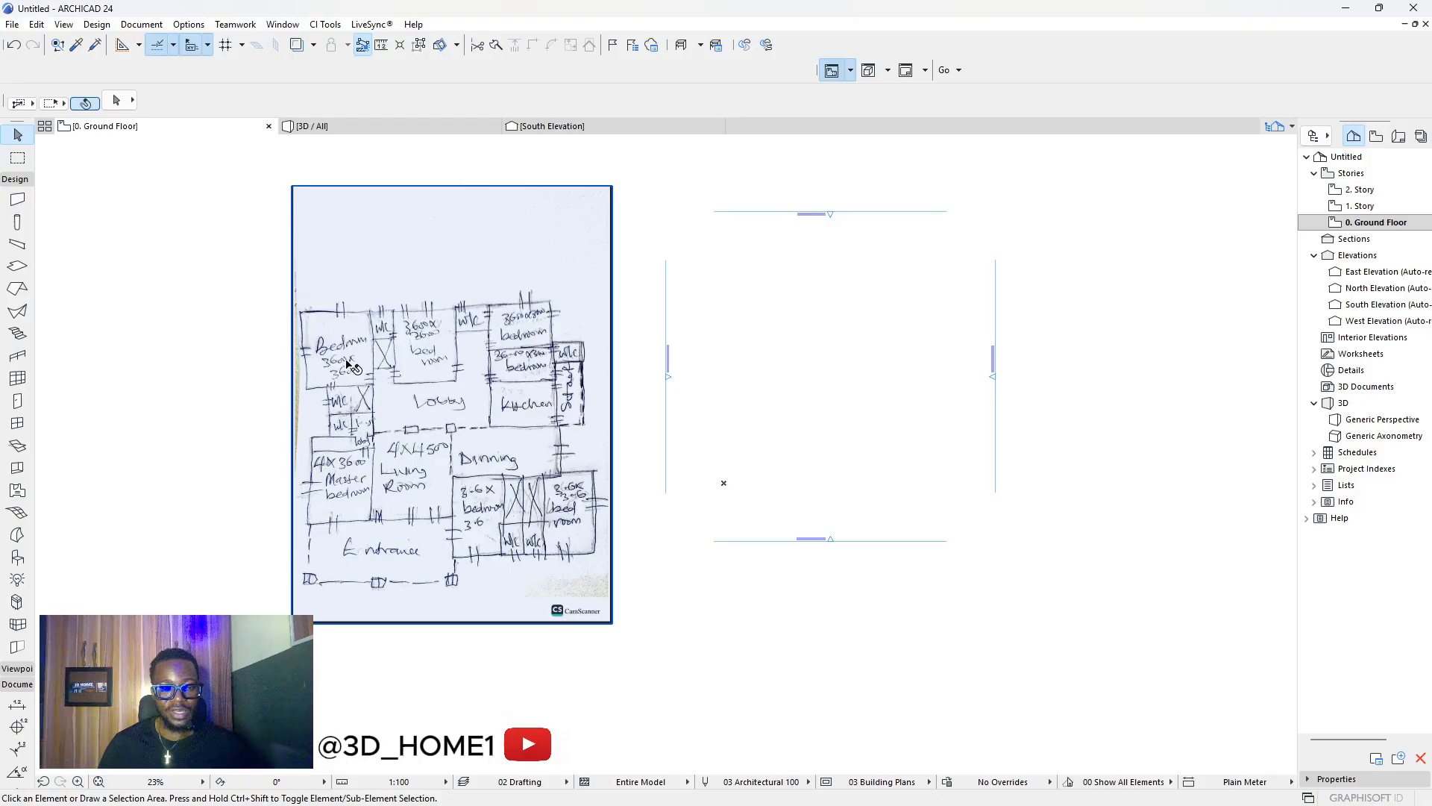
# Examine the hand-drawn floor plan sketch on the ground floor, including its room layout, labels and room sizes.
pyautogui.scroll(1, 351, 365)
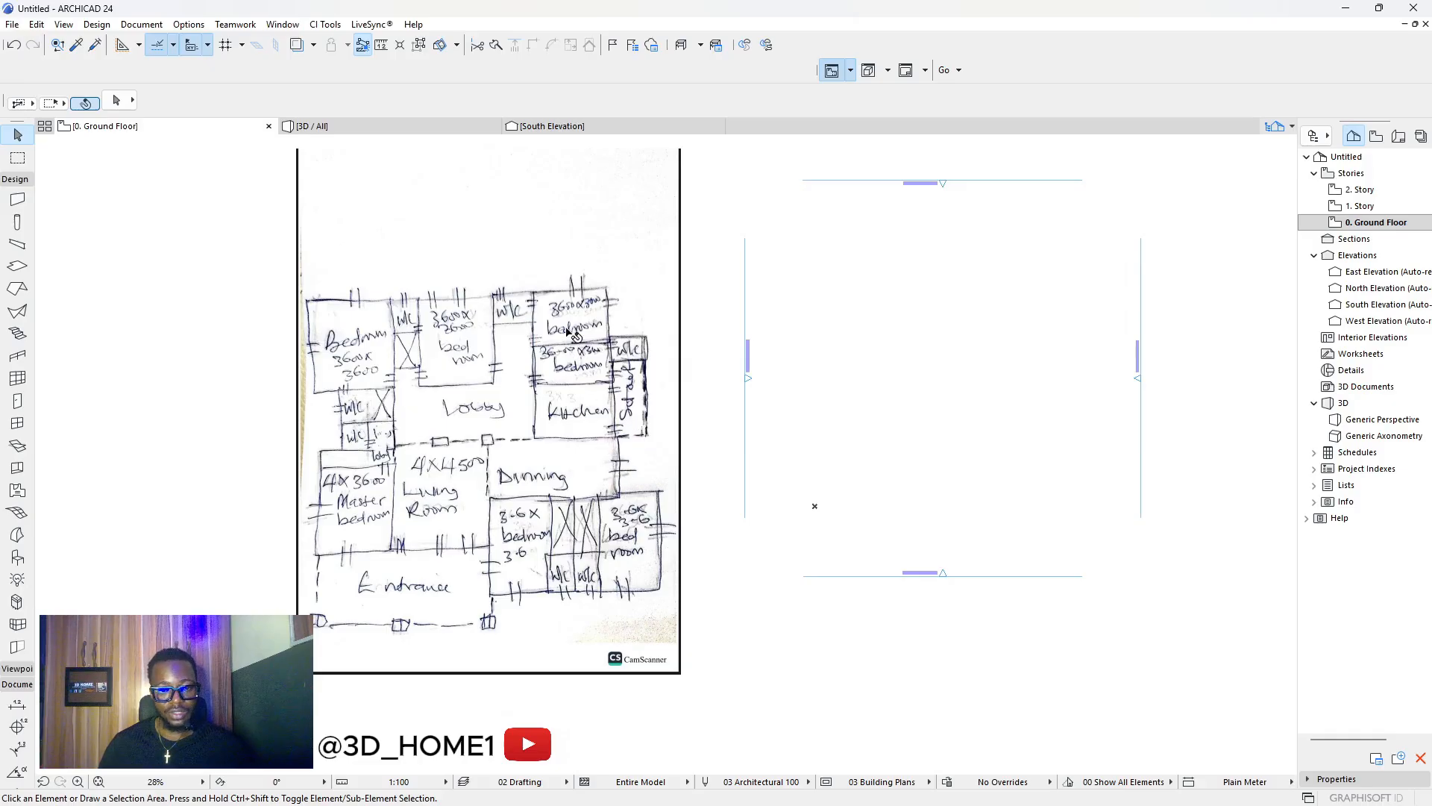
pyautogui.scroll(-1, 589, 373)
pyautogui.scroll(2, 418, 440)
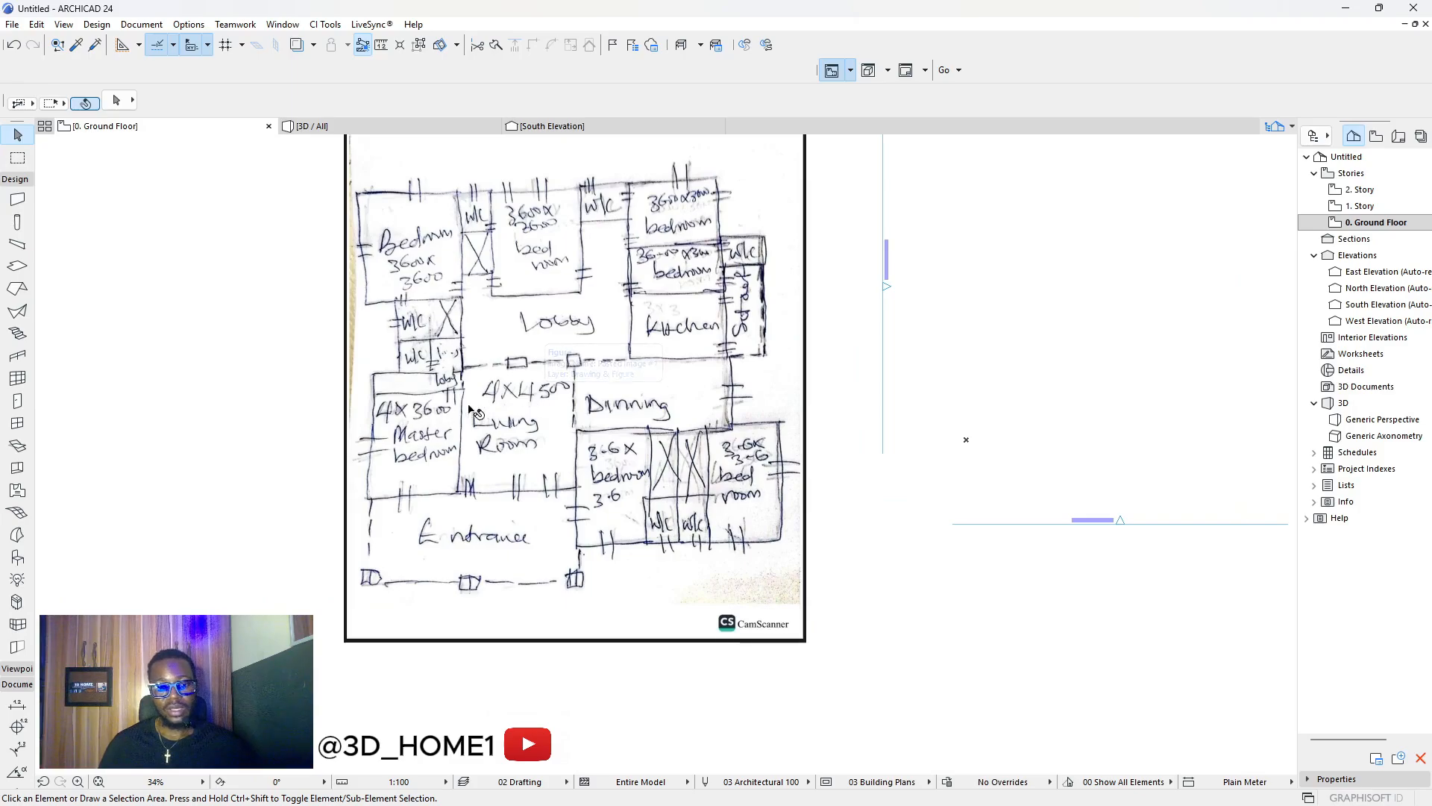
pyautogui.scroll(-2, 522, 397)
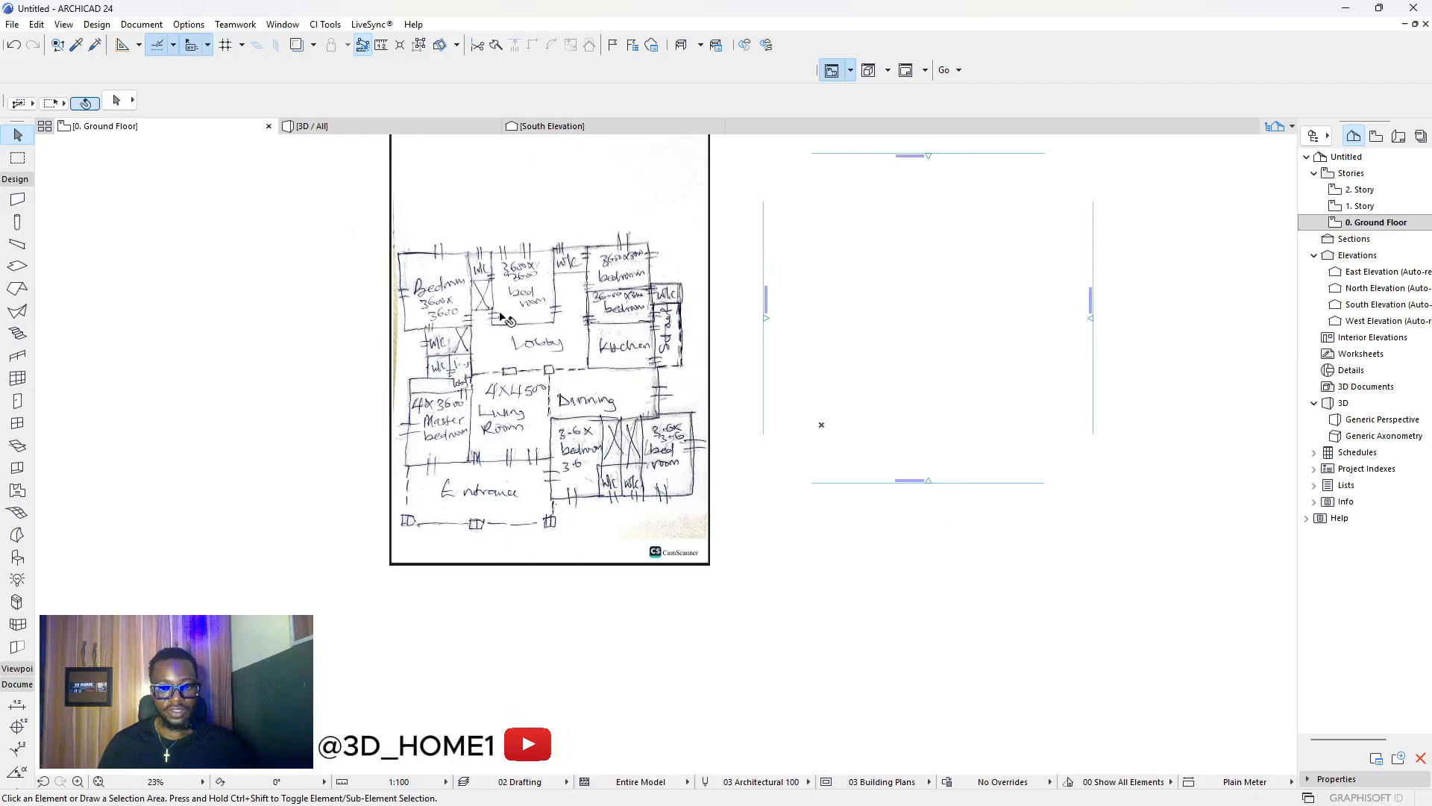
pyautogui.scroll(2, 493, 384)
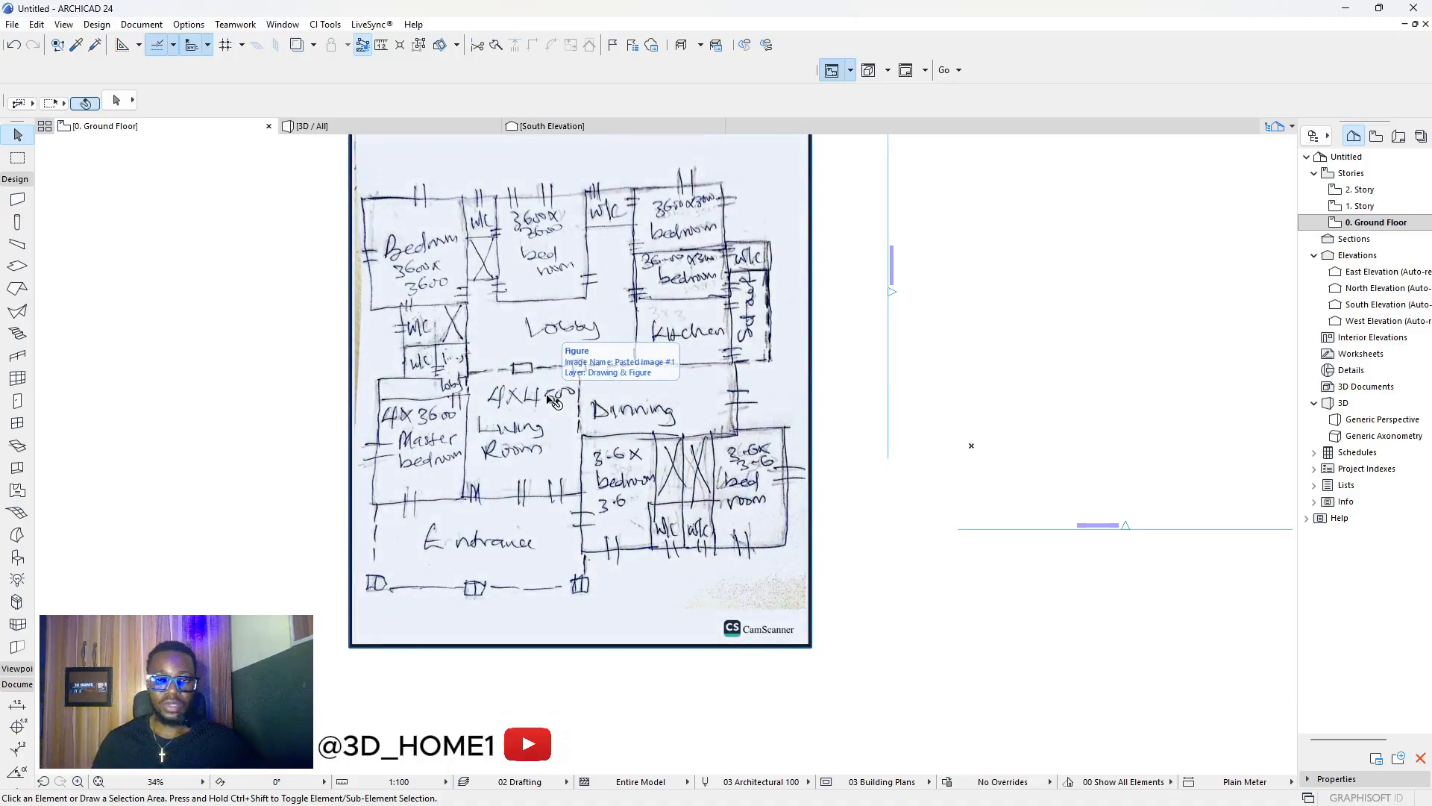
pyautogui.scroll(-1, 552, 402)
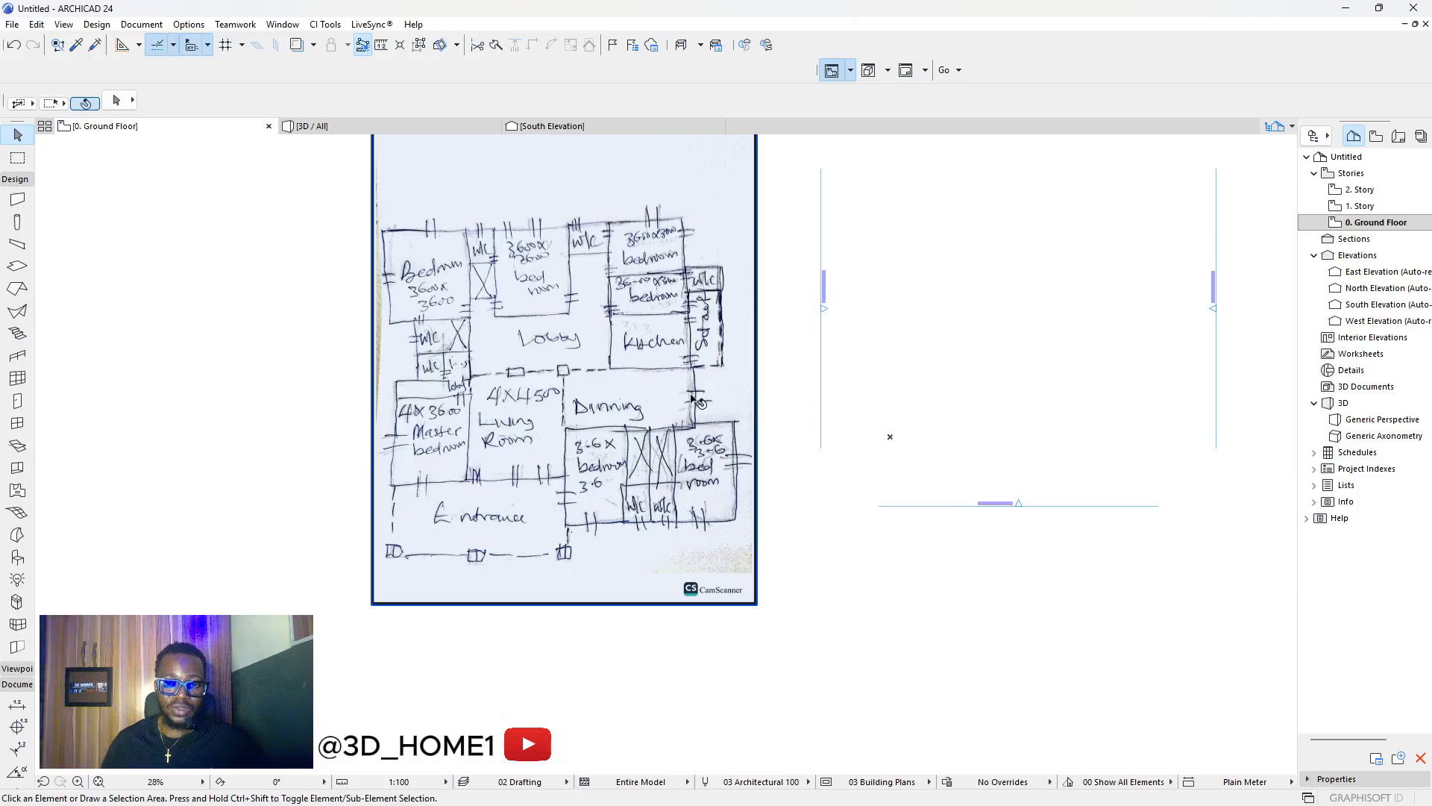
pyautogui.scroll(-1, 528, 362)
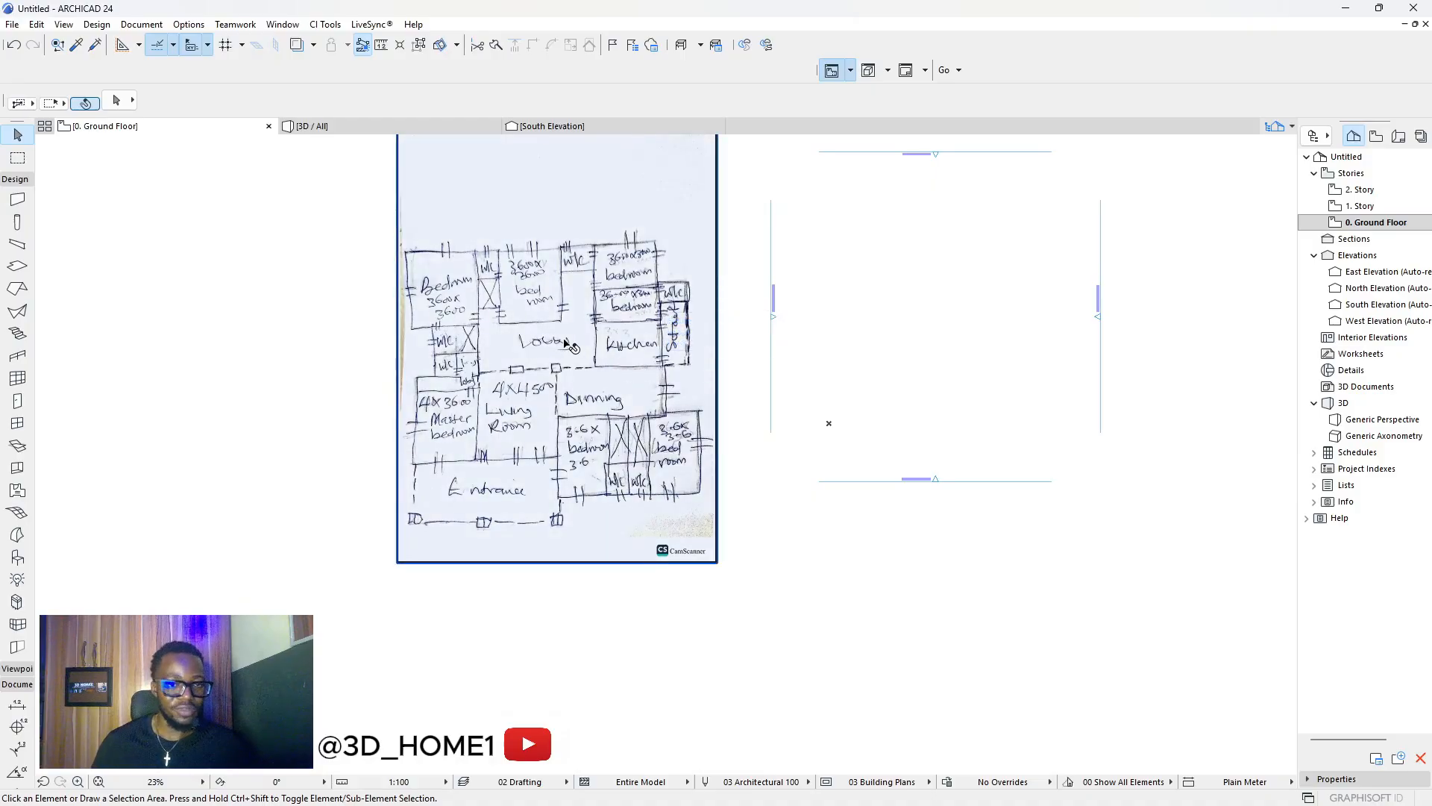
pyautogui.scroll(-2, 581, 352)
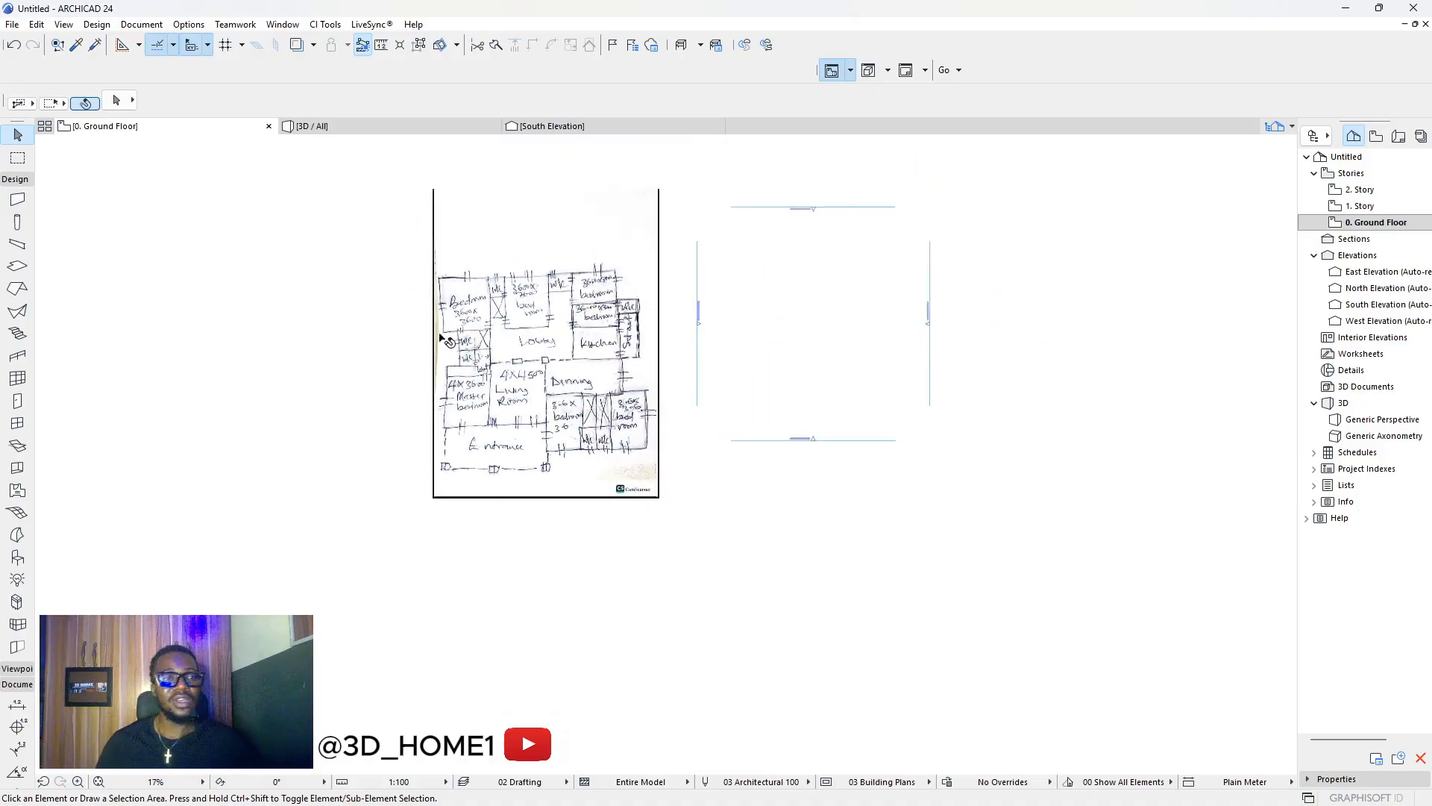
# Set the default wall to a basic structure in GENERIC - STRUCTURAL with a thickness of 225 mm.
pyautogui.click(18, 199)
pyautogui.hotkey('ctrl', 't')
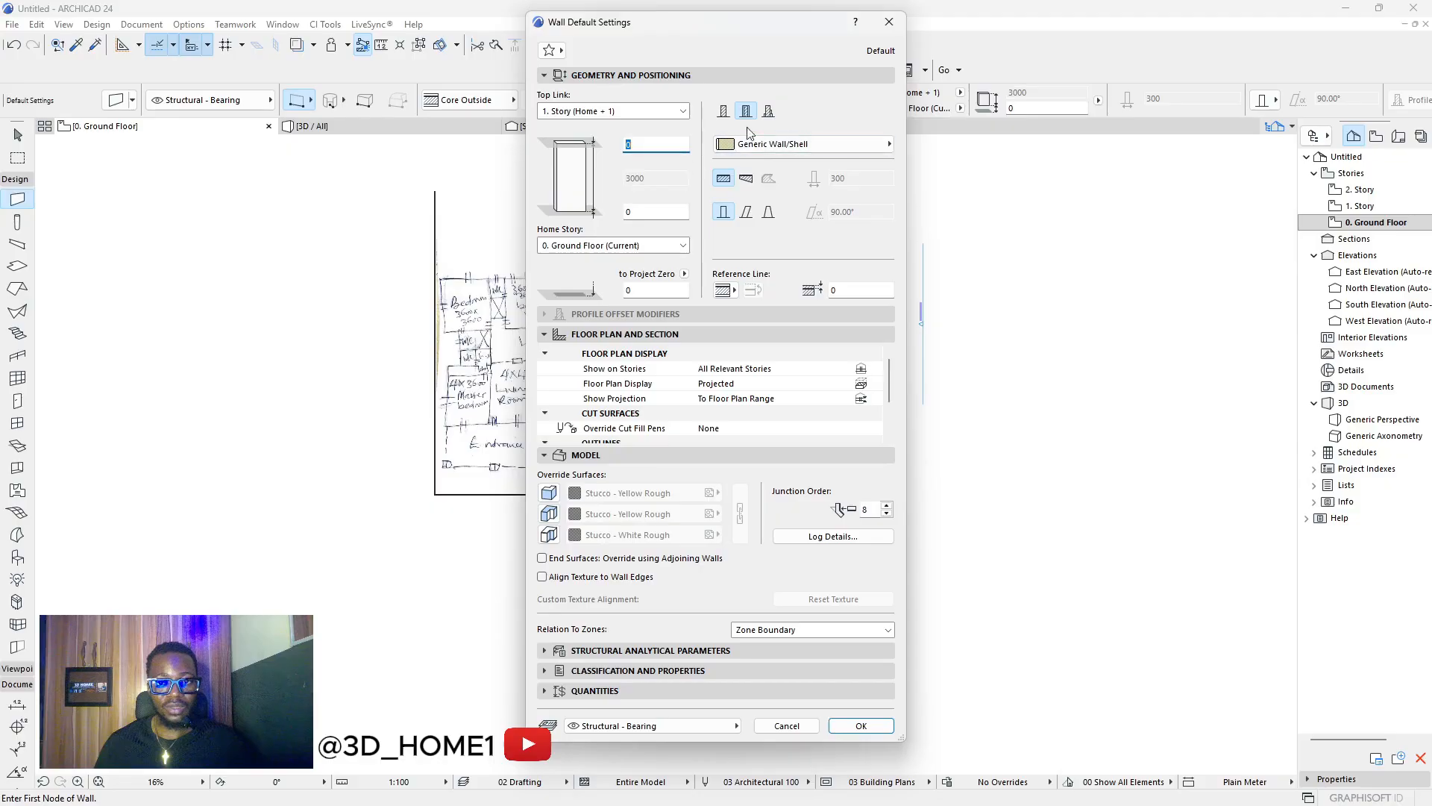
pyautogui.click(723, 110)
pyautogui.click(860, 179)
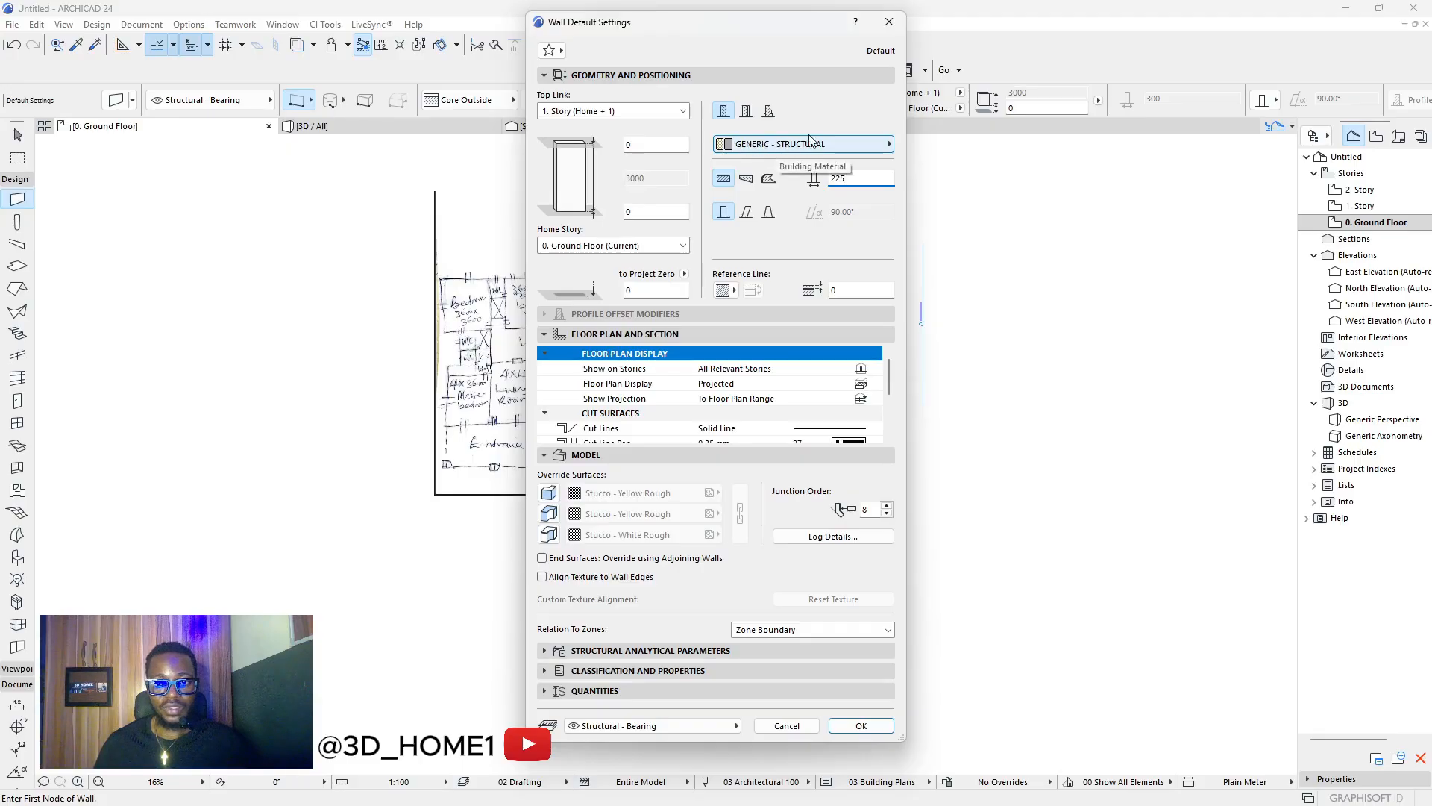
# Override all three default wall surfaces, linked together, with Paint - Titanium White and apply the wall settings.
pyautogui.click(549, 492)
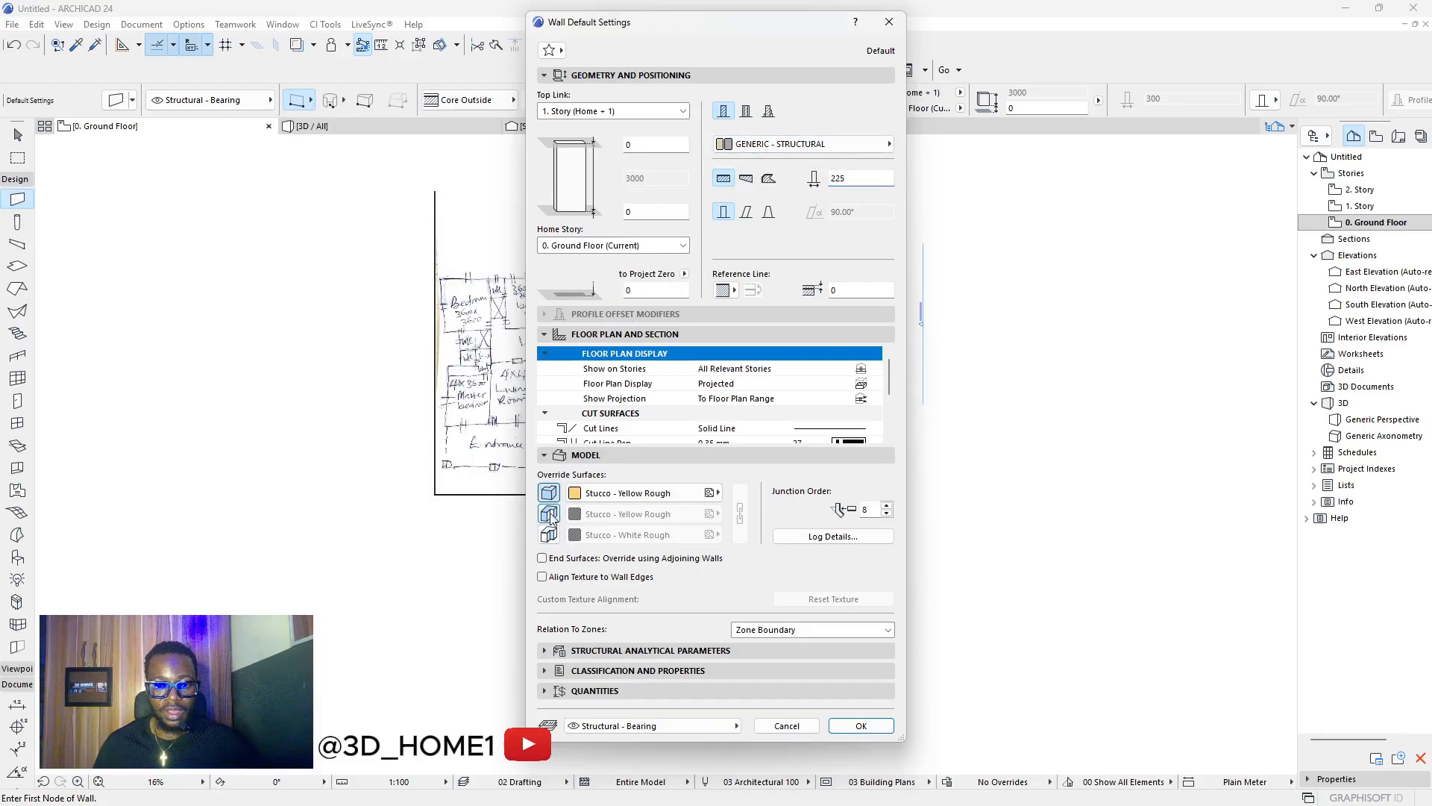
pyautogui.click(549, 513)
pyautogui.click(549, 534)
pyautogui.click(739, 513)
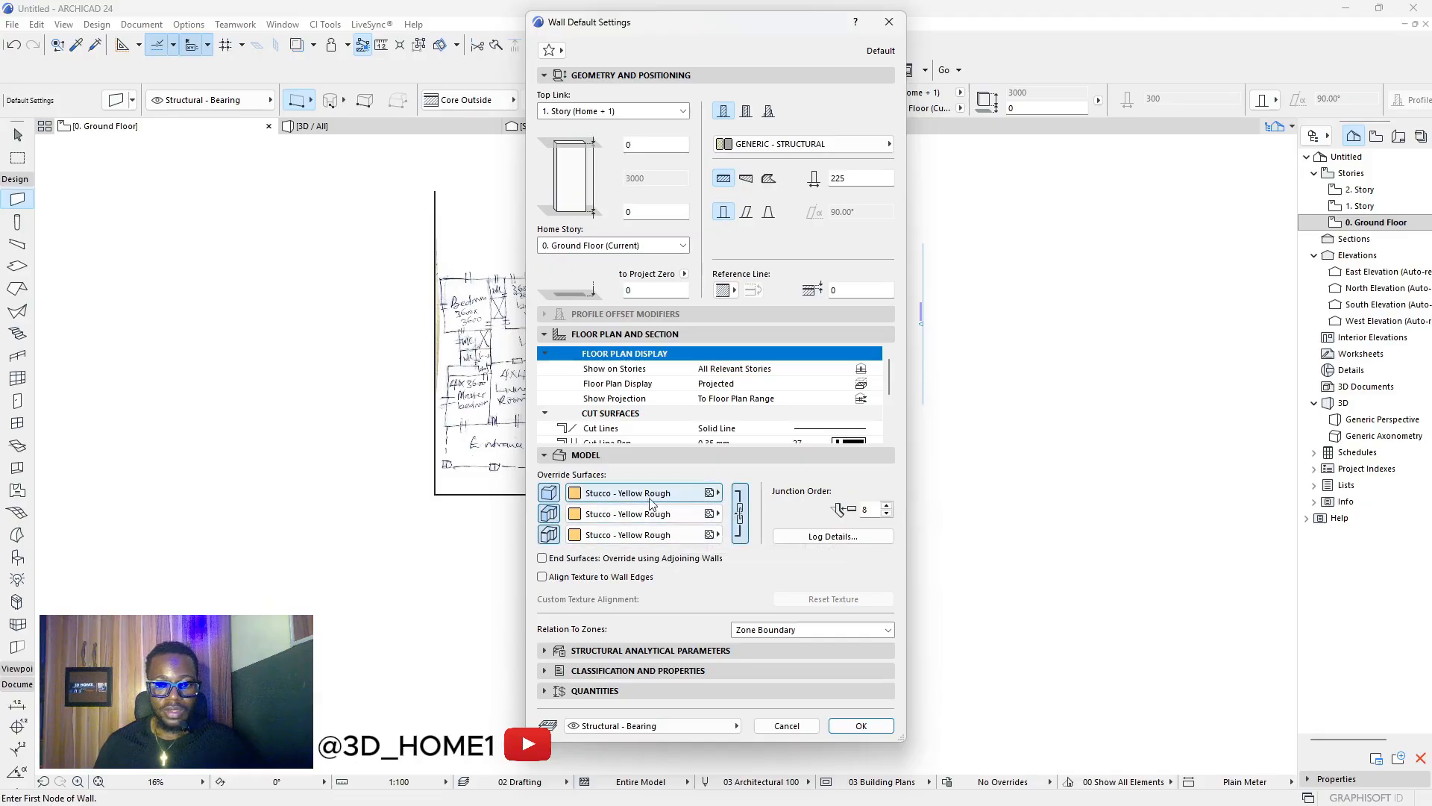
pyautogui.click(626, 492)
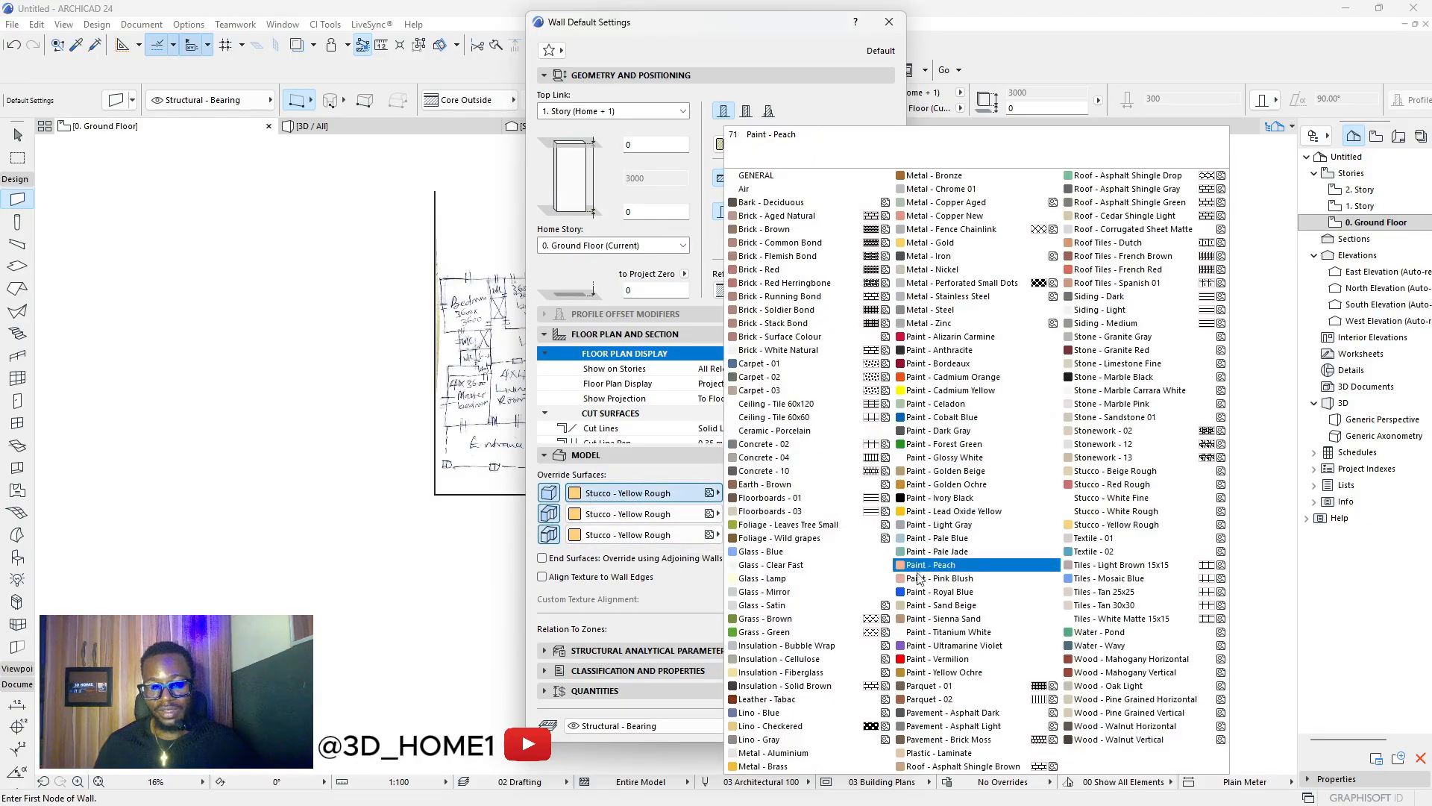
pyautogui.click(934, 632)
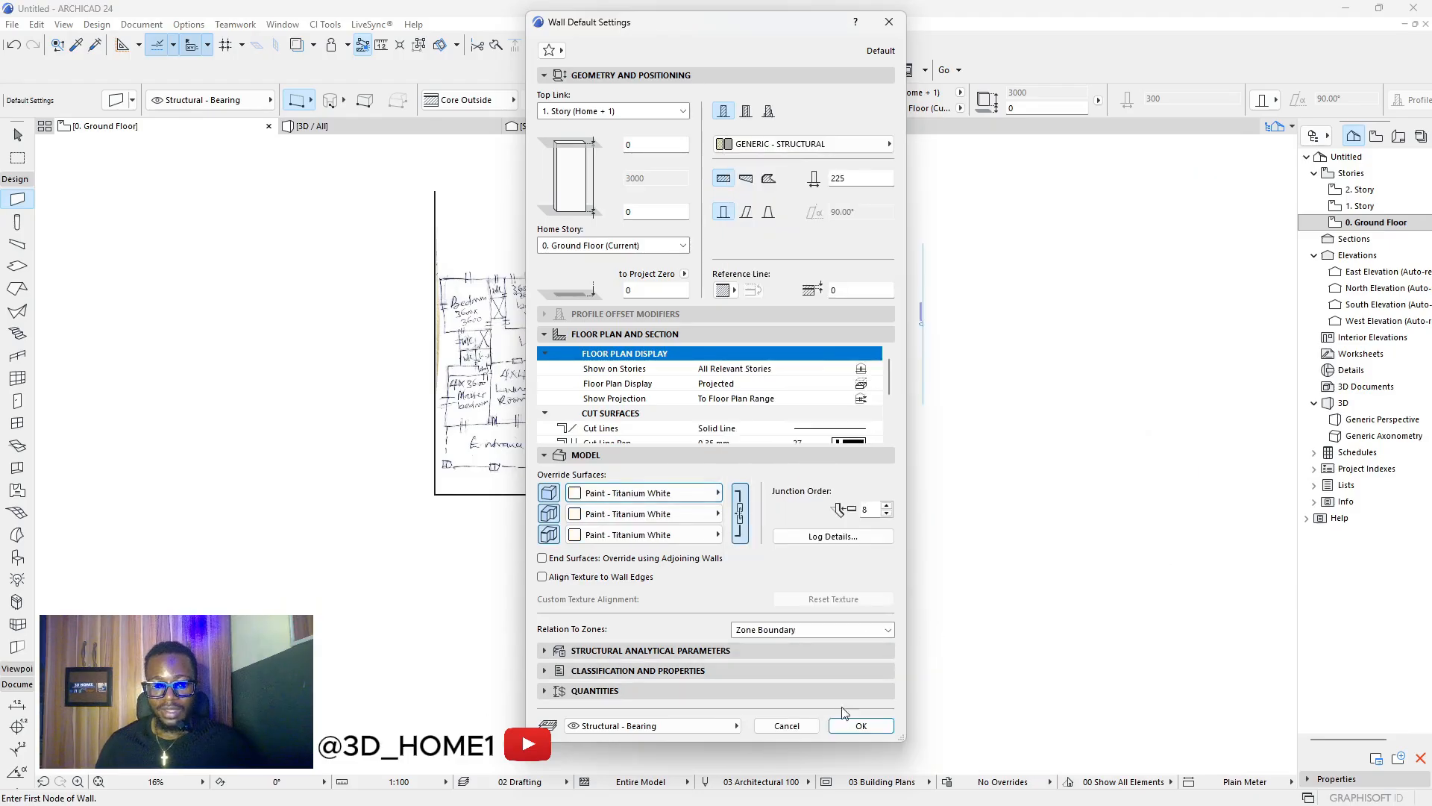
pyautogui.click(859, 725)
# Set the wall's reference line location to Center.
pyautogui.scroll(-2, 671, 547)
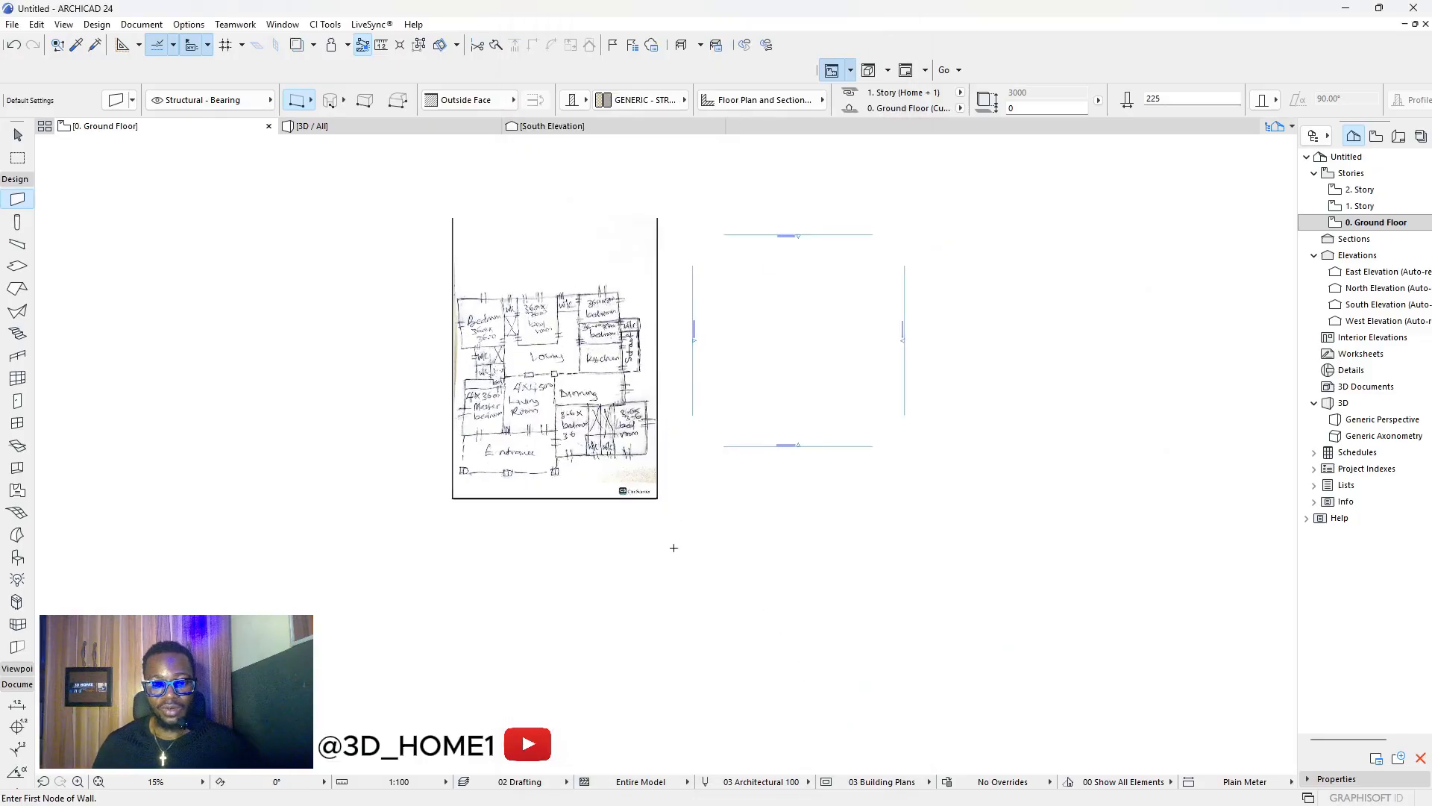
pyautogui.scroll(3, 678, 426)
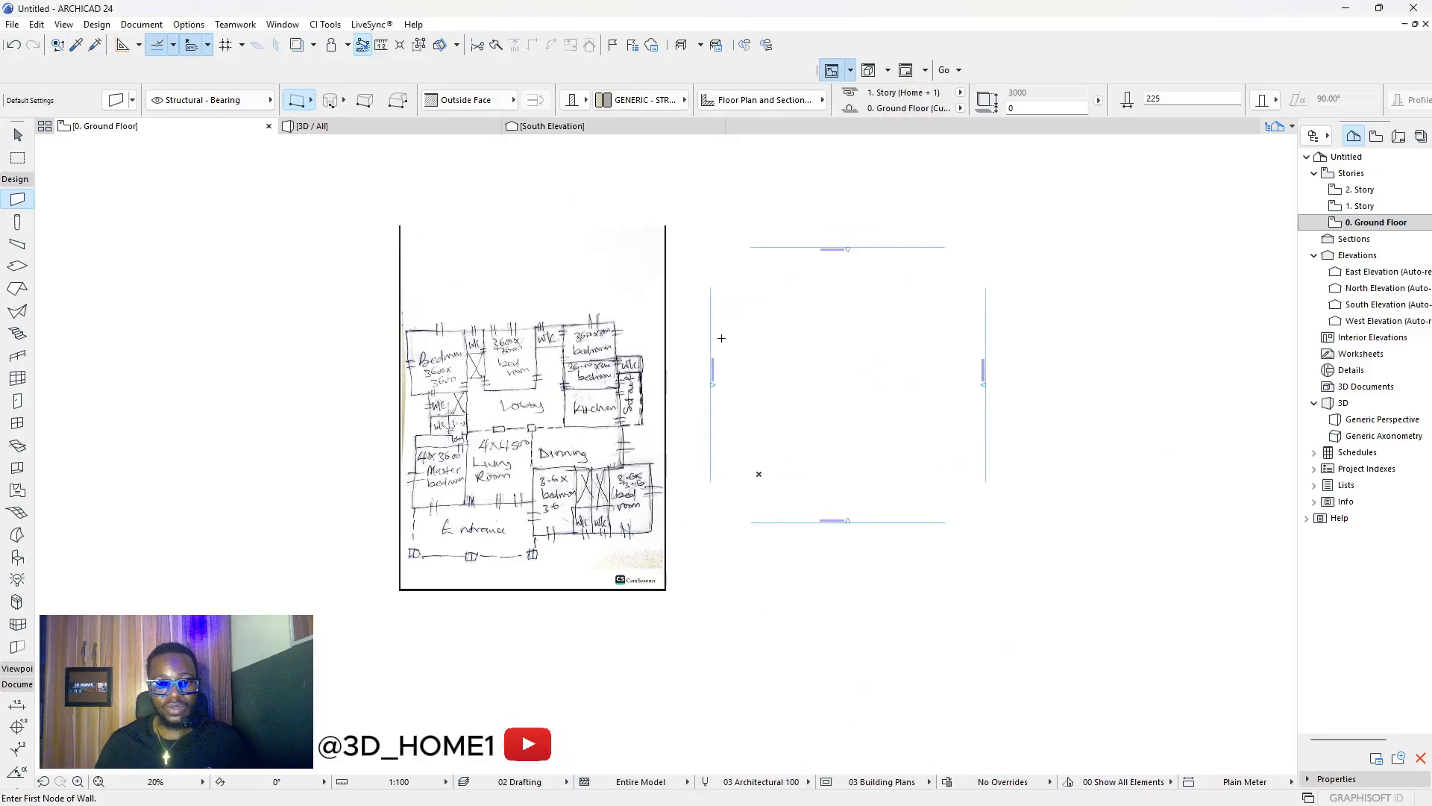
pyautogui.scroll(3, 721, 338)
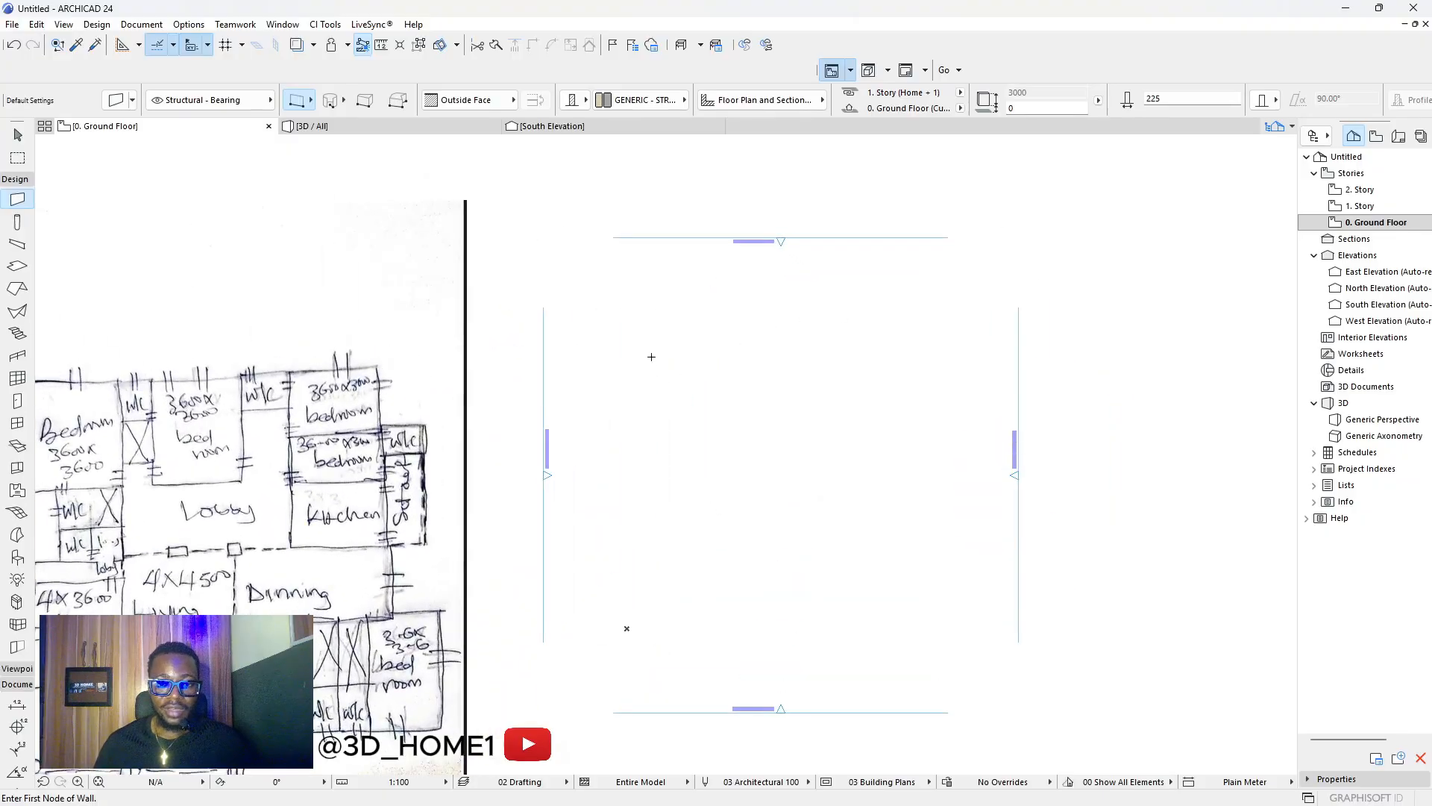
pyautogui.click(651, 357)
pyautogui.press('Escape')
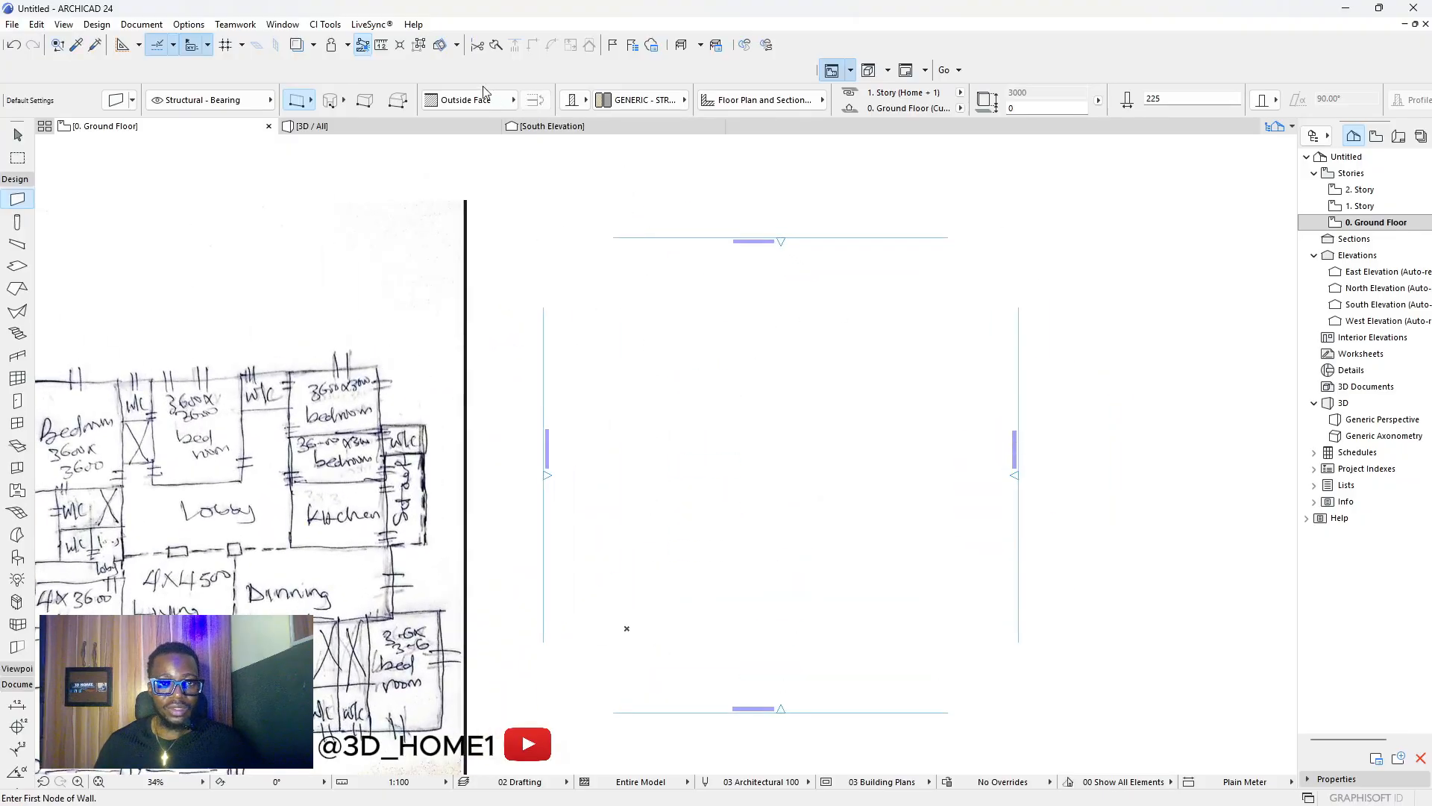
pyautogui.click(483, 93)
pyautogui.click(550, 109)
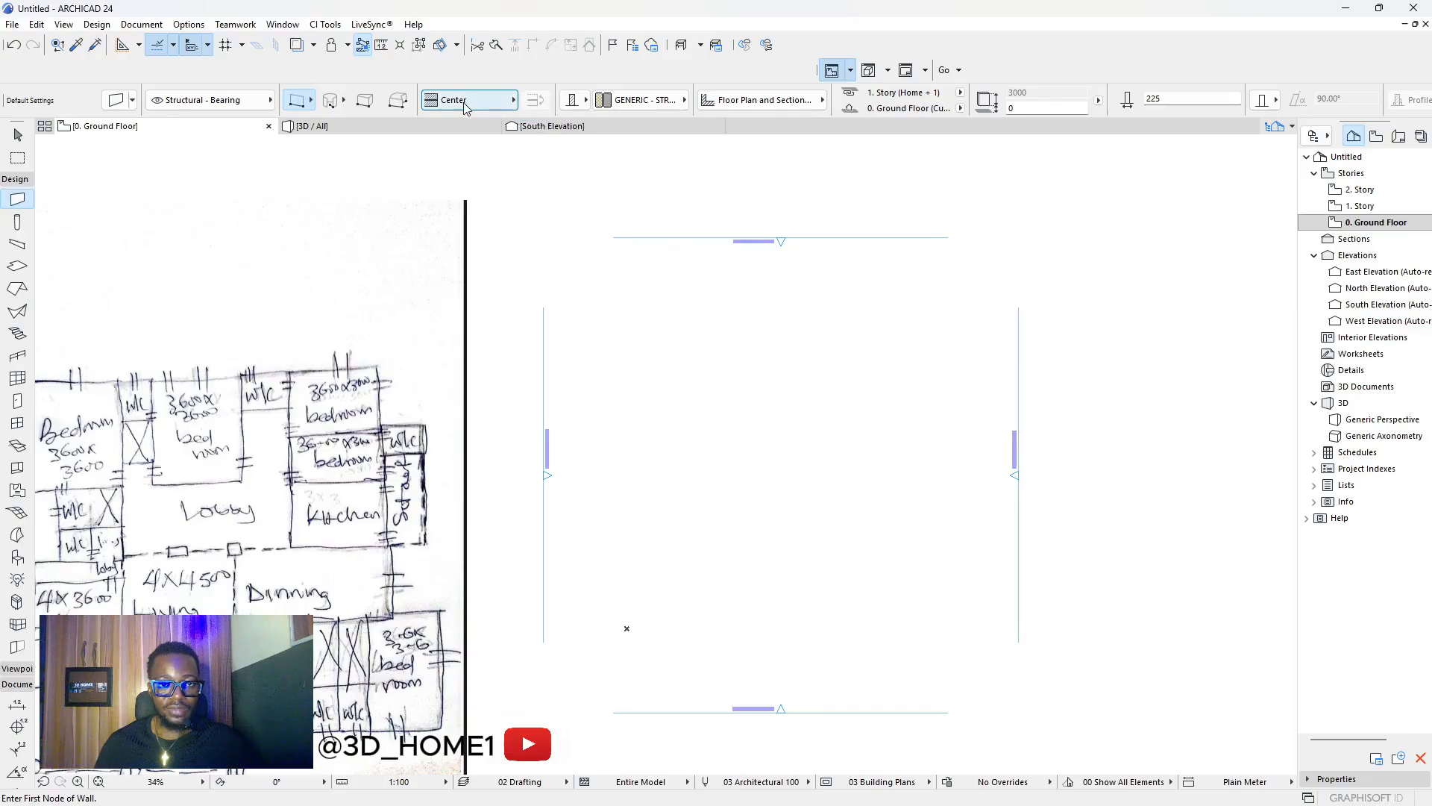
pyautogui.scroll(2, 619, 343)
pyautogui.click(650, 301)
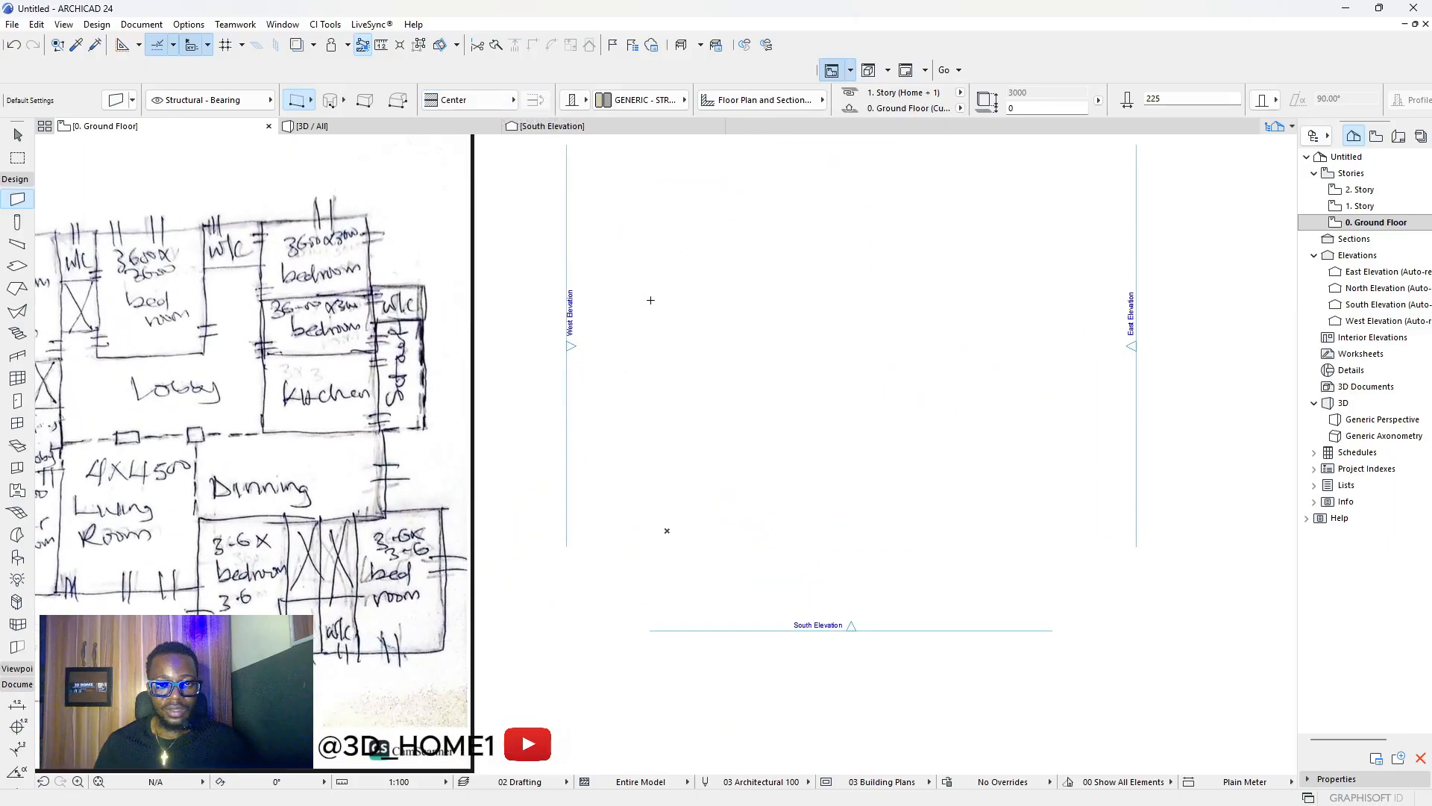
pyautogui.press('Escape')
pyautogui.click(477, 99)
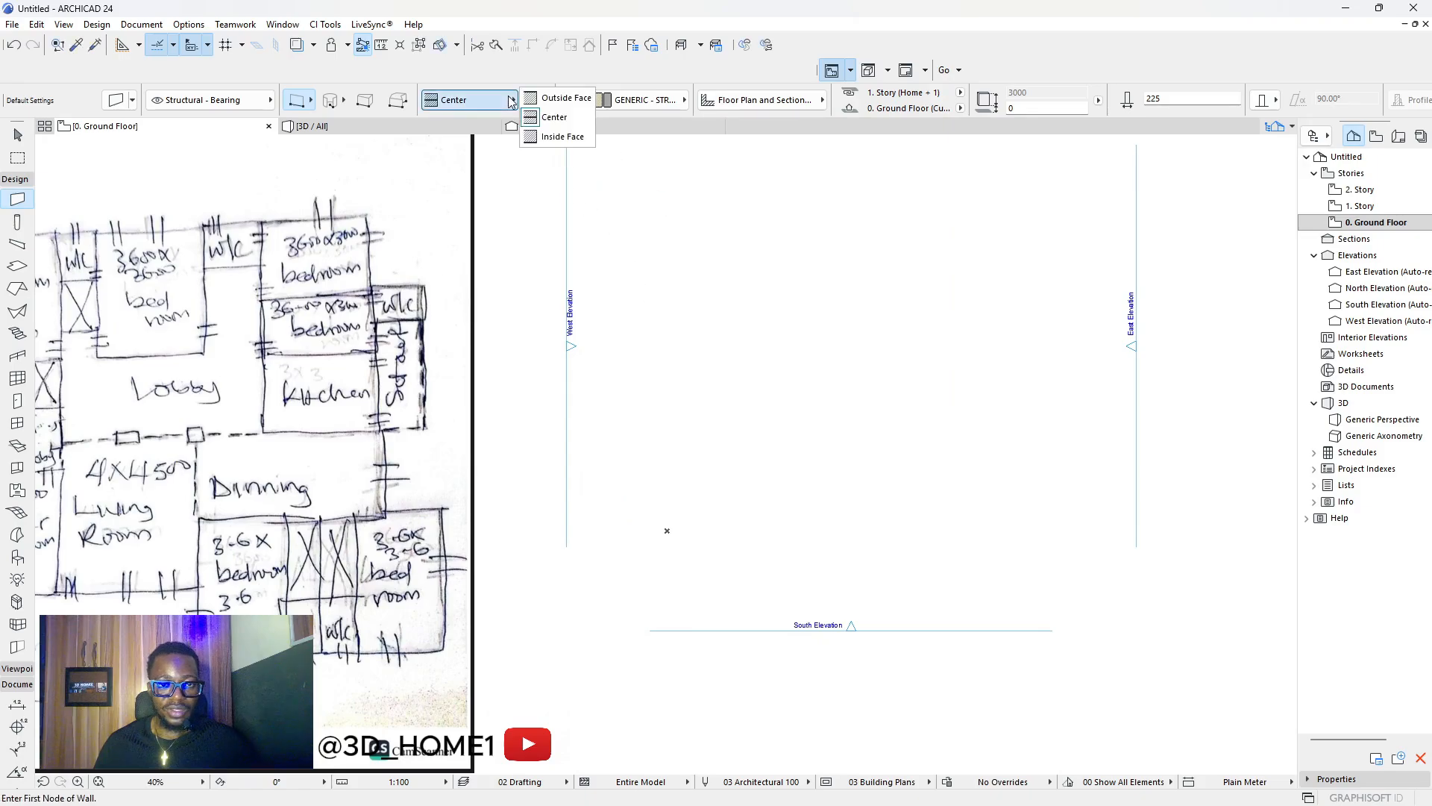
pyautogui.click(489, 106)
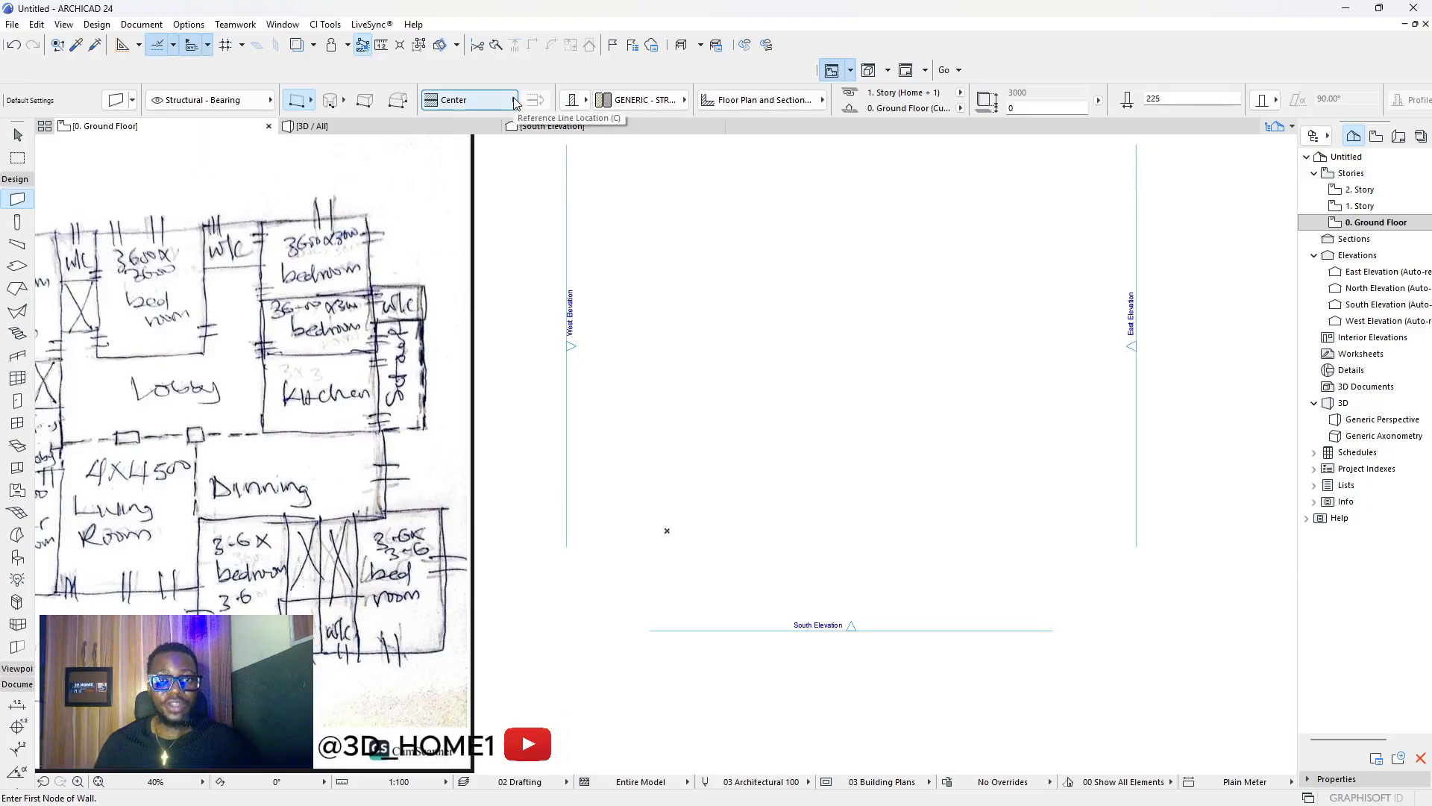
pyautogui.scroll(3, 634, 253)
pyautogui.click(626, 261)
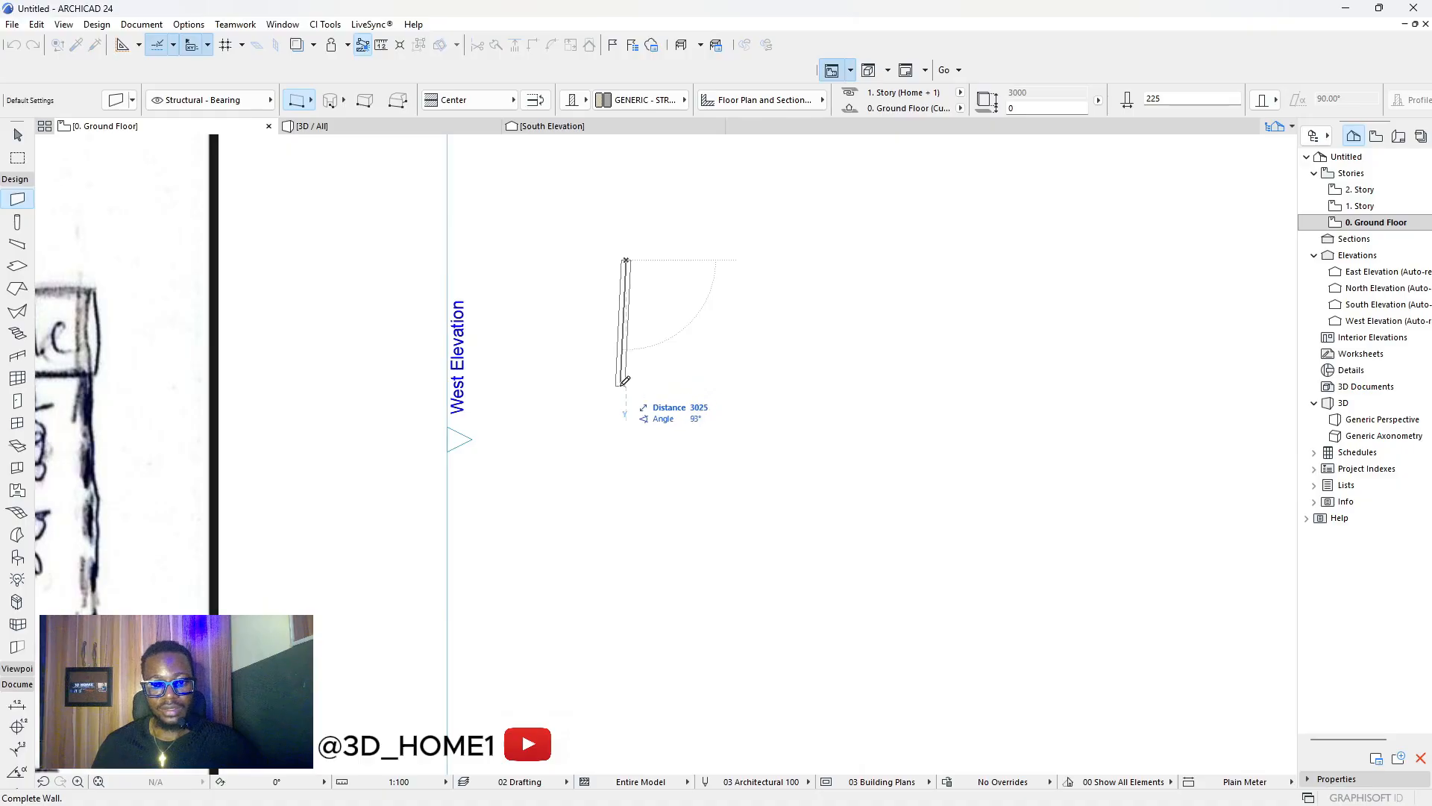
# Set the wall reference line to Outside Face and draw a vertical and a horizontal test wall forming an L beside the West Elevation marker.
pyautogui.click(513, 100)
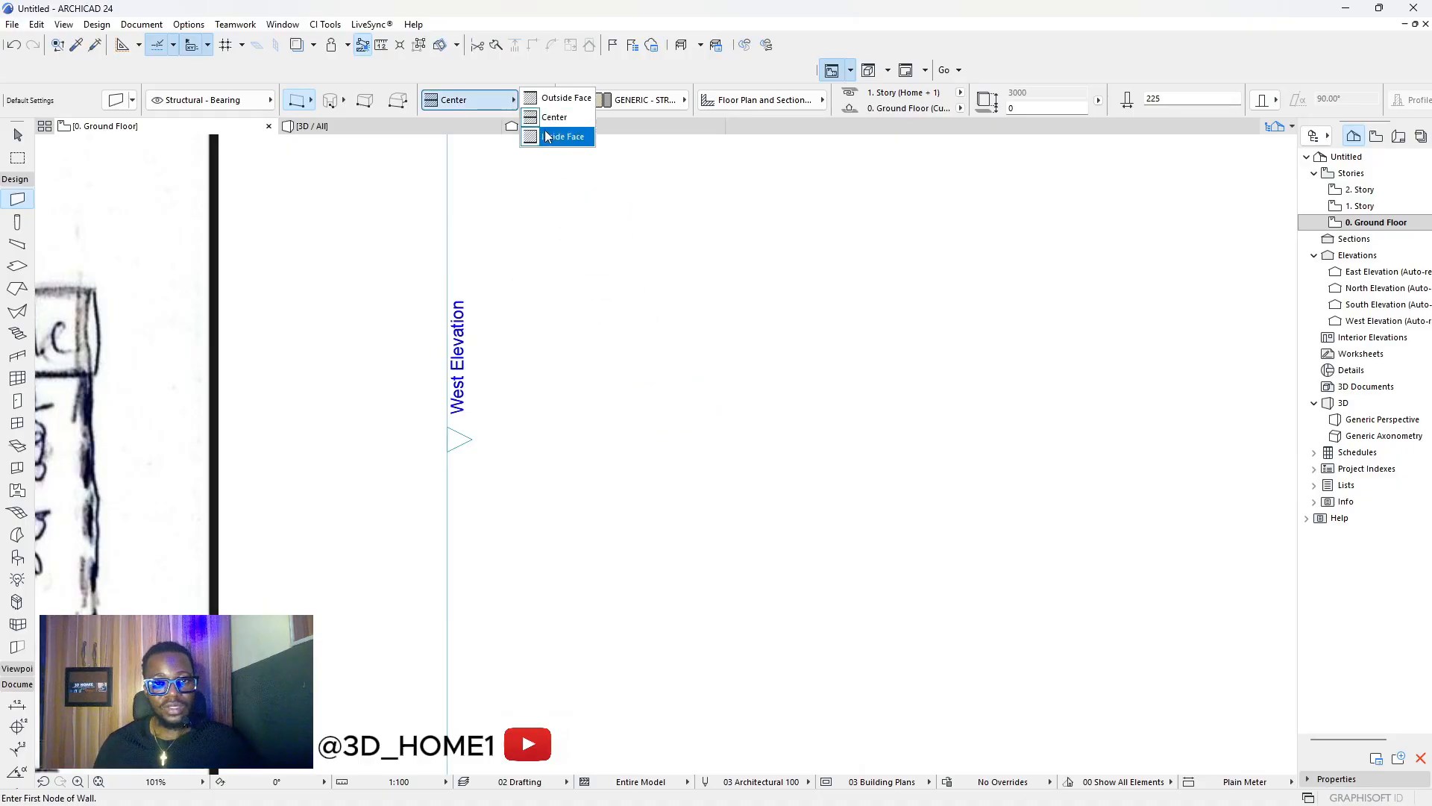
pyautogui.click(566, 98)
pyautogui.click(595, 285)
pyautogui.scroll(3, 593, 377)
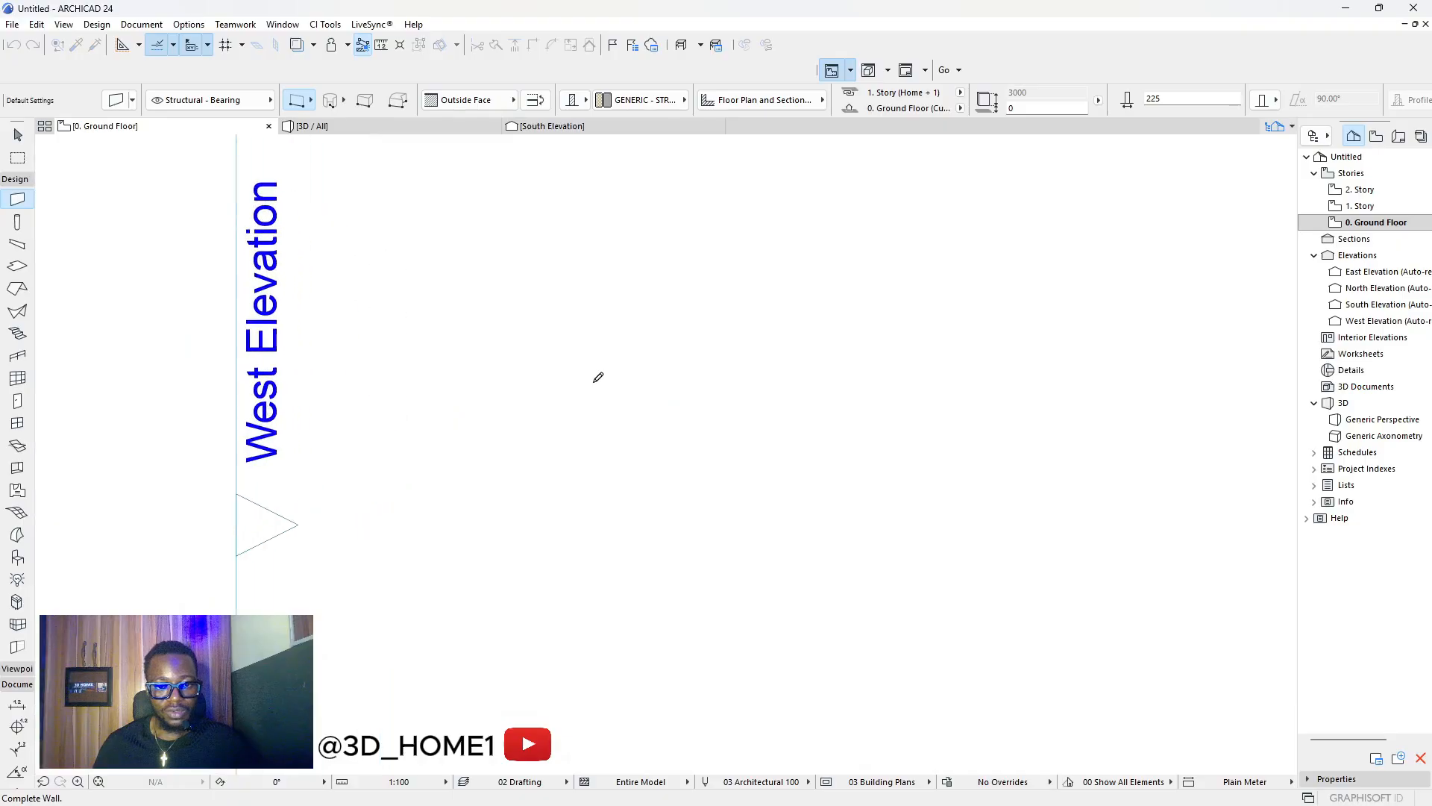
pyautogui.click(606, 393)
pyautogui.click(606, 393)
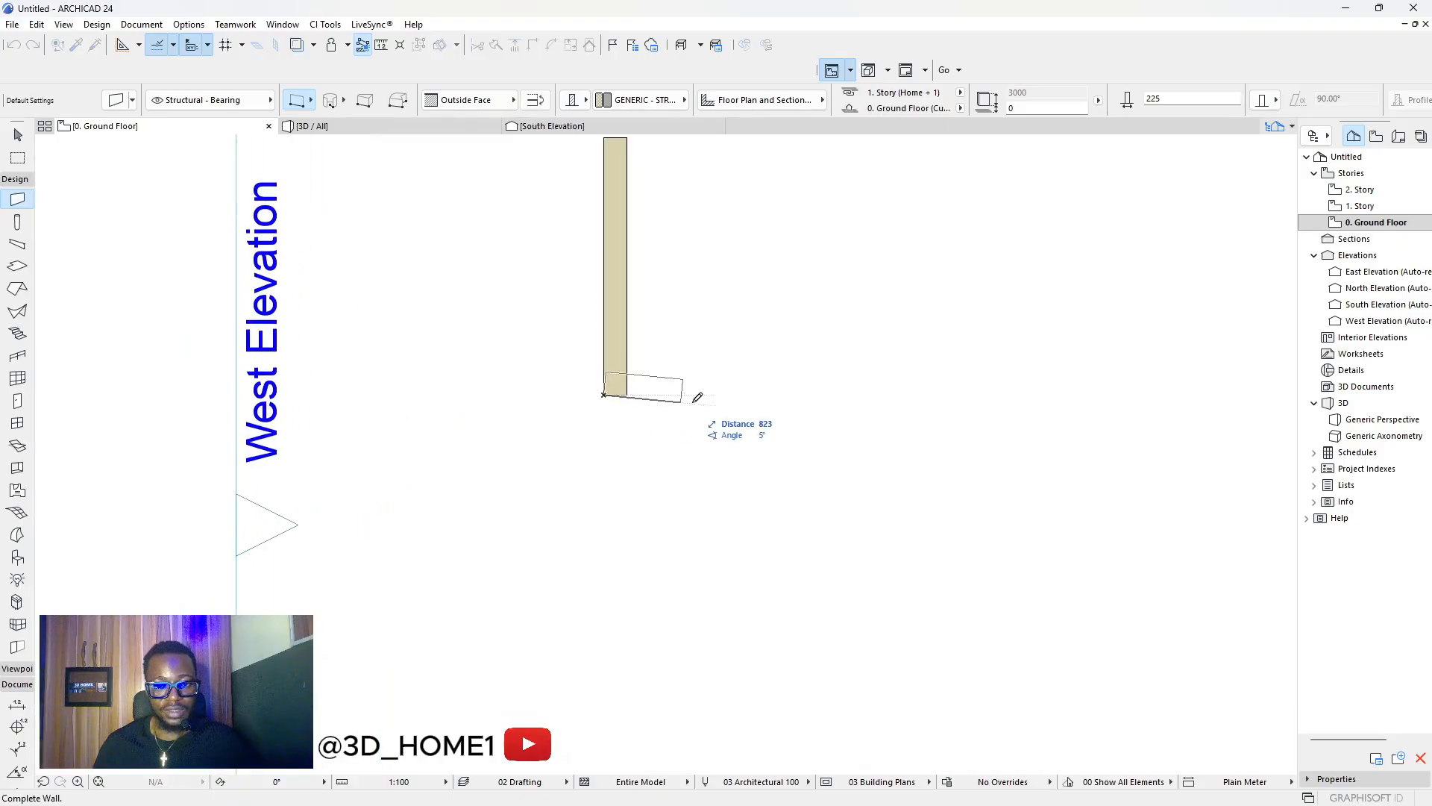
pyautogui.click(824, 390)
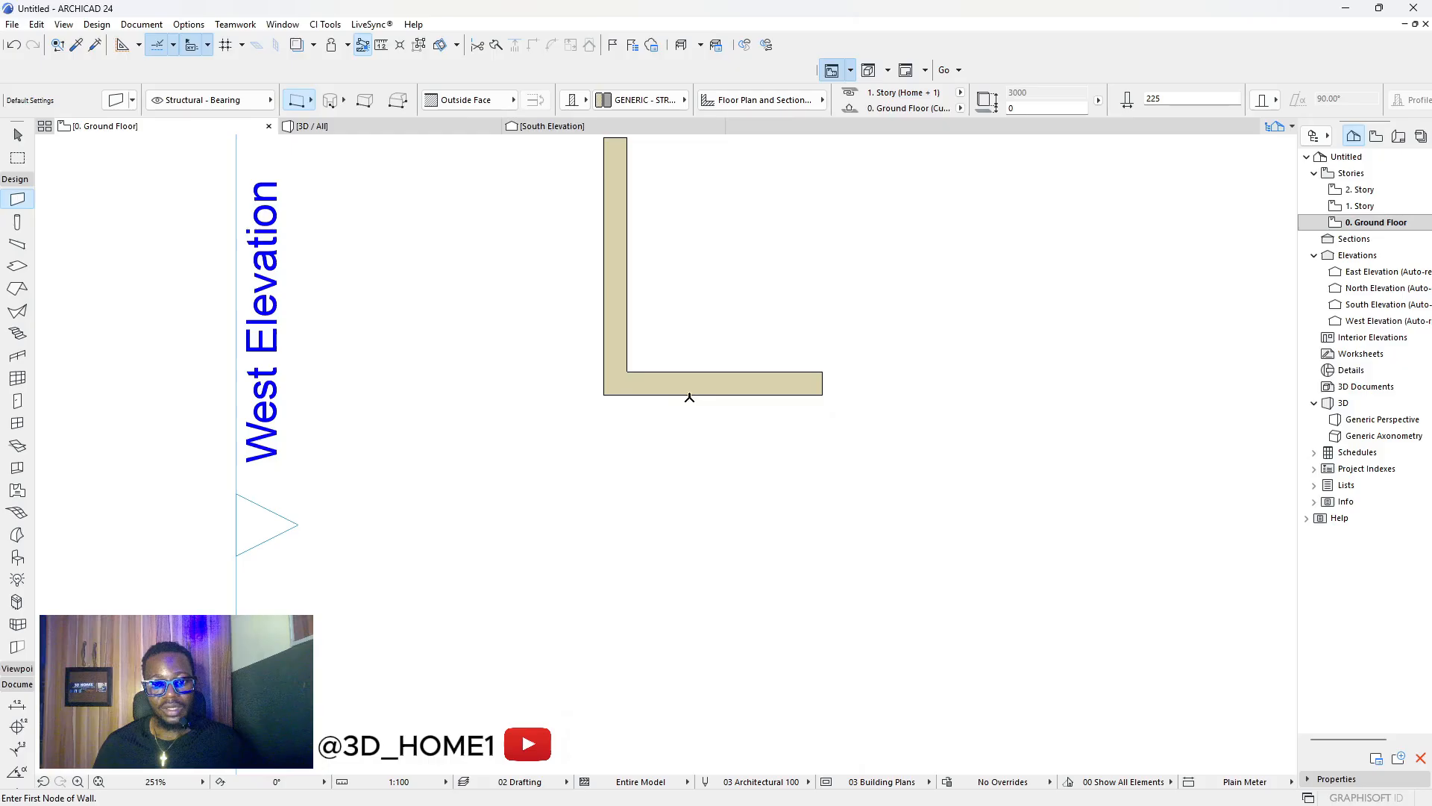
# Undo both walls of the L-shaped test.
pyautogui.press('Escape')
pyautogui.hotkey('ctrl', 'z')
pyautogui.hotkey('ctrl', 'z')
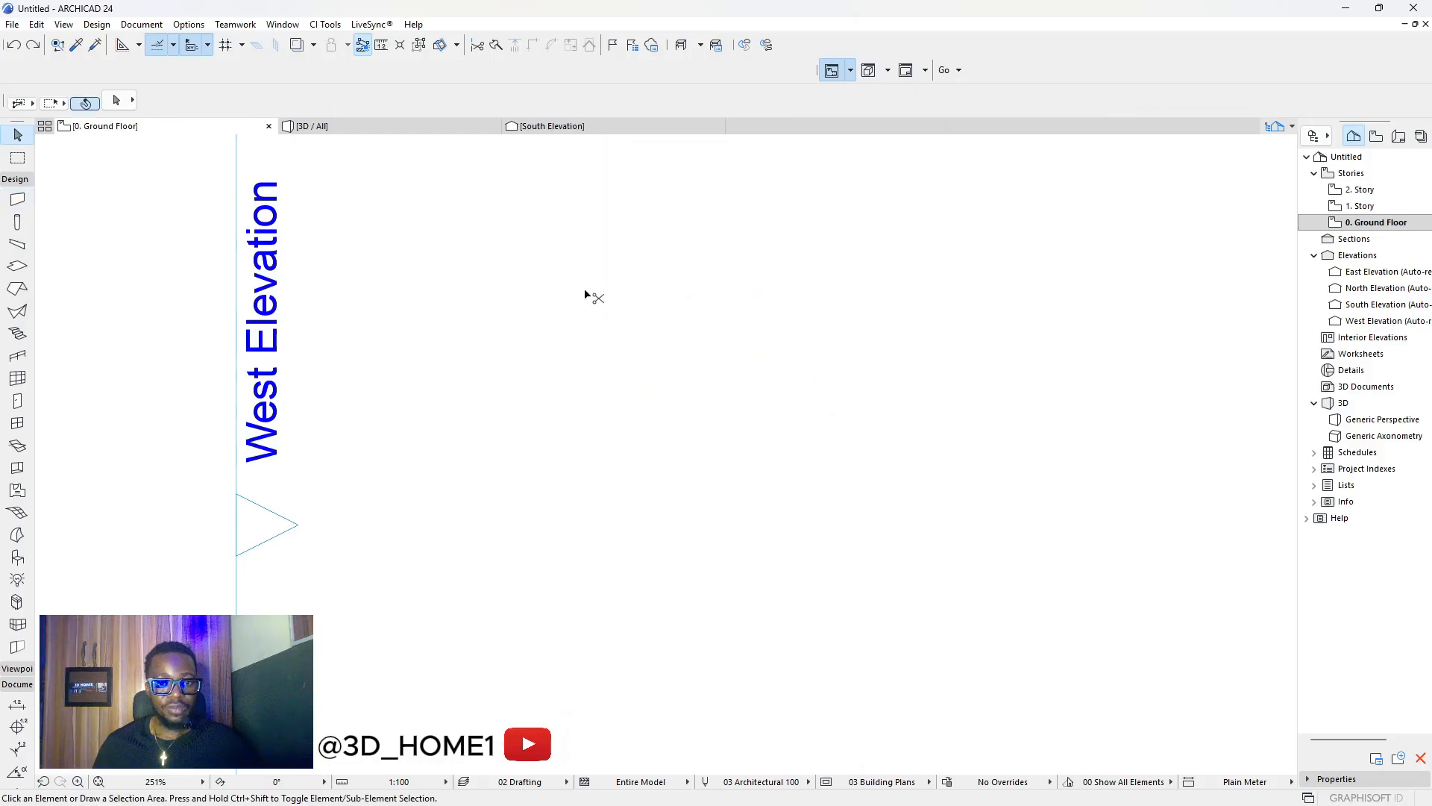
# Set the wall reference line to Center and draw a short vertical wall to the right of the West Elevation marker.
pyautogui.click(17, 199)
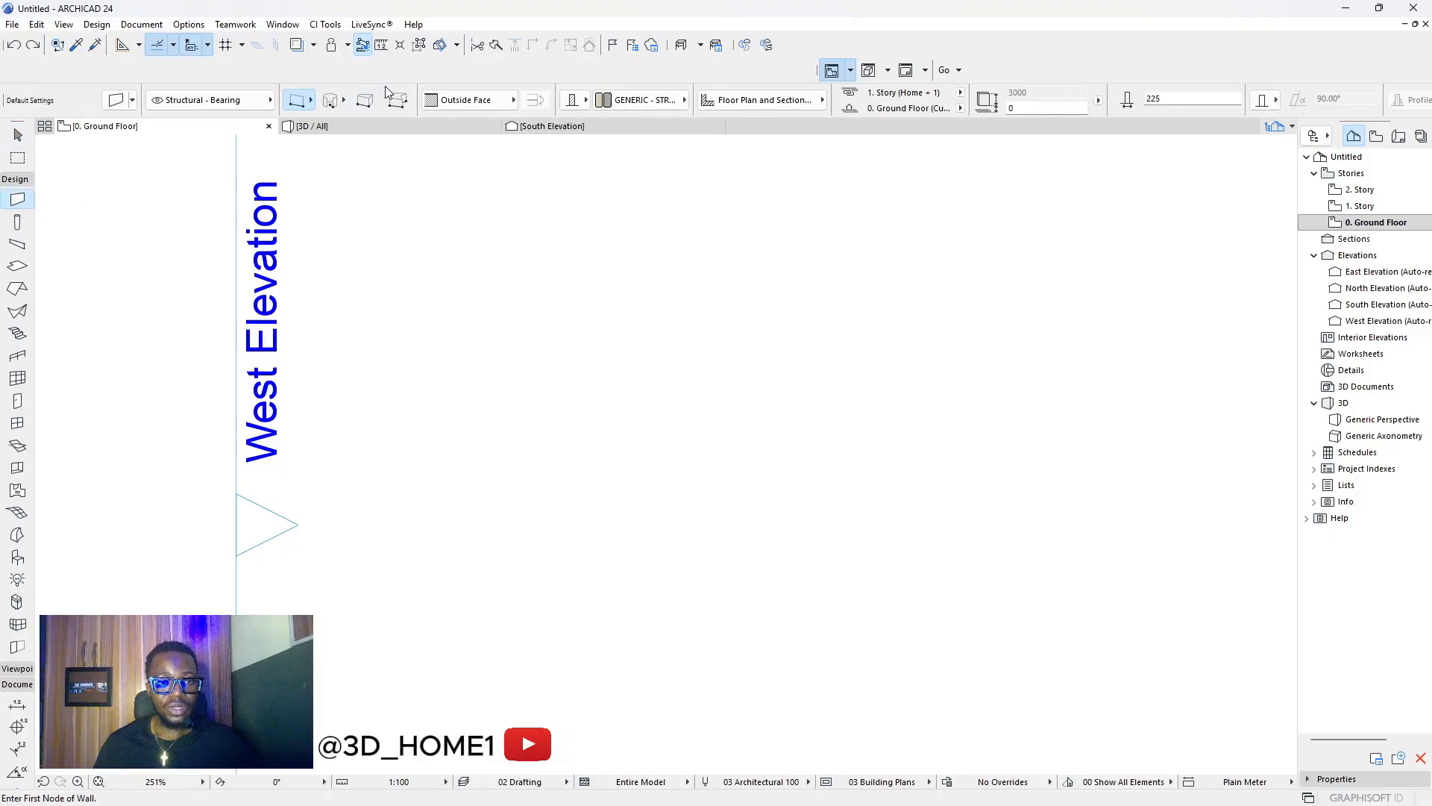
pyautogui.click(473, 101)
pyautogui.click(554, 117)
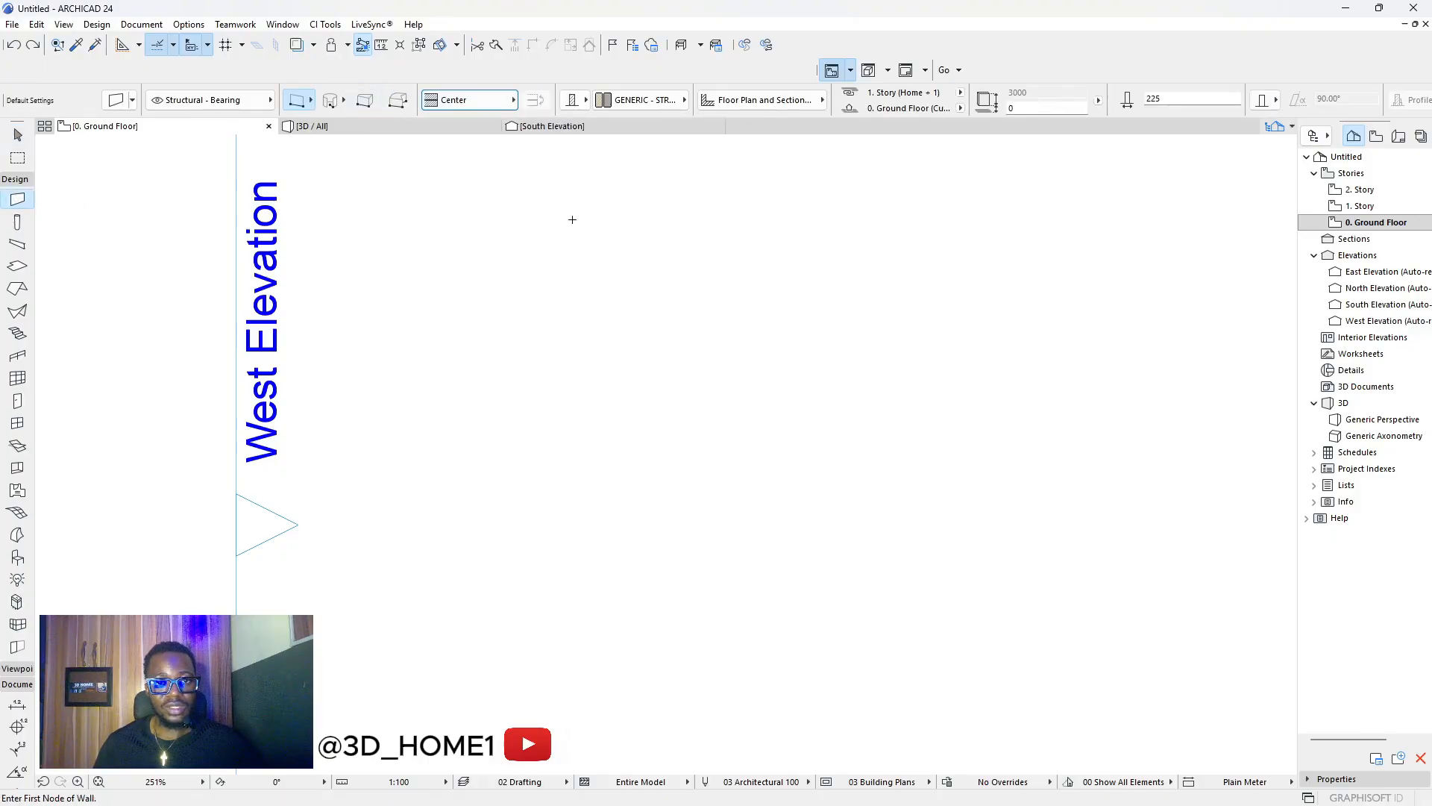
pyautogui.click(561, 303)
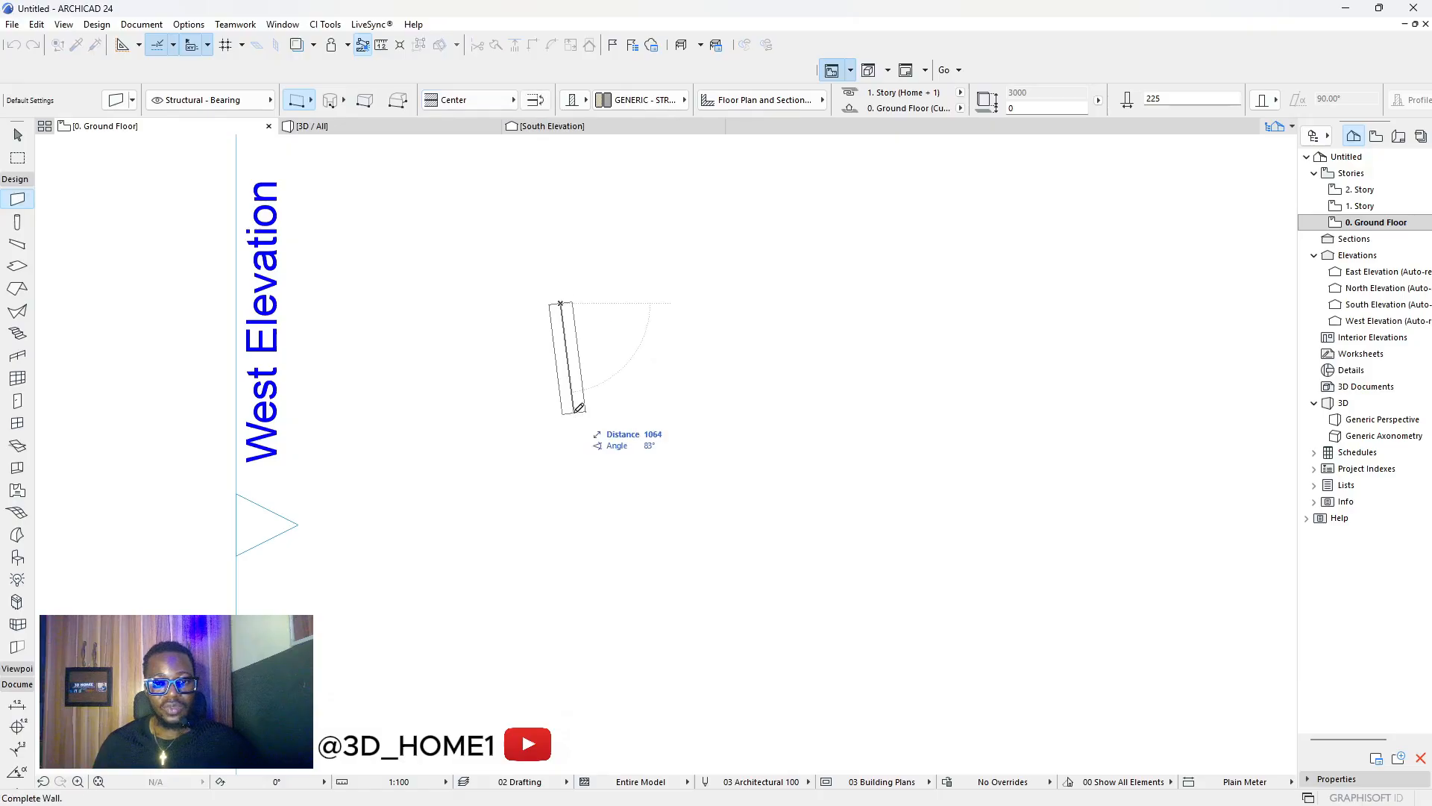
pyautogui.click(561, 449)
# Extend the vertical wall into a U shape with a horizontal wall about 1320 mm long and a second vertical wall about 1440 mm long.
pyautogui.click(561, 447)
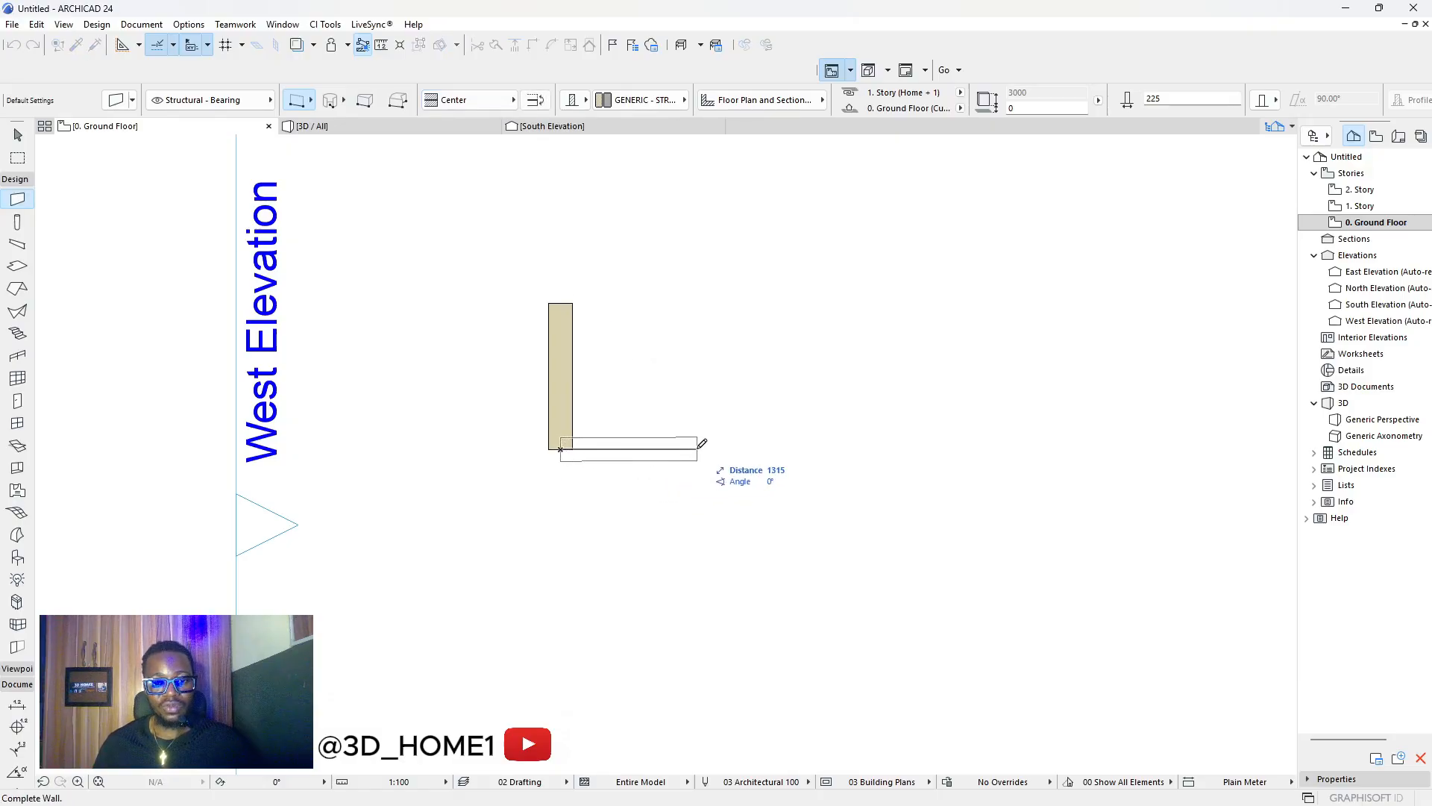
pyautogui.click(697, 449)
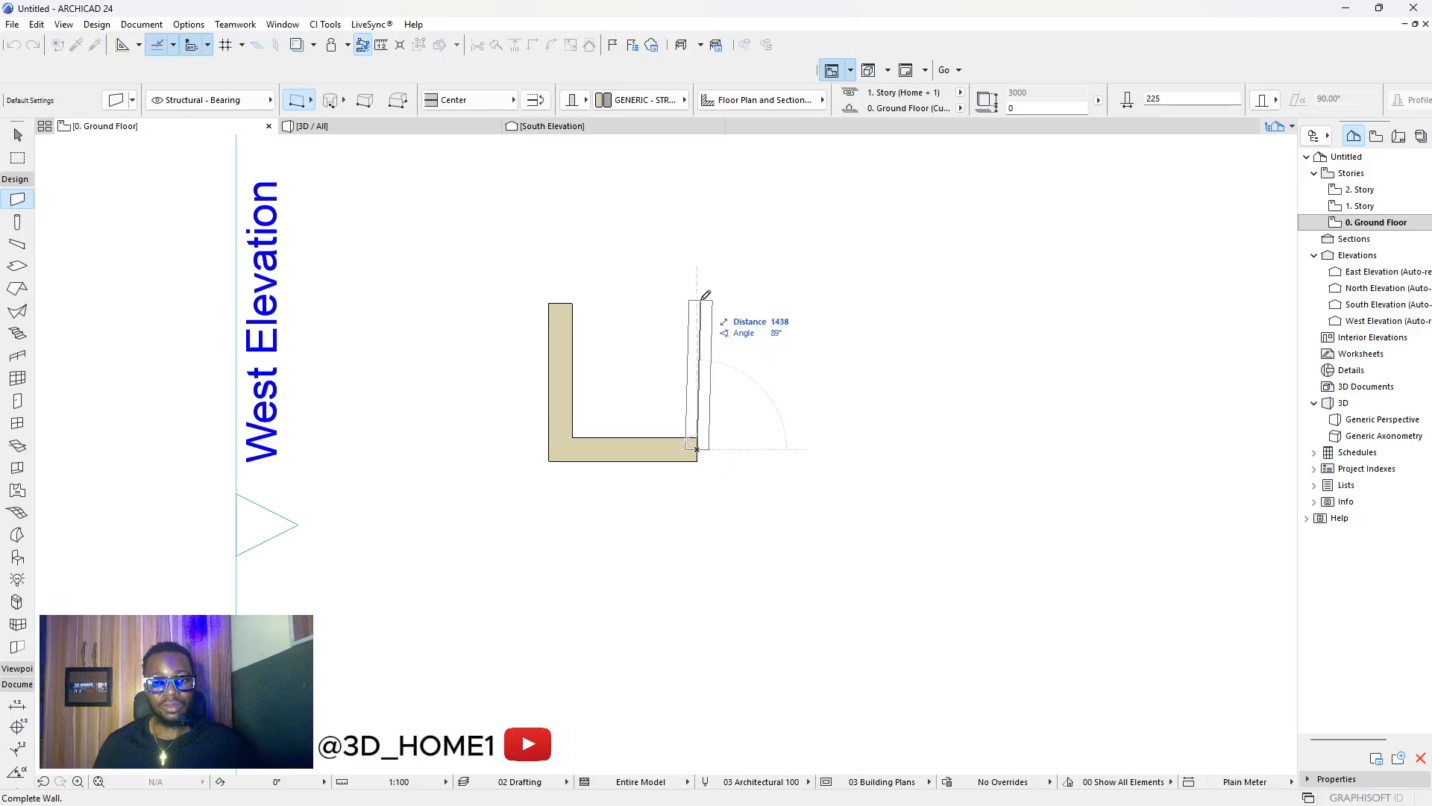
pyautogui.click(697, 298)
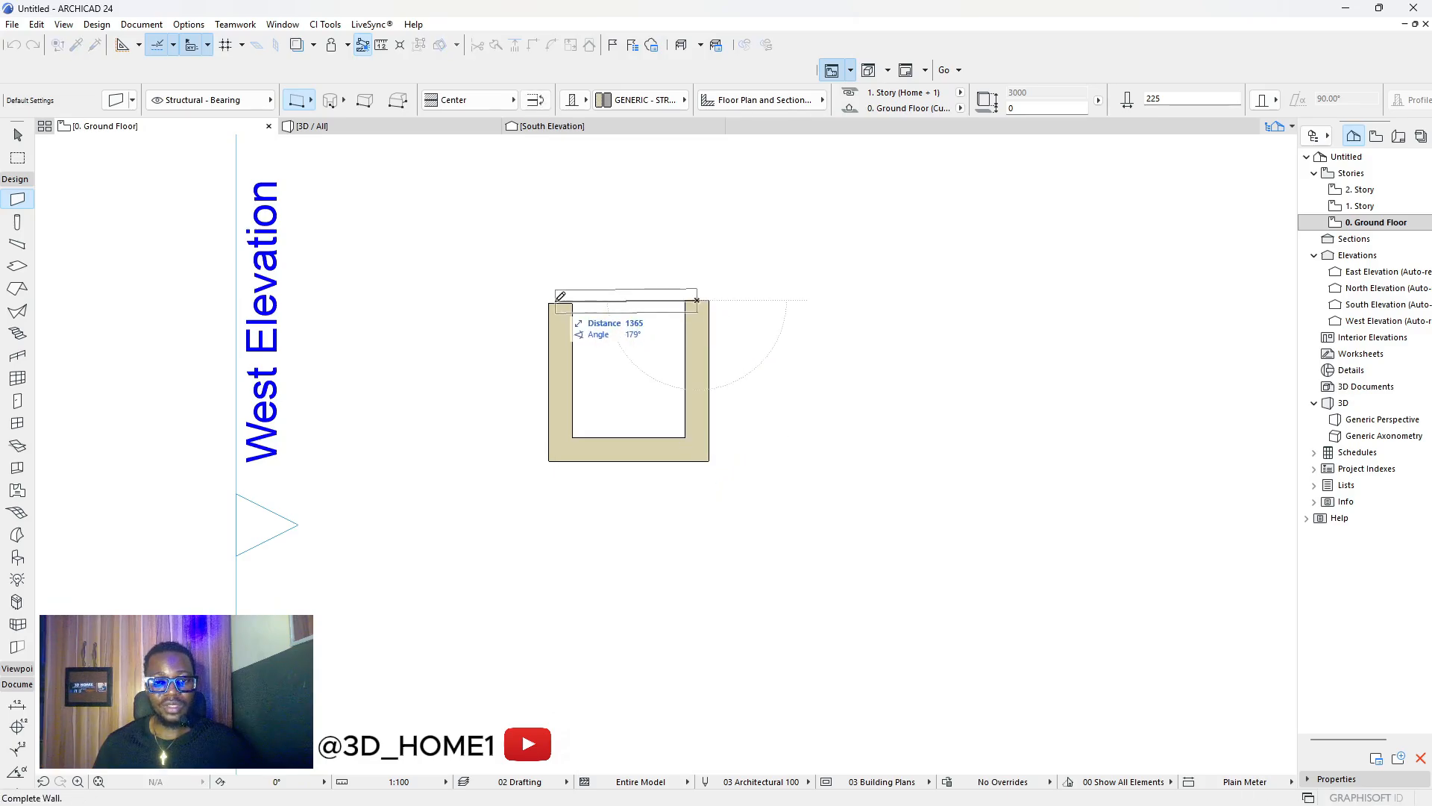
pyautogui.press('Escape')
pyautogui.press('Escape')
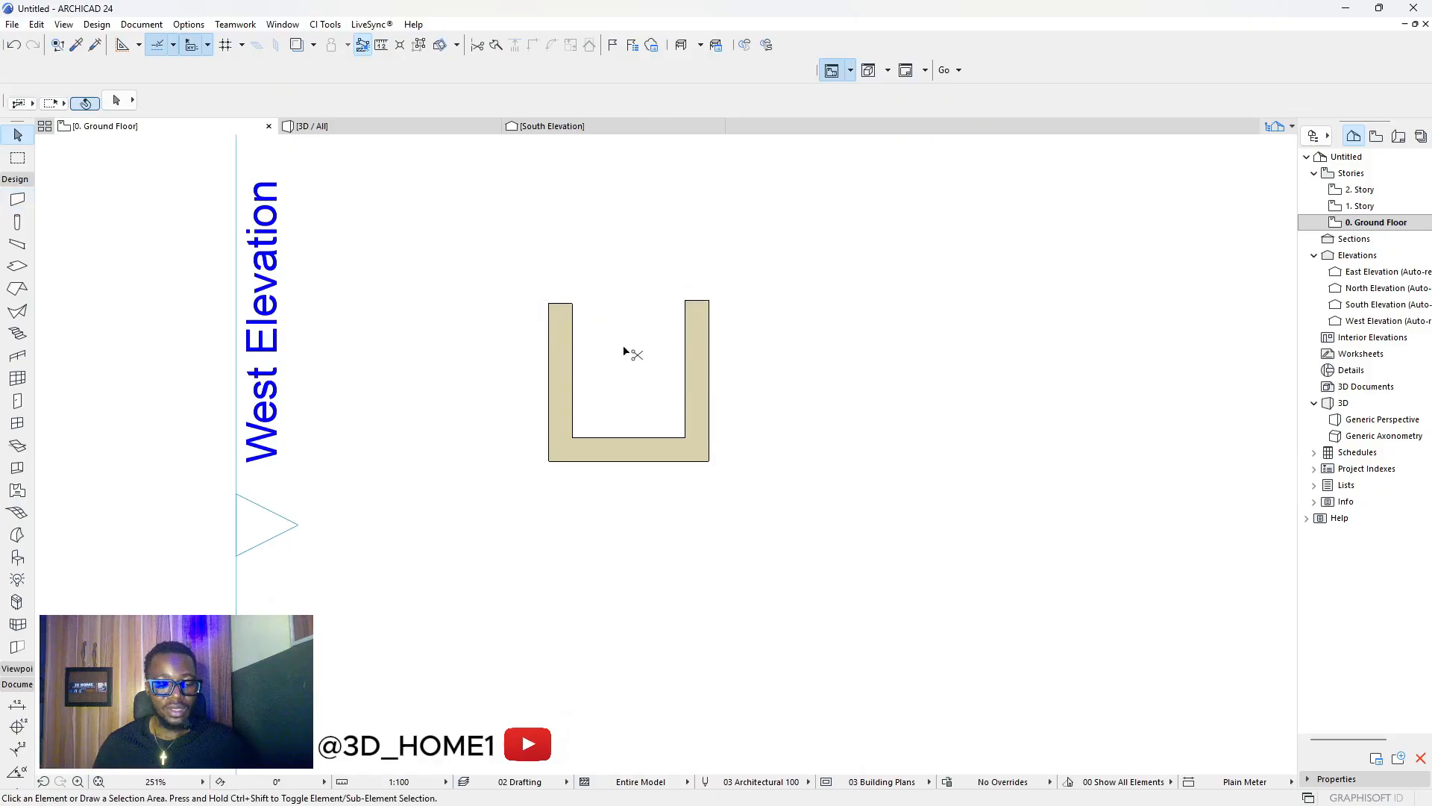
# Undo the horizontal wall and the second vertical wall of the U shape.
pyautogui.hotkey('ctrl', 'z')
pyautogui.hotkey('ctrl', 'z')
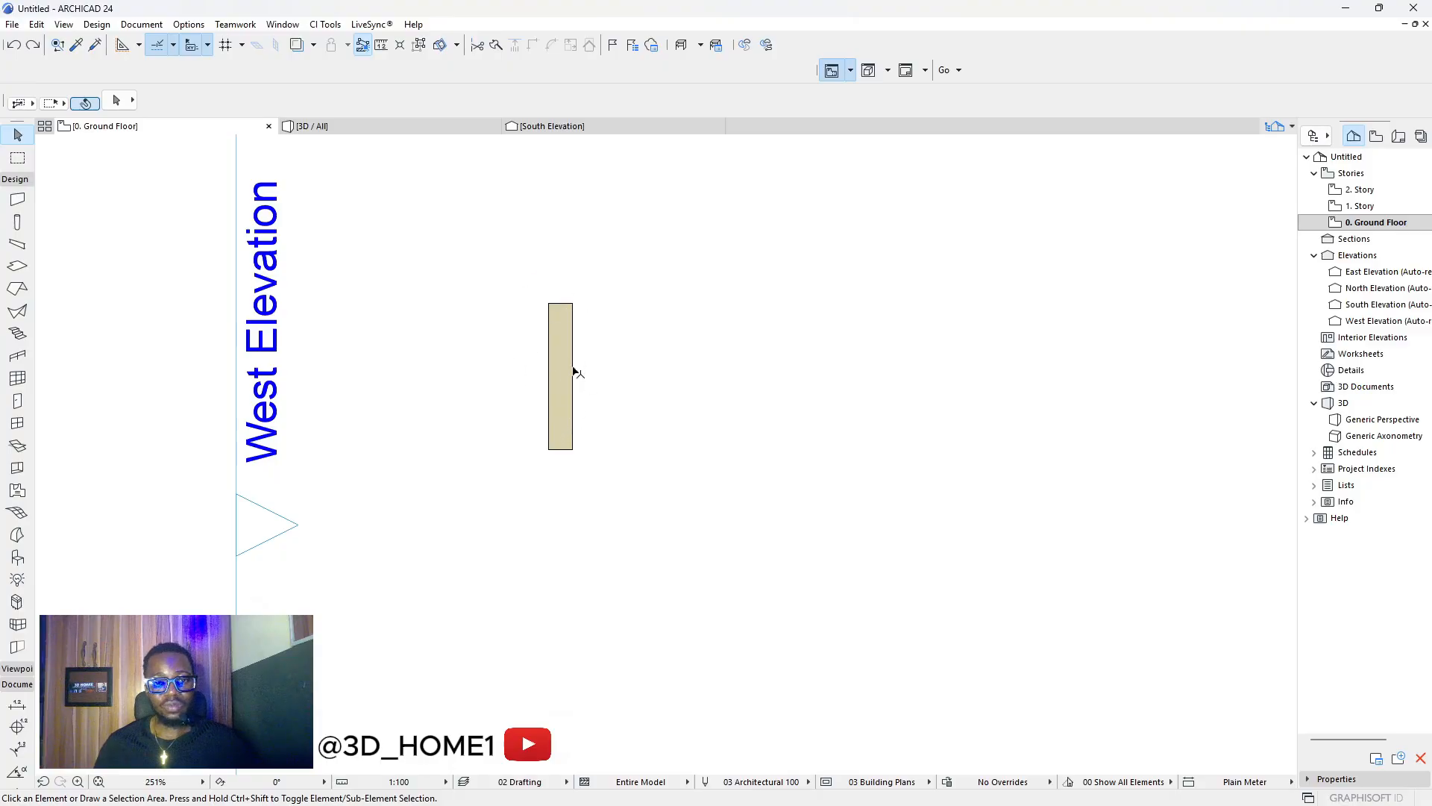
# Check the vertical wall's selection settings and its building material list, keeping GENERIC - STRUCTURAL as the wall's material.
pyautogui.click(564, 324)
pyautogui.hotkey('ctrl', 't')
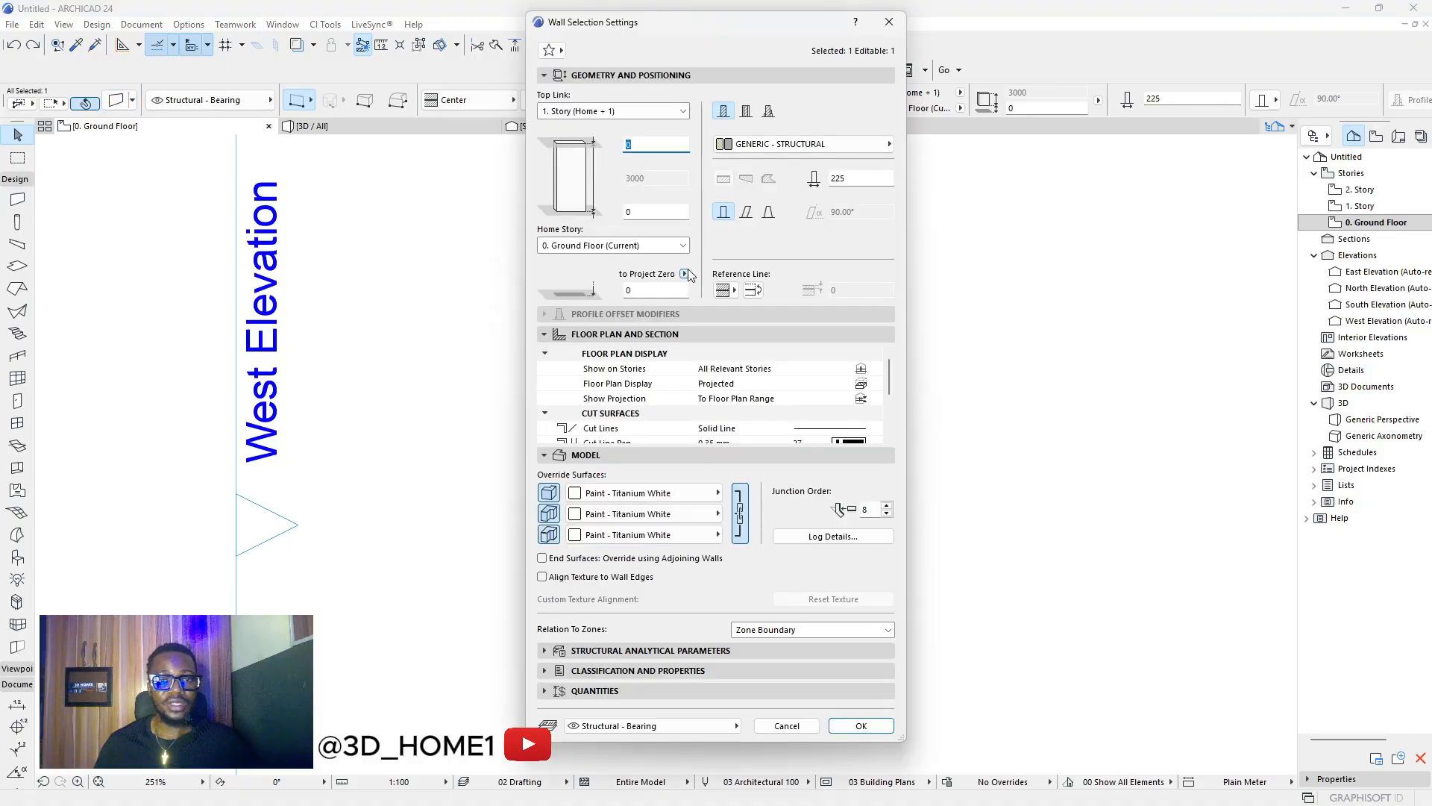
pyautogui.press('Escape')
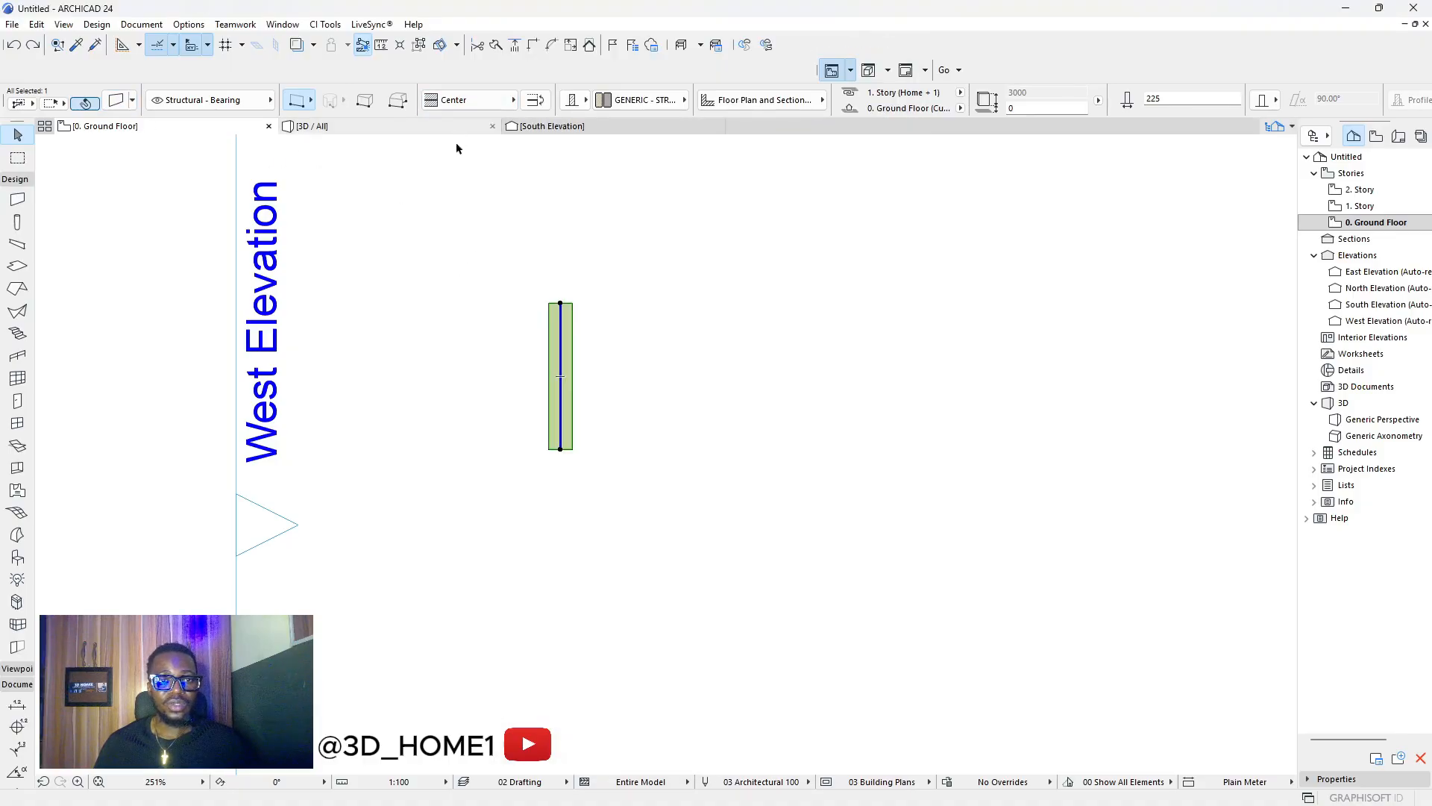
pyautogui.click(647, 102)
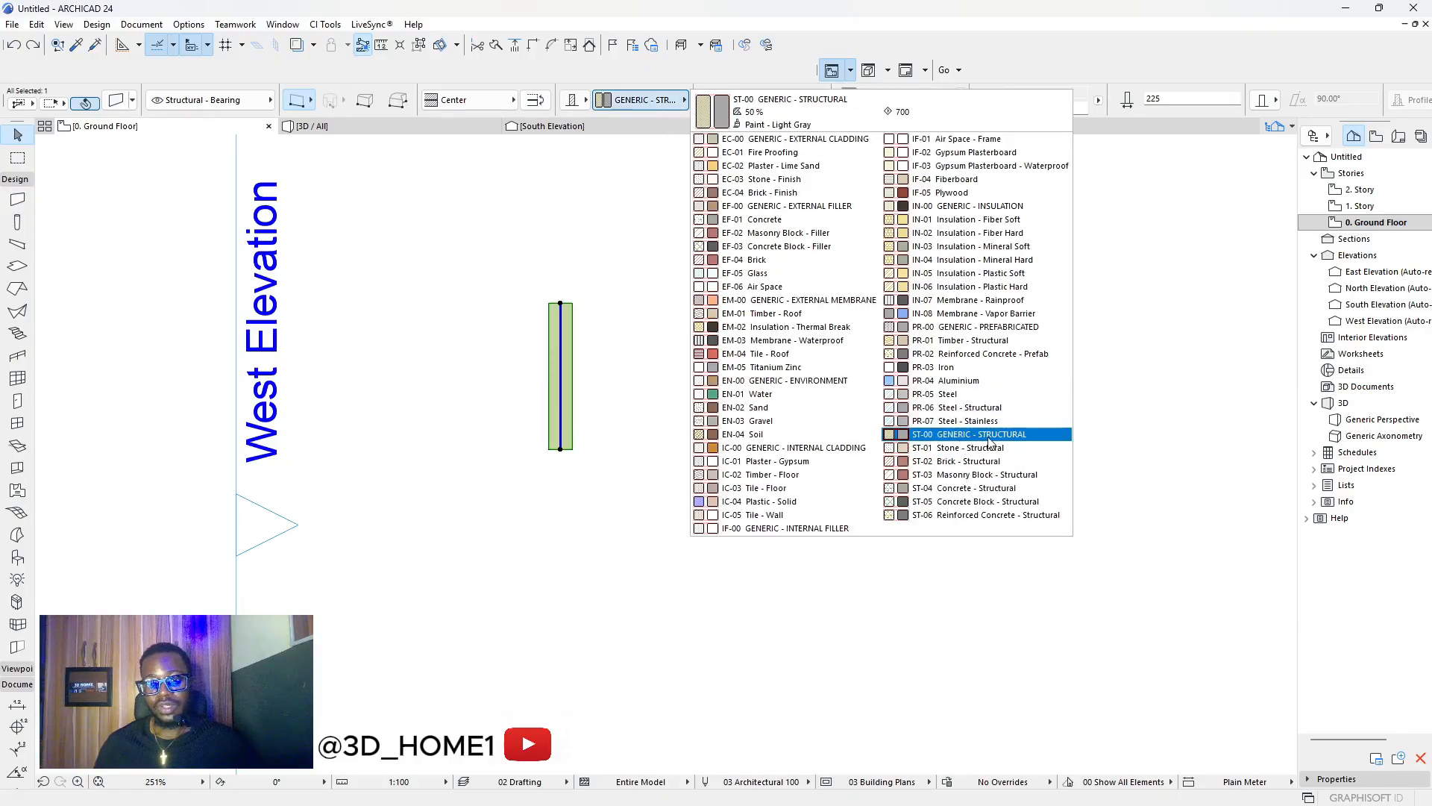
pyautogui.click(910, 434)
pyautogui.click(441, 288)
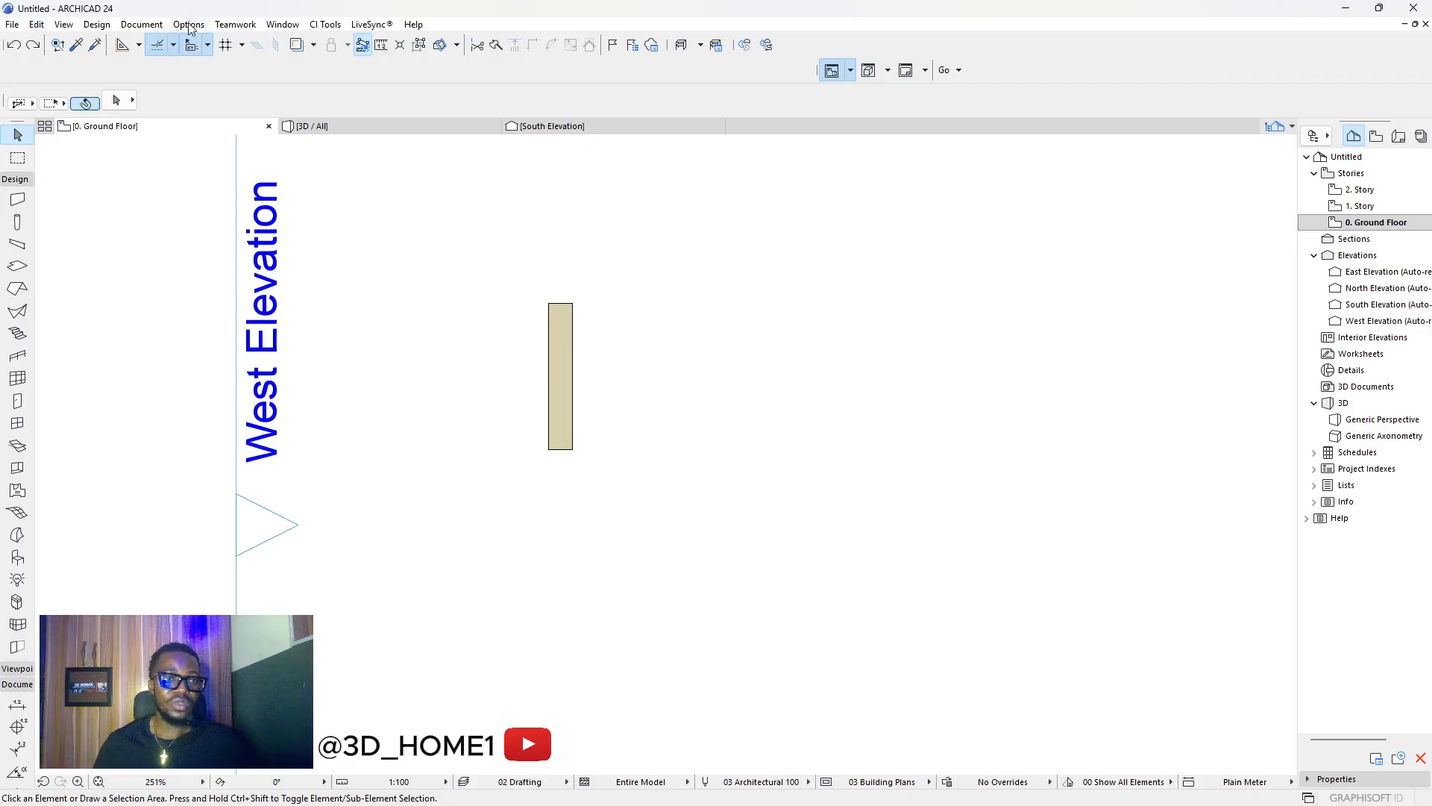
# Examine the GENERIC - STRUCTURAL entry in the project's Building Materials settings and close them without changes.
pyautogui.click(189, 24)
pyautogui.moveTo(235, 24)
pyautogui.moveTo(186, 29)
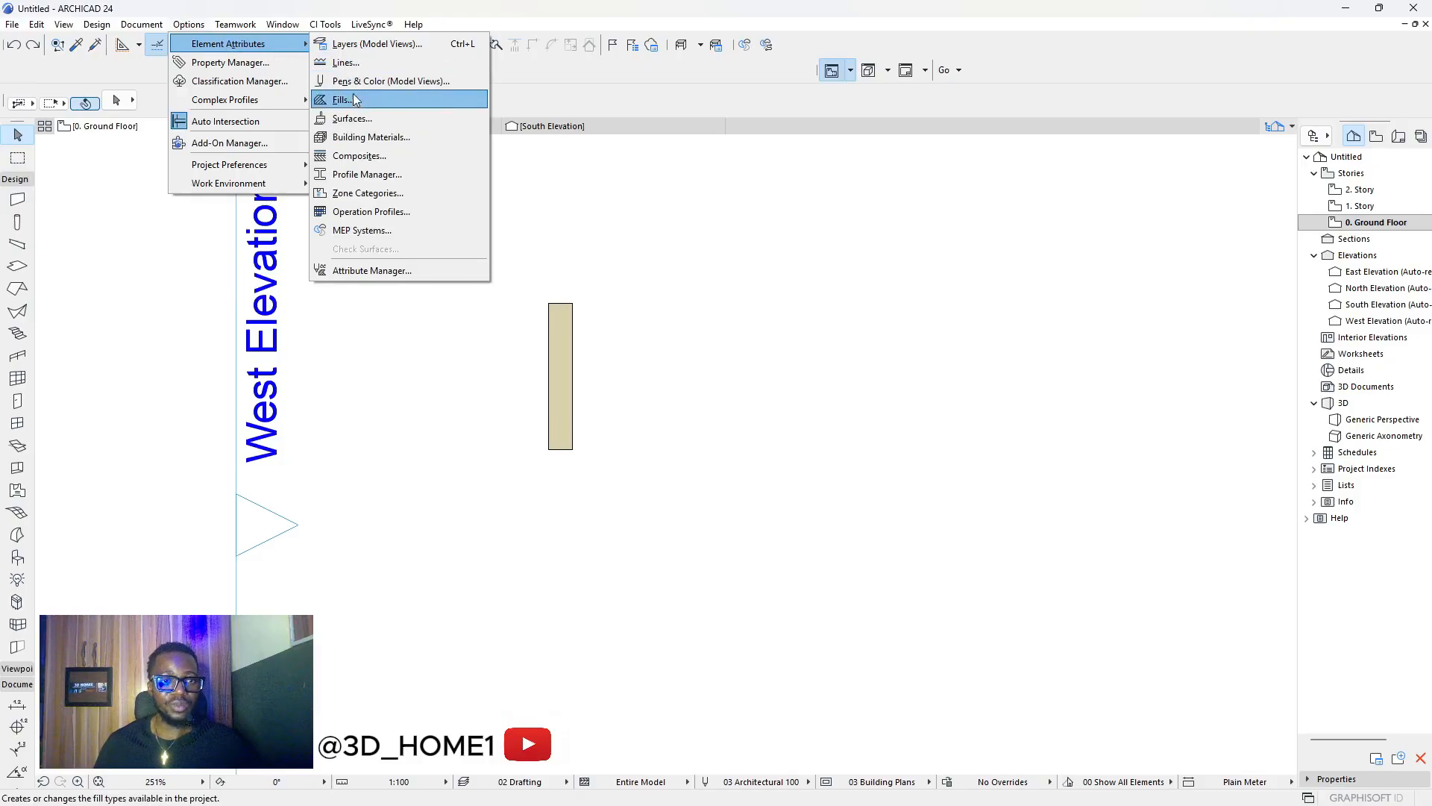
pyautogui.click(364, 138)
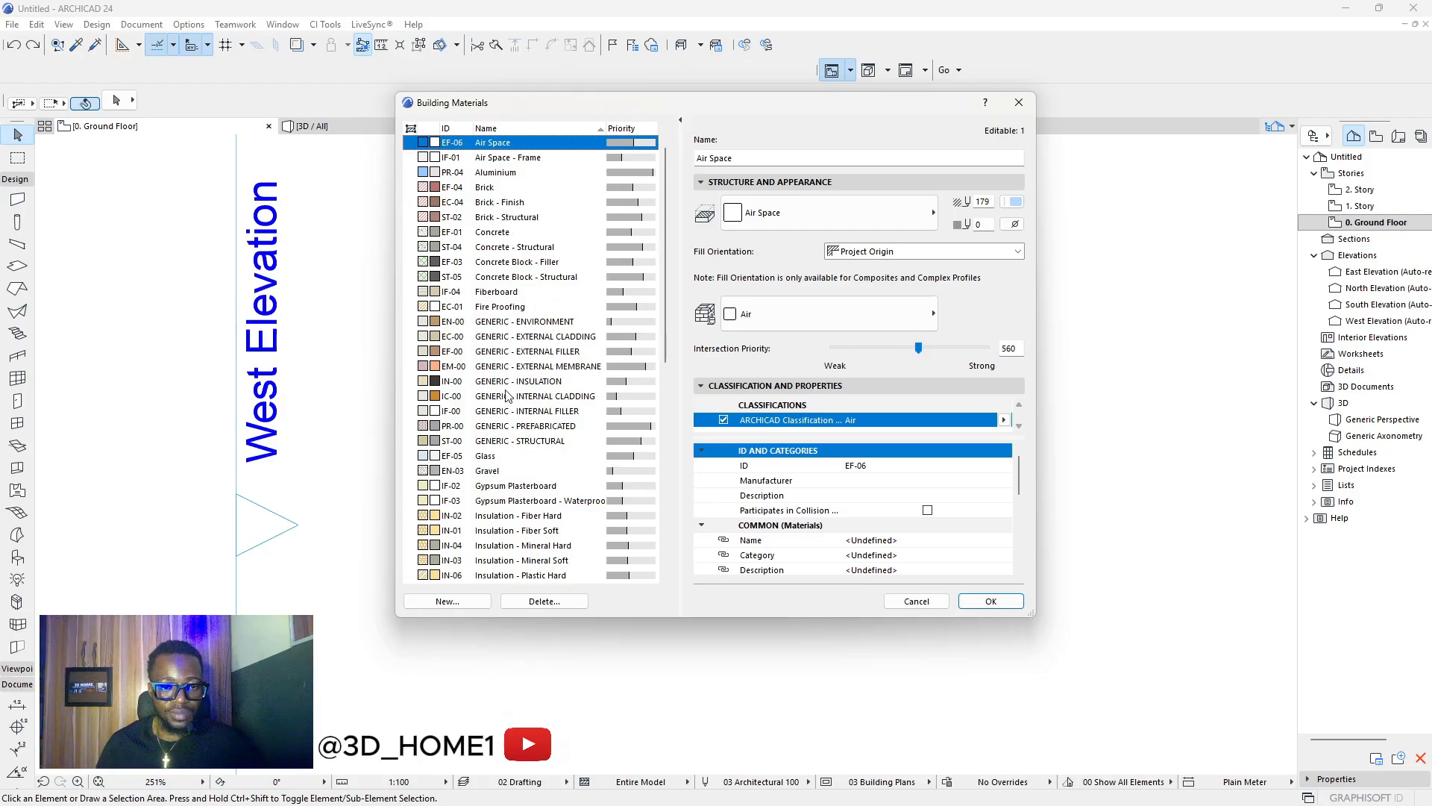
pyautogui.scroll(-1, 507, 395)
pyautogui.click(526, 400)
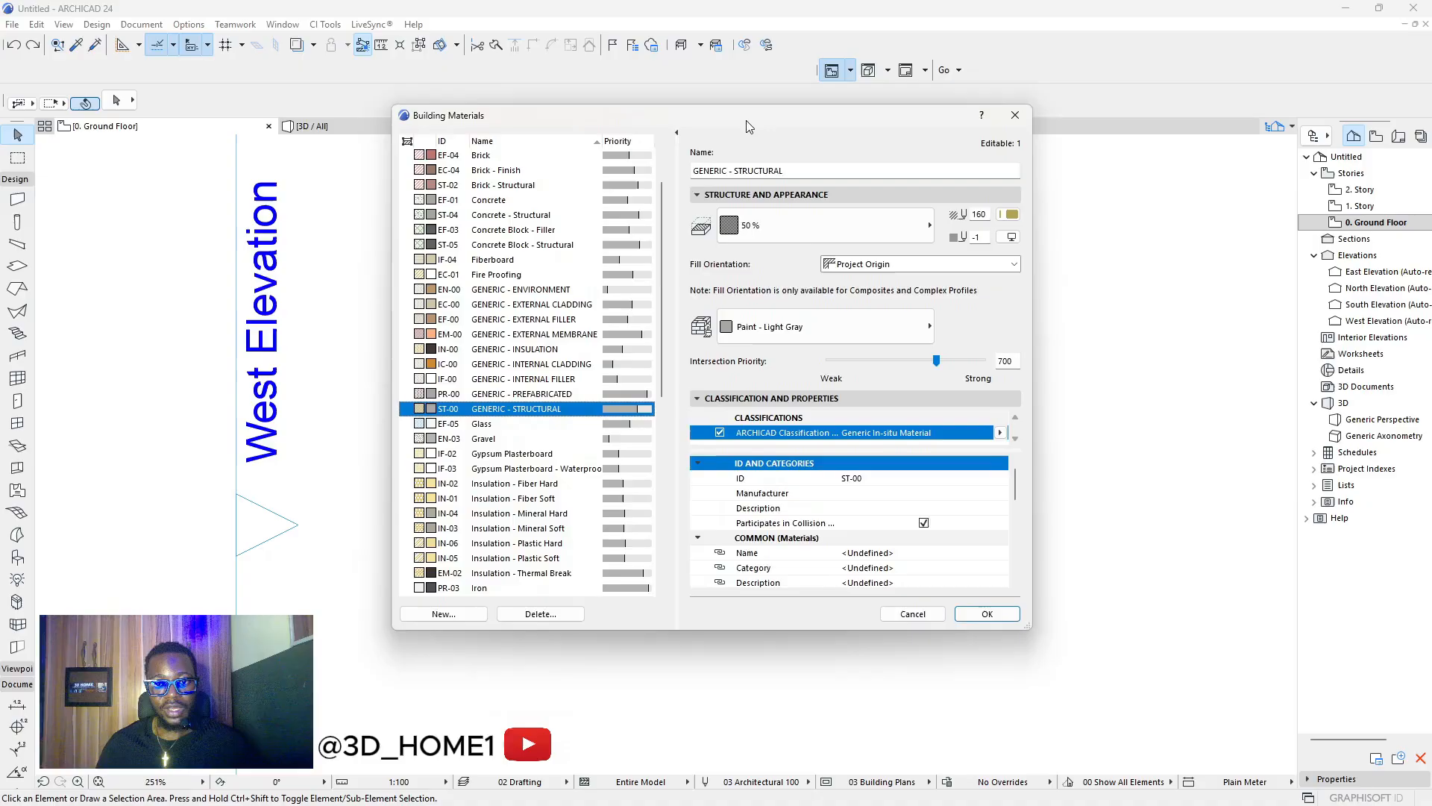
pyautogui.moveTo(751, 111); pyautogui.dragTo(710, 159)
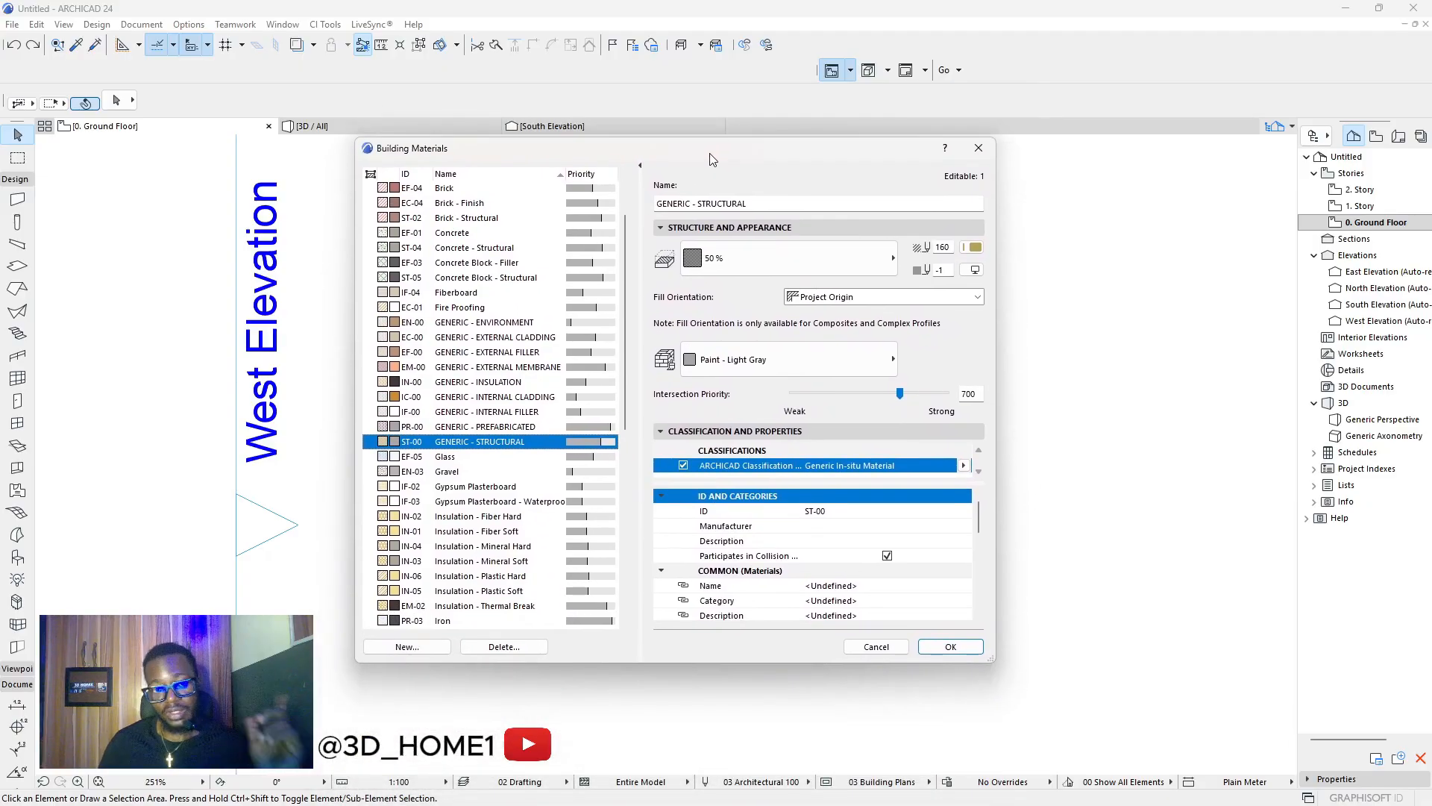
pyautogui.click(978, 148)
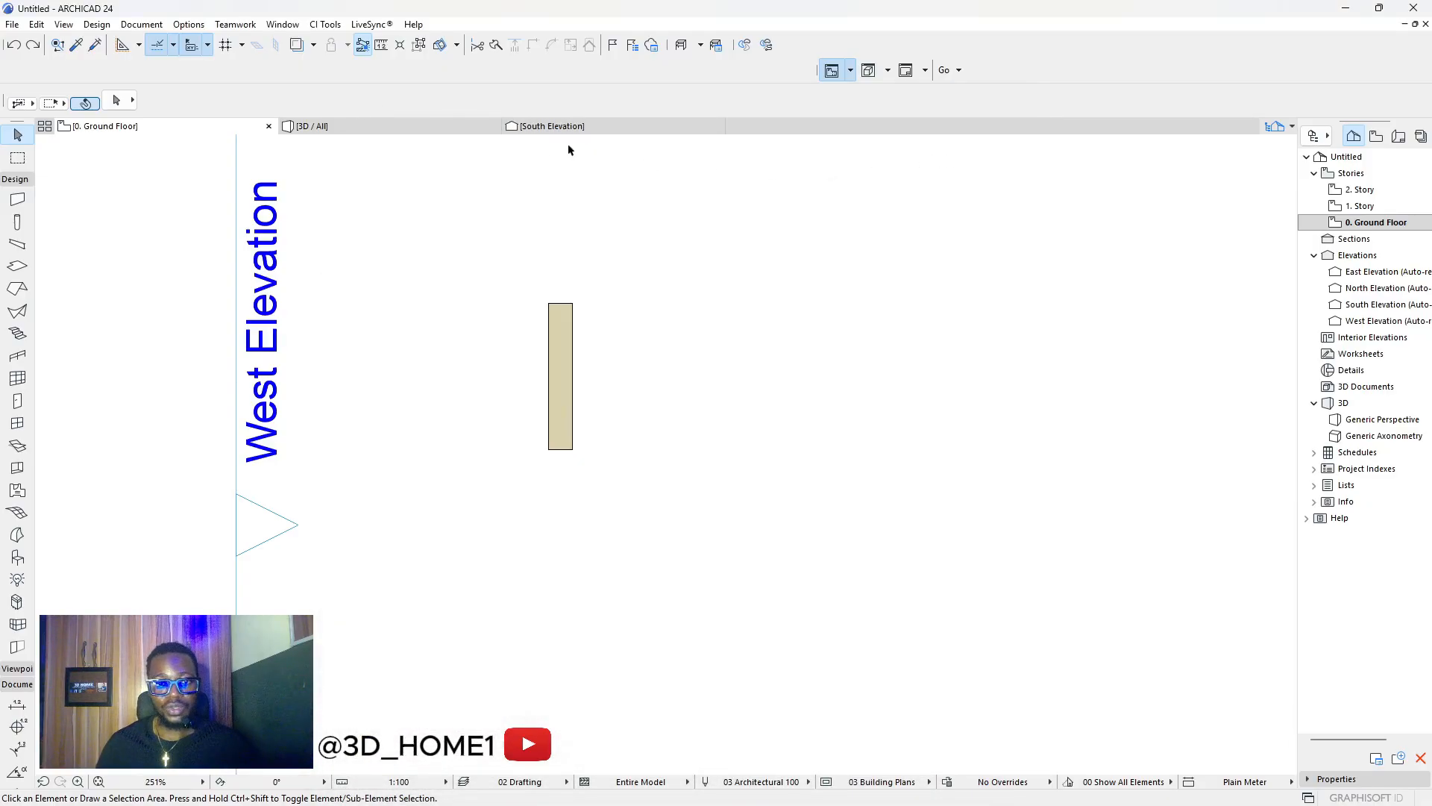
# Review which building material is assigned to the vertical wall and deselect the wall.
pyautogui.click(562, 370)
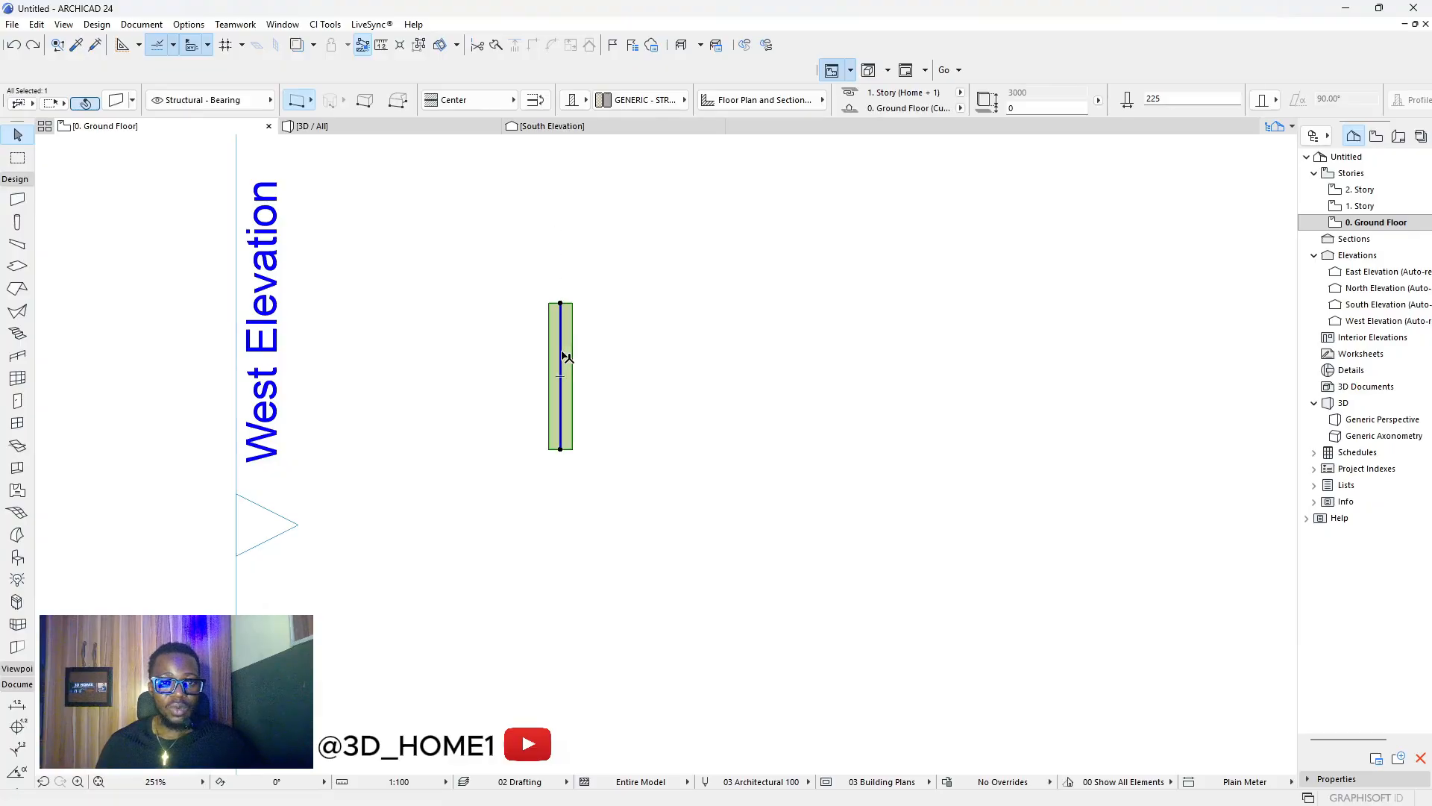
pyautogui.click(681, 101)
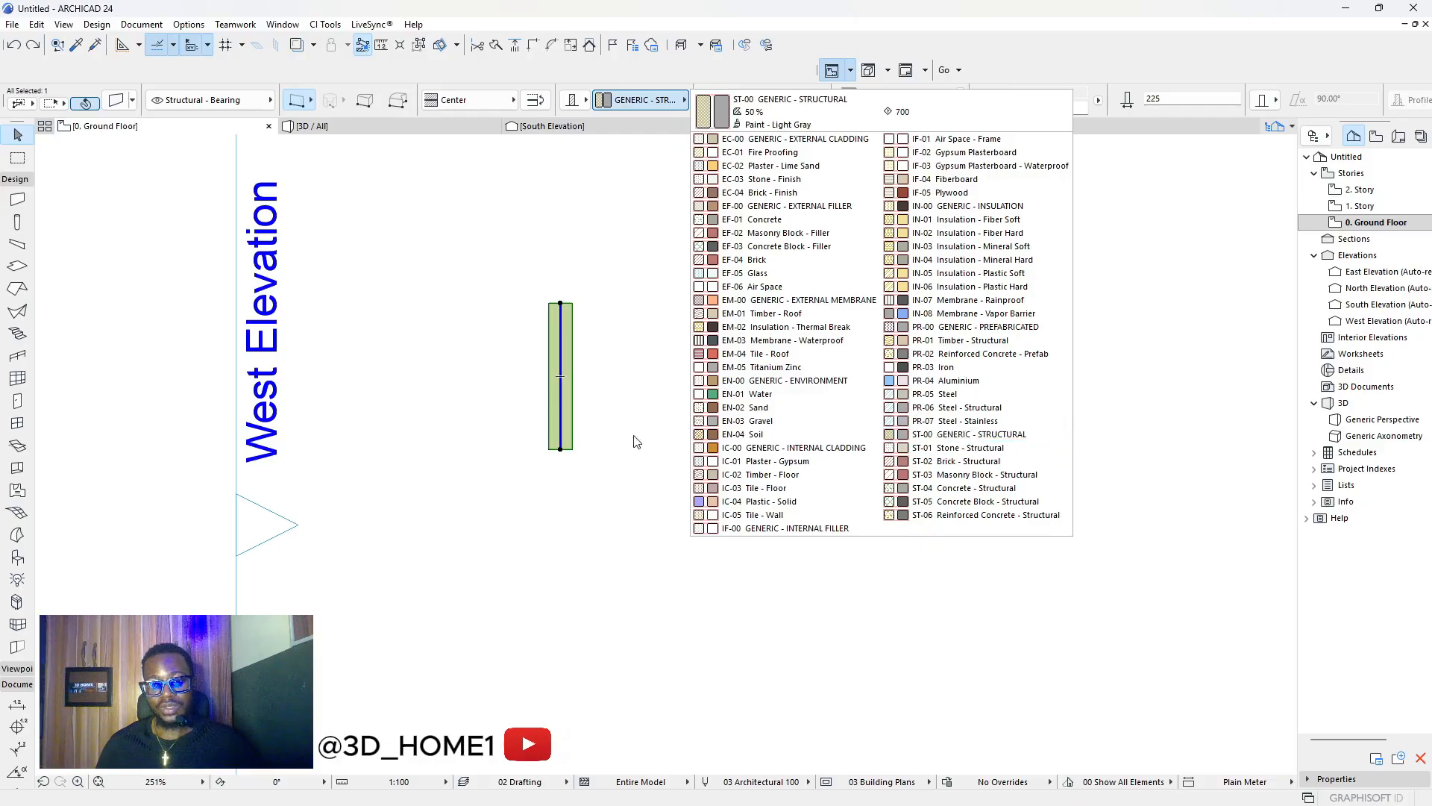
pyautogui.click(499, 272)
pyautogui.click(493, 255)
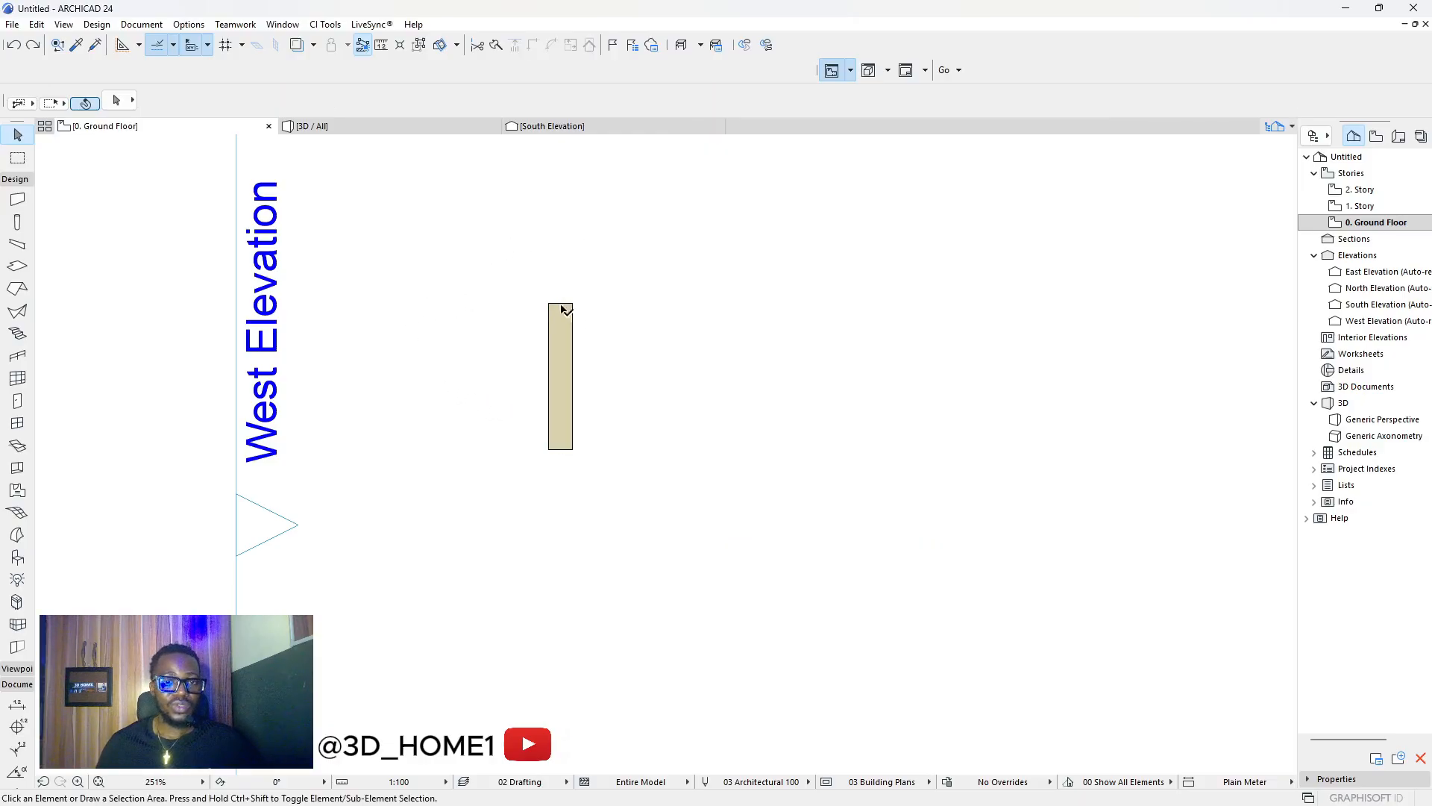
# In the Building Materials settings, set both the cut fill pen and the cut fill background pen of GENERIC - STRUCTURAL to 41.
pyautogui.click(188, 27)
pyautogui.moveTo(206, 54)
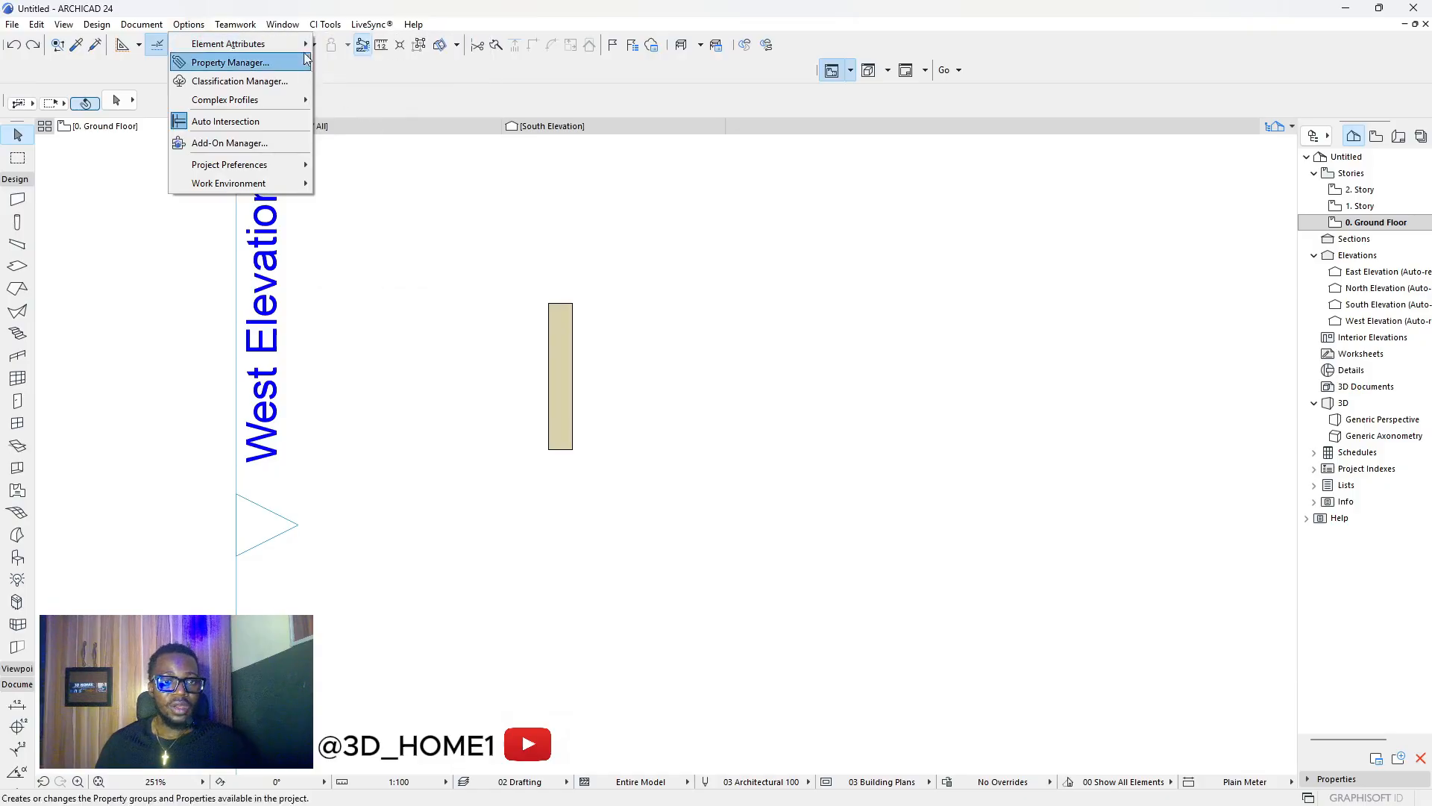
pyautogui.click(371, 137)
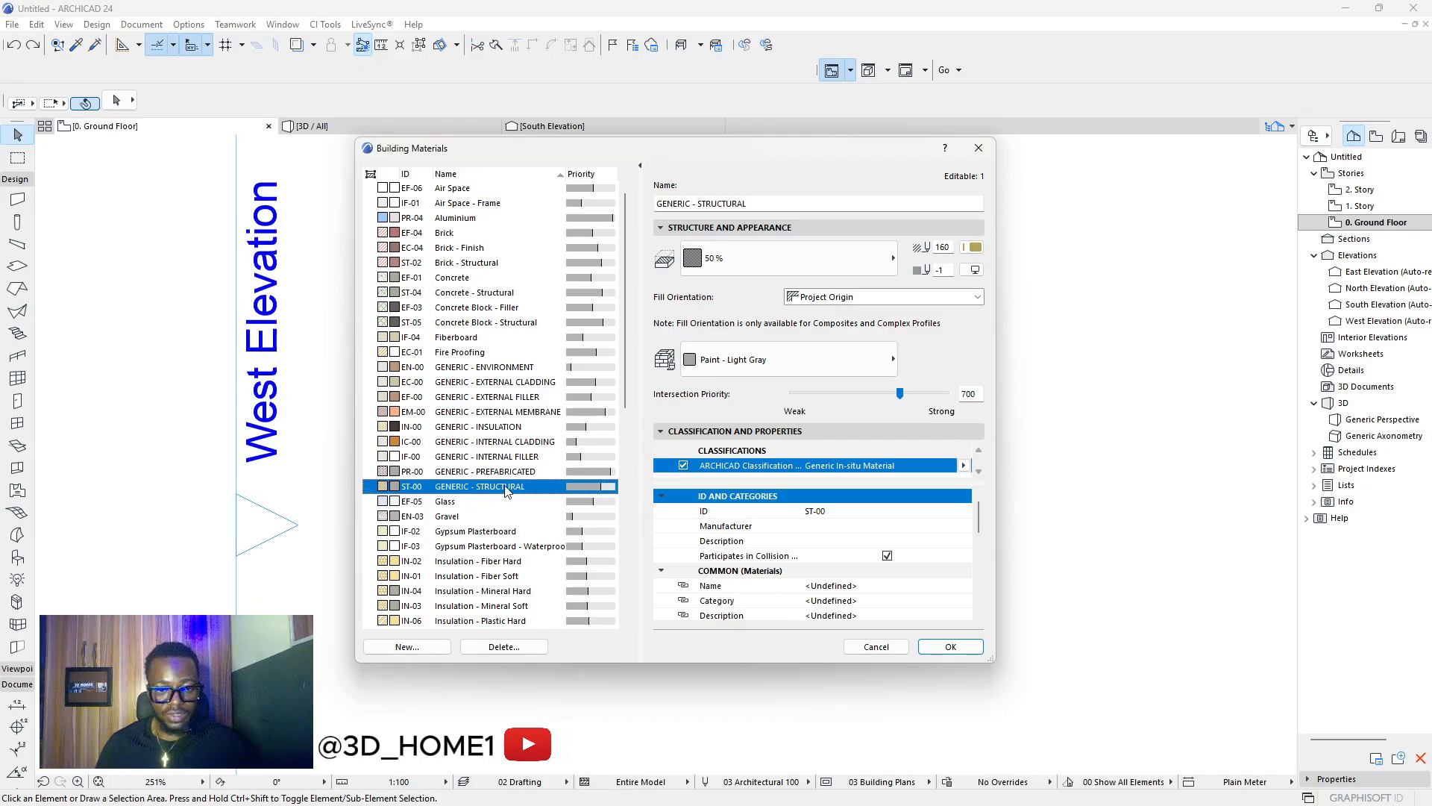
pyautogui.click(977, 249)
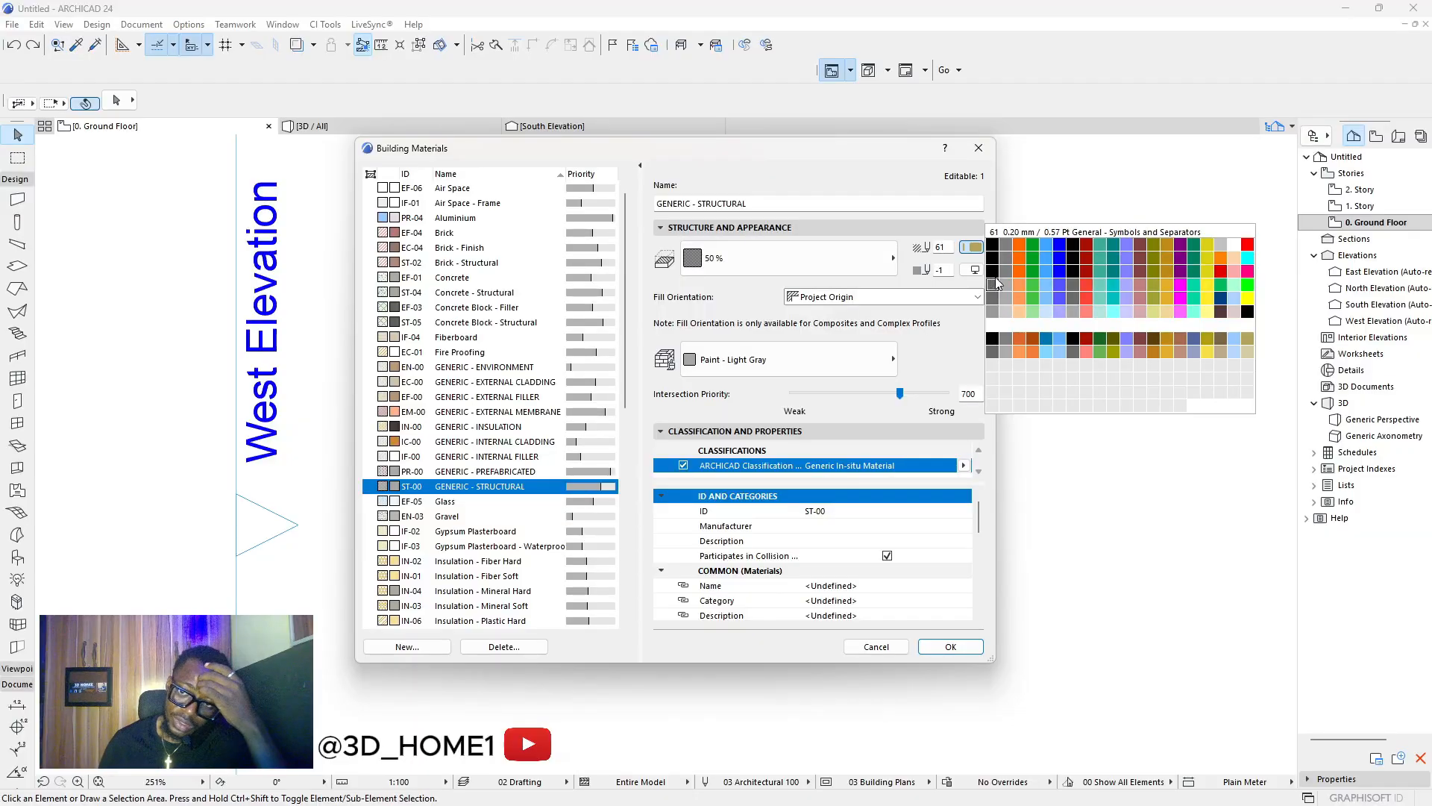
pyautogui.click(992, 272)
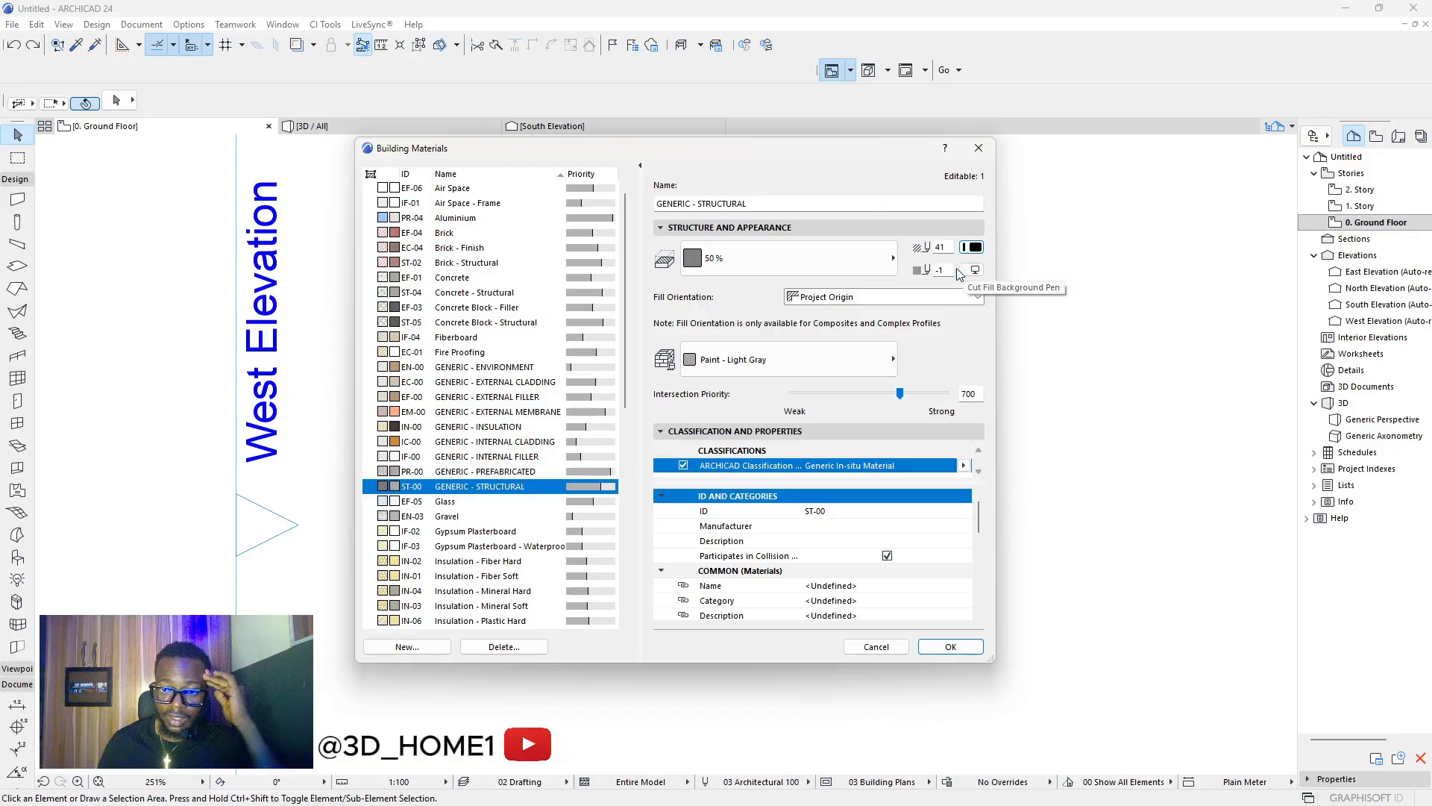
pyautogui.click(885, 361)
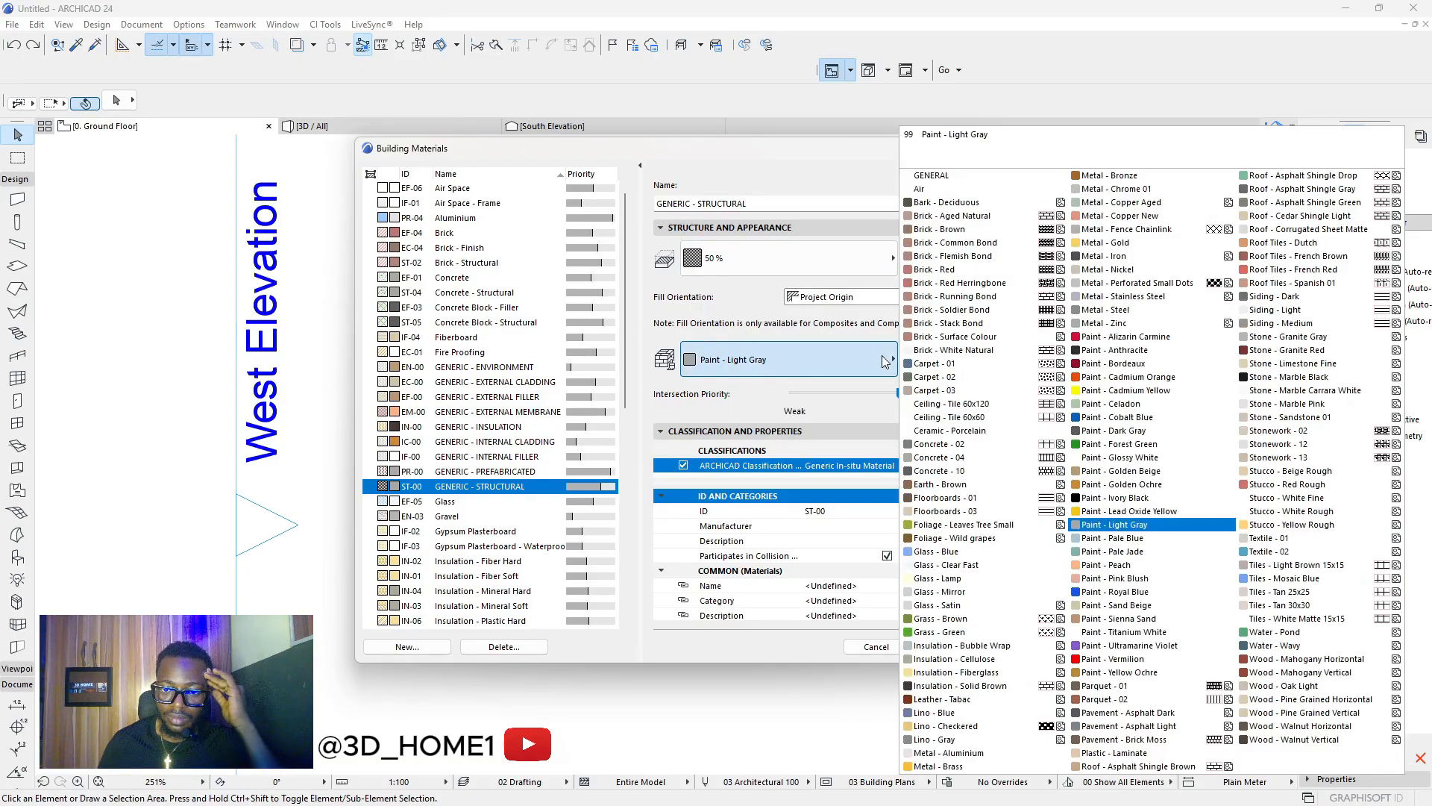
pyautogui.click(885, 362)
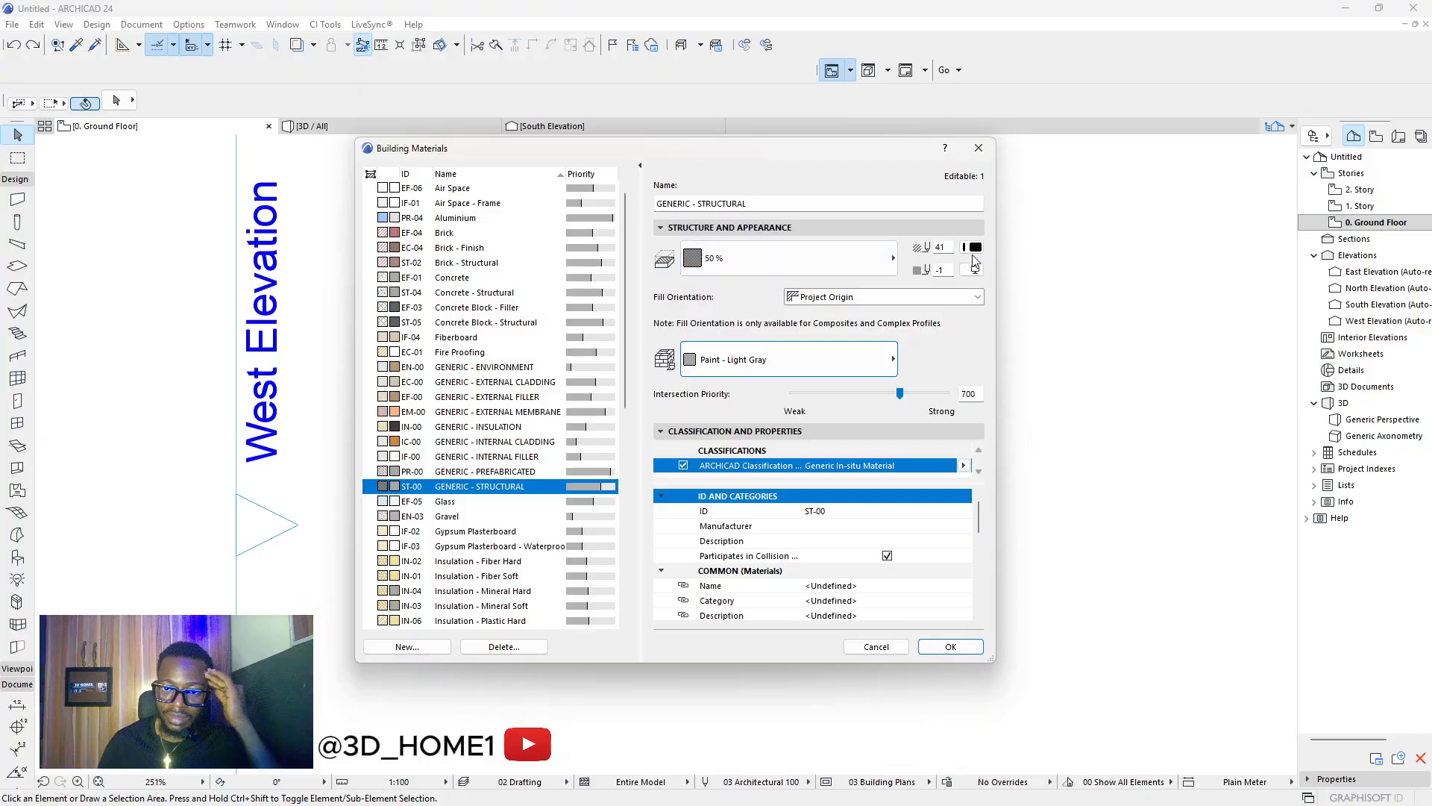
pyautogui.click(974, 270)
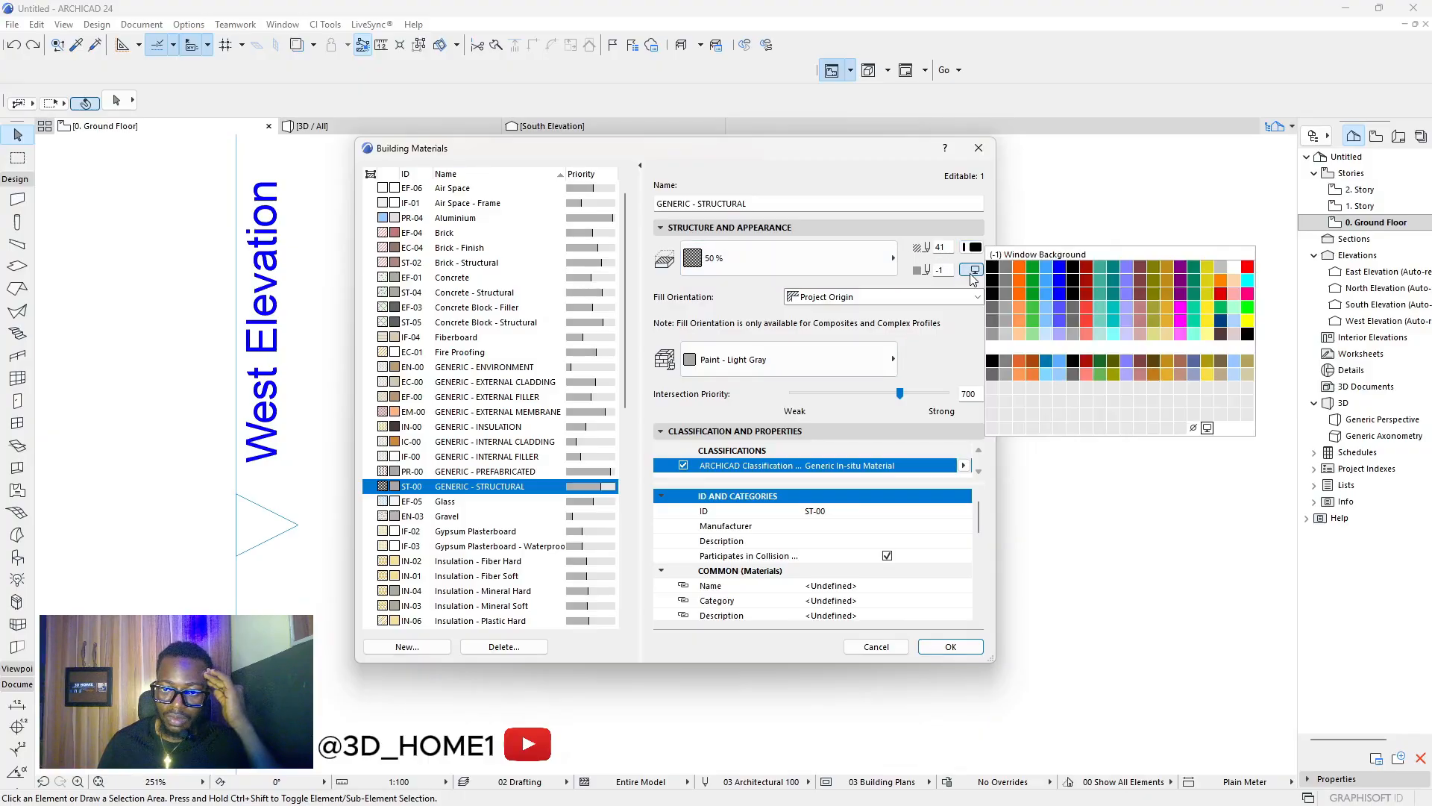
pyautogui.click(992, 294)
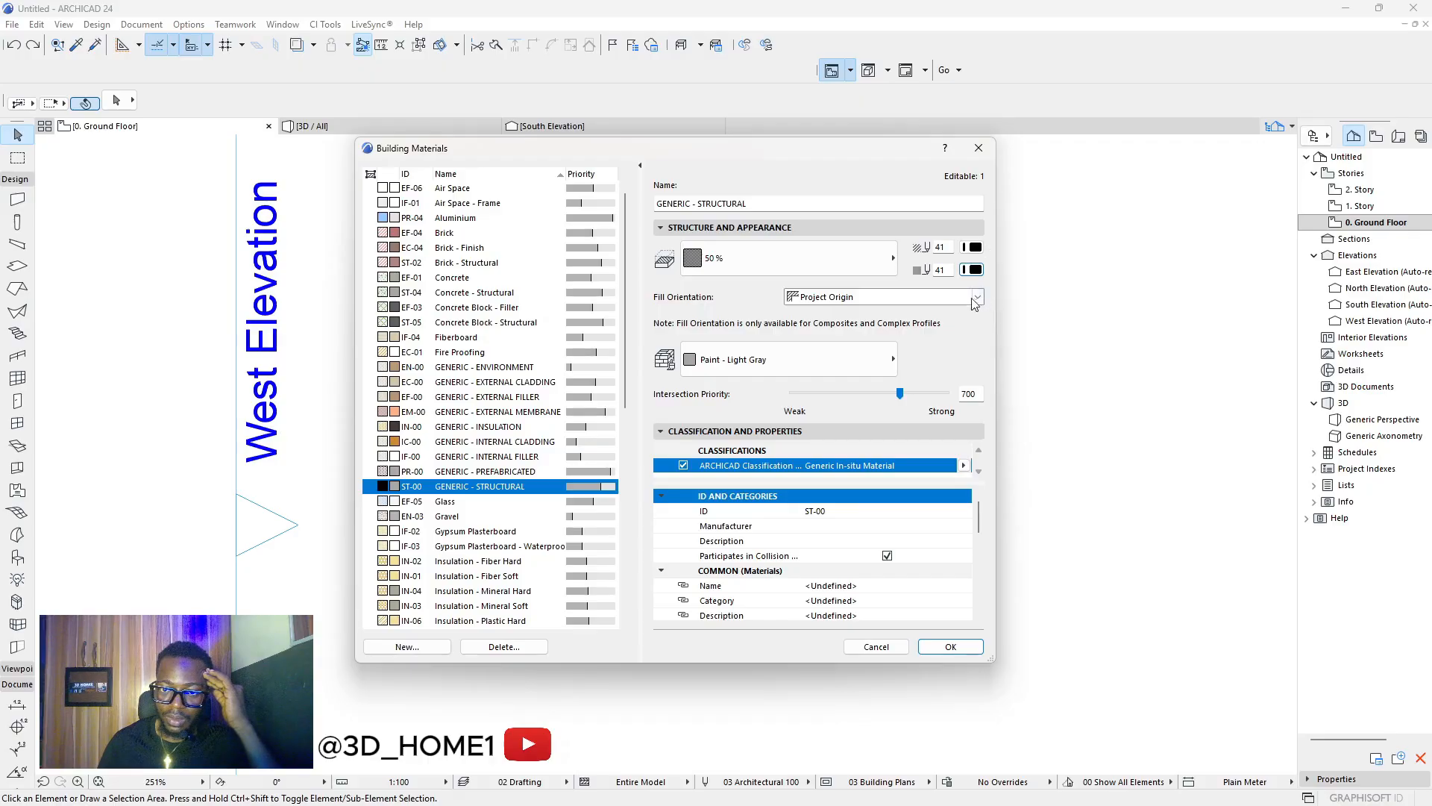
pyautogui.click(946, 646)
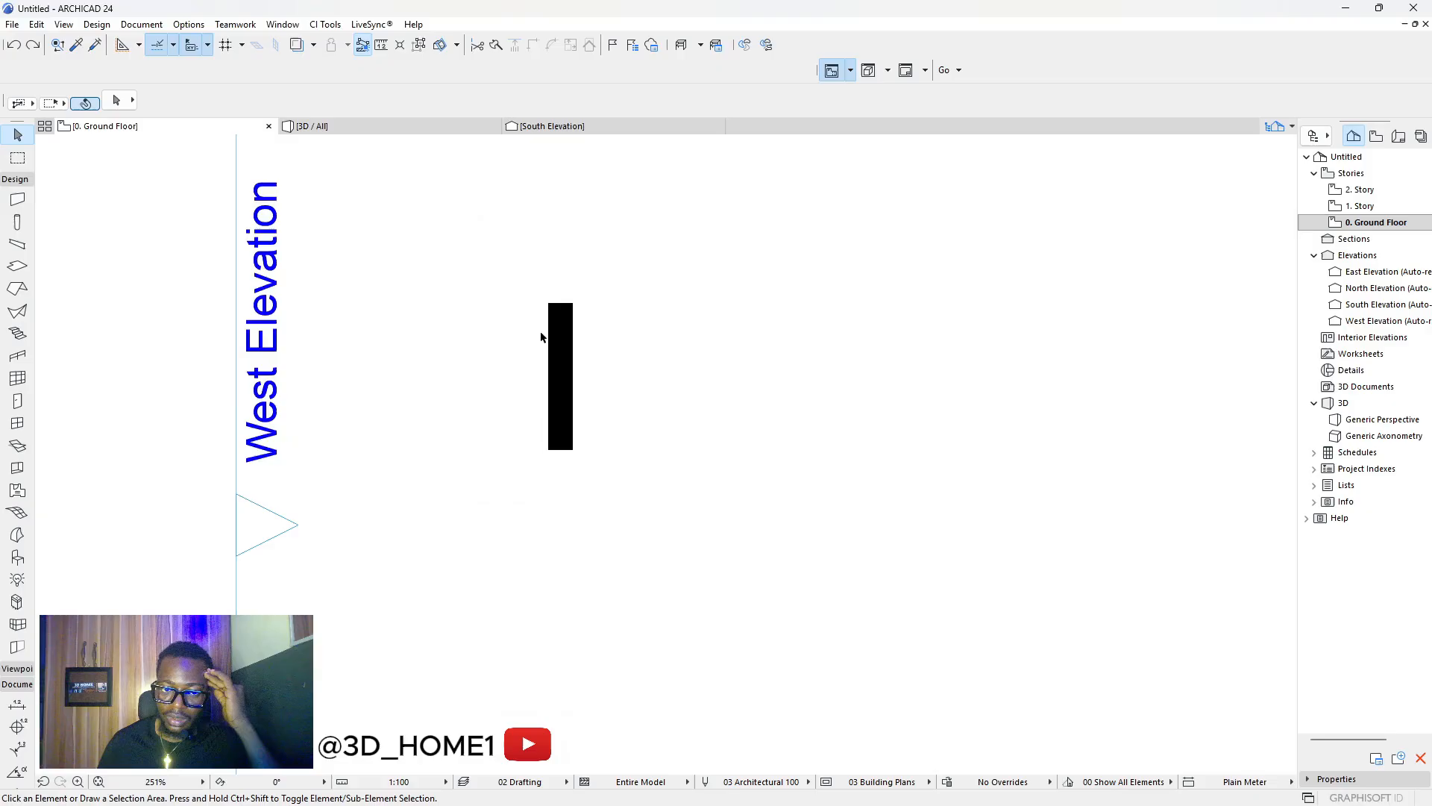
pyautogui.scroll(3, 542, 338)
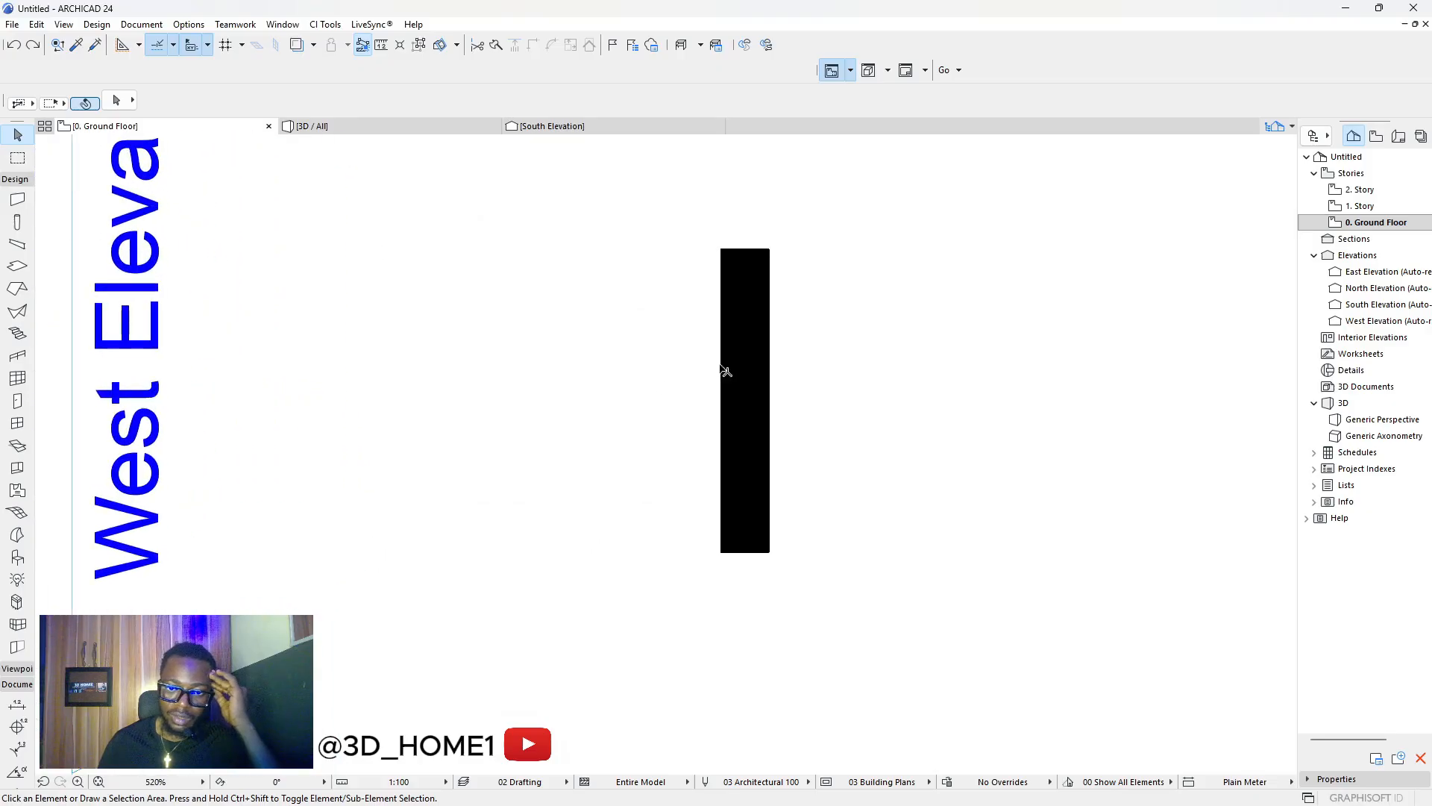
pyautogui.scroll(-2, 723, 370)
# Change the cut fill background pen of the GENERIC - STRUCTURAL building material to 61.
pyautogui.click(189, 24)
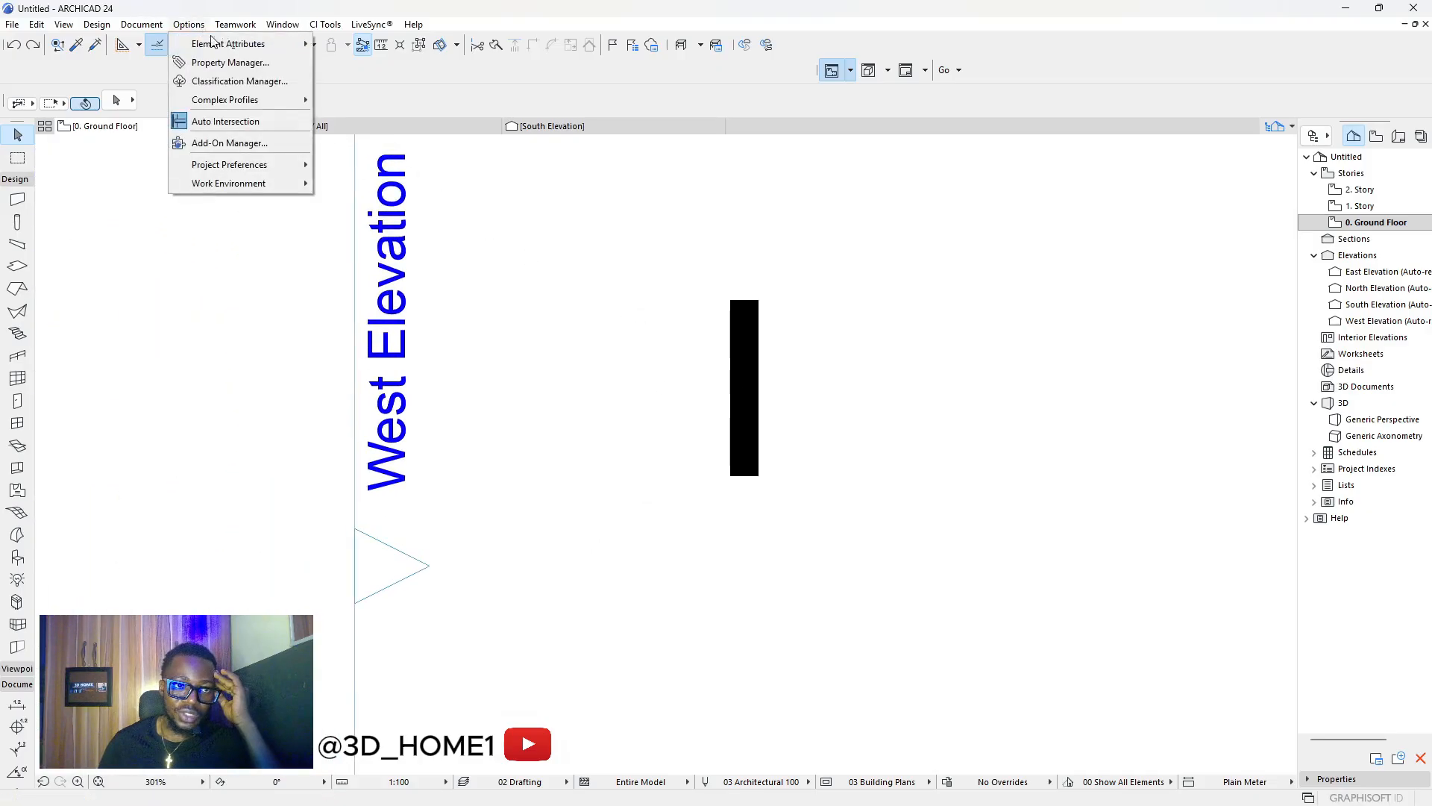
pyautogui.moveTo(239, 43)
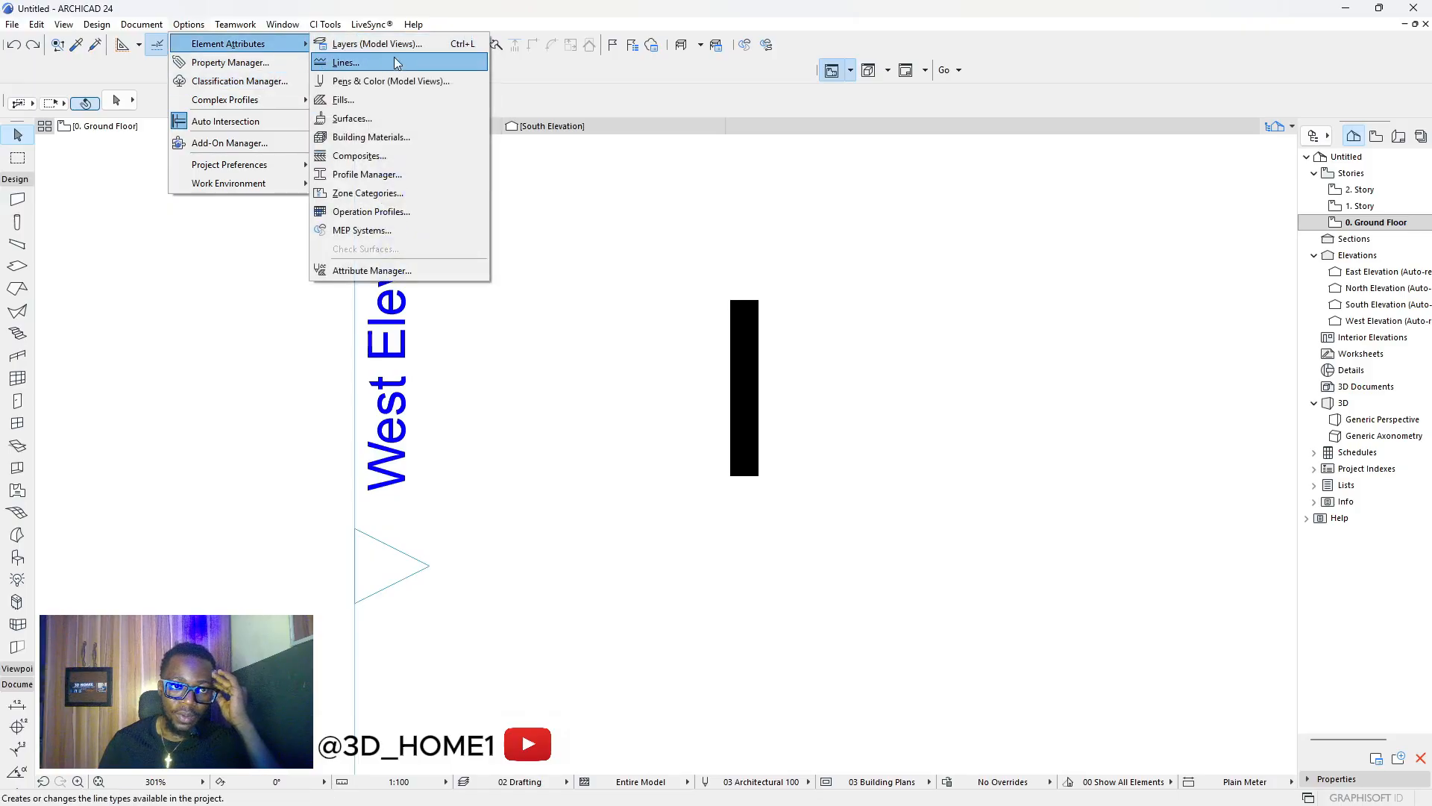
pyautogui.click(381, 137)
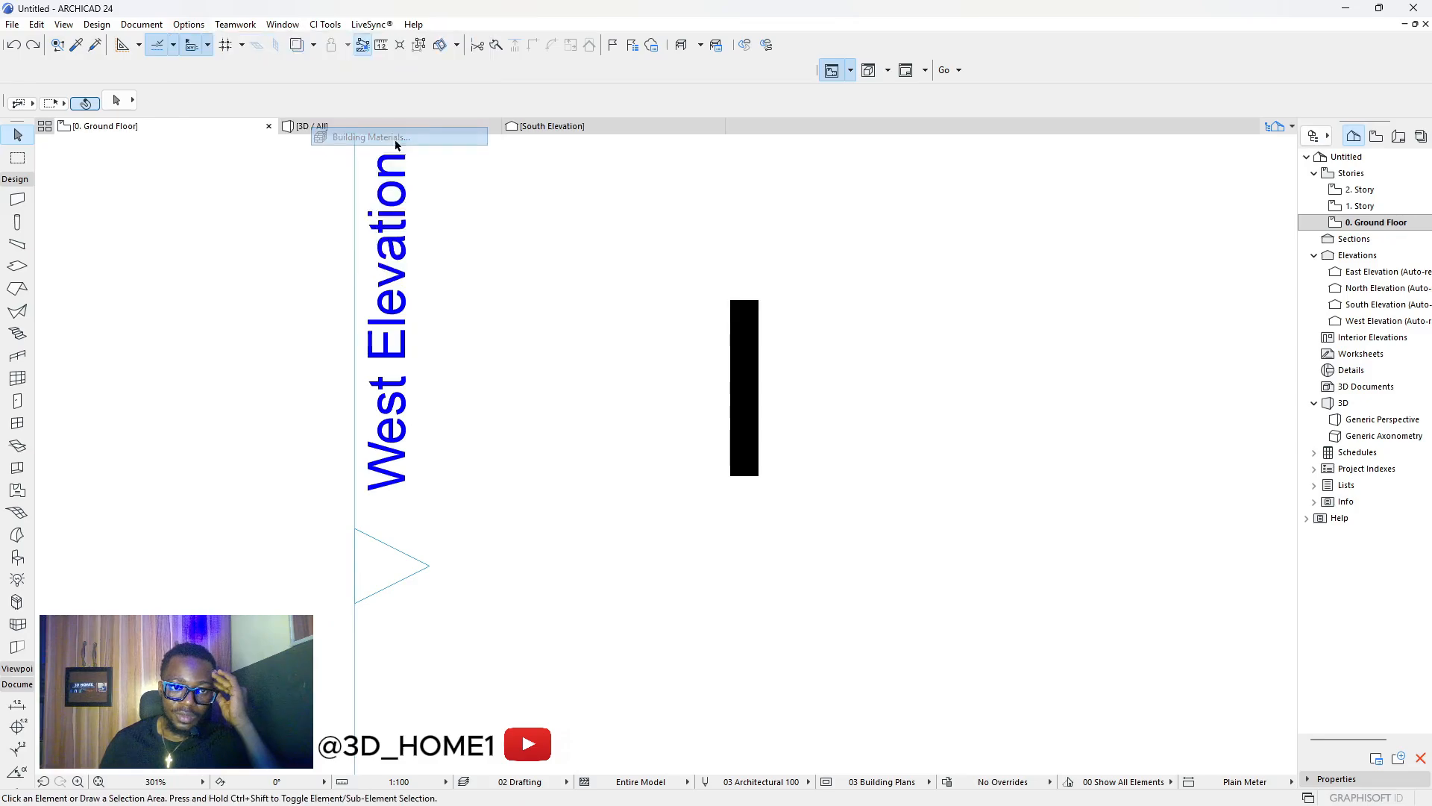
pyautogui.click(966, 270)
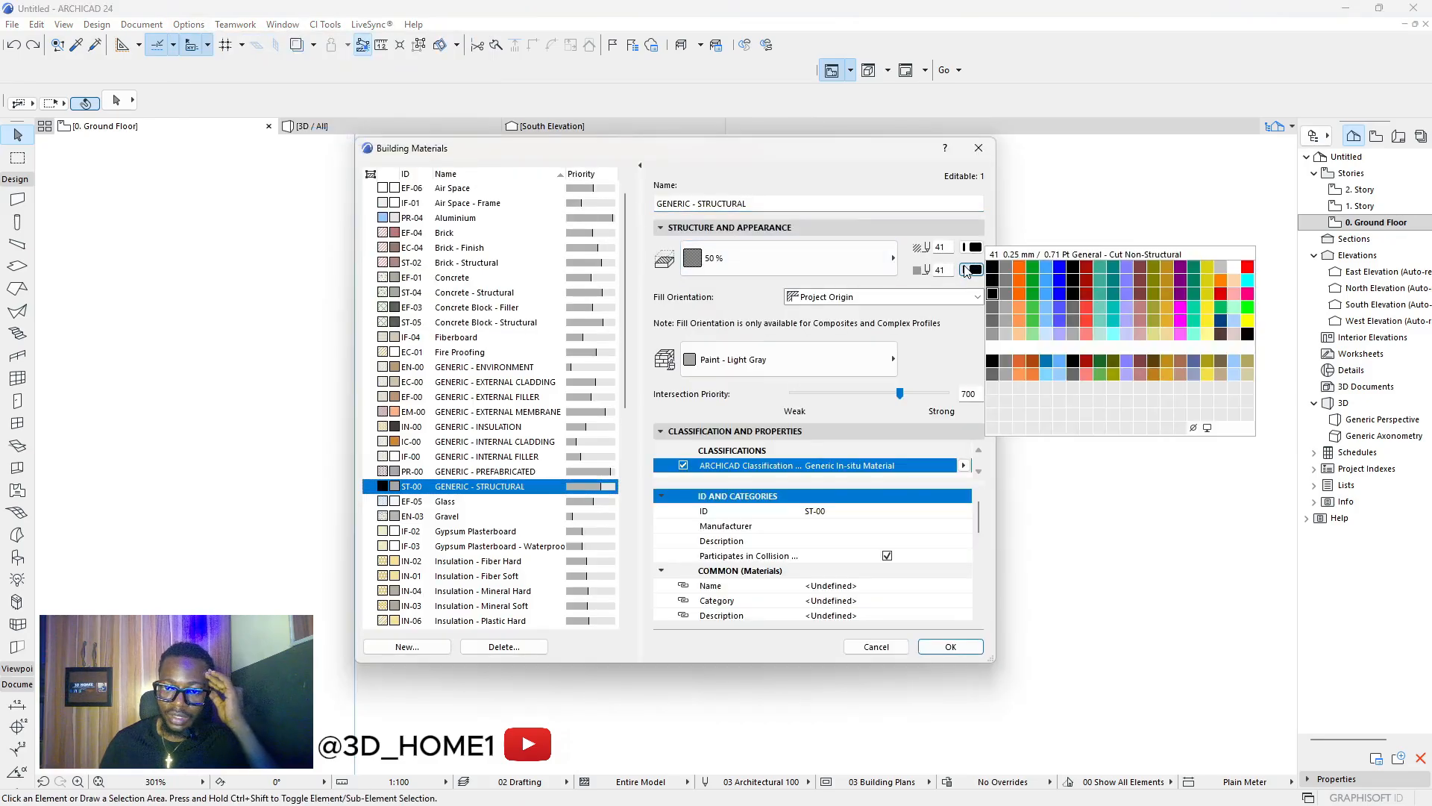
pyautogui.click(992, 307)
pyautogui.click(951, 646)
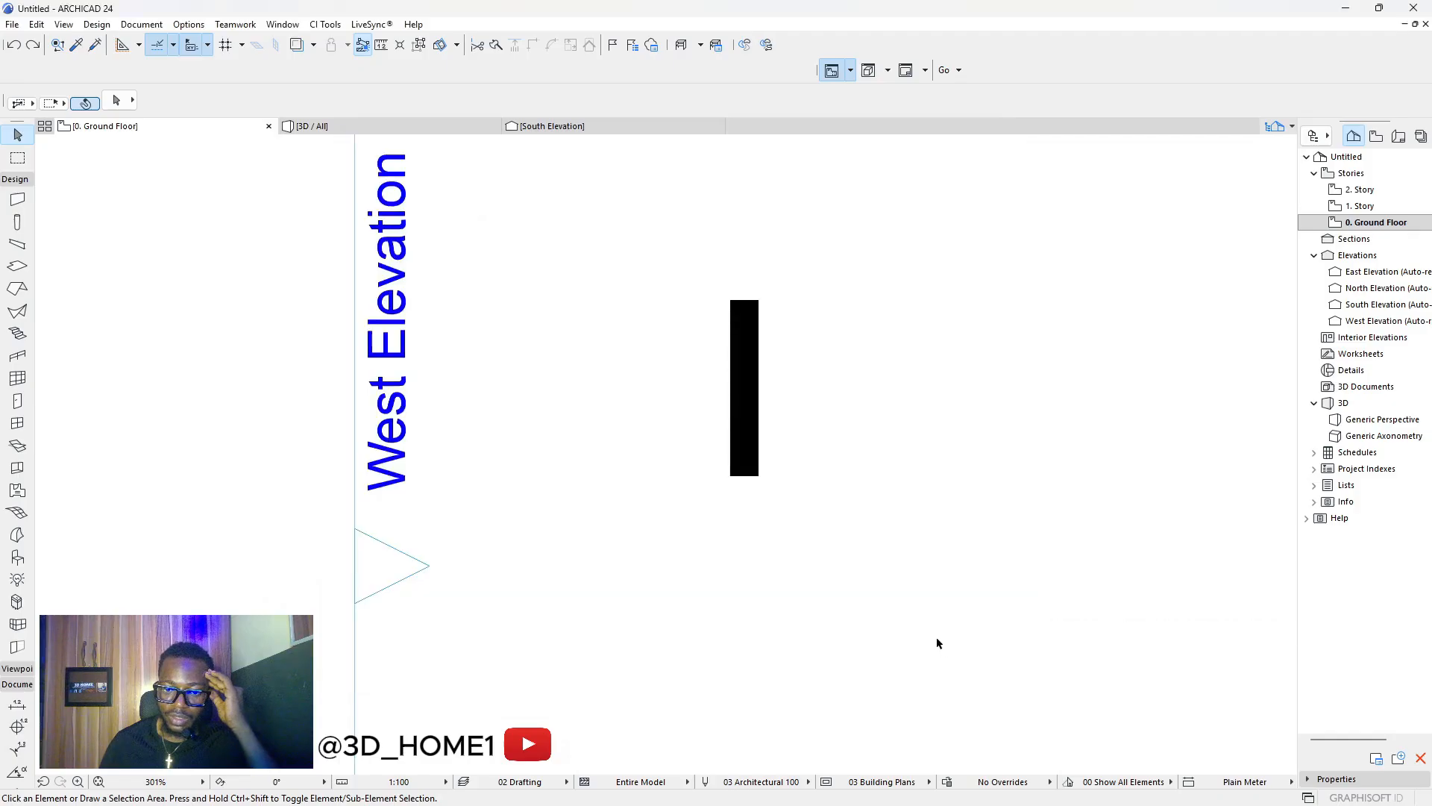
pyautogui.scroll(2, 768, 351)
pyautogui.scroll(-2, 768, 350)
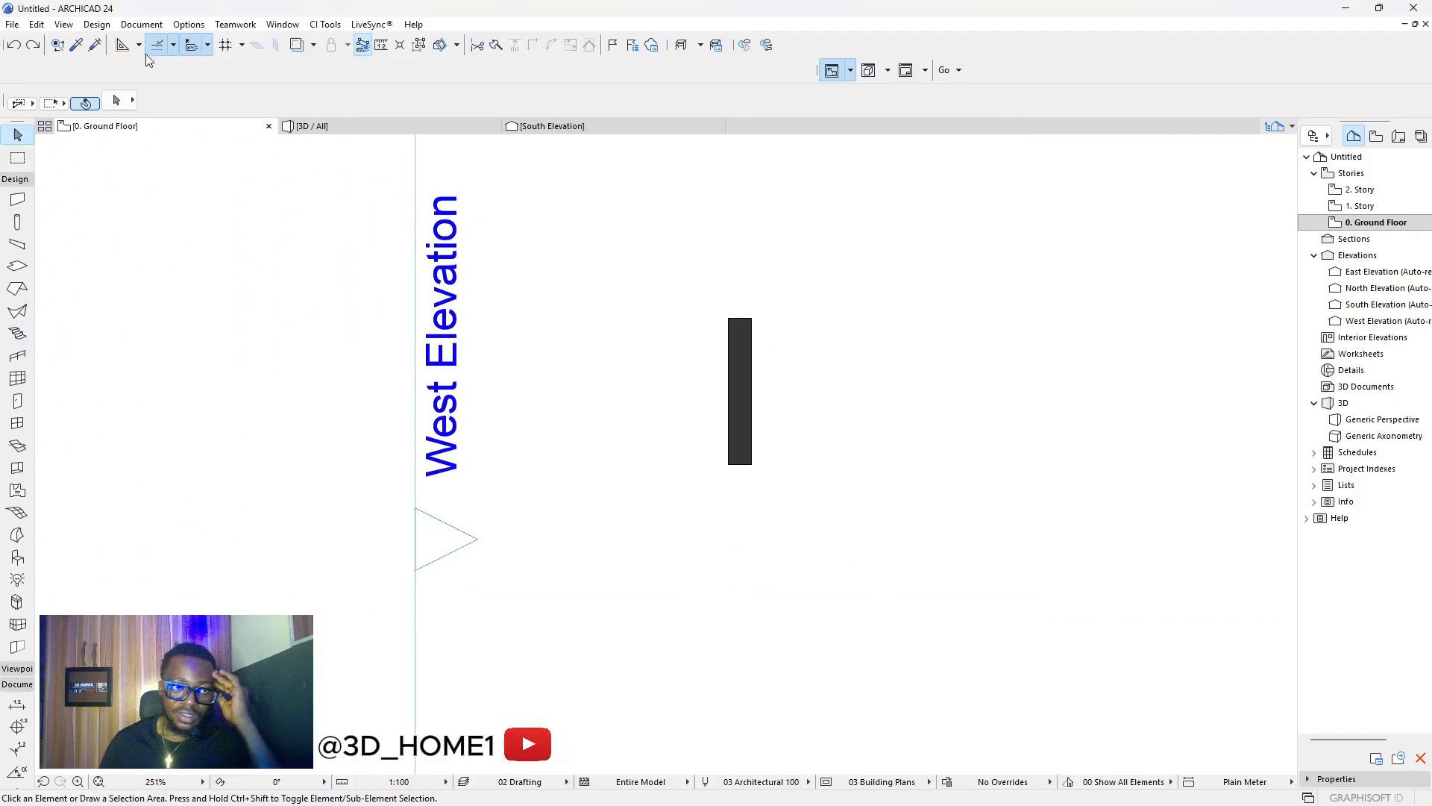
# Change the cut fill of the GENERIC - STRUCTURAL building material to 25 % and inspect the wall on the plan.
pyautogui.click(189, 25)
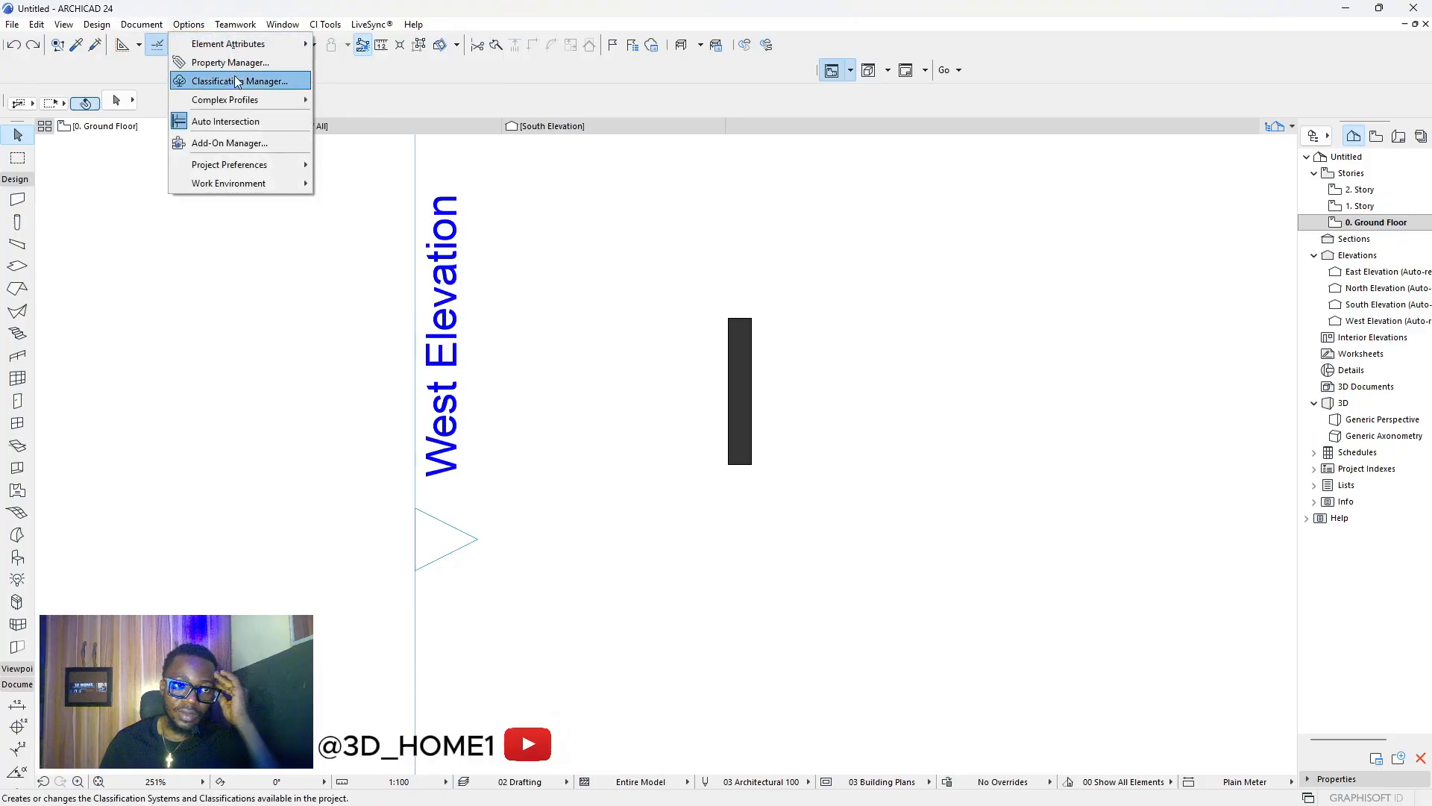
pyautogui.moveTo(302, 46)
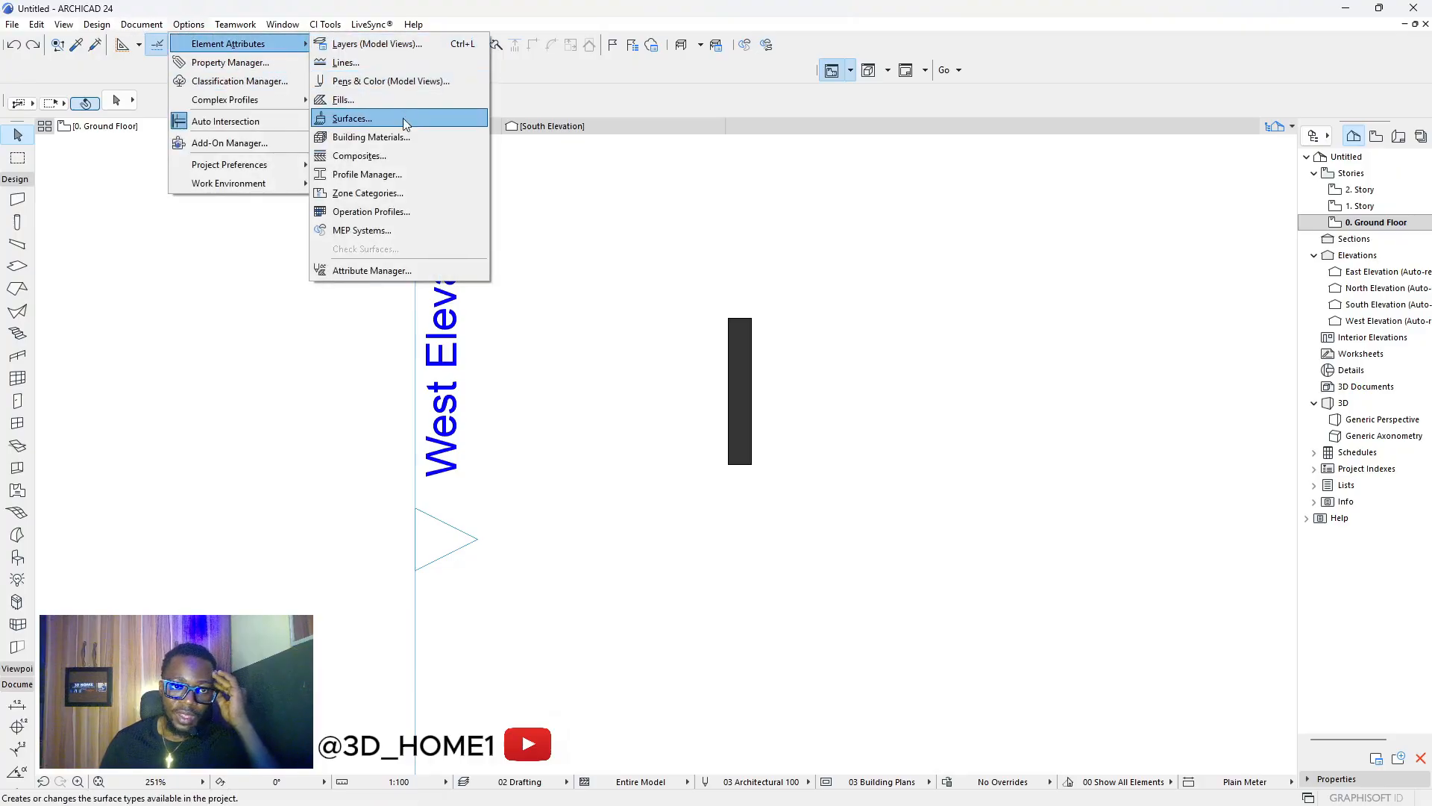
pyautogui.click(400, 136)
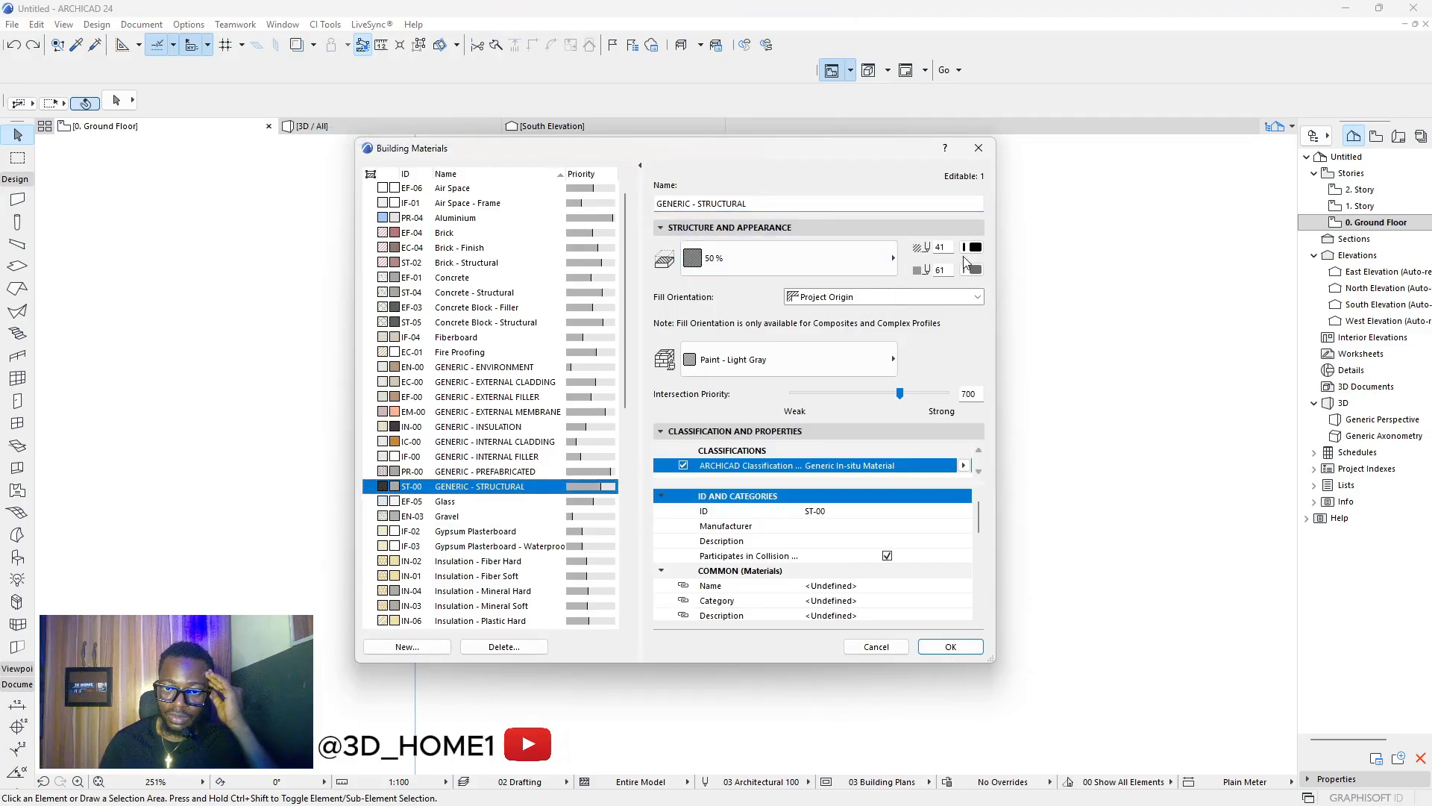
pyautogui.click(889, 259)
pyautogui.click(889, 259)
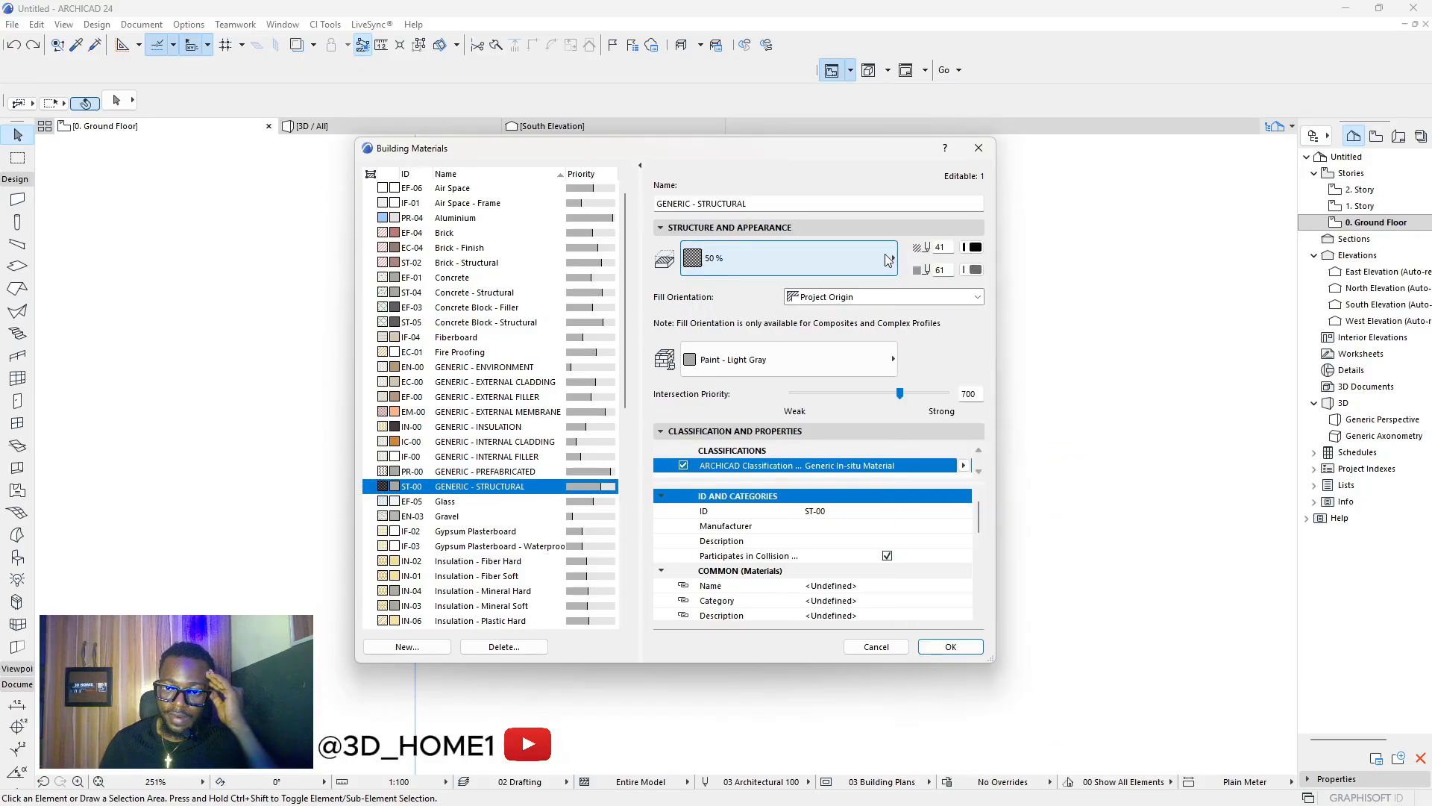
pyautogui.click(889, 258)
pyautogui.click(941, 304)
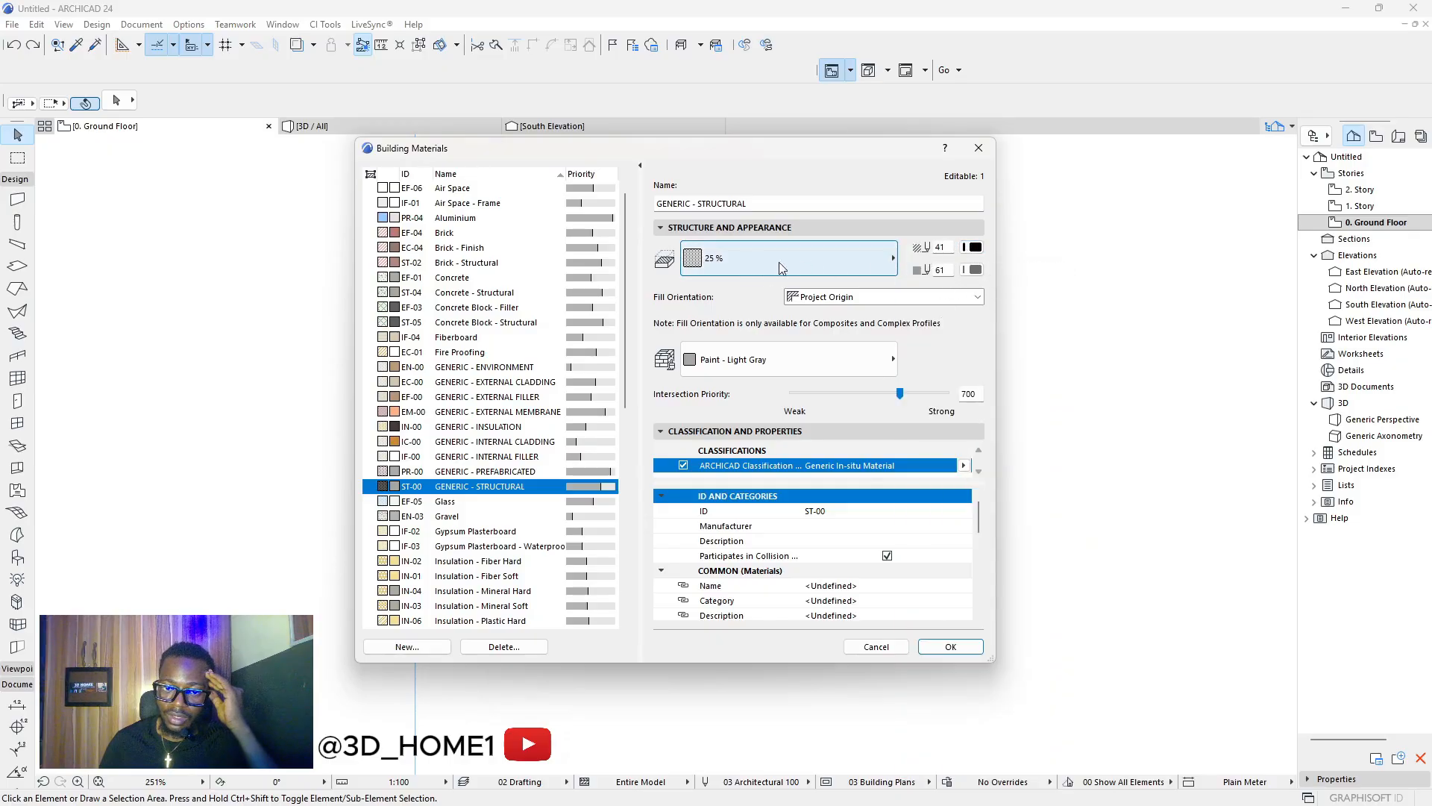
pyautogui.click(952, 647)
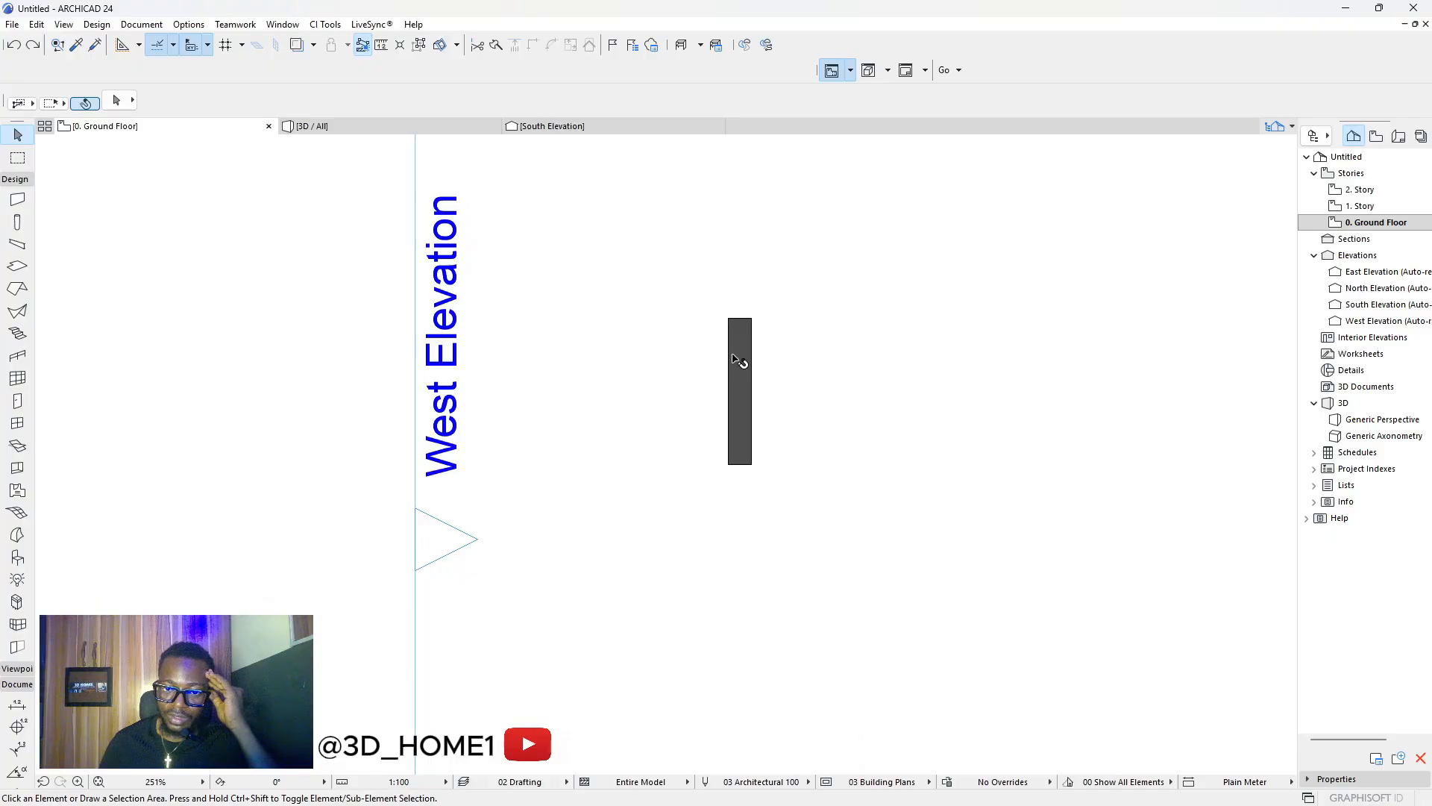
pyautogui.scroll(4, 738, 360)
pyautogui.scroll(-3, 725, 384)
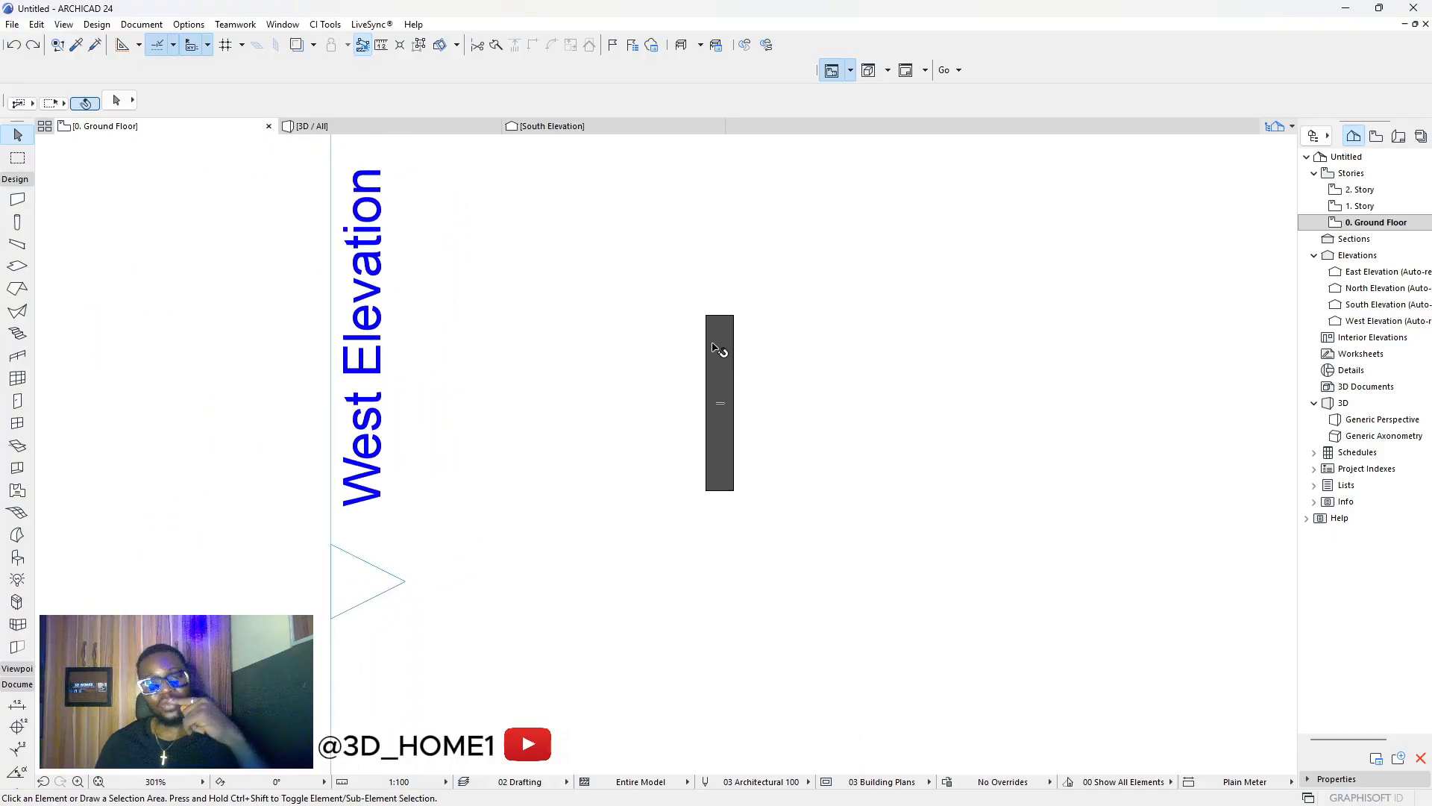
# Set the cut fill of the GENERIC - STRUCTURAL building material to 75 % and inspect the wall on the plan.
pyautogui.click(723, 369)
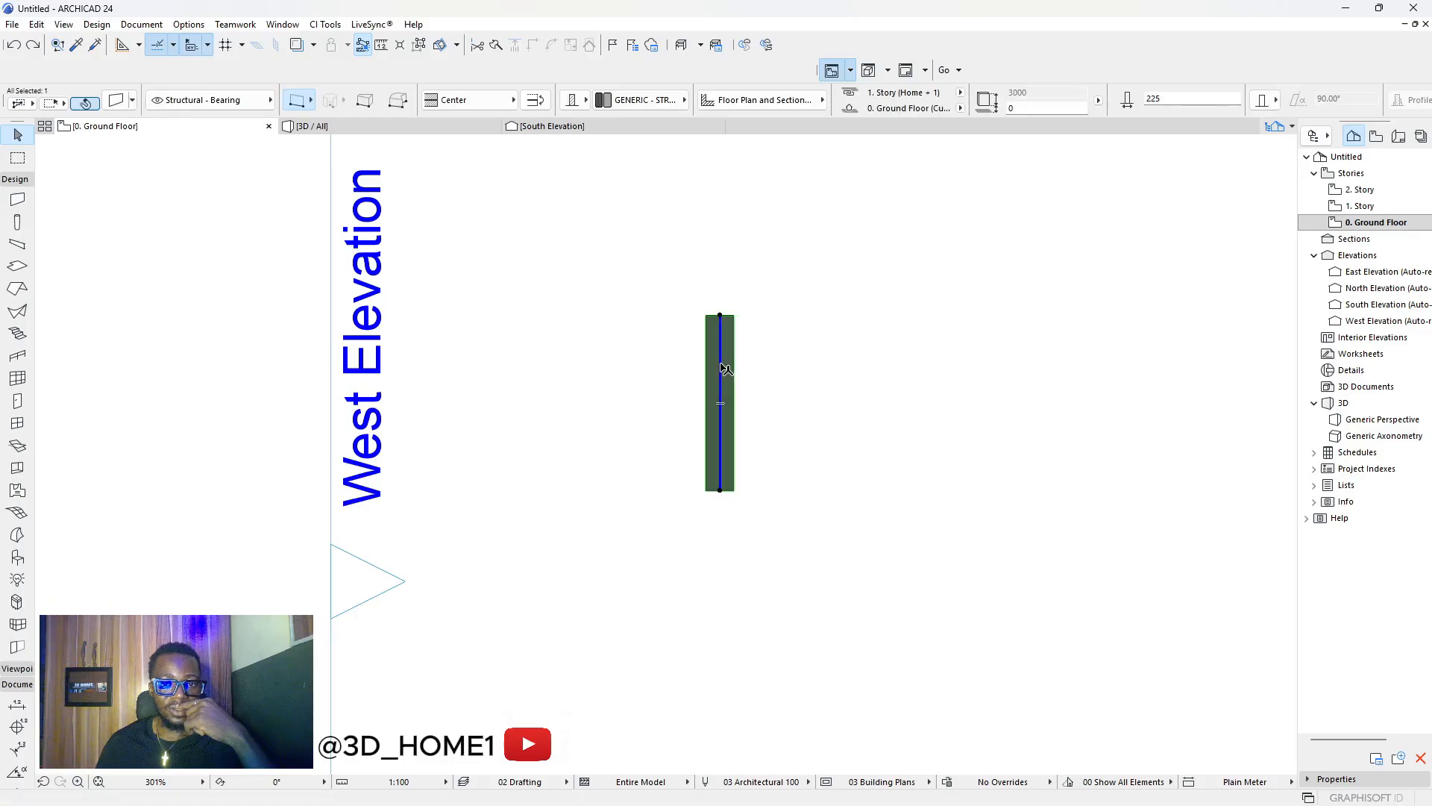
pyautogui.click(534, 292)
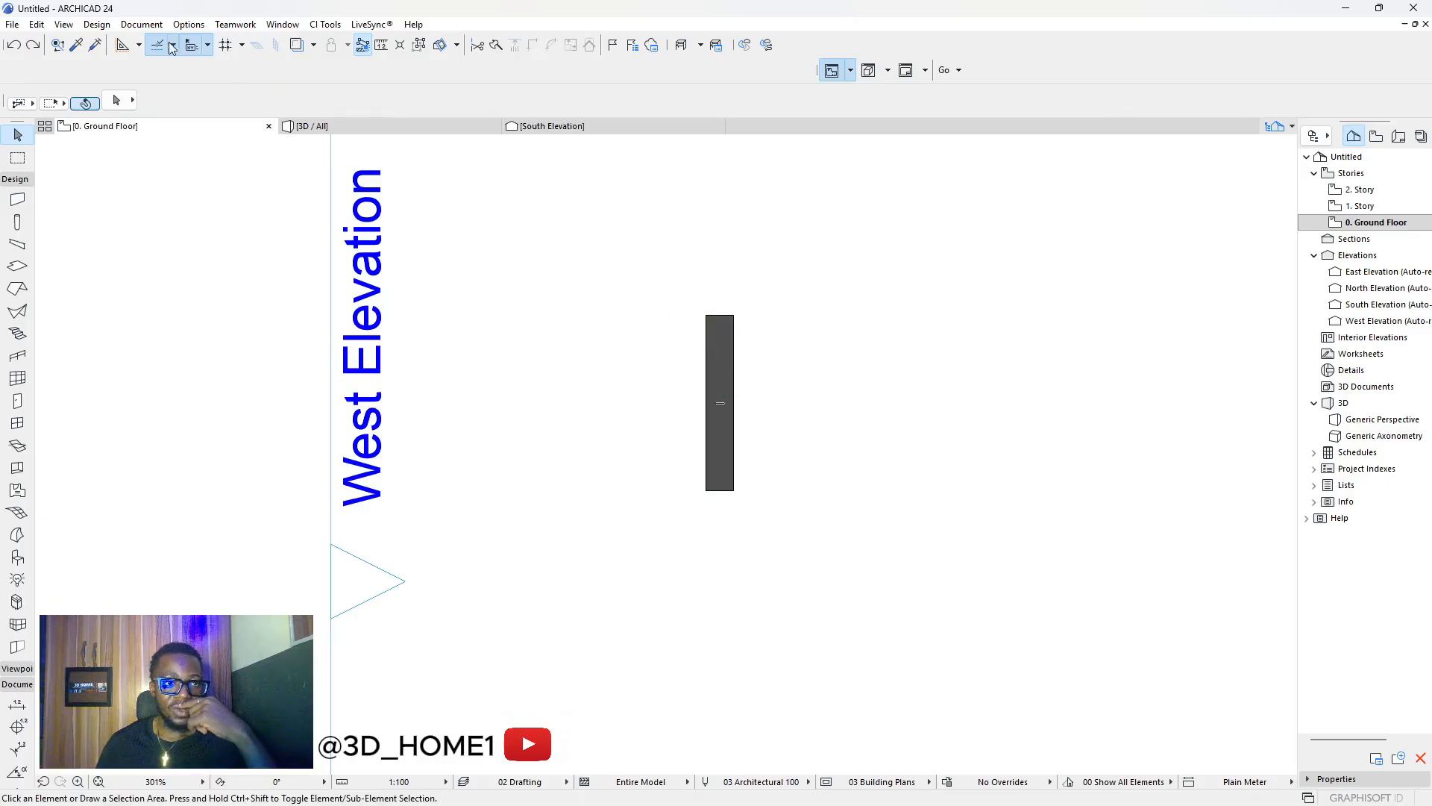
pyautogui.click(188, 24)
pyautogui.moveTo(209, 44)
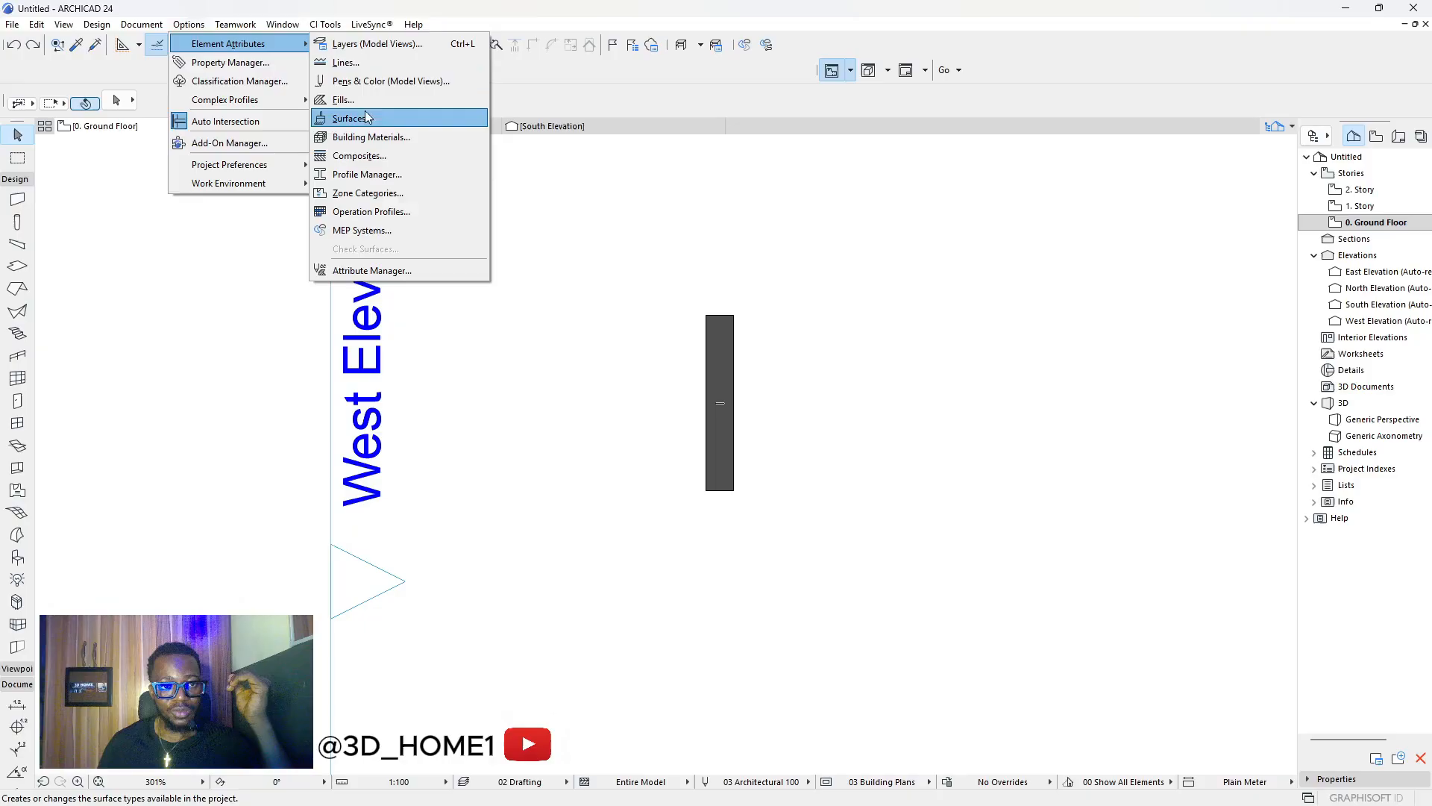
pyautogui.click(364, 139)
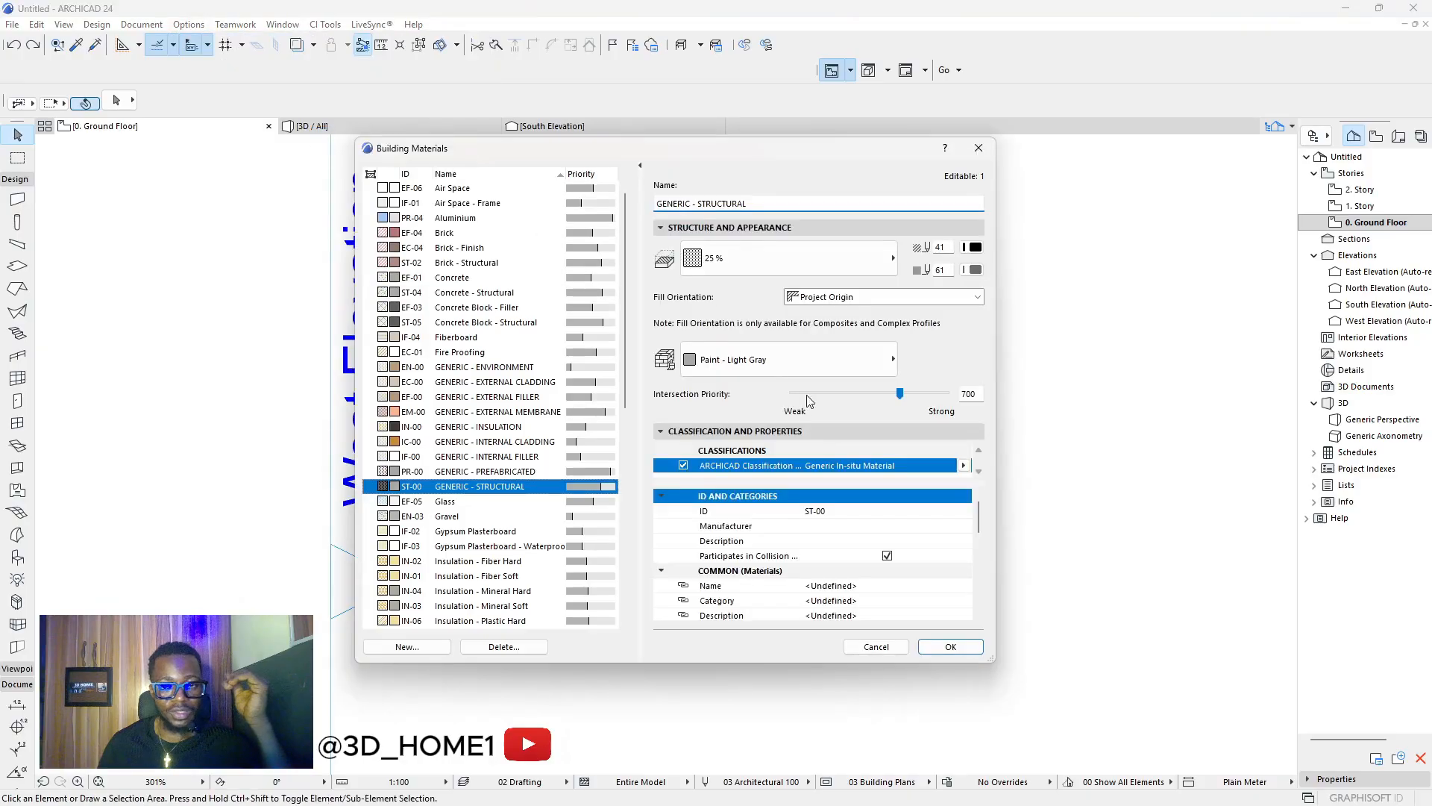
pyautogui.click(713, 260)
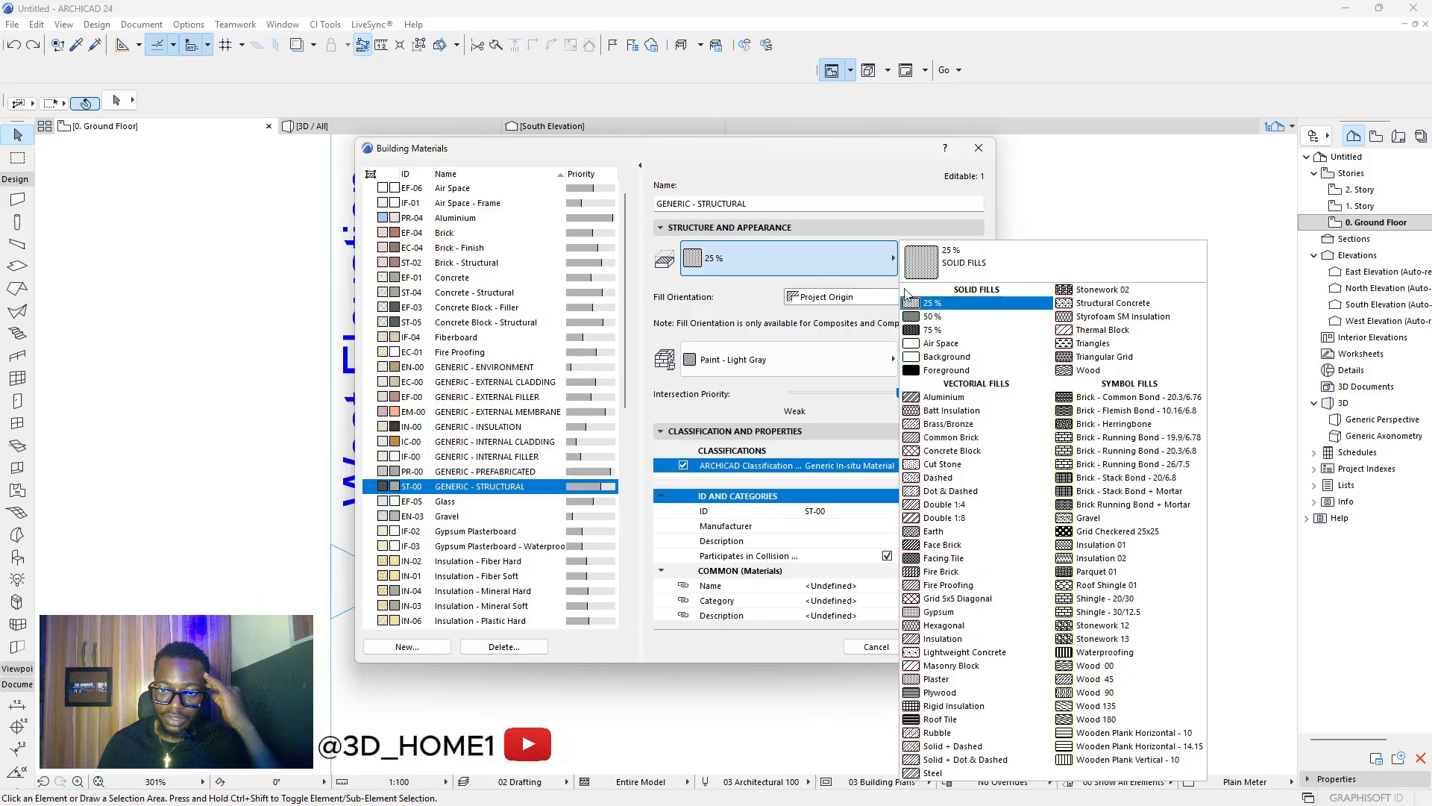
pyautogui.click(936, 331)
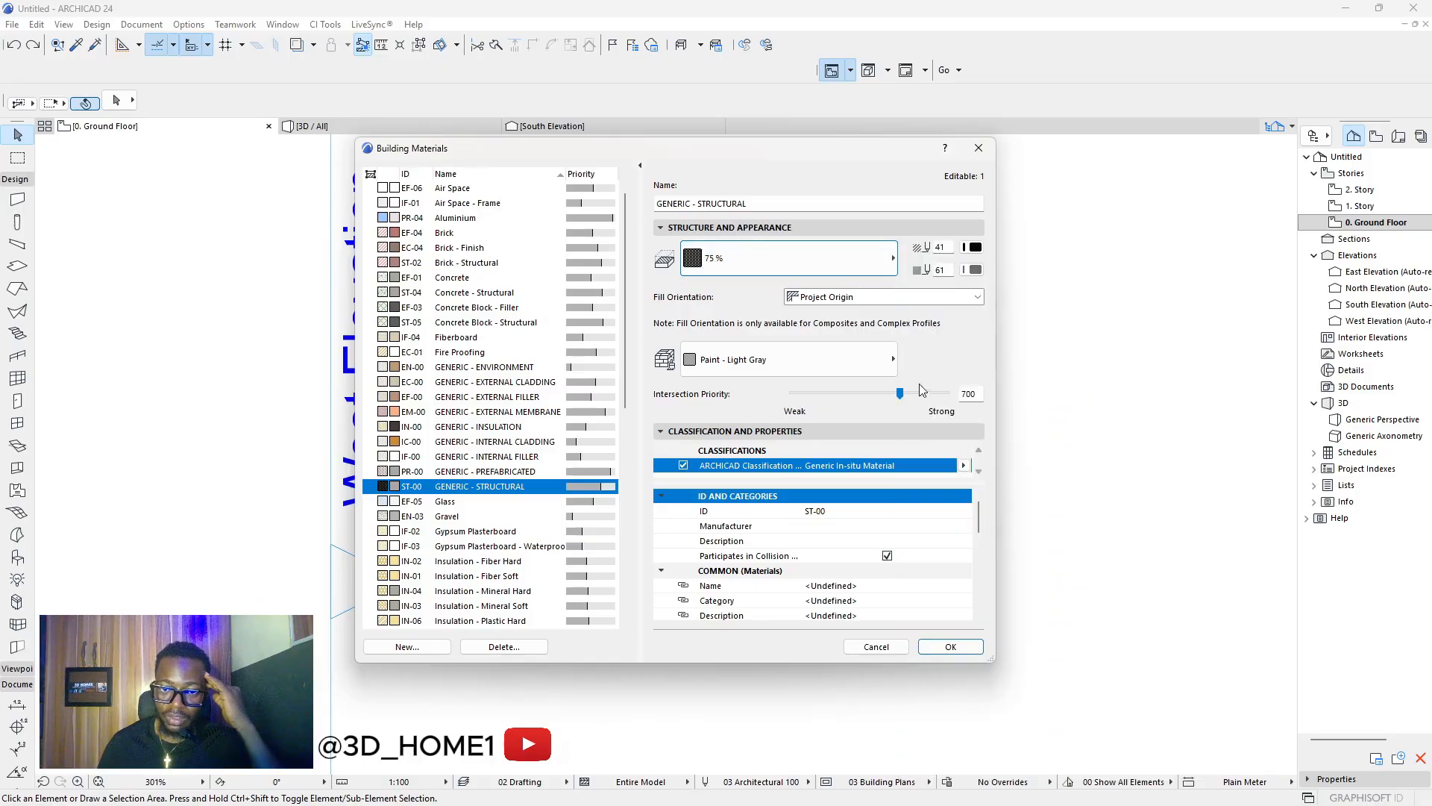
pyautogui.click(948, 643)
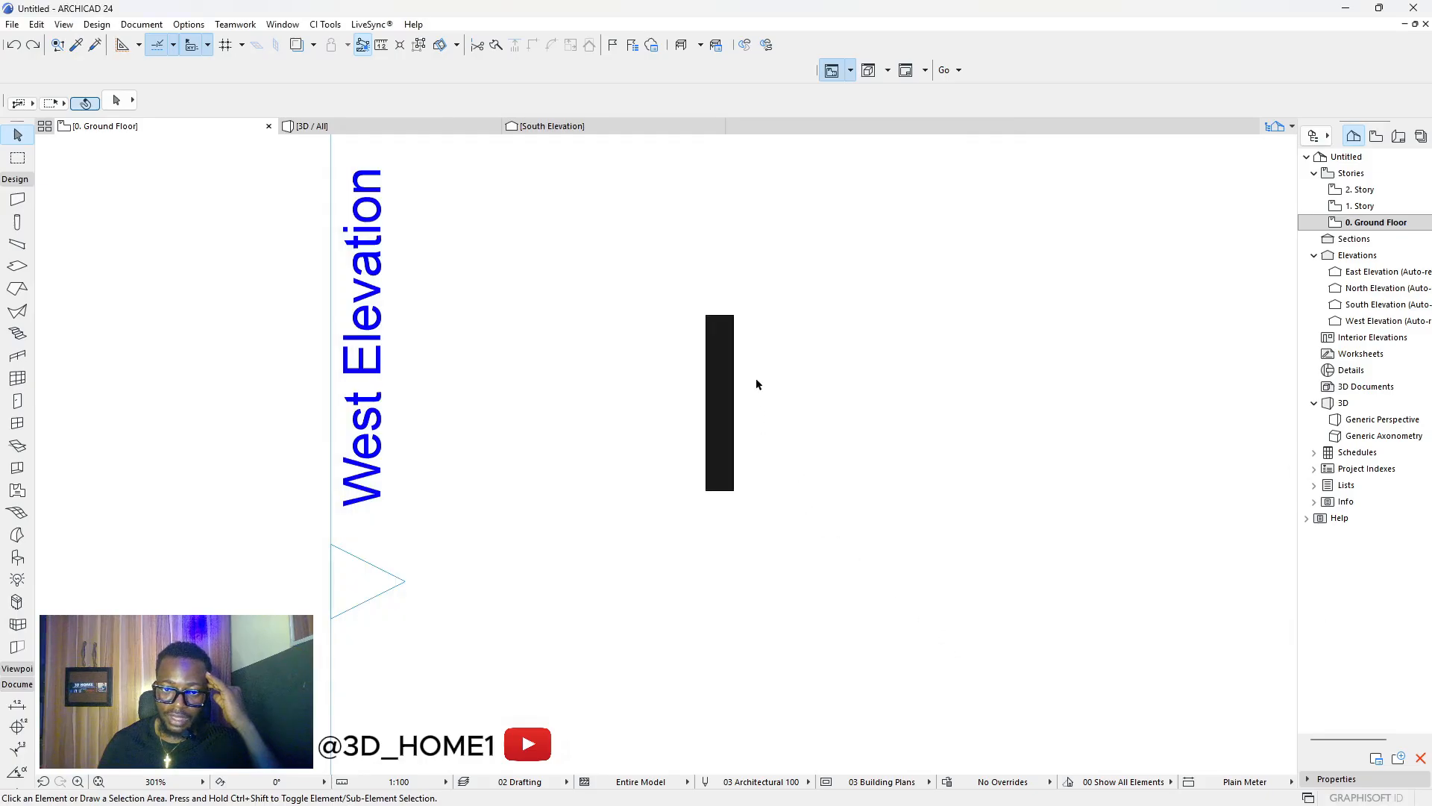
pyautogui.scroll(3, 701, 345)
pyautogui.scroll(-2, 759, 358)
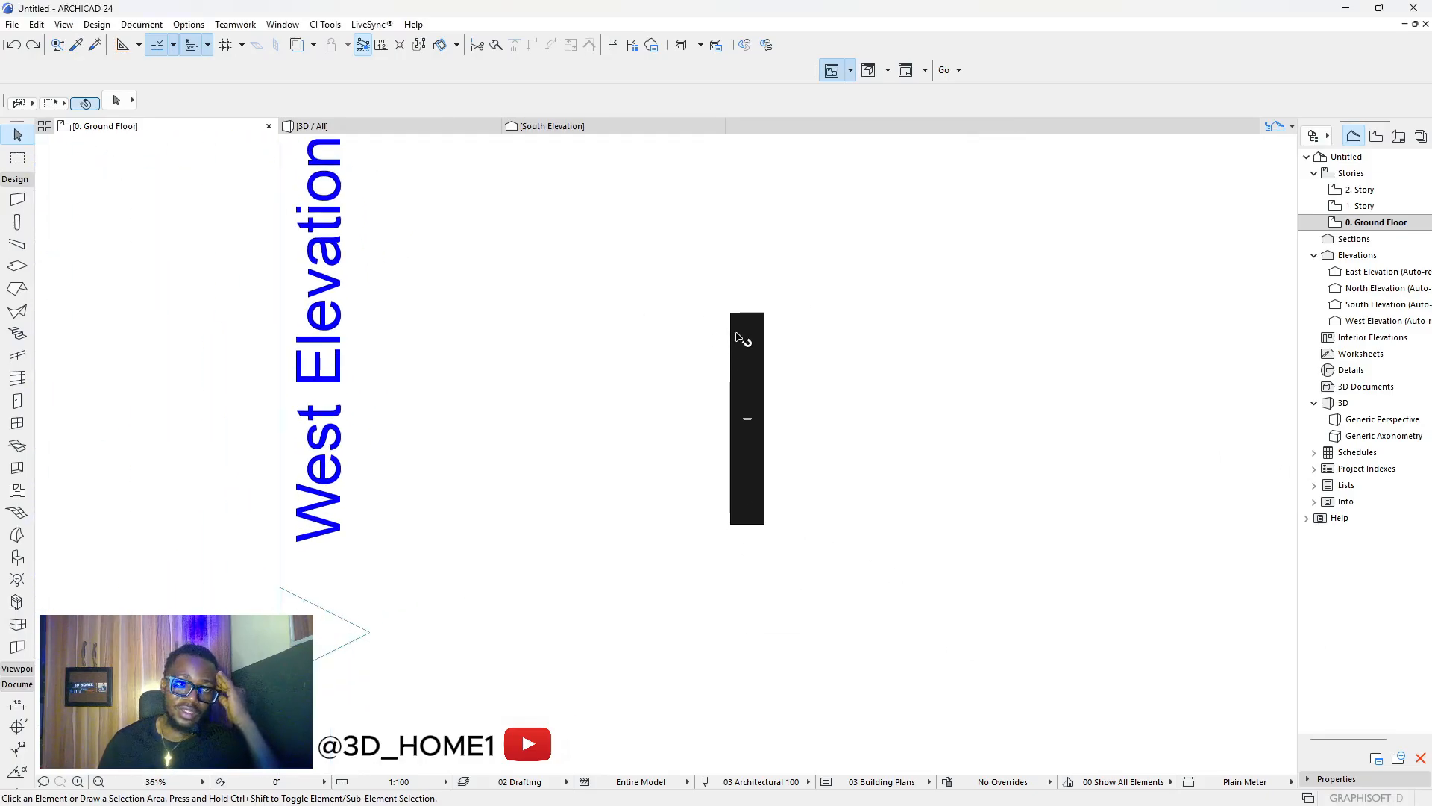
# Return the GENERIC - STRUCTURAL cut fill to 25 %, keeping pen 41 for the cut fill, and inspect the wall.
pyautogui.click(179, 25)
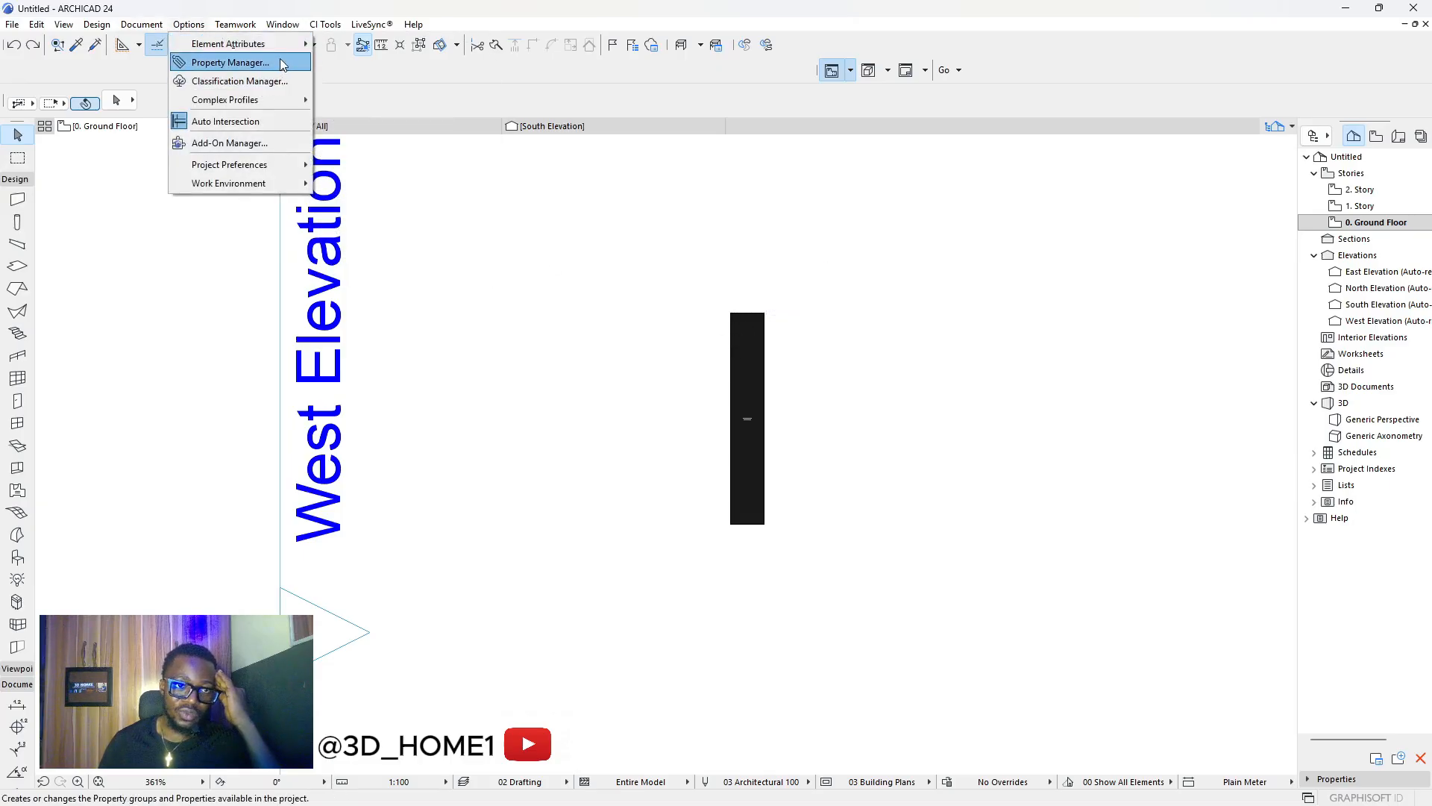
pyautogui.moveTo(284, 44)
pyautogui.click(376, 138)
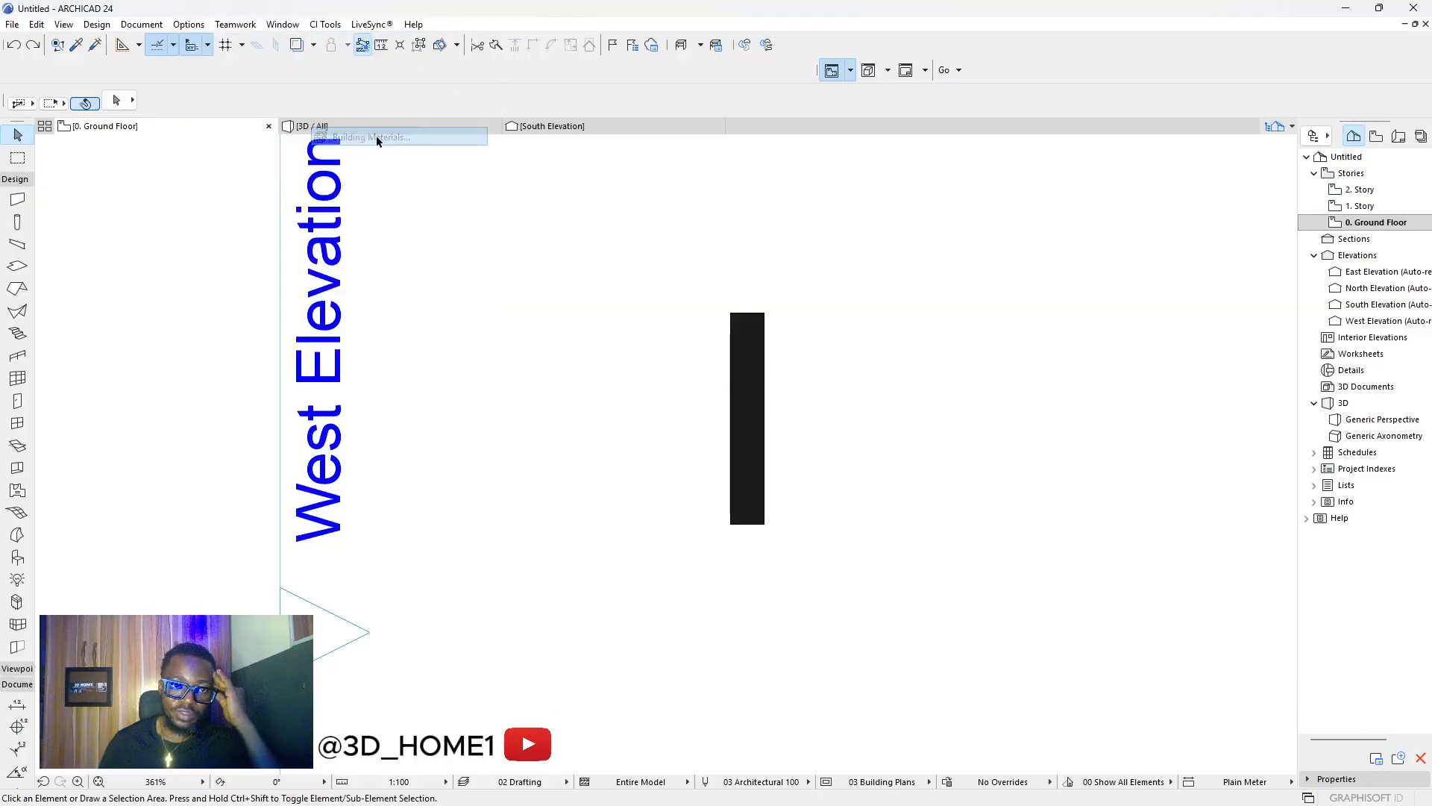
pyautogui.click(822, 253)
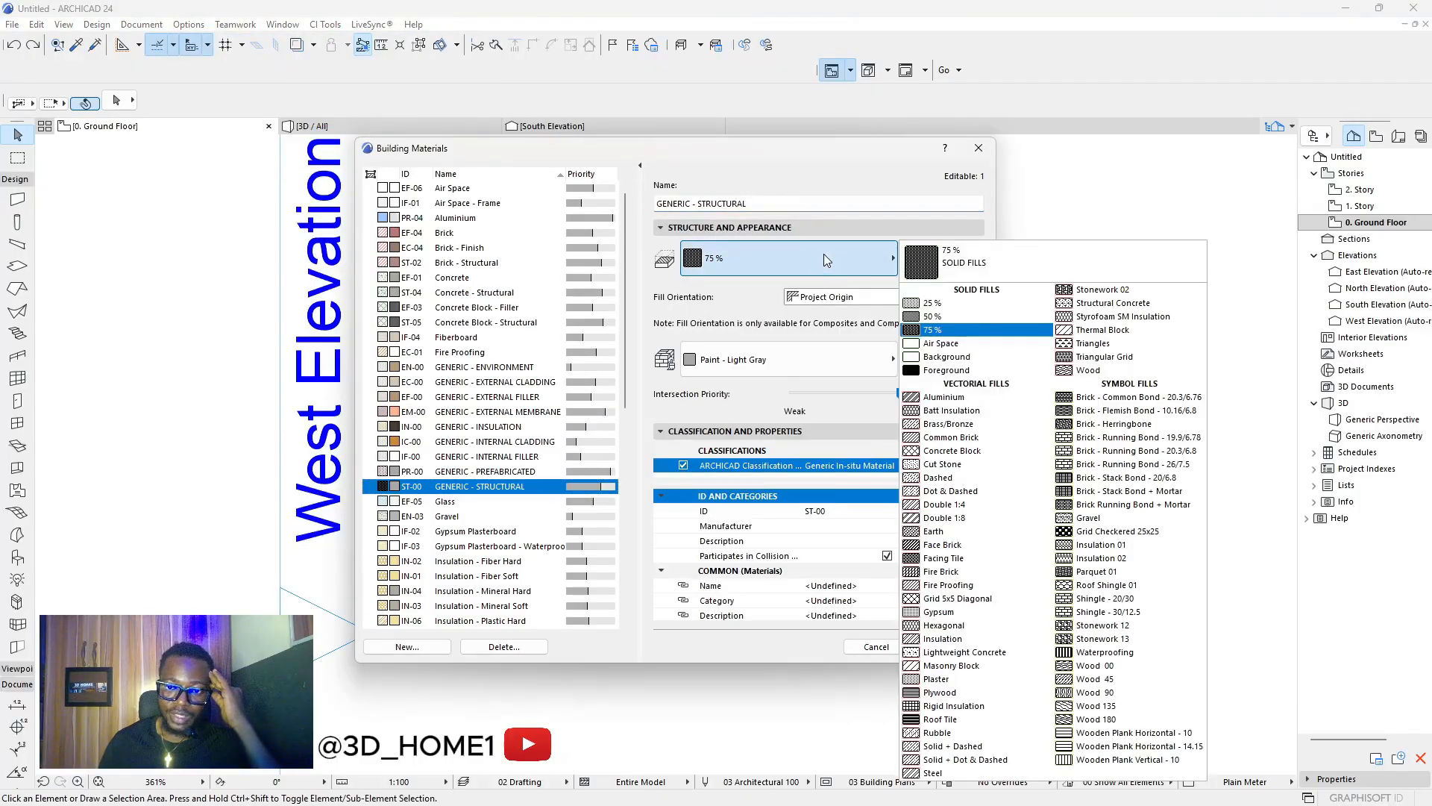
pyautogui.click(933, 303)
pyautogui.click(972, 248)
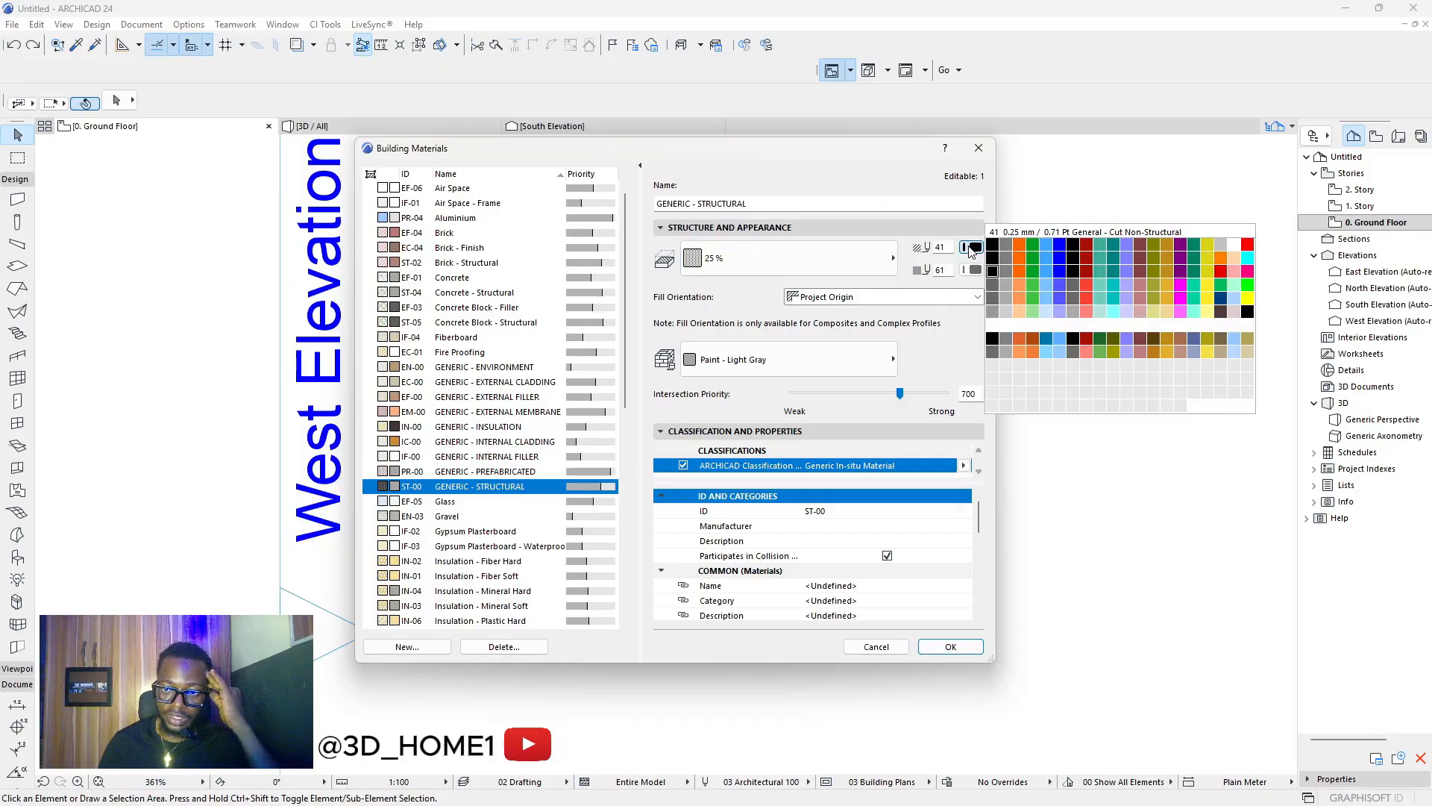
pyautogui.click(973, 247)
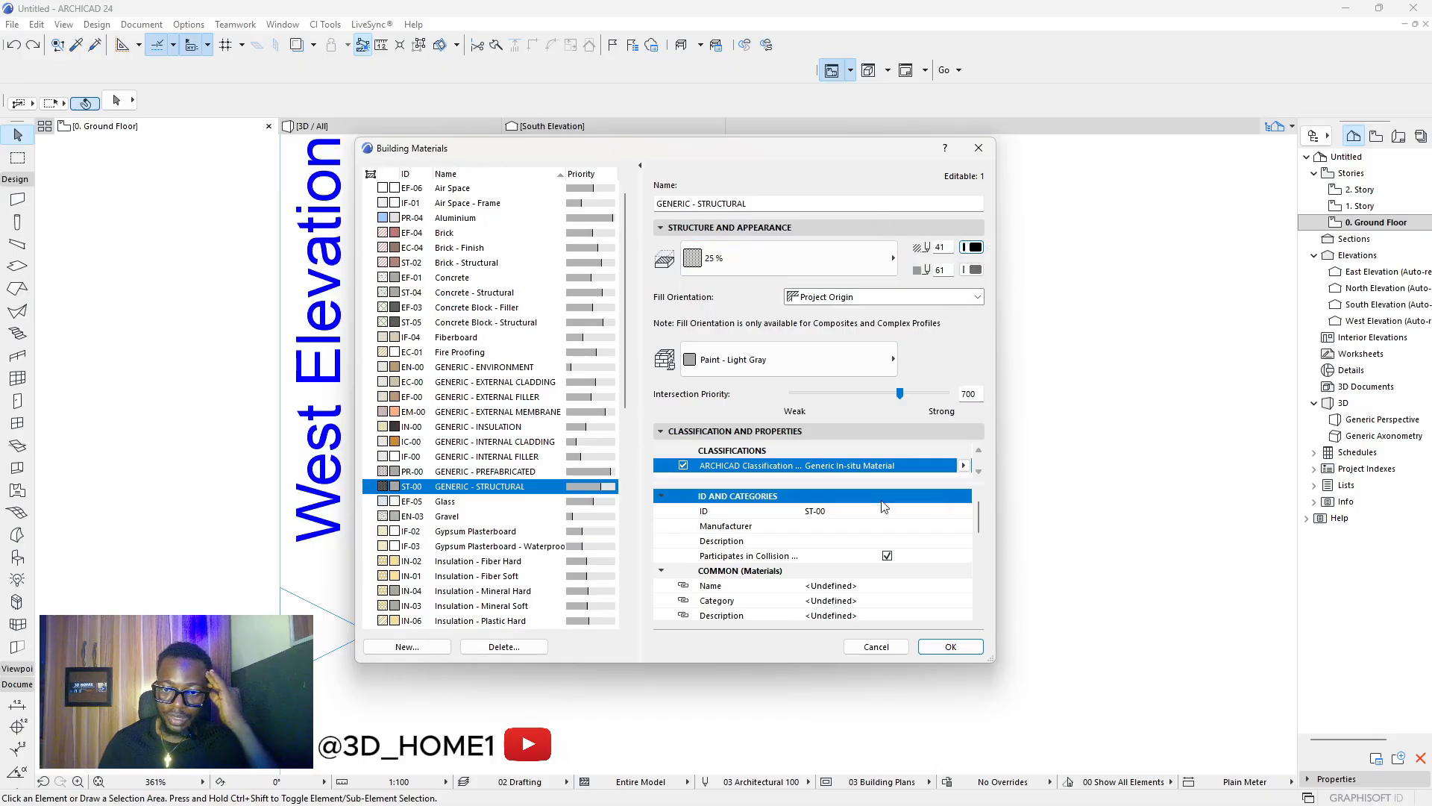
pyautogui.click(951, 646)
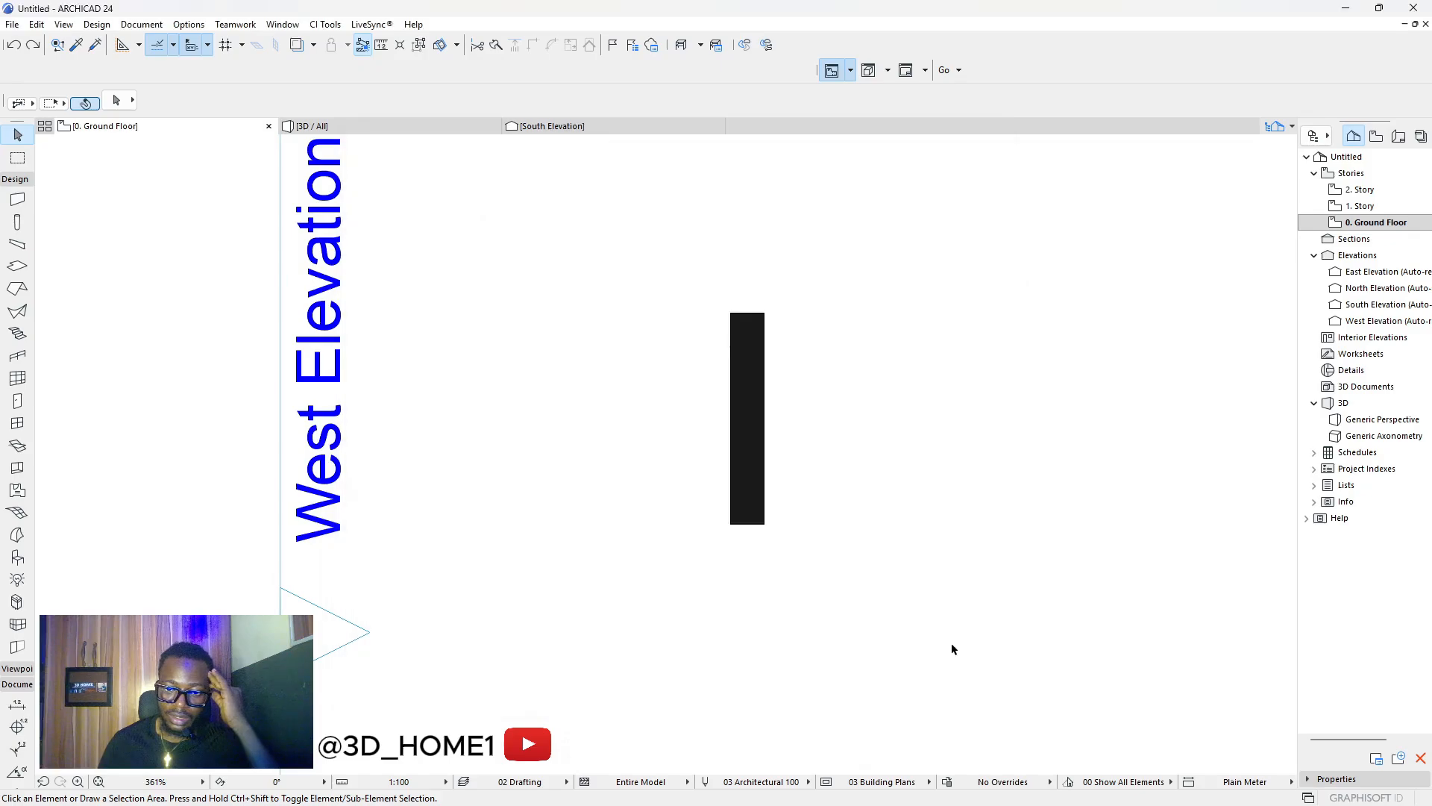
pyautogui.scroll(-5, 746, 402)
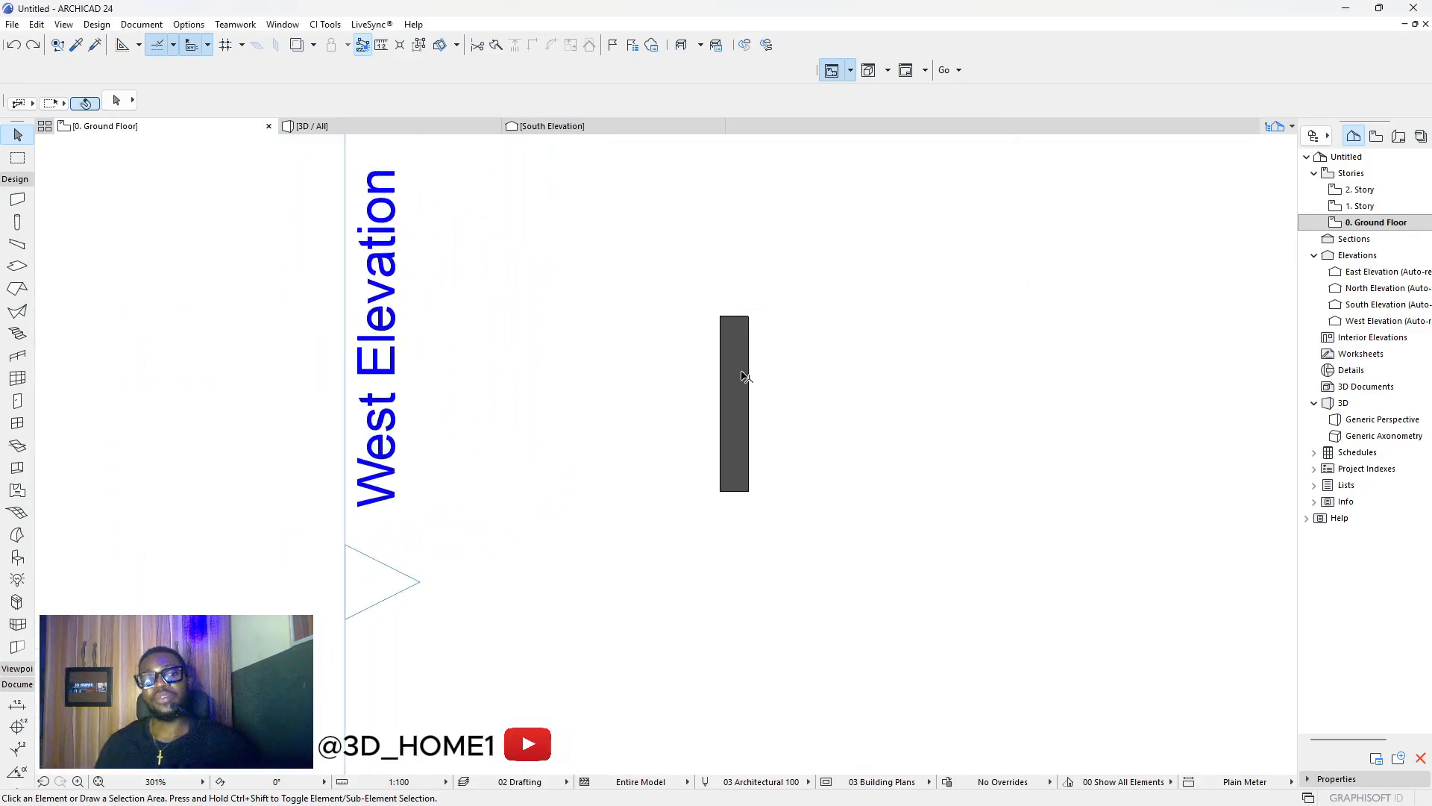
pyautogui.scroll(-1, 712, 411)
pyautogui.scroll(5, 723, 402)
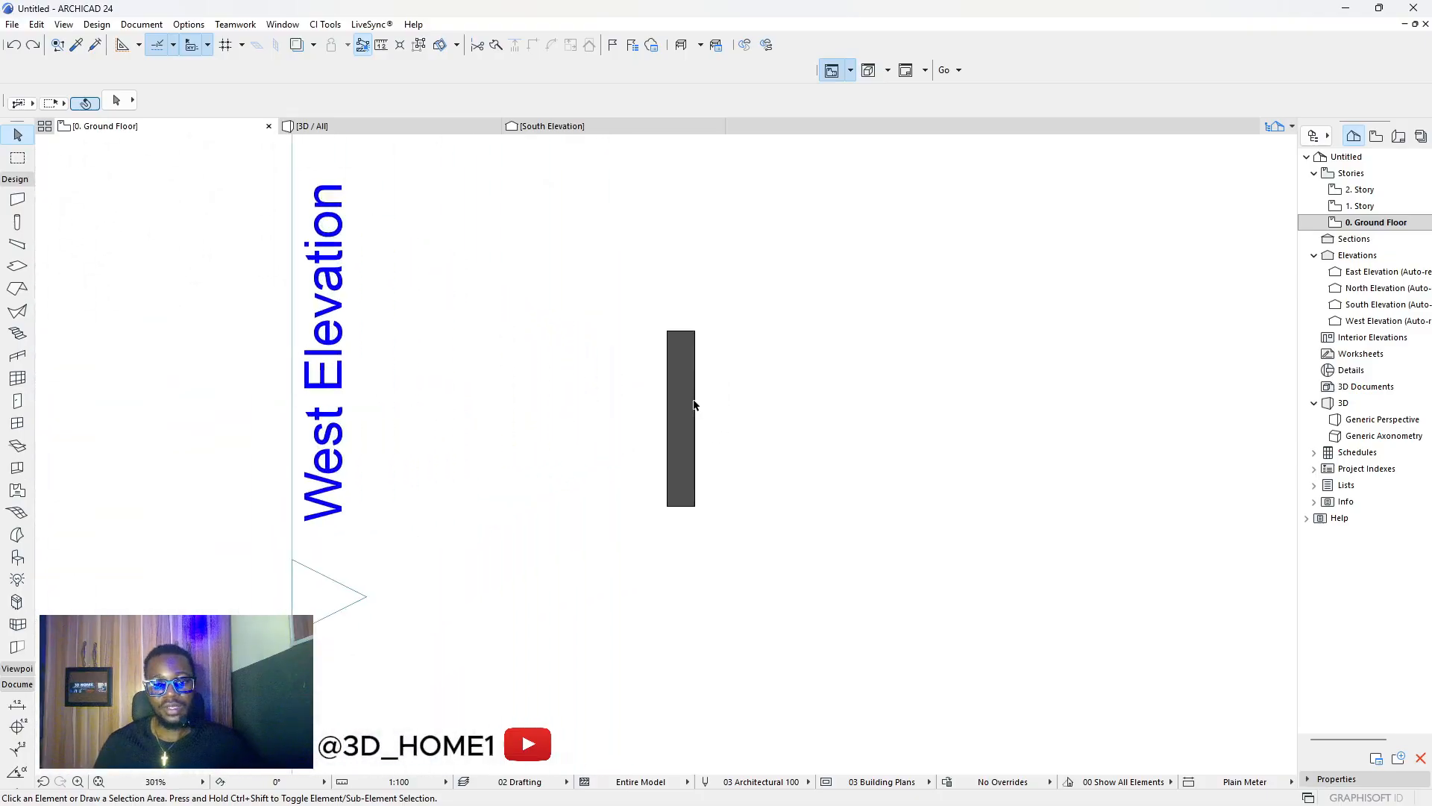
pyautogui.scroll(-9, 694, 400)
pyautogui.scroll(4, 672, 395)
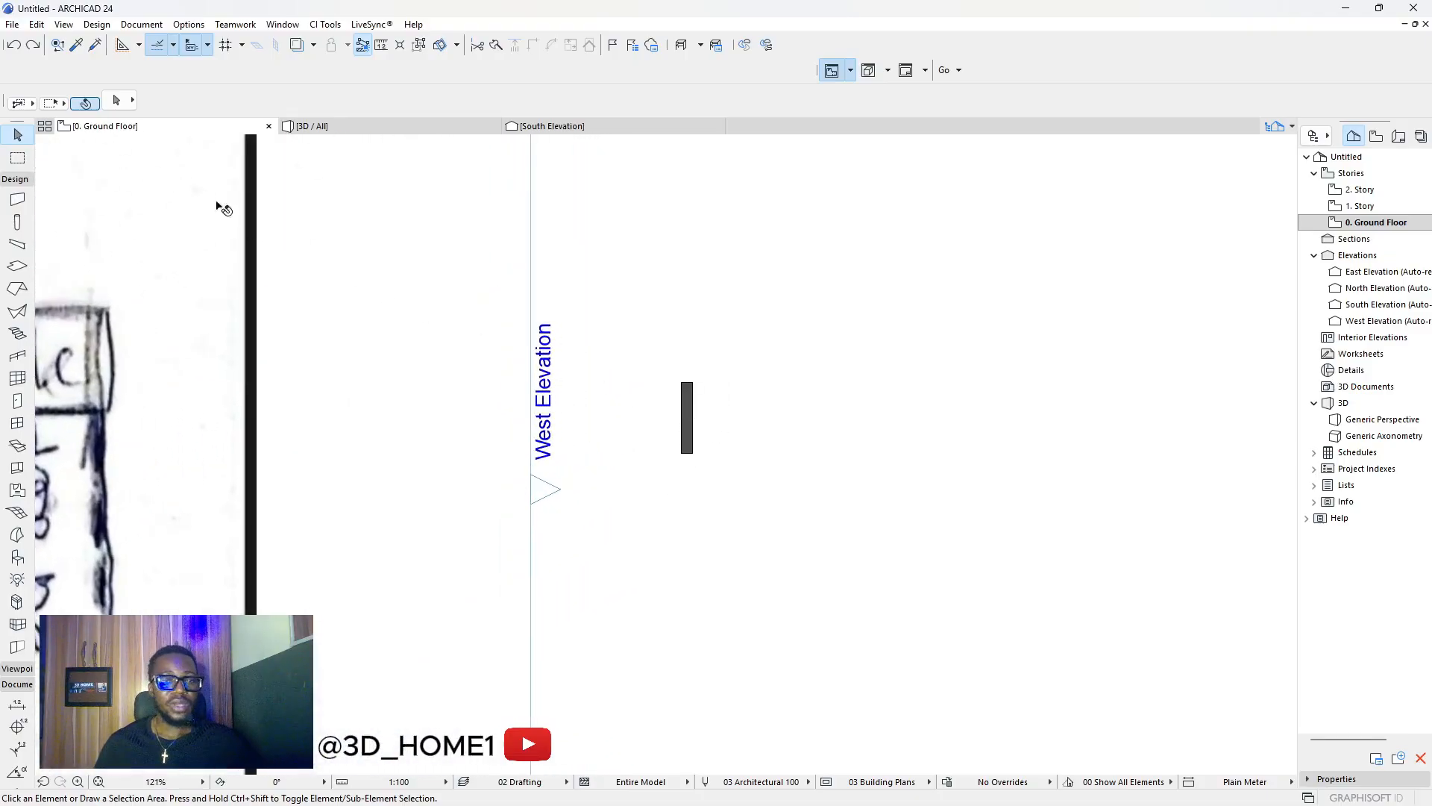
# Draw two freehand trial walls beside the existing vertical wall to test the fill appearance, and undo them.
pyautogui.click(18, 202)
pyautogui.click(731, 427)
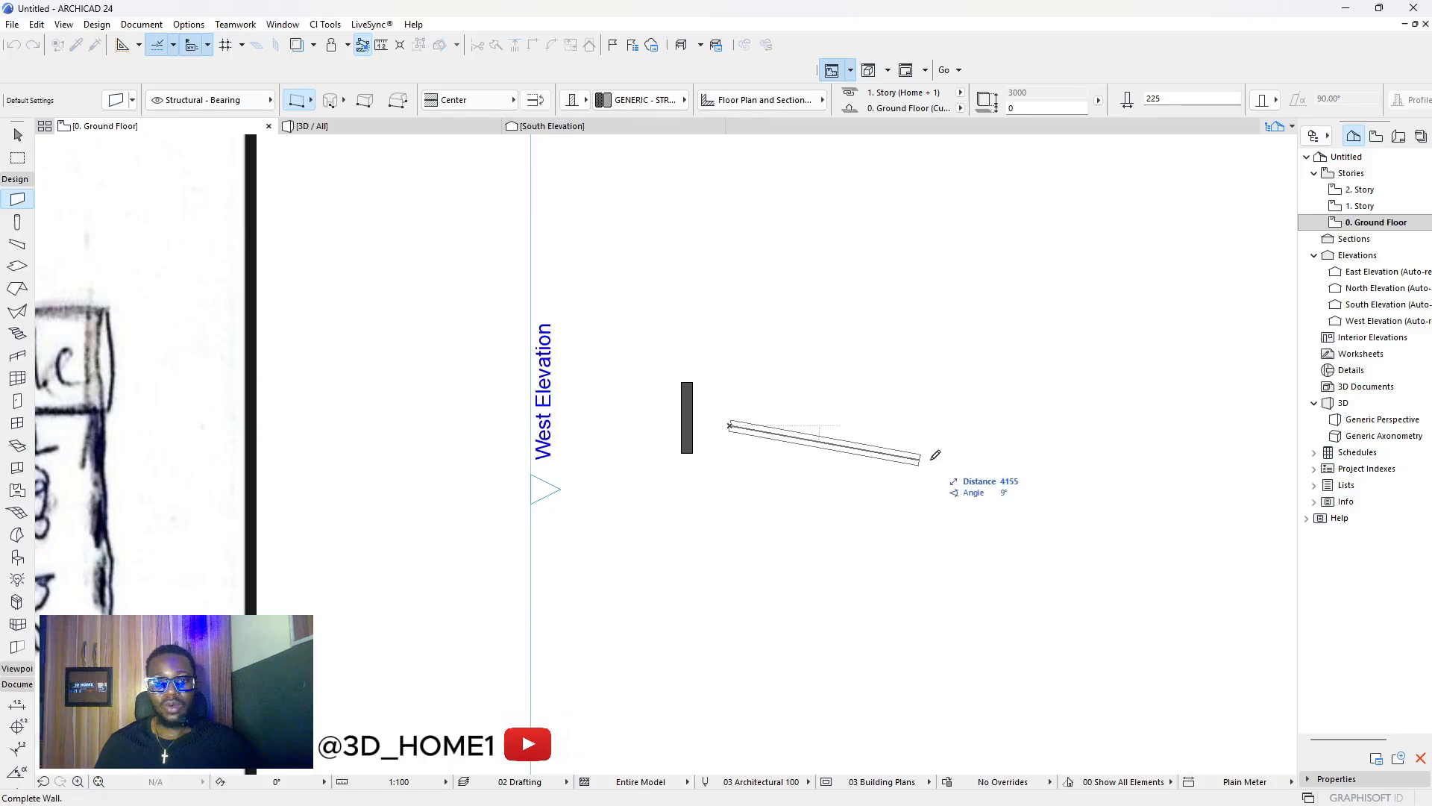
pyautogui.click(968, 457)
pyautogui.scroll(4, 863, 450)
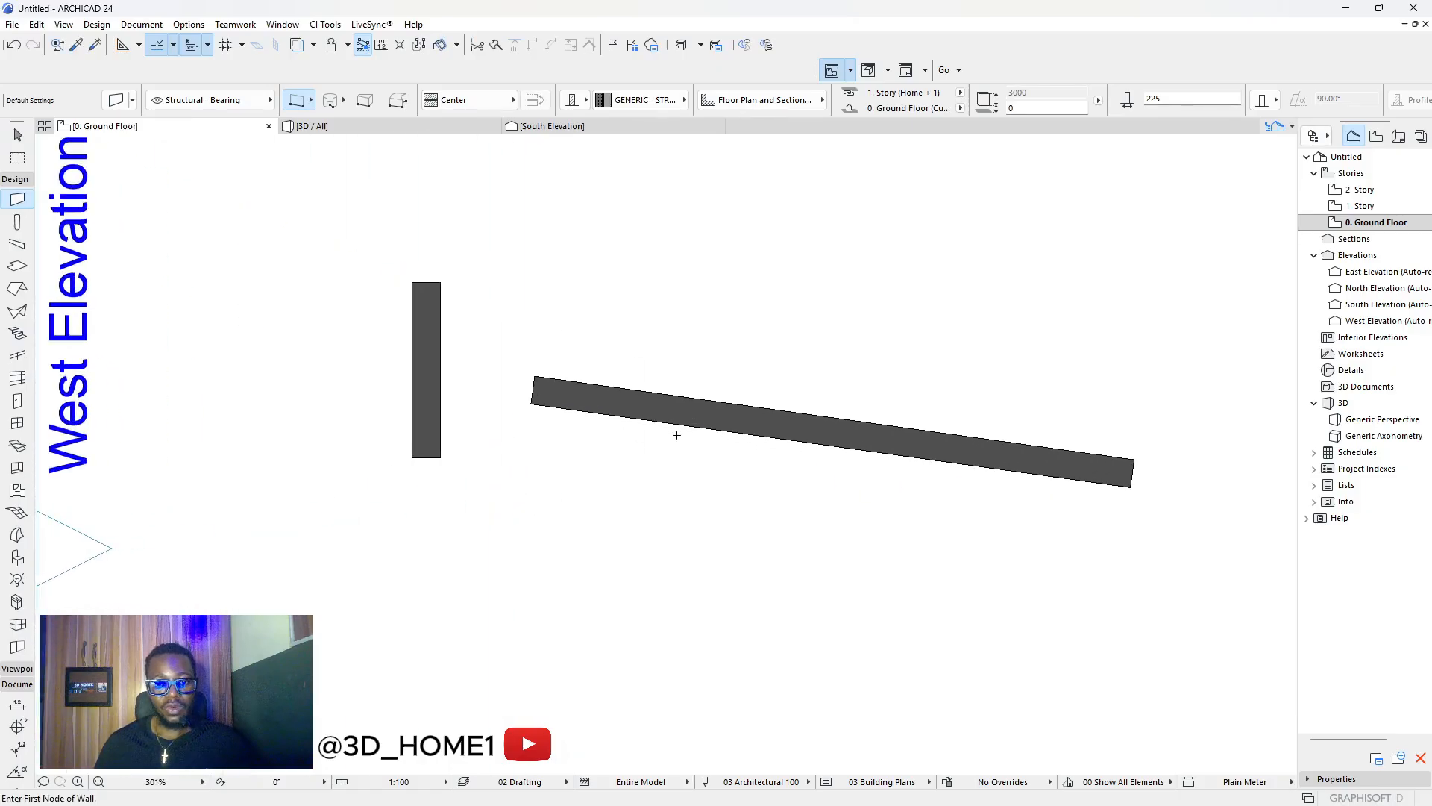
pyautogui.click(677, 435)
pyautogui.click(533, 550)
pyautogui.scroll(-4, 671, 470)
pyautogui.hotkey('ctrl', 'z')
pyautogui.hotkey('ctrl', 'z')
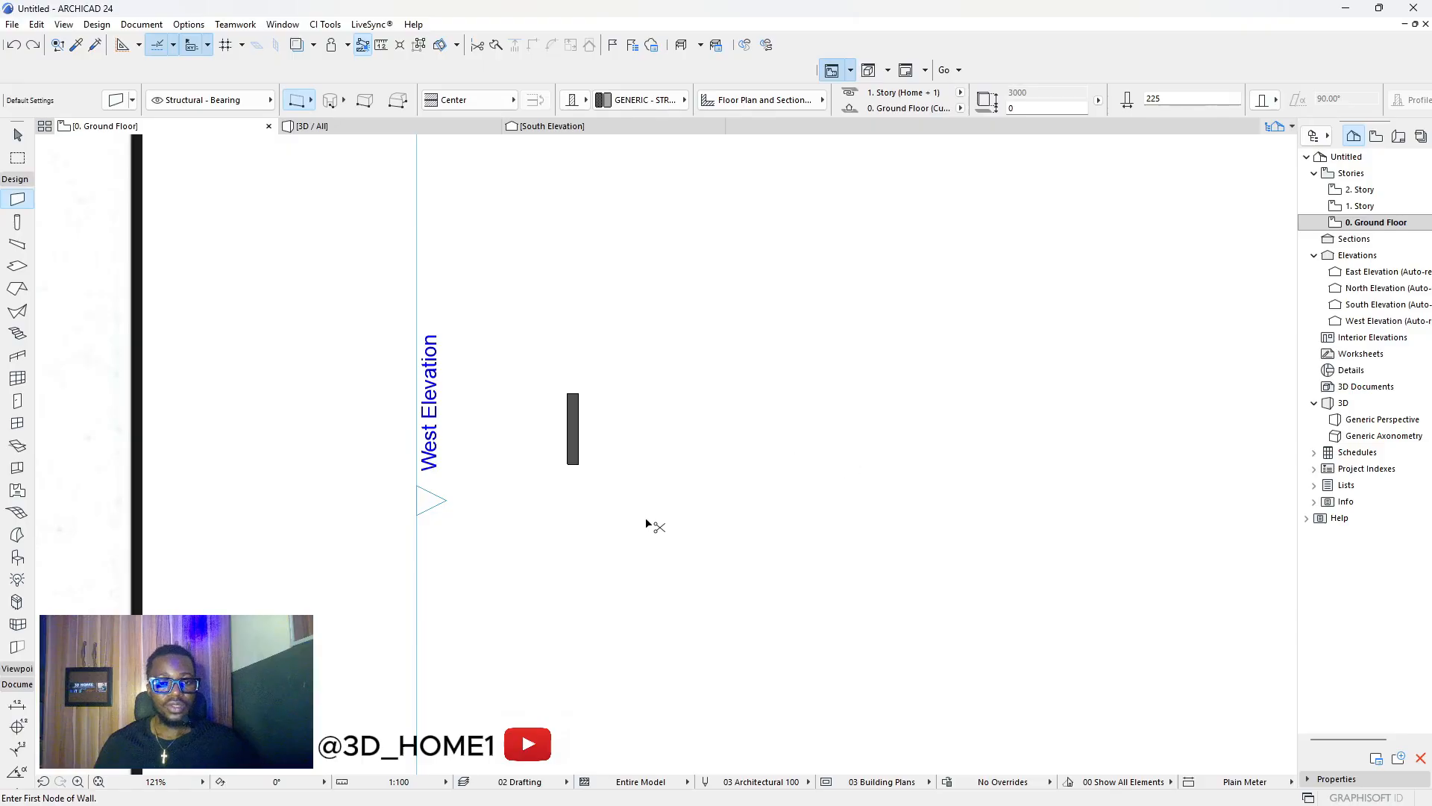
# Examine the room layout and the written bedroom dimensions on the hand-drawn house sketch.
pyautogui.scroll(-8, 727, 429)
pyautogui.press('Escape')
pyautogui.moveTo(460, 397); pyautogui.dragTo(545, 339, button='middle')
pyautogui.scroll(2, 545, 339)
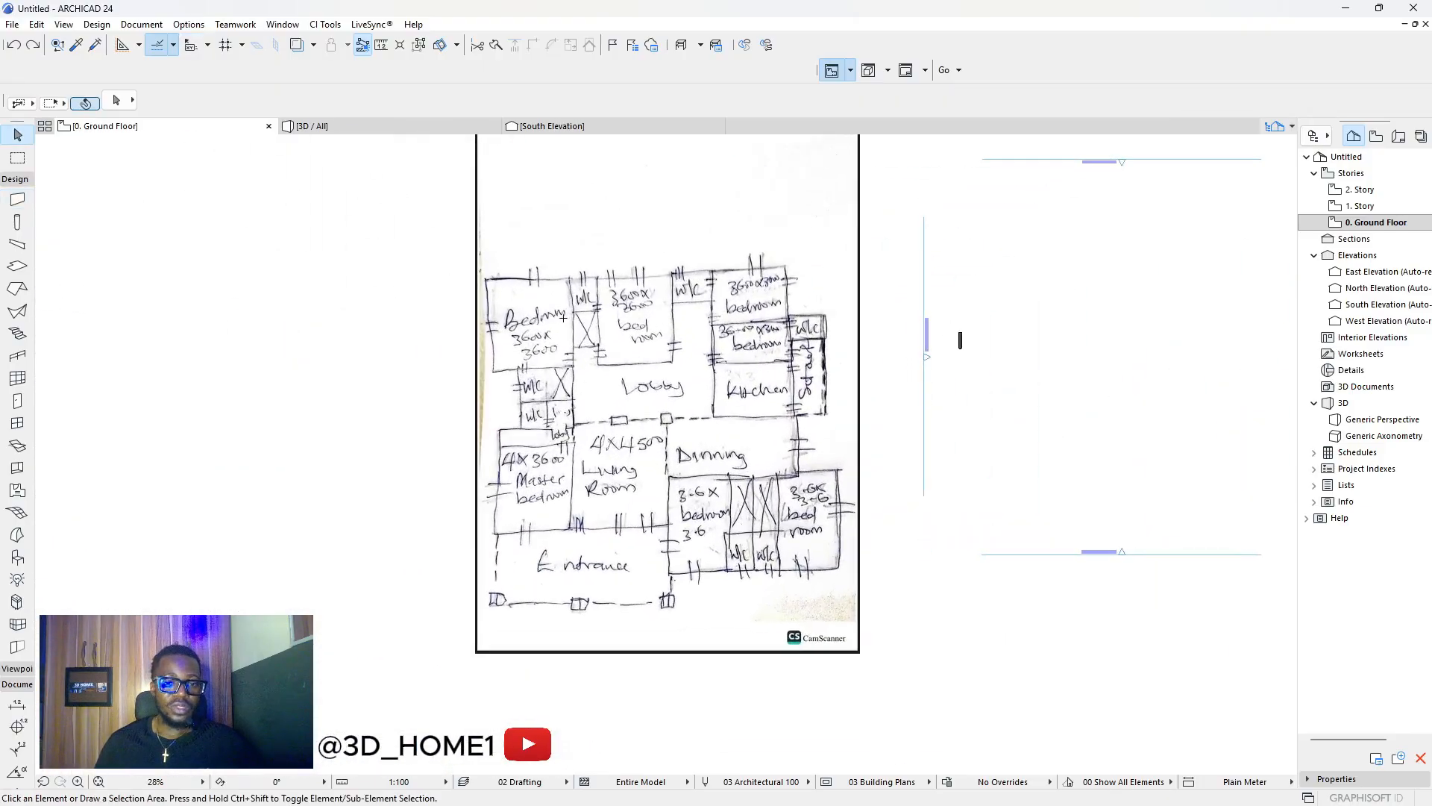
pyautogui.scroll(3, 525, 355)
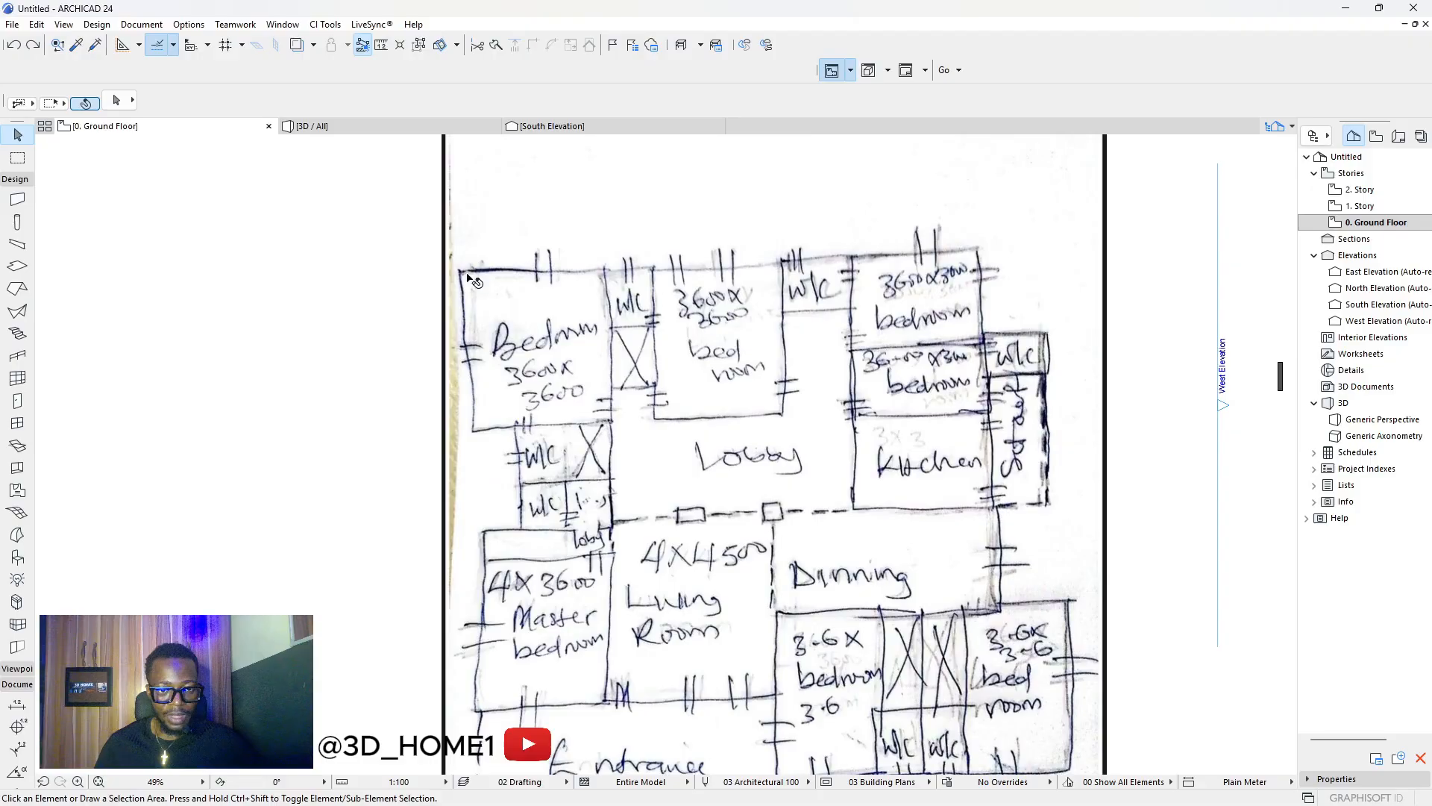
pyautogui.scroll(-3, 470, 280)
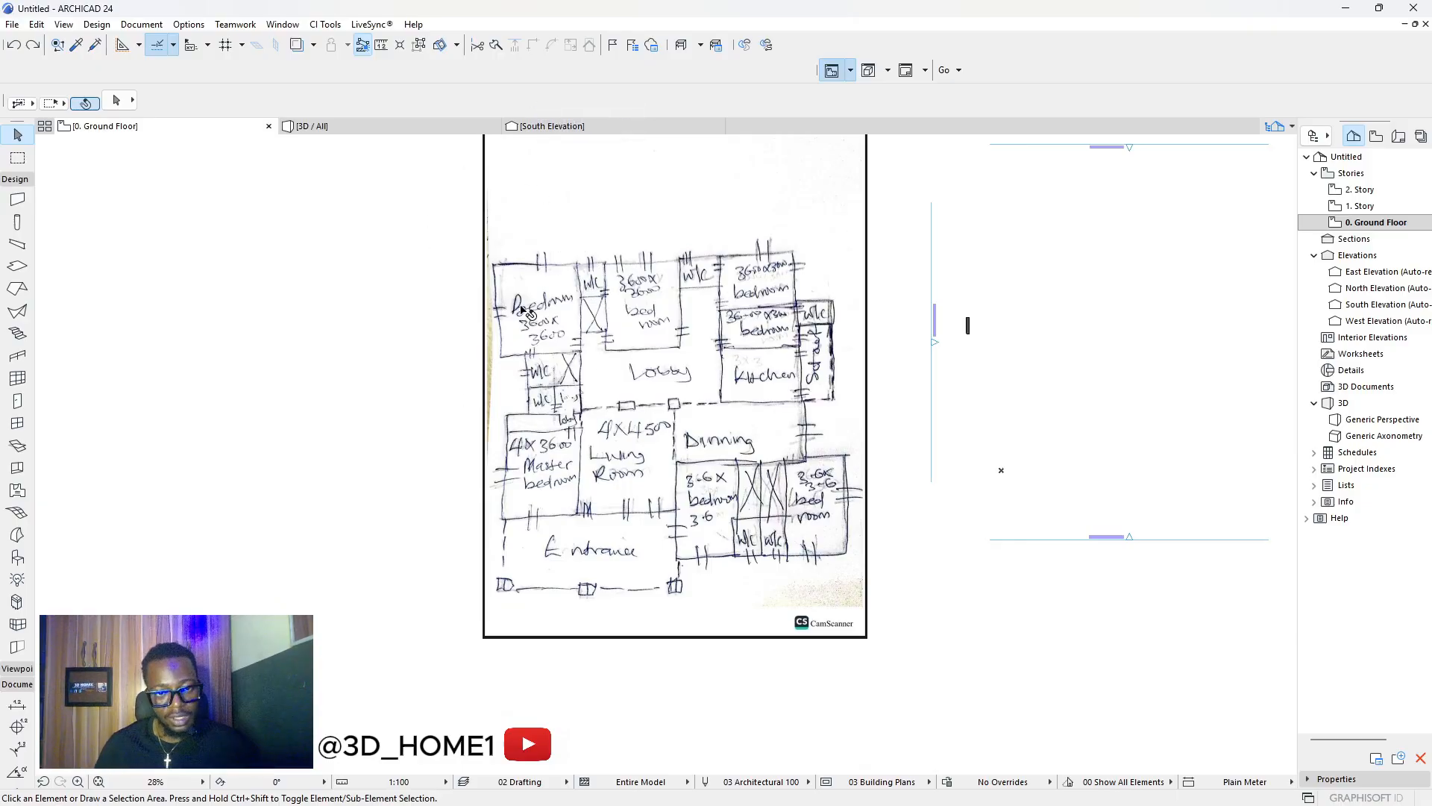
pyautogui.scroll(3, 523, 306)
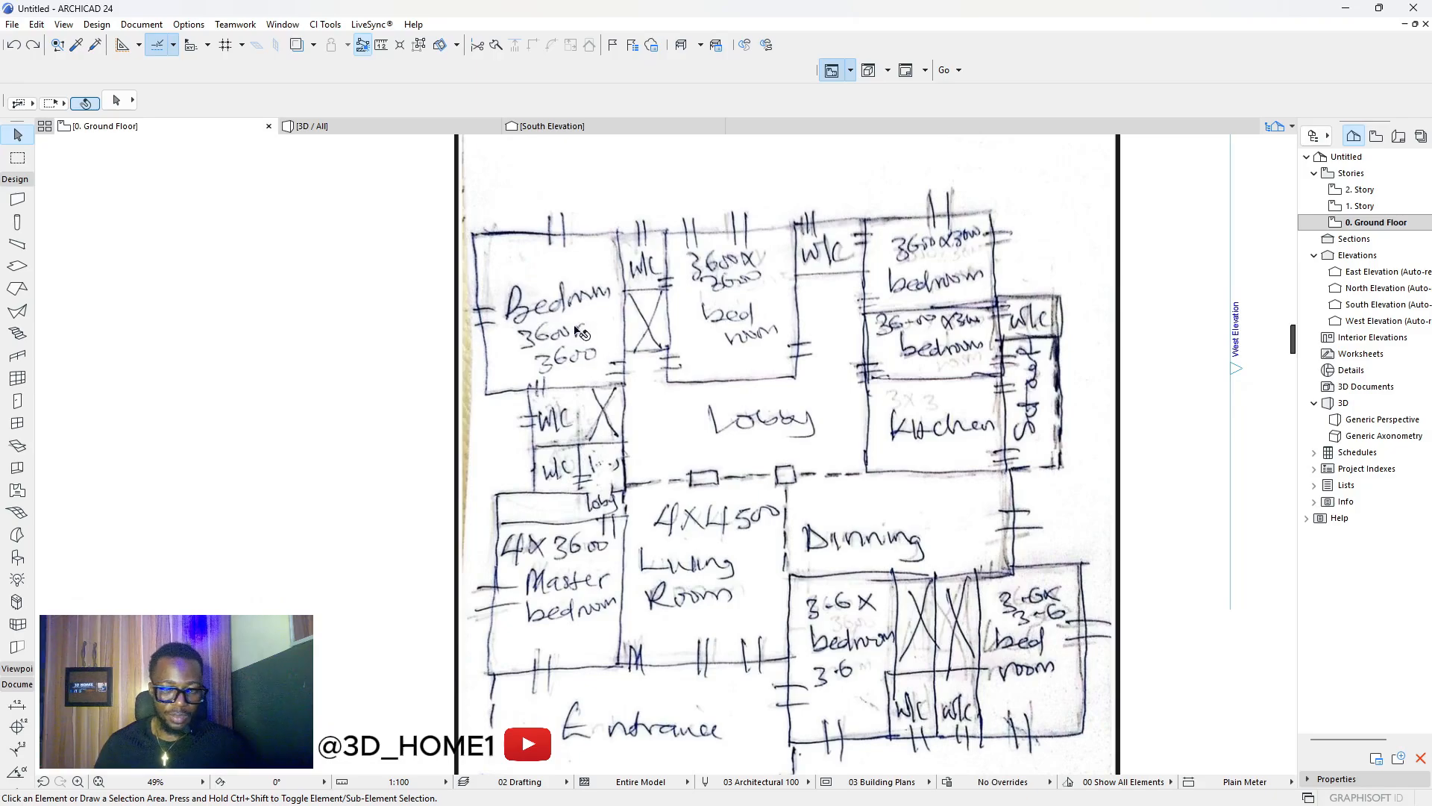
# Delete the short vertical test wall beside the West Elevation marker.
pyautogui.scroll(-5, 824, 335)
pyautogui.scroll(10, 828, 336)
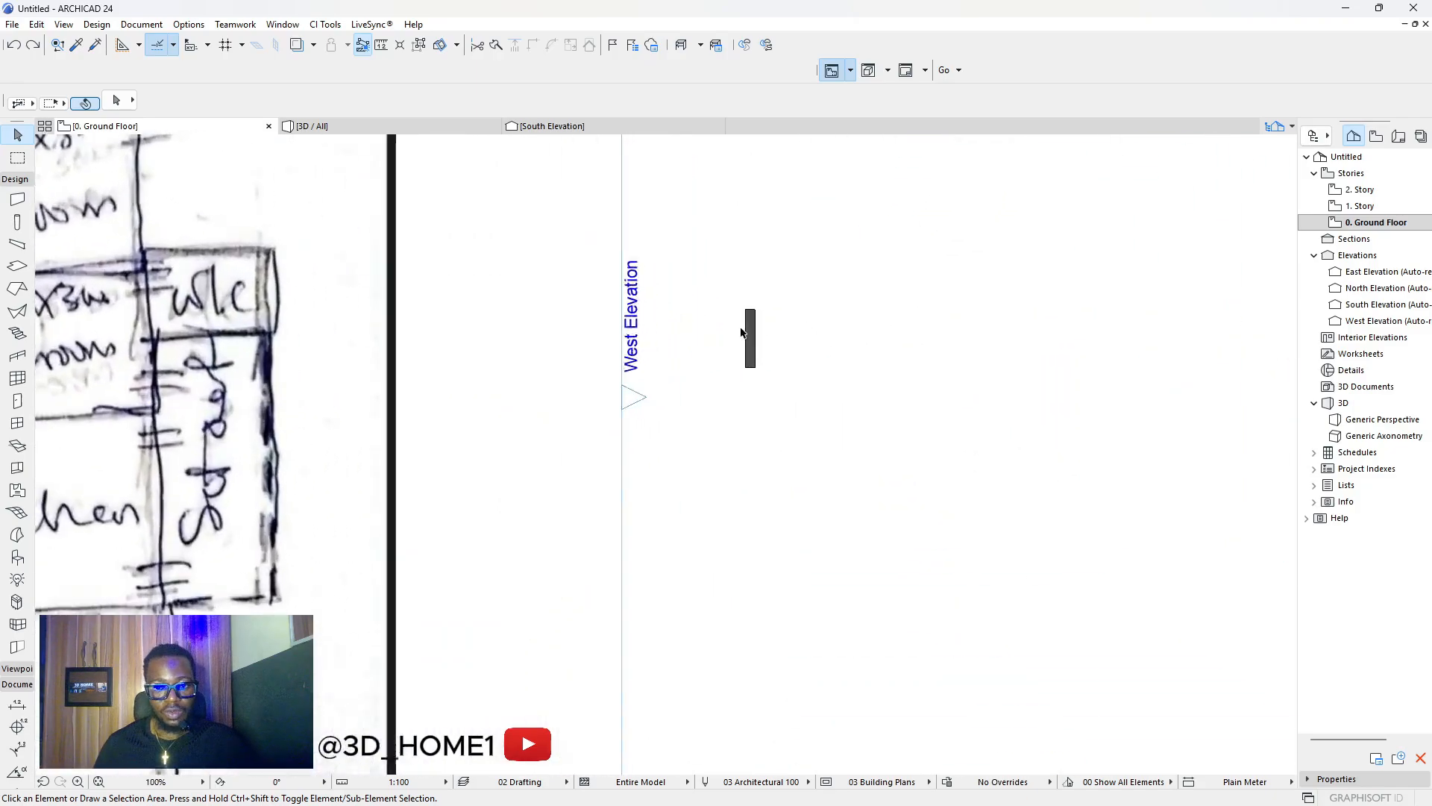
pyautogui.click(758, 339)
pyautogui.press('Delete')
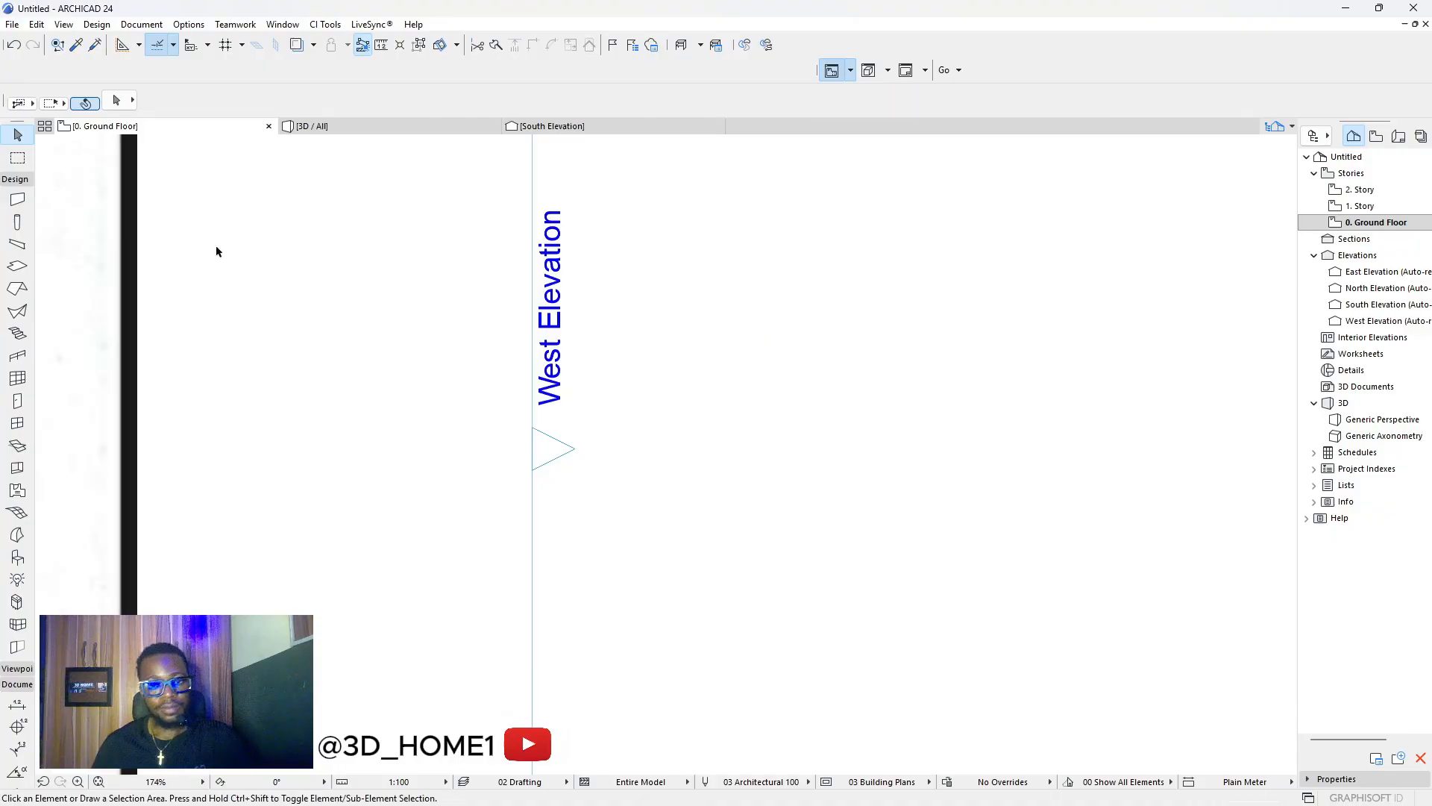
# Draw a straight 3600 mm vertical wall downward from a point just inside the West Elevation marker.
pyautogui.click(17, 198)
pyautogui.moveTo(716, 237); pyautogui.dragTo(633, 285, button='middle')
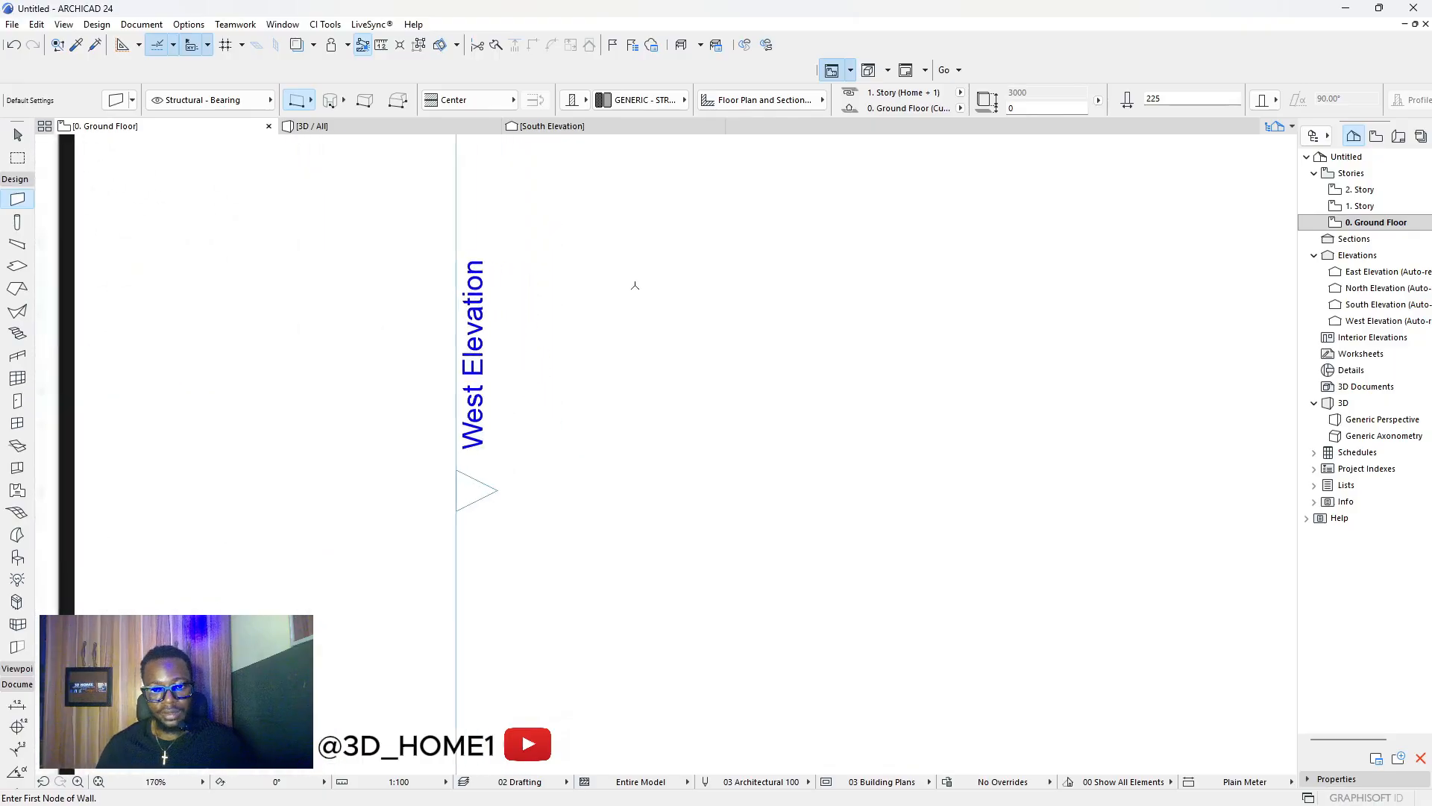
pyautogui.click(664, 257)
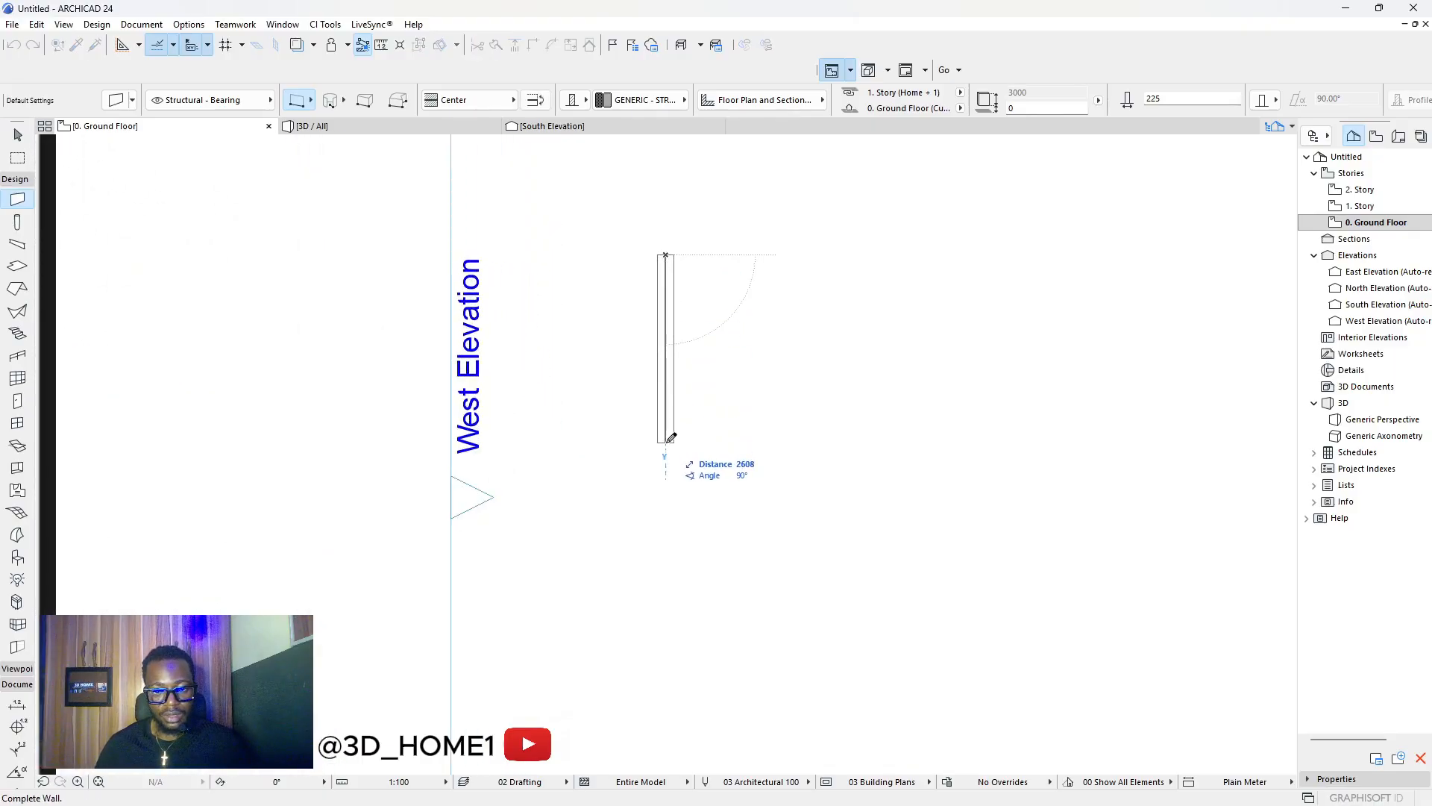
pyautogui.write('36')
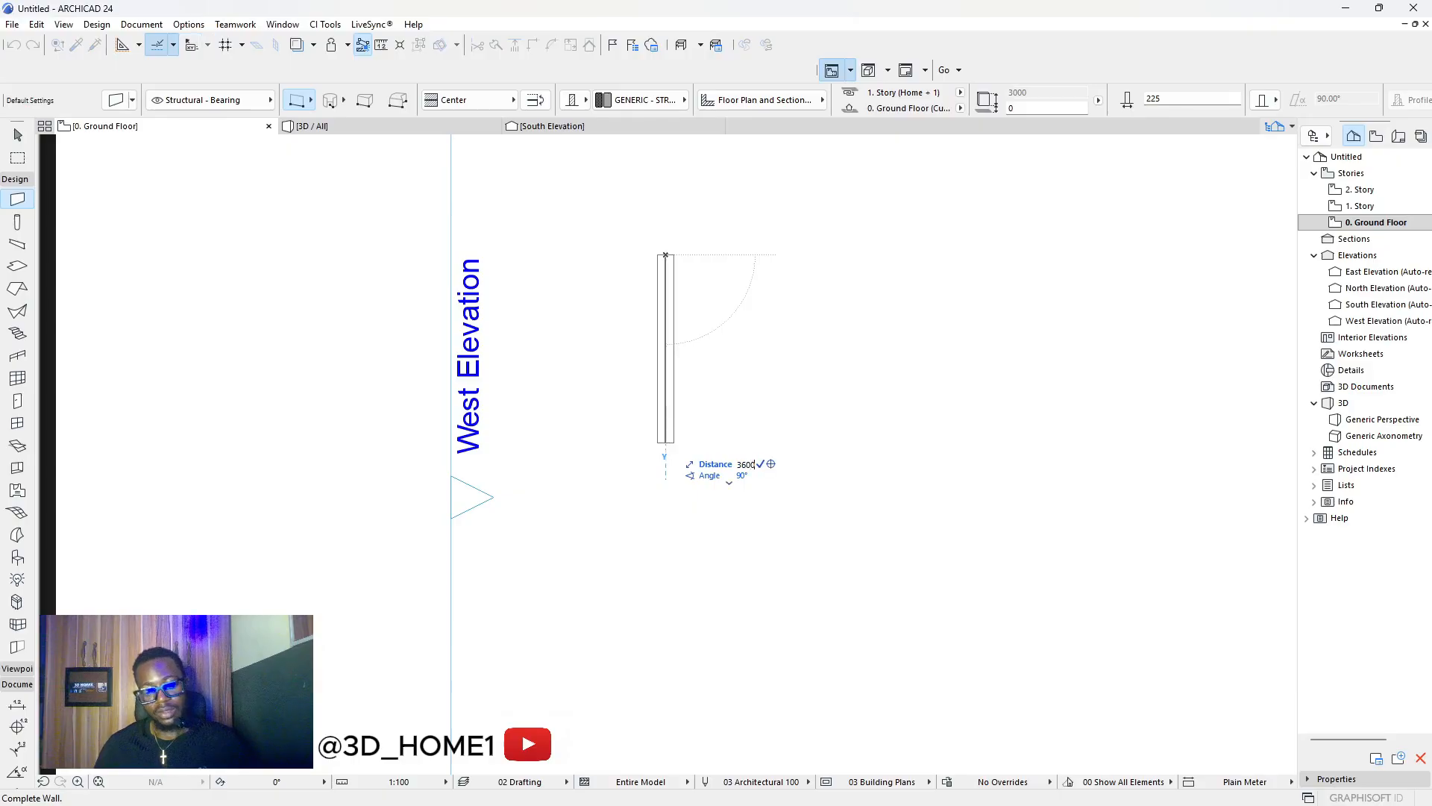
pyautogui.write('00')
pyautogui.press('Return')
pyautogui.scroll(-3, 668, 496)
pyautogui.scroll(4, 667, 486)
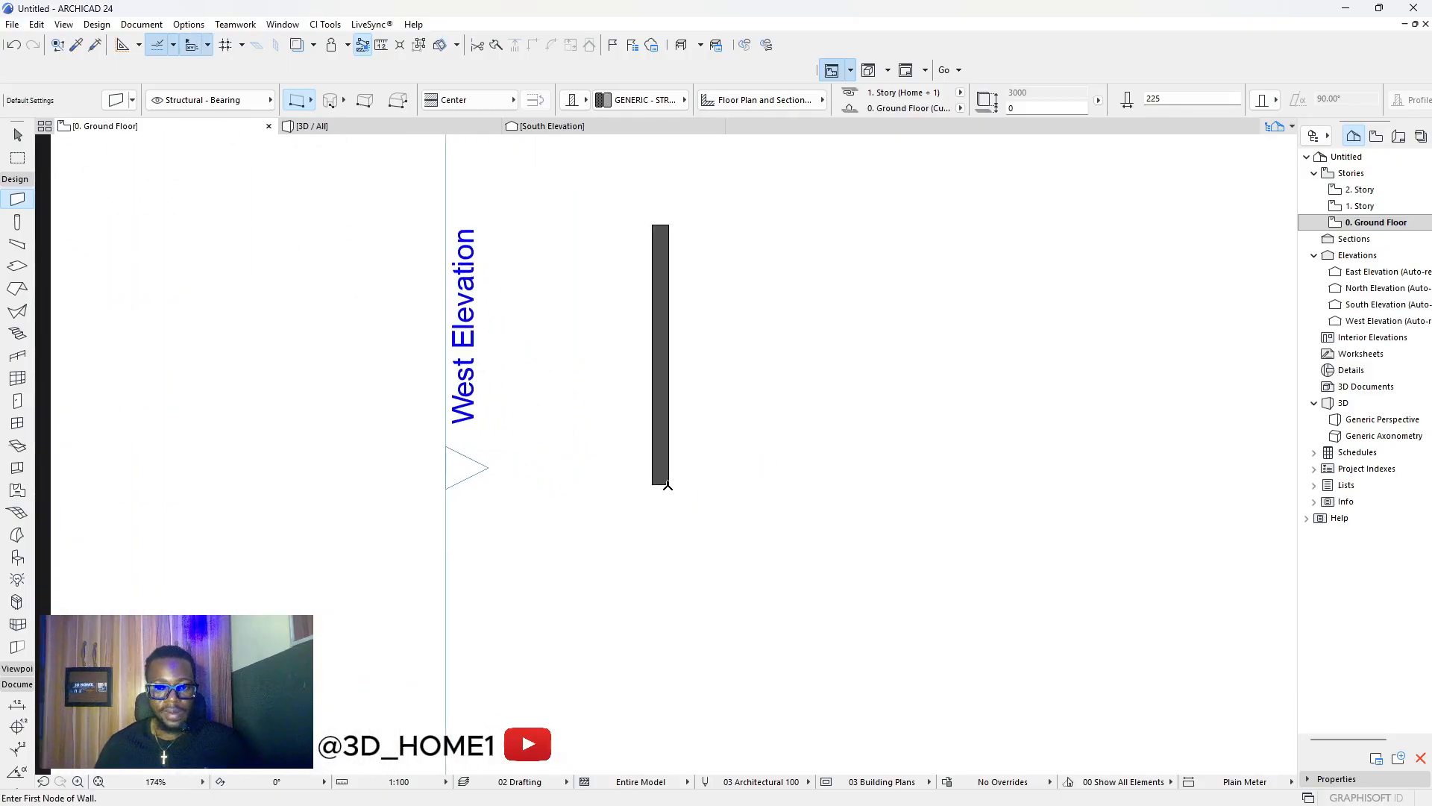
# Draw a 3600 mm horizontal wall to the right from the vertical wall's lower end, and finish the Wall tool.
pyautogui.click(661, 484)
pyautogui.scroll(-6, 694, 479)
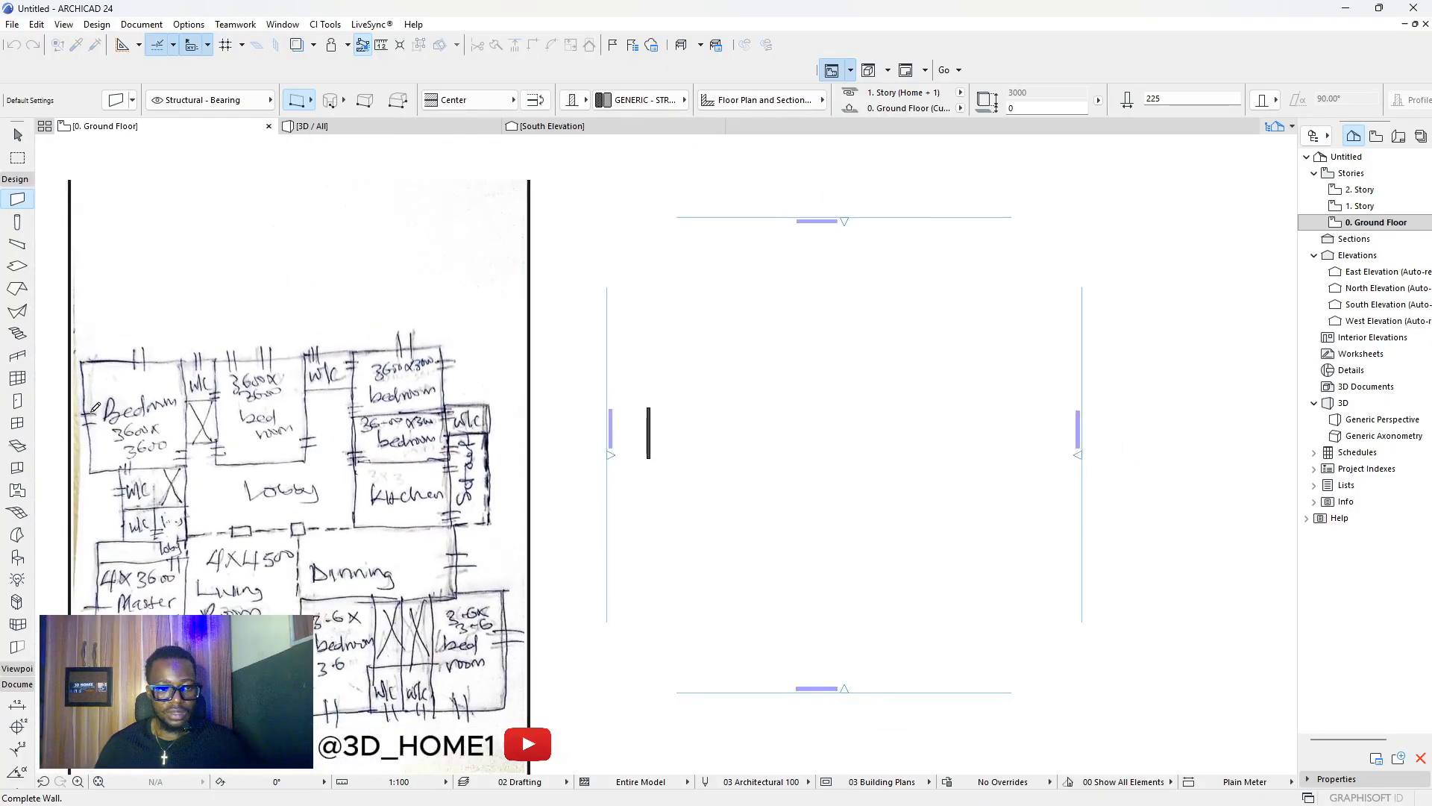
pyautogui.scroll(3, 93, 412)
pyautogui.scroll(-5, 672, 490)
pyautogui.scroll(4, 641, 477)
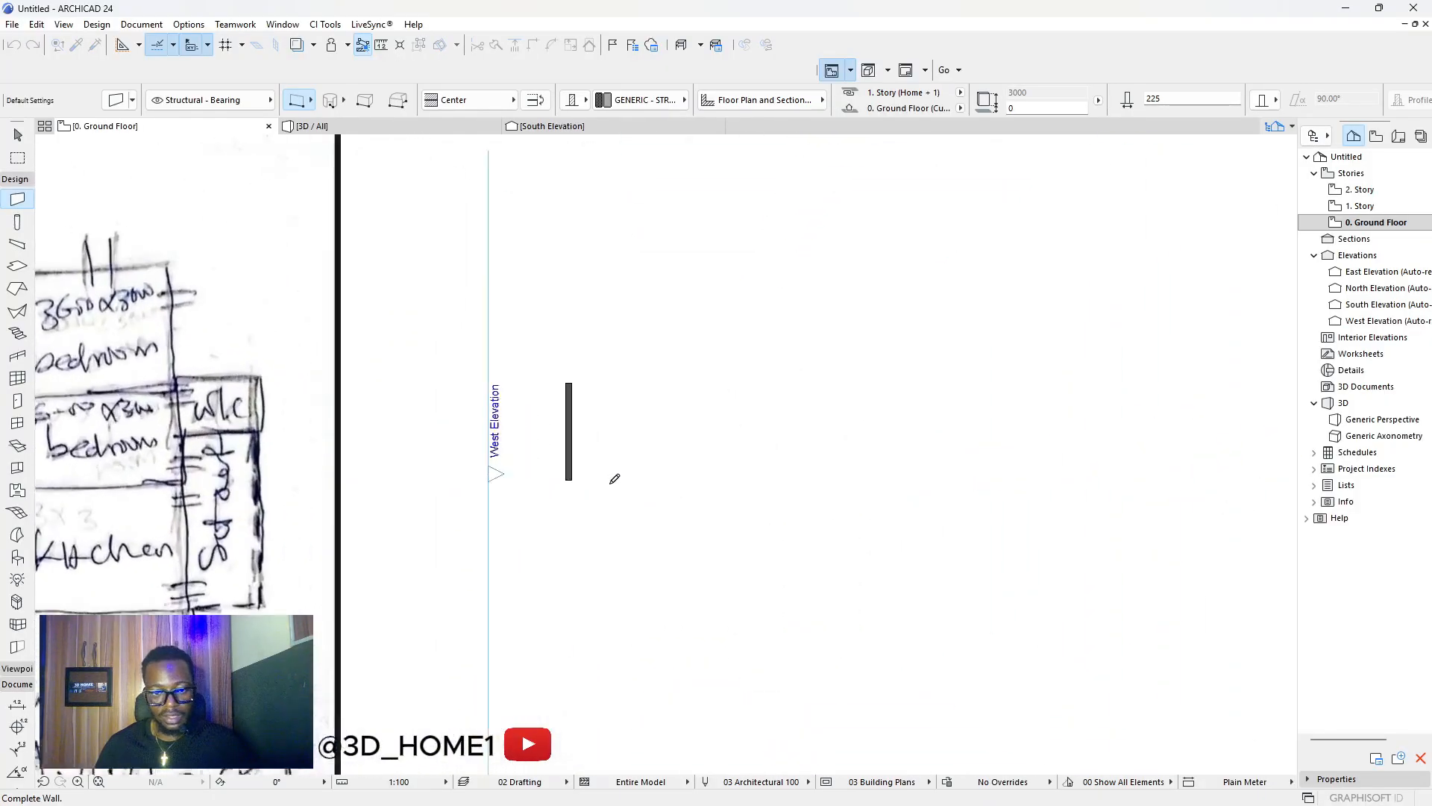
pyautogui.write('3')
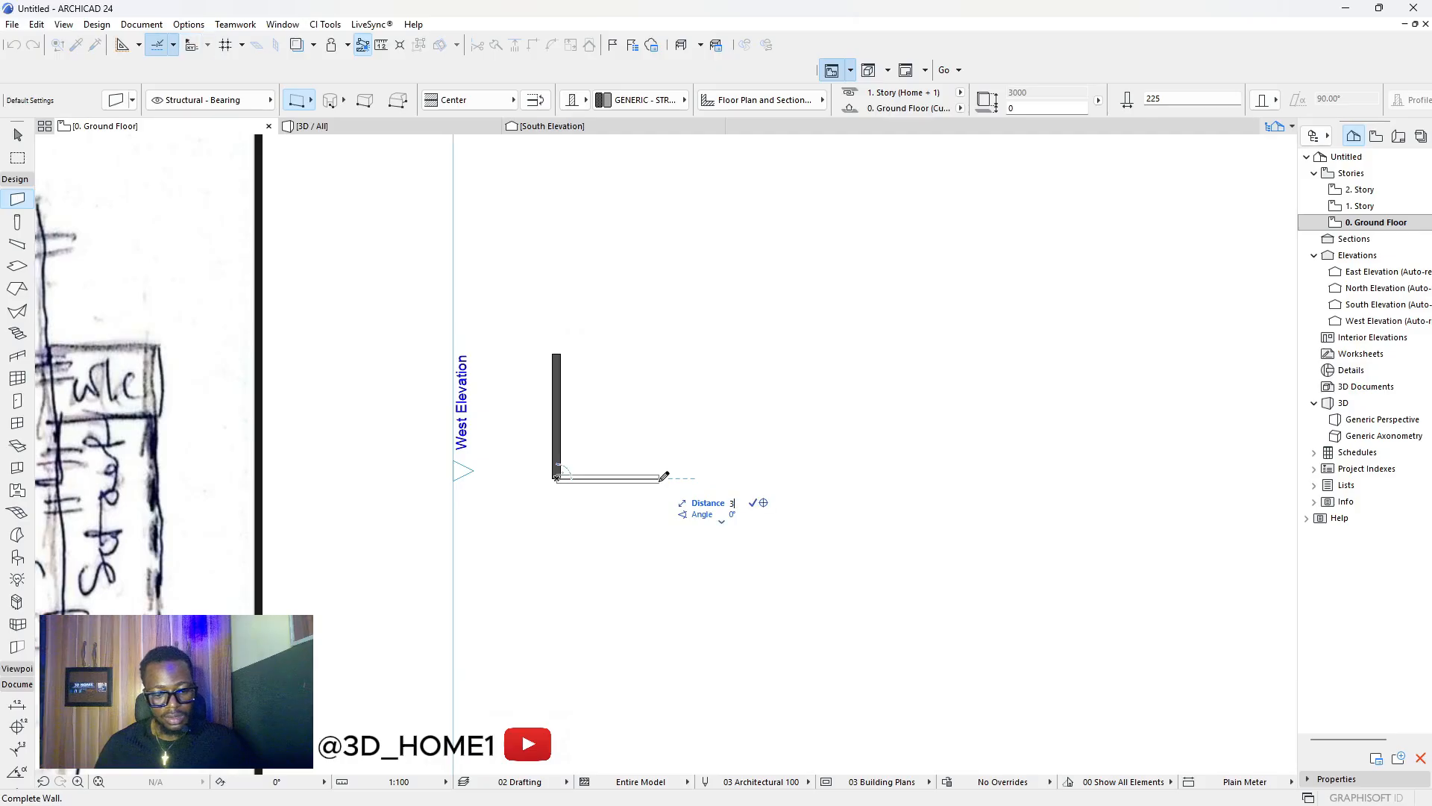
pyautogui.write('600')
pyautogui.press('Return')
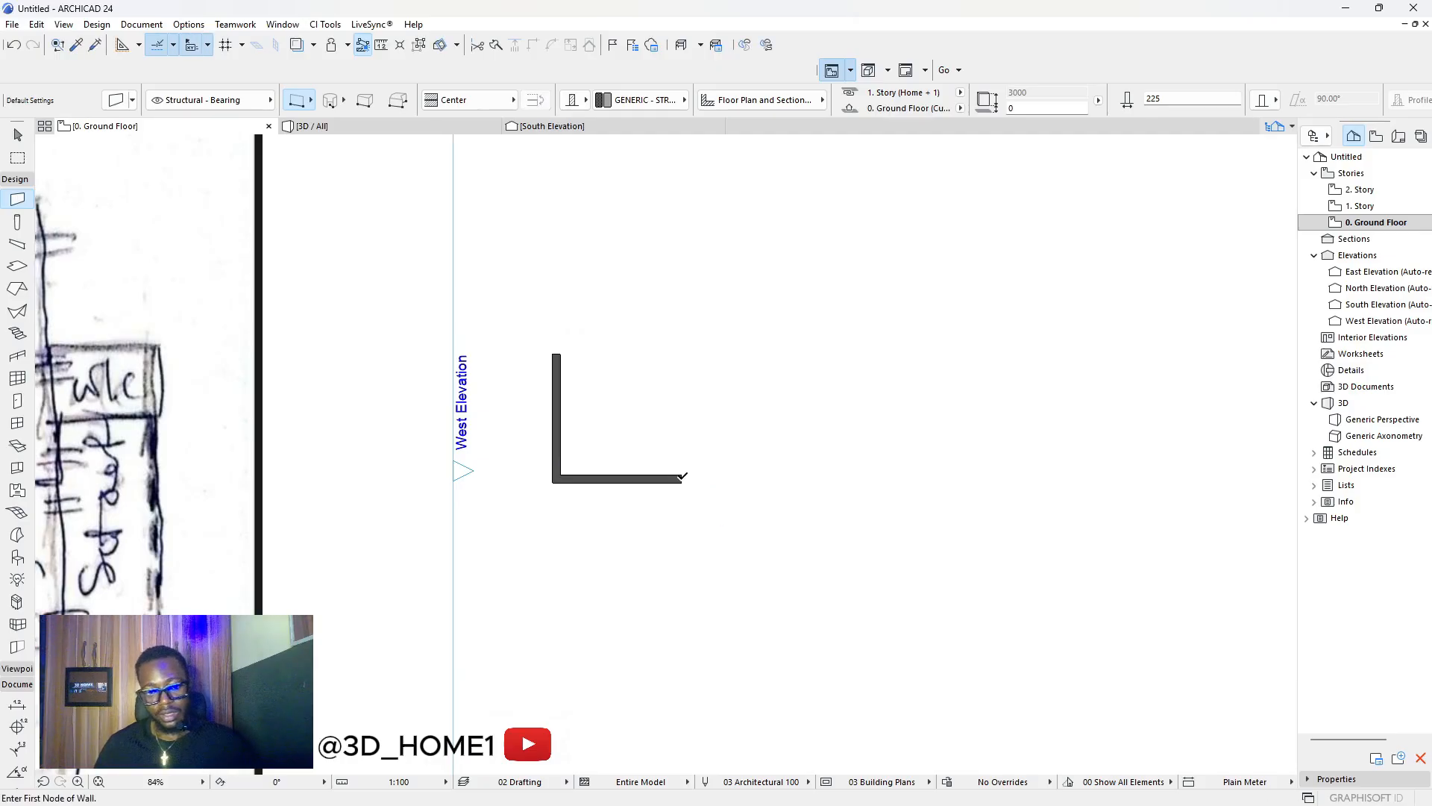
pyautogui.press('Escape')
pyautogui.scroll(3, 562, 412)
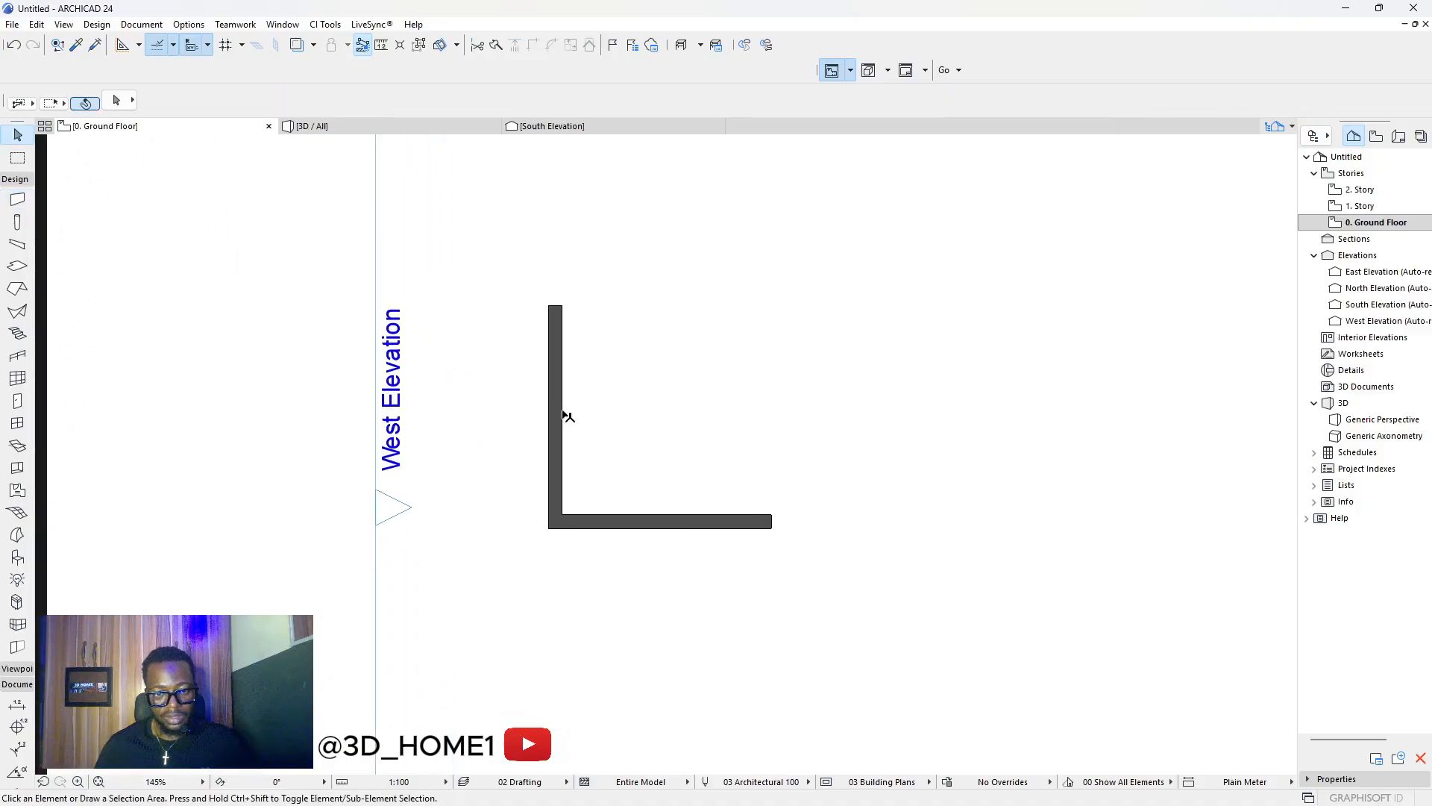
# Place a copy of the vertical wall 3600 mm to its right, at the horizontal wall's free end.
pyautogui.click(561, 410)
pyautogui.click(556, 410)
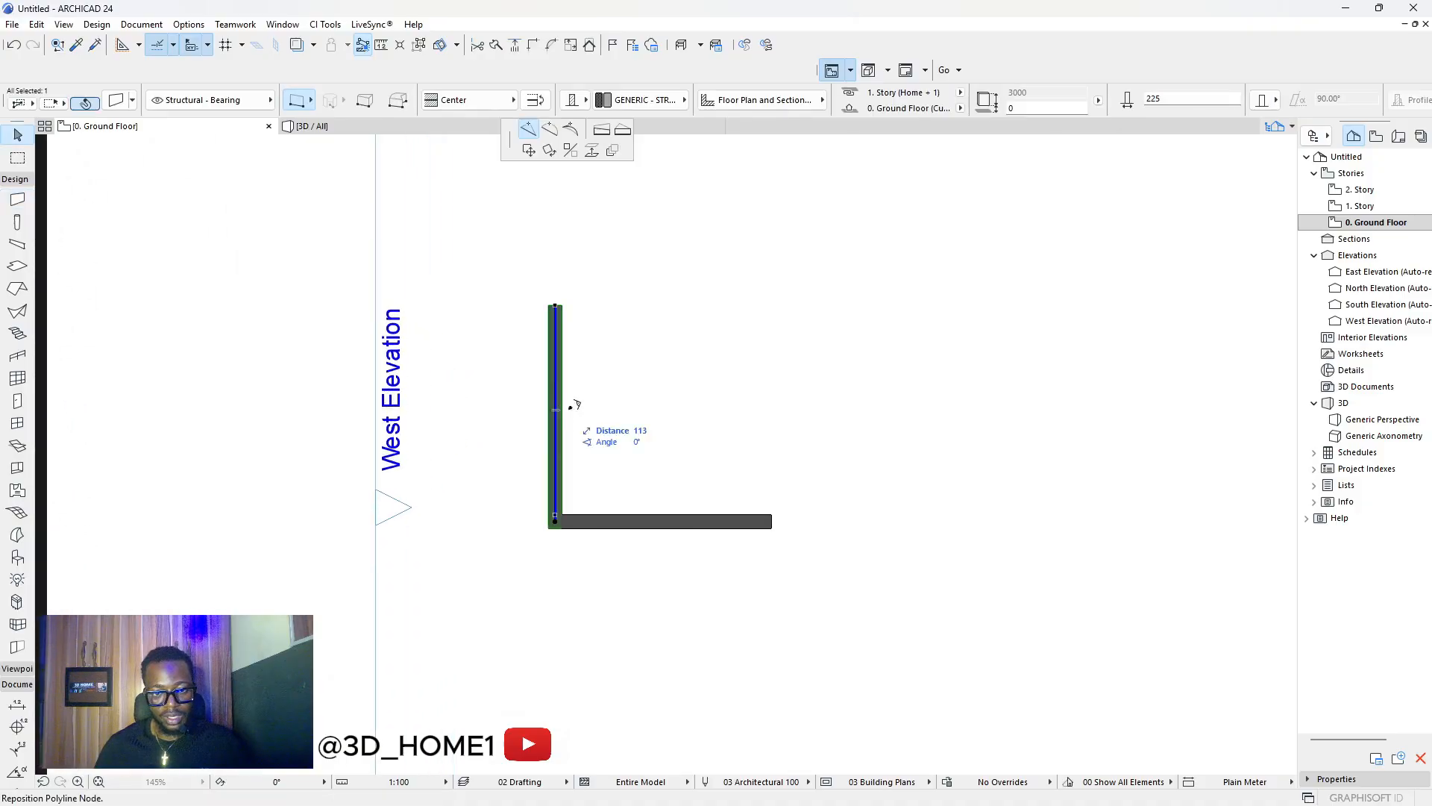
pyautogui.click(529, 151)
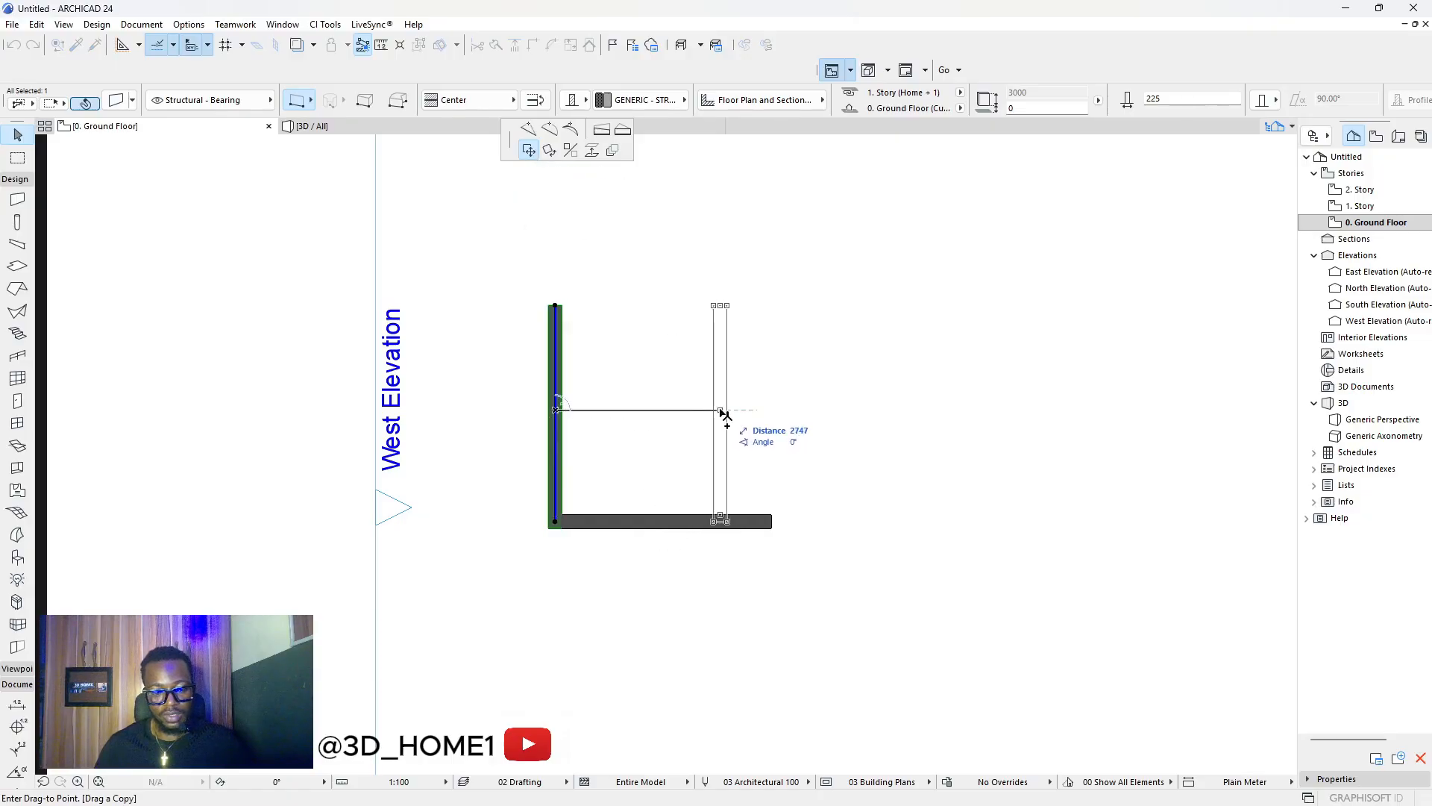
pyautogui.write('3600')
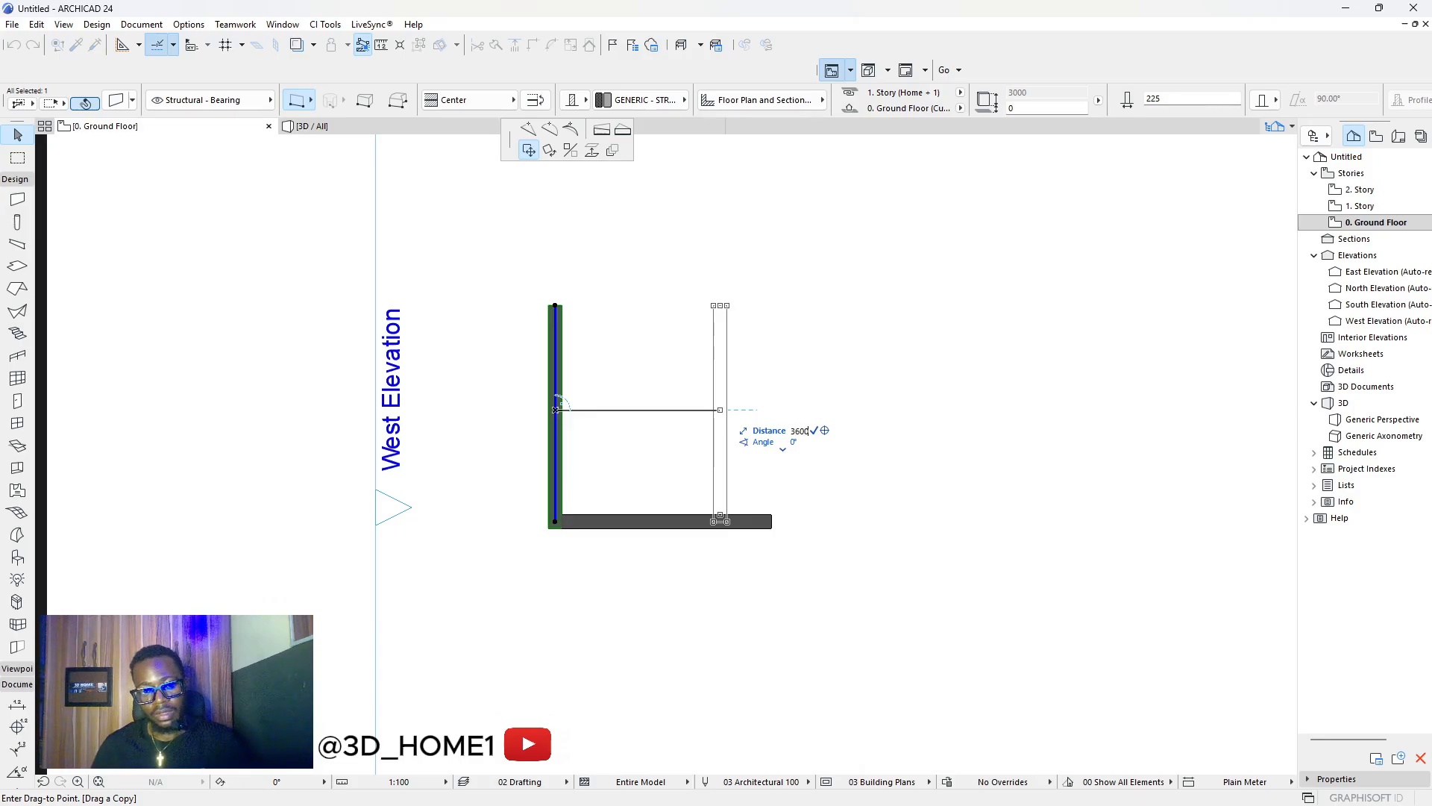
pyautogui.press('Return')
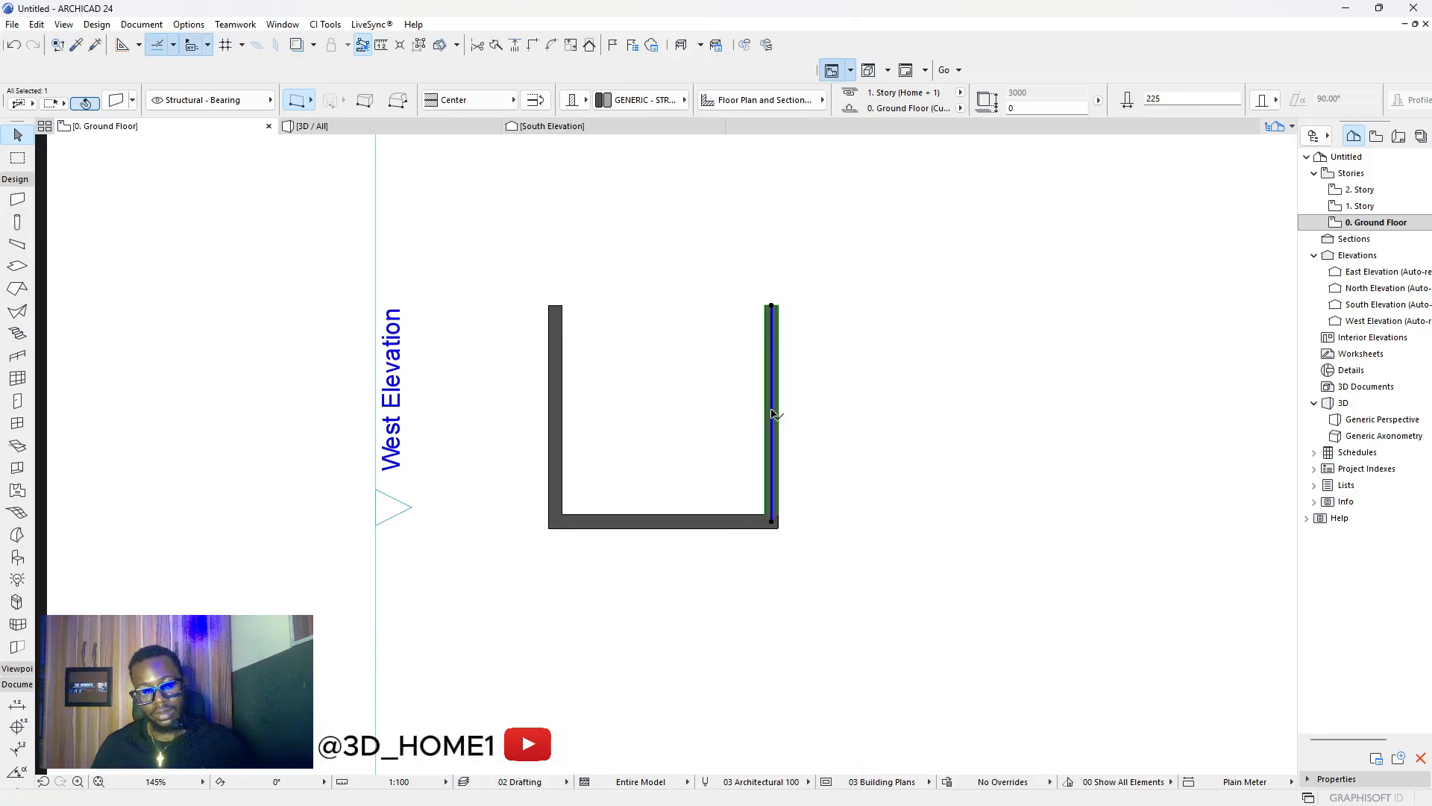
pyautogui.click(745, 444)
pyautogui.scroll(4, 563, 444)
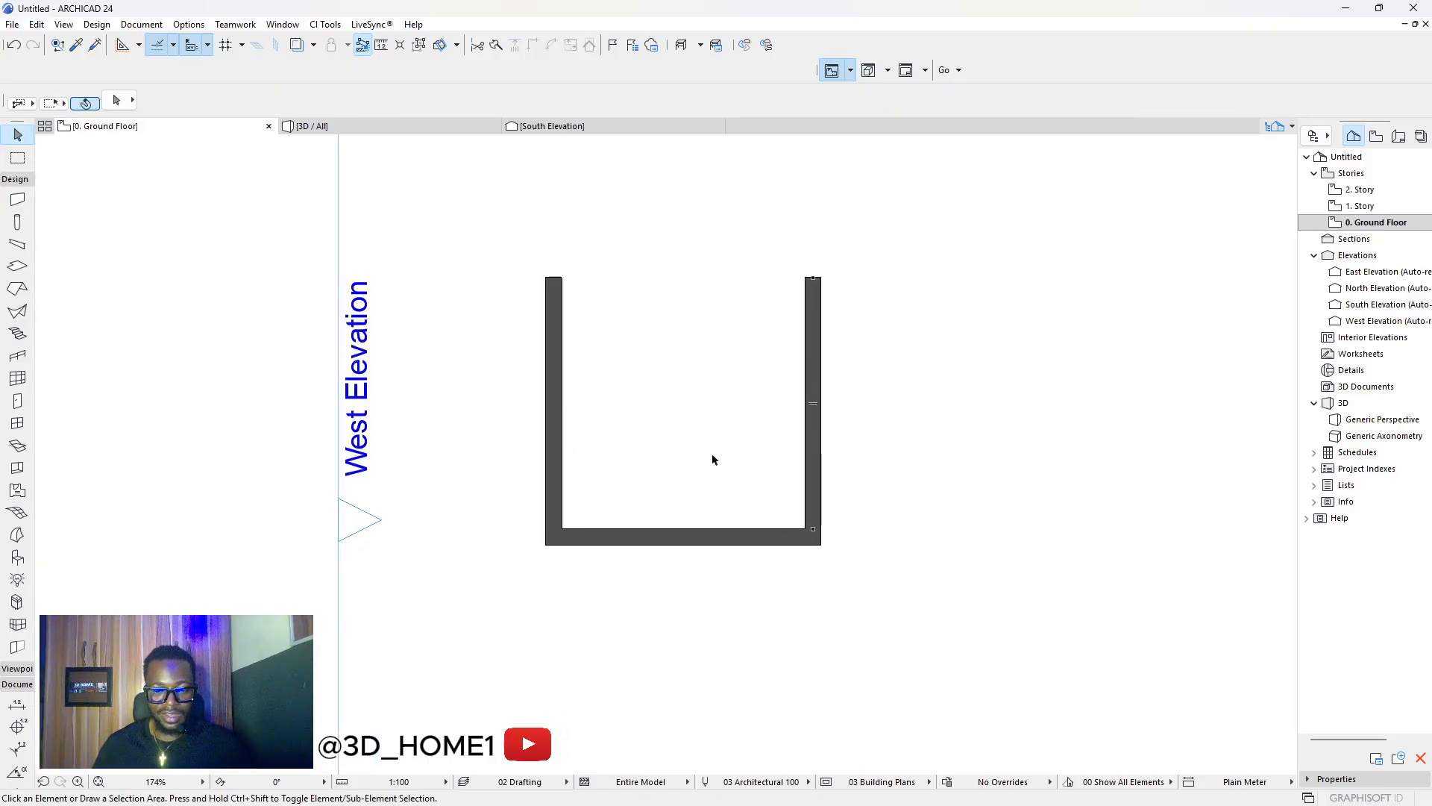
# Select both vertical walls and examine their centre reference lines and inner faces, then clear the selection.
pyautogui.click(820, 448)
pyautogui.keyDown('shift'); pyautogui.click(451, 420); pyautogui.keyUp('shift')
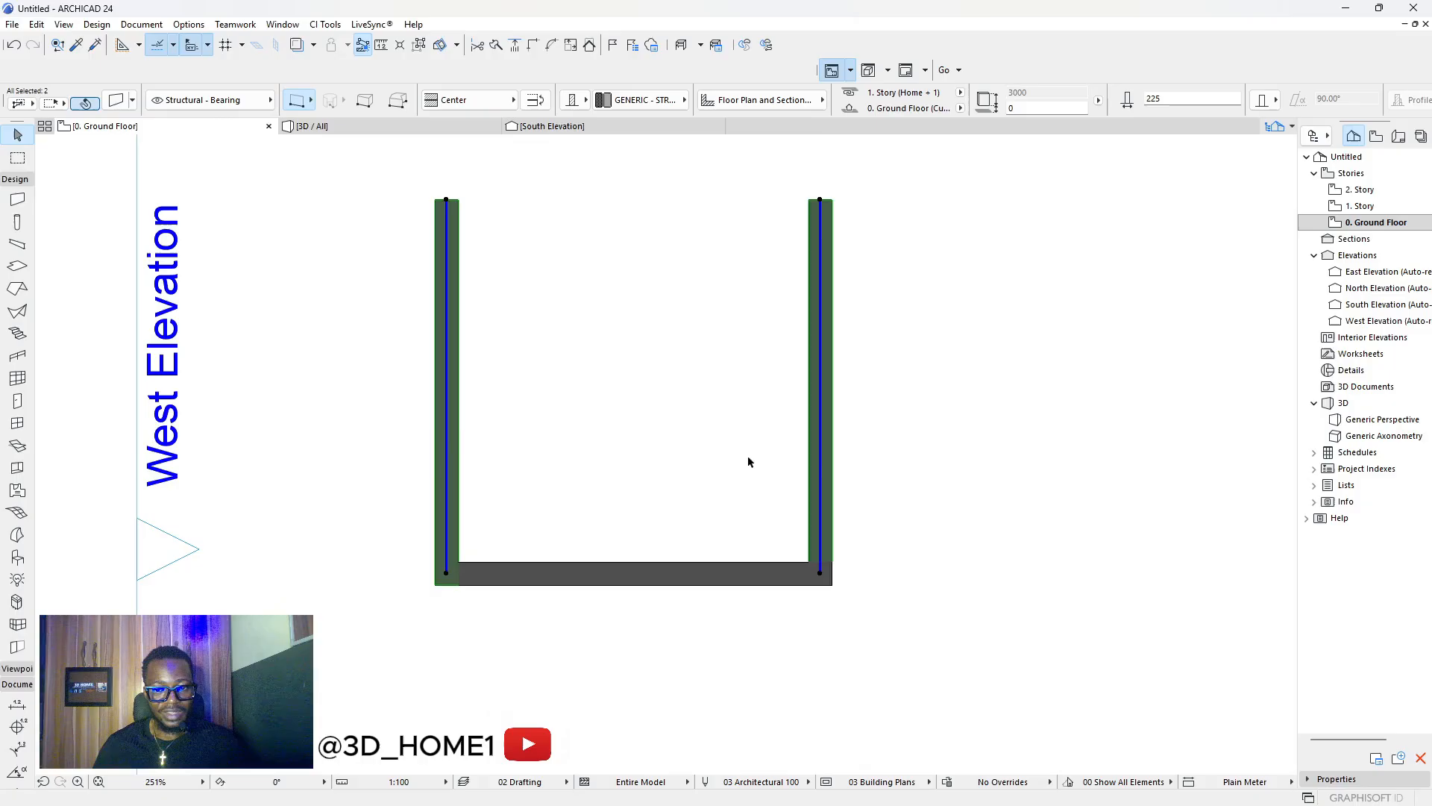
pyautogui.scroll(4, 450, 436)
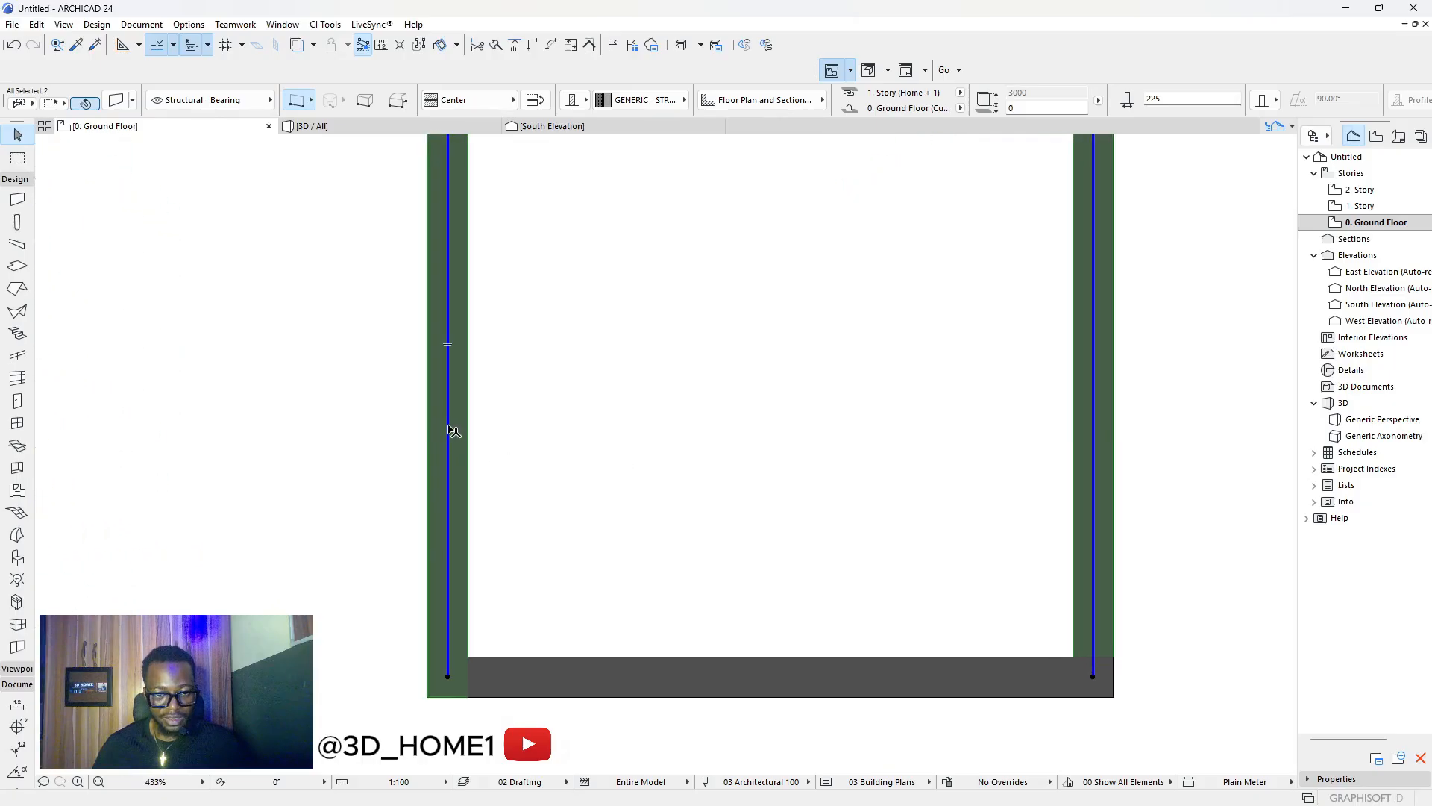
pyautogui.scroll(-3, 454, 431)
pyautogui.scroll(2, 735, 447)
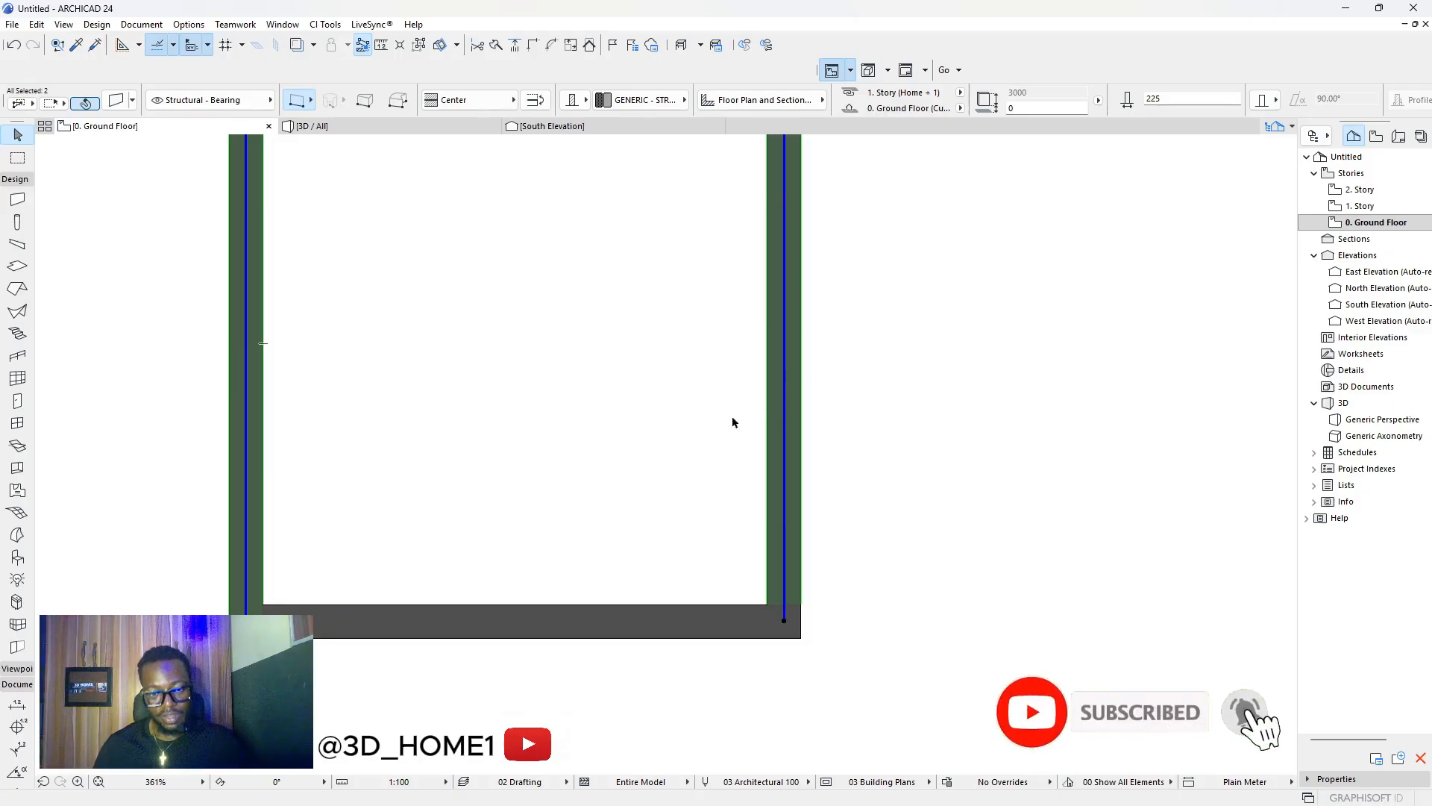
pyautogui.scroll(1, 732, 415)
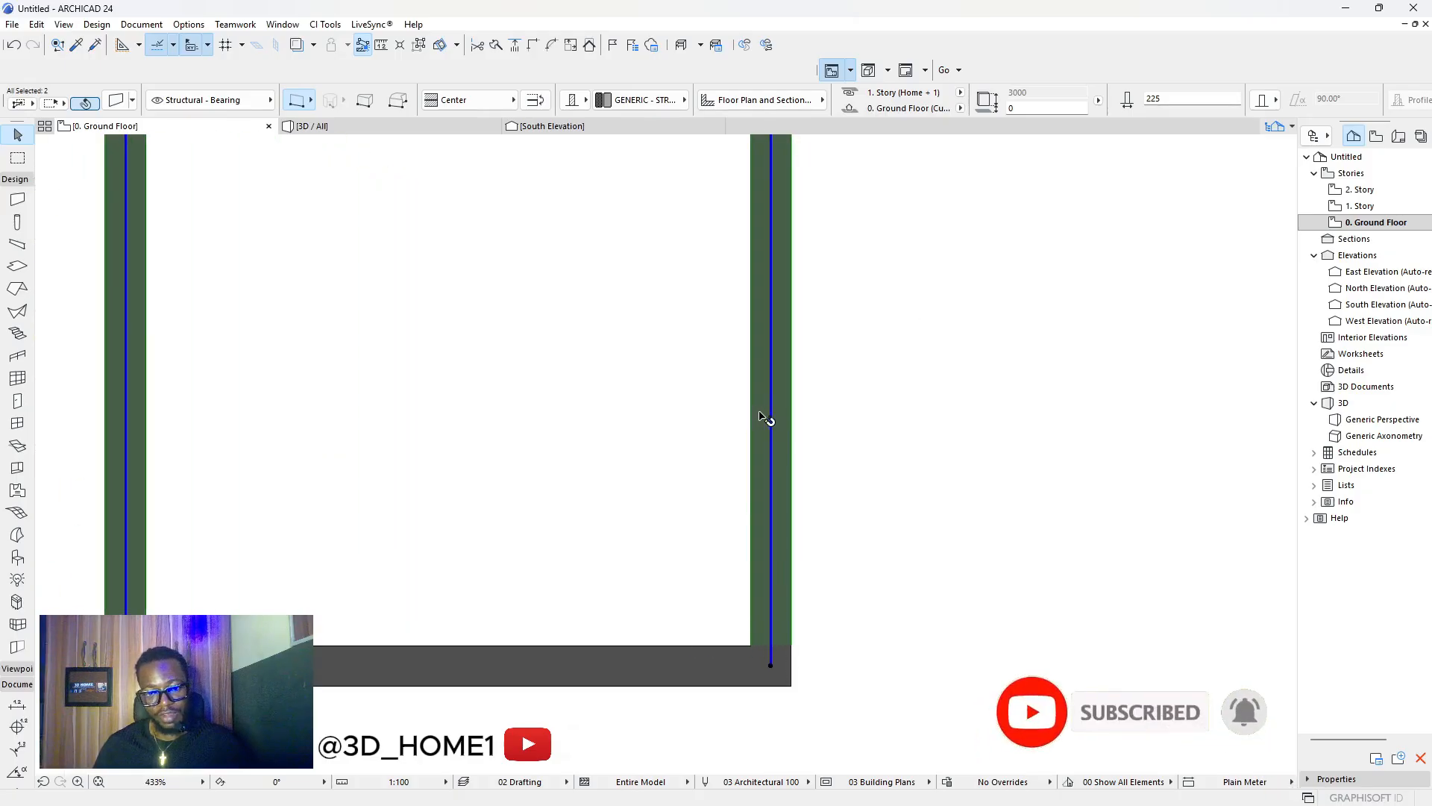
pyautogui.scroll(3, 759, 415)
pyautogui.scroll(-3, 779, 416)
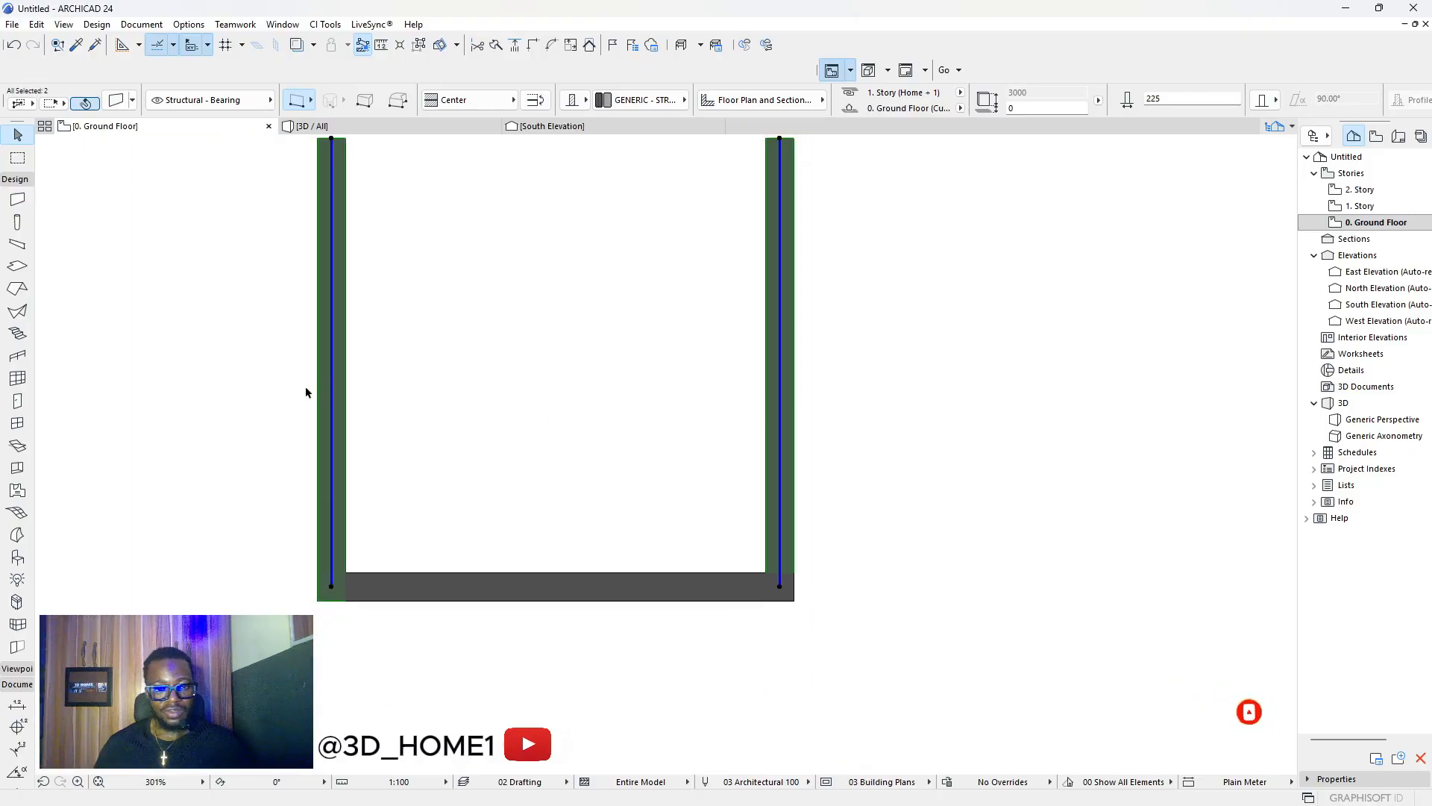
pyautogui.scroll(3, 329, 392)
pyautogui.scroll(-4, 407, 402)
pyautogui.click(427, 411)
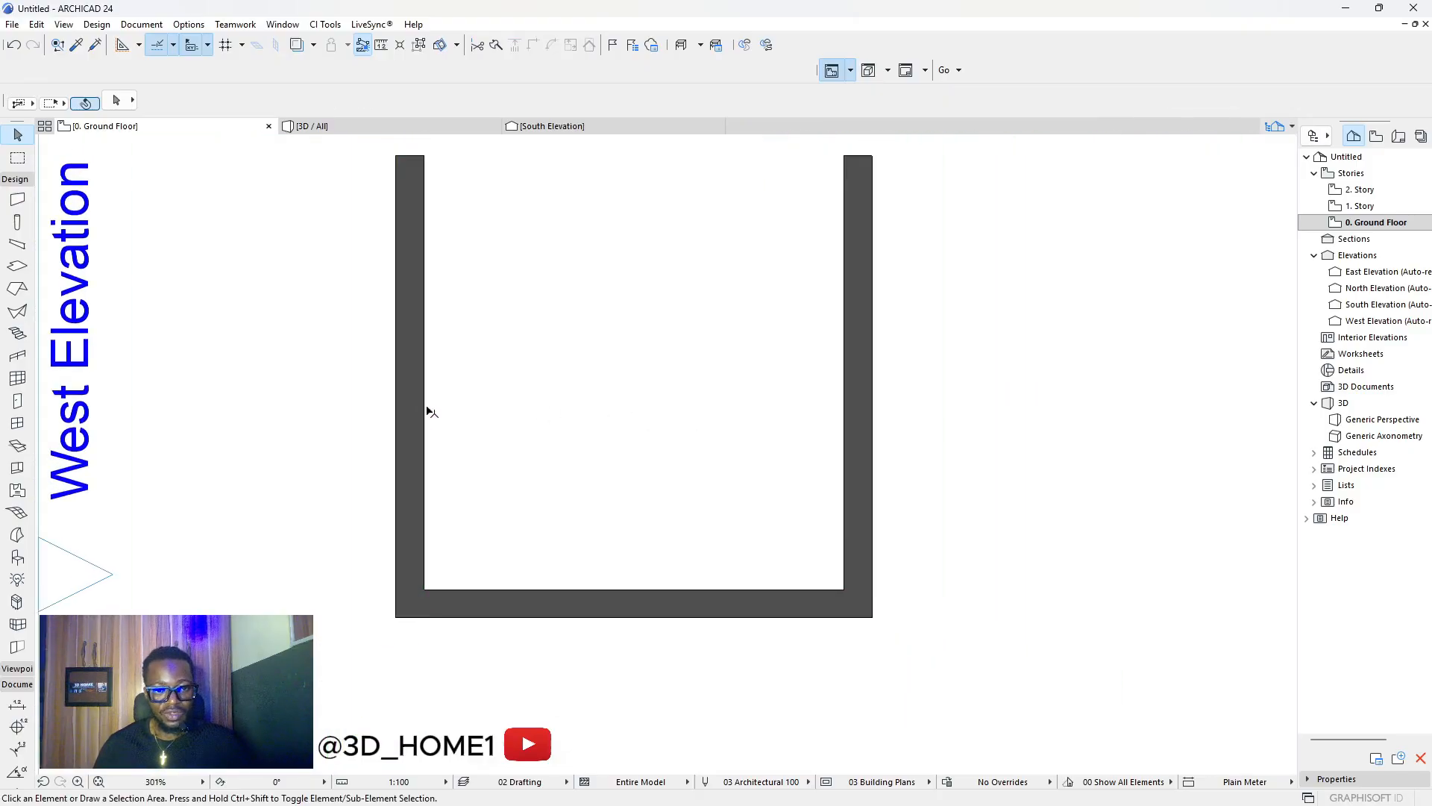
# Measure from the left wall's centreline across the room towards the right wall.
pyautogui.press('m')
pyautogui.scroll(3, 416, 418)
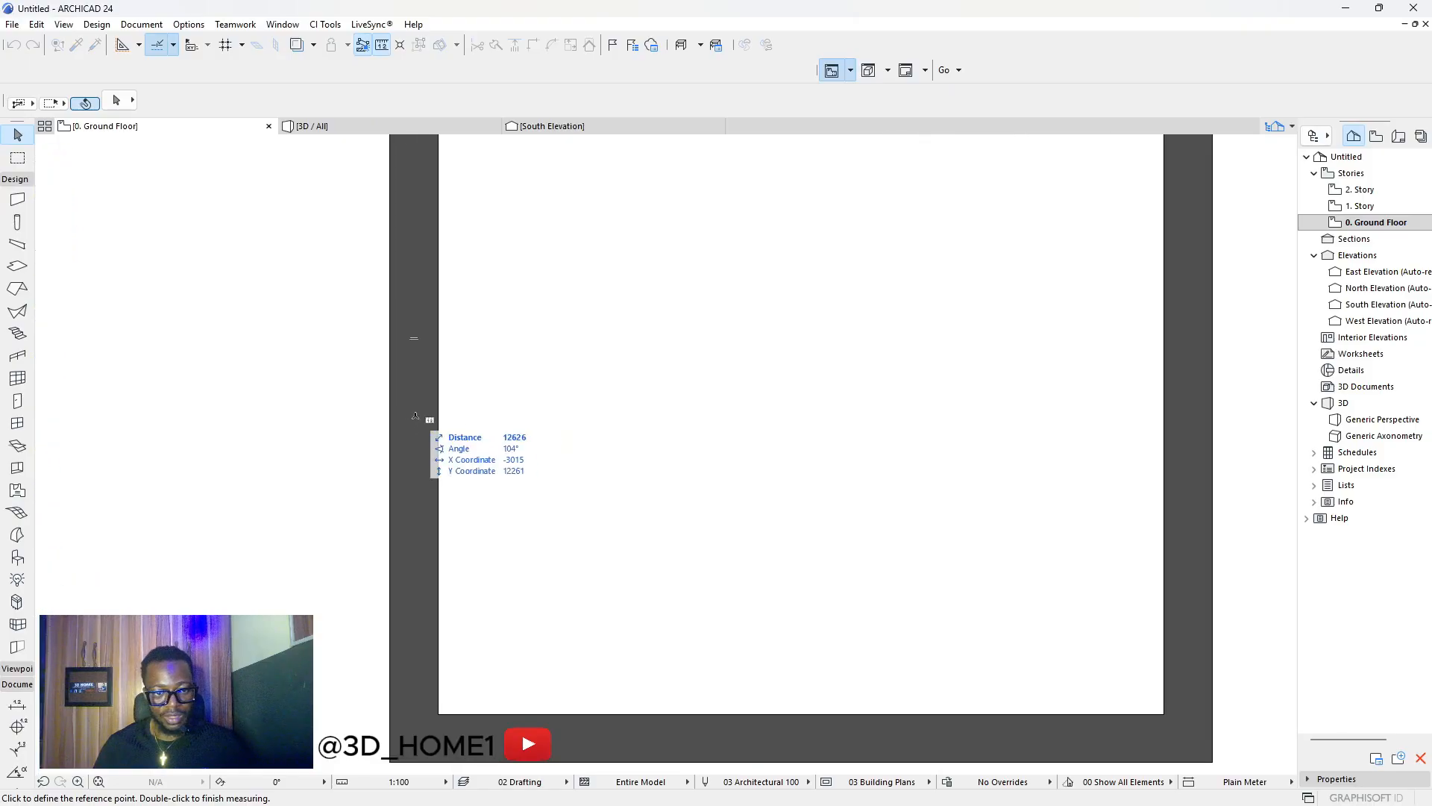
pyautogui.scroll(-3, 418, 418)
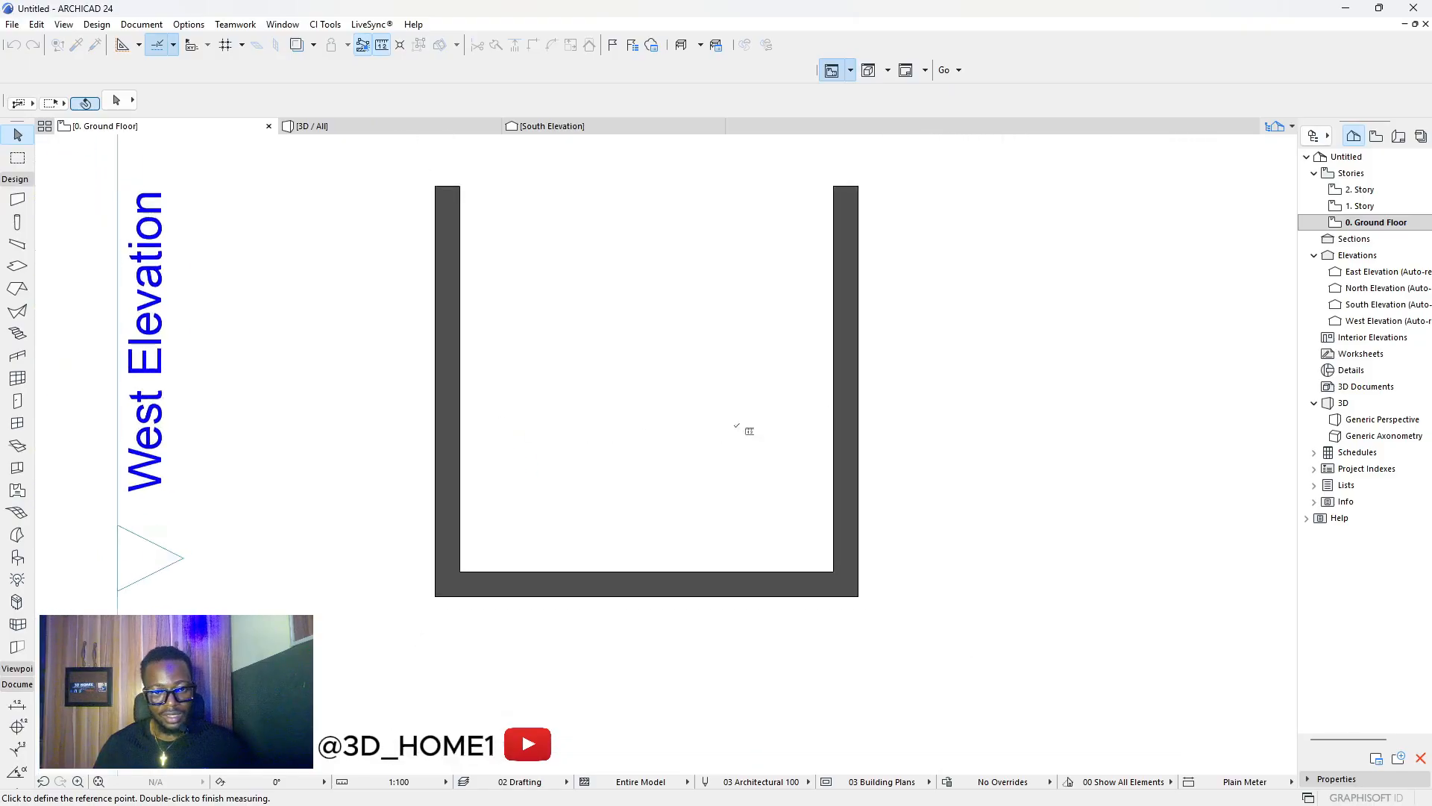
pyautogui.scroll(1, 841, 416)
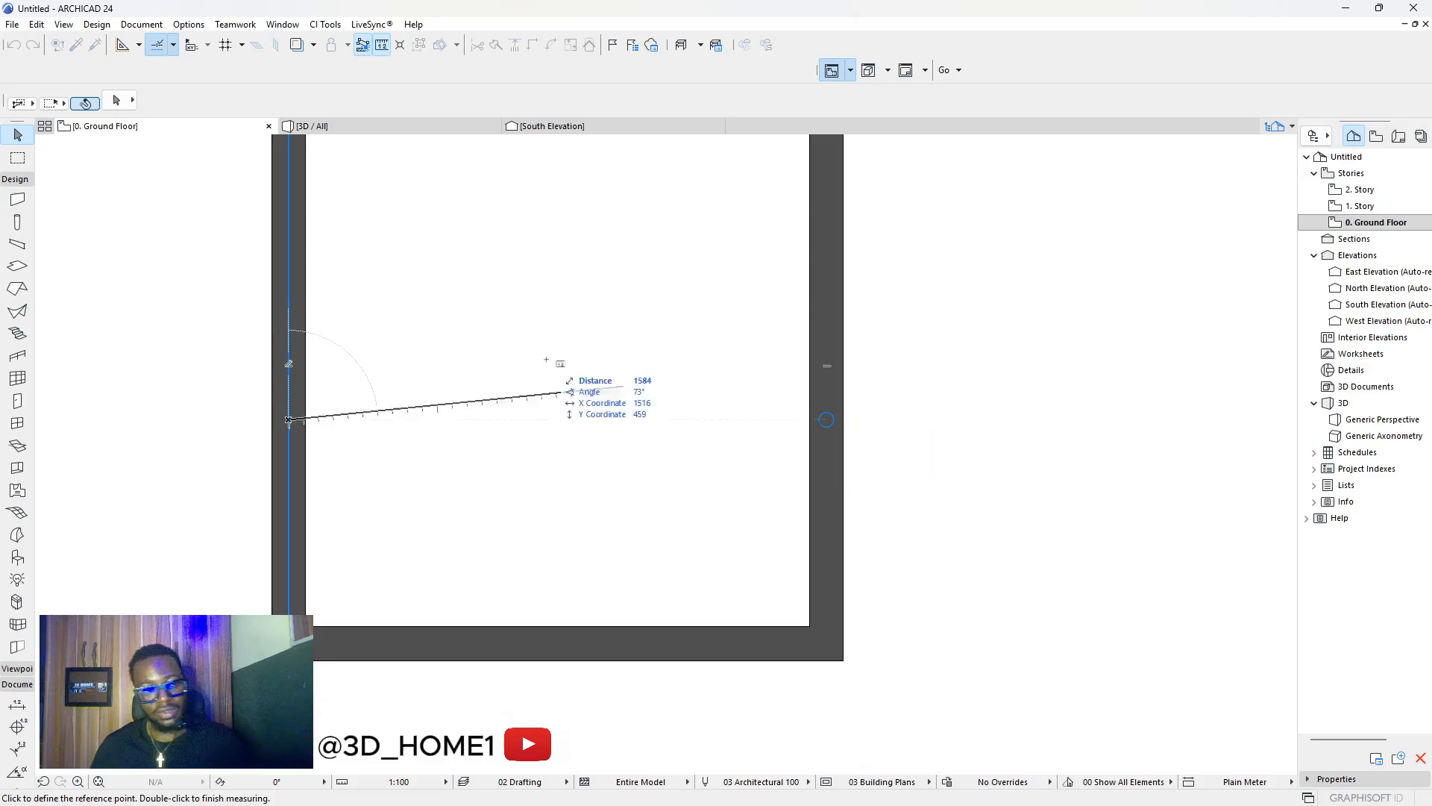
# Dimension the clear inside width between the two vertical walls, placing the dimension line above the horizontal wall.
pyautogui.click(15, 179)
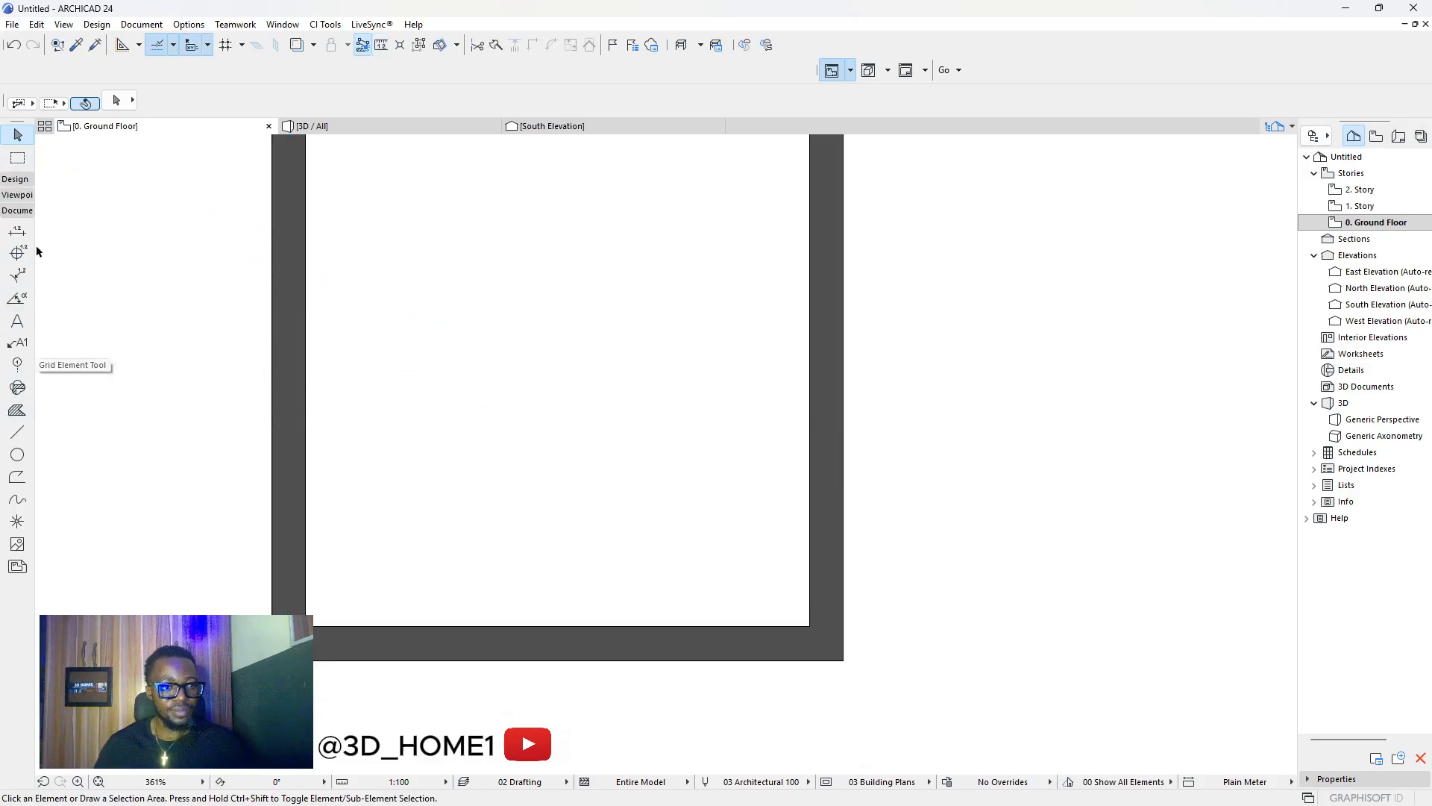
pyautogui.click(17, 230)
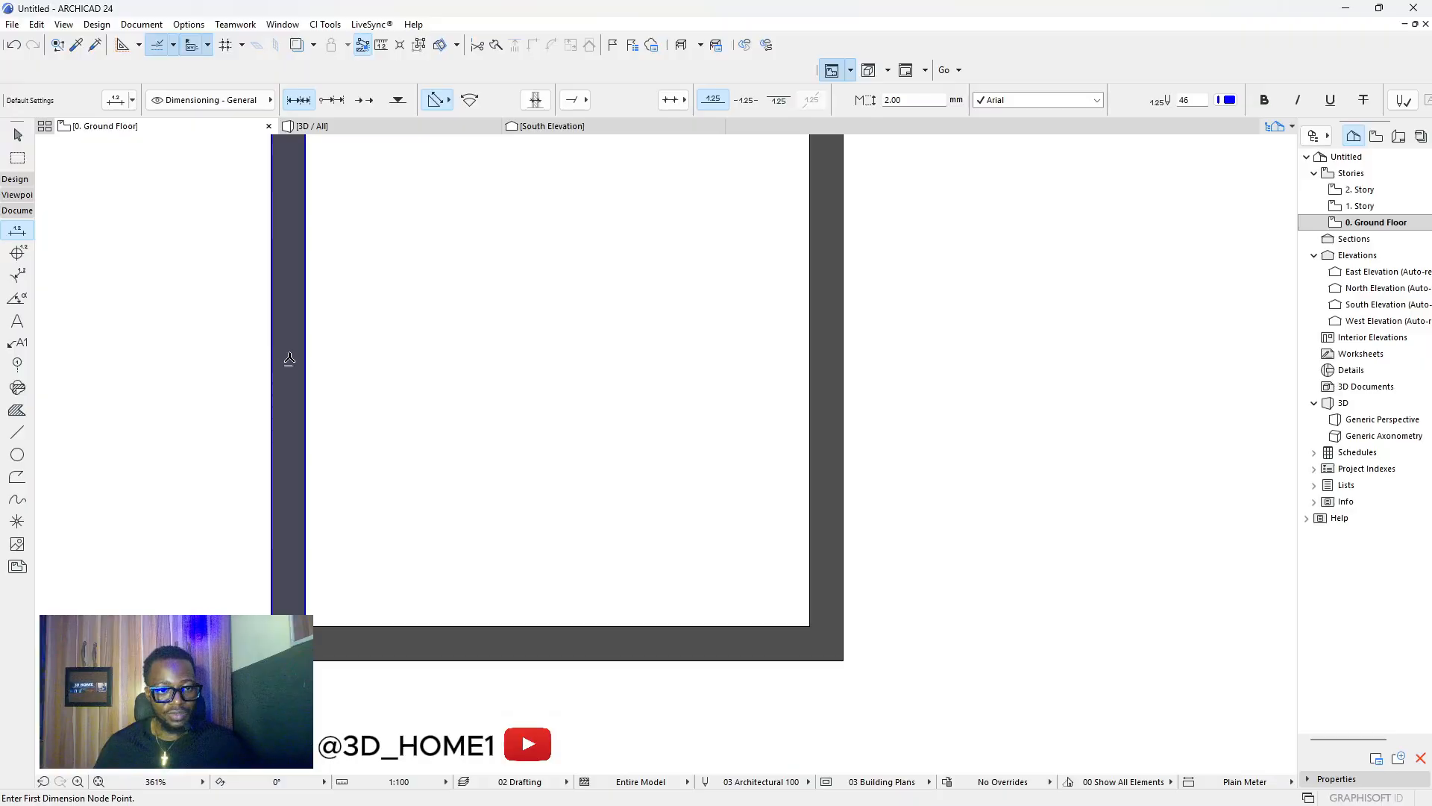
pyautogui.click(290, 358)
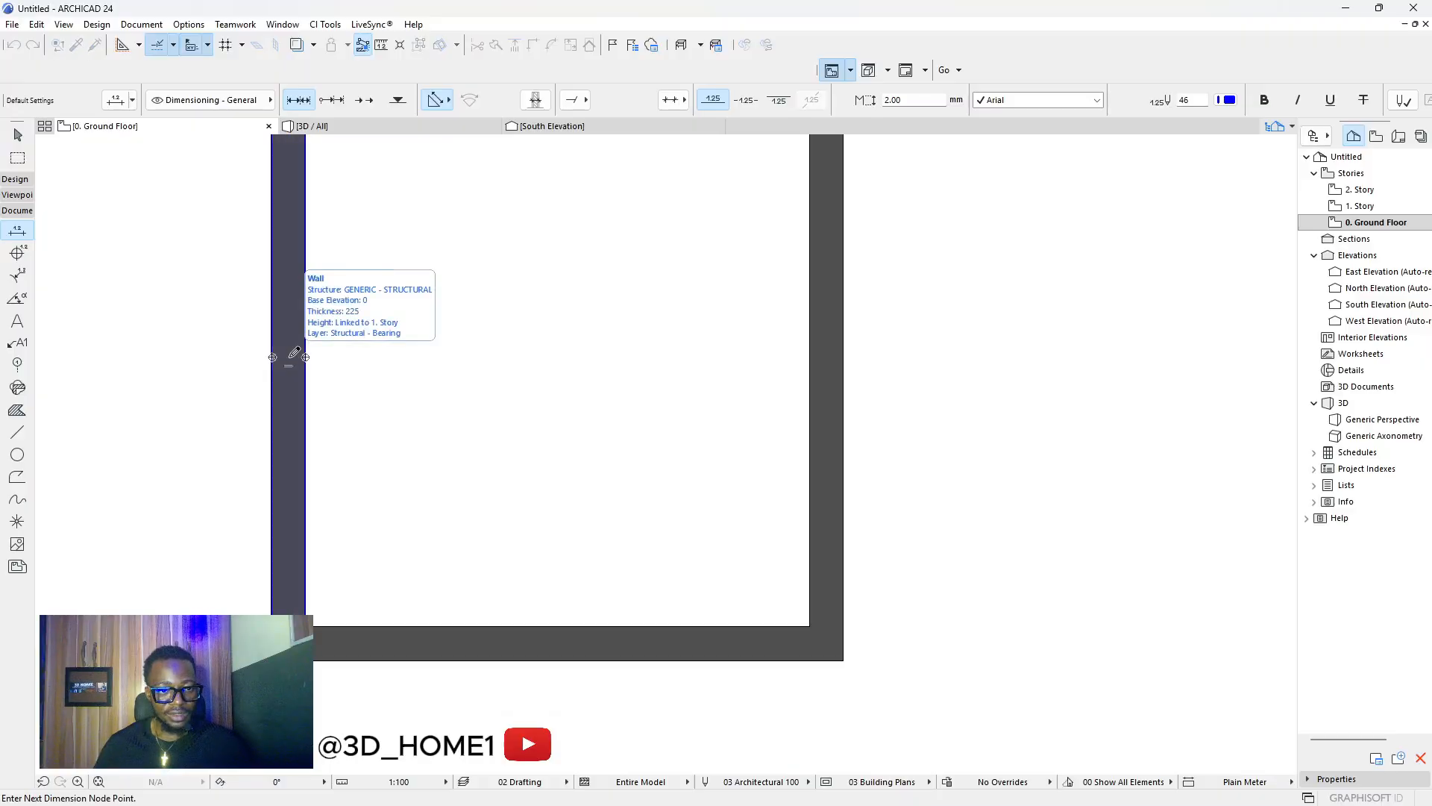
pyautogui.press('Escape')
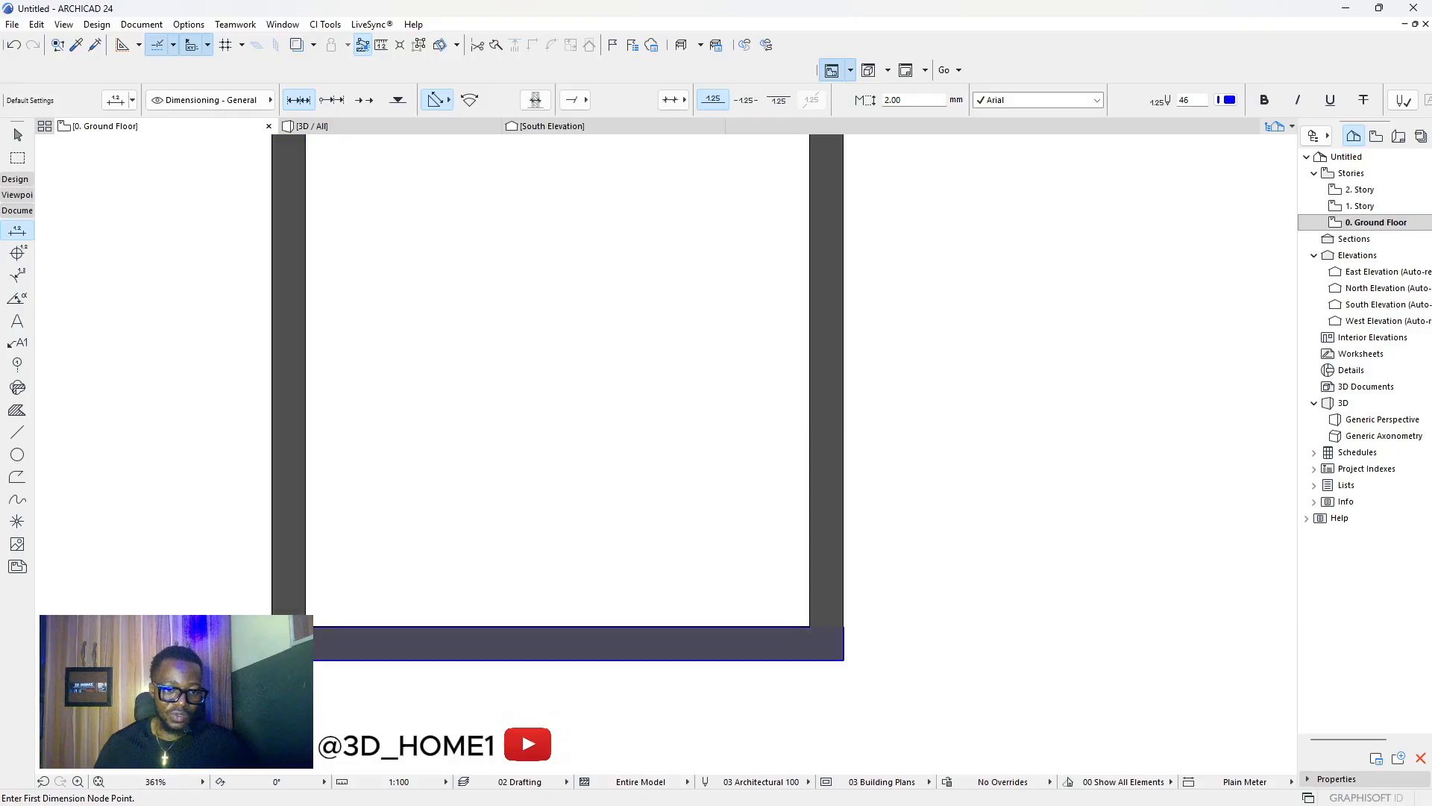
pyautogui.click(809, 624)
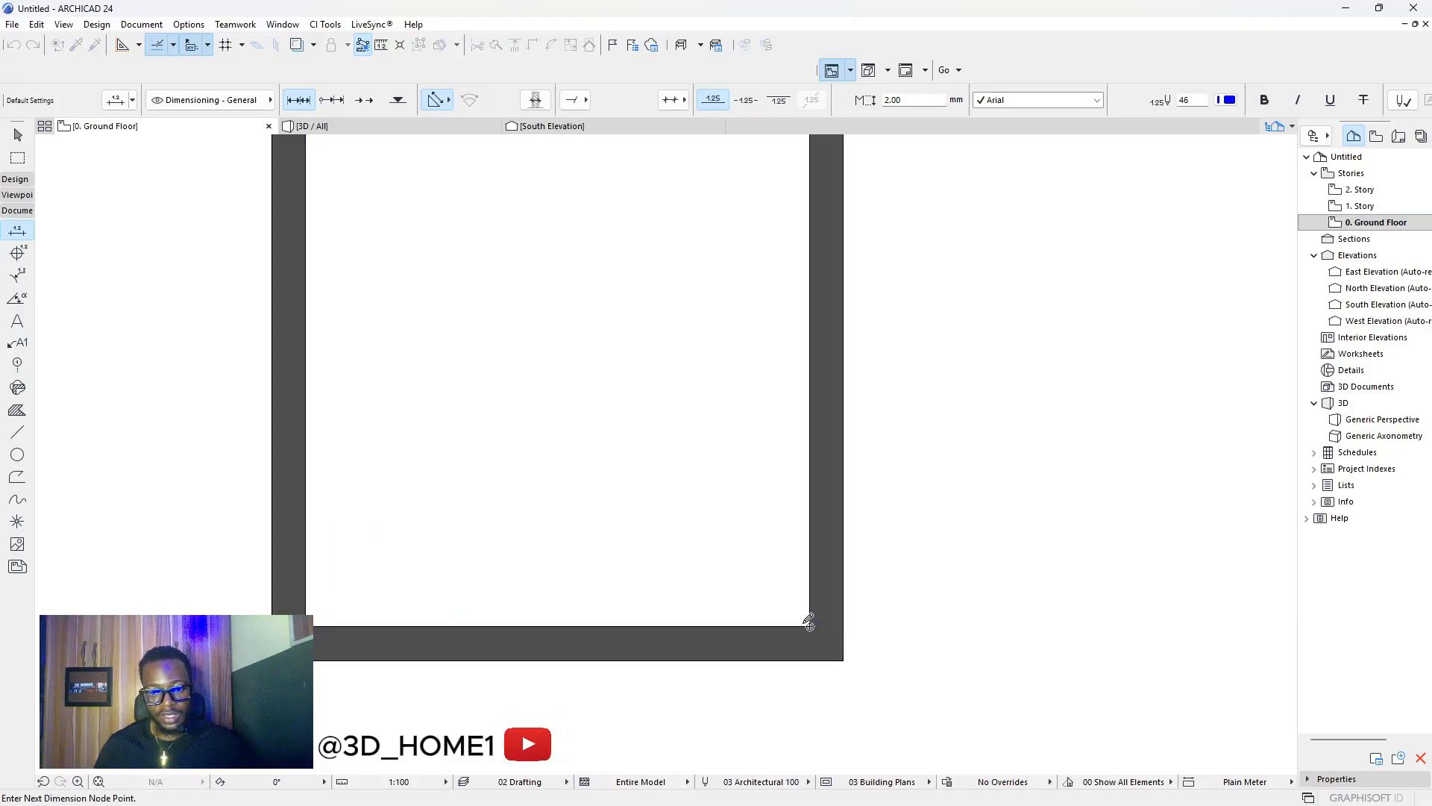
pyautogui.doubleClick(701, 571)
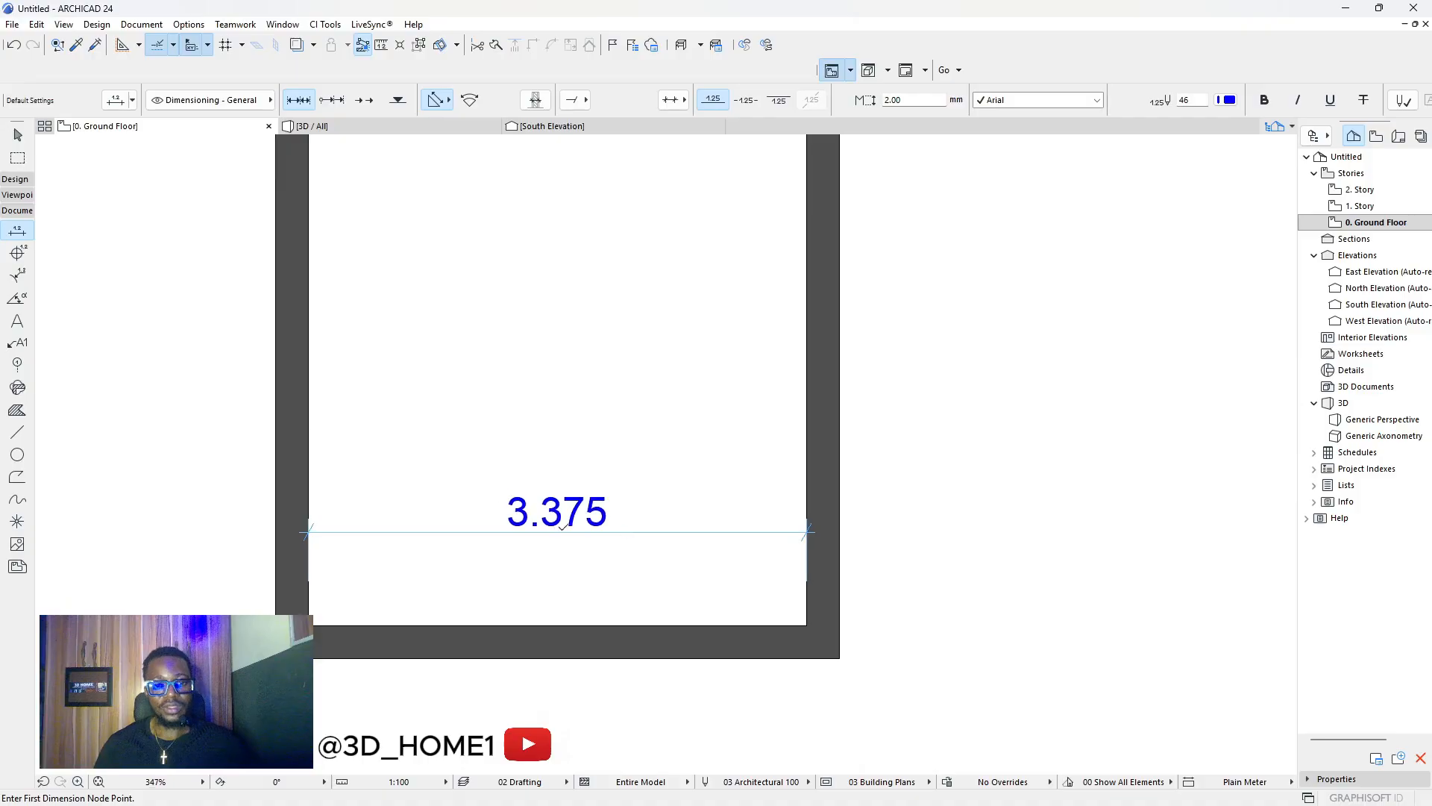
pyautogui.scroll(-3, 627, 533)
pyautogui.press('Escape')
pyautogui.scroll(3, 597, 531)
# Delete the inside-width dimension and the copied vertical wall on the right side of the room.
pyautogui.click(598, 533)
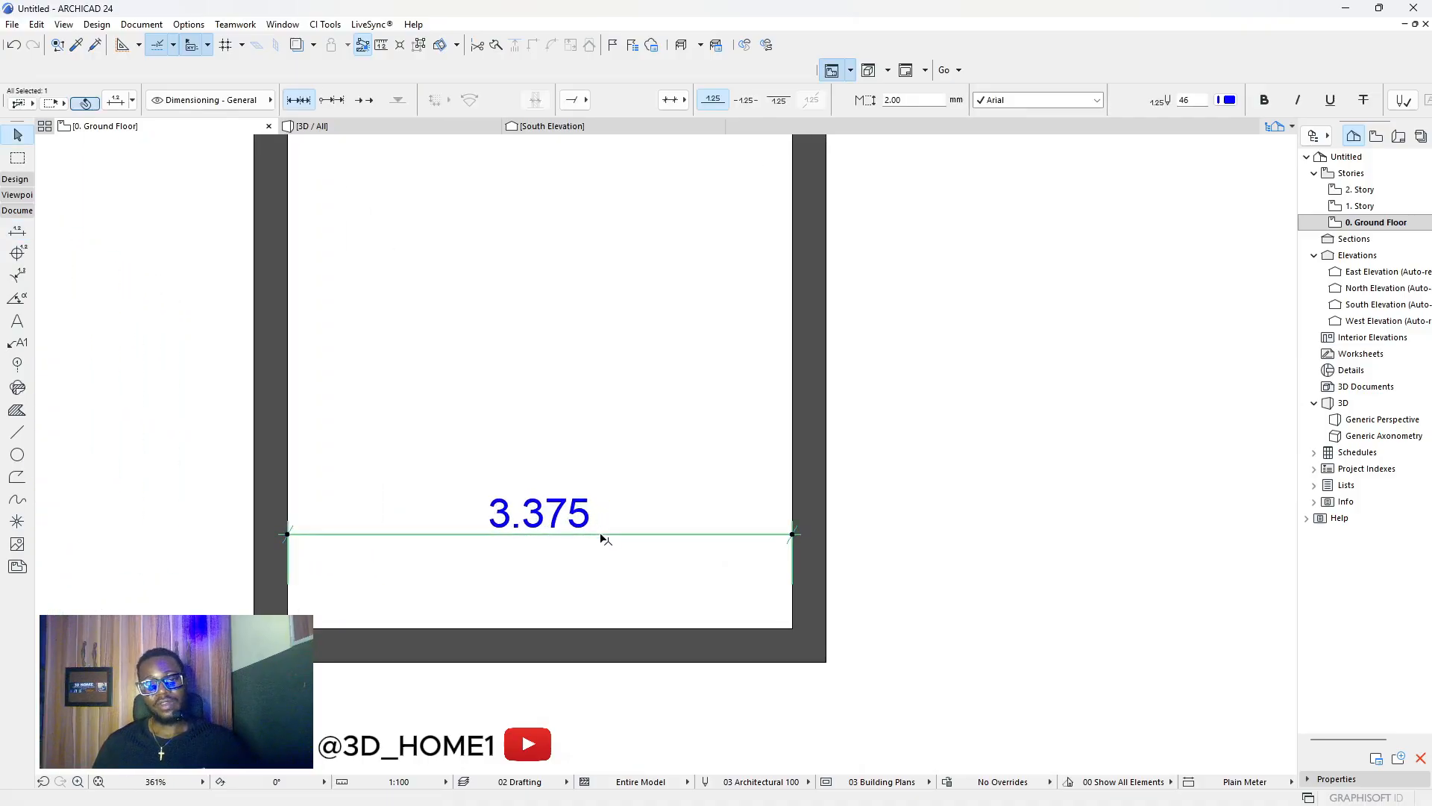
pyautogui.press('Delete')
pyautogui.scroll(-3, 600, 531)
pyautogui.click(704, 490)
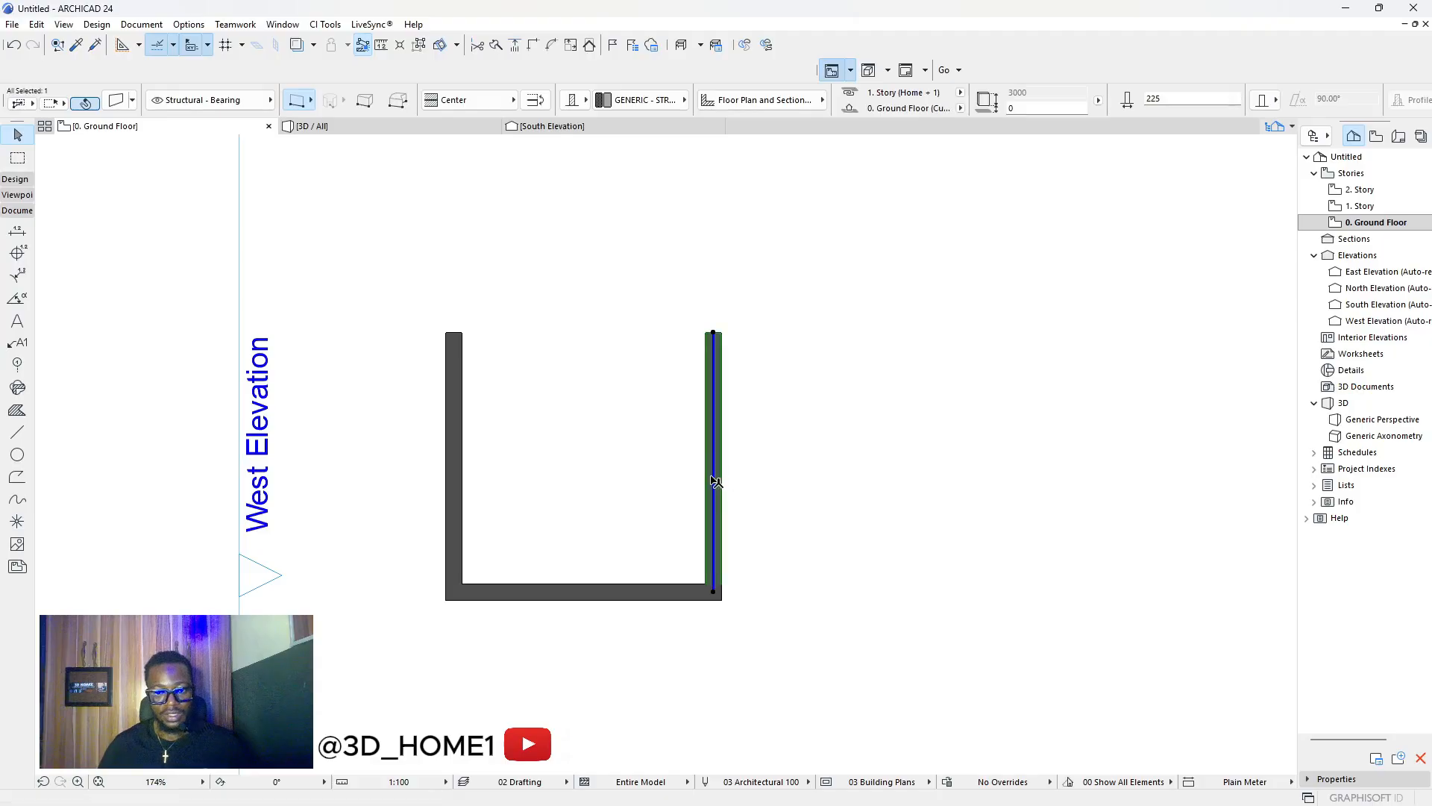
pyautogui.press('Delete')
# Copy the remaining vertical wall 3600 mm horizontally to the right.
pyautogui.click(453, 448)
pyautogui.scroll(2, 453, 448)
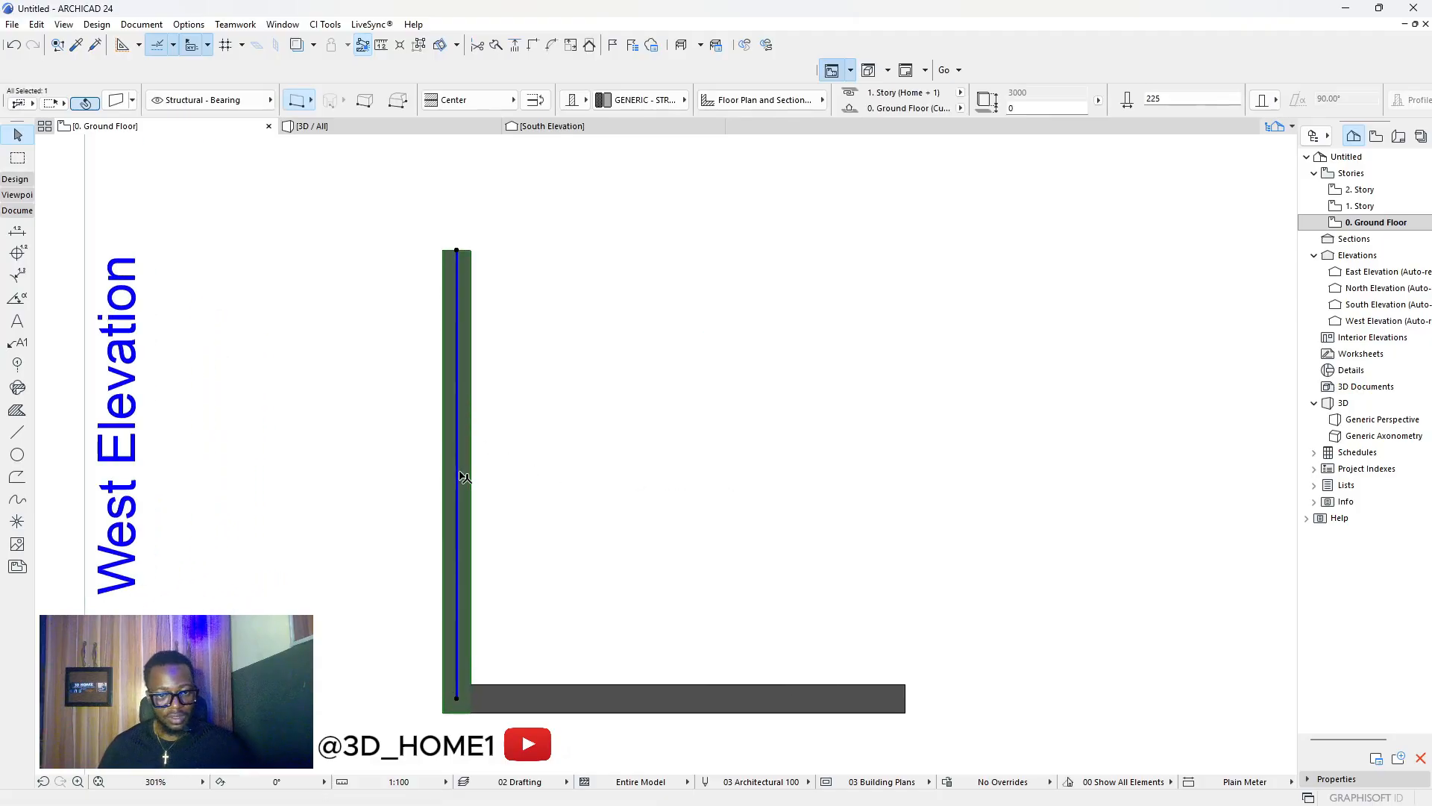
pyautogui.click(455, 460)
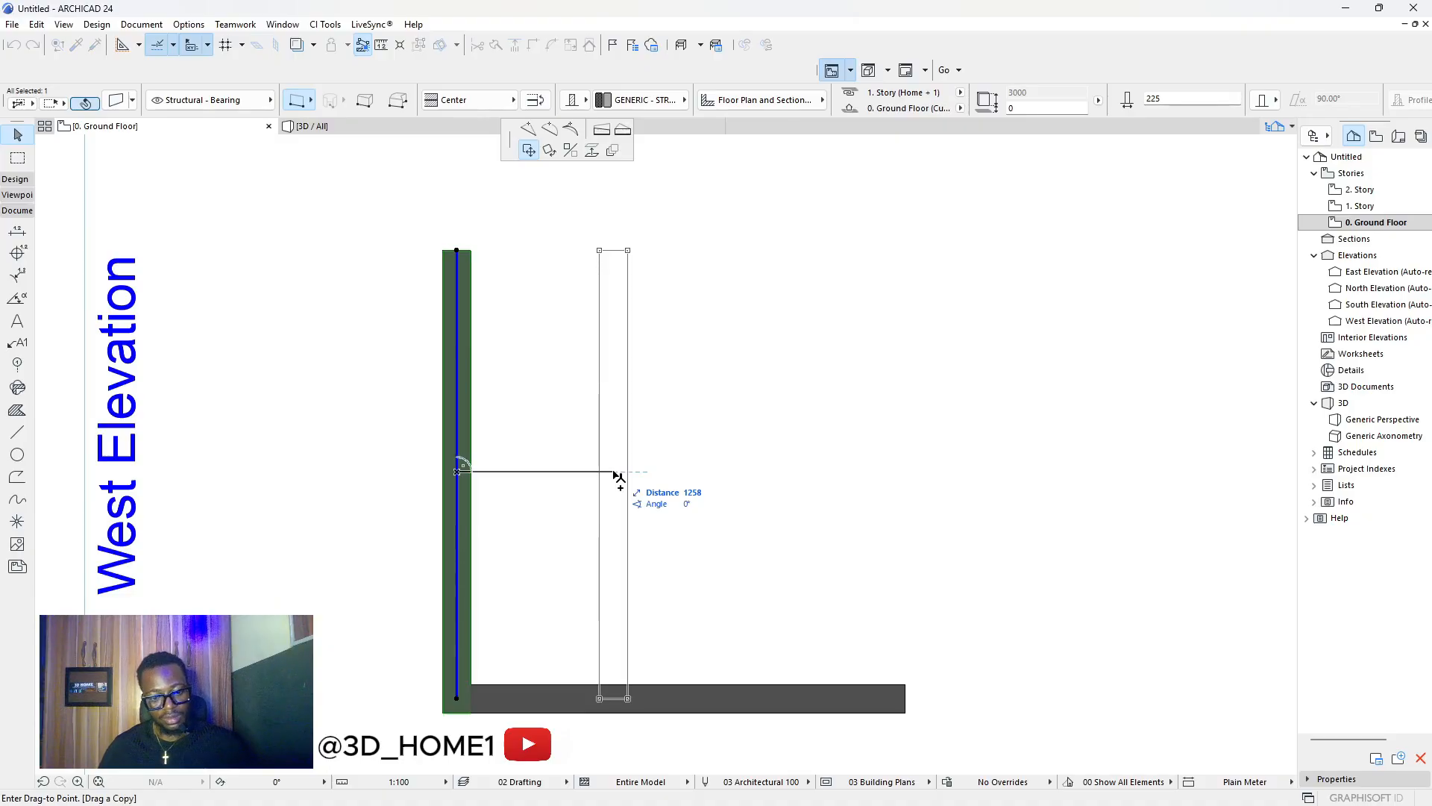
pyautogui.write('3600')
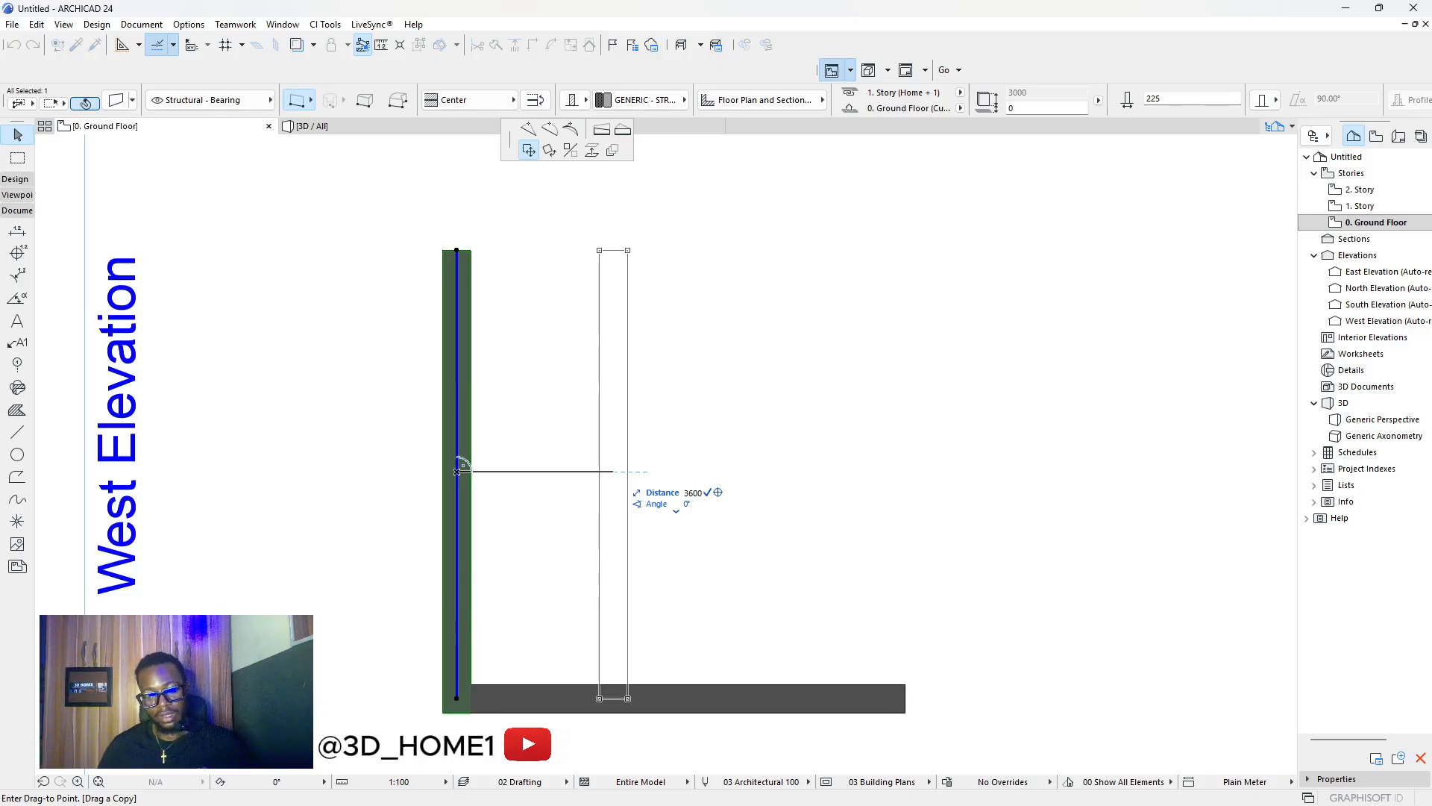
pyautogui.press('Return')
# Move the copied wall right by its full thickness, from its inner face to its outer face, and deselect it.
pyautogui.scroll(4, 930, 482)
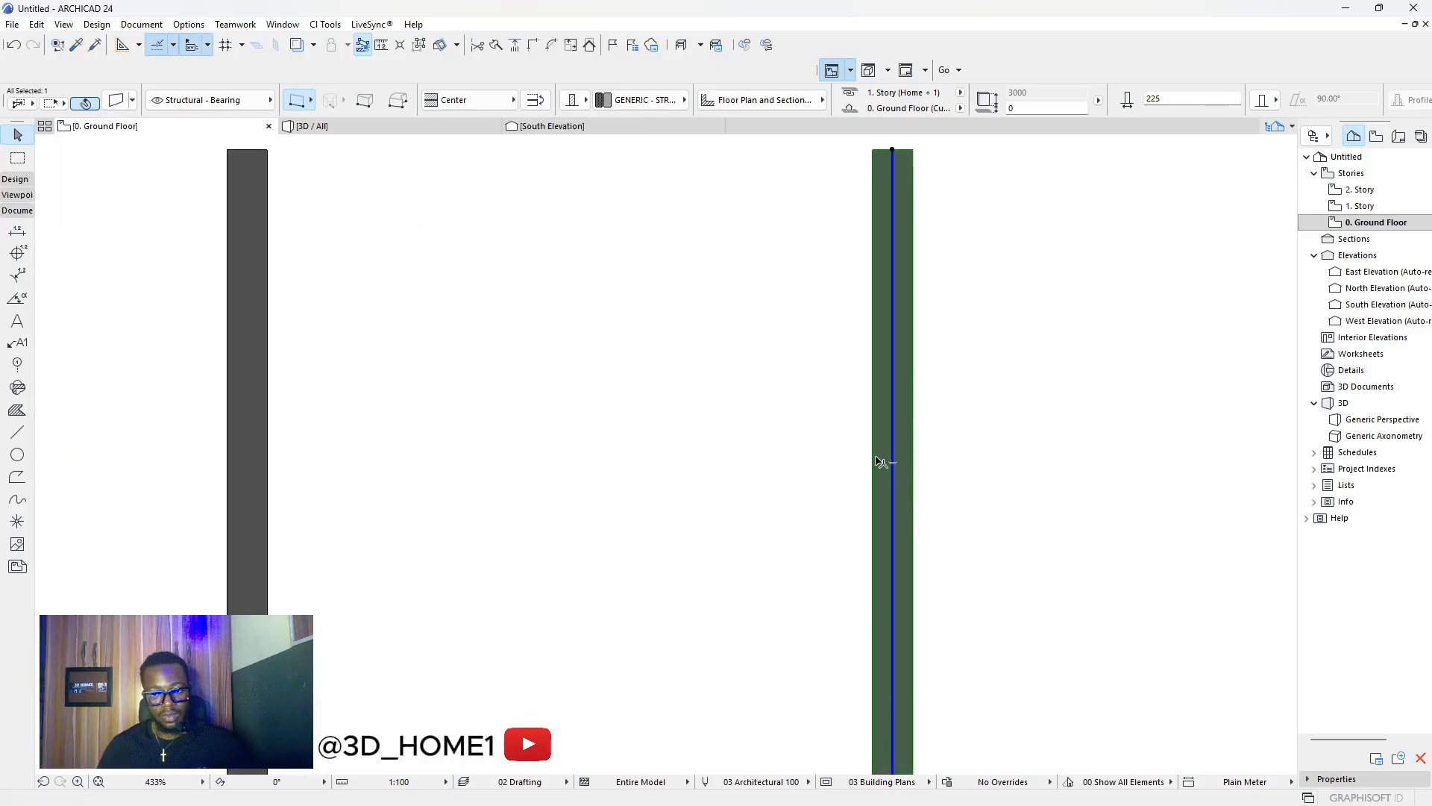
pyautogui.click(876, 462)
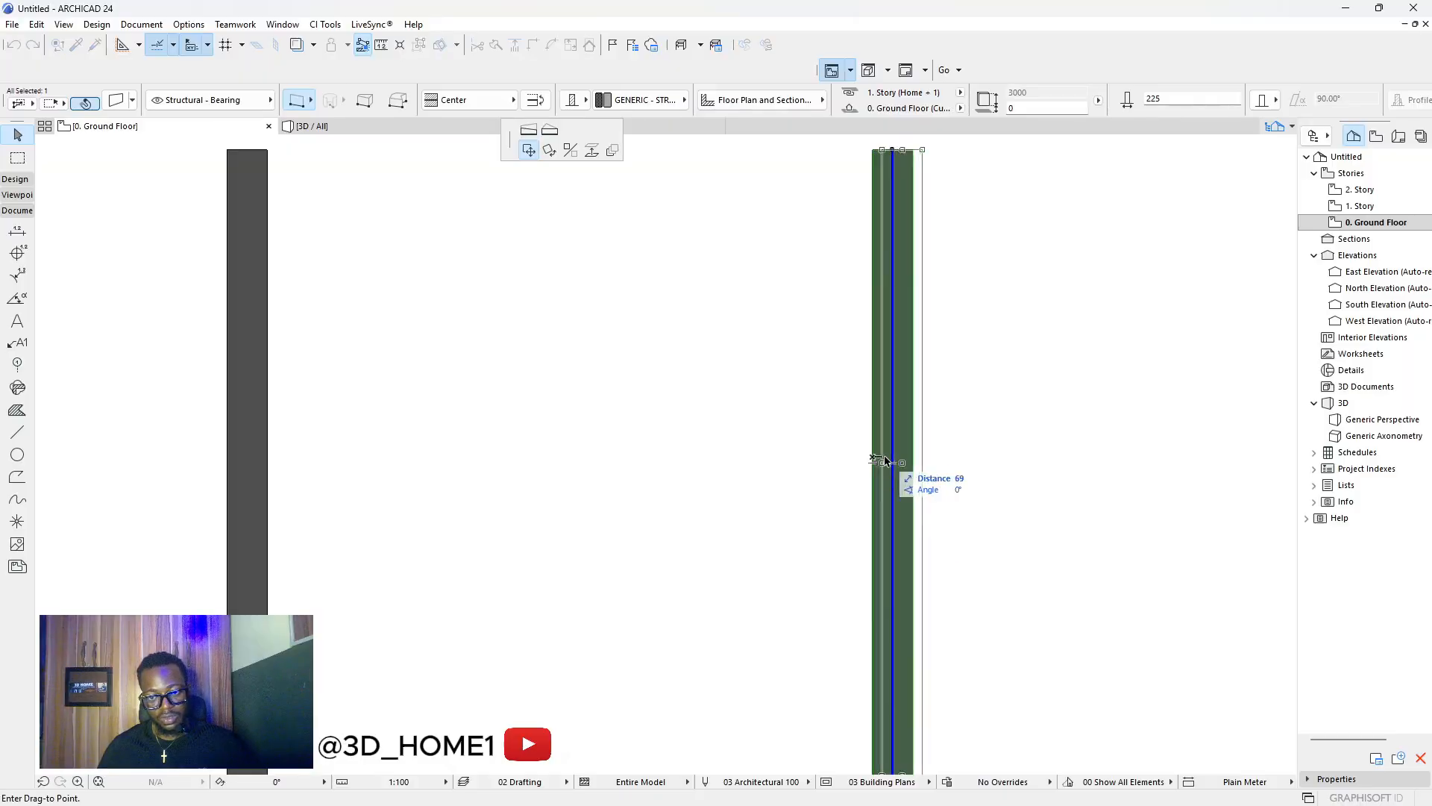
pyautogui.click(917, 461)
pyautogui.press('Escape')
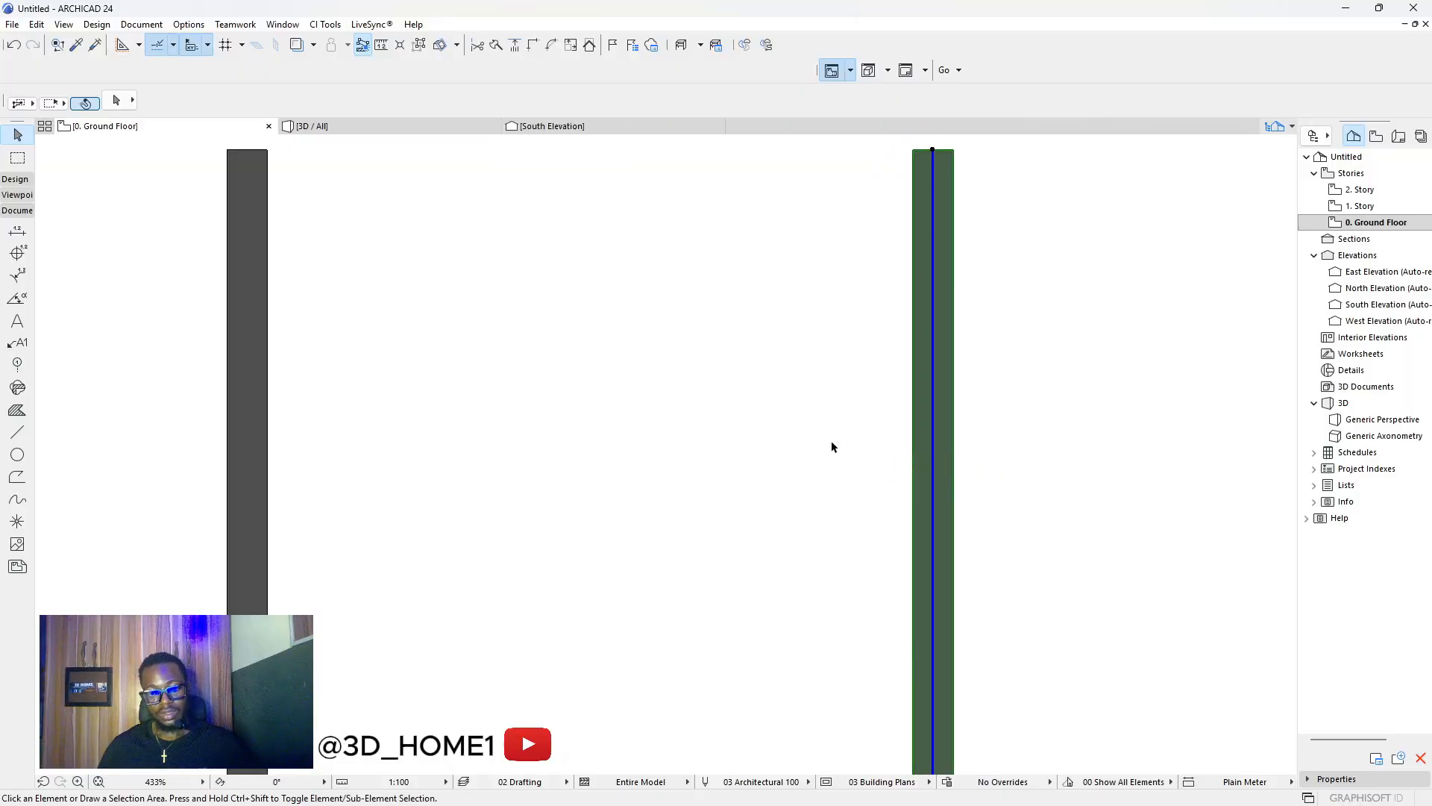
pyautogui.scroll(-4, 820, 448)
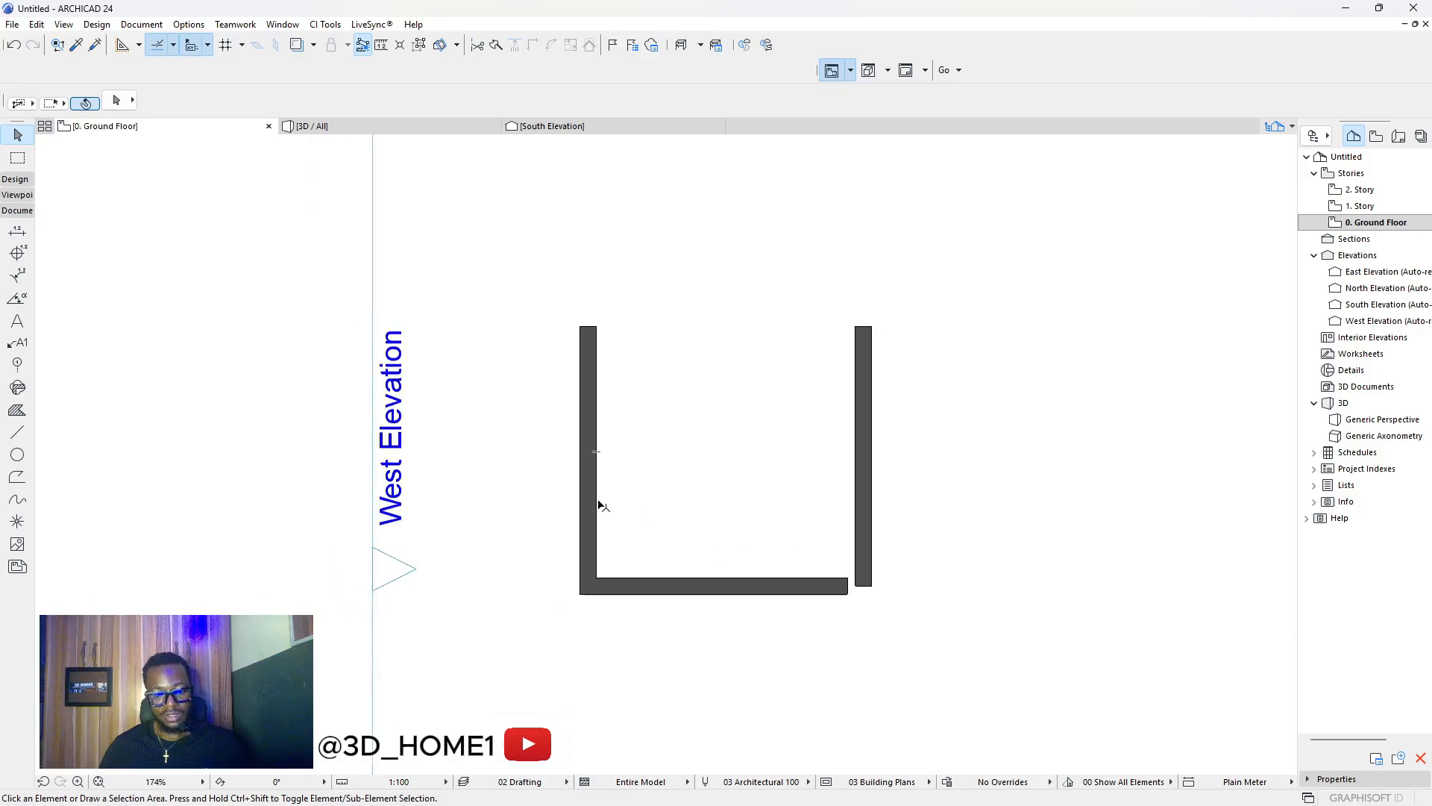
pyautogui.click(17, 231)
pyautogui.scroll(3, 642, 597)
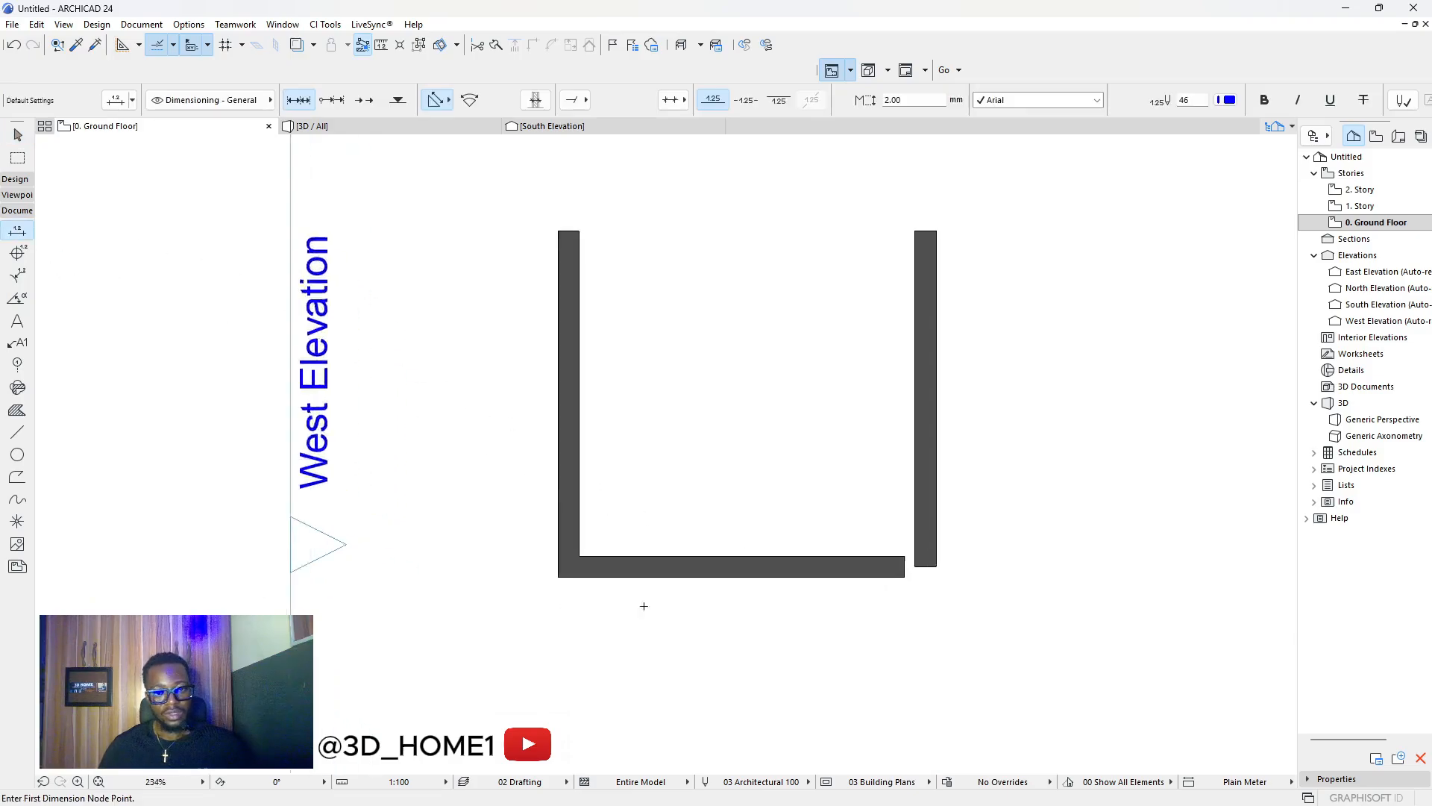
pyautogui.click(556, 523)
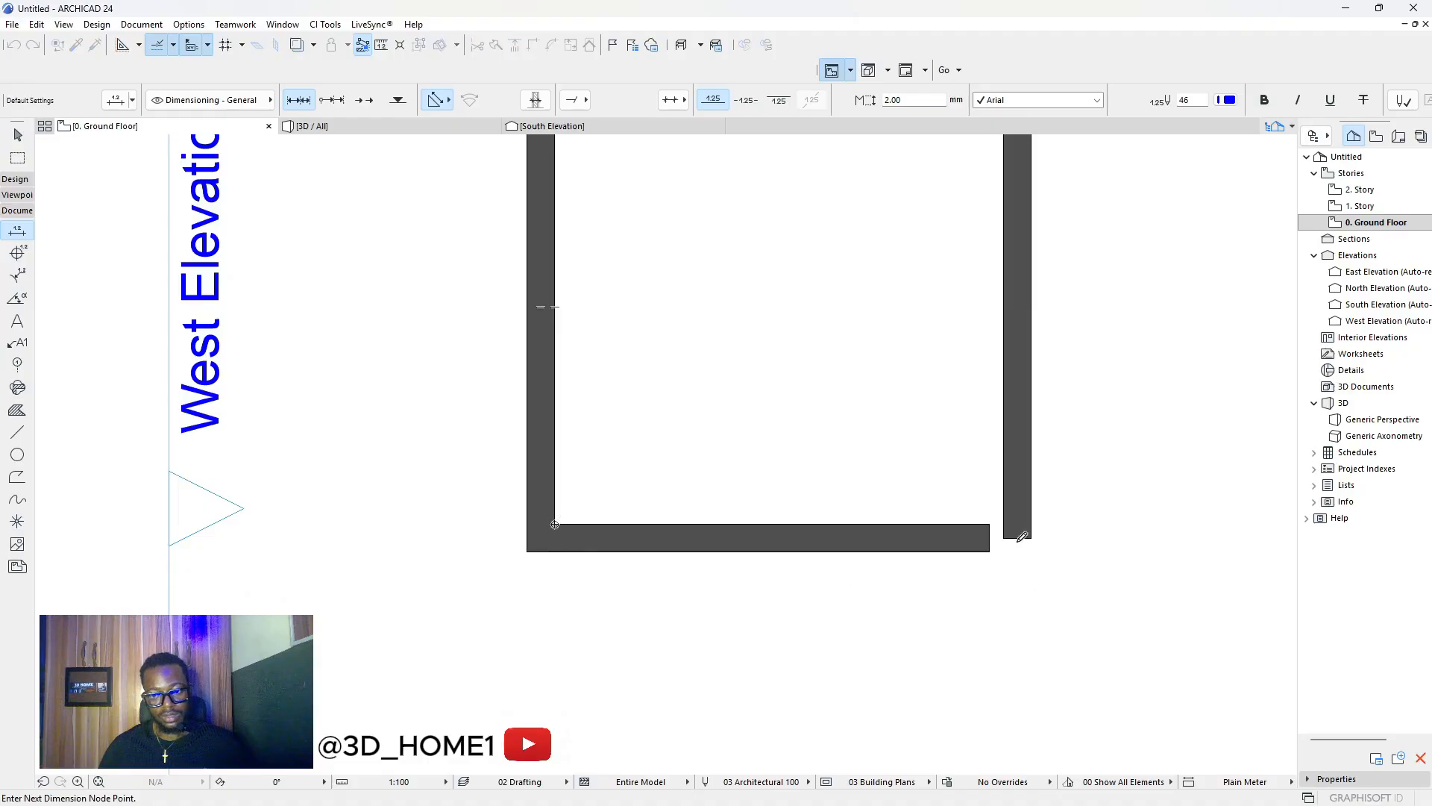
pyautogui.press('Escape')
pyautogui.press('Escape')
# Join the horizontal wall and the shifted right wall so they meet in a closed lower-right corner.
pyautogui.click(978, 541)
pyautogui.keyDown('shift'); pyautogui.click(1020, 515); pyautogui.keyUp('shift')
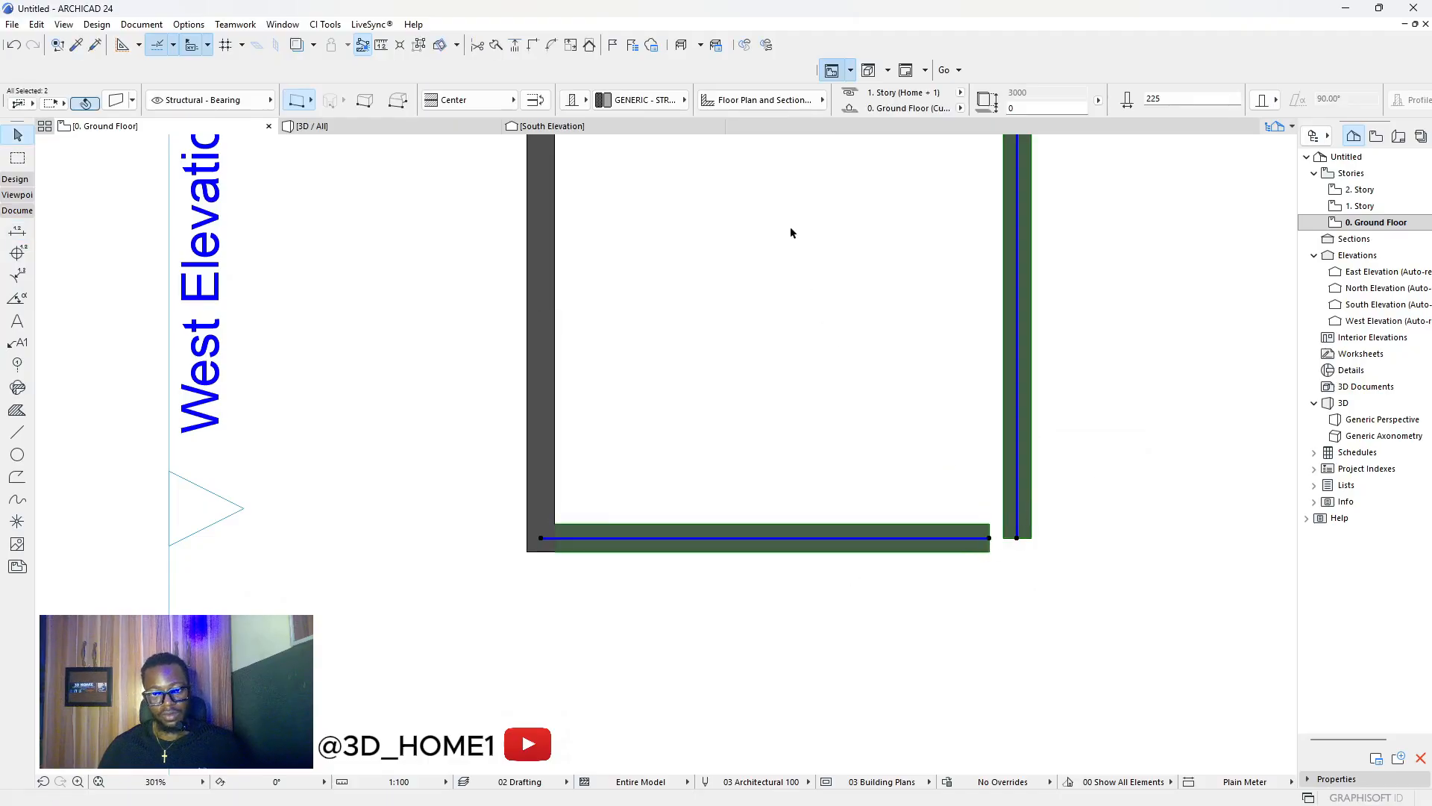
pyautogui.click(542, 45)
pyautogui.click(422, 331)
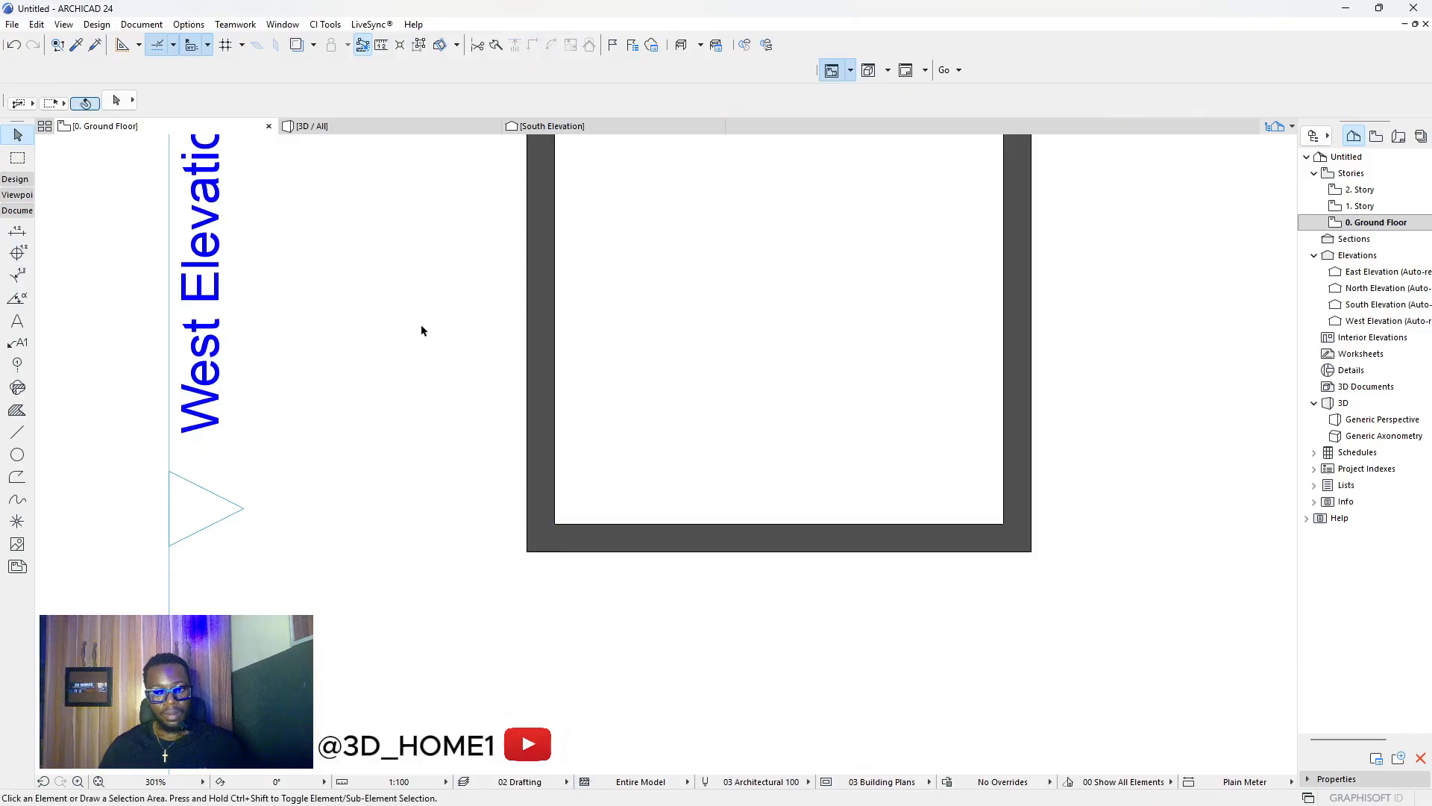
# Dimension the room's inside width between the inner faces of its two vertical walls, placing the dimension inside the room.
pyautogui.click(17, 231)
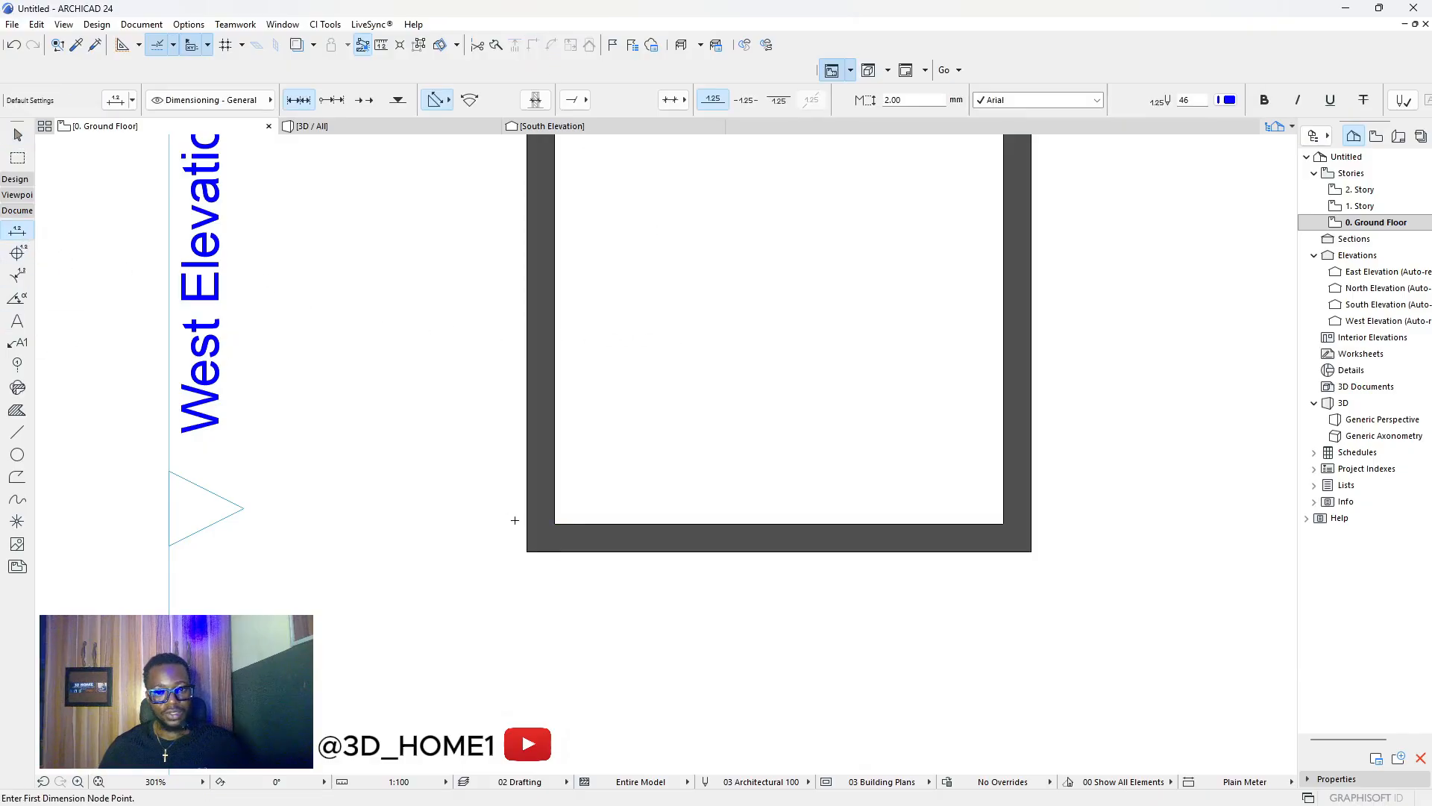
pyautogui.click(556, 525)
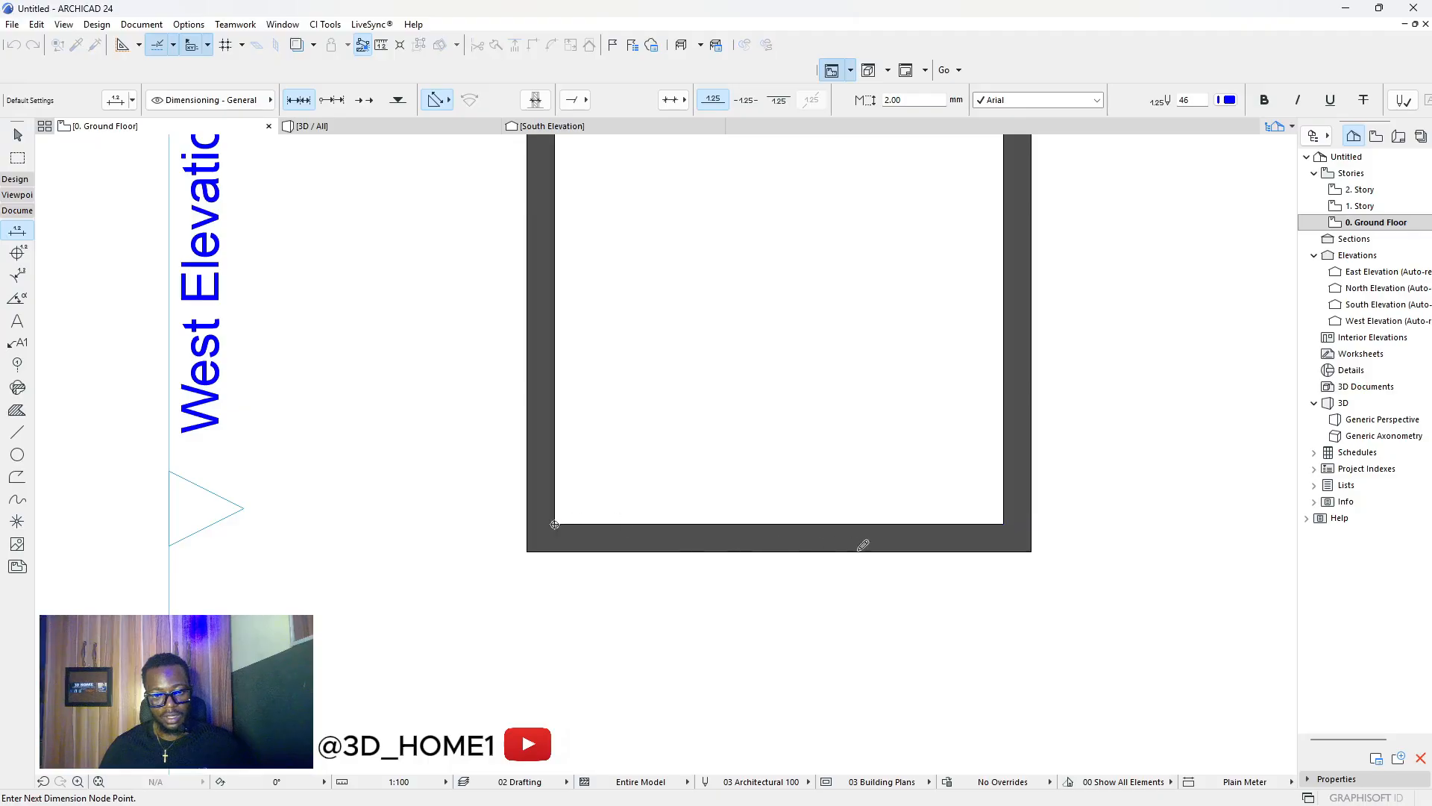
pyautogui.doubleClick(1004, 520)
pyautogui.click(778, 411)
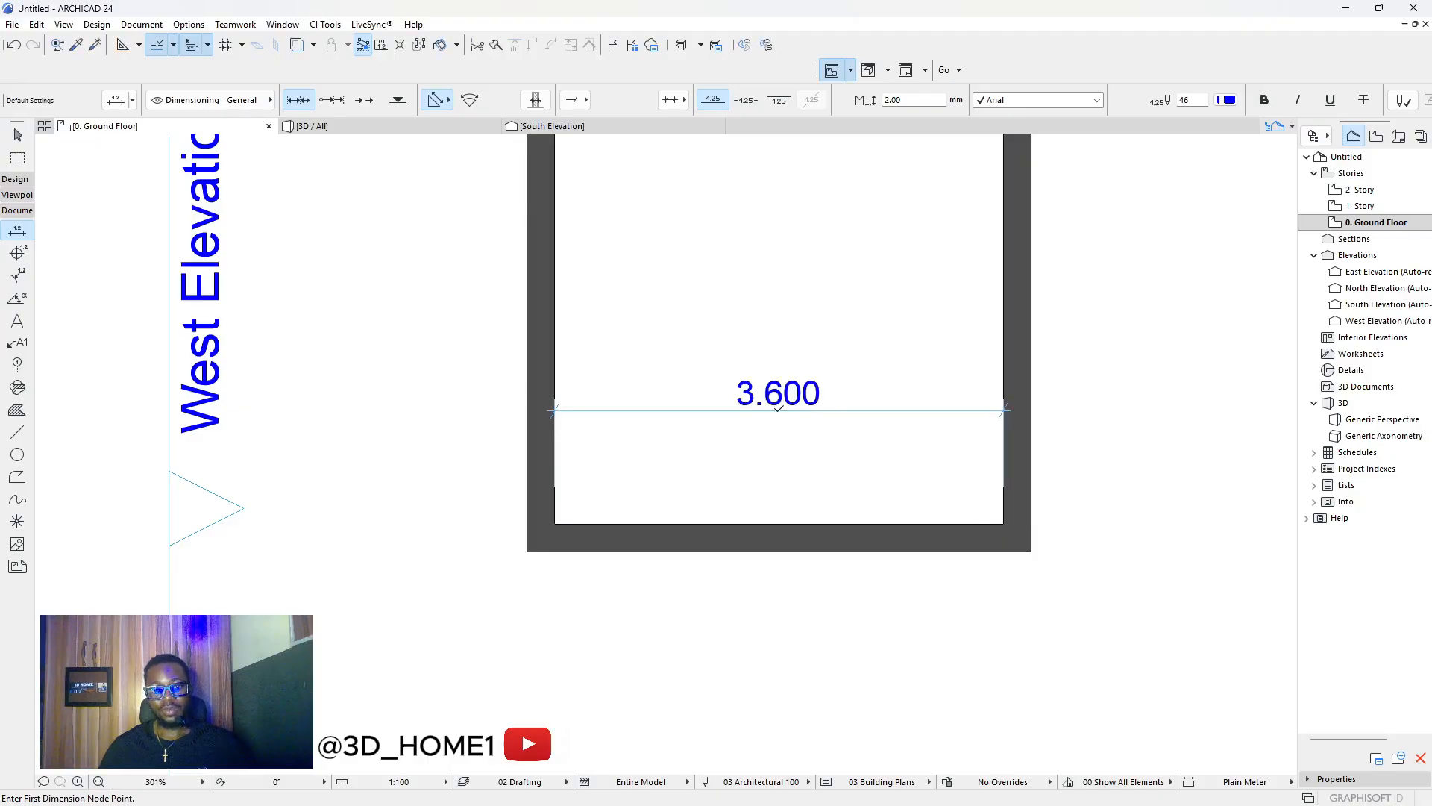
pyautogui.scroll(-3, 801, 462)
pyautogui.scroll(3, 845, 345)
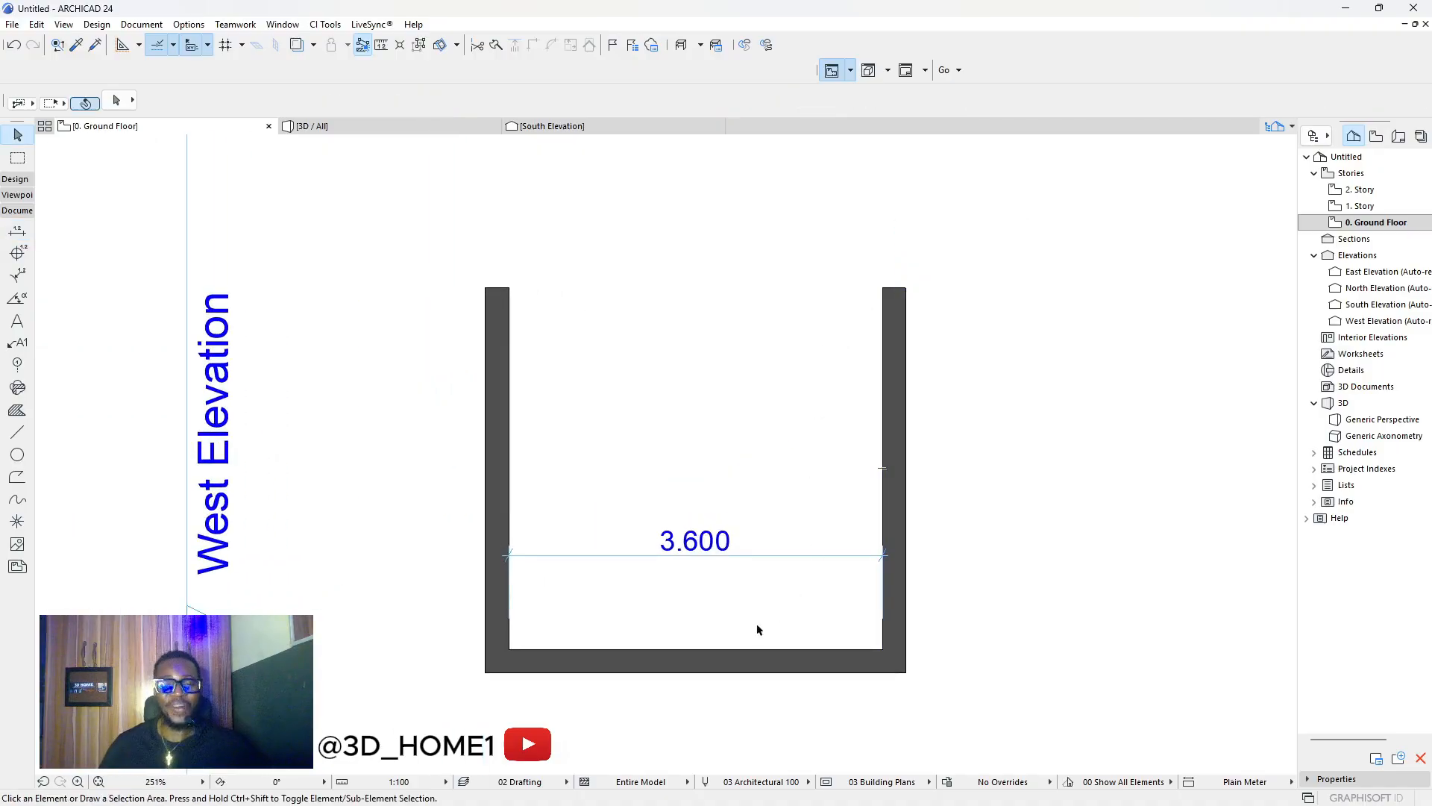
# Copy the room's lower horizontal wall 3600 mm straight up.
pyautogui.click(721, 667)
pyautogui.click(719, 662)
pyautogui.press('ctrl')
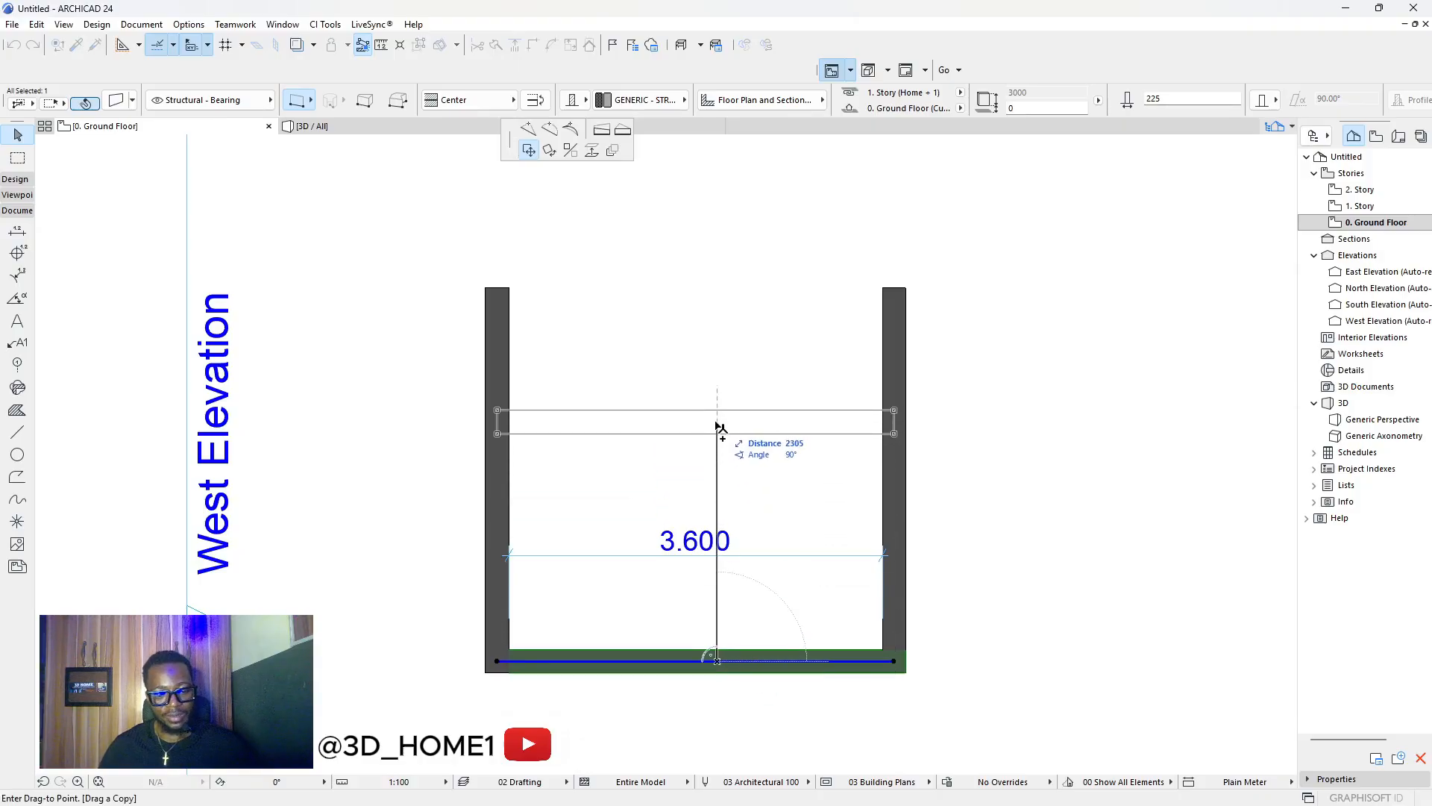
pyautogui.write('3')
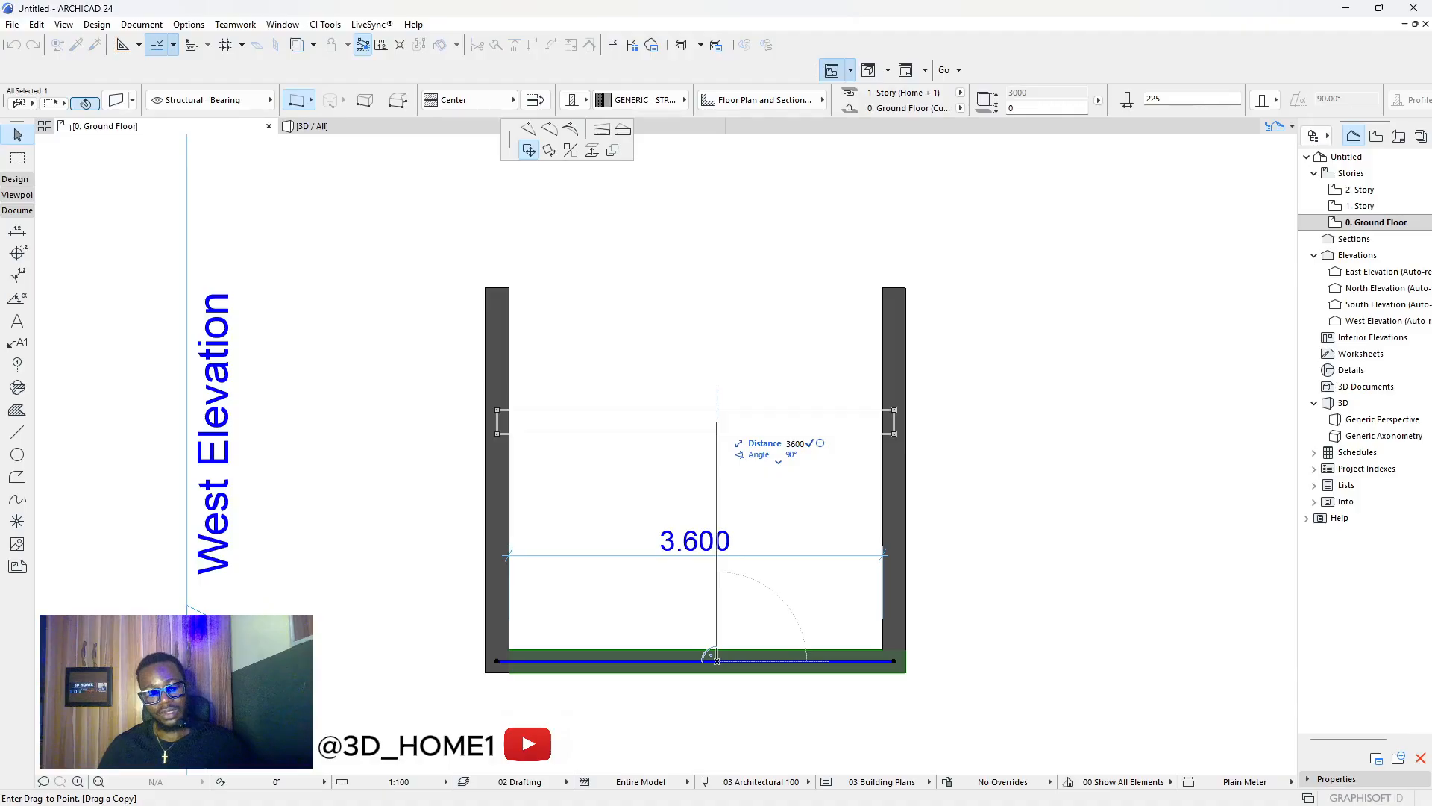
pyautogui.press('Return')
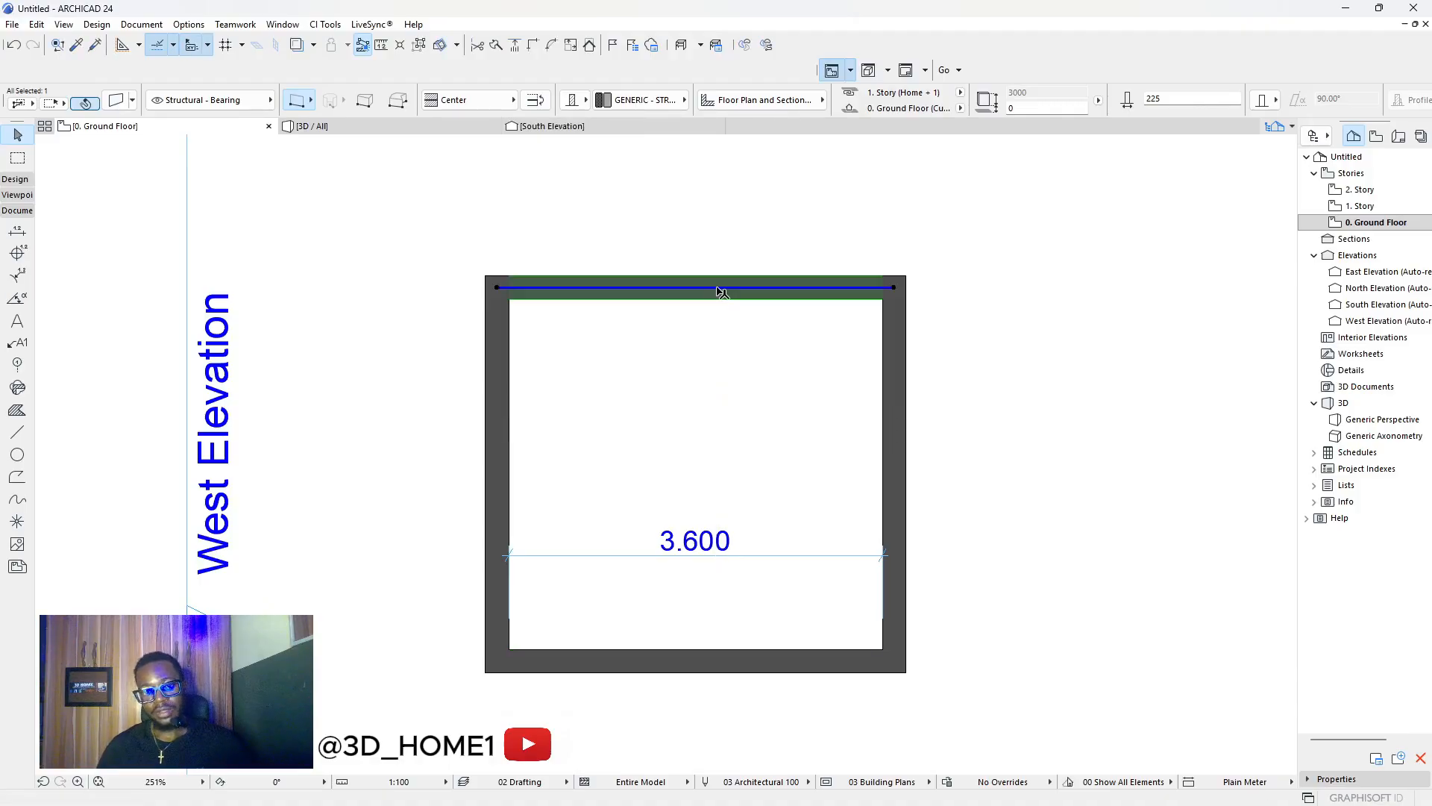
# Move the copied upper wall up by its full 225 mm thickness, from its inner face to its outer face, and deselect it.
pyautogui.click(721, 300)
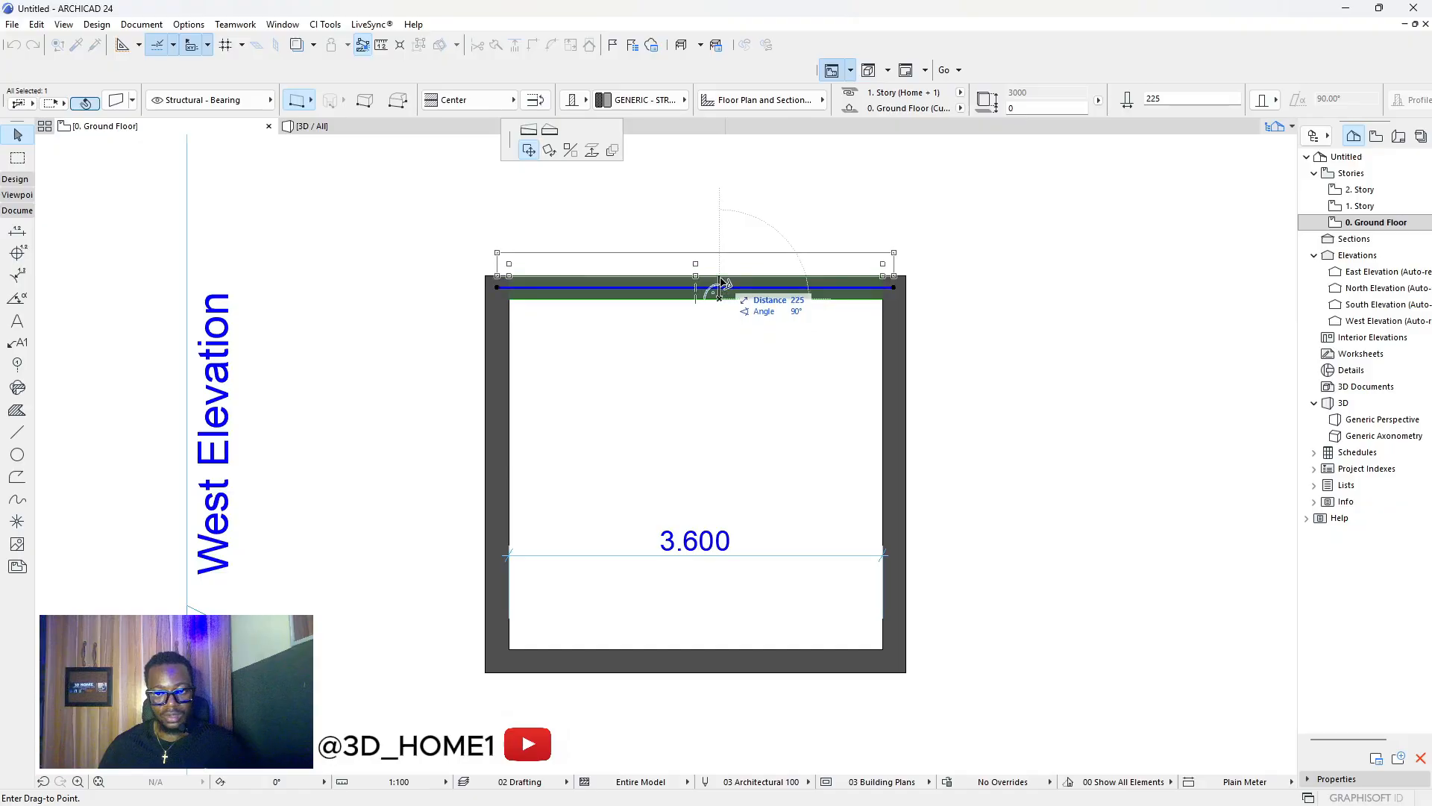
pyautogui.click(723, 279)
pyautogui.click(526, 331)
pyautogui.click(489, 321)
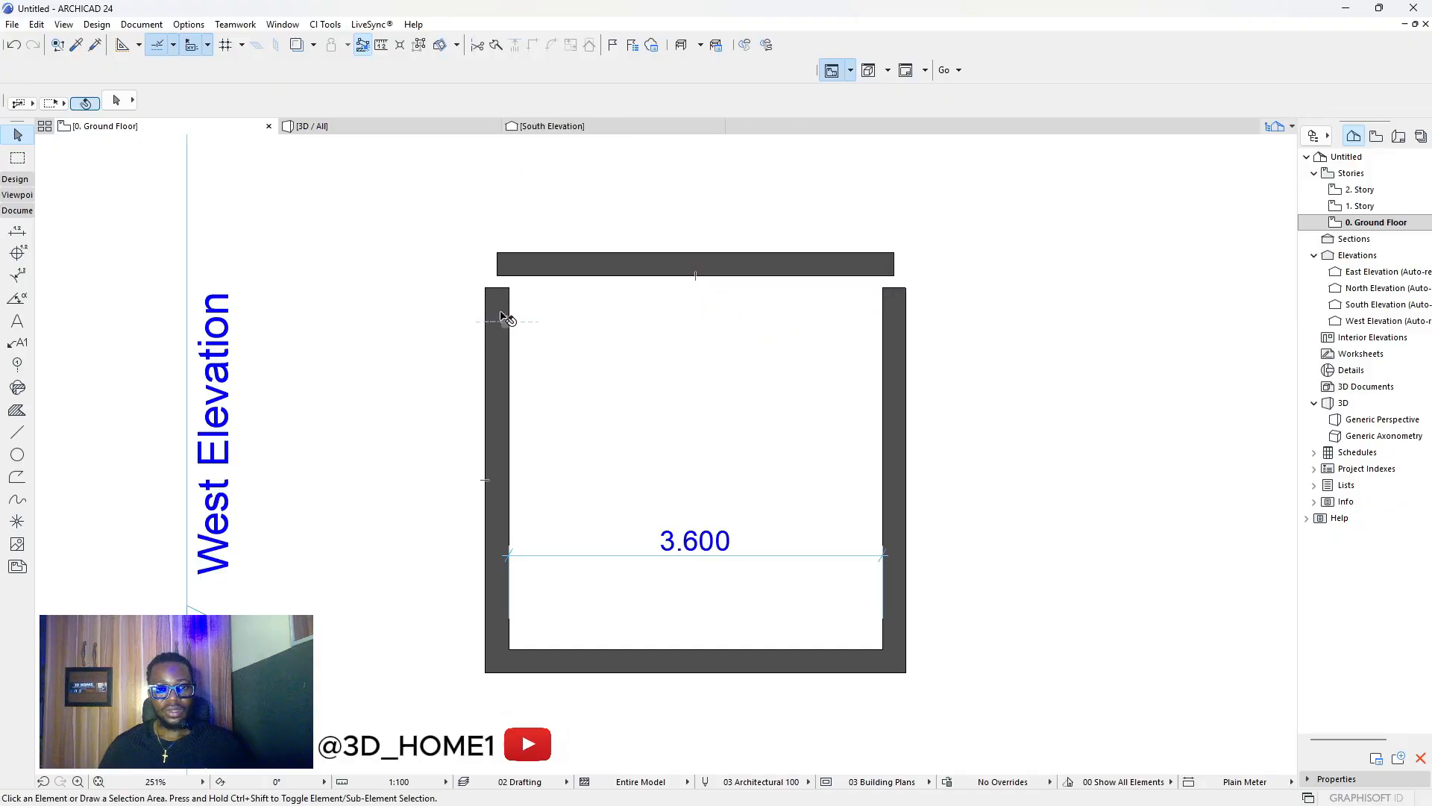
# Join the upper horizontal wall with both vertical walls so the room's two upper corners close.
pyautogui.click(500, 319)
pyautogui.keyDown('shift'); pyautogui.click(894, 336); pyautogui.keyUp('shift')
pyautogui.keyDown('shift'); pyautogui.click(671, 264); pyautogui.keyUp('shift')
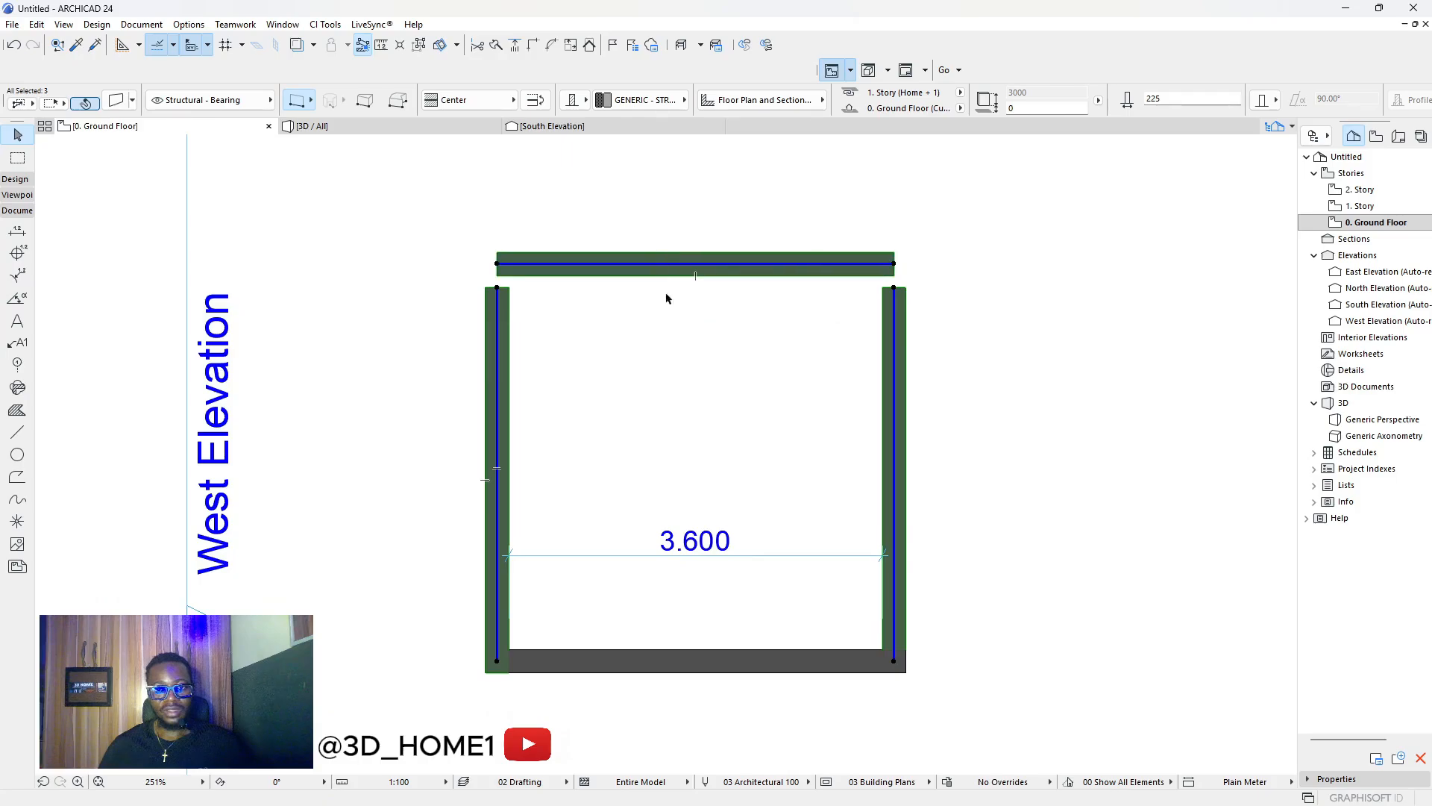
pyautogui.click(541, 48)
pyautogui.click(1022, 264)
pyautogui.scroll(-3, 767, 405)
pyautogui.scroll(3, 524, 328)
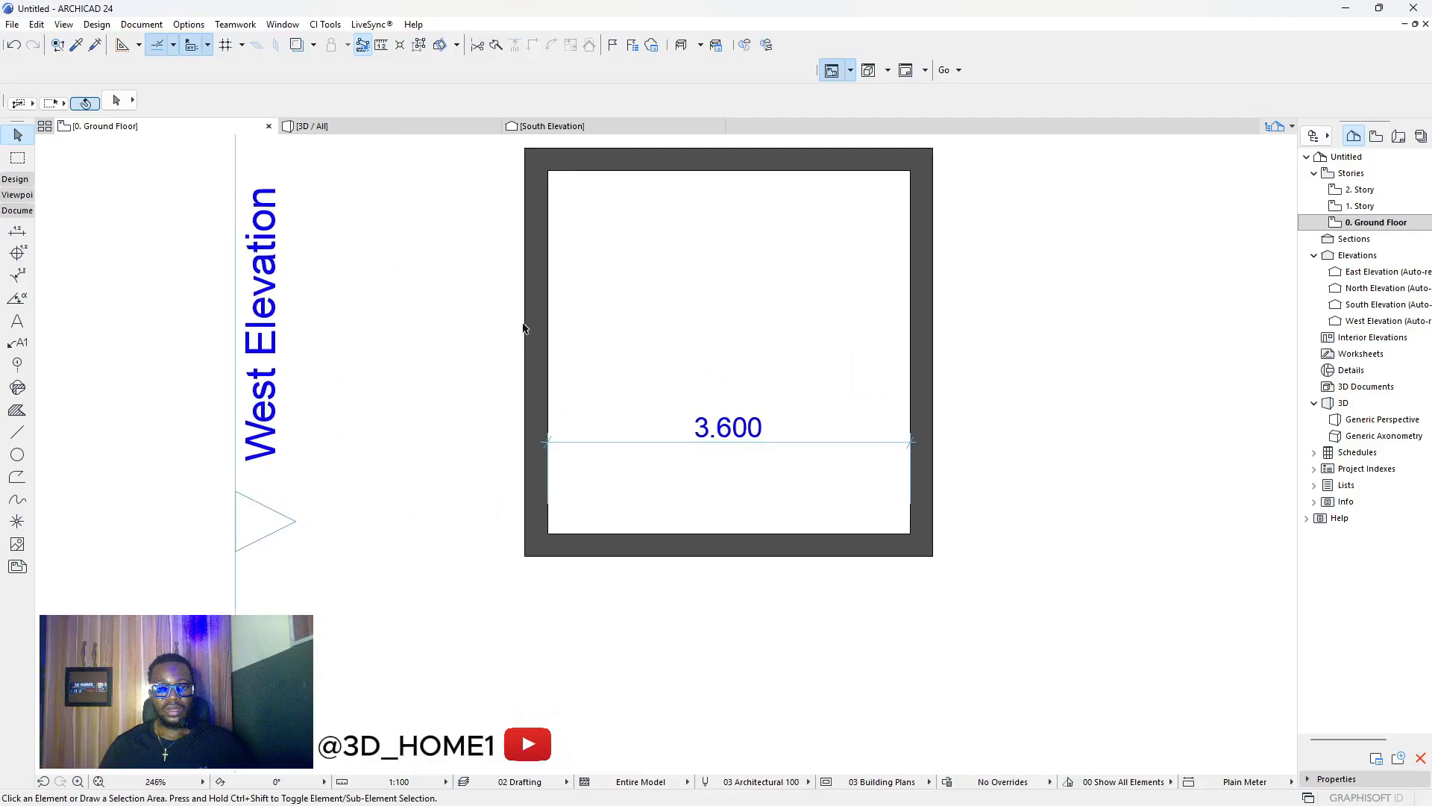
# Dimension the room's inside height between the inner faces of its lower and upper walls, placing the dimension inside the room.
pyautogui.click(17, 231)
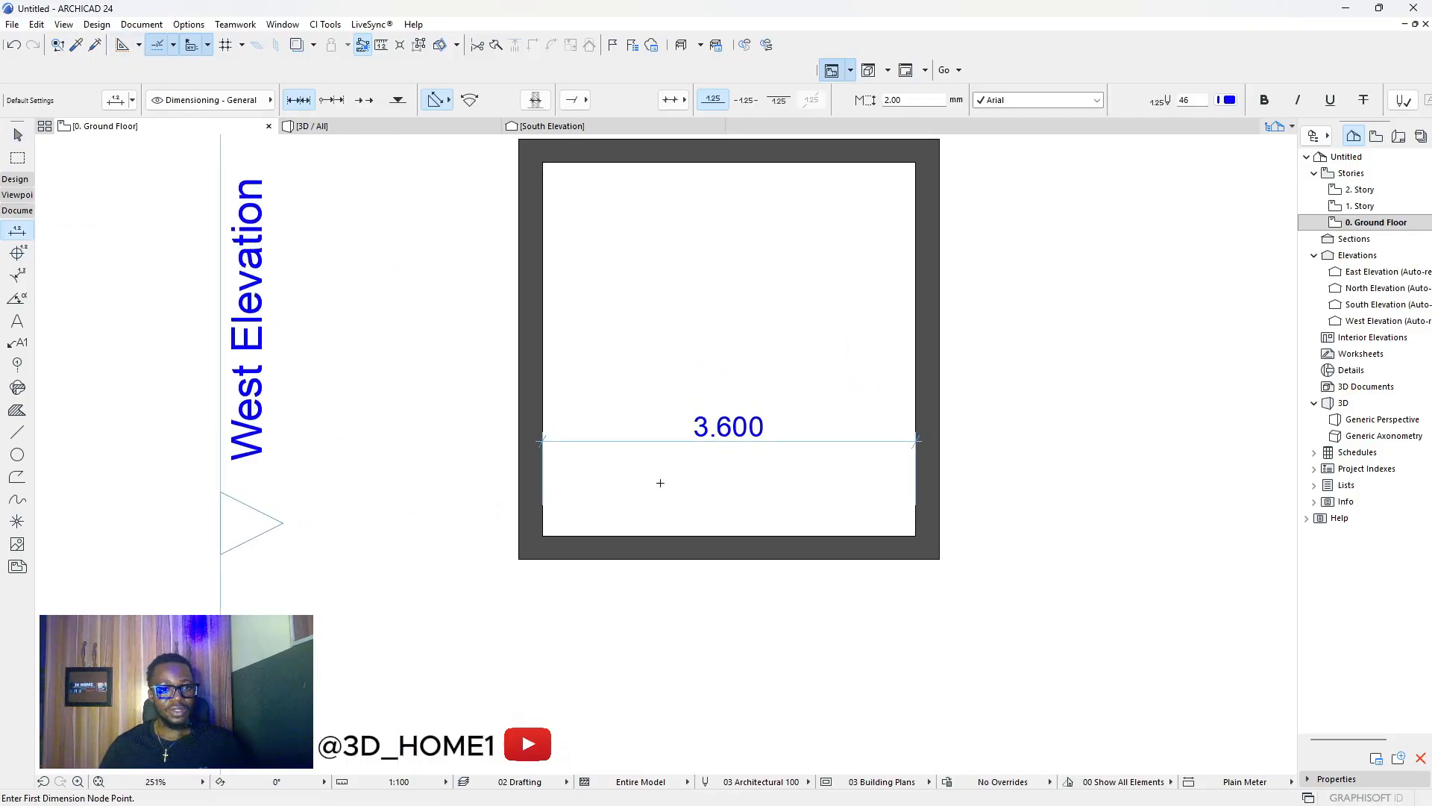
pyautogui.click(542, 536)
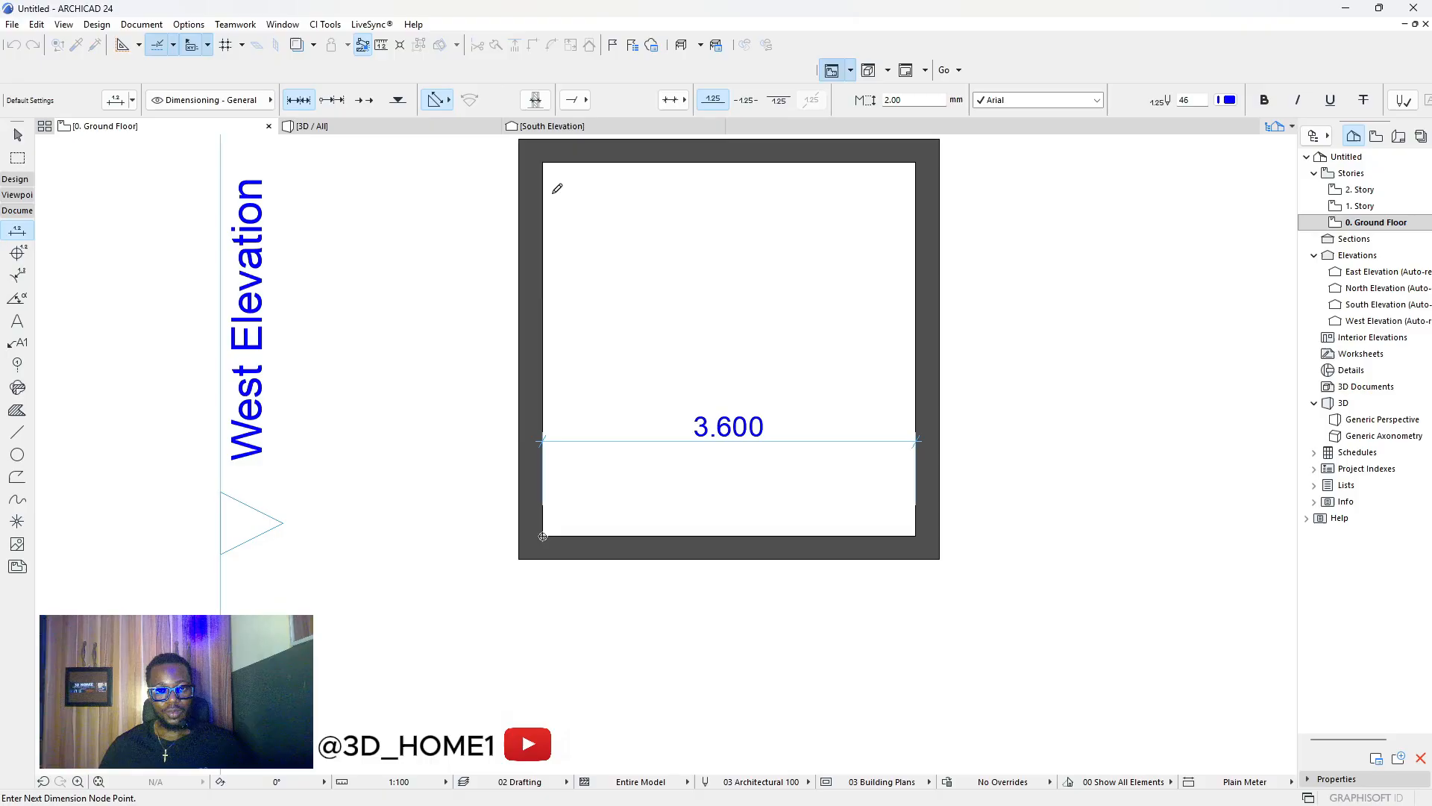
pyautogui.doubleClick(544, 161)
pyautogui.click(654, 278)
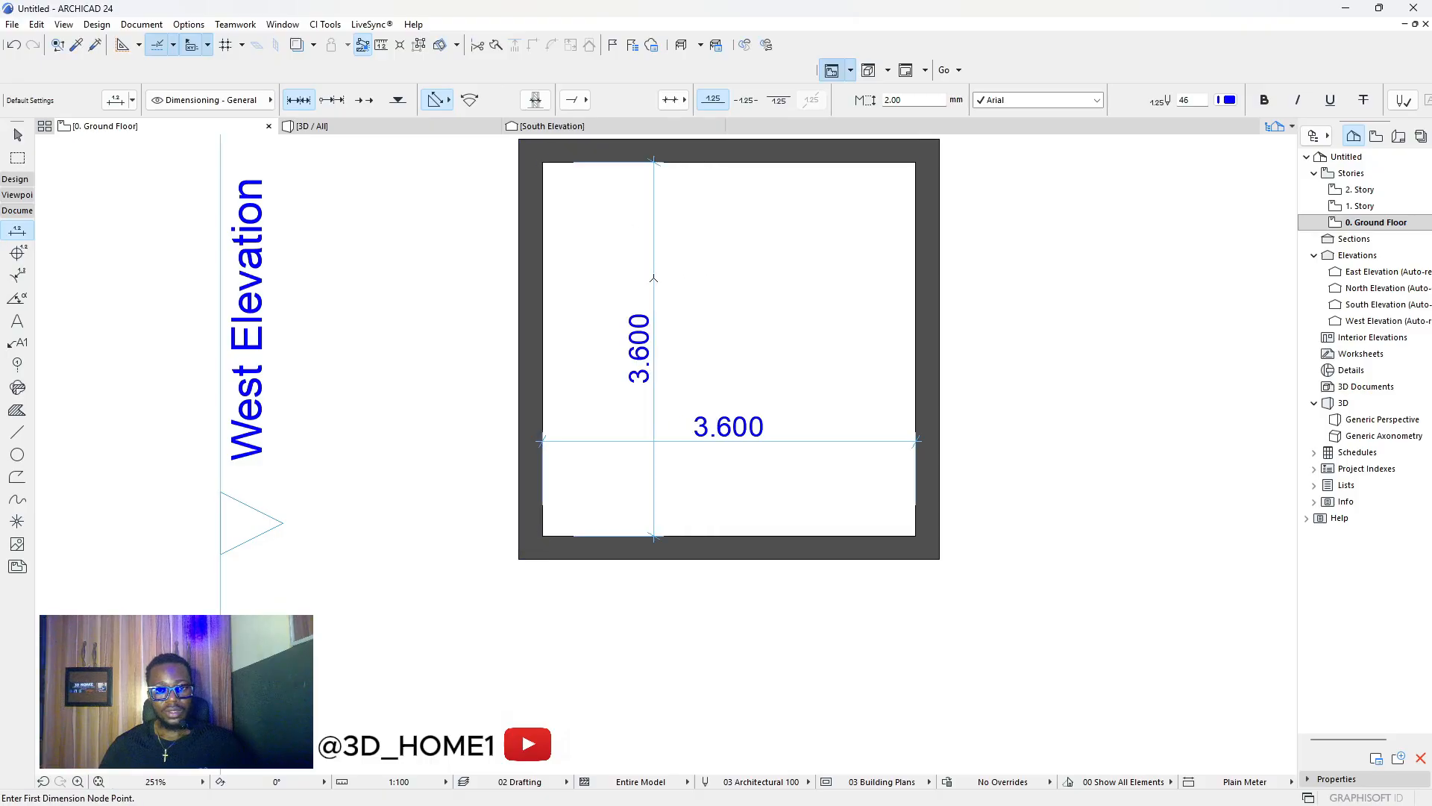
# Examine the hand-drawn sketch for the rooms adjoining the corner bedroom, especially the W/C and closet below it.
pyautogui.scroll(-8, 654, 343)
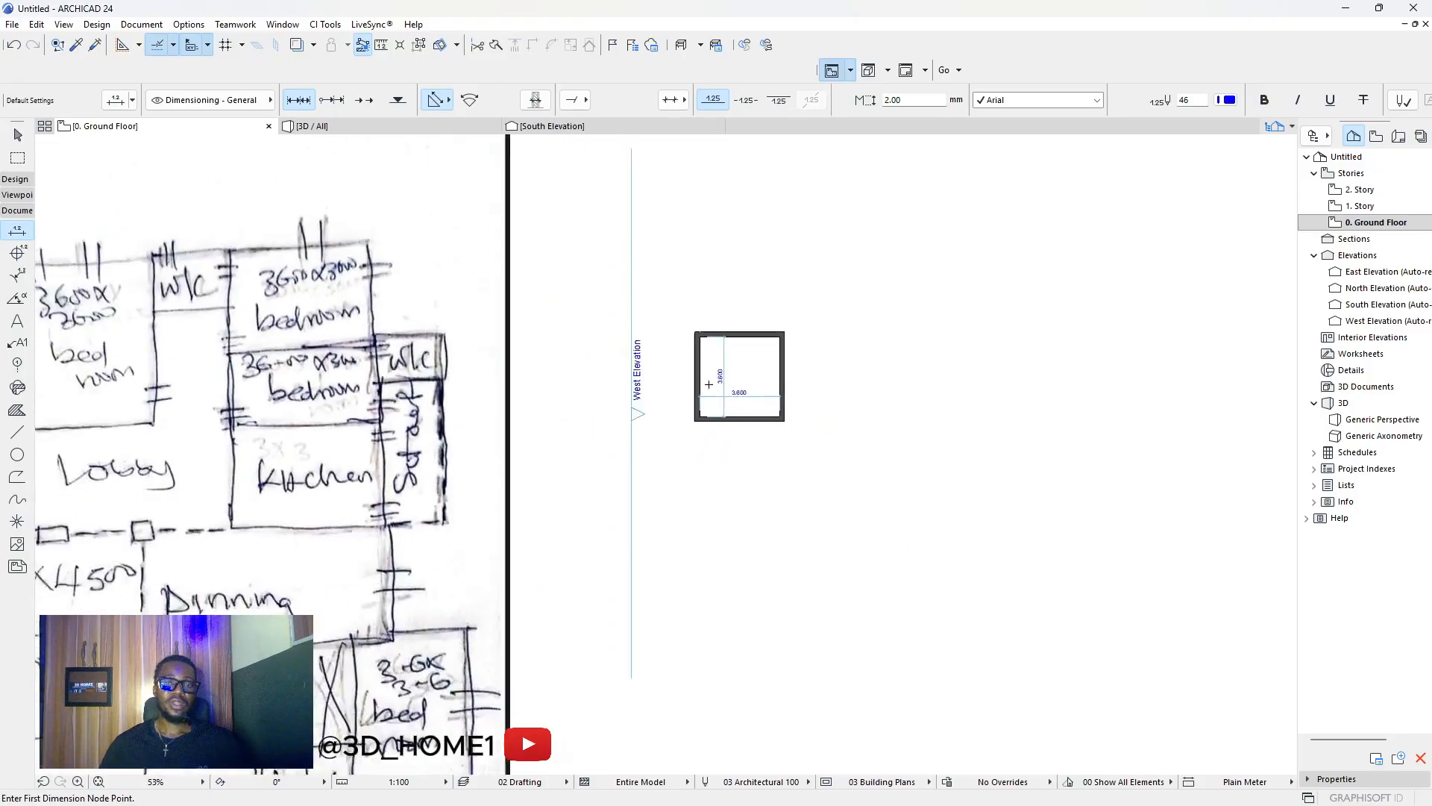
pyautogui.scroll(5, 340, 362)
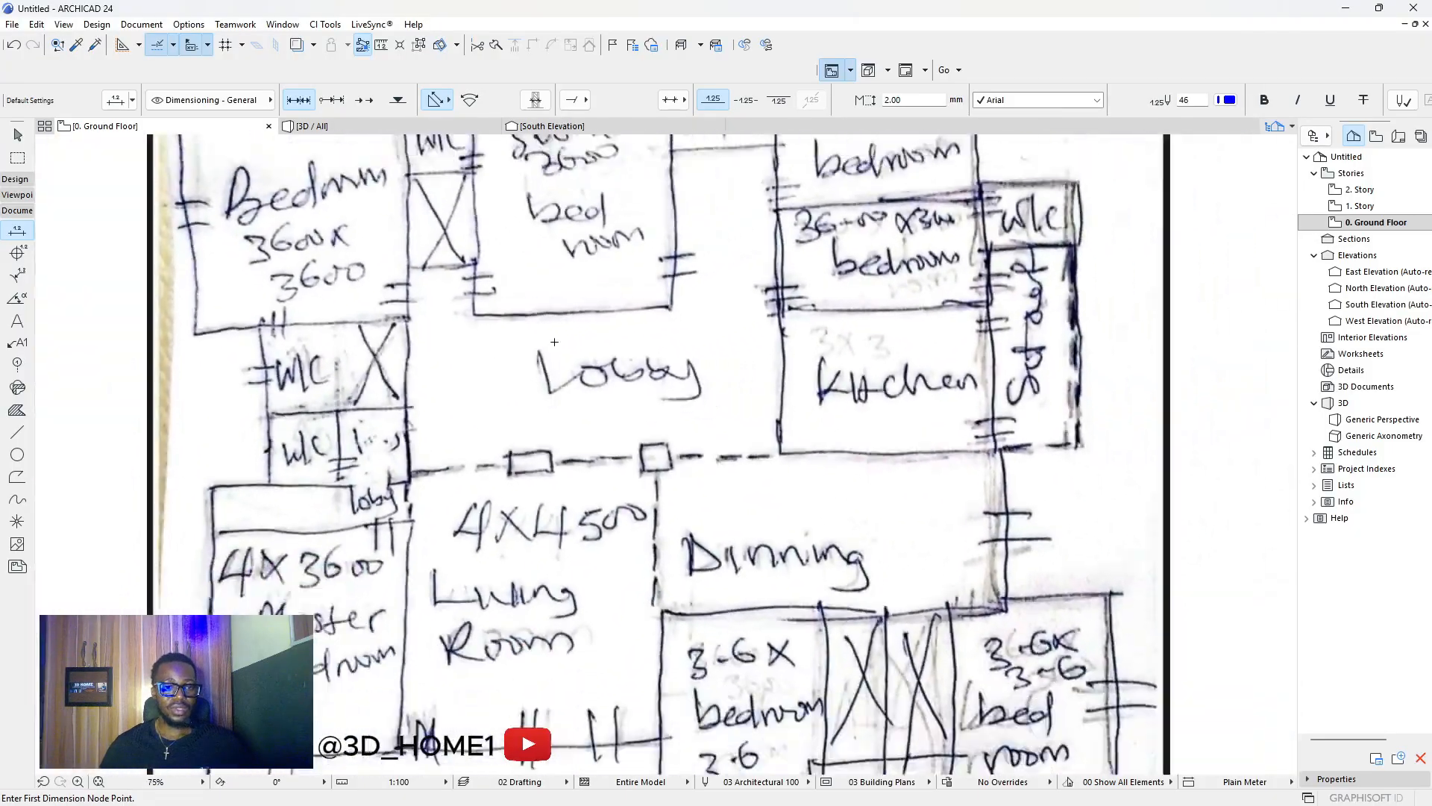
pyautogui.scroll(-5, 409, 312)
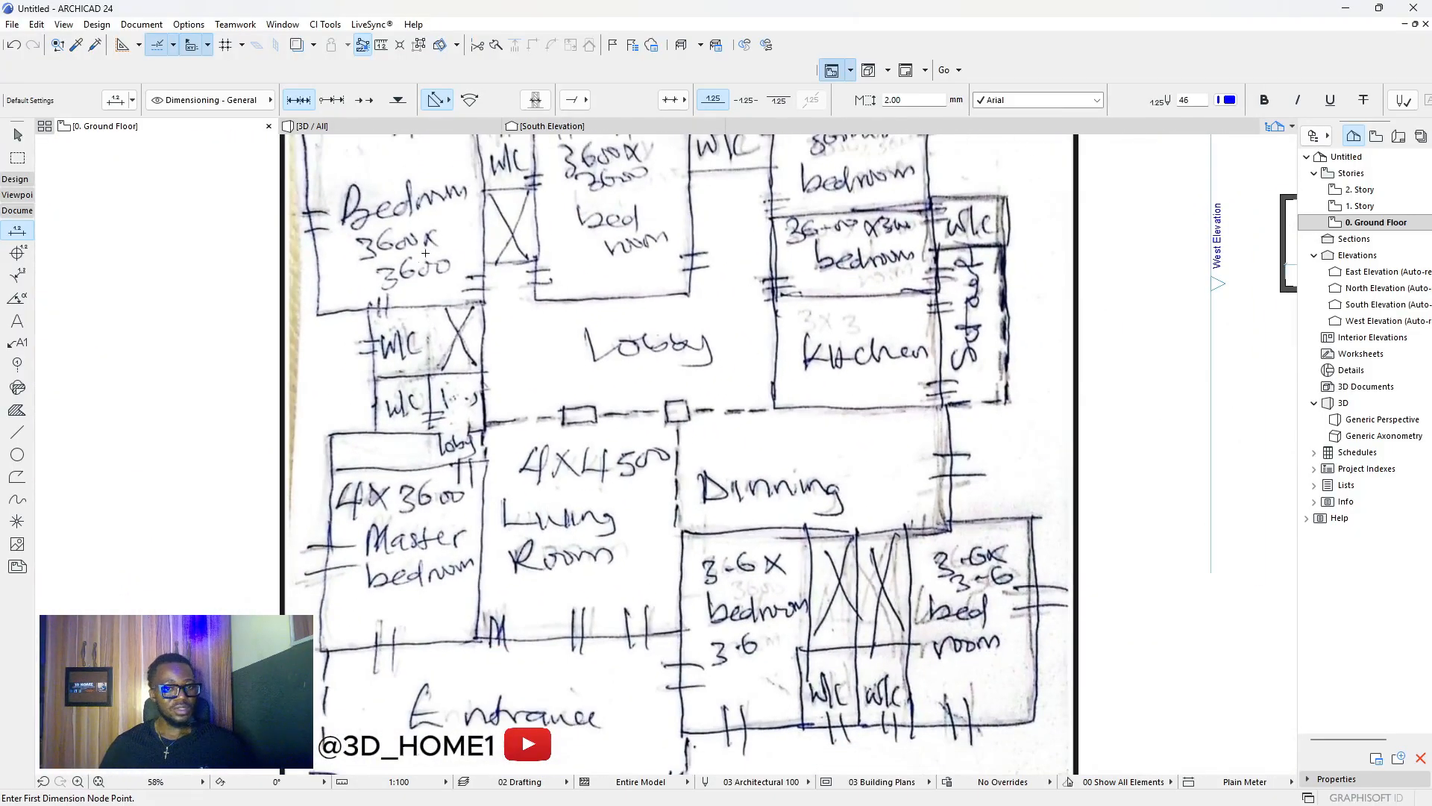
pyautogui.scroll(1, 462, 335)
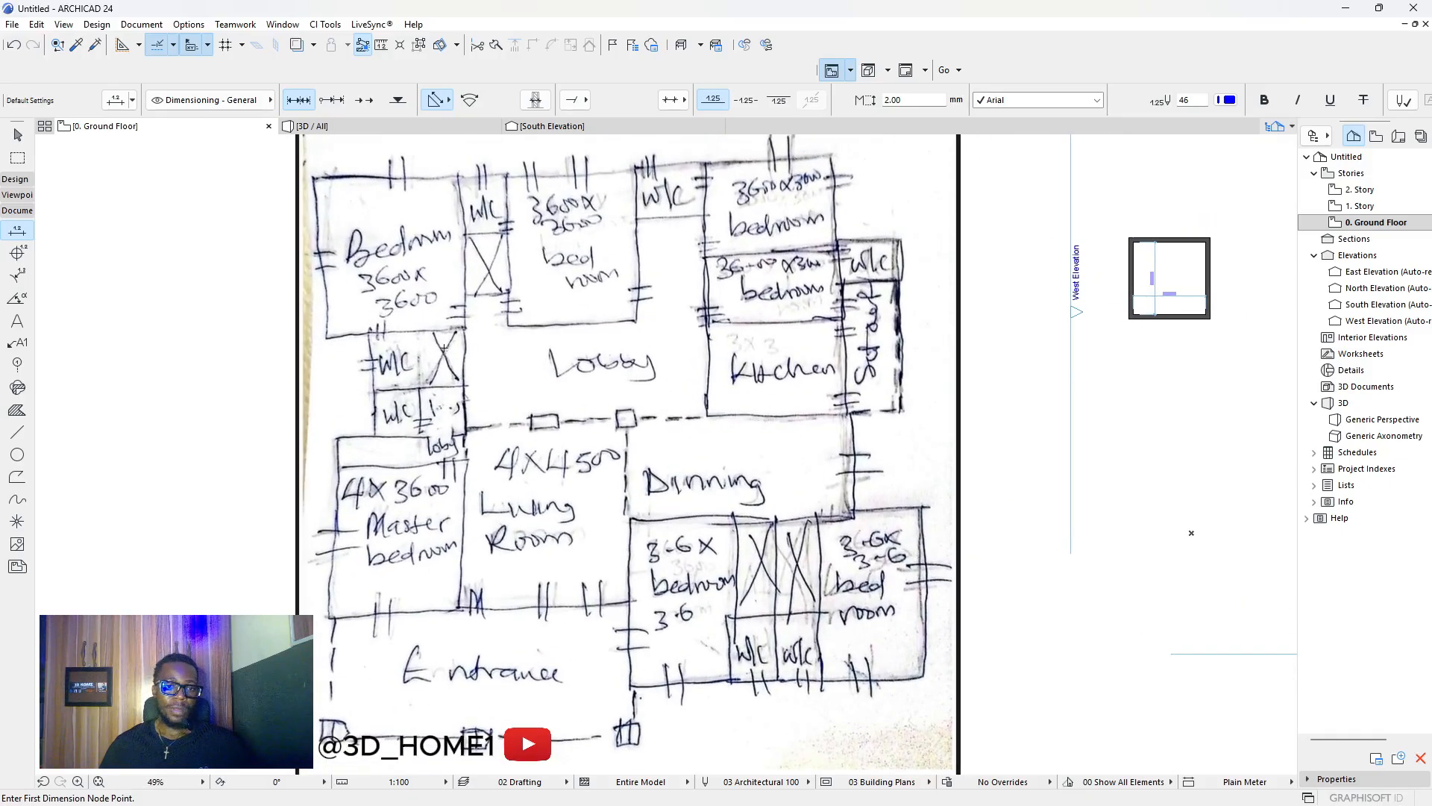
pyautogui.scroll(2, 447, 417)
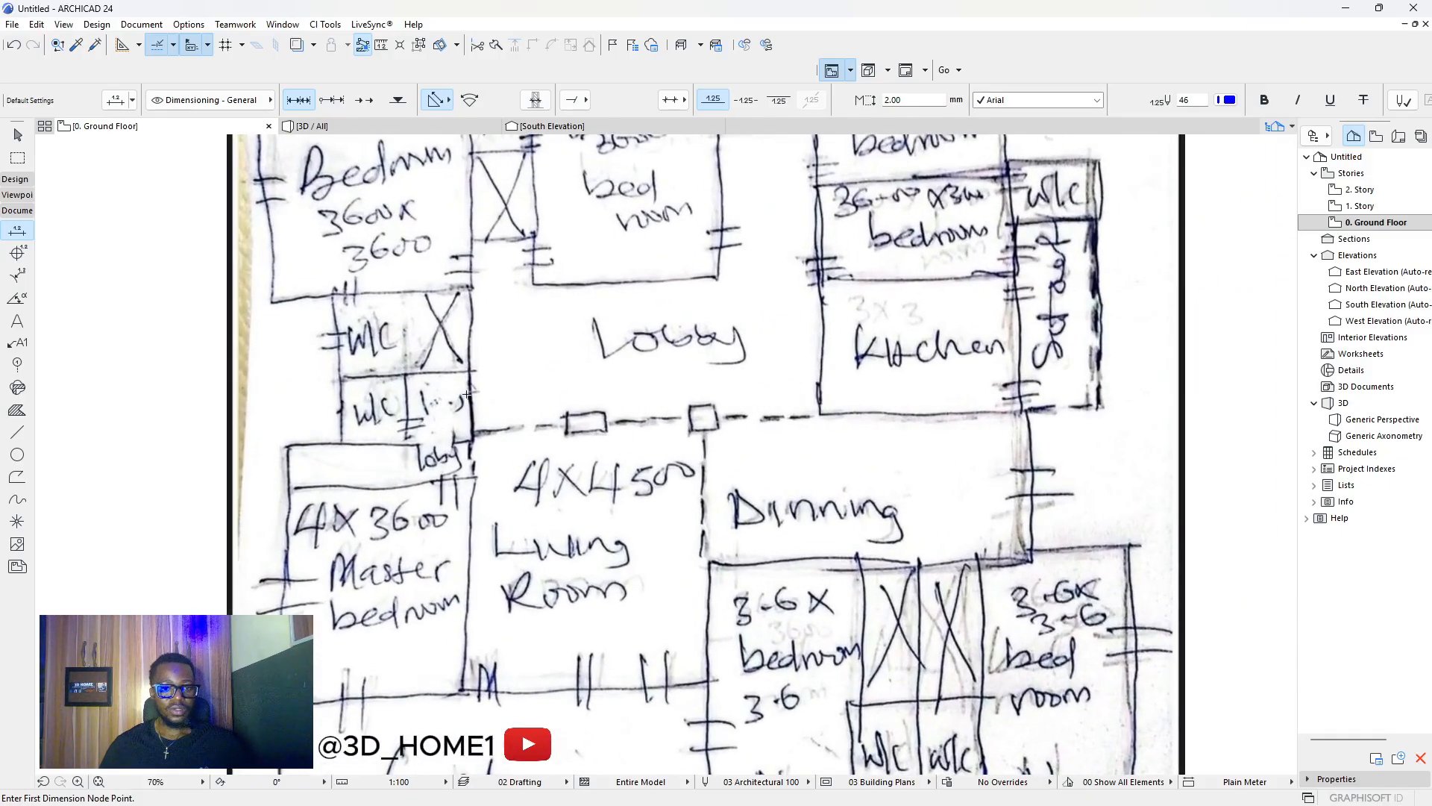
pyautogui.scroll(-3, 463, 395)
pyautogui.scroll(2, 443, 421)
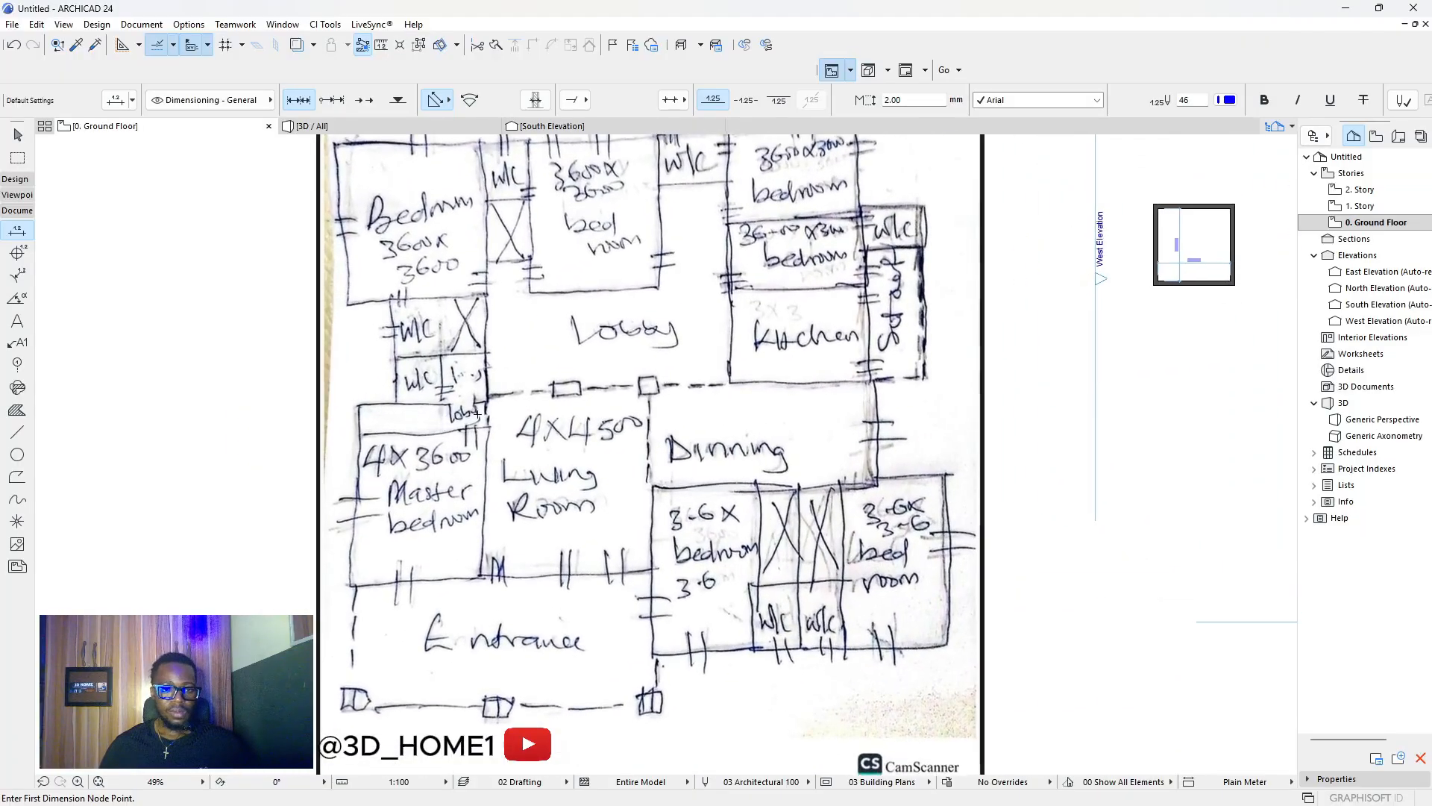
pyautogui.scroll(1, 479, 422)
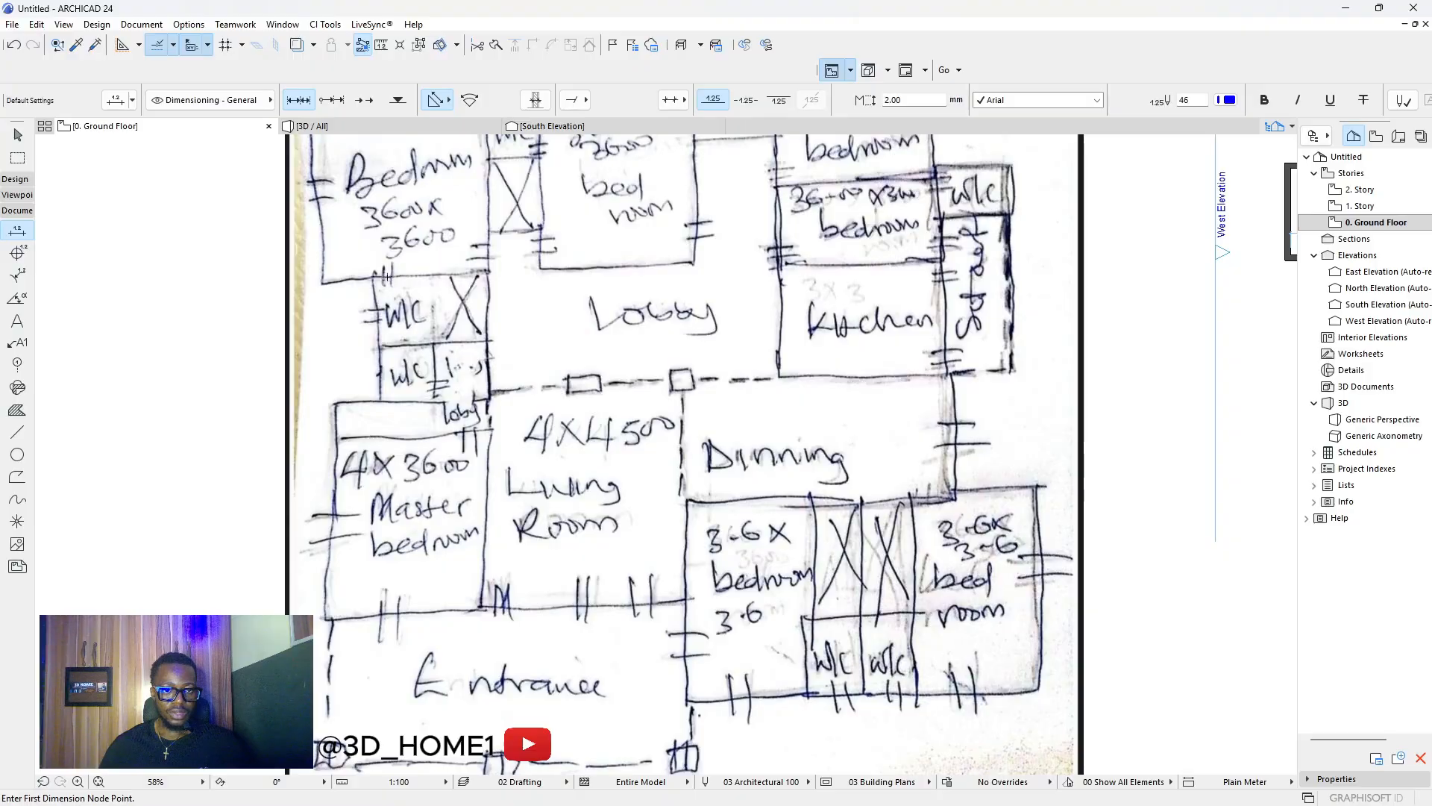
pyautogui.scroll(-2, 385, 278)
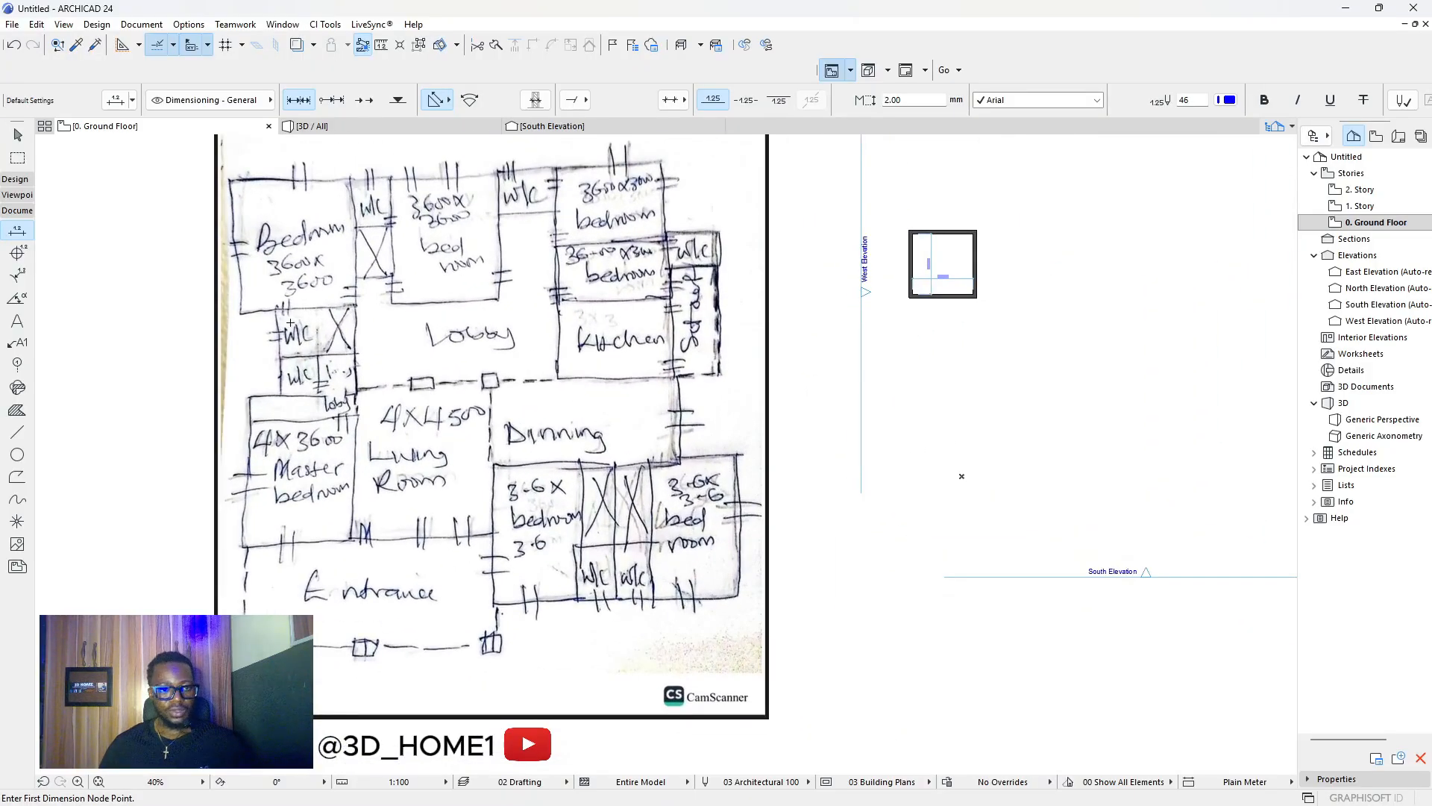
pyautogui.press('Escape')
pyautogui.scroll(3, 933, 241)
pyautogui.scroll(-2, 938, 333)
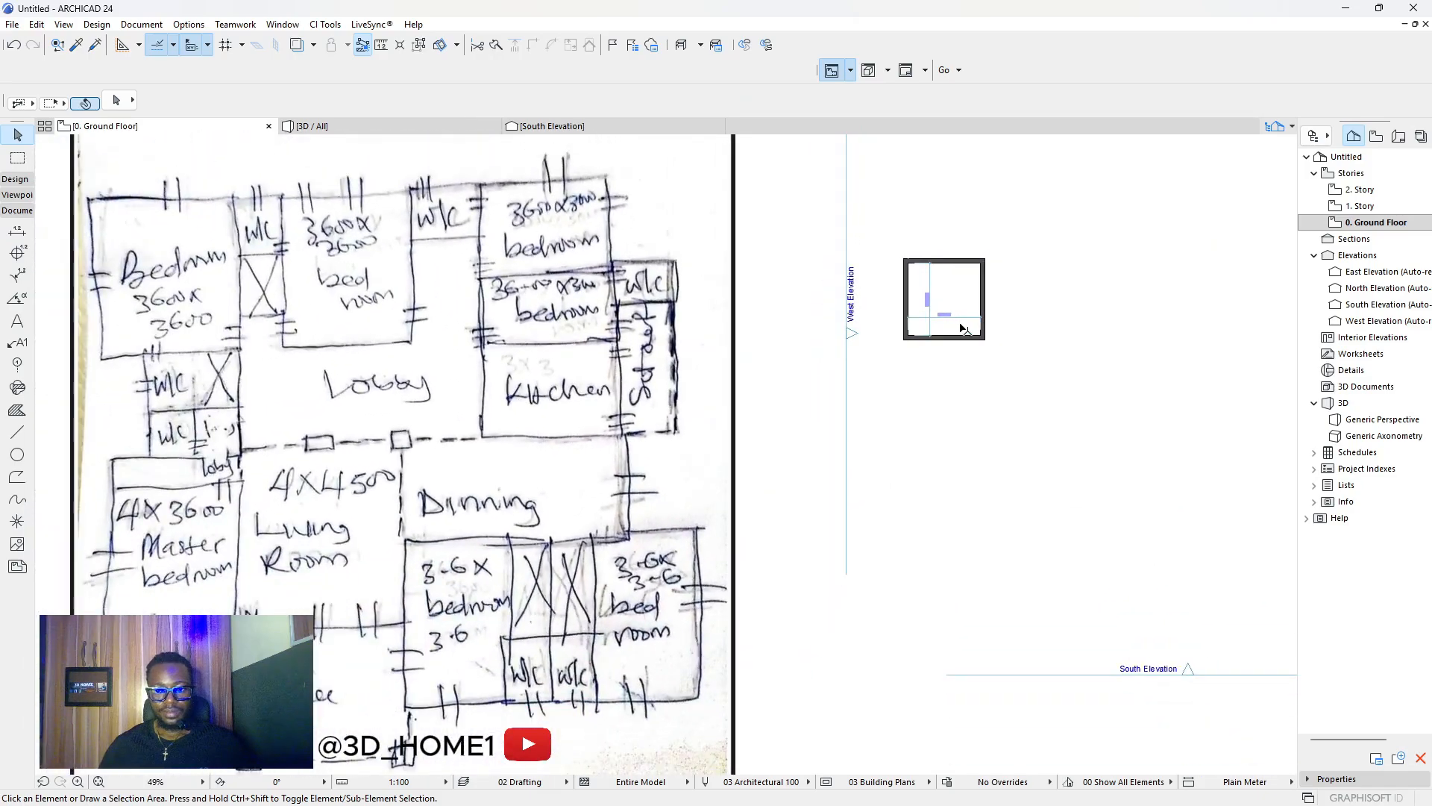
pyautogui.scroll(3, 174, 427)
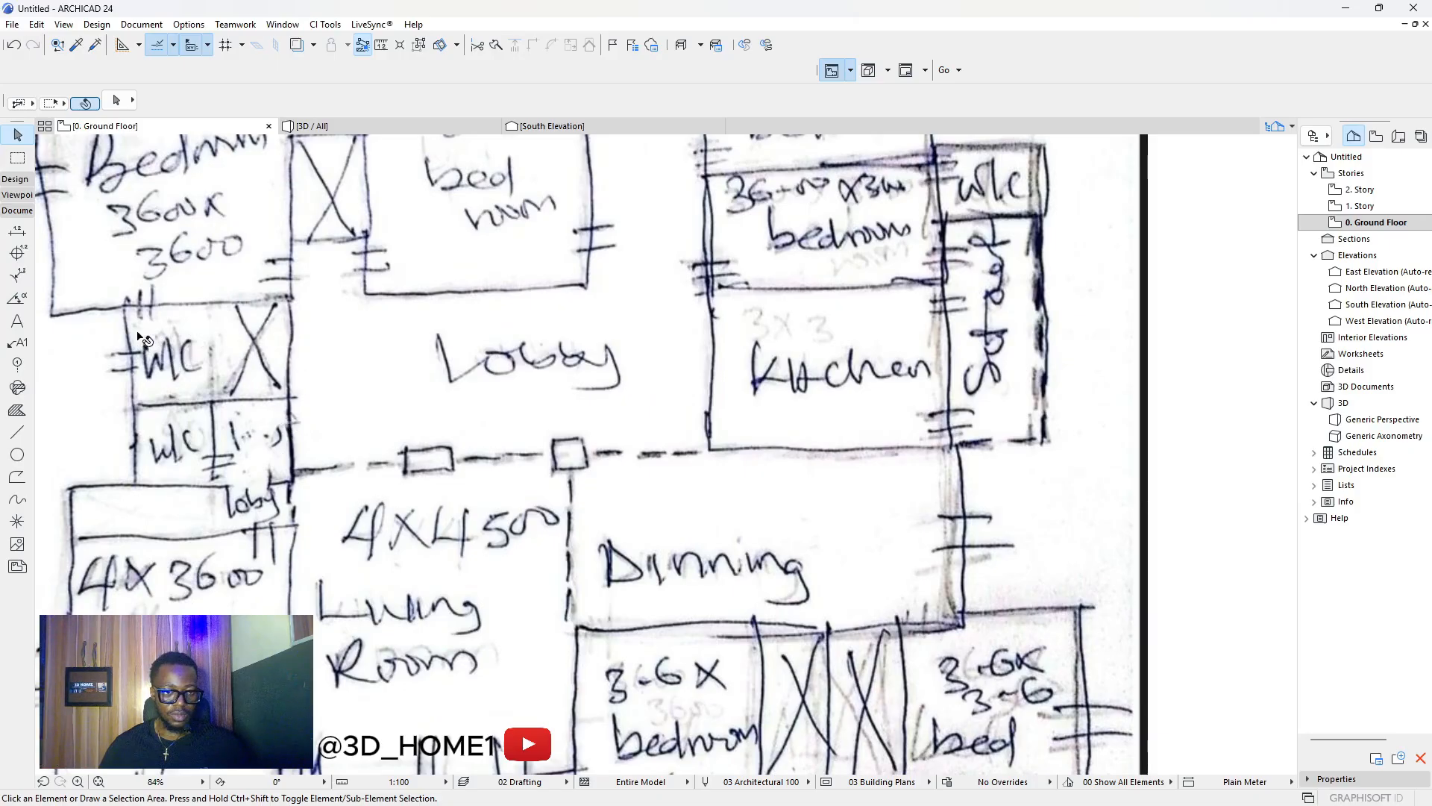
pyautogui.scroll(-3, 697, 358)
pyautogui.scroll(5, 921, 332)
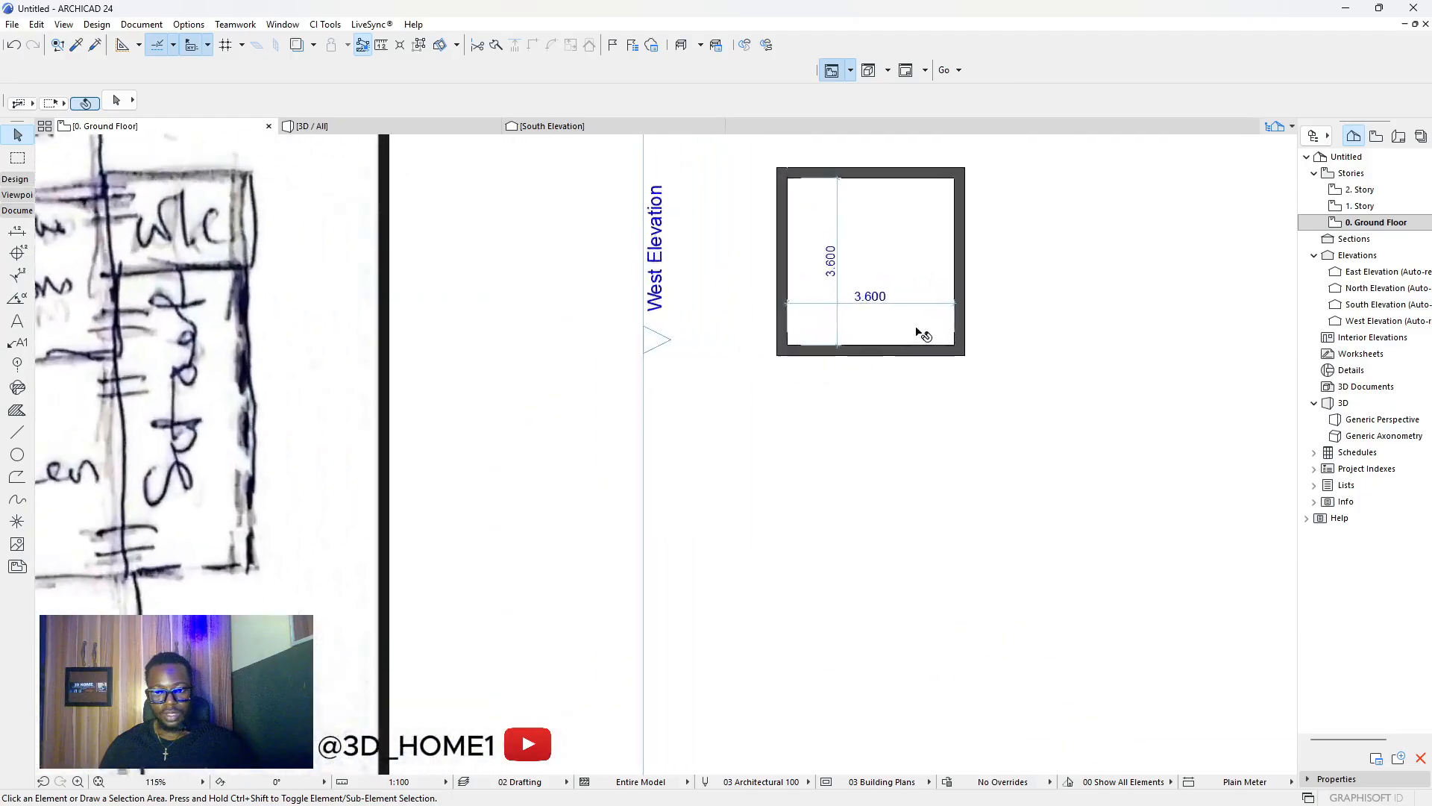
# Stretch the lower end of the bedroom's right wall straight down, well past the lower wall.
pyautogui.click(979, 332)
pyautogui.click(982, 357)
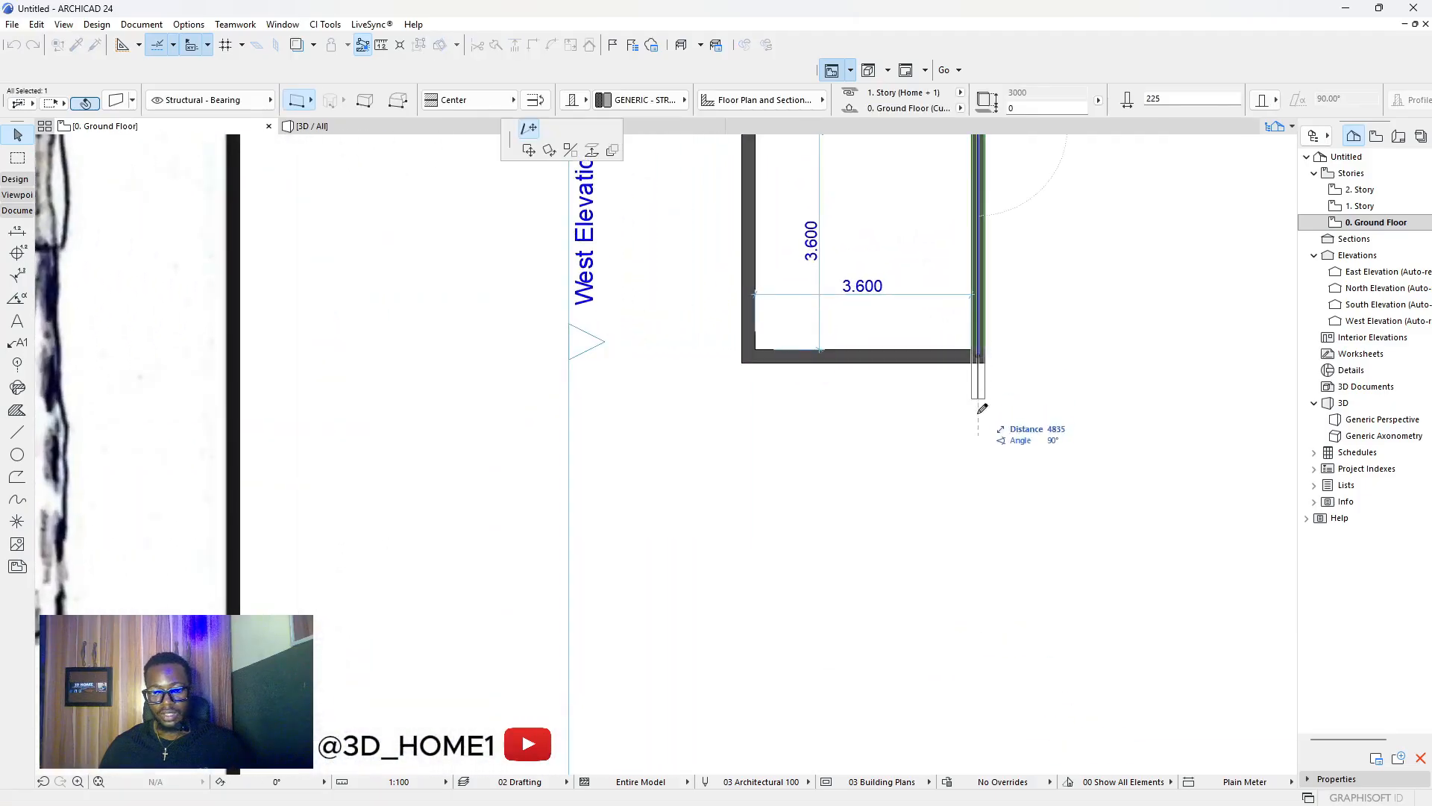
pyautogui.click(980, 537)
# Copy the extended right wall 2000 mm to the left, move the copy further left by its full thickness, and deselect it.
pyautogui.click(979, 390)
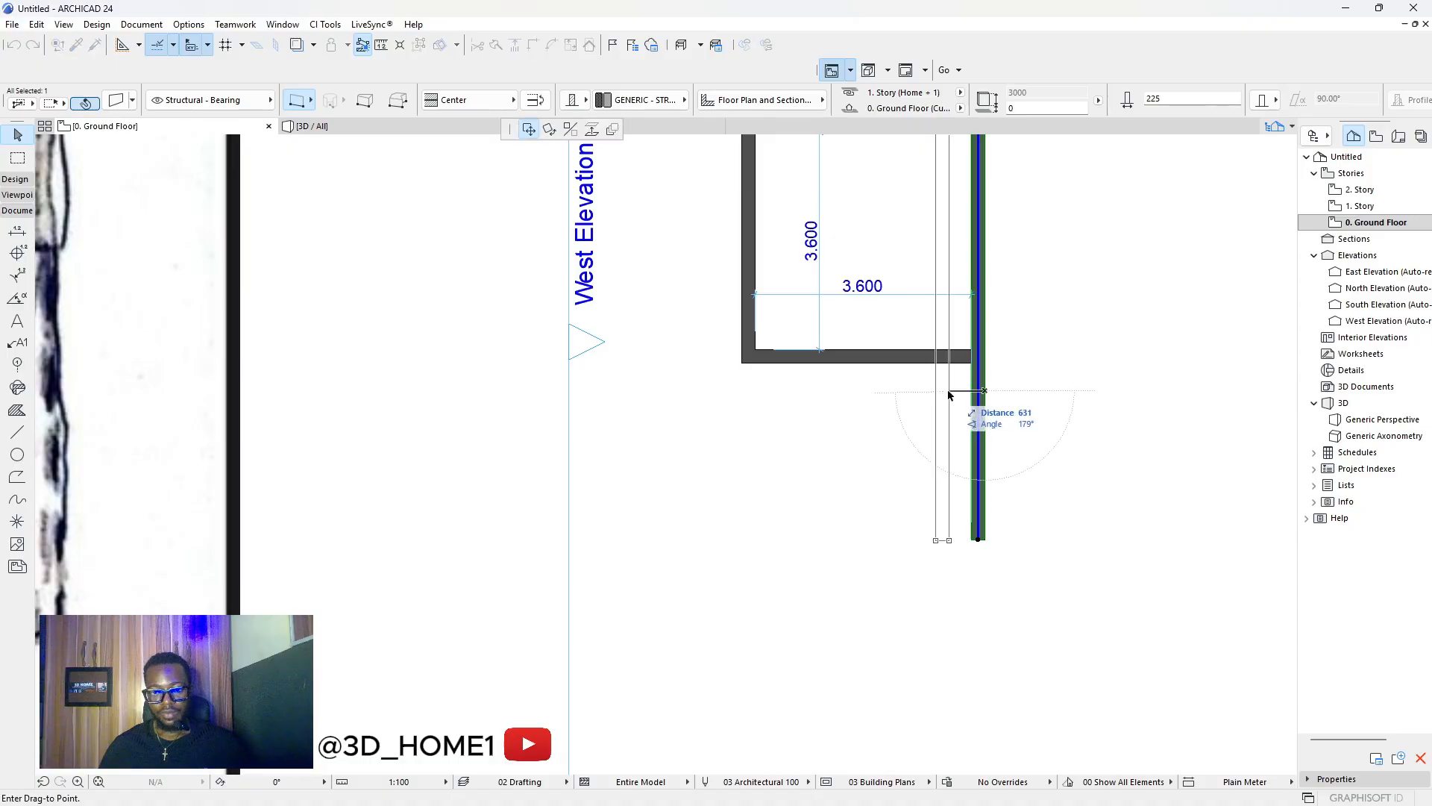
pyautogui.write('2000')
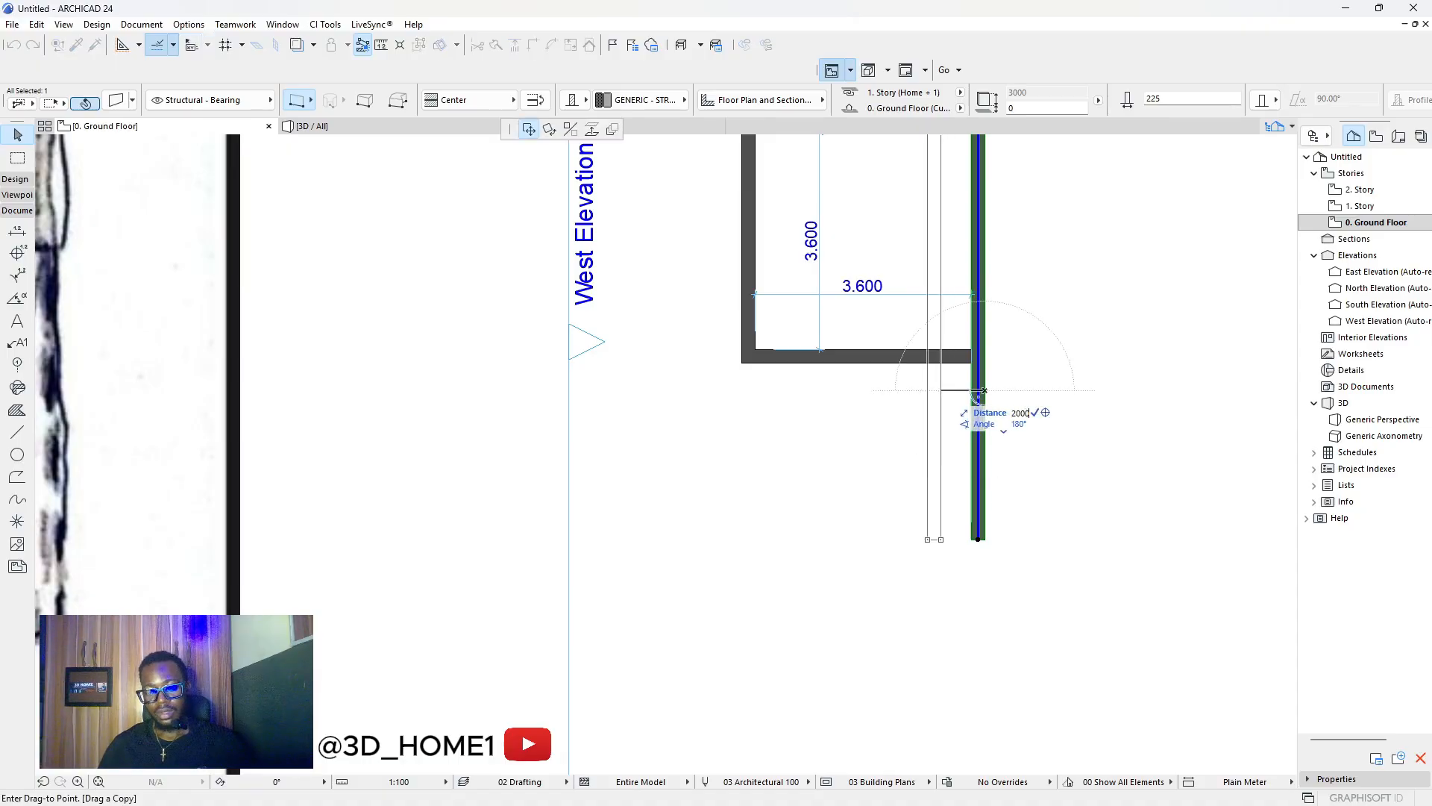
pyautogui.press('Return')
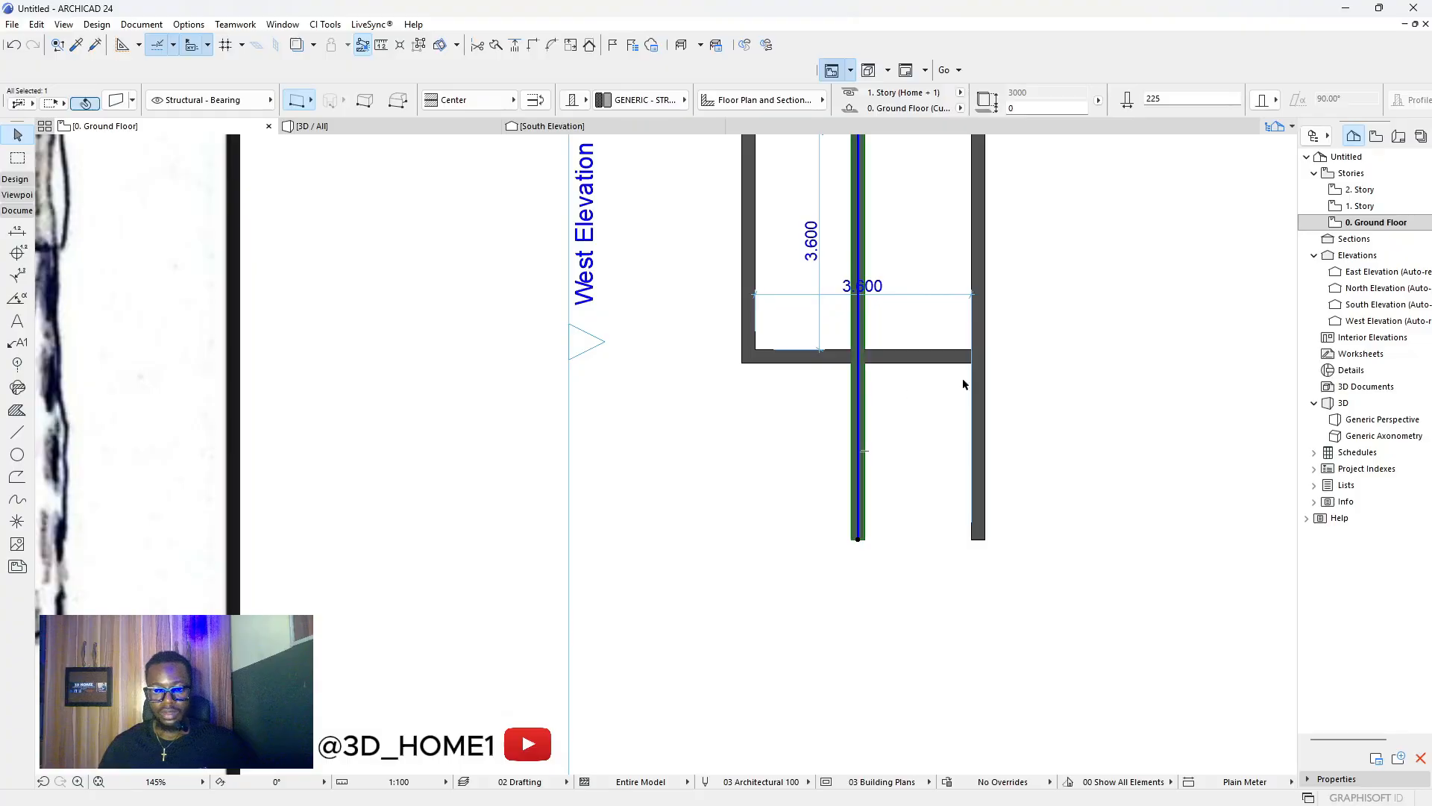
pyautogui.scroll(4, 883, 379)
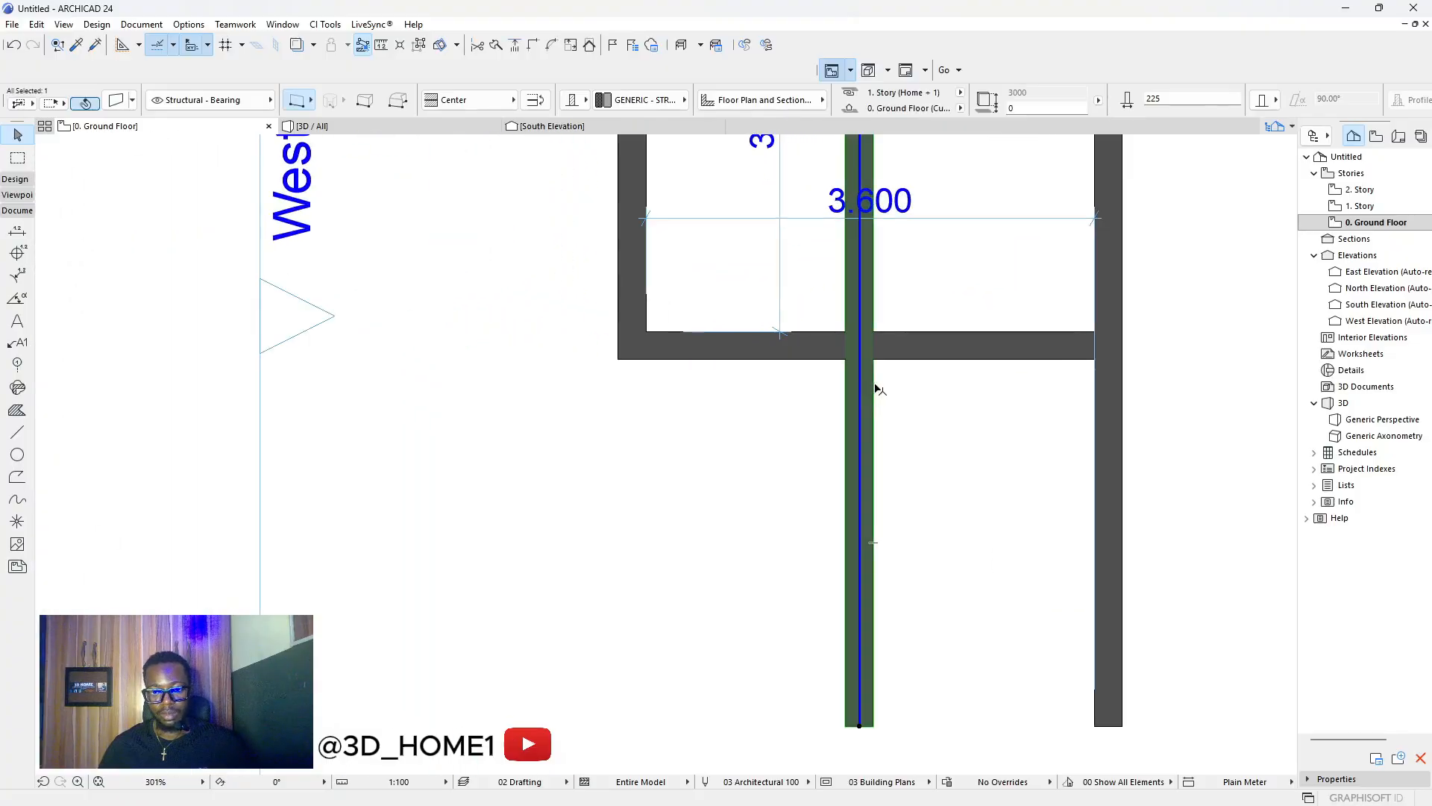
pyautogui.moveTo(873, 388); pyautogui.dragTo(845, 388)
pyautogui.press('Escape')
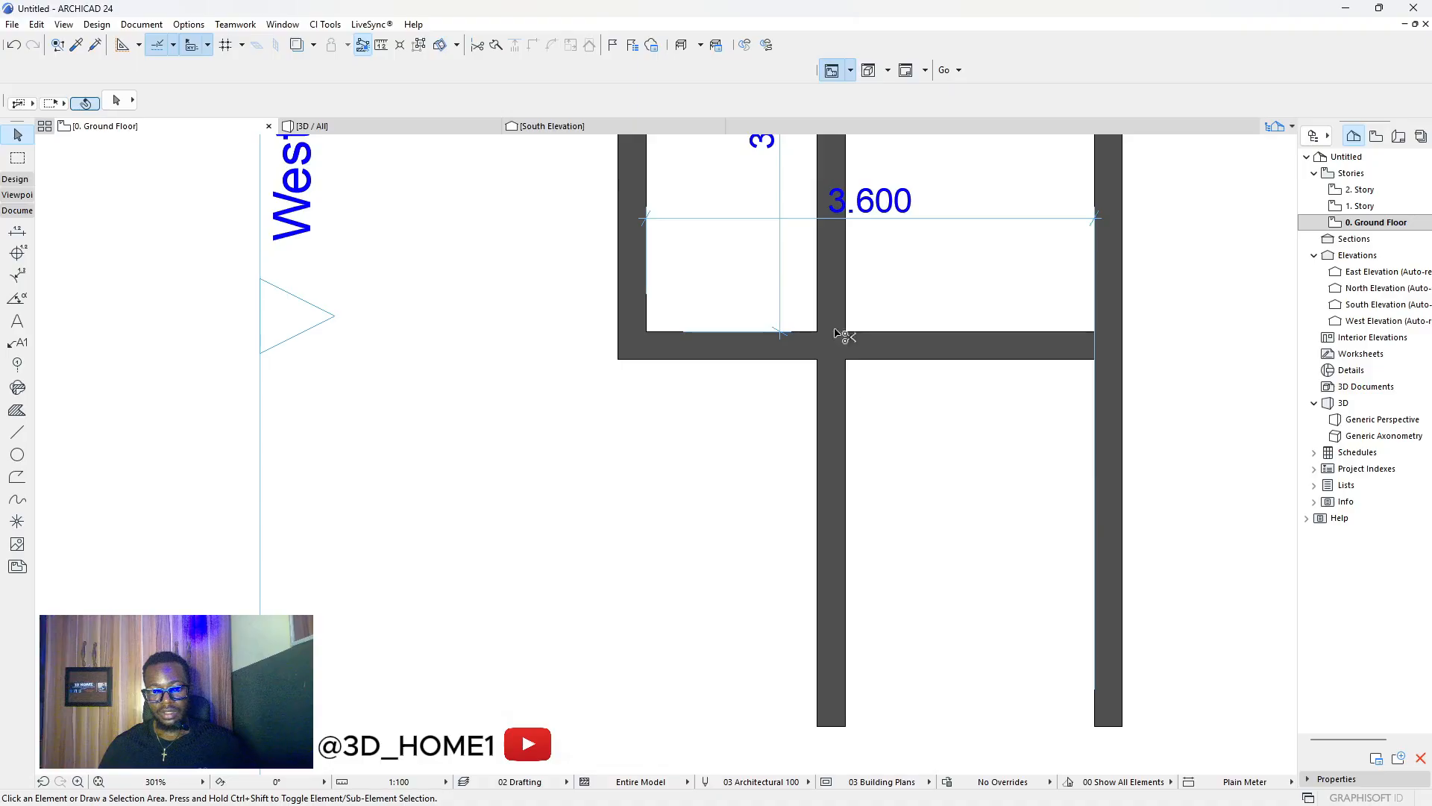
# Trim away the part of the copied vertical wall inside the bedroom and remove the room's horizontal width dimension.
pyautogui.keyDown('ctrl'); pyautogui.click(831, 302); pyautogui.keyUp('ctrl')
pyautogui.scroll(-3, 848, 298)
pyautogui.scroll(2, 941, 377)
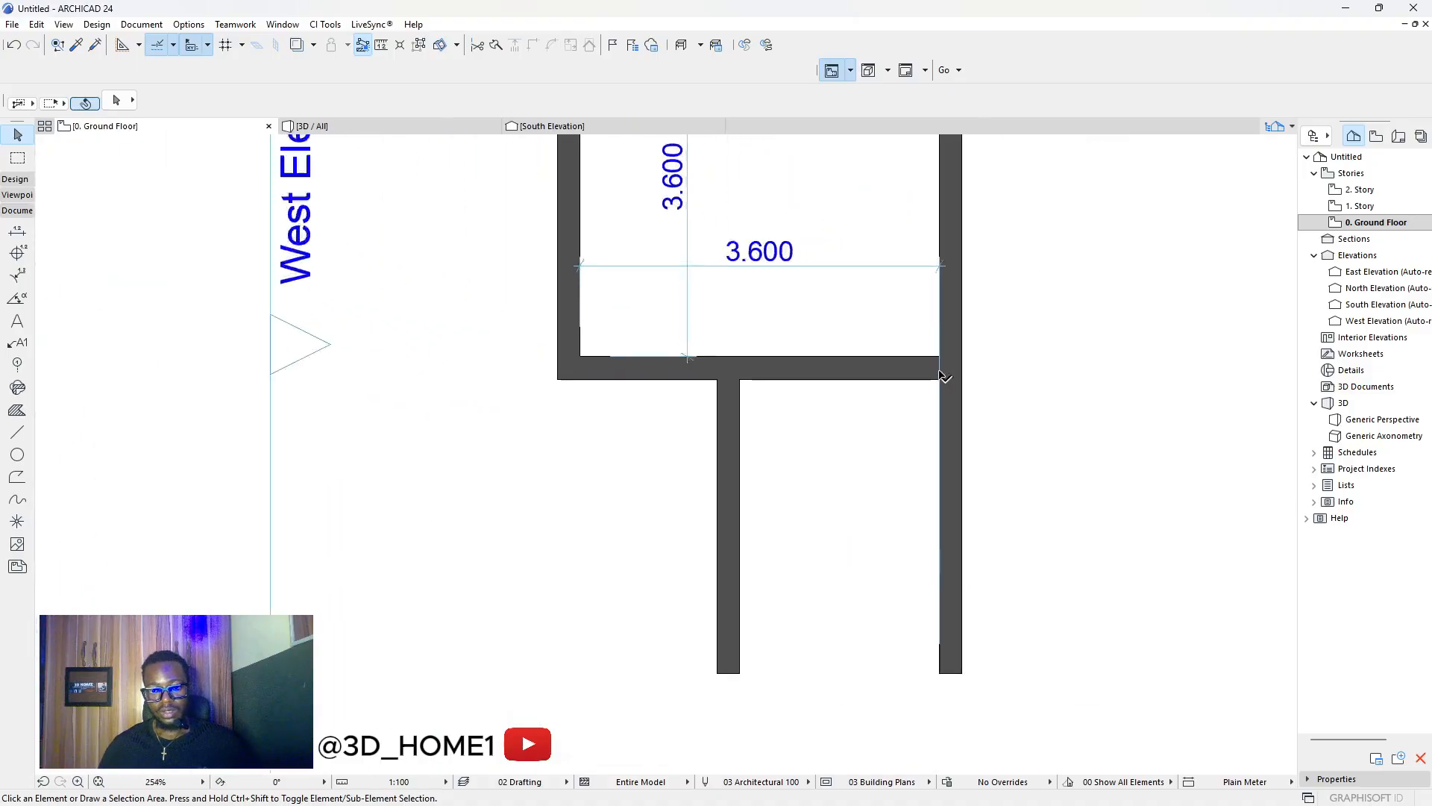
pyautogui.scroll(1, 941, 377)
pyautogui.scroll(-3, 849, 279)
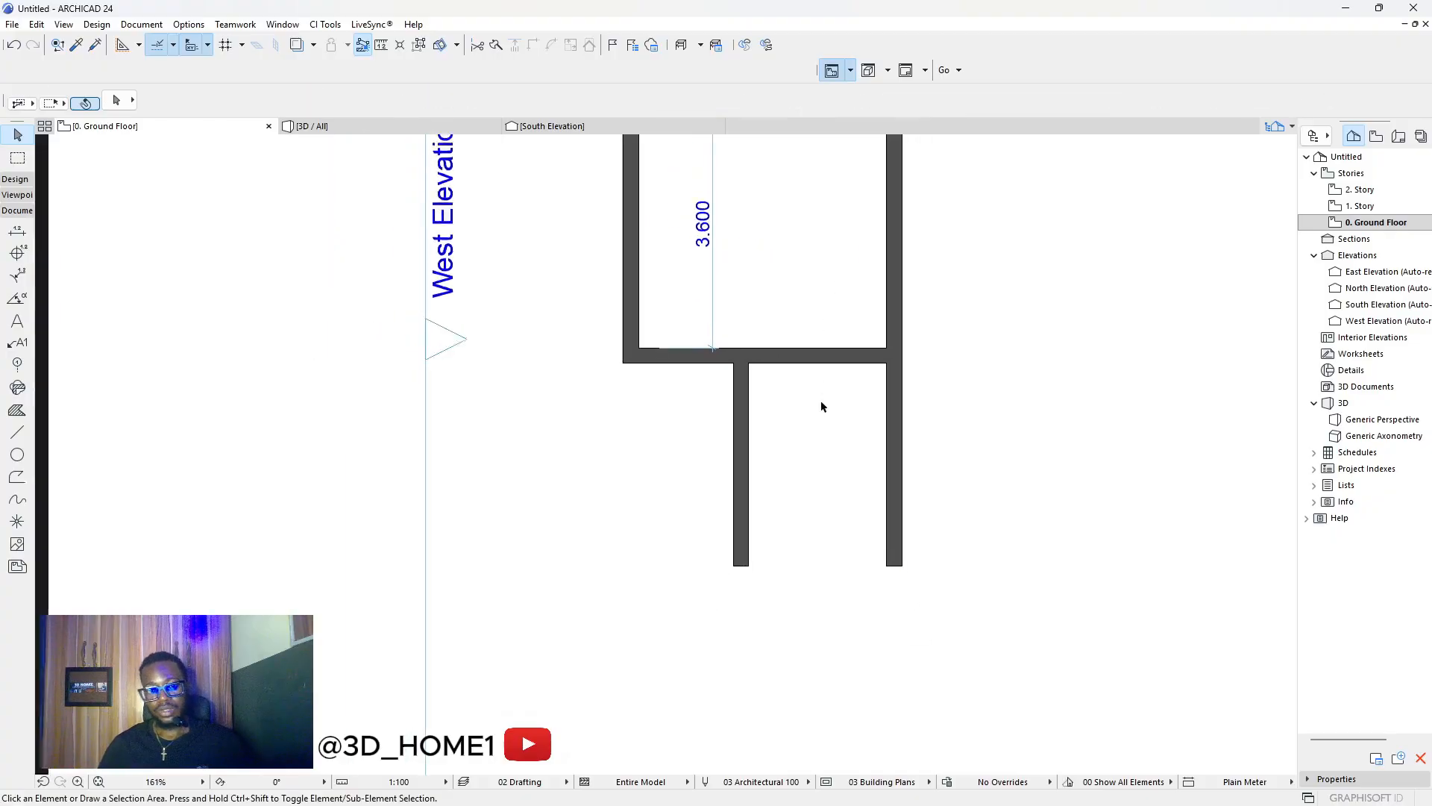
pyautogui.scroll(1, 824, 395)
# Copy the bedroom's lower wall 1500 mm straight down, consulting the sketch's W/C layout, and deselect the copy.
pyautogui.click(825, 373)
pyautogui.click(814, 368)
pyautogui.press('ctrl')
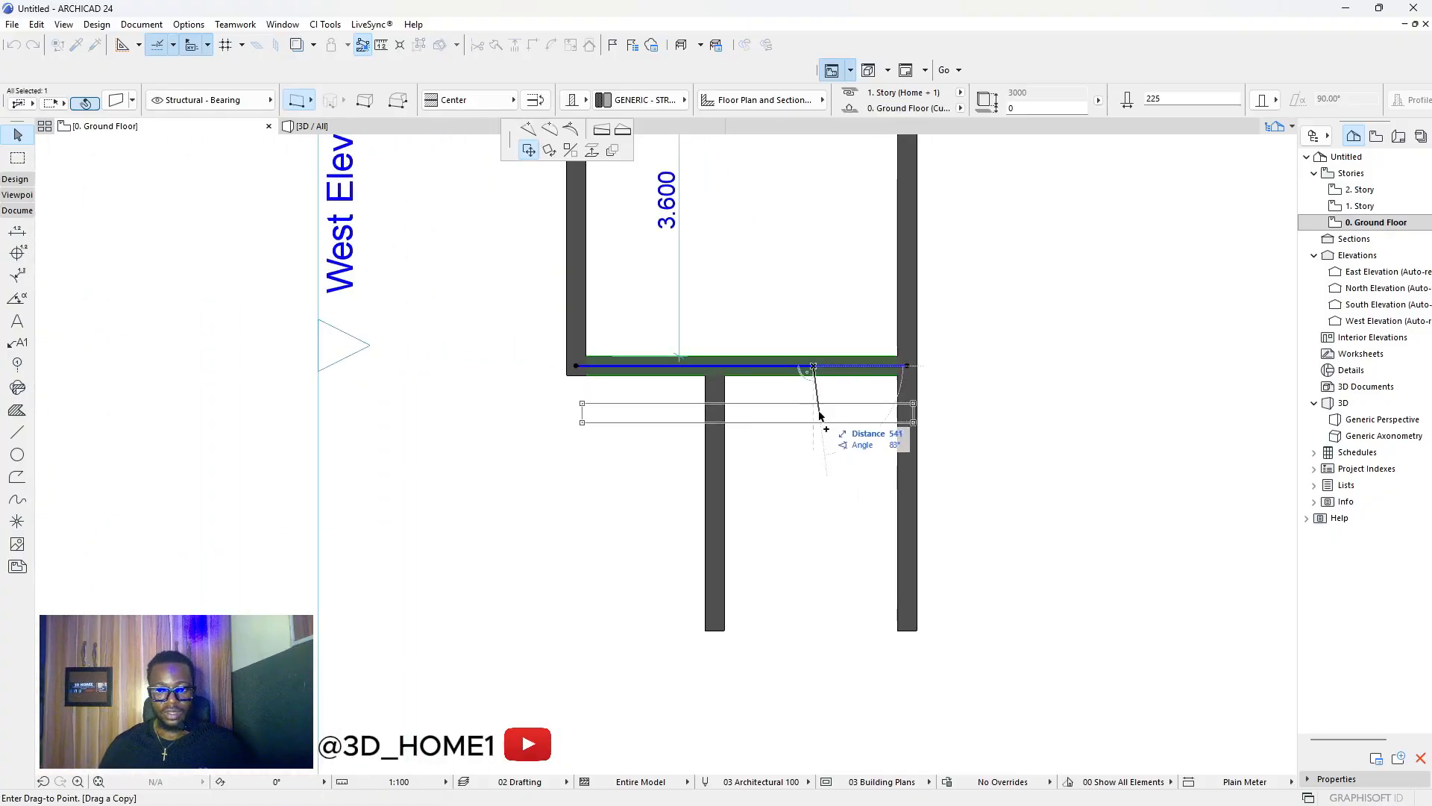
pyautogui.scroll(-9, 817, 422)
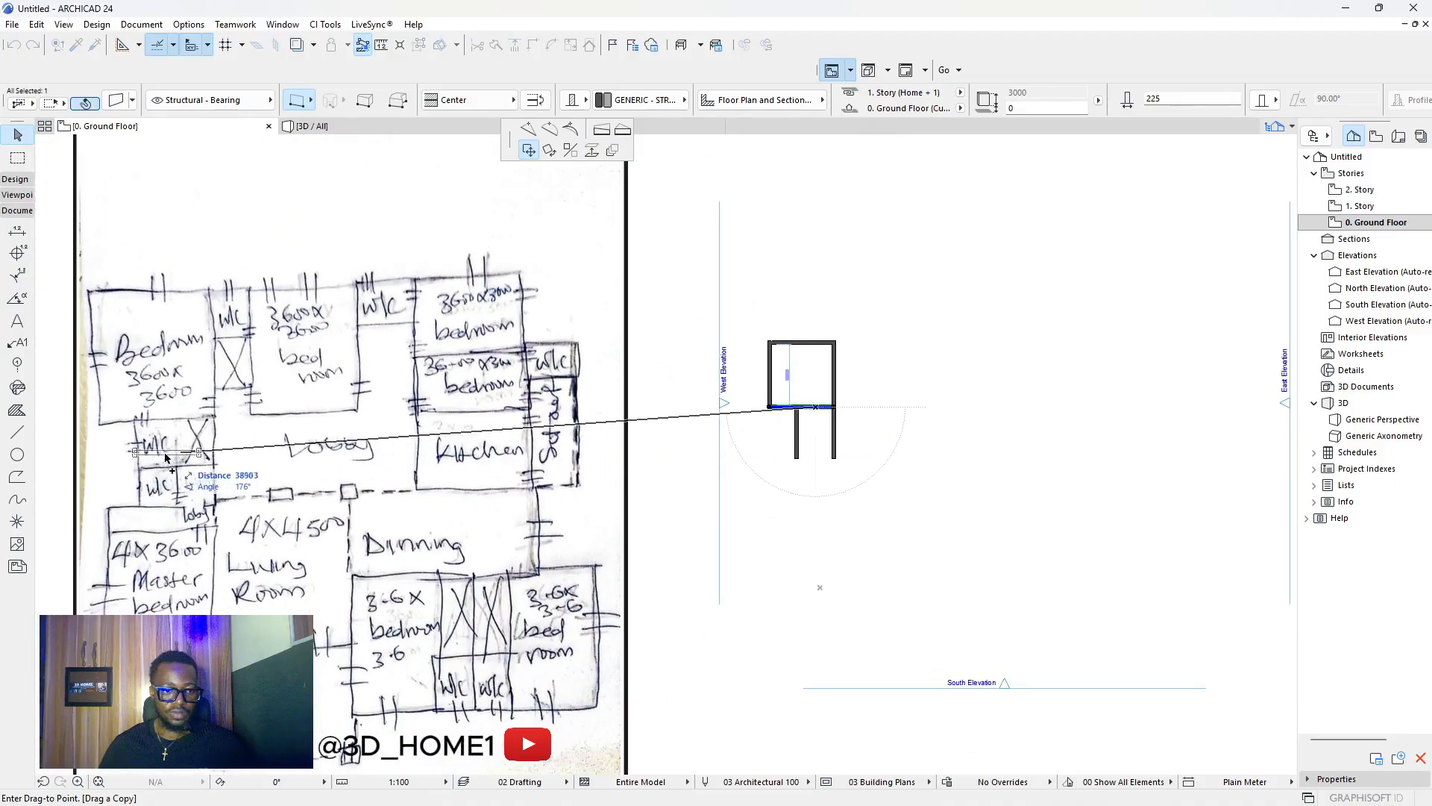
pyautogui.scroll(4, 179, 421)
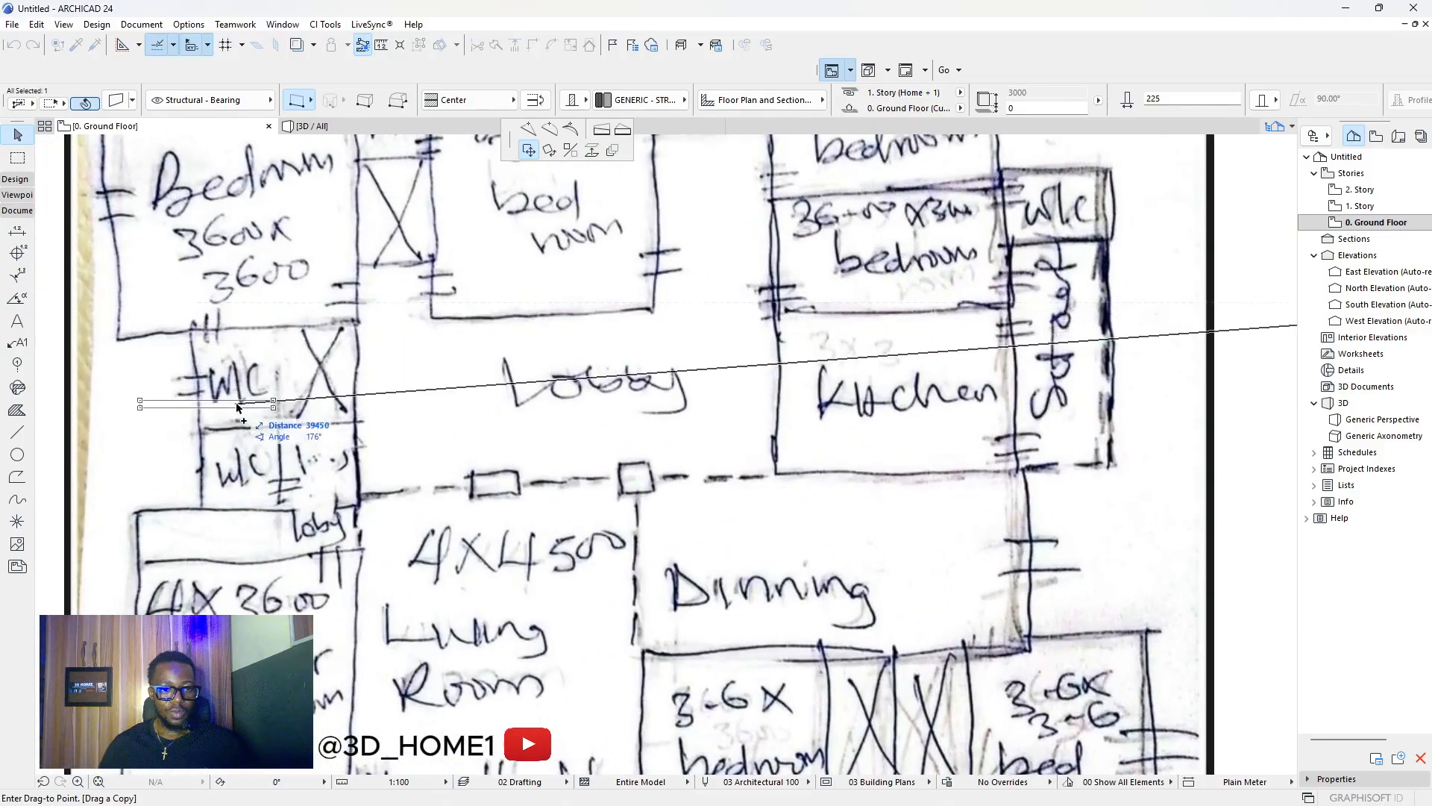
pyautogui.scroll(-4, 269, 410)
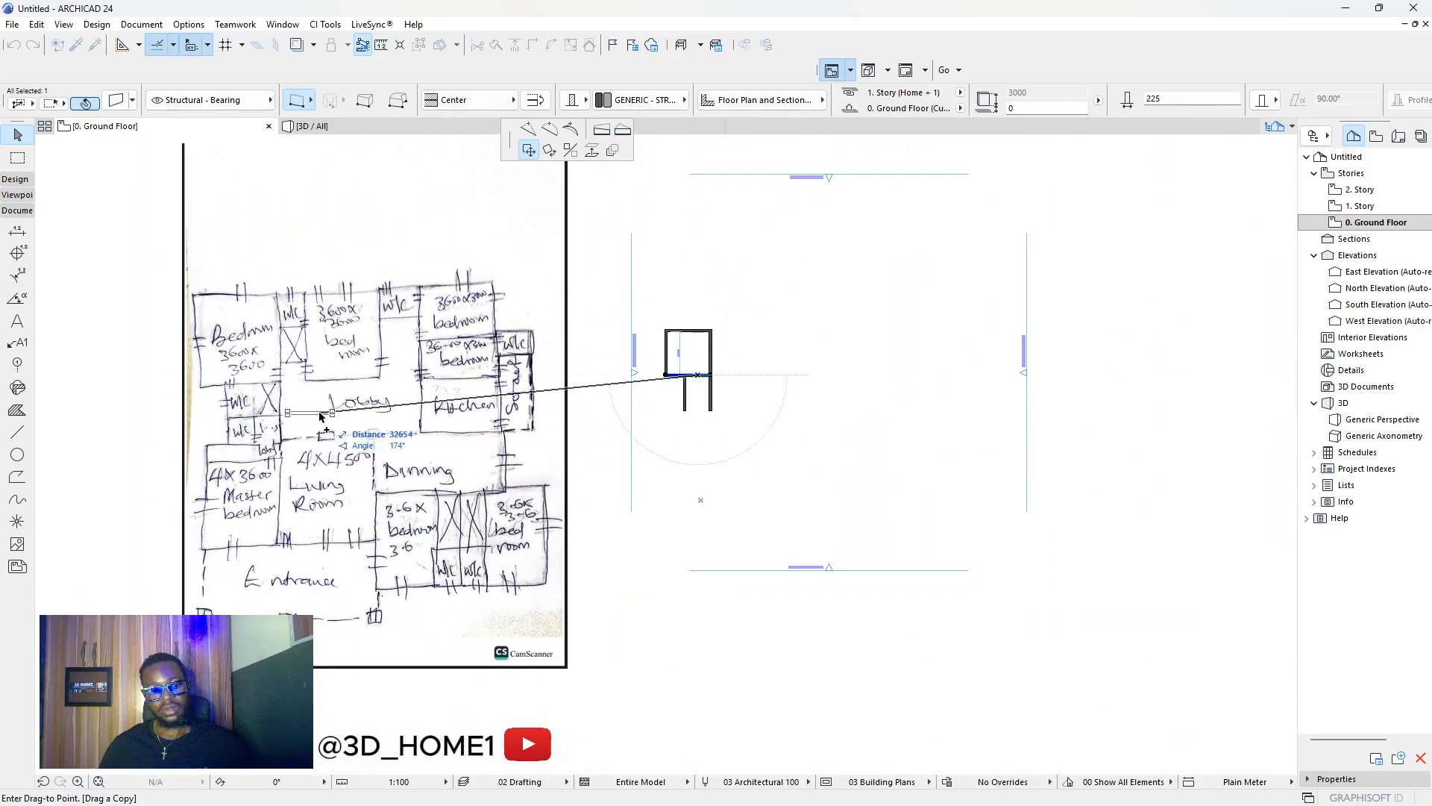
pyautogui.scroll(5, 626, 384)
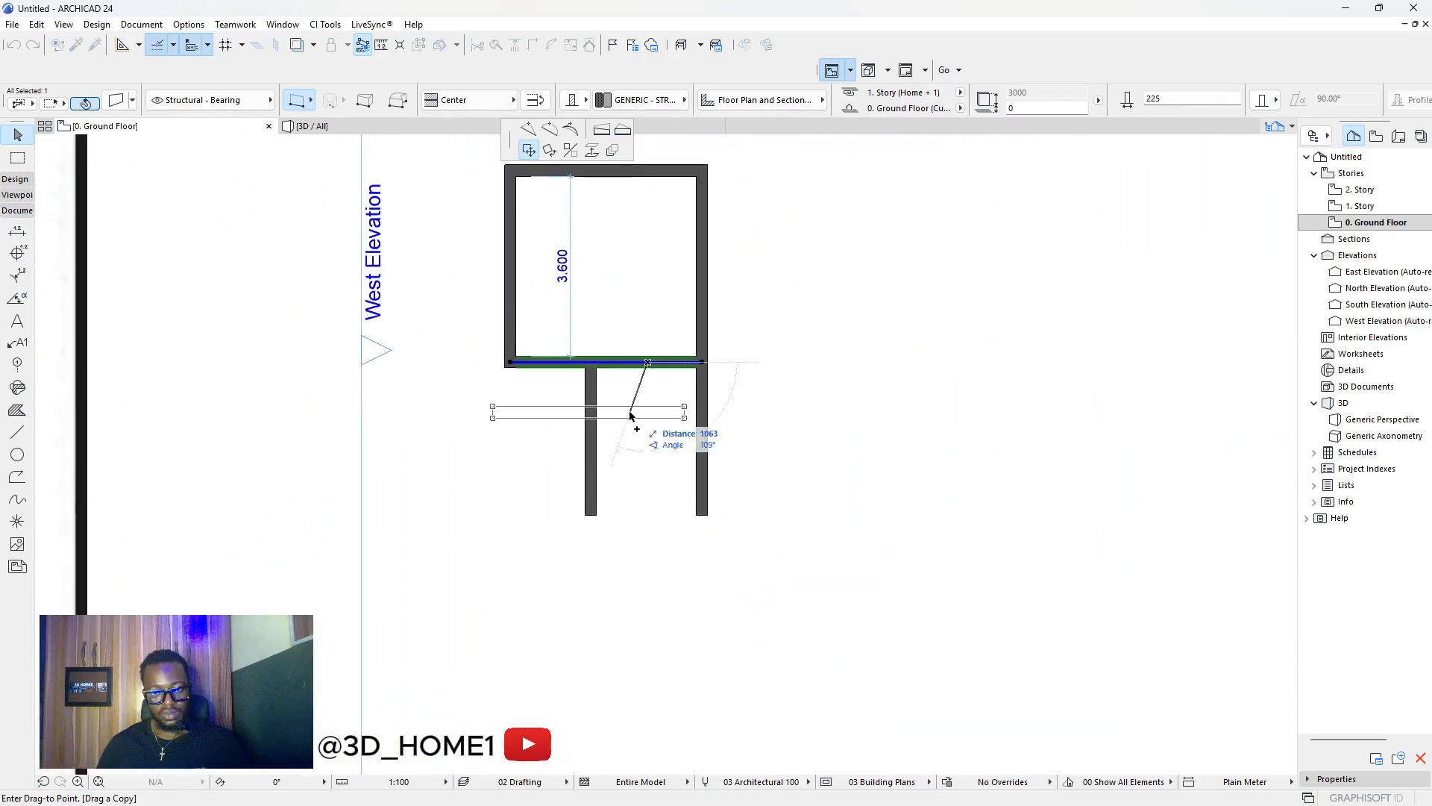
pyautogui.scroll(2, 633, 415)
pyautogui.scroll(-5, 672, 417)
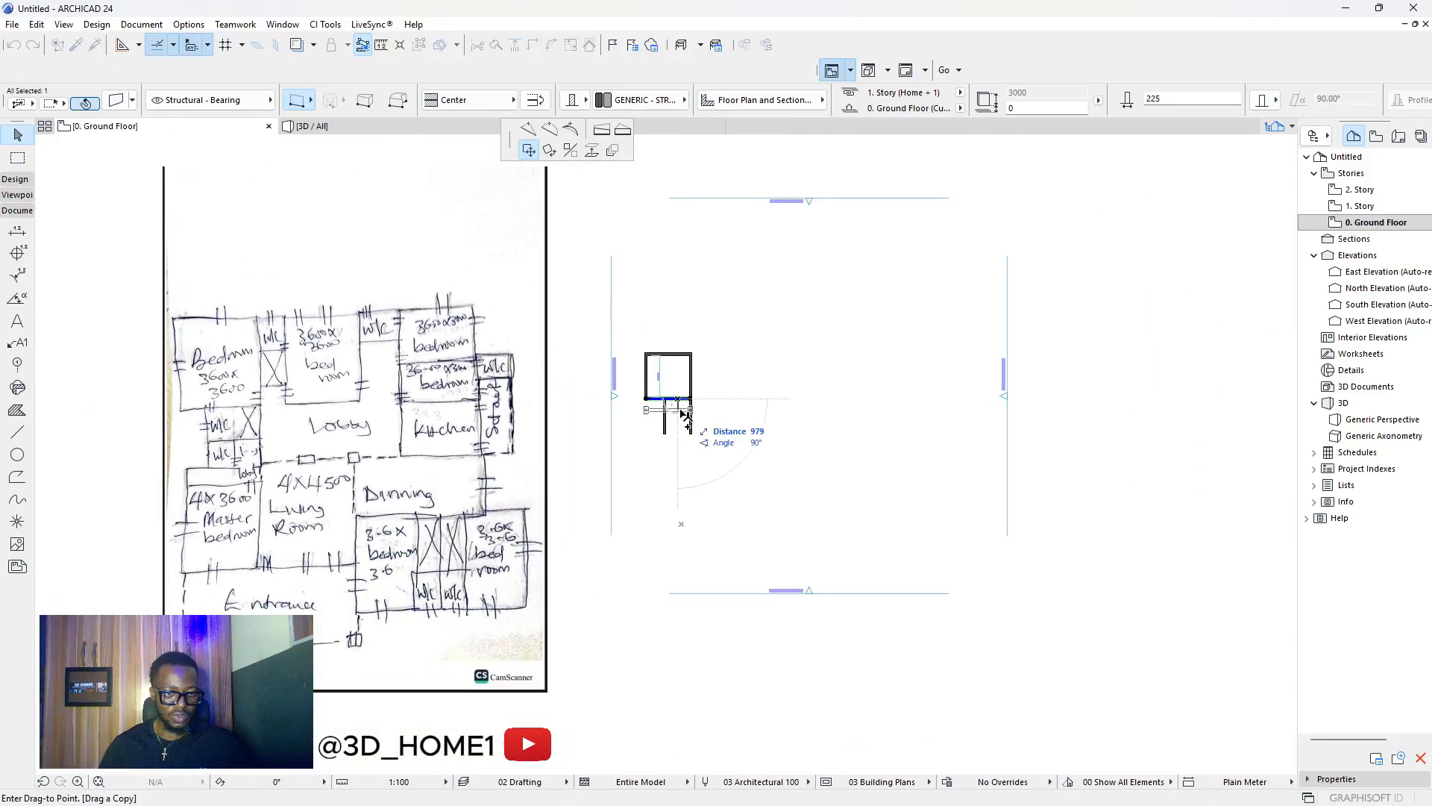
pyautogui.scroll(7, 671, 415)
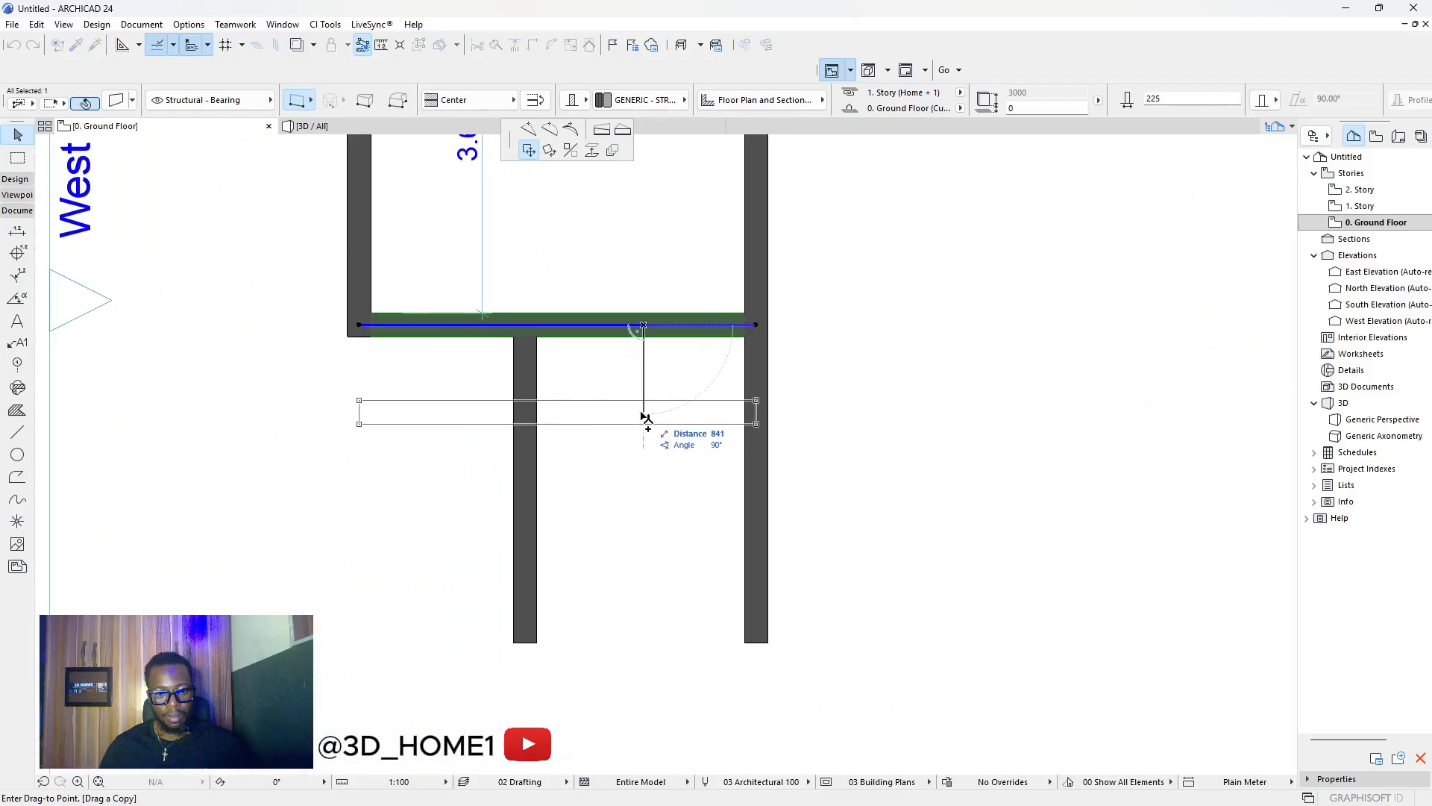
pyautogui.write('1500')
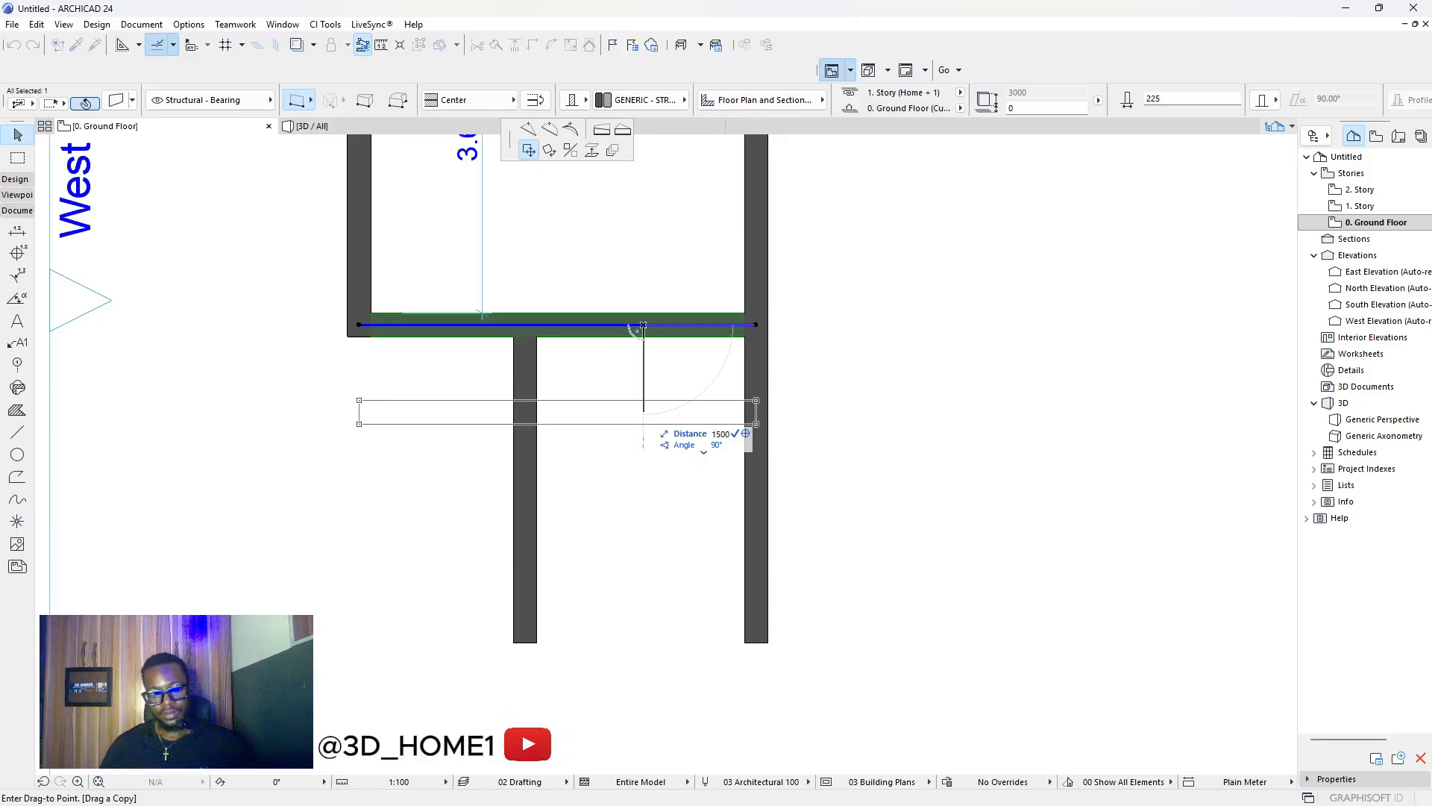
pyautogui.press('Return')
pyautogui.scroll(-8, 646, 480)
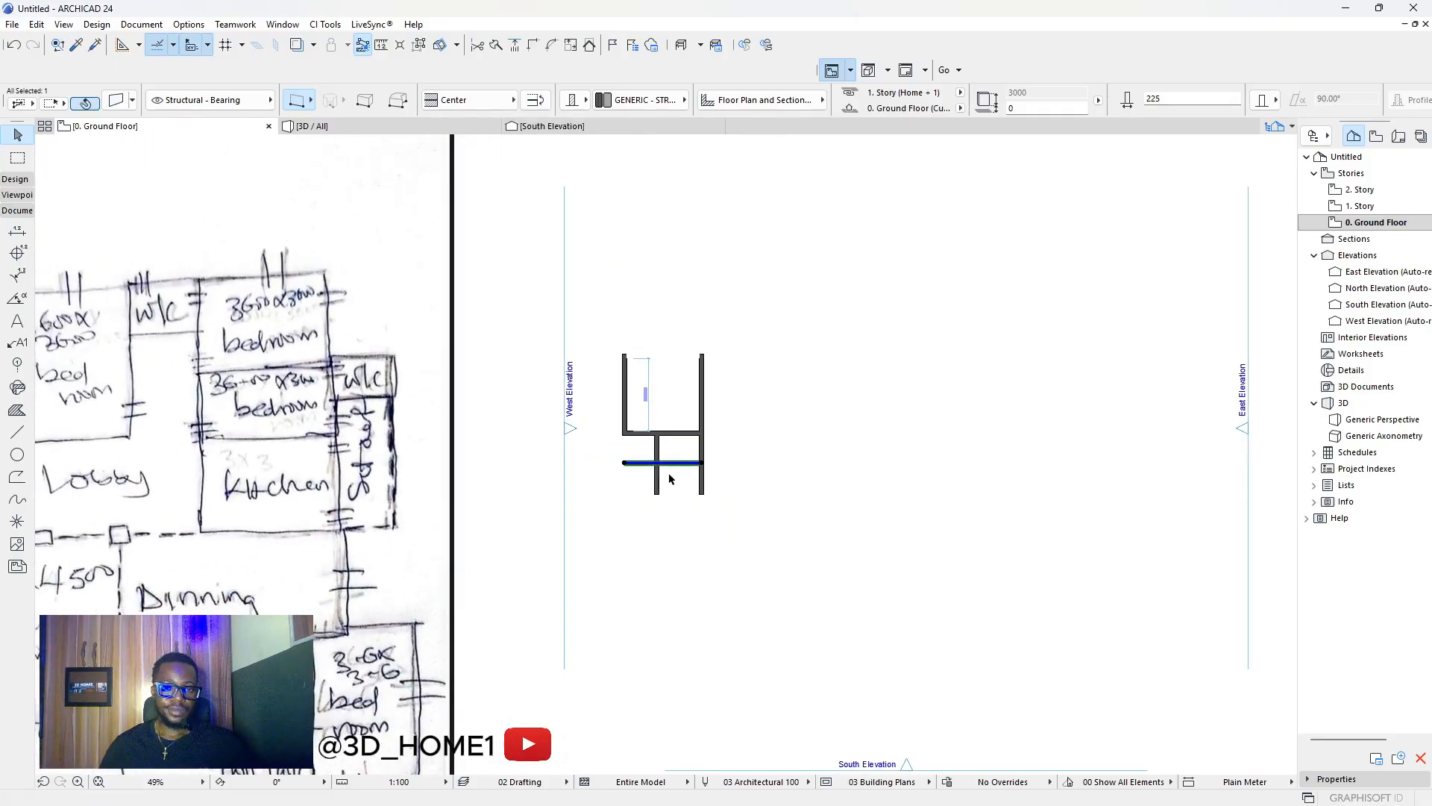
pyautogui.scroll(1, 331, 572)
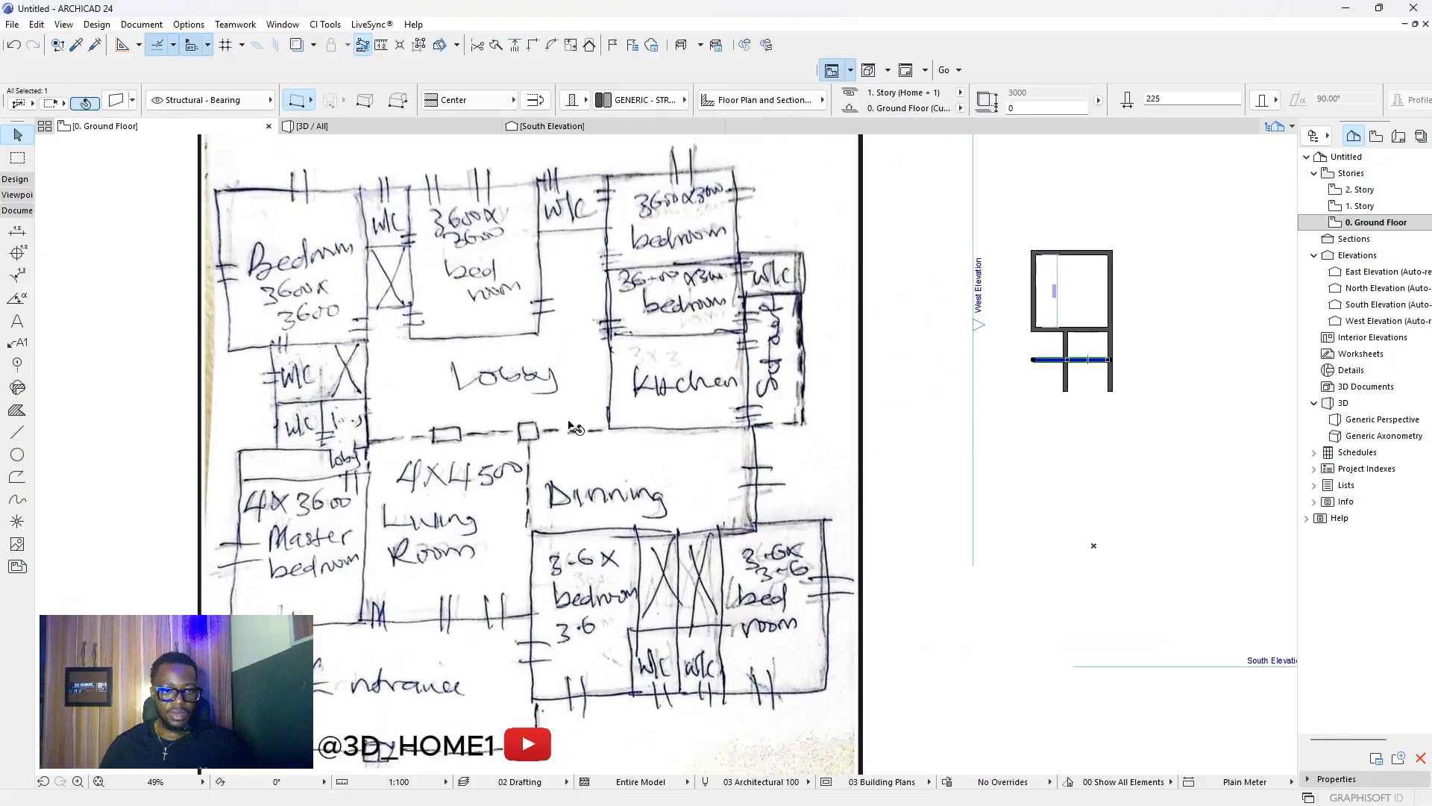
pyautogui.click(1032, 387)
# Measure the clear distance between the bedroom's lower wall and its copy along the right vertical wall.
pyautogui.scroll(1, 1089, 358)
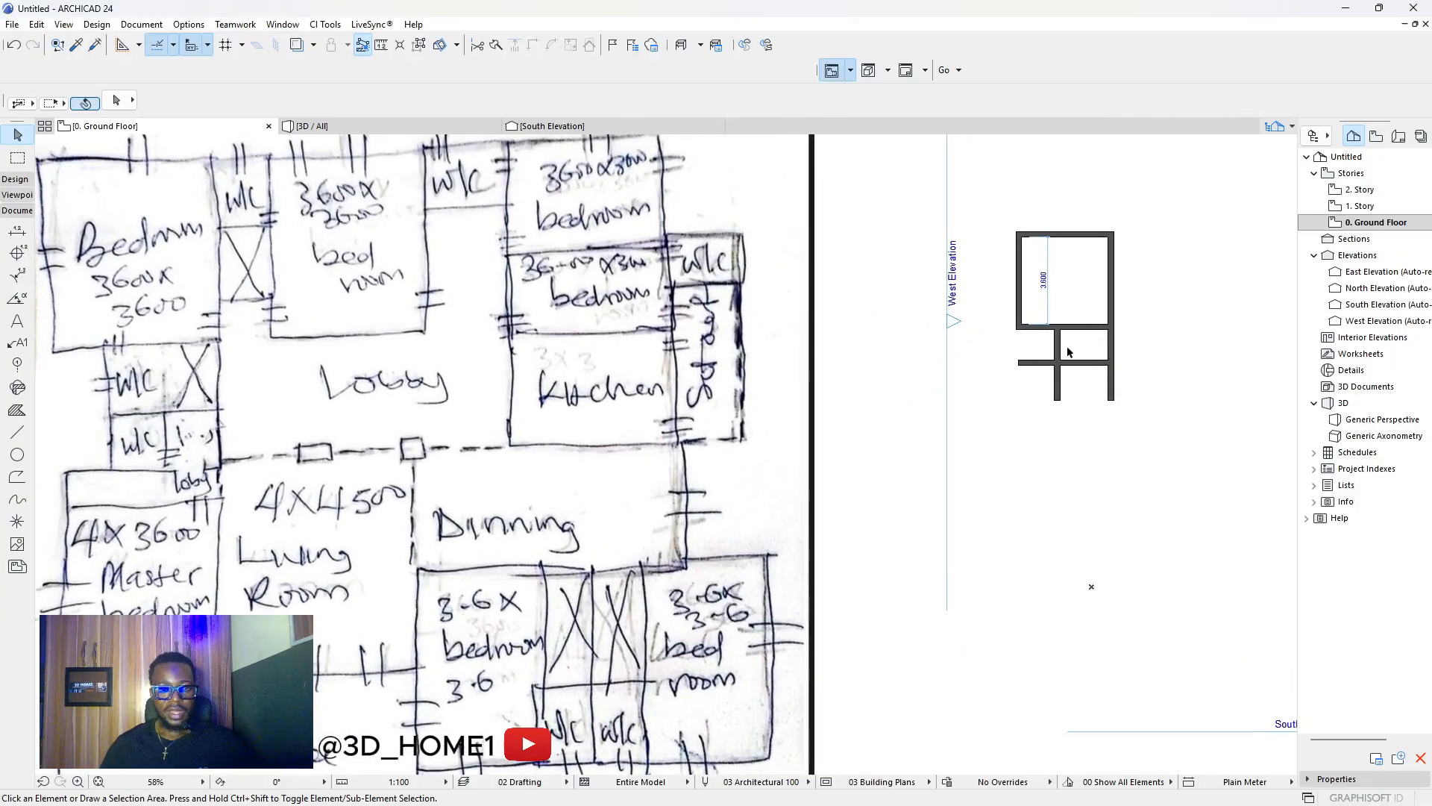
pyautogui.scroll(-1, 1013, 362)
pyautogui.scroll(2, 1059, 340)
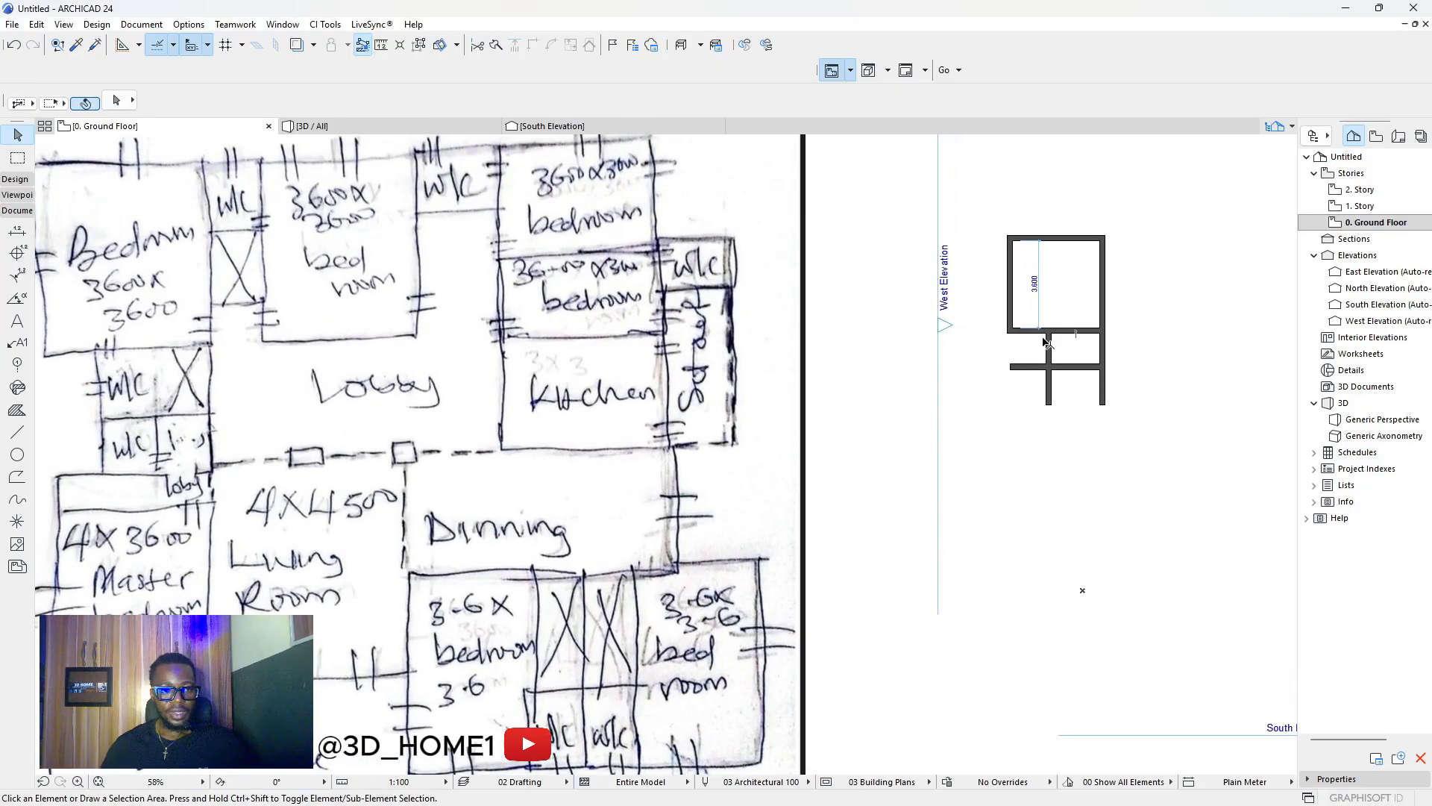
pyautogui.scroll(-2, 1037, 344)
pyautogui.scroll(-2, 992, 365)
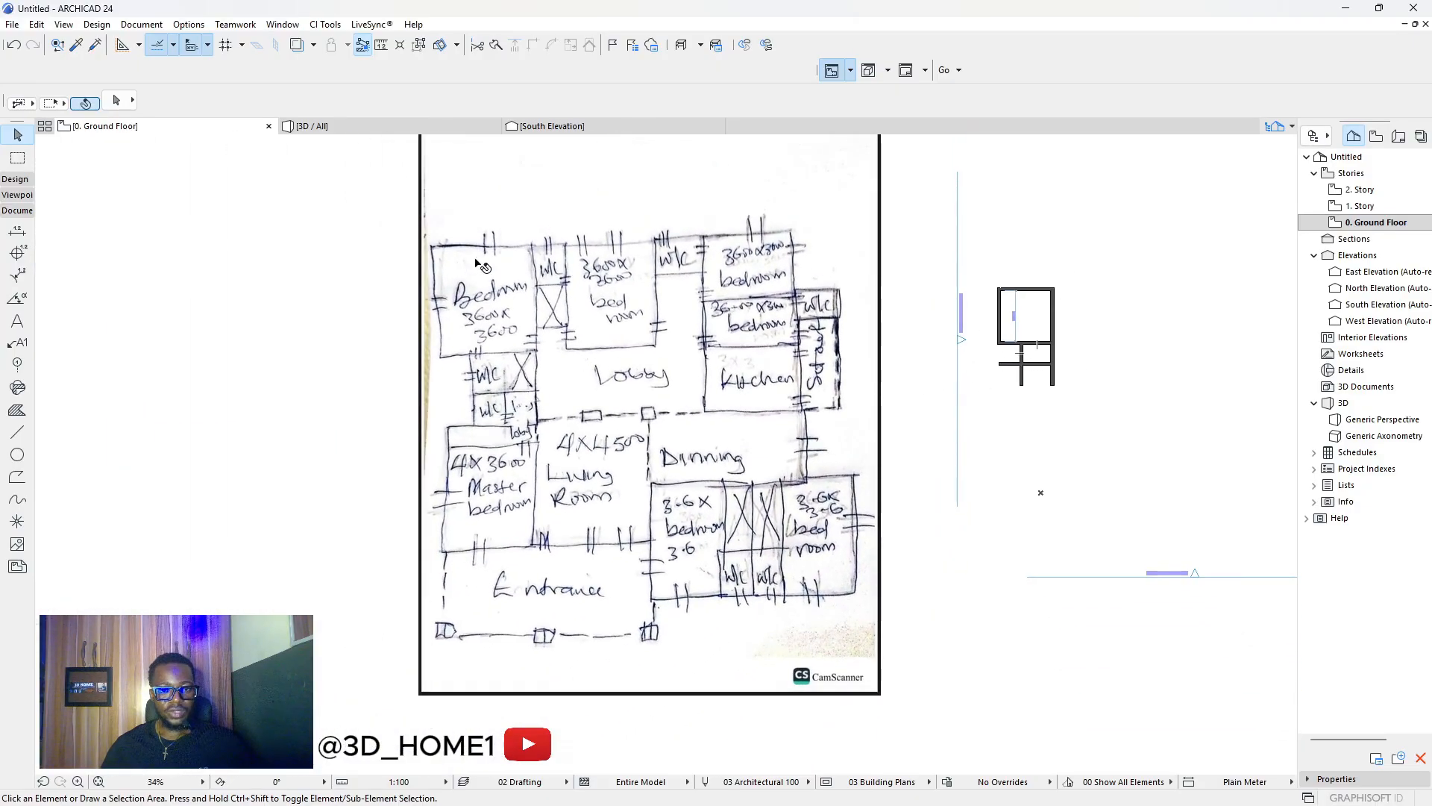
pyautogui.scroll(1, 911, 357)
pyautogui.scroll(10, 1062, 360)
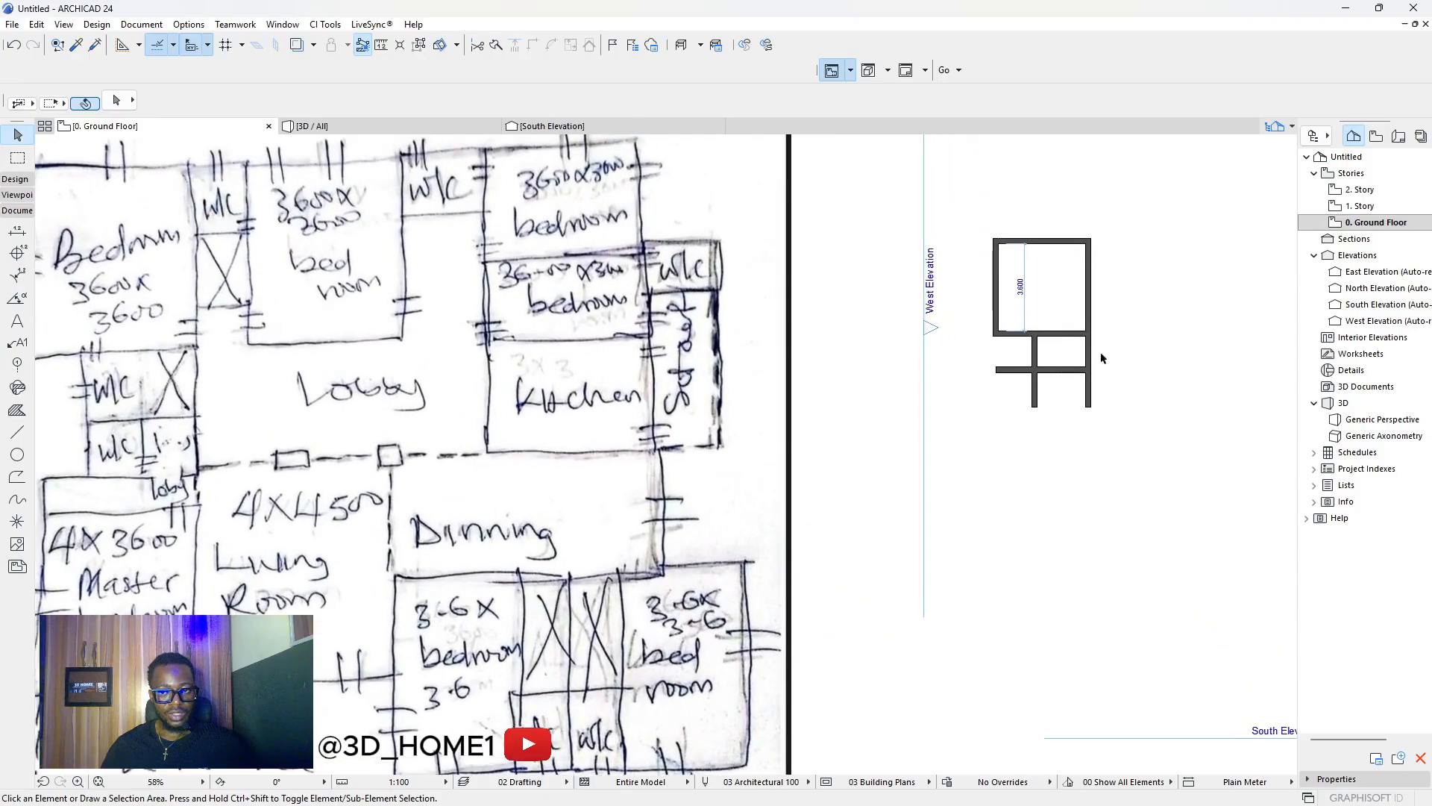
pyautogui.press('m')
pyautogui.click(1075, 288)
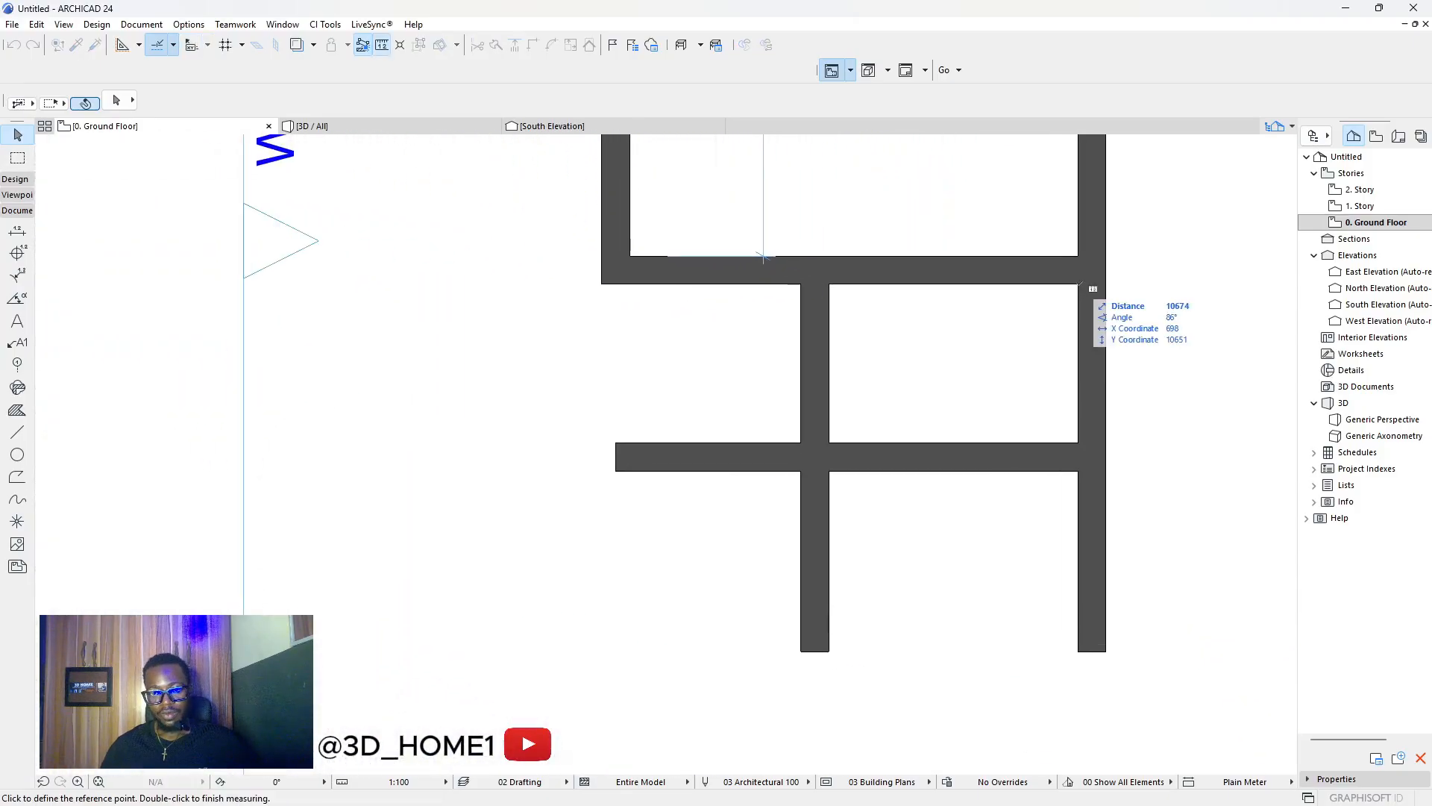
pyautogui.click(1077, 438)
pyautogui.press('Escape')
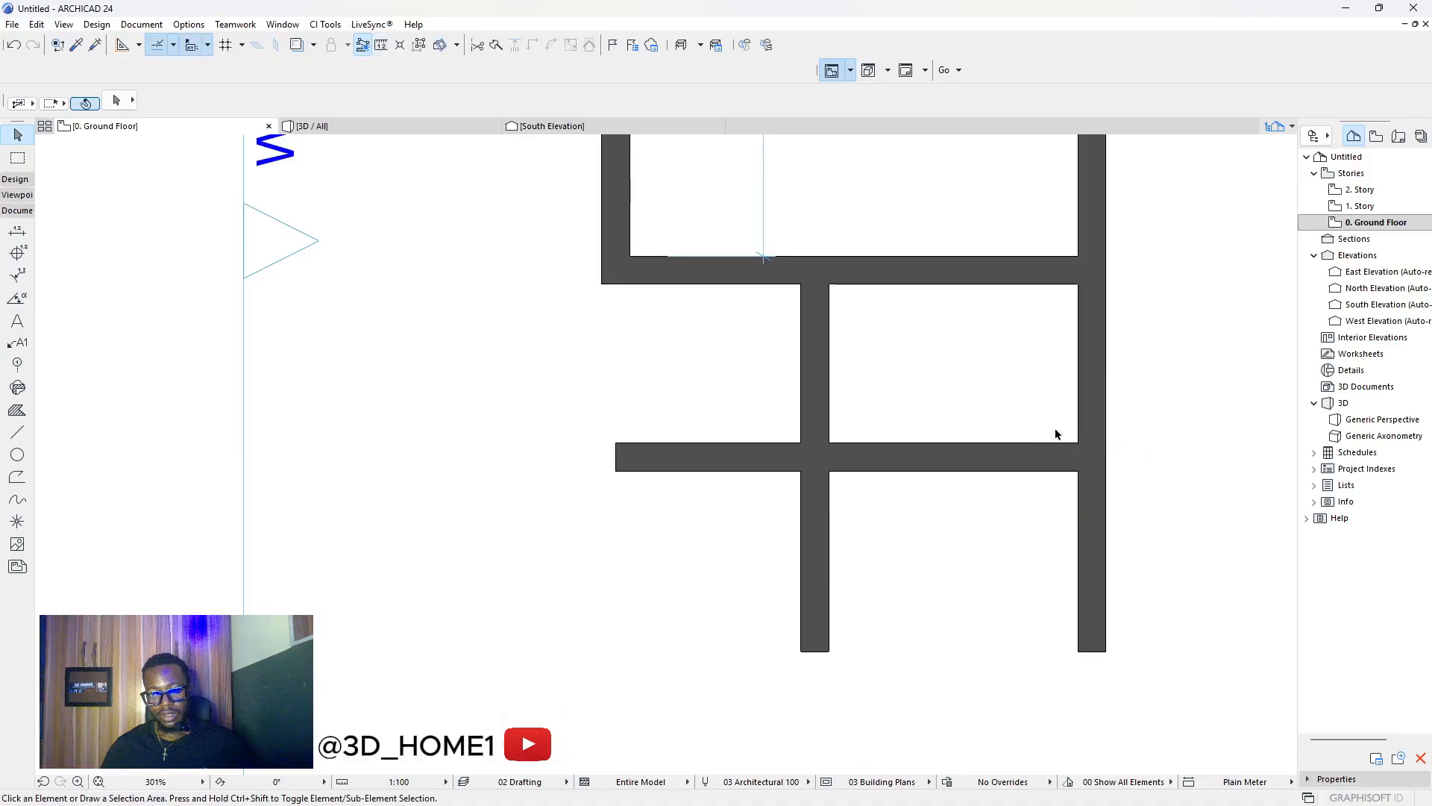
pyautogui.press('m')
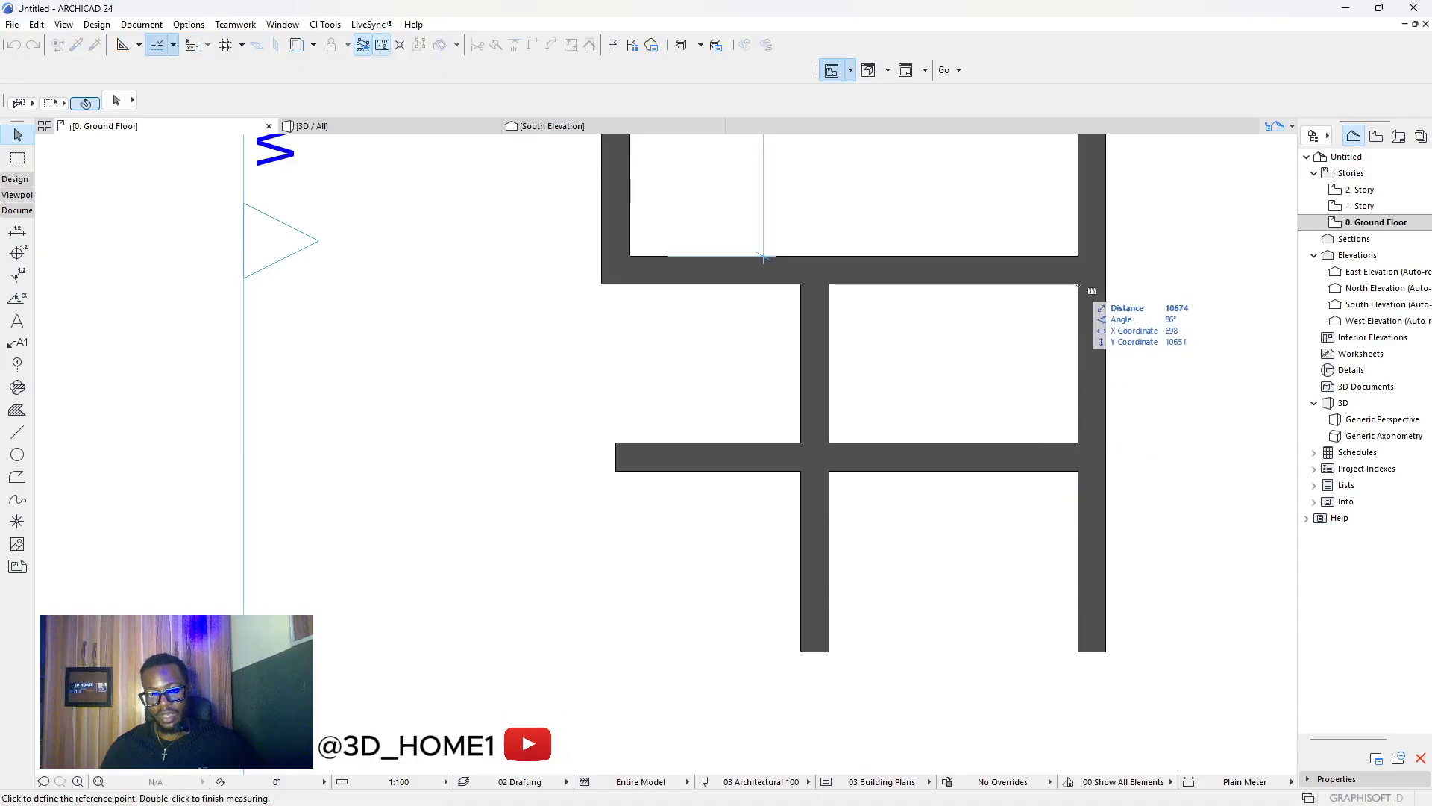
pyautogui.click(1078, 284)
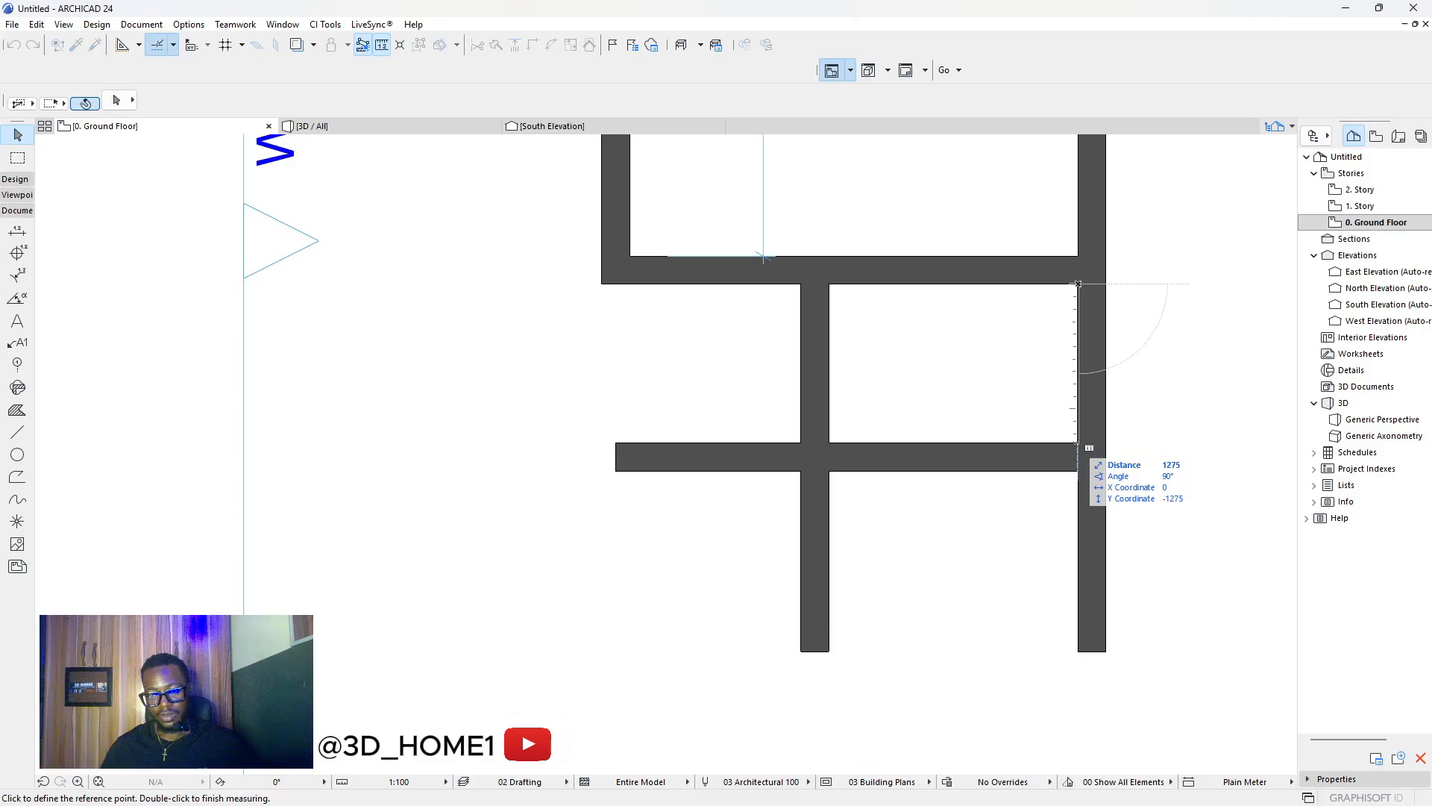
pyautogui.press('Escape')
# Move the copied horizontal wall down by its full thickness and check the sketch for the next W/C.
pyautogui.click(1051, 455)
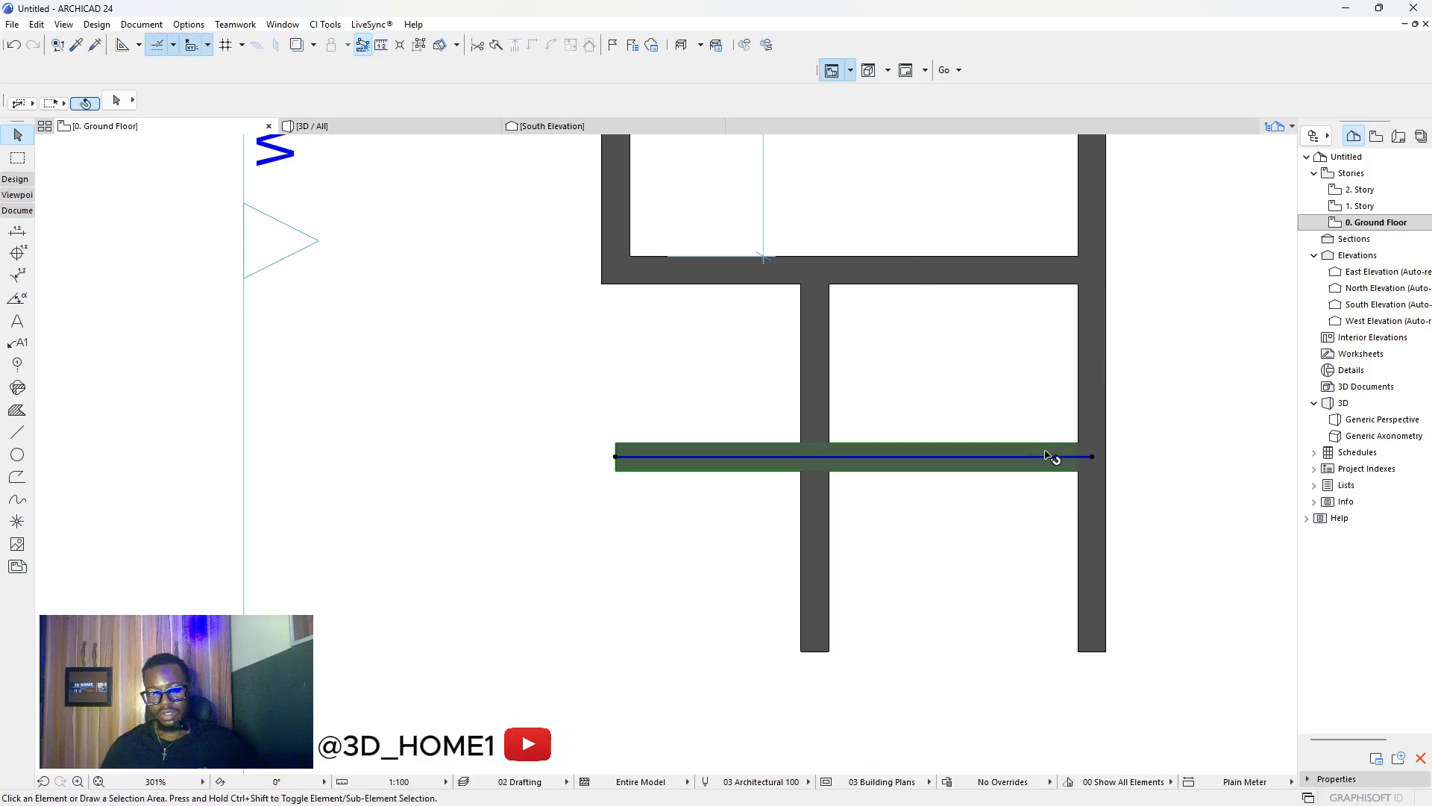
pyautogui.click(1034, 443)
pyautogui.click(1033, 471)
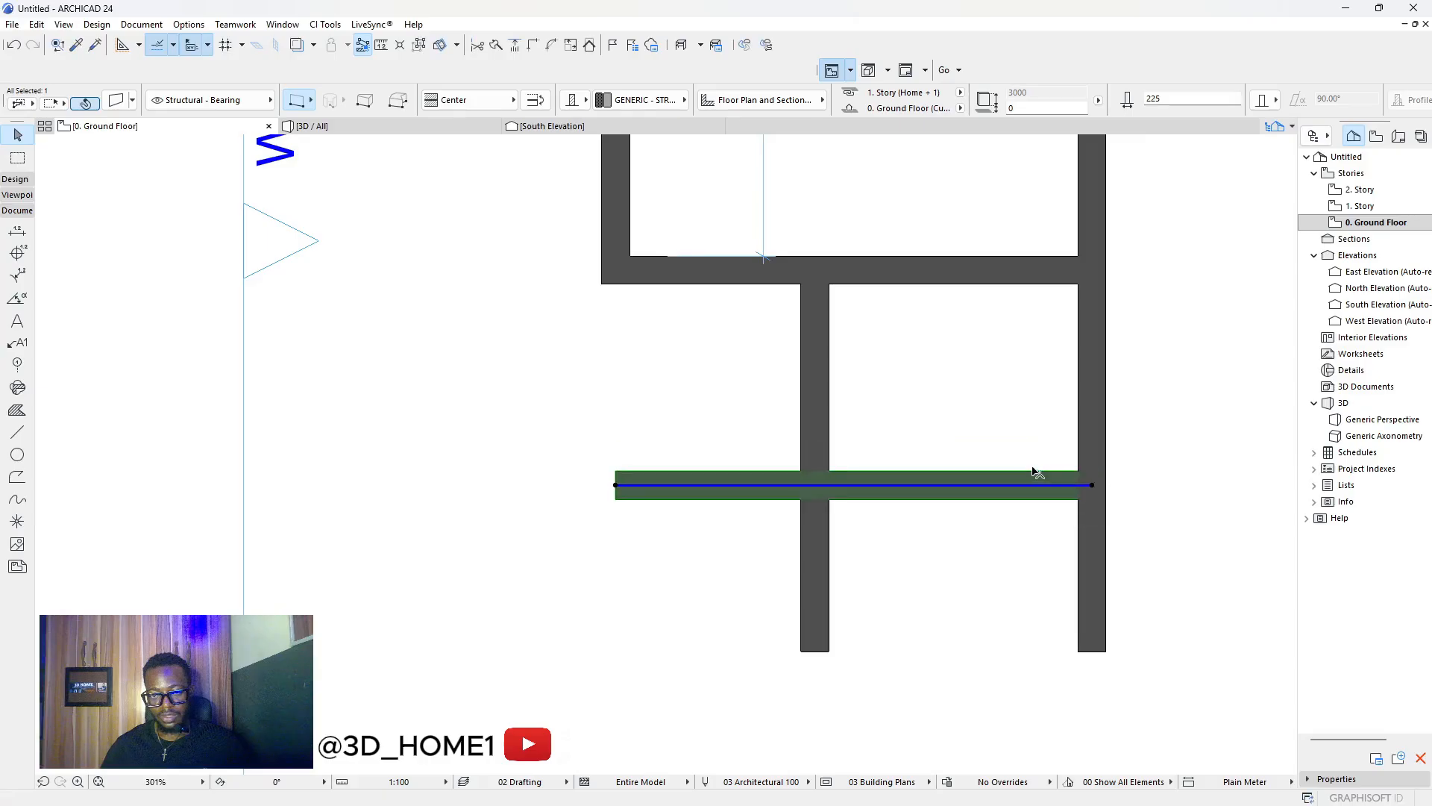
pyautogui.scroll(-6, 1045, 415)
pyautogui.scroll(-1, 1038, 413)
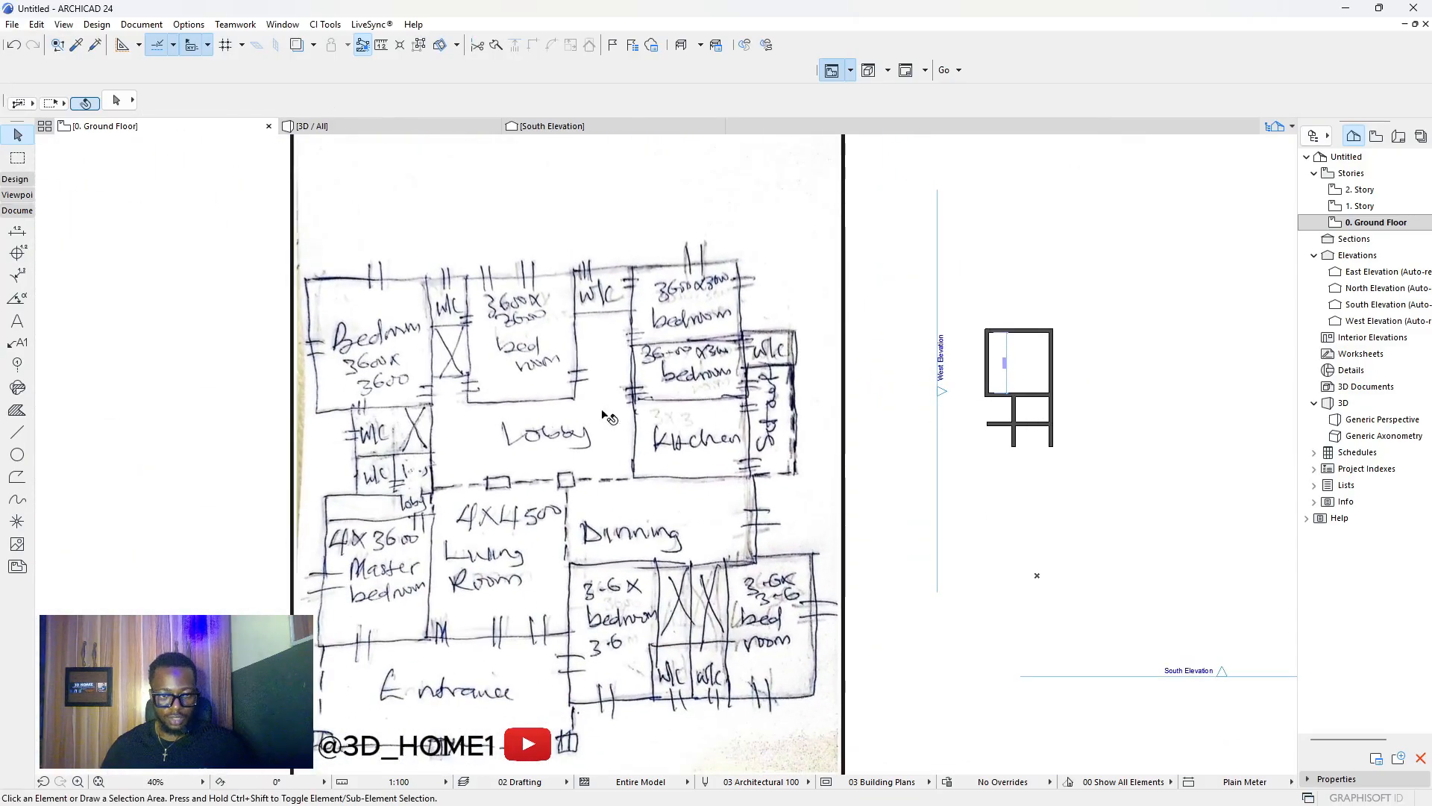
pyautogui.scroll(2, 363, 448)
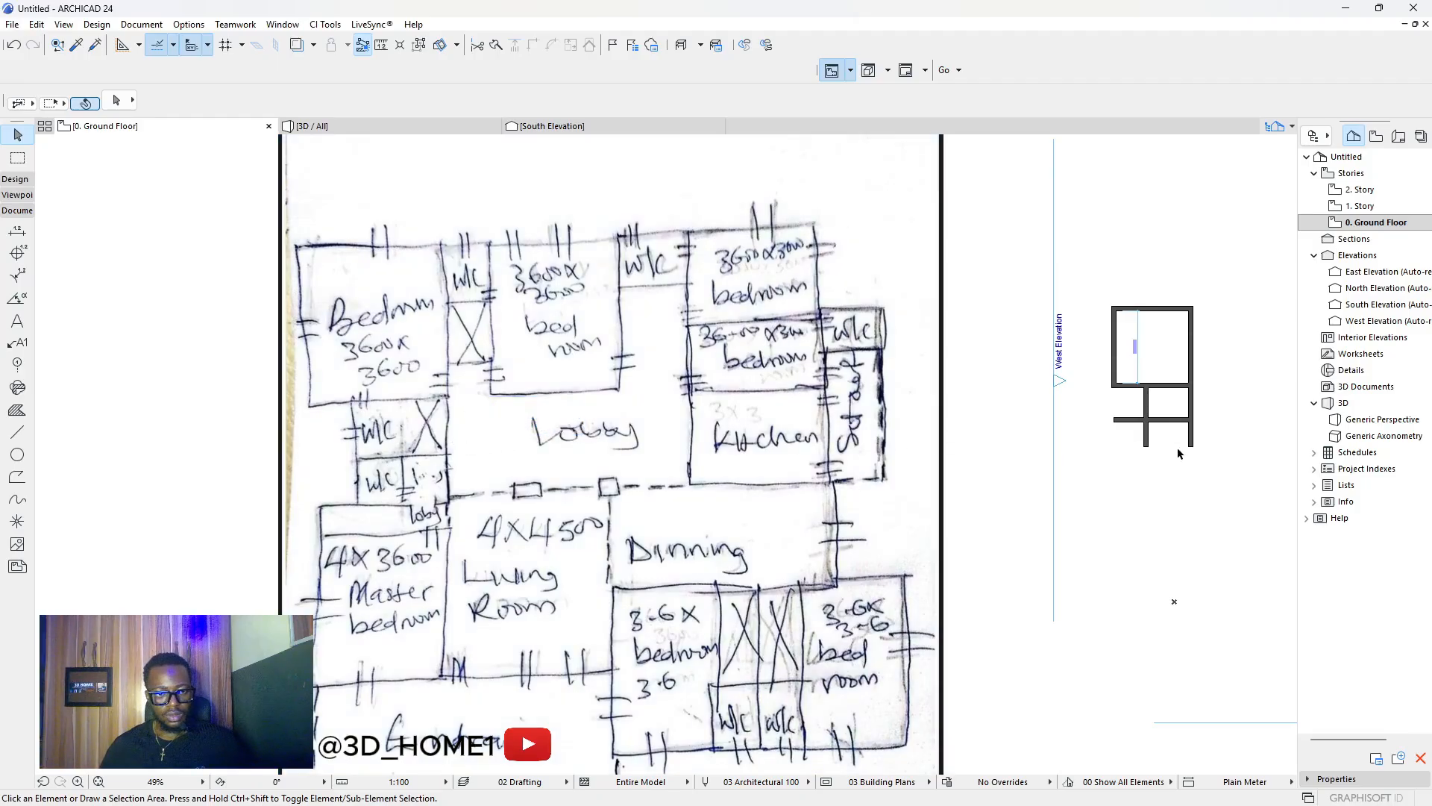
# Copy the W/C's lower wall 1500 mm down, move the copy further down by its full thickness, and deselect it.
pyautogui.scroll(6, 1184, 453)
pyautogui.click(1118, 343)
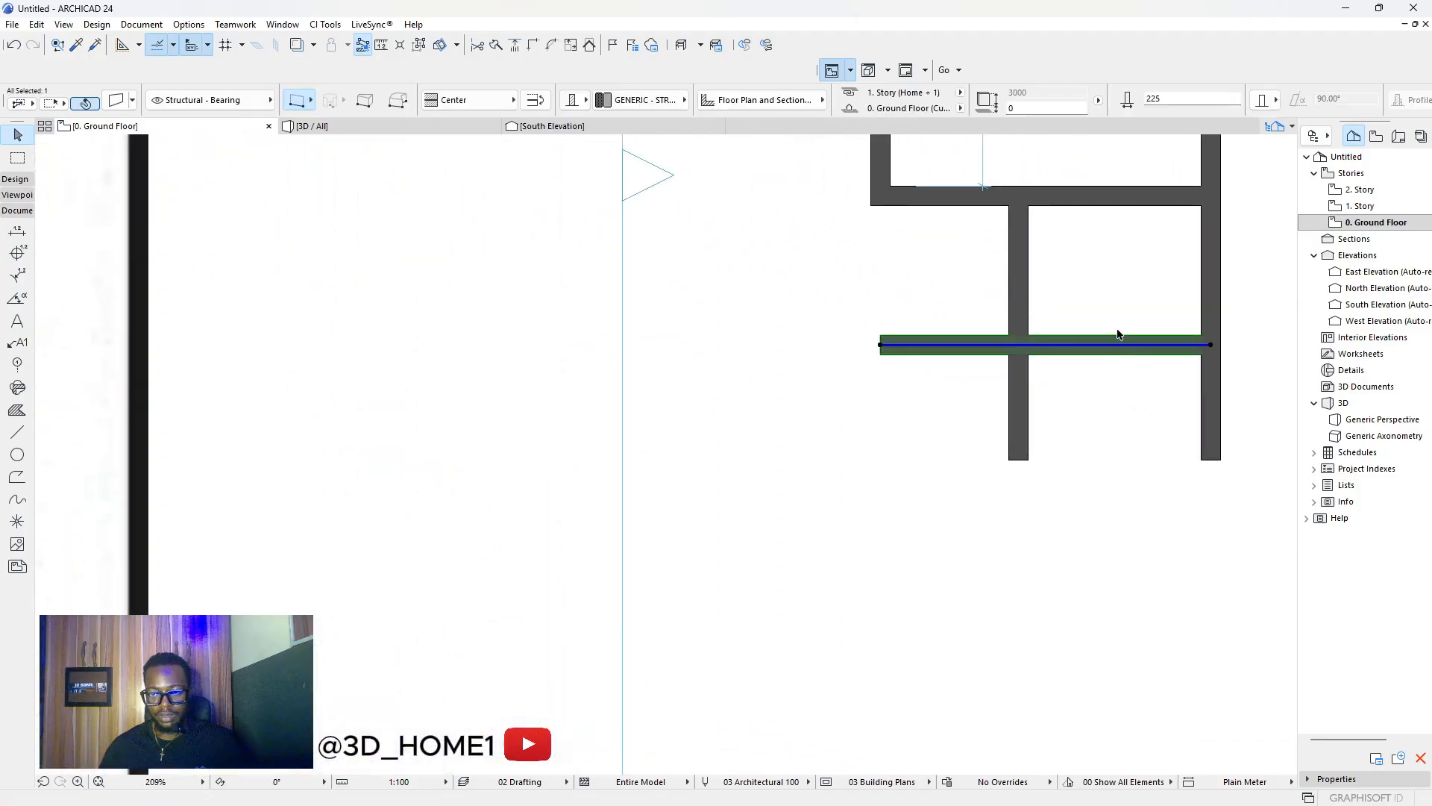
pyautogui.click(1114, 336)
pyautogui.press('ctrl')
pyautogui.write('1500')
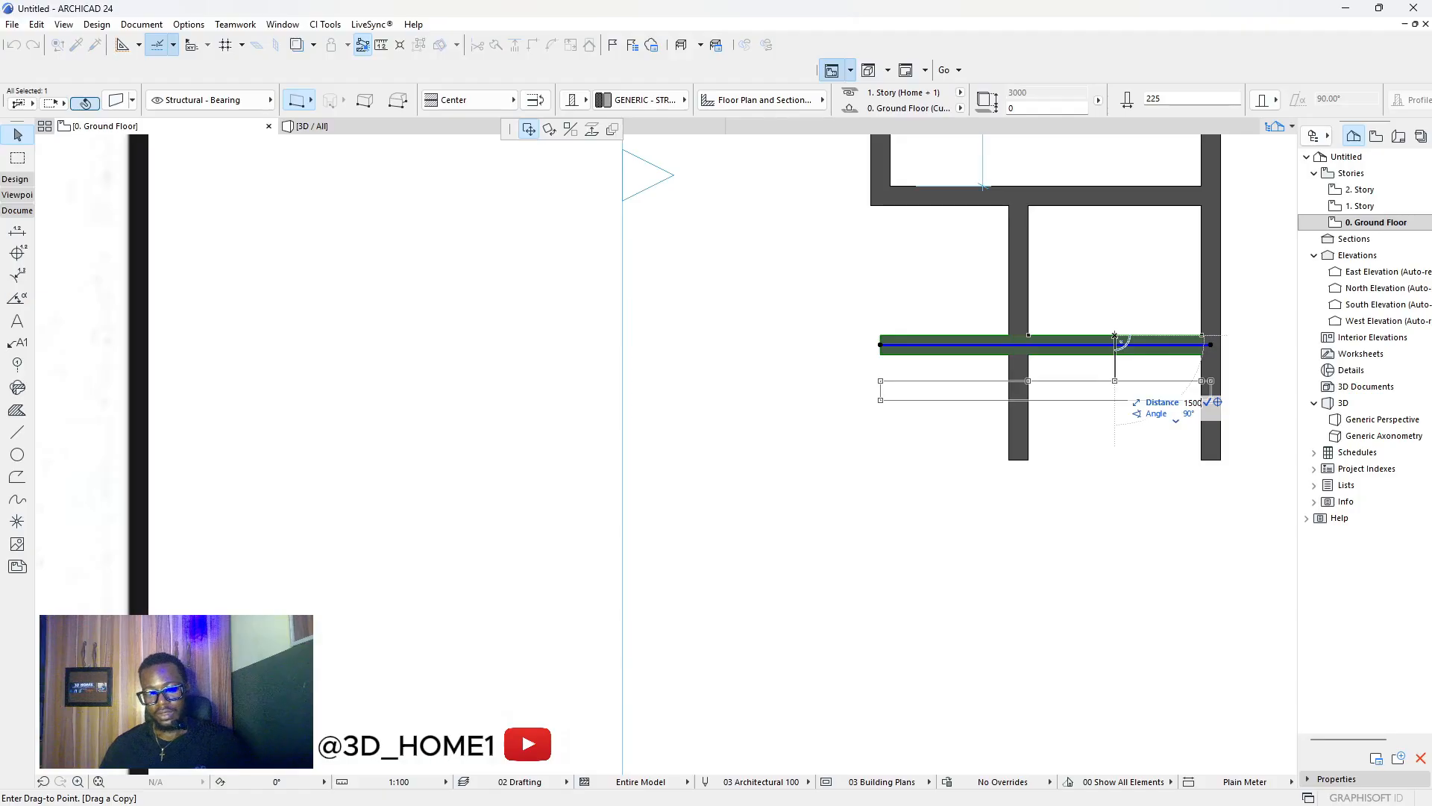
pyautogui.press('Return')
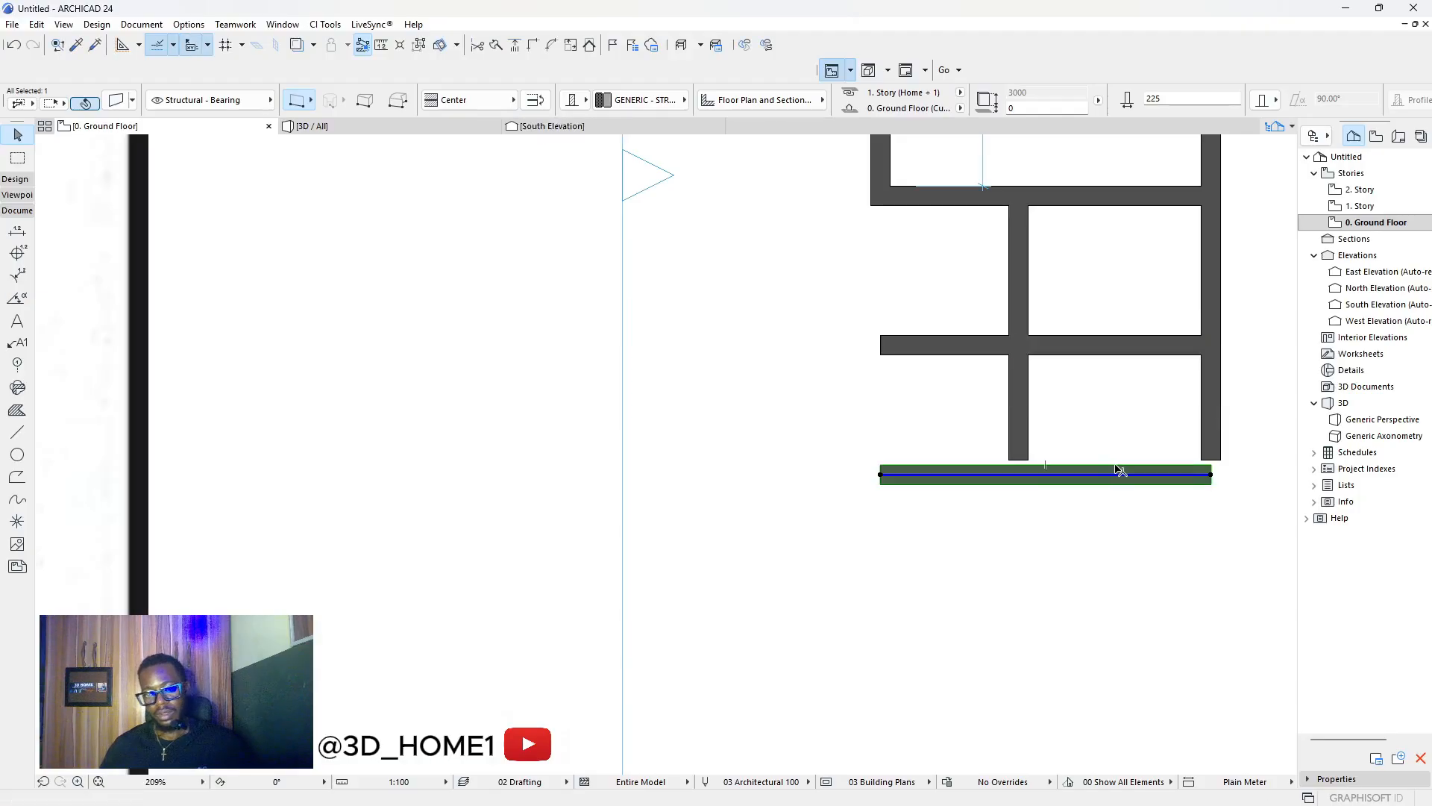
pyautogui.click(1114, 466)
pyautogui.click(1116, 490)
pyautogui.press('Escape')
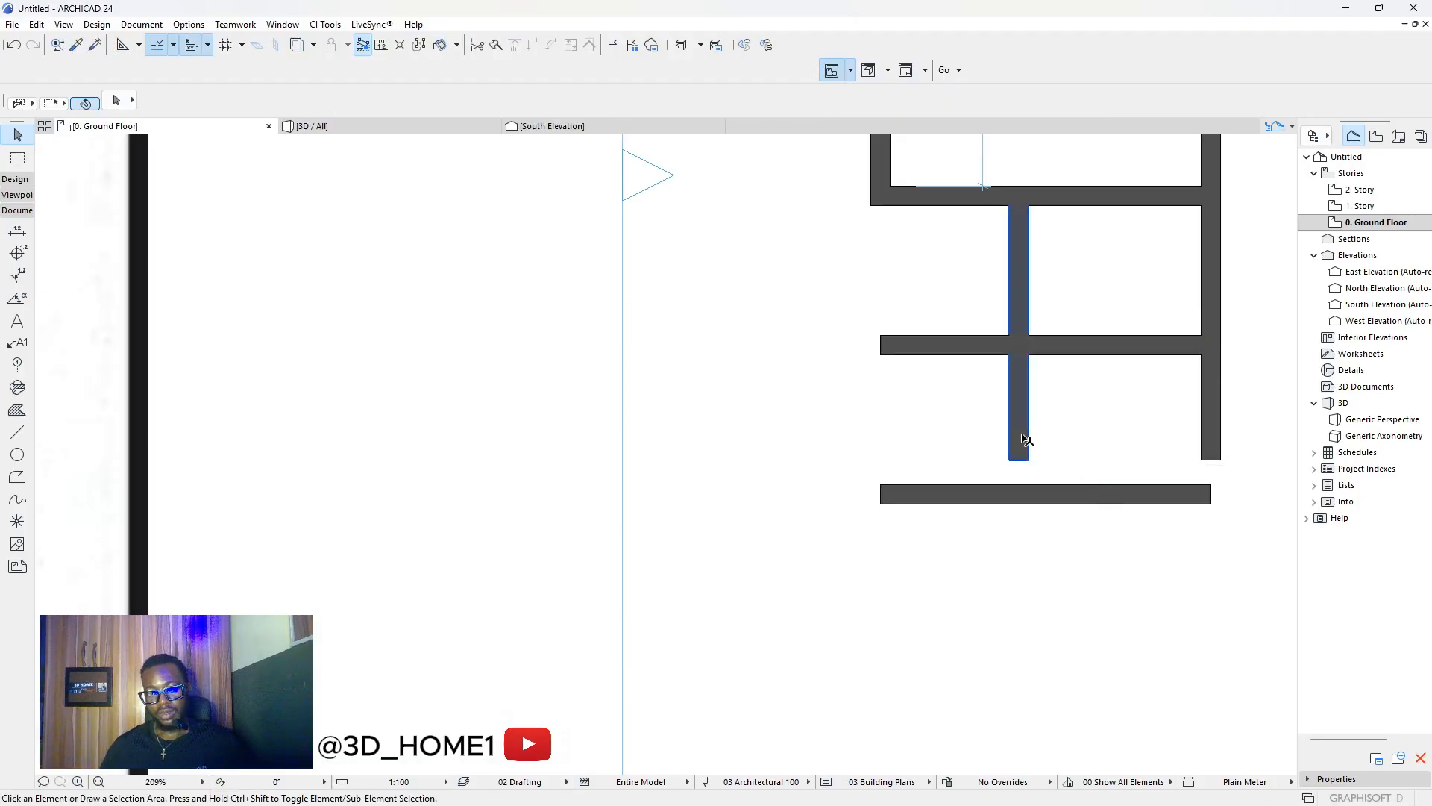
# Intersect the two vertical walls with the lowest wall into closed corners and trim the middle wall's stub left of the W/C.
pyautogui.click(1023, 440)
pyautogui.keyDown('shift'); pyautogui.click(1213, 450); pyautogui.keyUp('shift')
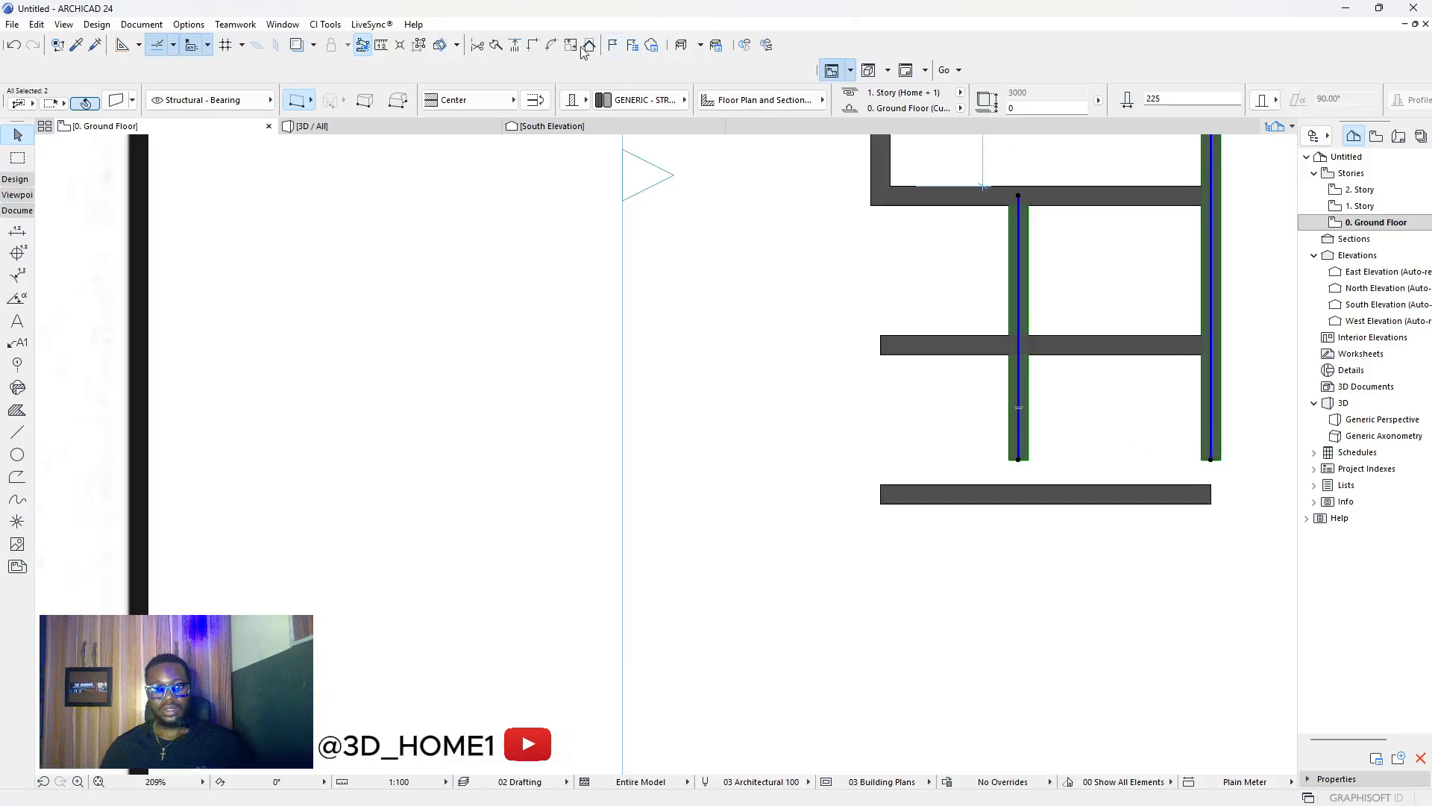
pyautogui.scroll(-4, 828, 369)
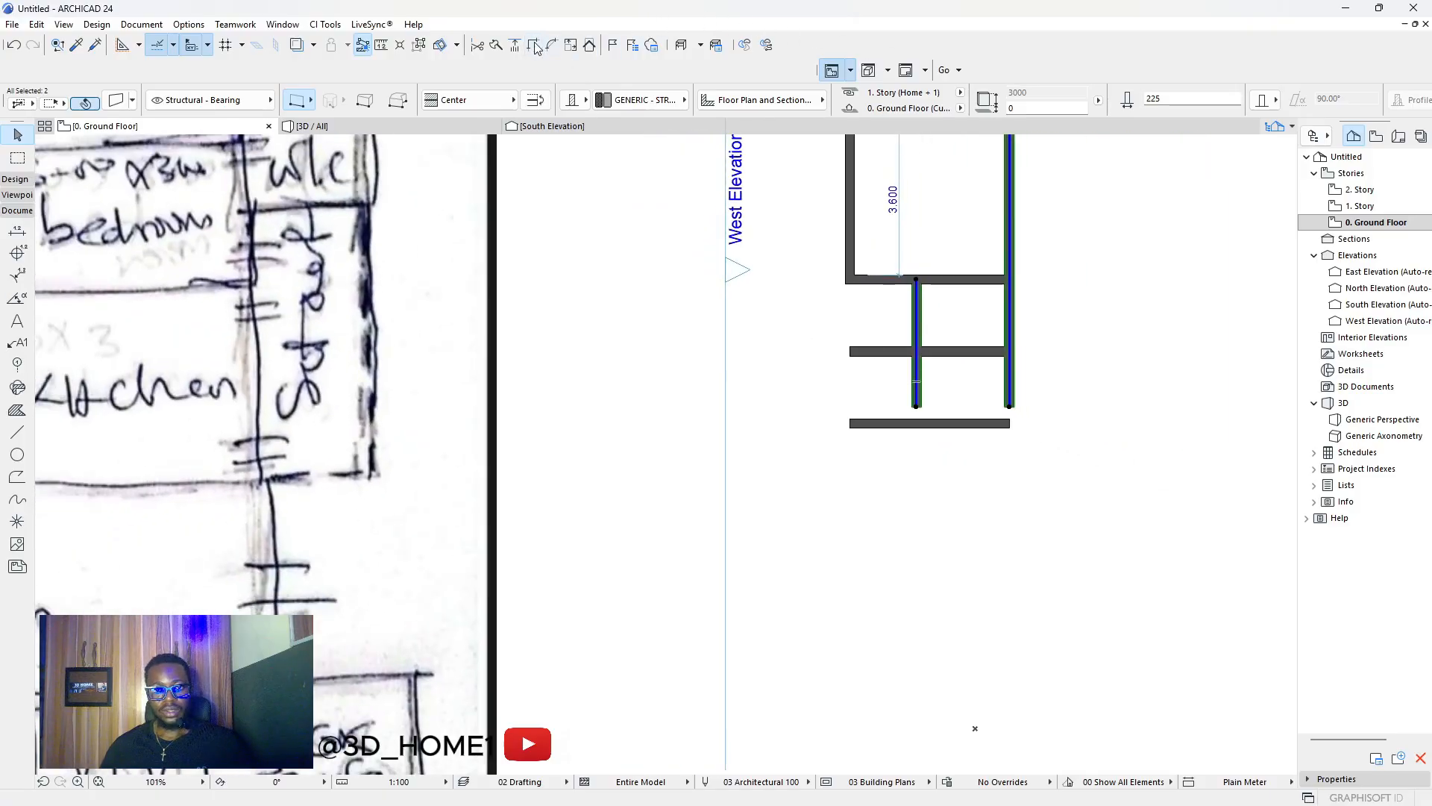
pyautogui.keyDown('shift'); pyautogui.click(941, 423); pyautogui.keyUp('shift')
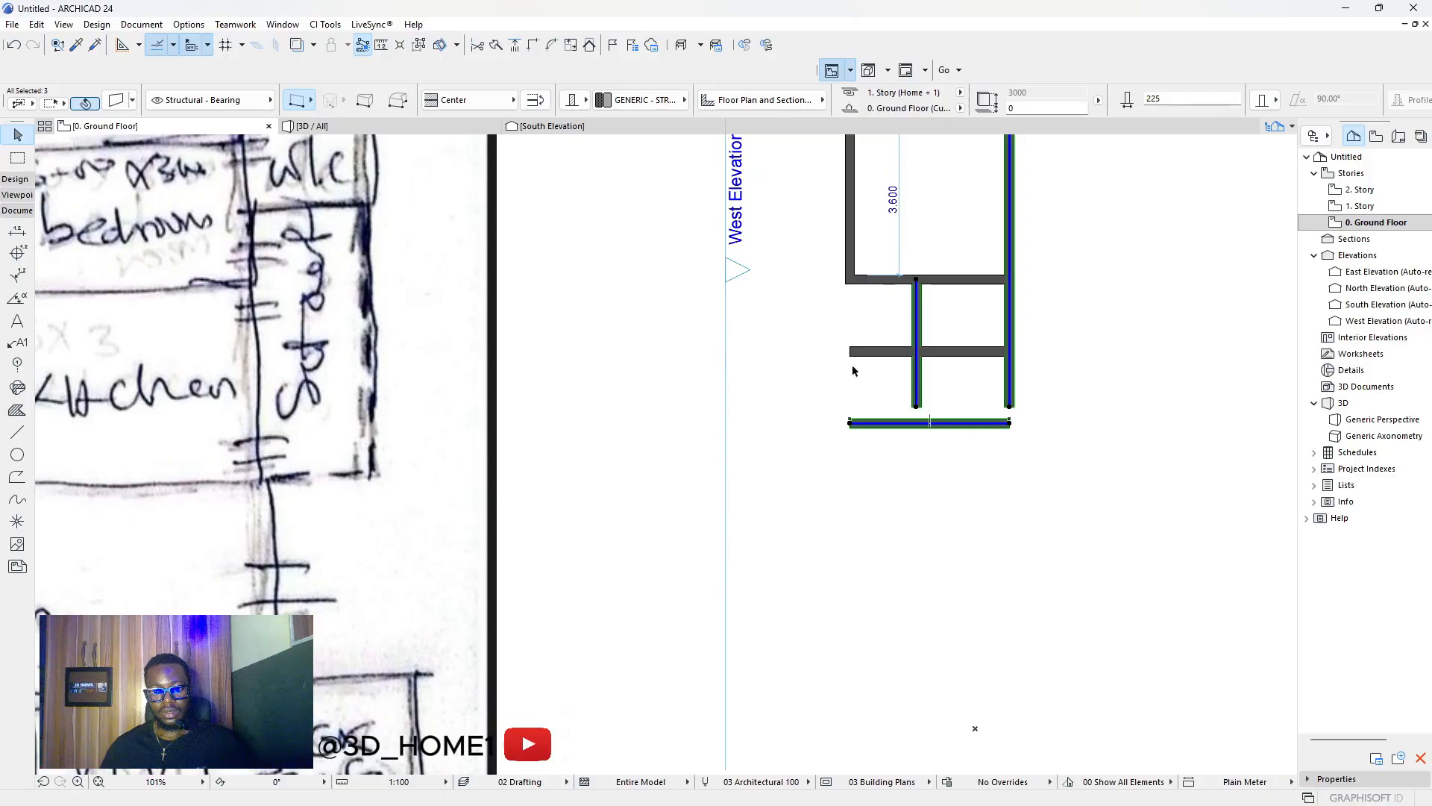
pyautogui.click(533, 46)
pyautogui.click(945, 396)
pyautogui.keyDown('ctrl'); pyautogui.click(894, 350); pyautogui.keyUp('ctrl')
pyautogui.scroll(-1, 963, 414)
# Check the master bedroom in the sketch, then stretch the corner bedroom's left wall downward past the W/Cs to about 10944 mm.
pyautogui.scroll(-5, 964, 414)
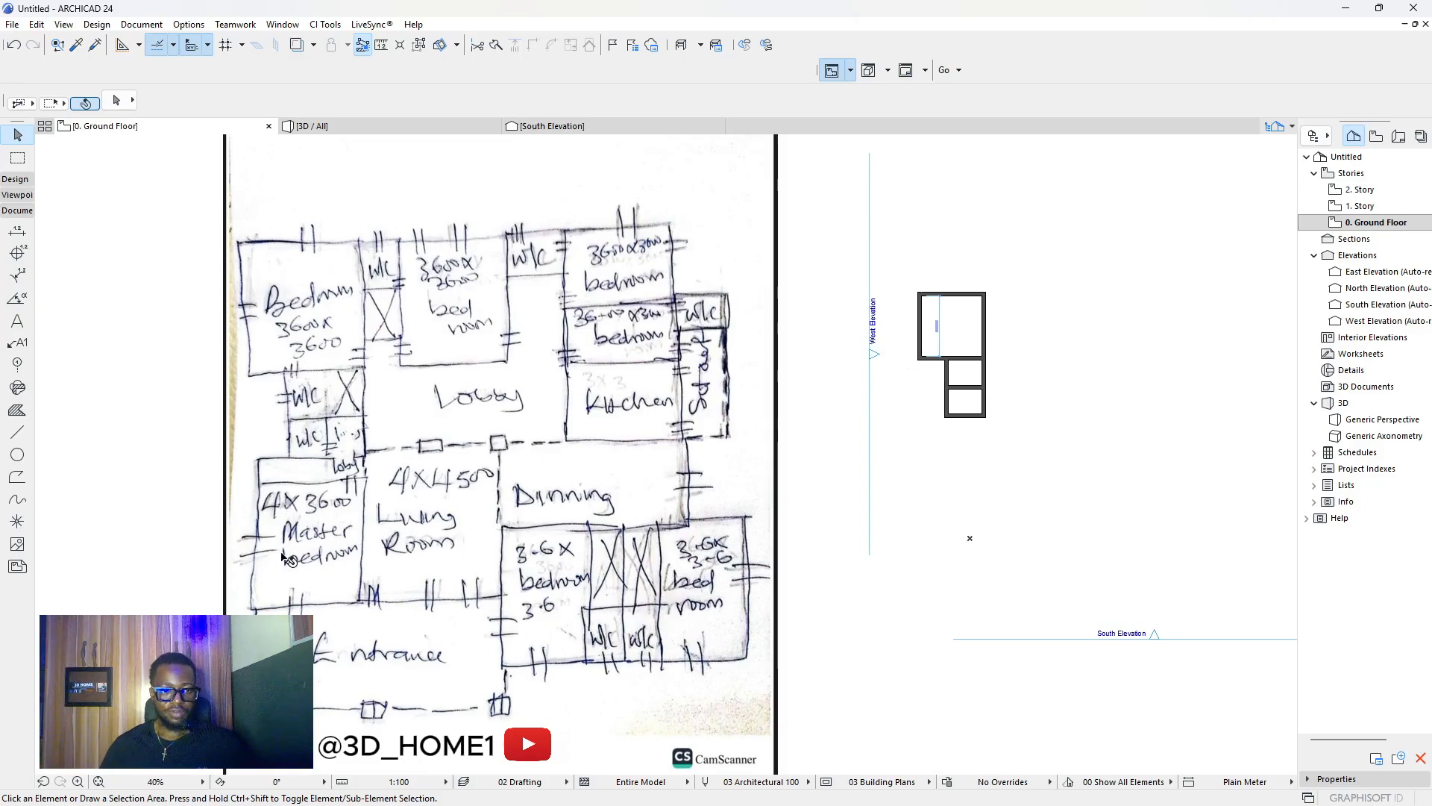
pyautogui.scroll(2, 282, 534)
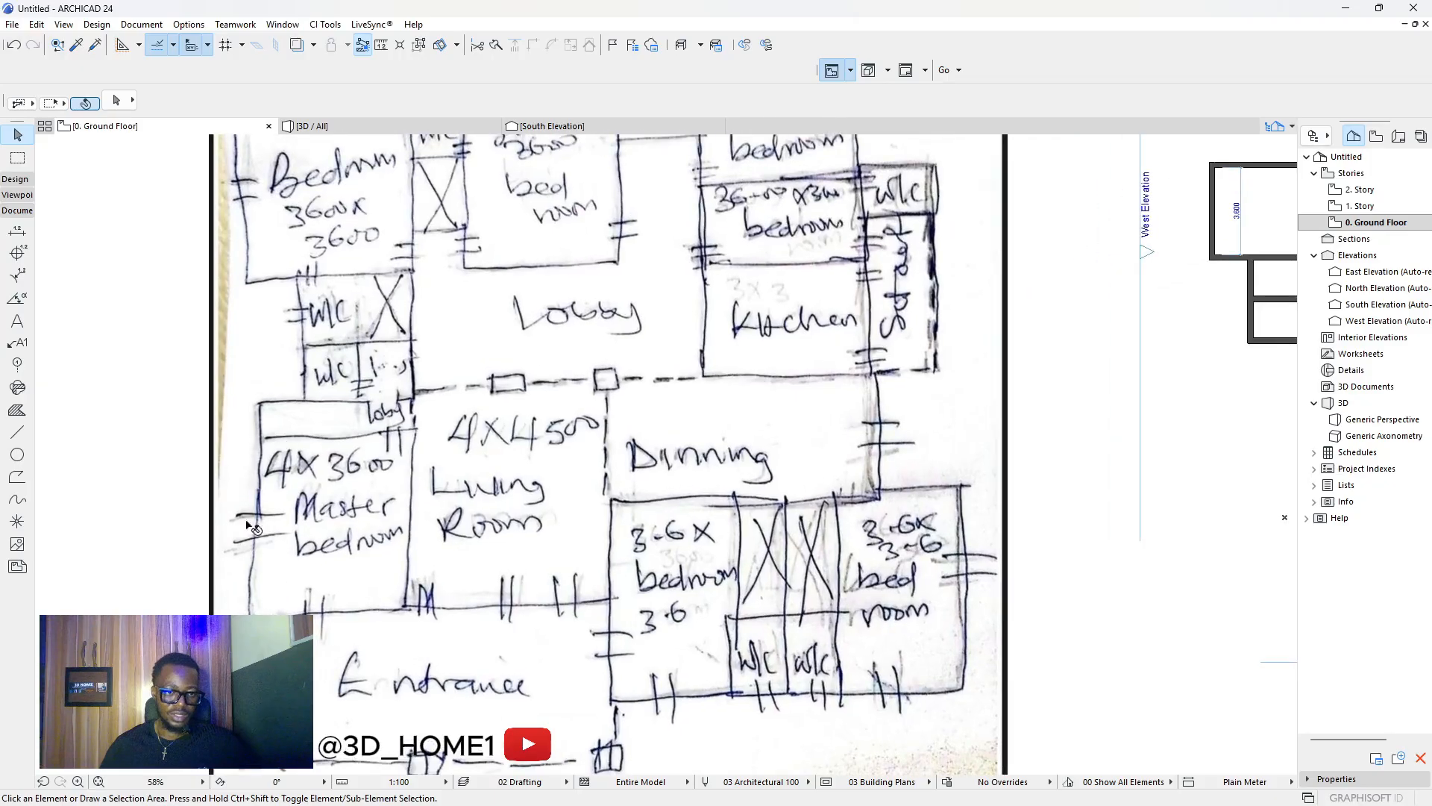
pyautogui.scroll(-1, 370, 550)
pyautogui.scroll(-1, 456, 543)
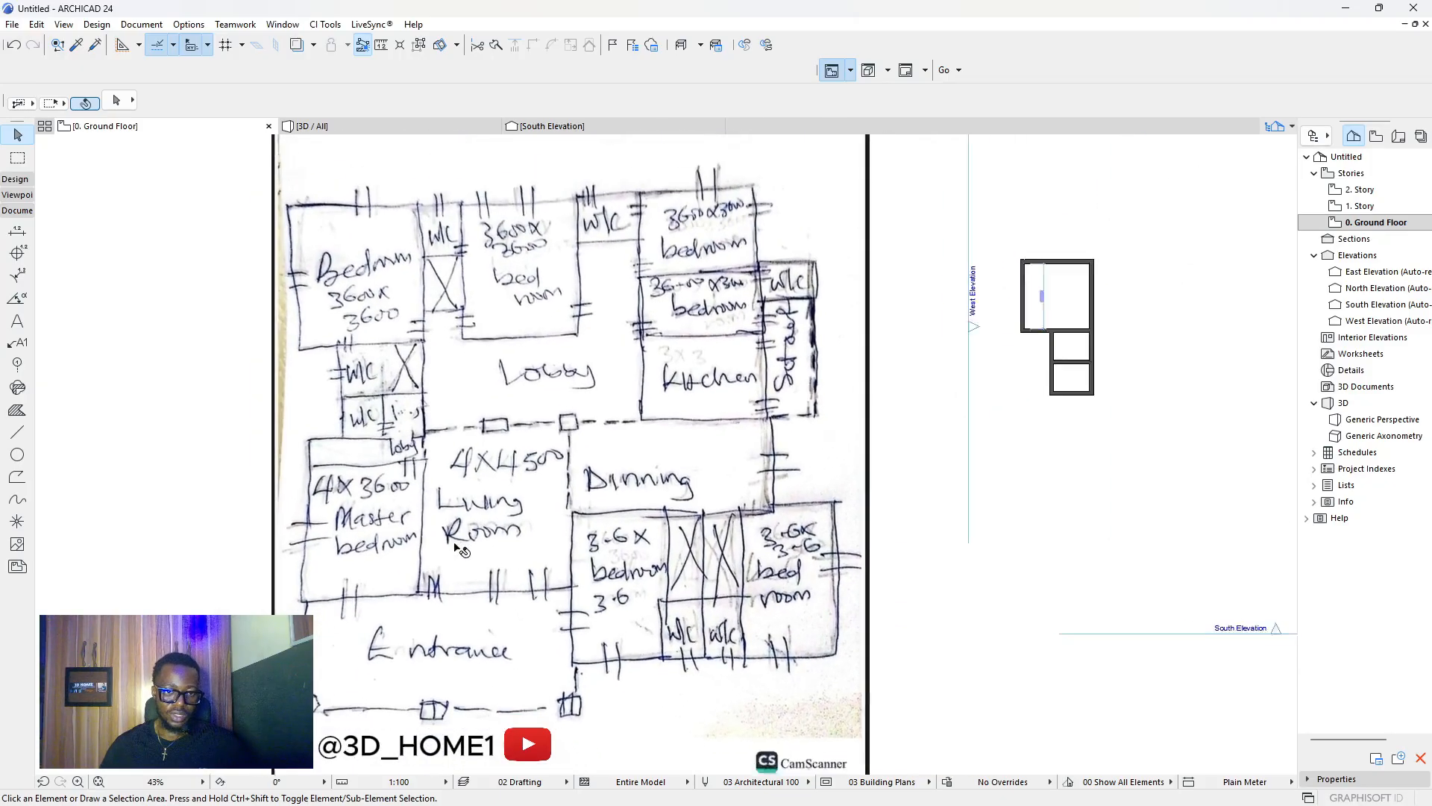
pyautogui.scroll(3, 1189, 361)
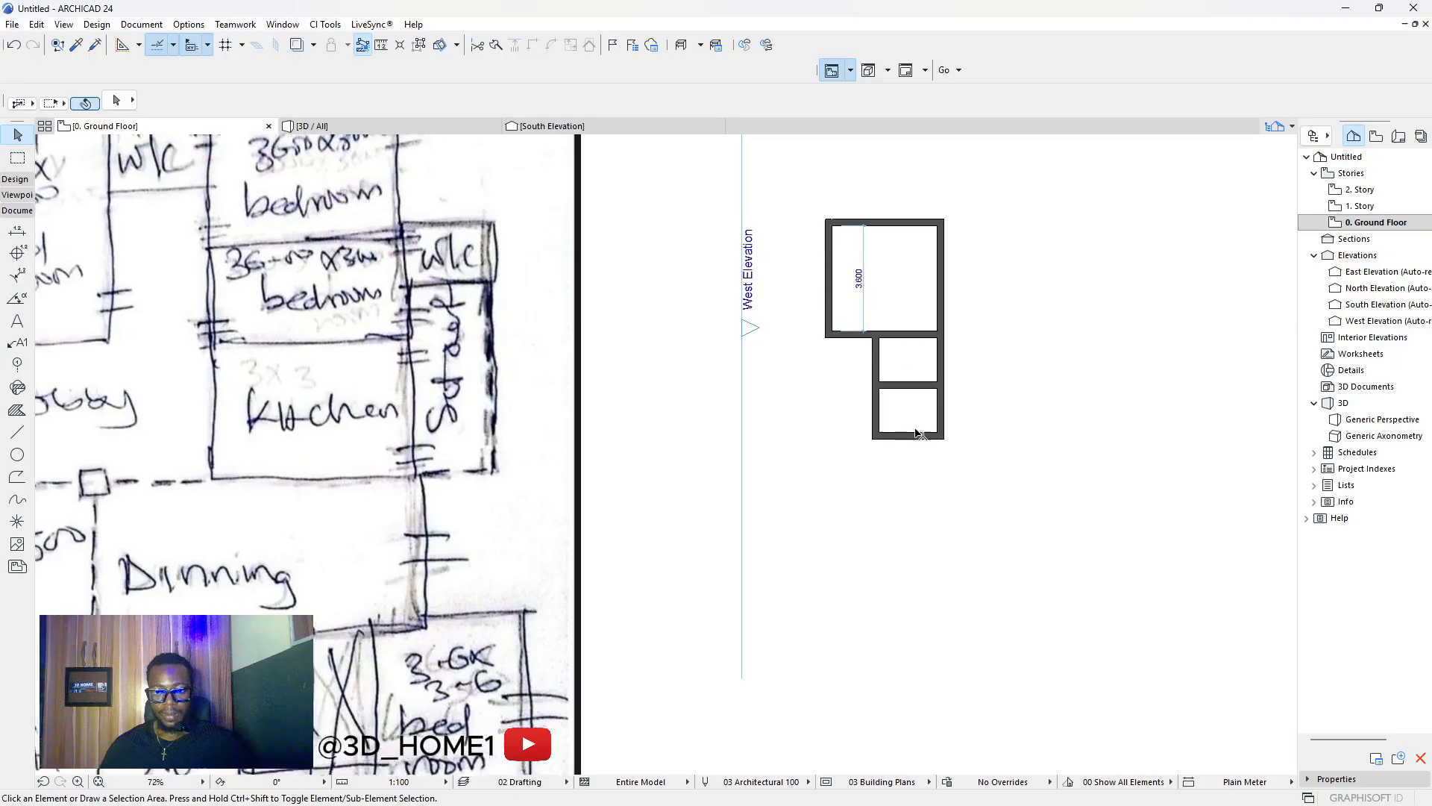
pyautogui.scroll(3, 917, 423)
pyautogui.click(960, 415)
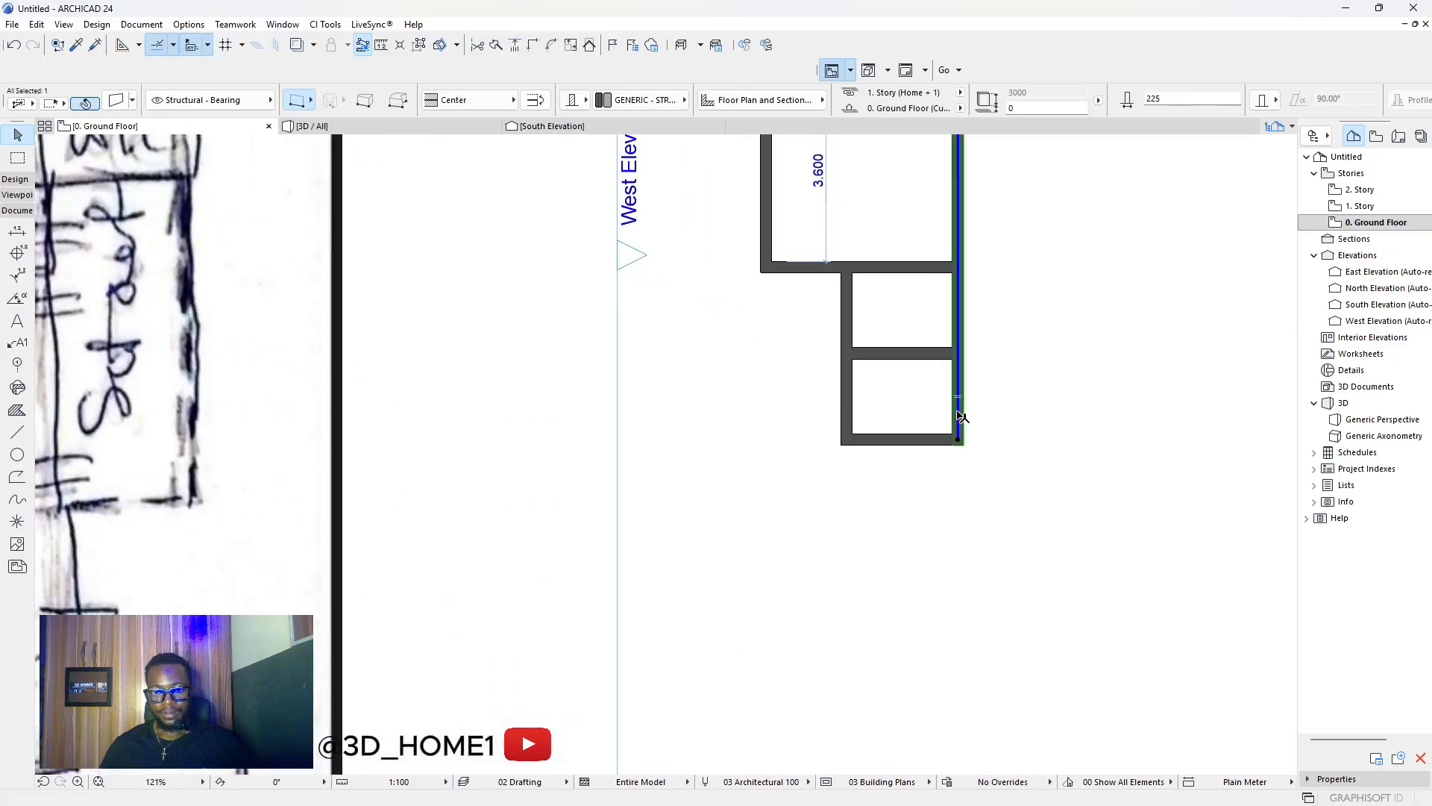
pyautogui.press('Escape')
pyautogui.click(769, 271)
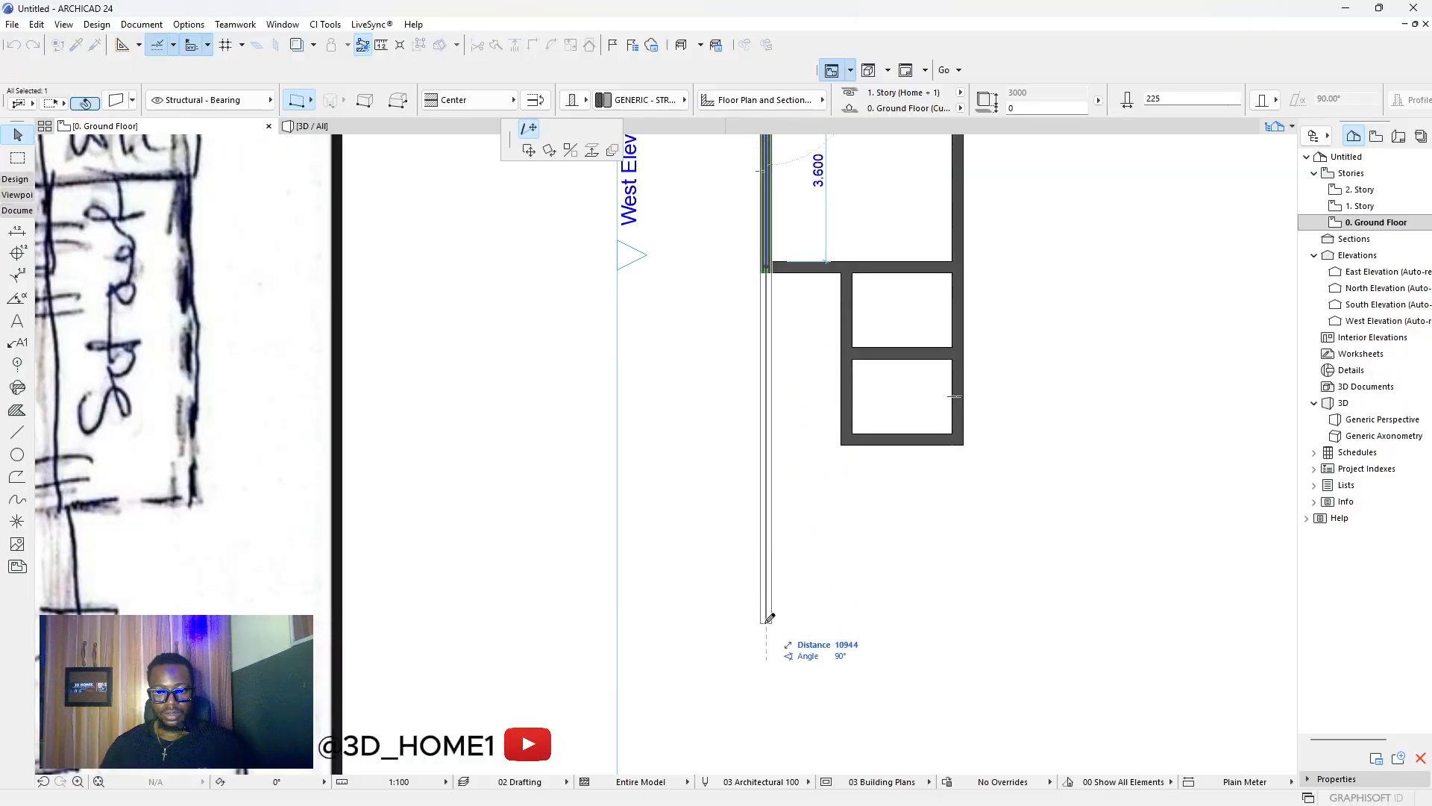
pyautogui.click(768, 621)
# Extend the lowest W/C wall left past the stretched vertical wall, and trim the vertical wall's segment beside the W/Cs and the overhanging stub.
pyautogui.click(882, 440)
pyautogui.click(847, 440)
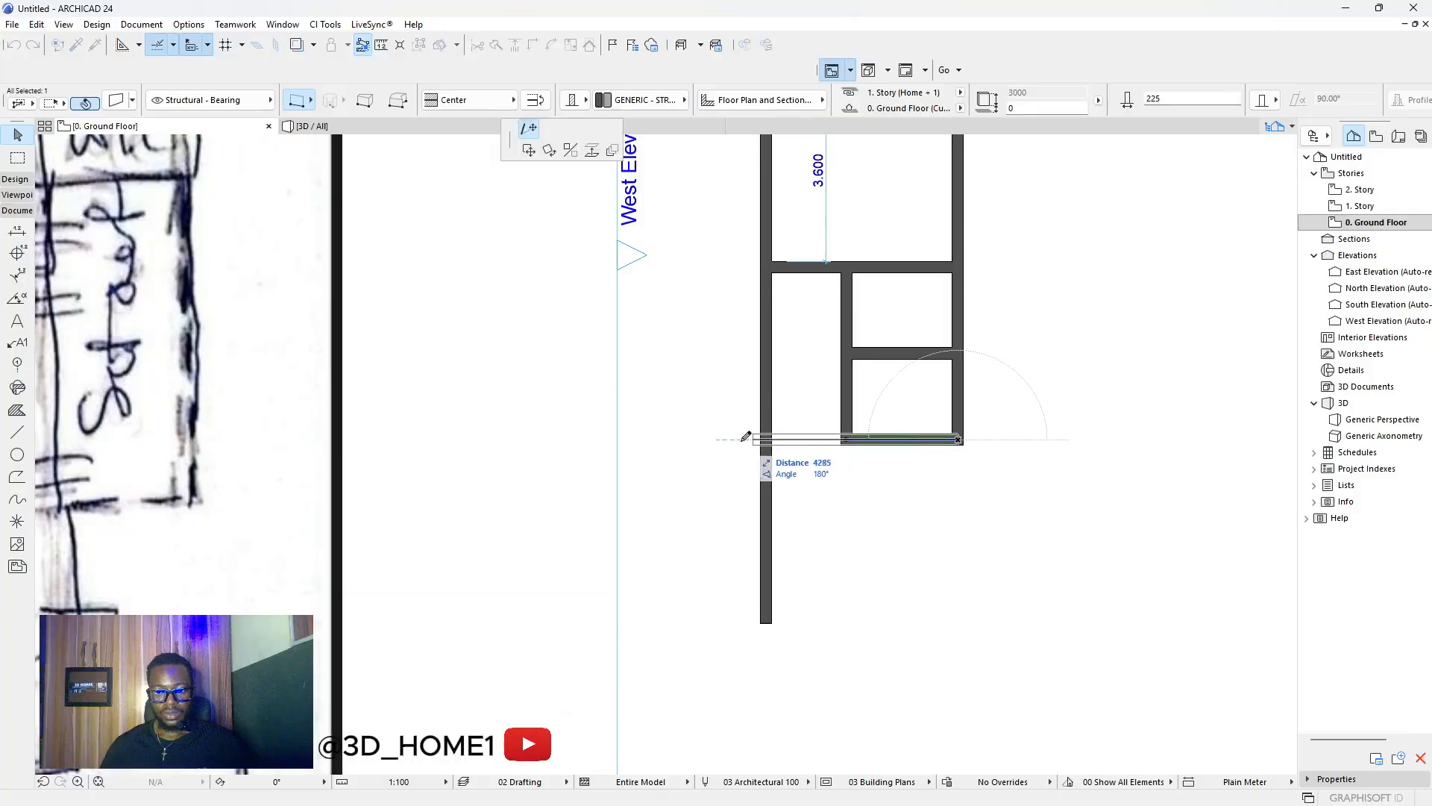
pyautogui.click(726, 440)
pyautogui.click(773, 413)
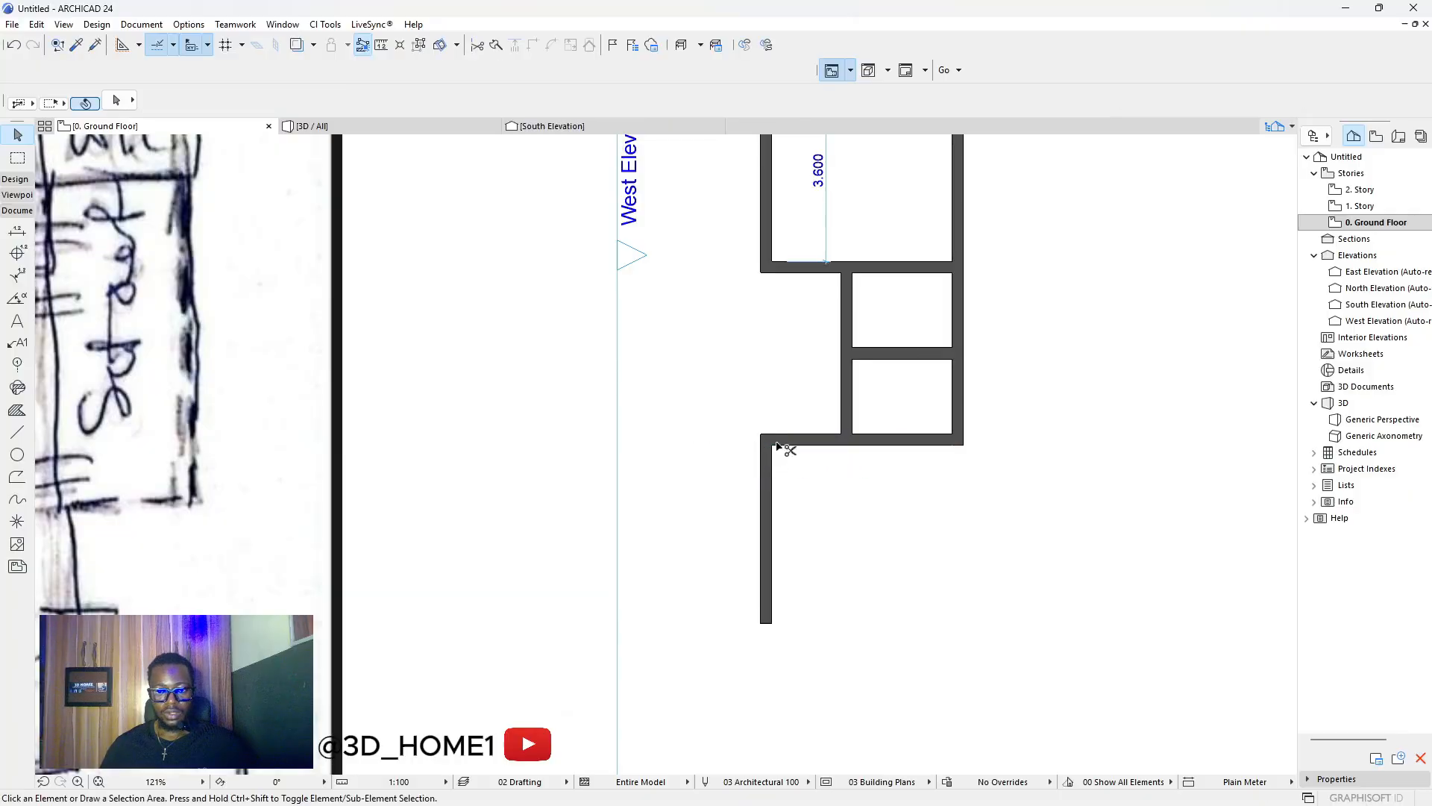
# Copy the master bedroom's upper wall 4000 mm down and move the copy further down by its full thickness of 225 mm.
pyautogui.scroll(-4, 777, 445)
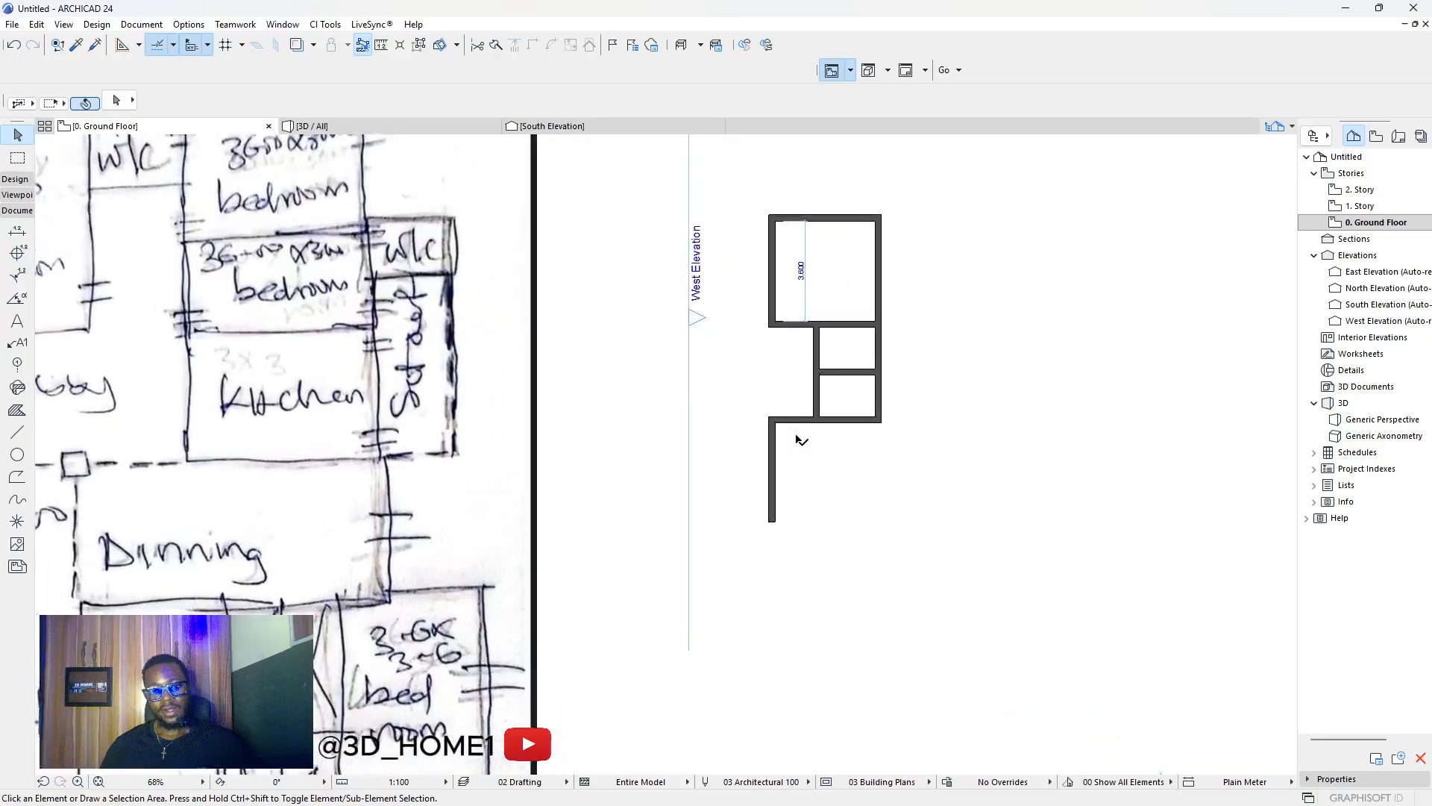
pyautogui.scroll(1, 800, 440)
pyautogui.click(869, 419)
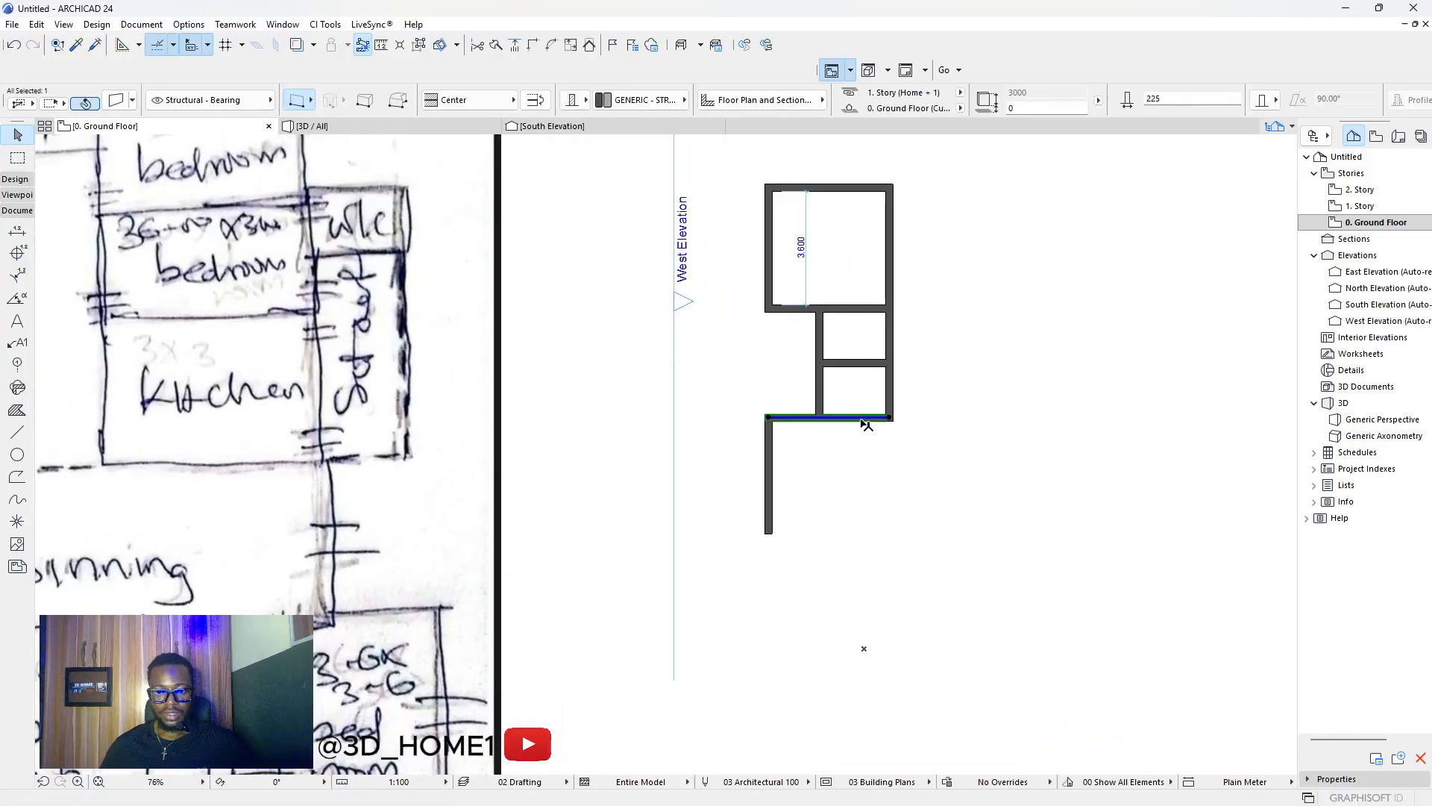
pyautogui.click(863, 419)
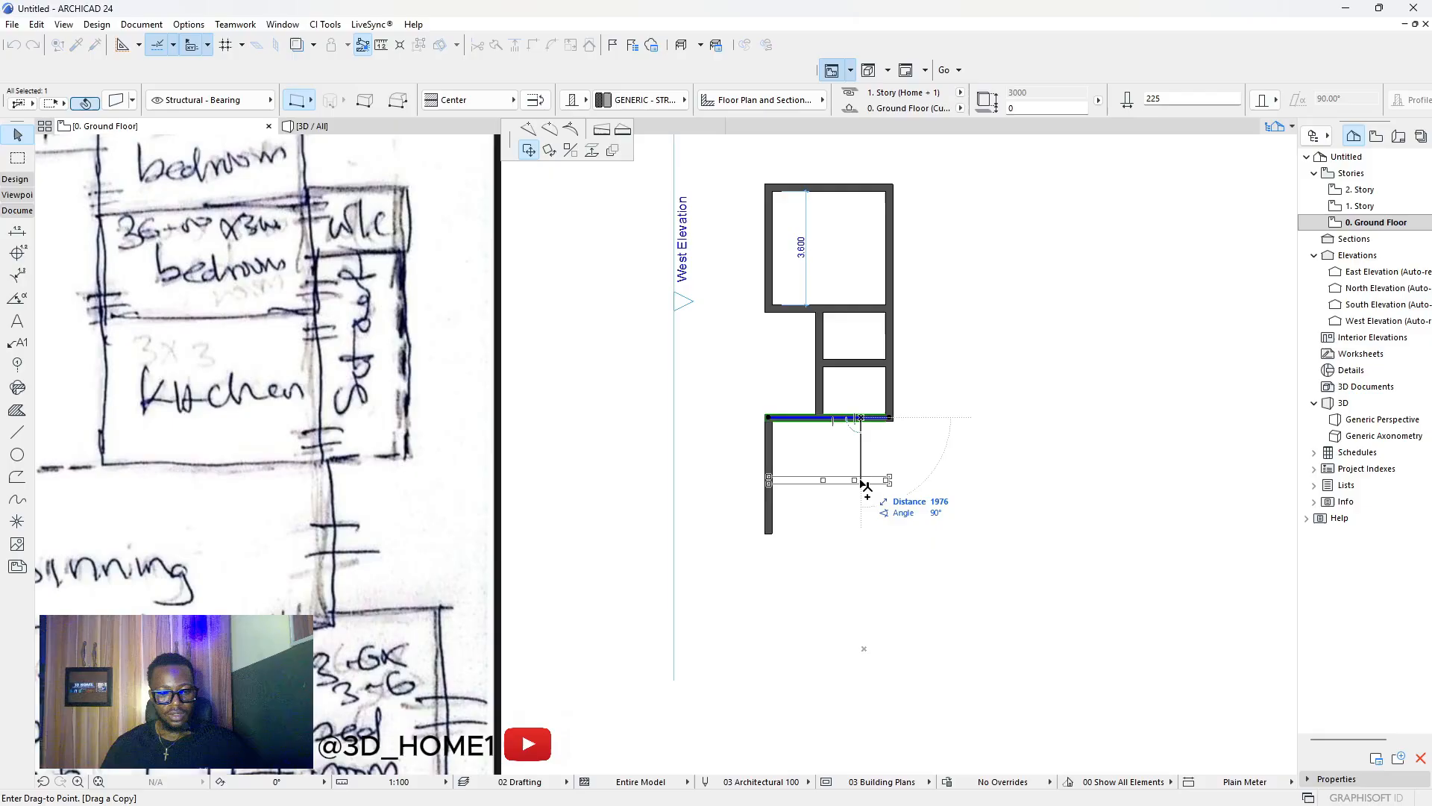
pyautogui.write('4000')
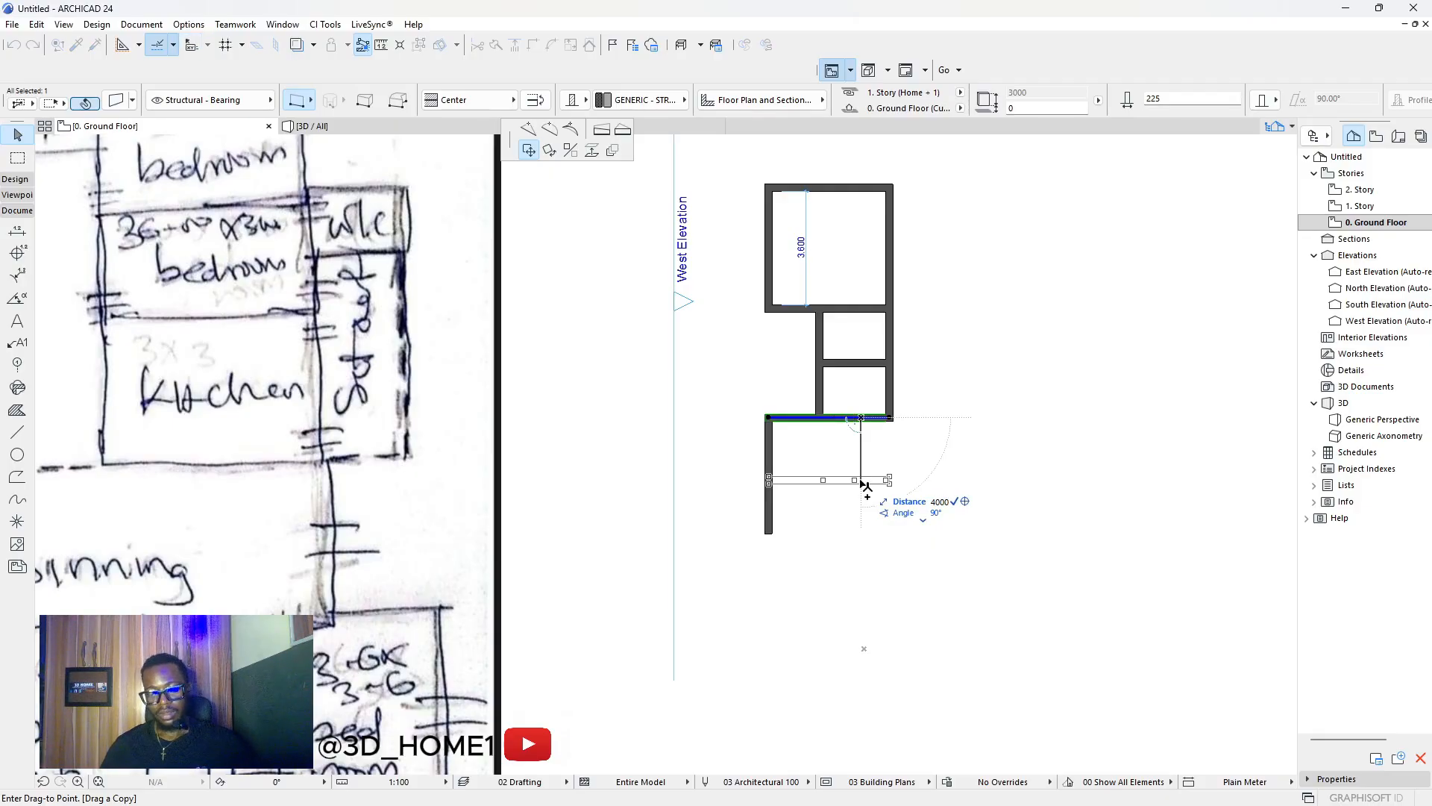
pyautogui.press('Return')
pyautogui.scroll(5, 841, 545)
pyautogui.click(840, 536)
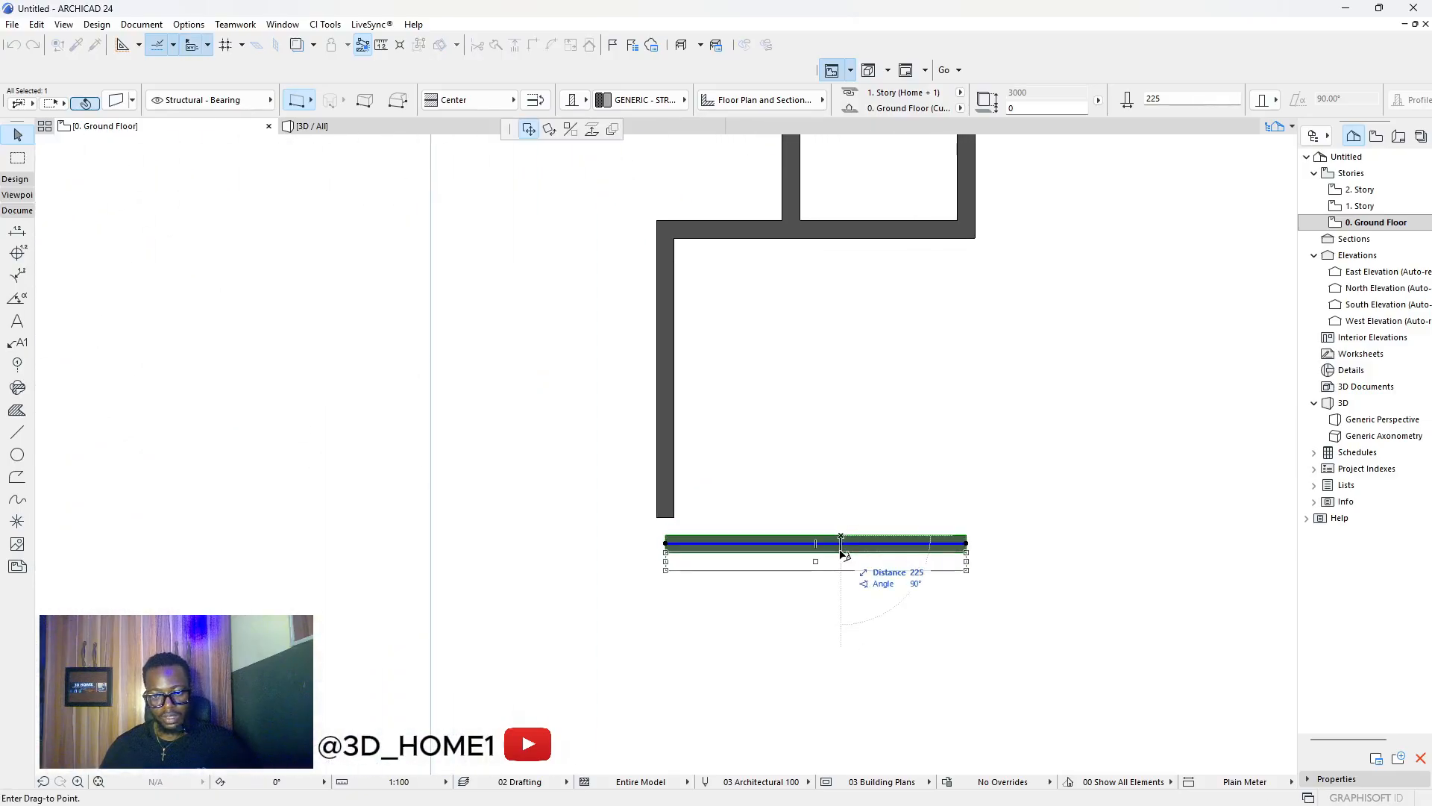
pyautogui.click(840, 552)
# Intersect the master bedroom's lower wall with the left and right vertical walls into closed corners.
pyautogui.click(671, 472)
pyautogui.keyDown('shift'); pyautogui.click(734, 562); pyautogui.keyUp('shift')
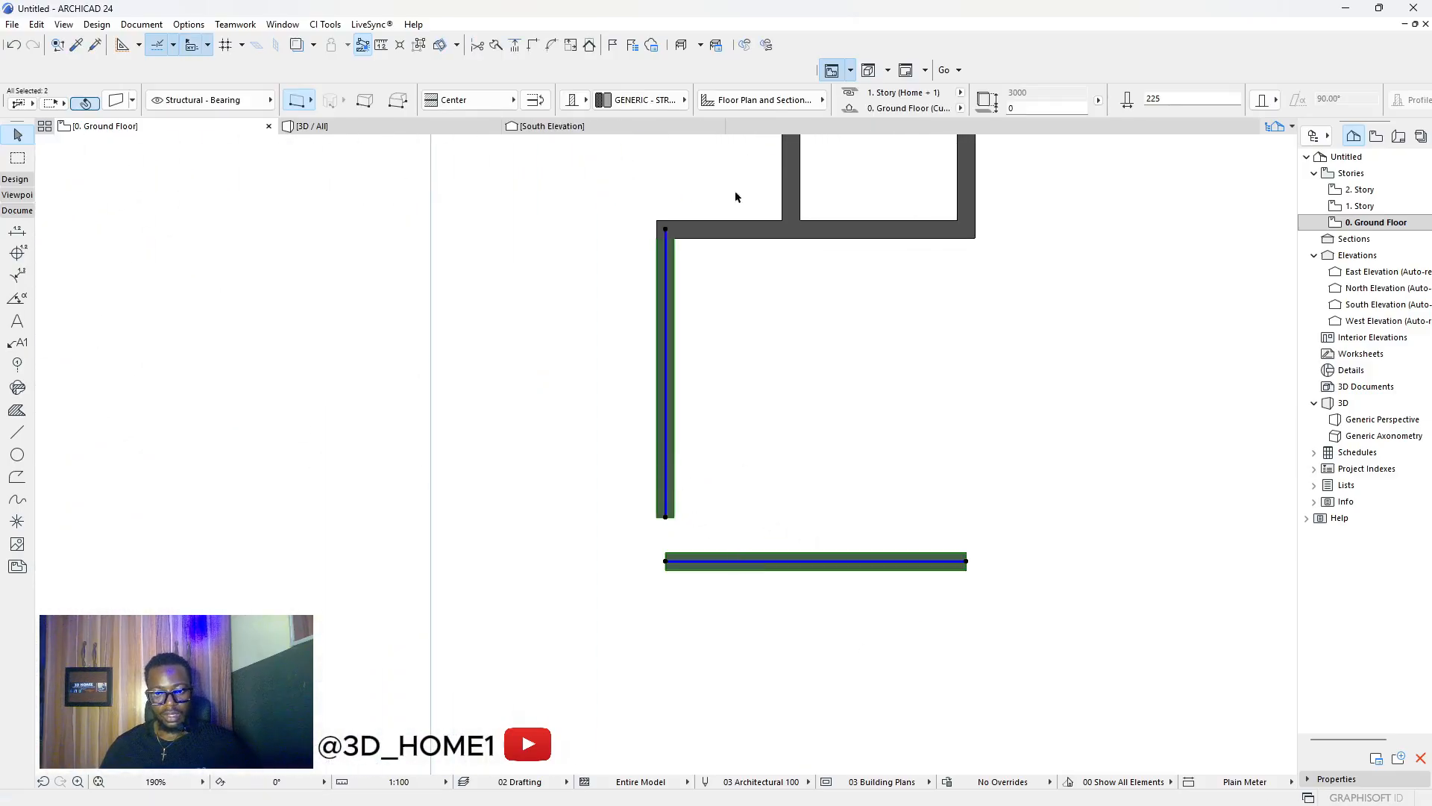
pyautogui.click(534, 46)
pyautogui.scroll(-4, 847, 514)
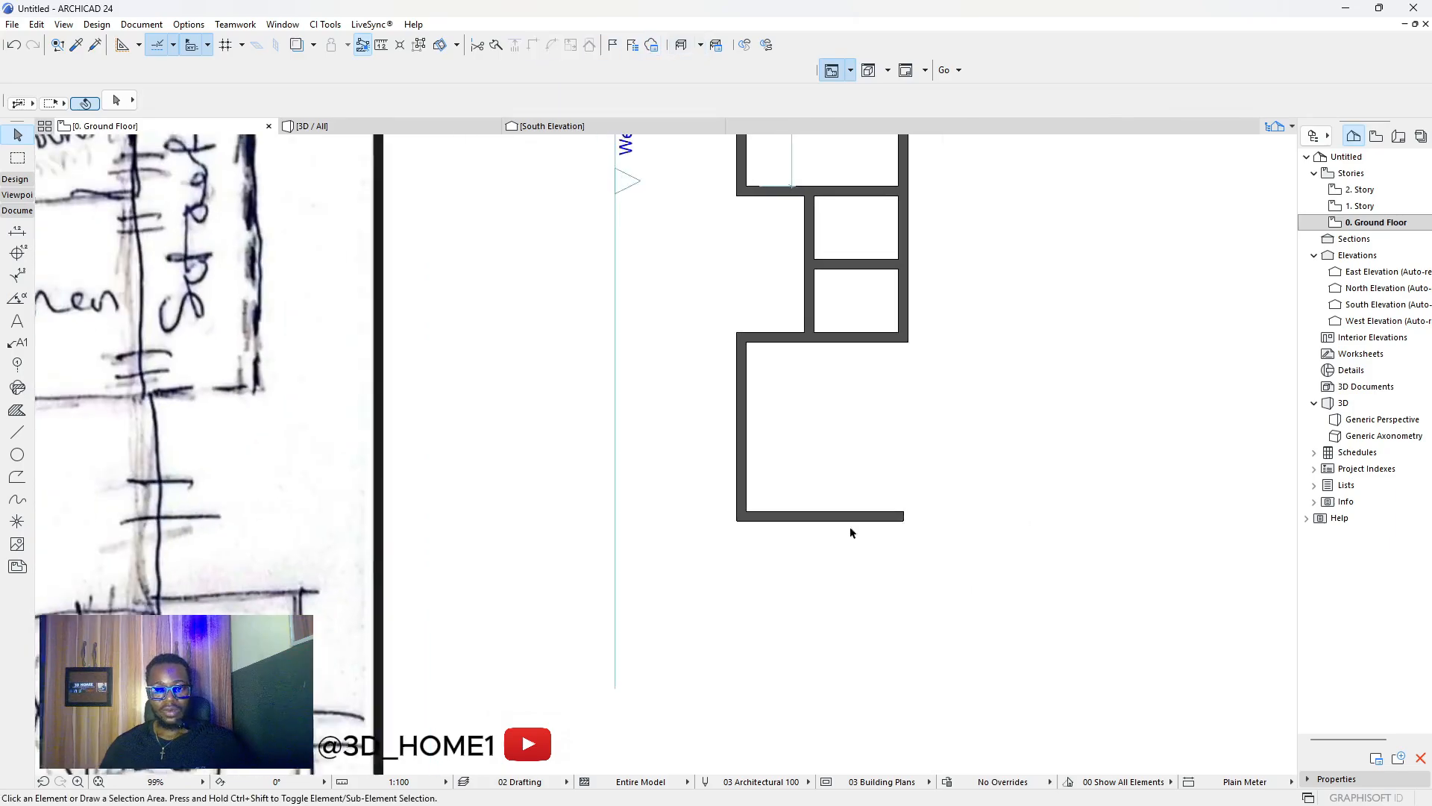
pyautogui.click(894, 347)
pyautogui.keyDown('shift'); pyautogui.click(875, 513); pyautogui.keyUp('shift')
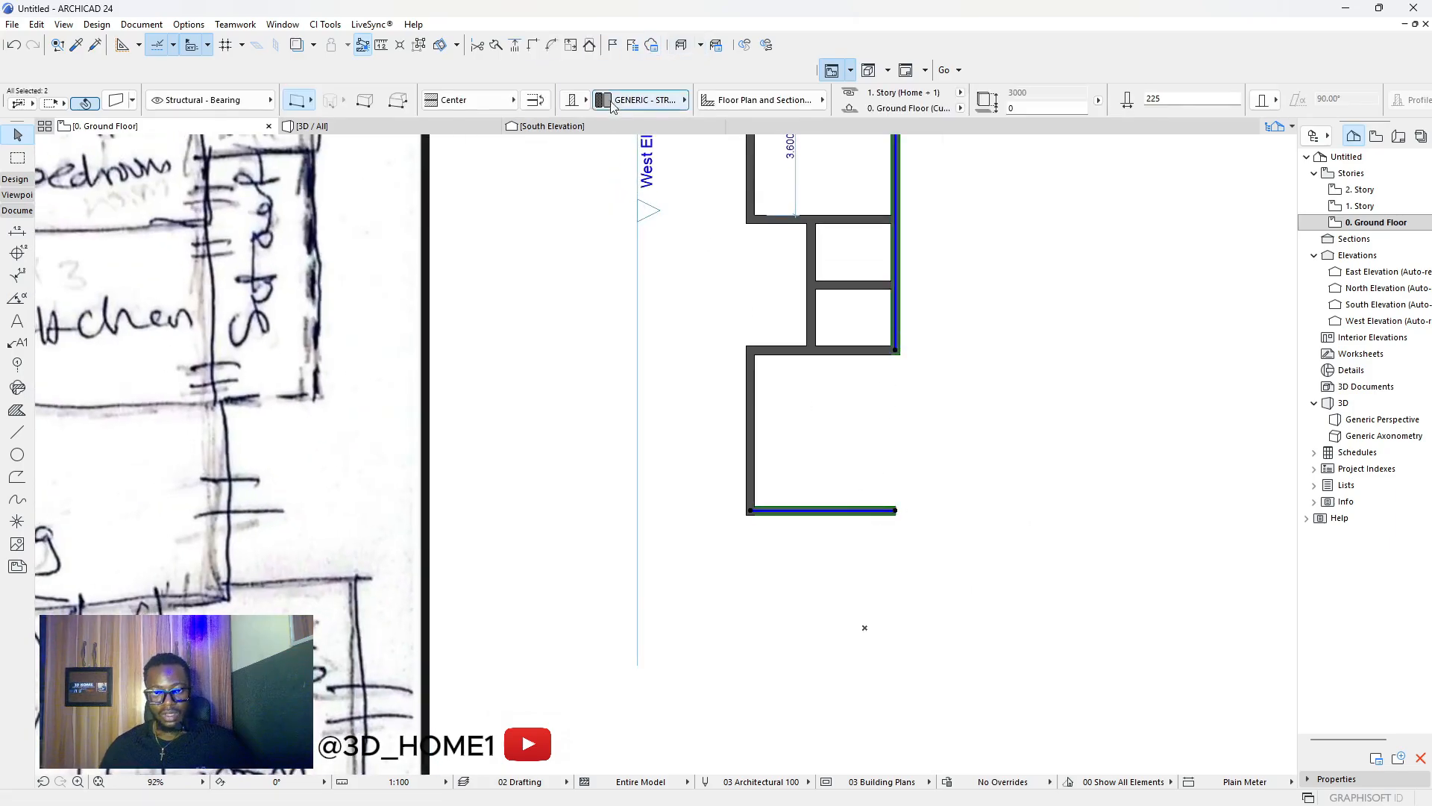
pyautogui.click(533, 46)
pyautogui.click(934, 446)
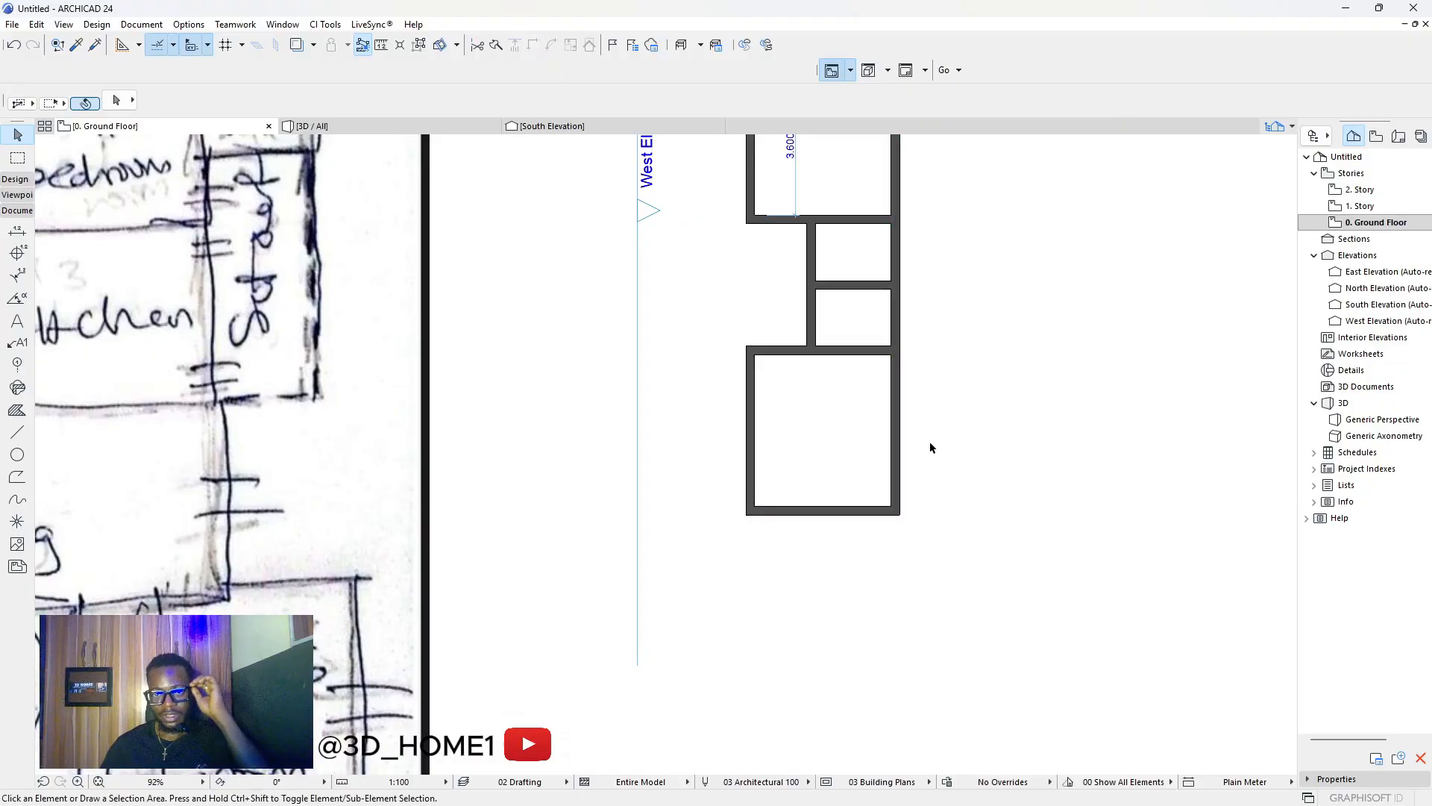
# Compare the W/C rows with the sketch and move their left vertical wall about 520 mm to the left.
pyautogui.scroll(-5, 929, 441)
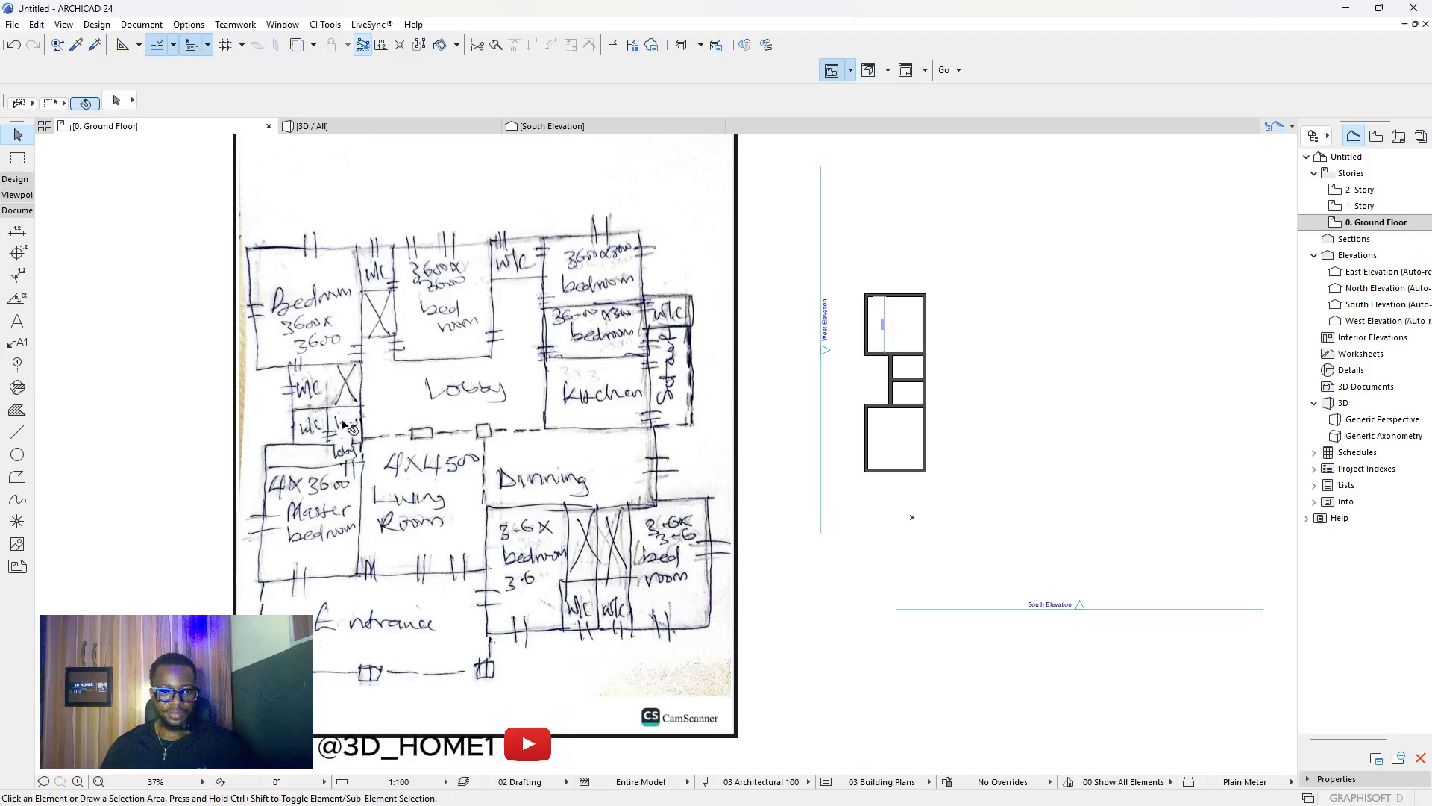
pyautogui.scroll(3, 351, 427)
pyautogui.scroll(-2, 342, 398)
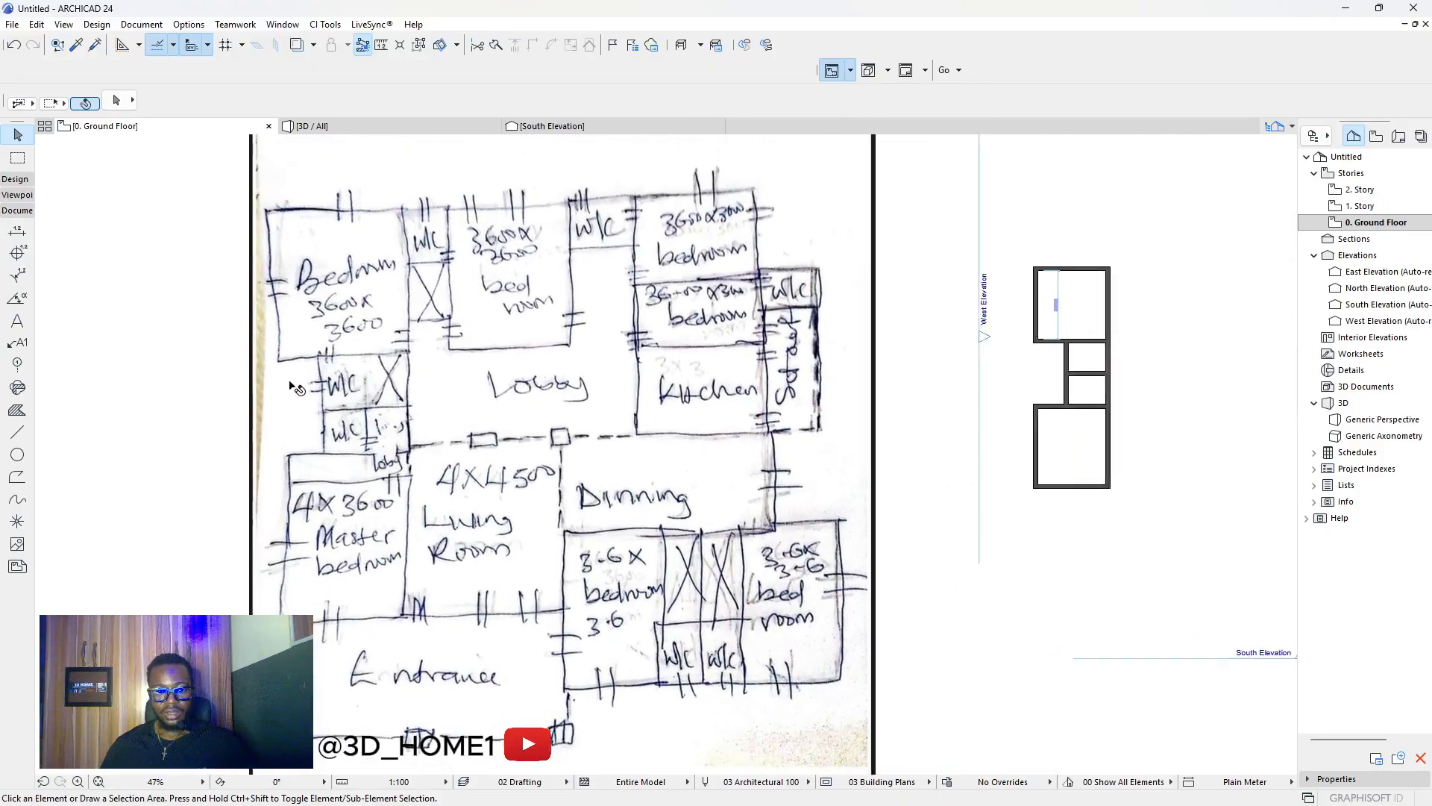
pyautogui.scroll(4, 279, 356)
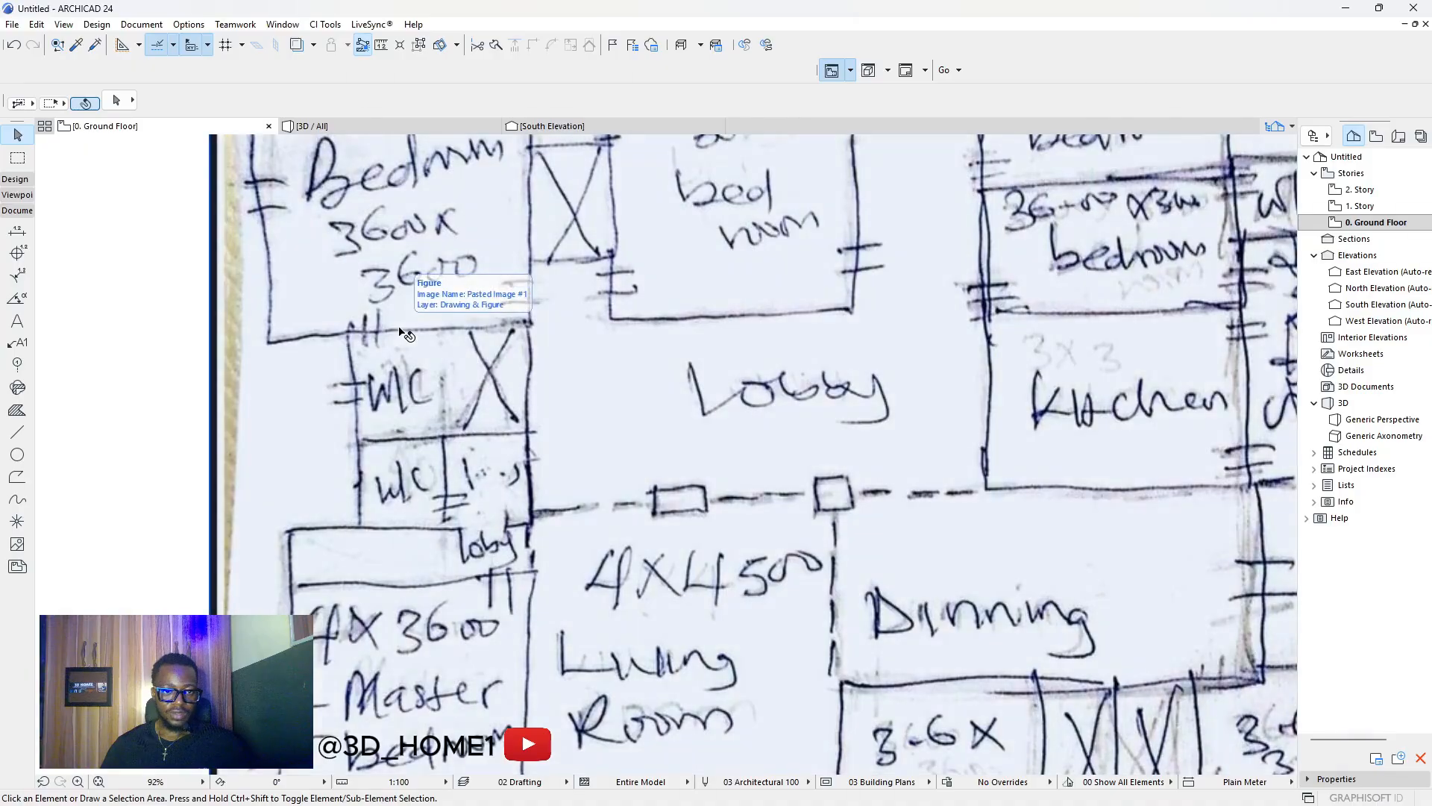
pyautogui.scroll(-4, 347, 334)
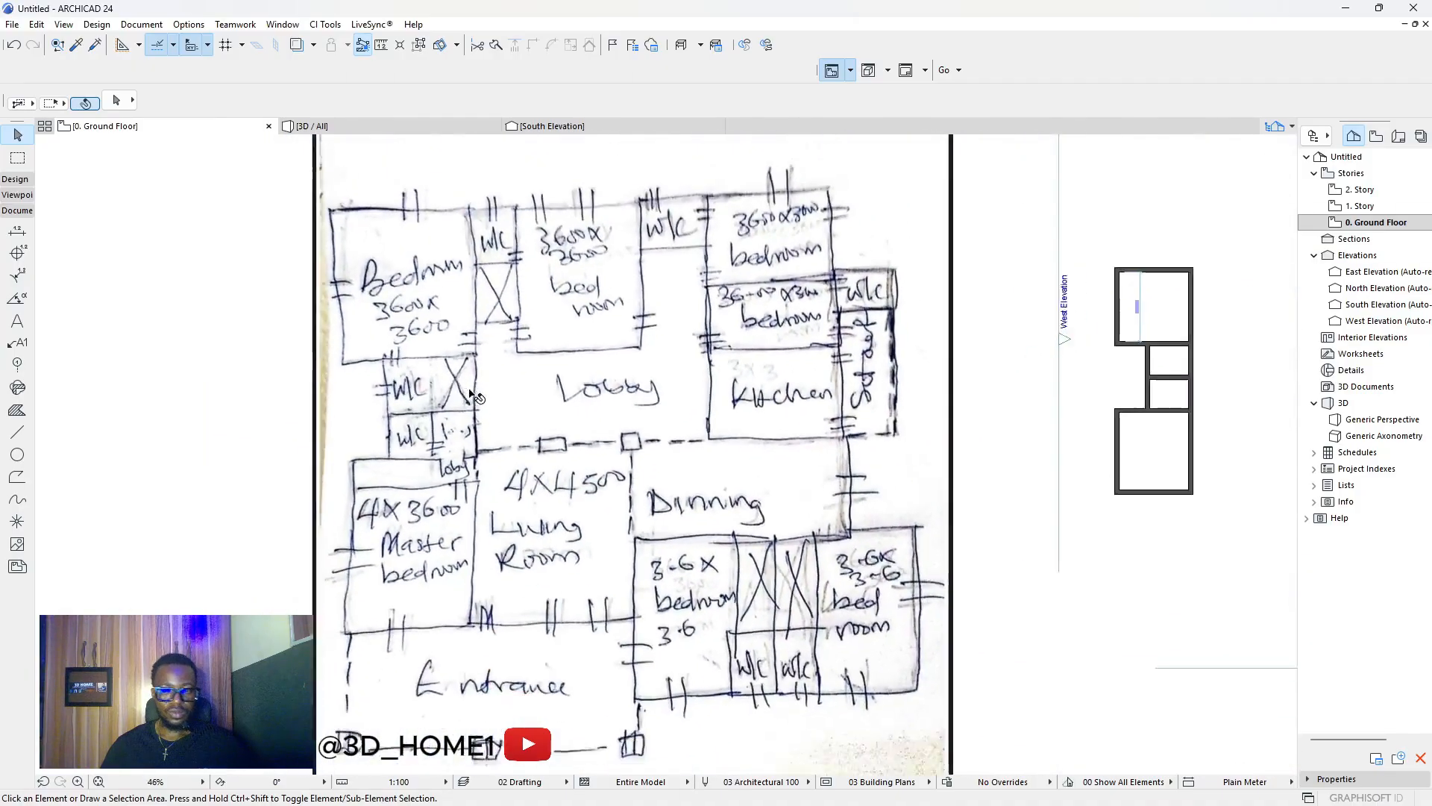
pyautogui.scroll(6, 893, 342)
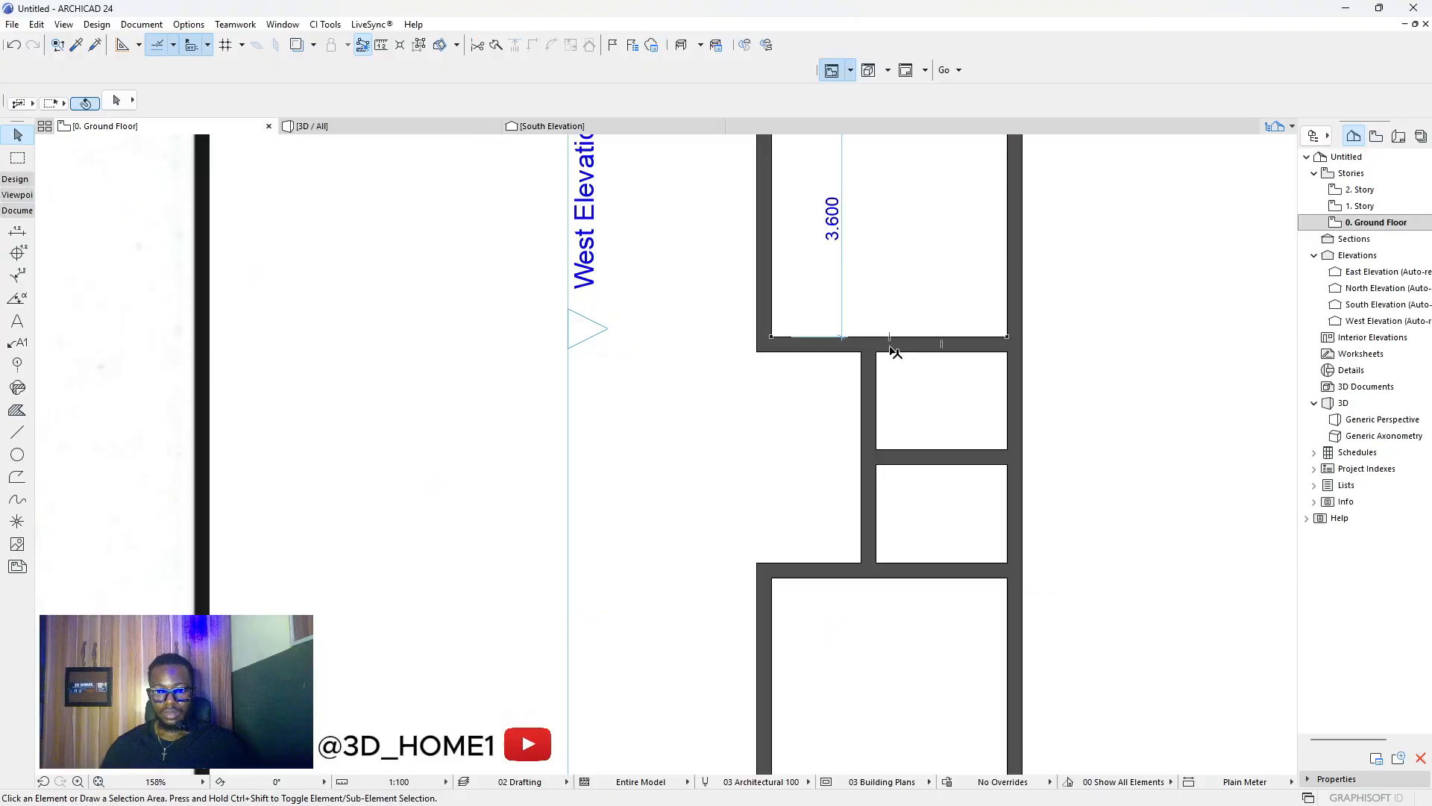
pyautogui.scroll(-1, 895, 351)
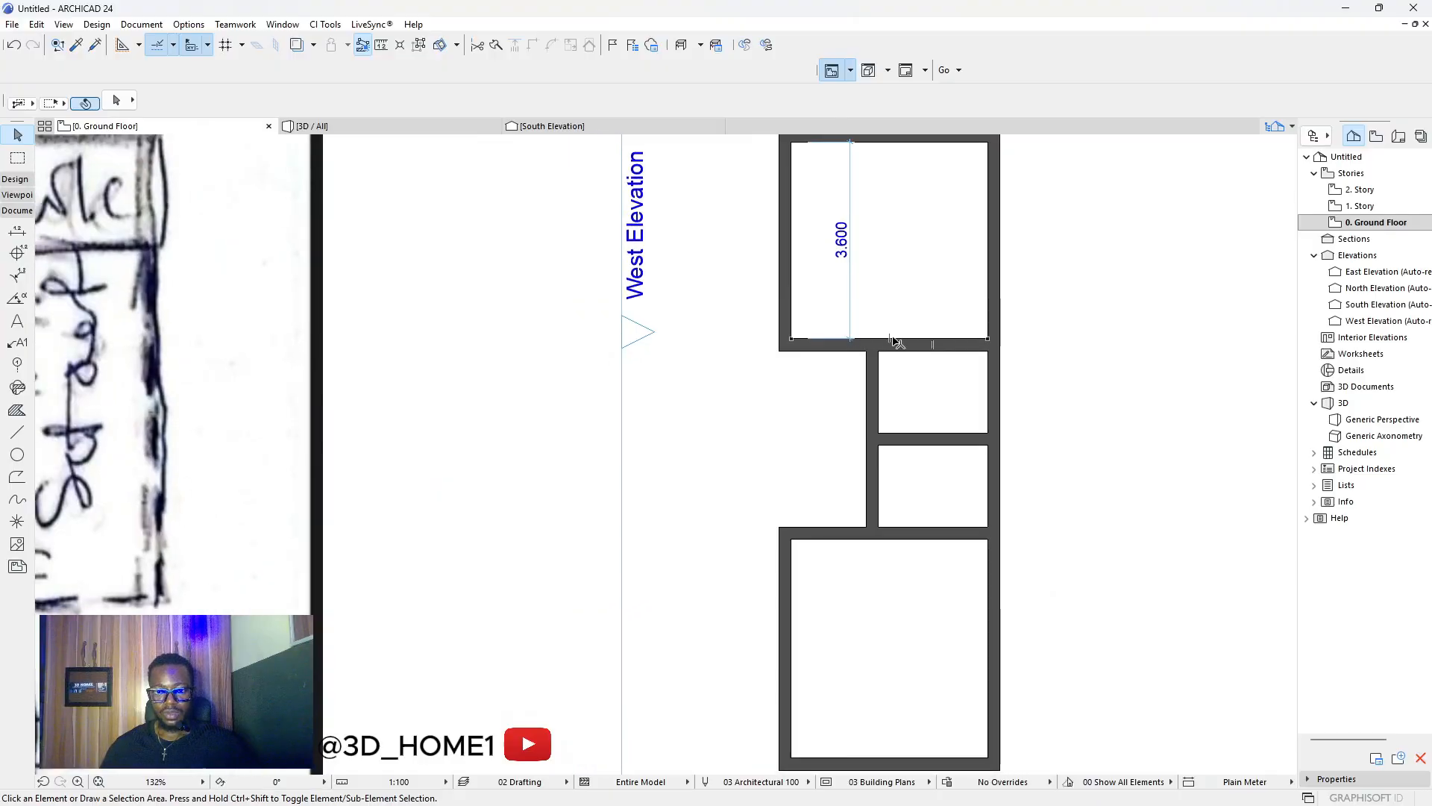
pyautogui.click(870, 403)
pyautogui.click(871, 401)
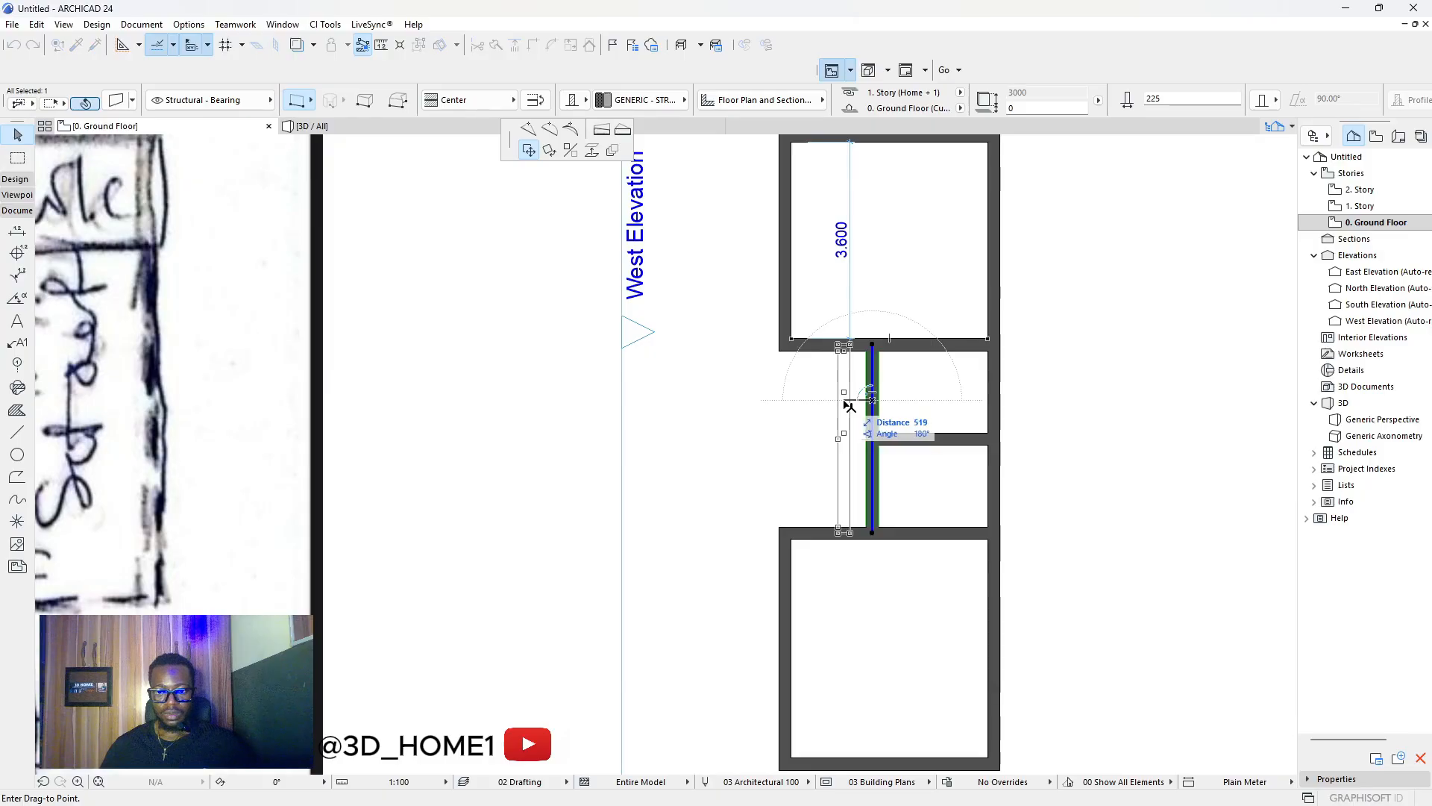
pyautogui.click(846, 405)
# Stretch the horizontal wall between the two W/C rows left to meet the moved vertical wall, and deselect it.
pyautogui.click(882, 438)
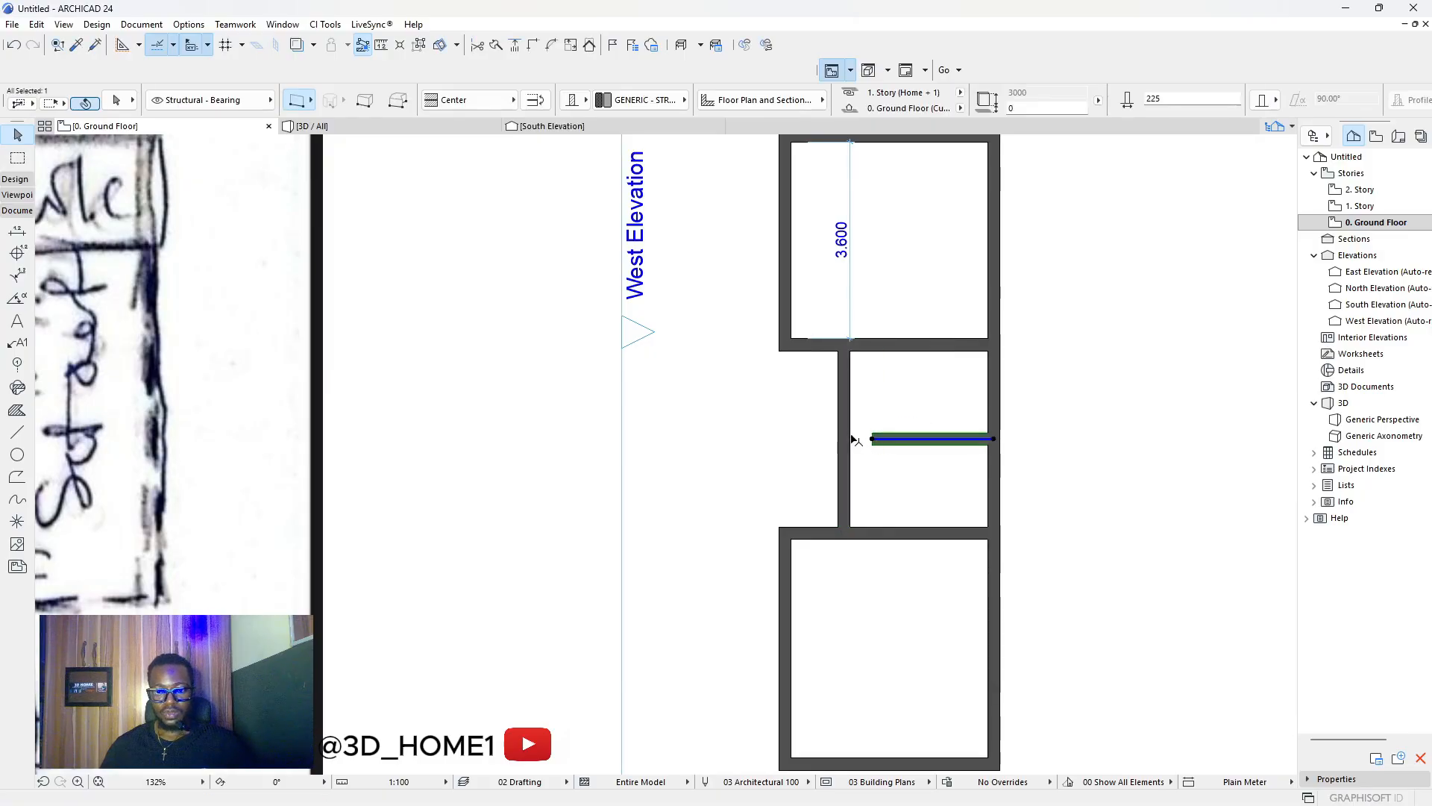
pyautogui.keyDown('shift'); pyautogui.click(841, 447); pyautogui.keyUp('shift')
pyautogui.keyDown('shift'); pyautogui.click(843, 447); pyautogui.keyUp('shift')
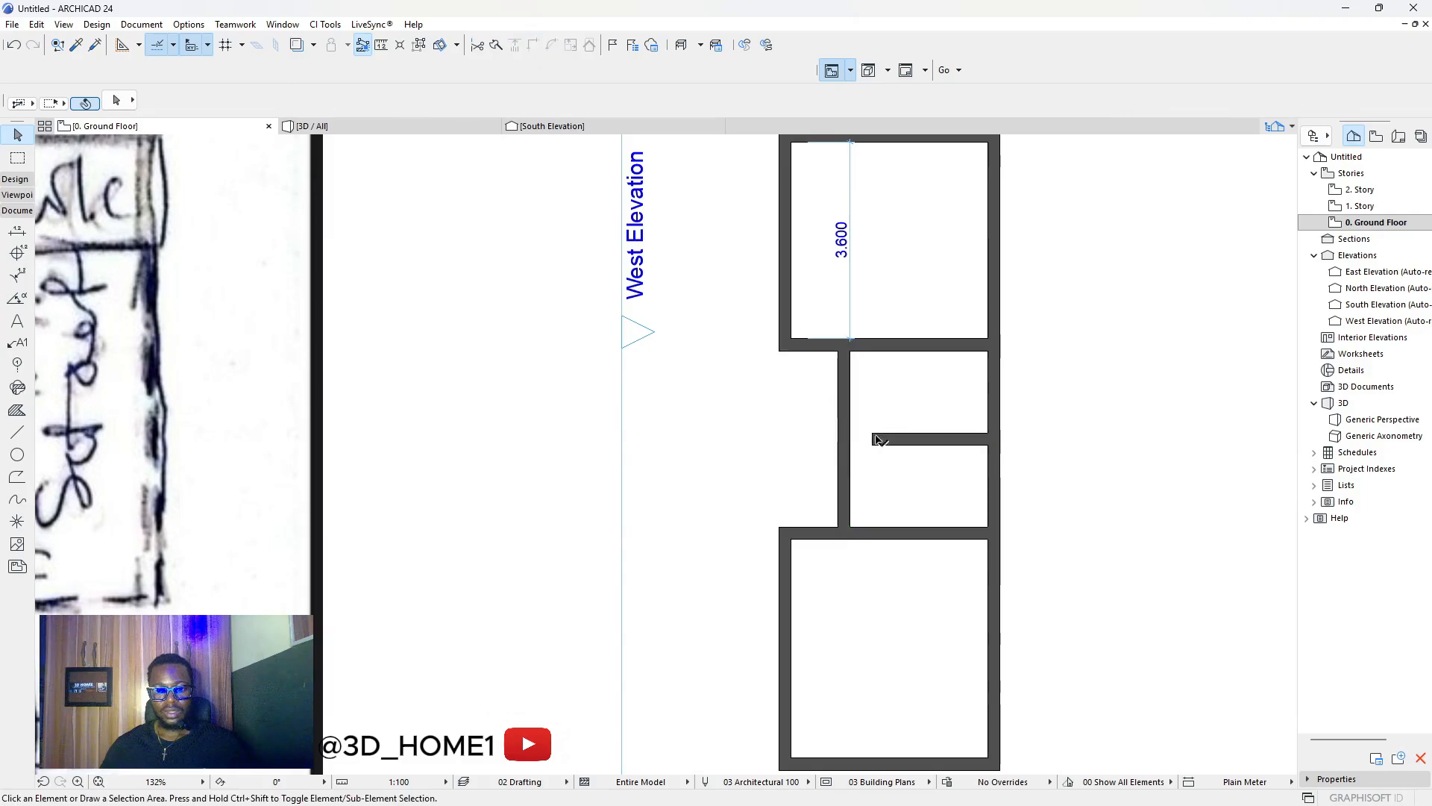
pyautogui.click(871, 437)
pyautogui.click(845, 439)
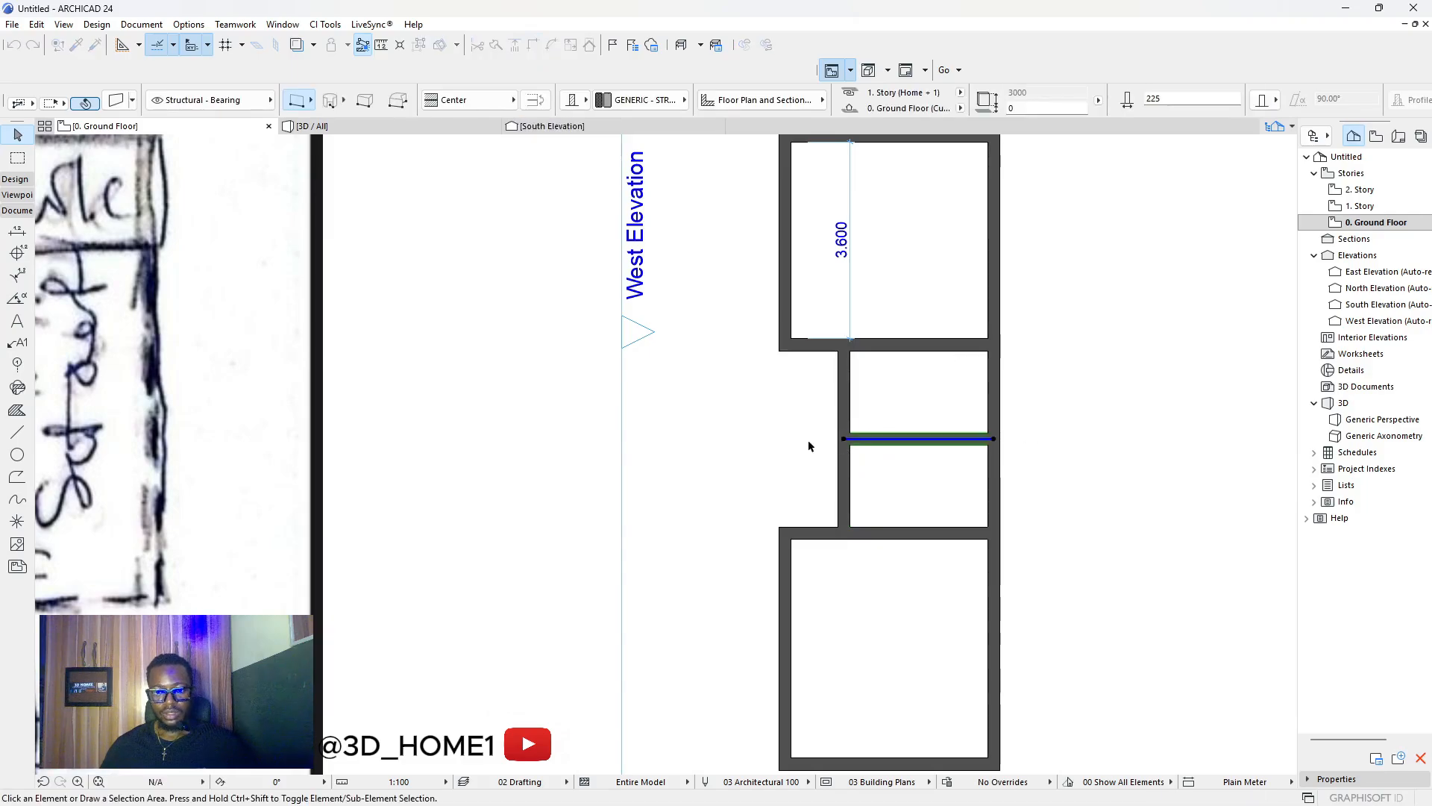
pyautogui.click(808, 440)
# Review the W/C layout in the sketch and measure the clear width of the upper W/C row along the bedroom's lower wall.
pyautogui.scroll(-4, 808, 440)
pyautogui.scroll(-3, 883, 410)
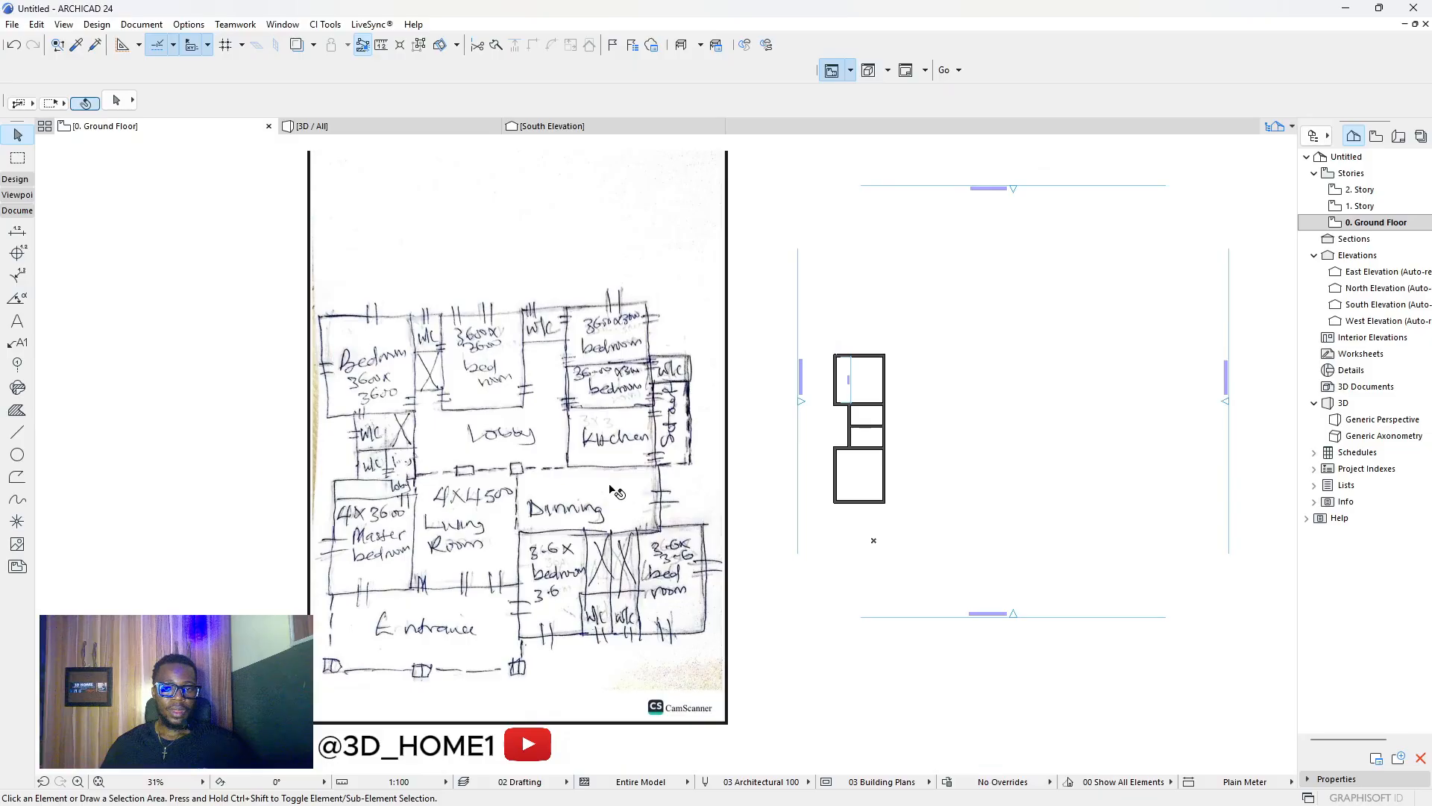
pyautogui.scroll(1, 610, 489)
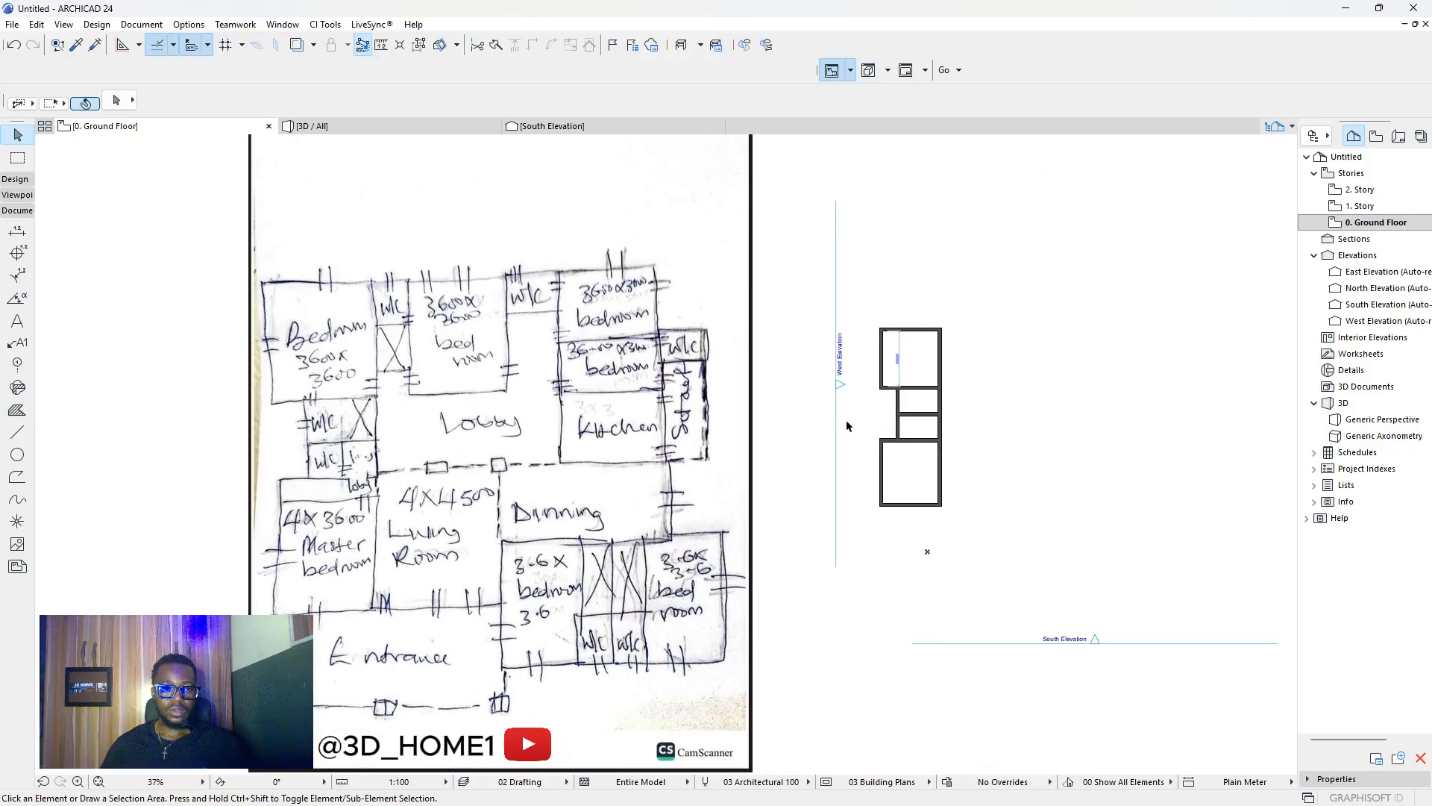
pyautogui.scroll(1, 664, 458)
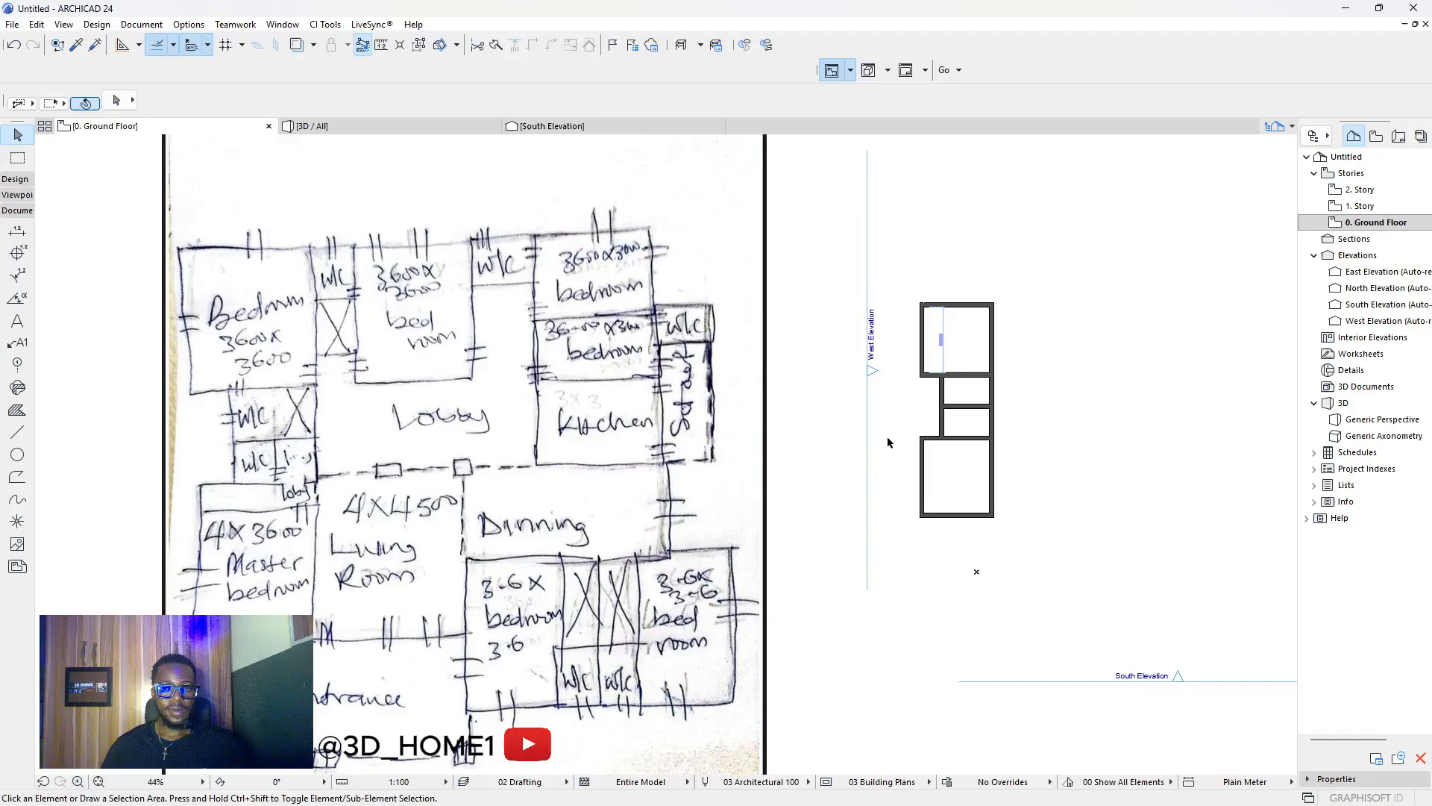
pyautogui.scroll(6, 917, 400)
pyautogui.click(889, 402)
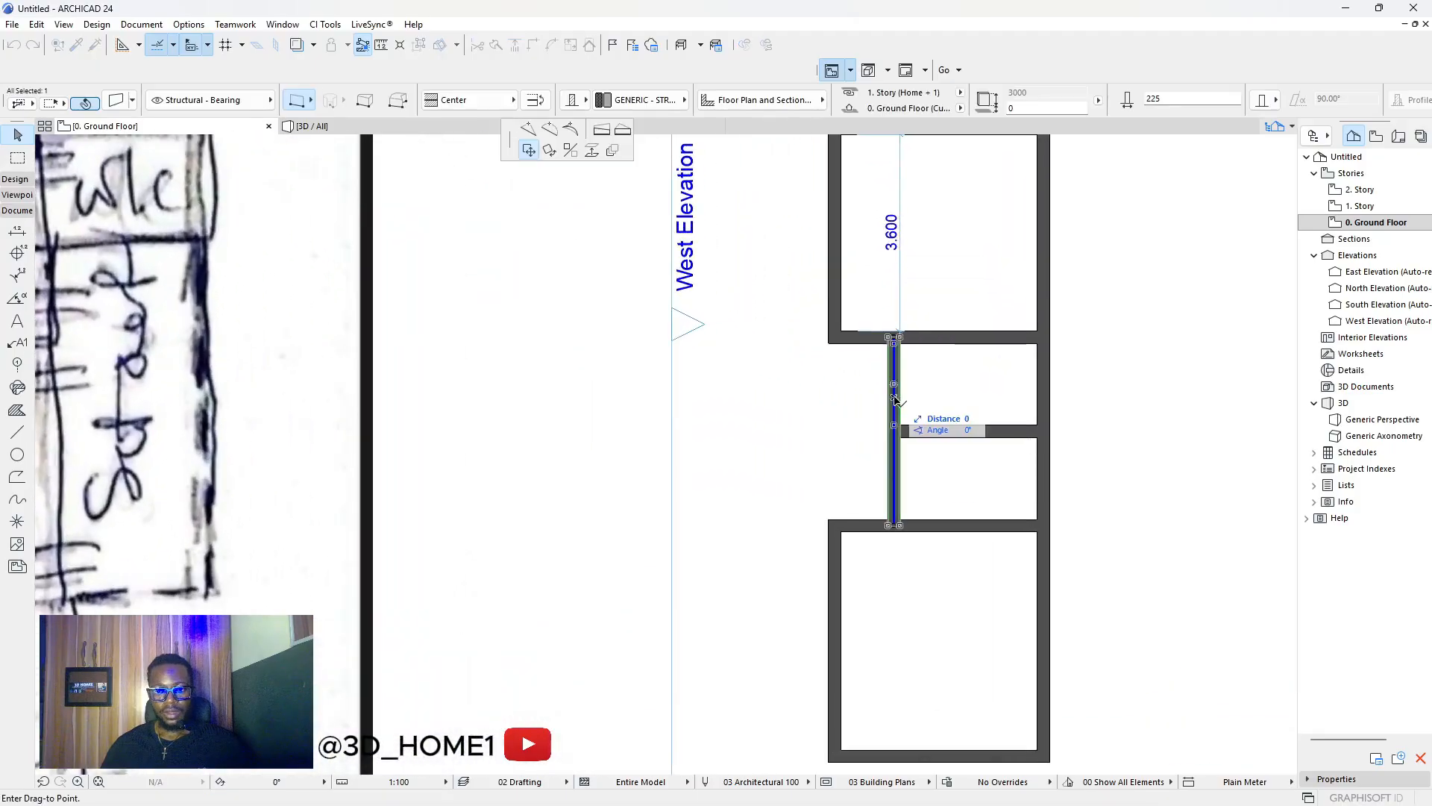
pyautogui.press('Escape')
pyautogui.press('m')
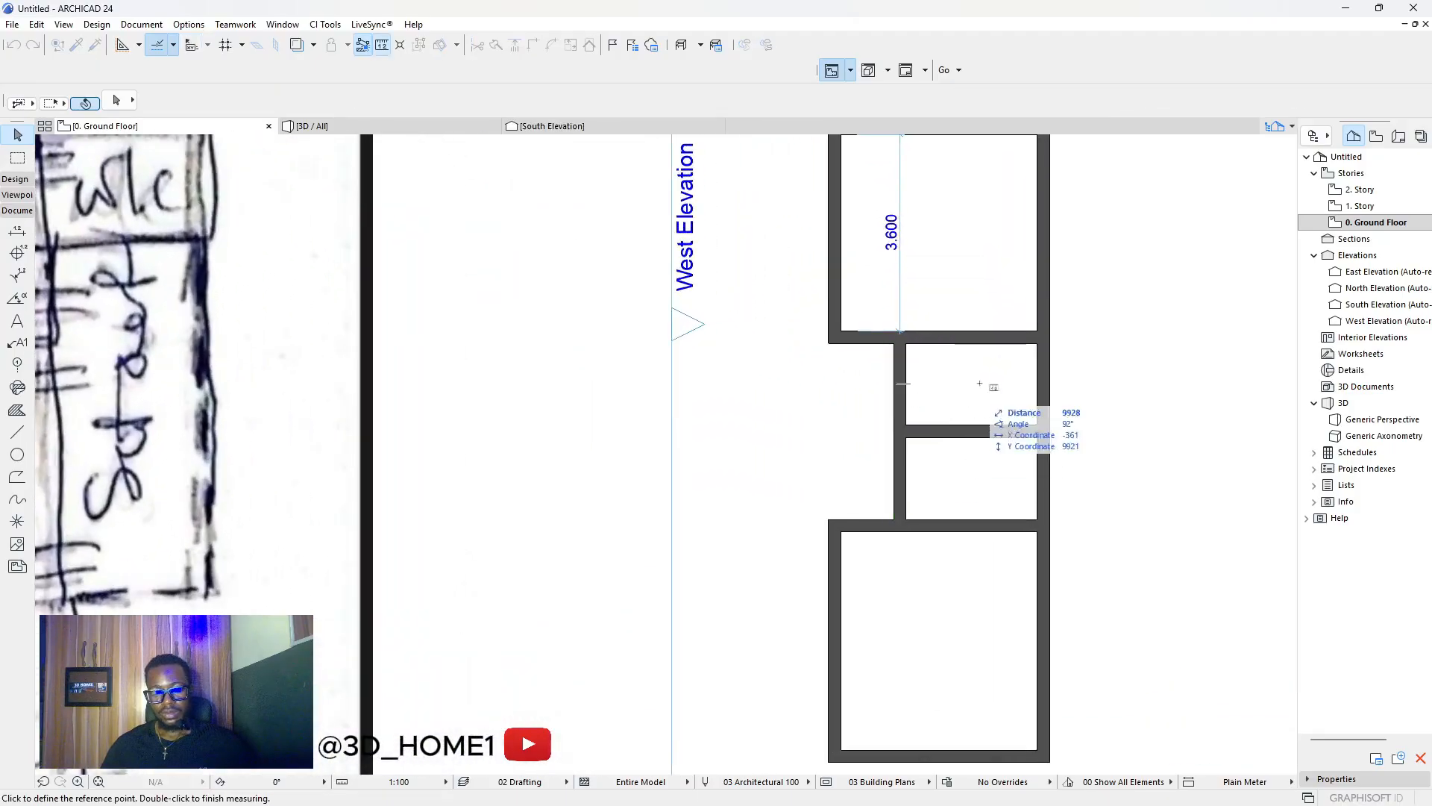
pyautogui.scroll(3, 1014, 330)
pyautogui.click(1054, 351)
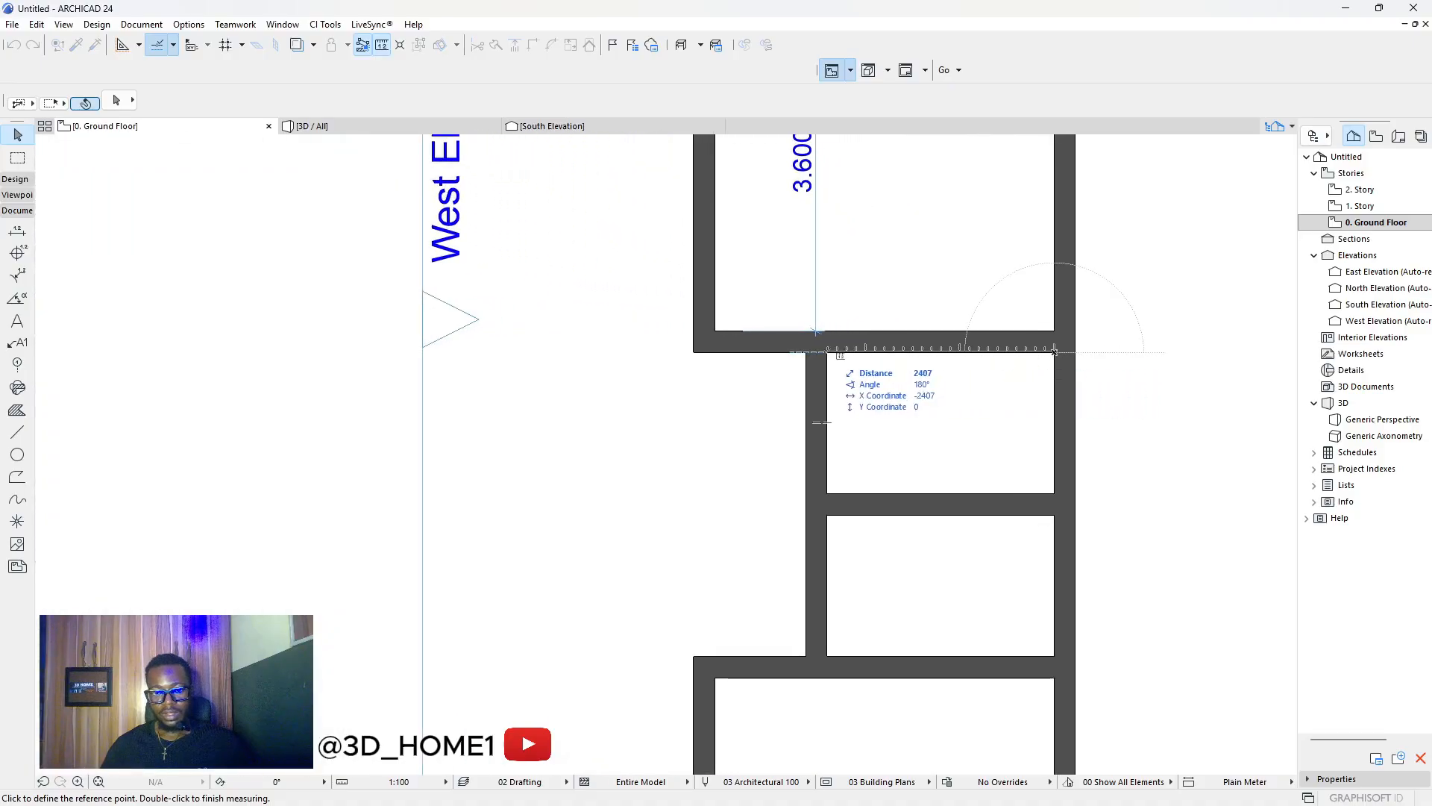
pyautogui.press('Escape')
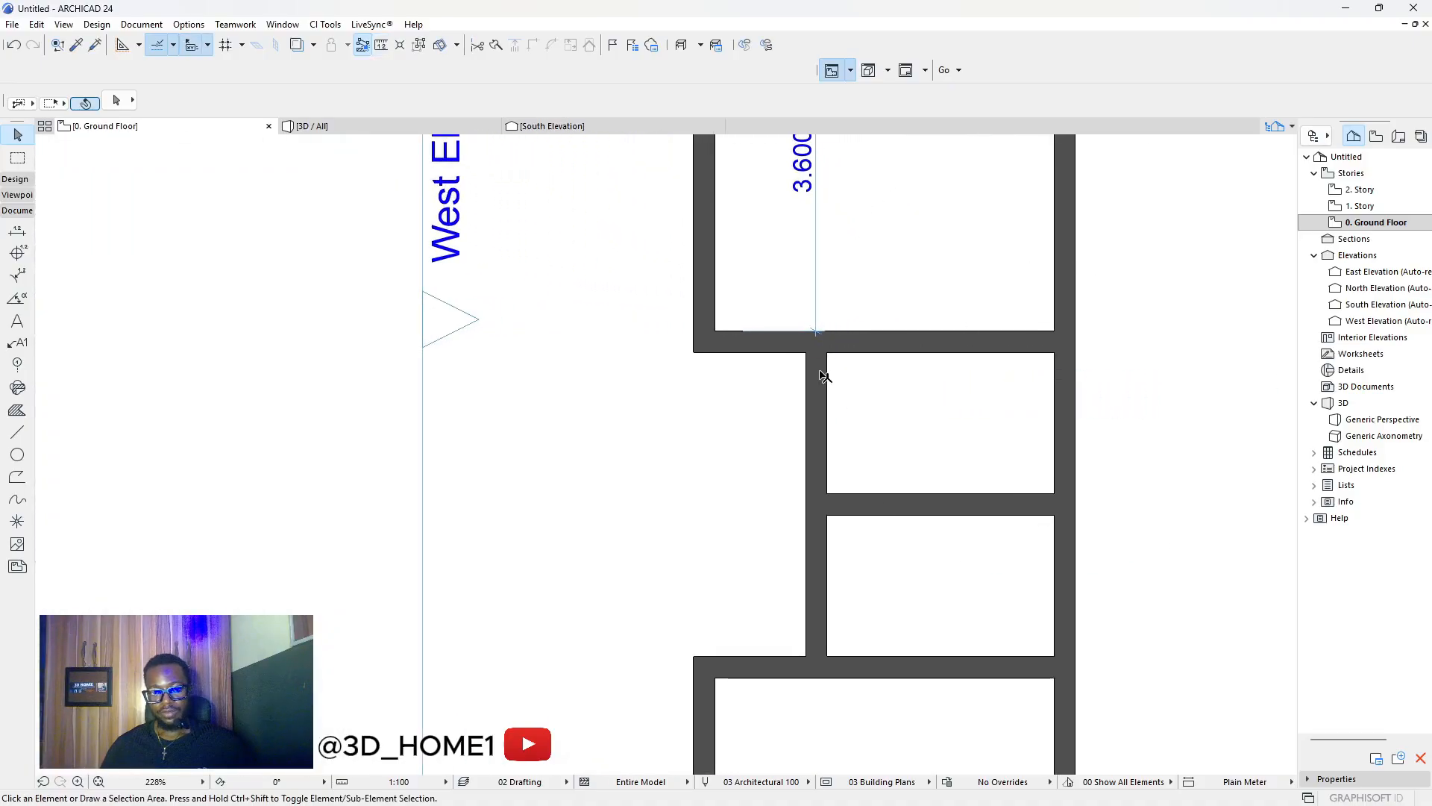
# Delete the vertical wall that closes the left side of the two W/C rows.
pyautogui.click(823, 383)
pyautogui.press('Delete')
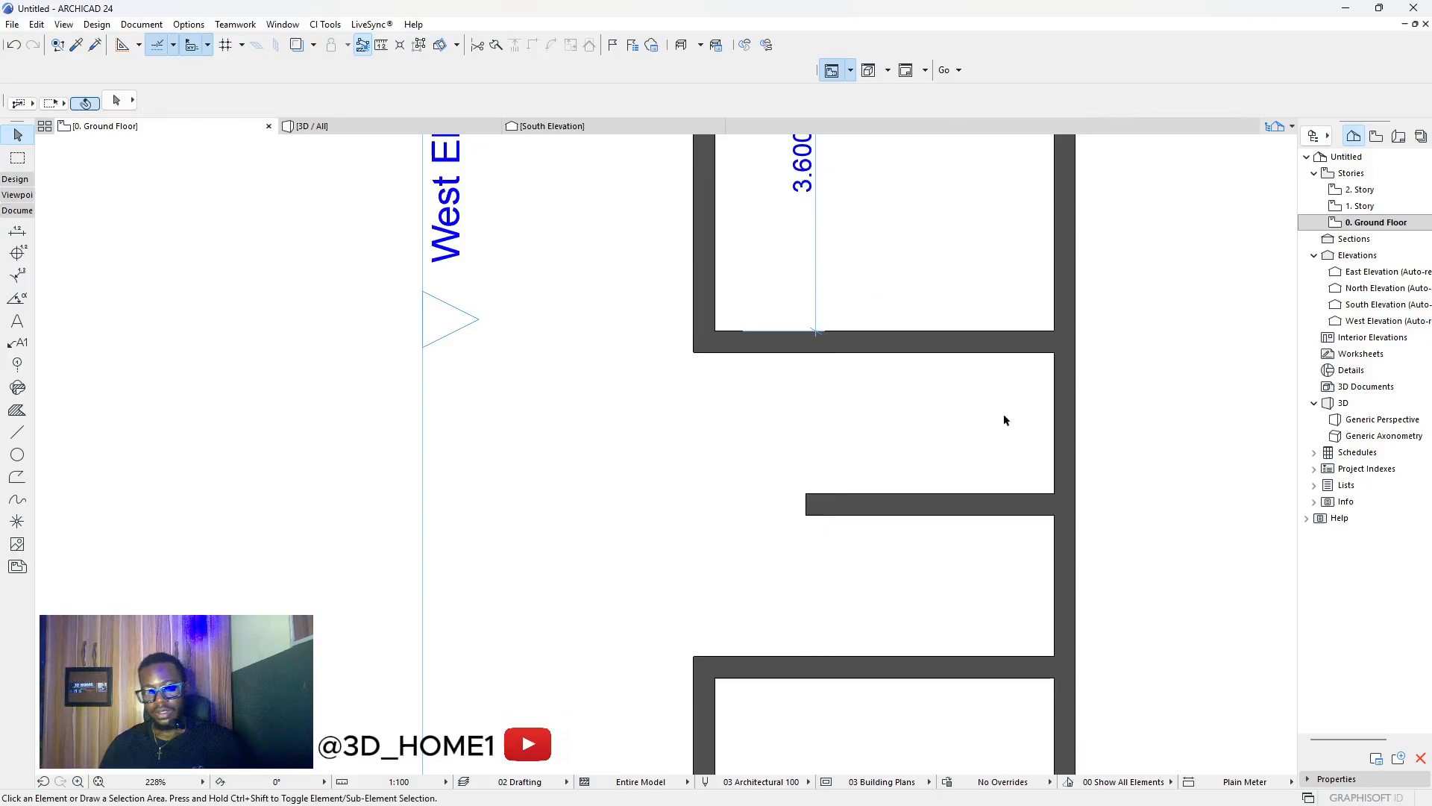
# Copy the long vertical exterior wall on the right of the W/C rows 2400 mm to the left.
pyautogui.click(1065, 417)
pyautogui.hotkey('ctrl', 'shift', 'd')
pyautogui.click(1065, 418)
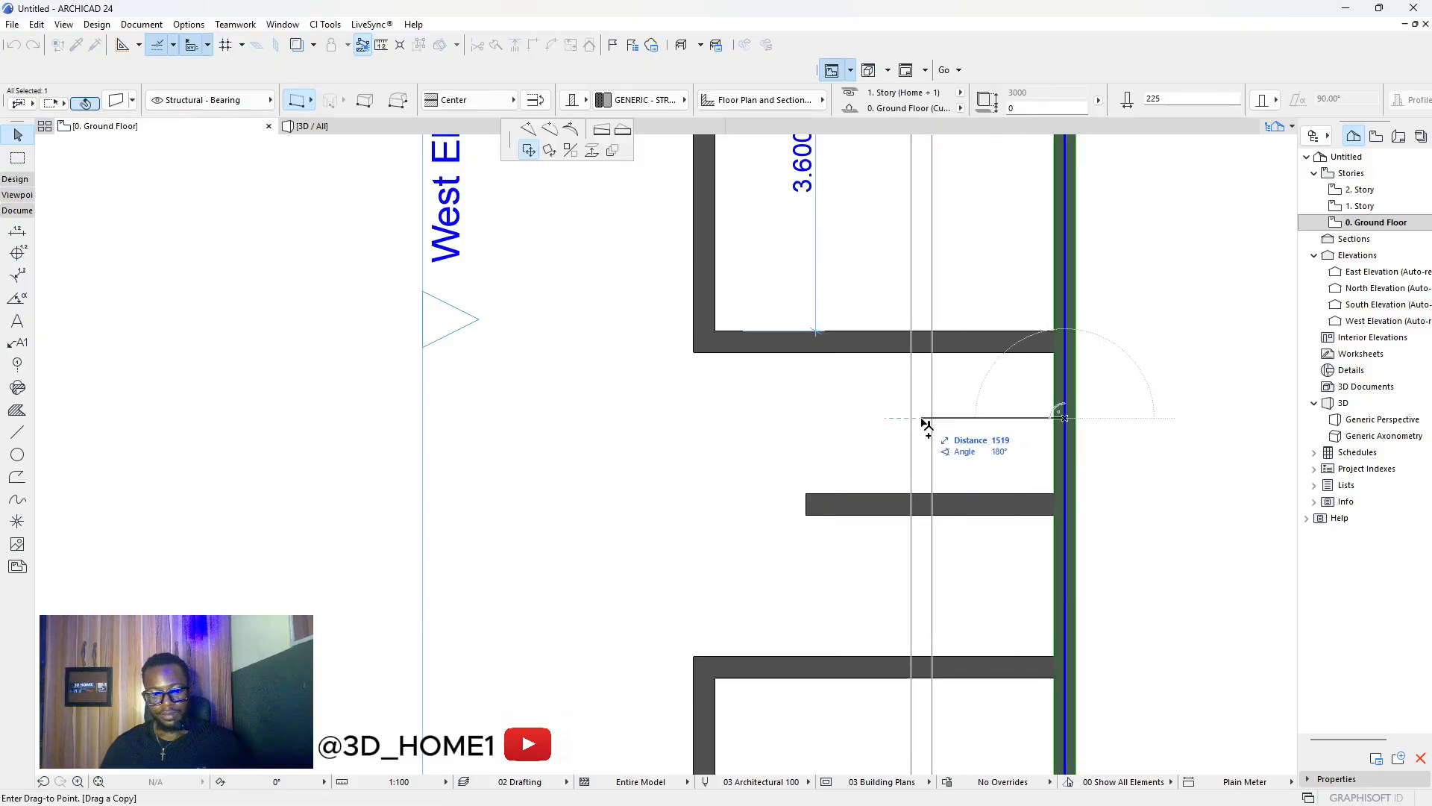
pyautogui.write('2')
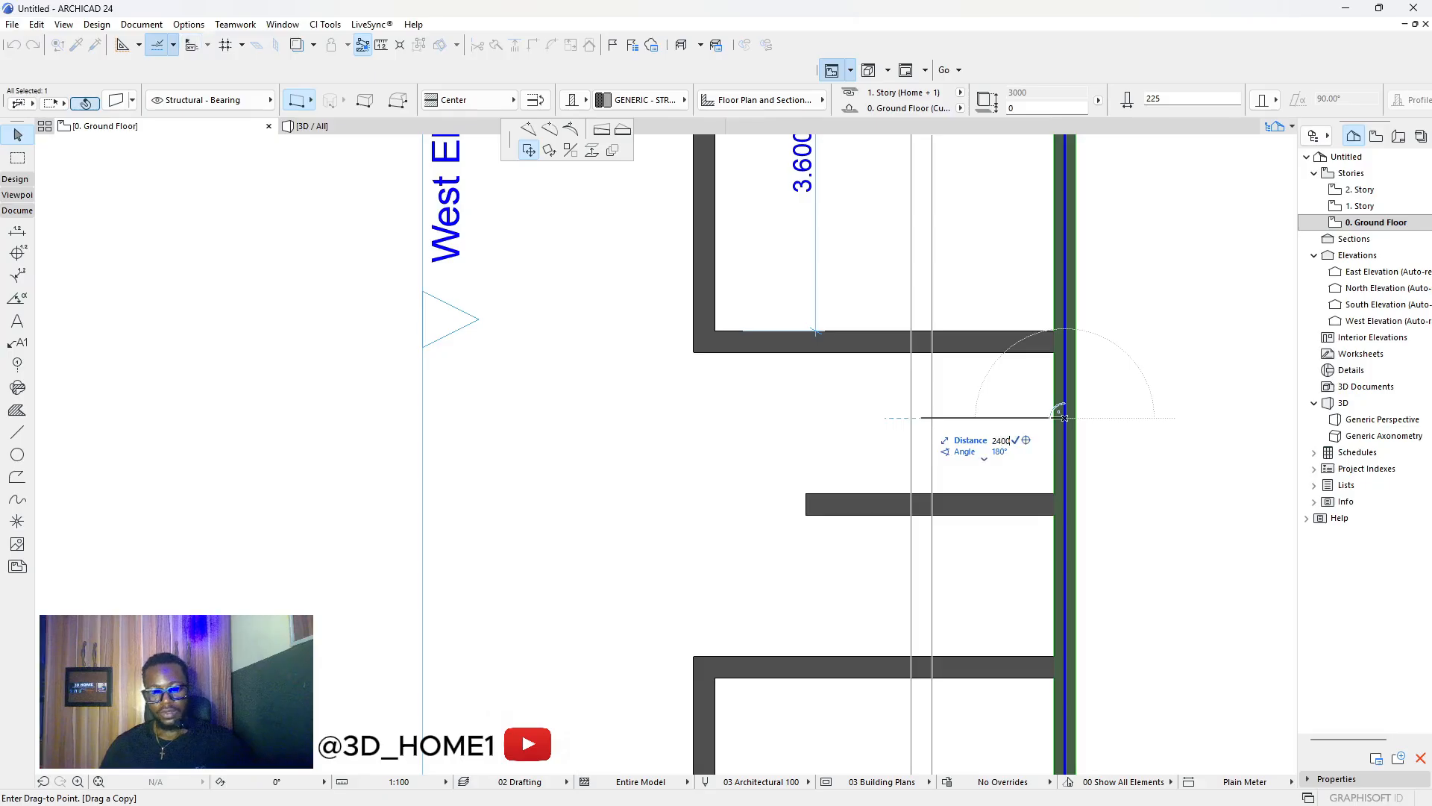
pyautogui.write('400')
pyautogui.press('Return')
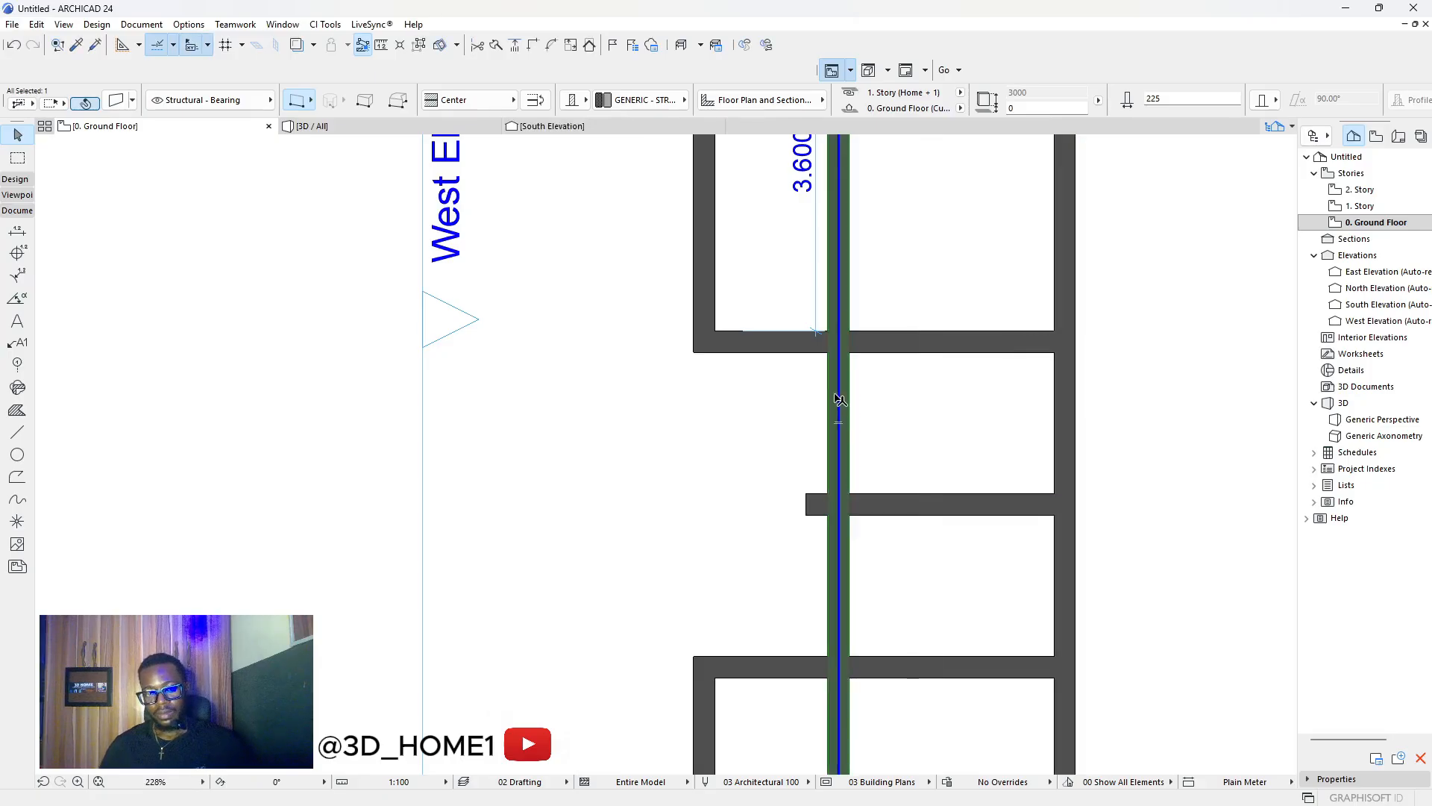
# Shift the copied vertical wall left by its own thickness so its inner face sits where its outer face was.
pyautogui.hotkey('ctrl', 'd')
pyautogui.click(849, 469)
pyautogui.click(828, 470)
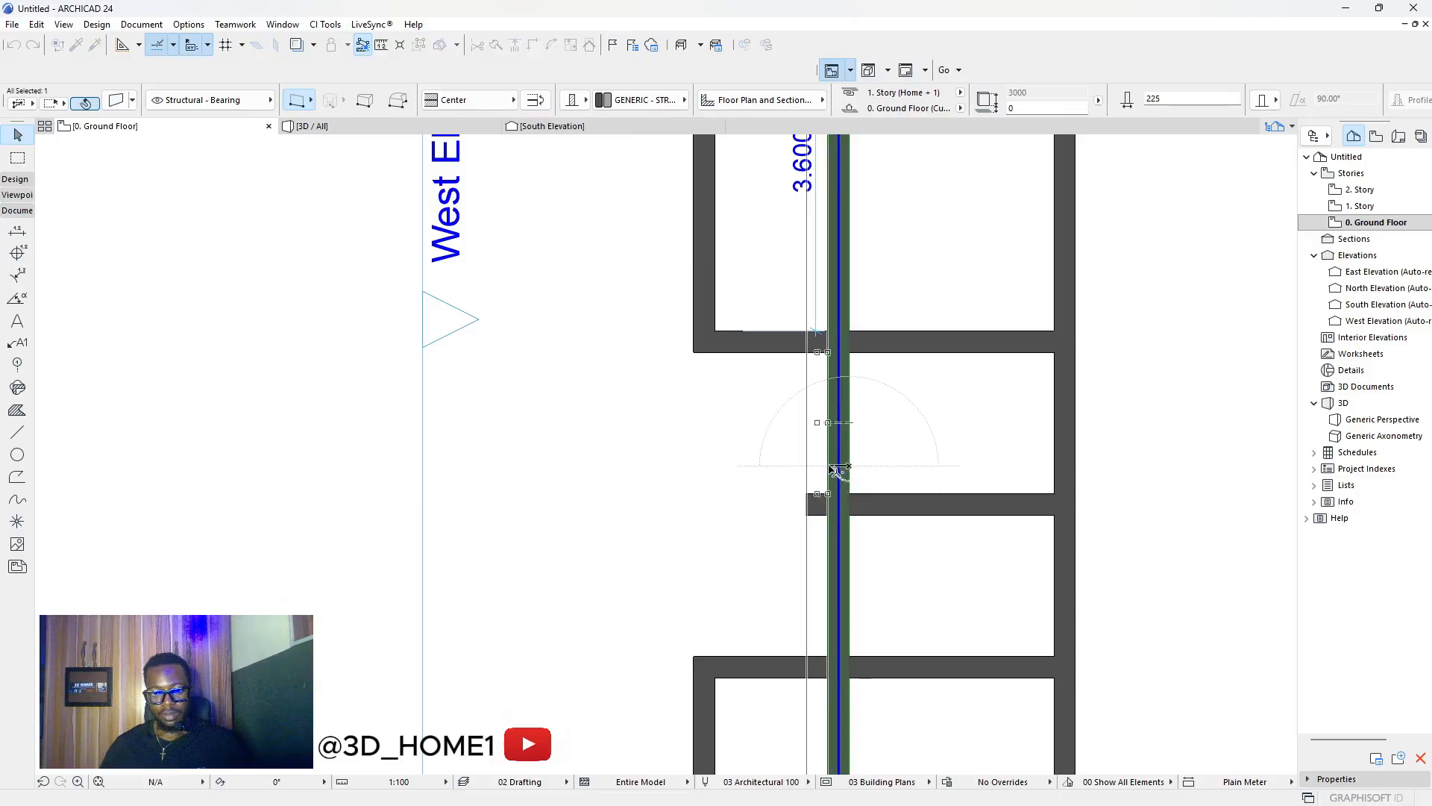
pyautogui.press('Escape')
# Shorten the wall between the W/C rows to the new vertical wall's centreline, and trim the new wall's segments out of both bedrooms.
pyautogui.scroll(7, 834, 505)
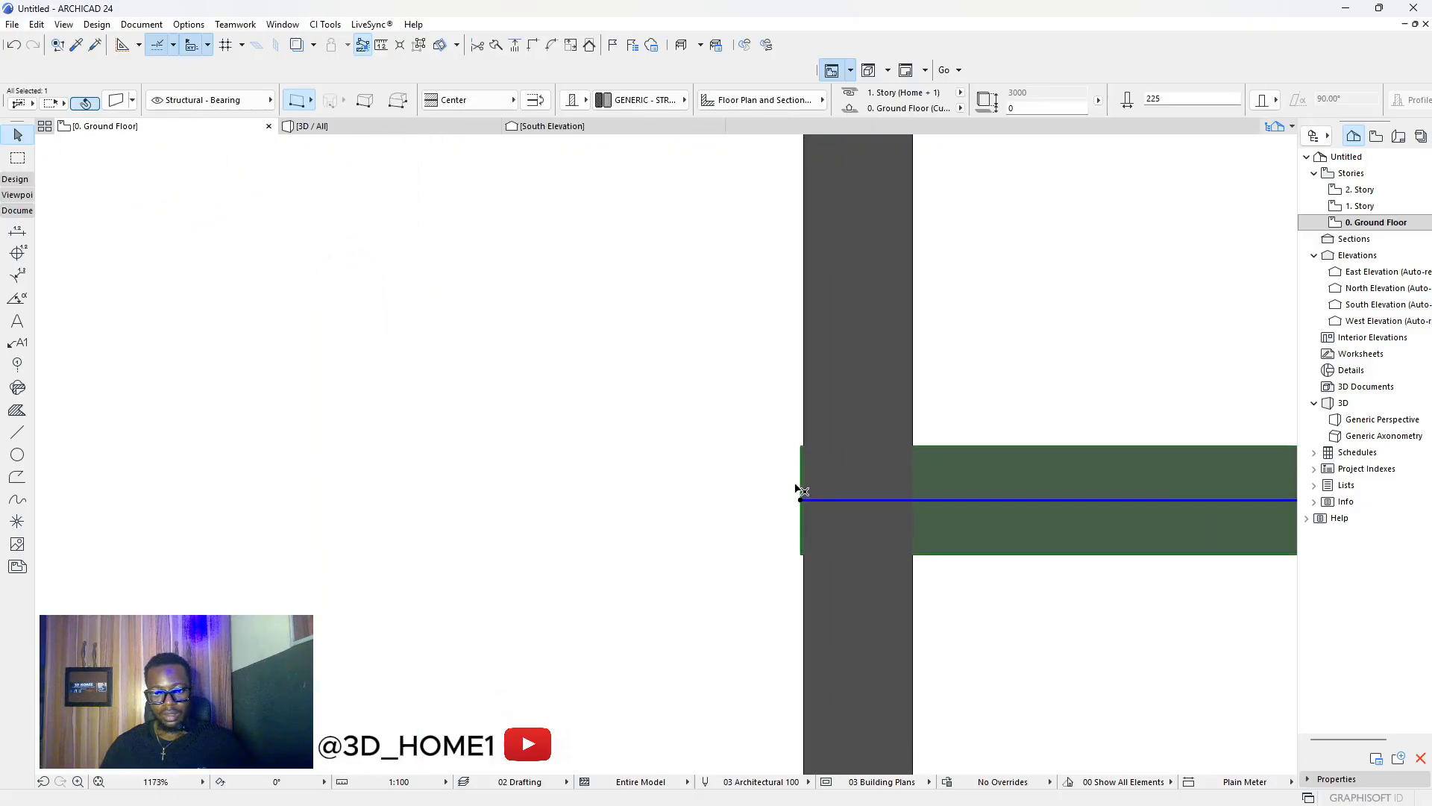
pyautogui.click(938, 489)
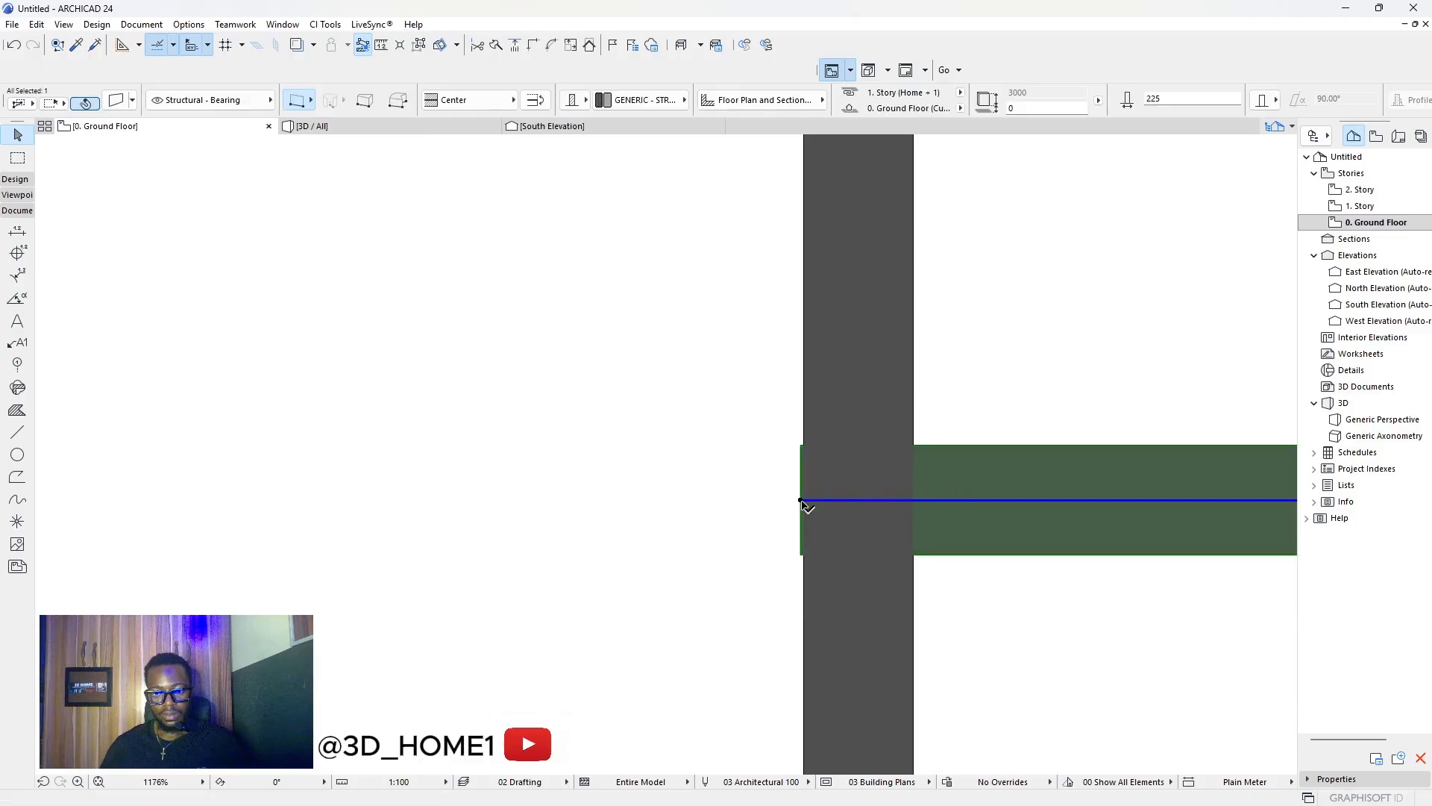
pyautogui.click(801, 500)
pyautogui.click(852, 500)
pyautogui.press('Escape')
pyautogui.scroll(-9, 855, 499)
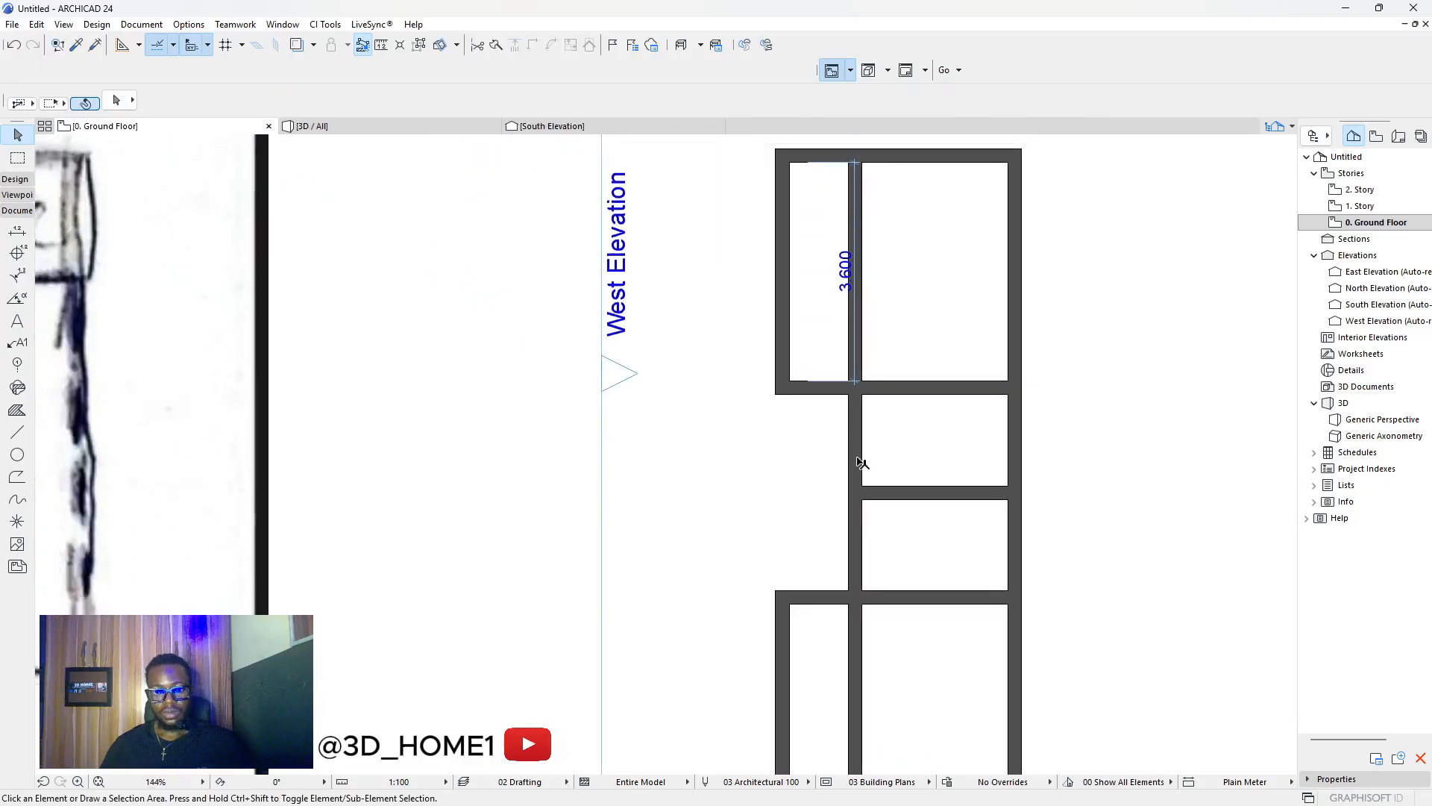
pyautogui.scroll(-3, 860, 463)
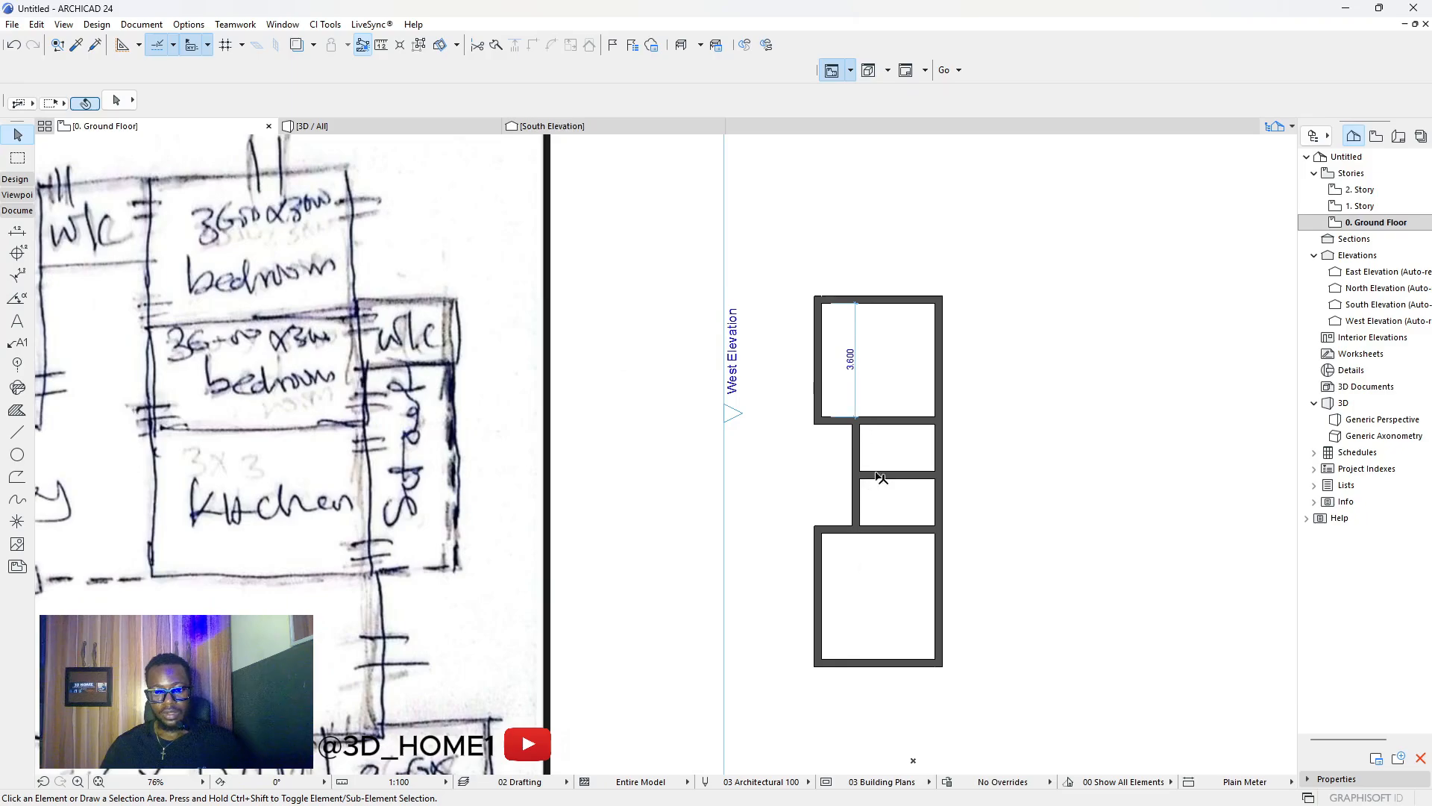
# Examine how the lower W/C row and the small lobby beside it are divided in the sketch.
pyautogui.scroll(-3, 858, 553)
pyautogui.scroll(-2, 492, 433)
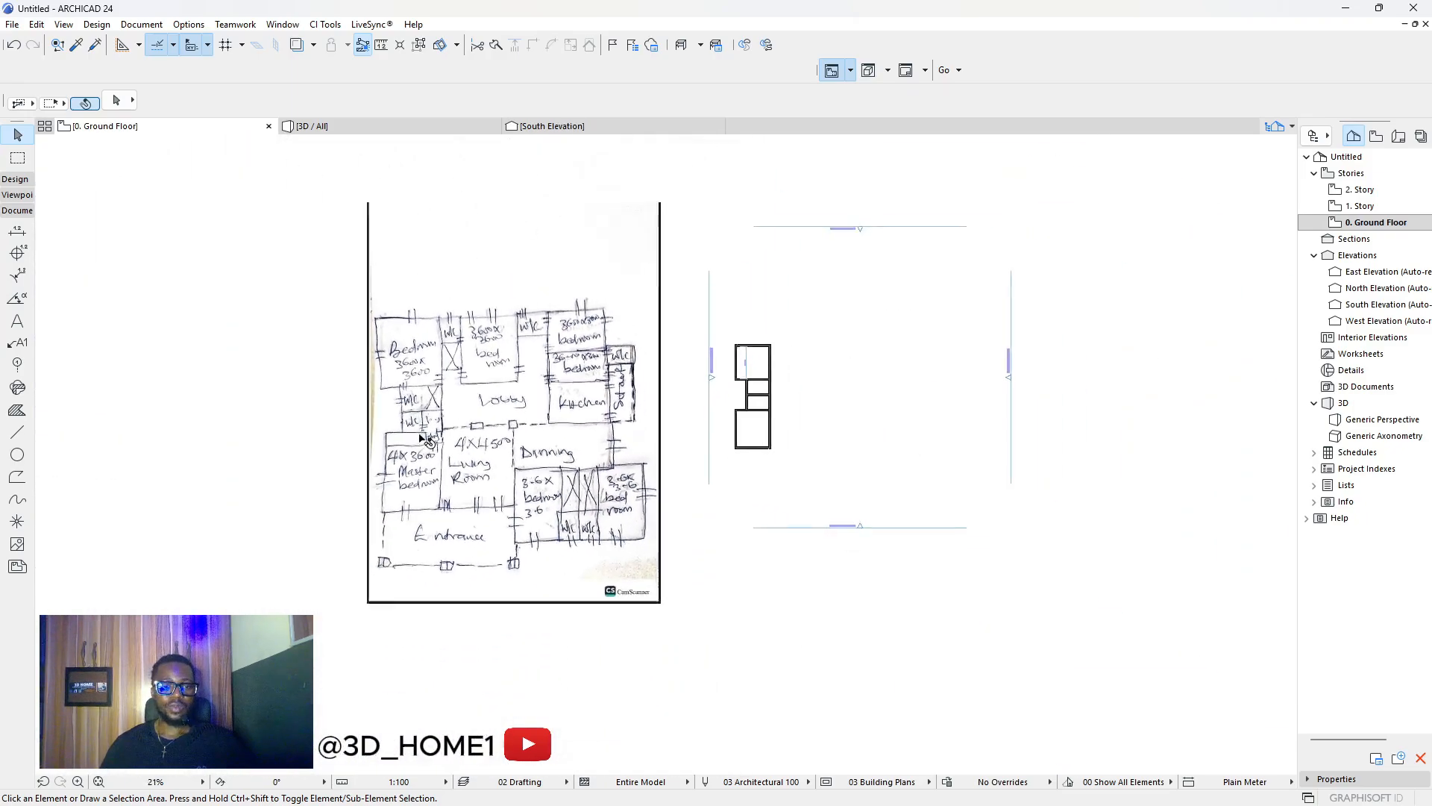
pyautogui.scroll(4, 410, 336)
pyautogui.scroll(-2, 406, 336)
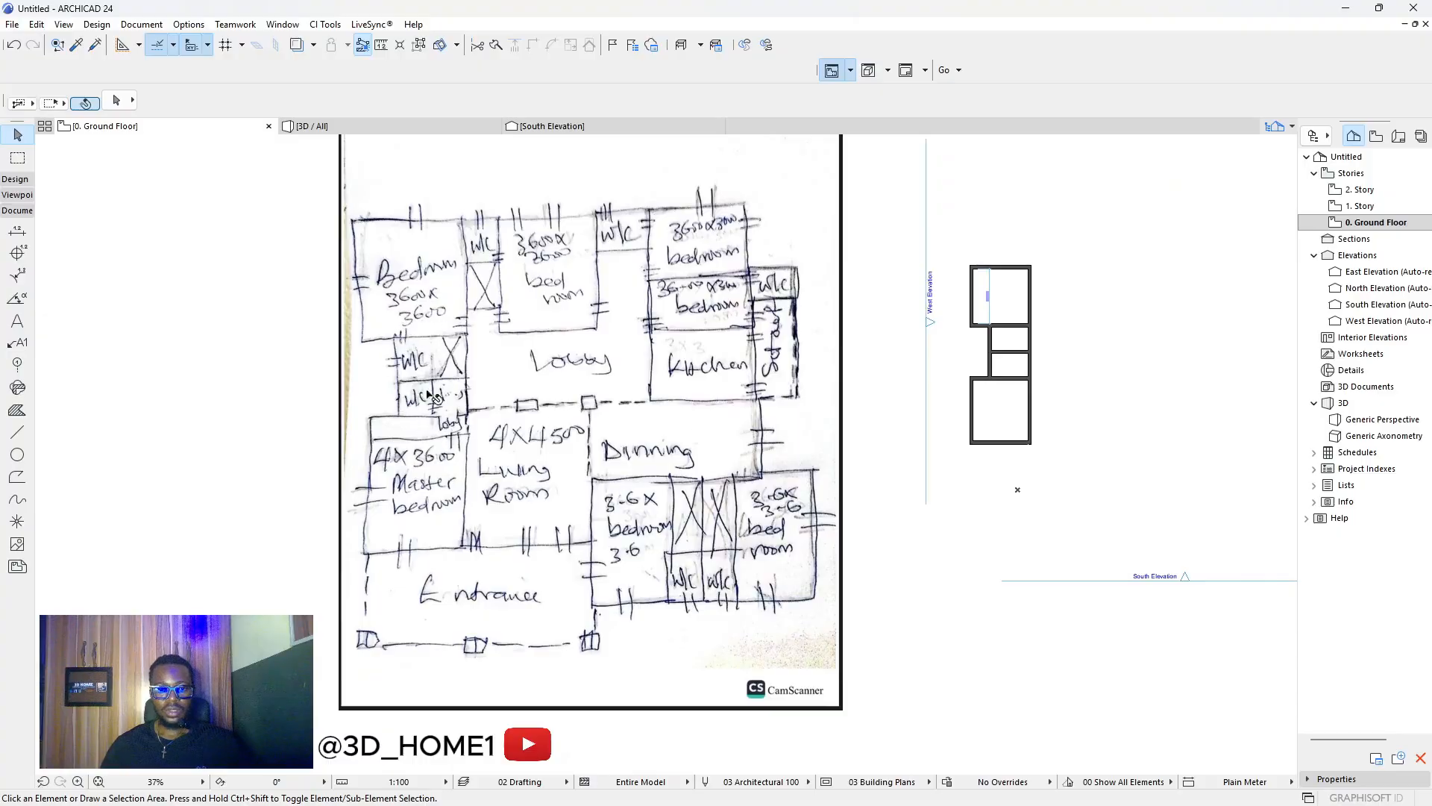
pyautogui.scroll(6, 392, 388)
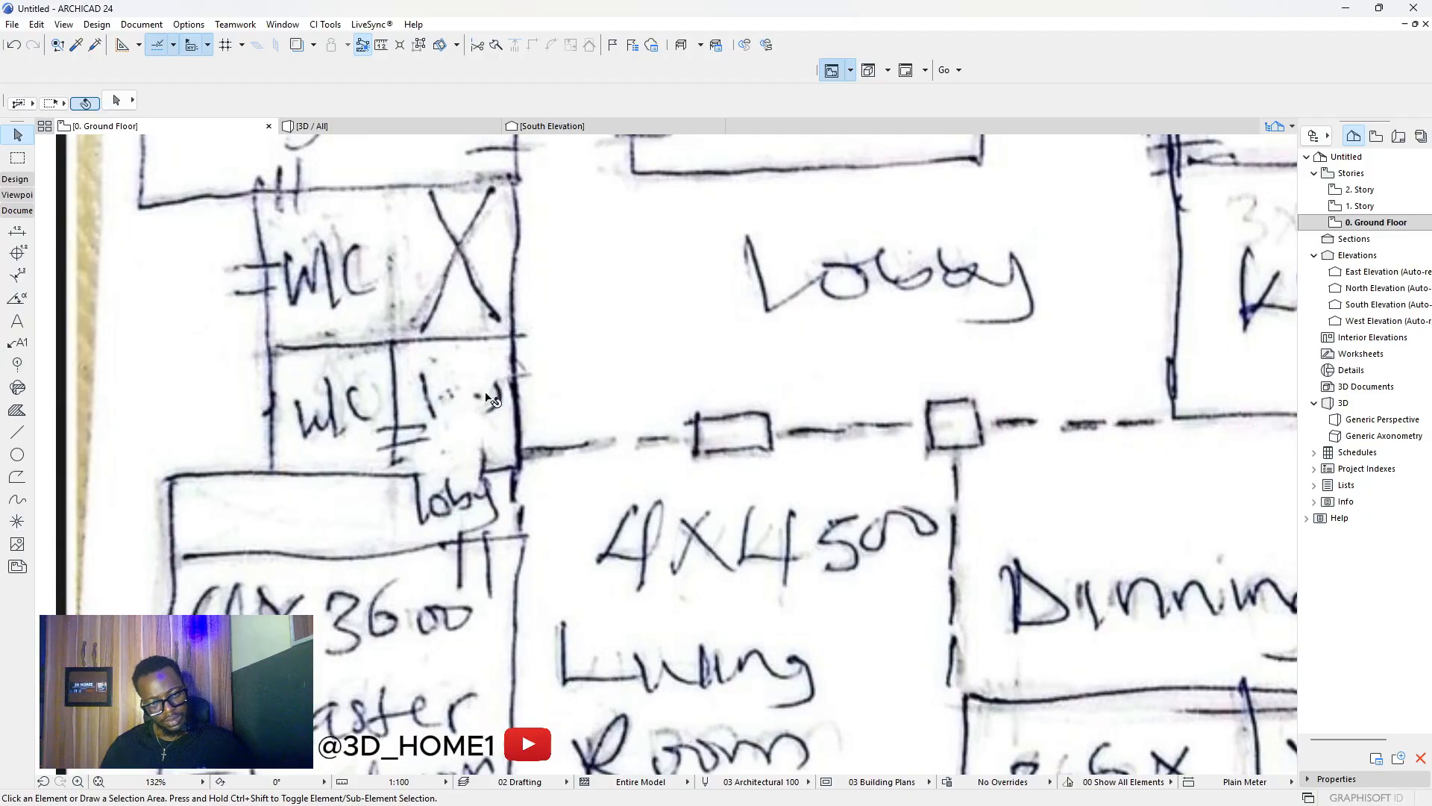
pyautogui.scroll(-5, 492, 401)
pyautogui.scroll(3, 538, 406)
pyautogui.scroll(-6, 597, 410)
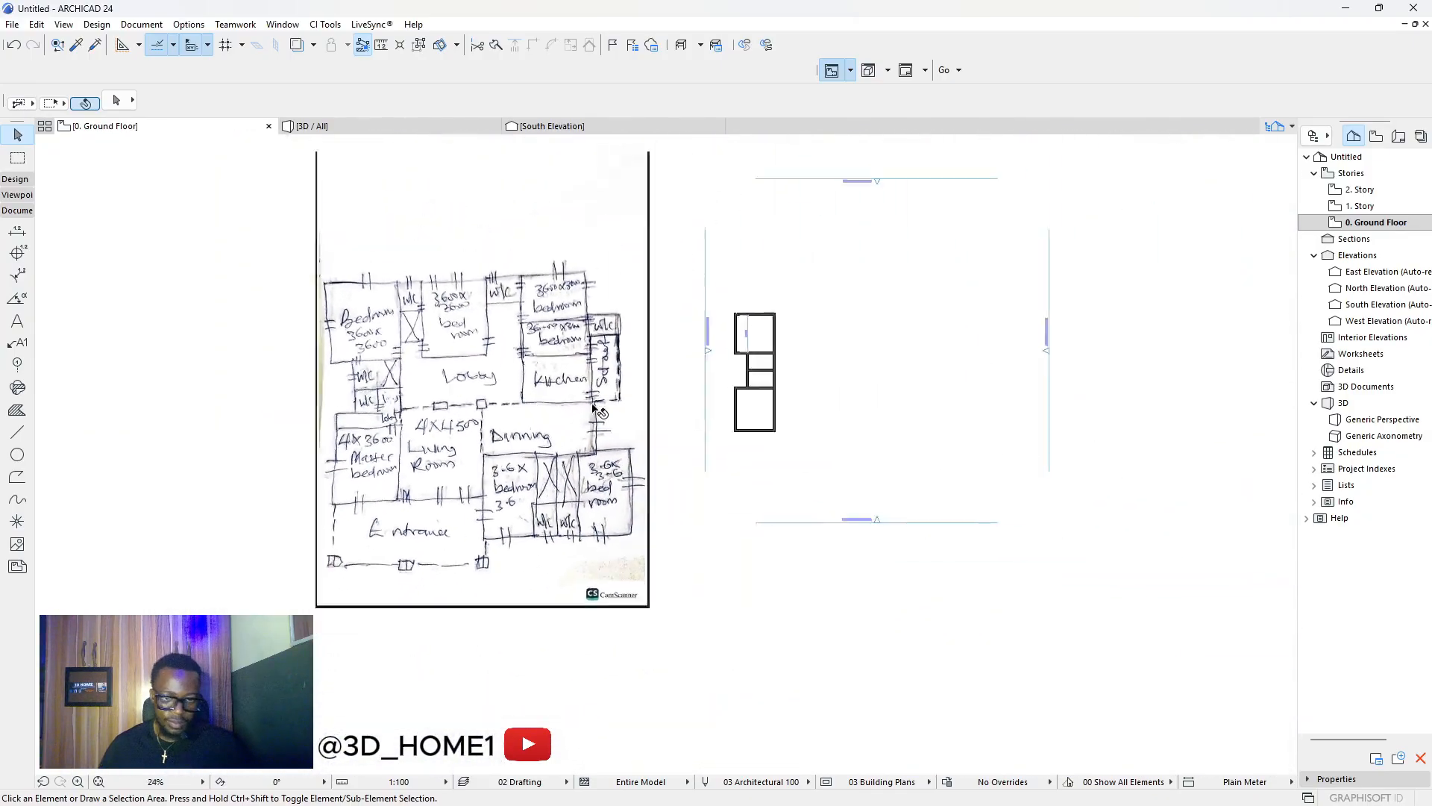
# Check the lobby position in the sketch and copy the right exterior wall 1000 mm to the left across the W/C rows.
pyautogui.scroll(6, 783, 385)
pyautogui.click(747, 351)
pyautogui.click(747, 352)
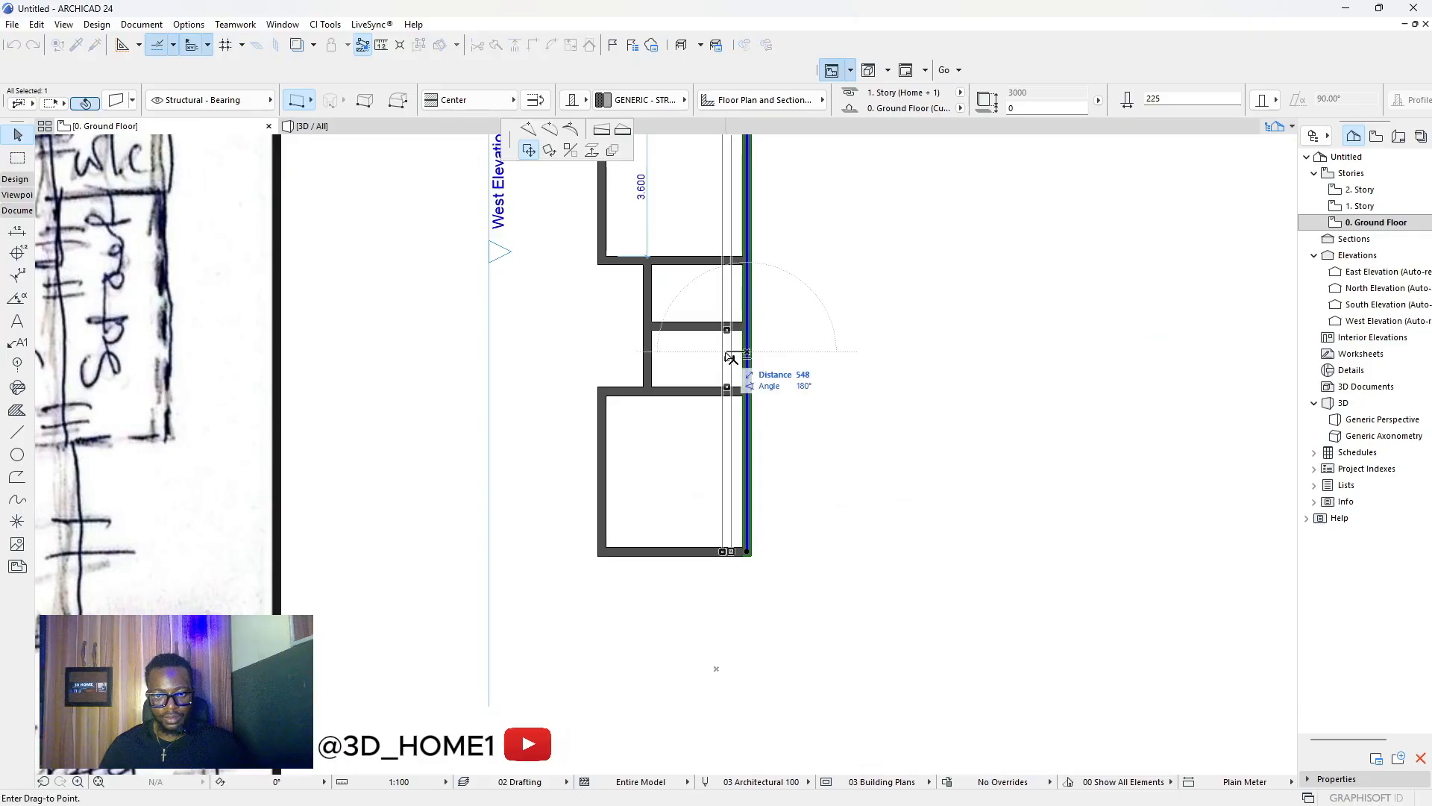
pyautogui.scroll(-5, 731, 358)
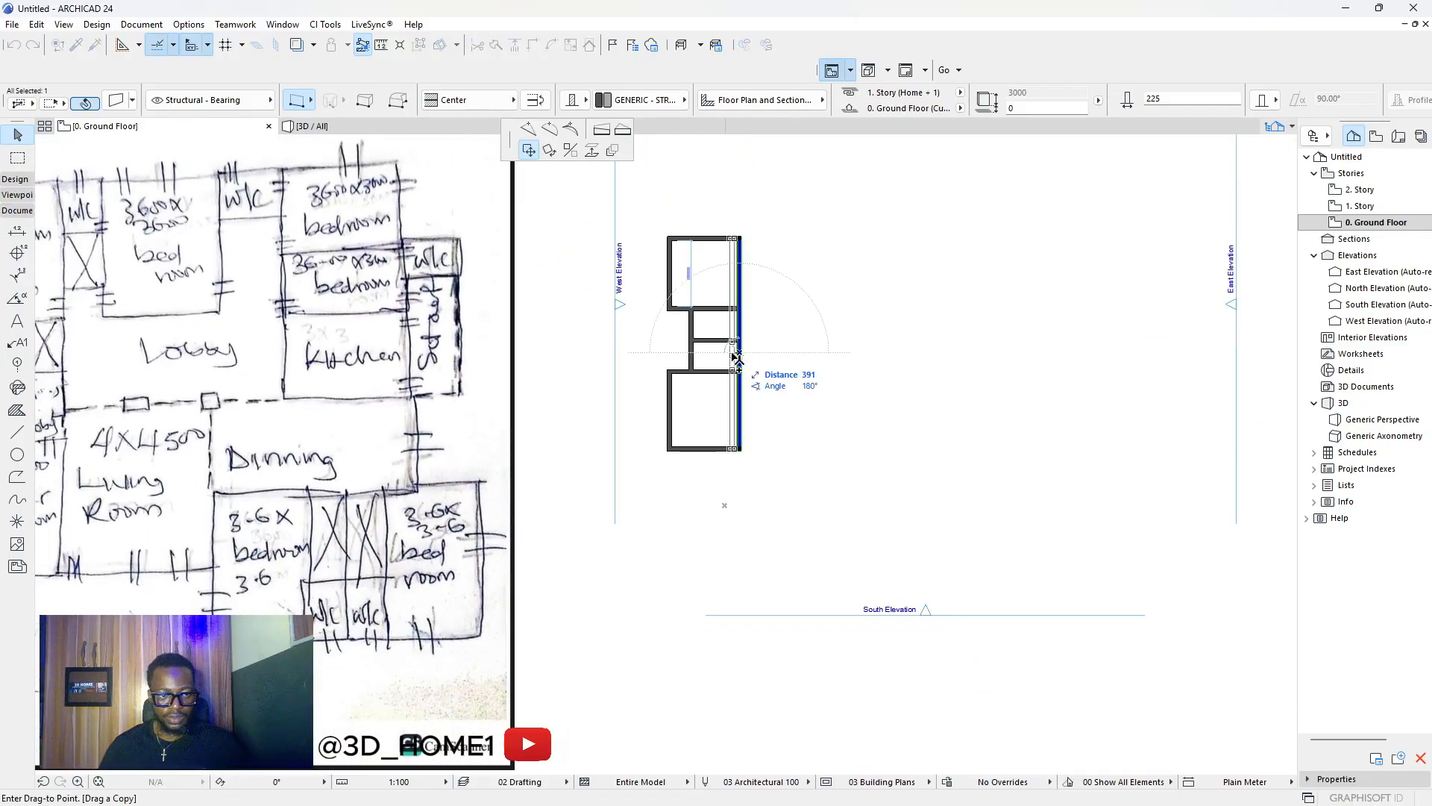
pyautogui.scroll(3, 246, 418)
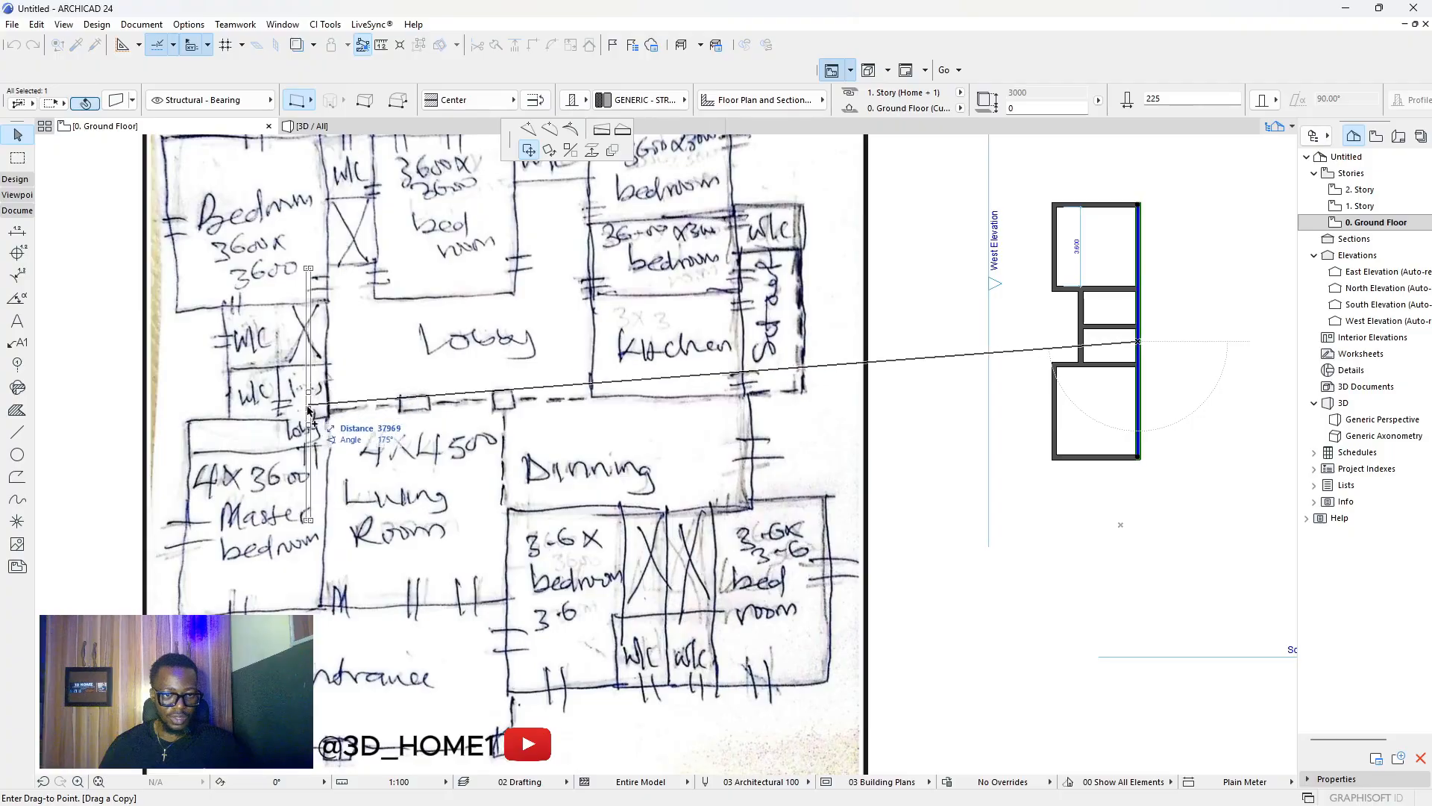
pyautogui.scroll(4, 1103, 361)
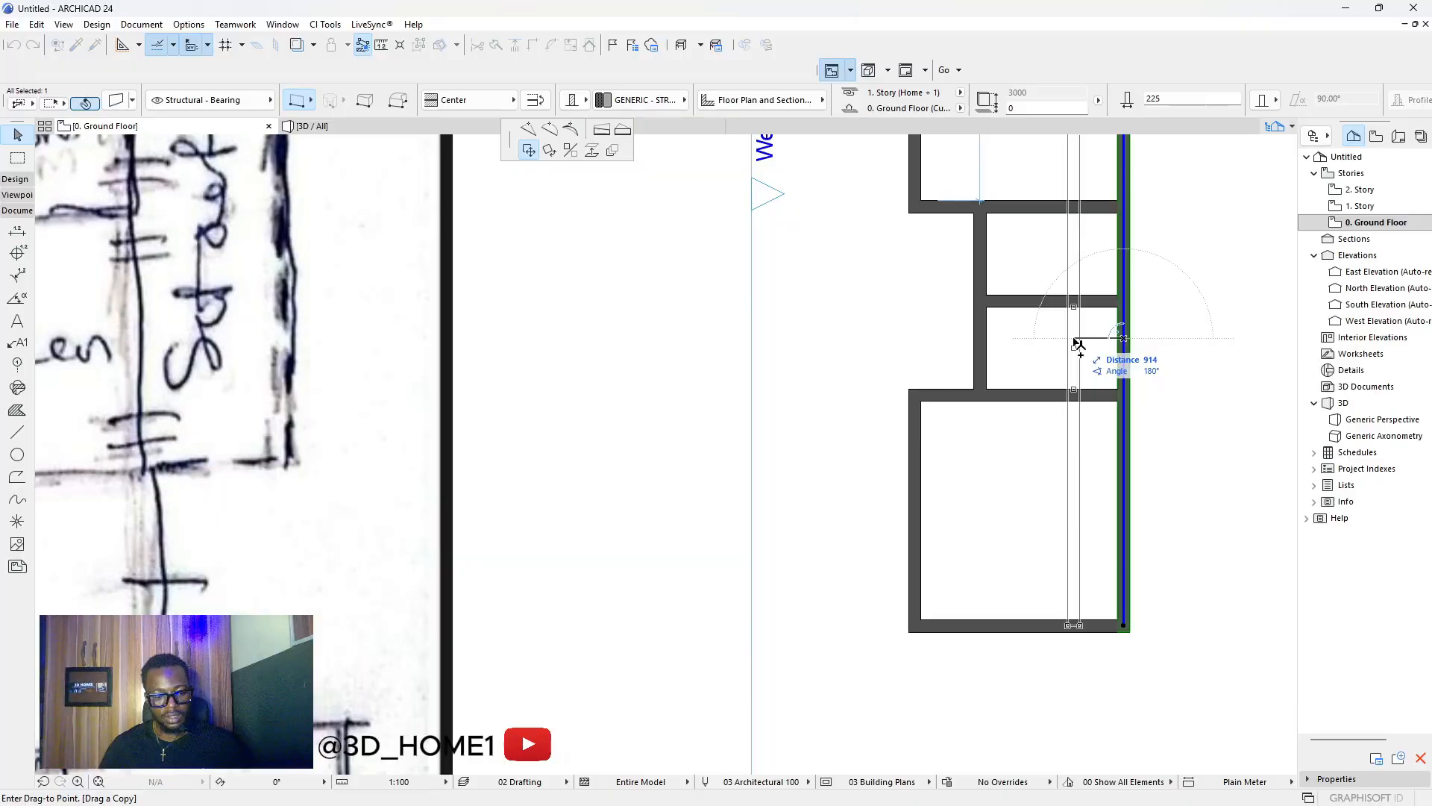
pyautogui.write('1')
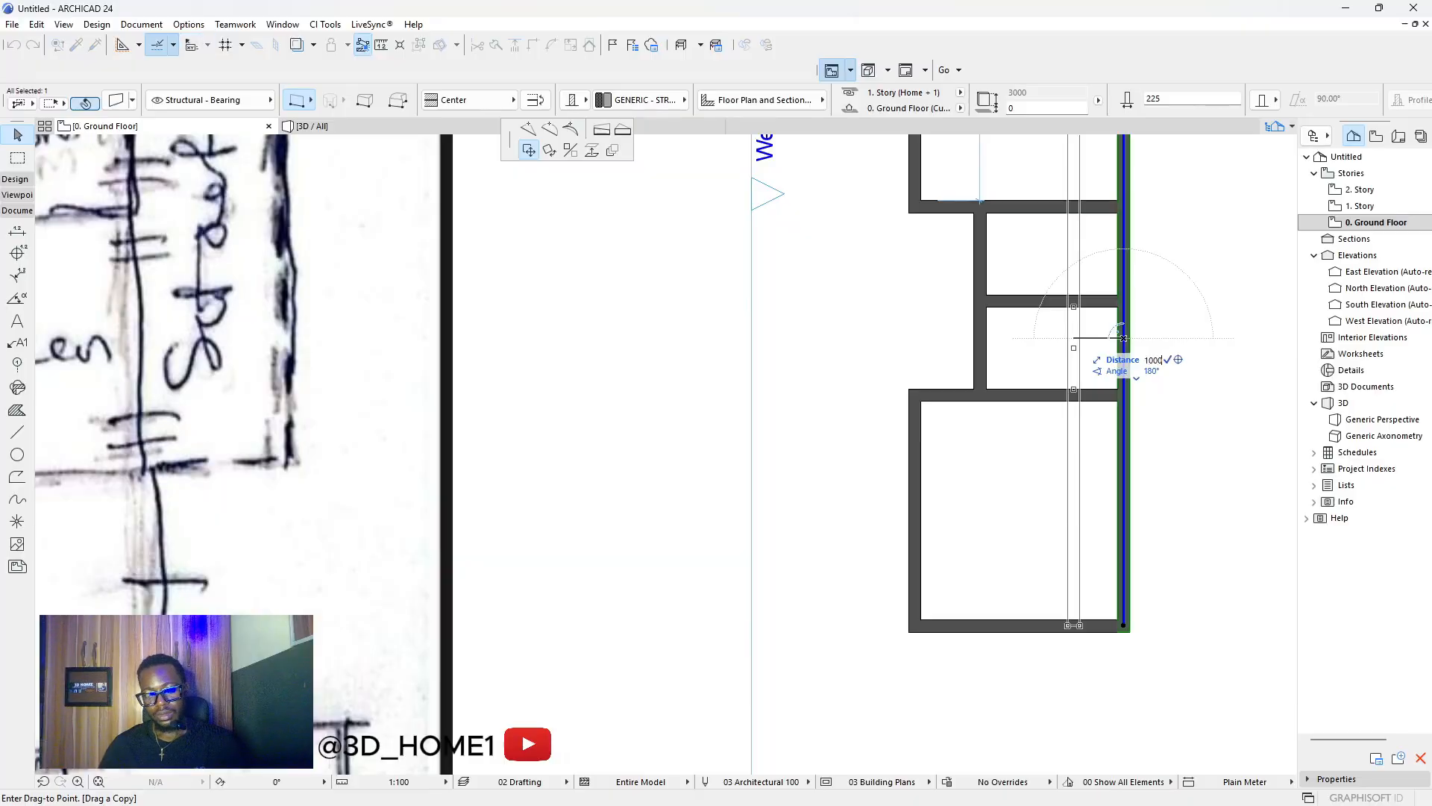
pyautogui.write('000')
pyautogui.press('Return')
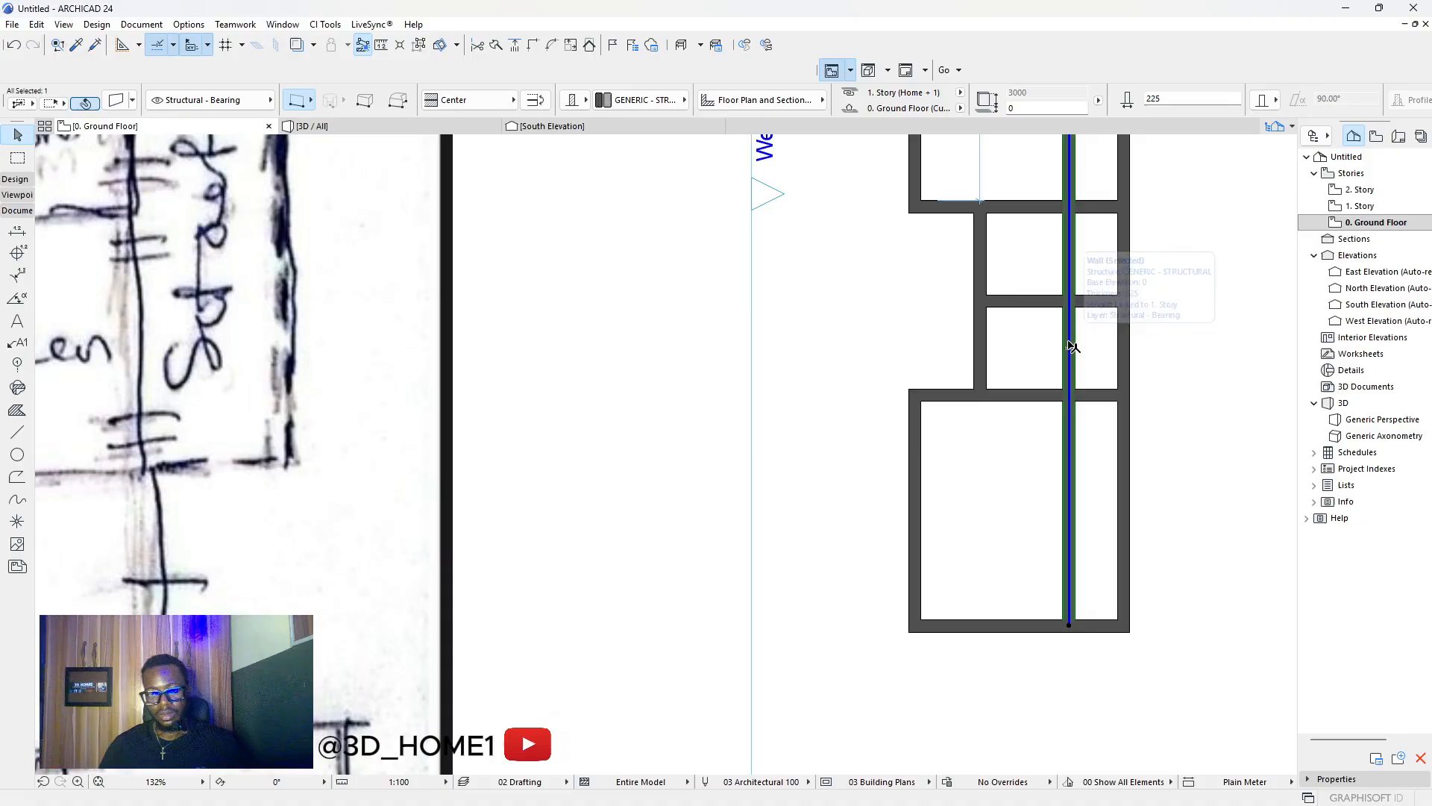
# Move the new partition copy left by its wall thickness, from its right face to its left face, and deselect it.
pyautogui.scroll(4, 1075, 344)
pyautogui.click(1075, 347)
pyautogui.hotkey('ctrl', 'd')
pyautogui.click(1075, 347)
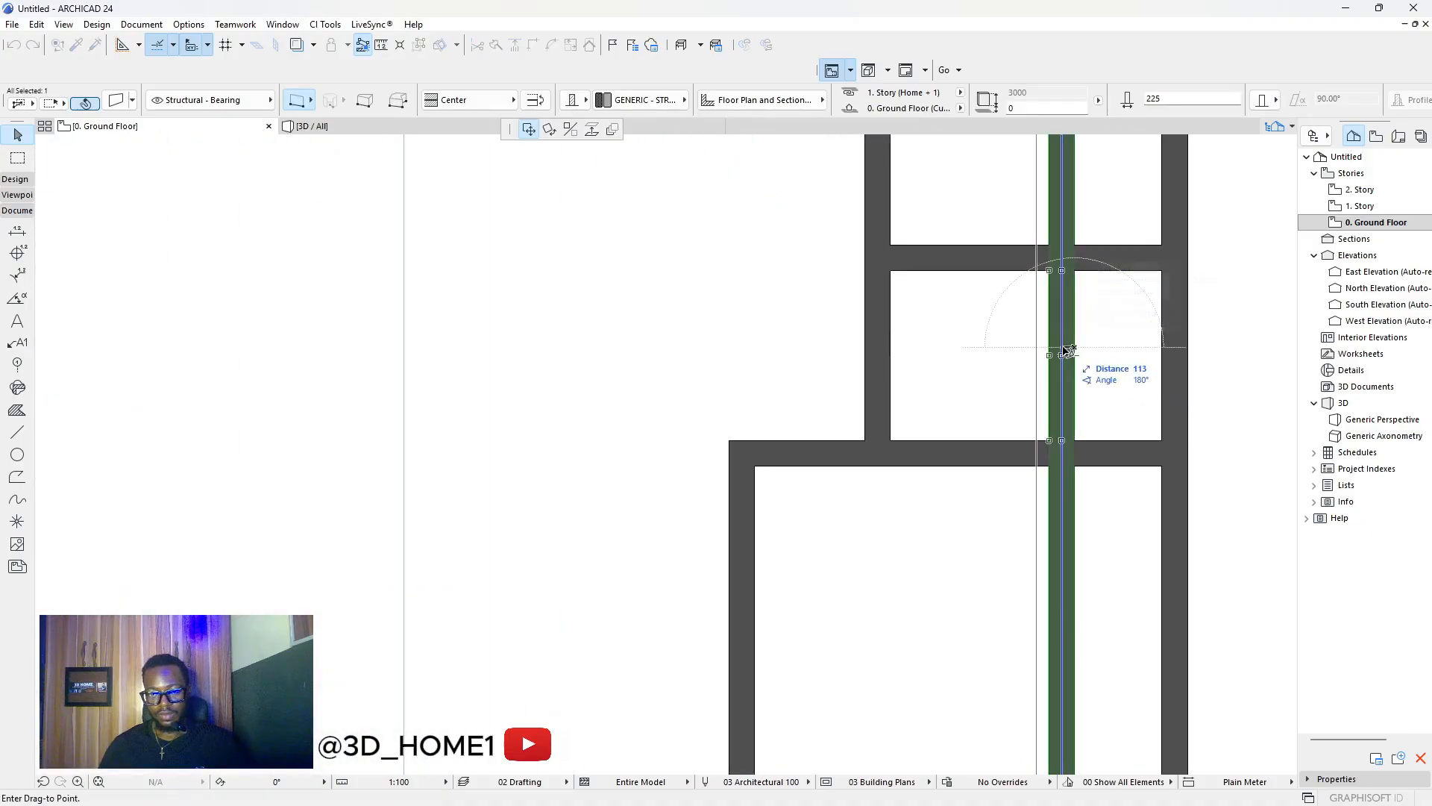
pyautogui.click(1051, 347)
pyautogui.press('Escape')
# Trim the partition out of the master bedroom and upper W/C row, and delete its leftover segment in the upper bedroom.
pyautogui.scroll(-4, 941, 350)
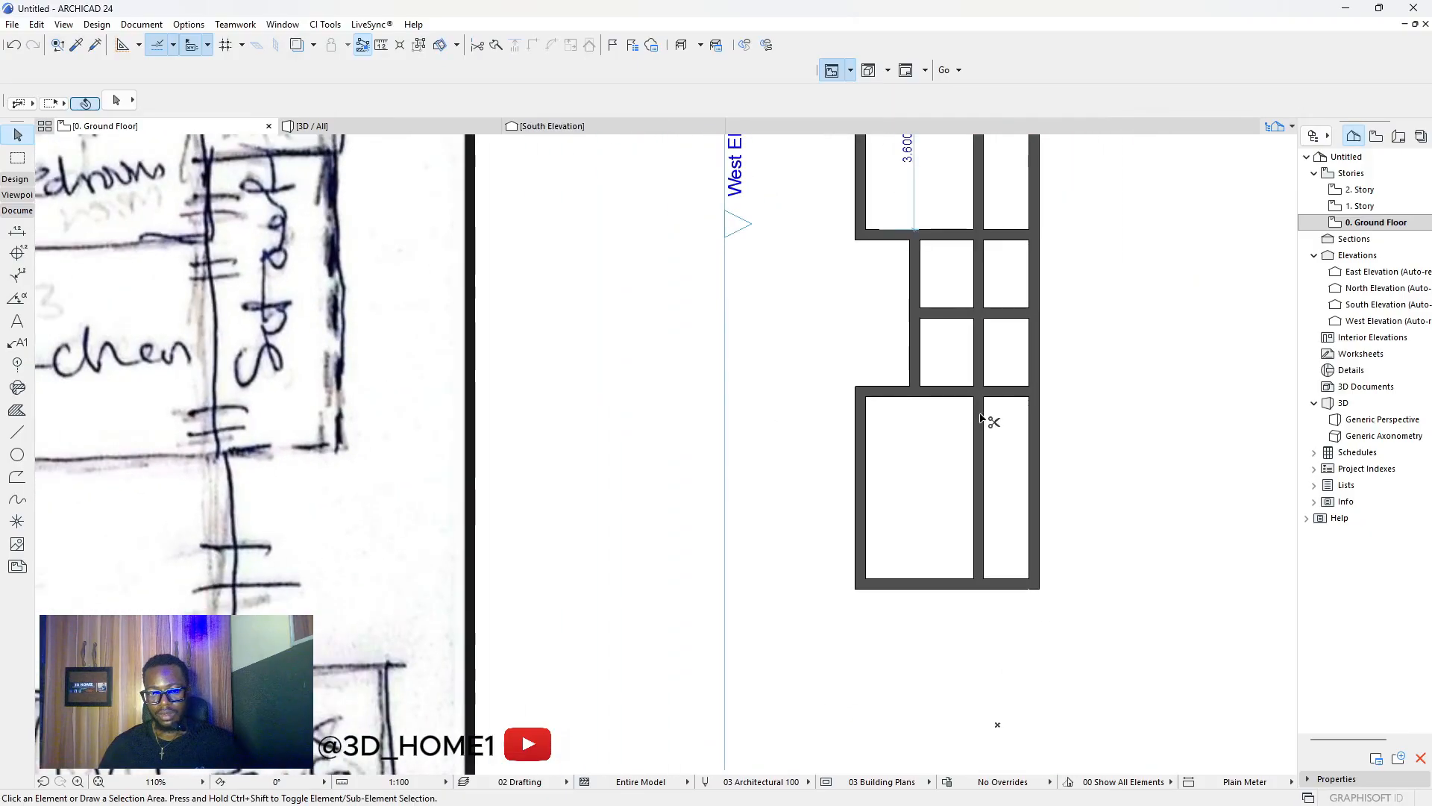
pyautogui.keyDown('ctrl'); pyautogui.click(981, 415); pyautogui.keyUp('ctrl')
pyautogui.keyDown('ctrl'); pyautogui.click(985, 285); pyautogui.keyUp('ctrl')
pyautogui.press('super')
pyautogui.press('super')
pyautogui.click(980, 210)
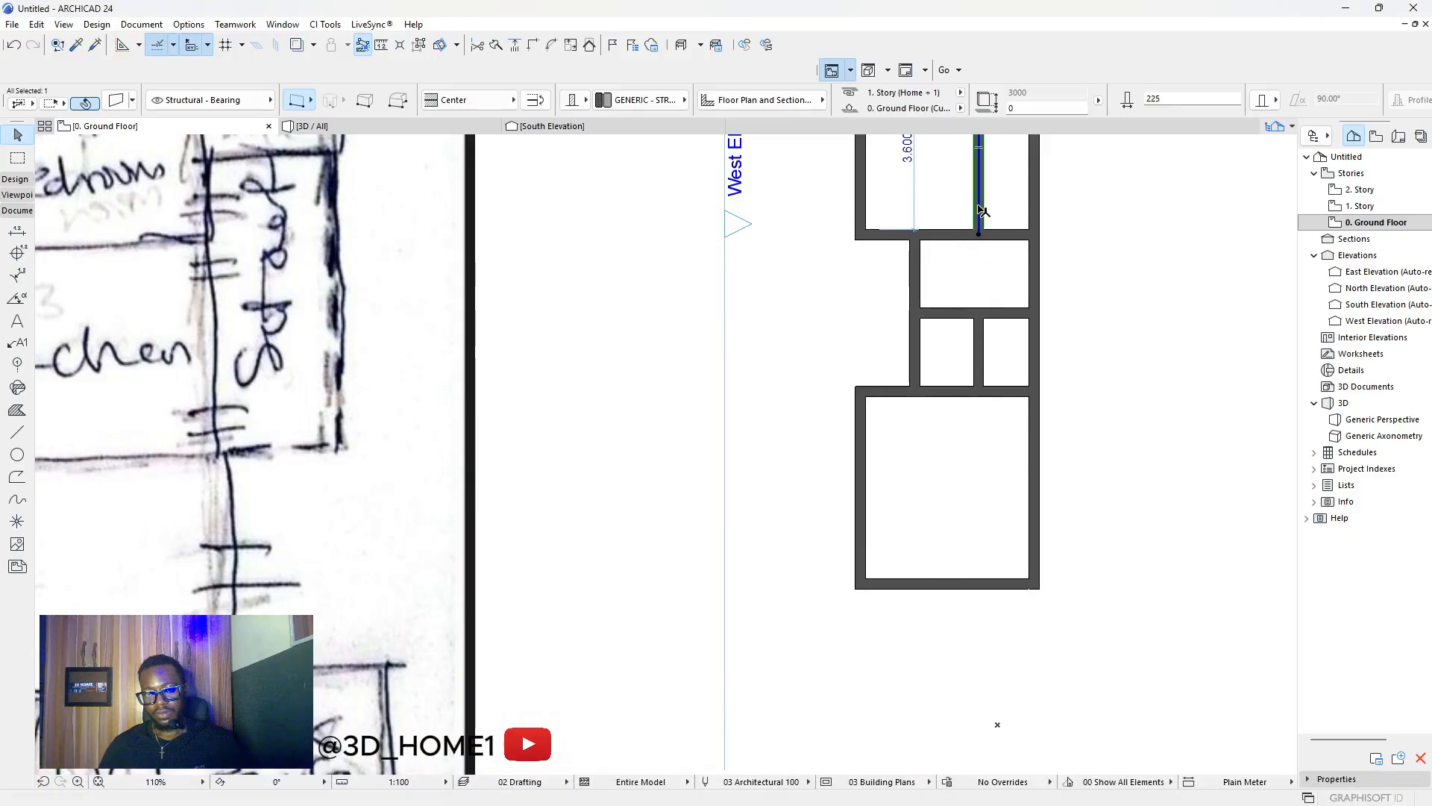
pyautogui.press('Delete')
# Compare the modelled bedrooms, W/C rows and lobby partition with the same area of the hand-drawn sketch.
pyautogui.scroll(-2, 875, 347)
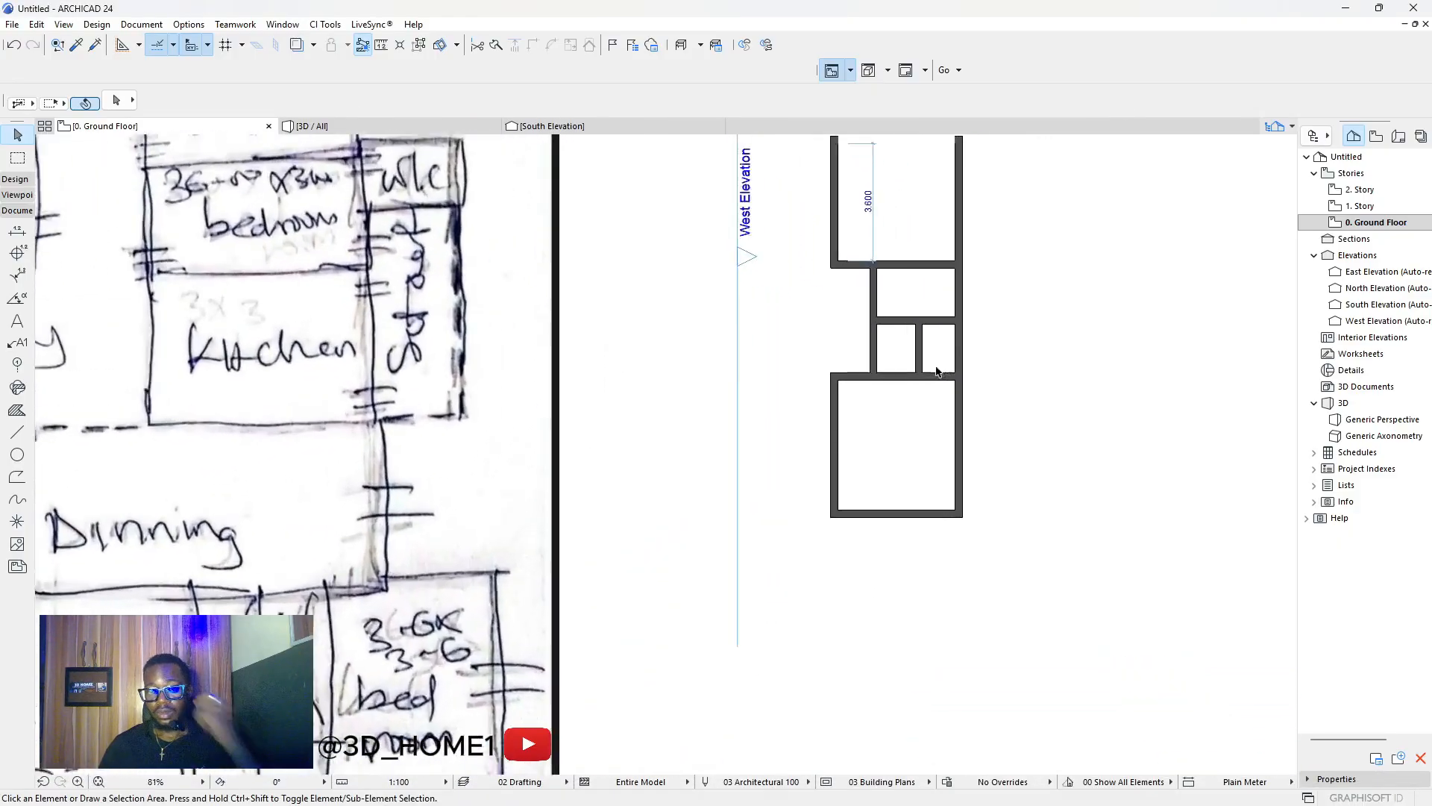
pyautogui.scroll(2, 880, 341)
pyautogui.scroll(-4, 882, 344)
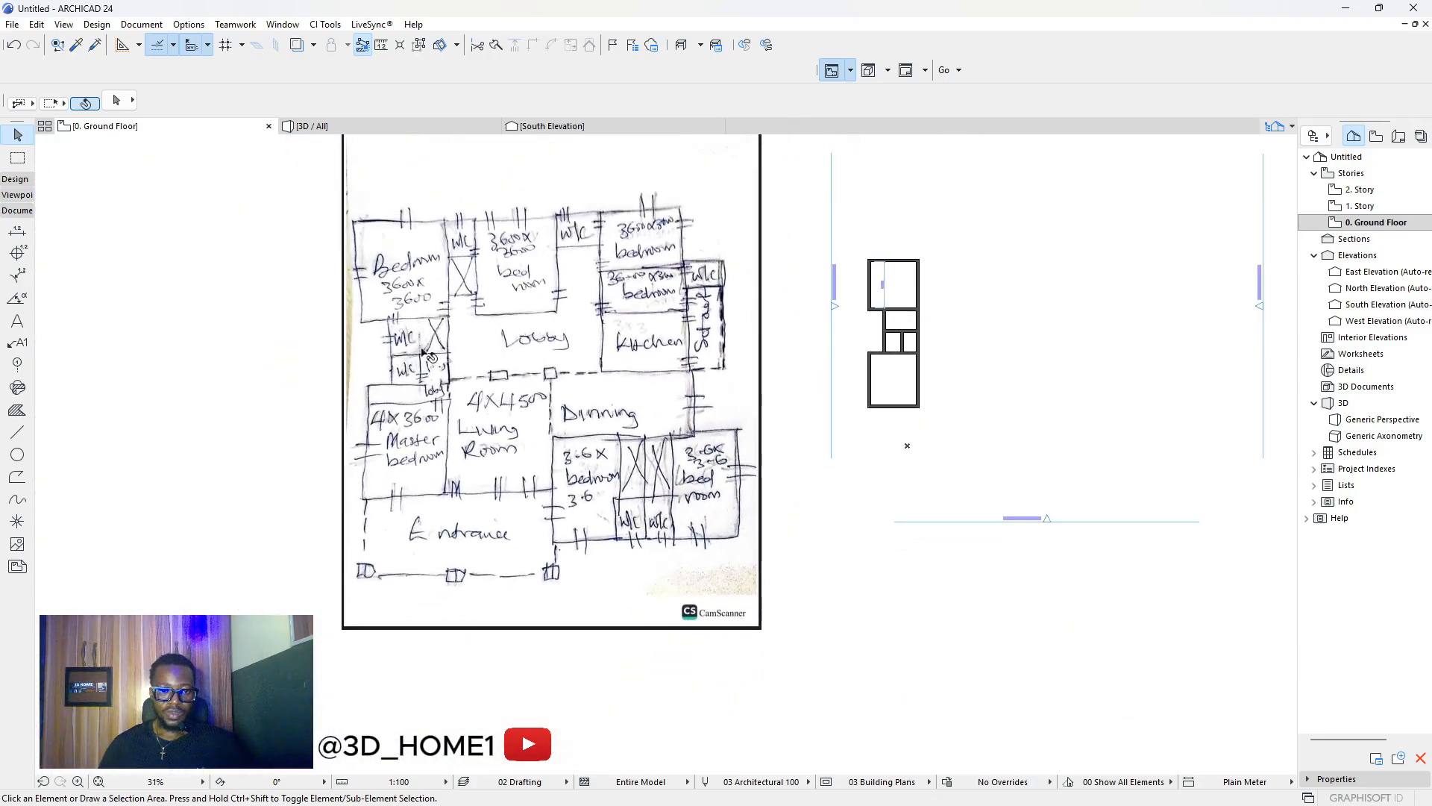
pyautogui.scroll(3, 389, 366)
pyautogui.scroll(-2, 388, 362)
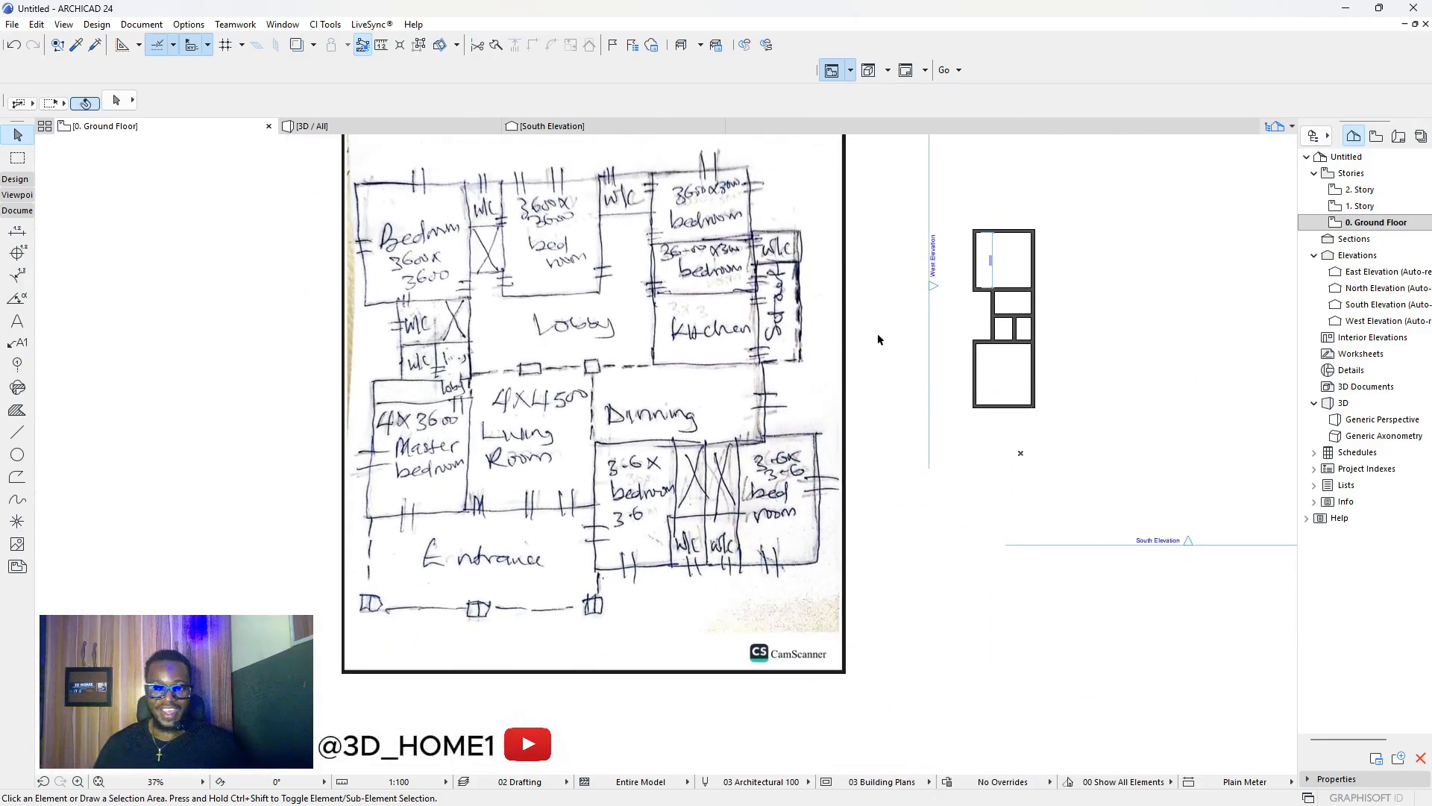
pyautogui.scroll(3, 431, 356)
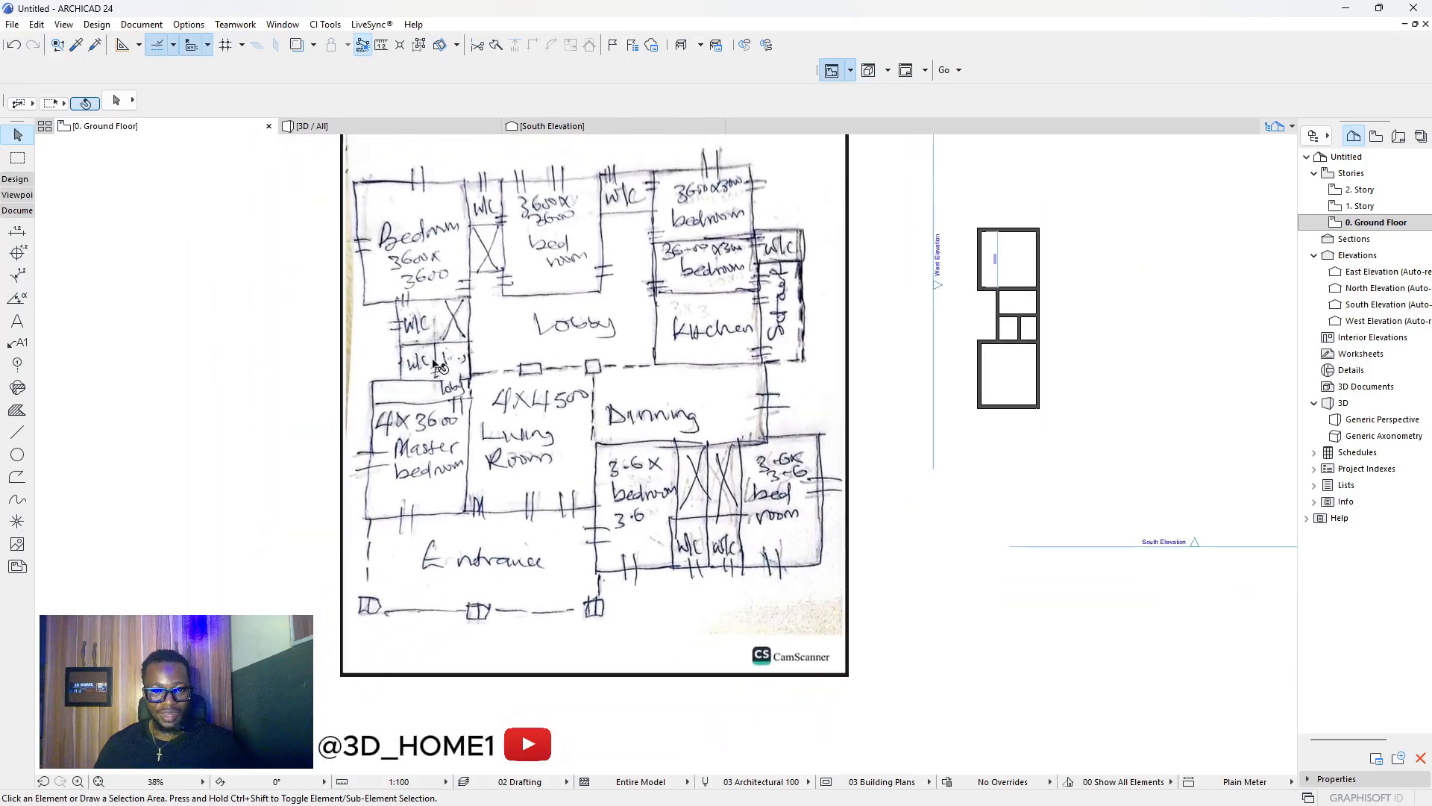
pyautogui.scroll(-3, 478, 356)
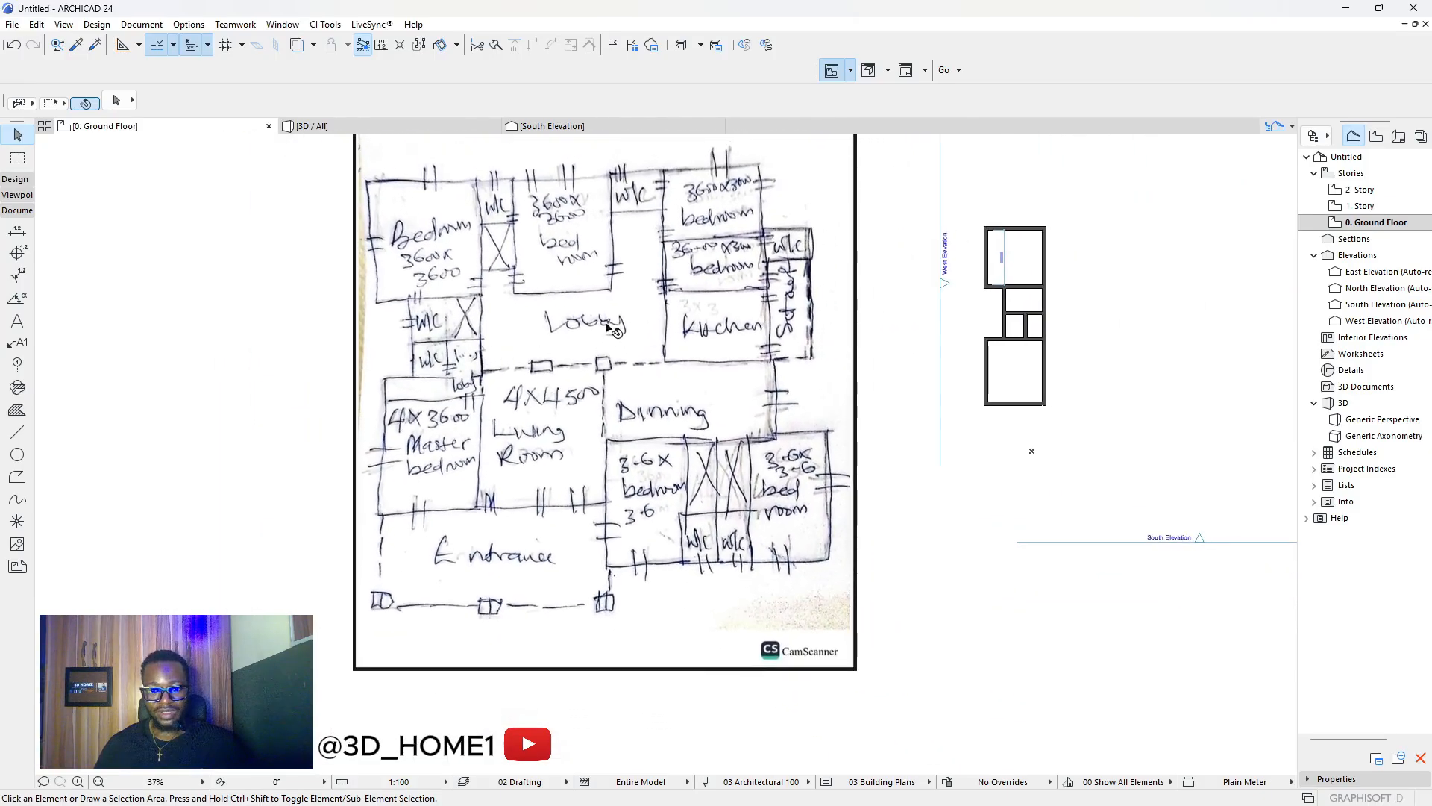
pyautogui.scroll(1, 608, 329)
pyautogui.scroll(-3, 735, 300)
pyautogui.scroll(1, 941, 282)
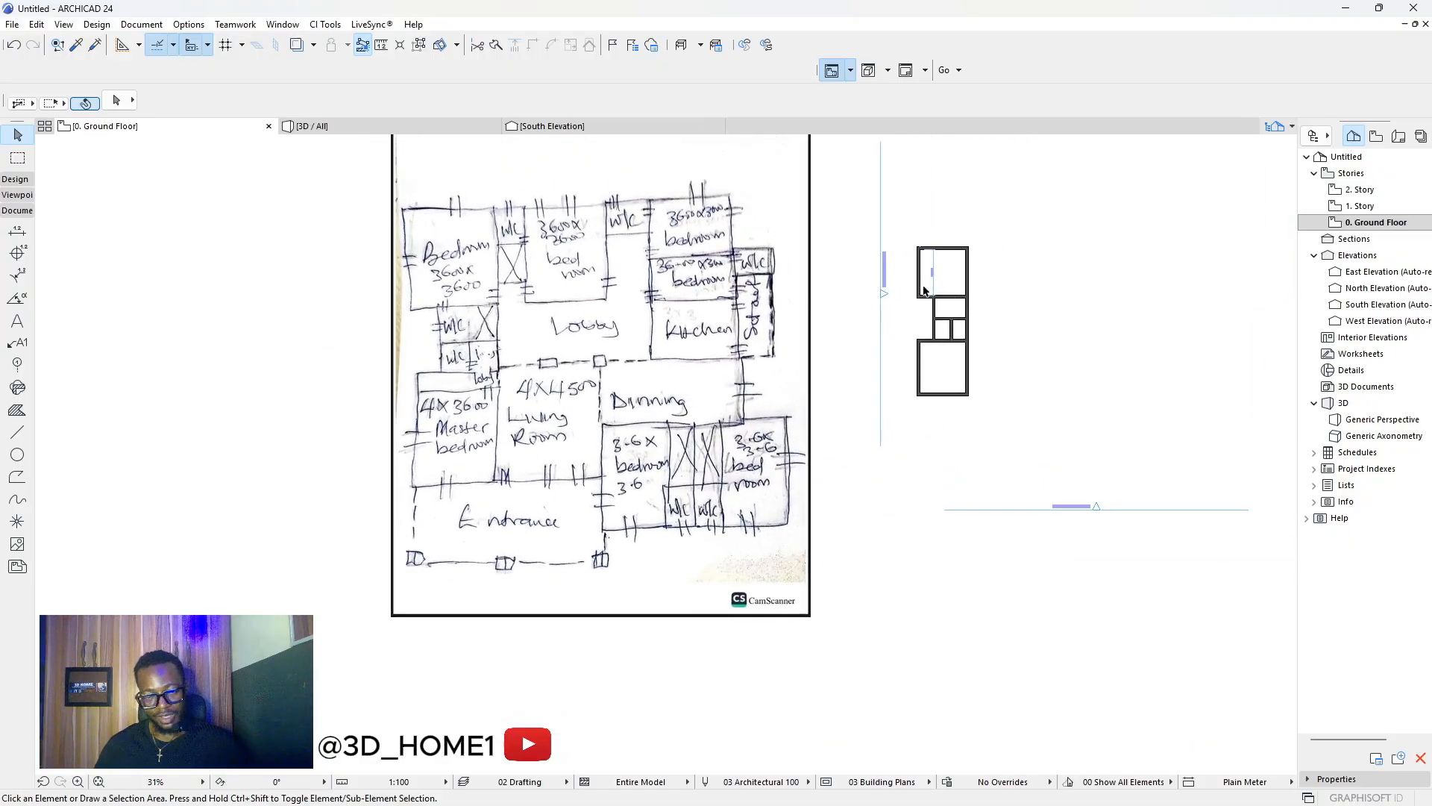
pyautogui.scroll(-1, 923, 290)
pyautogui.scroll(2, 540, 355)
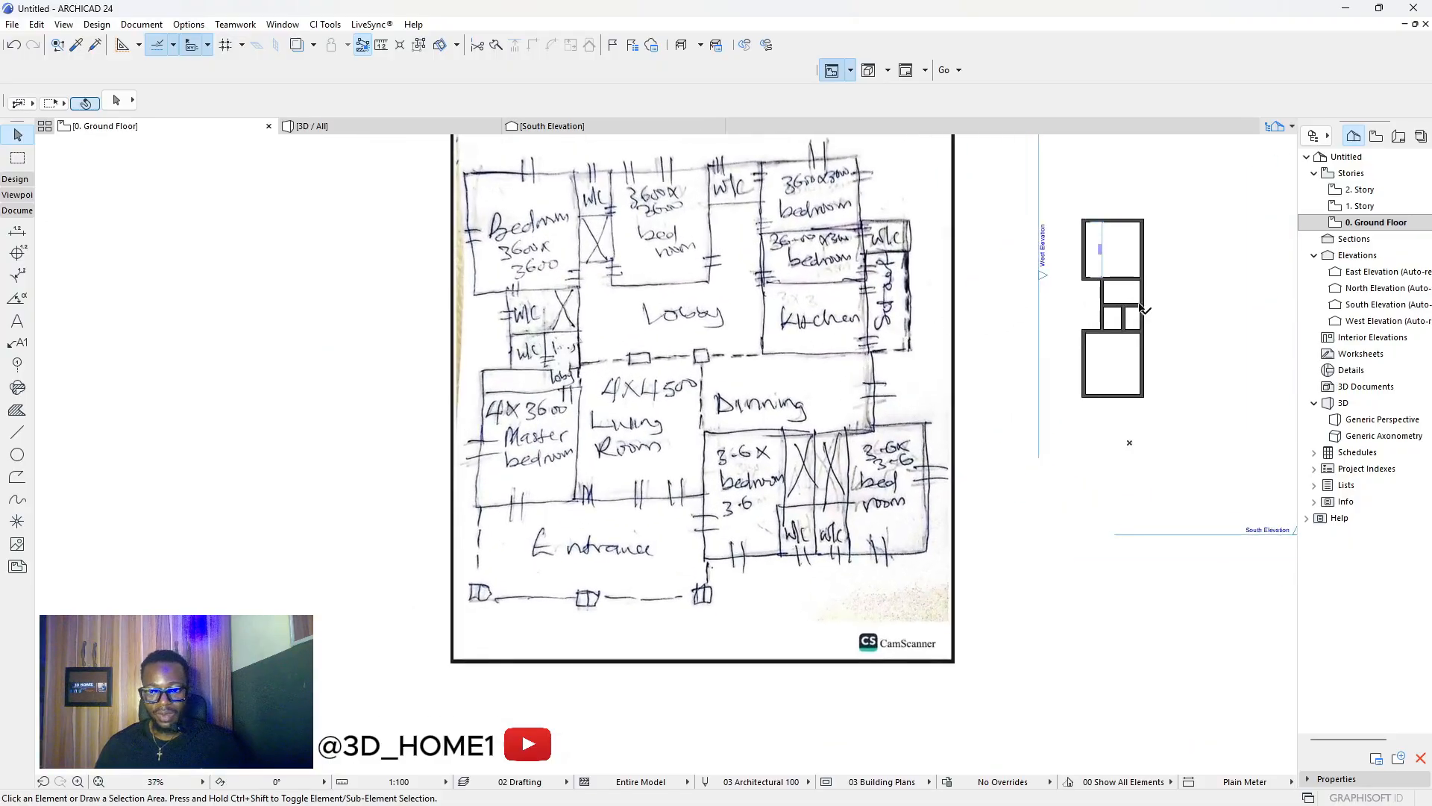
pyautogui.scroll(2, 1143, 310)
pyautogui.scroll(-2, 987, 395)
pyautogui.scroll(2, 1083, 342)
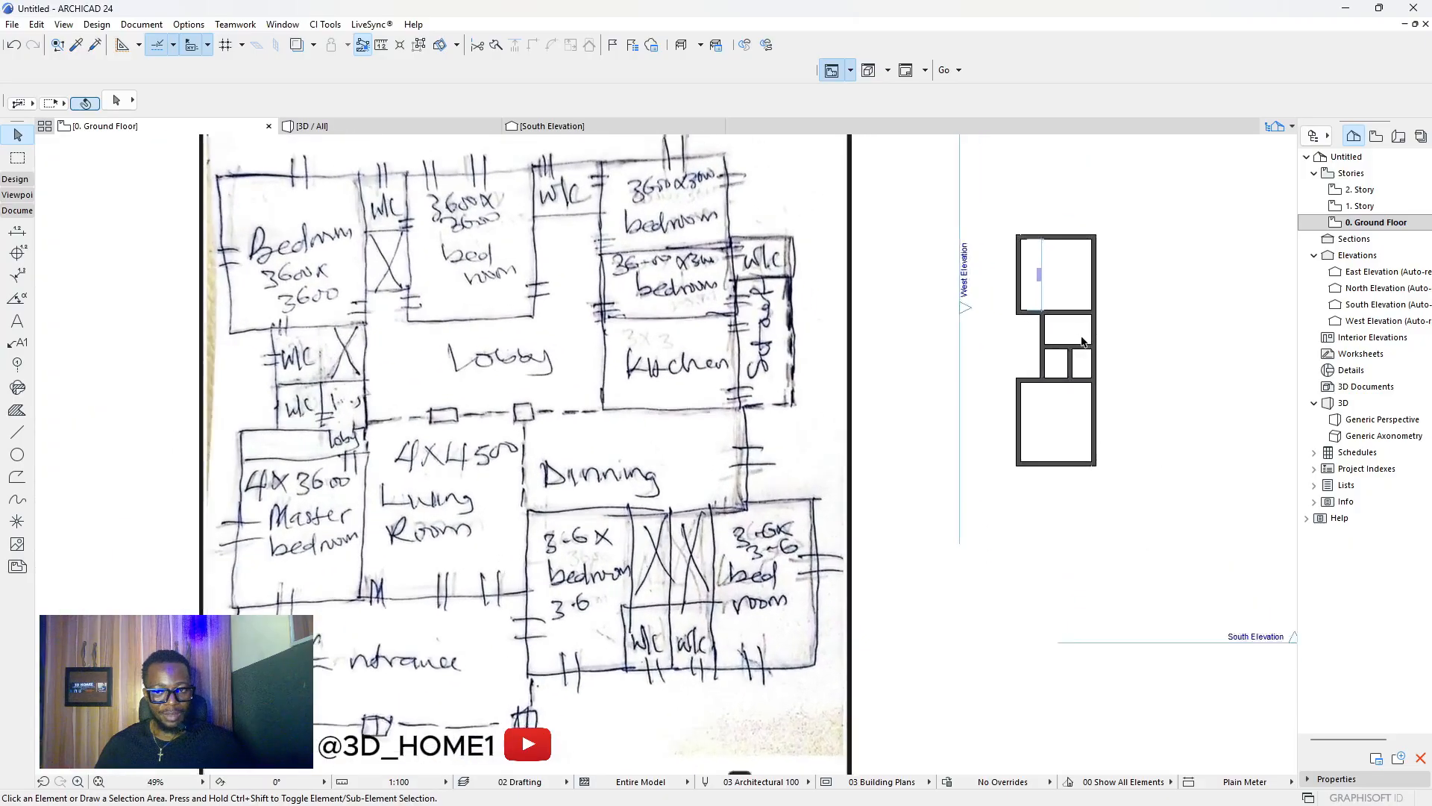
pyautogui.scroll(1, 1083, 342)
pyautogui.scroll(-2, 958, 364)
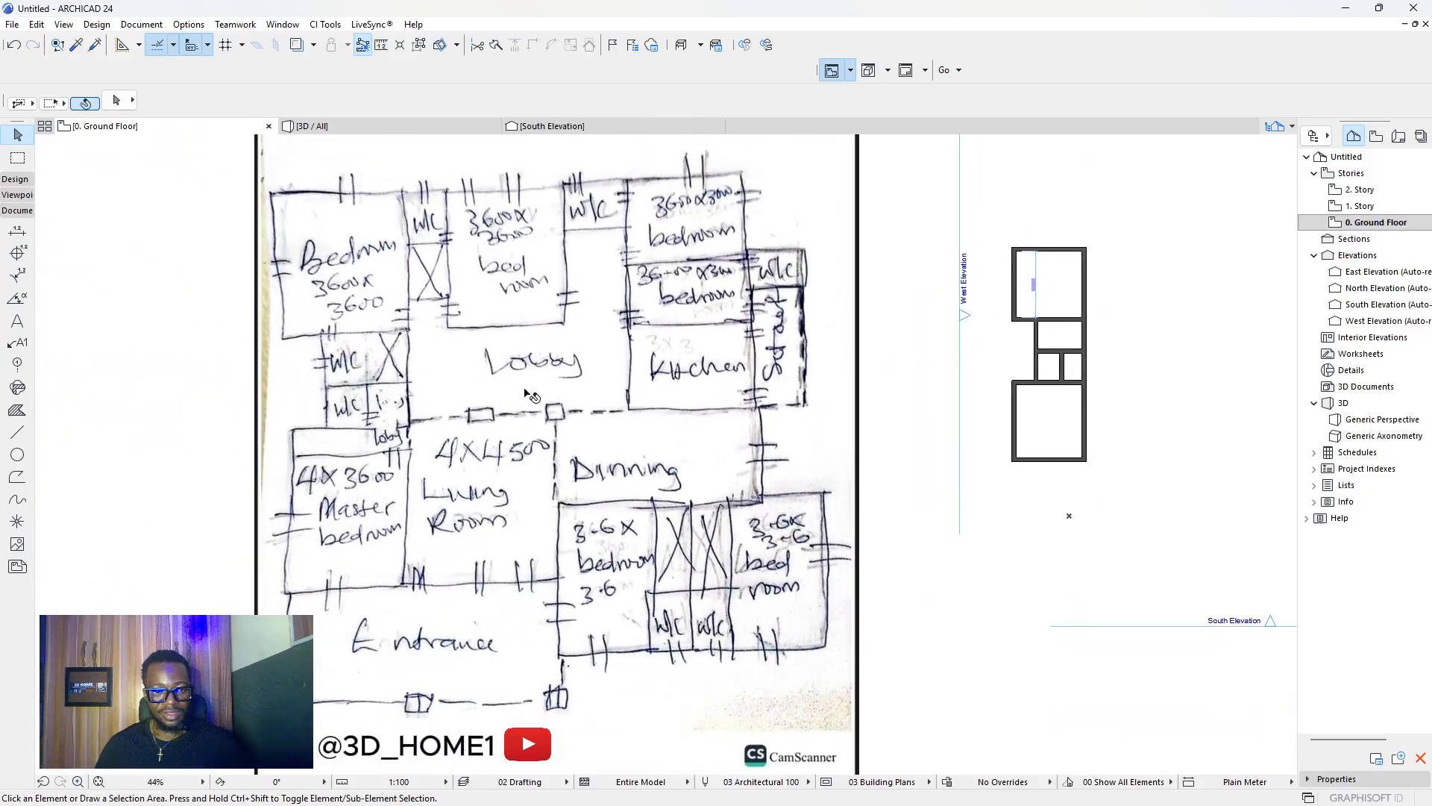
pyautogui.scroll(5, 1067, 354)
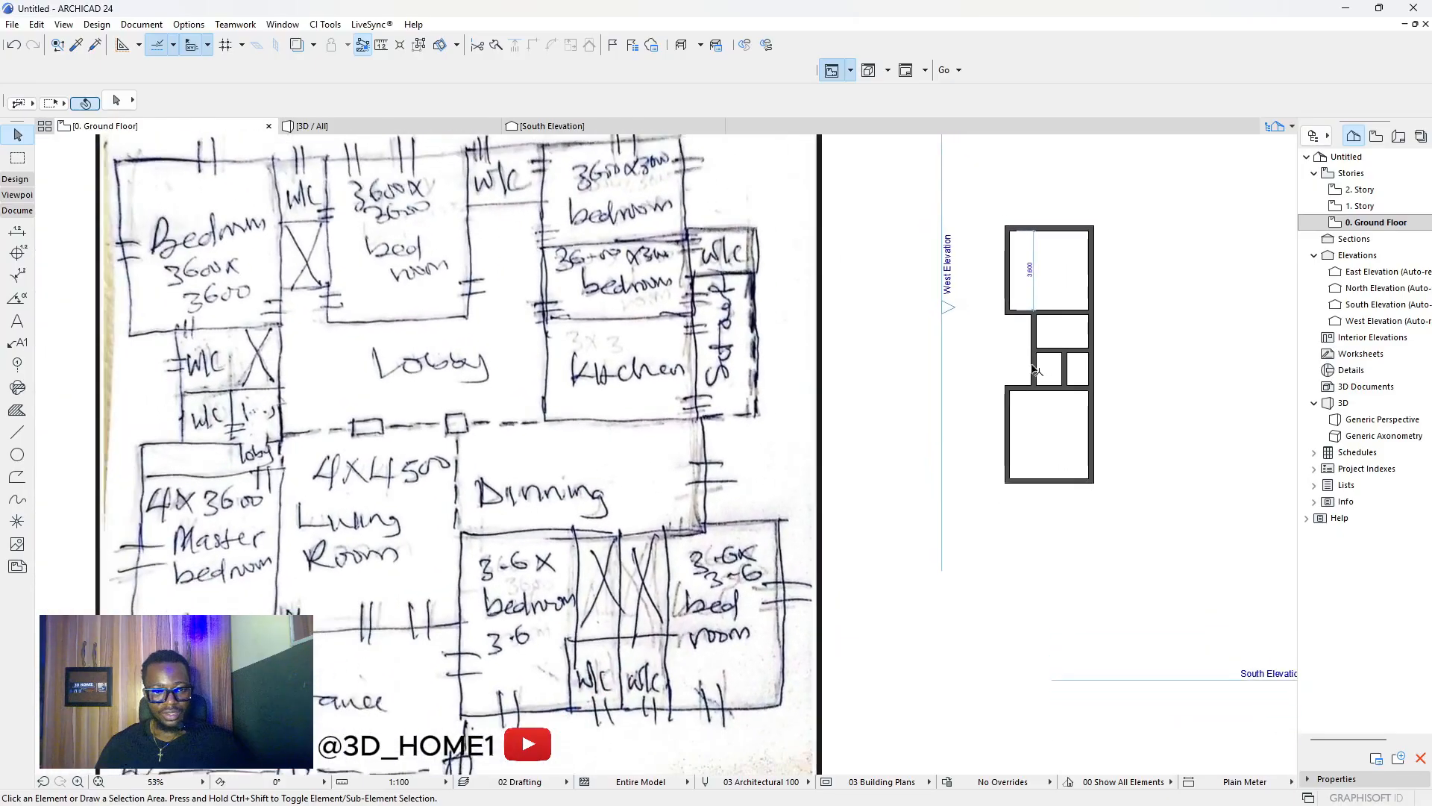
# Measure the clear width of the left compartment in the lower W/C row and check its partition wall.
pyautogui.press('m')
pyautogui.scroll(3, 1041, 381)
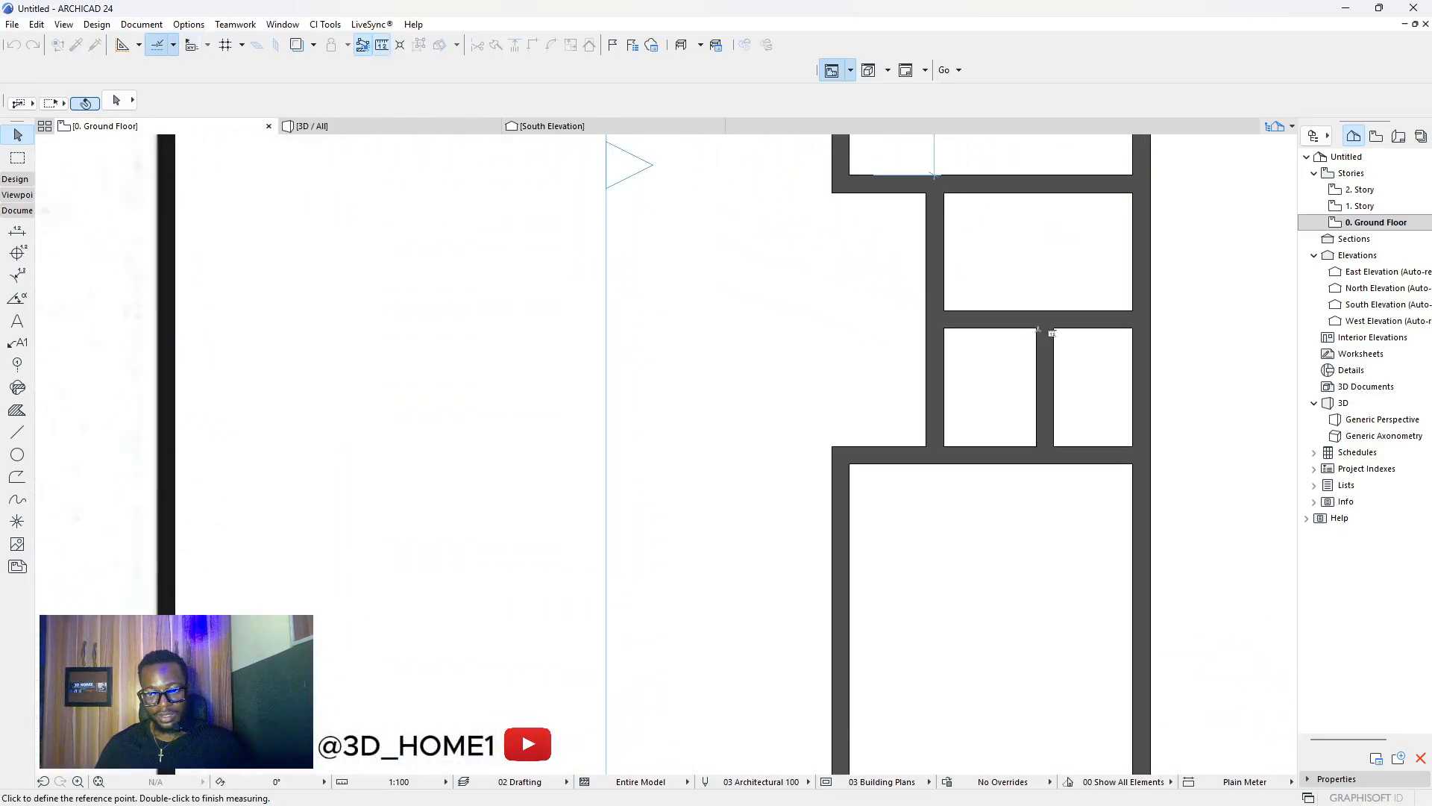
pyautogui.click(1036, 338)
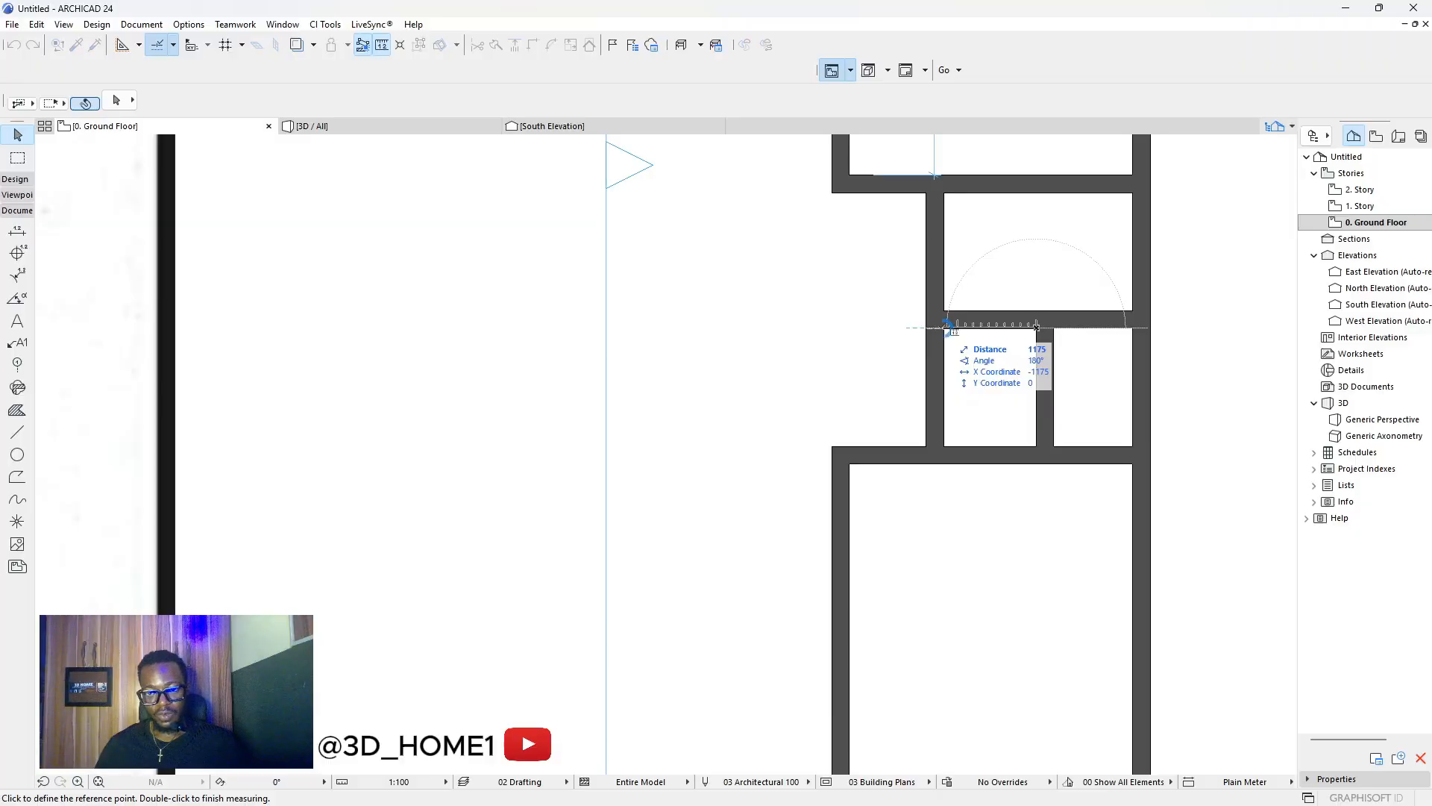
pyautogui.press('Escape')
pyautogui.click(1044, 357)
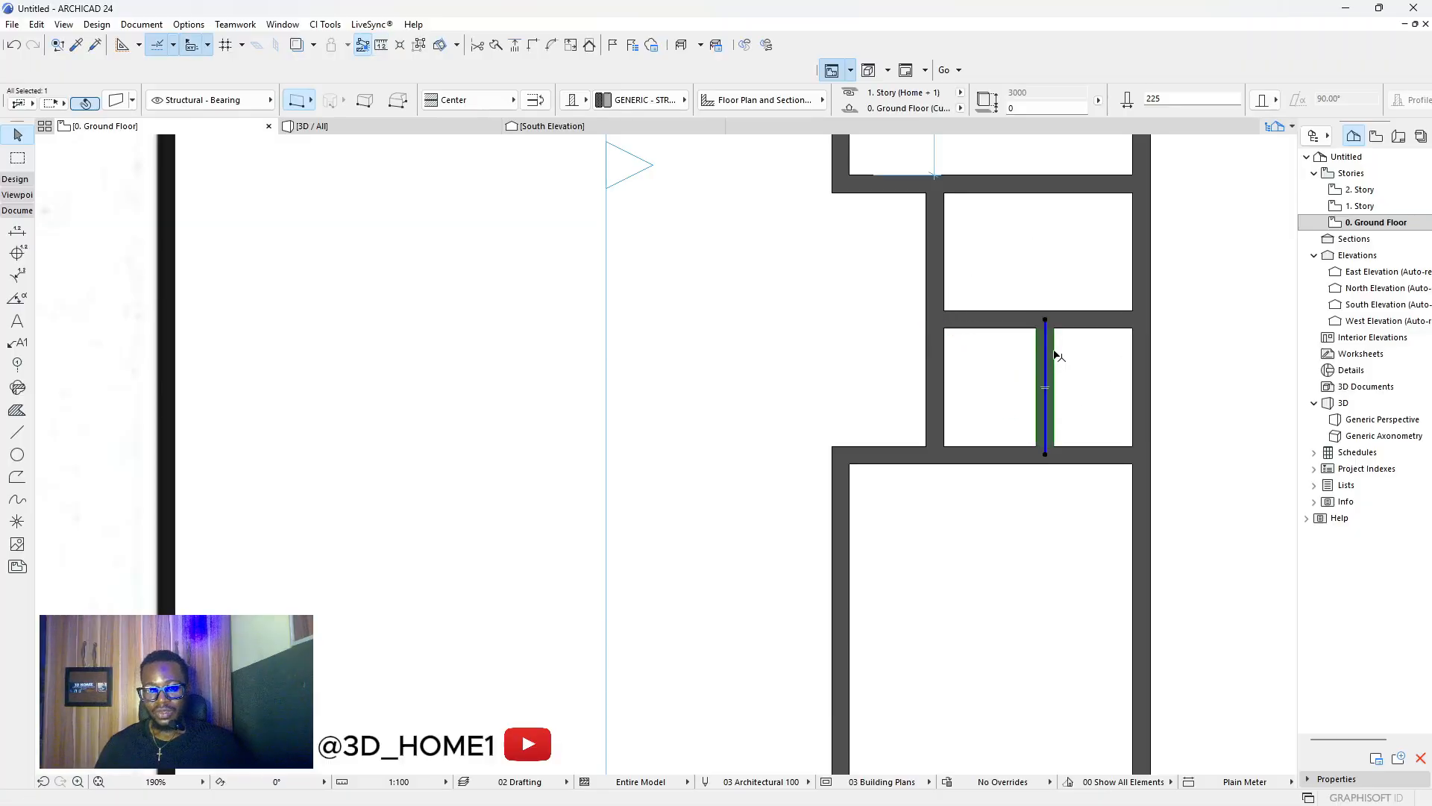
pyautogui.scroll(-1, 970, 371)
pyautogui.scroll(-1, 888, 307)
pyautogui.press('Escape')
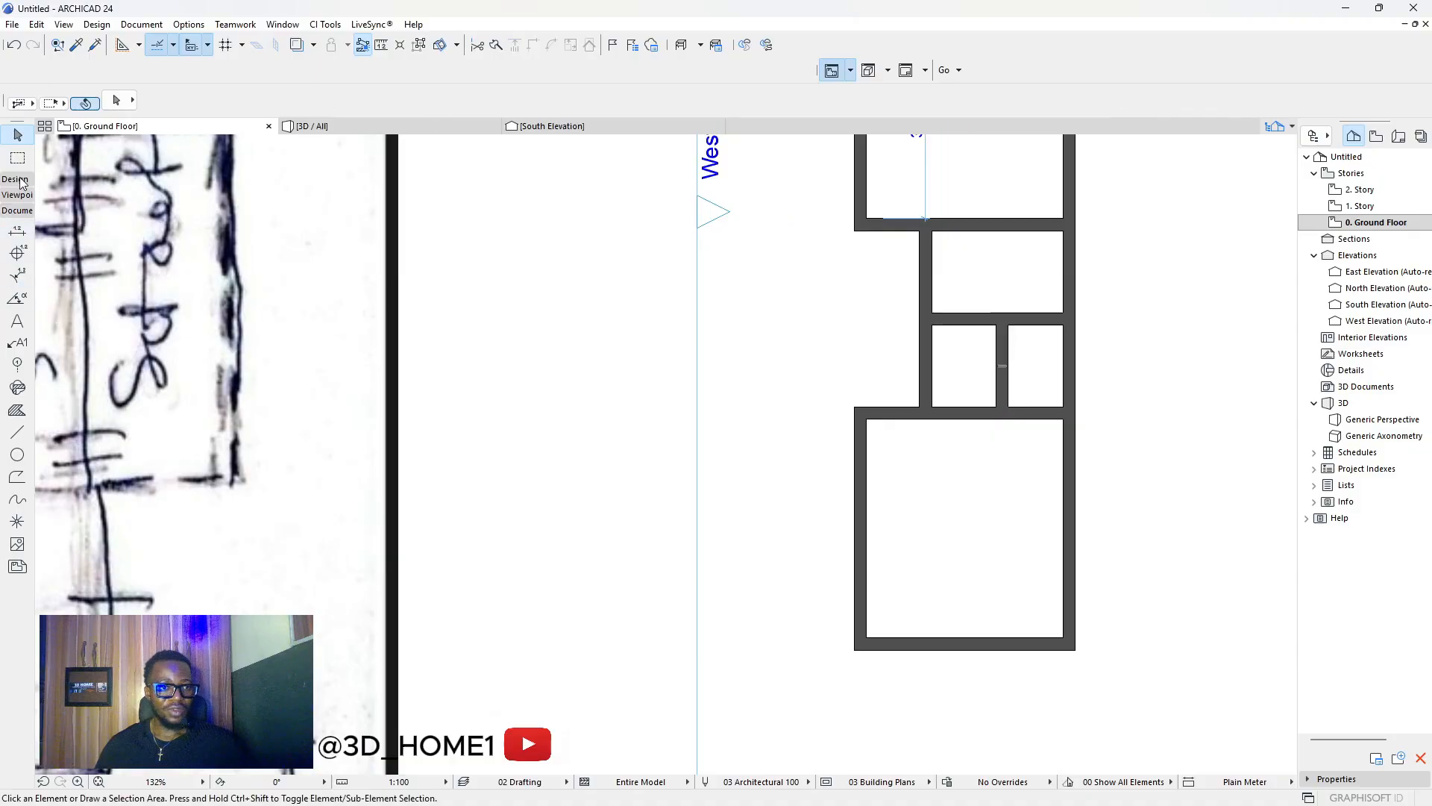
# Place a 900 × 2100 hinged Door 24 in the master bedroom's upper wall below the right compartment, opening into the bedroom.
pyautogui.click(16, 179)
pyautogui.click(16, 400)
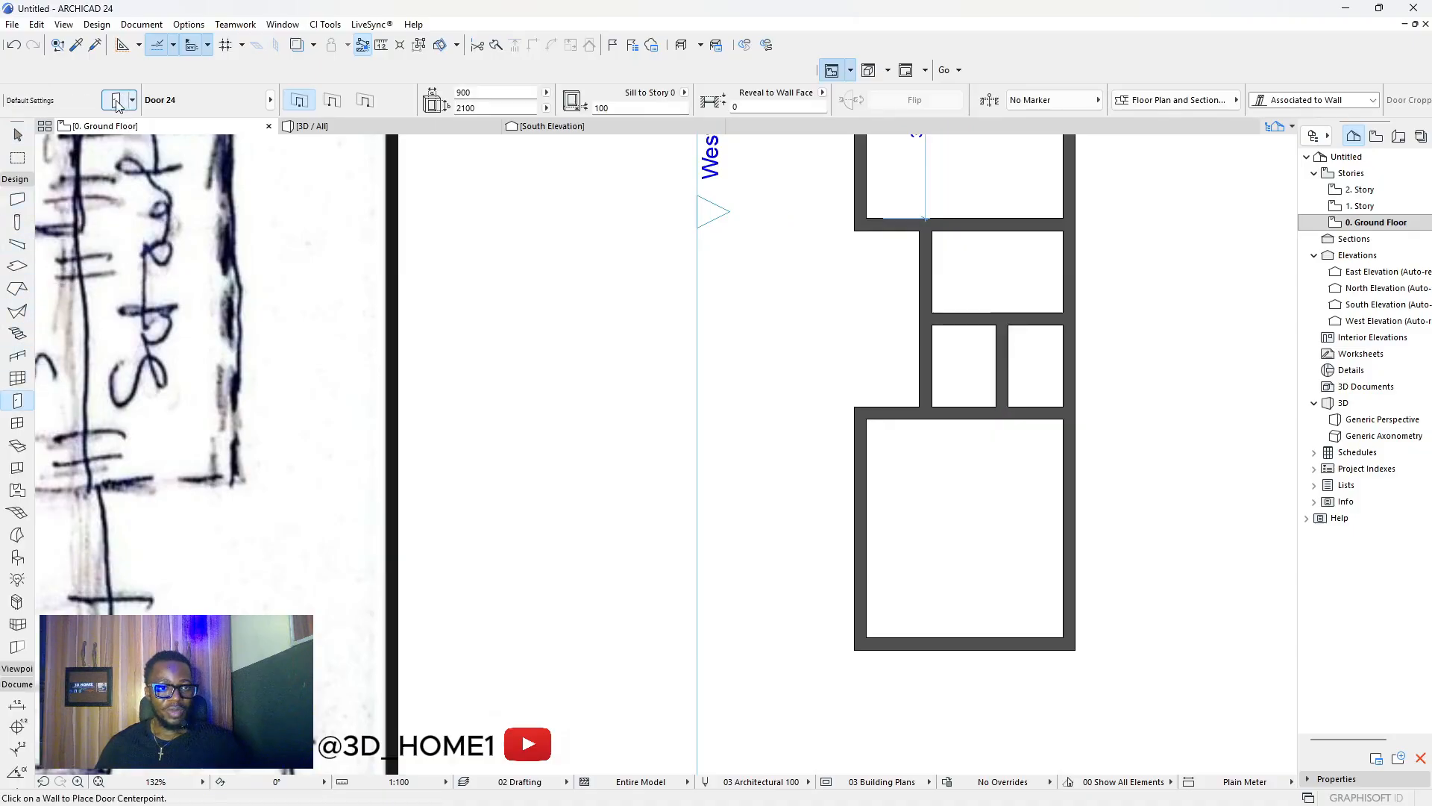
pyautogui.hotkey('ctrl', 't')
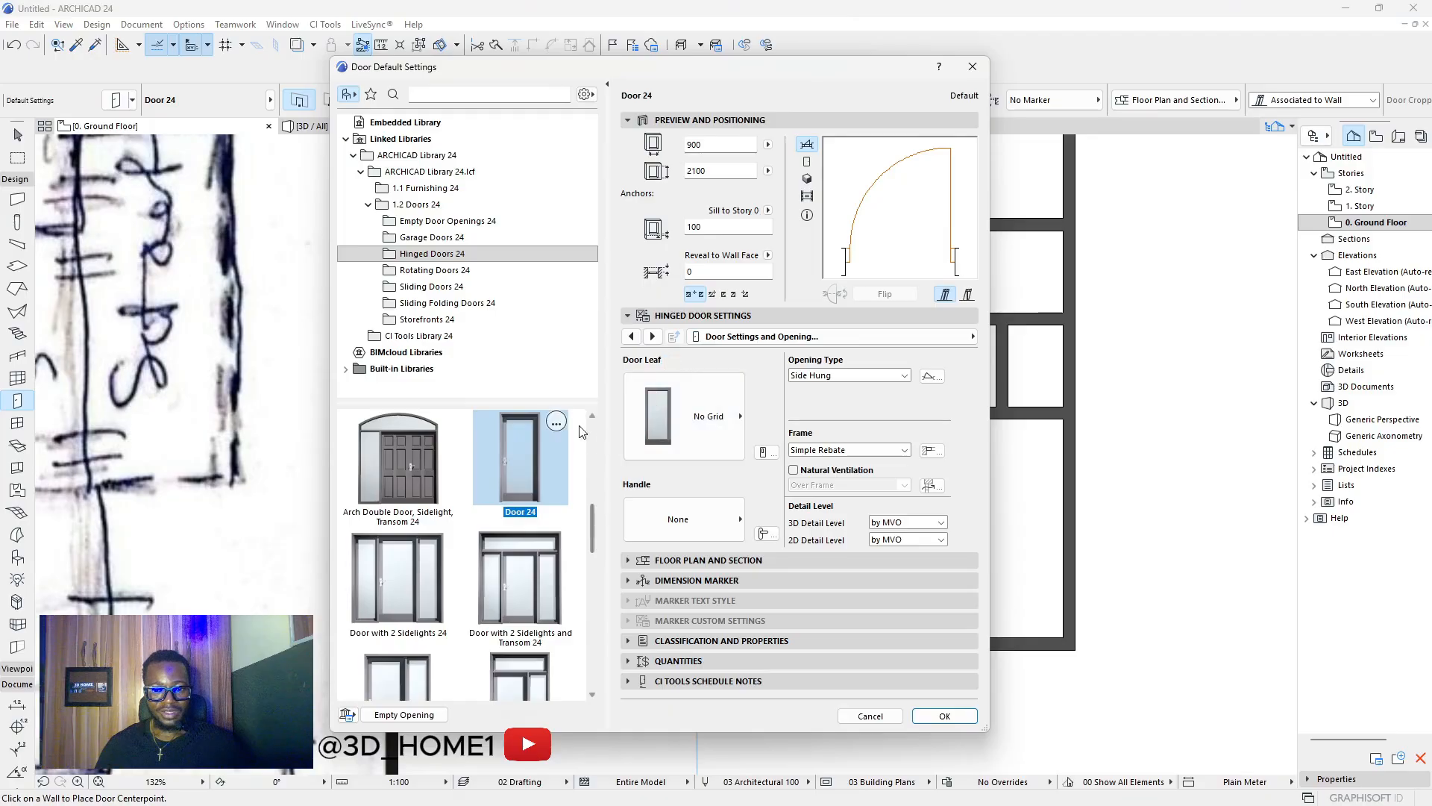
pyautogui.click(944, 716)
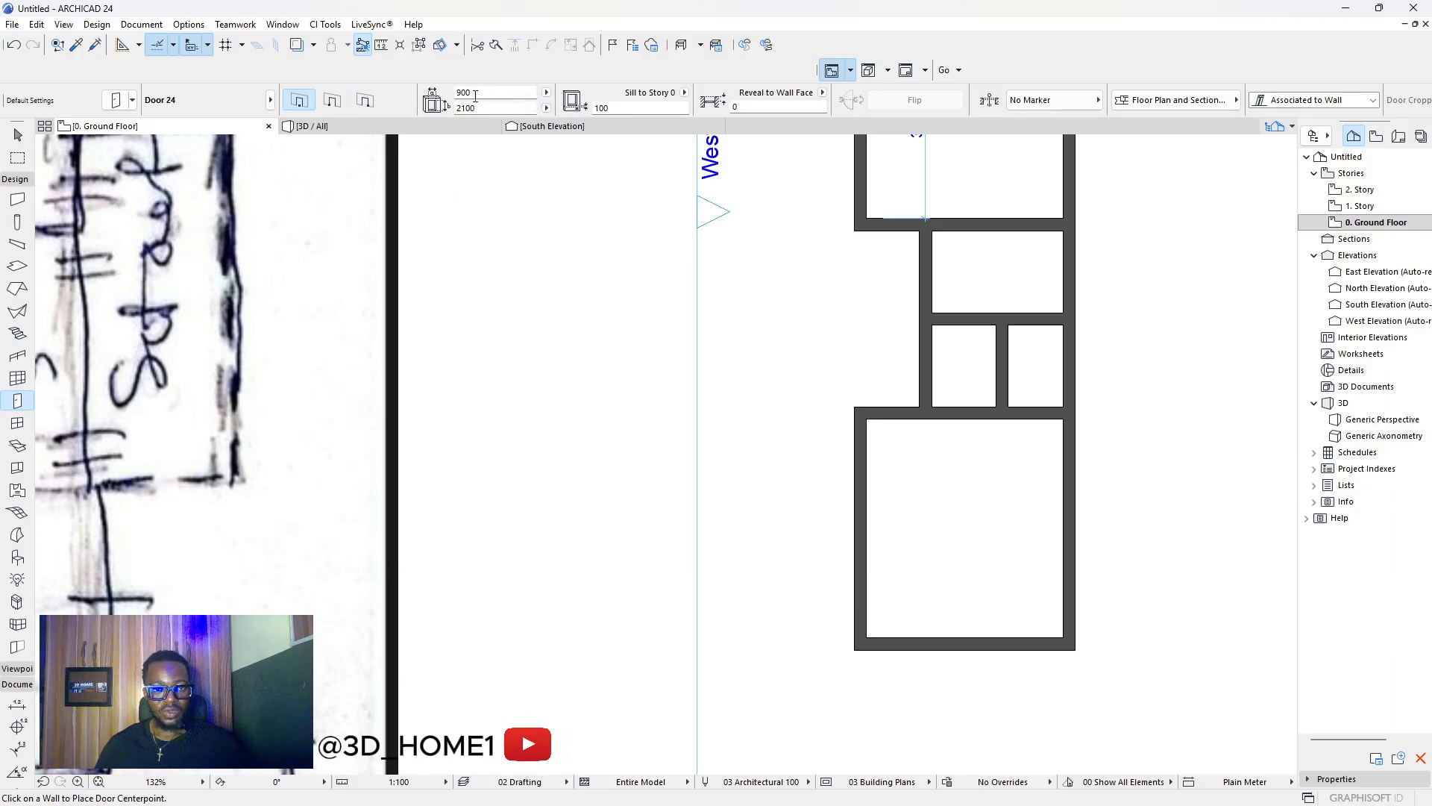
pyautogui.scroll(-3, 624, 179)
pyautogui.scroll(7, 932, 353)
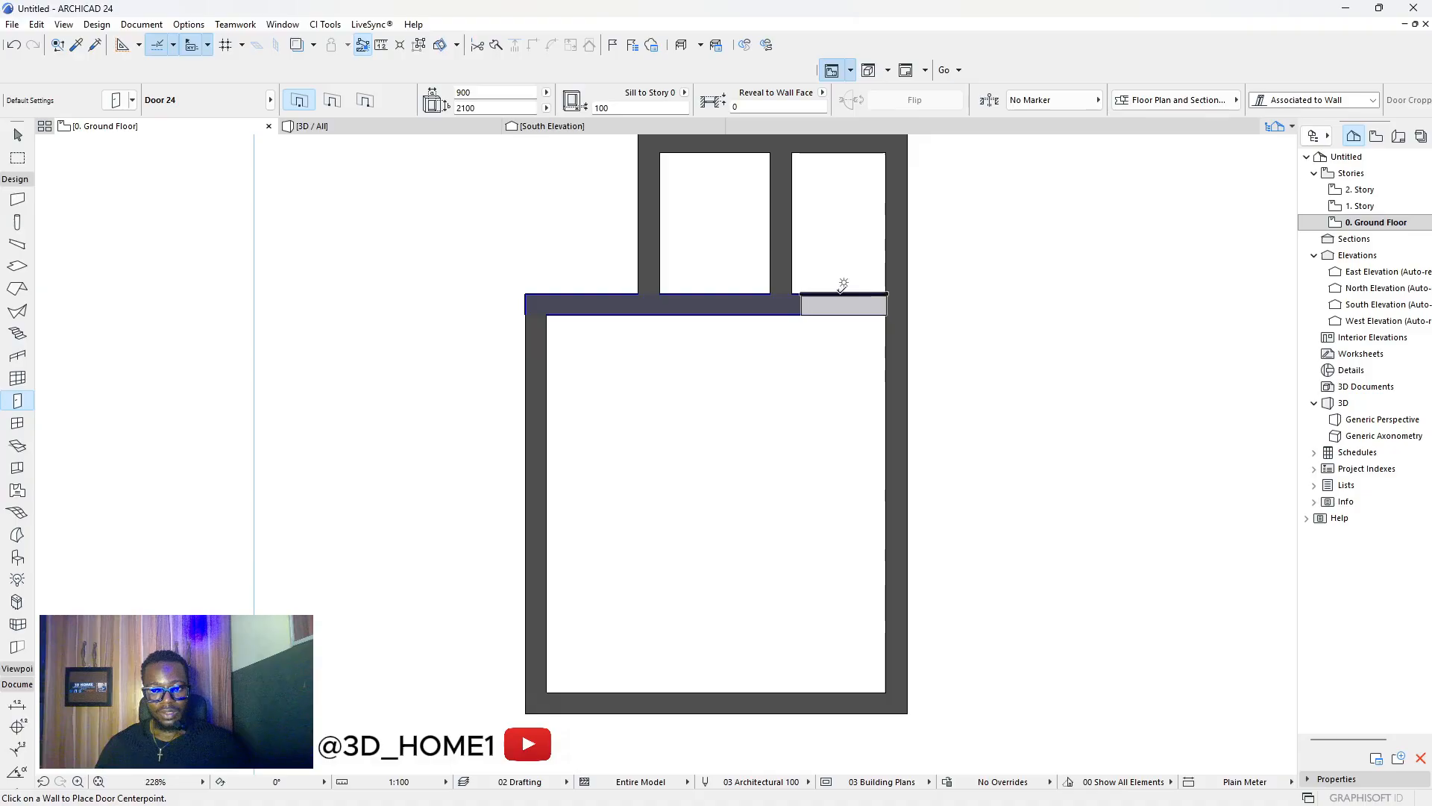
pyautogui.scroll(3, 840, 285)
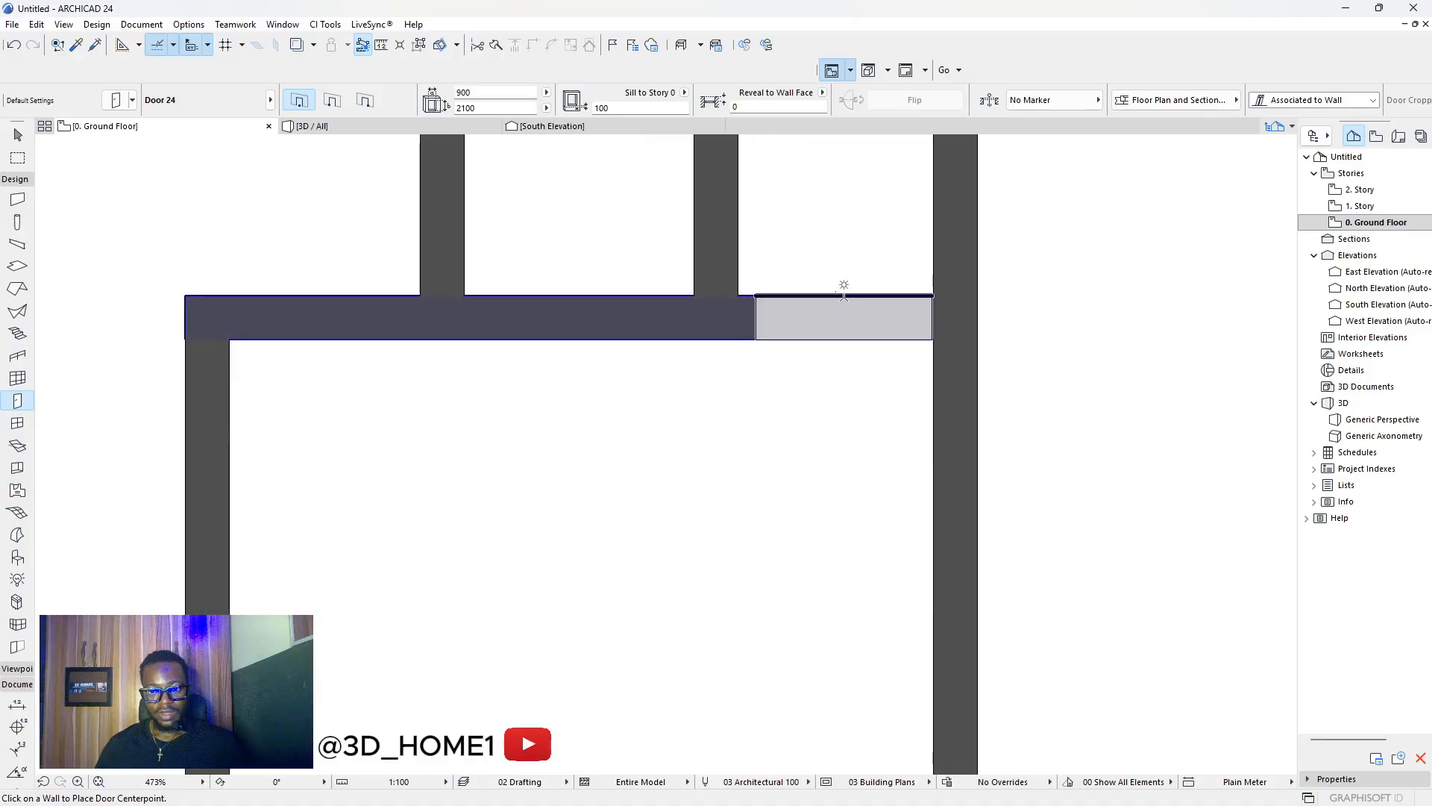
pyautogui.click(843, 295)
pyautogui.scroll(-8, 889, 356)
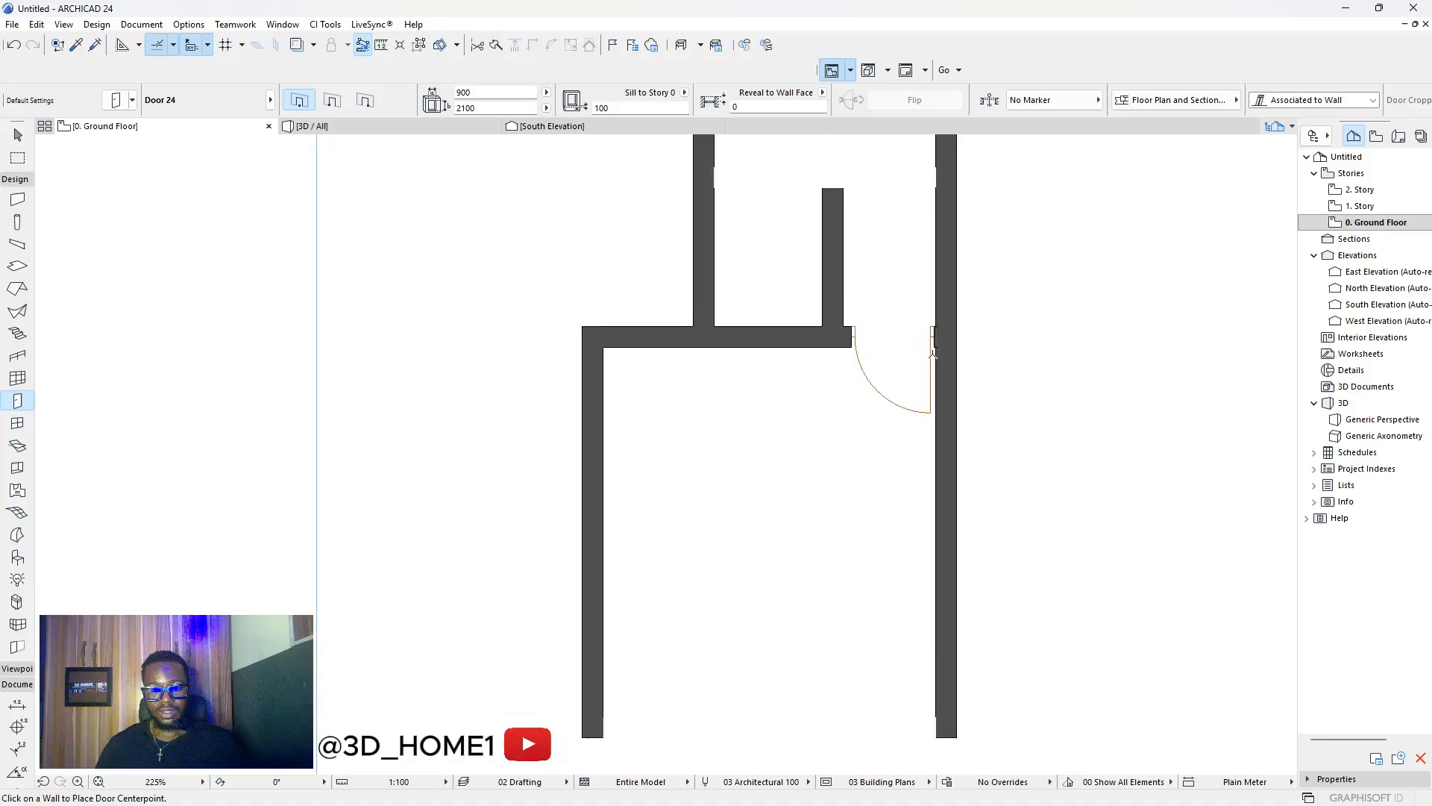
pyautogui.scroll(6, 890, 355)
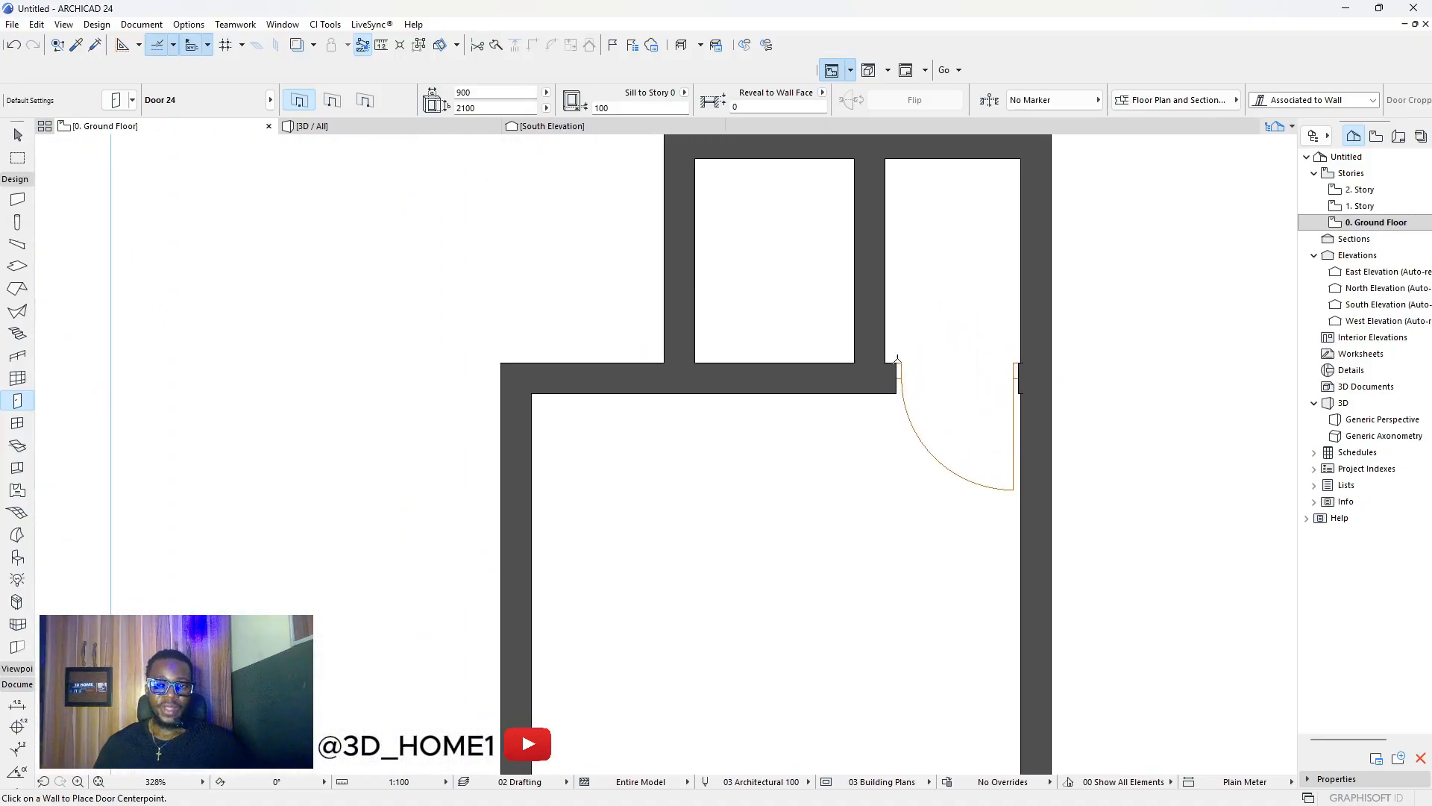
pyautogui.press('Escape')
pyautogui.scroll(-5, 900, 306)
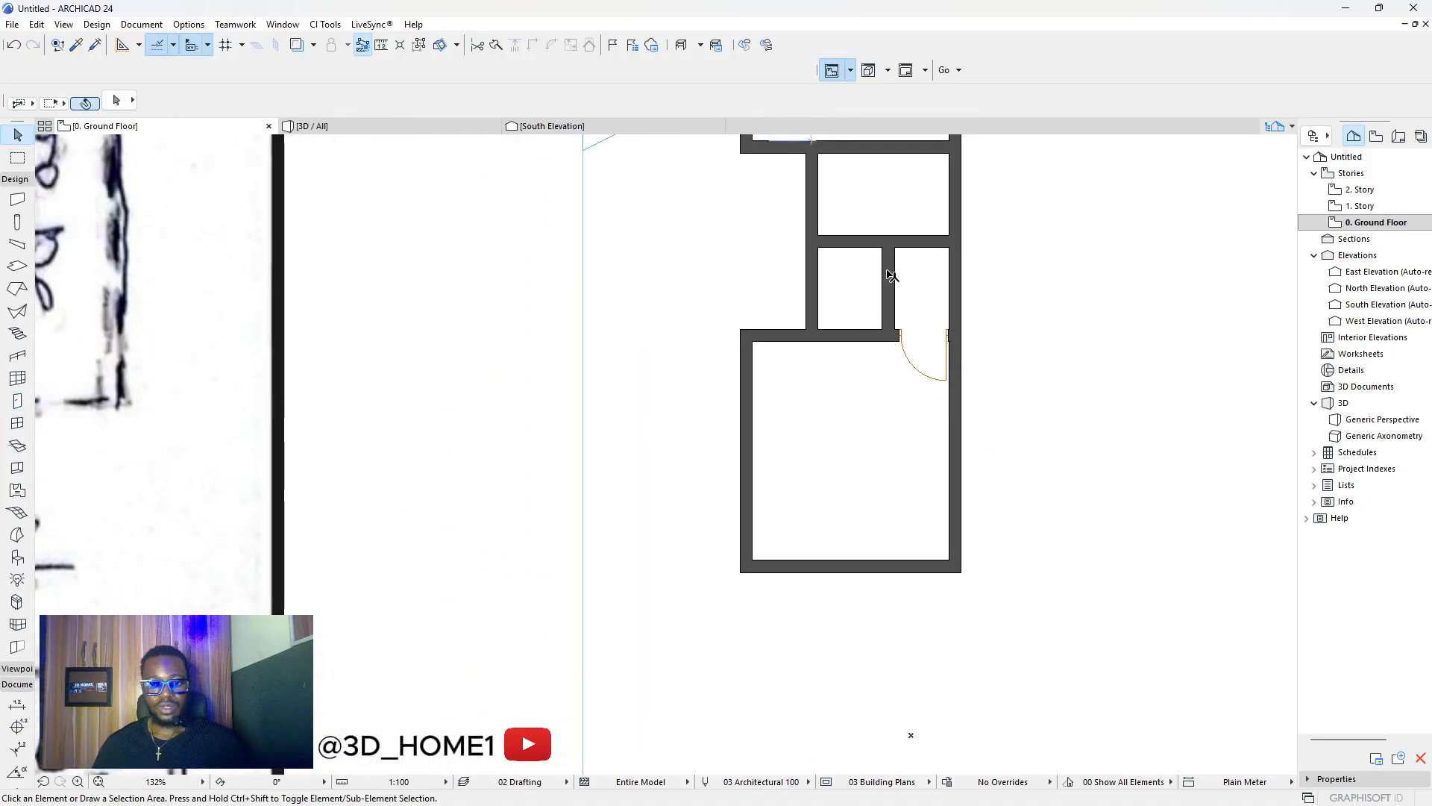
# Delete the left outer wall of the two W/C rows.
pyautogui.click(813, 264)
pyautogui.press('Delete')
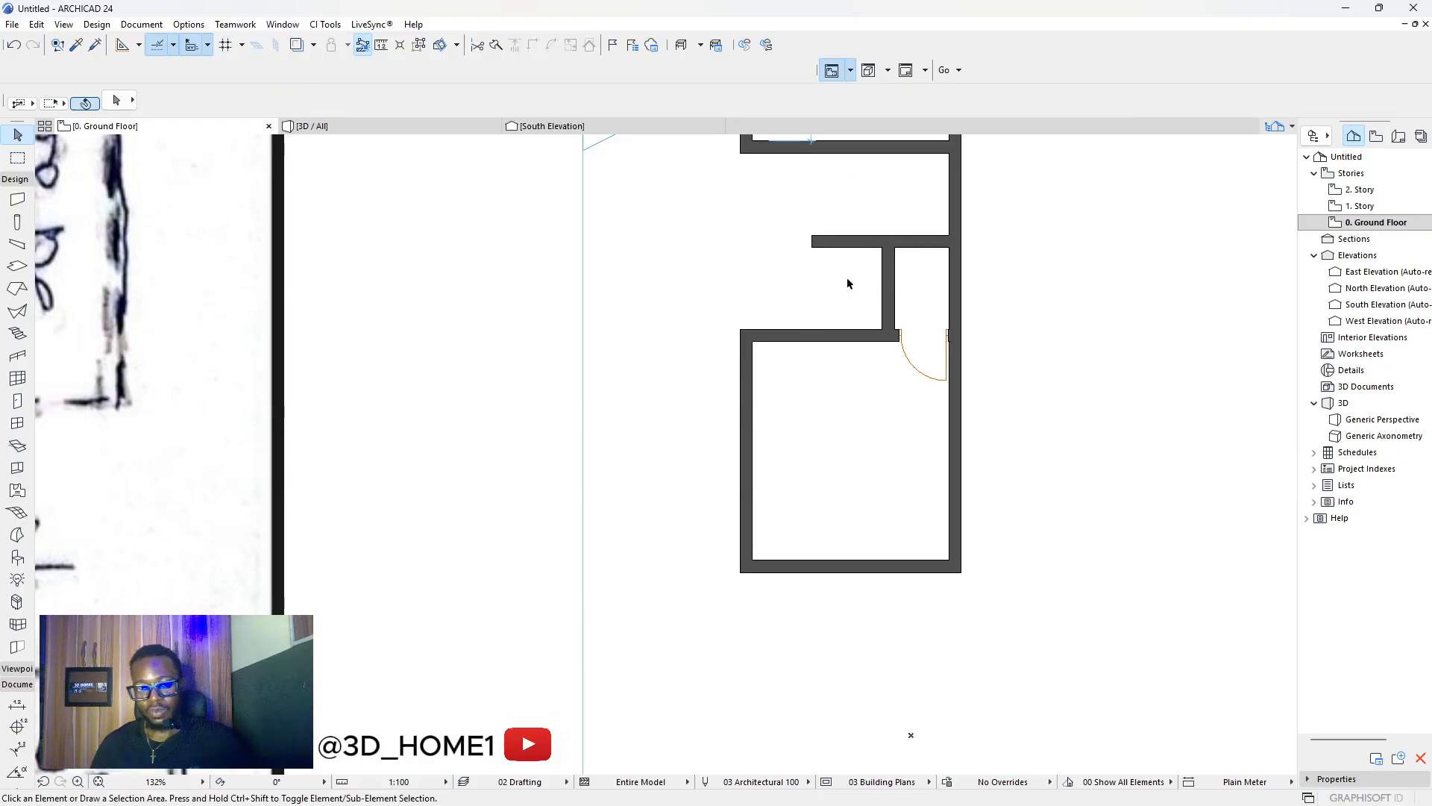
# Try a copy of the lower W/C partition 1200 mm to the left, shifted by its wall thickness, and delete that copy.
pyautogui.click(887, 288)
pyautogui.click(888, 289)
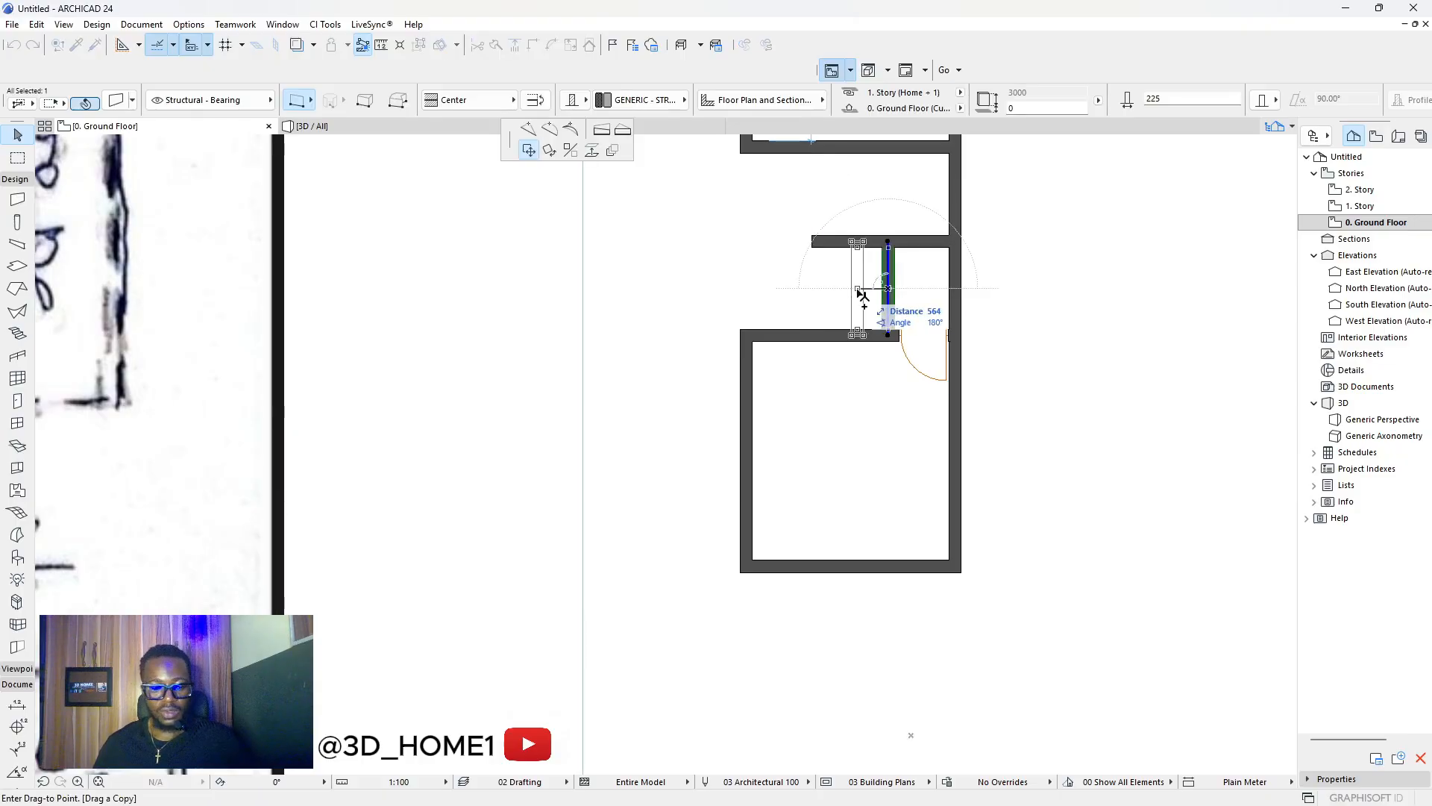
pyautogui.write('1200')
pyautogui.press('Return')
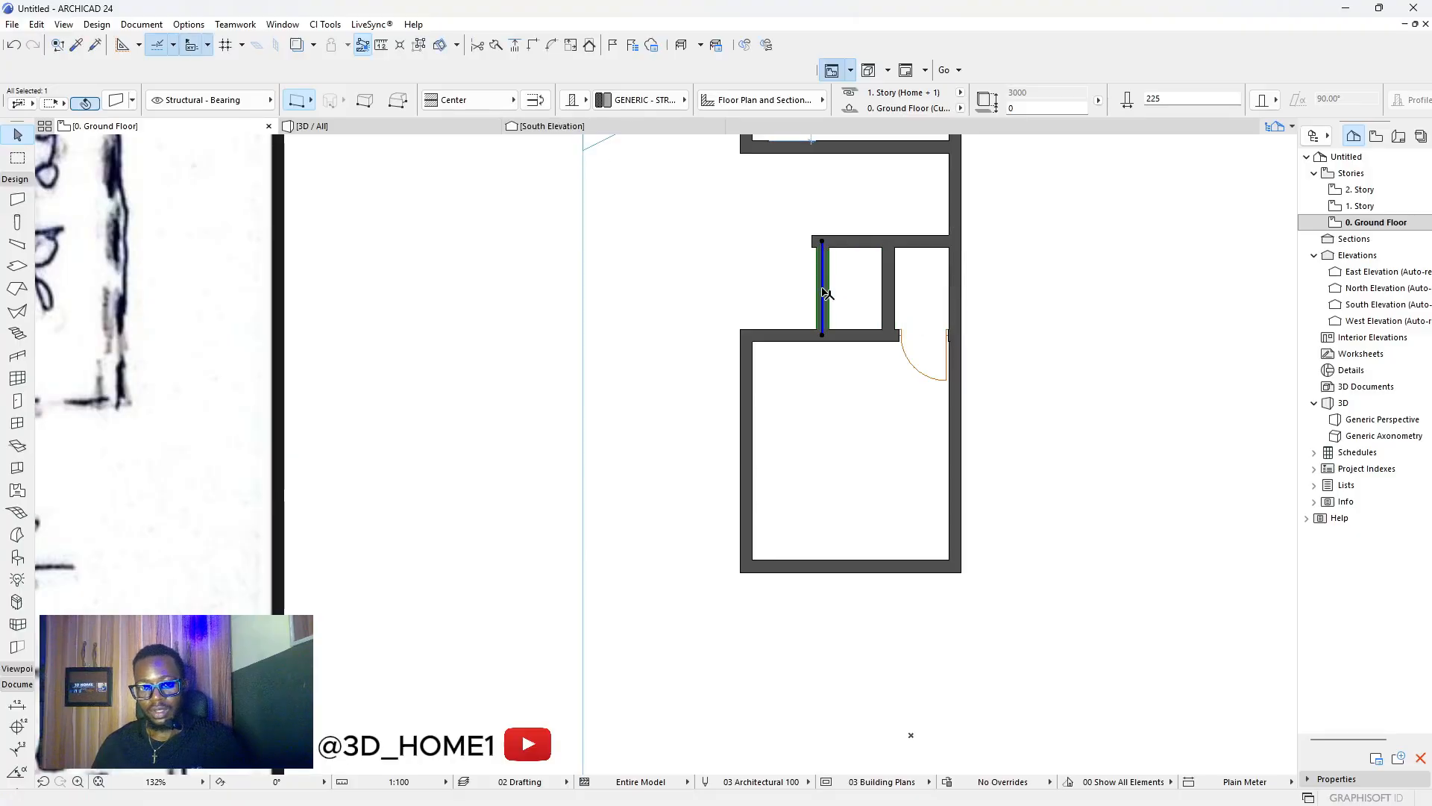
pyautogui.scroll(4, 828, 291)
pyautogui.hotkey('ctrl', 'd')
pyautogui.click(836, 290)
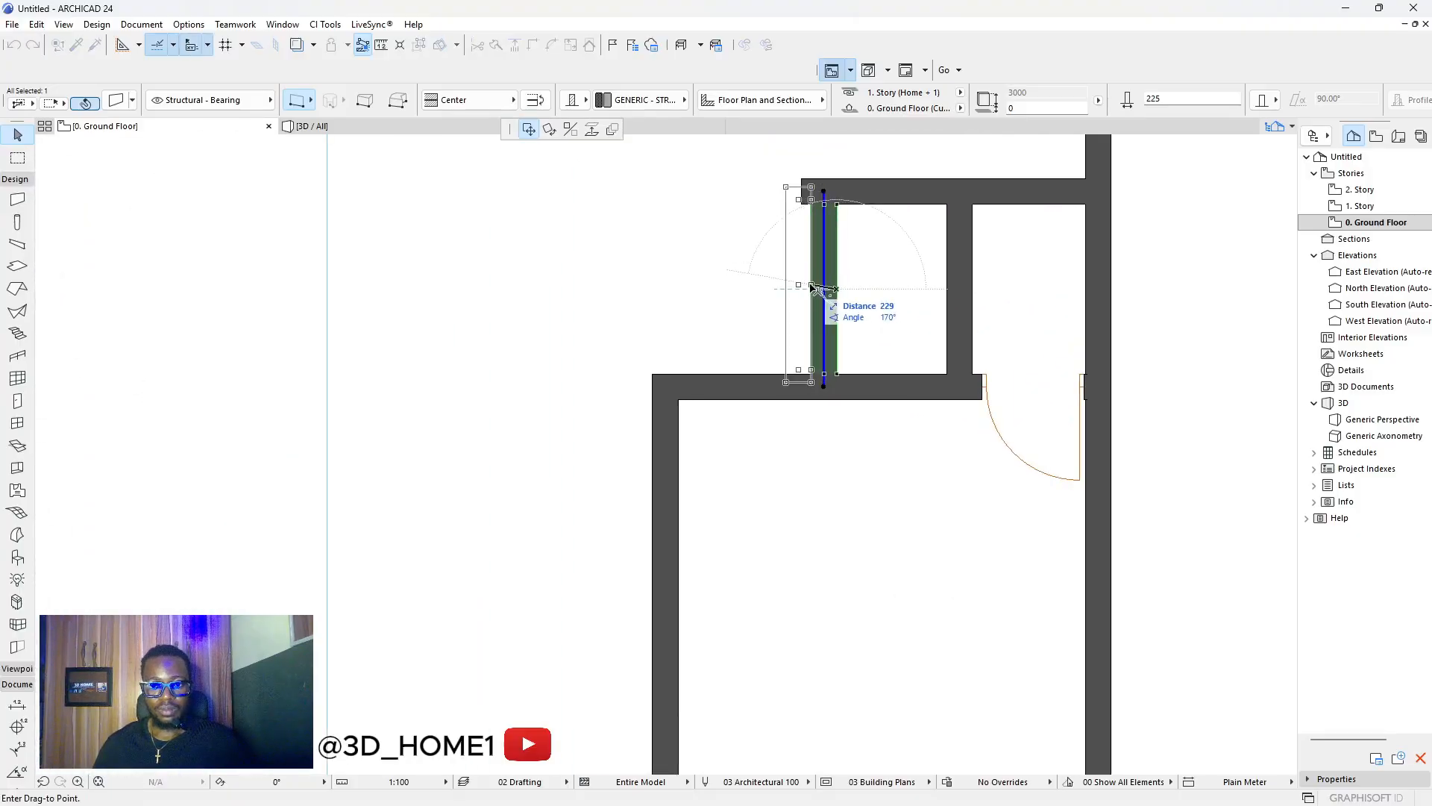
pyautogui.click(811, 290)
pyautogui.scroll(-4, 838, 302)
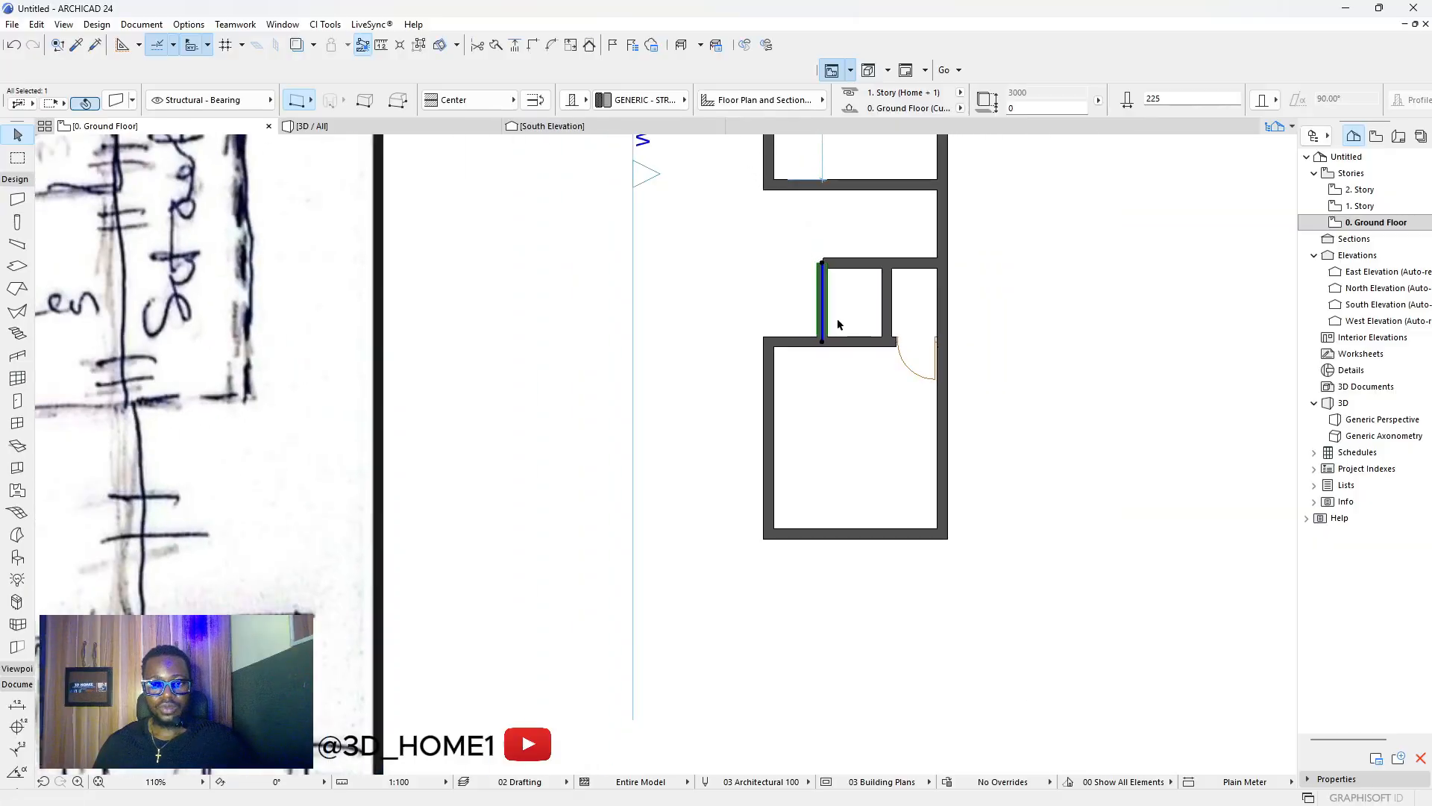
pyautogui.press('Delete')
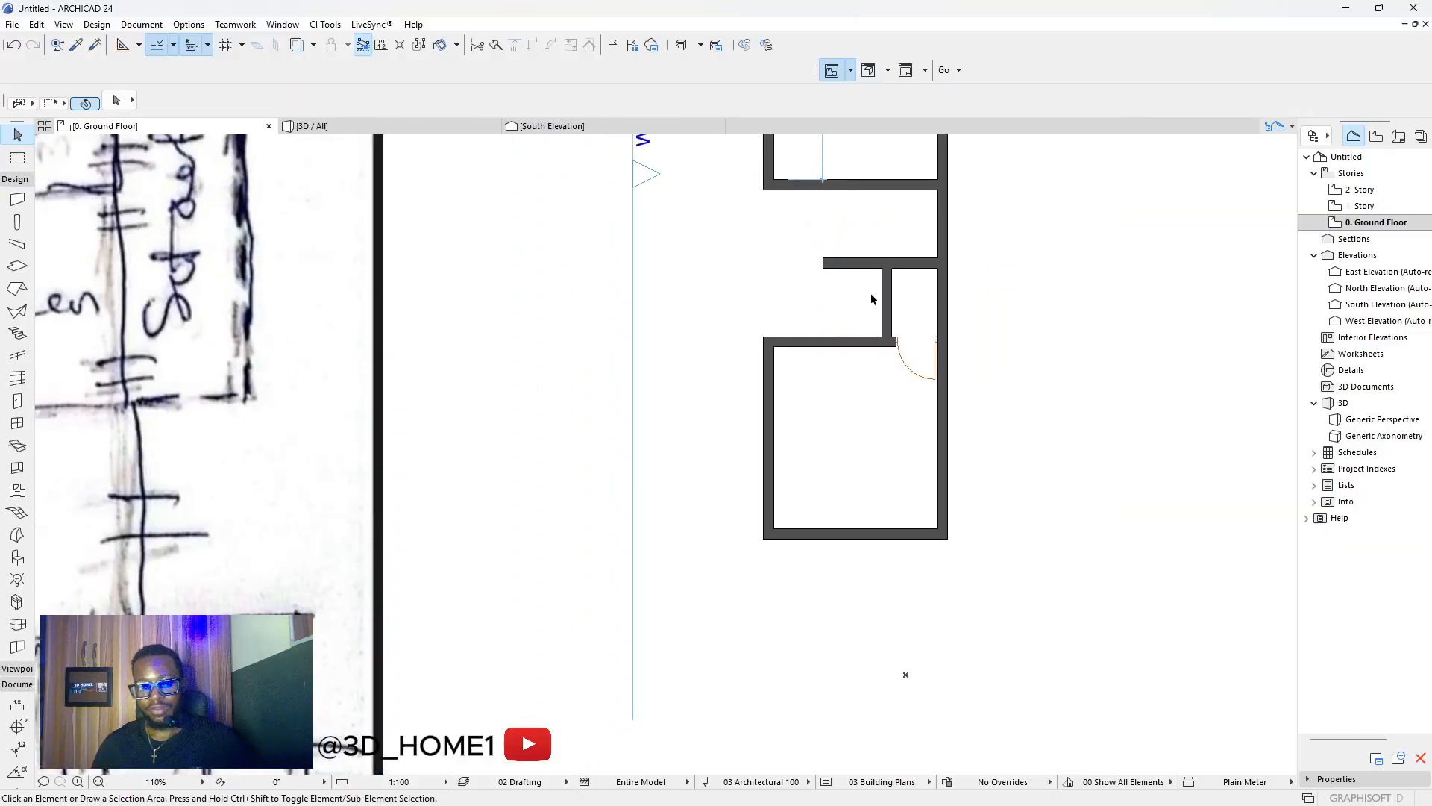
# Copy the lower W/C partition 1500 mm to the left and move the copy further left by its wall thickness.
pyautogui.click(887, 295)
pyautogui.hotkey('ctrl', 'shift', 'd')
pyautogui.click(887, 295)
pyautogui.write('2')
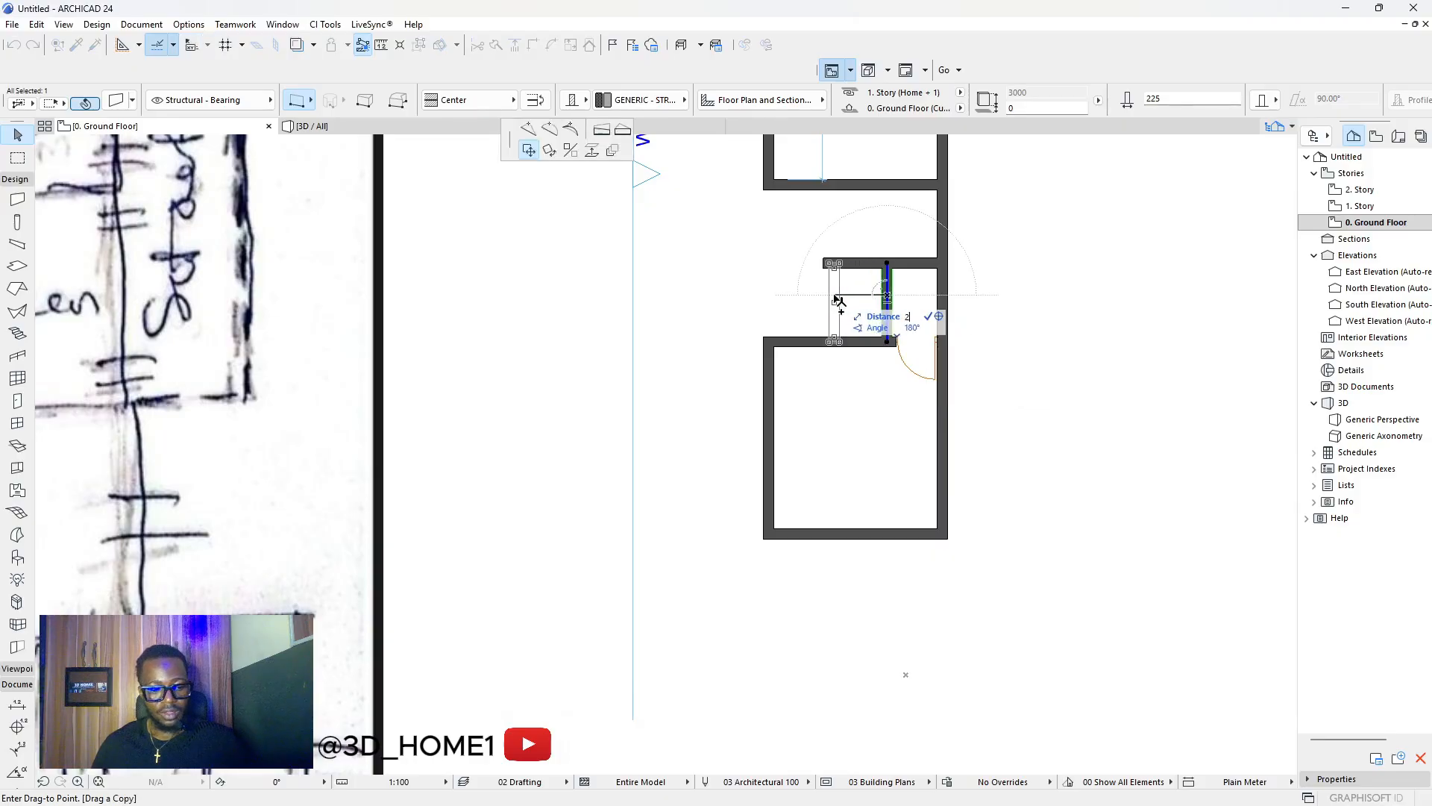
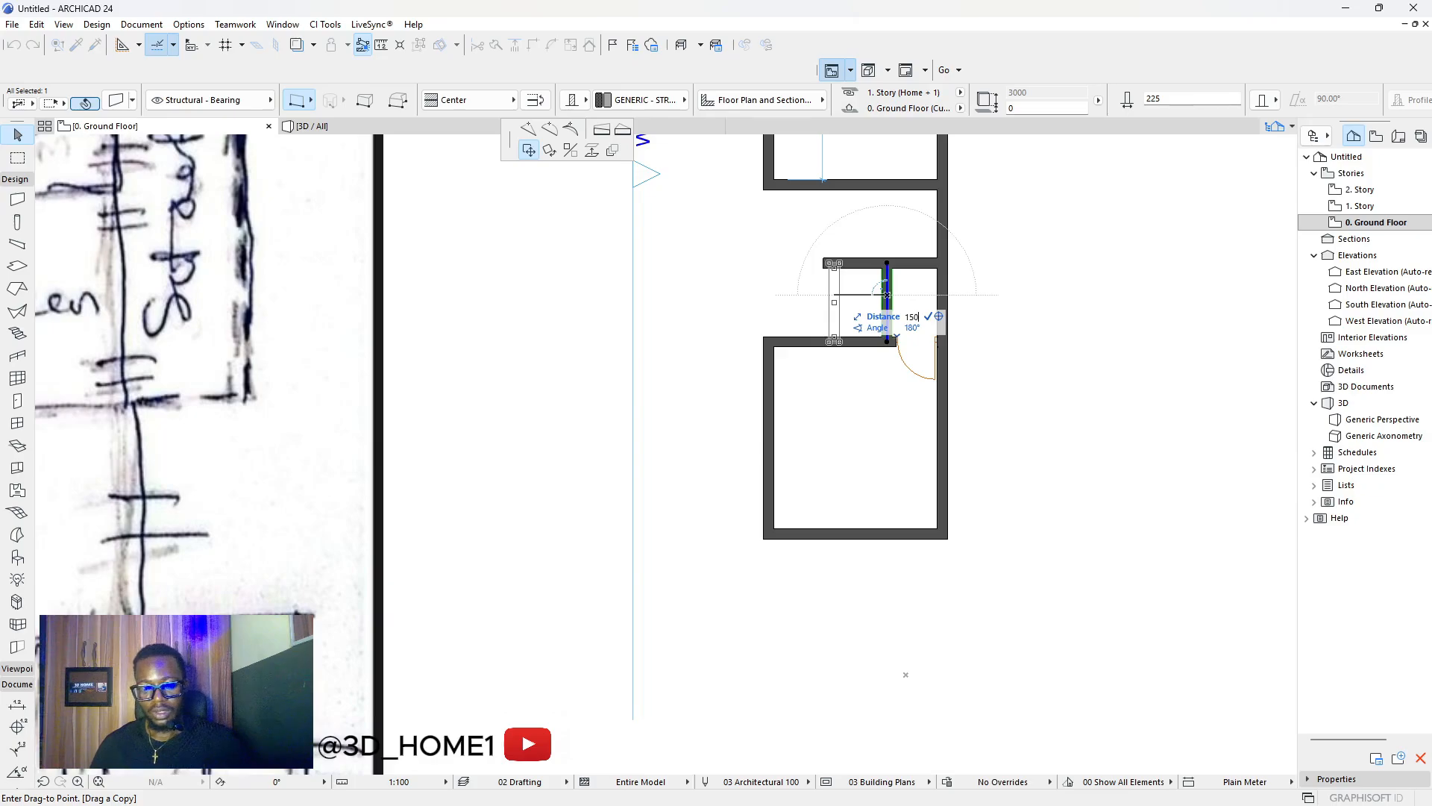
pyautogui.click(821, 299)
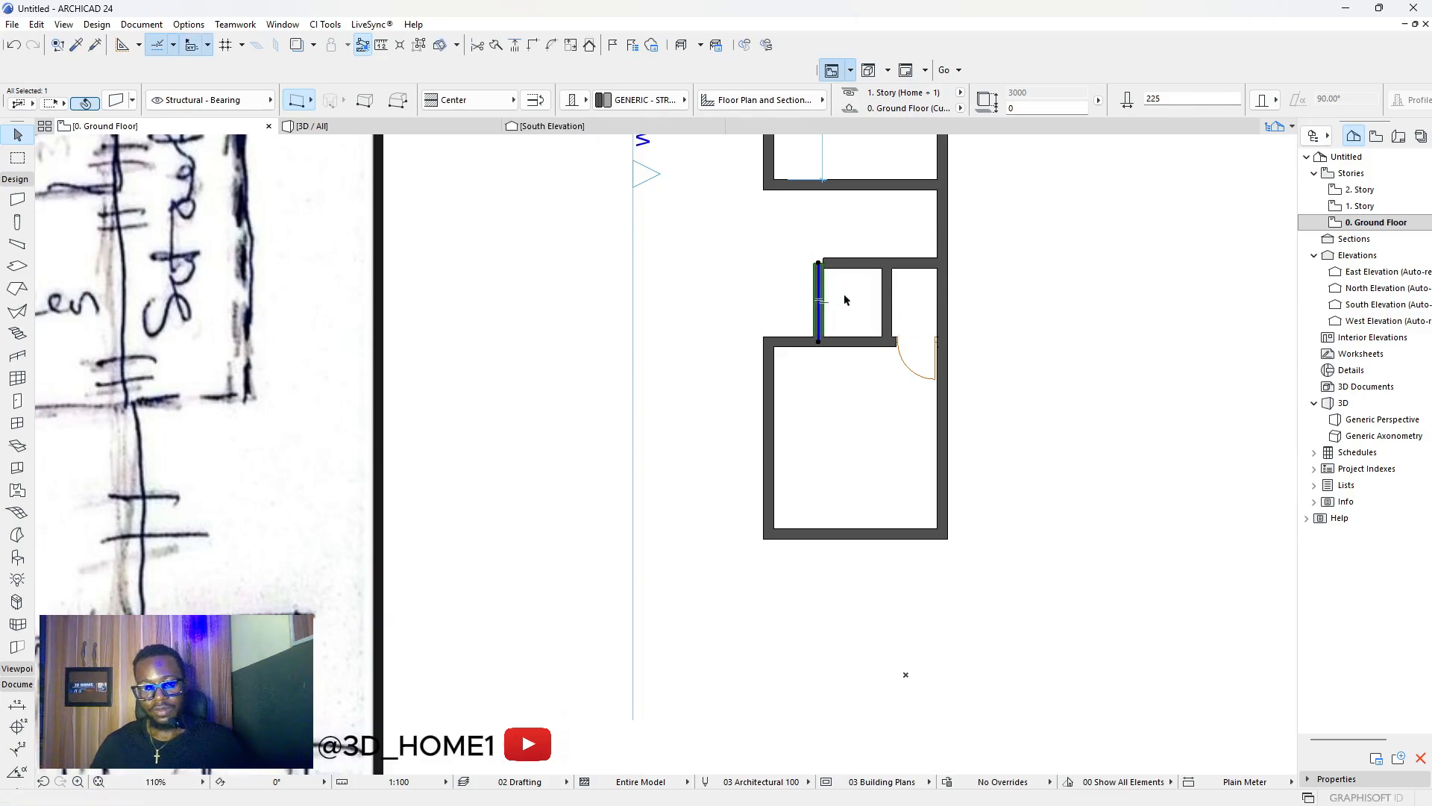
pyautogui.scroll(3, 845, 300)
pyautogui.click(791, 297)
pyautogui.click(770, 301)
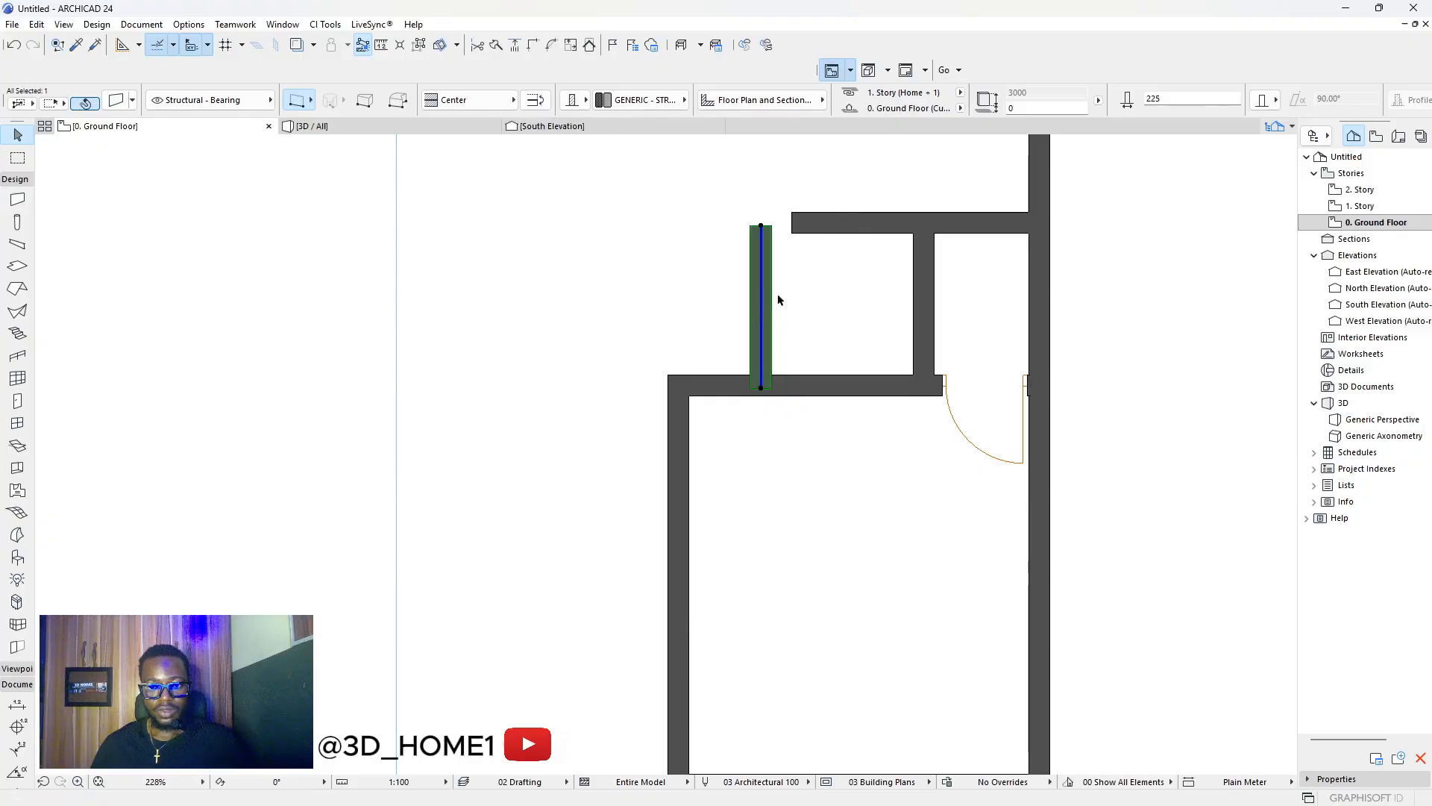
pyautogui.click(840, 303)
# Intersect the wall between the W/C rows with the new left wall so they meet in a clean corner.
pyautogui.click(832, 229)
pyautogui.keyDown('shift'); pyautogui.click(762, 270); pyautogui.keyUp('shift')
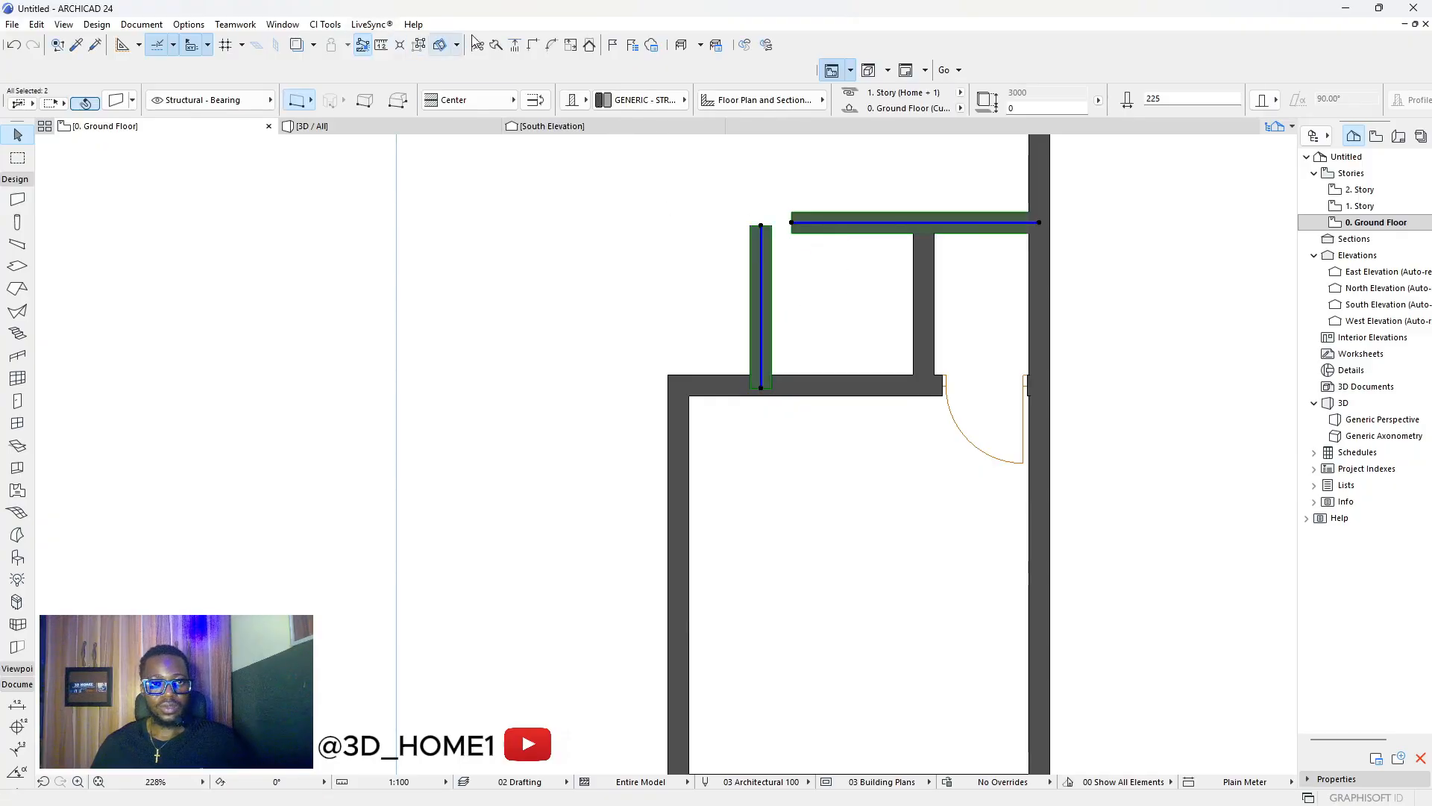
pyautogui.click(534, 46)
pyautogui.scroll(-3, 817, 320)
pyautogui.click(821, 314)
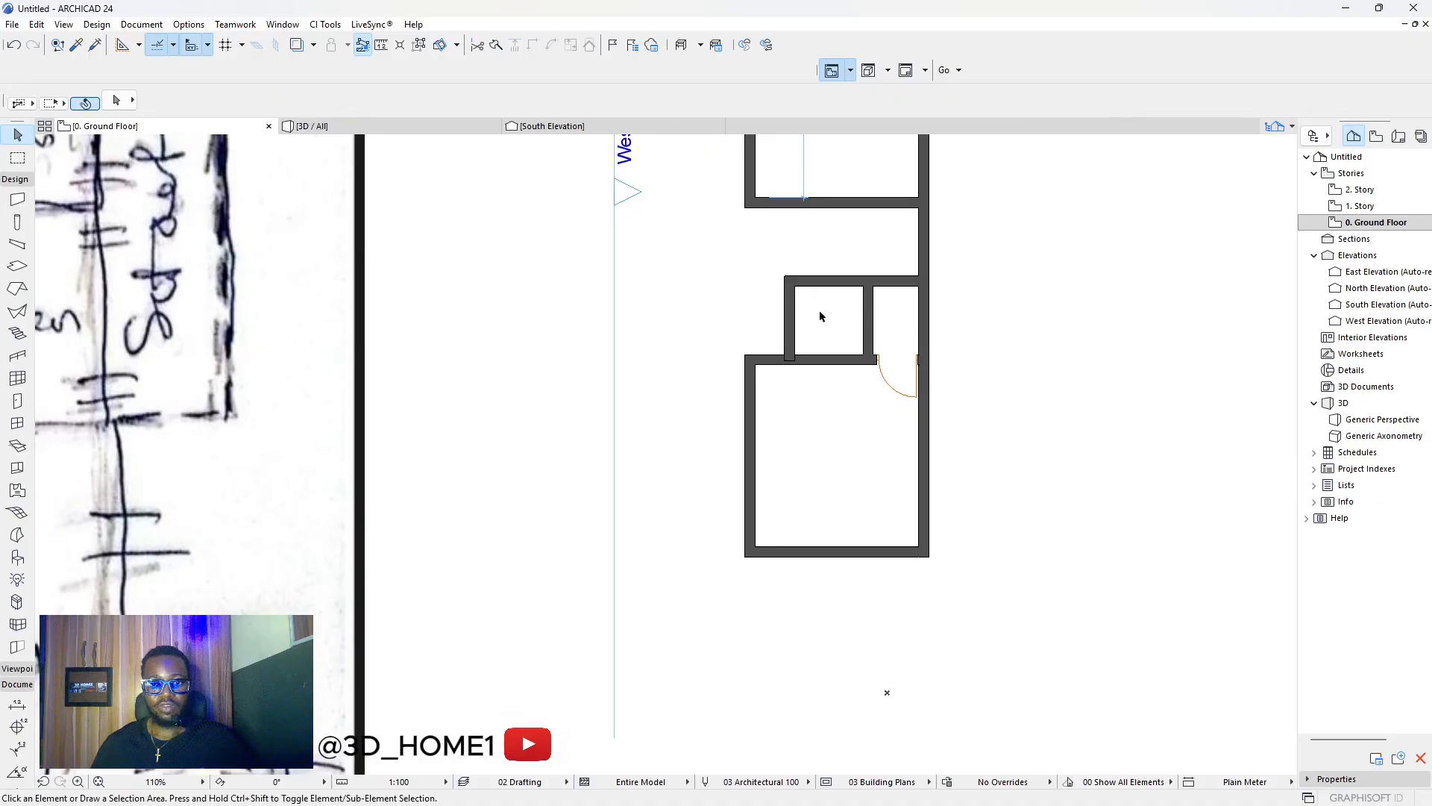
pyautogui.click(793, 277)
pyautogui.press('Escape')
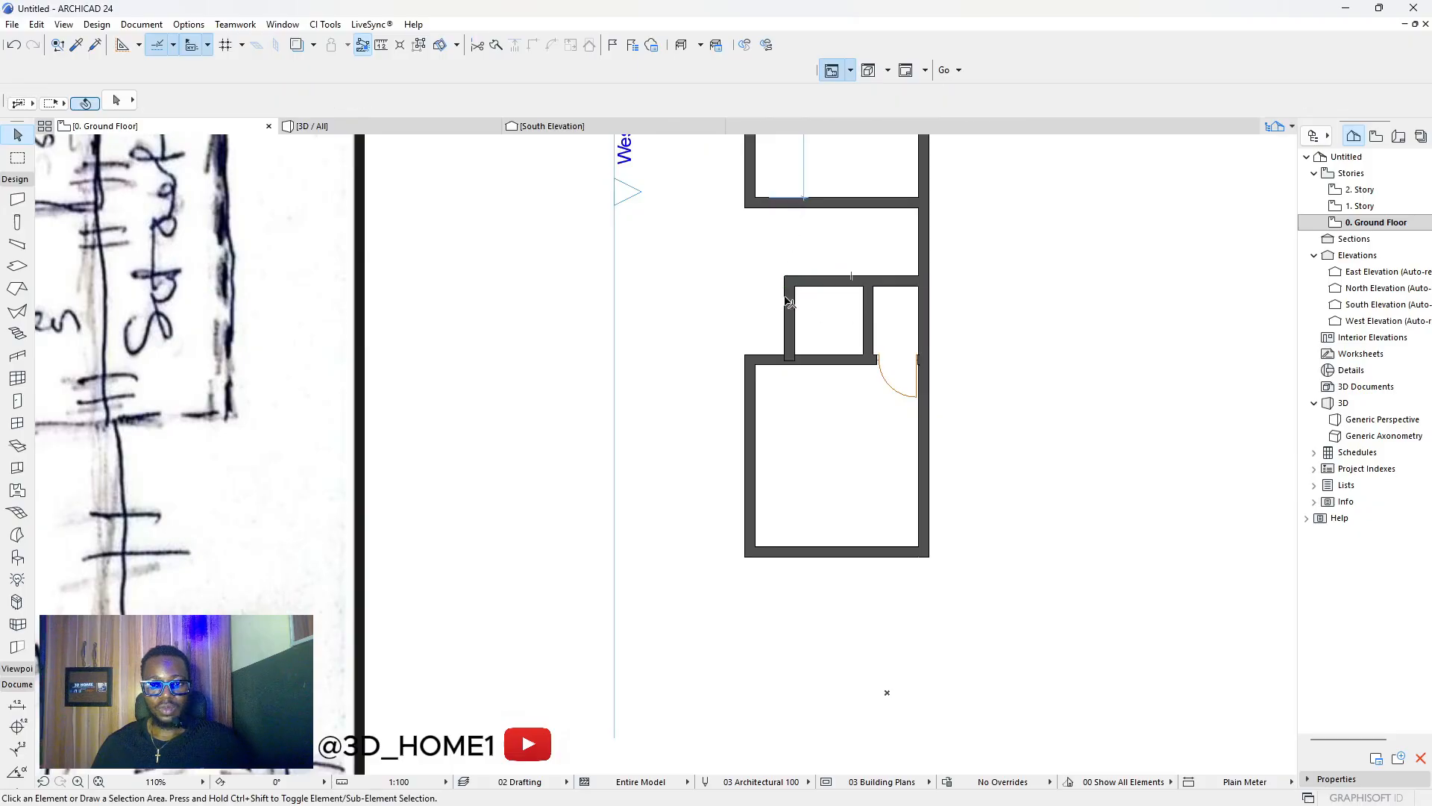
# Stretch the new left W/C wall upward to meet the lower wall of the upper bedroom.
pyautogui.click(789, 297)
pyautogui.click(790, 281)
pyautogui.click(793, 199)
pyautogui.press('Escape')
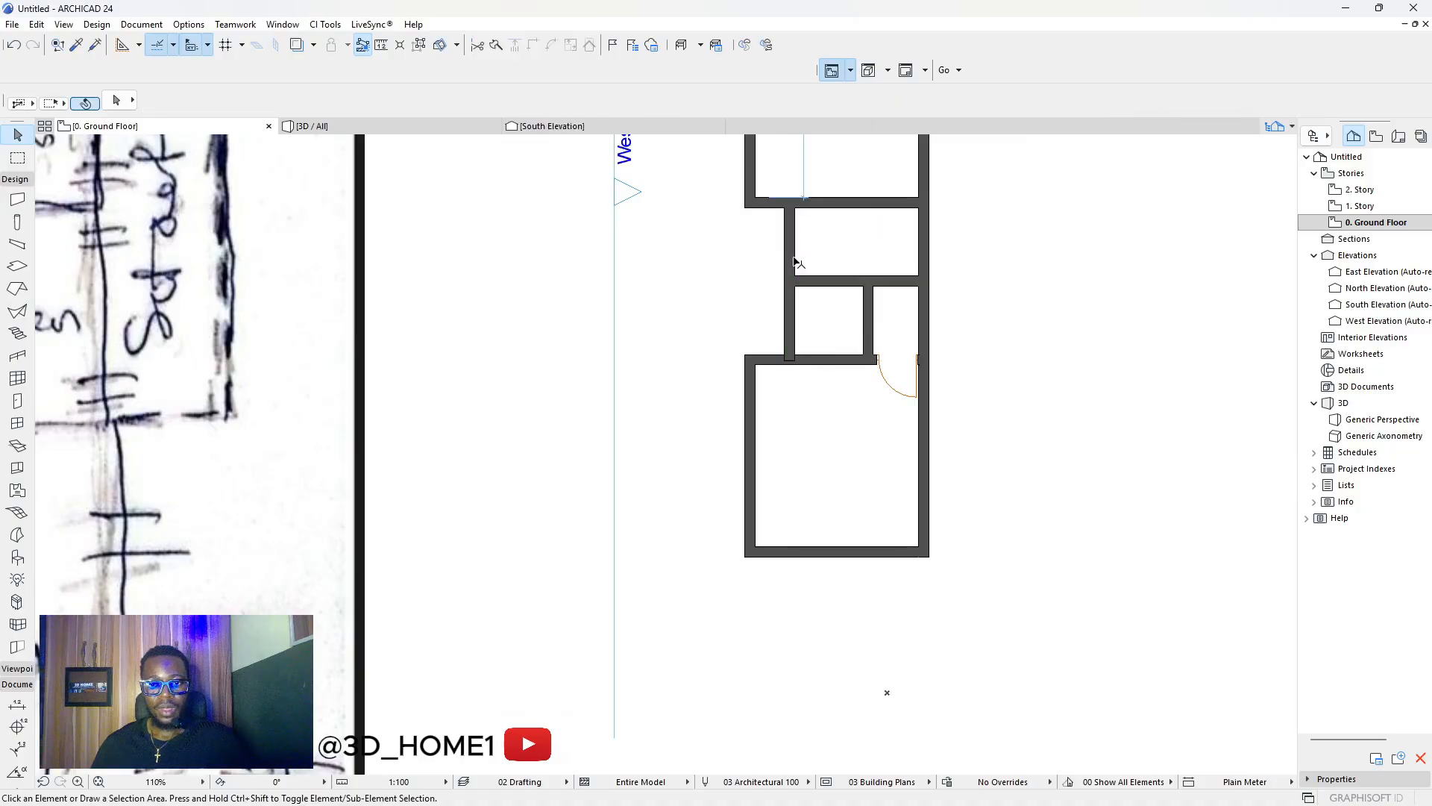
# Compare the layout with the sketch and pick up the master bedroom door's settings for placing another door.
pyautogui.scroll(-5, 830, 357)
pyautogui.scroll(-1, 845, 342)
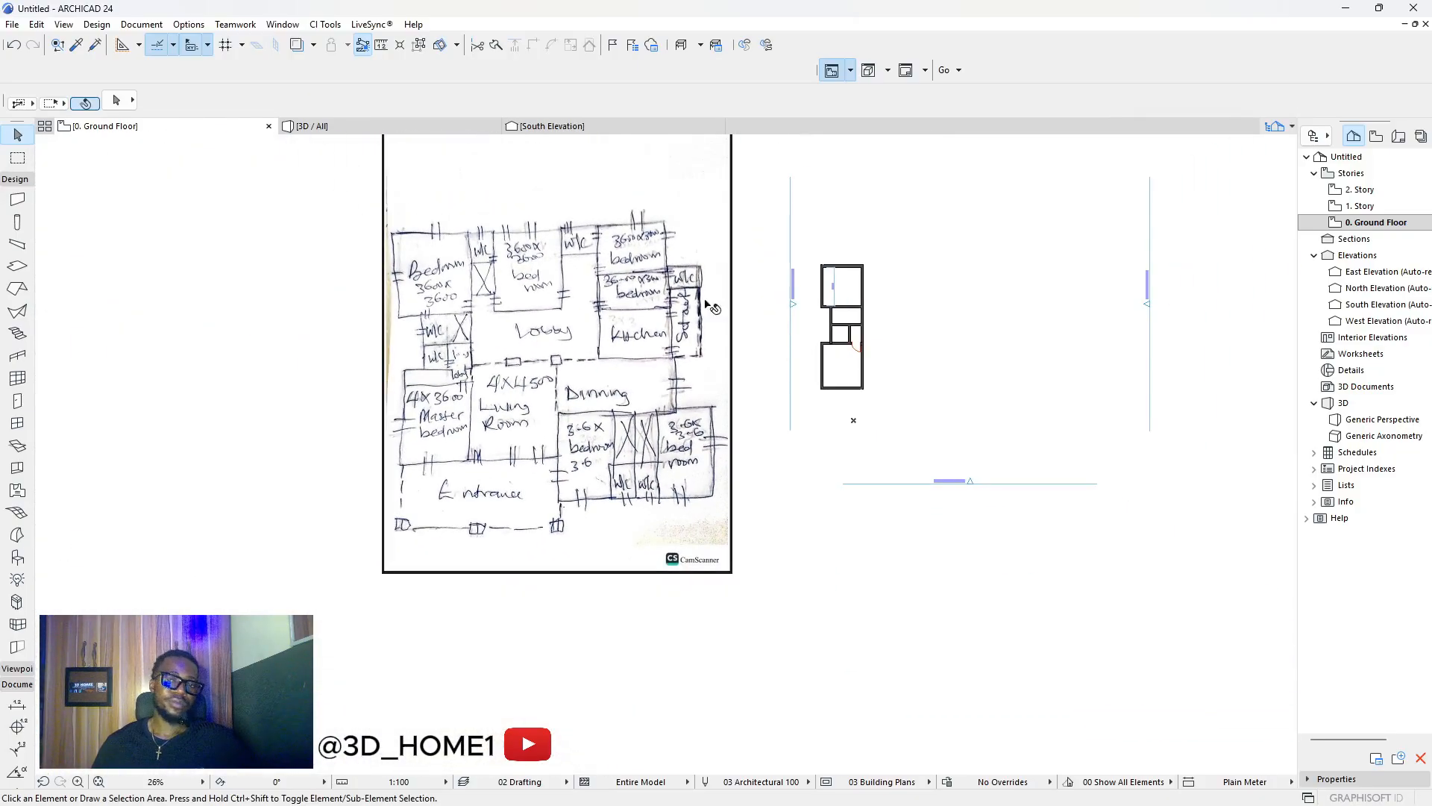
pyautogui.scroll(3, 447, 314)
pyautogui.scroll(-1, 798, 297)
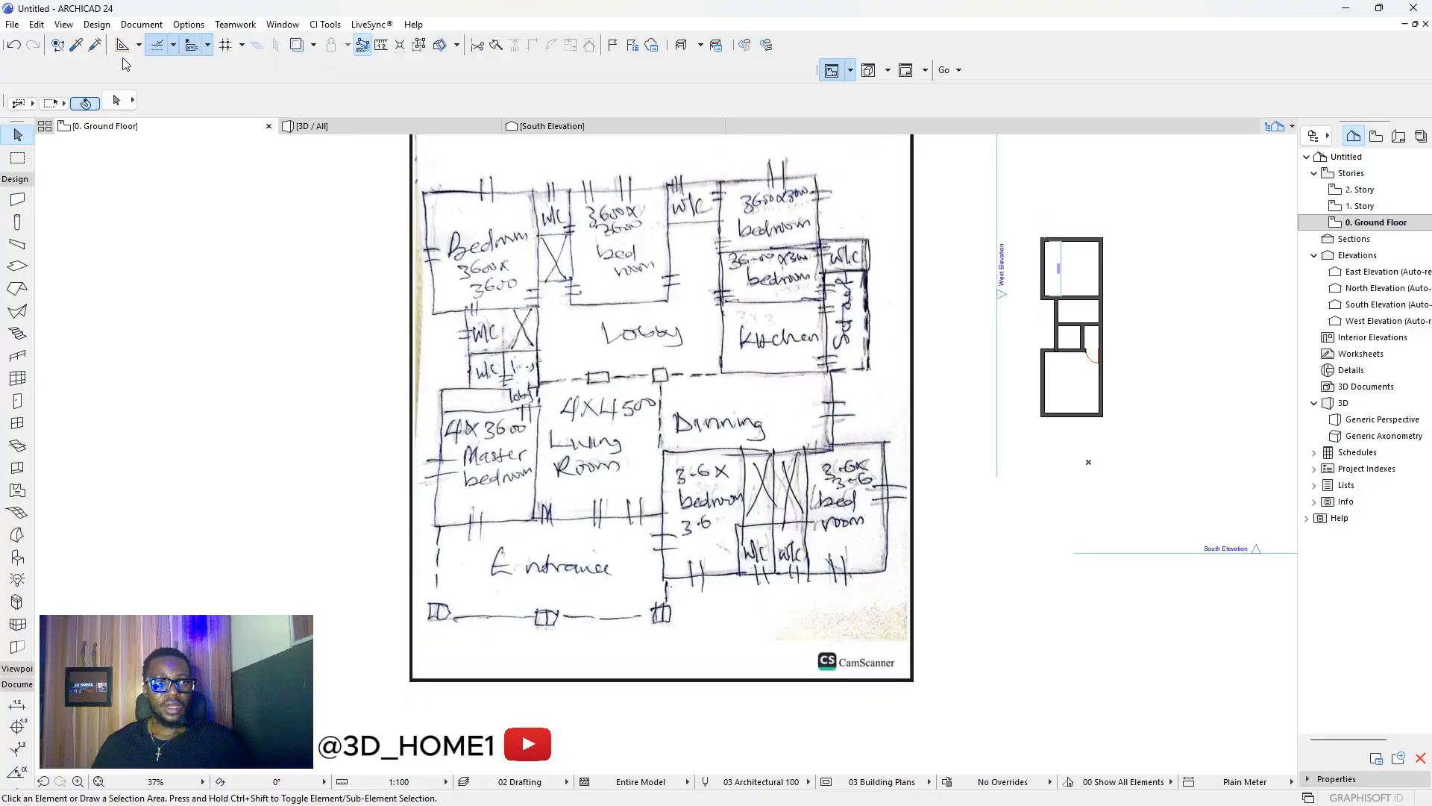
pyautogui.click(79, 46)
pyautogui.scroll(6, 1090, 352)
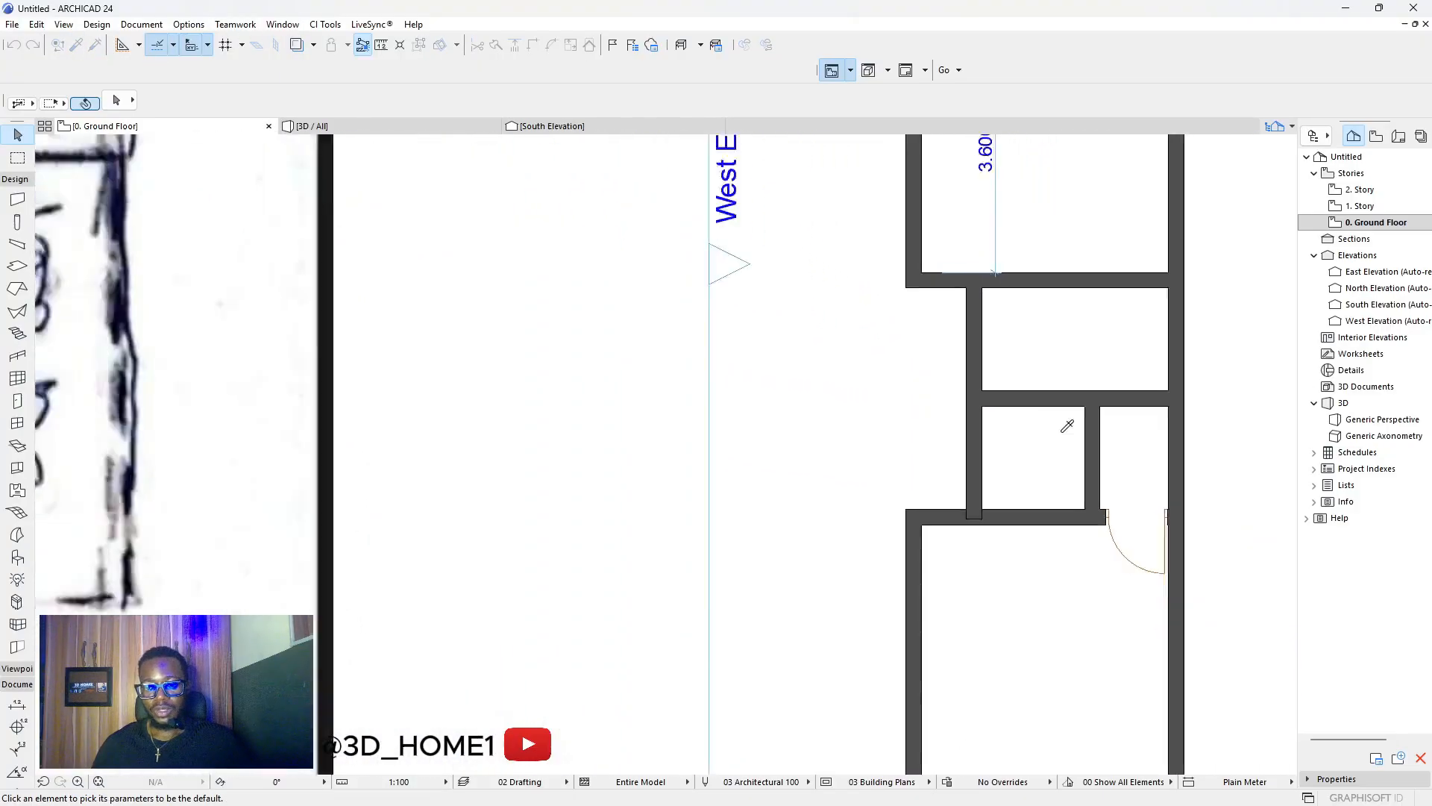
pyautogui.click(1042, 478)
pyautogui.scroll(-5, 1021, 462)
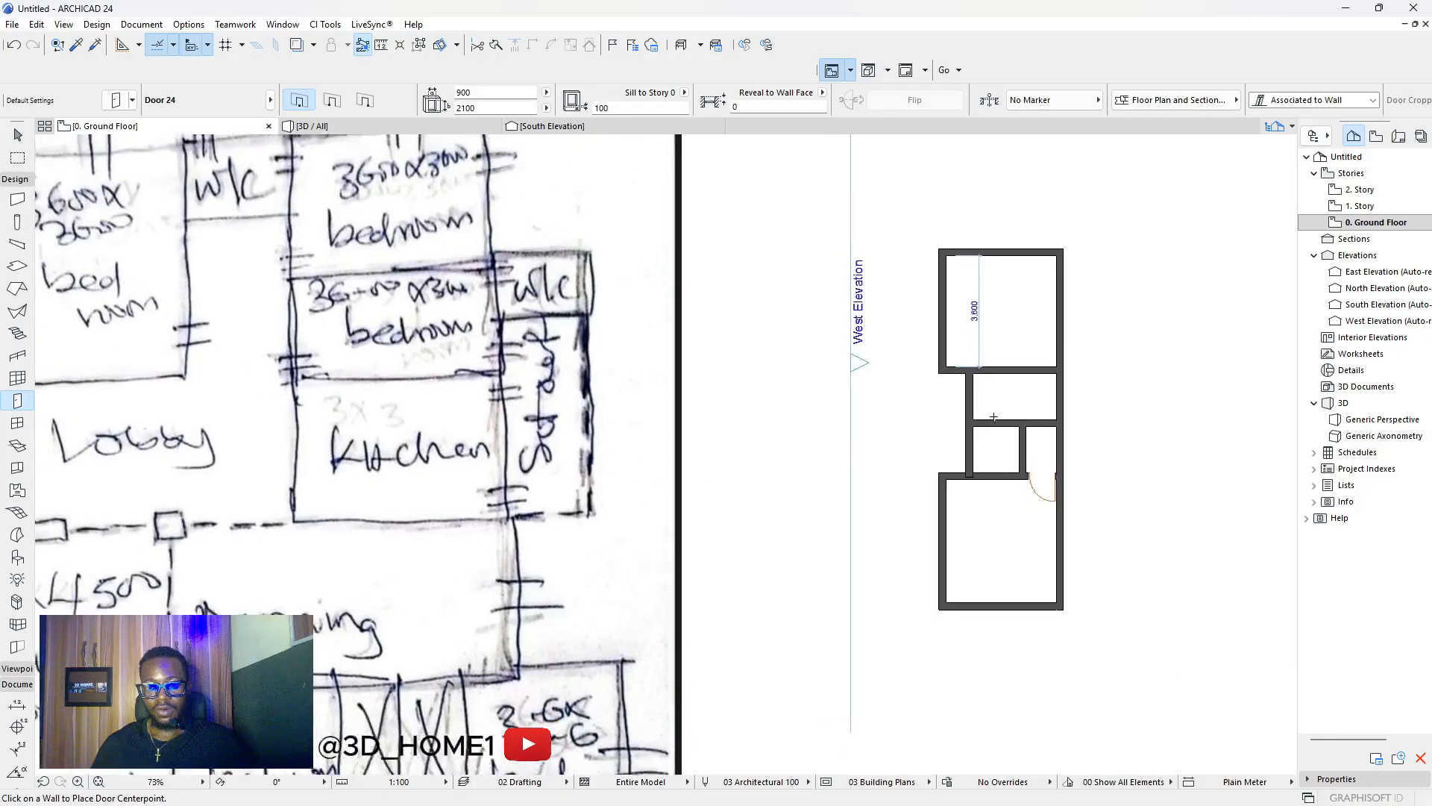
# Place a 900 × 2100 door near the lower end of the upper bedroom's right wall, opening into the bedroom.
pyautogui.scroll(-2, 1008, 356)
pyautogui.scroll(4, 375, 359)
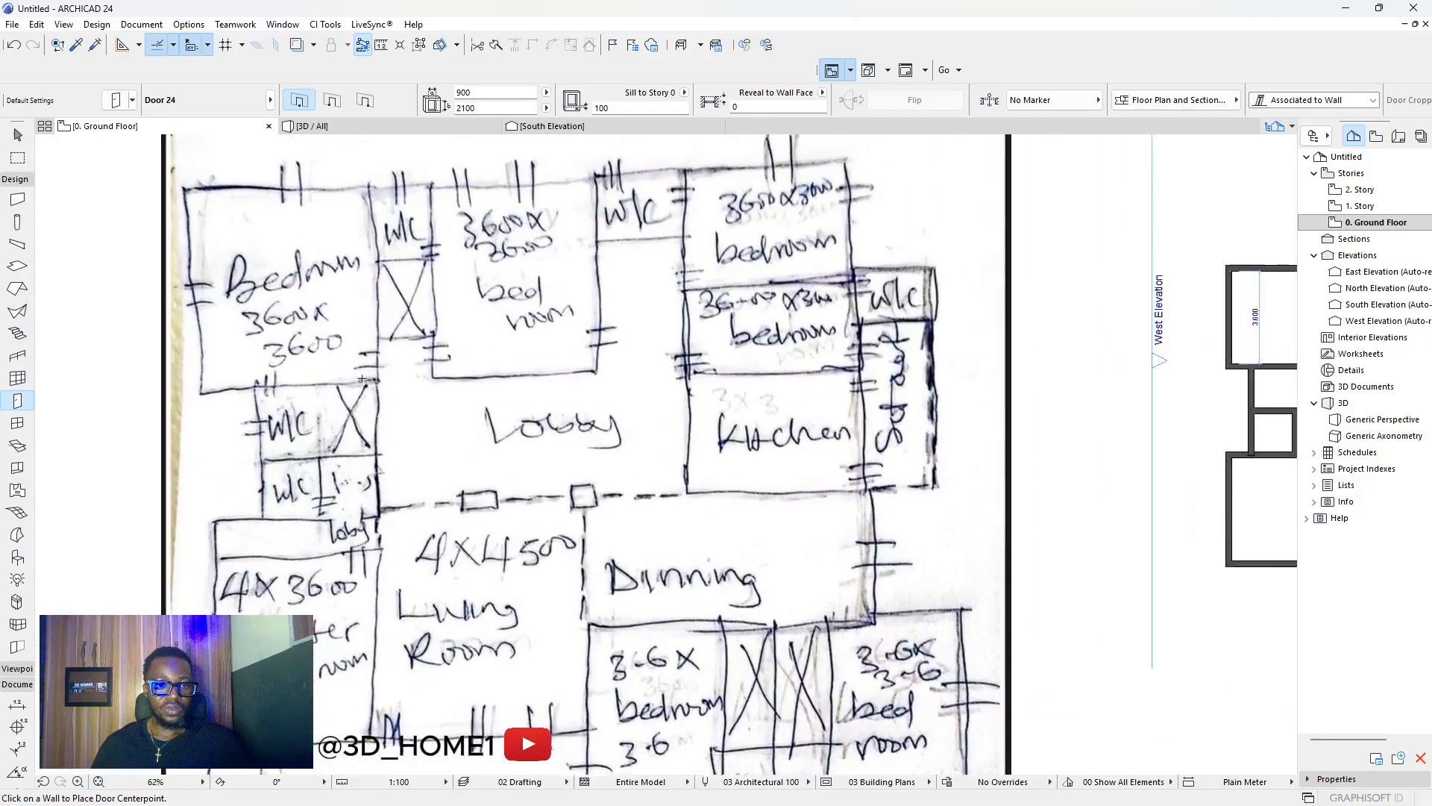
pyautogui.scroll(-3, 372, 345)
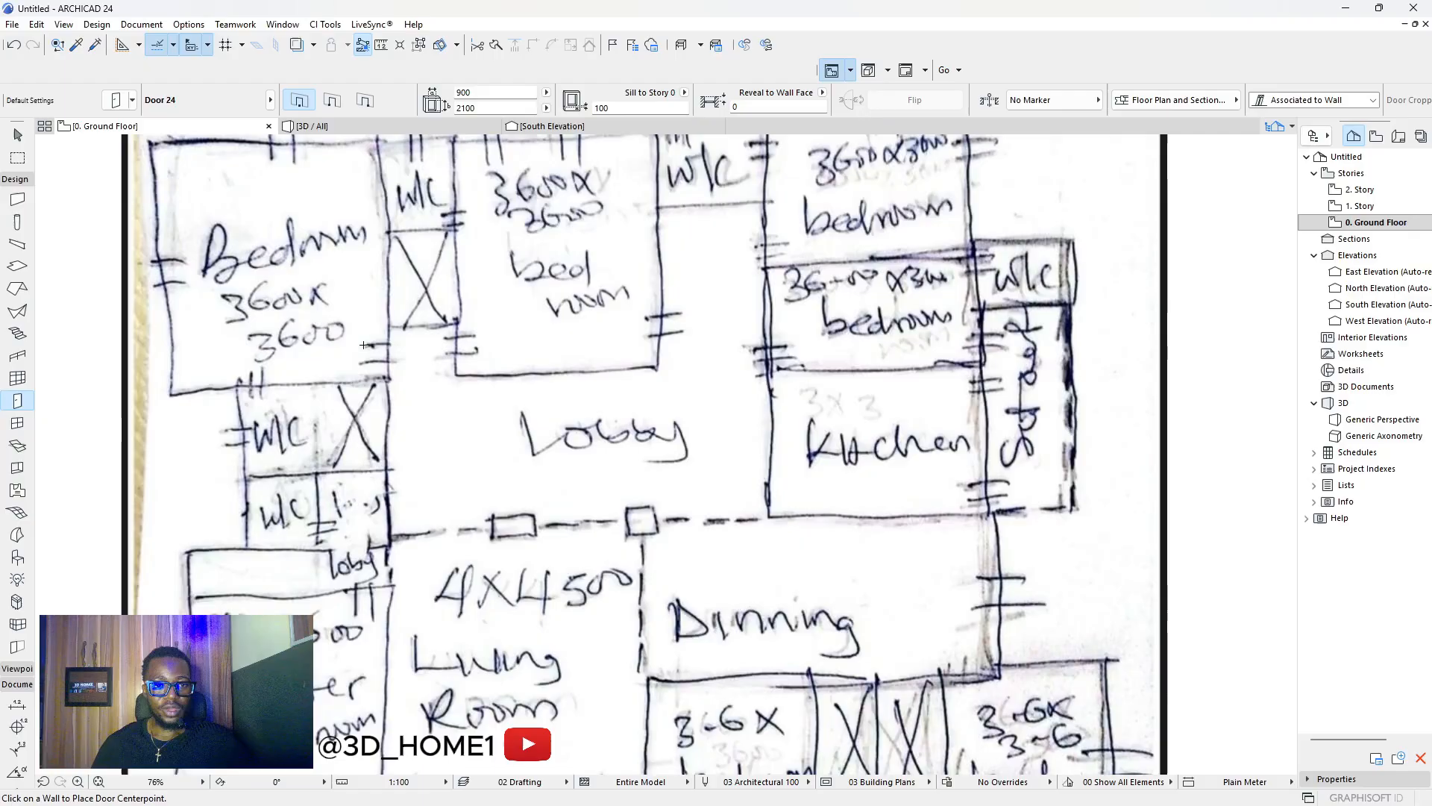
pyautogui.scroll(5, 959, 308)
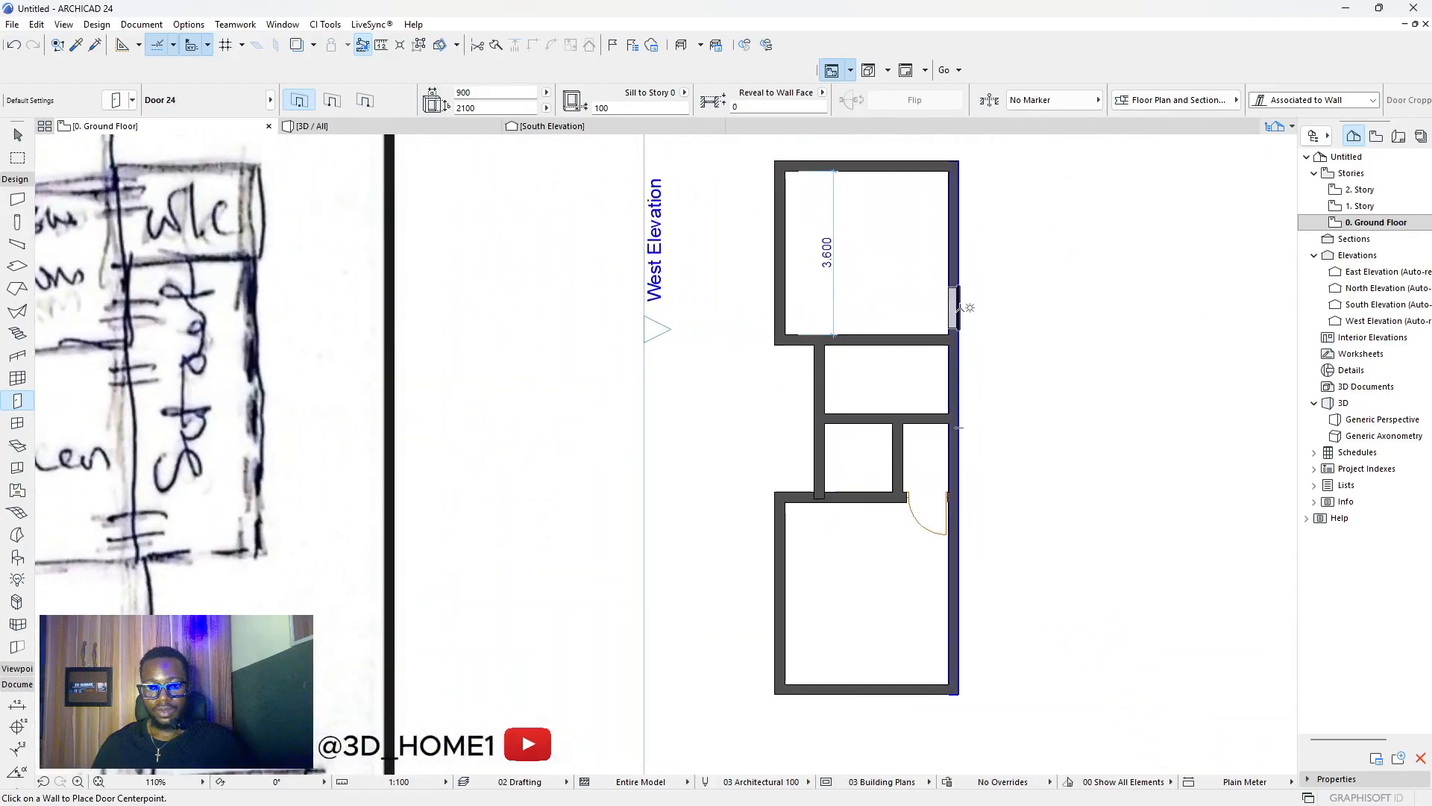
pyautogui.click(959, 311)
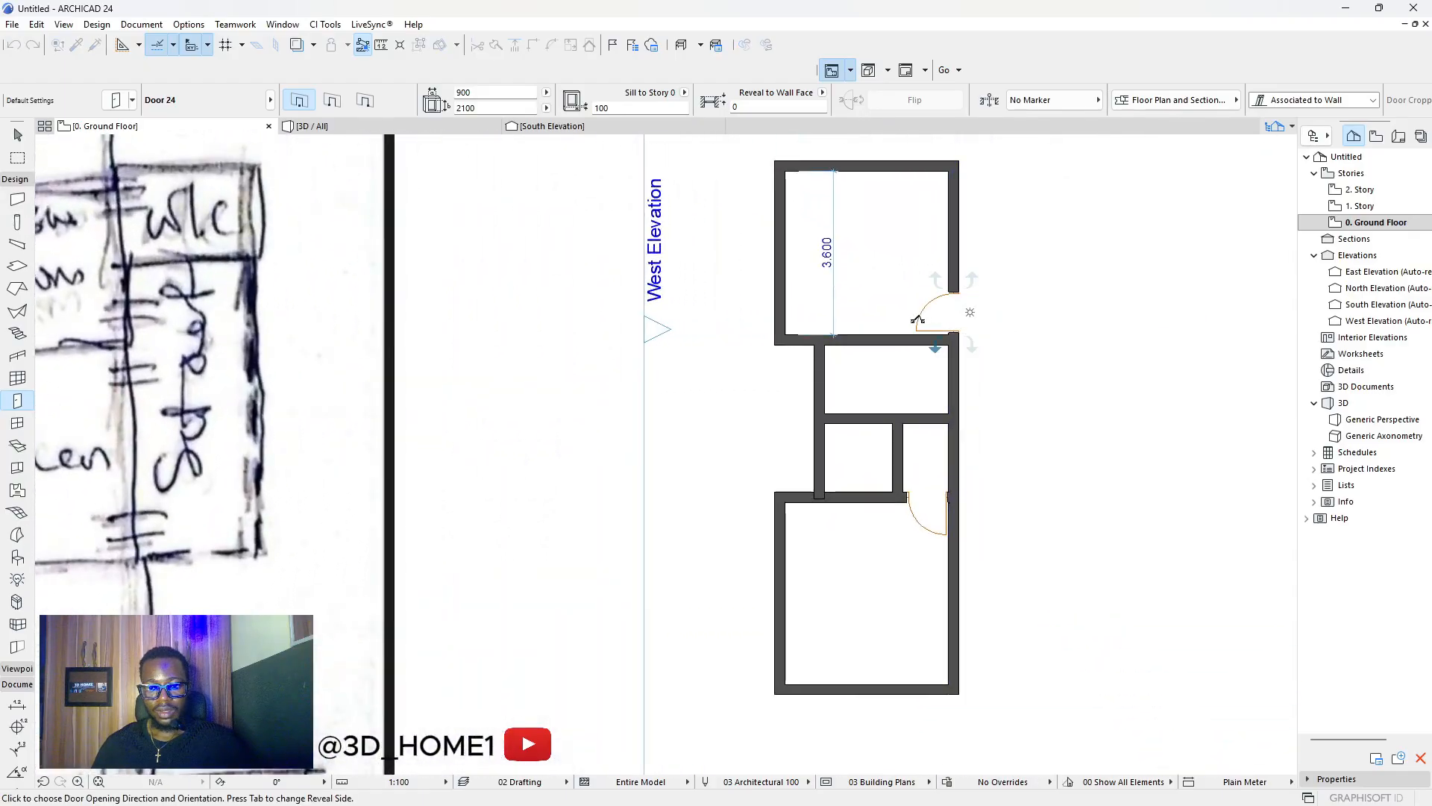
pyautogui.click(921, 318)
pyautogui.scroll(-4, 920, 313)
pyautogui.scroll(1, 455, 356)
pyautogui.scroll(5, 1015, 354)
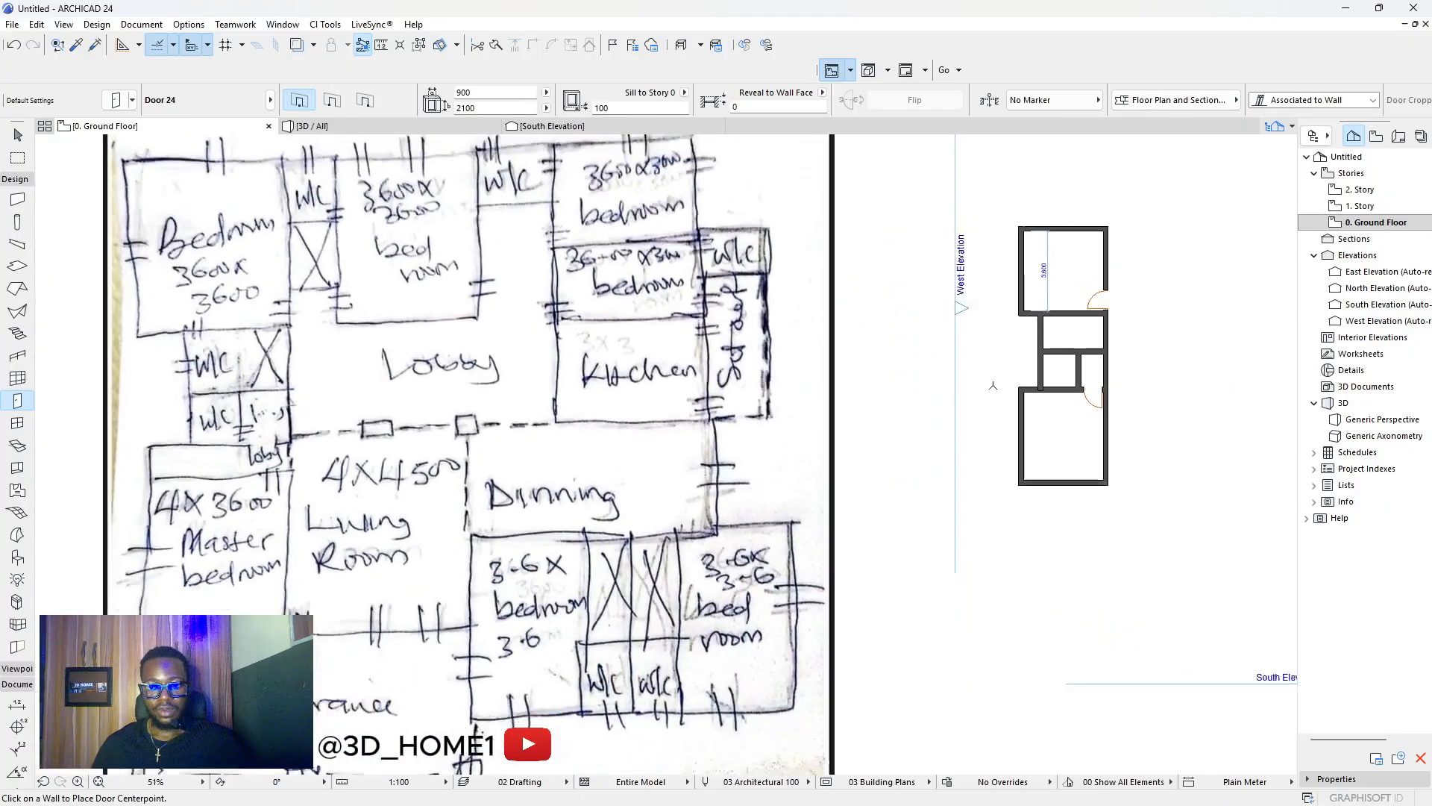
pyautogui.press('Escape')
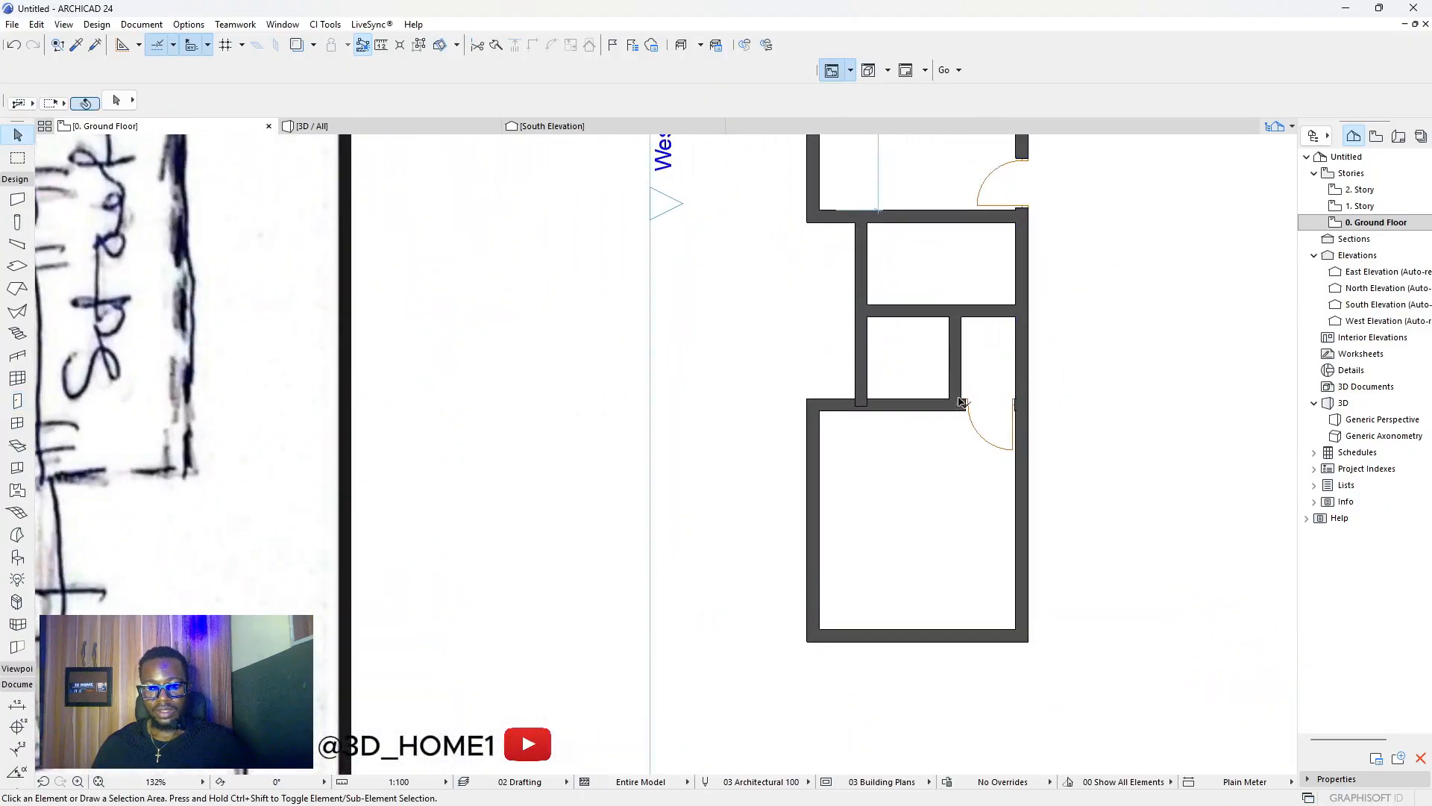
# Trim away the right outer wall segment beside the lobby compartment, between the W/C cross wall and the master bedroom.
pyautogui.scroll(2, 1033, 354)
pyautogui.keyDown('ctrl'); pyautogui.click(1019, 332); pyautogui.keyUp('ctrl')
pyautogui.scroll(-2, 943, 359)
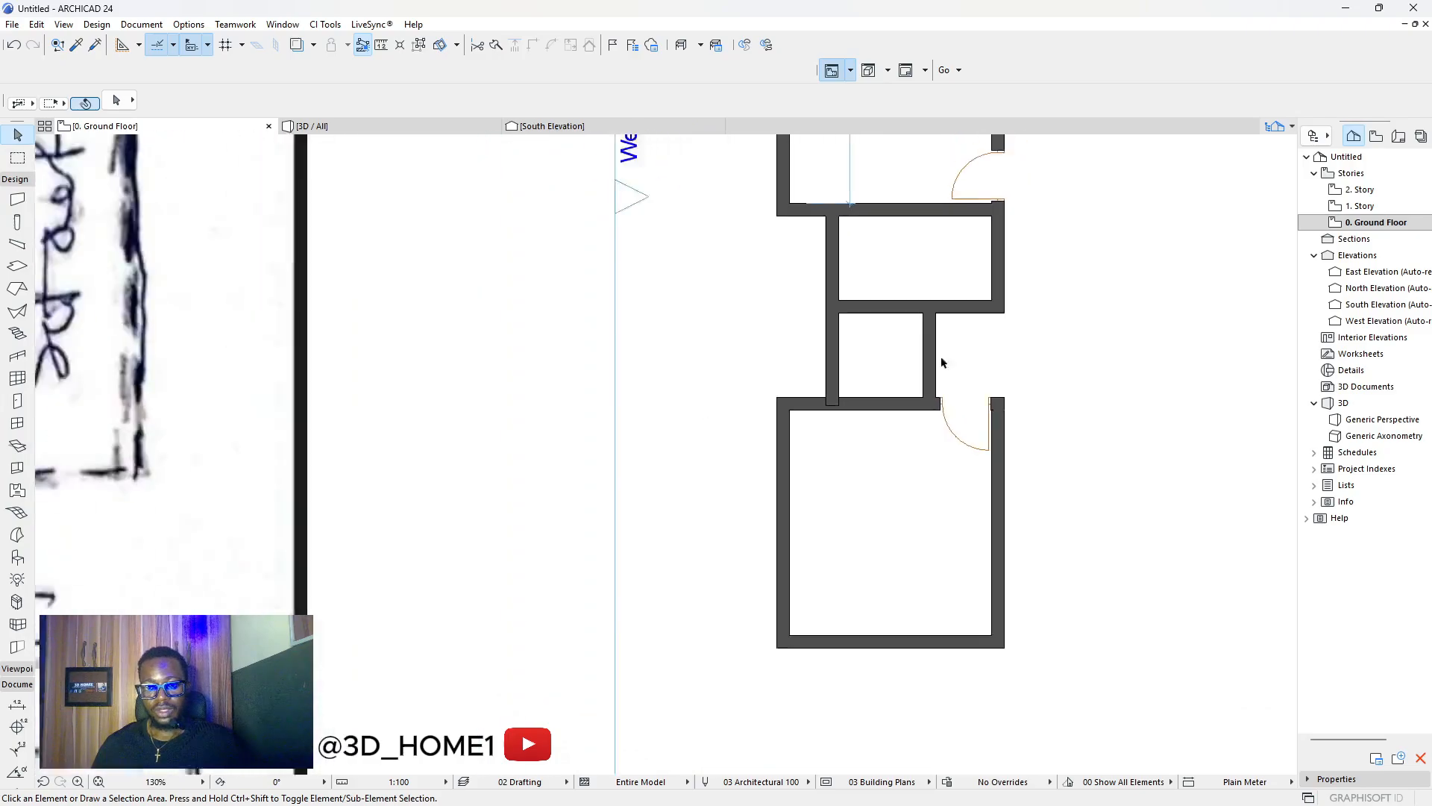
# Draw a 225 × 1500 rectangular outline with the Line tool across the lobby opening in the right outer wall.
pyautogui.scroll(-2, 941, 362)
pyautogui.click(14, 179)
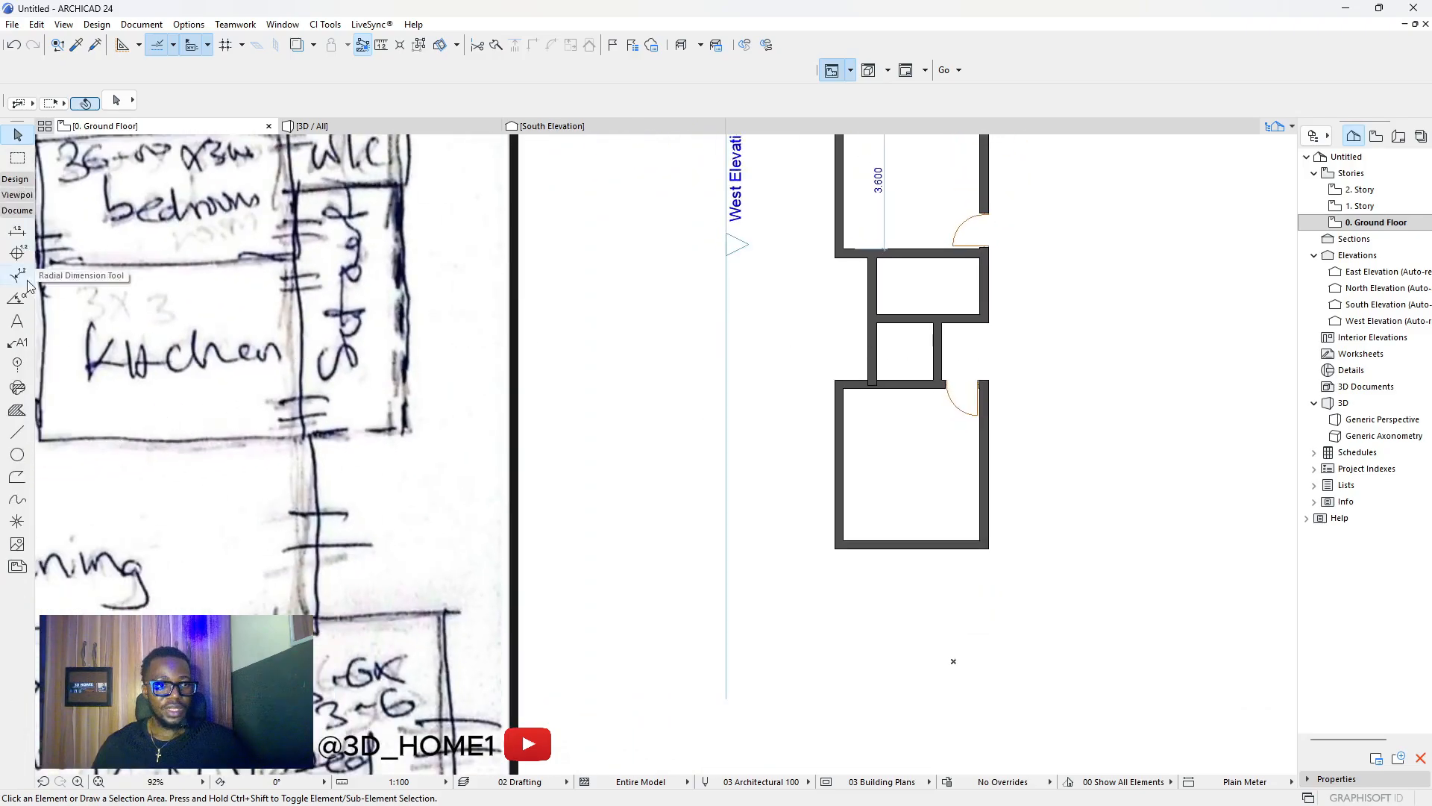
pyautogui.click(17, 432)
pyautogui.scroll(6, 988, 279)
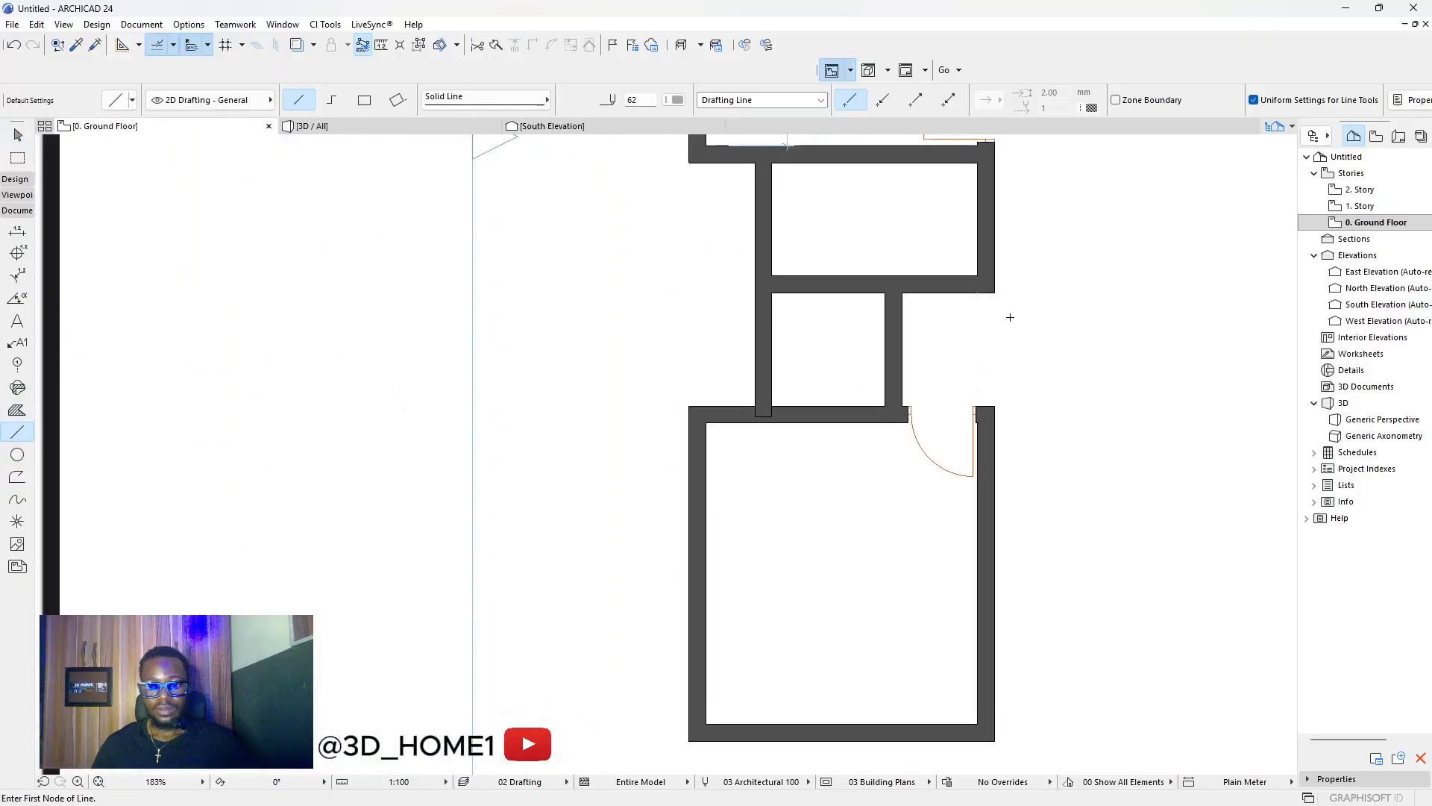
pyautogui.click(986, 280)
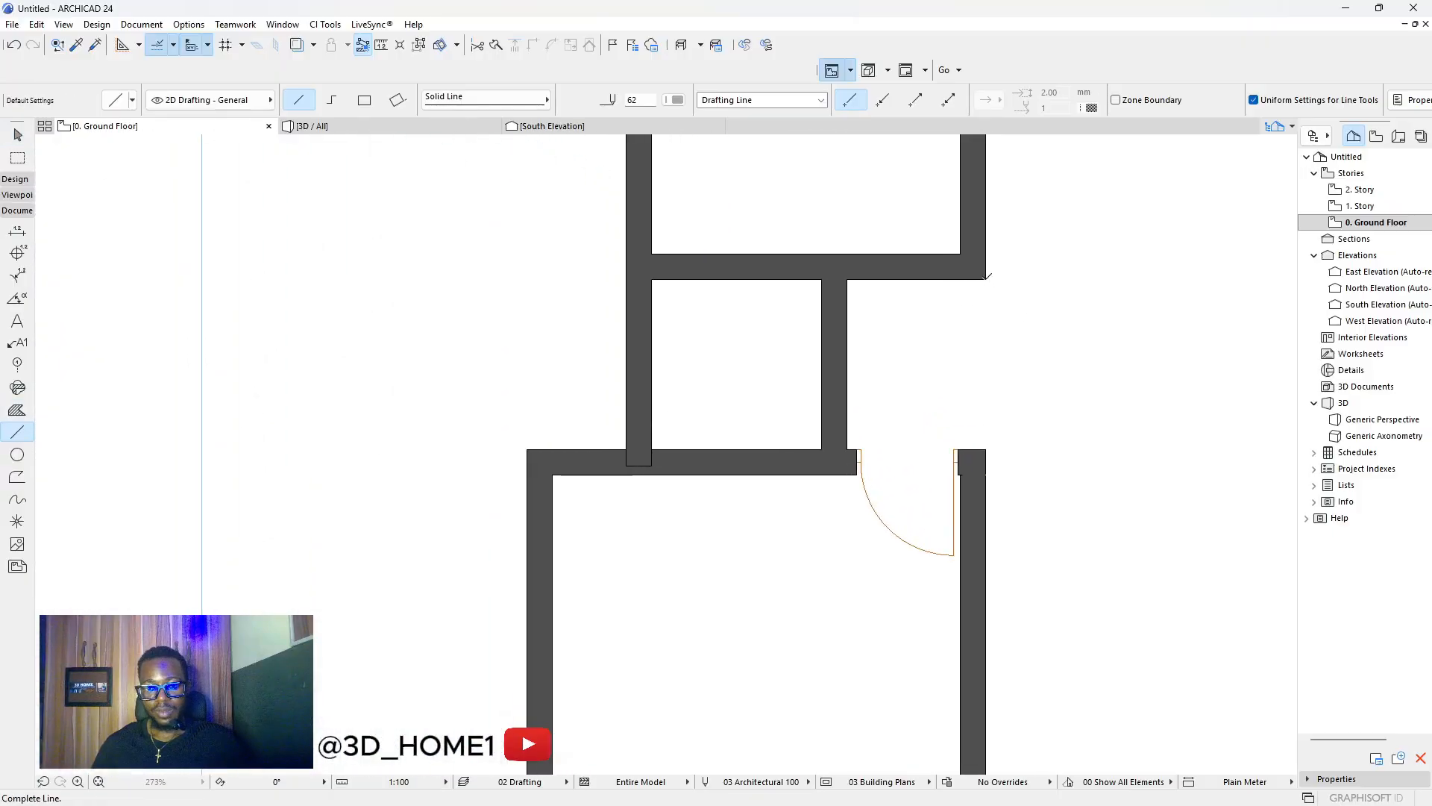
pyautogui.click(364, 100)
pyautogui.scroll(4, 964, 462)
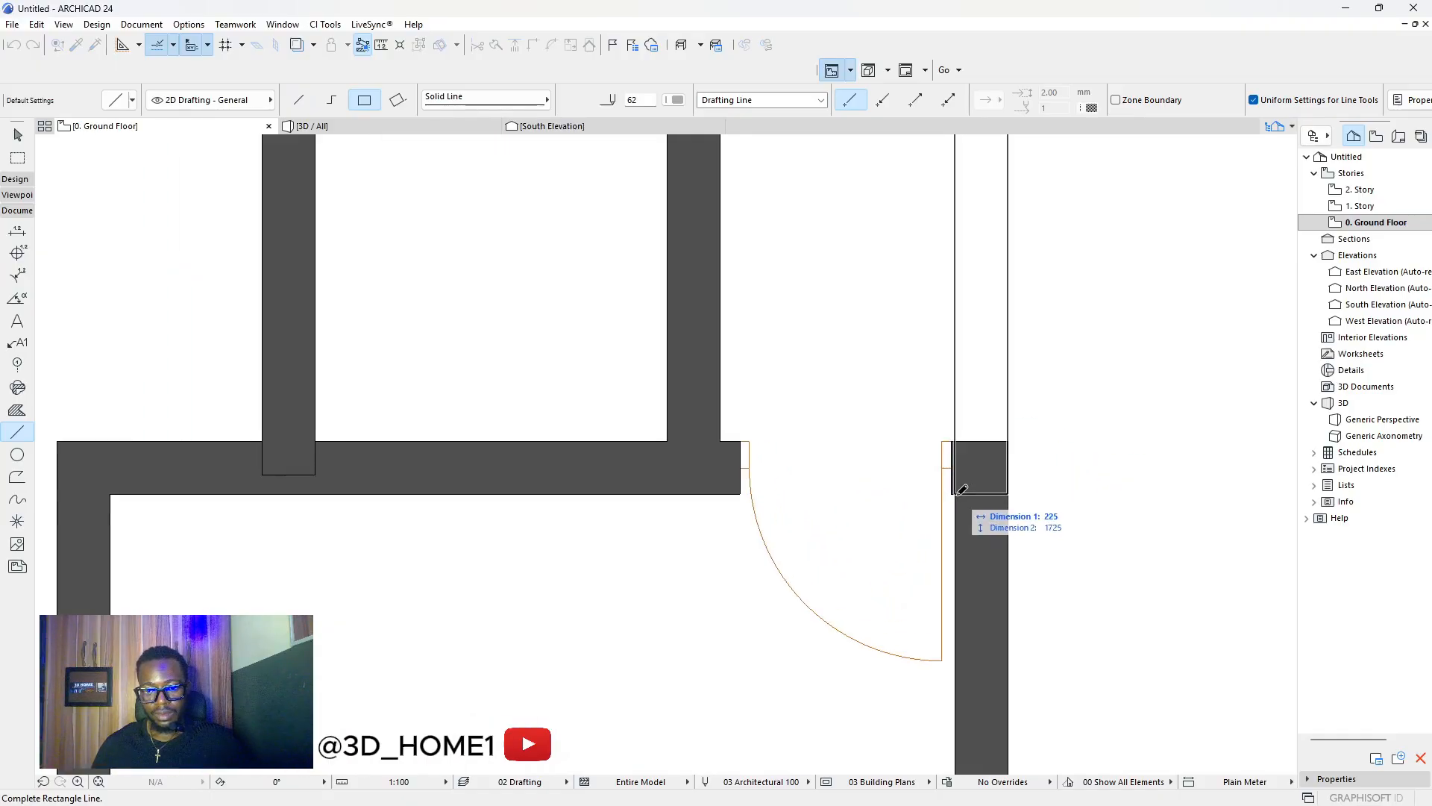
pyautogui.scroll(4, 956, 448)
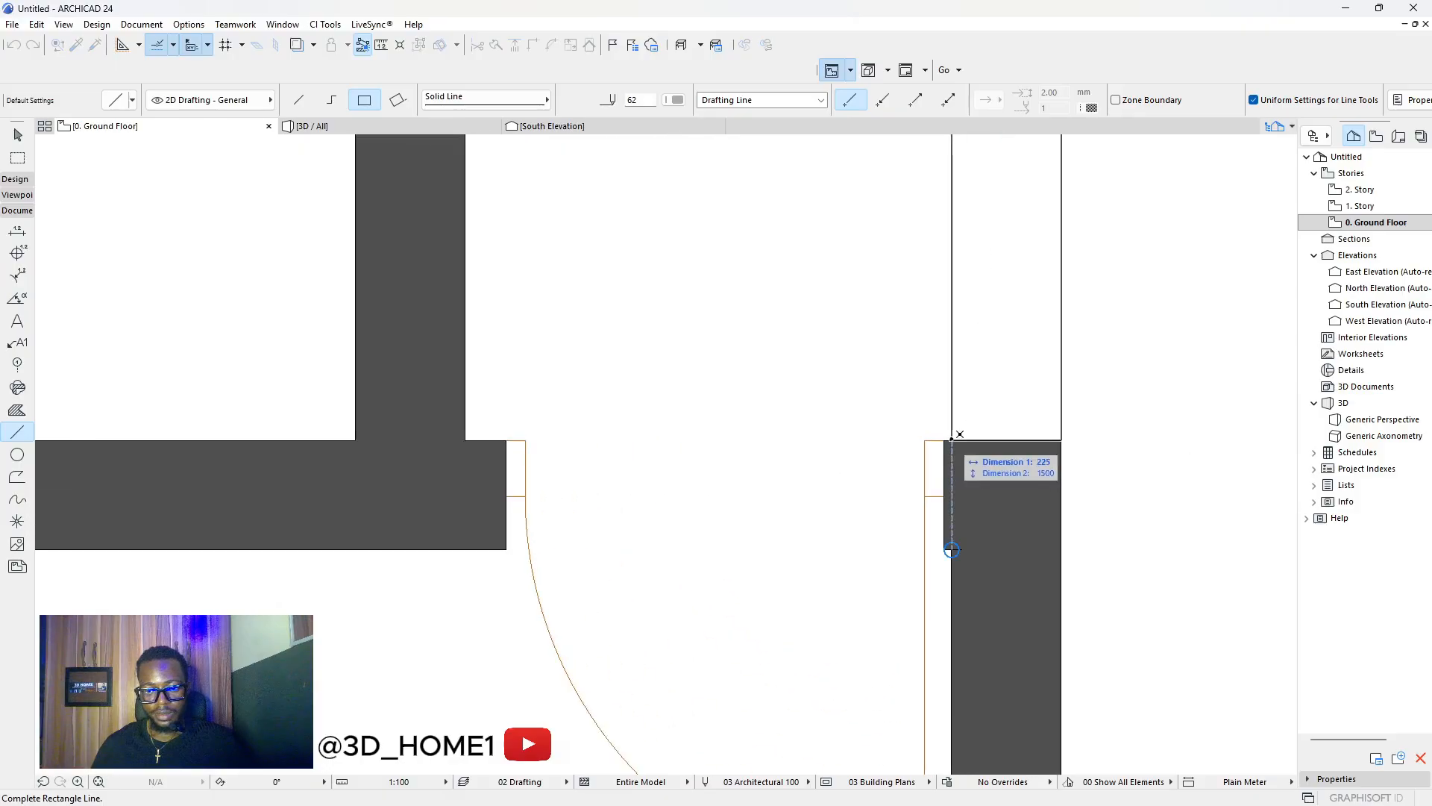
pyautogui.click(951, 439)
pyautogui.press('Escape')
pyautogui.scroll(-5, 986, 465)
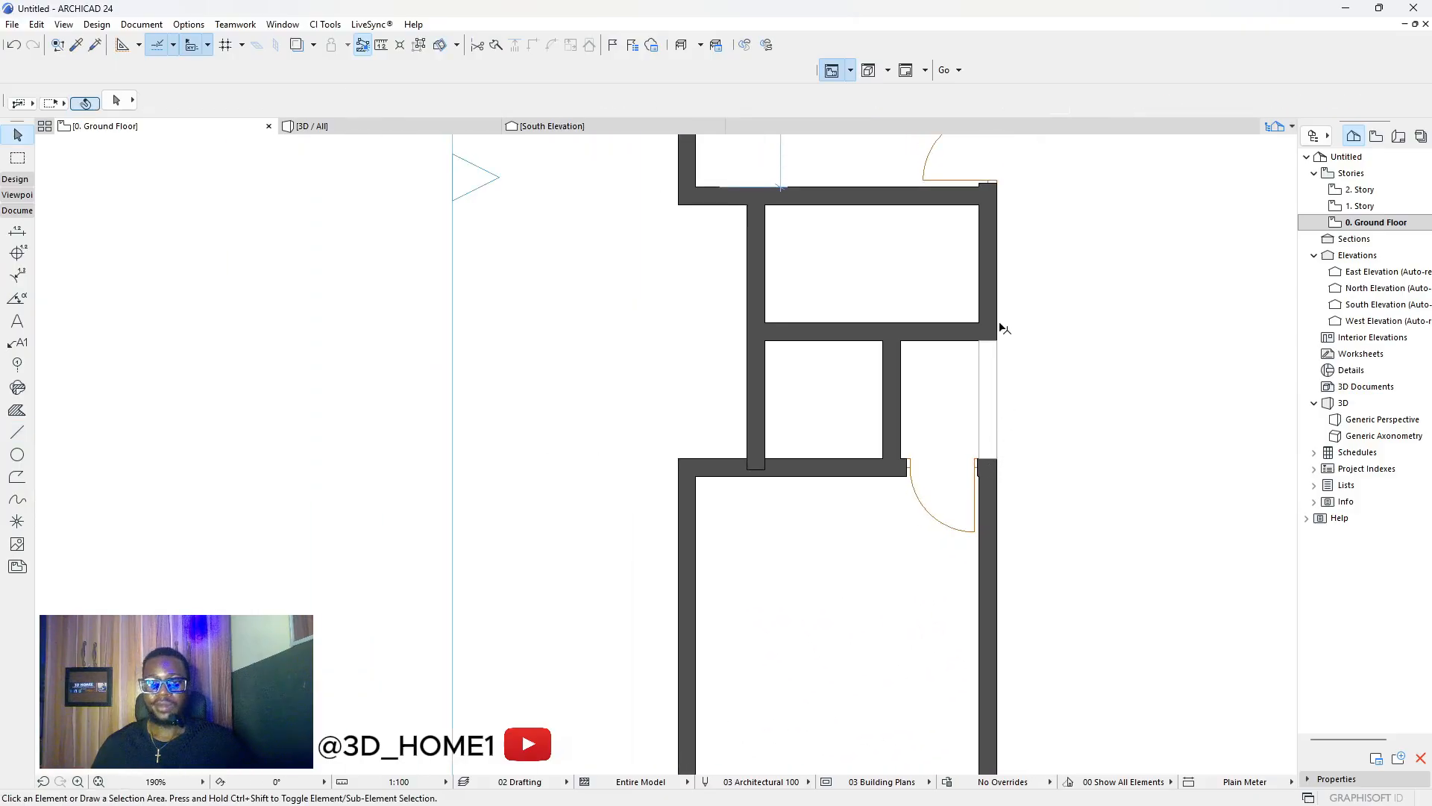
# Examine the sketch's bedroom, W/C, wardrobe and lobby arrangement and compare it with the modelled walls.
pyautogui.scroll(-2, 1004, 329)
pyautogui.scroll(-3, 1000, 358)
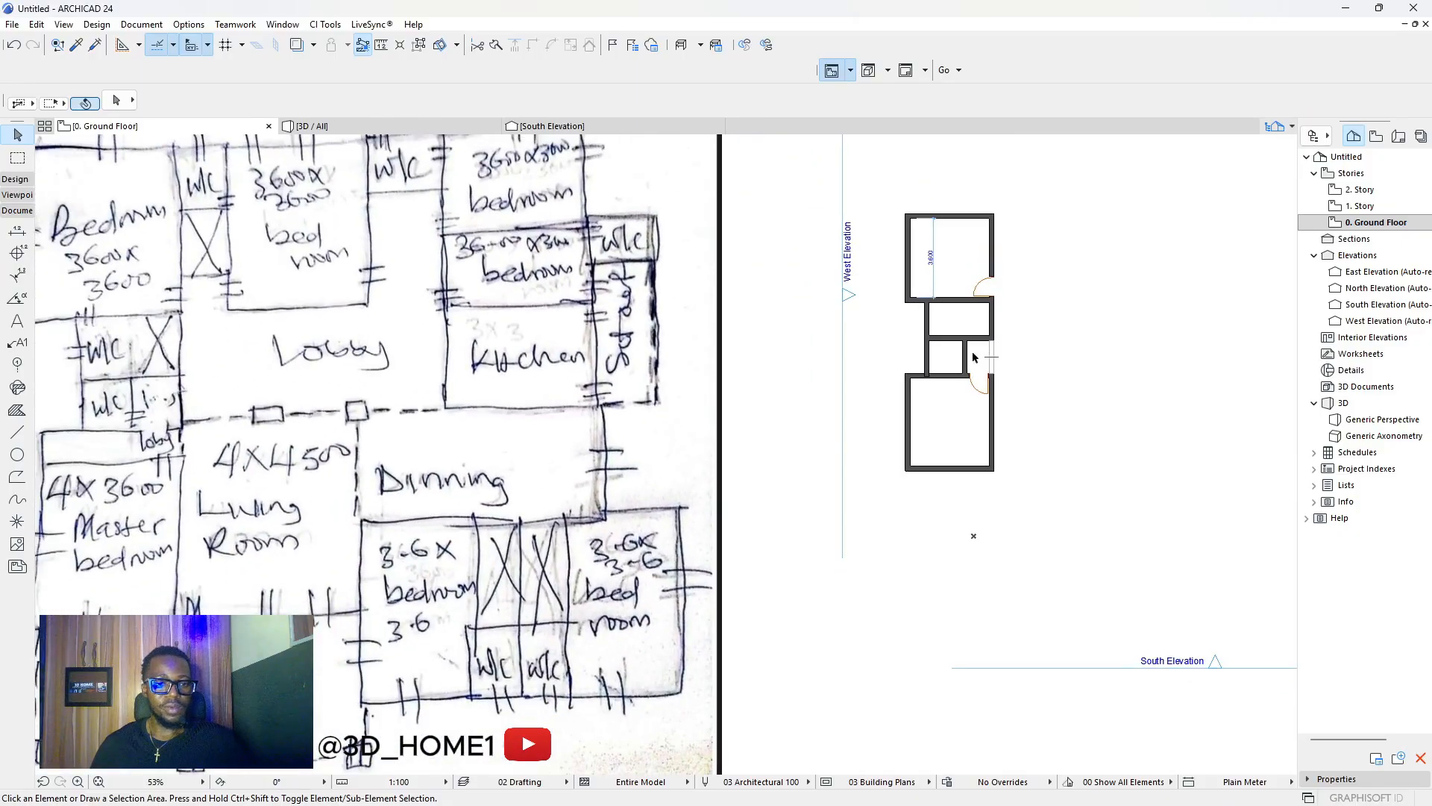
pyautogui.scroll(1, 339, 409)
pyautogui.scroll(-1, 329, 406)
pyautogui.scroll(4, 149, 409)
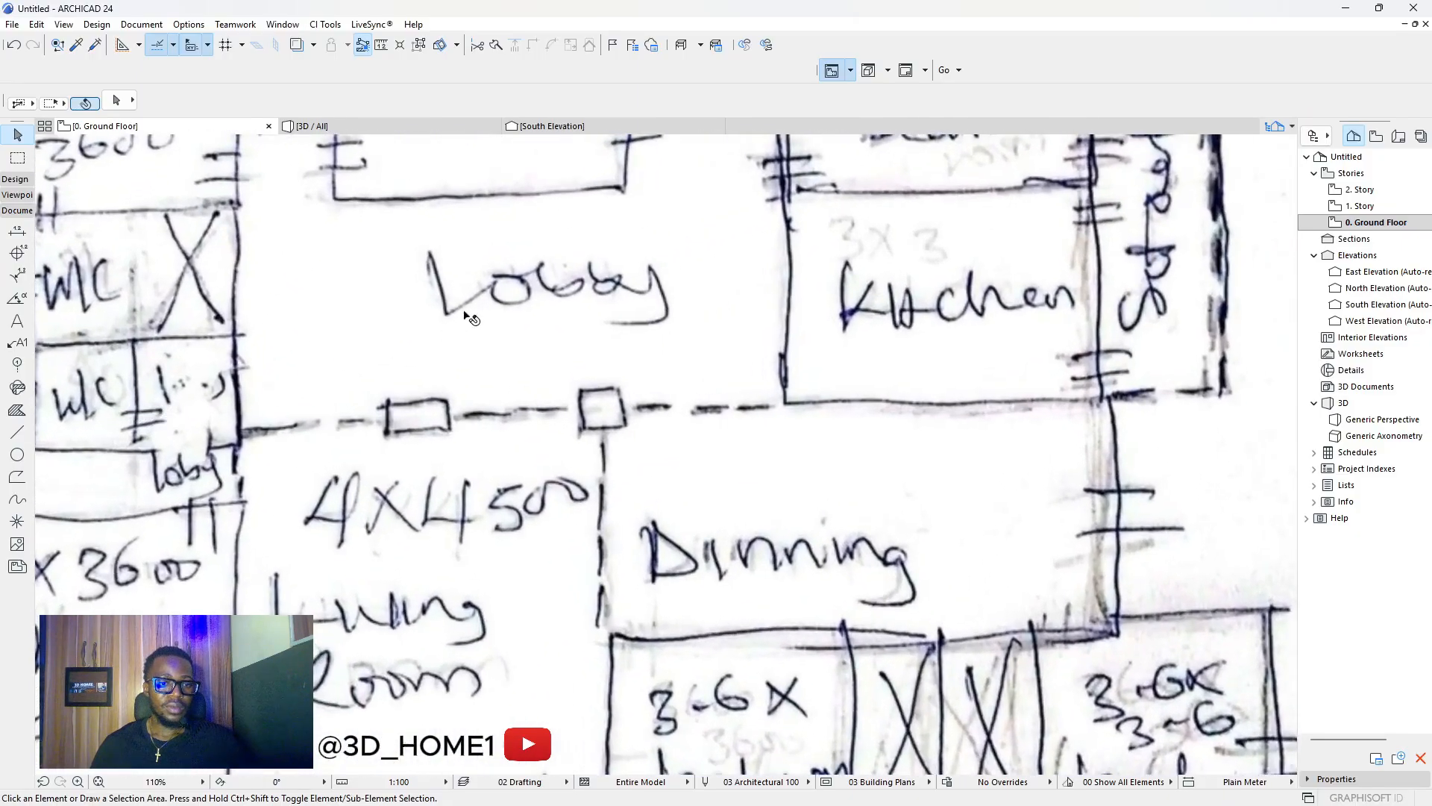
pyautogui.scroll(-4, 649, 306)
pyautogui.scroll(-2, 616, 362)
pyautogui.scroll(2, 1001, 332)
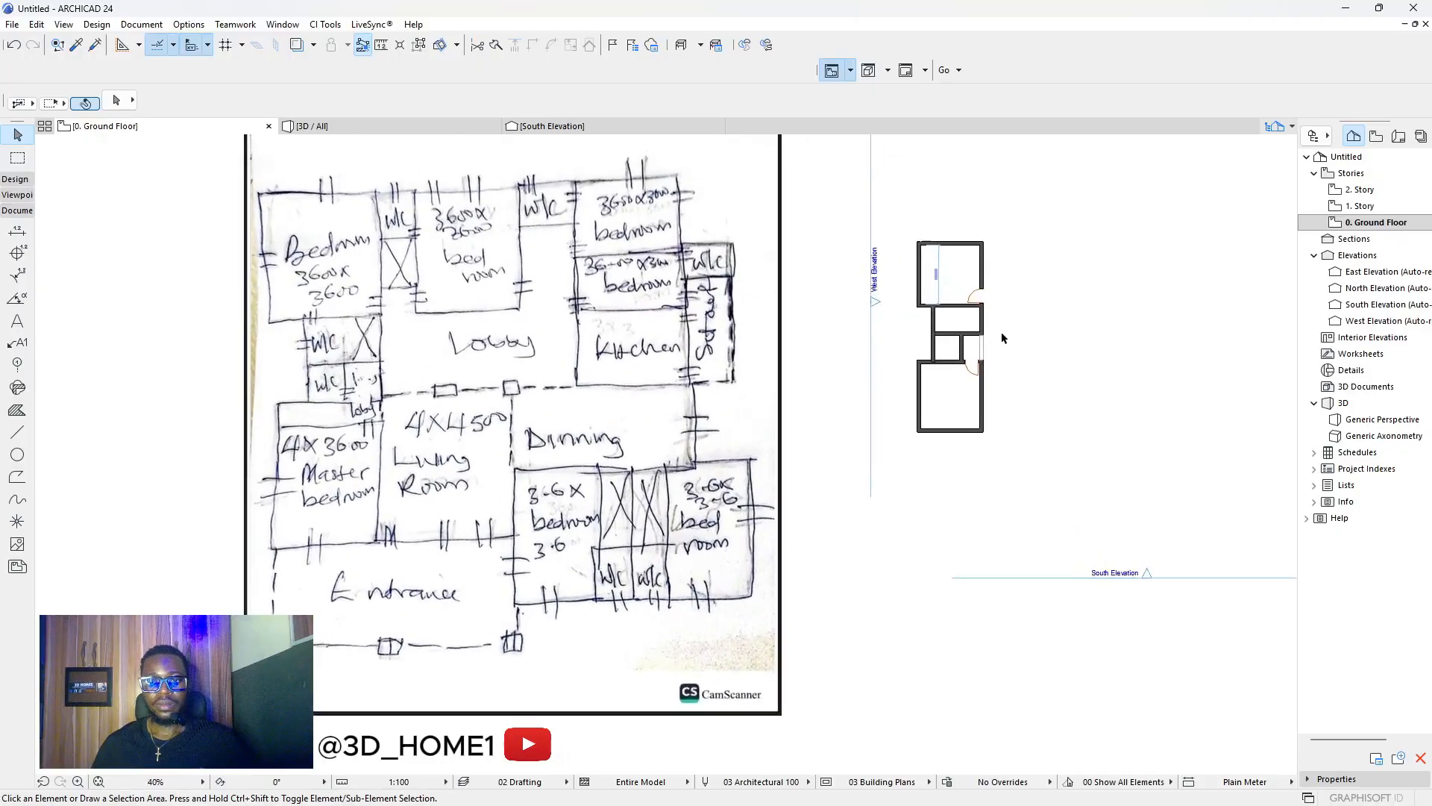
pyautogui.scroll(-3, 970, 342)
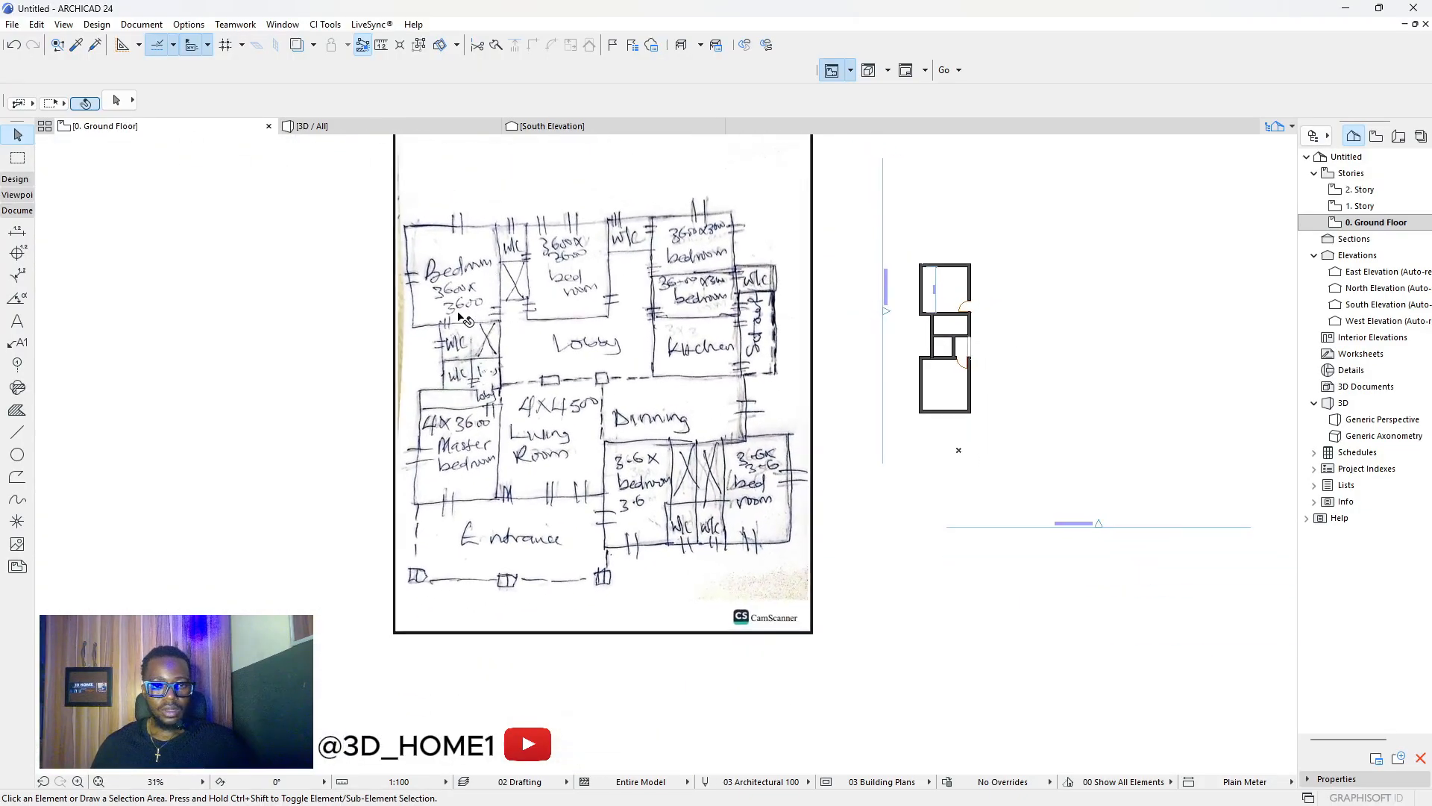
pyautogui.scroll(2, 888, 354)
pyautogui.scroll(-1, 888, 354)
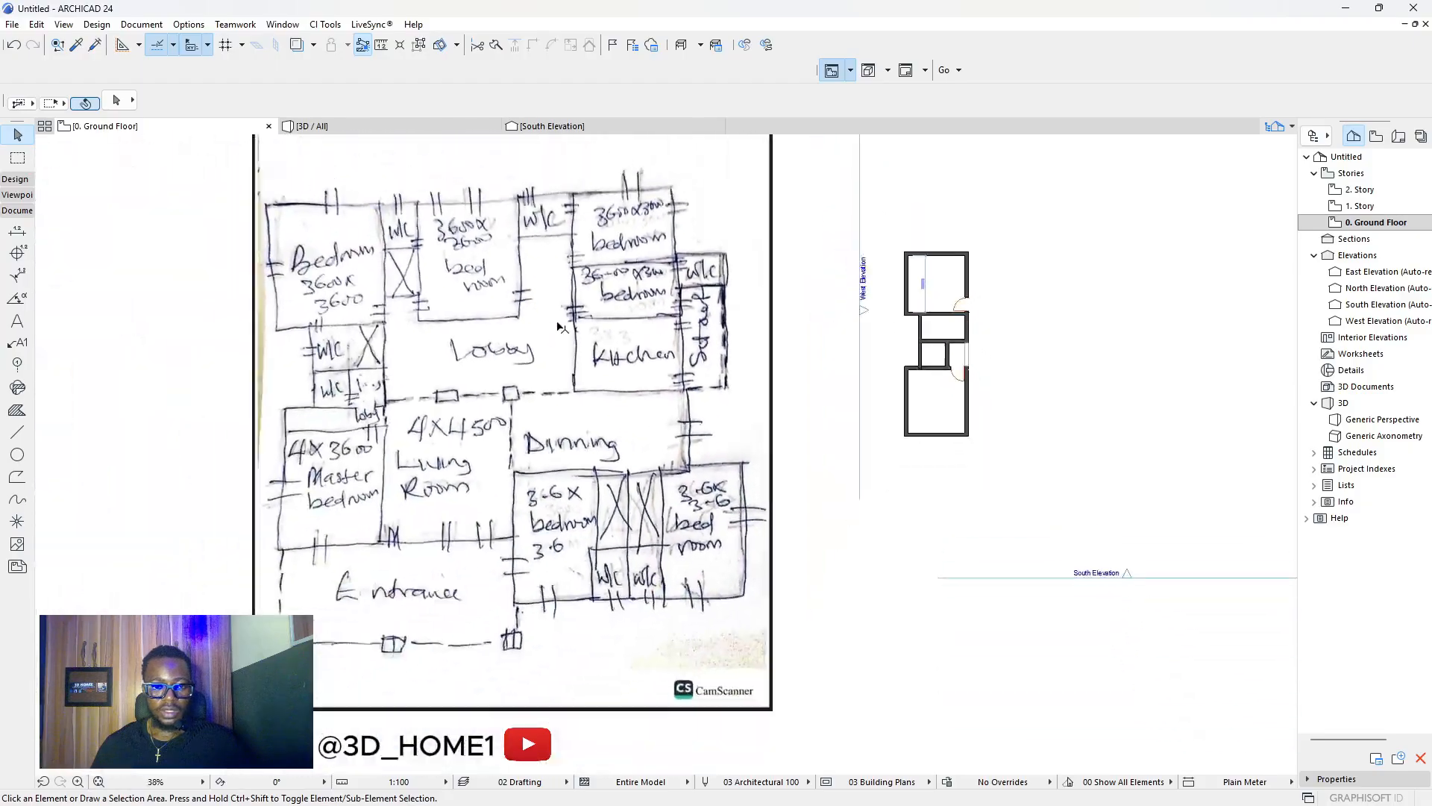
pyautogui.scroll(3, 371, 338)
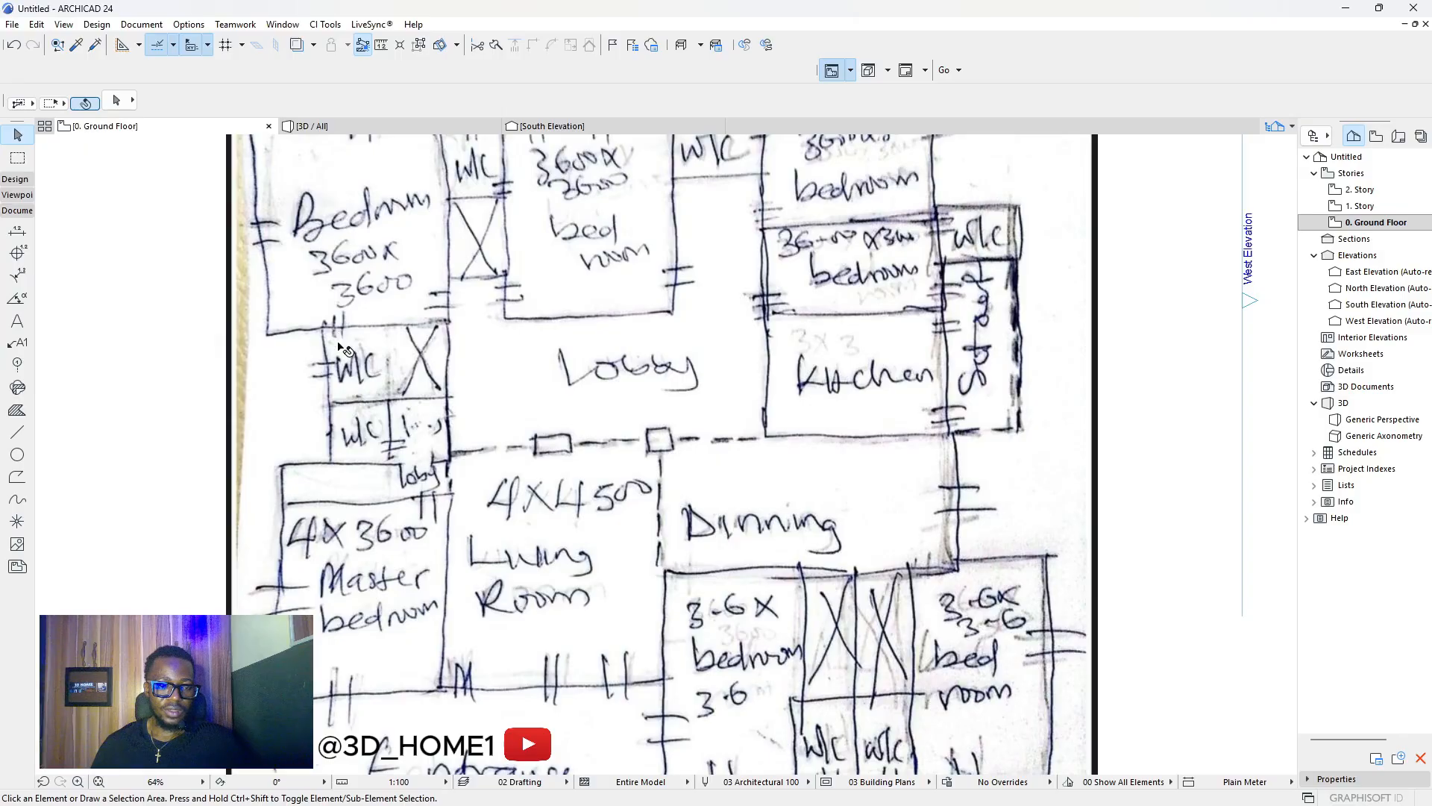
pyautogui.scroll(-2, 553, 333)
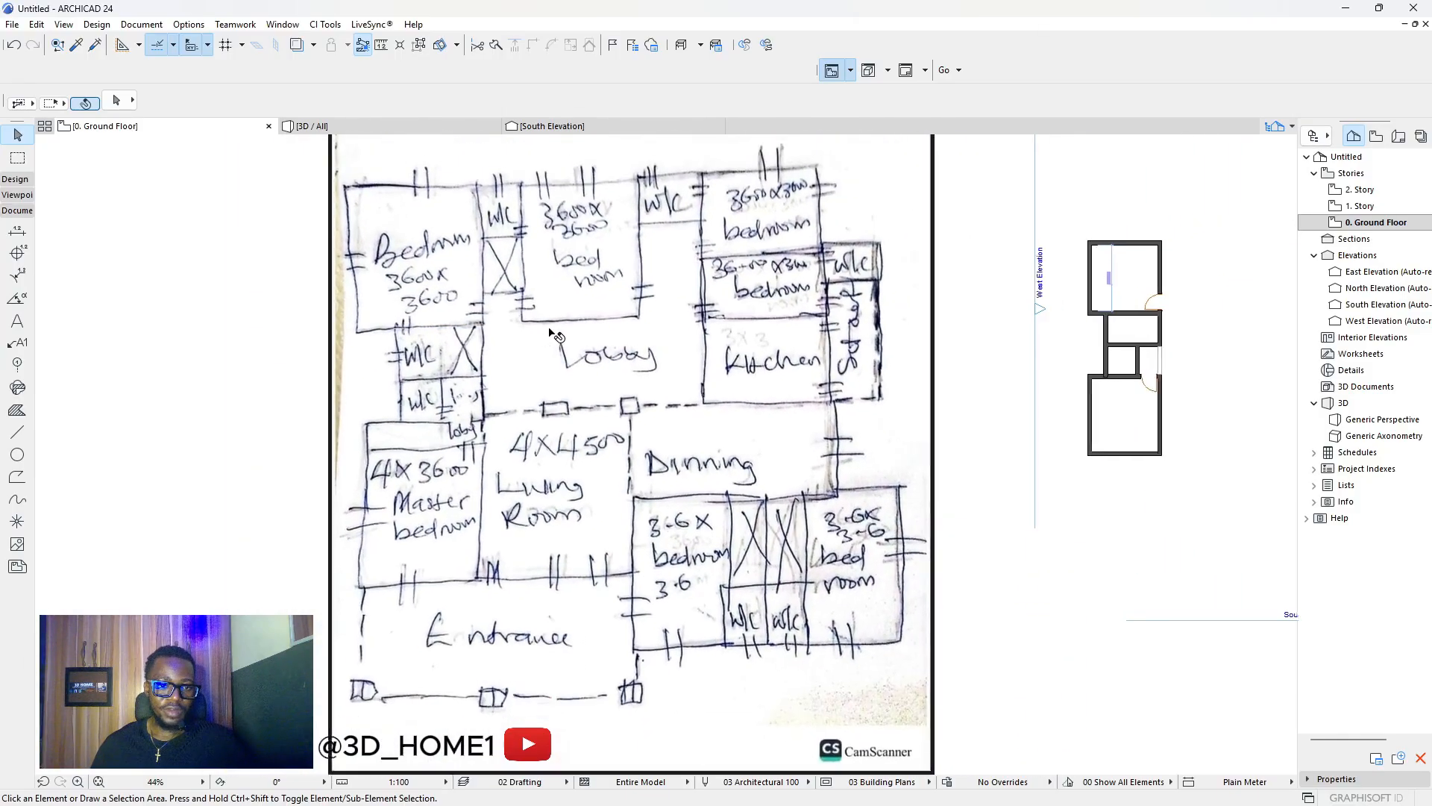
pyautogui.scroll(3, 481, 336)
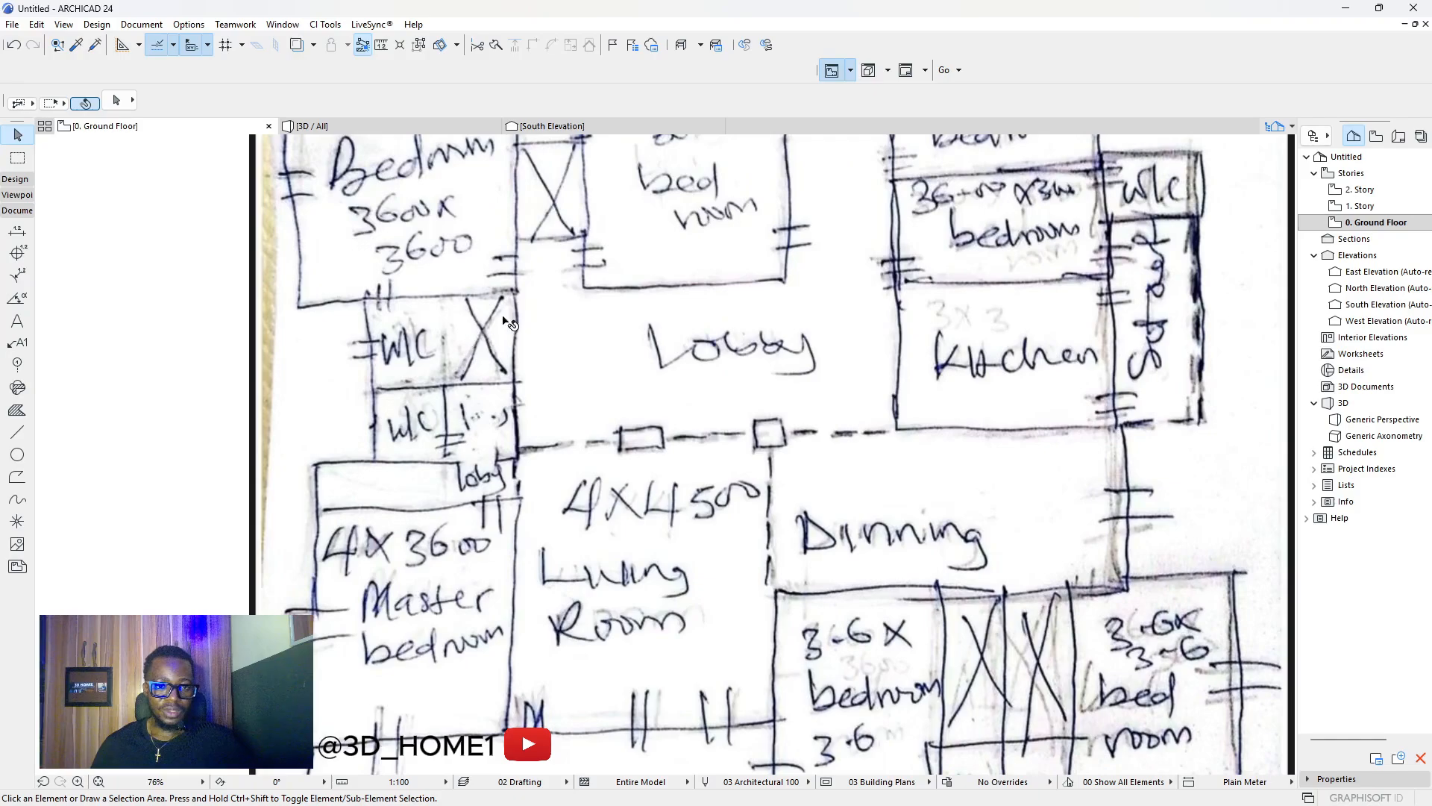
pyautogui.scroll(-4, 450, 375)
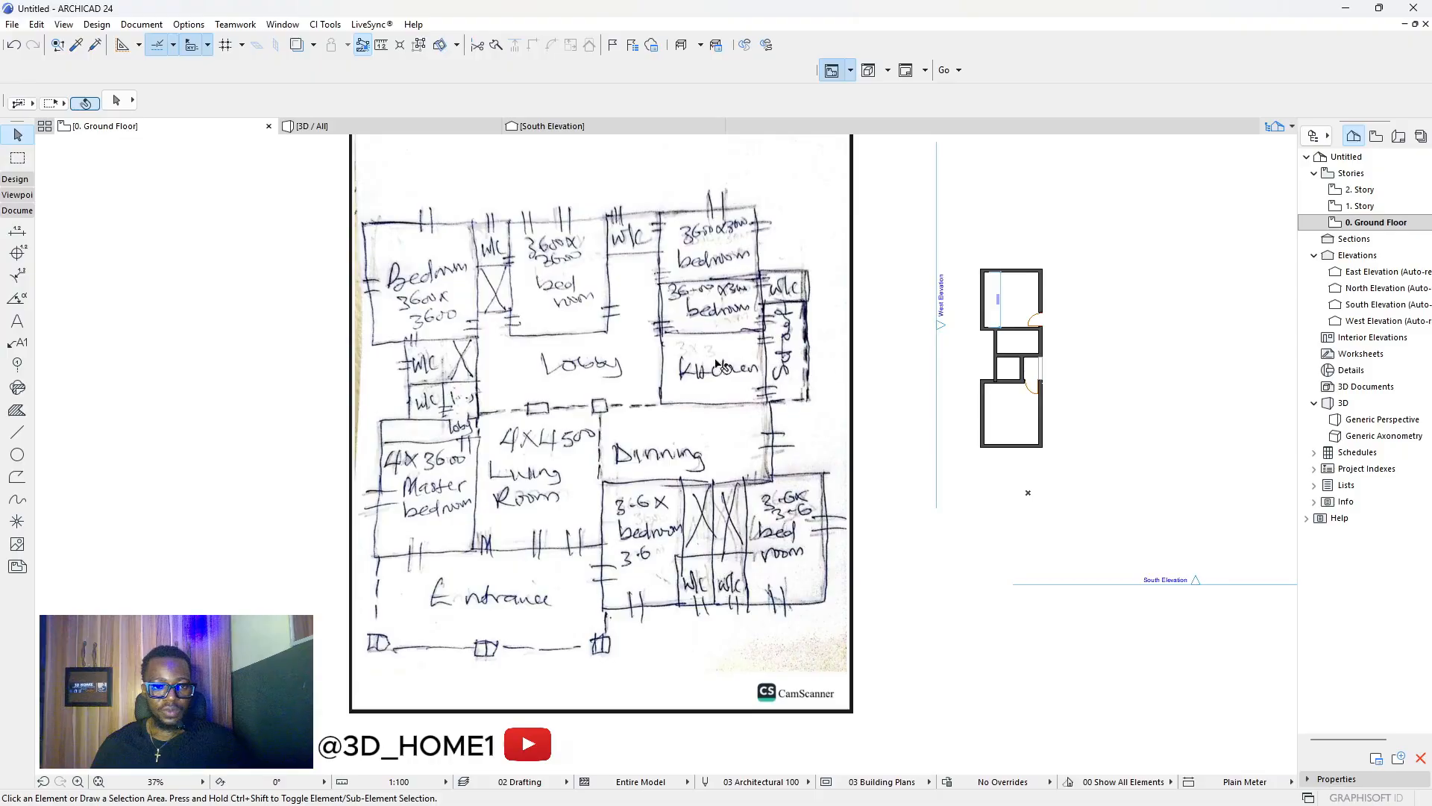
pyautogui.scroll(1, 640, 356)
pyautogui.scroll(1, 423, 361)
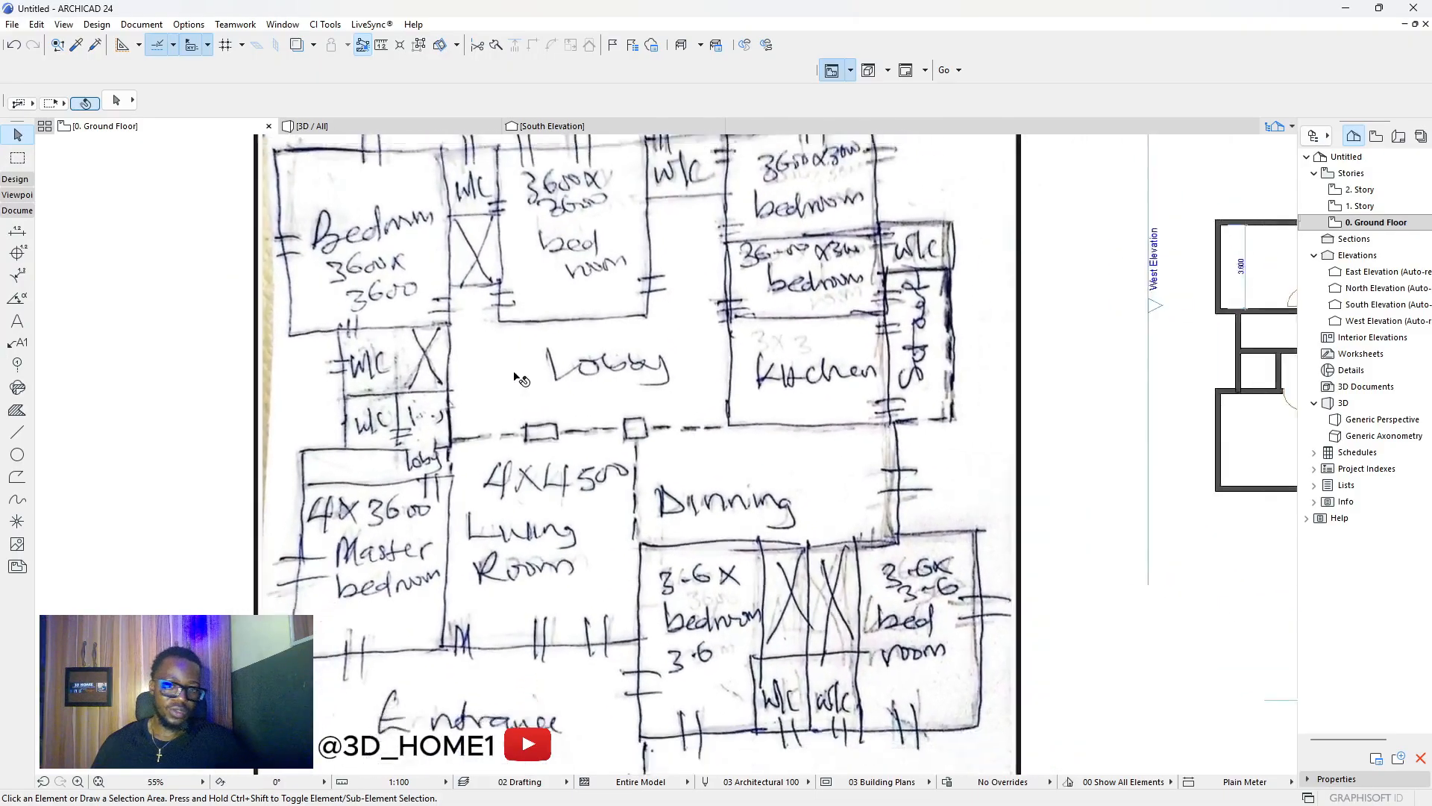
pyautogui.scroll(-3, 521, 373)
pyautogui.scroll(2, 951, 352)
pyautogui.scroll(-2, 871, 353)
pyautogui.scroll(6, 420, 354)
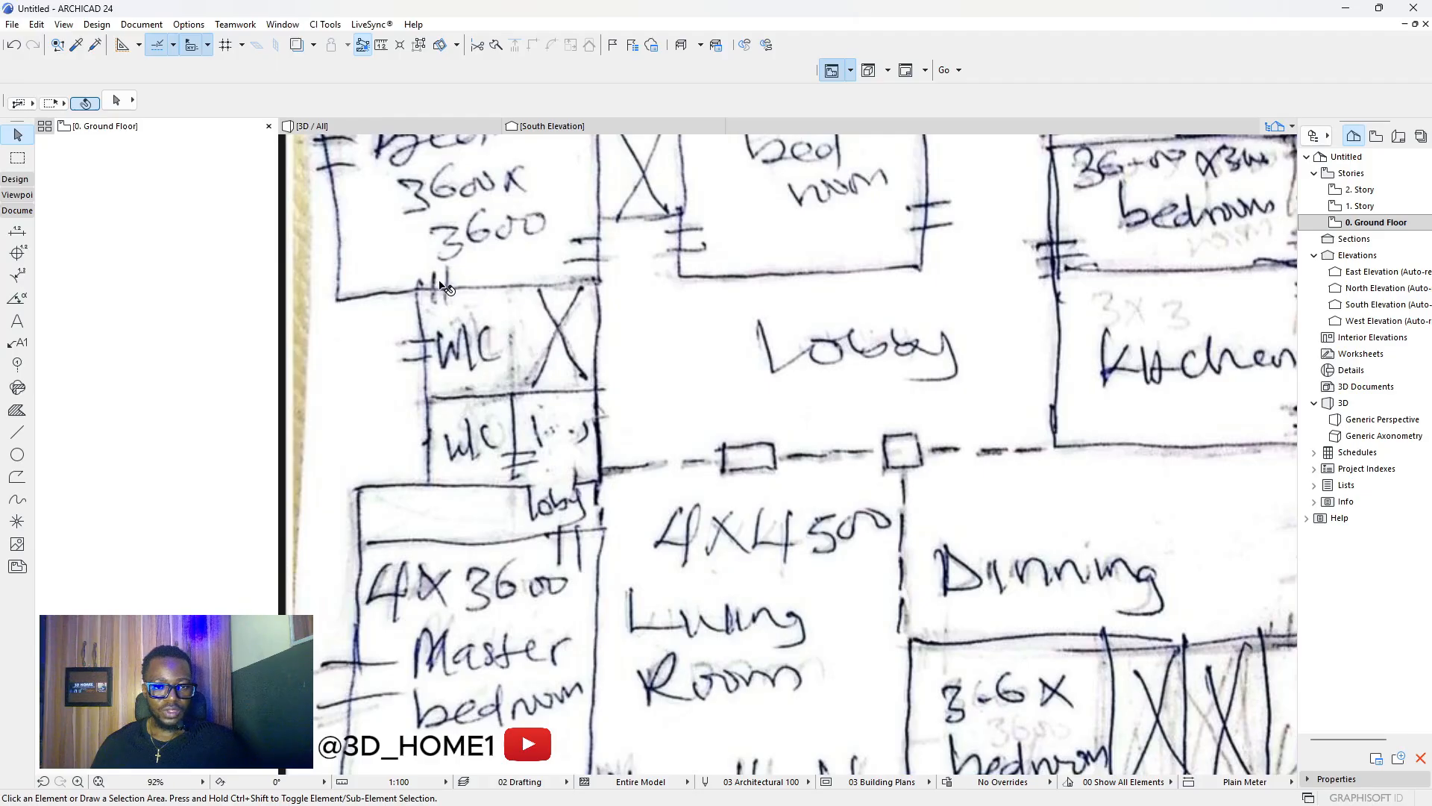
pyautogui.scroll(-5, 501, 290)
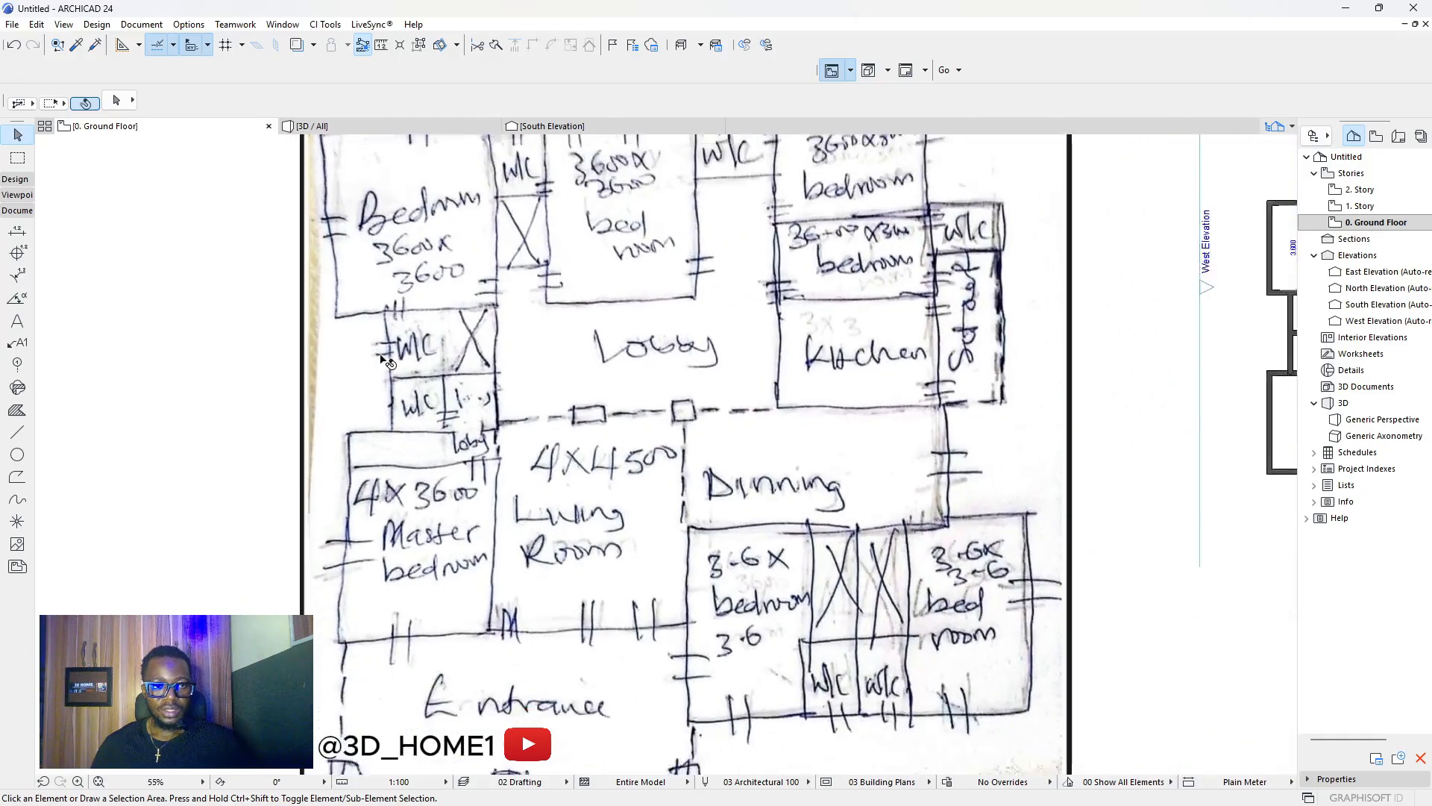
pyautogui.scroll(5, 353, 320)
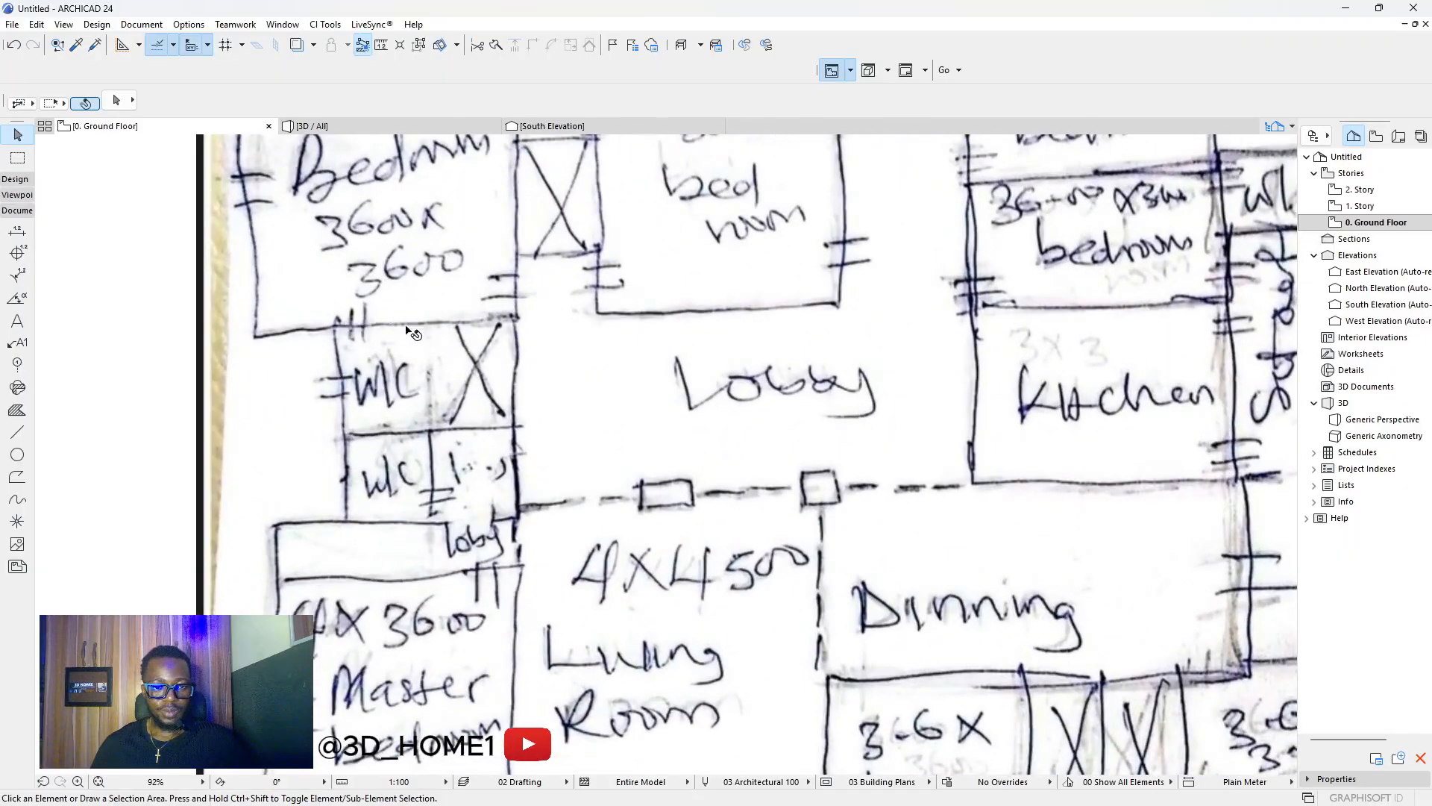
pyautogui.scroll(-5, 409, 330)
# Stretch the partition wall between the lower W/C and the lobby upward to the upper bedroom's lower wall.
pyautogui.scroll(7, 1166, 319)
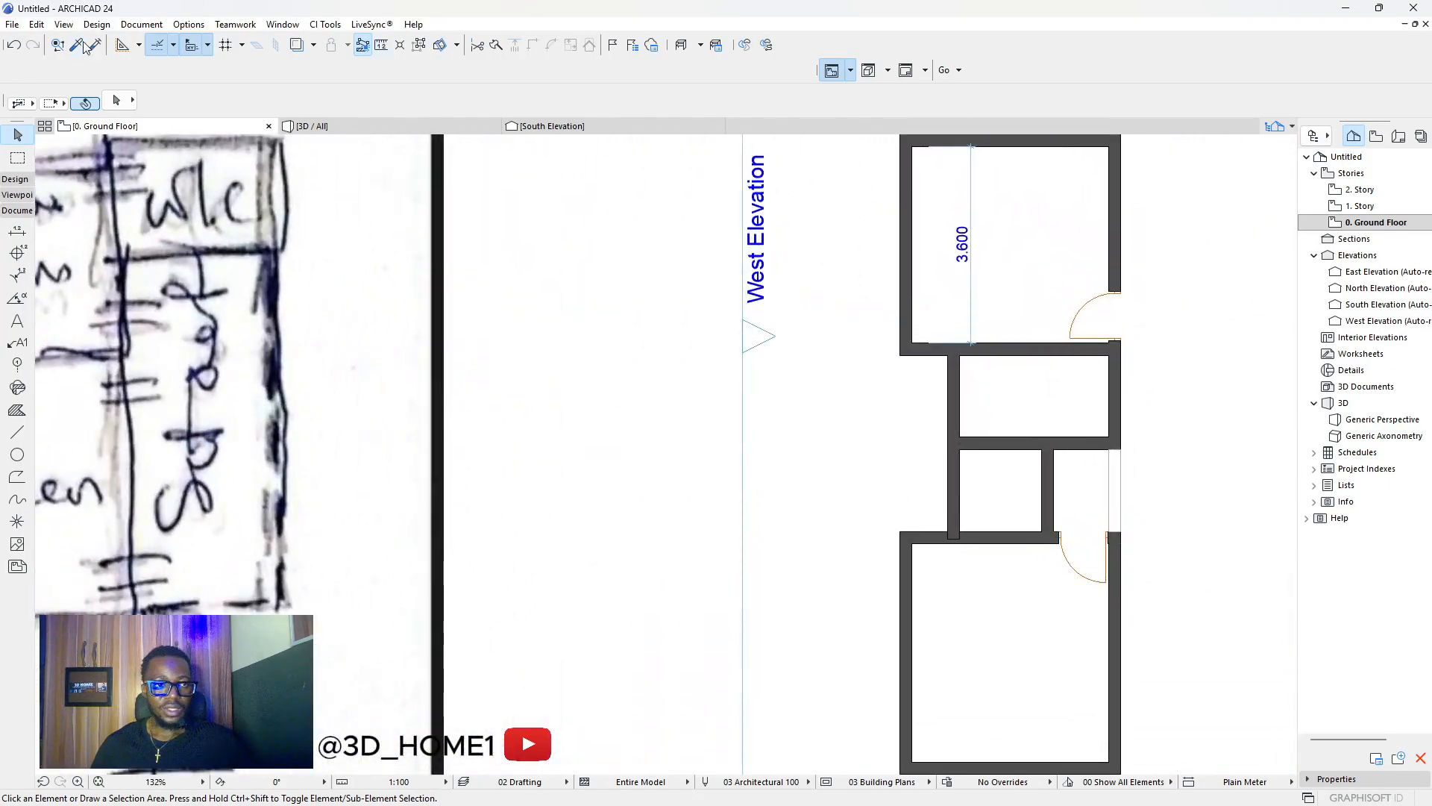
pyautogui.scroll(3, 1058, 432)
pyautogui.click(1037, 466)
pyautogui.click(1038, 461)
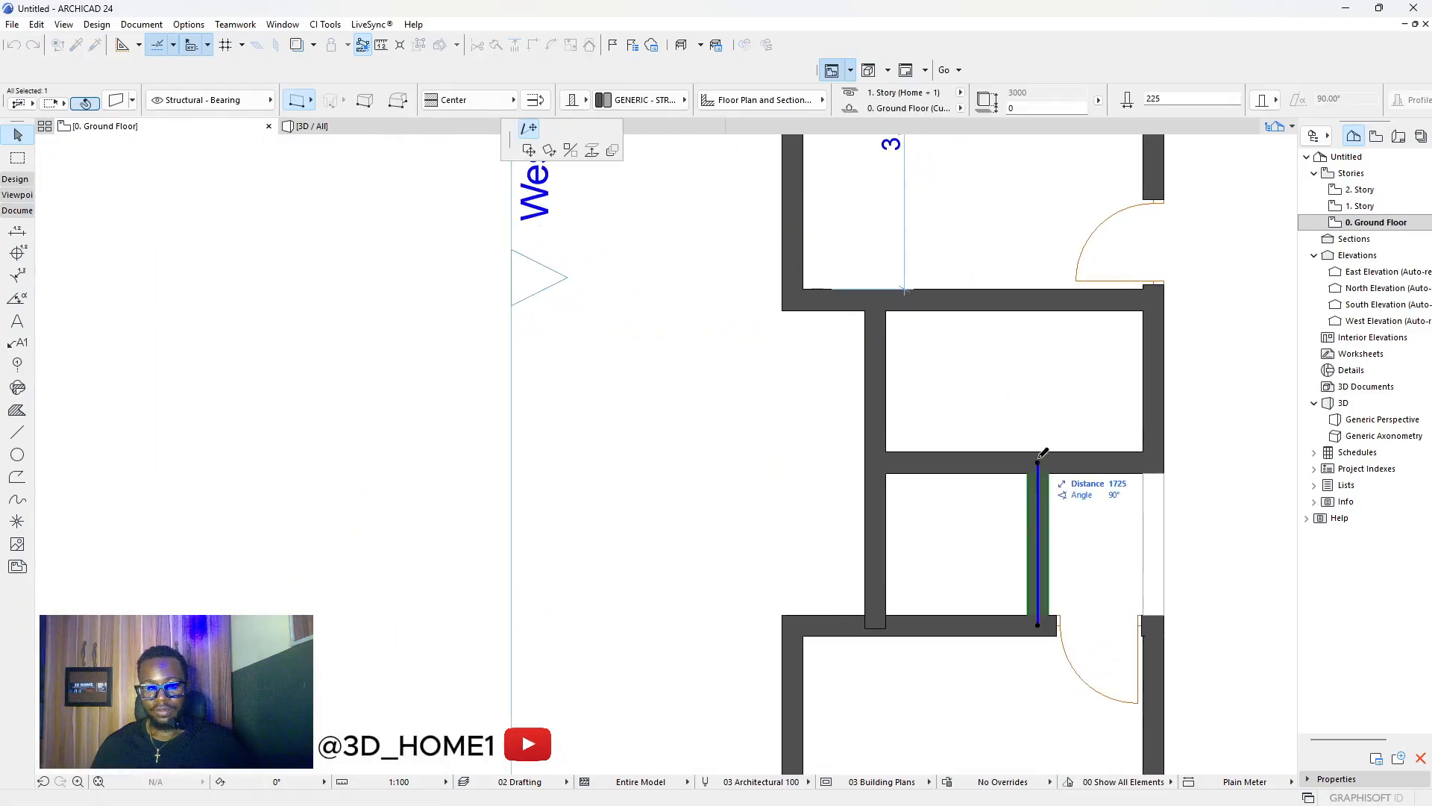
pyautogui.click(1039, 299)
pyautogui.scroll(-1, 984, 375)
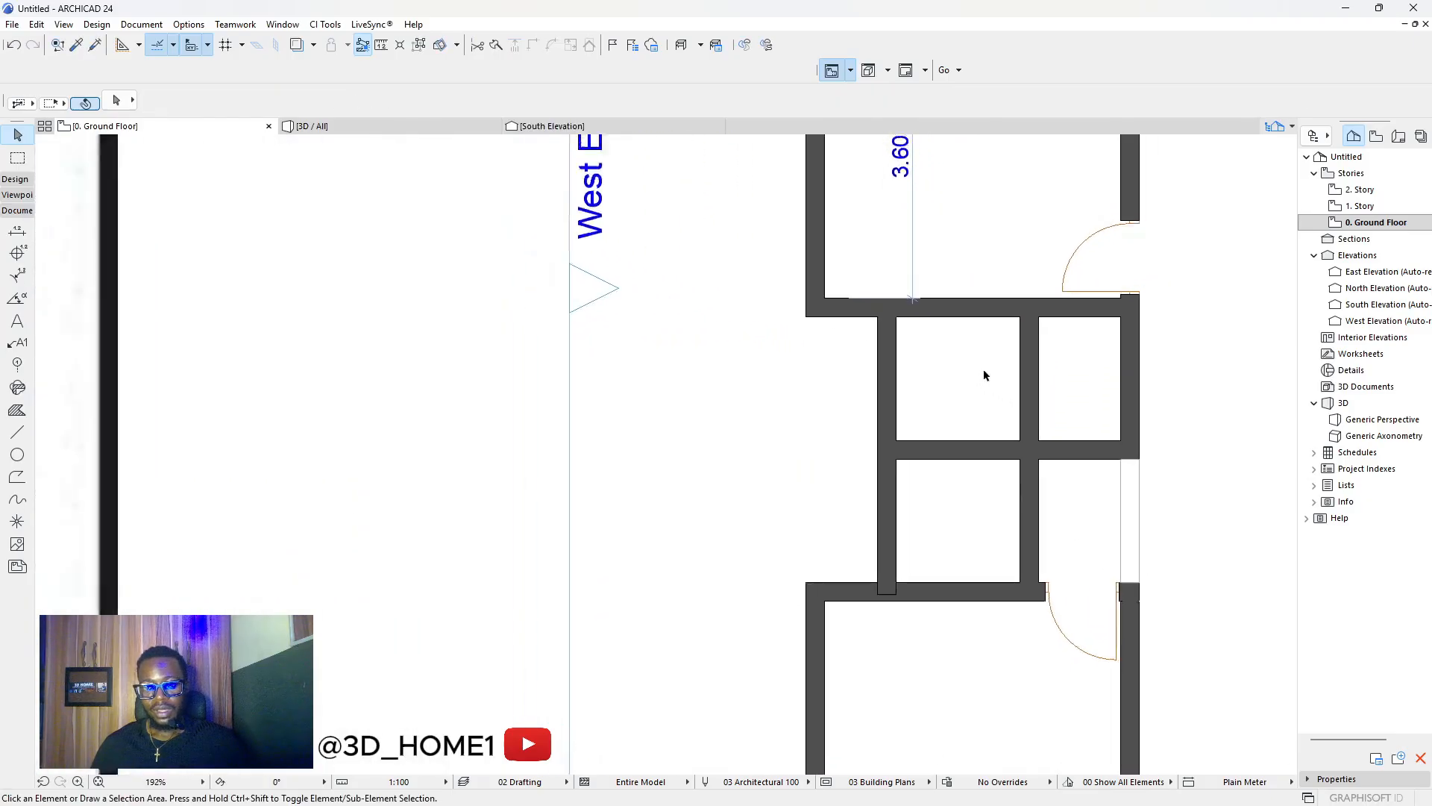
# Trim away the upper bedroom's lower wall segment between the partition and right outer wall, and measure the opened recess's clear width.
pyautogui.scroll(-1, 983, 375)
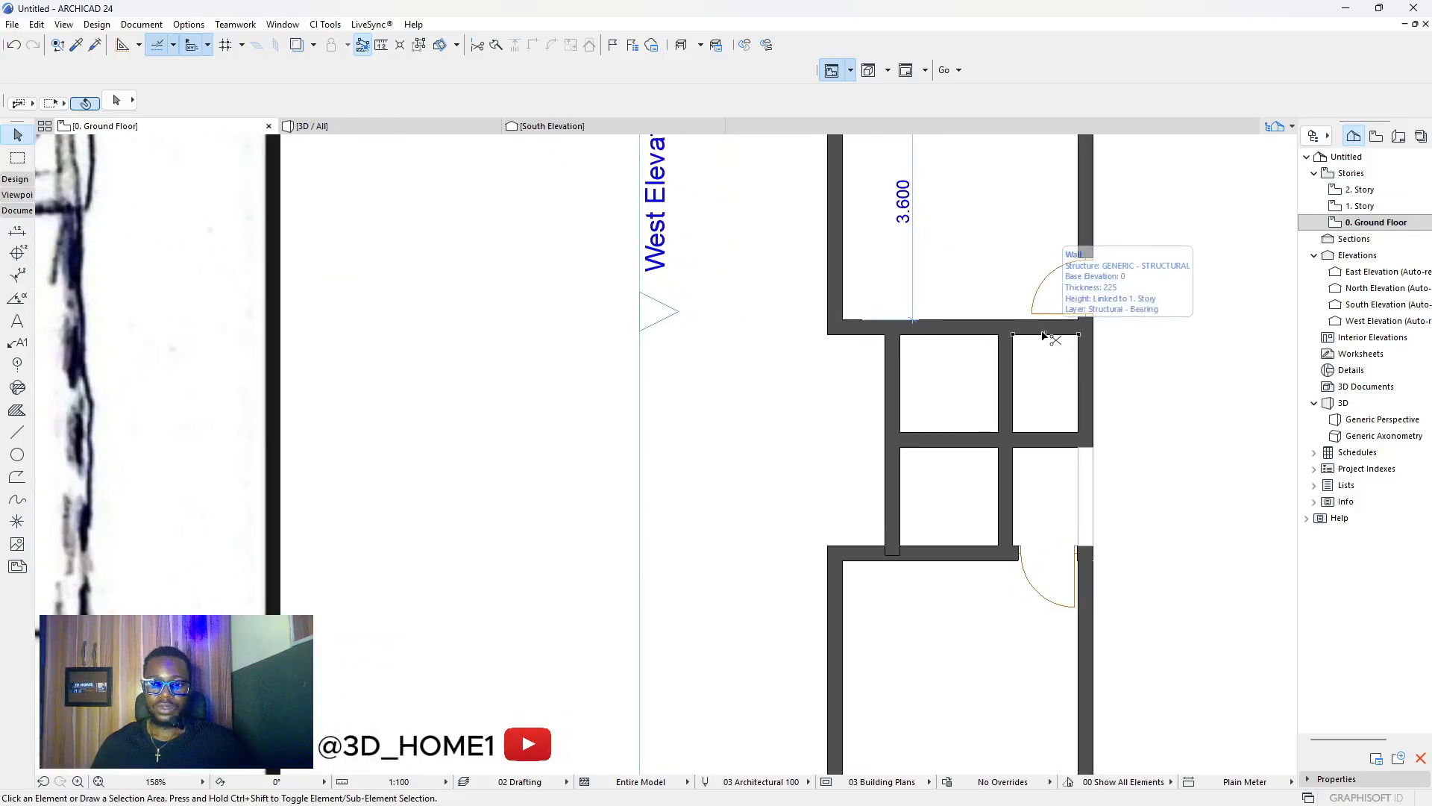
pyautogui.scroll(-4, 1044, 337)
pyautogui.scroll(2, 1044, 338)
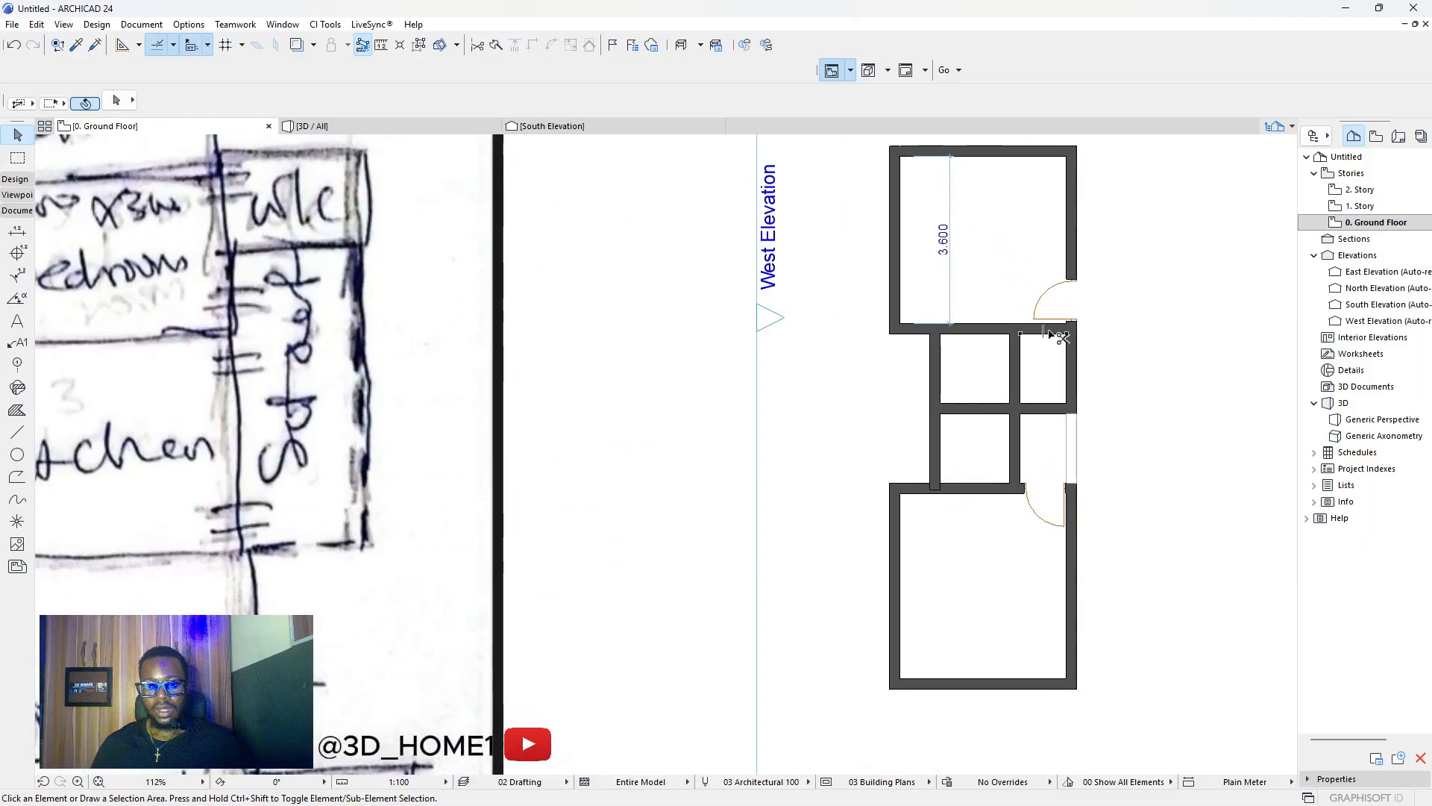
pyautogui.scroll(2, 1061, 373)
pyautogui.scroll(1, 1059, 373)
pyautogui.press('m')
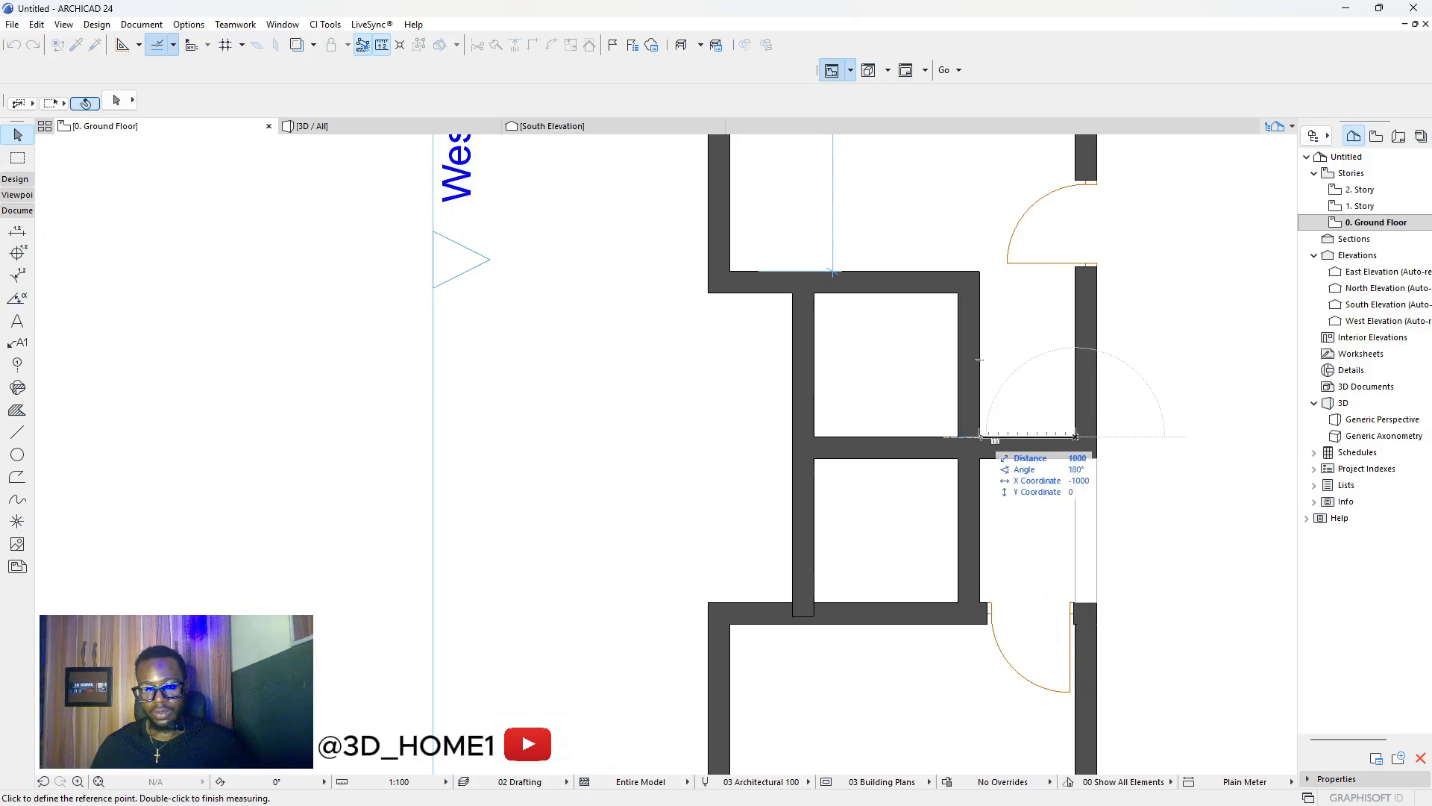
pyautogui.press('Escape')
# Compare the wardrobe recess and W/C partitions with the corresponding area of the sketch.
pyautogui.scroll(-9, 1007, 378)
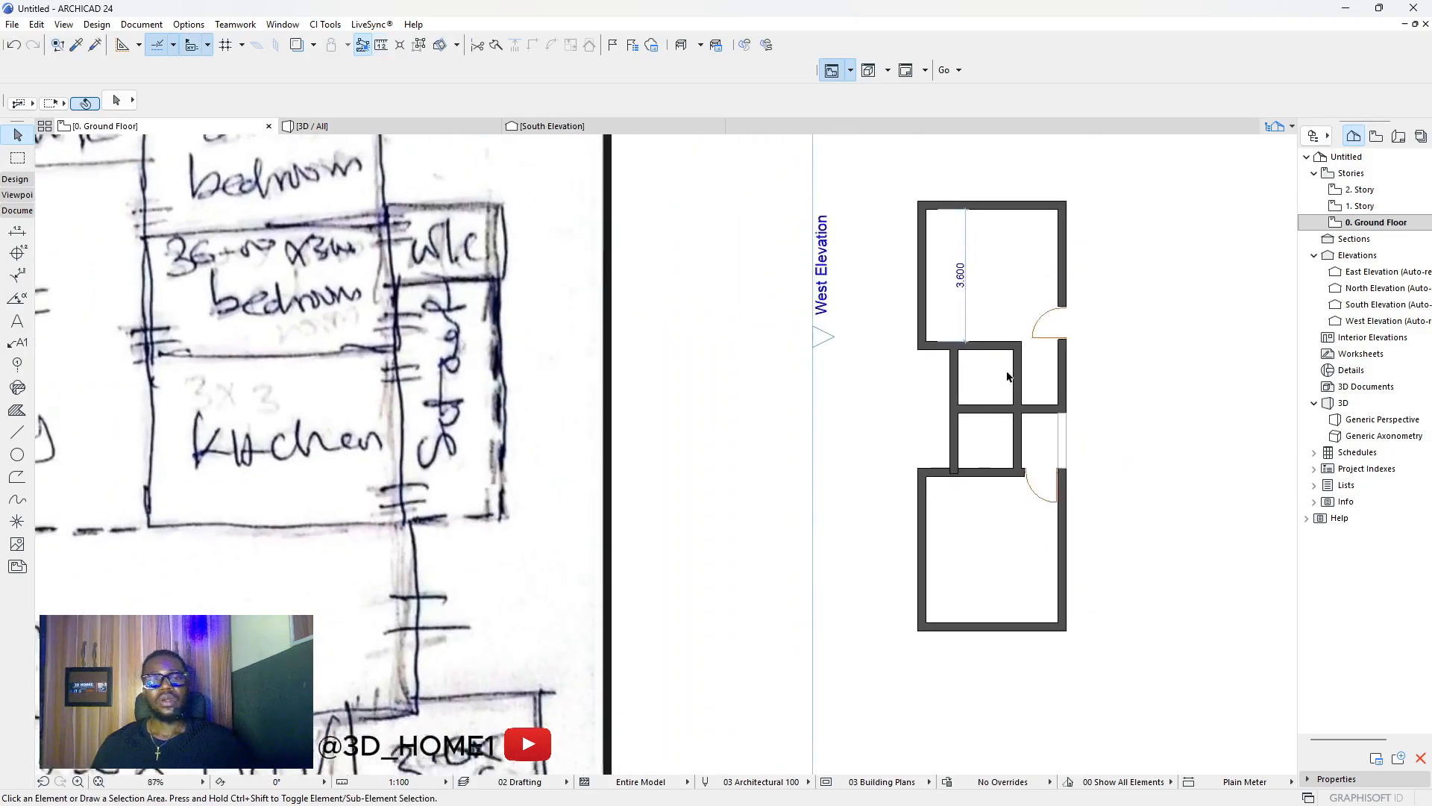
pyautogui.scroll(2, 394, 382)
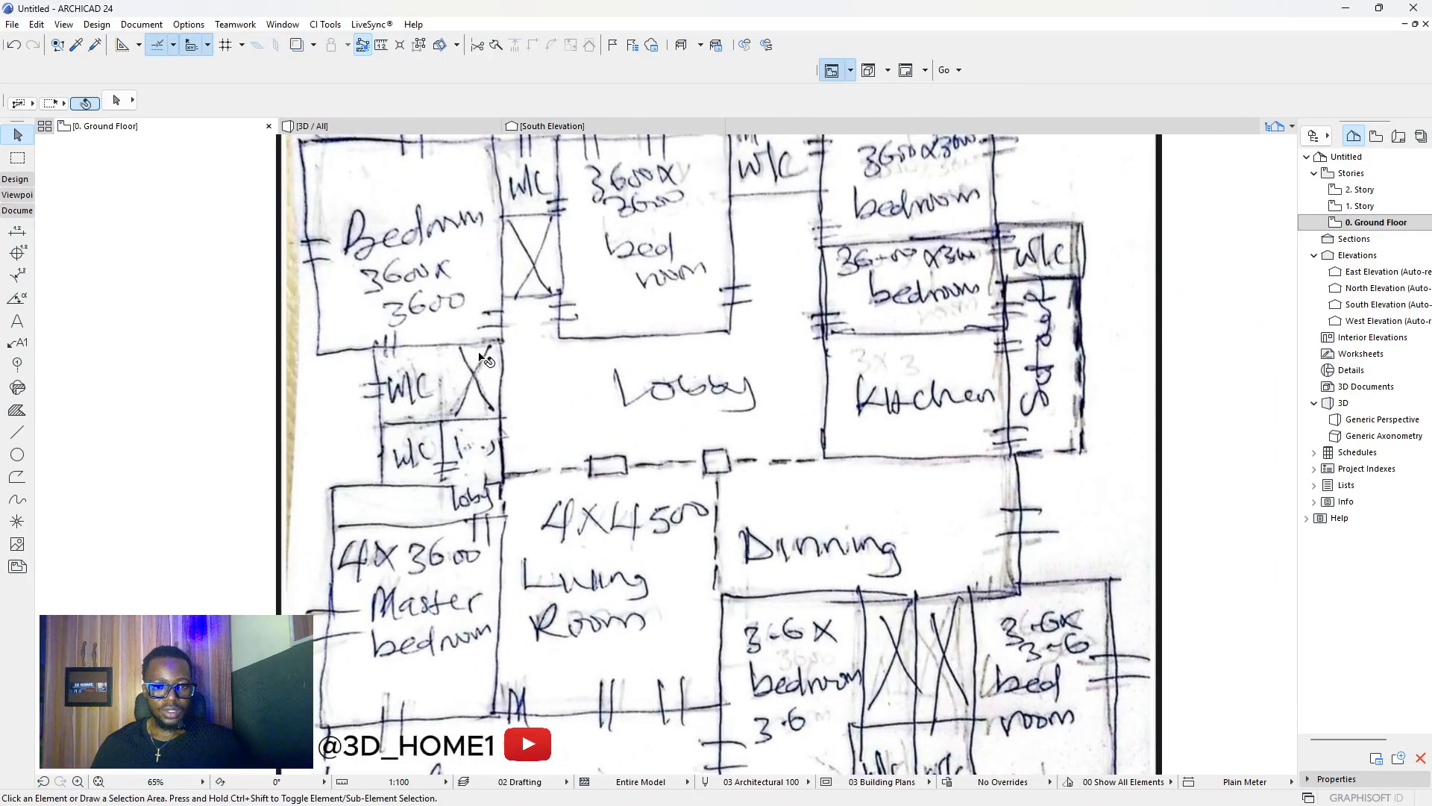
pyautogui.scroll(-1, 466, 366)
pyautogui.scroll(2, 463, 376)
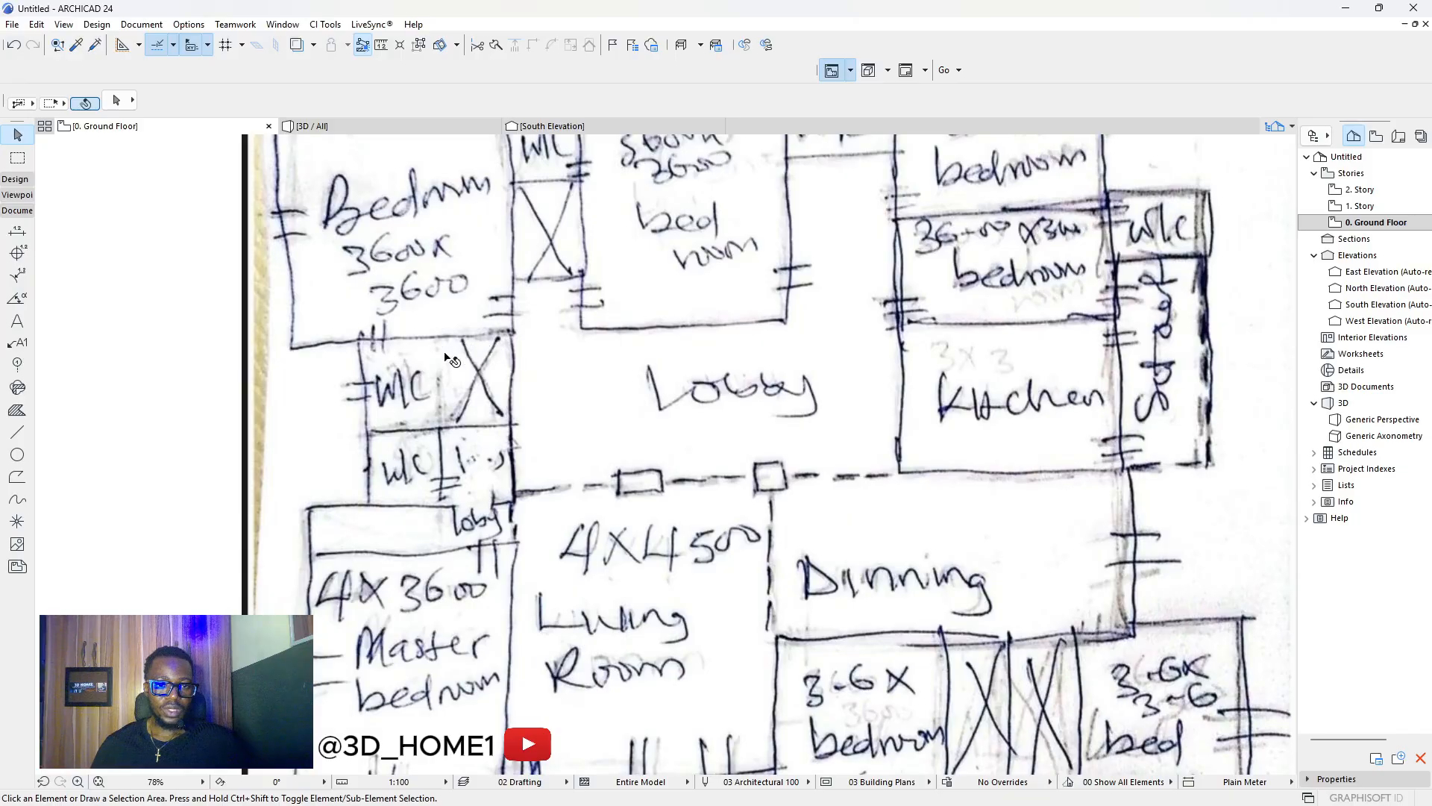
pyautogui.scroll(-3, 451, 386)
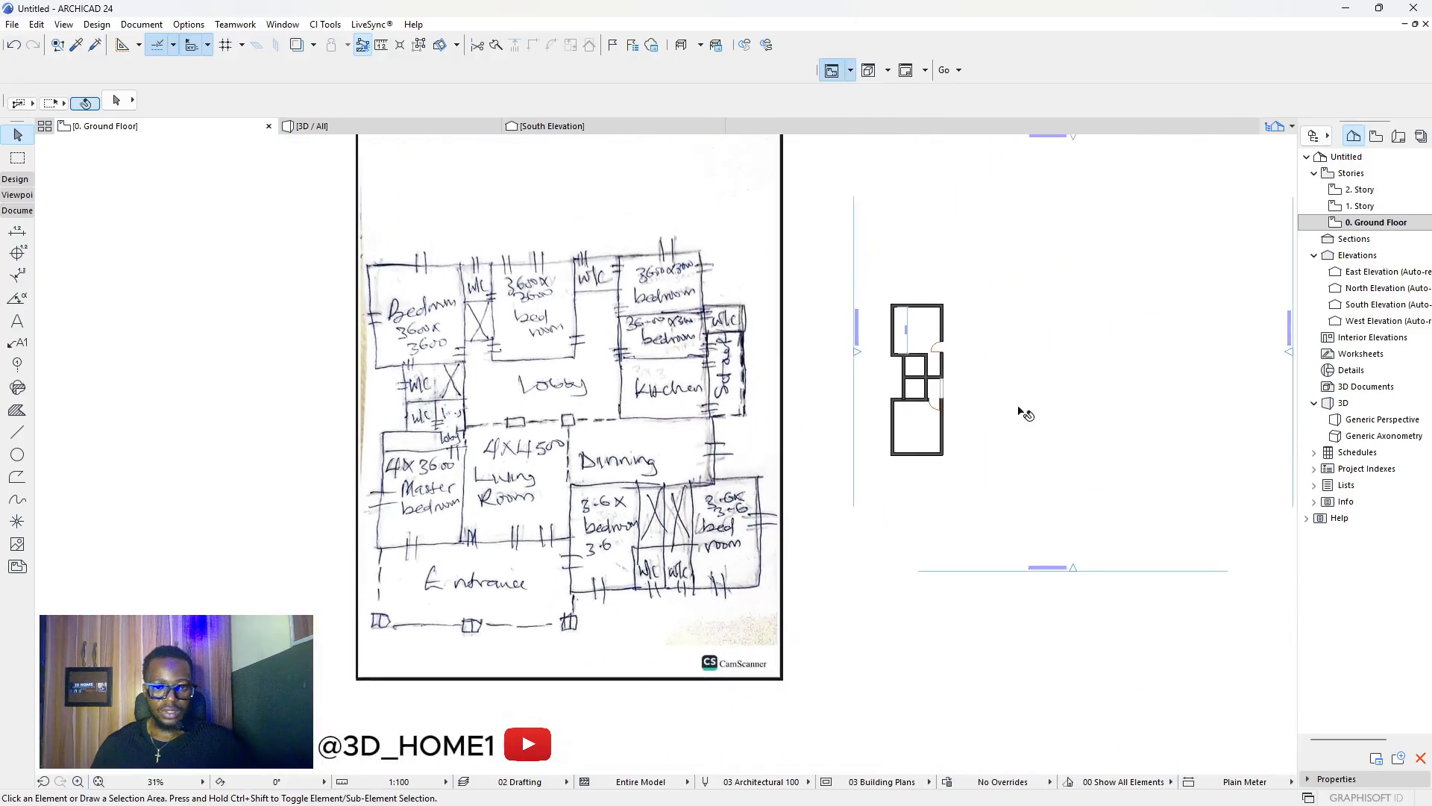
pyautogui.scroll(2, 916, 361)
pyautogui.scroll(7, 913, 360)
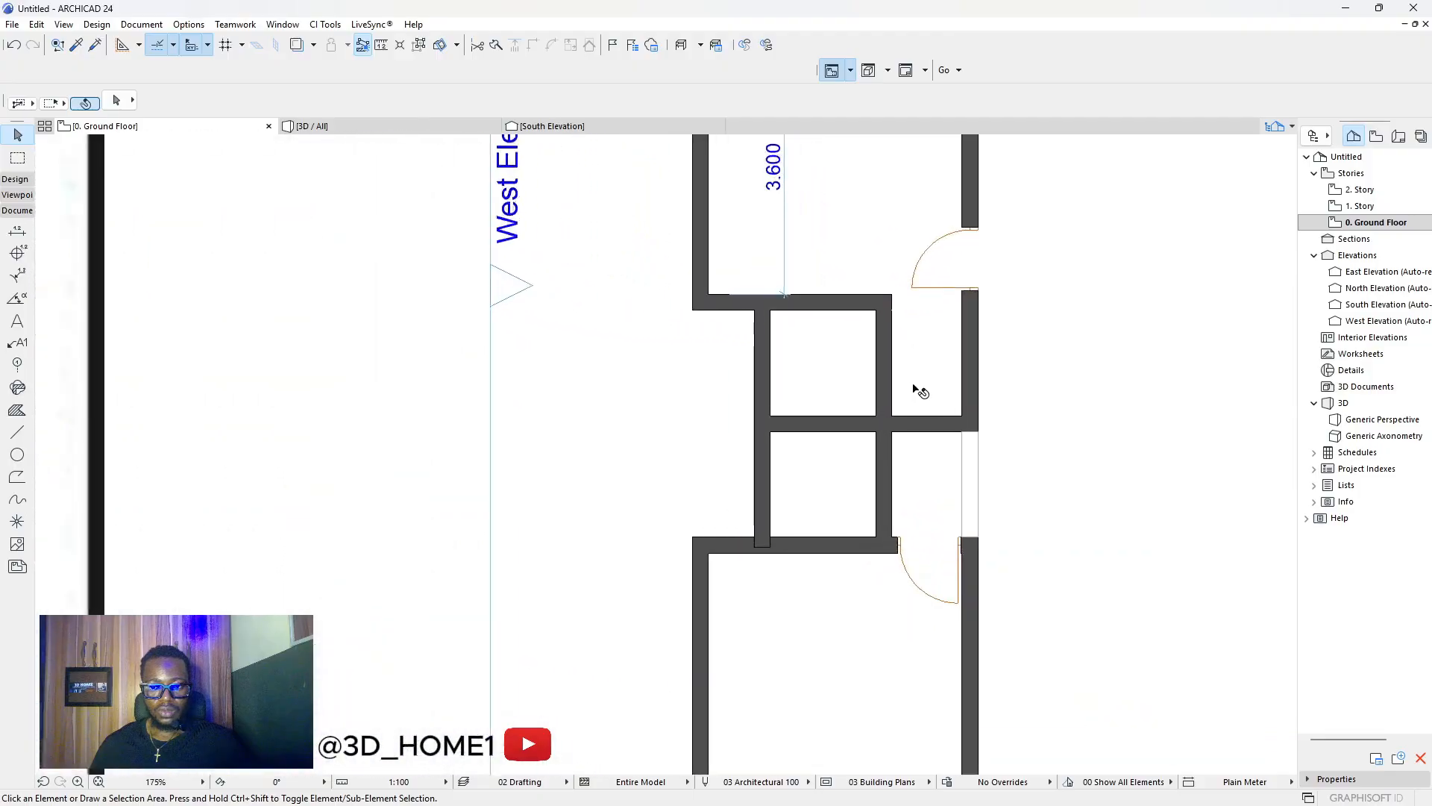
pyautogui.scroll(-3, 893, 381)
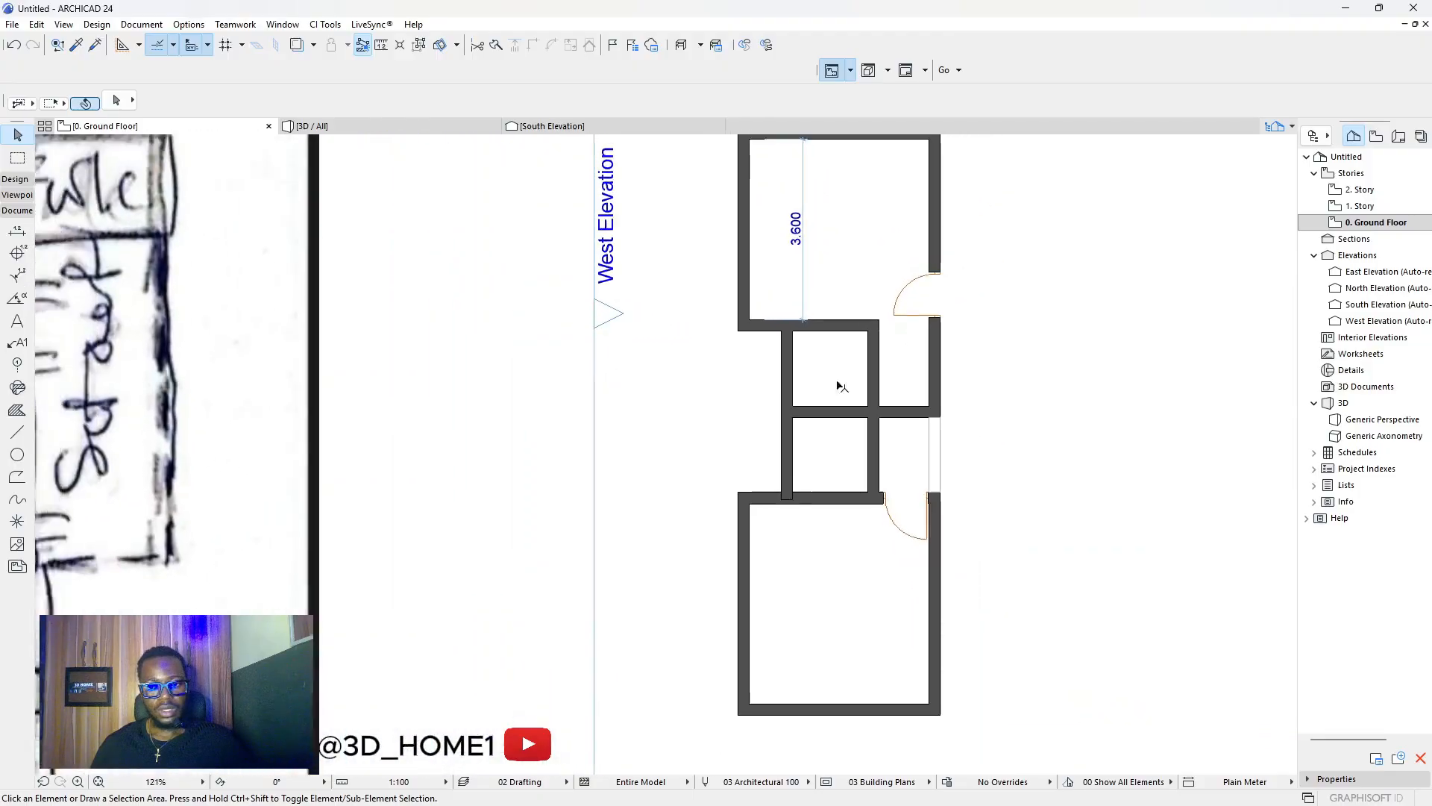
pyautogui.scroll(-3, 911, 312)
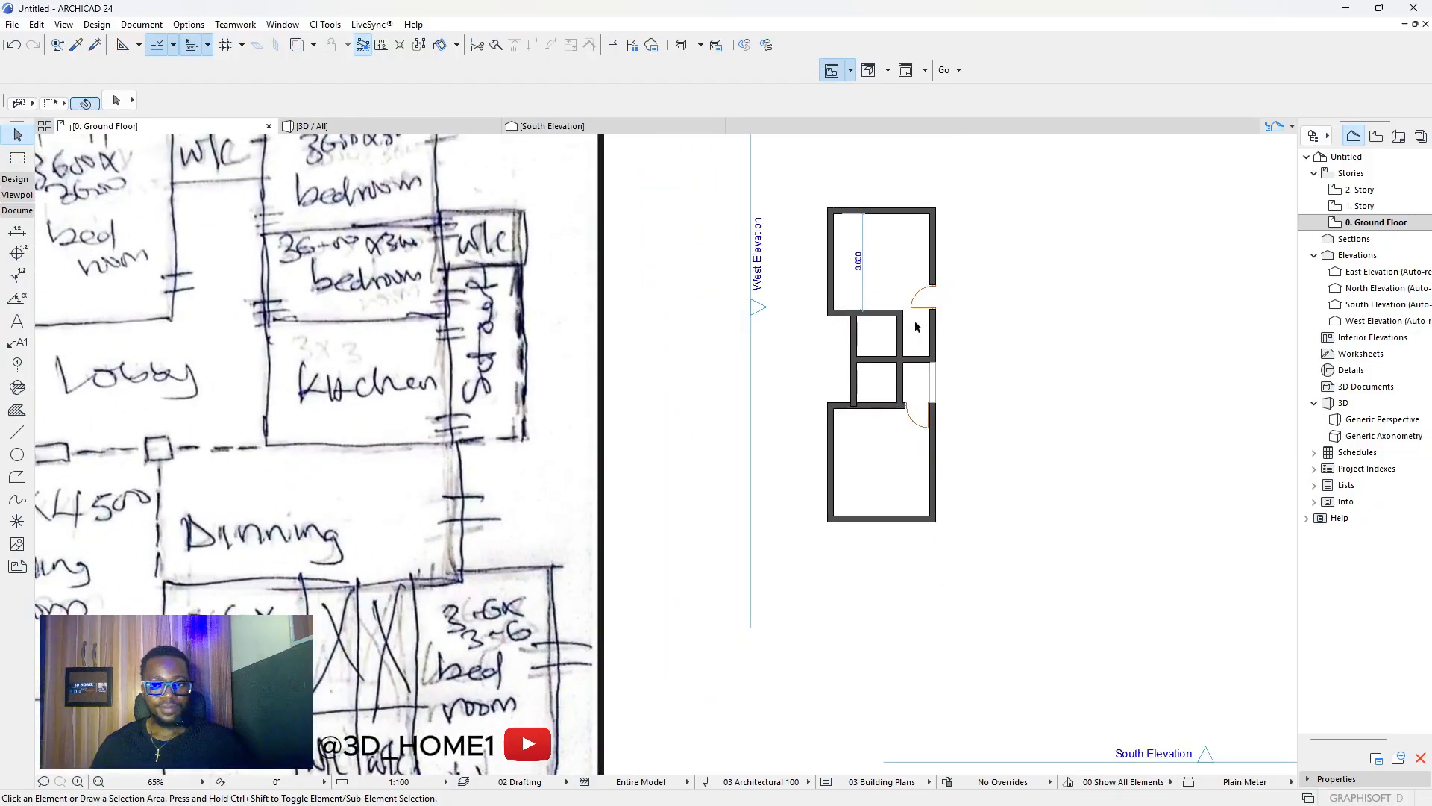
pyautogui.scroll(3, 898, 328)
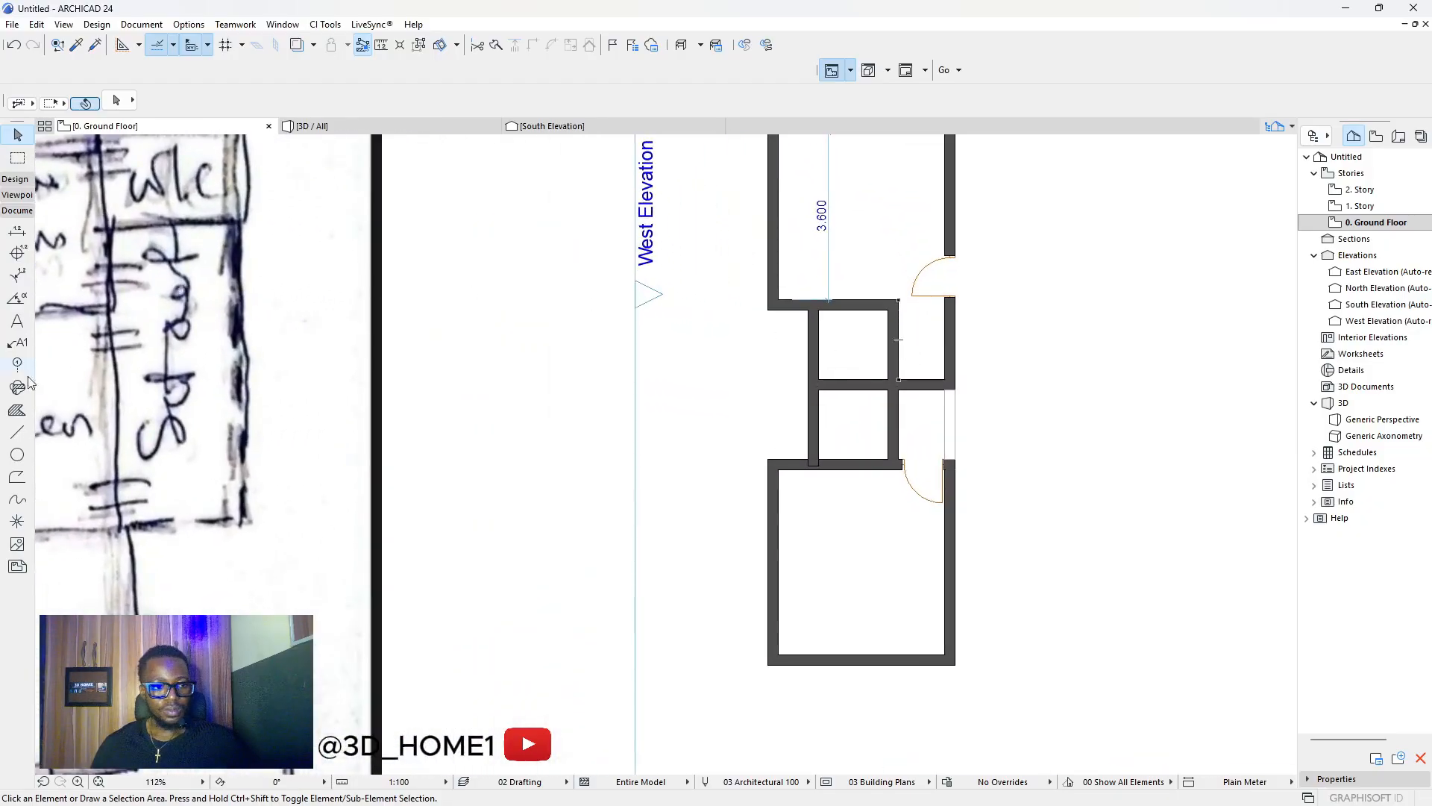
pyautogui.click(17, 432)
pyautogui.scroll(3, 995, 348)
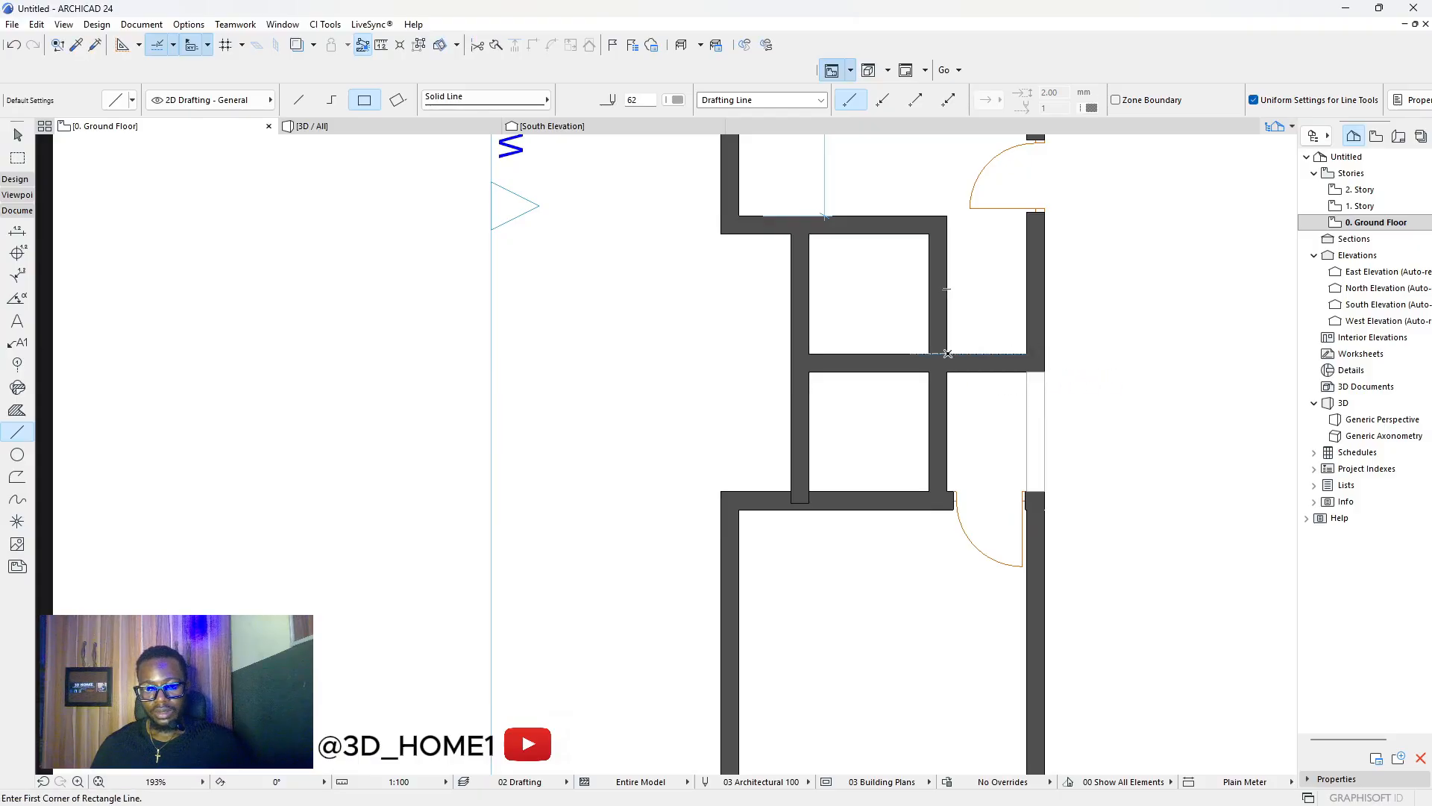
pyautogui.press('Escape')
pyautogui.click(984, 355)
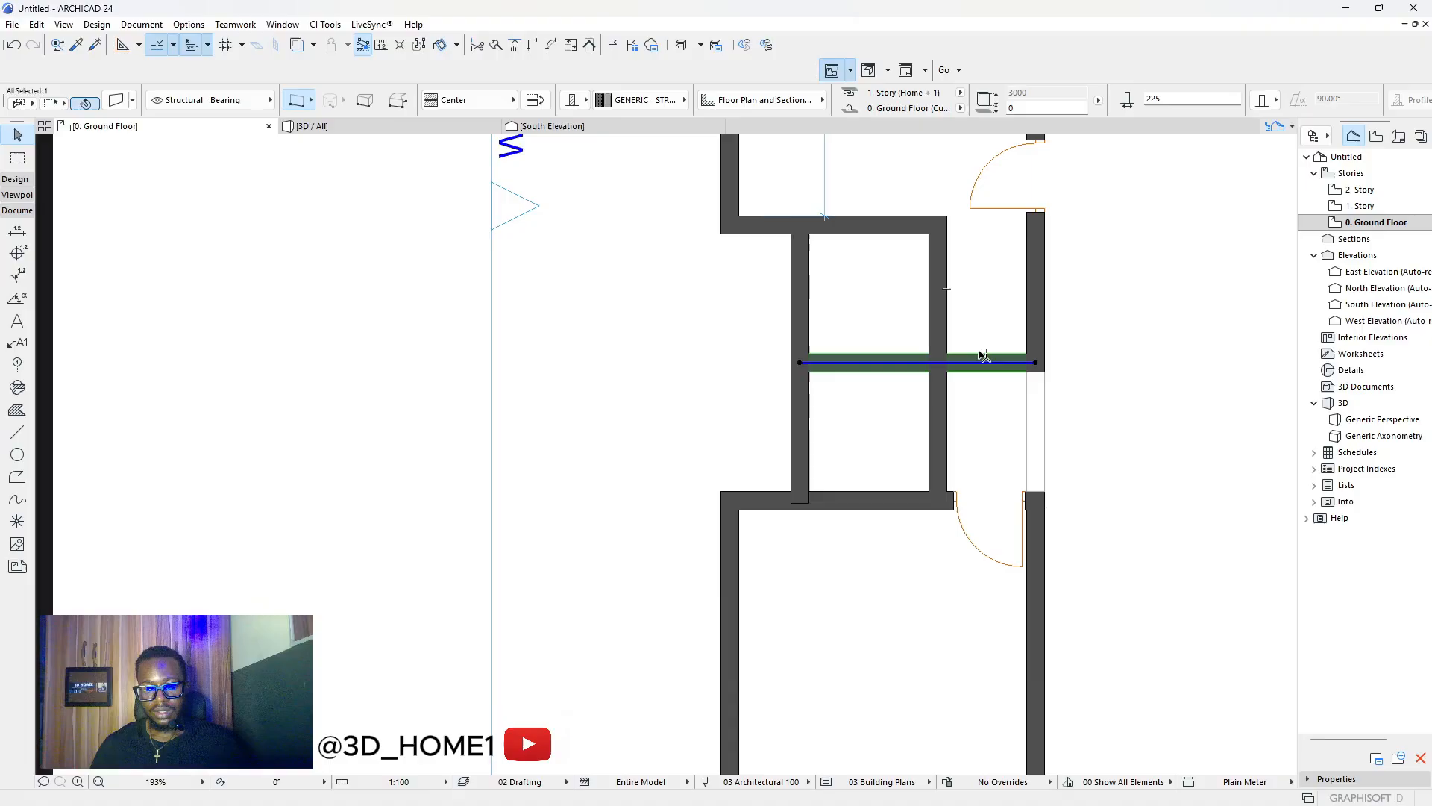
pyautogui.press('Escape')
pyautogui.click(976, 355)
pyautogui.press('Escape')
pyautogui.click(945, 353)
pyautogui.press('Escape')
pyautogui.click(946, 354)
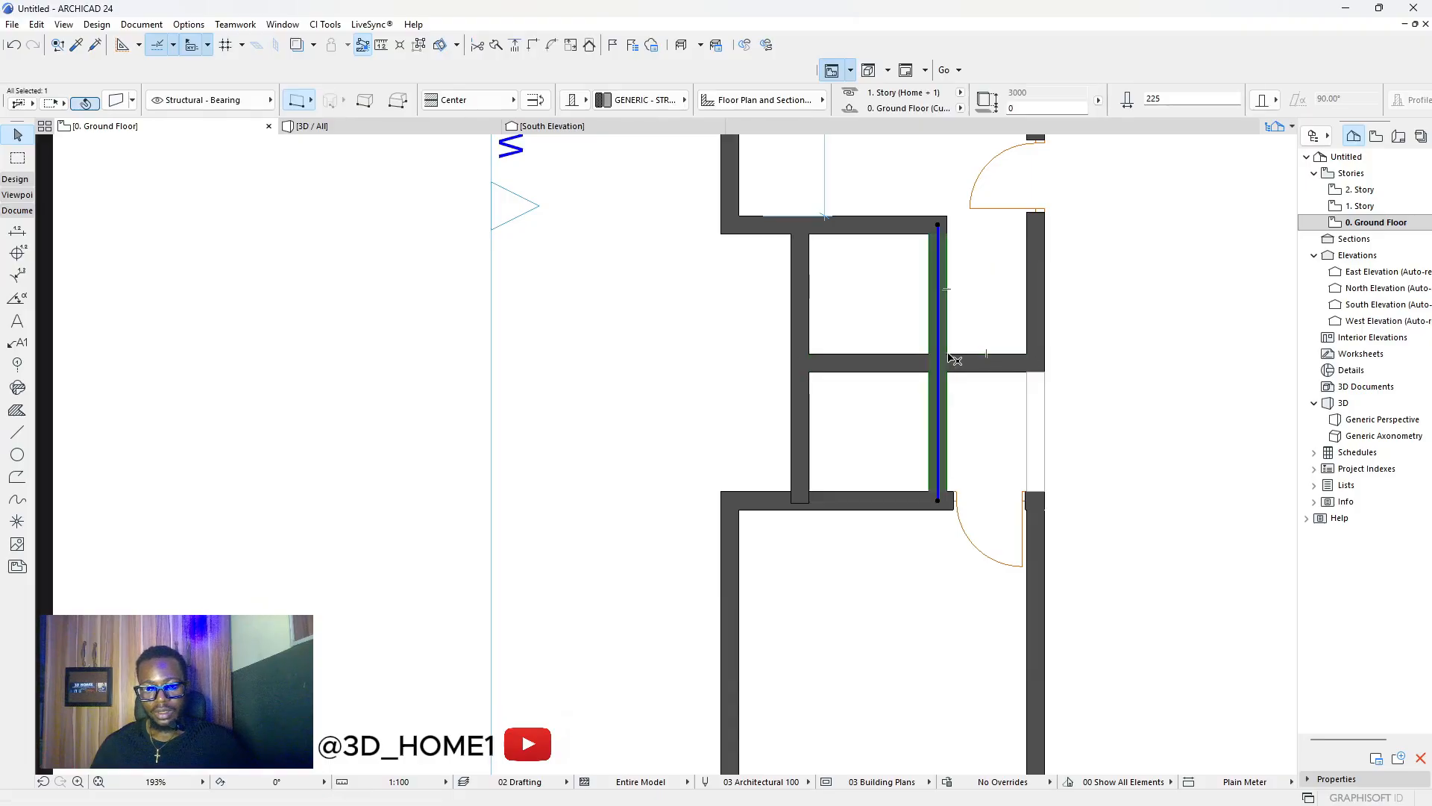
pyautogui.press('Escape')
# Draw a single 1000 mm line along the upper face of the short cross wall, between the partition and the outer wall.
pyautogui.click(16, 432)
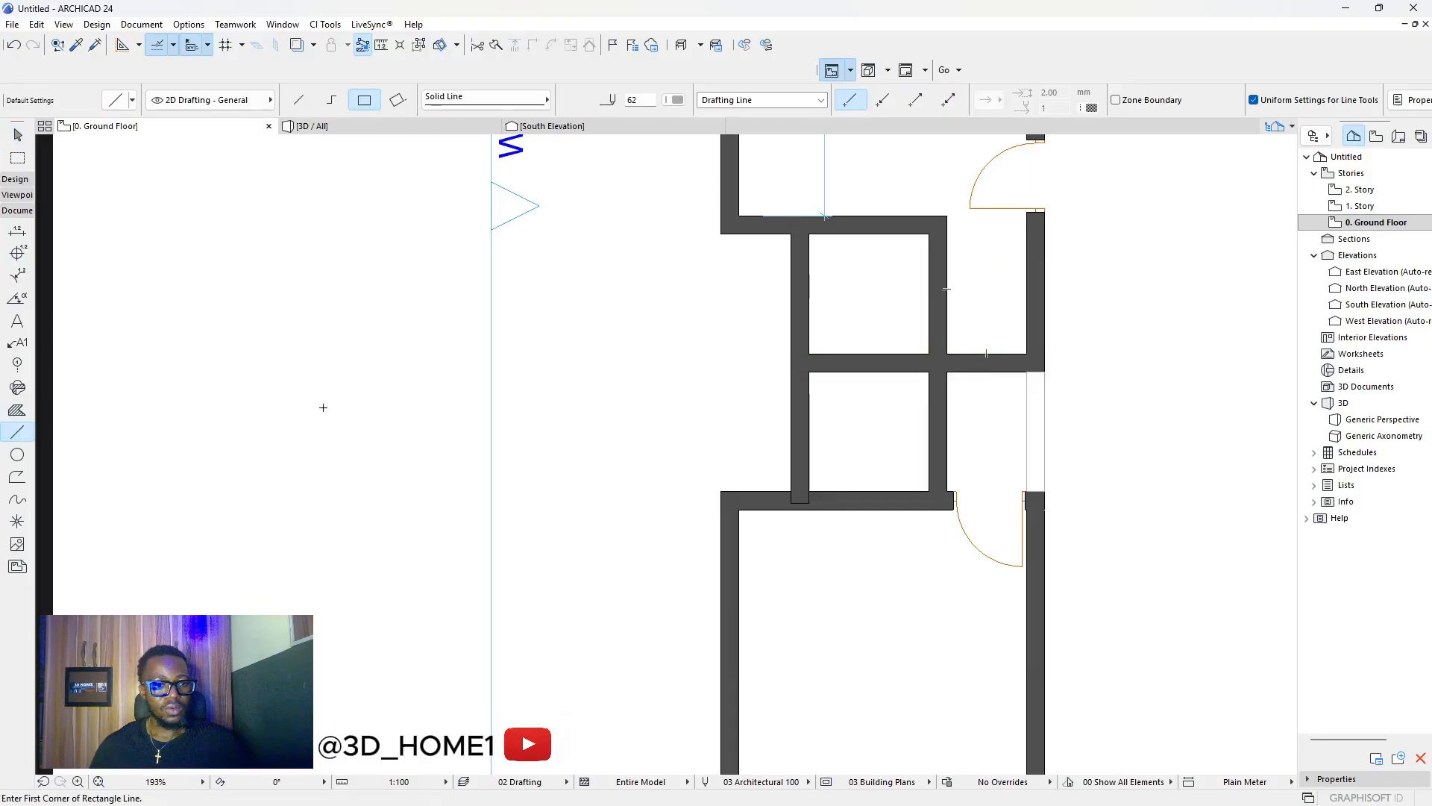
pyautogui.click(298, 100)
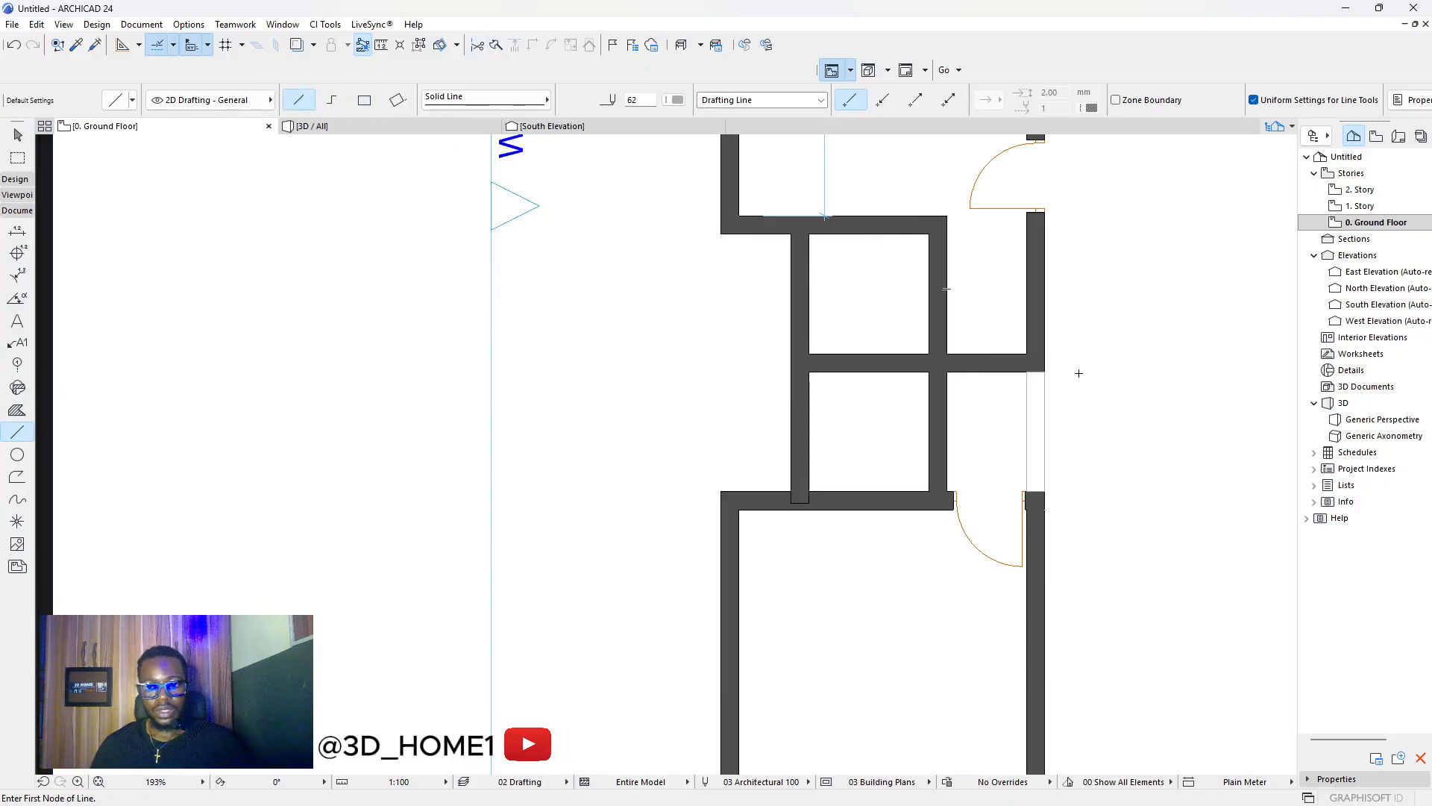
pyautogui.scroll(3, 1079, 373)
pyautogui.click(989, 335)
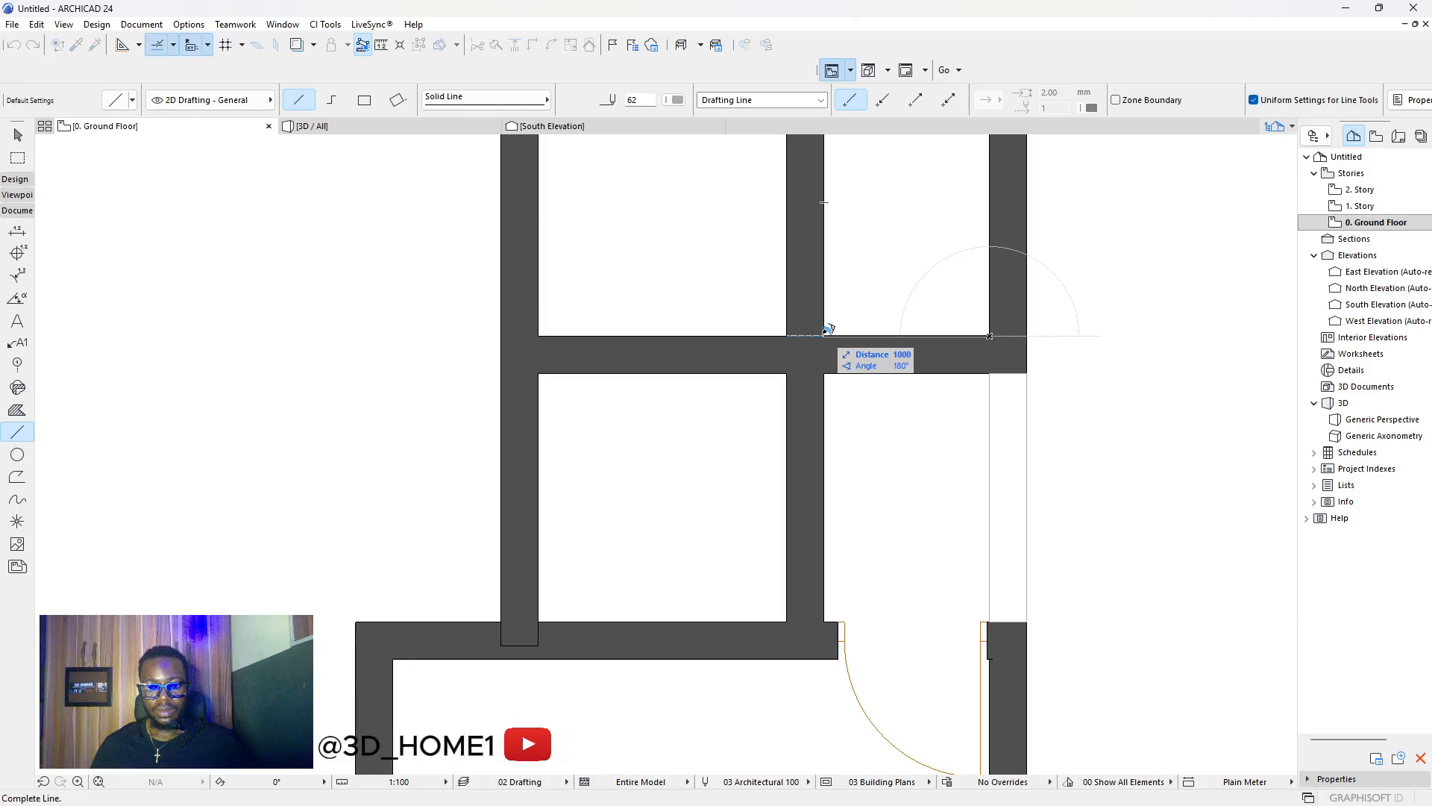
pyautogui.click(824, 336)
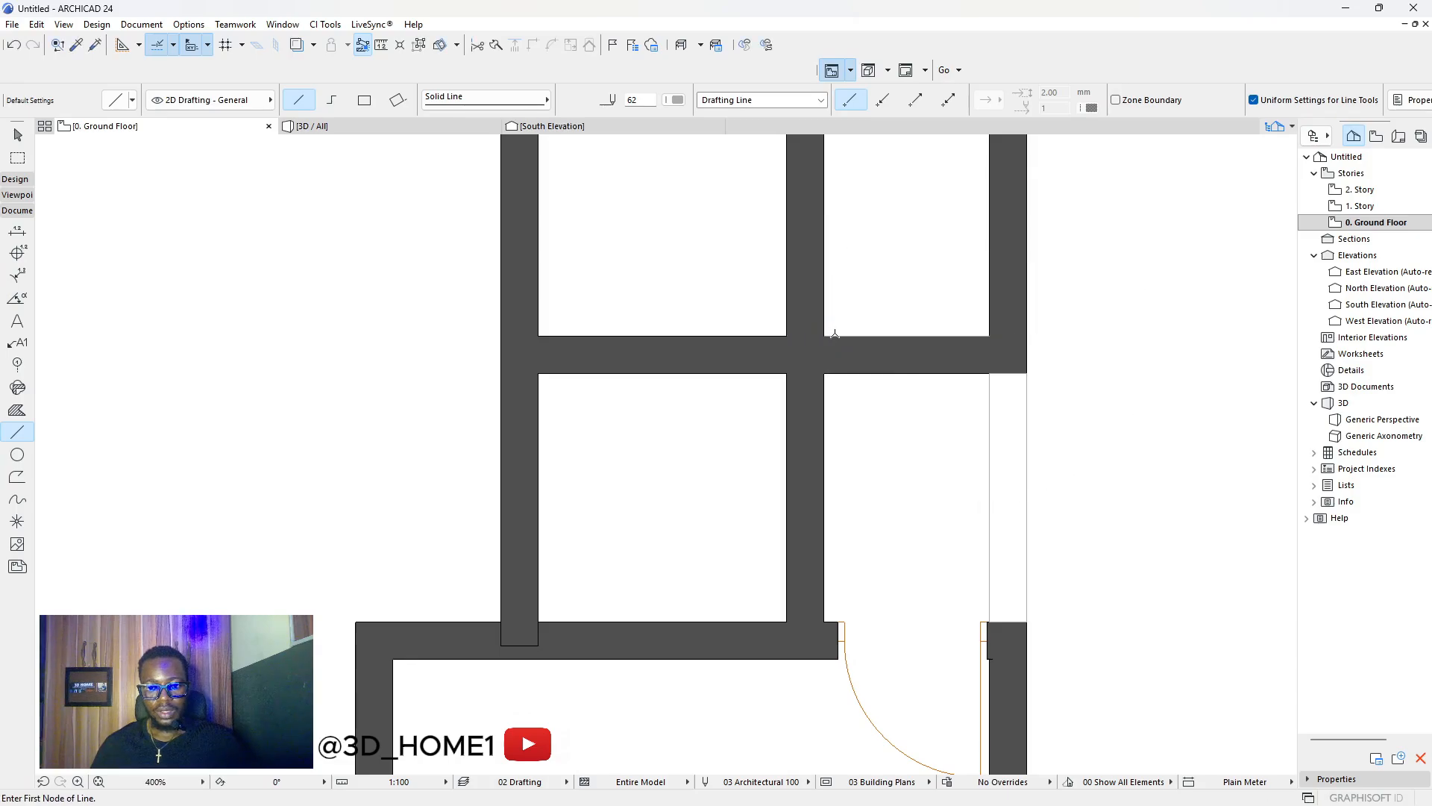
pyautogui.press('Escape')
# Copy the line straight up within the recess to mark the front edge of the wardrobe space.
pyautogui.doubleClick(854, 336)
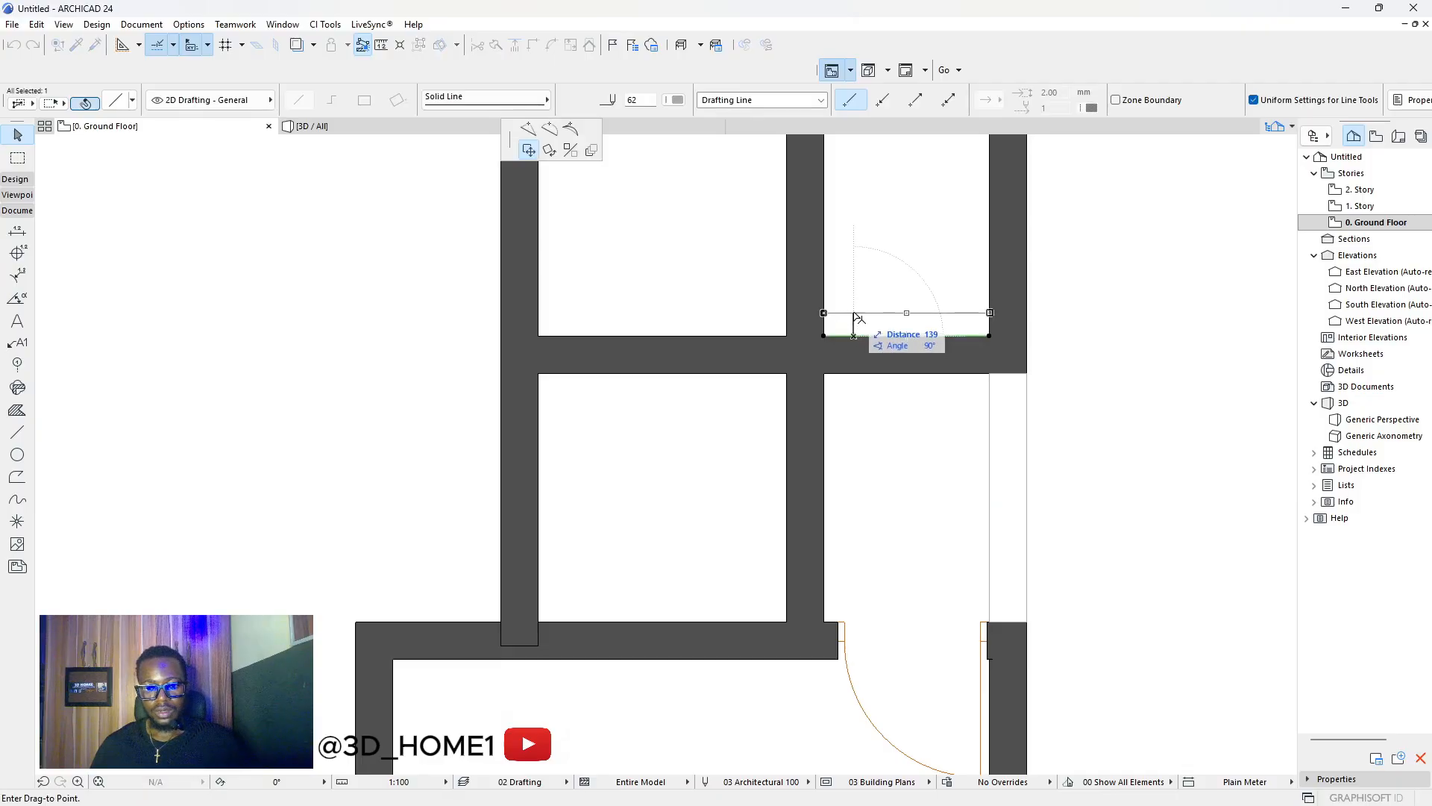
pyautogui.press('ctrl')
pyautogui.click(854, 237)
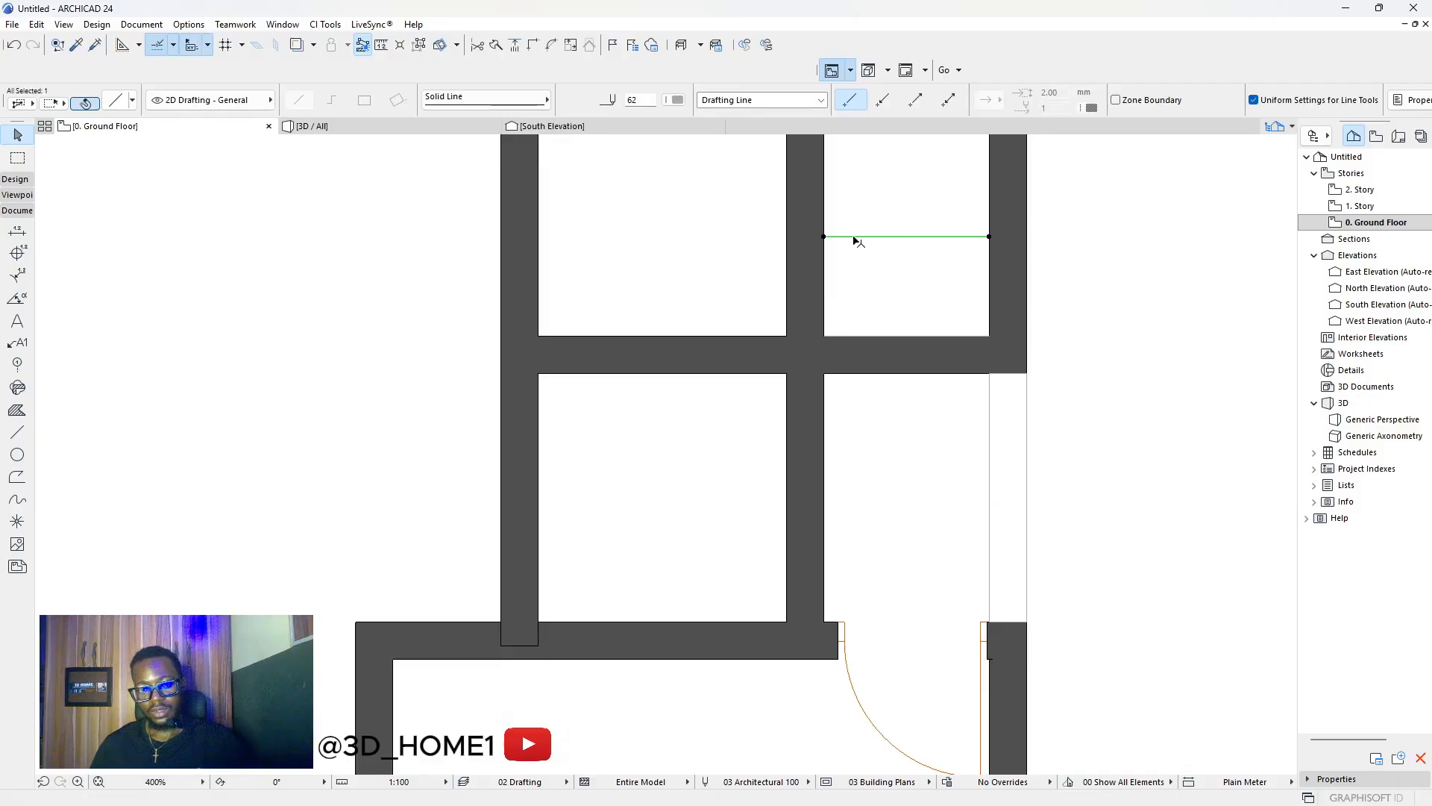
pyautogui.click(880, 290)
pyautogui.scroll(-3, 896, 313)
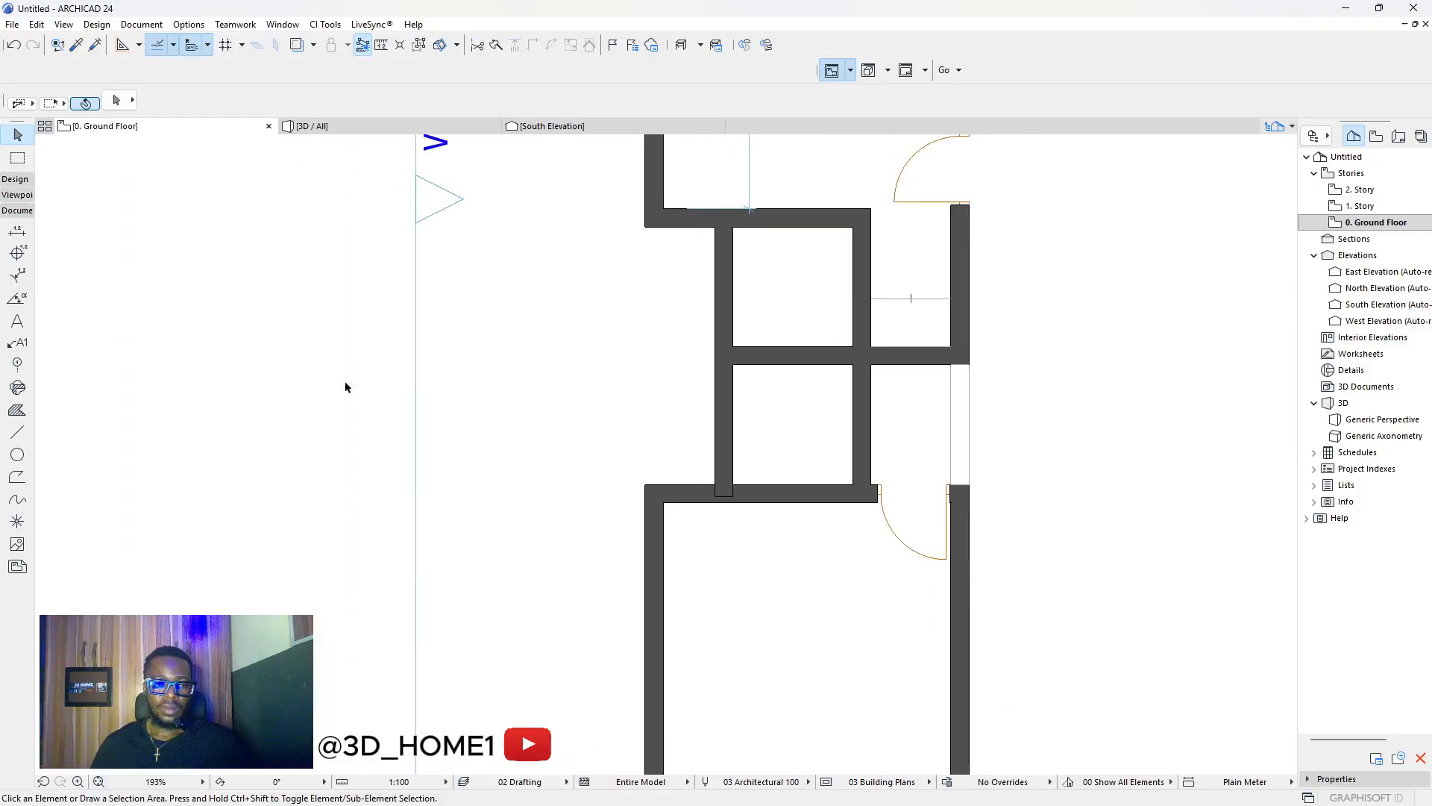
# Draw a diagonal line across the wardrobe space, from its upper corner at the outer wall to its lower corner at the partition.
pyautogui.click(18, 432)
pyautogui.scroll(2, 1036, 332)
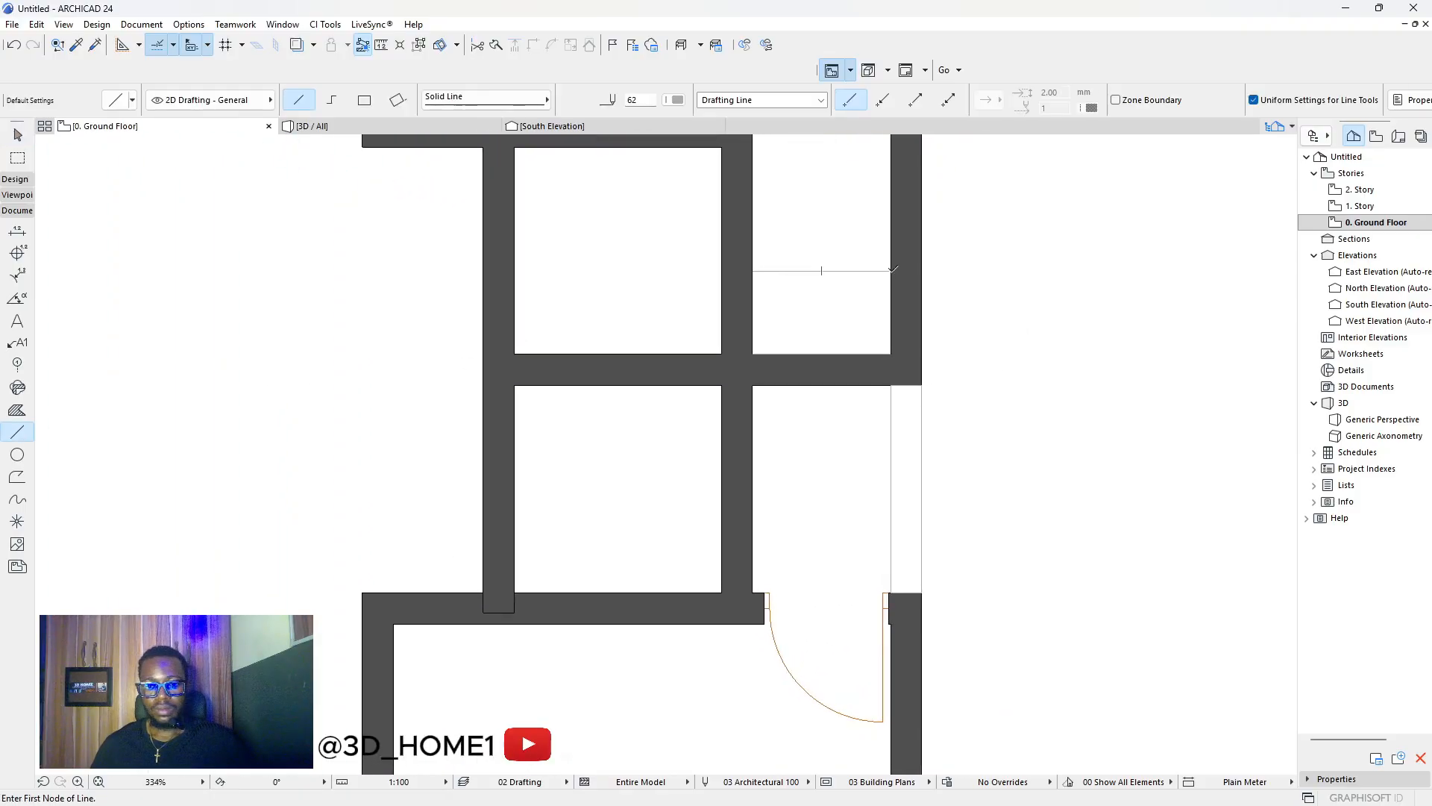
pyautogui.click(892, 270)
pyautogui.click(753, 352)
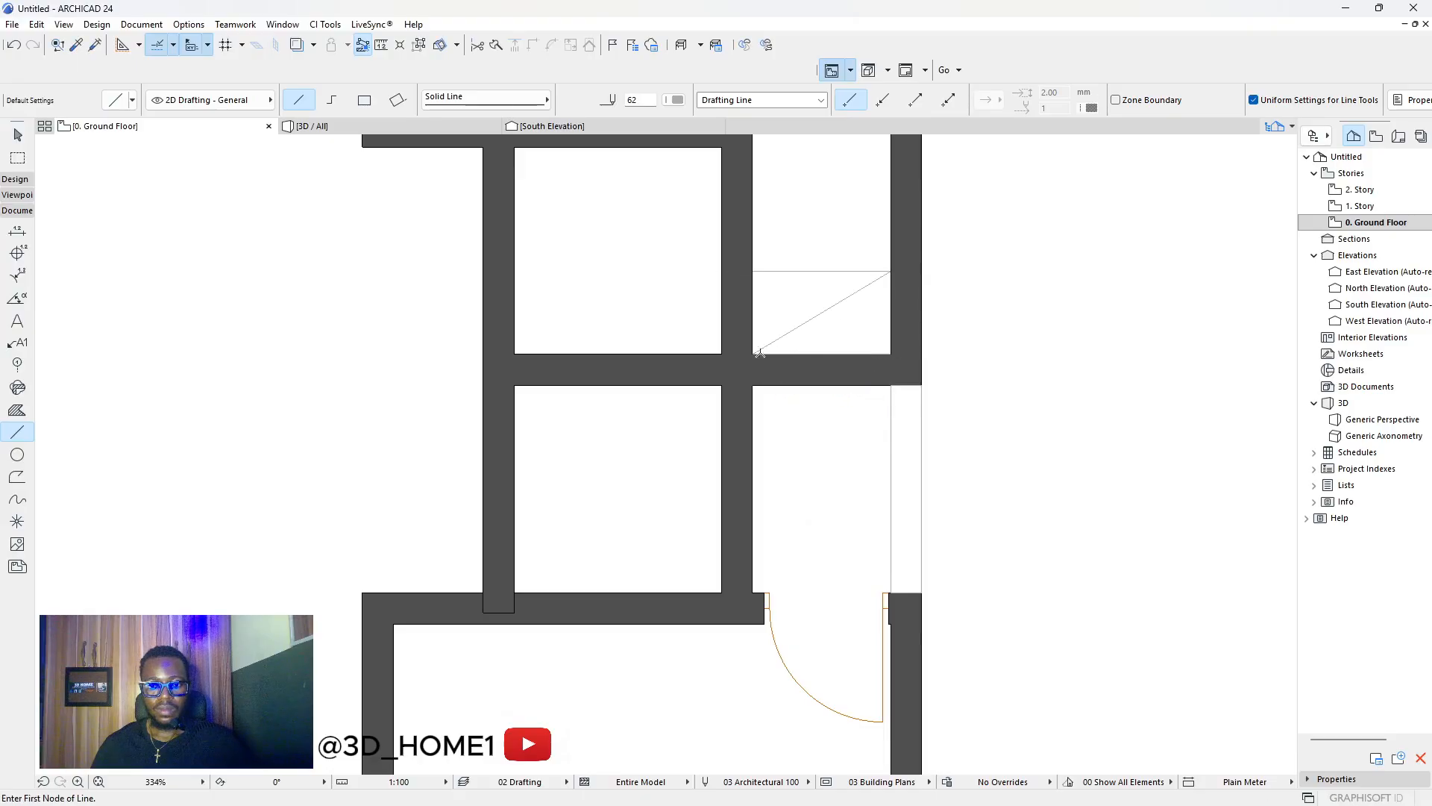
pyautogui.press('Escape')
pyautogui.scroll(-1, 897, 348)
pyautogui.scroll(-5, 897, 347)
pyautogui.scroll(2, 847, 418)
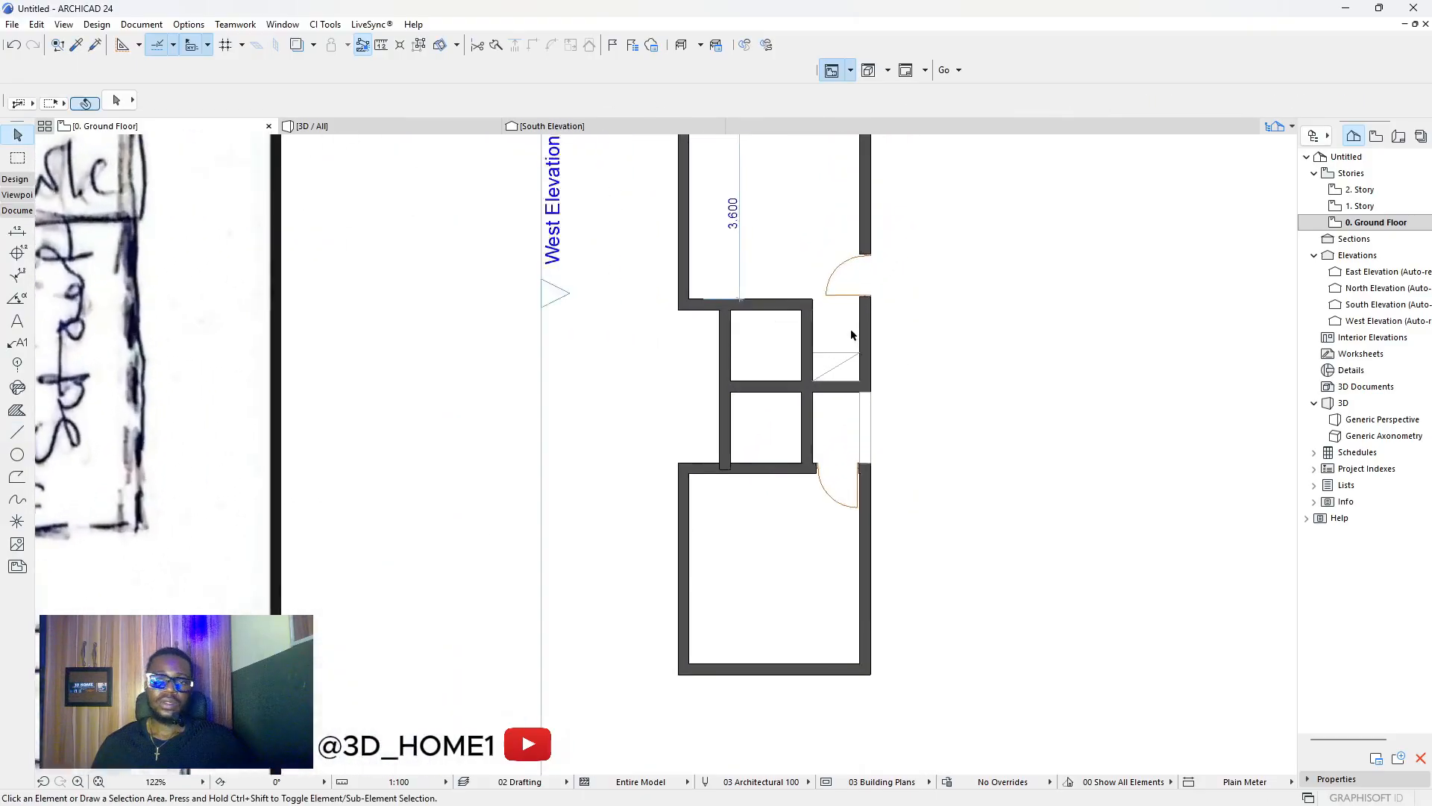
pyautogui.scroll(-3, 847, 418)
pyautogui.scroll(1, 843, 358)
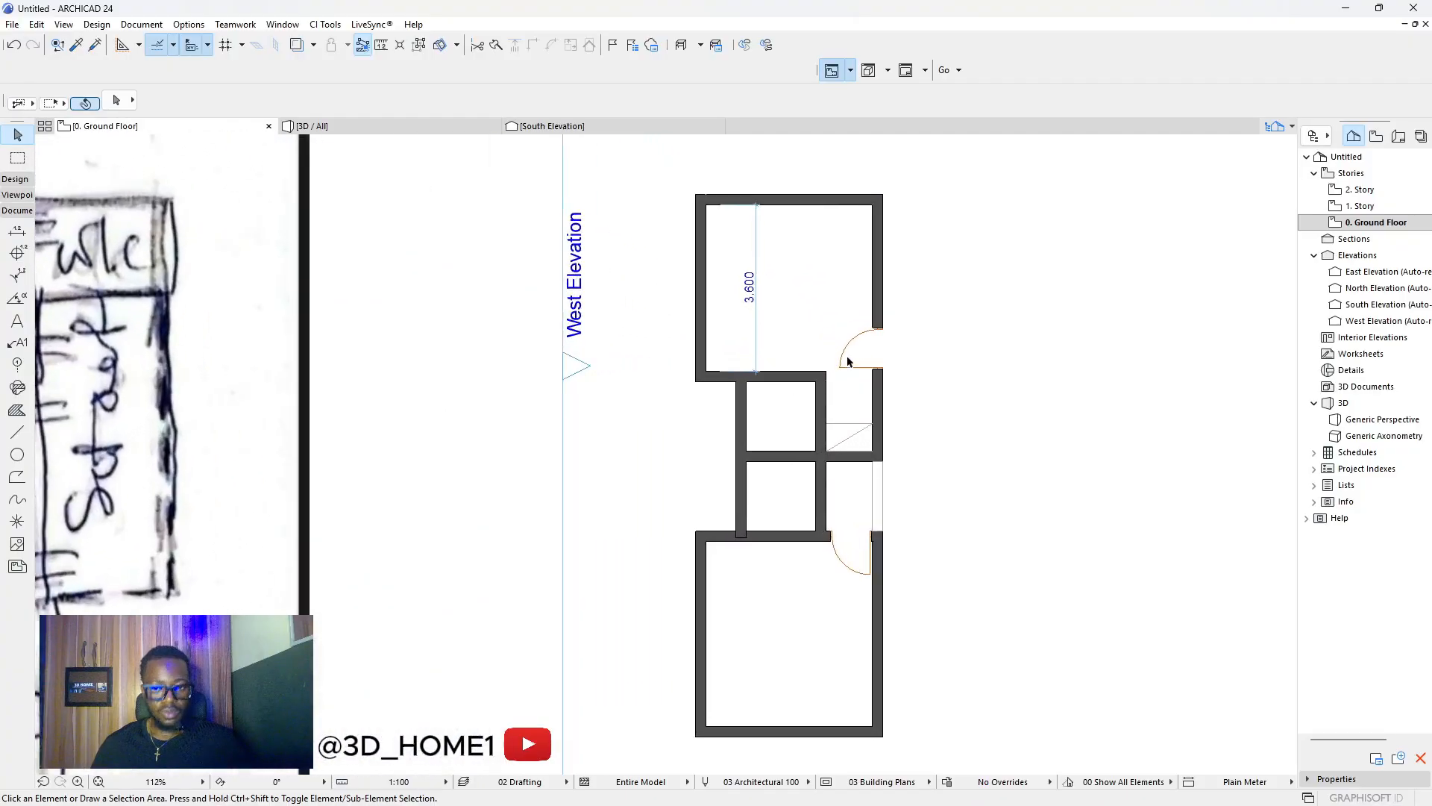
pyautogui.scroll(-2, 709, 320)
pyautogui.scroll(2, 716, 321)
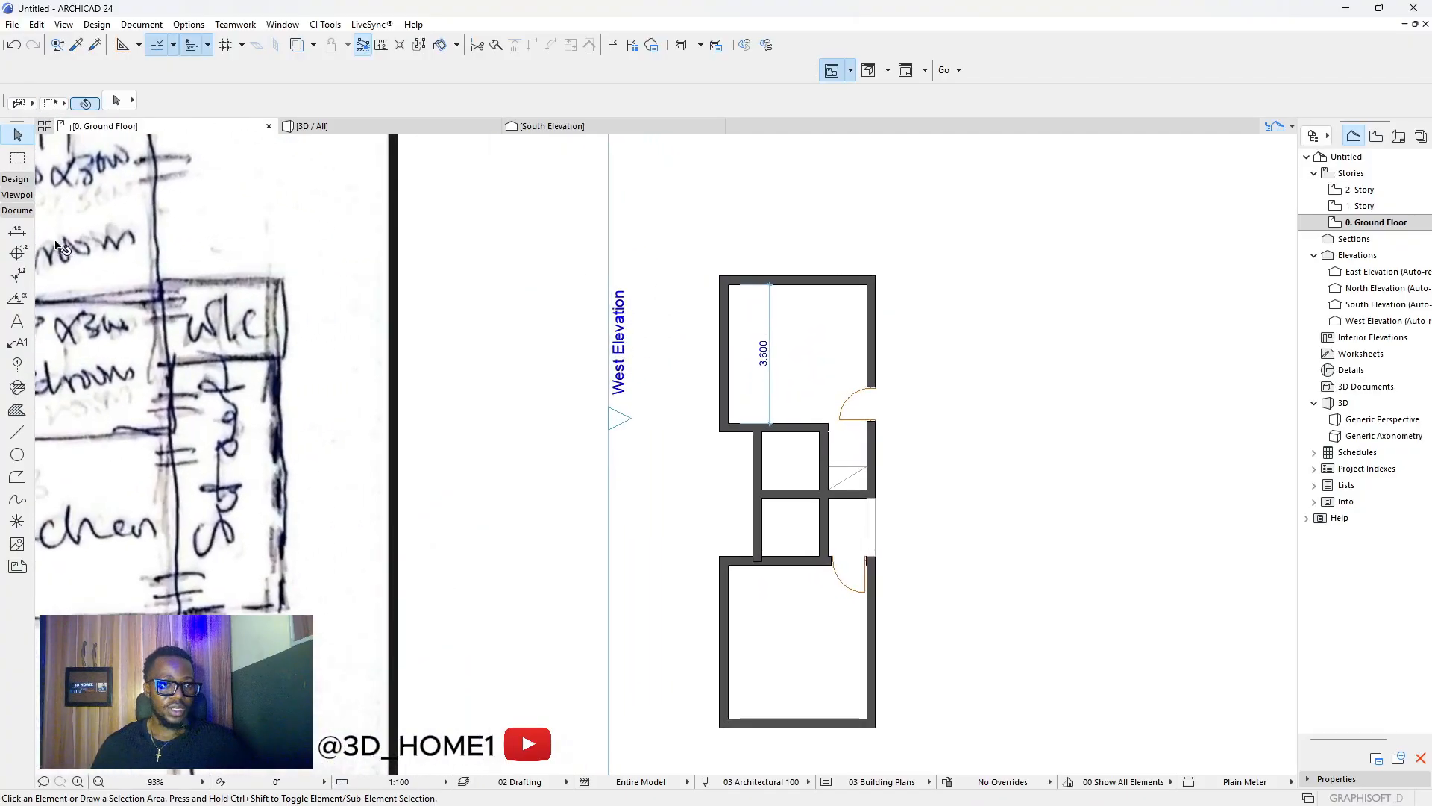
# Open the Object tool's default settings, search the library for "ward" and choose Wardrobe 01 24.
pyautogui.click(15, 179)
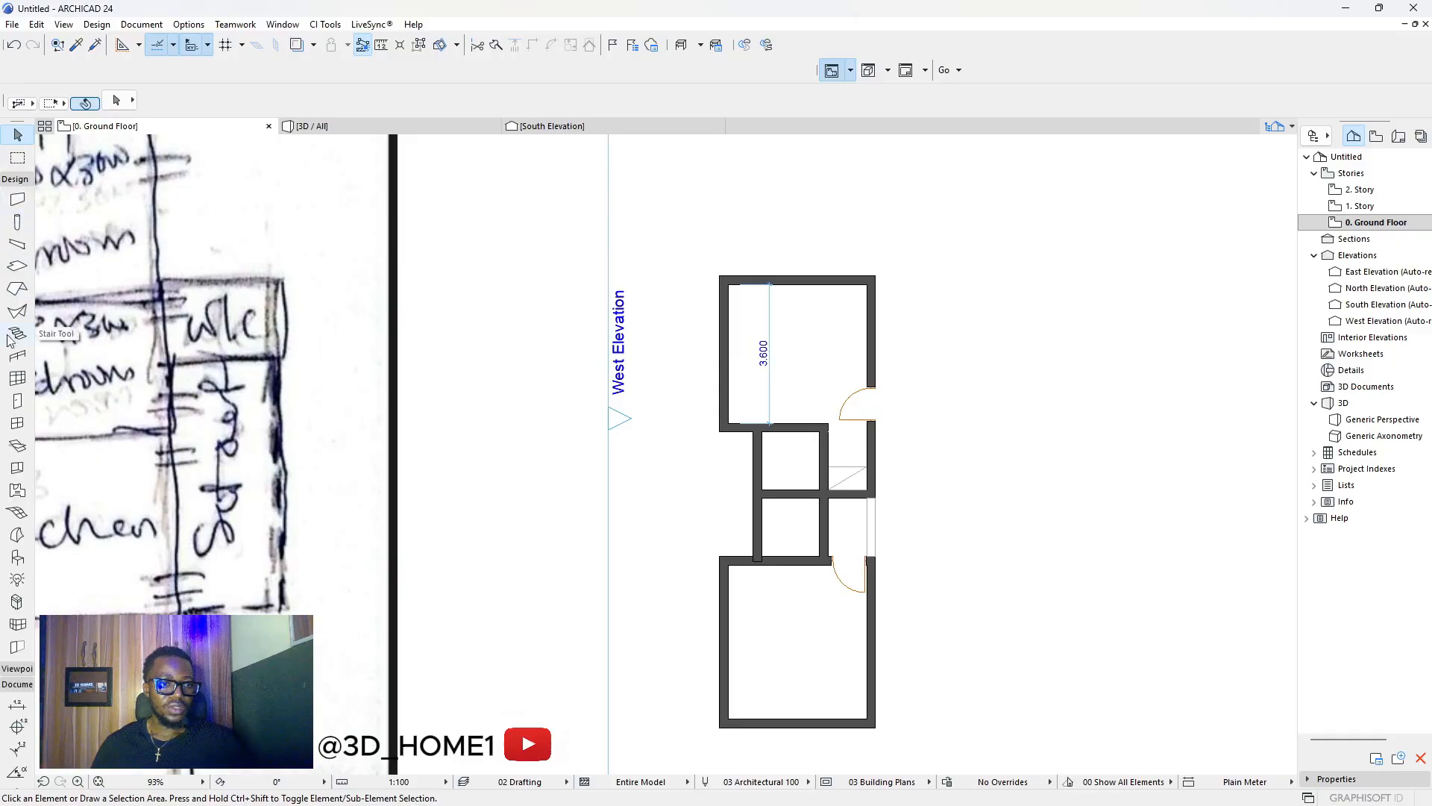
pyautogui.click(16, 557)
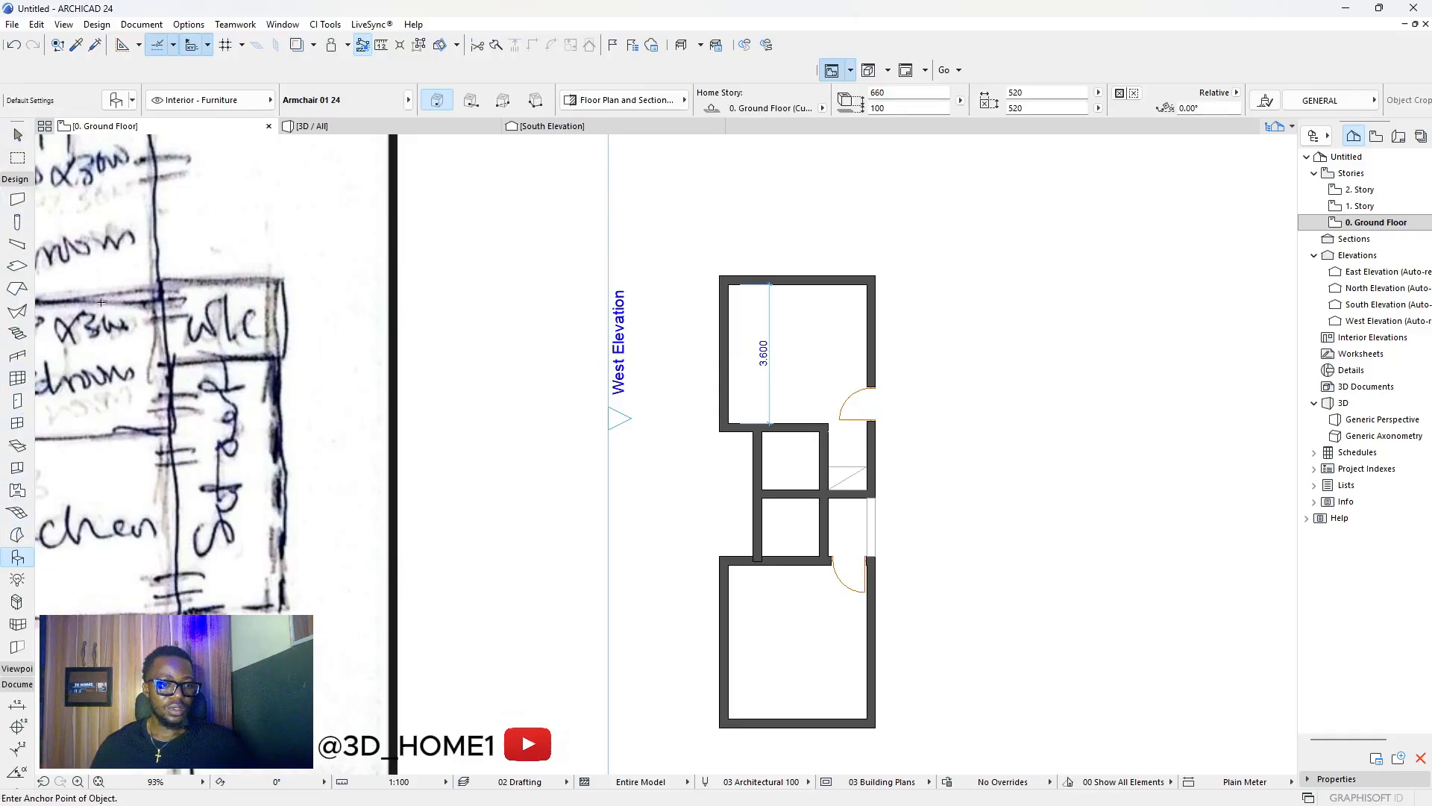
pyautogui.hotkey('ctrl', 't')
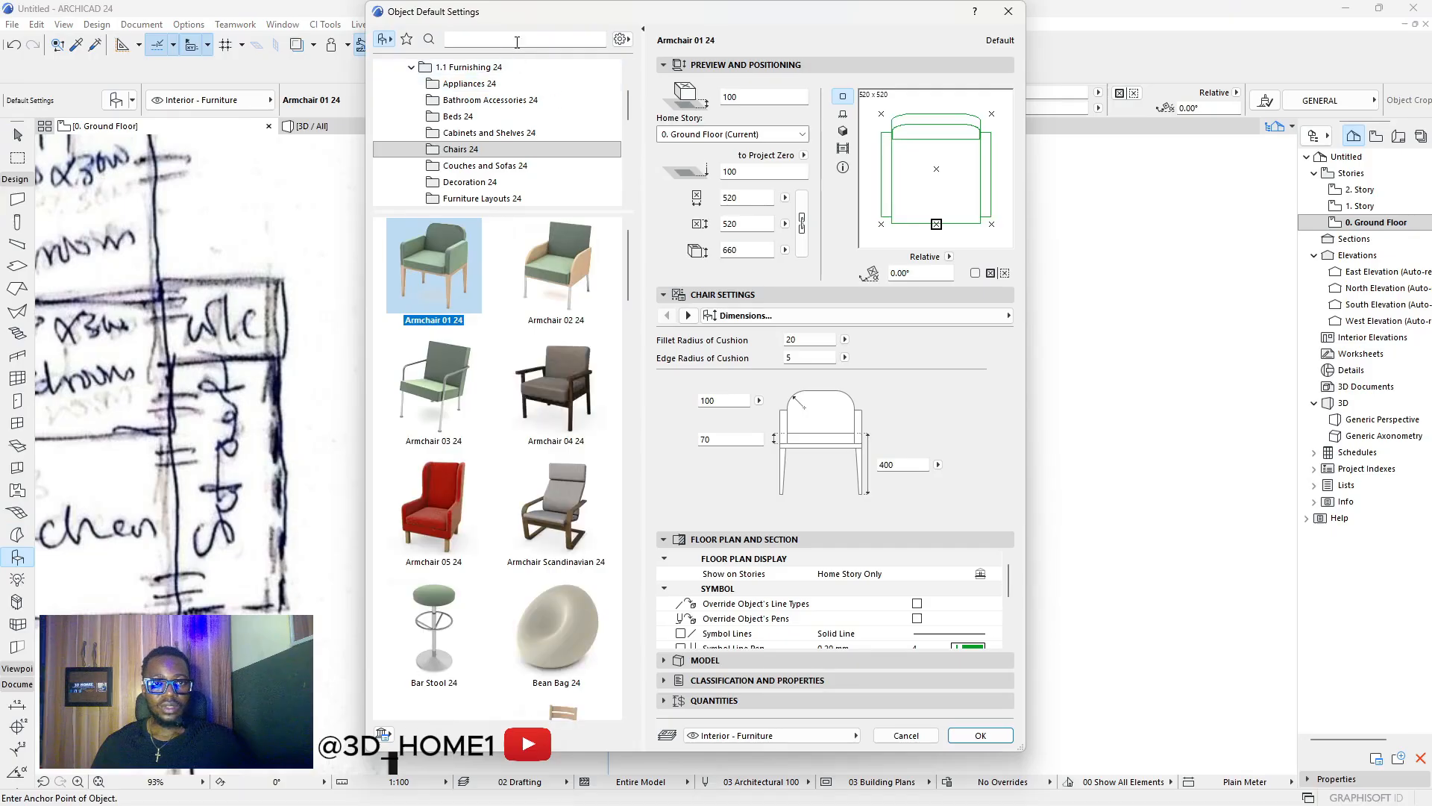
pyautogui.click(516, 41)
pyautogui.write('ward')
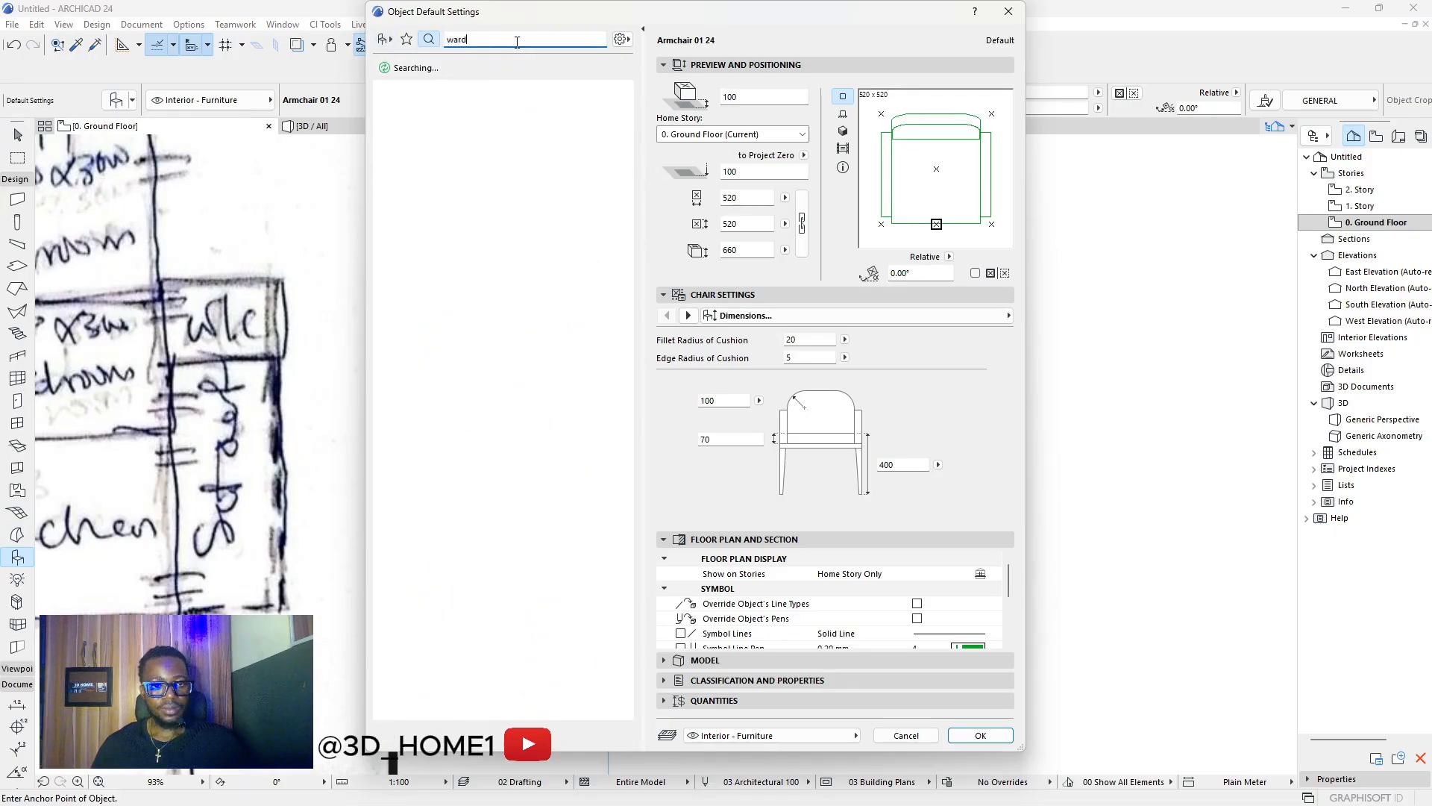
pyautogui.click(419, 109)
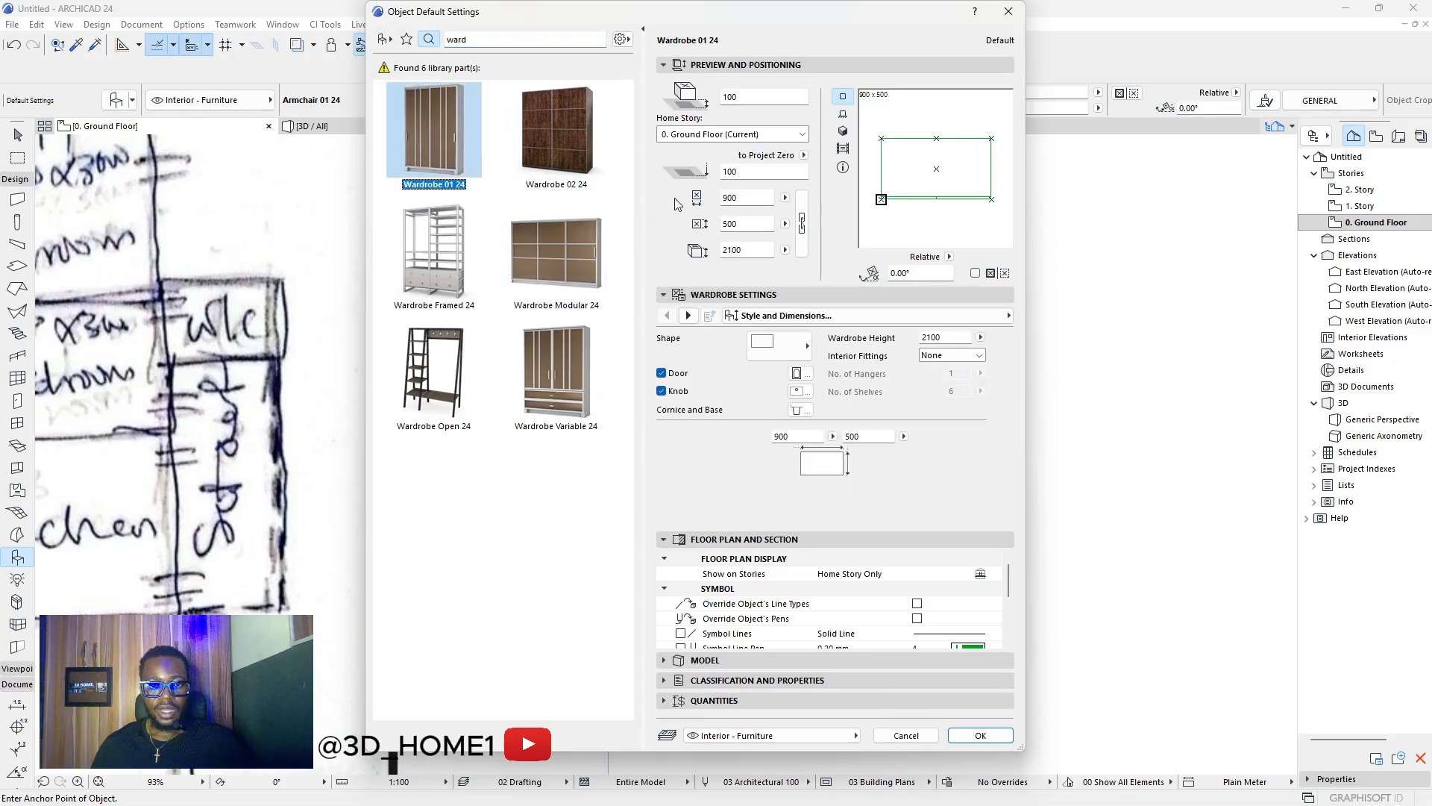
# Check the wardrobe's shape options and set its interior fittings to Hanger.
pyautogui.click(808, 348)
pyautogui.click(829, 345)
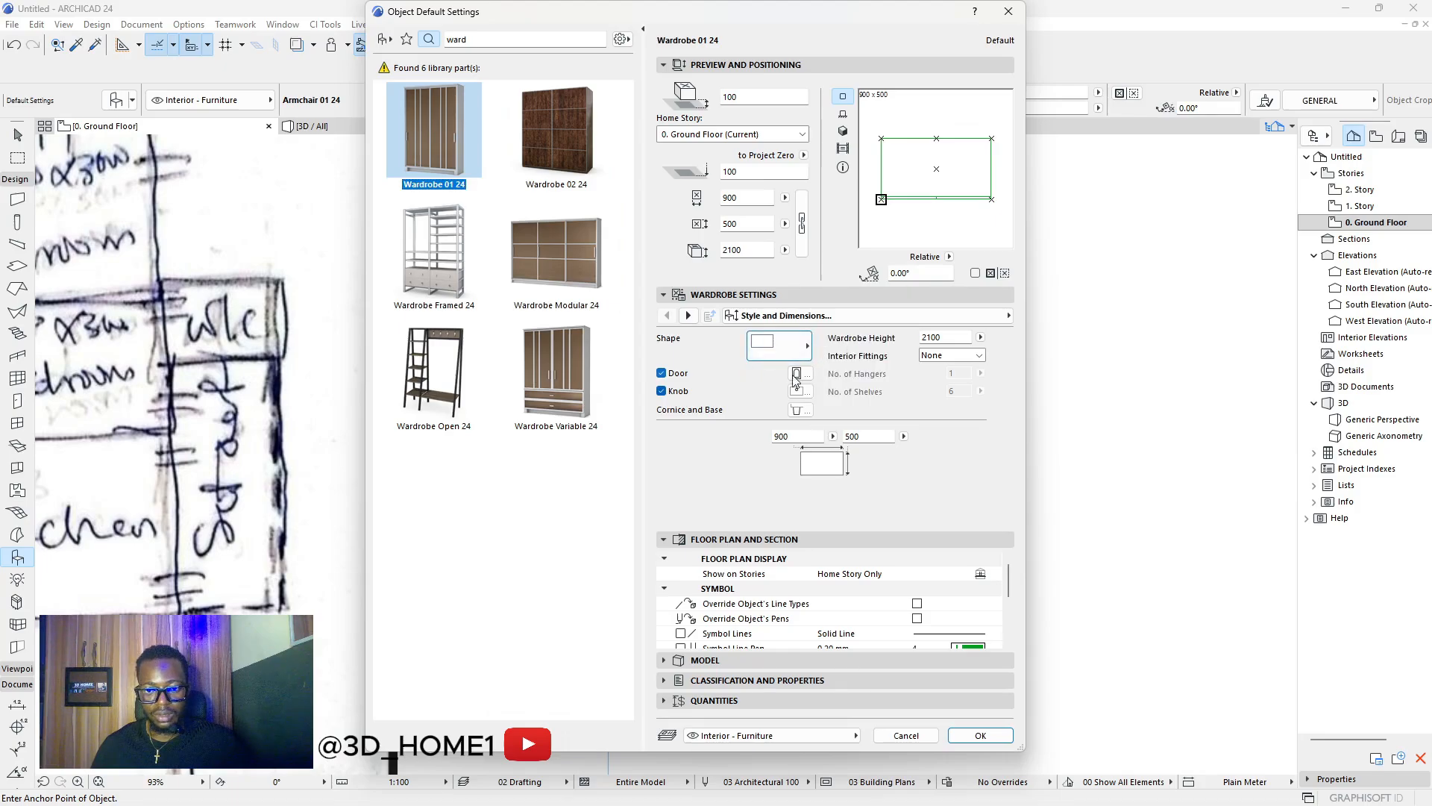
pyautogui.click(977, 357)
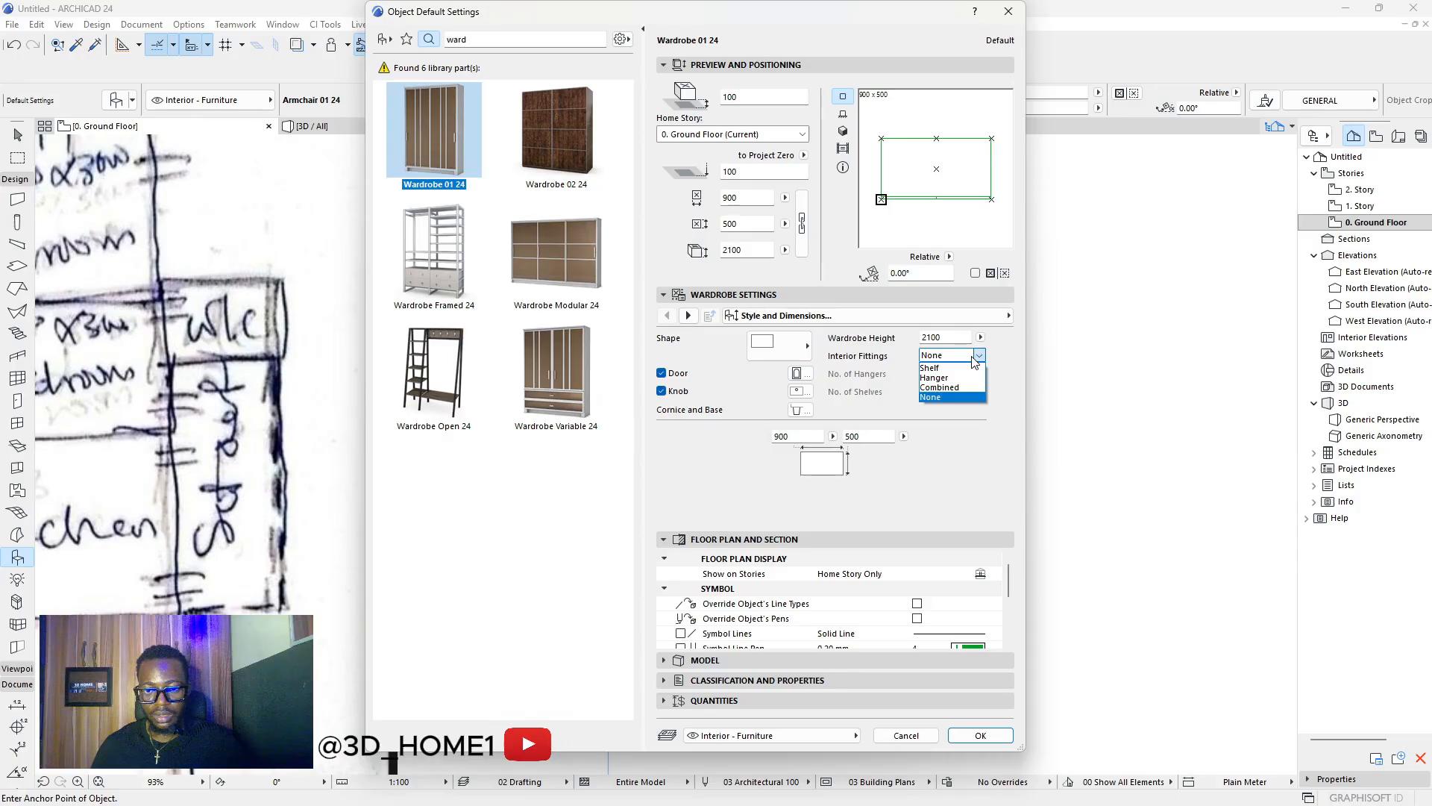
pyautogui.click(937, 378)
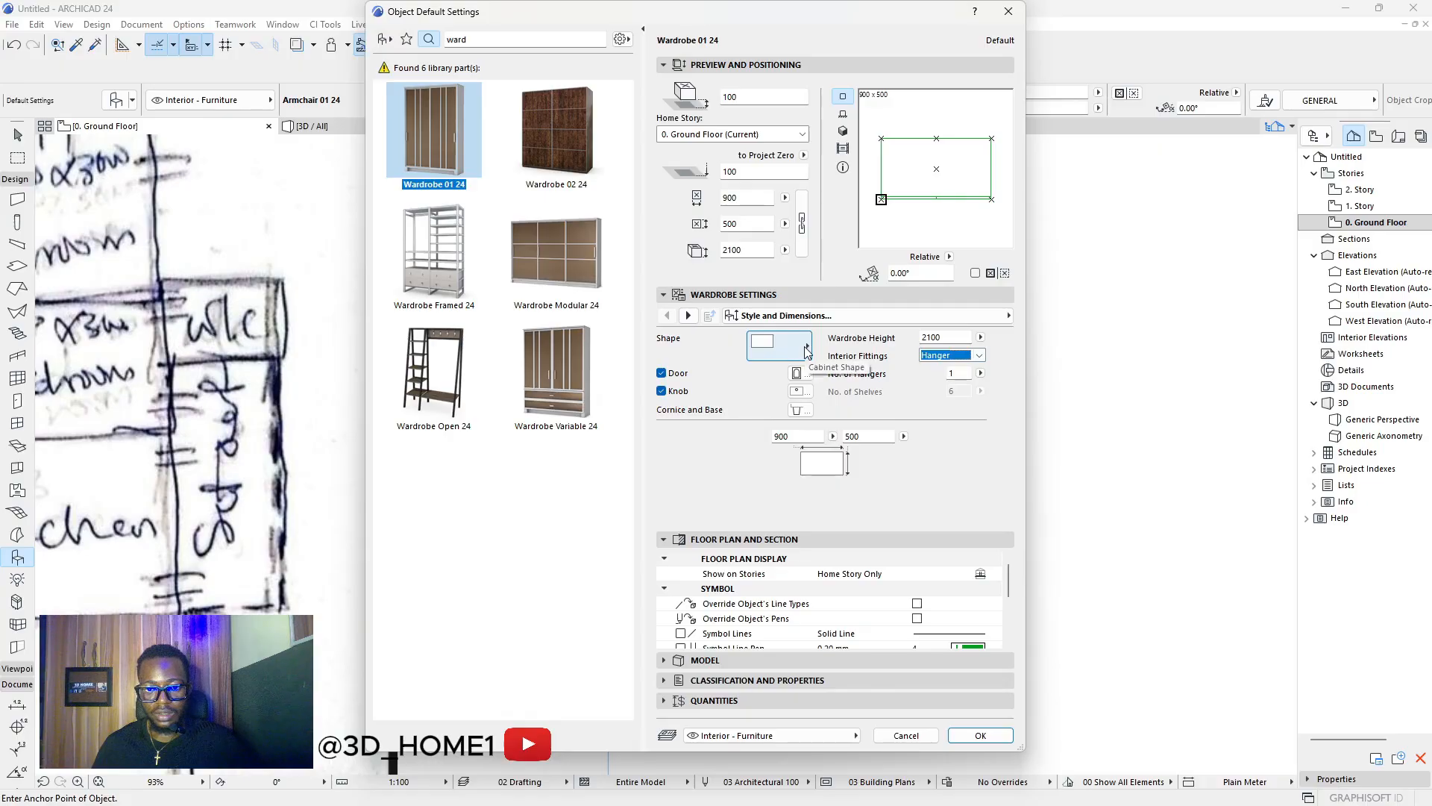
# Review the wardrobe's cornice, overhang, base and knob options.
pyautogui.click(688, 316)
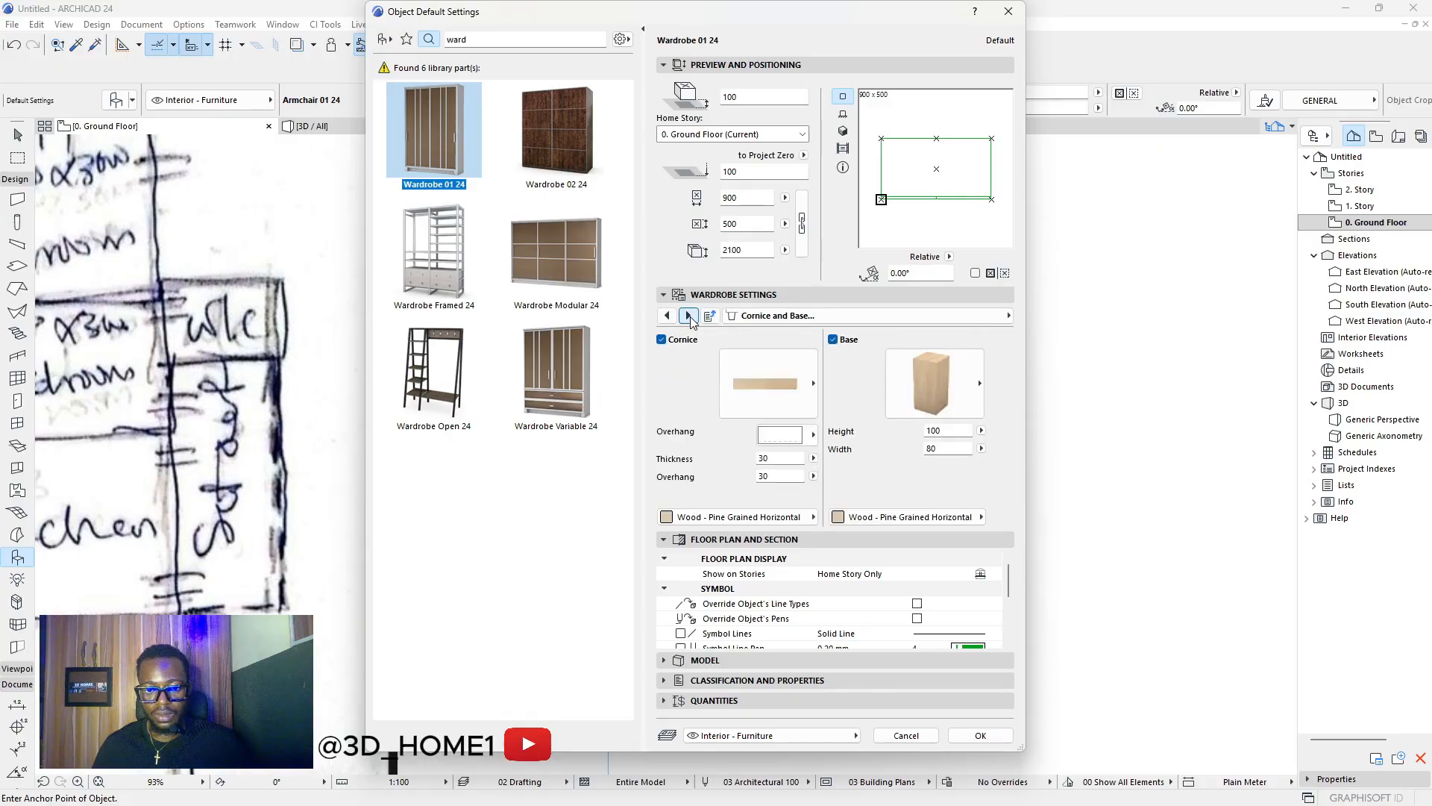
pyautogui.click(806, 434)
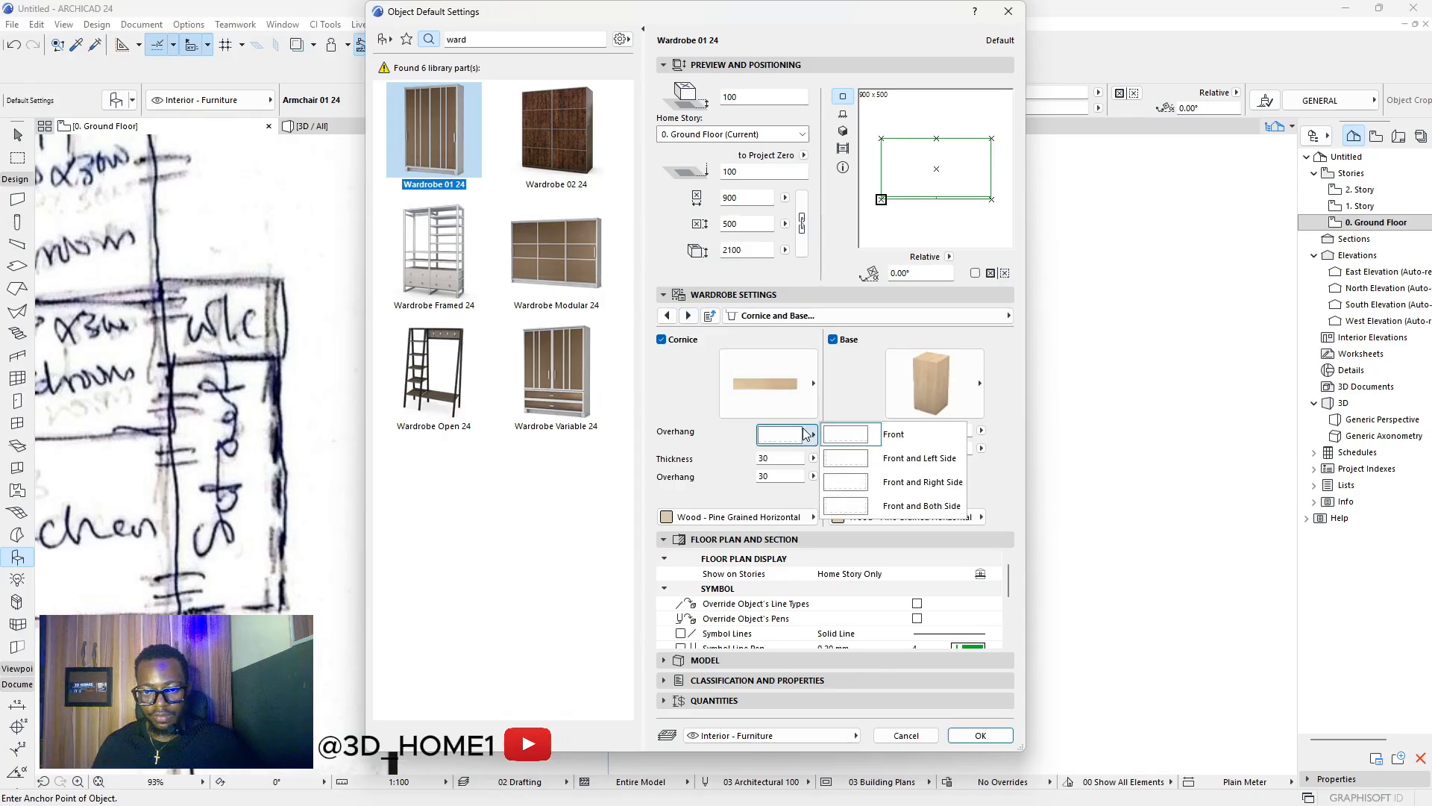
pyautogui.click(806, 434)
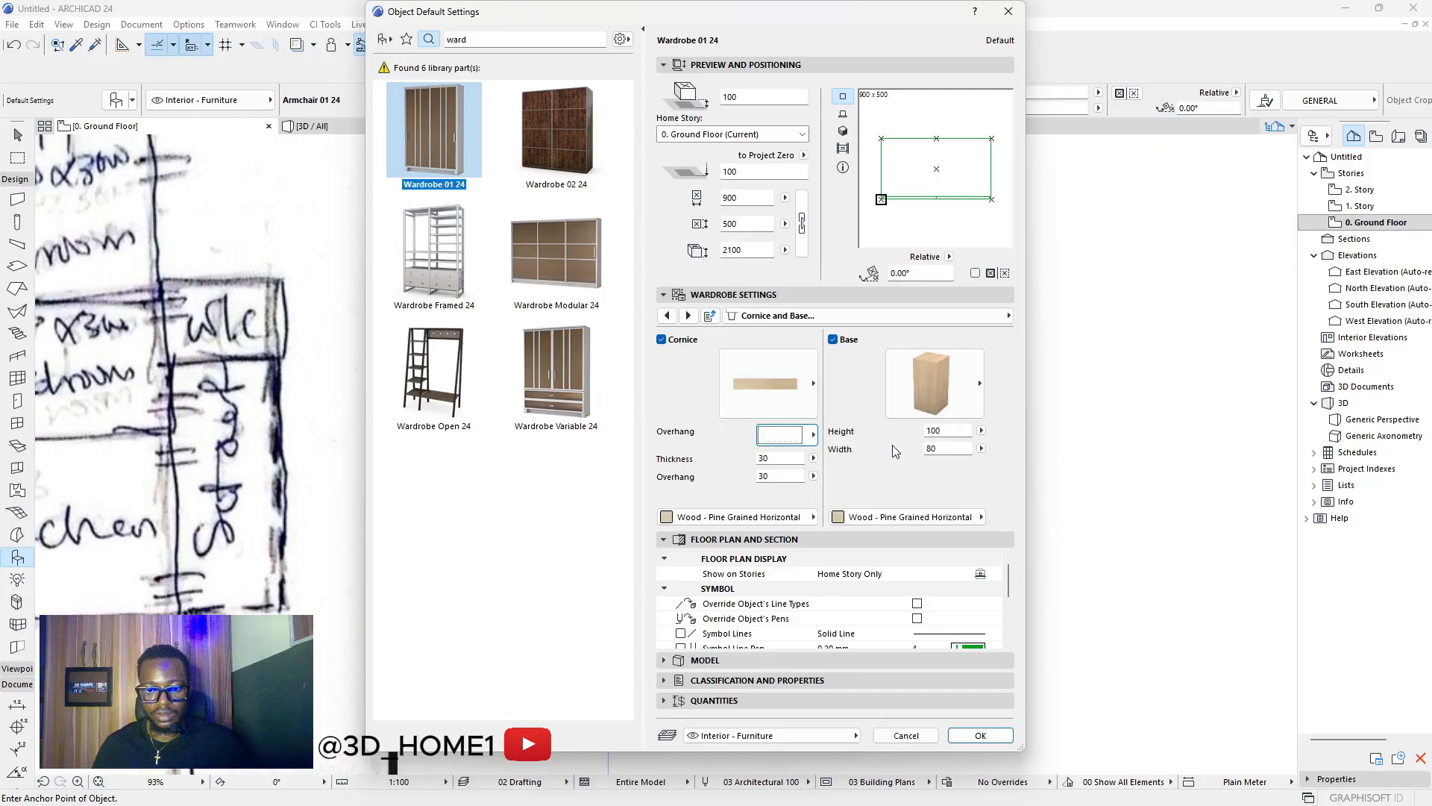
pyautogui.click(977, 414)
pyautogui.click(977, 414)
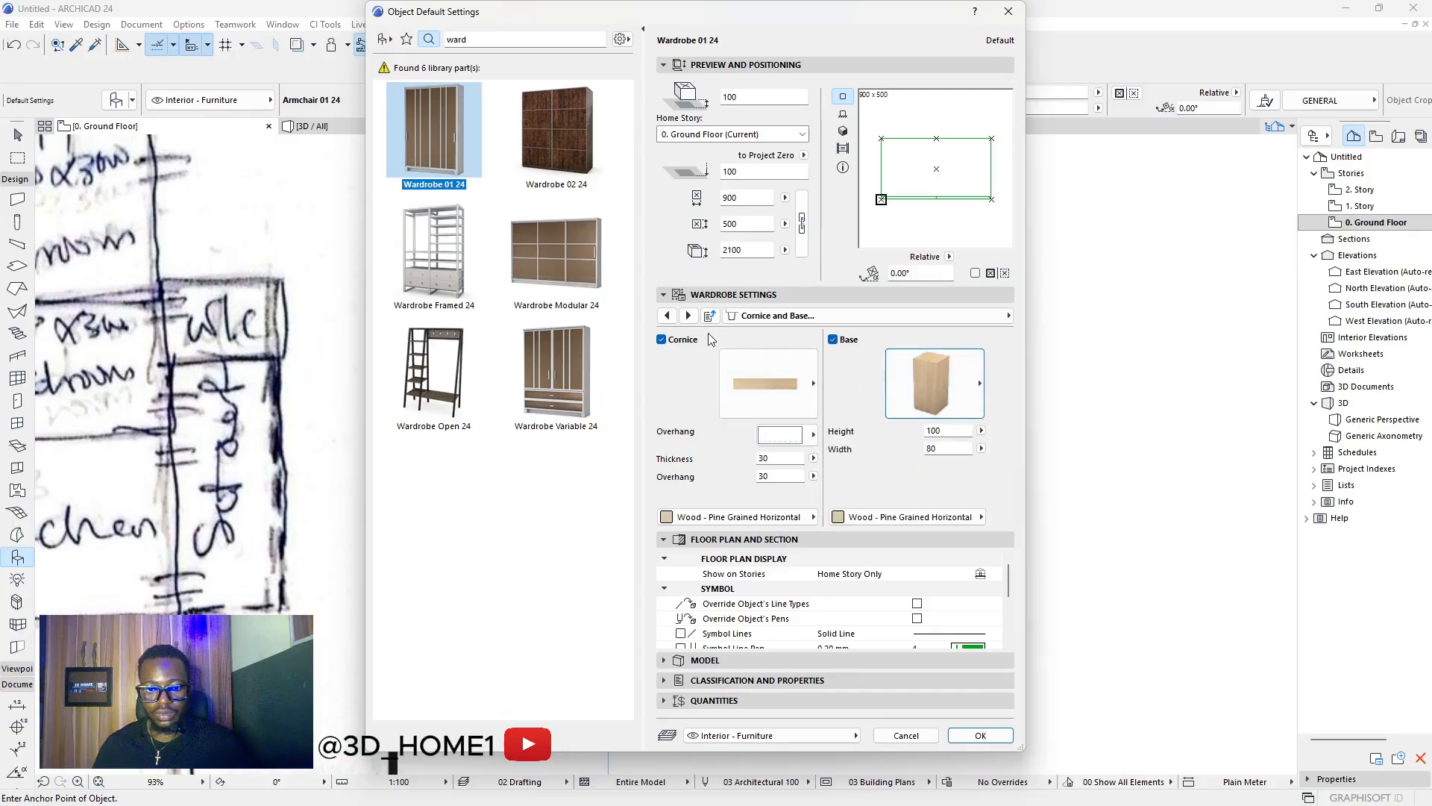
pyautogui.click(688, 316)
pyautogui.click(688, 315)
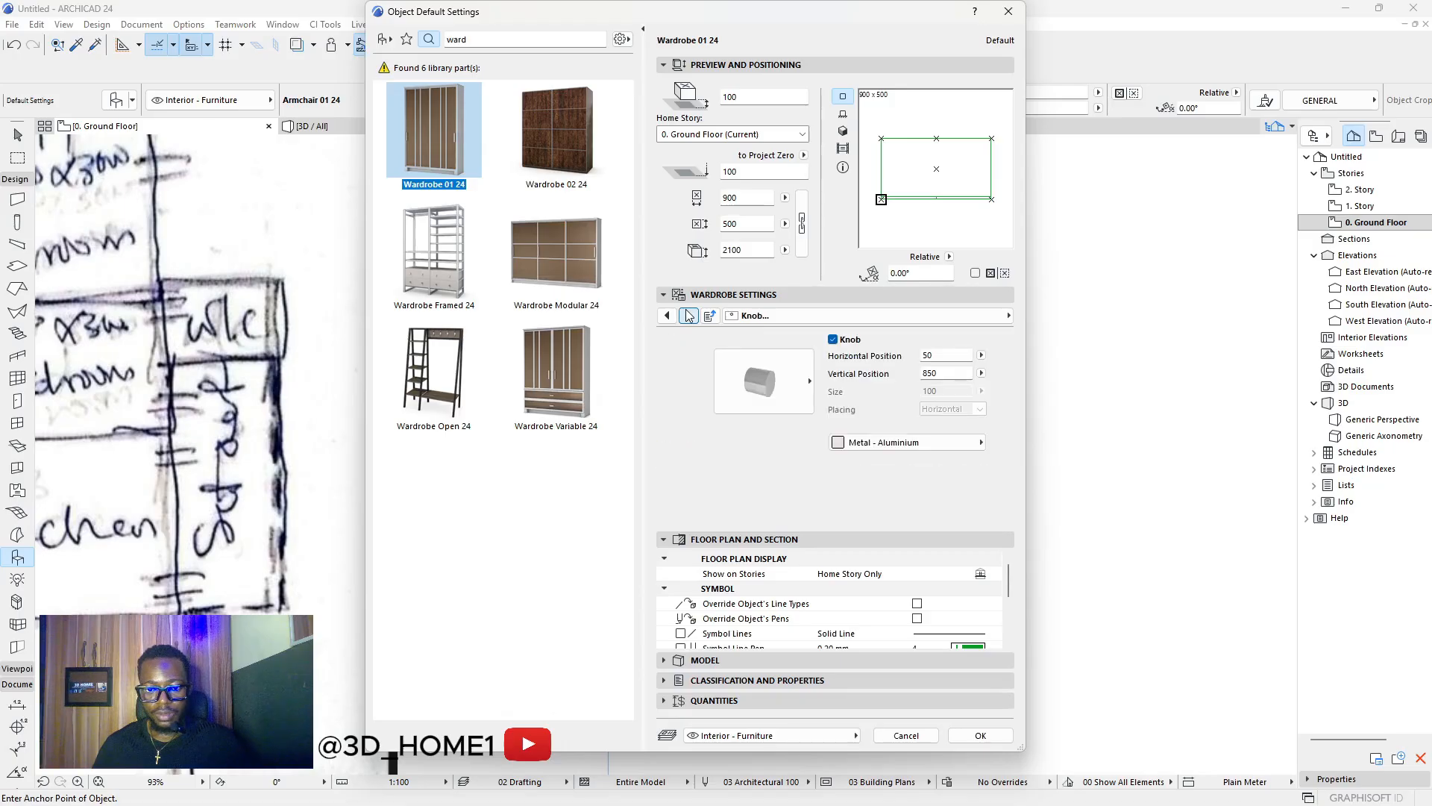
# Enable Show Hanger in 2D in the wardrobe's 2D representation and accept the object settings.
pyautogui.click(688, 316)
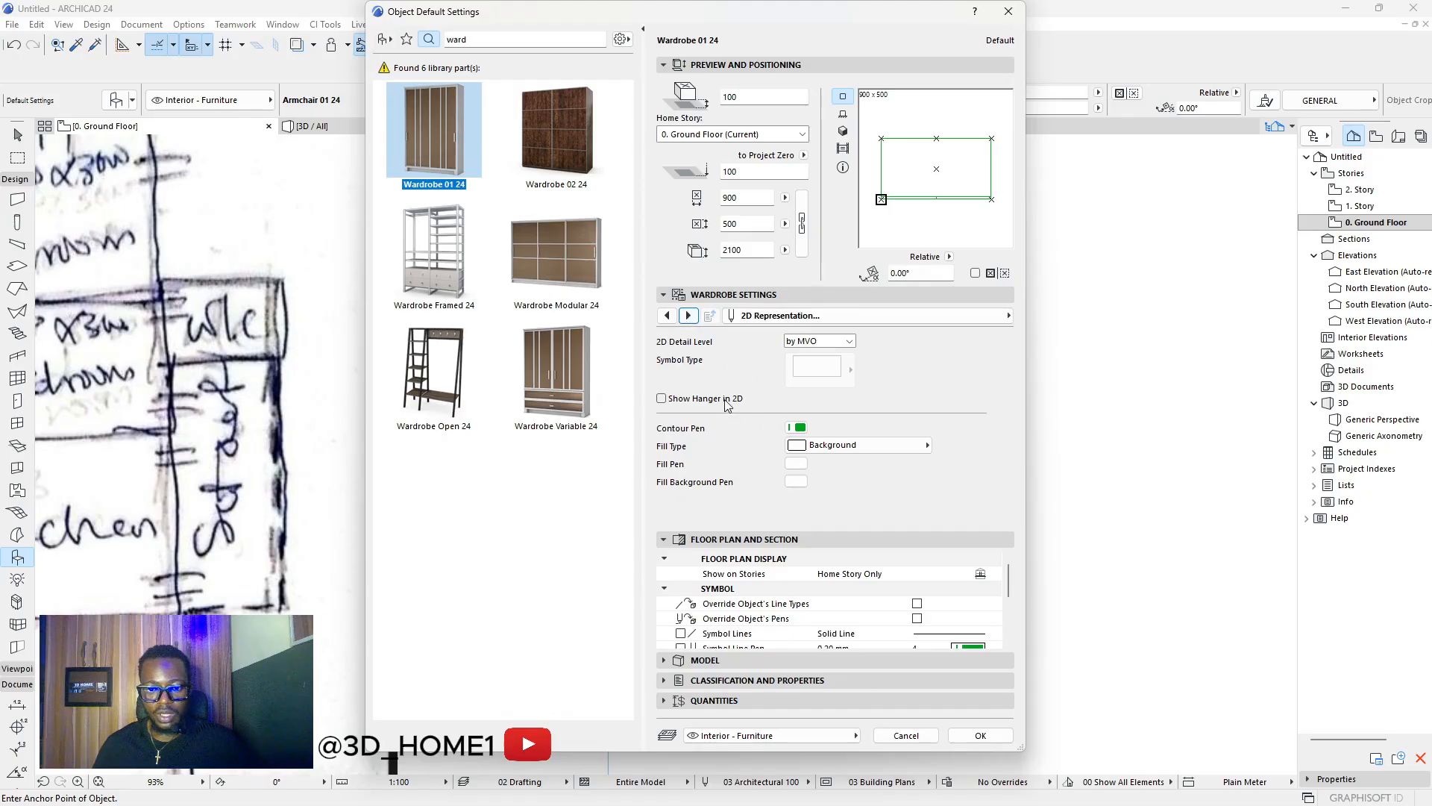
pyautogui.click(662, 399)
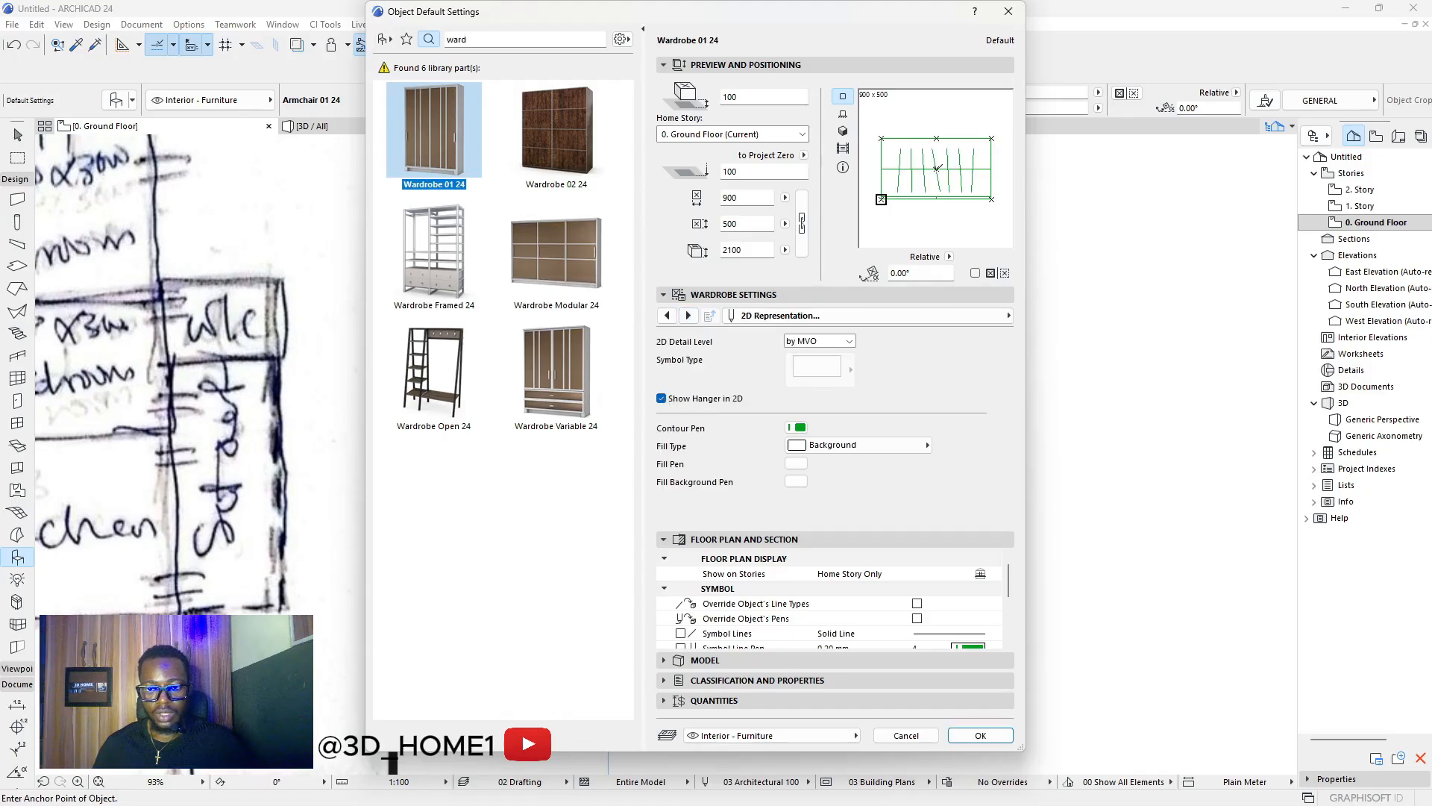
pyautogui.click(980, 735)
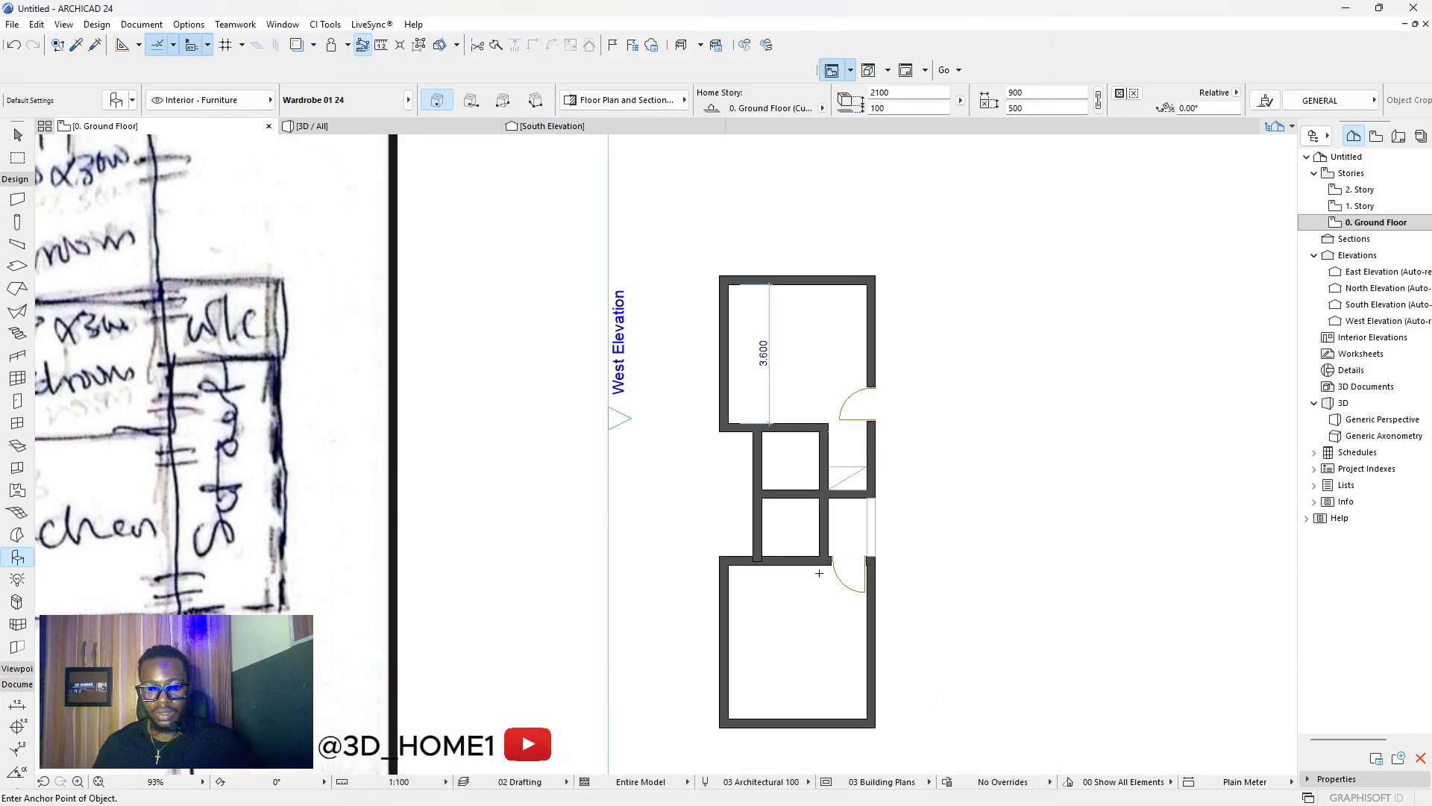
pyautogui.scroll(5, 813, 488)
pyautogui.scroll(1, 813, 489)
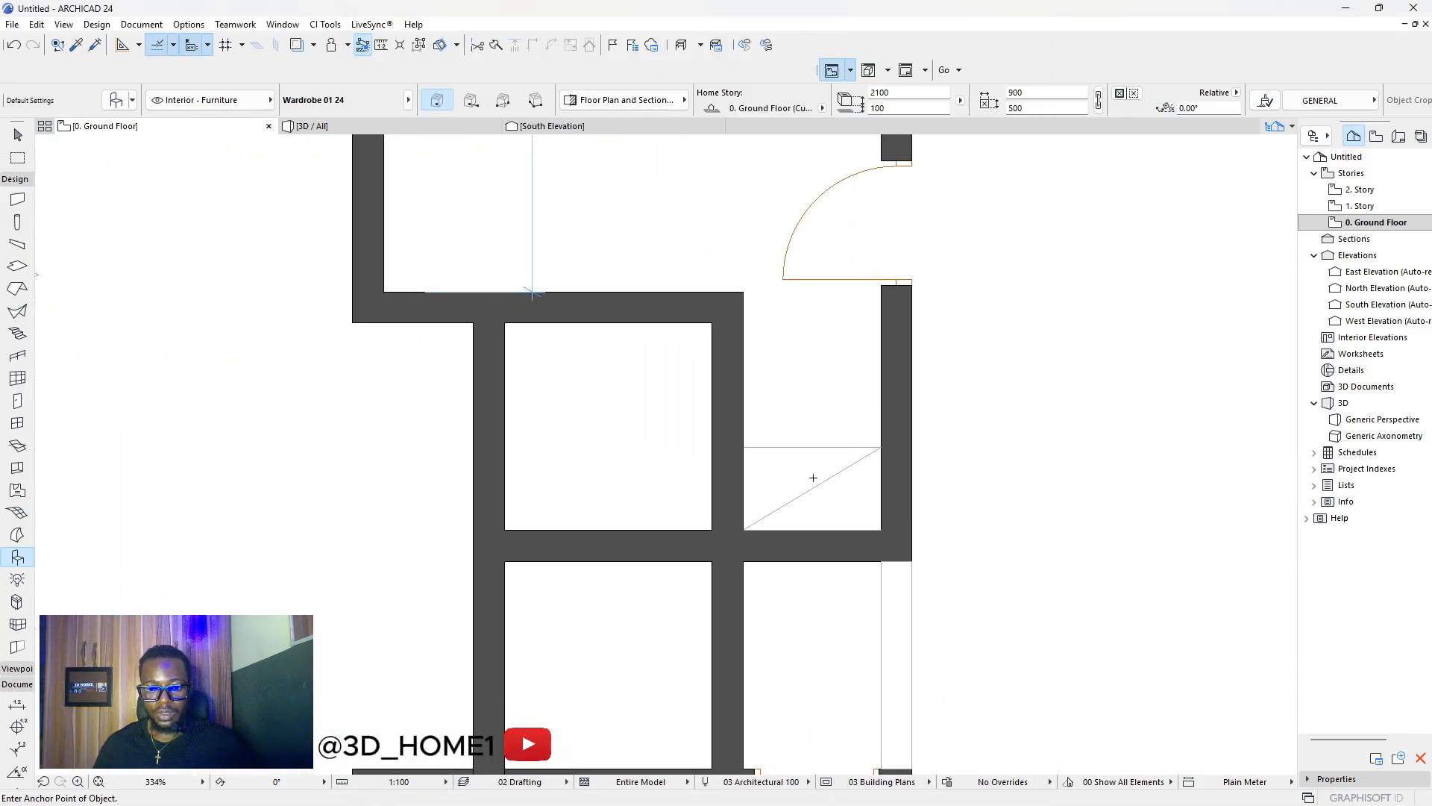
# Place the wardrobe object in the empty area outside the wall, beside the marked wardrobe space.
pyautogui.click(984, 466)
pyautogui.scroll(-2, 894, 470)
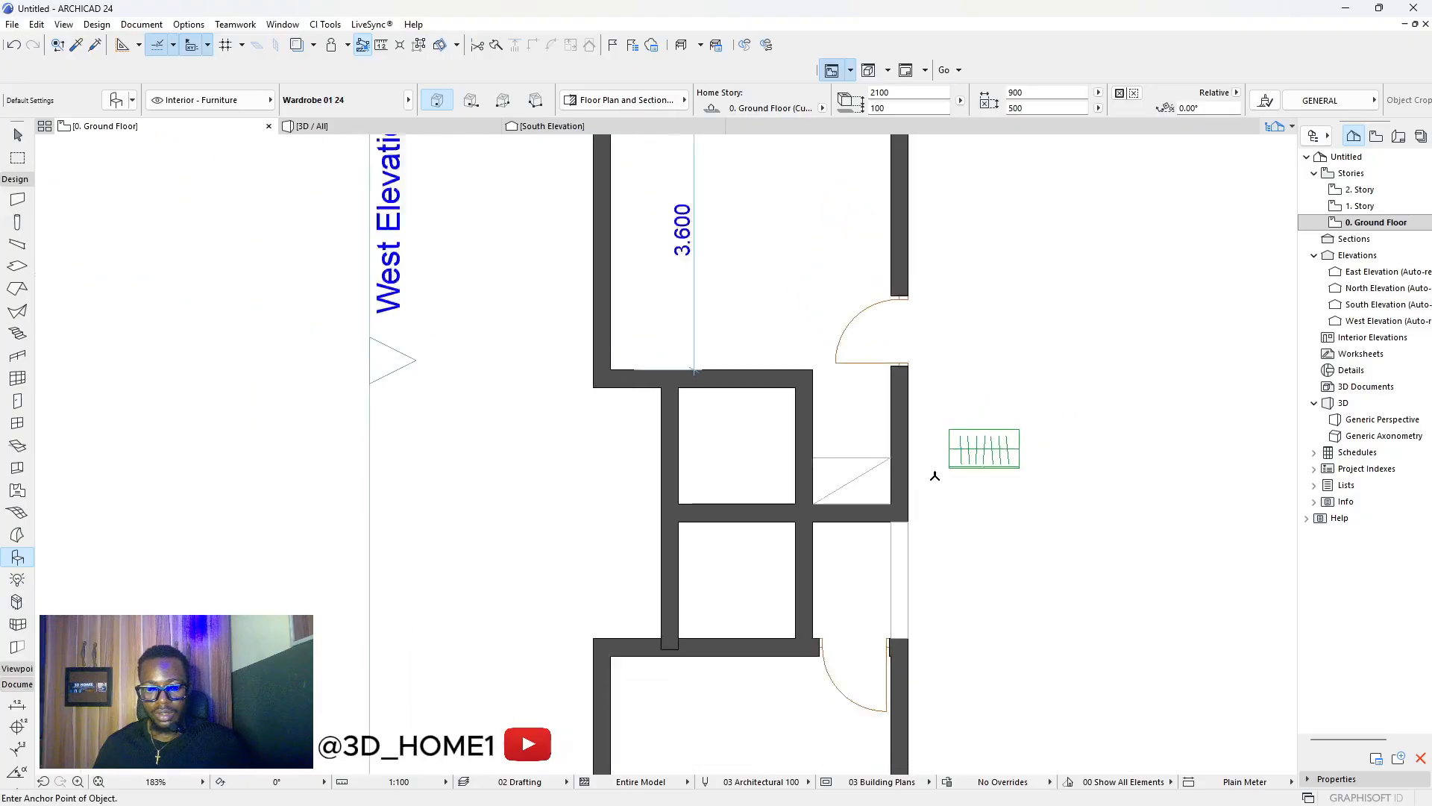
pyautogui.scroll(2, 975, 458)
pyautogui.press('Escape')
# Rotate the placed wardrobe 180° about its centre.
pyautogui.click(1006, 441)
pyautogui.click(988, 439)
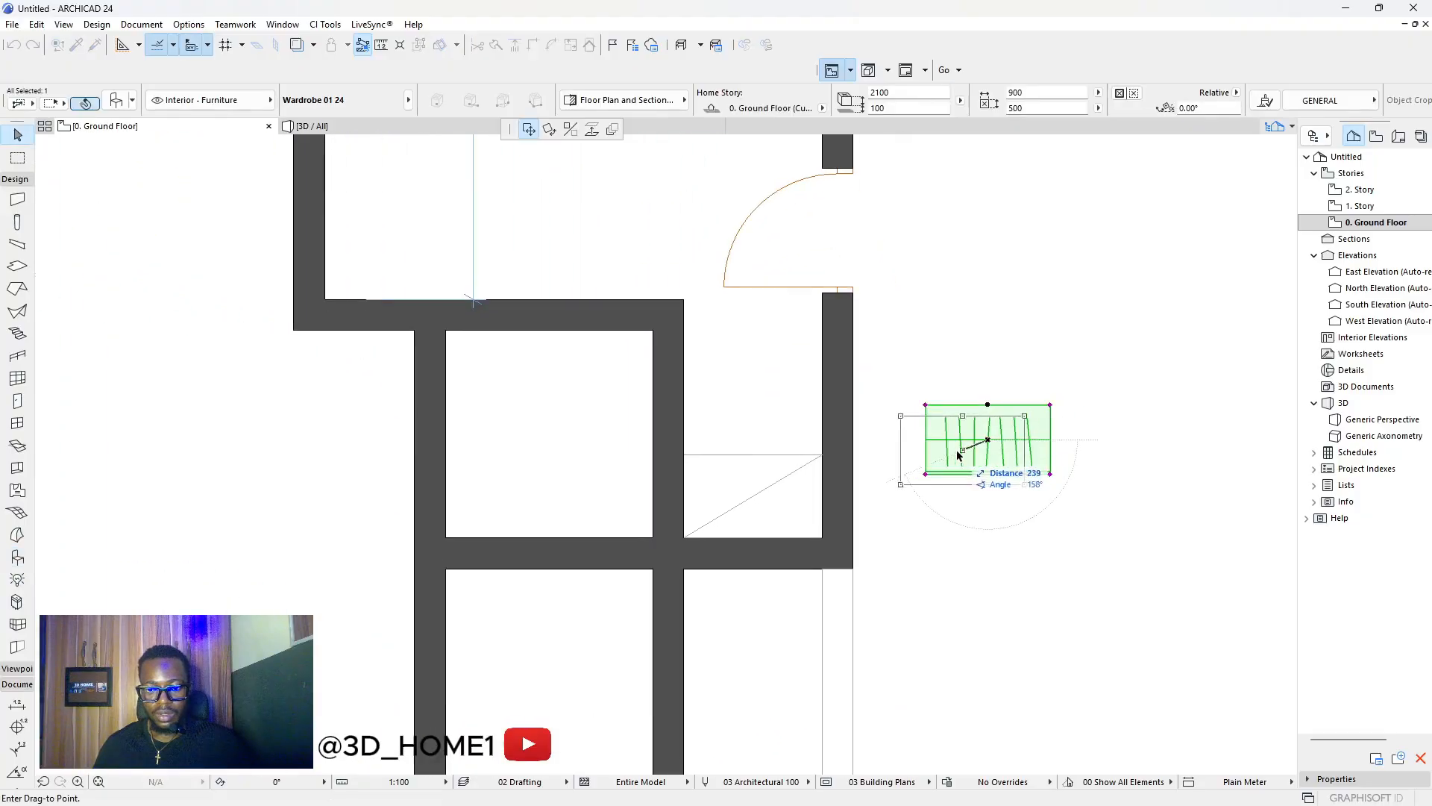
pyautogui.press('Escape')
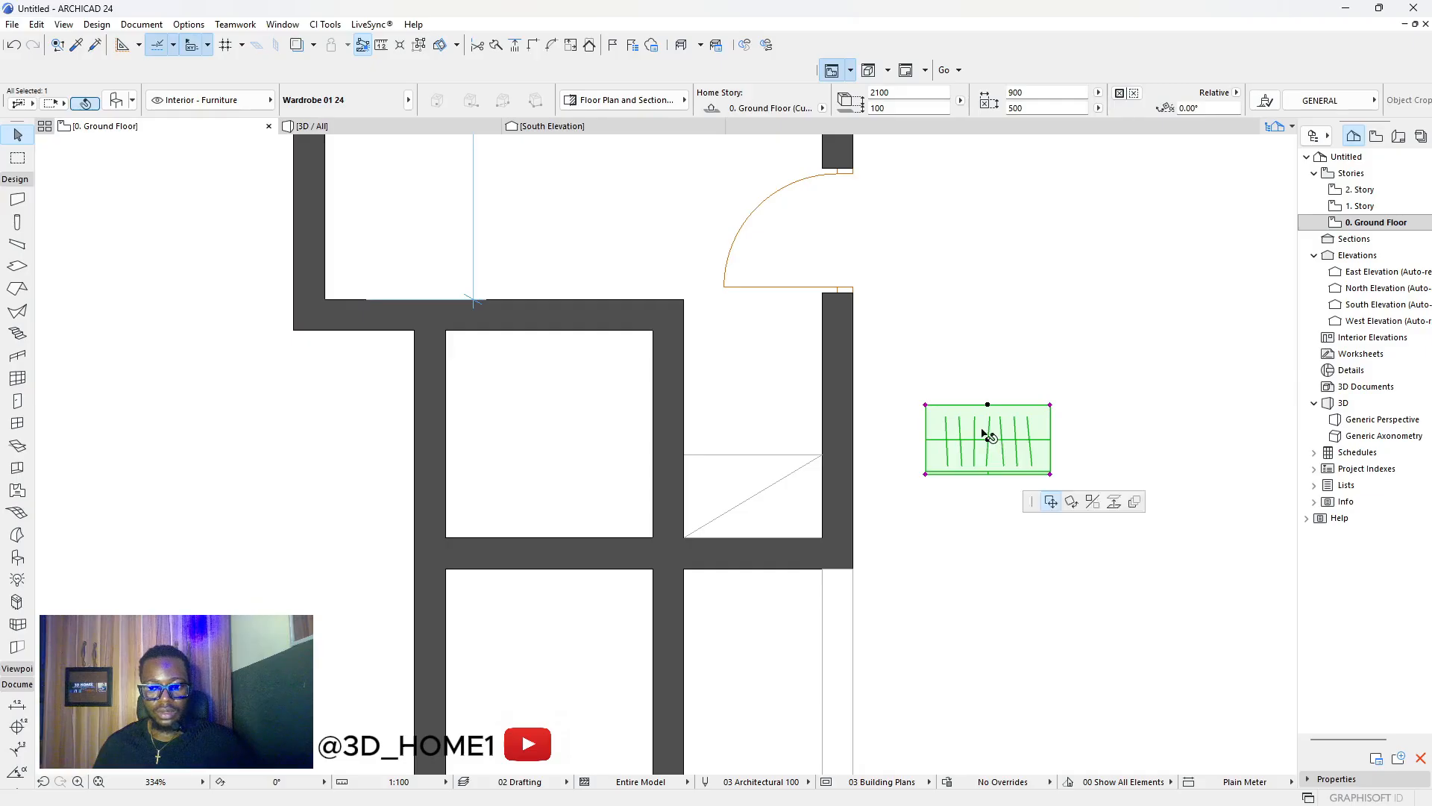
pyautogui.click(982, 429)
pyautogui.click(550, 129)
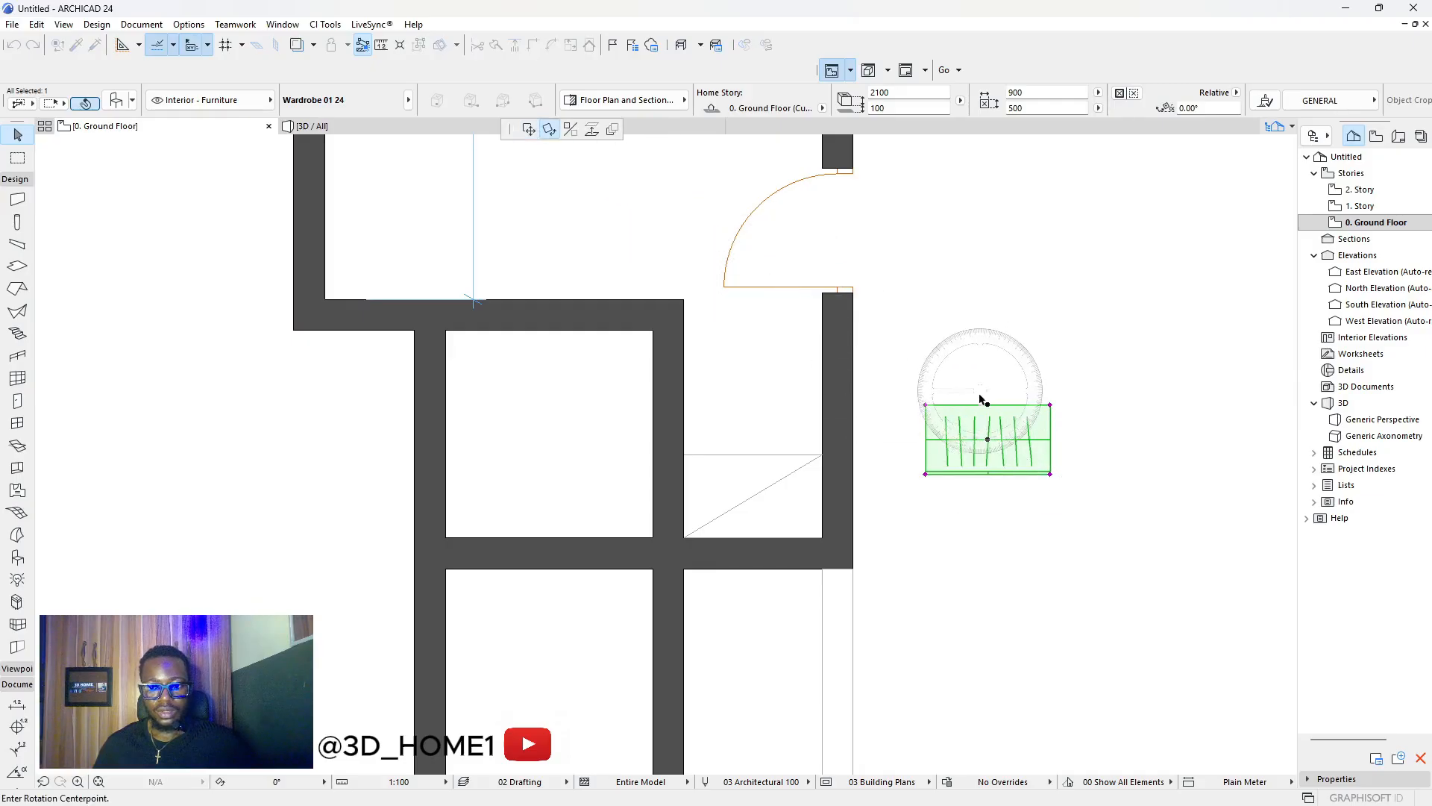
pyautogui.click(988, 439)
pyautogui.click(1130, 438)
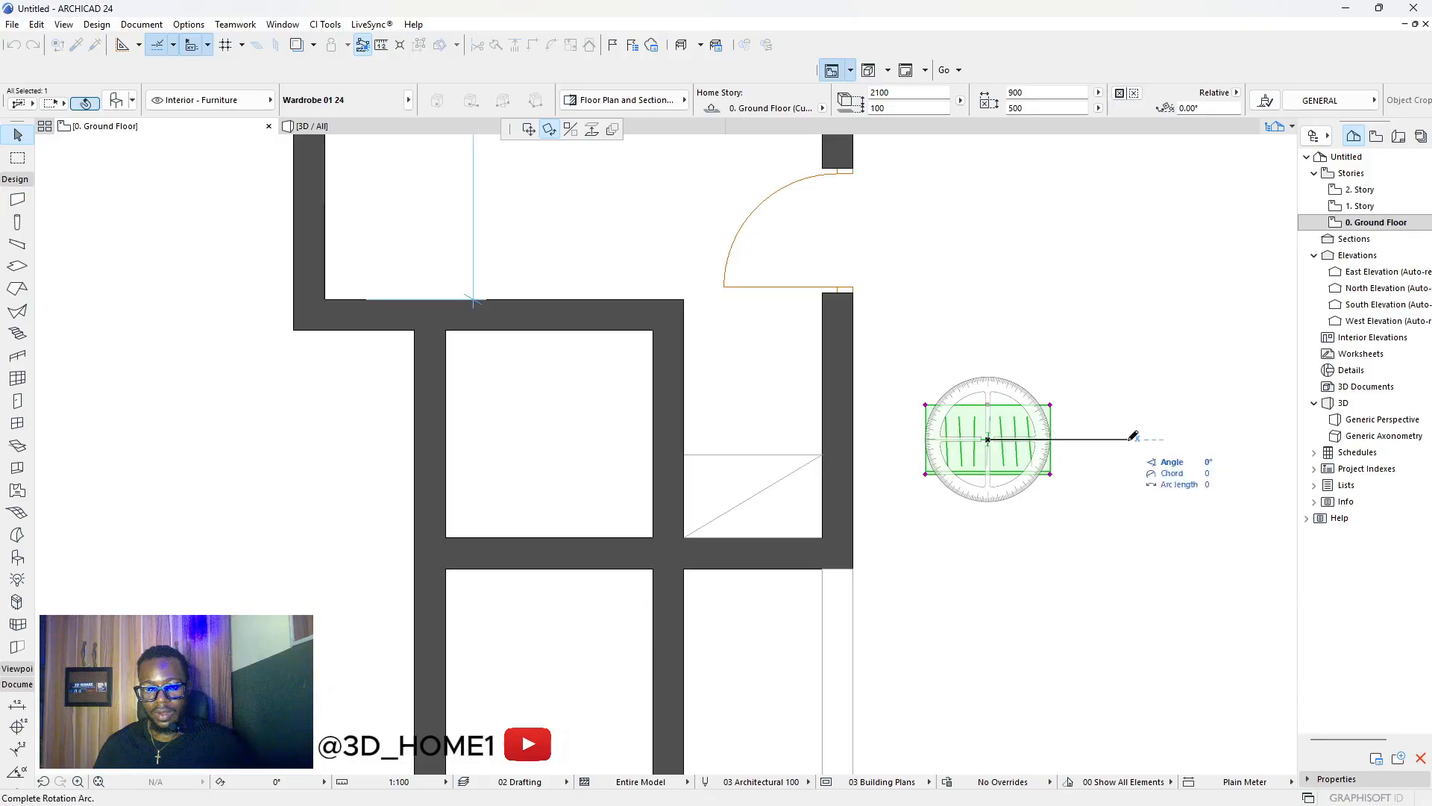
pyautogui.click(761, 438)
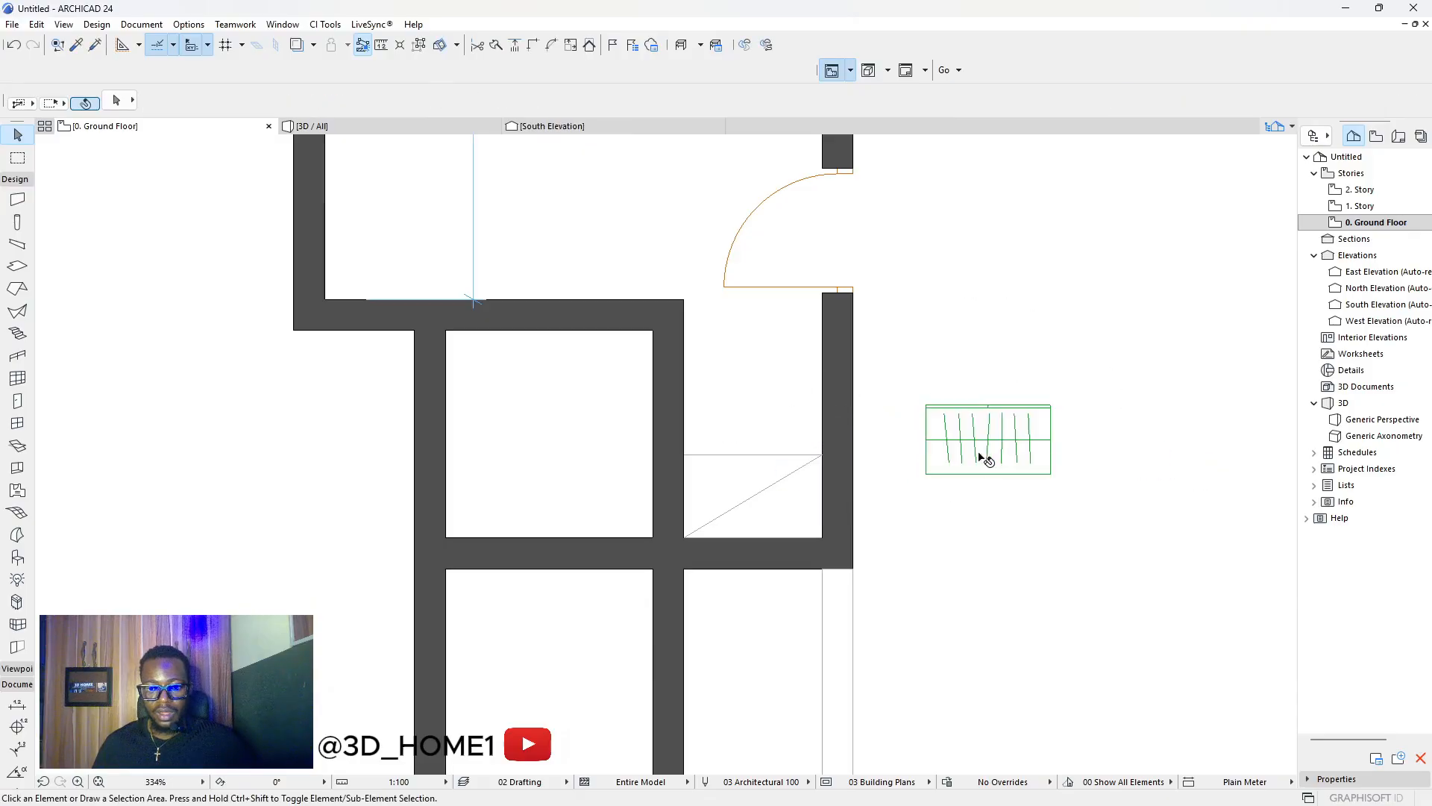
# Delete the diagonal line and the front line that mark the bedroom's wardrobe space.
pyautogui.click(802, 468)
pyautogui.press('Delete')
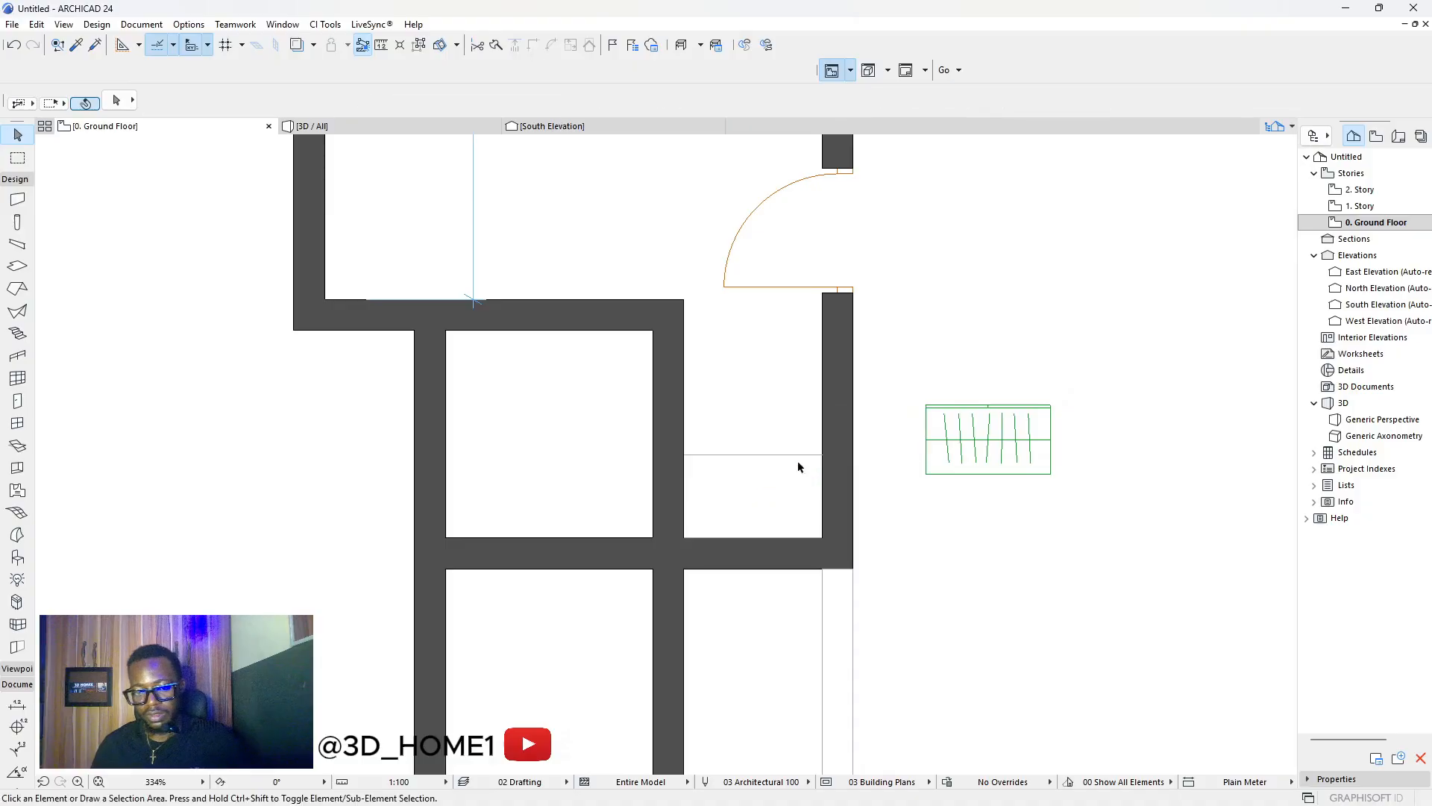
pyautogui.moveTo(798, 464); pyautogui.dragTo(788, 448)
pyautogui.press('Delete')
# Move the wardrobe by its centre into the bedroom's wardrobe space, with its back against the wall.
pyautogui.click(977, 449)
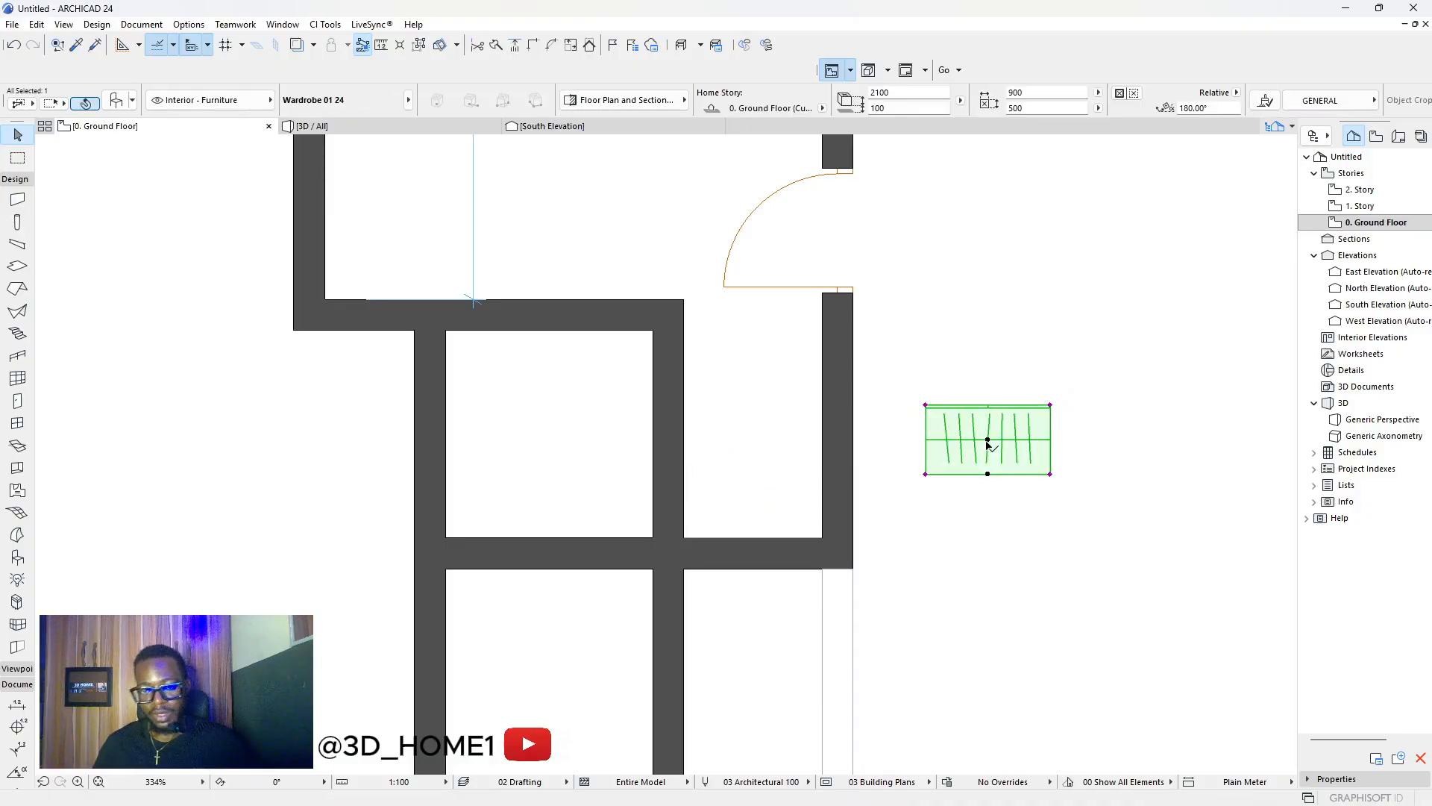
pyautogui.click(987, 440)
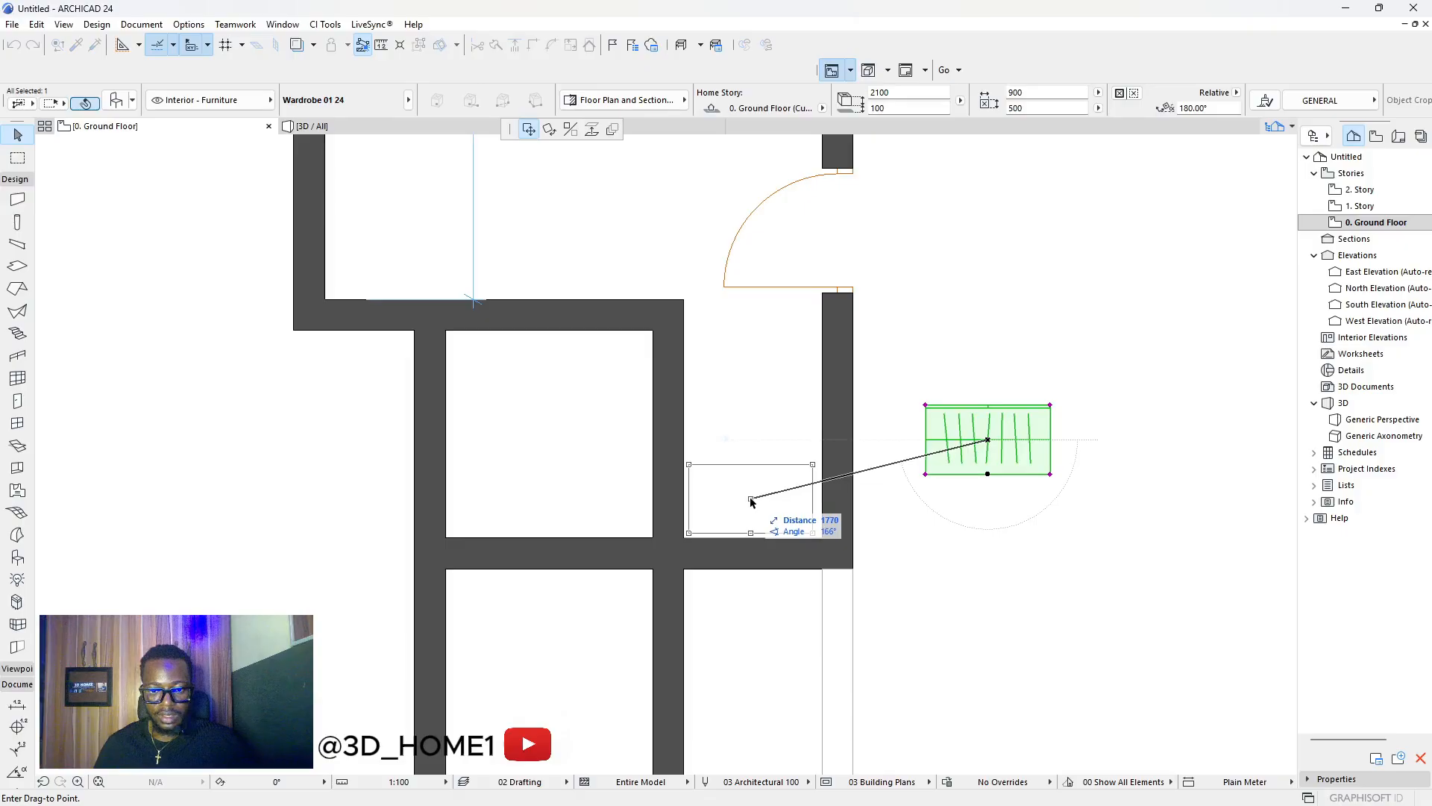
pyautogui.click(750, 502)
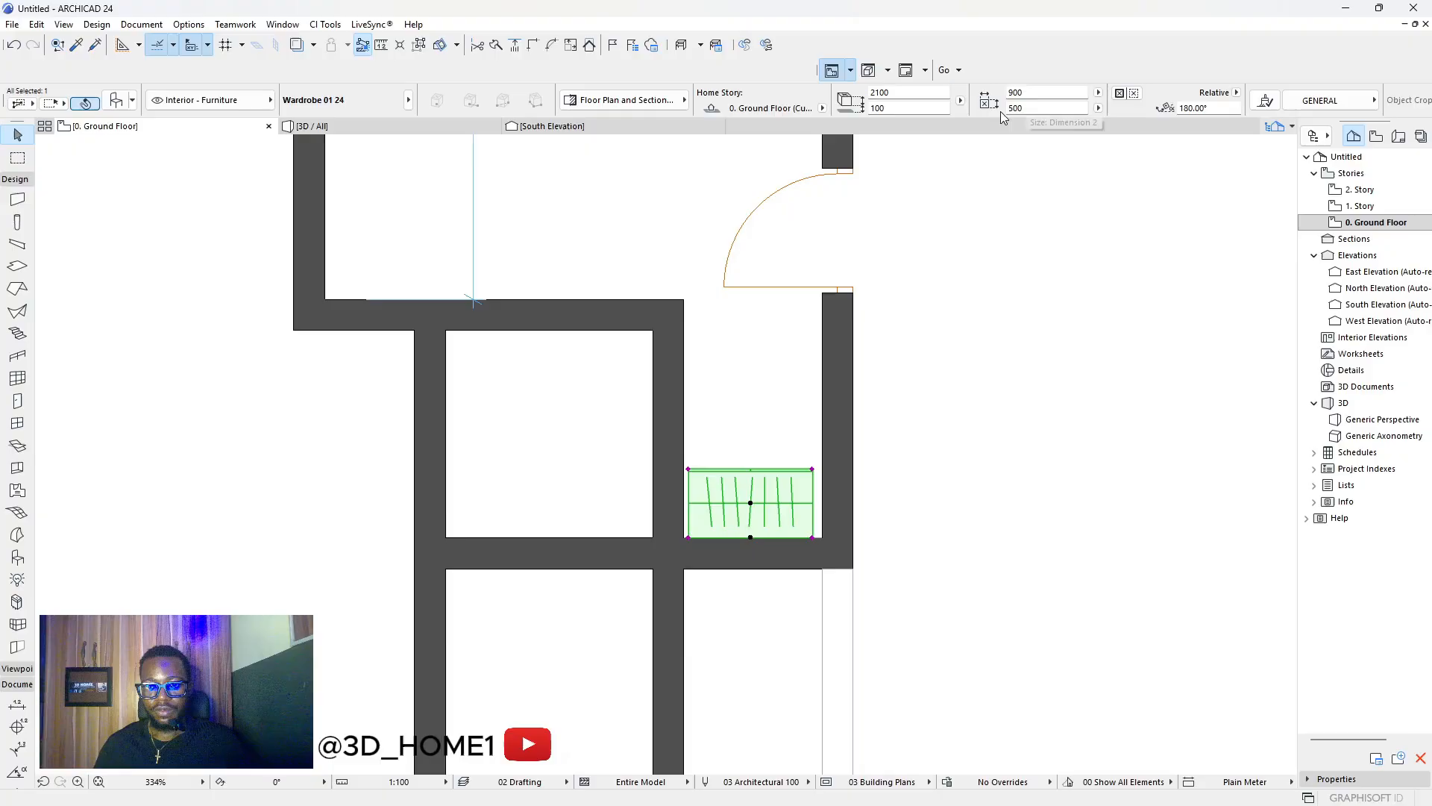
# Set the wardrobe's width to 950 mm.
pyautogui.click(1023, 92)
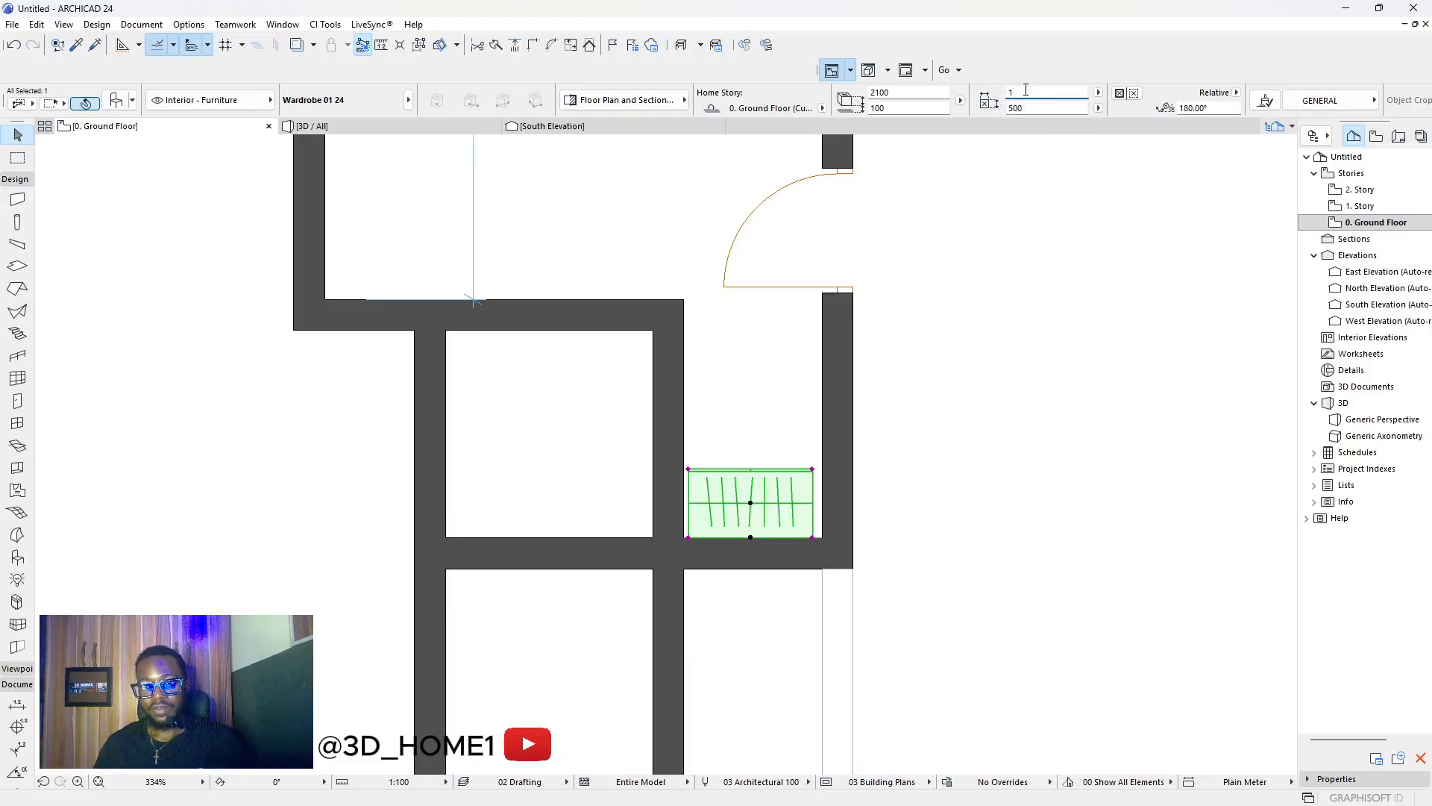
pyautogui.write('300')
pyautogui.press('Return')
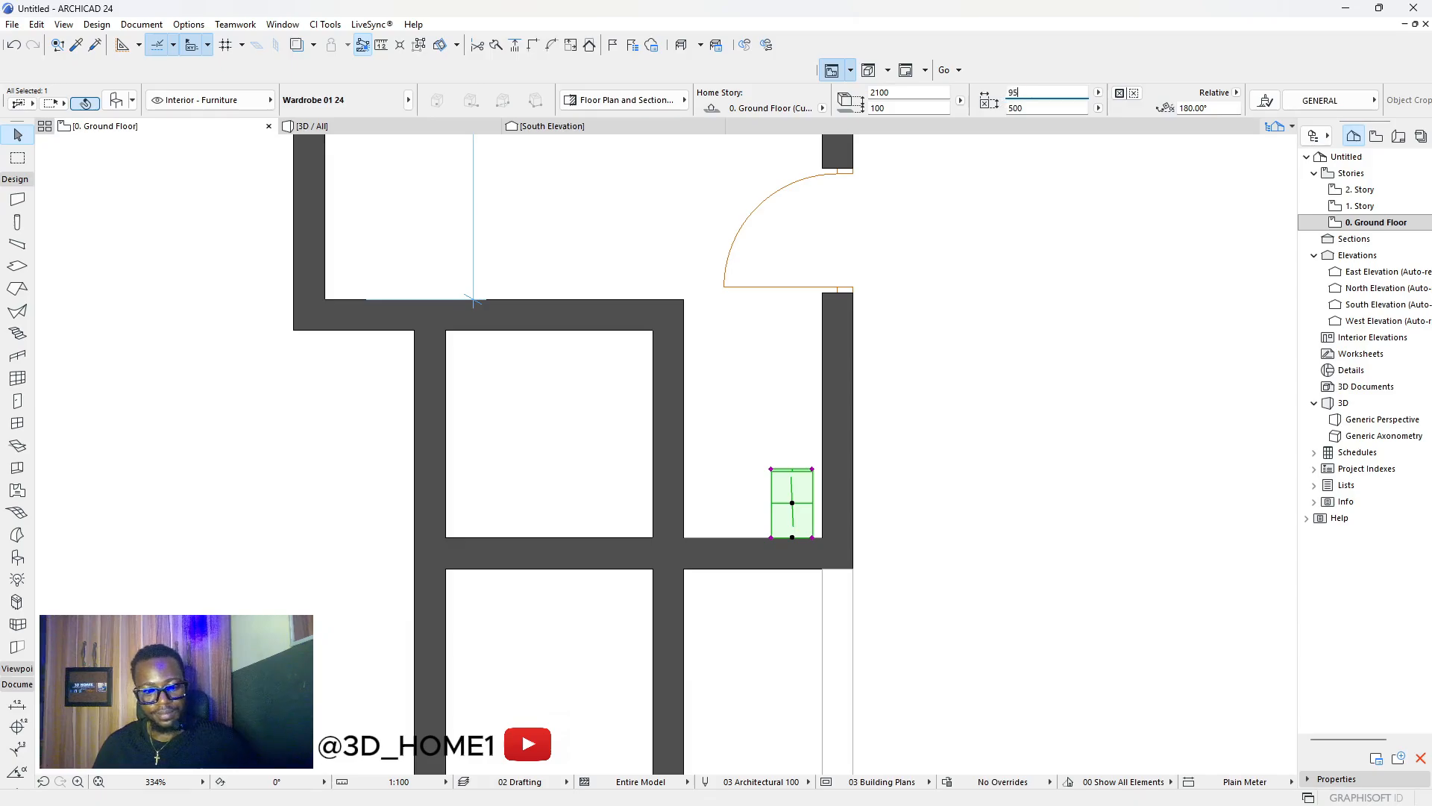
pyautogui.click(1013, 261)
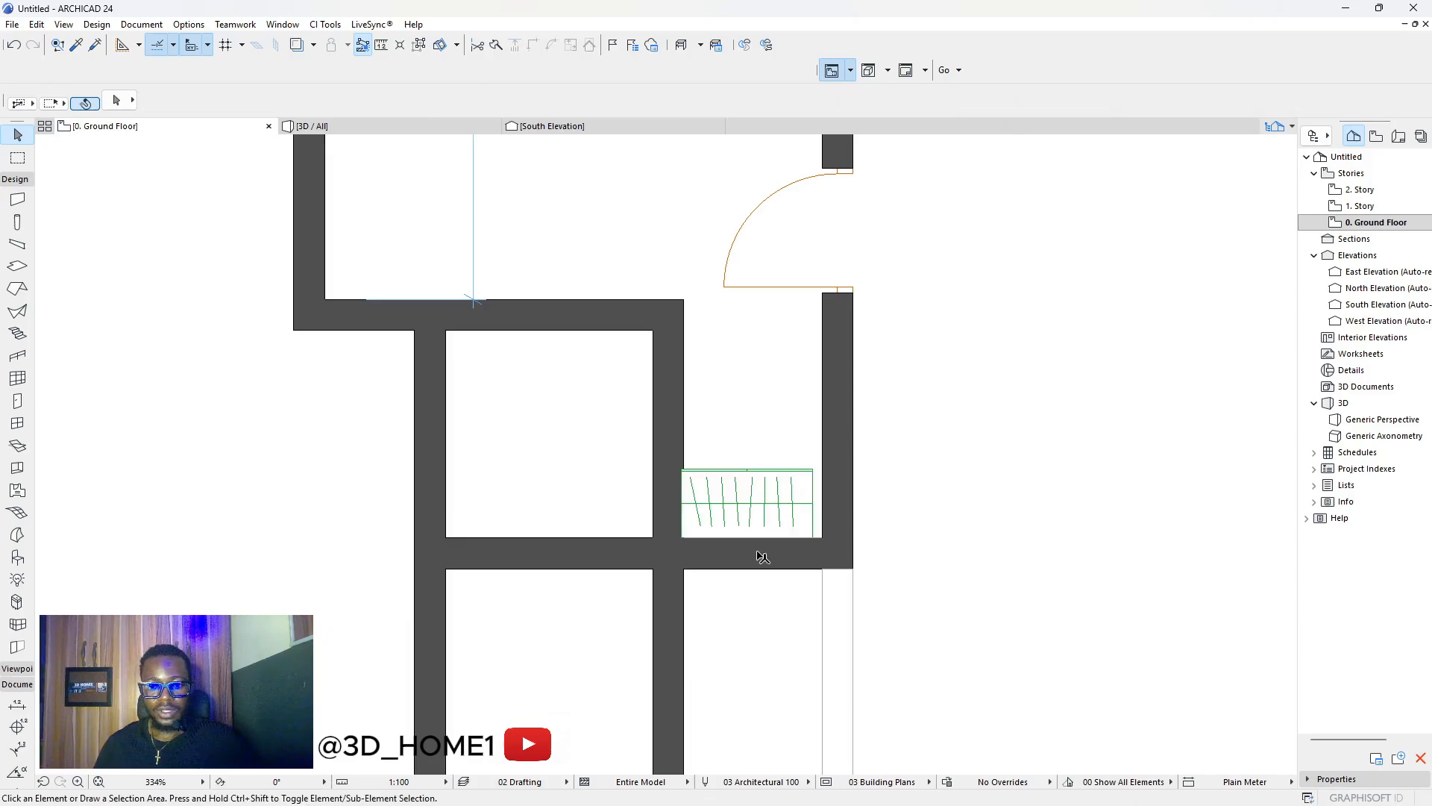
# Move the wardrobe sideways so that it sits between the two side walls of its recess.
pyautogui.scroll(3, 762, 557)
pyautogui.click(760, 466)
pyautogui.hotkey('ctrl', 'e')
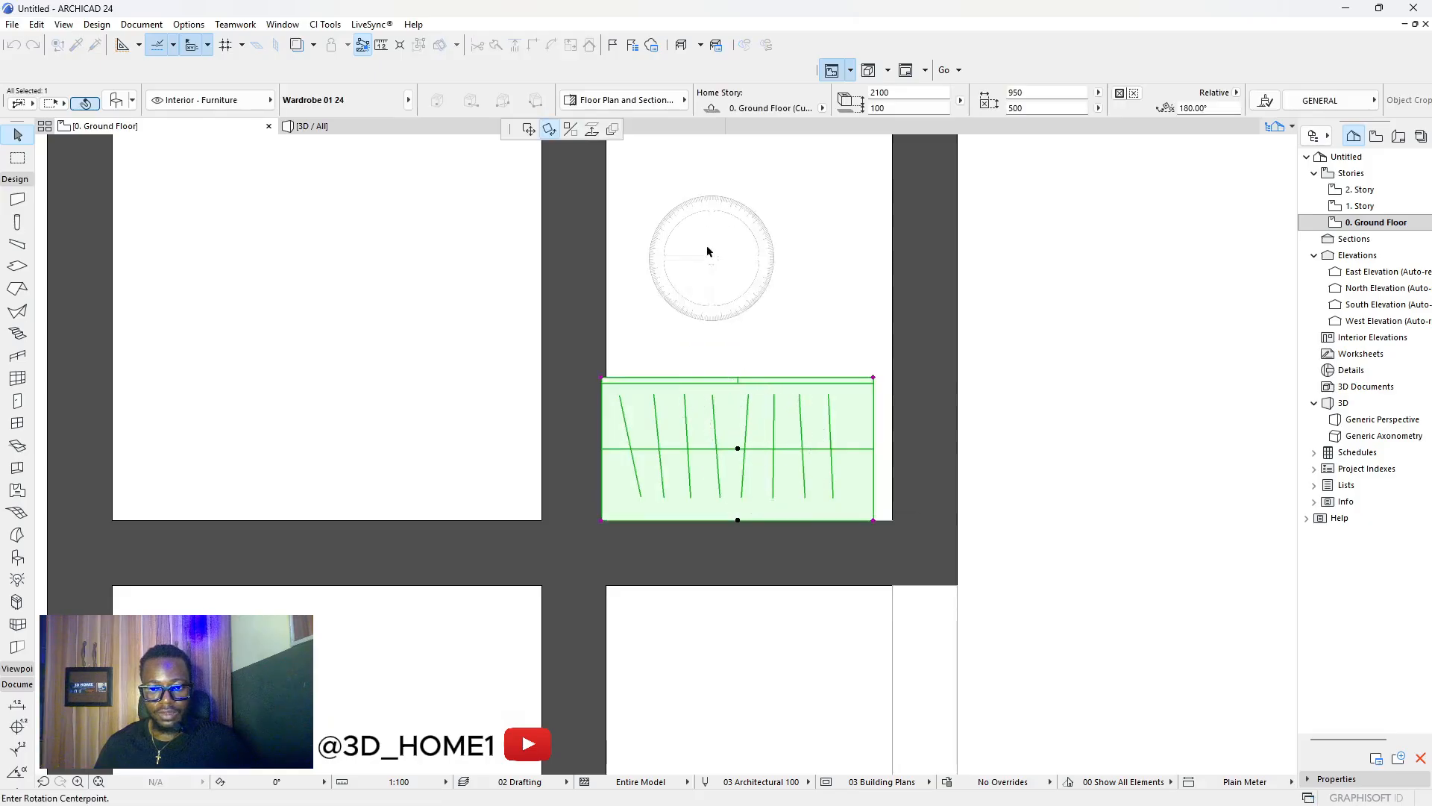
pyautogui.click(528, 129)
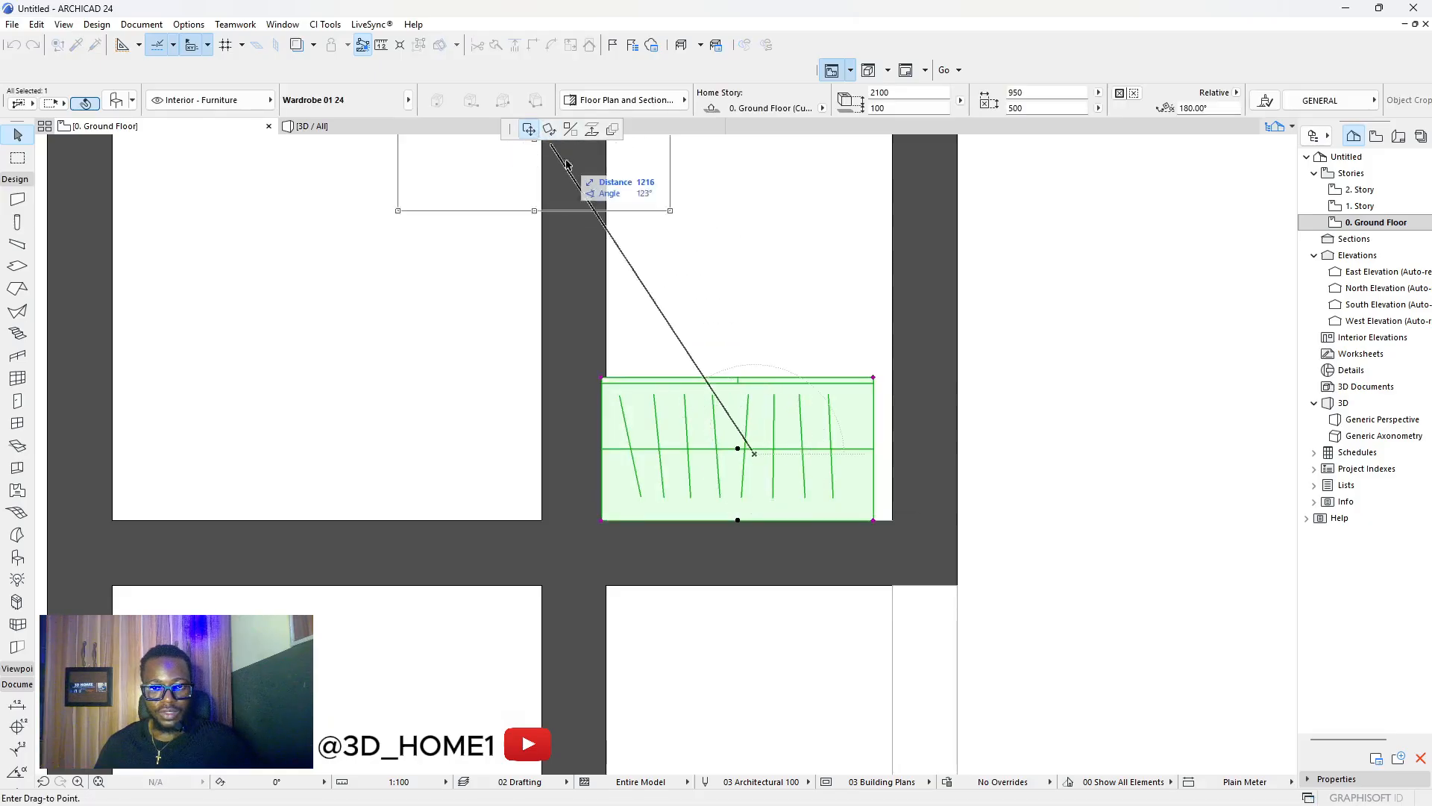
pyautogui.click(768, 452)
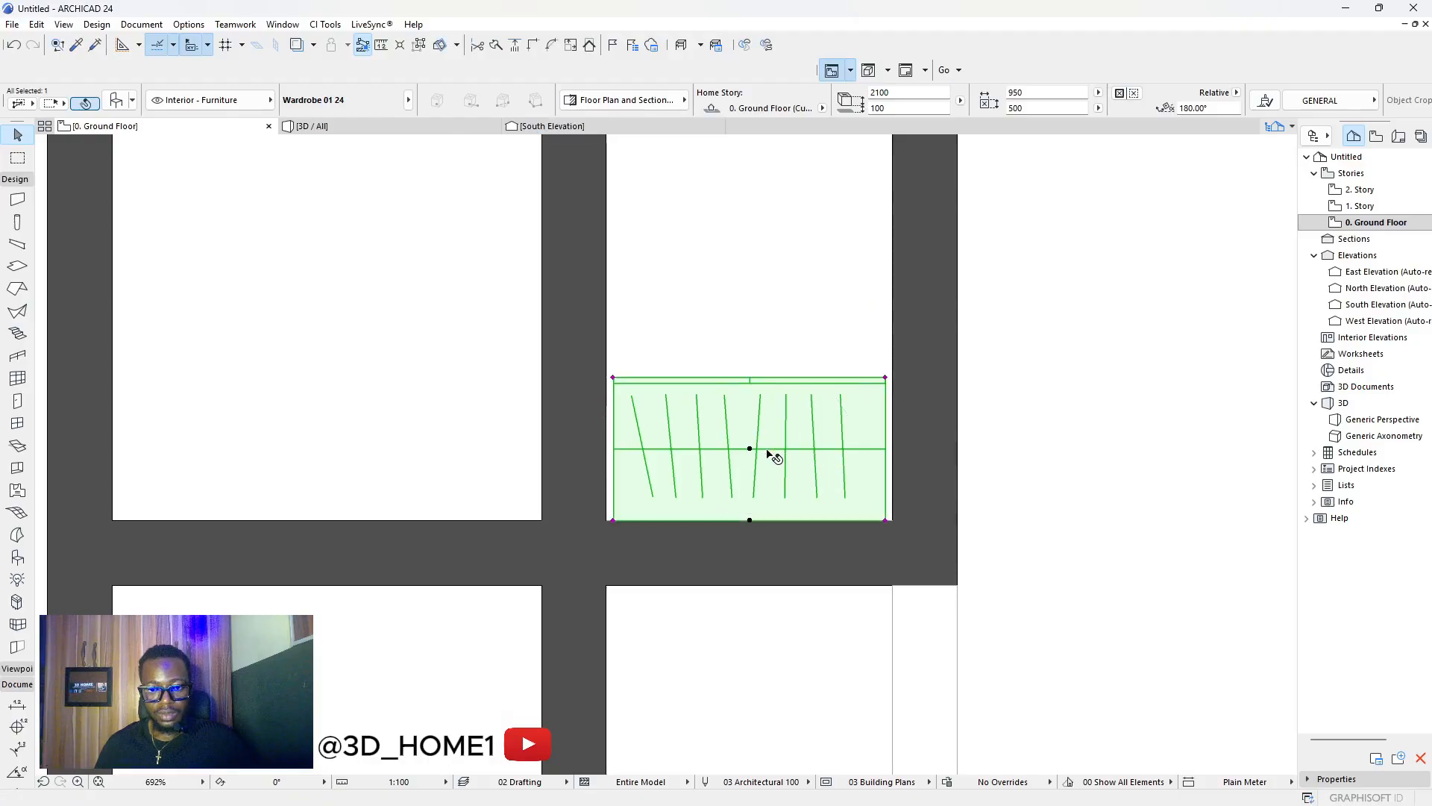
# Set the wardrobe's width to 1000 mm.
pyautogui.scroll(-5, 774, 457)
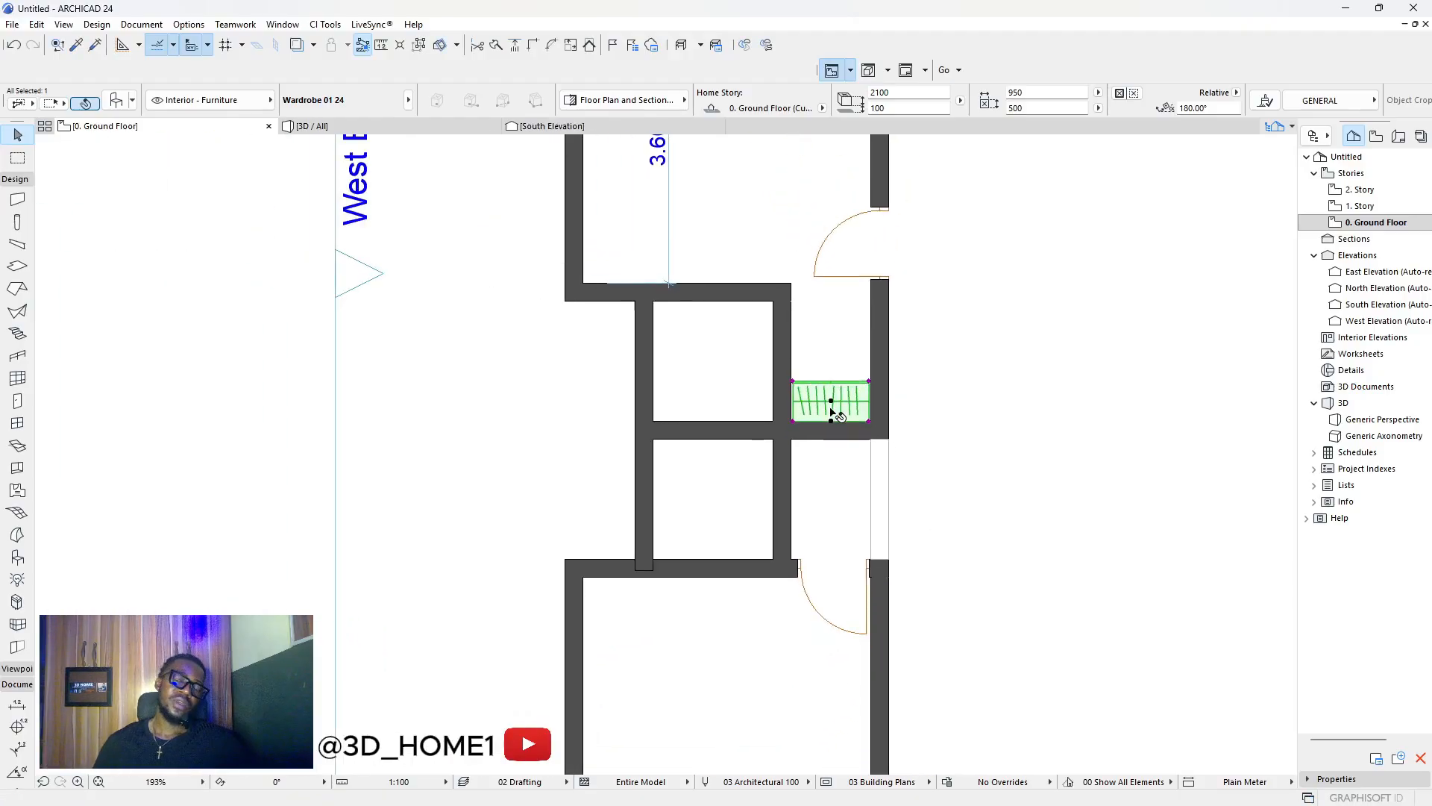
pyautogui.scroll(4, 833, 413)
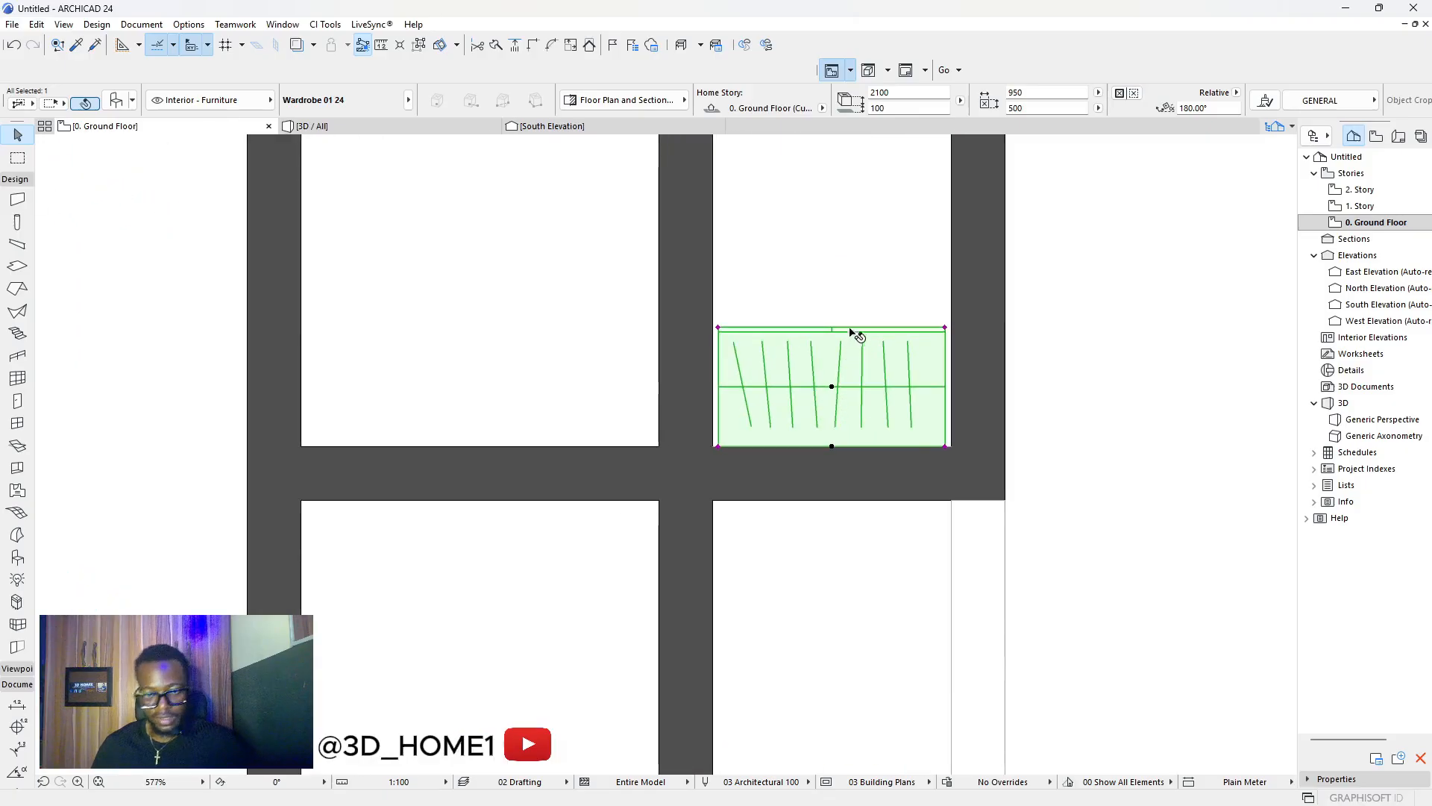
pyautogui.click(1038, 92)
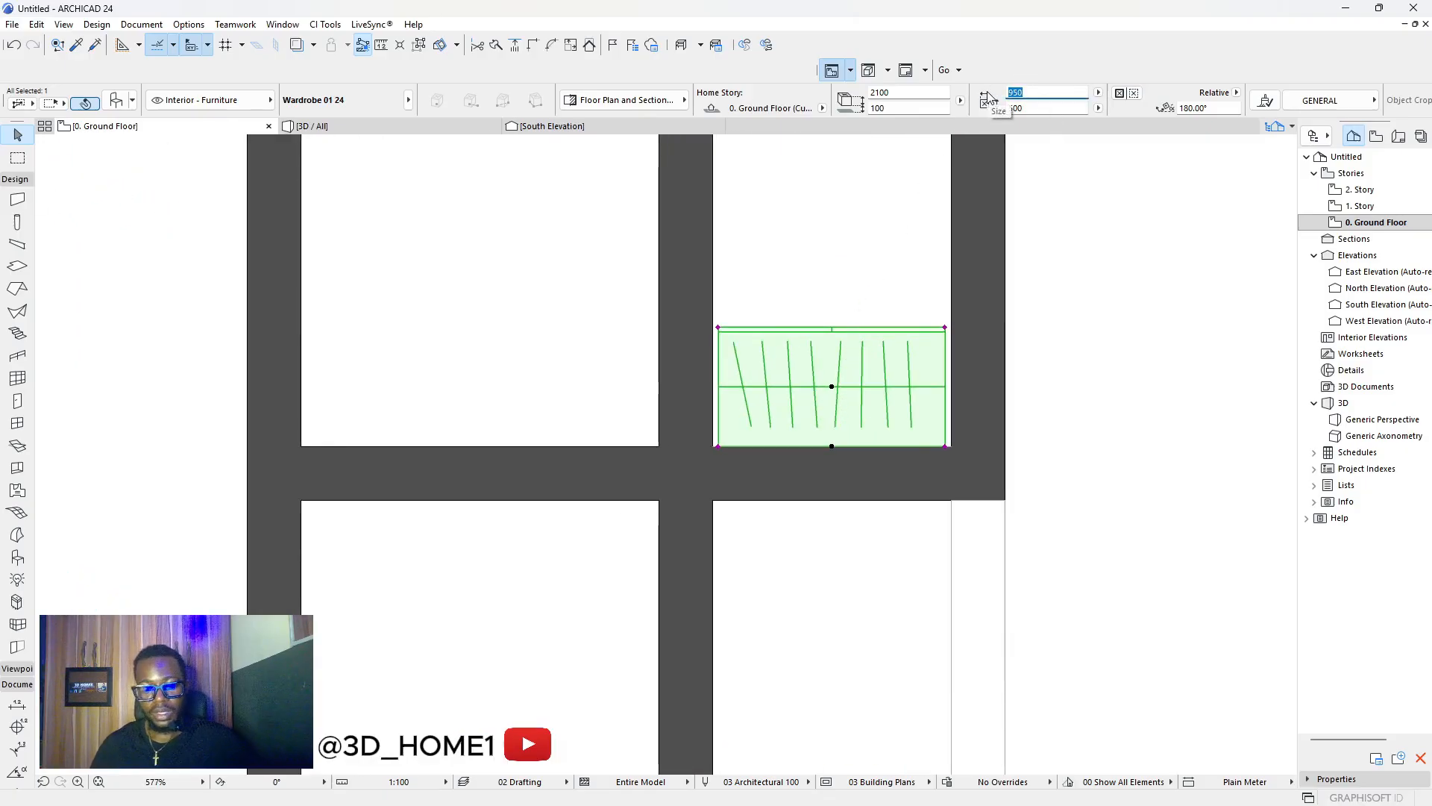
pyautogui.write('1000')
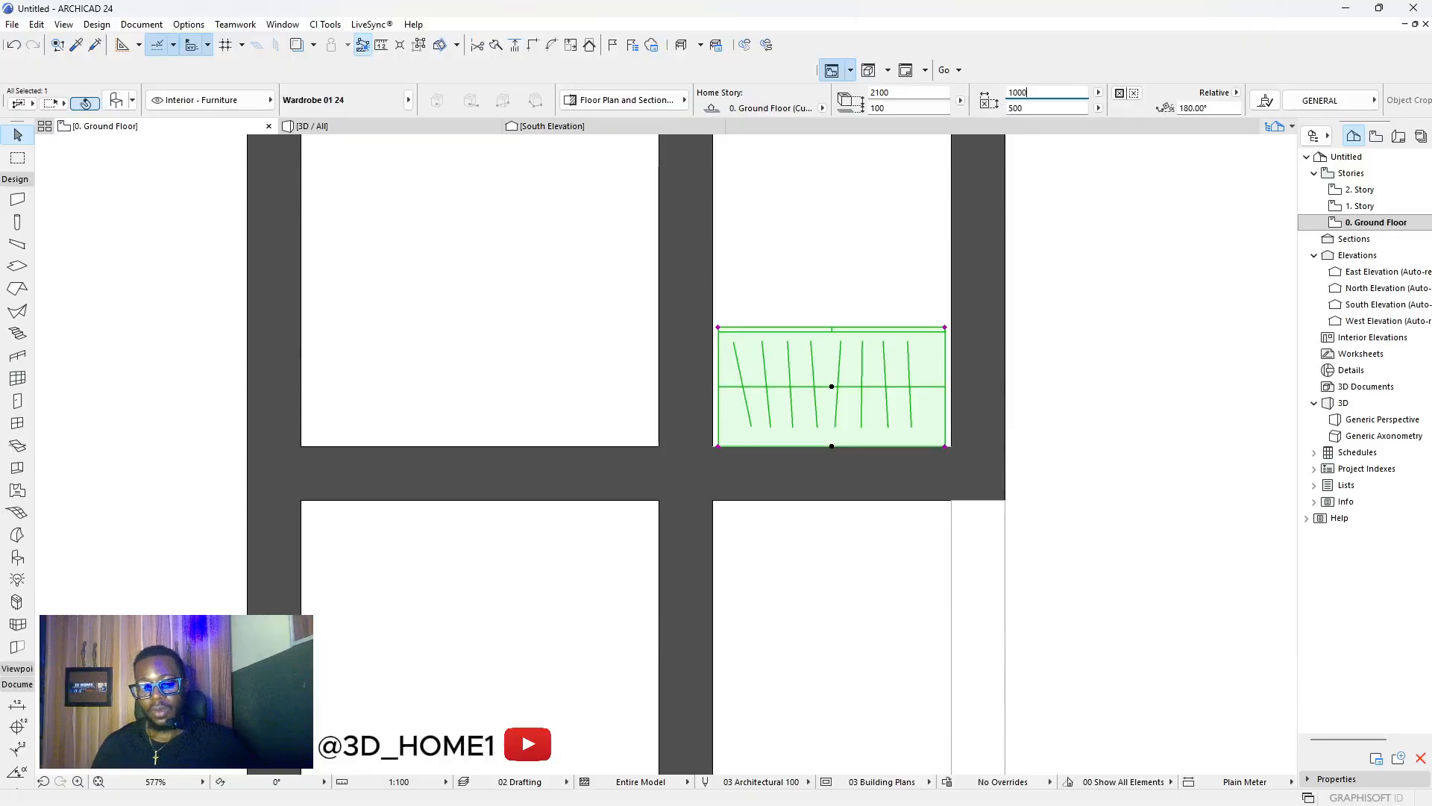
pyautogui.click(1085, 205)
# Move the wardrobe by its back corner into the recess's inner corner so that it sits flush with the outer wall.
pyautogui.click(830, 364)
pyautogui.scroll(2, 847, 361)
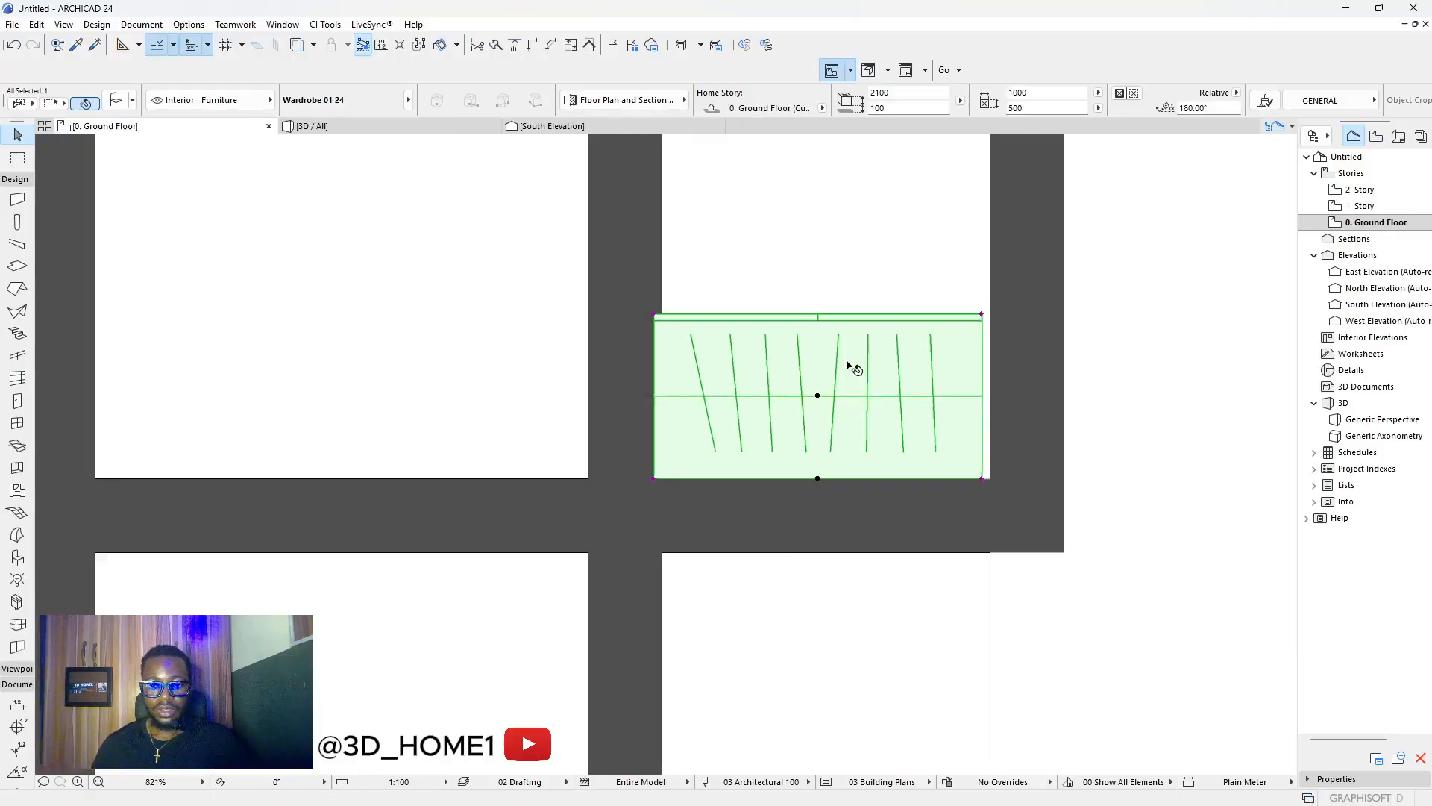
pyautogui.scroll(1, 847, 366)
pyautogui.moveTo(859, 372)
pyautogui.mouseDown()
pyautogui.moveTo(841, 382)
pyautogui.moveTo(865, 377)
pyautogui.mouseUp()
pyautogui.scroll(6, 1024, 508)
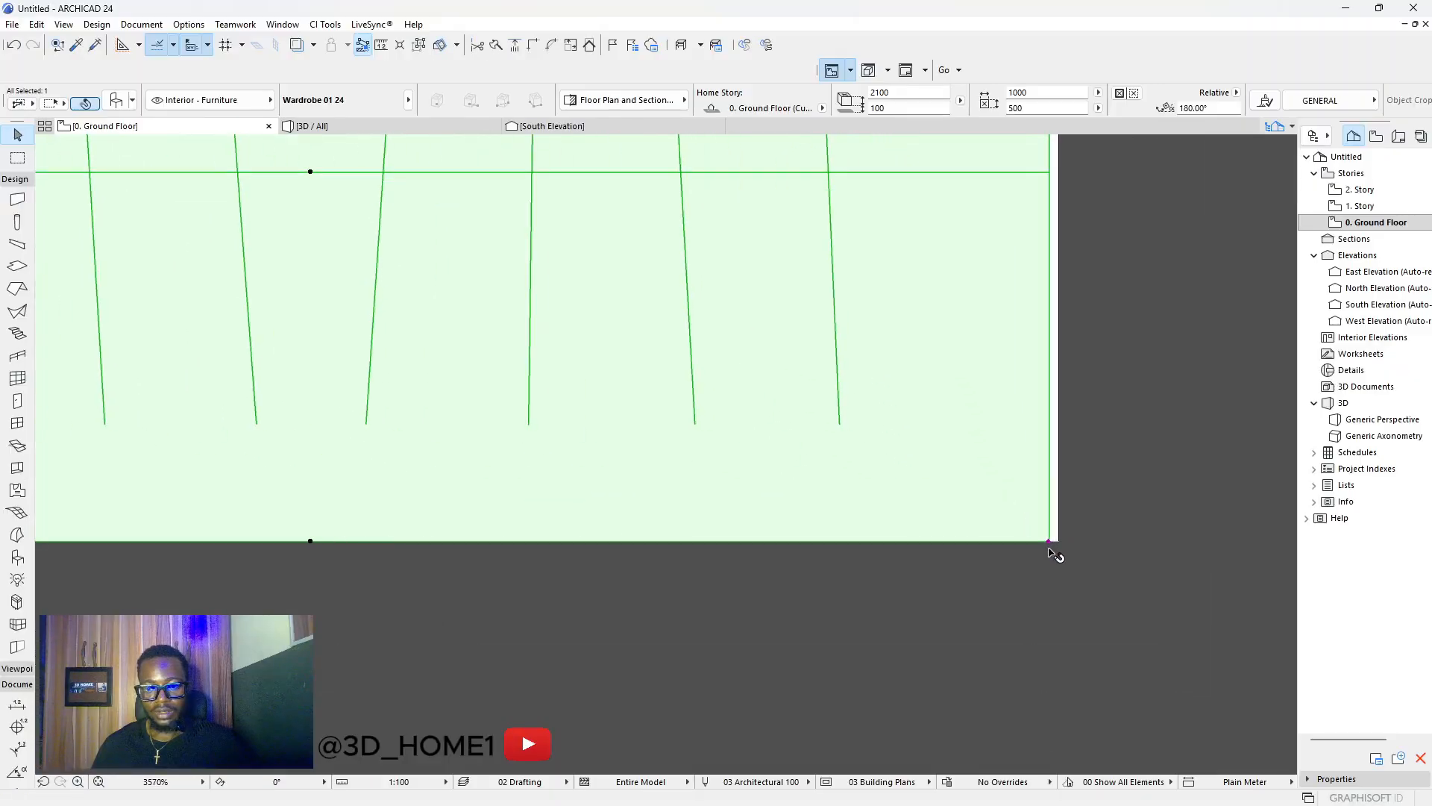
pyautogui.click(1049, 542)
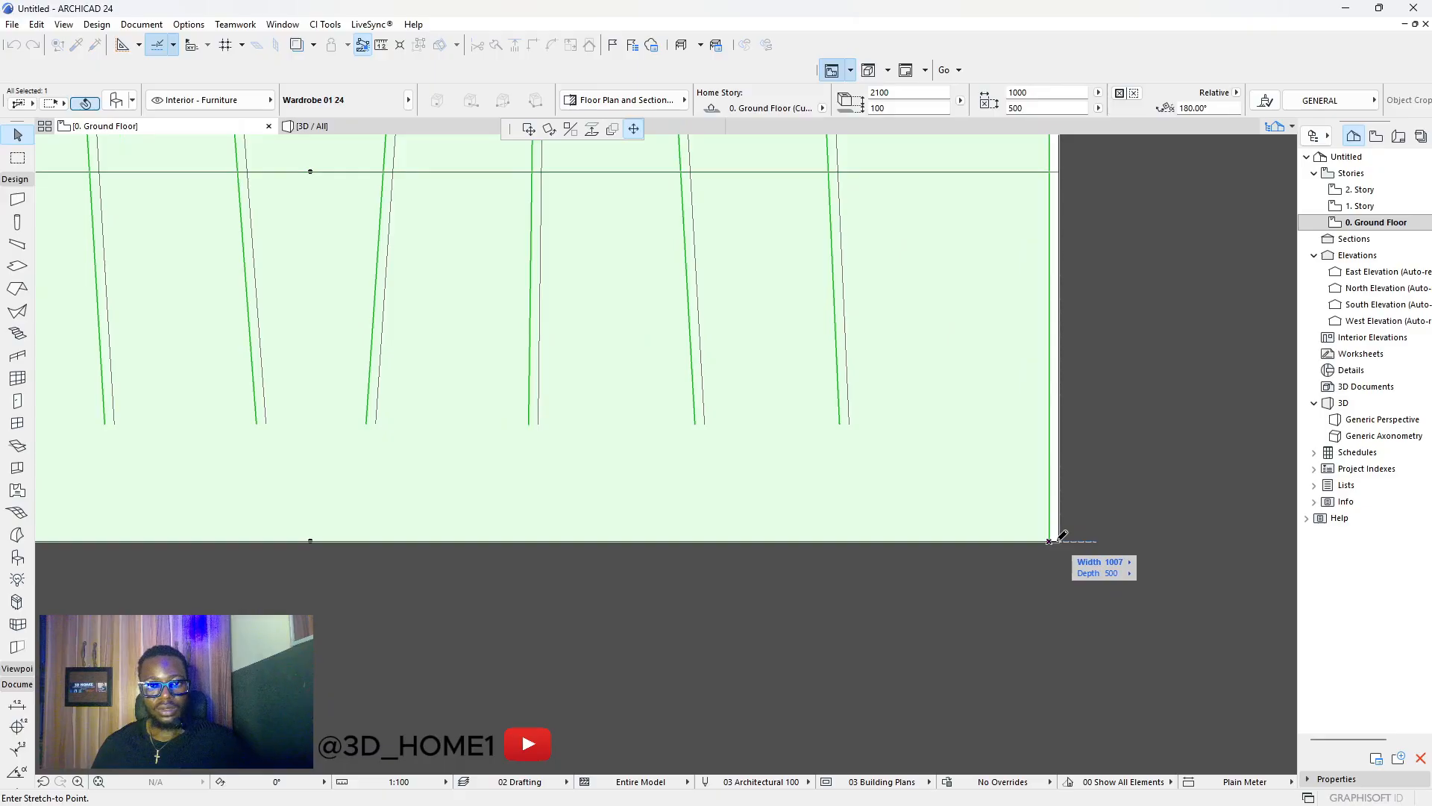
pyautogui.click(528, 129)
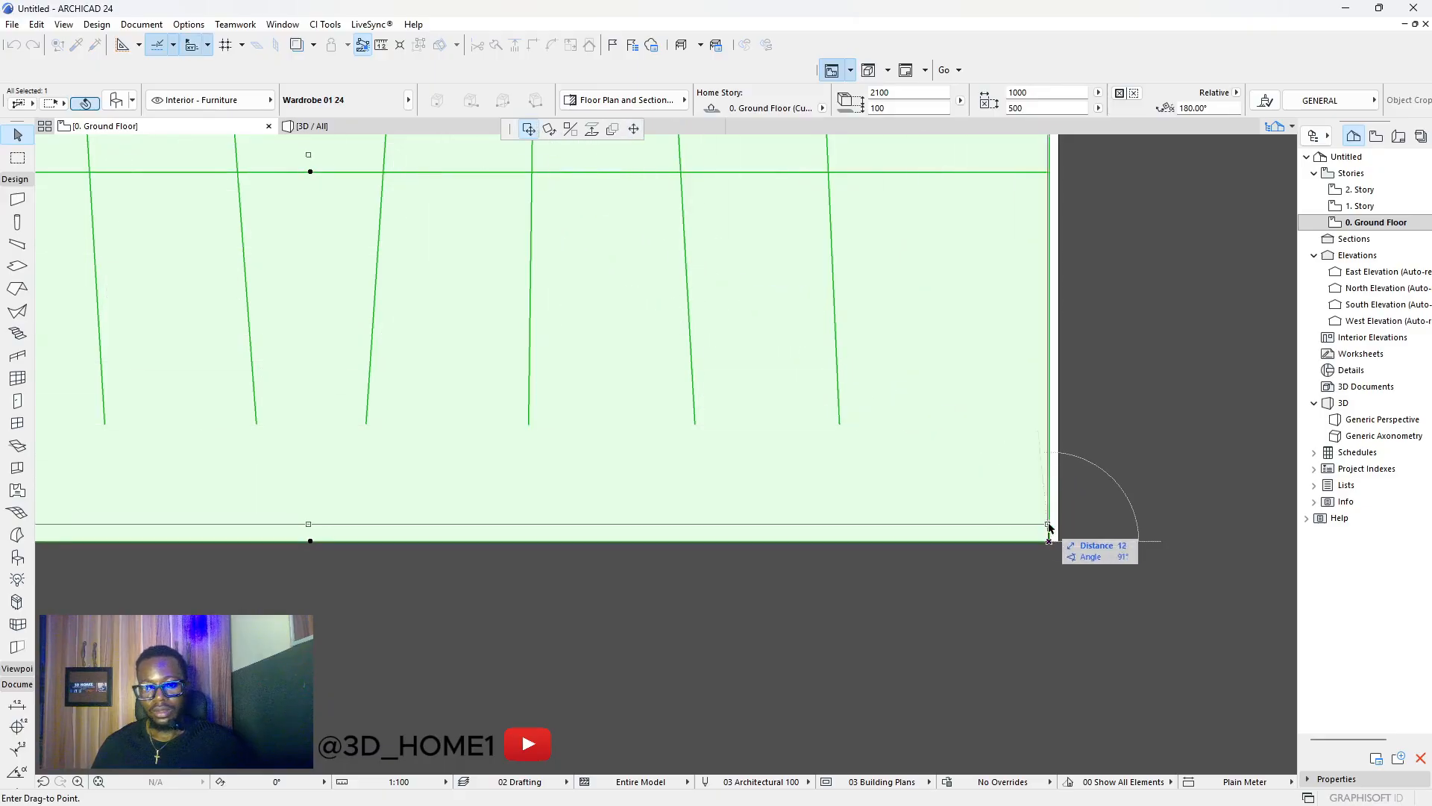
pyautogui.press('Escape')
pyautogui.scroll(-4, 983, 446)
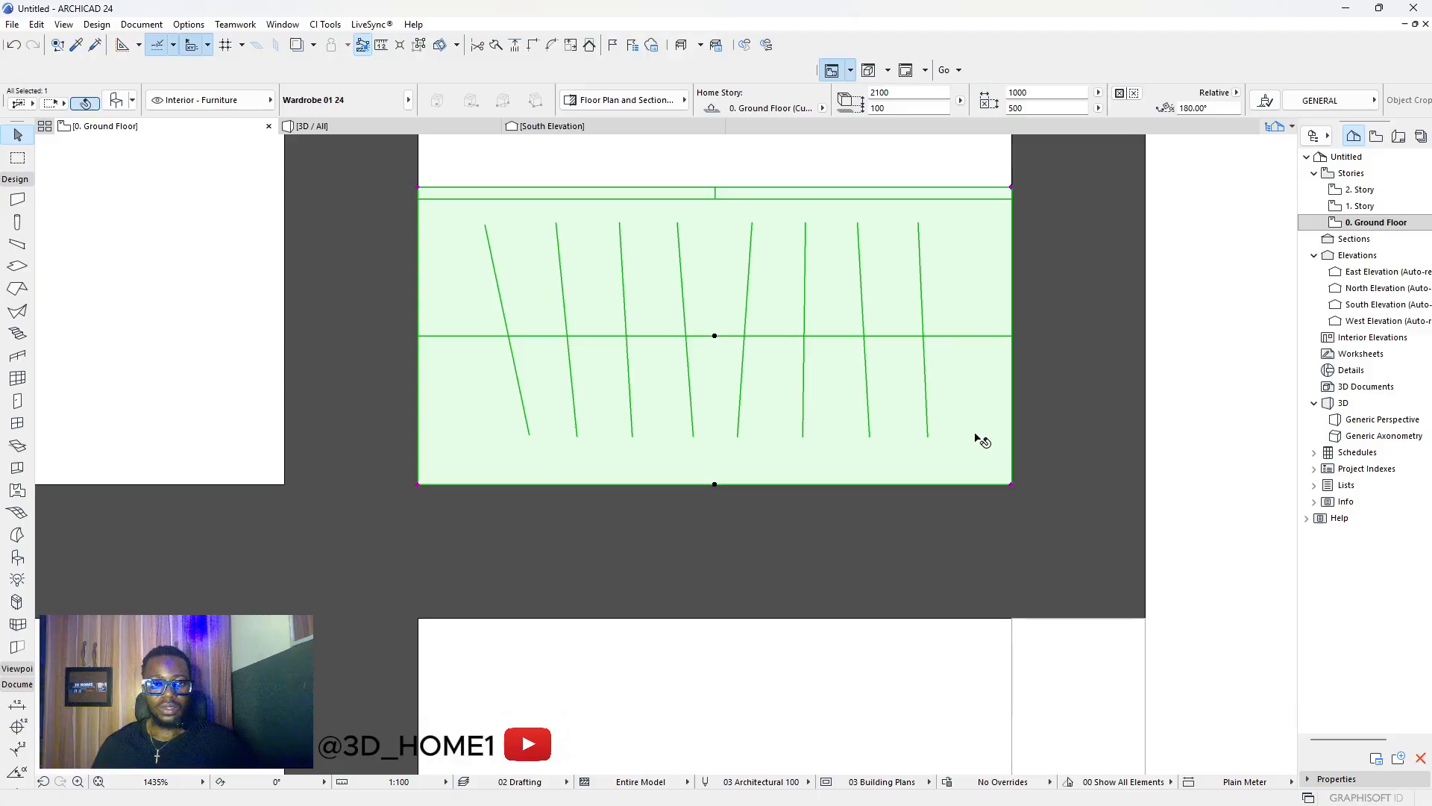
pyautogui.press('Escape')
# Set the wardrobe's 2D contour pen to dark grey and accept the object settings.
pyautogui.scroll(-8, 962, 440)
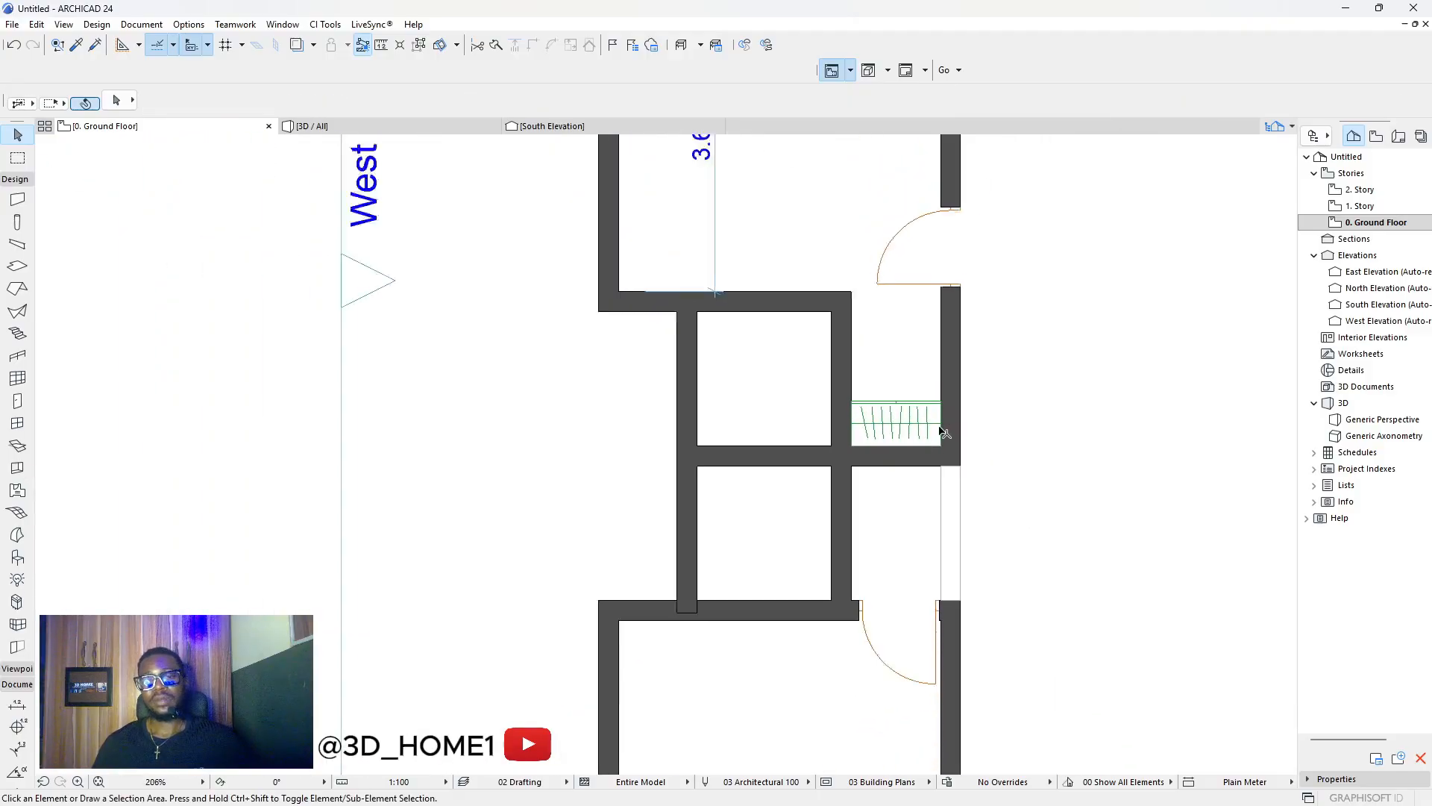
pyautogui.scroll(-2, 943, 432)
pyautogui.scroll(3, 917, 418)
pyautogui.click(911, 425)
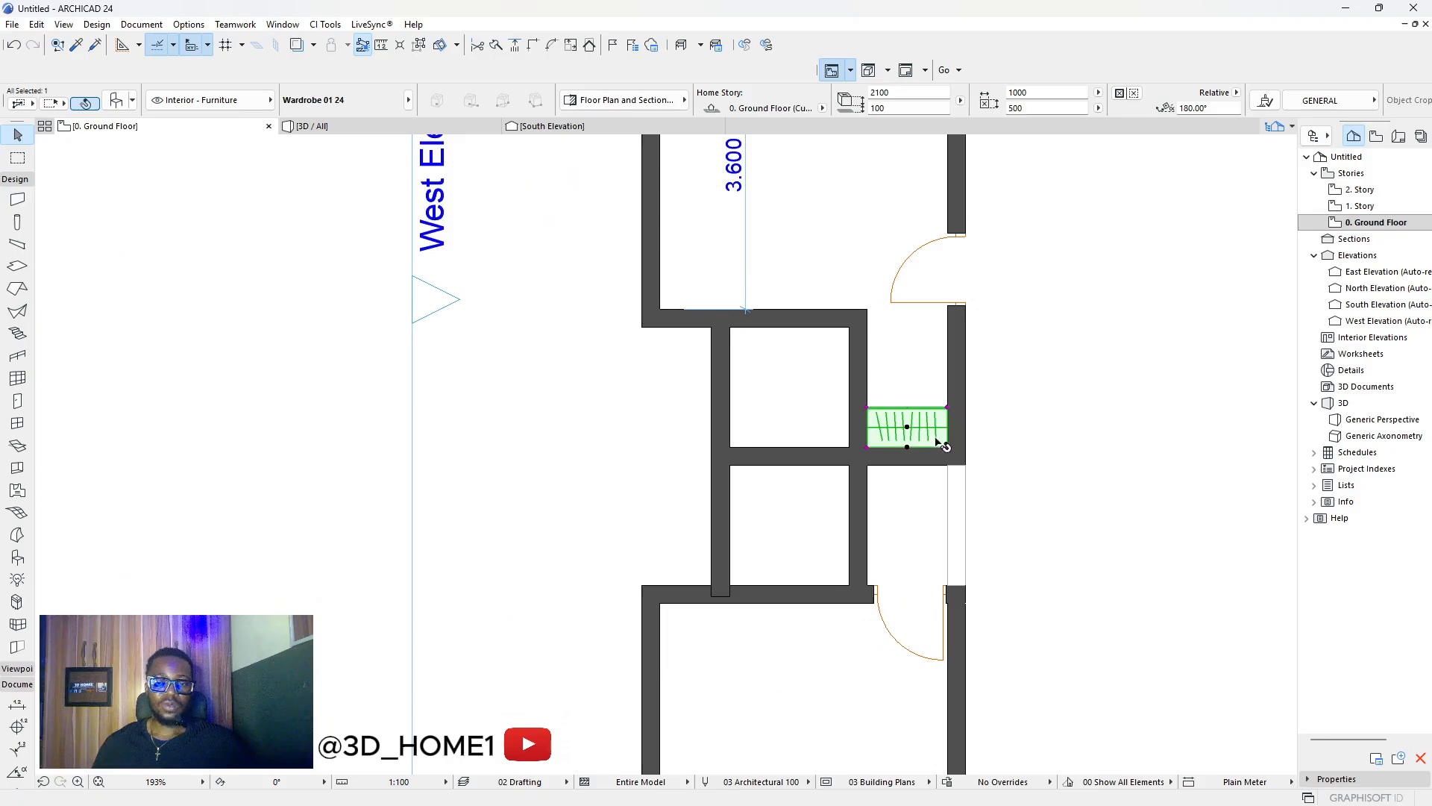
pyautogui.click(116, 100)
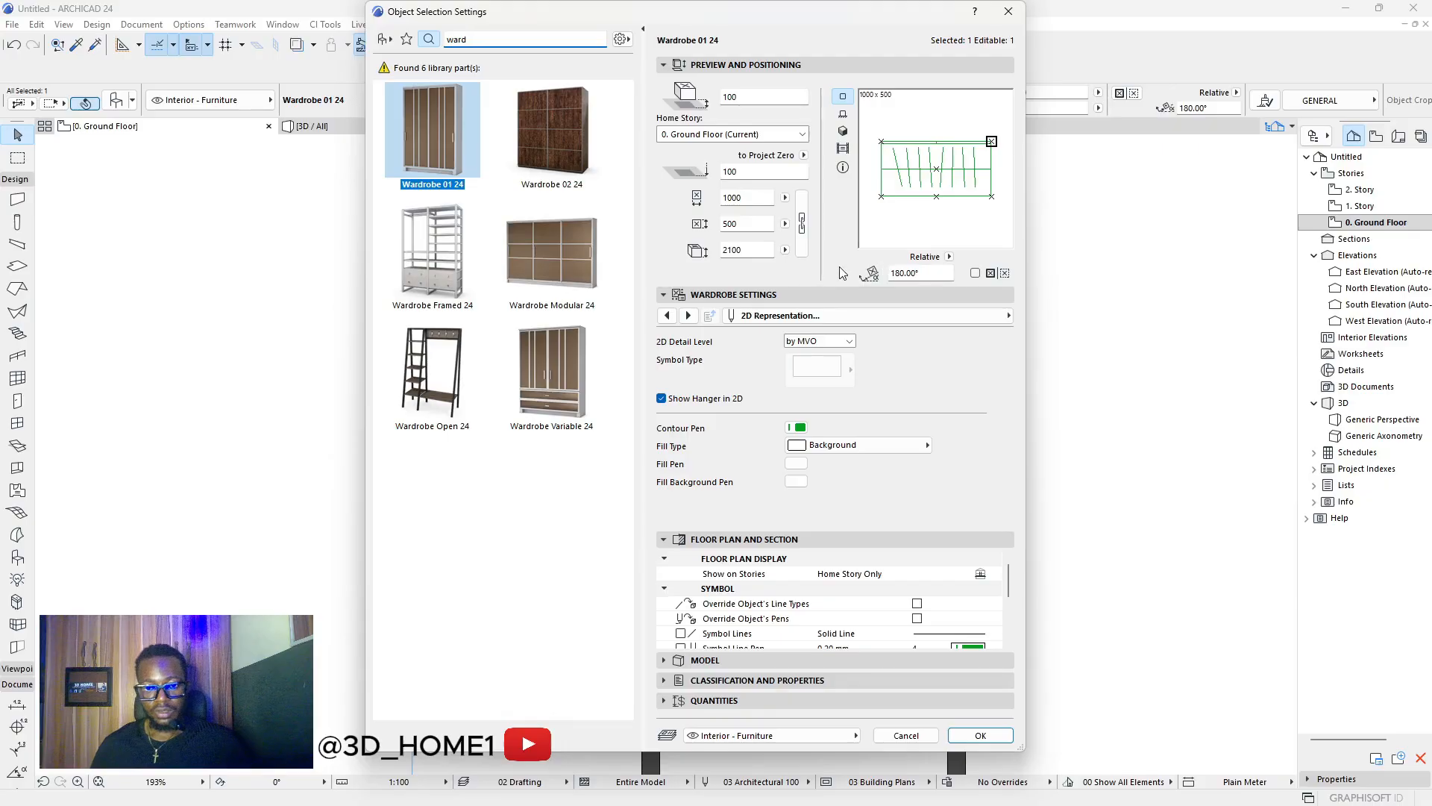
pyautogui.click(796, 428)
pyautogui.click(819, 464)
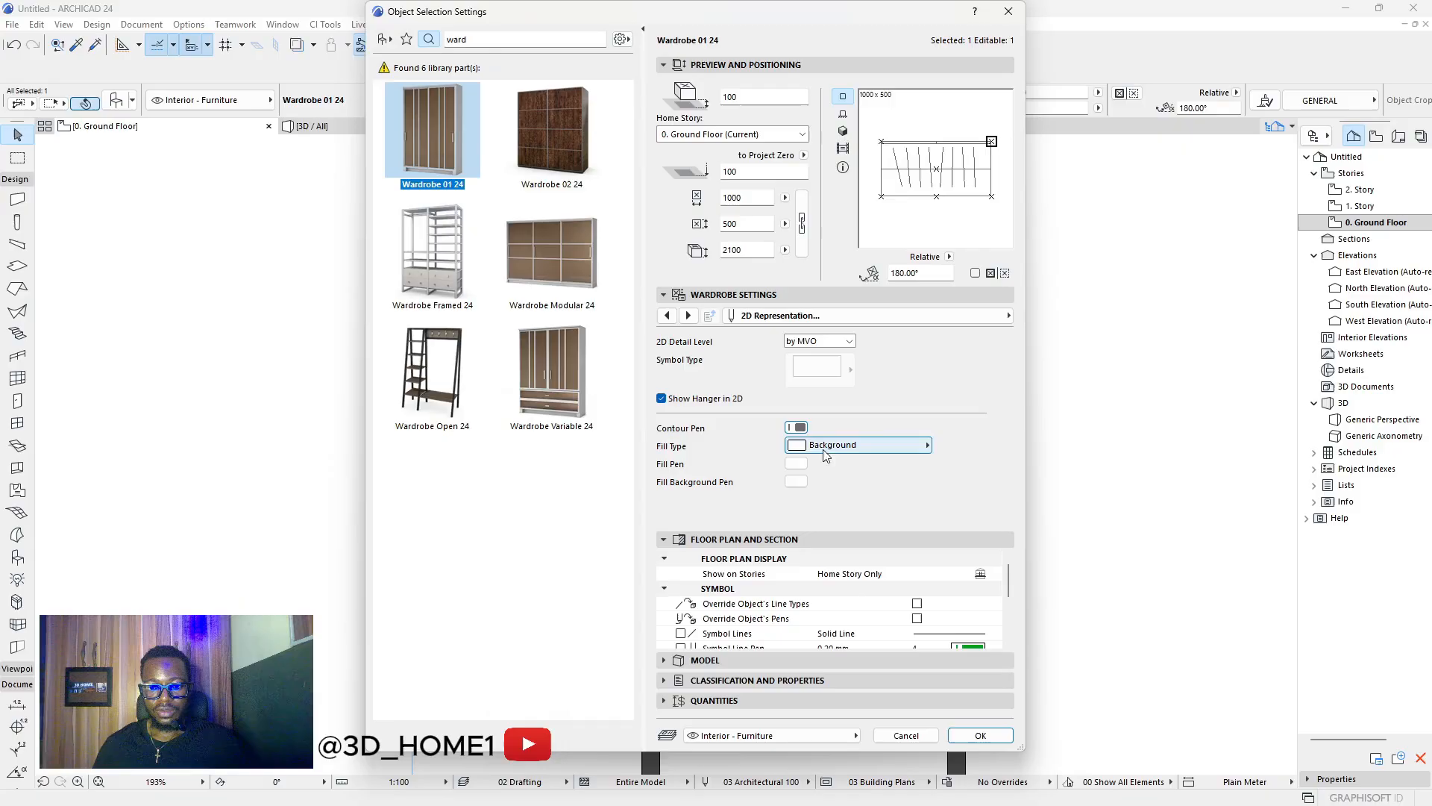
pyautogui.click(982, 735)
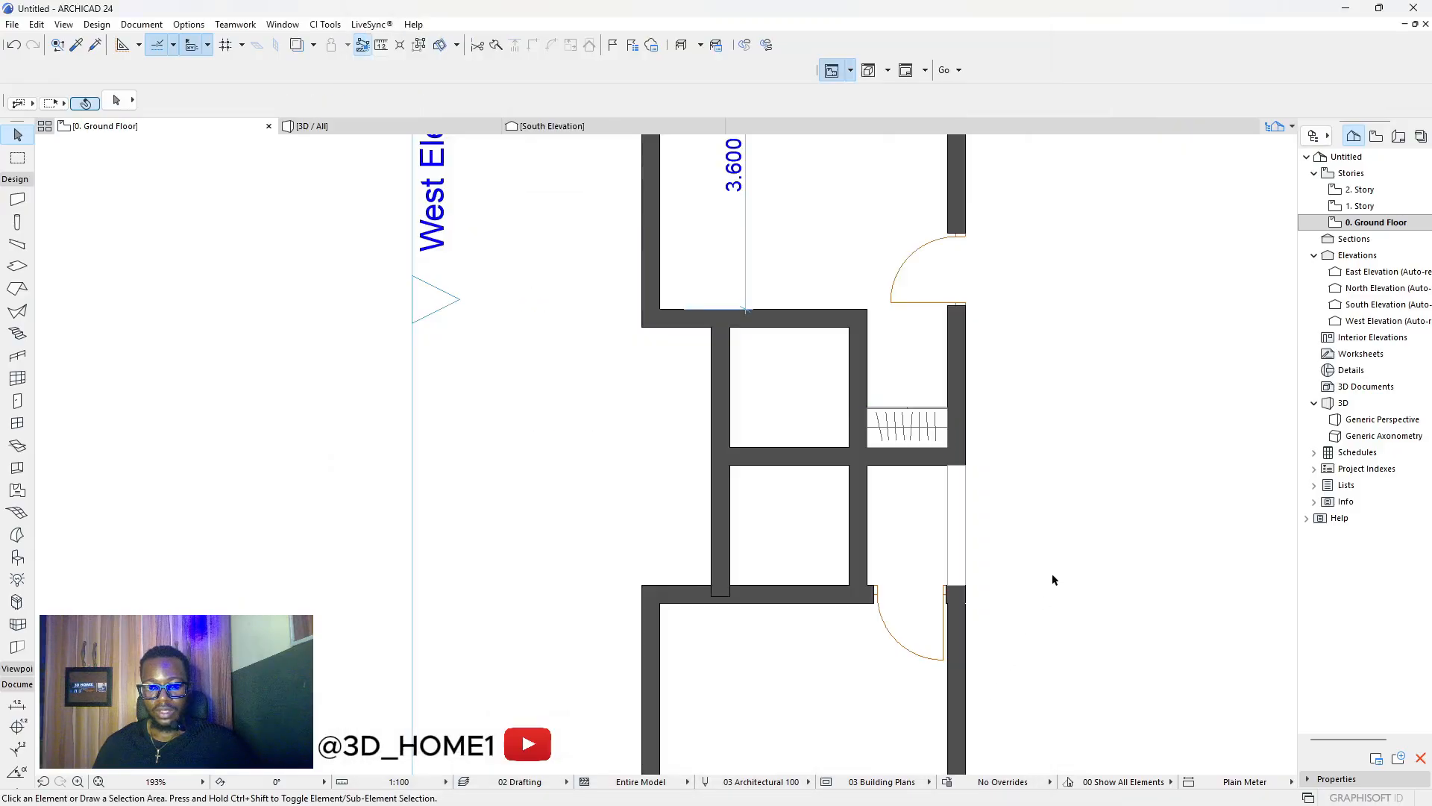
# Check the wardrobe's appearance on the floor plan and compare the drawn rooms with the hand sketch.
pyautogui.scroll(-5, 888, 419)
pyautogui.scroll(6, 925, 423)
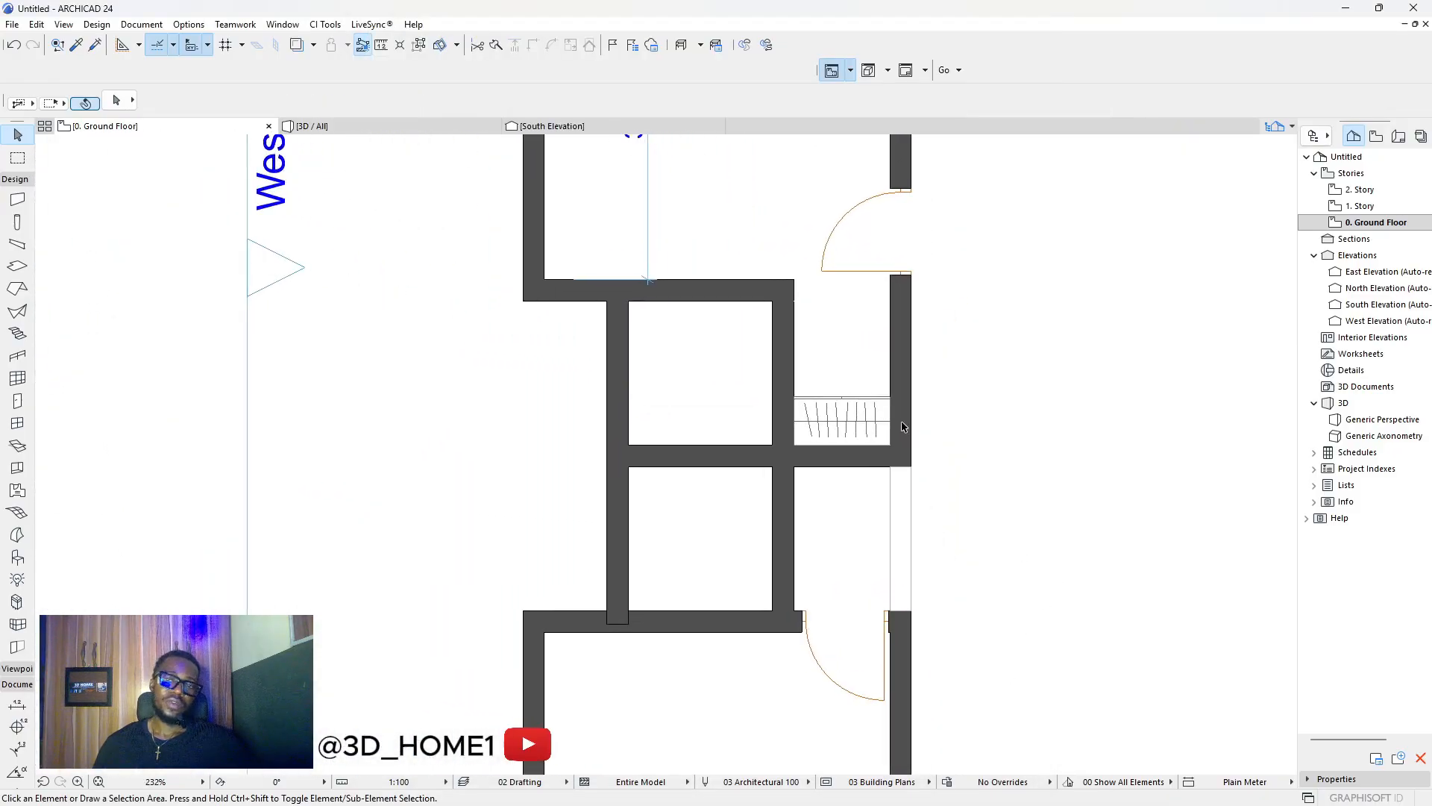
pyautogui.scroll(-3, 849, 434)
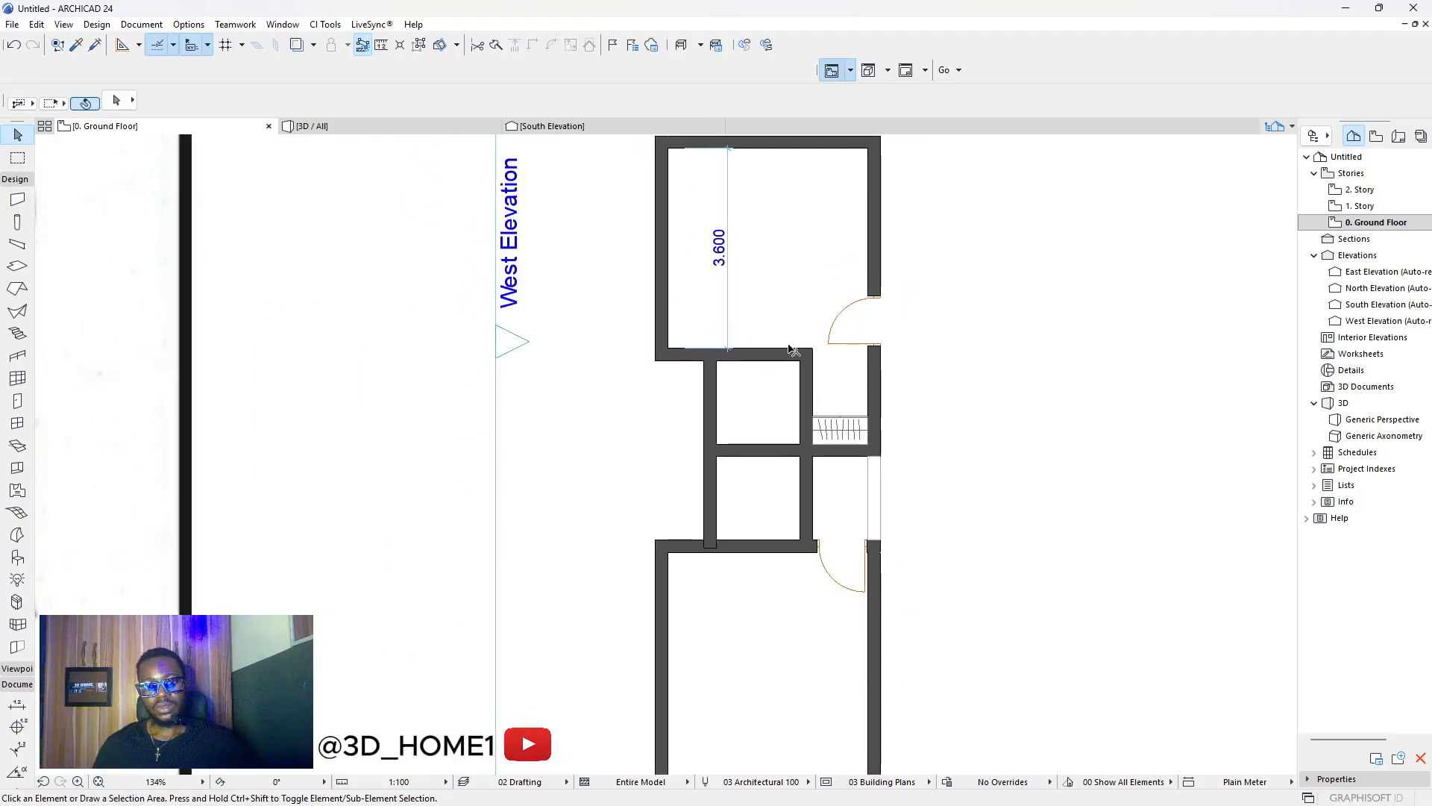
pyautogui.scroll(3, 842, 404)
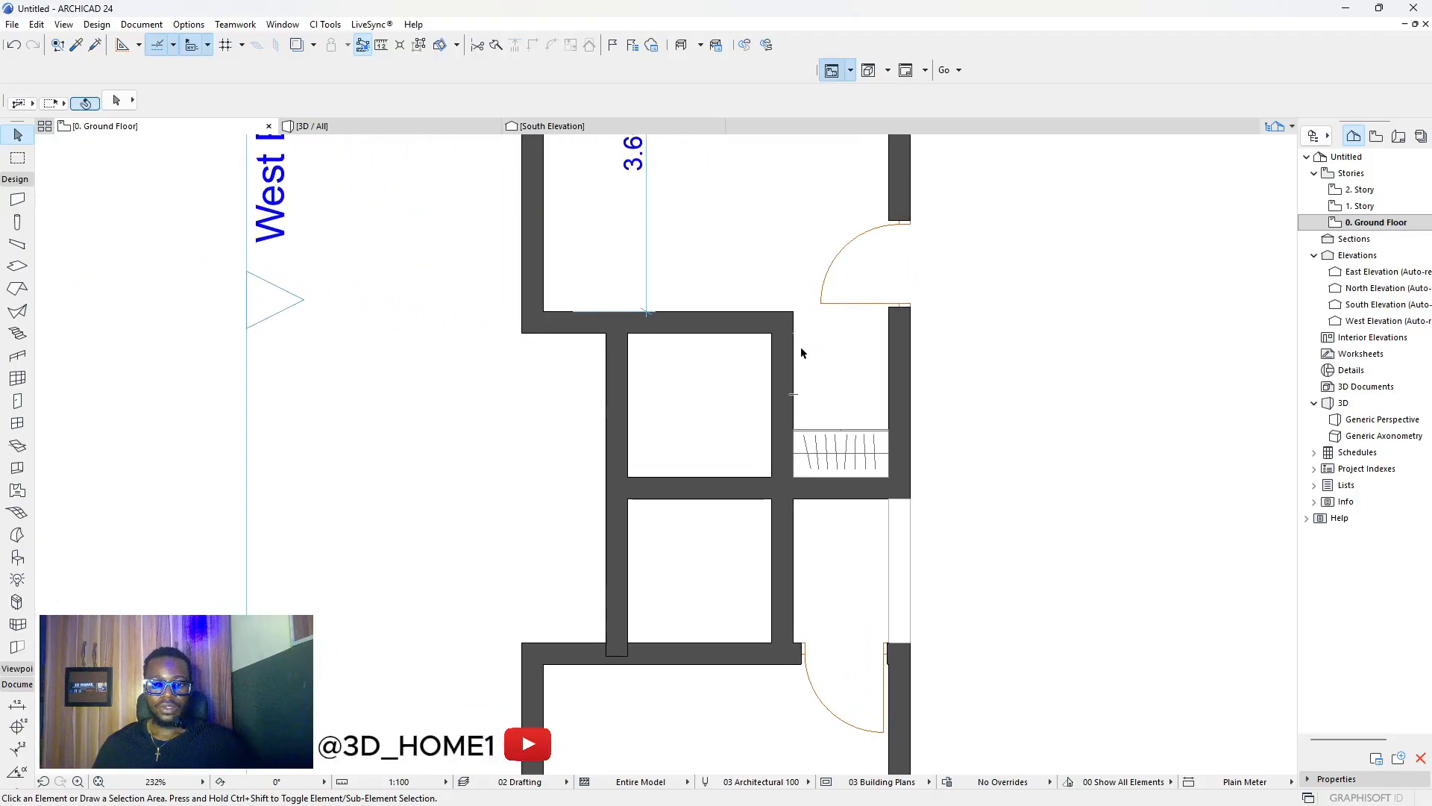
pyautogui.scroll(-8, 768, 355)
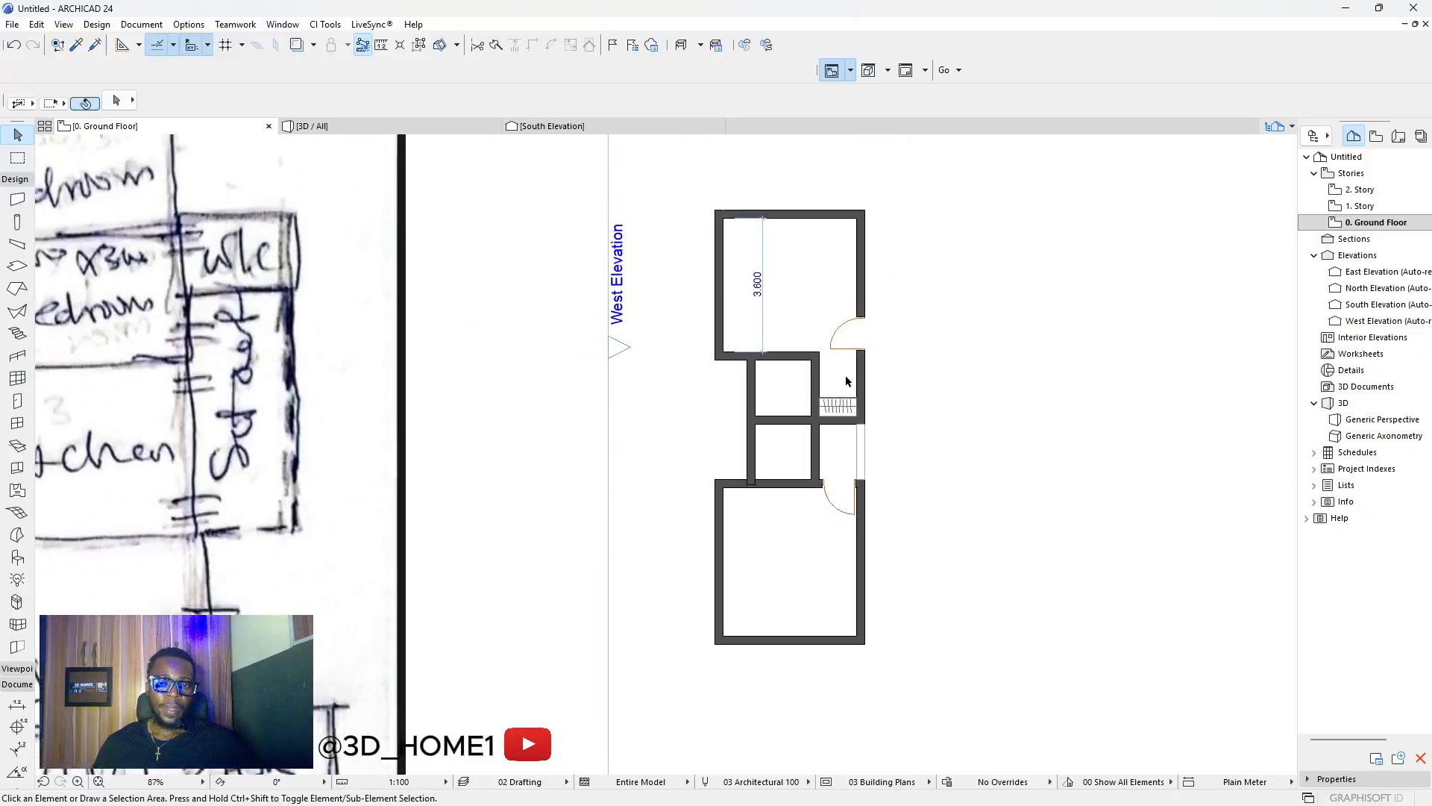
pyautogui.scroll(-3, 799, 366)
pyautogui.scroll(3, 801, 367)
pyautogui.scroll(1, 801, 367)
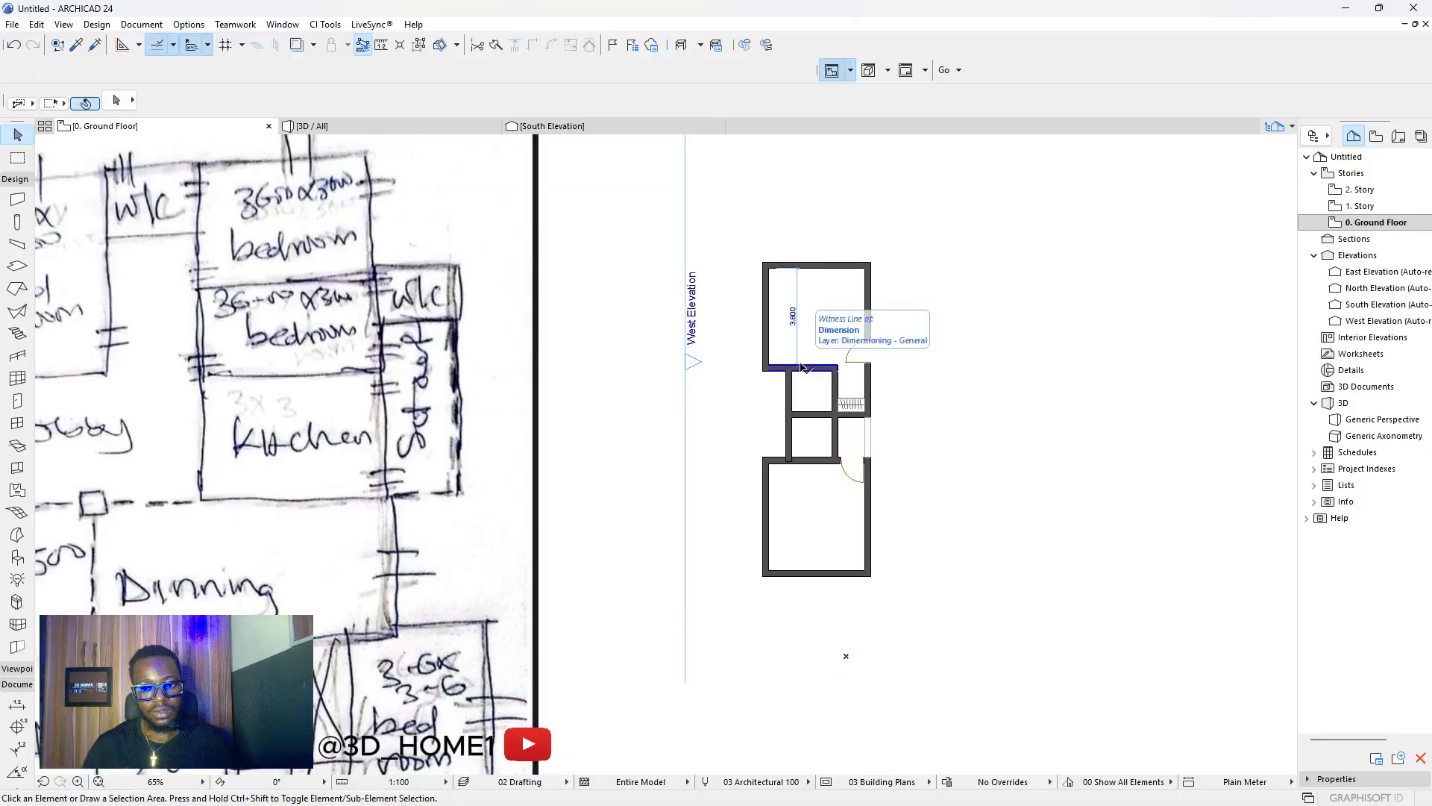
# Compare the drawn bedrooms, toilets and wardrobe recess with the room layout and door marks on the hand sketch.
pyautogui.scroll(-3, 872, 383)
pyautogui.scroll(1, 626, 410)
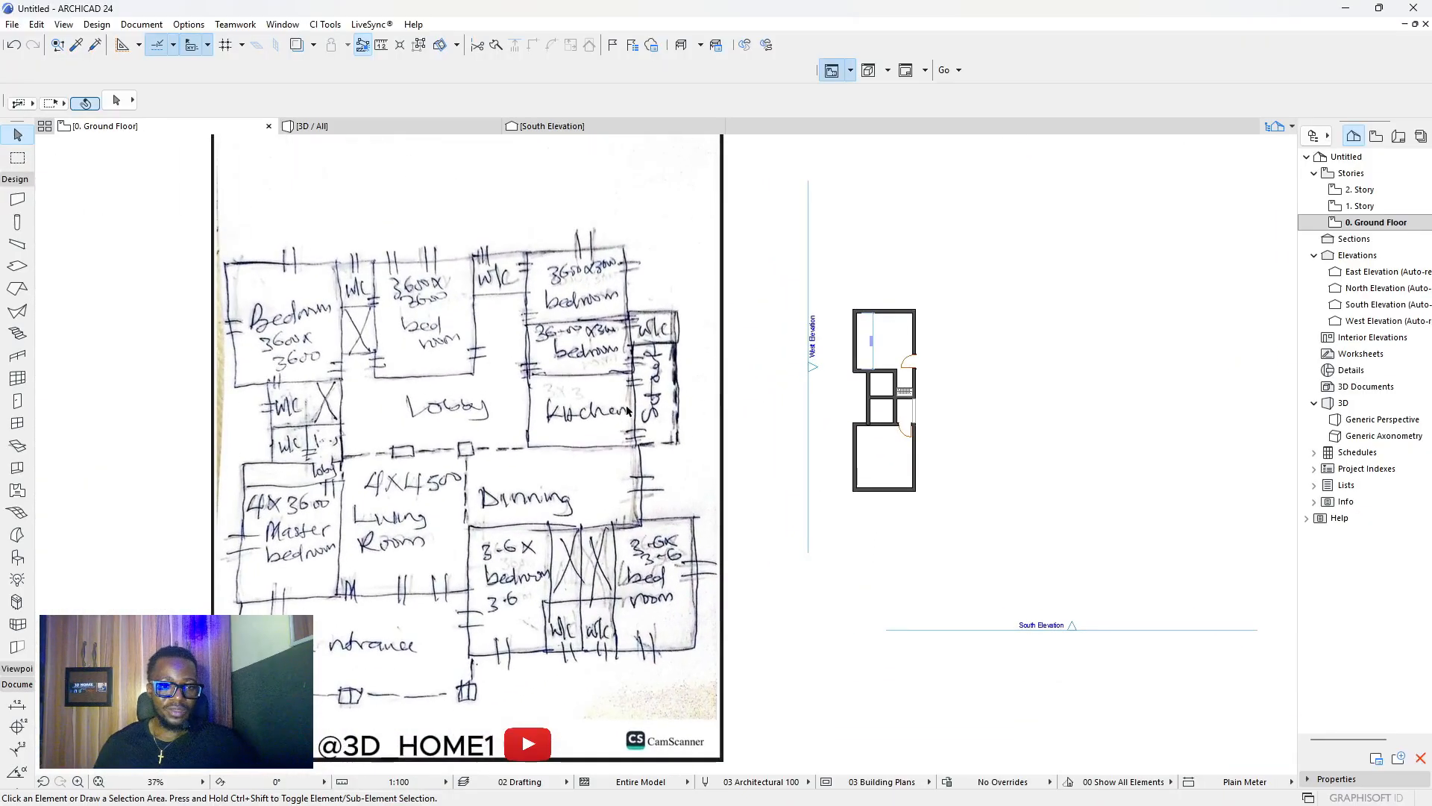
pyautogui.scroll(2, 482, 435)
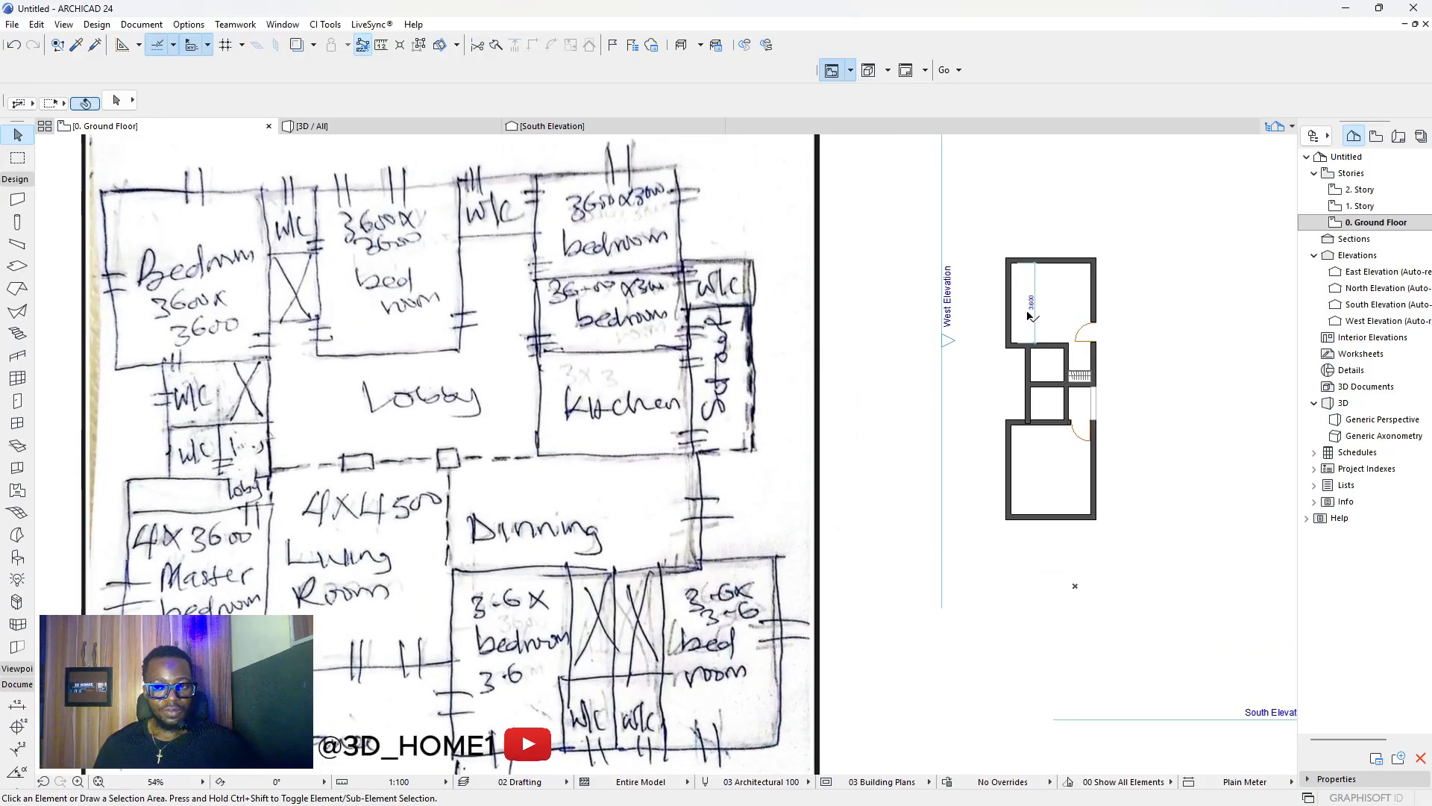
pyautogui.scroll(2, 1029, 283)
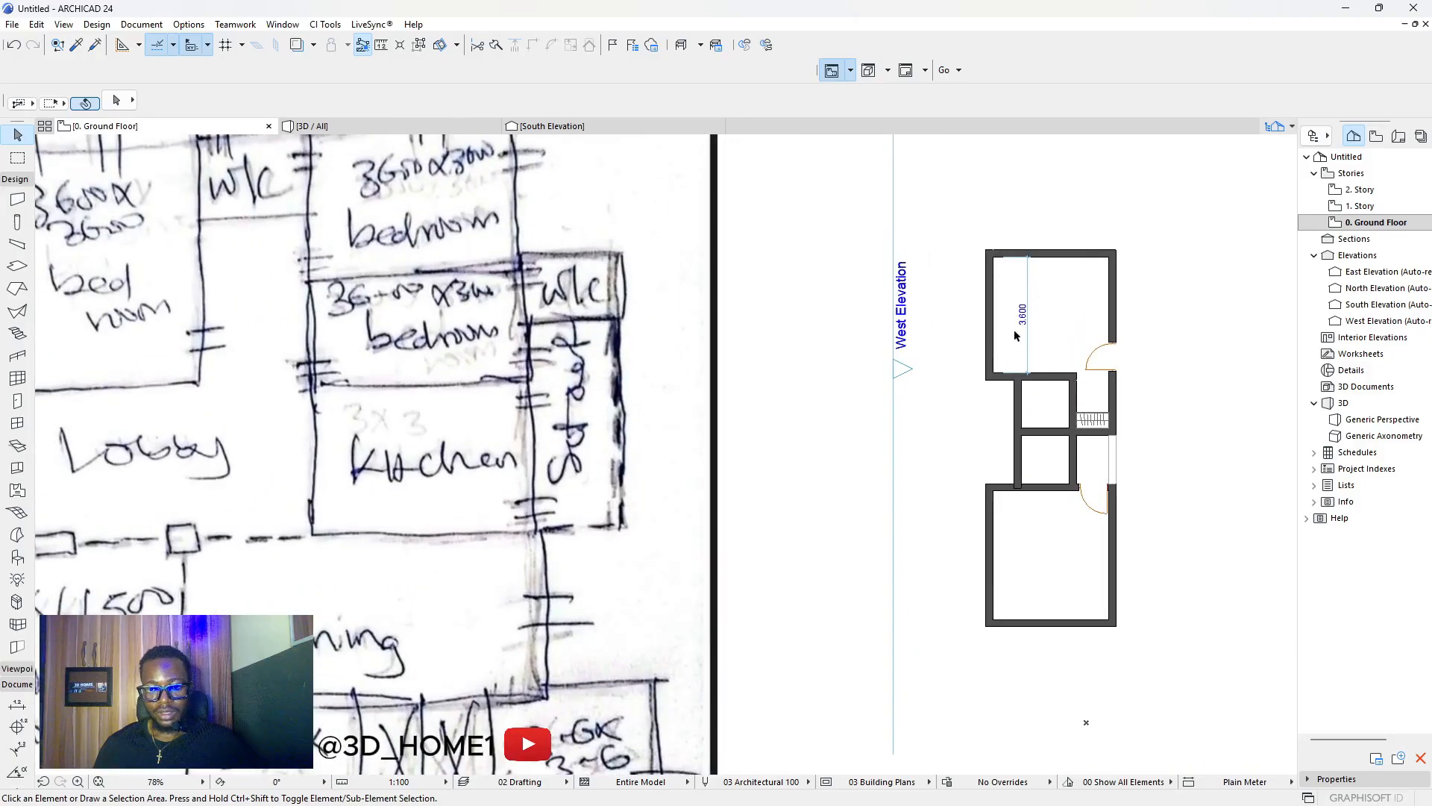
pyautogui.scroll(3, 1068, 341)
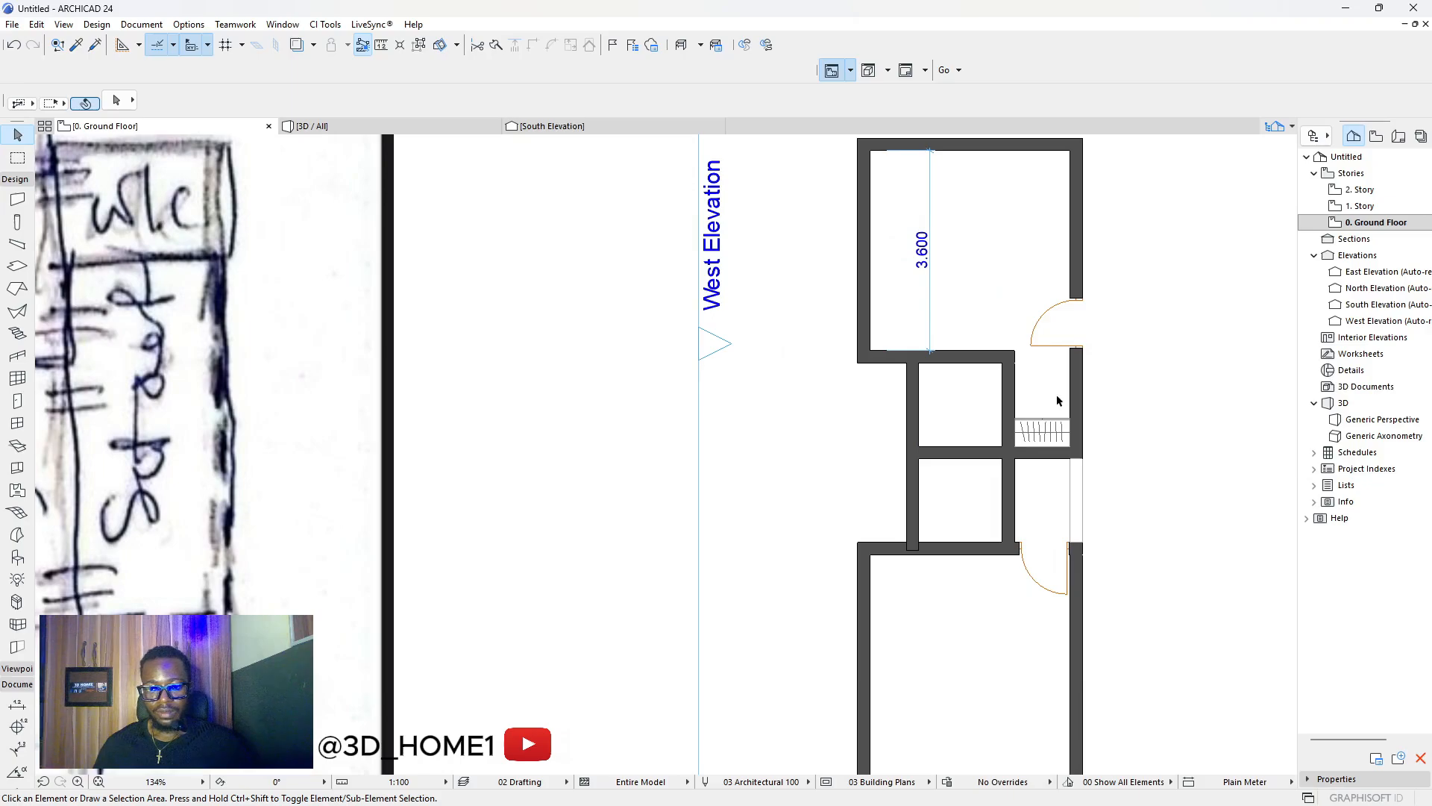
pyautogui.scroll(3, 1058, 400)
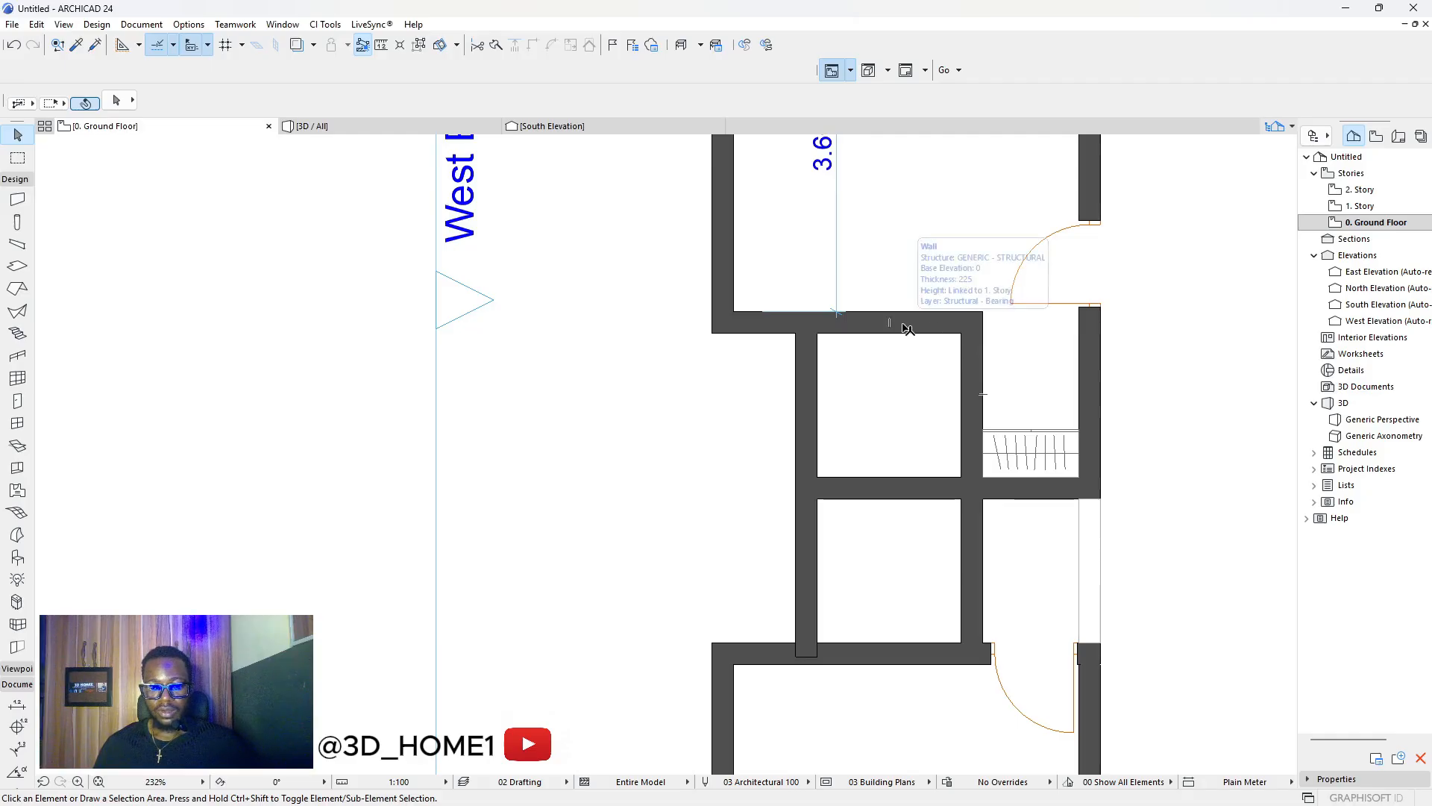
pyautogui.scroll(-1, 911, 320)
pyautogui.scroll(2, 1013, 361)
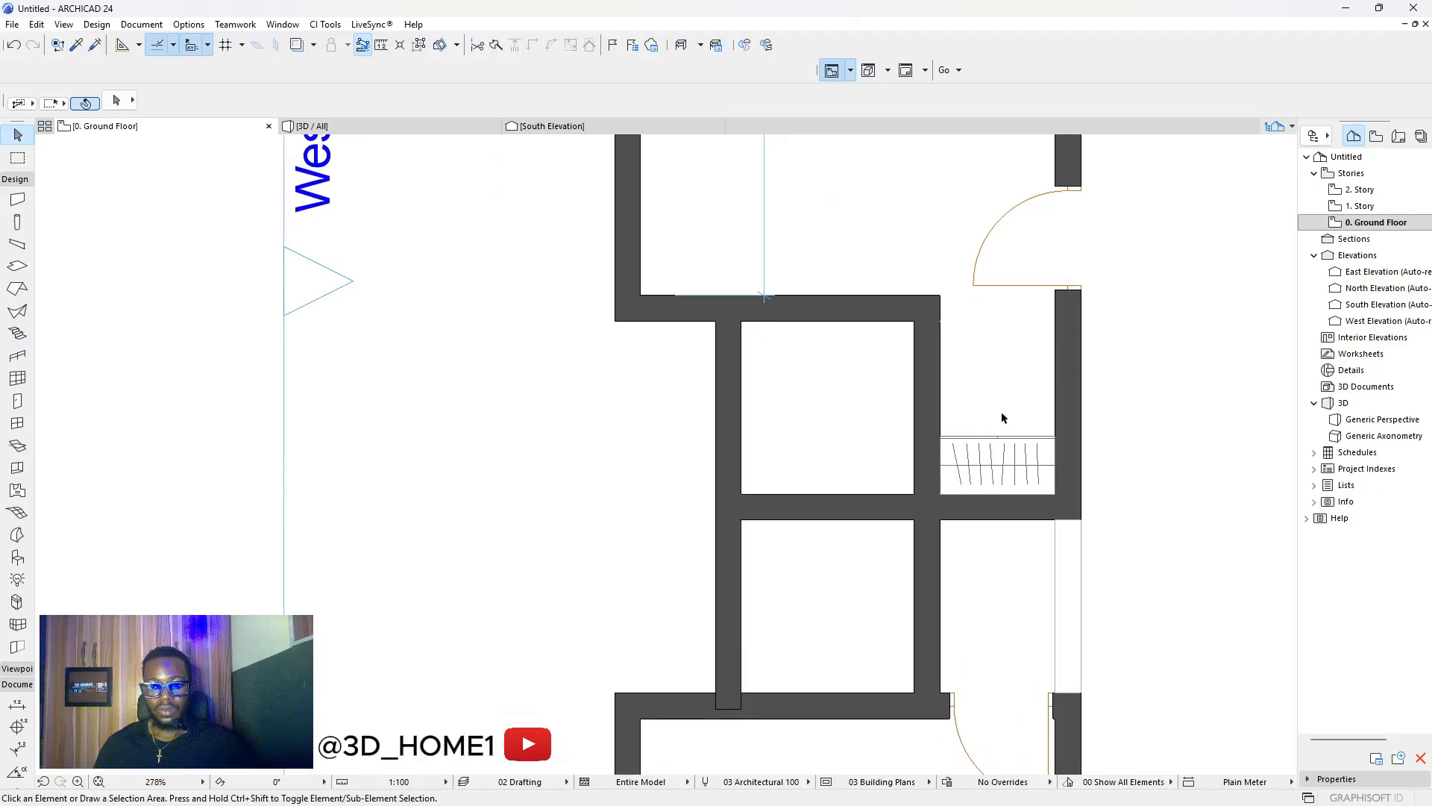
pyautogui.scroll(-6, 1001, 418)
pyautogui.scroll(1, 171, 349)
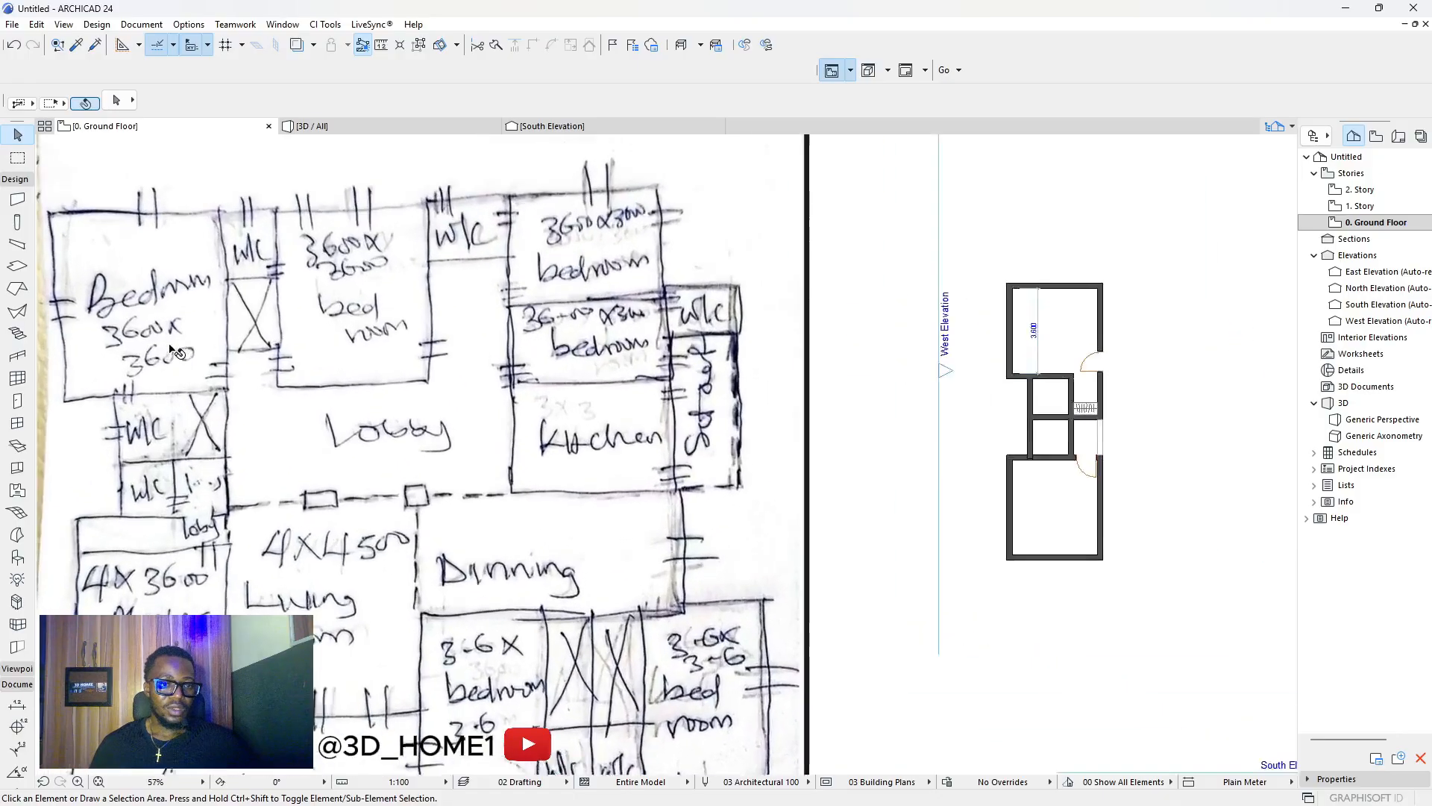
pyautogui.moveTo(171, 350); pyautogui.dragTo(360, 359, button='middle')
pyautogui.scroll(-1, 359, 359)
pyautogui.scroll(3, 388, 379)
pyautogui.scroll(-3, 421, 379)
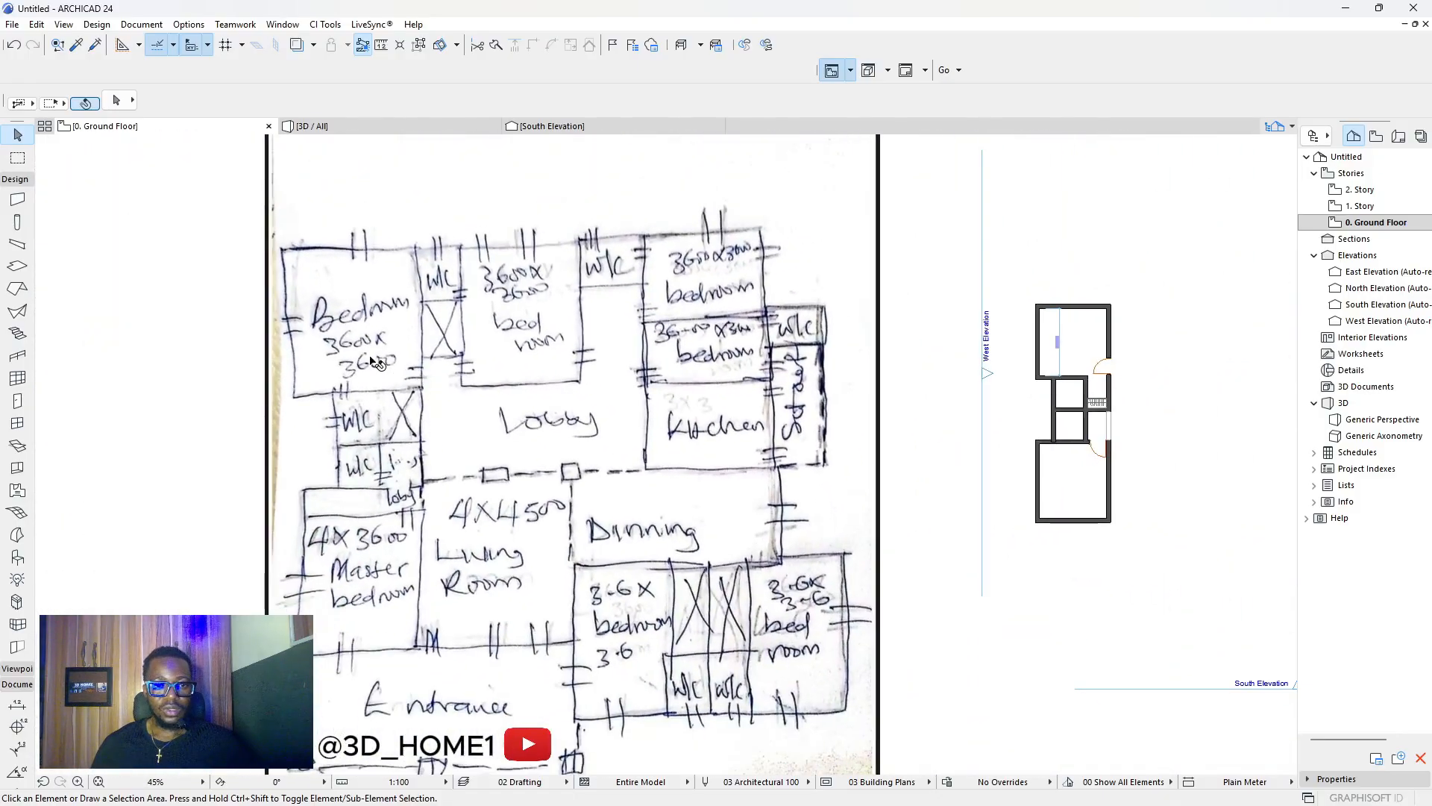
pyautogui.scroll(2, 1078, 376)
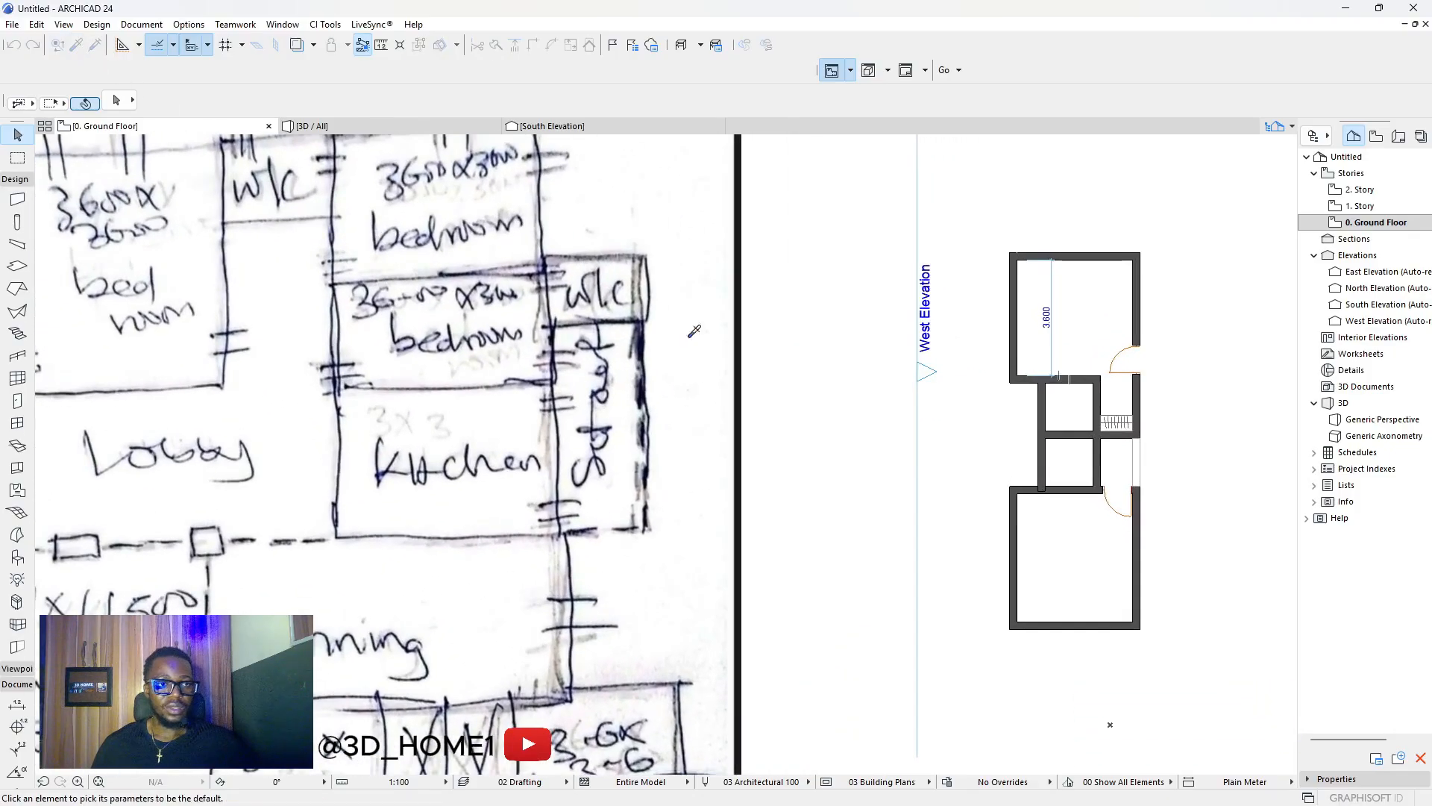
# Pick up the settings of the upper bedroom's entrance door and set the new door width to 750 mm.
pyautogui.scroll(5, 1126, 385)
pyautogui.keyDown('alt'); pyautogui.click(1175, 244); pyautogui.keyUp('alt')
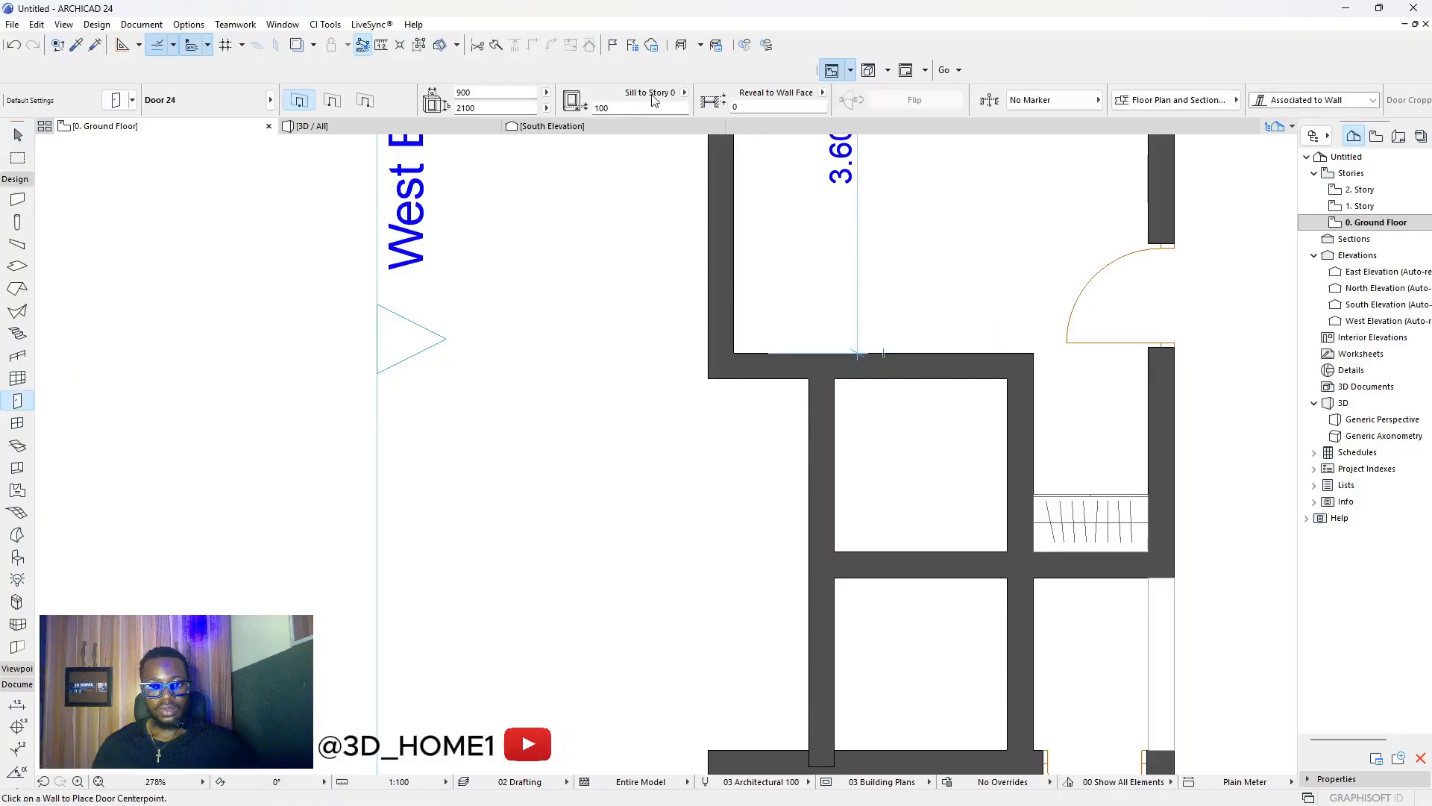
pyautogui.moveTo(491, 93); pyautogui.dragTo(431, 84)
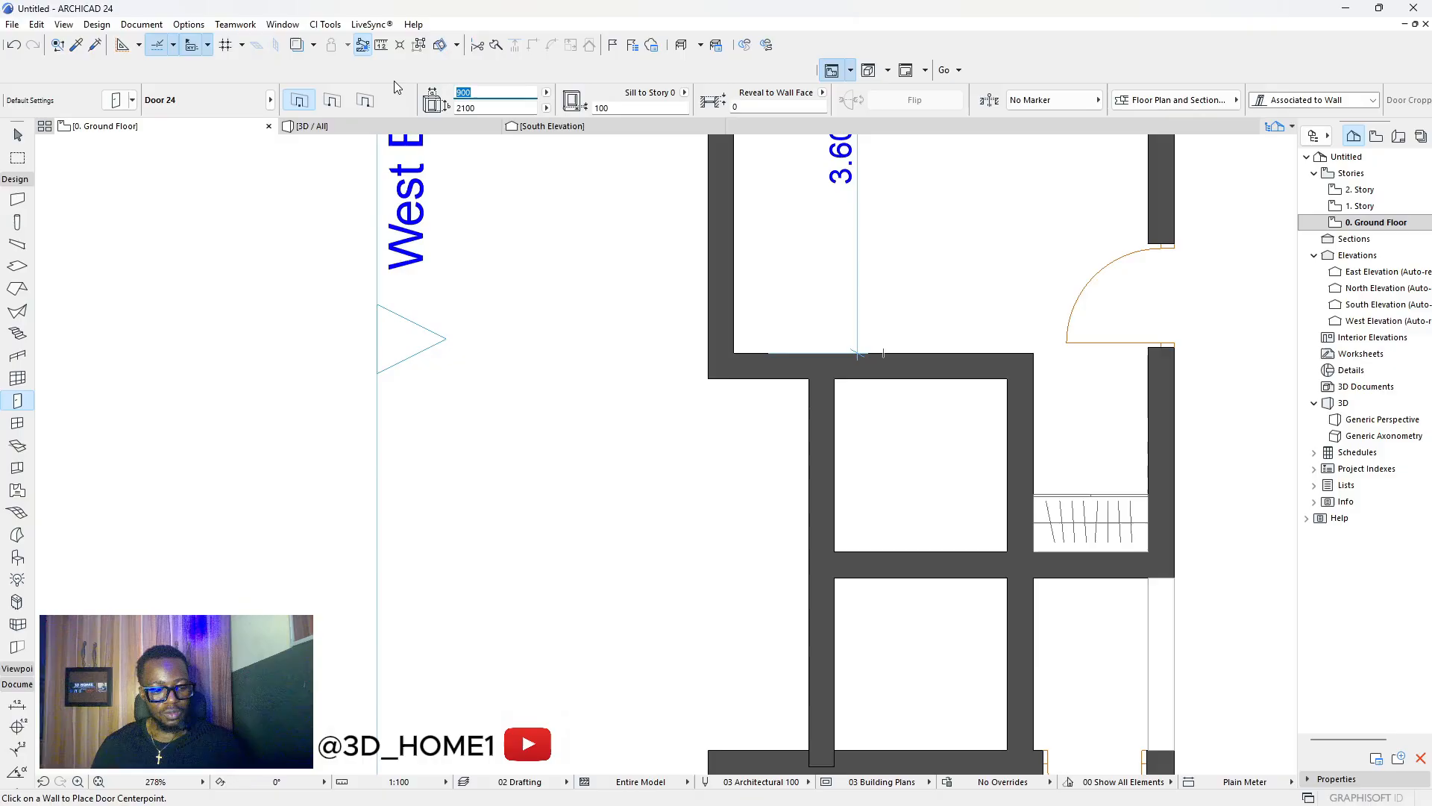
pyautogui.write('750')
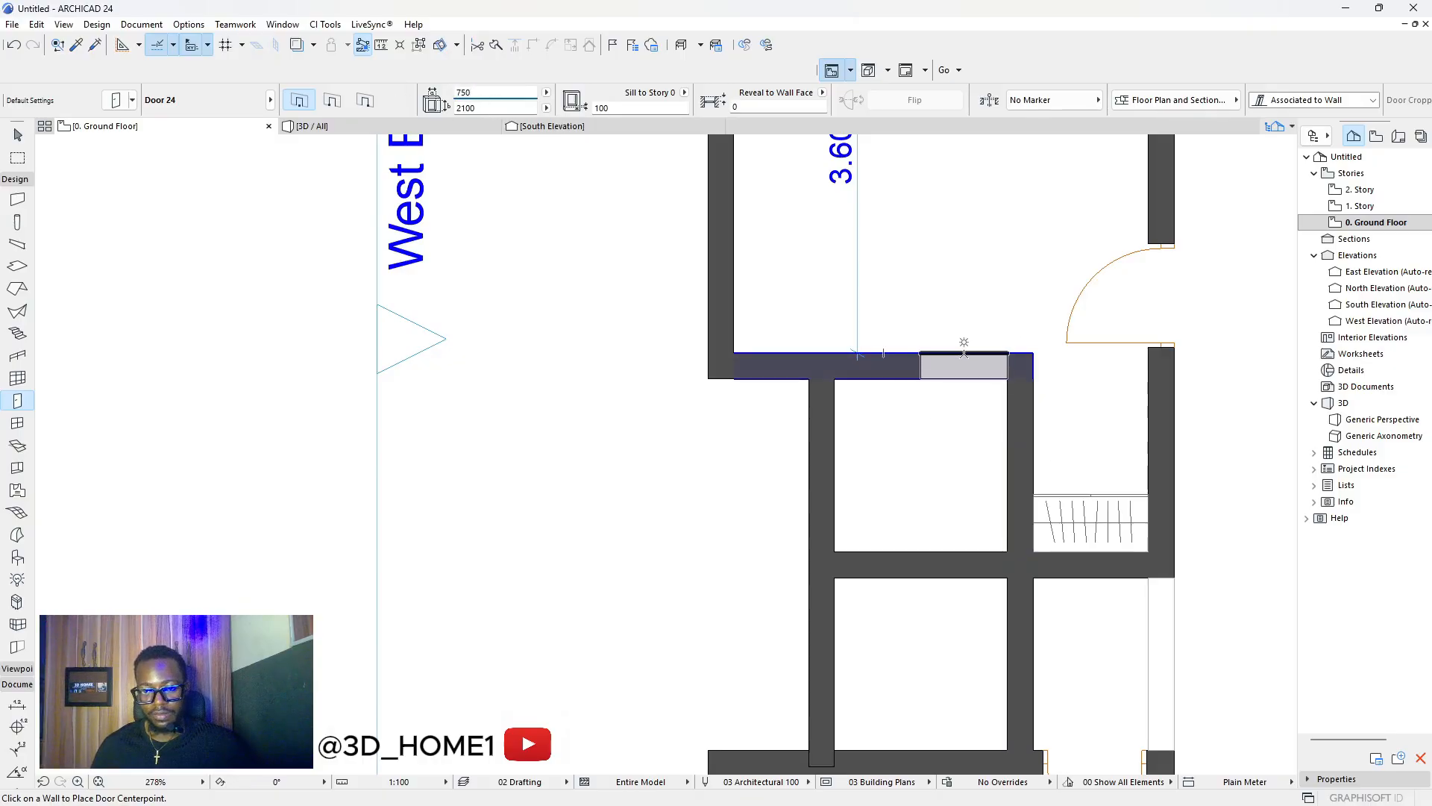
pyautogui.click(964, 356)
pyautogui.scroll(-3, 992, 422)
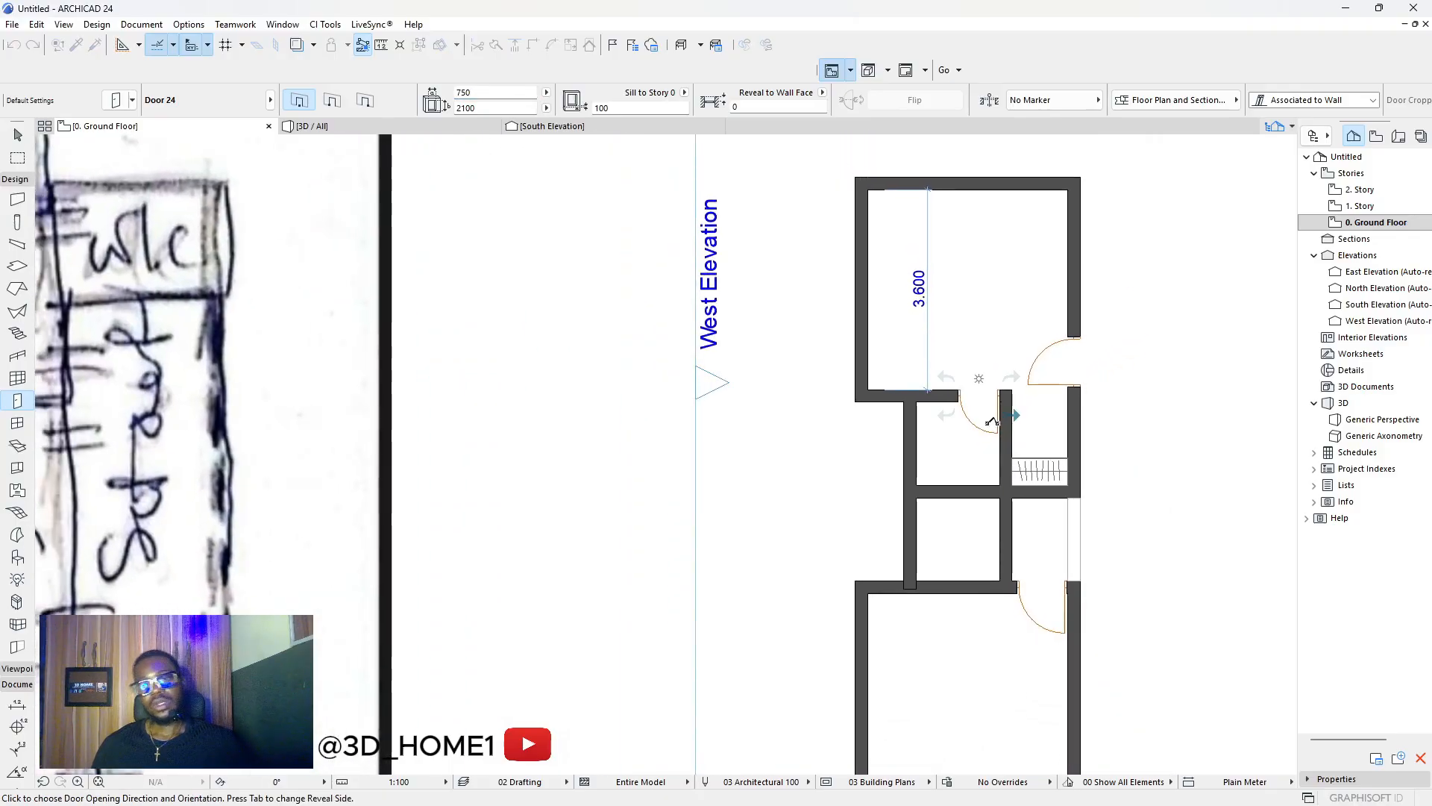
pyautogui.press('Escape')
pyautogui.scroll(3, 992, 422)
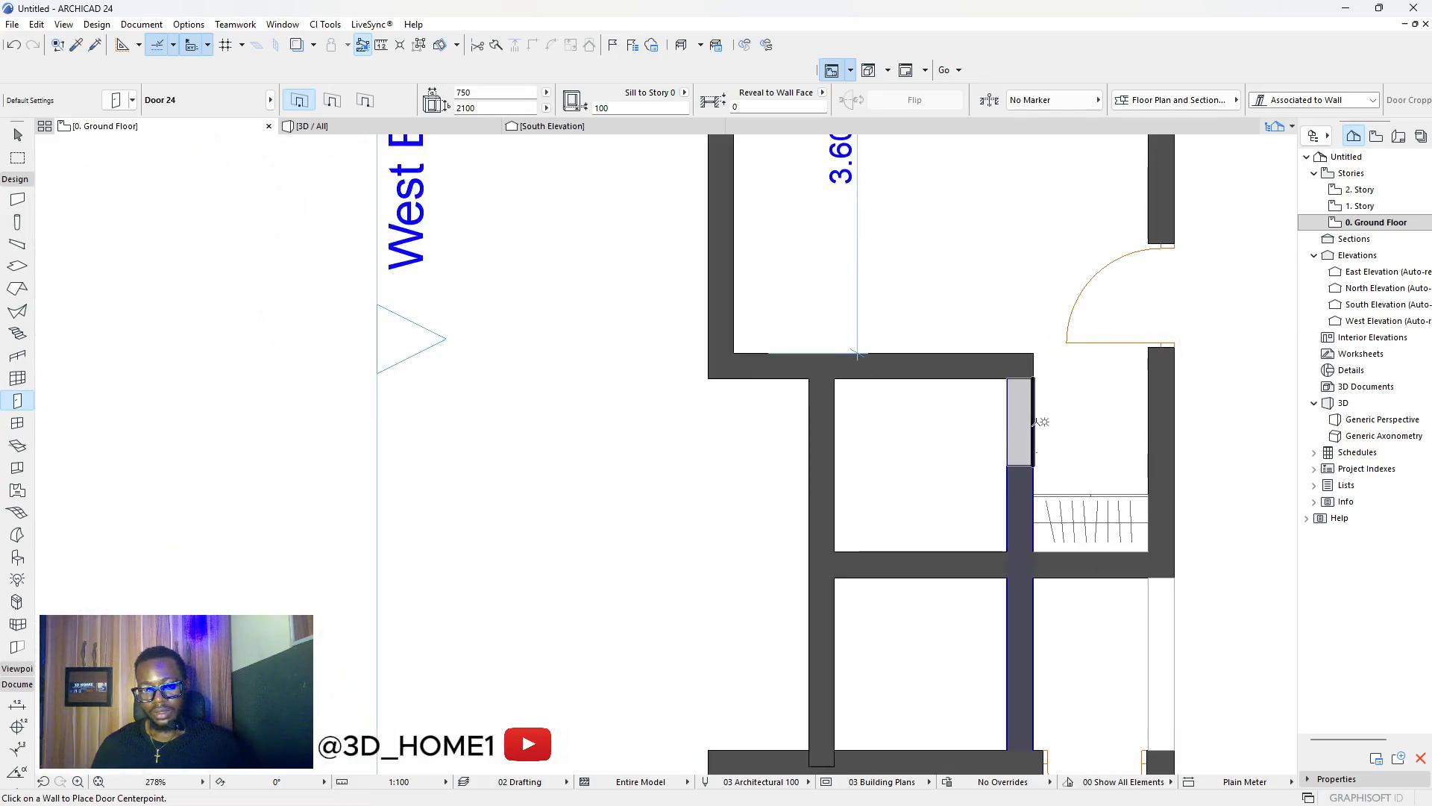
pyautogui.click(1035, 422)
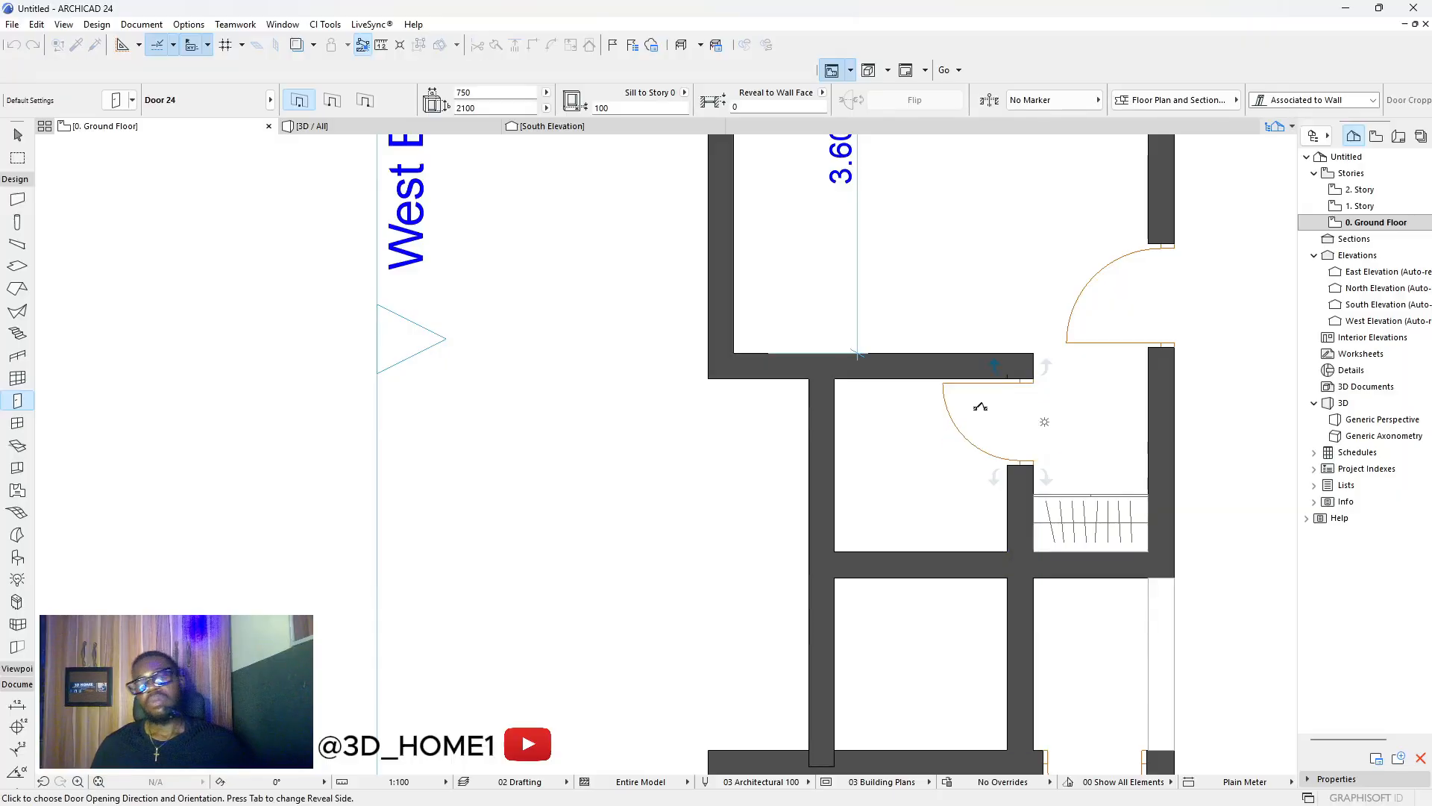
pyautogui.press('Escape')
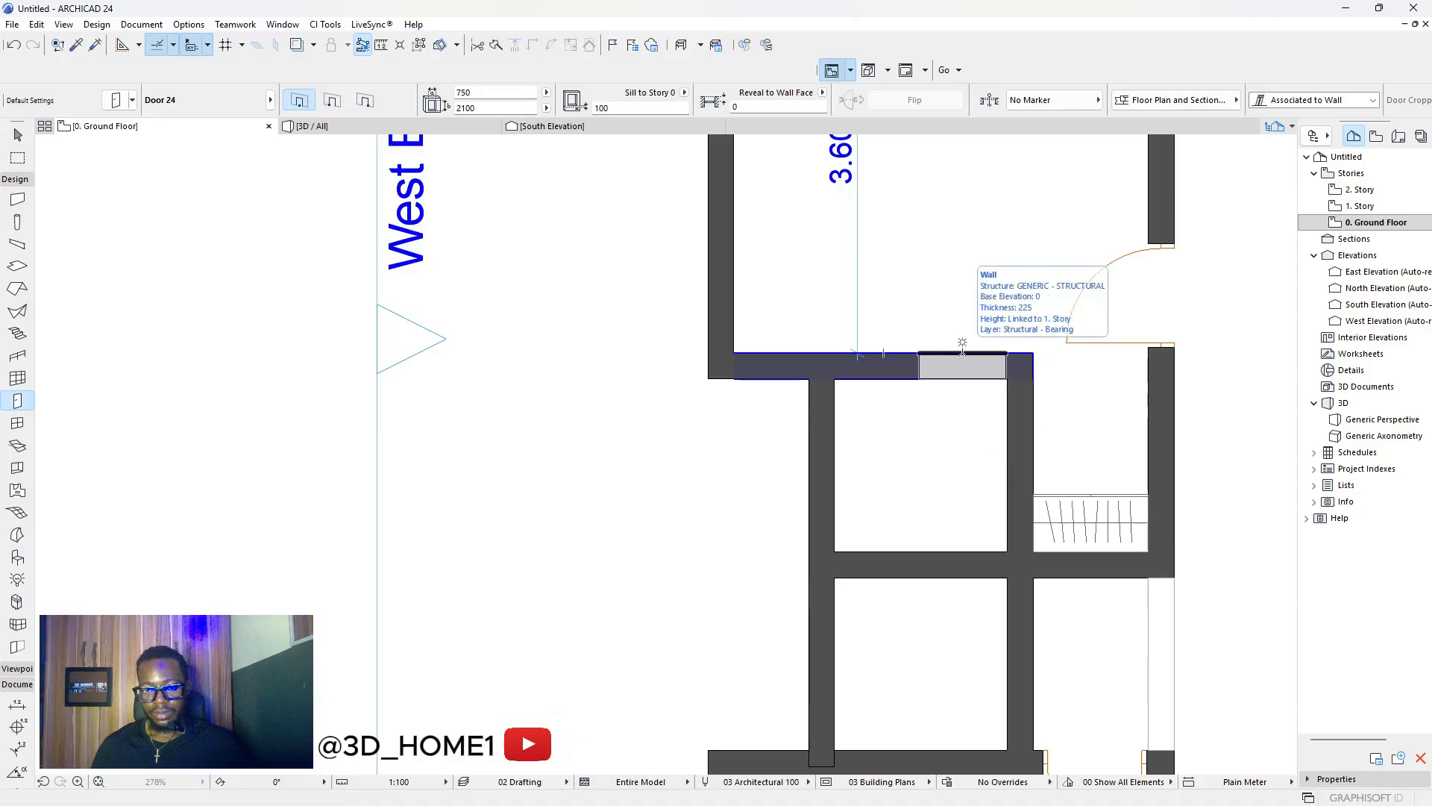
# Place the 750 mm door in the wall between the upper bedroom and the upper toilet, swinging into the toilet.
pyautogui.click(961, 352)
pyautogui.click(960, 424)
pyautogui.scroll(-2, 987, 403)
pyautogui.scroll(-5, 1009, 428)
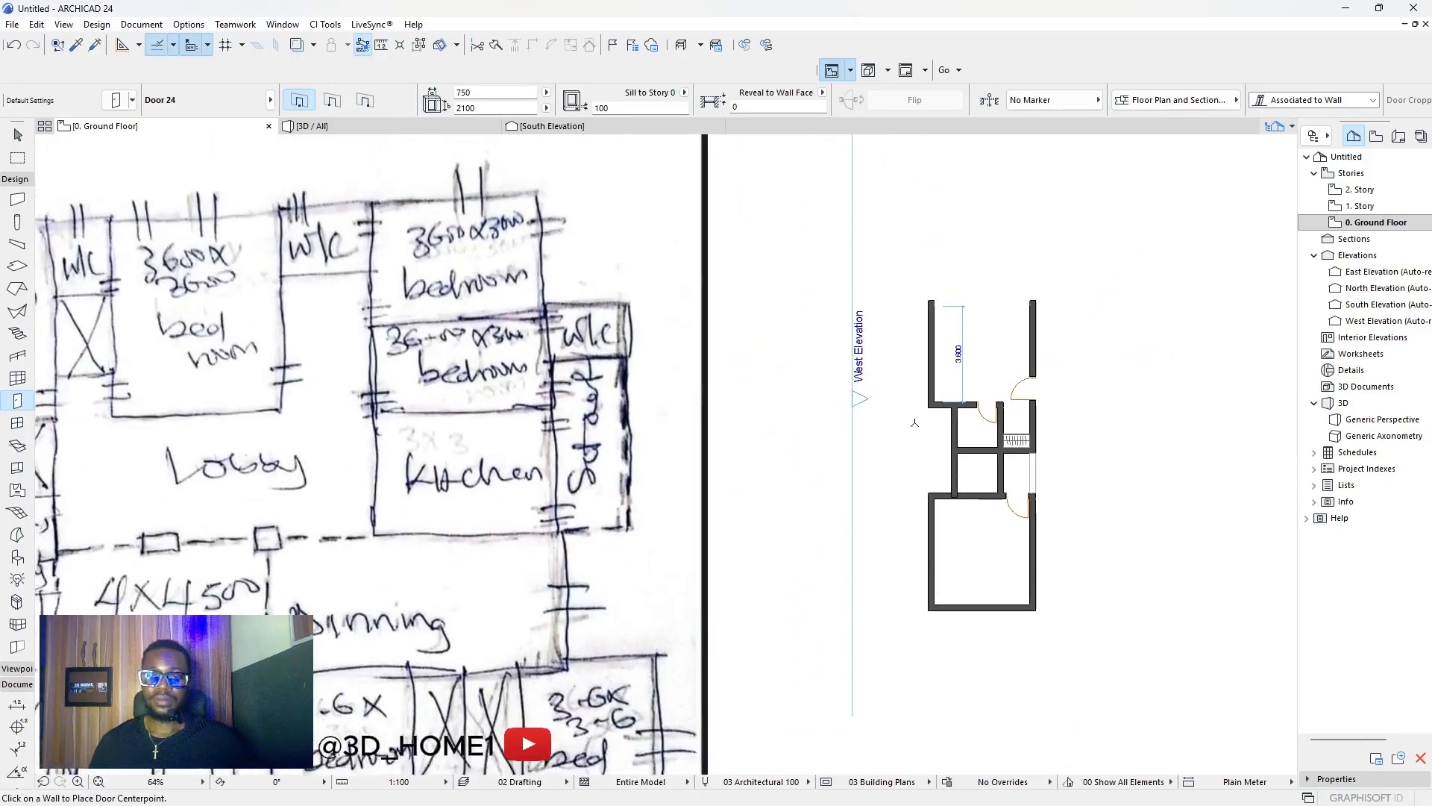
# Place a 750 mm door in the lower toilet's wall facing the small lobby, near the master bedroom wall, swinging into the toilet.
pyautogui.scroll(2, 955, 428)
pyautogui.scroll(-2, 955, 428)
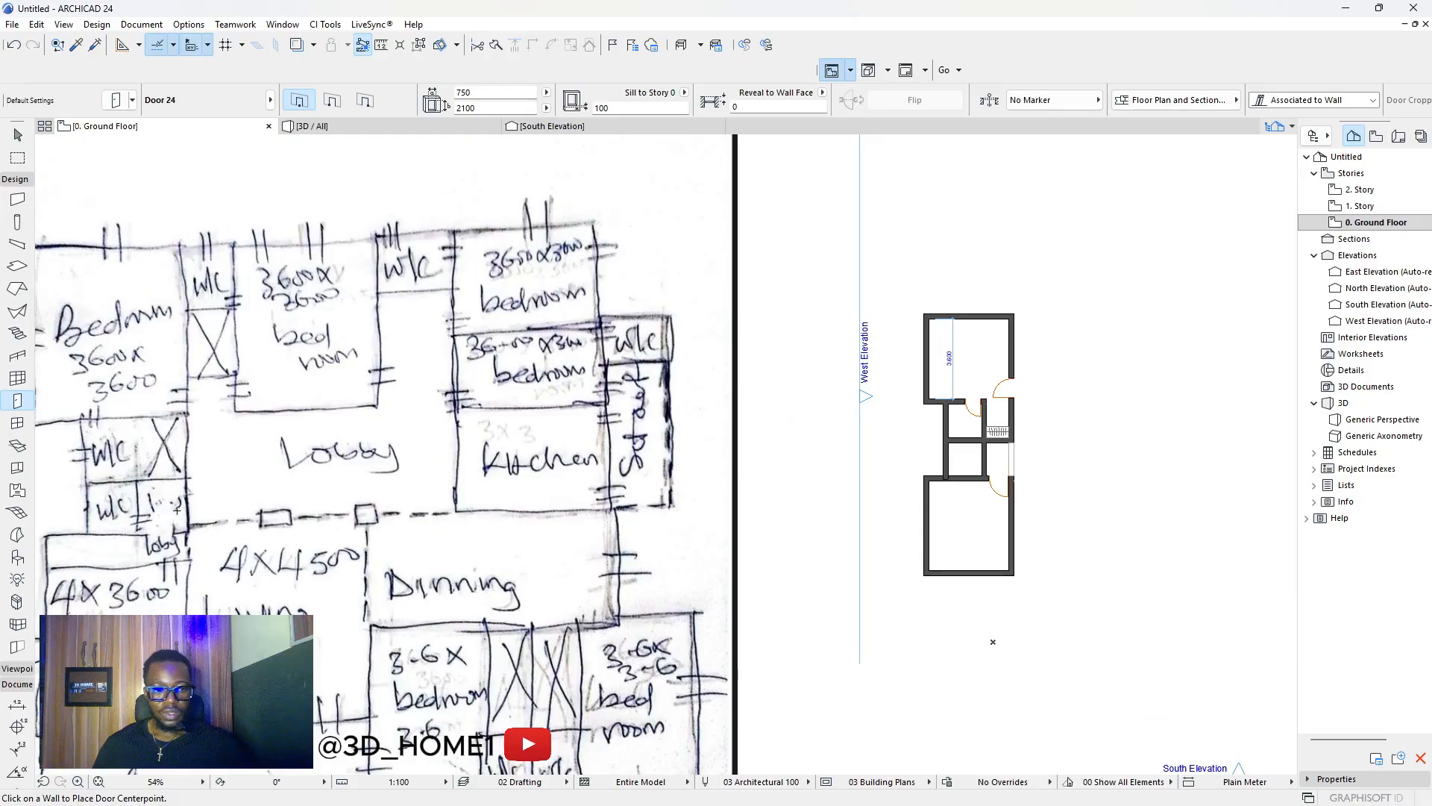
pyautogui.scroll(8, 985, 469)
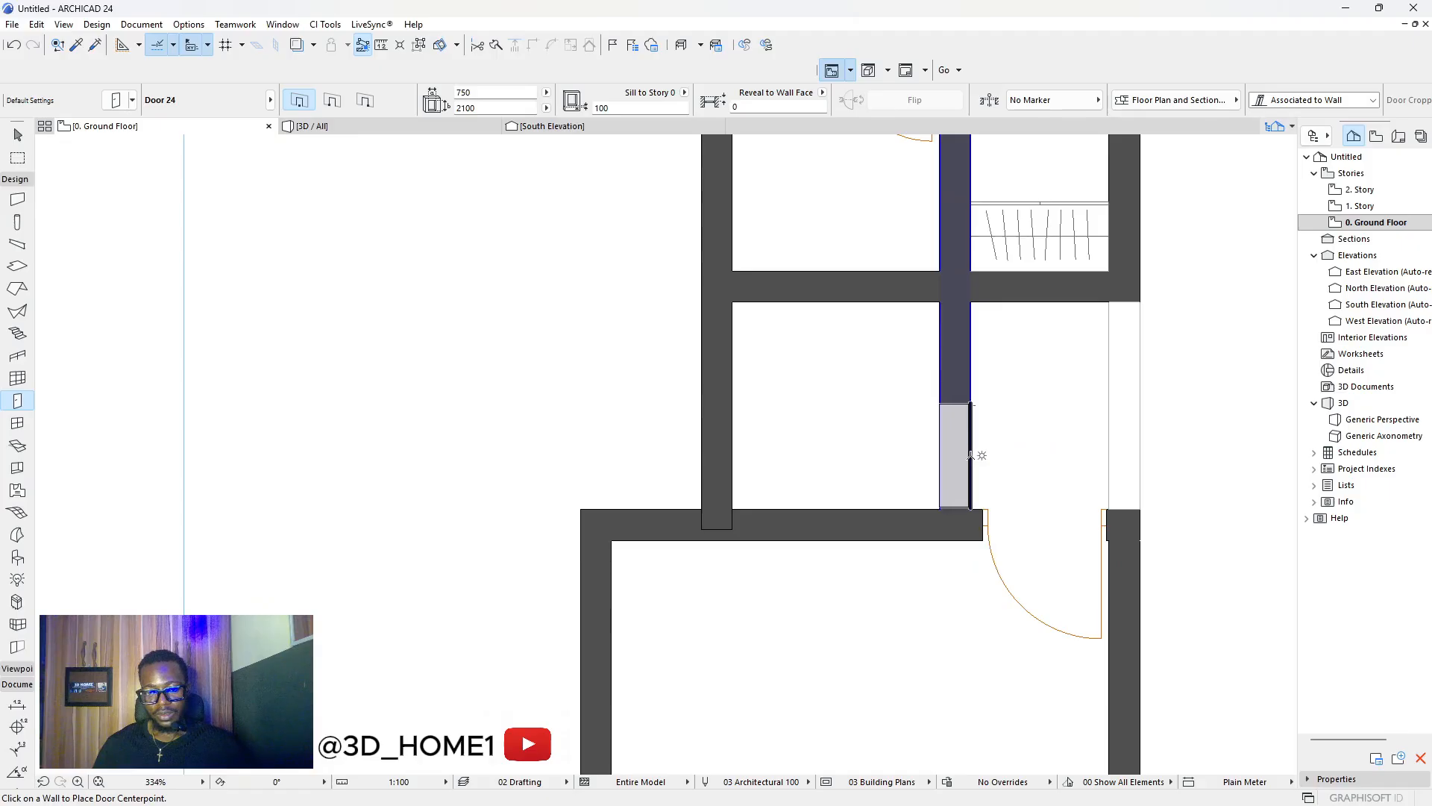
pyautogui.click(969, 455)
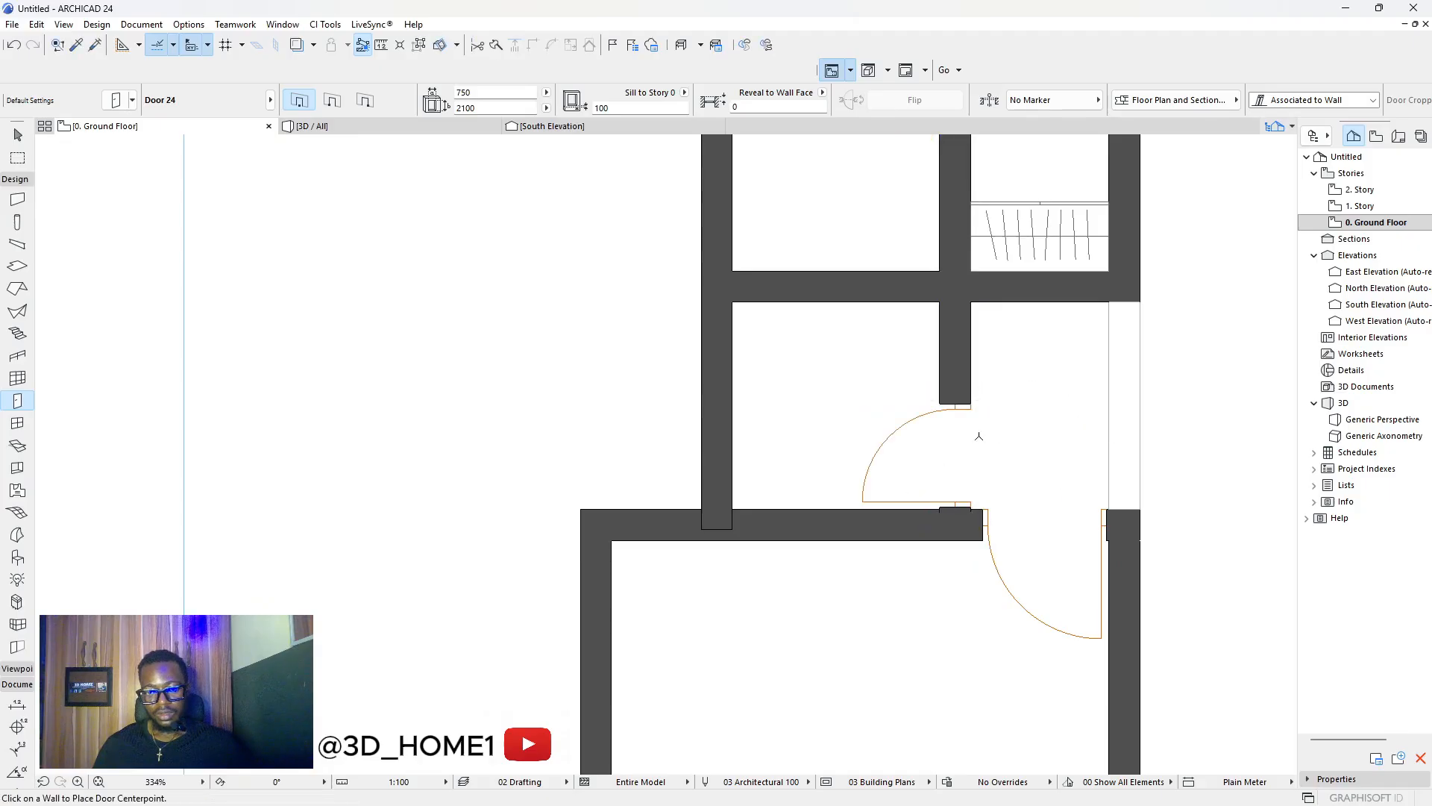
pyautogui.scroll(-5, 989, 443)
pyautogui.scroll(-2, 988, 442)
pyautogui.scroll(4, 950, 442)
pyautogui.press('Escape')
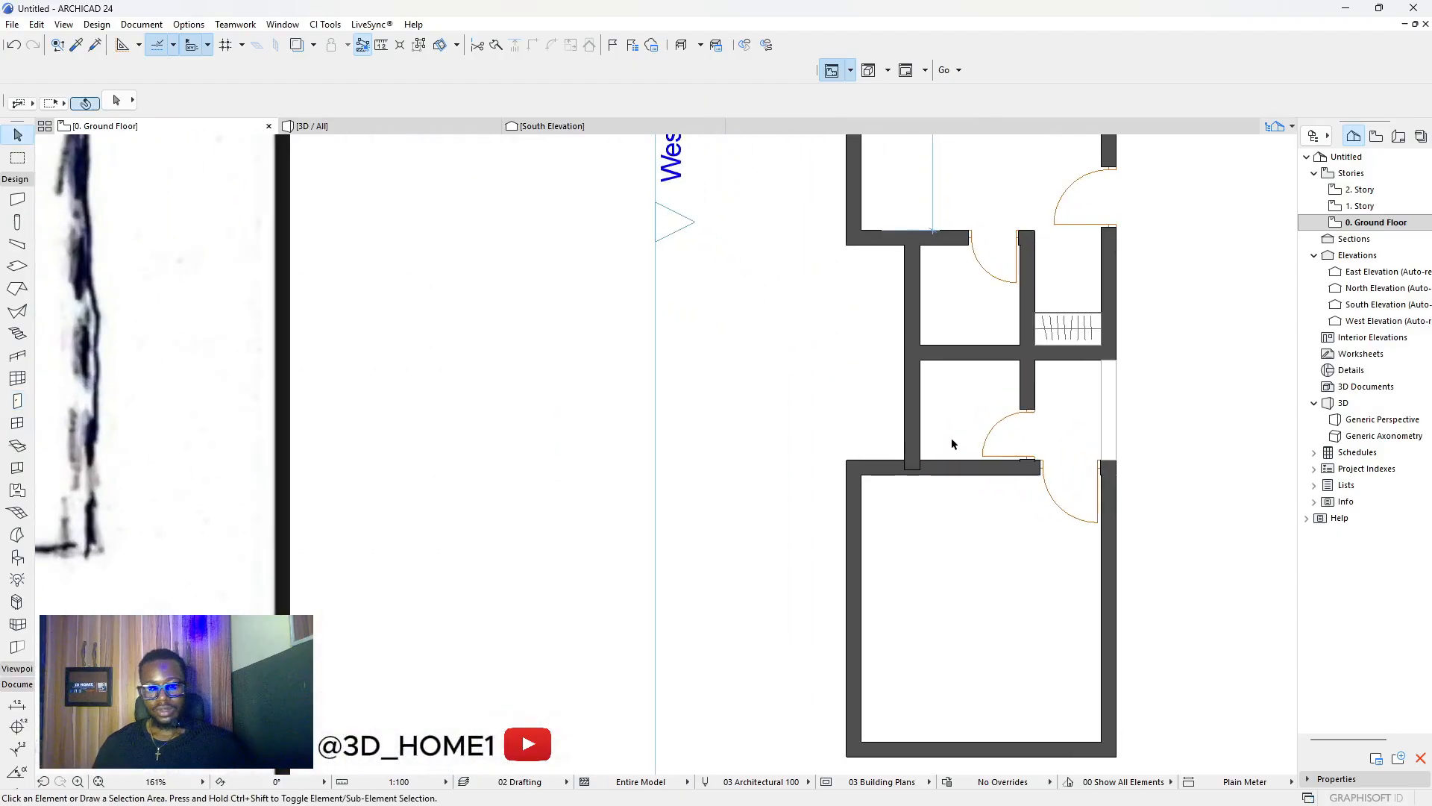
# Shorten the toilets' outer wall so its lower end meets the centre line of the master bedroom's upper wall.
pyautogui.scroll(2, 921, 448)
pyautogui.scroll(1, 910, 458)
pyautogui.click(904, 488)
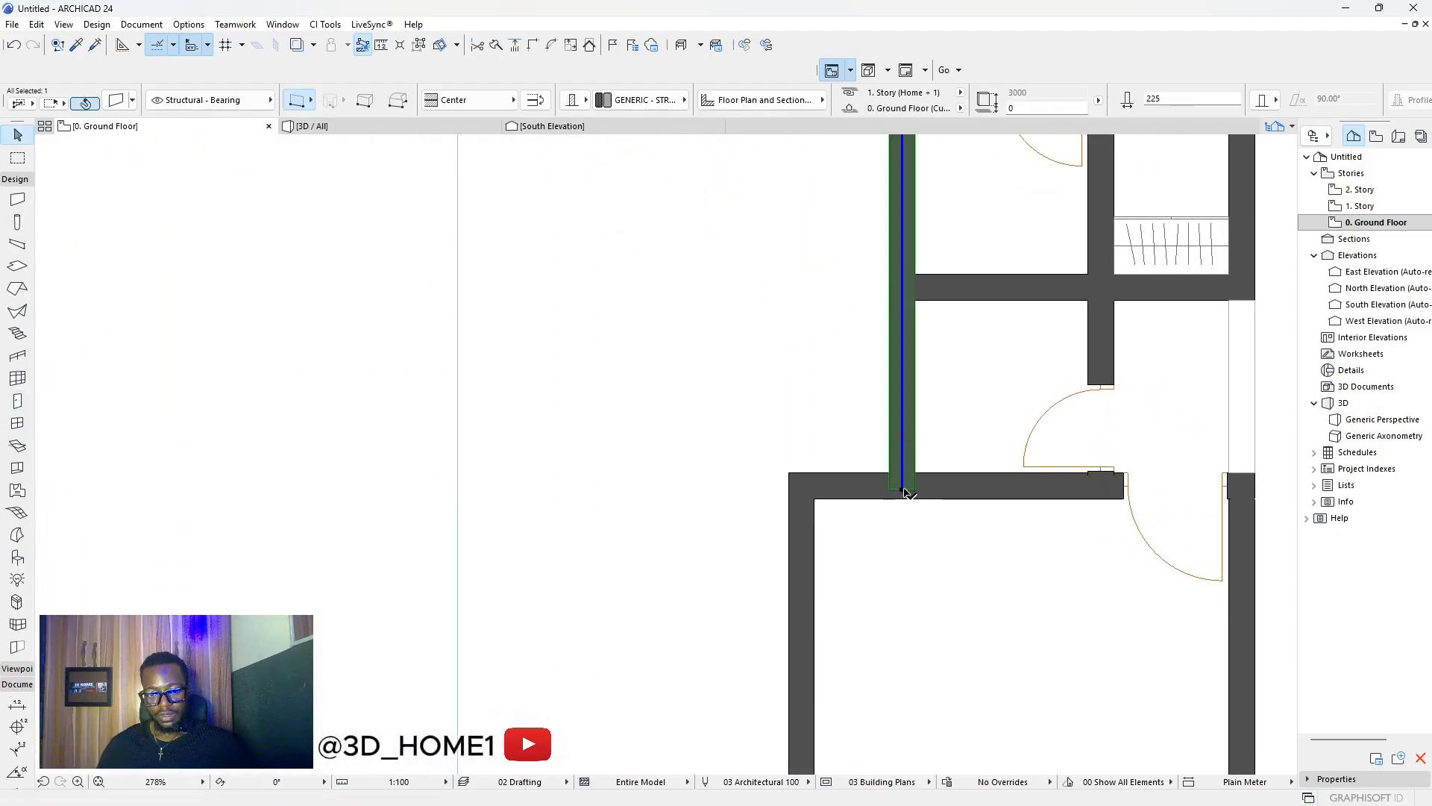
pyautogui.click(904, 489)
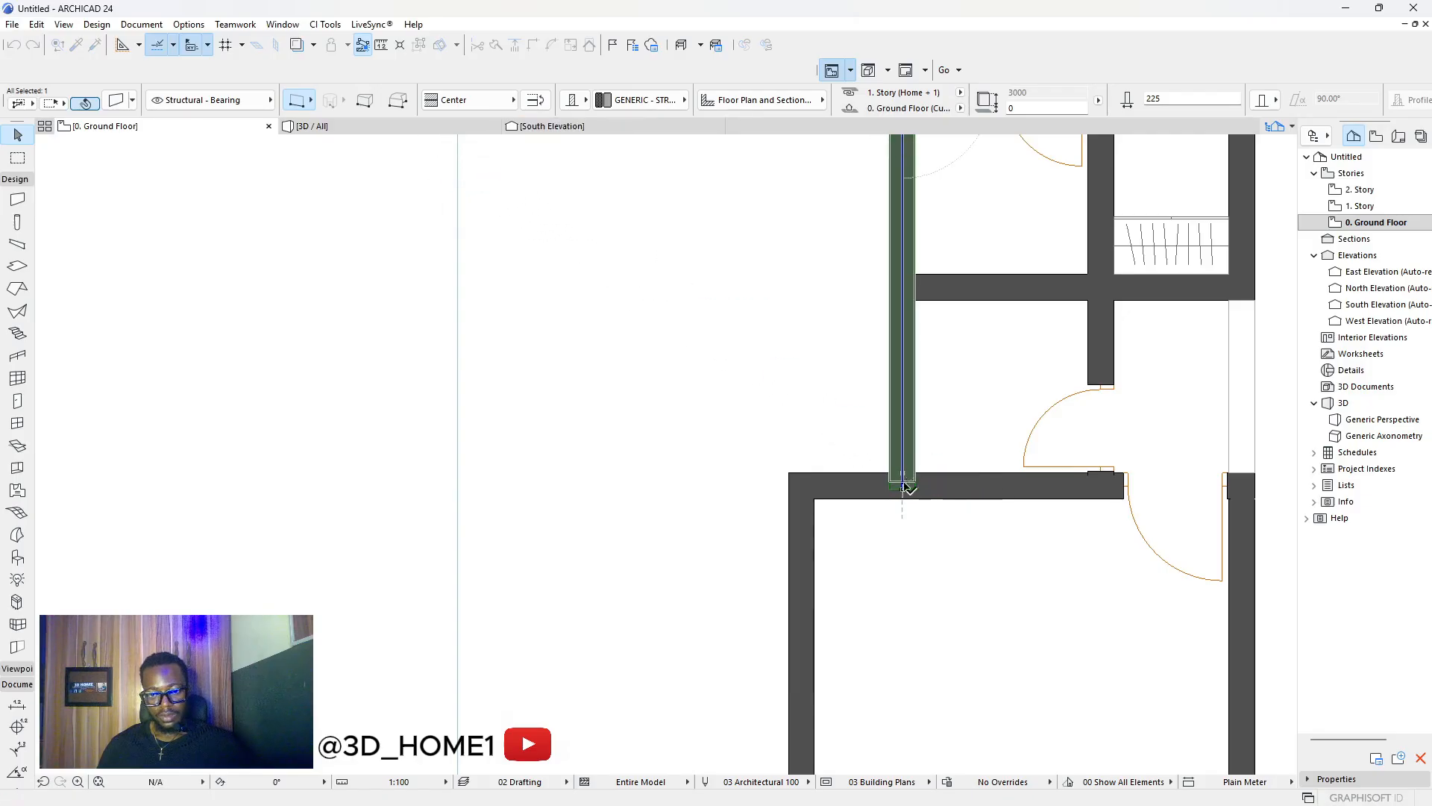
pyautogui.click(903, 486)
pyautogui.press('Escape')
# Dimension the master bedroom's inner length between its upper and lower walls, placing the dimension line inside the room.
pyautogui.scroll(-6, 929, 533)
pyautogui.scroll(-2, 945, 420)
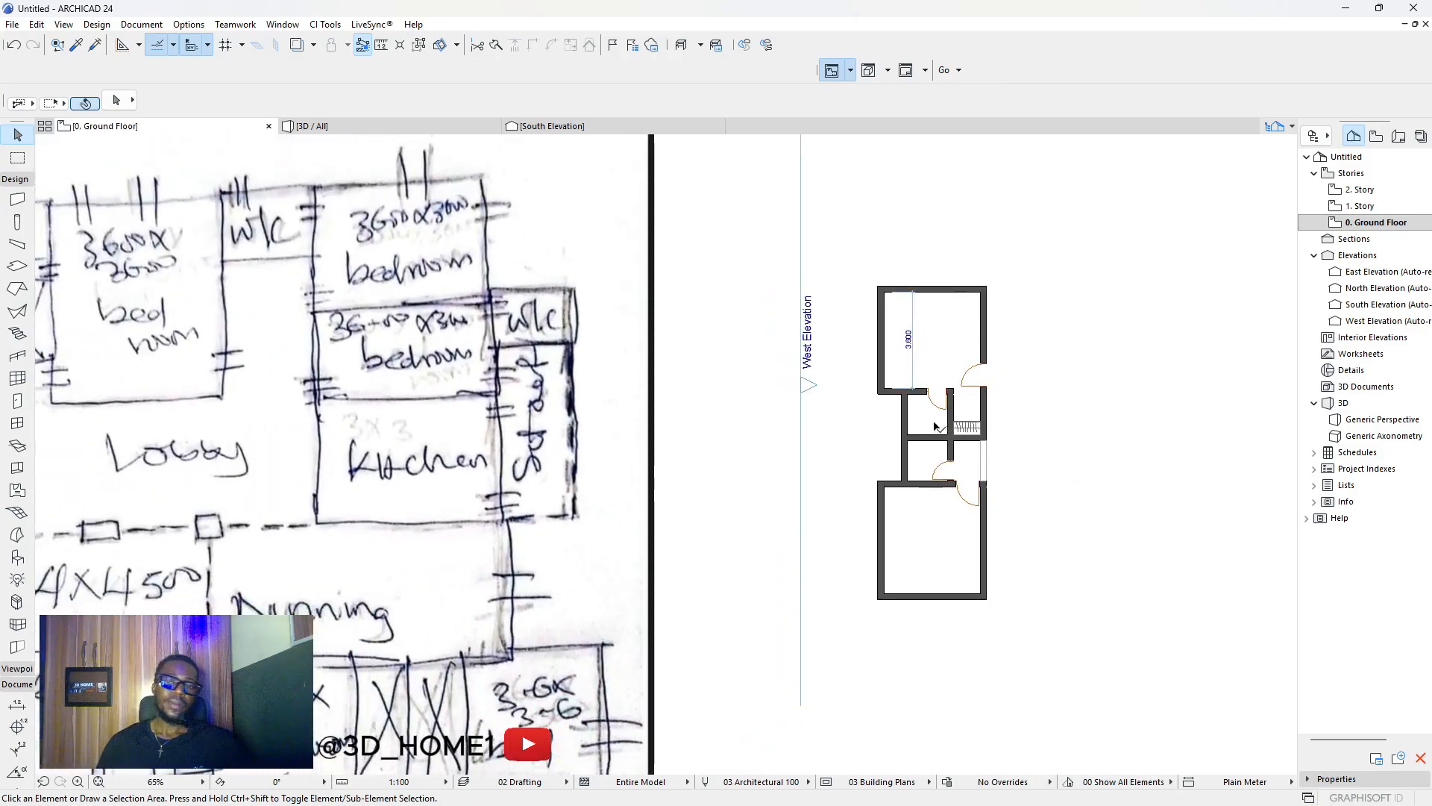
pyautogui.scroll(-2, 934, 427)
pyautogui.scroll(-2, 387, 400)
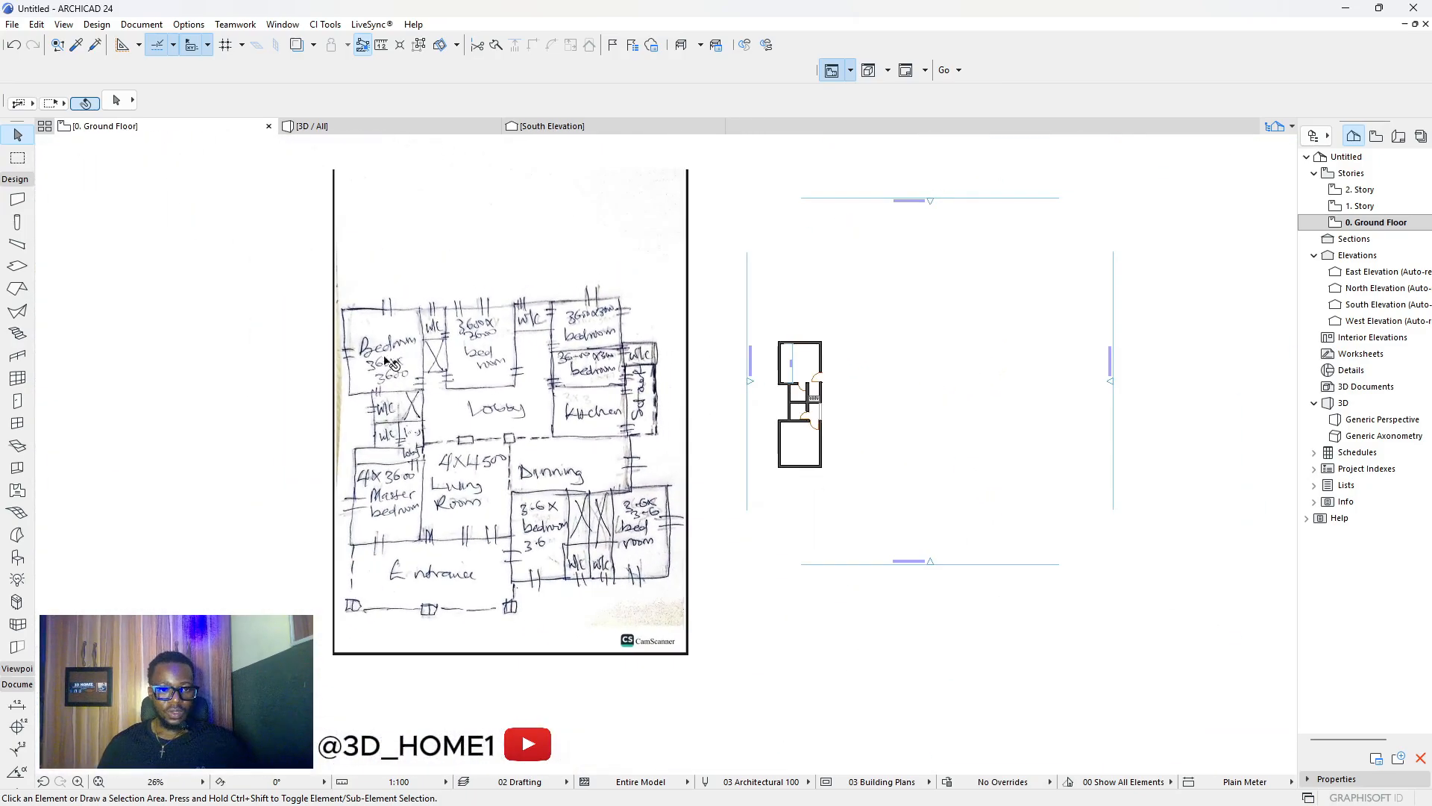
pyautogui.scroll(2, 407, 485)
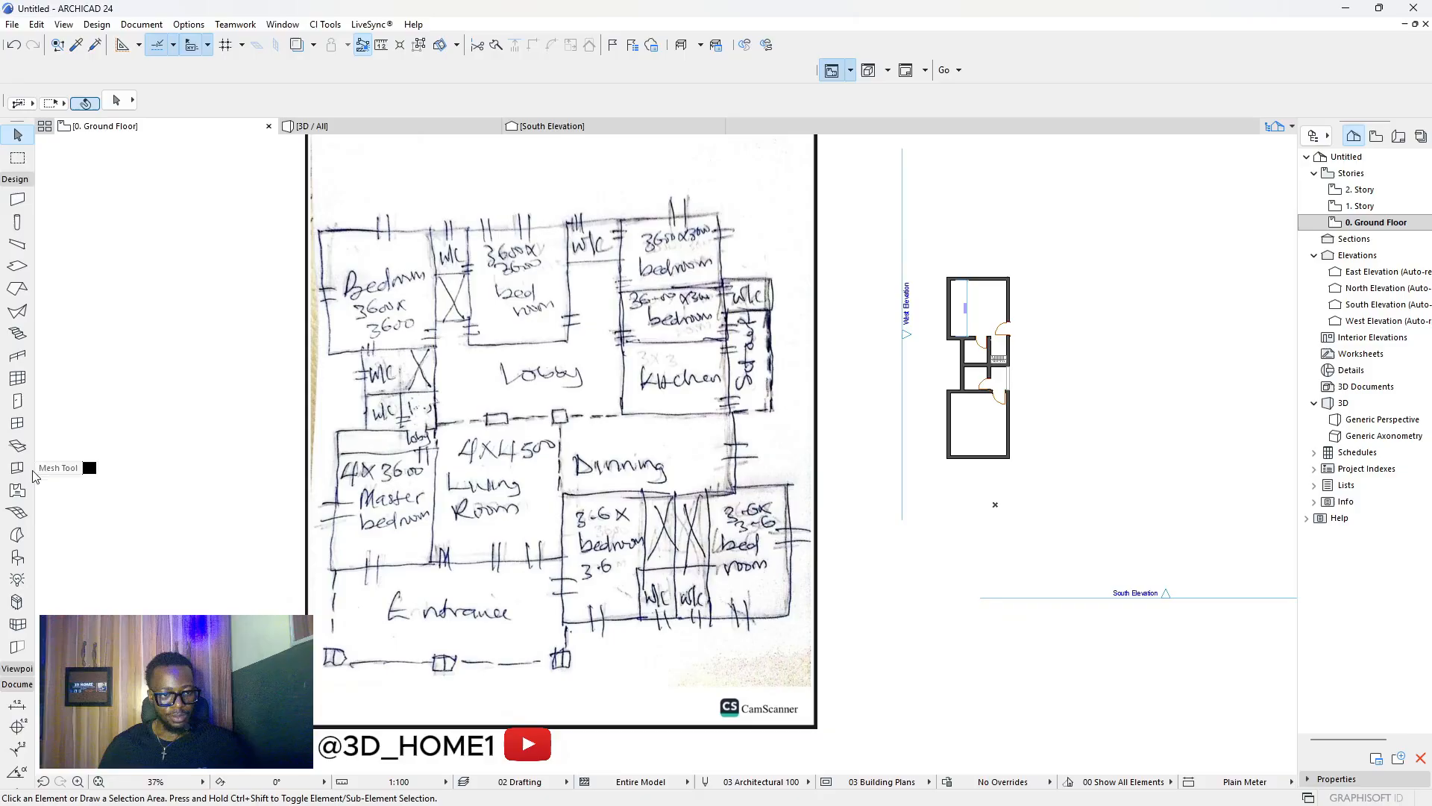
pyautogui.click(17, 194)
pyautogui.click(16, 181)
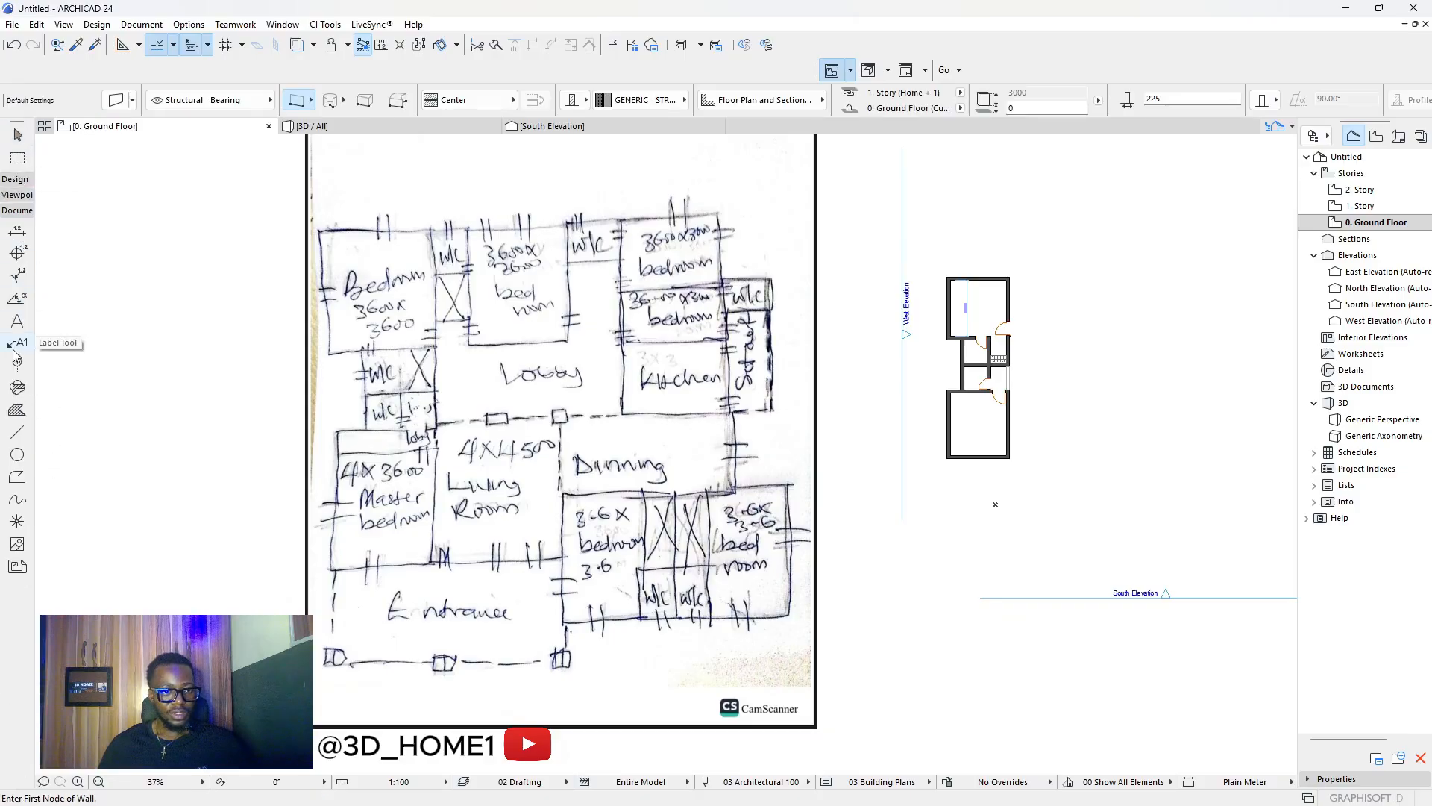
pyautogui.click(16, 230)
pyautogui.scroll(8, 986, 399)
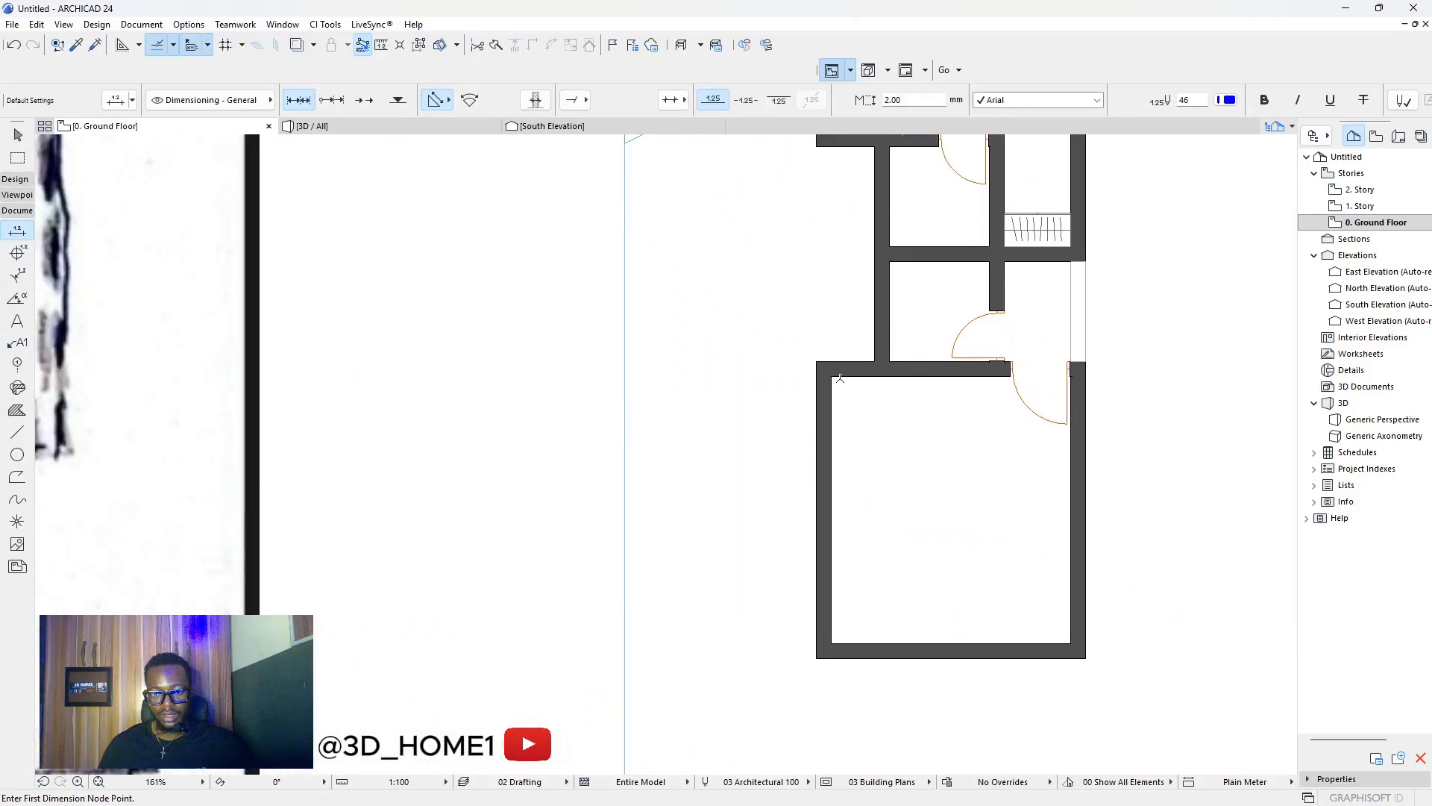
pyautogui.click(832, 377)
pyautogui.doubleClick(834, 642)
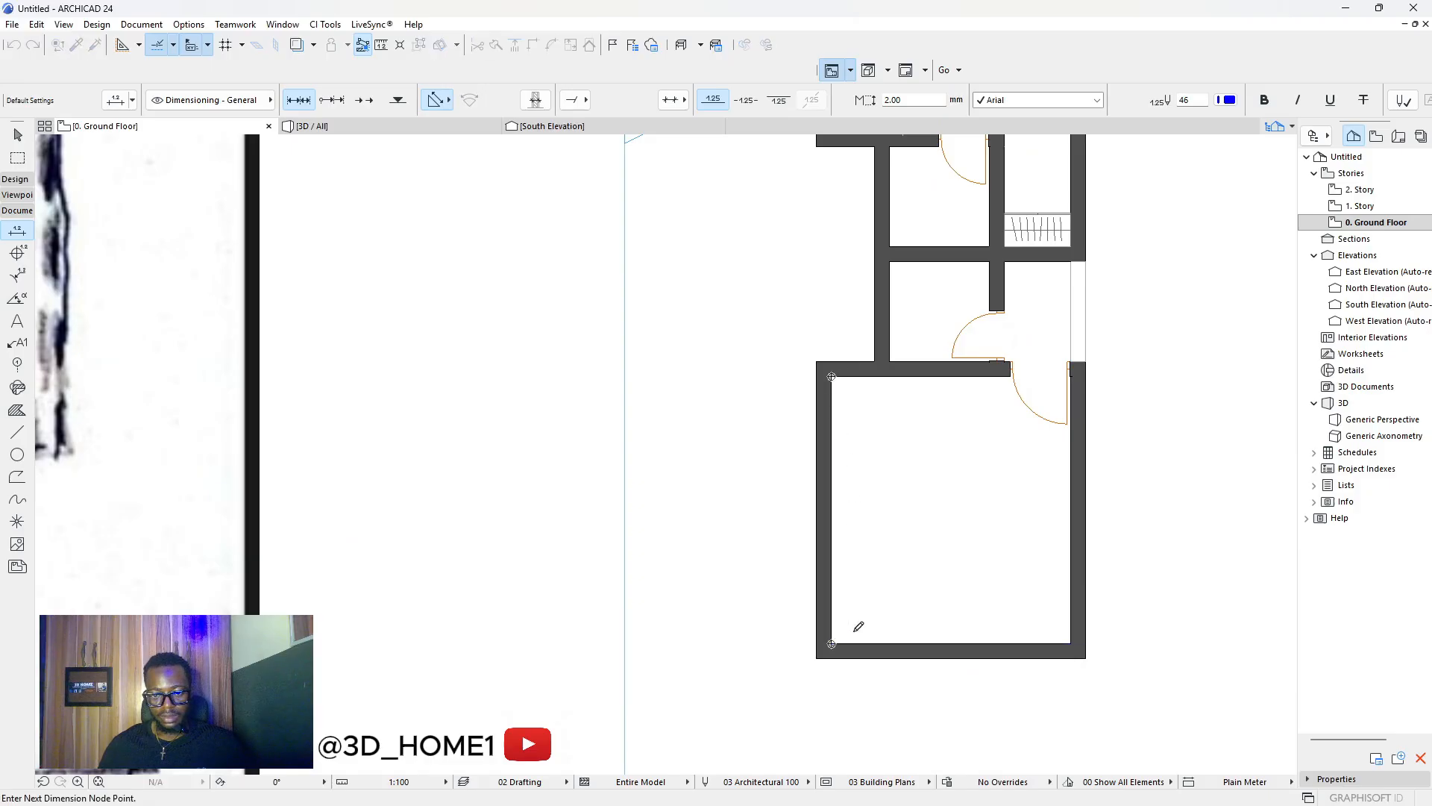
pyautogui.click(894, 520)
# Dimension the master bedroom's inner width between its side walls, placing the dimension line just below the door wall.
pyautogui.scroll(-5, 894, 519)
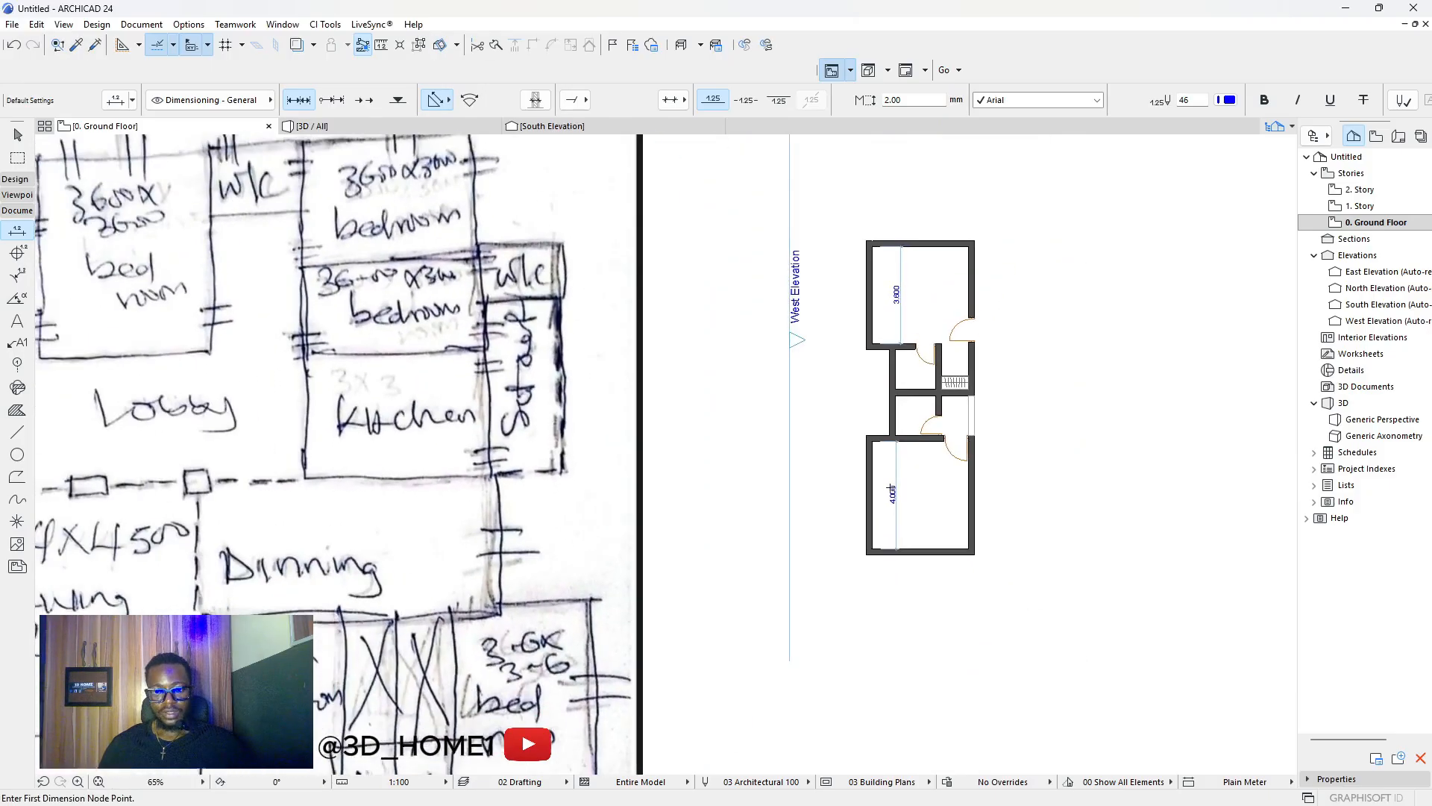
pyautogui.scroll(4, 883, 387)
pyautogui.scroll(6, 1034, 356)
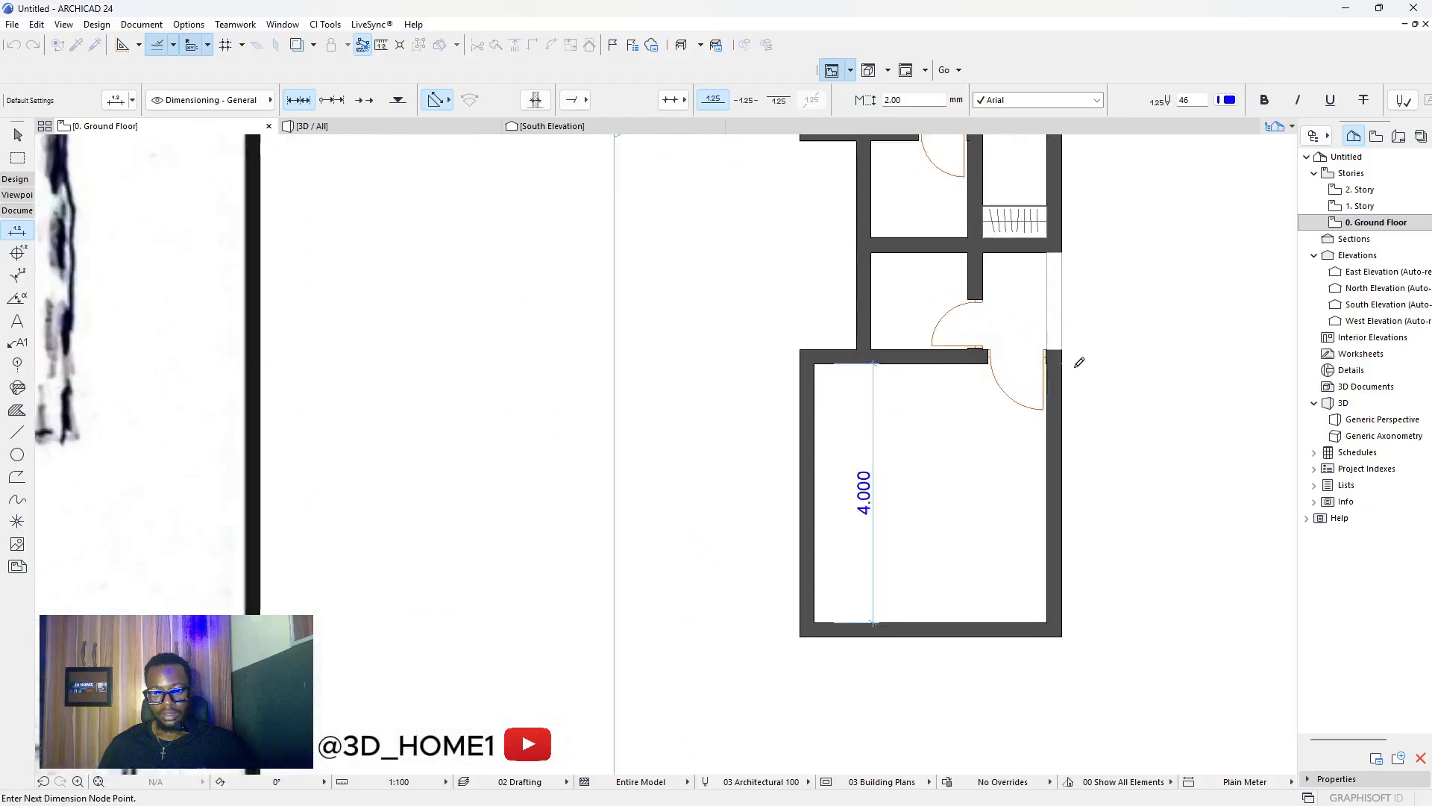
pyautogui.click(1035, 354)
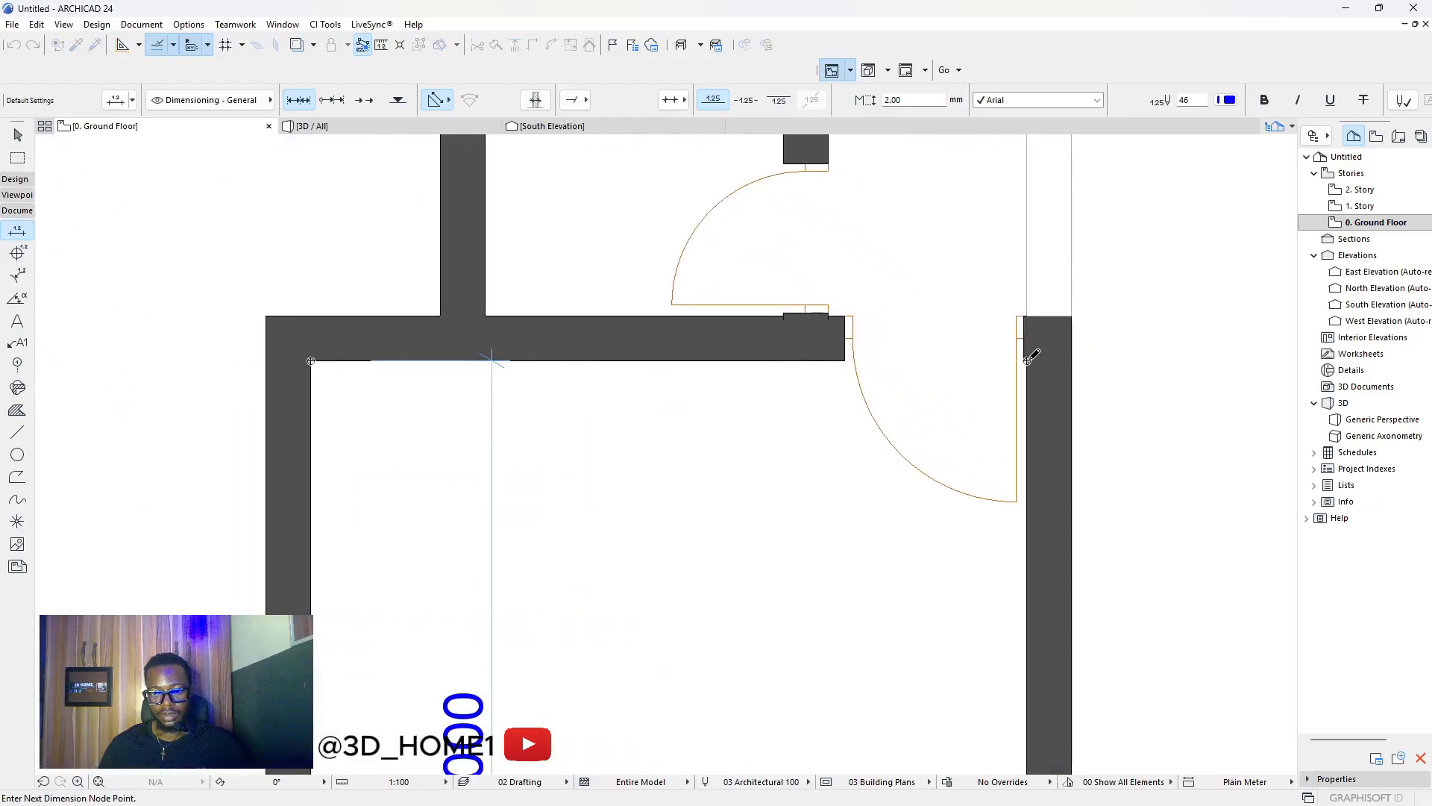
pyautogui.scroll(-3, 1029, 351)
pyautogui.doubleClick(888, 415)
pyautogui.click(861, 461)
# Dimension the upper bedroom's inner width between its side walls, placing the dimension line in the upper part of the room.
pyautogui.scroll(-6, 860, 461)
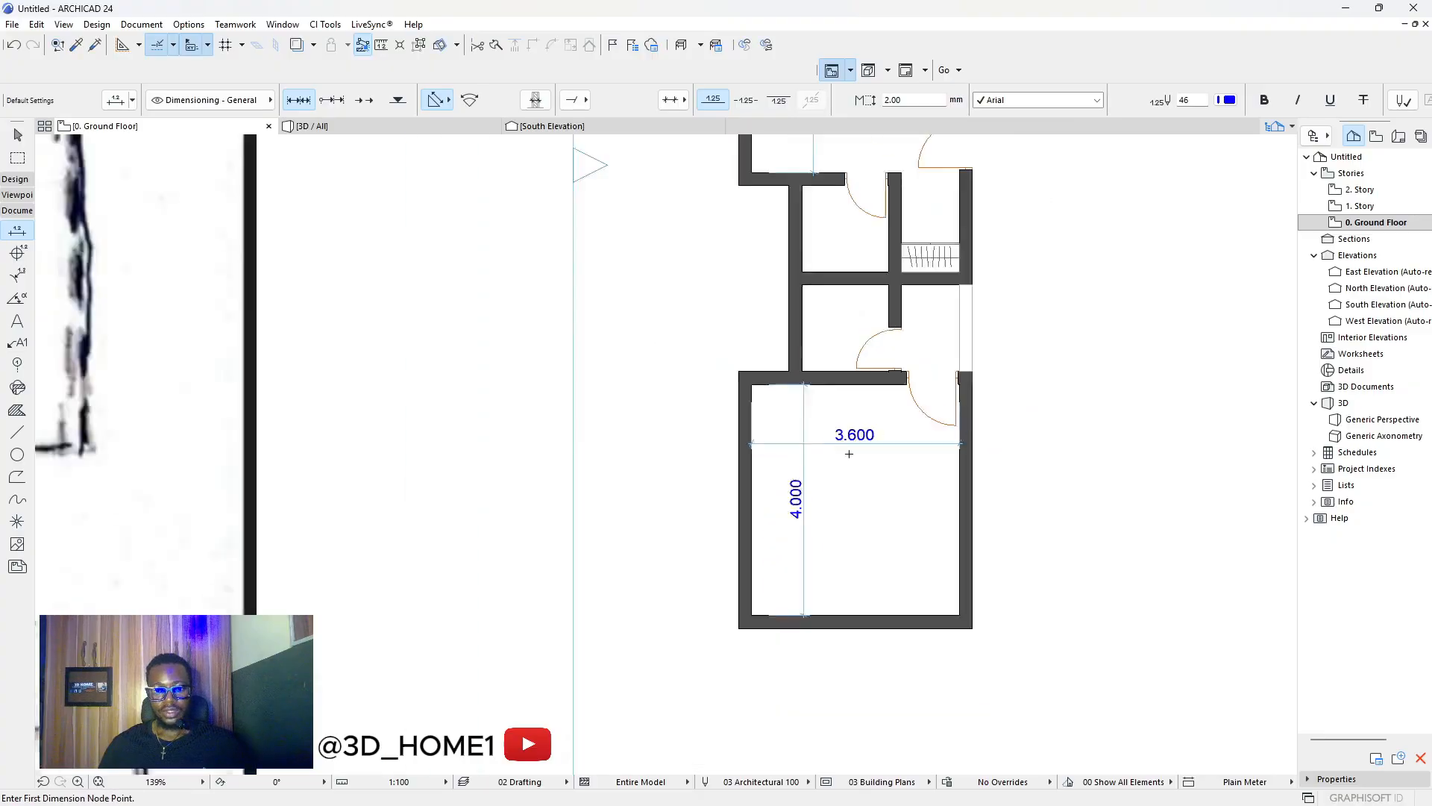
pyautogui.scroll(2, 836, 288)
pyautogui.scroll(3, 837, 288)
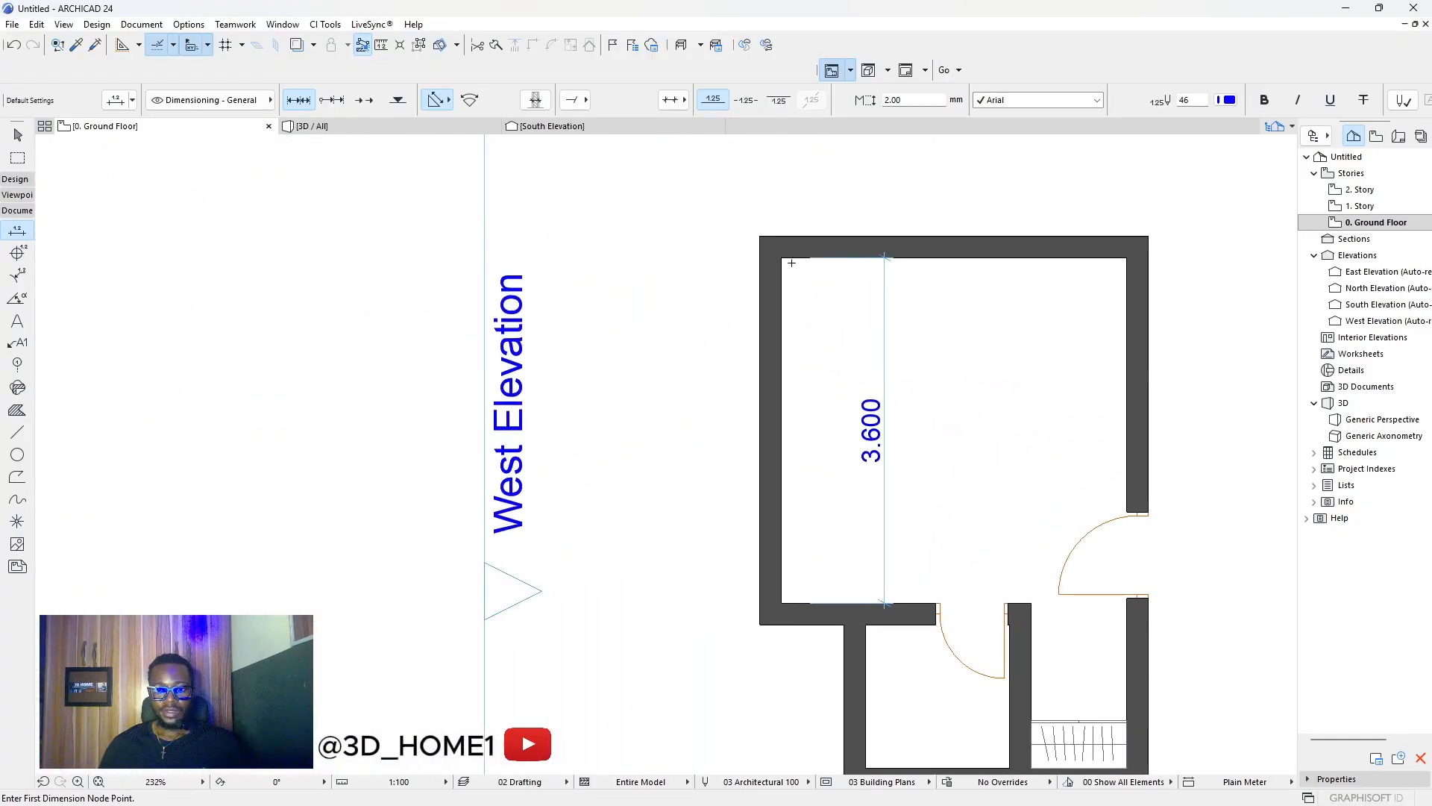
pyautogui.click(783, 258)
pyautogui.click(1125, 257)
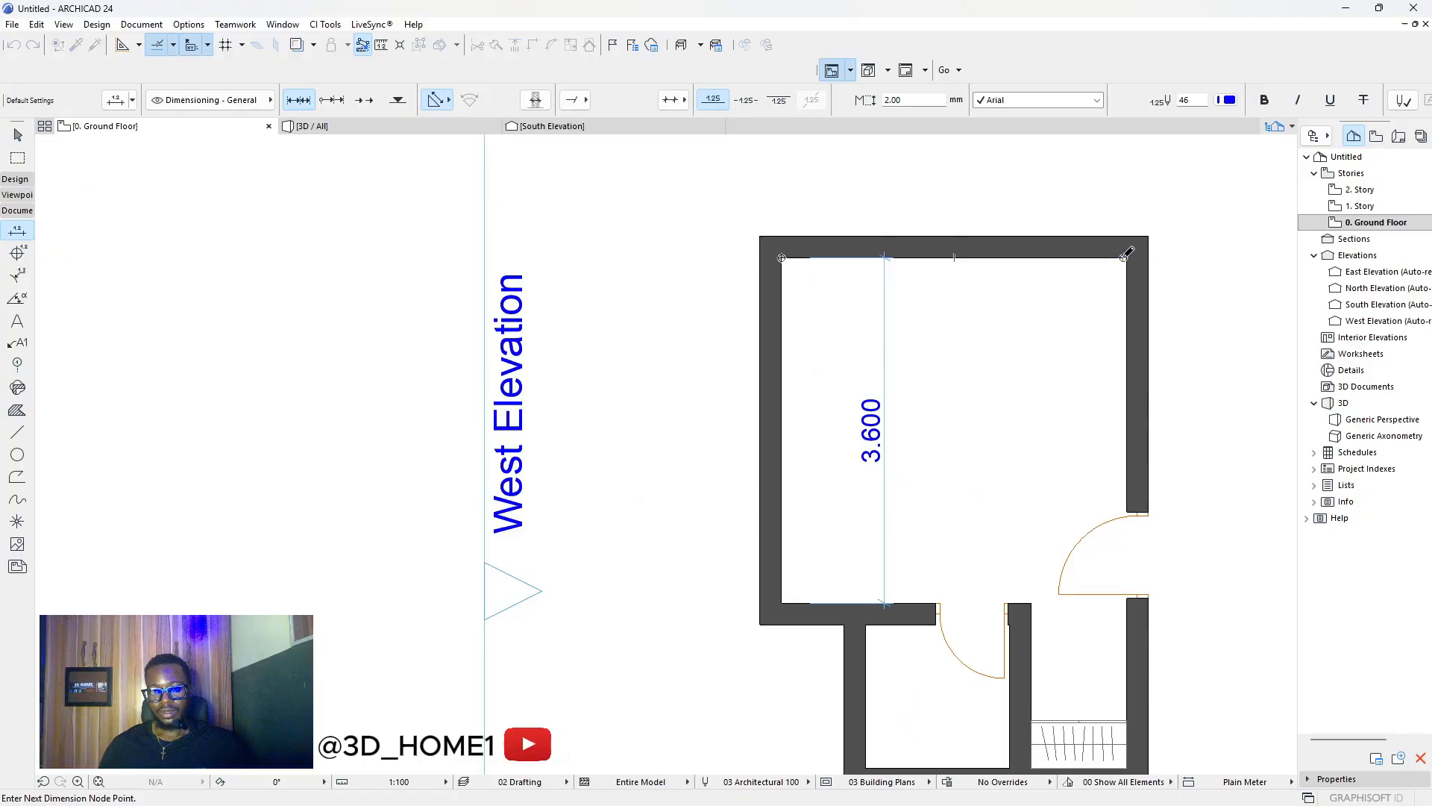
pyautogui.scroll(3, 1128, 255)
pyautogui.click(1125, 258)
pyautogui.scroll(-4, 1098, 268)
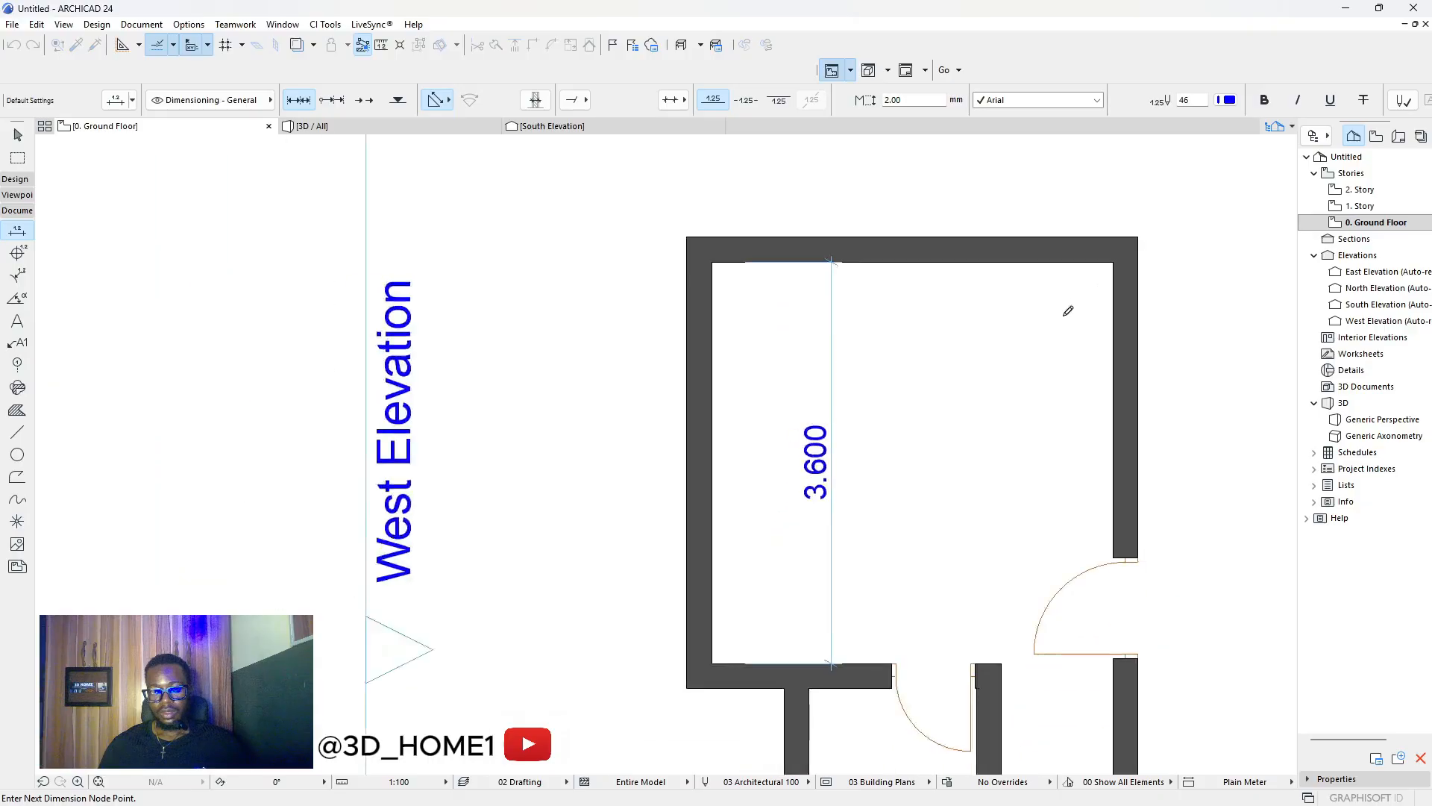
pyautogui.doubleClick(969, 359)
pyautogui.click(967, 370)
pyautogui.scroll(-2, 918, 344)
pyautogui.scroll(-6, 913, 344)
pyautogui.scroll(4, 930, 448)
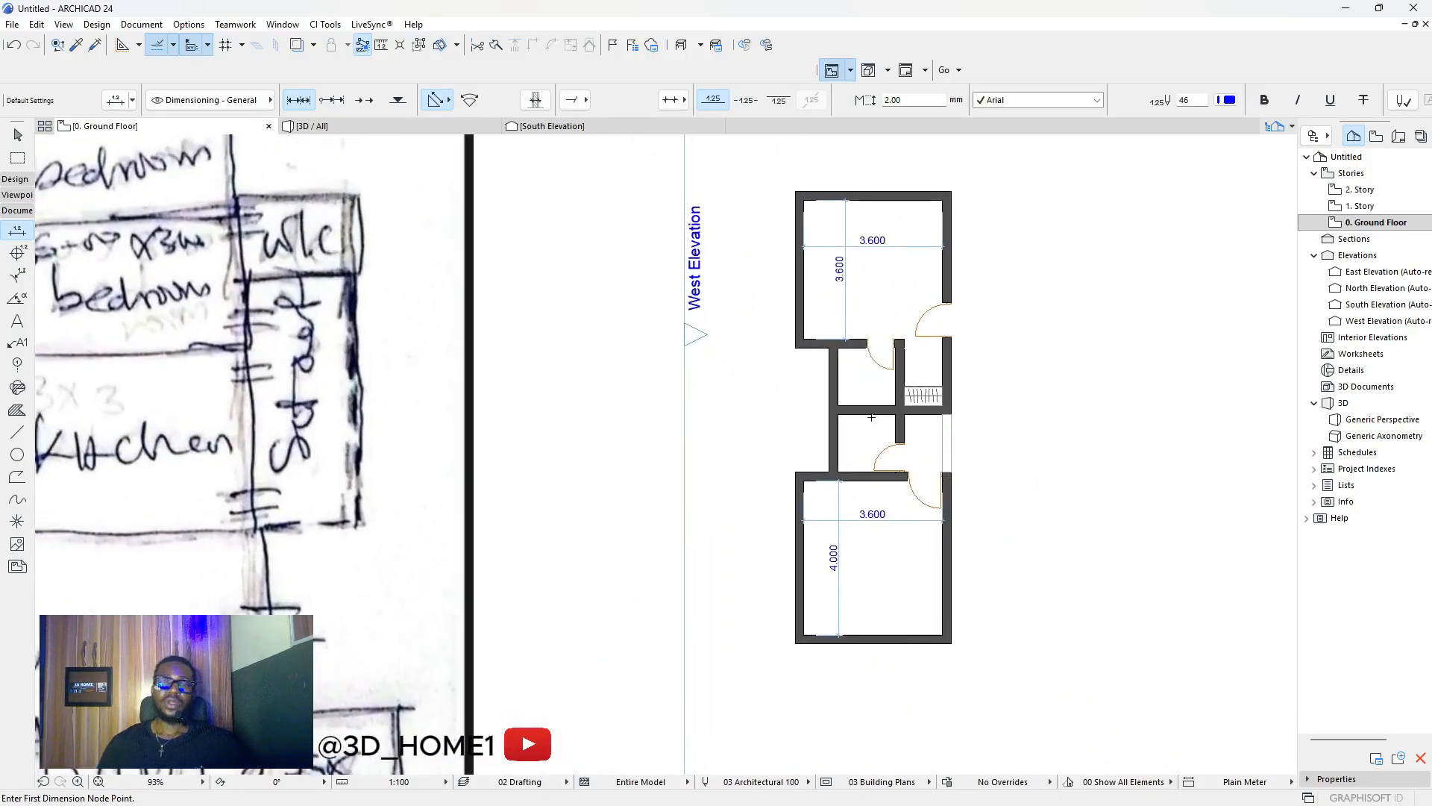
# Examine the hand sketch for the living room and the spaces adjoining the master bedroom, comparing it with the drawn plan.
pyautogui.scroll(-5, 925, 402)
pyautogui.scroll(3, 375, 437)
pyautogui.scroll(-3, 451, 358)
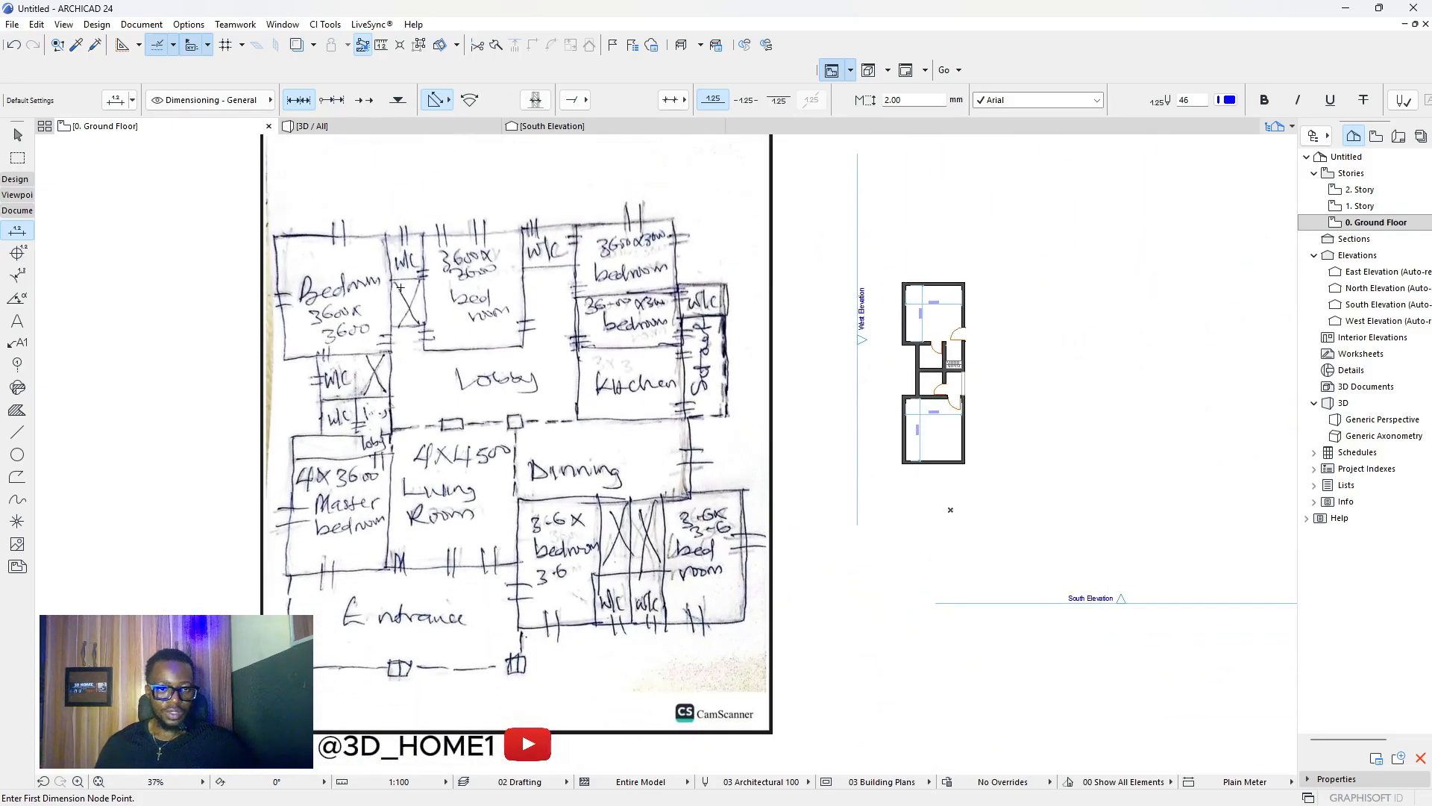
pyautogui.scroll(2, 401, 287)
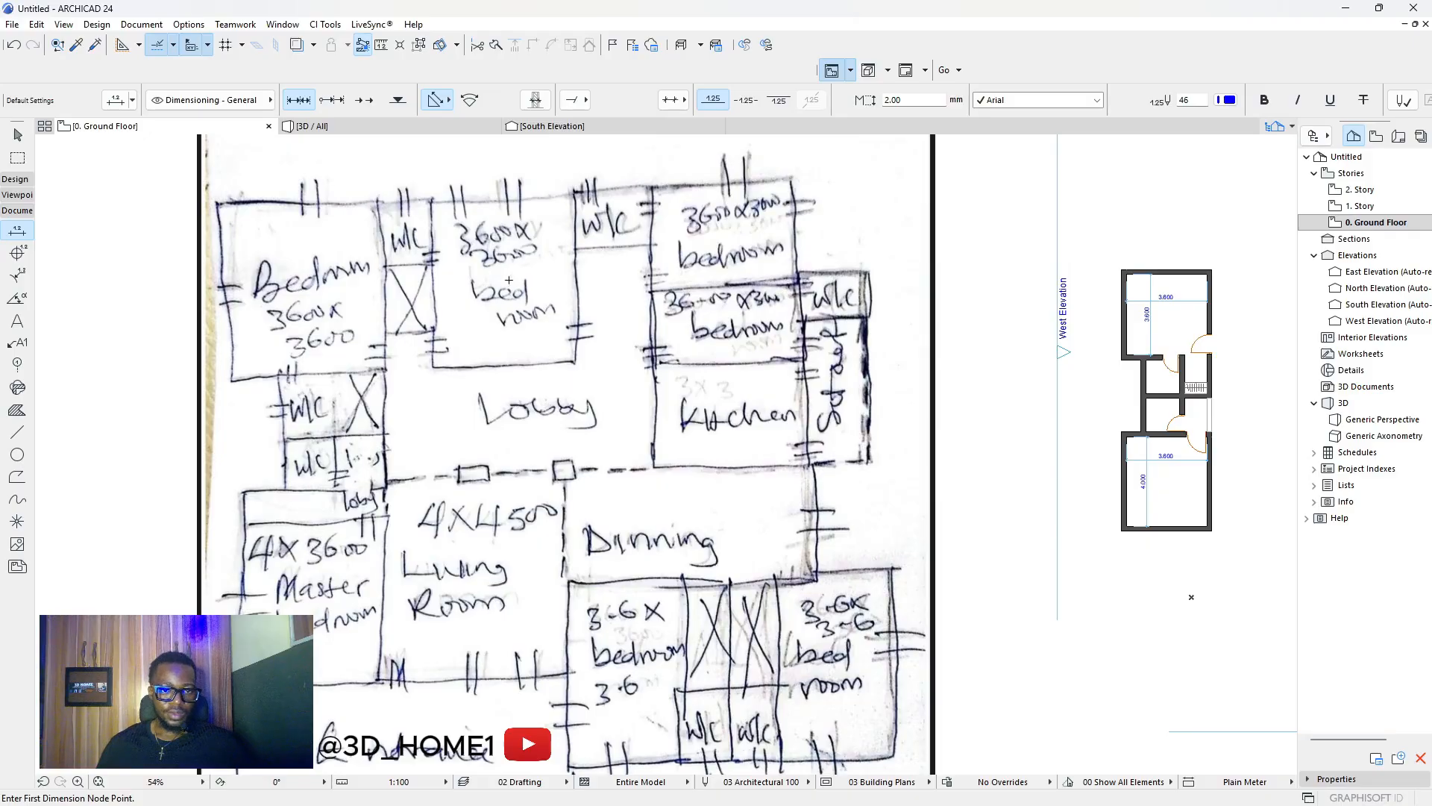
pyautogui.scroll(-3, 505, 292)
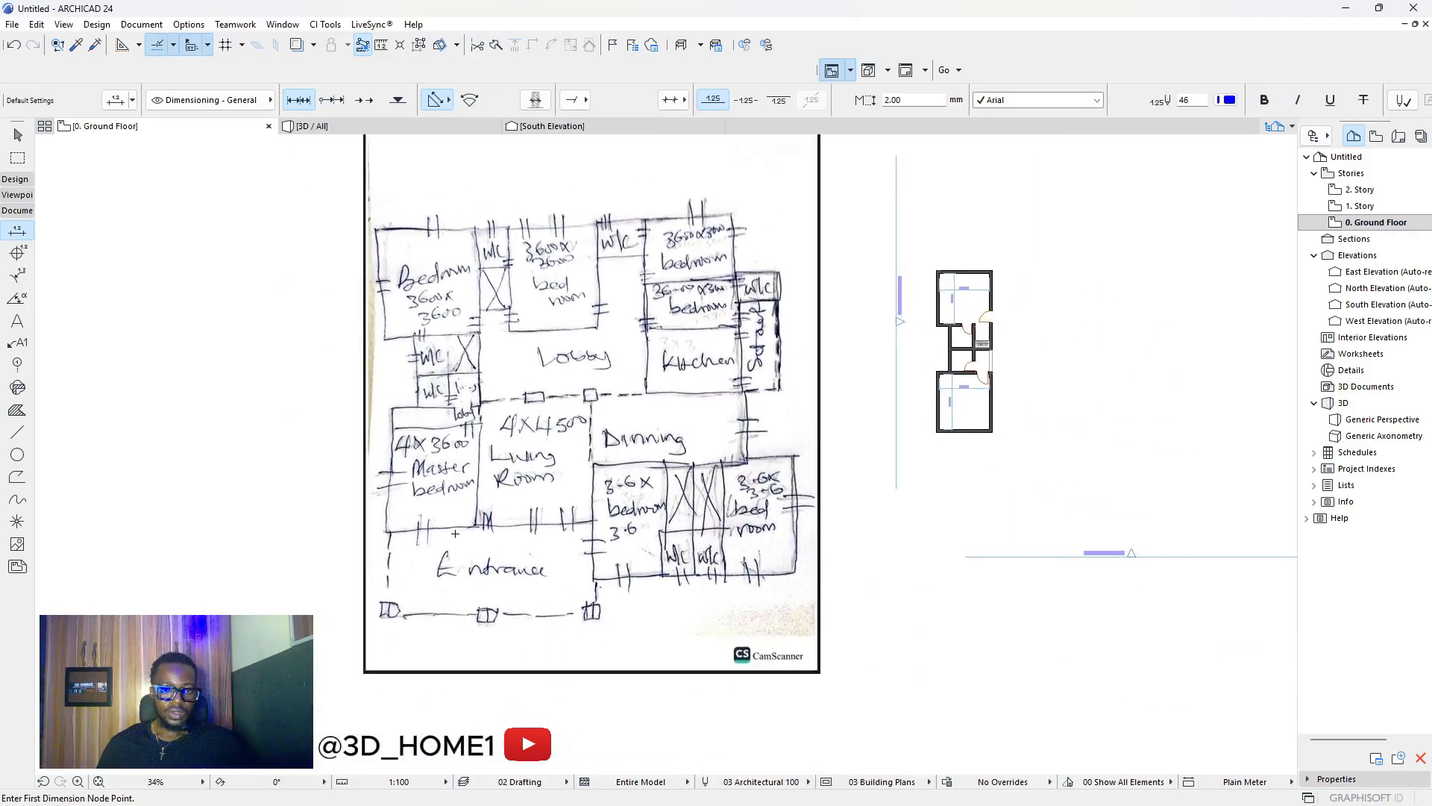
pyautogui.scroll(1, 601, 373)
pyautogui.scroll(-1, 644, 209)
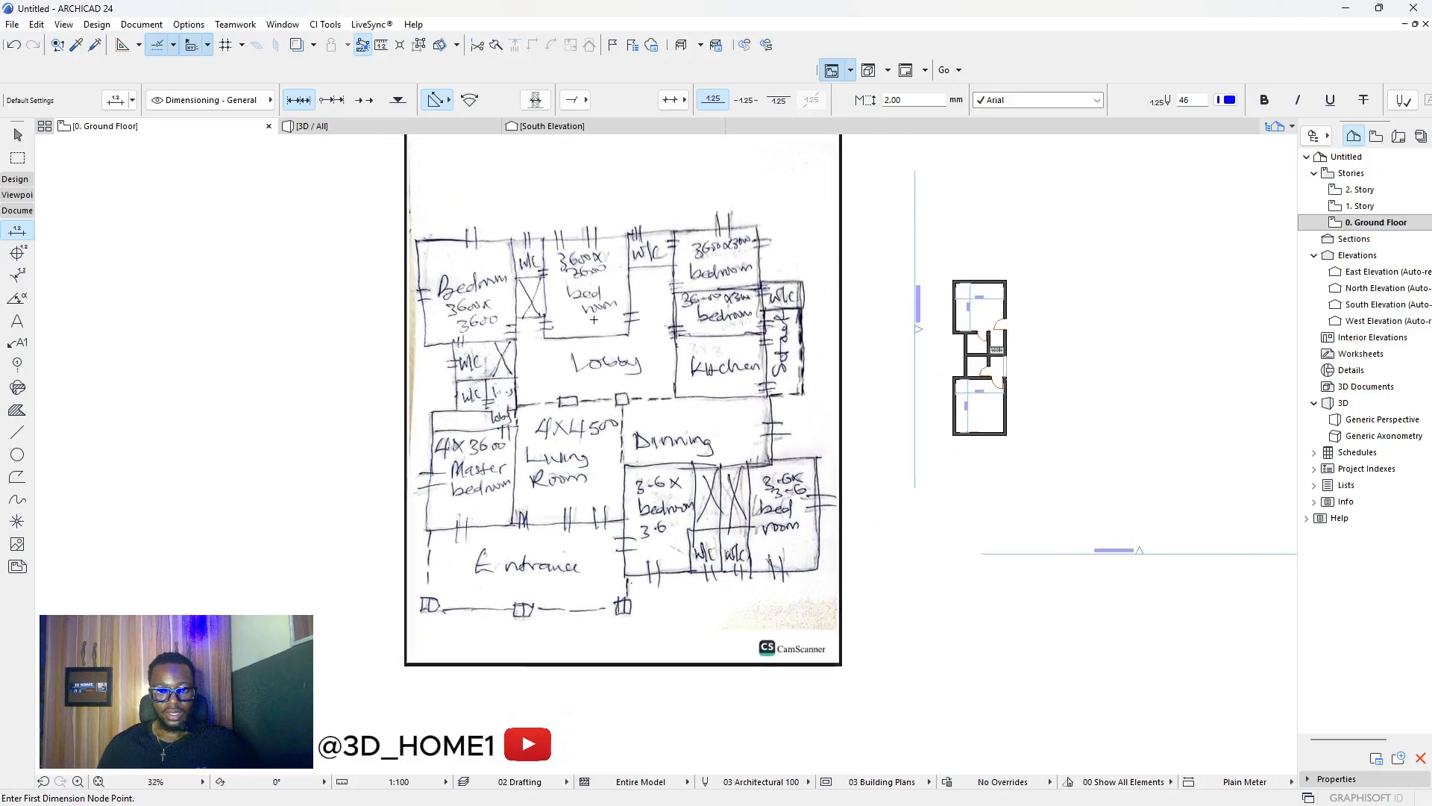
pyautogui.scroll(5, 493, 229)
pyautogui.scroll(-3, 459, 262)
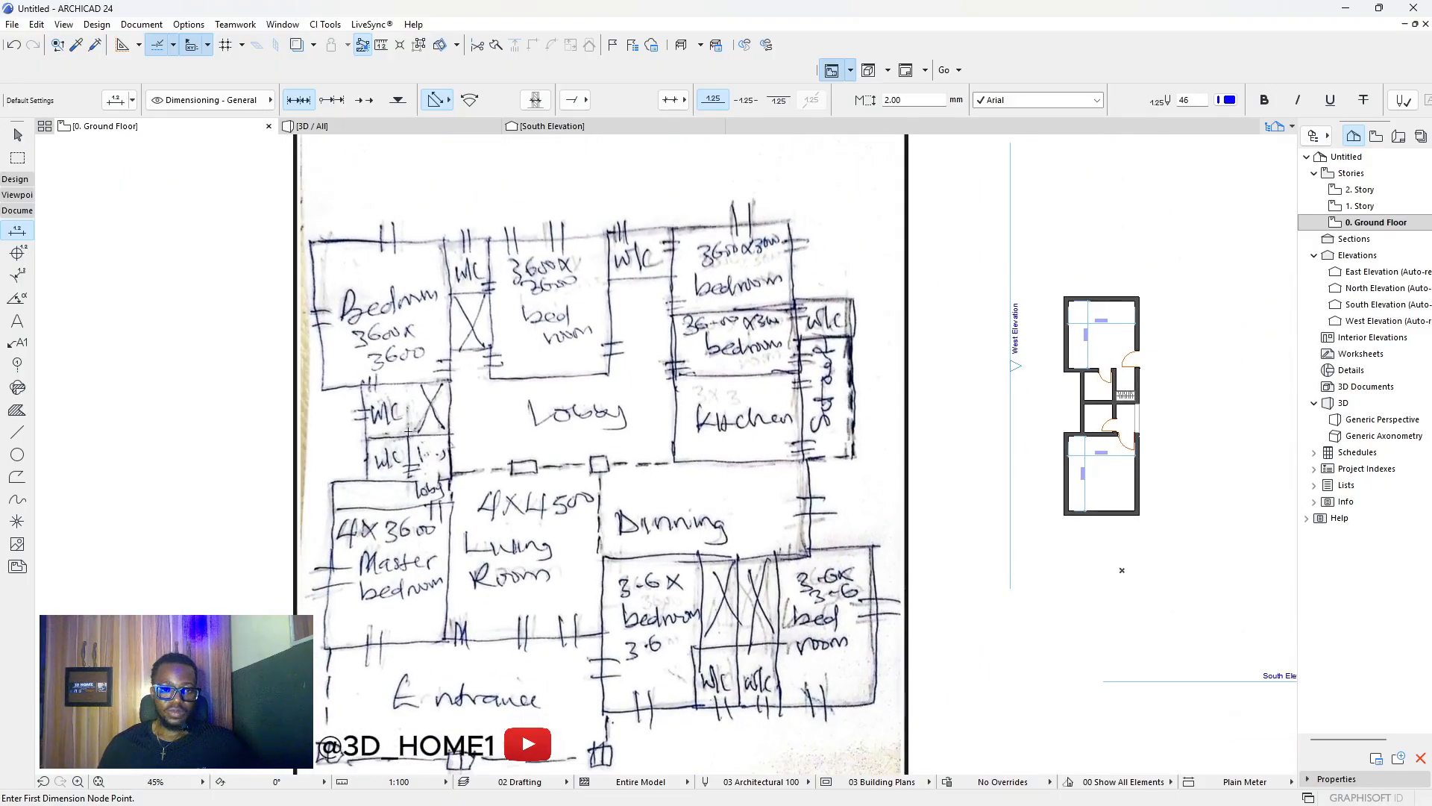
pyautogui.scroll(-1, 408, 430)
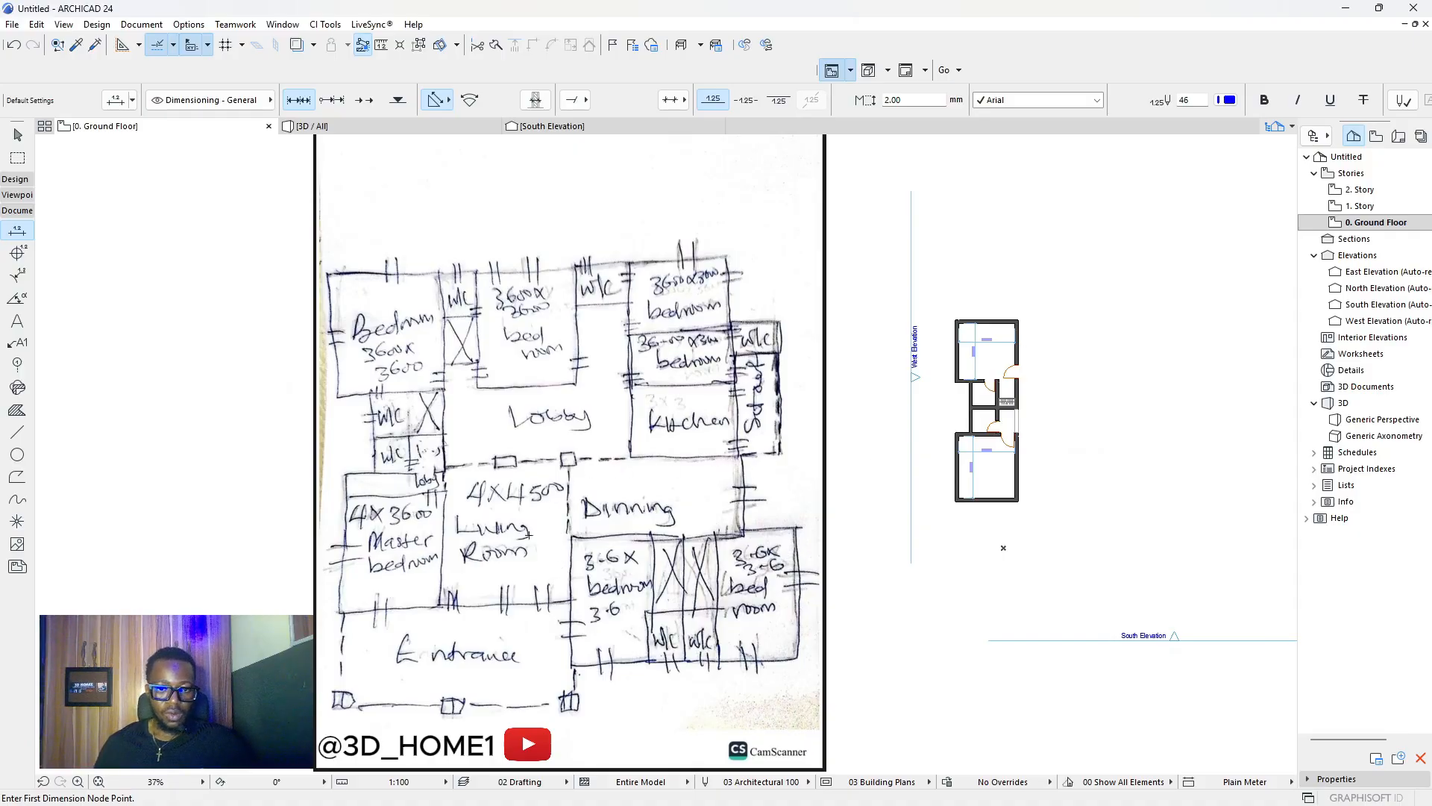
pyautogui.scroll(1, 528, 535)
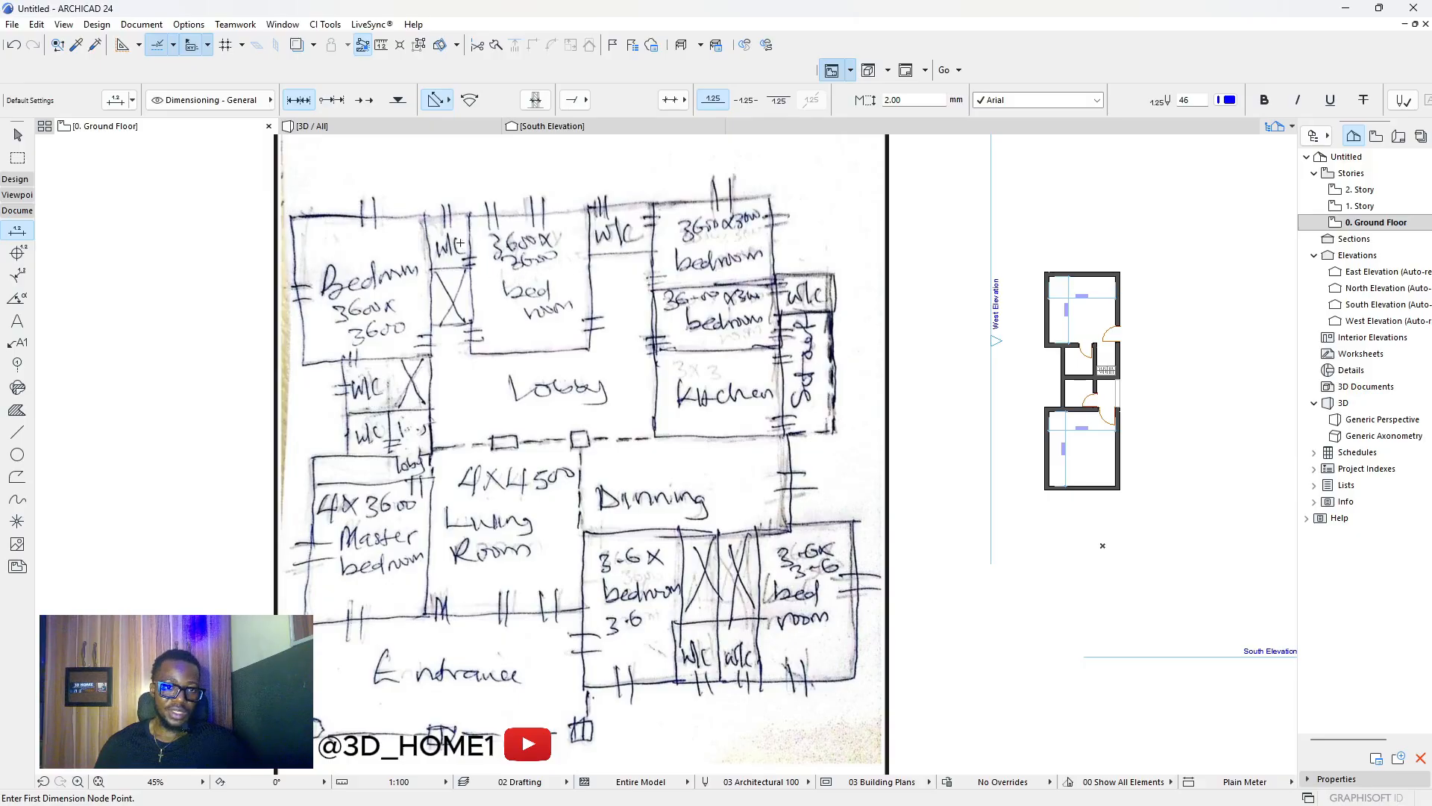
pyautogui.scroll(-3, 518, 343)
pyautogui.scroll(3, 911, 332)
pyautogui.scroll(-3, 723, 374)
pyautogui.scroll(4, 477, 462)
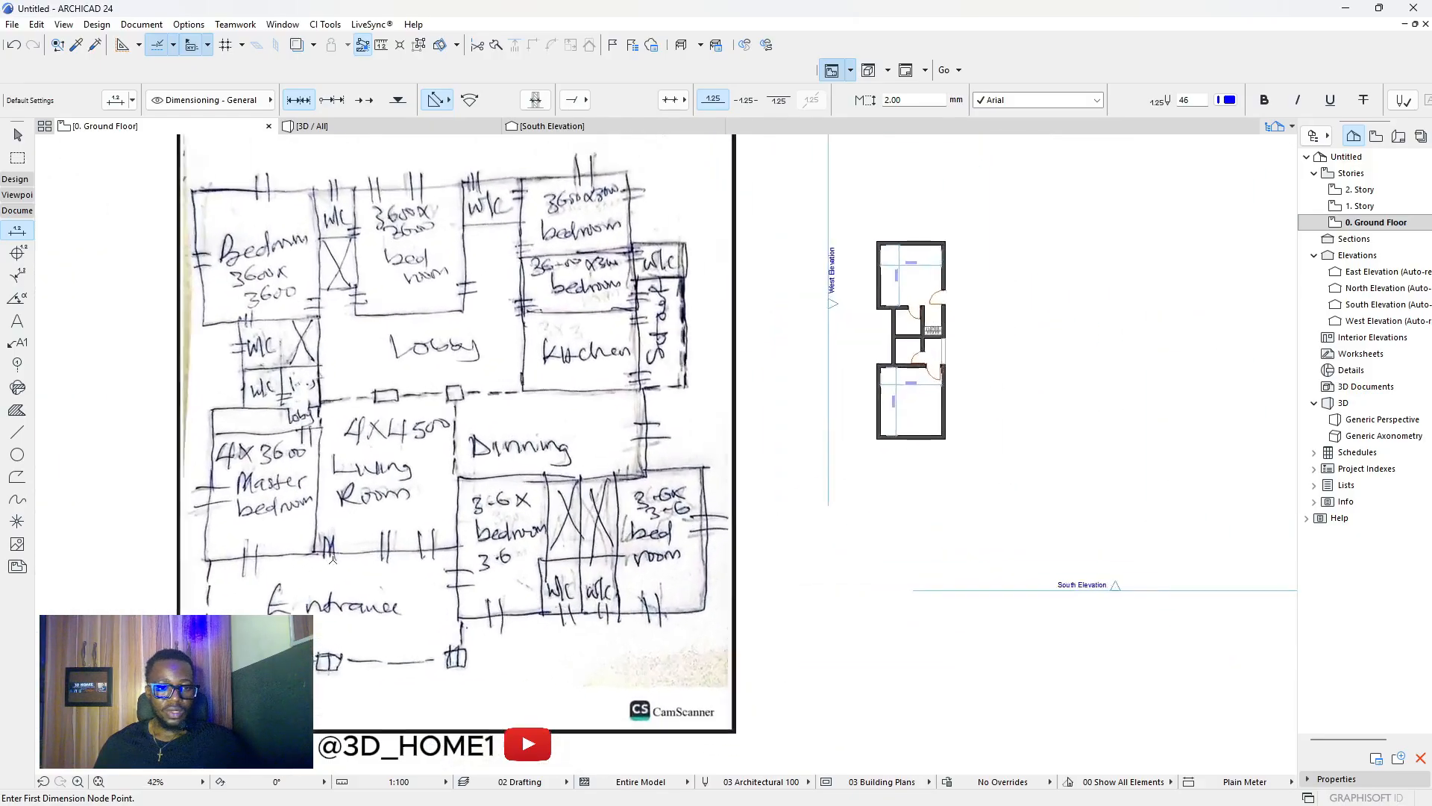
# Copy the master bedroom's right wall 4000 mm to the right for the living room, and shift the copy slightly farther right.
pyautogui.press('Escape')
pyautogui.scroll(-3, 401, 395)
pyautogui.scroll(4, 865, 391)
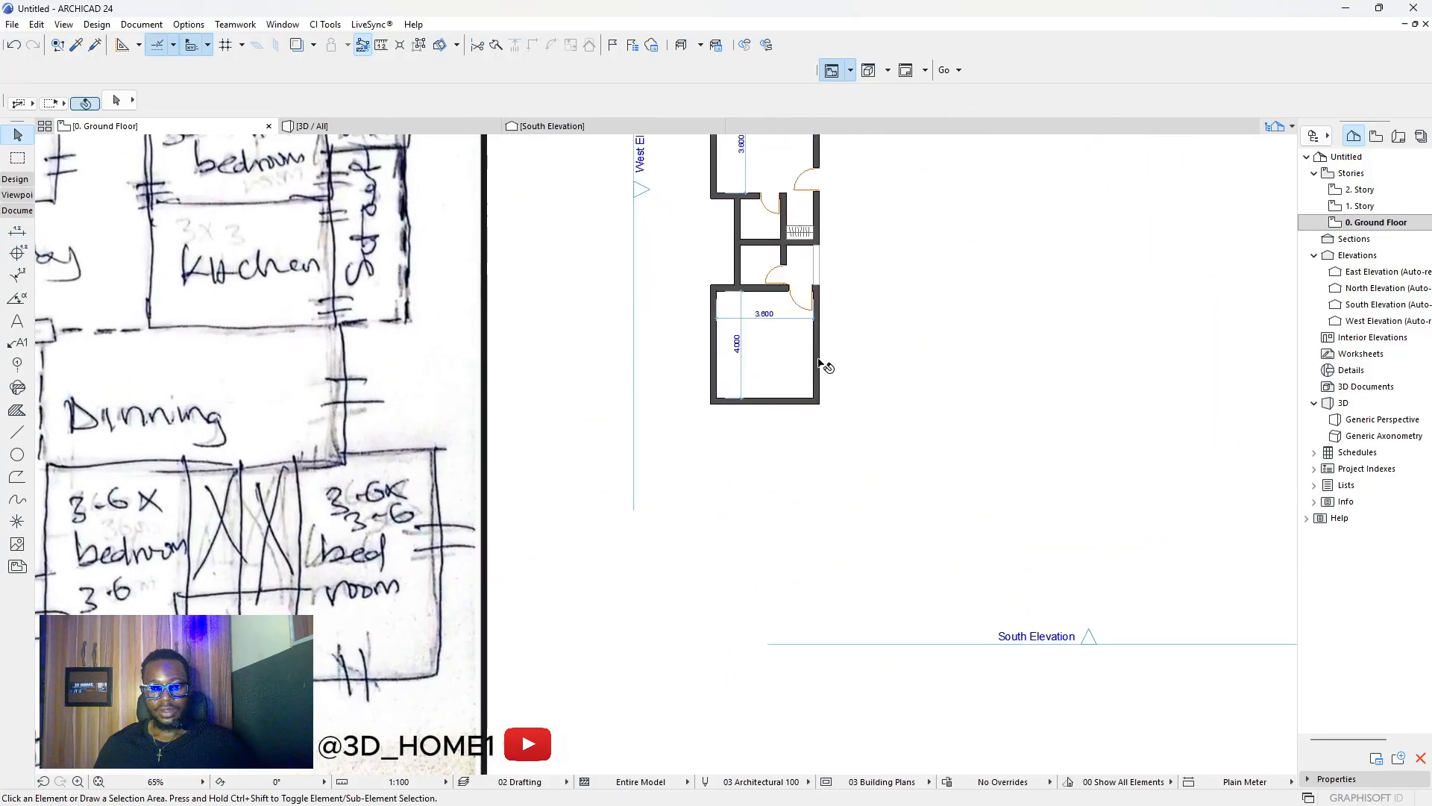
pyautogui.click(819, 351)
pyautogui.click(816, 344)
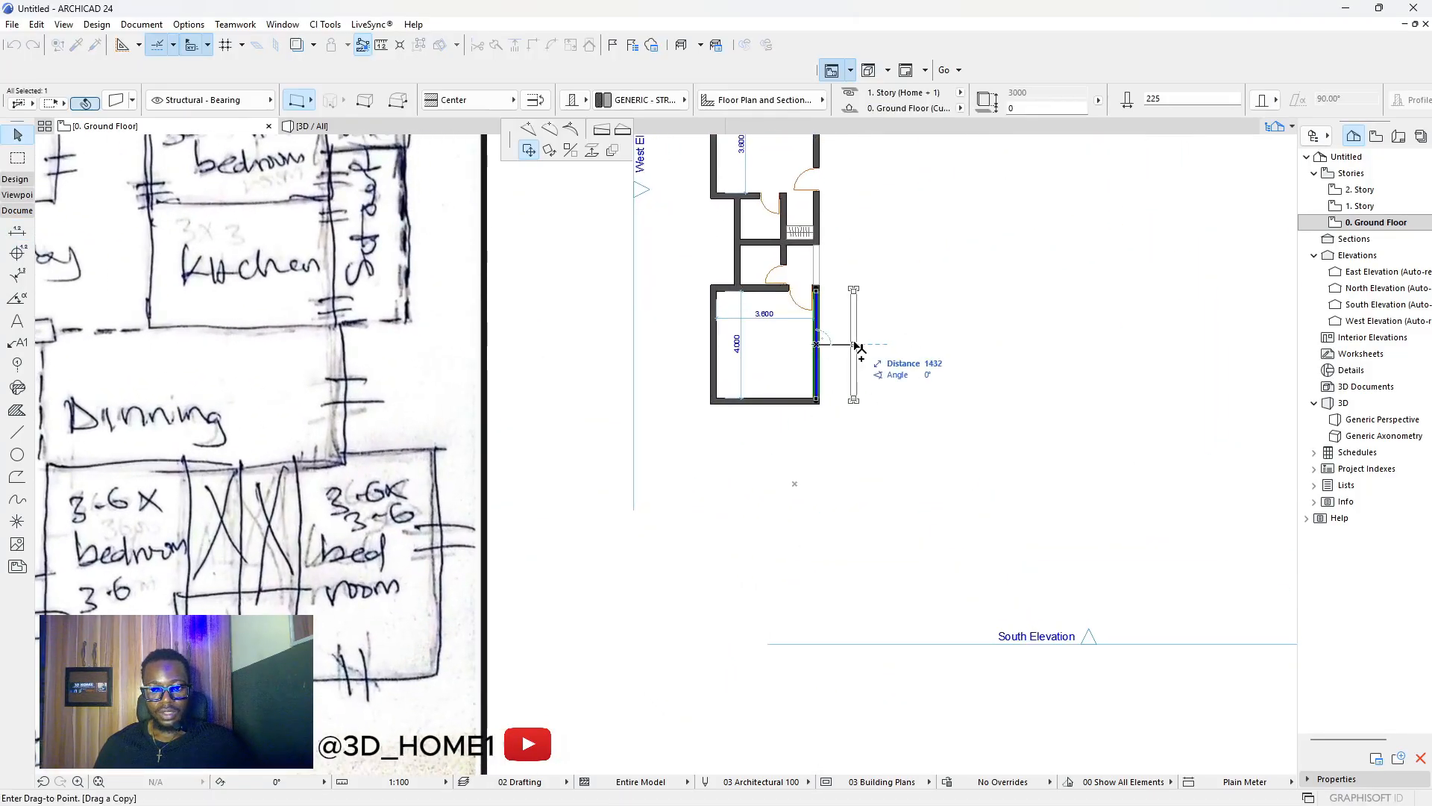
pyautogui.scroll(2, 858, 344)
pyautogui.write('000')
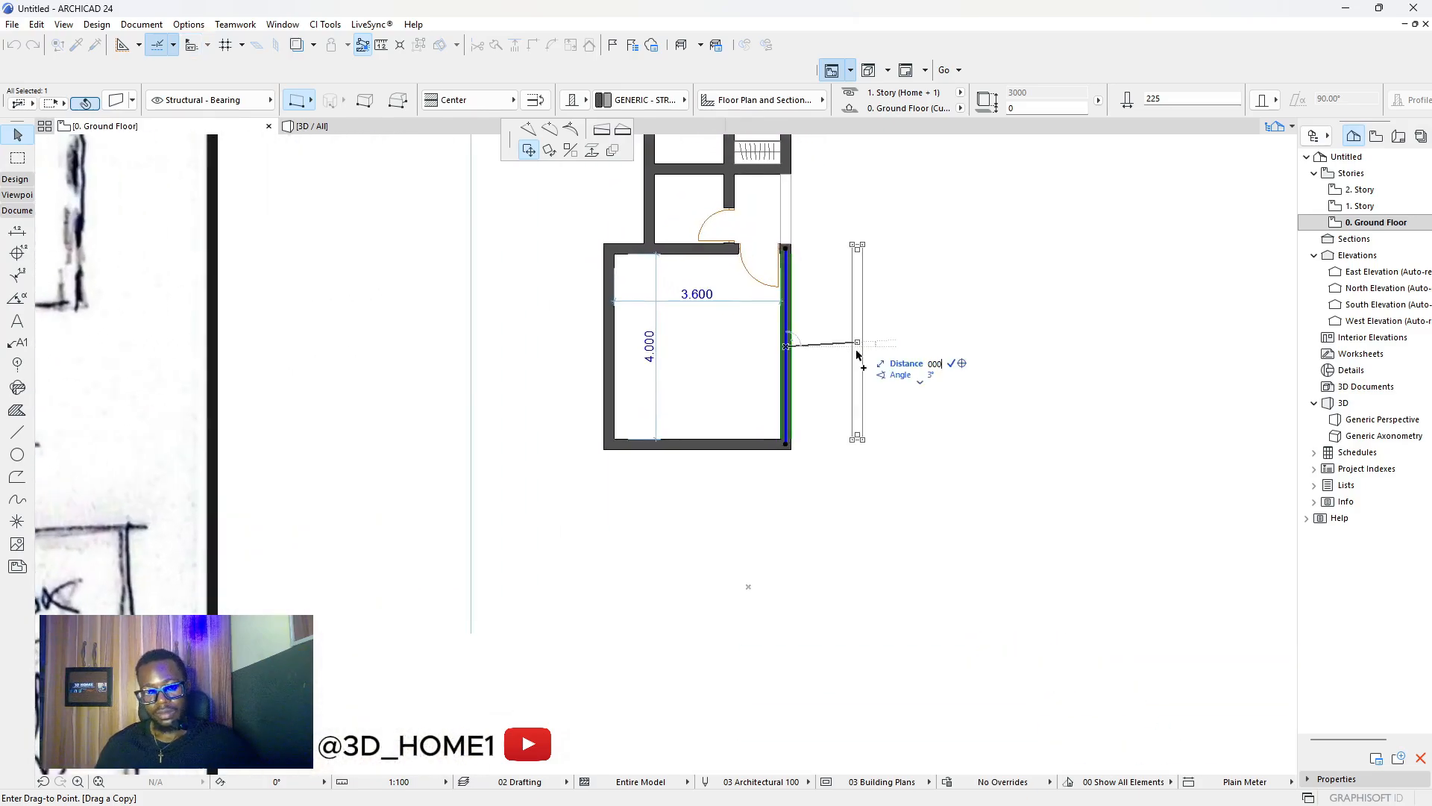
pyautogui.press('Escape')
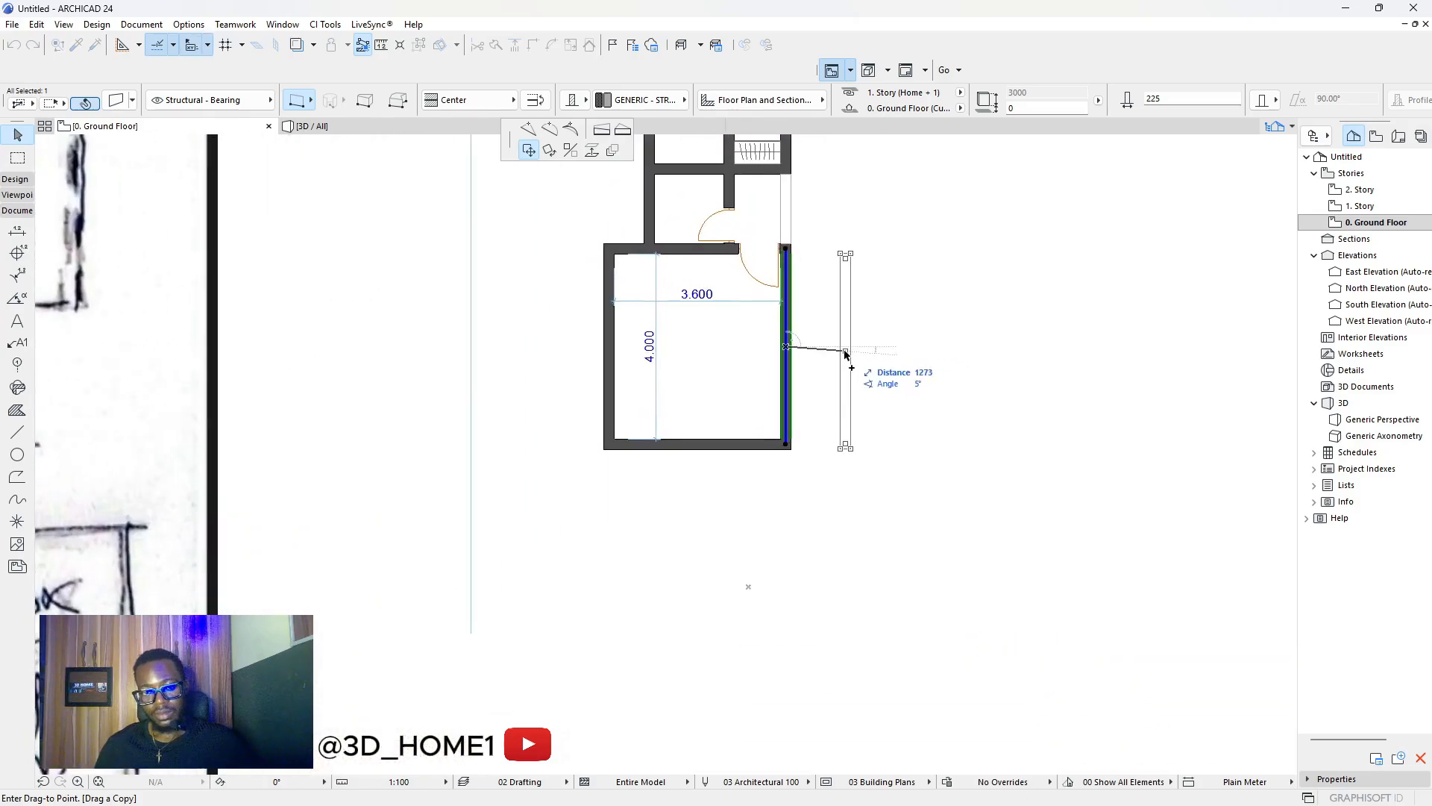
pyautogui.write('4.')
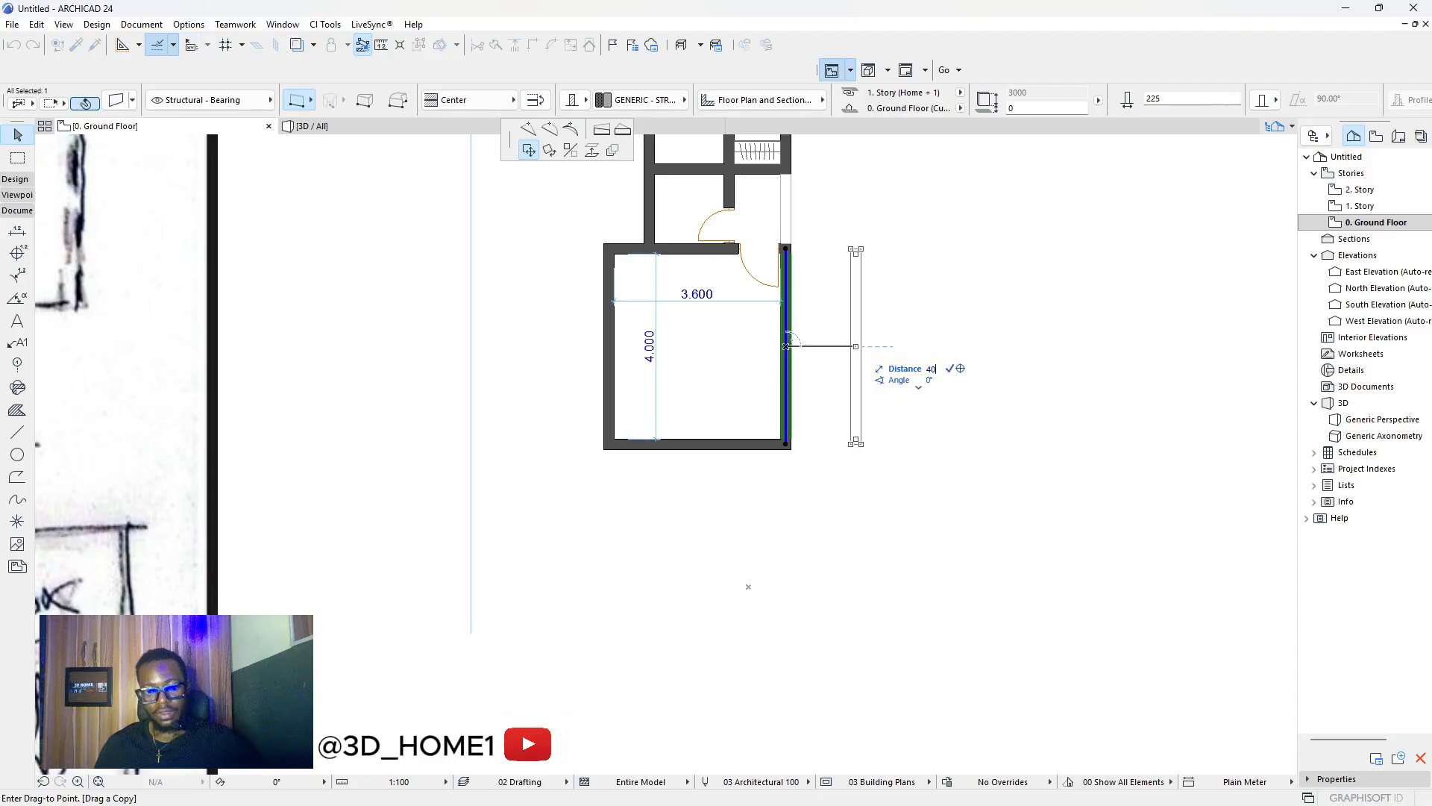
pyautogui.write('000')
pyautogui.press('Return')
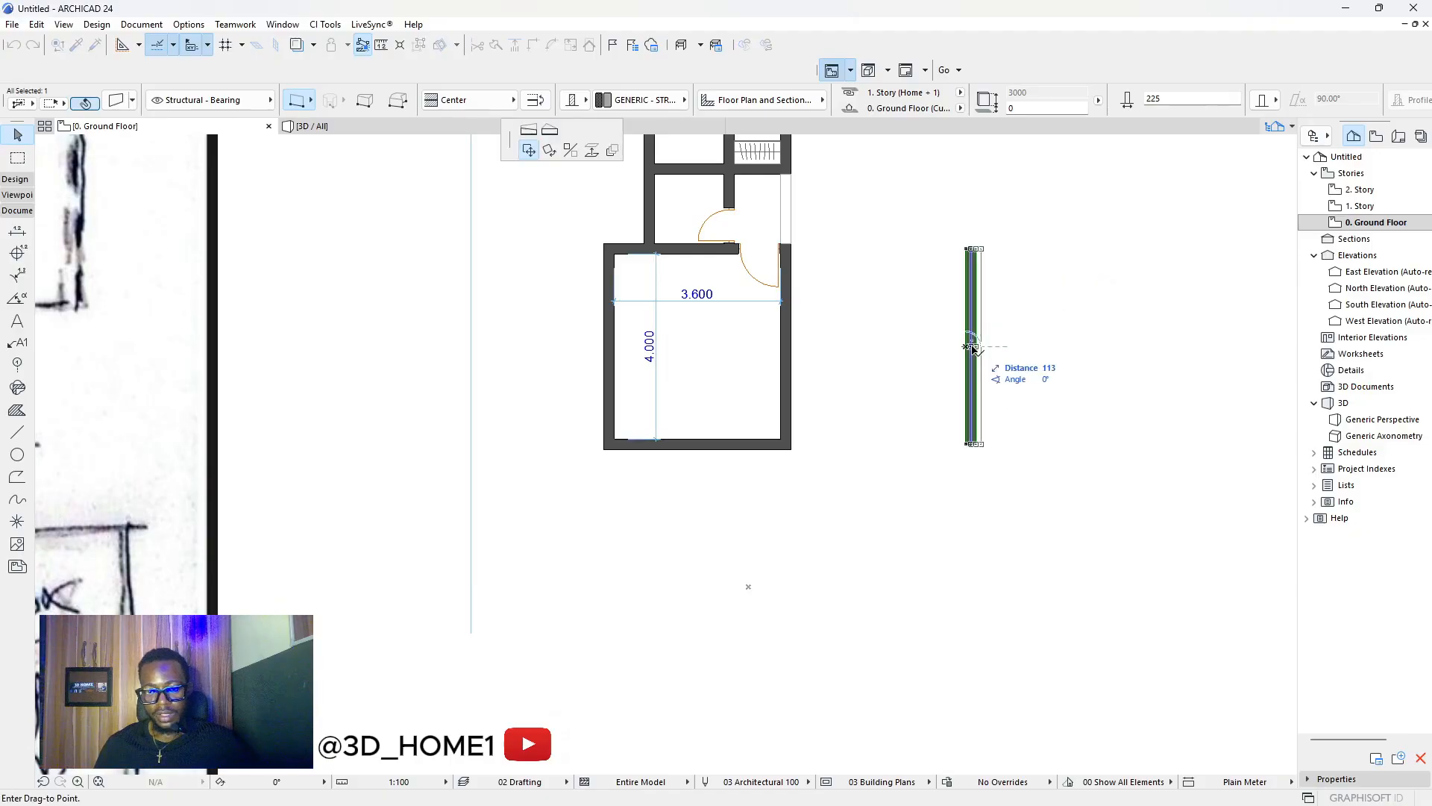
pyautogui.click(976, 346)
pyautogui.press('Escape')
pyautogui.scroll(-4, 921, 456)
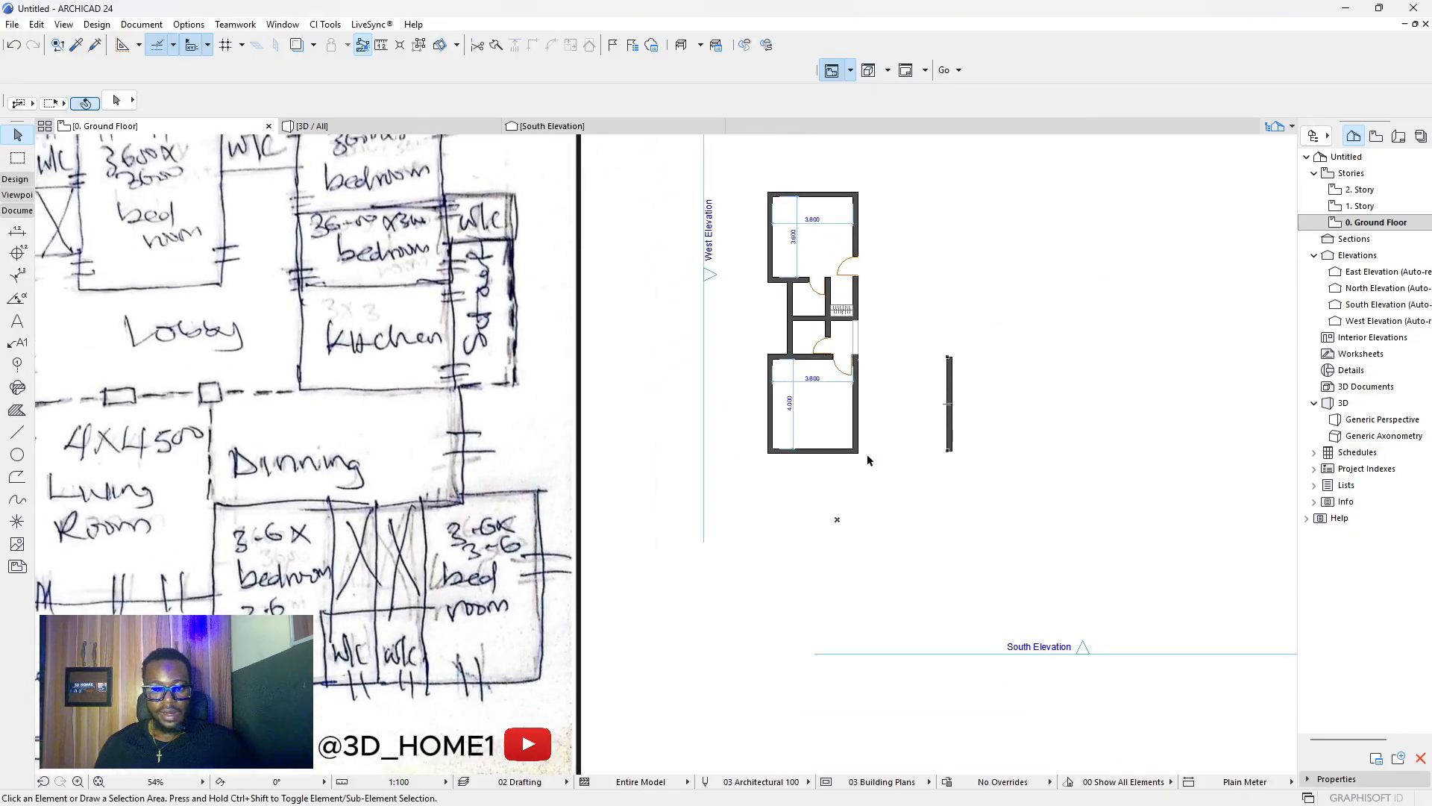
# Join the master bedroom's lower wall with the copied wall, extending it along the living room's lower side.
pyautogui.scroll(-2, 868, 454)
pyautogui.scroll(3, 859, 453)
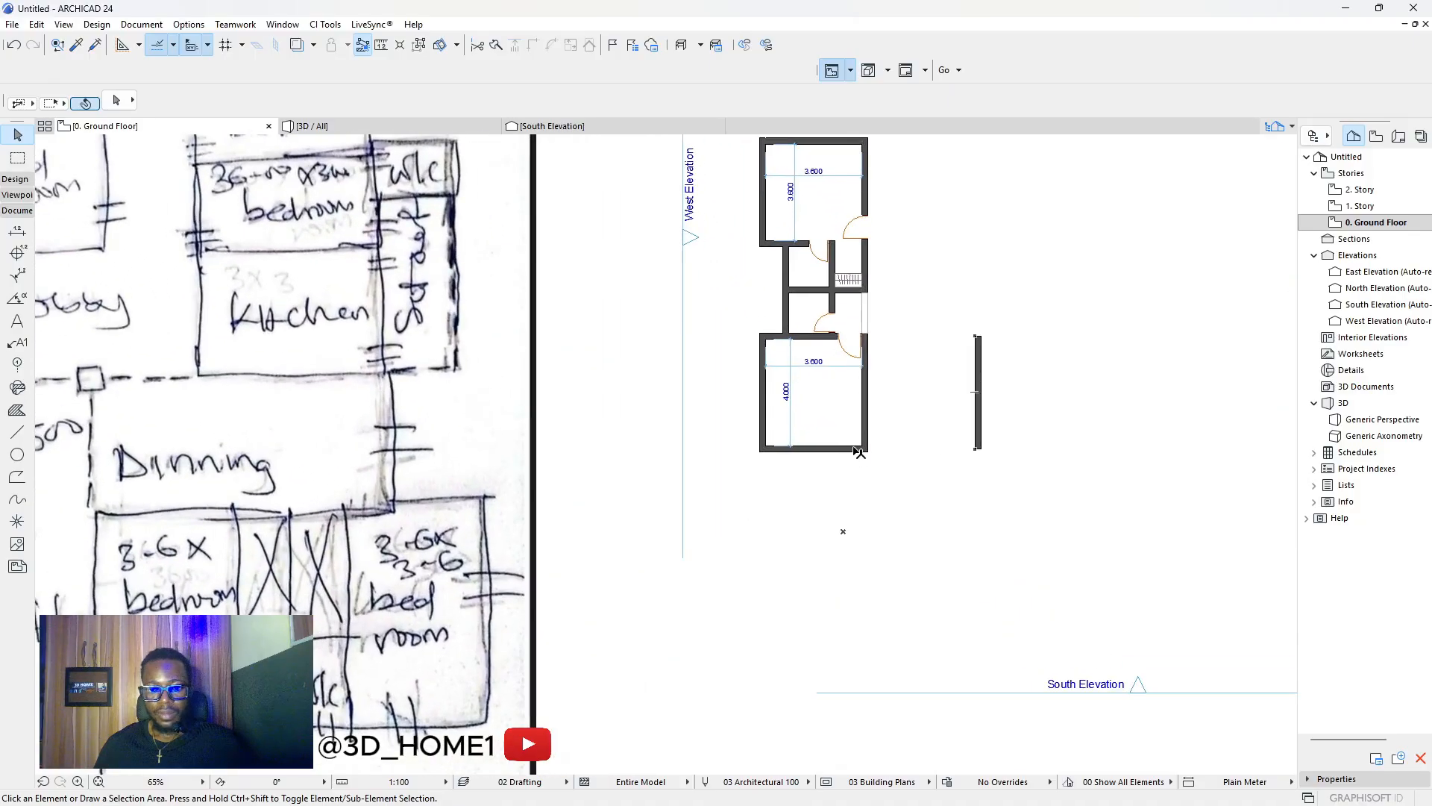
pyautogui.click(859, 451)
pyautogui.keyDown('shift'); pyautogui.click(978, 418); pyautogui.keyUp('shift')
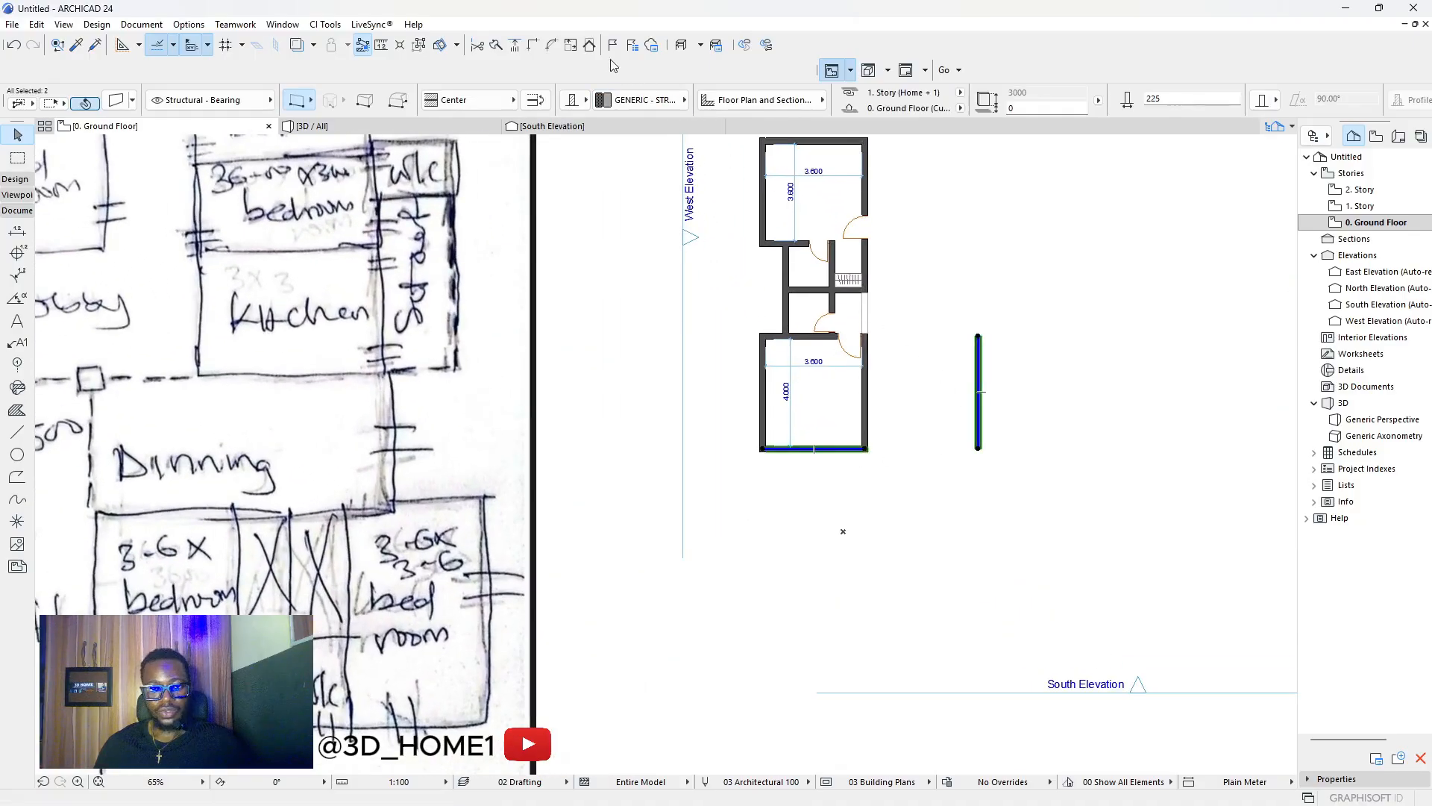
pyautogui.click(535, 47)
pyautogui.click(831, 456)
pyautogui.scroll(-4, 831, 457)
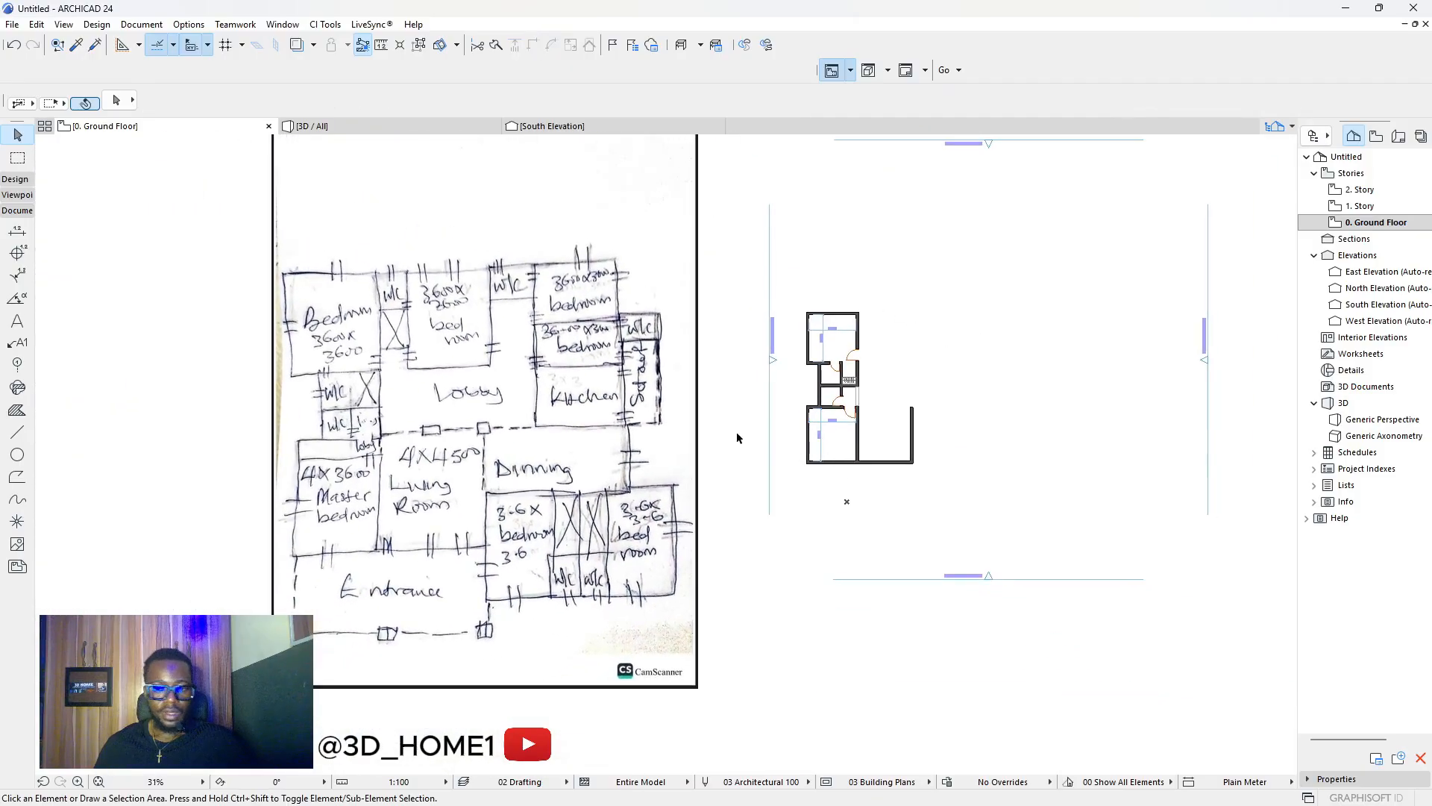
# Stretch the master bedroom's upper wall to the right until it meets the copied wall's upper end, enclosing the living room.
pyautogui.scroll(1, 865, 390)
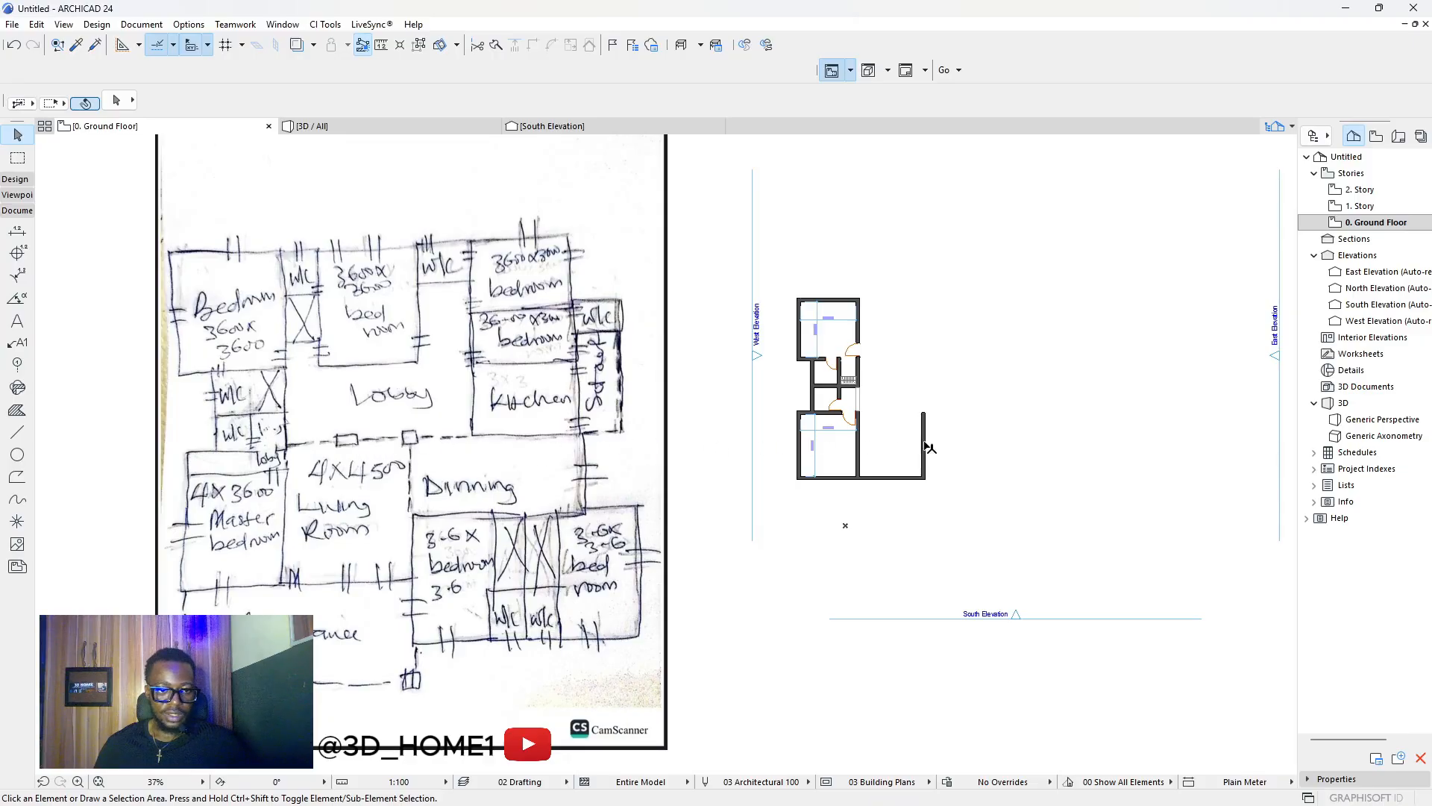
pyautogui.scroll(3, 929, 447)
pyautogui.click(761, 393)
pyautogui.scroll(3, 804, 391)
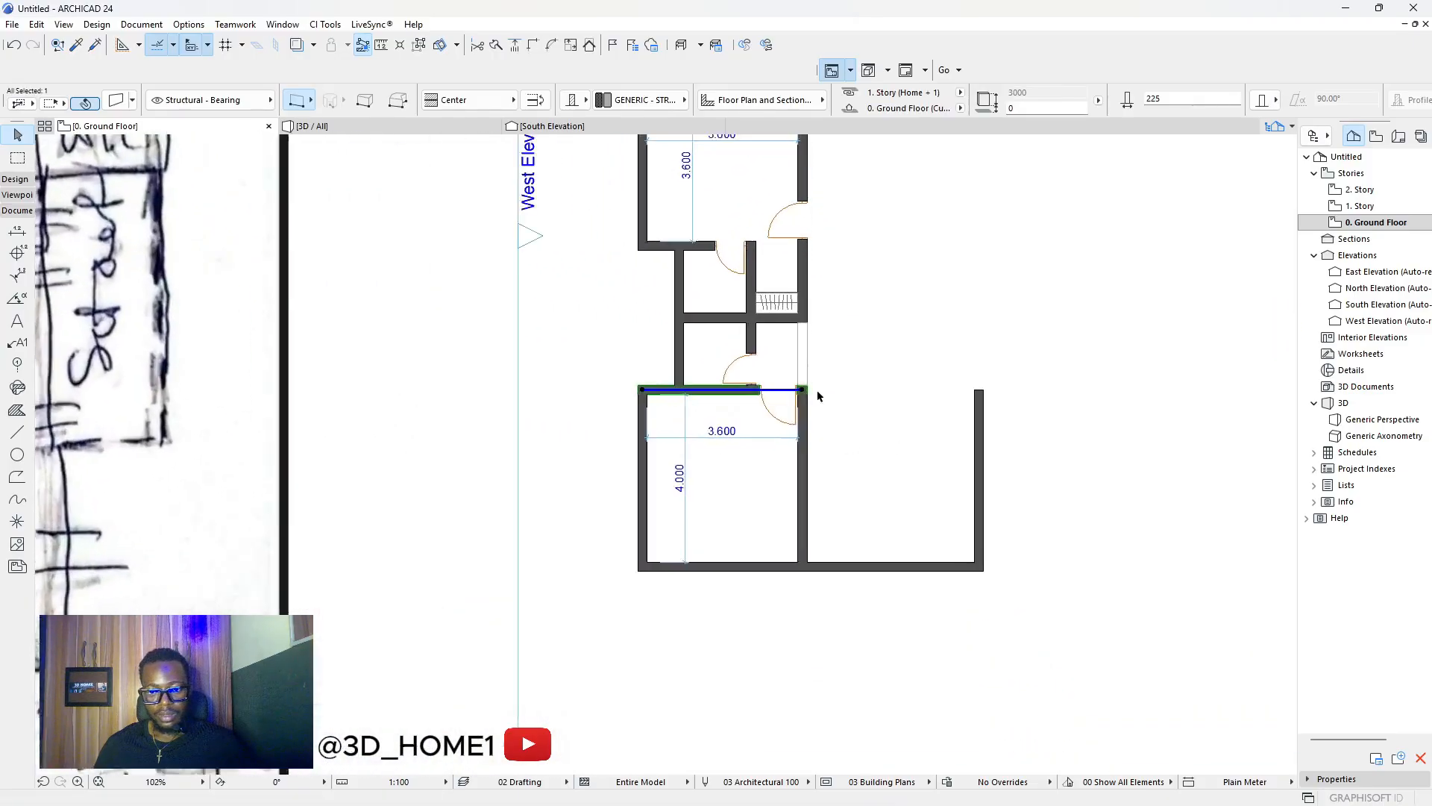
pyautogui.click(803, 390)
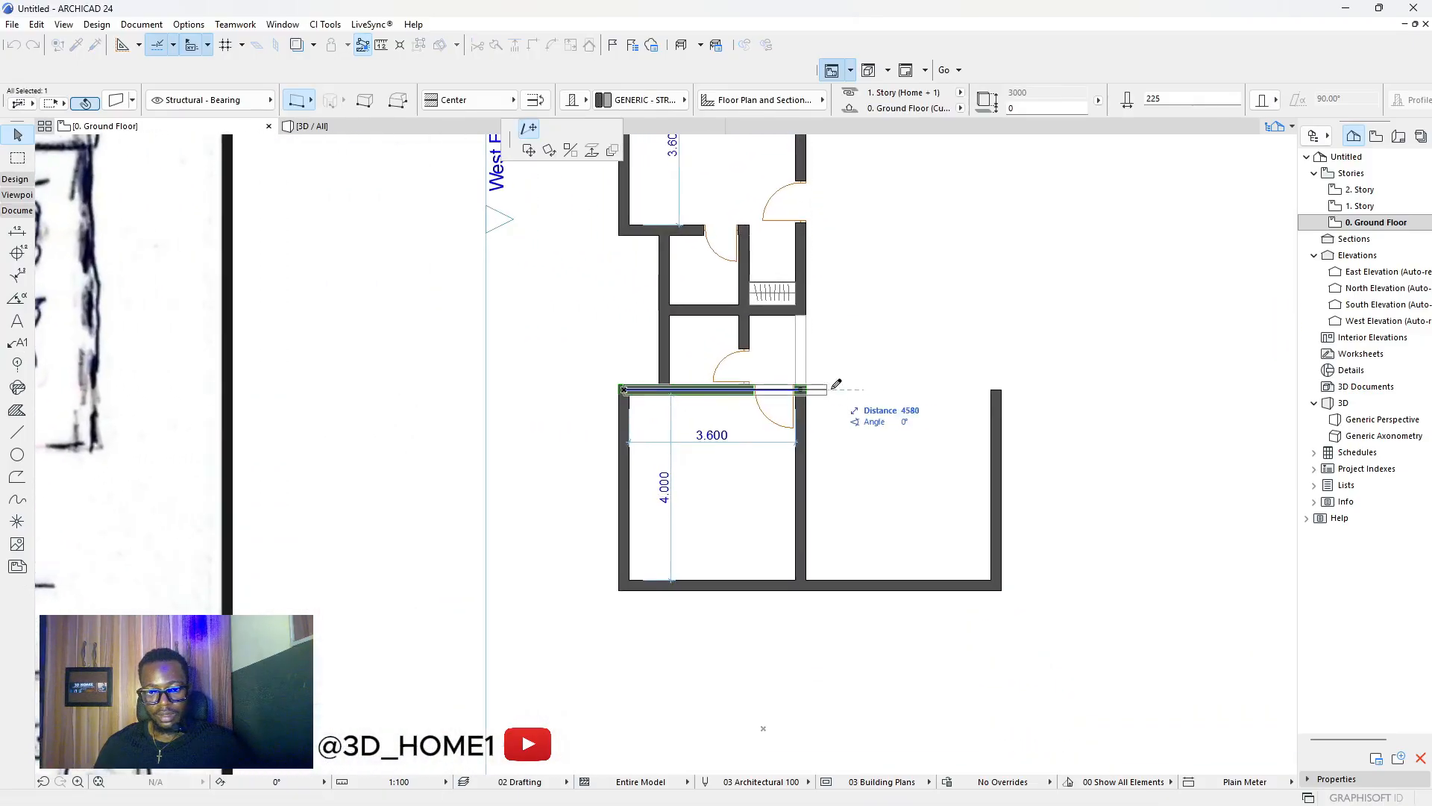
pyautogui.click(1008, 387)
pyautogui.click(1016, 394)
pyautogui.scroll(2, 1015, 394)
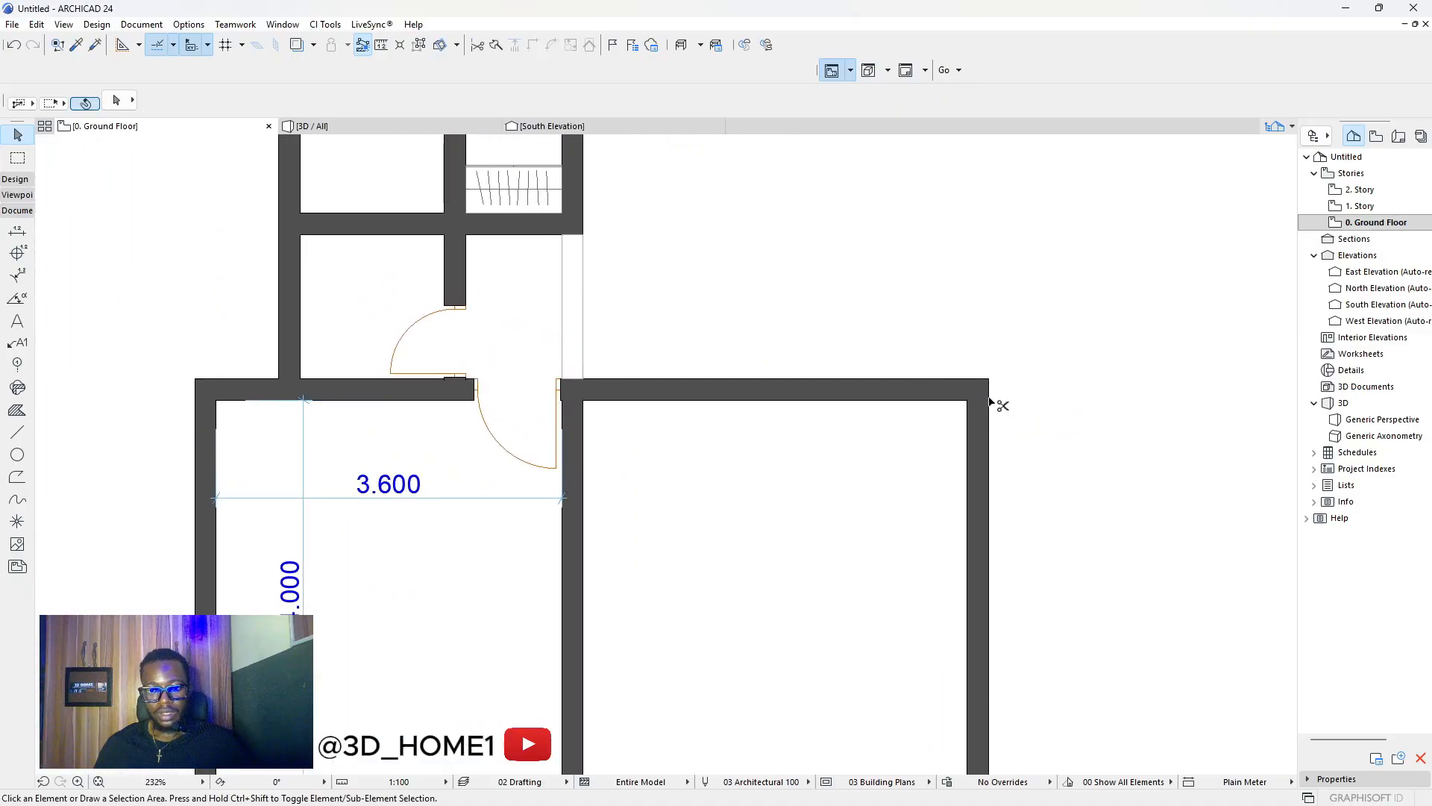
pyautogui.scroll(-5, 1000, 403)
pyautogui.scroll(-3, 603, 526)
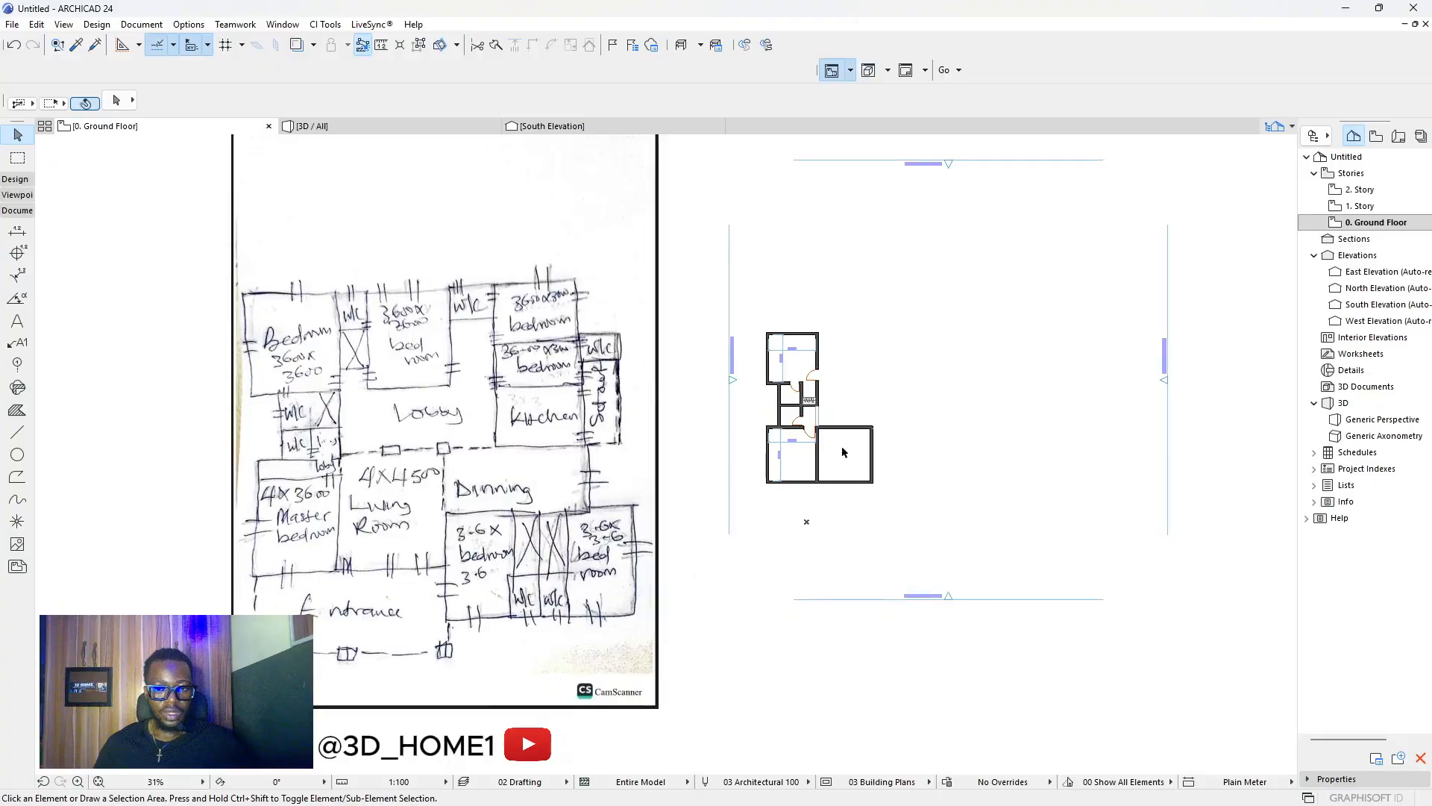
# Stretch the living room's right wall straight up past the lobby area to slightly below the level of the upper bedroom's top wall.
pyautogui.scroll(2, 842, 452)
pyautogui.scroll(1, 870, 390)
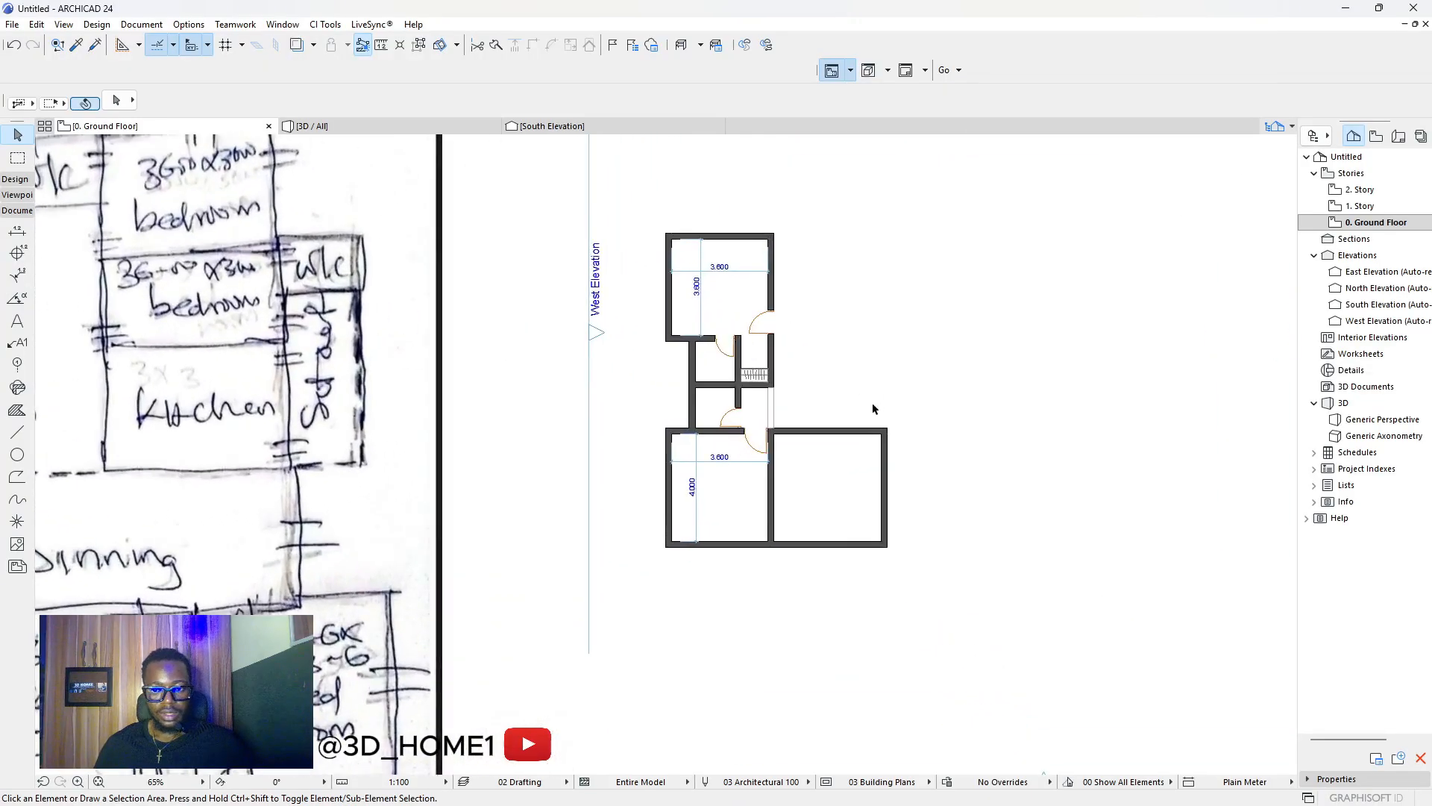
pyautogui.scroll(-1, 874, 405)
pyautogui.click(874, 429)
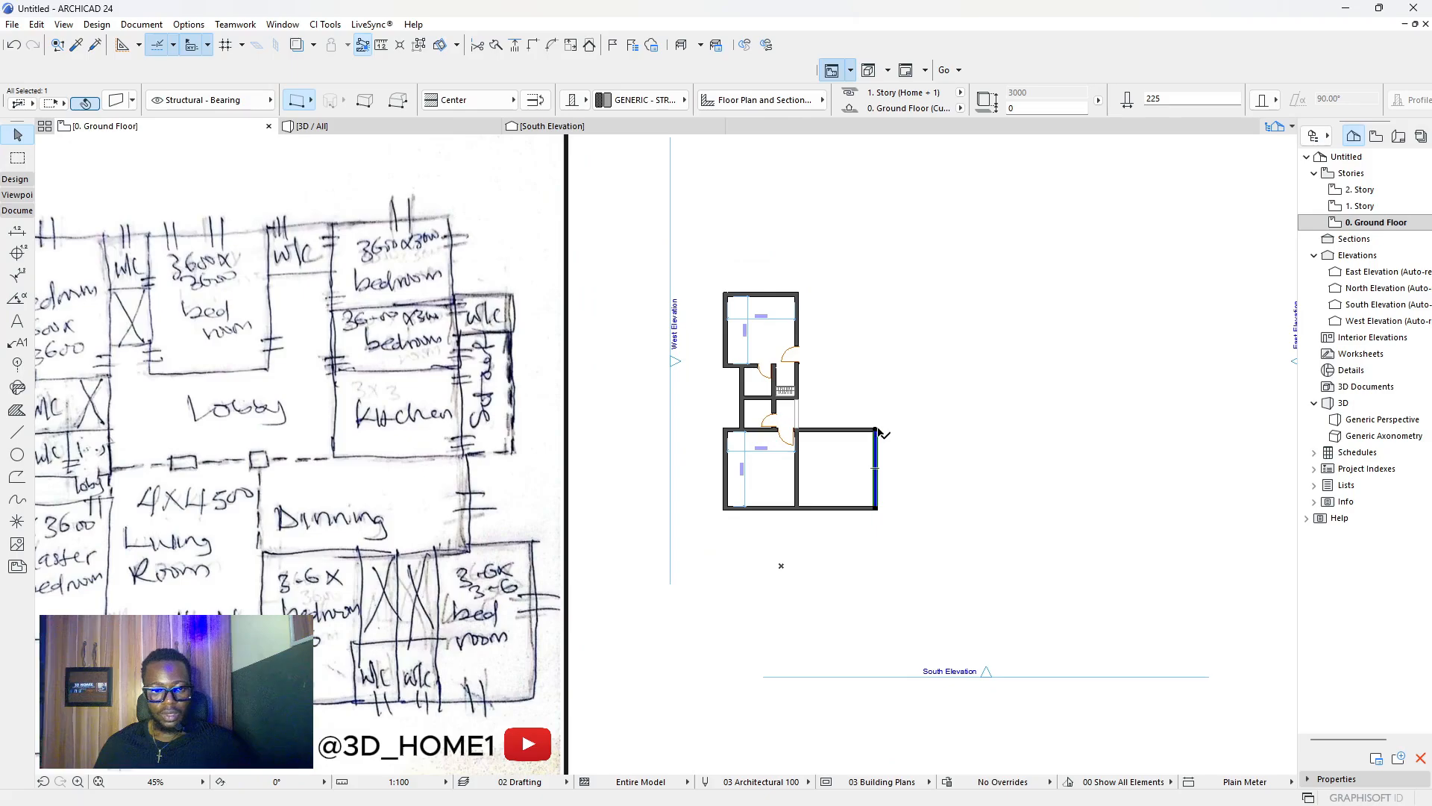
pyautogui.scroll(-1, 880, 433)
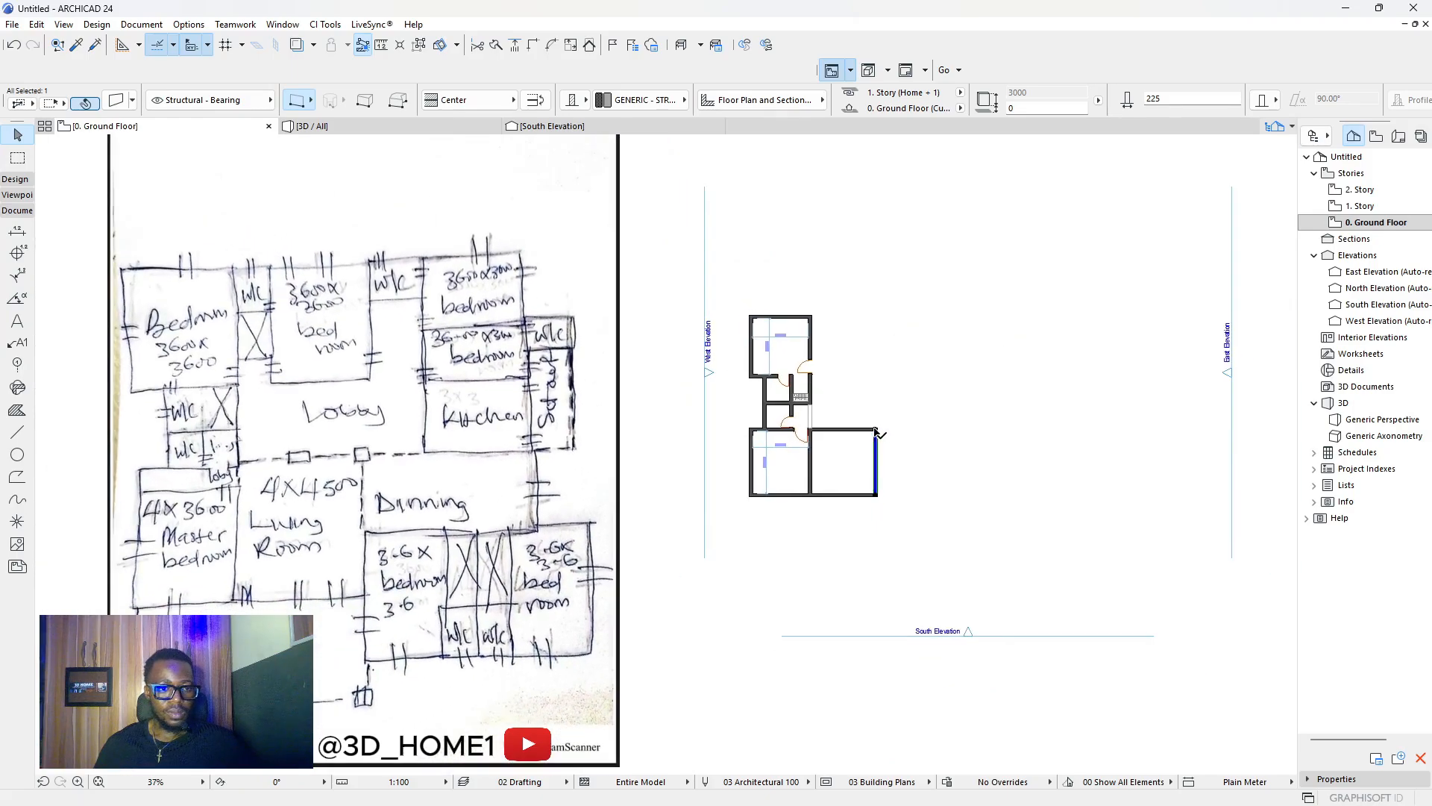
pyautogui.scroll(3, 877, 433)
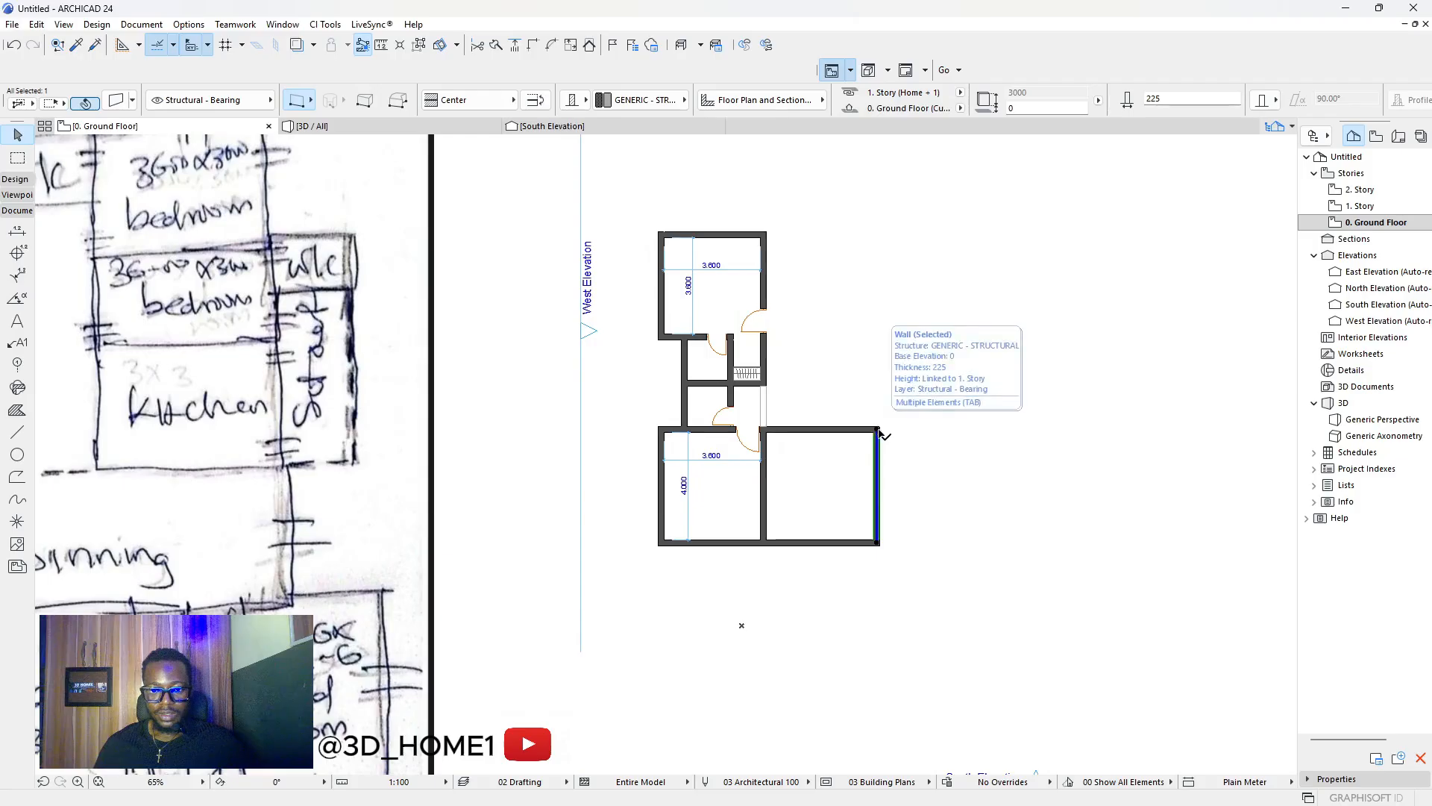
pyautogui.scroll(2, 880, 432)
pyautogui.click(877, 431)
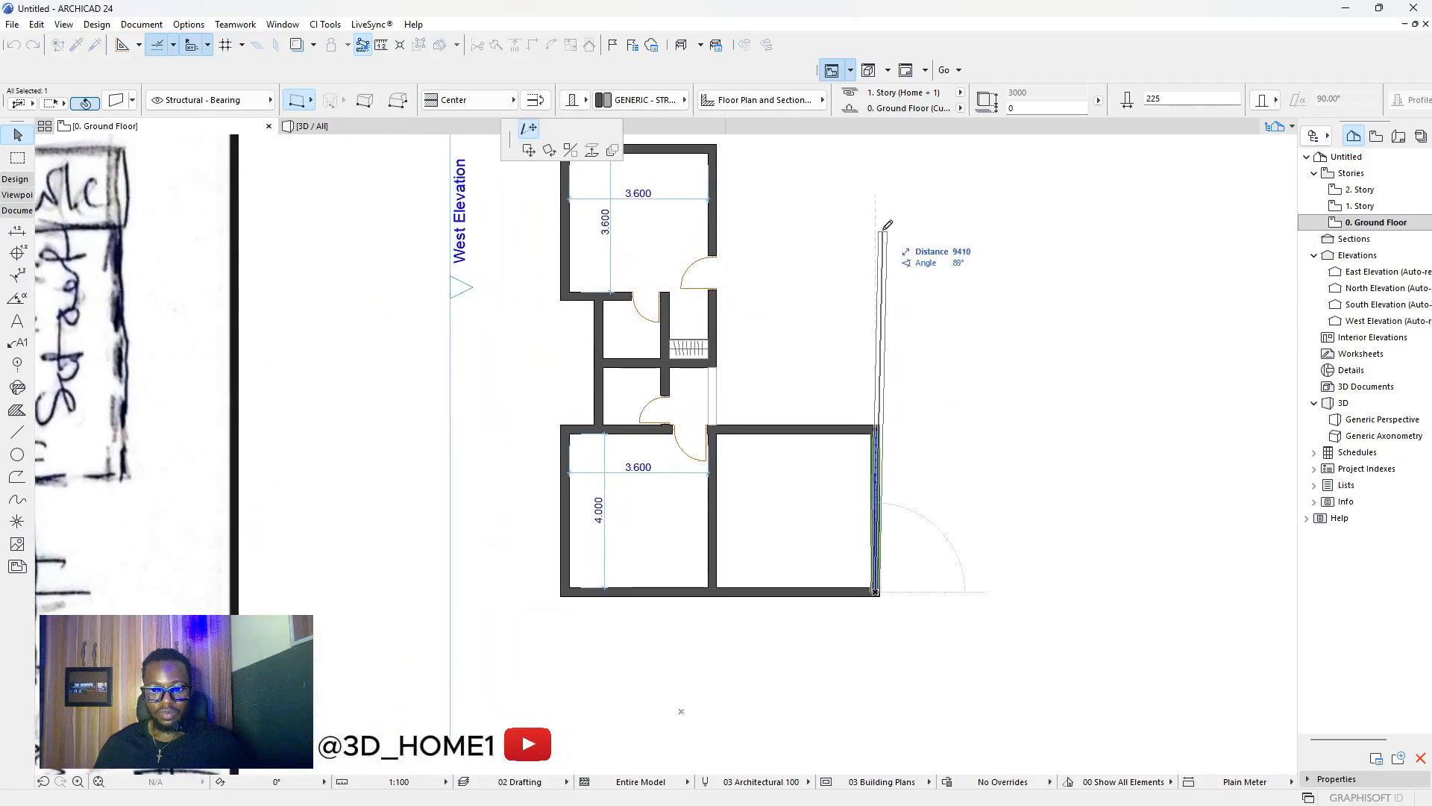
pyautogui.click(877, 172)
pyautogui.press('Escape')
pyautogui.scroll(-4, 884, 310)
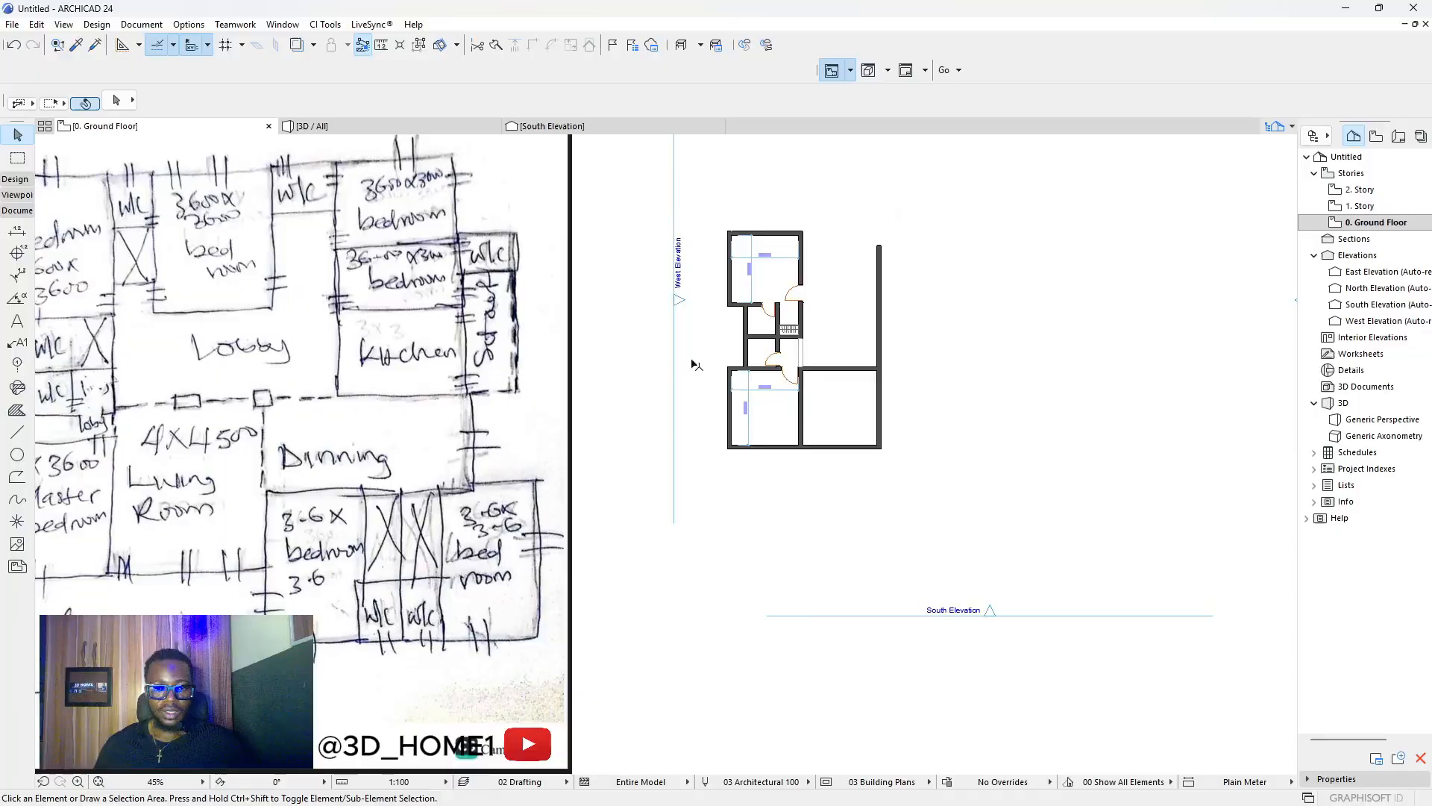
pyautogui.scroll(-3, 695, 365)
pyautogui.scroll(4, 190, 315)
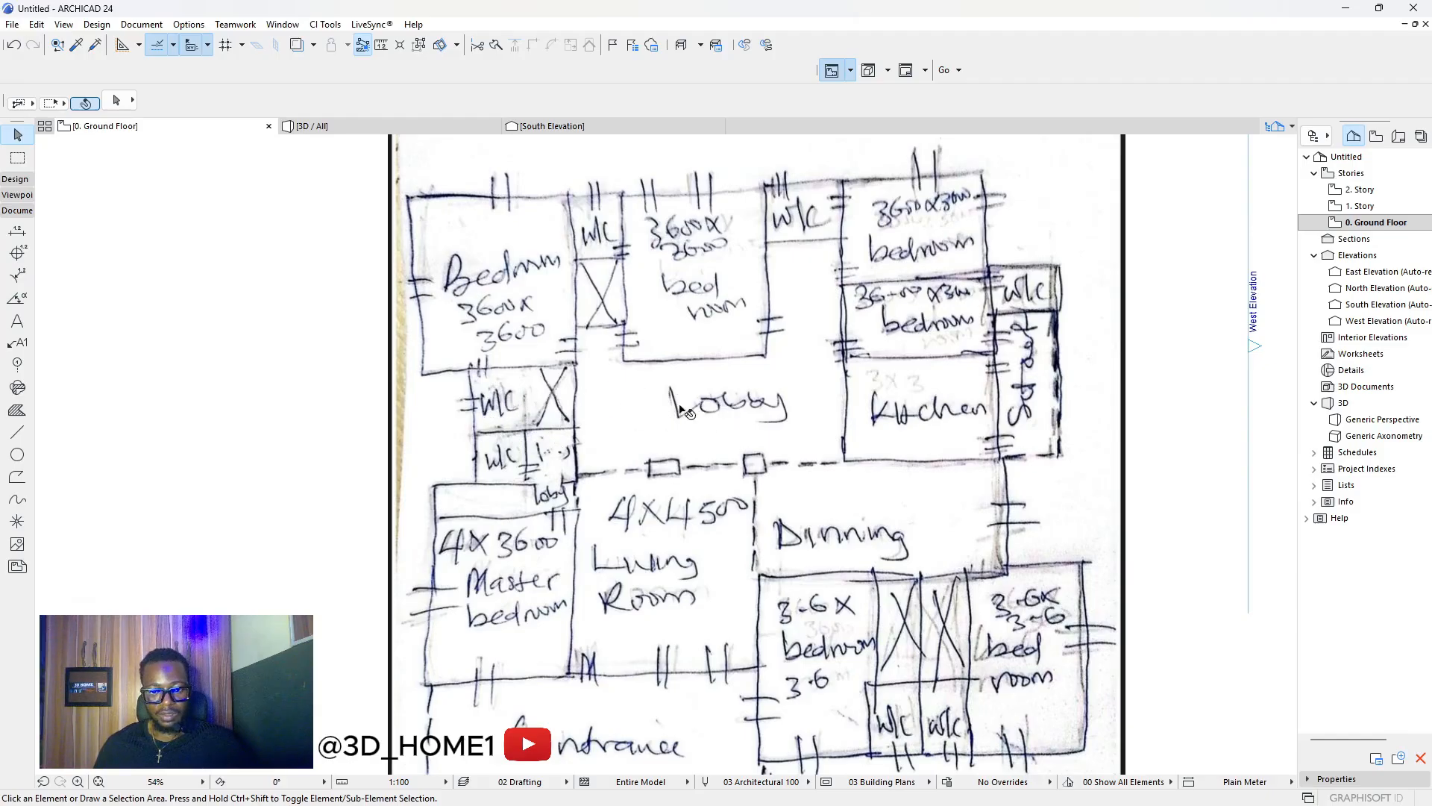
# Stretch the upper bedroom's lower wall to the right until it runs slightly past the long right outer wall.
pyautogui.scroll(-4, 627, 417)
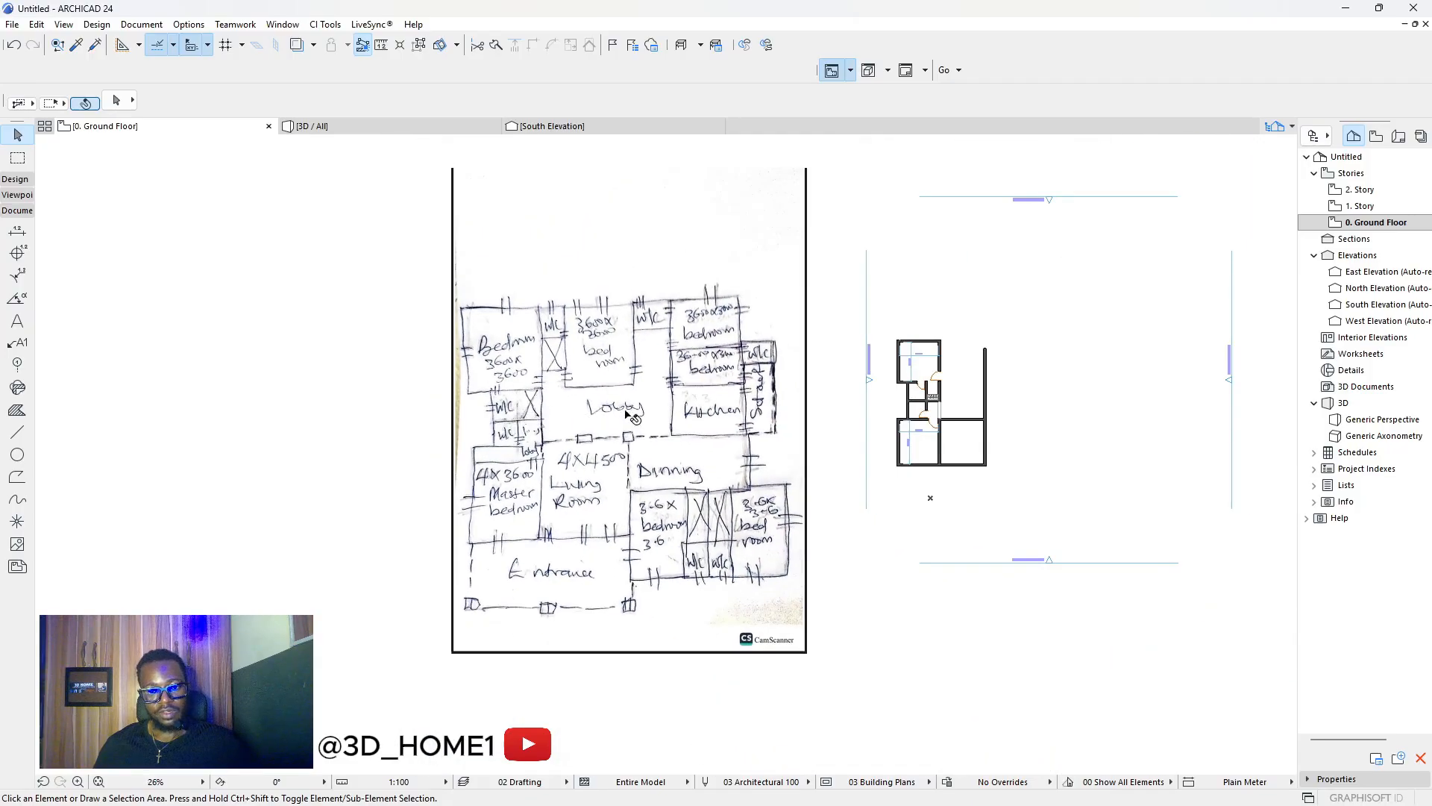
pyautogui.scroll(5, 1000, 408)
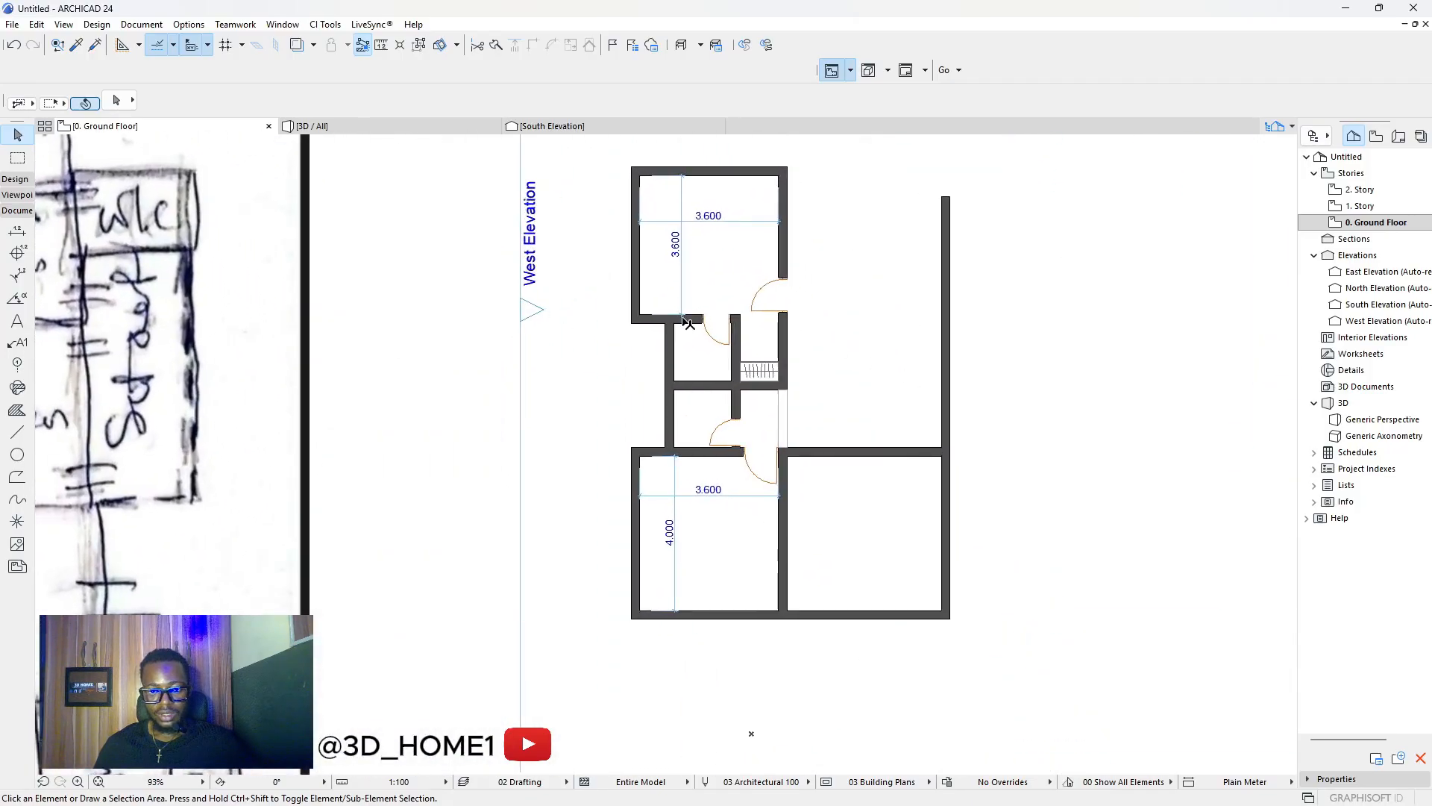
pyautogui.click(688, 321)
pyautogui.click(701, 319)
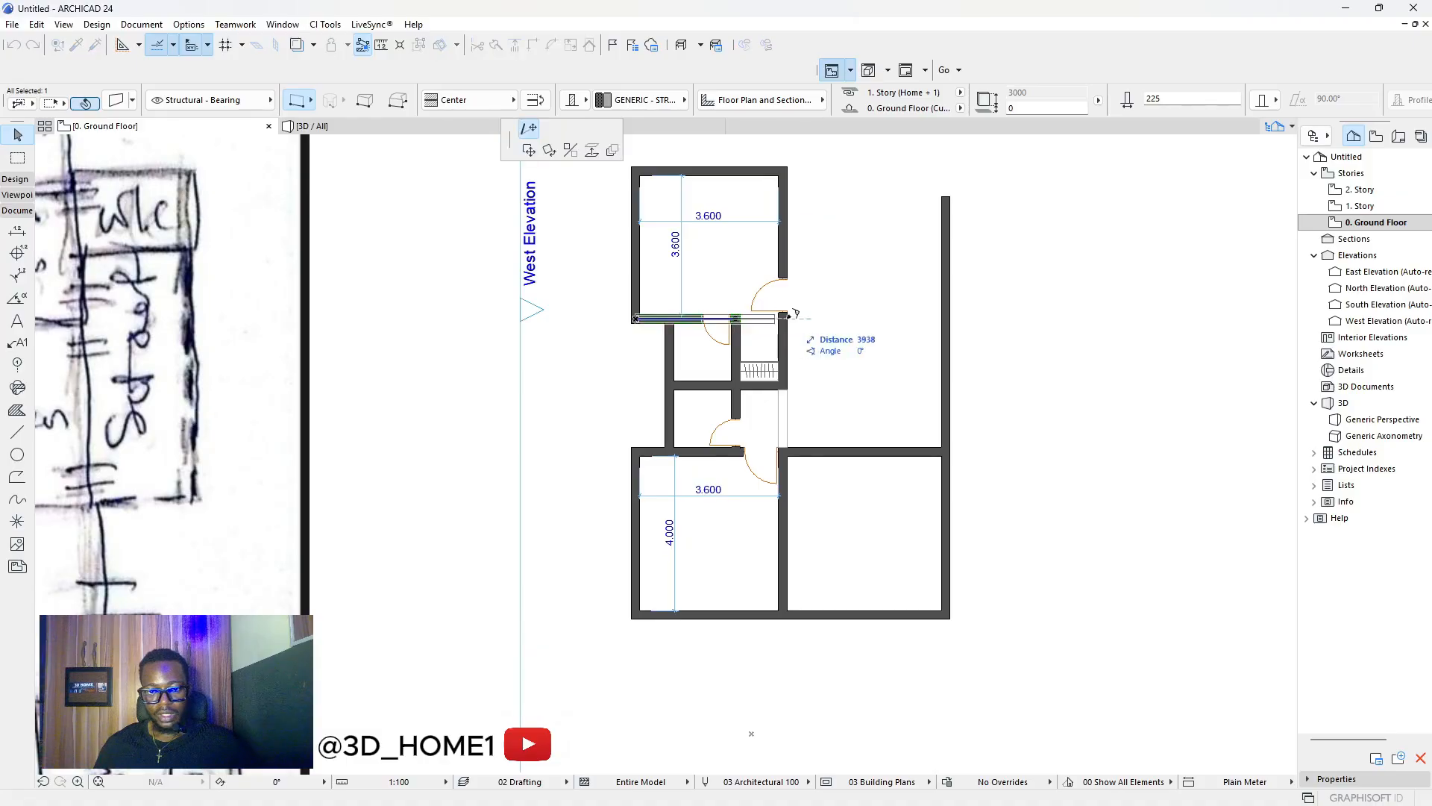
pyautogui.click(973, 316)
pyautogui.scroll(3, 765, 322)
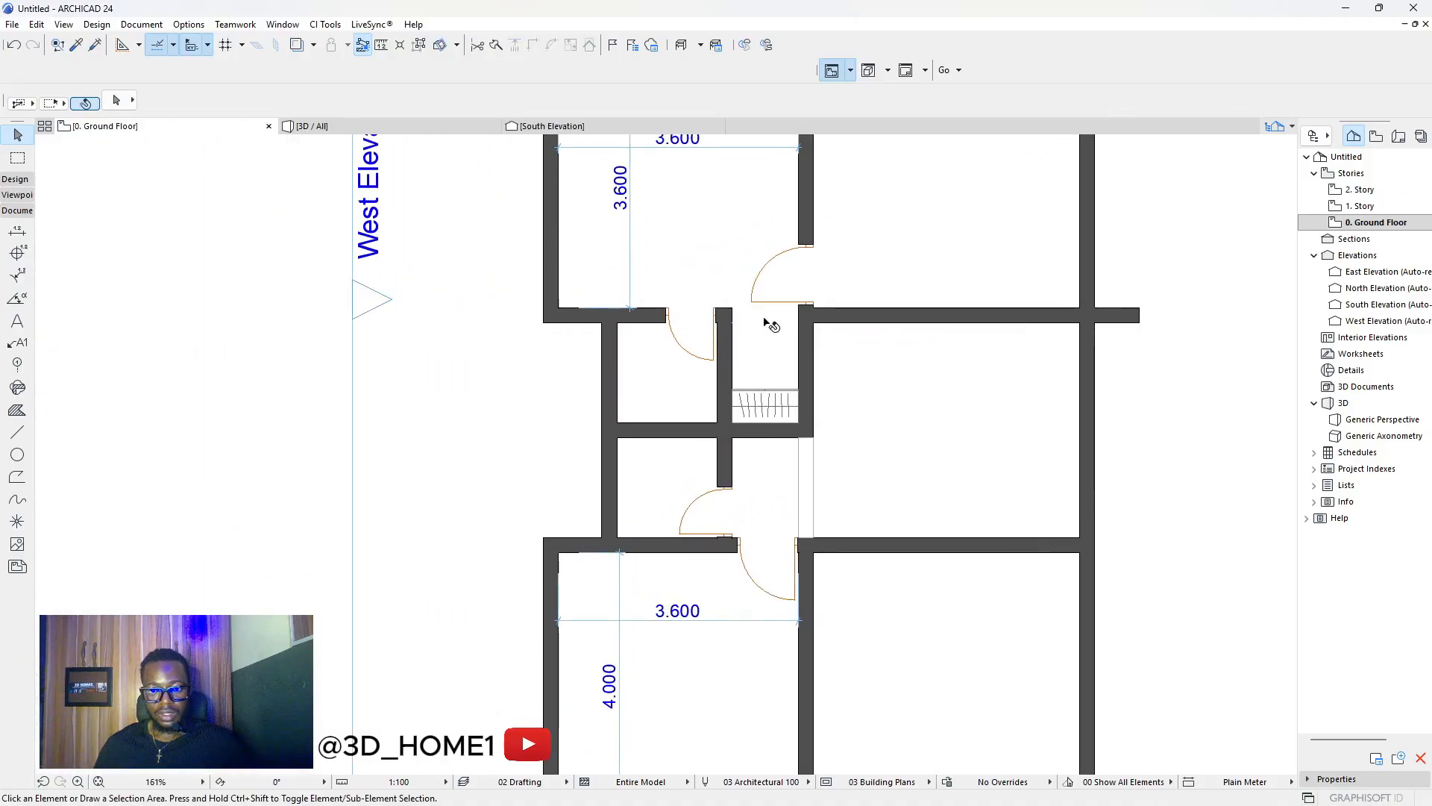
pyautogui.scroll(-3, 771, 325)
pyautogui.scroll(3, 804, 384)
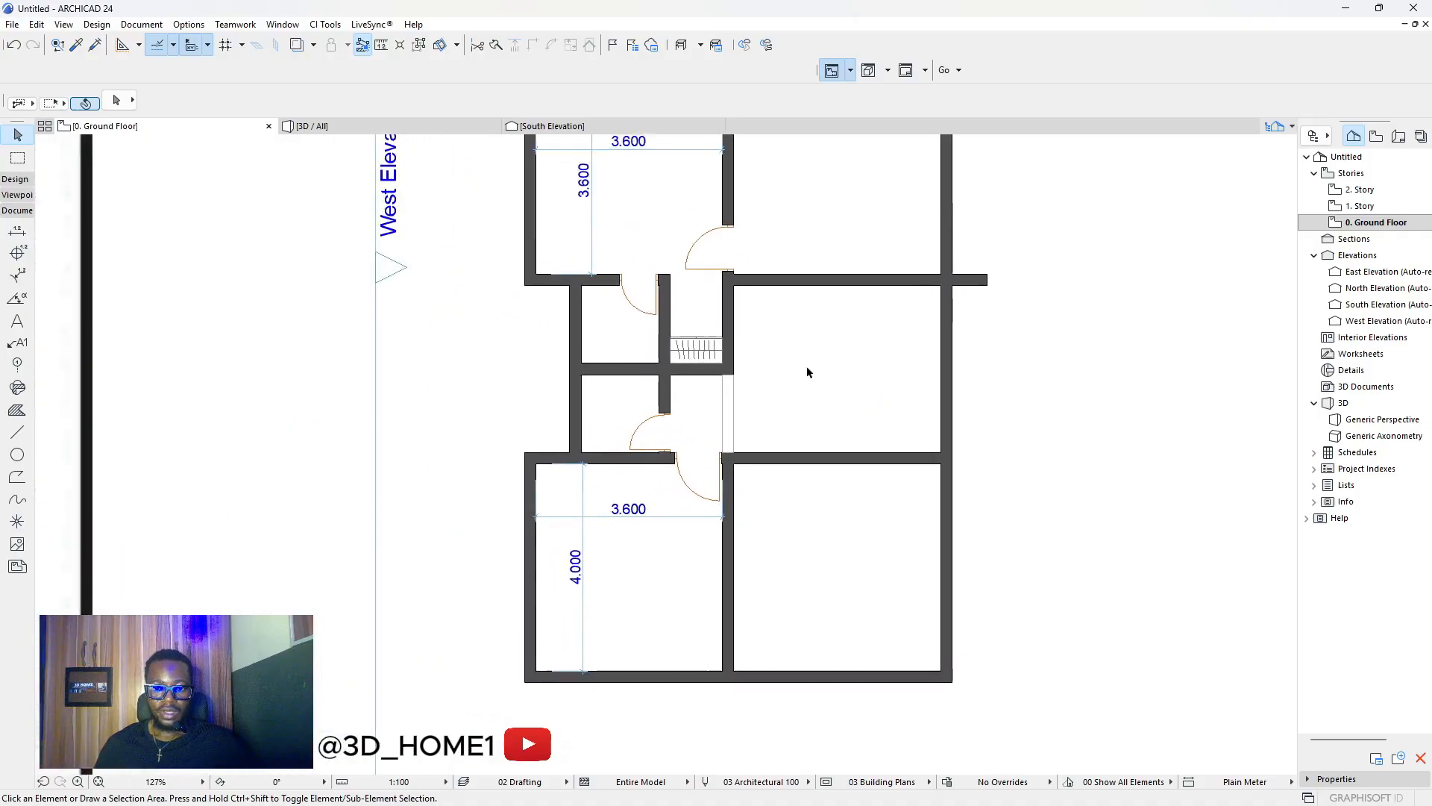
# Join the upper bedroom's top wall with the right outer wall at a corner, and trim the lower wall's stub beyond the outer wall.
pyautogui.scroll(-4, 803, 373)
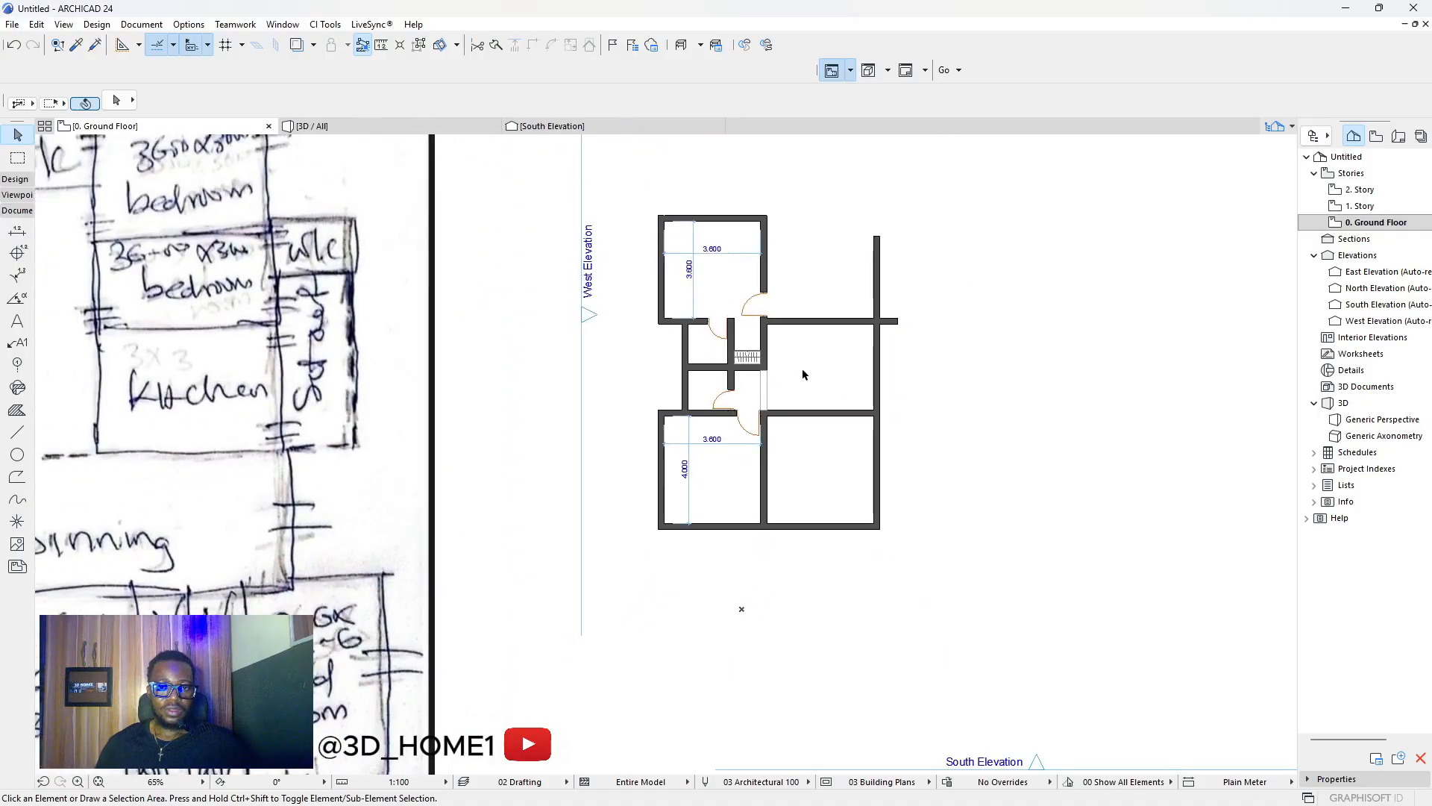
pyautogui.scroll(-2, 803, 374)
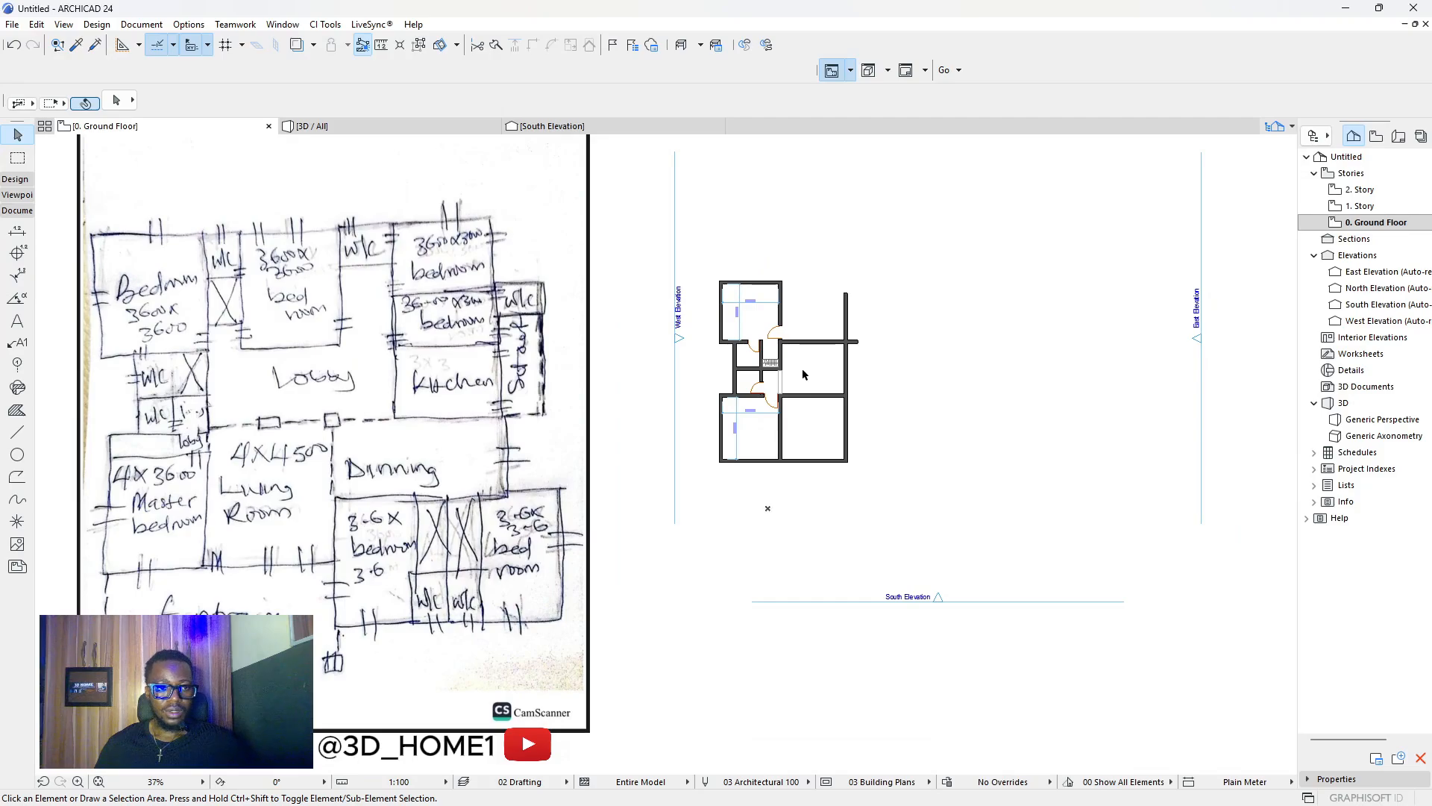
pyautogui.scroll(-1, 810, 343)
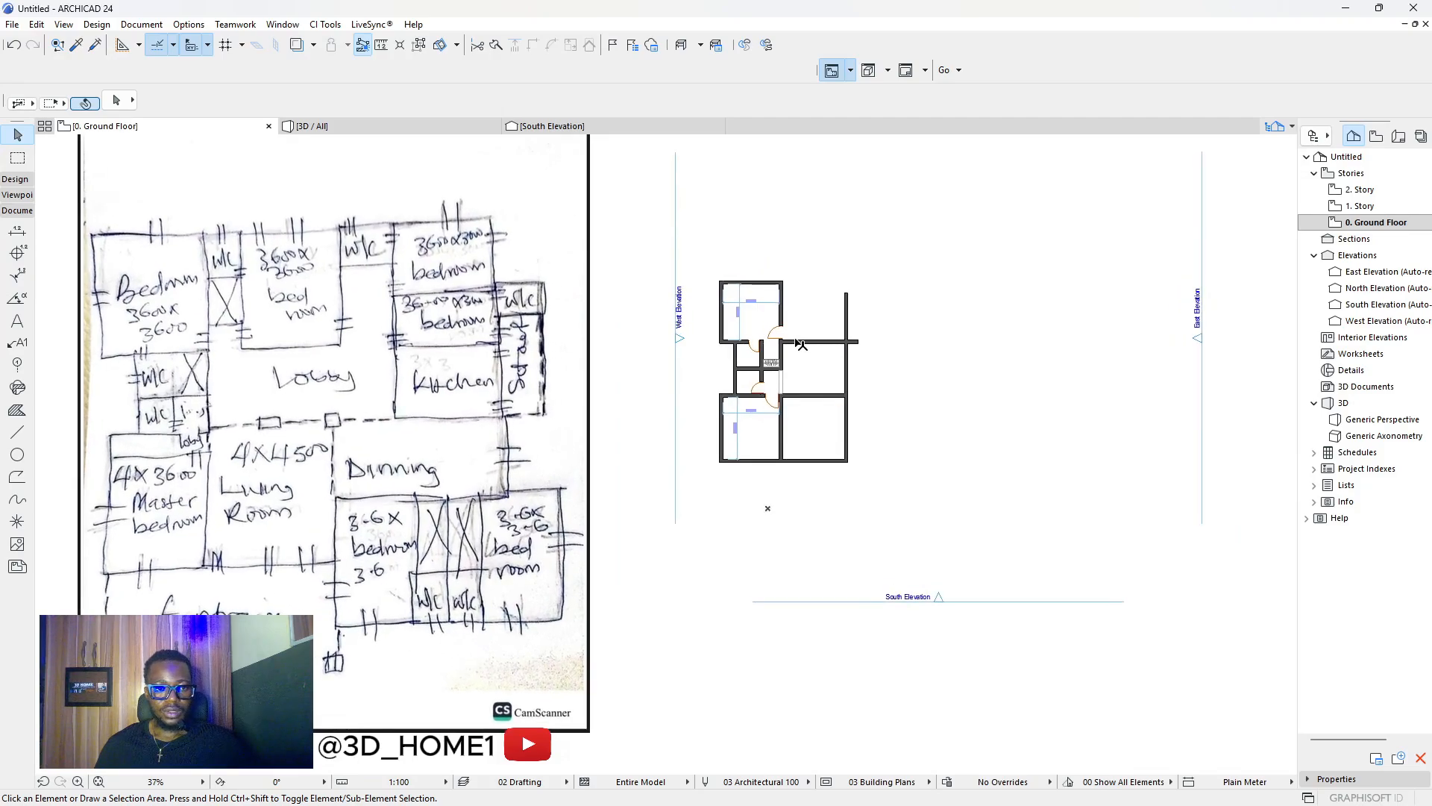
pyautogui.scroll(2, 807, 345)
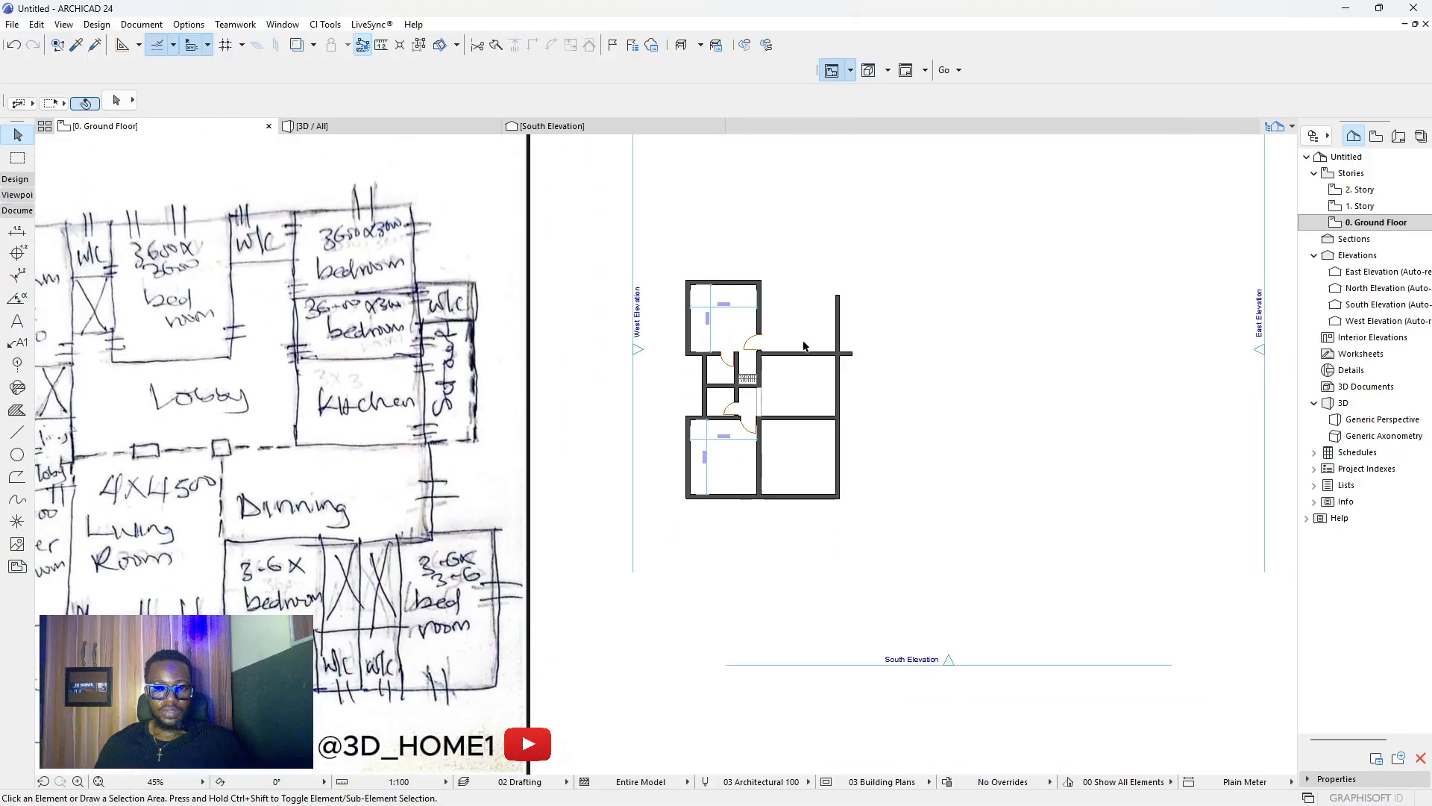
pyautogui.scroll(2, 828, 300)
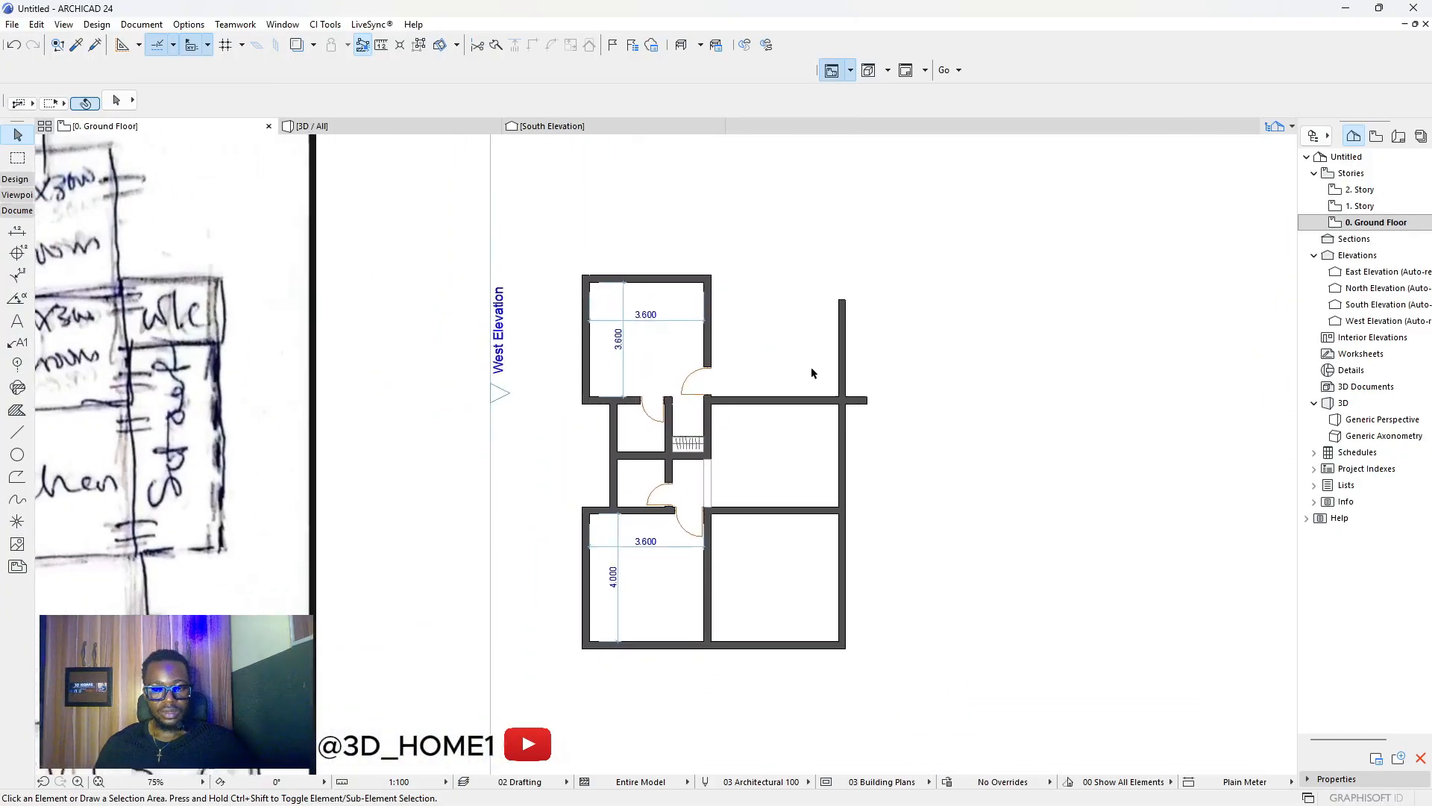
pyautogui.scroll(-1, 821, 336)
pyautogui.scroll(2, 724, 298)
pyautogui.click(679, 297)
pyautogui.keyDown('shift'); pyautogui.click(894, 365); pyautogui.keyUp('shift')
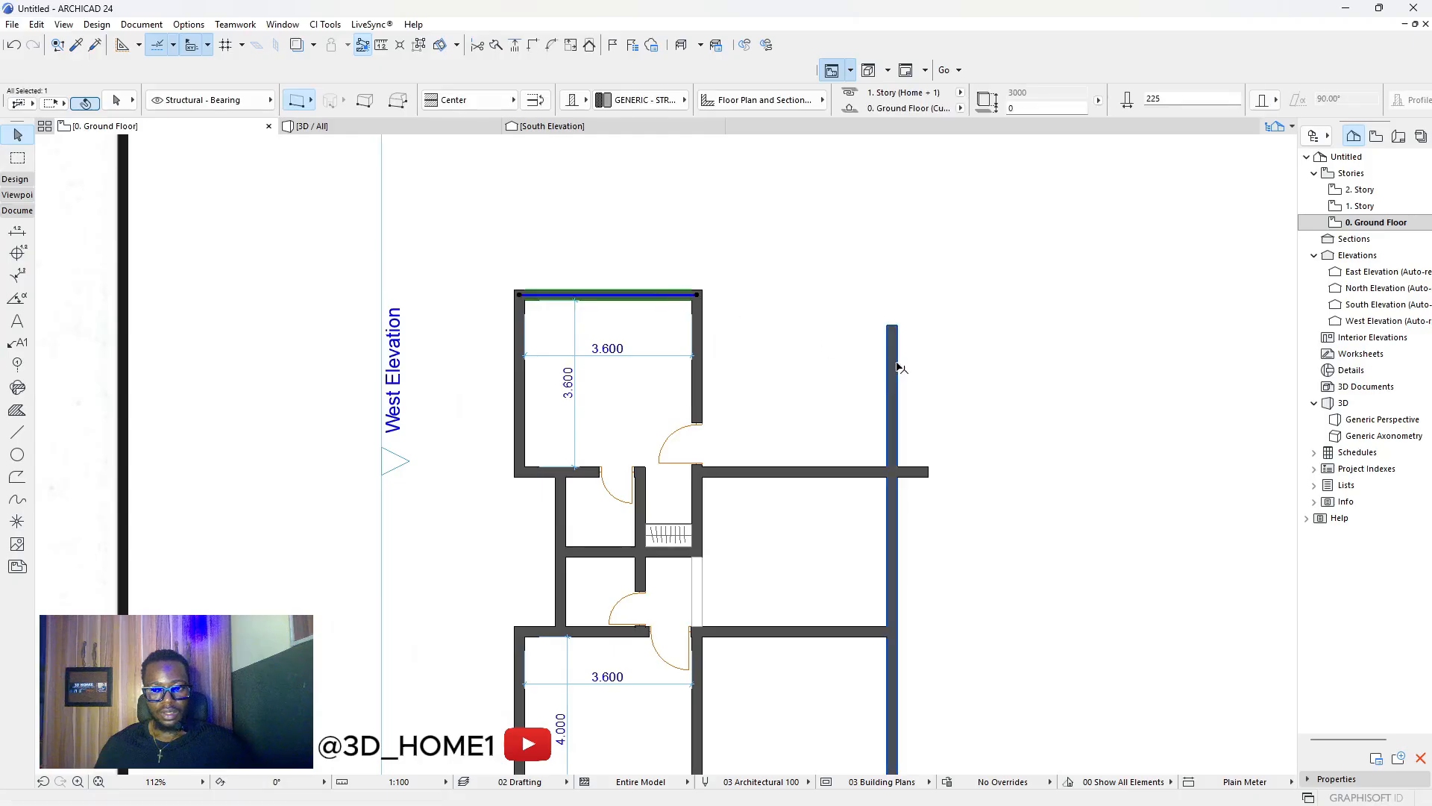
pyautogui.click(533, 45)
pyautogui.click(863, 325)
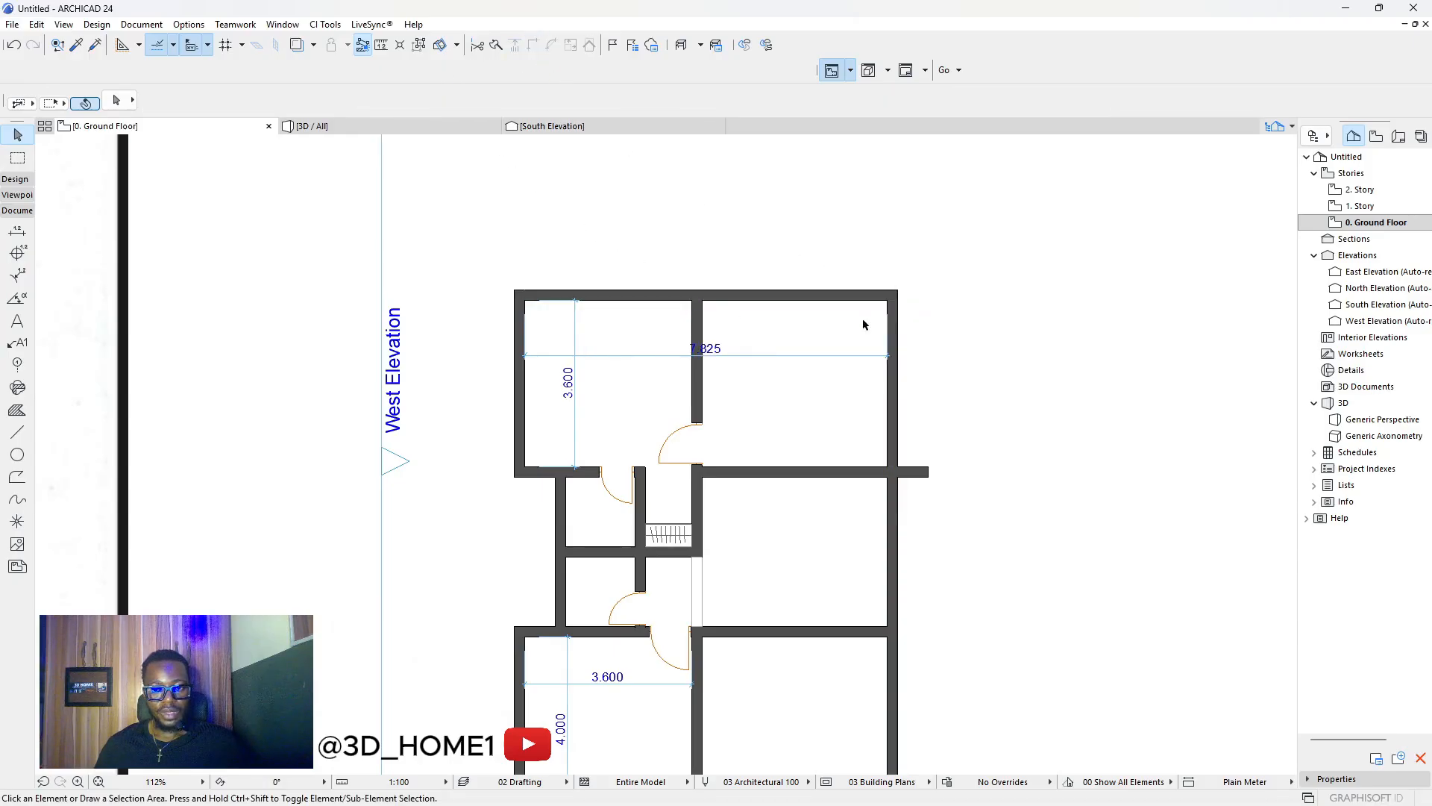
pyautogui.keyDown('ctrl'); pyautogui.click(918, 474); pyautogui.keyUp('ctrl')
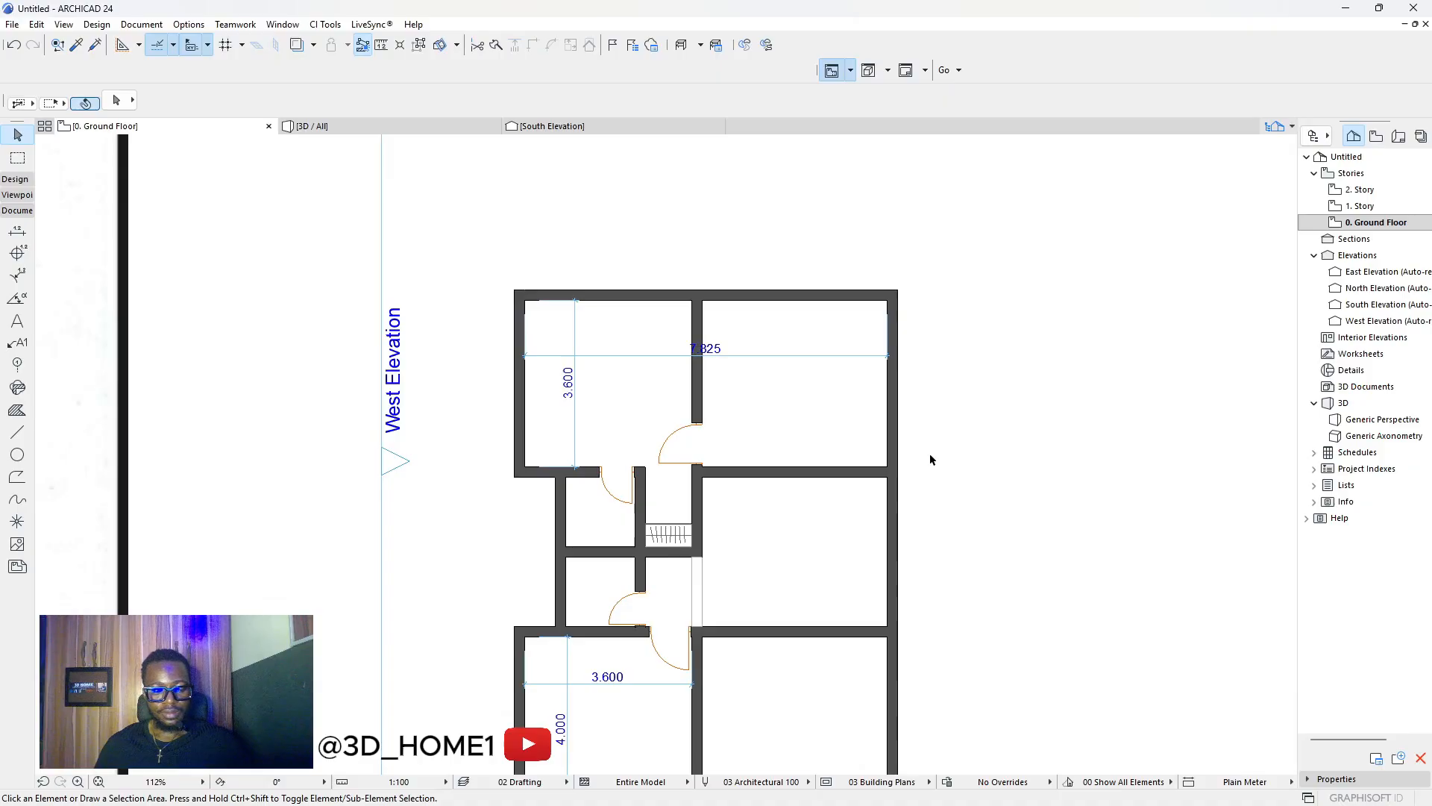
# Copy the right outer wall 3600 mm to the left to try out the second bedroom's width.
pyautogui.scroll(-4, 931, 459)
pyautogui.scroll(-2, 858, 433)
pyautogui.scroll(3, 317, 410)
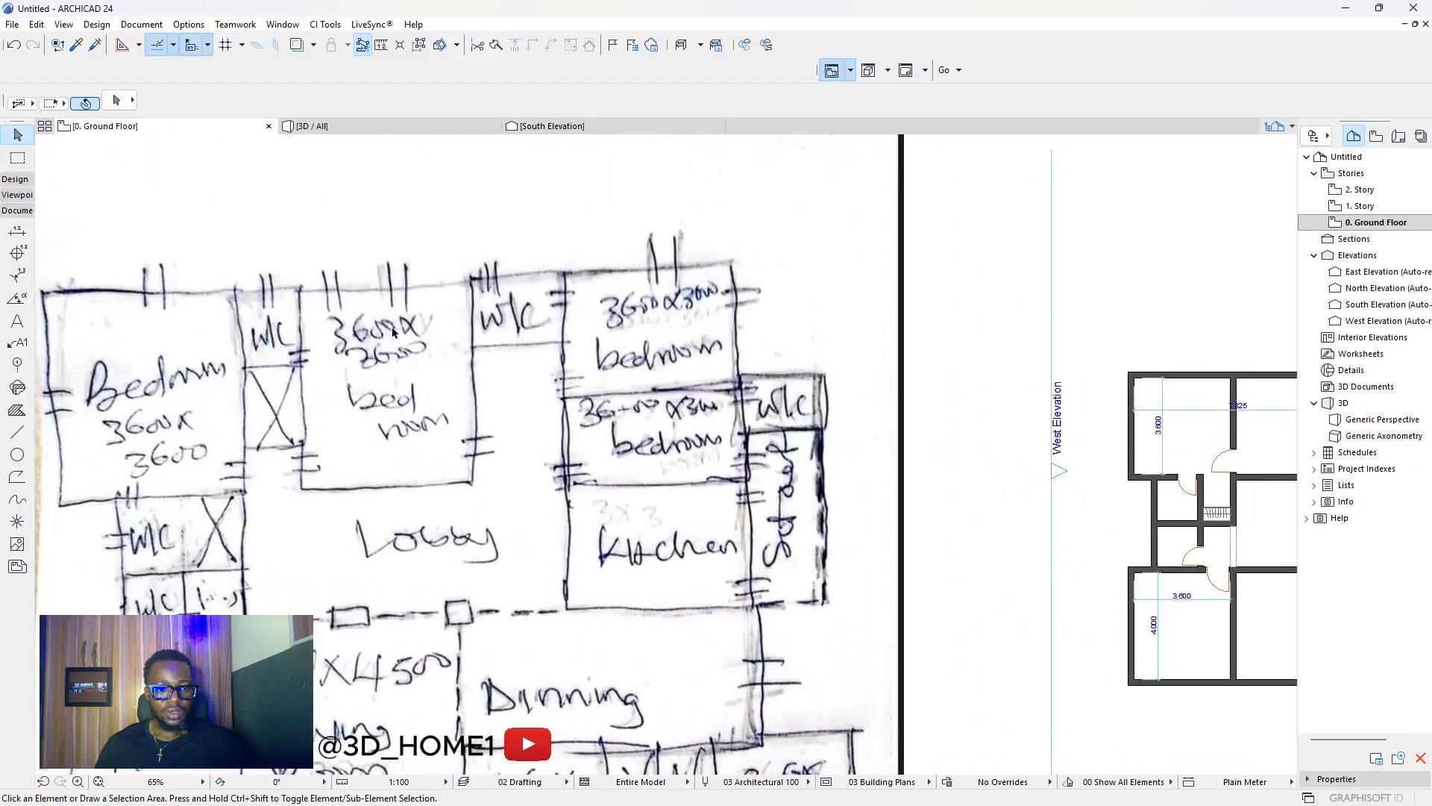
pyautogui.scroll(-2, 317, 333)
pyautogui.scroll(-2, 328, 351)
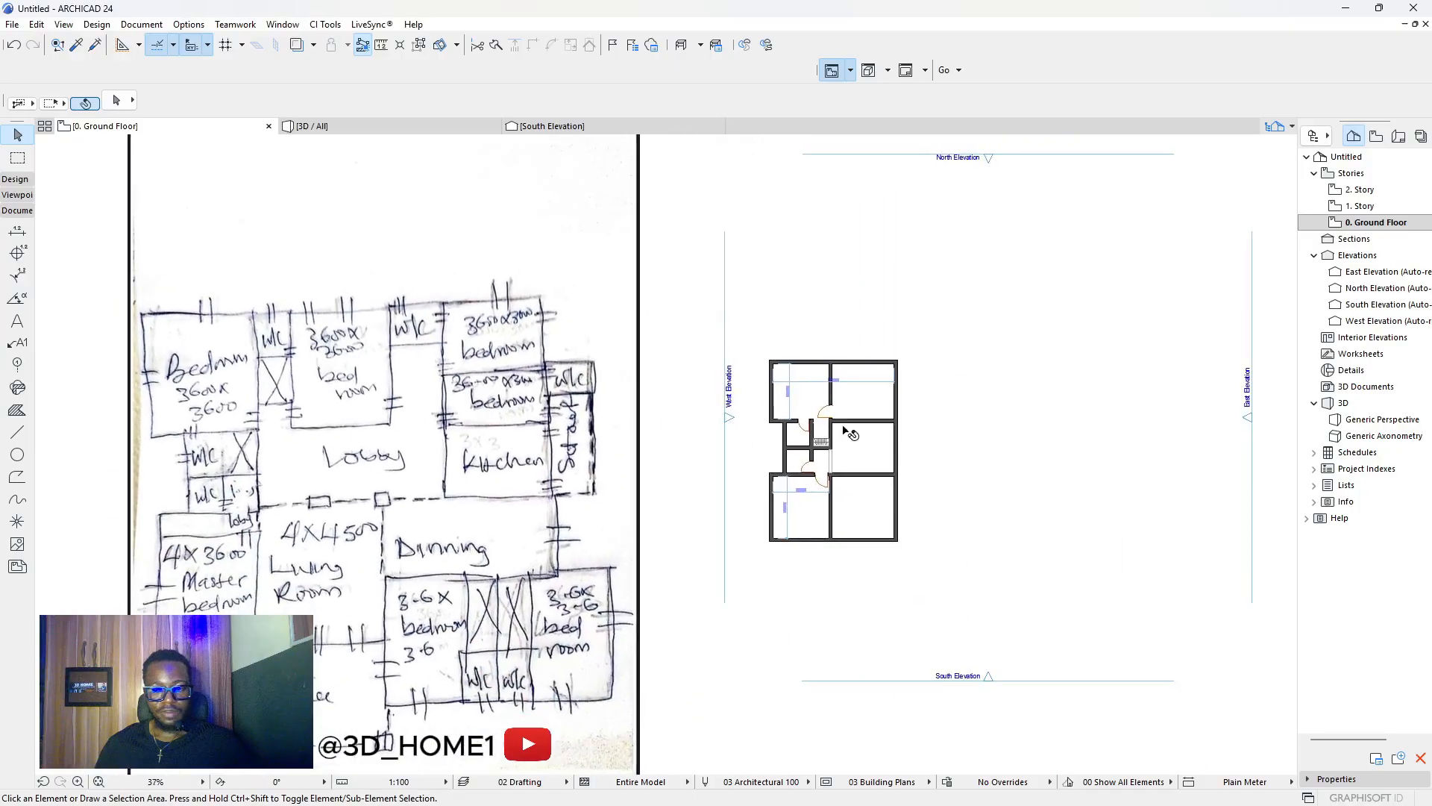
pyautogui.scroll(4, 914, 398)
pyautogui.scroll(1, 914, 398)
pyautogui.click(877, 373)
pyautogui.hotkey('ctrl', 'd')
pyautogui.click(879, 373)
pyautogui.press('ctrl')
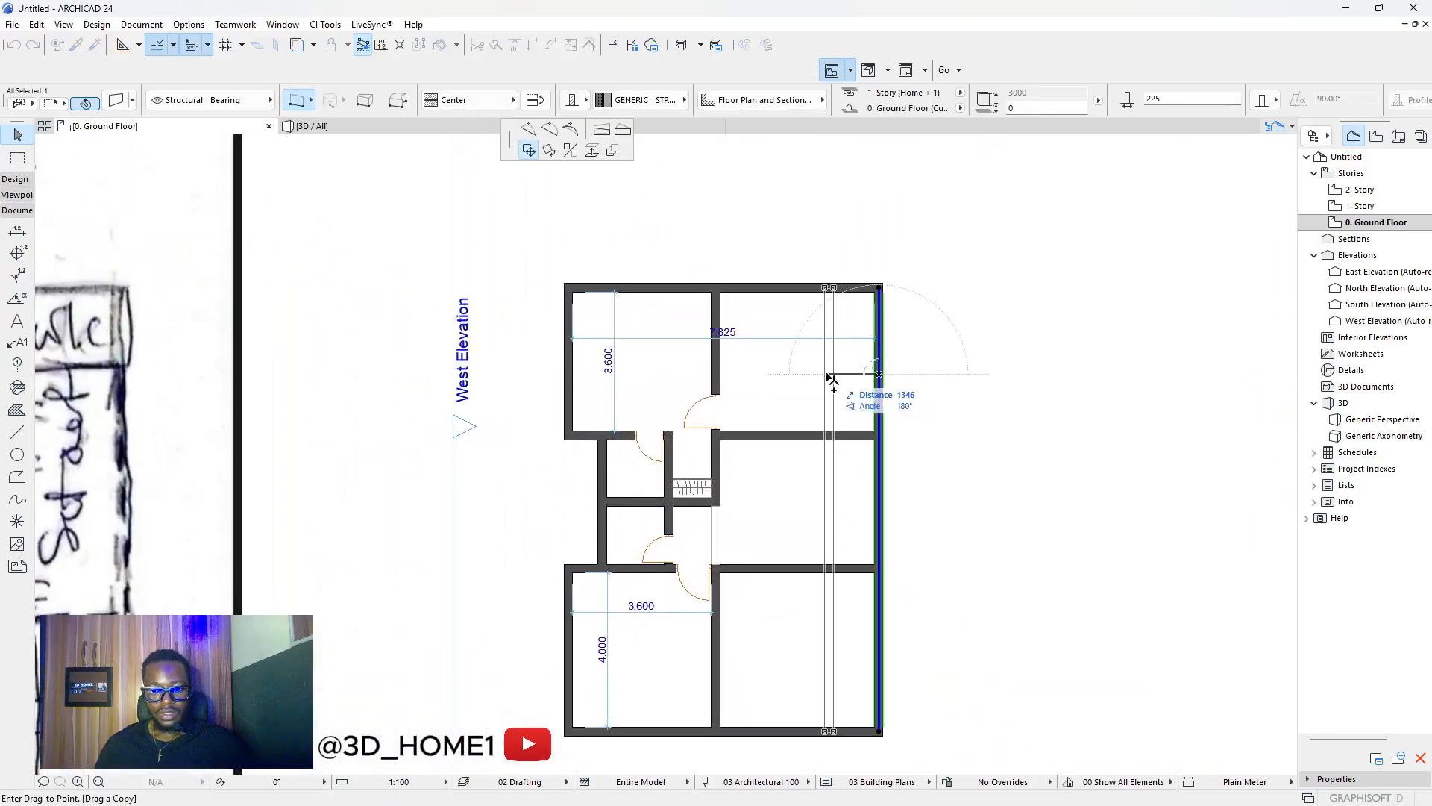
pyautogui.write('35')
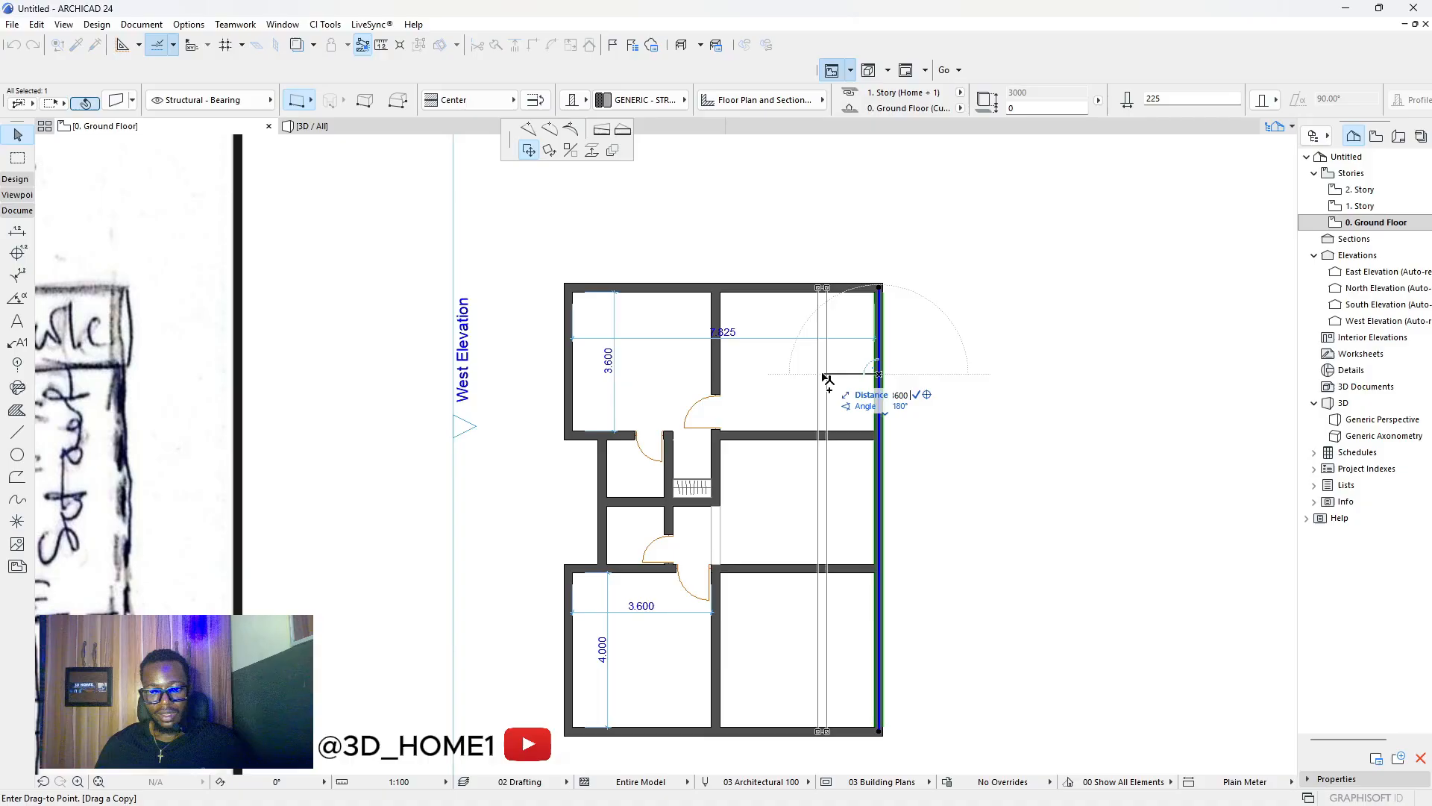
pyautogui.press('Return')
pyautogui.press('Escape')
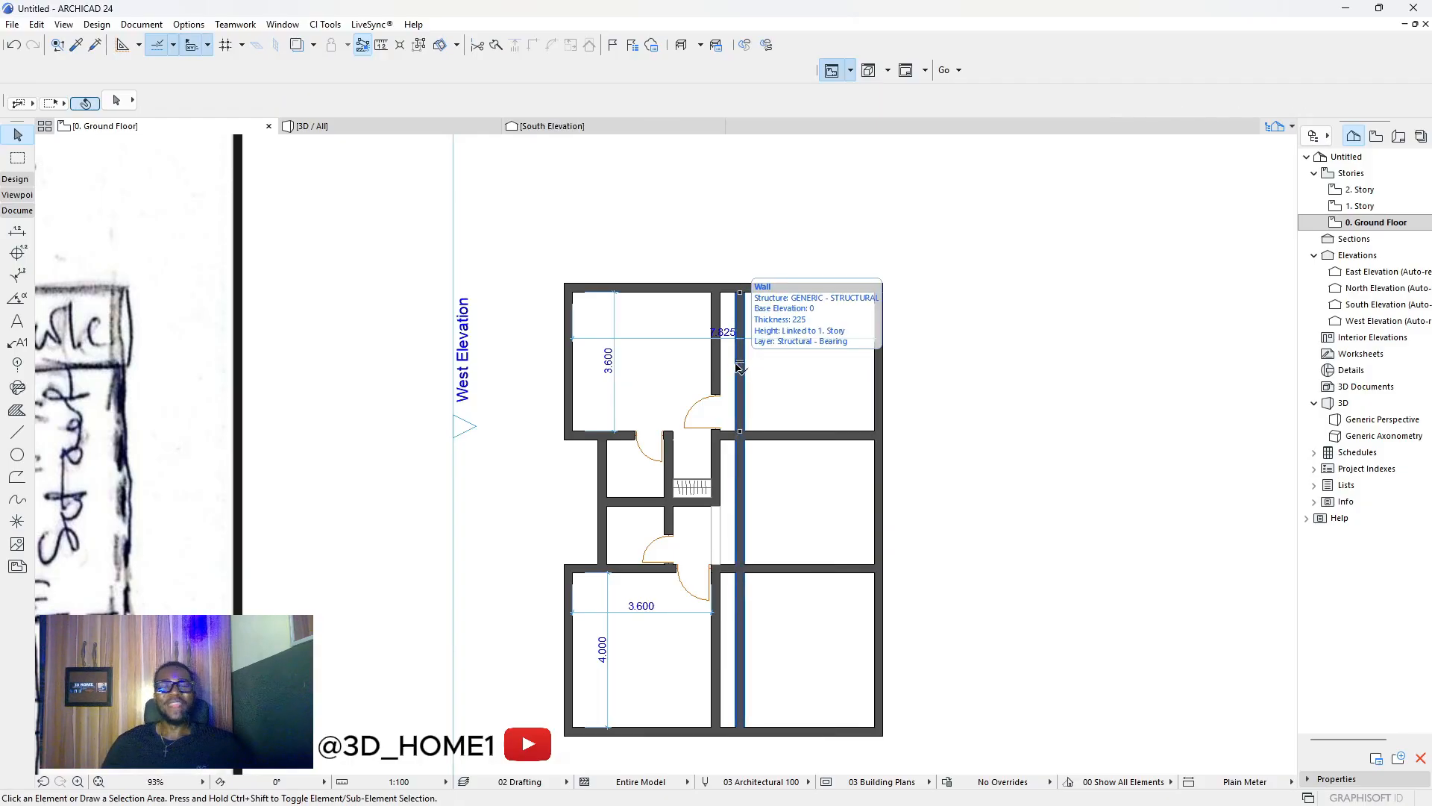
# Move the copied wall left, closer to the upper bedroom's right wall.
pyautogui.scroll(-6, 768, 361)
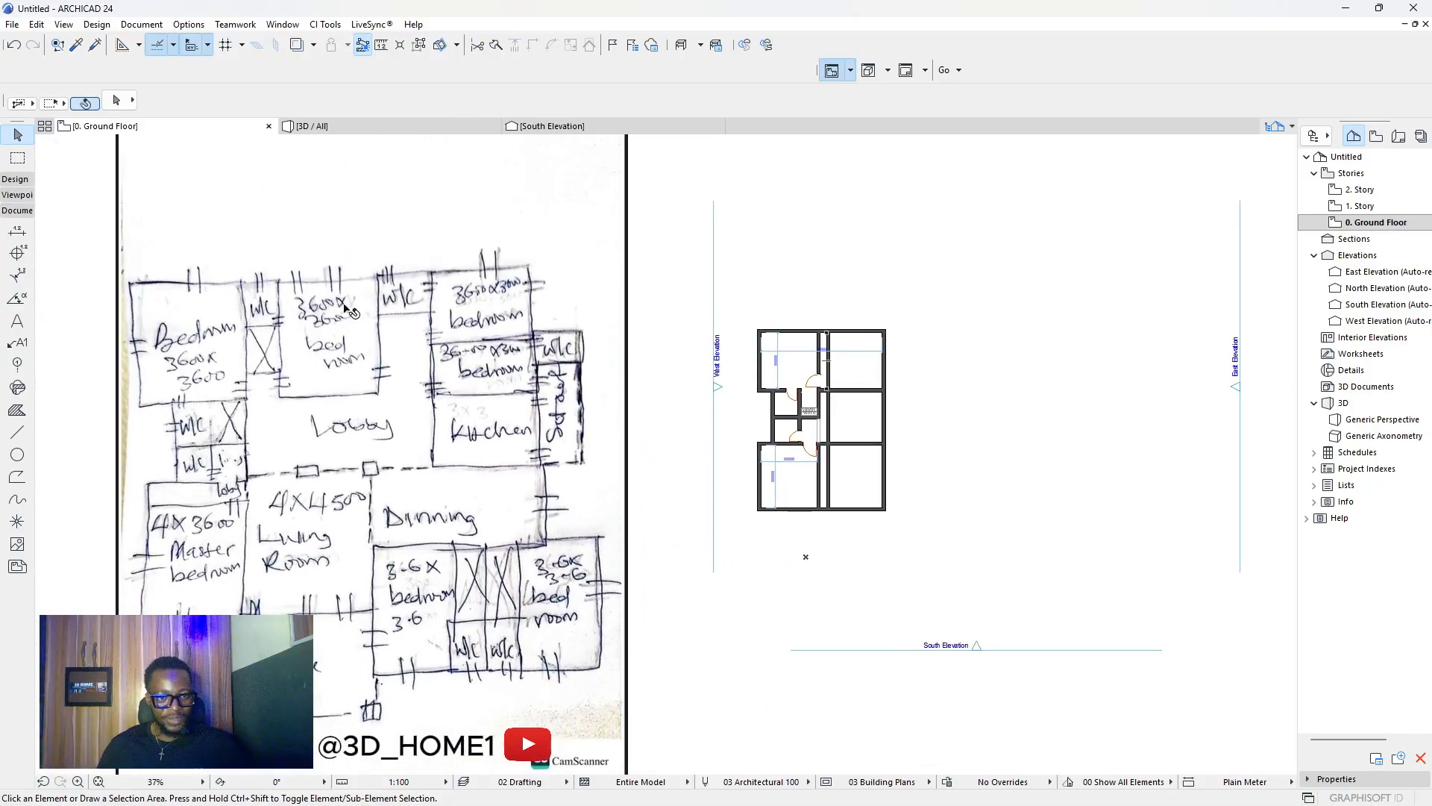
pyautogui.scroll(3, 254, 326)
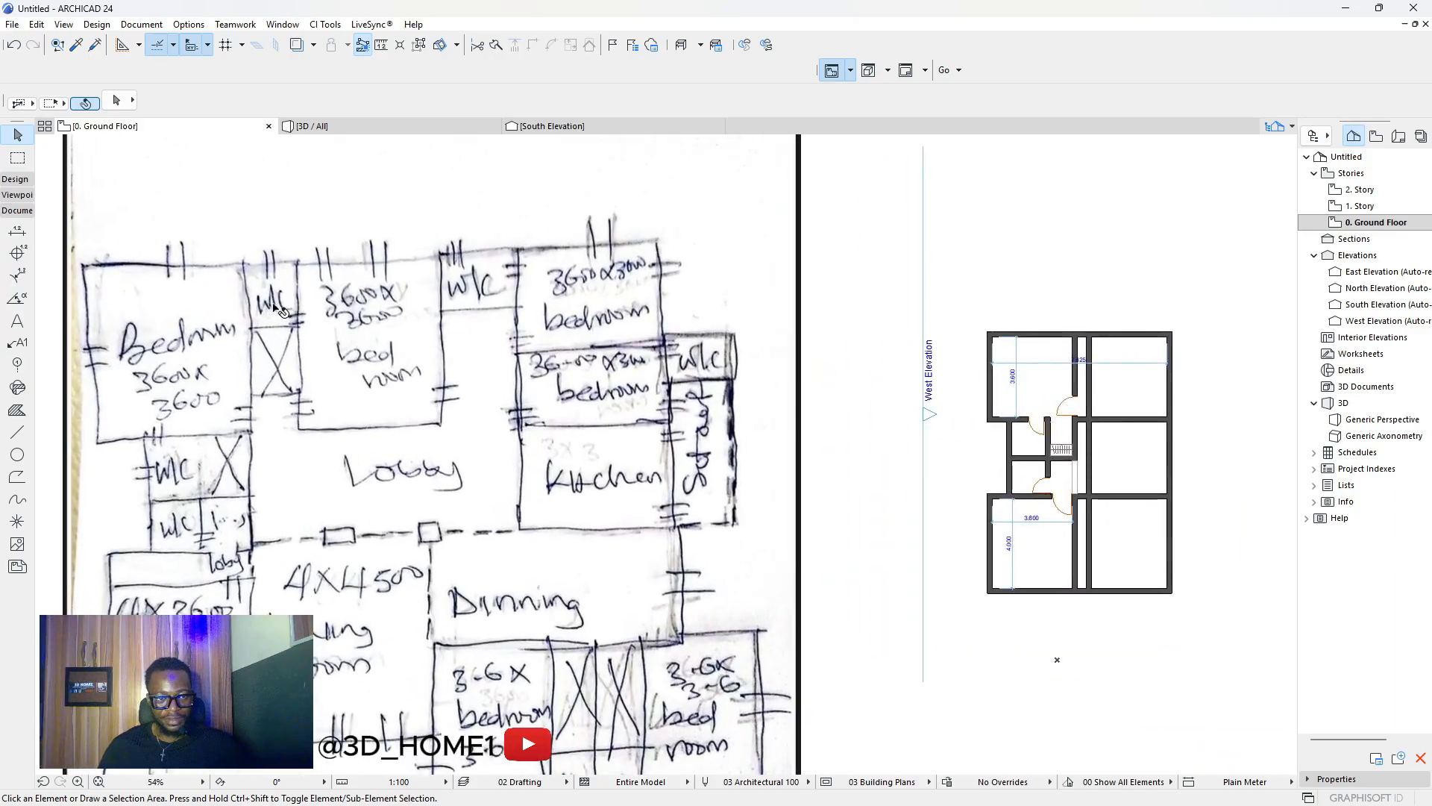
pyautogui.scroll(5, 1113, 369)
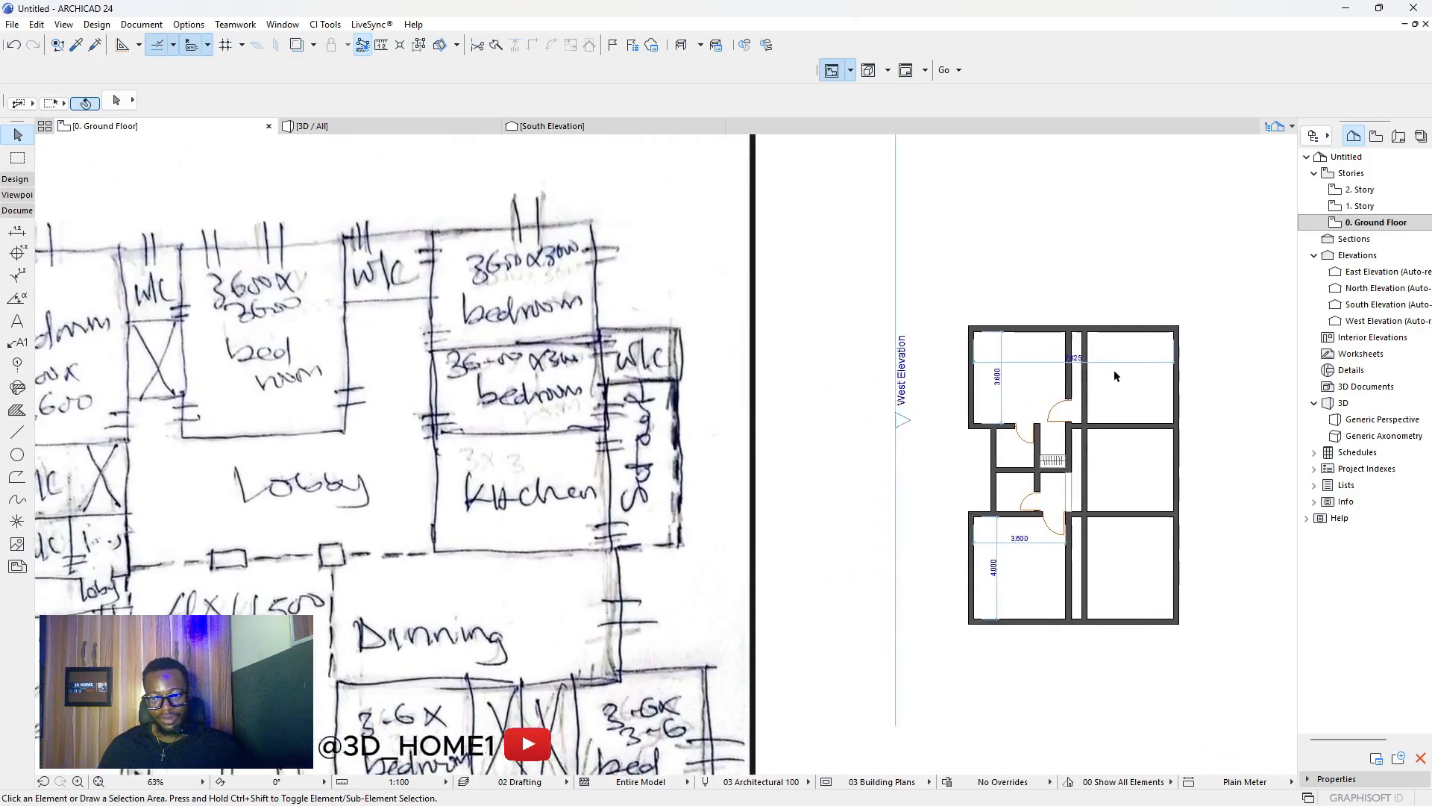
pyautogui.click(1060, 352)
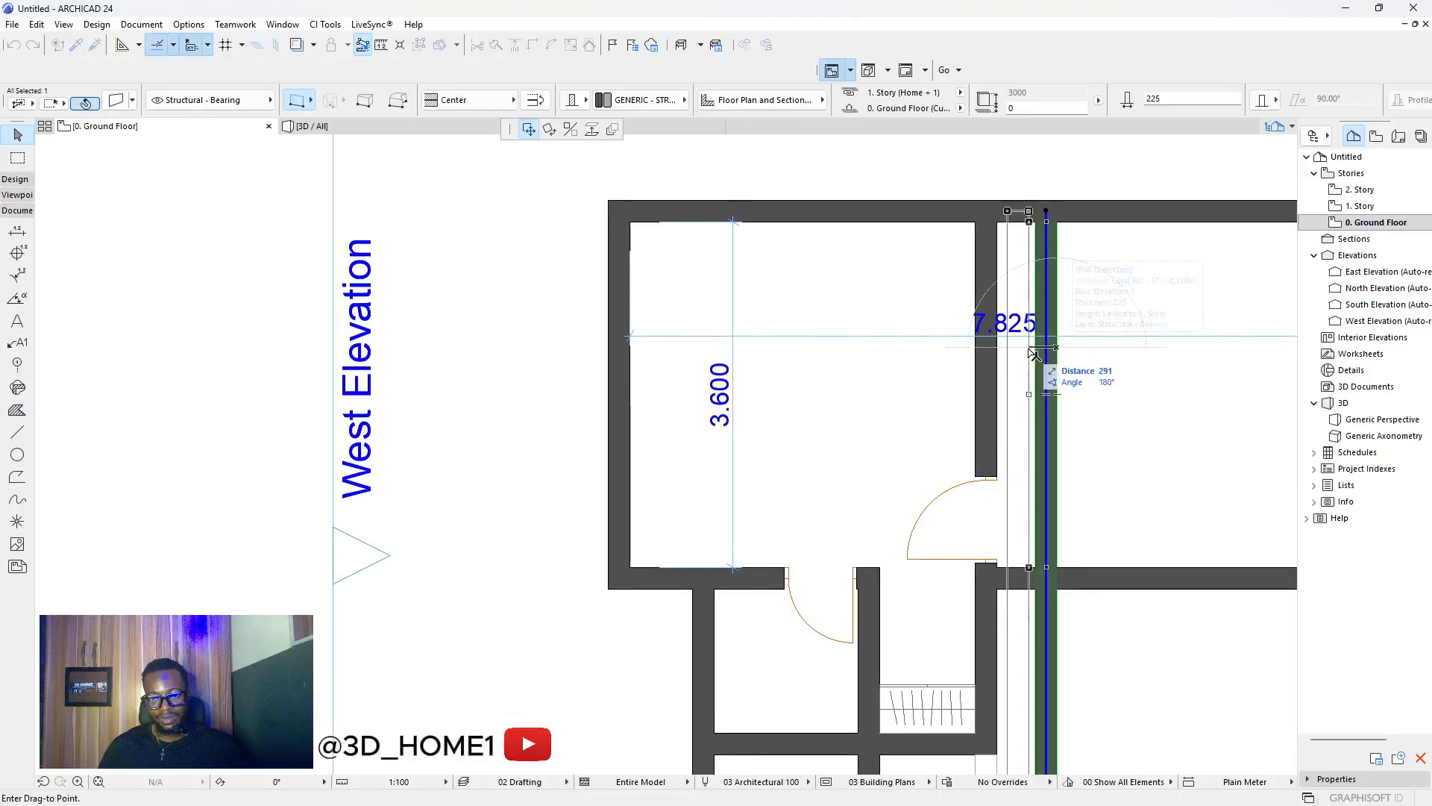
pyautogui.scroll(-2, 998, 361)
pyautogui.scroll(-3, 946, 355)
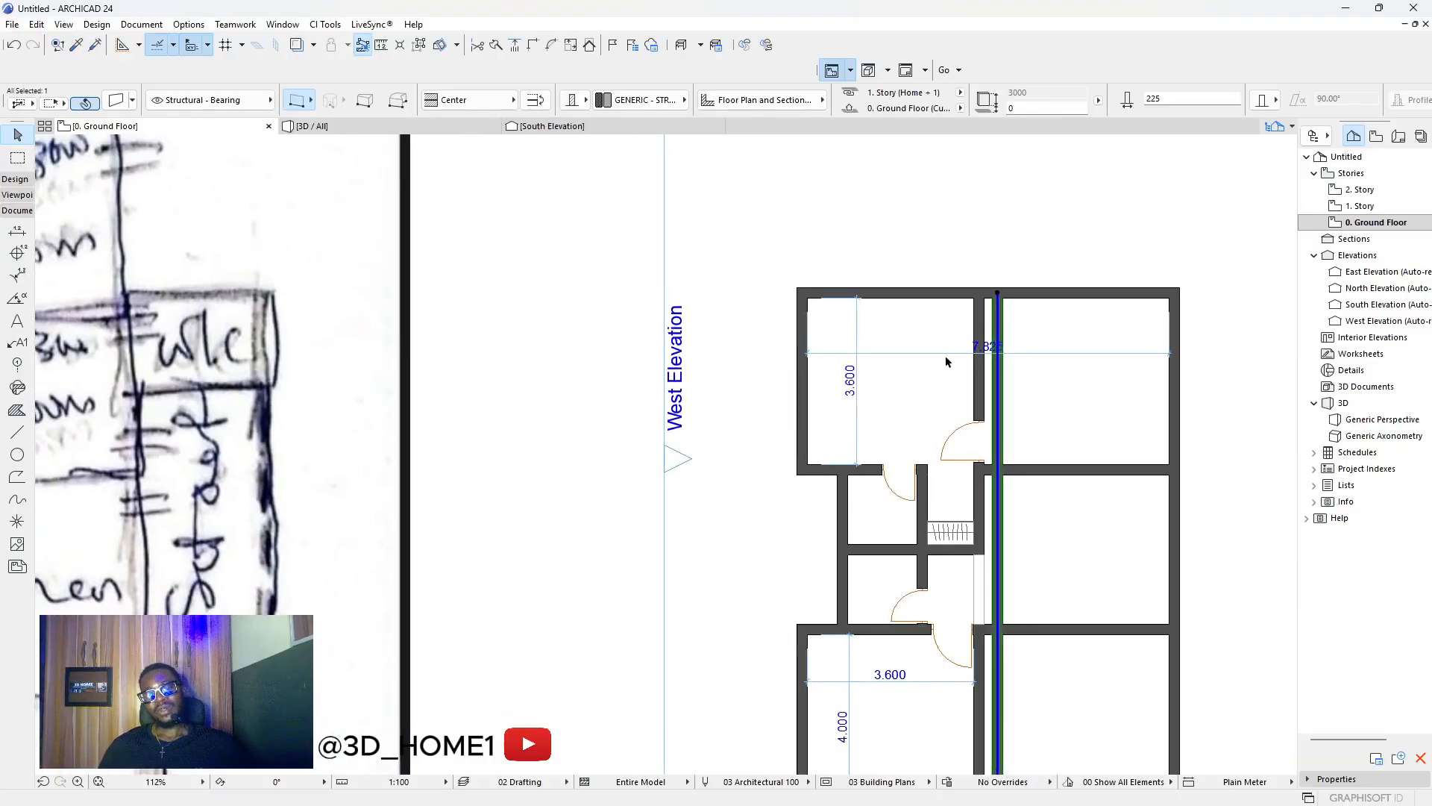
# Compare the layout with the hand sketch and delete the copied wall beside the upper bedroom's right wall.
pyautogui.scroll(-2, 394, 382)
pyautogui.scroll(2, 393, 382)
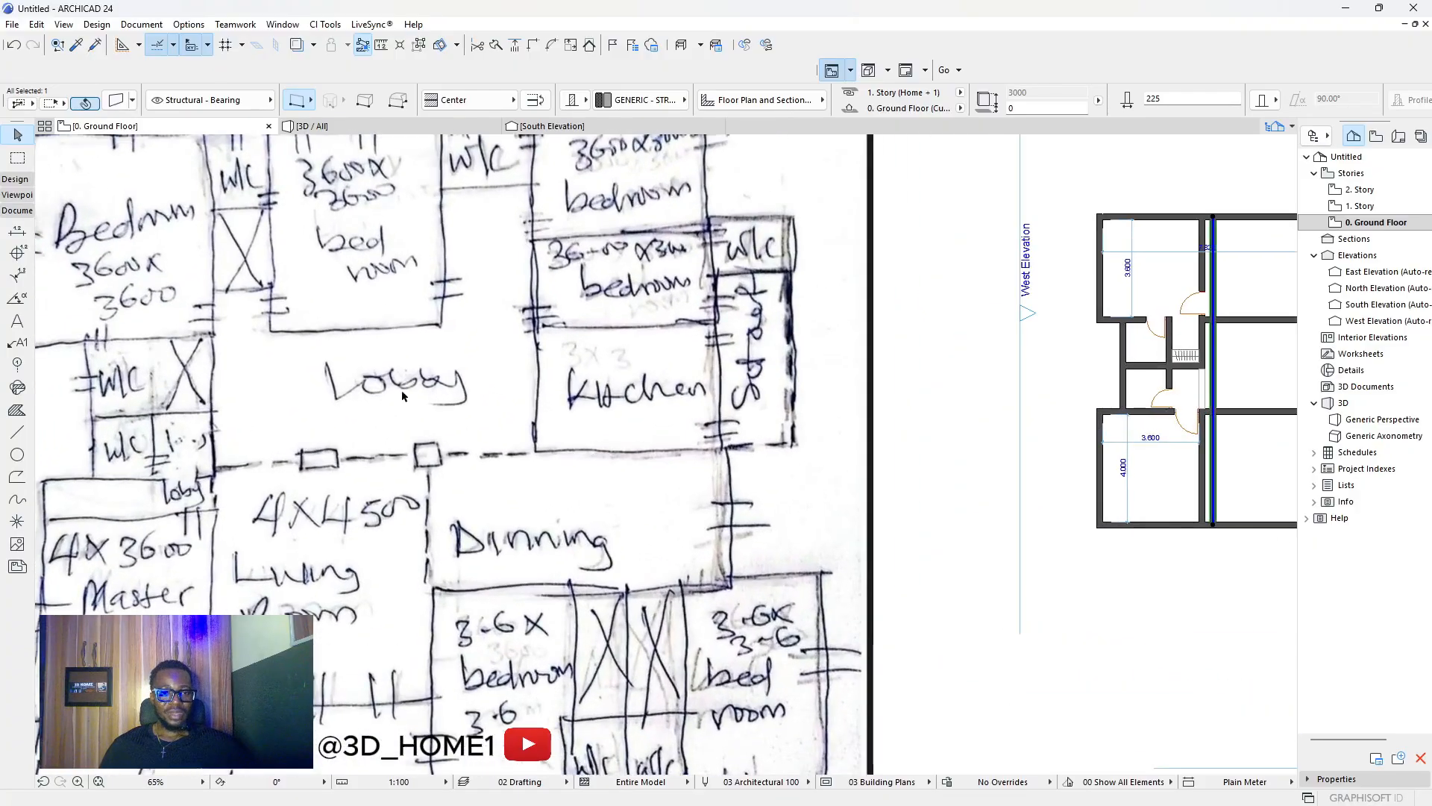
pyautogui.scroll(-2, 534, 473)
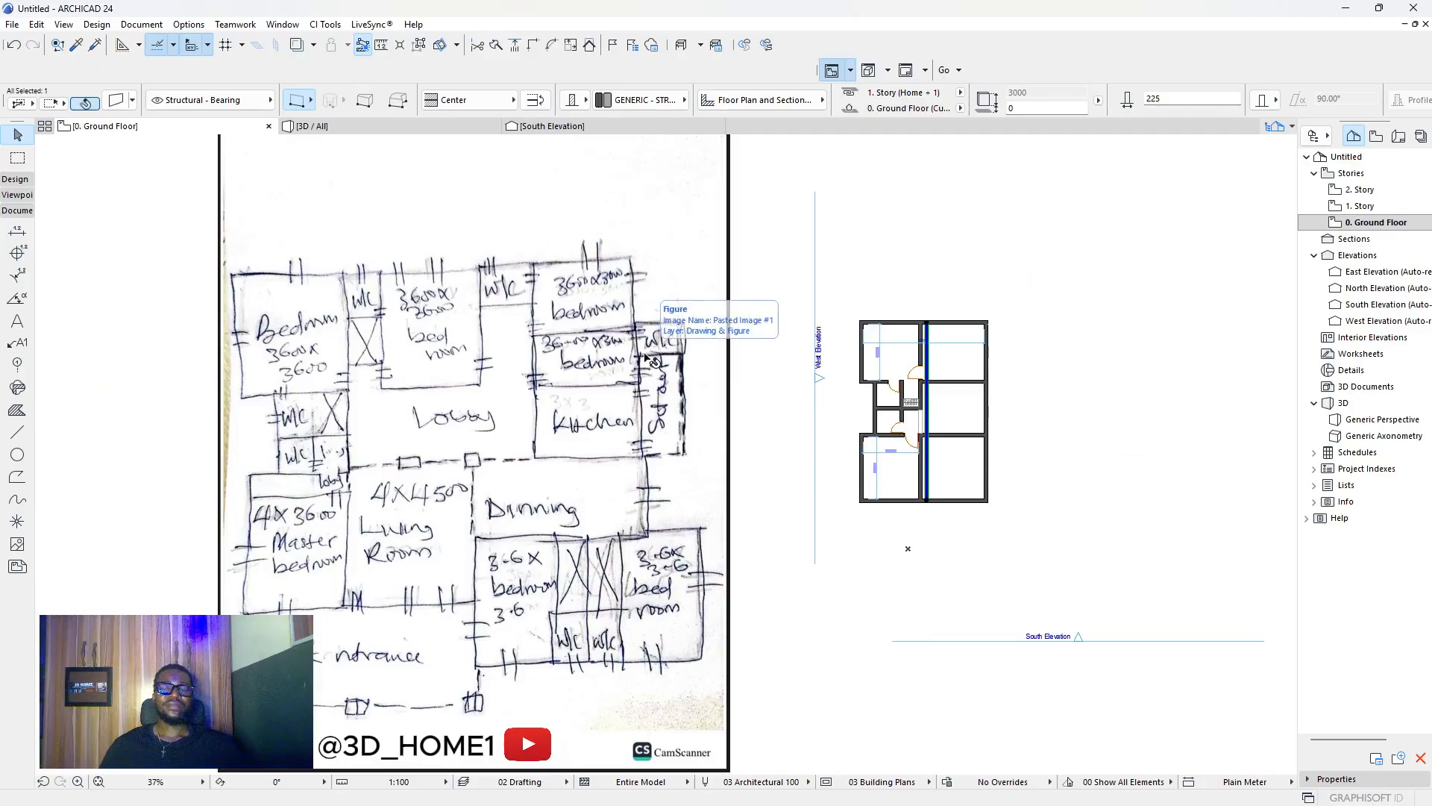
pyautogui.scroll(2, 969, 392)
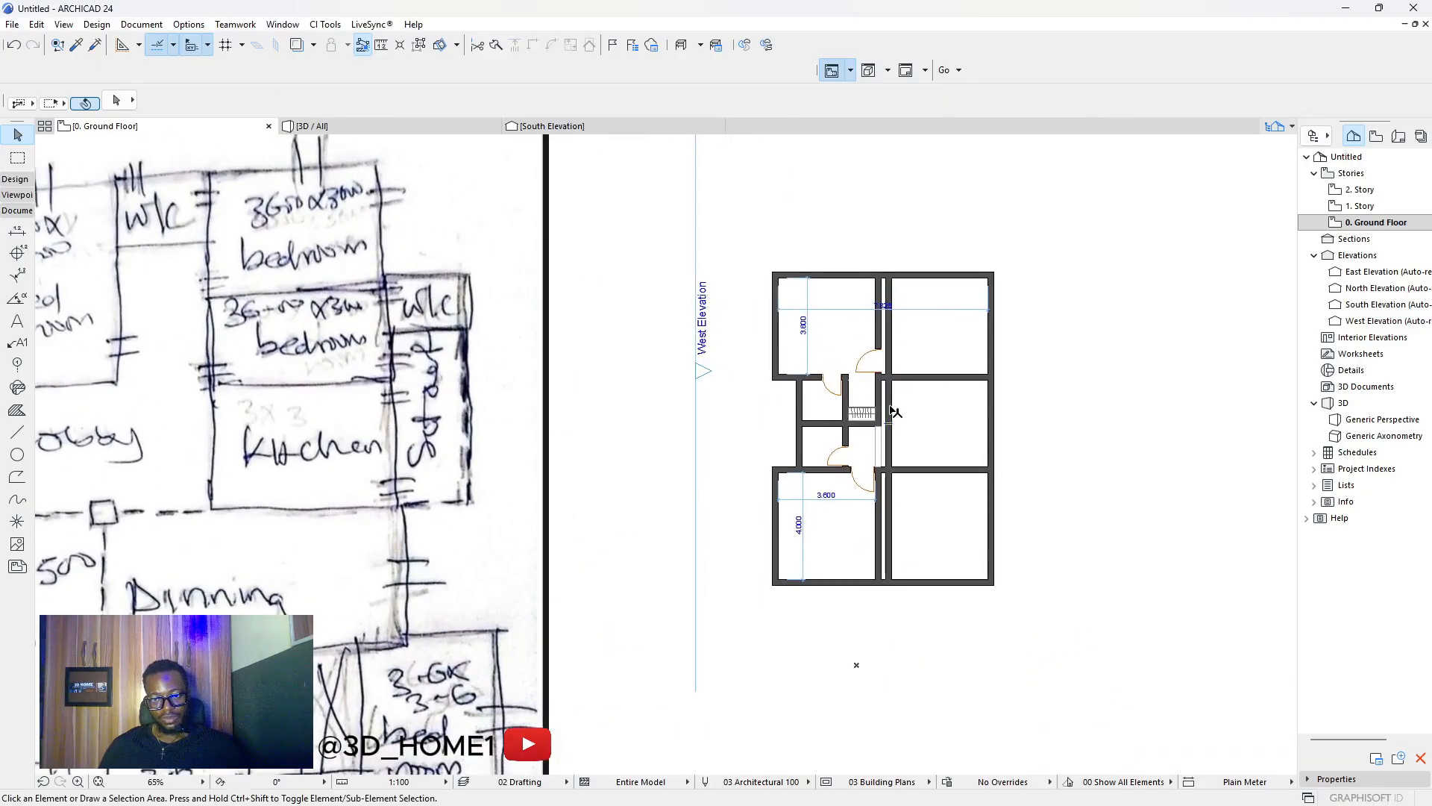
pyautogui.press('Delete')
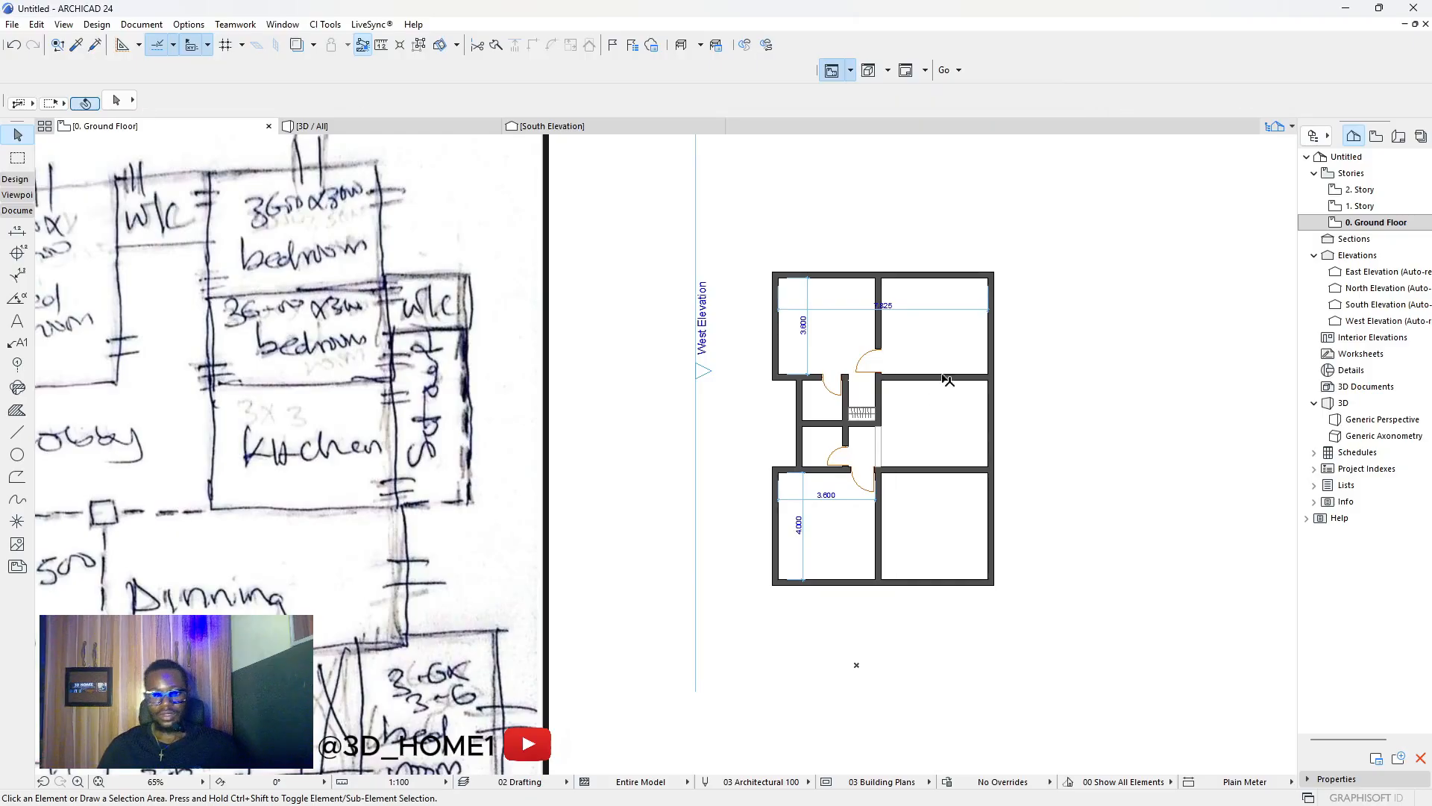
# Try copying the upper bedroom's right wall 1500 mm to the right, and delete that copy.
pyautogui.scroll(-2, 895, 373)
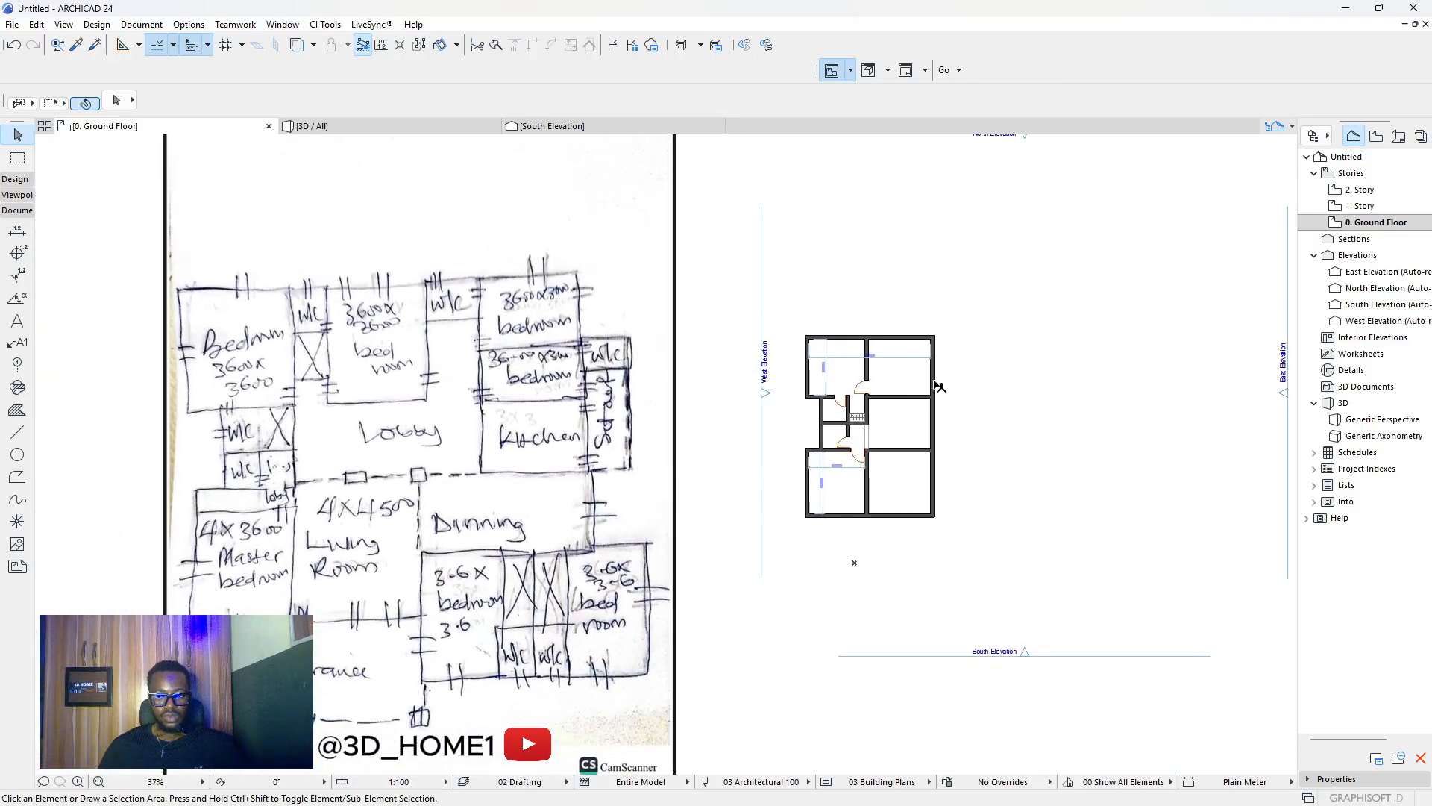
pyautogui.scroll(4, 933, 384)
pyautogui.click(760, 341)
pyautogui.click(760, 340)
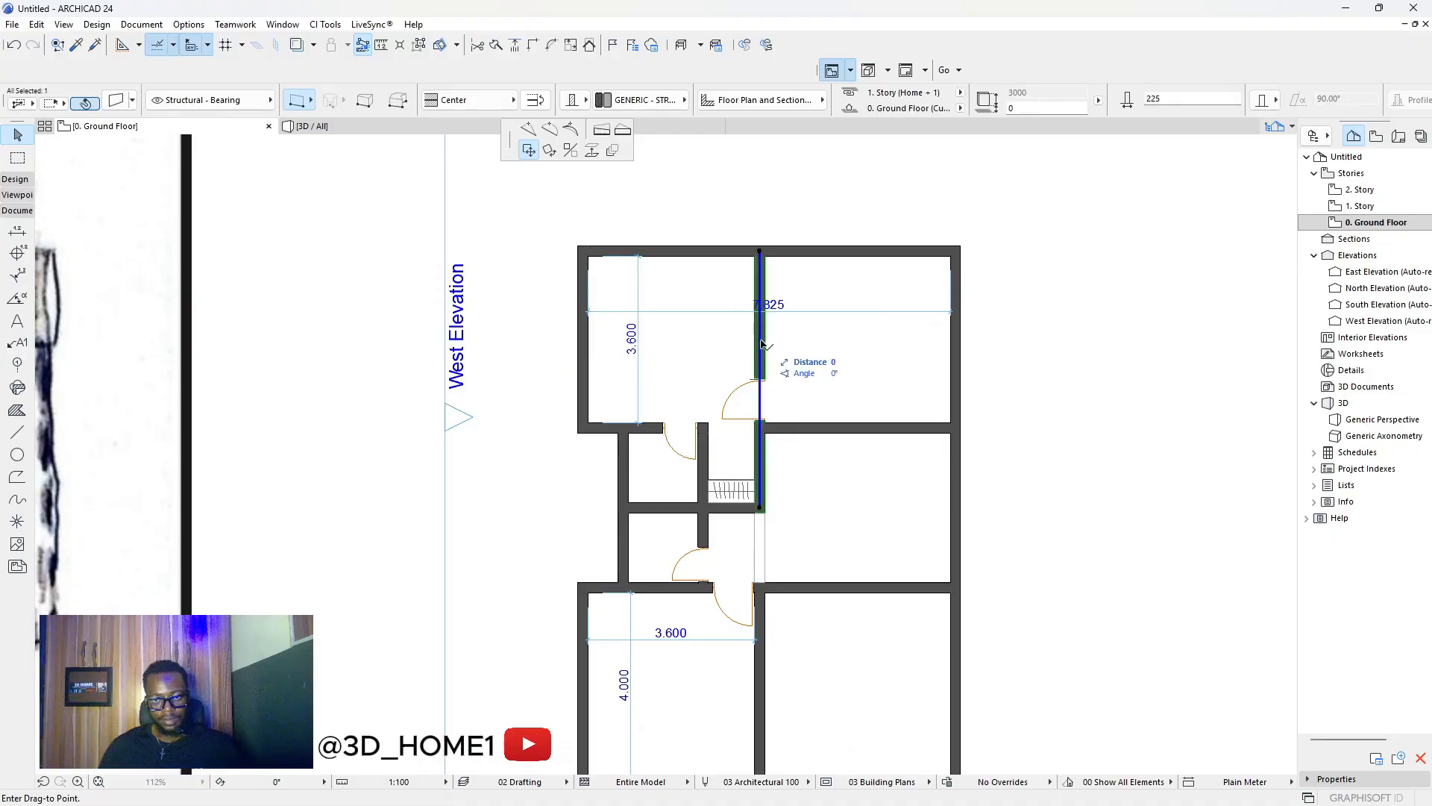
pyautogui.scroll(-2, 843, 342)
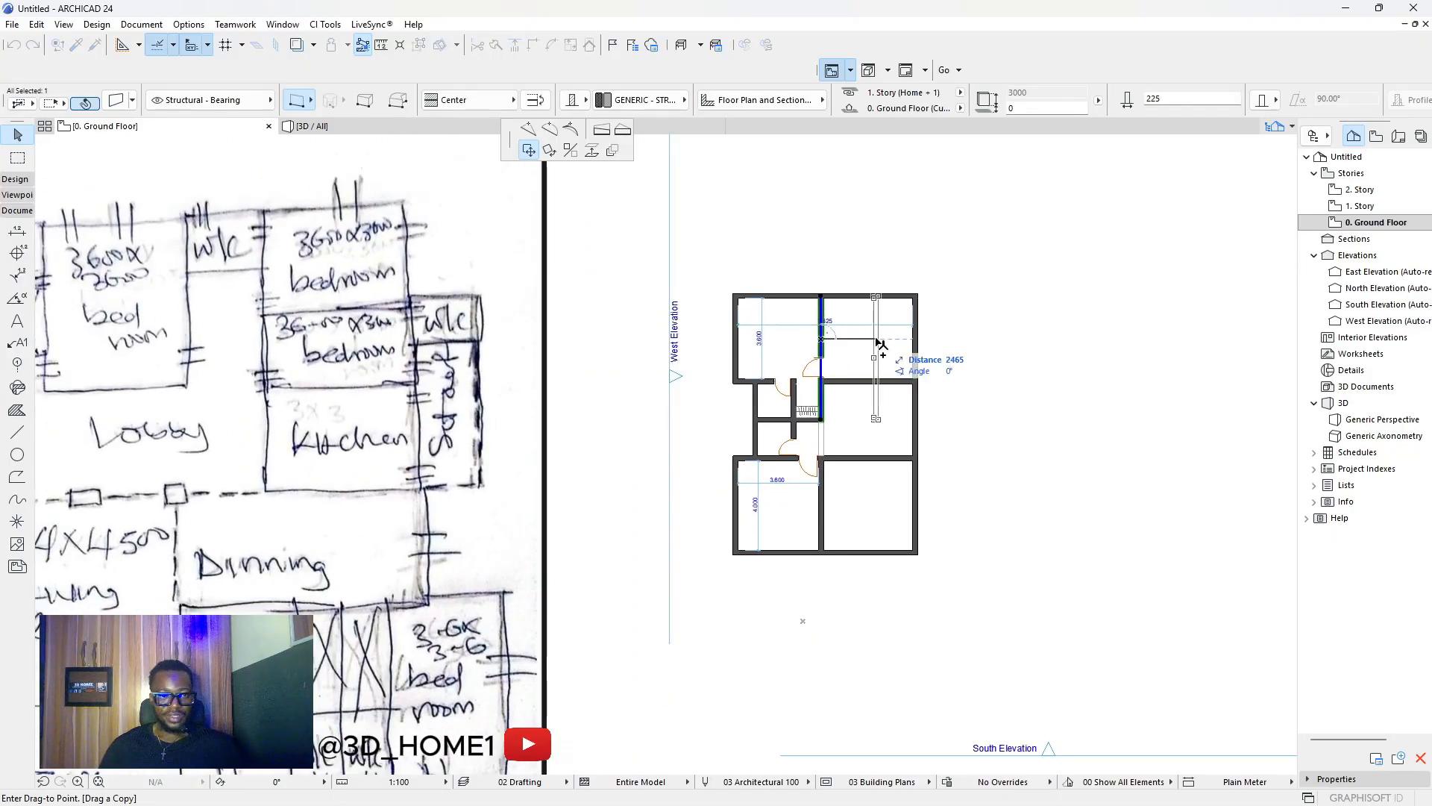
pyautogui.scroll(2, 854, 351)
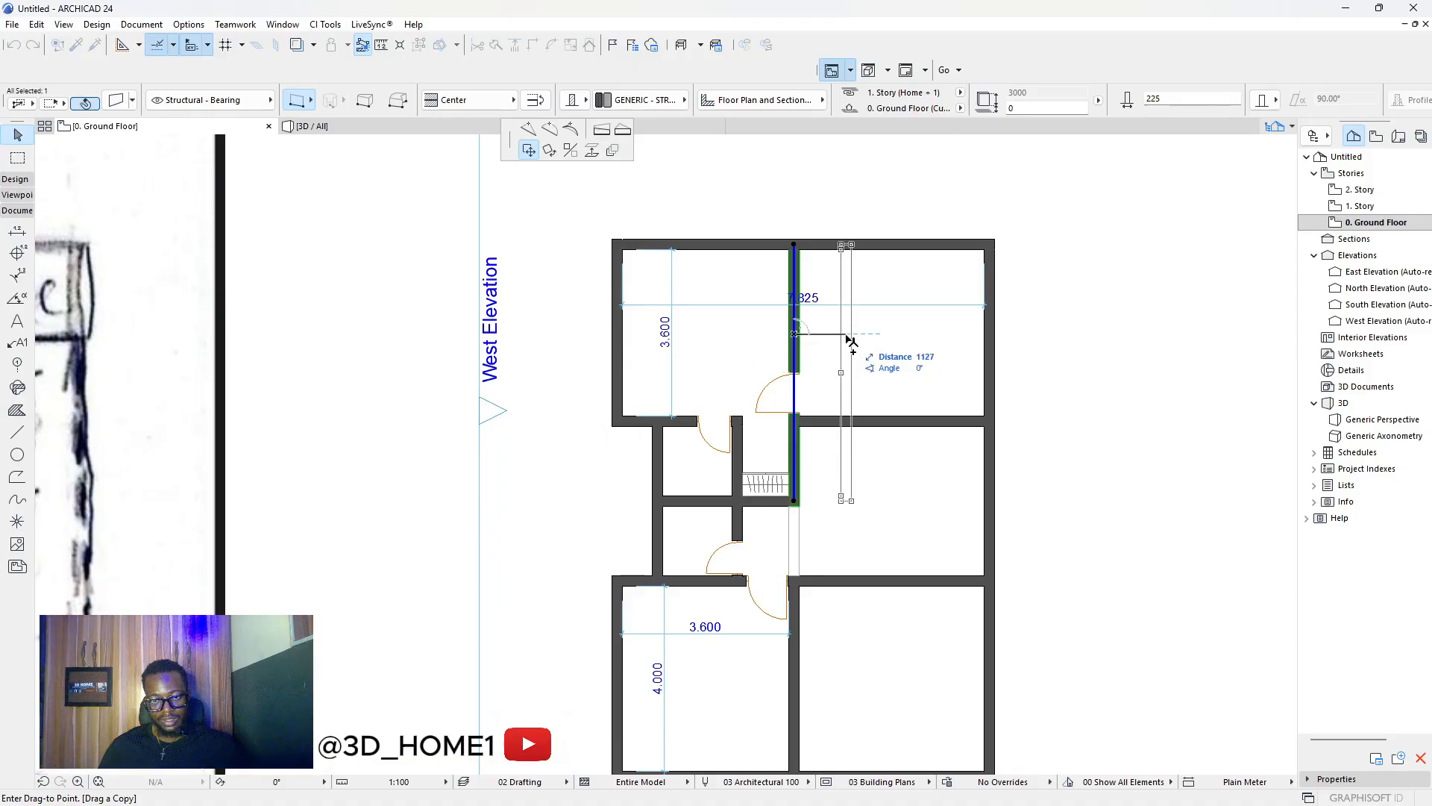
pyautogui.write('1500')
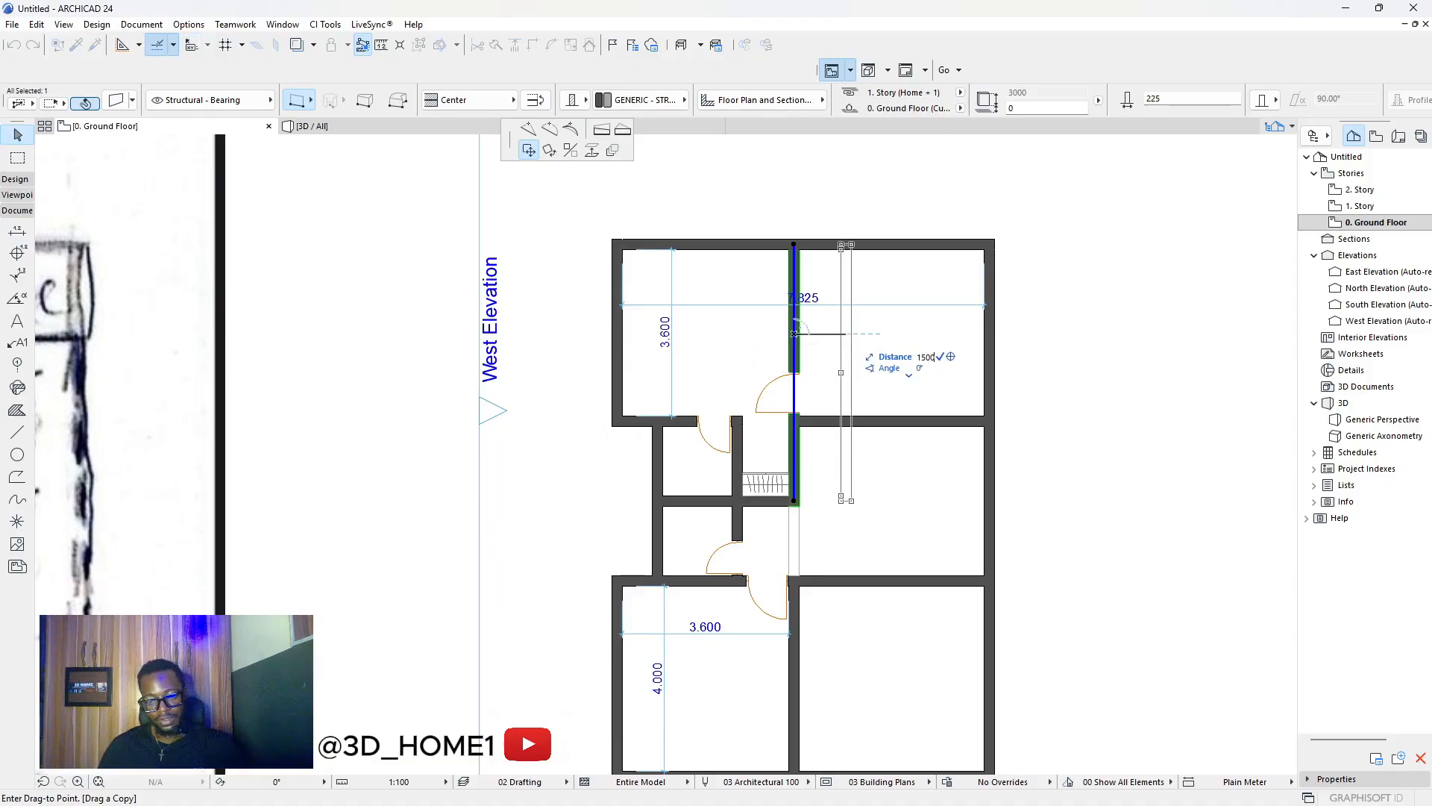
pyautogui.press('Return')
pyautogui.scroll(5, 854, 336)
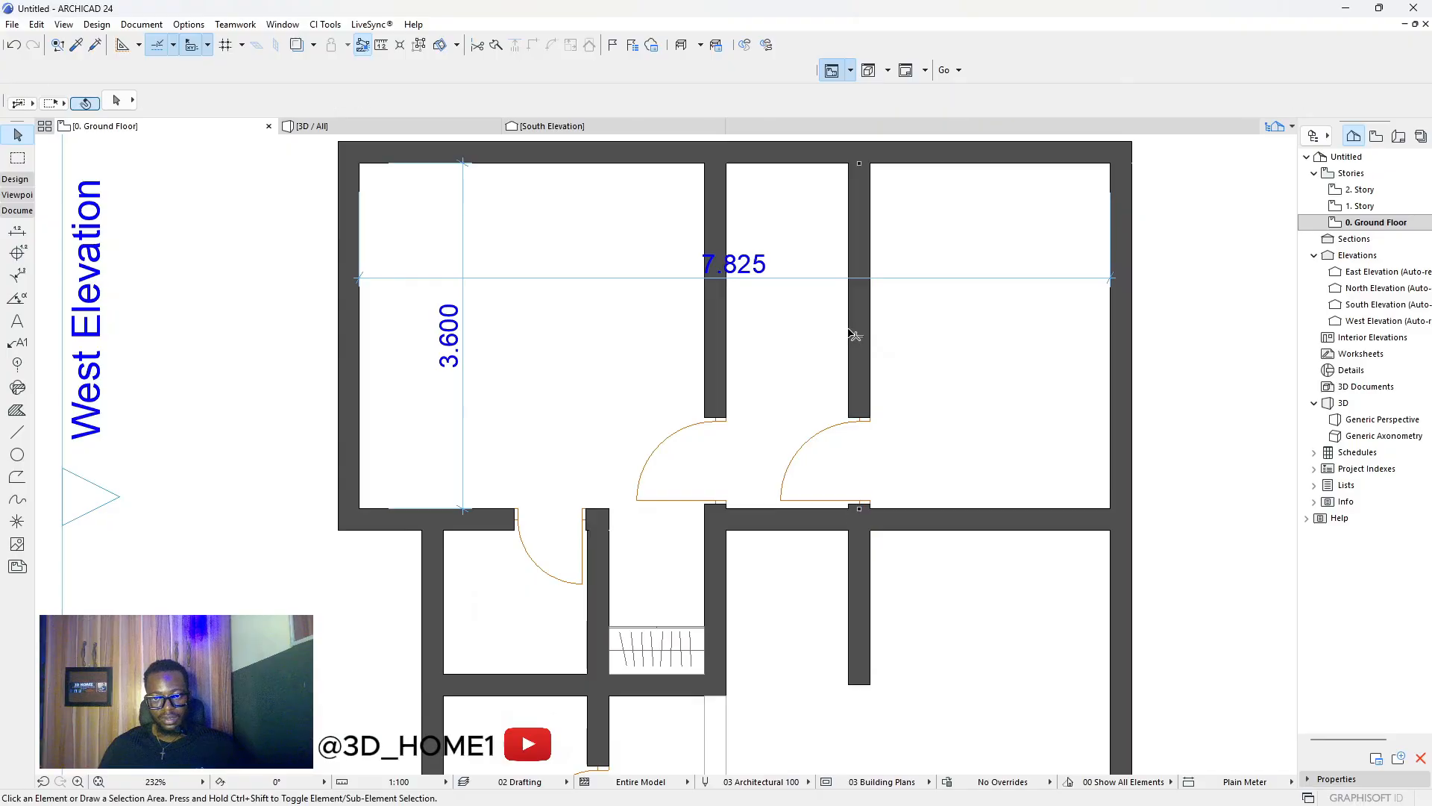
pyautogui.click(854, 336)
pyautogui.press('Delete')
# Copy the upper bedroom's right wall, together with its door, 1200 mm to the right.
pyautogui.click(713, 326)
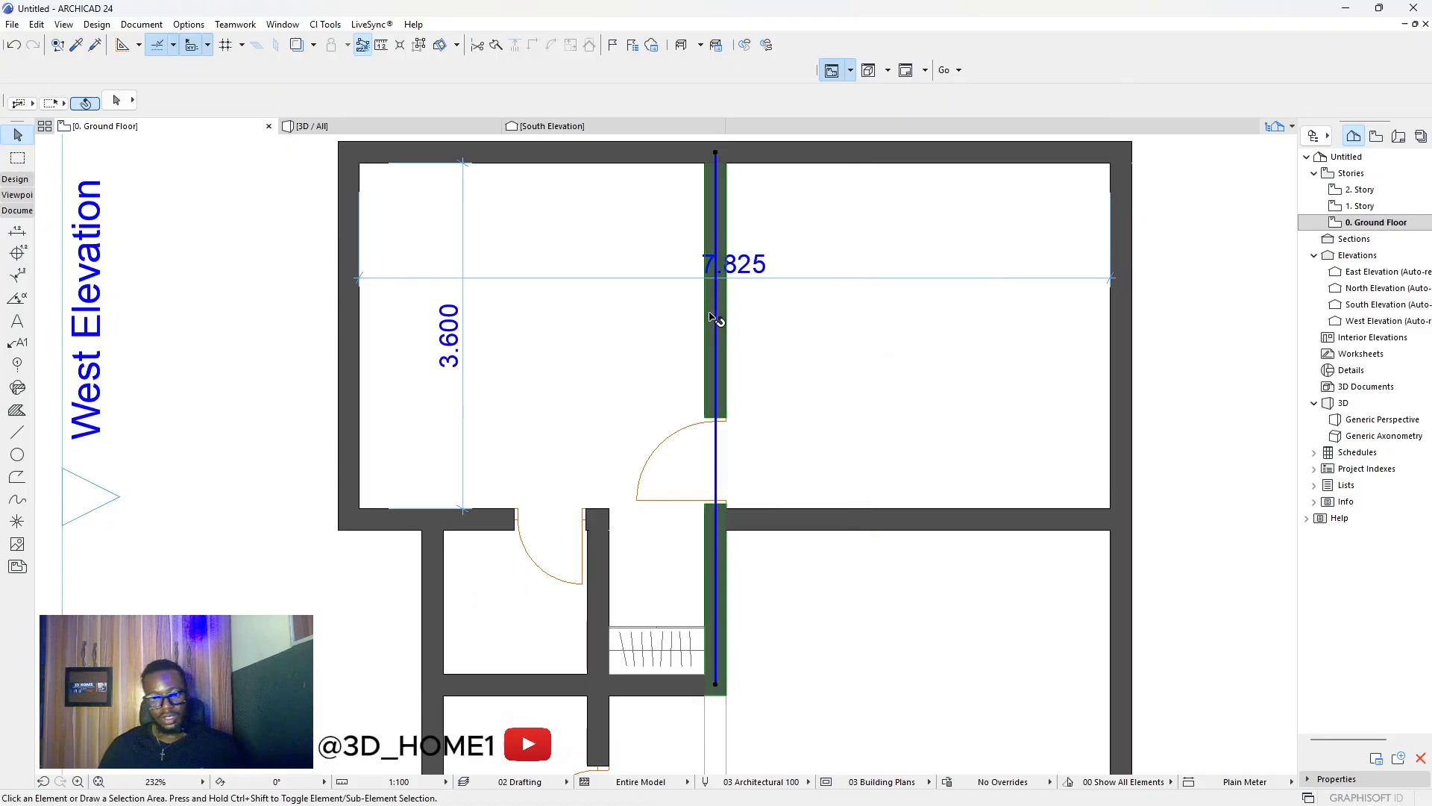
pyautogui.click(715, 316)
pyautogui.write('200')
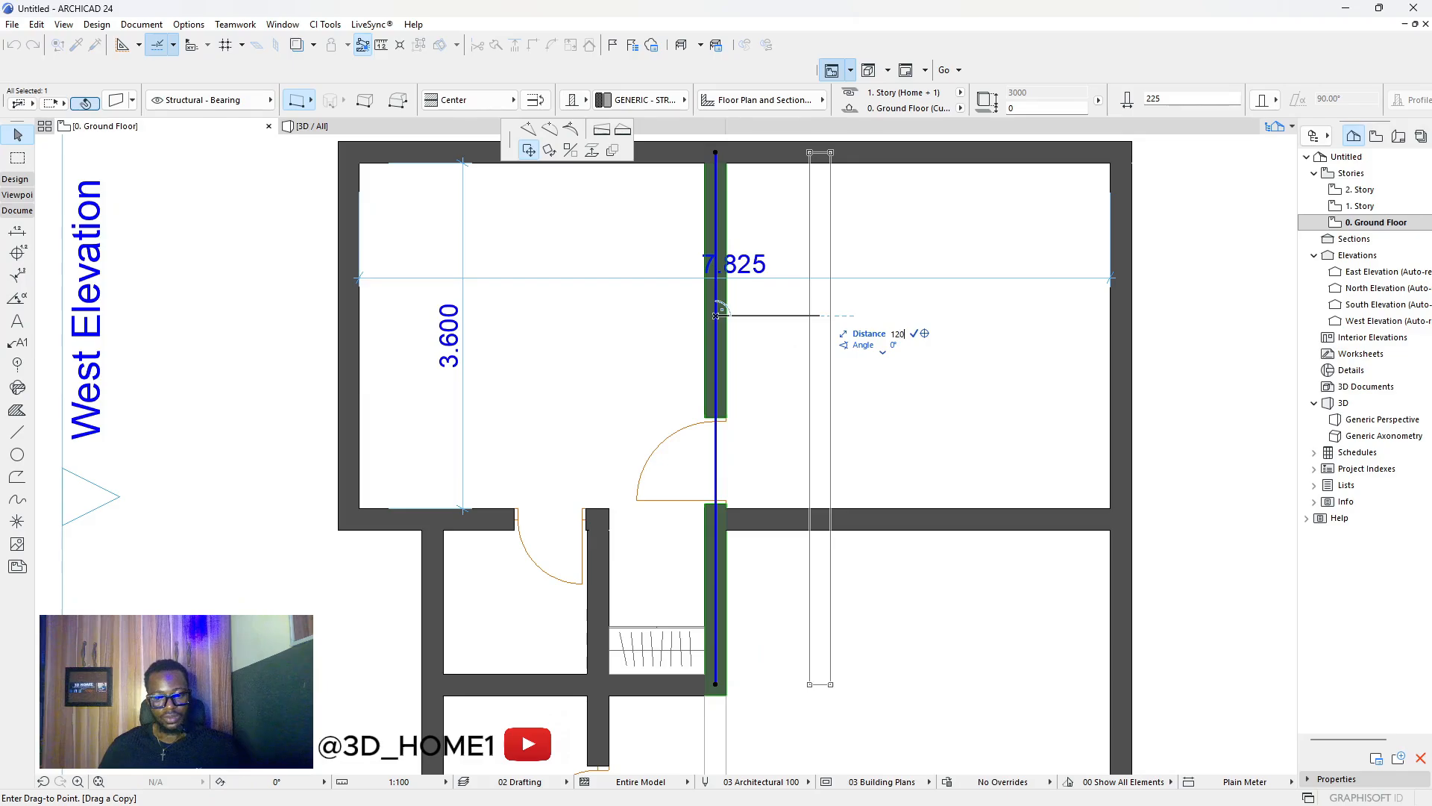
pyautogui.press('ctrl')
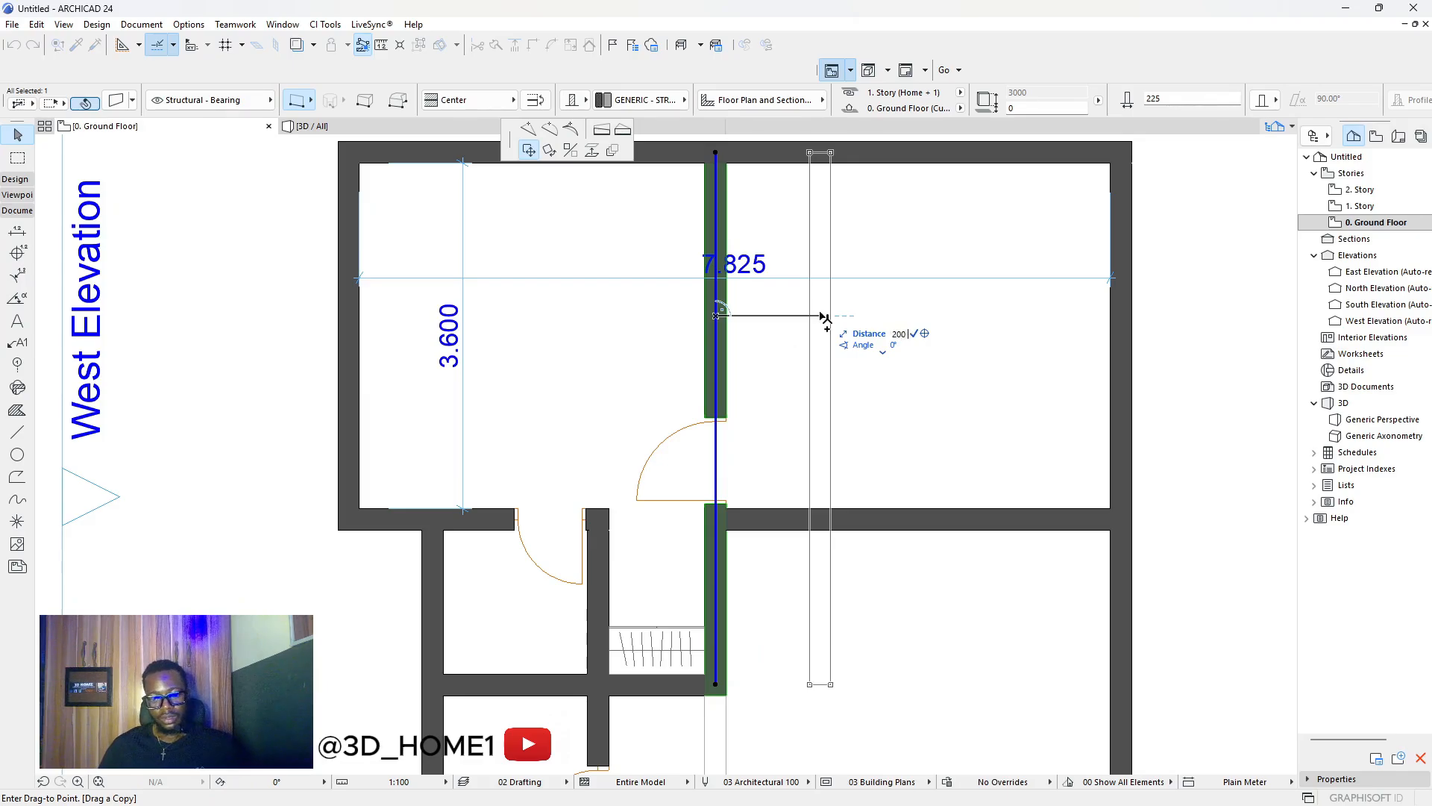
pyautogui.press('Return')
# Move the copied wall another 225 mm to the right and delete the door that was copied with it.
pyautogui.hotkey('ctrl', 'd')
pyautogui.click(820, 321)
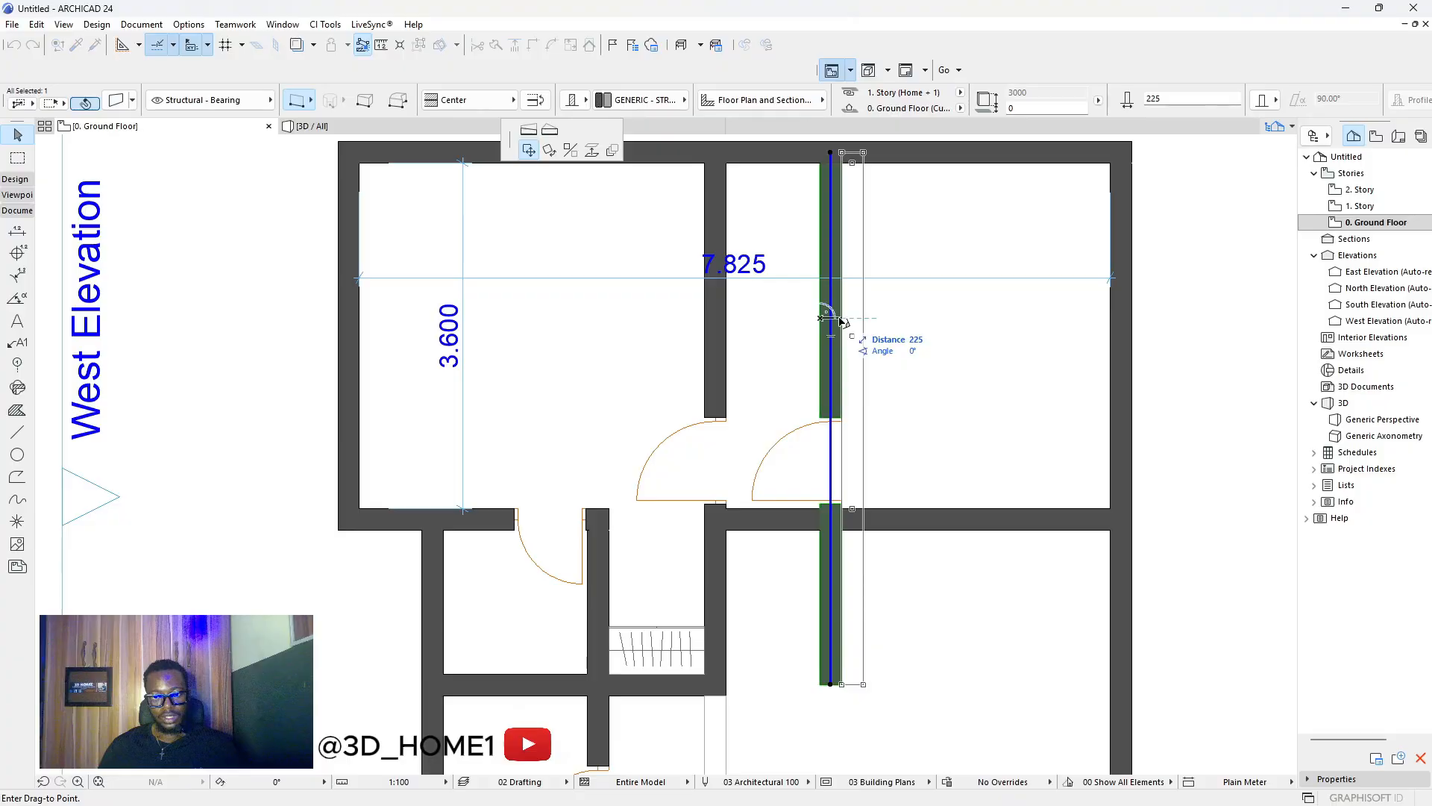
pyautogui.click(842, 321)
pyautogui.press('Escape')
pyautogui.click(863, 424)
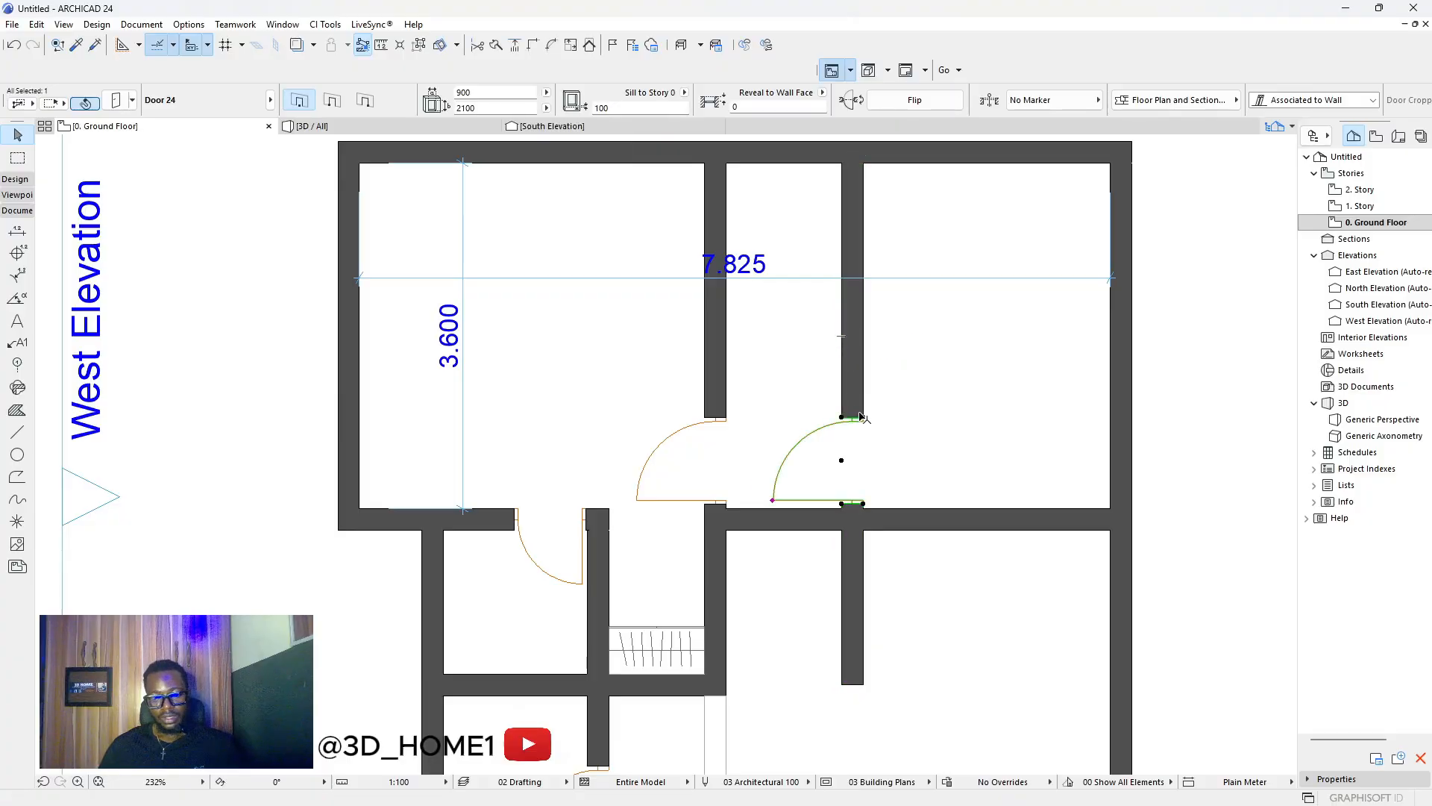
pyautogui.press('Delete')
# Pick up the copied wall's settings and draw a horizontal wall about 1600 mm long from the upper bedroom's right wall across the copied wall.
pyautogui.scroll(-5, 850, 406)
pyautogui.scroll(3, 834, 411)
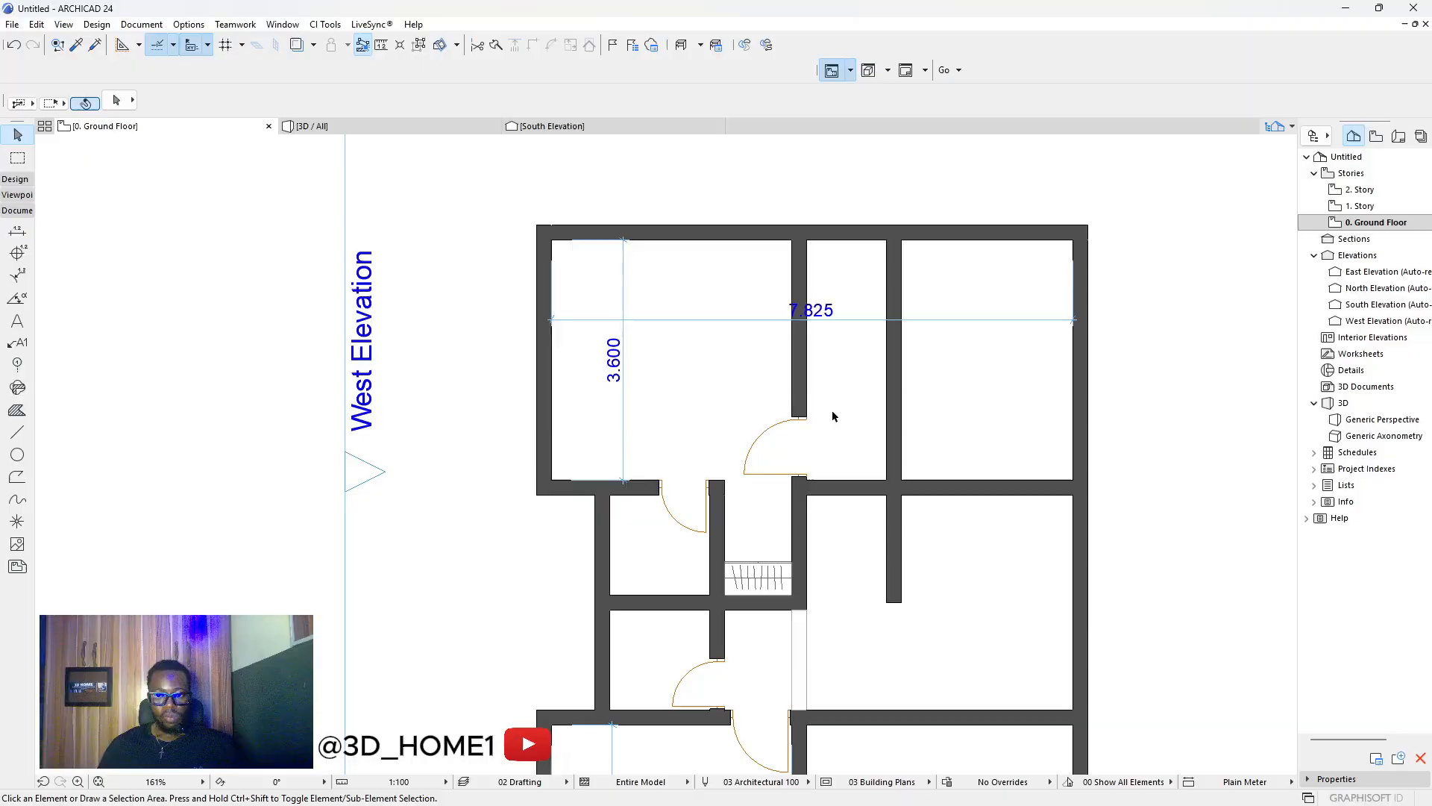
pyautogui.click(75, 44)
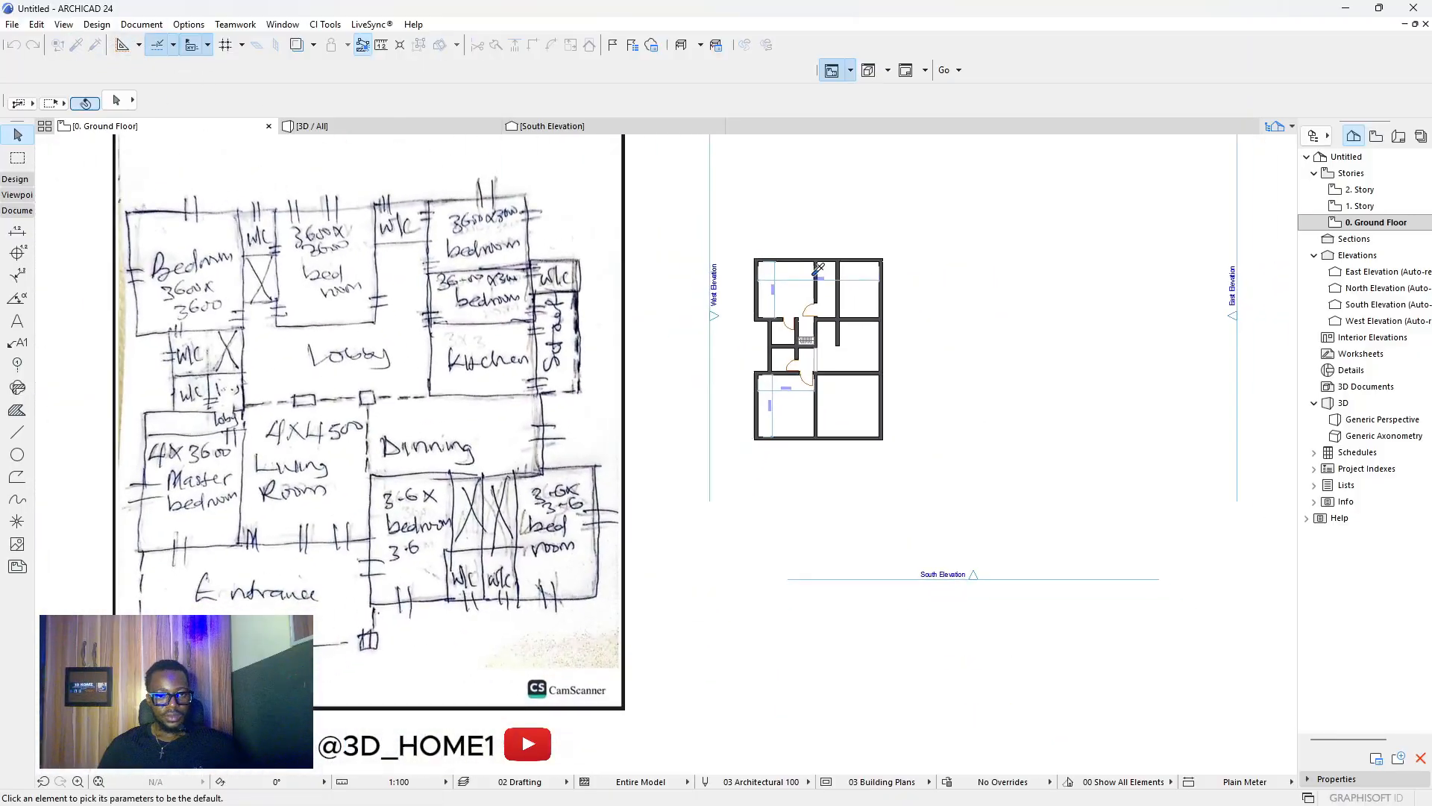
pyautogui.scroll(-3, 440, 388)
pyautogui.scroll(3, 821, 361)
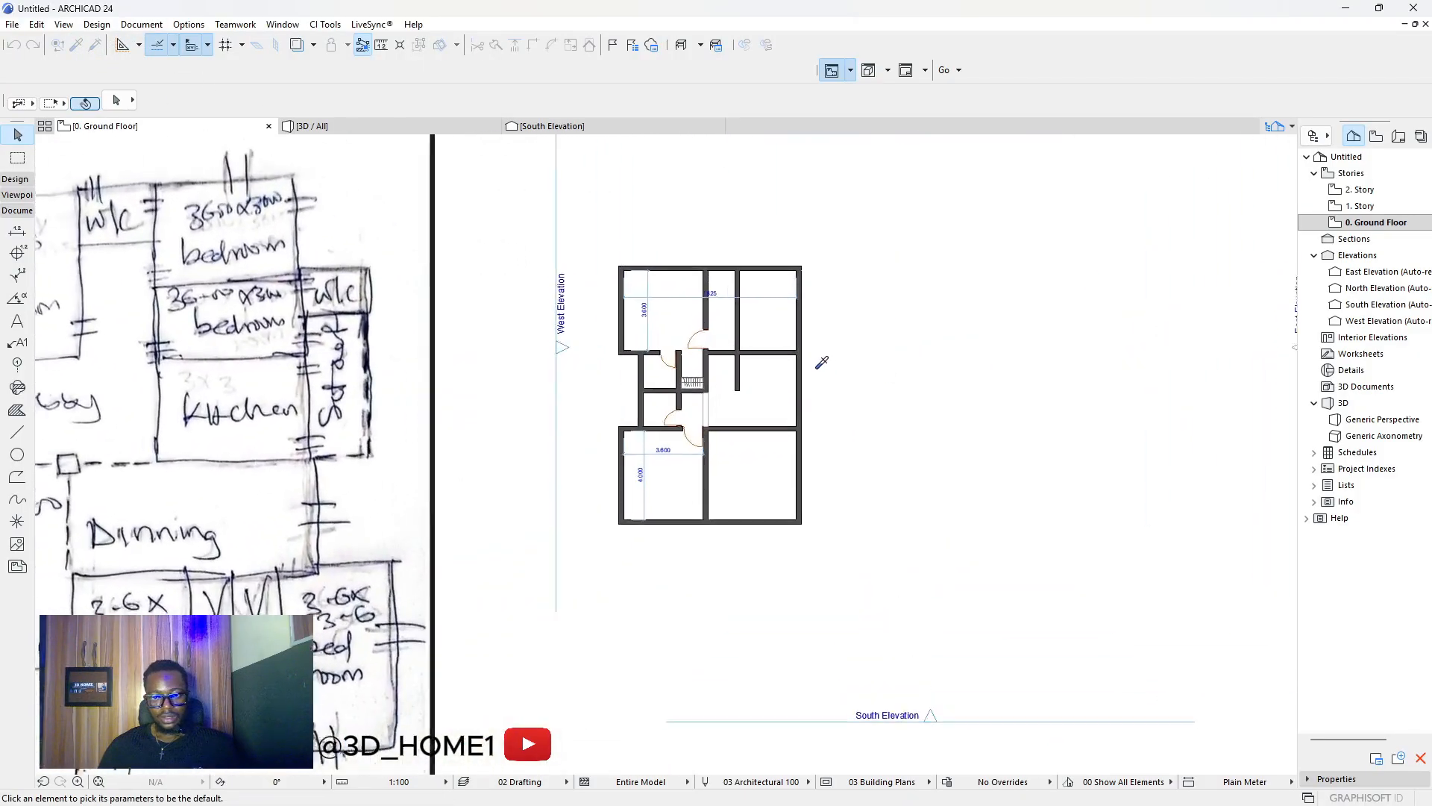
pyautogui.scroll(-3, 822, 358)
pyautogui.scroll(3, 694, 281)
pyautogui.scroll(-2, 760, 314)
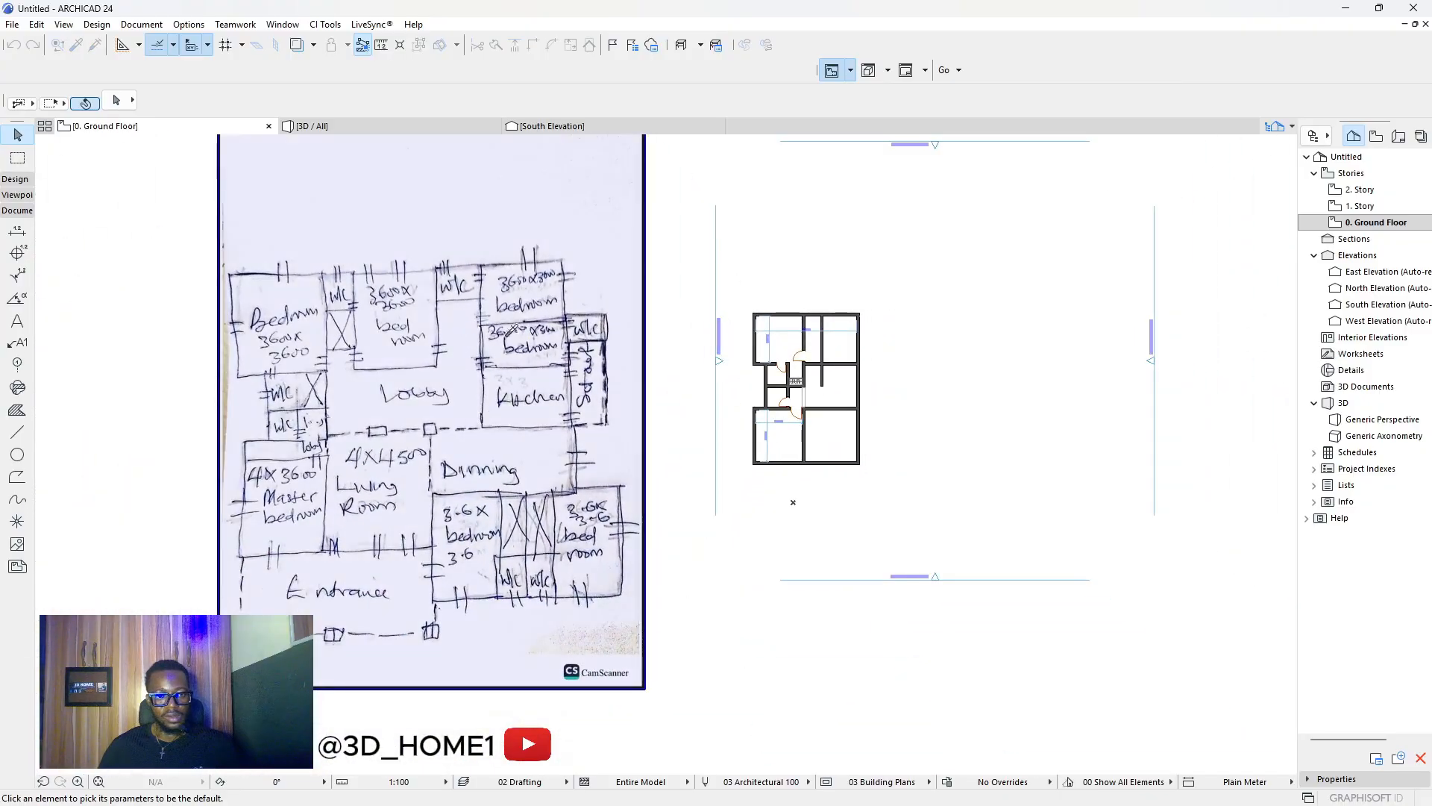
pyautogui.scroll(5, 760, 314)
pyautogui.scroll(2, 839, 331)
pyautogui.click(846, 330)
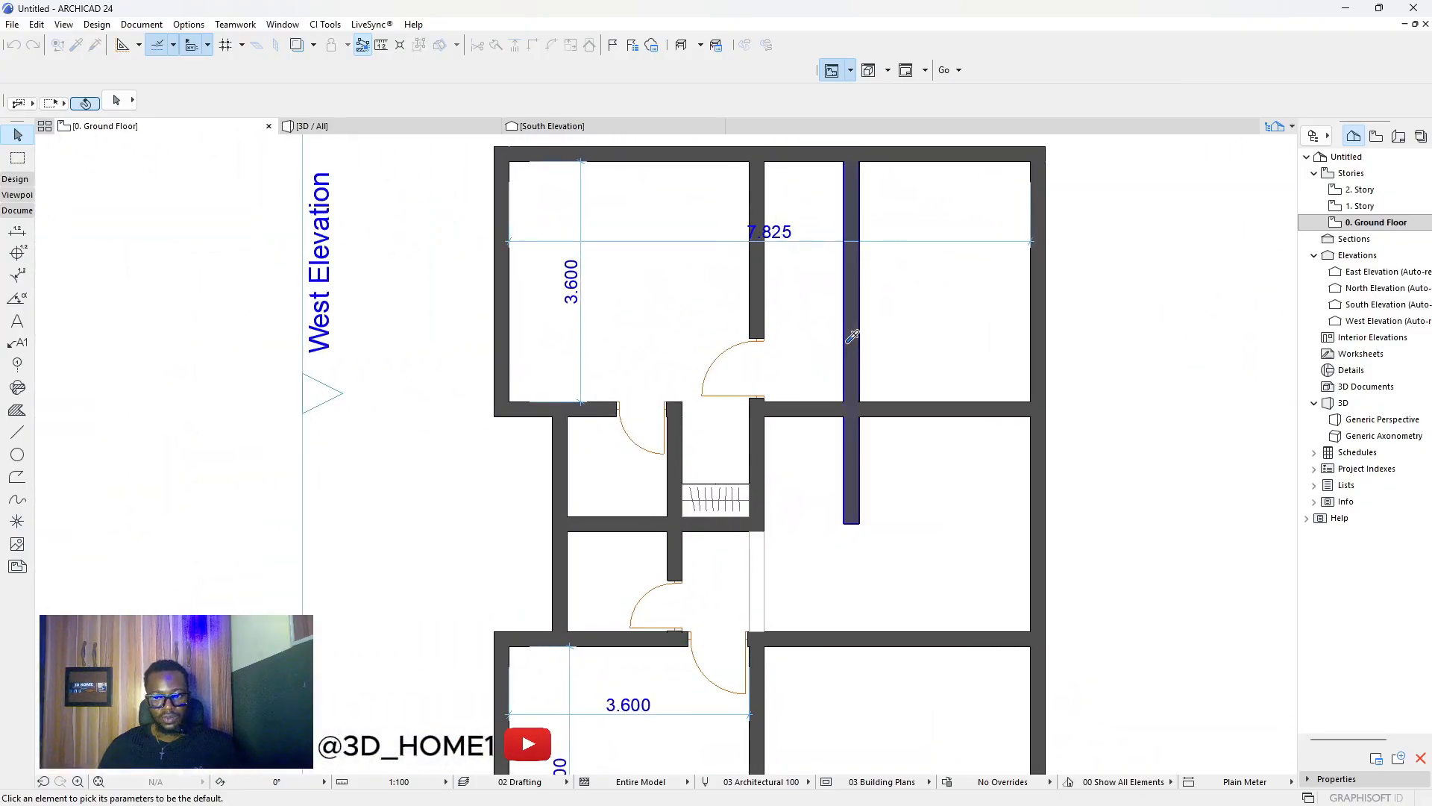
pyautogui.click(755, 322)
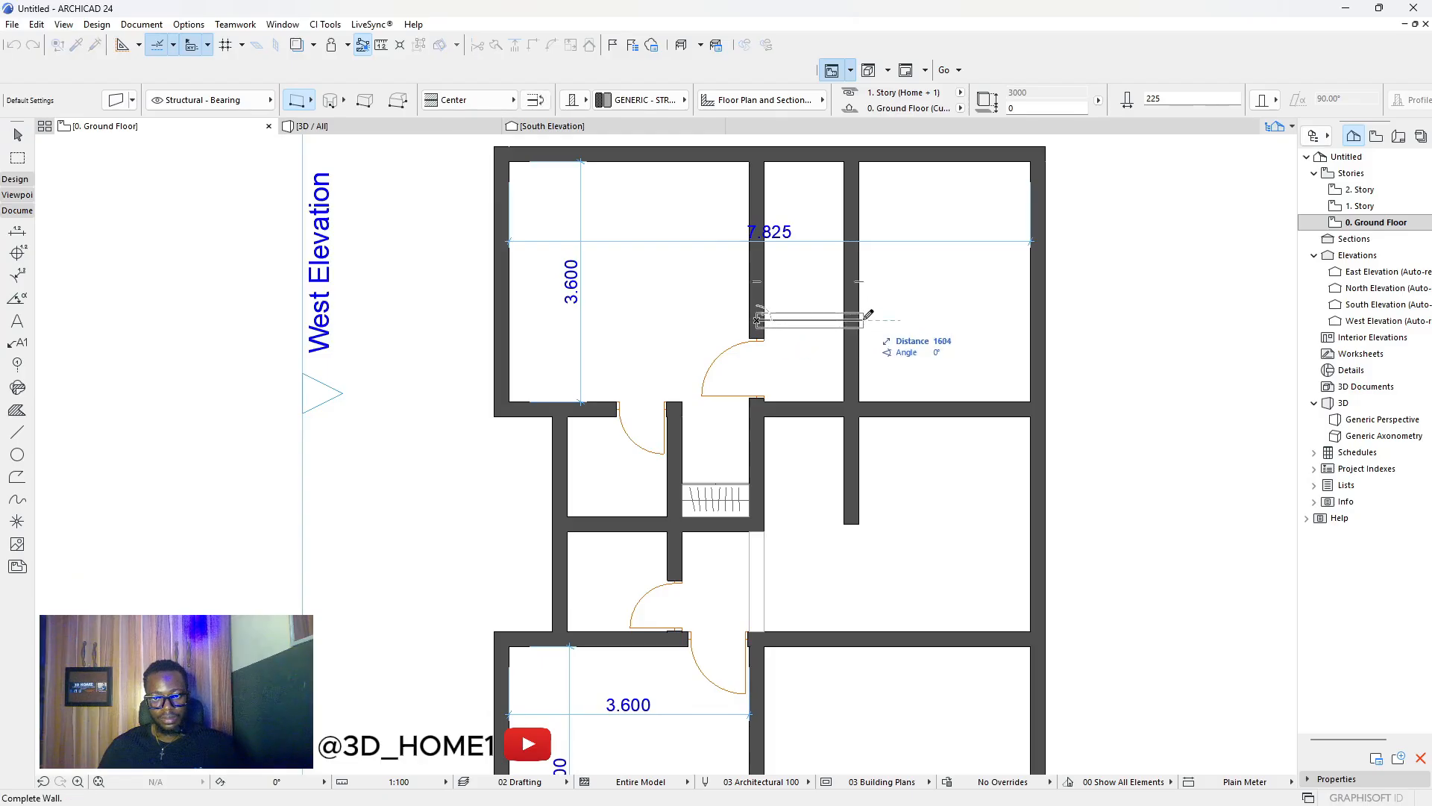
pyautogui.click(863, 320)
pyautogui.press('Escape')
# Move the short cross wall slightly down toward the upper bedroom's door opening.
pyautogui.scroll(4, 821, 324)
pyautogui.click(792, 329)
pyautogui.hotkey('ctrl', 'd')
pyautogui.click(786, 326)
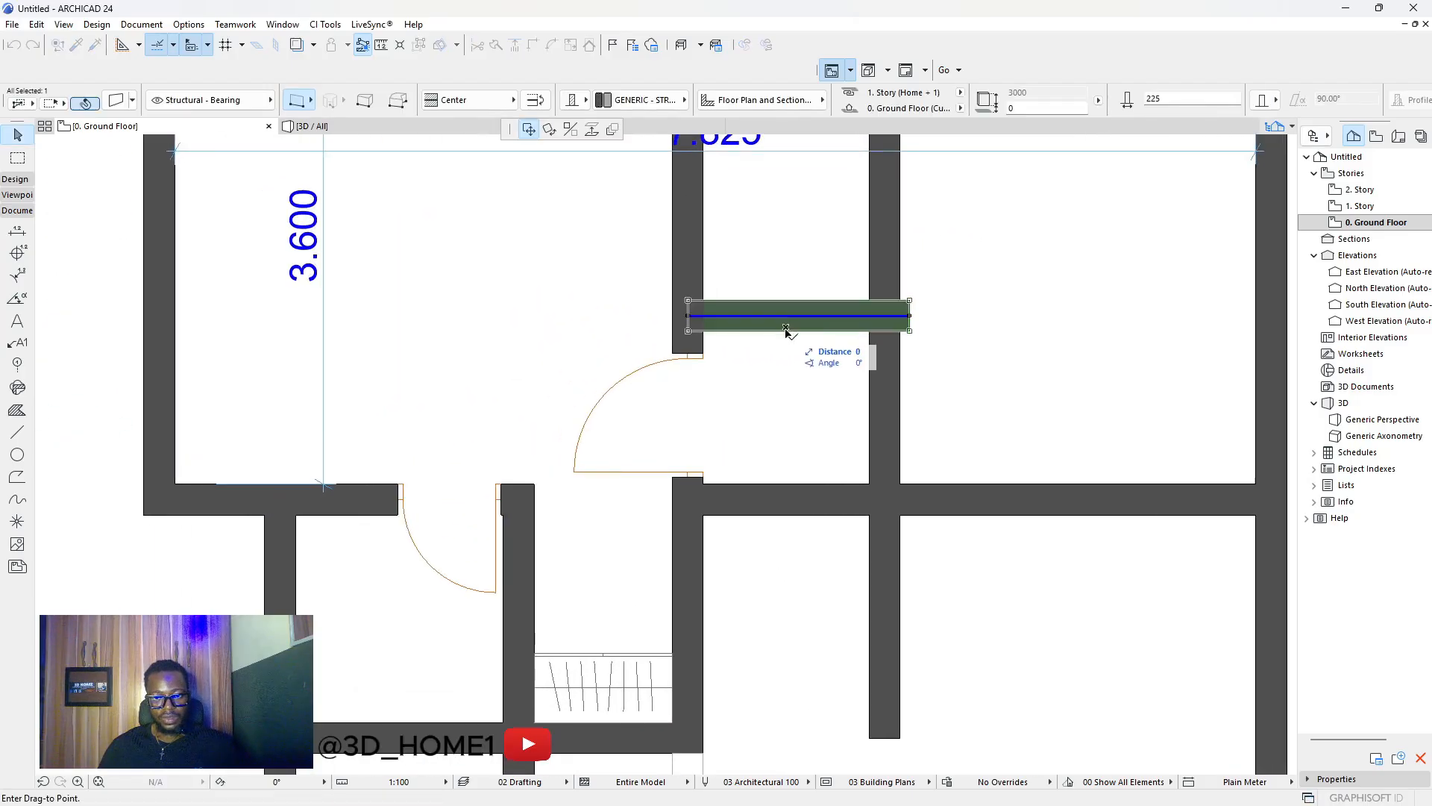
pyautogui.click(788, 338)
# Trim the cross wall's overhanging end, the copied wall's stub below the bedrooms, and the horizontal wall segment closing the passage.
pyautogui.scroll(-5, 856, 377)
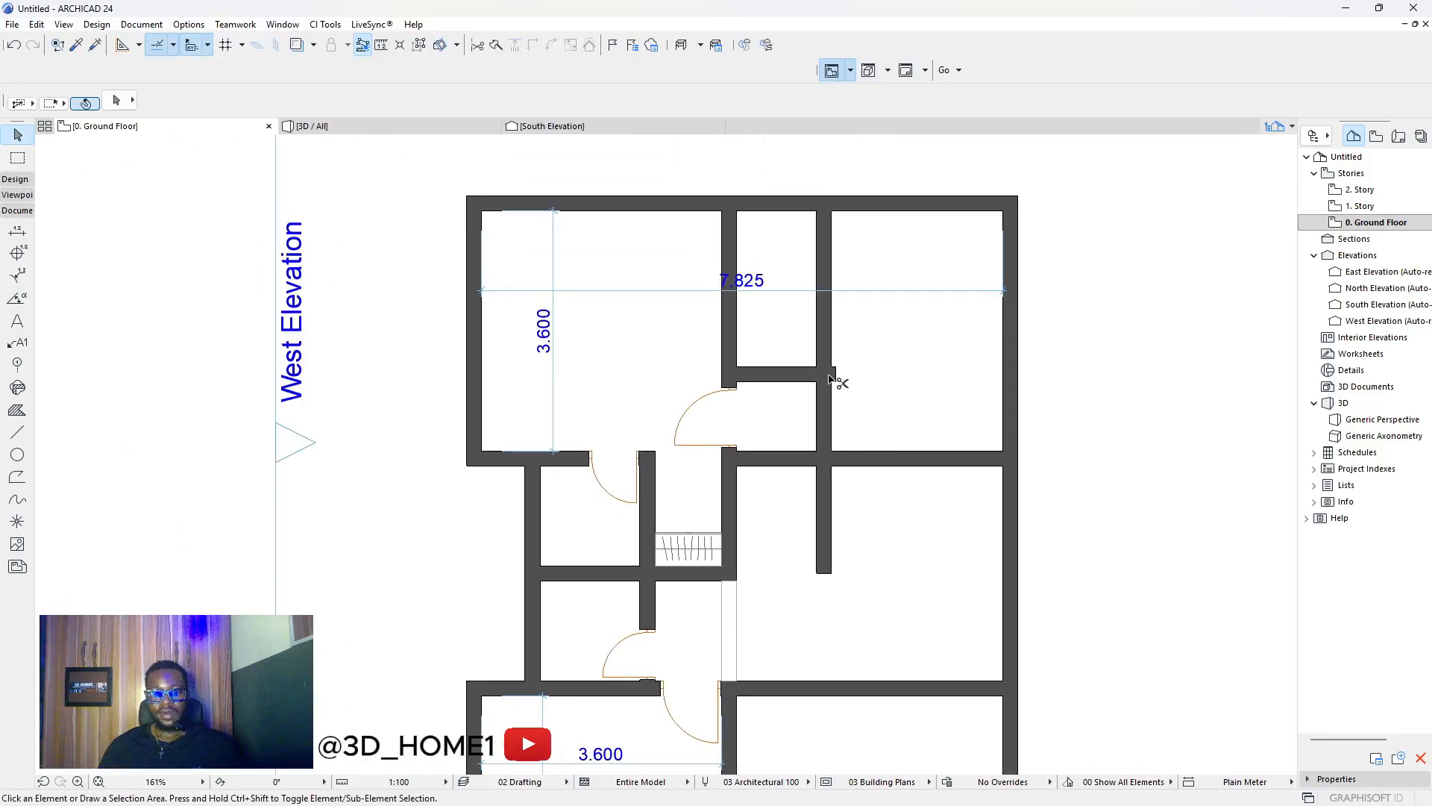
pyautogui.press('Escape')
pyautogui.keyDown('ctrl'); pyautogui.click(821, 494); pyautogui.keyUp('ctrl')
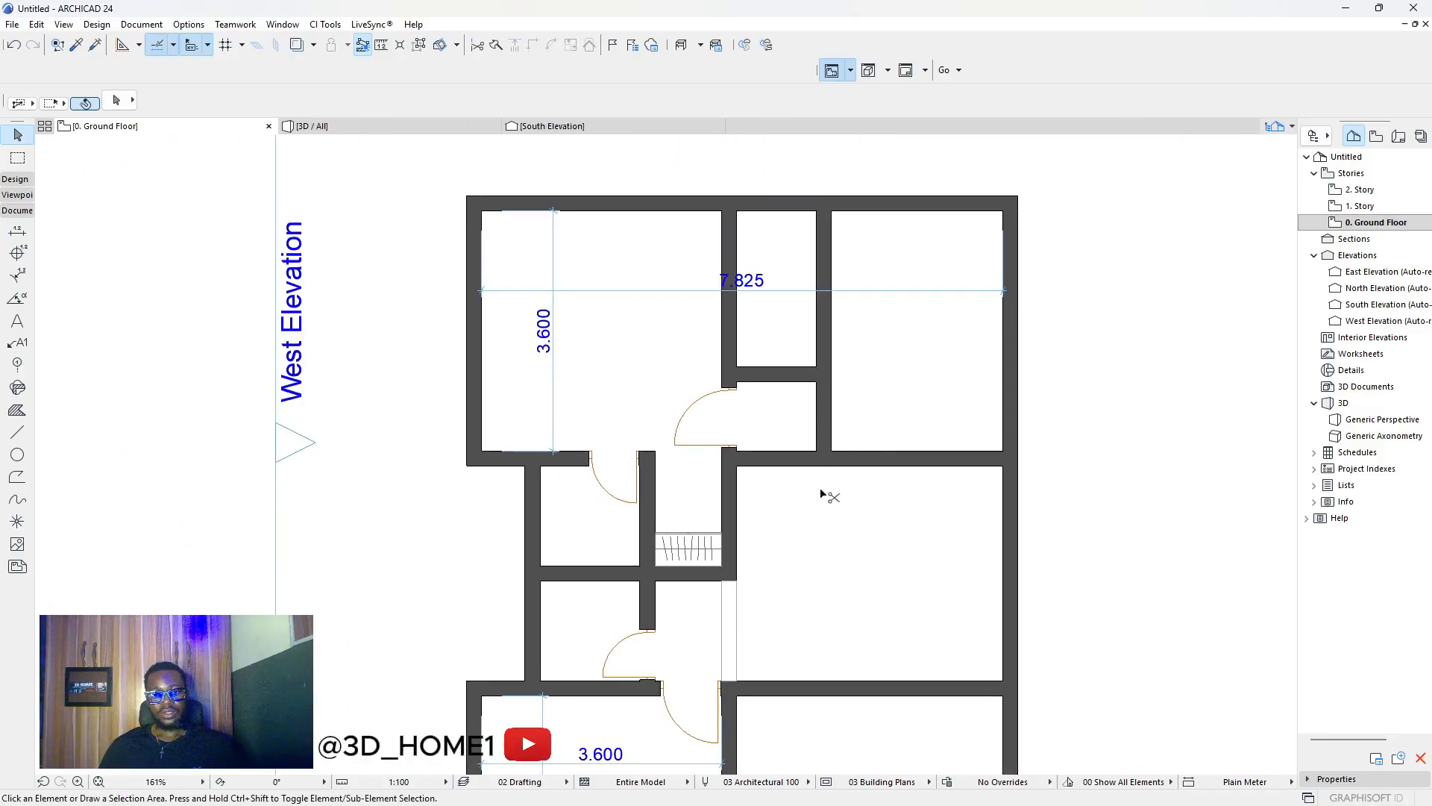
pyautogui.keyDown('ctrl'); pyautogui.click(792, 460); pyautogui.keyUp('ctrl')
# Compare the upper bedrooms and toilet layout with the hand sketch.
pyautogui.scroll(-5, 836, 428)
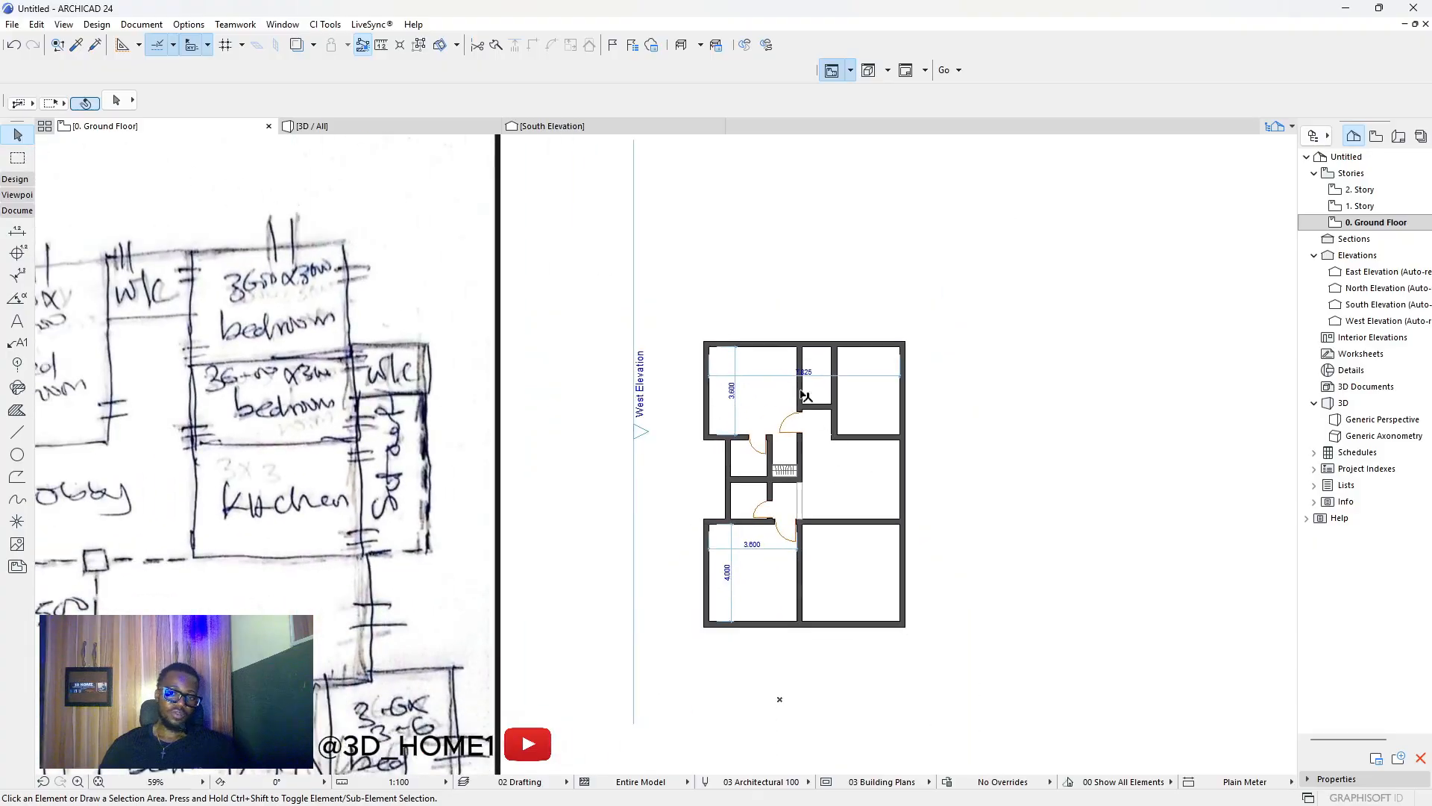
pyautogui.scroll(-3, 803, 395)
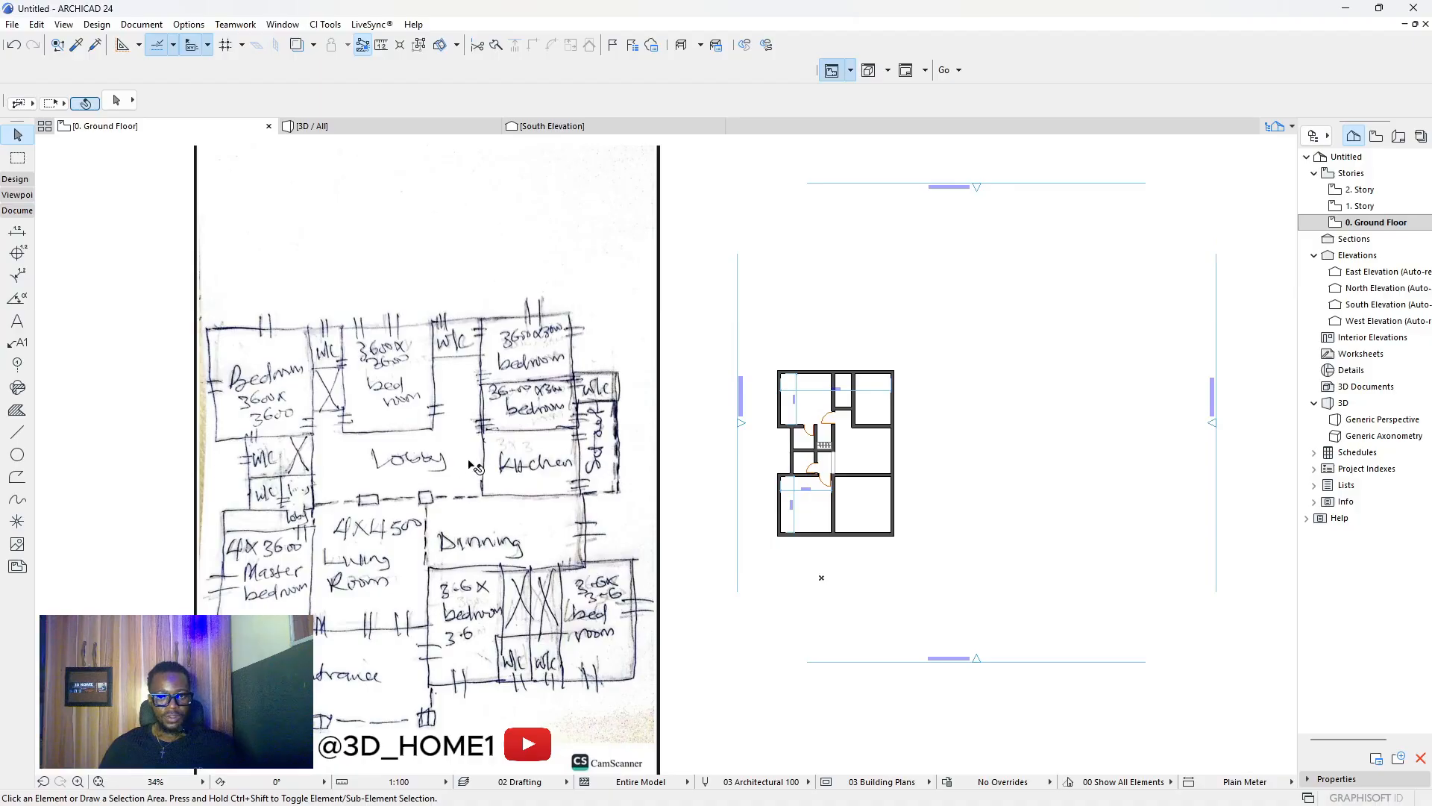
pyautogui.scroll(2, 864, 395)
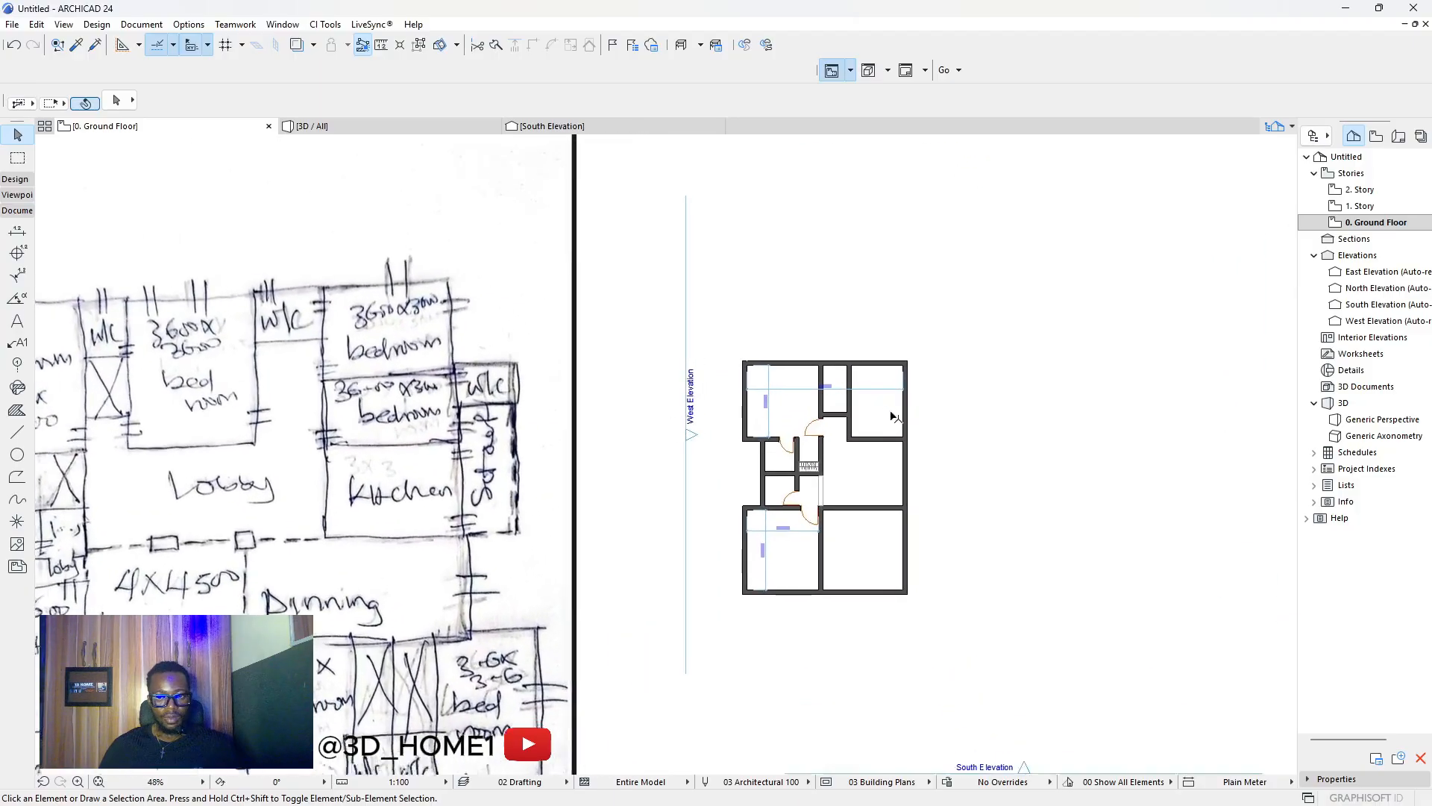
pyautogui.scroll(-2, 821, 419)
pyautogui.scroll(1, 432, 416)
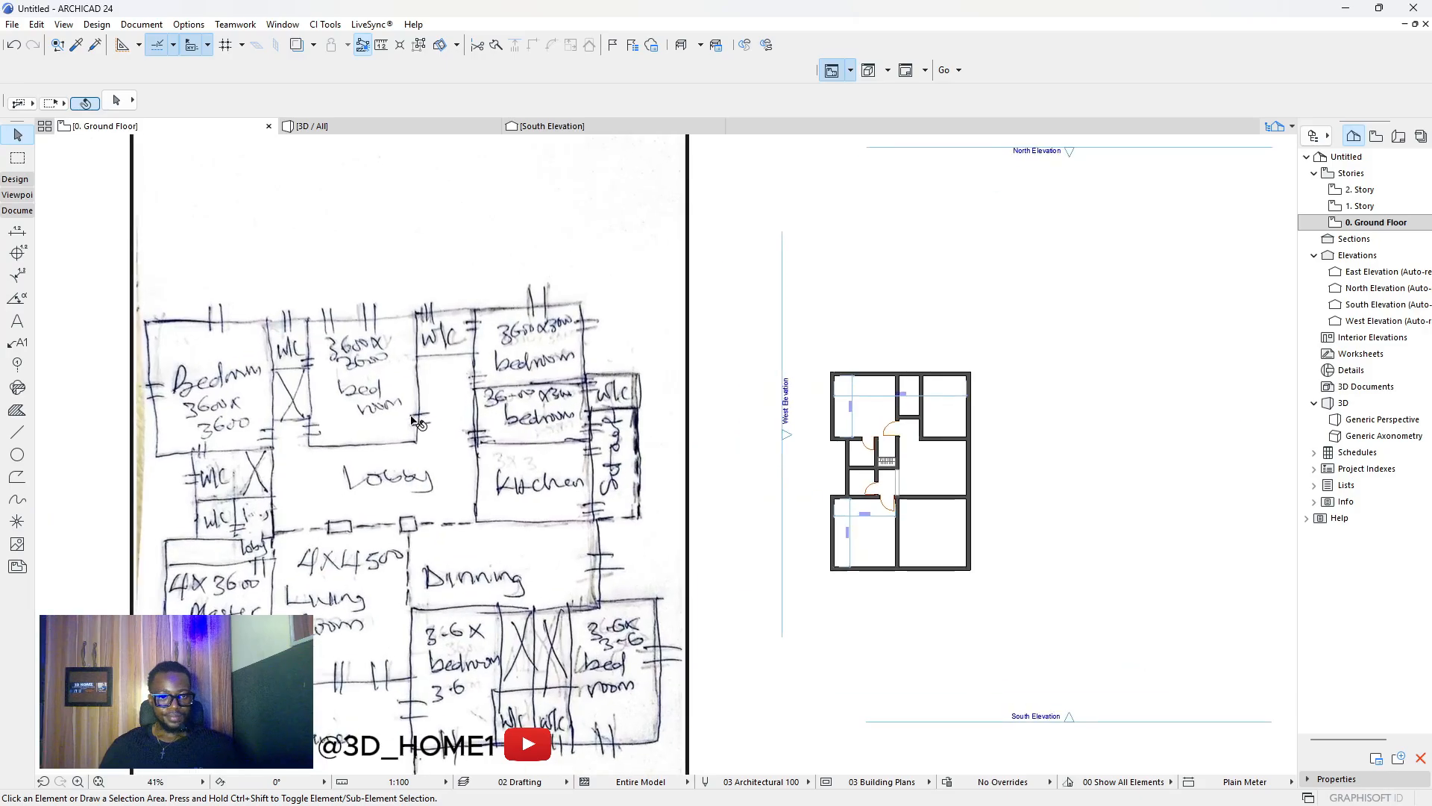
pyautogui.scroll(1, 439, 407)
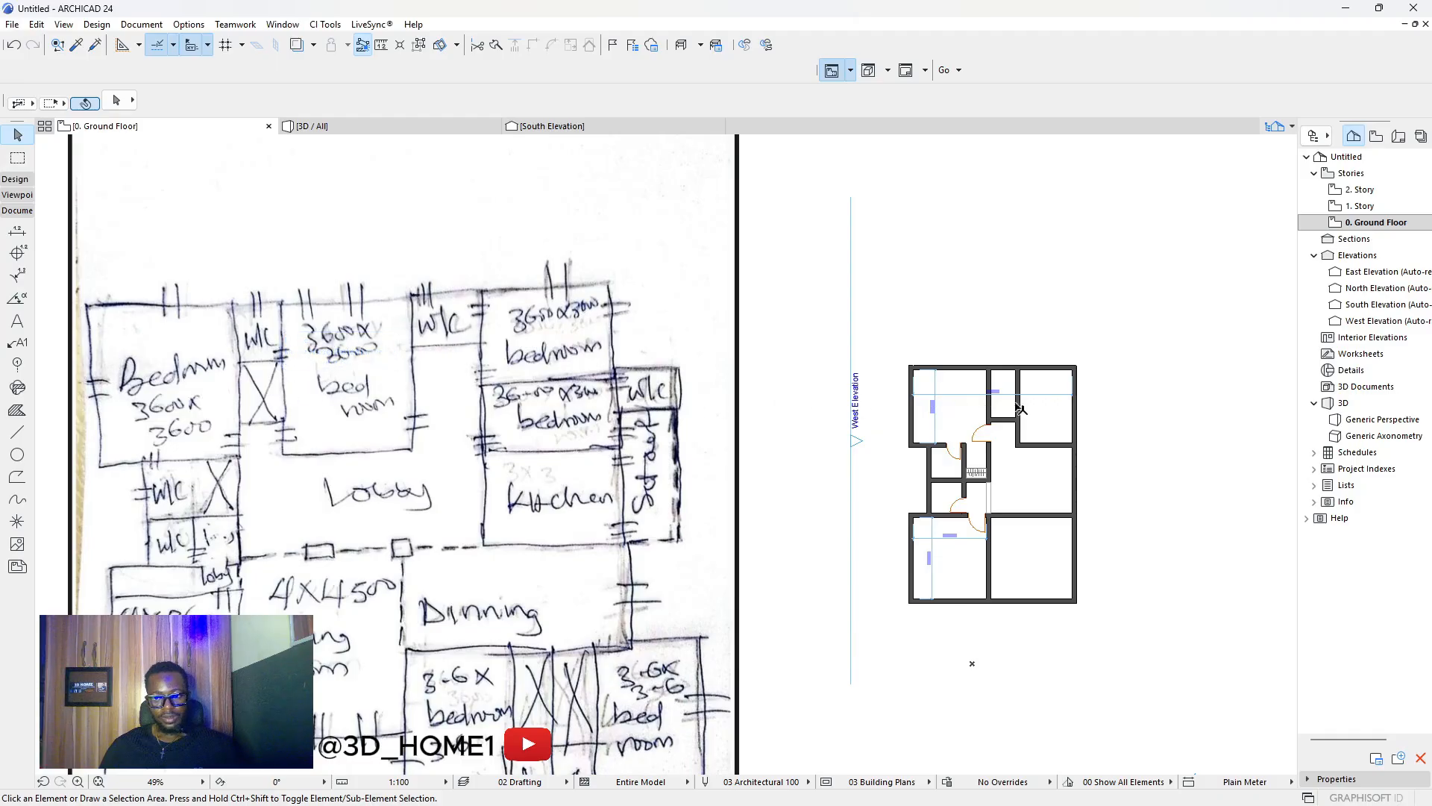
pyautogui.scroll(5, 1044, 414)
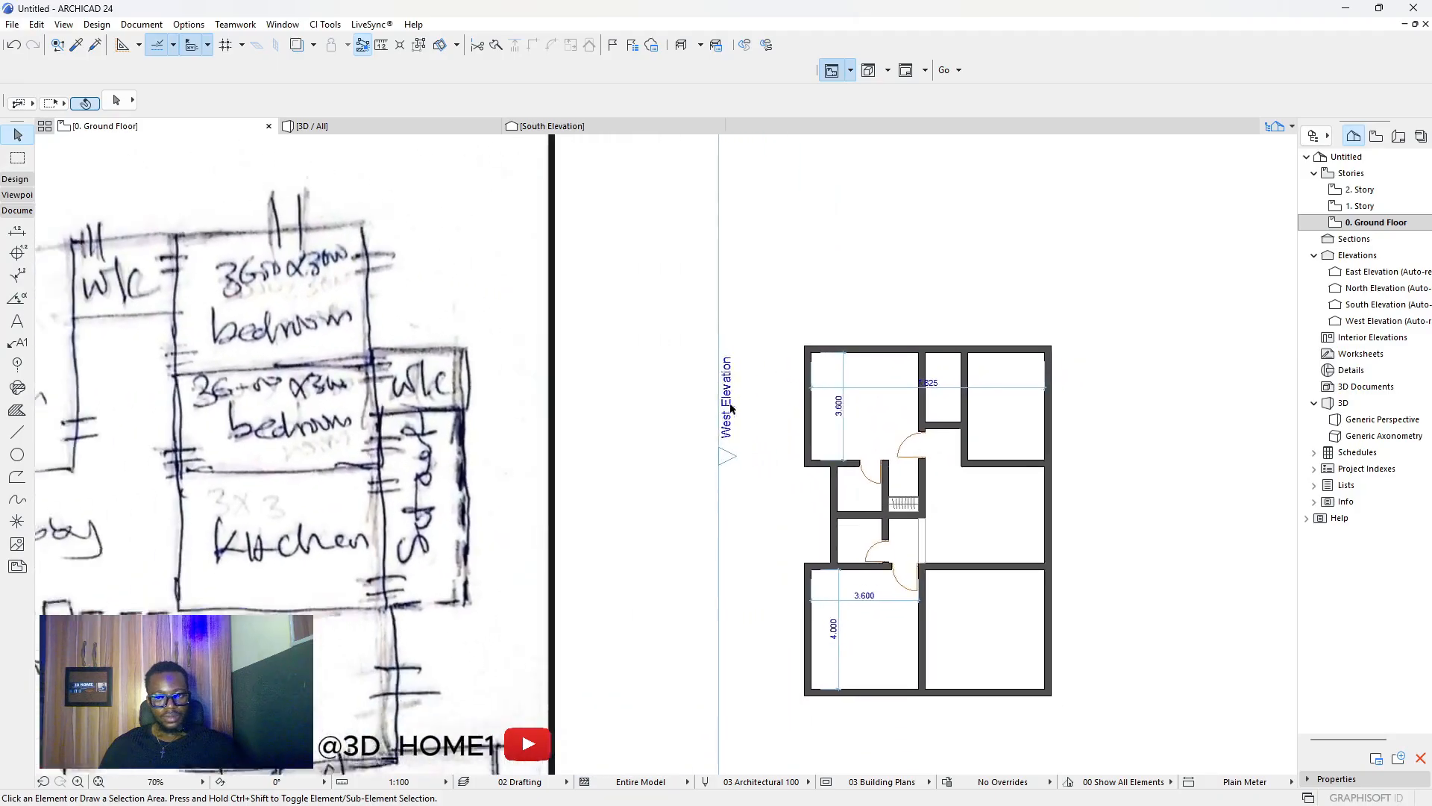
pyautogui.click(855, 374)
pyautogui.click(853, 368)
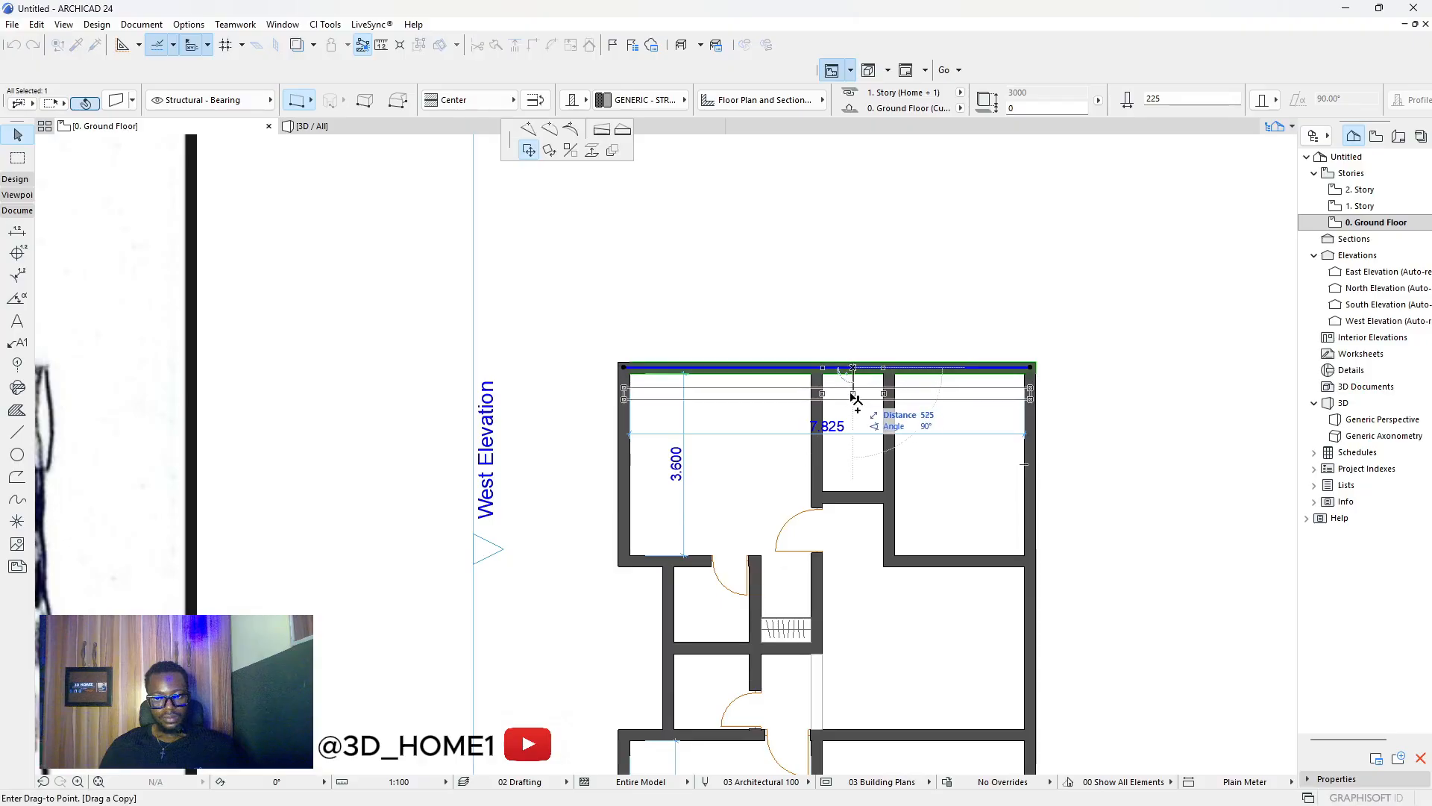
pyautogui.scroll(-4, 857, 404)
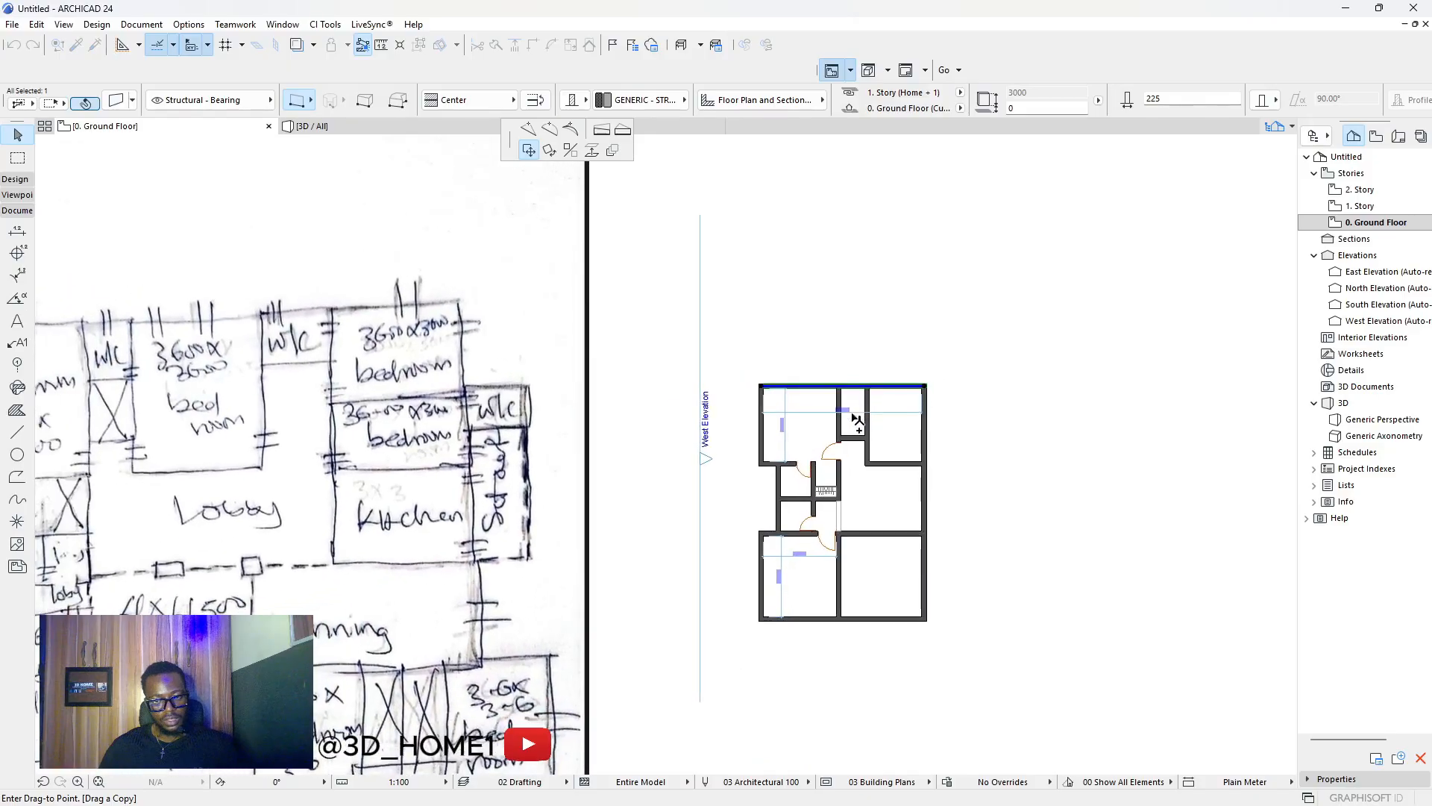
pyautogui.scroll(5, 859, 447)
# Move the short cross wall 1000 mm up between the two bedroom walls.
pyautogui.click(859, 447)
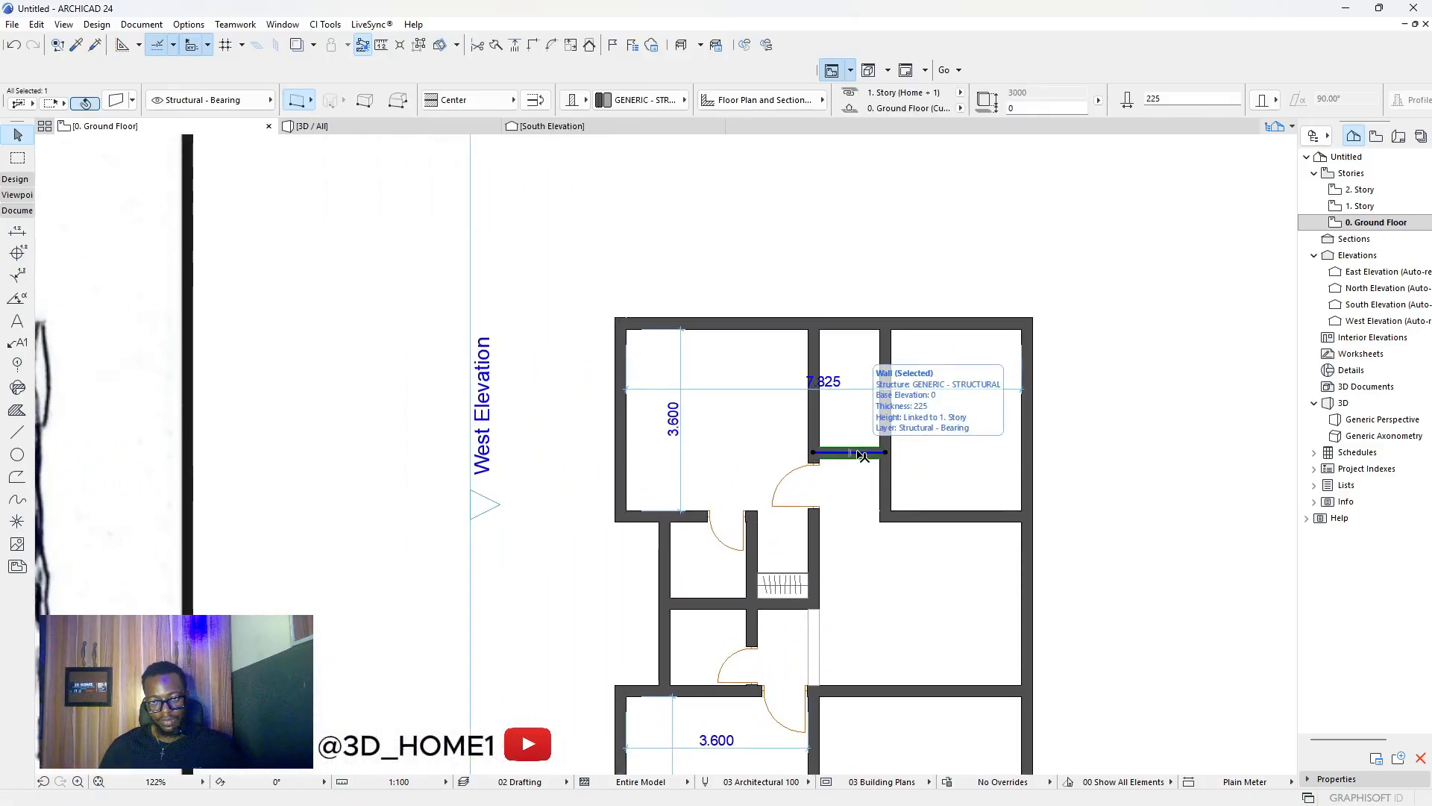
pyautogui.click(862, 453)
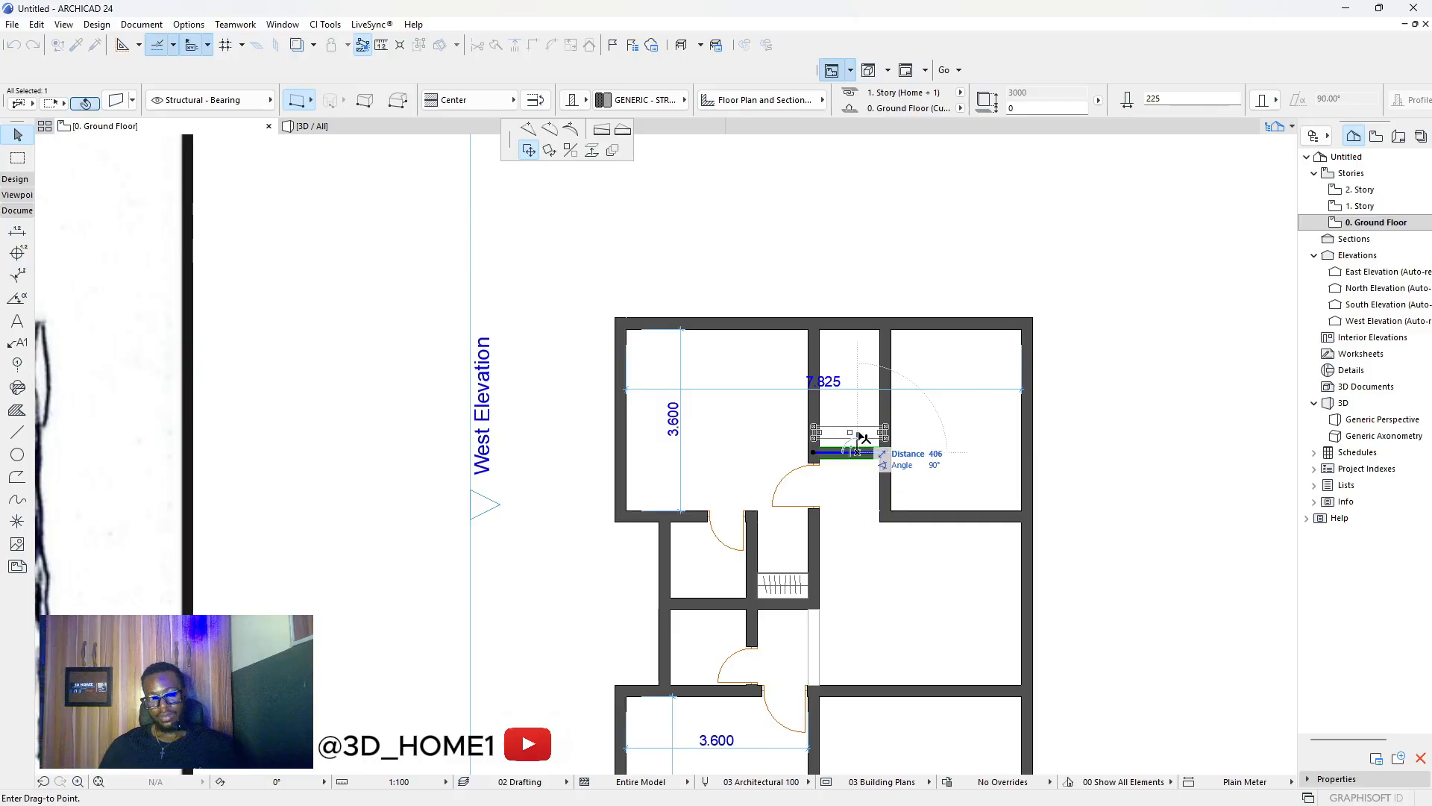
pyautogui.scroll(-7, 865, 422)
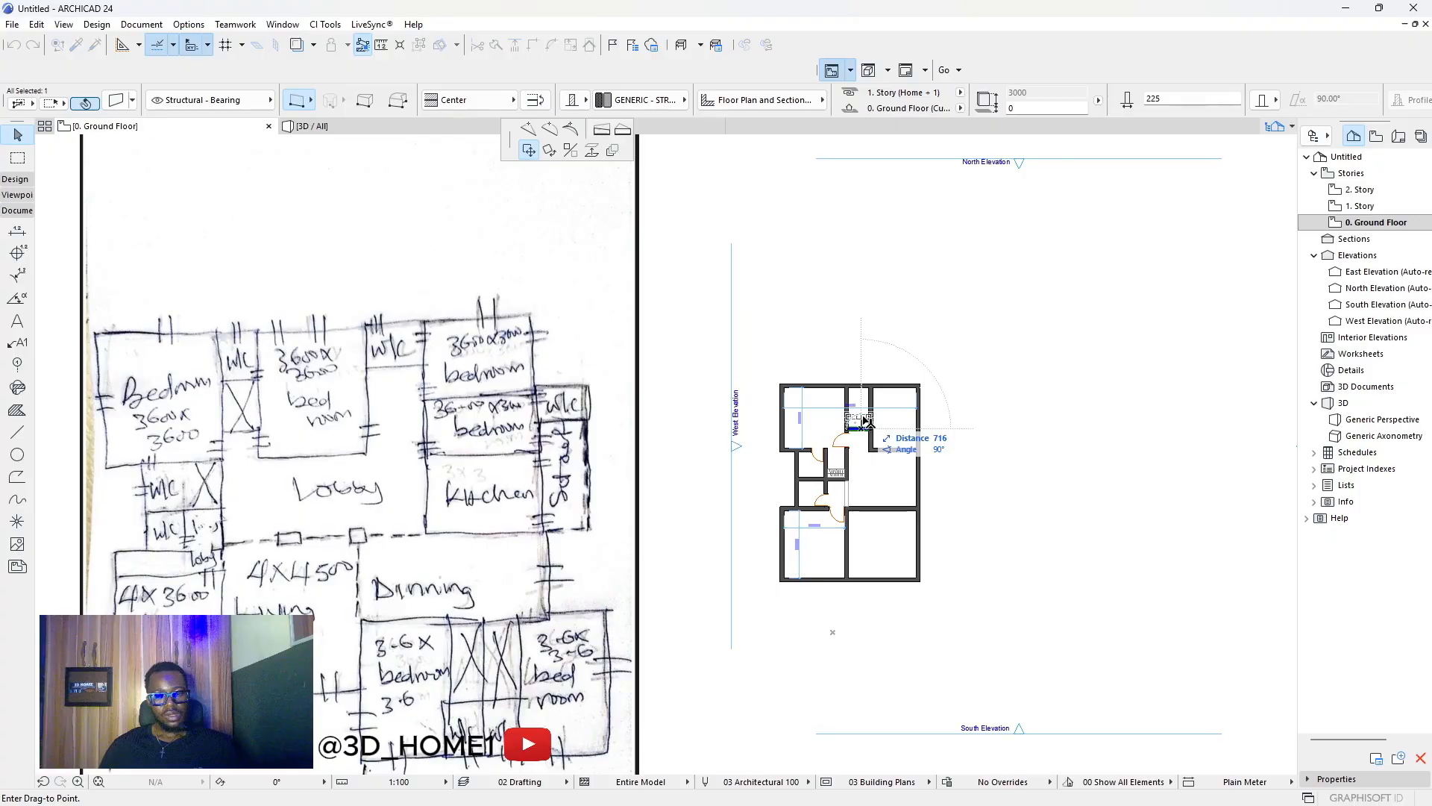
pyautogui.scroll(2, 866, 422)
pyautogui.scroll(2, 867, 422)
pyautogui.scroll(2, 869, 422)
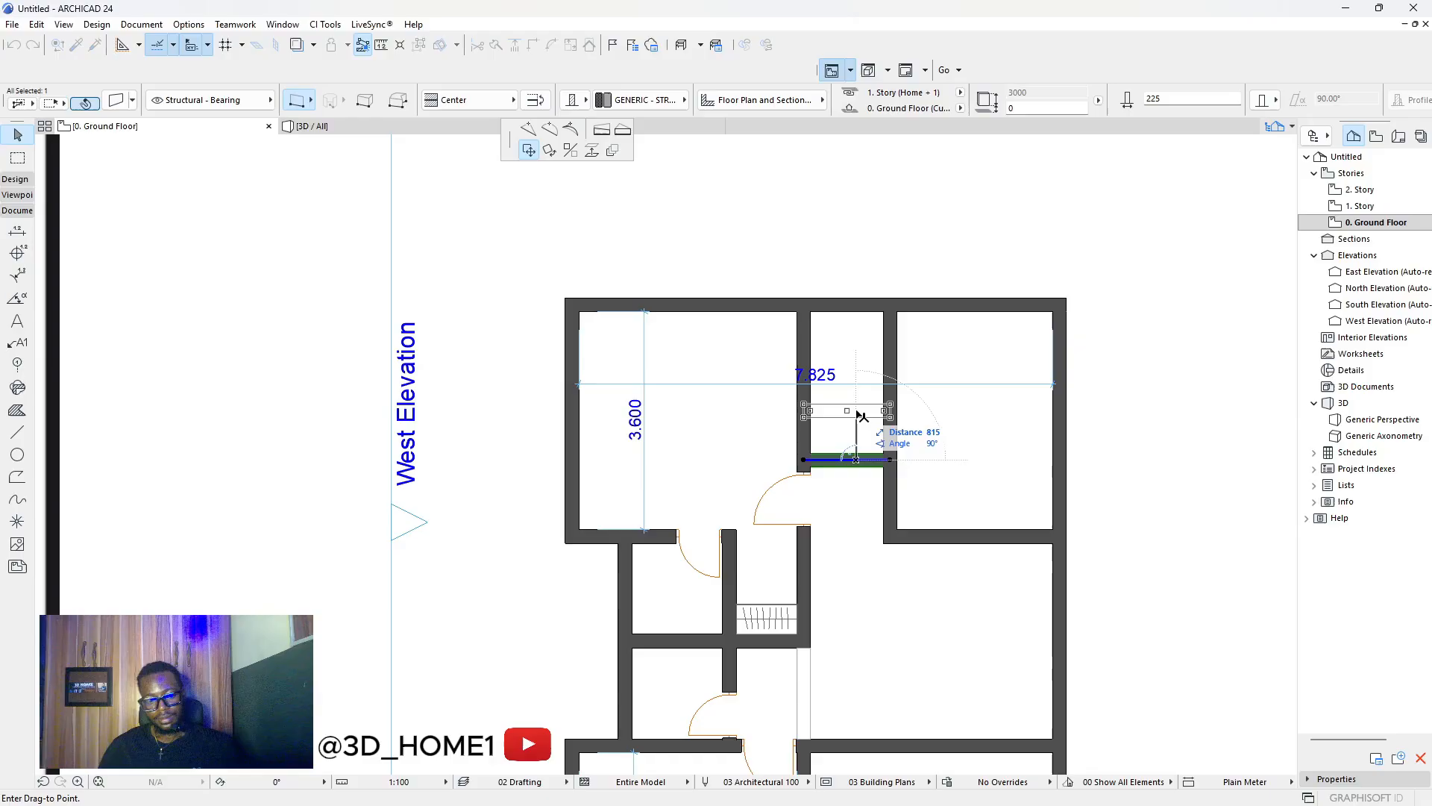
pyautogui.write('1000')
pyautogui.press('Return')
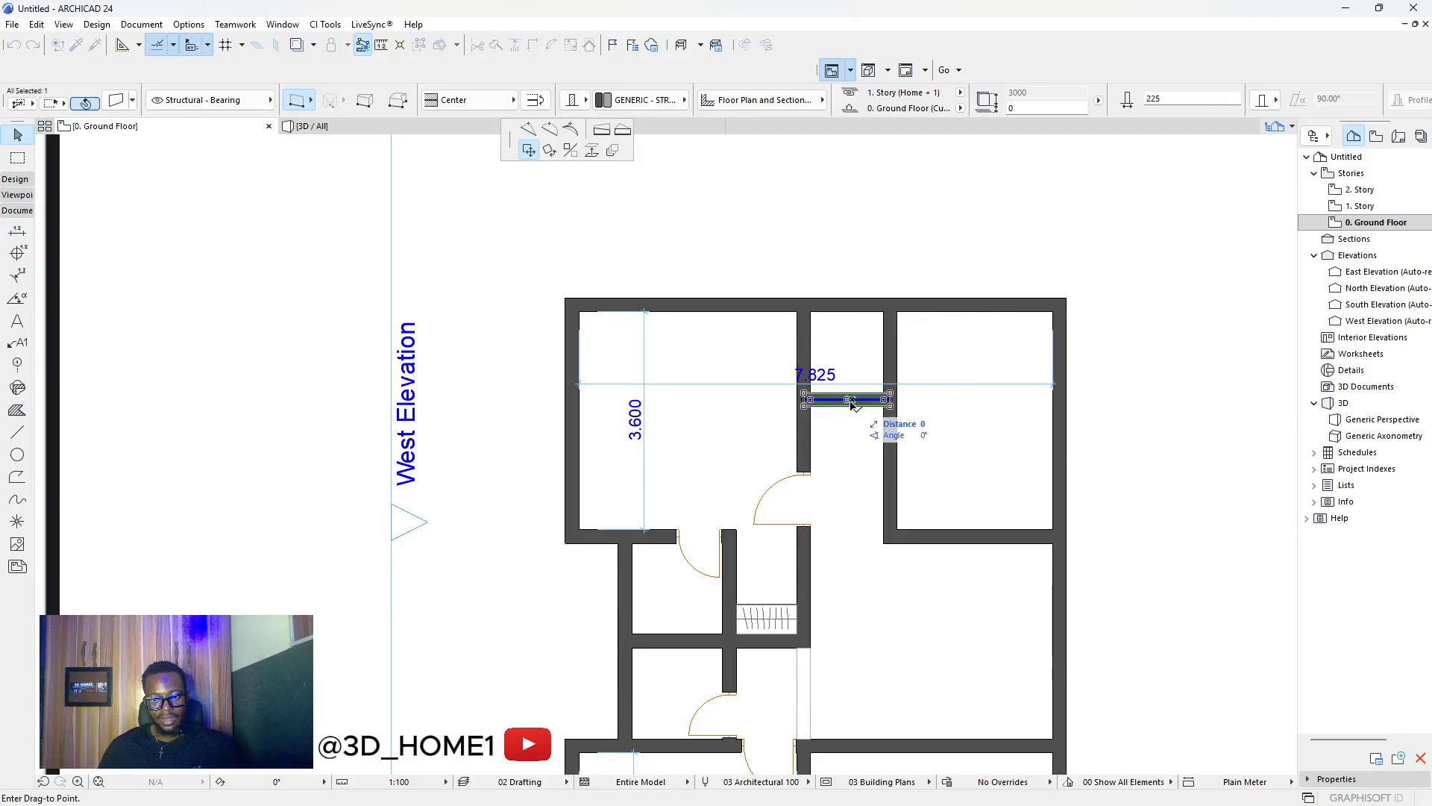
# Try copying the moved cross wall back down near the door opening, and undo both the copy and the 1000 mm move.
pyautogui.scroll(3, 834, 409)
pyautogui.click(837, 401)
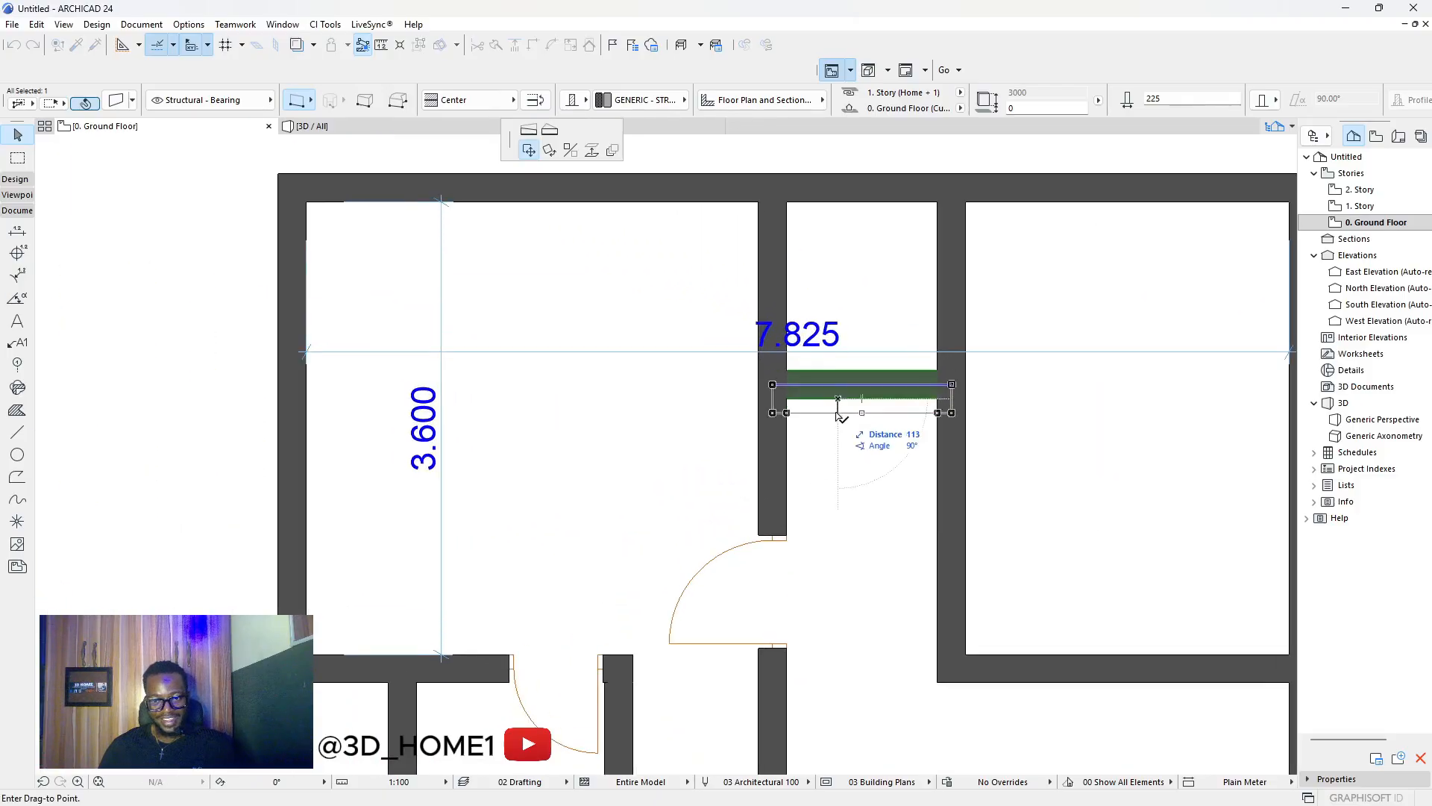
pyautogui.click(840, 527)
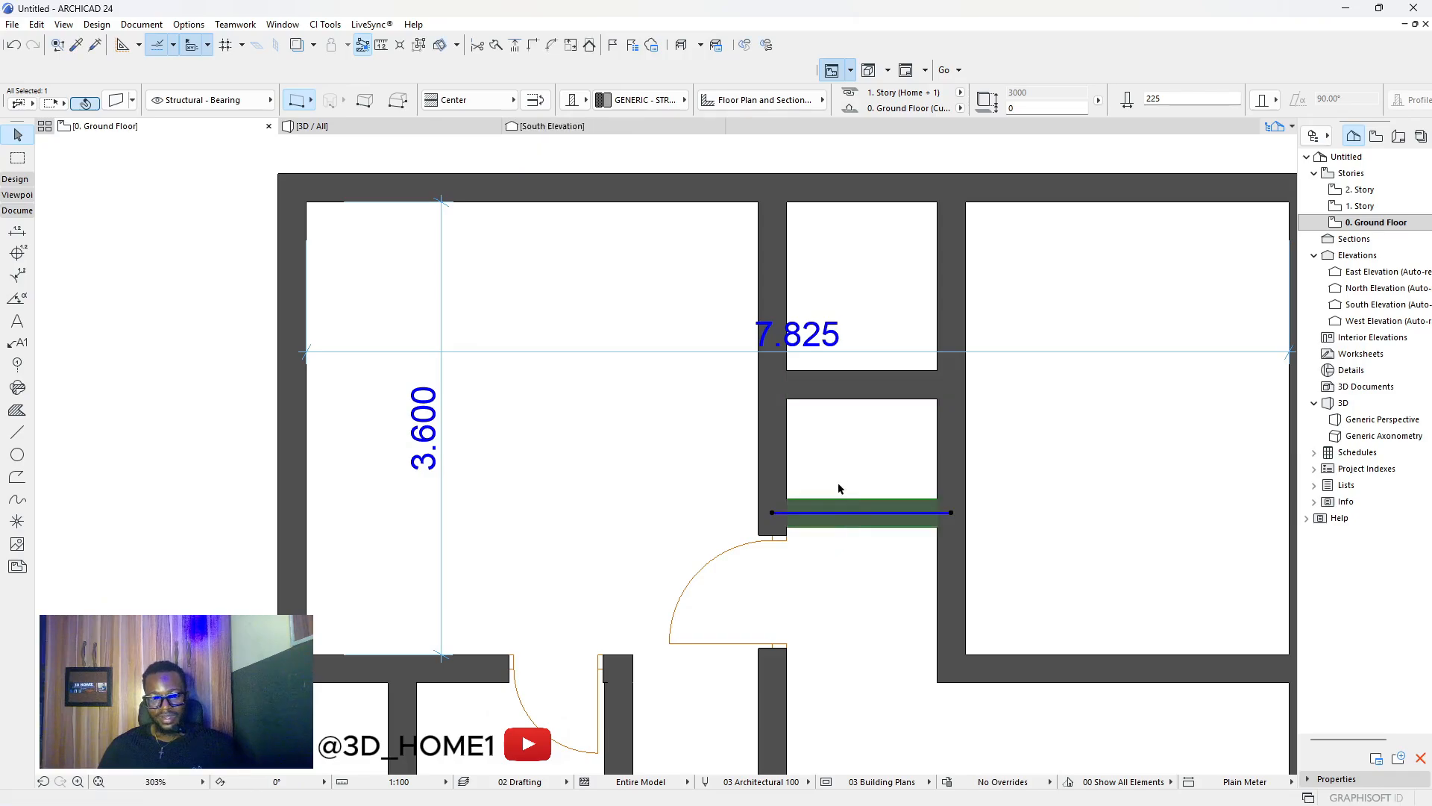
pyautogui.click(838, 489)
pyautogui.scroll(2, 828, 525)
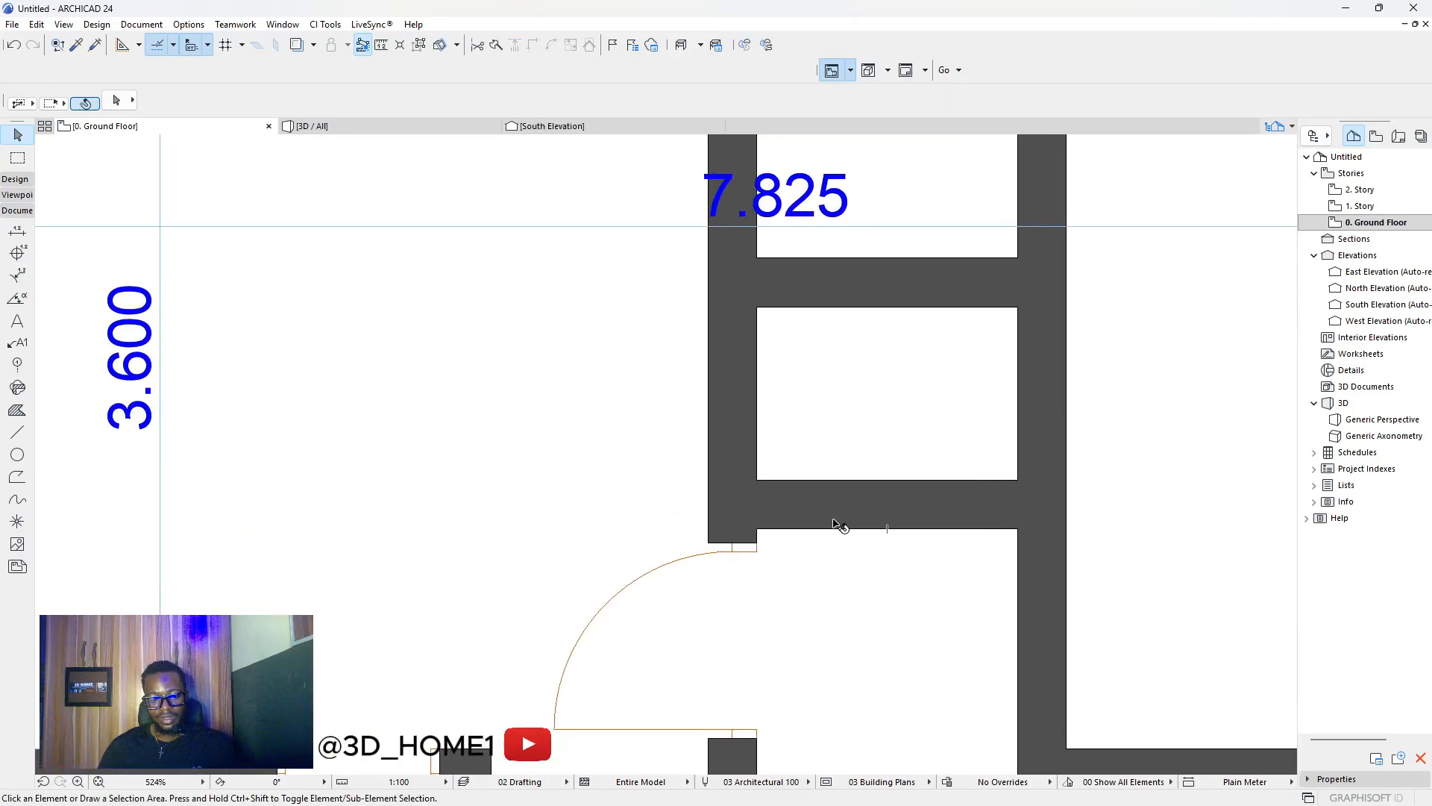
pyautogui.hotkey('ctrl', 'z')
pyautogui.hotkey('ctrl', 'z')
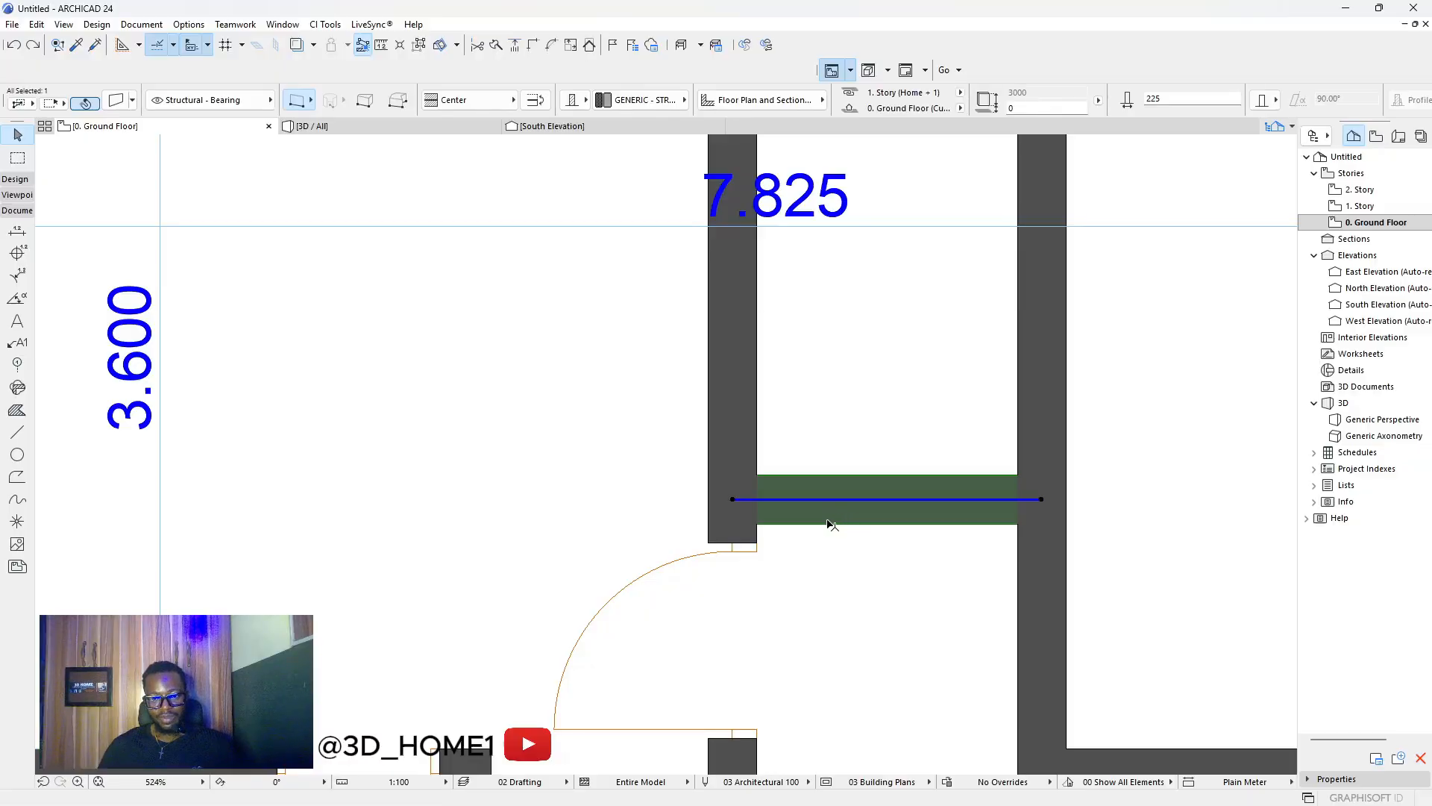
# Move the short cross wall a little further down, closer to the bedroom door's jamb.
pyautogui.scroll(2, 831, 524)
pyautogui.click(837, 513)
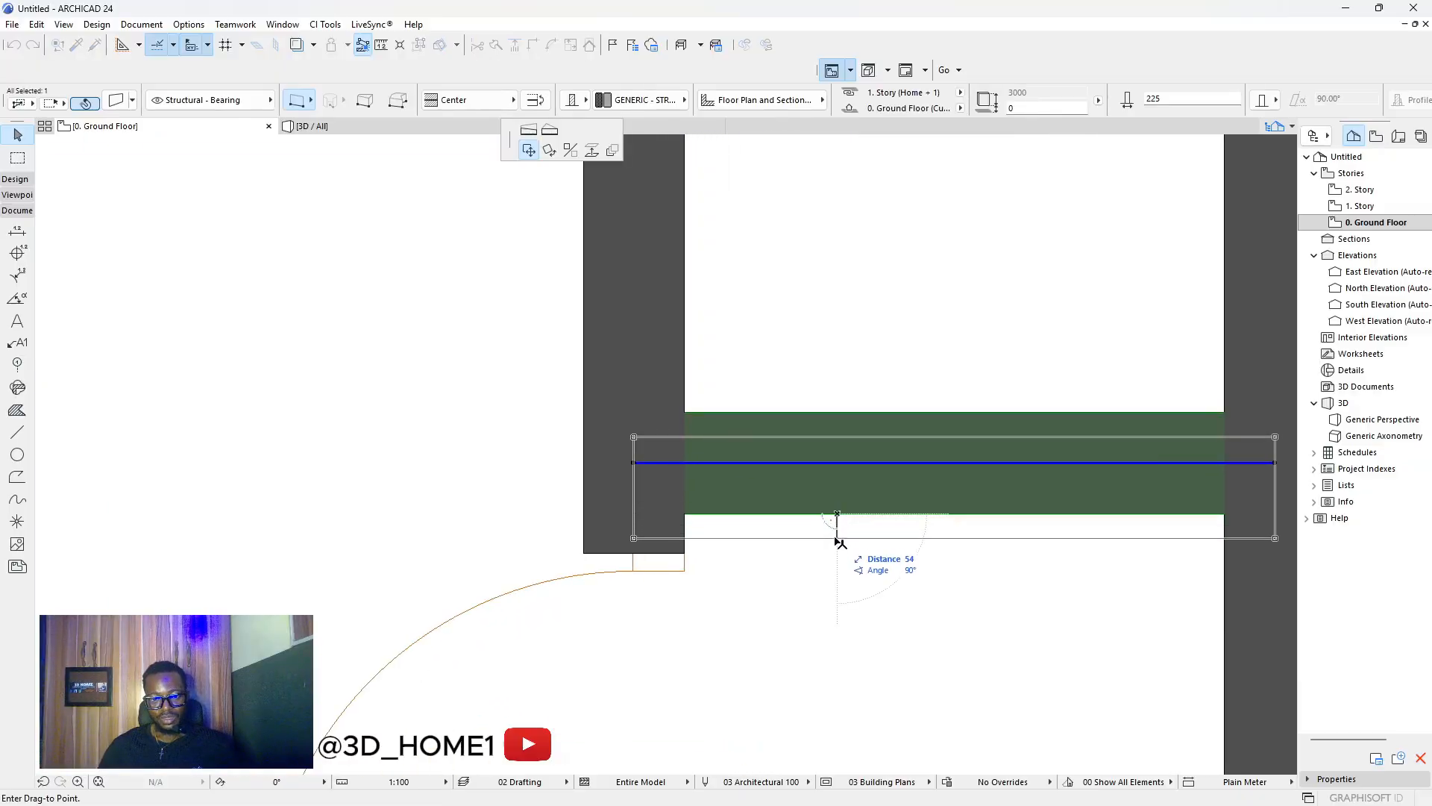
pyautogui.click(837, 534)
# Copy the short cross wall 1000 mm up between the two bedroom walls.
pyautogui.click(826, 482)
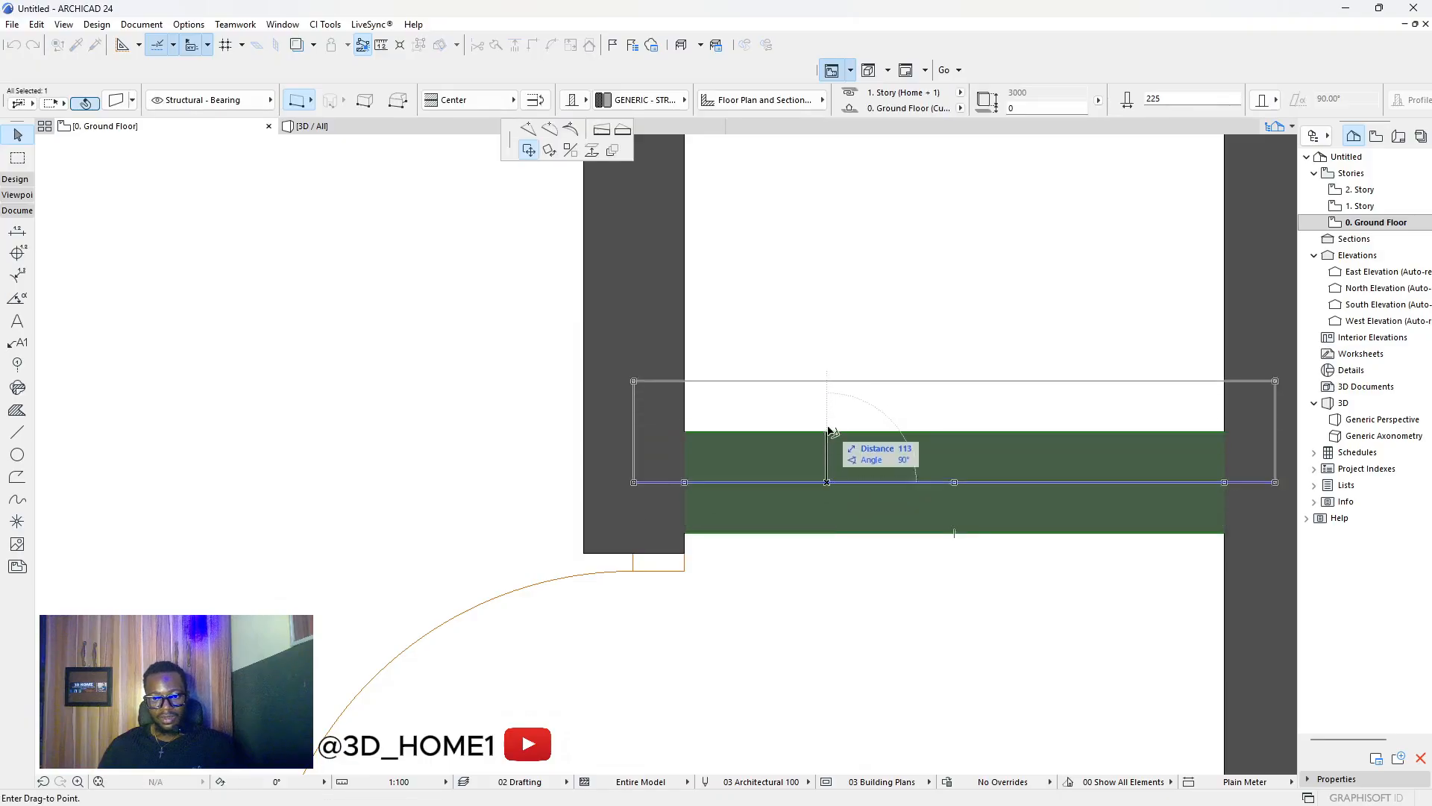
pyautogui.press('ctrl')
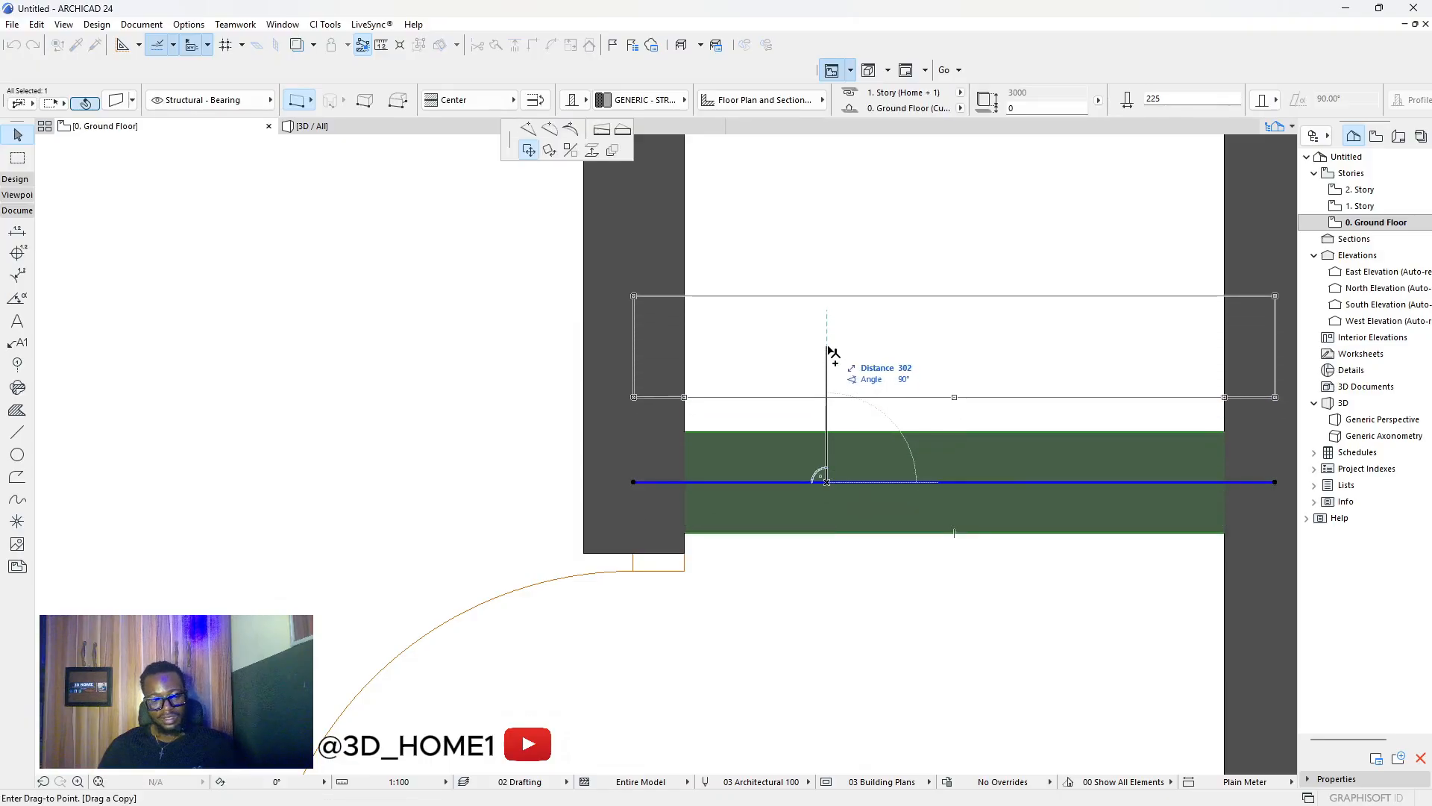
pyautogui.write('2')
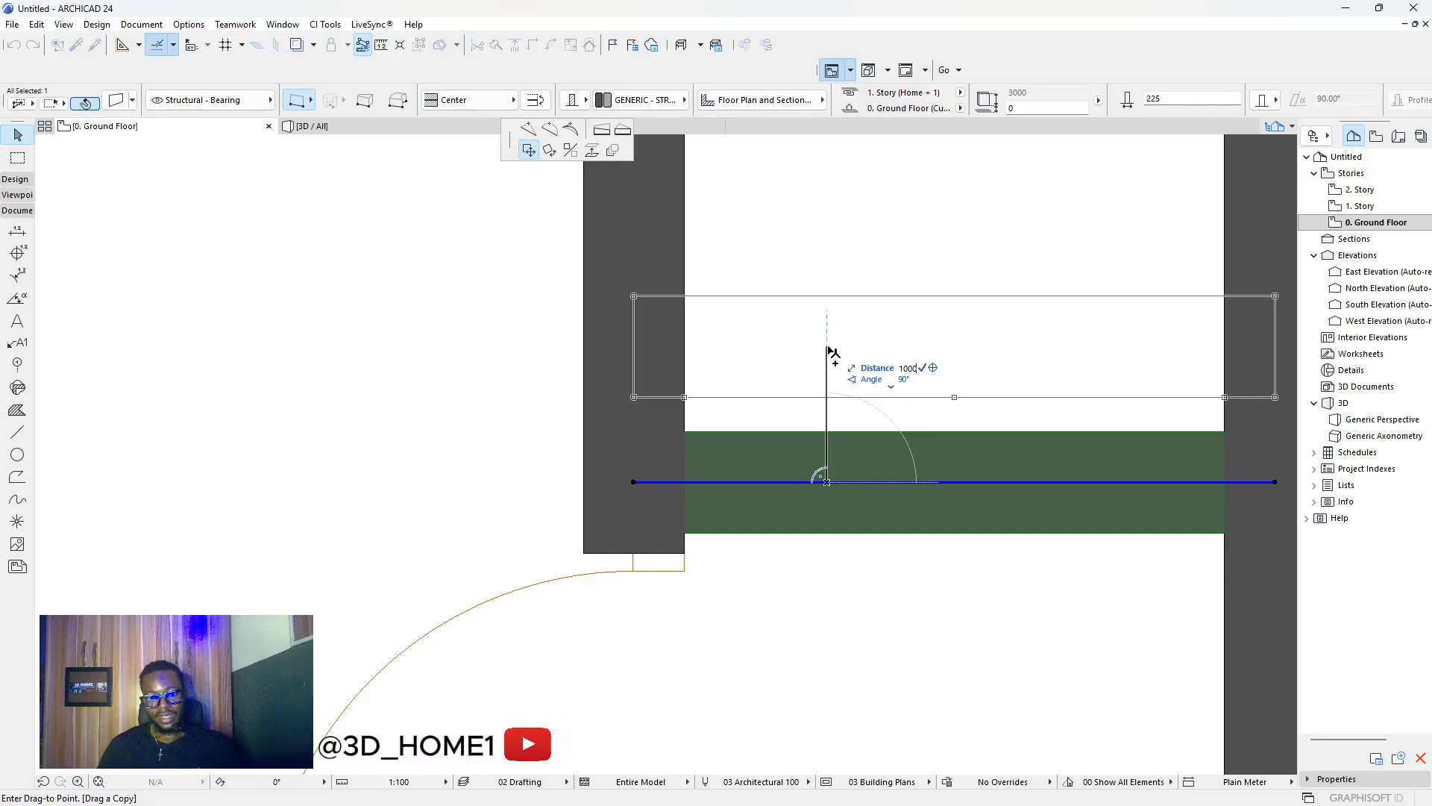
pyautogui.press('Return')
pyautogui.scroll(-4, 843, 481)
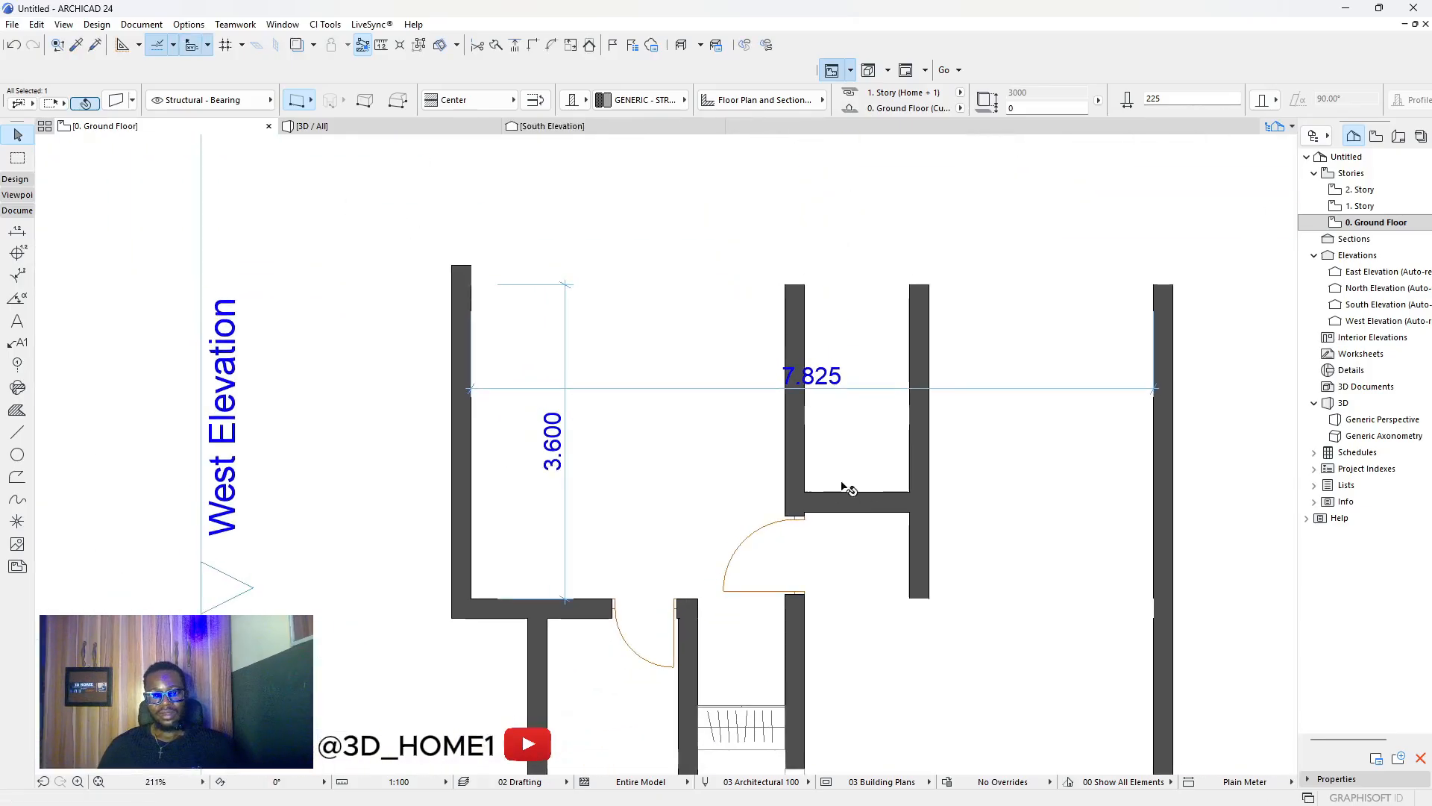
# Move the copied cross wall further up by its own thickness, aligning its lower face with its former upper face.
pyautogui.scroll(4, 854, 429)
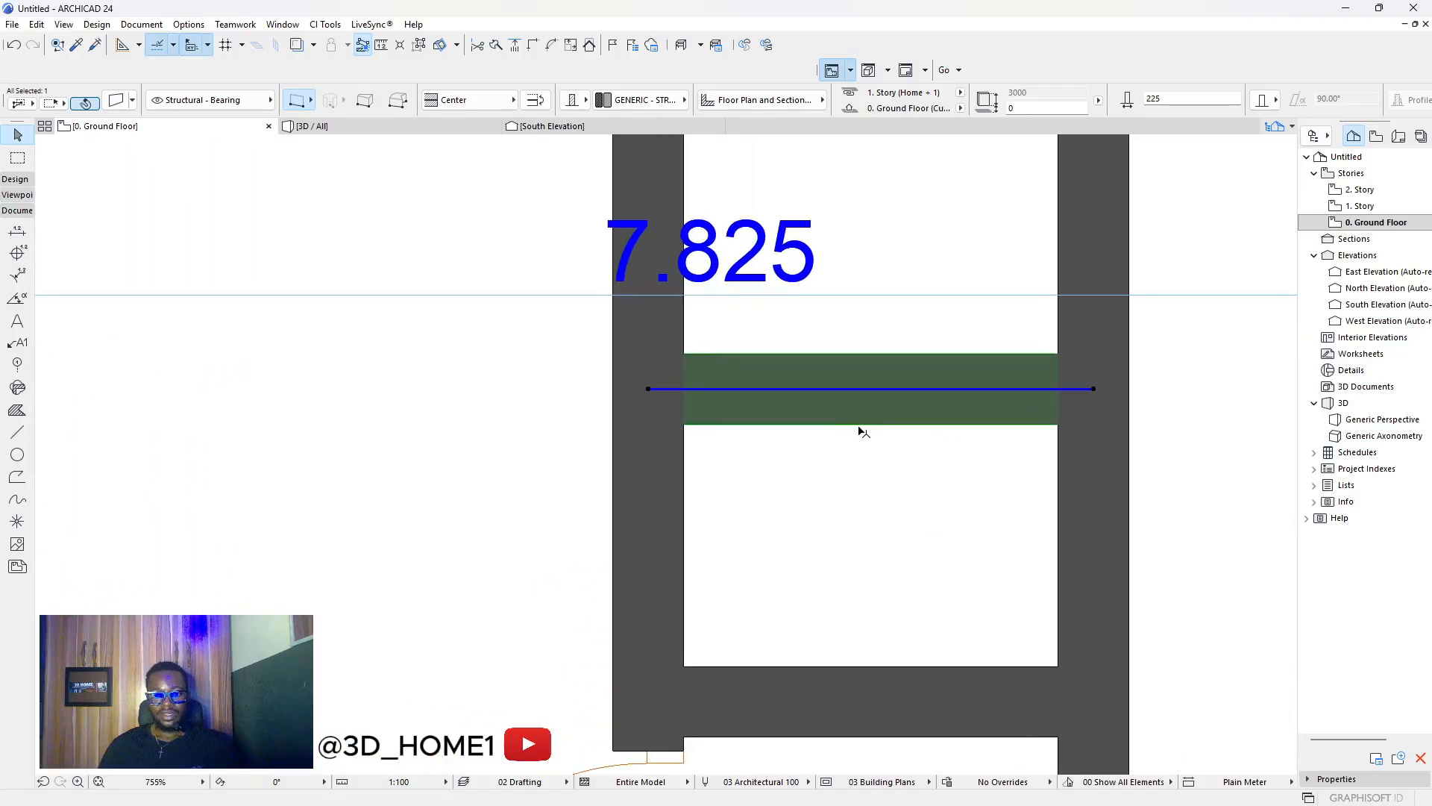
pyautogui.moveTo(863, 431); pyautogui.dragTo(850, 374)
pyautogui.scroll(-2, 843, 440)
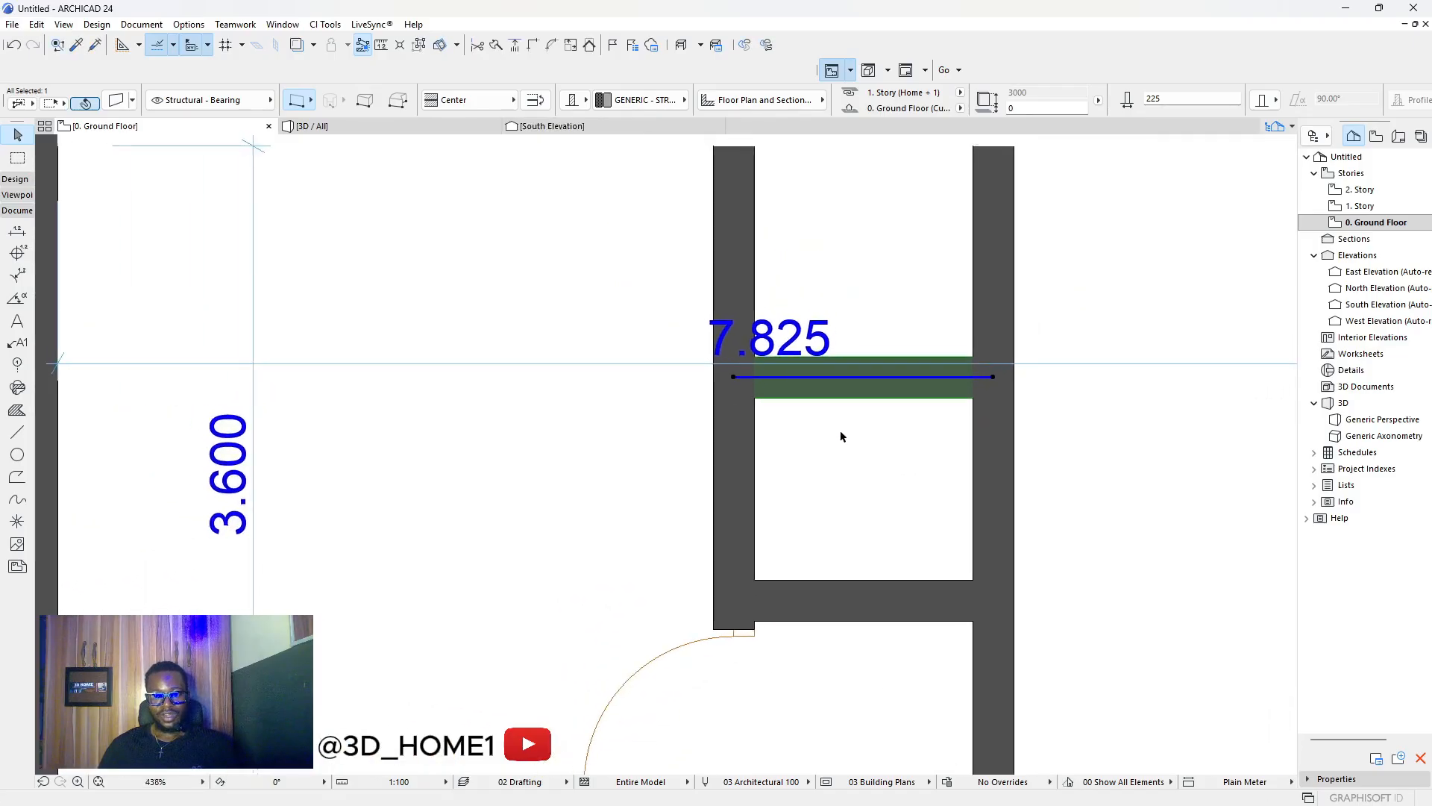
pyautogui.click(841, 437)
# Move the 7.825 overall width dimension up, clear of the new cross wall.
pyautogui.click(673, 364)
pyautogui.click(672, 364)
pyautogui.click(675, 284)
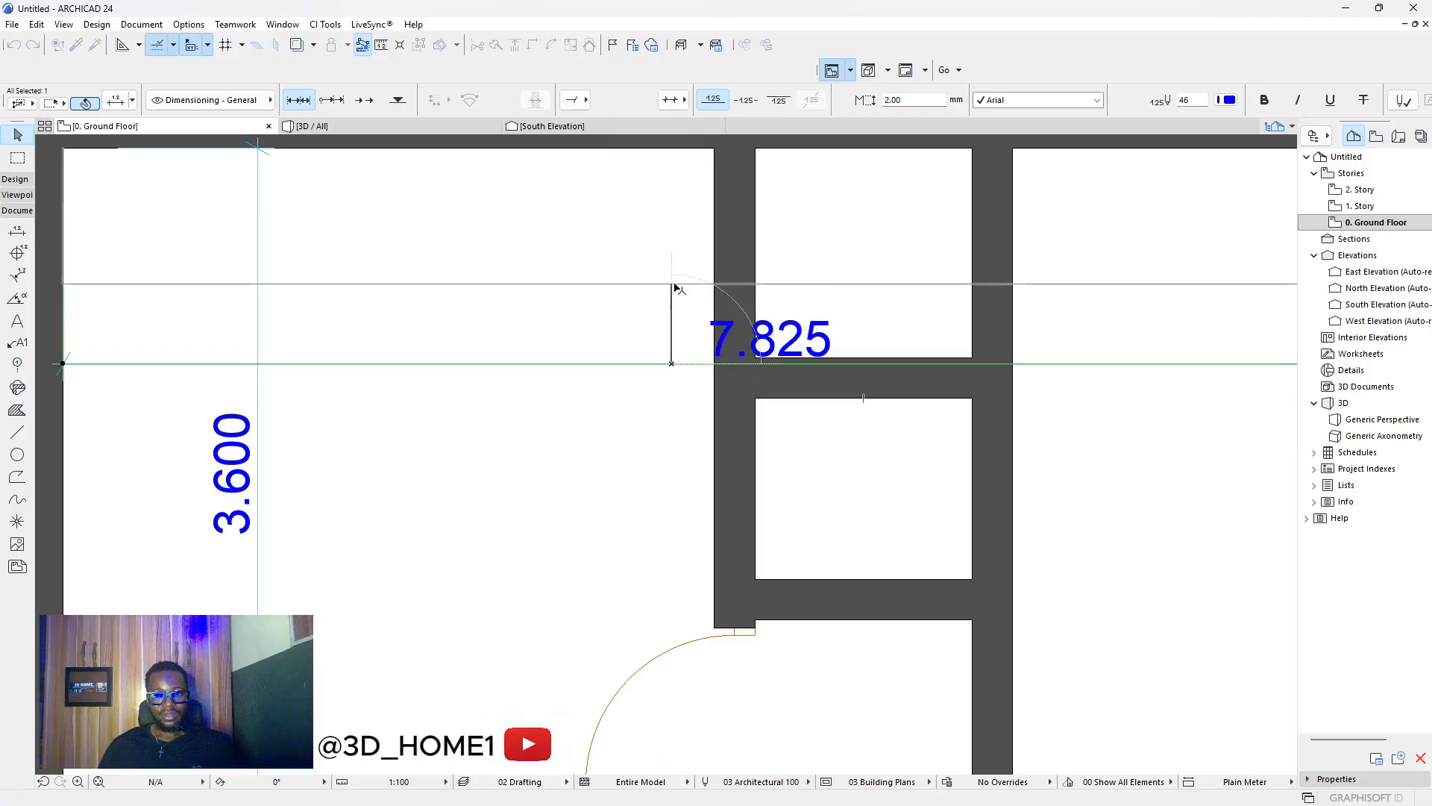
pyautogui.click(675, 286)
pyautogui.scroll(-3, 738, 284)
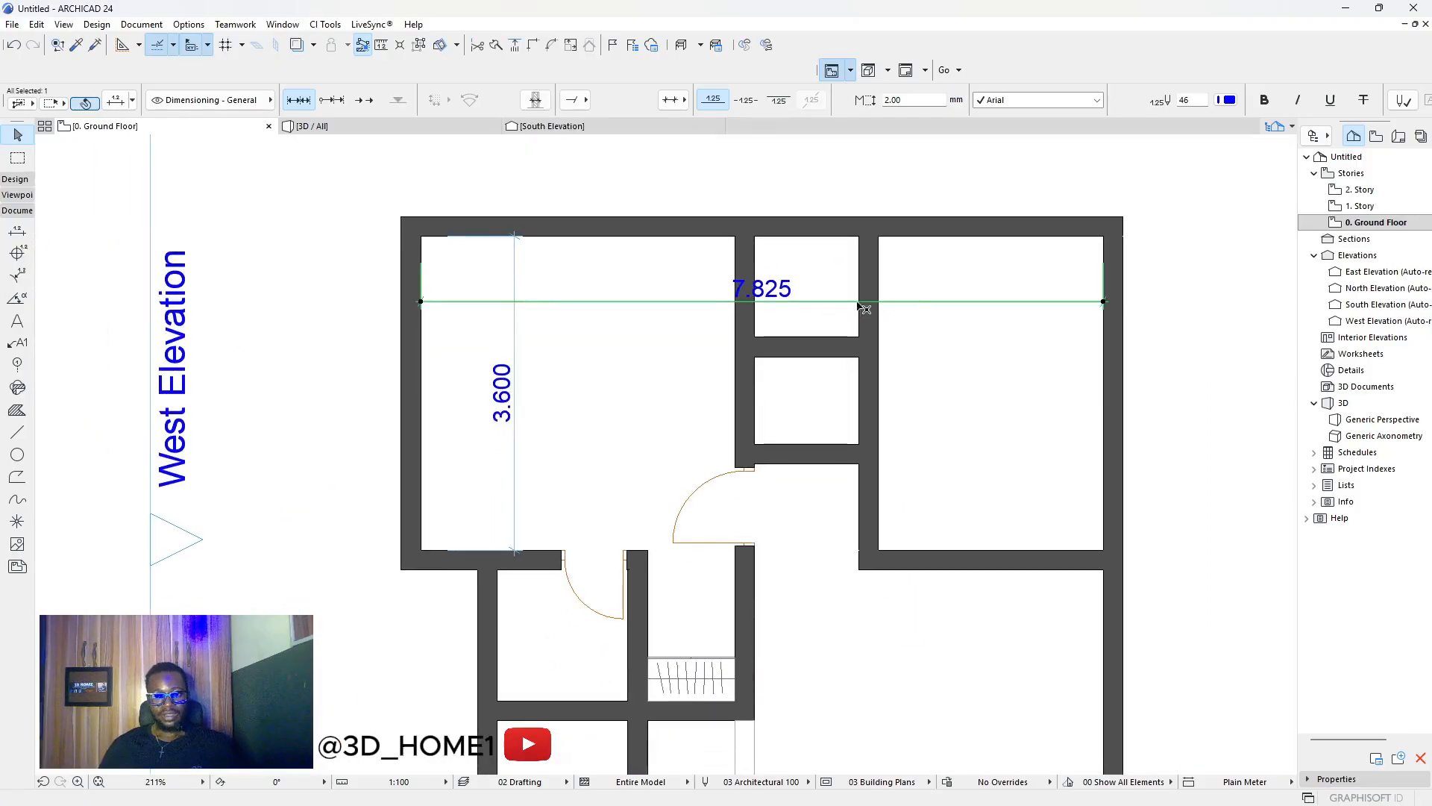
# Delete the 7.825 overall width dimension across the upper bedrooms.
pyautogui.click(905, 302)
pyautogui.click(903, 303)
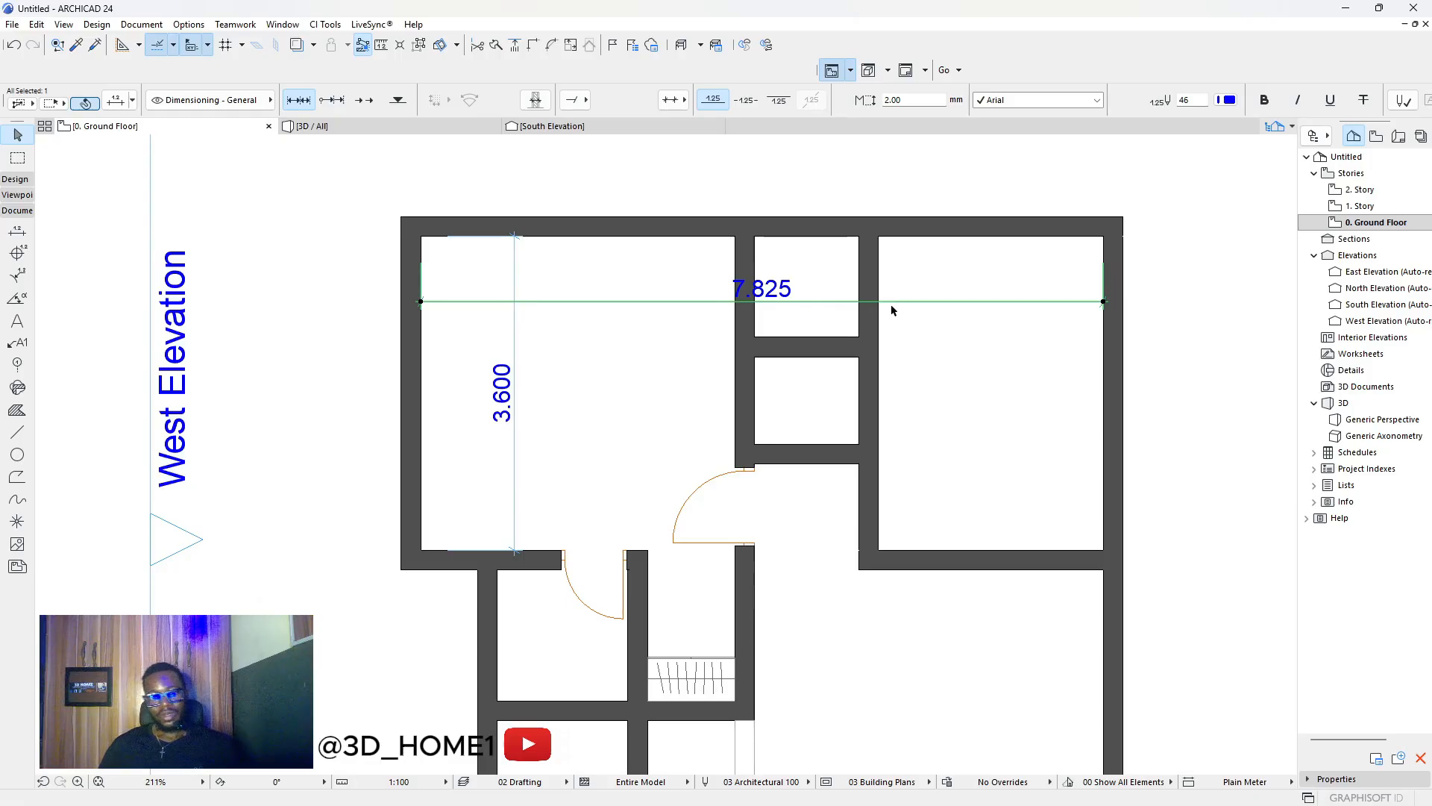
pyautogui.press('Delete')
# Compare the drawn upper bedrooms and the toilet and wardrobe spaces between them with the hand sketch.
pyautogui.scroll(-5, 809, 333)
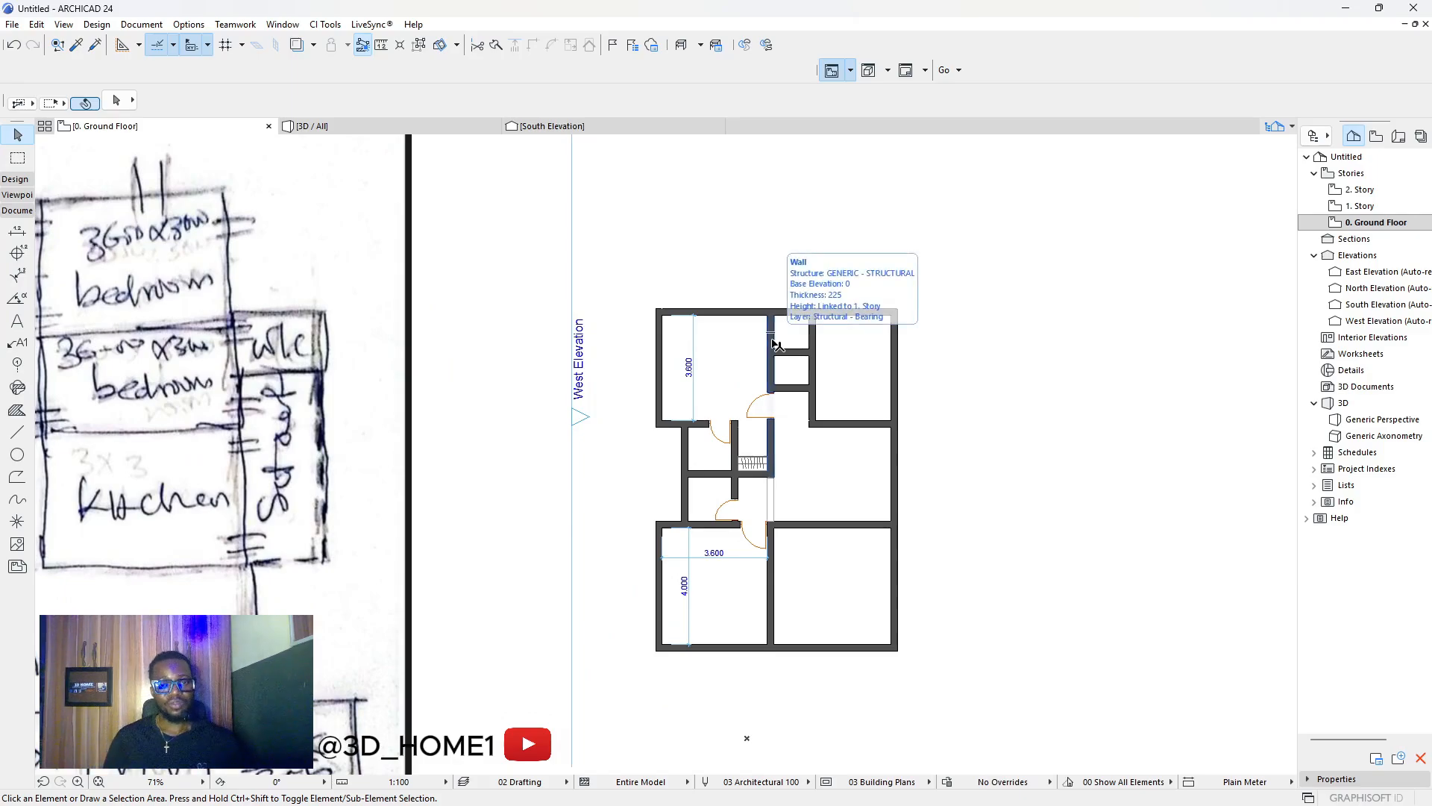
pyautogui.scroll(2, 729, 340)
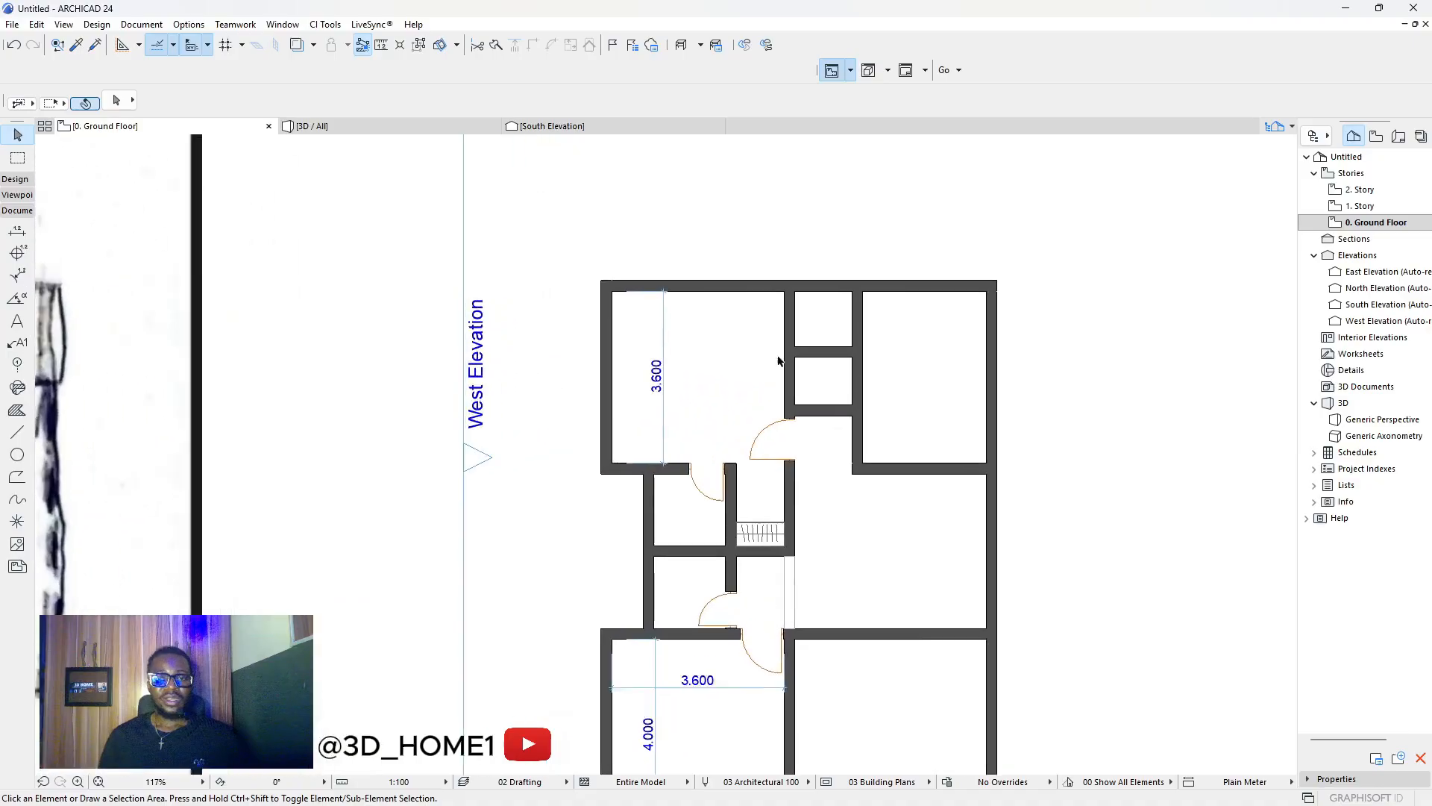
pyautogui.scroll(-3, 783, 332)
pyautogui.scroll(2, 839, 324)
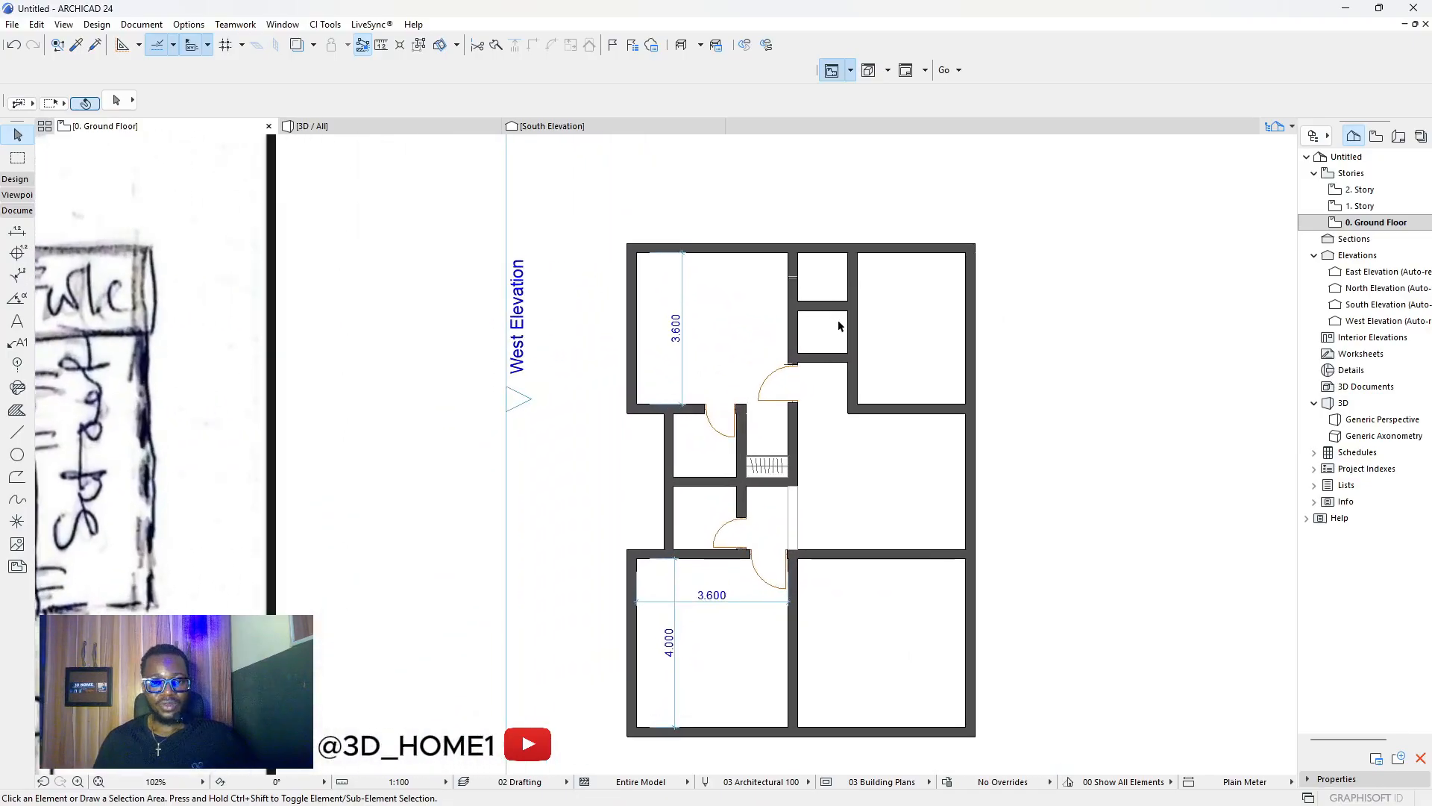
pyautogui.scroll(-3, 838, 319)
pyautogui.scroll(-3, 826, 319)
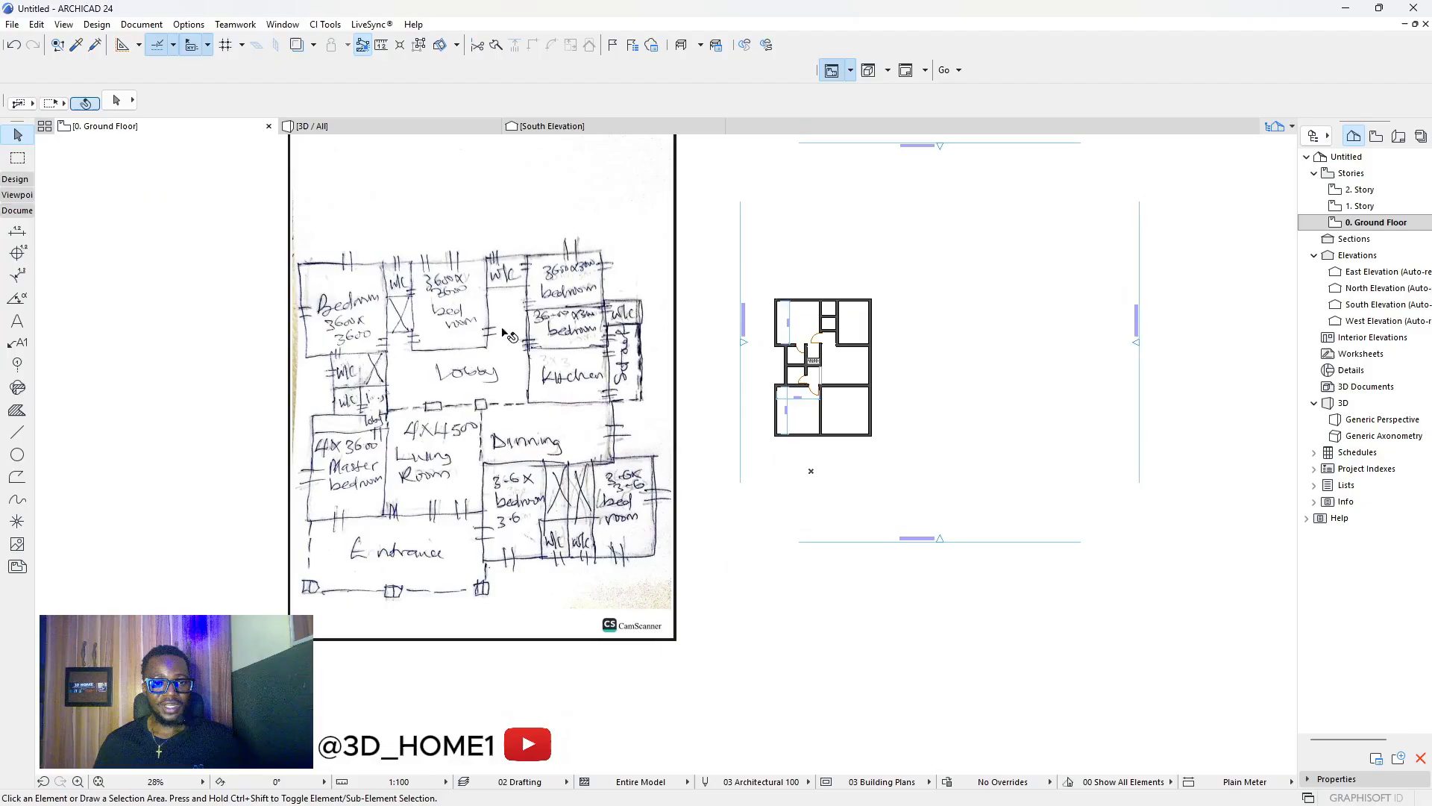
pyautogui.scroll(2, 820, 332)
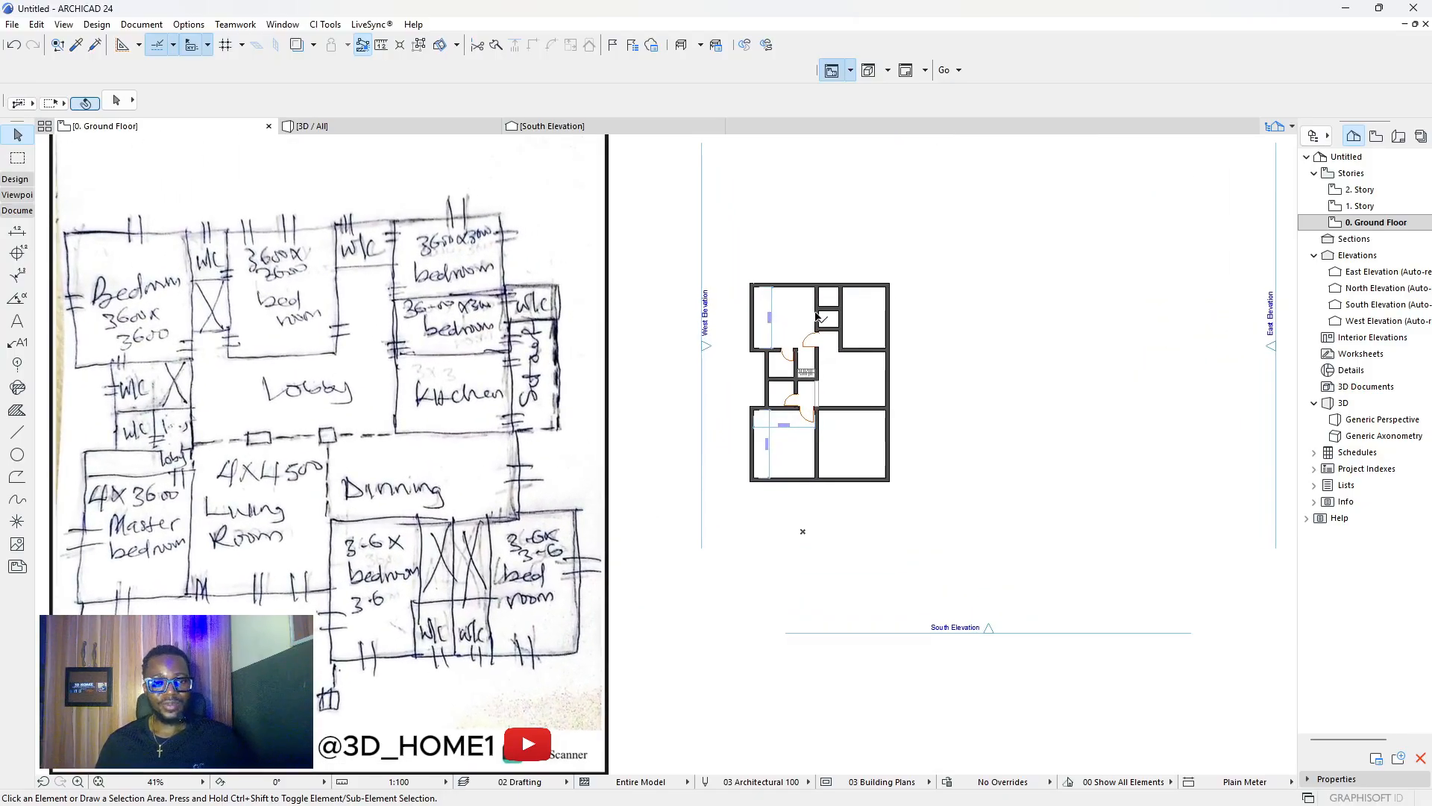
pyautogui.scroll(-3, 783, 308)
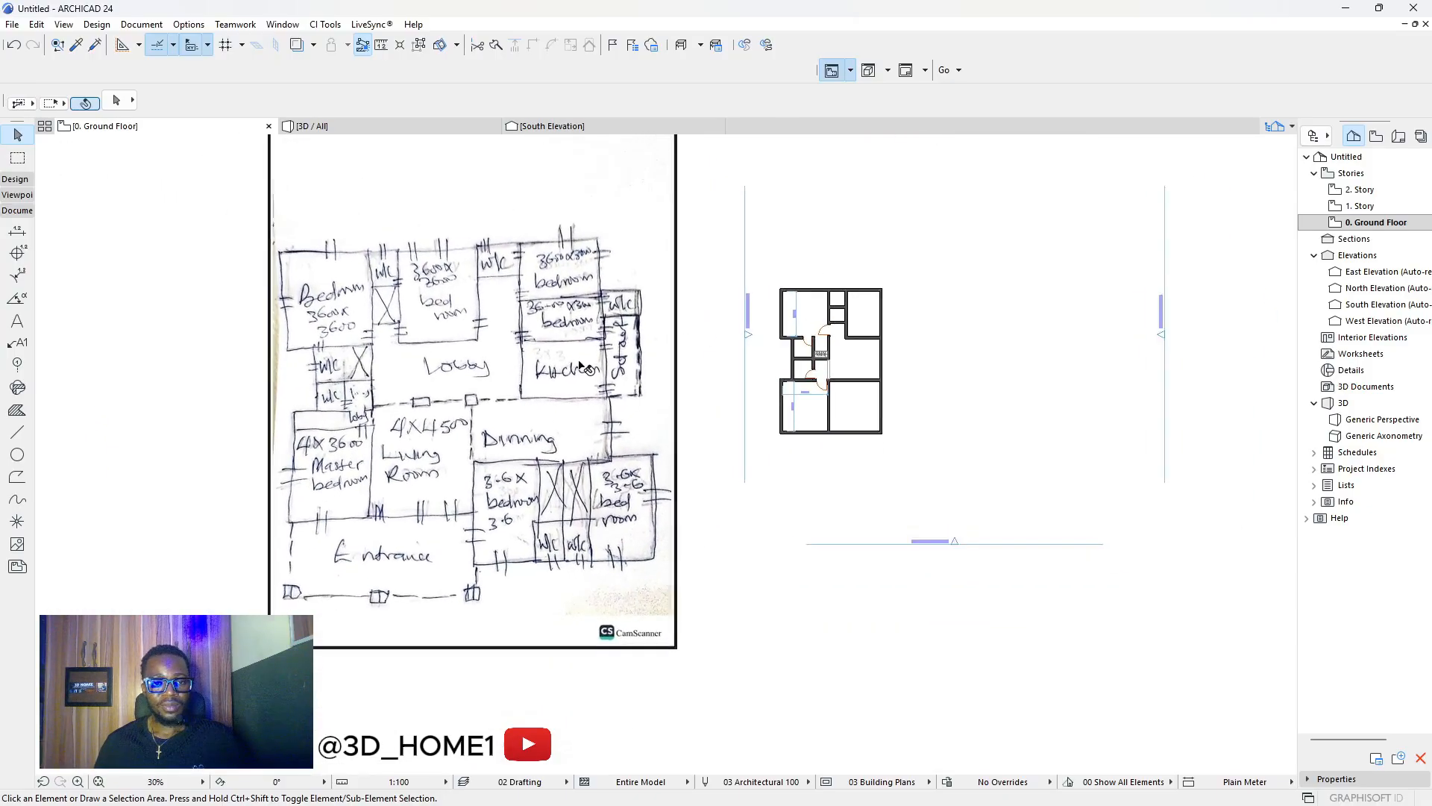
pyautogui.scroll(5, 837, 328)
pyautogui.scroll(-3, 871, 311)
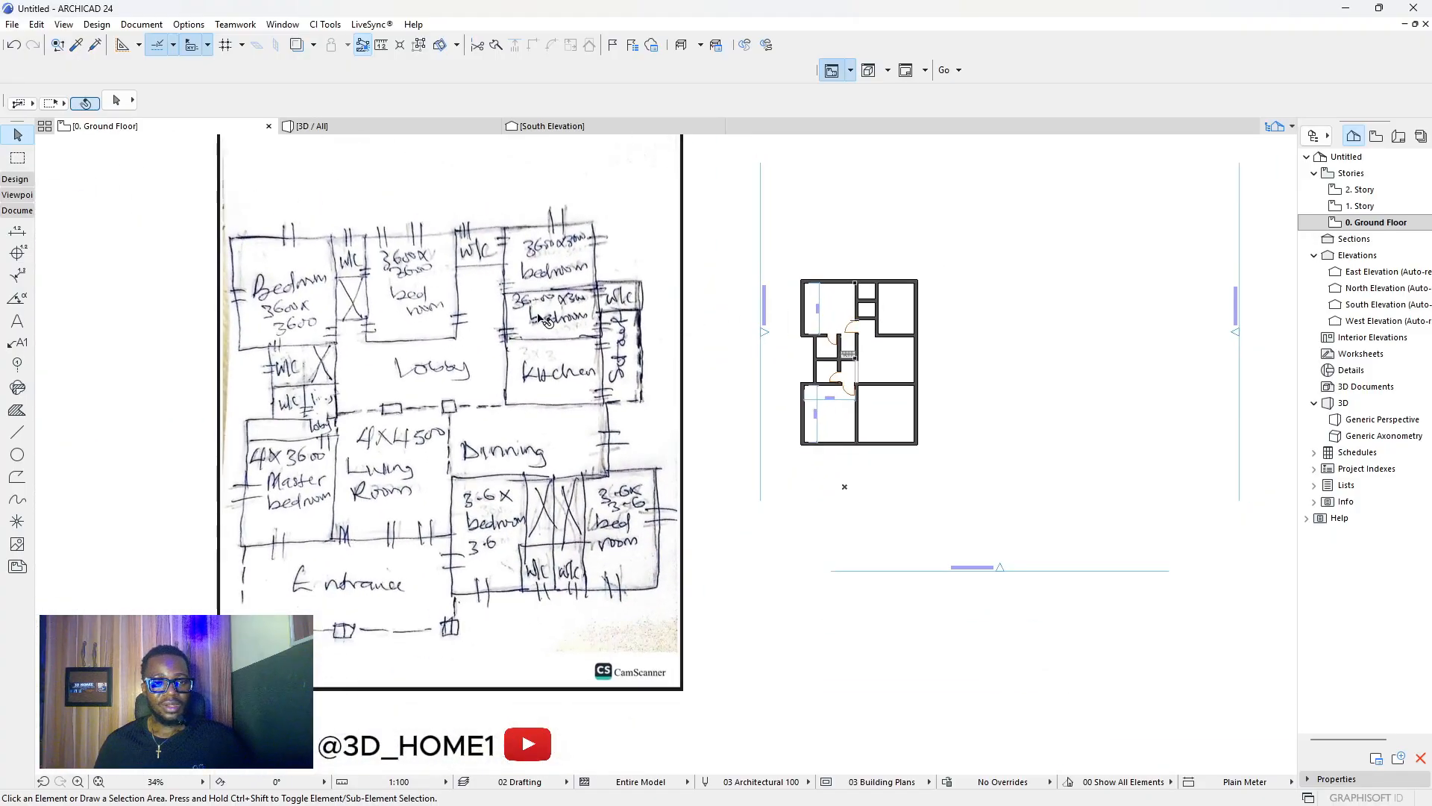
pyautogui.scroll(2, 824, 294)
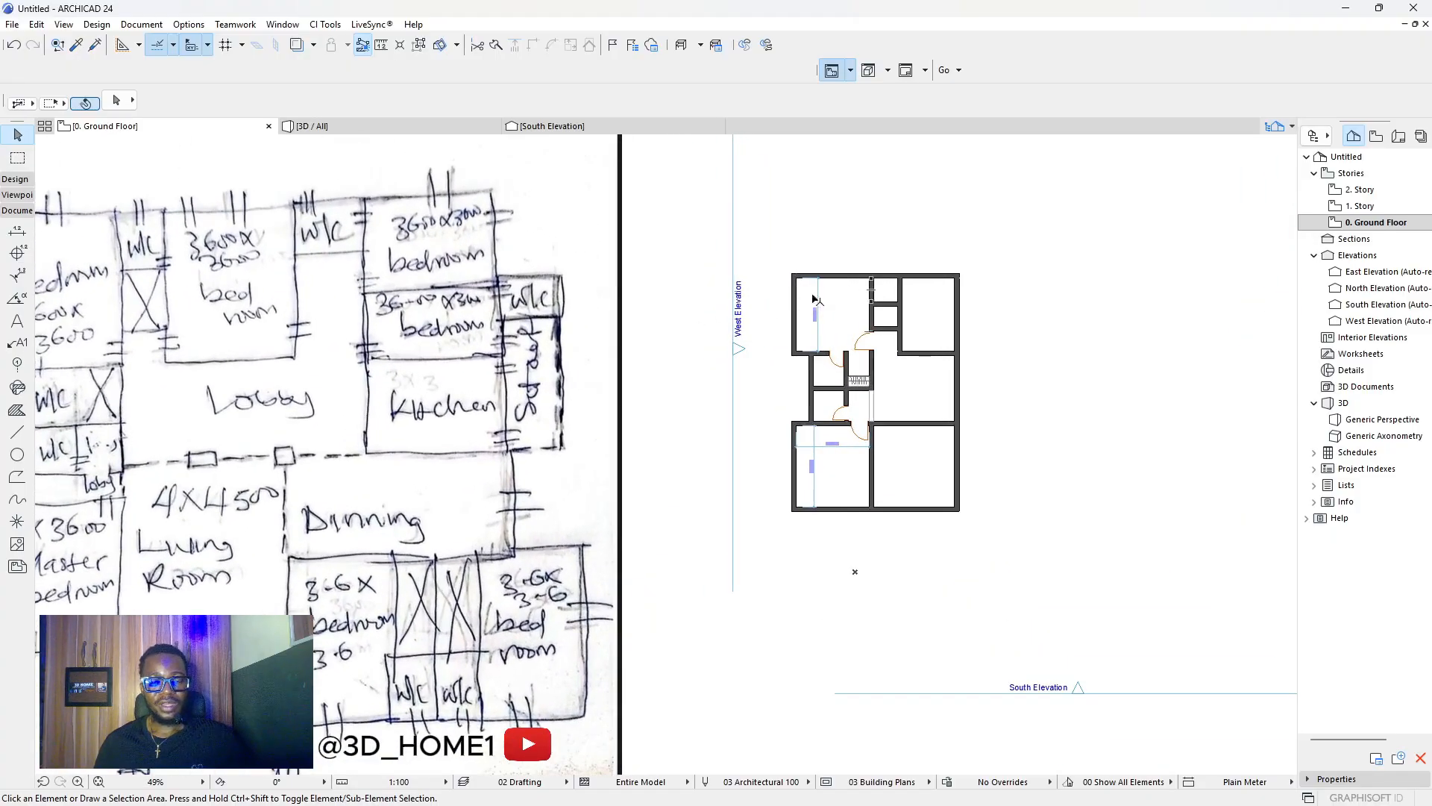
pyautogui.scroll(-2, 828, 311)
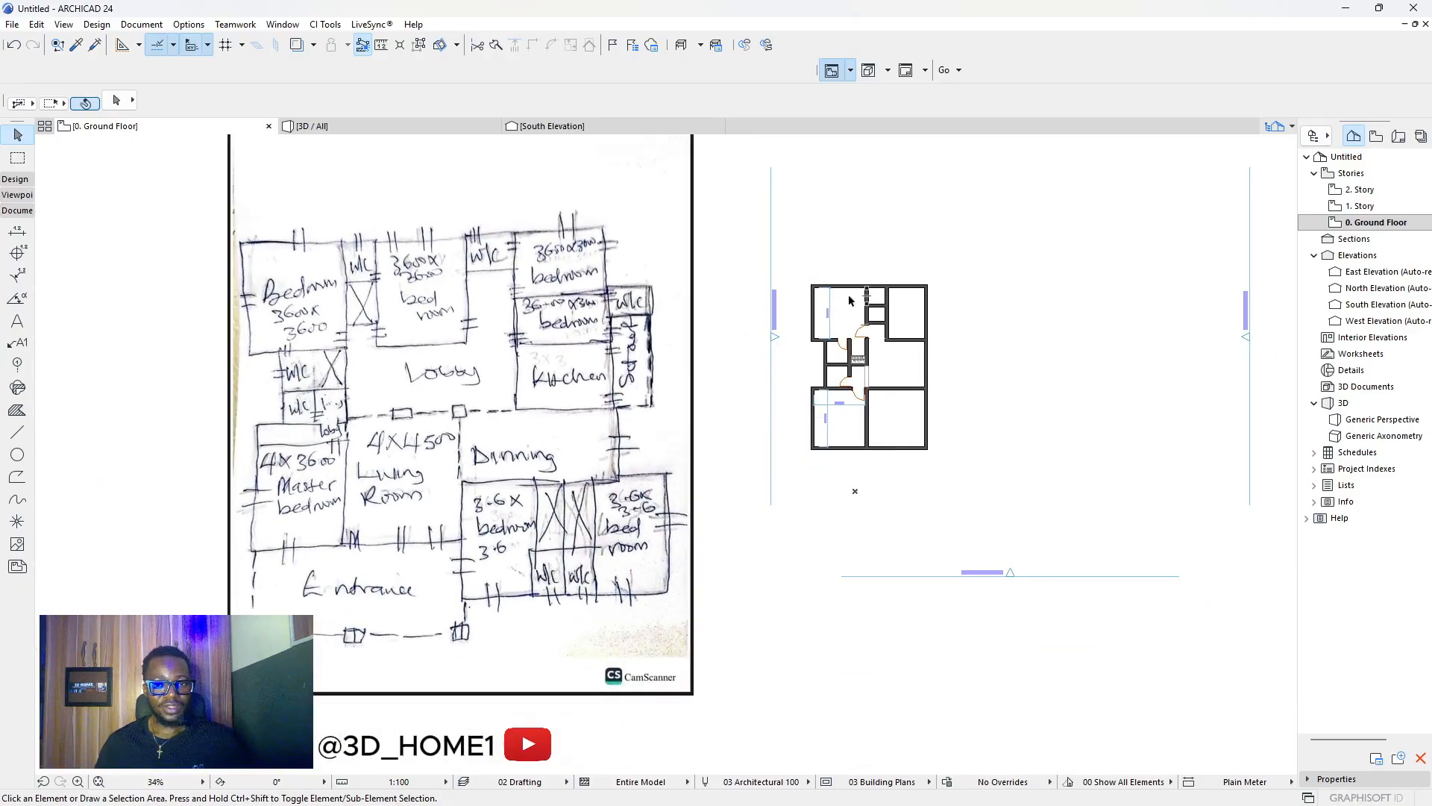
pyautogui.scroll(2, 895, 316)
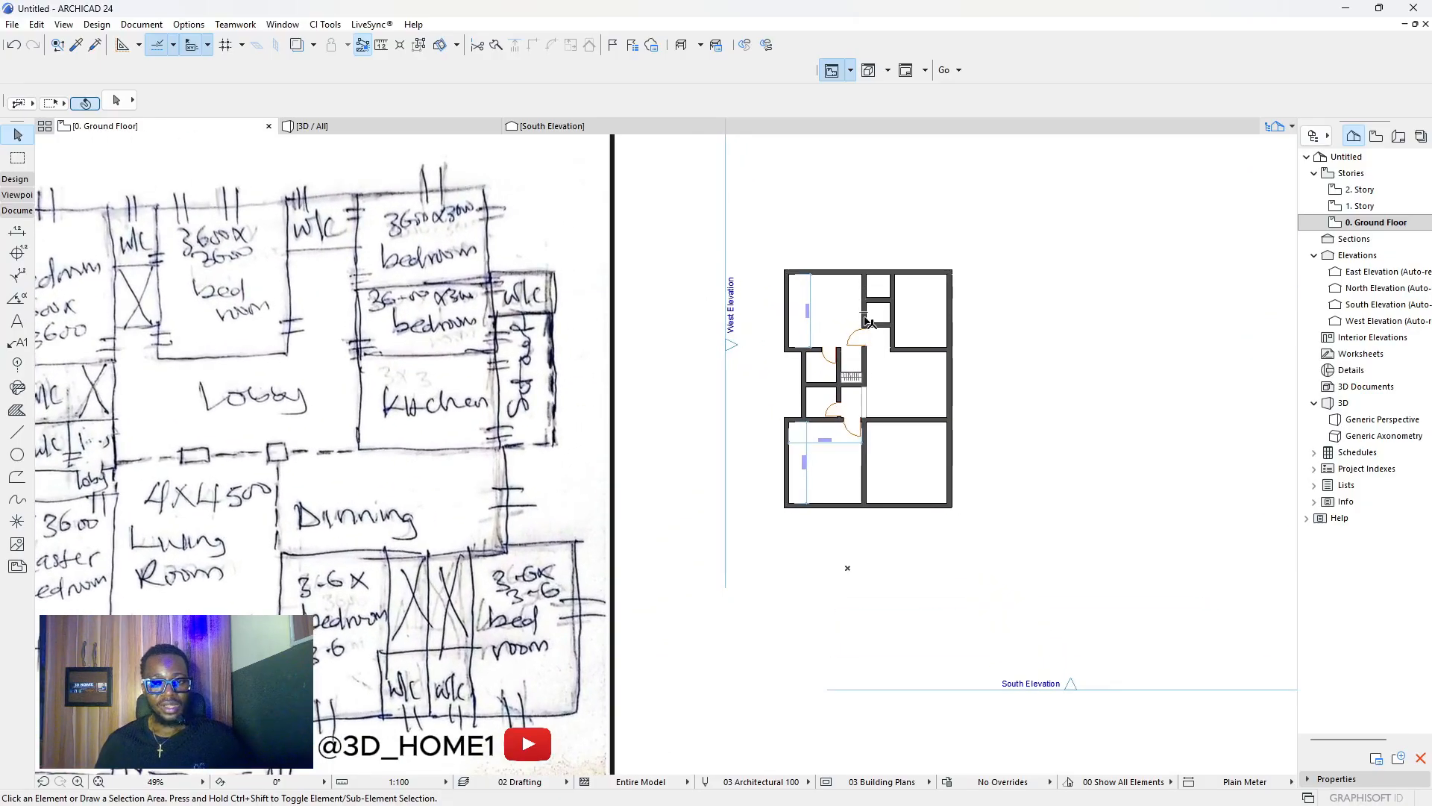
pyautogui.scroll(-2, 858, 316)
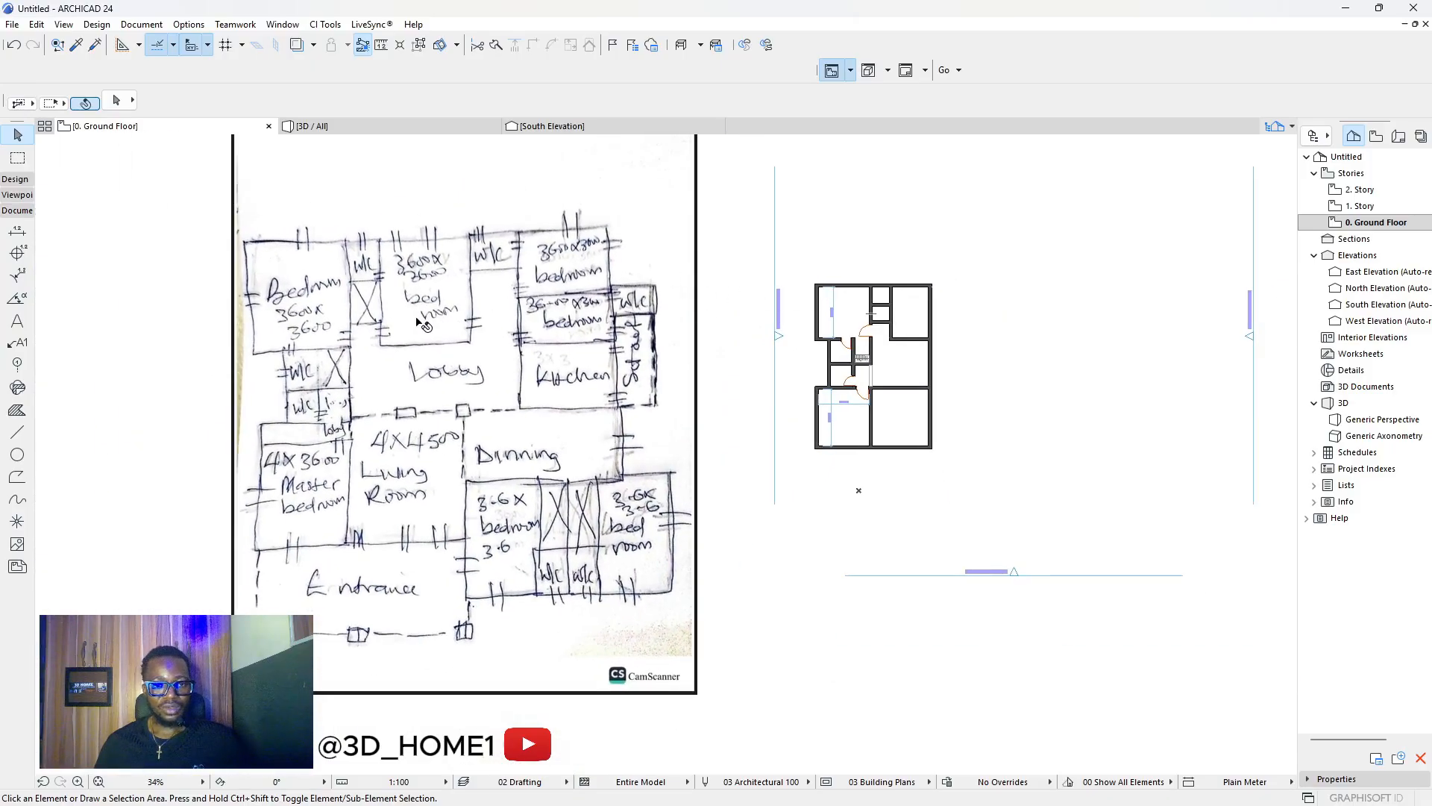
pyautogui.scroll(2, 421, 323)
pyautogui.scroll(-3, 589, 320)
pyautogui.scroll(2, 863, 323)
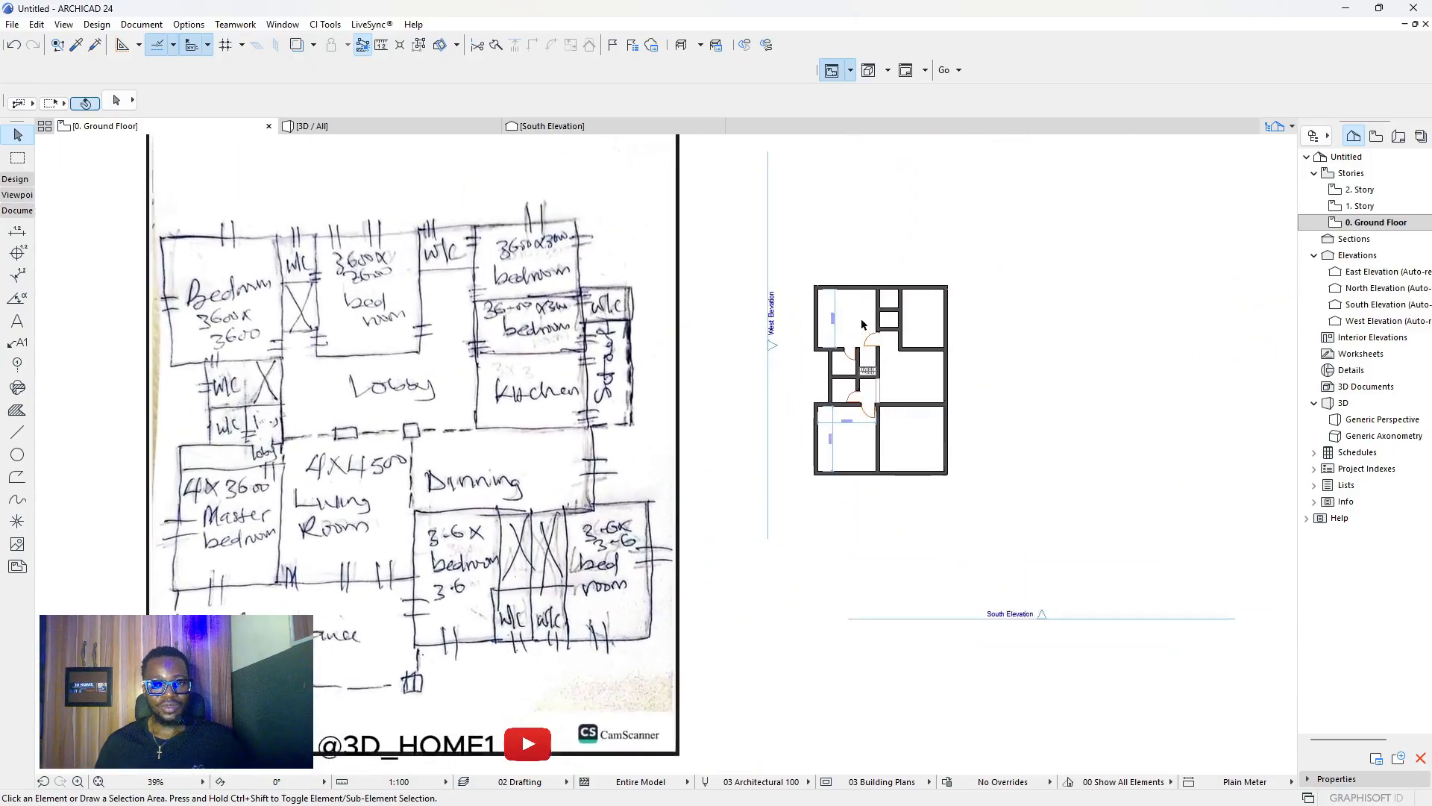
pyautogui.scroll(1, 863, 324)
pyautogui.scroll(-3, 654, 288)
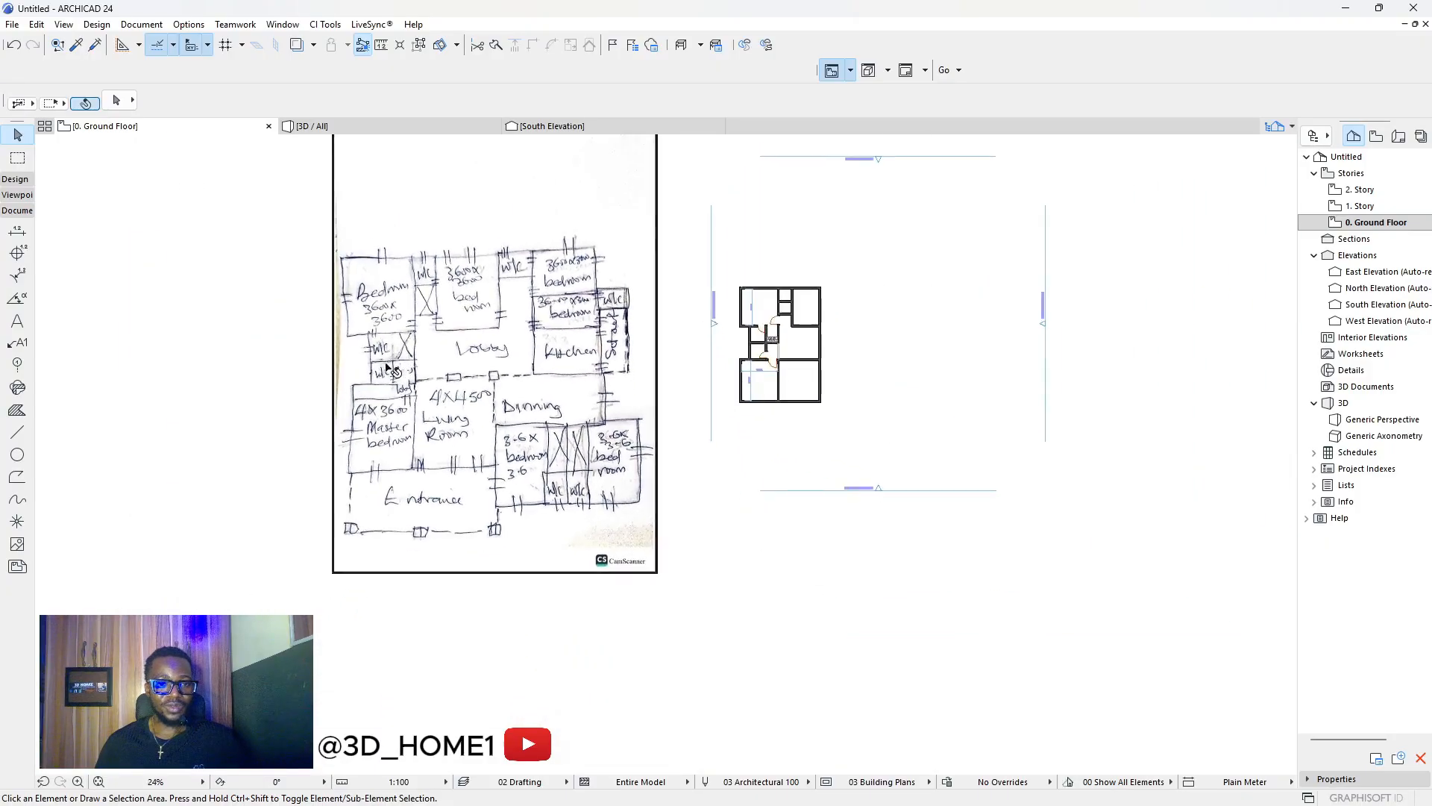
pyautogui.scroll(2, 358, 356)
pyautogui.scroll(2, 962, 276)
pyautogui.scroll(-2, 741, 376)
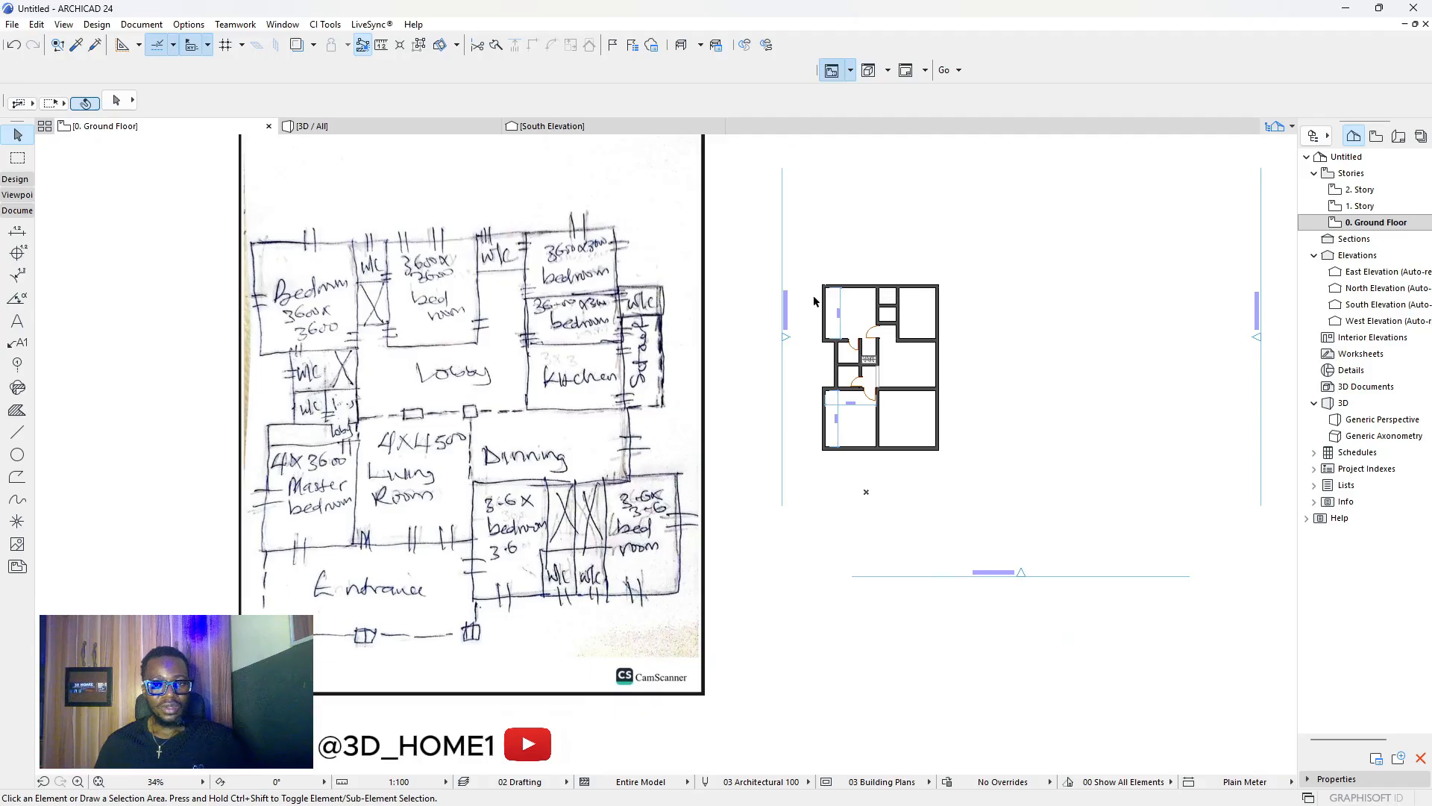
pyautogui.scroll(1, 859, 300)
pyautogui.scroll(-2, 798, 320)
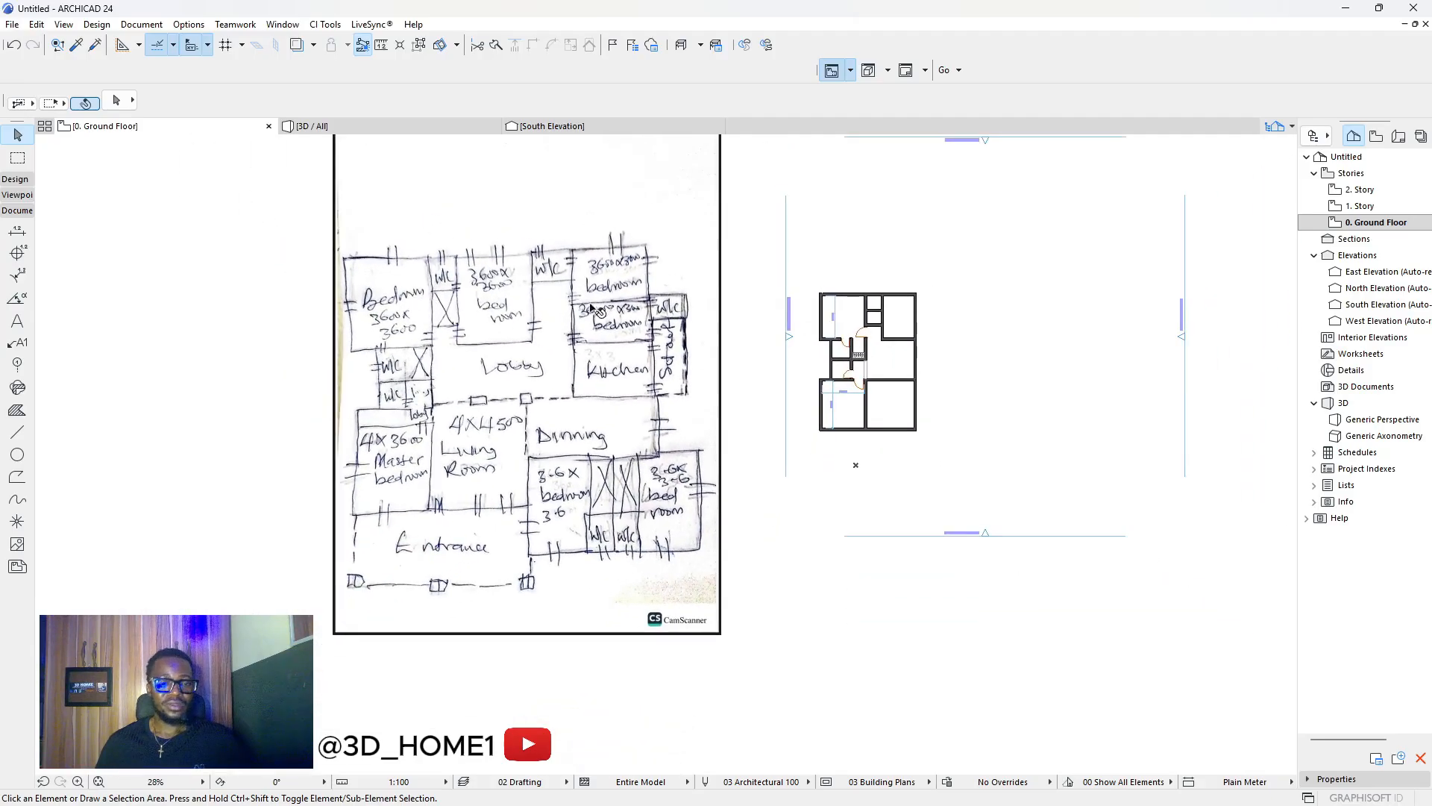
pyautogui.scroll(3, 858, 321)
pyautogui.scroll(-2, 820, 335)
pyautogui.scroll(2, 485, 267)
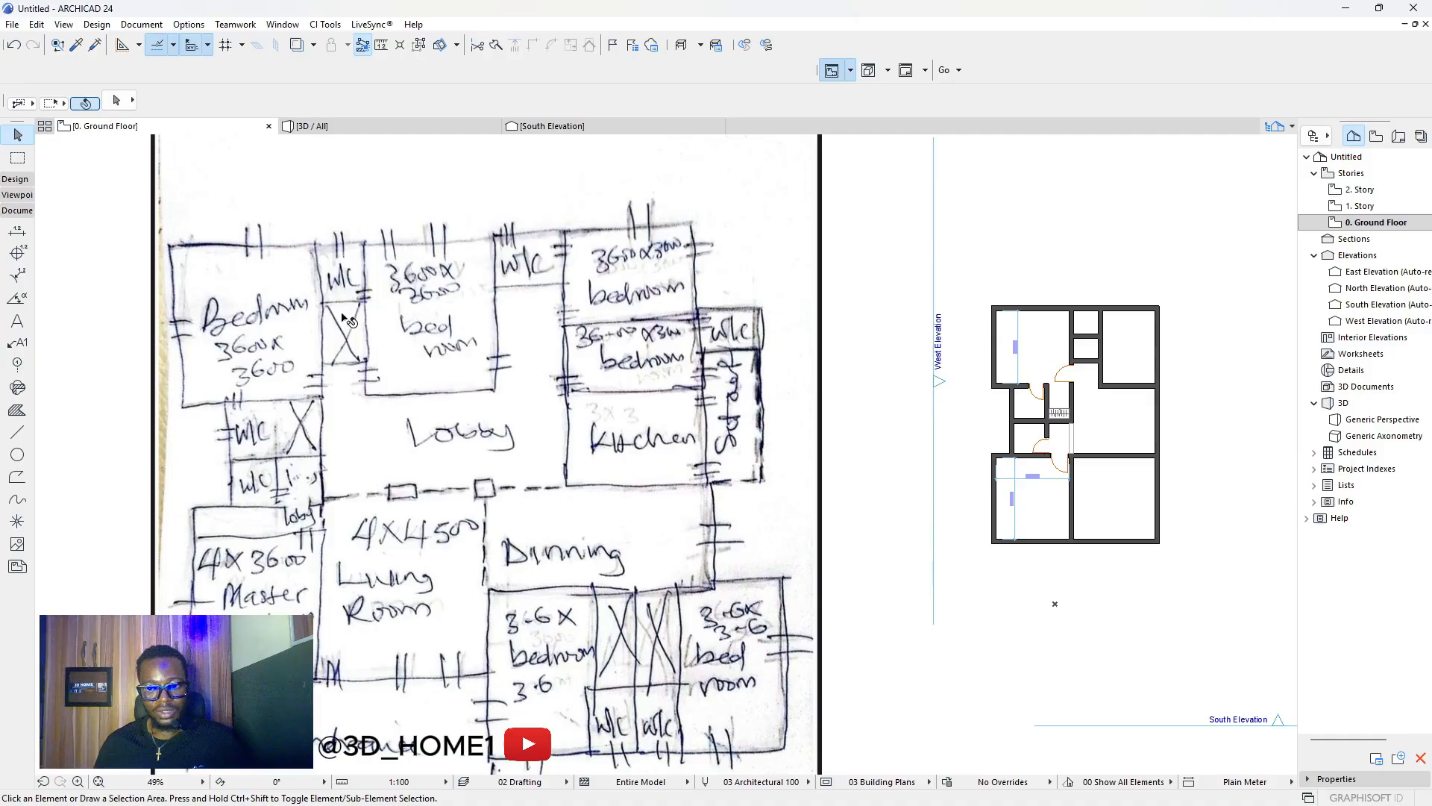
# Measure the clear depth of the upper small room from the new cross wall up to the outer wall.
pyautogui.scroll(3, 1193, 325)
pyautogui.press('m')
pyautogui.scroll(3, 955, 343)
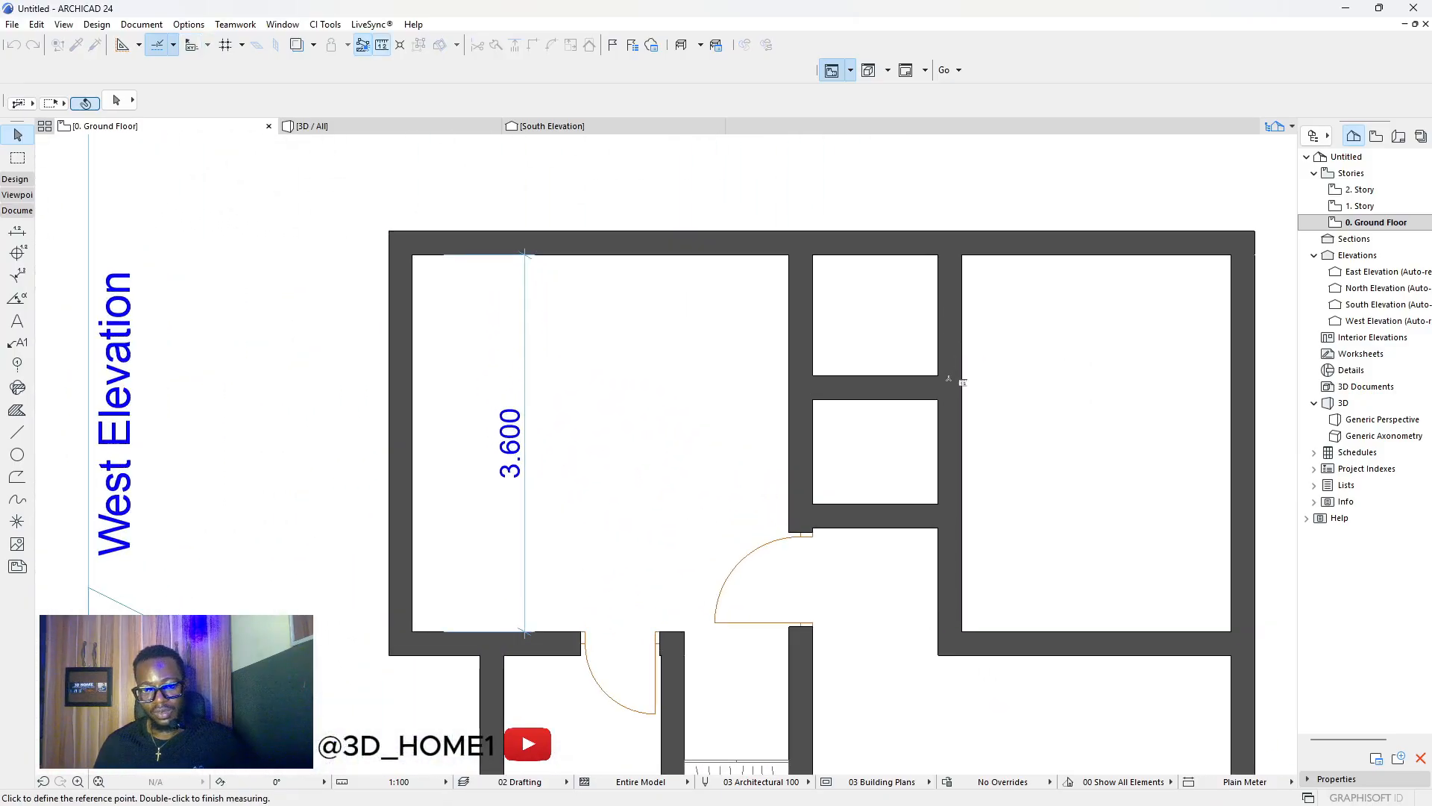
pyautogui.click(938, 377)
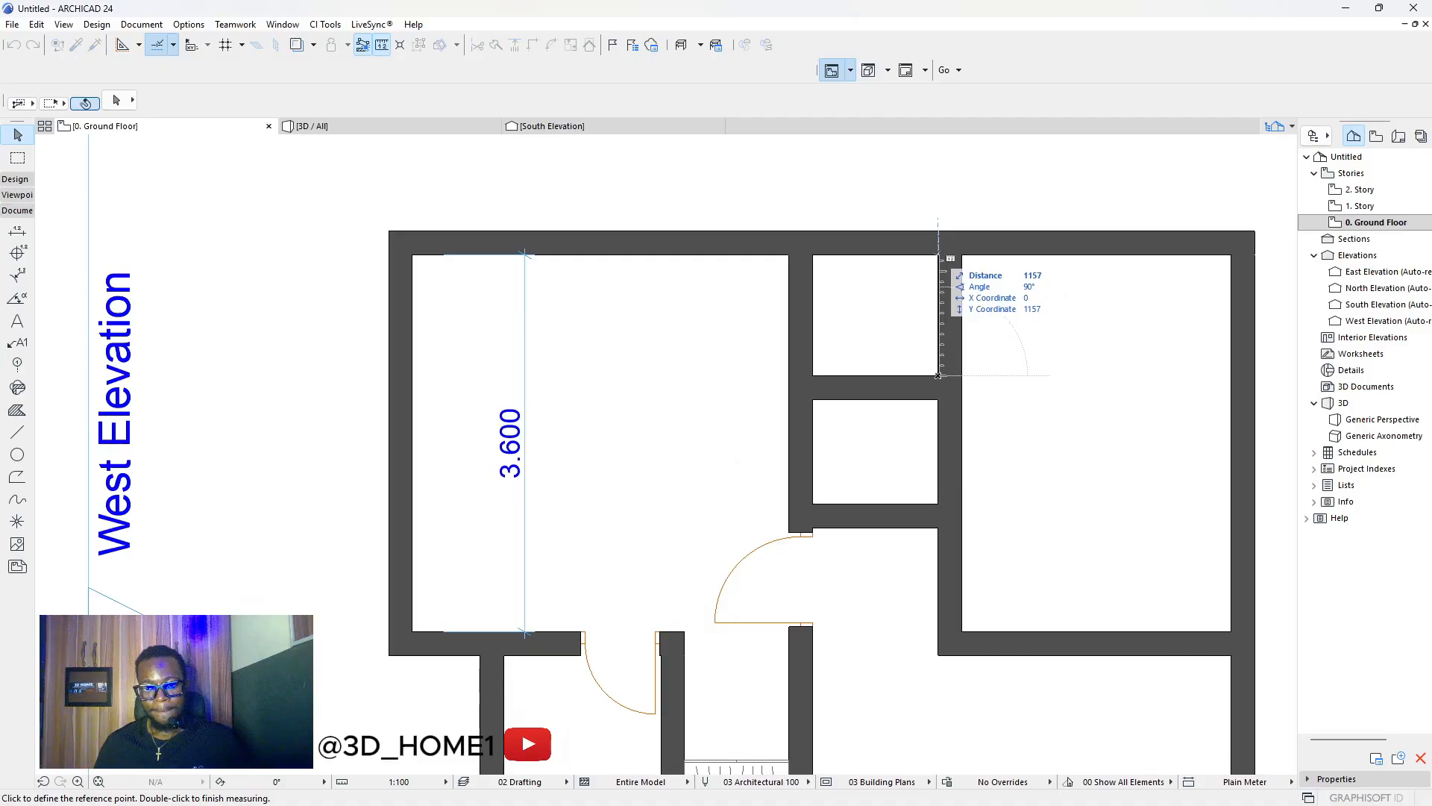
pyautogui.press('Escape')
pyautogui.scroll(-6, 947, 350)
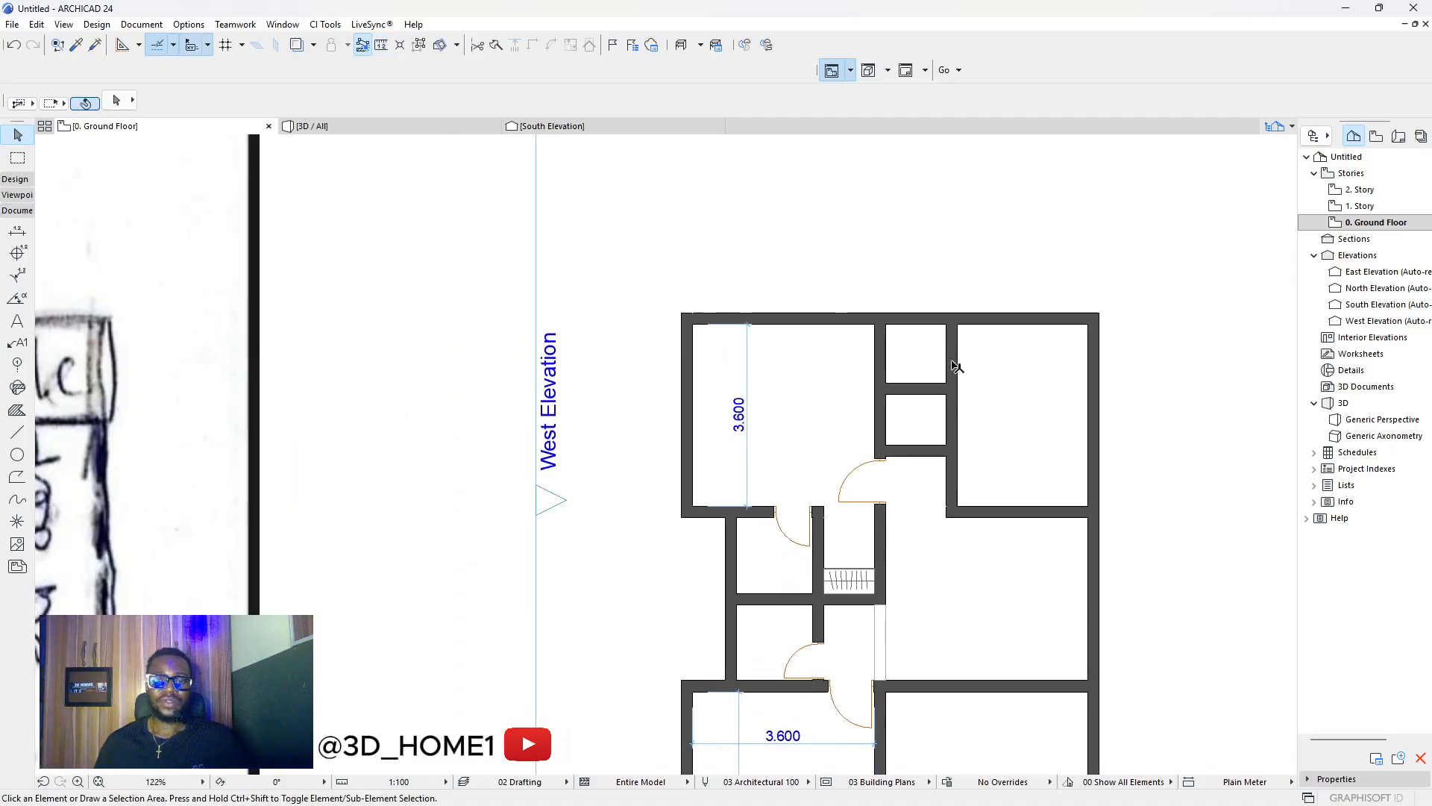
pyautogui.scroll(-3, 919, 328)
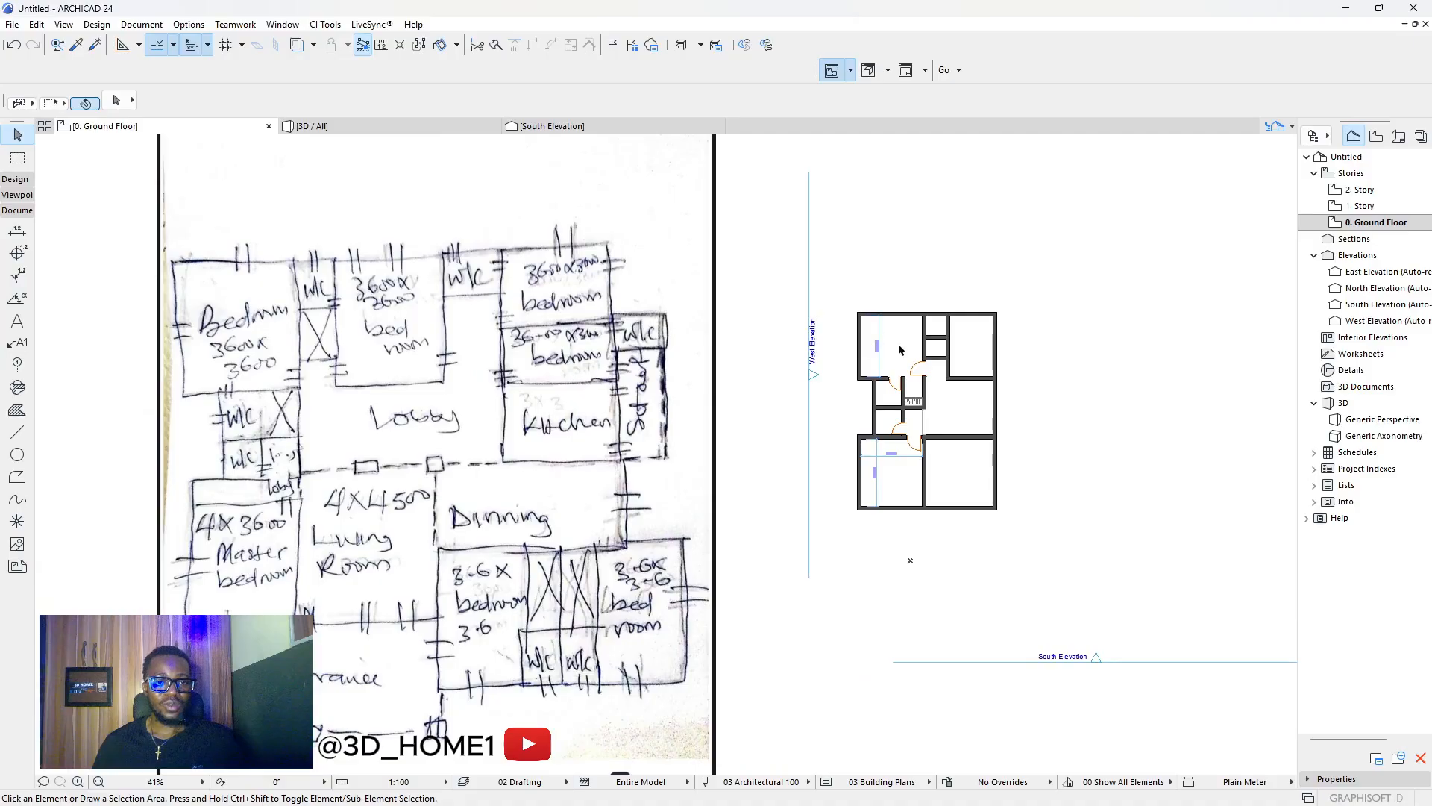
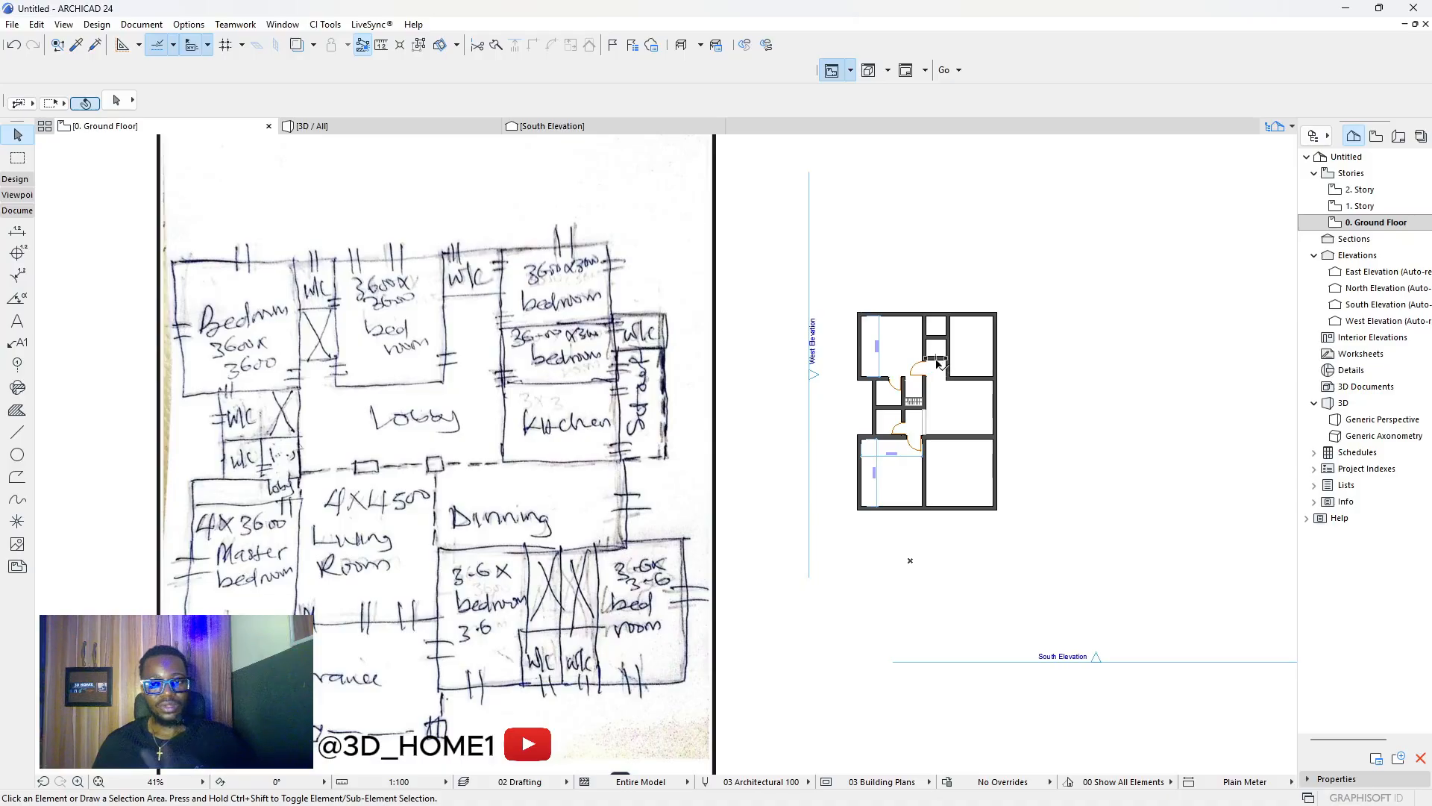
# Move the upper-left bedroom's 900 mm door down its wall to just above the wardrobe.
pyautogui.scroll(2, 941, 385)
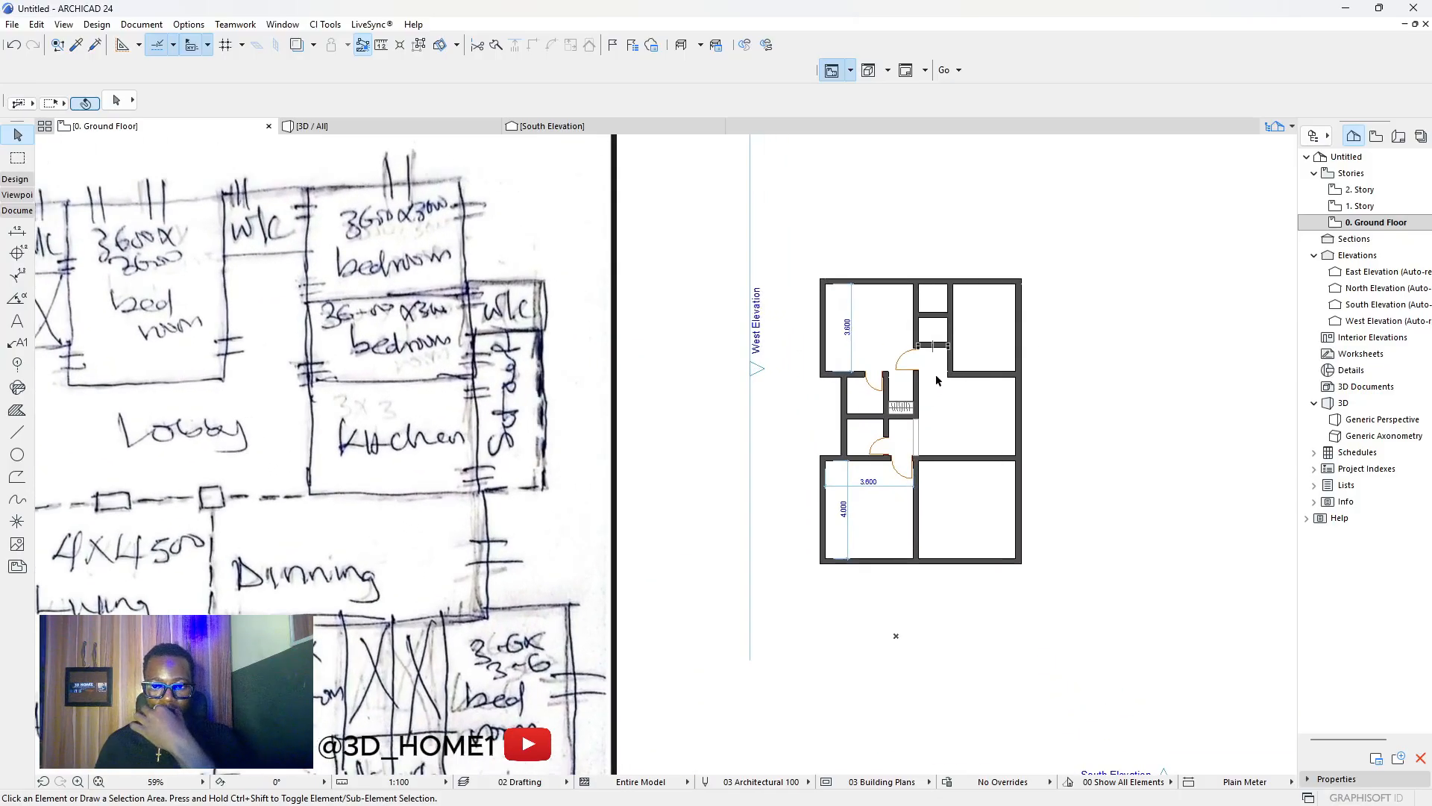
pyautogui.scroll(2, 941, 380)
pyautogui.scroll(-3, 919, 371)
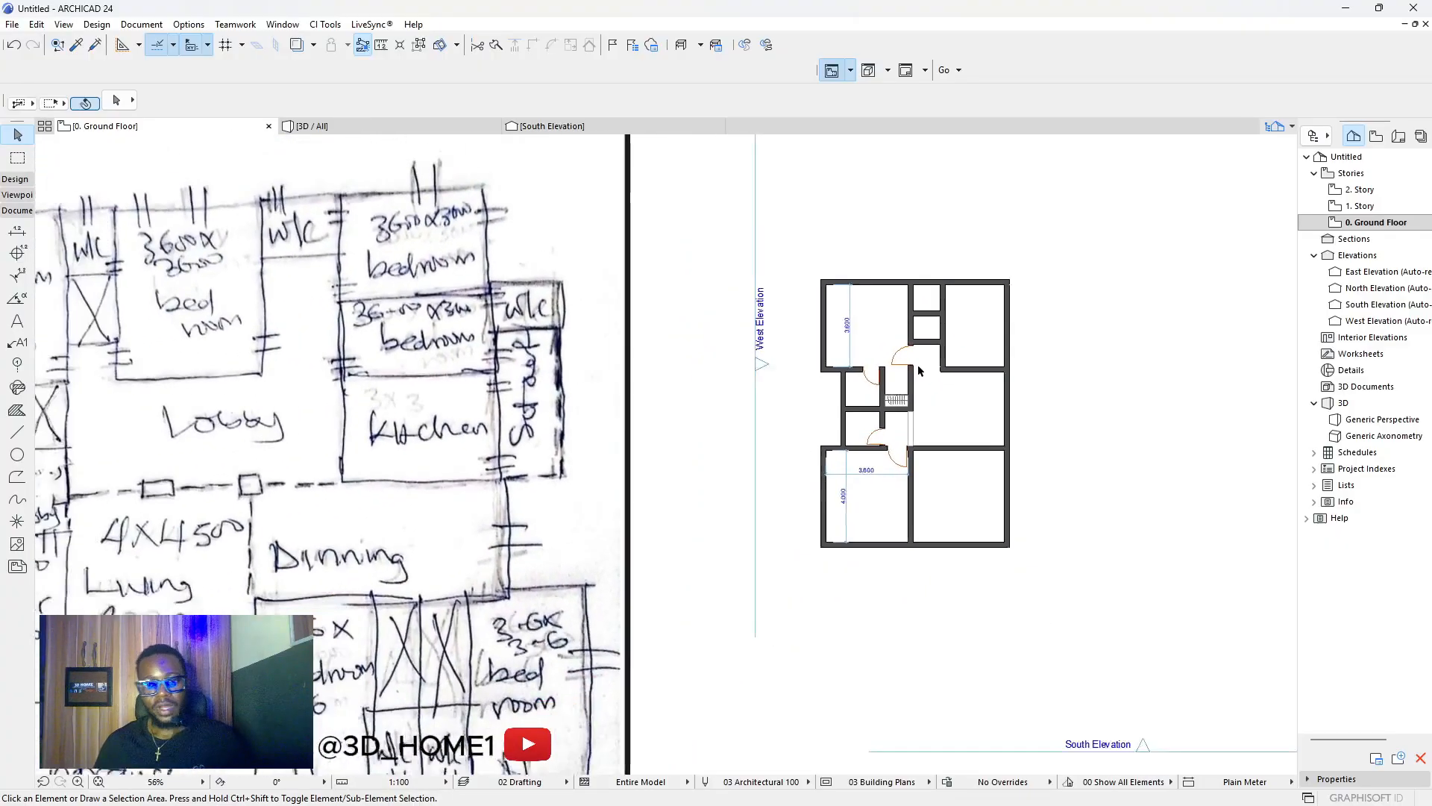
pyautogui.scroll(5, 917, 370)
pyautogui.scroll(1, 914, 365)
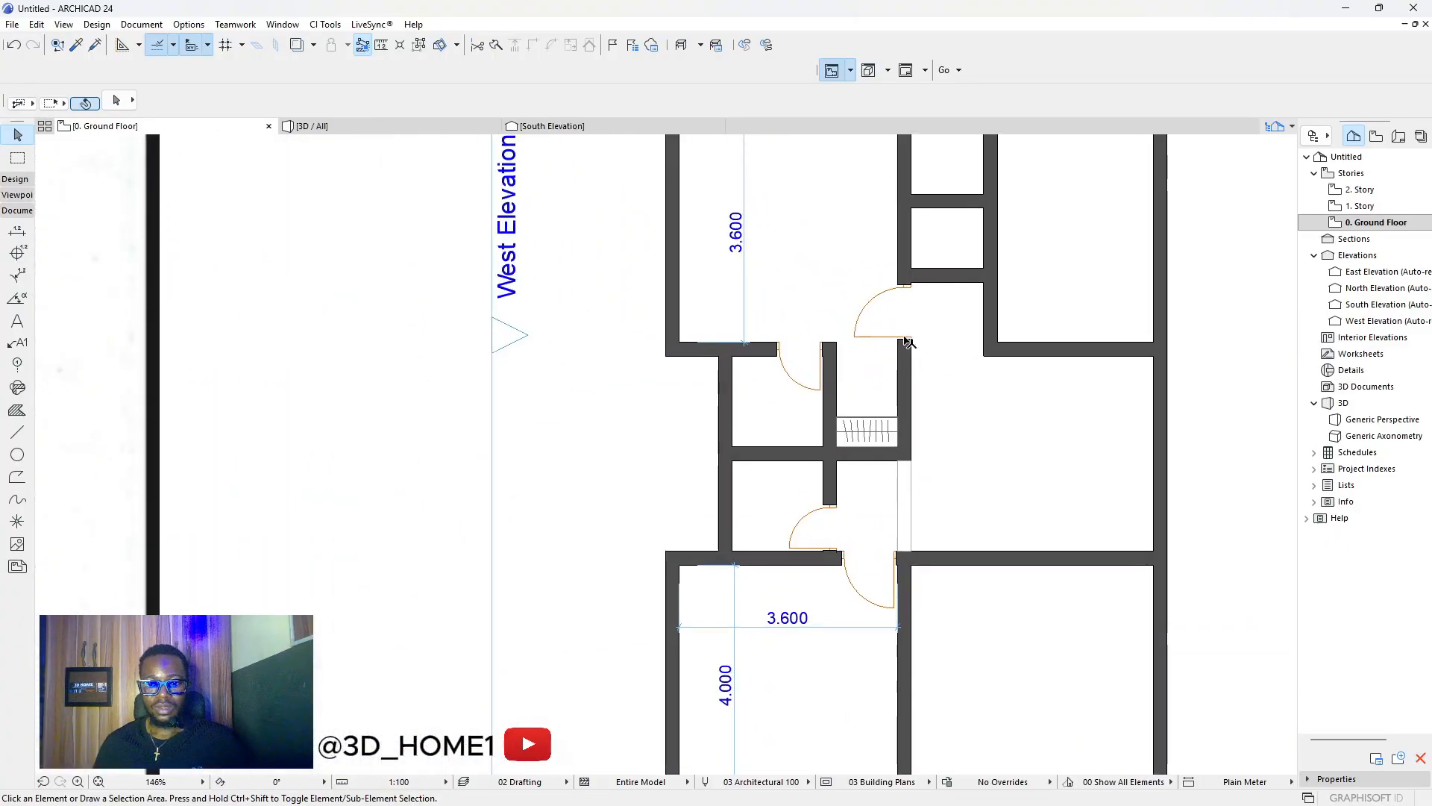
pyautogui.scroll(2, 911, 343)
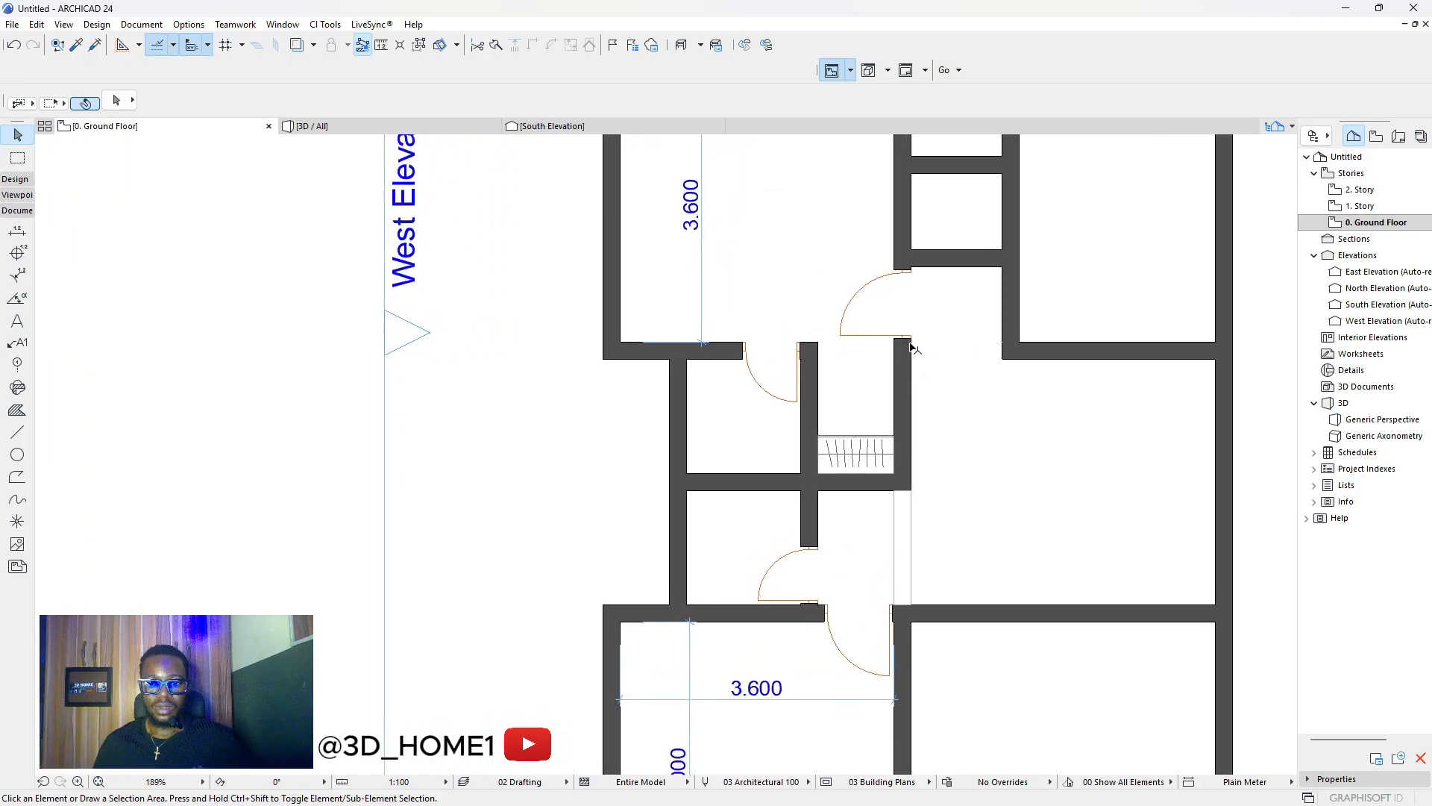
pyautogui.click(911, 270)
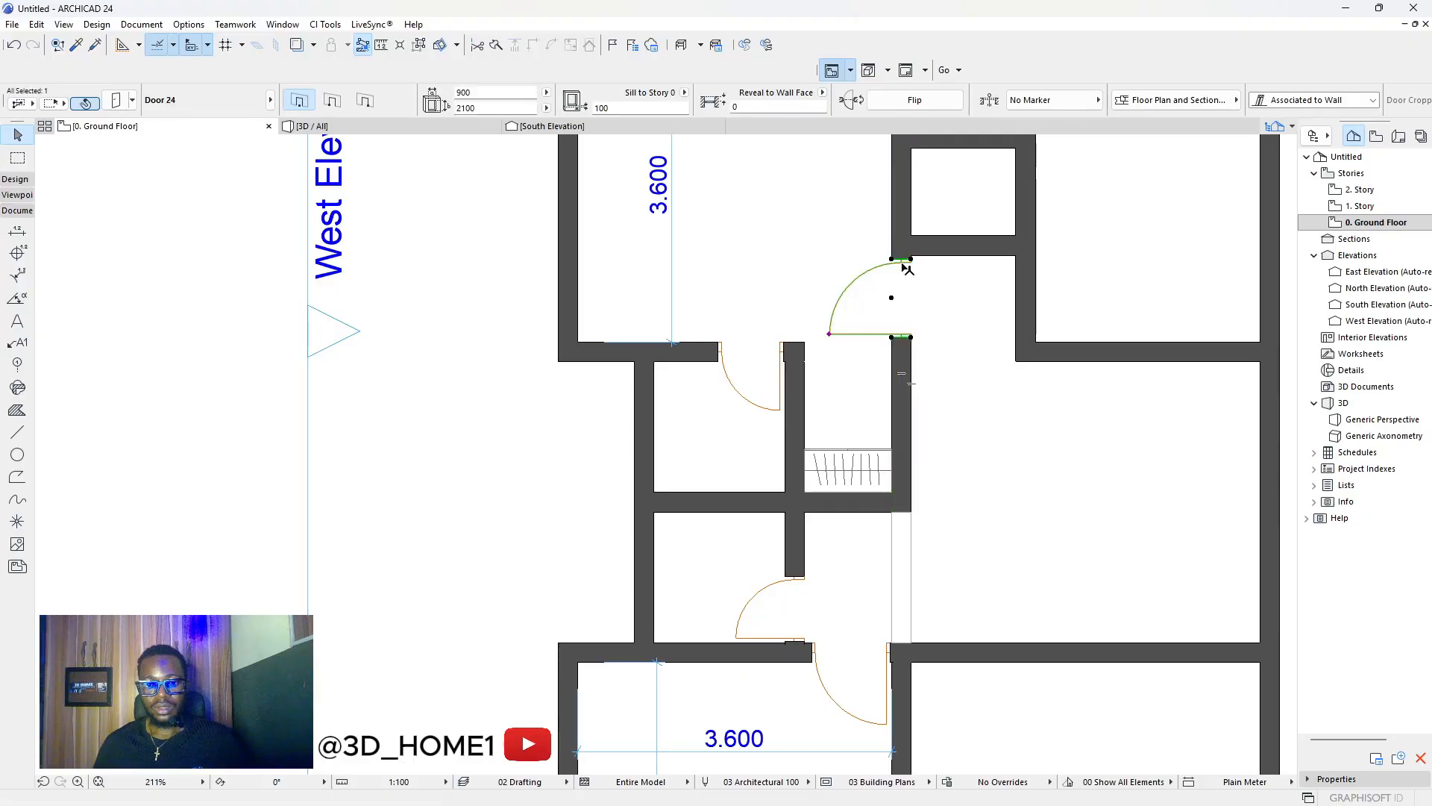
pyautogui.click(900, 269)
pyautogui.click(899, 269)
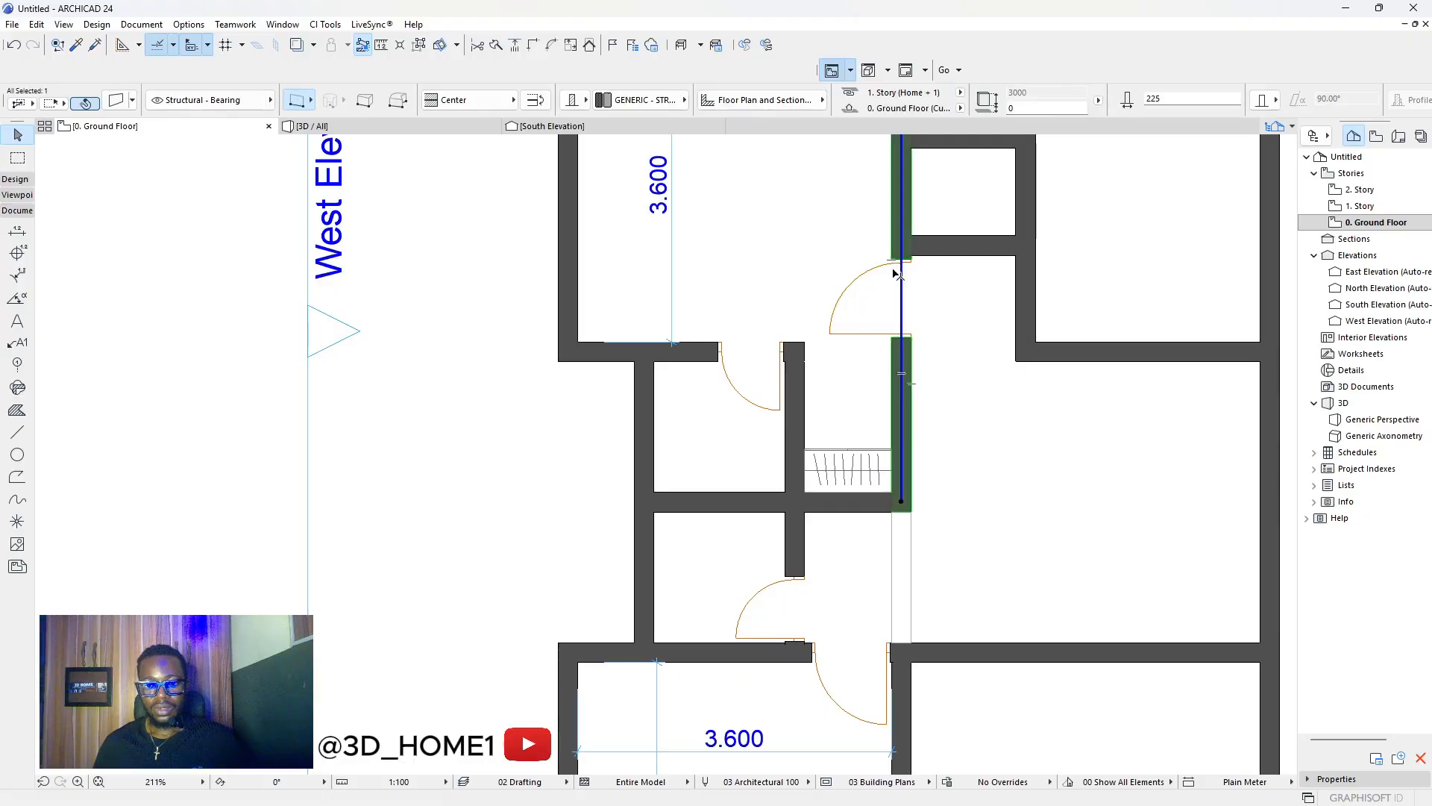
pyautogui.click(900, 269)
pyautogui.scroll(4, 902, 267)
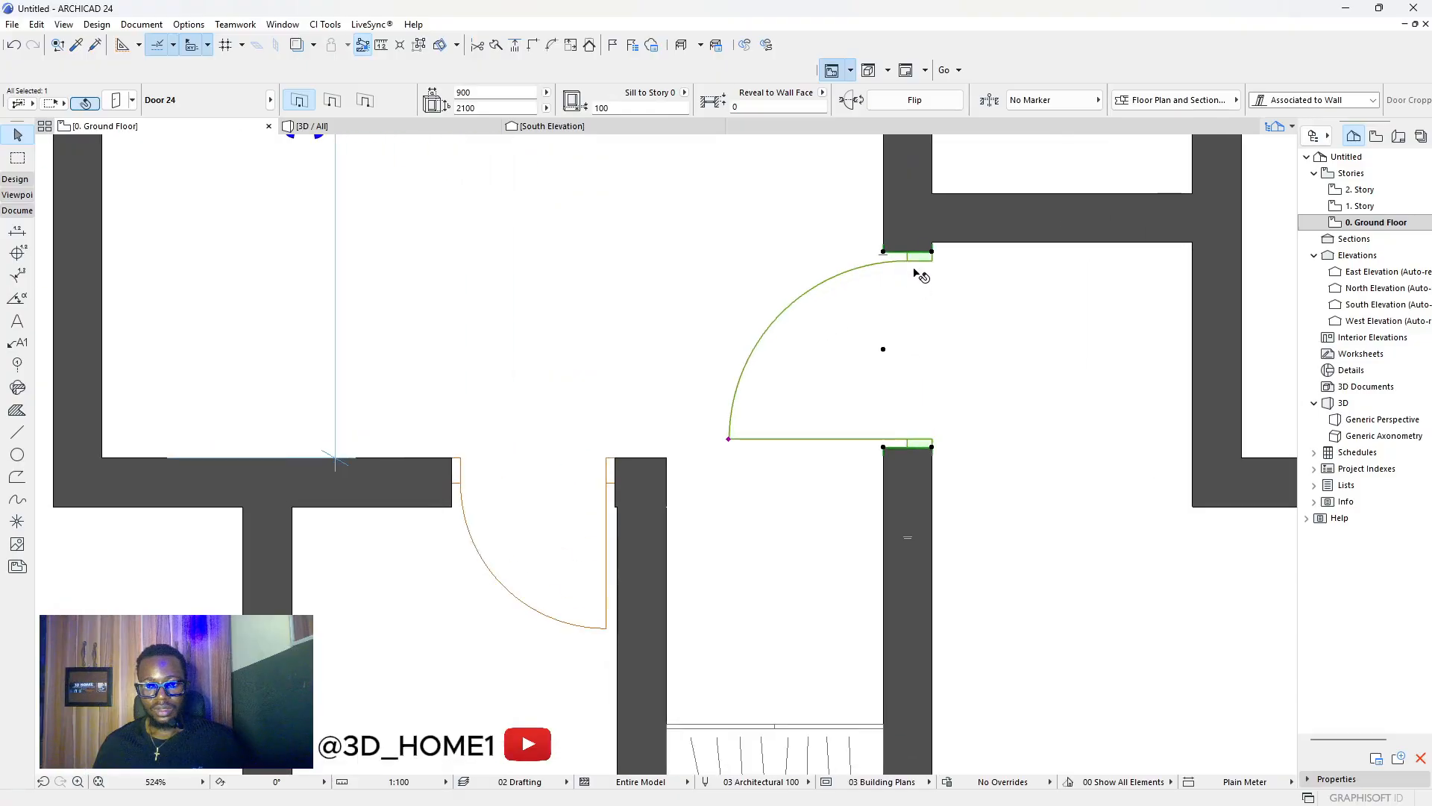
pyautogui.click(920, 276)
pyautogui.scroll(-3, 923, 298)
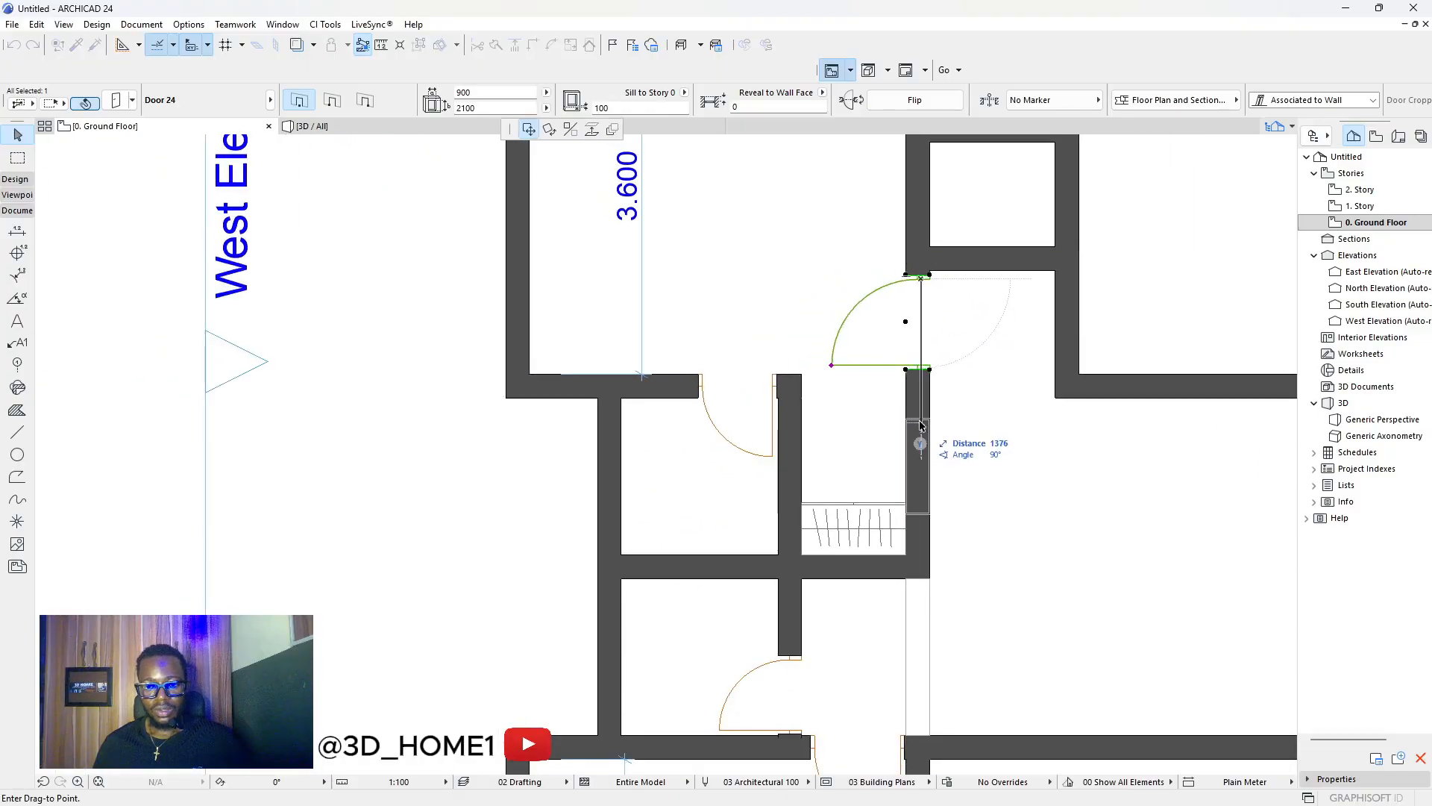
pyautogui.click(921, 401)
pyautogui.click(938, 404)
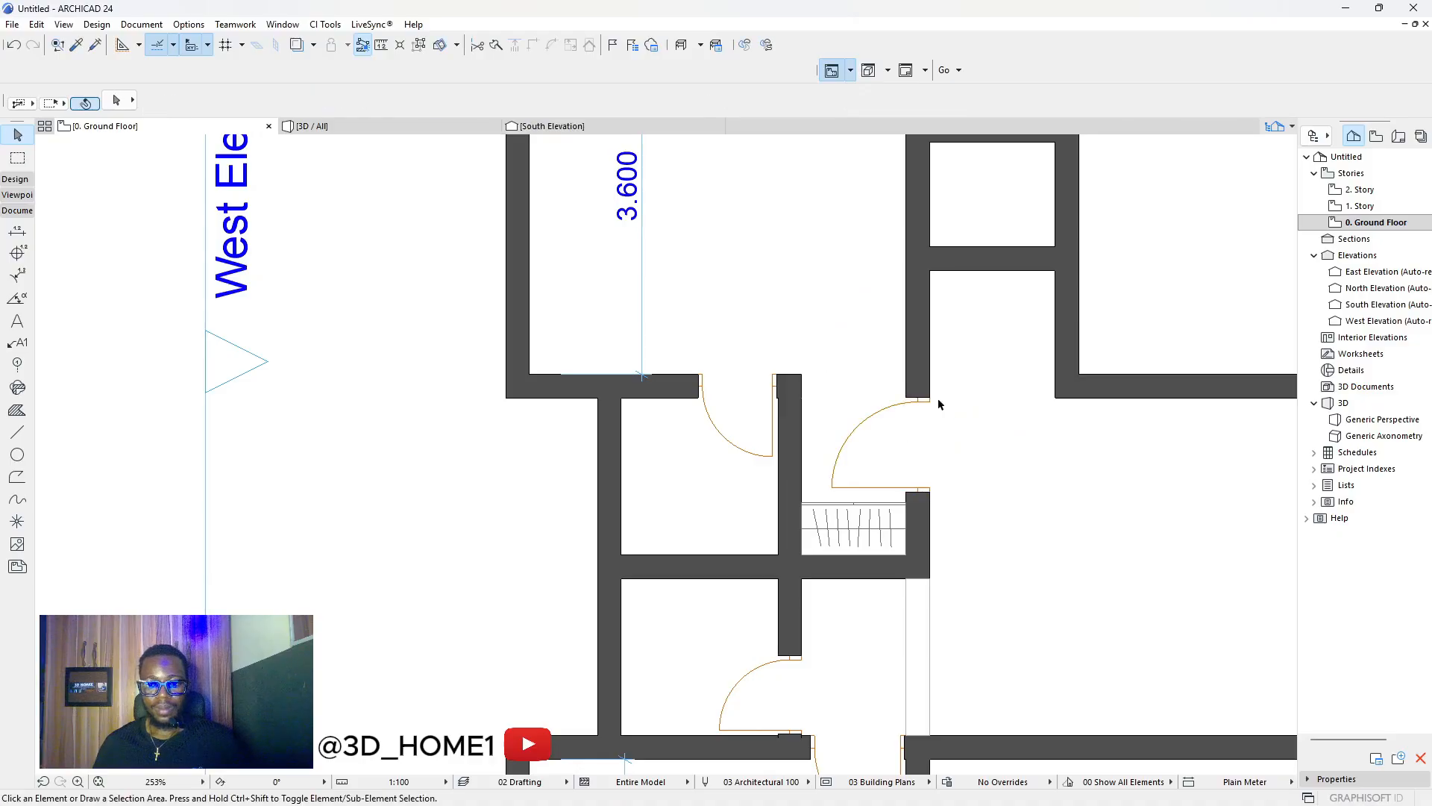
# Delete the upper of the two short cross walls between the upper bedrooms.
pyautogui.scroll(-3, 896, 417)
pyautogui.scroll(3, 911, 346)
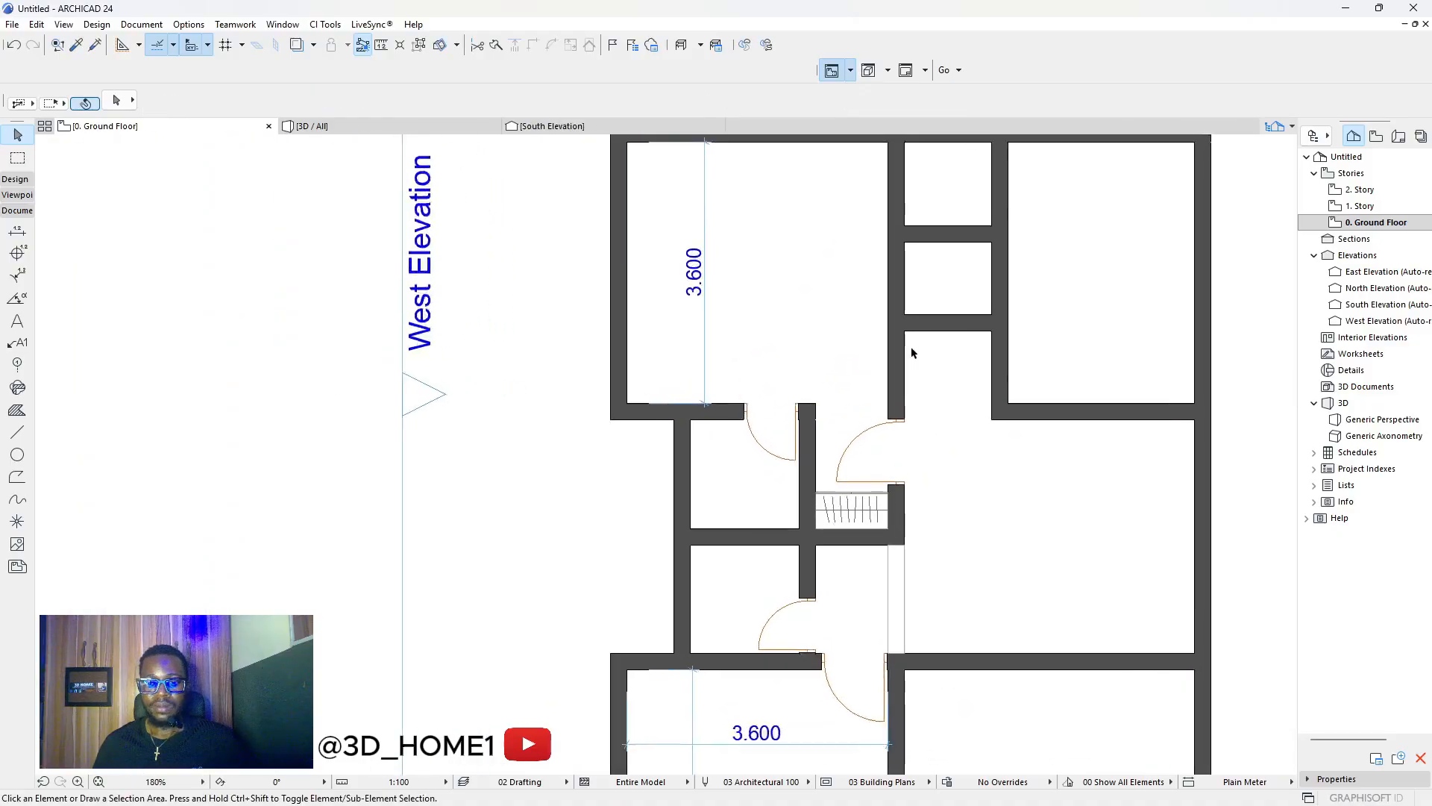
pyautogui.scroll(-3, 927, 316)
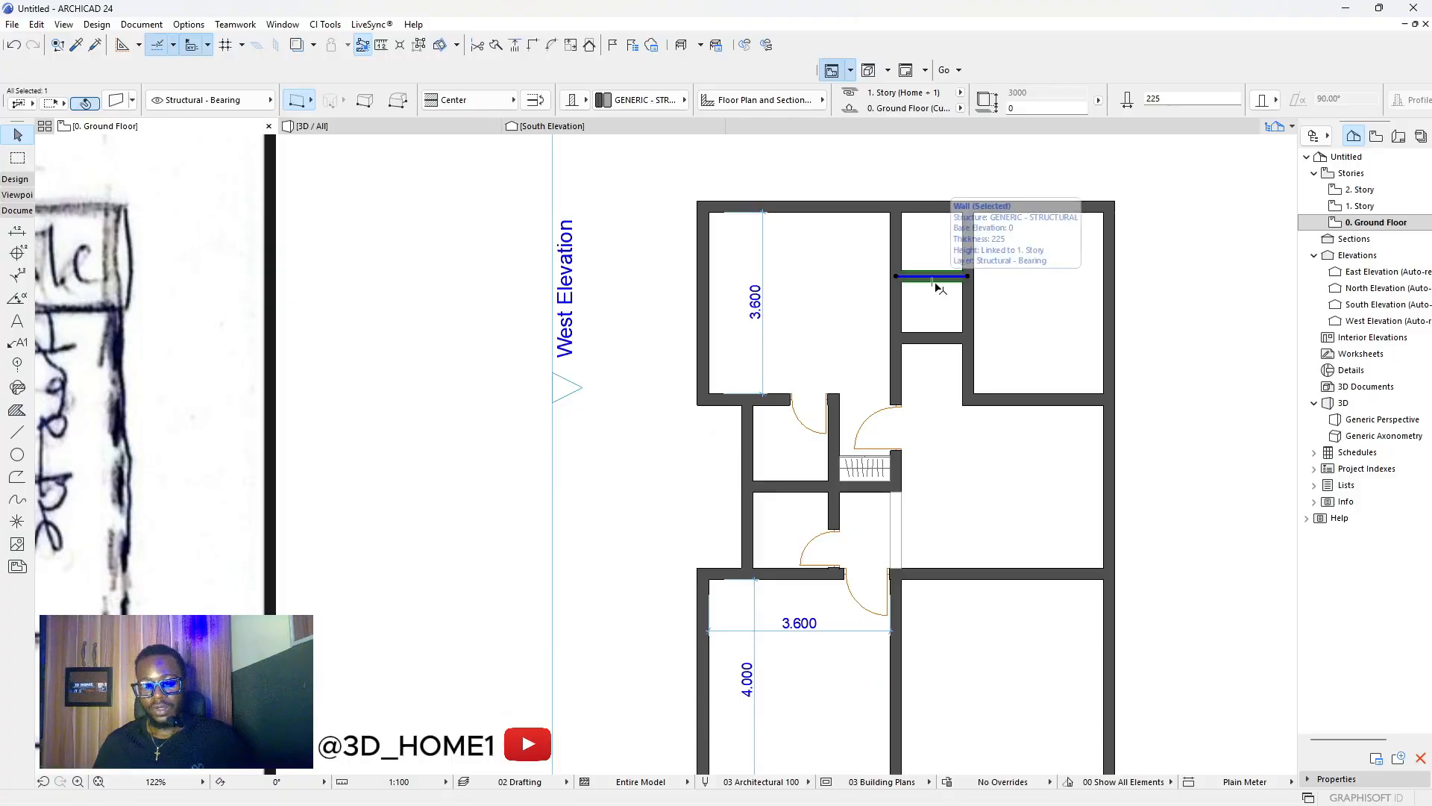
pyautogui.scroll(2, 924, 346)
pyautogui.click(929, 340)
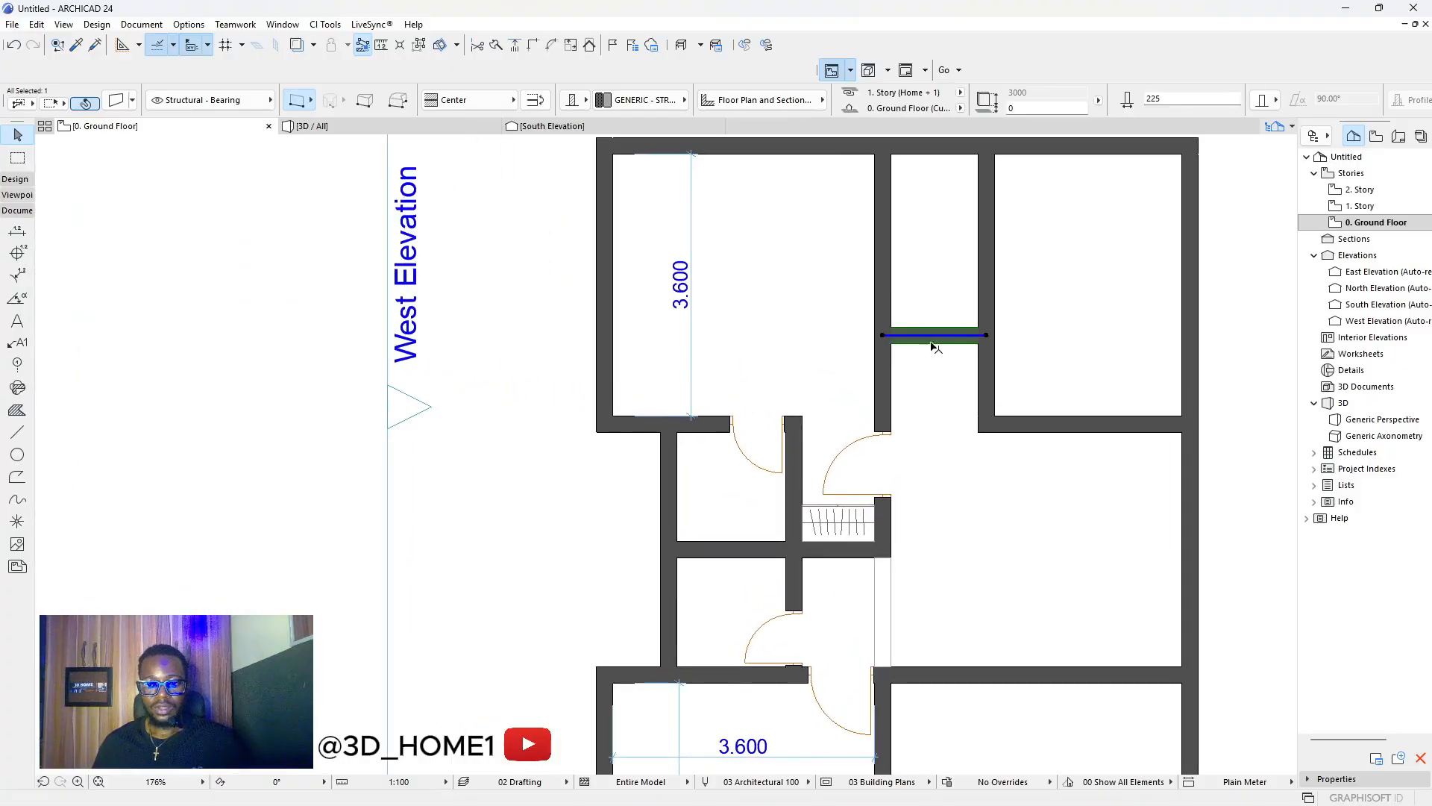
pyautogui.click(930, 339)
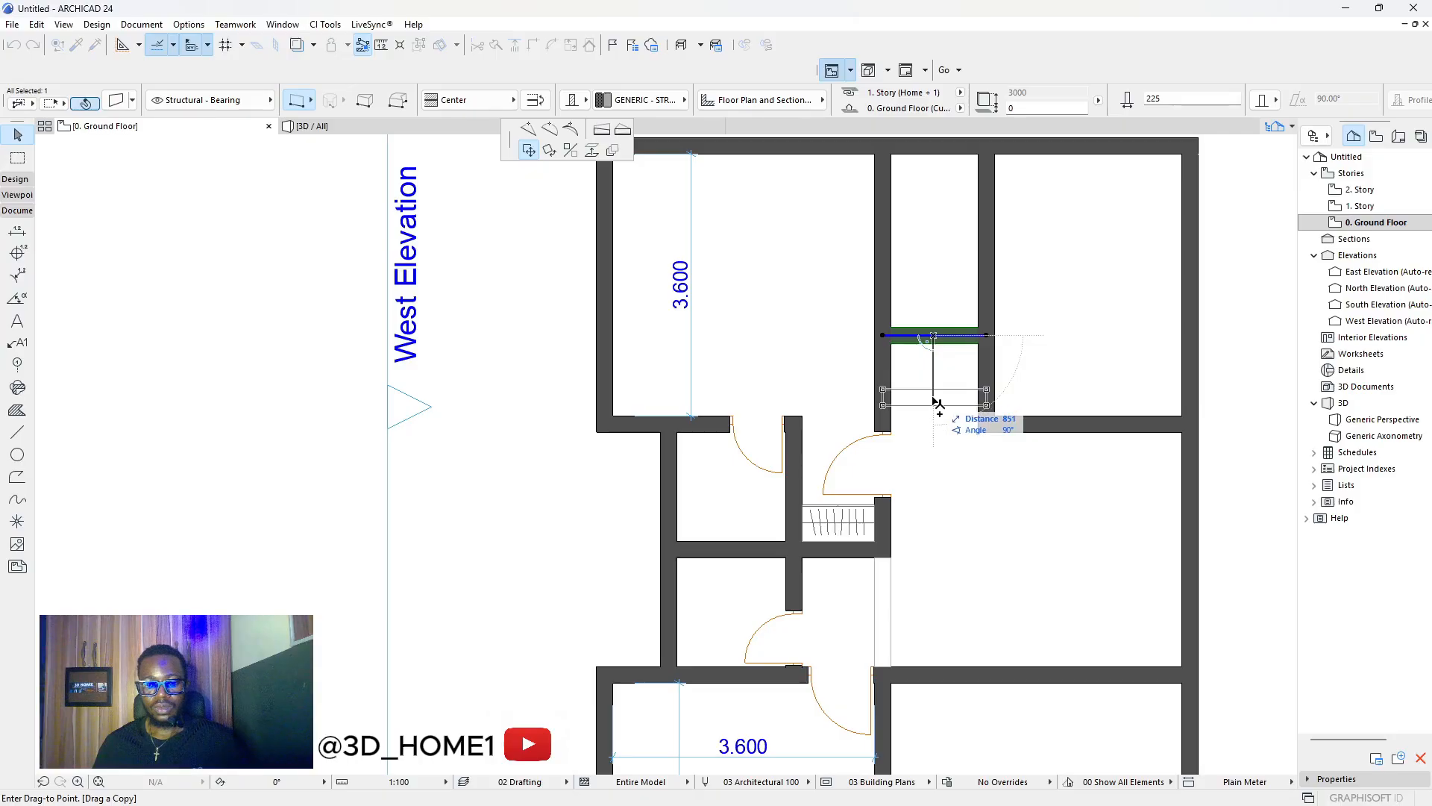
pyautogui.scroll(-1, 935, 402)
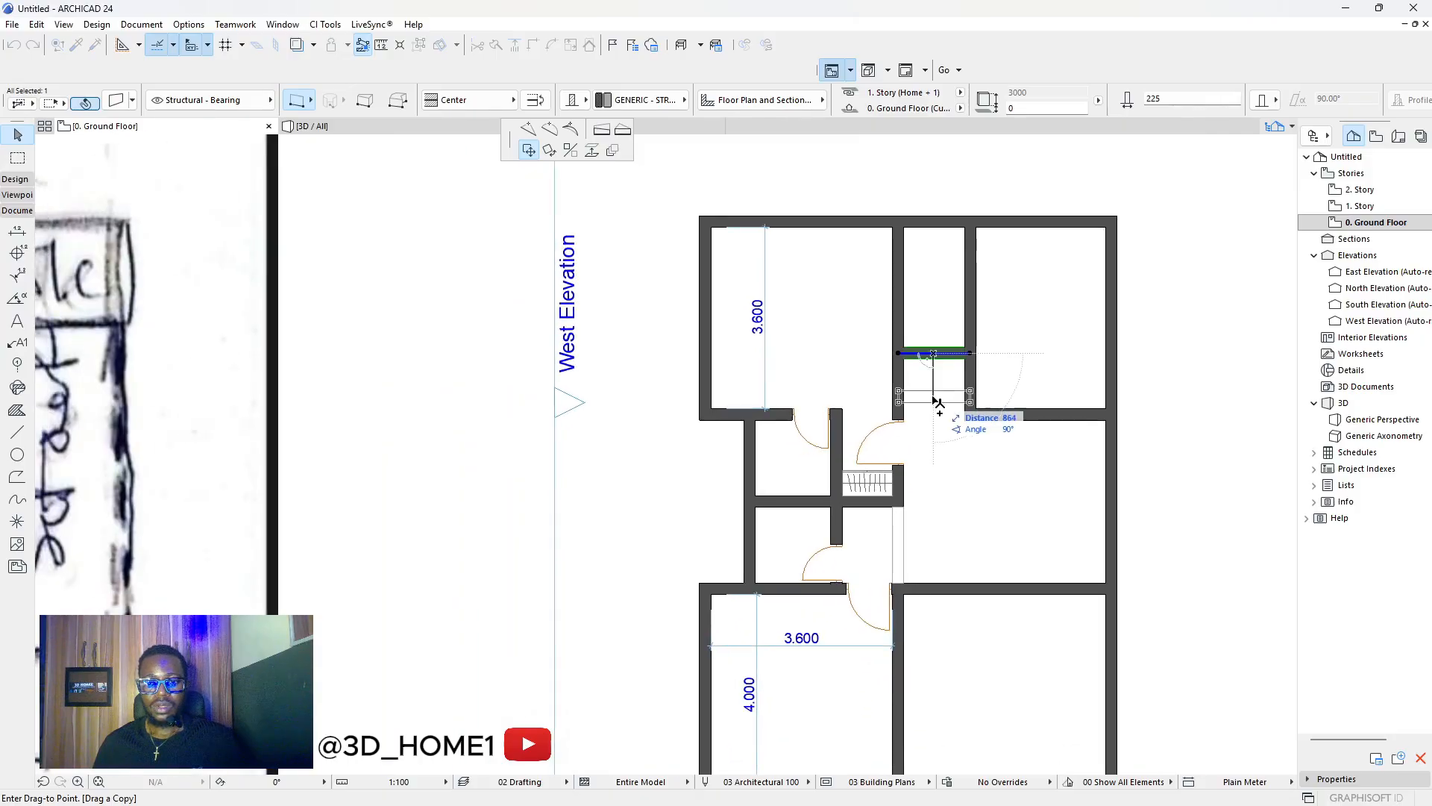
pyautogui.scroll(-3, 937, 403)
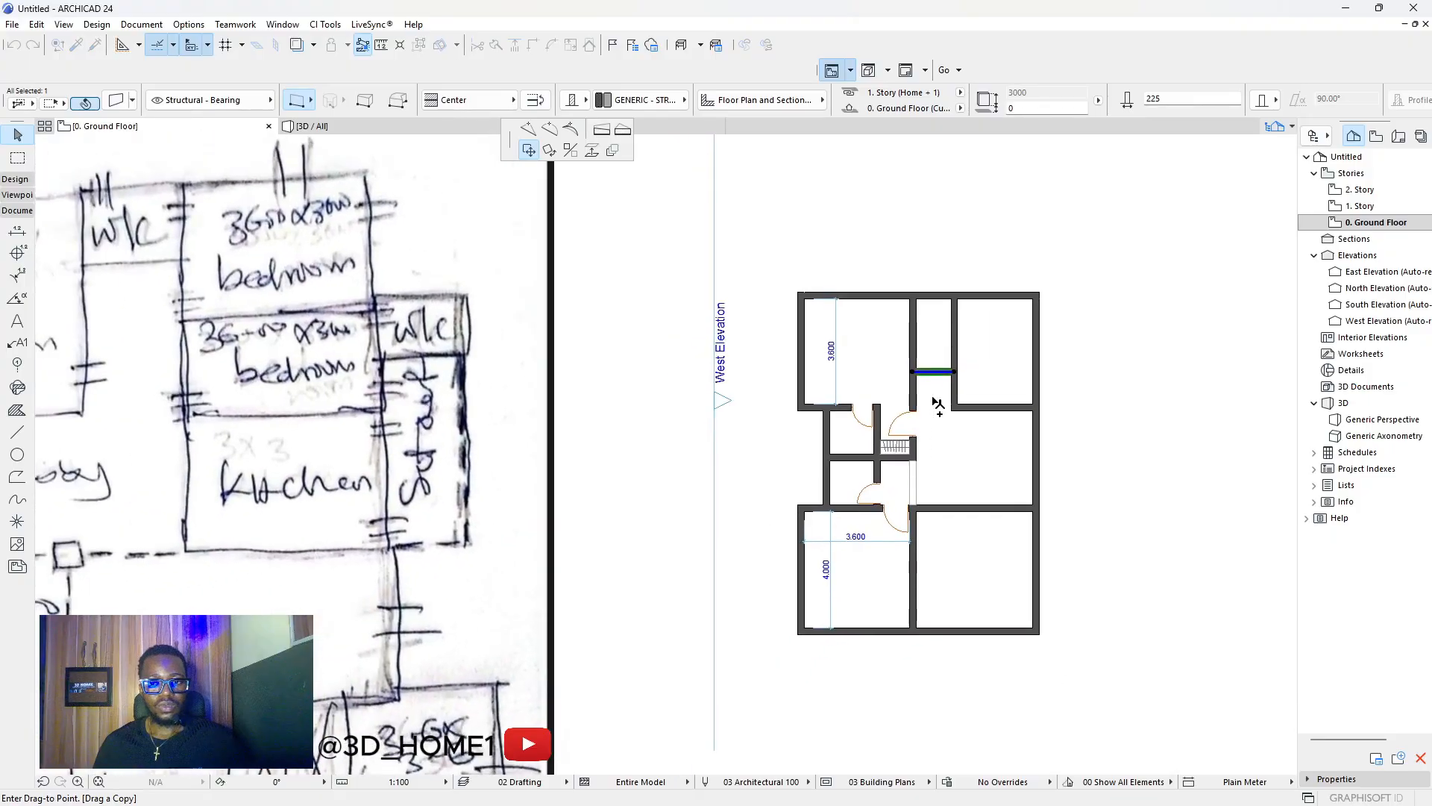
pyautogui.scroll(3, 937, 403)
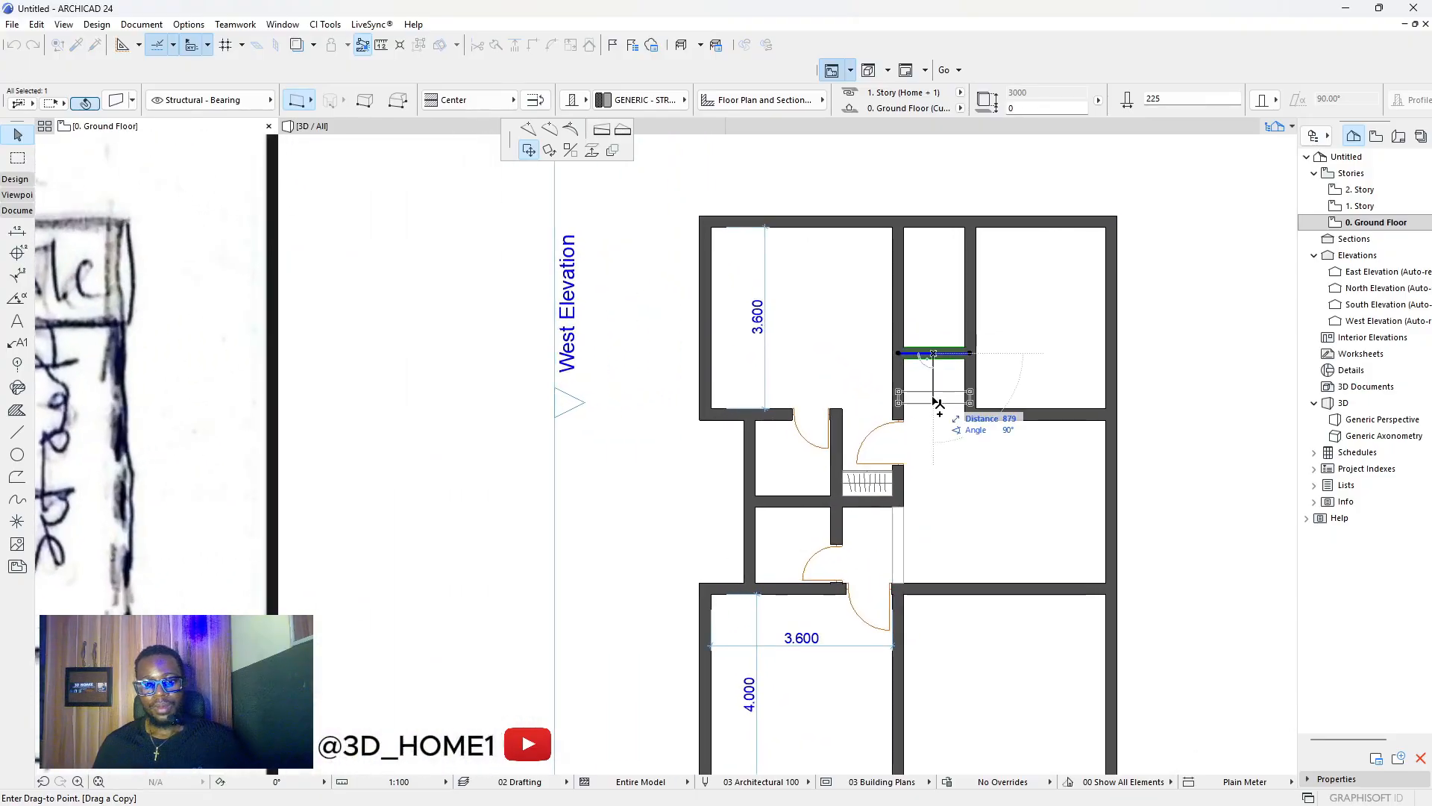
pyautogui.press('Escape')
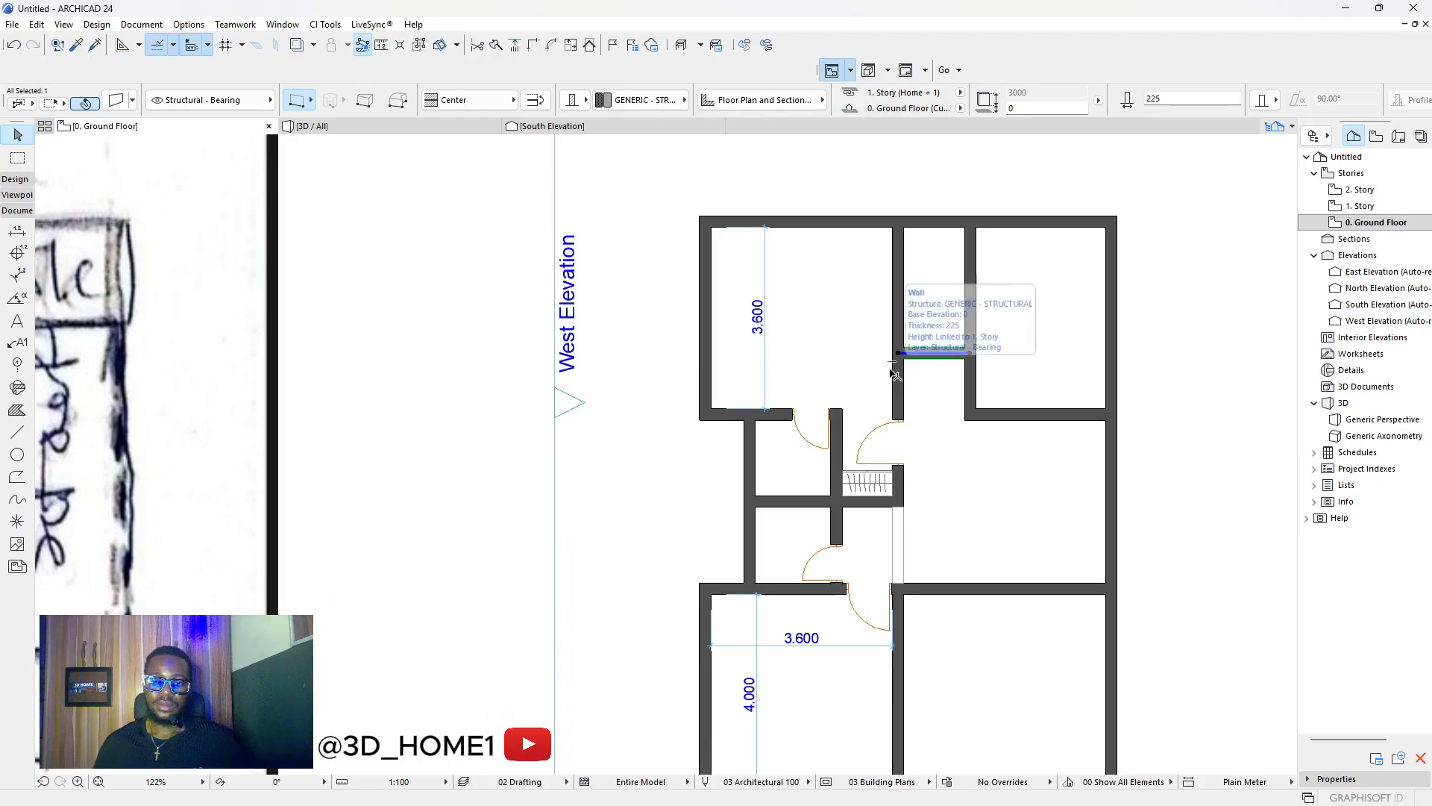
pyautogui.scroll(3, 936, 365)
pyautogui.click(945, 351)
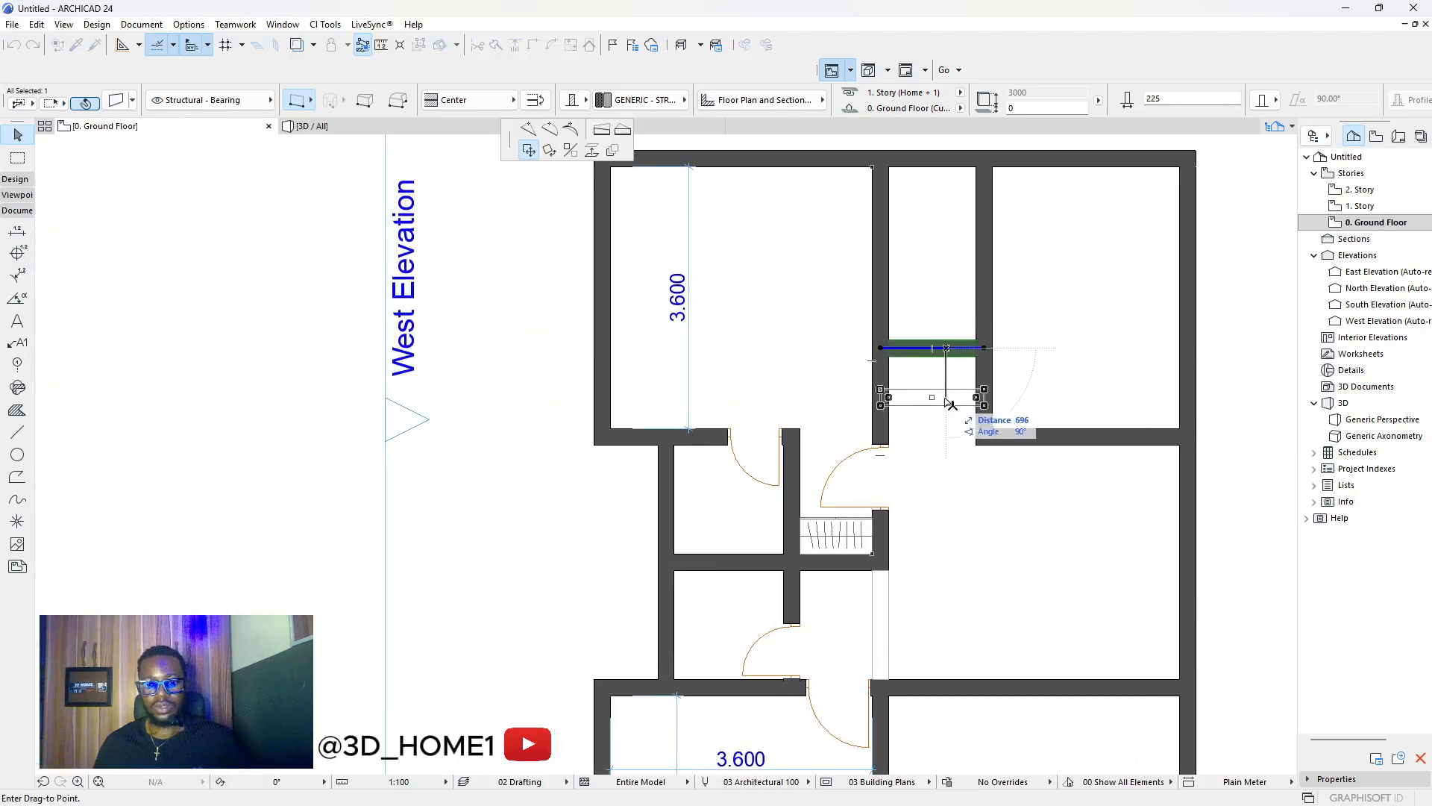
pyautogui.press('Escape')
pyautogui.press('Escape')
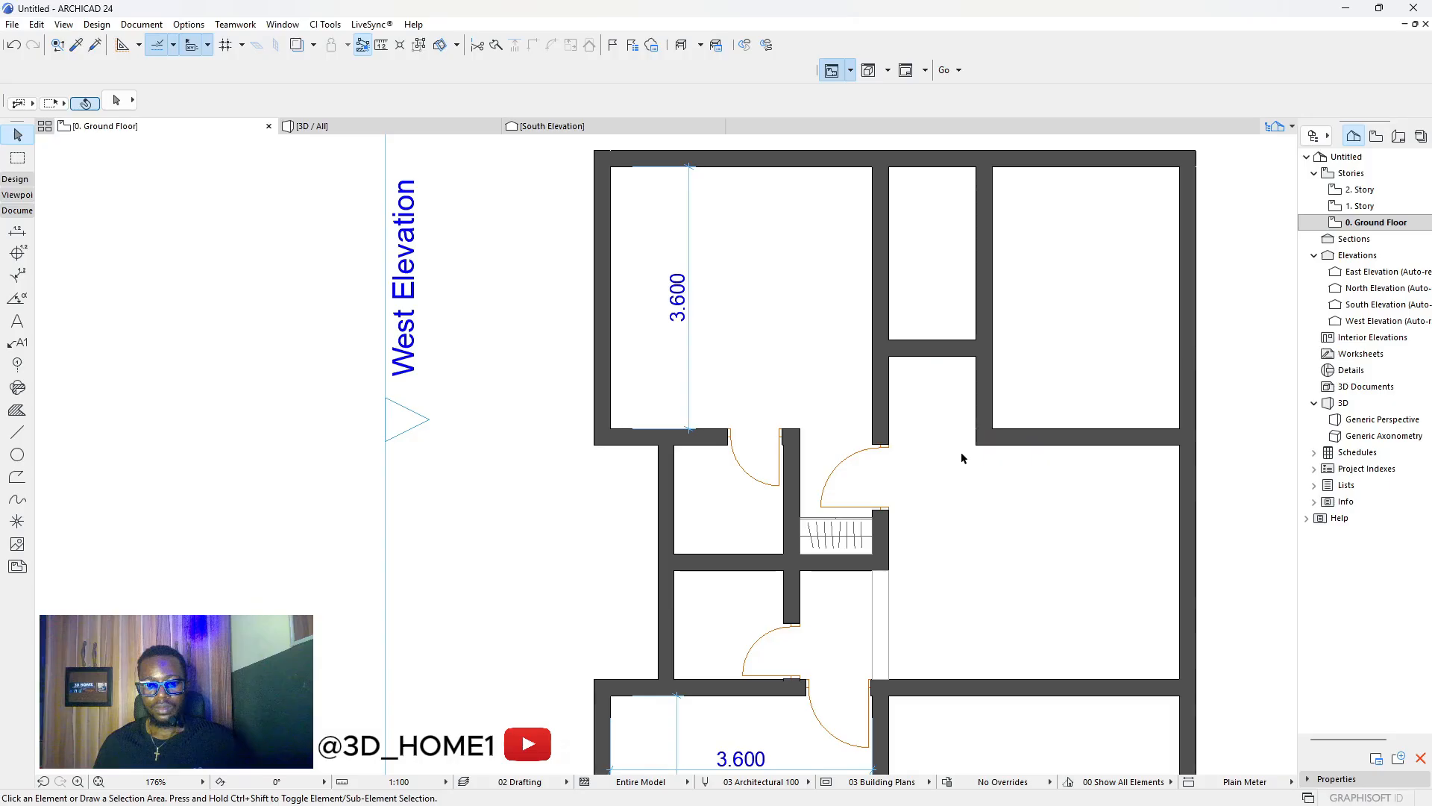
# Try to extend the upper-right bedroom's lower wall across to the upper-left bedroom's wall, just above the door.
pyautogui.scroll(1, 976, 444)
pyautogui.click(992, 437)
pyautogui.click(983, 435)
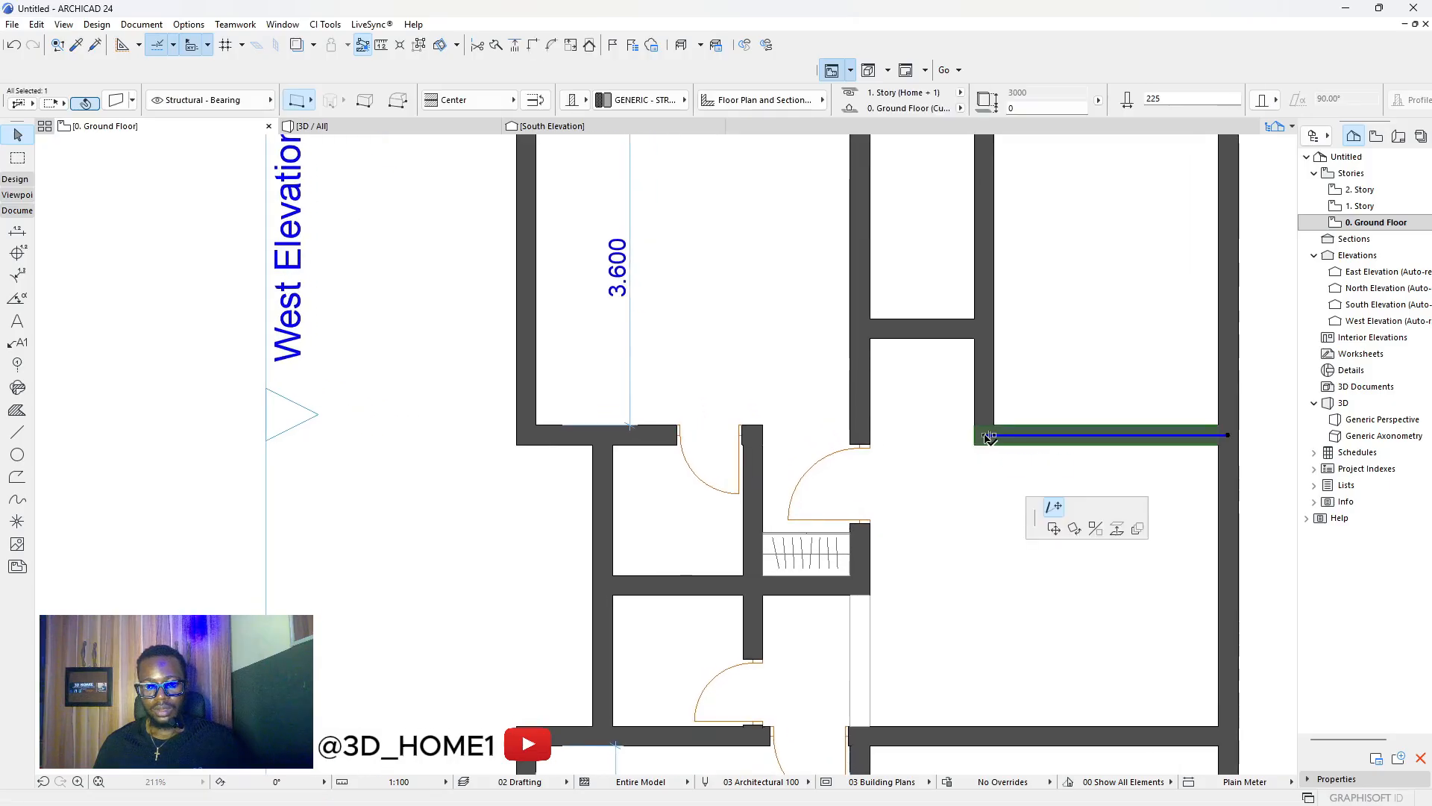
pyautogui.click(861, 431)
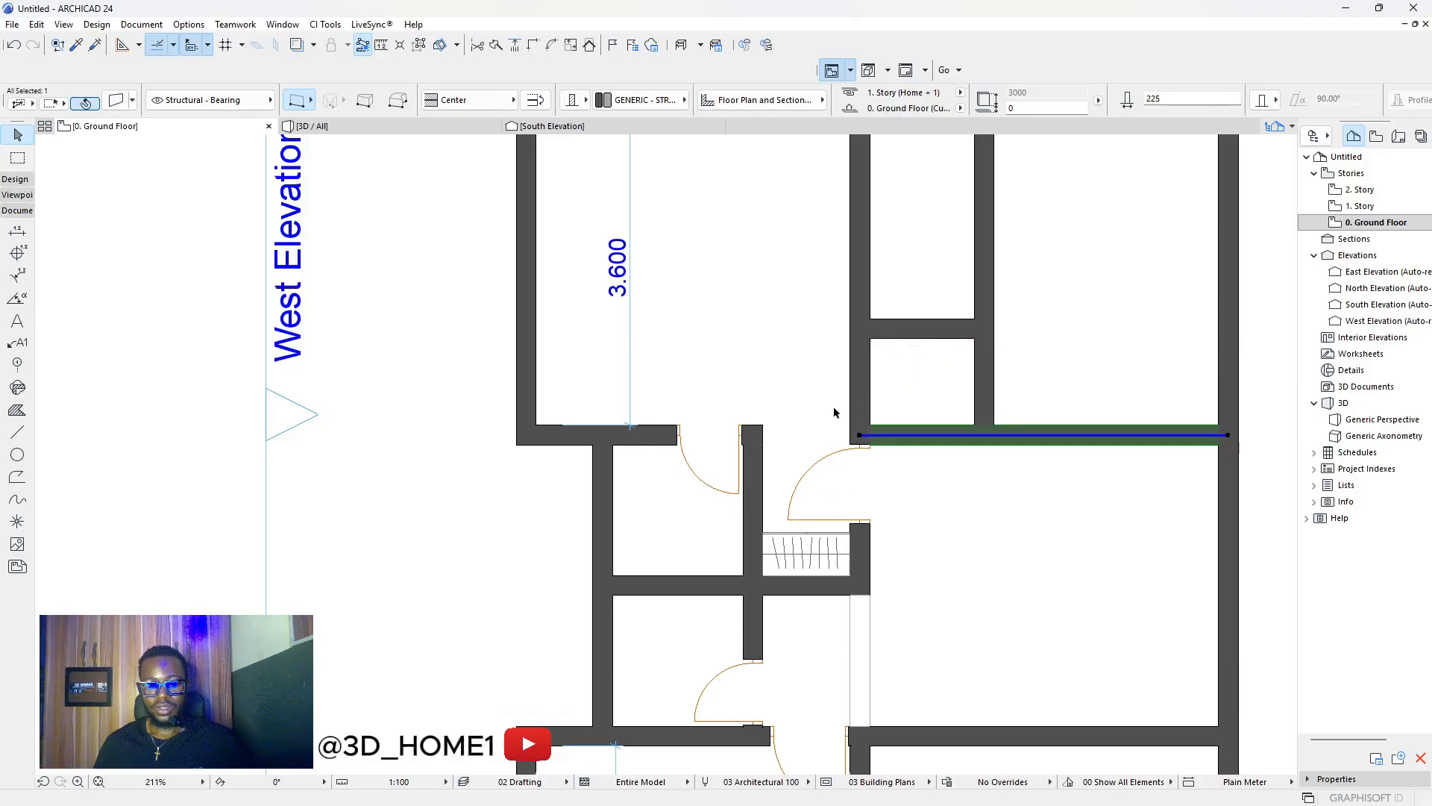
pyautogui.scroll(1, 828, 477)
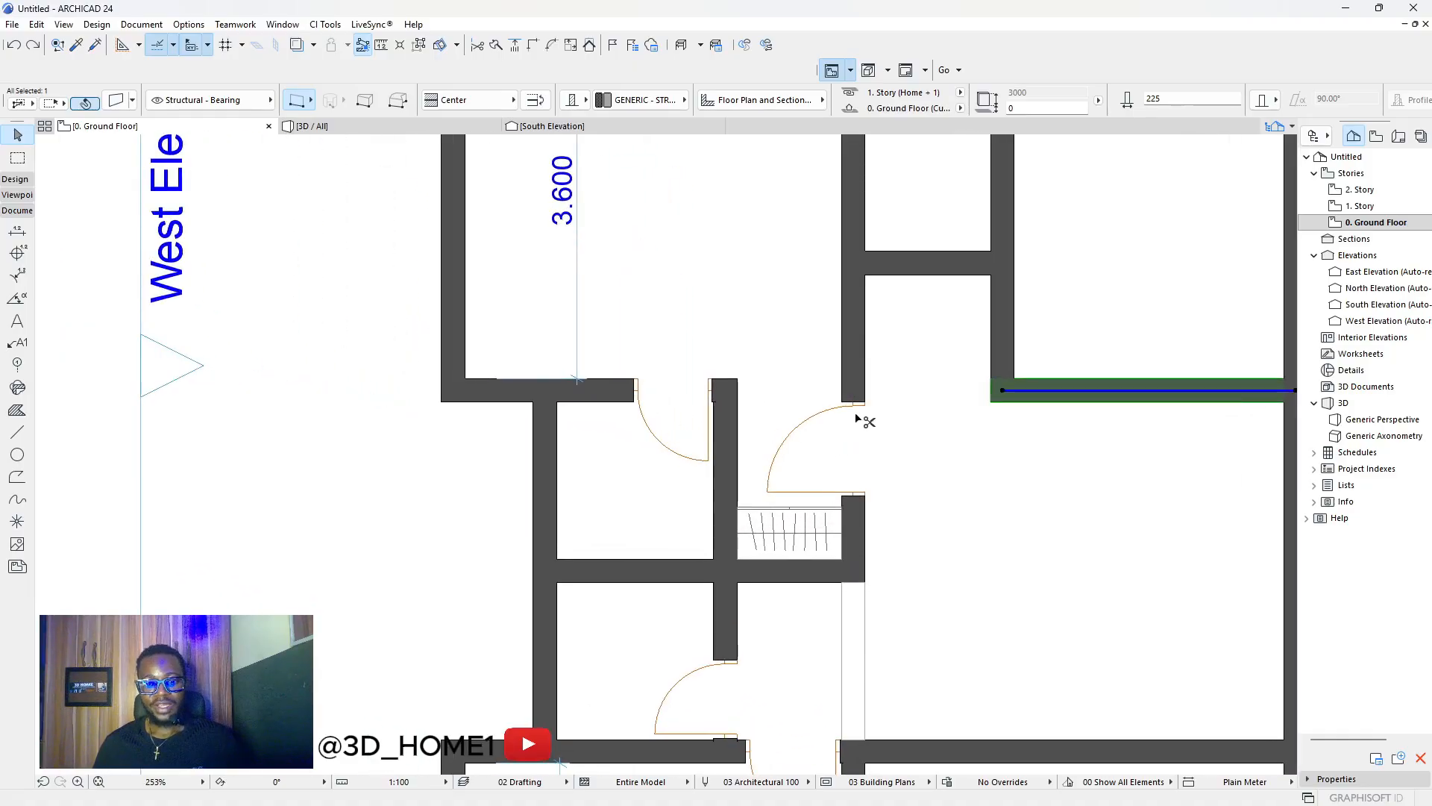
# Move the upper-left bedroom's door up its wall, away from the wardrobe.
pyautogui.scroll(2, 862, 414)
pyautogui.click(859, 408)
pyautogui.click(859, 403)
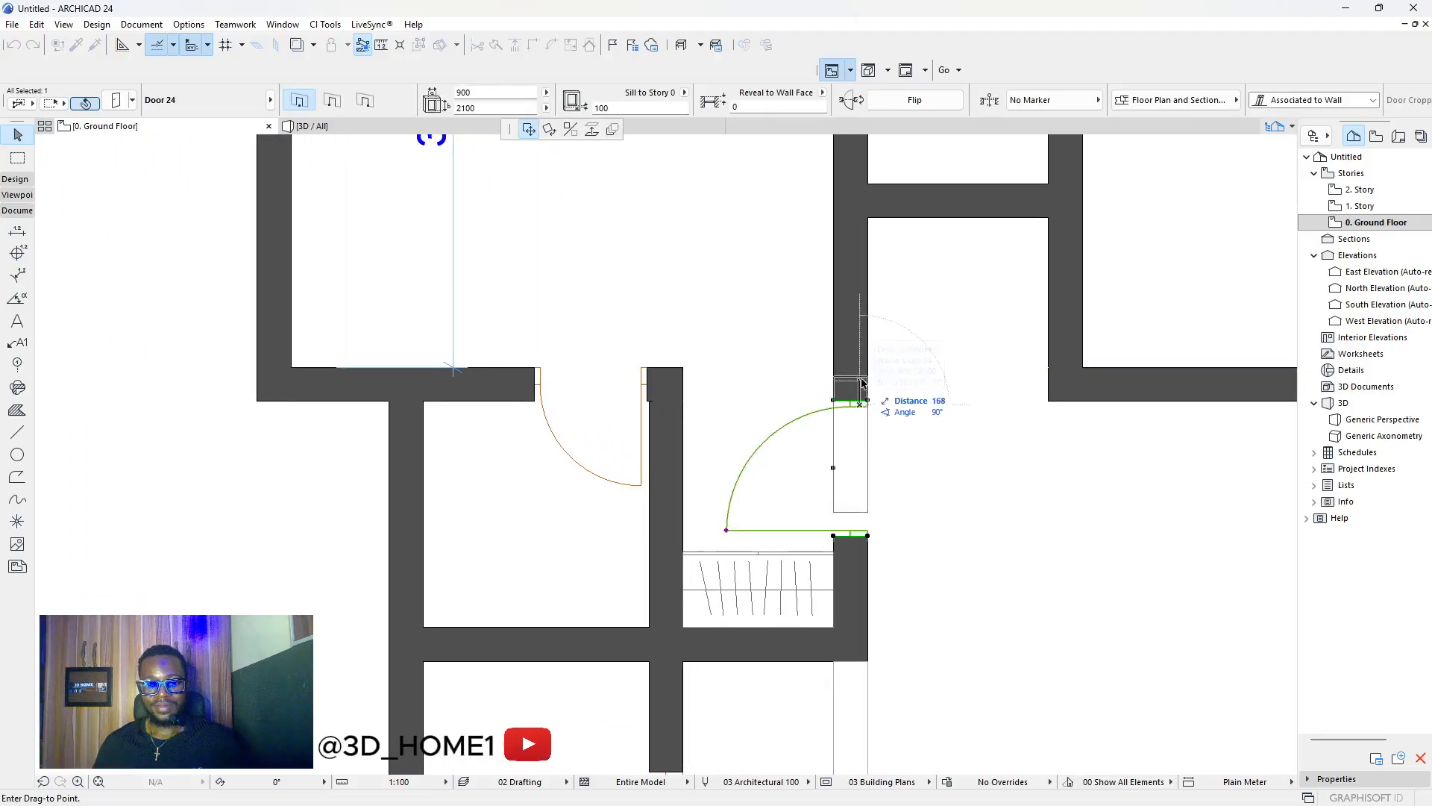
pyautogui.click(860, 336)
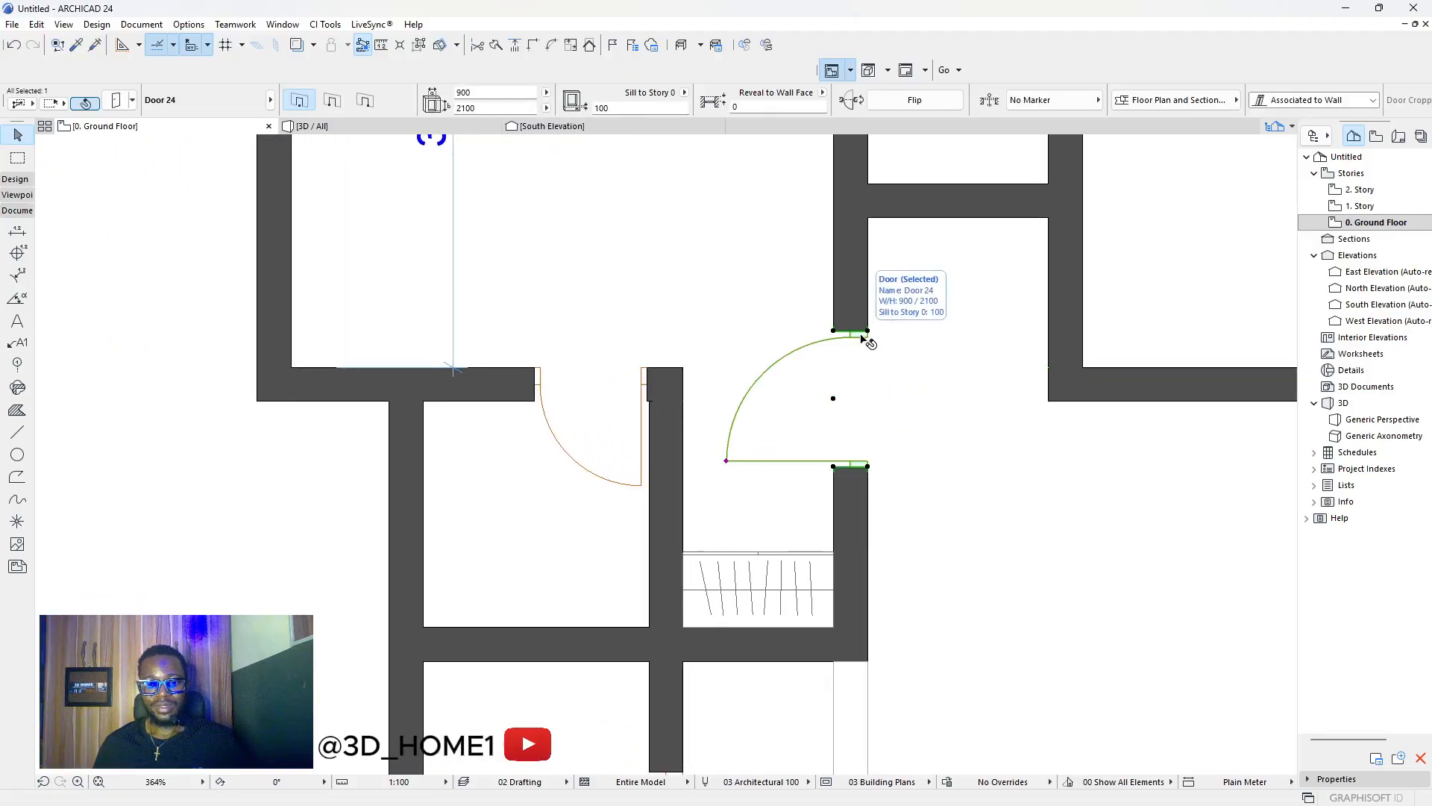
pyautogui.press('Escape')
# Measure the gap between the wardrobe front and the bedroom door, and shift the door slightly further up the wall.
pyautogui.press('m')
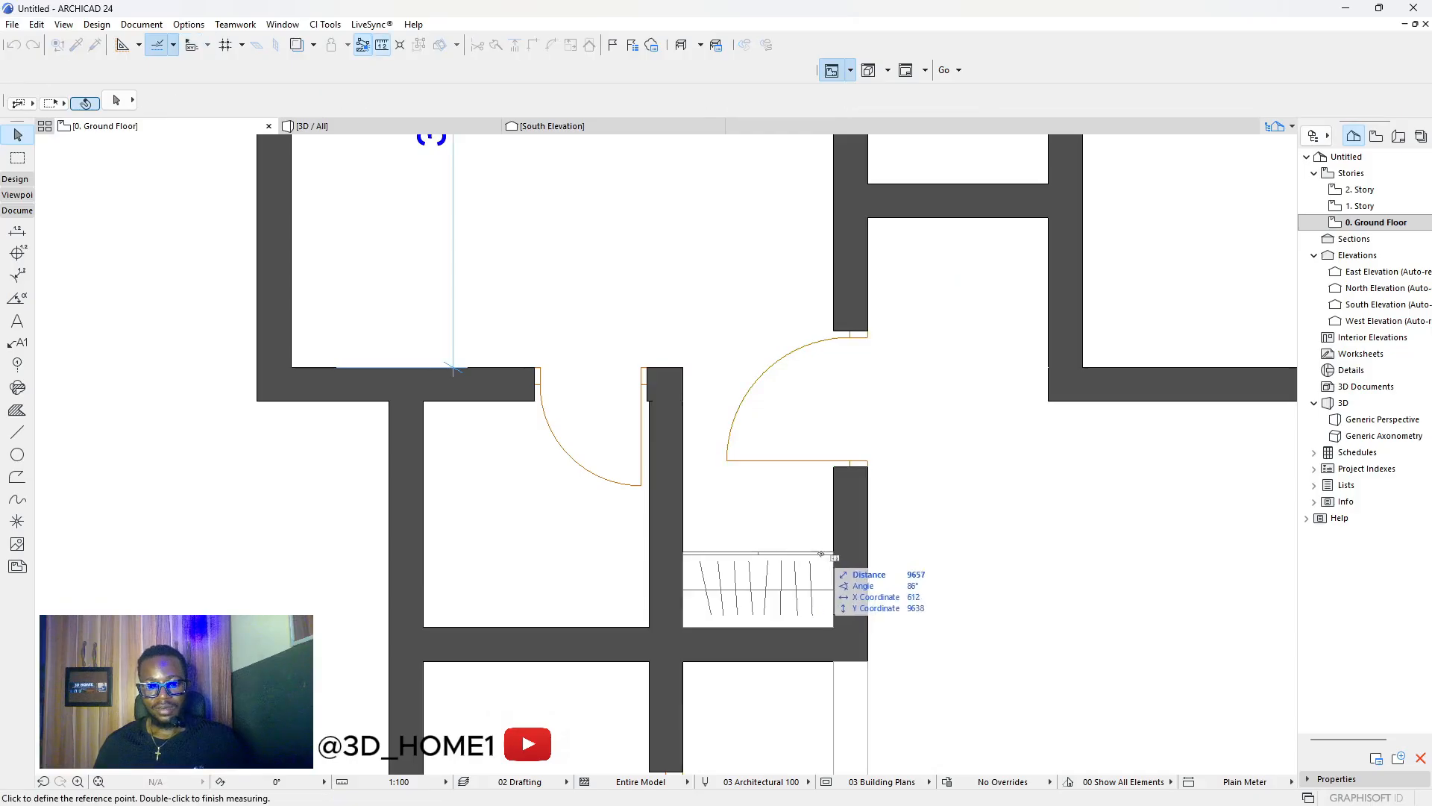
pyautogui.click(824, 551)
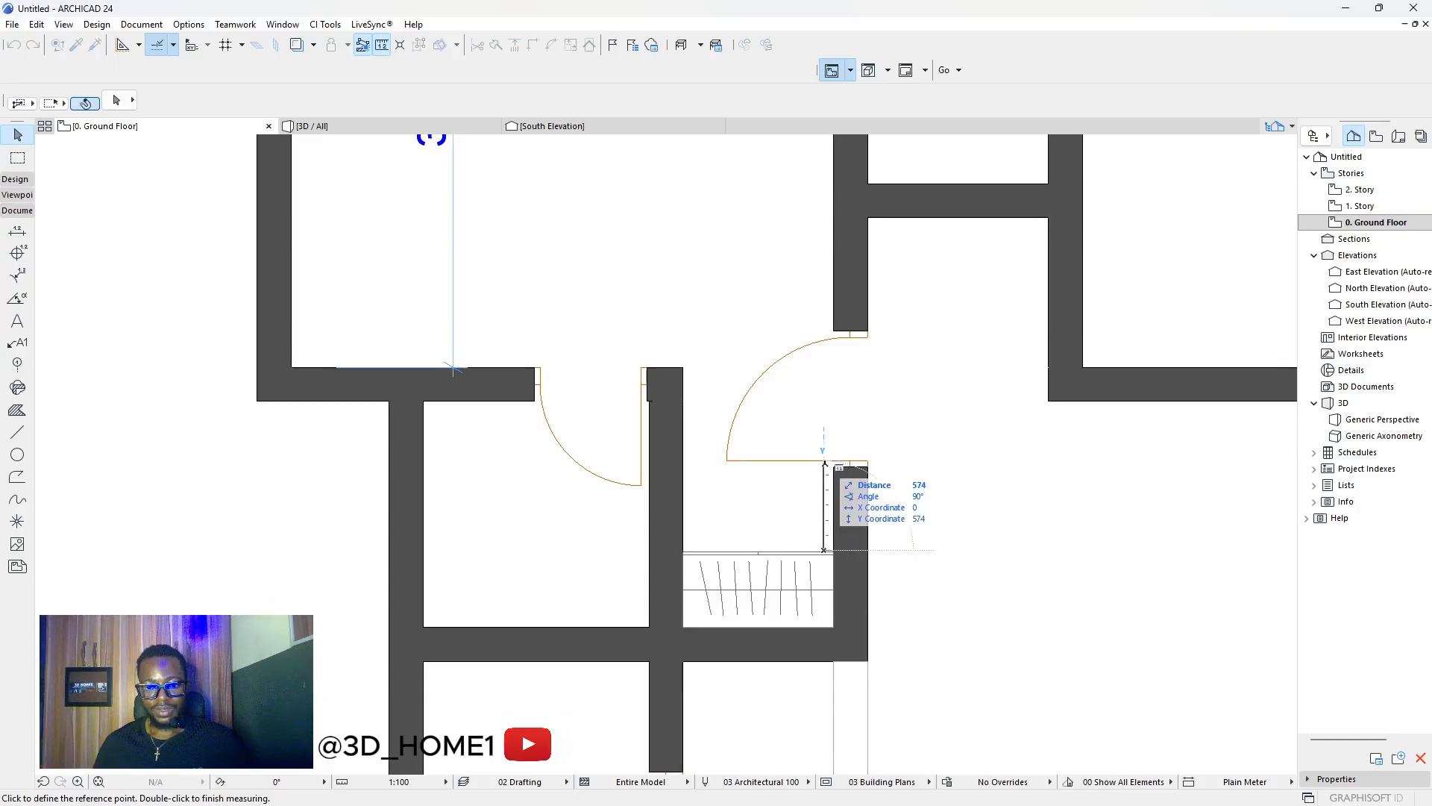
pyautogui.press('Escape')
pyautogui.click(849, 461)
pyautogui.click(854, 452)
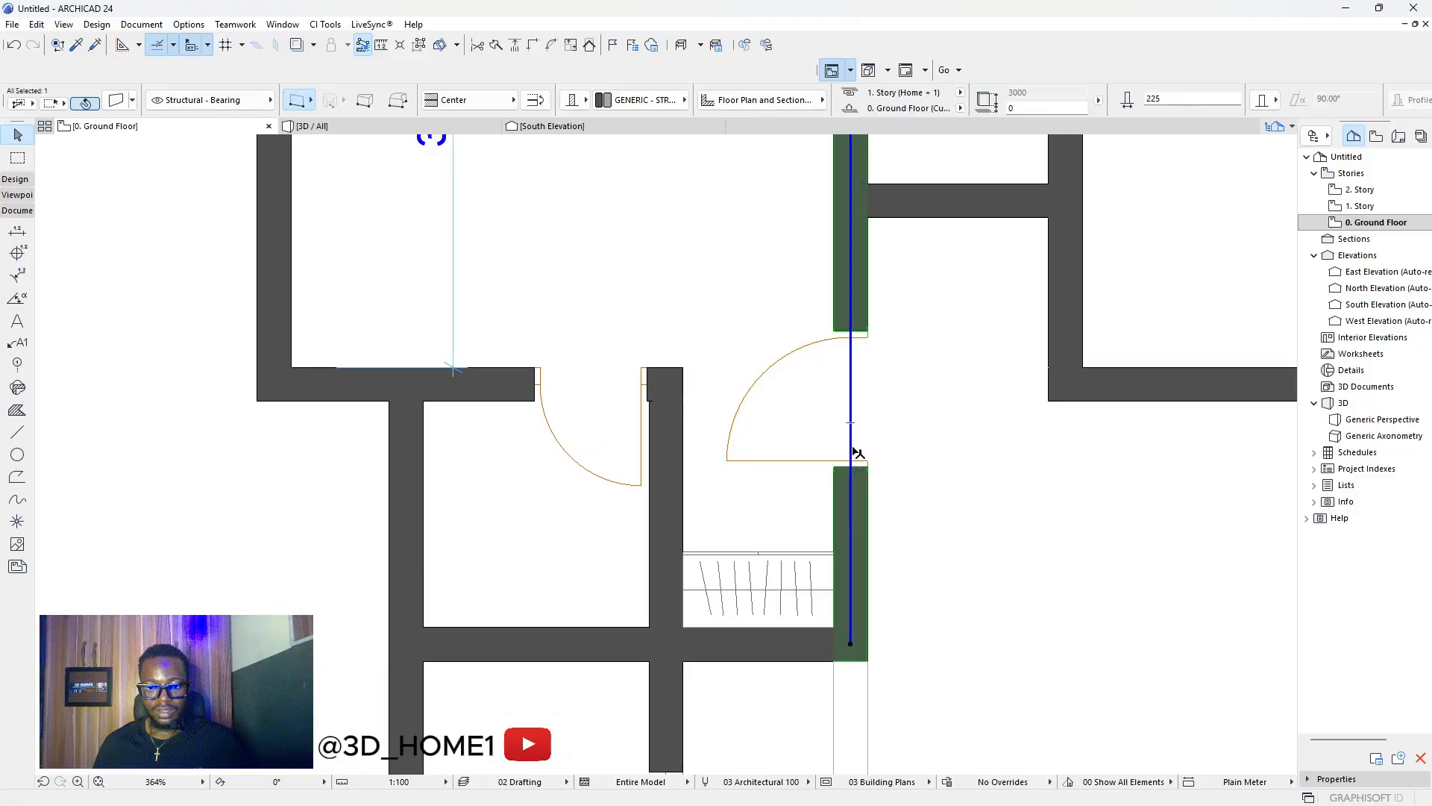
pyautogui.click(862, 463)
pyautogui.press('Escape')
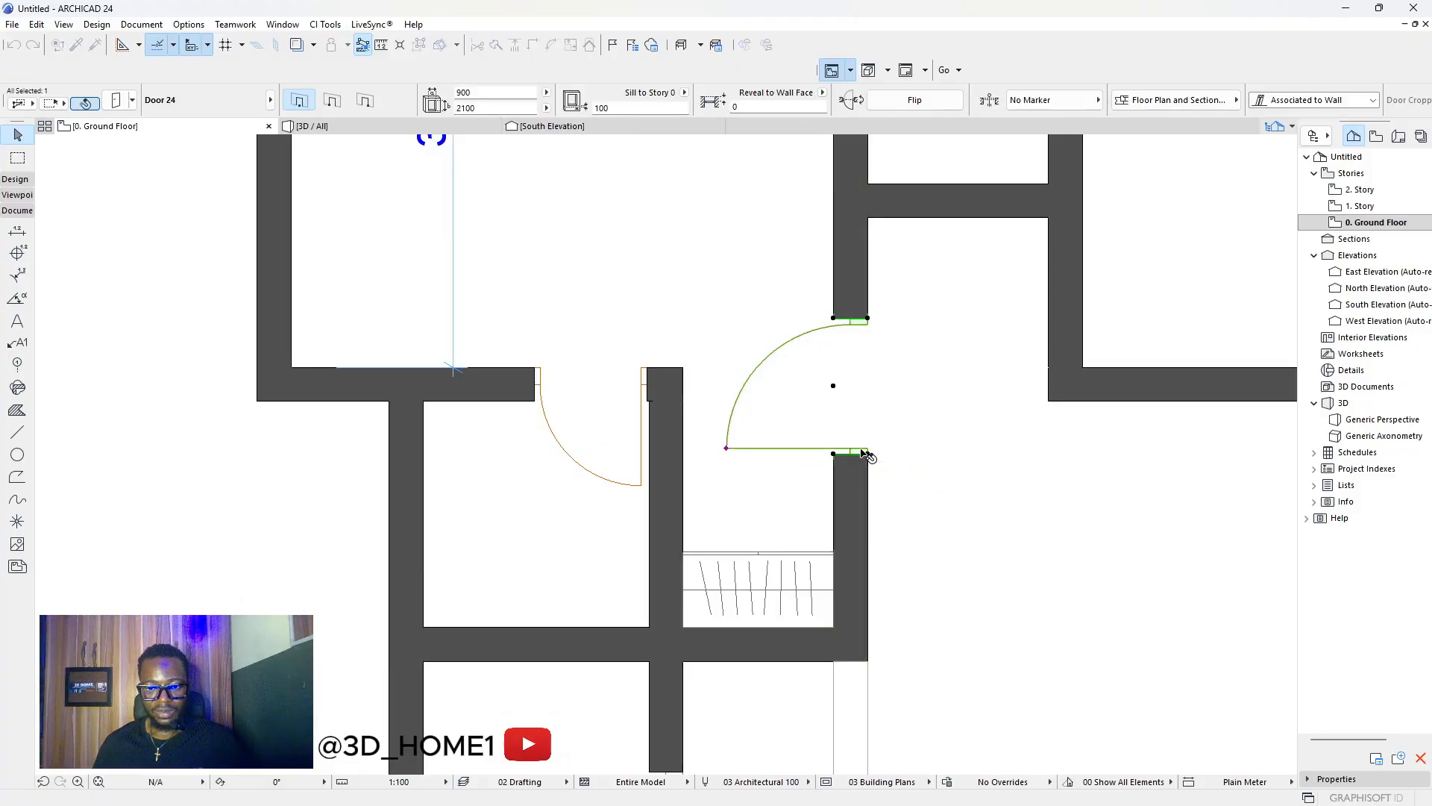
# Move the short cross wall between the upper bedrooms down to just above the bedroom door opening.
pyautogui.scroll(-3, 861, 468)
pyautogui.scroll(1, 821, 475)
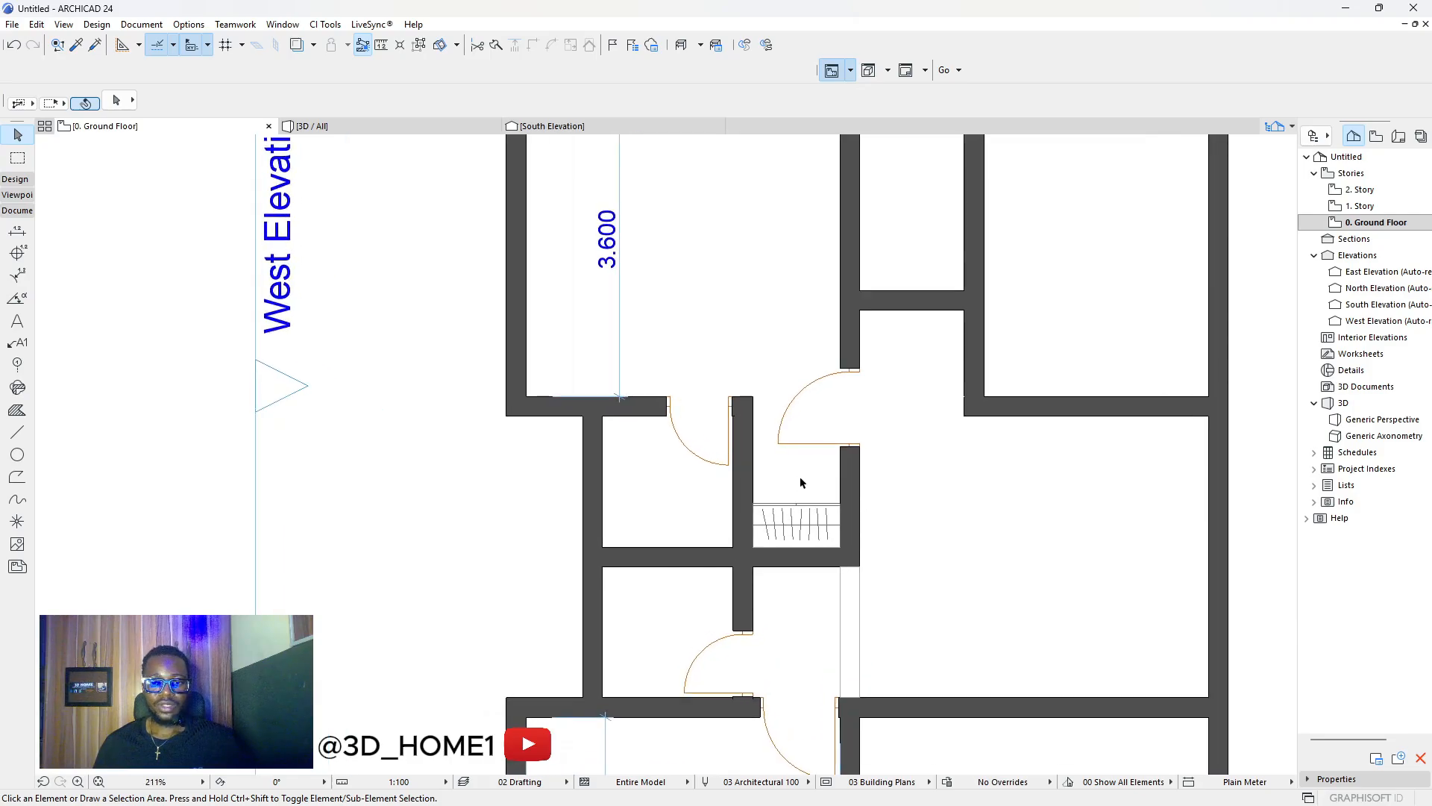
pyautogui.scroll(2, 820, 462)
pyautogui.scroll(-2, 787, 444)
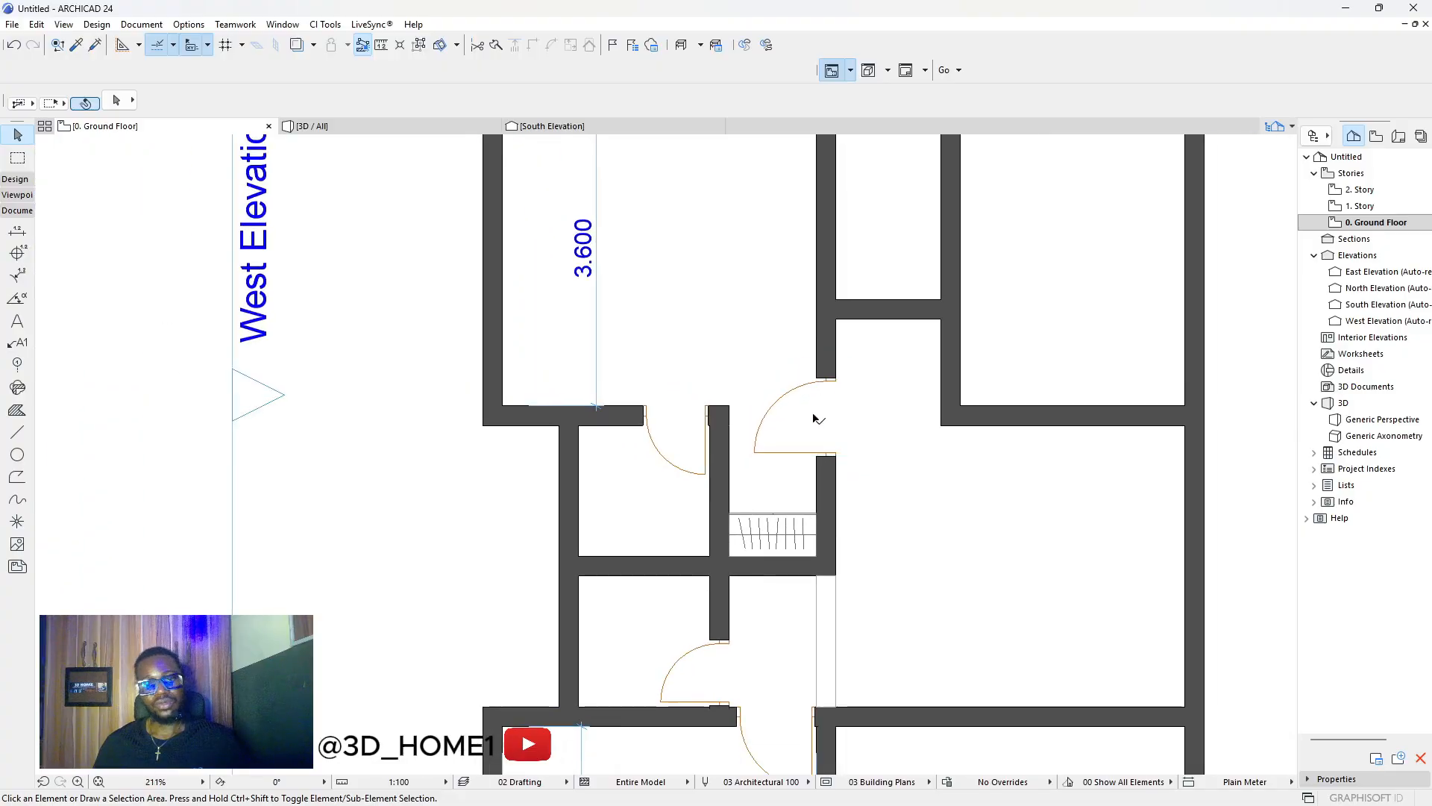
pyautogui.scroll(-2, 813, 421)
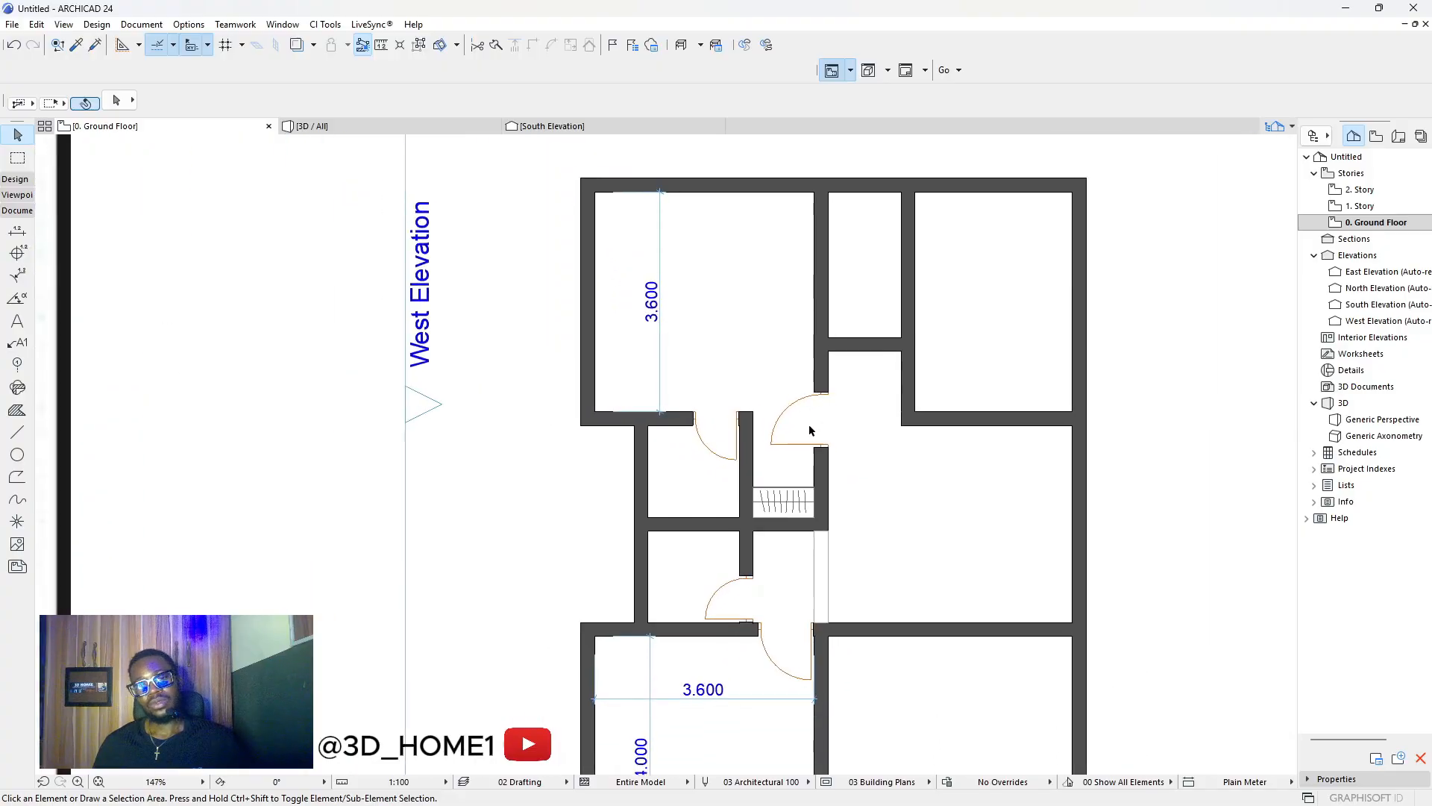
pyautogui.scroll(3, 857, 362)
pyautogui.click(877, 340)
pyautogui.click(870, 346)
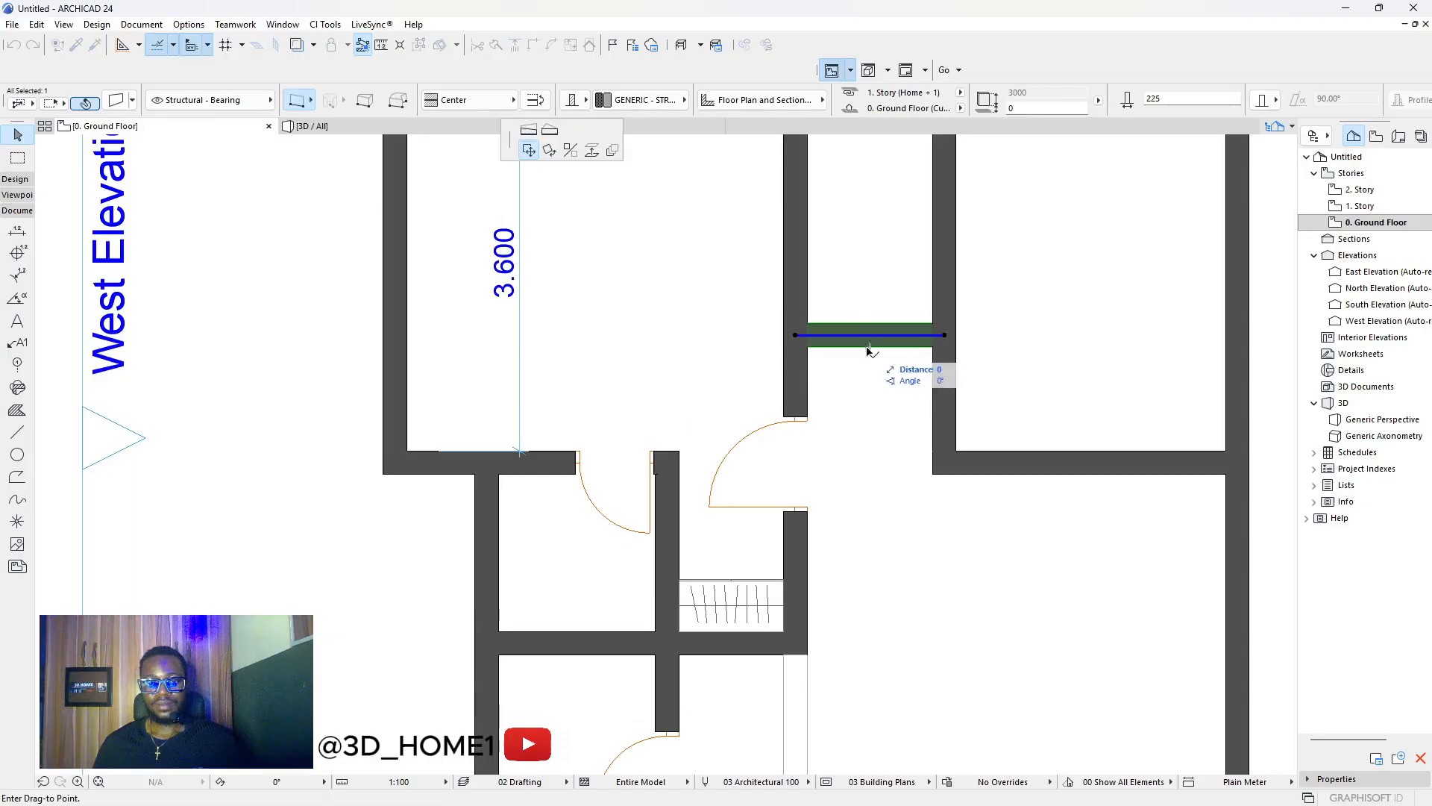
pyautogui.click(869, 406)
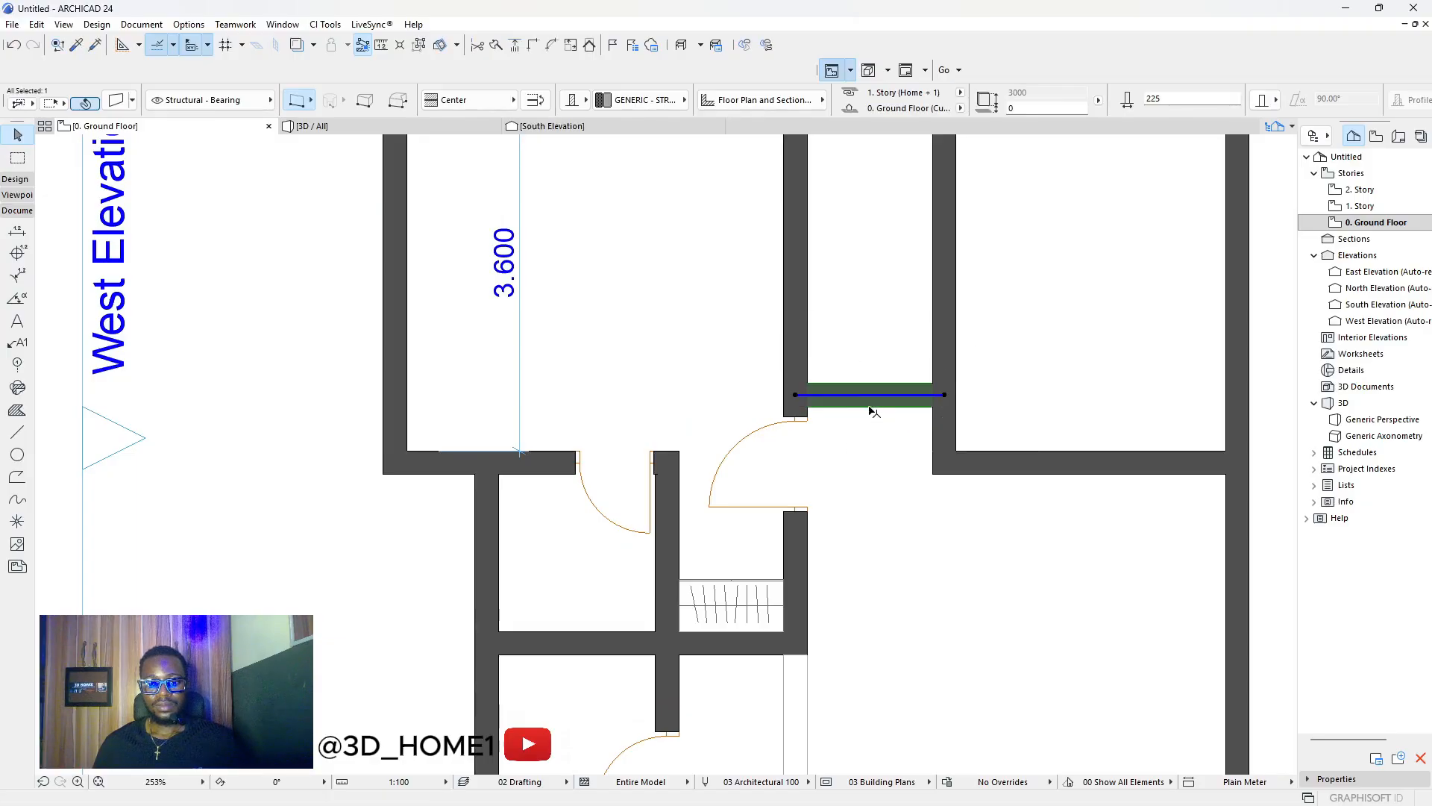
pyautogui.press('Escape')
# Copy the short cross wall between the upper bedrooms 1000 mm upward.
pyautogui.scroll(-2, 841, 423)
pyautogui.scroll(-3, 839, 432)
pyautogui.scroll(3, 858, 409)
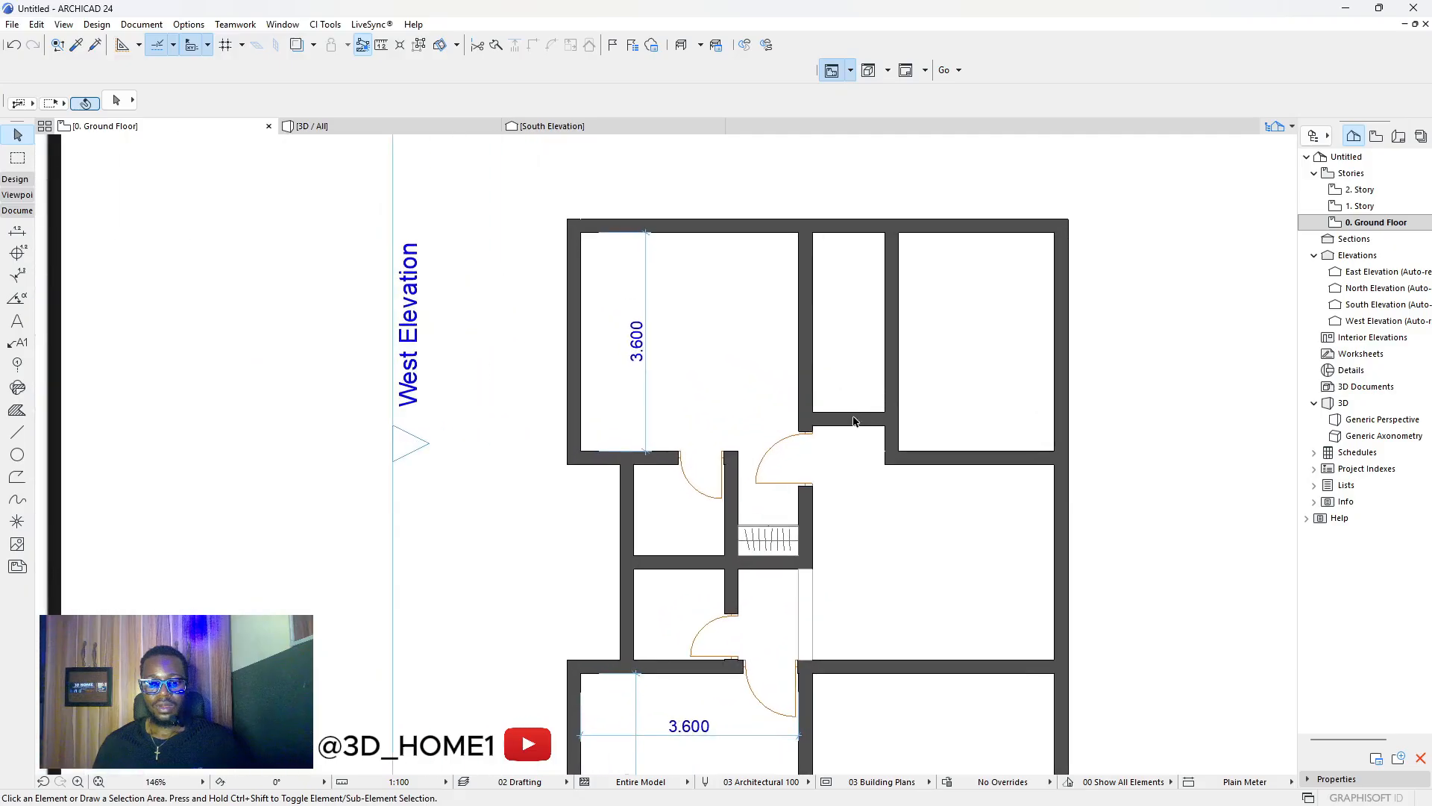
pyautogui.click(857, 416)
pyautogui.click(858, 416)
pyautogui.write('1')
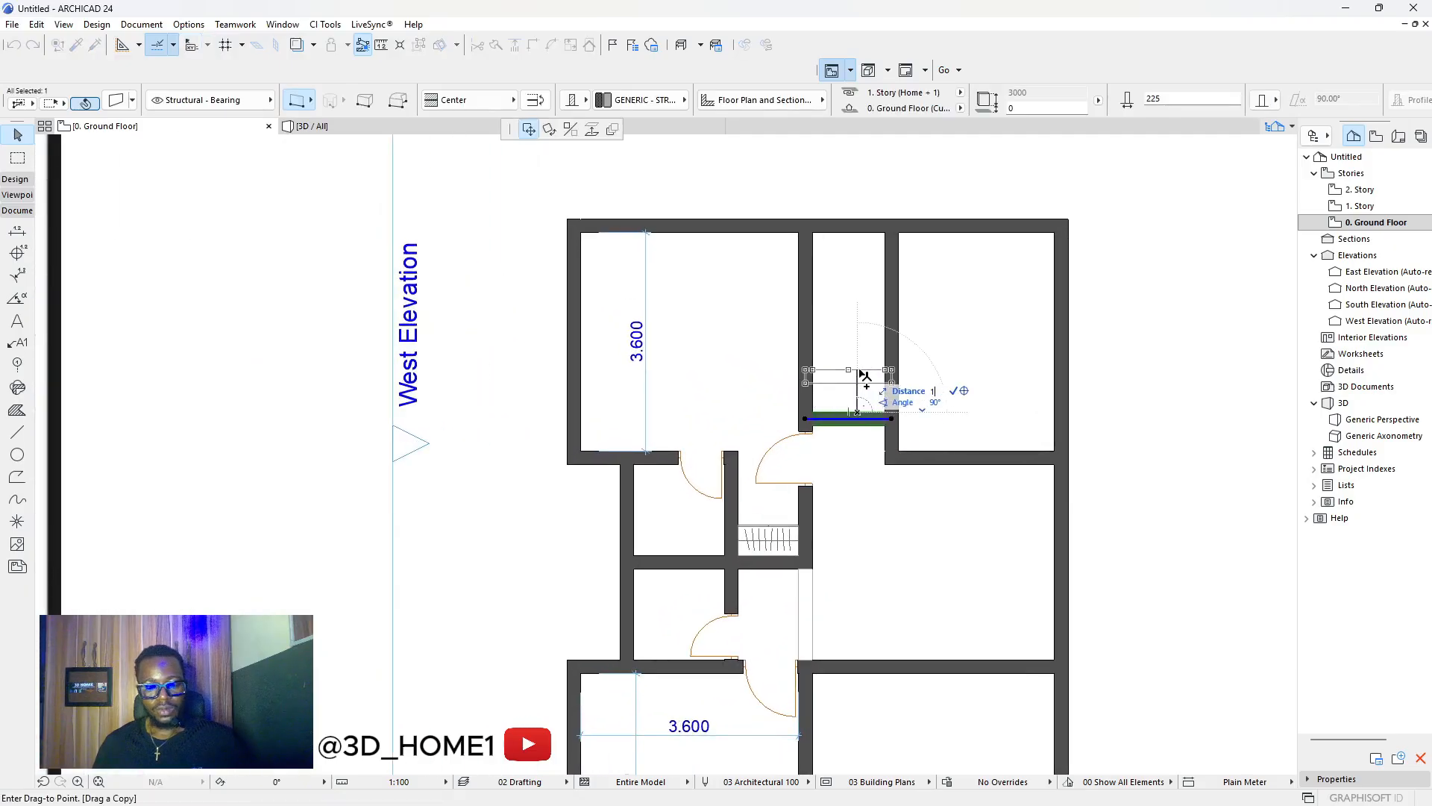
pyautogui.write('000')
pyautogui.press('Return')
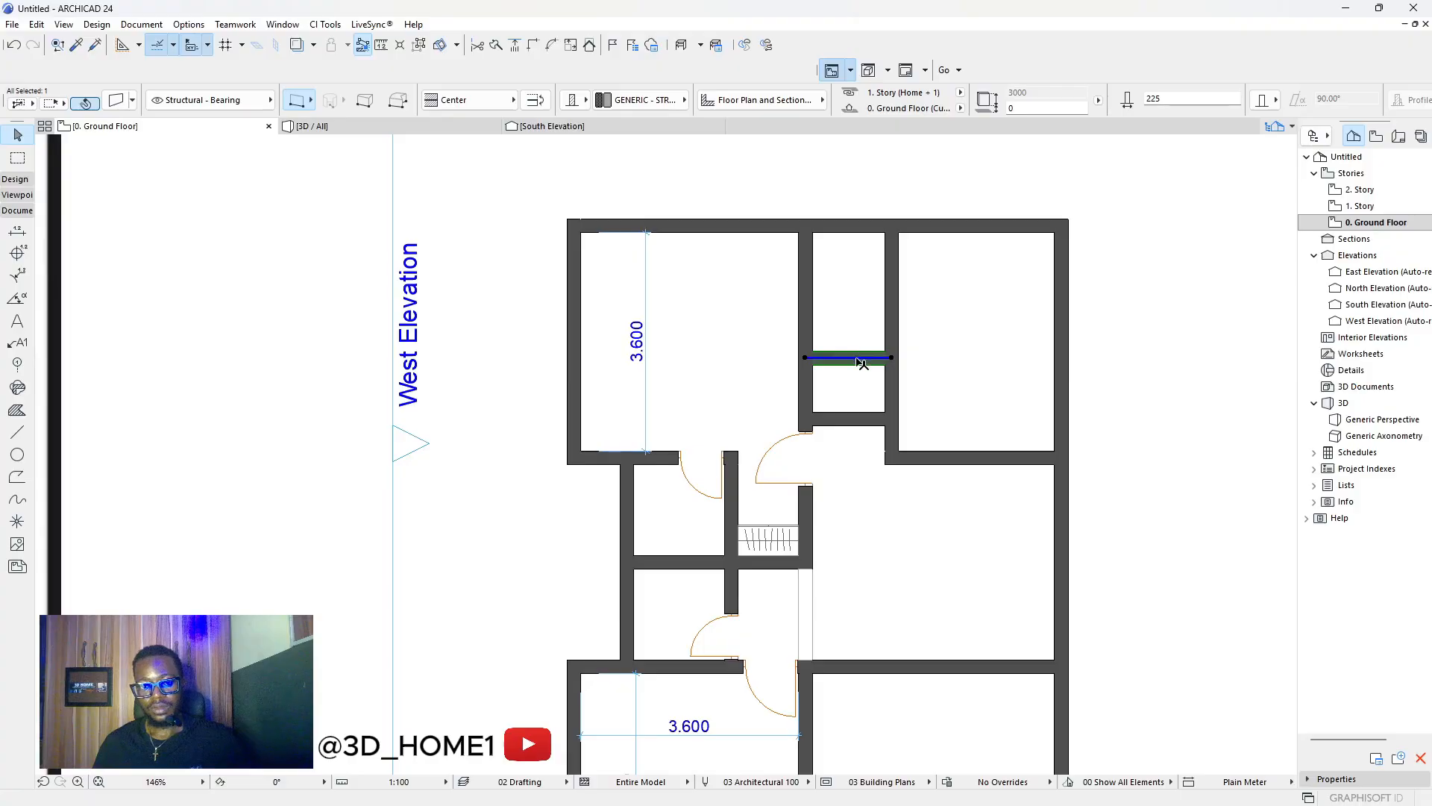
# Shift the copied cross wall up another 225 mm and measure the length of the toilet above it.
pyautogui.scroll(2, 858, 361)
pyautogui.click(858, 366)
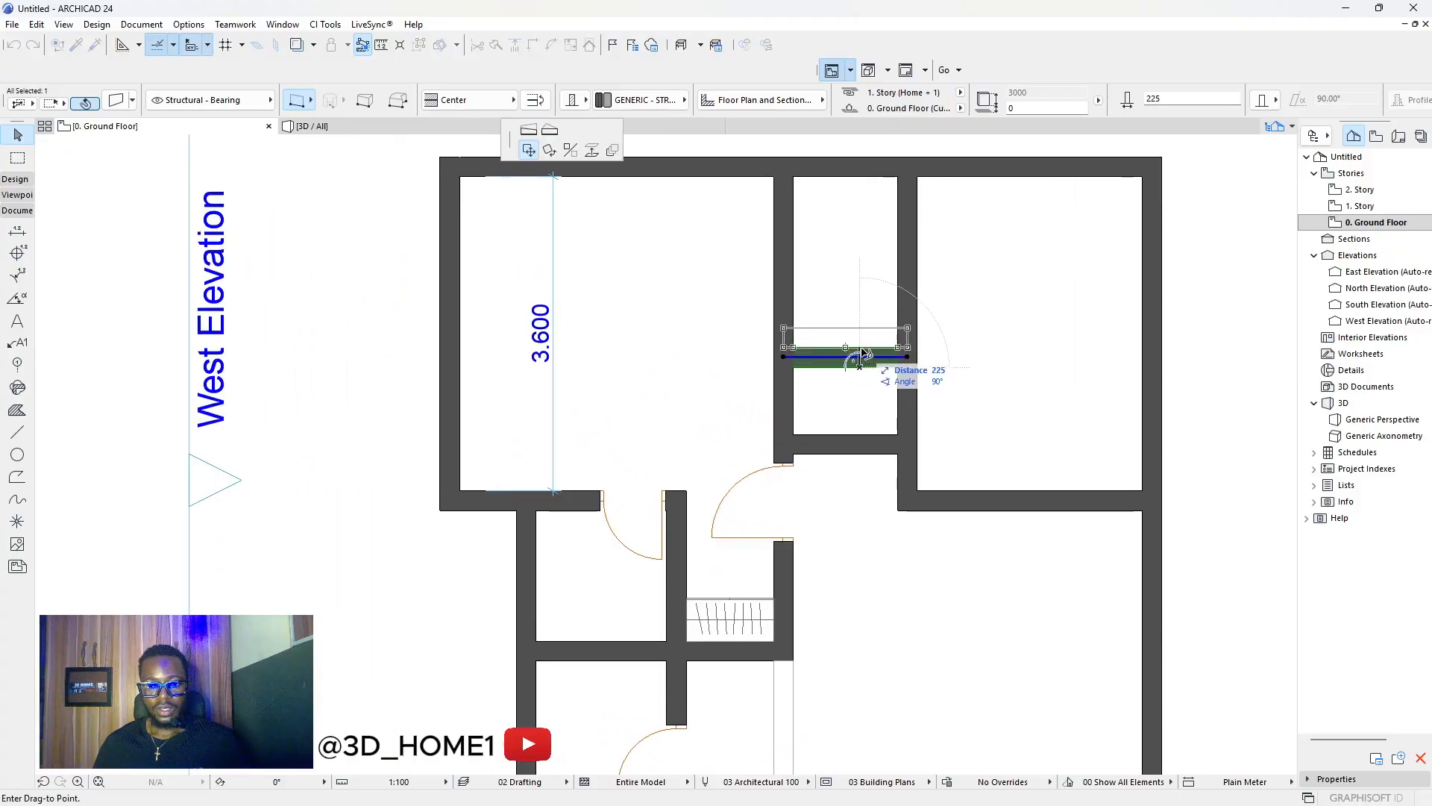
pyautogui.click(859, 348)
pyautogui.press('Escape')
pyautogui.press('m')
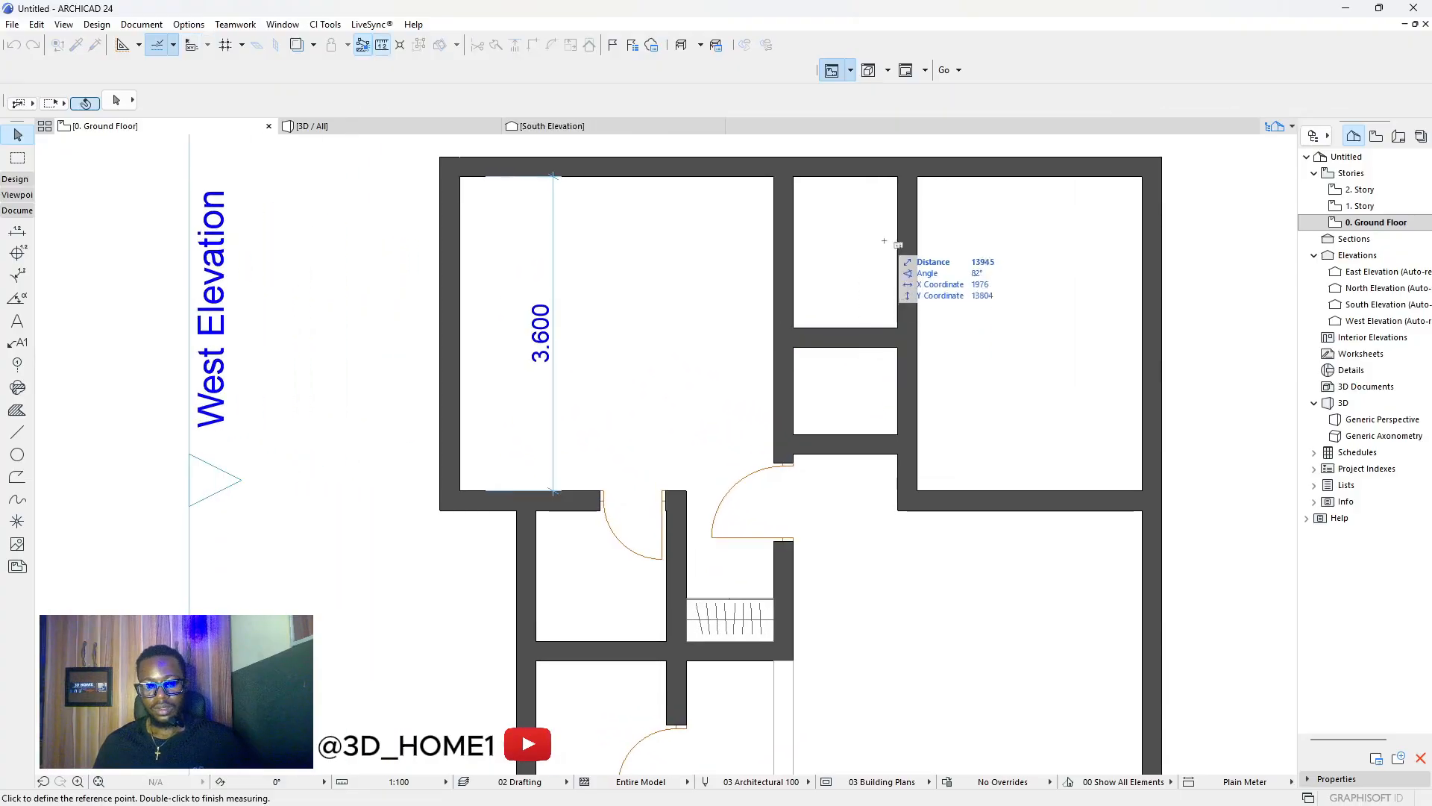
pyautogui.click(898, 177)
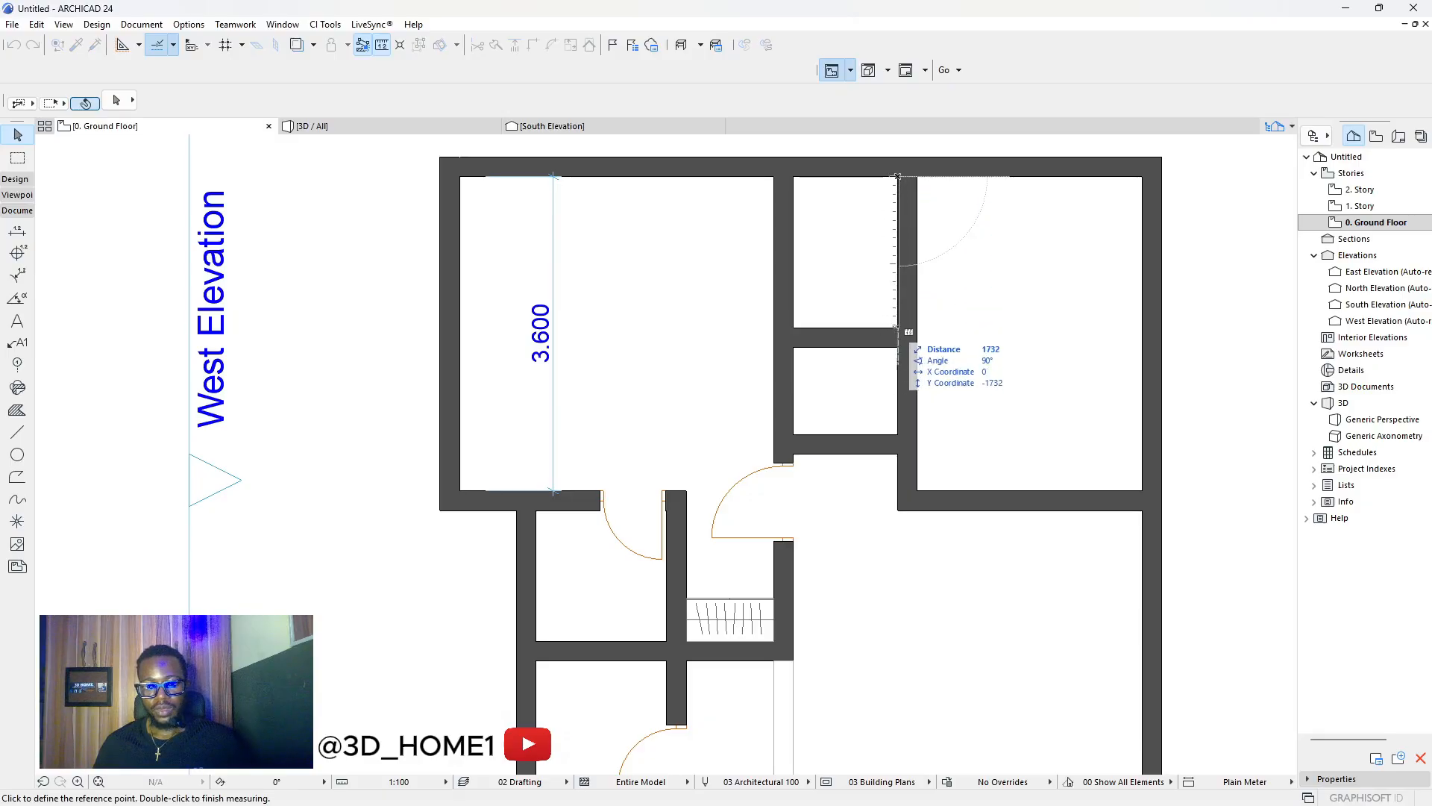
pyautogui.press('Escape')
# Check the hand sketch and trim away the vertical wall section between the two cross walls, opening the recess to the upper-right bedroom.
pyautogui.scroll(-3, 854, 396)
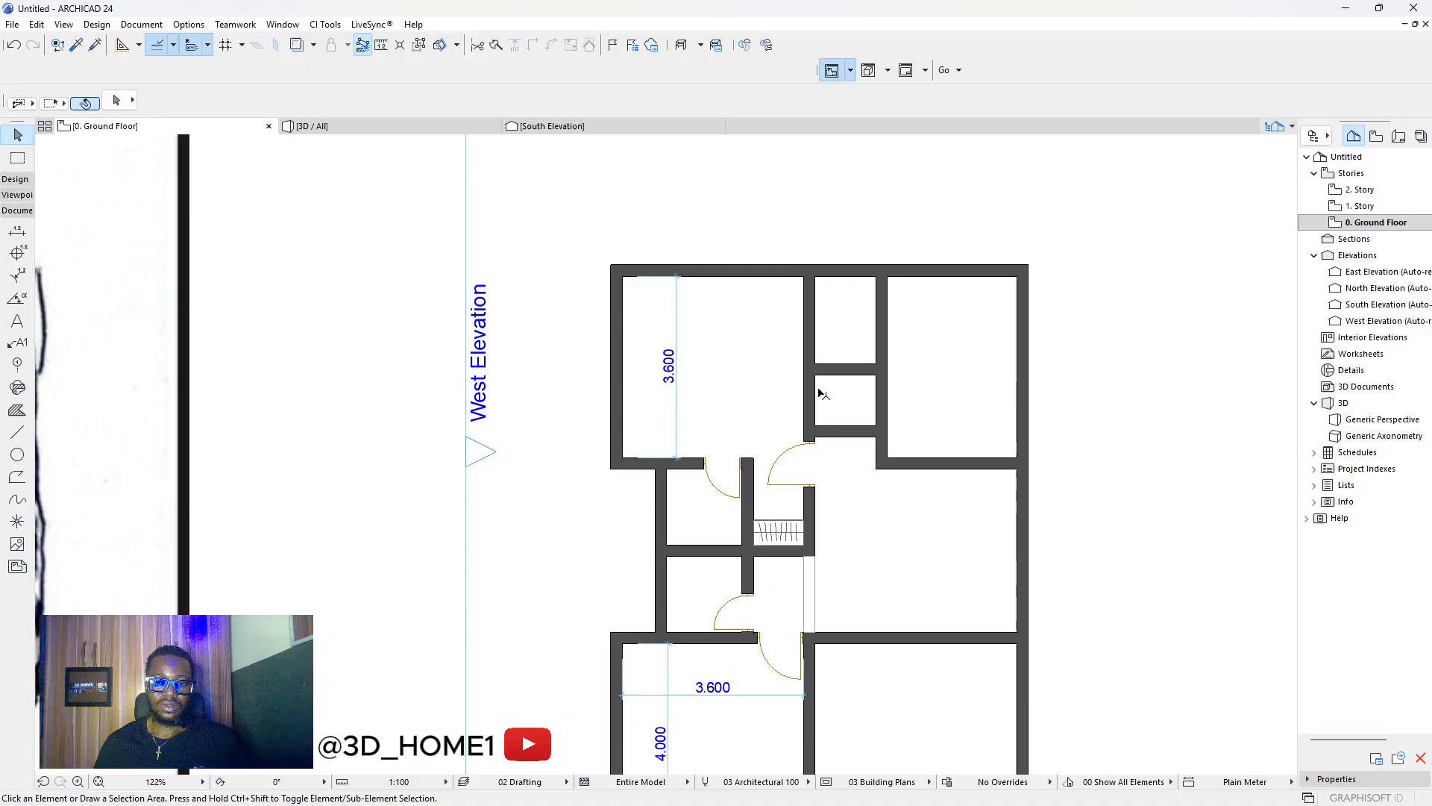
pyautogui.scroll(-5, 897, 404)
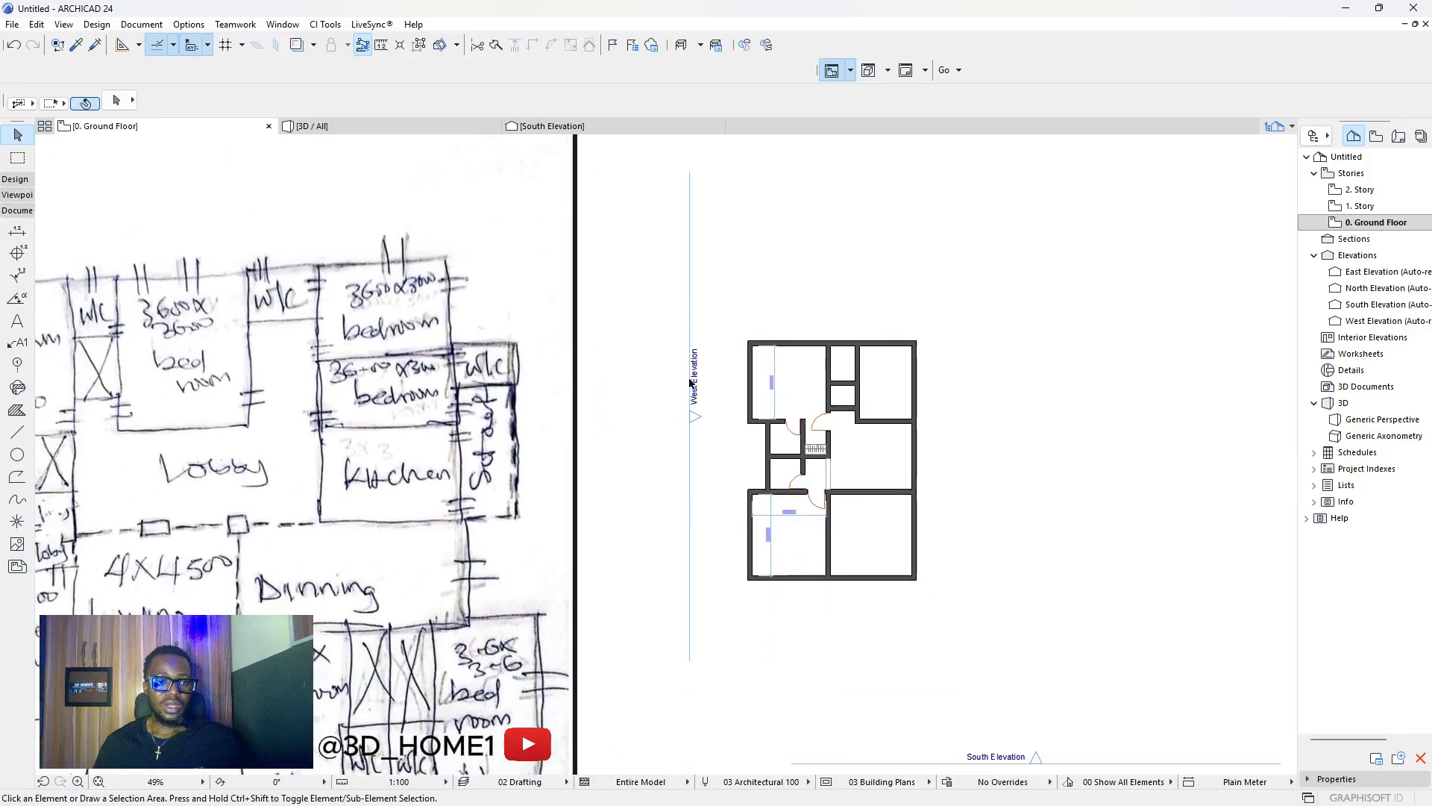
pyautogui.scroll(-1, 796, 374)
pyautogui.scroll(3, 333, 380)
pyautogui.scroll(-2, 539, 384)
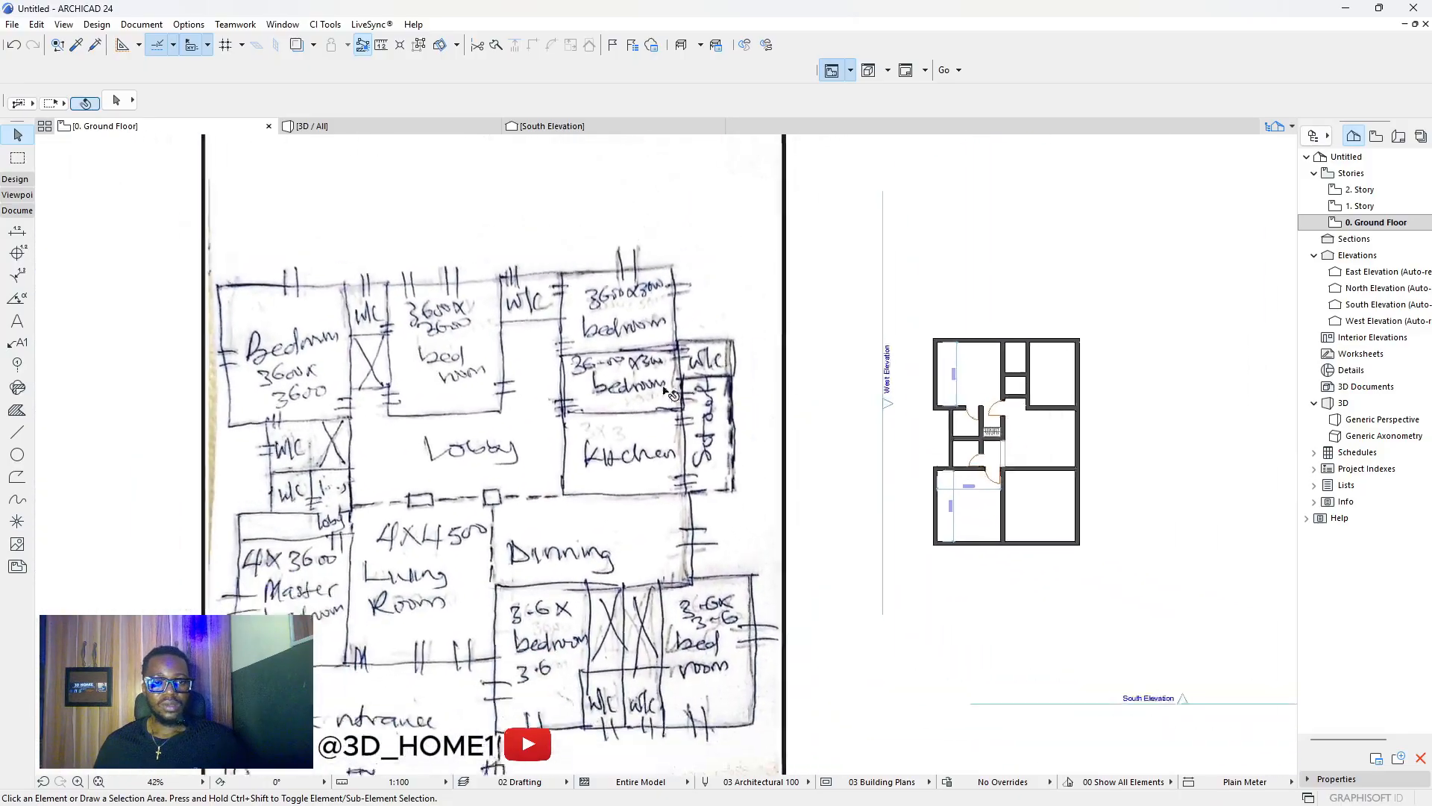
pyautogui.scroll(2, 1059, 408)
pyautogui.scroll(3, 1061, 415)
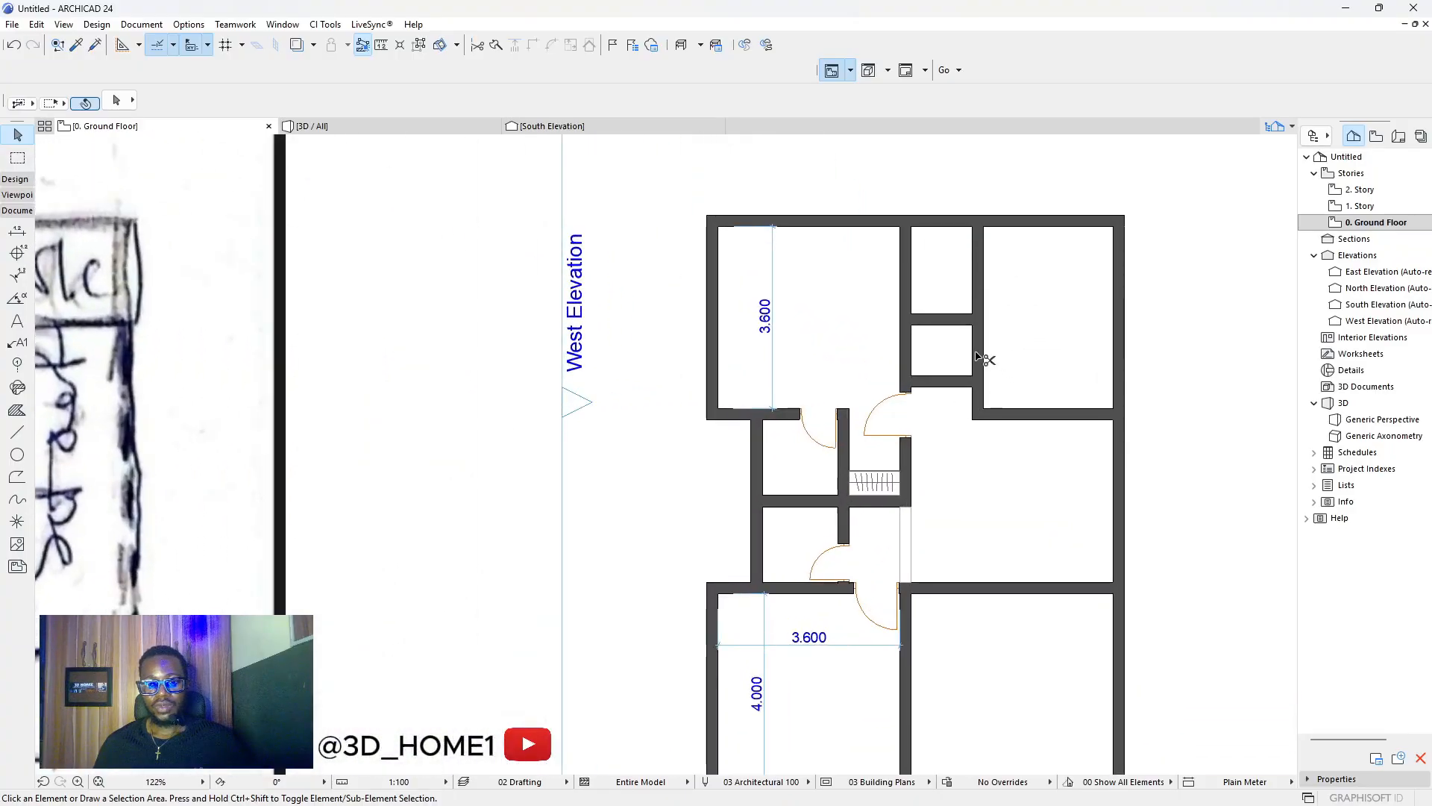
pyautogui.scroll(-2, 955, 381)
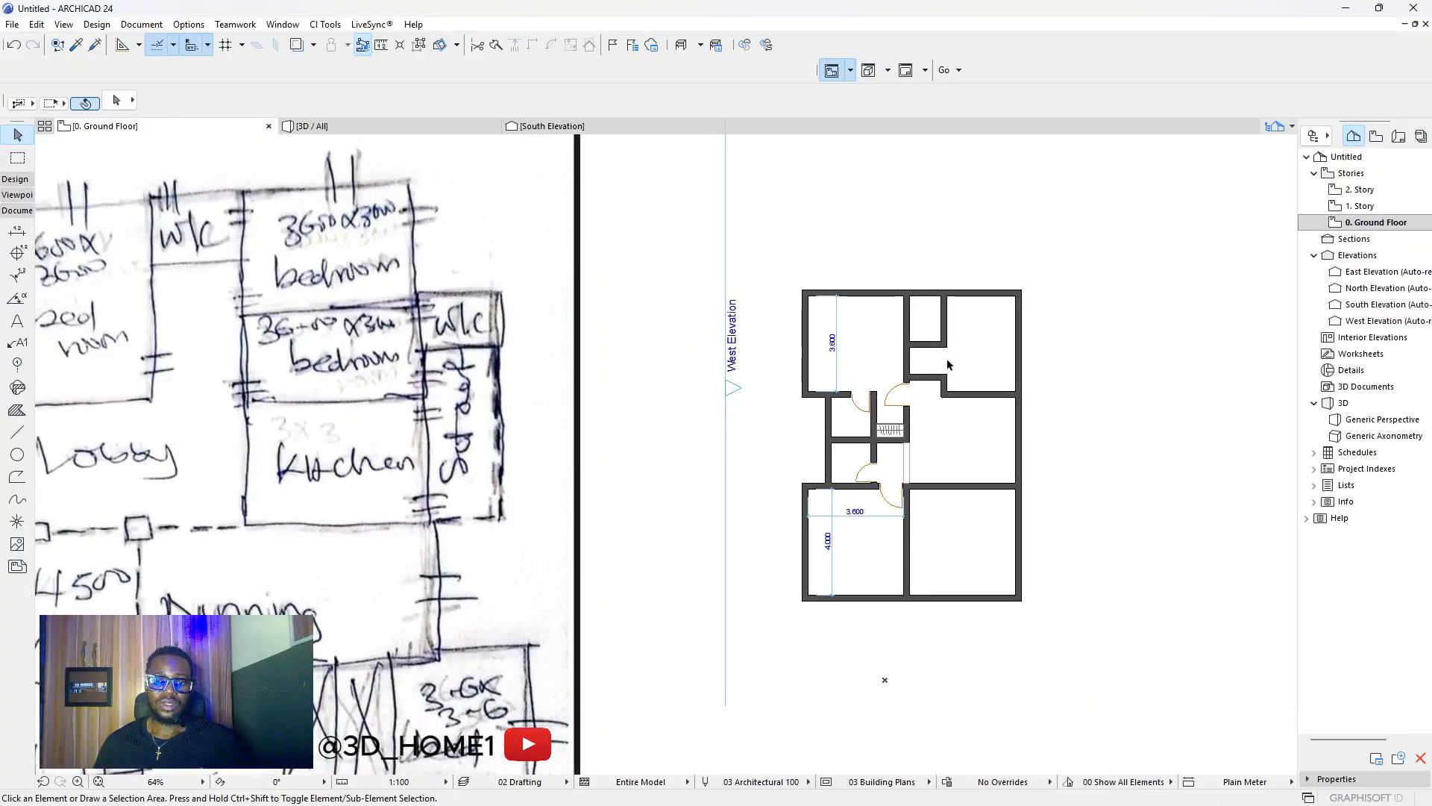
# Place a copy of the existing wardrobe in the upper-right bedroom, beside the recess.
pyautogui.scroll(1, 948, 364)
pyautogui.scroll(-1, 943, 361)
pyautogui.scroll(-1, 844, 403)
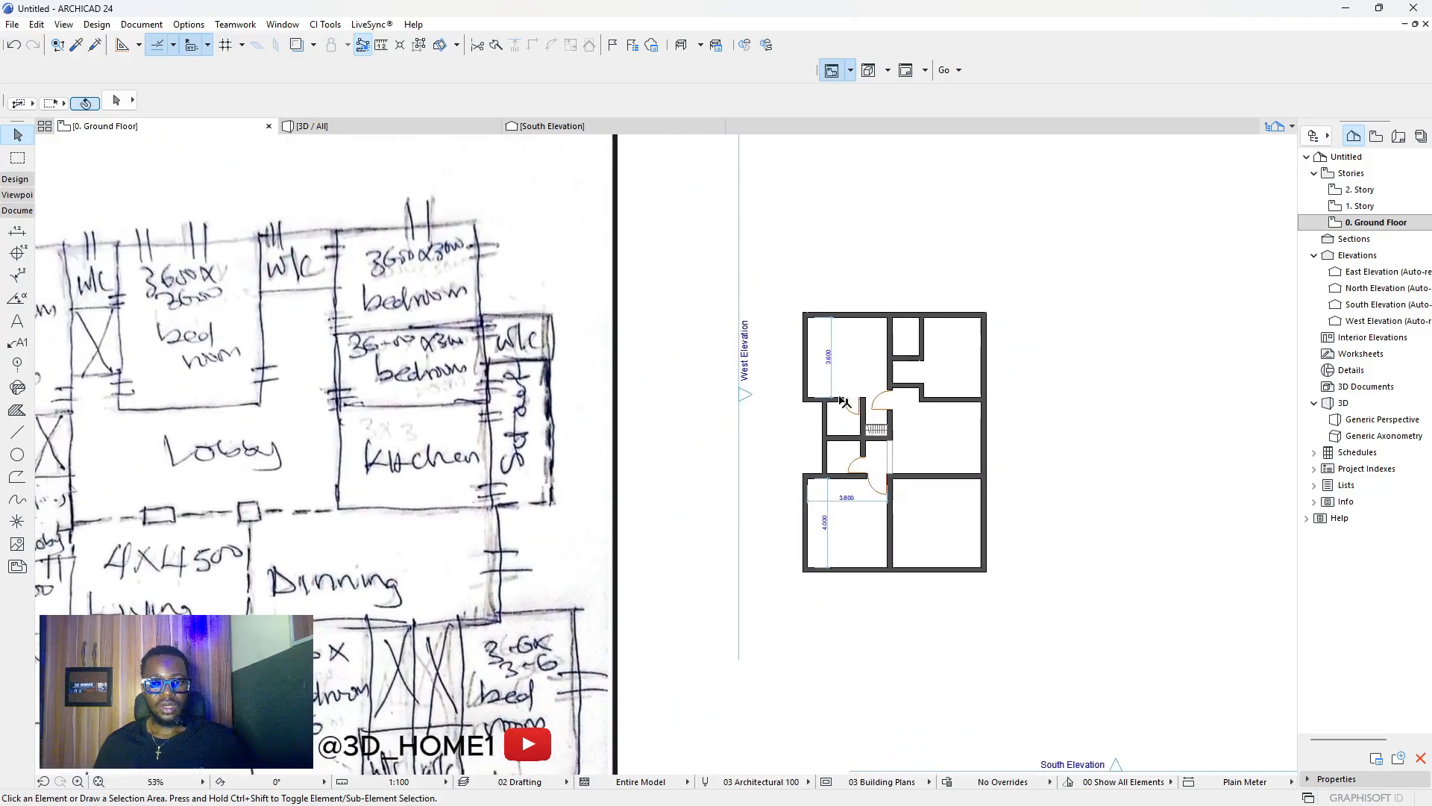
pyautogui.scroll(5, 844, 403)
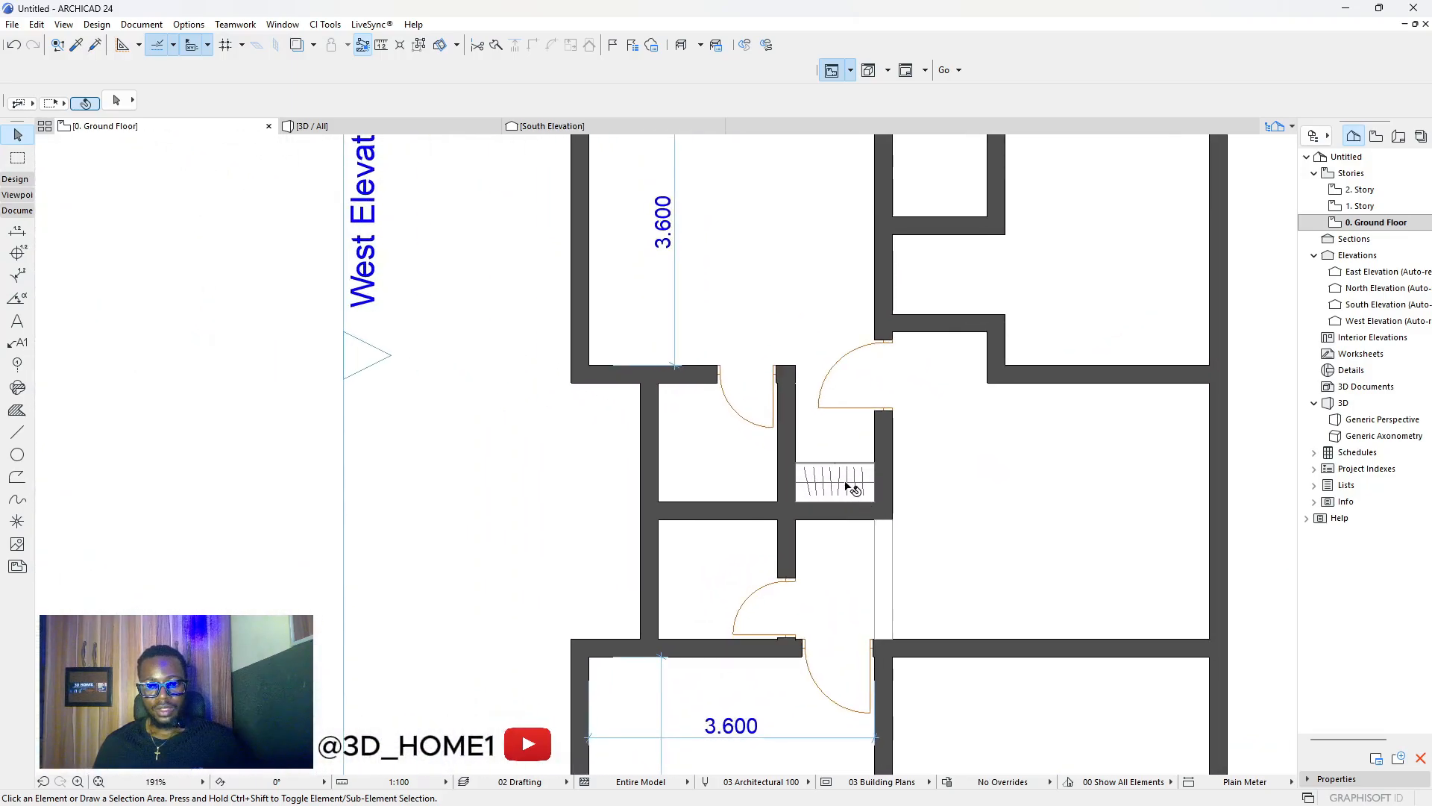
pyautogui.press('m')
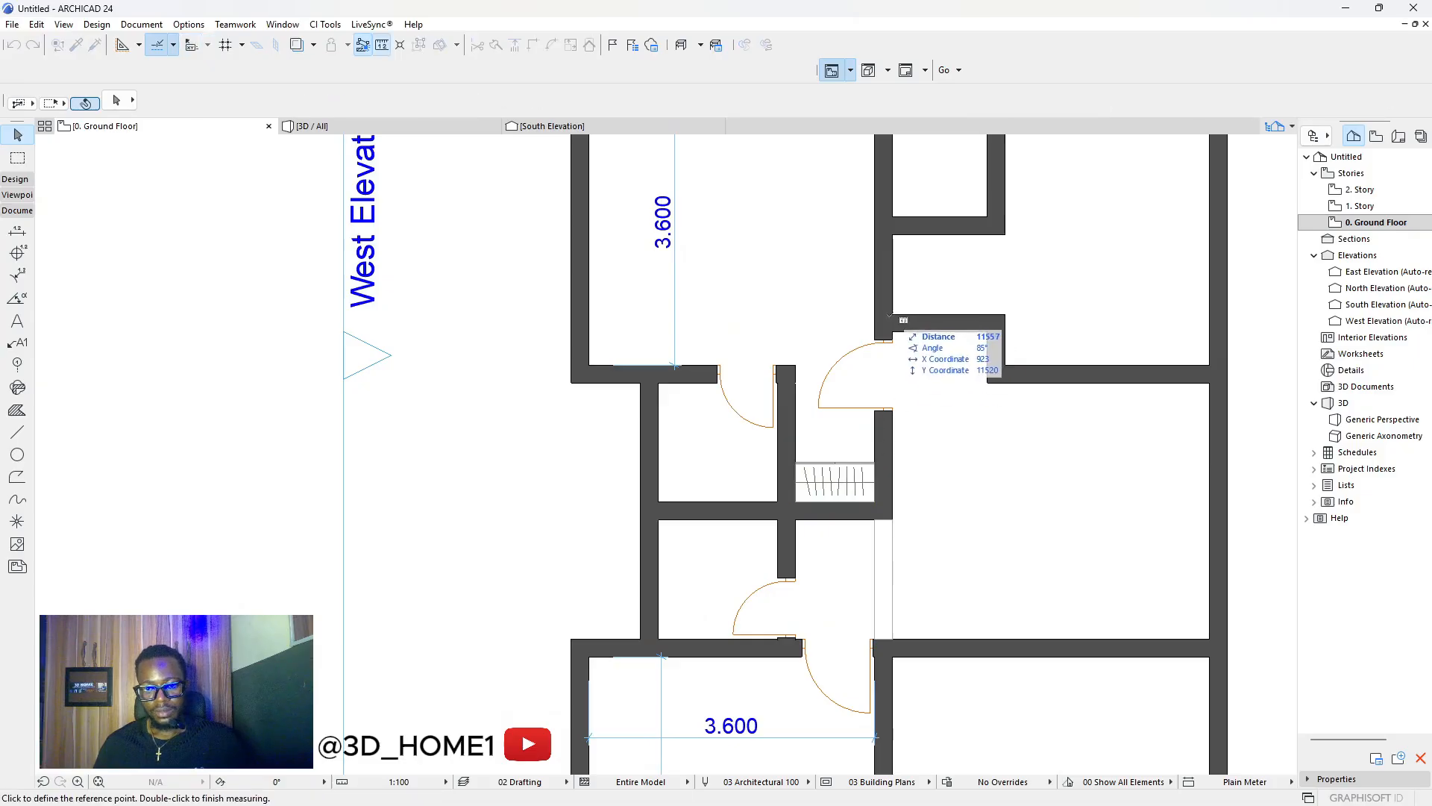
pyautogui.press('Escape')
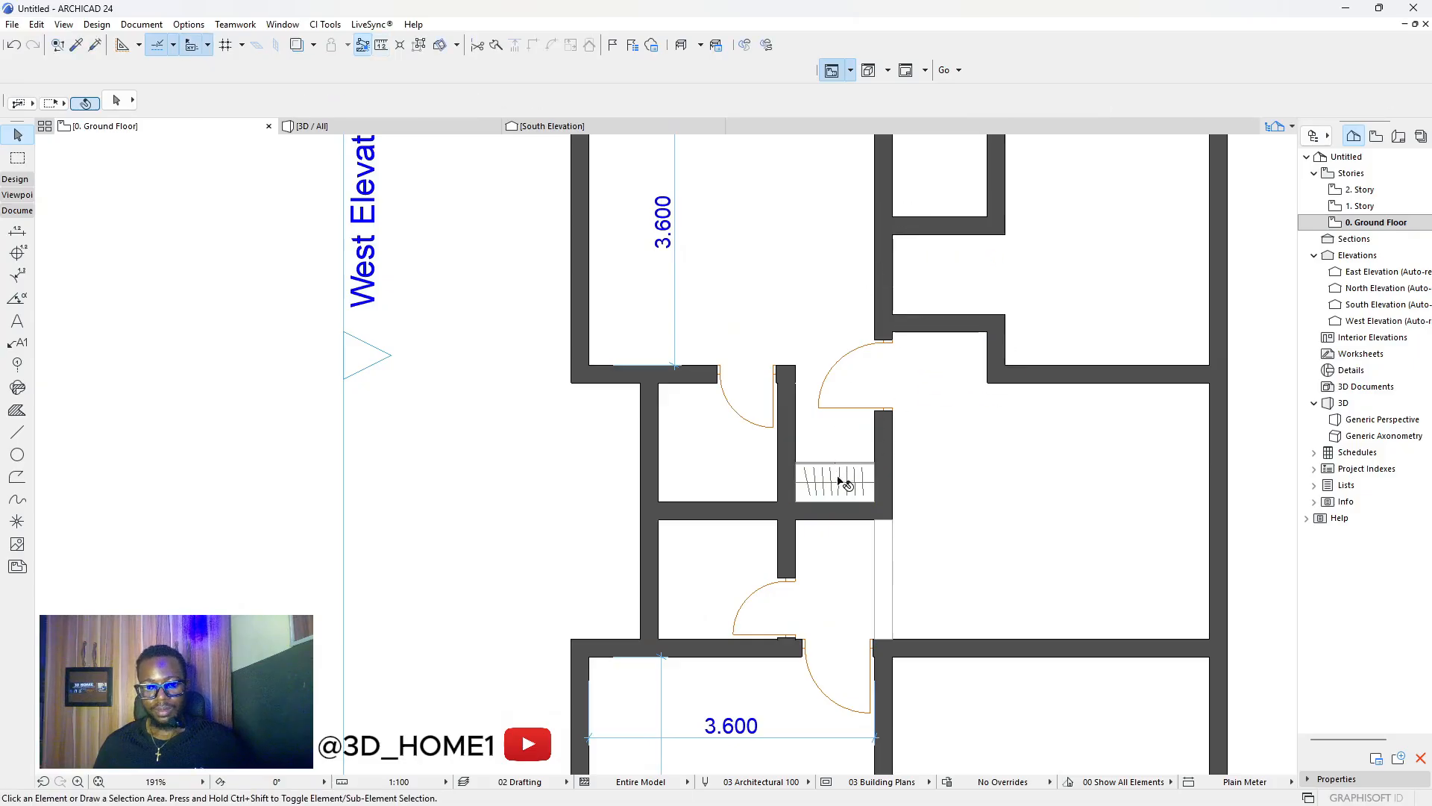
pyautogui.click(846, 485)
pyautogui.click(847, 485)
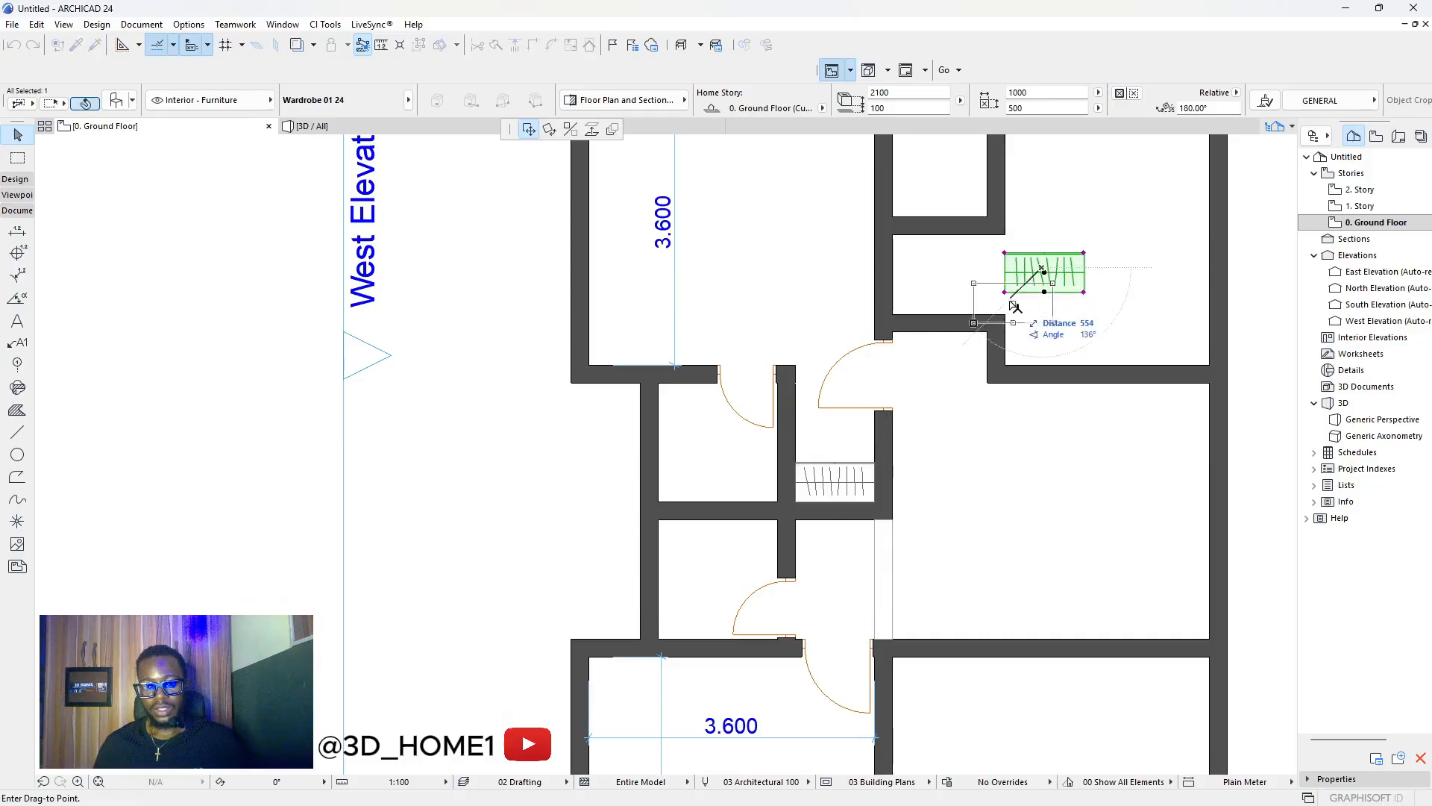
# Rotate the copied wardrobe 90° clockwise and move it into the recess between the two cross walls, against the upper-left bedroom's wall.
pyautogui.click(548, 129)
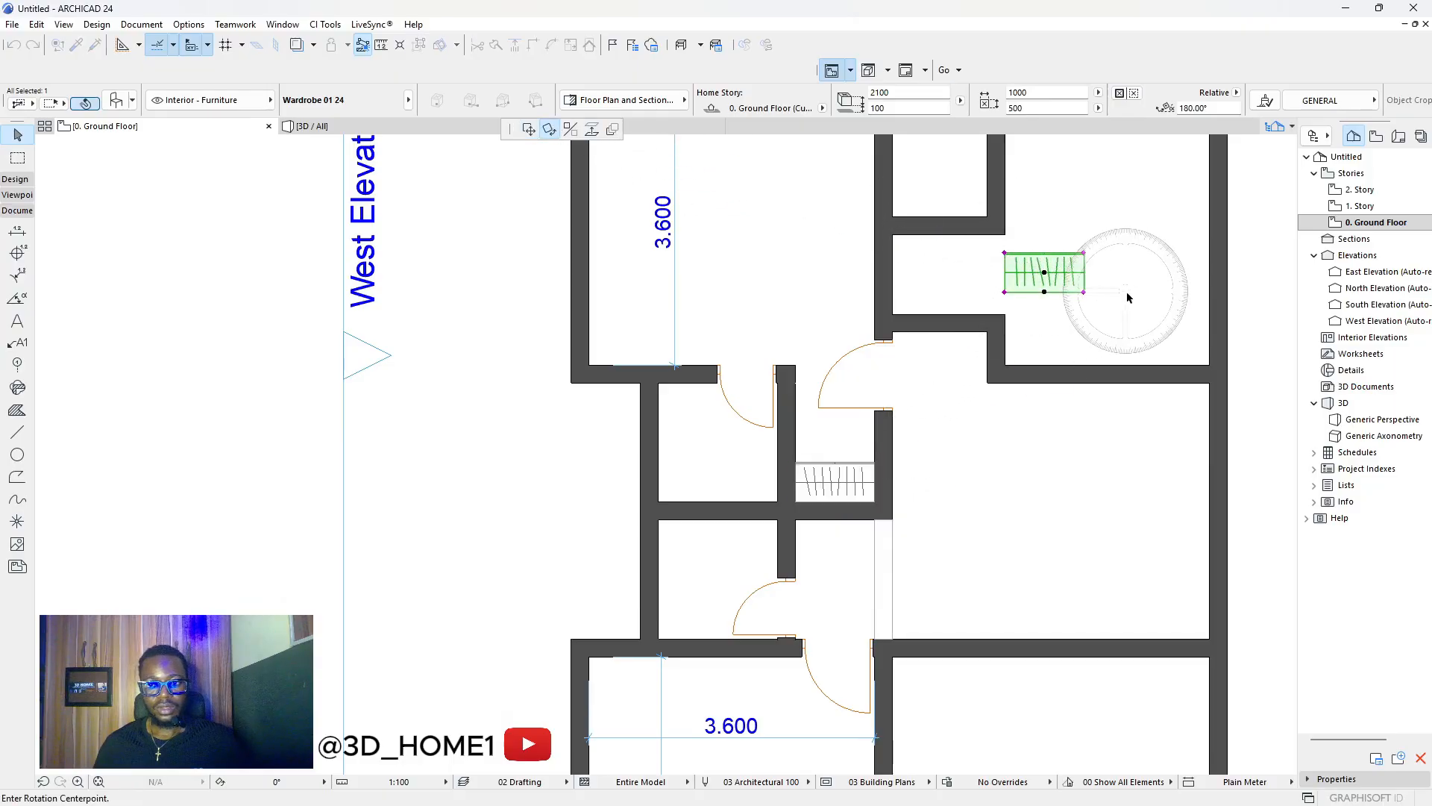
pyautogui.click(1045, 272)
pyautogui.click(952, 272)
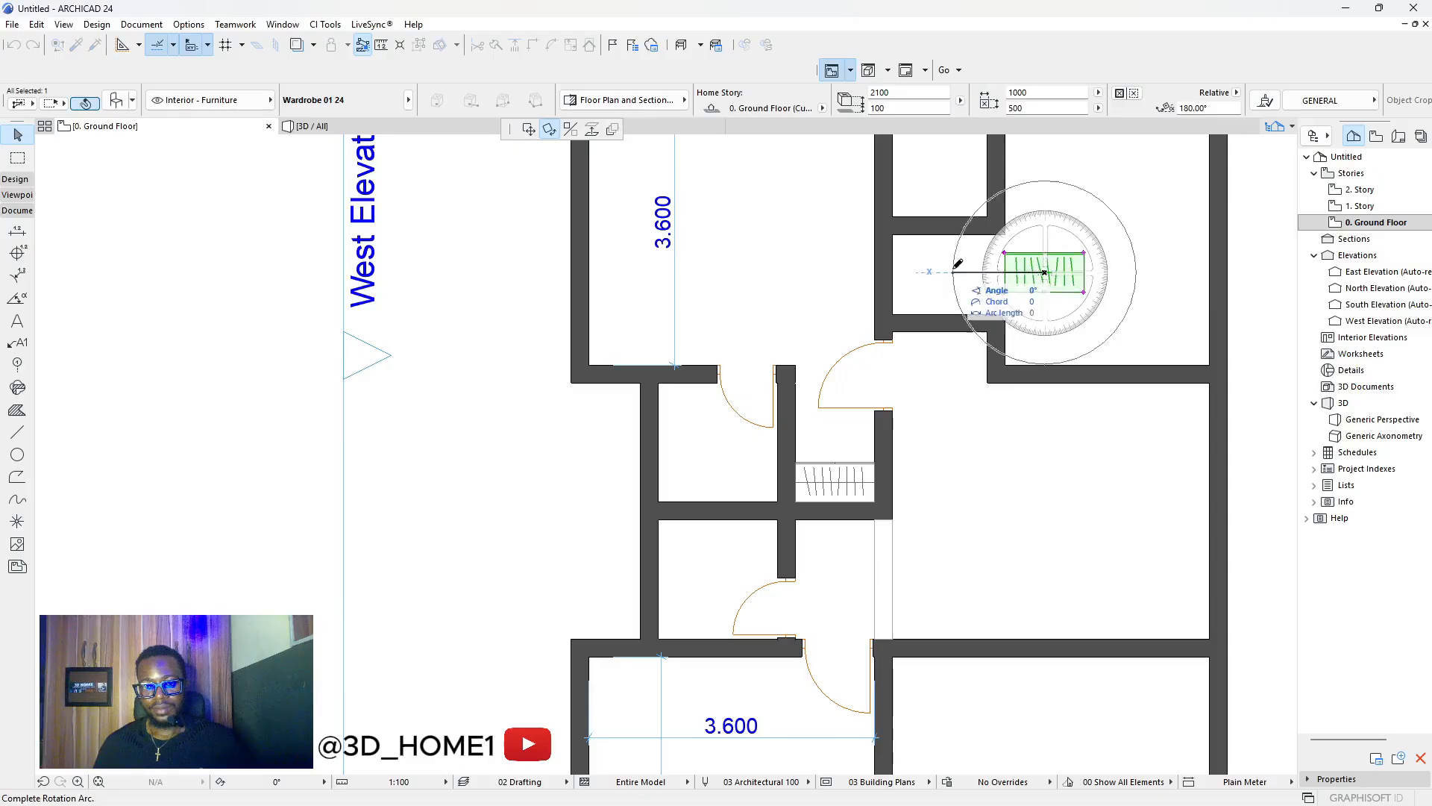
pyautogui.click(1045, 181)
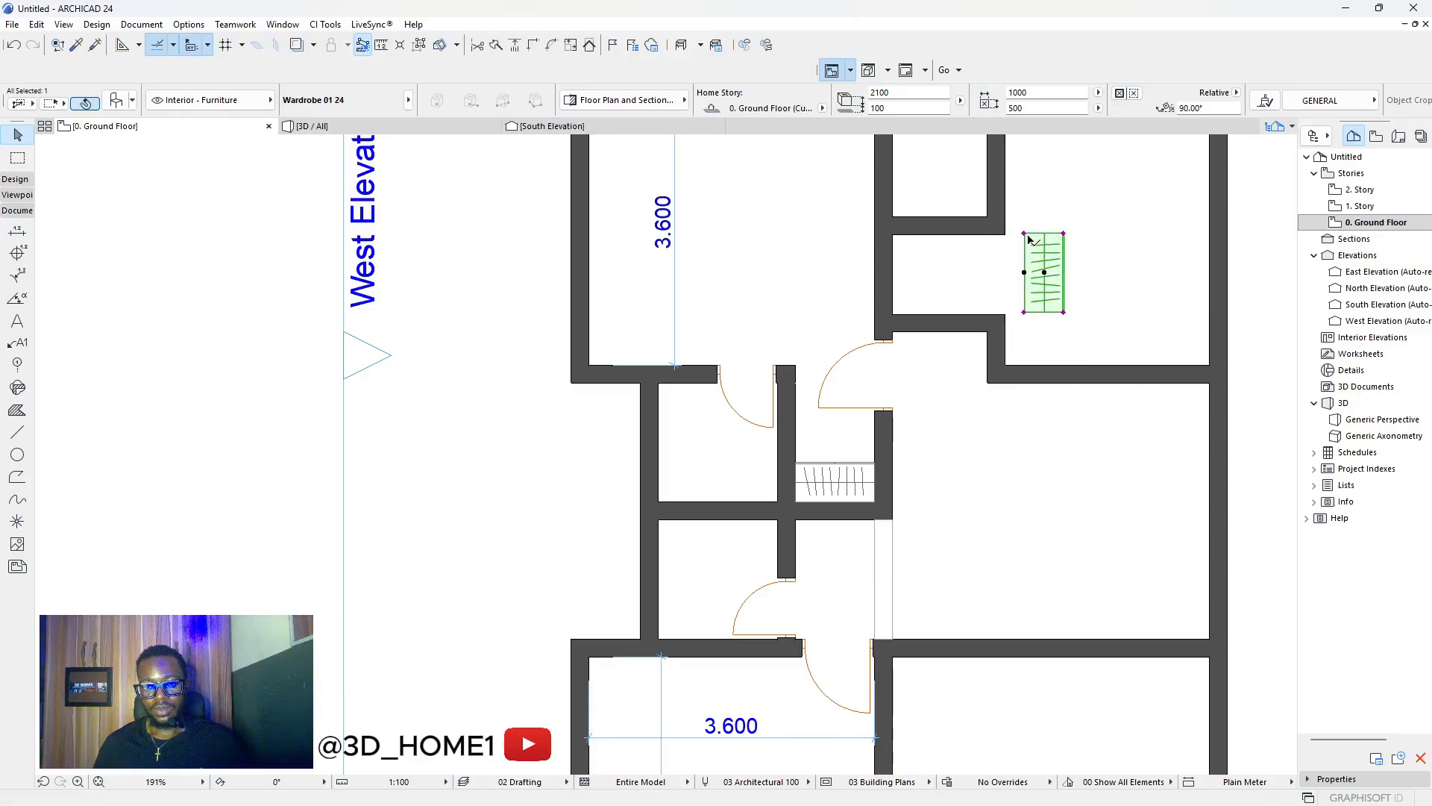
pyautogui.click(1029, 238)
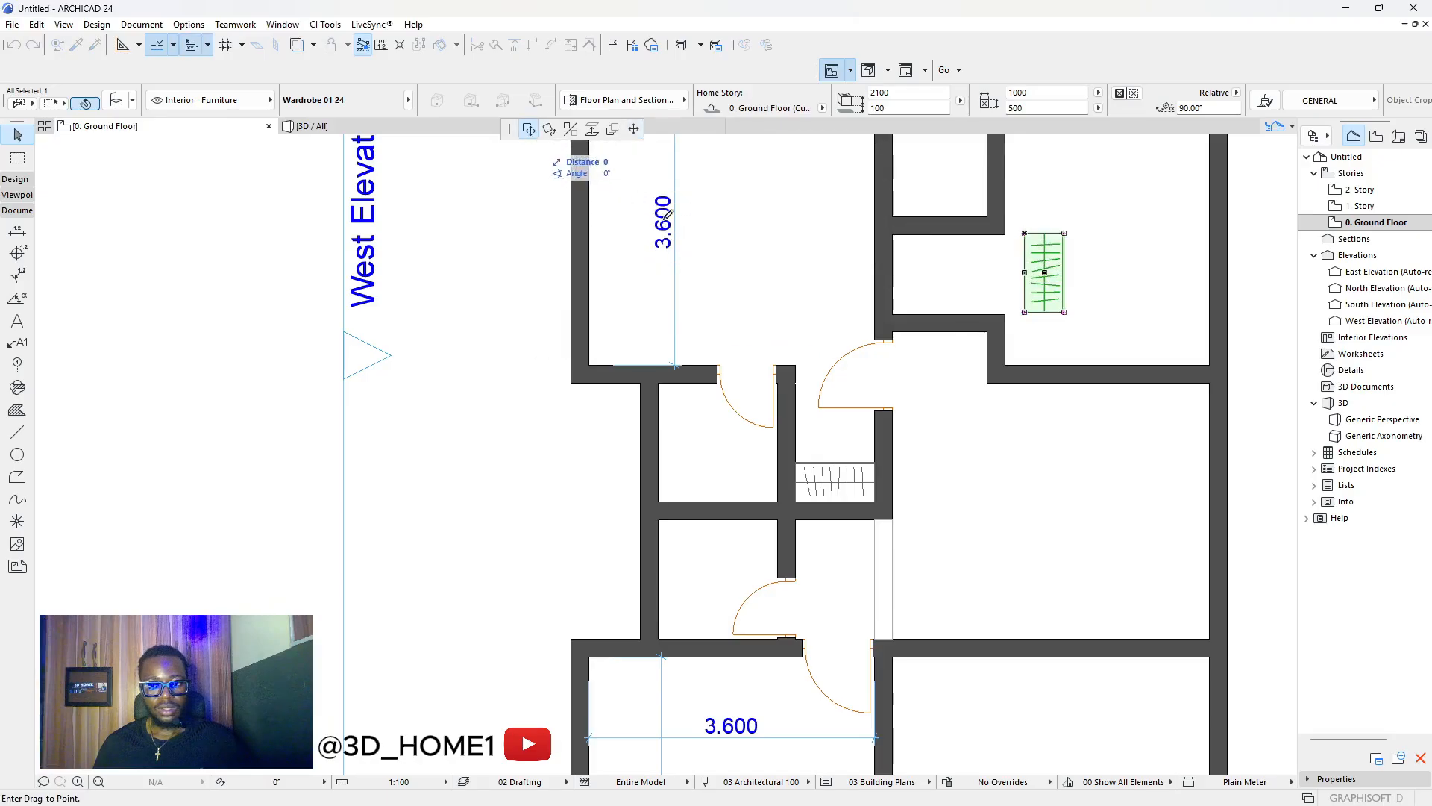
pyautogui.click(893, 235)
pyautogui.press('Escape')
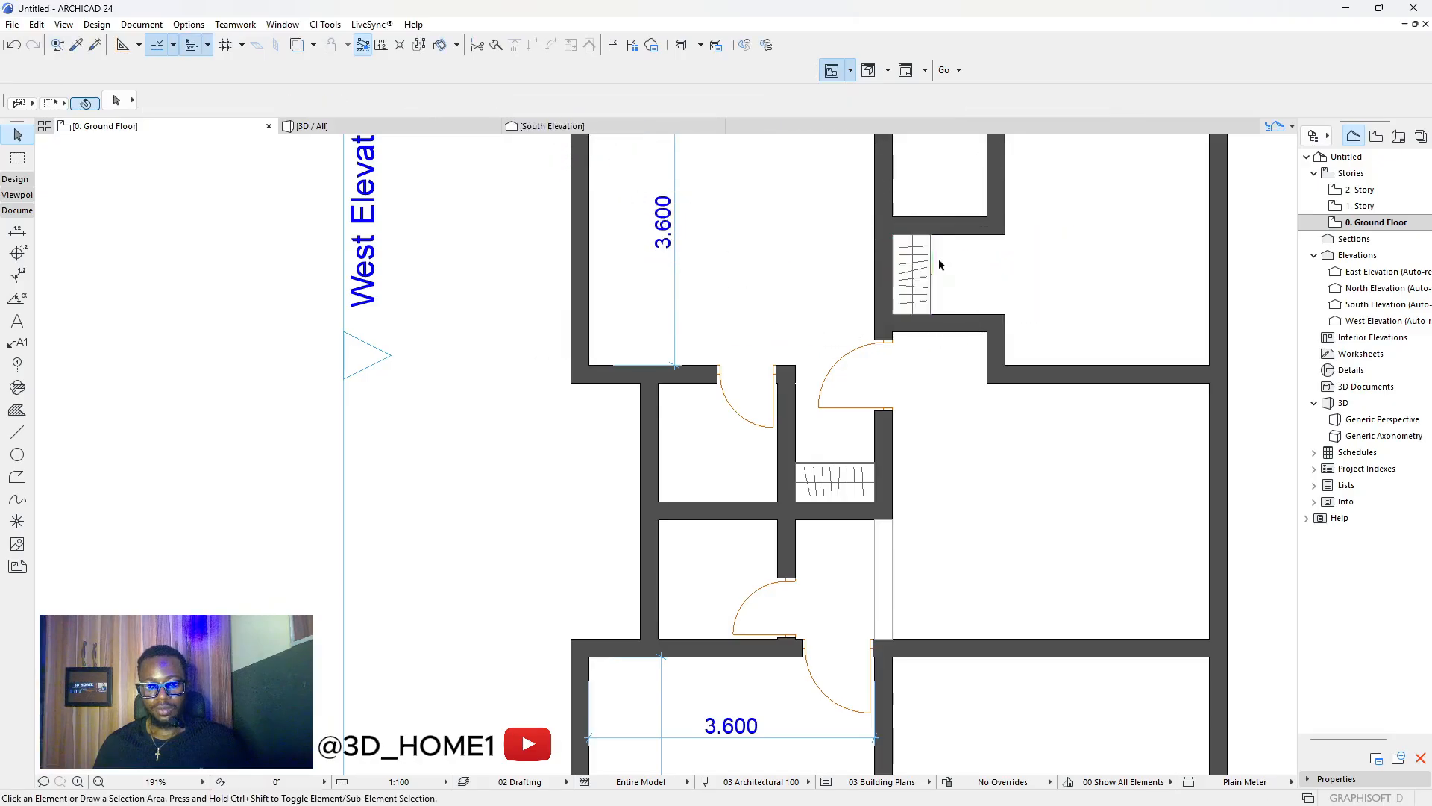
# Compare the drawn plan with the hand sketch's layout of bedrooms, toilets, lobby and living room.
pyautogui.scroll(-3, 925, 359)
pyautogui.scroll(3, 922, 306)
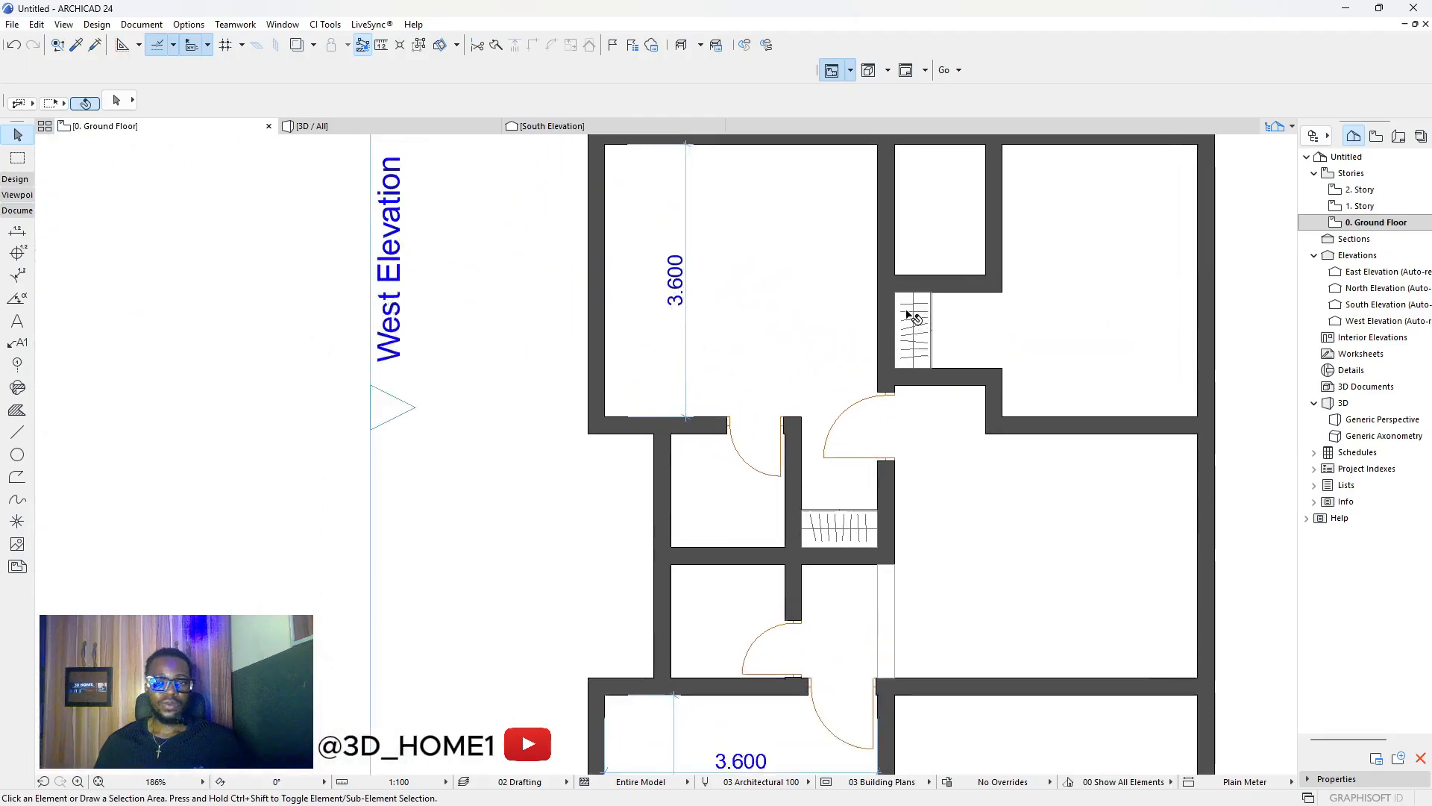
pyautogui.scroll(-5, 895, 391)
pyautogui.scroll(-2, 895, 388)
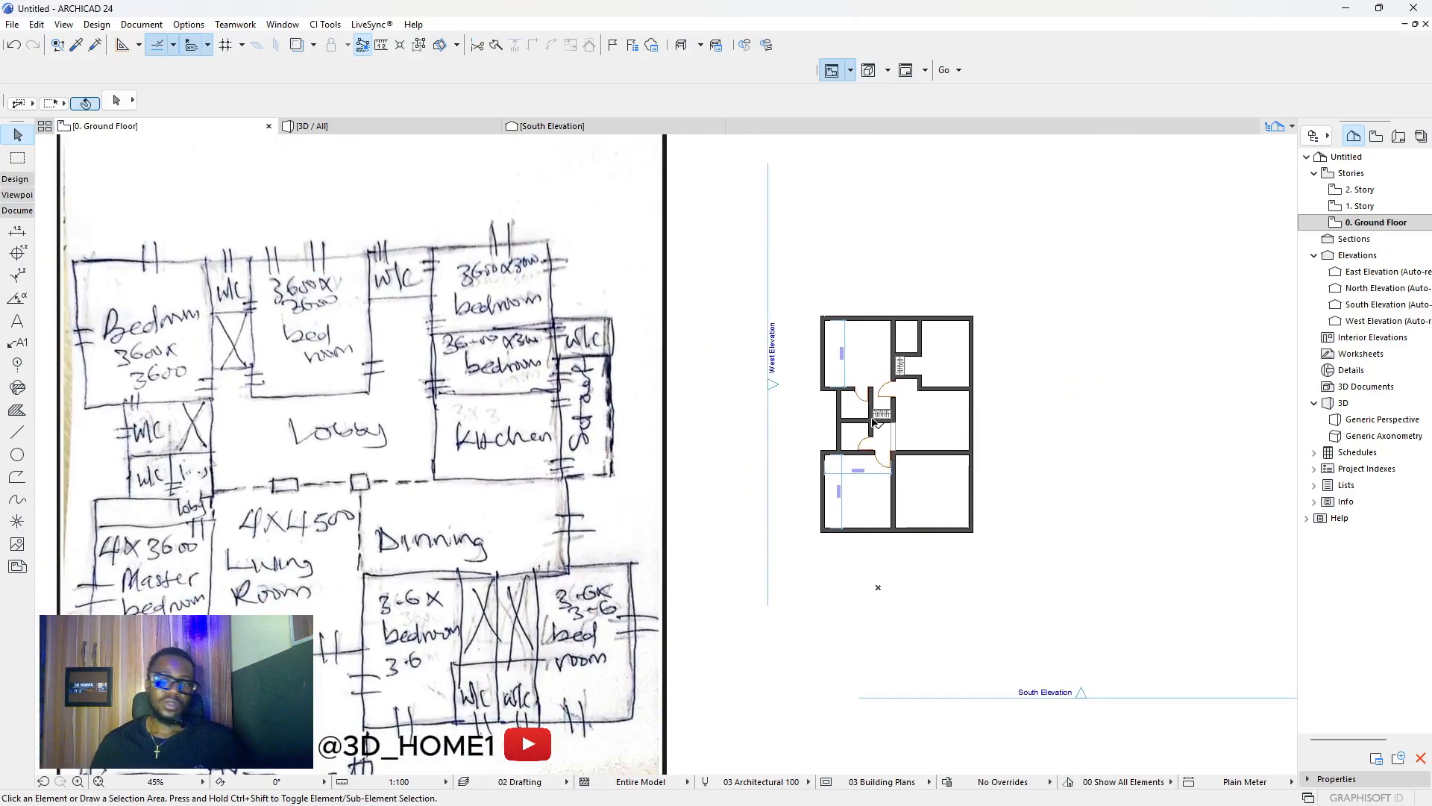
pyautogui.scroll(5, 898, 381)
pyautogui.scroll(-8, 898, 373)
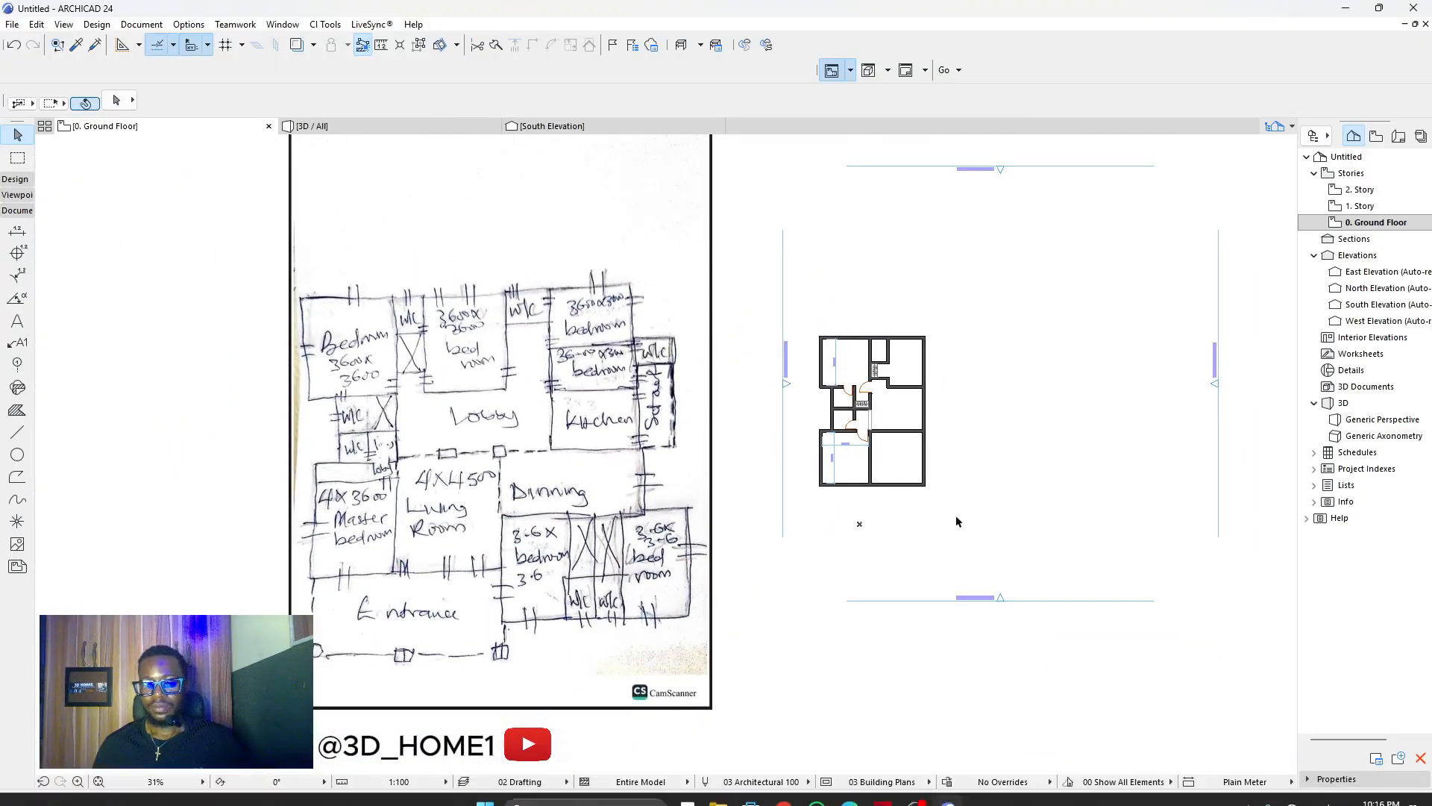
pyautogui.scroll(2, 895, 359)
pyautogui.scroll(-2, 841, 348)
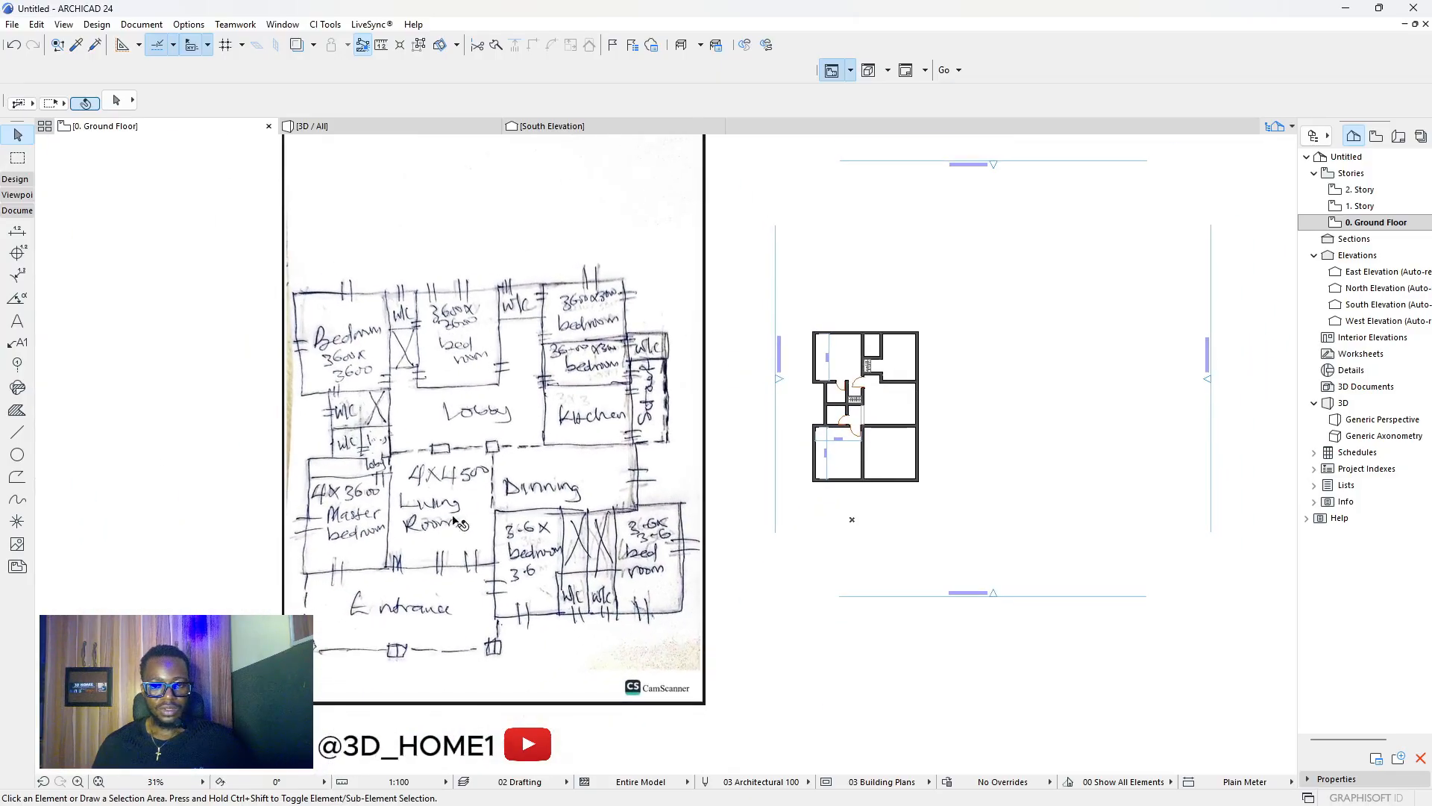
pyautogui.scroll(3, 820, 388)
pyautogui.scroll(2, 1089, 294)
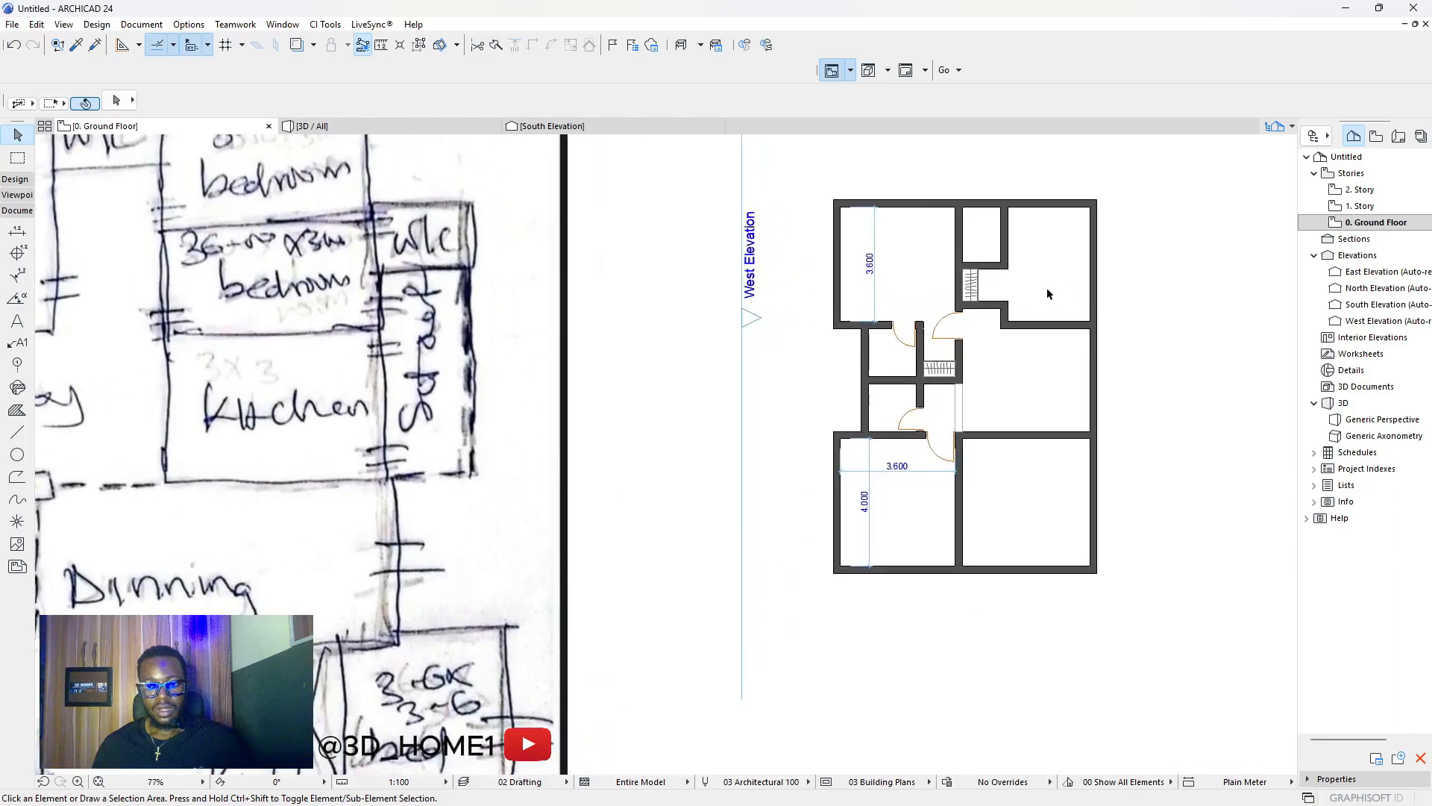
pyautogui.scroll(-3, 844, 407)
pyautogui.scroll(3, 1004, 372)
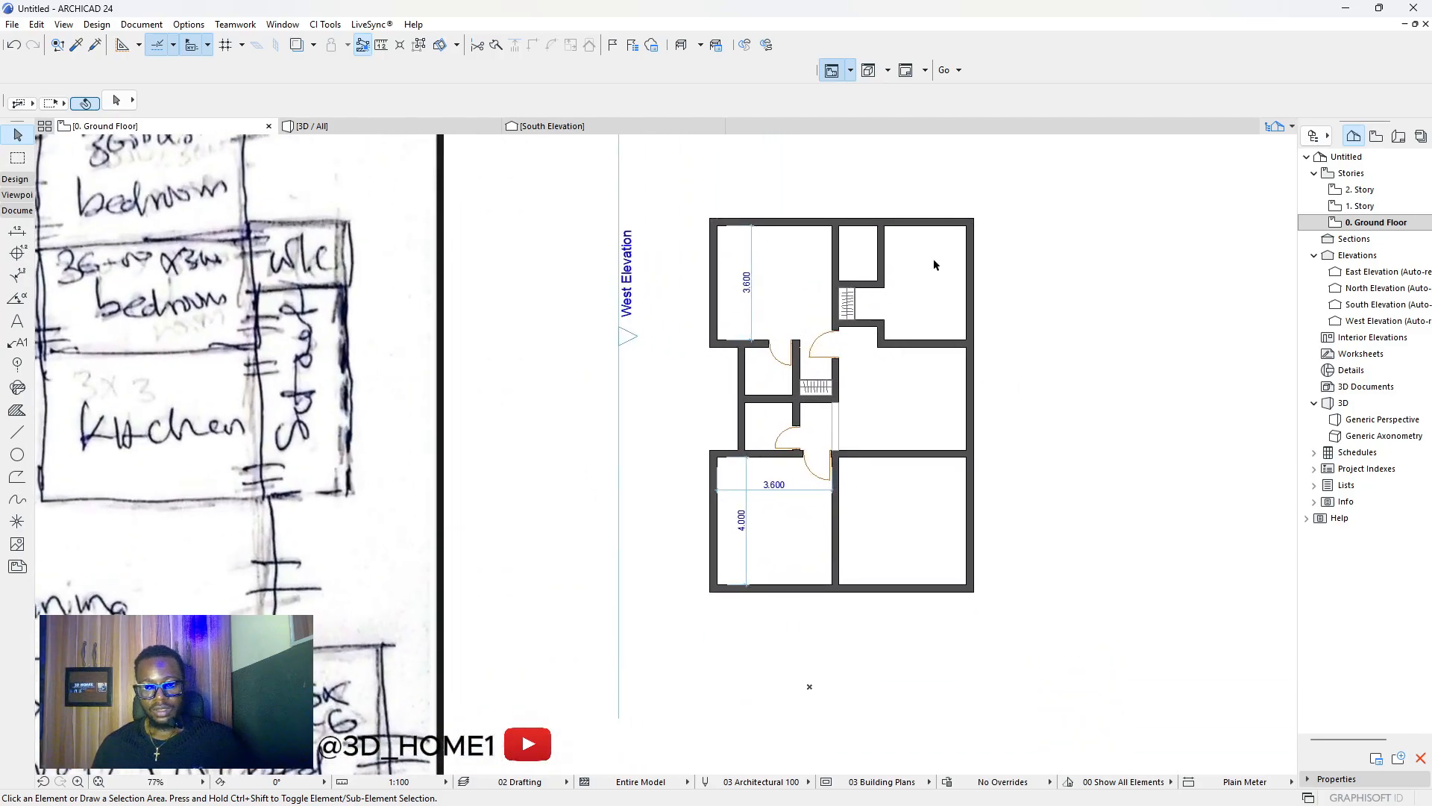
# Measure the upper-right bedroom's length along its outer wall.
pyautogui.press('m')
pyautogui.scroll(2, 946, 231)
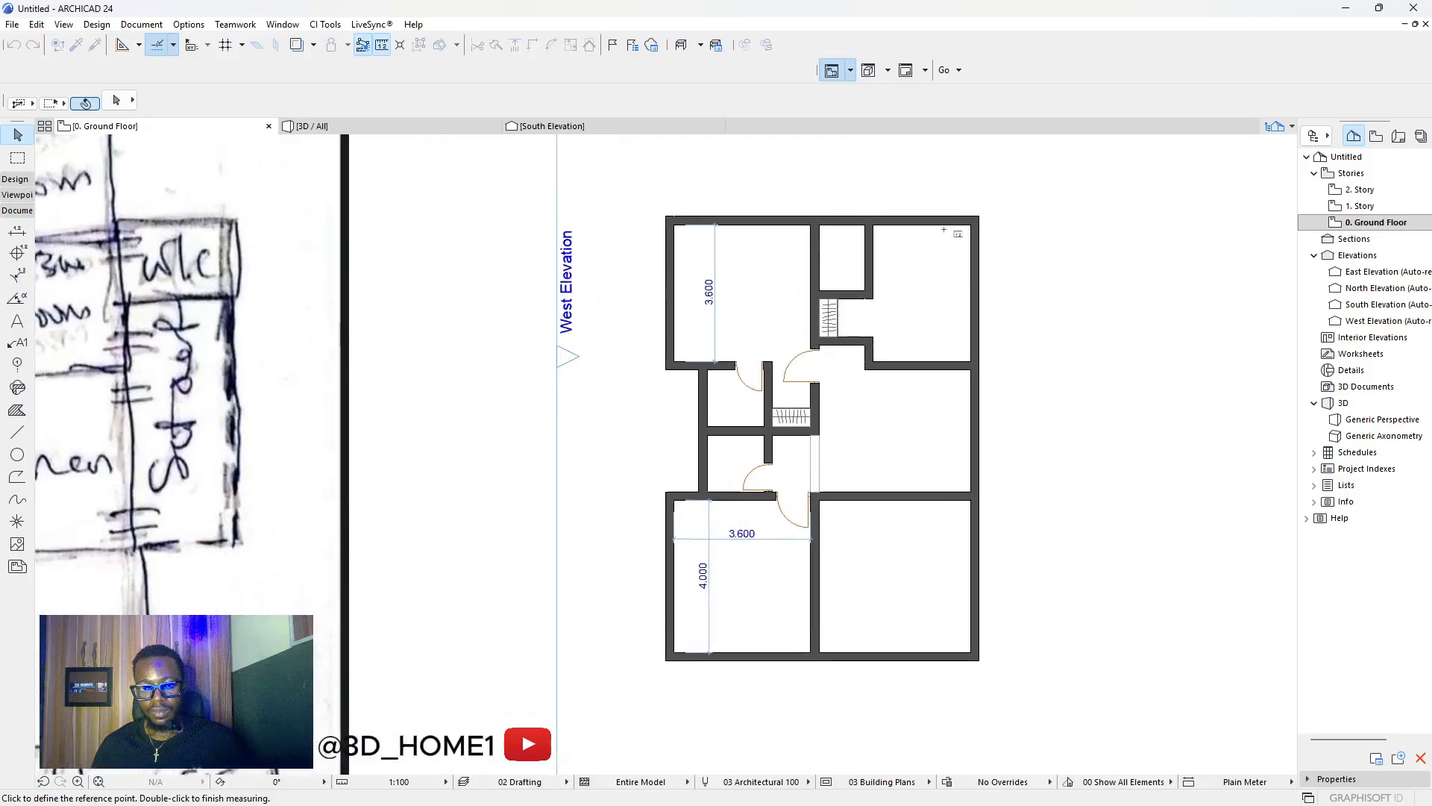
pyautogui.click(983, 222)
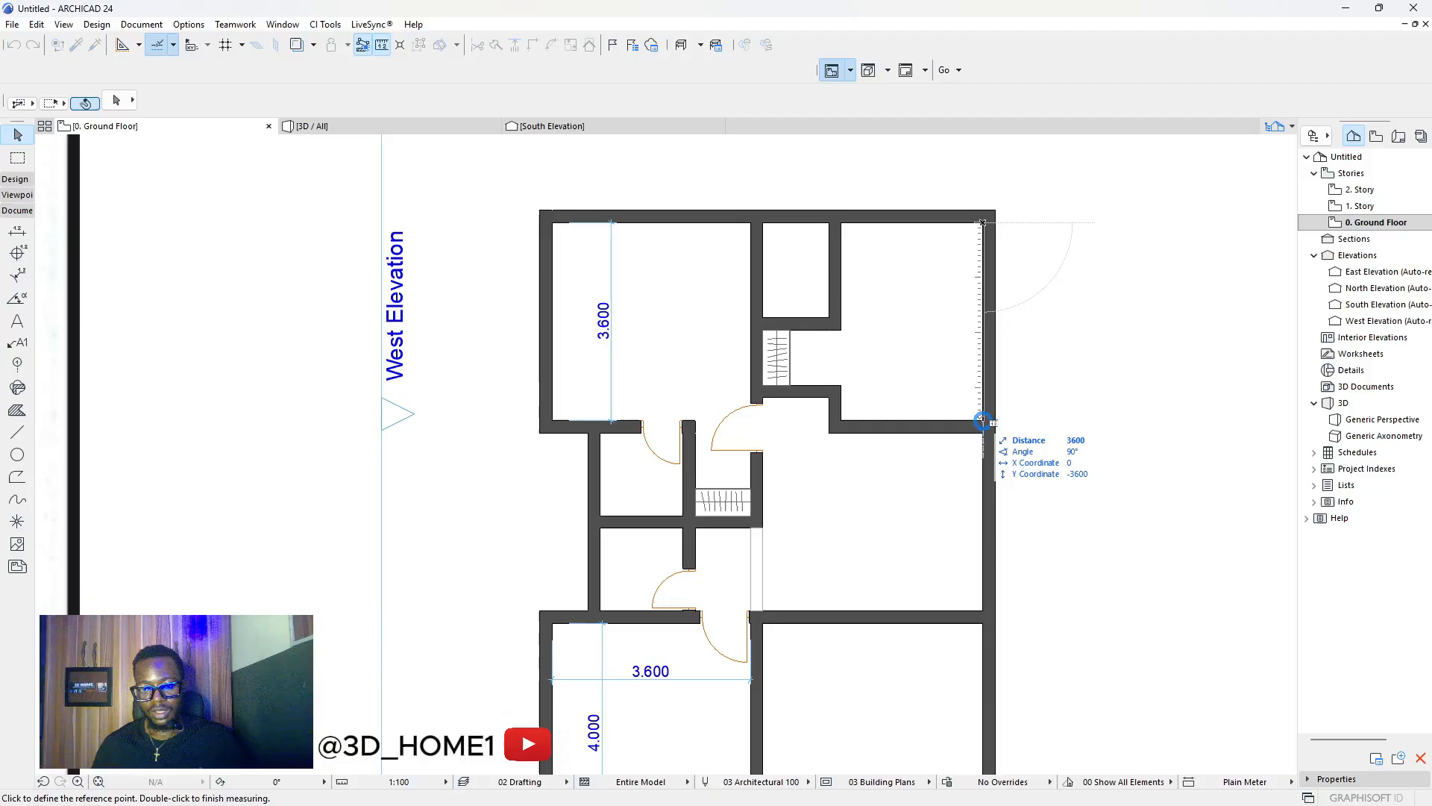
pyautogui.press('Escape')
# Move the upper-right bedroom's lower wall down about 1250 mm.
pyautogui.click(911, 429)
pyautogui.click(911, 428)
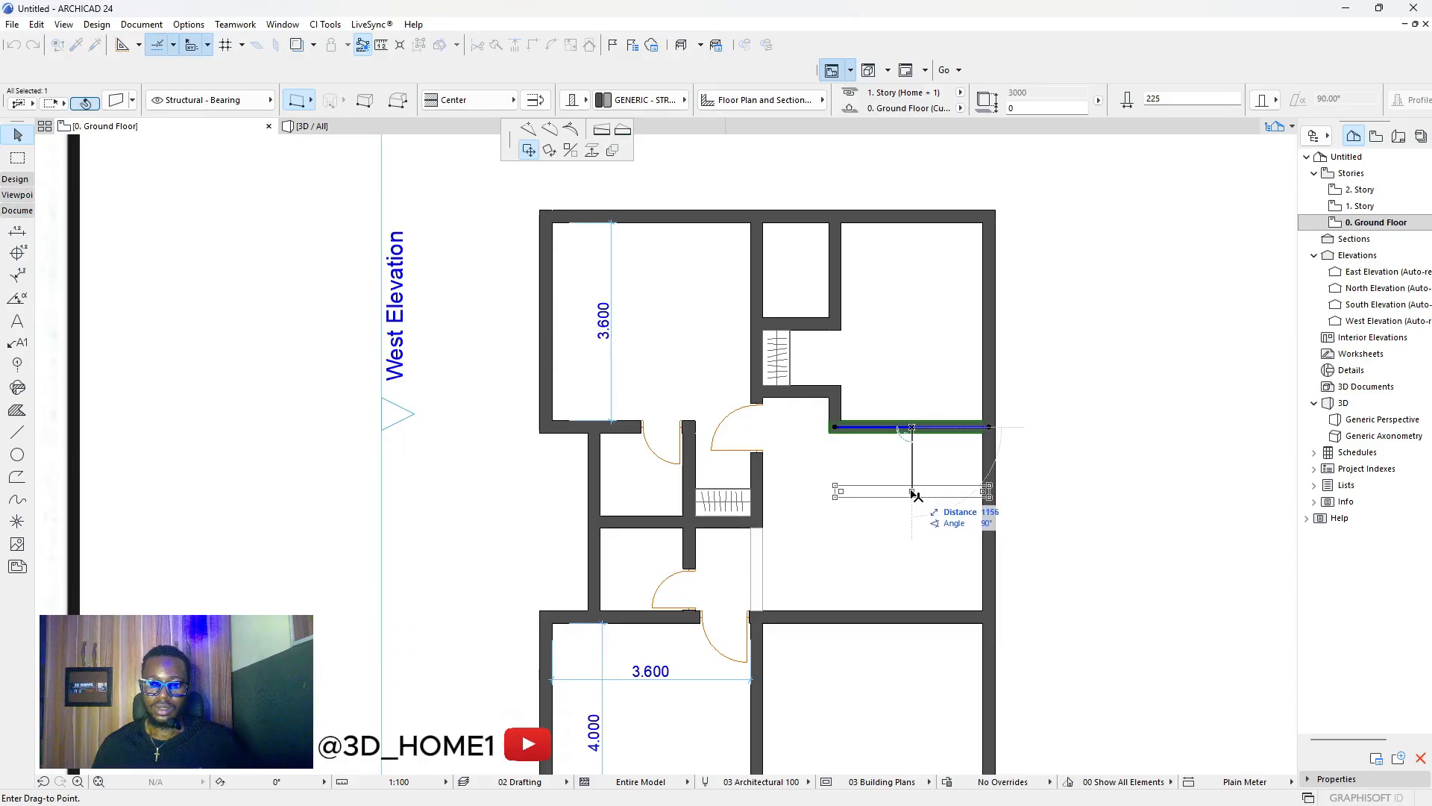
pyautogui.click(911, 492)
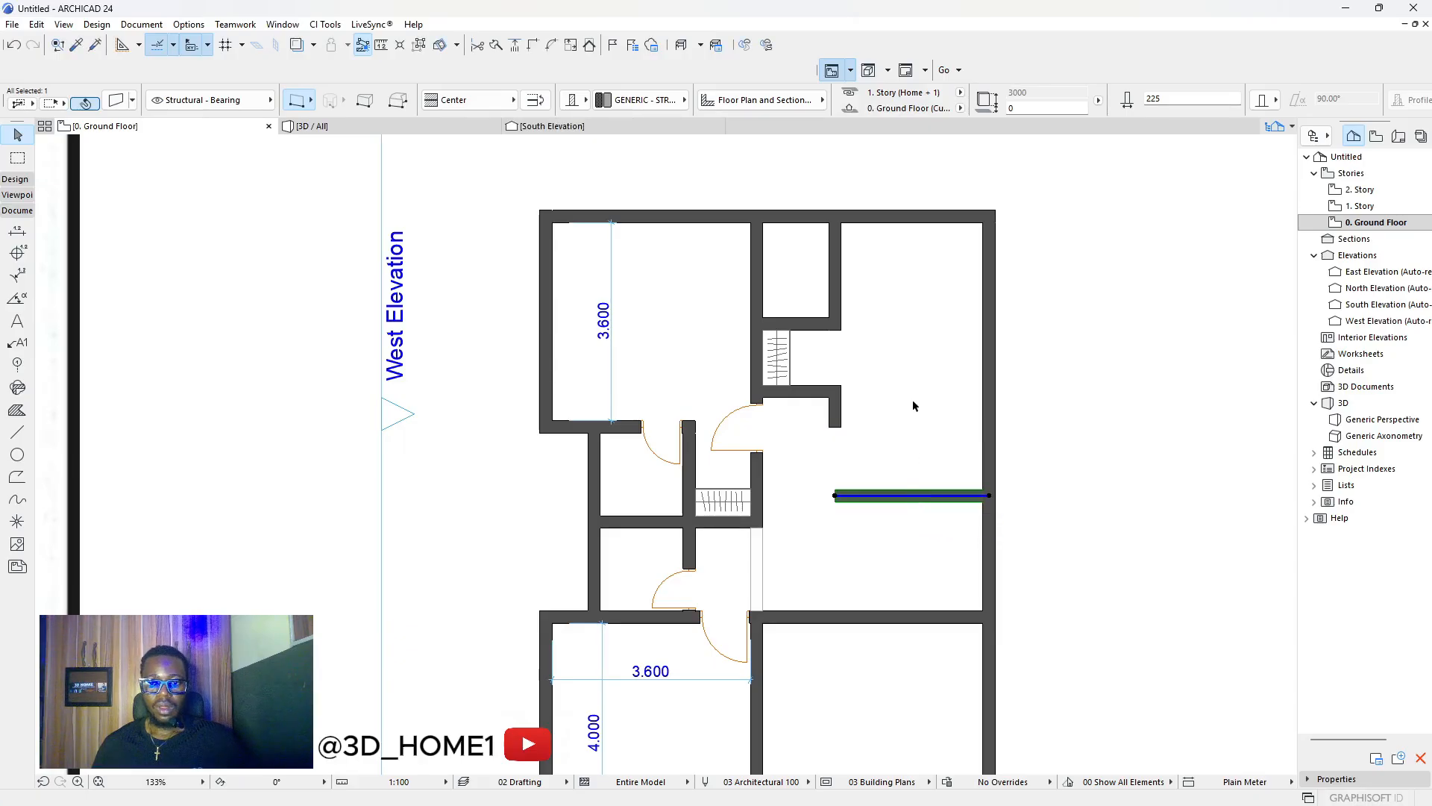
# Measure the upper-right bedroom down to its relocated lower wall and consult the hand sketch's room layout.
pyautogui.press('m')
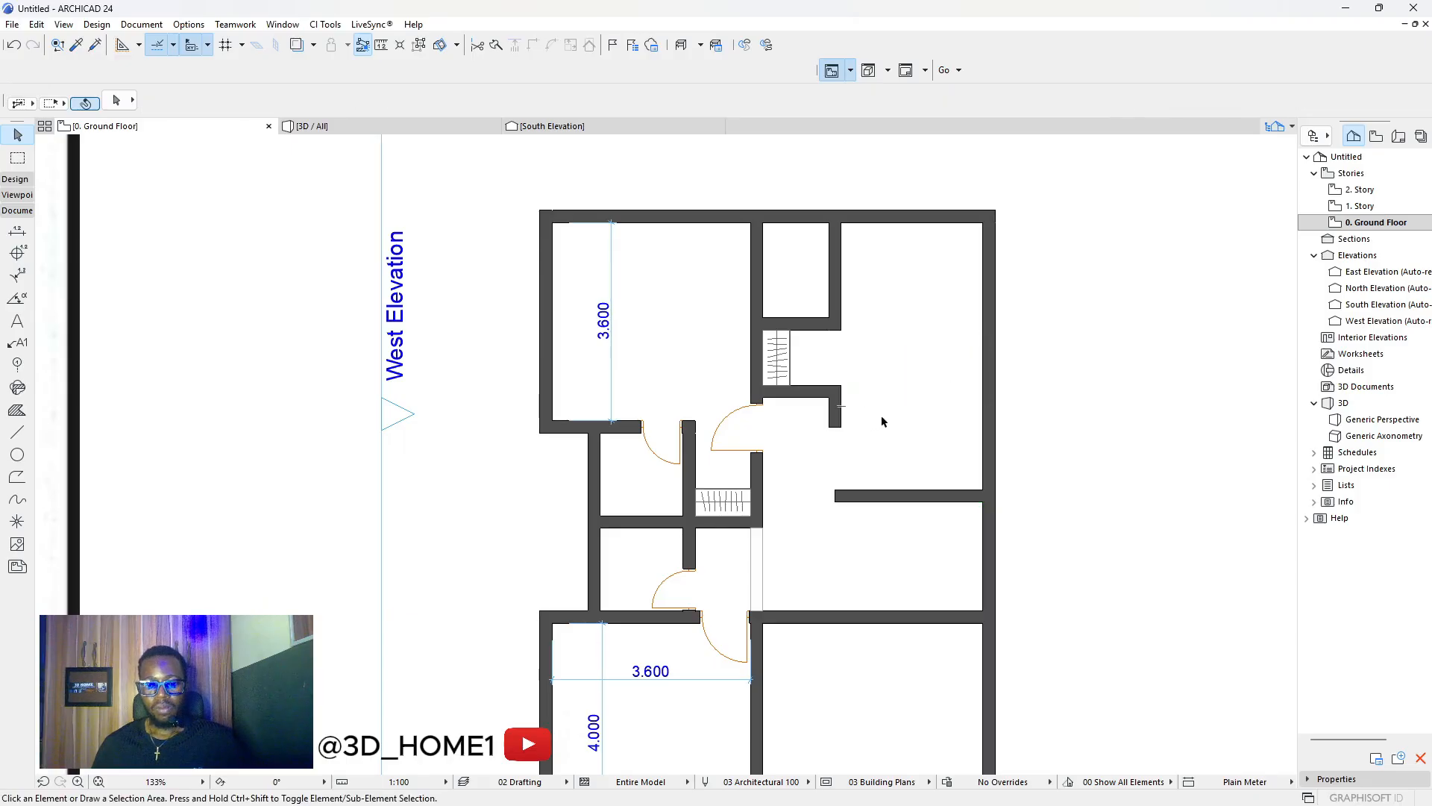
pyautogui.click(982, 223)
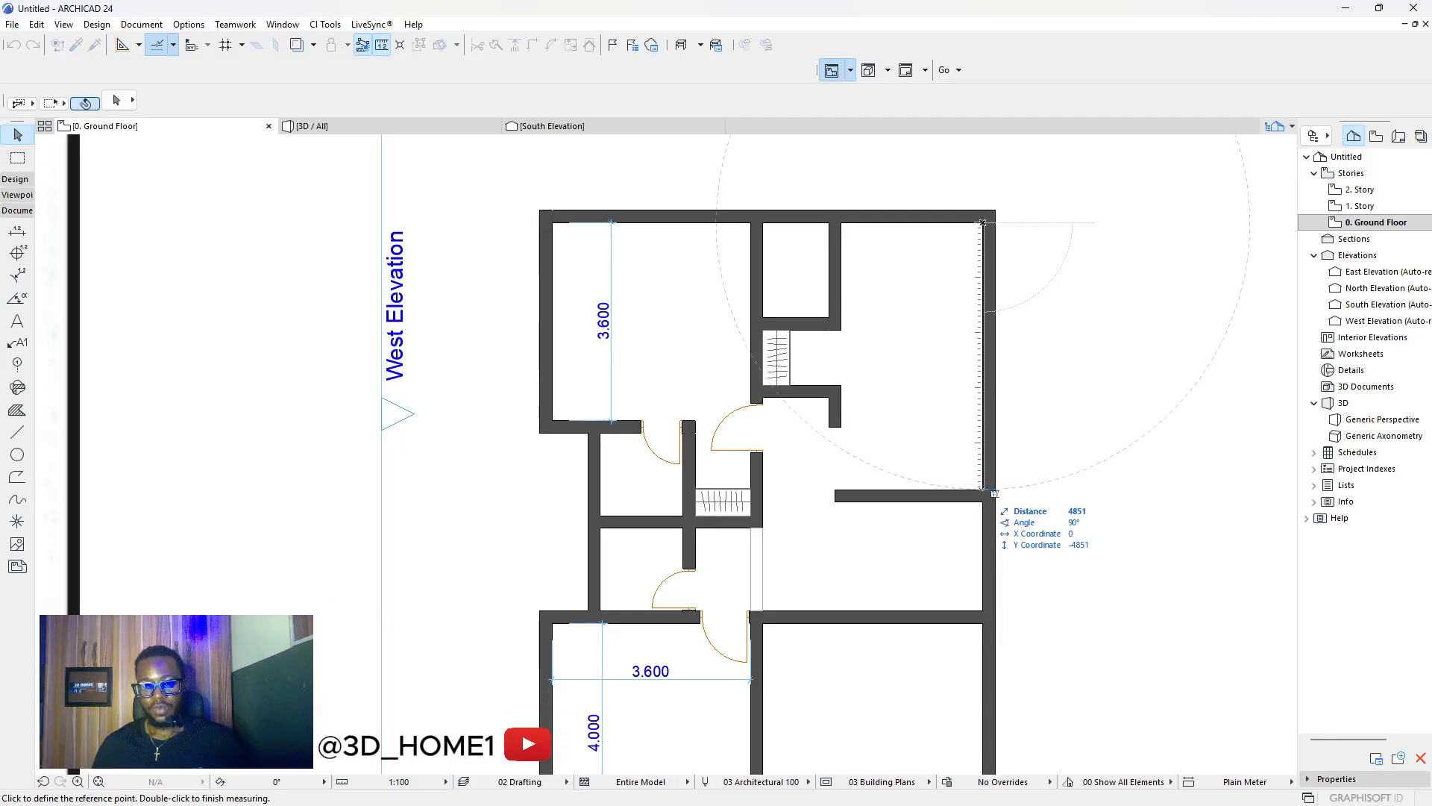
pyautogui.press('Escape')
pyautogui.scroll(-6, 925, 371)
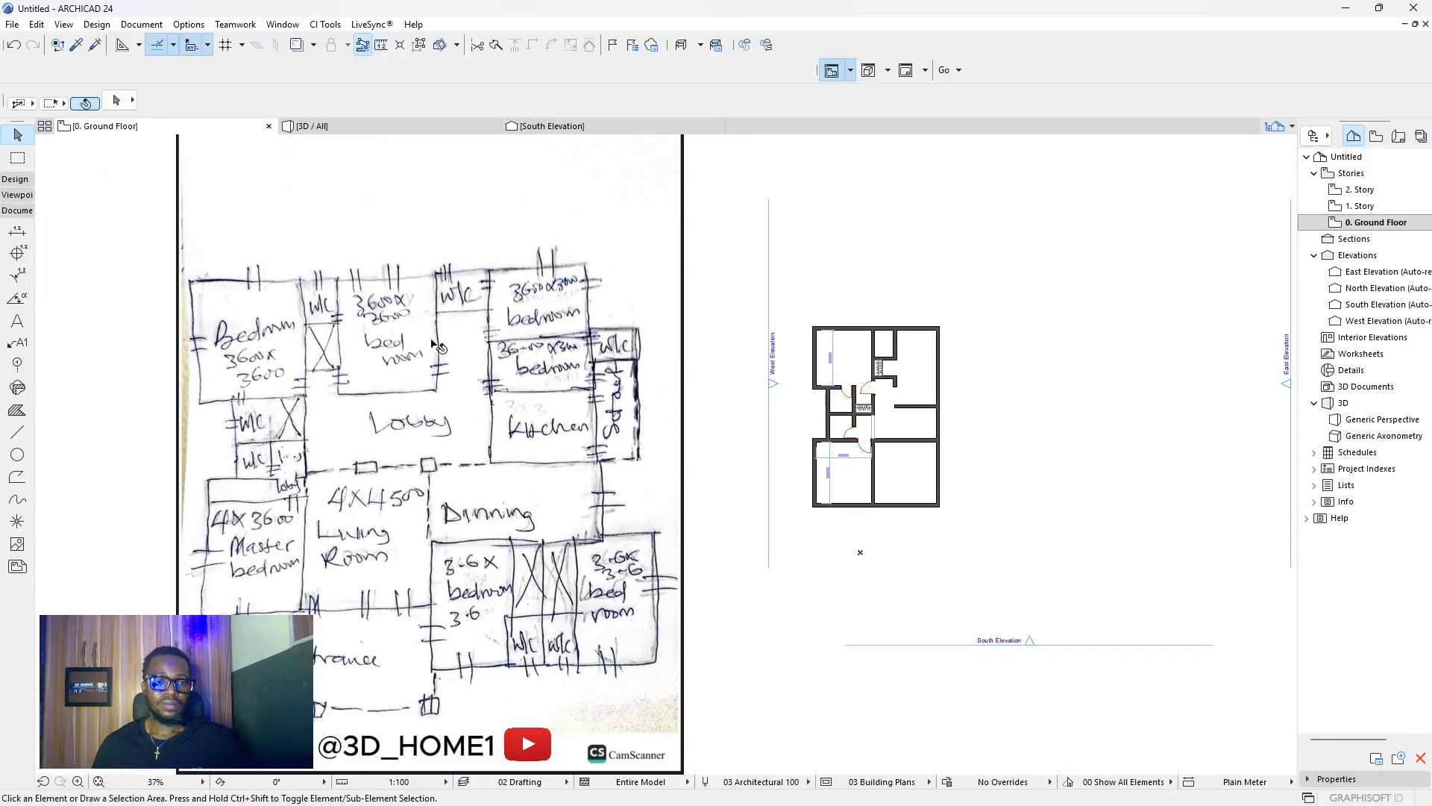
pyautogui.scroll(2, 432, 343)
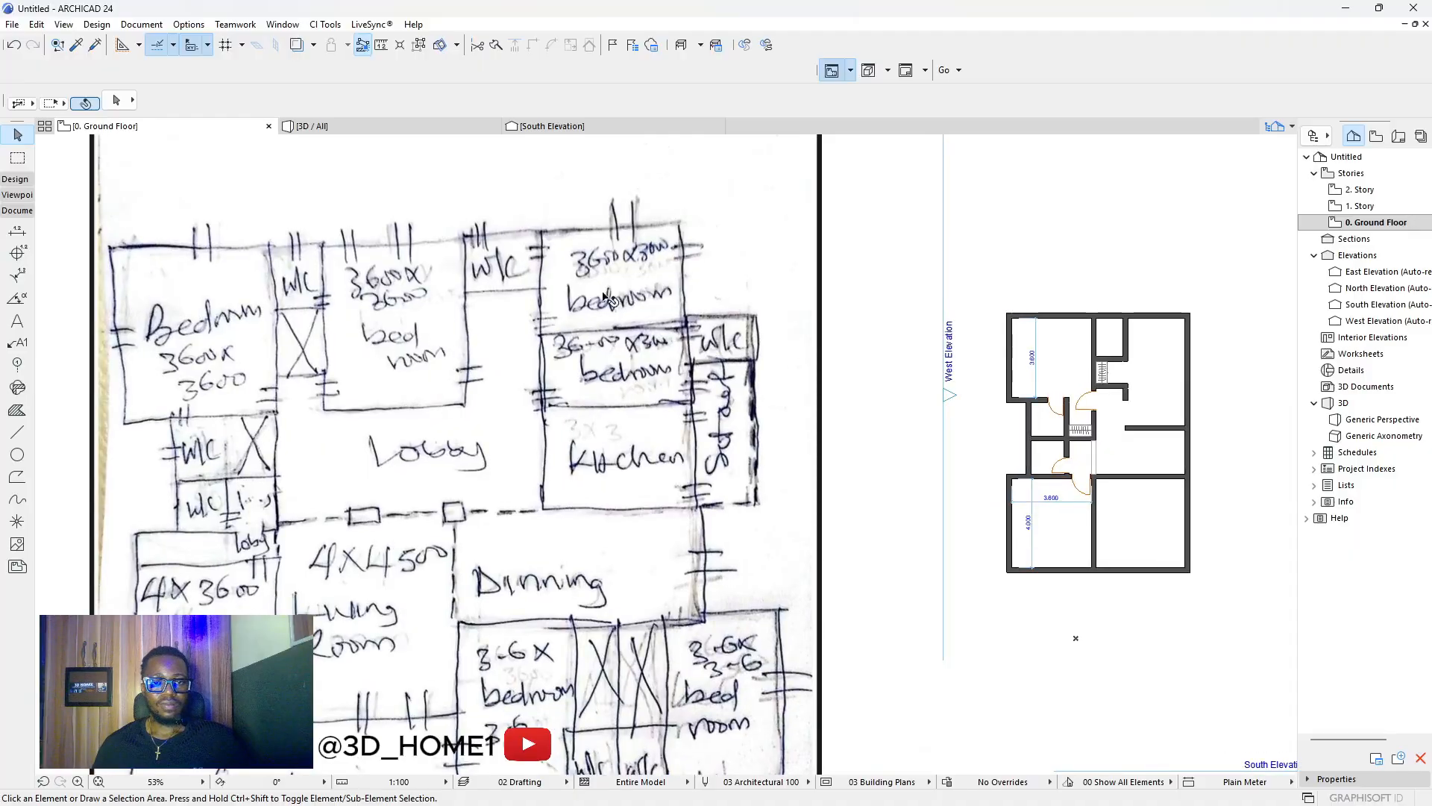
# Compare the drawn ground floor plan with the hand sketch's bedrooms, toilets, lobby and kitchen.
pyautogui.scroll(-2, 606, 297)
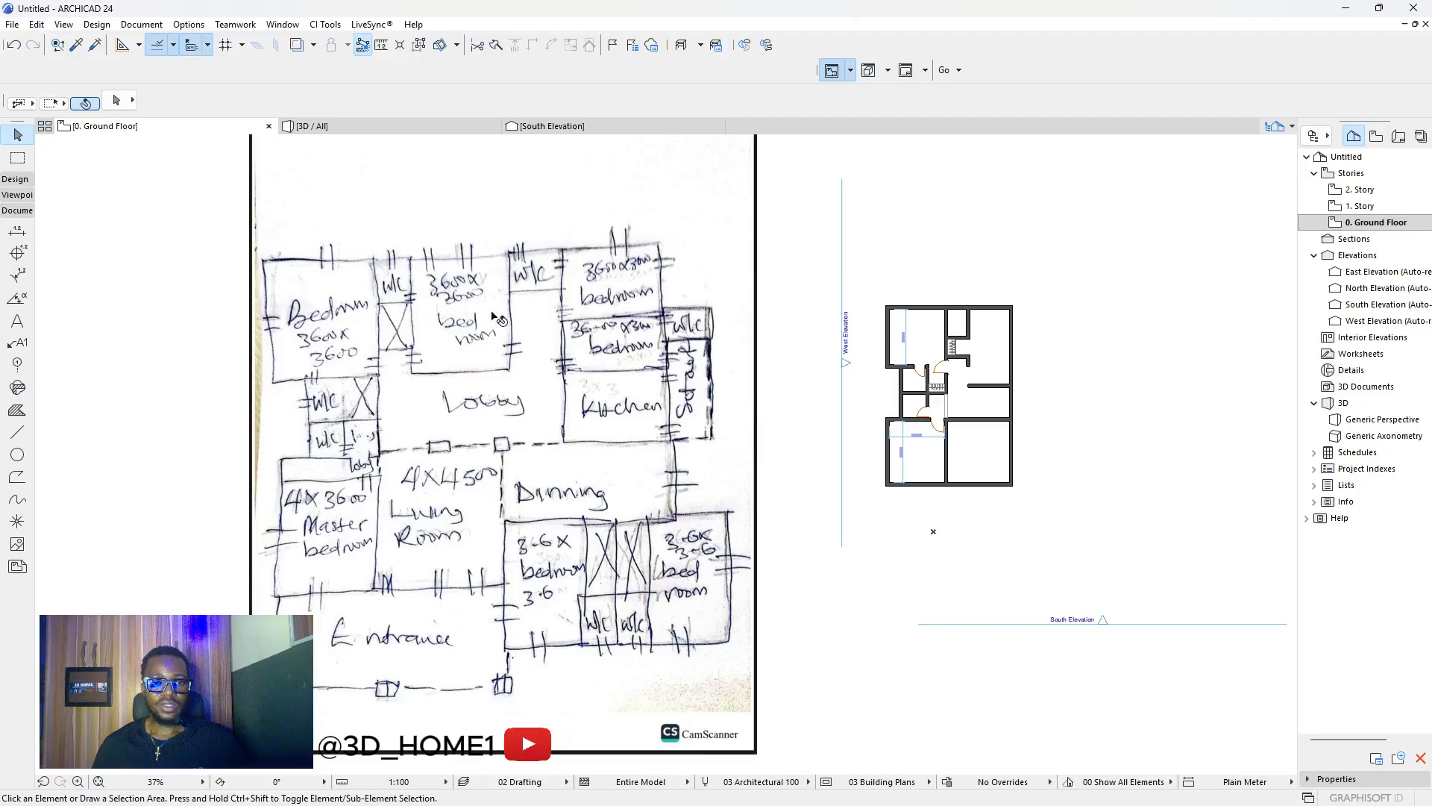
pyautogui.scroll(1, 464, 327)
pyautogui.scroll(-2, 679, 350)
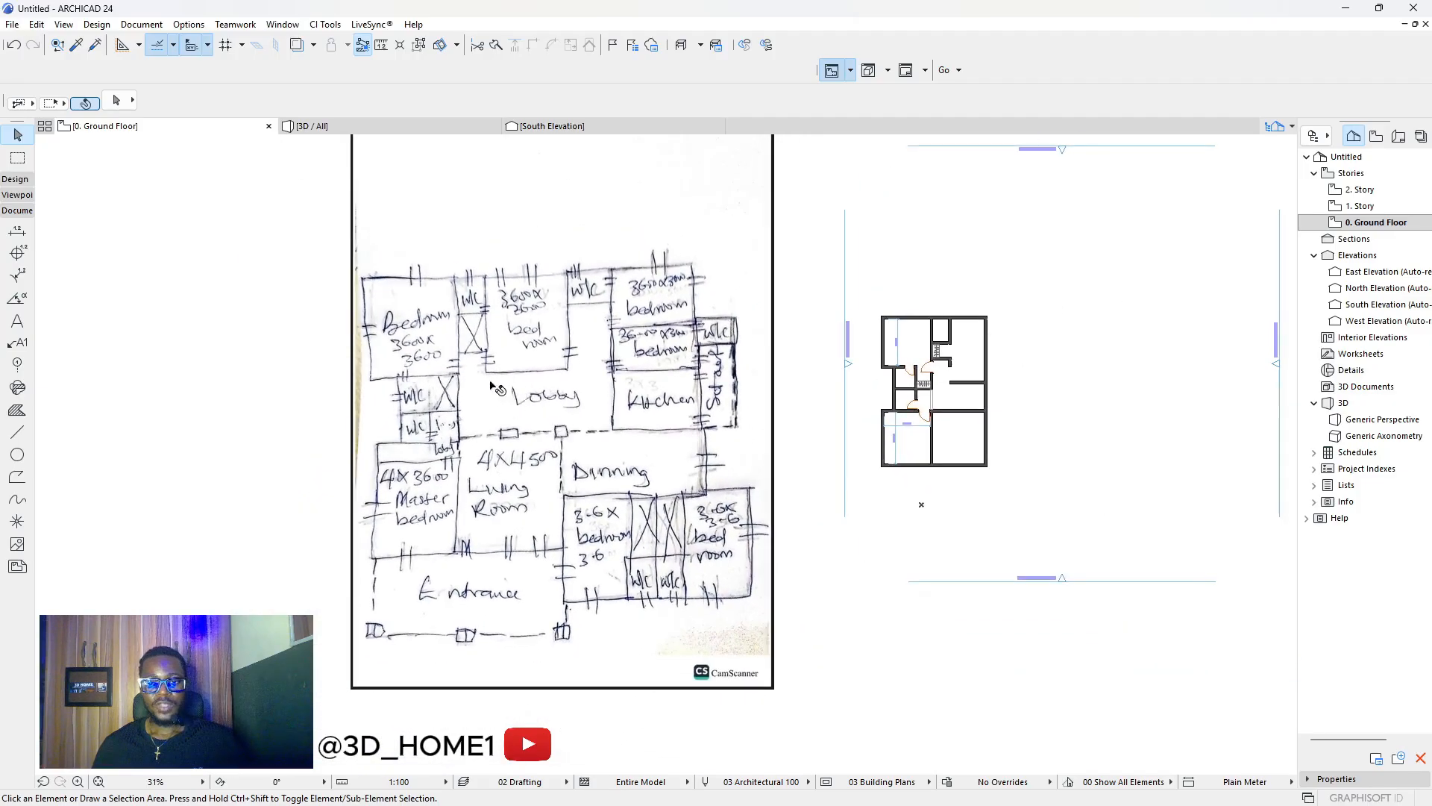
pyautogui.scroll(2, 534, 416)
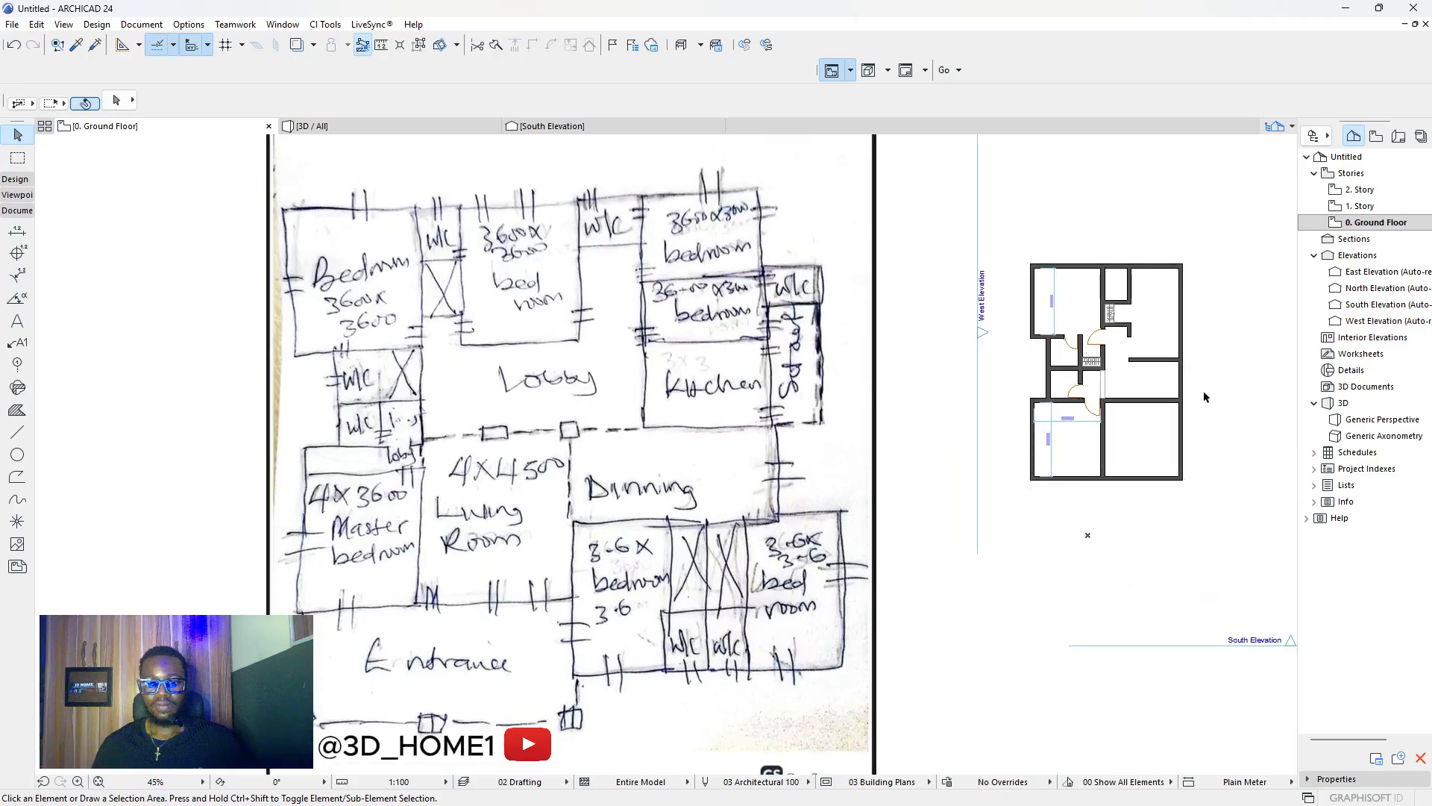
pyautogui.scroll(2, 1199, 391)
pyautogui.scroll(-1, 919, 399)
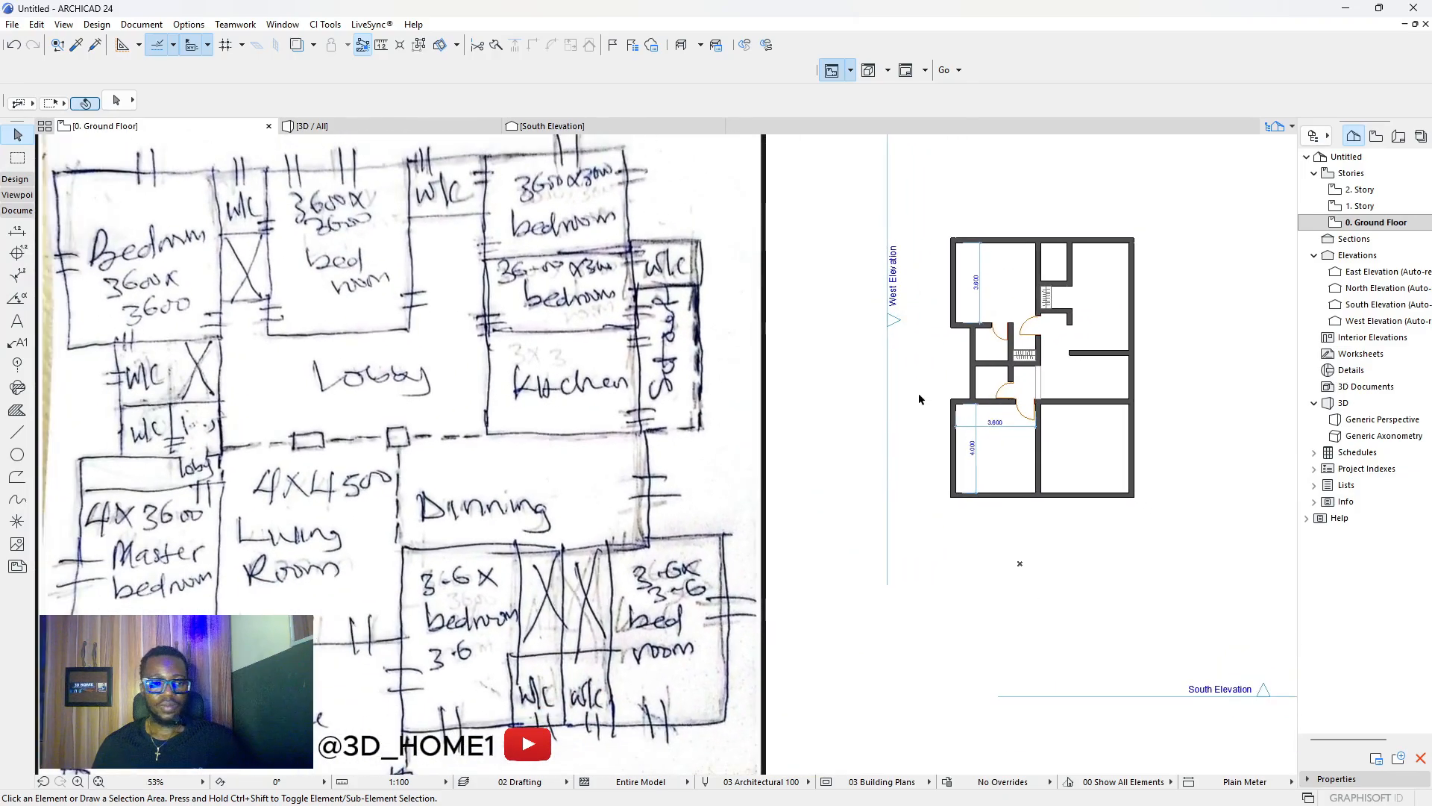
pyautogui.scroll(-1, 917, 400)
# Stretch the short wall beside the upper-right bedroom's wardrobe recess down to meet the bedroom's lower wall.
pyautogui.scroll(4, 1104, 388)
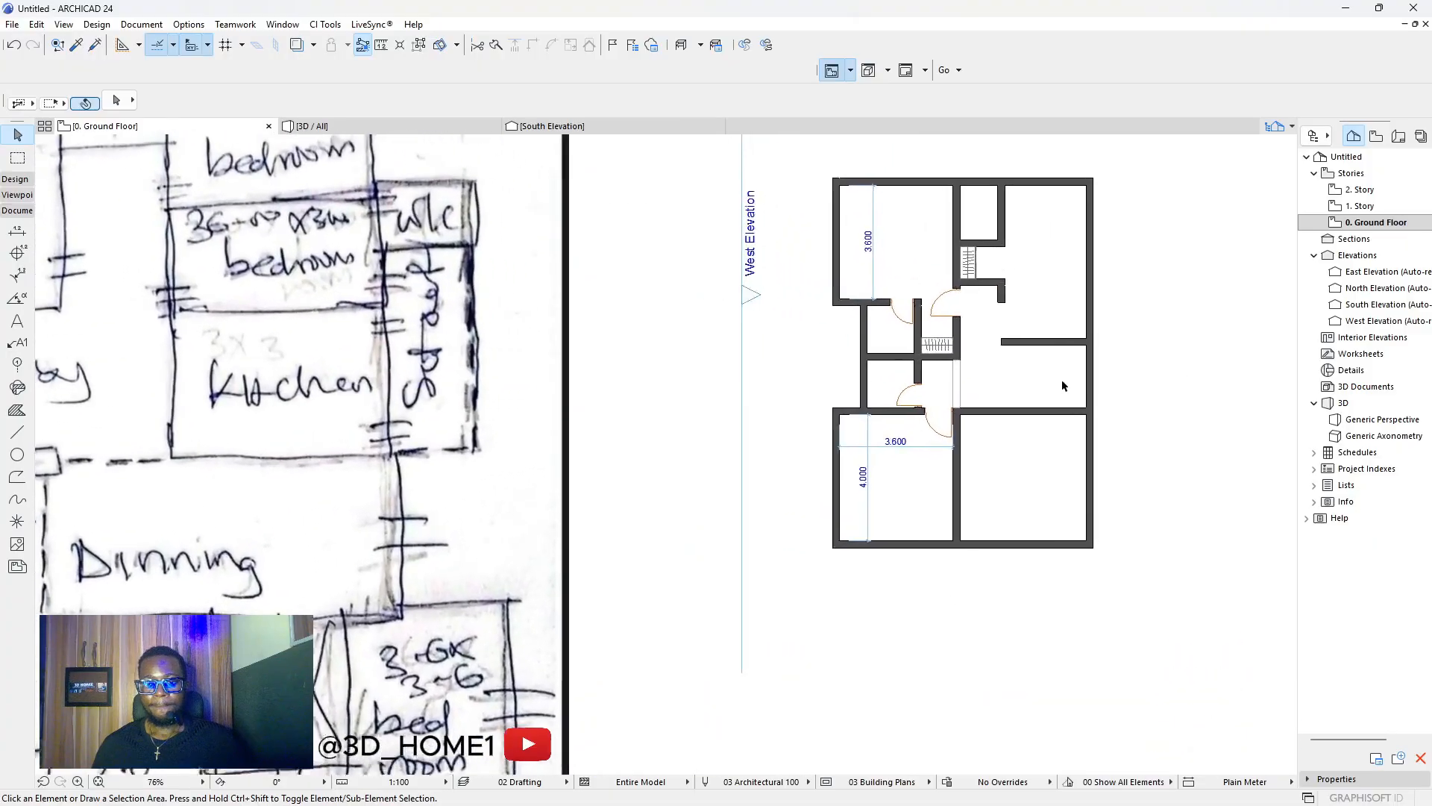
pyautogui.click(990, 288)
pyautogui.click(989, 287)
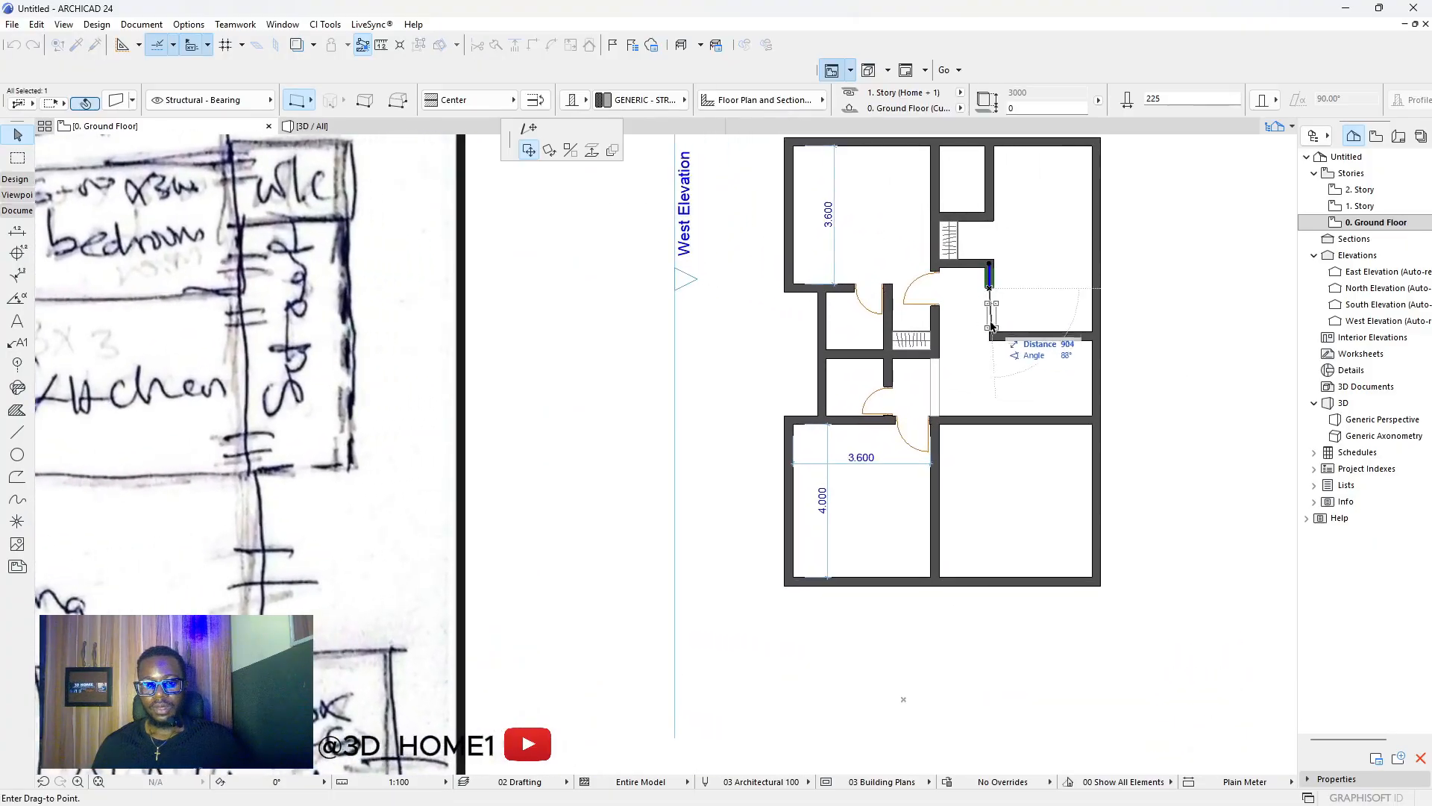
pyautogui.click(522, 129)
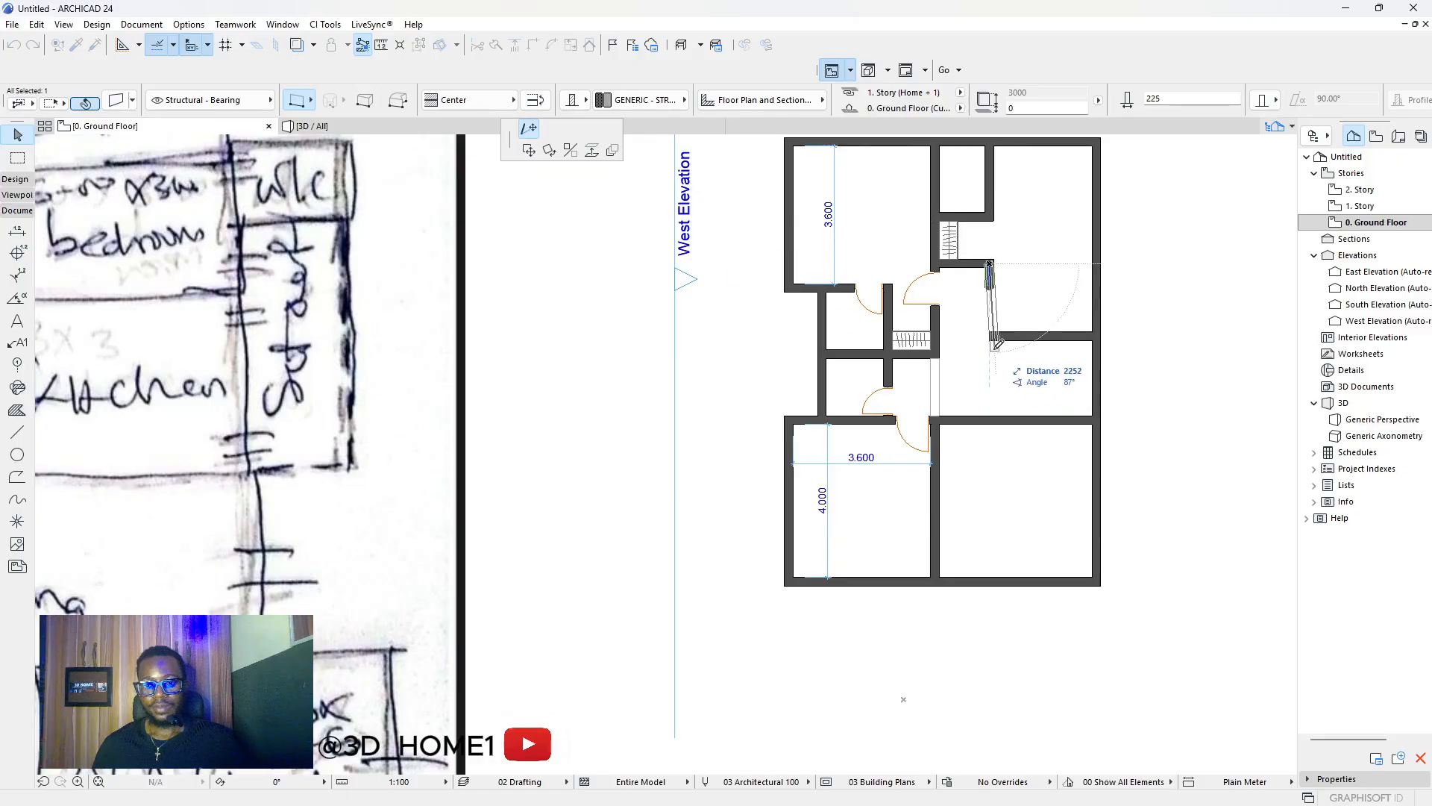
pyautogui.scroll(-3, 990, 340)
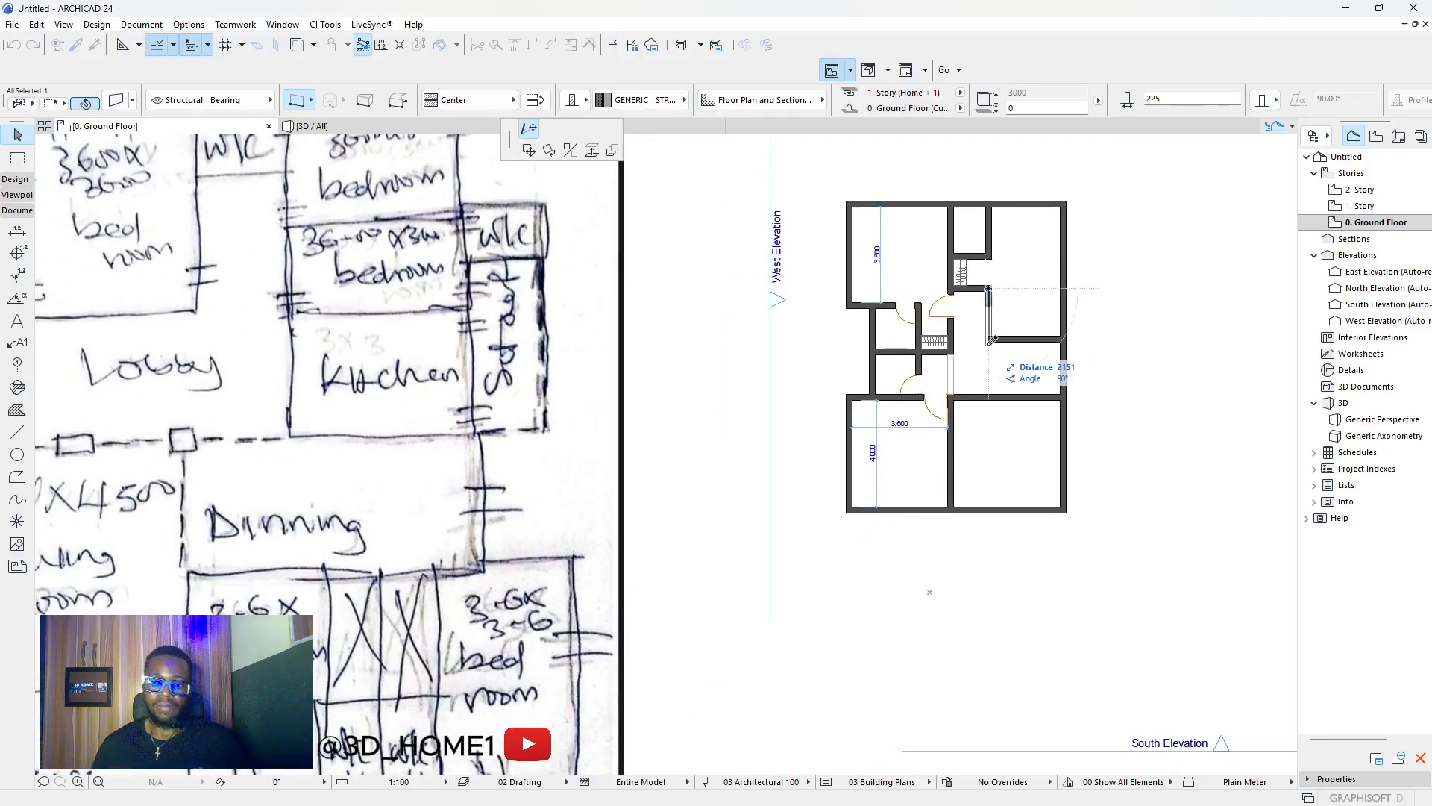
pyautogui.scroll(8, 992, 340)
pyautogui.click(991, 341)
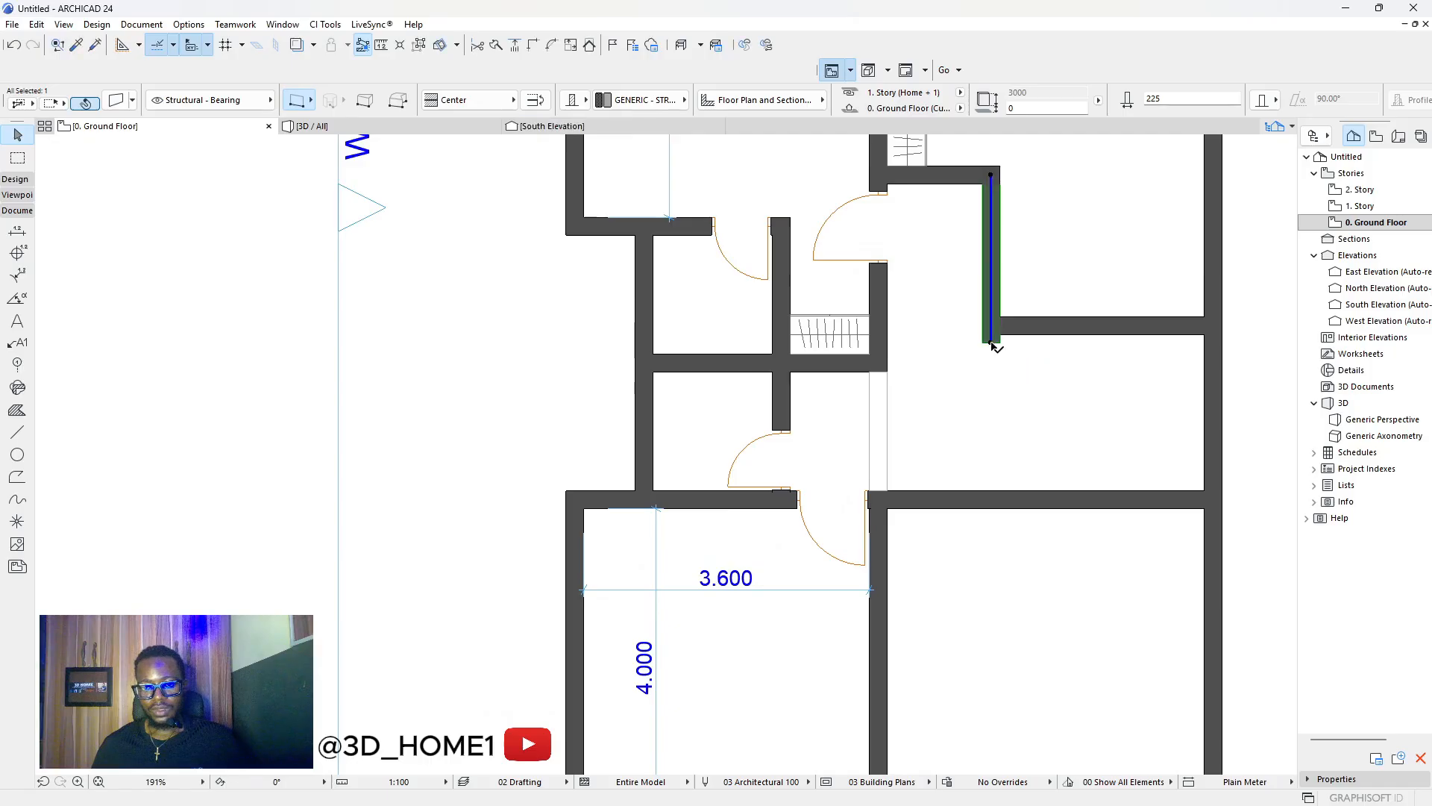
pyautogui.scroll(-6, 970, 340)
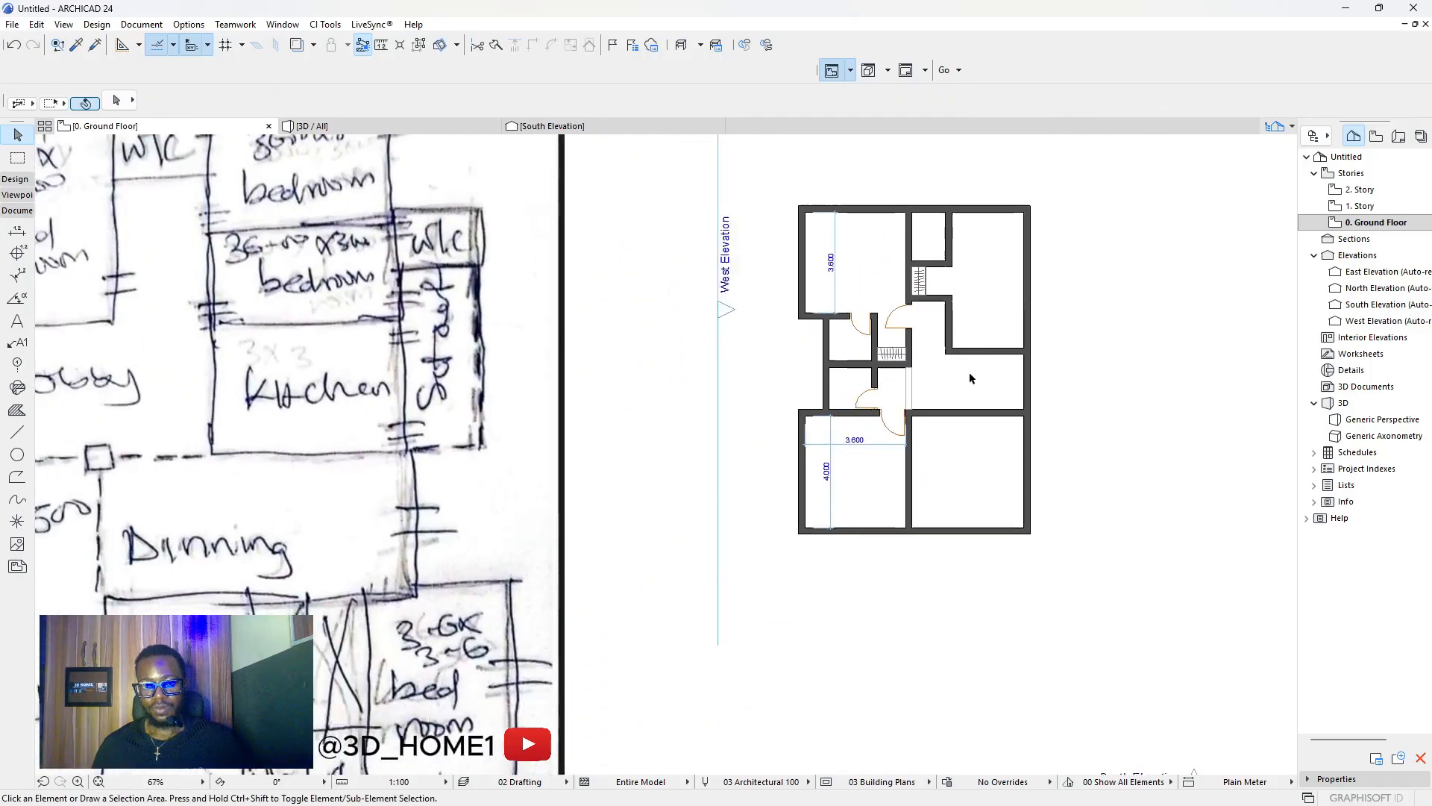
# Examine the enclosed upper-right bedroom and the space below it against the hand sketch's room arrangement and sizes.
pyautogui.scroll(3, 969, 371)
pyautogui.scroll(1, 892, 310)
pyautogui.scroll(-1, 978, 298)
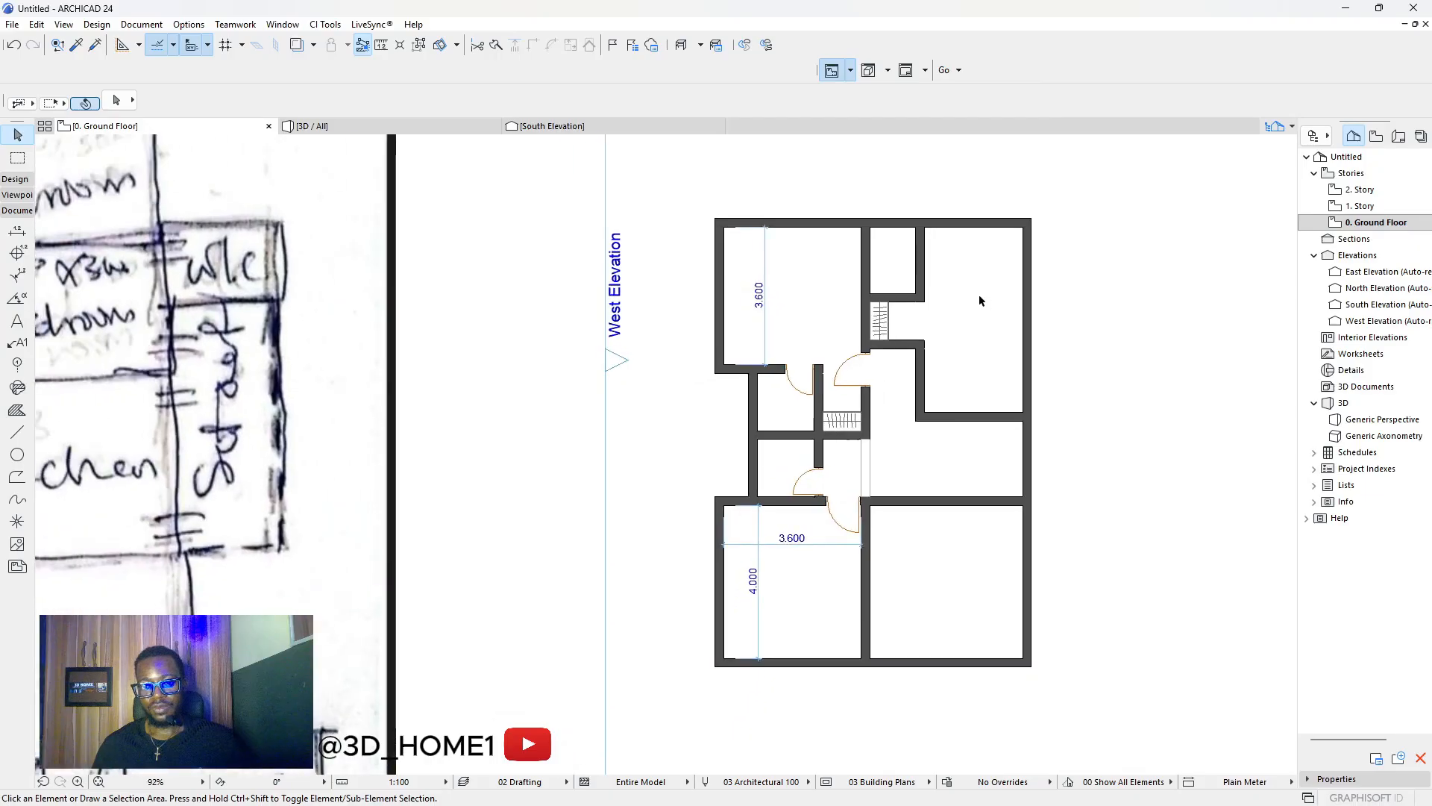
pyautogui.scroll(1, 979, 297)
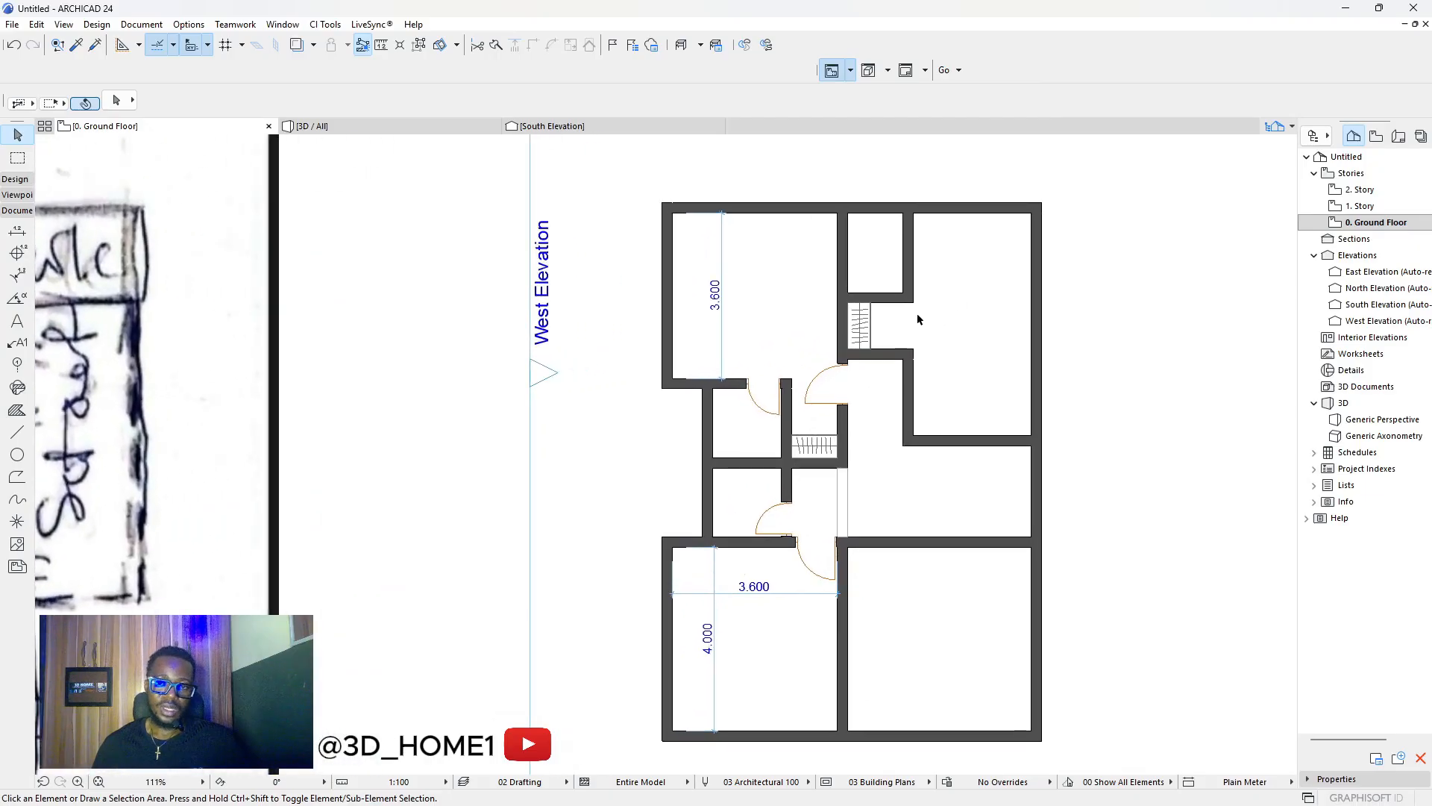
pyautogui.scroll(-2, 932, 403)
pyautogui.scroll(2, 937, 447)
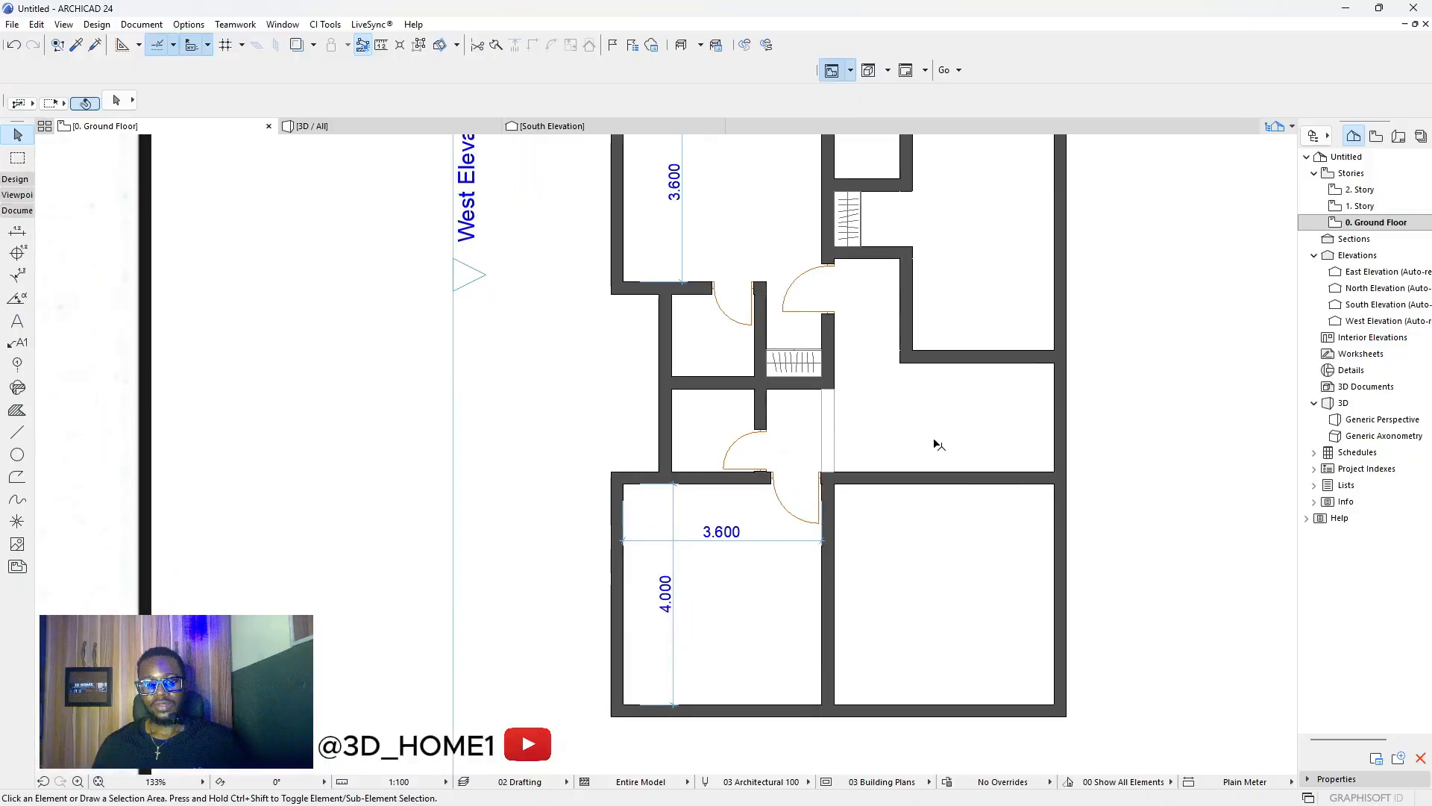
pyautogui.scroll(-1, 905, 385)
pyautogui.scroll(-5, 906, 384)
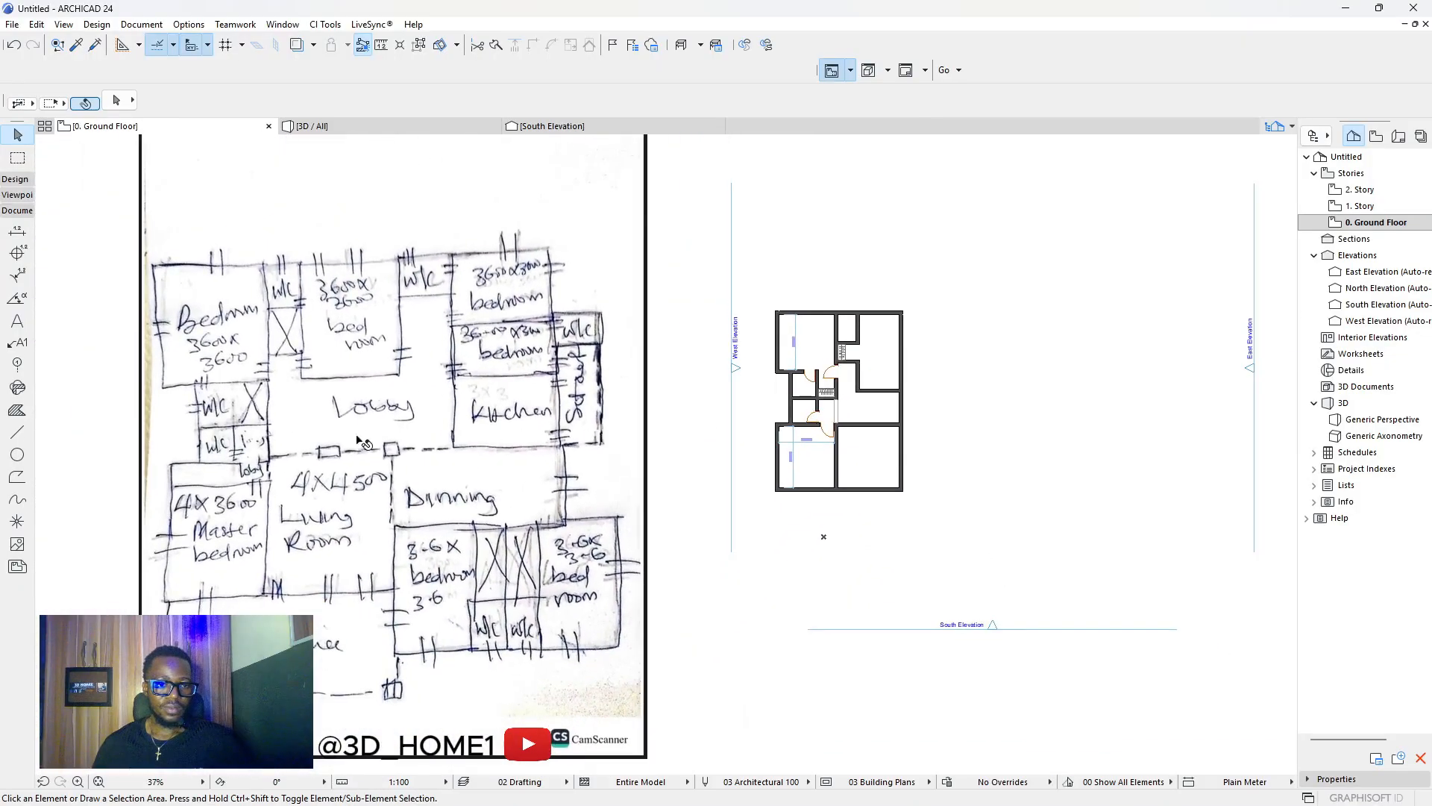
pyautogui.scroll(4, 857, 395)
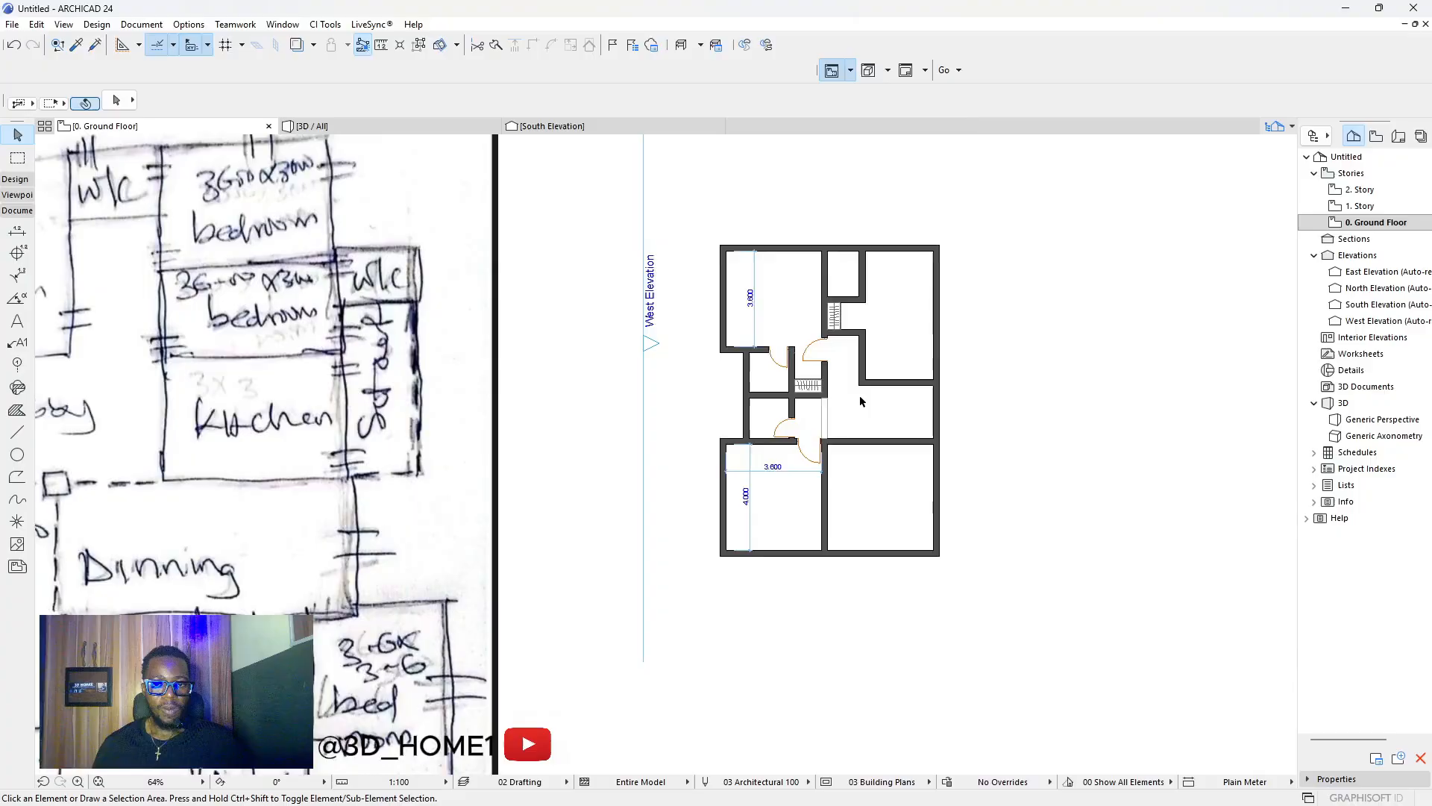
pyautogui.scroll(-4, 851, 426)
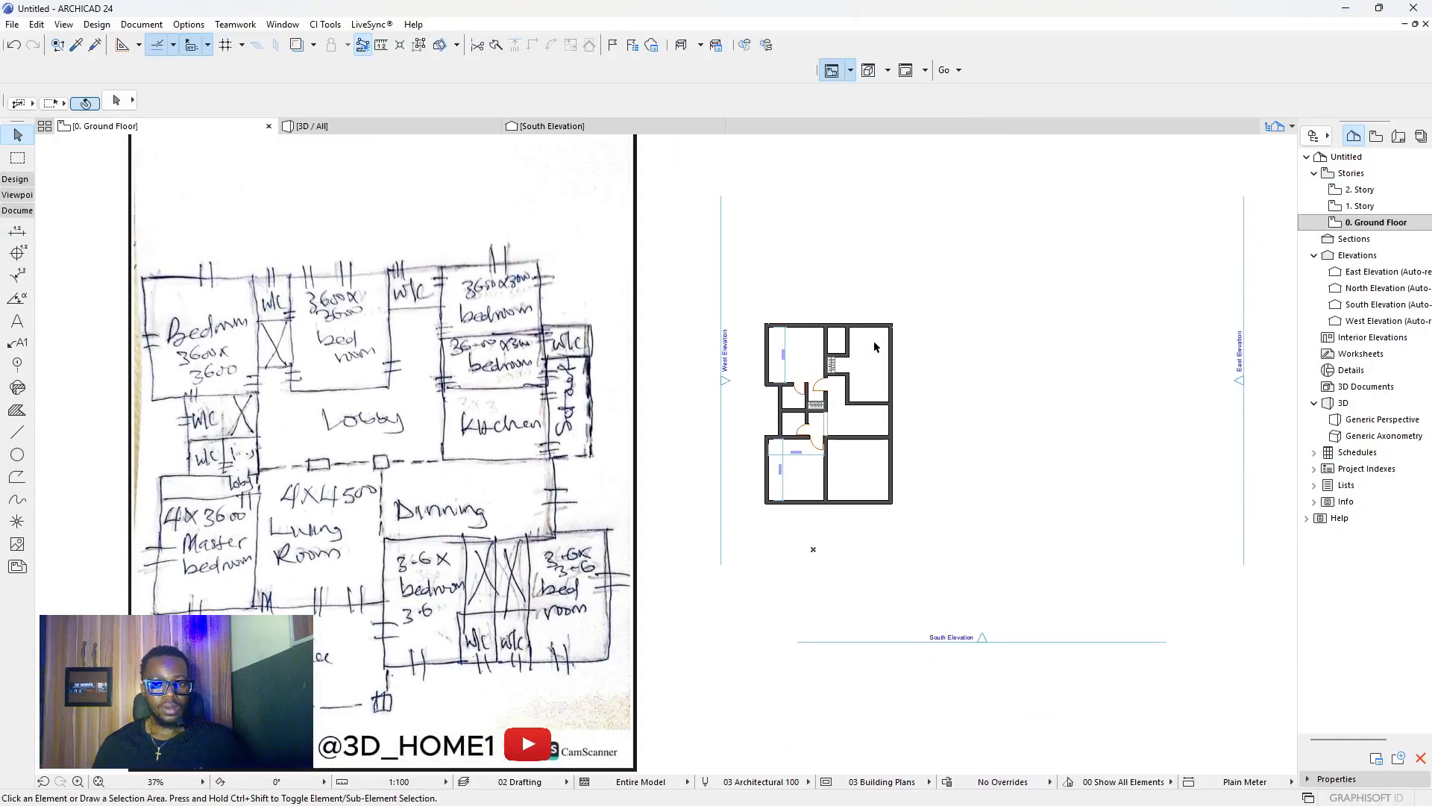
pyautogui.scroll(1, 877, 344)
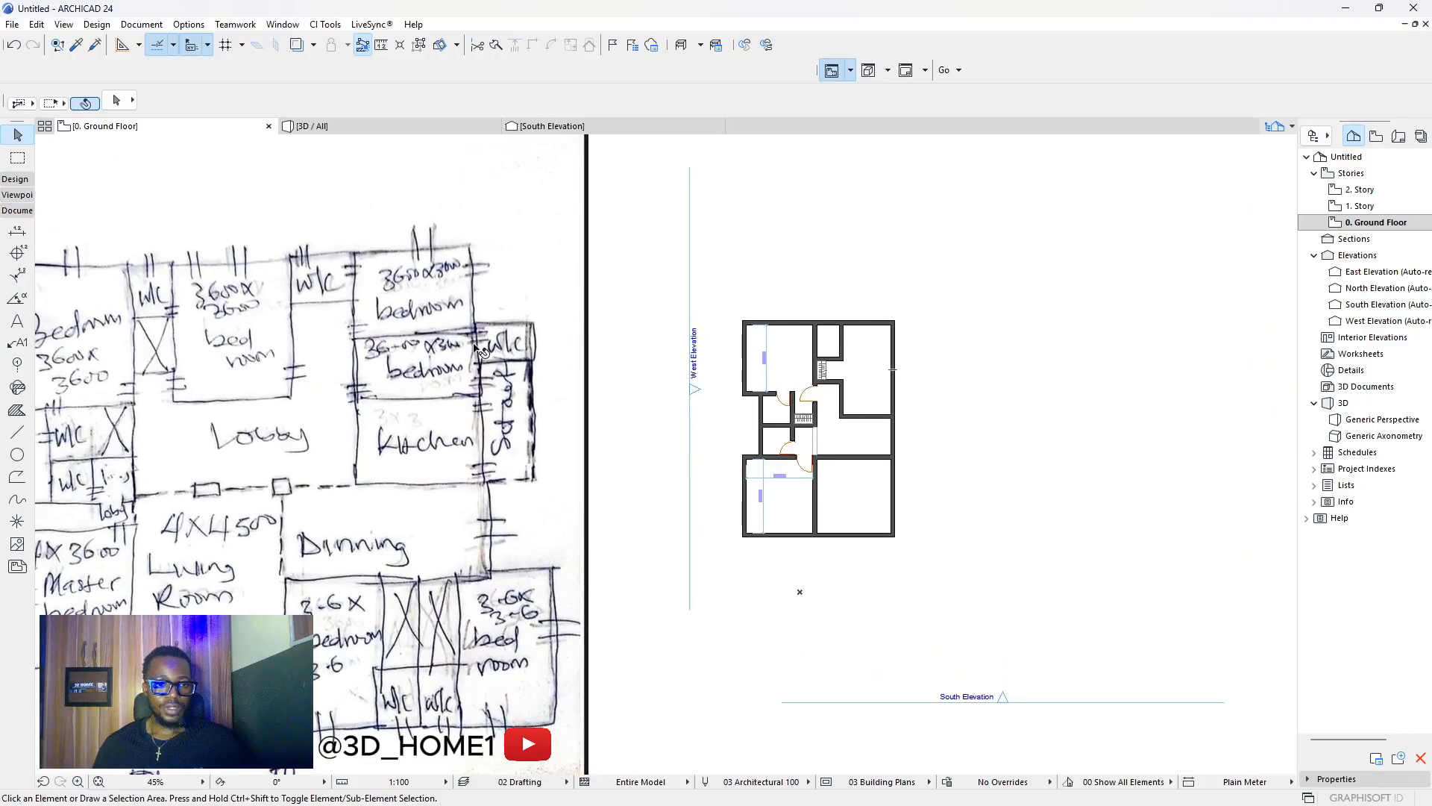
pyautogui.scroll(-3, 475, 348)
pyautogui.scroll(4, 190, 399)
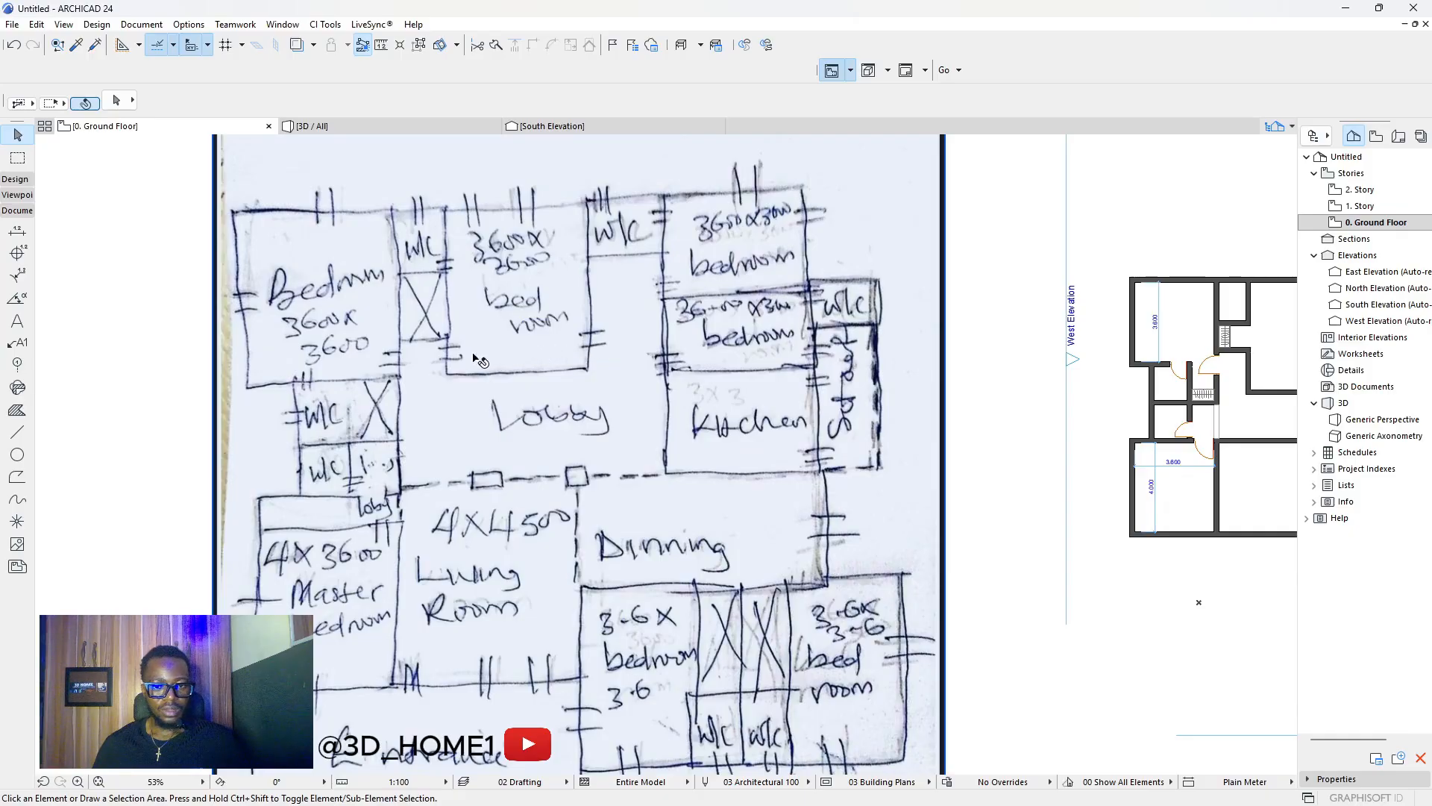
pyautogui.scroll(-2, 401, 364)
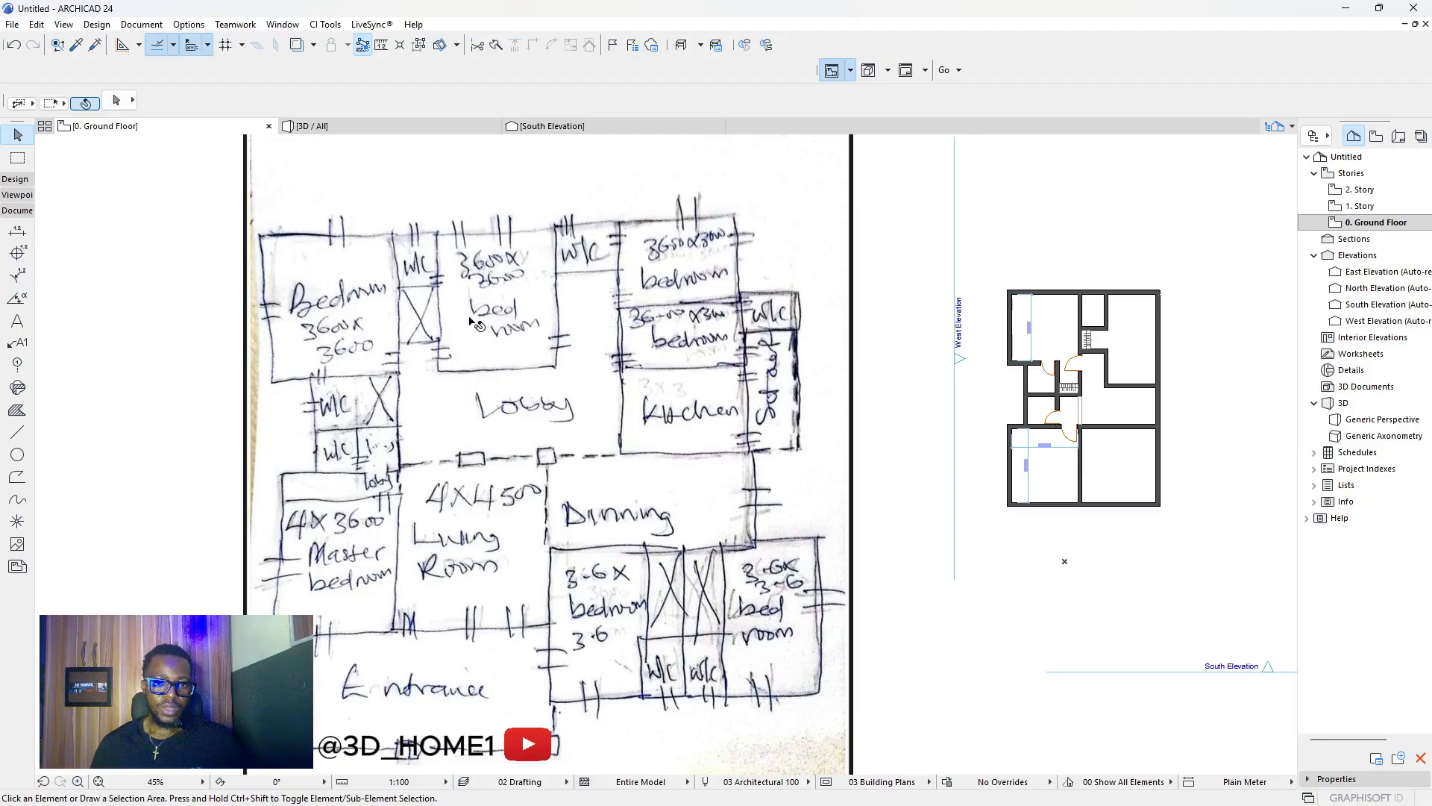
pyautogui.scroll(-6, 472, 323)
pyautogui.scroll(5, 850, 360)
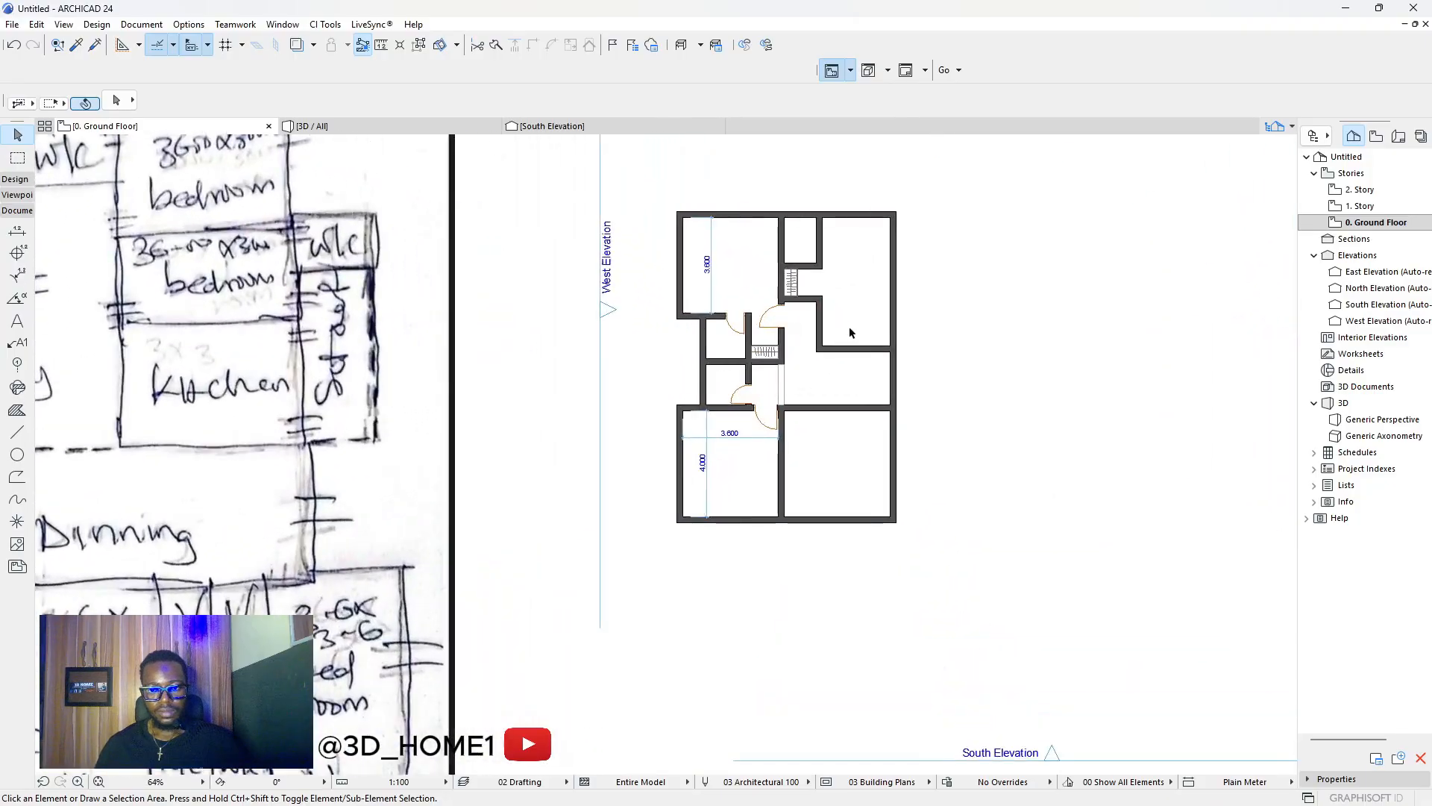
pyautogui.scroll(-2, 893, 360)
pyautogui.scroll(-2, 826, 363)
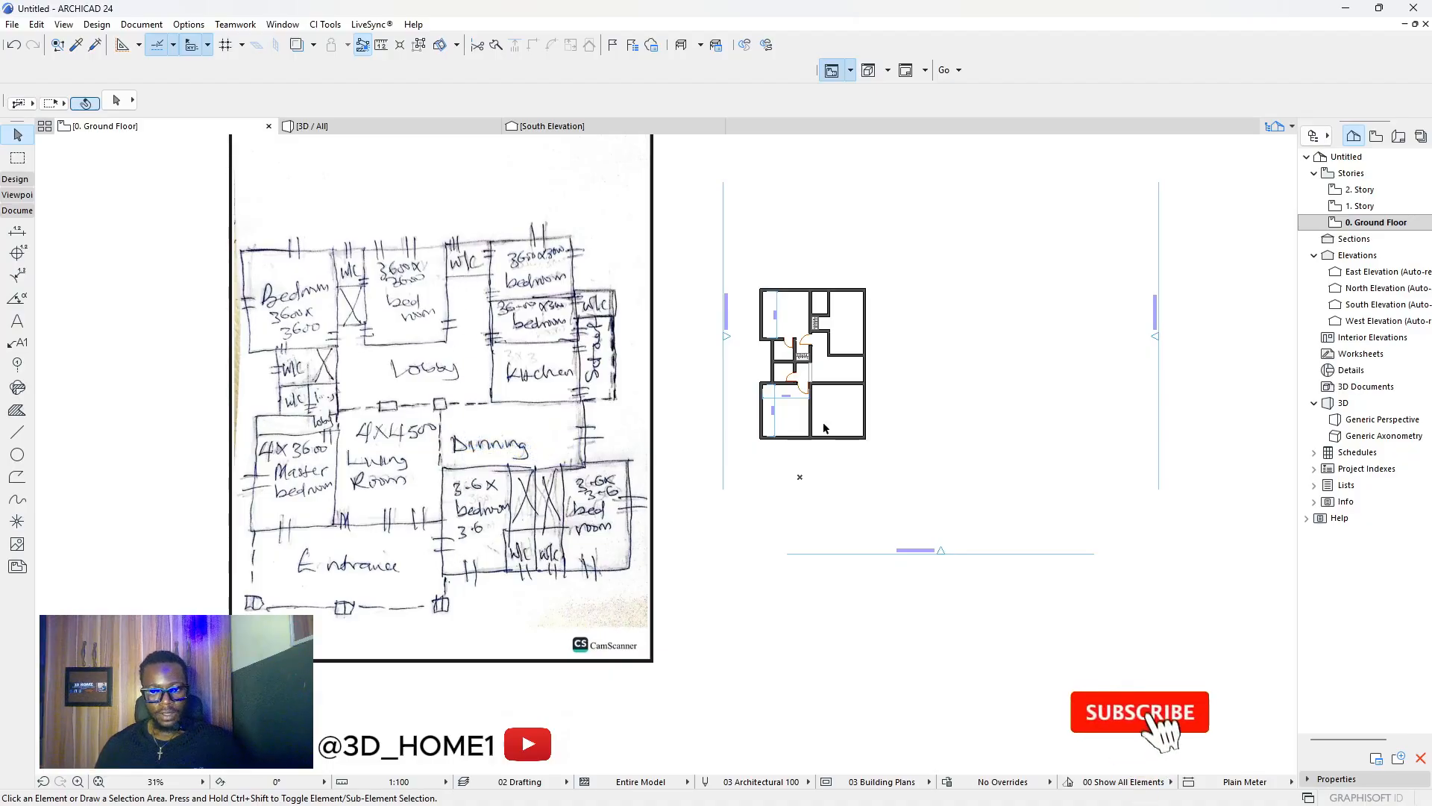
pyautogui.scroll(2, 630, 526)
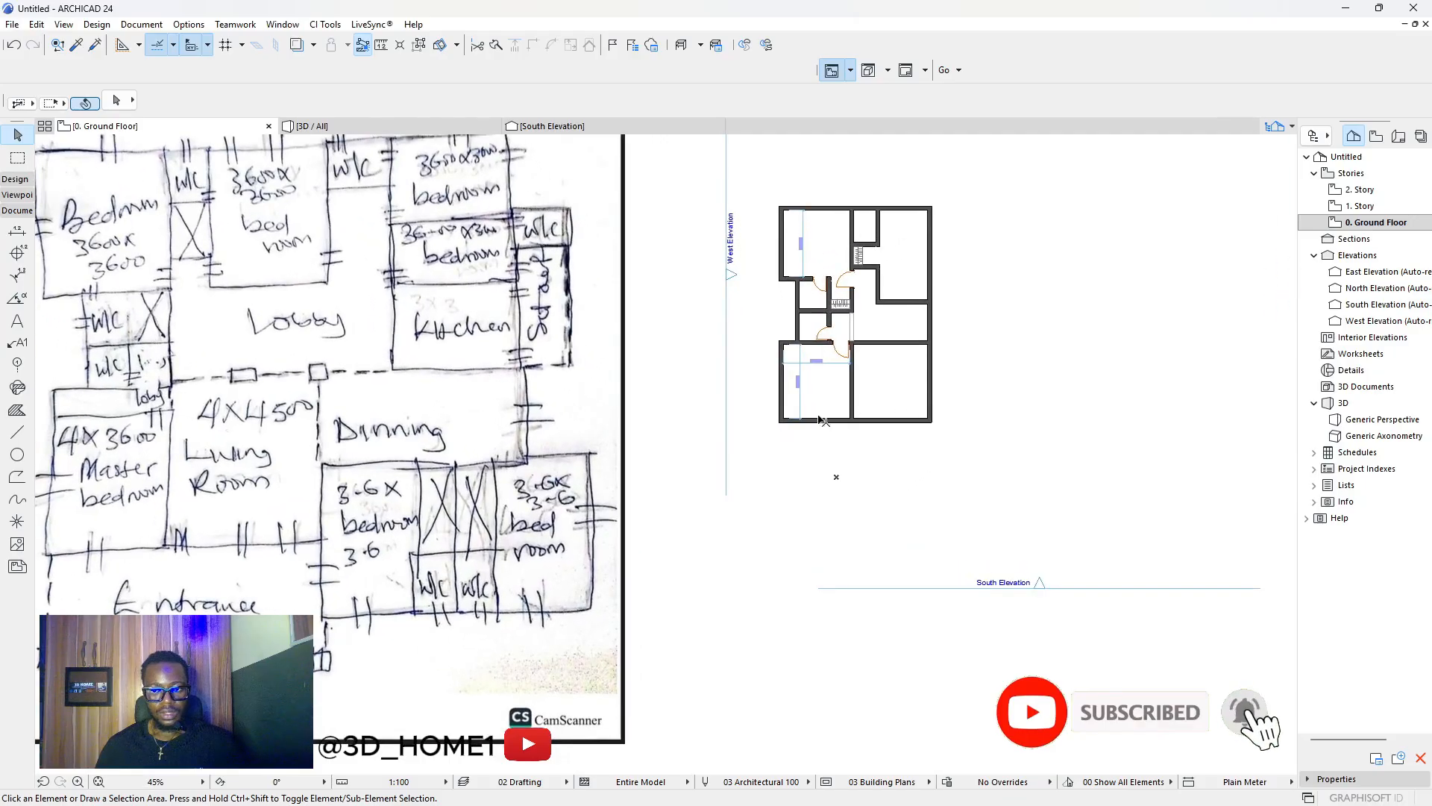
# Measure the upper-right bedroom's clear width along its top wall, from the toilet wall to the outer wall.
pyautogui.scroll(10, 855, 282)
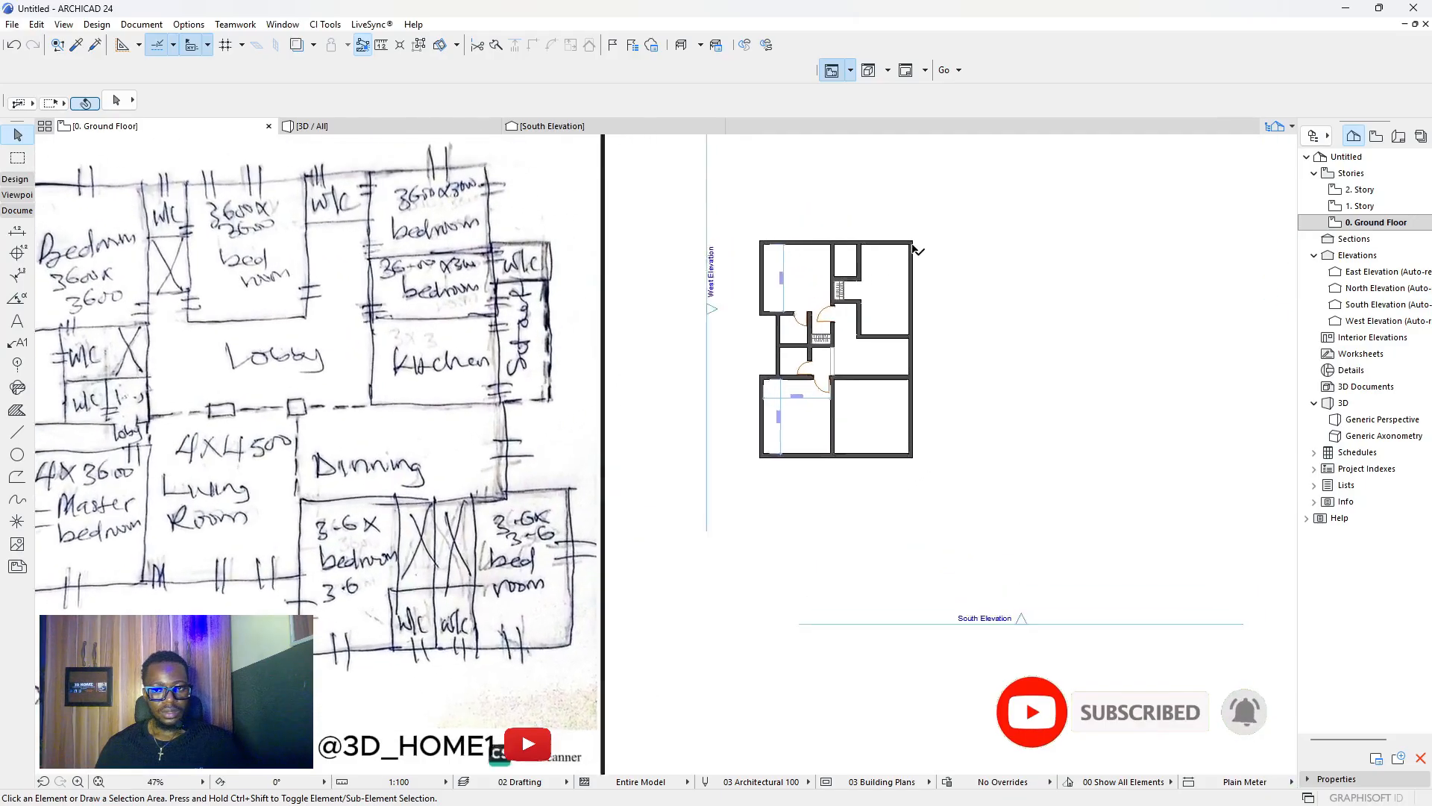
pyautogui.press('m')
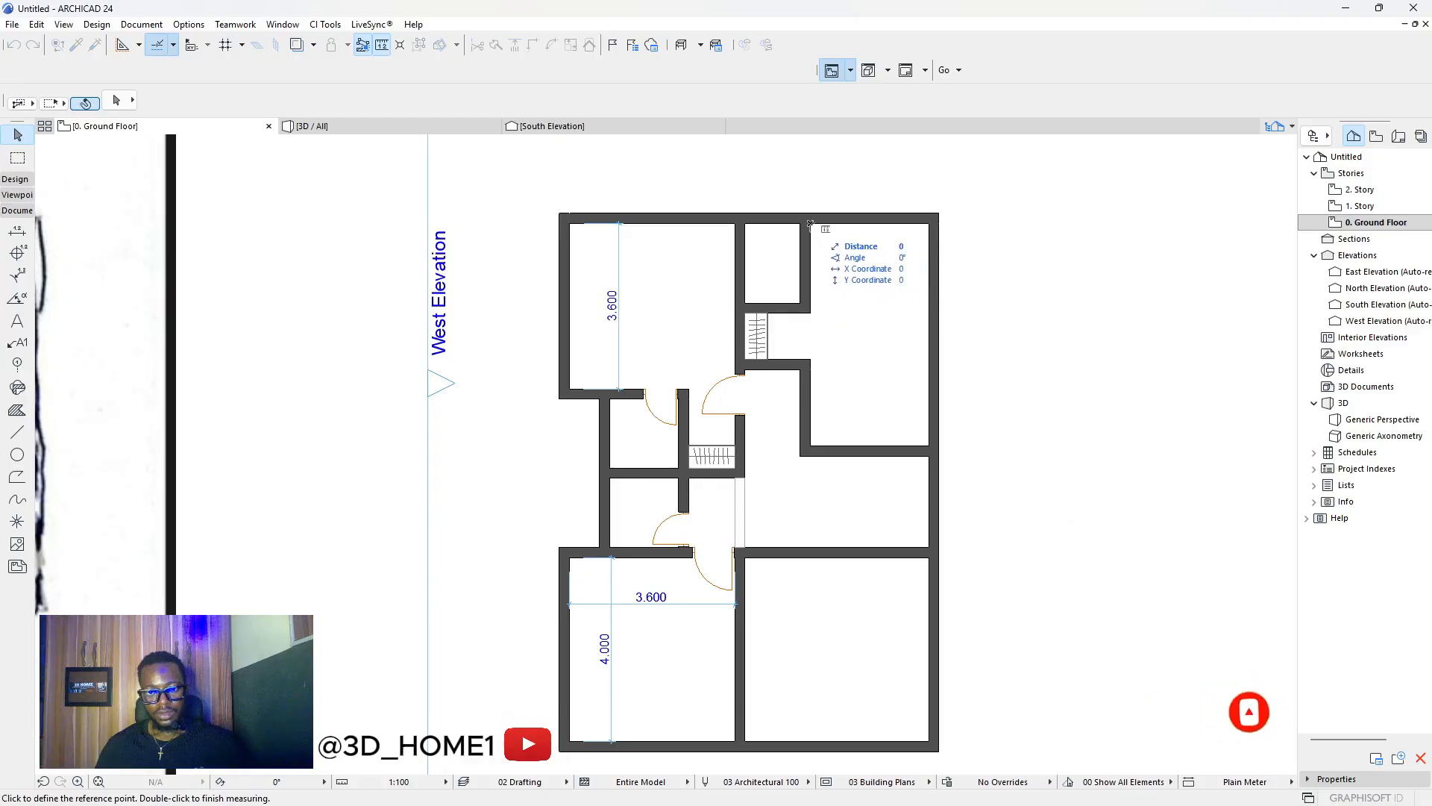
pyautogui.click(810, 223)
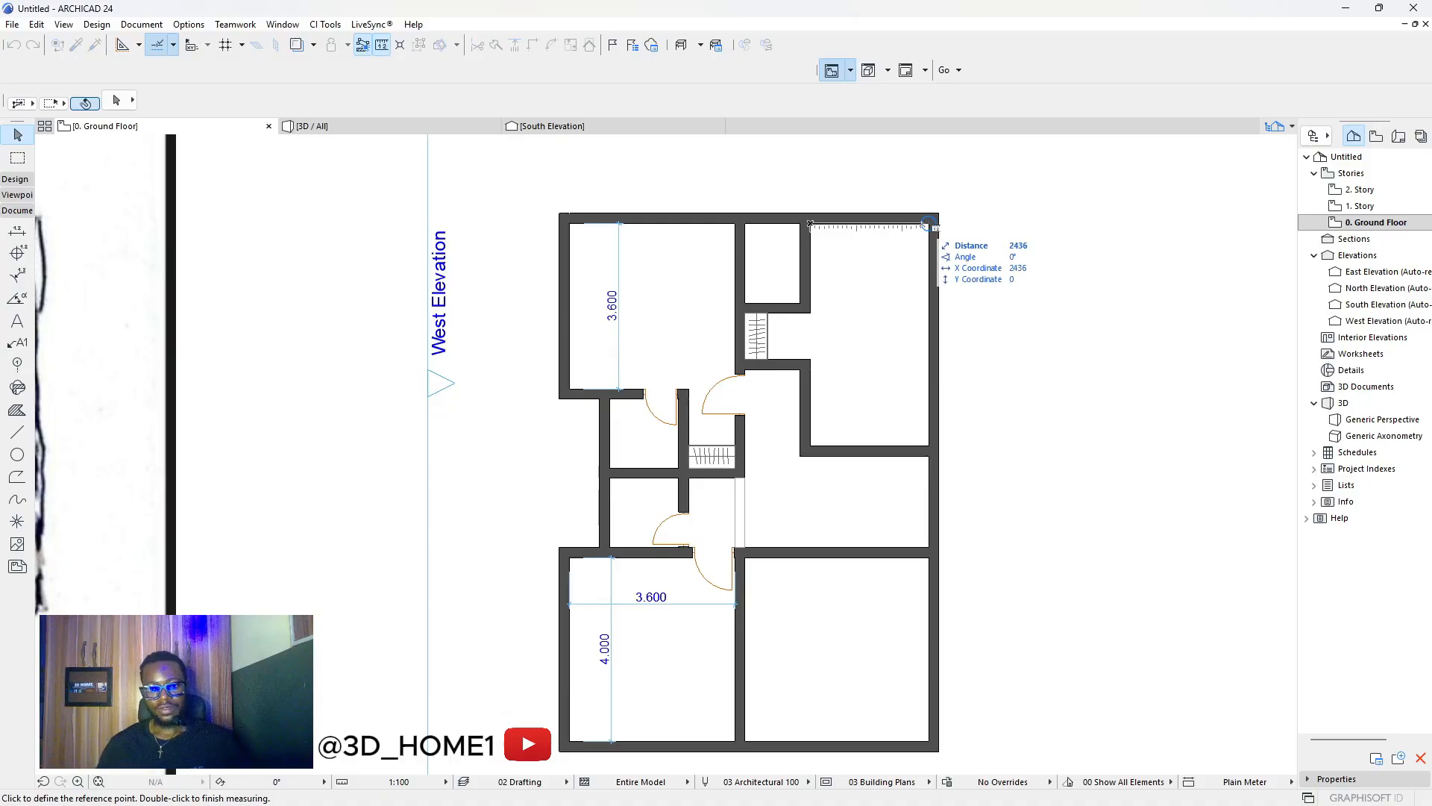
pyautogui.press('Escape')
pyautogui.scroll(-5, 899, 381)
pyautogui.scroll(-2, 898, 381)
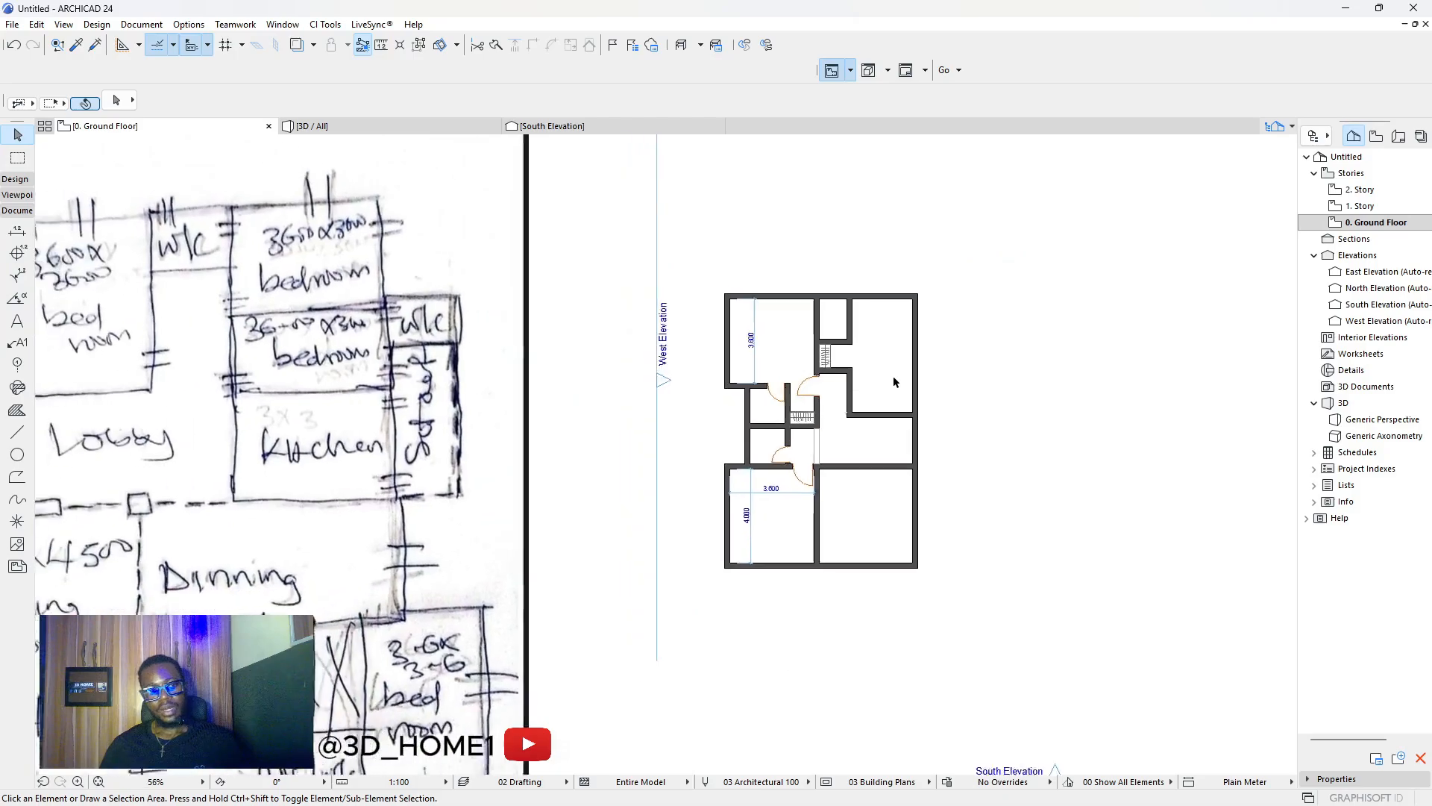
# Check the sketched bedroom sizes and measure the upper-right bedroom's clear length along its outer wall.
pyautogui.scroll(-2, 866, 347)
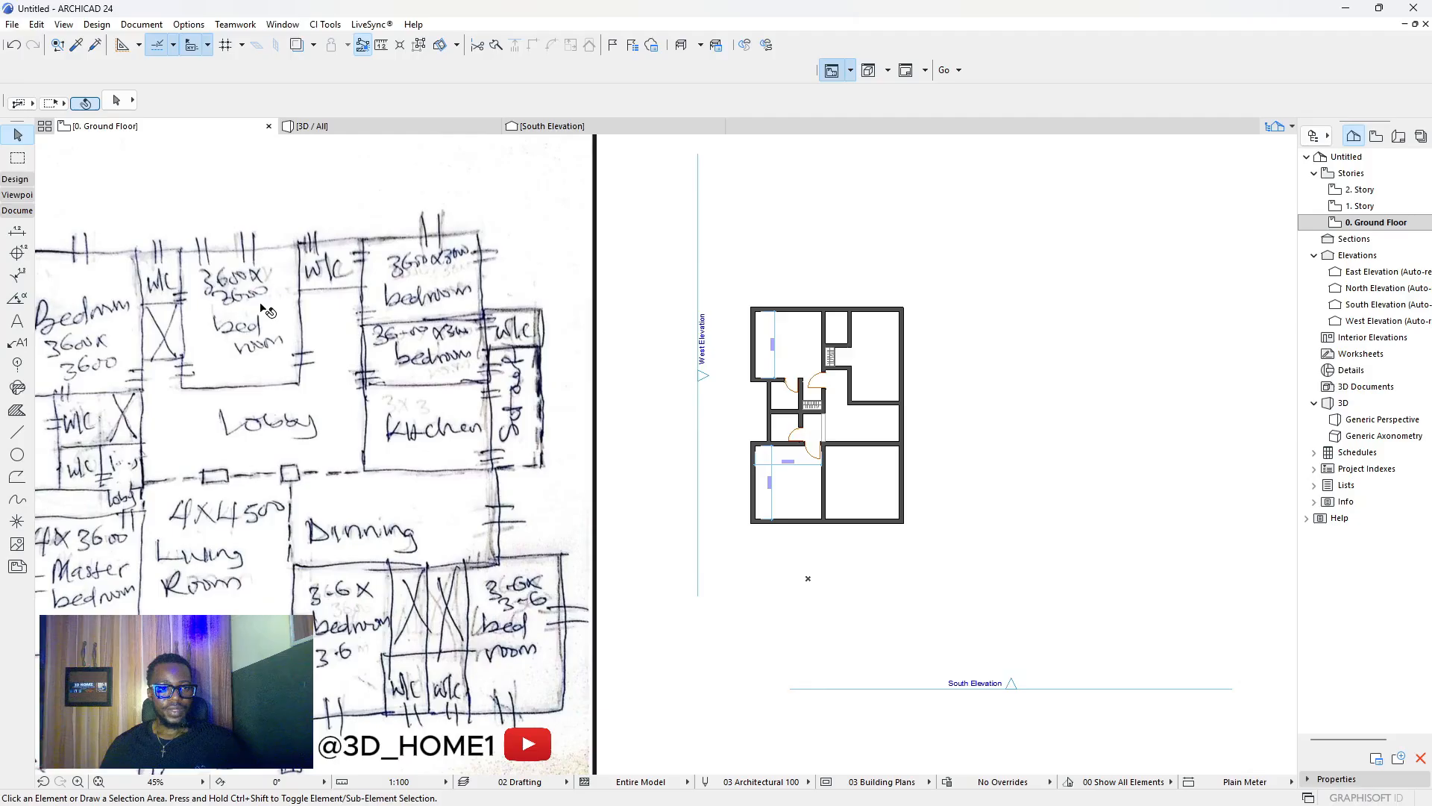
pyautogui.scroll(2, 917, 326)
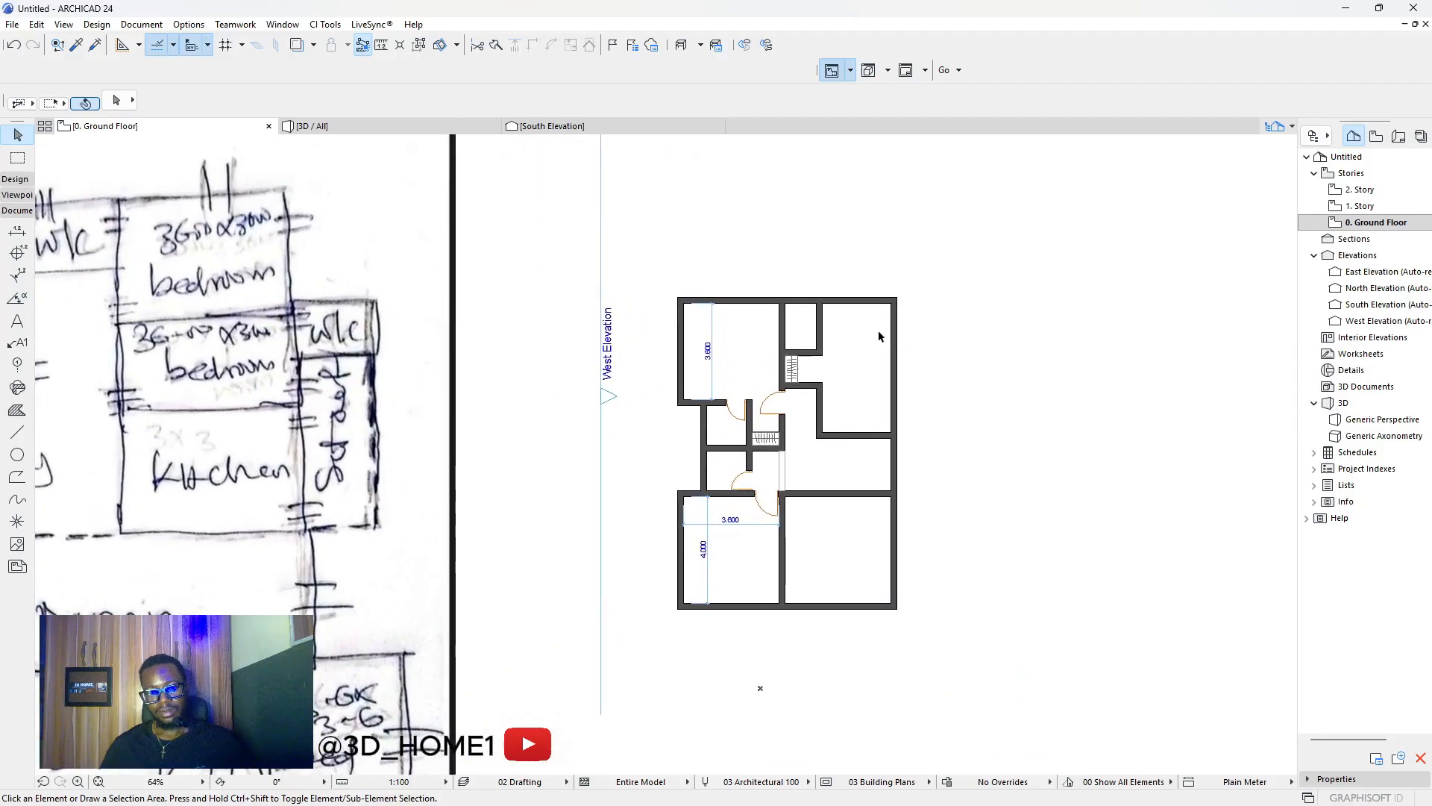
pyautogui.press('m')
pyautogui.scroll(2, 893, 305)
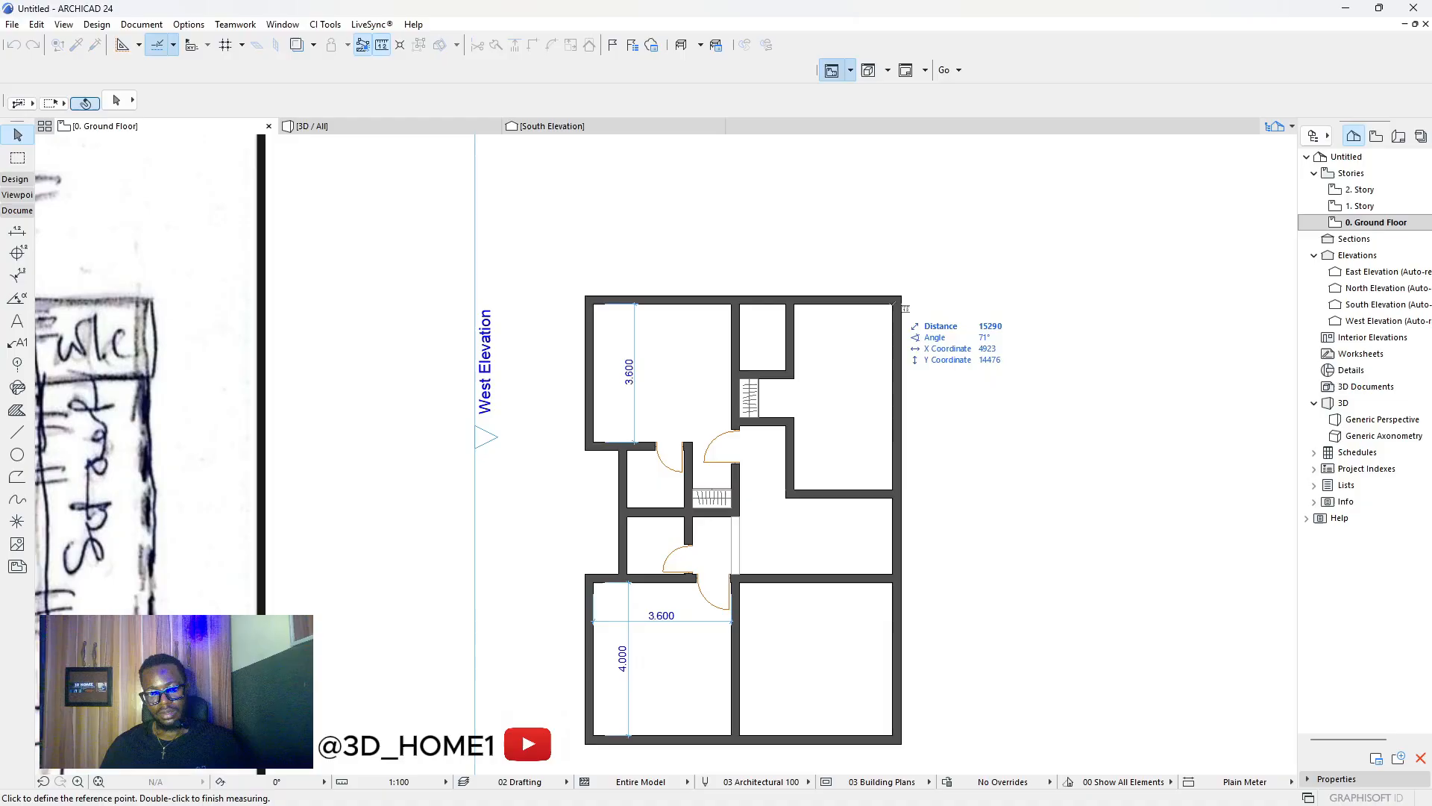
pyautogui.click(892, 304)
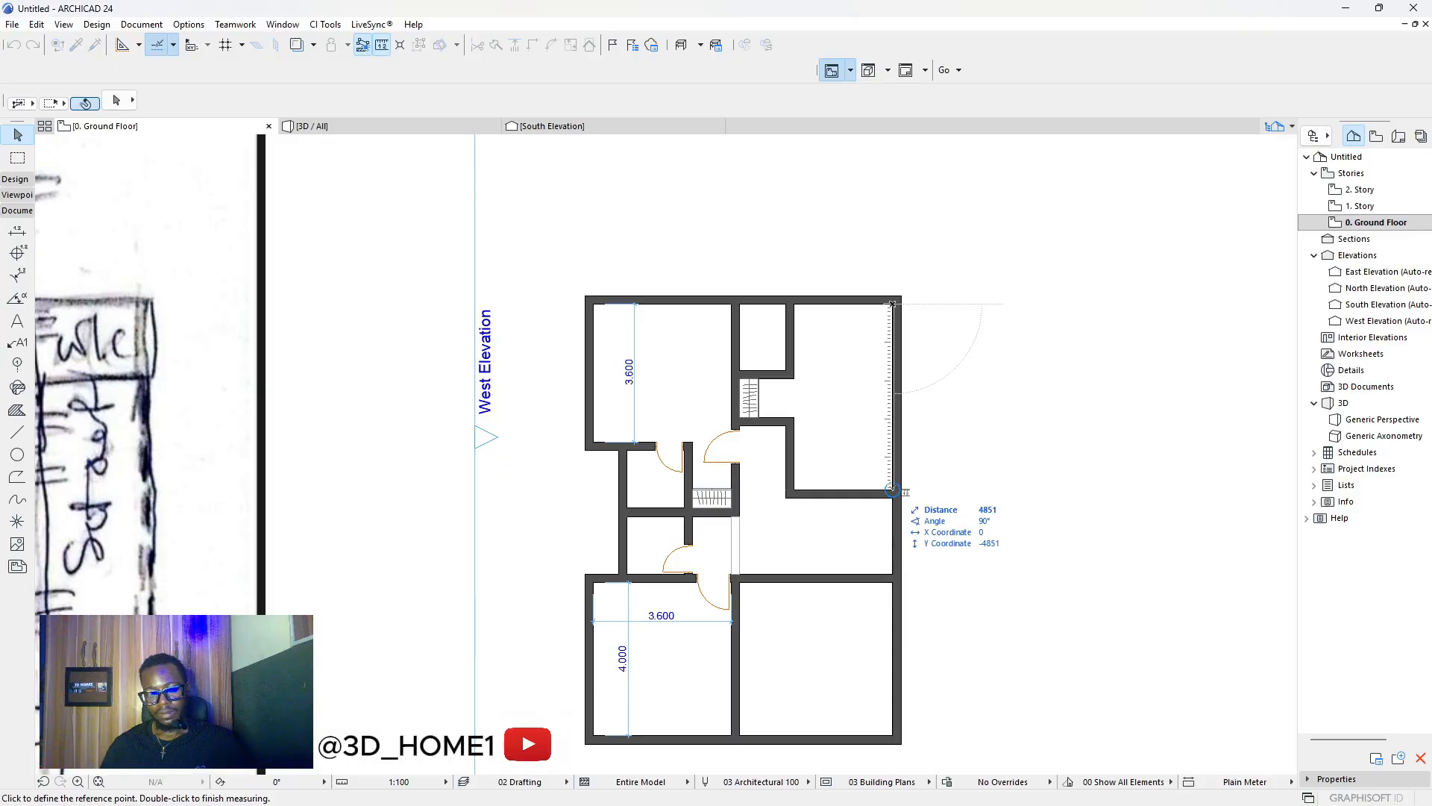
pyautogui.doubleClick(892, 490)
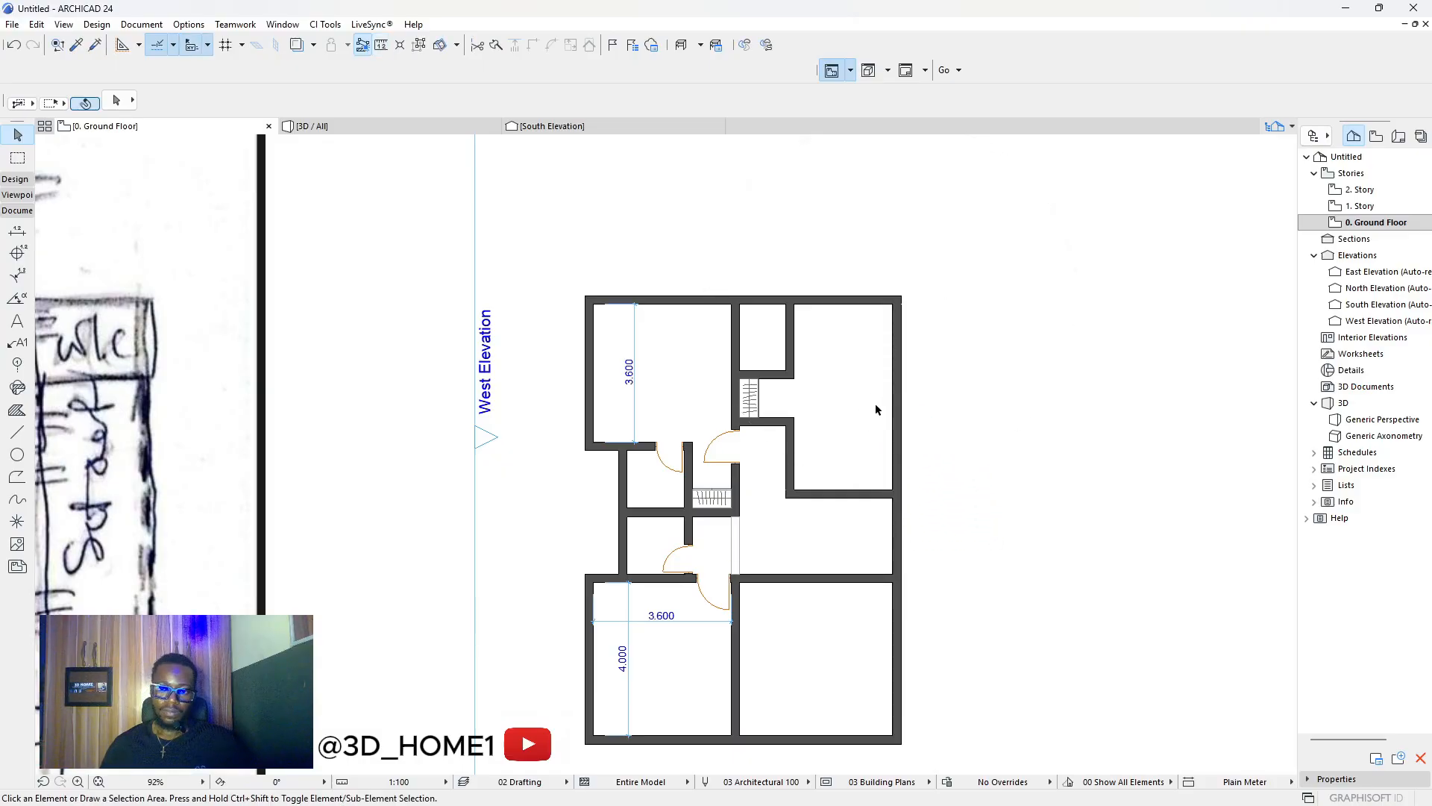
pyautogui.scroll(1, 838, 333)
pyautogui.scroll(-3, 834, 378)
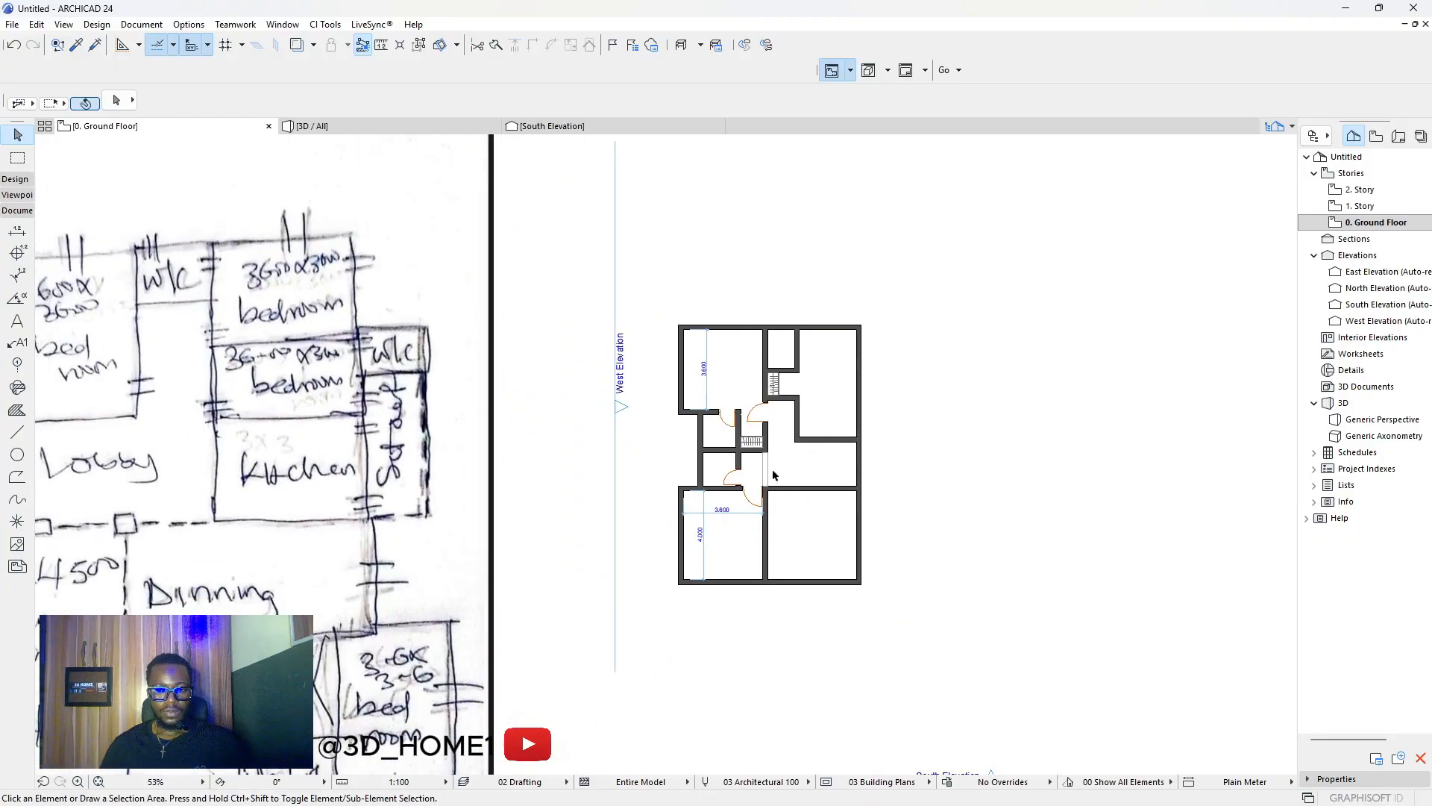
# Examine the scanned hand sketch against the drawn ground floor plan to check the room layout and living room size.
pyautogui.scroll(-3, 772, 474)
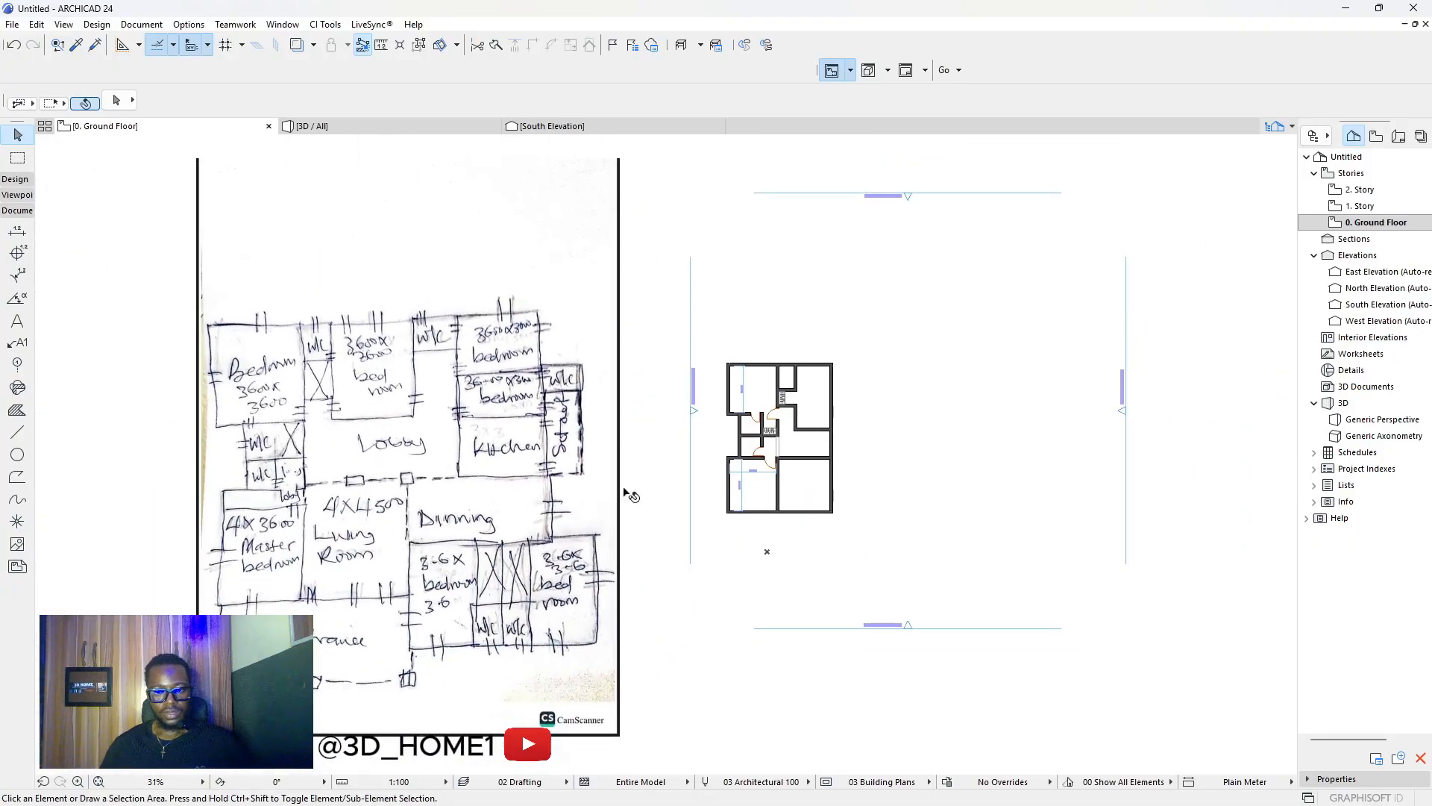
pyautogui.scroll(1, 821, 409)
pyautogui.scroll(-2, 474, 375)
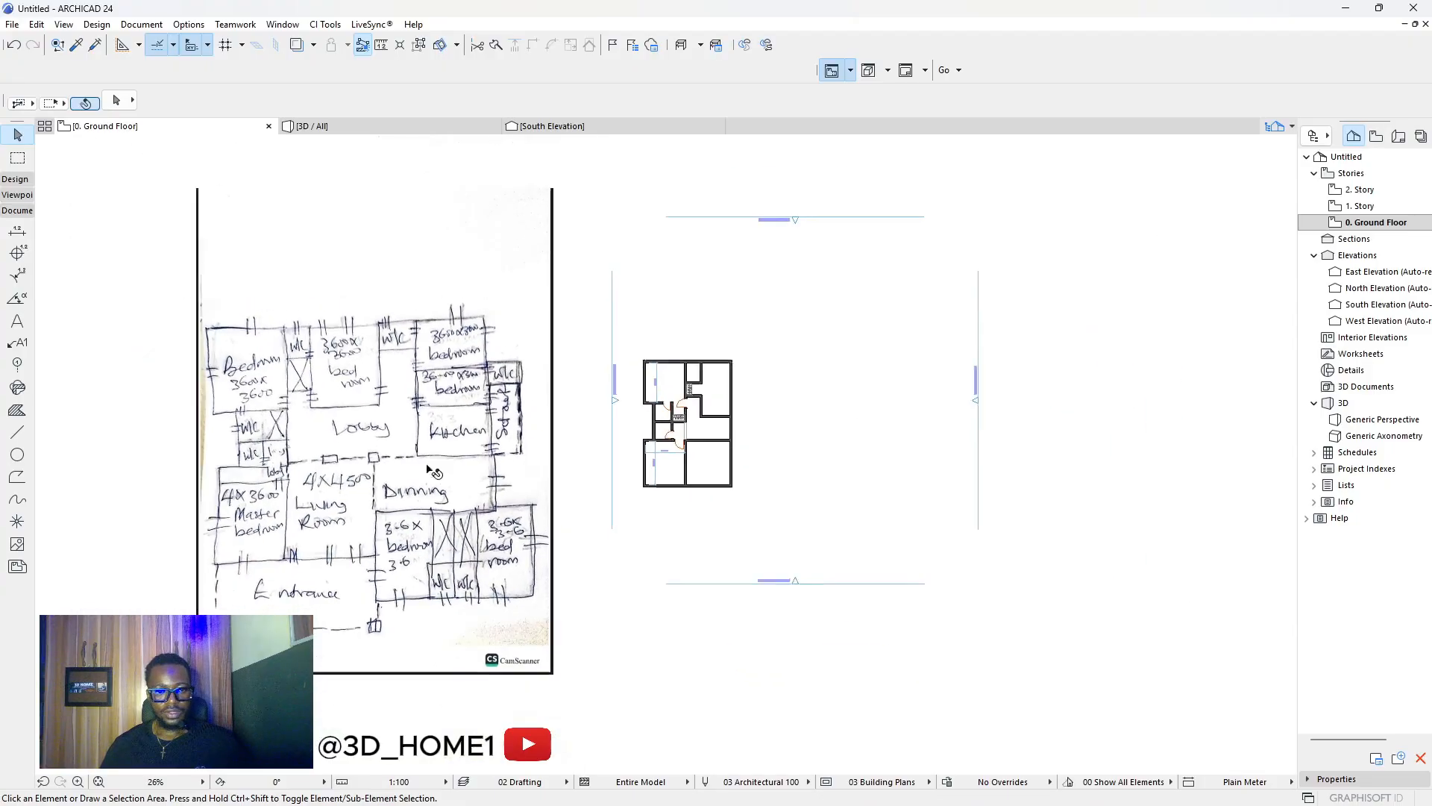
pyautogui.scroll(6, 782, 352)
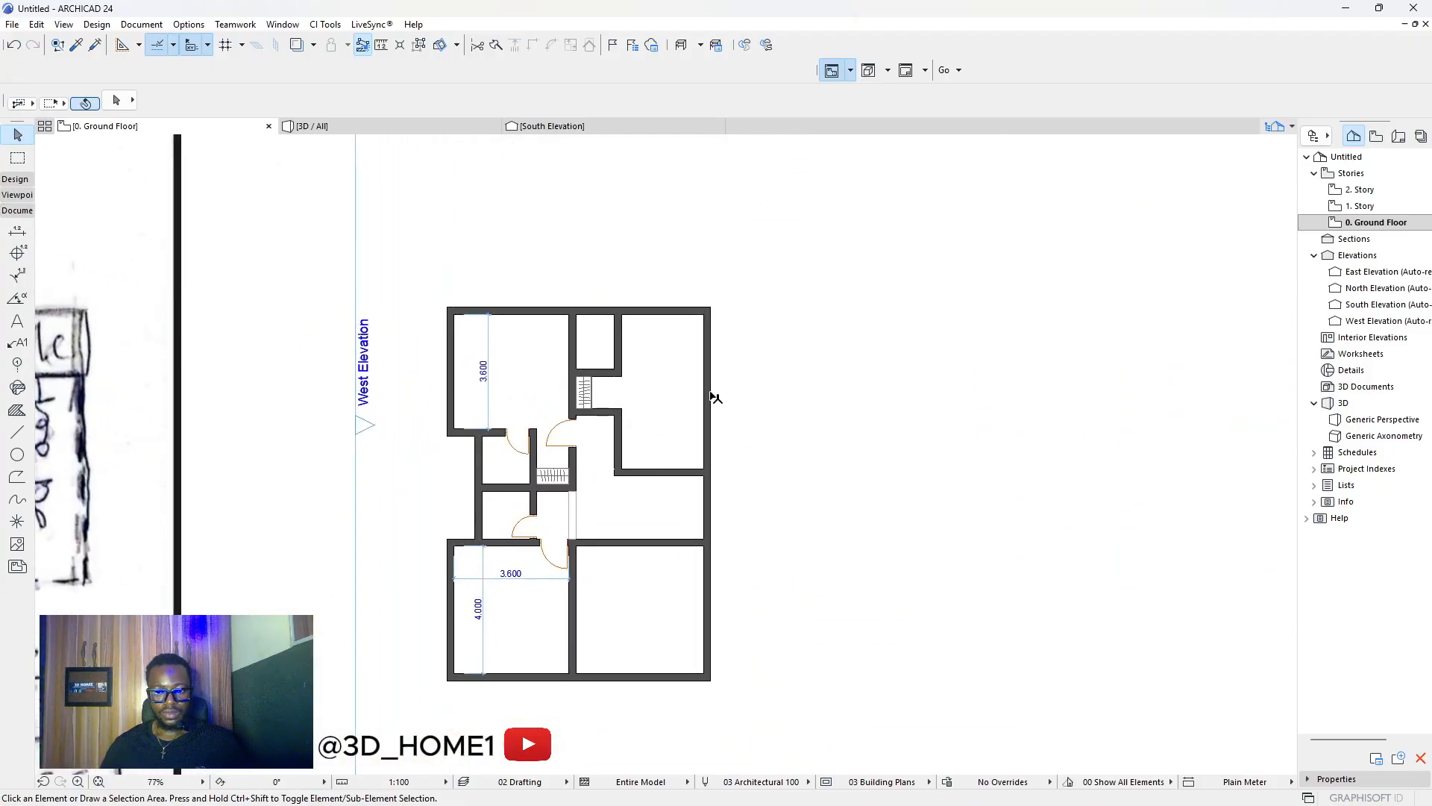
pyautogui.scroll(-3, 716, 395)
pyautogui.scroll(4, 750, 384)
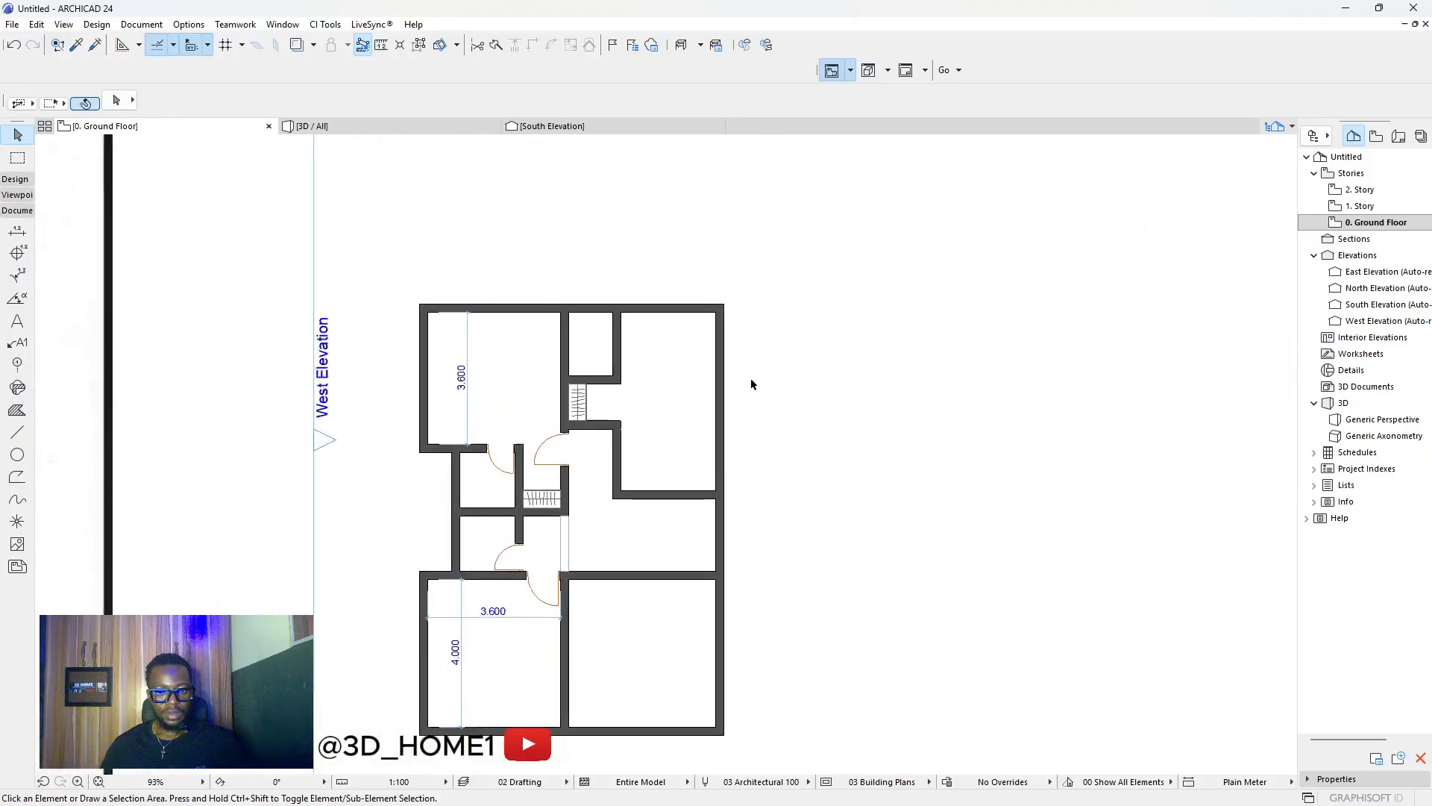
pyautogui.scroll(-2, 756, 399)
pyautogui.scroll(-1, 757, 403)
pyautogui.scroll(-2, 723, 409)
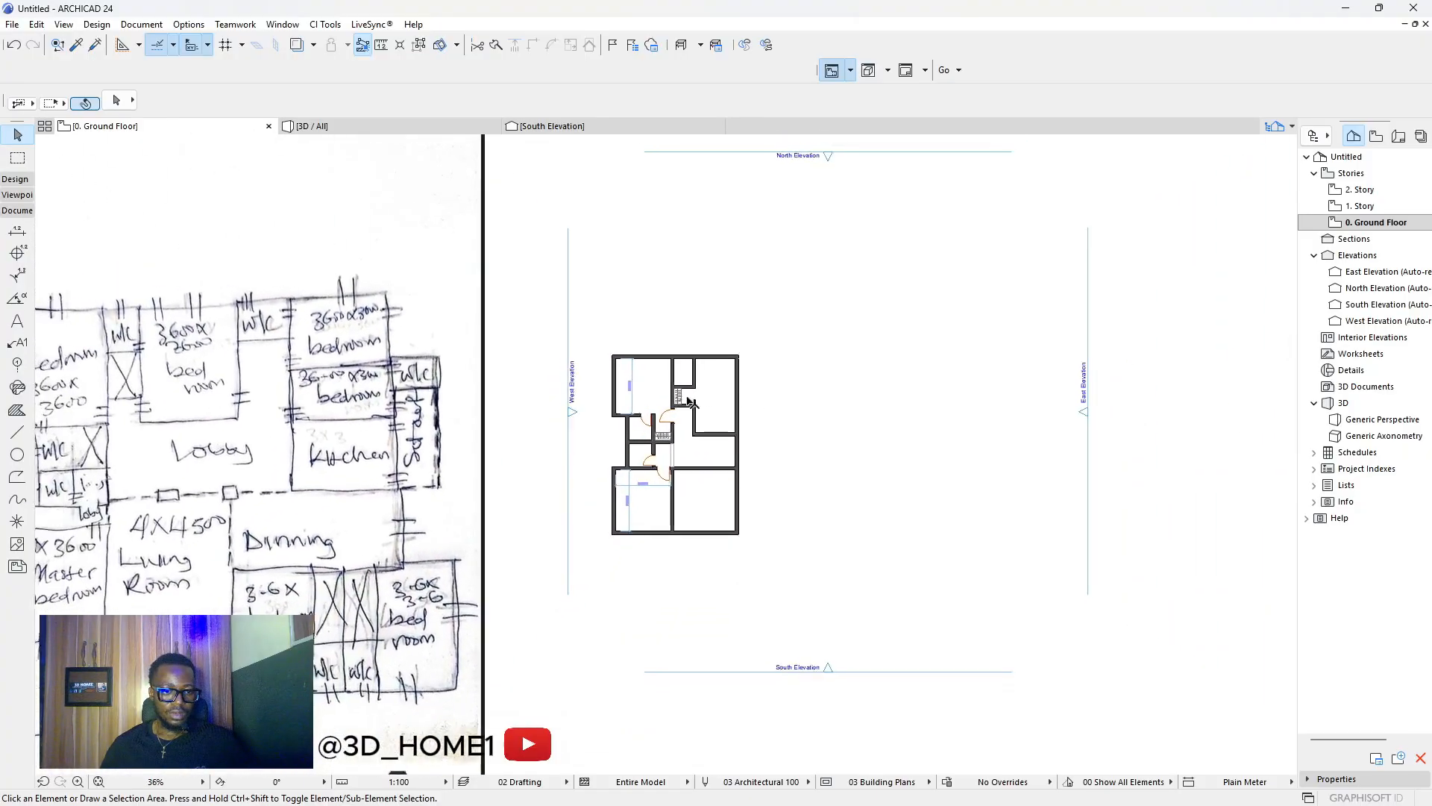
pyautogui.scroll(3, 246, 492)
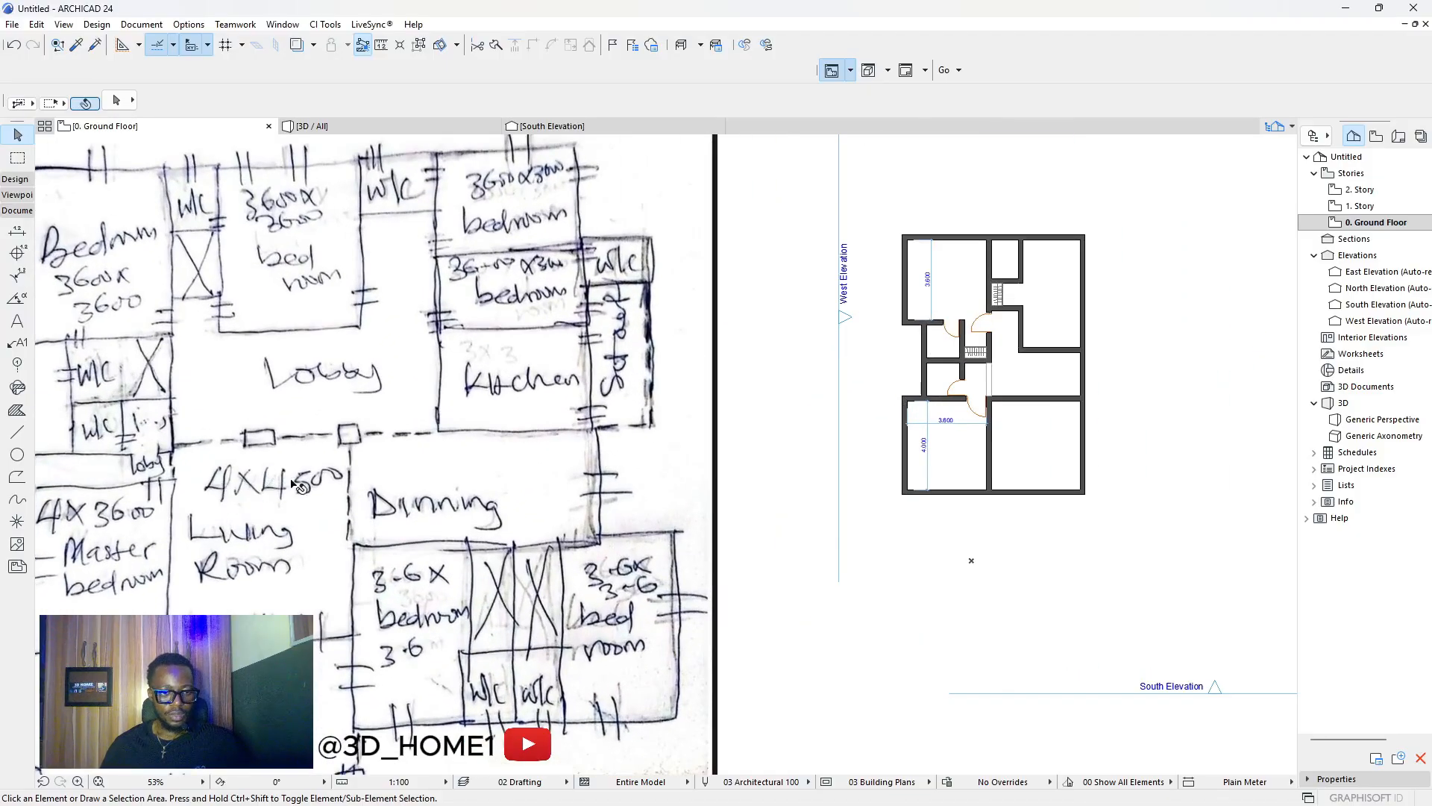
pyautogui.scroll(-2, 288, 487)
pyautogui.scroll(5, 723, 396)
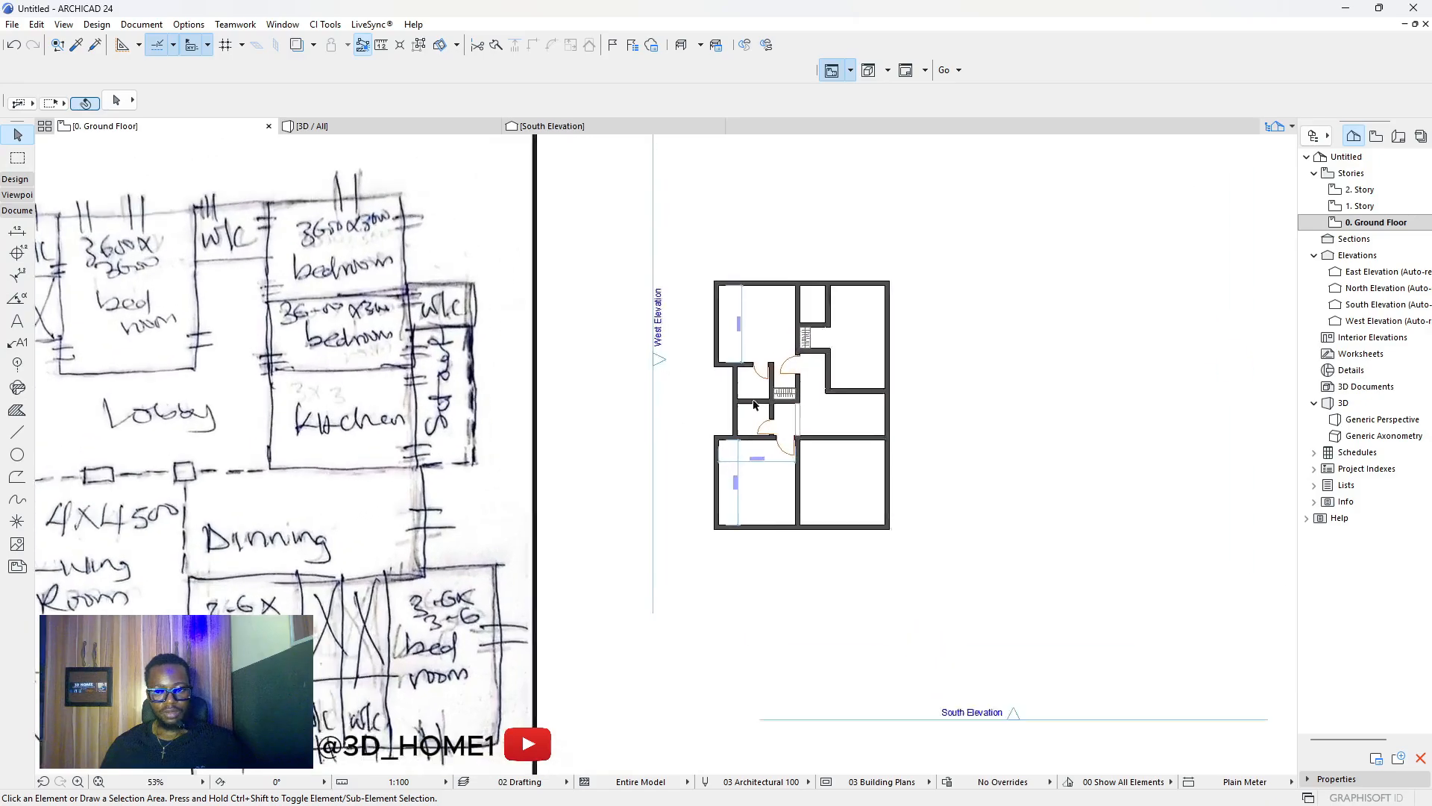
# Measure the inner width of the living room to the right of the master bedroom.
pyautogui.scroll(3, 895, 502)
pyautogui.press('m')
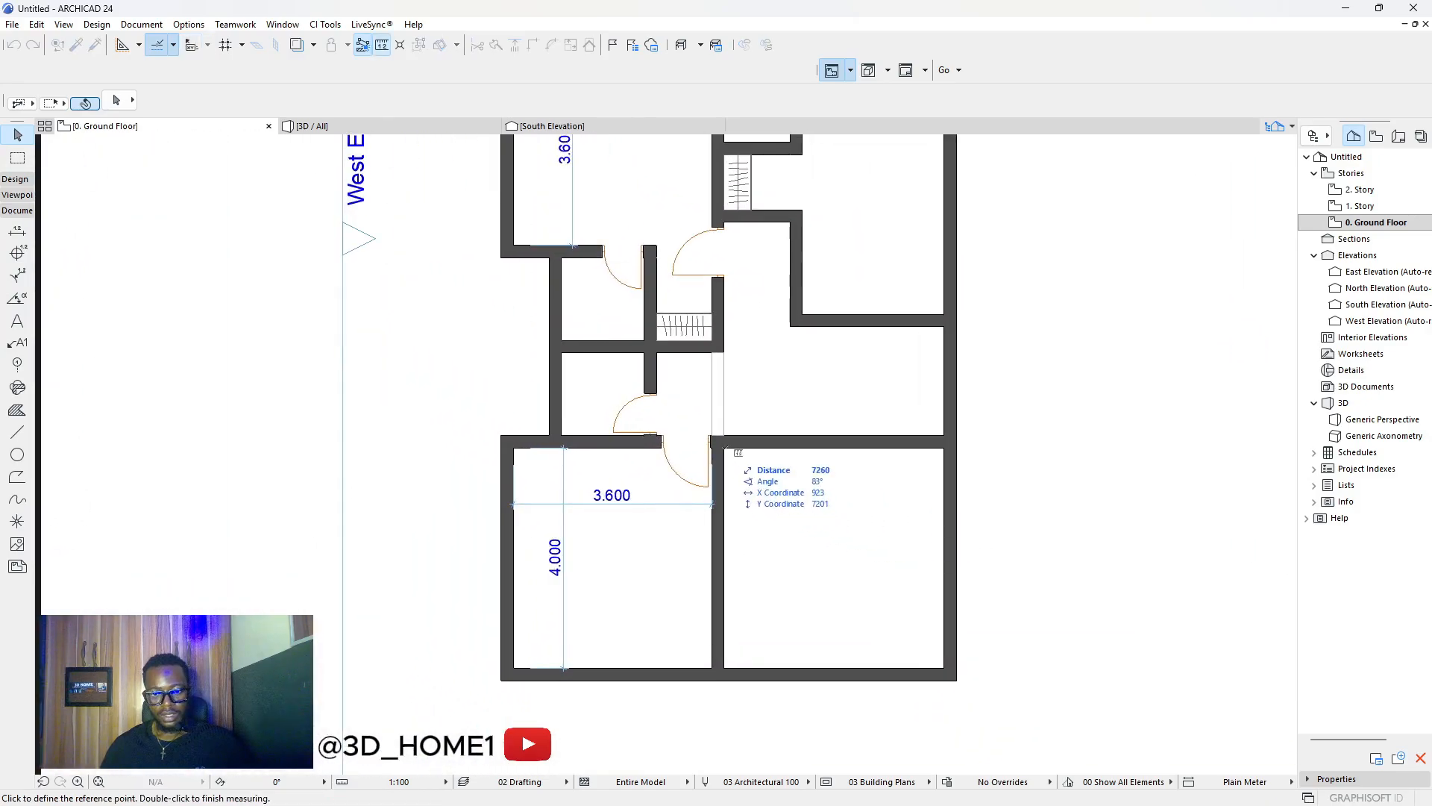
pyautogui.click(722, 448)
pyautogui.press('Escape')
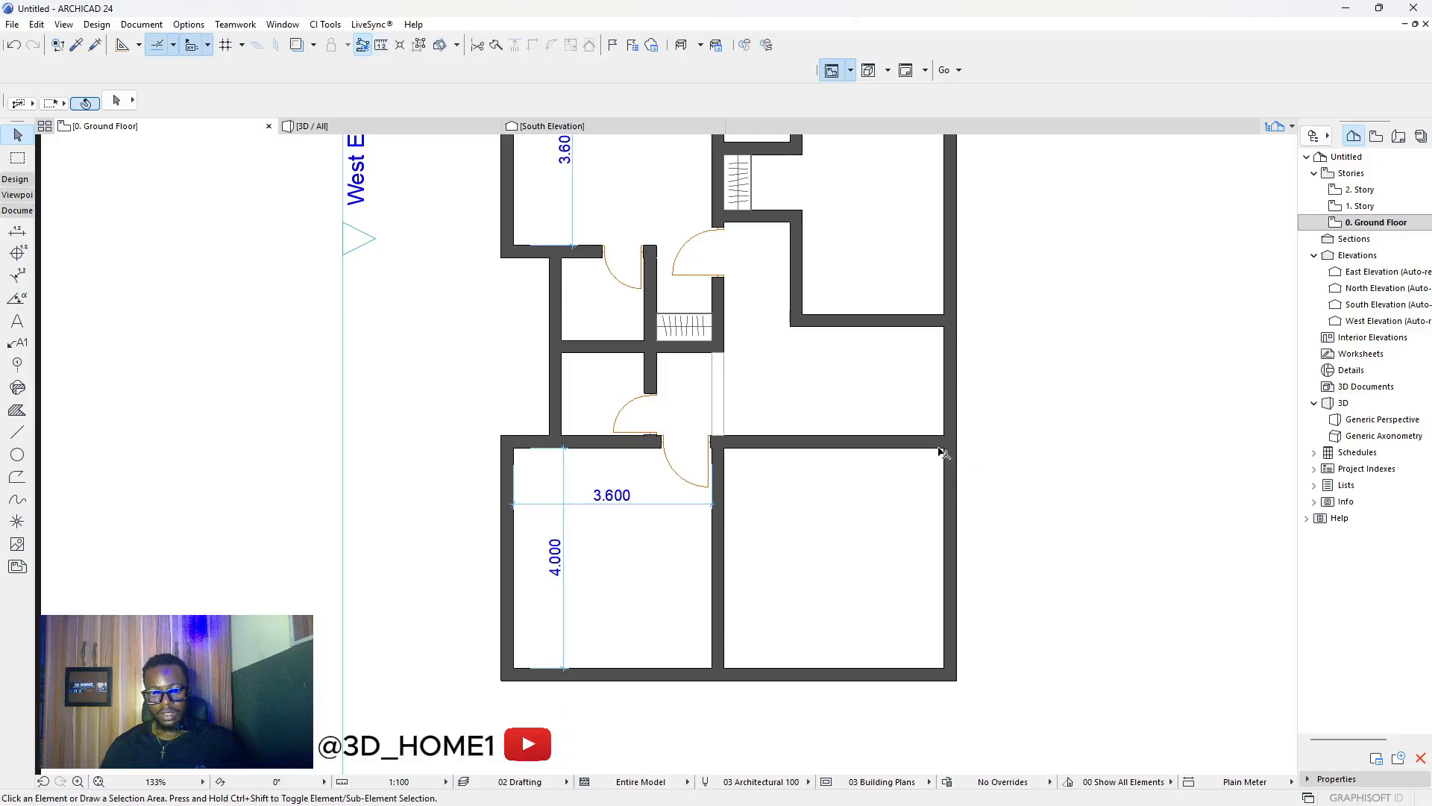
# Stretch the wall between master bedroom and living room past the bottom outer wall and copy it 4500 to the right.
pyautogui.click(720, 517)
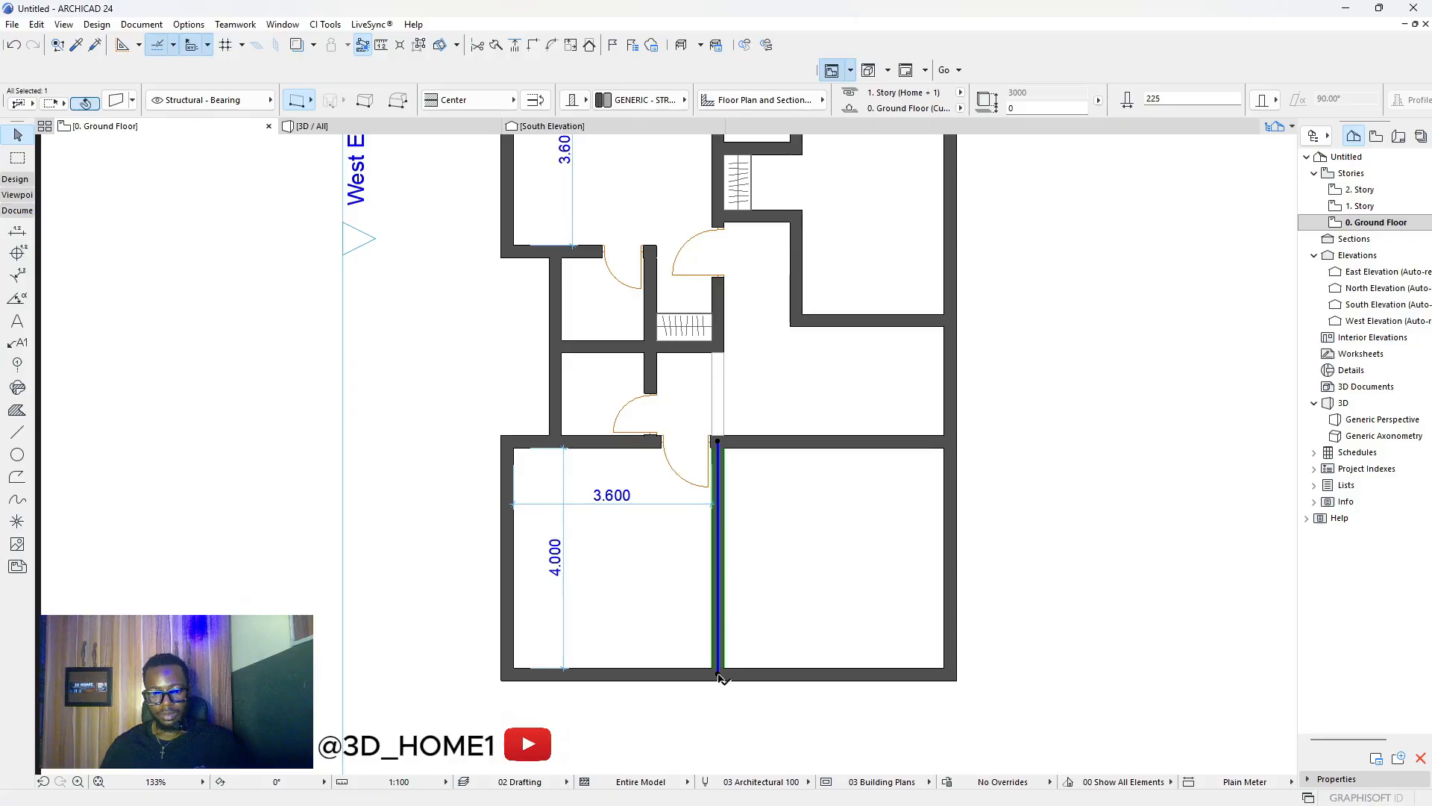
pyautogui.click(720, 677)
pyautogui.click(718, 710)
pyautogui.click(718, 613)
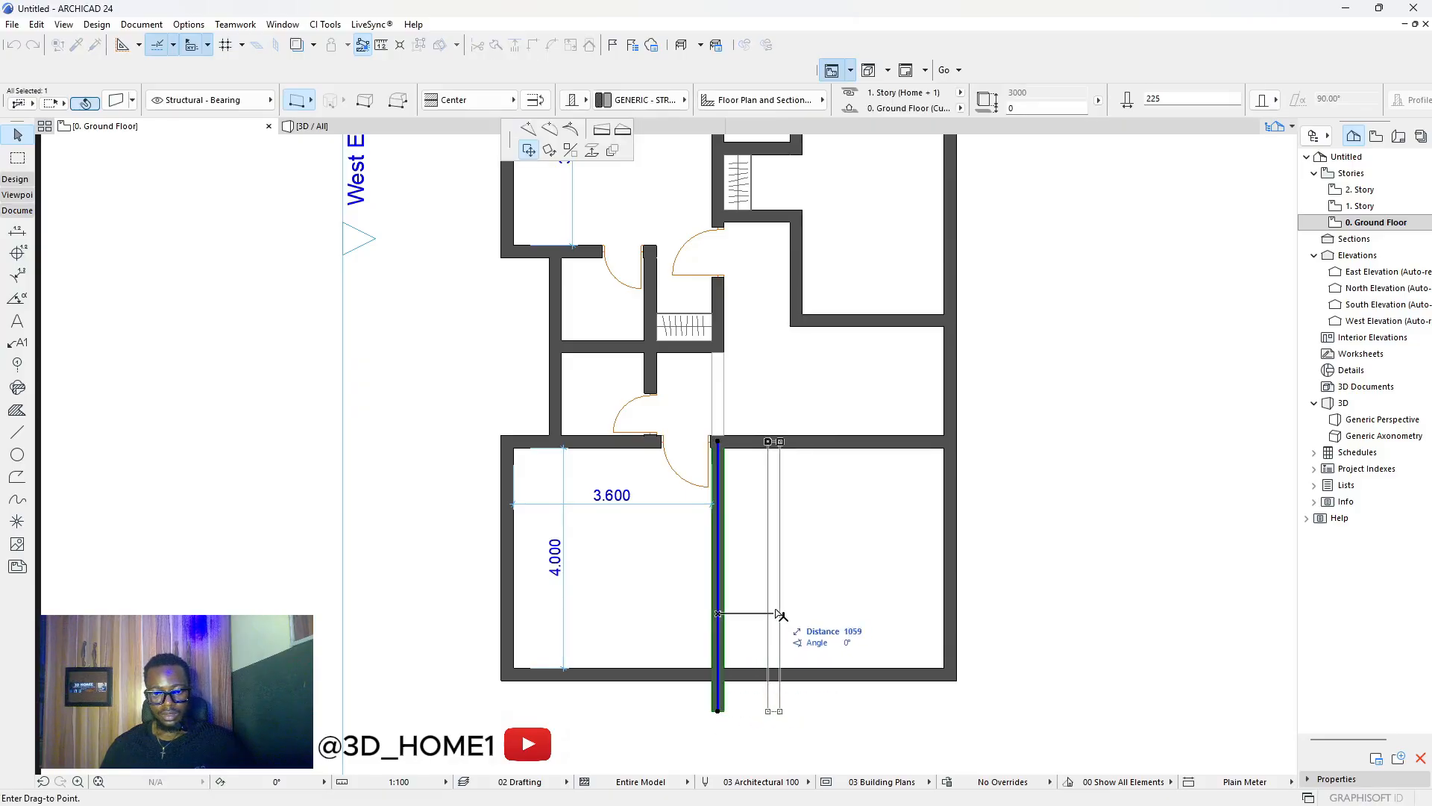
pyautogui.press('ctrl')
pyautogui.write('4')
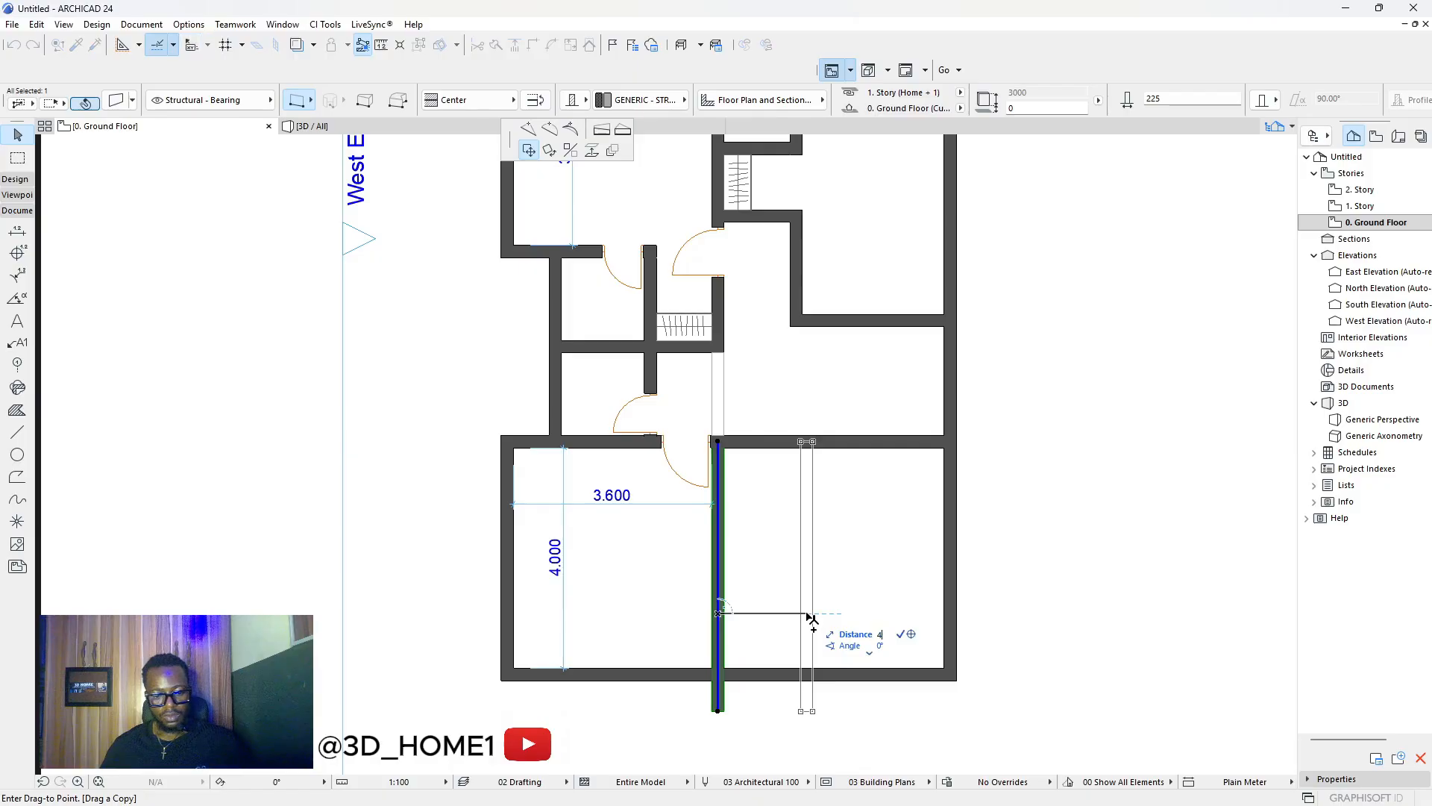
pyautogui.write('5')
pyautogui.press('Return')
pyautogui.scroll(5, 950, 522)
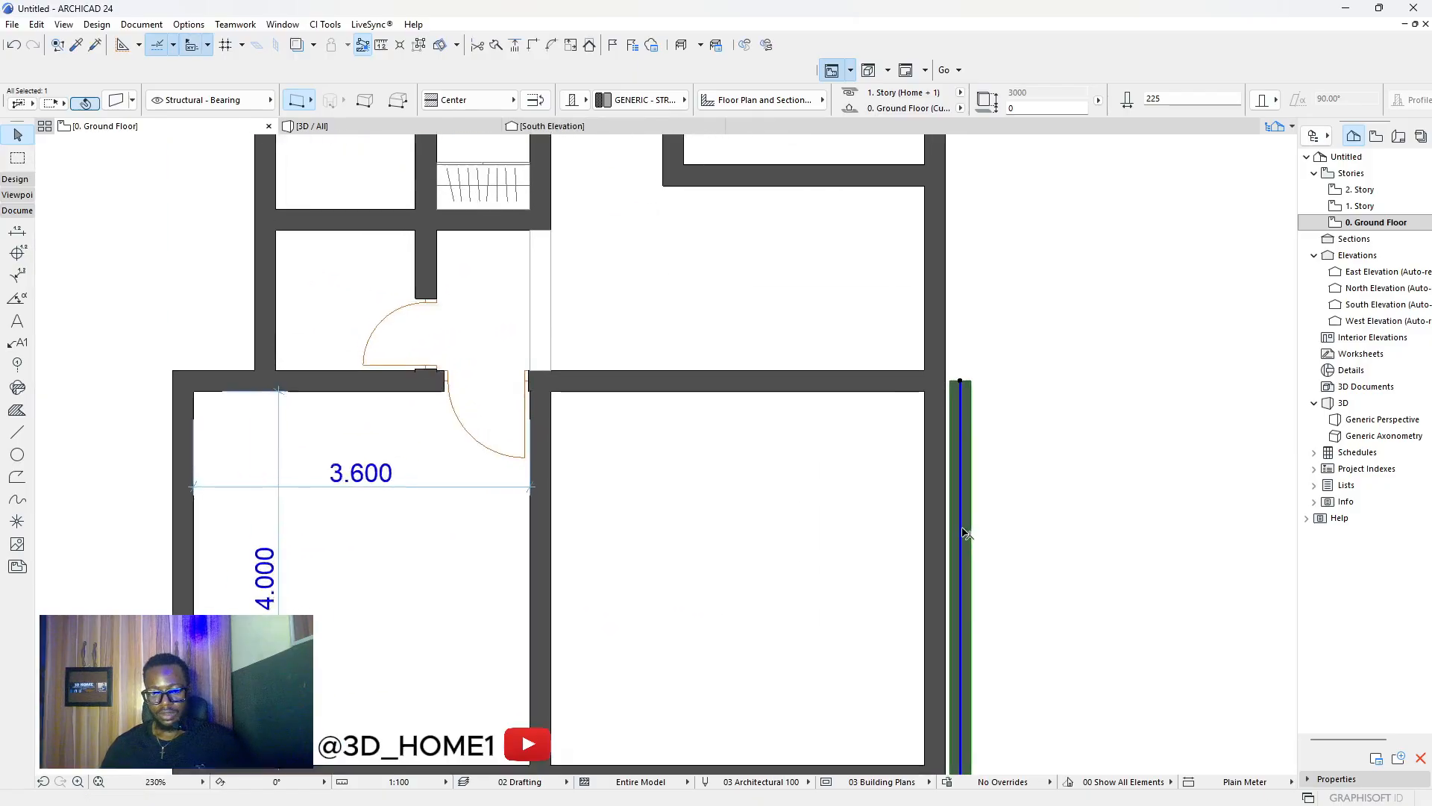
pyautogui.press('Escape')
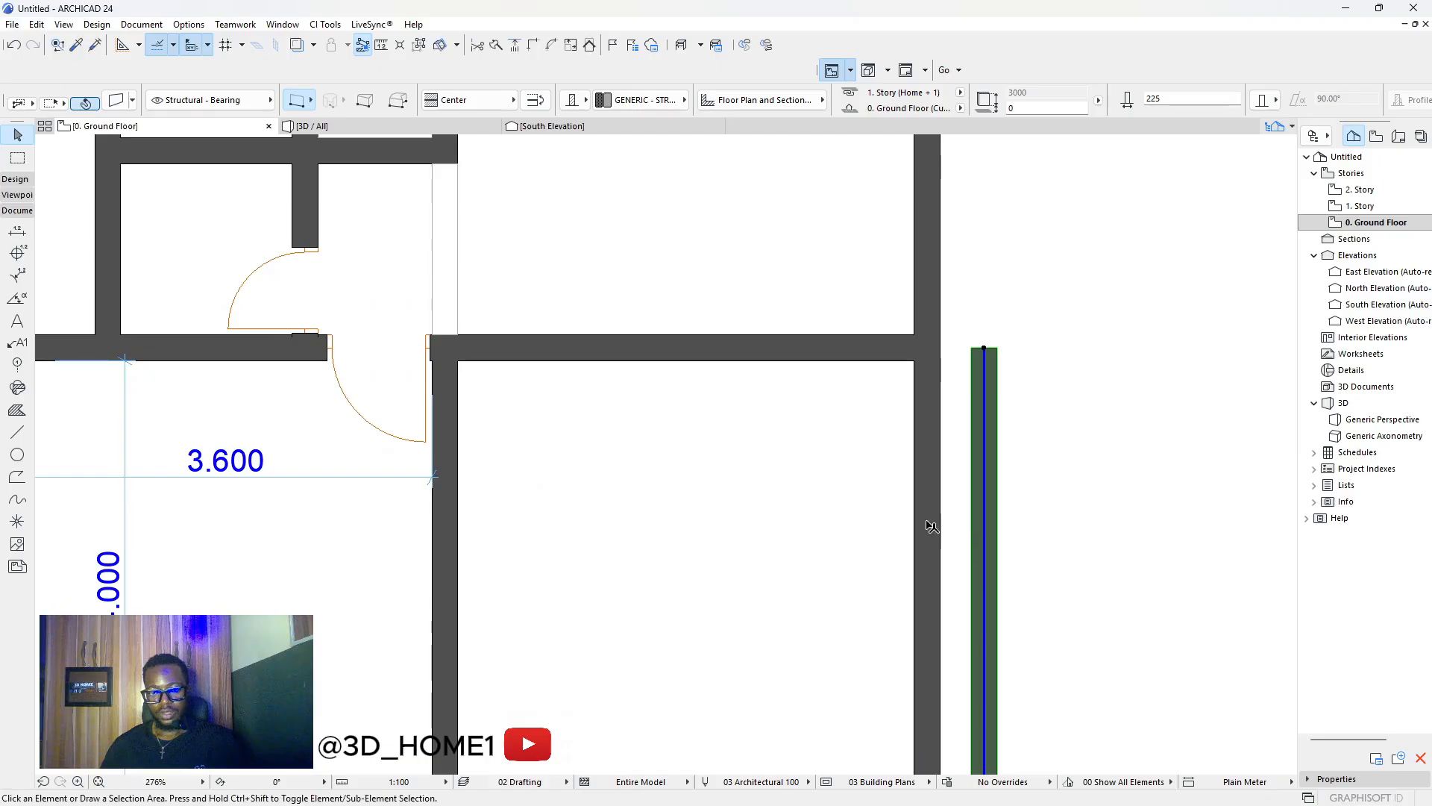
# Move the right outer wall so its outer face aligns with the copied wall, and remove the copy.
pyautogui.scroll(-5, 930, 524)
pyautogui.click(929, 531)
pyautogui.scroll(4, 945, 502)
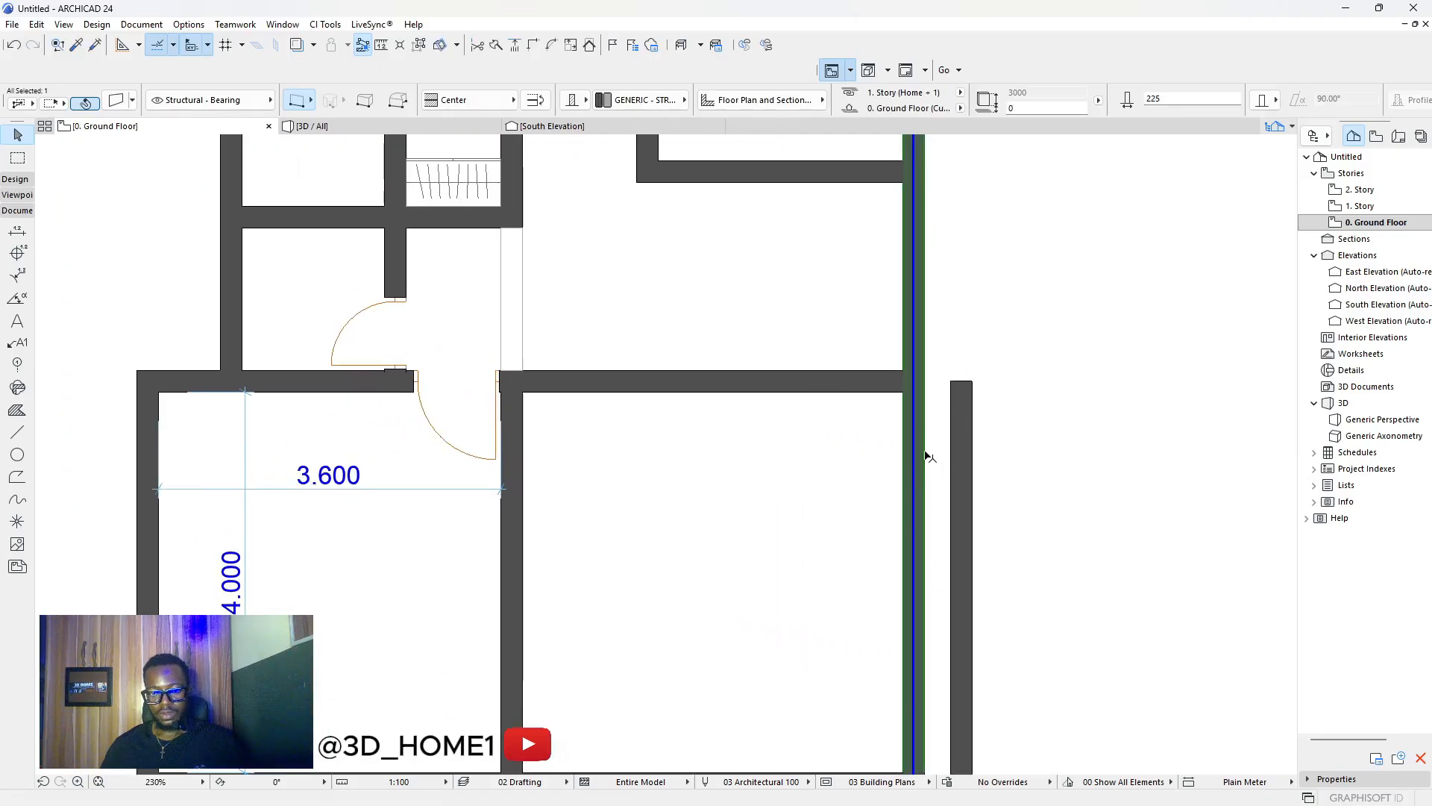
pyautogui.click(930, 478)
pyautogui.click(972, 454)
pyautogui.scroll(-4, 970, 457)
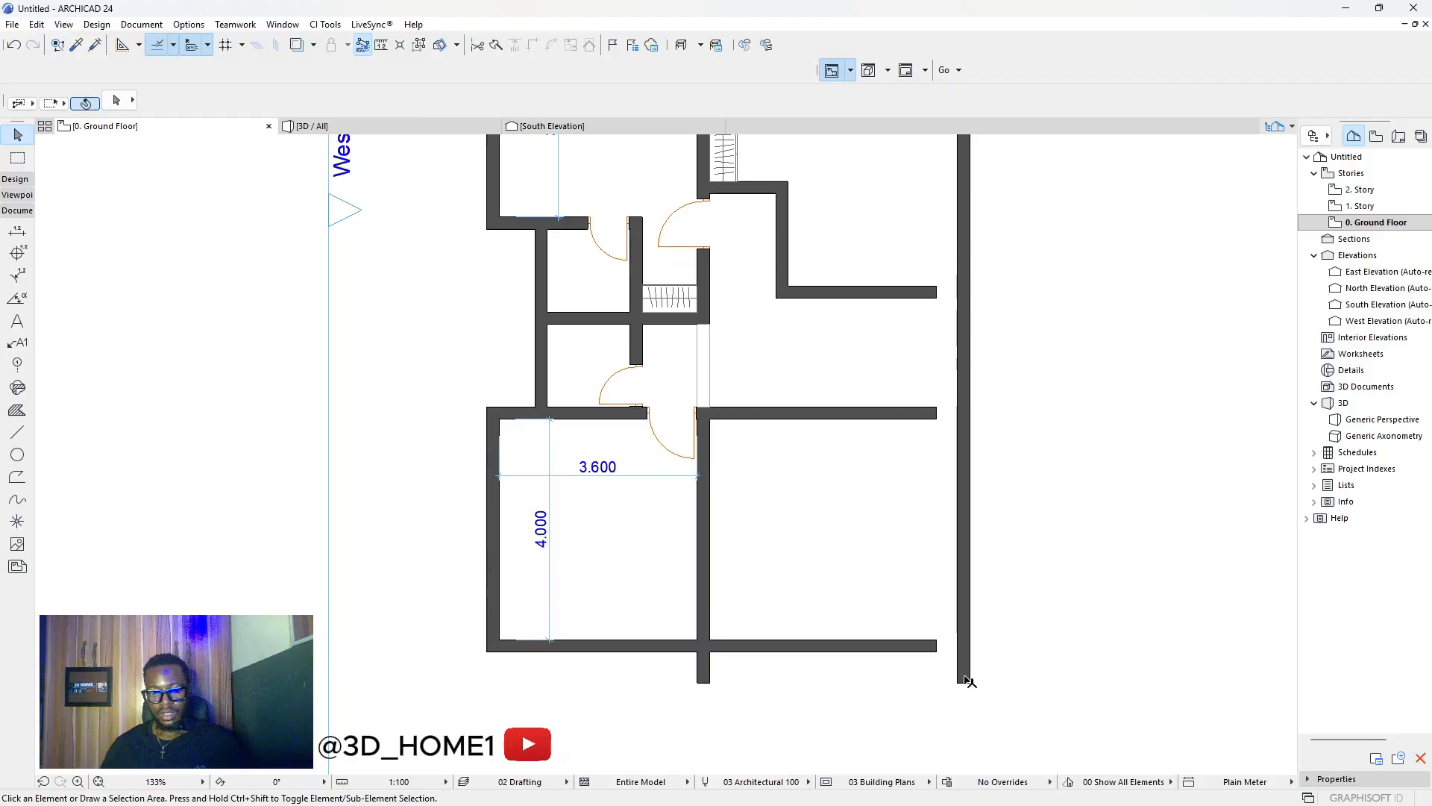
pyautogui.press('Escape')
# Measure the upper-right bedroom's width from its stepped partition to the relocated outer wall.
pyautogui.scroll(-4, 969, 625)
pyautogui.scroll(3, 967, 446)
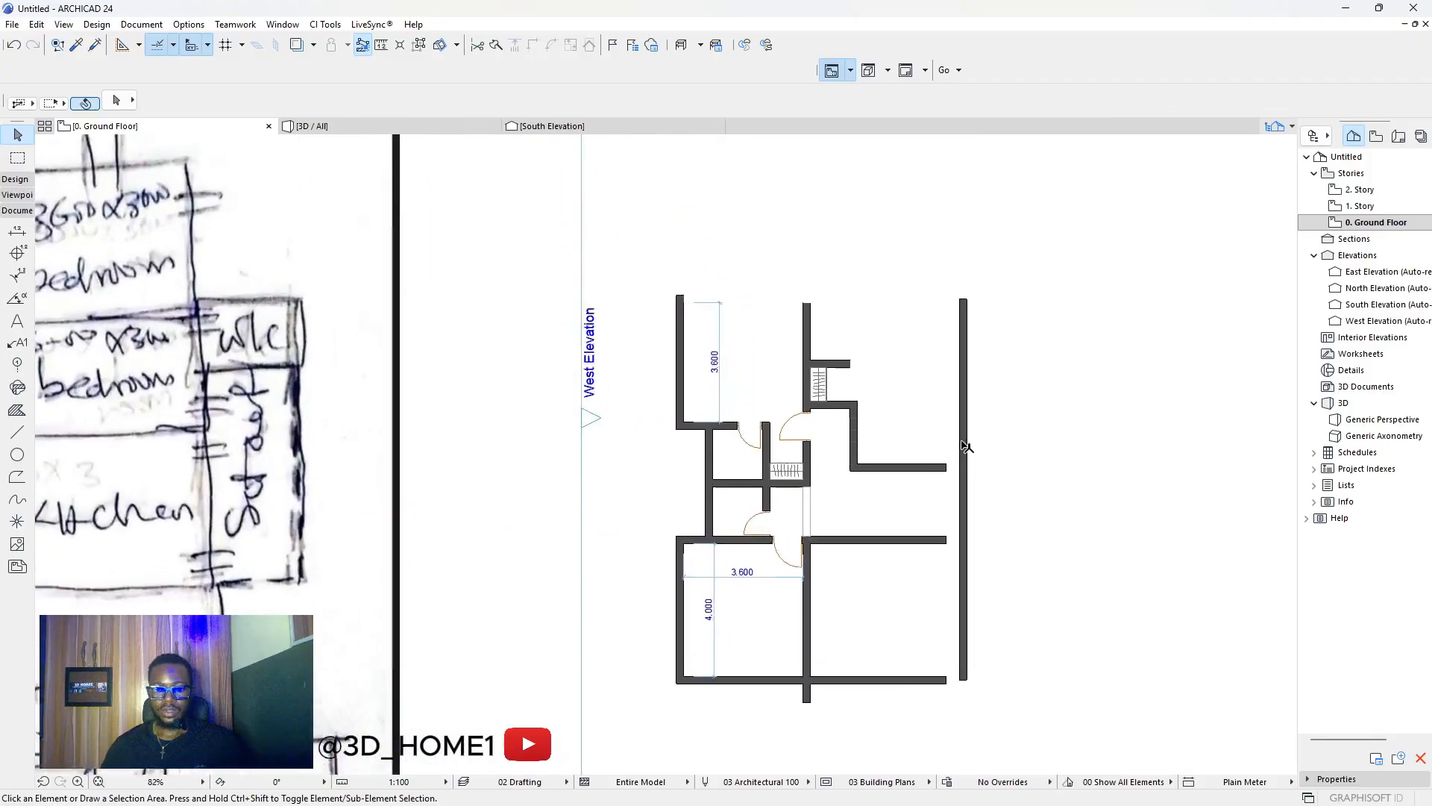
pyautogui.press('m')
pyautogui.click(816, 473)
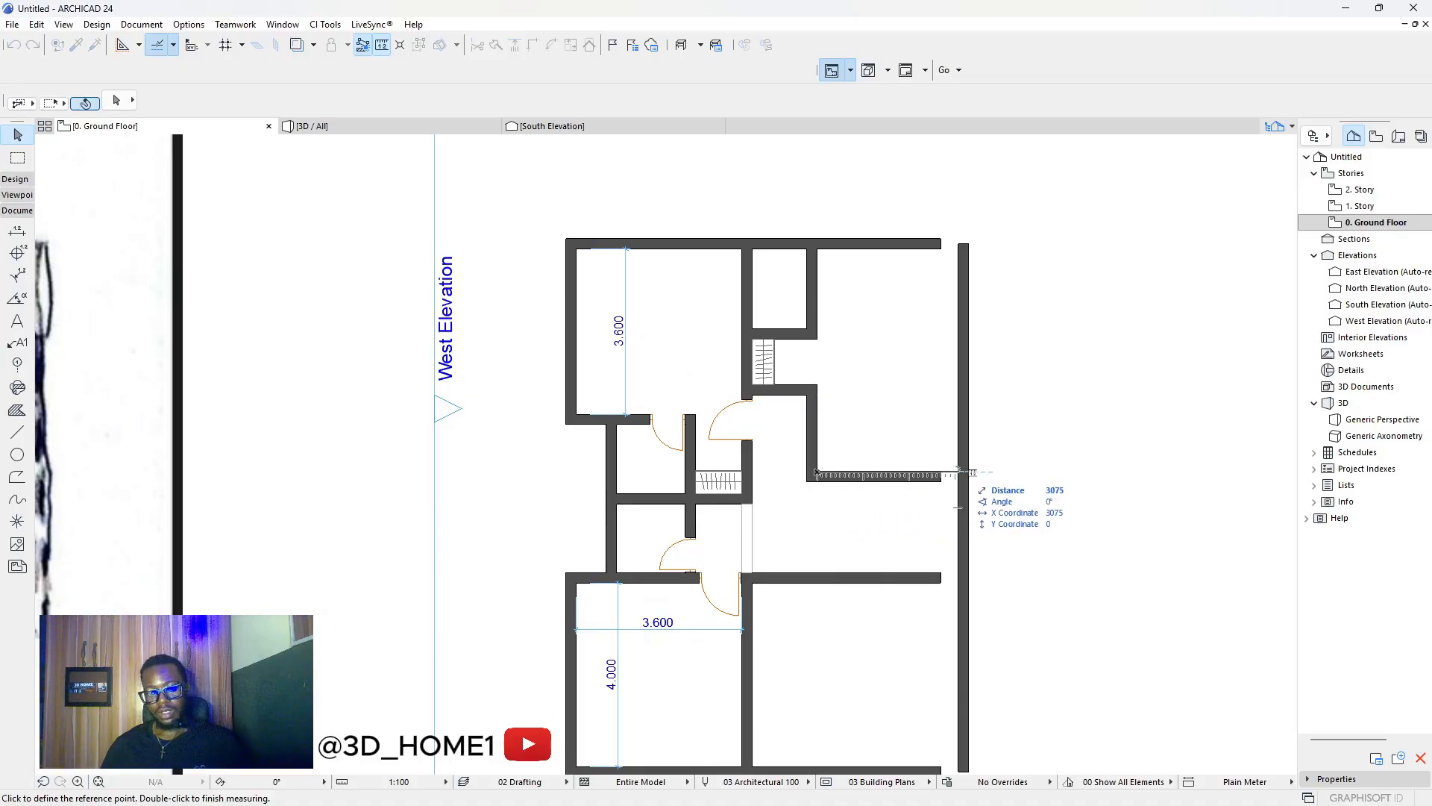
pyautogui.press('Escape')
# Intersect the top outer wall with the right outer wall to close the plan's upper-right corner.
pyautogui.keyDown('shift'); pyautogui.click(941, 245); pyautogui.keyUp('shift')
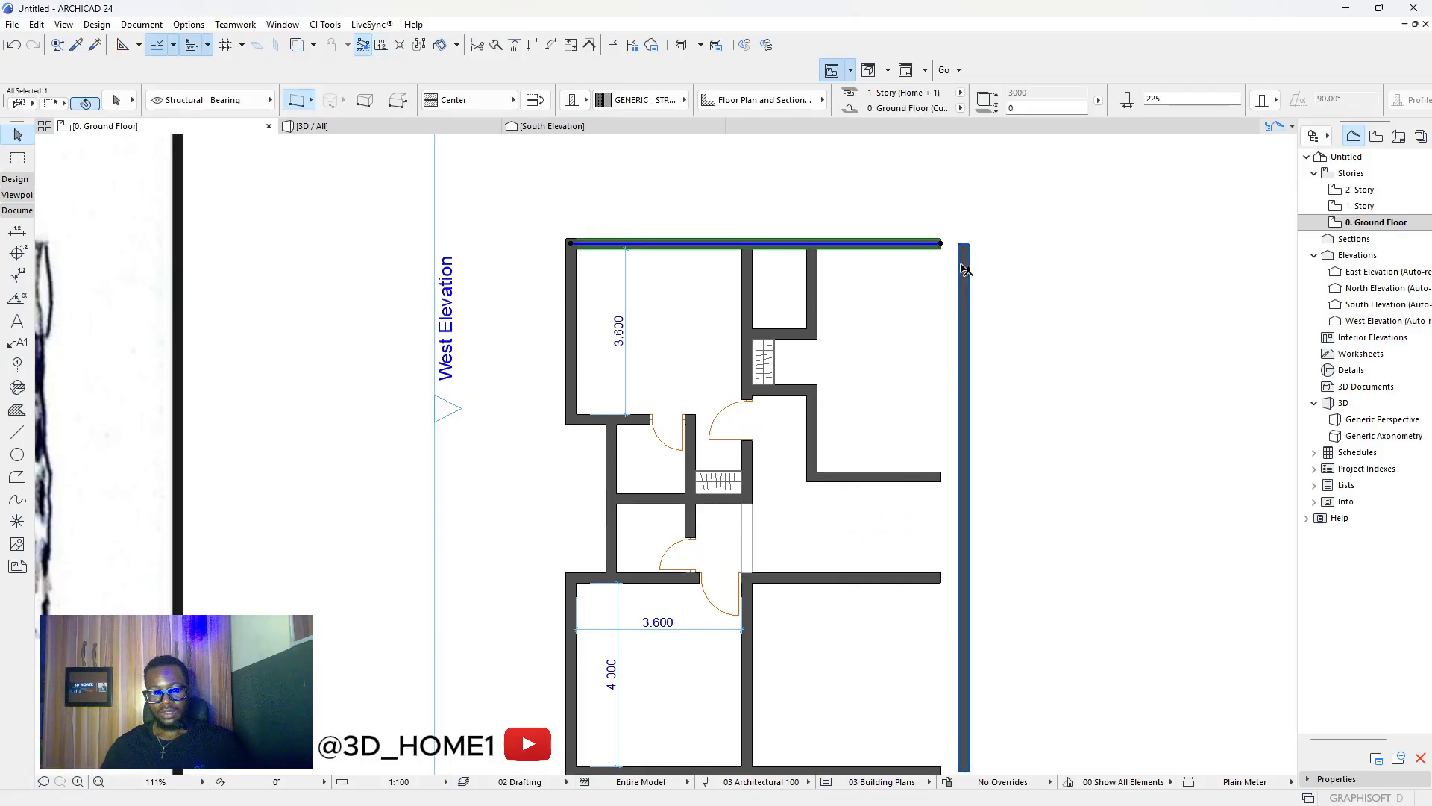
pyautogui.keyDown('shift'); pyautogui.click(964, 269); pyautogui.keyUp('shift')
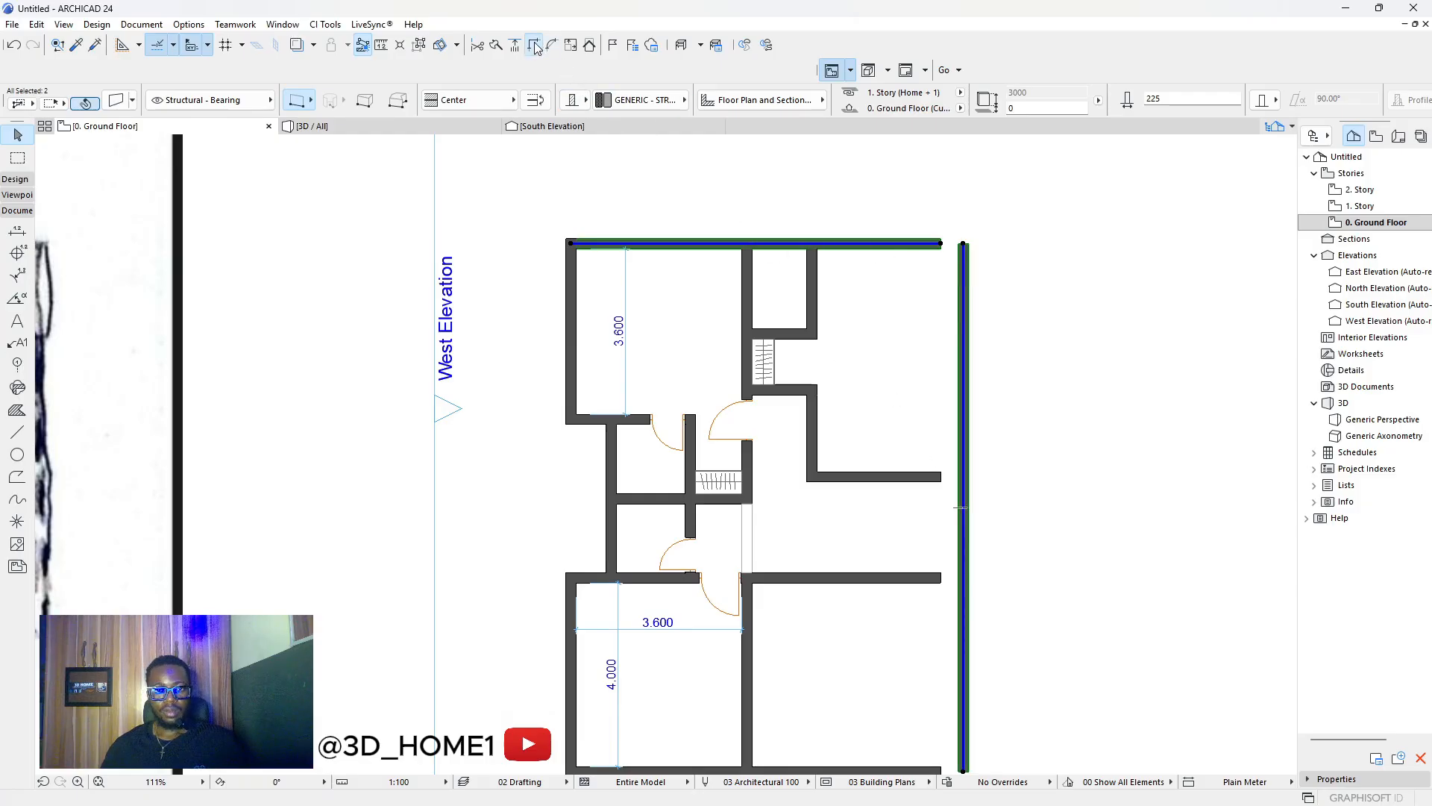
pyautogui.click(943, 361)
# Extend the bottom wall of the upper-right bedroom to the right outer wall.
pyautogui.click(929, 476)
pyautogui.scroll(5, 942, 479)
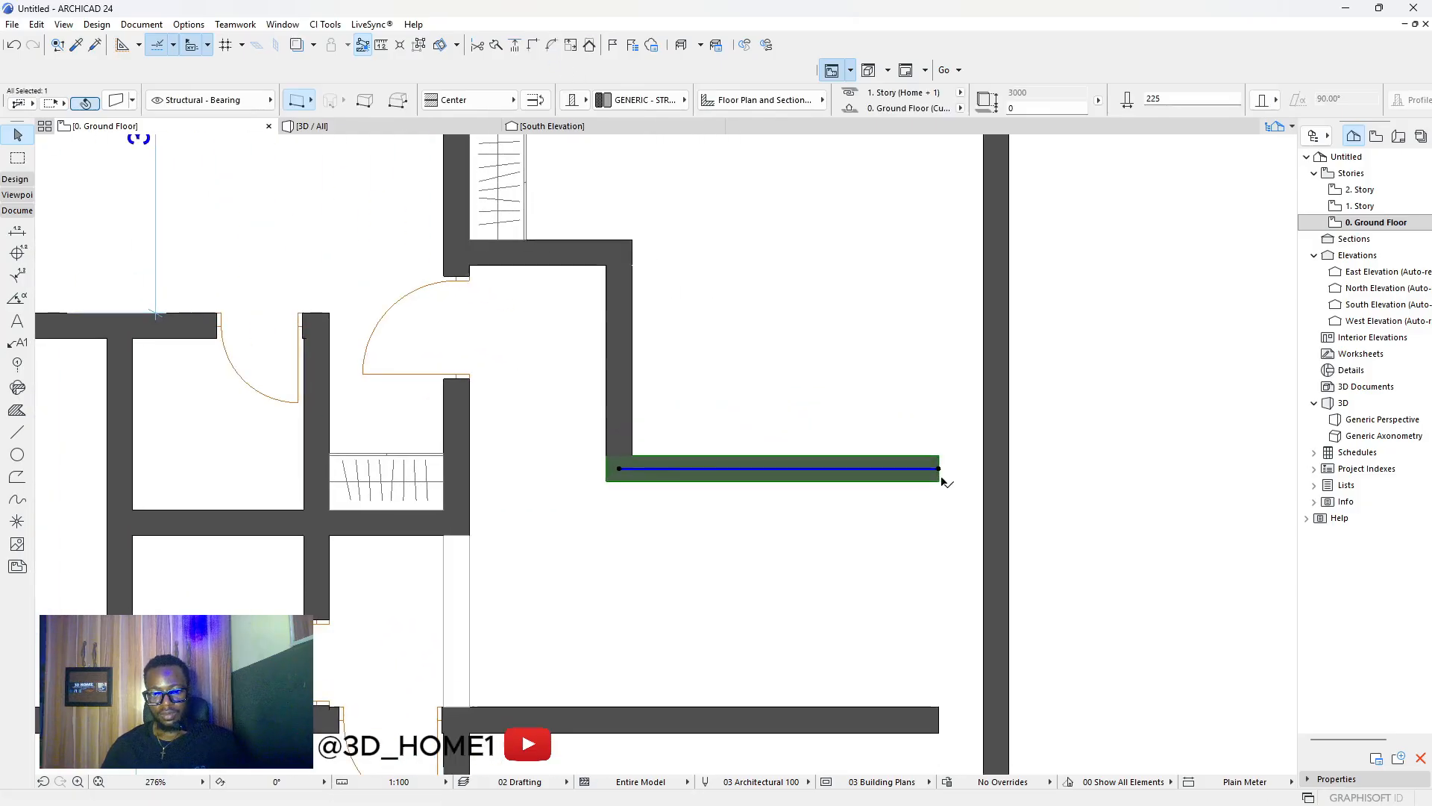
pyautogui.click(940, 469)
pyautogui.click(997, 468)
# Extend the horizontal wall above the living room to the right outer wall.
pyautogui.scroll(-2, 927, 579)
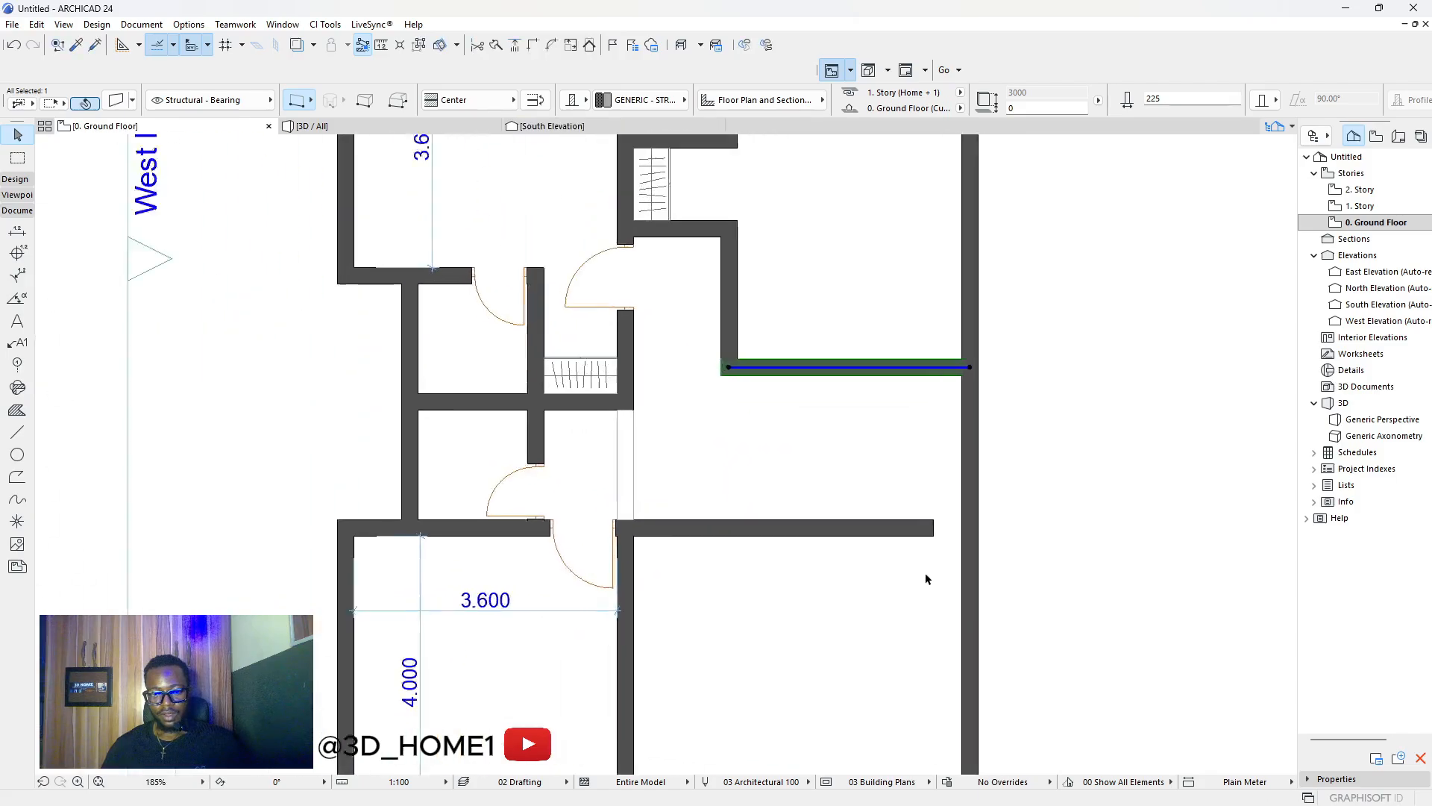
pyautogui.scroll(3, 927, 579)
pyautogui.click(929, 530)
pyautogui.click(943, 487)
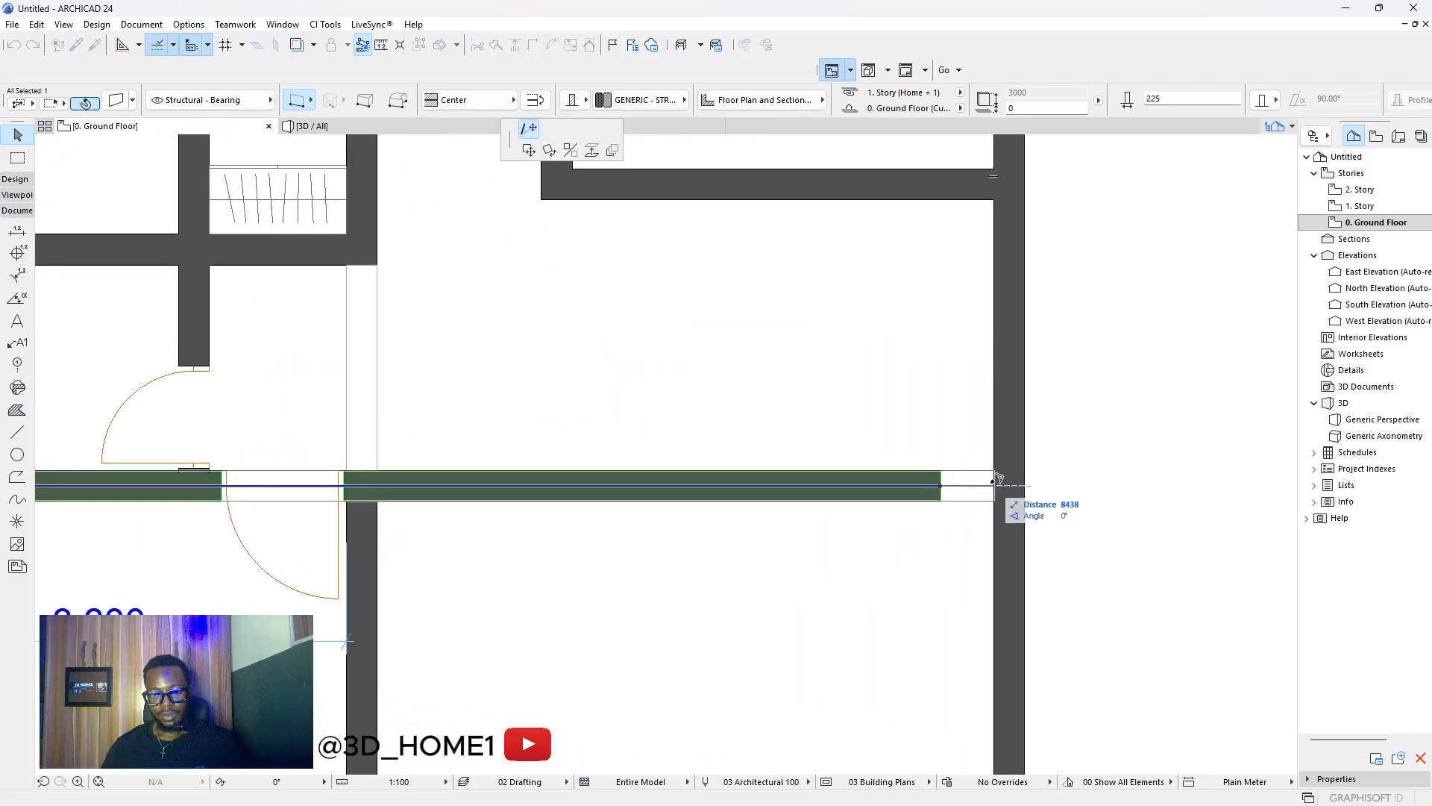
pyautogui.click(996, 485)
# Intersect the bottom outer wall with the right outer wall to close the plan's lower-right corner.
pyautogui.scroll(-3, 898, 508)
pyautogui.scroll(-3, 897, 507)
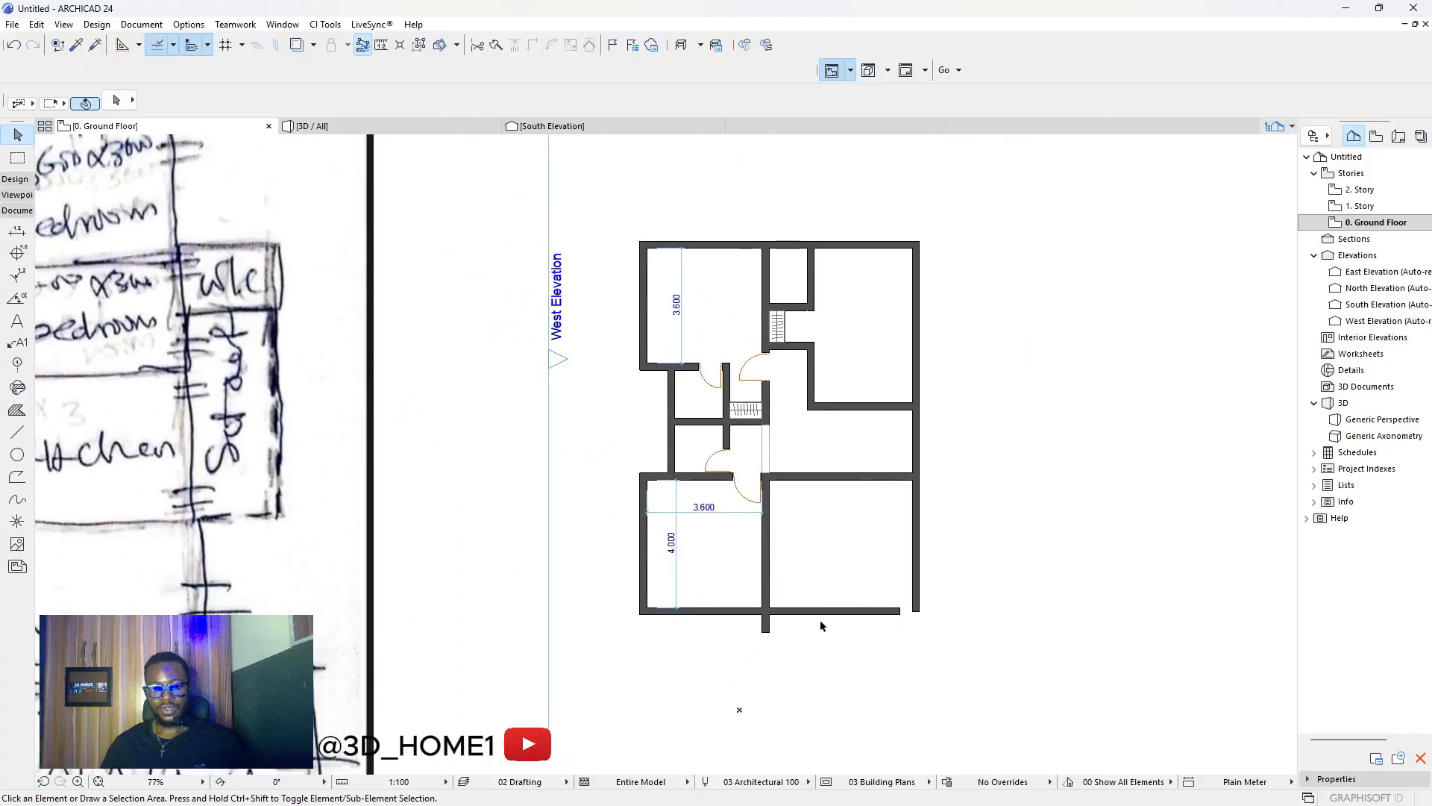
pyautogui.click(898, 611)
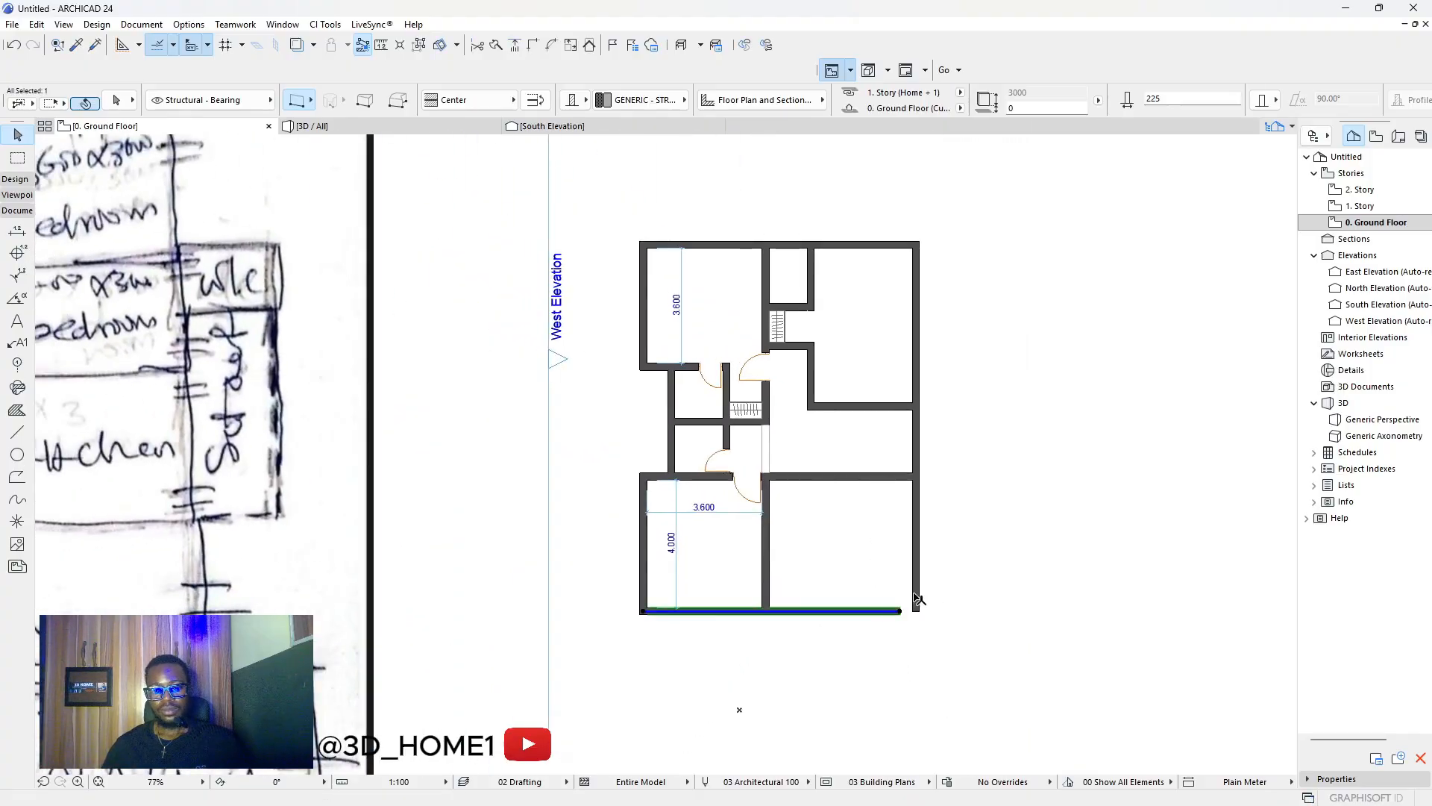
pyautogui.keyDown('shift'); pyautogui.click(917, 593); pyautogui.keyUp('shift')
pyautogui.click(534, 44)
pyautogui.click(852, 321)
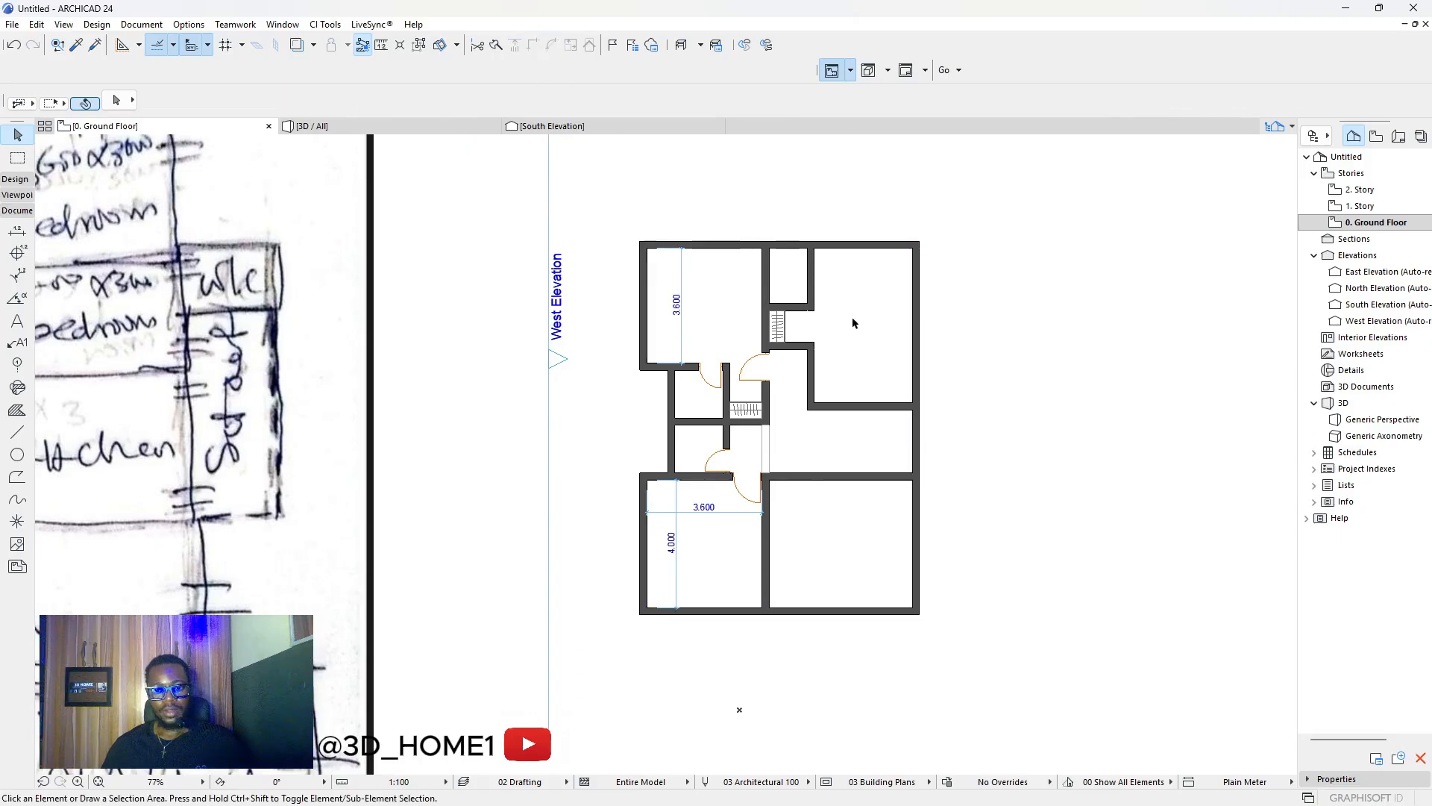
# Examine the widened plan against the scanned sketch to see which rooms follow to the right of the bedroom and lobby.
pyautogui.scroll(2, 874, 302)
pyautogui.scroll(-2, 855, 285)
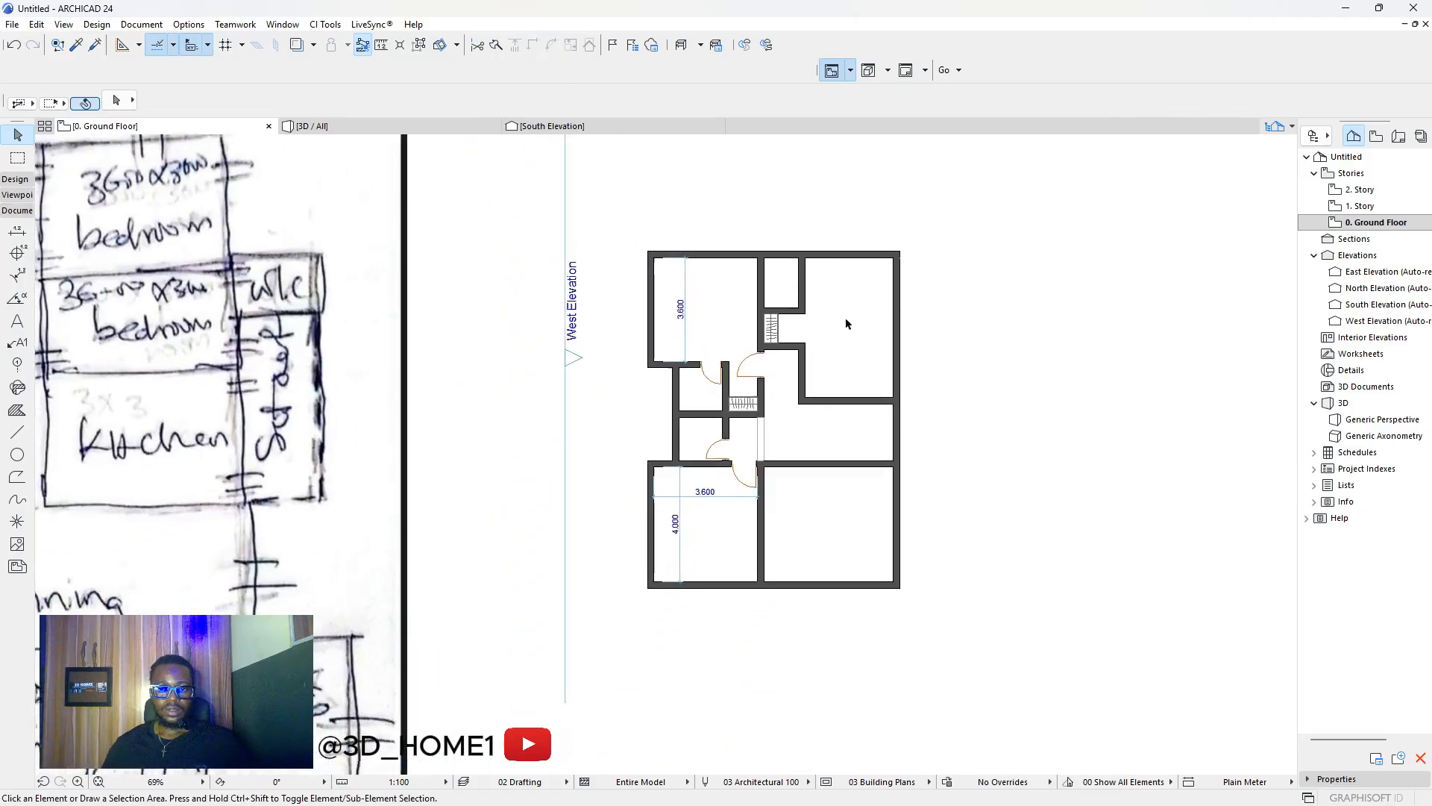
pyautogui.scroll(2, 856, 282)
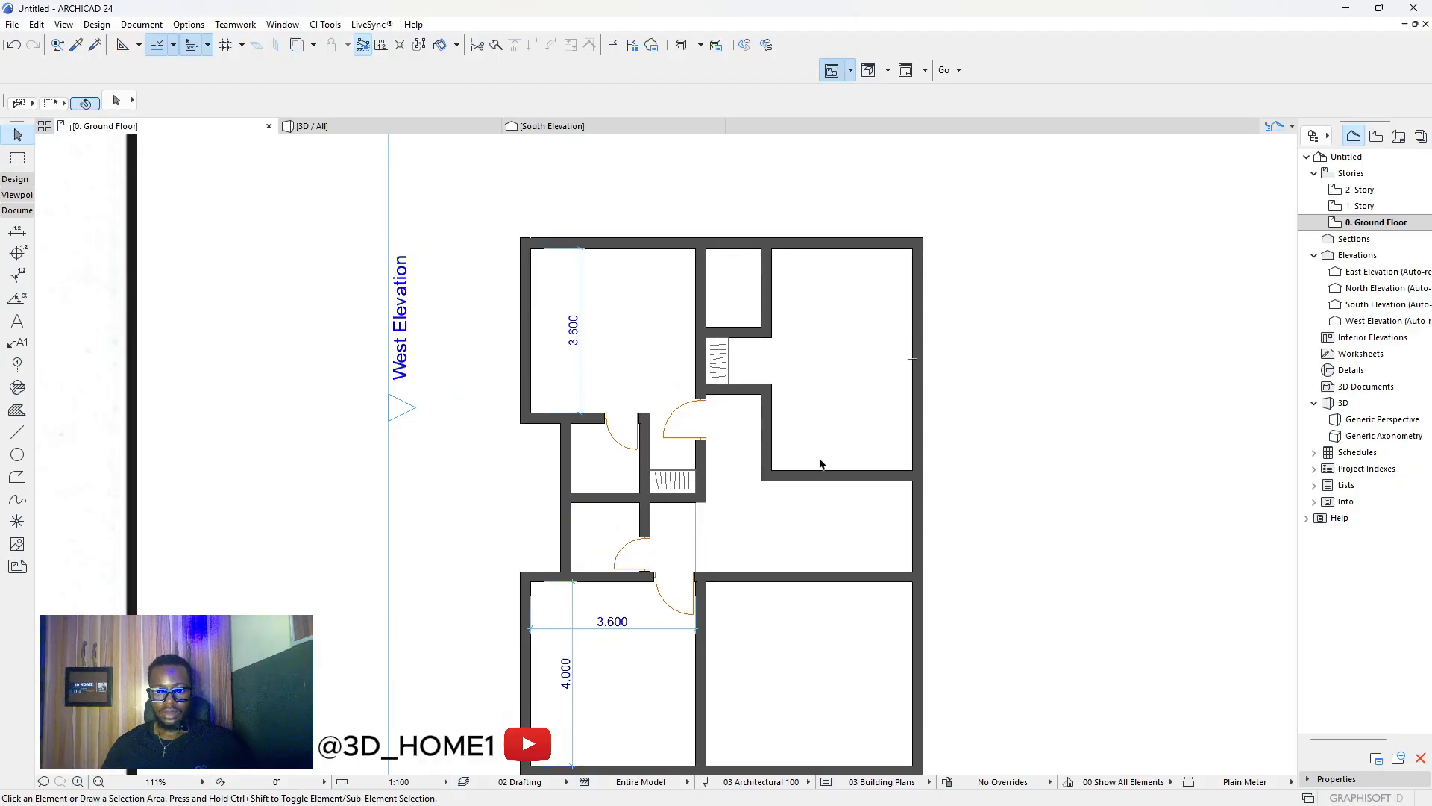
pyautogui.scroll(-4, 858, 441)
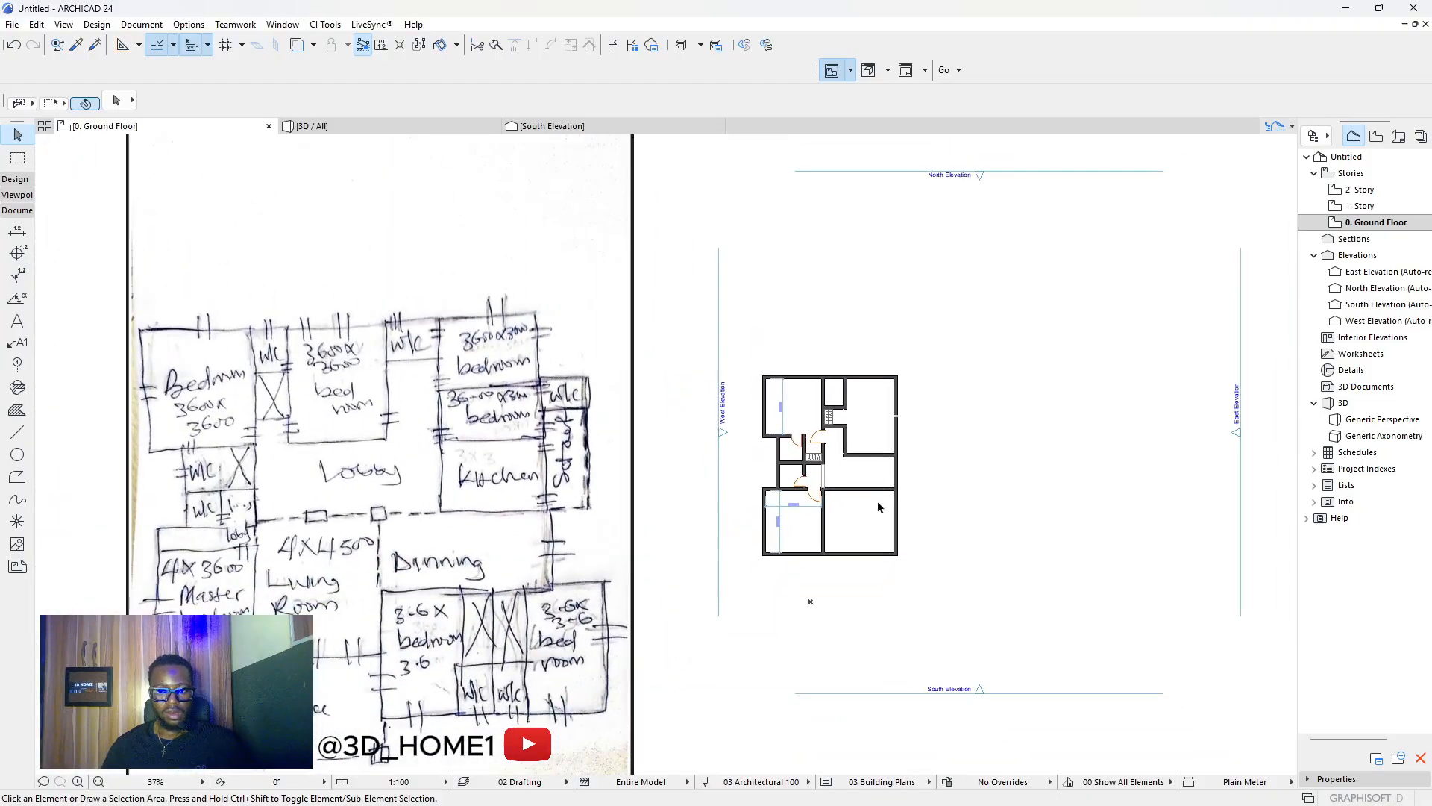
pyautogui.scroll(2, 899, 492)
pyautogui.scroll(-4, 923, 442)
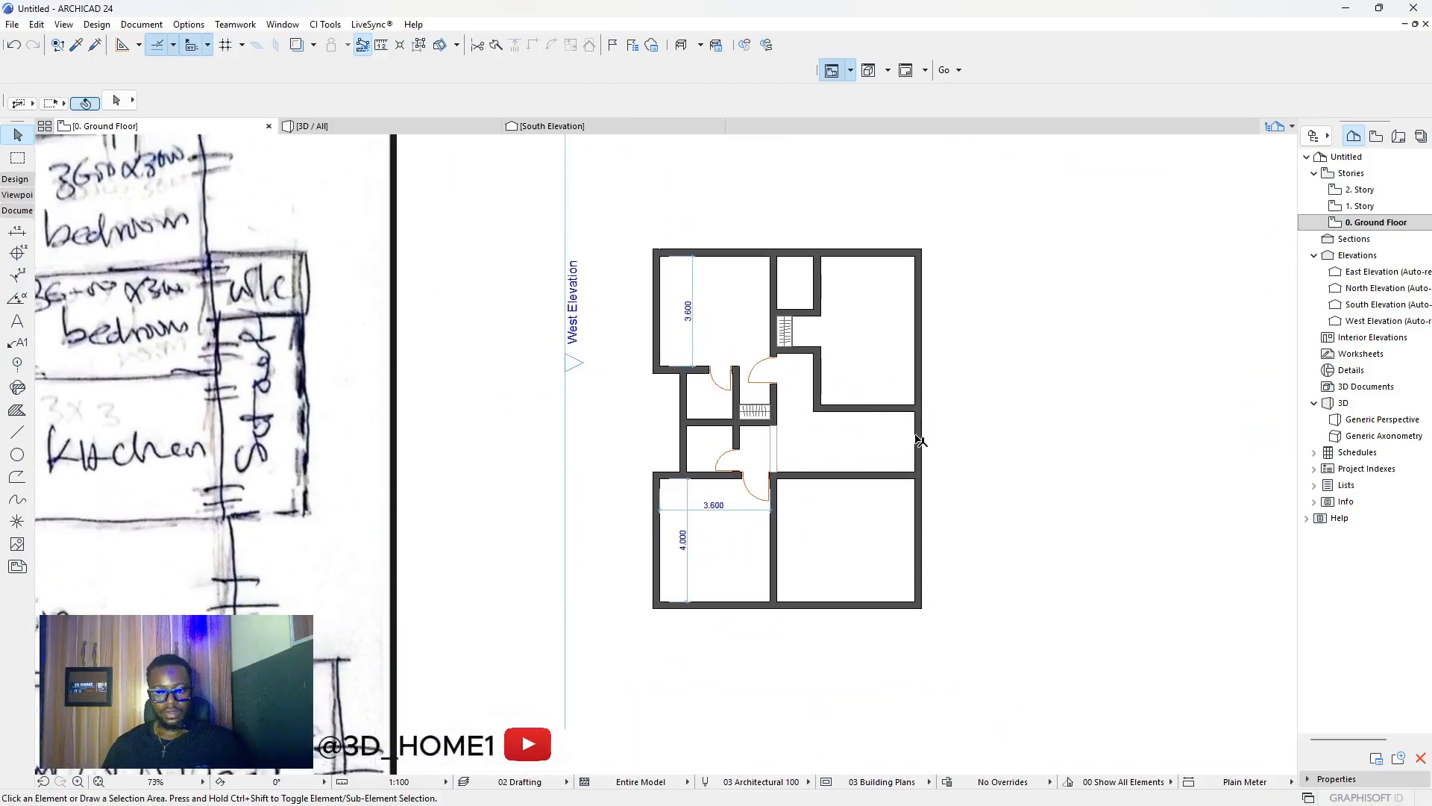
pyautogui.scroll(3, 535, 464)
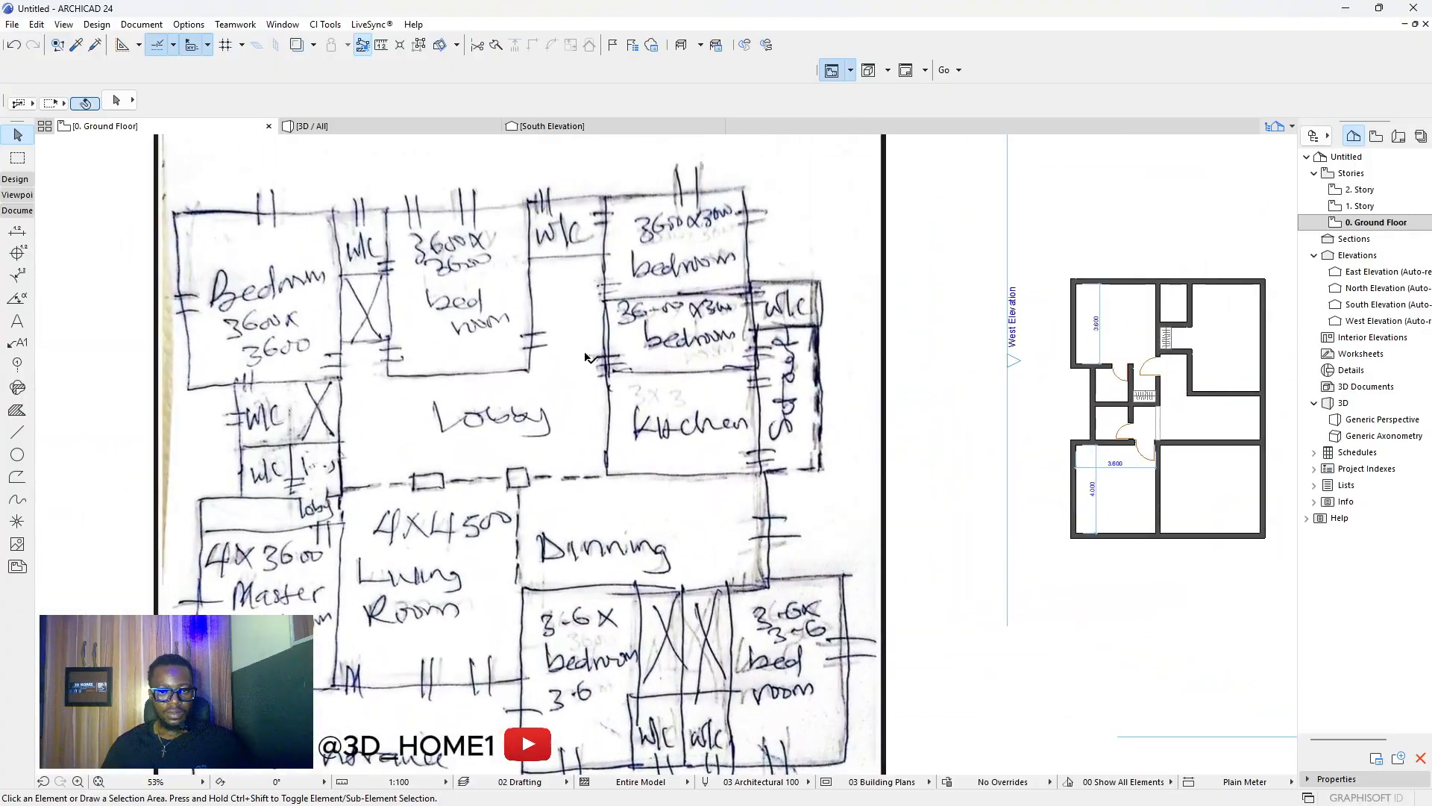
pyautogui.scroll(-2, 1054, 313)
pyautogui.scroll(3, 1055, 313)
pyautogui.scroll(-2, 856, 311)
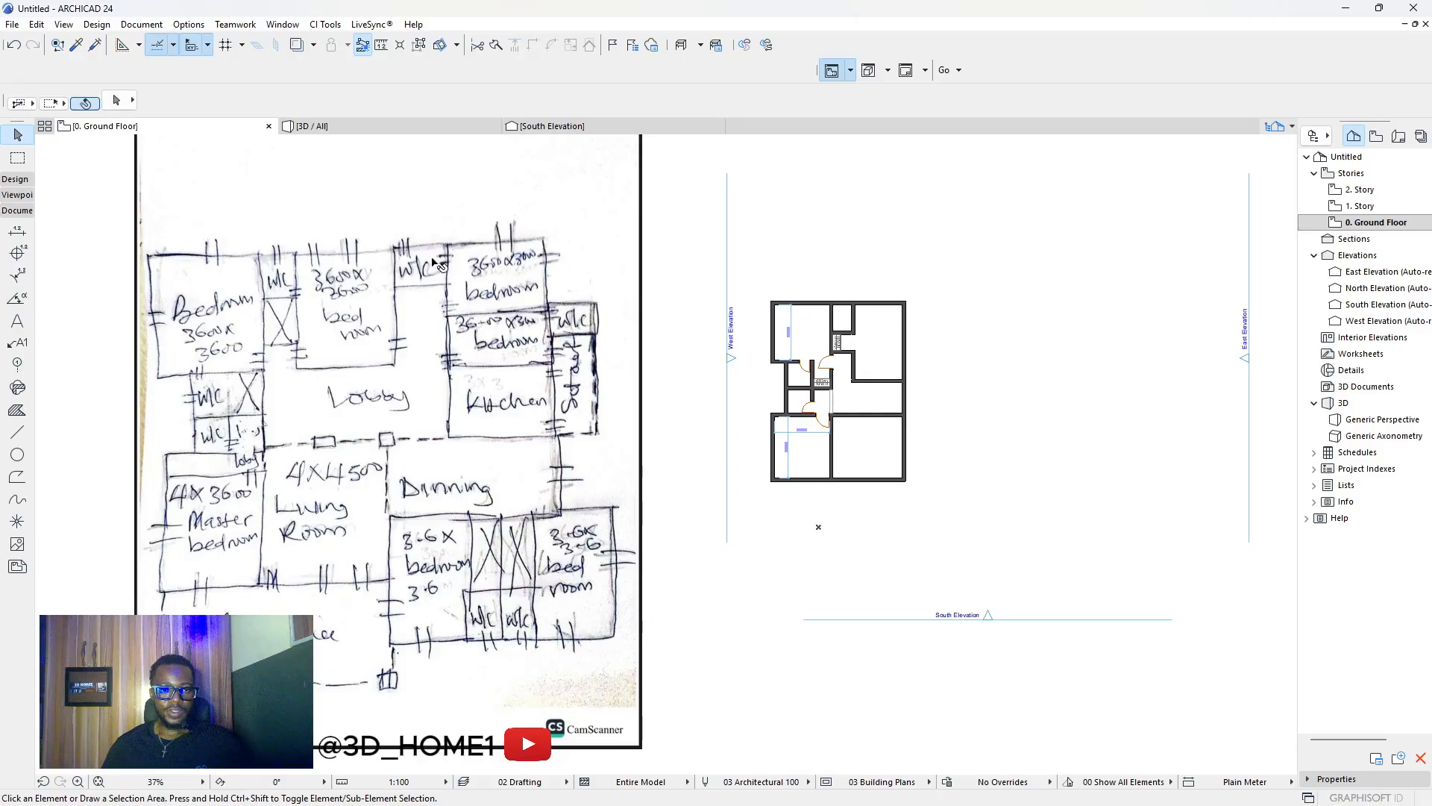
pyautogui.scroll(3, 439, 262)
pyautogui.scroll(-3, 447, 276)
# Copy the right outer wall 1500 to the right to set out the W/C beside the upper-right bedroom.
pyautogui.scroll(3, 1010, 301)
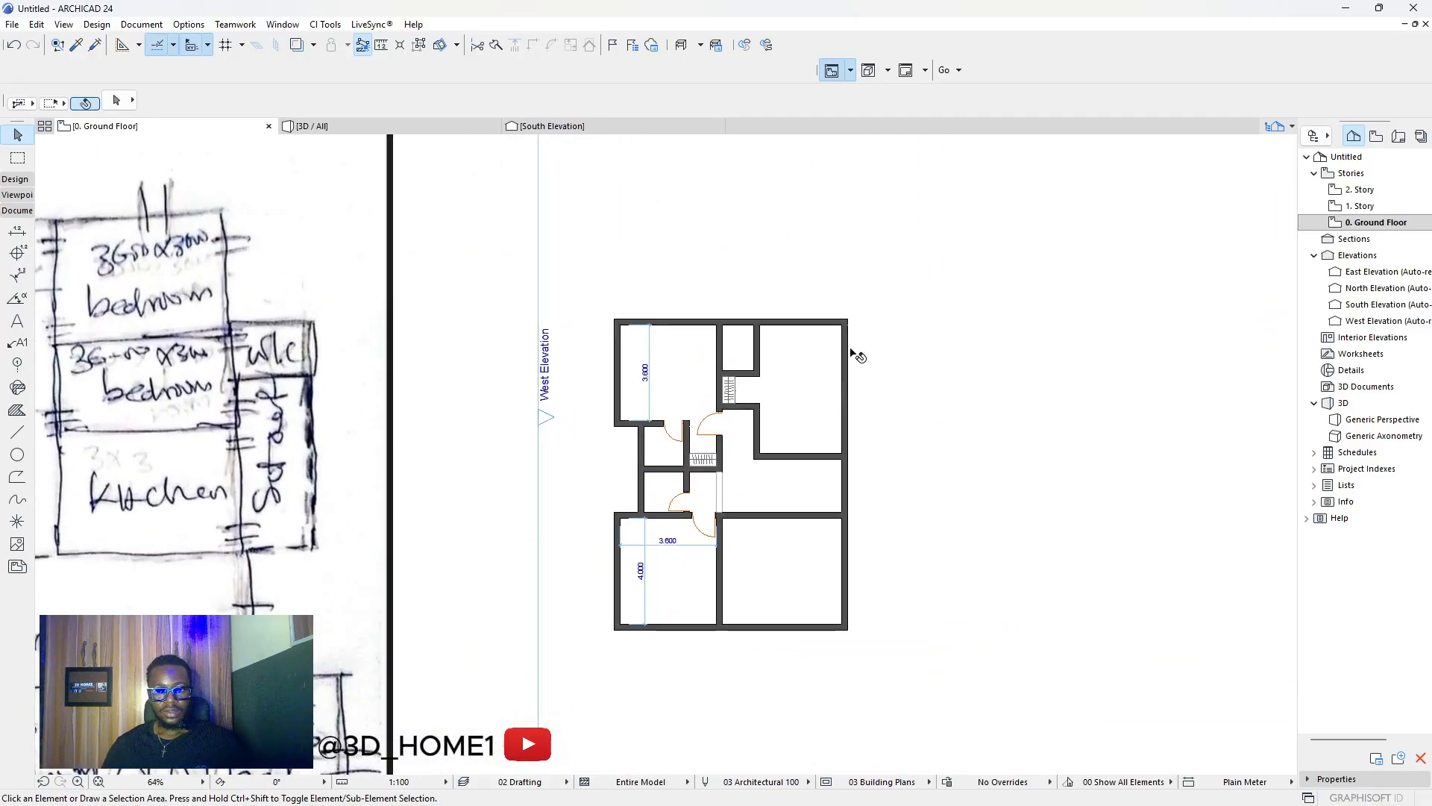
pyautogui.click(845, 350)
pyautogui.click(845, 350)
pyautogui.write('15')
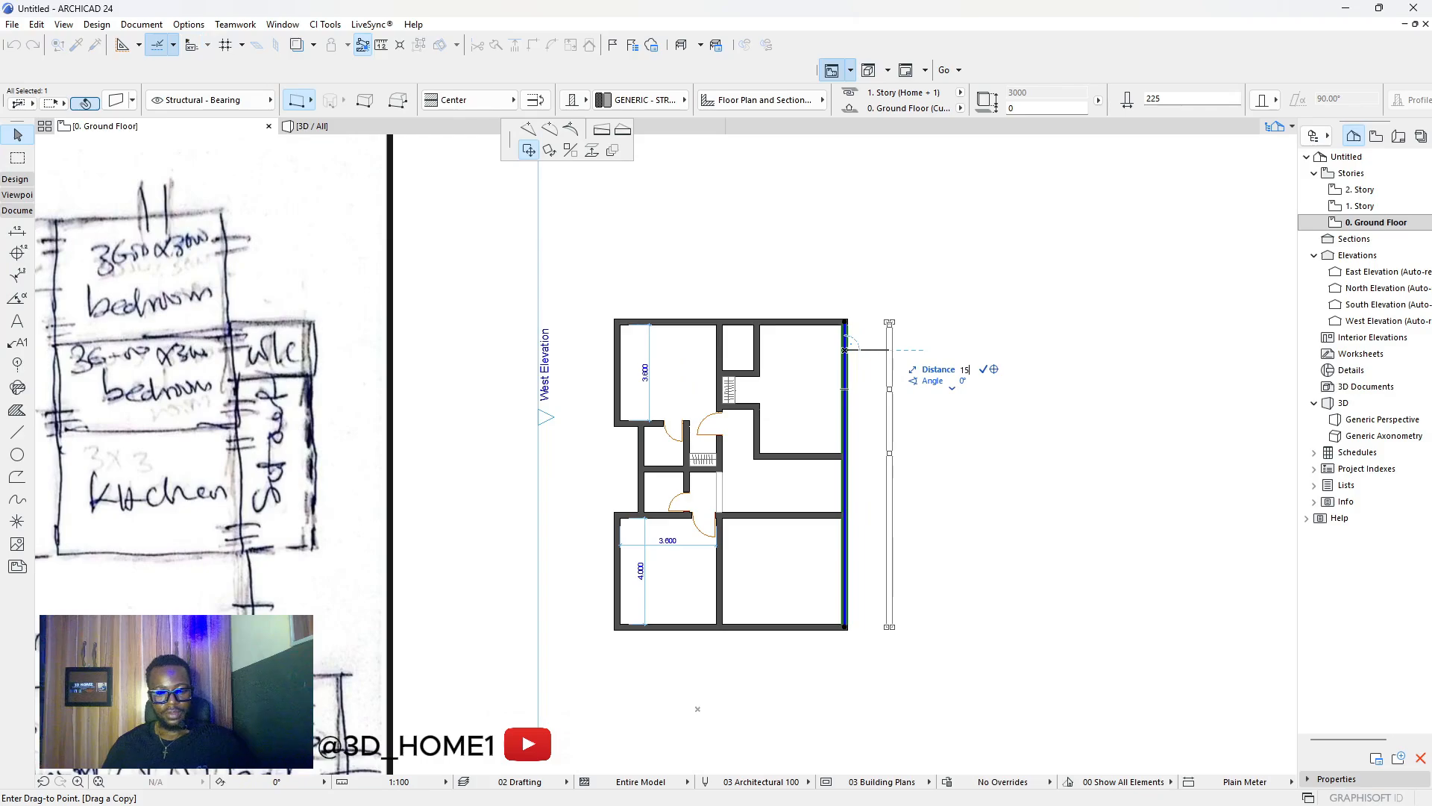
pyautogui.write('00')
pyautogui.press('Return')
pyautogui.scroll(3, 891, 336)
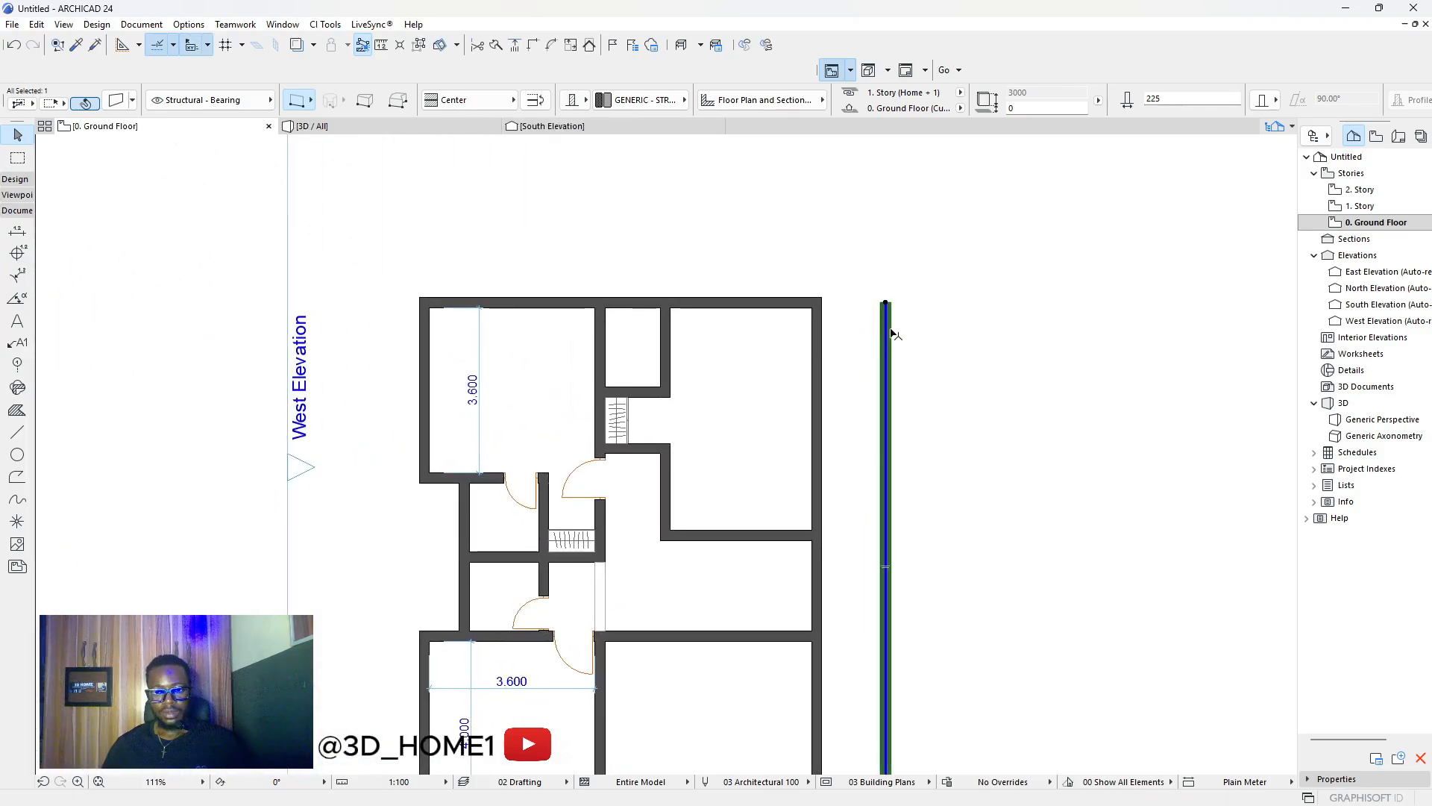
# Move the copied wall a further 225 to the right, one wall thickness away from the old right outer wall.
pyautogui.scroll(4, 886, 335)
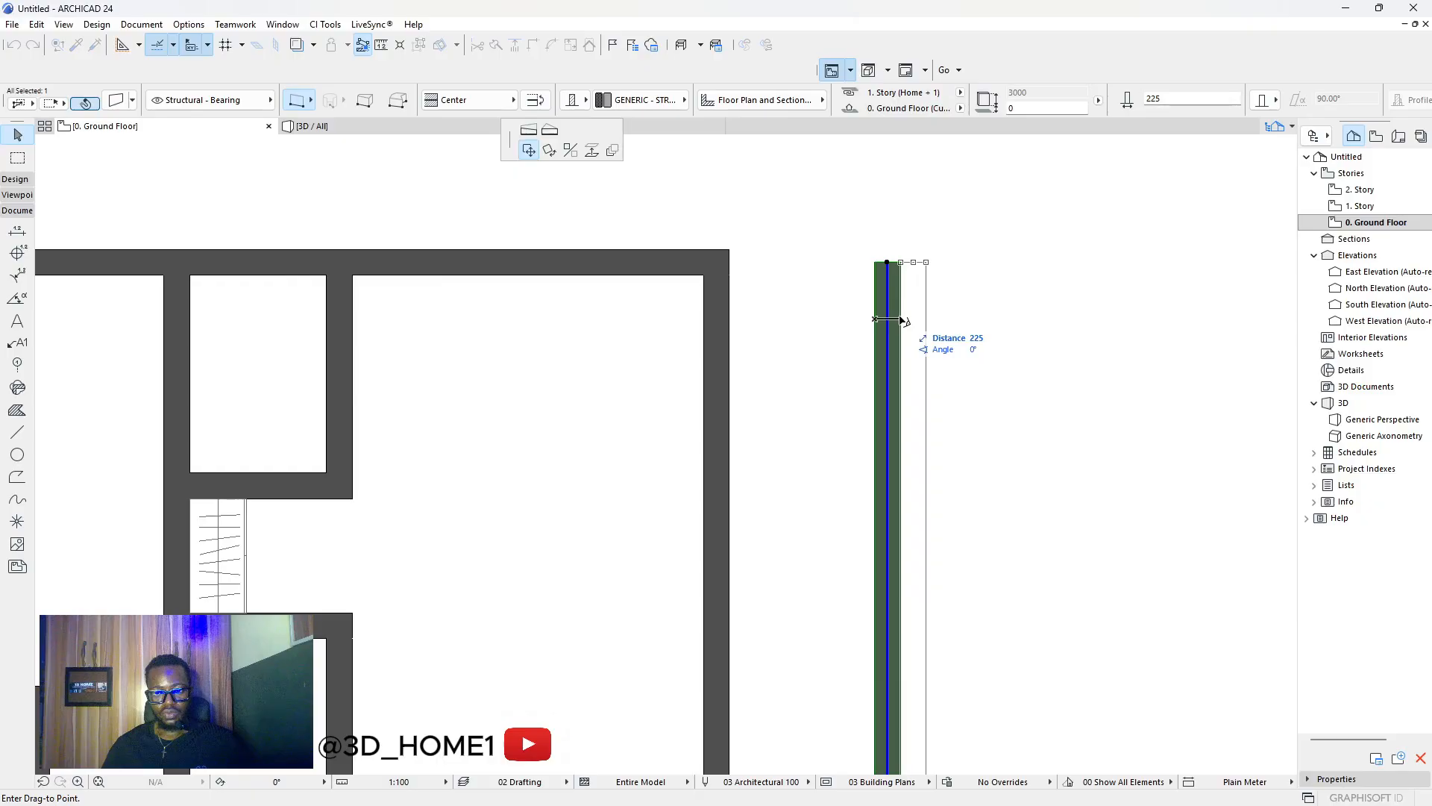
pyautogui.click(874, 318)
pyautogui.scroll(-4, 874, 319)
pyautogui.click(888, 303)
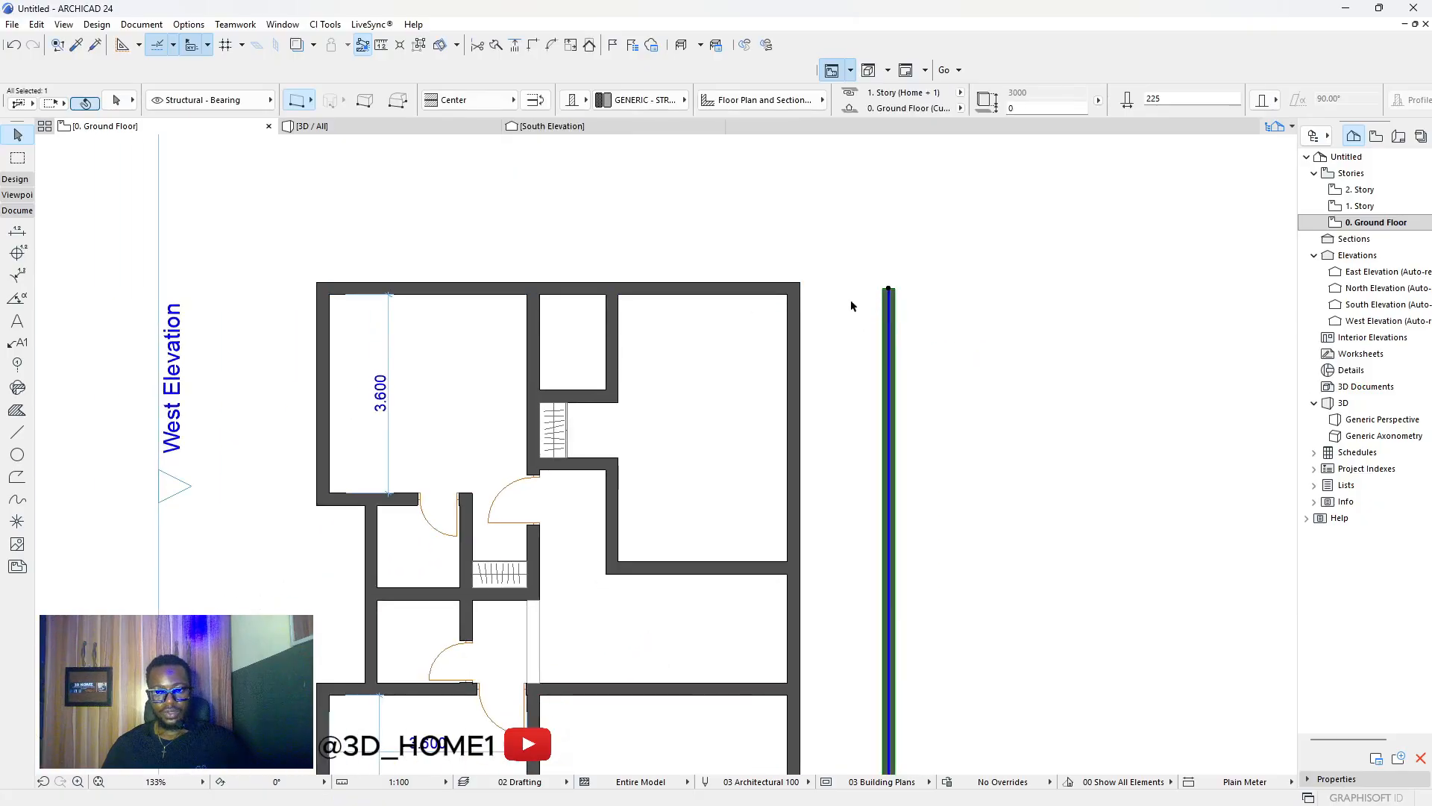
# Intersect the top outer wall with the copied right wall to close the plan's upper-right corner.
pyautogui.click(533, 45)
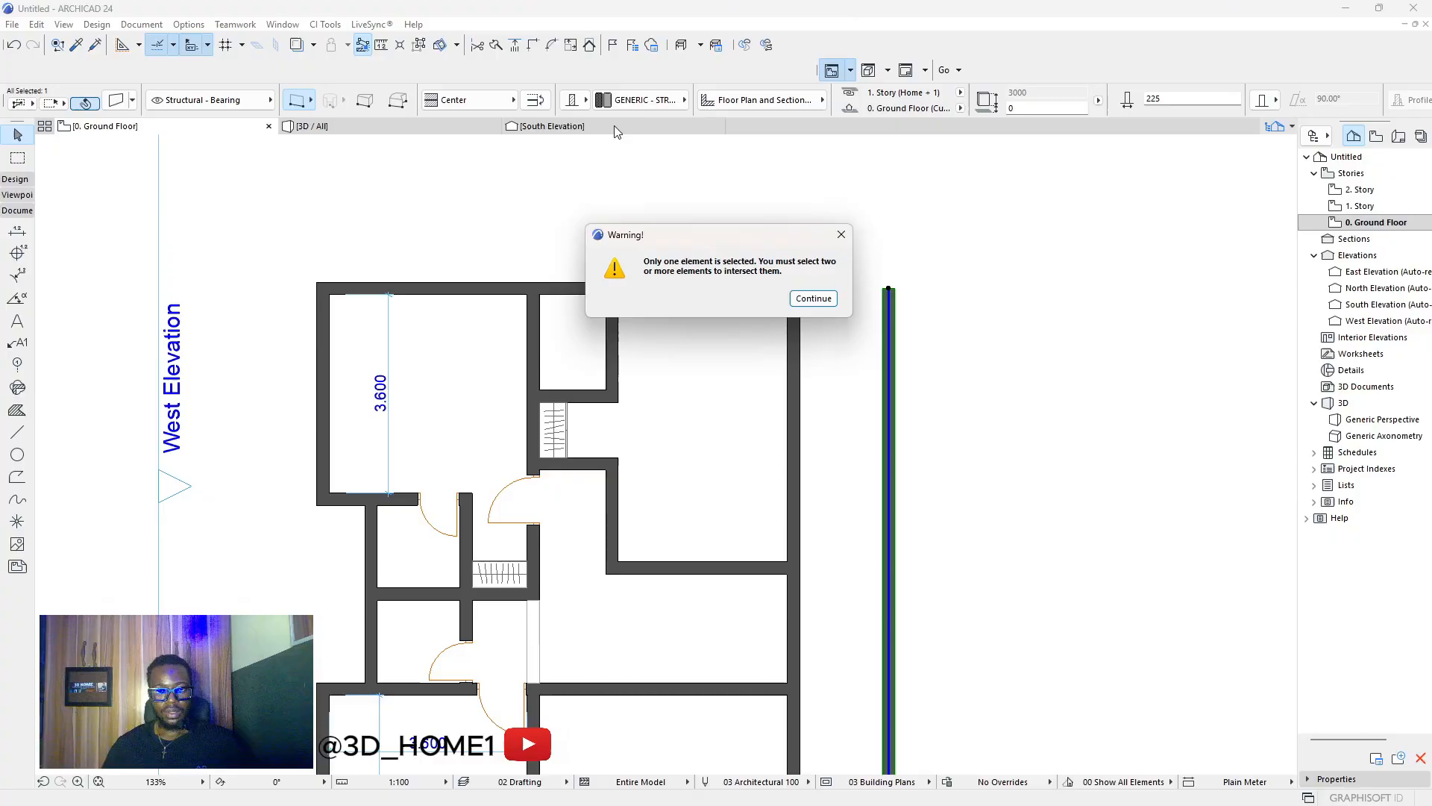
pyautogui.click(841, 235)
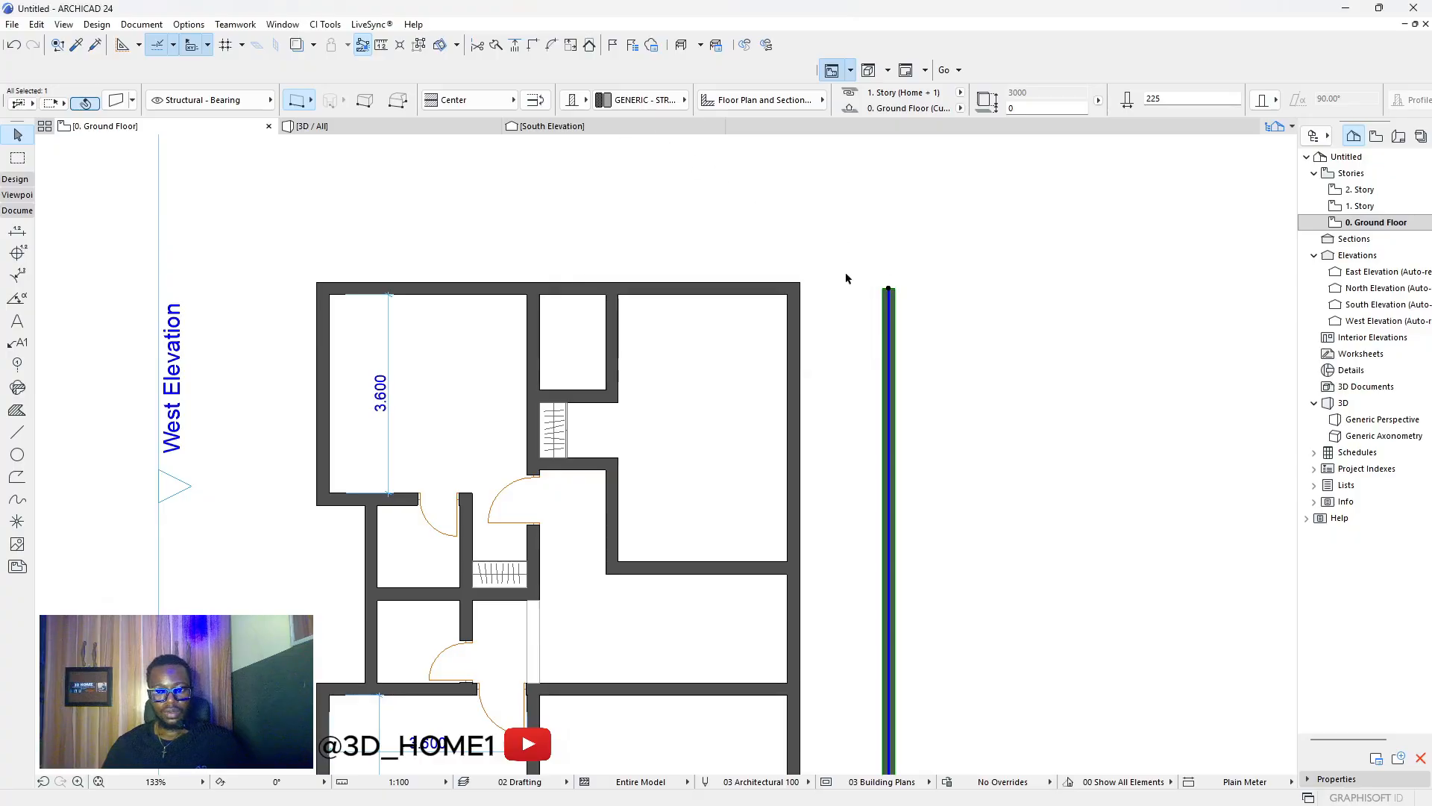
pyautogui.keyDown('shift'); pyautogui.click(798, 323); pyautogui.keyUp('shift')
pyautogui.click(749, 249)
pyautogui.click(761, 288)
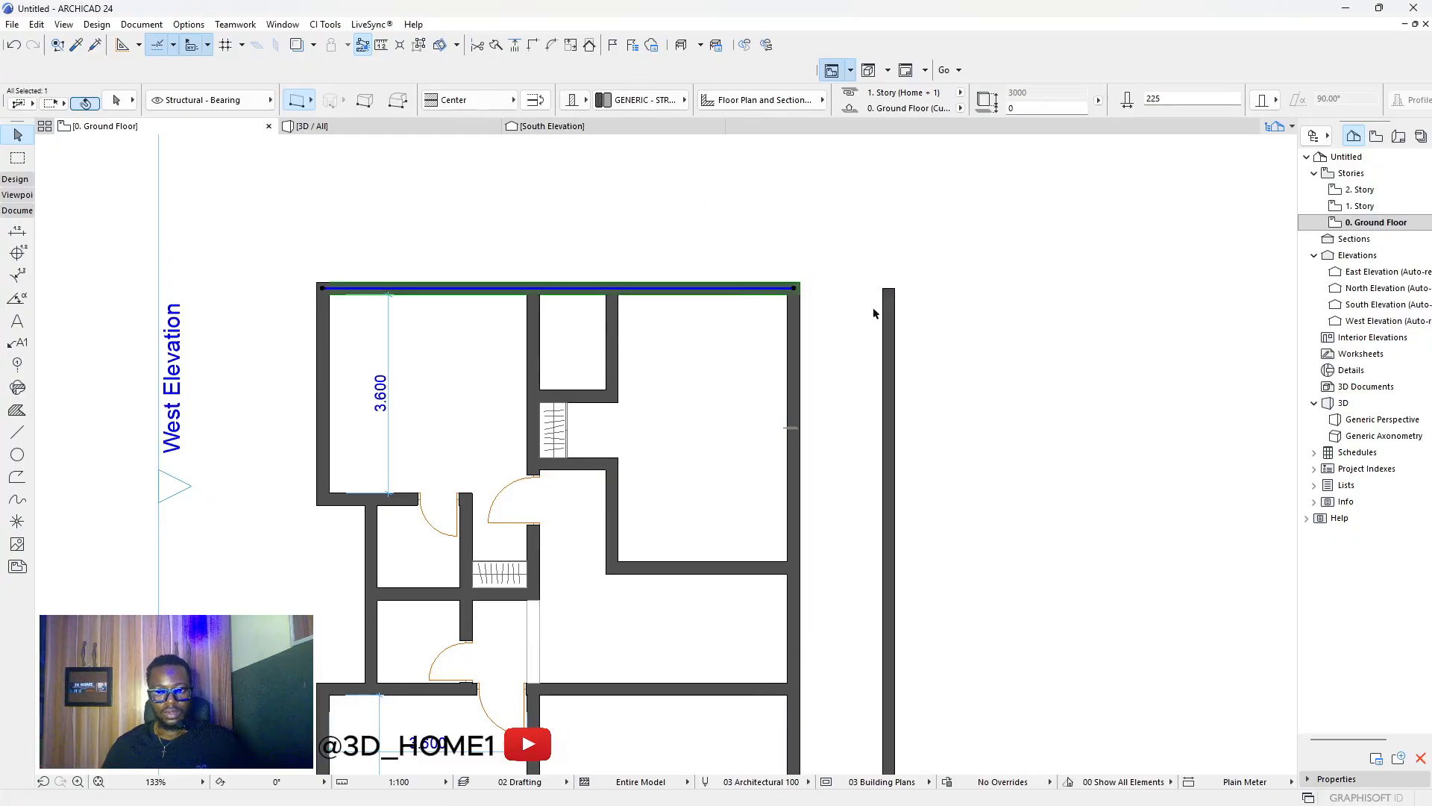
pyautogui.keyDown('shift'); pyautogui.click(889, 313); pyautogui.keyUp('shift')
pyautogui.click(535, 46)
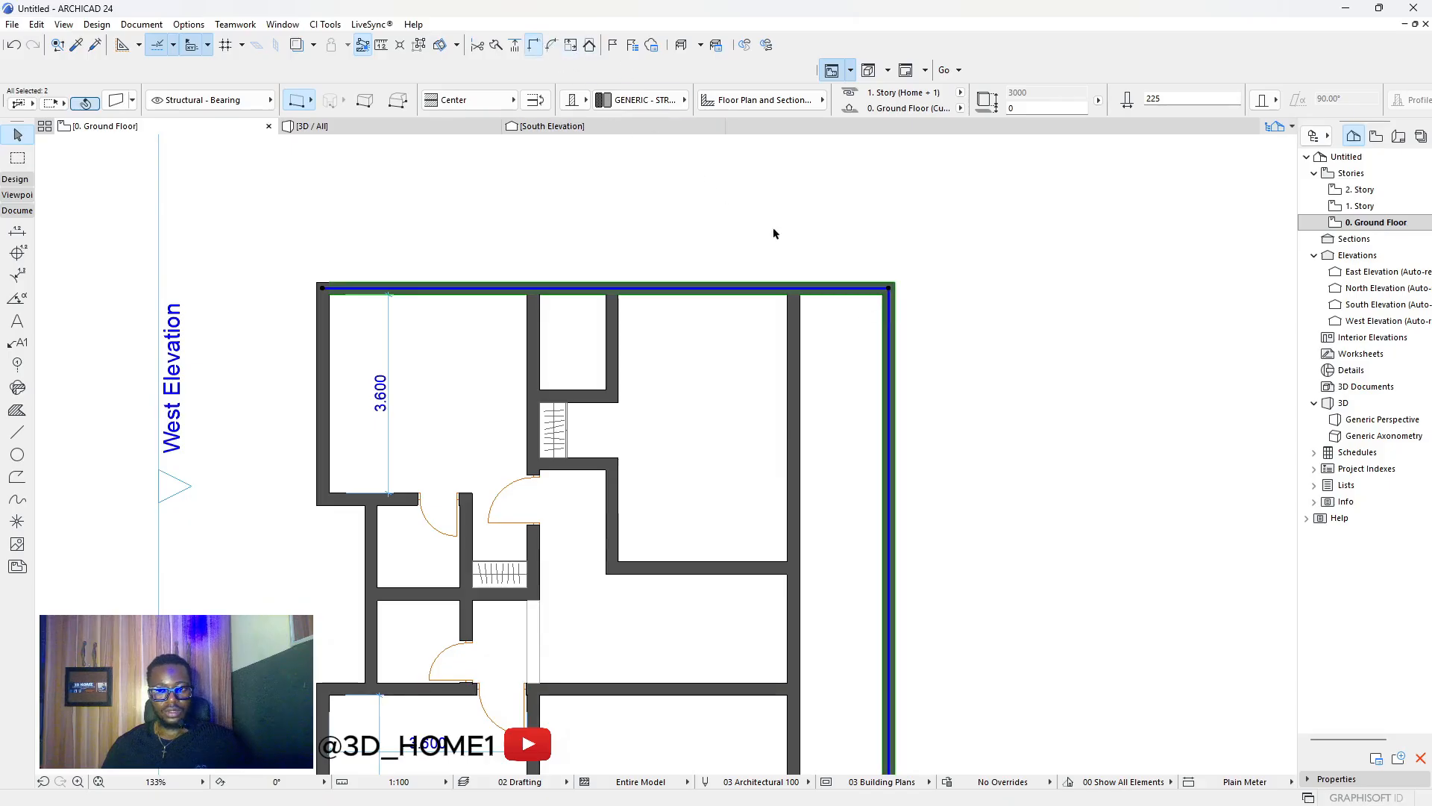
pyautogui.click(775, 233)
# Copy the top outer wall 1500 downward to set out the lower wall of the upper-right W/C.
pyautogui.scroll(-6, 890, 314)
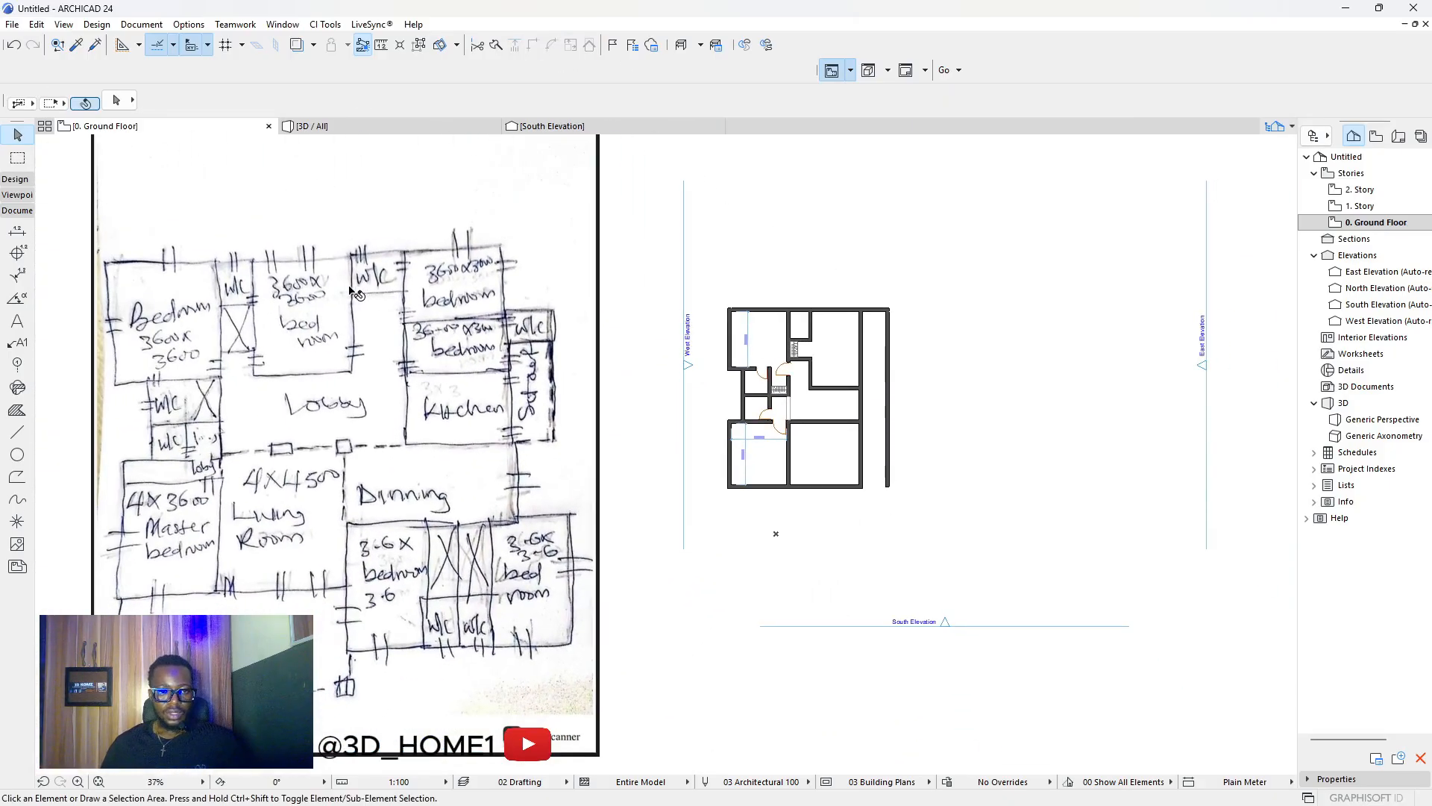
pyautogui.scroll(2, 880, 310)
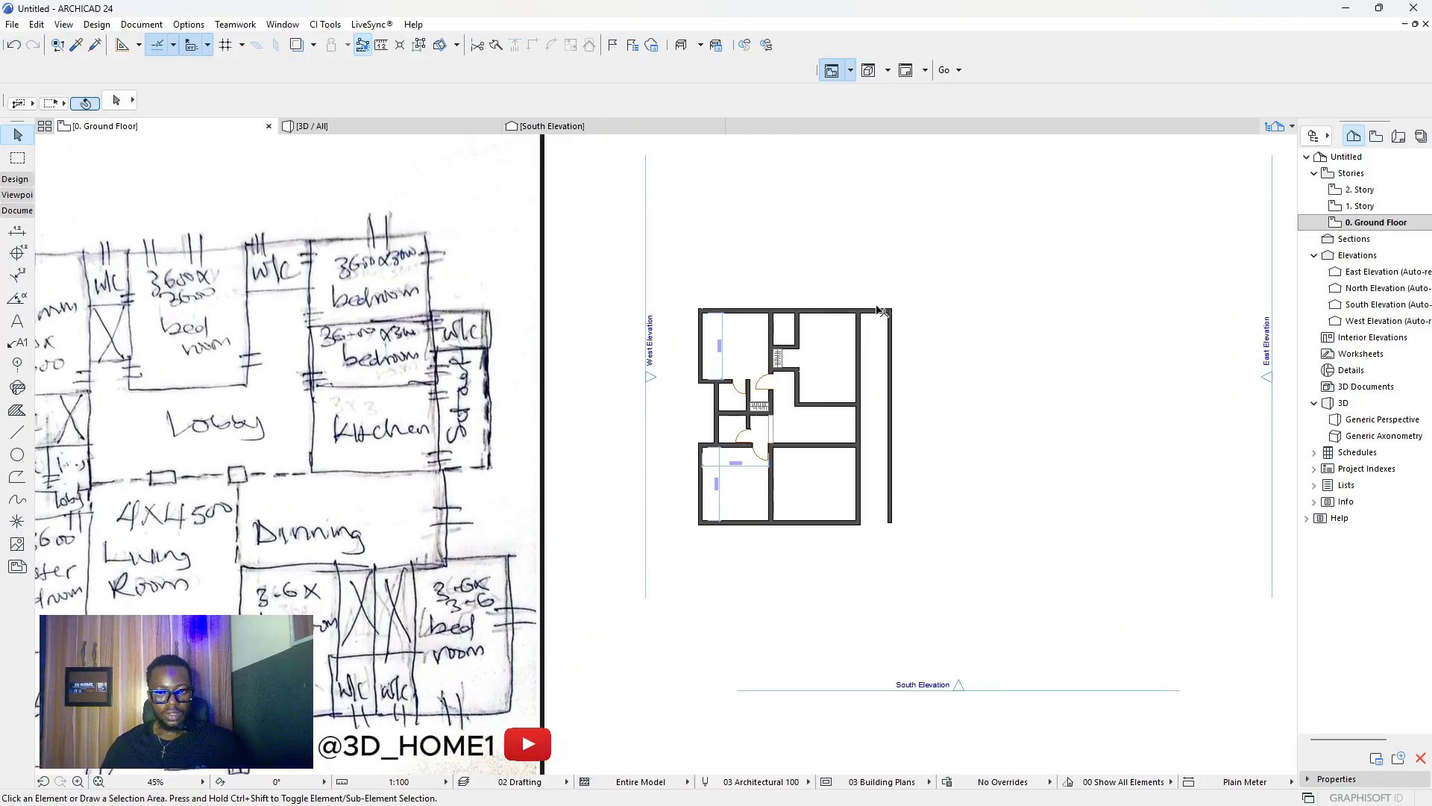
pyautogui.scroll(1, 873, 319)
pyautogui.click(880, 319)
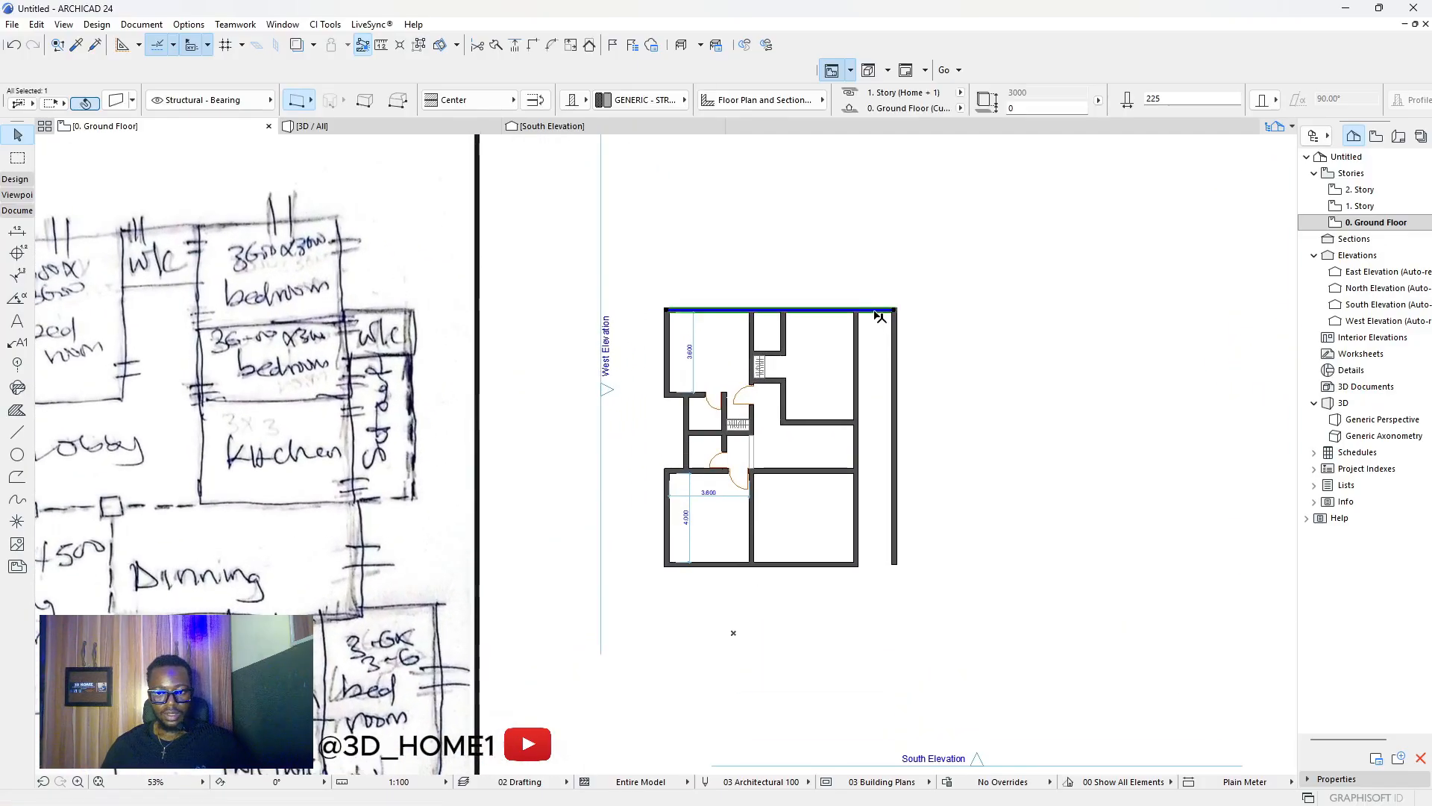
pyautogui.click(876, 310)
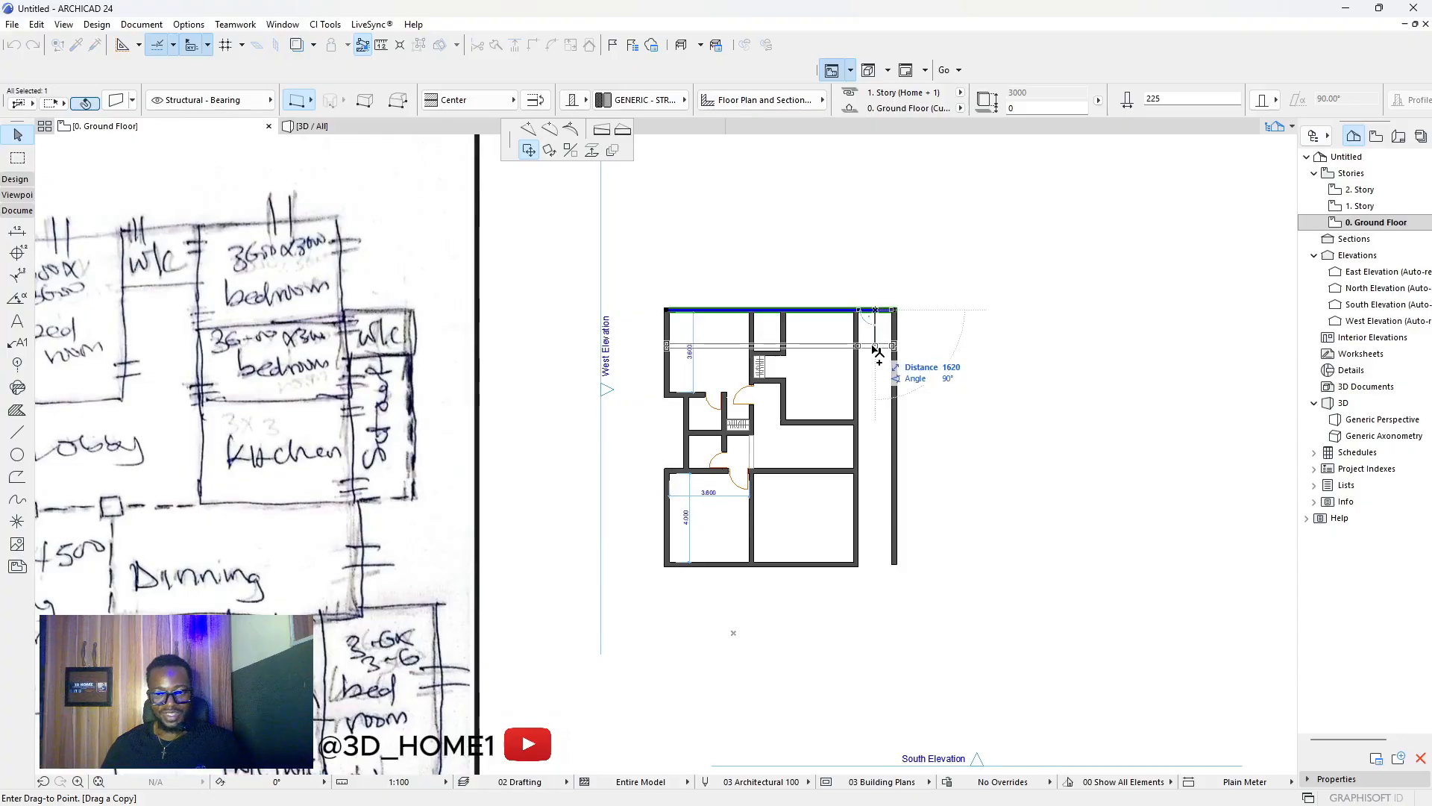
pyautogui.write('1500')
pyautogui.press('Return')
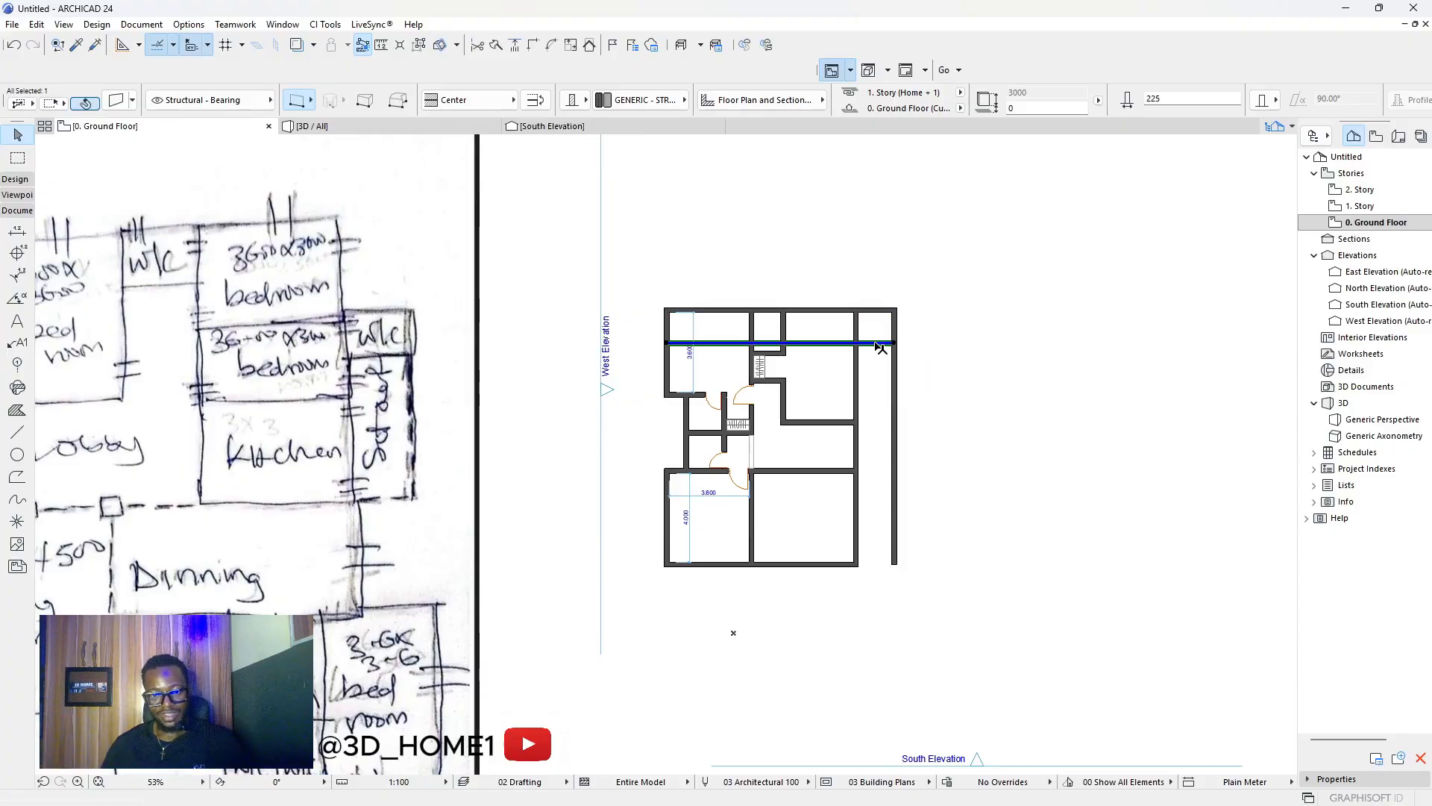
# Trim the copied horizontal wall so that only the segment below the upper-right W/C remains.
pyautogui.scroll(5, 778, 347)
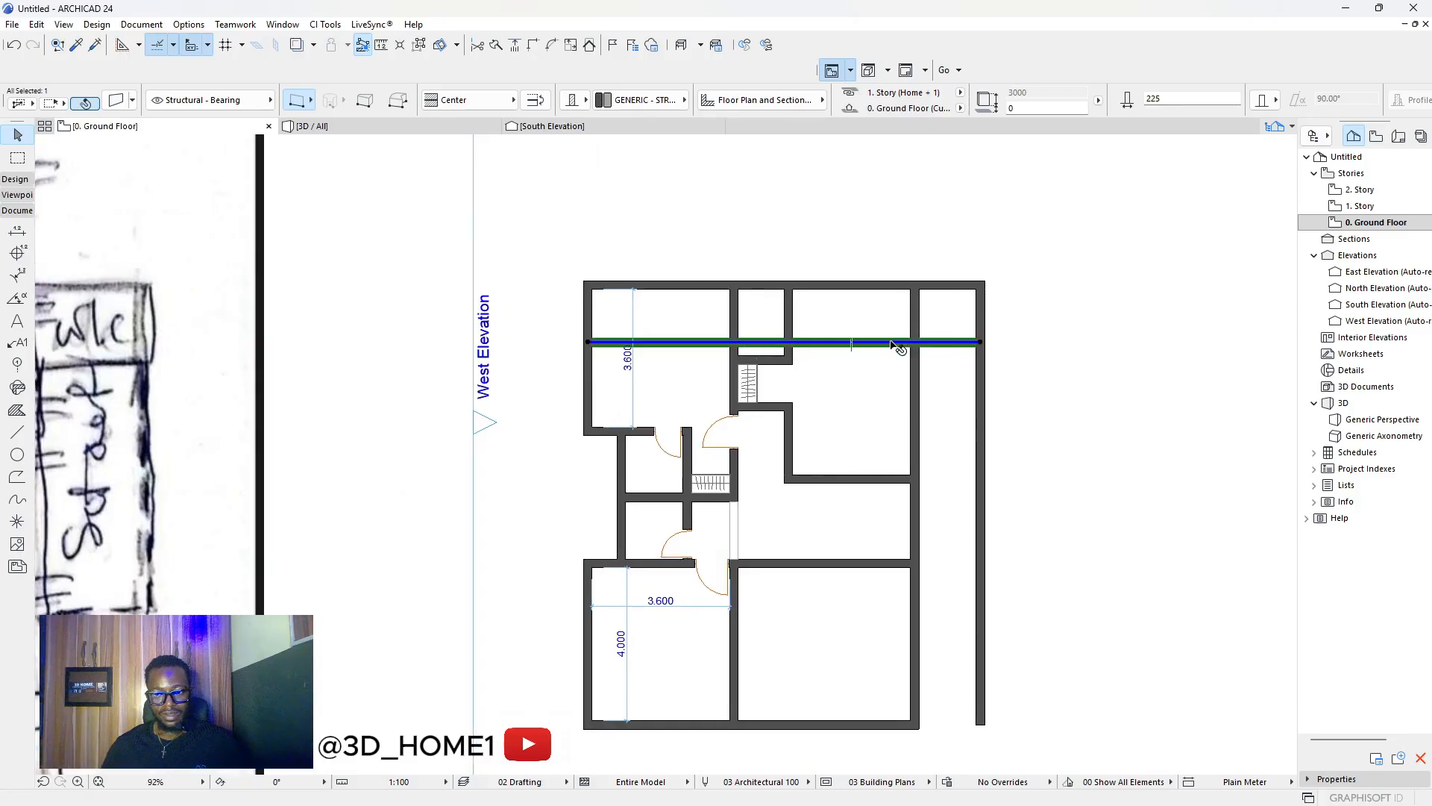
pyautogui.keyDown('ctrl'); pyautogui.click(891, 343); pyautogui.keyUp('ctrl')
pyautogui.press('Escape')
pyautogui.click(703, 343)
pyautogui.press('Delete')
pyautogui.scroll(1, 1007, 304)
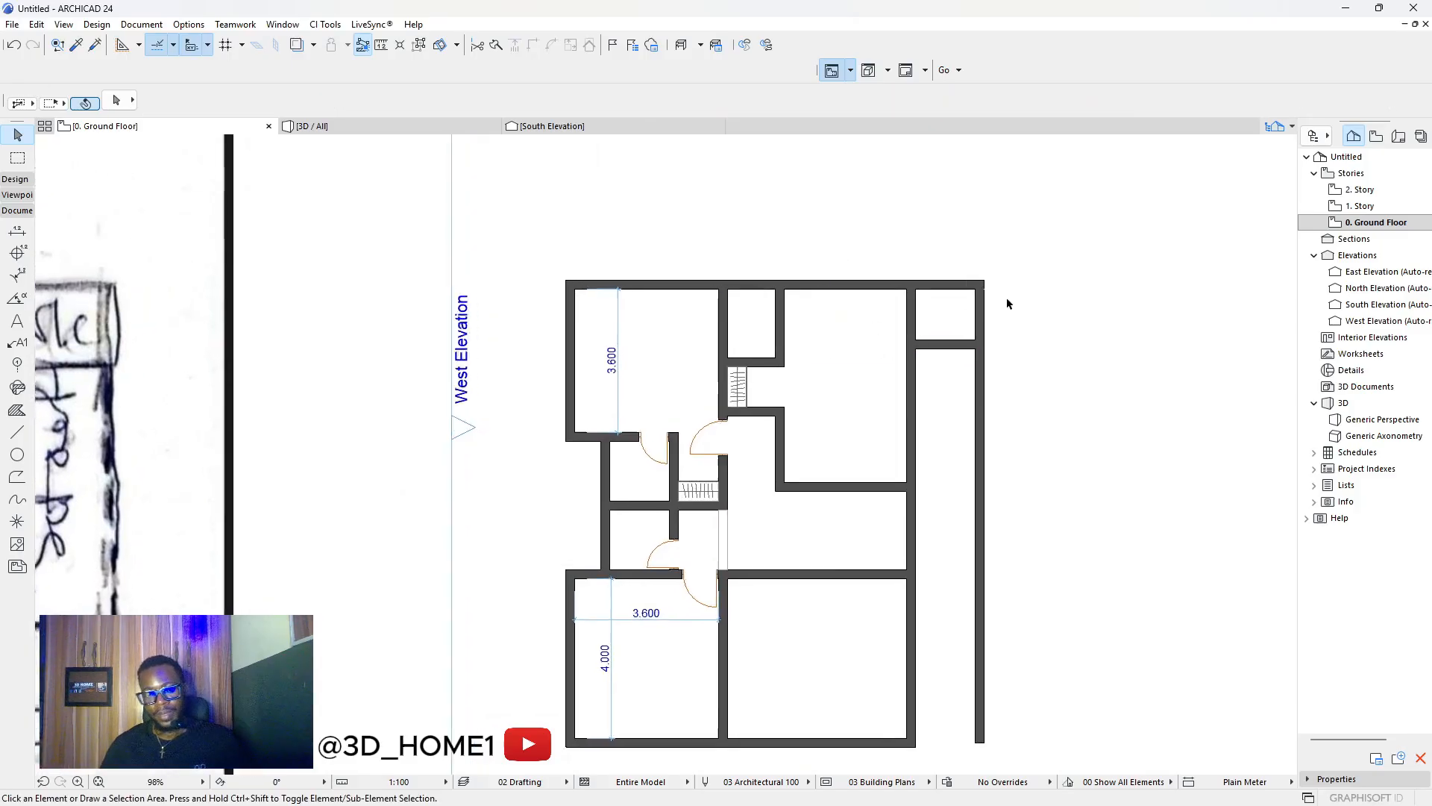
# Move the W/C's lower wall down by one wall thickness.
pyautogui.scroll(3, 970, 306)
pyautogui.scroll(-3, 918, 317)
pyautogui.scroll(3, 916, 332)
pyautogui.click(910, 363)
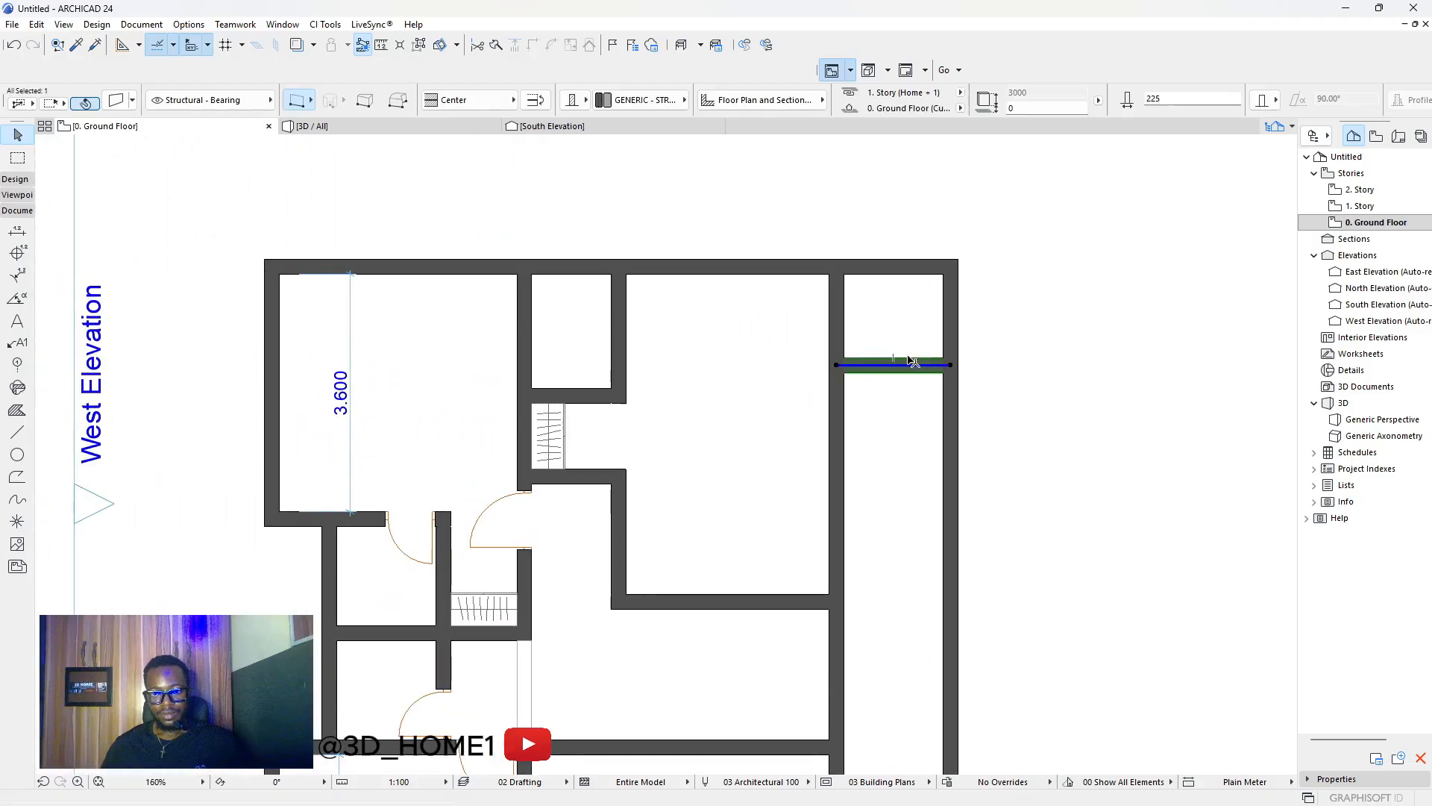
pyautogui.press('Escape')
# Measure the W/C's clear depth between its top and lower walls along the right wall.
pyautogui.press('m')
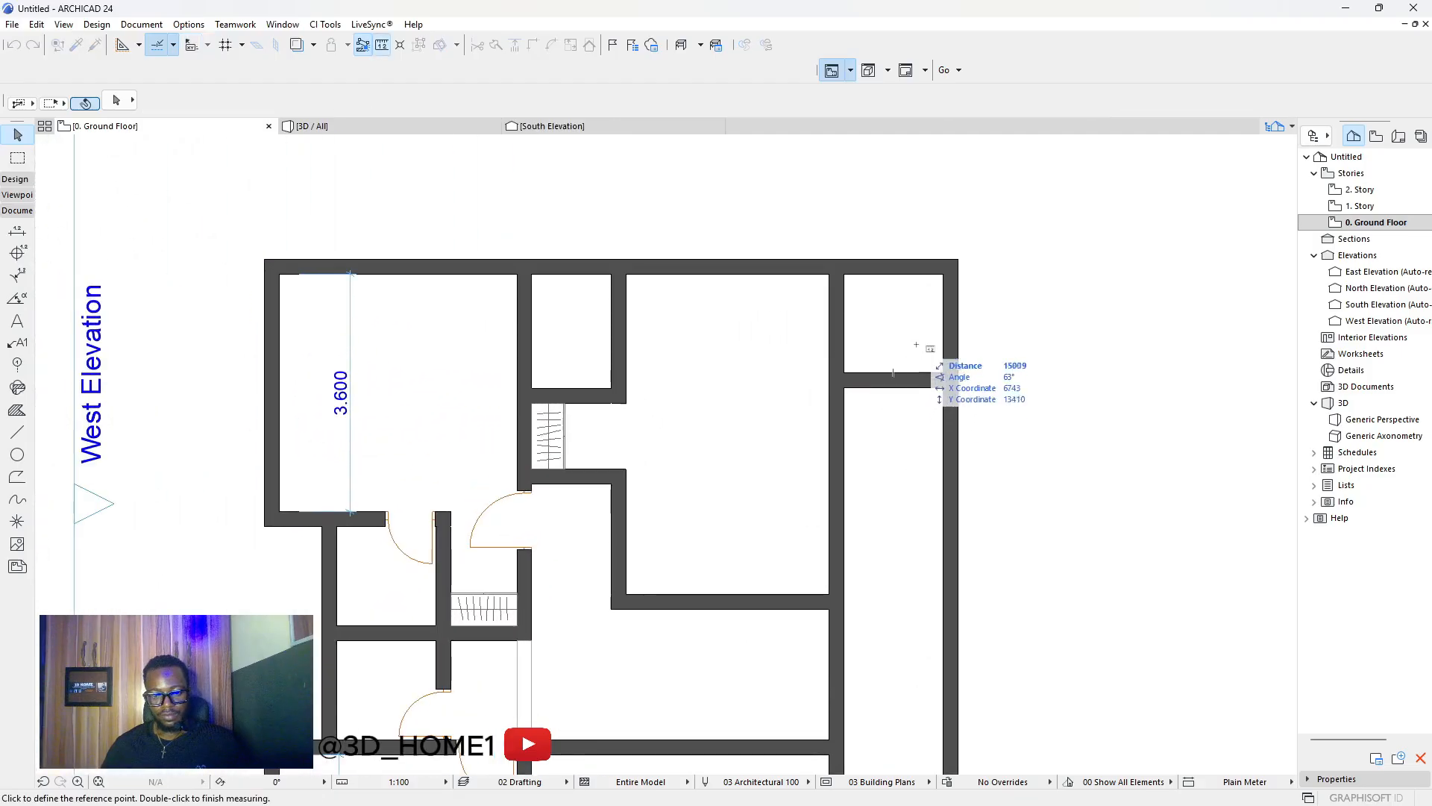
pyautogui.click(942, 275)
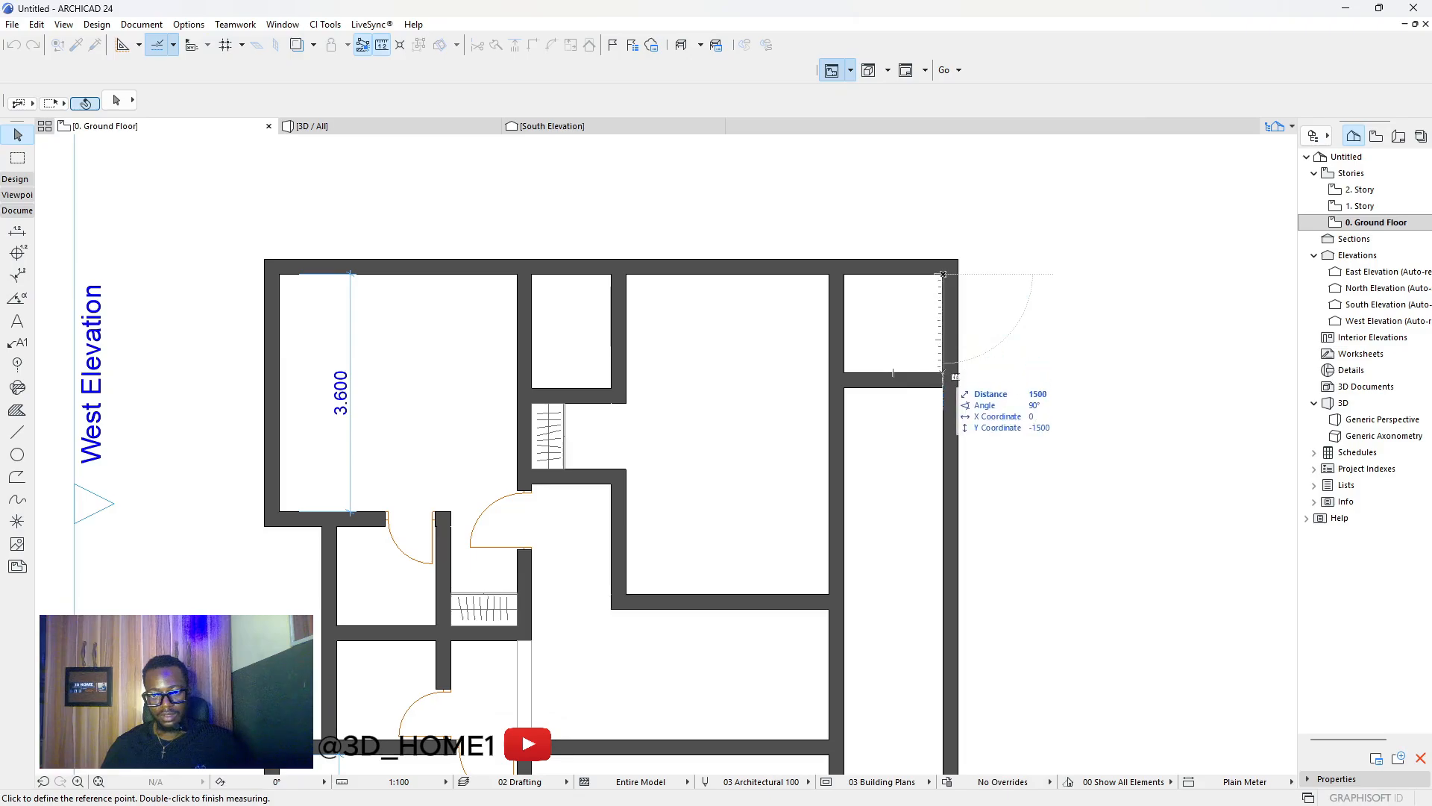
pyautogui.press('Escape')
# Examine the scanned sketch for the sizes and arrangement of the two bedrooms and kitchen beside the W/C.
pyautogui.scroll(-5, 929, 325)
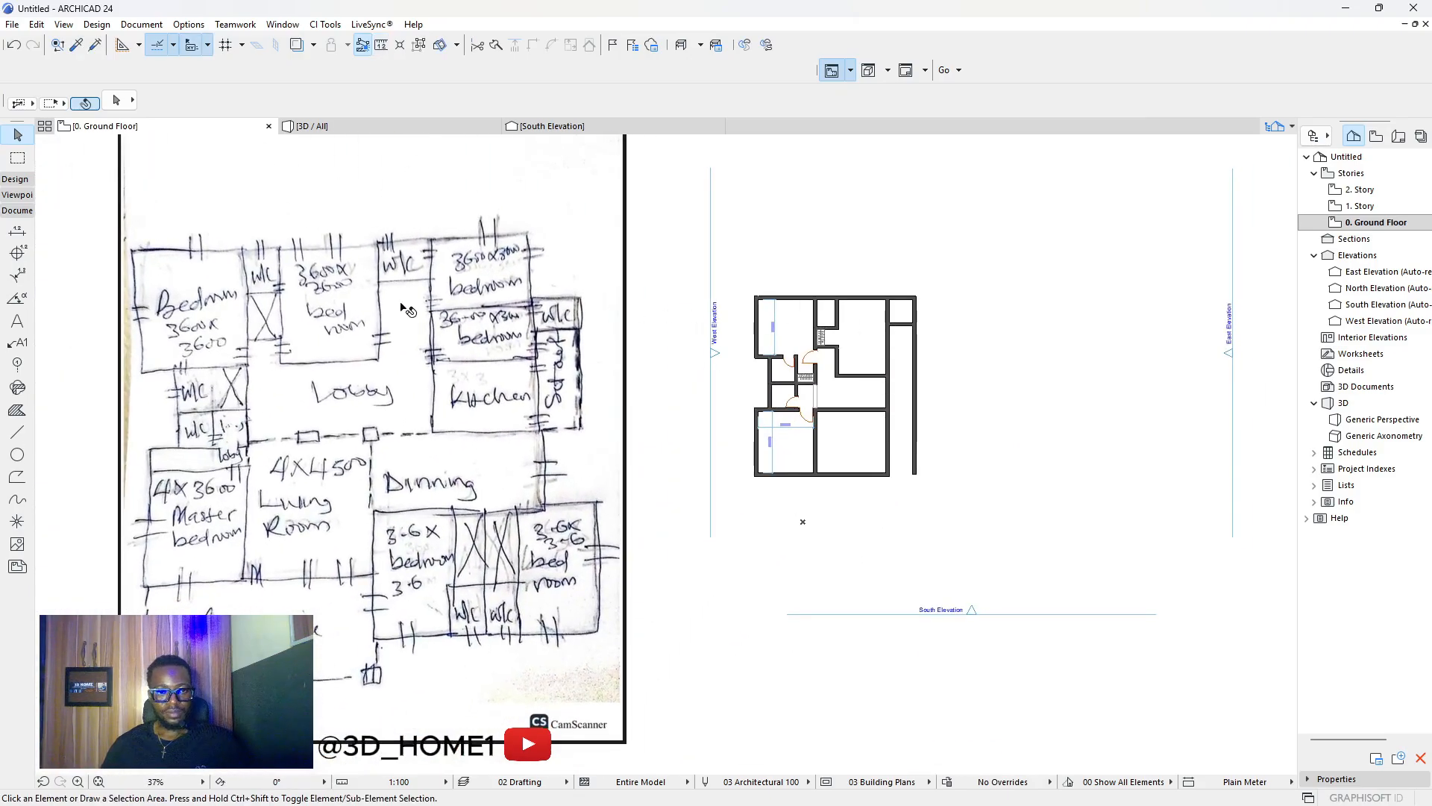
pyautogui.scroll(2, 406, 308)
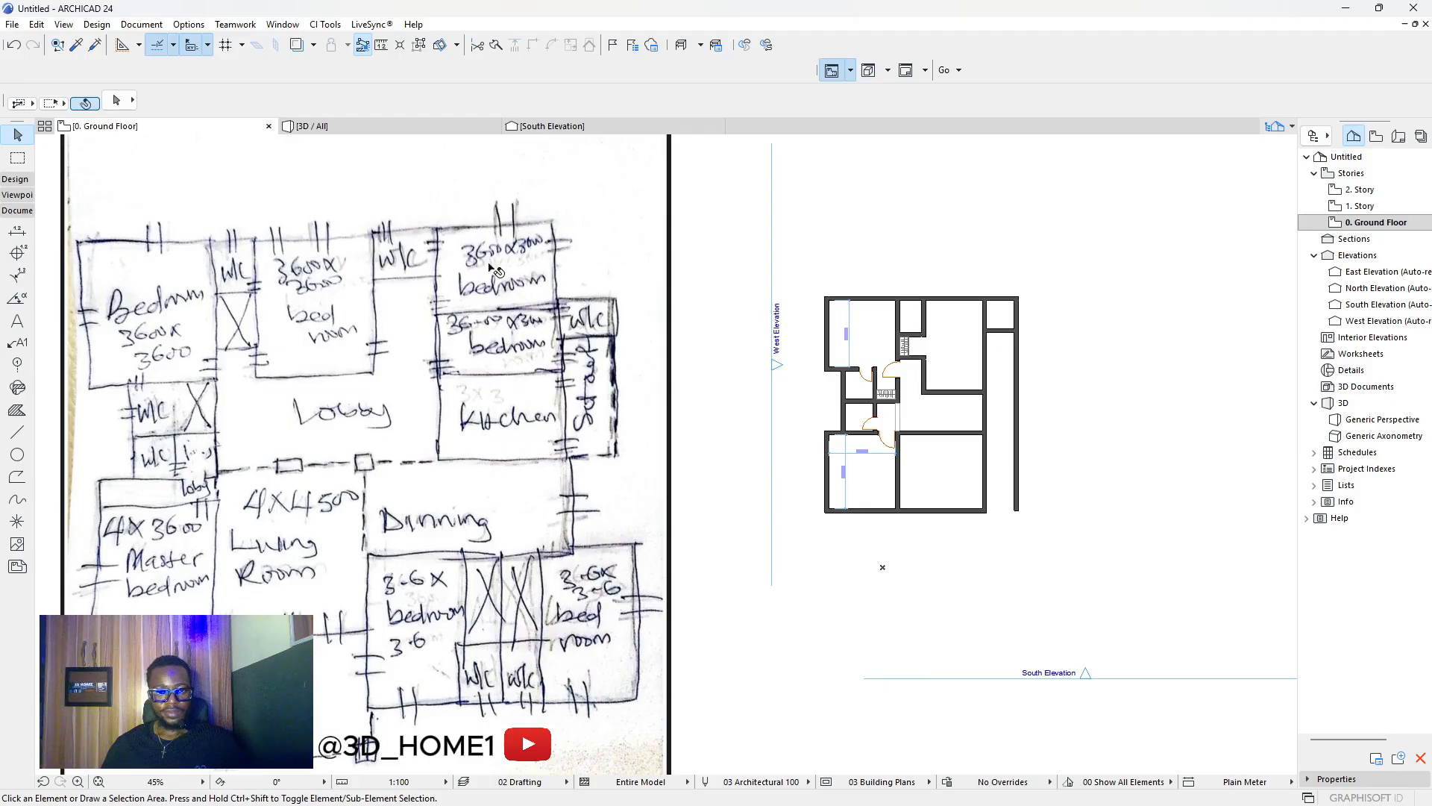
pyautogui.scroll(3, 527, 260)
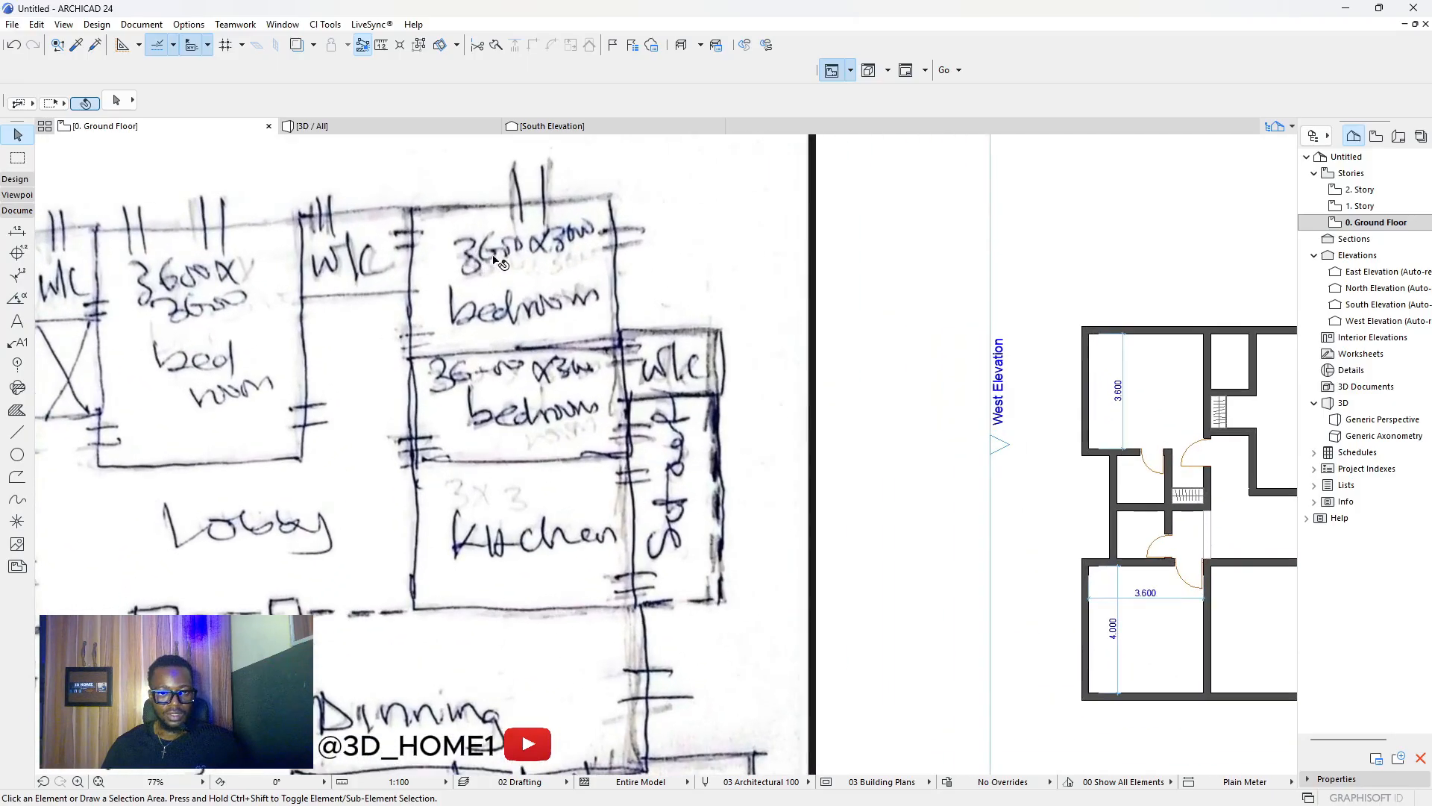
pyautogui.scroll(-3, 567, 250)
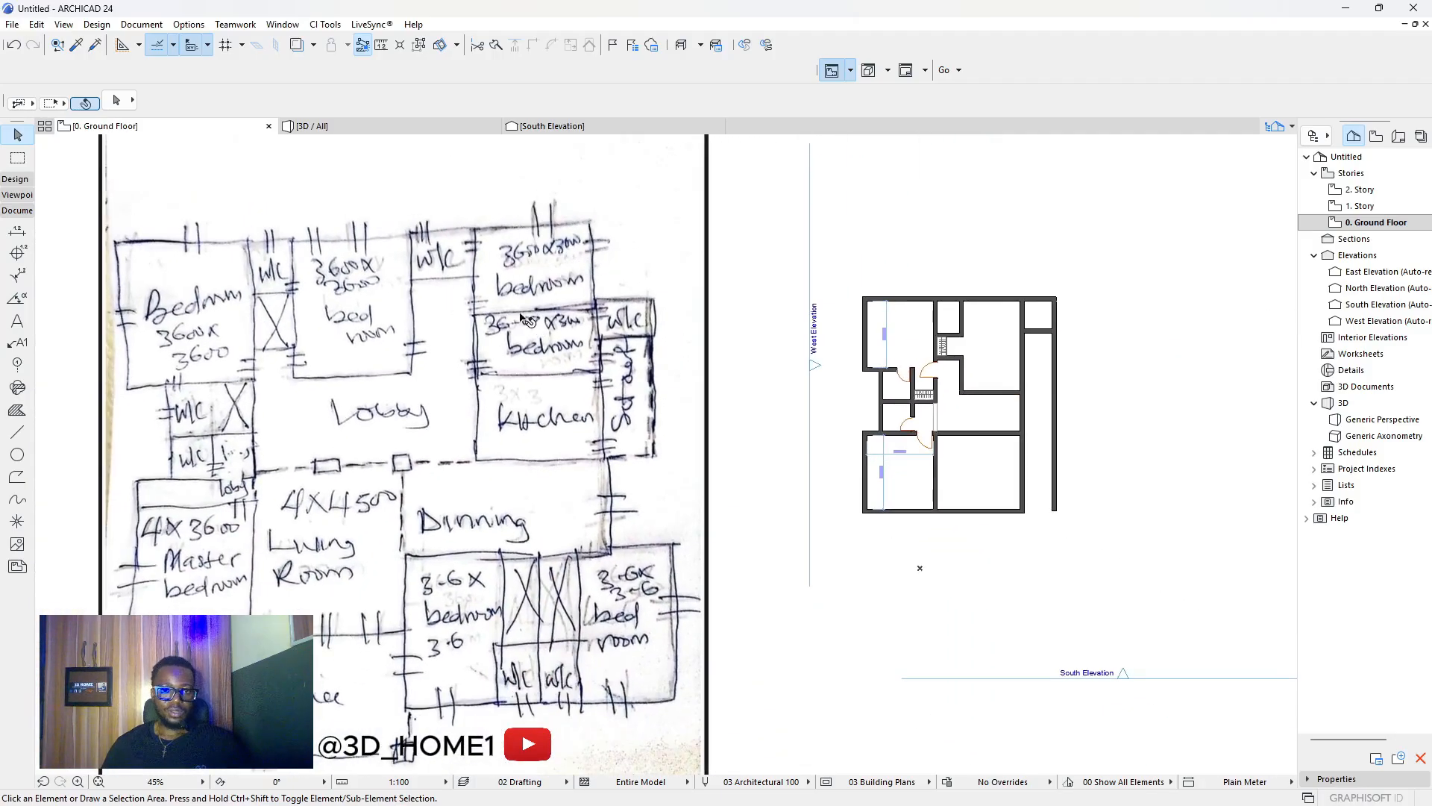
pyautogui.scroll(2, 1102, 360)
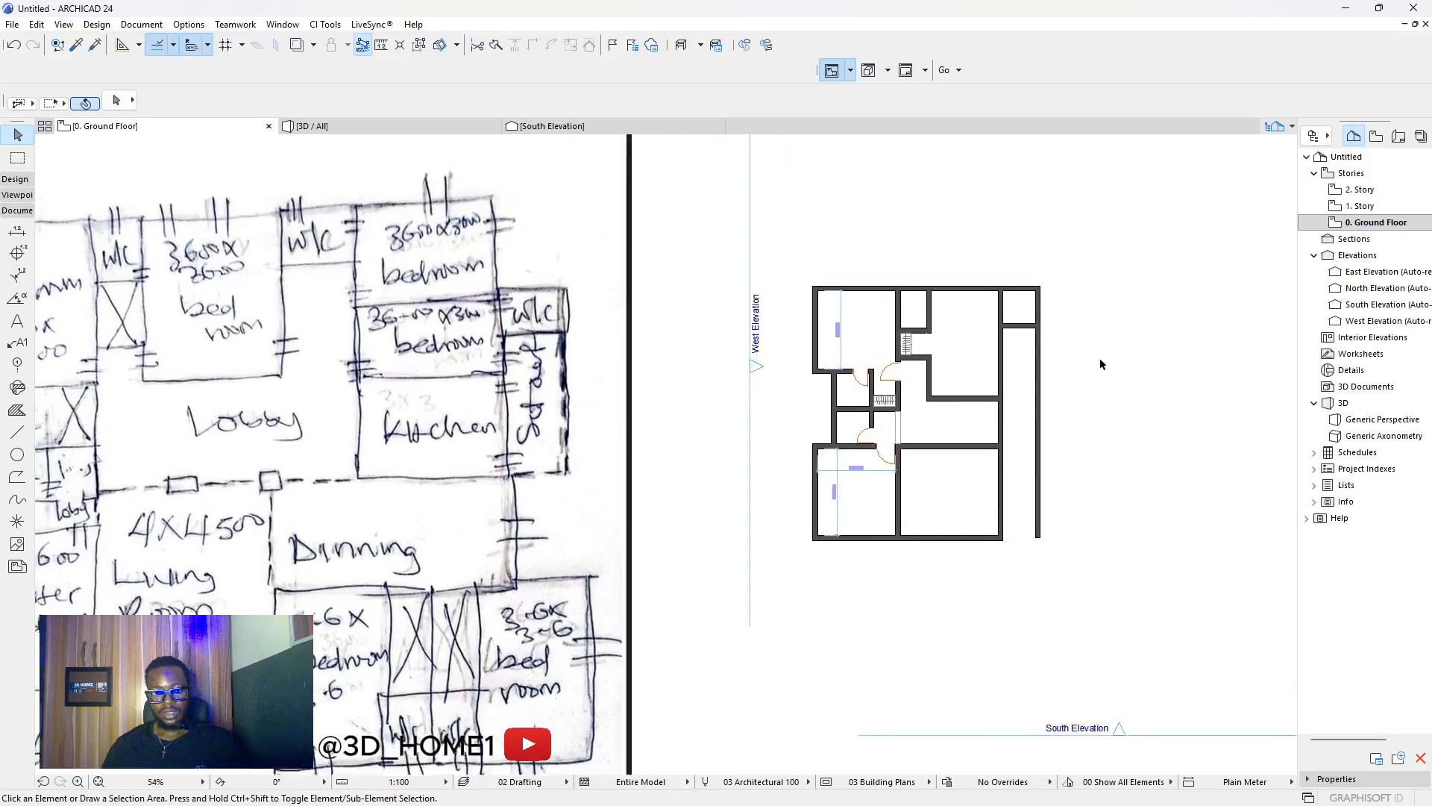
pyautogui.scroll(-1, 661, 340)
pyautogui.scroll(1, 987, 285)
# Copy the top outer wall 3000 downward to set out the lower wall of the upper-right bedroom.
pyautogui.scroll(3, 987, 290)
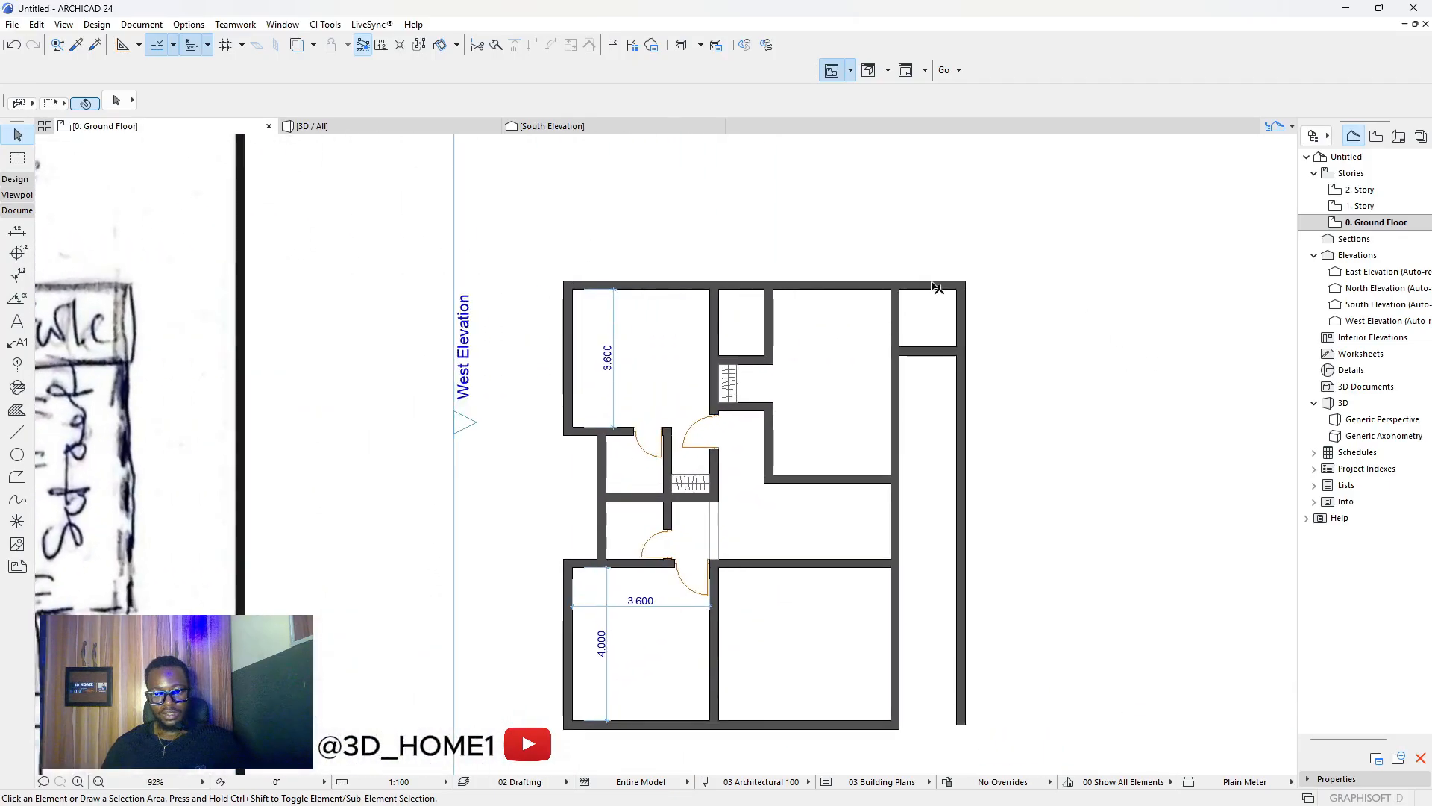
pyautogui.click(936, 285)
pyautogui.click(935, 285)
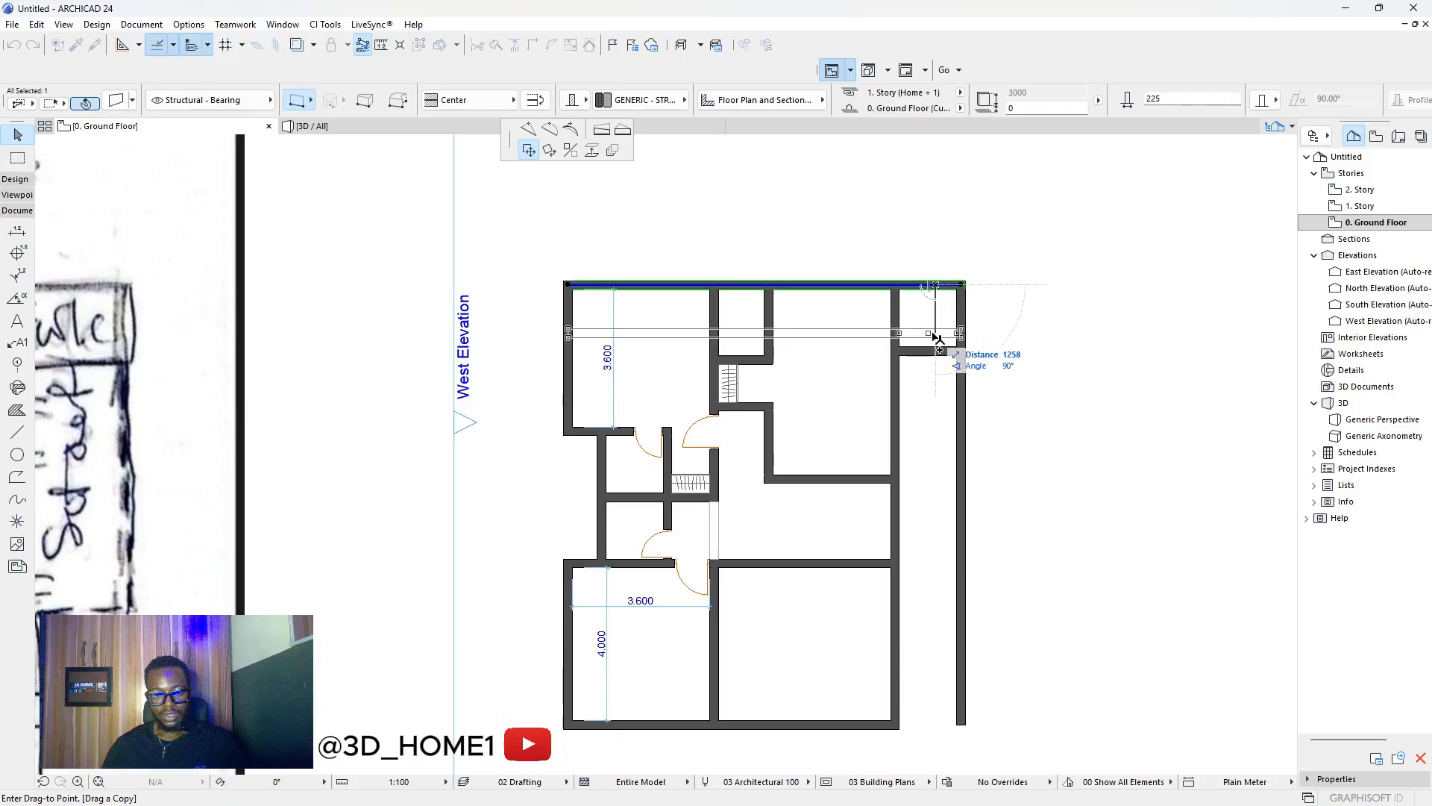
pyautogui.write('3')
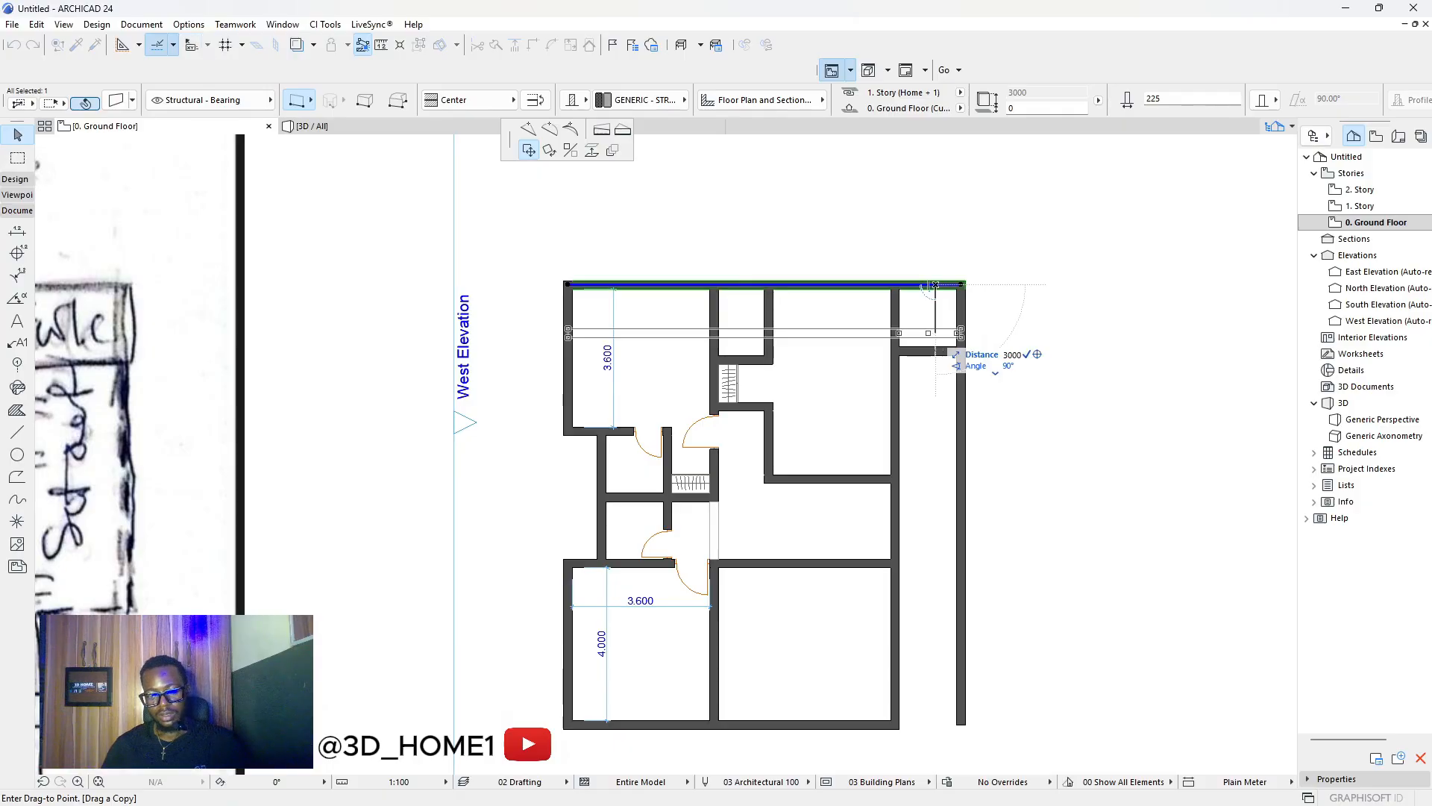
pyautogui.write('000')
pyautogui.press('Return')
# Move the new bedroom wall down by one wall thickness.
pyautogui.scroll(3, 944, 407)
pyautogui.click(947, 409)
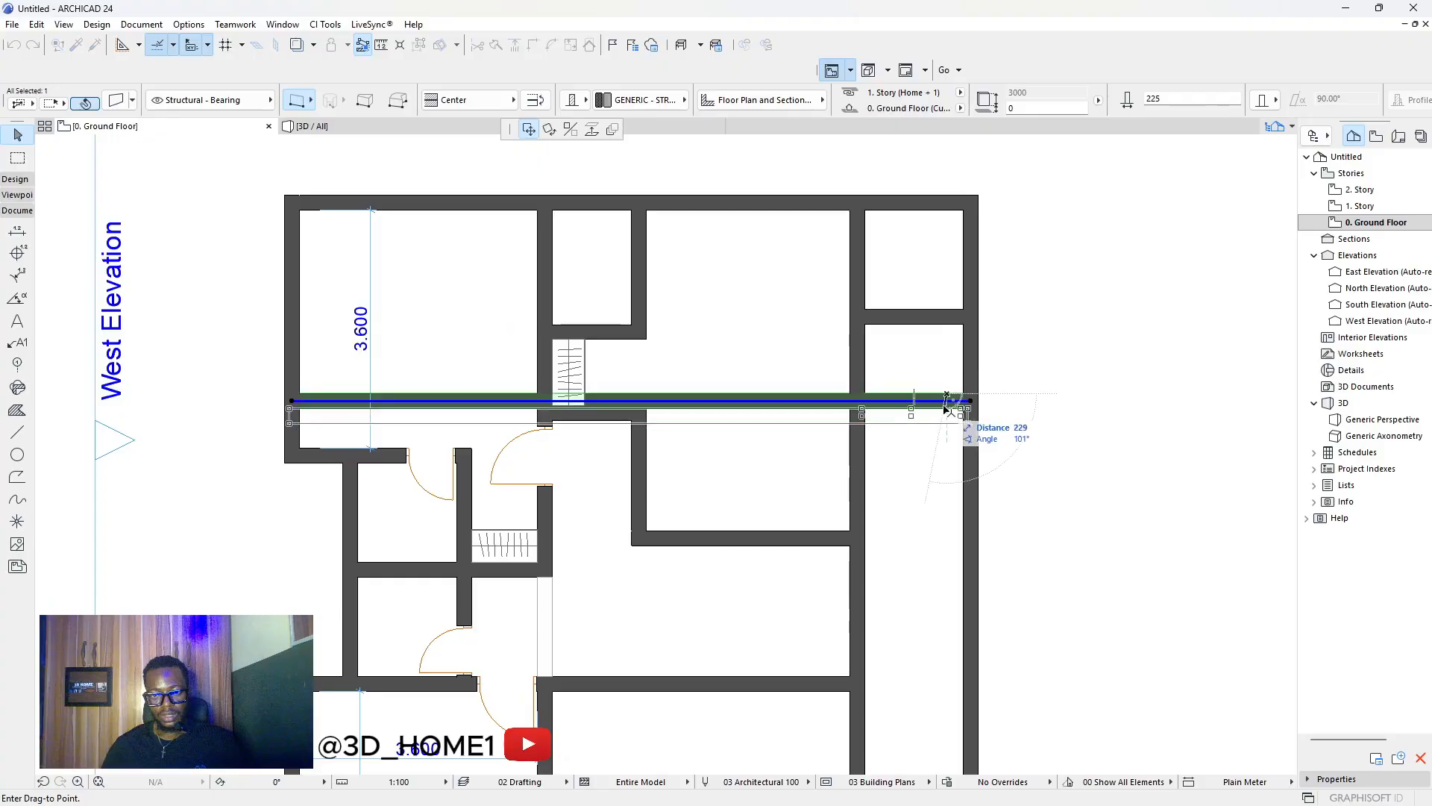
pyautogui.click(953, 410)
pyautogui.click(1047, 410)
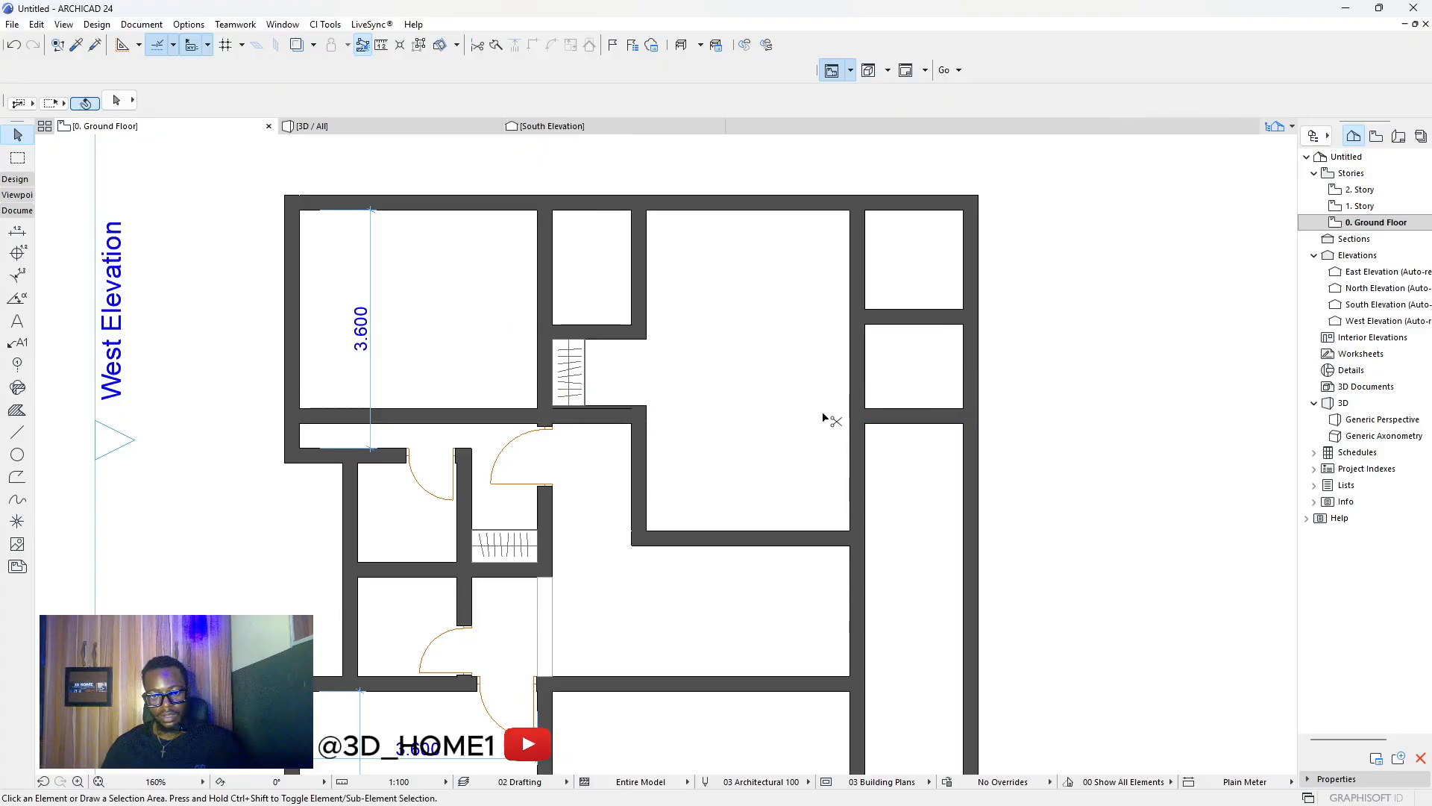
# Trim away the copied bedroom wall where it crosses the existing rooms, keeping only the segment below the W/C.
pyautogui.scroll(4, 614, 422)
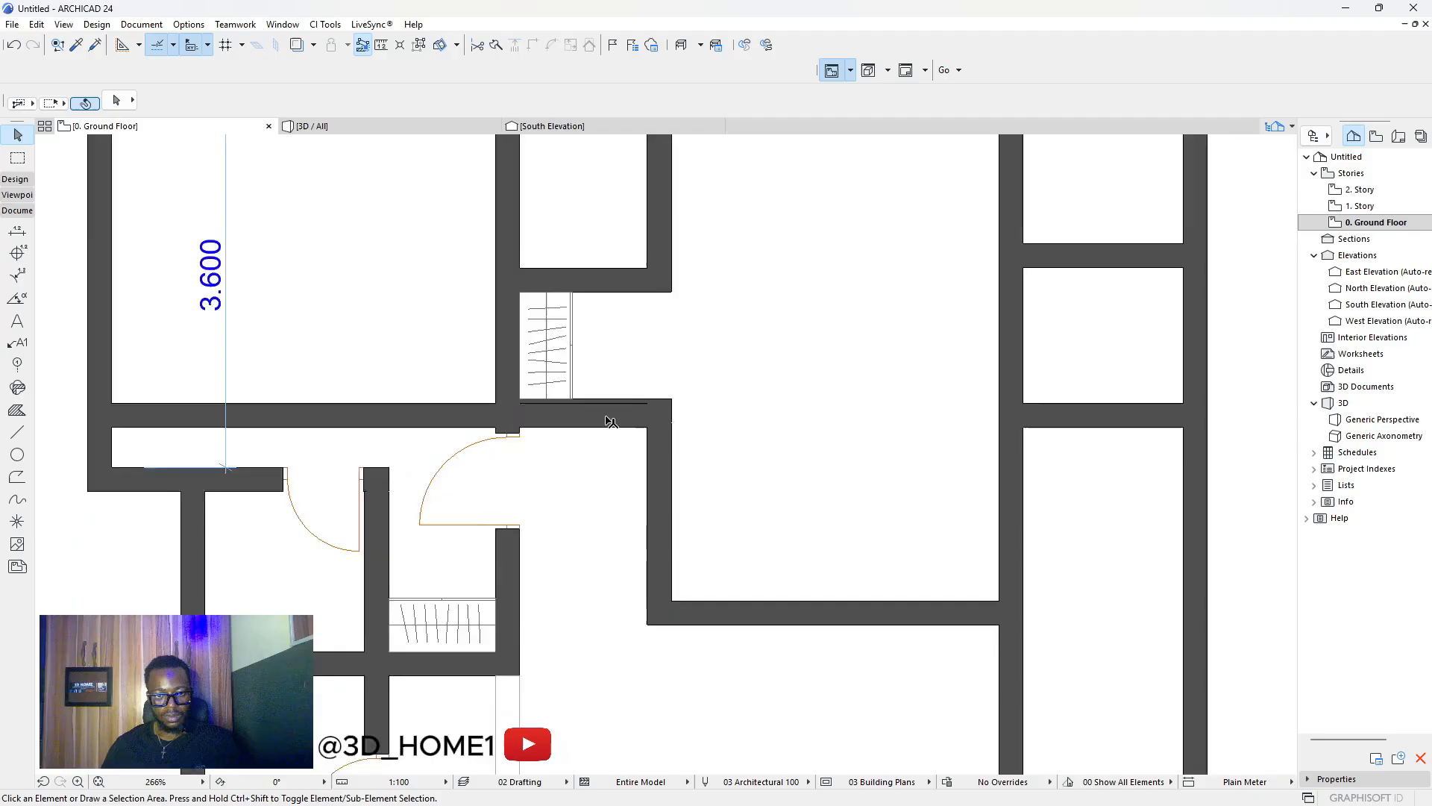
pyautogui.click(590, 395)
pyautogui.press('Escape')
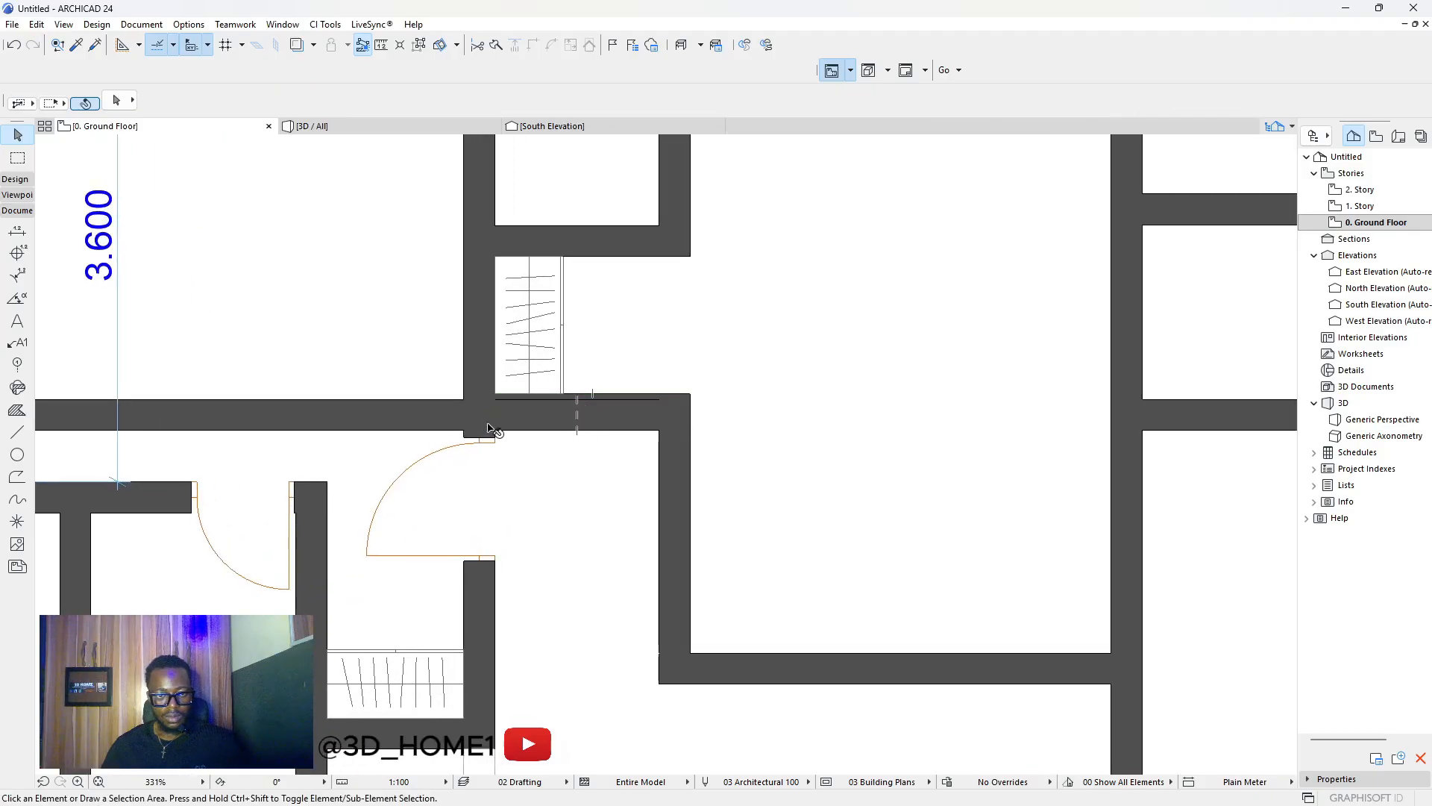
pyautogui.click(513, 429)
pyautogui.press('Escape')
pyautogui.scroll(-3, 695, 375)
pyautogui.click(485, 396)
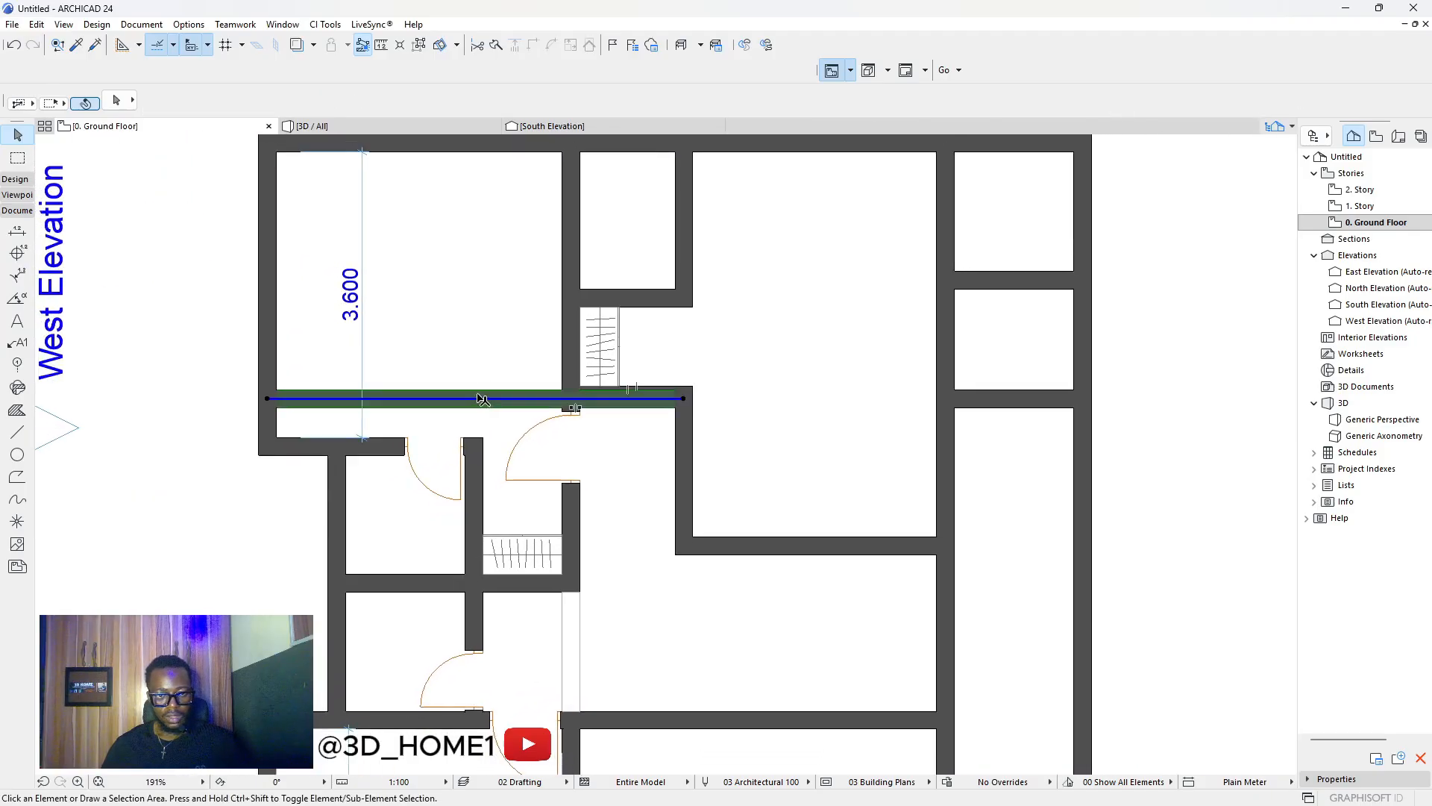
pyautogui.press('Escape')
pyautogui.click(495, 394)
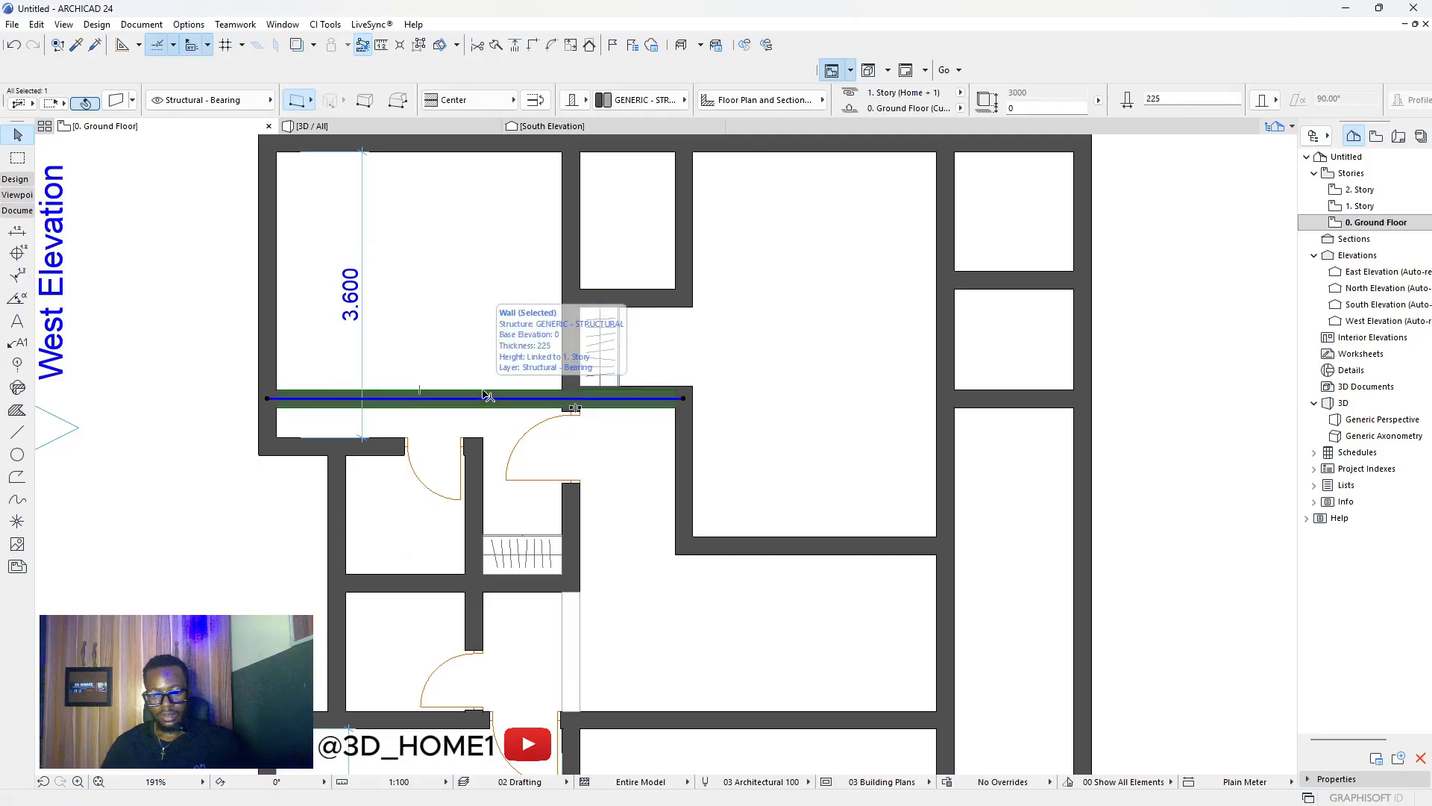
pyautogui.press('Escape')
pyautogui.scroll(-3, 630, 418)
pyautogui.scroll(3, 820, 358)
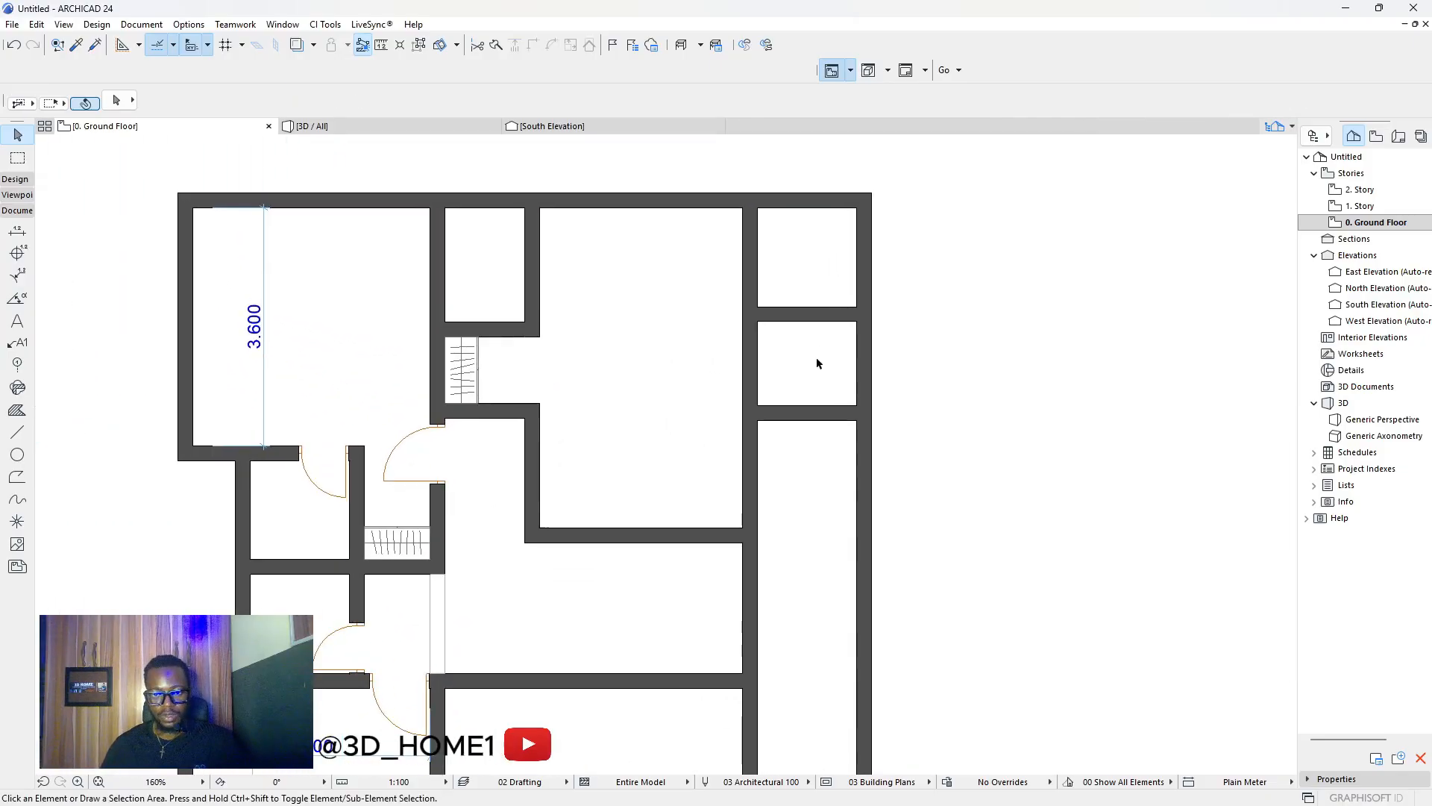
# Extend the bedroom's lower wall to the right past the outer wall and trim off its segment below the W/C.
pyautogui.scroll(-2, 817, 362)
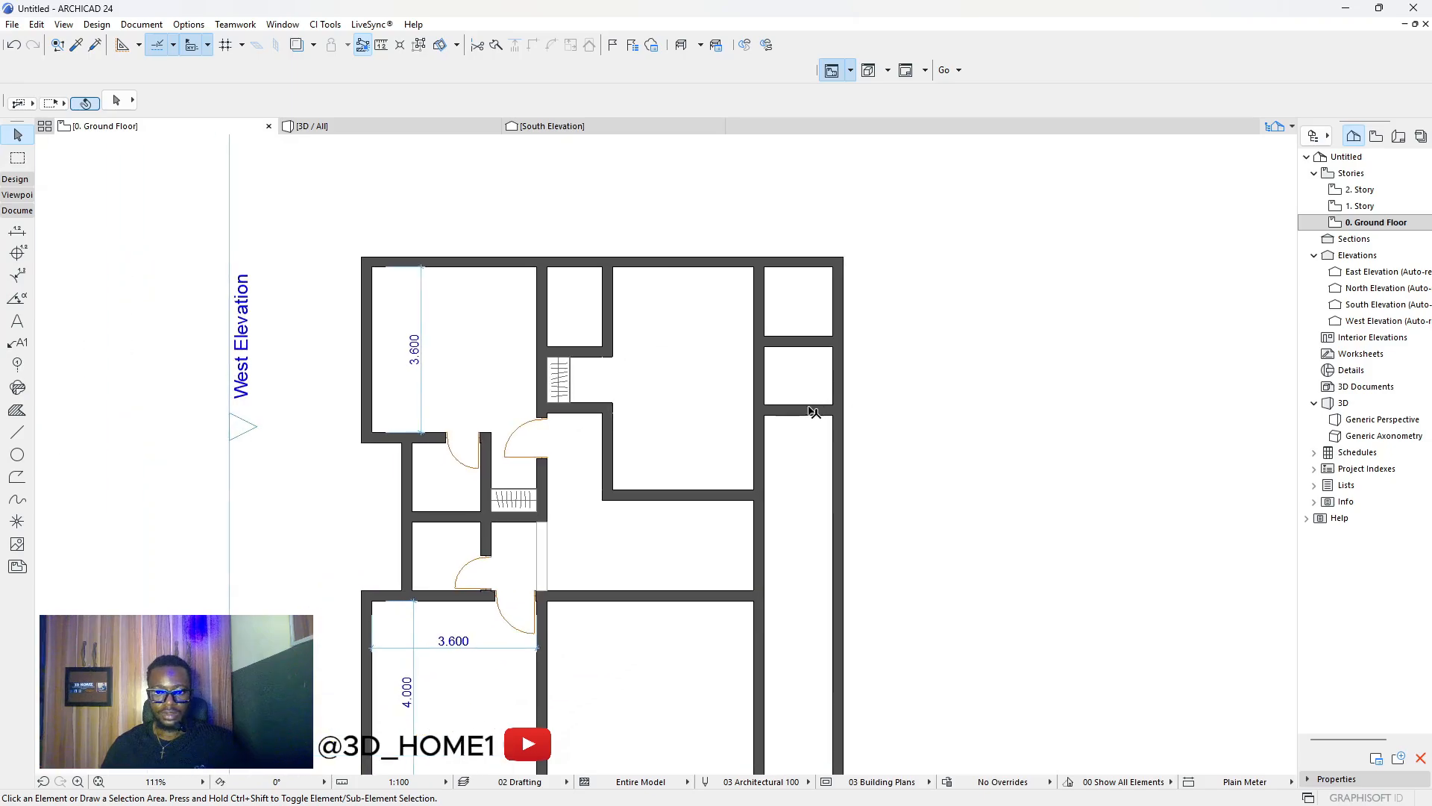
pyautogui.click(820, 413)
pyautogui.click(840, 413)
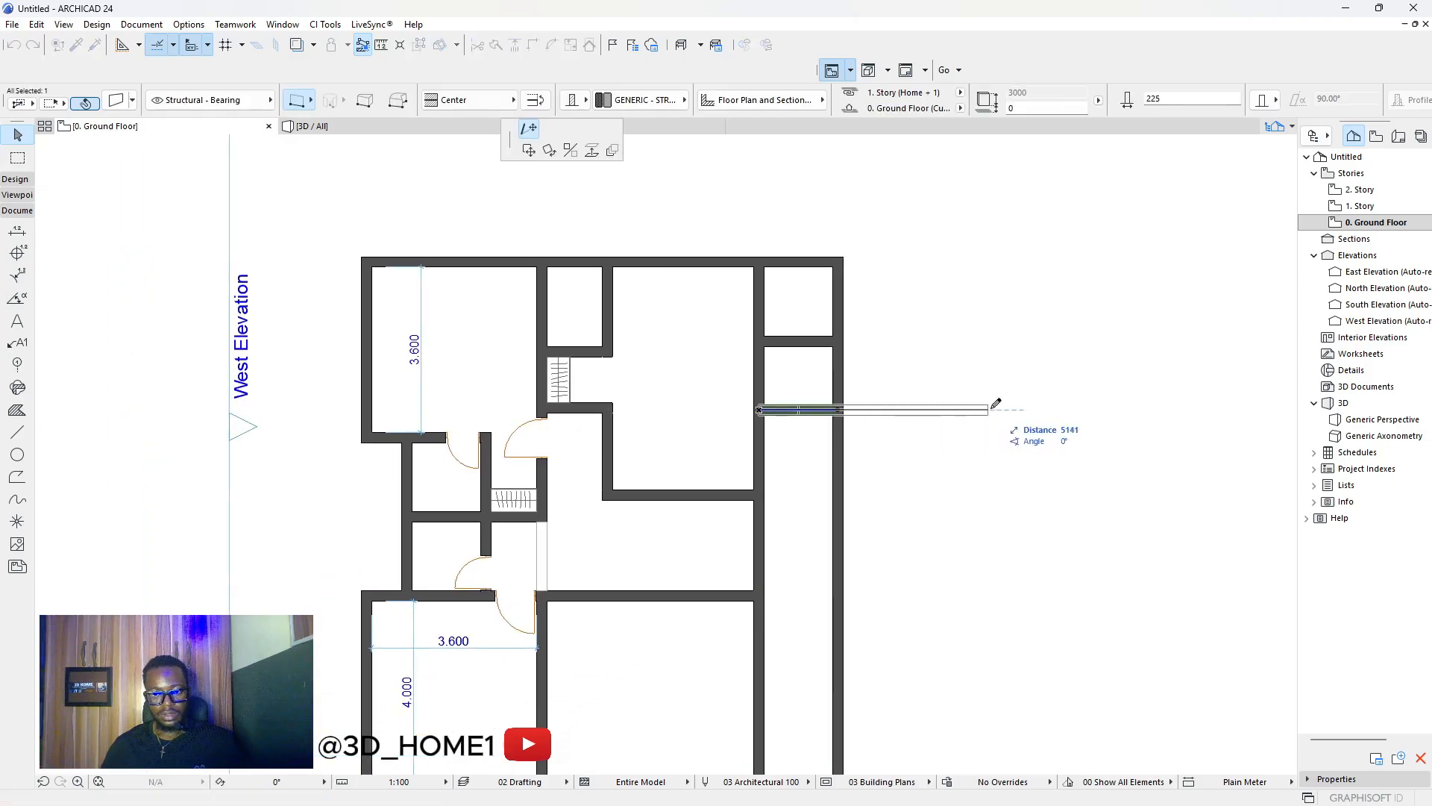
pyautogui.click(1118, 410)
pyautogui.press('Escape')
pyautogui.keyDown('ctrl'); pyautogui.click(800, 410); pyautogui.keyUp('ctrl')
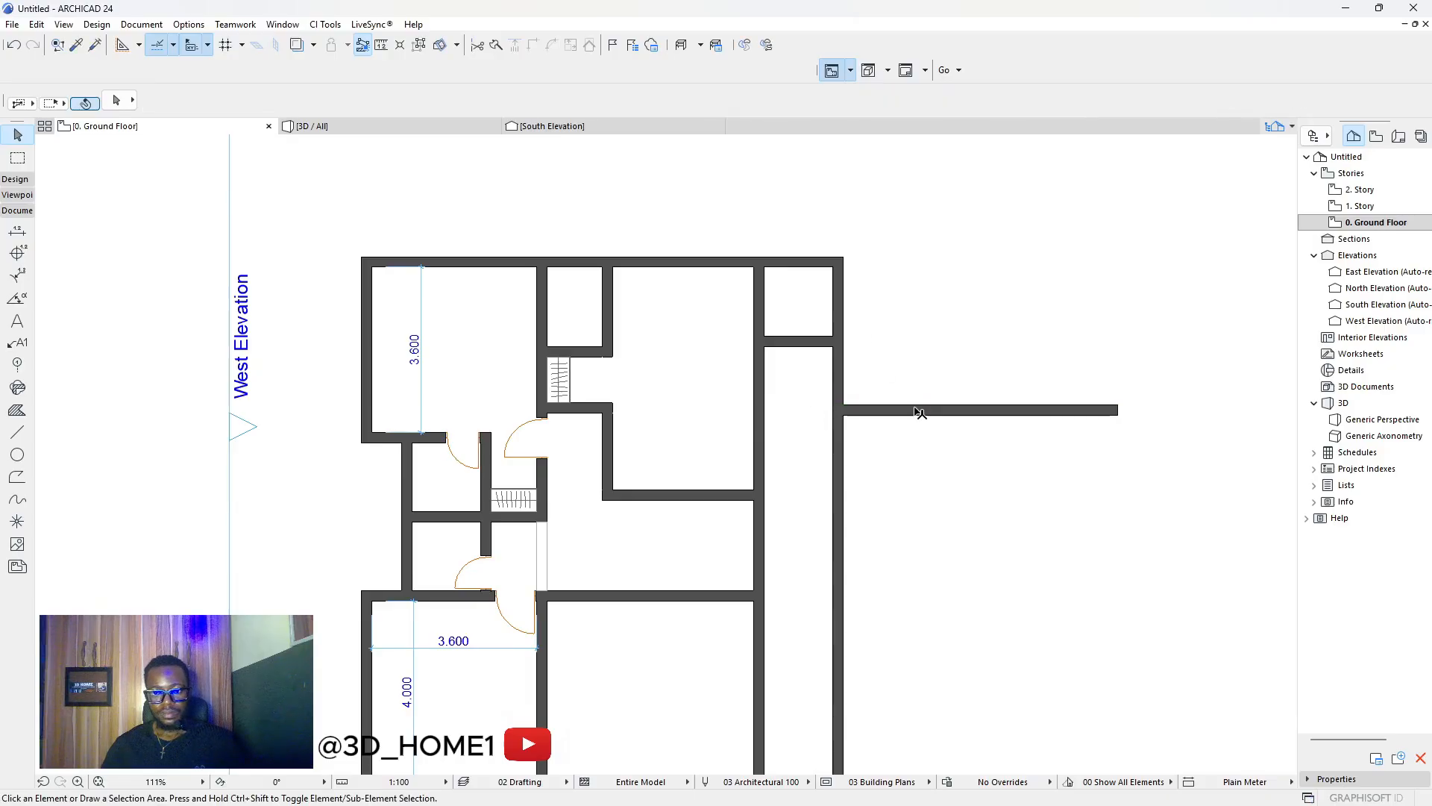
# Stretch the top outer wall to the right until it lines up with the end of the upper-right bedroom's lower wall.
pyautogui.click(821, 263)
pyautogui.click(840, 261)
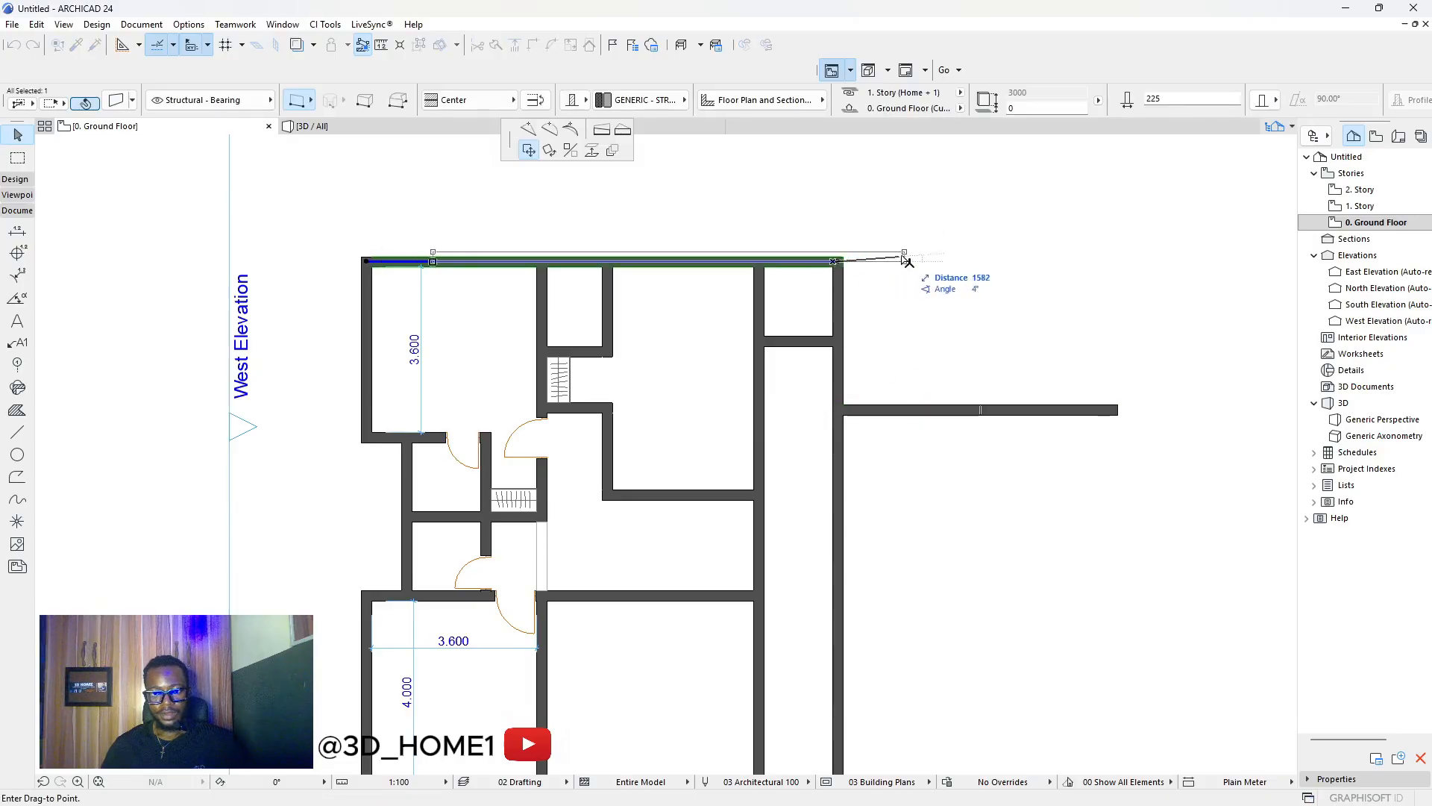
pyautogui.press('Escape')
pyautogui.click(839, 261)
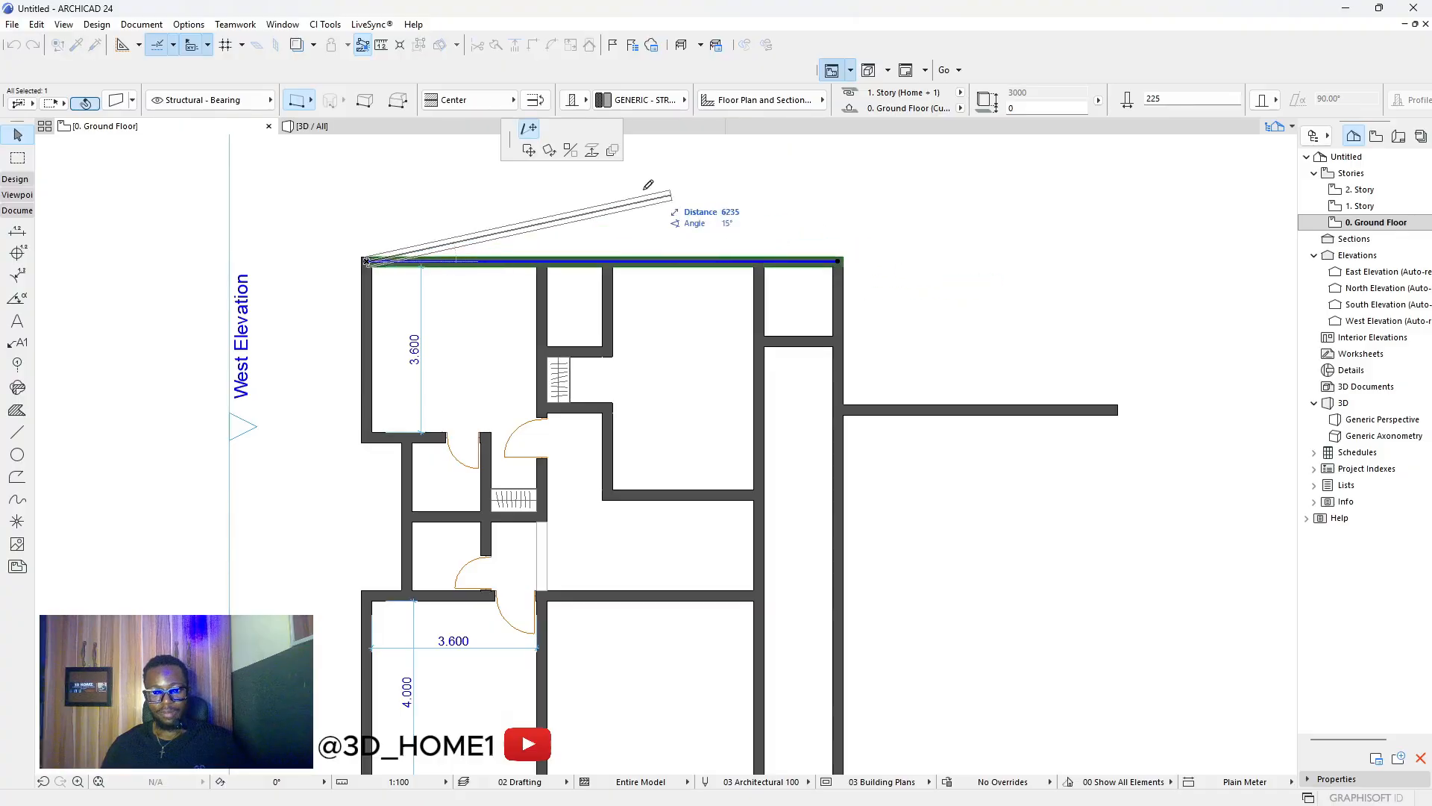
pyautogui.click(1118, 261)
pyautogui.press('Escape')
# Check the existing vertical walls and the left bedrooms' bounding walls as a reference for the new bedroom.
pyautogui.click(760, 326)
pyautogui.scroll(-5, 777, 278)
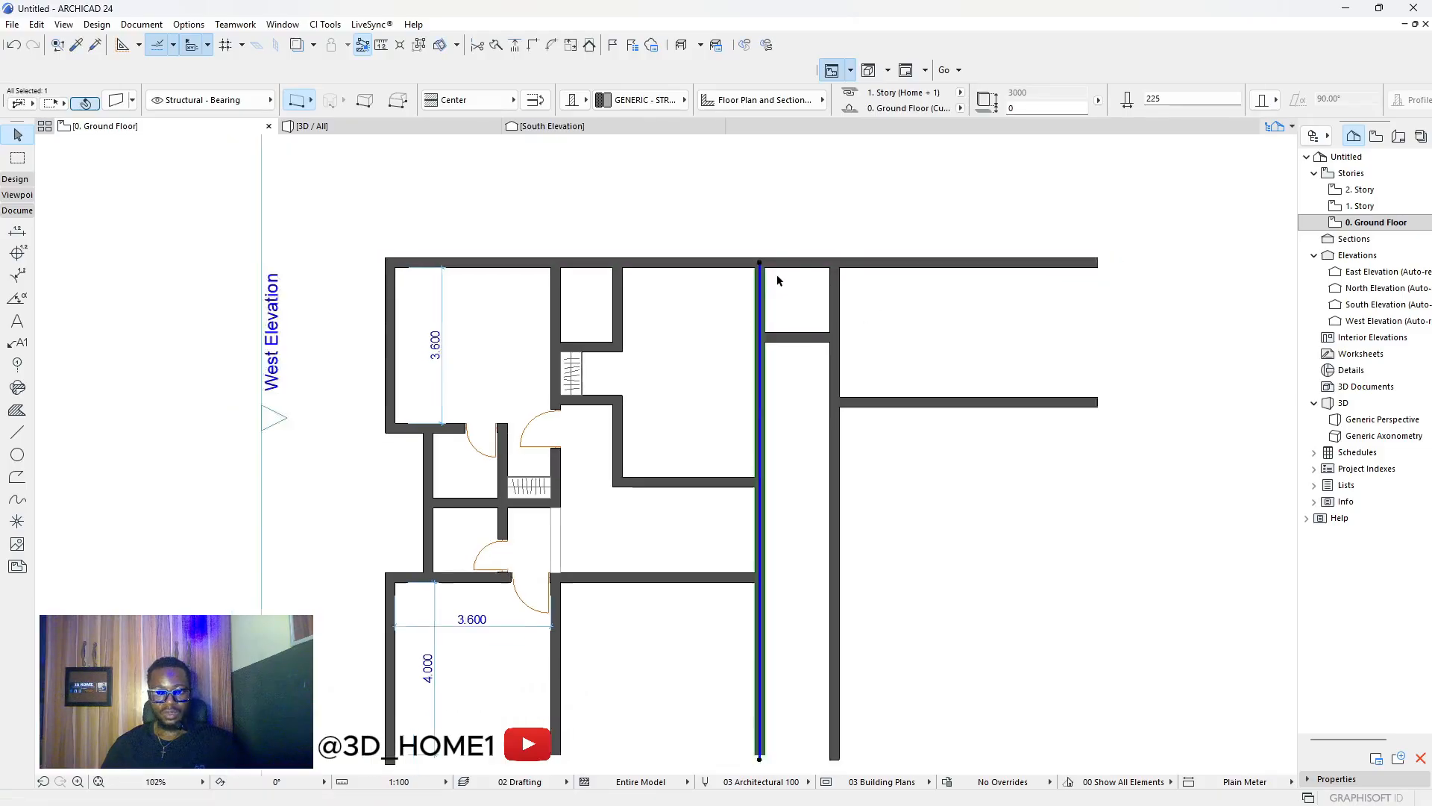
pyautogui.press('Escape')
pyautogui.scroll(4, 639, 322)
pyautogui.click(583, 296)
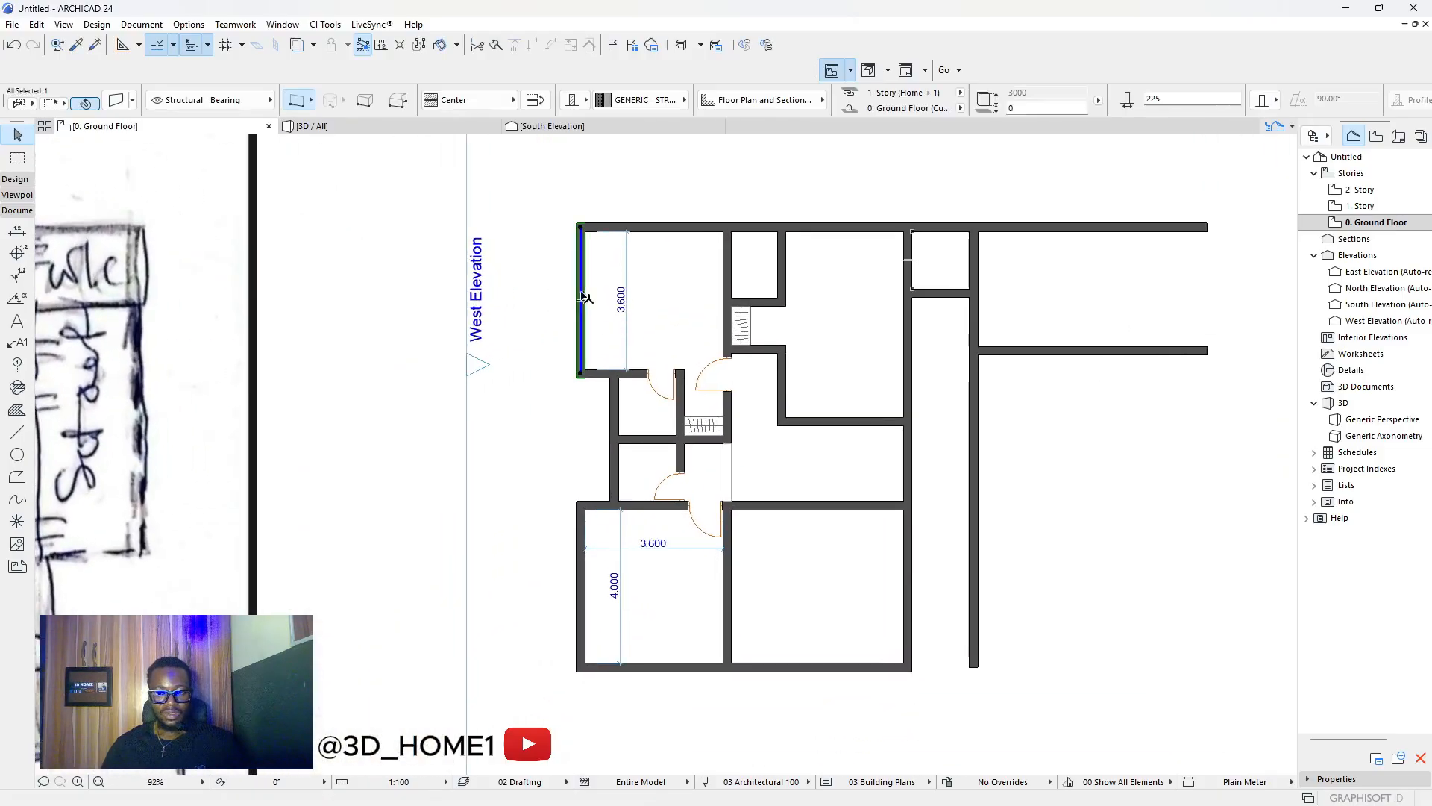
pyautogui.press('Escape')
pyautogui.click(734, 260)
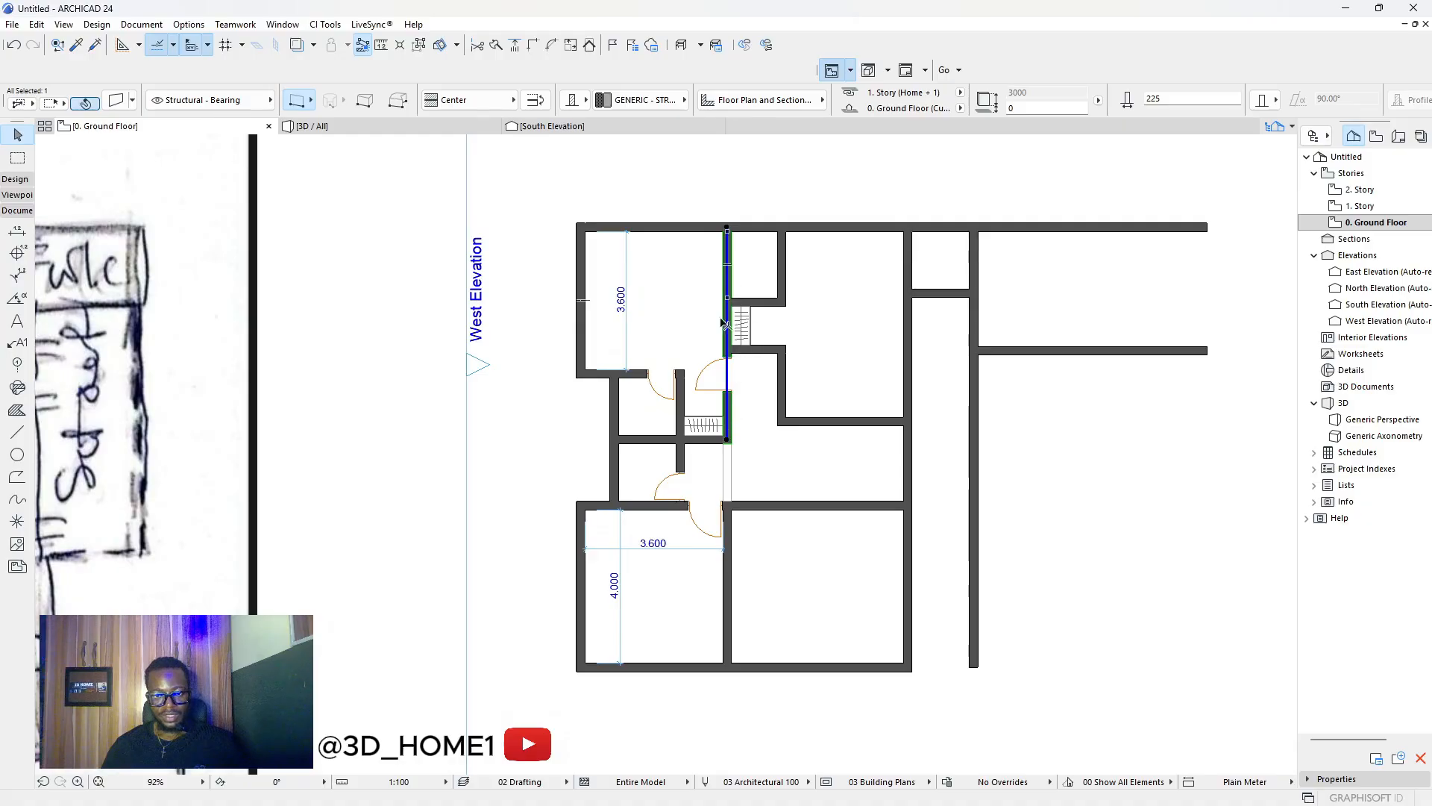
pyautogui.press('Escape')
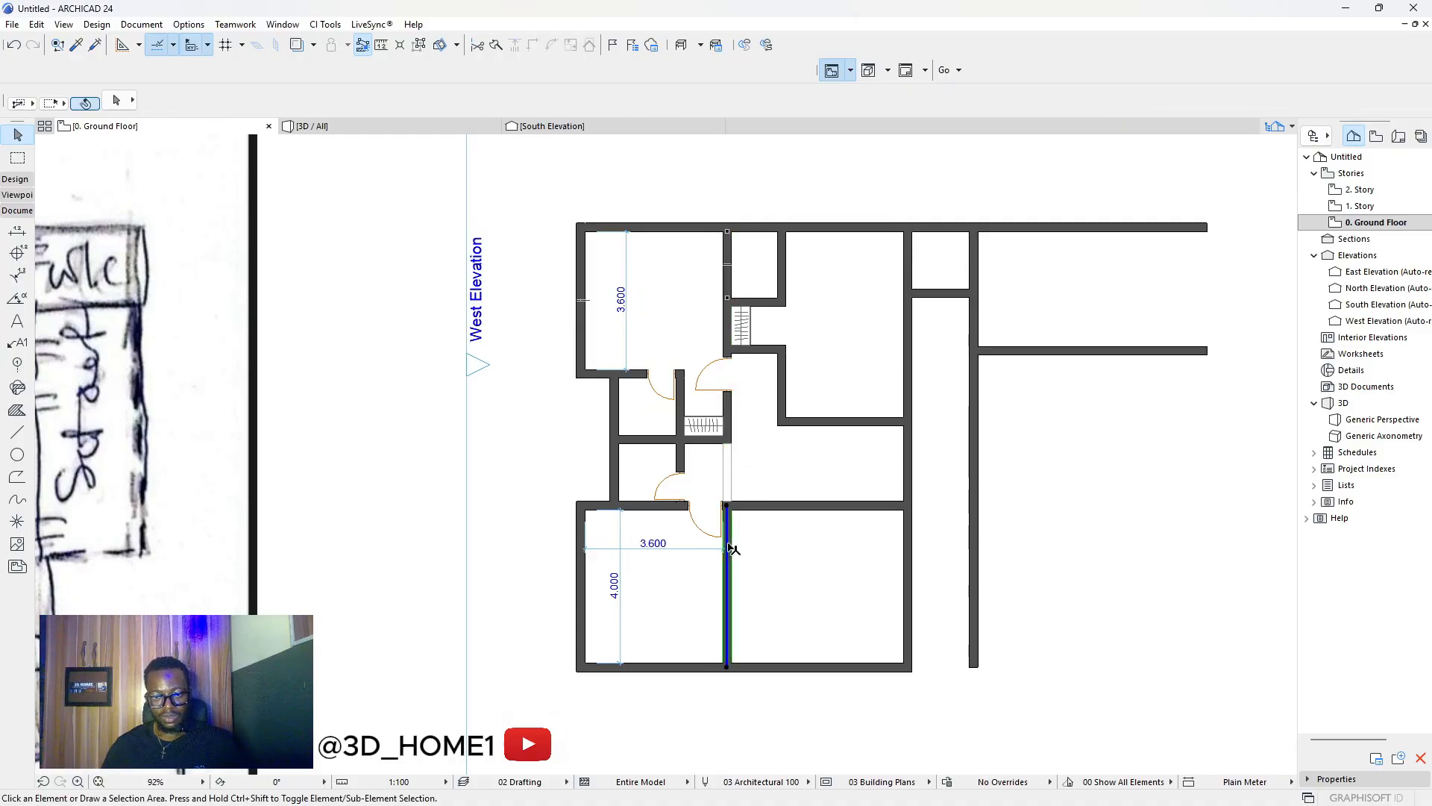
pyautogui.click(601, 507)
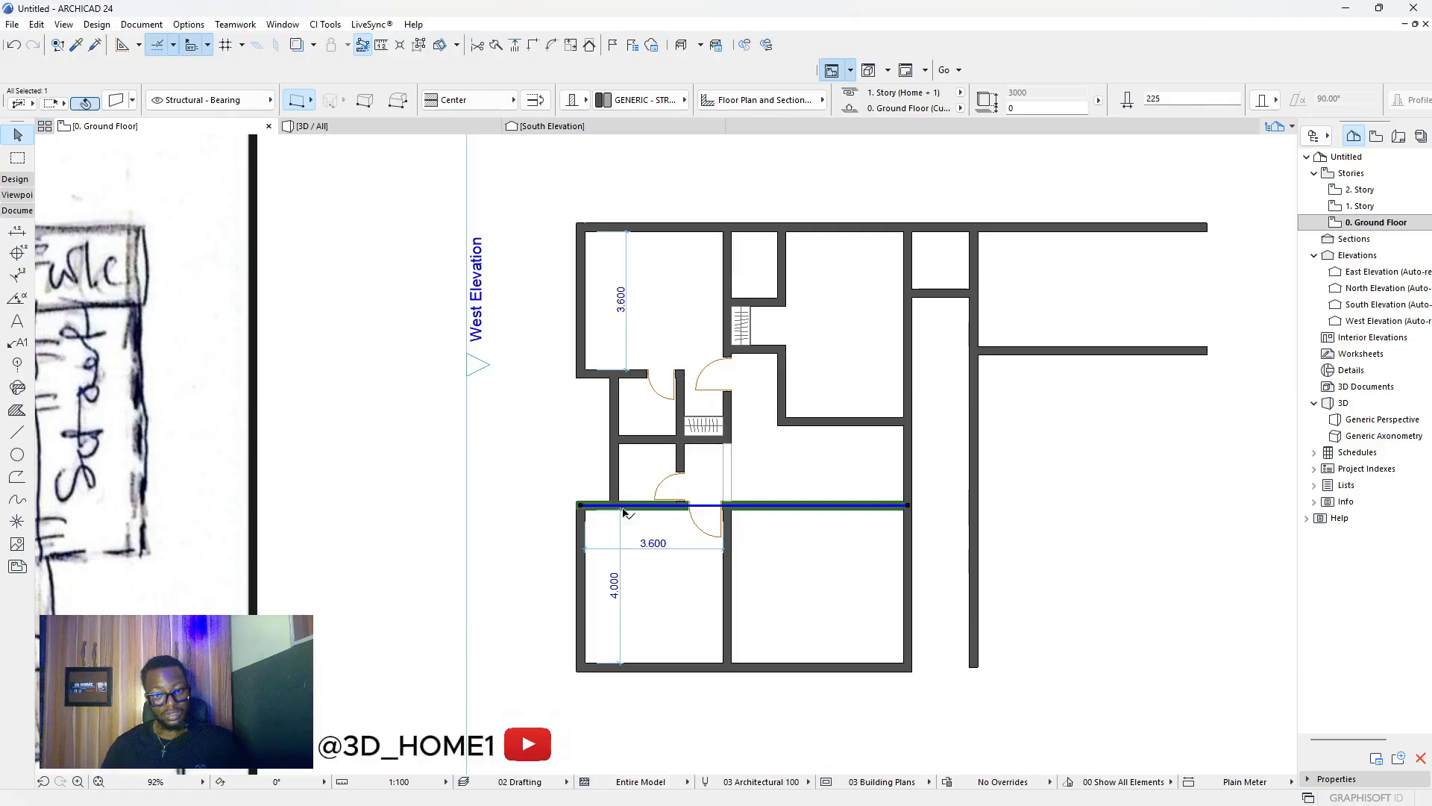
pyautogui.press('Escape')
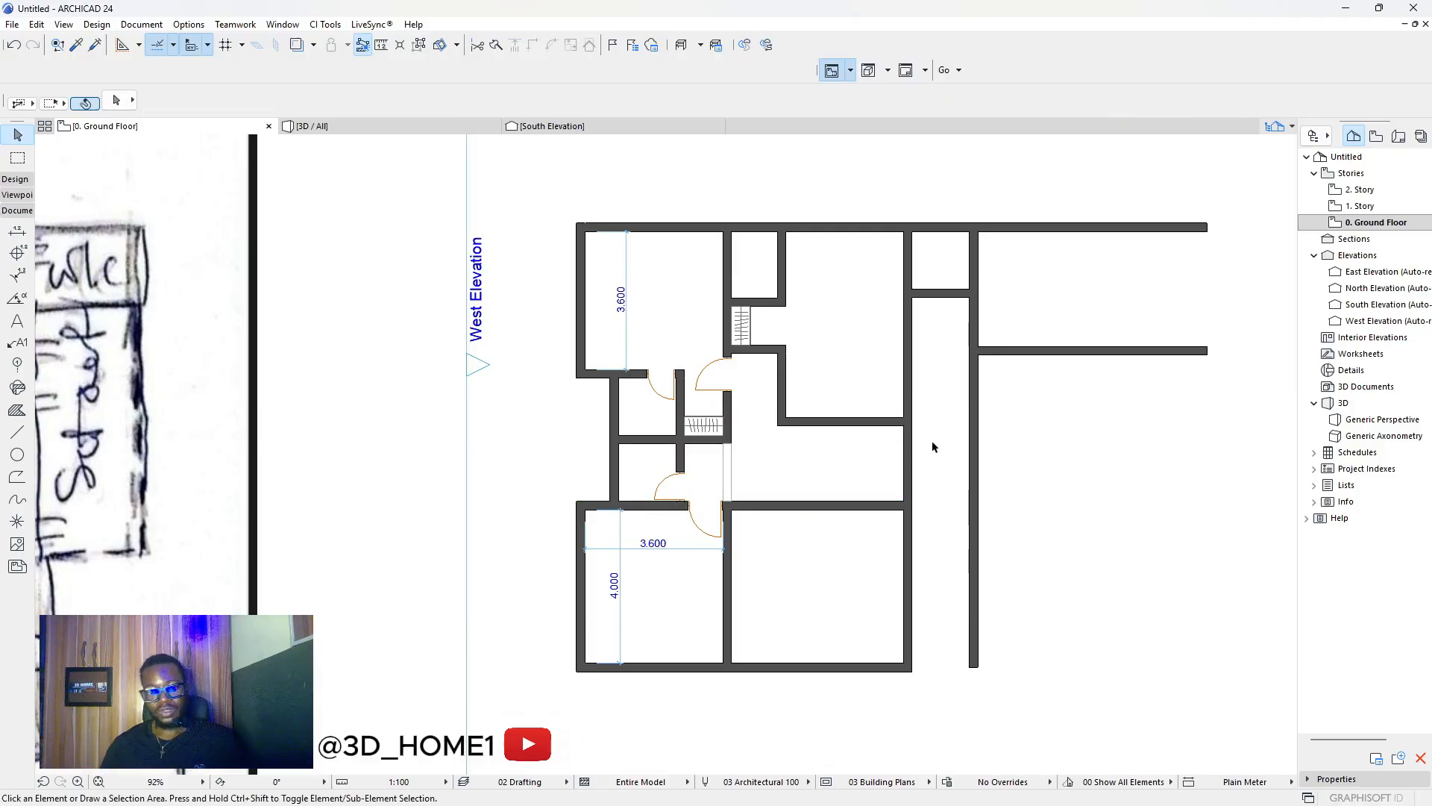
pyautogui.scroll(-4, 723, 372)
pyautogui.scroll(3, 819, 298)
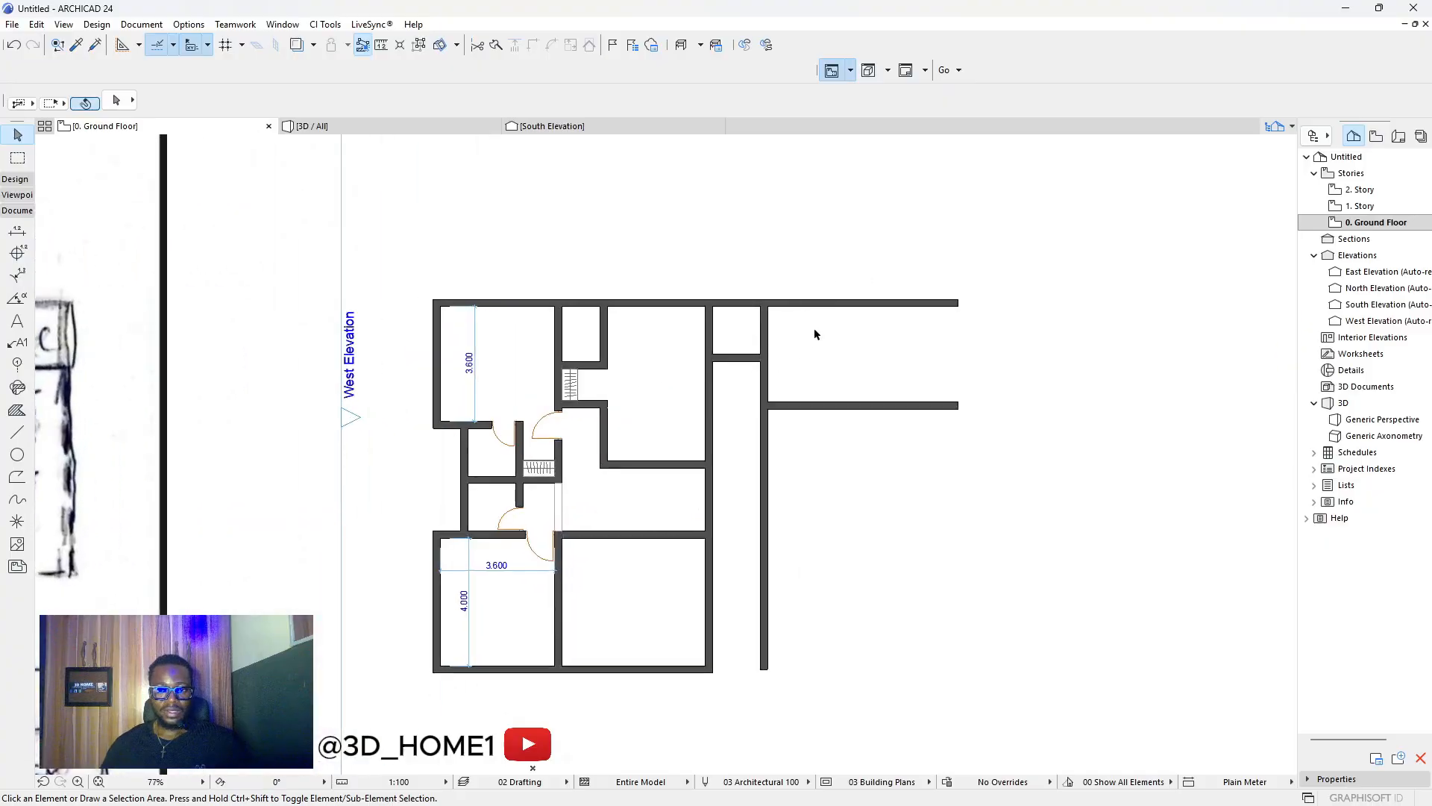
# Copy the vertical wall on the W/C's right side 3600 to the right to set out the bedroom's right wall.
pyautogui.scroll(2, 783, 336)
pyautogui.click(741, 339)
pyautogui.scroll(-4, 768, 342)
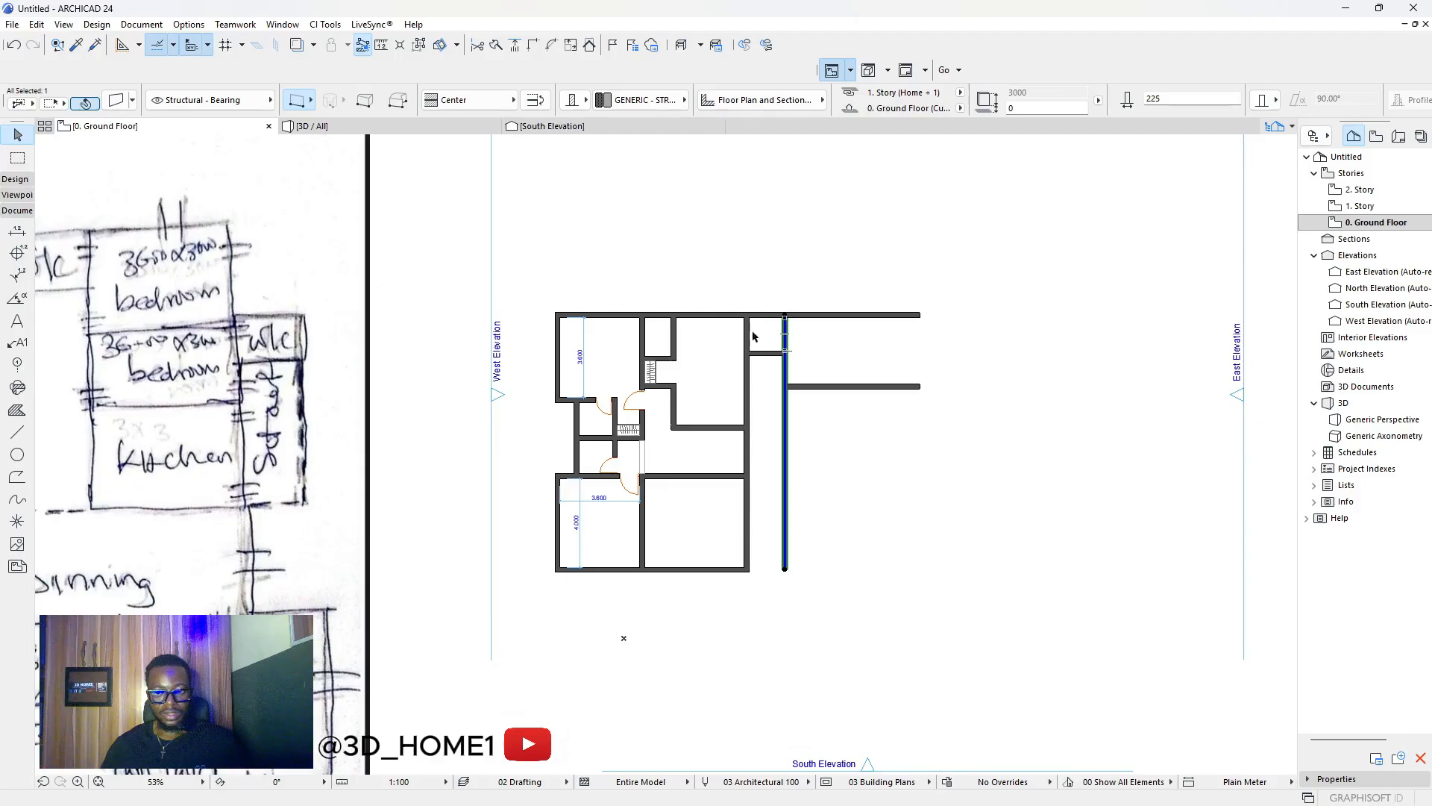
pyautogui.scroll(4, 754, 337)
pyautogui.click(773, 324)
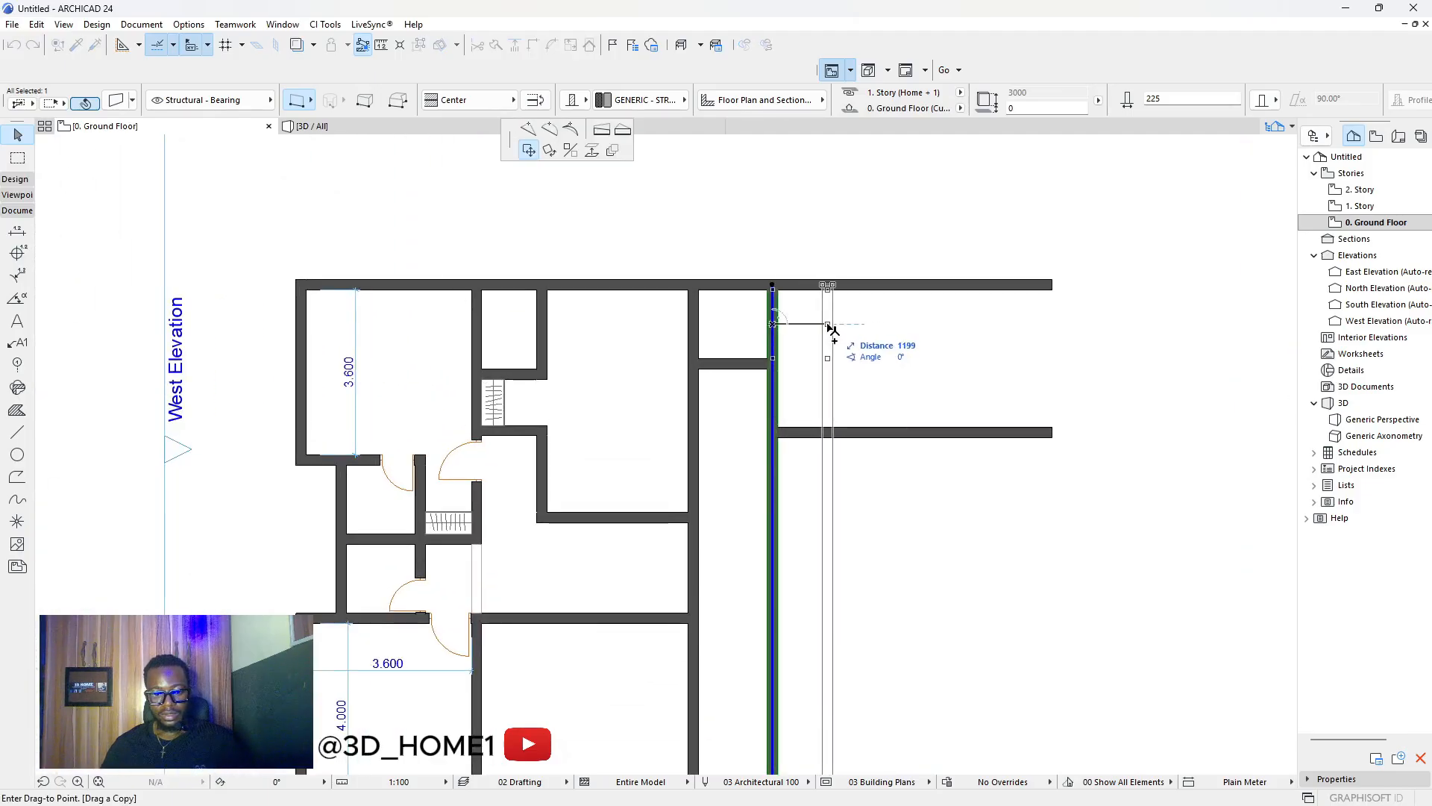
pyautogui.write('3600')
pyautogui.press('Return')
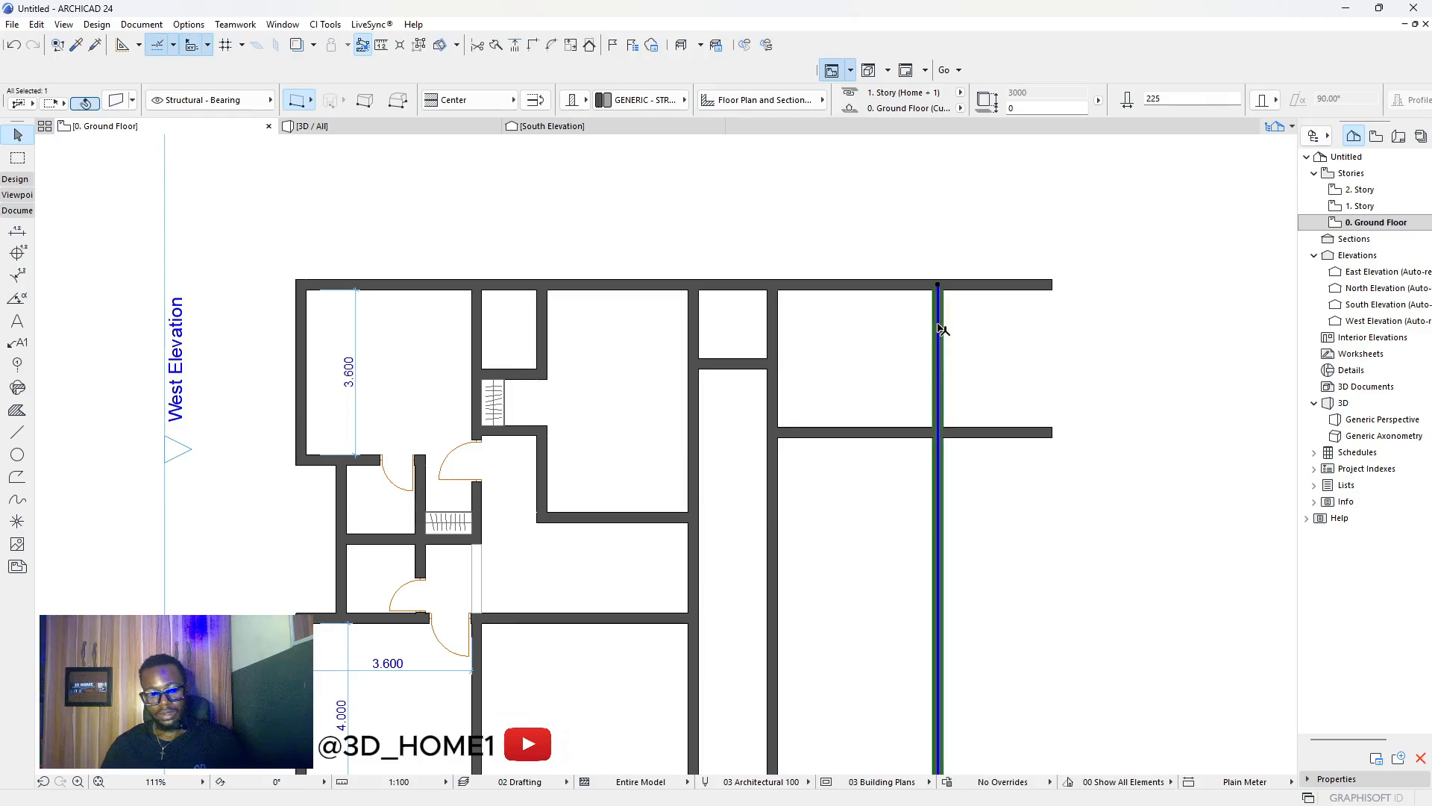
# Move the copied wall right by one 225 wall thickness and trim off the two horizontal walls' ends beyond it.
pyautogui.scroll(3, 934, 330)
pyautogui.click(928, 327)
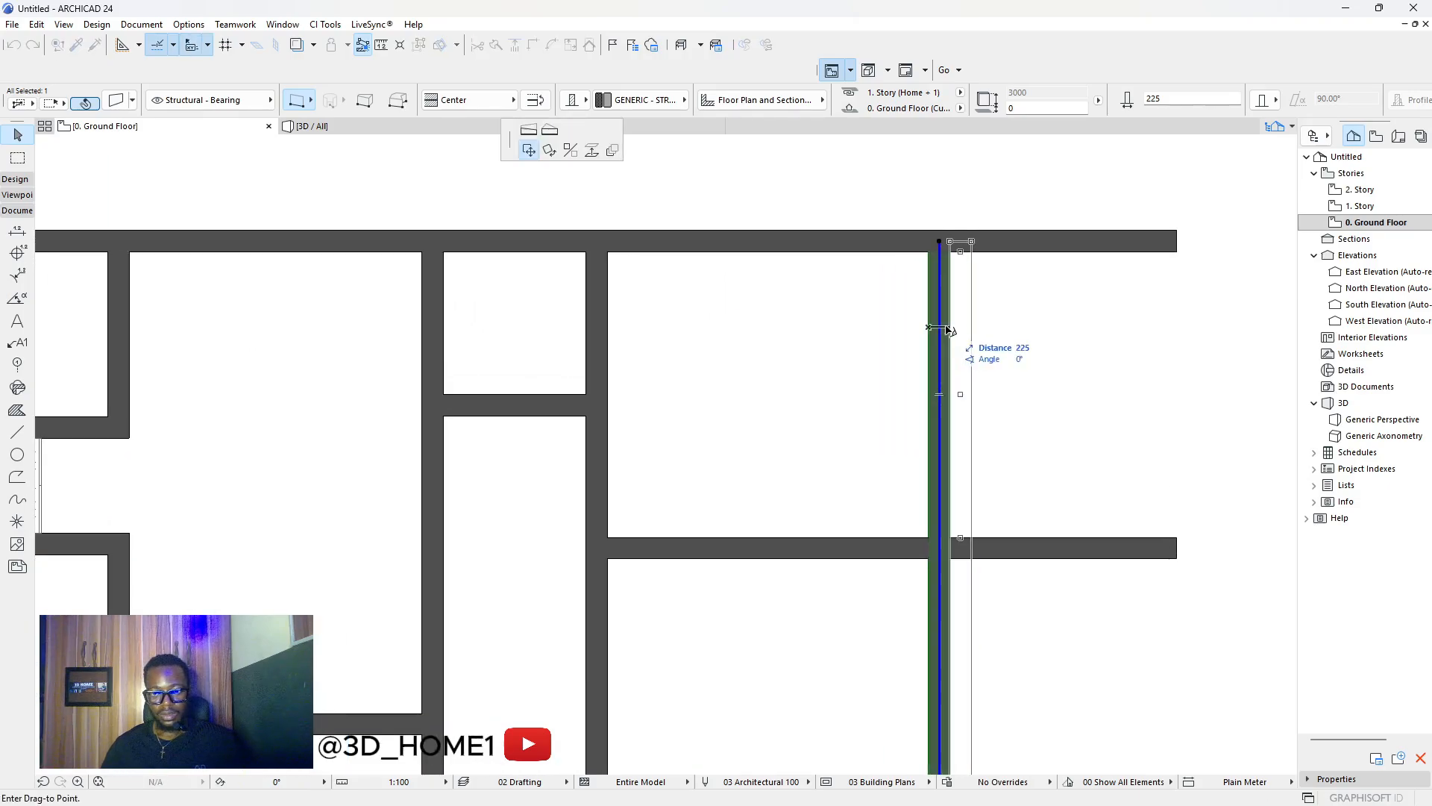
pyautogui.click(949, 328)
pyautogui.press('Escape')
pyautogui.keyDown('ctrl'); pyautogui.click(1003, 247); pyautogui.keyUp('ctrl')
pyautogui.keyDown('ctrl'); pyautogui.click(1007, 547); pyautogui.keyUp('ctrl')
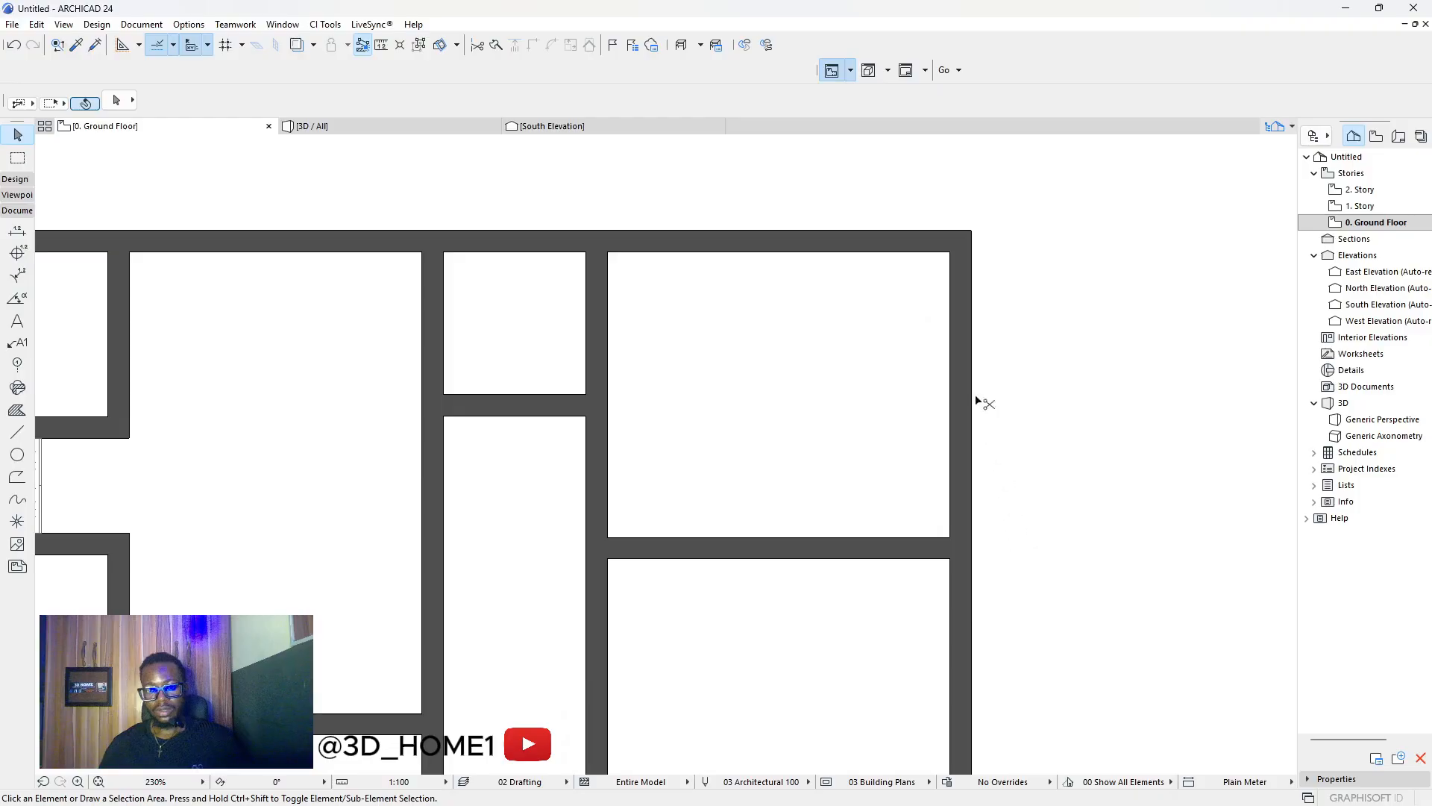
# Copy the upper-right bedroom's lower wall 3000 downward to set out the second 3600 x 3000 bedroom from the sketch.
pyautogui.scroll(-5, 919, 348)
pyautogui.scroll(2, 880, 377)
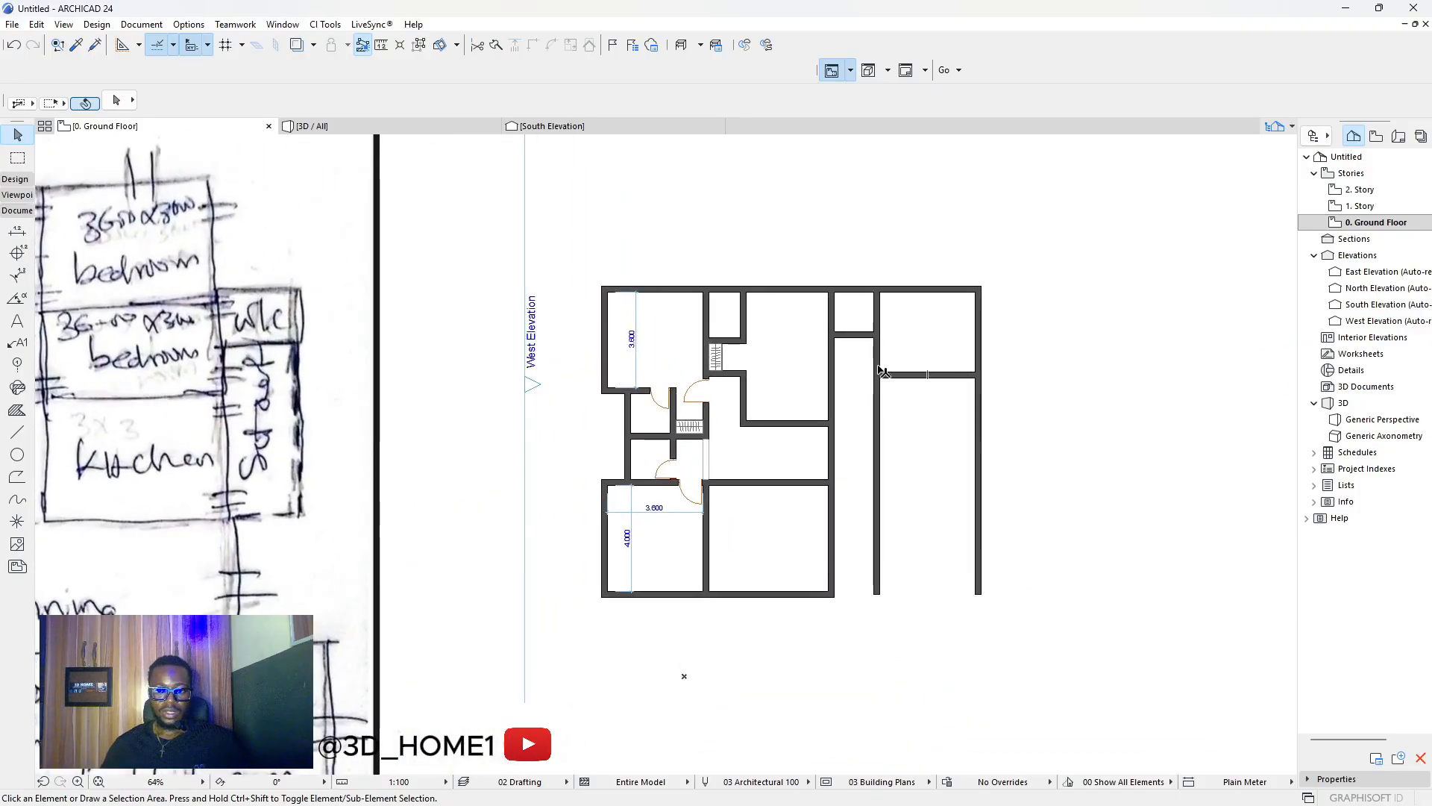
pyautogui.scroll(-3, 878, 367)
pyautogui.scroll(3, 457, 361)
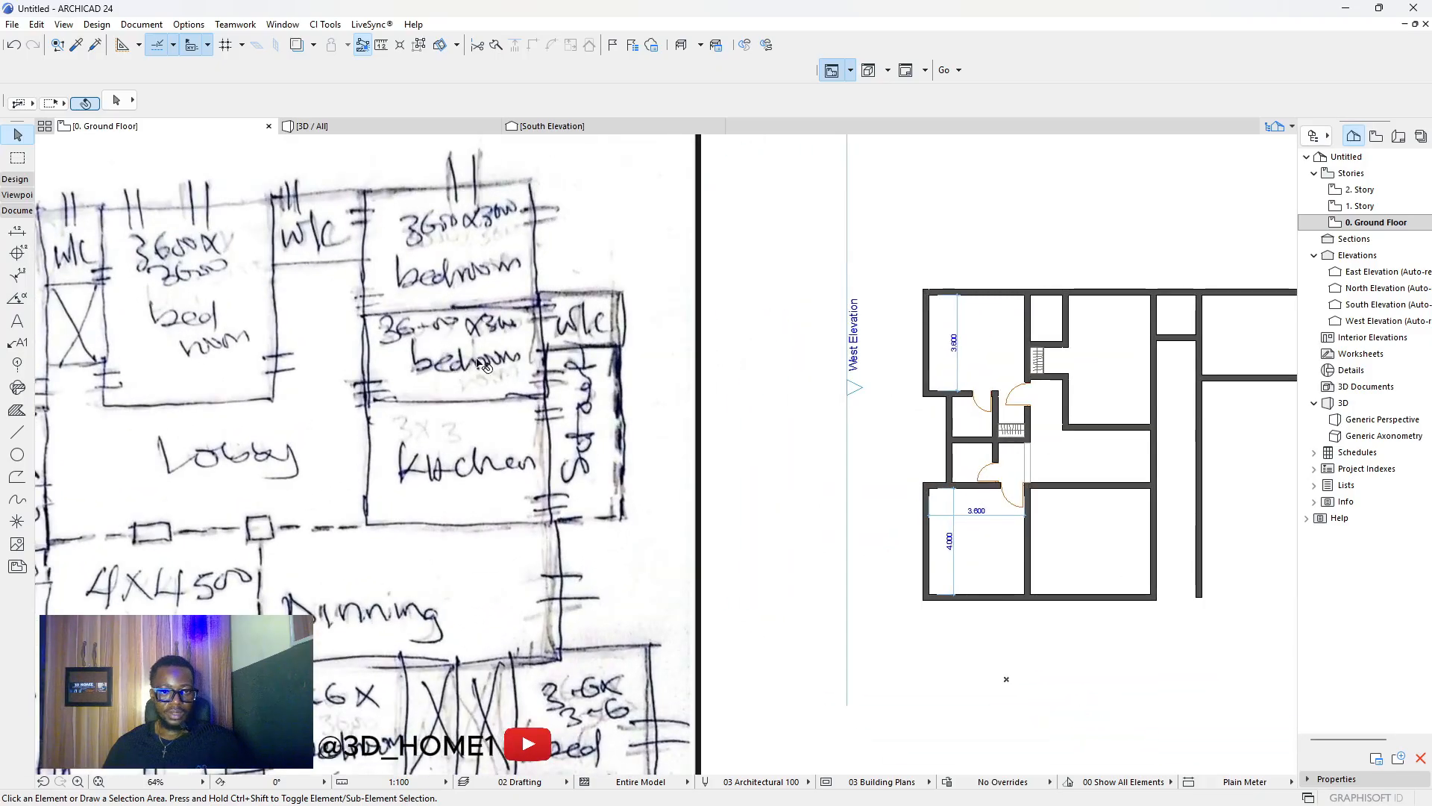
pyautogui.scroll(-3, 385, 382)
pyautogui.scroll(3, 888, 337)
pyautogui.scroll(-2, 858, 373)
pyautogui.scroll(4, 862, 405)
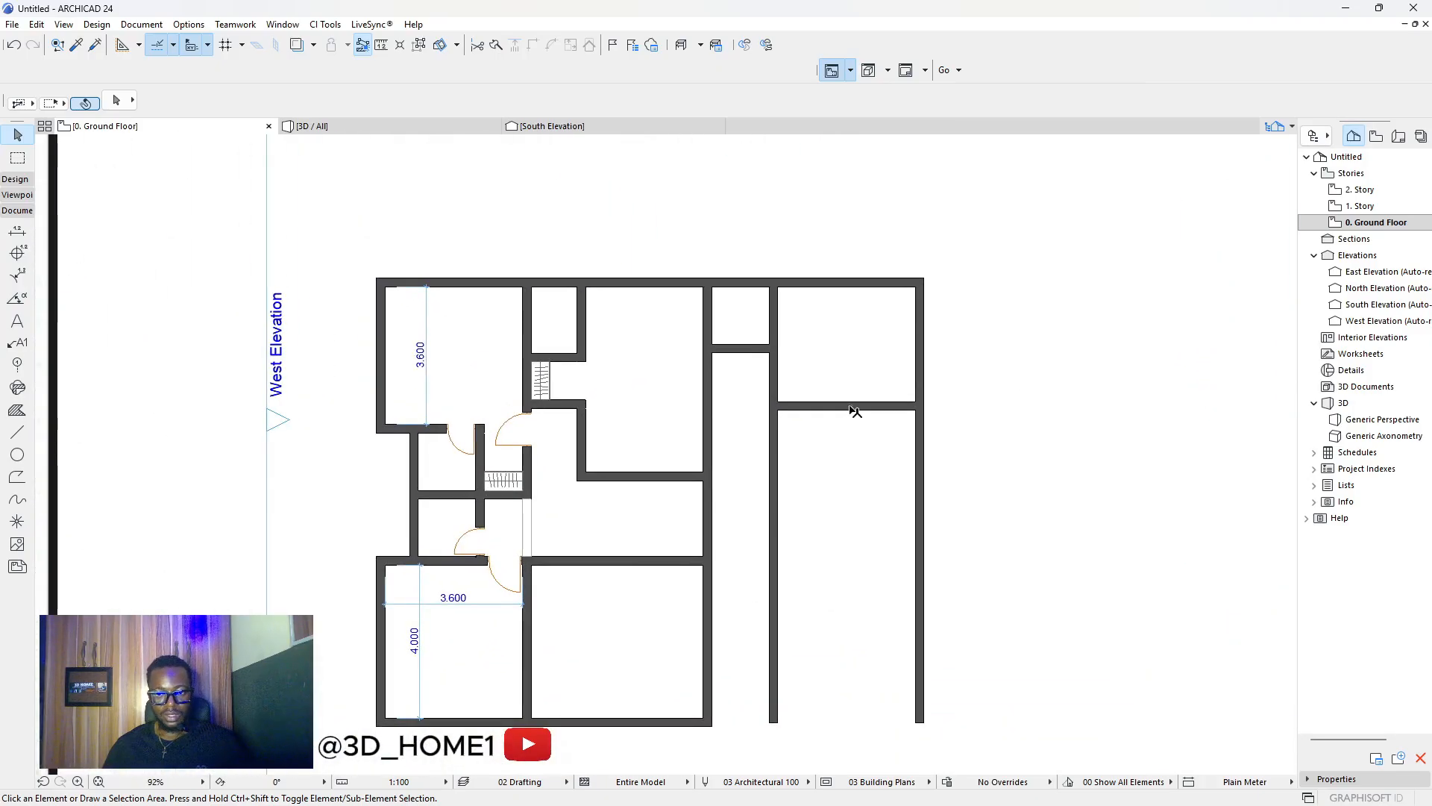
pyautogui.click(854, 407)
pyautogui.click(854, 407)
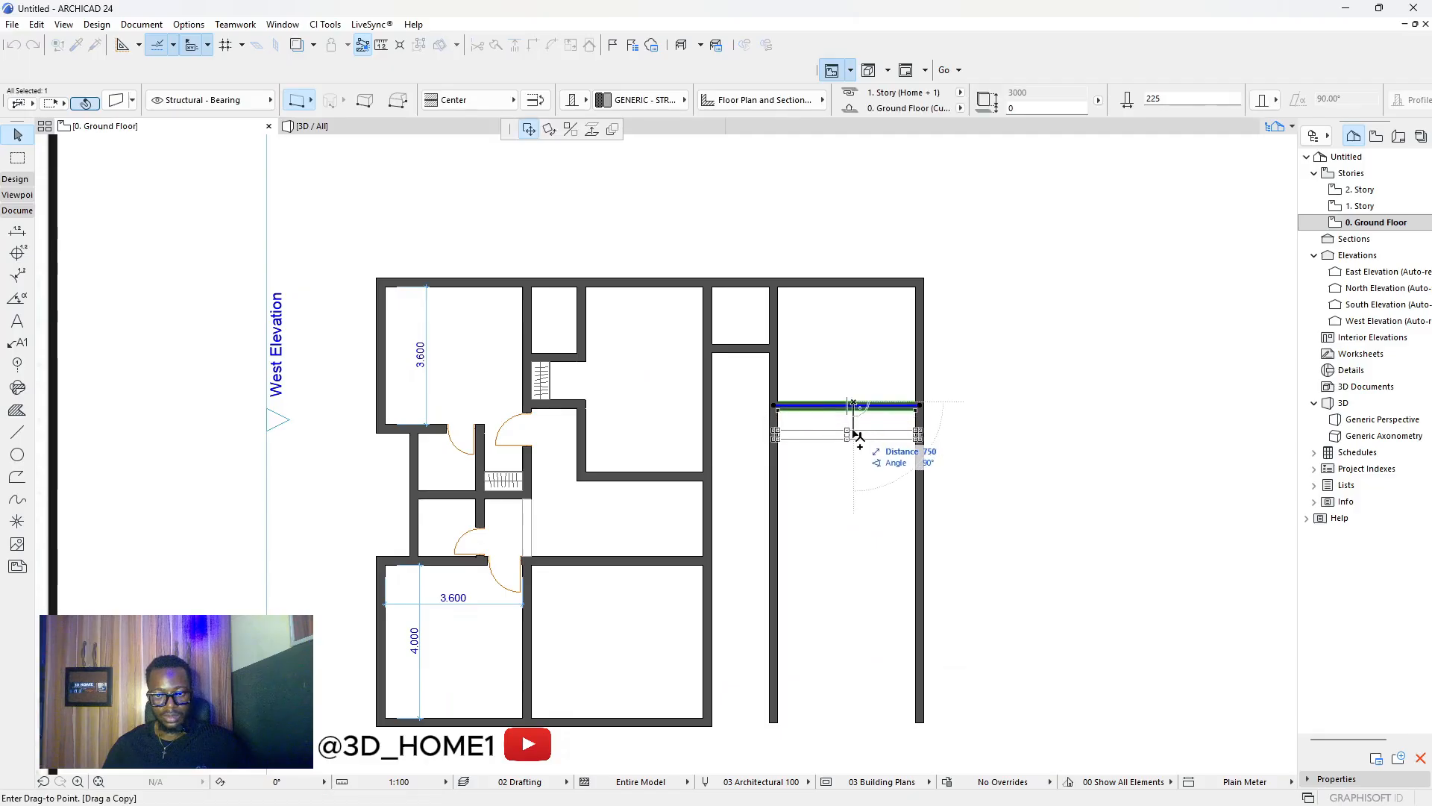
pyautogui.write('30')
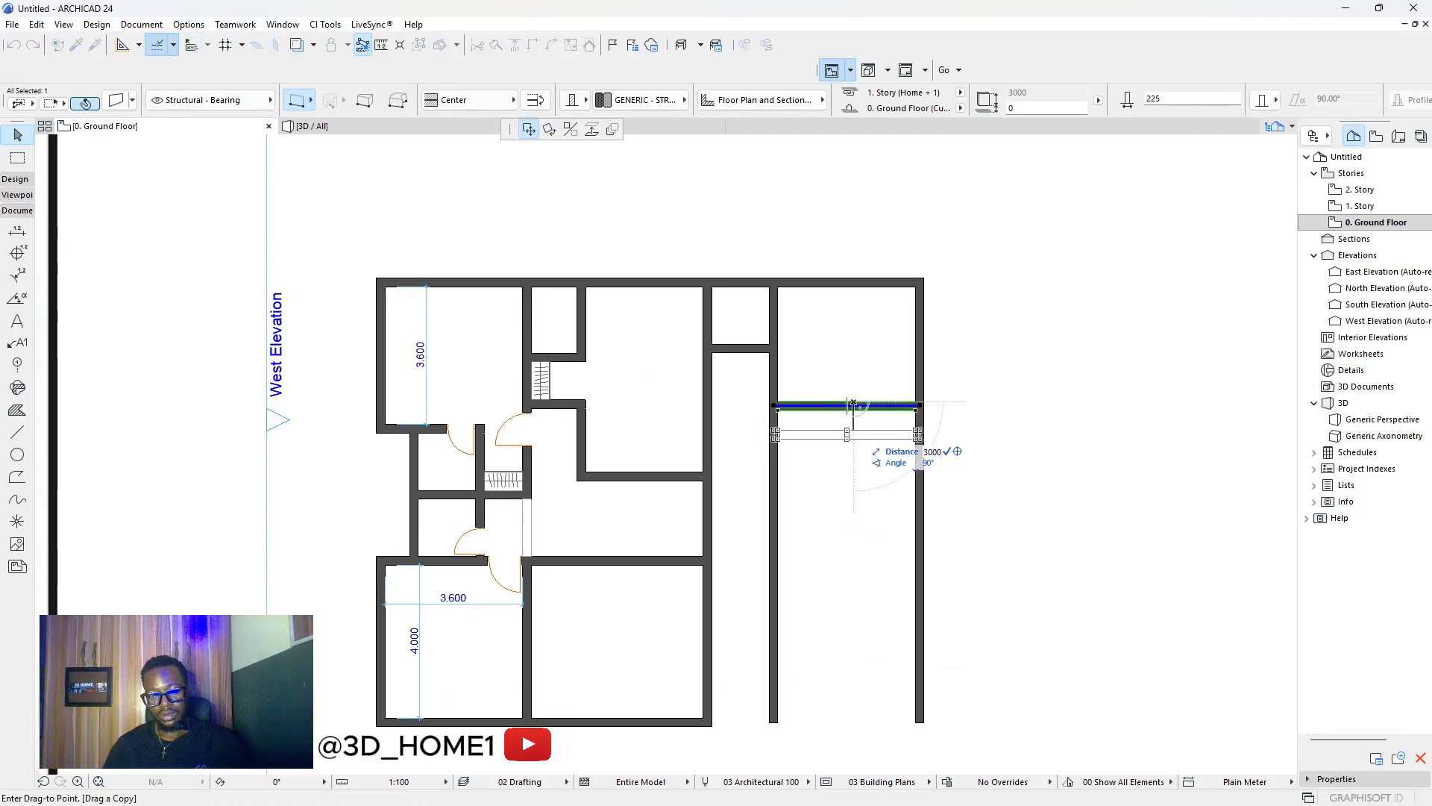
pyautogui.write('00')
pyautogui.press('Return')
# Move the second bedroom's lower wall down by one 225 wall thickness.
pyautogui.scroll(3, 853, 534)
pyautogui.click(853, 504)
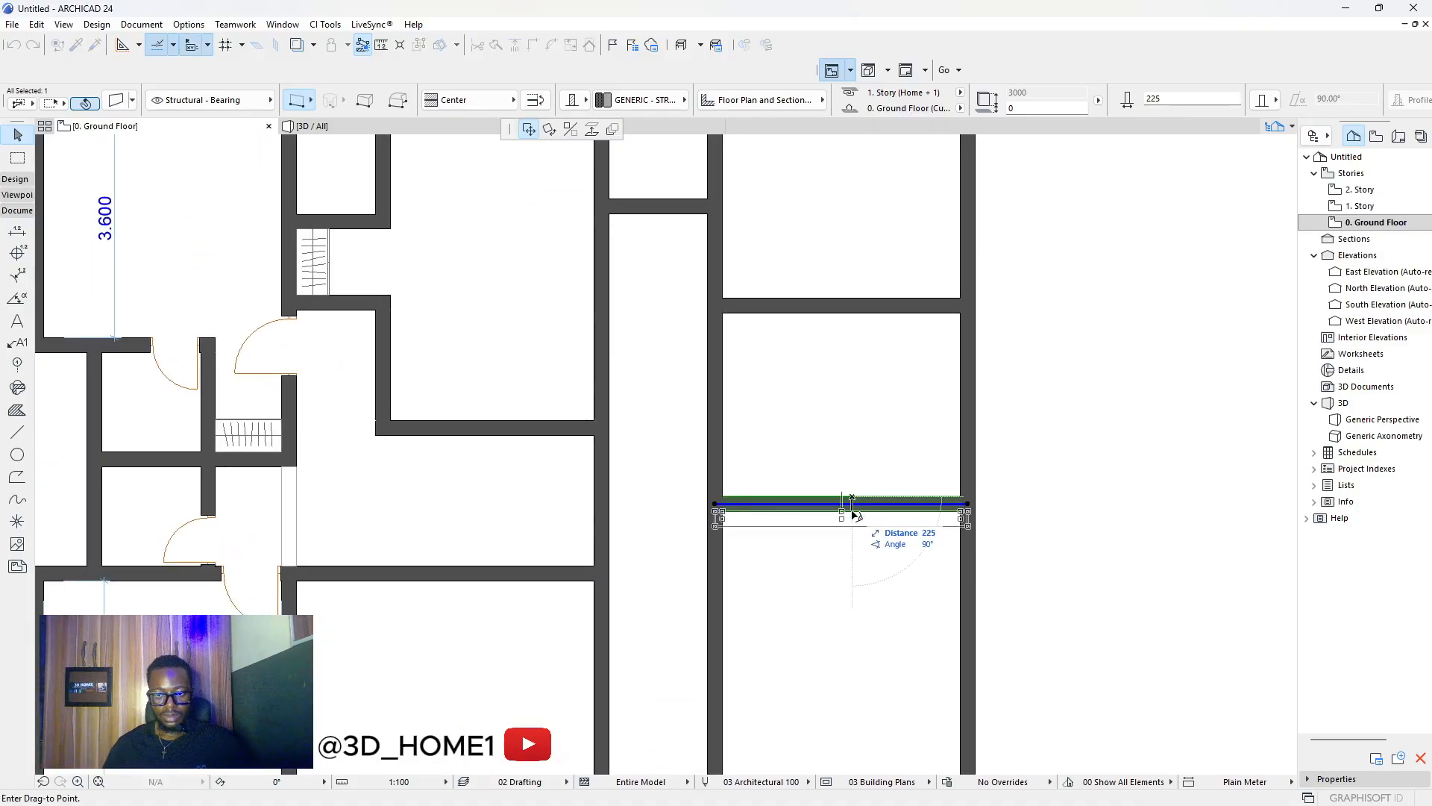
pyautogui.click(855, 515)
# Examine the sketch's second bedroom, kitchen and the W/C attached on their right side against the drawn plan.
pyautogui.scroll(-8, 854, 442)
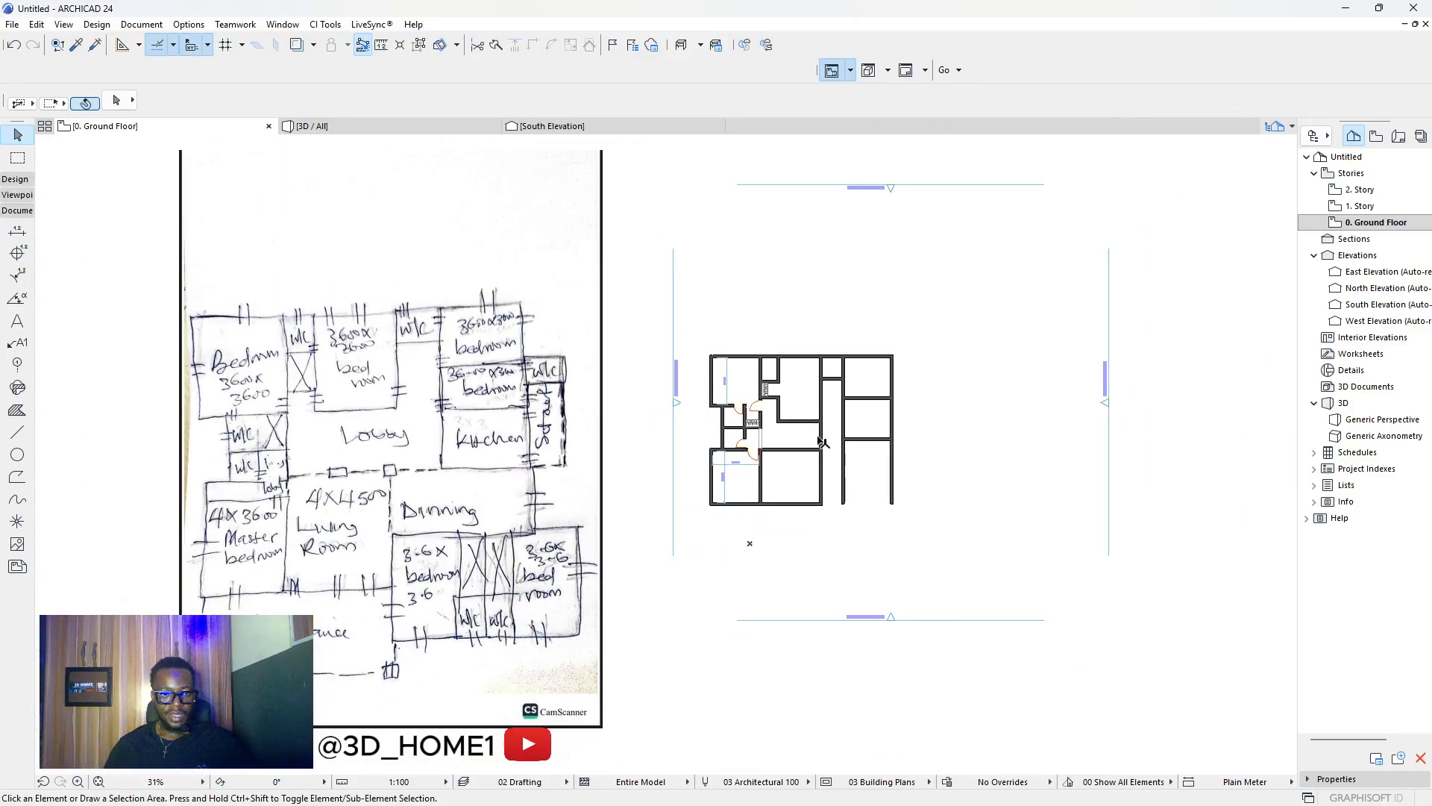
pyautogui.scroll(2, 423, 425)
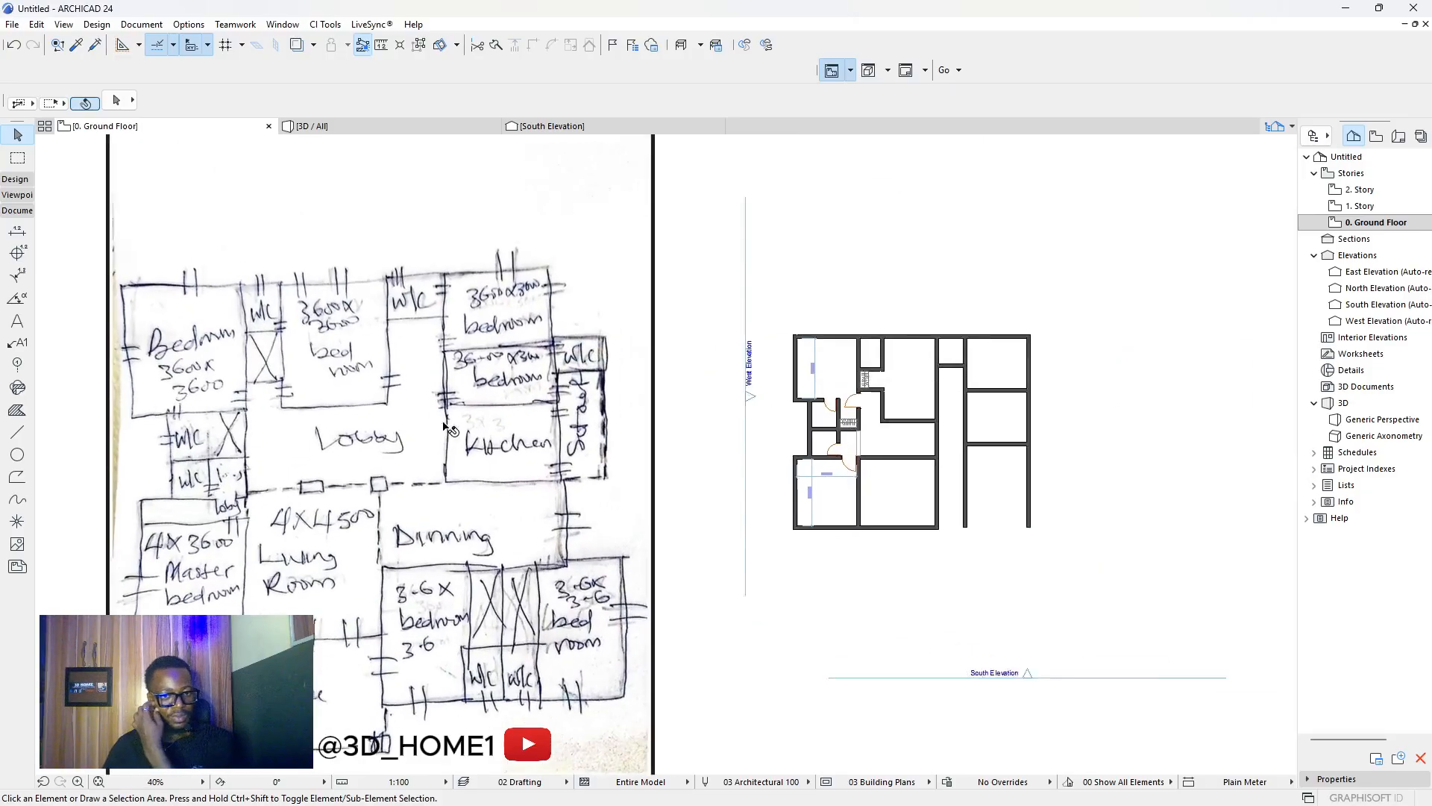
pyautogui.scroll(-1, 1006, 431)
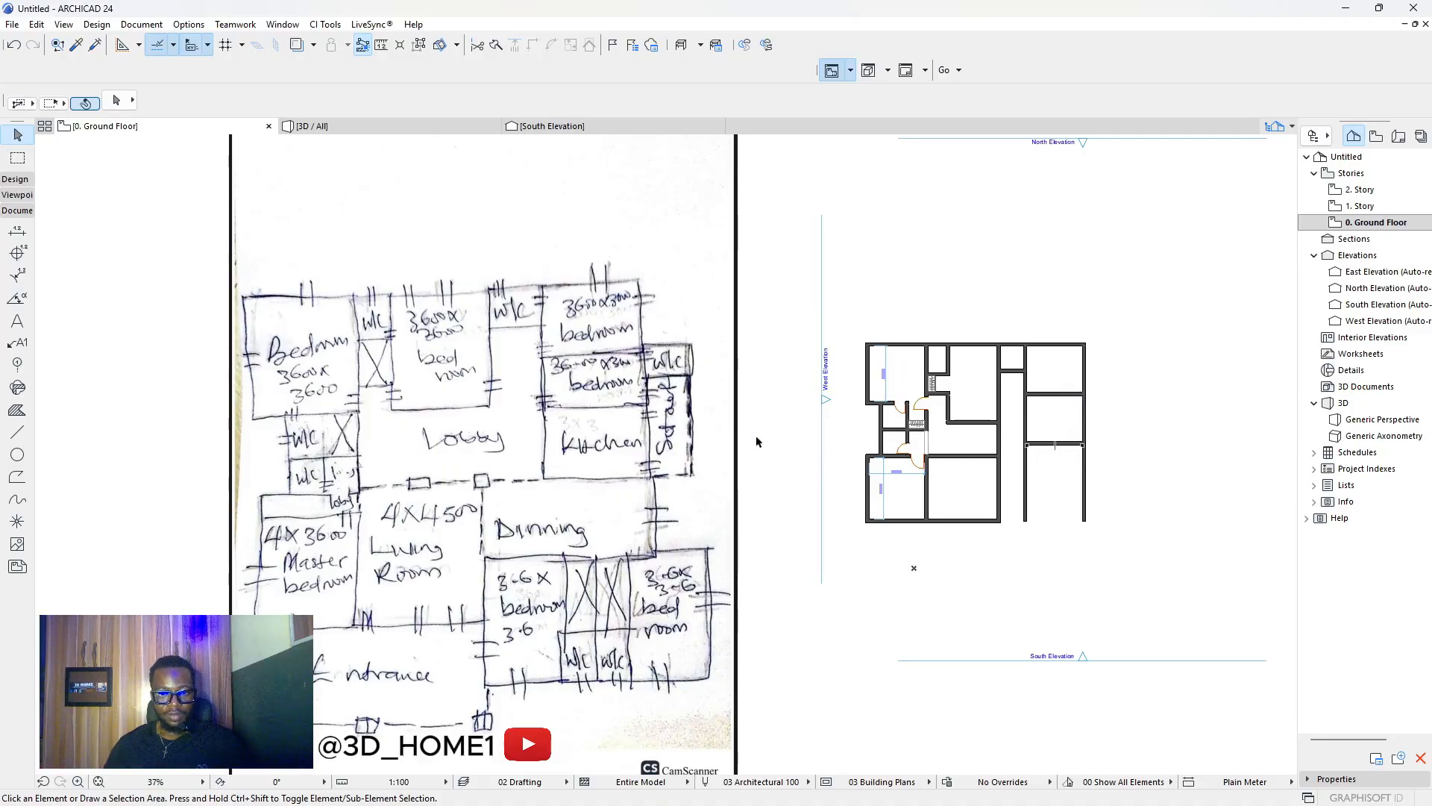
pyautogui.scroll(-1, 663, 429)
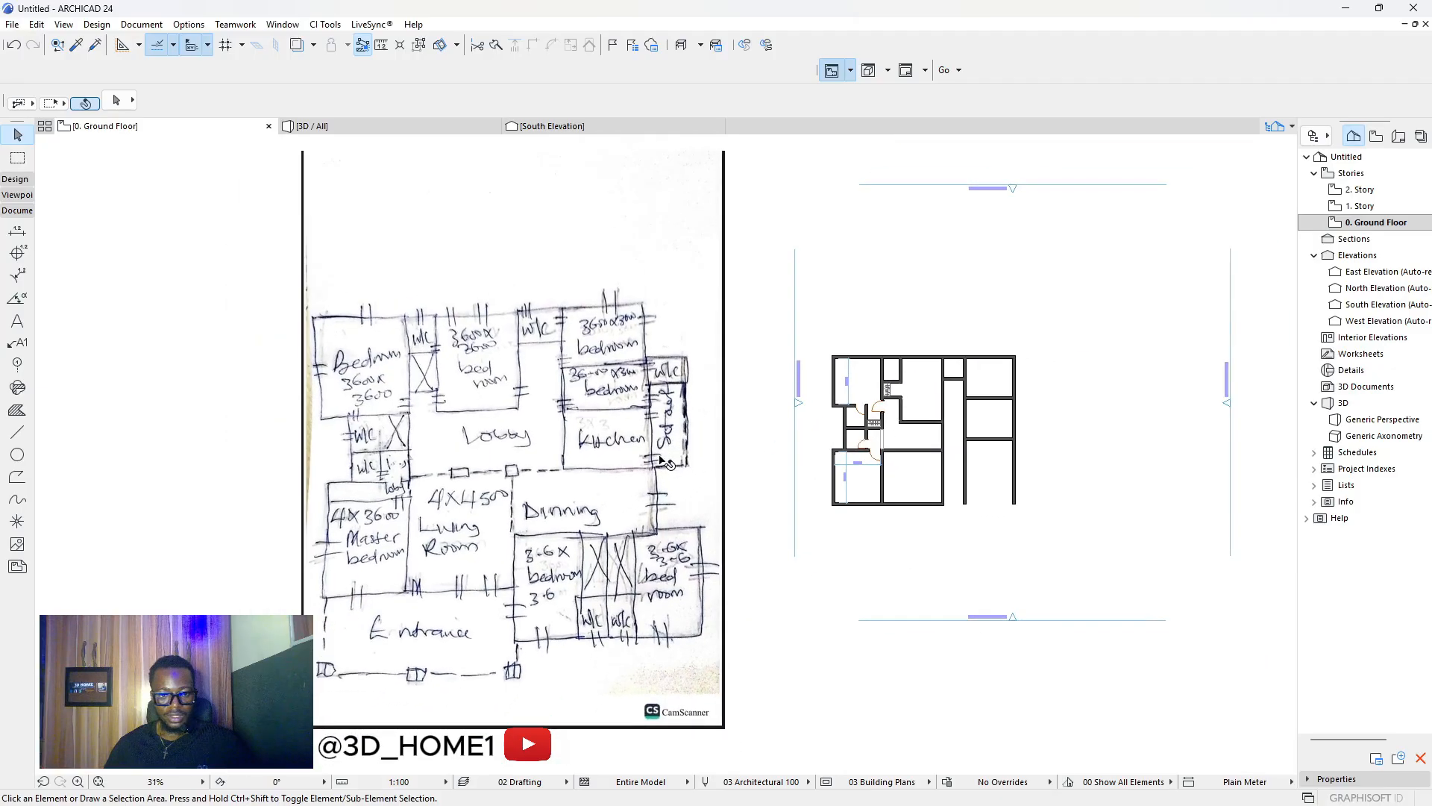
pyautogui.scroll(-1, 719, 592)
pyautogui.scroll(2, 867, 477)
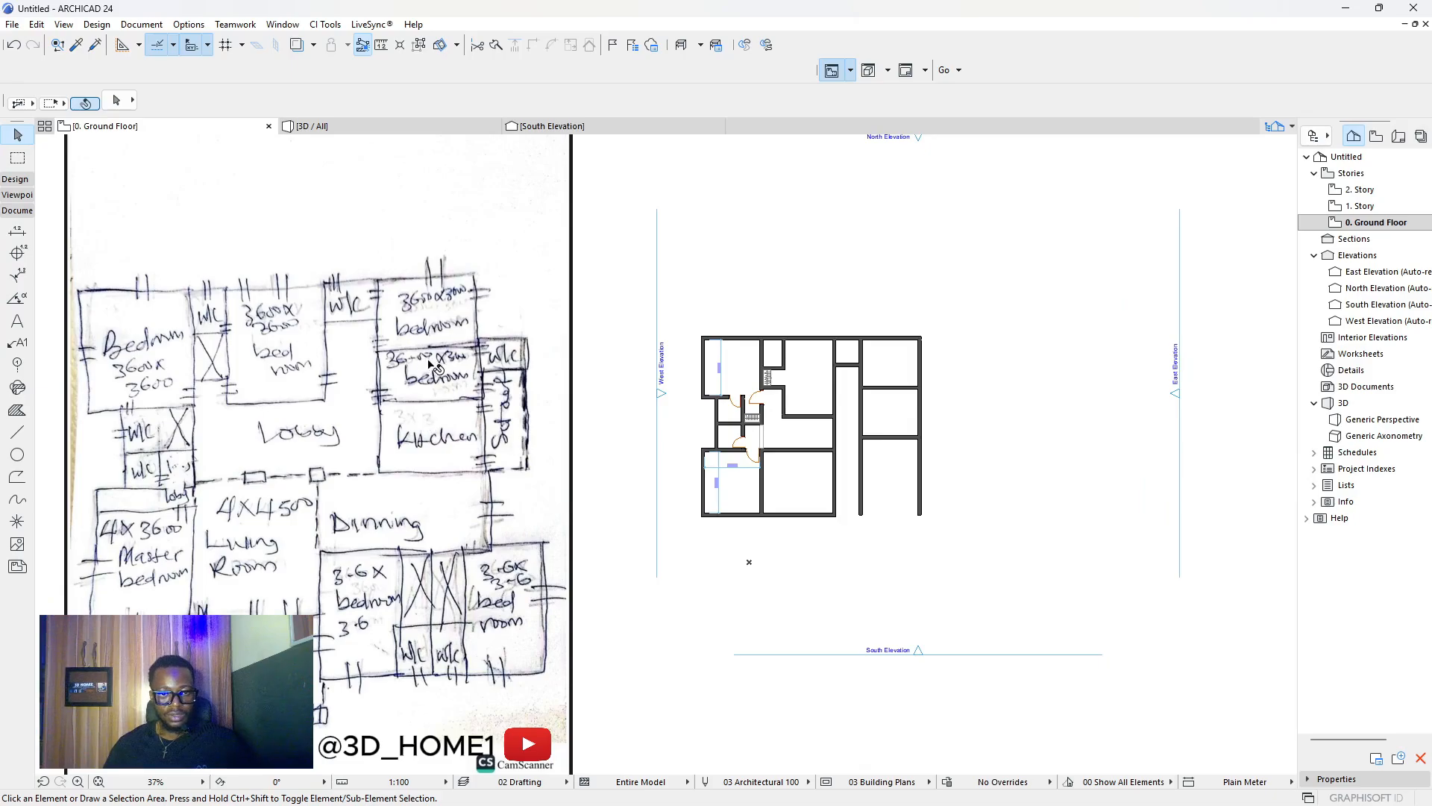
pyautogui.scroll(2, 498, 356)
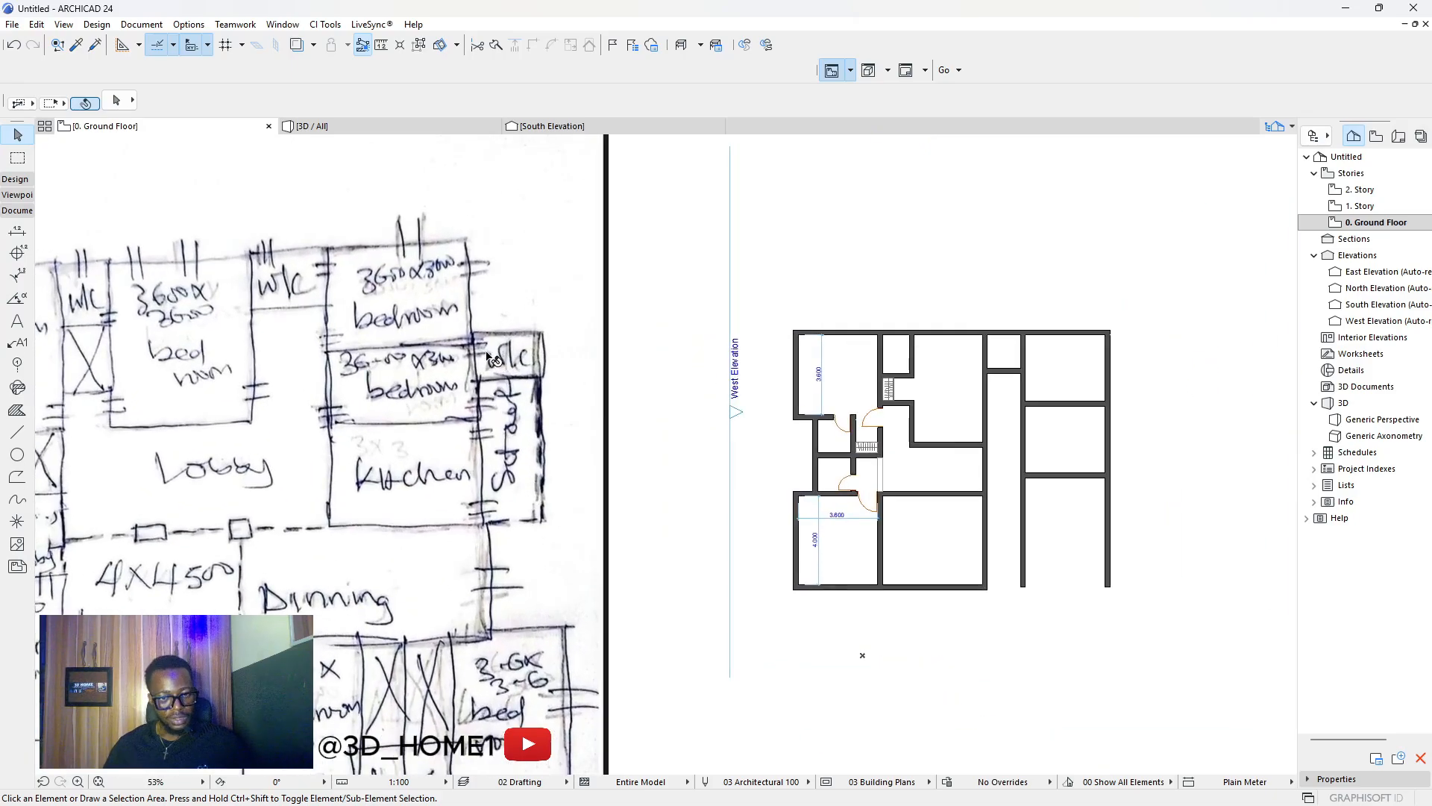
pyautogui.scroll(-2, 481, 367)
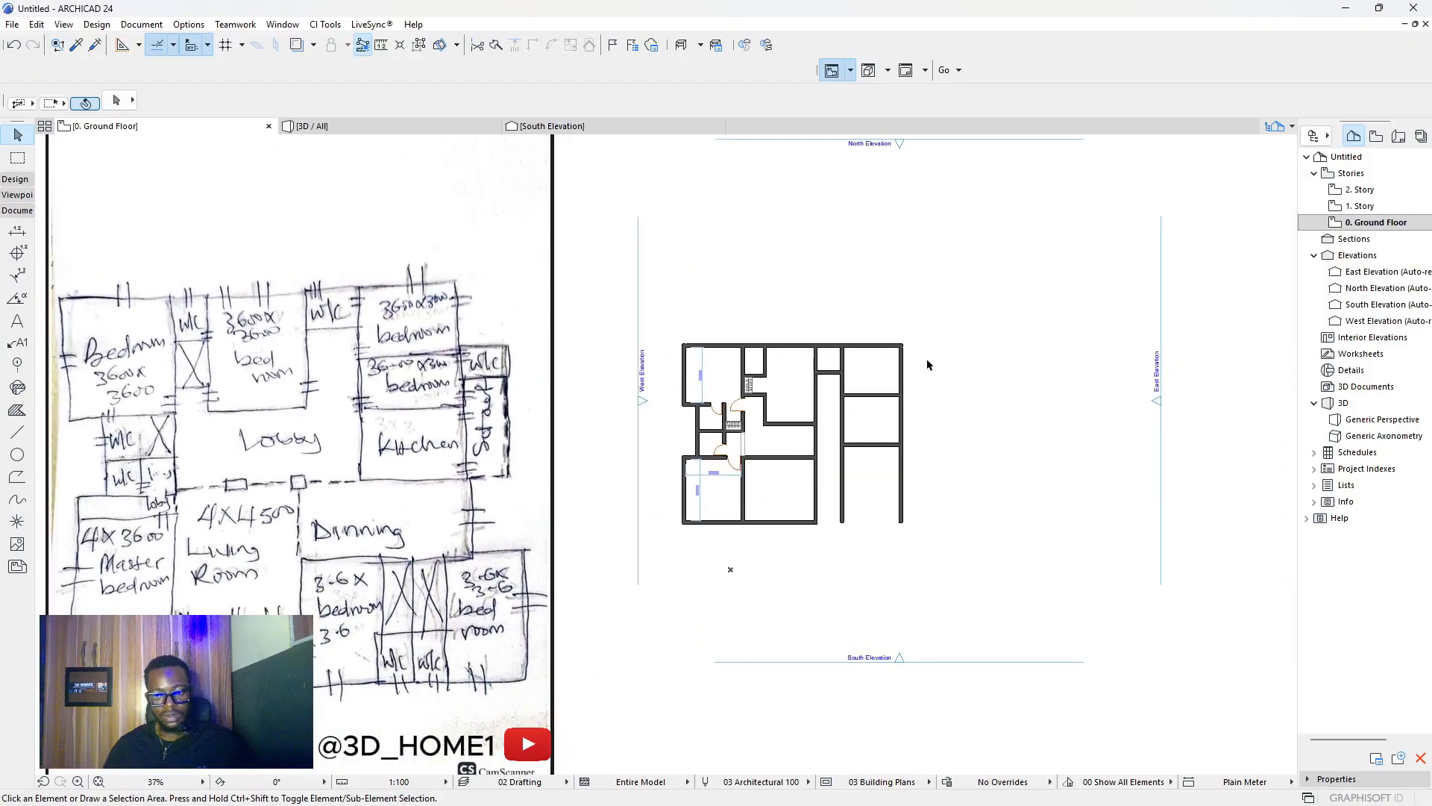
pyautogui.scroll(2, 830, 398)
pyautogui.scroll(2, 278, 360)
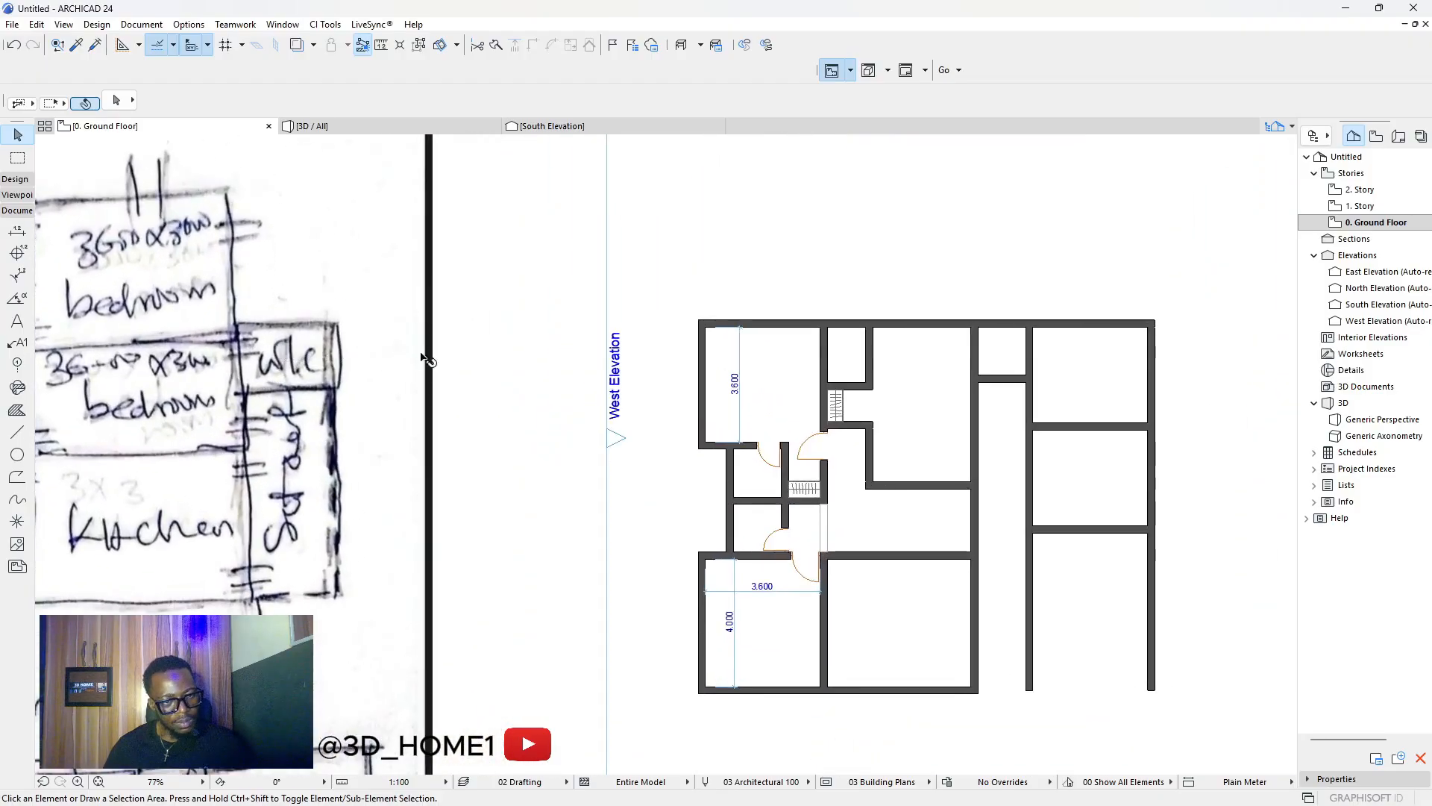
pyautogui.scroll(-3, 577, 373)
pyautogui.scroll(1, 962, 411)
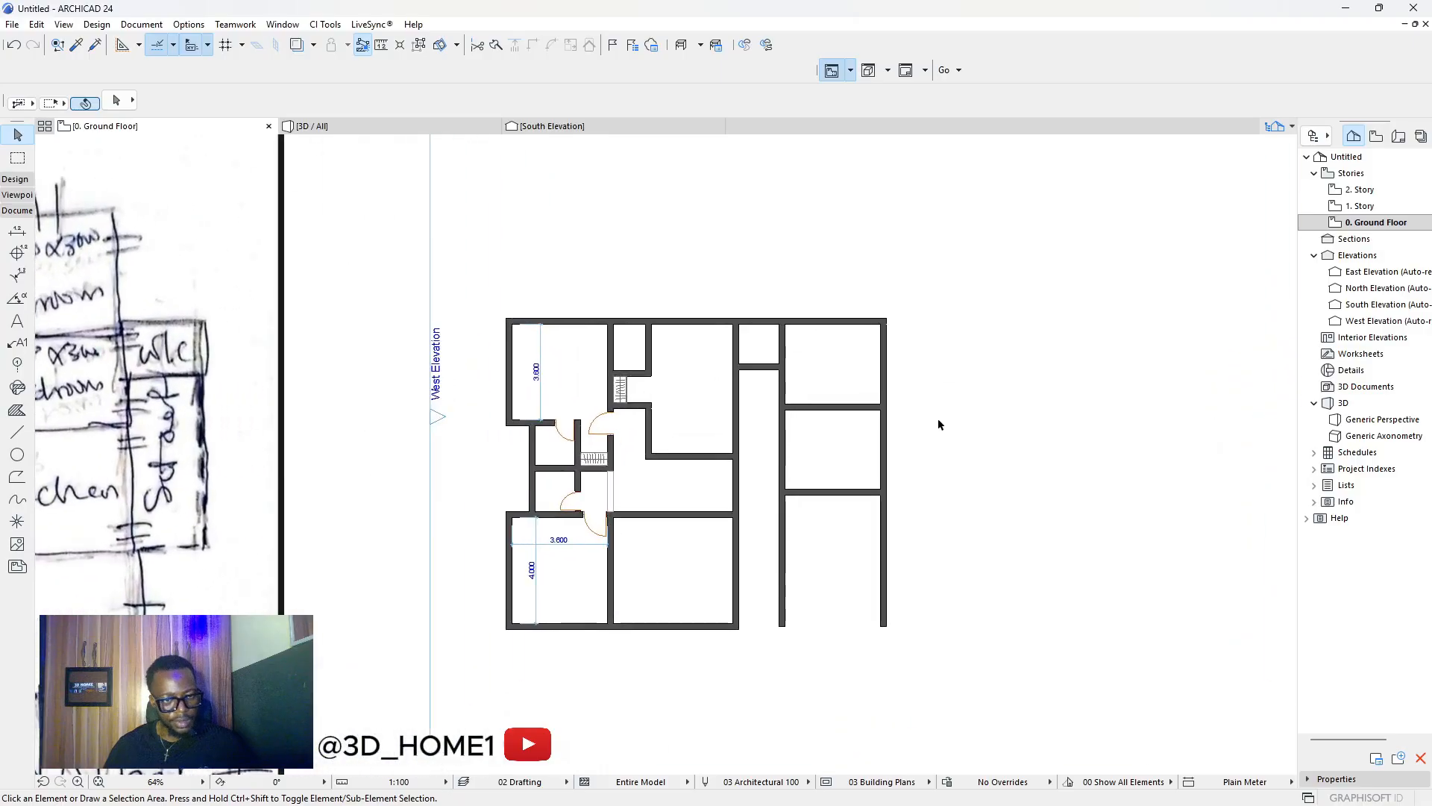
# Copy the bedrooms' right outer wall 1500 to the right for the attached W/C and shift the copy right by one wall thickness.
pyautogui.scroll(-1, 937, 423)
pyautogui.click(895, 435)
pyautogui.press('ctrl')
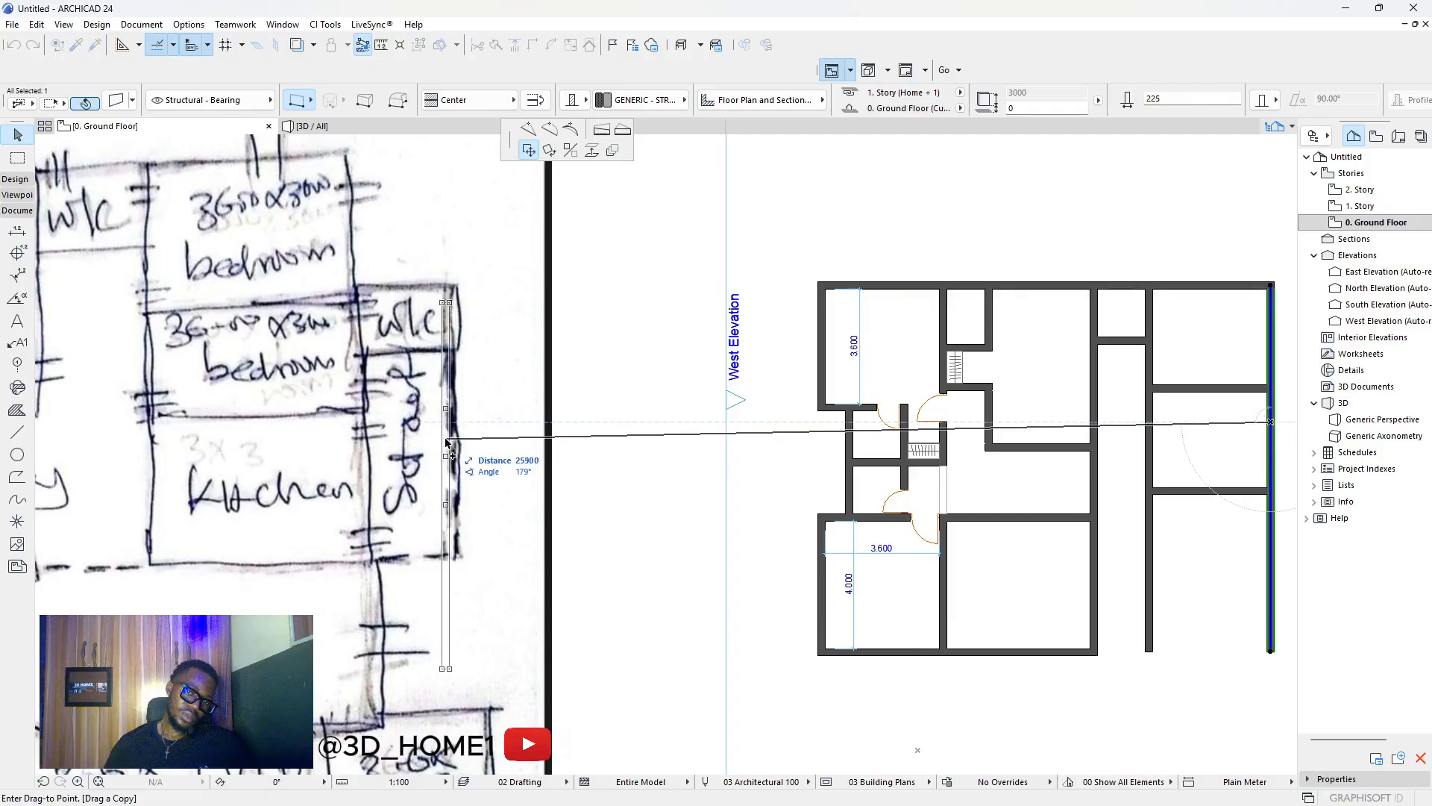
pyautogui.scroll(-2, 577, 467)
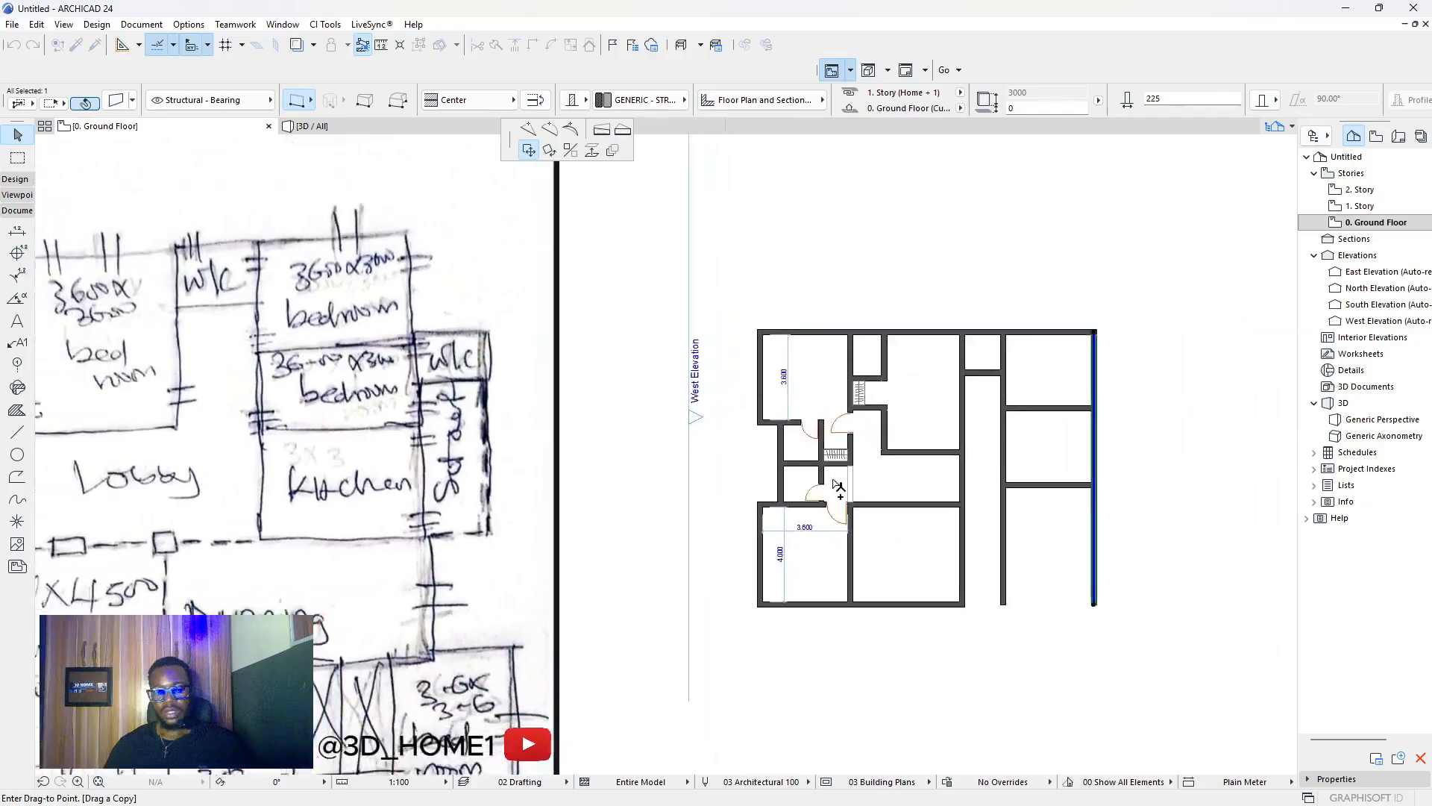
pyautogui.scroll(2, 1179, 426)
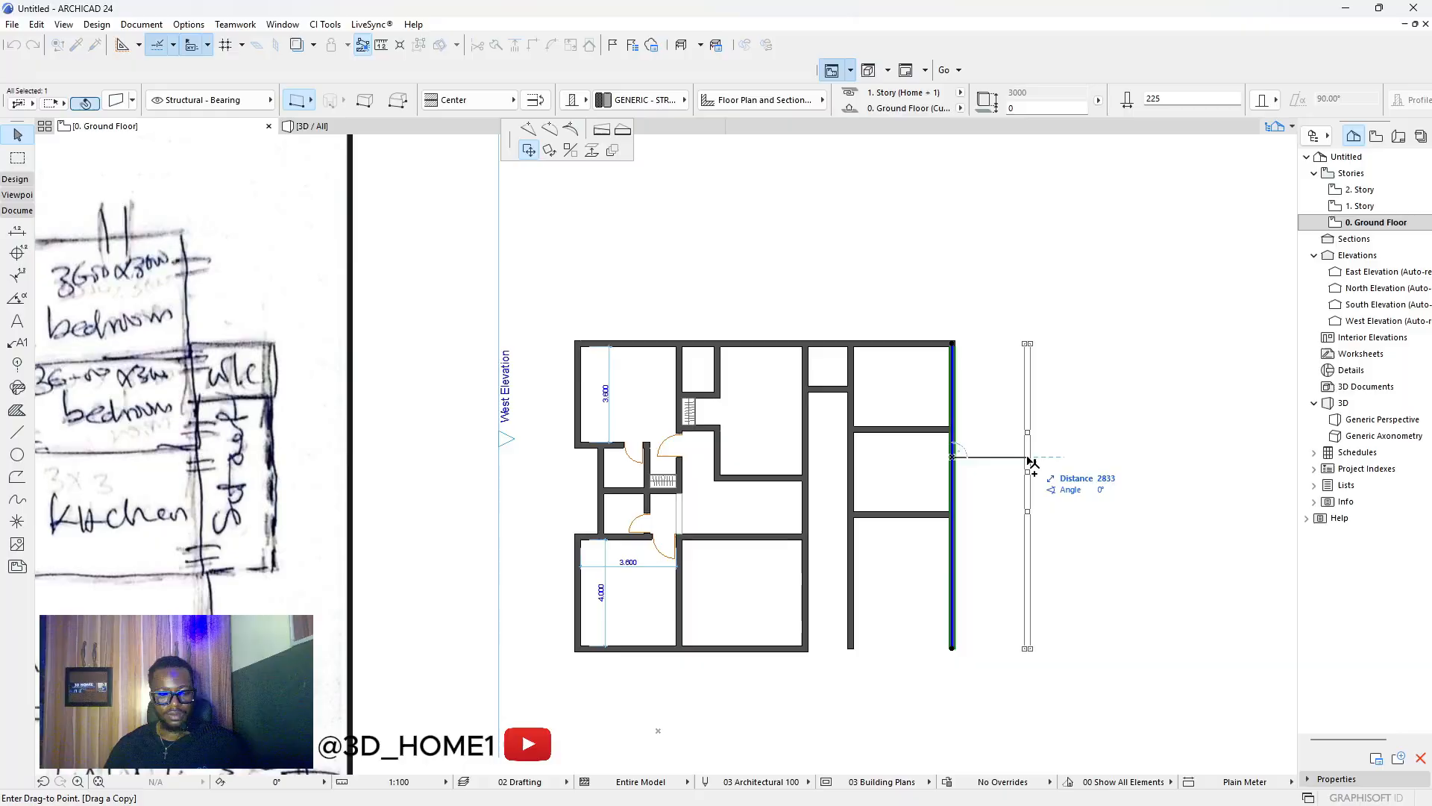
pyautogui.write('1500')
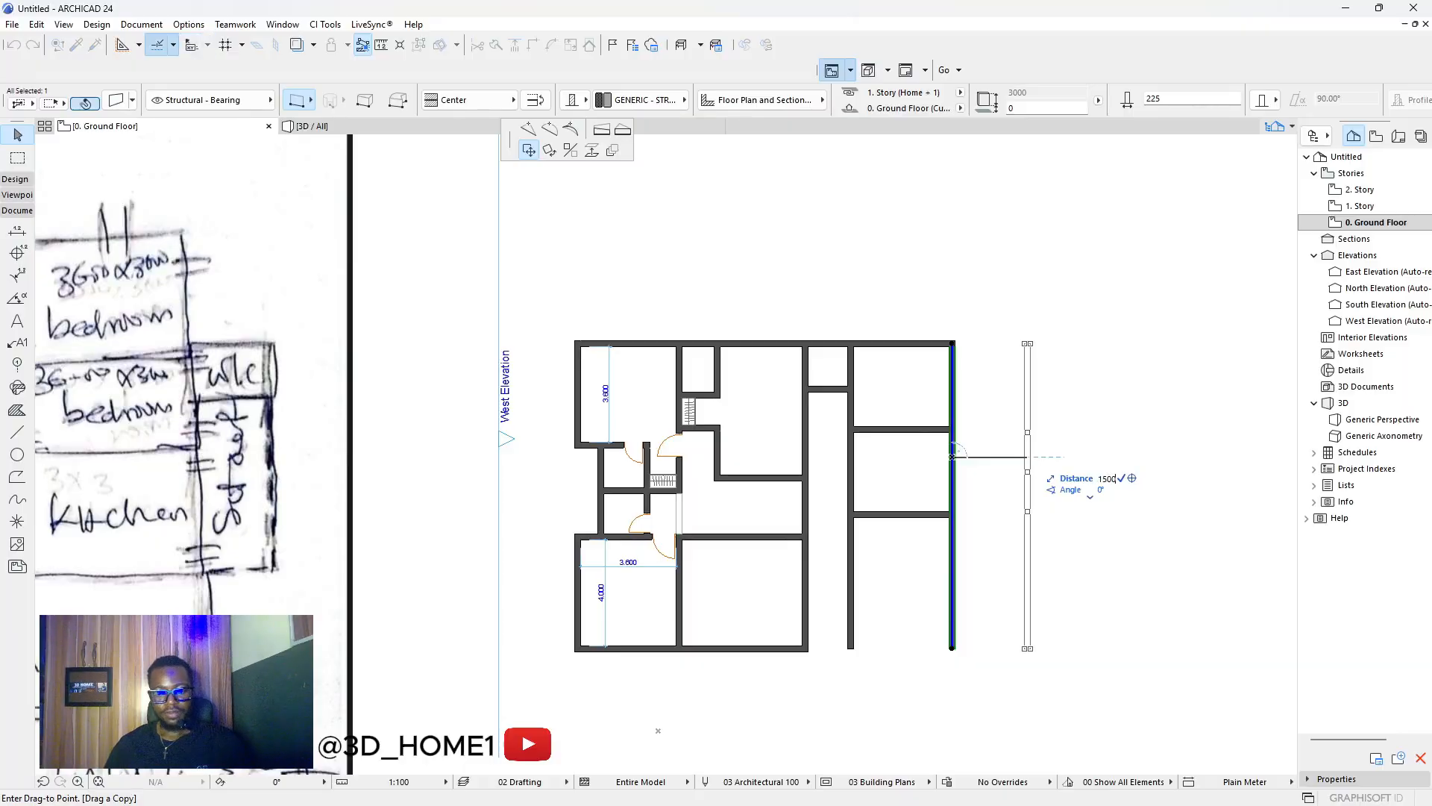
pyautogui.press('Return')
pyautogui.scroll(4, 999, 417)
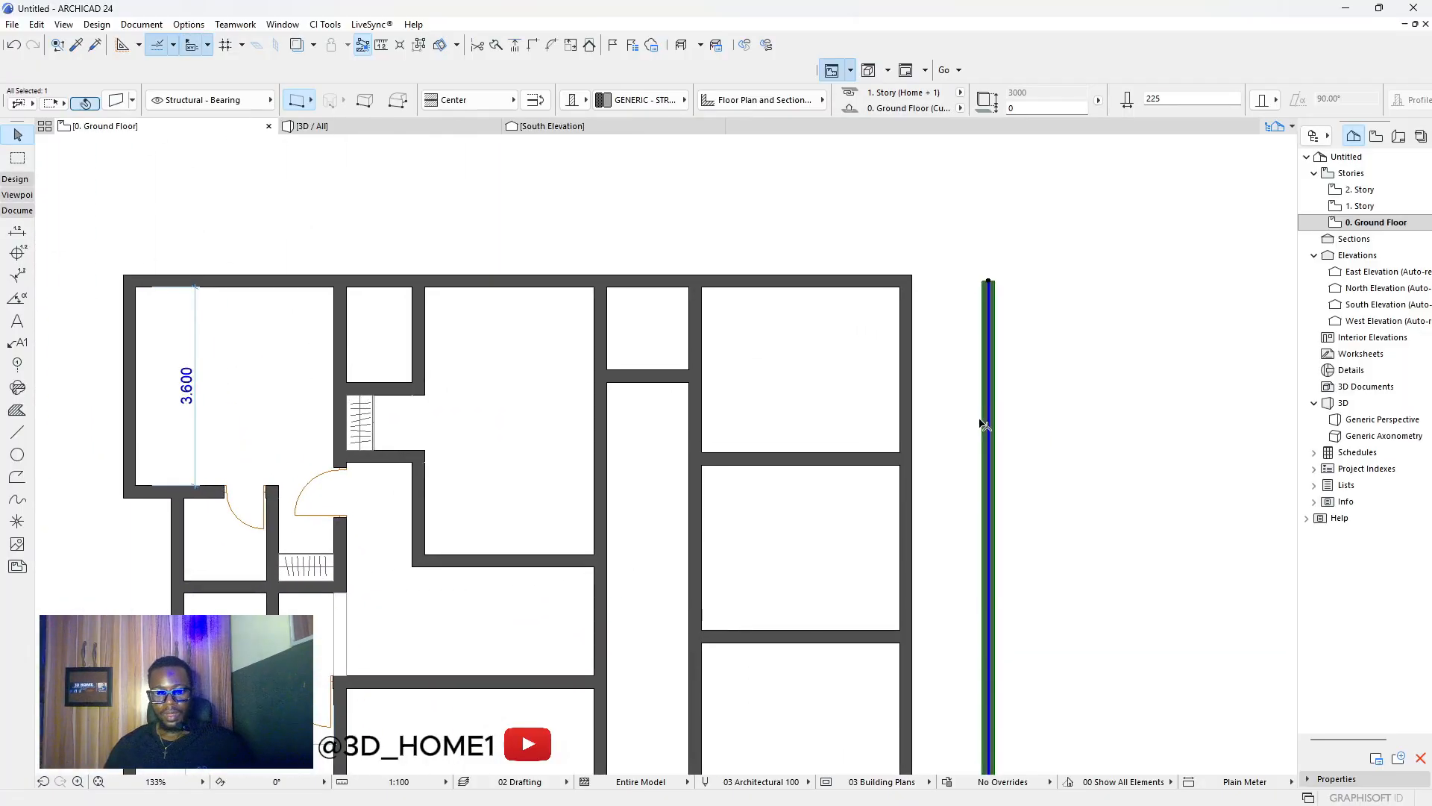
pyautogui.click(955, 397)
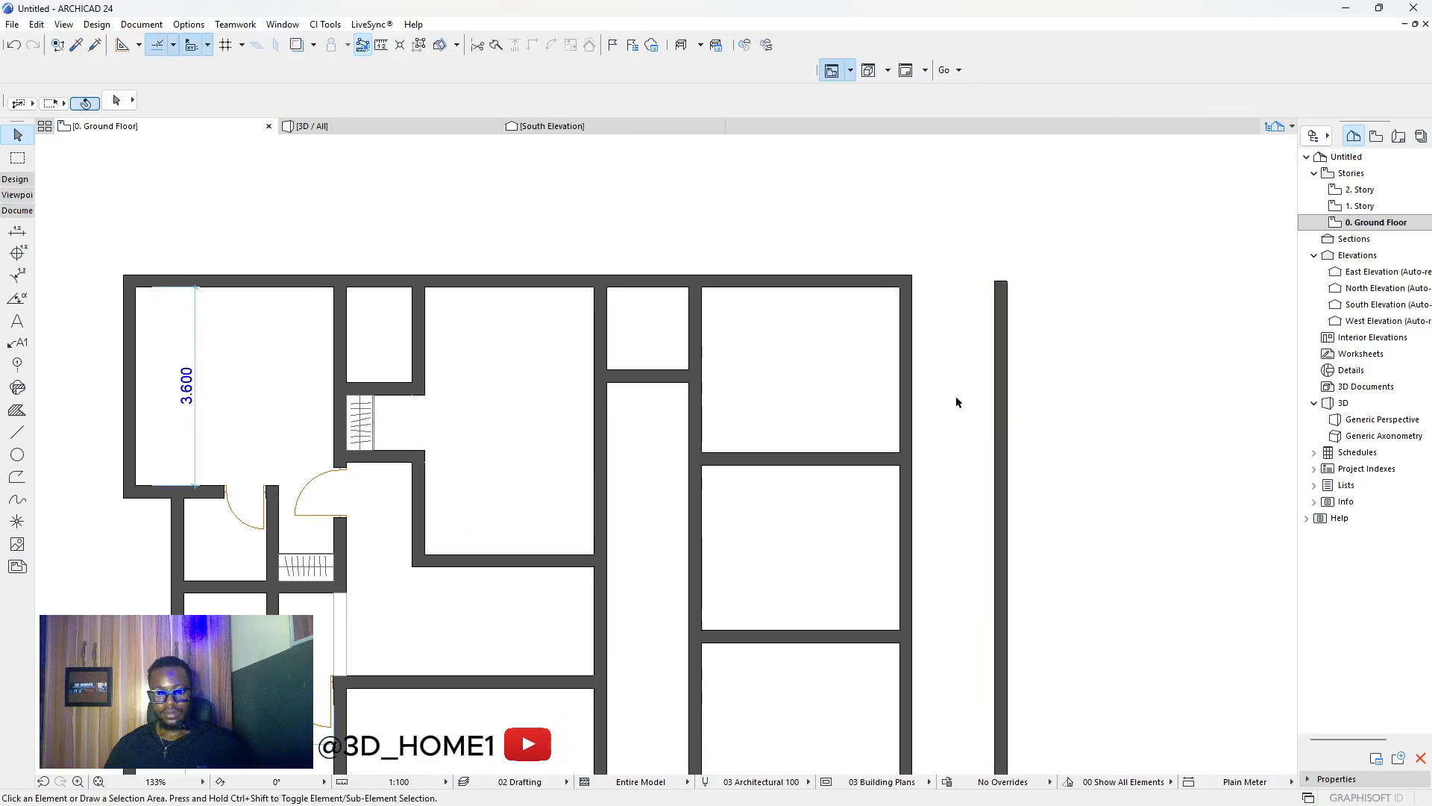
# Join the wall between the two right-side bedrooms with the W/C's right wall so they meet at a corner.
pyautogui.scroll(-3, 945, 394)
pyautogui.click(886, 331)
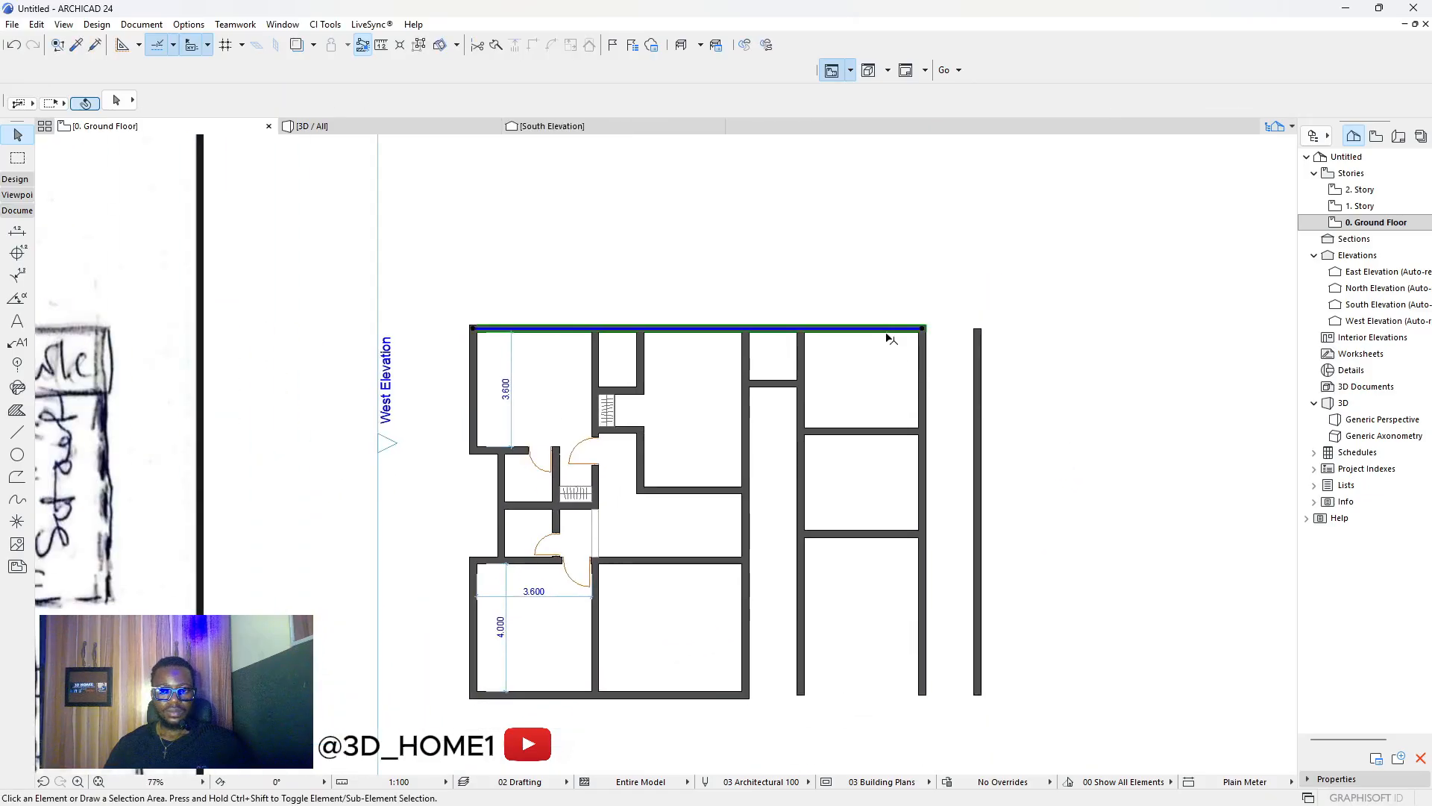
pyautogui.scroll(-2, 963, 360)
pyautogui.click(955, 364)
pyautogui.scroll(3, 939, 399)
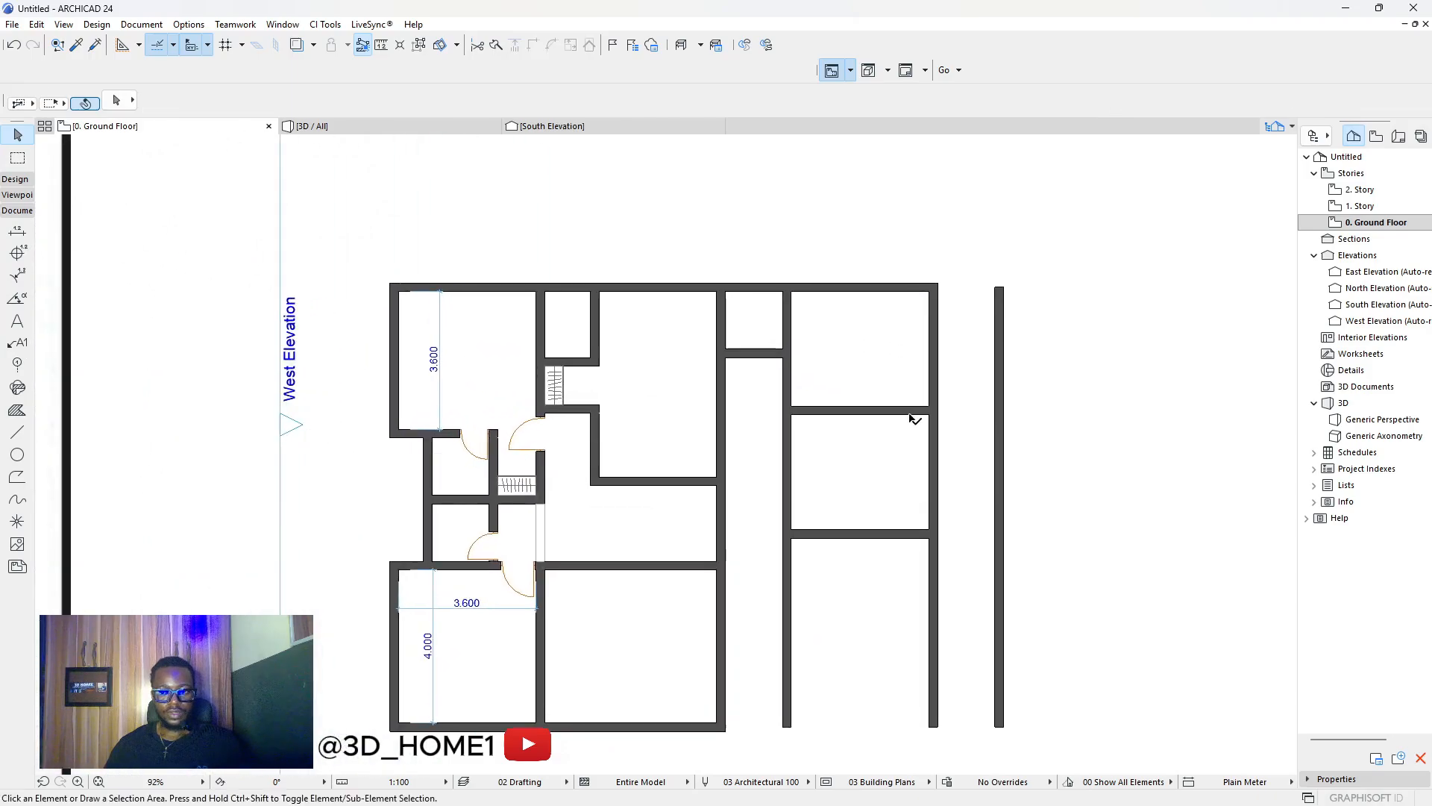
pyautogui.click(938, 412)
pyautogui.keyDown('shift'); pyautogui.click(1001, 415); pyautogui.keyUp('shift')
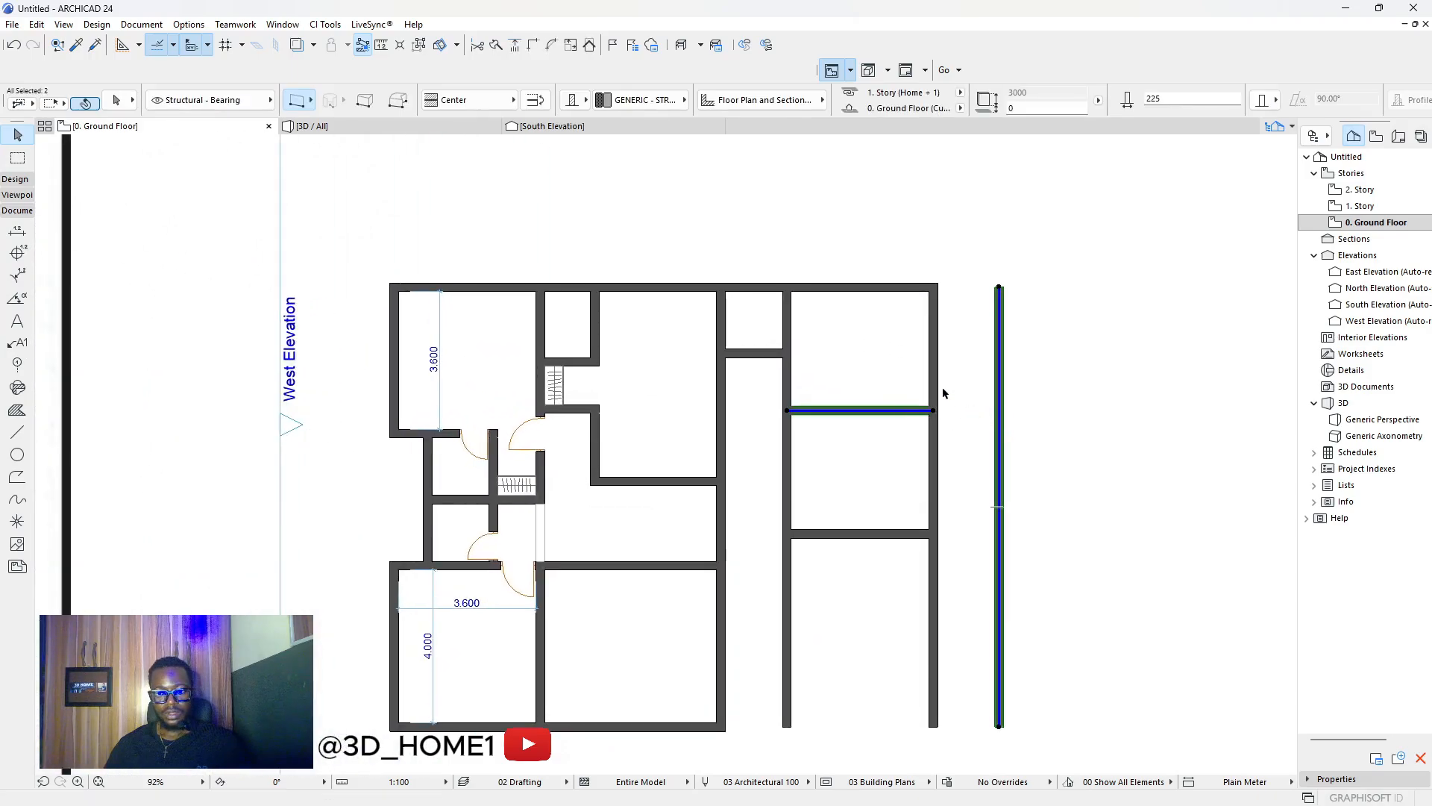
pyautogui.click(532, 45)
pyautogui.click(923, 329)
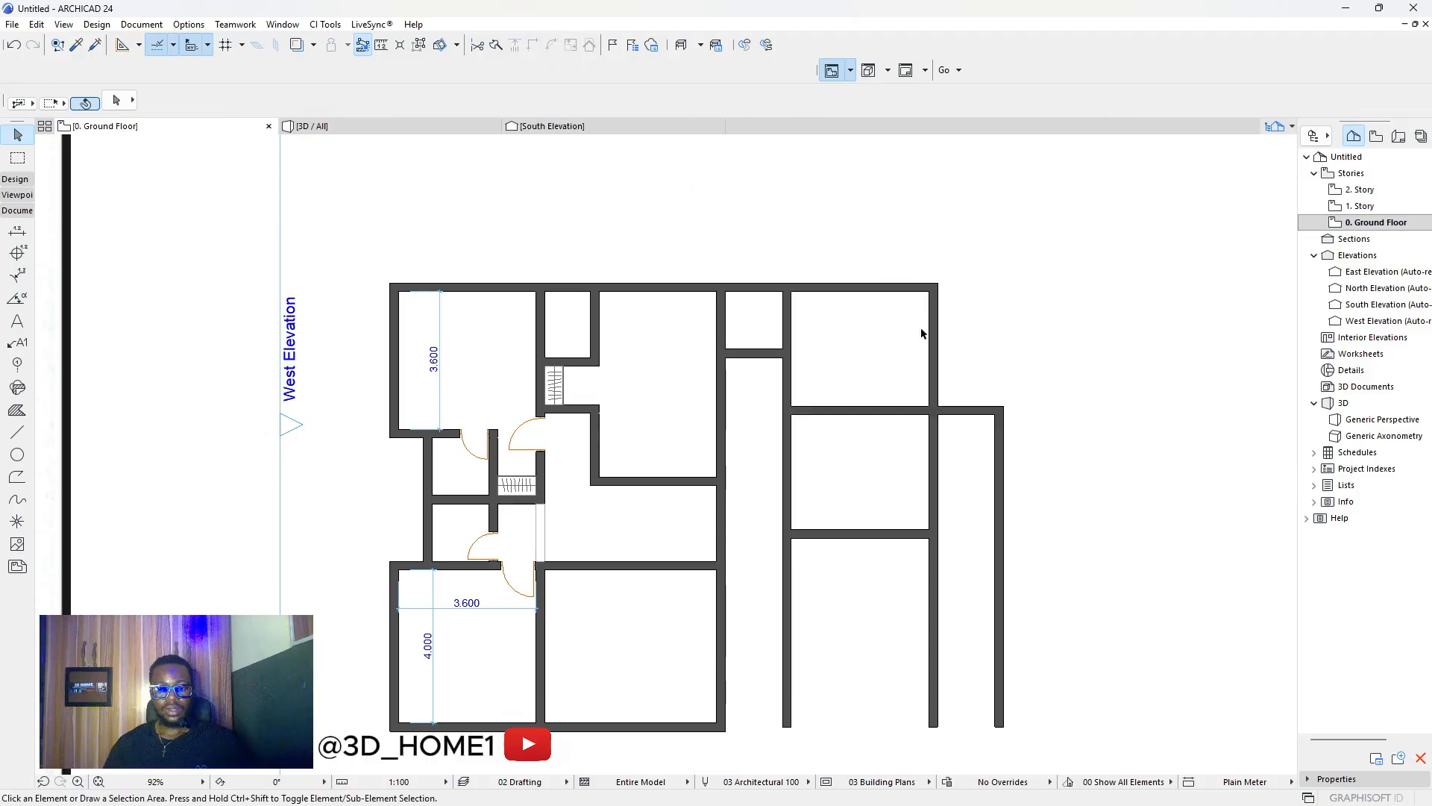
# Copy the W/C's upper wall 1500 downward and move the copy down by one wall thickness.
pyautogui.scroll(-3, 947, 369)
pyautogui.scroll(3, 925, 417)
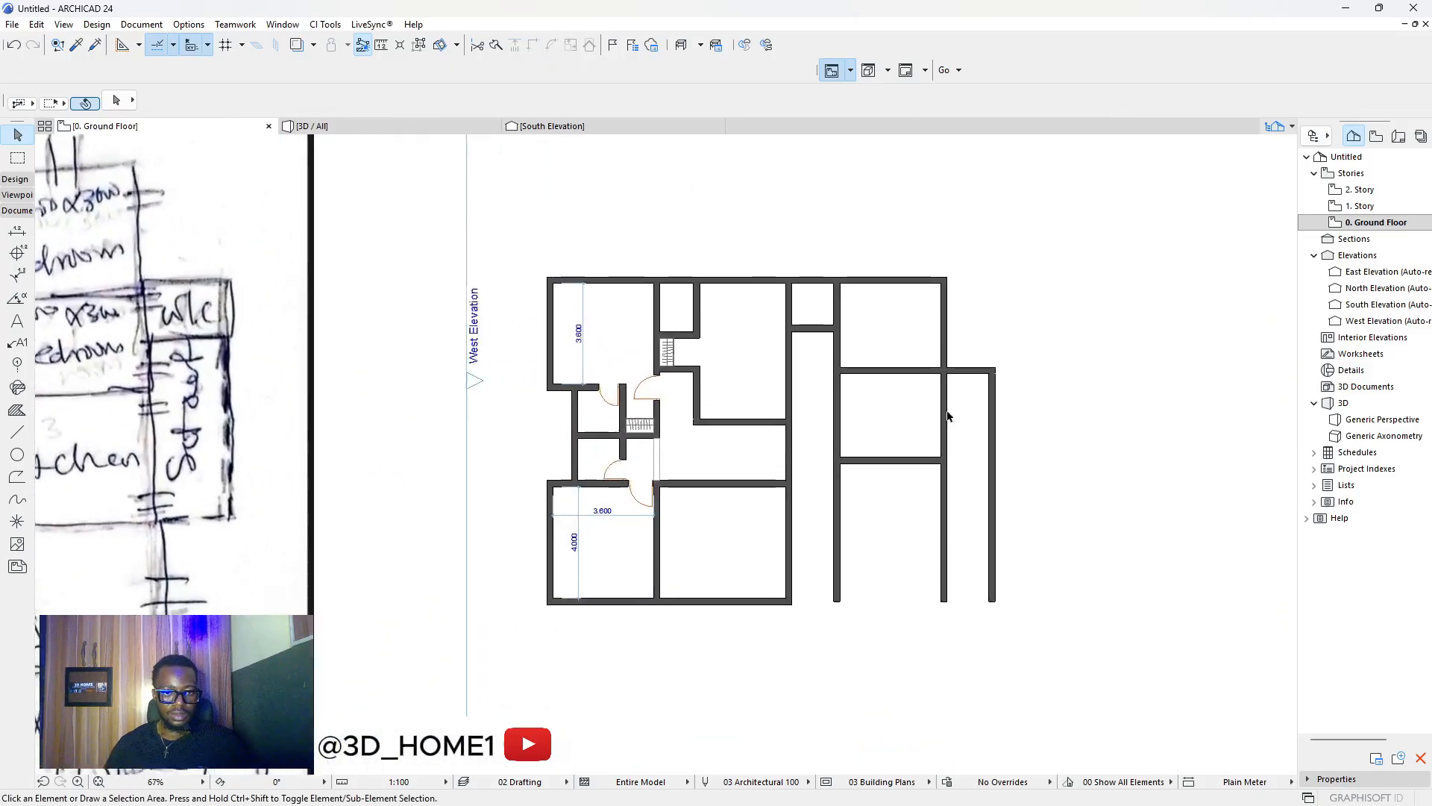
pyautogui.click(982, 365)
pyautogui.click(976, 363)
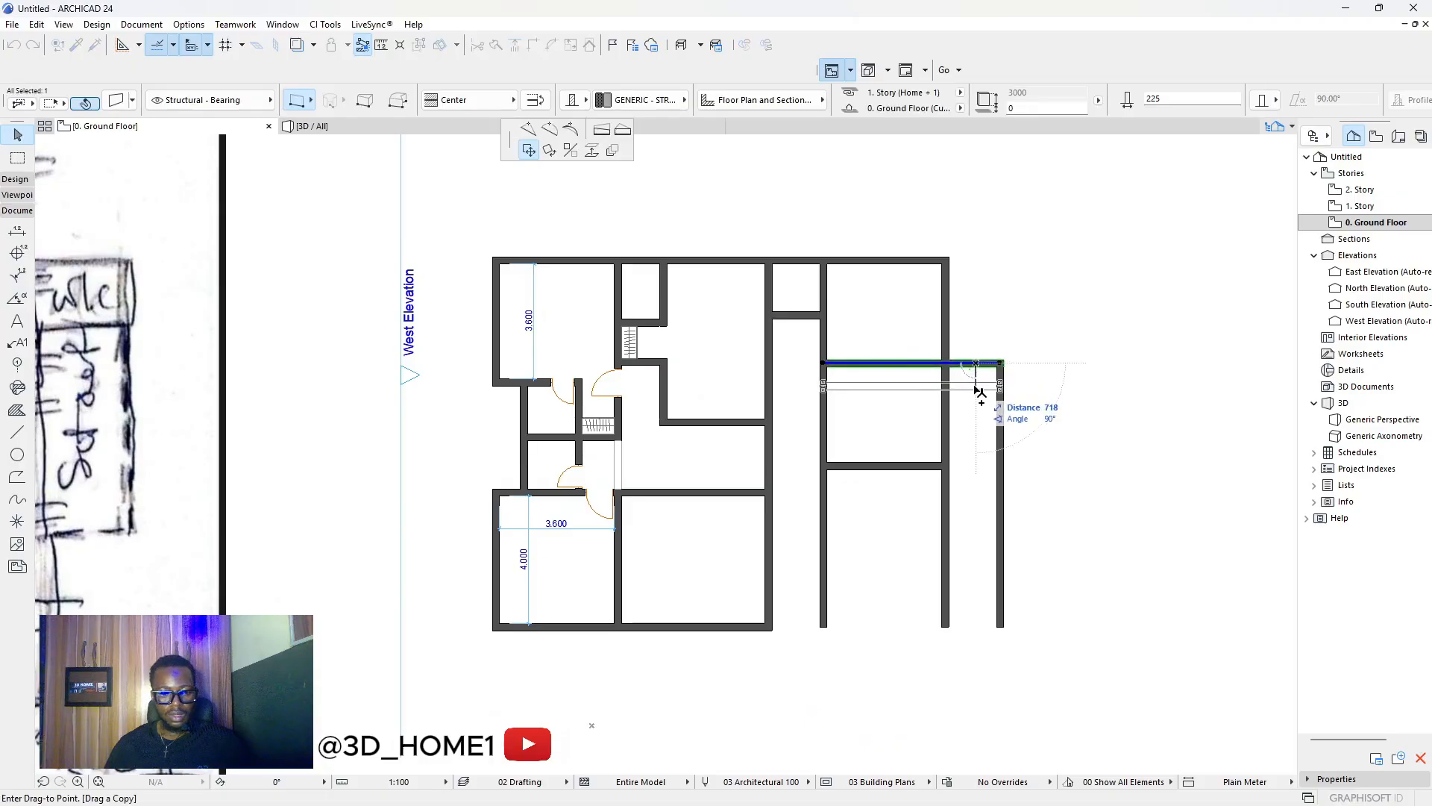
pyautogui.write('1500')
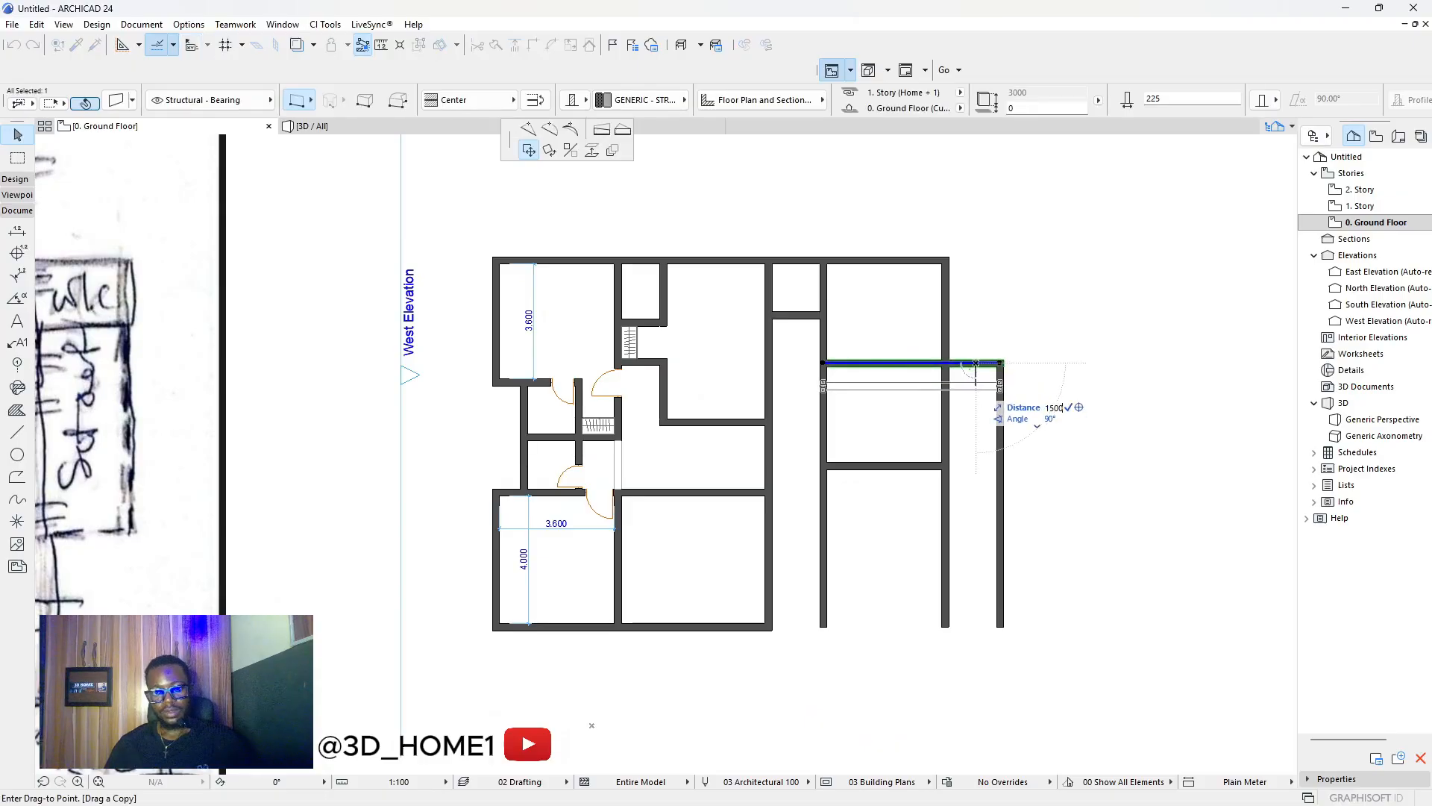
pyautogui.press('Return')
pyautogui.scroll(3, 975, 410)
pyautogui.click(980, 405)
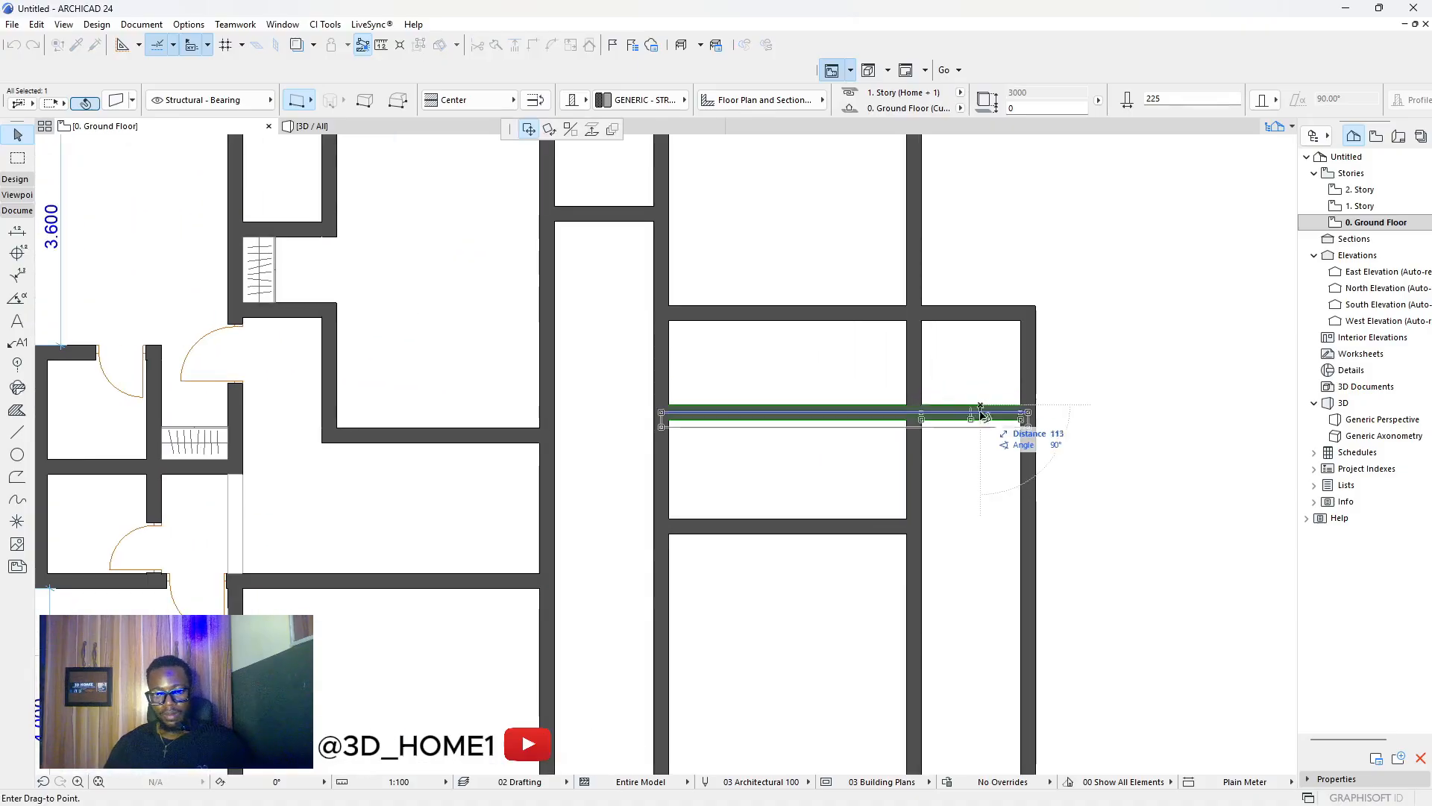
pyautogui.click(984, 425)
pyautogui.press('Escape')
# Trim off the part of the W/C's right wall that extends below its lower wall.
pyautogui.scroll(-5, 867, 415)
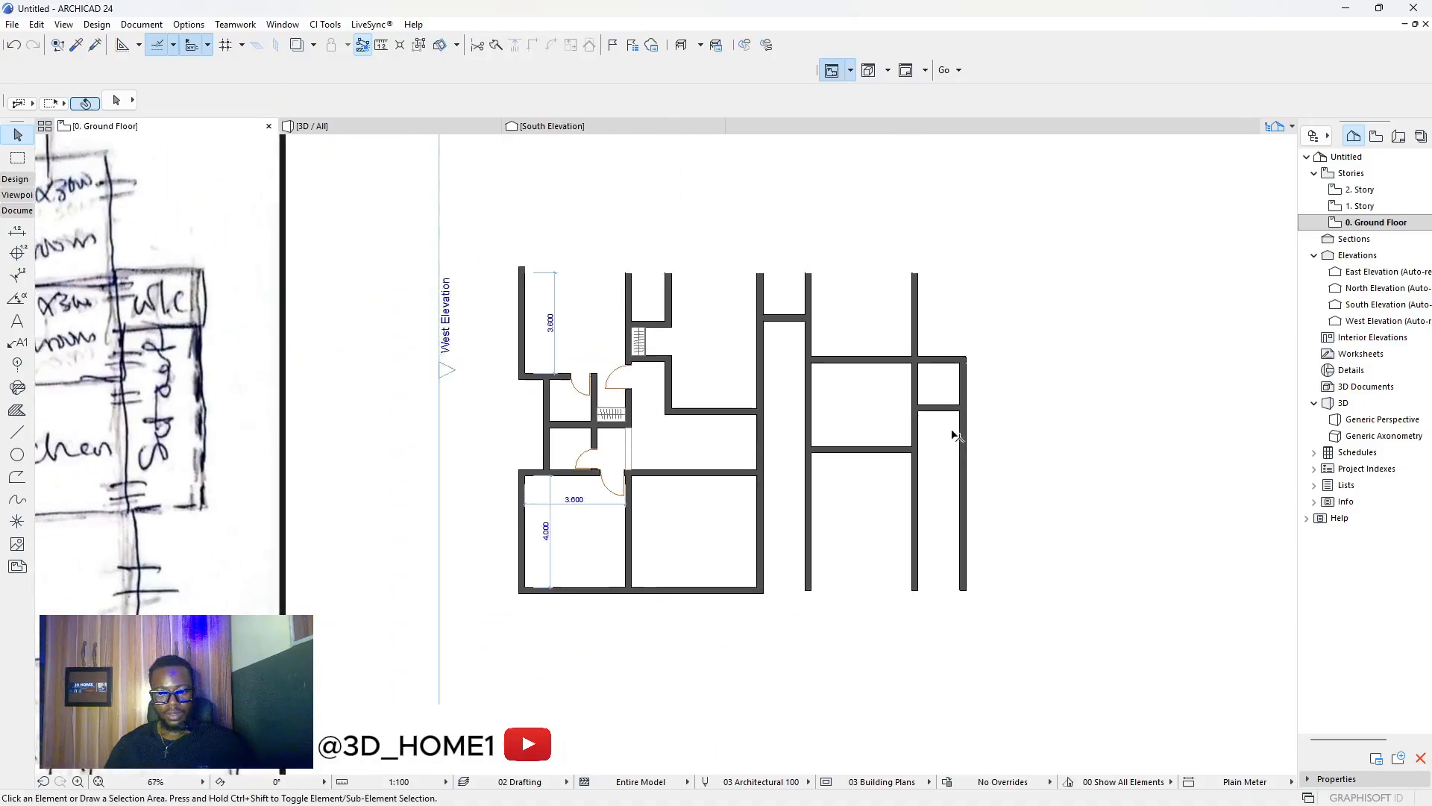
pyautogui.keyDown('ctrl'); pyautogui.click(964, 426); pyautogui.keyUp('ctrl')
pyautogui.scroll(1, 955, 423)
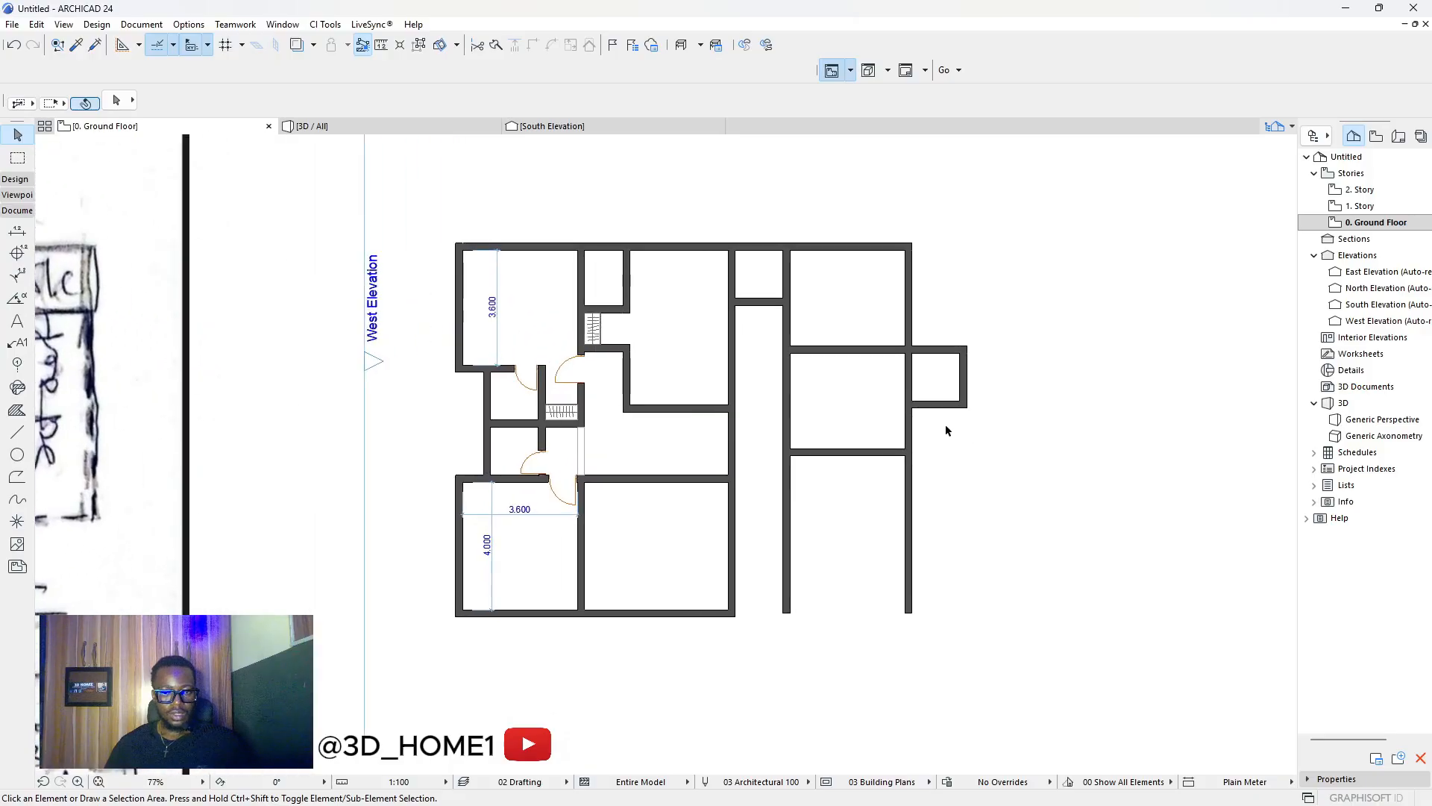
# Copy the second bedroom's lower wall 3000 downward to set out the sketch's 3 x 3 kitchen.
pyautogui.scroll(-3, 946, 424)
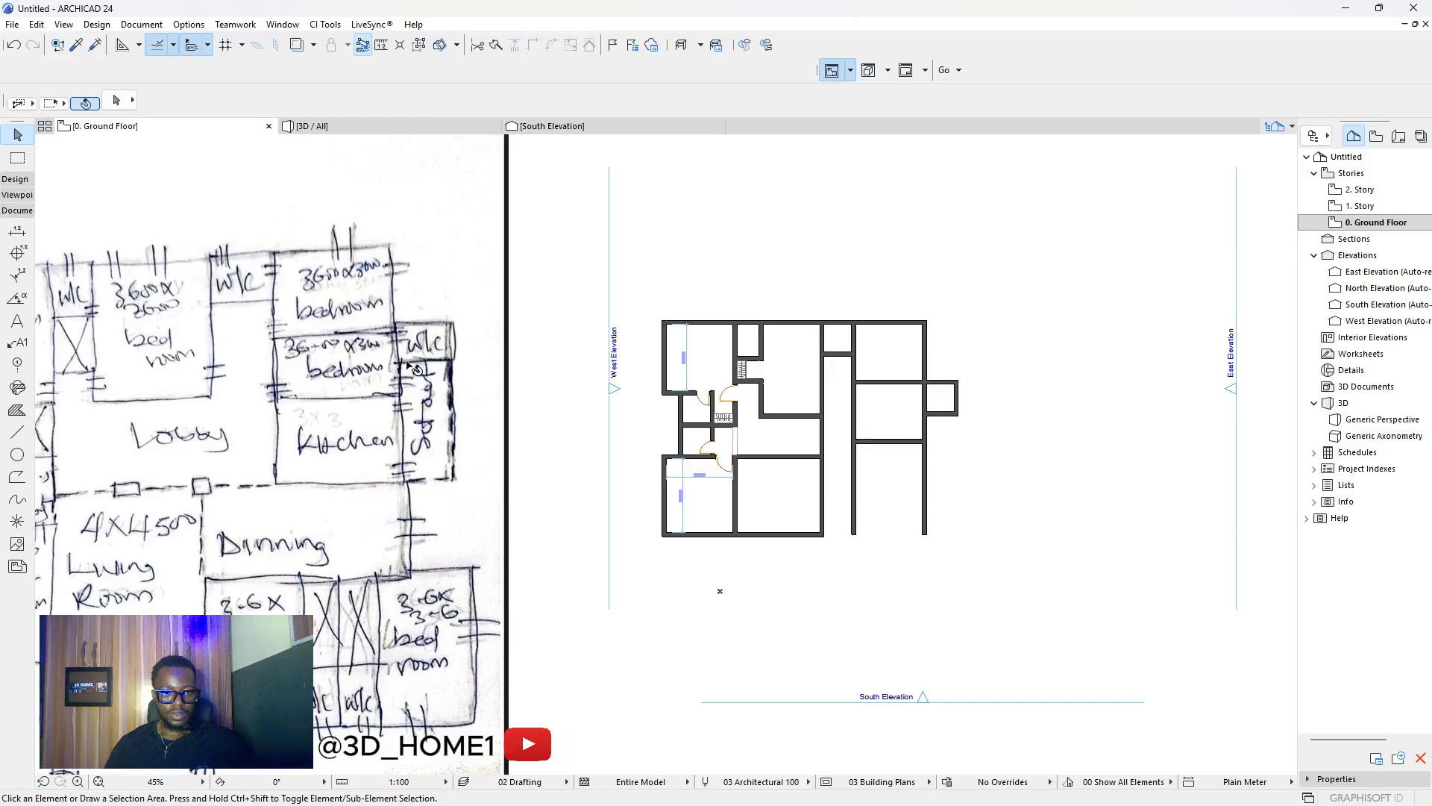
pyautogui.scroll(2, 1036, 456)
pyautogui.scroll(-2, 1031, 455)
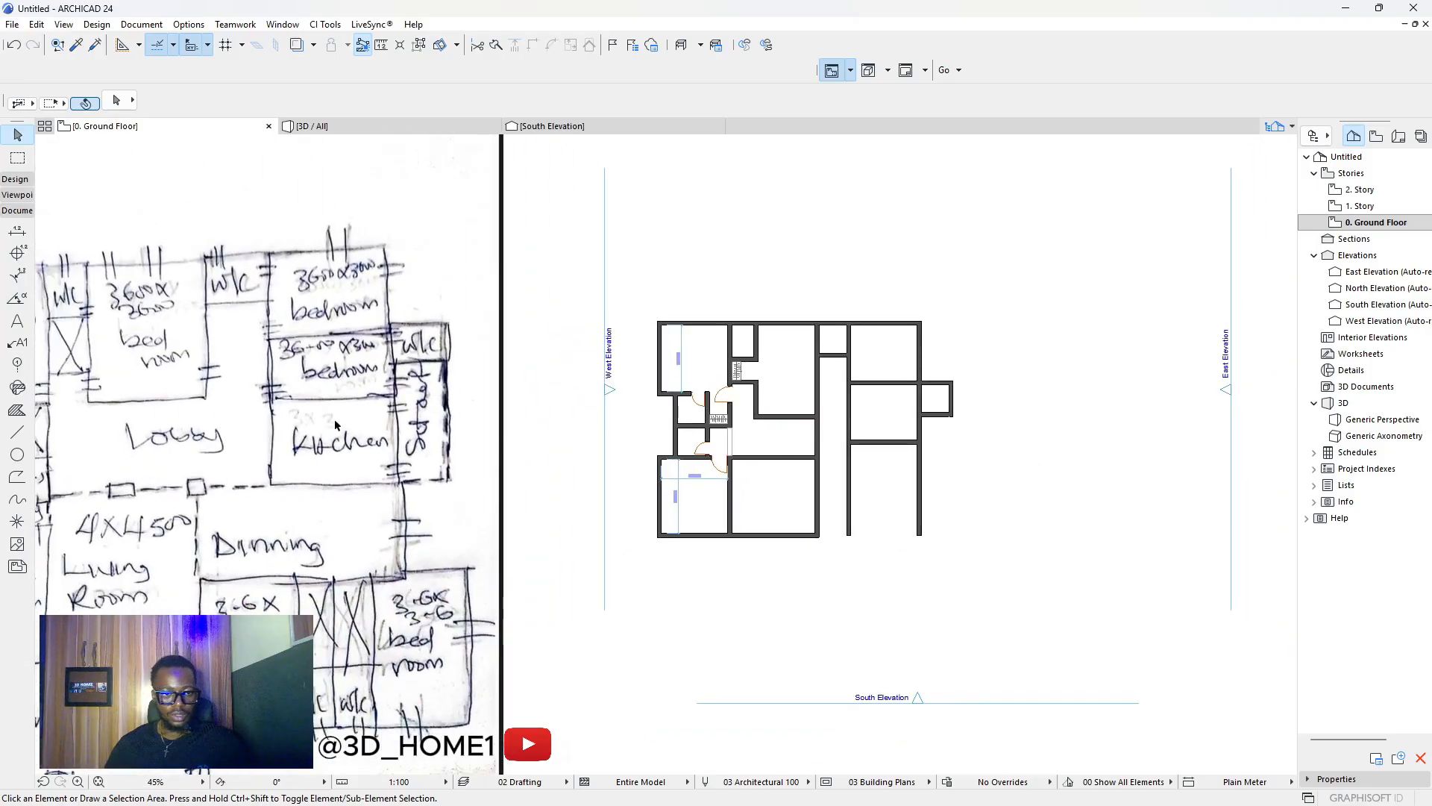
pyautogui.scroll(6, 329, 436)
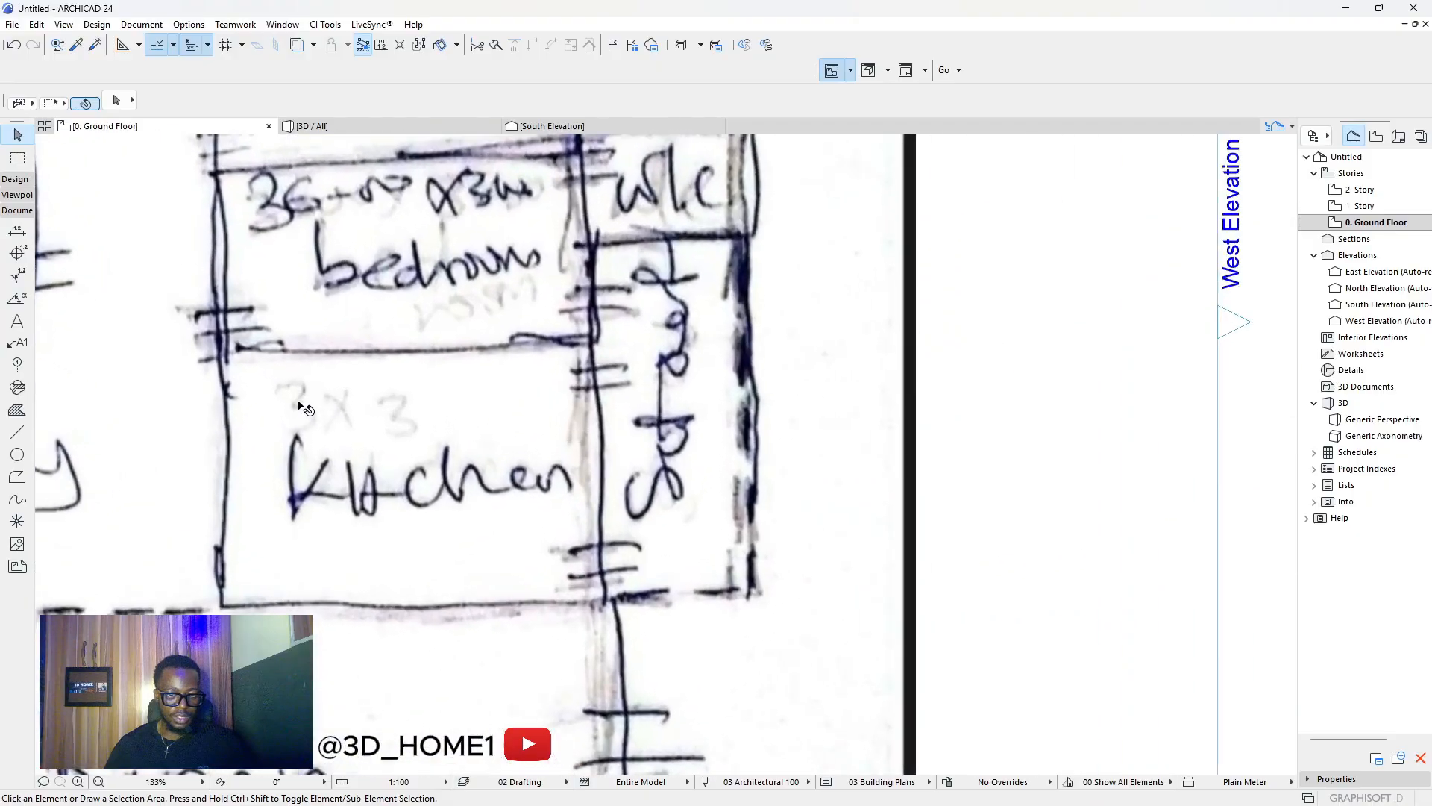
pyautogui.scroll(-5, 403, 412)
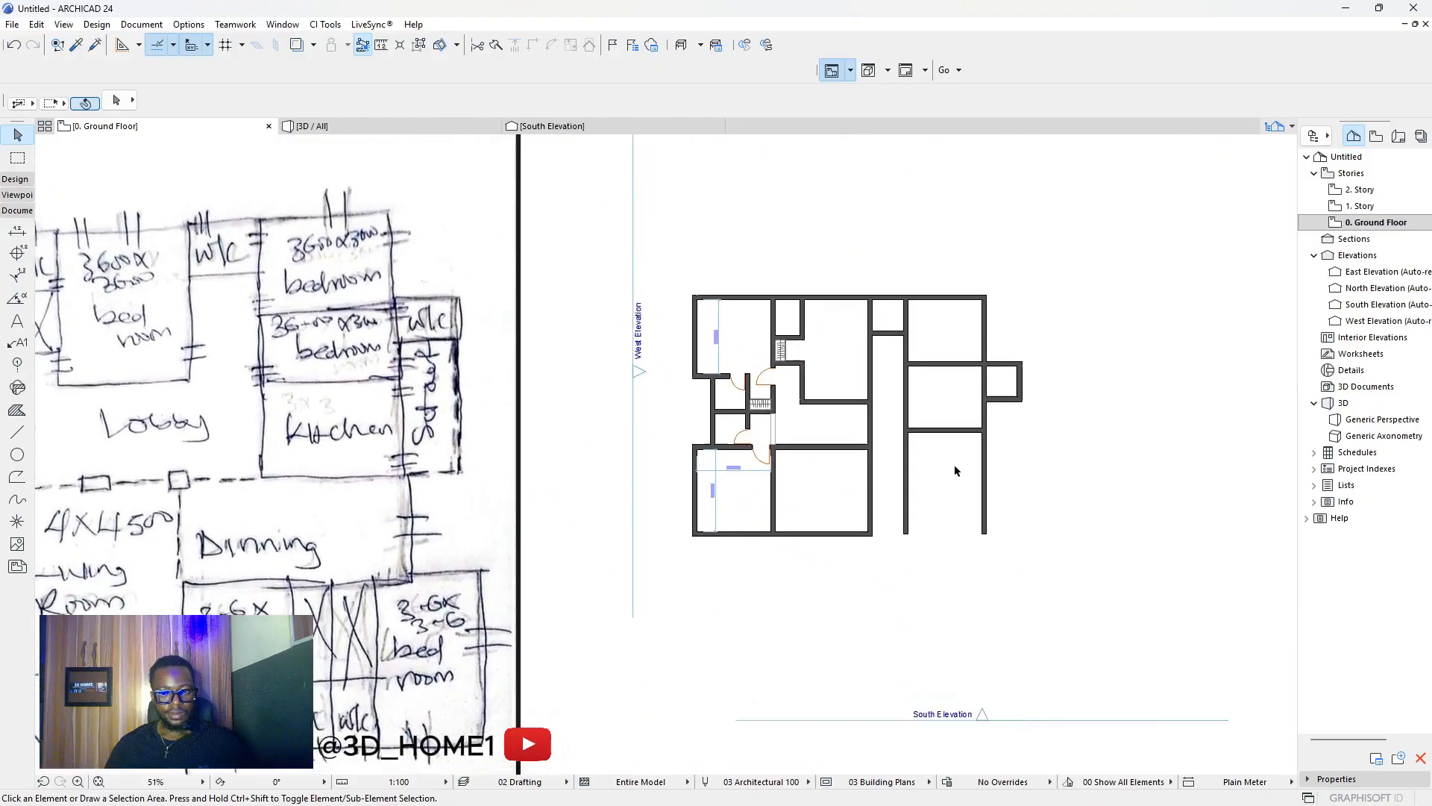
pyautogui.scroll(2, 954, 463)
pyautogui.click(960, 410)
pyautogui.click(959, 410)
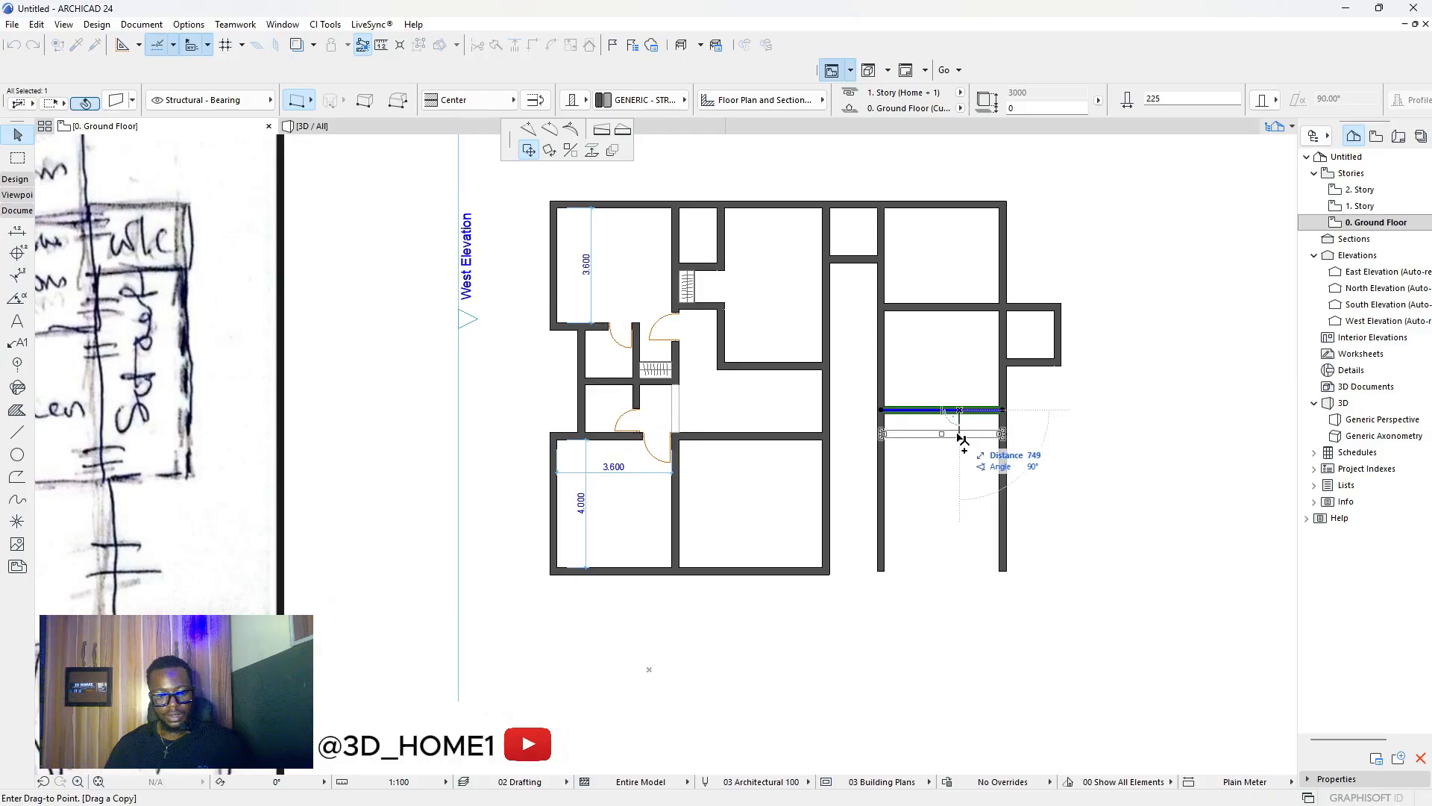
pyautogui.write('3000')
pyautogui.press('Return')
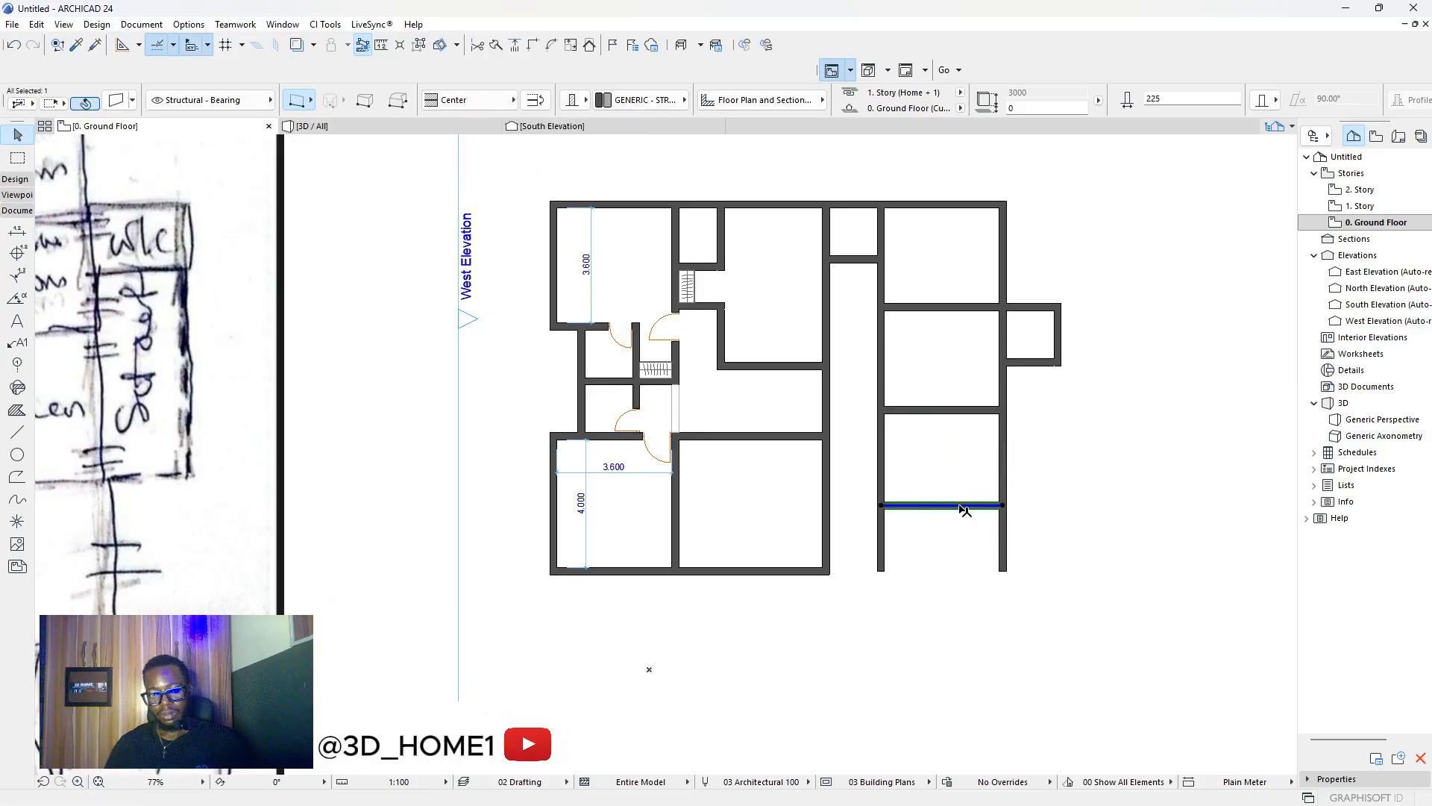
# Compare the sketch's kitchen and the dashed area beside it with the drawn plan, and check the second bedroom's depth with the Measure tool.
pyautogui.scroll(-3, 668, 419)
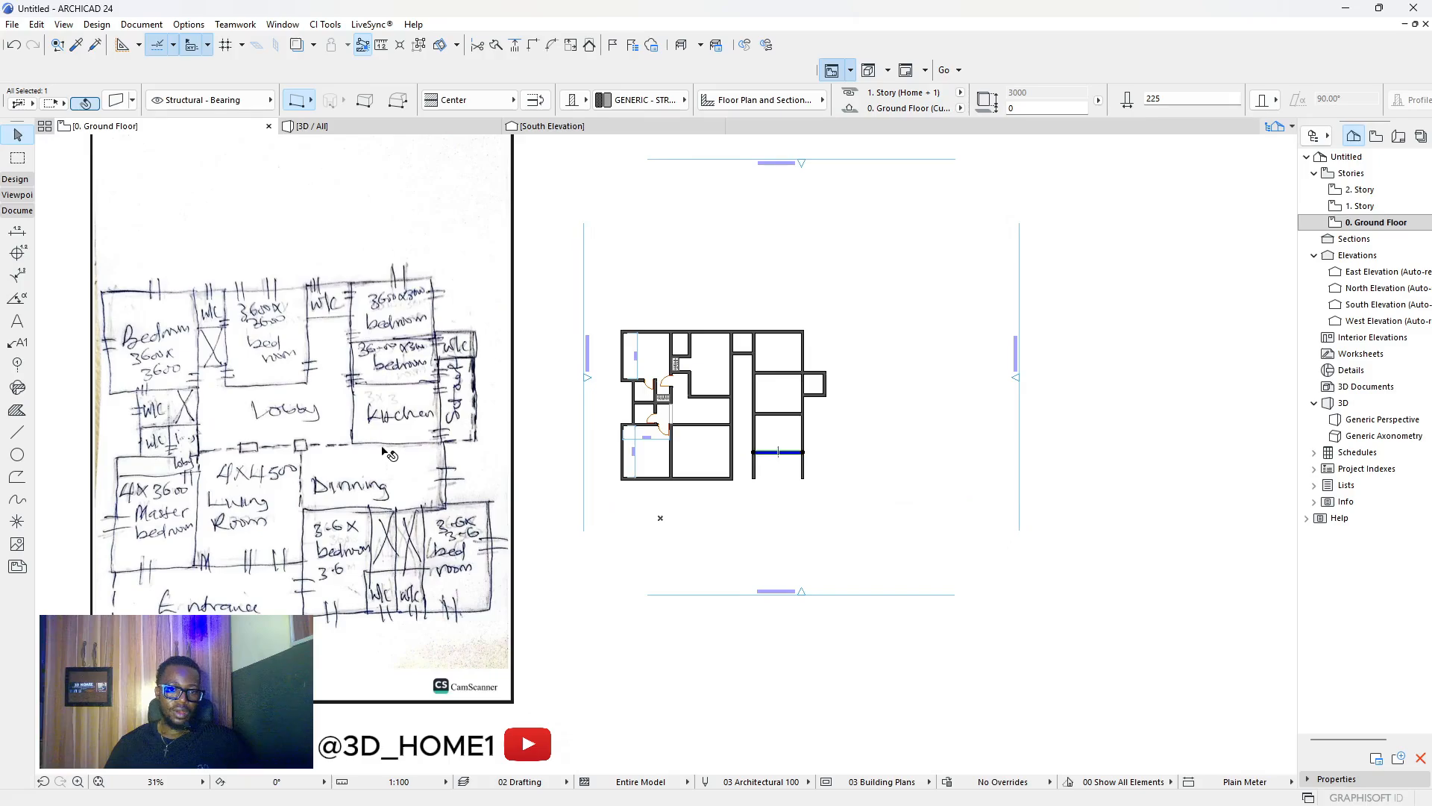
pyautogui.scroll(4, 384, 404)
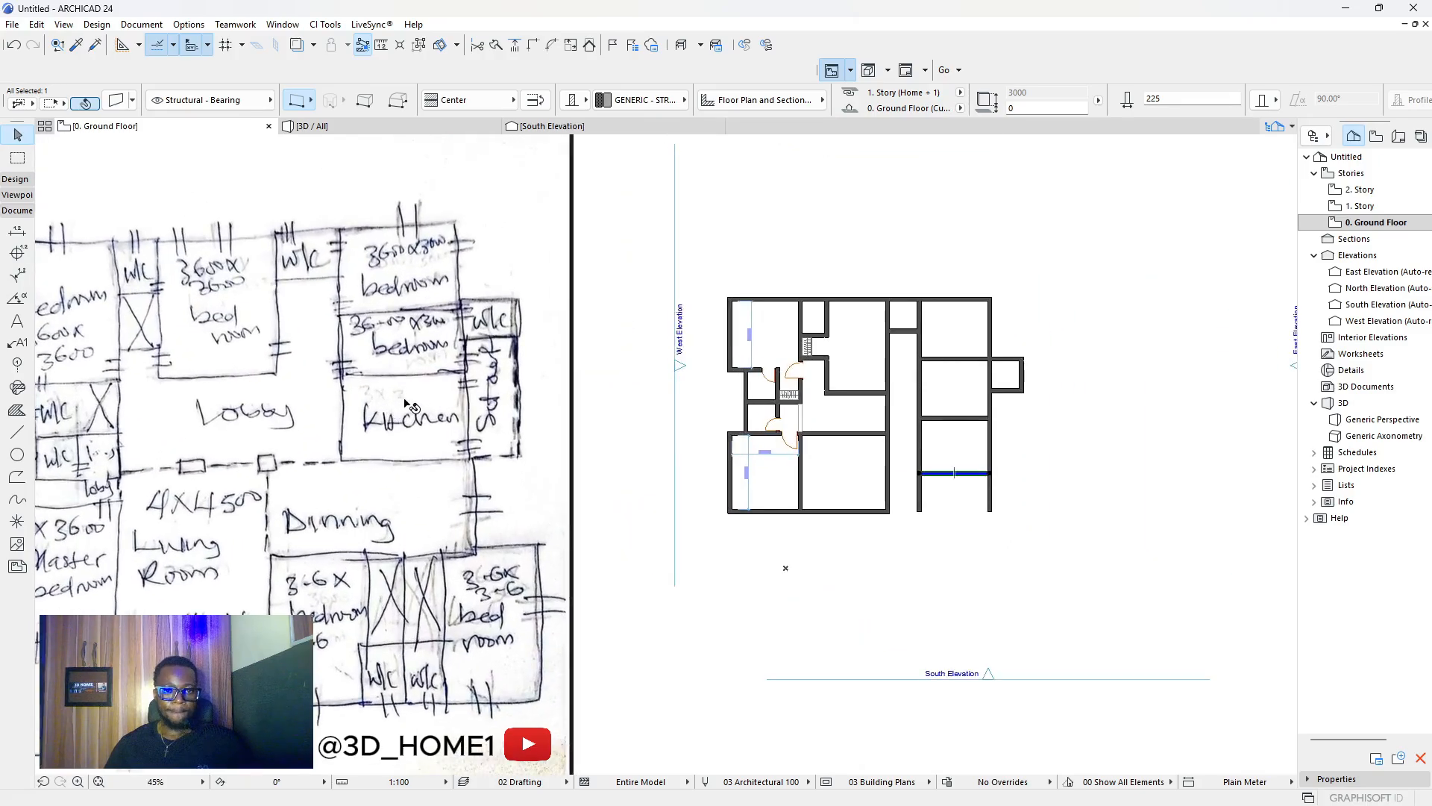
pyautogui.scroll(-4, 407, 403)
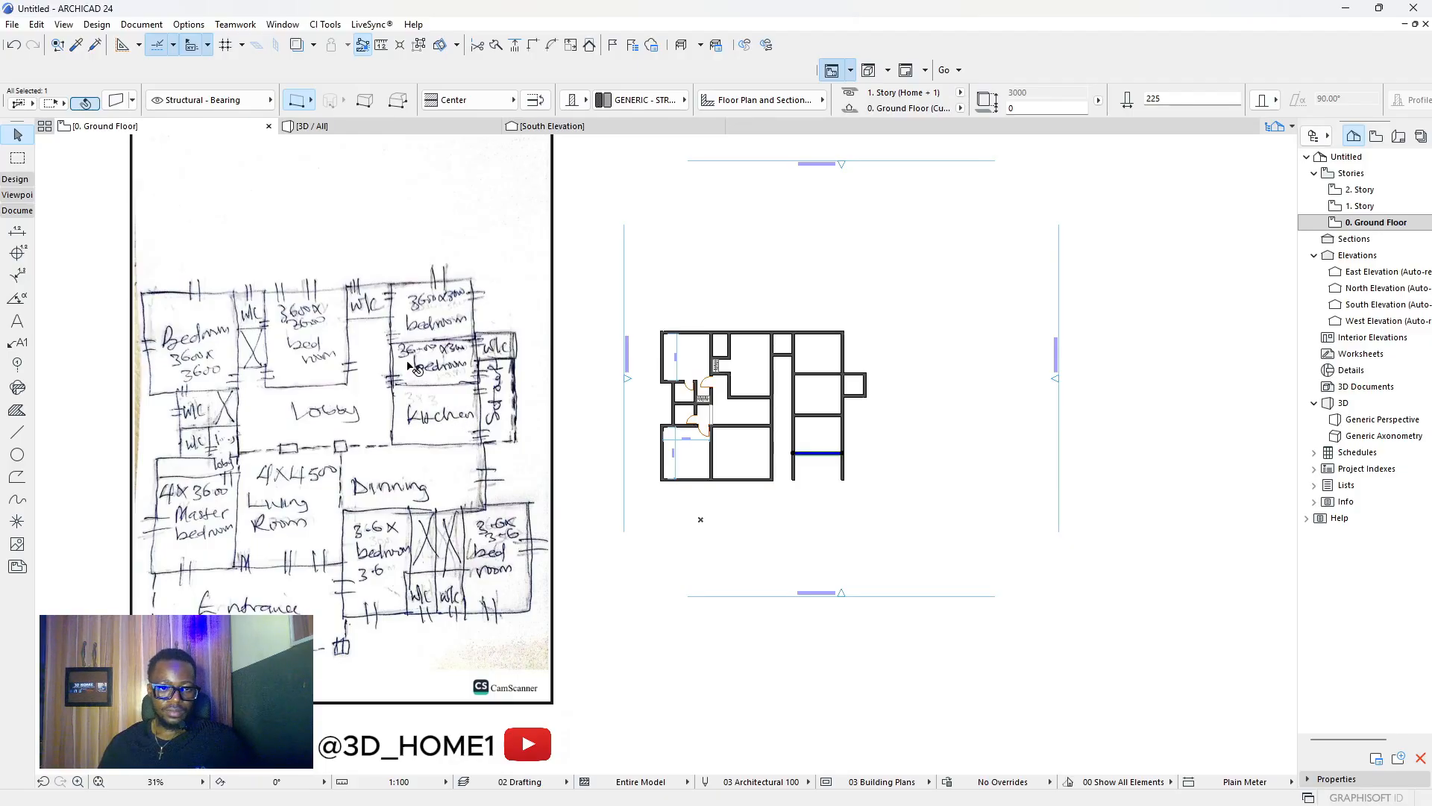
pyautogui.scroll(4, 834, 396)
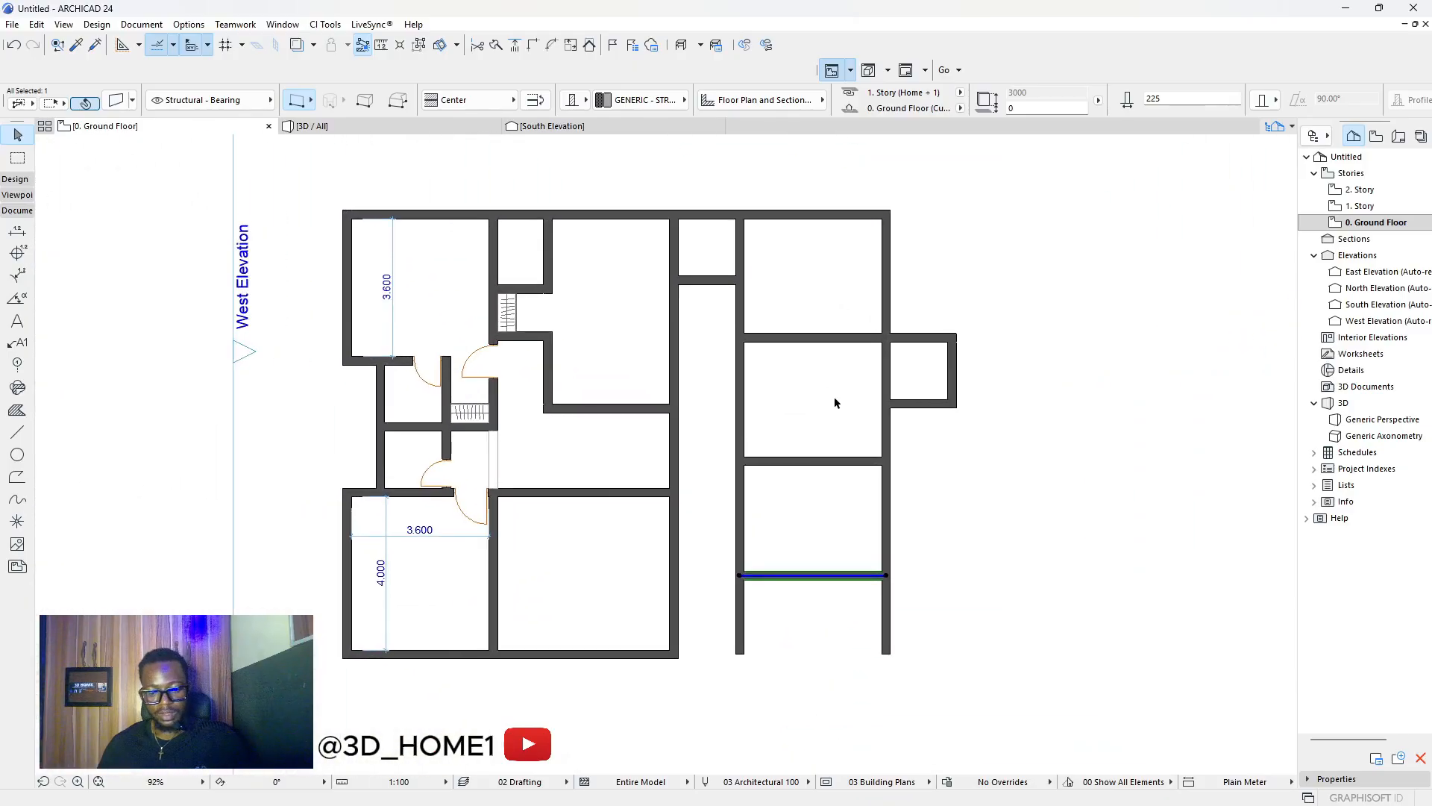
pyautogui.press('m')
pyautogui.scroll(2, 904, 344)
pyautogui.click(891, 326)
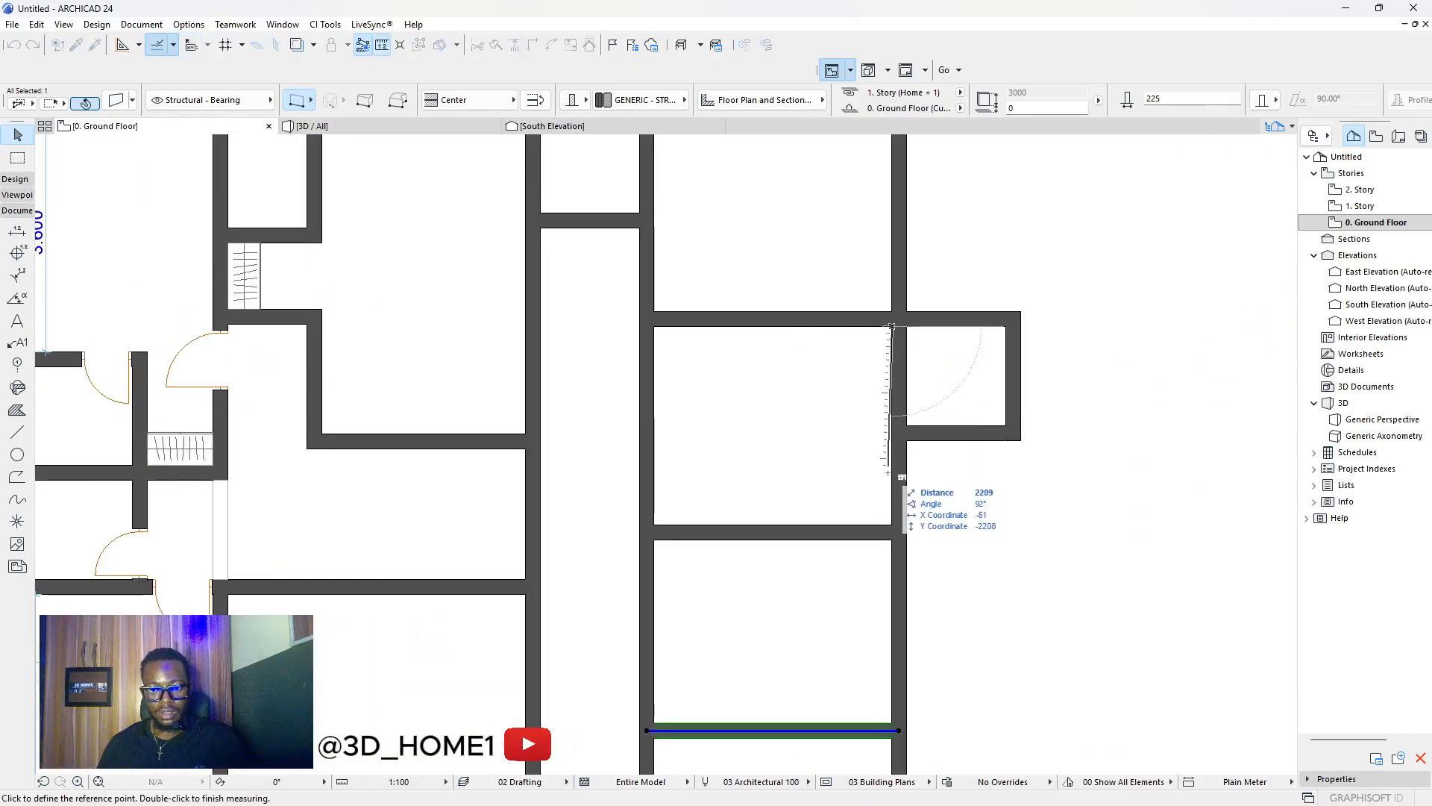
pyautogui.press('Escape')
pyautogui.scroll(-6, 857, 407)
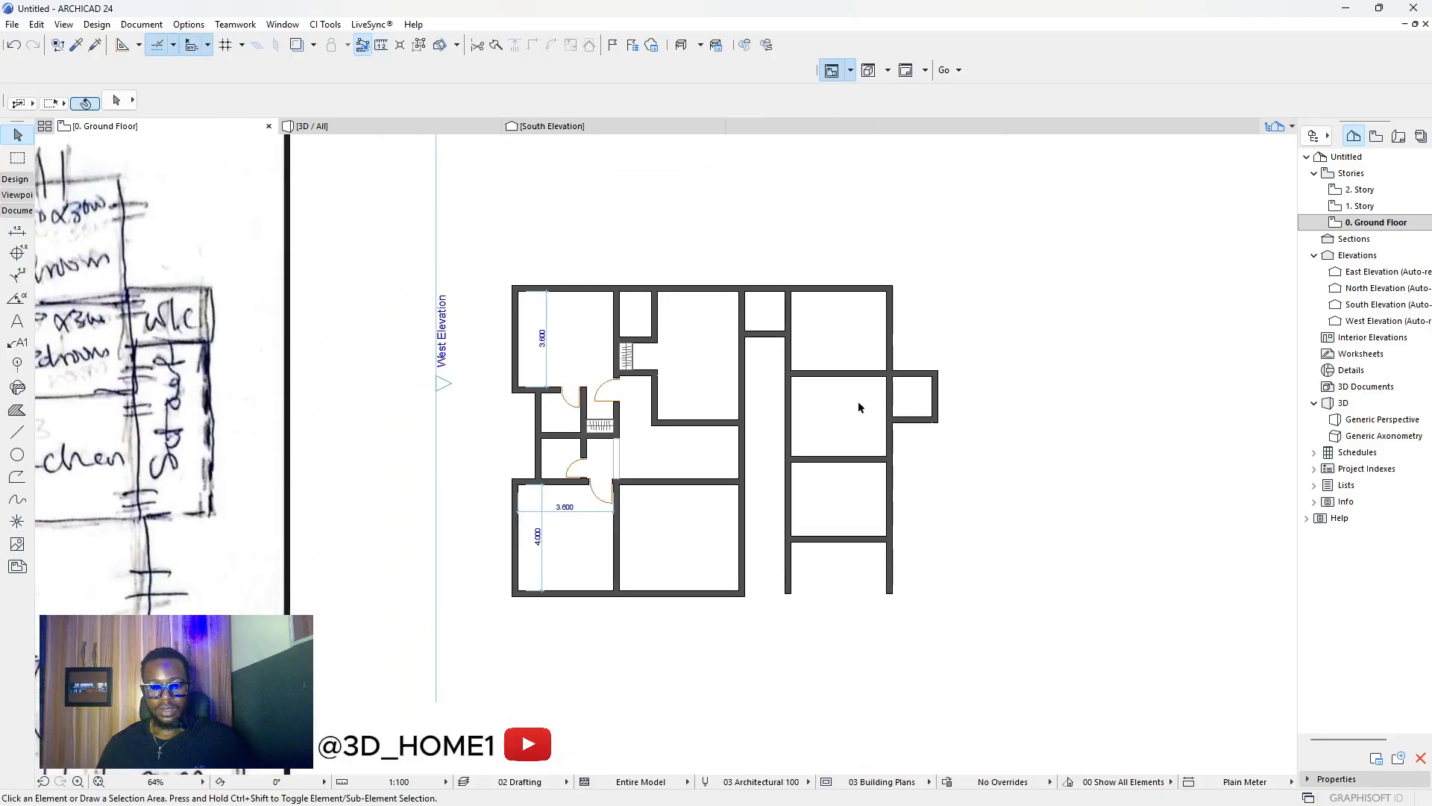
pyautogui.scroll(-5, 804, 412)
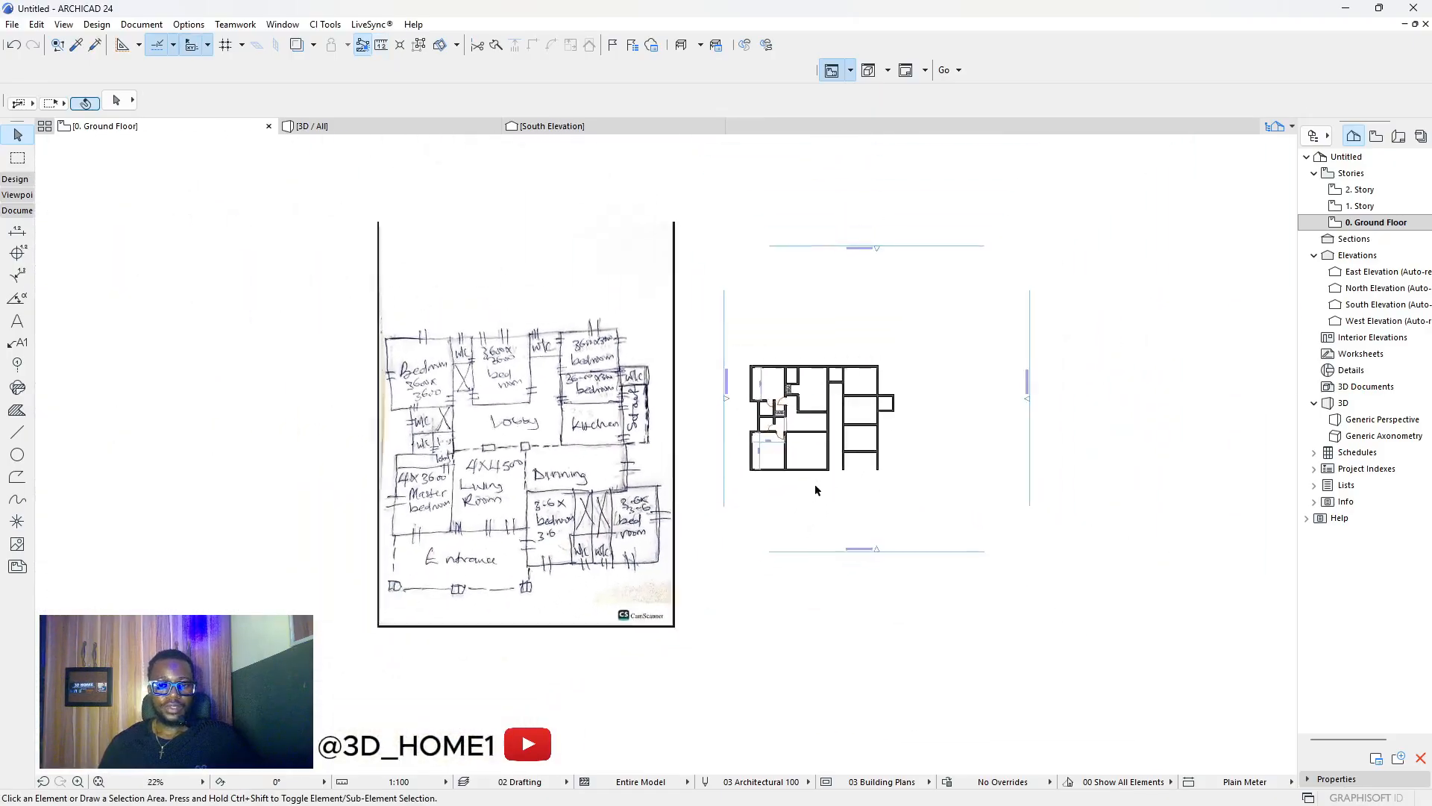
pyautogui.scroll(2, 817, 478)
pyautogui.scroll(1, 821, 470)
pyautogui.scroll(4, 969, 361)
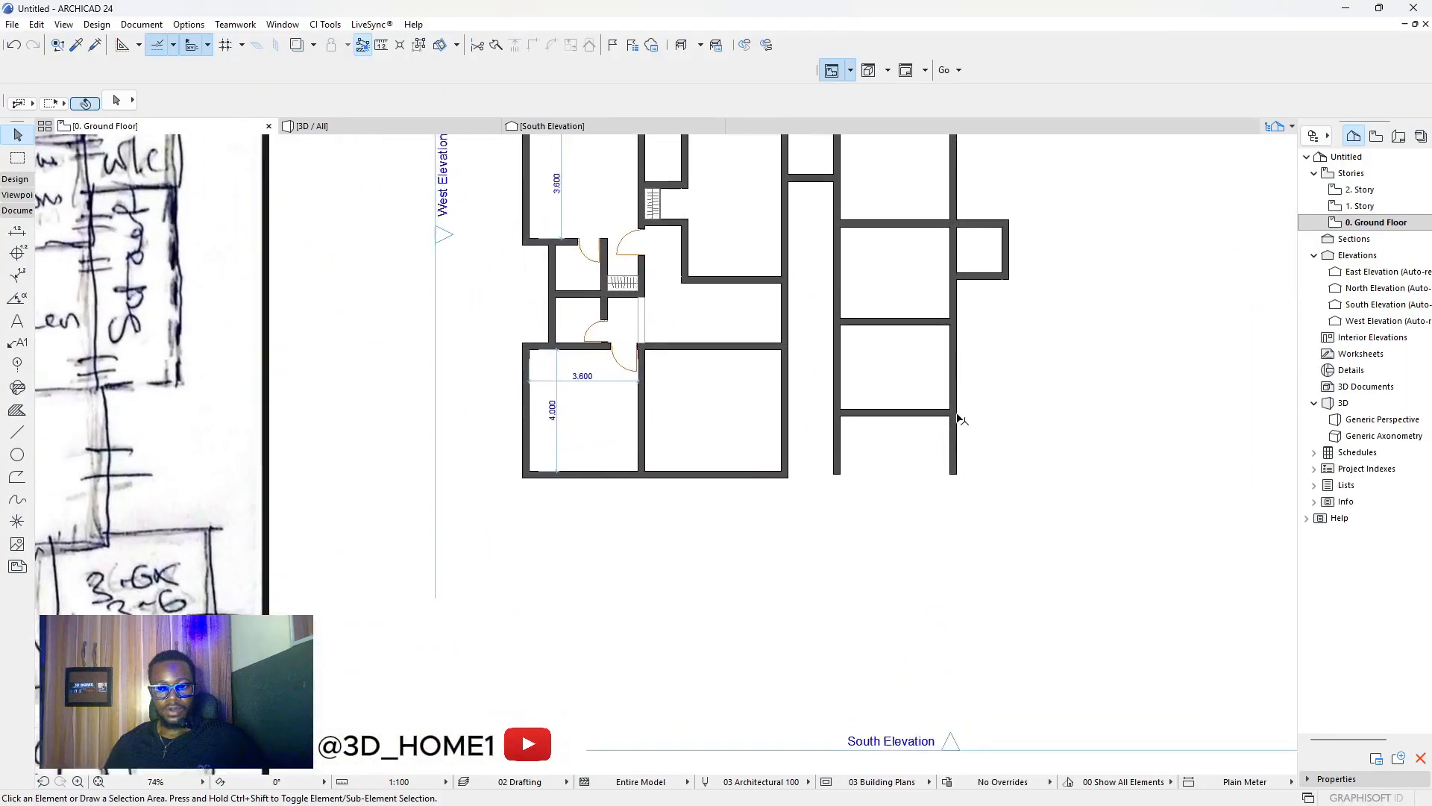
pyautogui.scroll(-4, 948, 358)
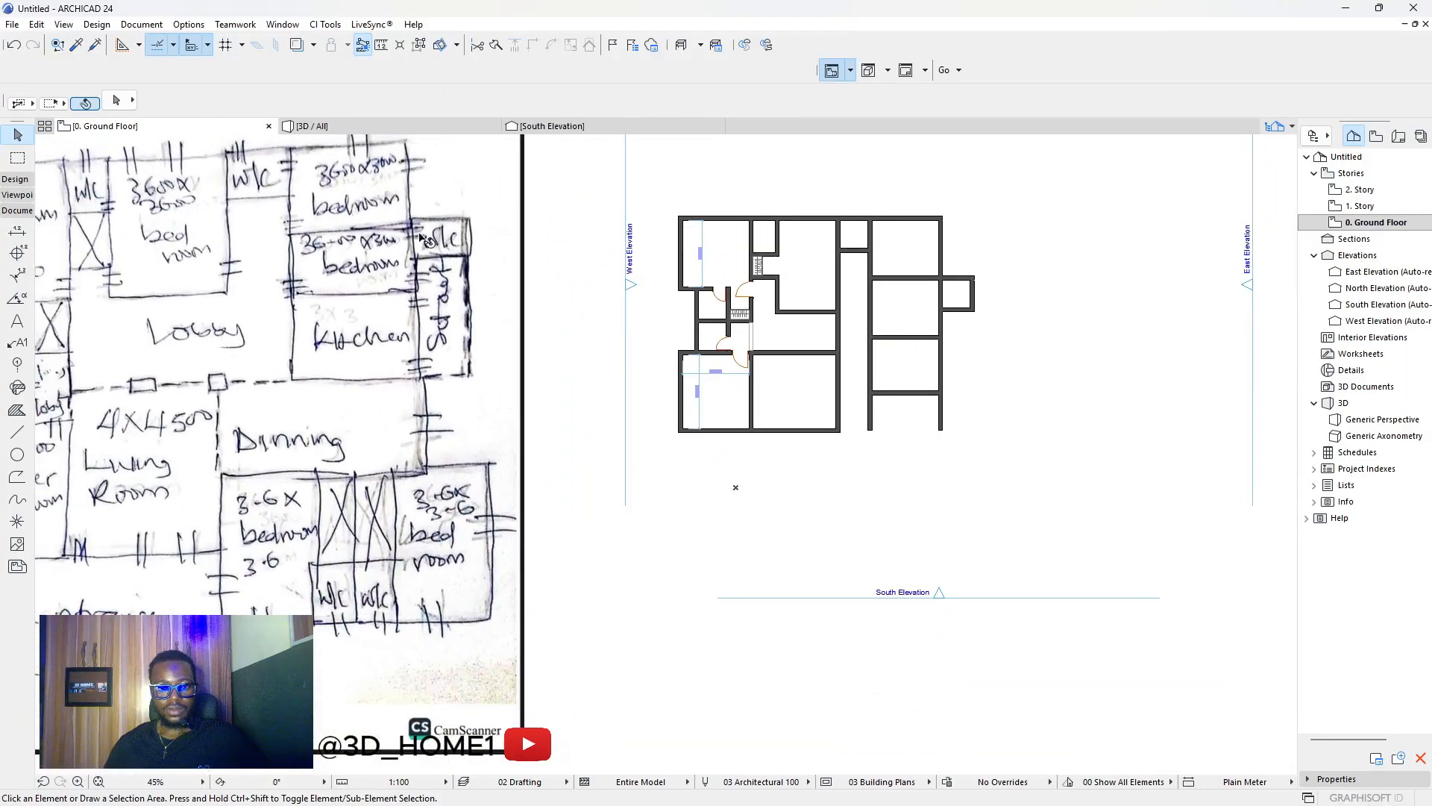
pyautogui.scroll(2, 908, 369)
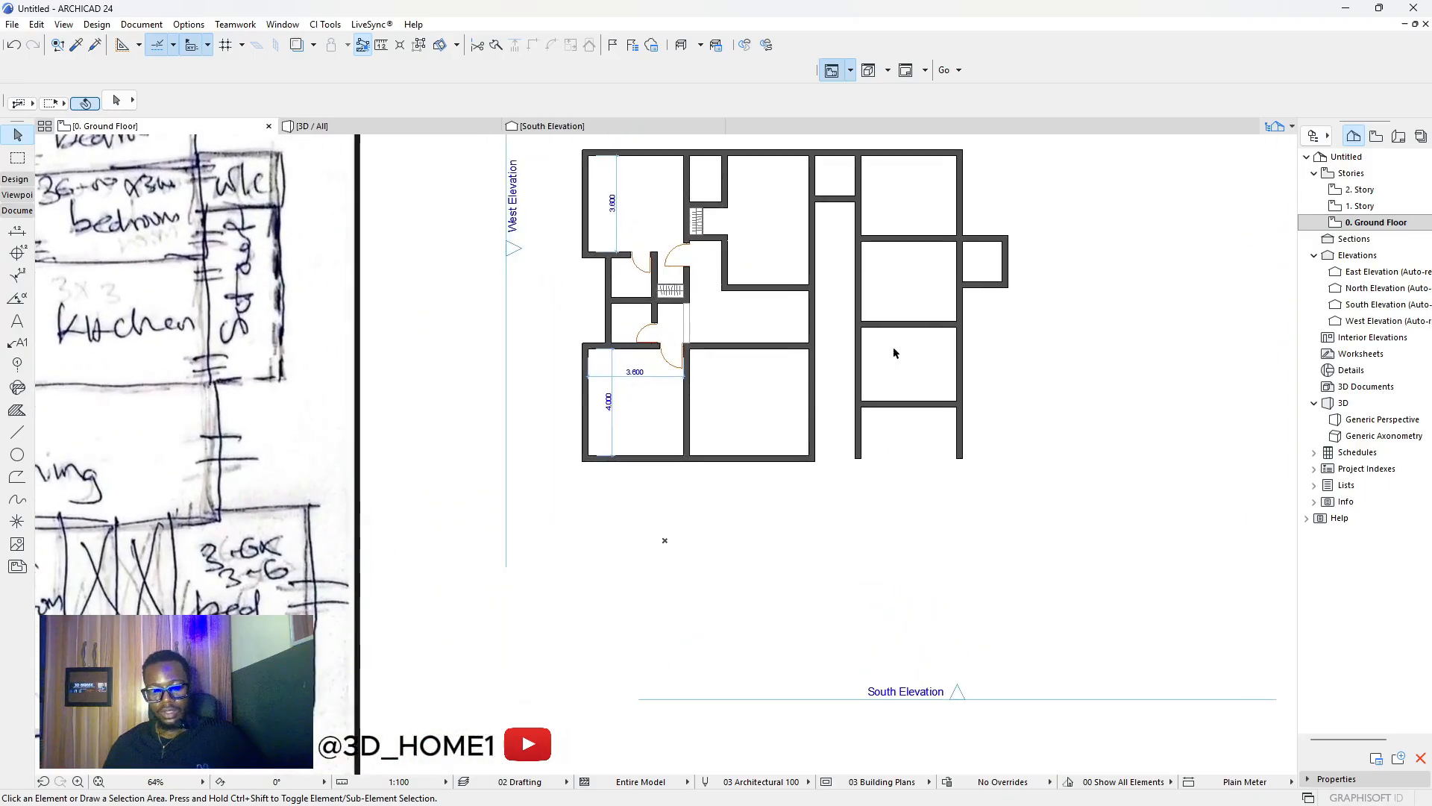
# Draw paired lines rightward from the kitchen's lower wall and downward from the W/C's right wall to outline the area beside the kitchen.
pyautogui.click(17, 431)
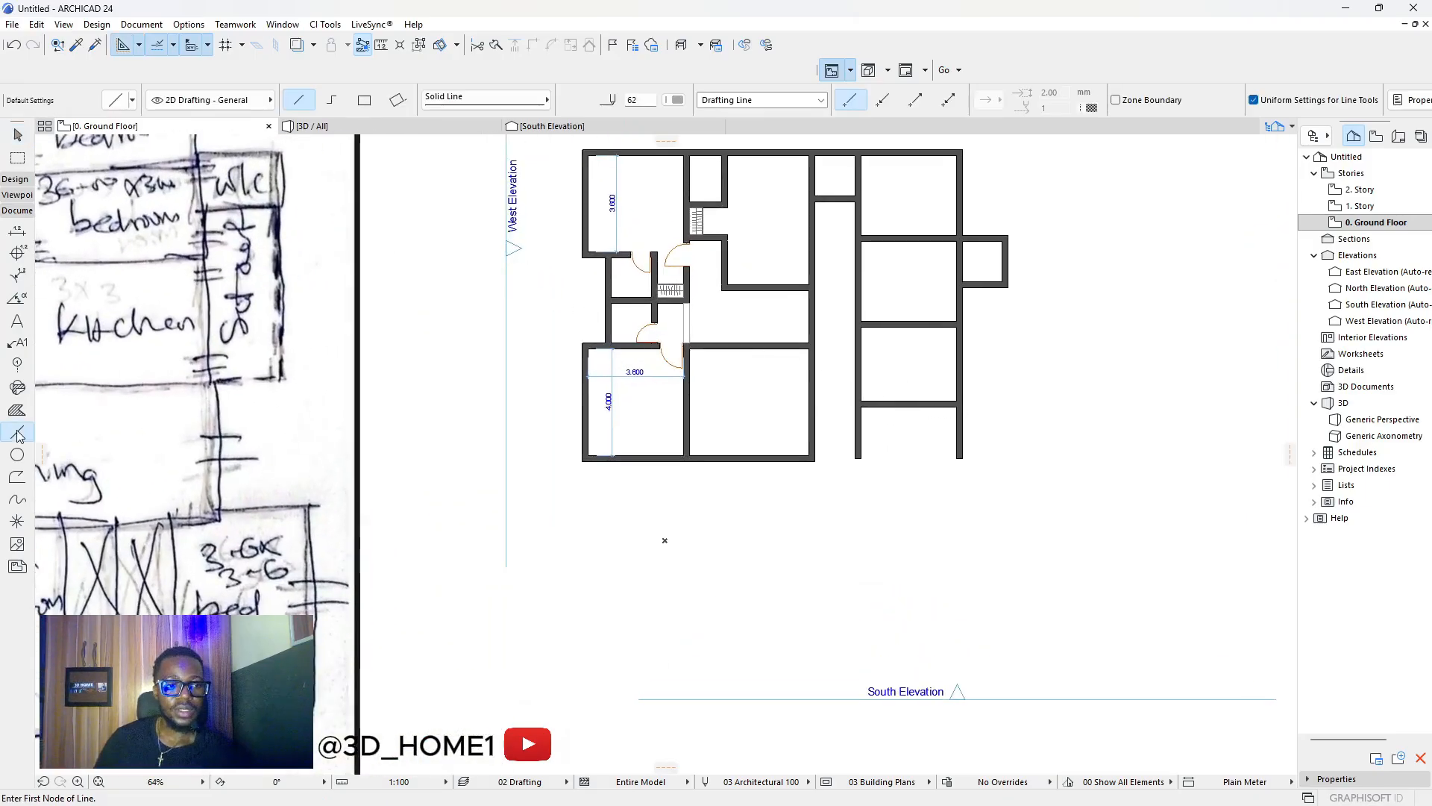
pyautogui.scroll(3, 962, 398)
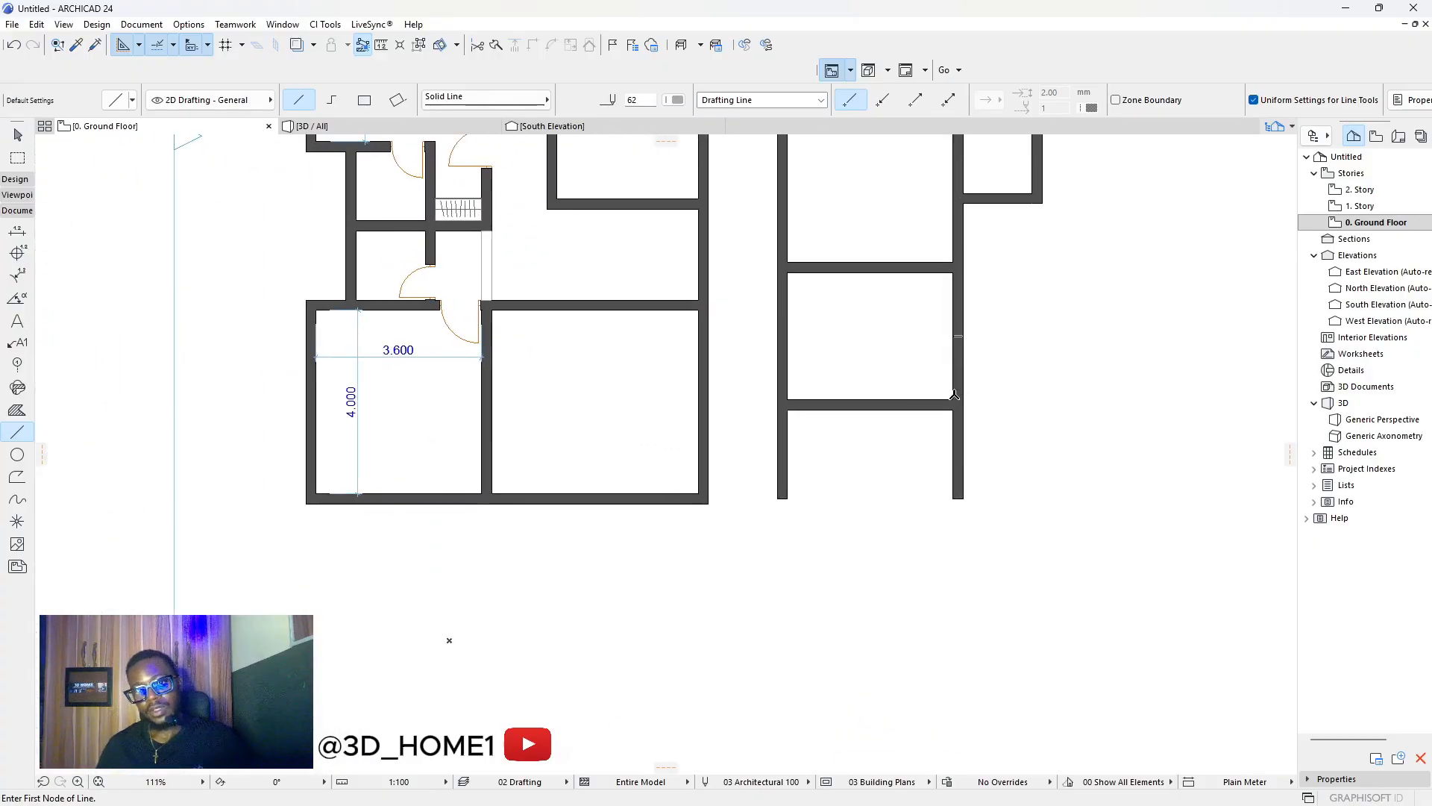
pyautogui.click(952, 398)
pyautogui.click(1202, 399)
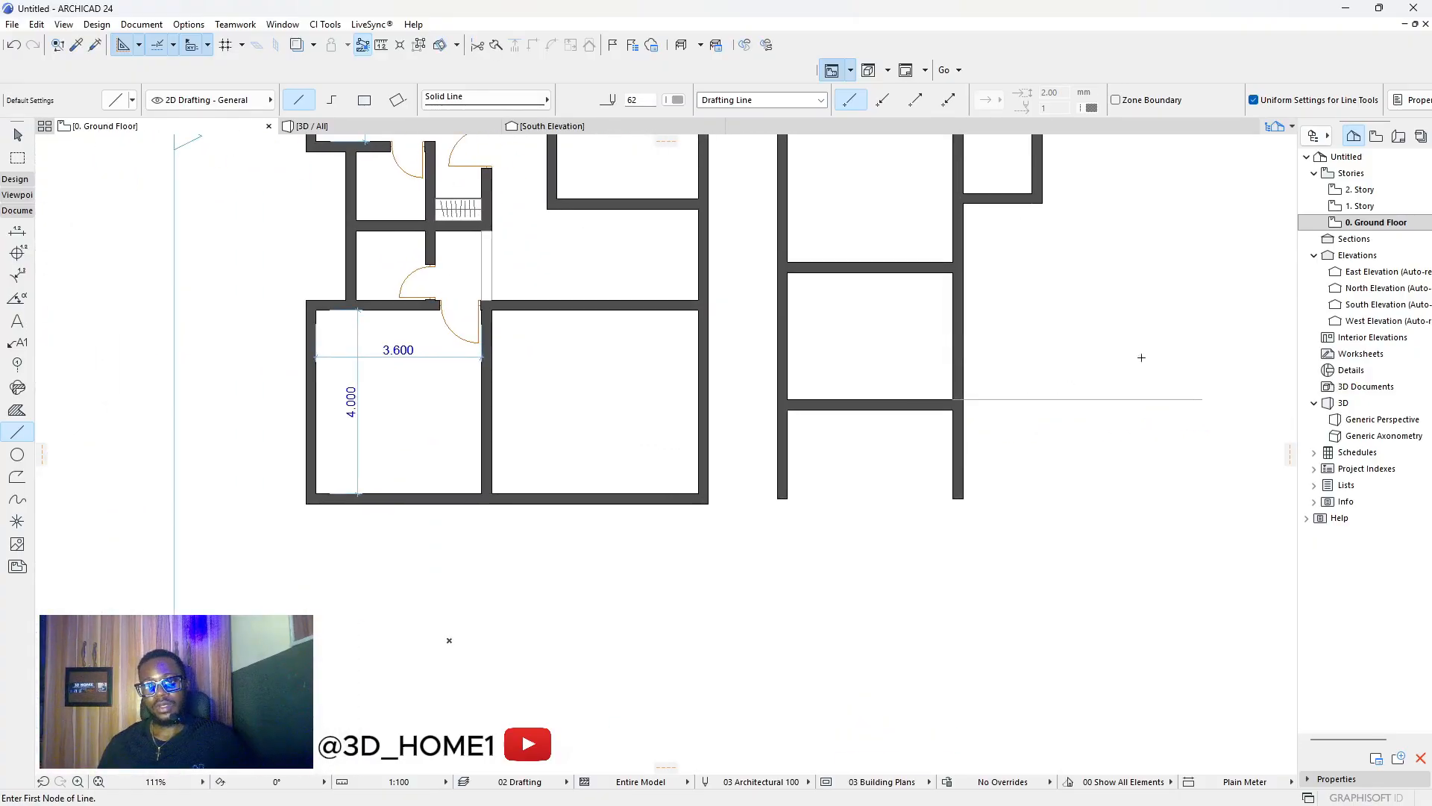
pyautogui.click(1042, 202)
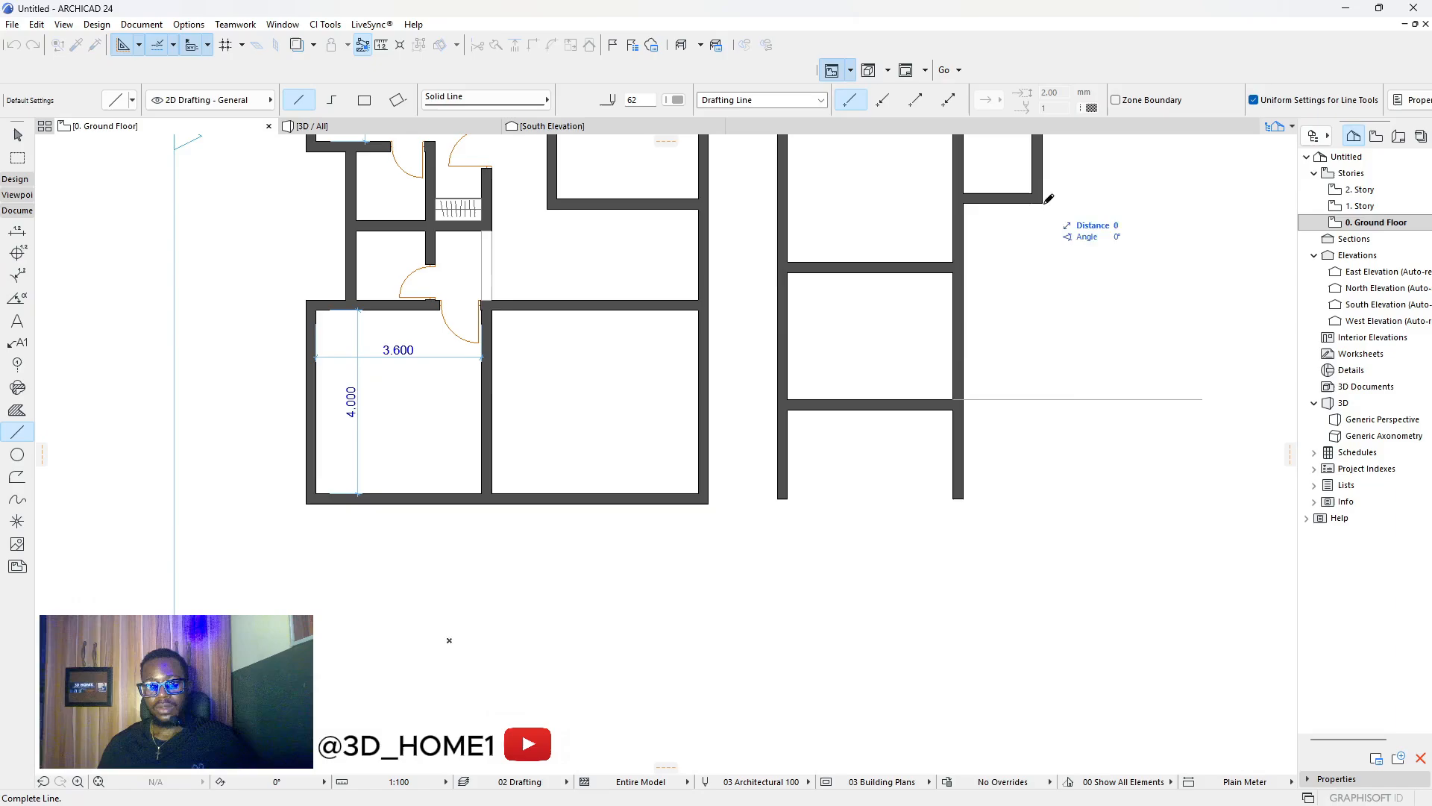
pyautogui.click(1042, 463)
pyautogui.click(952, 409)
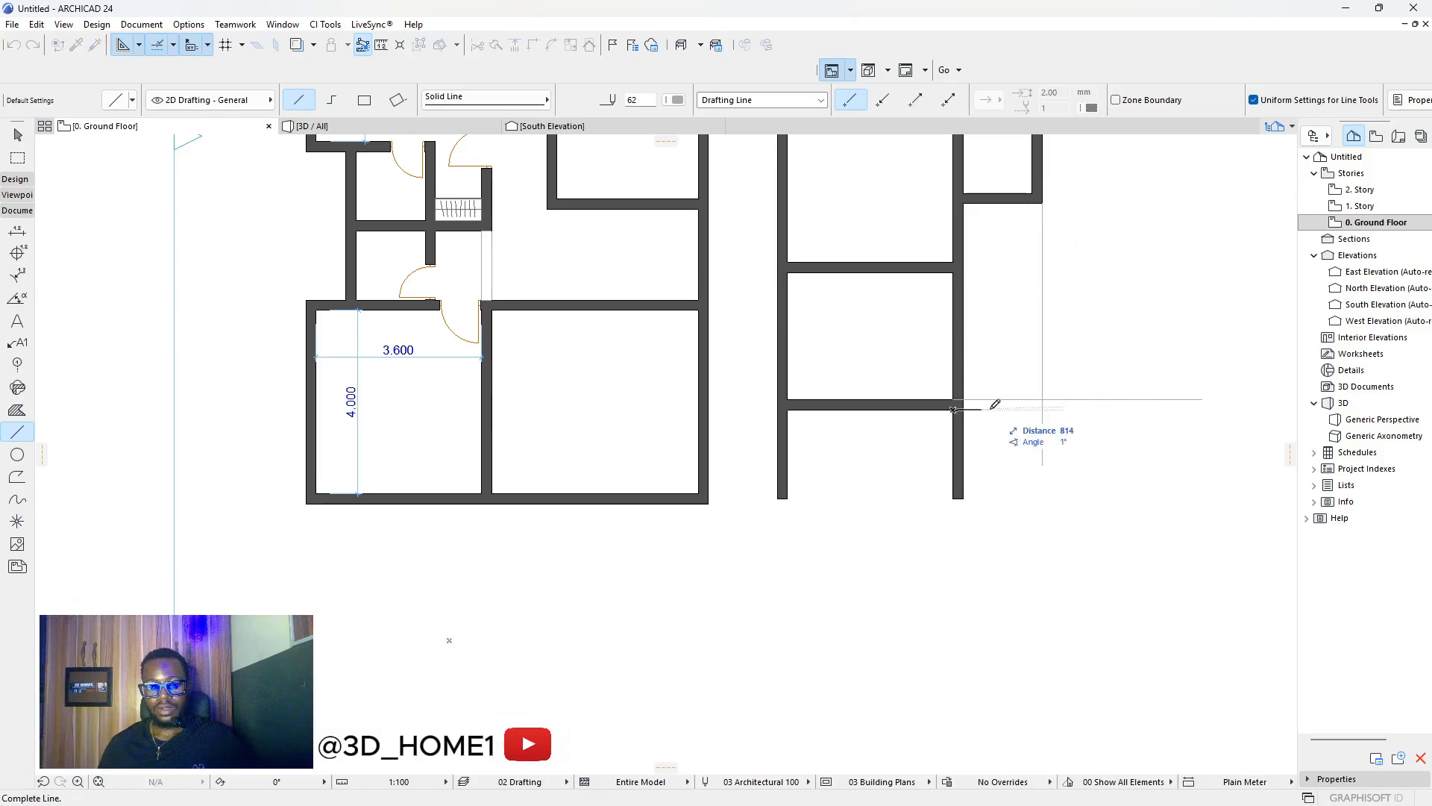
pyautogui.click(1111, 410)
pyautogui.click(1033, 196)
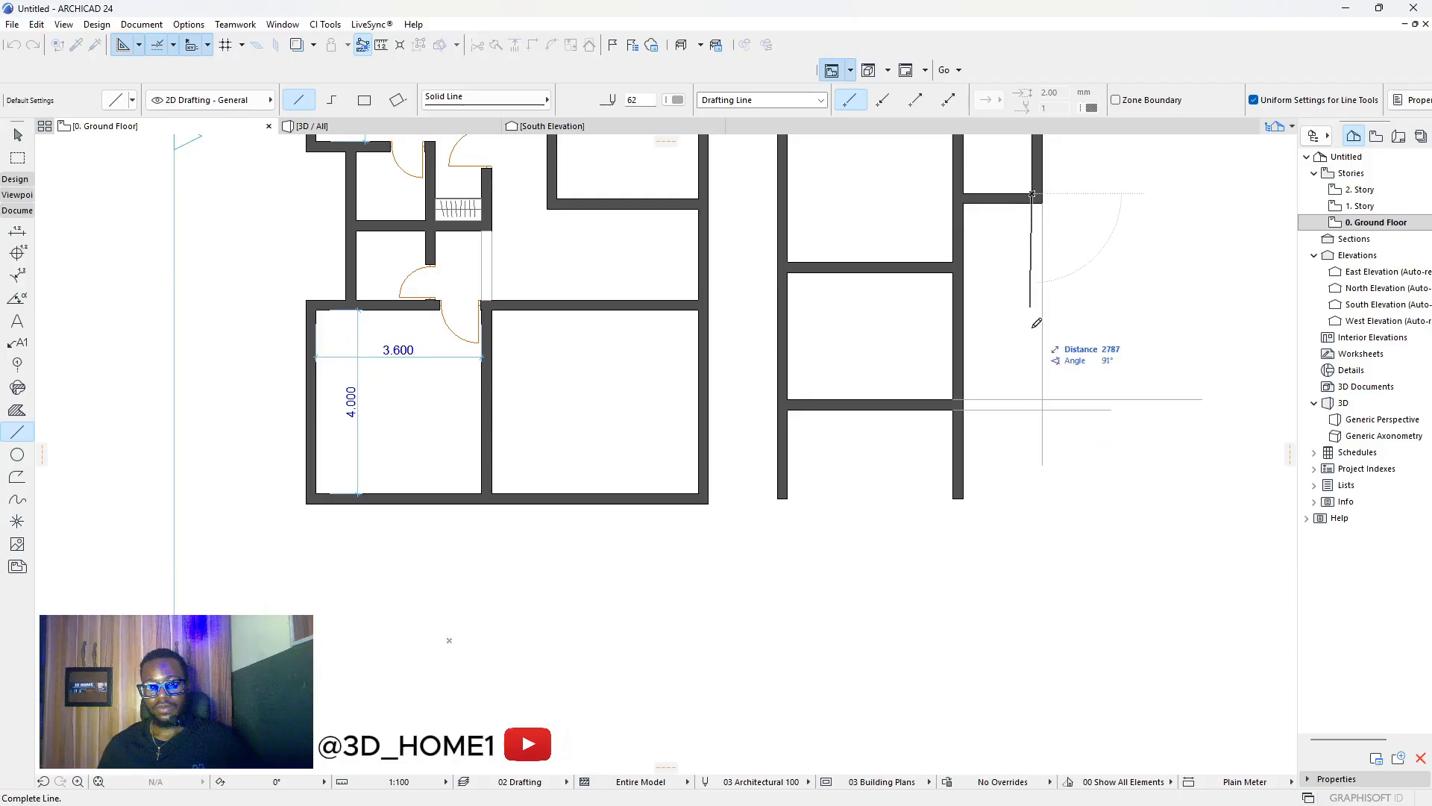
pyautogui.click(1032, 445)
pyautogui.press('Escape')
# Trim the overshooting line ends at the lower-right corner of the outlined area beside the kitchen.
pyautogui.keyDown('ctrl'); pyautogui.click(1055, 400); pyautogui.keyUp('ctrl')
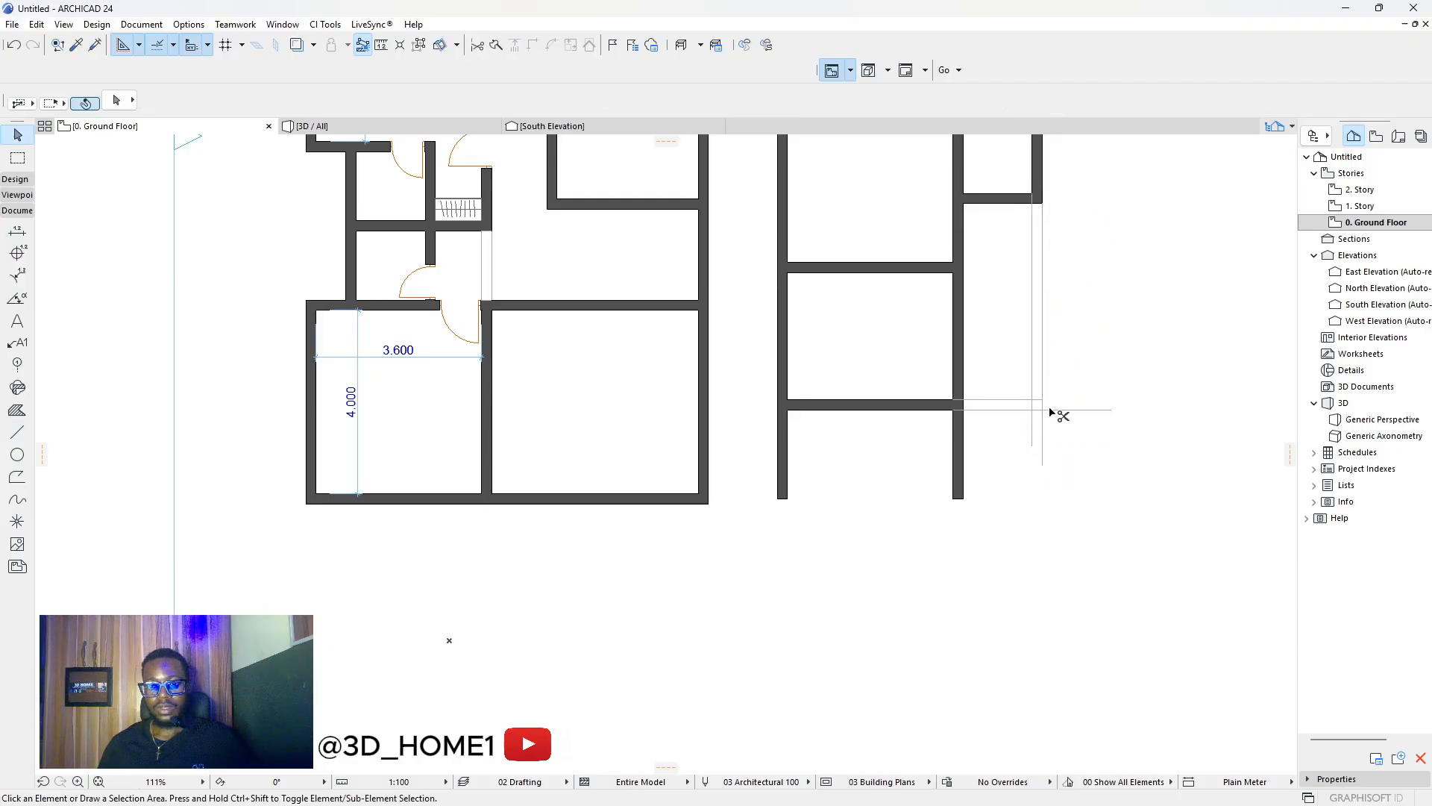
pyautogui.keyDown('ctrl'); pyautogui.click(1052, 409); pyautogui.keyUp('ctrl')
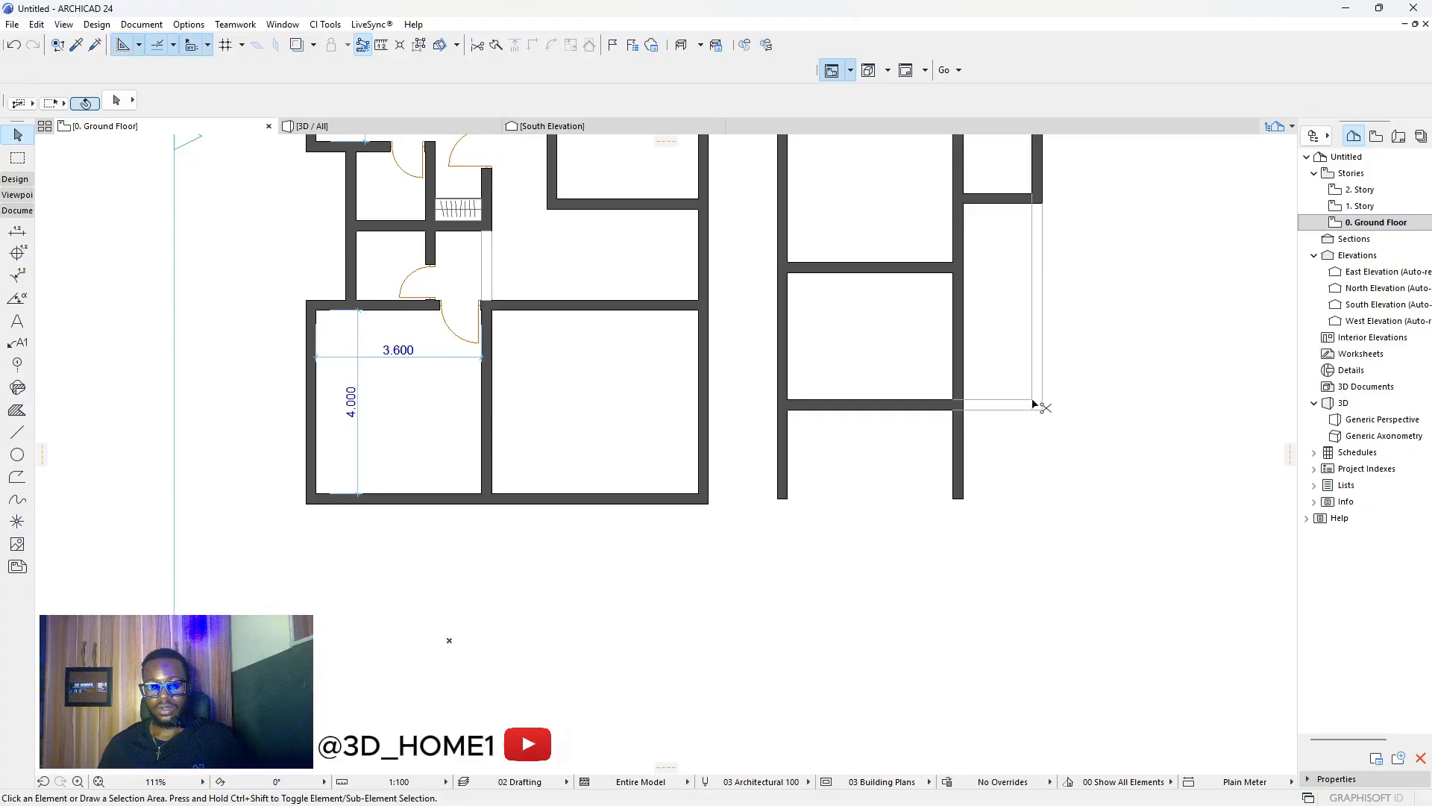
pyautogui.scroll(2, 1028, 383)
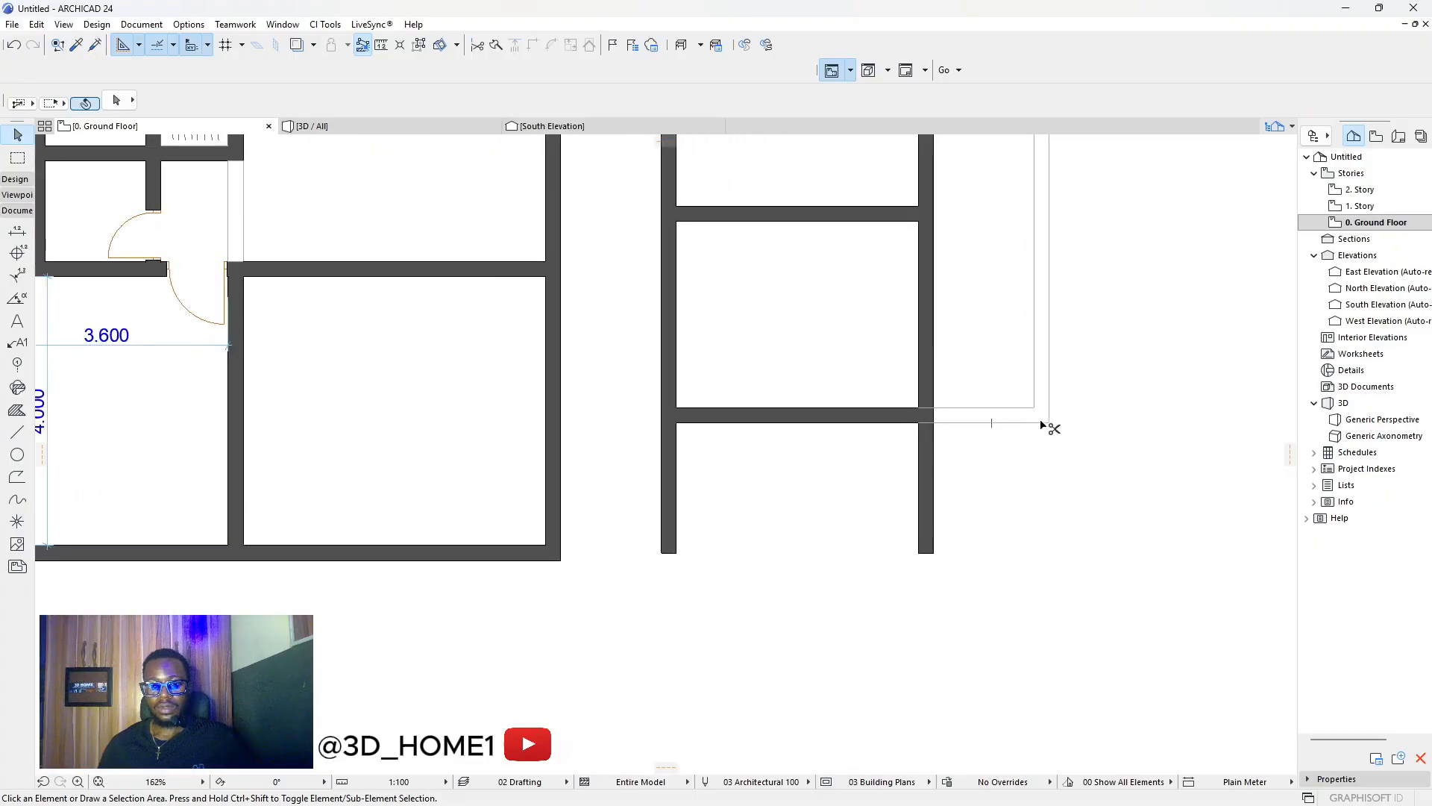
# Undo the trim of the W/C's lower wall and shorten the inner vertical outline to that wall's lower face.
pyautogui.scroll(-5, 1042, 425)
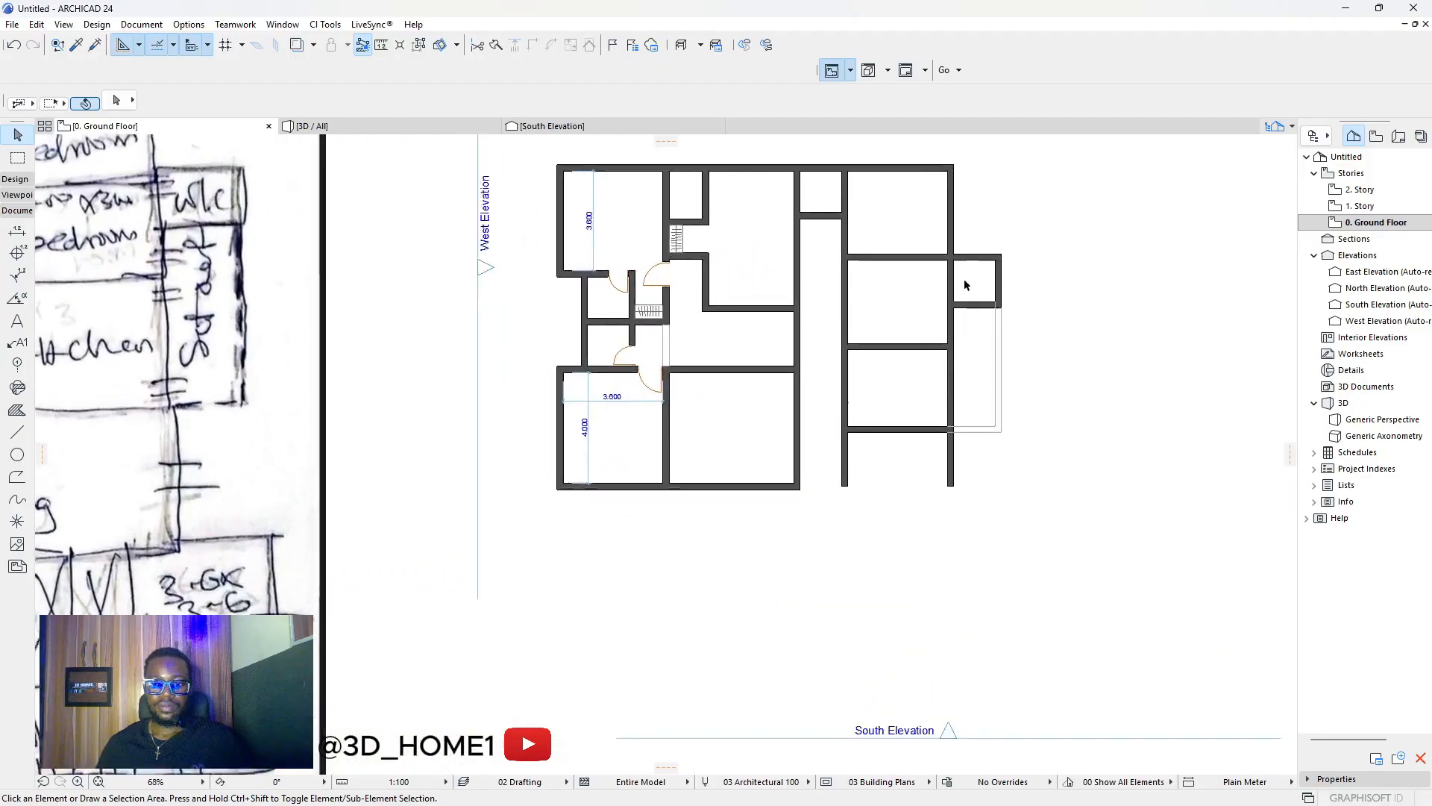
pyautogui.scroll(6, 1004, 309)
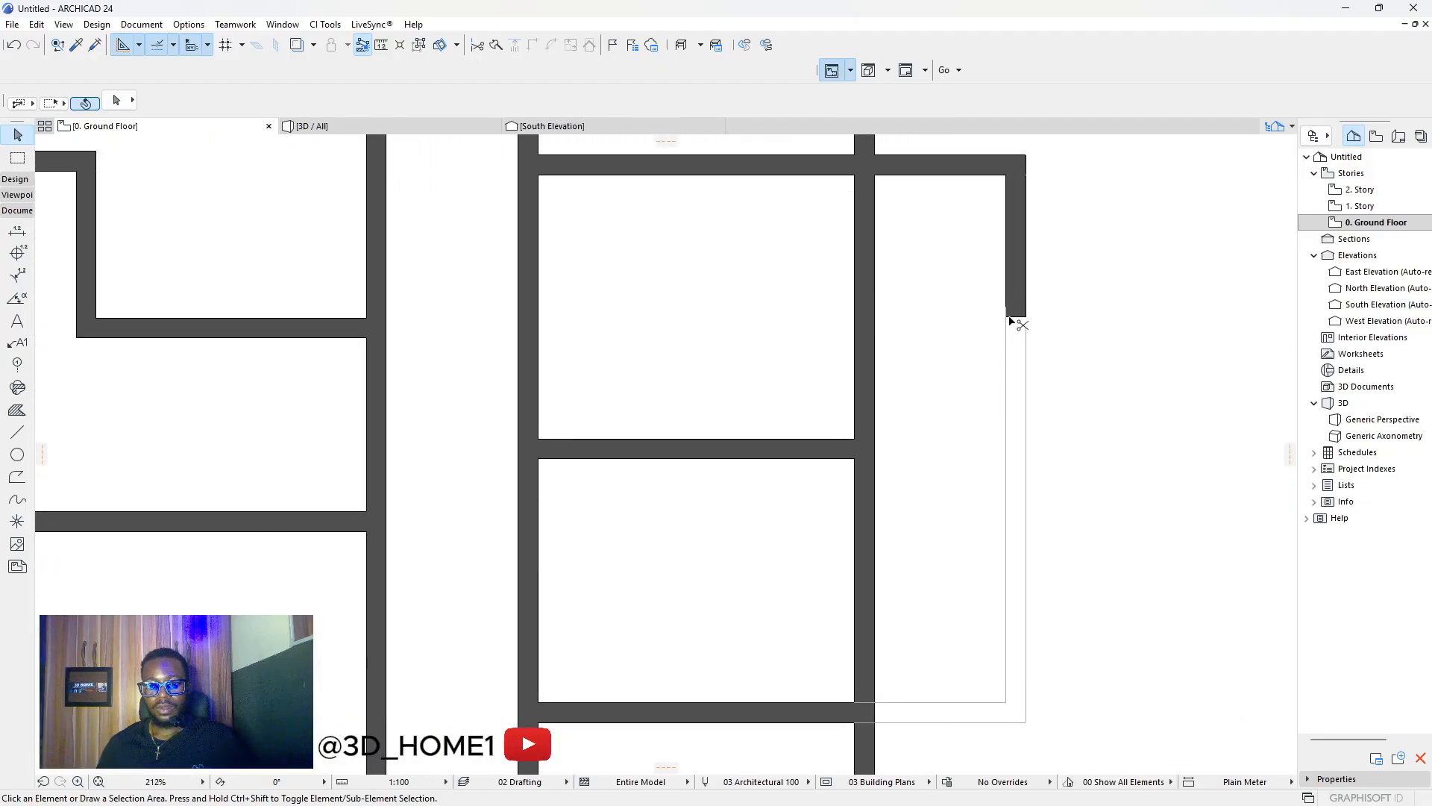
pyautogui.hotkey('ctrl', 'z')
pyautogui.click(1006, 339)
pyautogui.click(1006, 308)
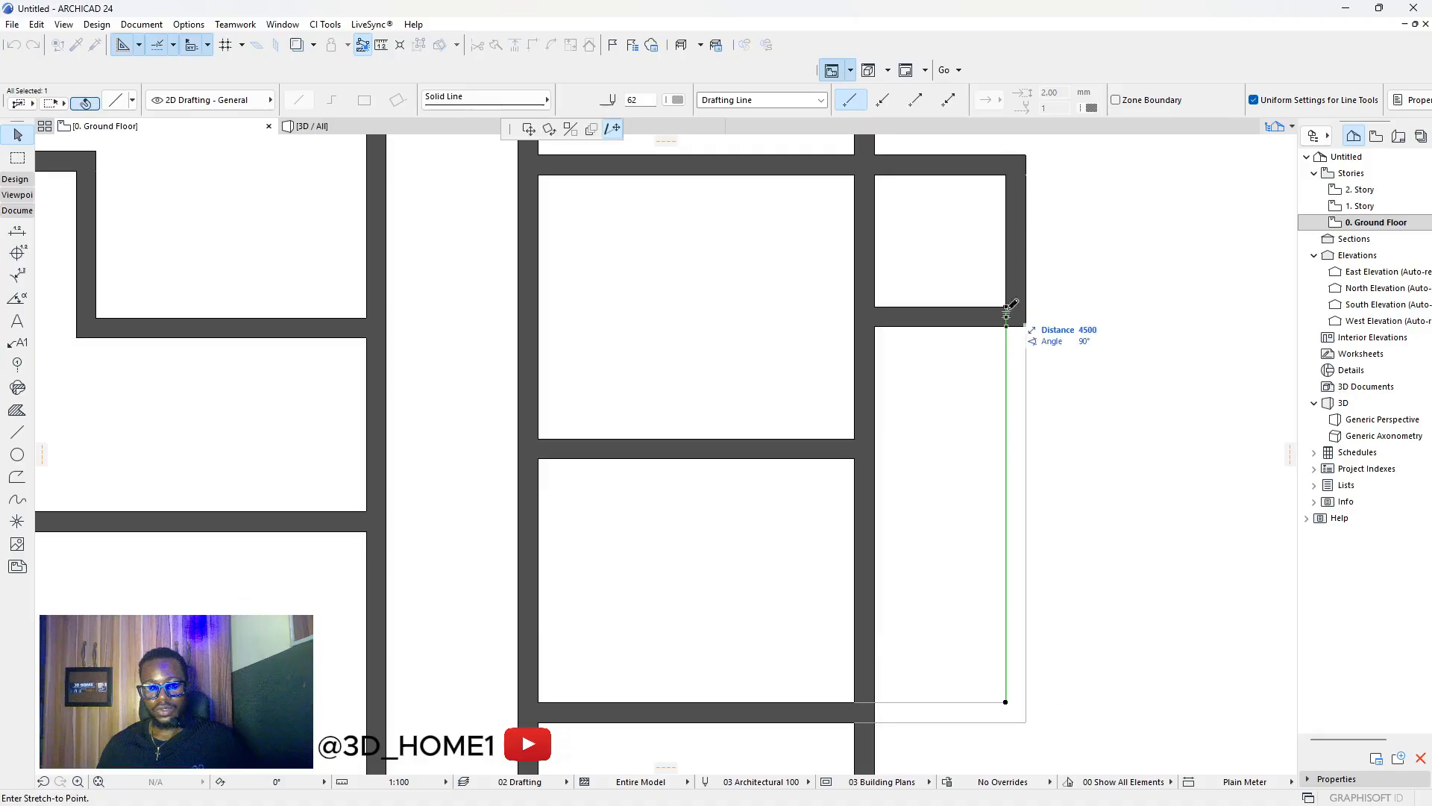
pyautogui.click(1006, 326)
pyautogui.press('Escape')
pyautogui.click(1026, 333)
pyautogui.press('Escape')
pyautogui.scroll(-3, 997, 335)
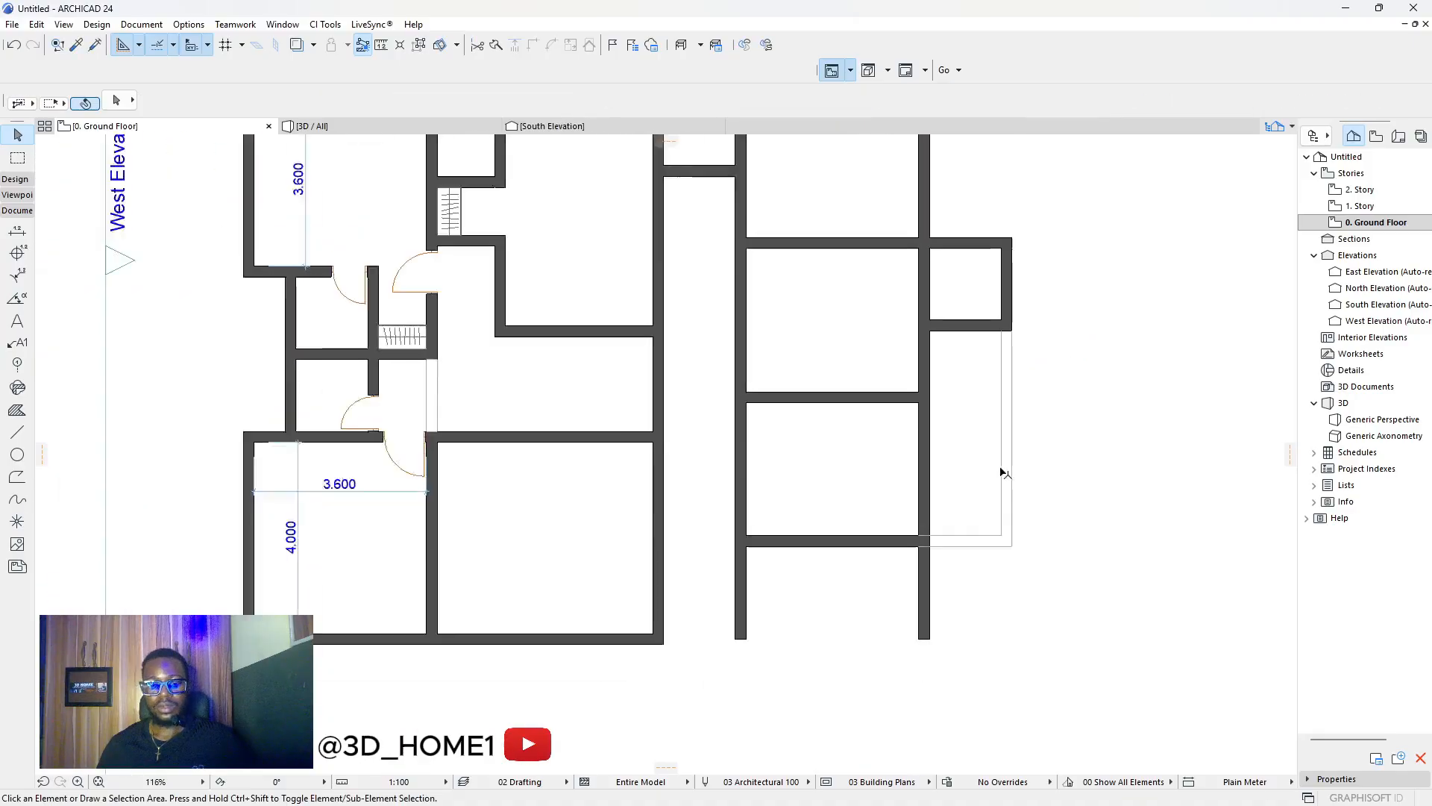
# Shorten the two horizontal outline lines beside the kitchen so they start at the outer face of the kitchen's right wall.
pyautogui.scroll(4, 1003, 472)
pyautogui.click(922, 535)
pyautogui.click(876, 515)
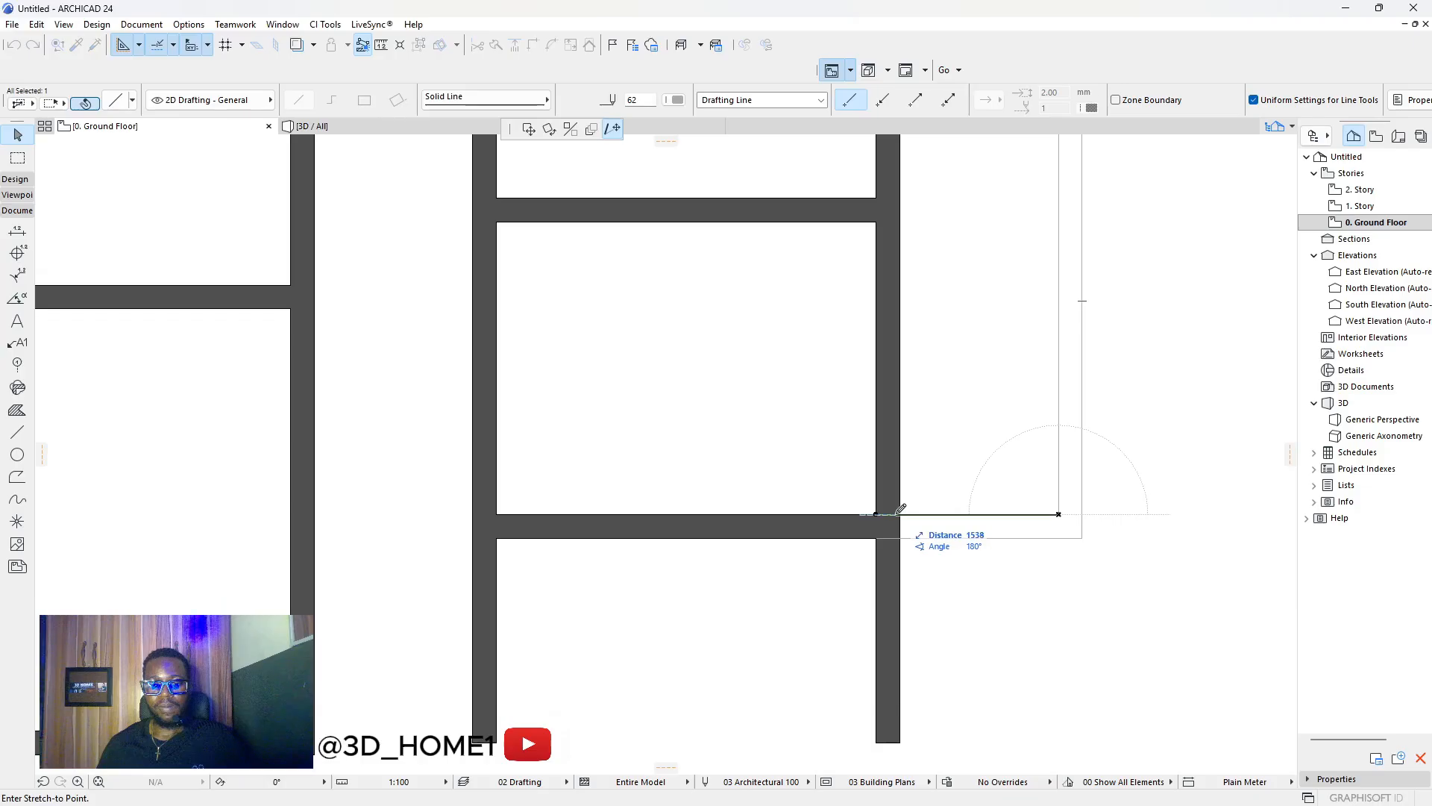
pyautogui.click(899, 515)
pyautogui.click(884, 539)
pyautogui.click(883, 540)
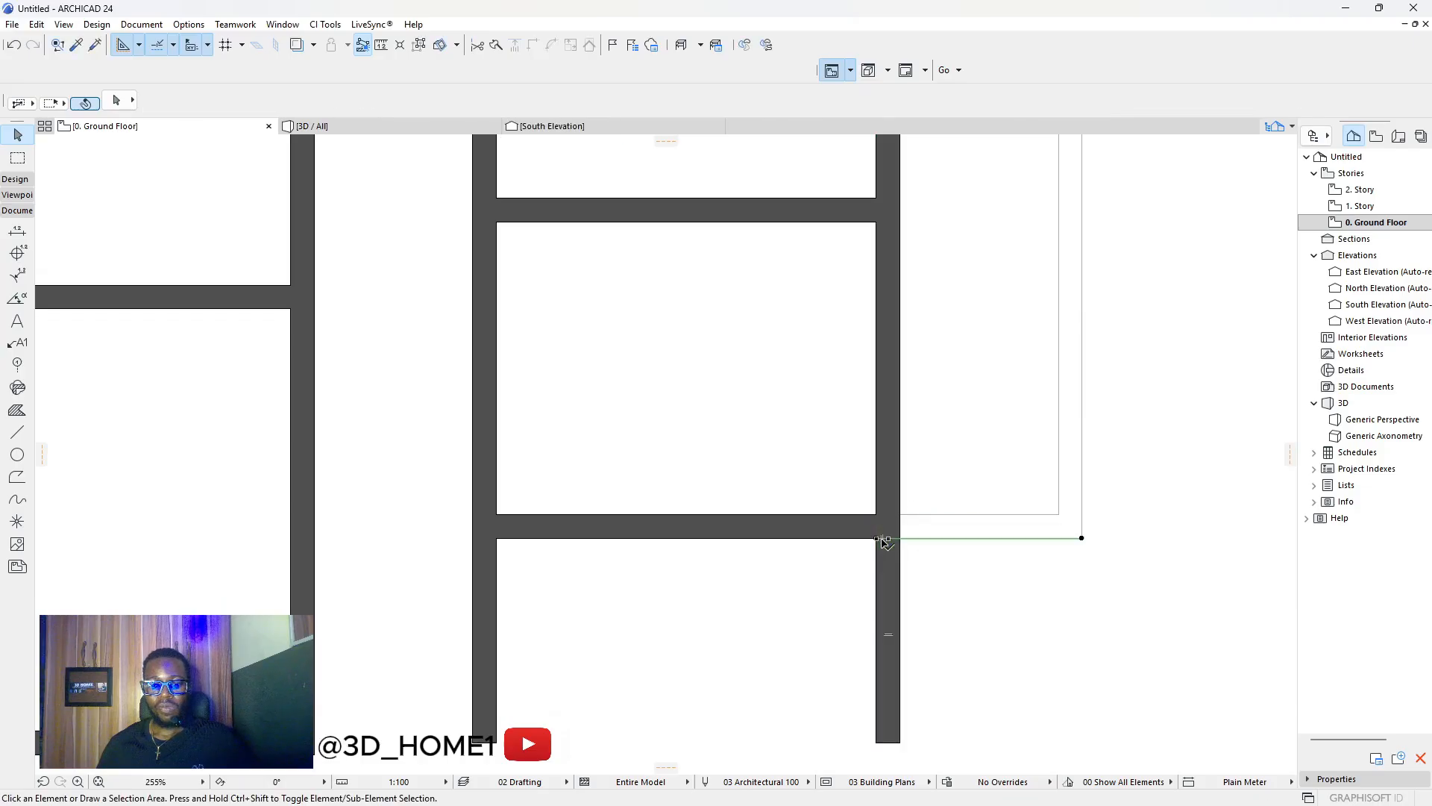
pyautogui.click(876, 538)
pyautogui.click(899, 538)
pyautogui.press('Escape')
pyautogui.scroll(-8, 1003, 477)
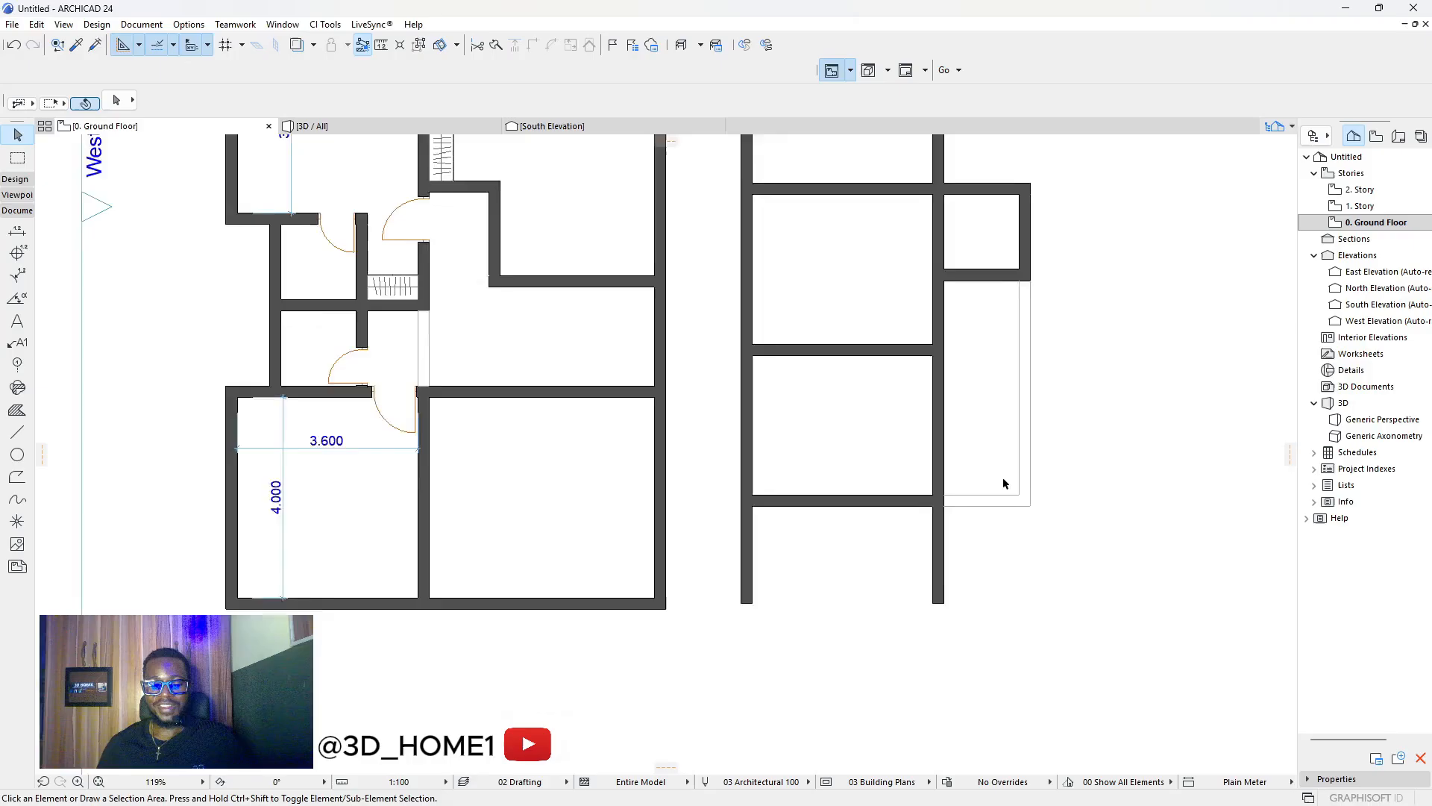
# Compare the drawn plan with the sketch's lobby, living room and dining area, including the dashed divider between them.
pyautogui.scroll(-2, 1022, 426)
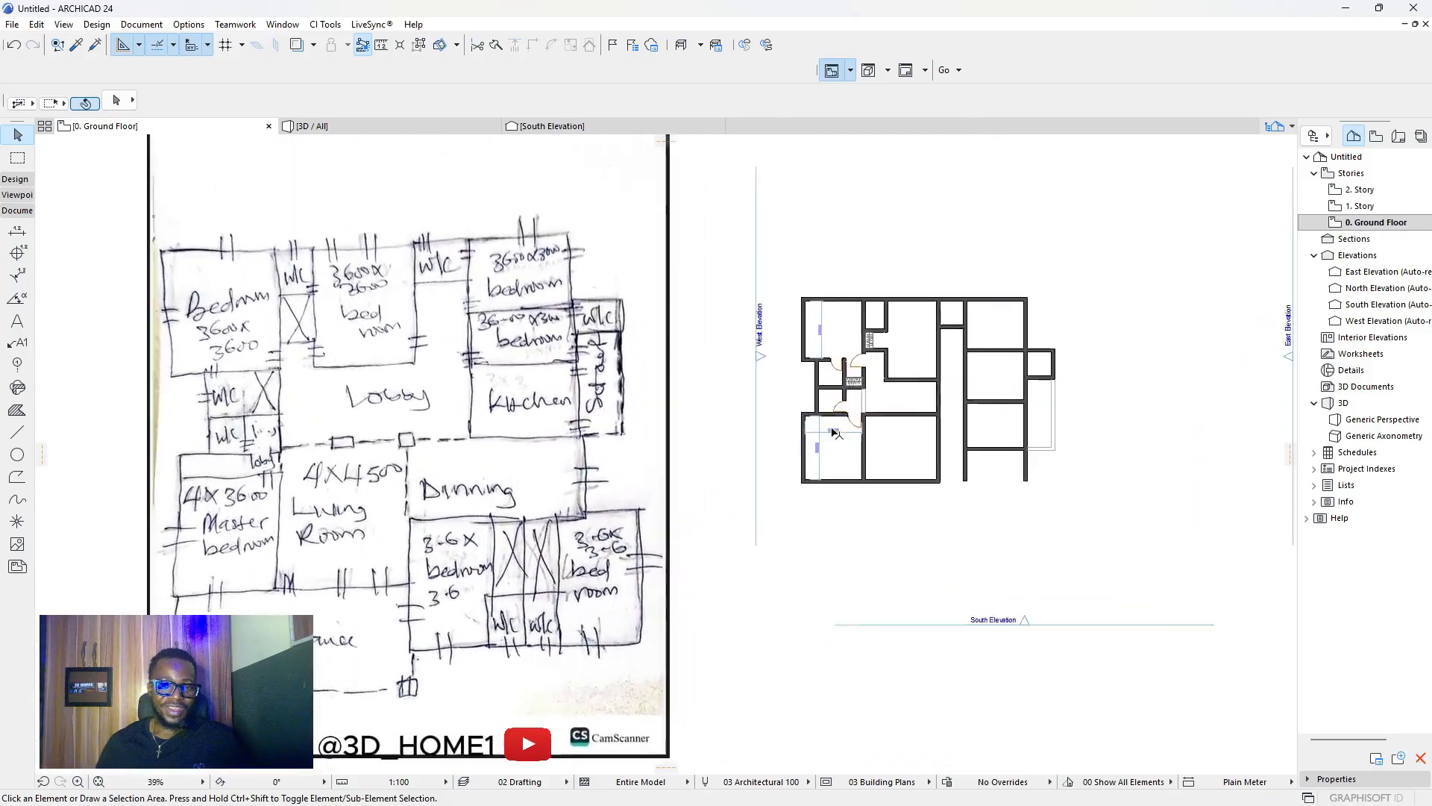
pyautogui.scroll(5, 940, 298)
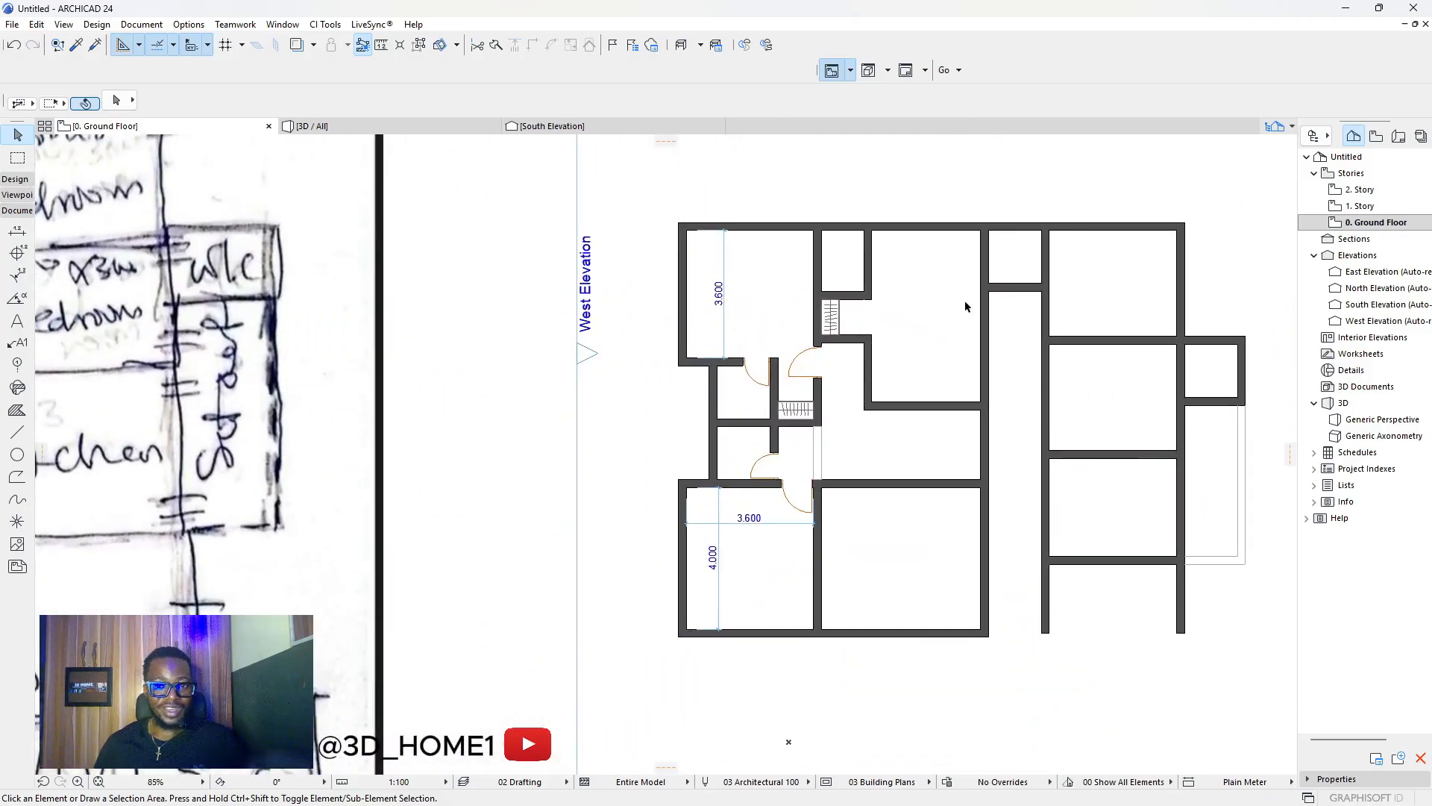
pyautogui.scroll(-3, 895, 321)
pyautogui.scroll(-4, 833, 320)
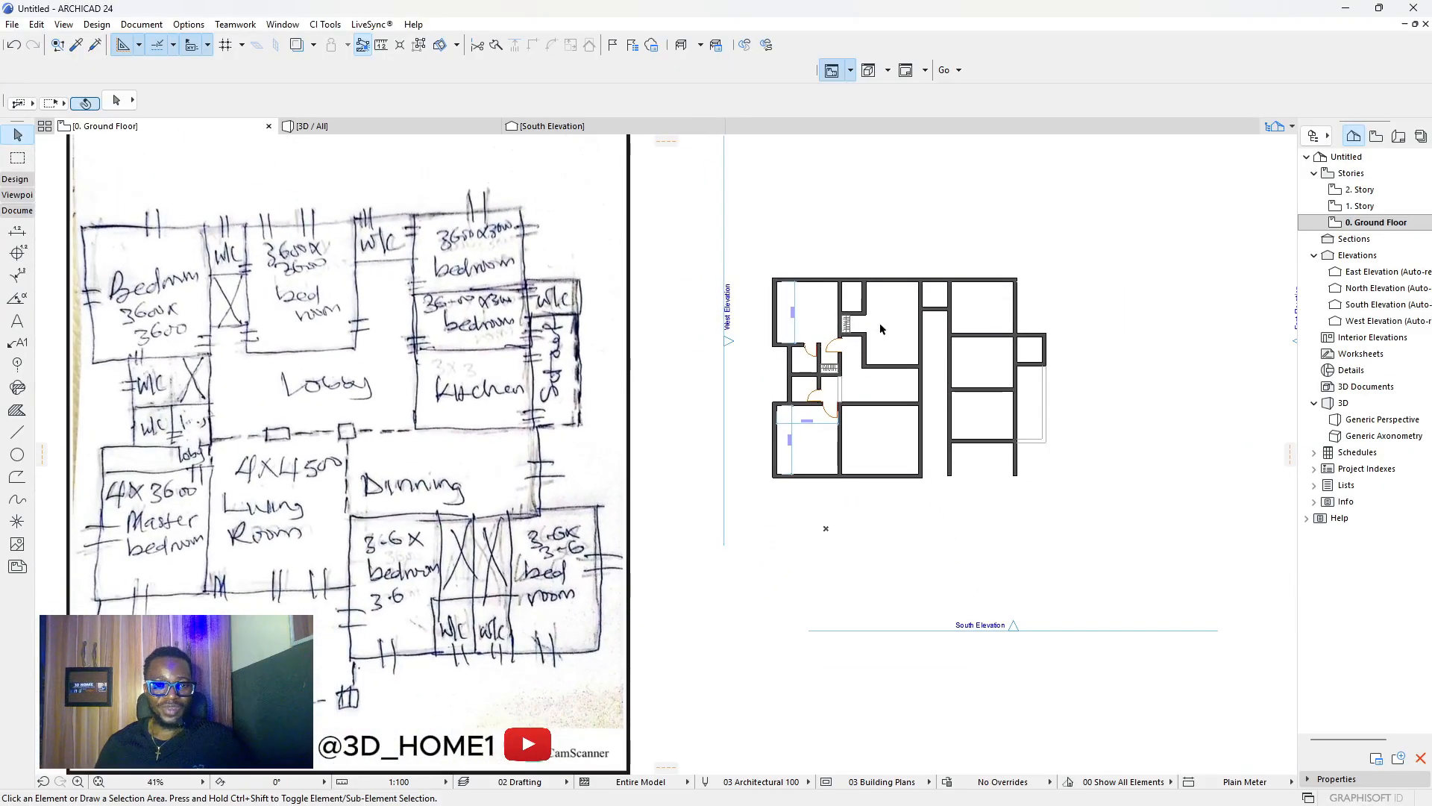
pyautogui.scroll(1, 902, 360)
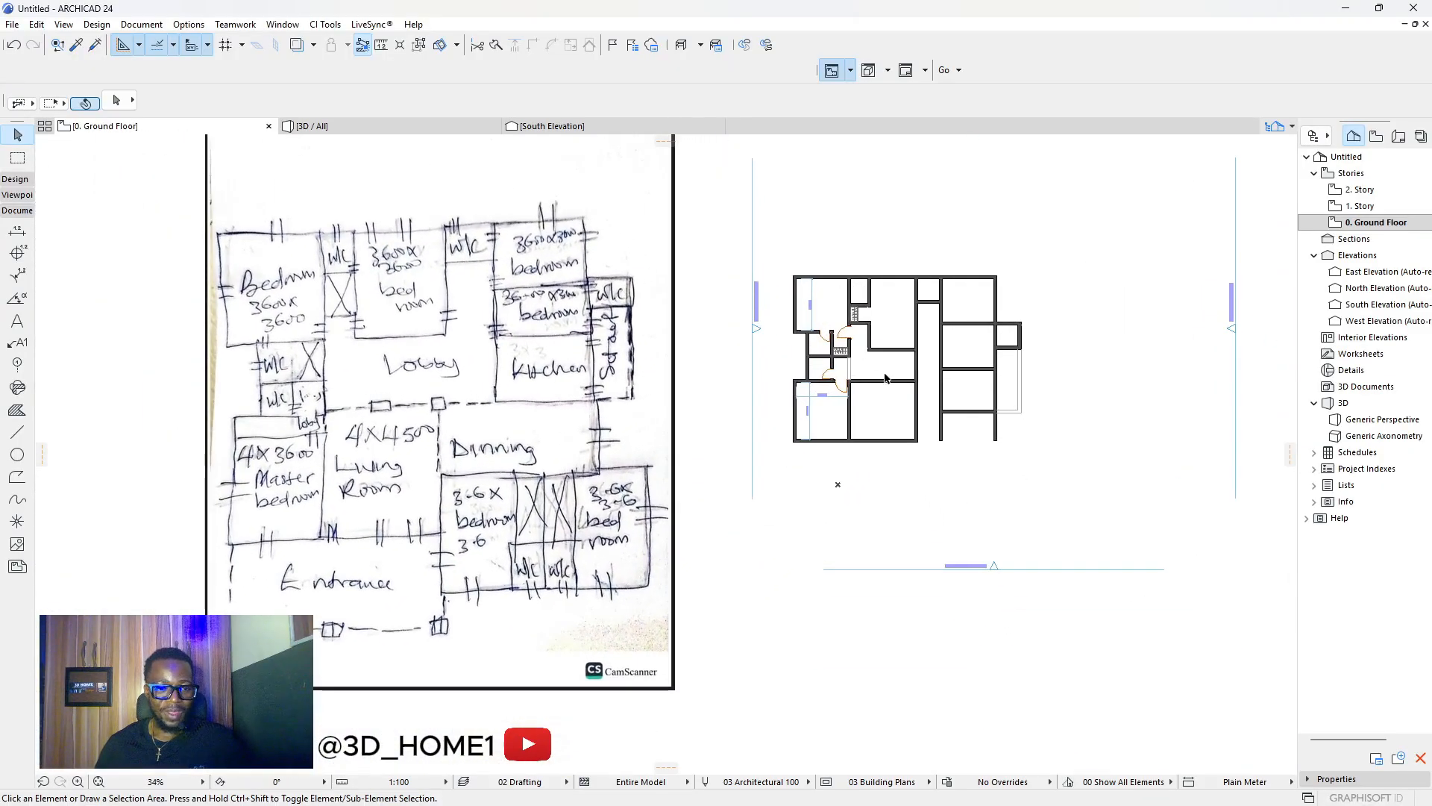
pyautogui.scroll(1, 886, 377)
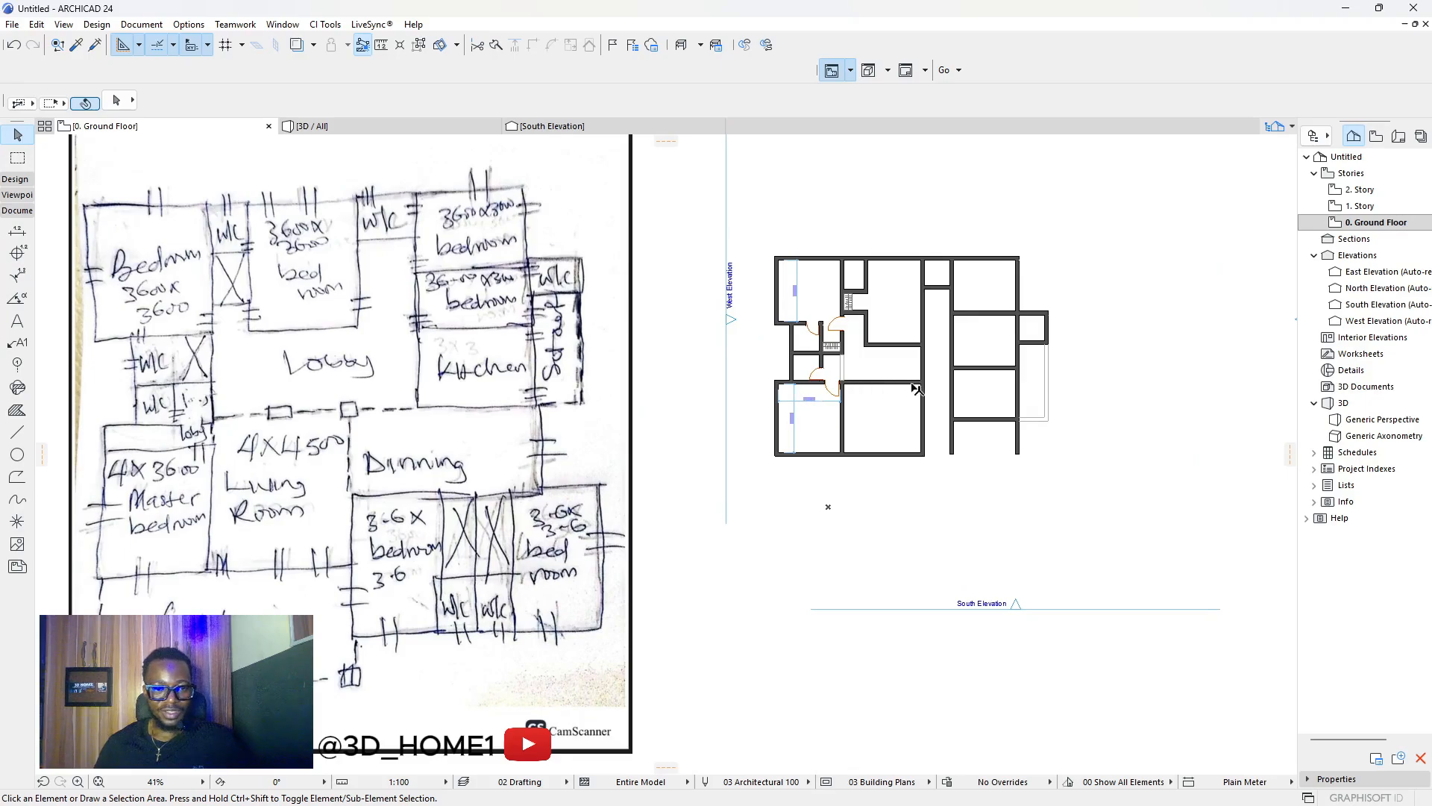
pyautogui.scroll(-2, 903, 388)
pyautogui.scroll(4, 477, 410)
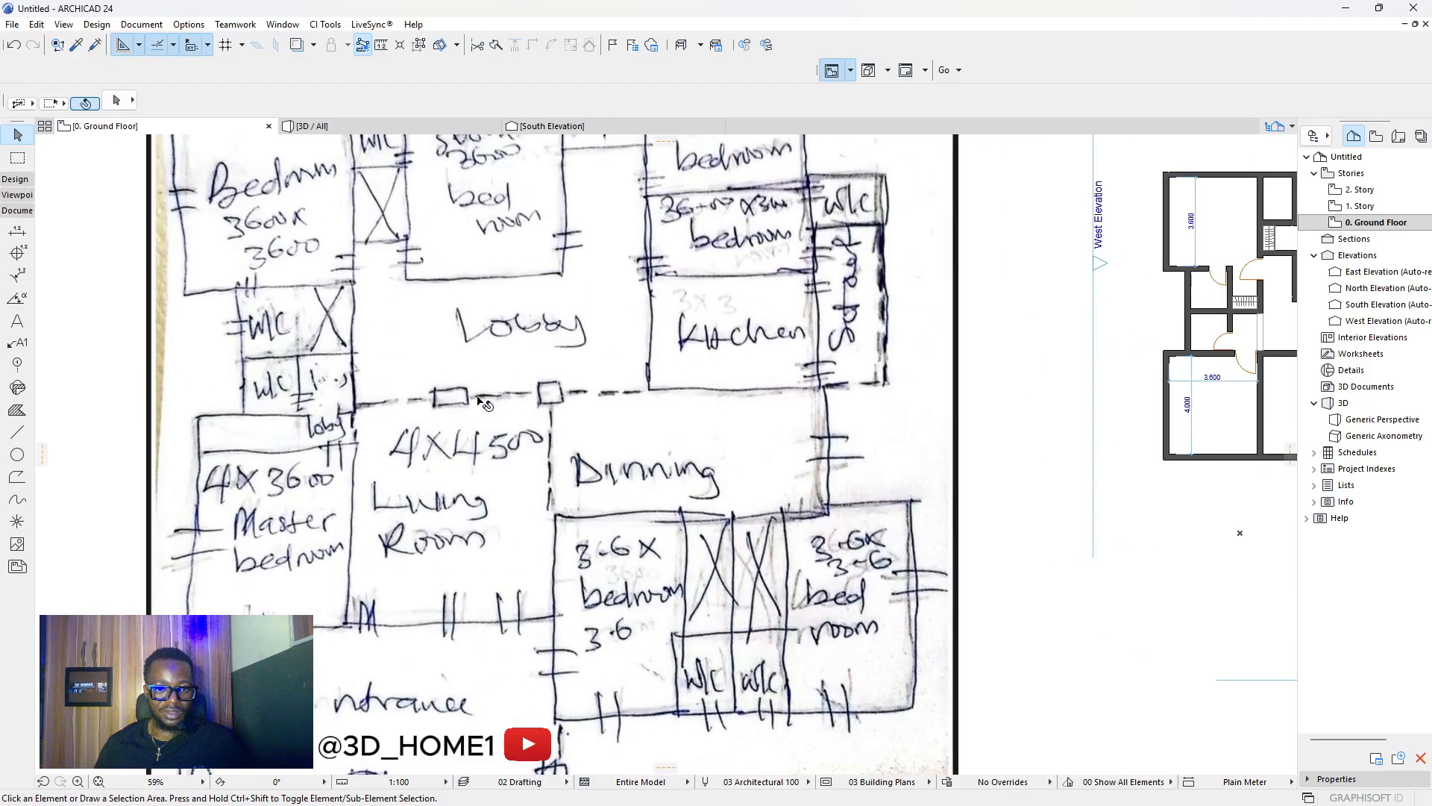
pyautogui.scroll(-4, 481, 402)
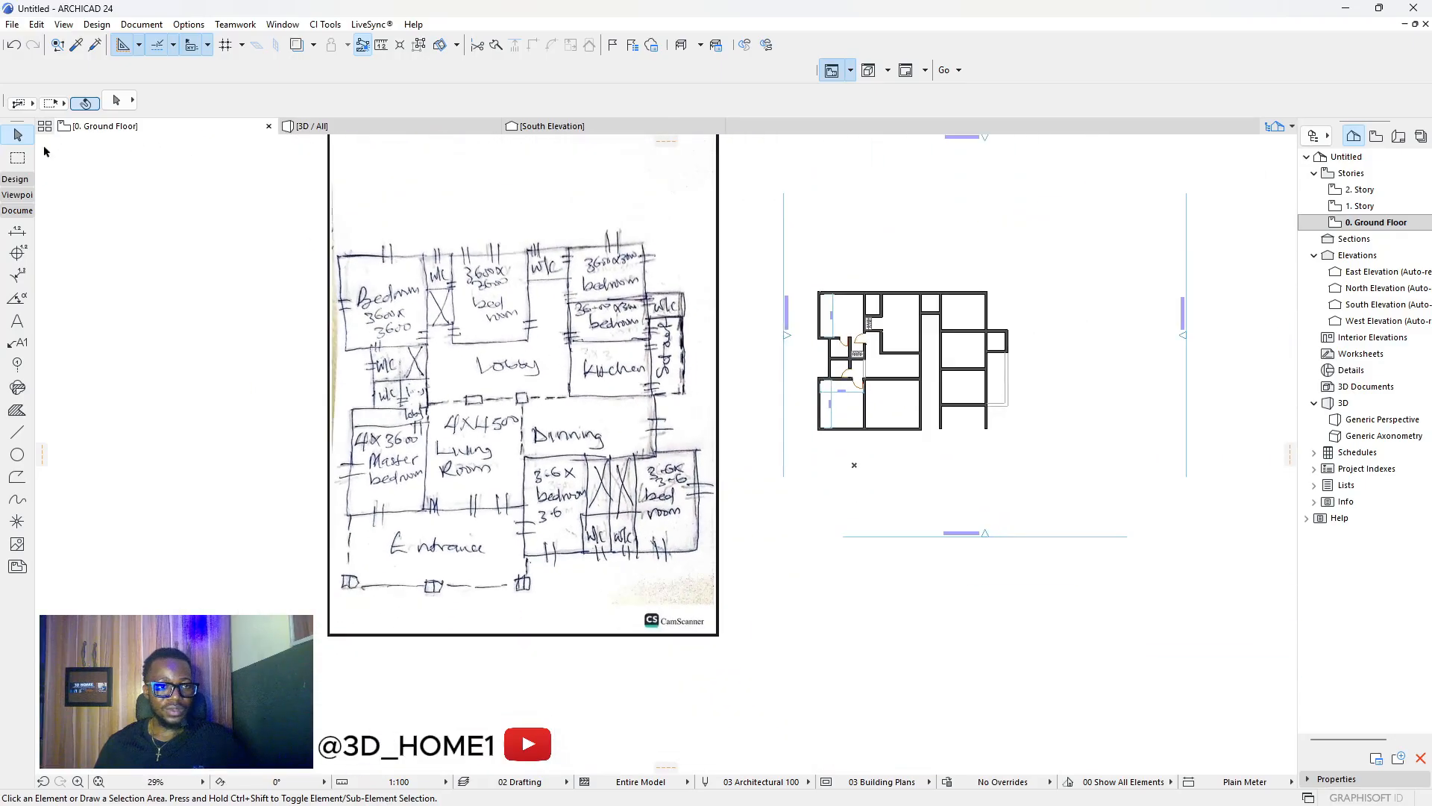
# Set the default door type to Rectangular Door Opening 24 from the Empty Door Openings 24 library folder.
pyautogui.click(21, 179)
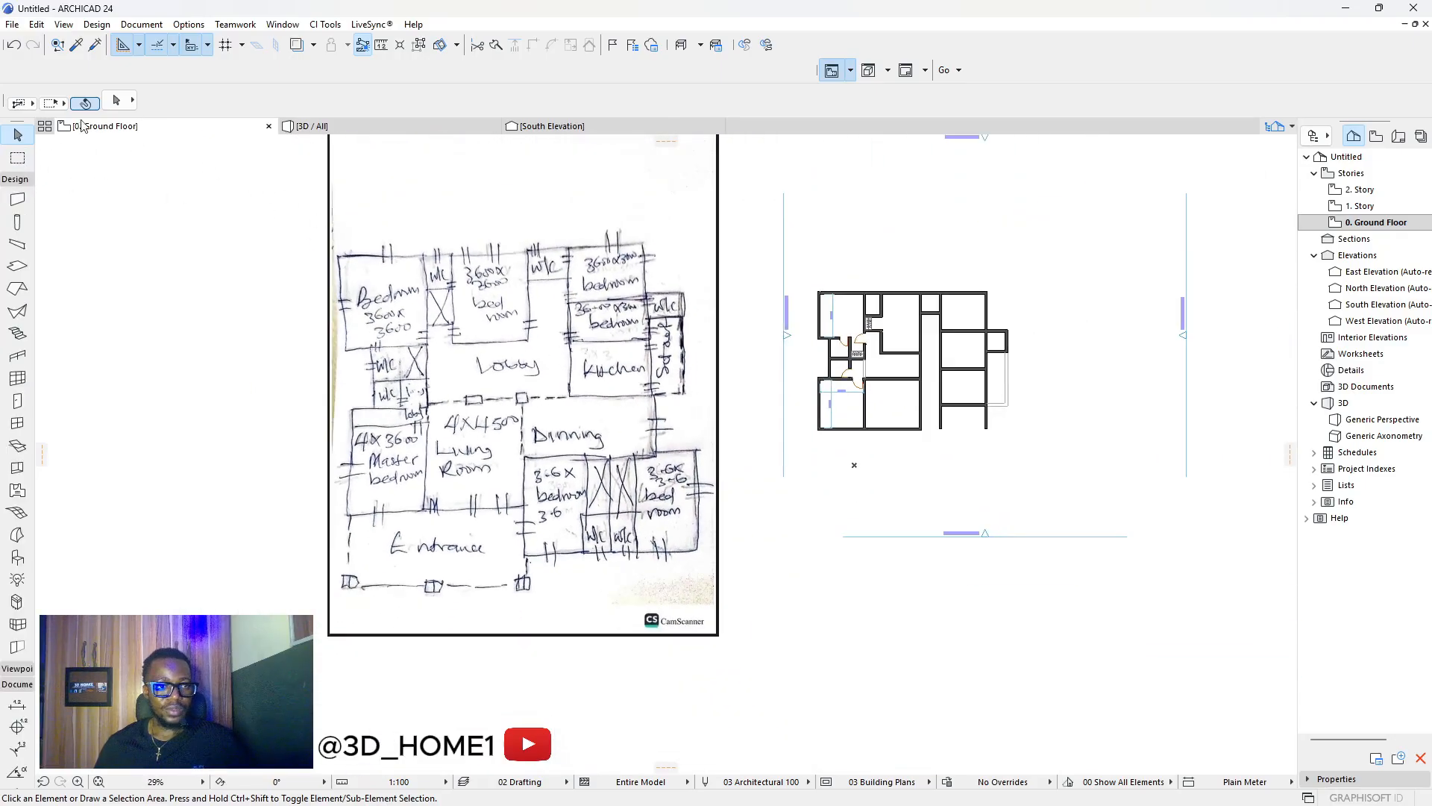
pyautogui.click(17, 401)
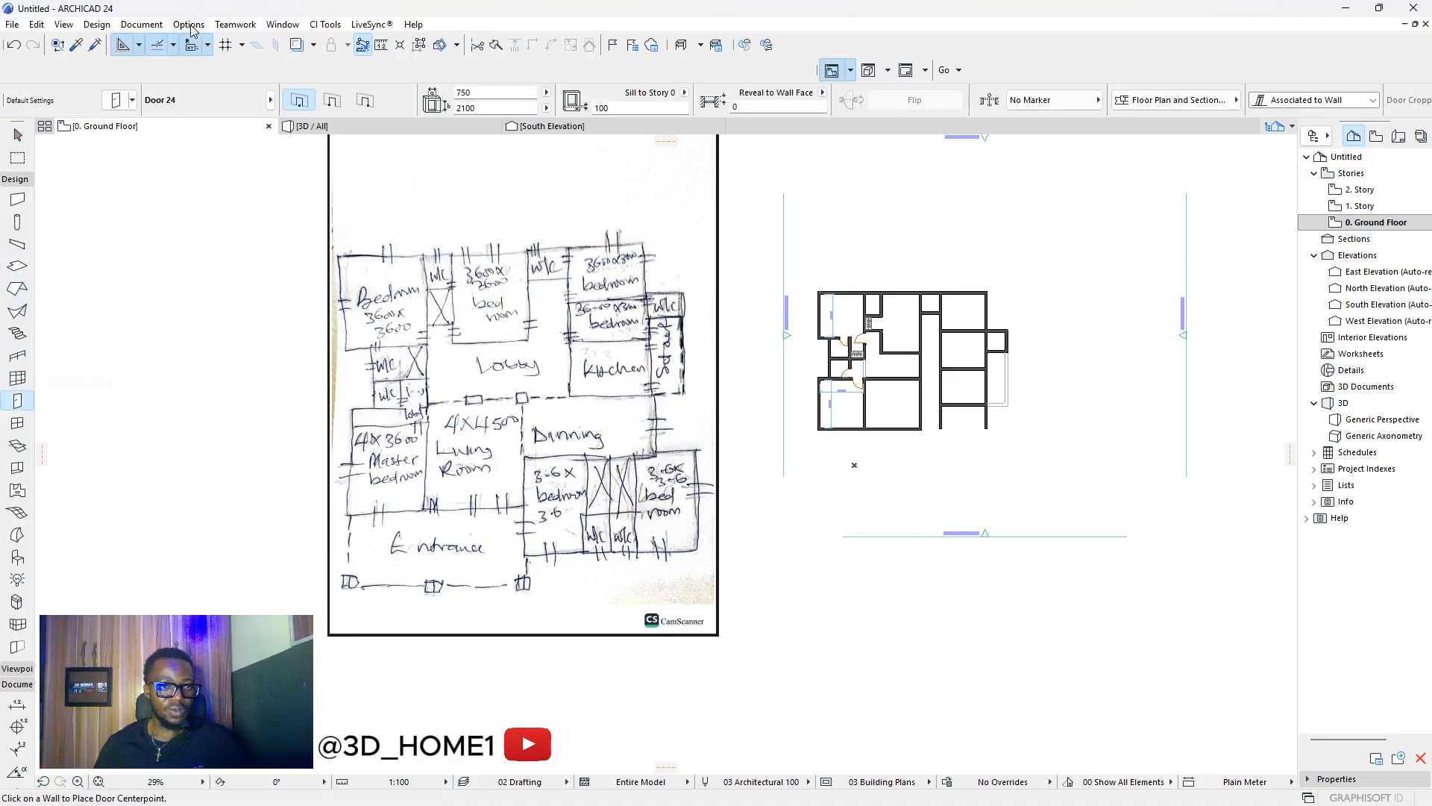
pyautogui.hotkey('ctrl', 't')
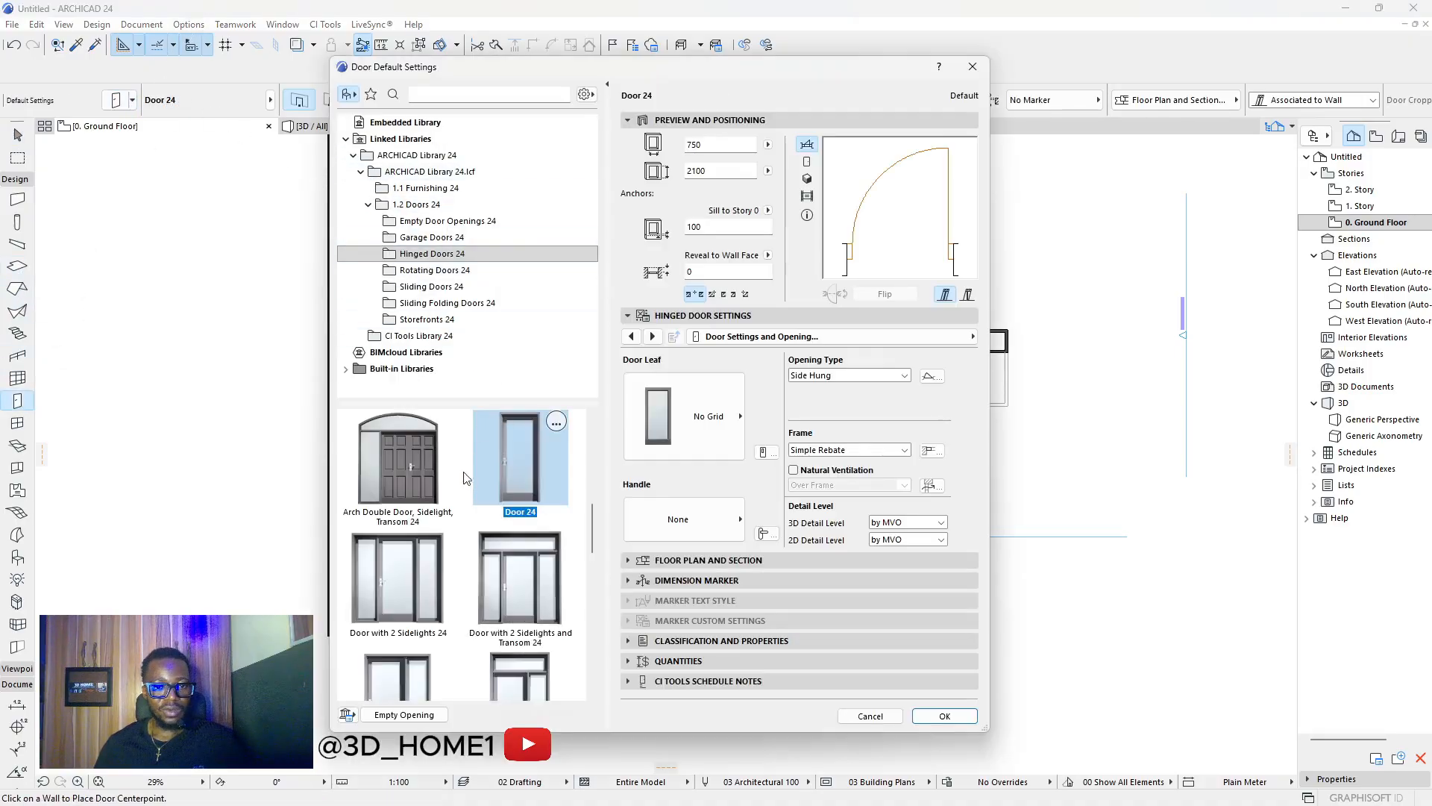
pyautogui.click(406, 228)
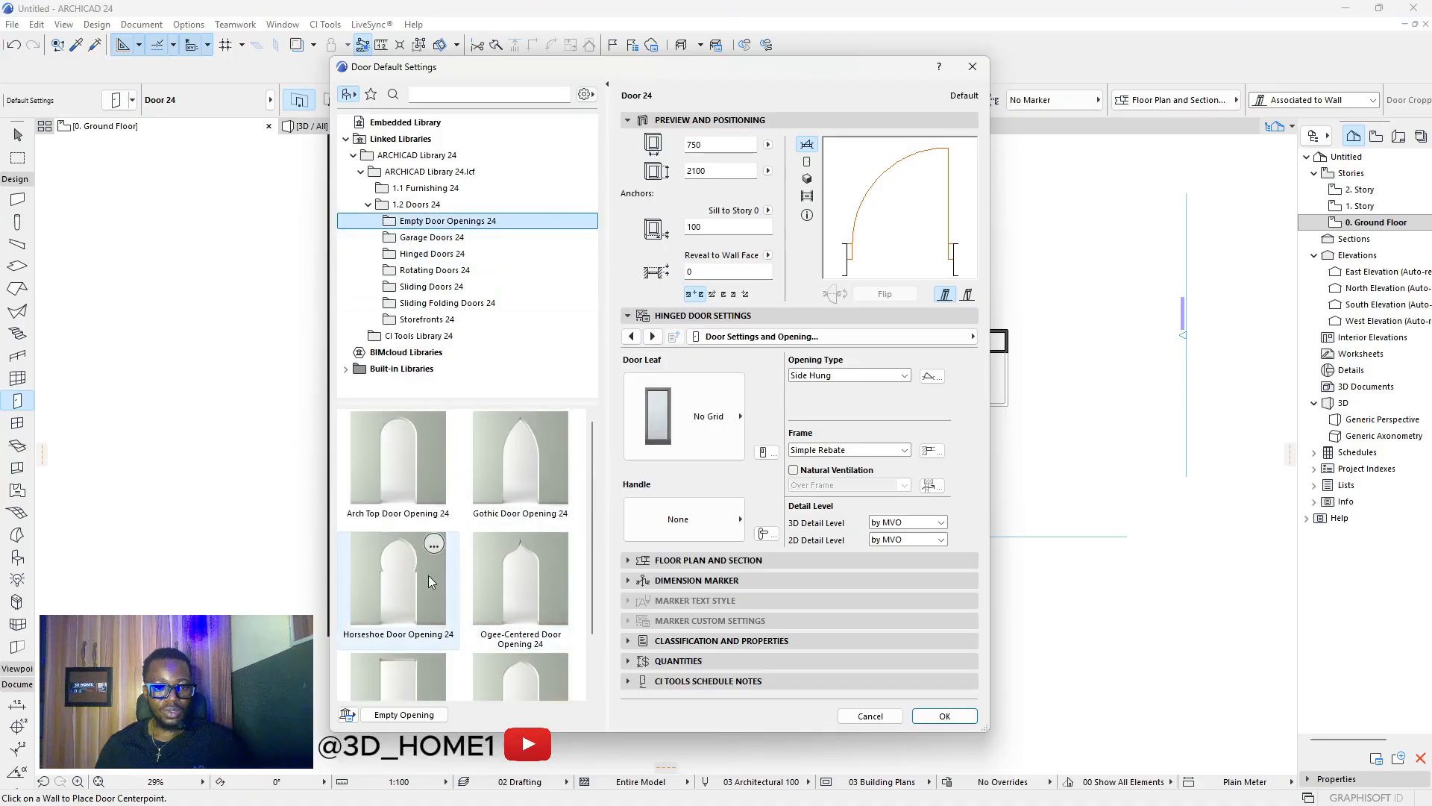
pyautogui.scroll(-2, 428, 575)
pyautogui.click(409, 637)
pyautogui.click(944, 715)
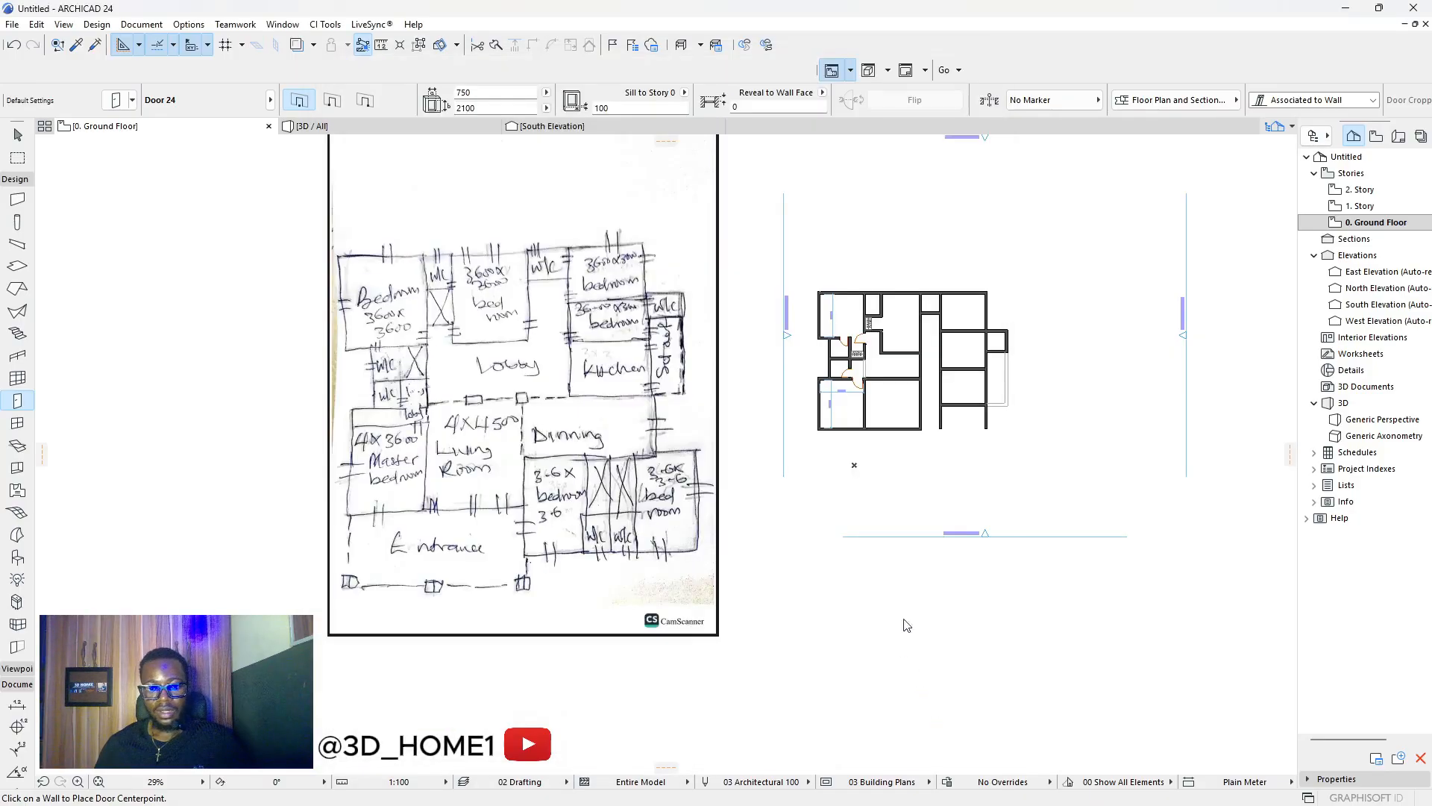
# Examine the sketch's dashed opening between the lobby, living room and dining against the walls drawn in the plan.
pyautogui.scroll(4, 872, 381)
pyautogui.scroll(3, 871, 381)
pyautogui.scroll(-6, 871, 381)
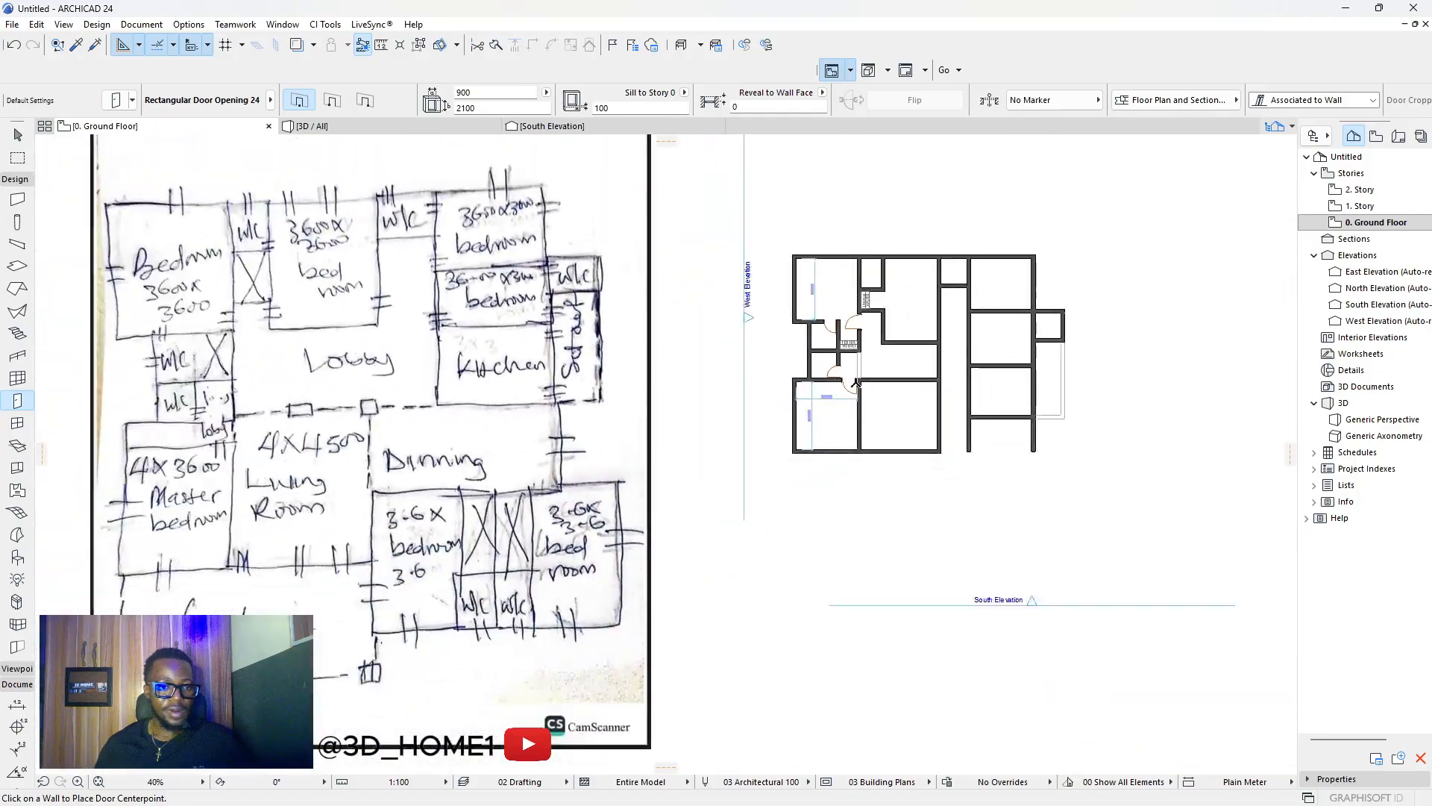
pyautogui.scroll(4, 384, 416)
pyautogui.scroll(-3, 384, 416)
pyautogui.scroll(2, 385, 417)
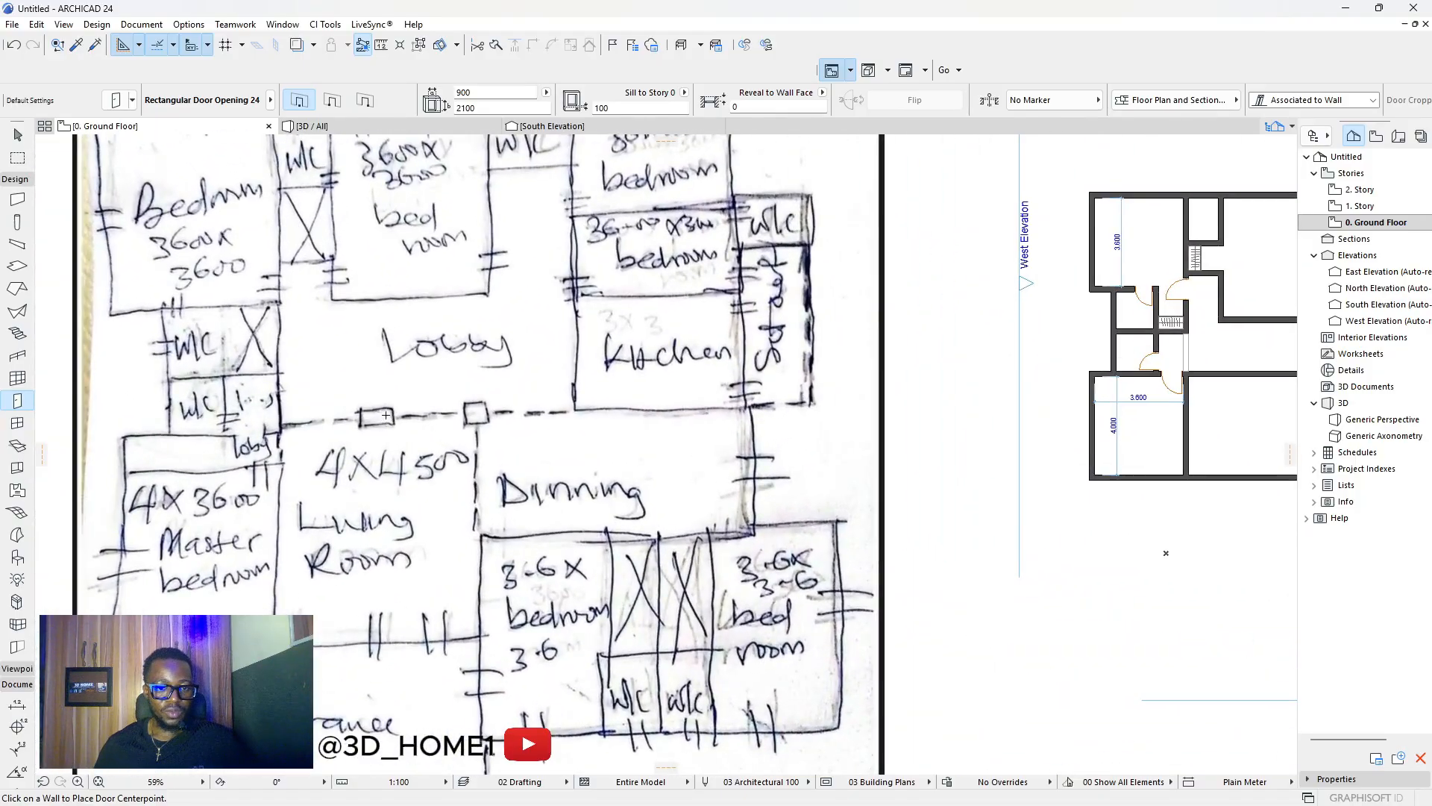
pyautogui.scroll(-3, 379, 416)
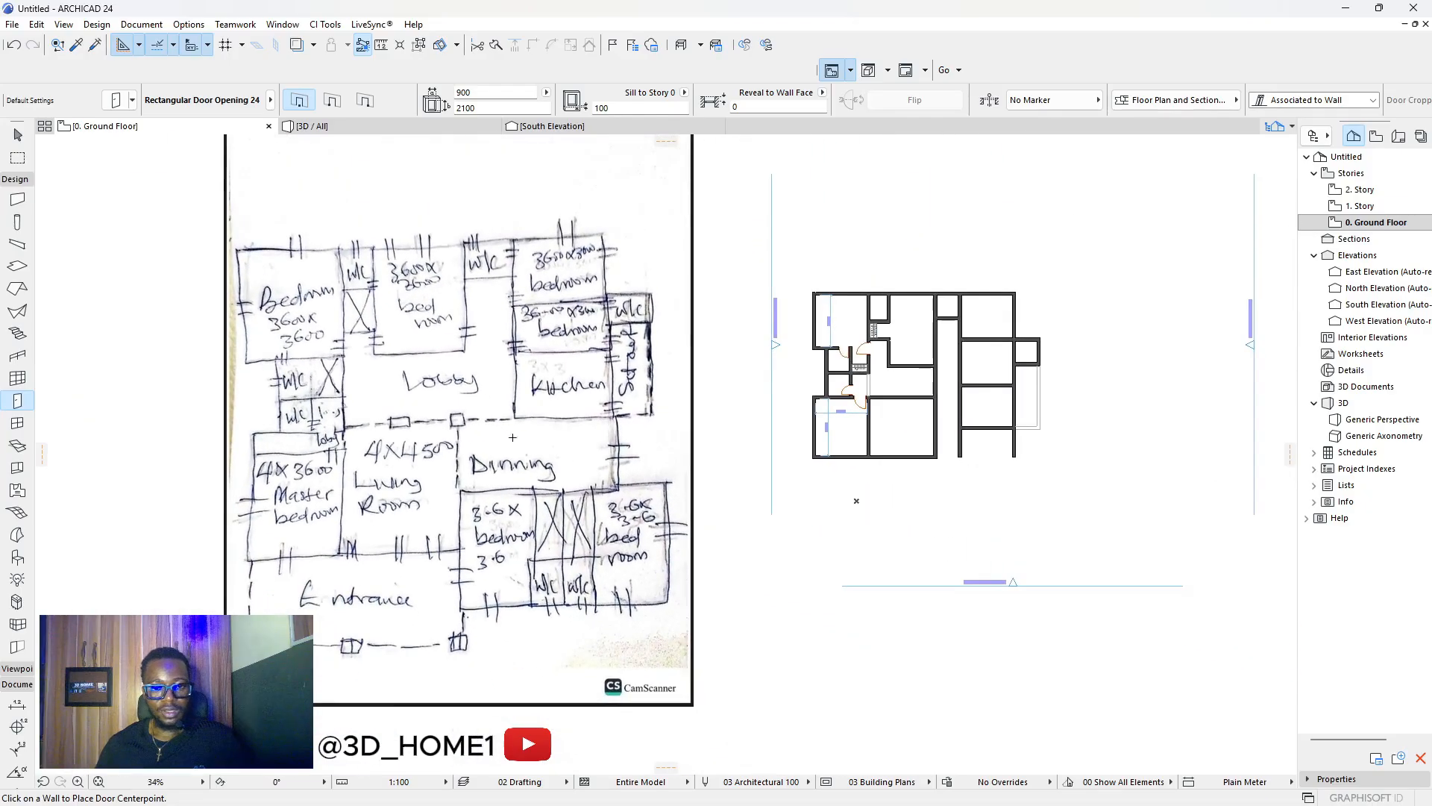
pyautogui.scroll(1, 972, 394)
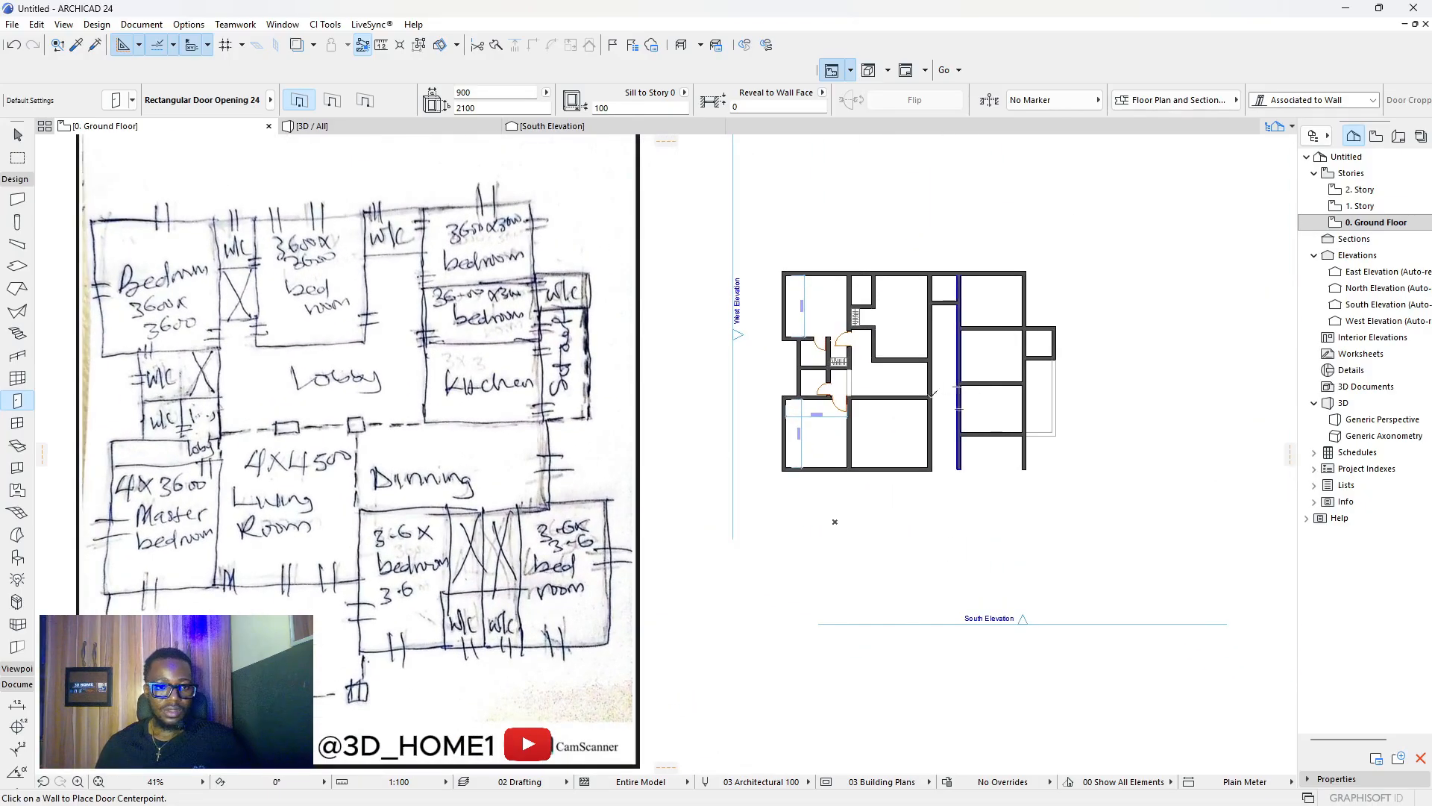
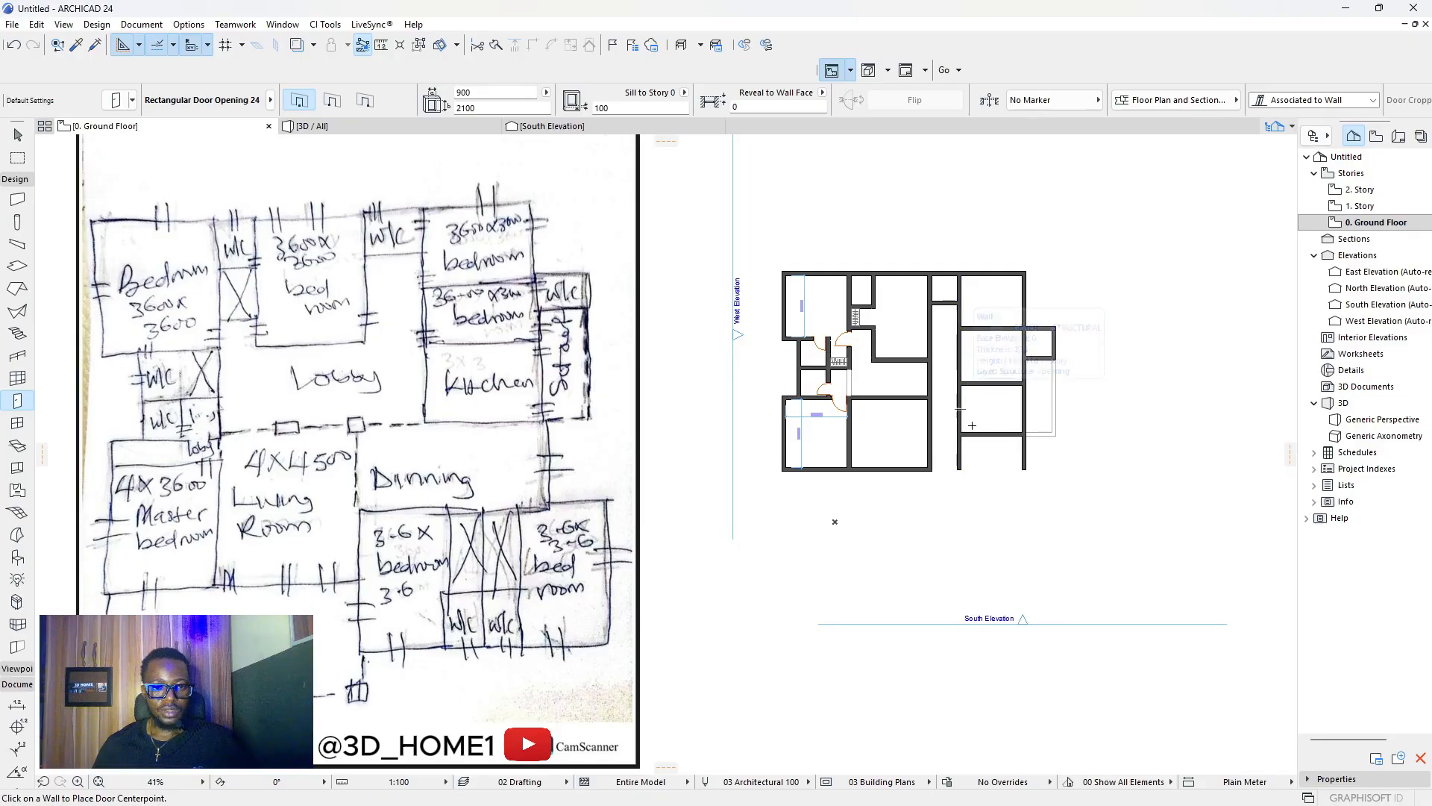
# Extend the living room's upper wall rightward across the passage and past the kitchen's right wall.
pyautogui.press('Escape')
pyautogui.click(922, 404)
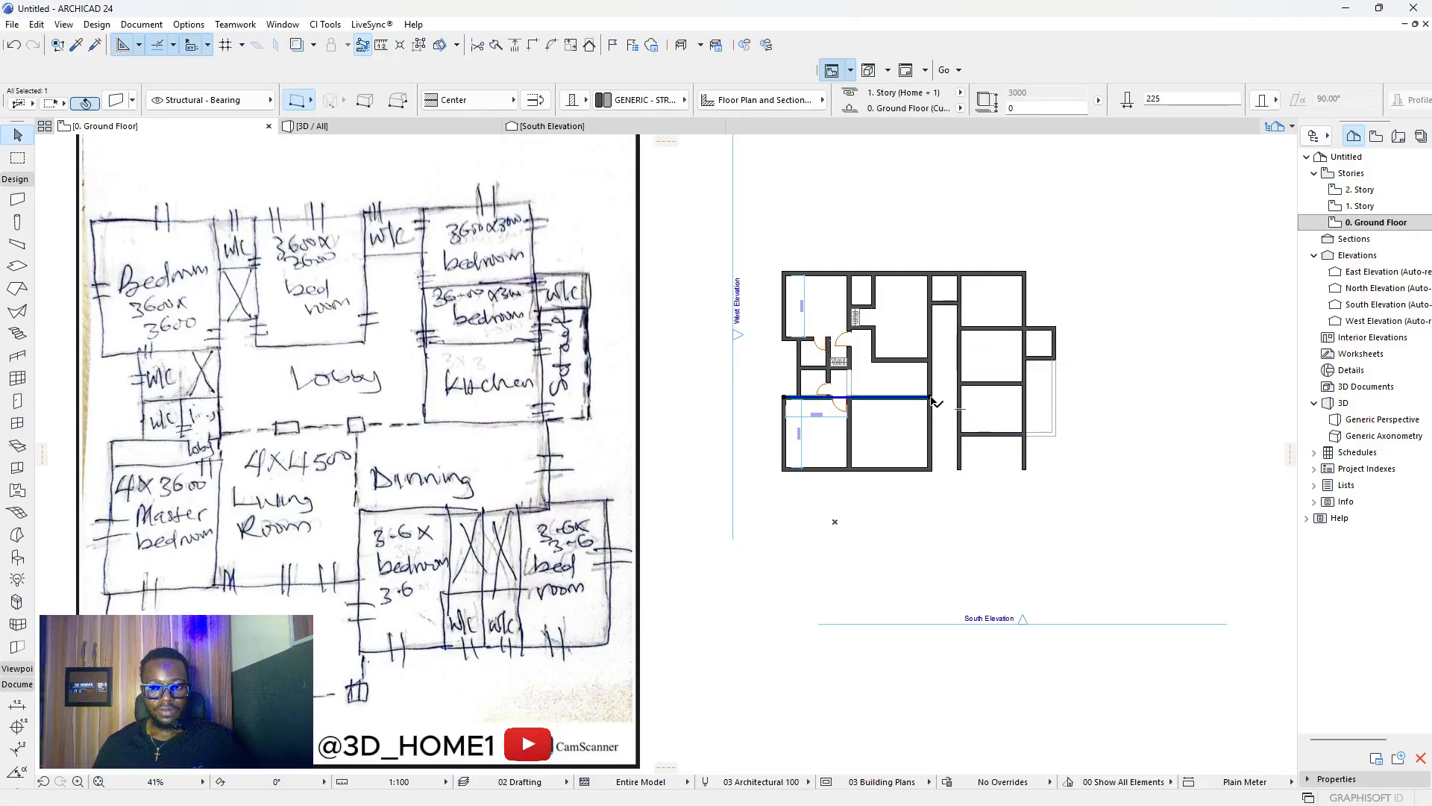
pyautogui.press('Escape')
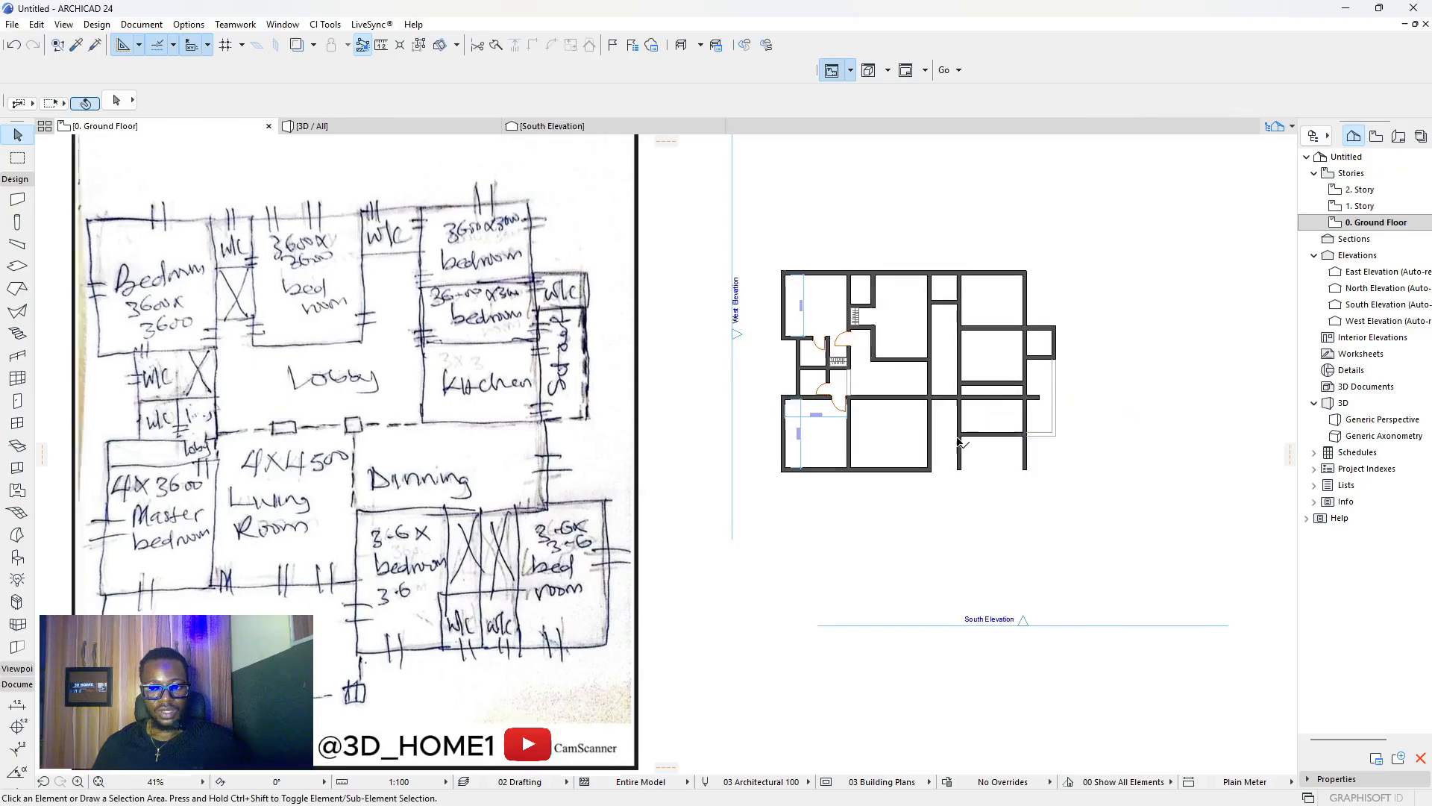
# Compare the extended living room wall with the sketch's lobby, kitchen and dining boundaries.
pyautogui.scroll(2, 992, 403)
pyautogui.scroll(-1, 990, 405)
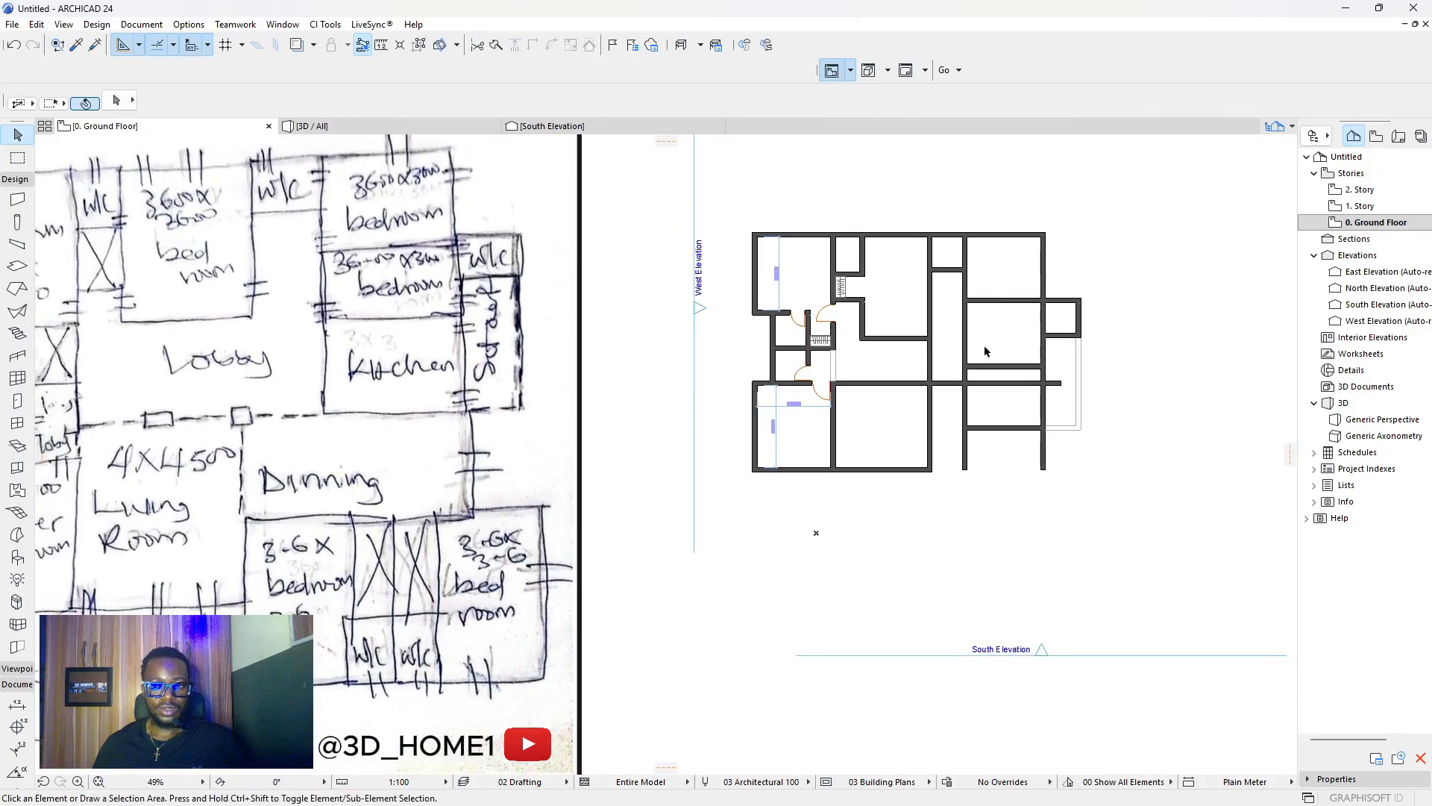
pyautogui.scroll(-2, 974, 290)
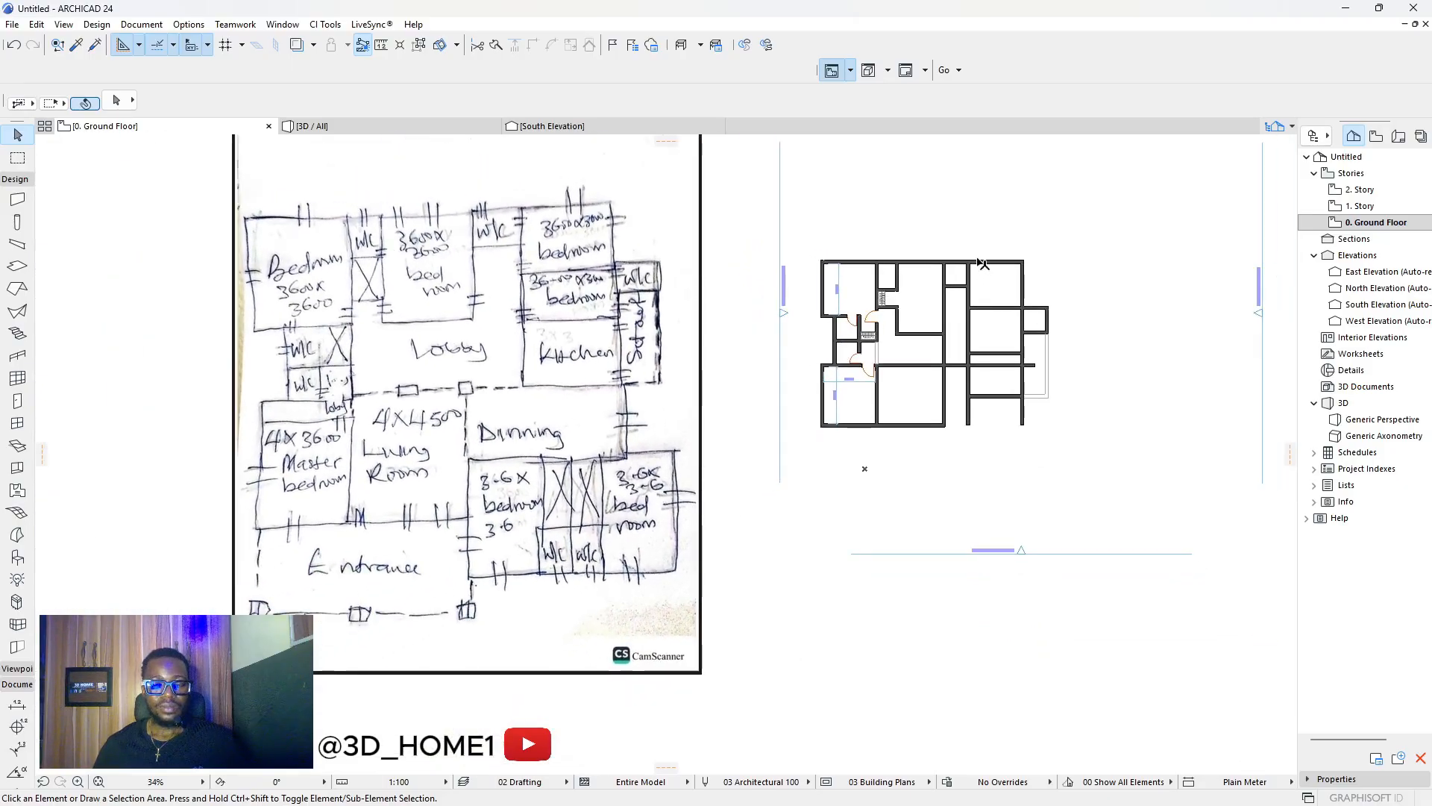
pyautogui.scroll(1, 975, 440)
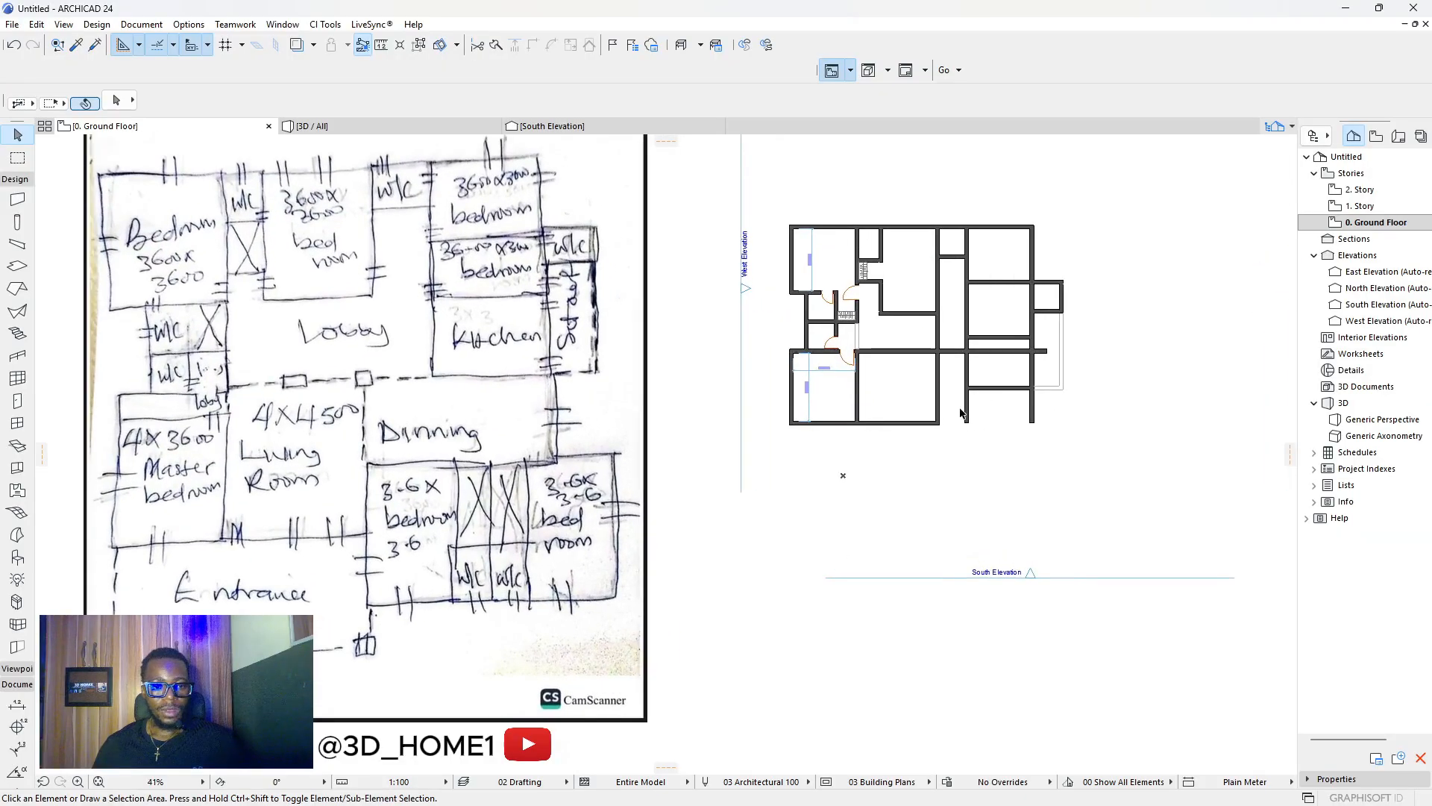
pyautogui.scroll(-1, 962, 414)
pyautogui.scroll(2, 911, 391)
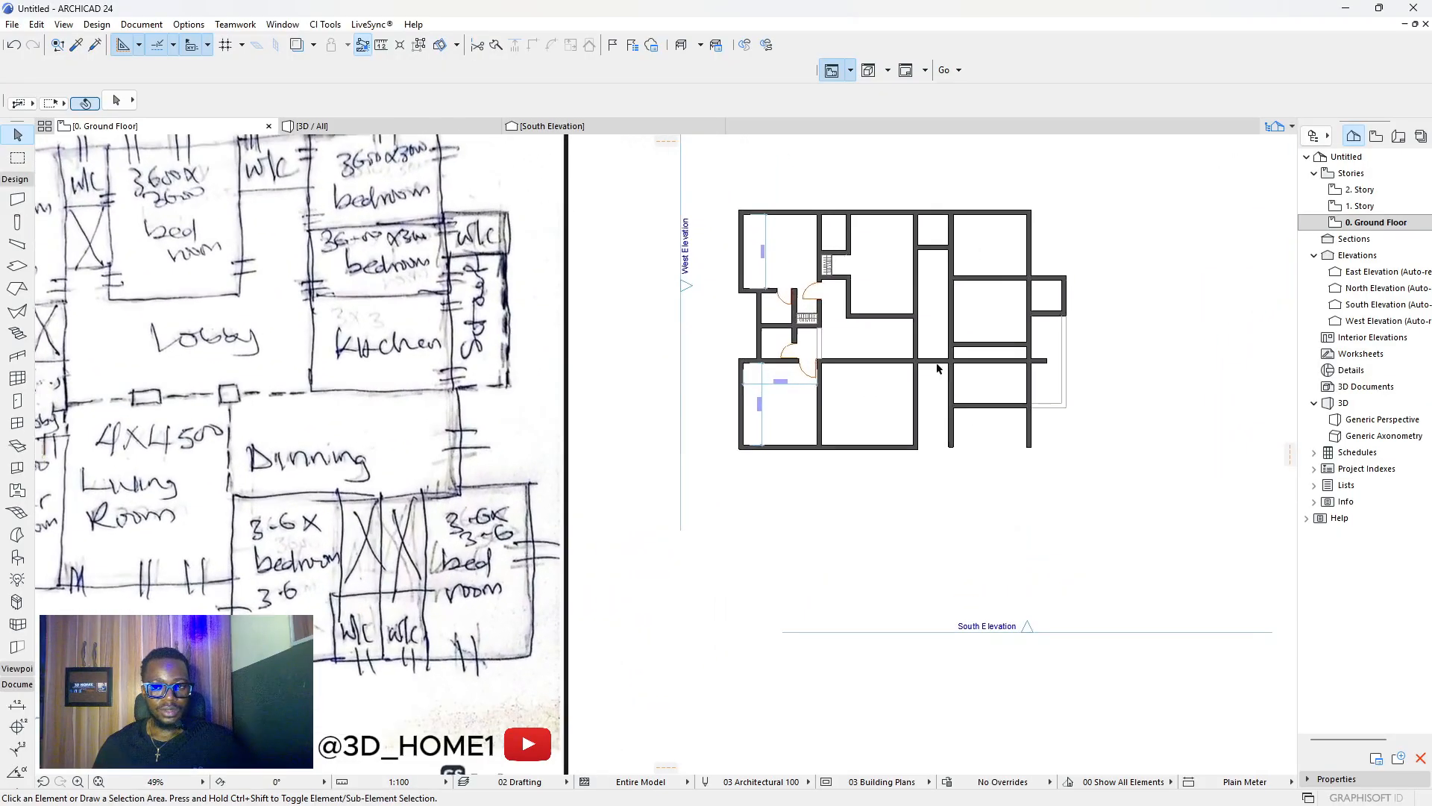
pyautogui.scroll(-1, 925, 363)
pyautogui.scroll(-1, 891, 343)
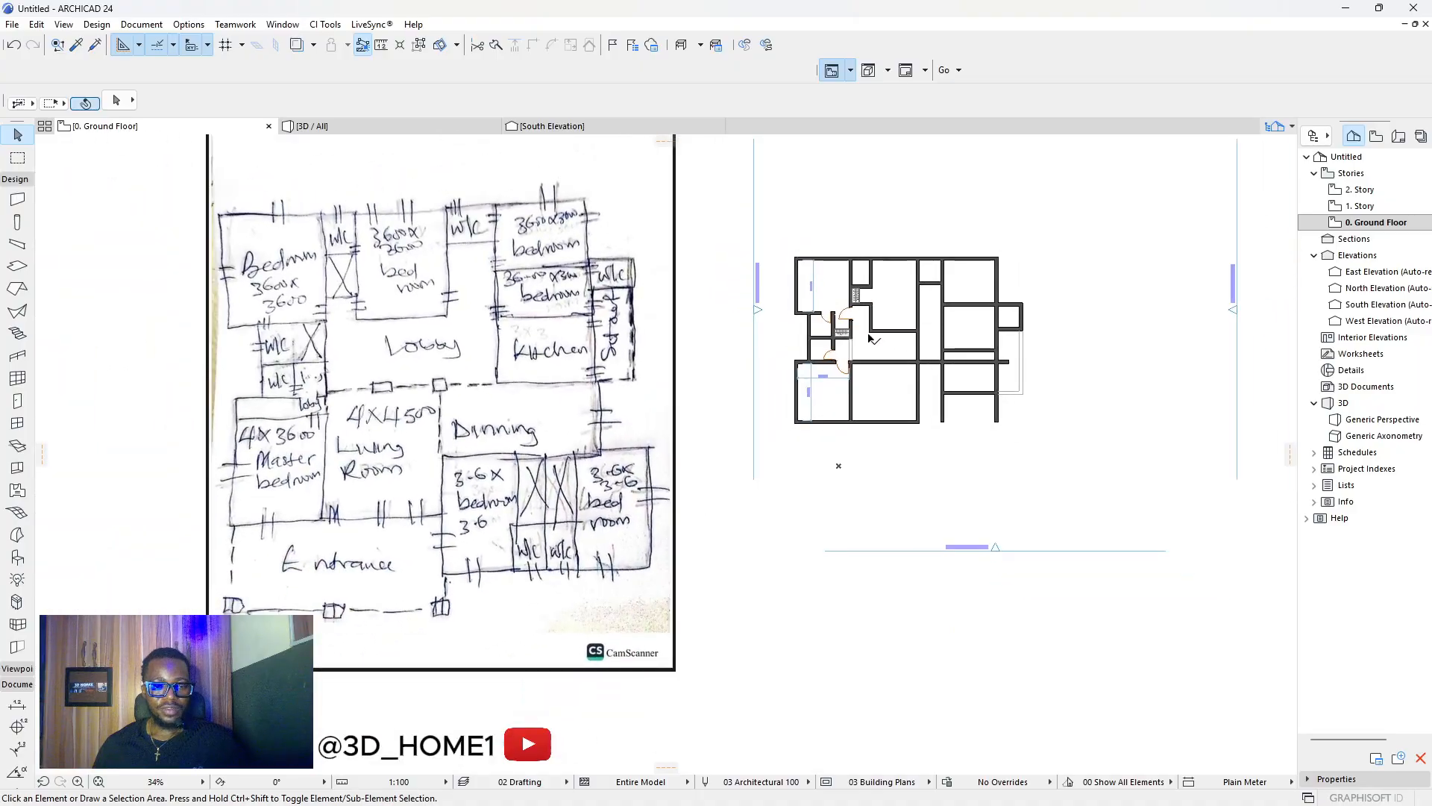
pyautogui.scroll(1, 911, 317)
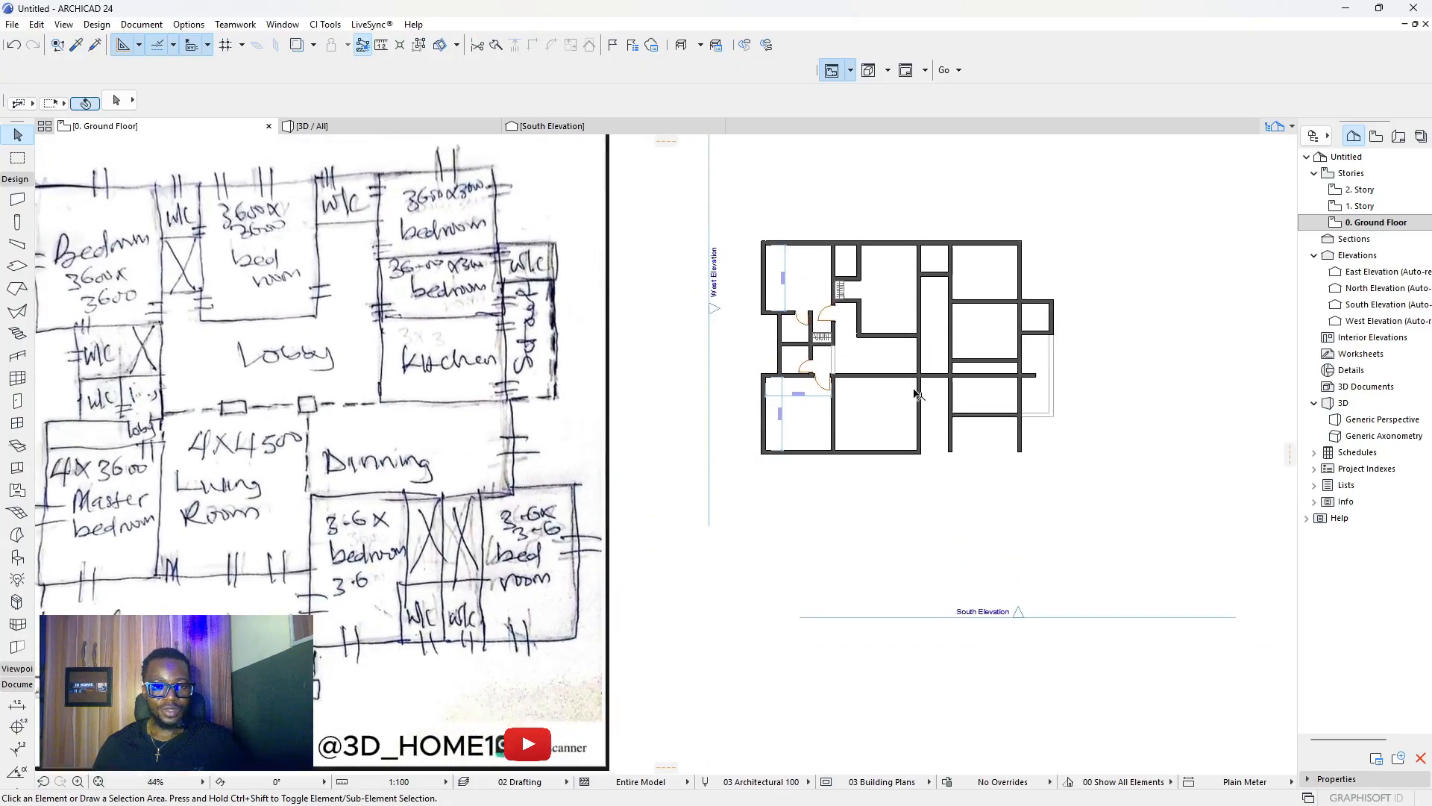
pyautogui.scroll(-1, 917, 393)
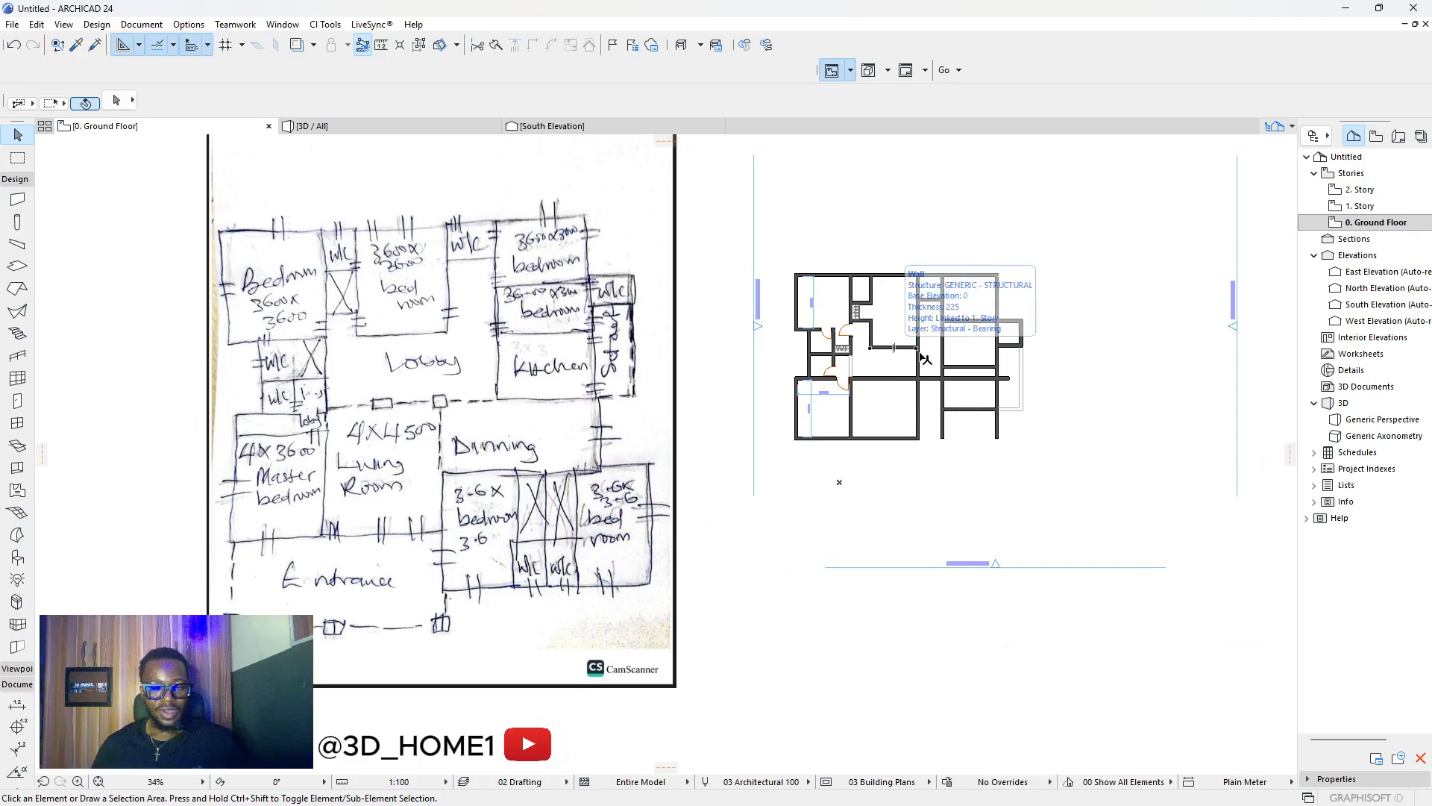
pyautogui.scroll(1, 893, 358)
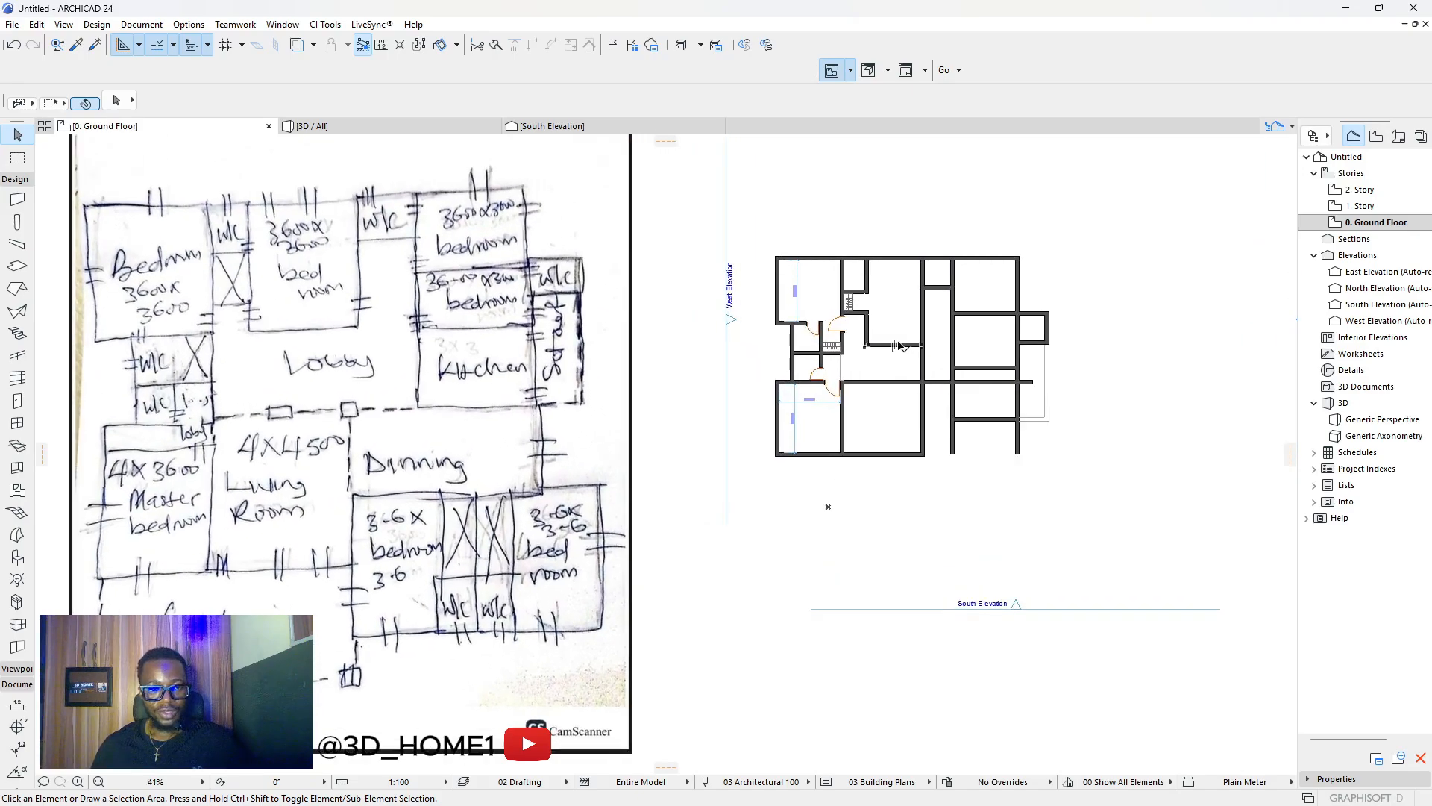
pyautogui.scroll(-1, 929, 360)
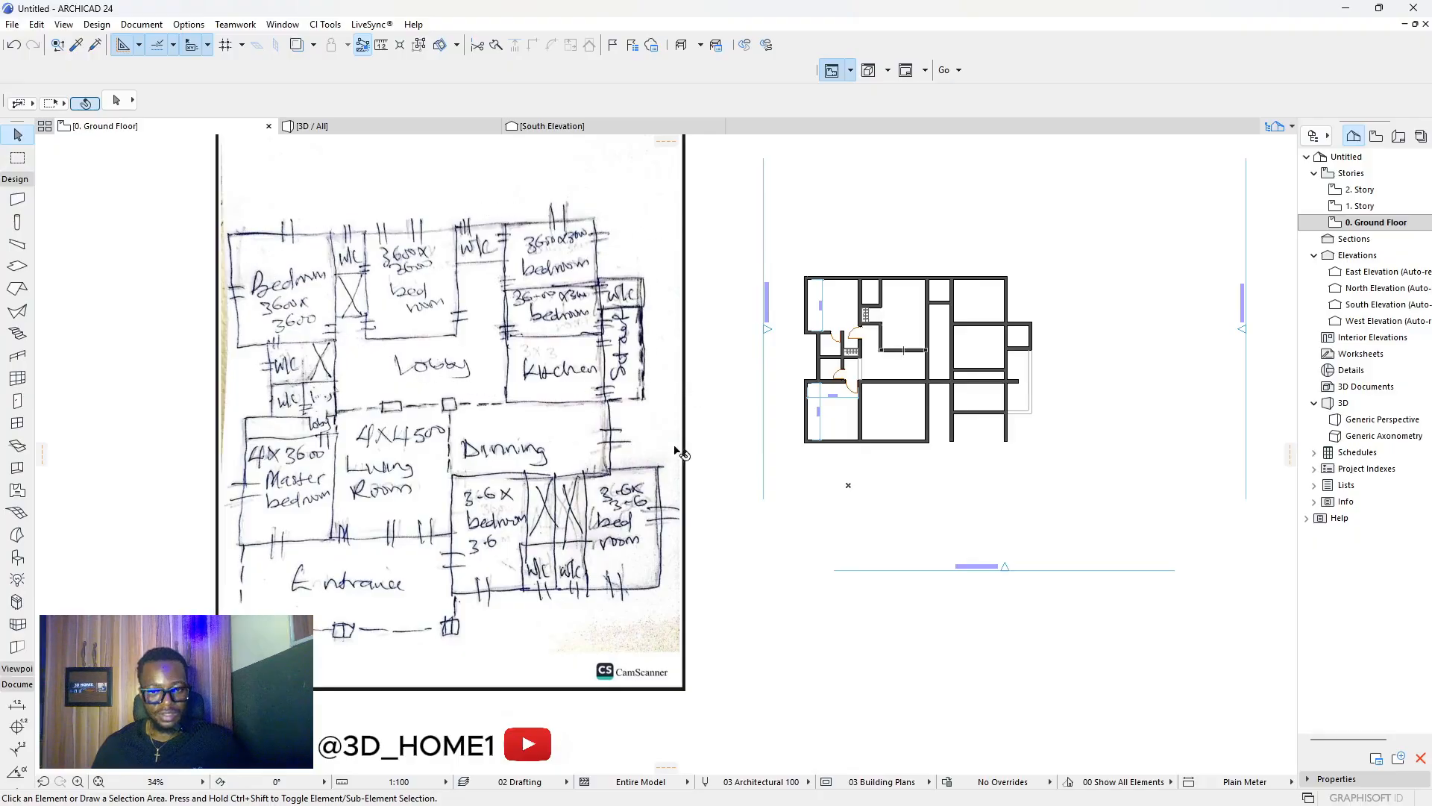
# Trim the extended living room wall where it crosses the passage and where it projects past the kitchen's right wall.
pyautogui.scroll(1, 892, 363)
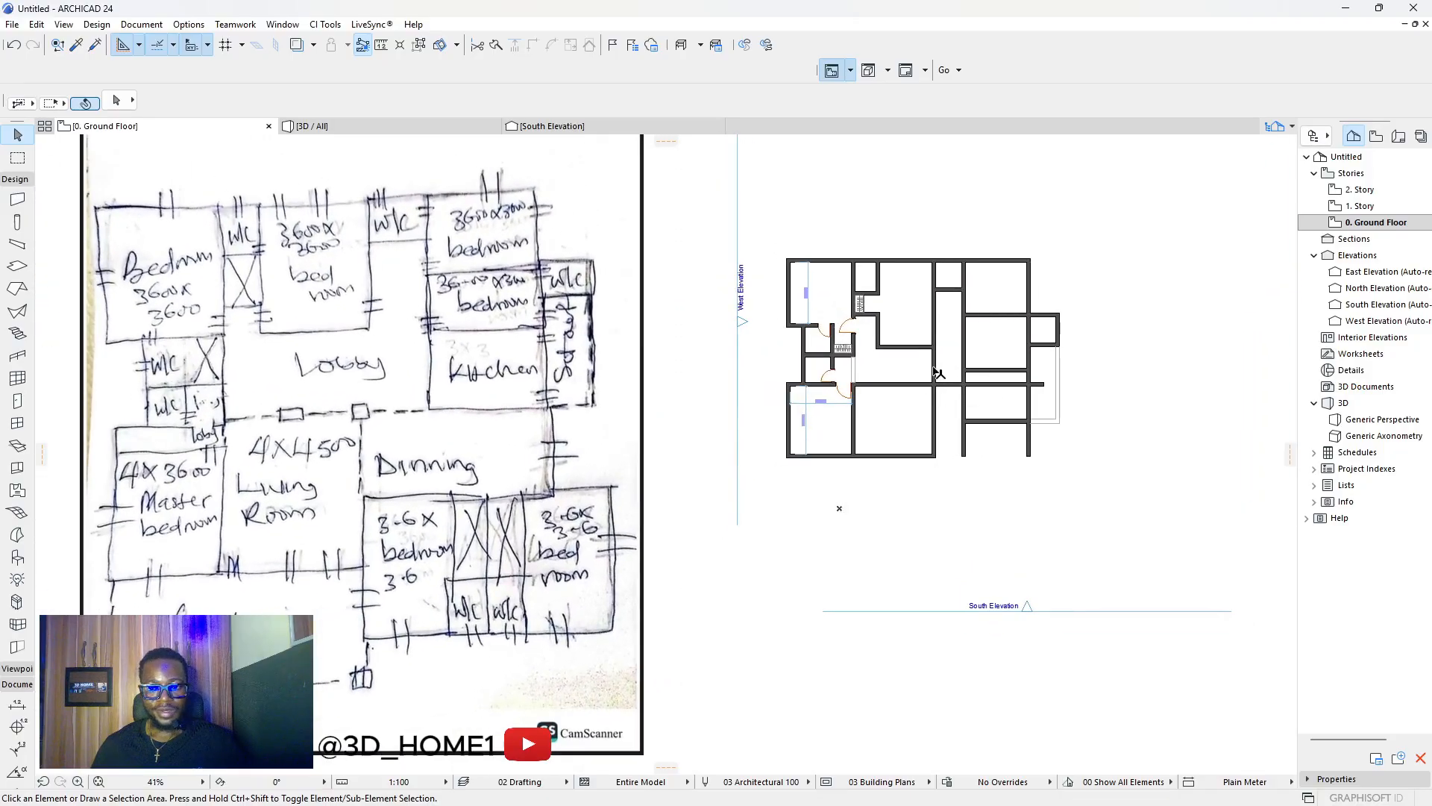
pyautogui.scroll(1, 938, 373)
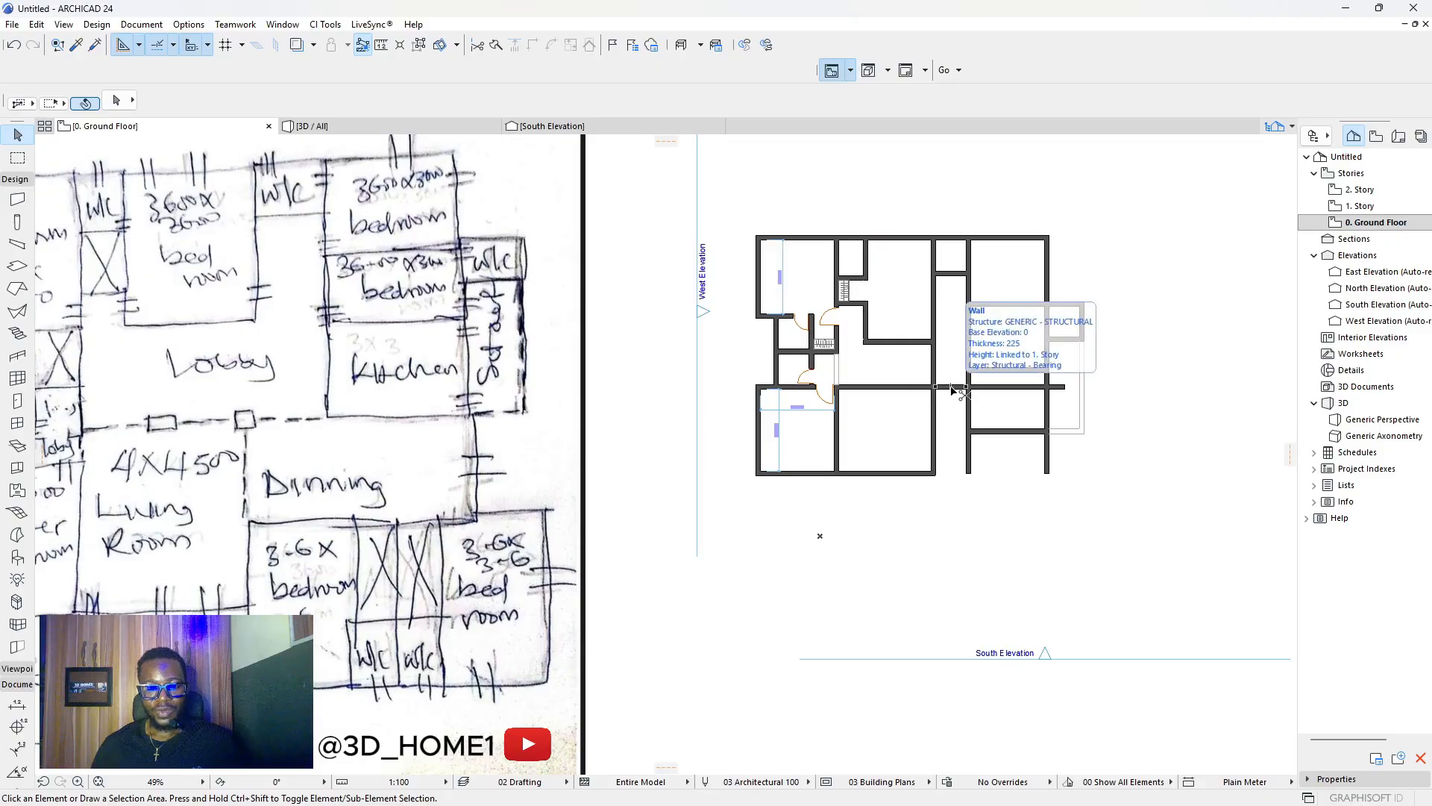
pyautogui.keyDown('ctrl'); pyautogui.click(951, 387); pyautogui.keyUp('ctrl')
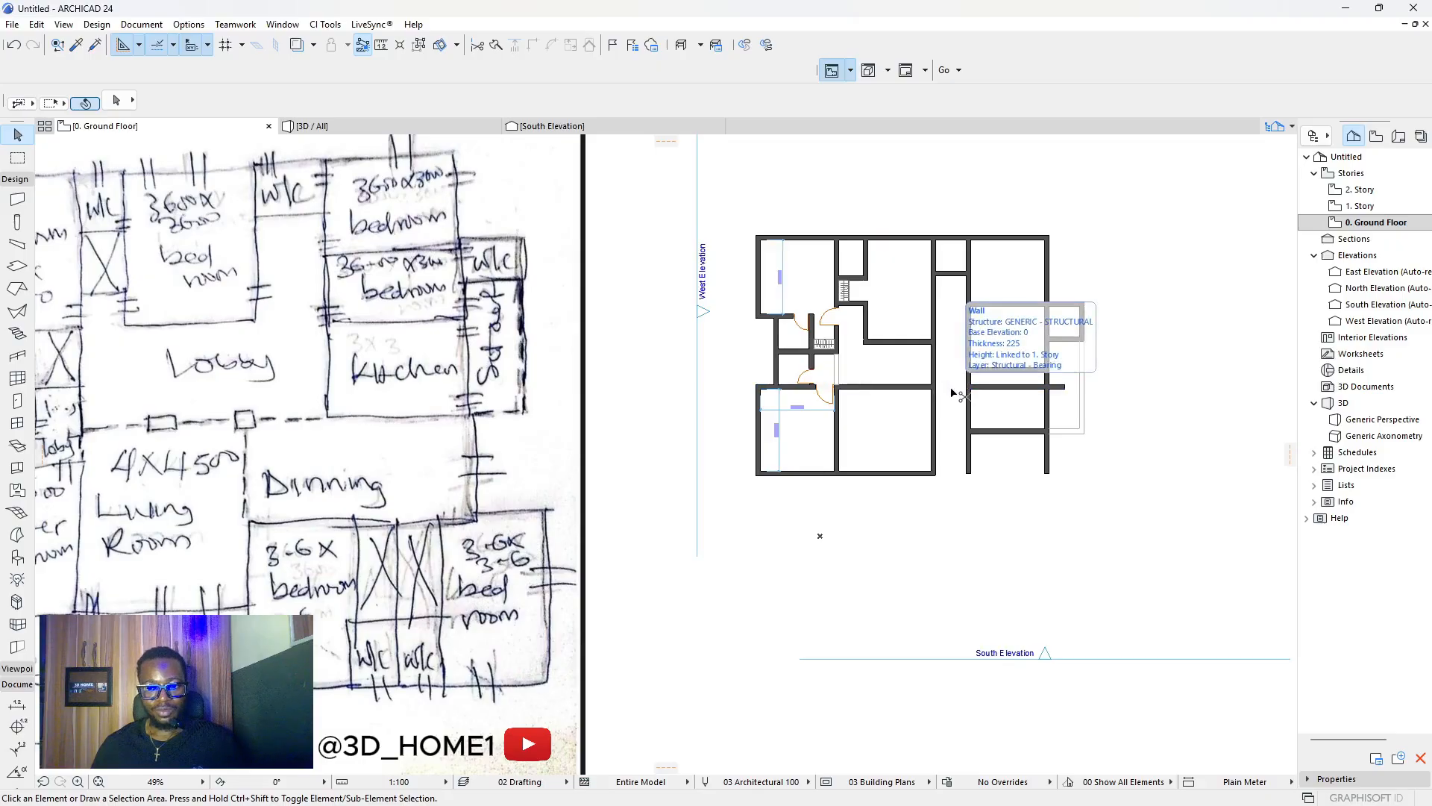
pyautogui.keyDown('ctrl'); pyautogui.click(1054, 386); pyautogui.keyUp('ctrl')
pyautogui.scroll(-1, 1007, 392)
pyautogui.scroll(-2, 825, 395)
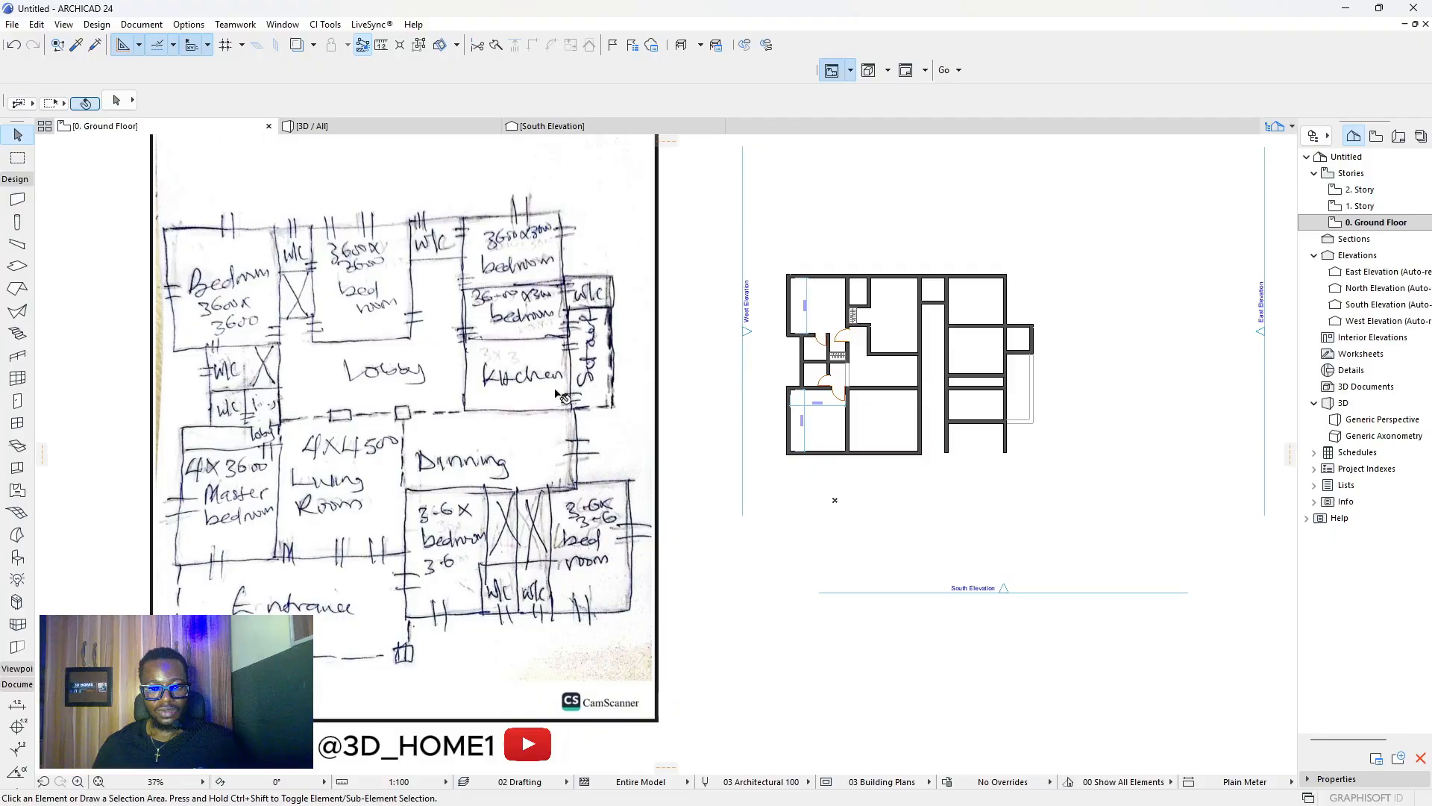
# Delete the remaining piece of the extended wall between the kitchen's side walls.
pyautogui.click(974, 387)
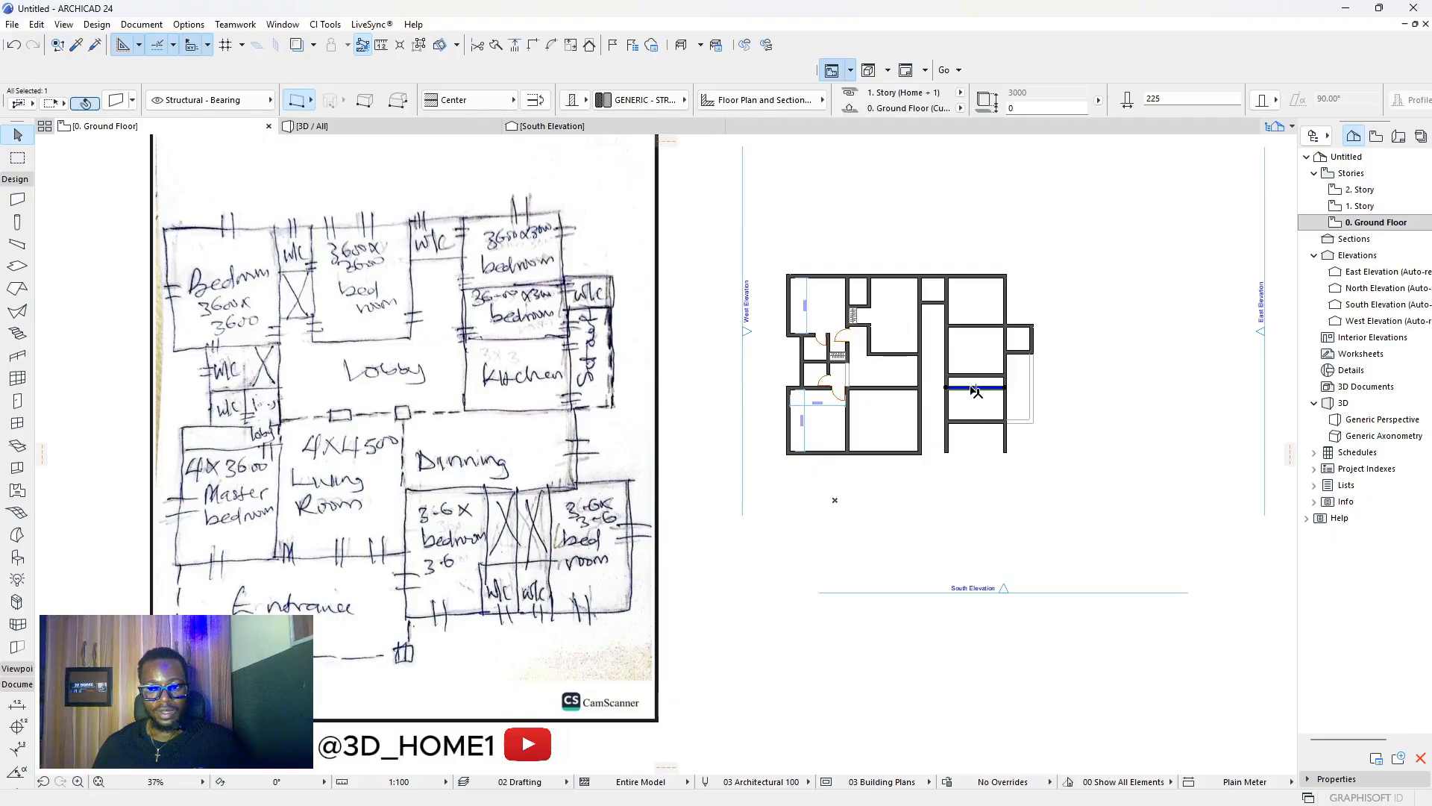
pyautogui.press('Delete')
pyautogui.scroll(2, 970, 417)
pyautogui.scroll(-2, 973, 428)
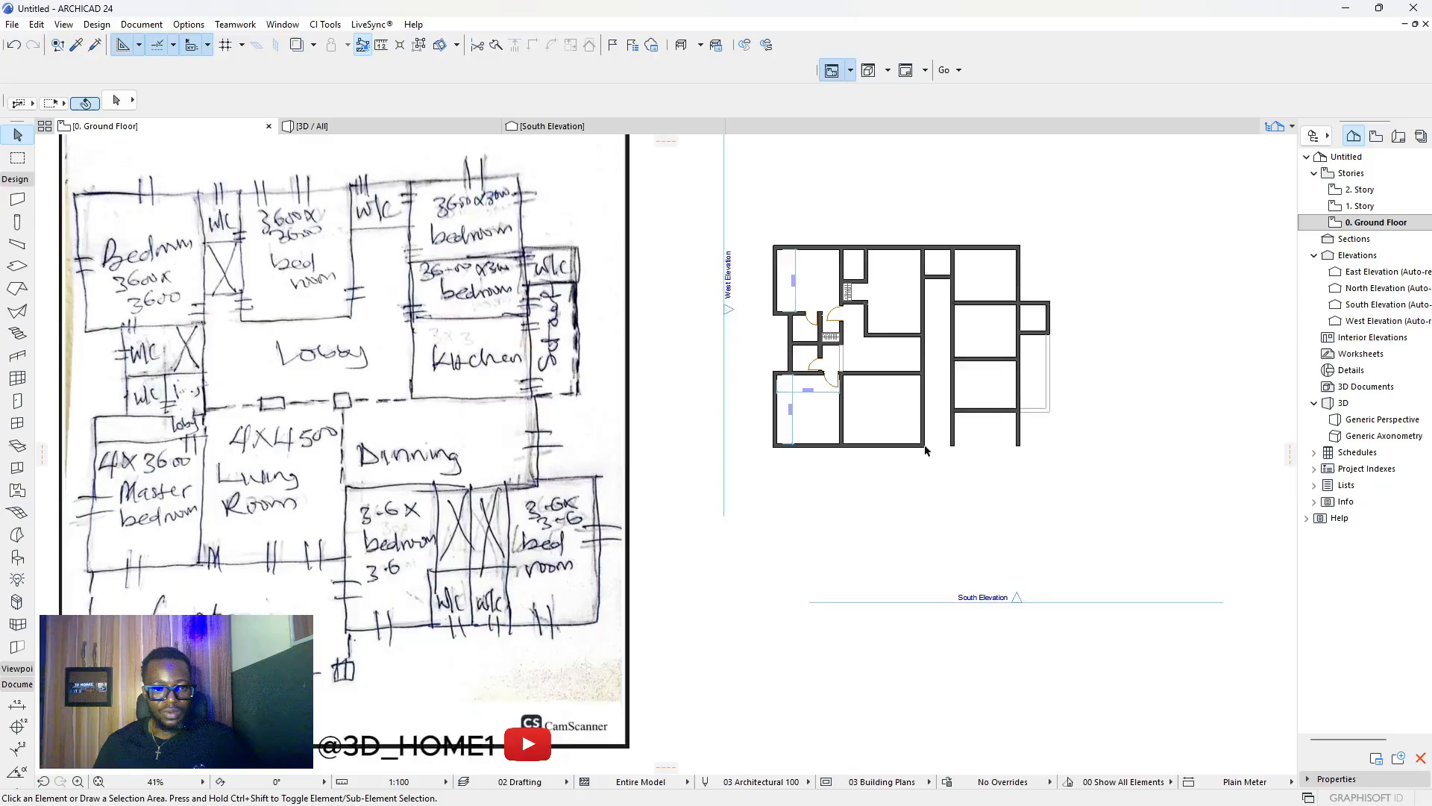
# Trim away the vertical wall segment joining the middle upper bedroom's lower right corner to the living room's upper right corner.
pyautogui.scroll(2, 937, 432)
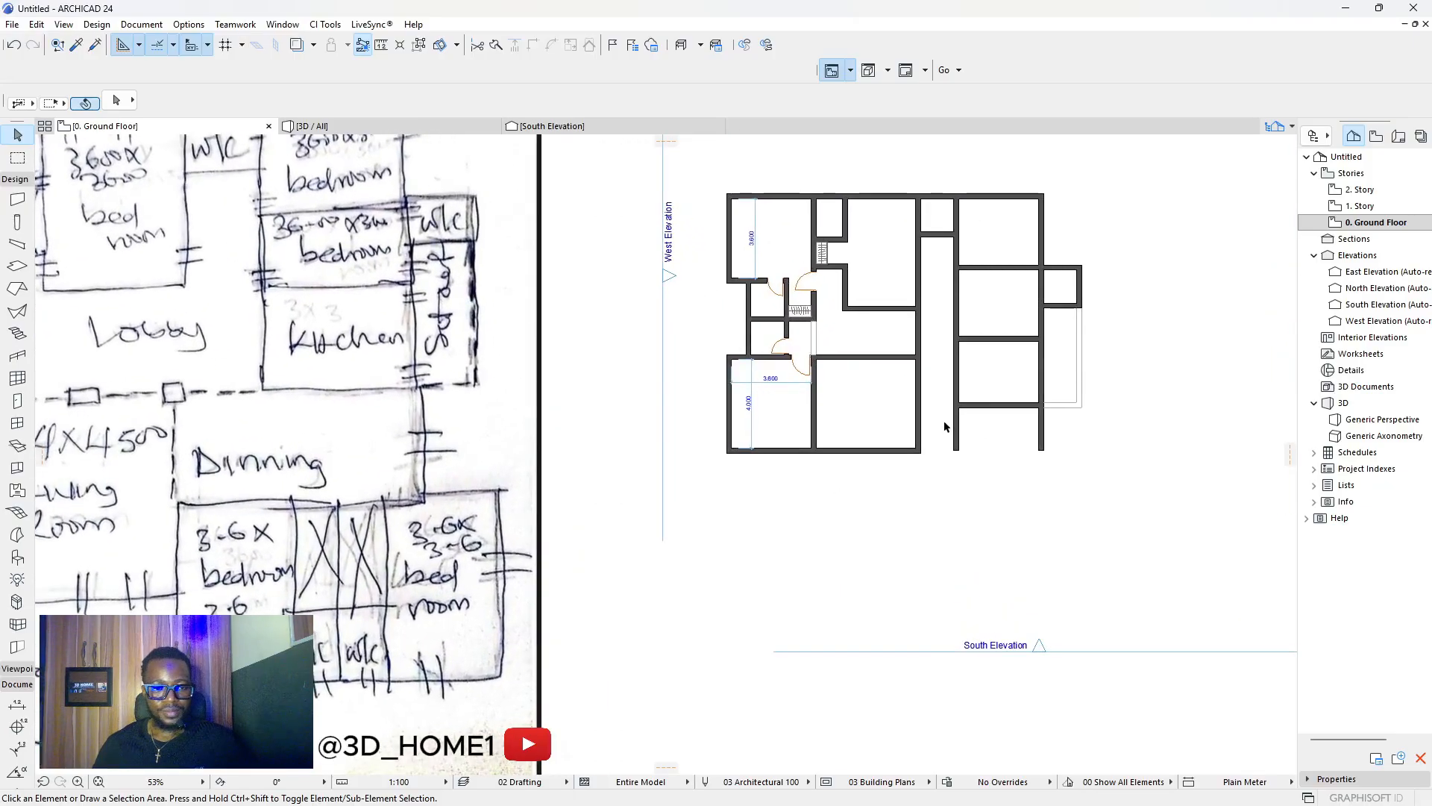
pyautogui.scroll(-1, 943, 420)
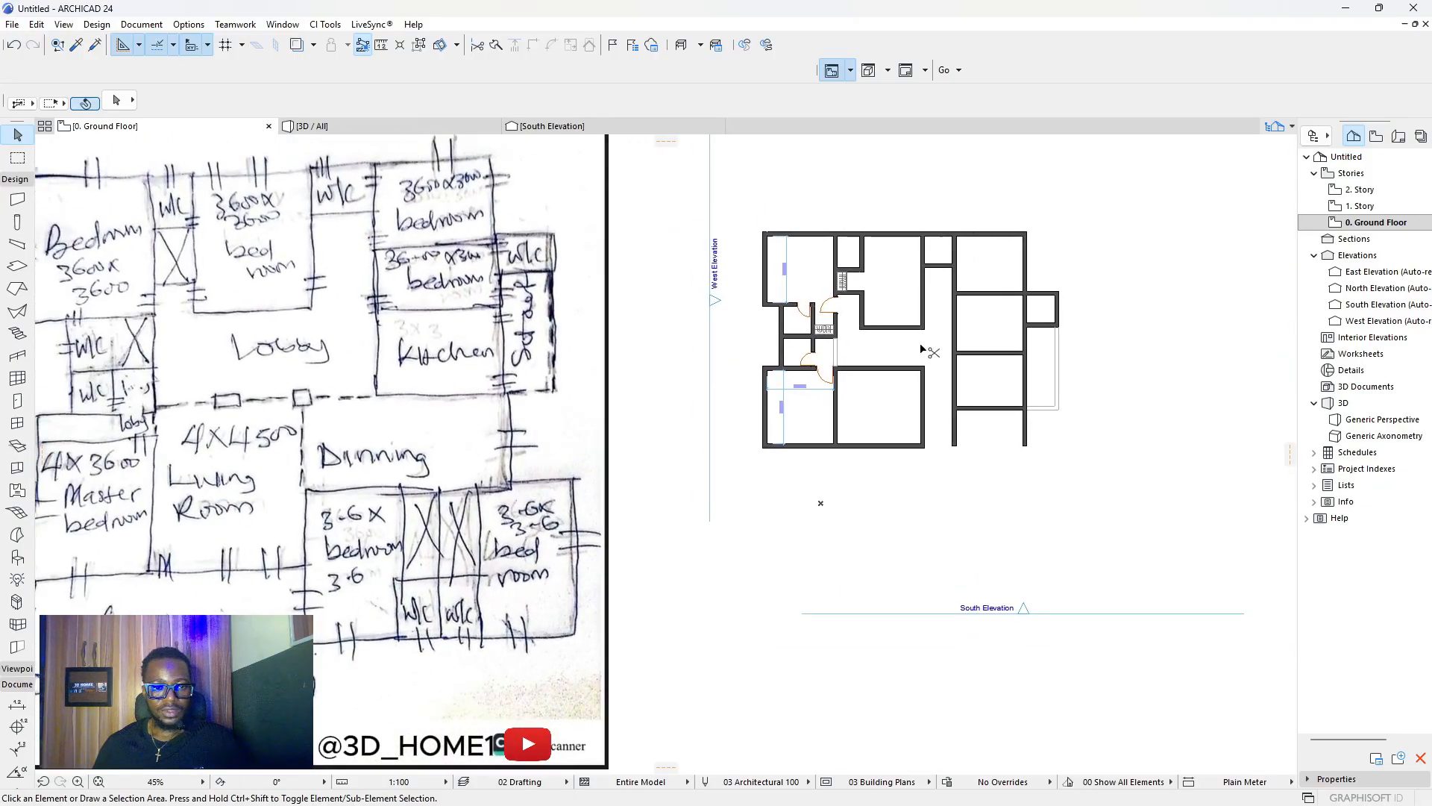
# Compare the passage, kitchen and living room walls with the sketch's dining area and its lower bedrooms.
pyautogui.scroll(2, 965, 418)
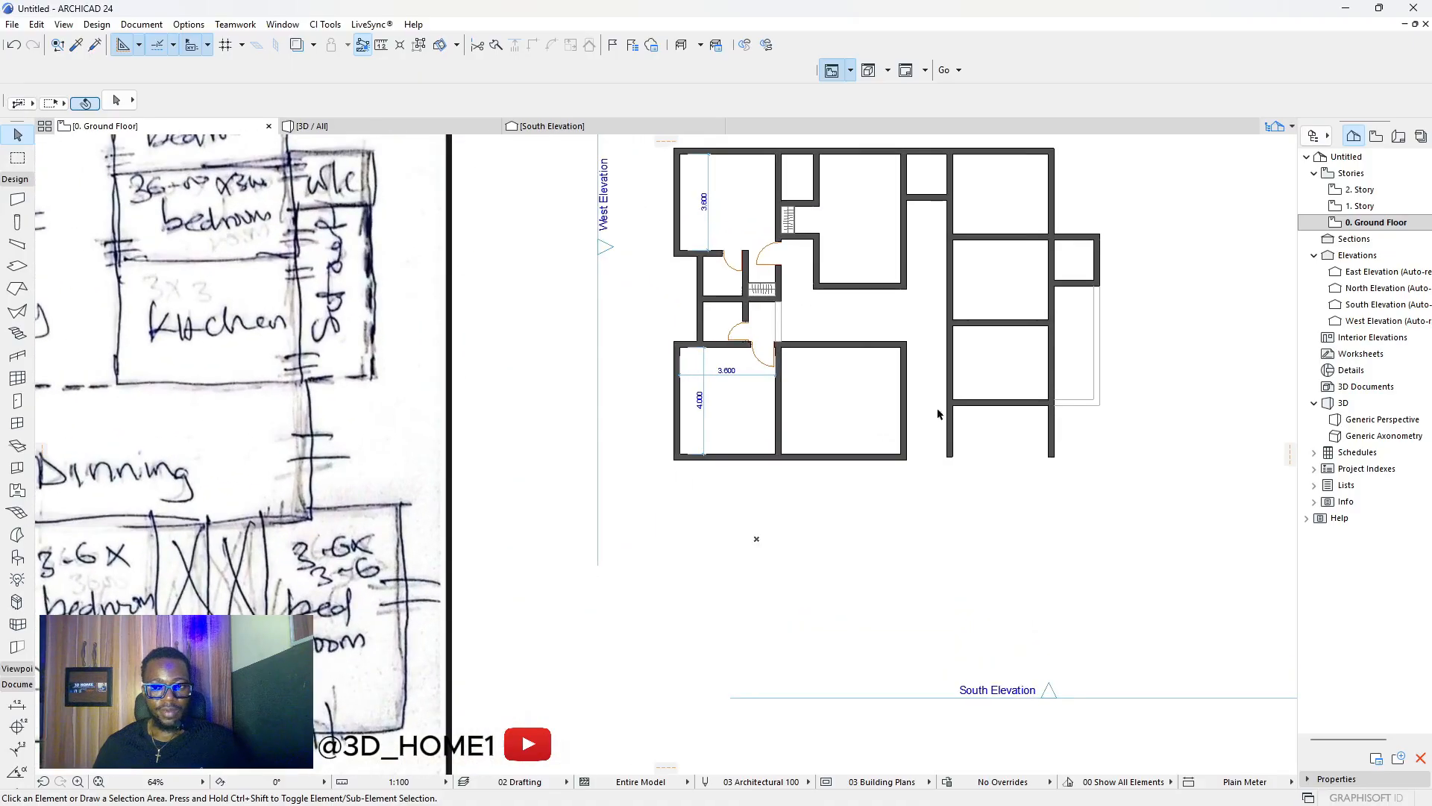
pyautogui.scroll(-1, 958, 389)
pyautogui.scroll(-1, 954, 388)
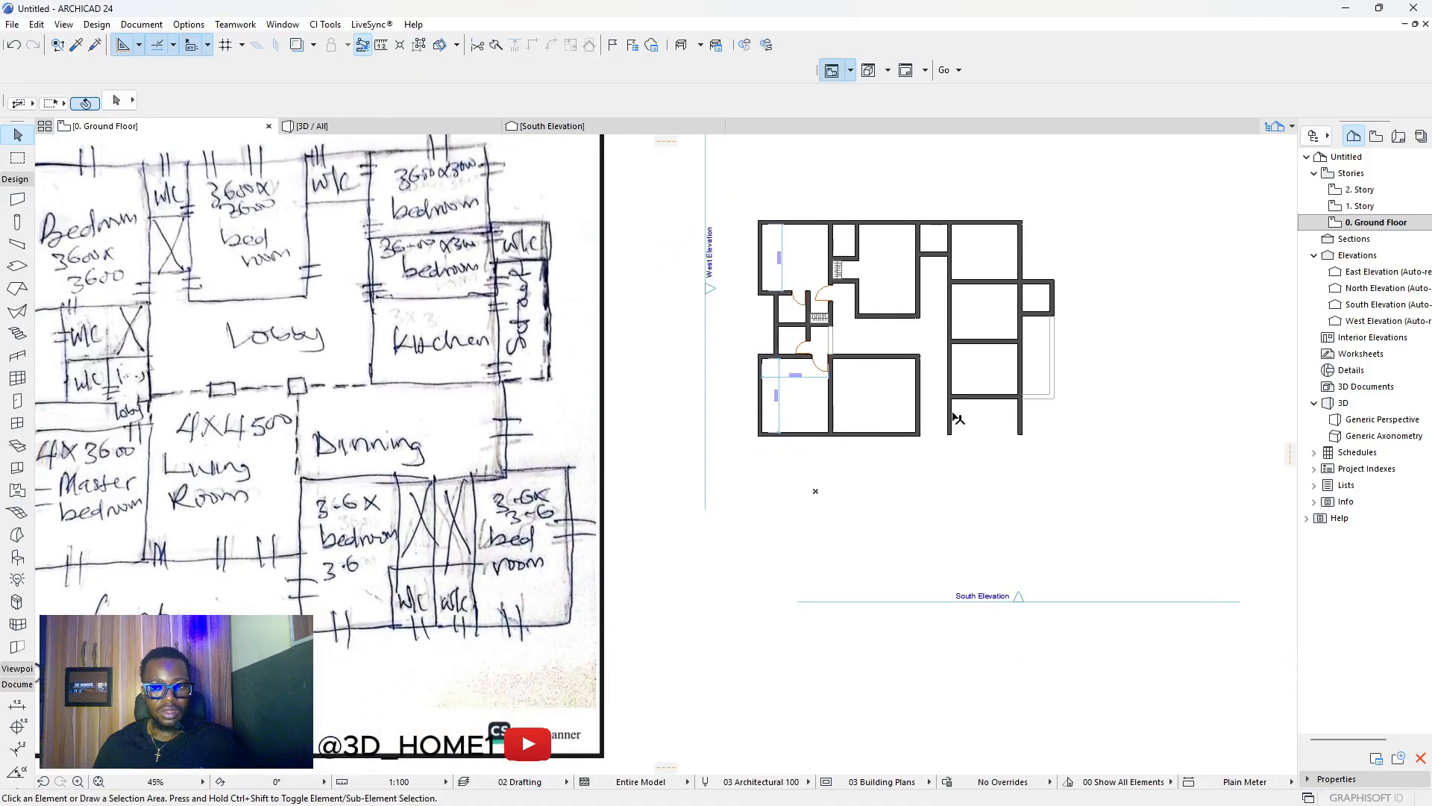
pyautogui.scroll(-1, 952, 424)
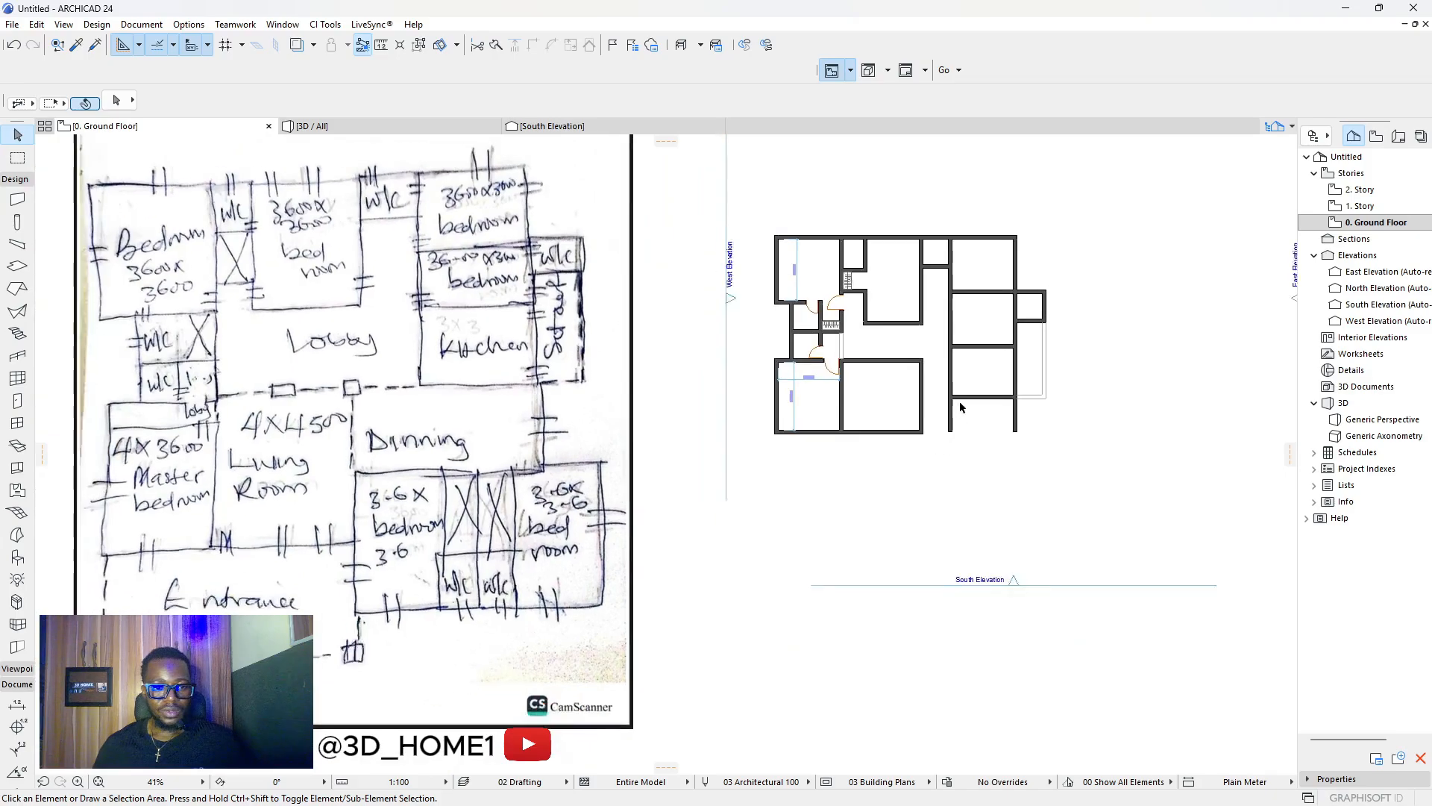
pyautogui.scroll(1, 922, 436)
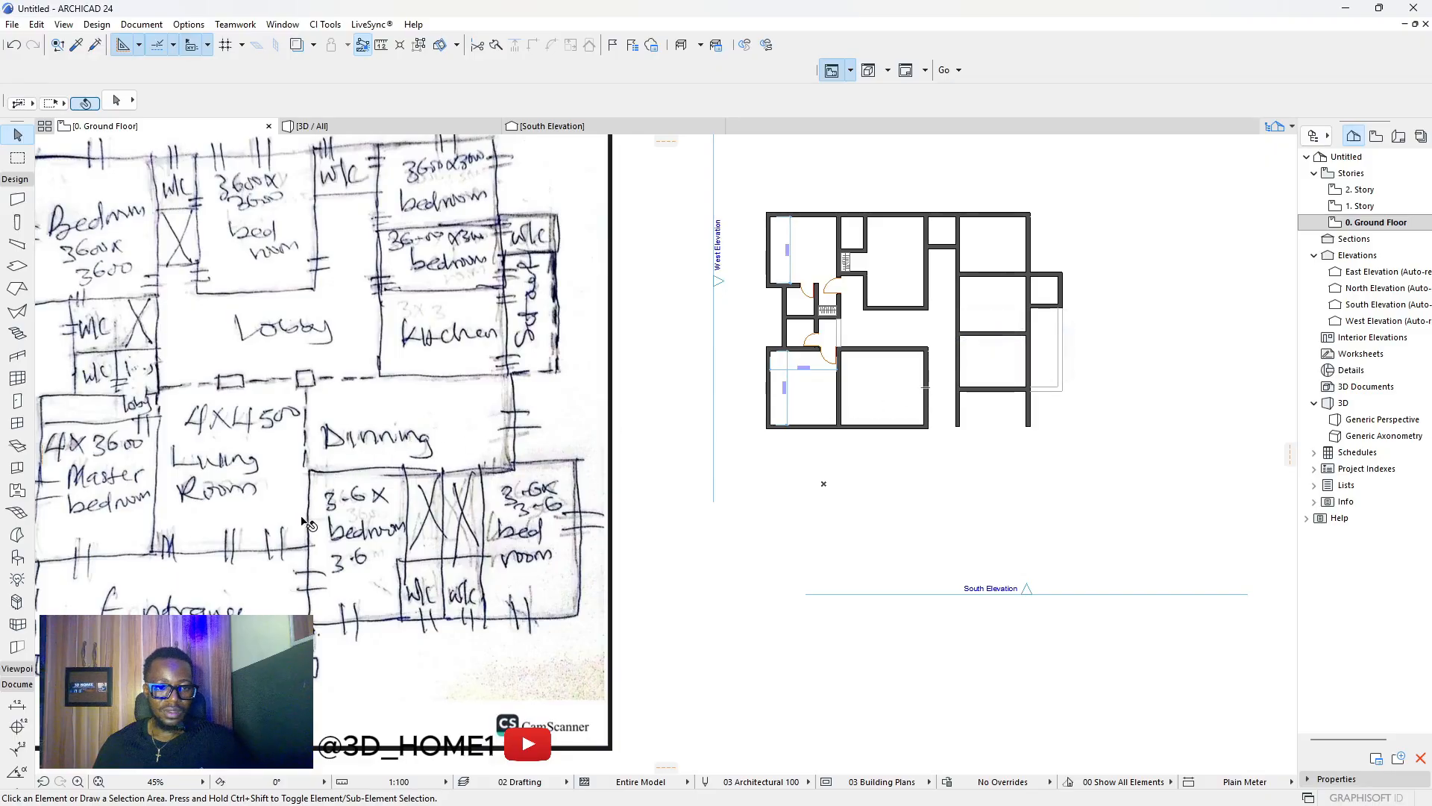
pyautogui.scroll(-1, 813, 407)
pyautogui.scroll(2, 934, 403)
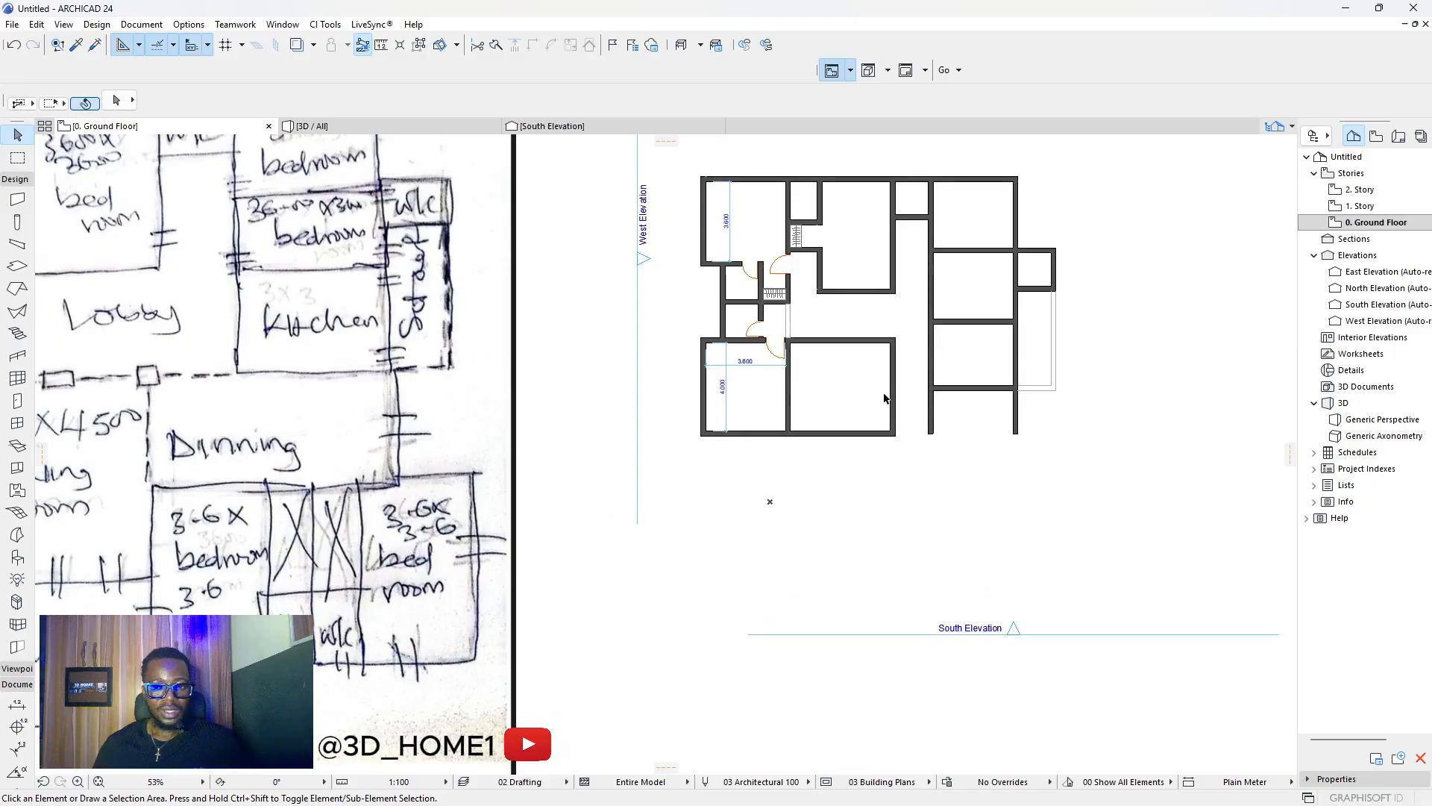
pyautogui.scroll(-1, 895, 403)
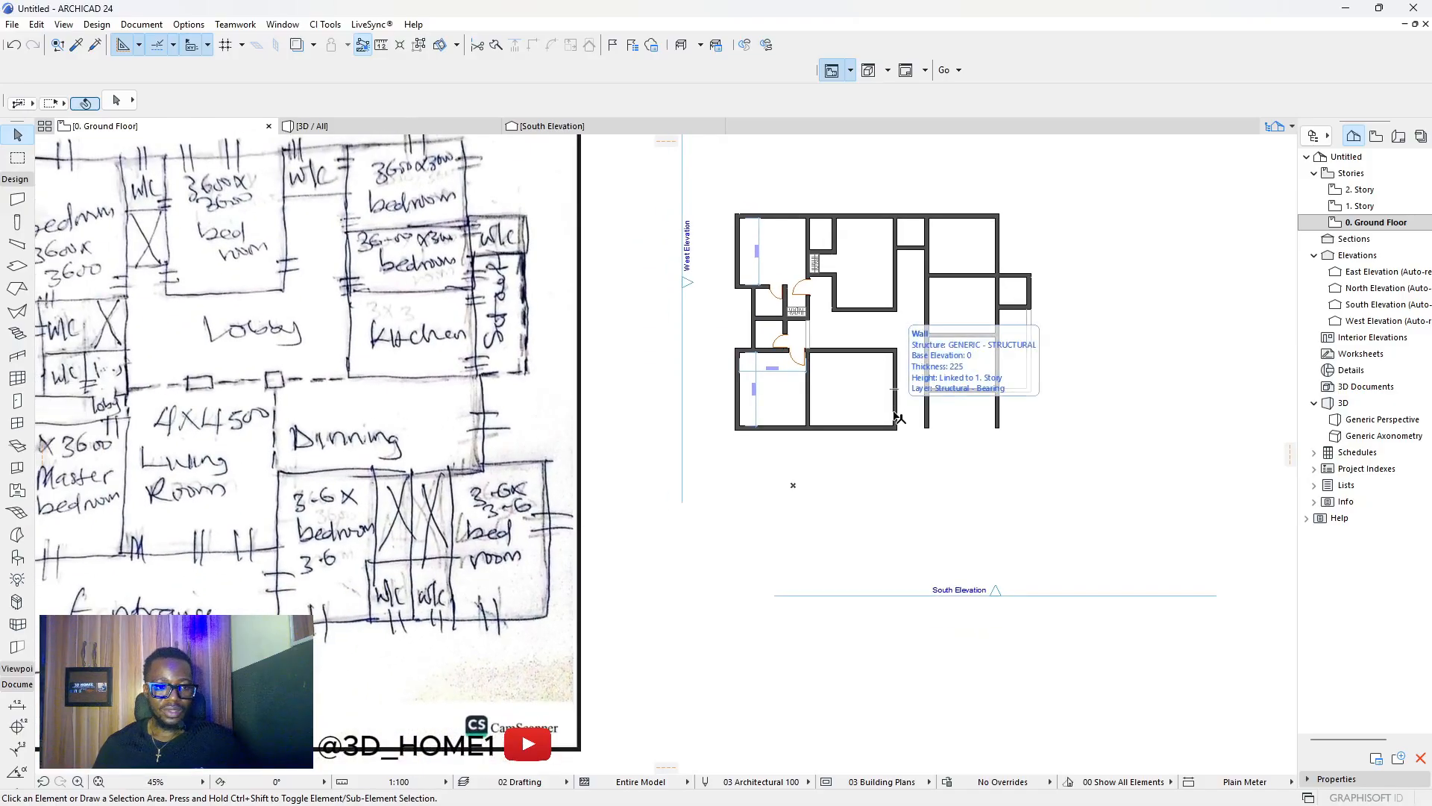
# Extend the kitchen's lower wall leftward to the living room's right wall and trim the kitchen's left wall below it.
pyautogui.scroll(3, 945, 394)
pyautogui.click(930, 391)
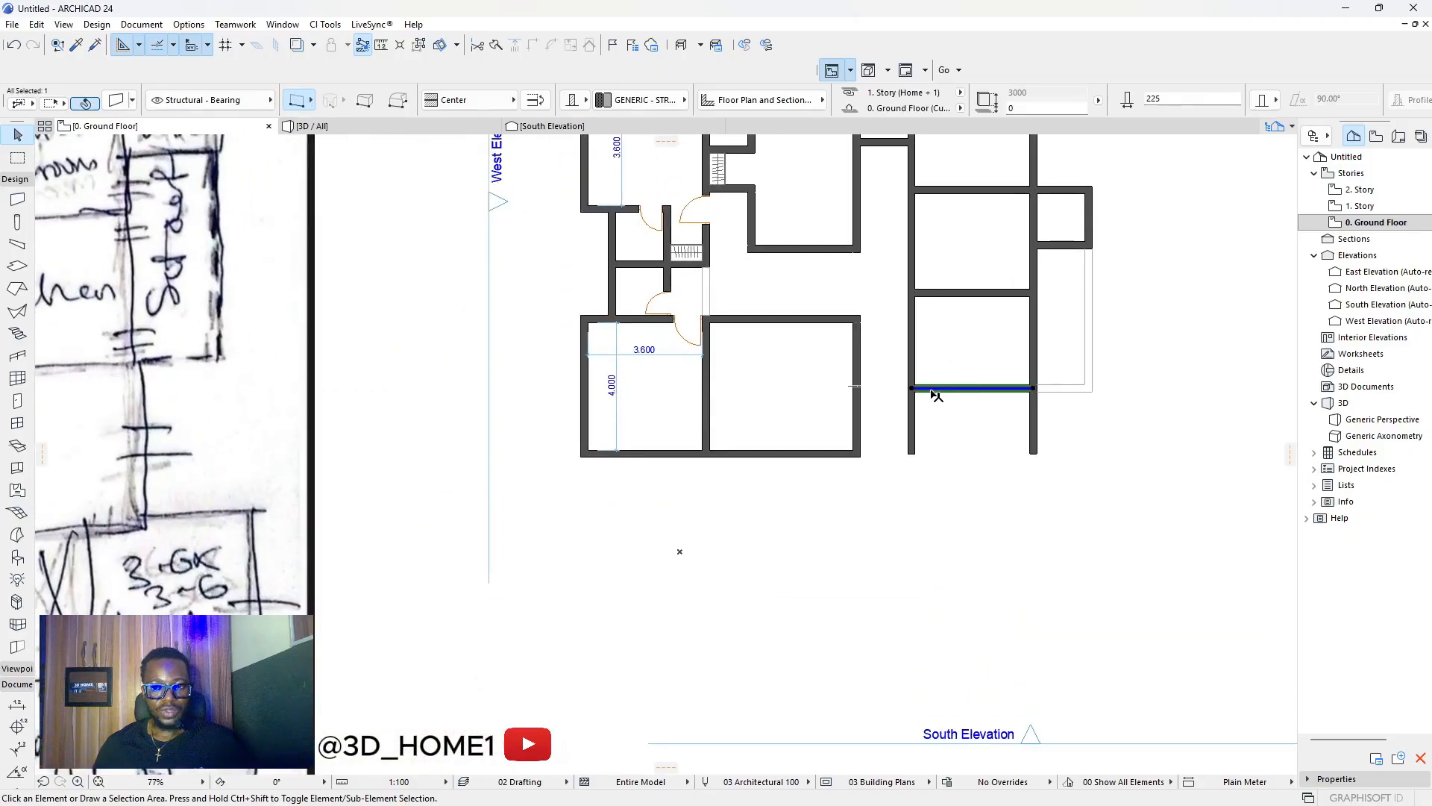
pyautogui.click(911, 388)
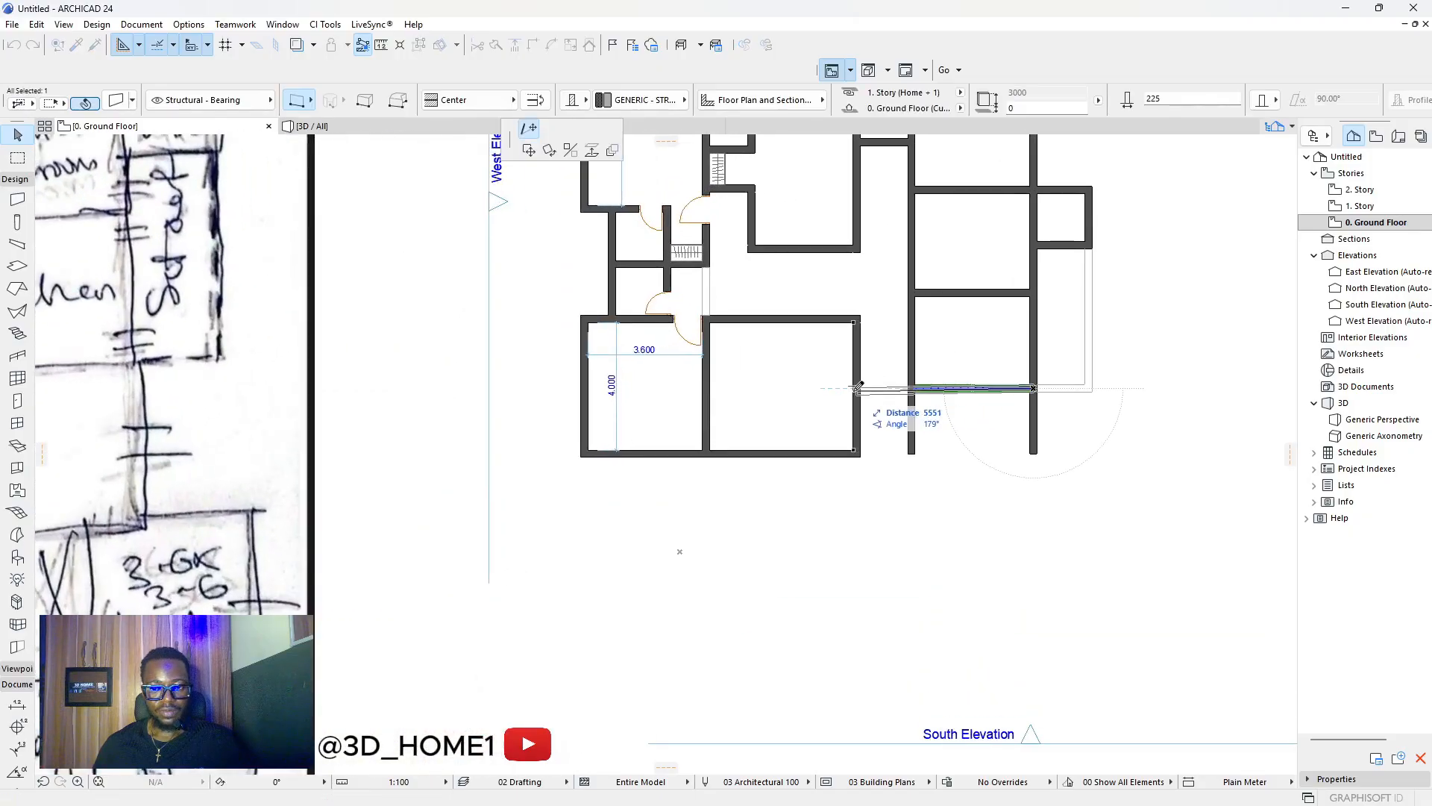
pyautogui.scroll(3, 854, 390)
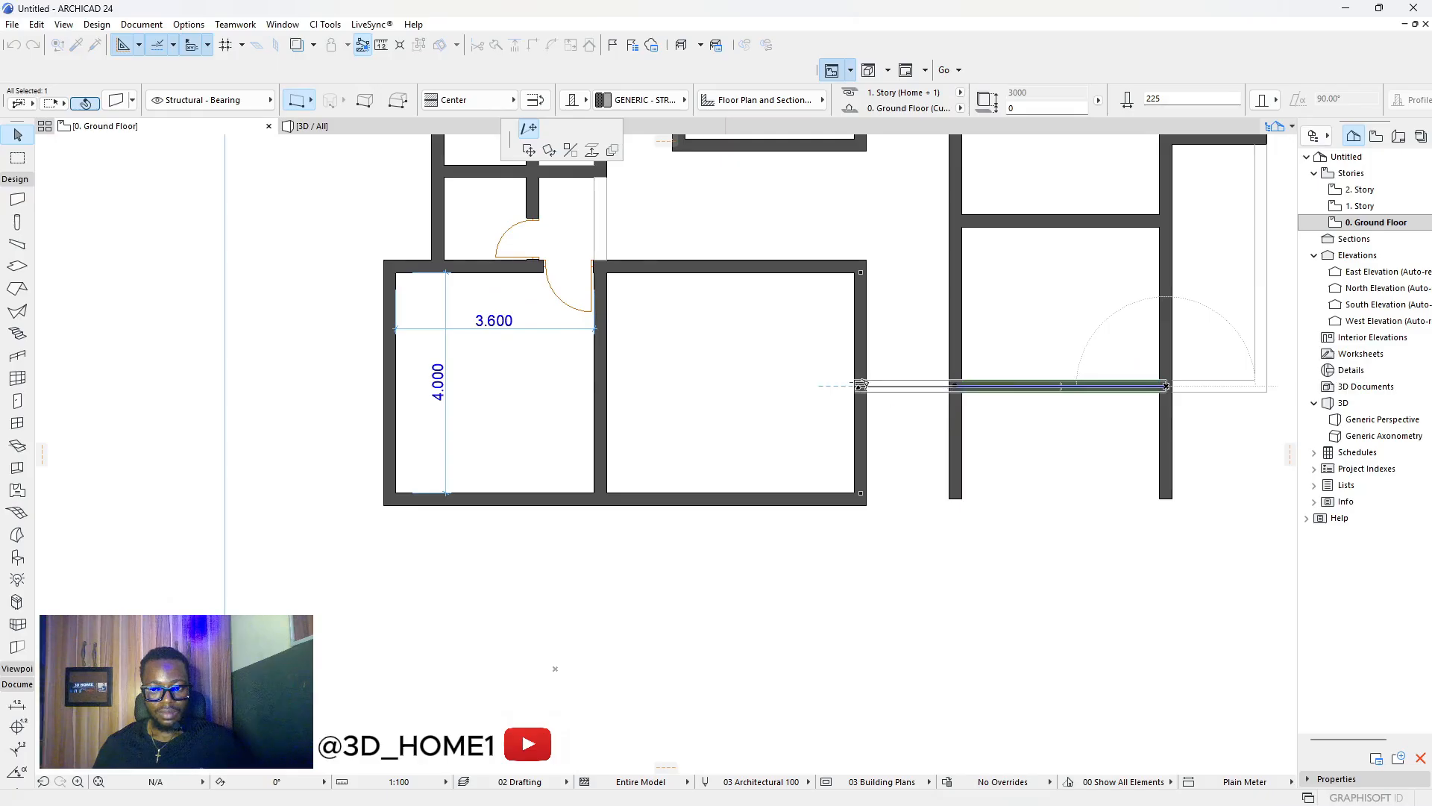
pyautogui.click(860, 384)
pyautogui.press('Escape')
pyautogui.scroll(-5, 932, 414)
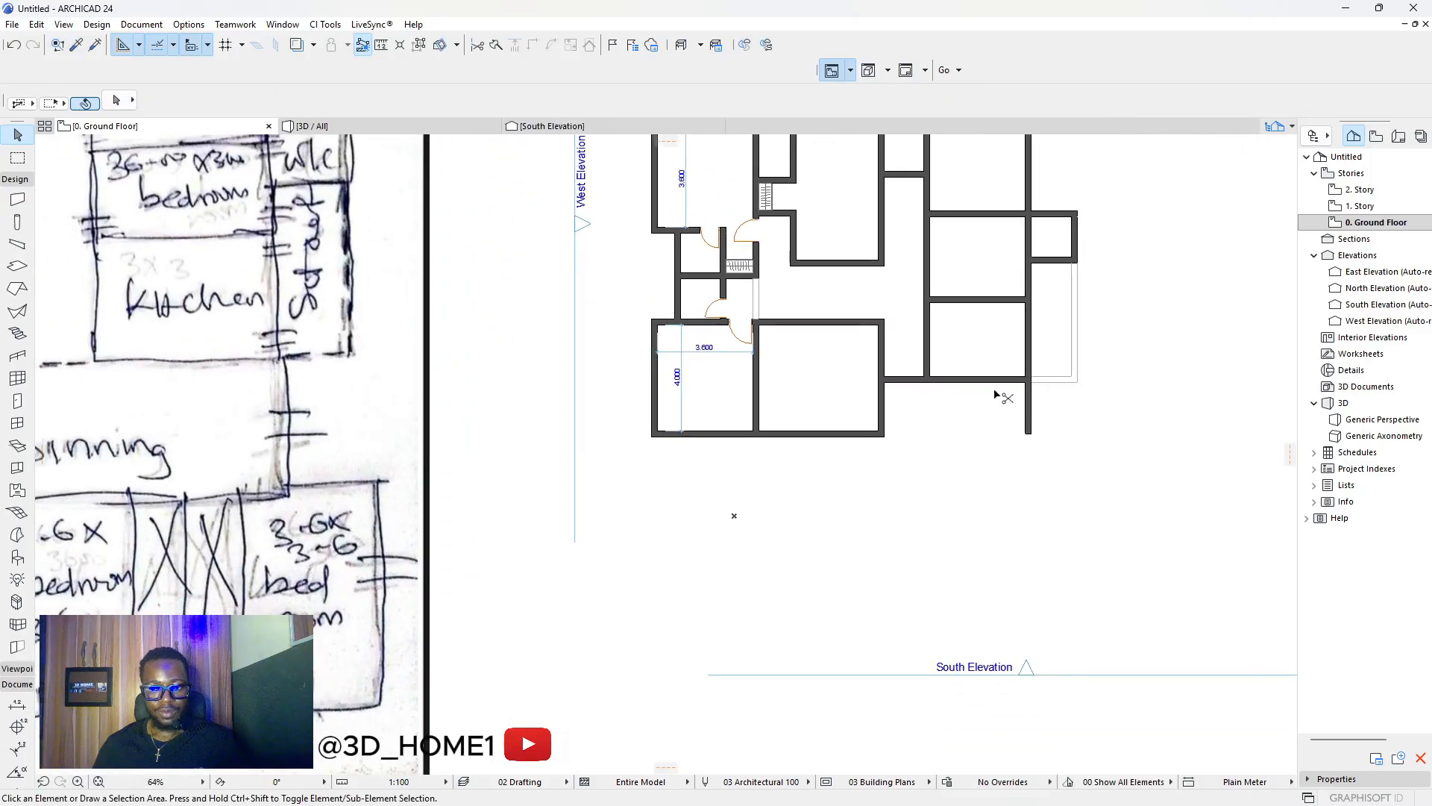
# Extend the bottom wall of the master bedroom and living room rightward to the end of the kitchen's right wall.
pyautogui.scroll(3, 970, 406)
pyautogui.click(895, 409)
pyautogui.click(904, 409)
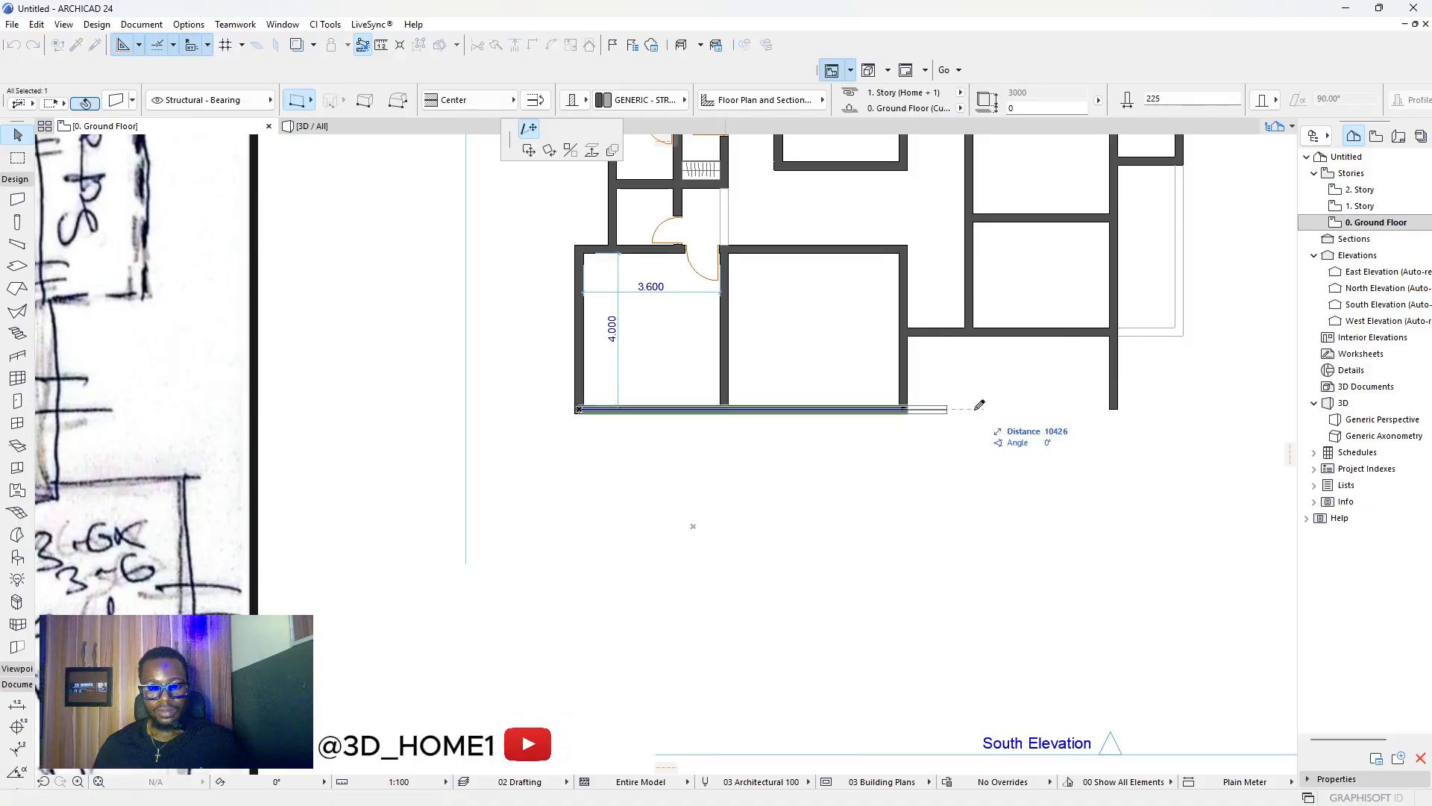
pyautogui.click(1111, 409)
pyautogui.press('Escape')
pyautogui.scroll(-1, 872, 426)
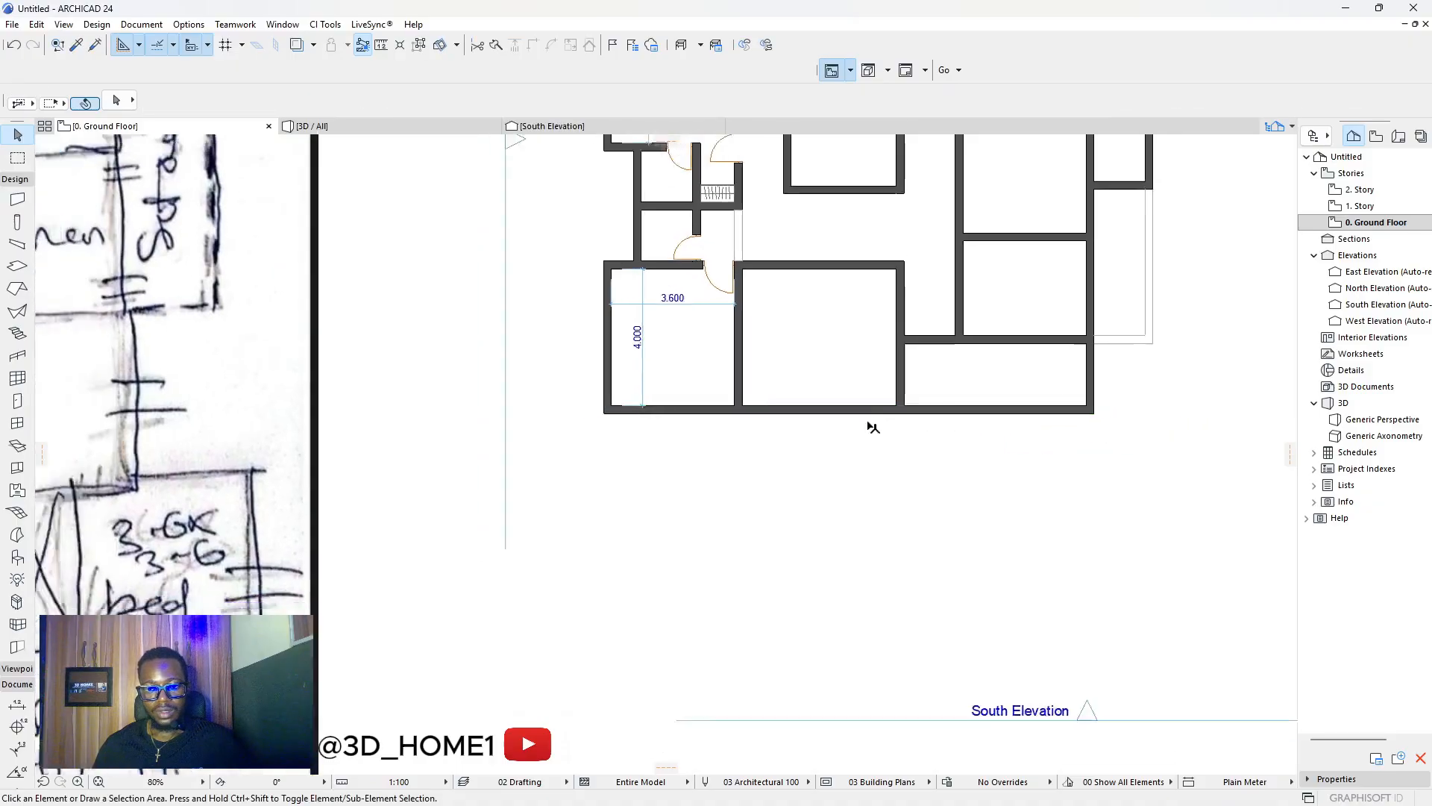
# Measure the dining area's clear depth between its lower and upper walls.
pyautogui.scroll(-3, 873, 427)
pyautogui.scroll(4, 948, 394)
pyautogui.press('m')
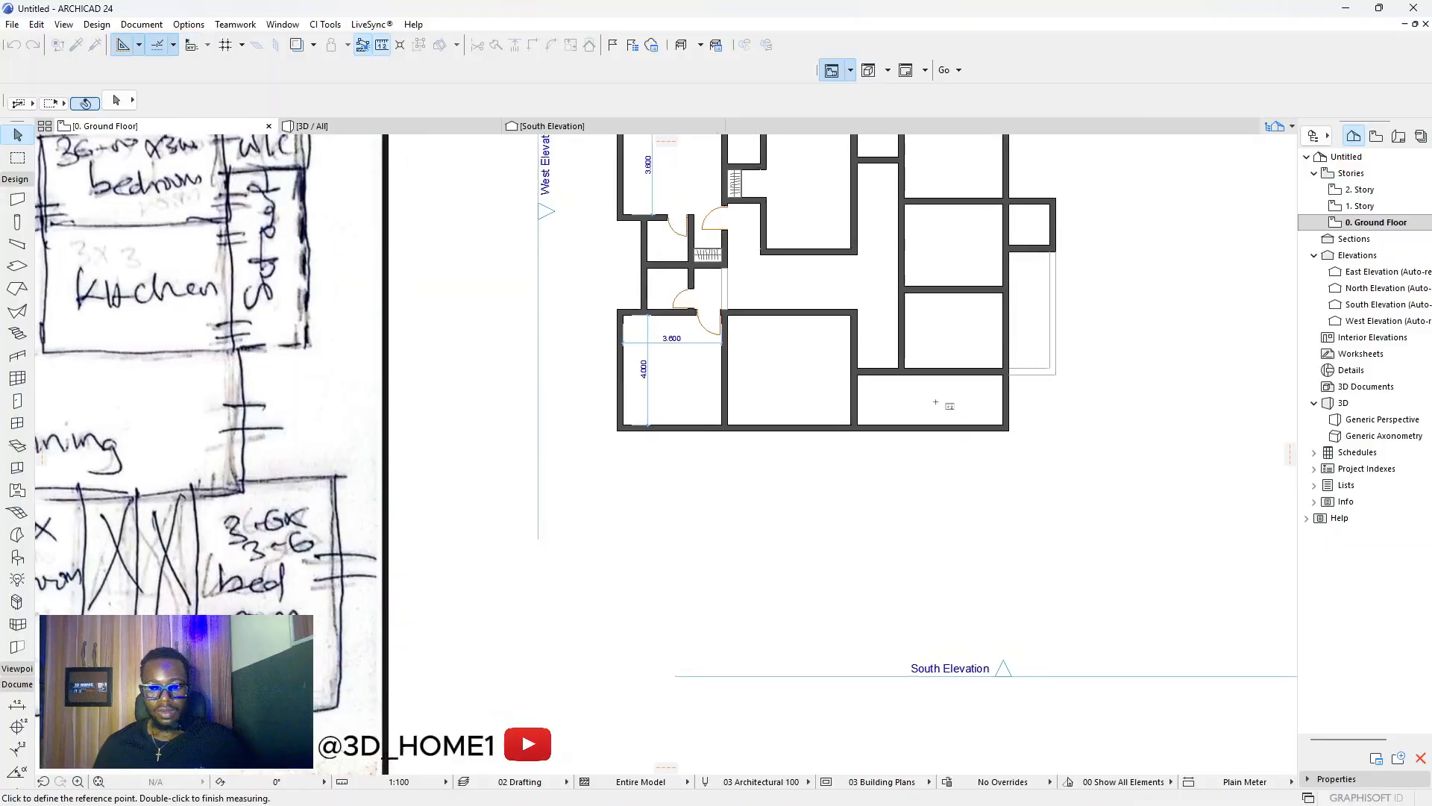
pyautogui.scroll(2, 935, 403)
pyautogui.click(948, 423)
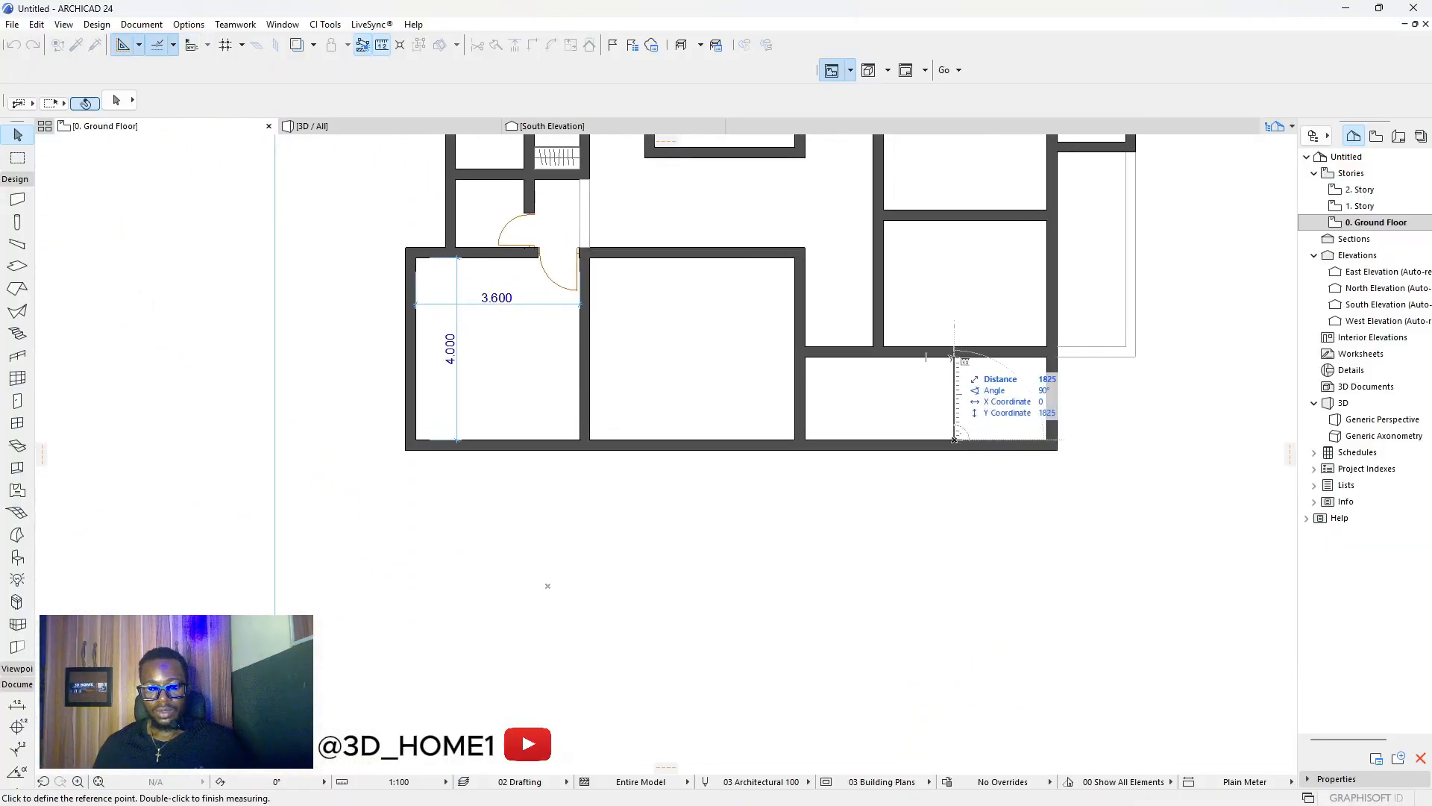
pyautogui.press('Escape')
pyautogui.scroll(-5, 917, 380)
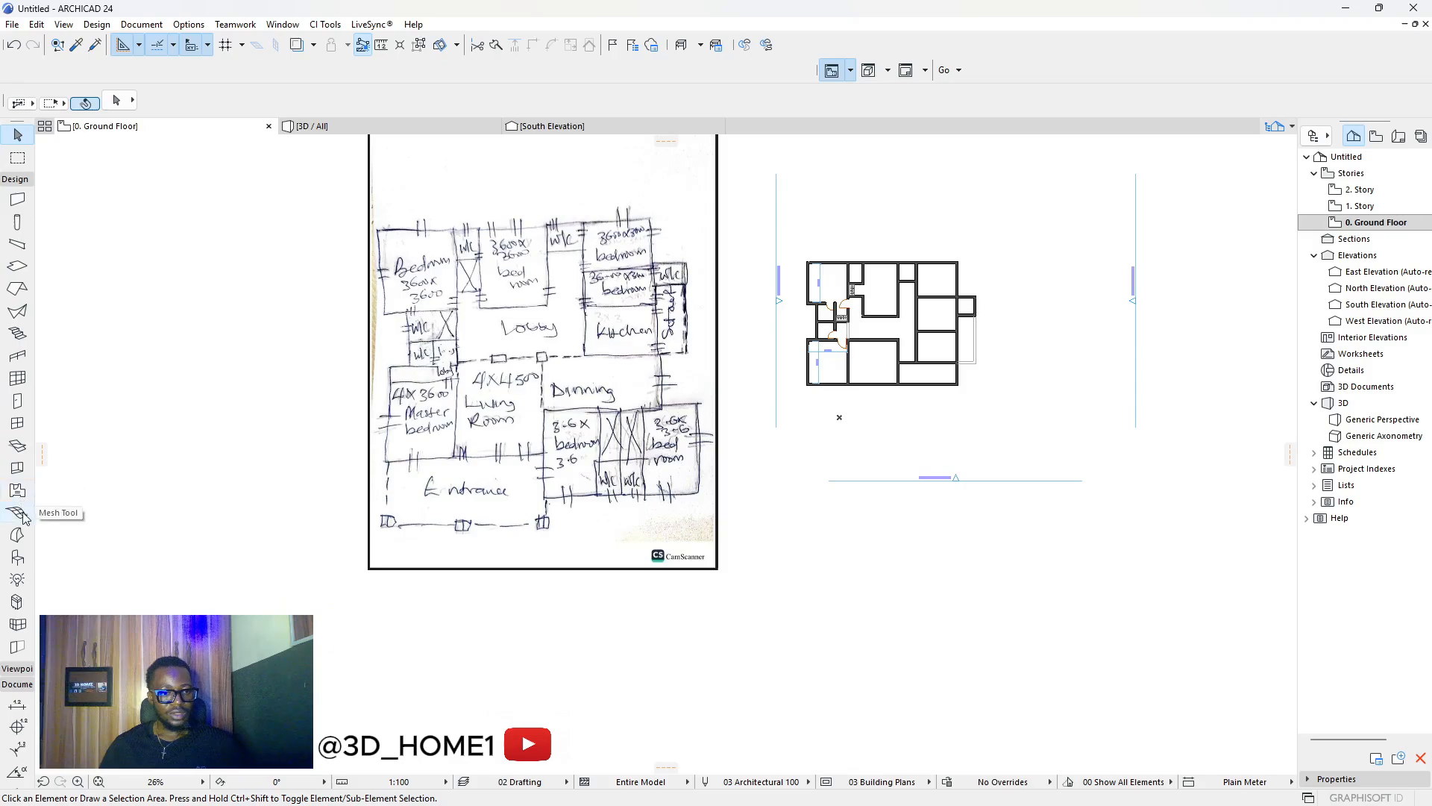
# Search the object library for "dini" and set the default object to Dining Table Rectangle 24.
pyautogui.click(18, 557)
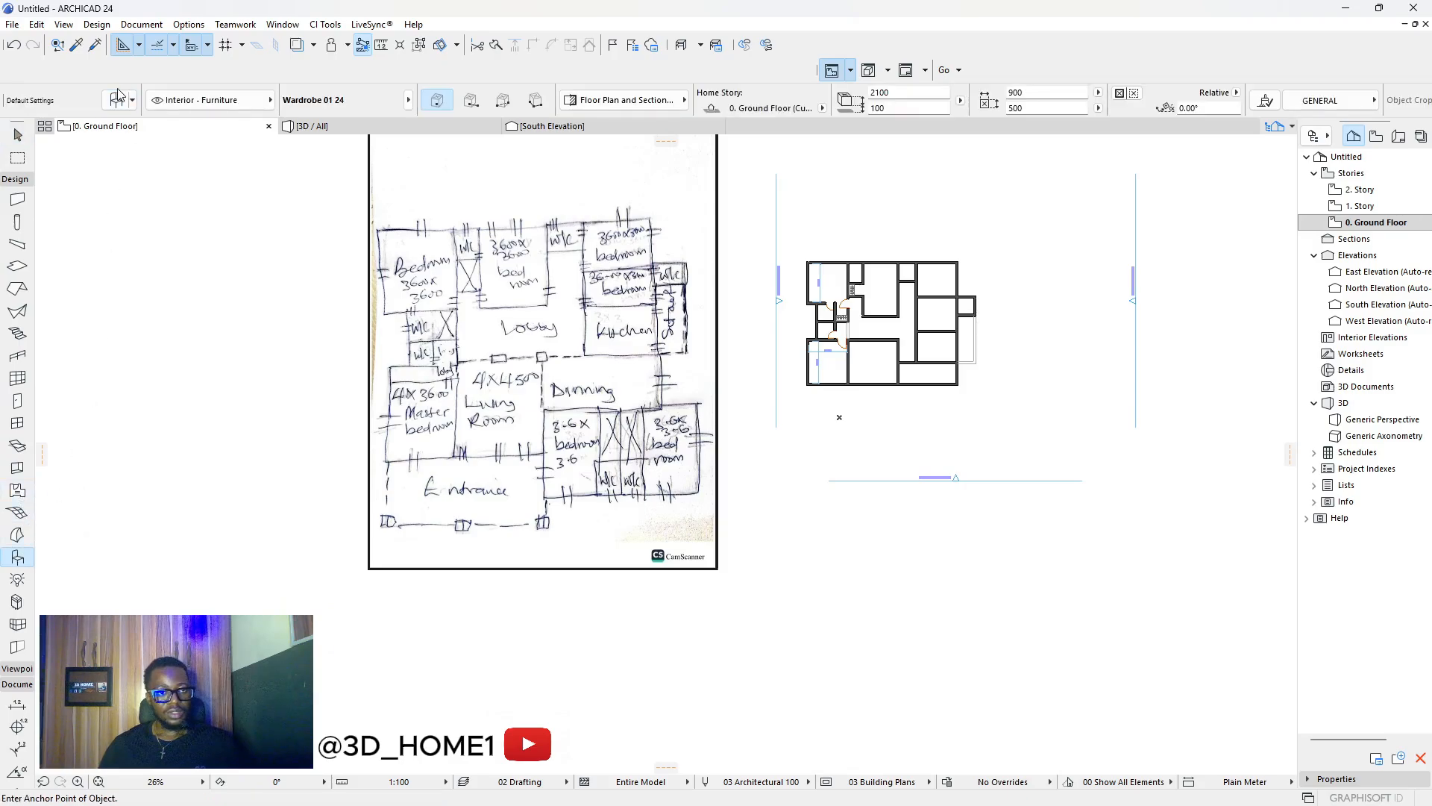
pyautogui.click(116, 99)
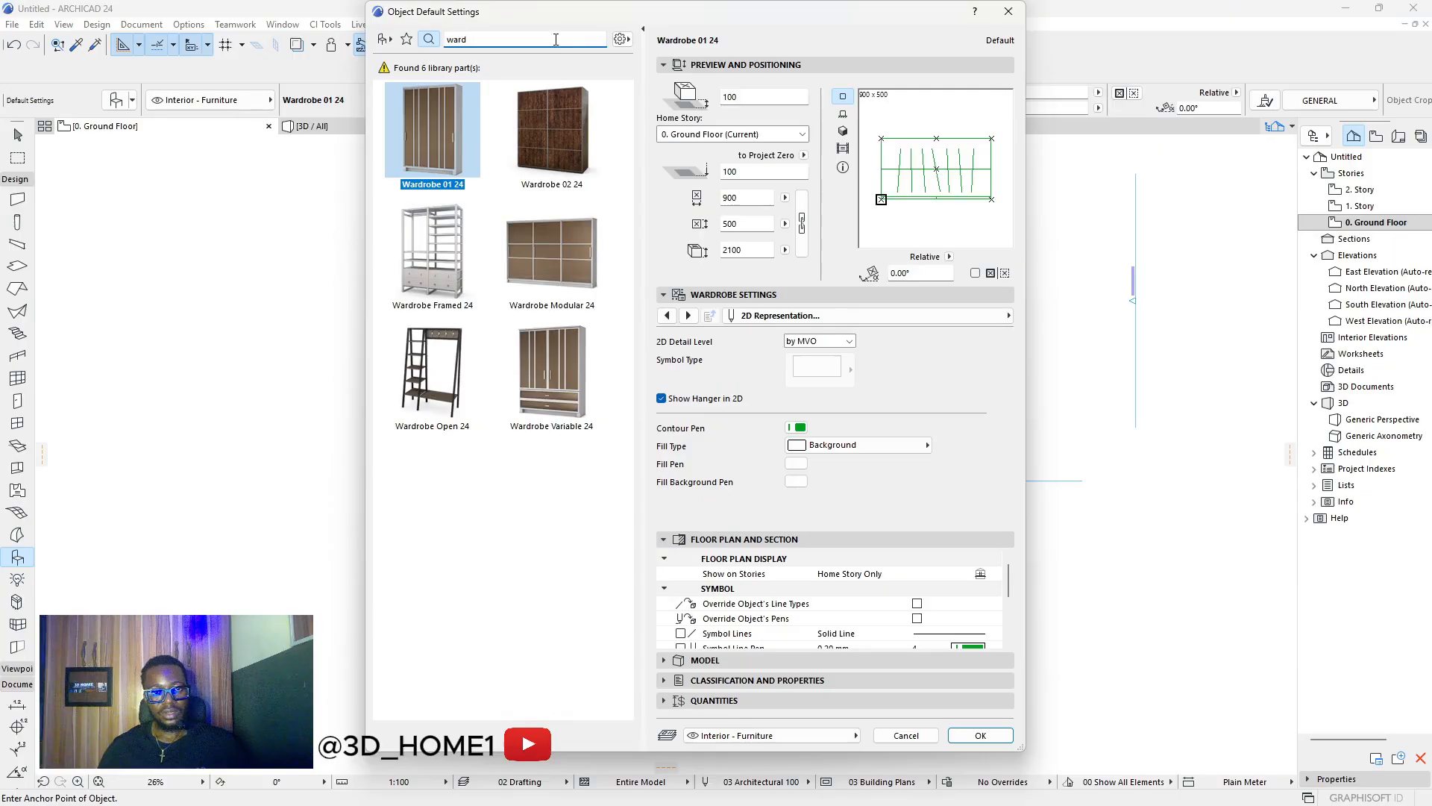
pyautogui.press('BackSpace')
pyautogui.press('BackSpace')
pyautogui.press('BackSpace')
pyautogui.press('BackSpace')
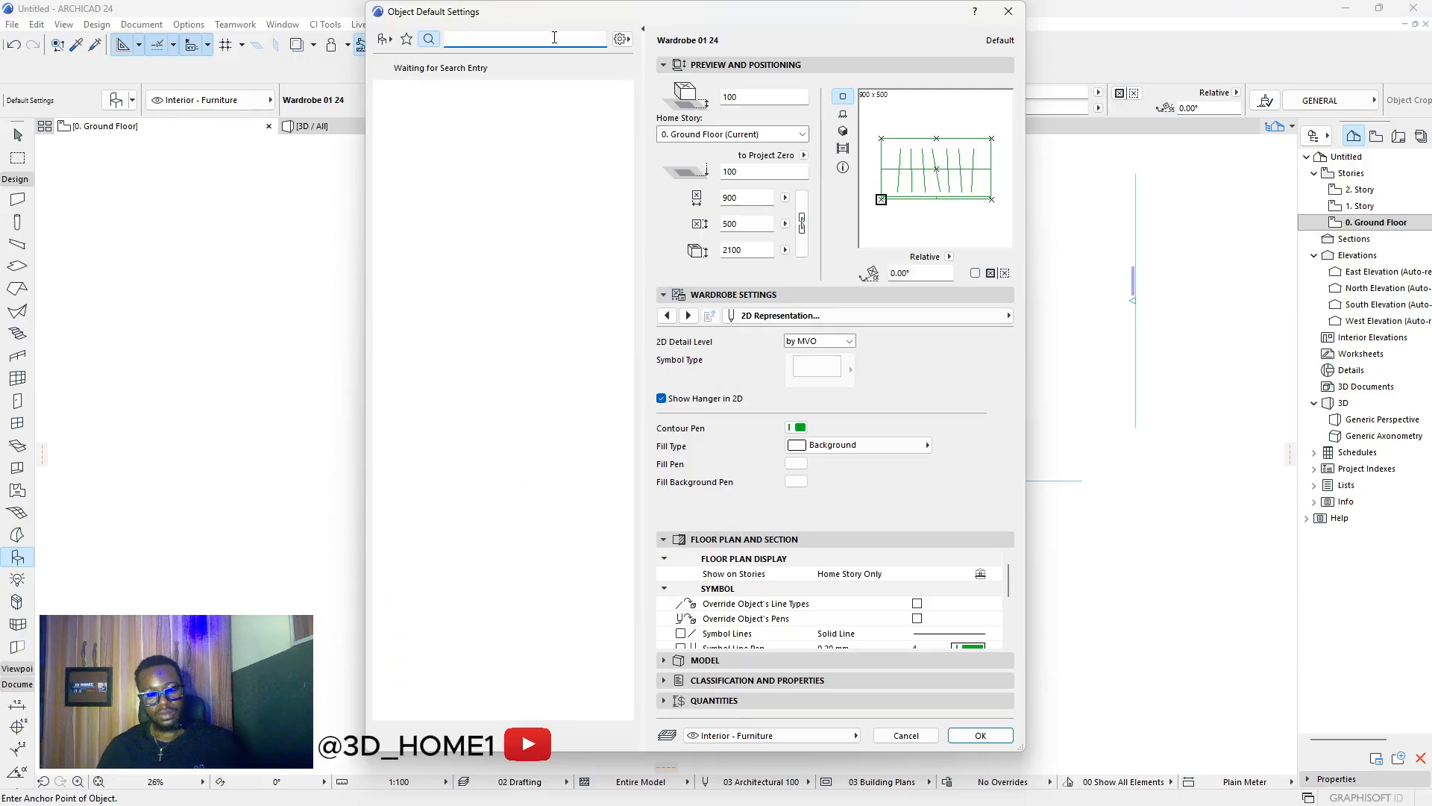
pyautogui.write('dini')
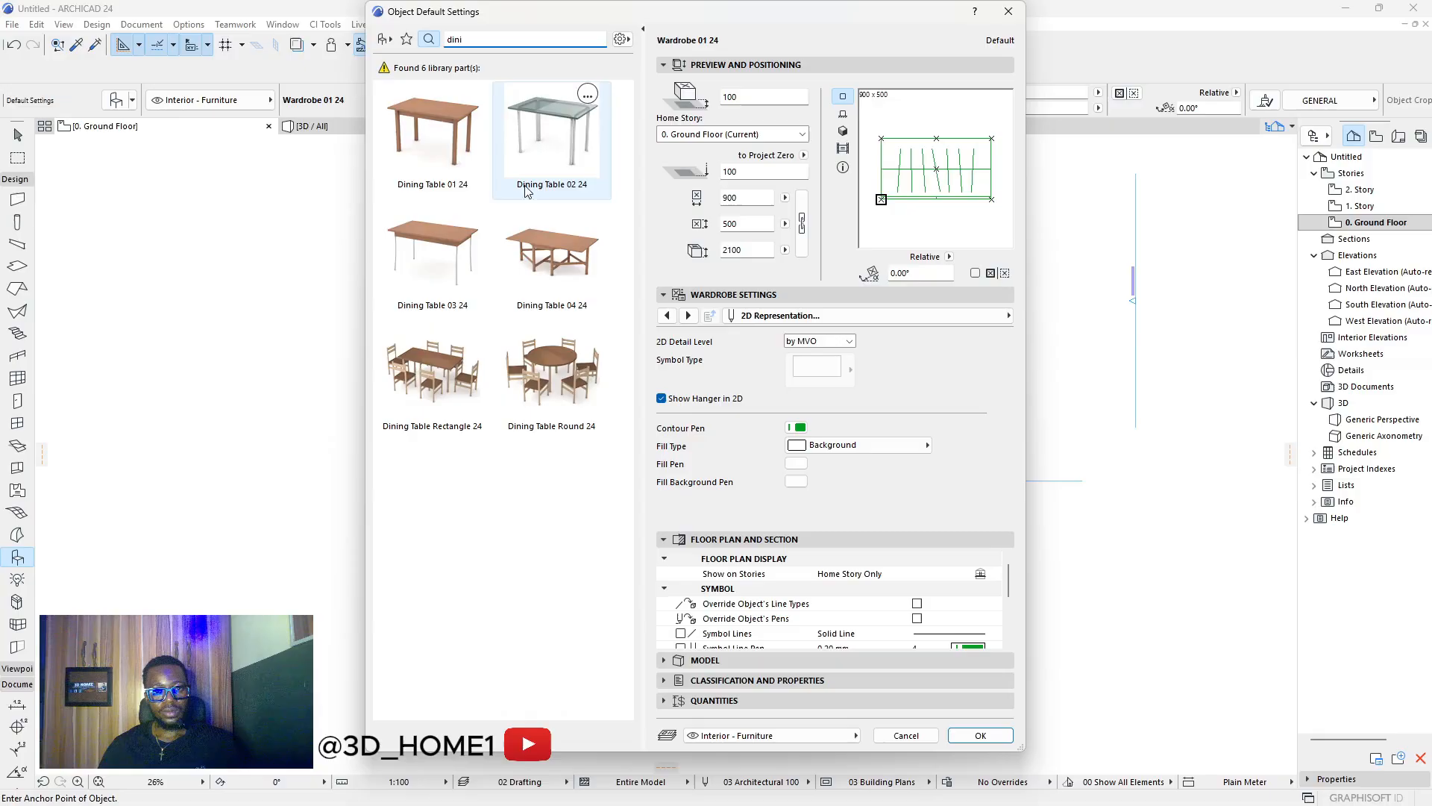
pyautogui.click(431, 373)
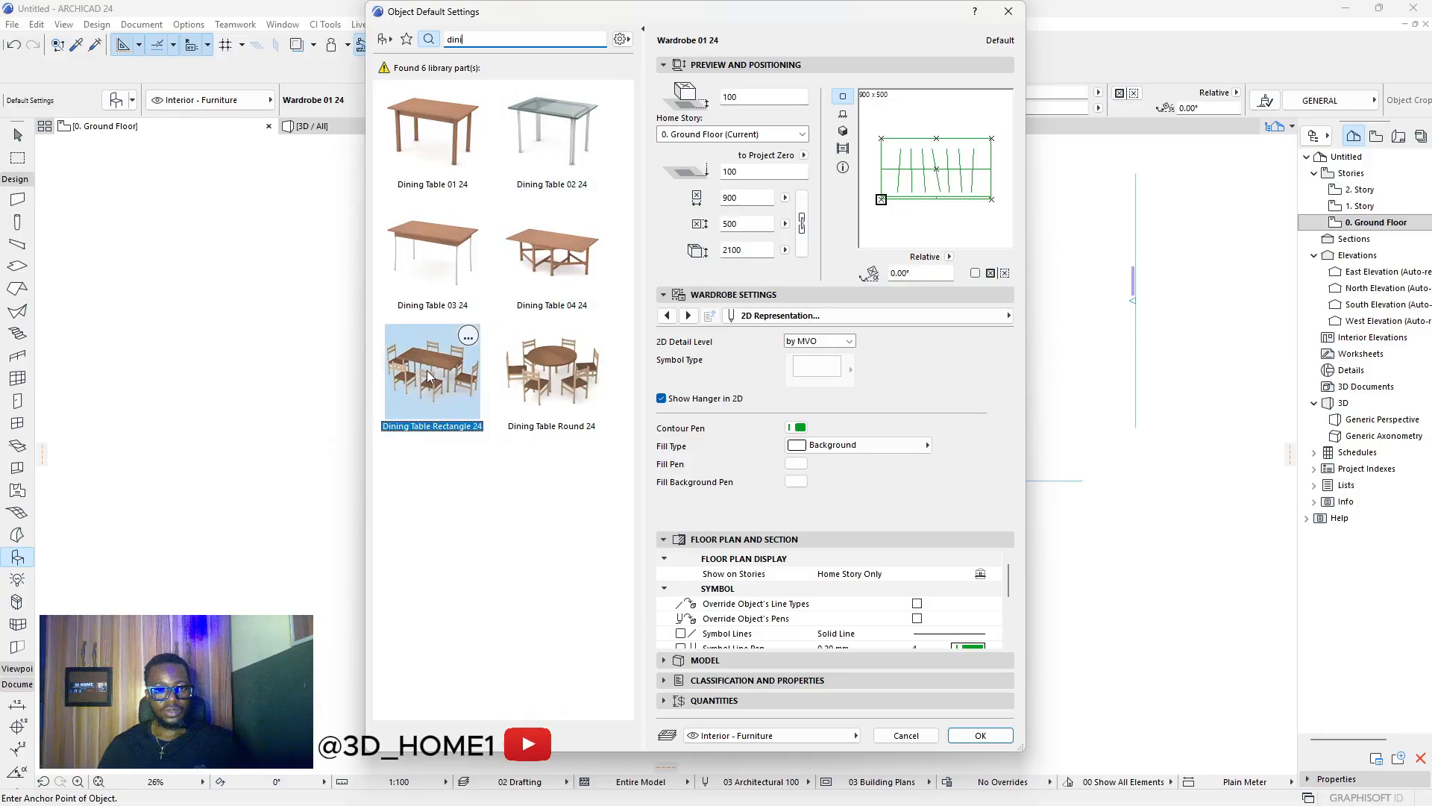
pyautogui.click(981, 735)
# Place the six-seat rectangular dining table in the dining area below the kitchen.
pyautogui.scroll(5, 968, 328)
pyautogui.click(949, 371)
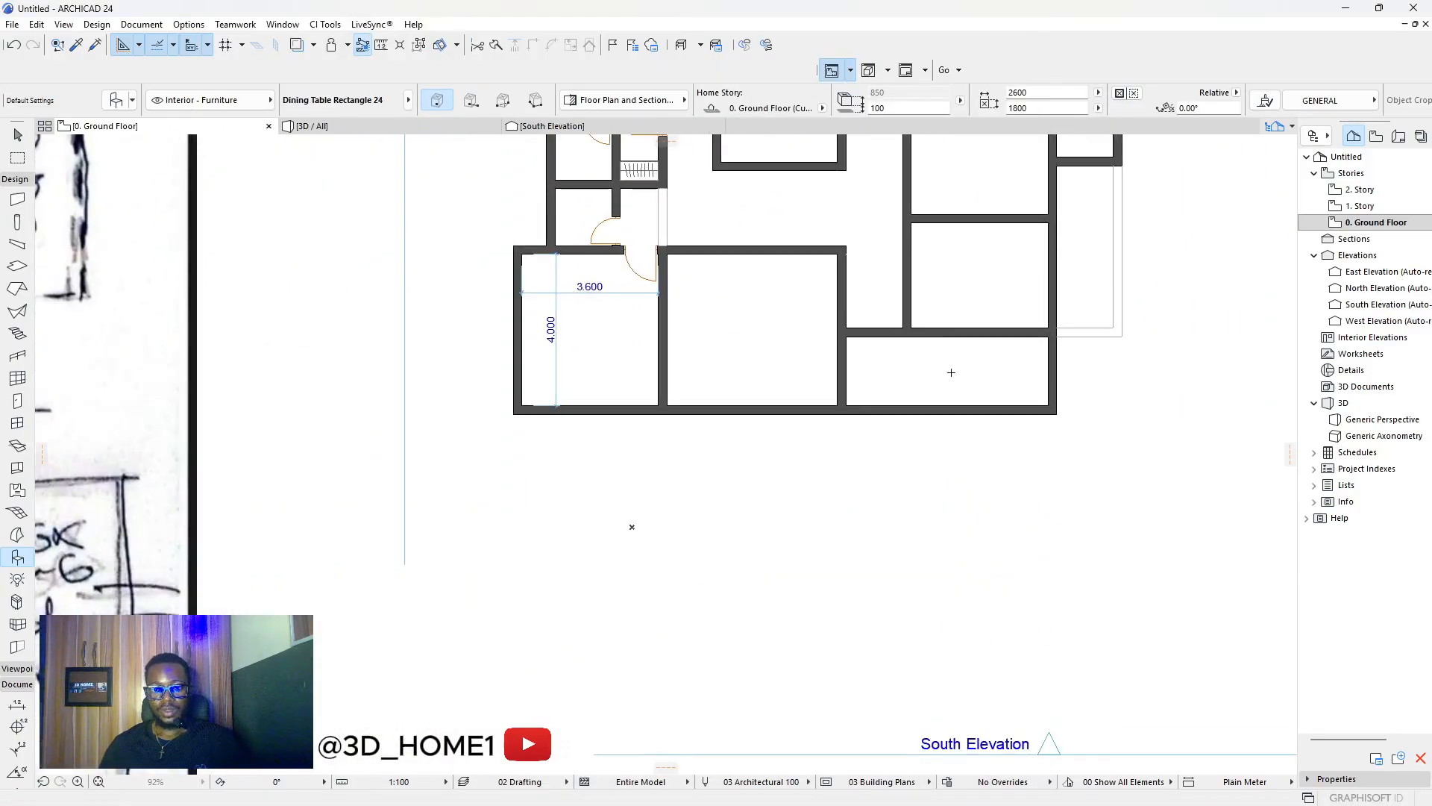
pyautogui.press('Escape')
# Move the dining table up from the bottom wall so it sits between the dining area's side walls.
pyautogui.click(967, 405)
pyautogui.hotkey('ctrl', 'd')
pyautogui.click(968, 407)
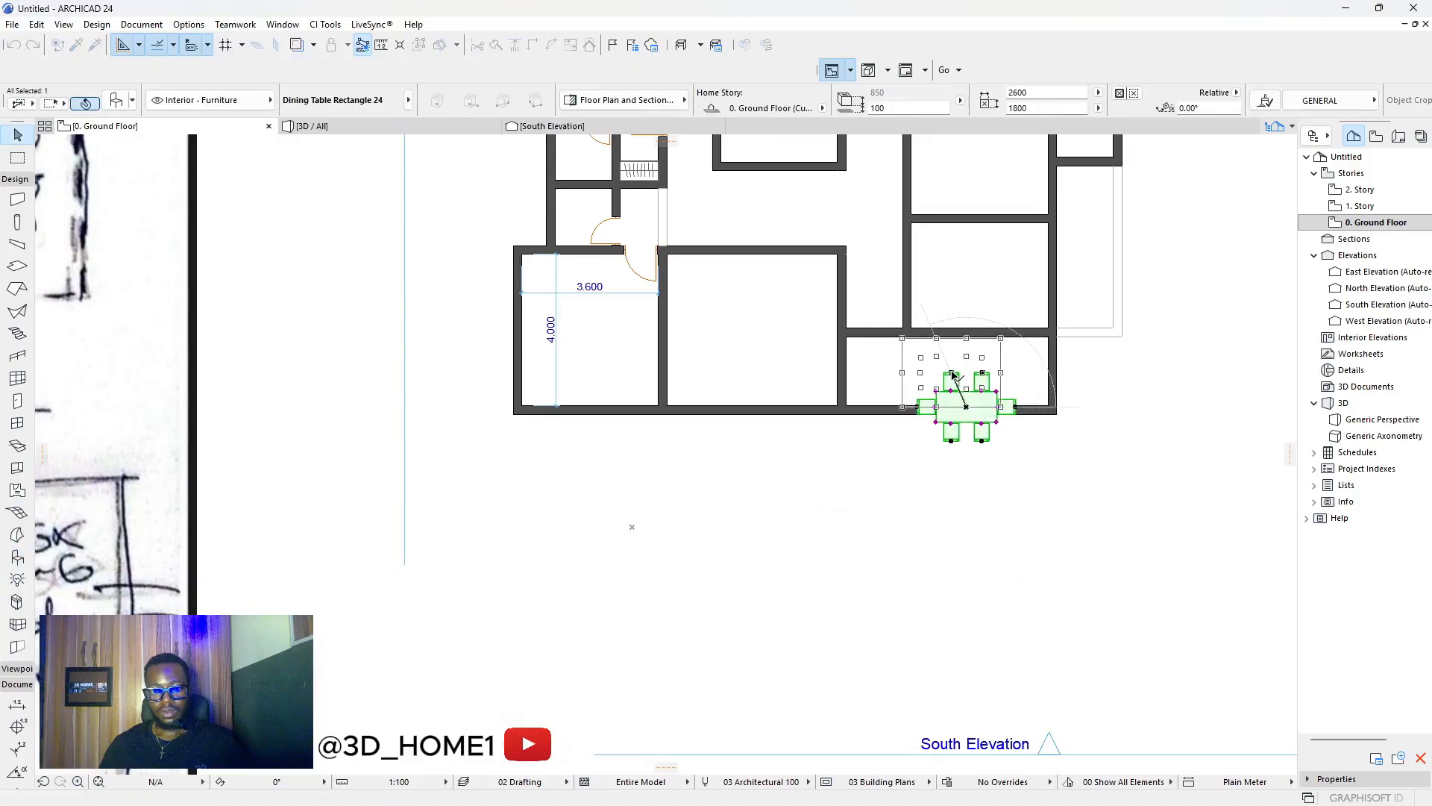
pyautogui.click(955, 372)
pyautogui.scroll(3, 952, 372)
pyautogui.click(950, 371)
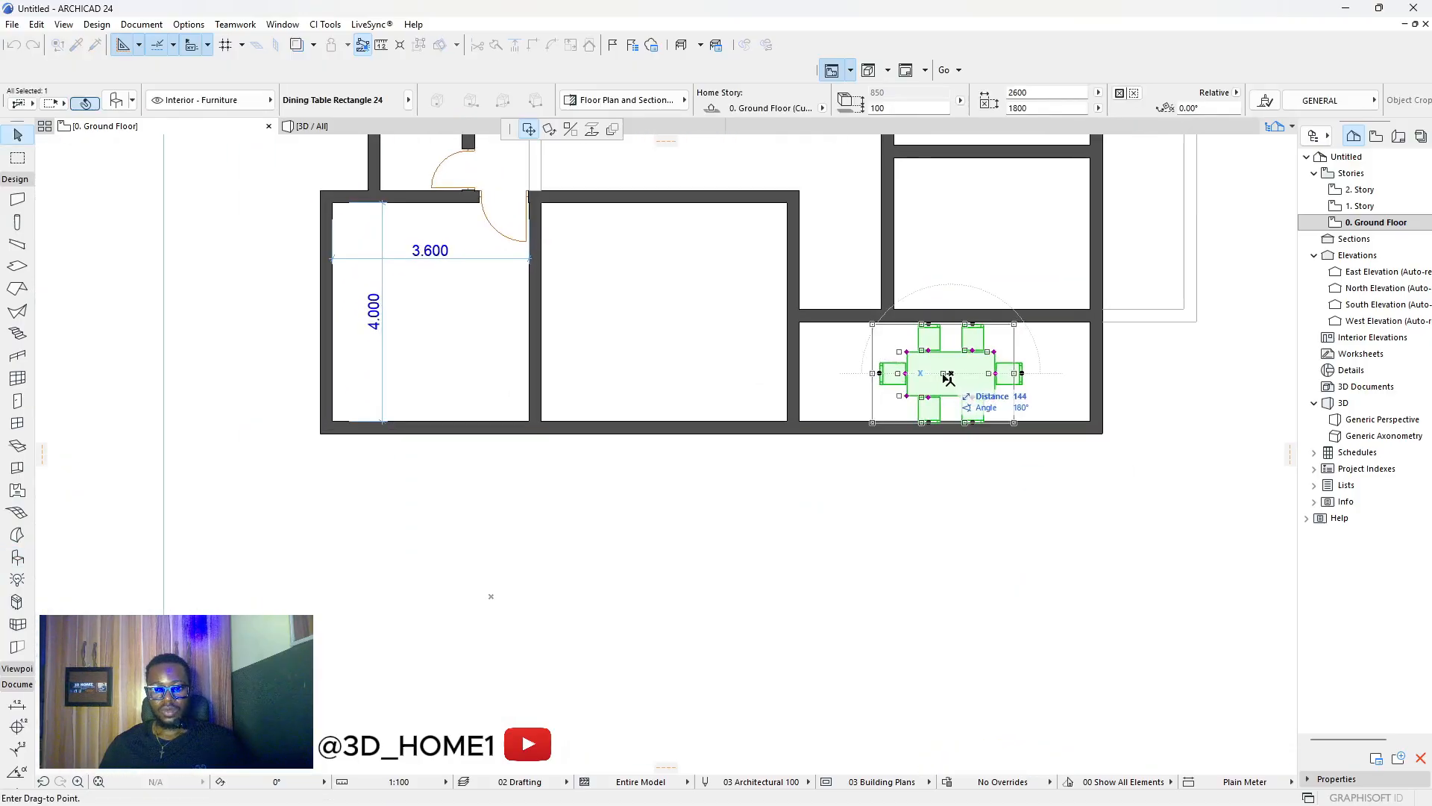
pyautogui.click(947, 377)
pyautogui.click(947, 378)
pyautogui.click(958, 389)
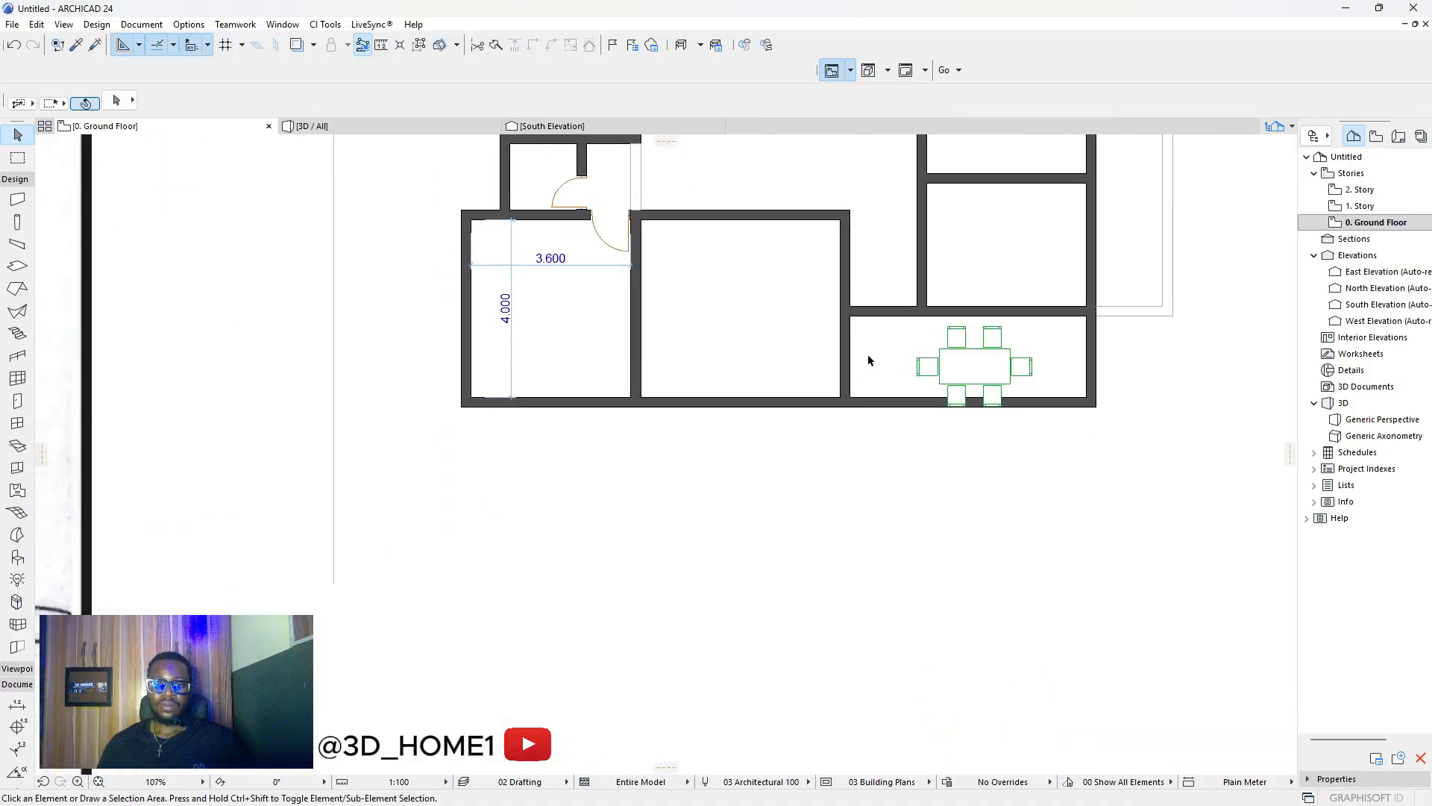
# Trim away the wall segment separating the living room from the dining area.
pyautogui.scroll(1, 869, 359)
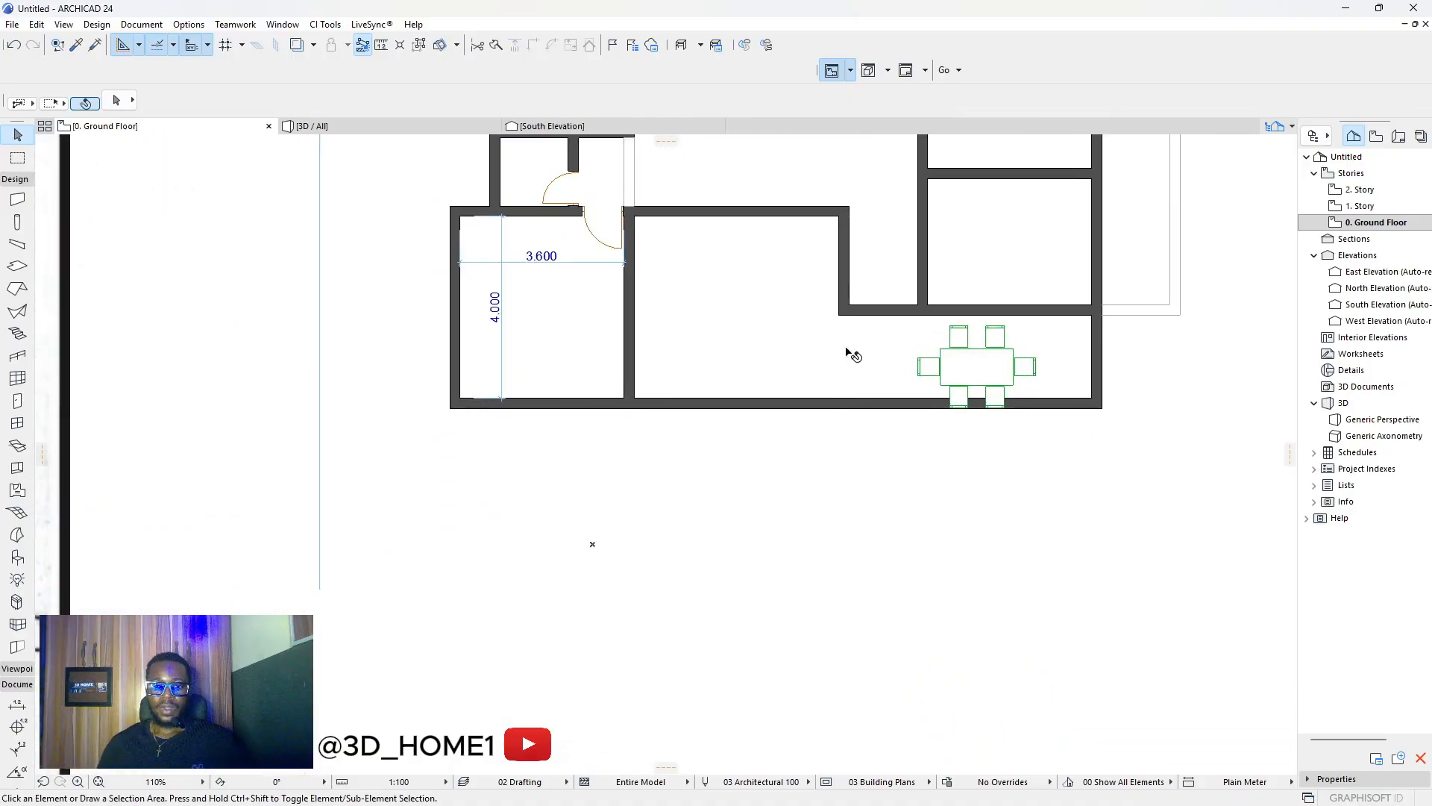
pyautogui.click(983, 407)
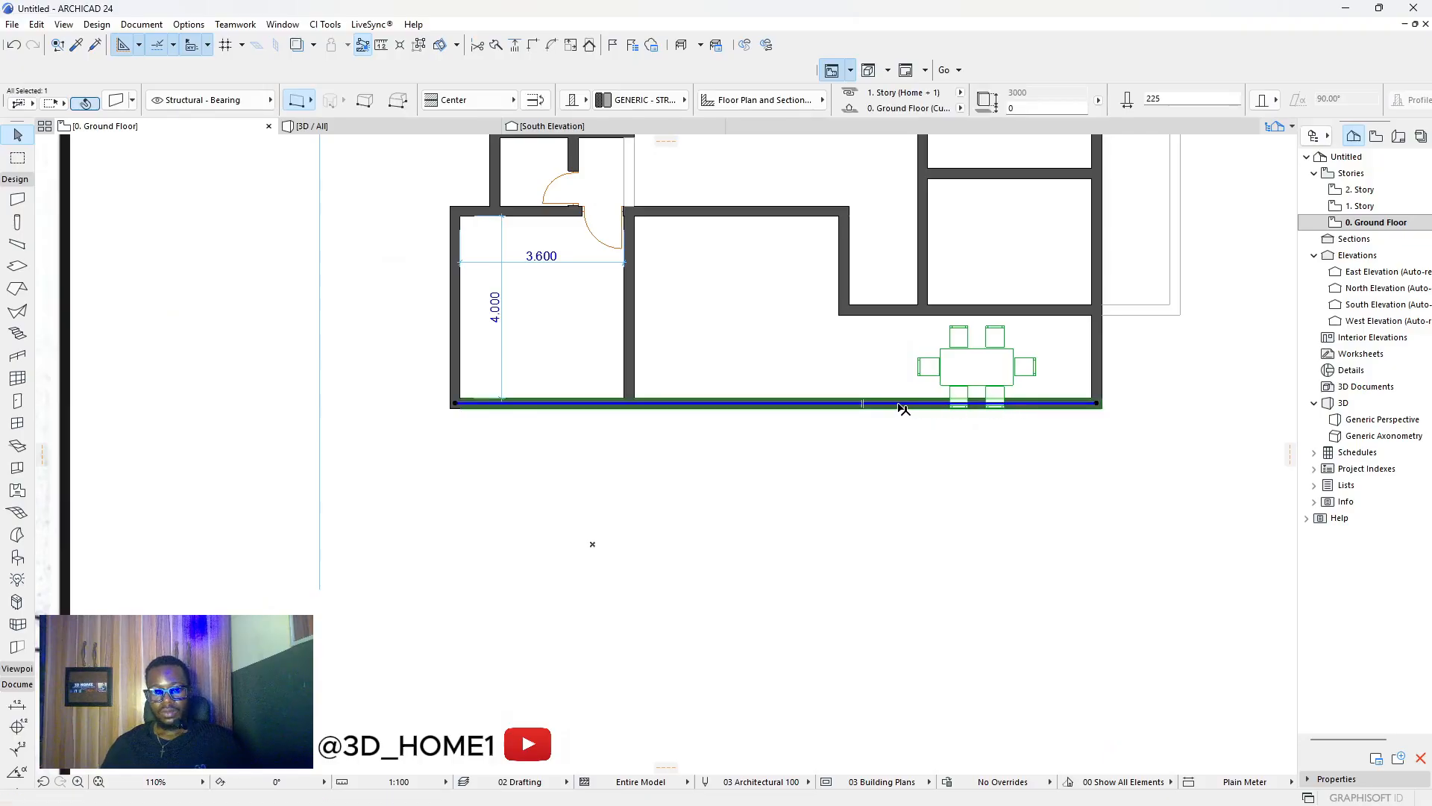
pyautogui.scroll(-10, 901, 406)
pyautogui.press('Escape')
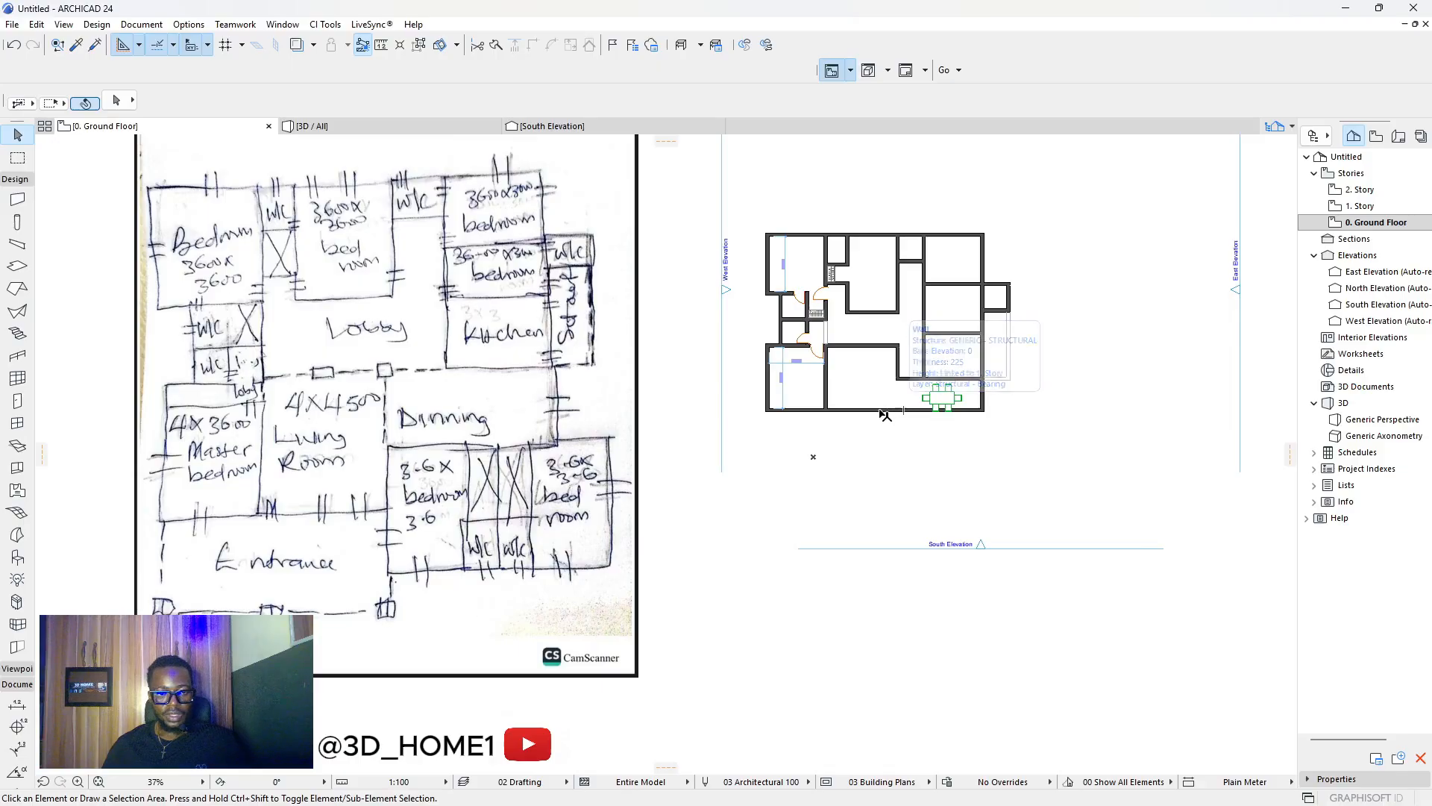
# Move the bottom exterior wall down in two stages until the master bedroom is about 4.7 m deep.
pyautogui.scroll(3, 886, 418)
pyautogui.scroll(3, 927, 400)
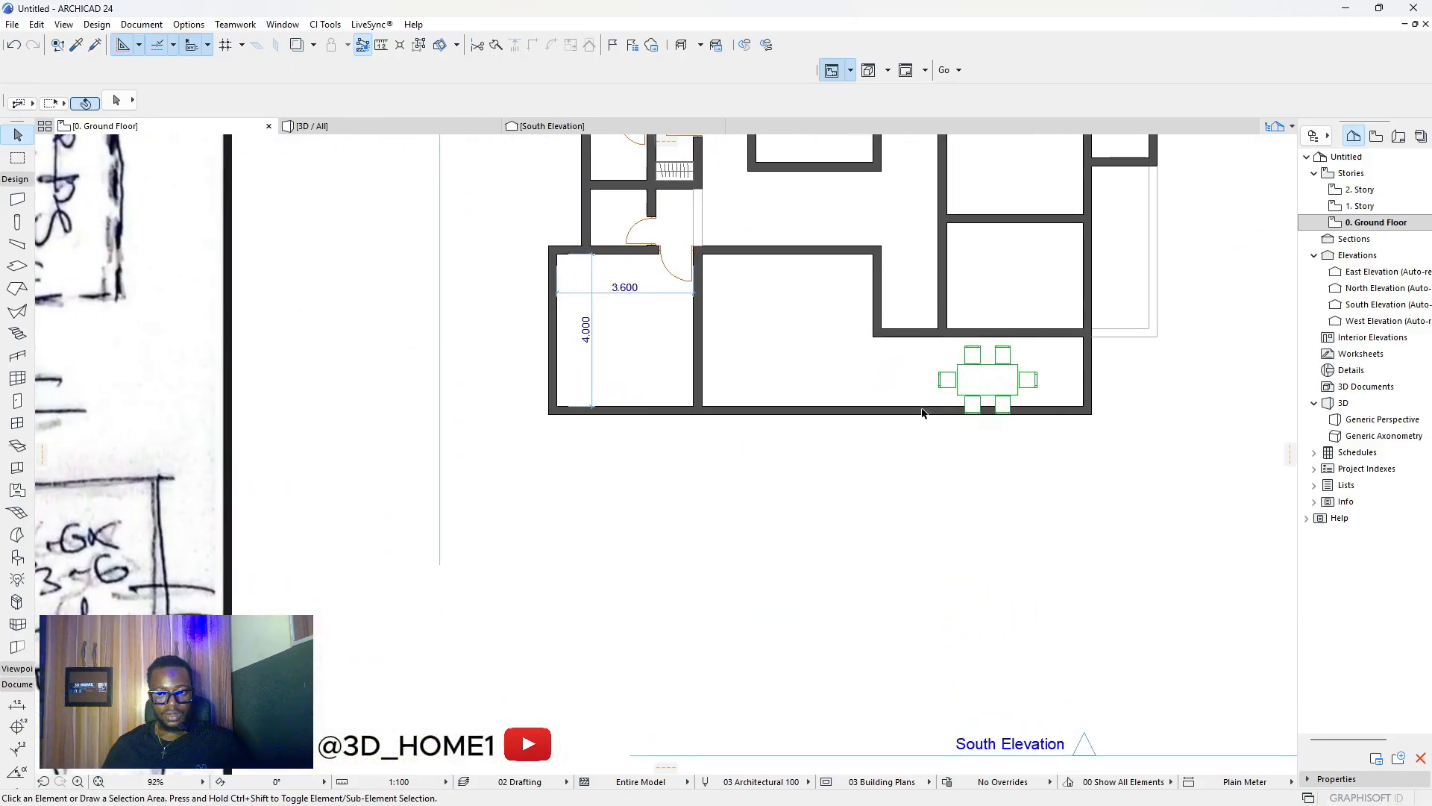
pyautogui.click(917, 415)
pyautogui.click(916, 412)
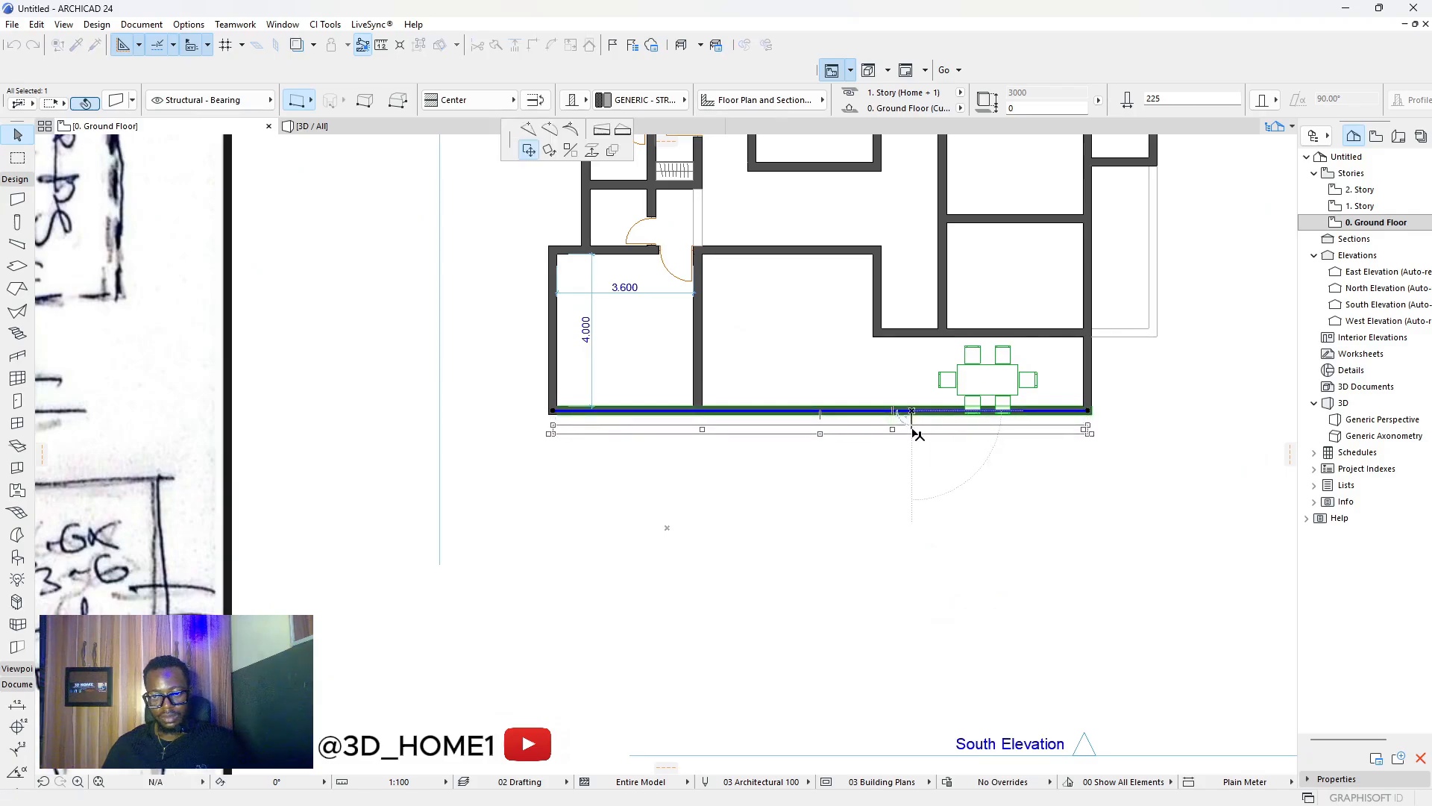
pyautogui.click(917, 433)
pyautogui.scroll(3, 917, 433)
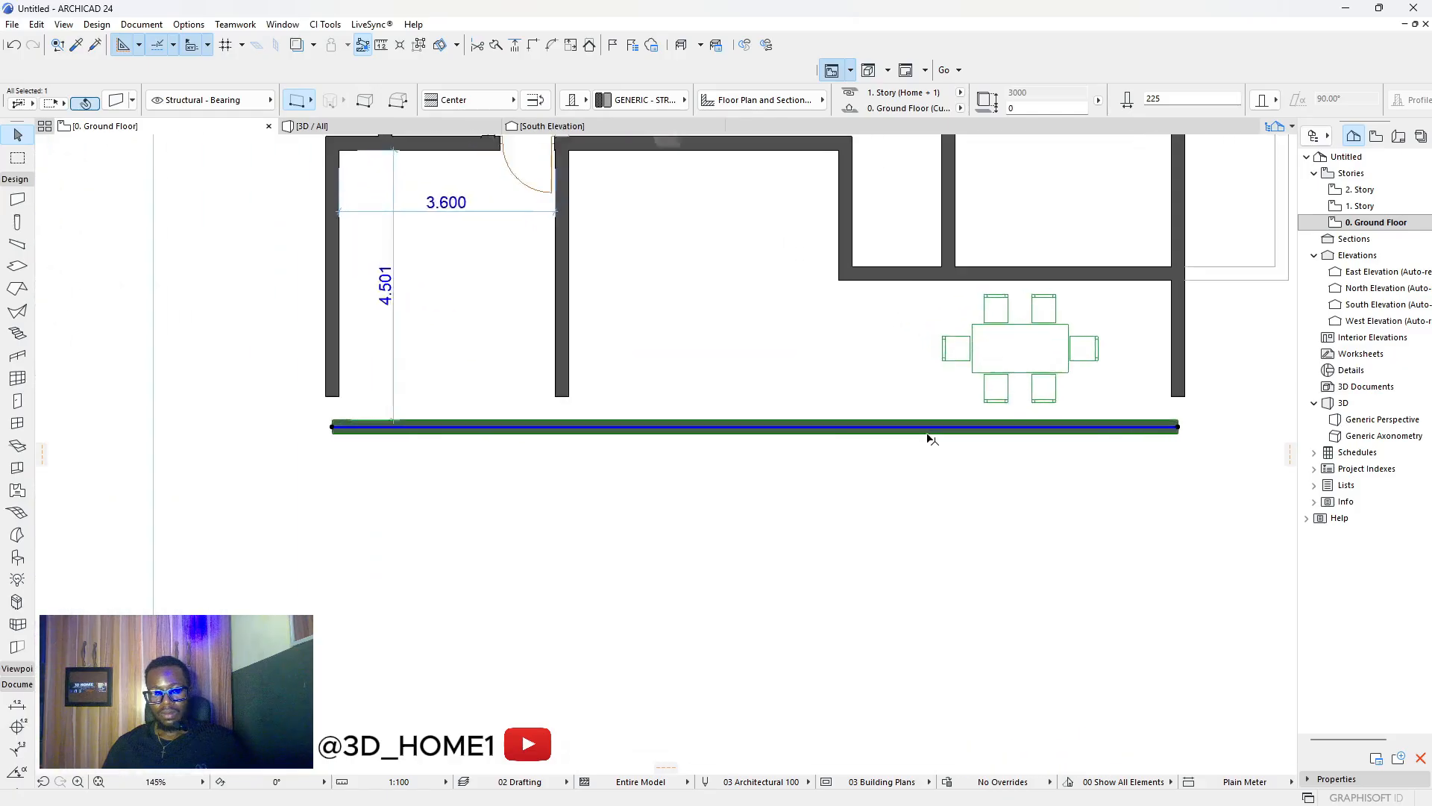
pyautogui.scroll(-3, 492, 279)
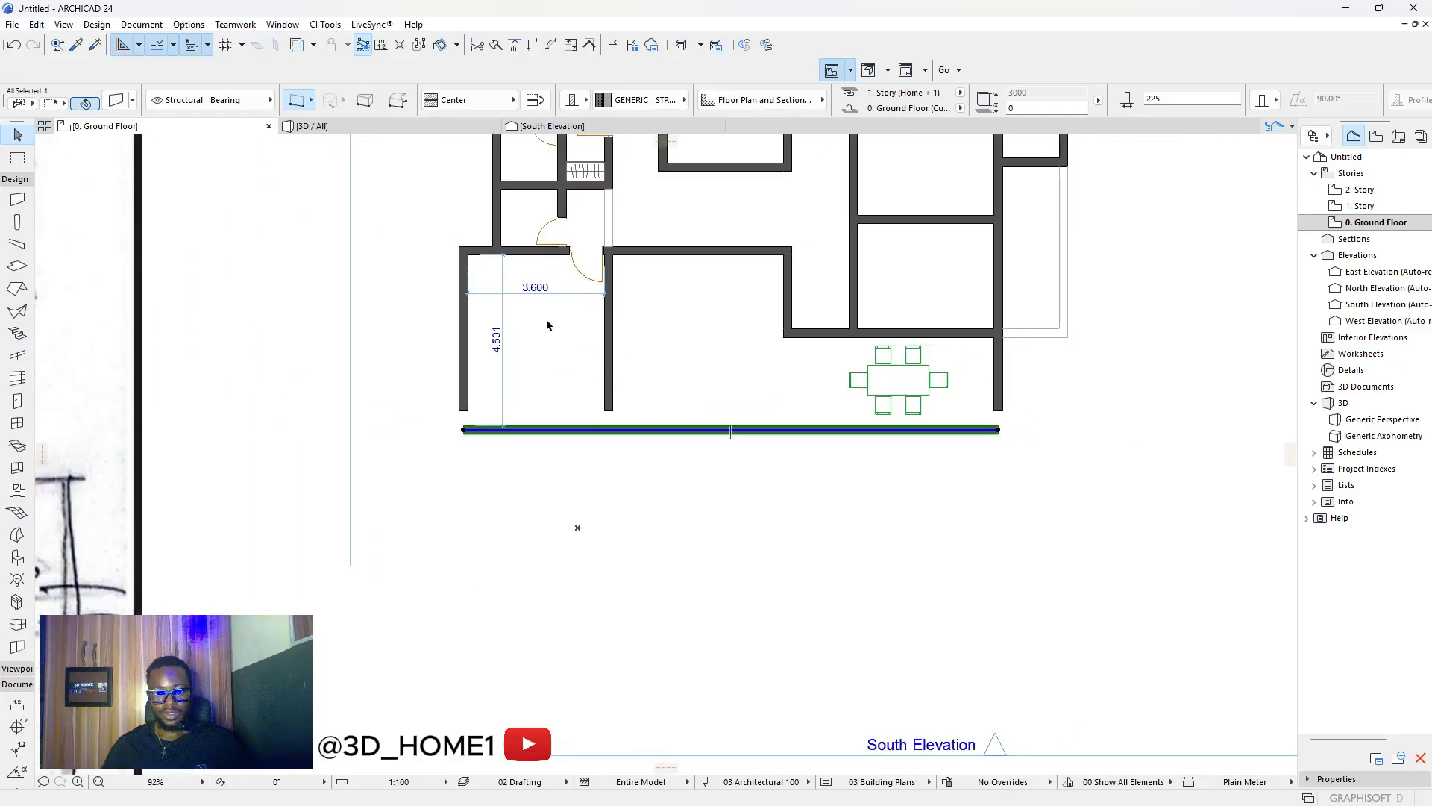
pyautogui.scroll(-2, 552, 335)
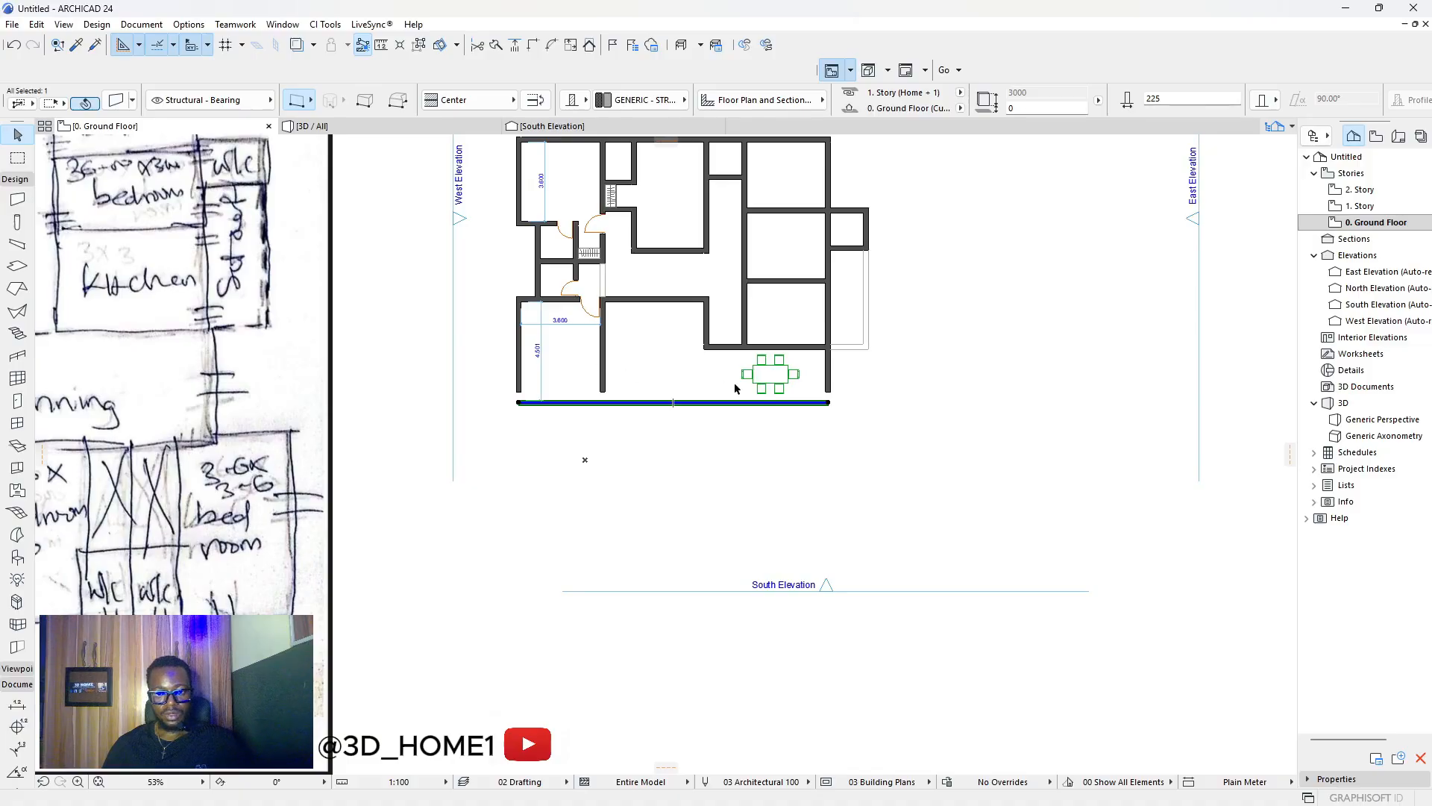
pyautogui.scroll(4, 735, 388)
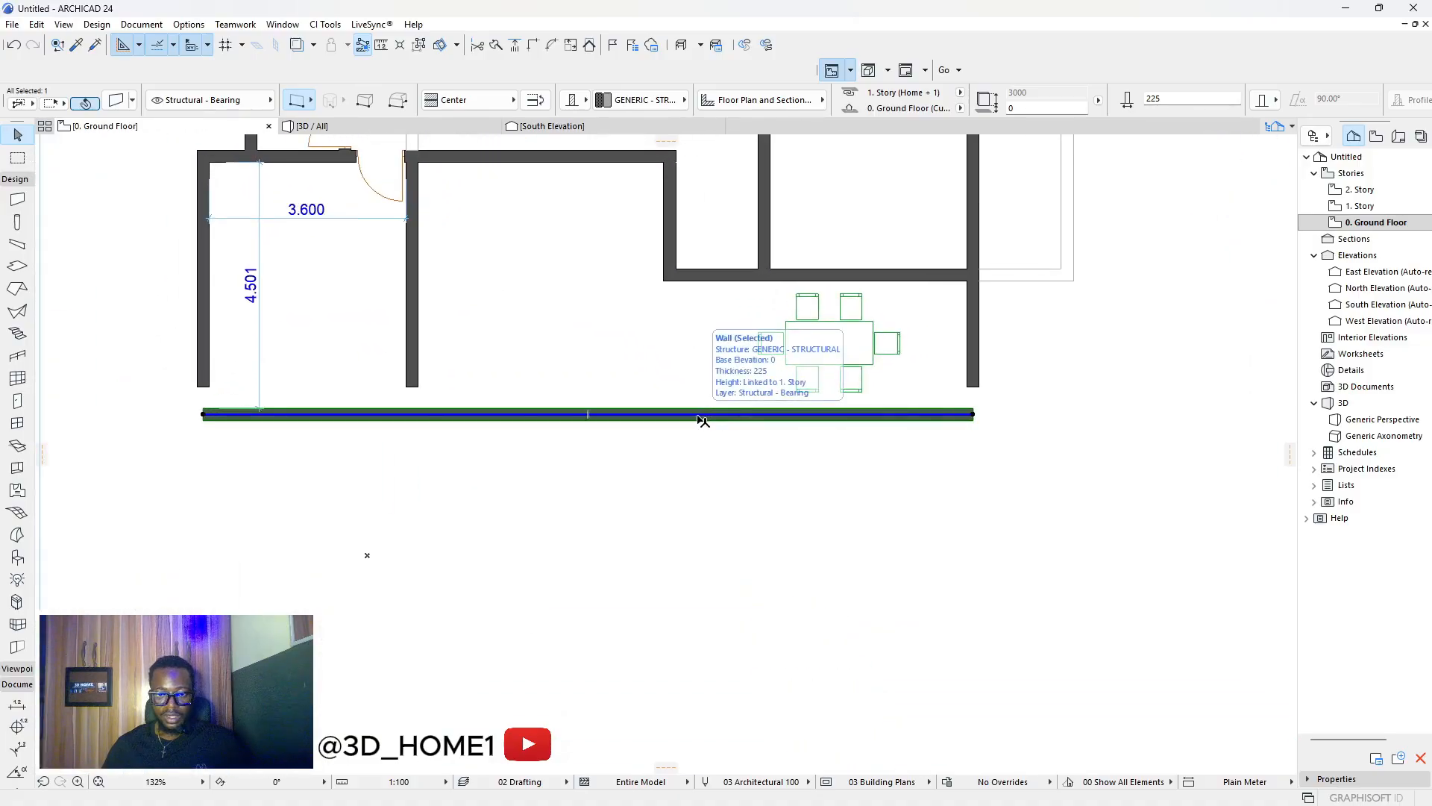
pyautogui.click(698, 416)
pyautogui.click(710, 428)
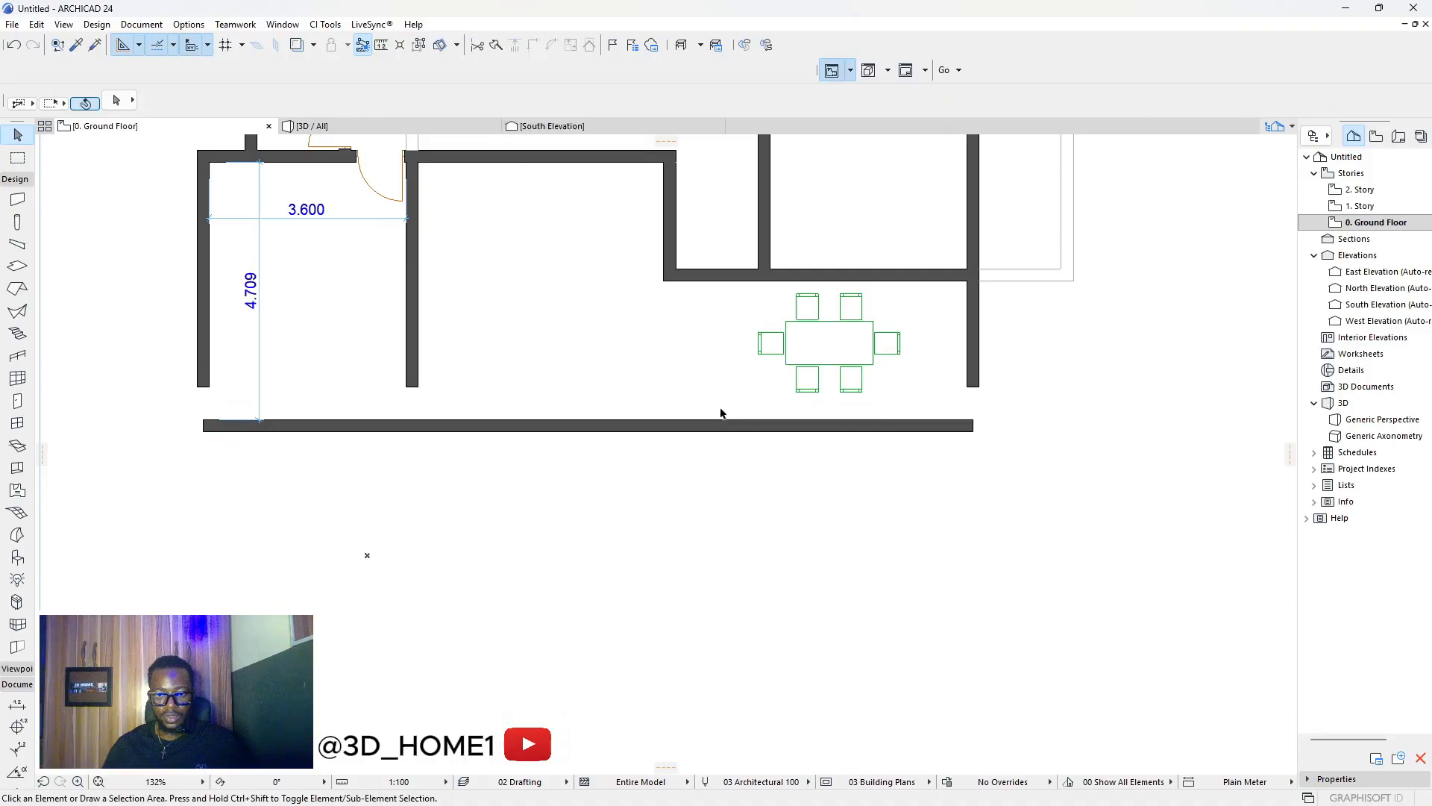
# Intersect the east exterior wall with the moved bottom wall to close the dining area's corner.
pyautogui.moveTo(993, 368); pyautogui.dragTo(965, 405)
pyautogui.keyDown('shift'); pyautogui.click(943, 425); pyautogui.keyUp('shift')
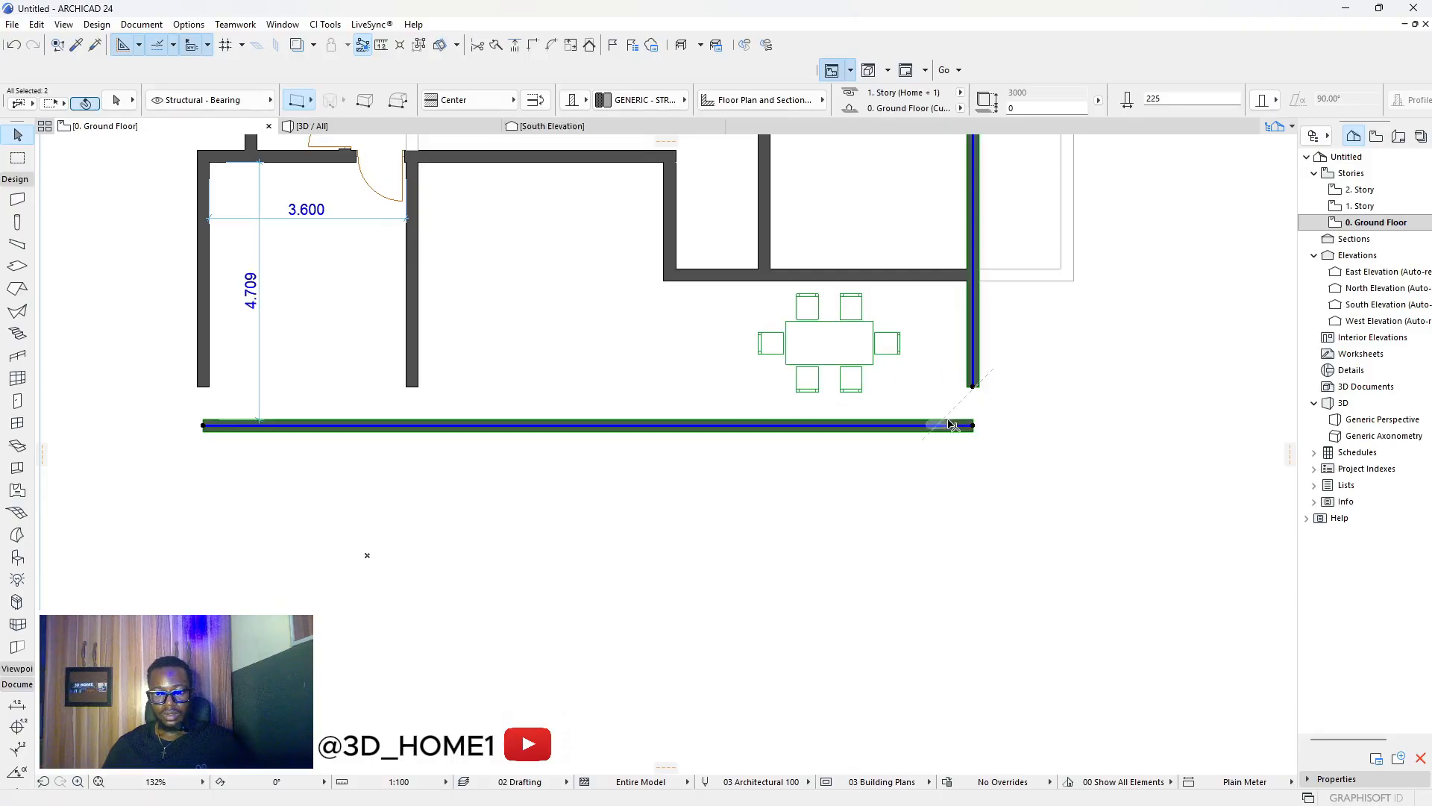
pyautogui.click(532, 46)
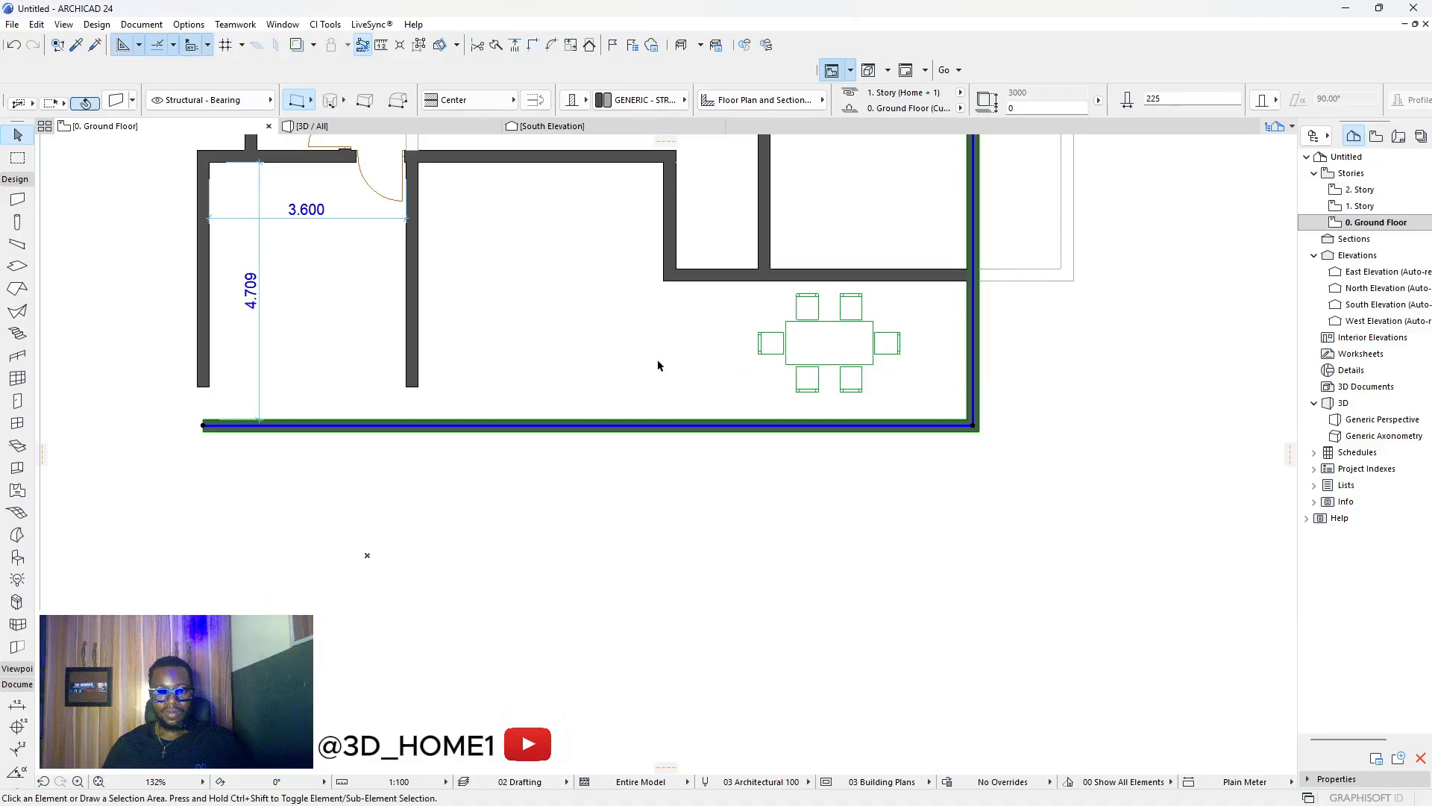
pyautogui.press('Escape')
# Stretch the partition between the master bedroom and living room down to the moved bottom wall.
pyautogui.click(416, 372)
pyautogui.click(412, 386)
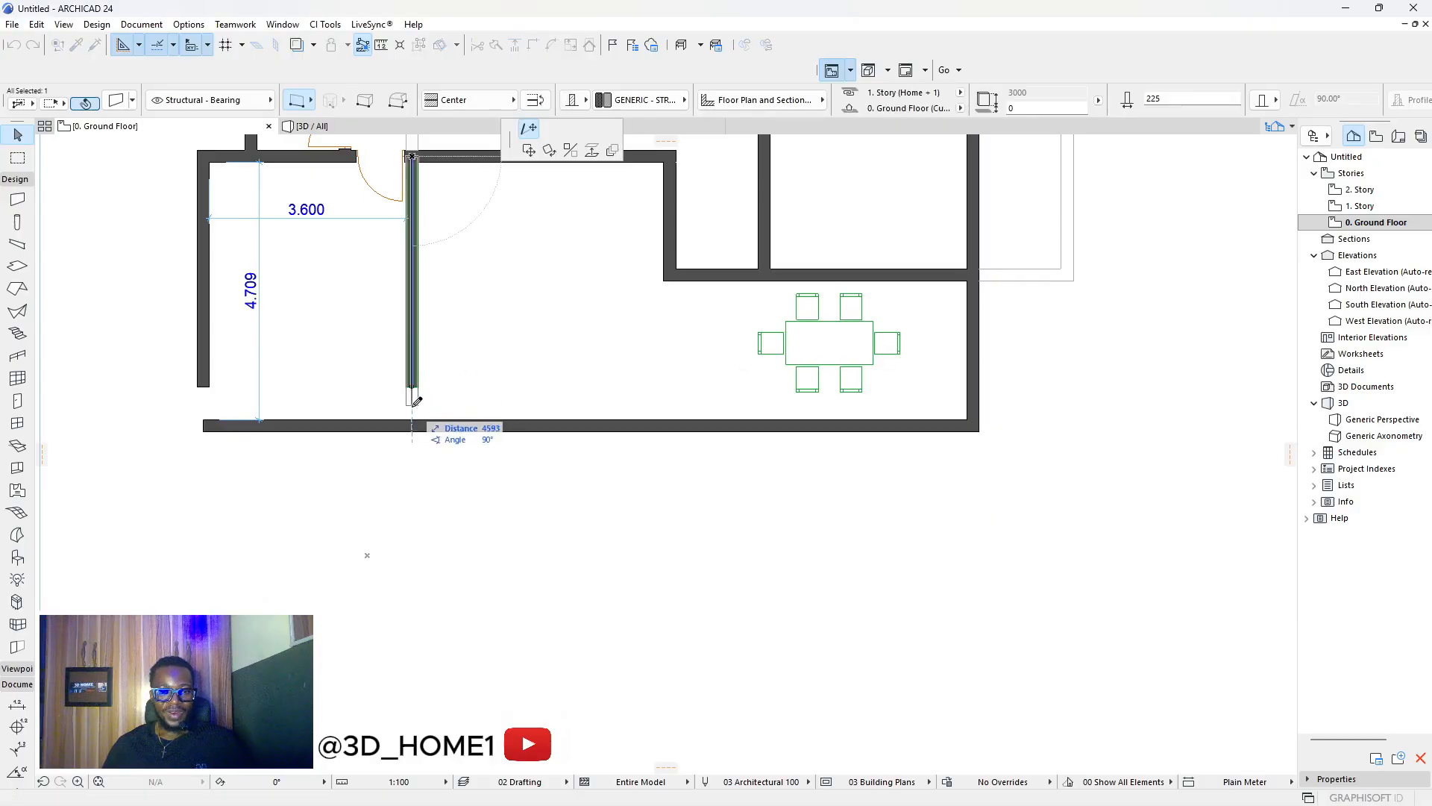
pyautogui.click(444, 426)
pyautogui.scroll(-2, 298, 440)
pyautogui.moveTo(176, 454); pyautogui.dragTo(457, 470, button='middle')
pyautogui.scroll(2, 457, 470)
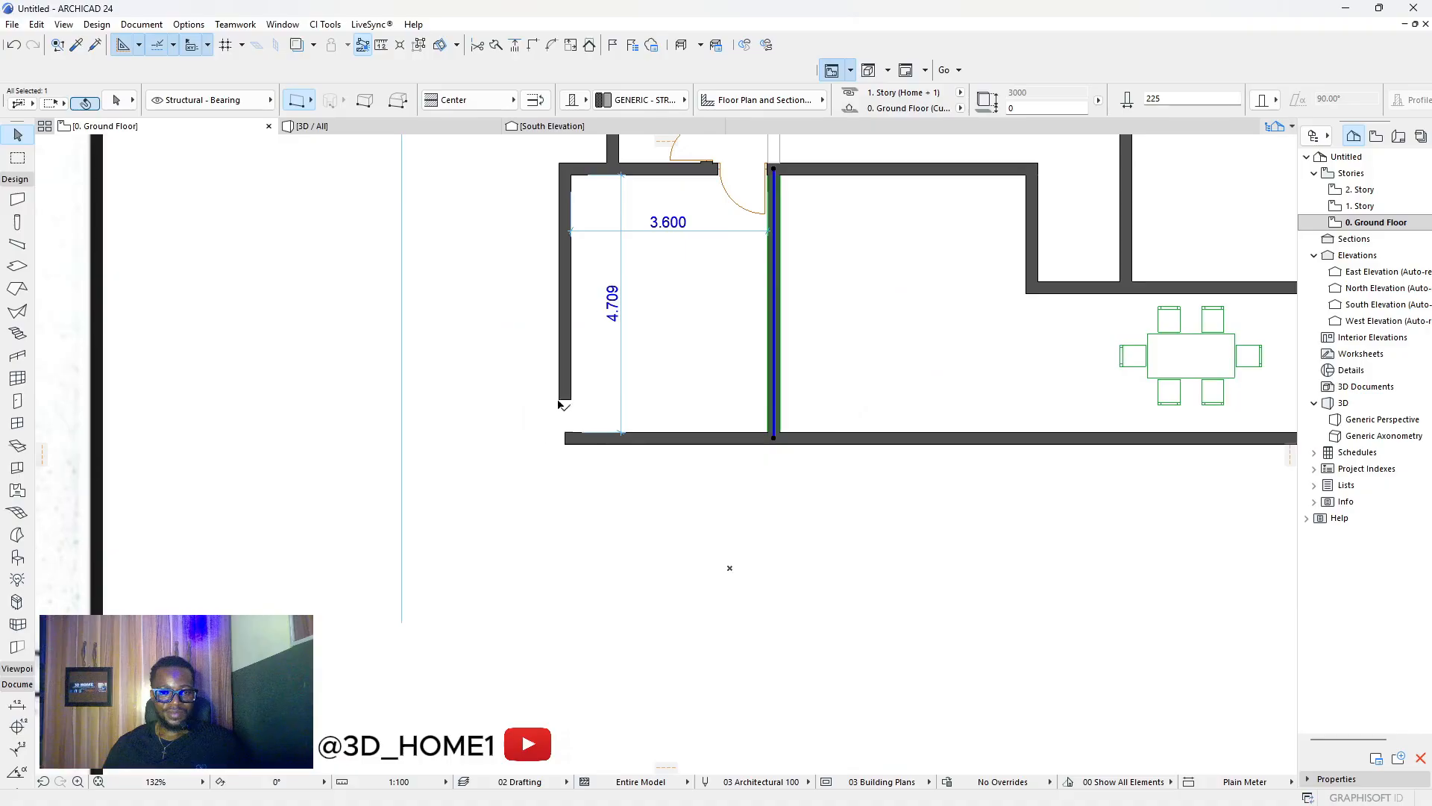
# Try to intersect the master bedroom's west wall with the bottom wall while the partition is also selected.
pyautogui.keyDown('shift'); pyautogui.click(633, 437); pyautogui.keyUp('shift')
pyautogui.click(532, 45)
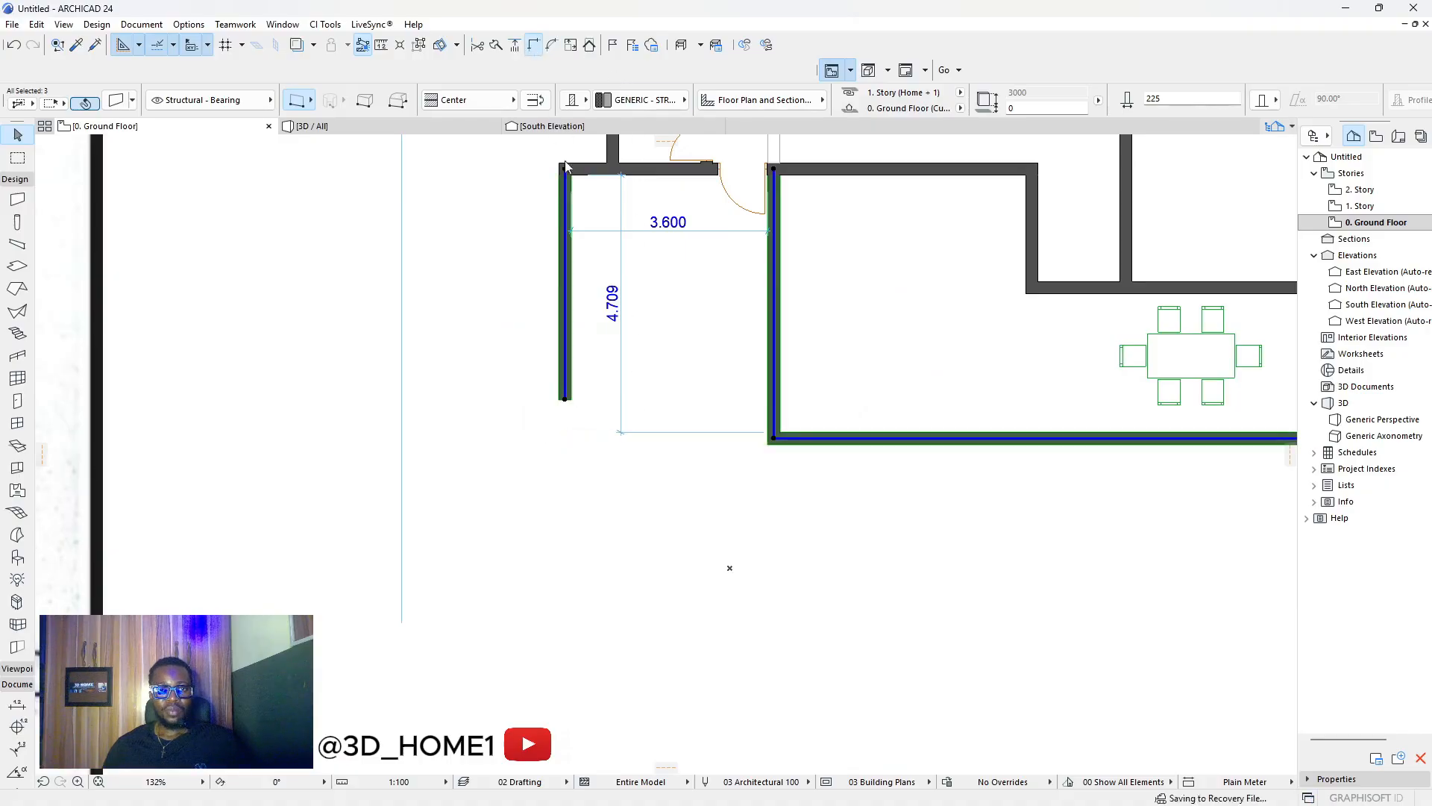
pyautogui.click(683, 484)
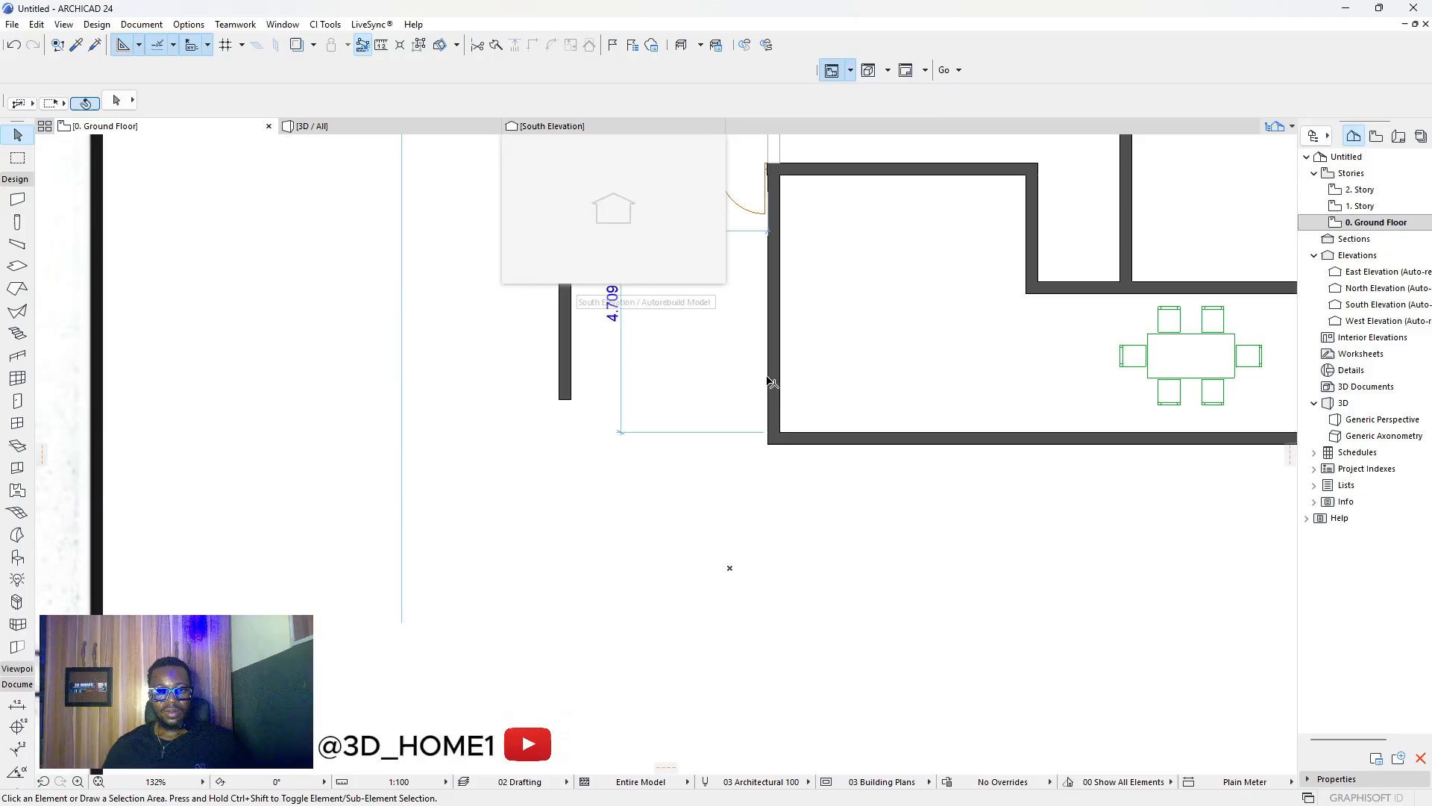
# Intersect only the bottom exterior wall and the master bedroom's west wall to close the bedroom's outer corner.
pyautogui.click(770, 413)
pyautogui.click(793, 438)
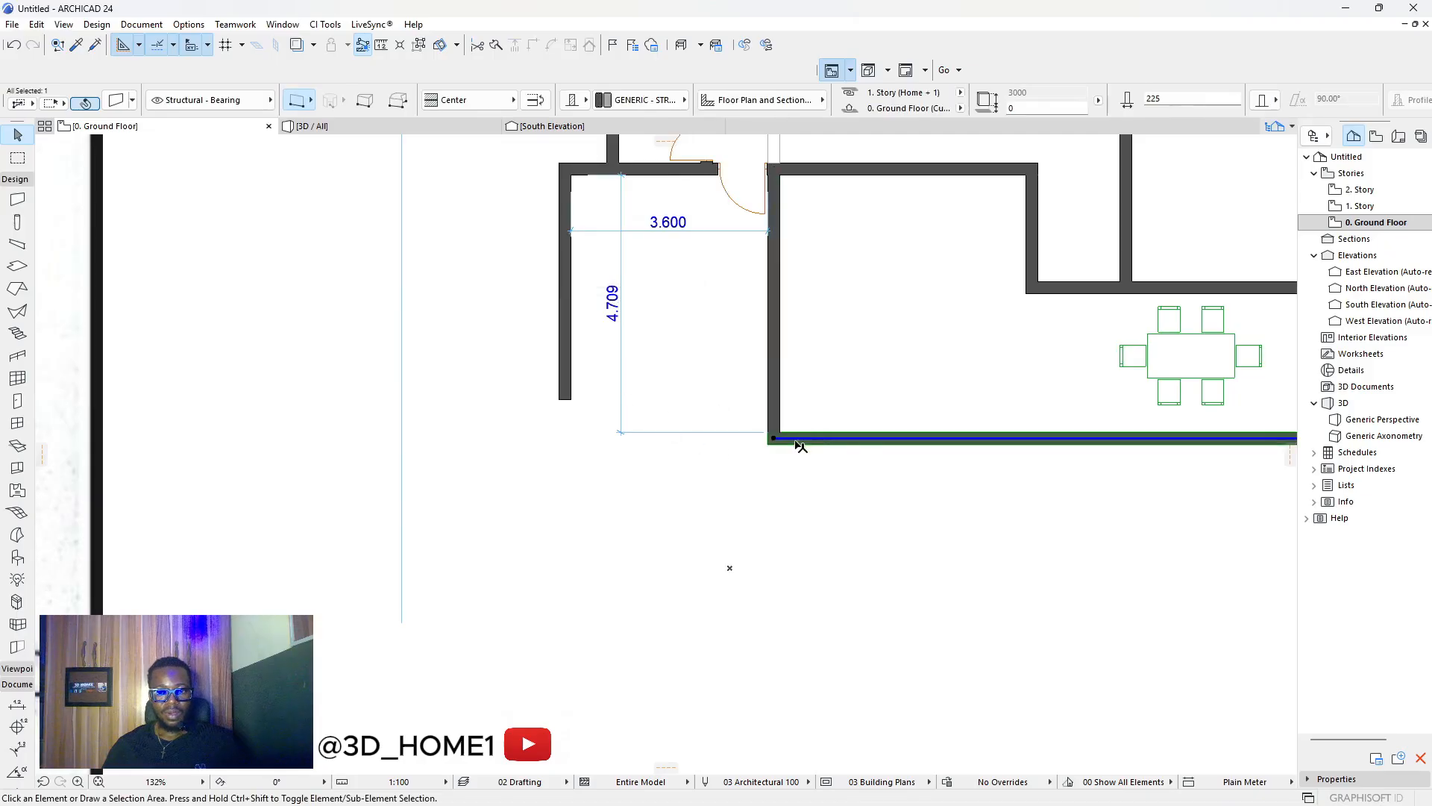
pyautogui.keyDown('shift'); pyautogui.click(569, 371); pyautogui.keyUp('shift')
pyautogui.click(532, 47)
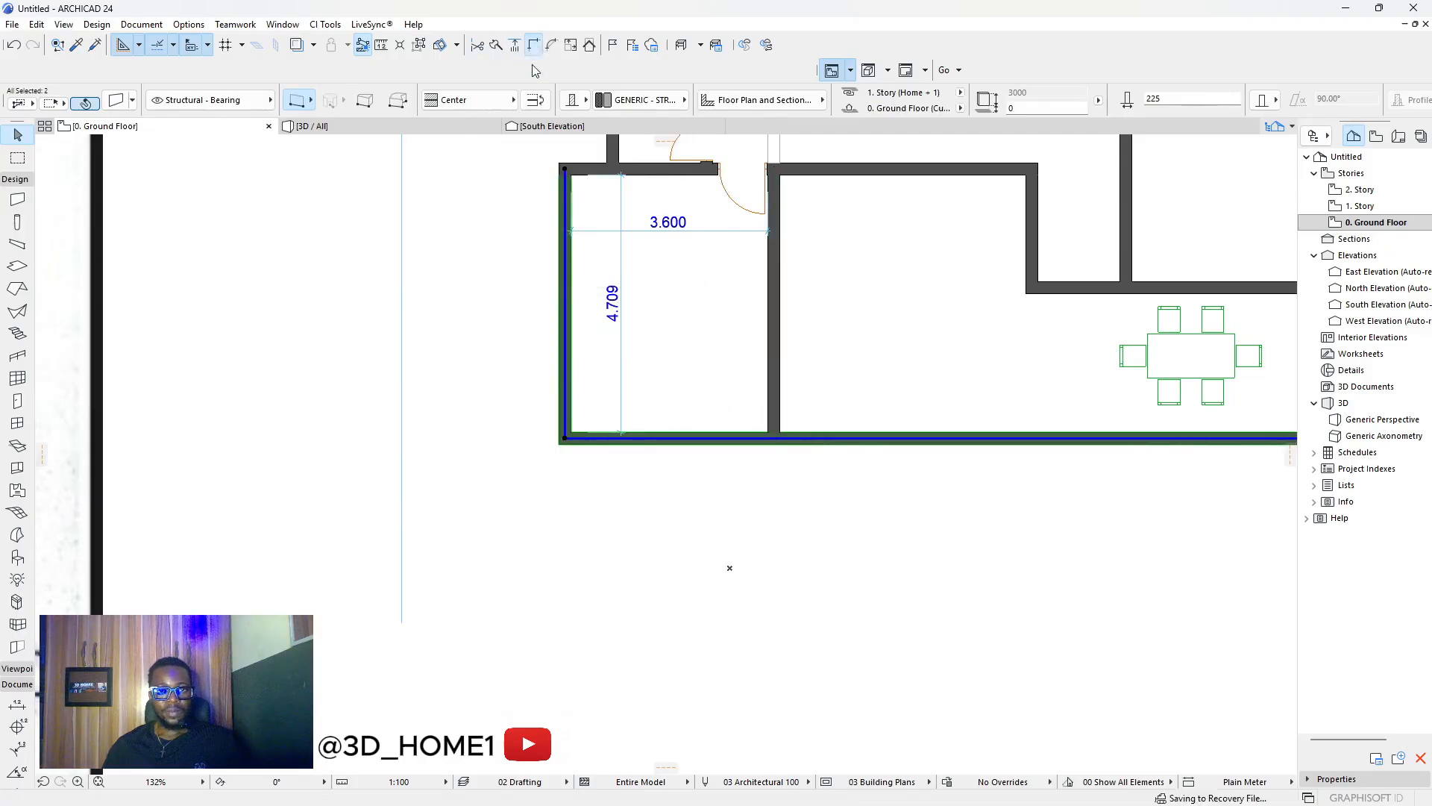
pyautogui.click(643, 461)
# Move the six-seat dining table a short distance towards the dining area's east exterior wall.
pyautogui.scroll(-4, 604, 347)
pyautogui.scroll(5, 791, 429)
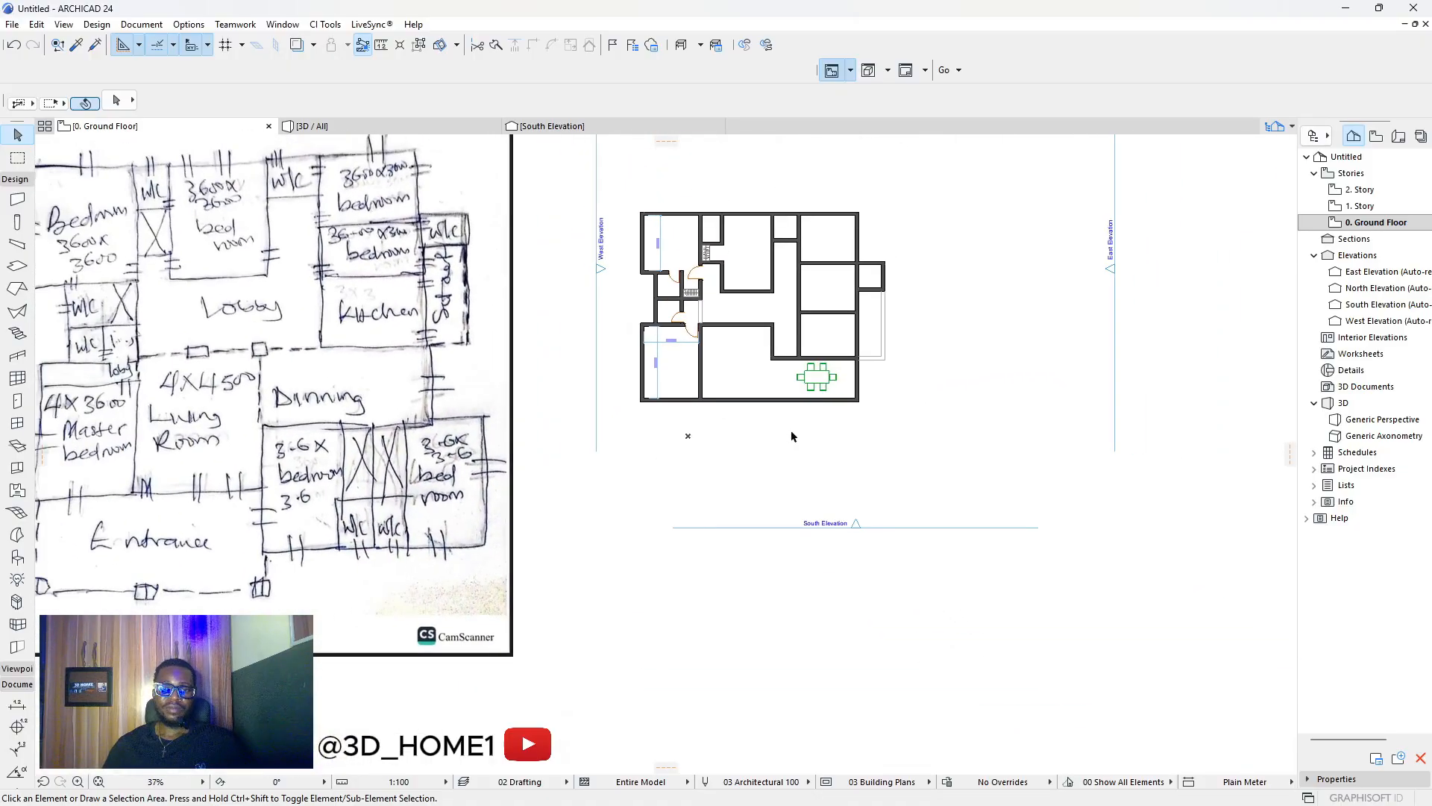
pyautogui.click(833, 393)
pyautogui.hotkey('ctrl', 'e')
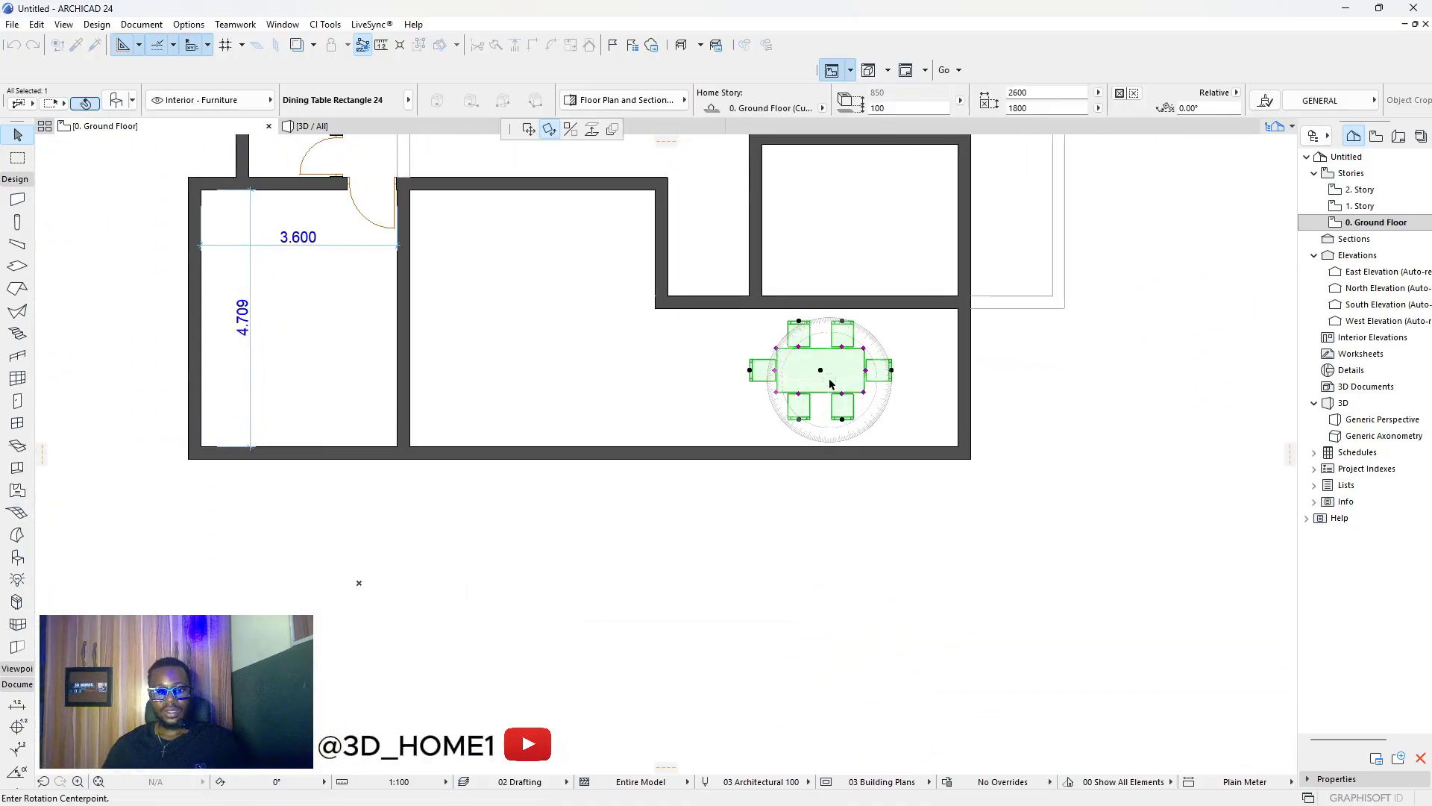
pyautogui.click(529, 131)
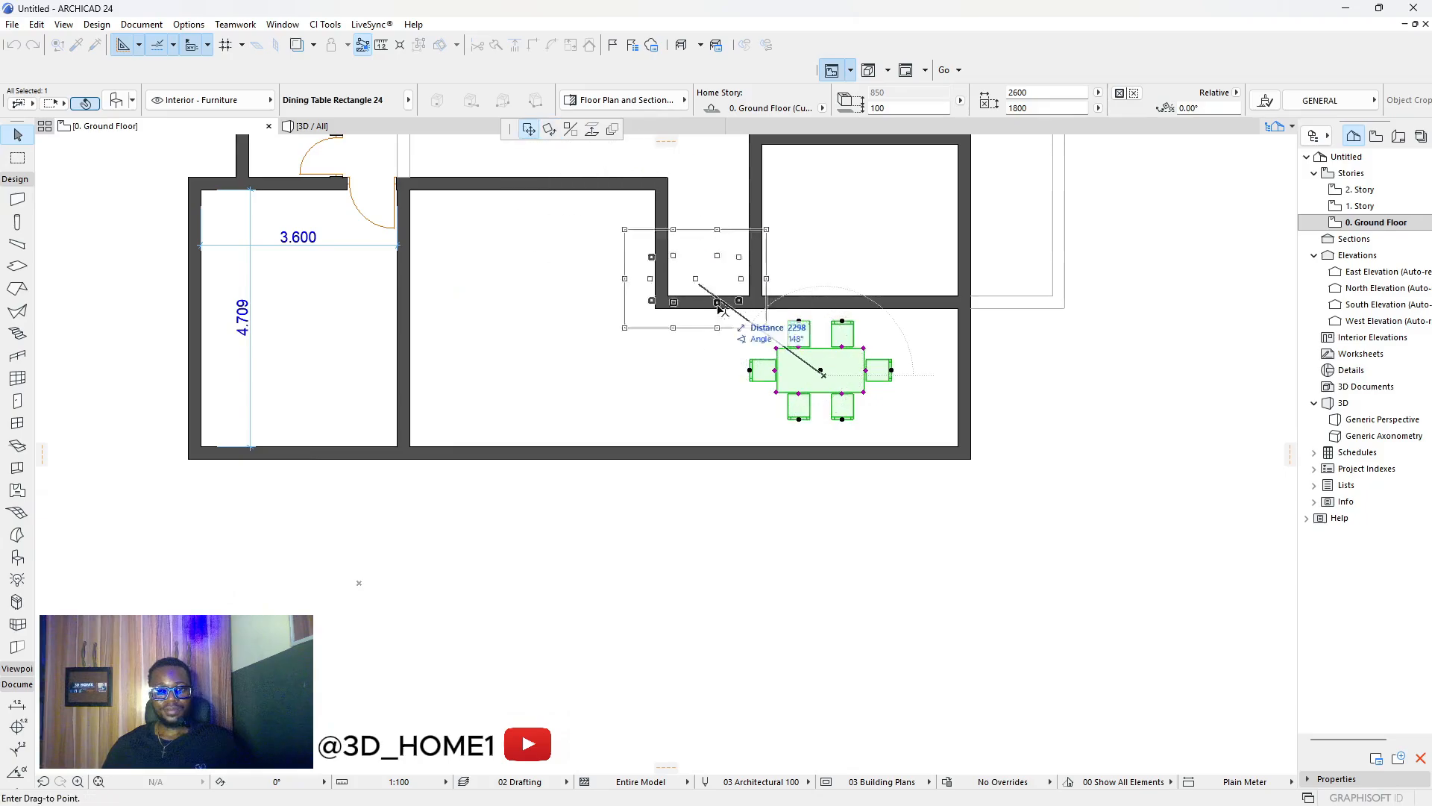
pyautogui.click(844, 371)
pyautogui.press('Escape')
pyautogui.scroll(-2, 827, 417)
pyautogui.scroll(3, 821, 411)
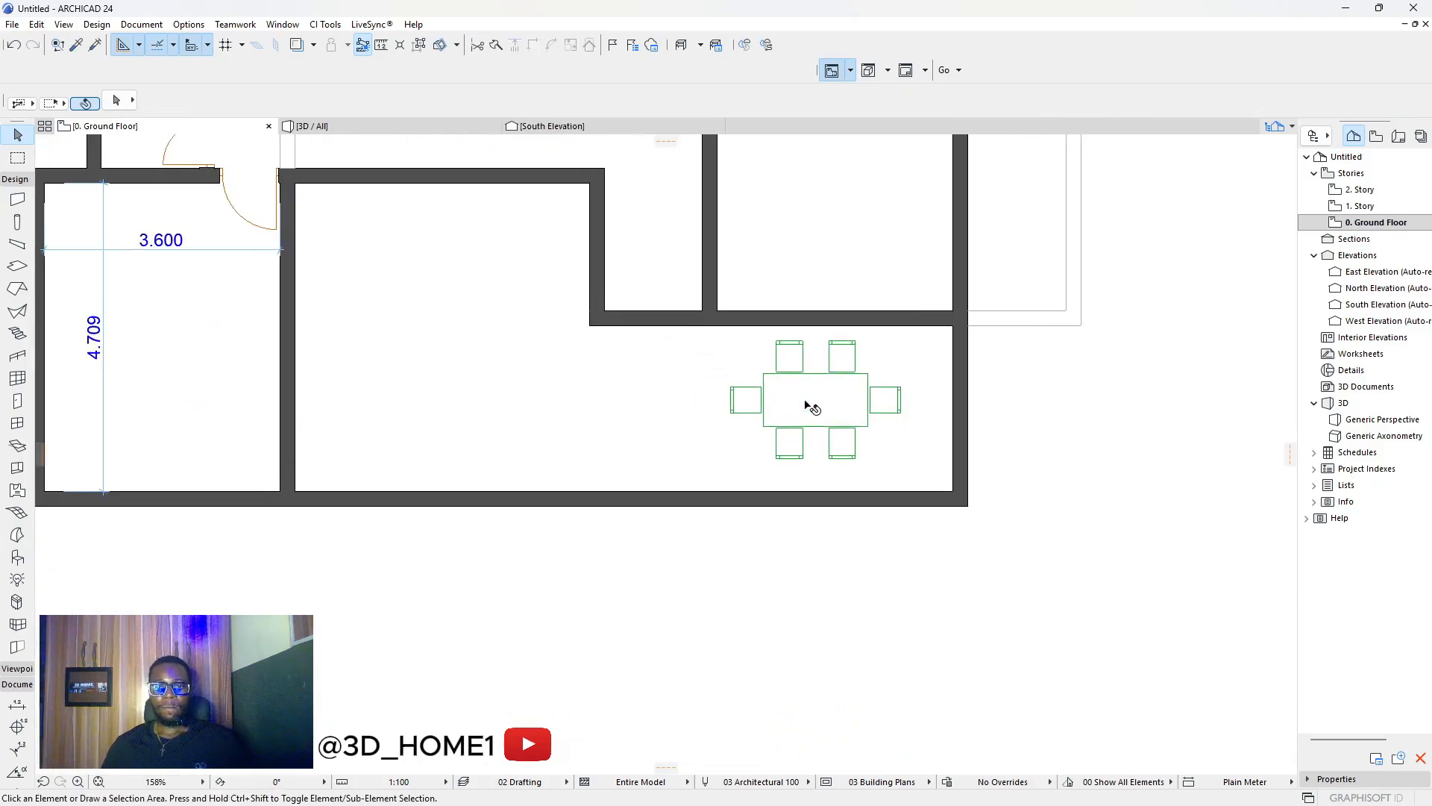
# Shift the dining table slightly down to centre it between the dining area's upper and lower walls.
pyautogui.click(815, 400)
pyautogui.click(815, 400)
pyautogui.click(817, 408)
pyautogui.press('Escape')
pyautogui.scroll(-4, 820, 421)
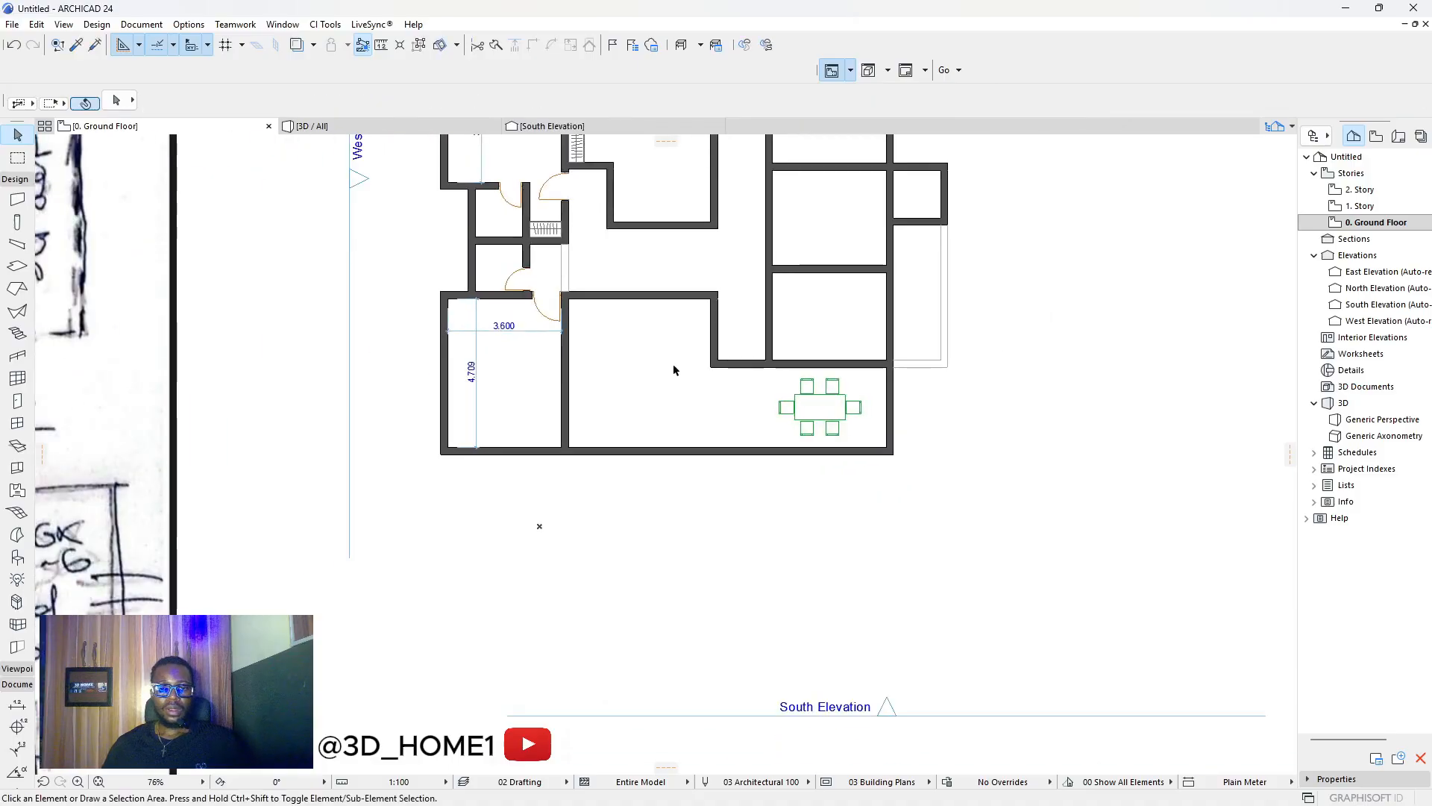
# Draw a 225 mm wide line rectangle from the living room's inner wall corner down to the bottom wall, separating living and dining.
pyautogui.scroll(3, 674, 365)
pyautogui.scroll(-3, 763, 423)
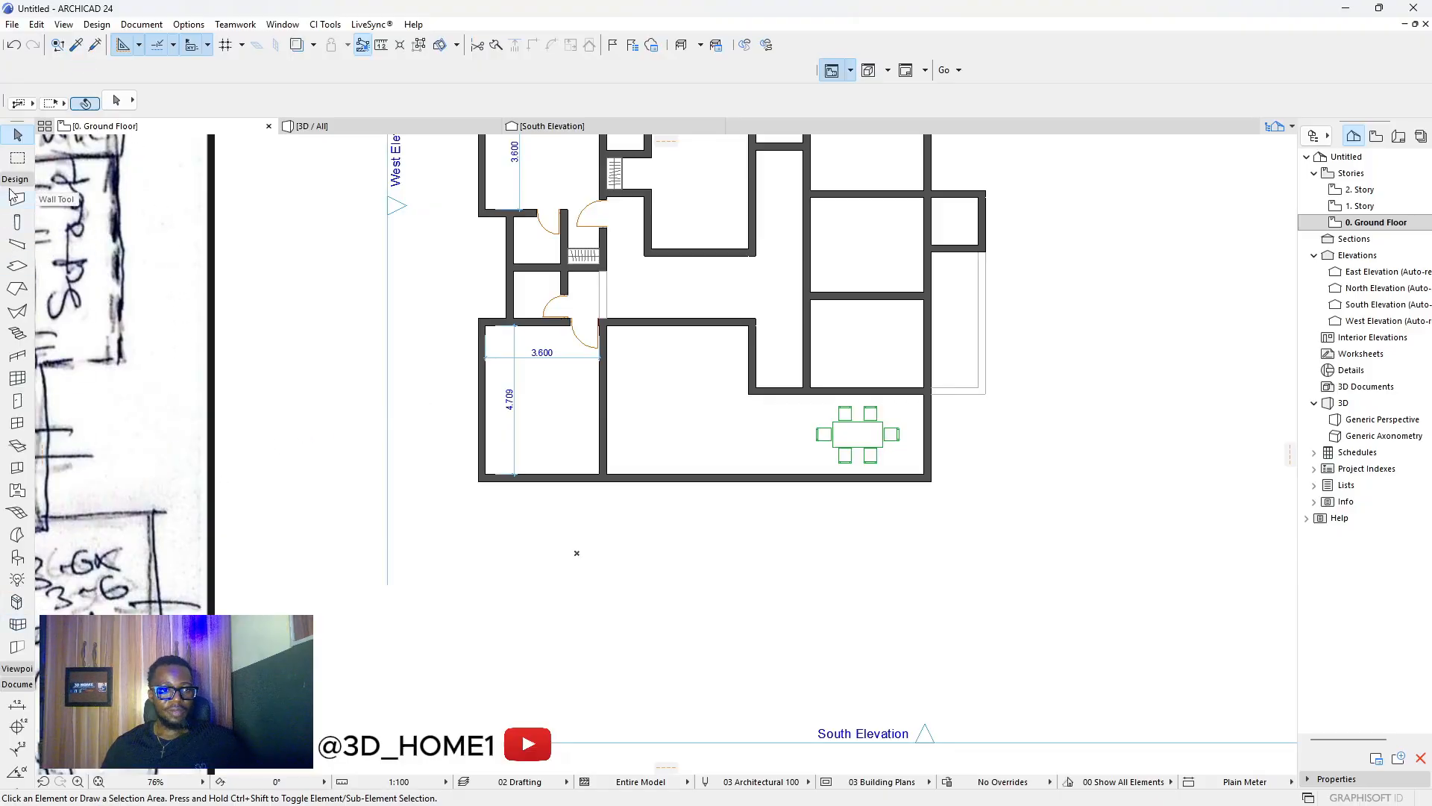
pyautogui.click(16, 683)
pyautogui.click(17, 432)
pyautogui.scroll(3, 803, 338)
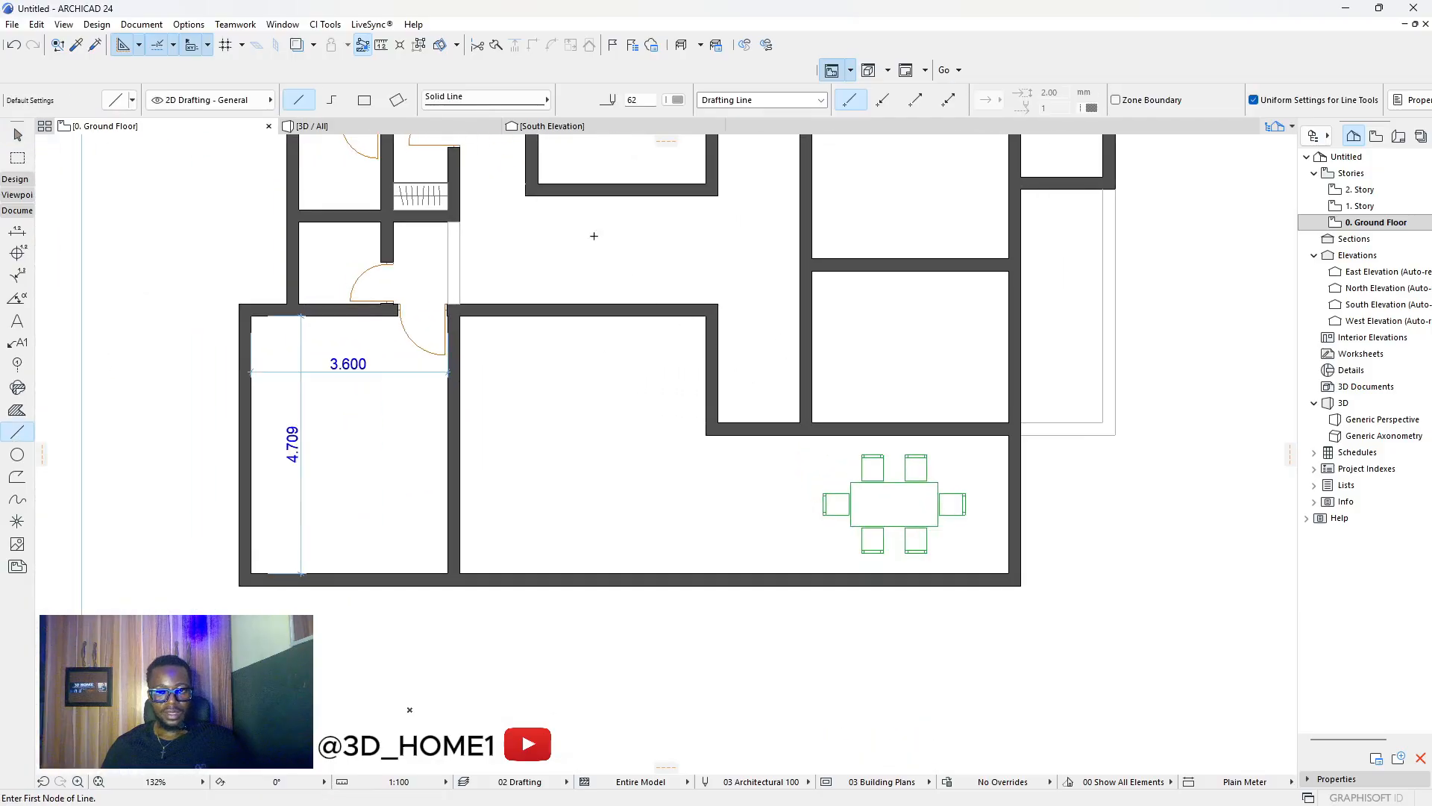
pyautogui.click(363, 101)
pyautogui.scroll(3, 614, 423)
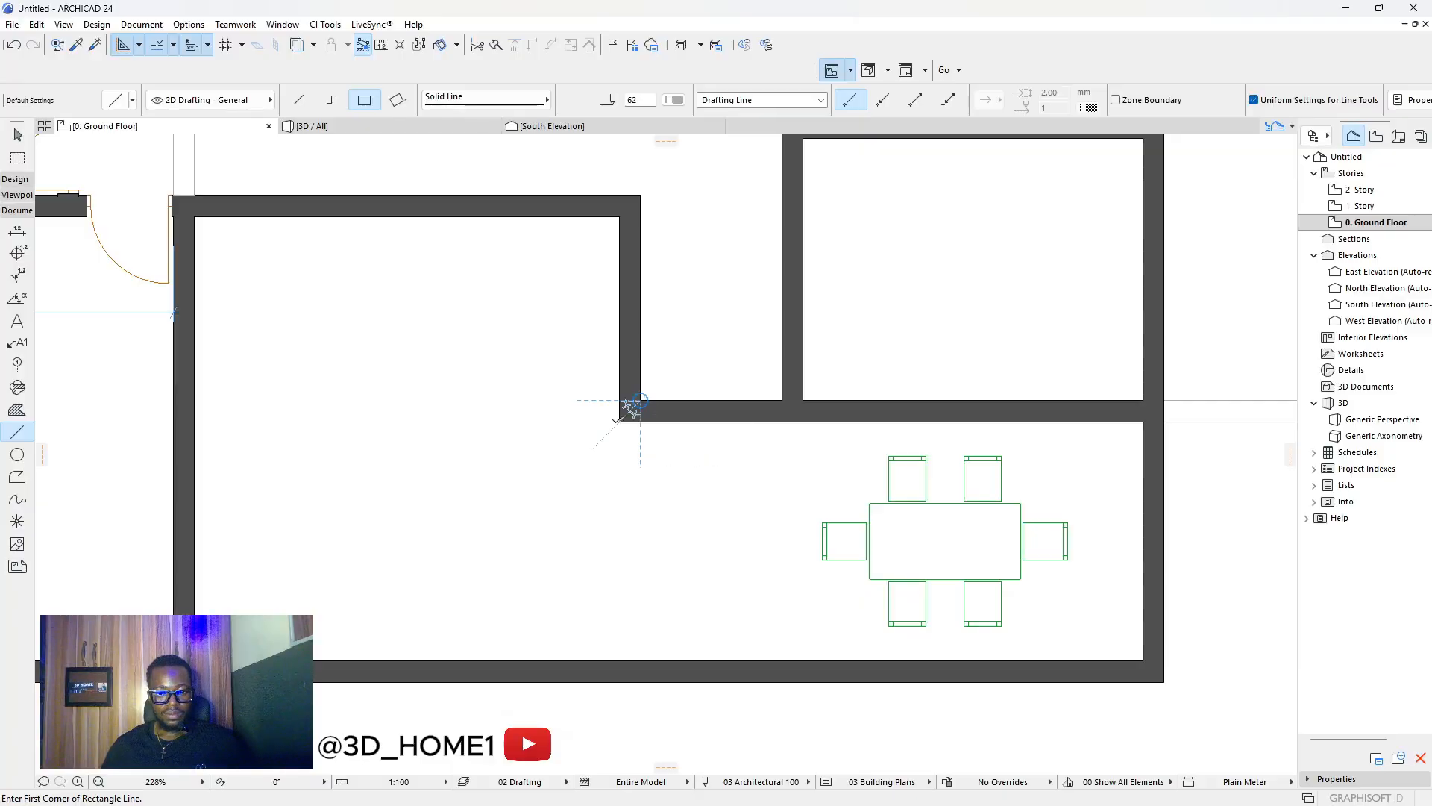
pyautogui.click(619, 421)
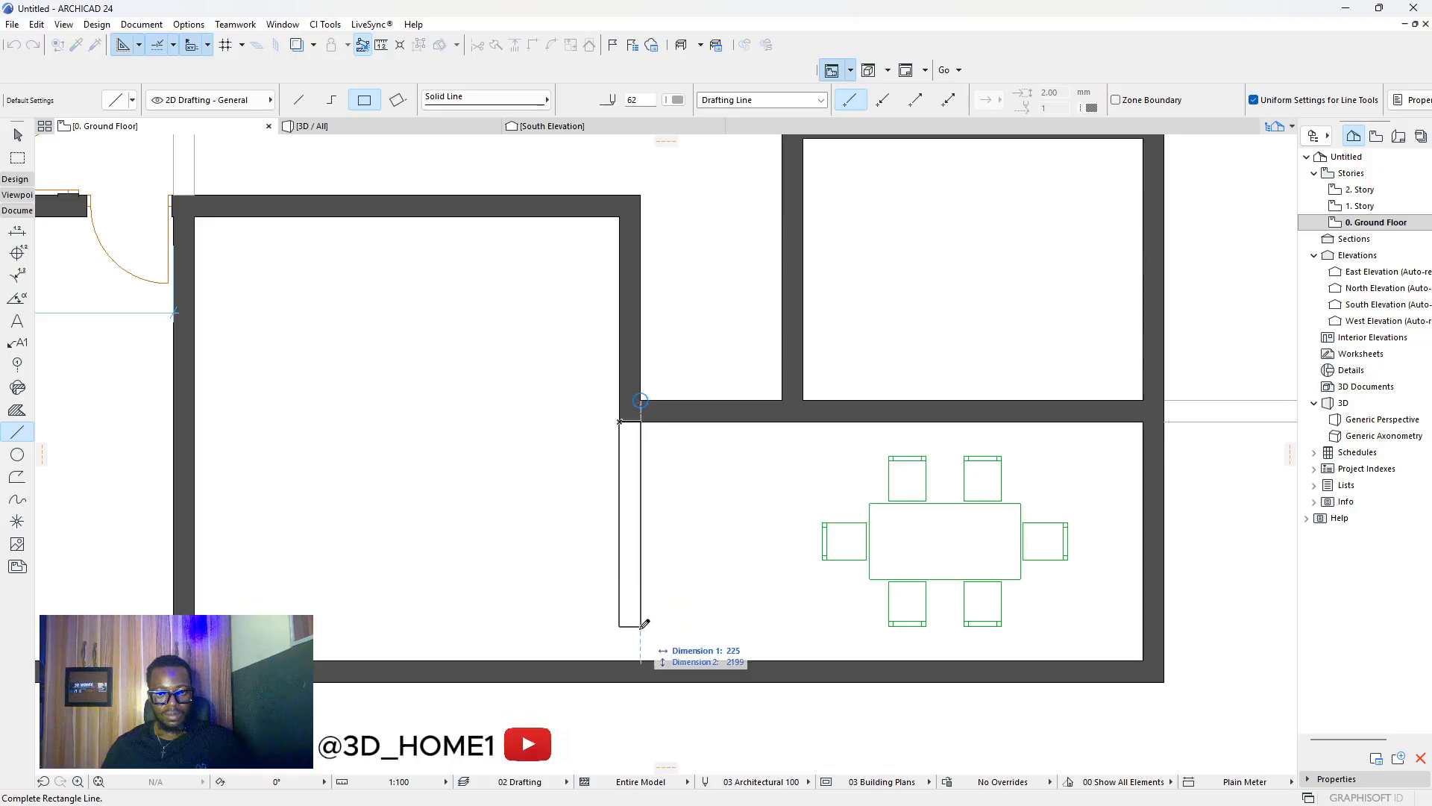
pyautogui.click(641, 659)
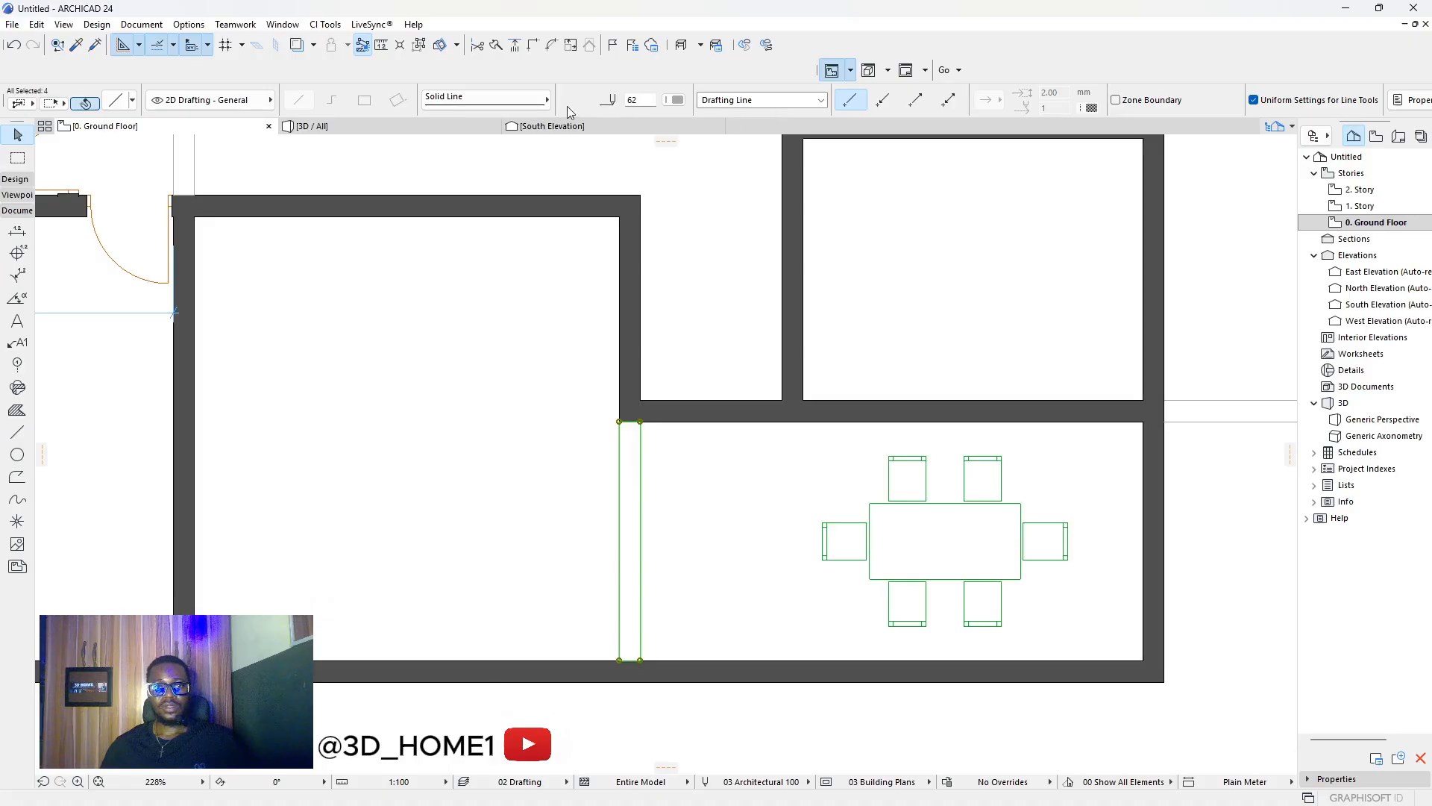
# Change the line type of the rectangle between the living and dining areas to a dashed line.
pyautogui.click(544, 99)
pyautogui.click(620, 65)
pyautogui.press('Escape')
pyautogui.scroll(-5, 904, 537)
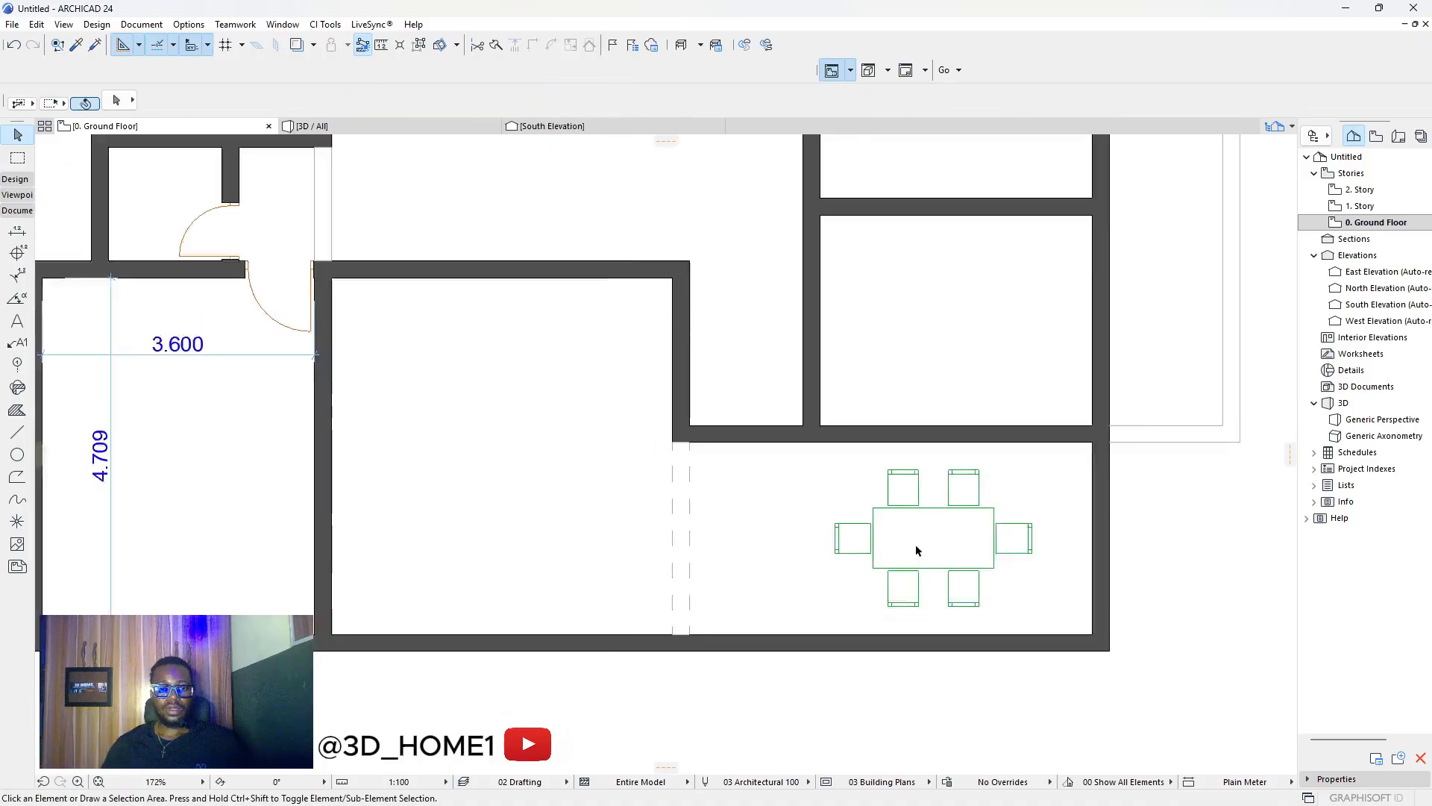
pyautogui.scroll(-3, 761, 465)
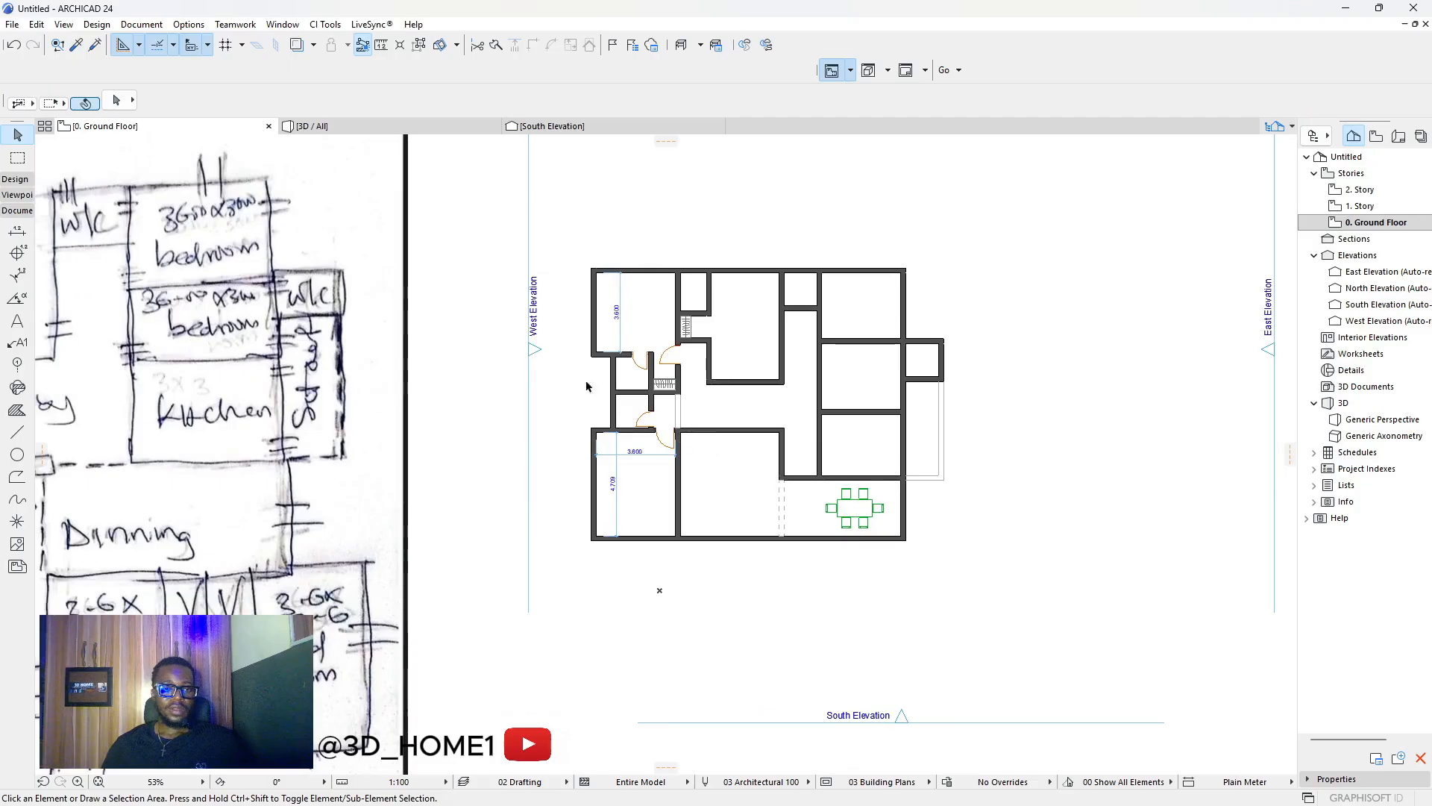
# Place a 900 mm wide Rectangular Door Opening 24 in the wall between the lobby and the living room.
pyautogui.click(15, 179)
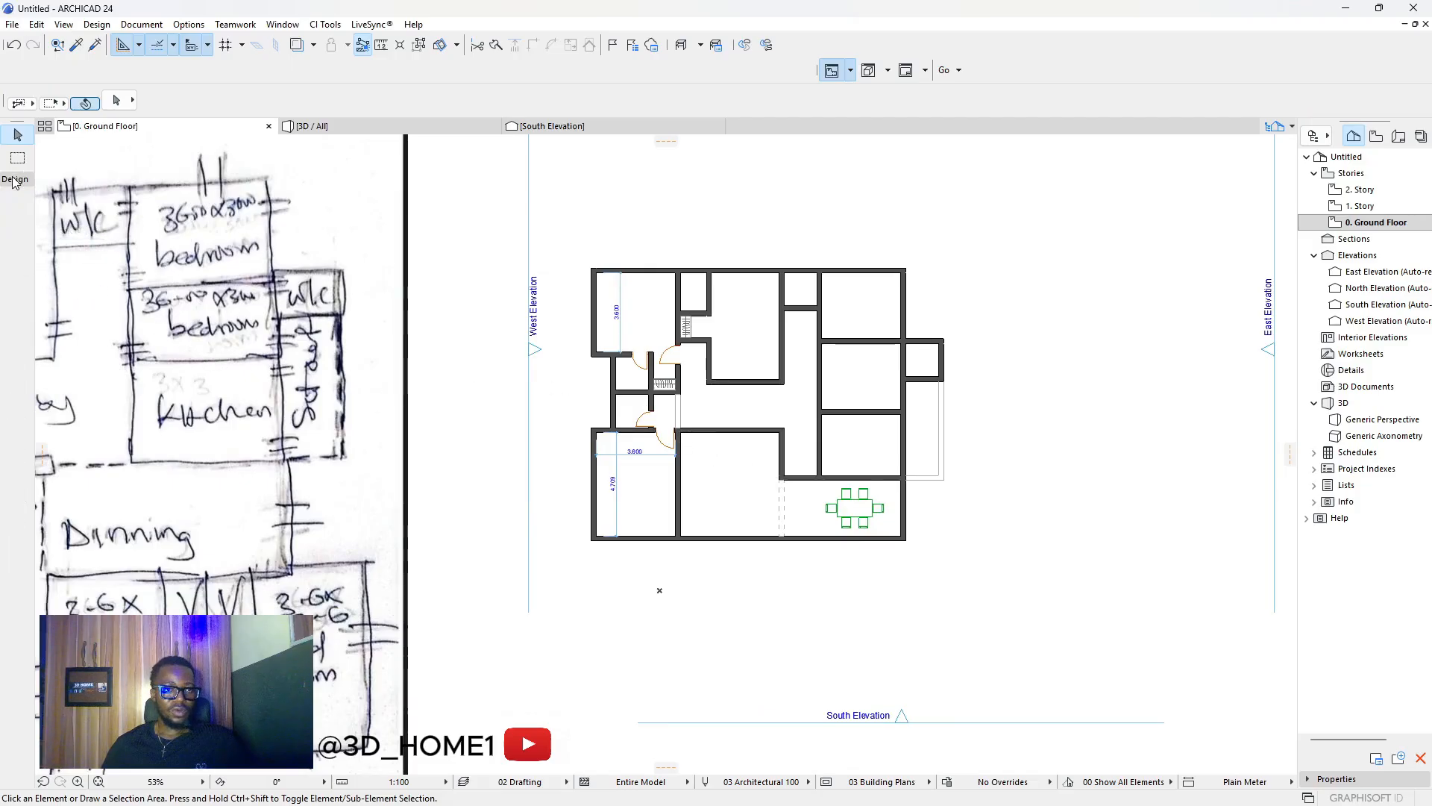
pyautogui.click(18, 401)
pyautogui.scroll(3, 672, 403)
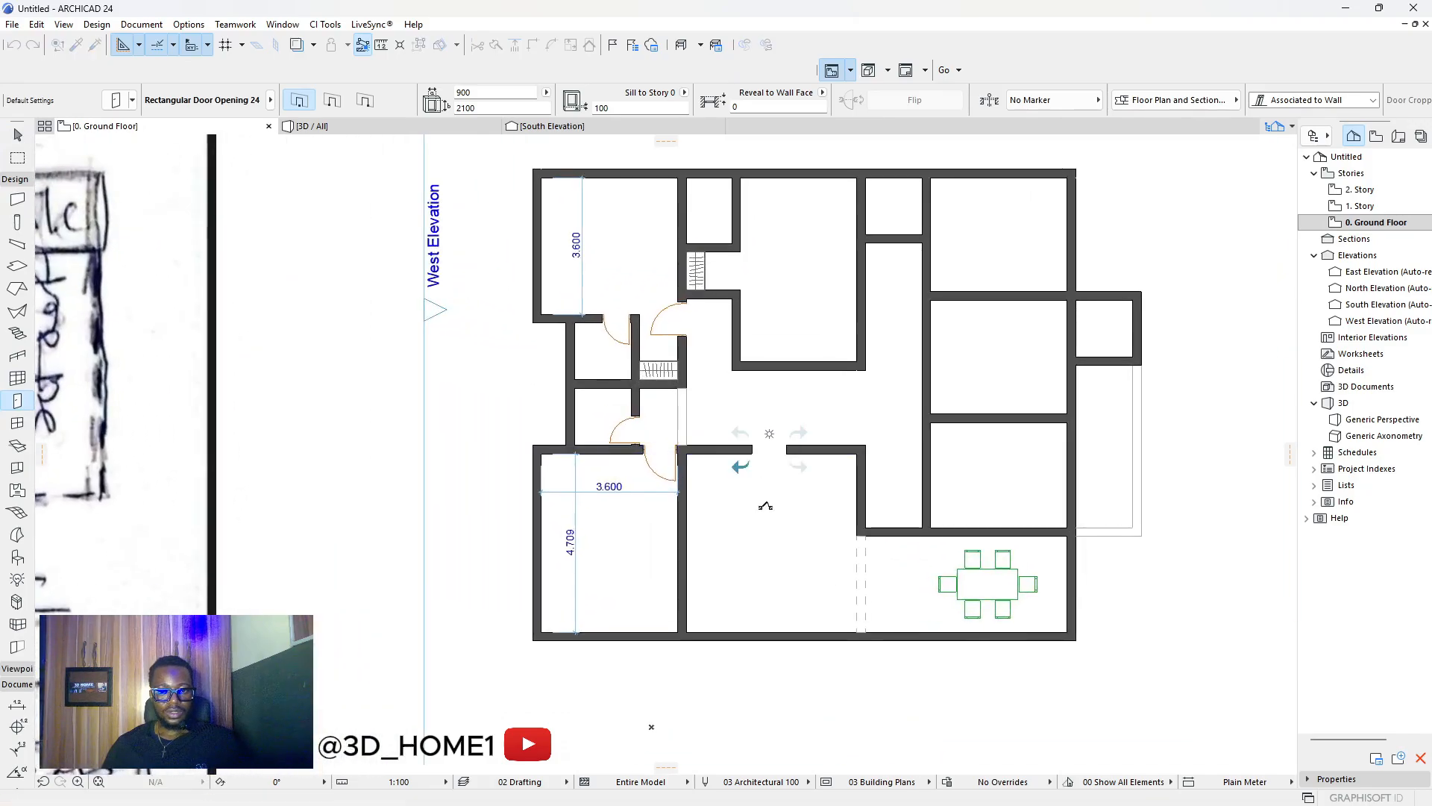
pyautogui.scroll(-4, 767, 447)
pyautogui.press('Escape')
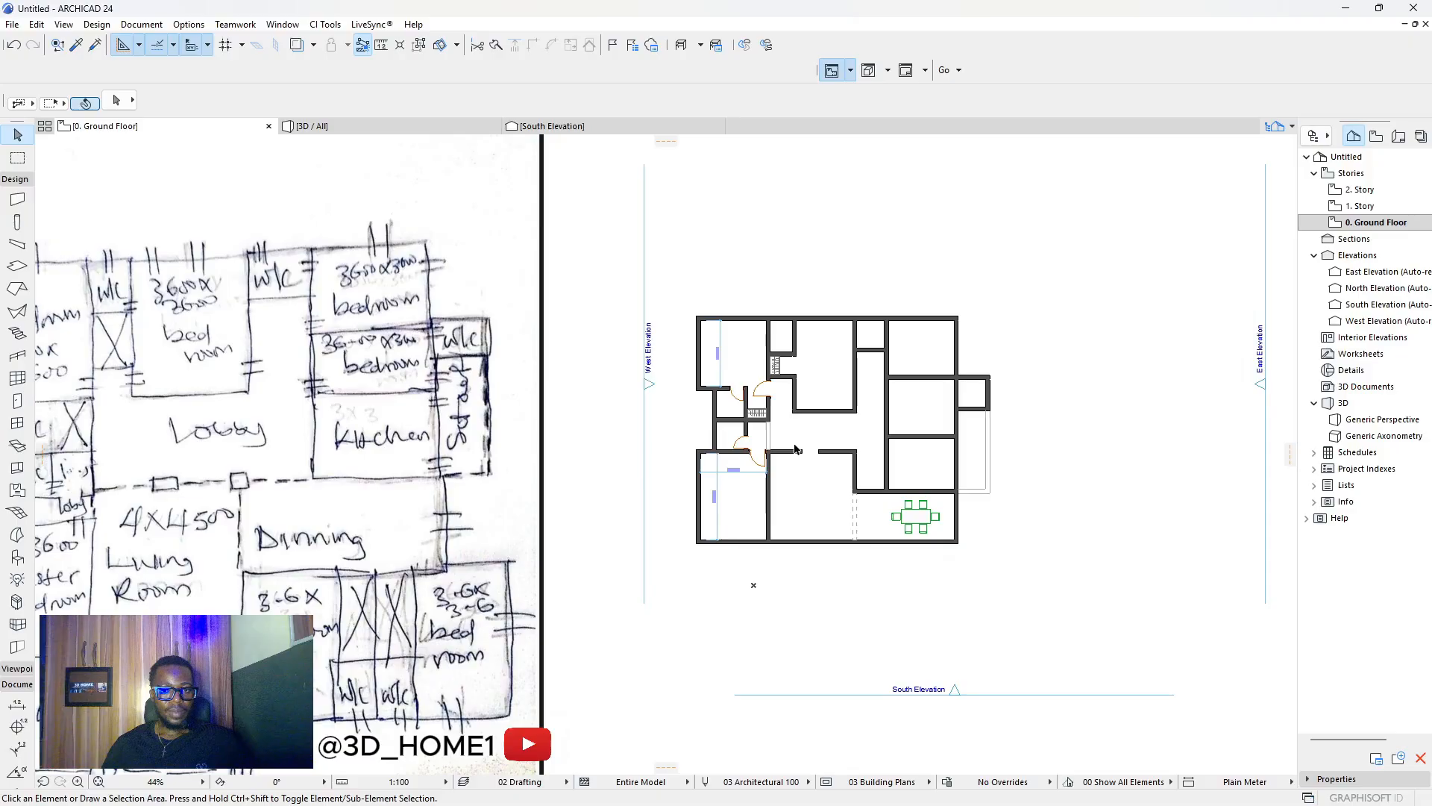
# Set the width of the opening between the lobby and living room to 1500 mm.
pyautogui.scroll(8, 792, 453)
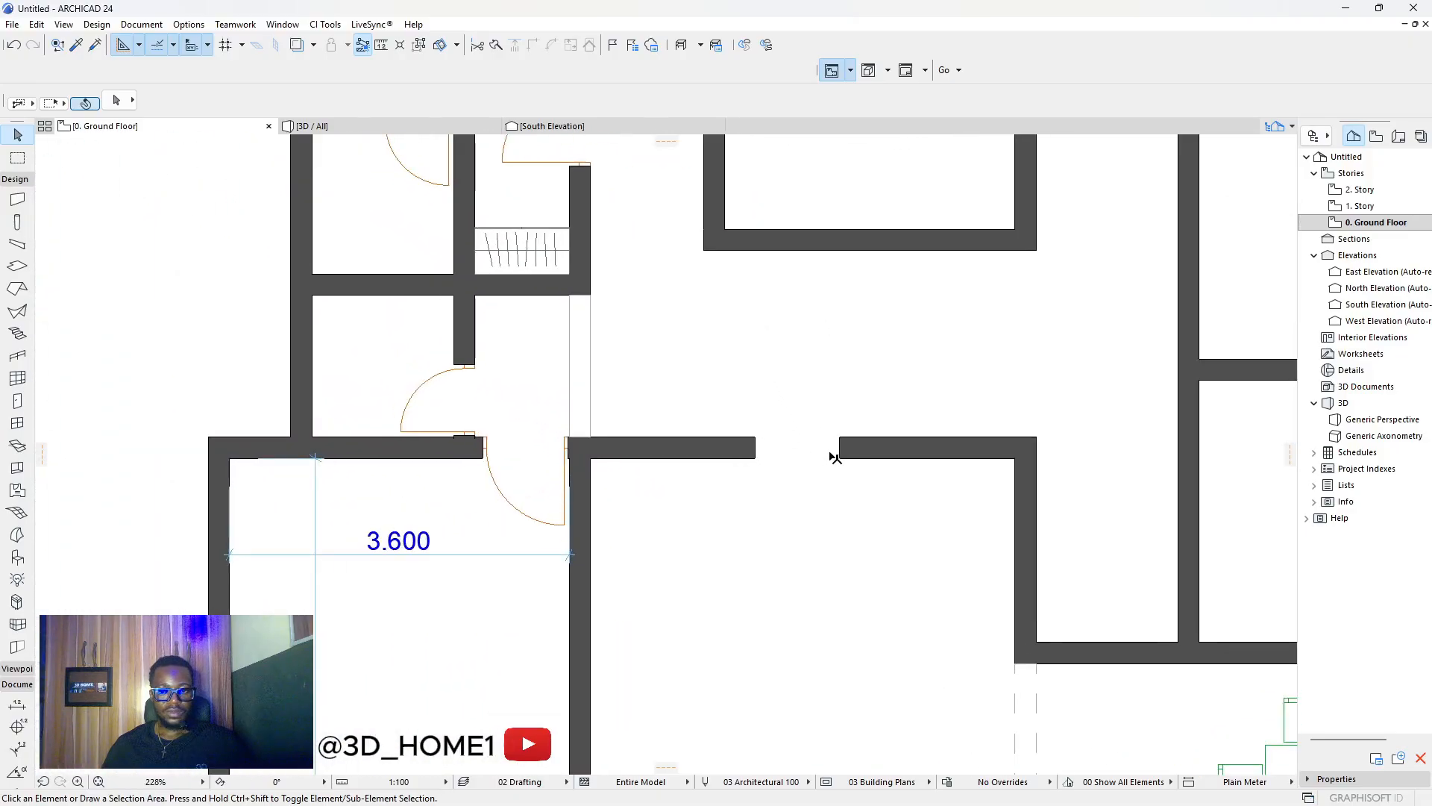
pyautogui.click(838, 450)
pyautogui.click(838, 453)
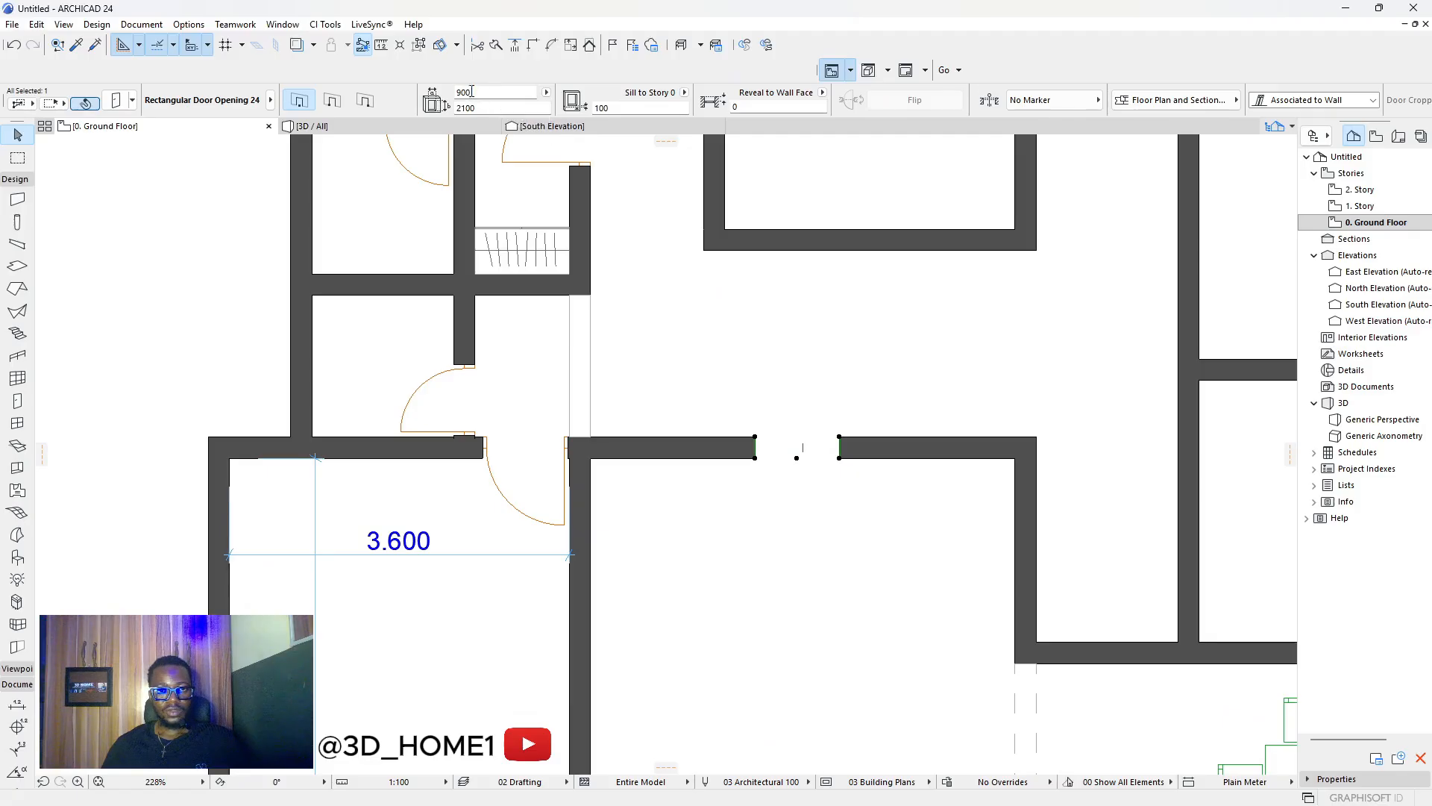
pyautogui.write('15')
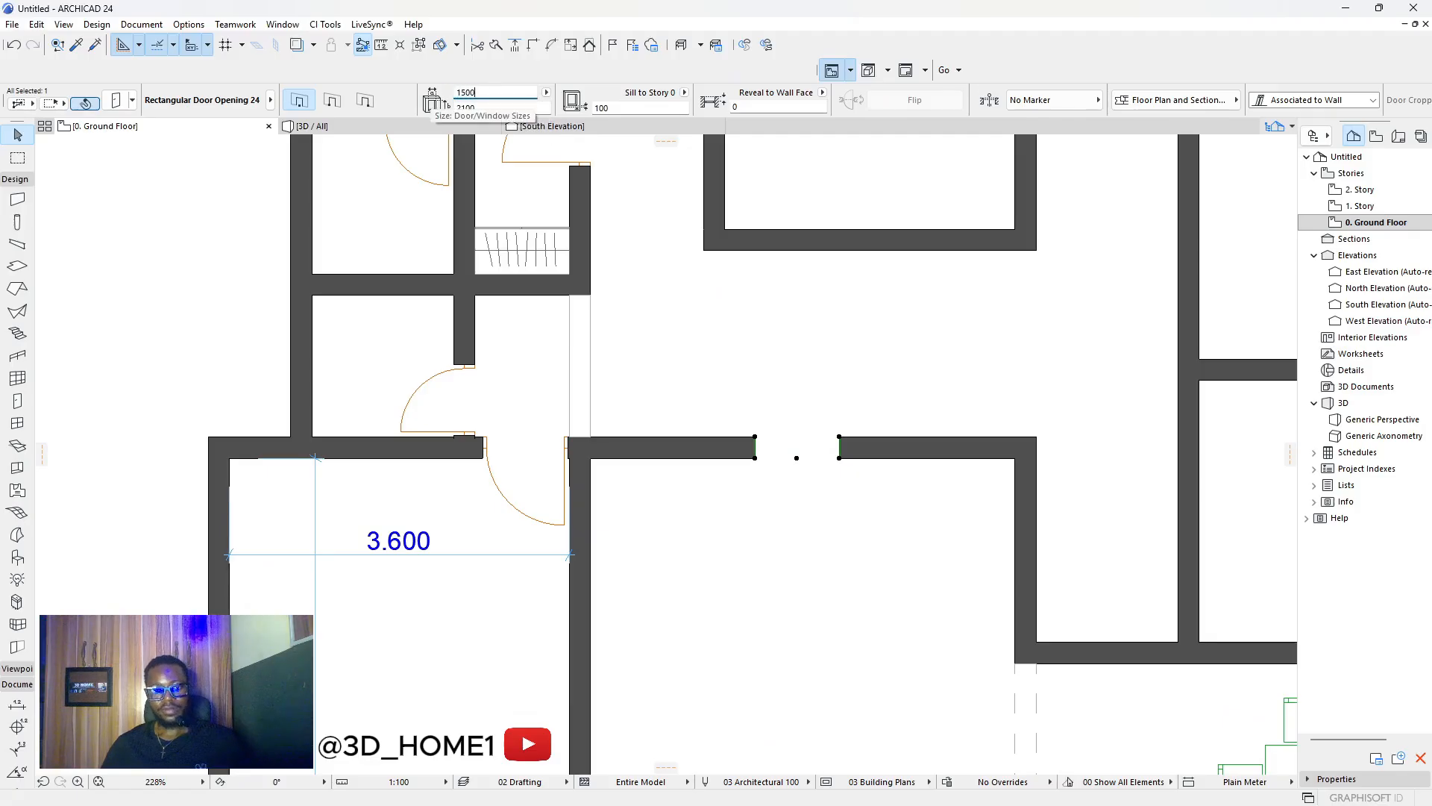
pyautogui.click(765, 353)
pyautogui.scroll(-1, 888, 378)
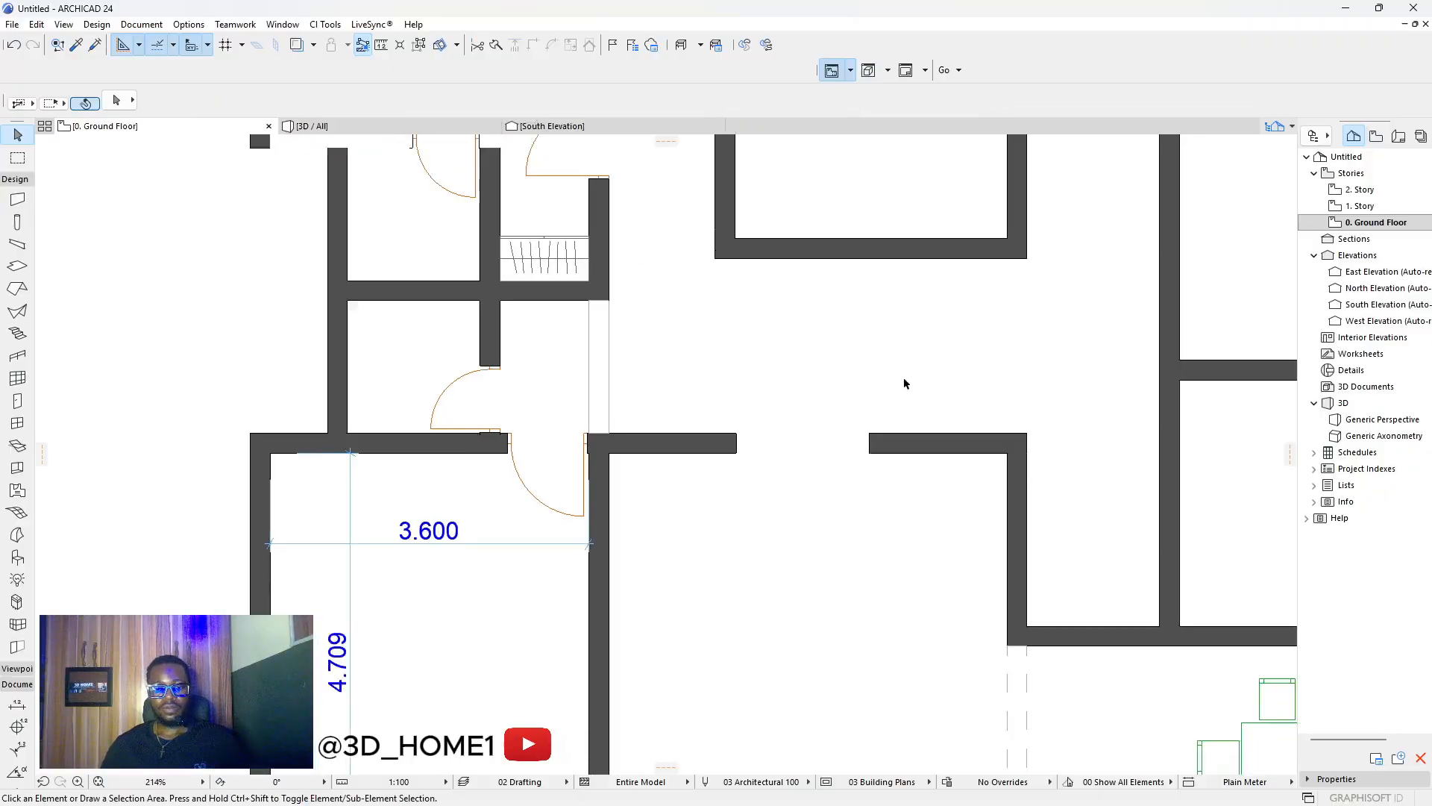
pyautogui.scroll(-3, 903, 382)
pyautogui.scroll(-3, 858, 416)
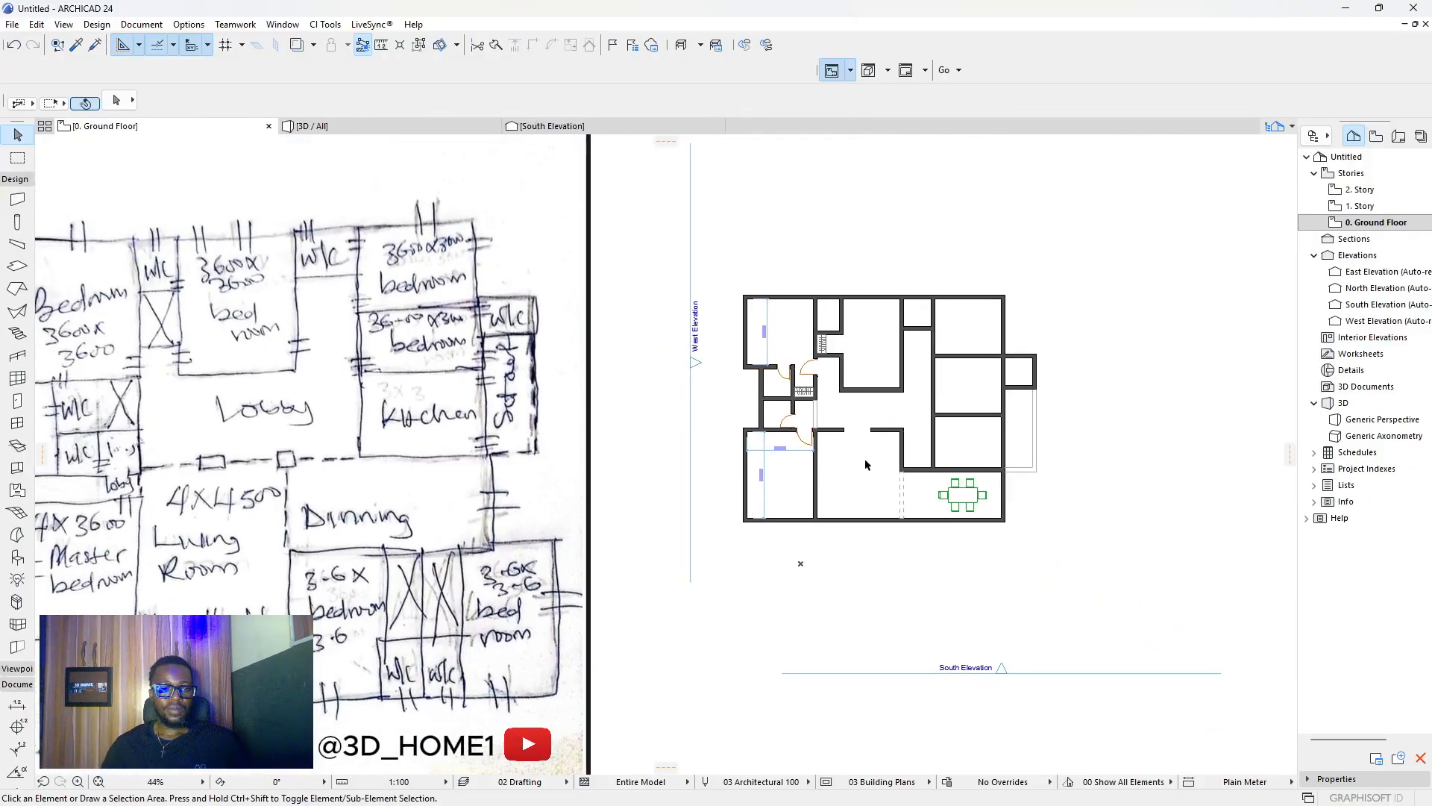
# Stretch the short wall between the living room and the lobby passage down to align with the kitchen wall's lower face.
pyautogui.scroll(-1, 865, 465)
pyautogui.scroll(1, 860, 457)
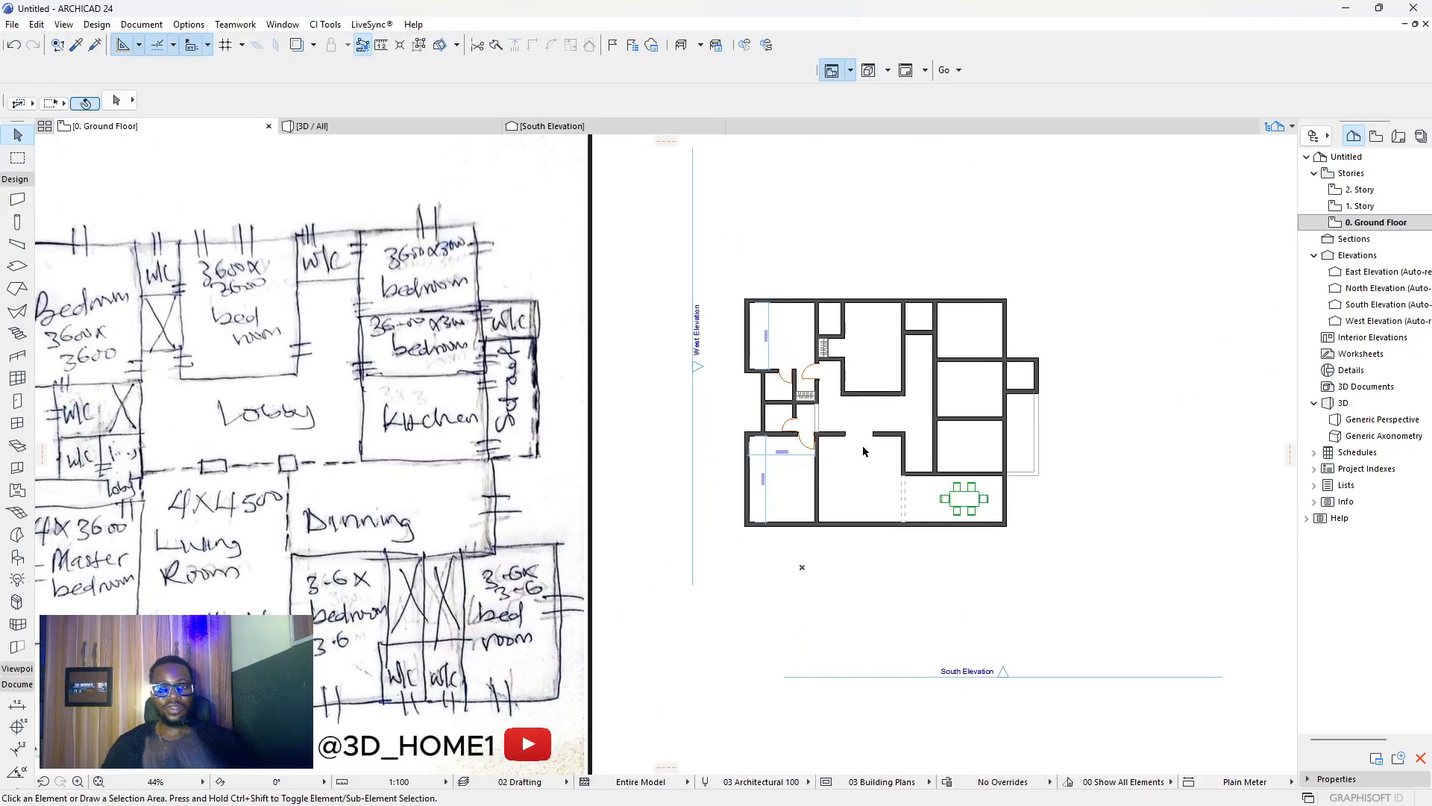
pyautogui.scroll(3, 905, 461)
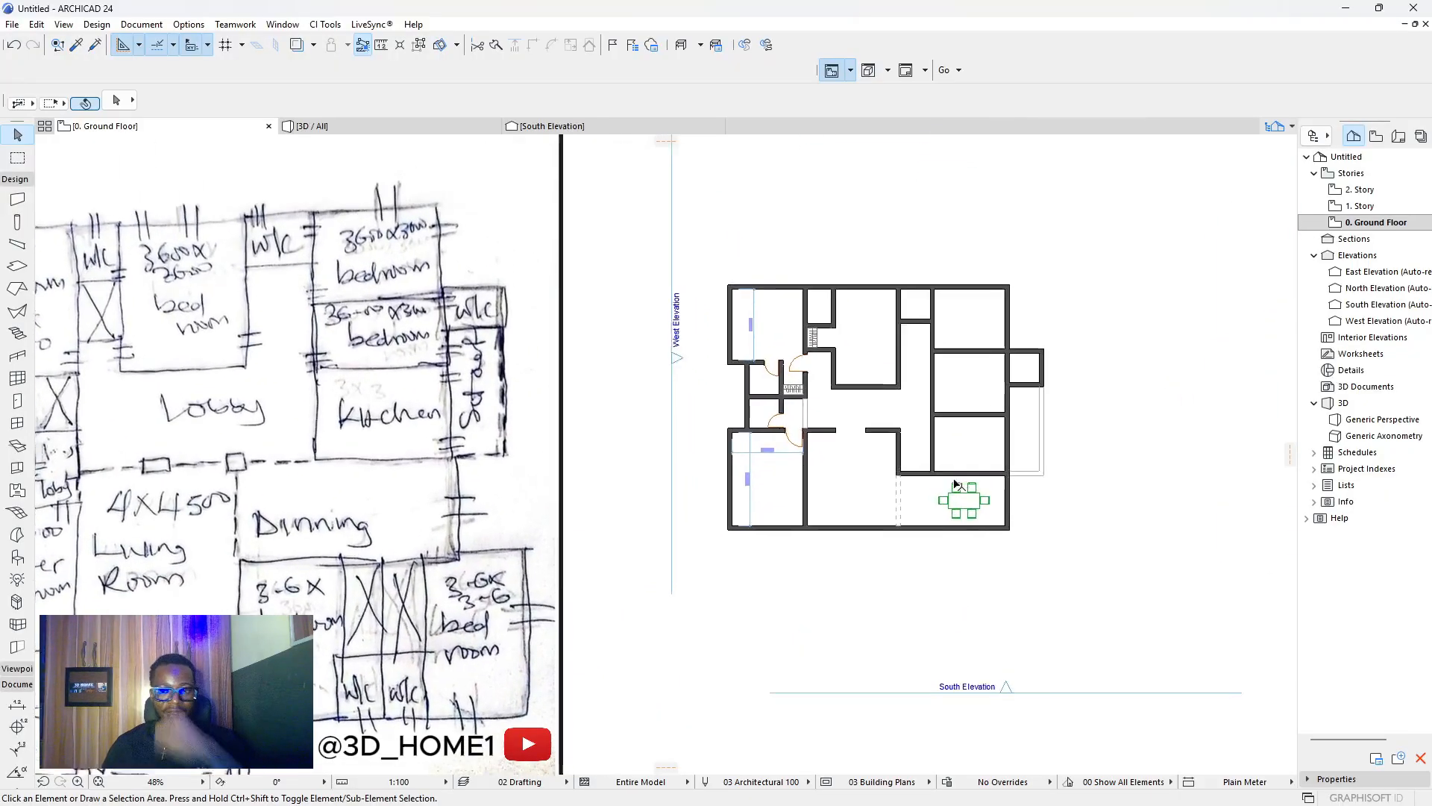
pyautogui.scroll(-3, 887, 477)
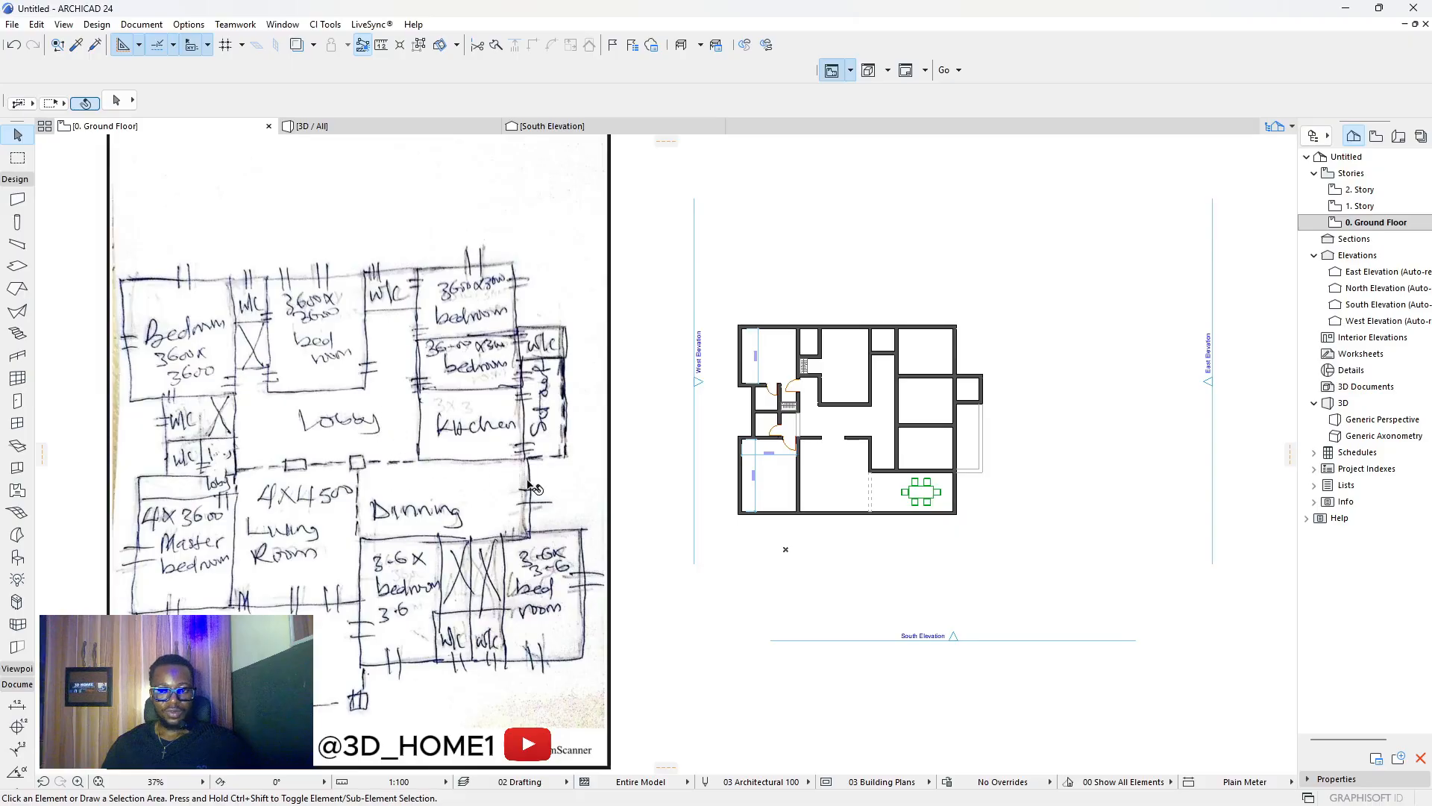
pyautogui.scroll(4, 878, 470)
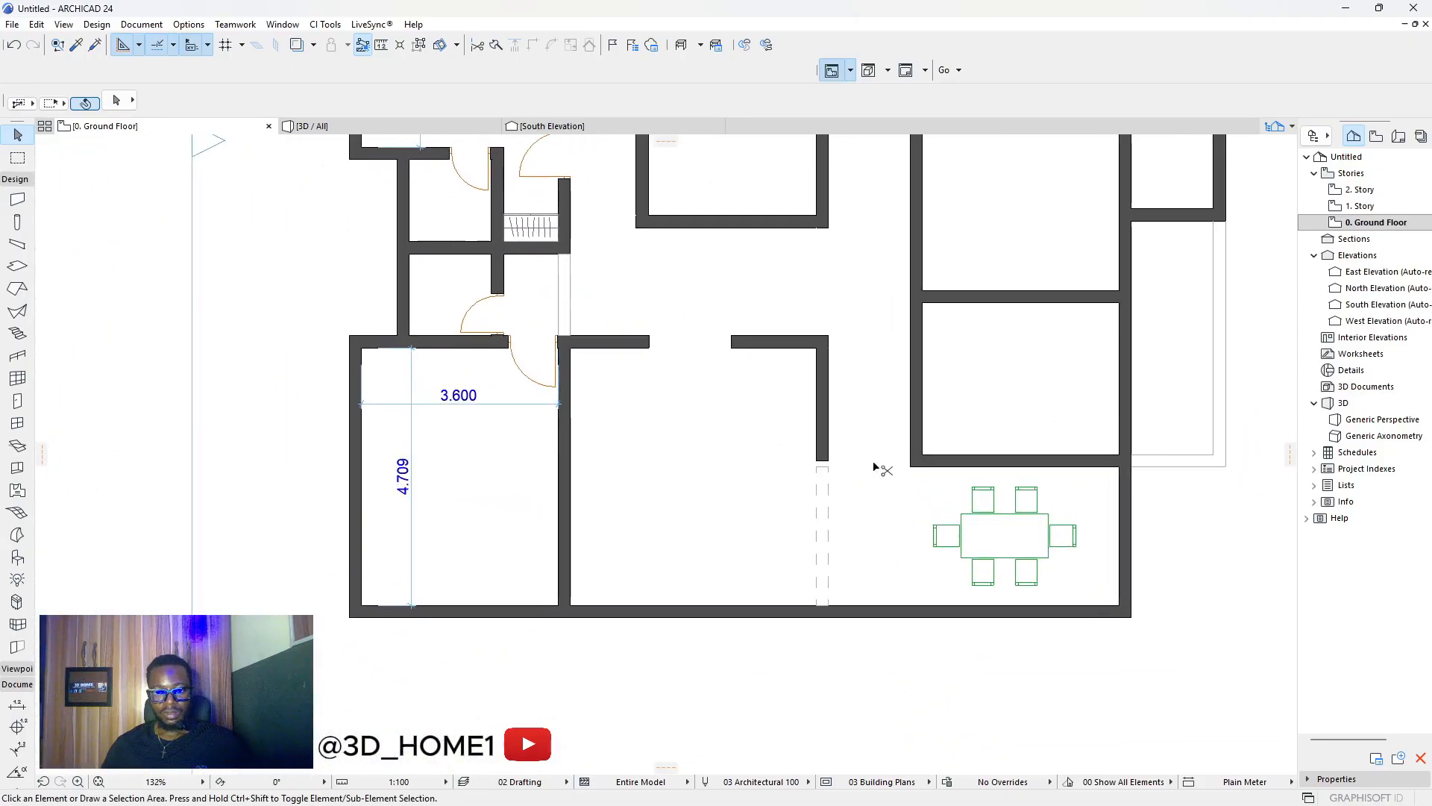
pyautogui.scroll(3, 839, 467)
pyautogui.click(823, 453)
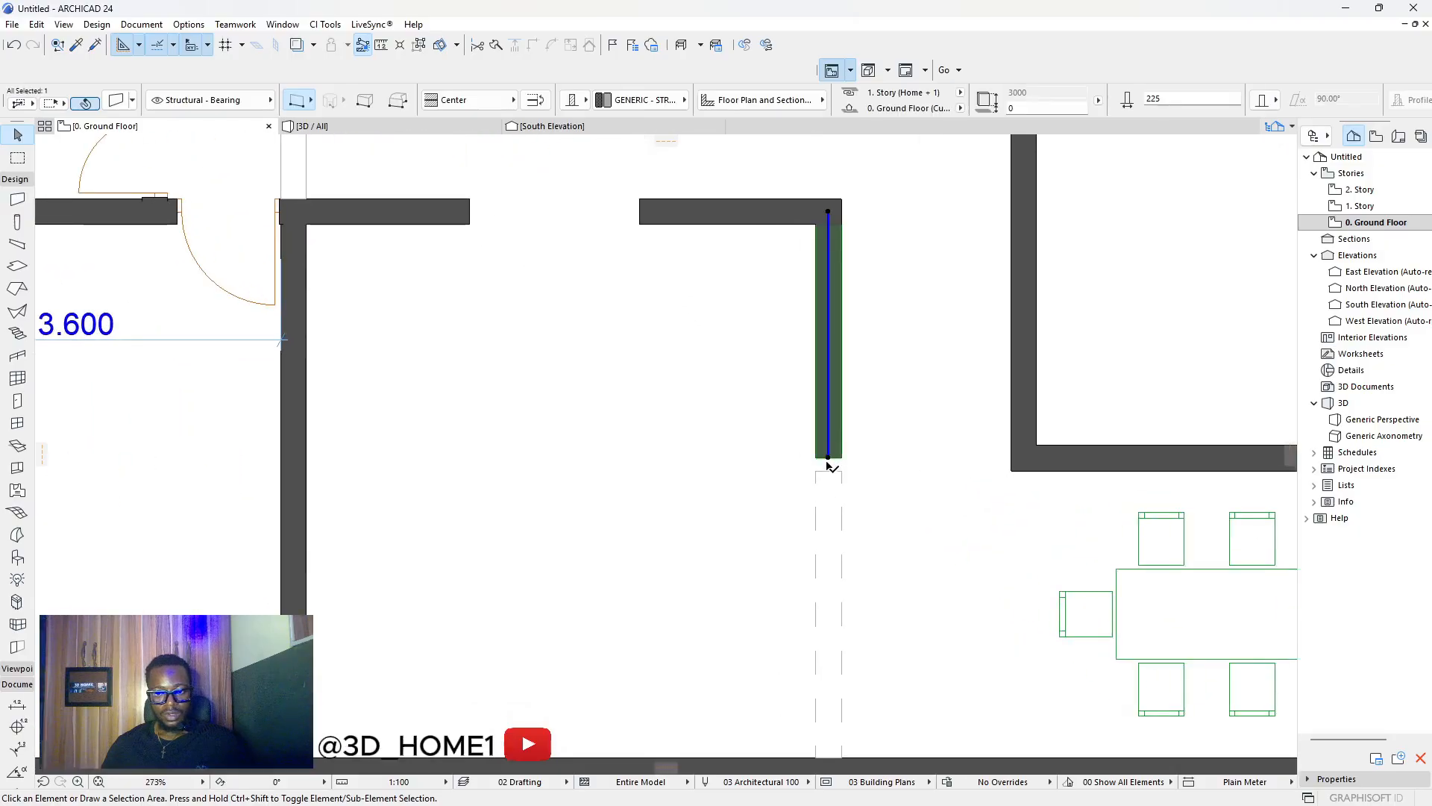
pyautogui.click(823, 459)
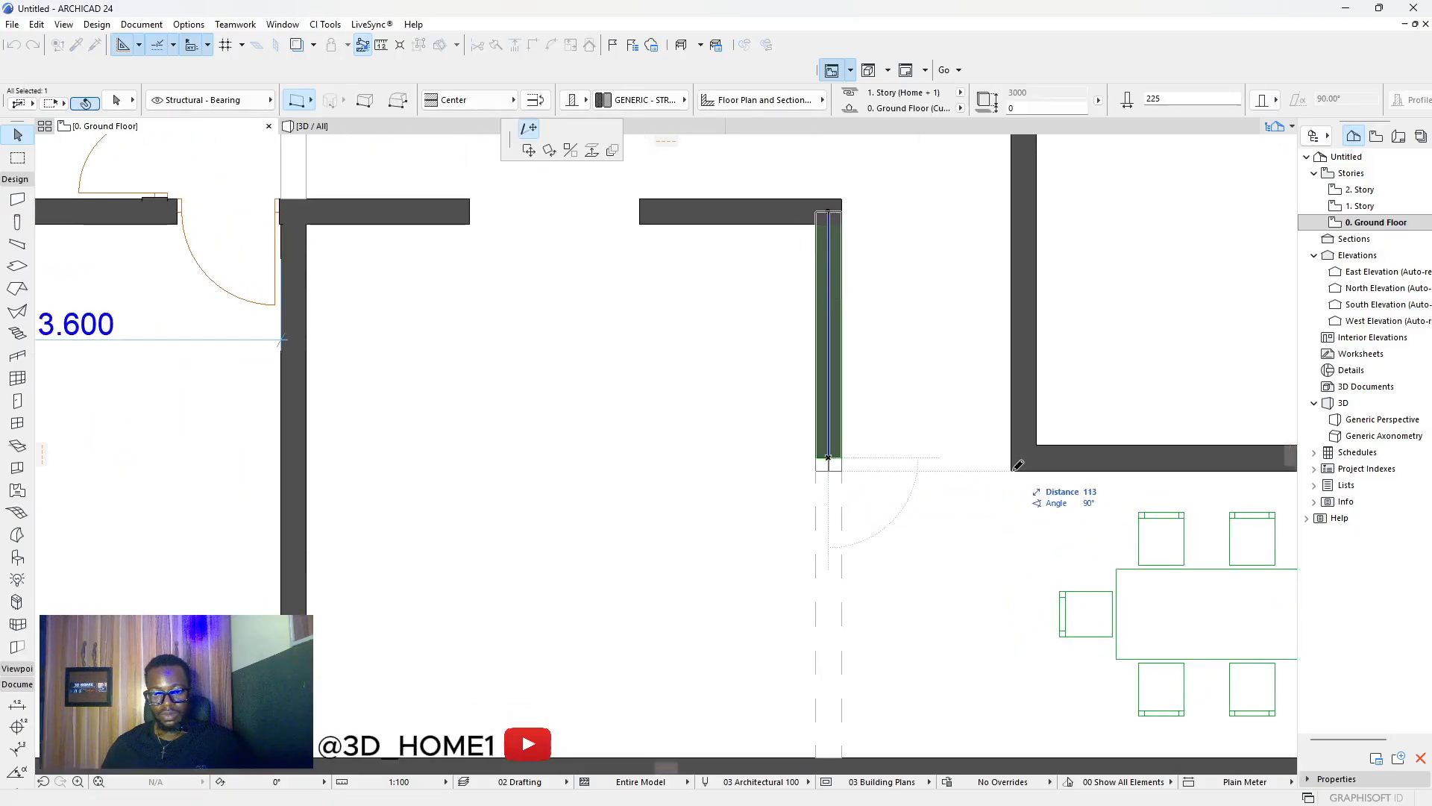
pyautogui.click(941, 479)
pyautogui.click(684, 477)
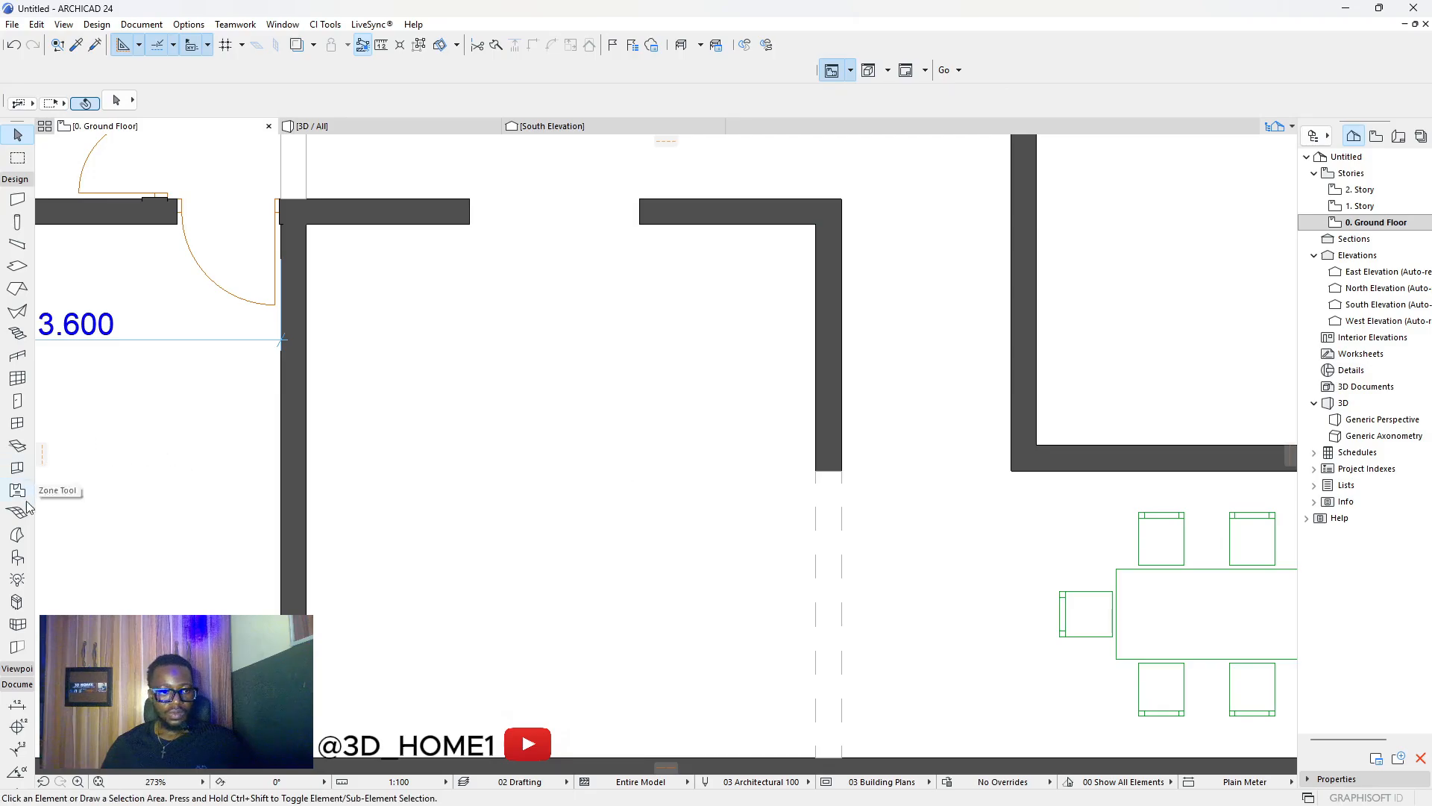
# Draw a 225 mm deep line rectangle from the stretched wall's end across the passage to the kitchen wall's corner.
pyautogui.click(16, 180)
pyautogui.click(17, 432)
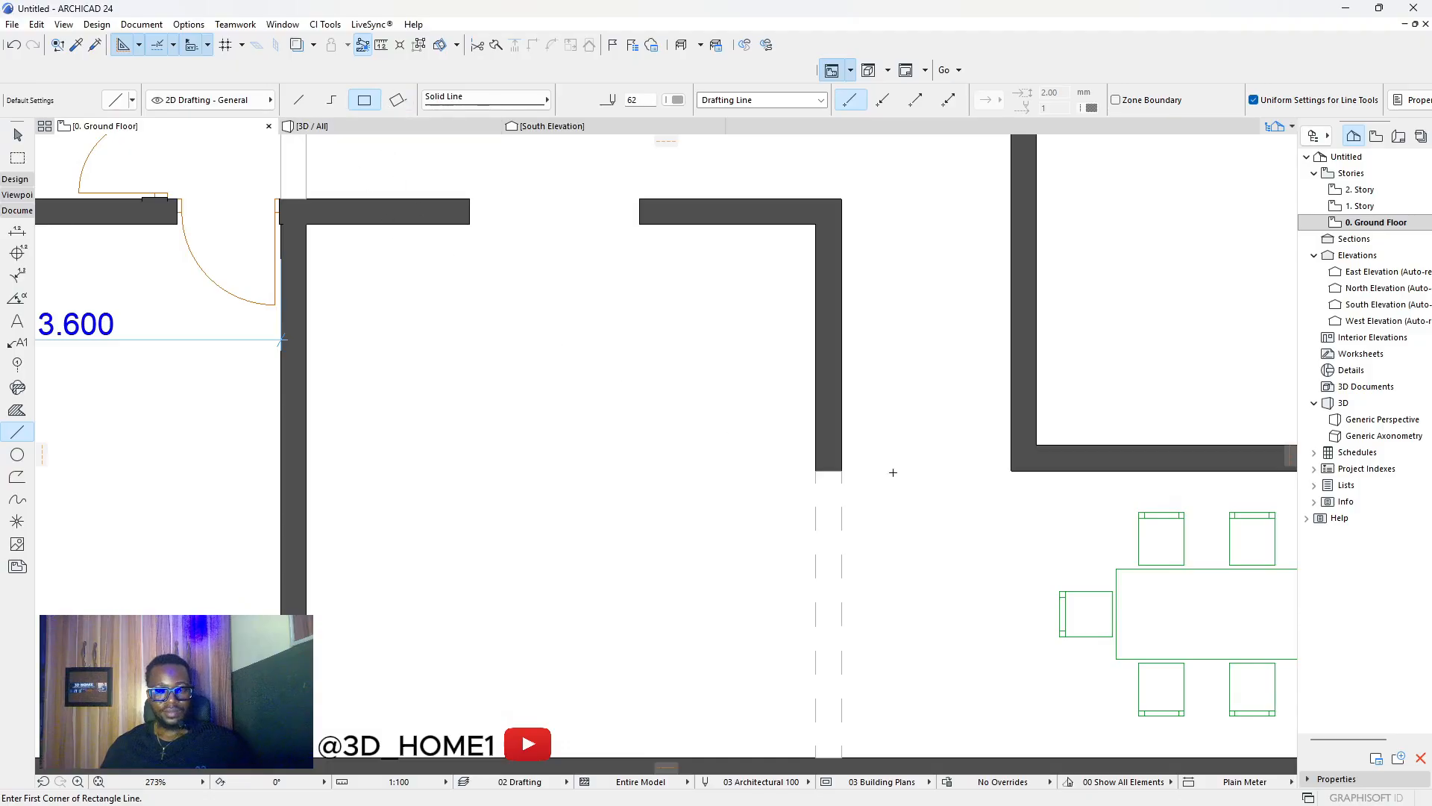
pyautogui.scroll(3, 887, 471)
pyautogui.click(796, 466)
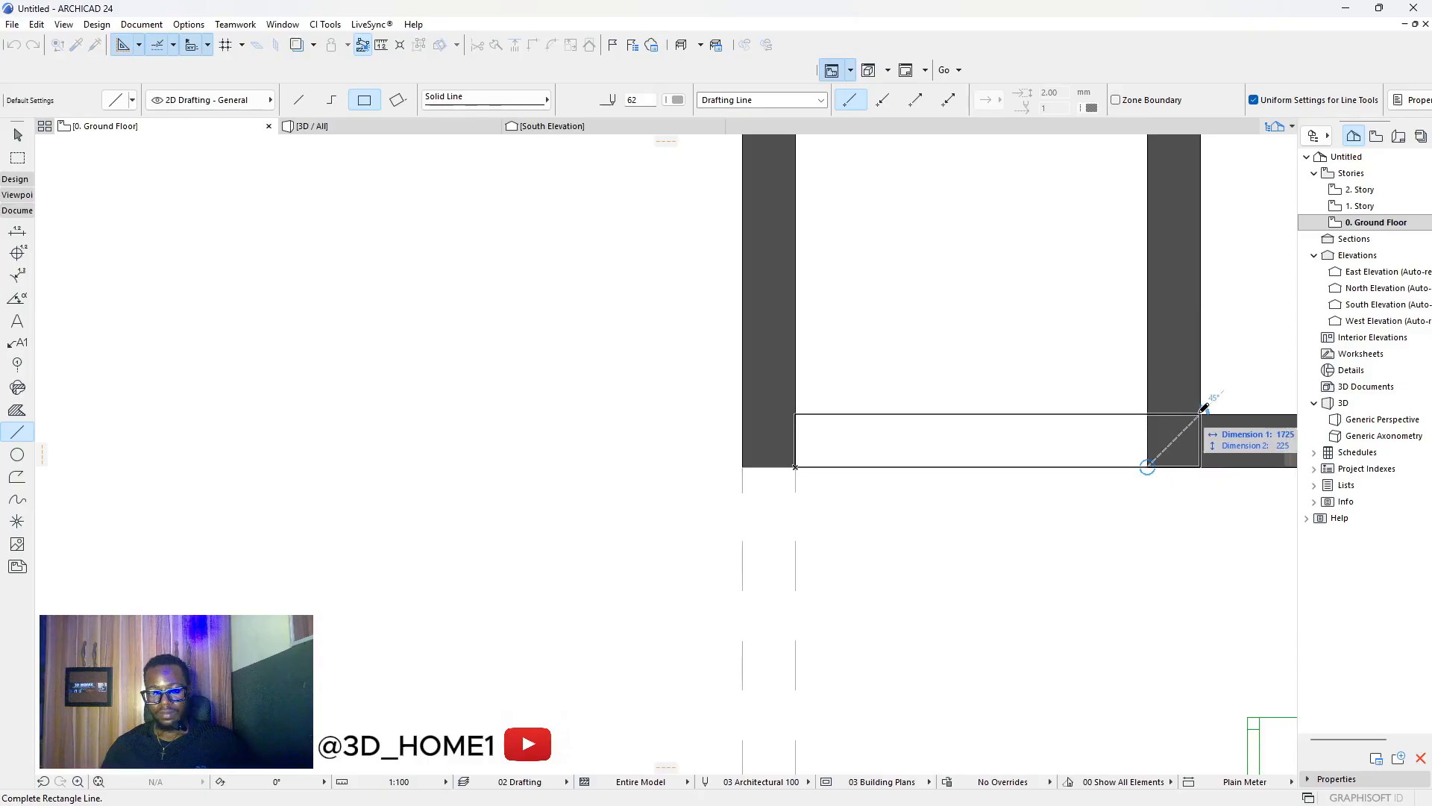
pyautogui.click(1148, 414)
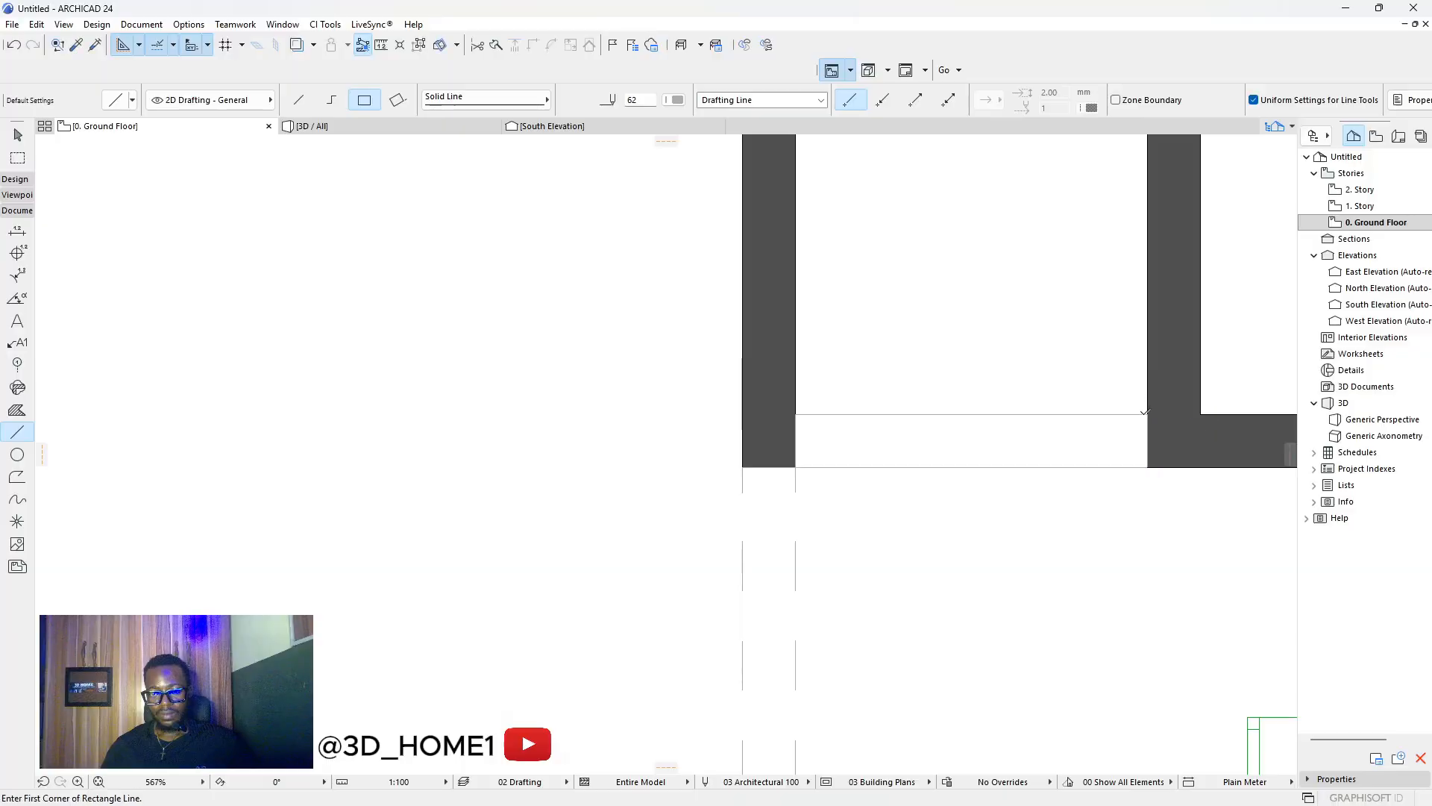
pyautogui.press('Escape')
# Change the line type of the rectangle across the passage between lobby and dining to Dashed.
pyautogui.click(992, 416)
pyautogui.click(522, 99)
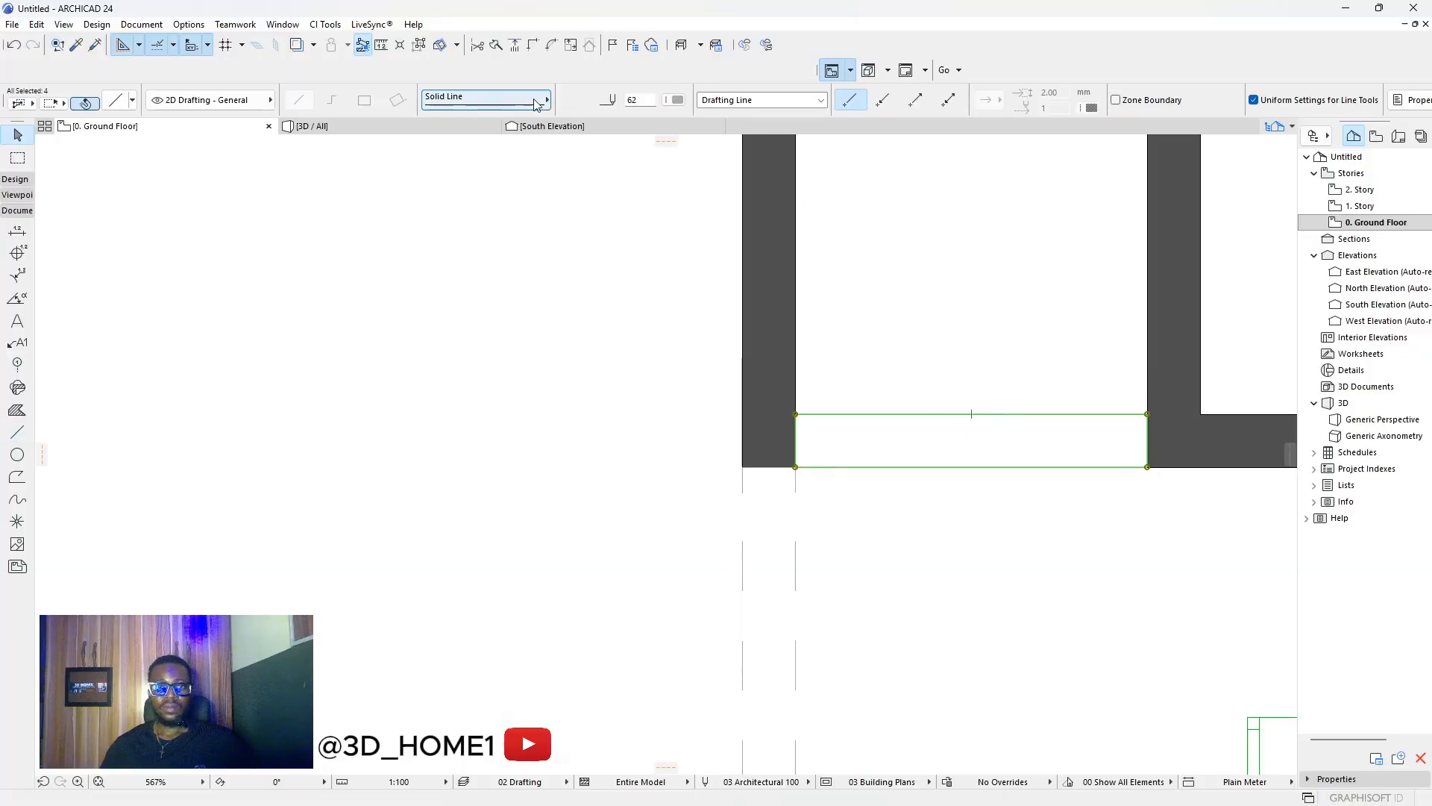
pyautogui.click(614, 66)
pyautogui.click(927, 311)
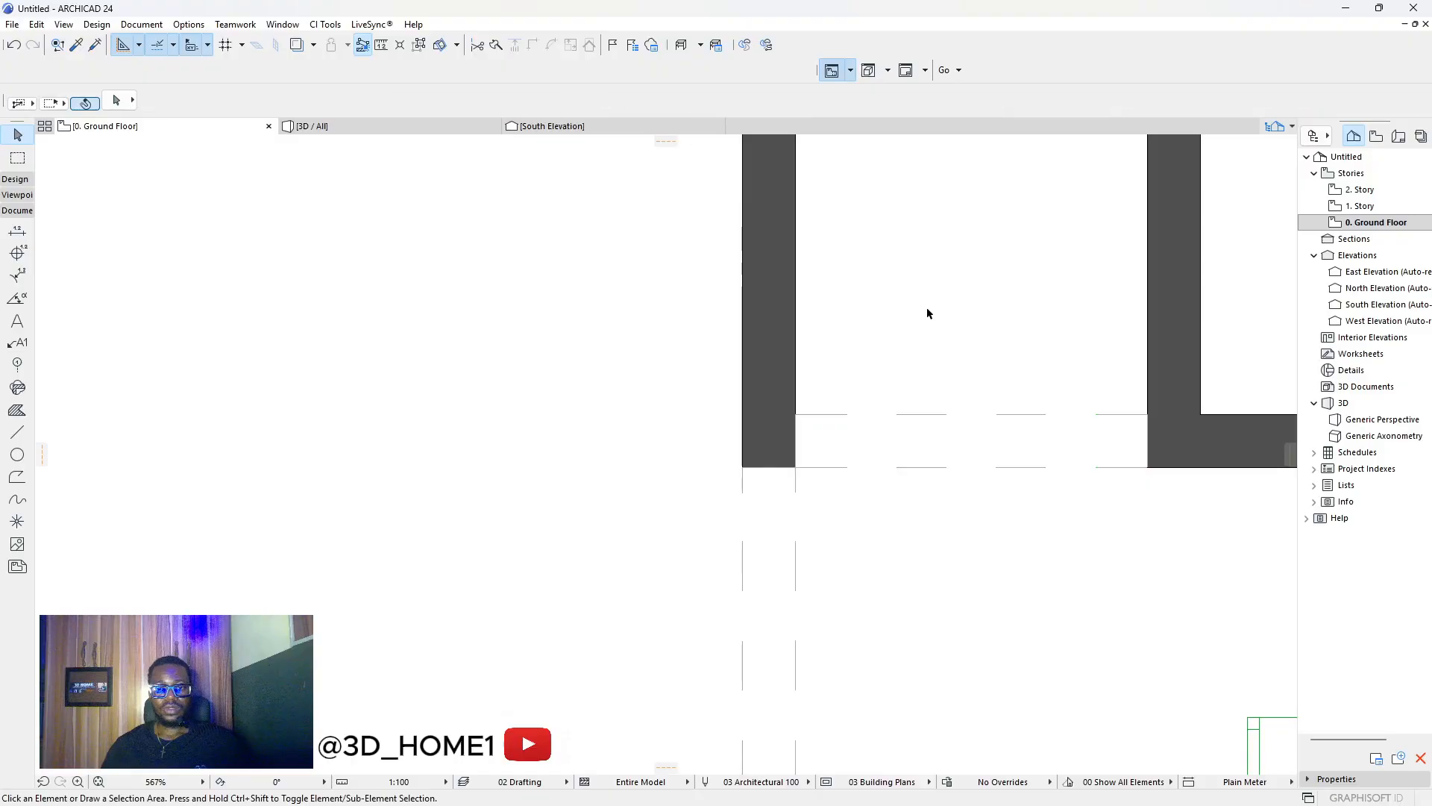
# Compare the scanned sketch's living, dining, bedroom and entrance layout with the drawn floor plan.
pyautogui.scroll(-10, 888, 500)
pyautogui.scroll(-6, 901, 507)
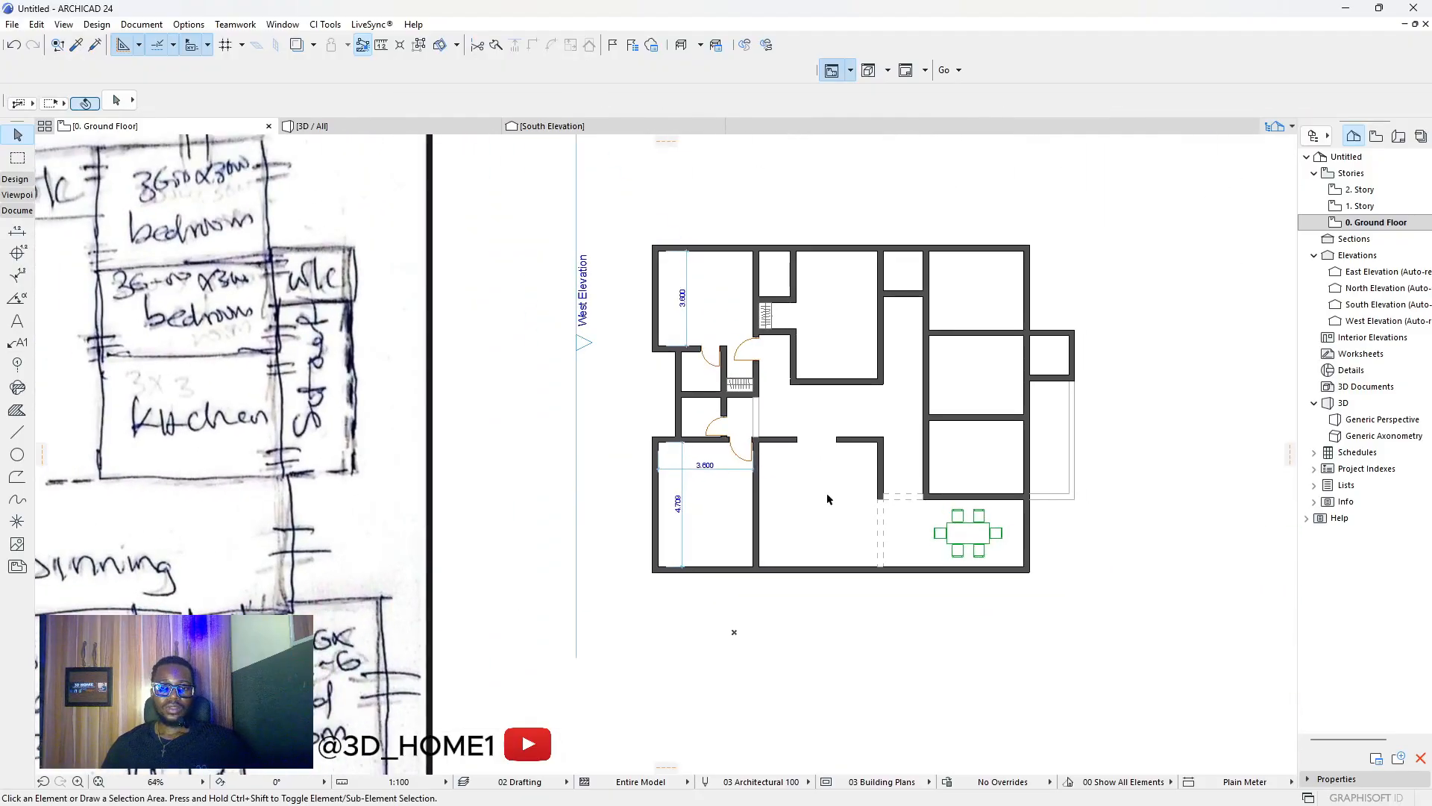
pyautogui.scroll(2, 433, 552)
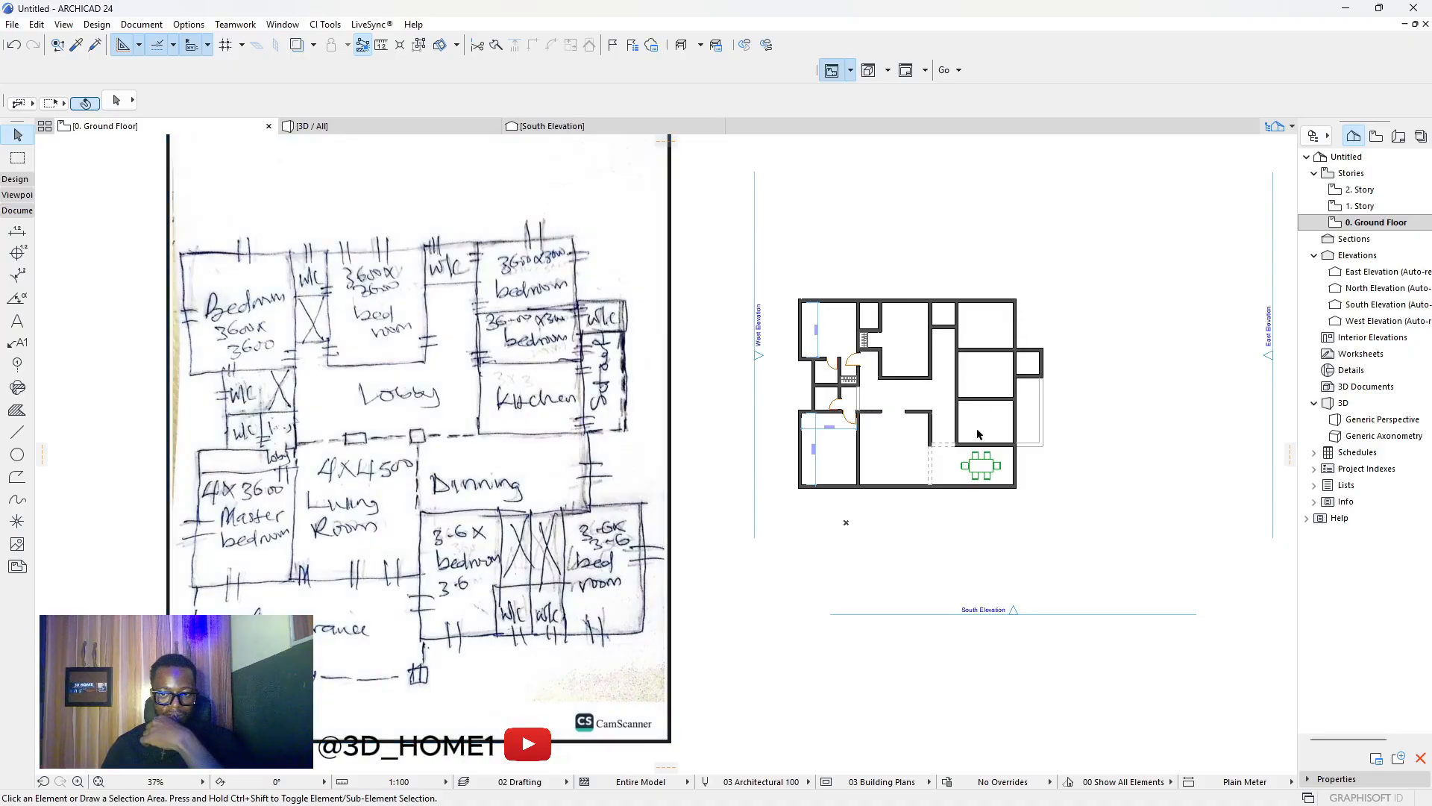
pyautogui.scroll(3, 429, 526)
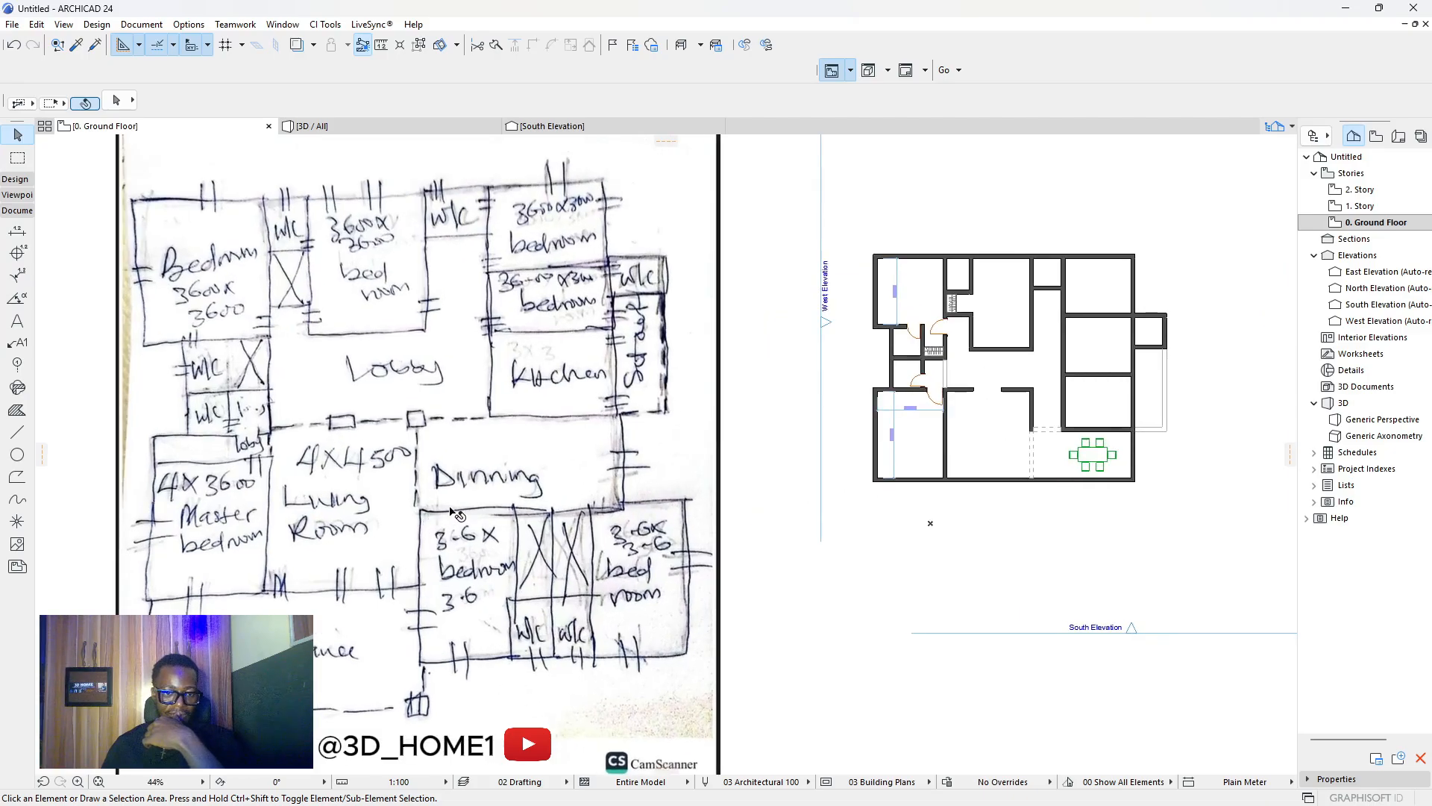
pyautogui.scroll(-4, 426, 565)
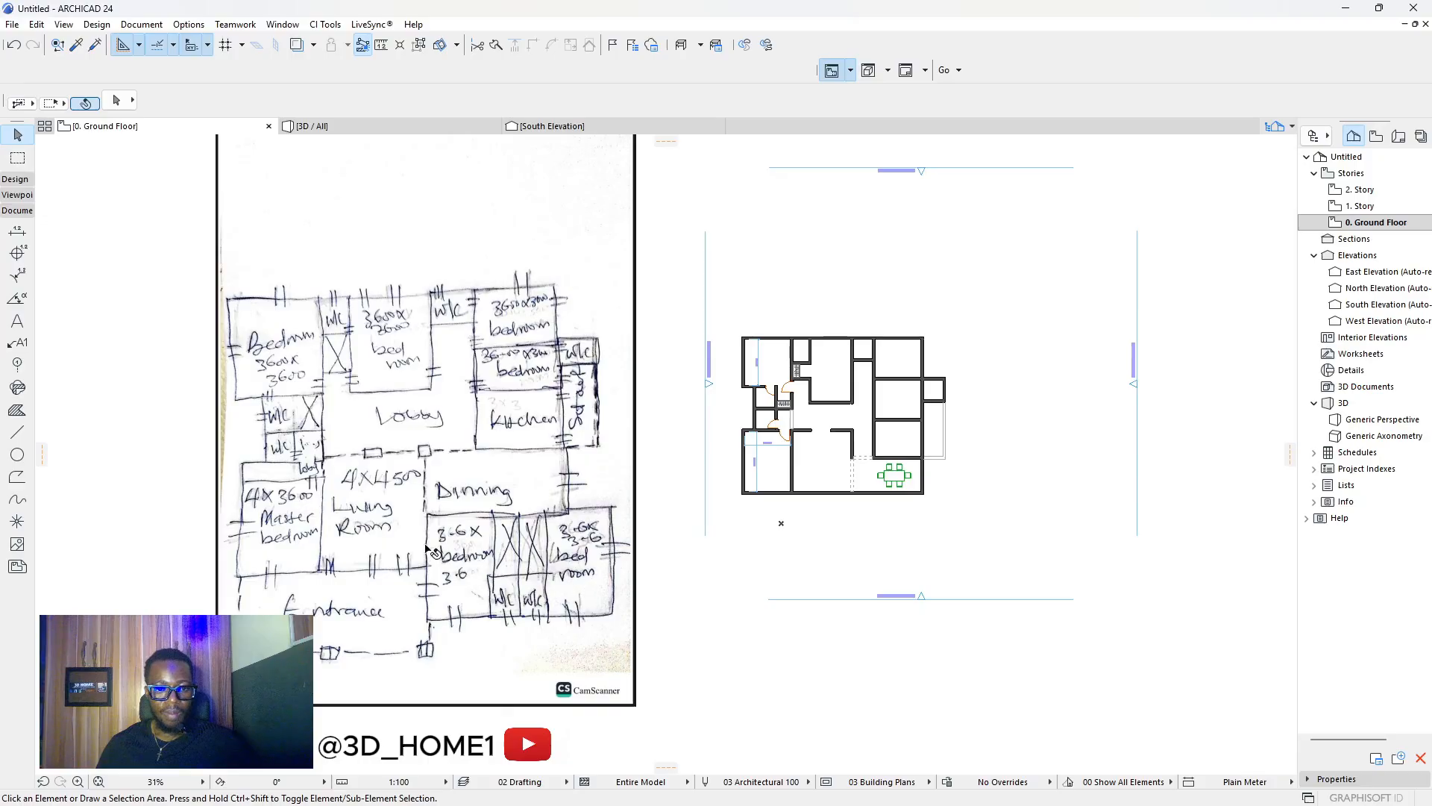
pyautogui.scroll(2, 464, 545)
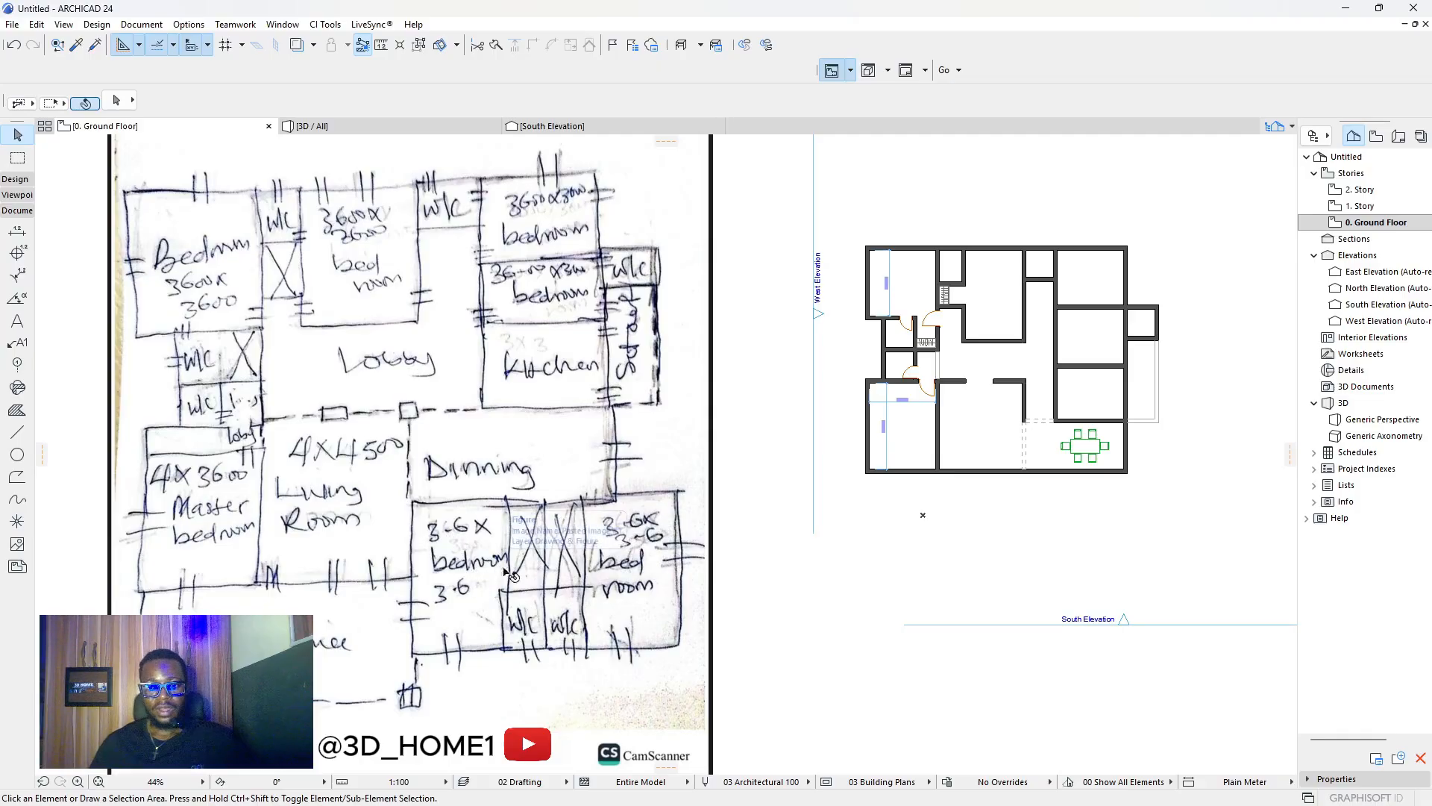
pyautogui.scroll(-1, 503, 574)
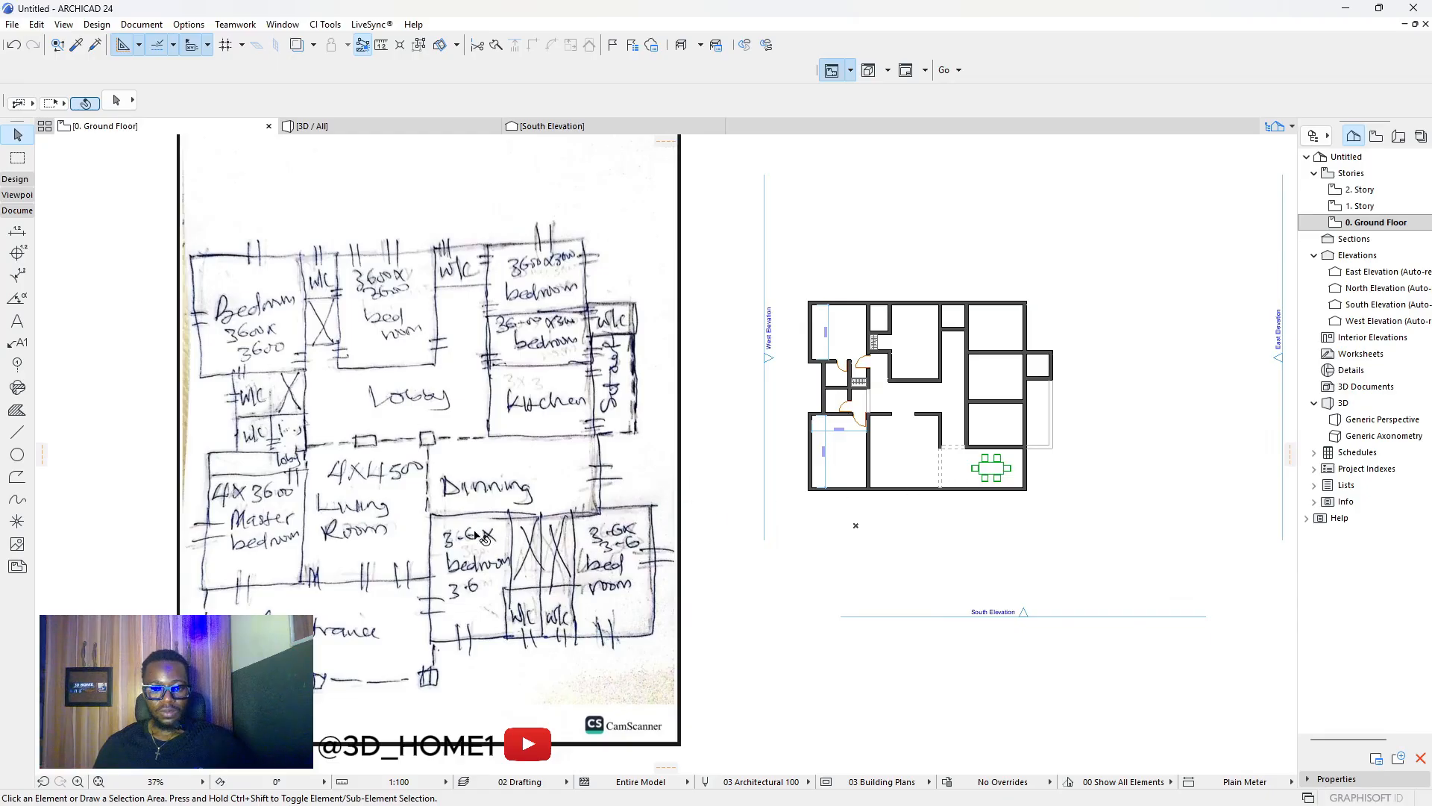
pyautogui.scroll(-2, 627, 561)
pyautogui.scroll(5, 940, 500)
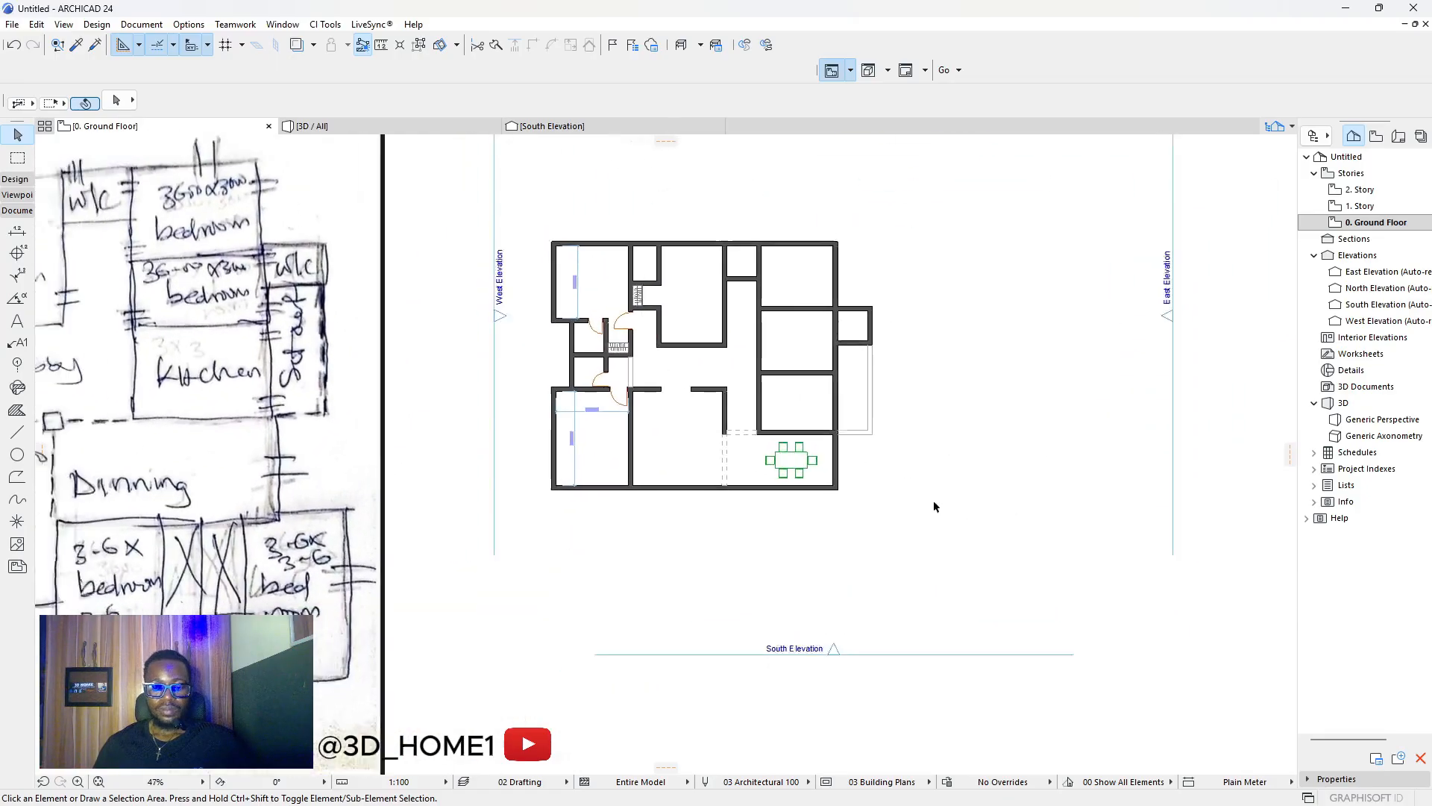
pyautogui.scroll(-3, 824, 458)
pyautogui.scroll(-2, 825, 458)
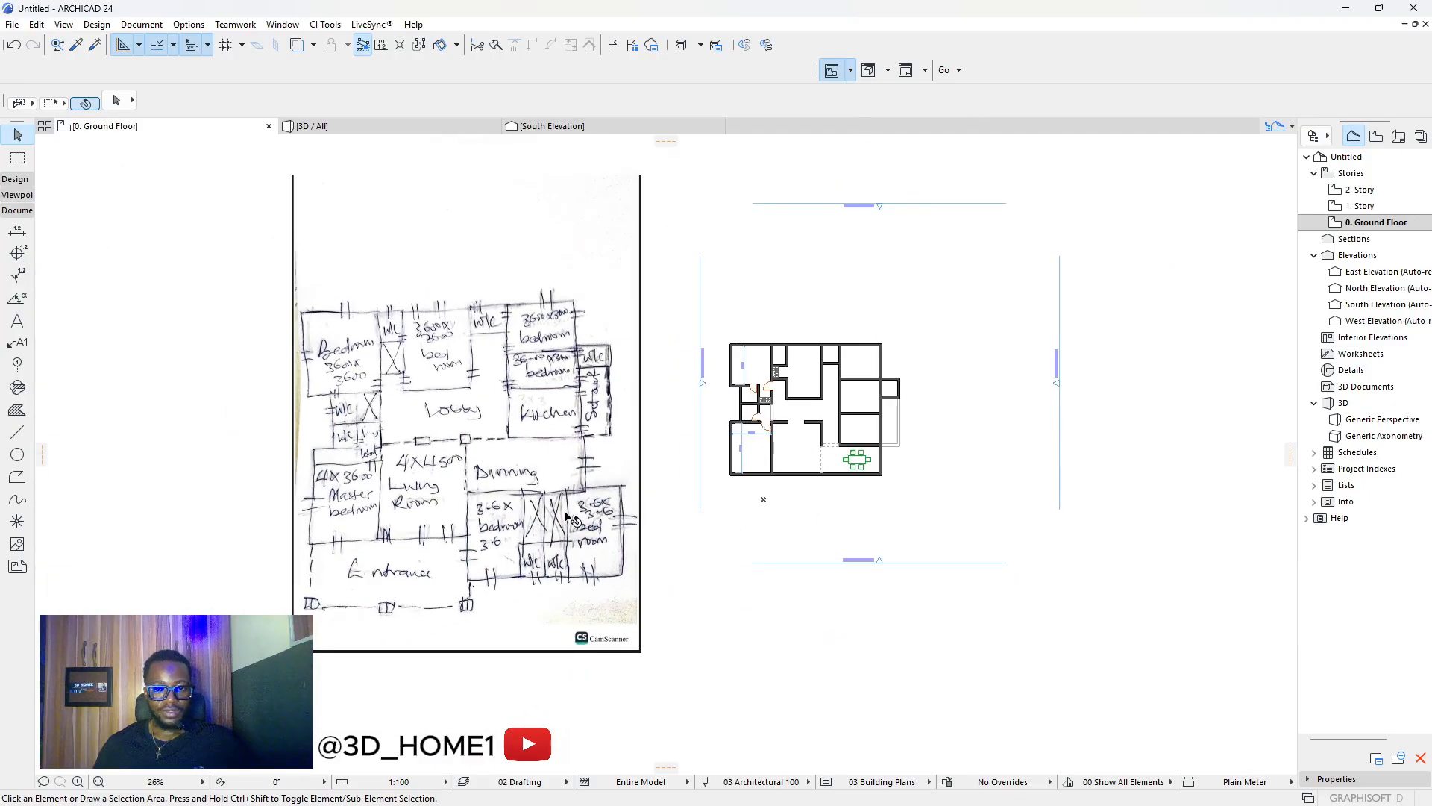
pyautogui.scroll(1, 534, 527)
pyautogui.scroll(1, 534, 527)
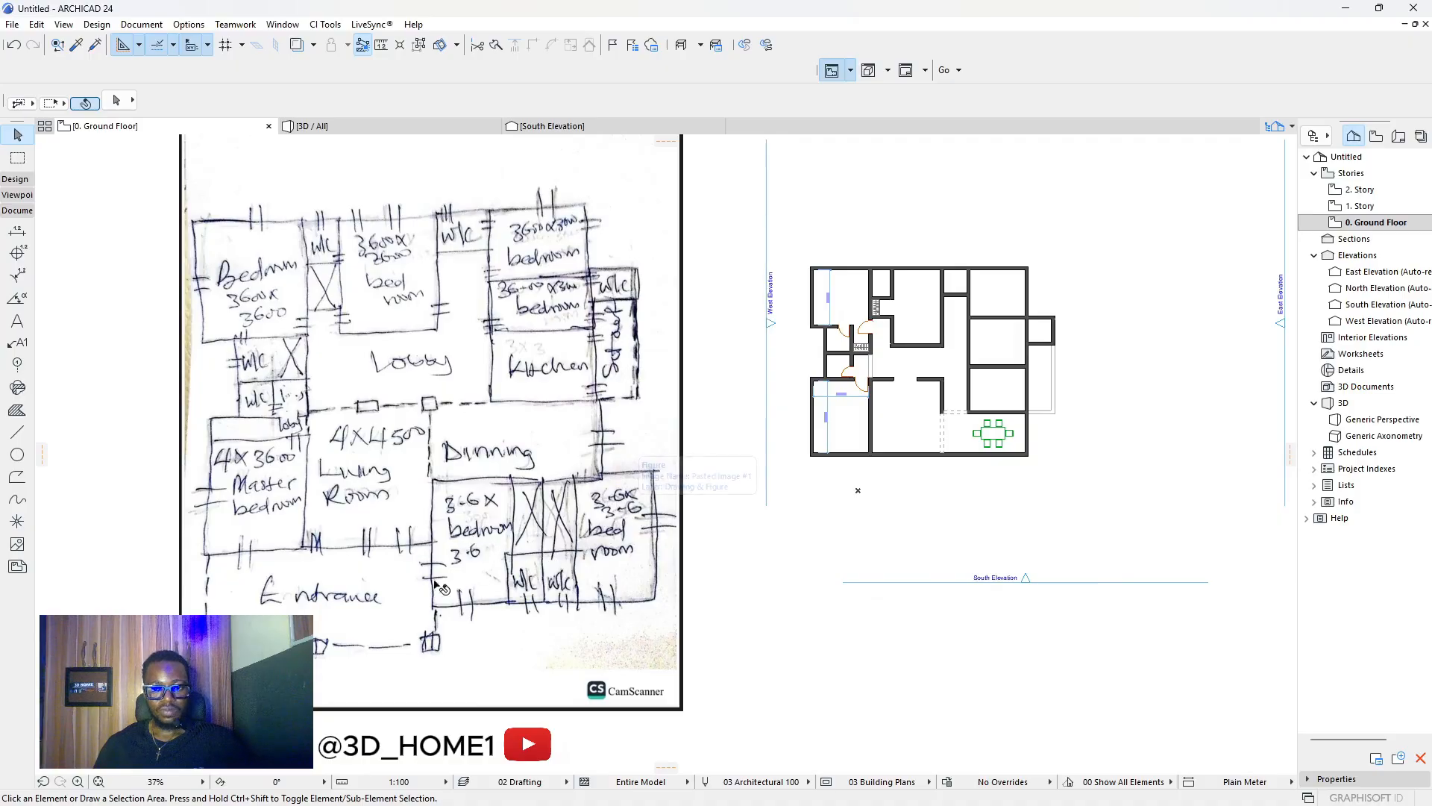
pyautogui.scroll(1, 1094, 470)
pyautogui.scroll(-1, 933, 459)
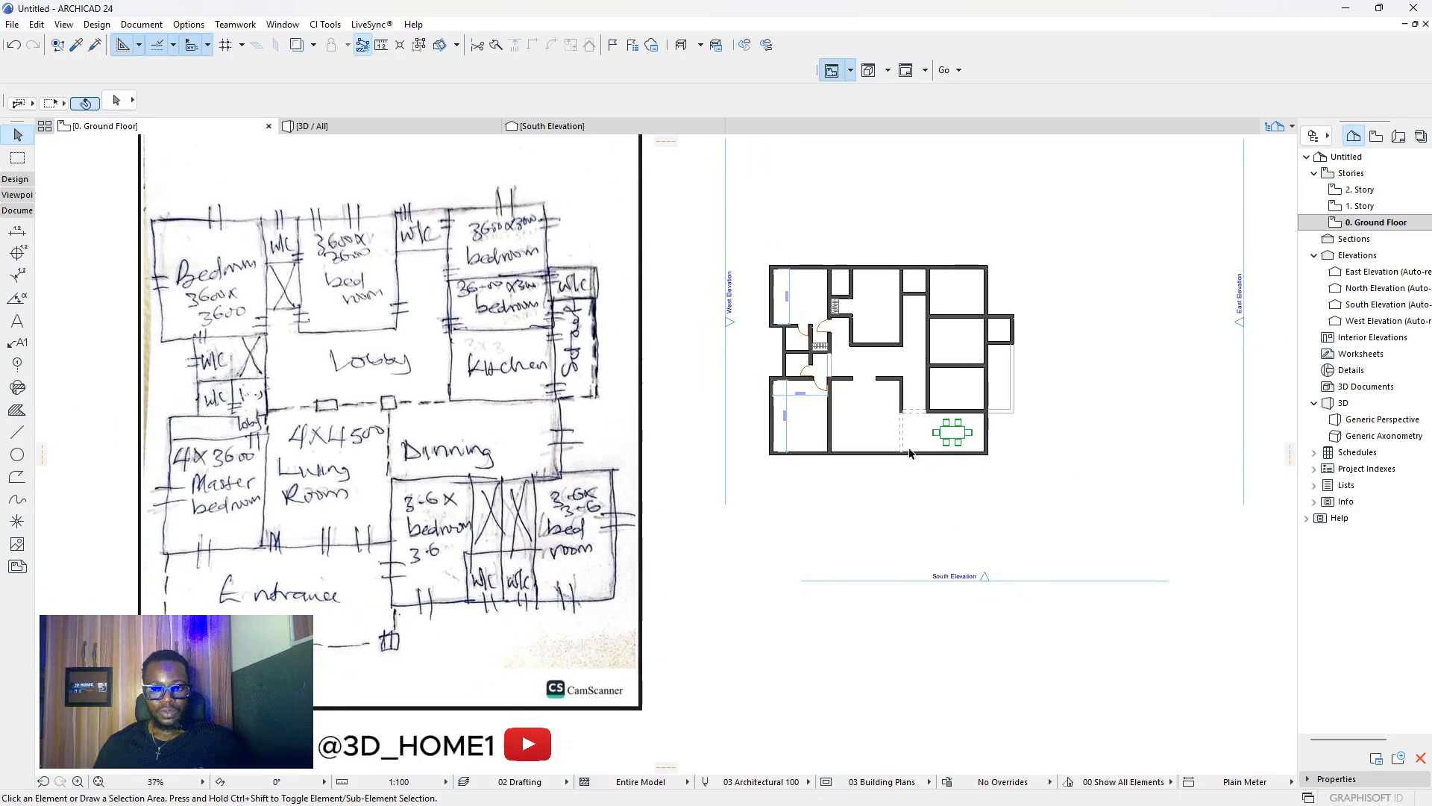
pyautogui.scroll(2, 854, 389)
pyautogui.scroll(1, 854, 389)
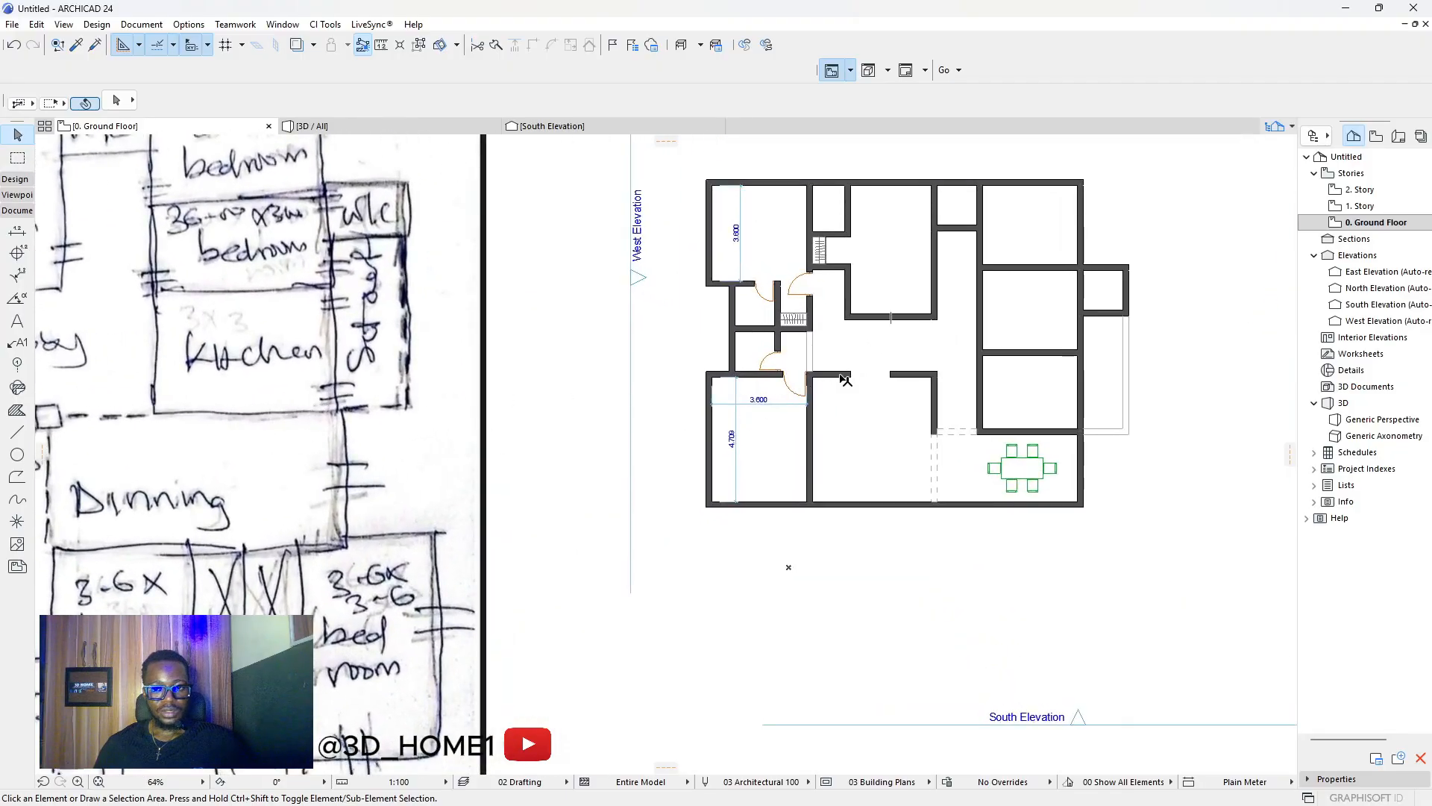
pyautogui.scroll(-3, 823, 384)
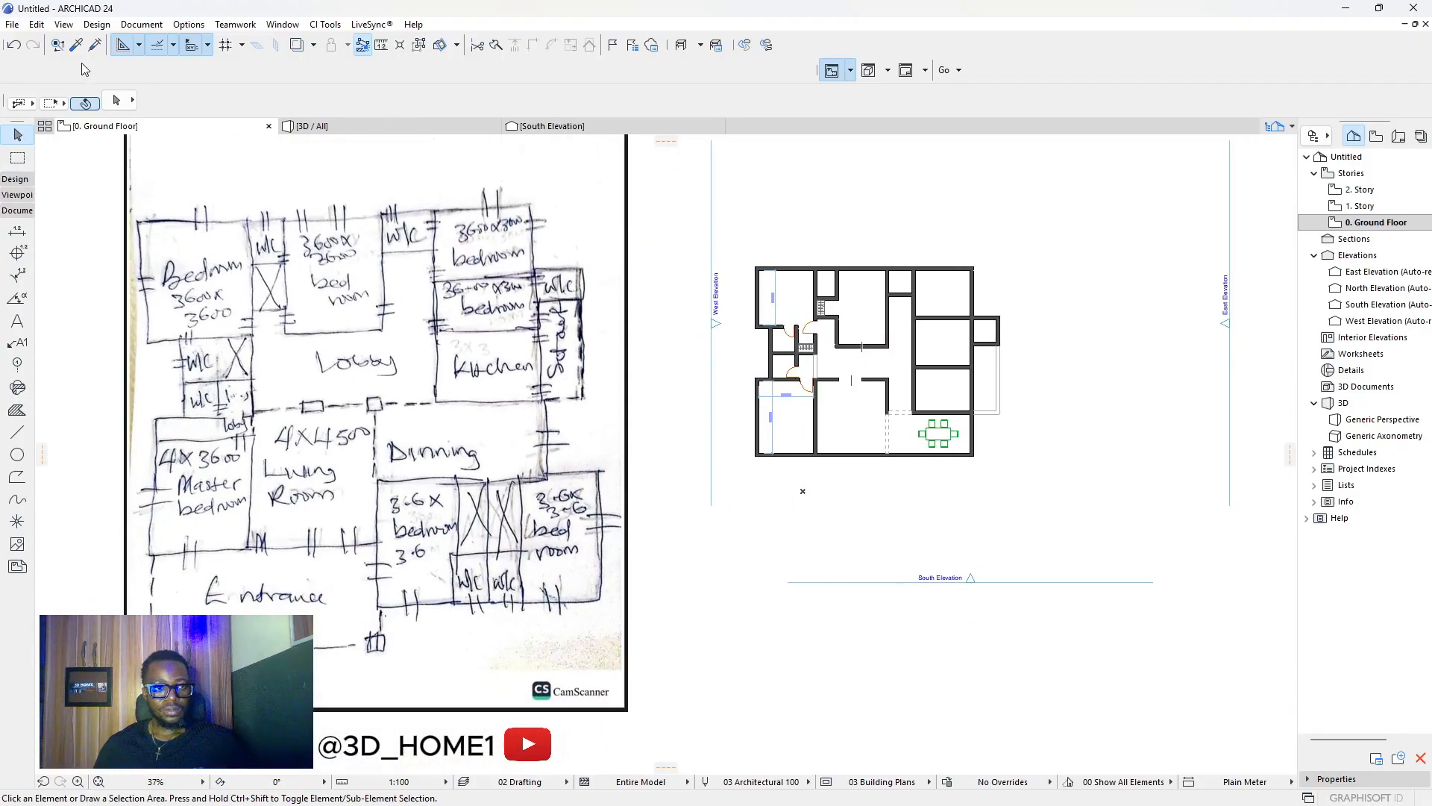
# Pick up the dashed rectangle's line settings and draw a matching rectangle across the opening between lobby and living room.
pyautogui.click(16, 426)
pyautogui.scroll(3, 832, 382)
pyautogui.press('Escape')
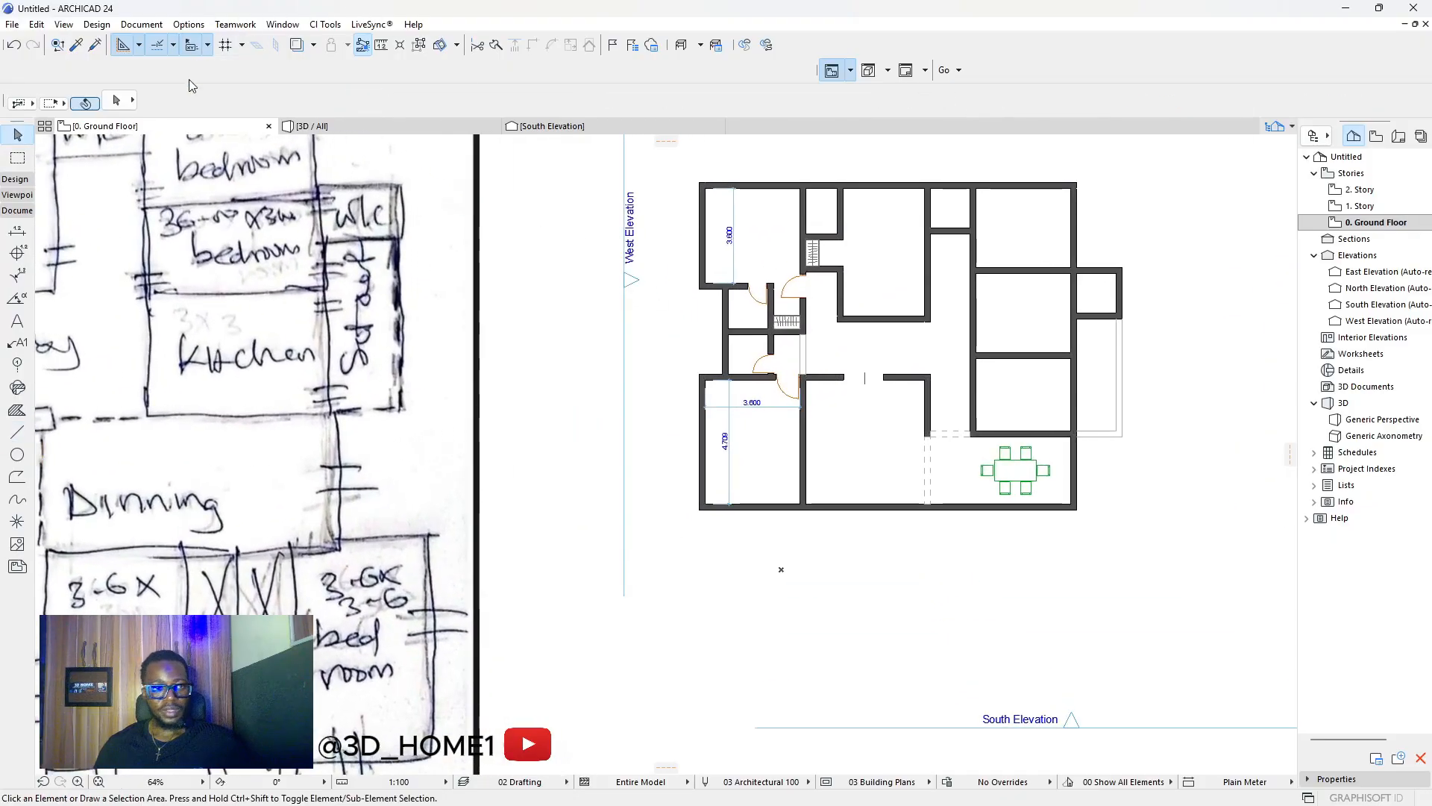
pyautogui.scroll(3, 960, 414)
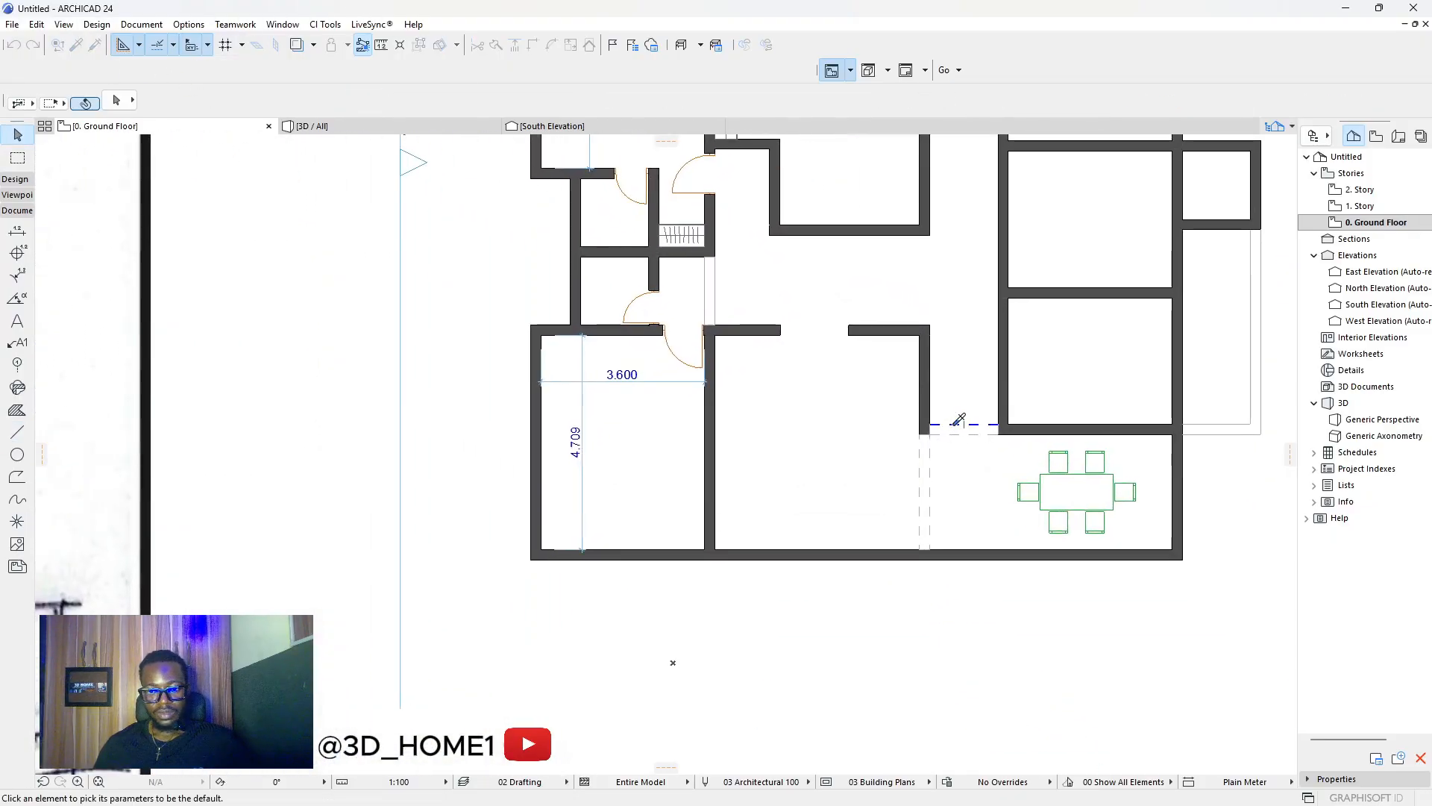
pyautogui.keyDown('alt'); pyautogui.click(960, 420); pyautogui.keyUp('alt')
pyautogui.scroll(3, 799, 328)
pyautogui.click(829, 348)
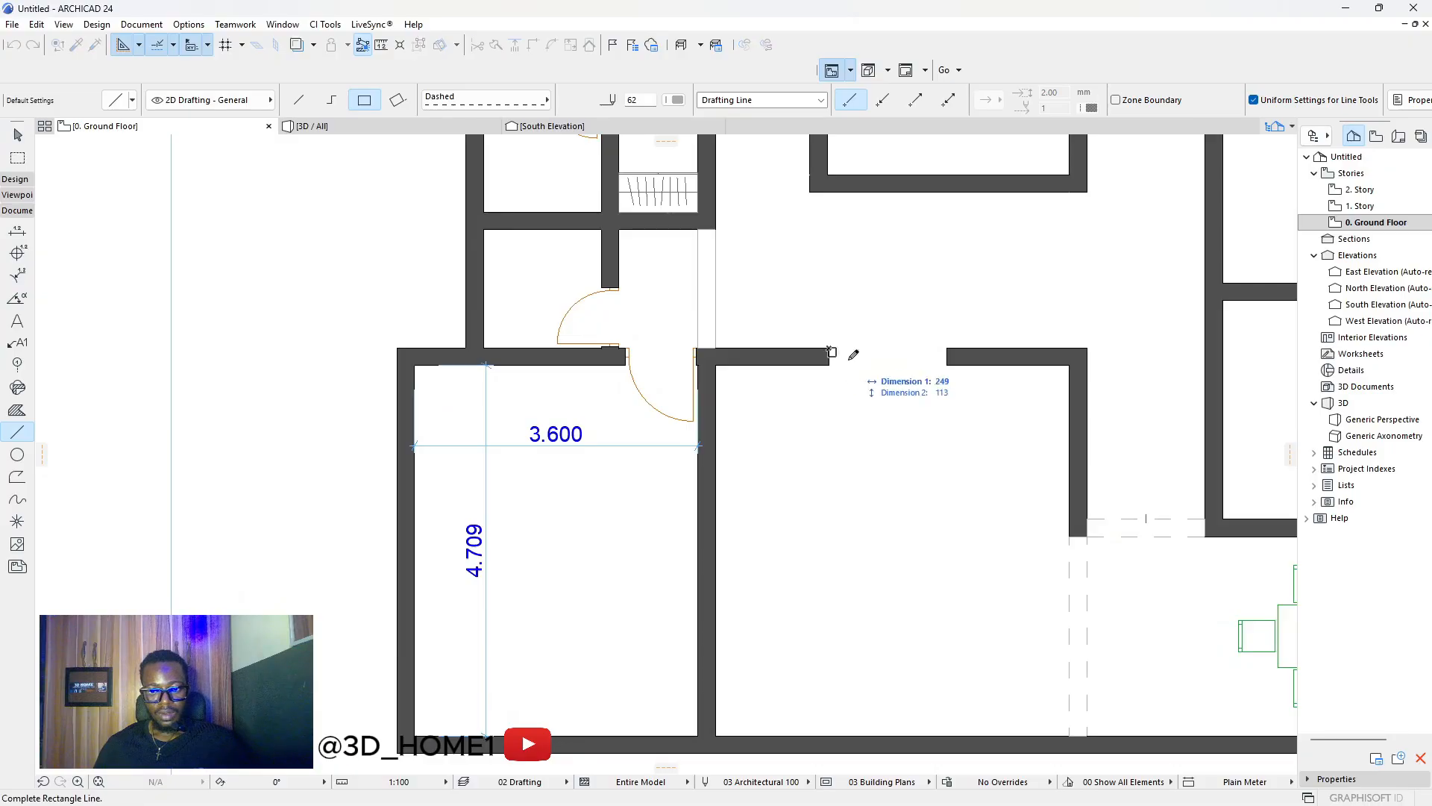
pyautogui.click(947, 366)
pyautogui.press('Escape')
pyautogui.scroll(-6, 833, 376)
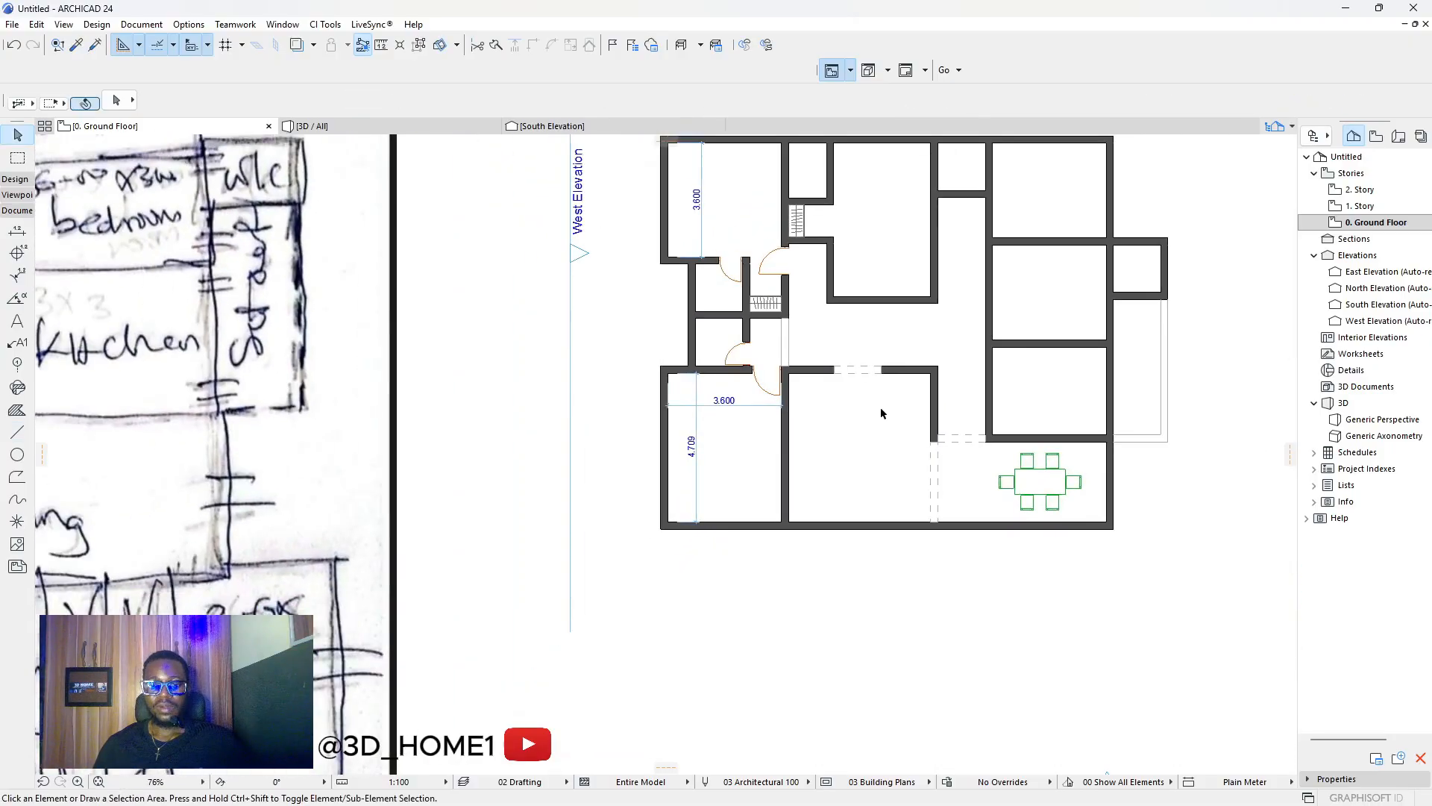
# Examine the drawn living and dining area against the corresponding rooms on the scanned sketch.
pyautogui.scroll(2, 1000, 480)
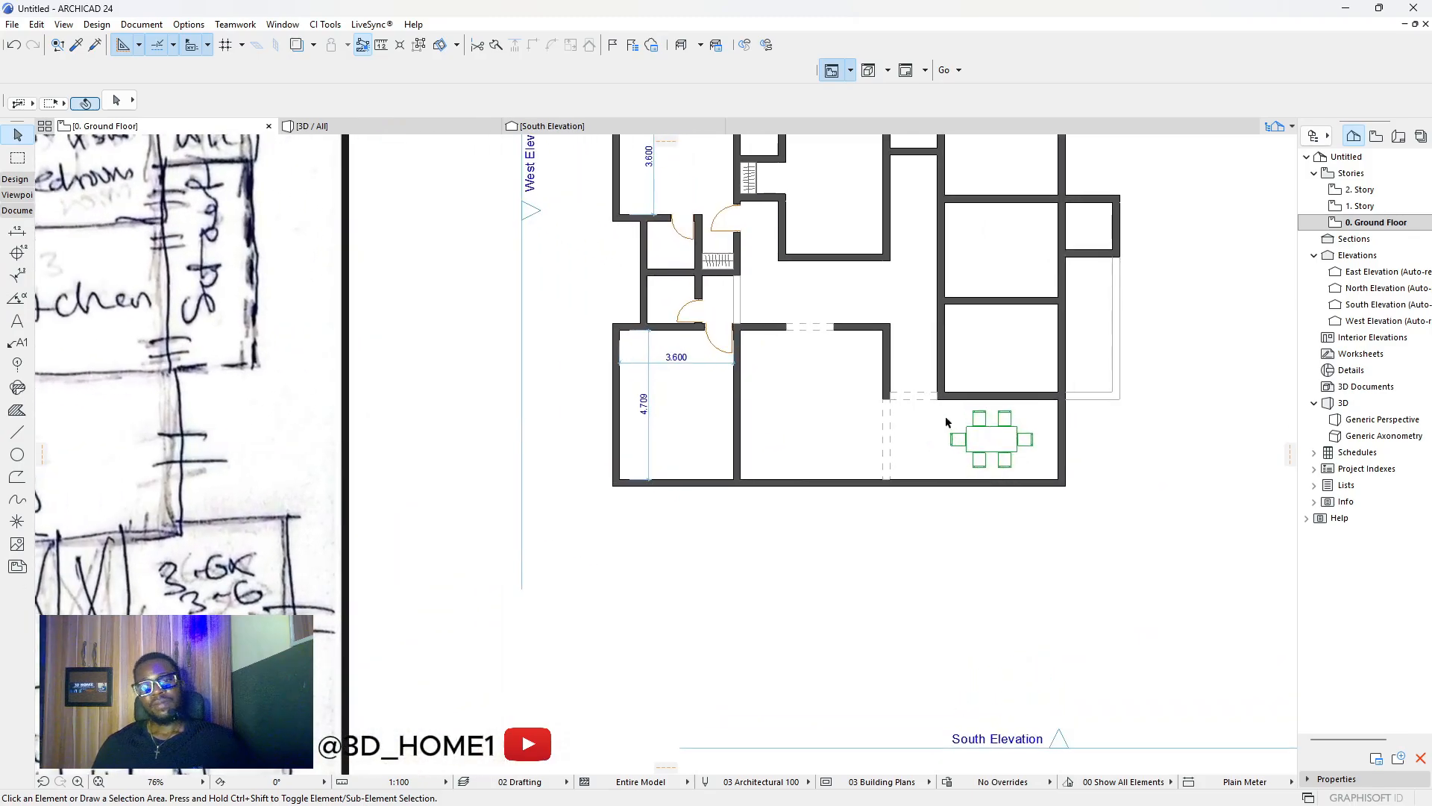
pyautogui.scroll(-4, 850, 418)
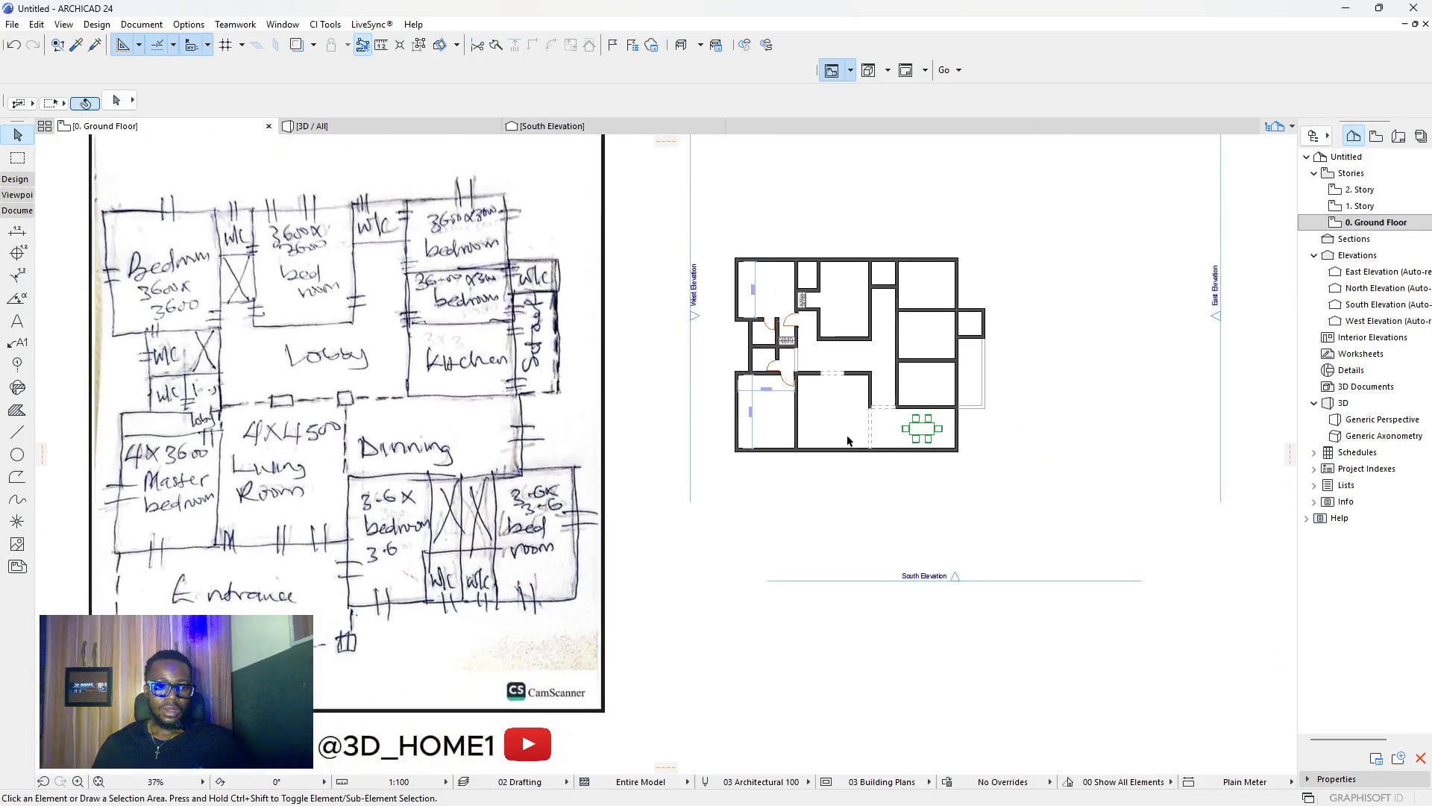
pyautogui.scroll(2, 240, 539)
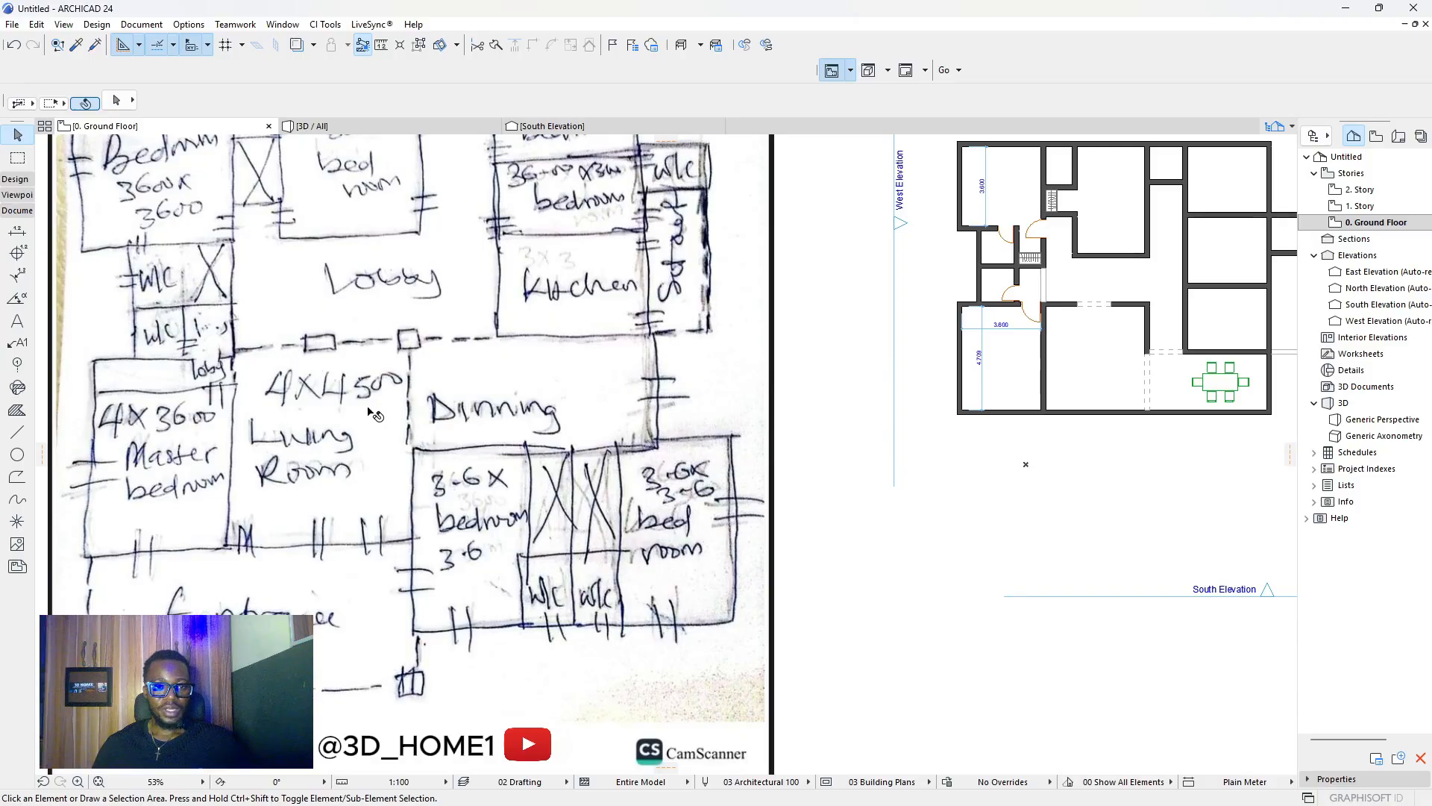
pyautogui.scroll(-2, 379, 433)
pyautogui.scroll(3, 891, 379)
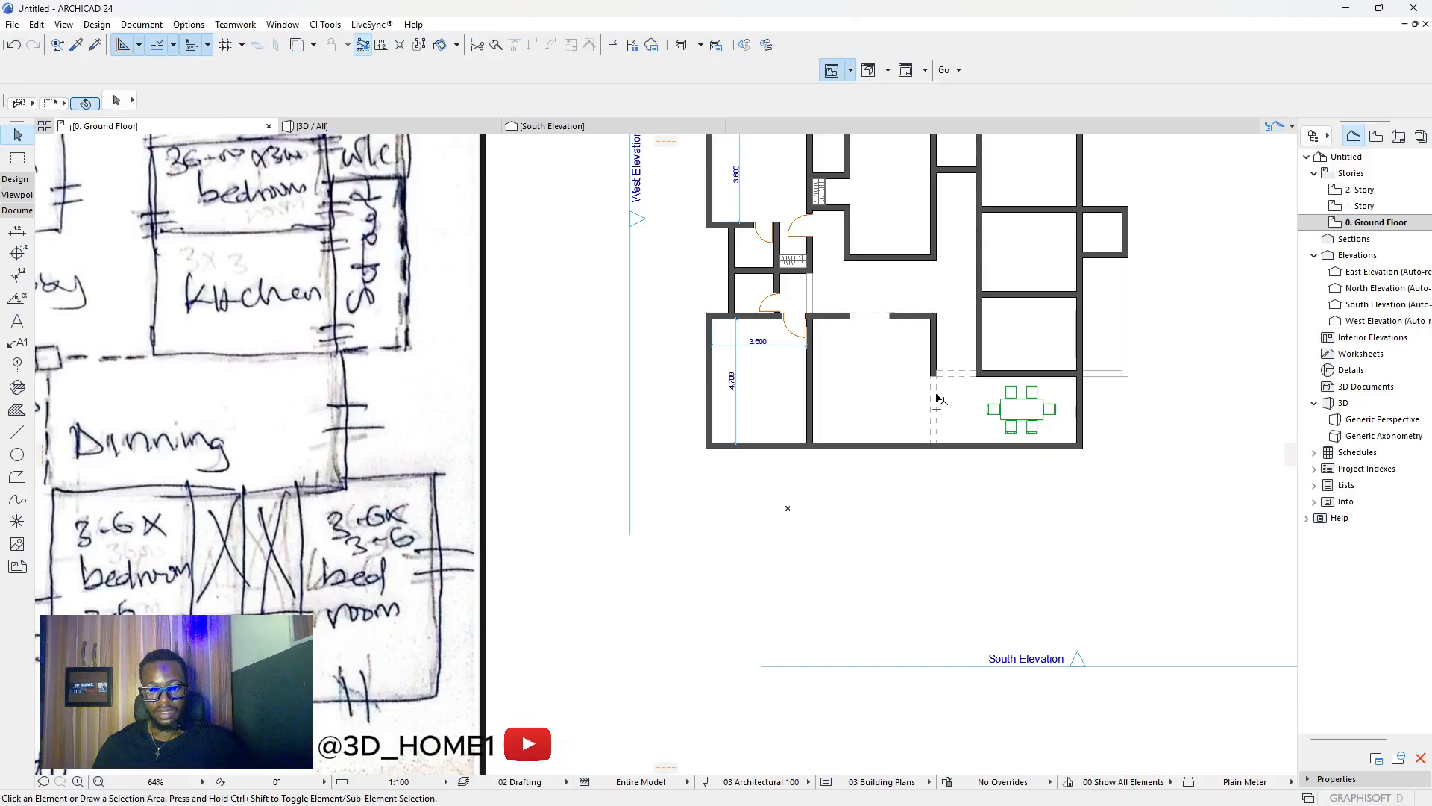
pyautogui.scroll(-2, 937, 403)
pyautogui.scroll(2, 912, 410)
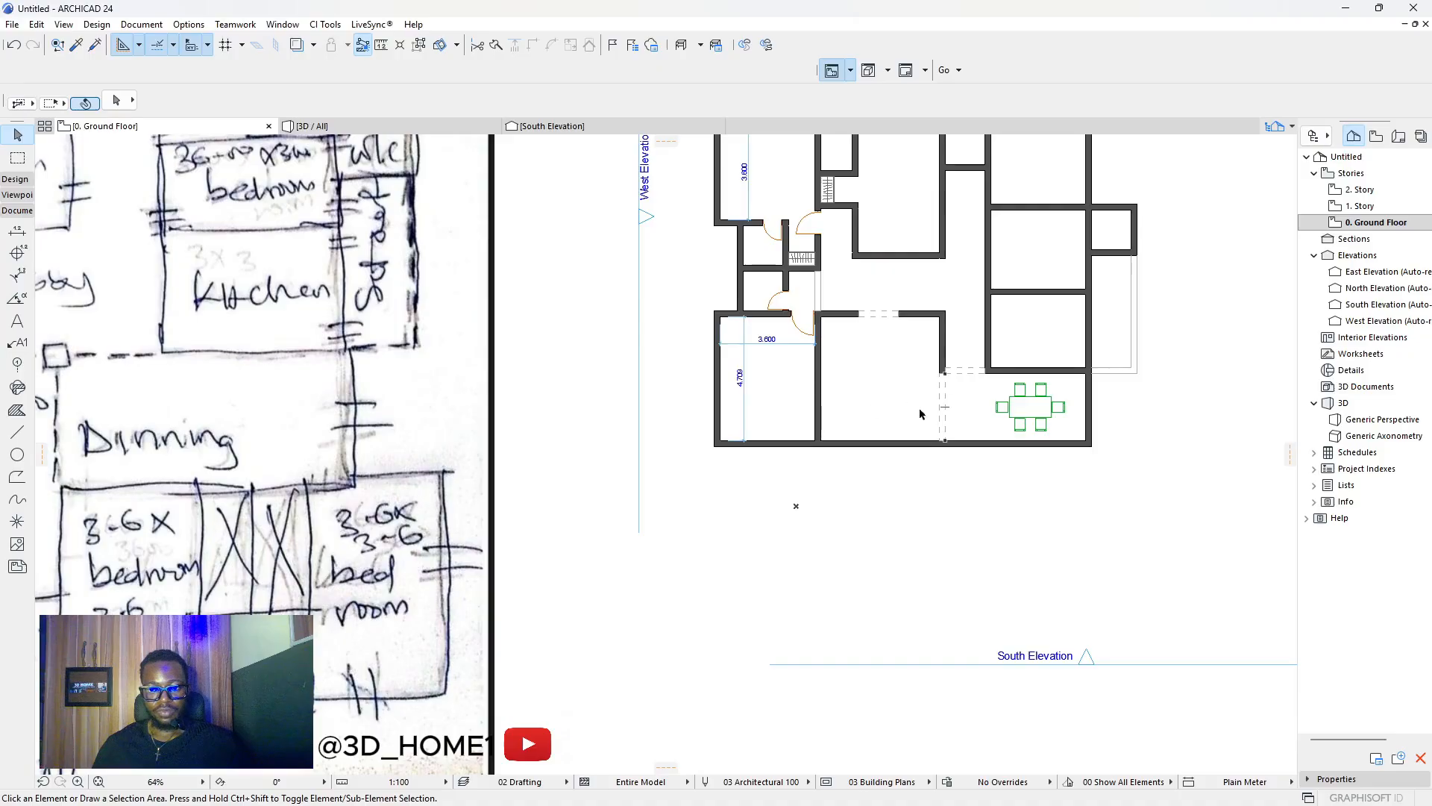
pyautogui.scroll(3, 925, 440)
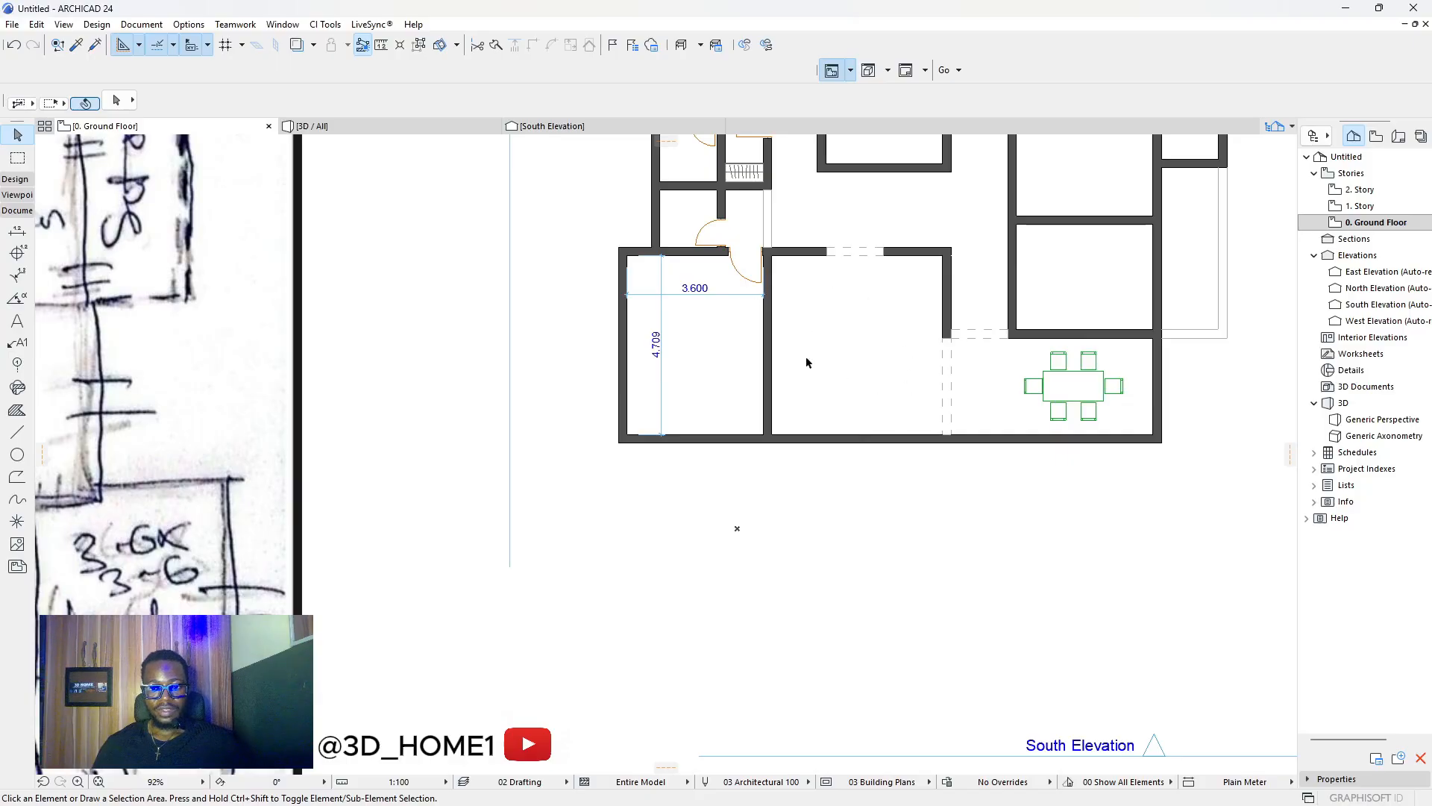
pyautogui.scroll(-5, 759, 421)
pyautogui.scroll(3, 820, 423)
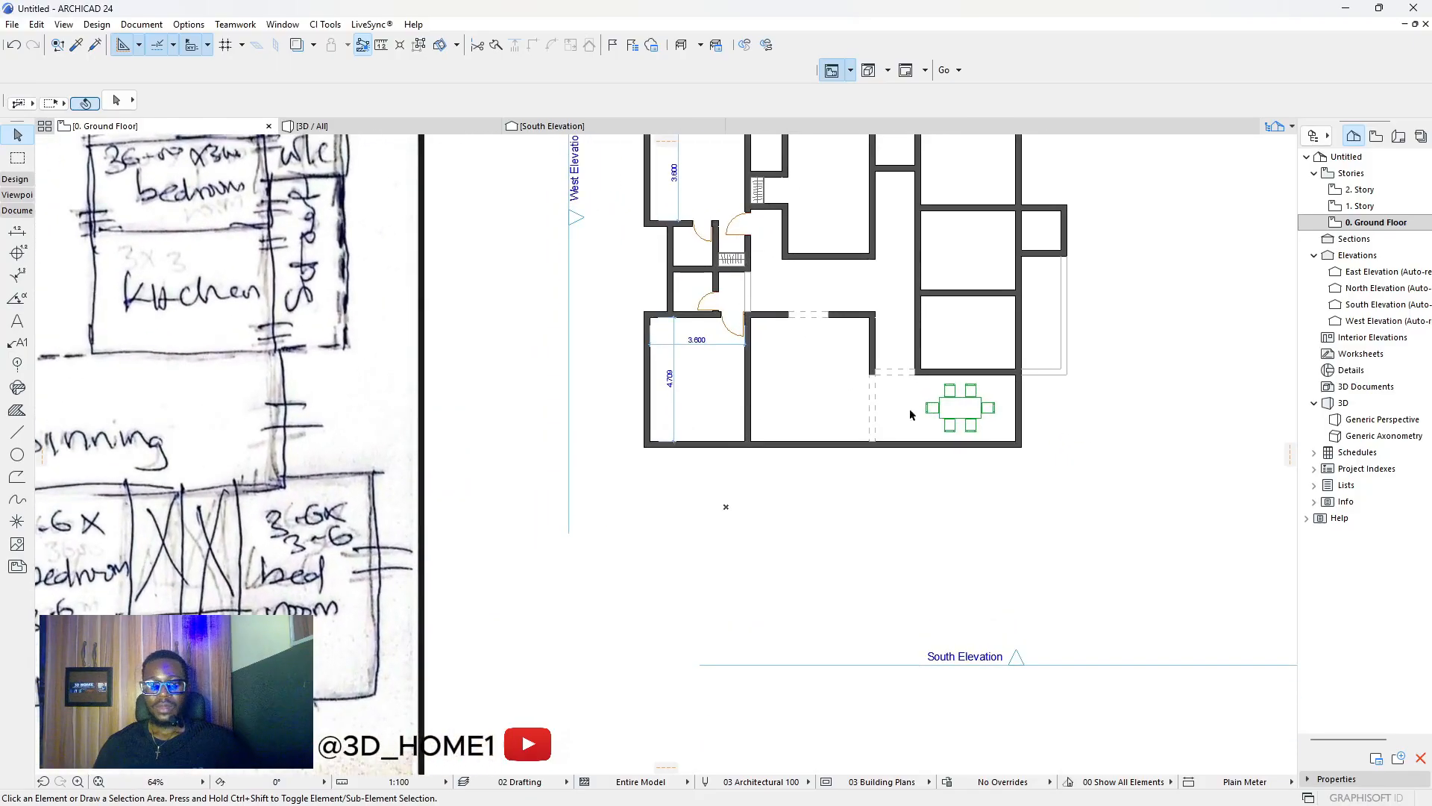
# Copy the plan's south exterior wall 3600 mm to the south for the extra bedrooms on the sketch.
pyautogui.scroll(-6, 901, 423)
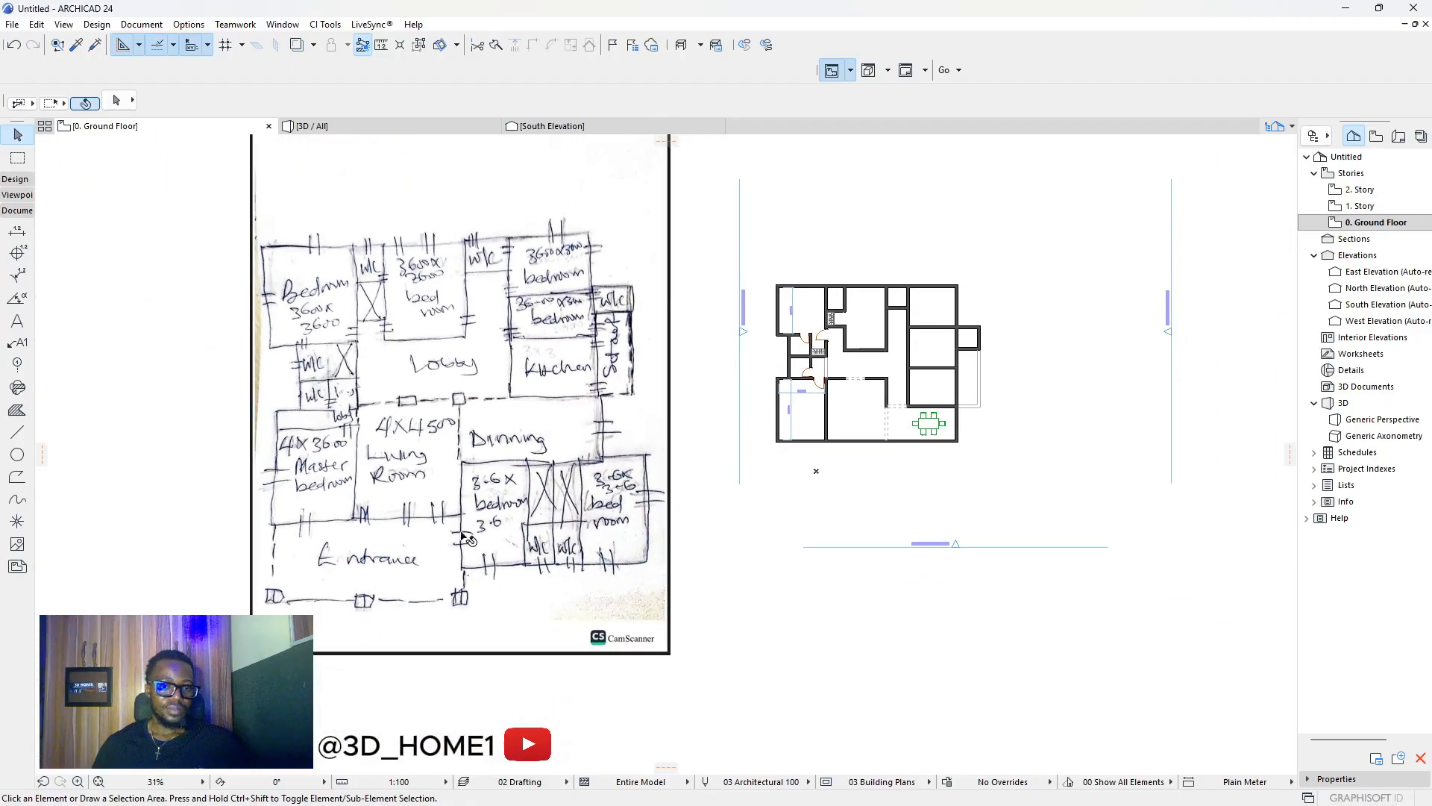
pyautogui.scroll(1, 505, 499)
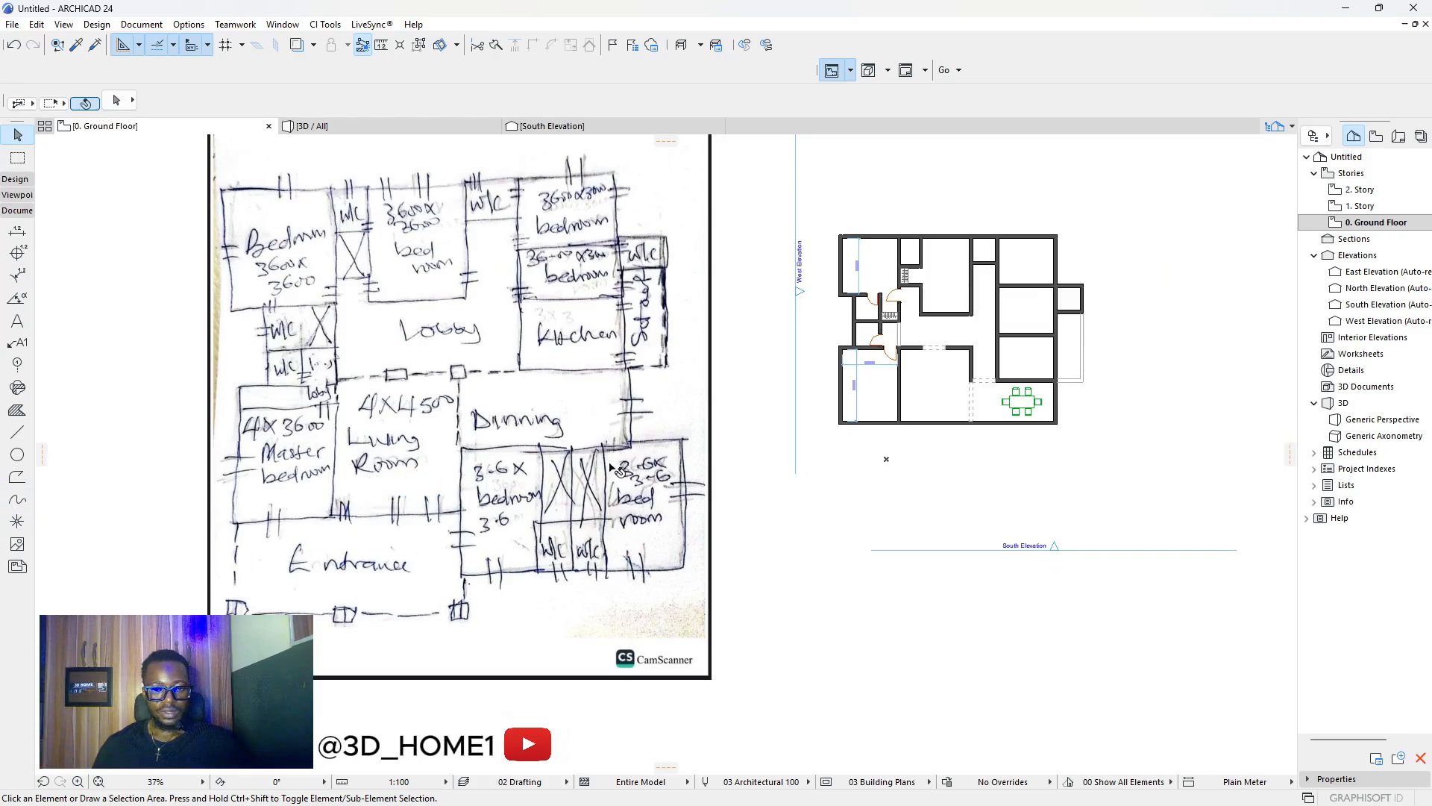
pyautogui.scroll(3, 1030, 444)
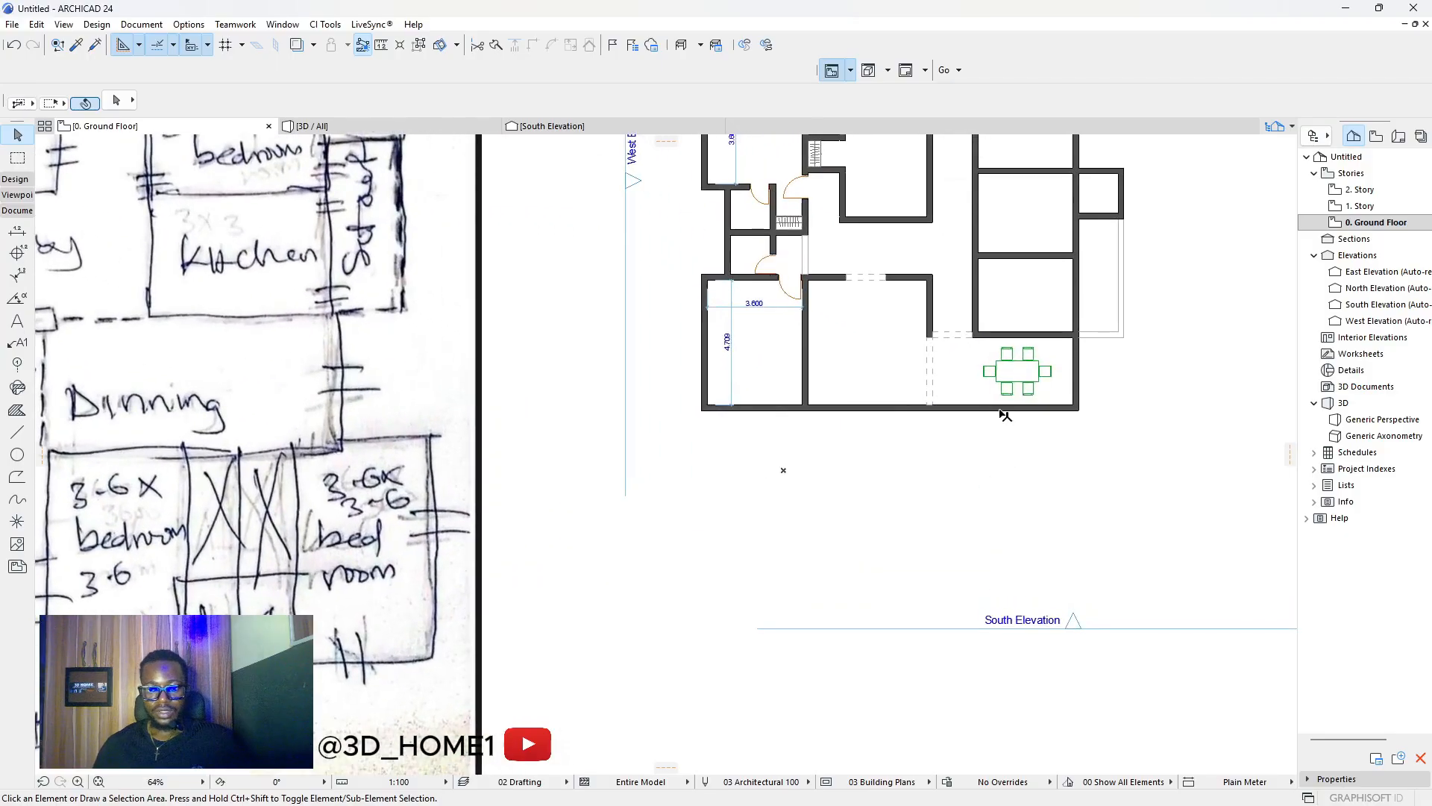
pyautogui.click(1001, 410)
pyautogui.click(998, 407)
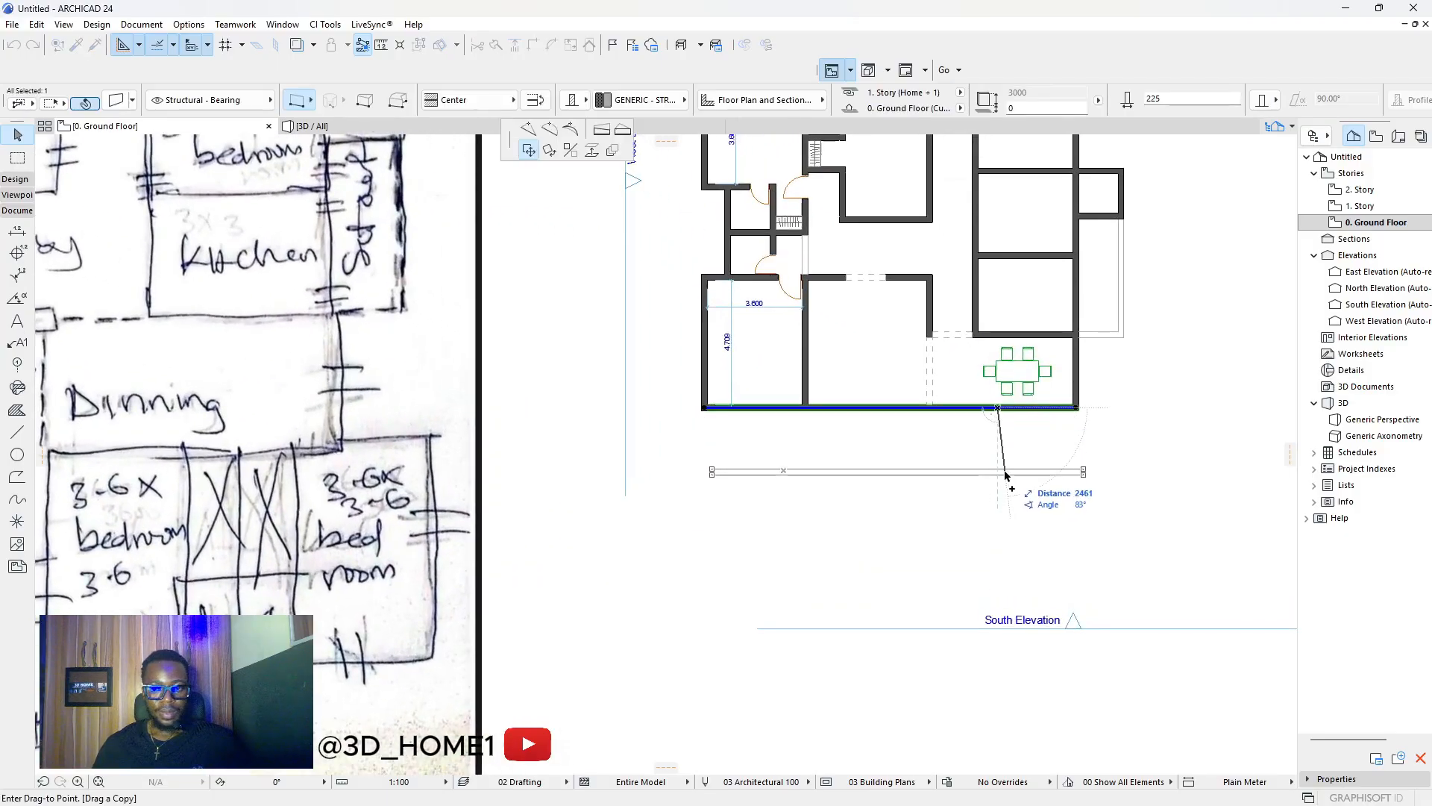
pyautogui.write('3600')
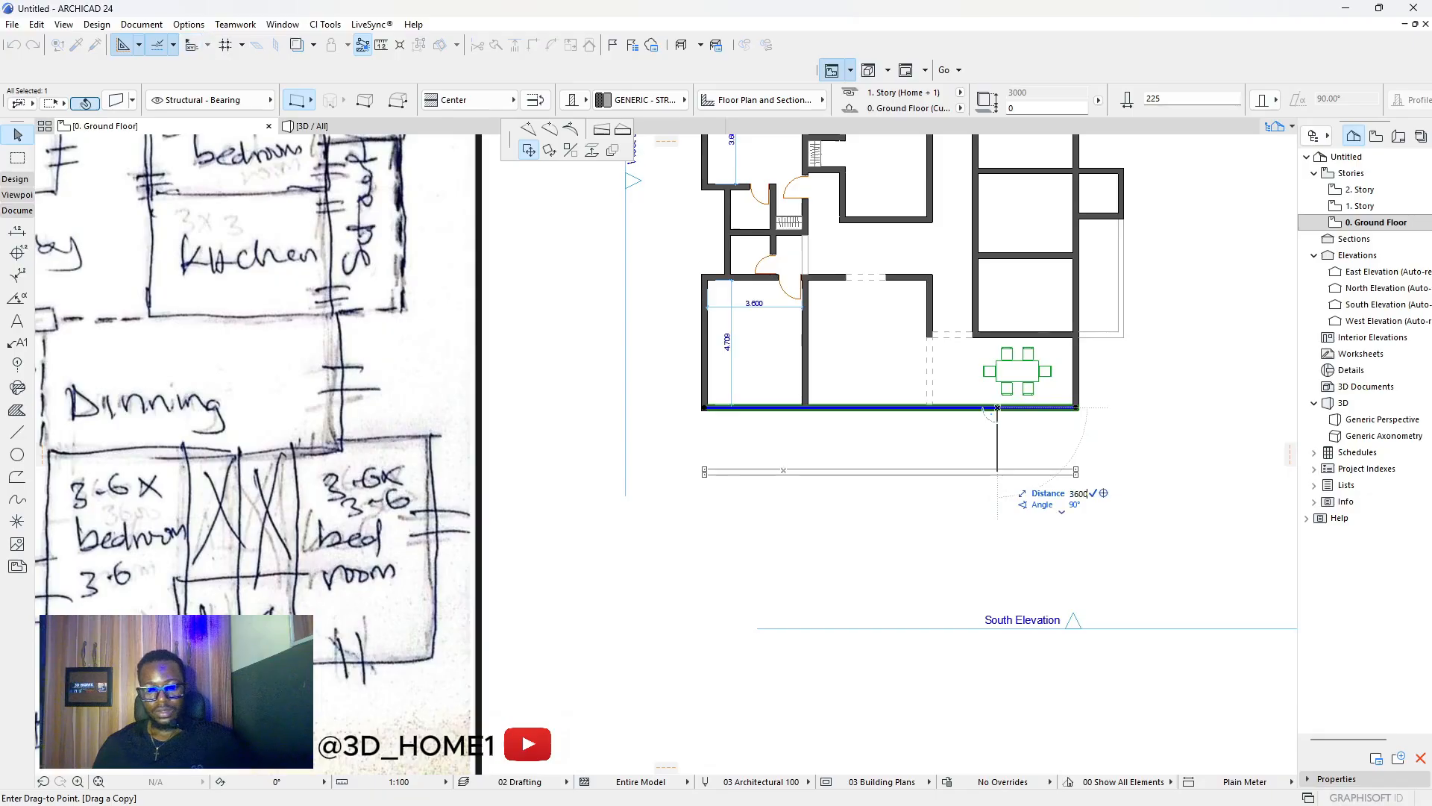
pyautogui.press('Return')
# Shift the copied south wall further outward by one wall thickness.
pyautogui.scroll(2, 1019, 505)
pyautogui.click(1004, 502)
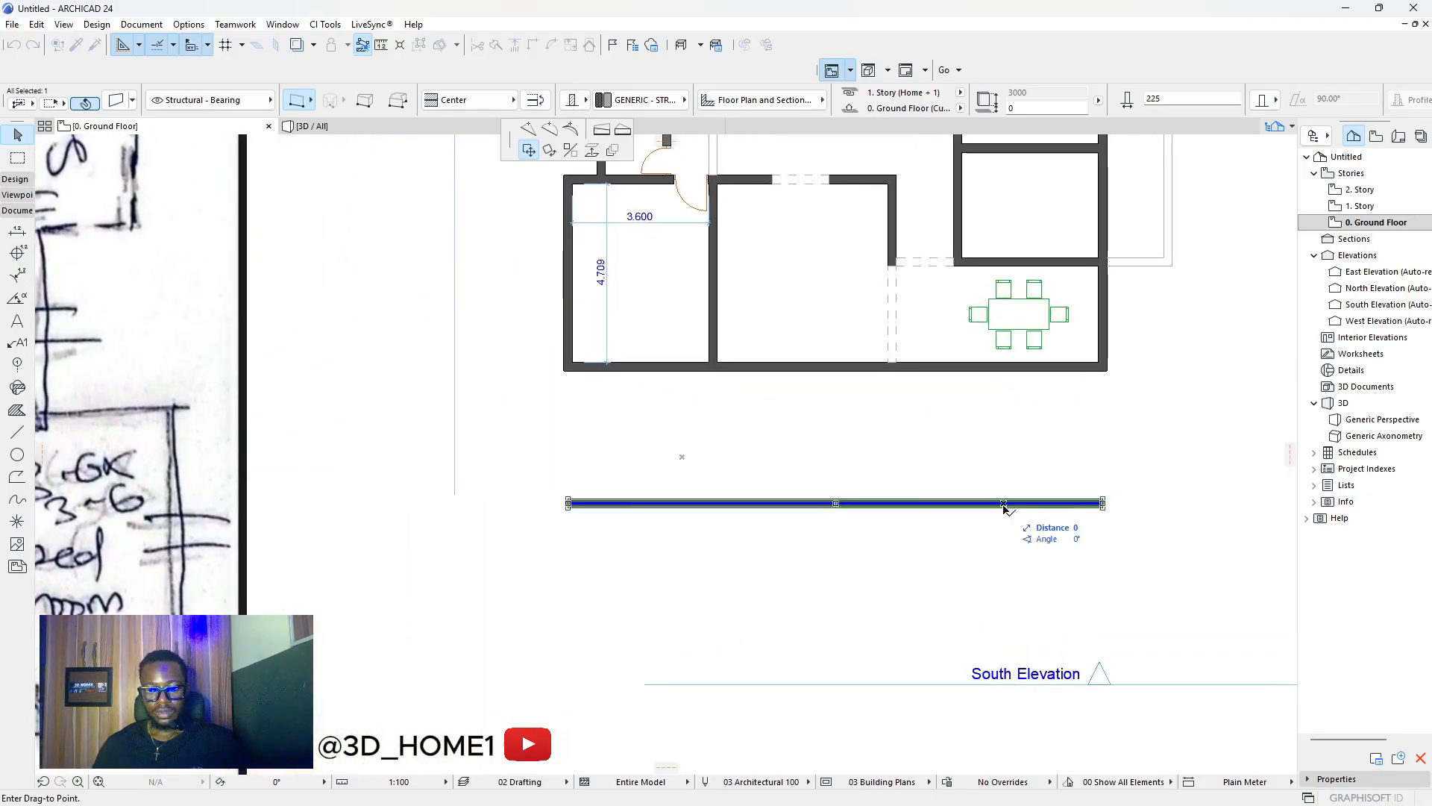
pyautogui.press('Escape')
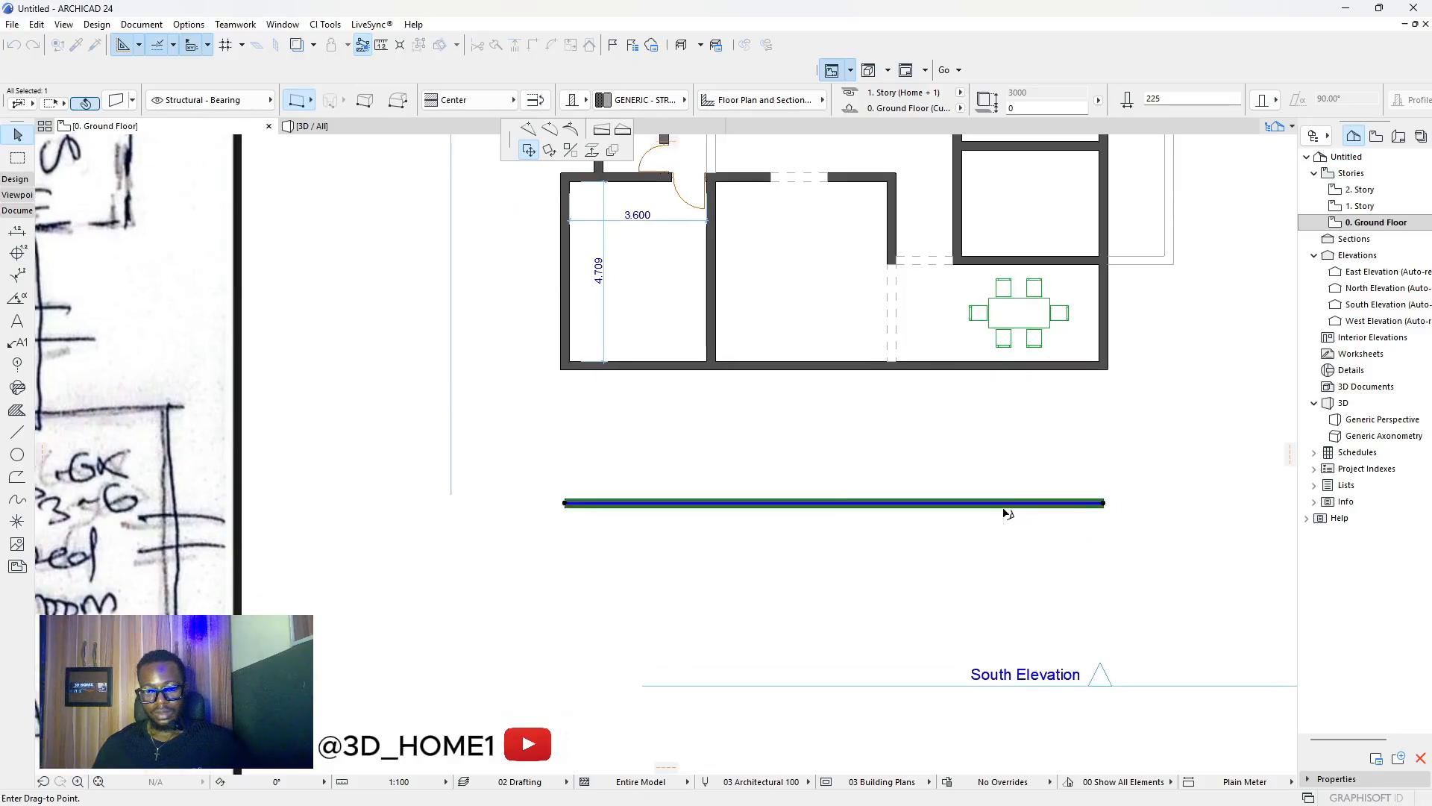
pyautogui.scroll(3, 1006, 507)
pyautogui.click(1008, 497)
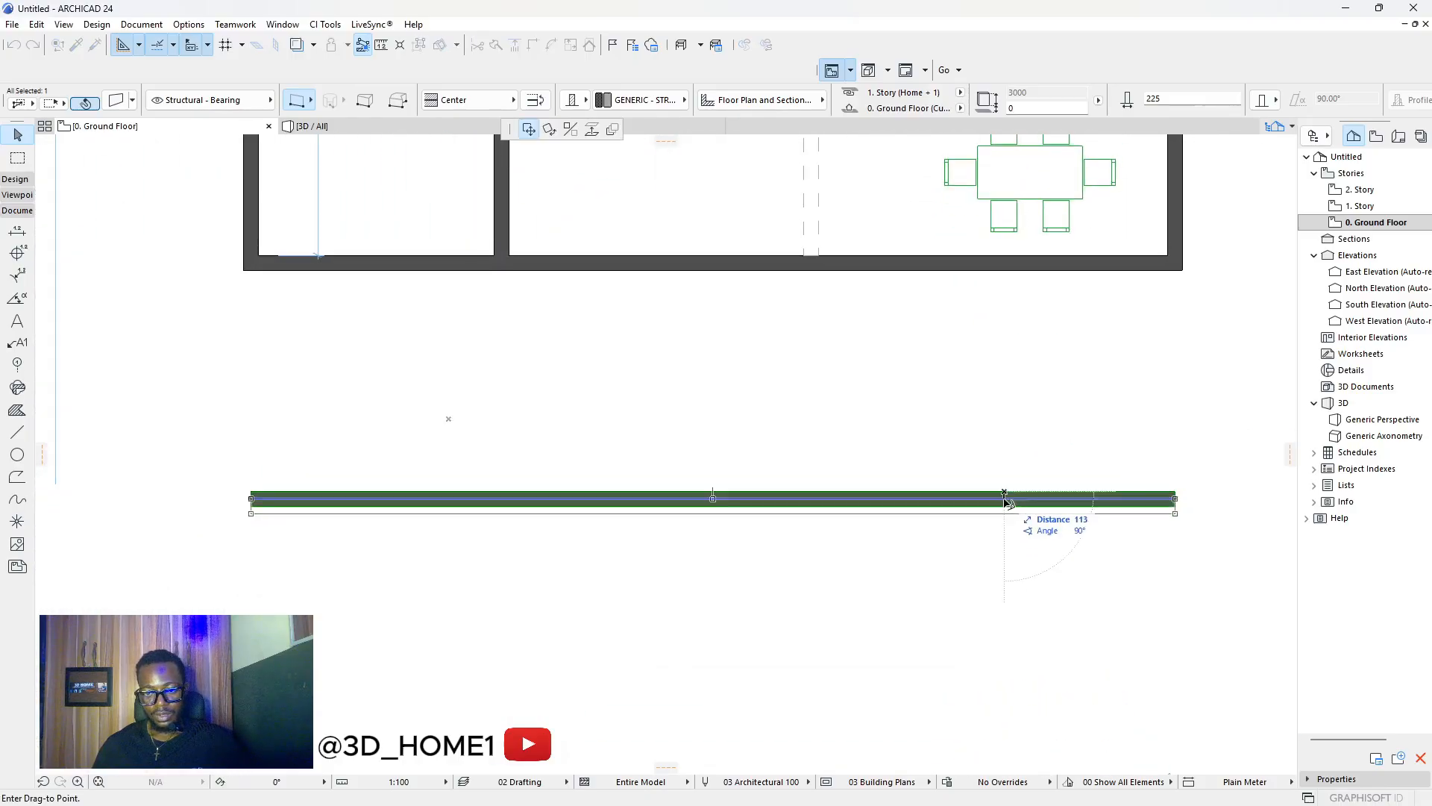
pyautogui.press('Escape')
pyautogui.scroll(-3, 869, 442)
pyautogui.scroll(-3, 855, 365)
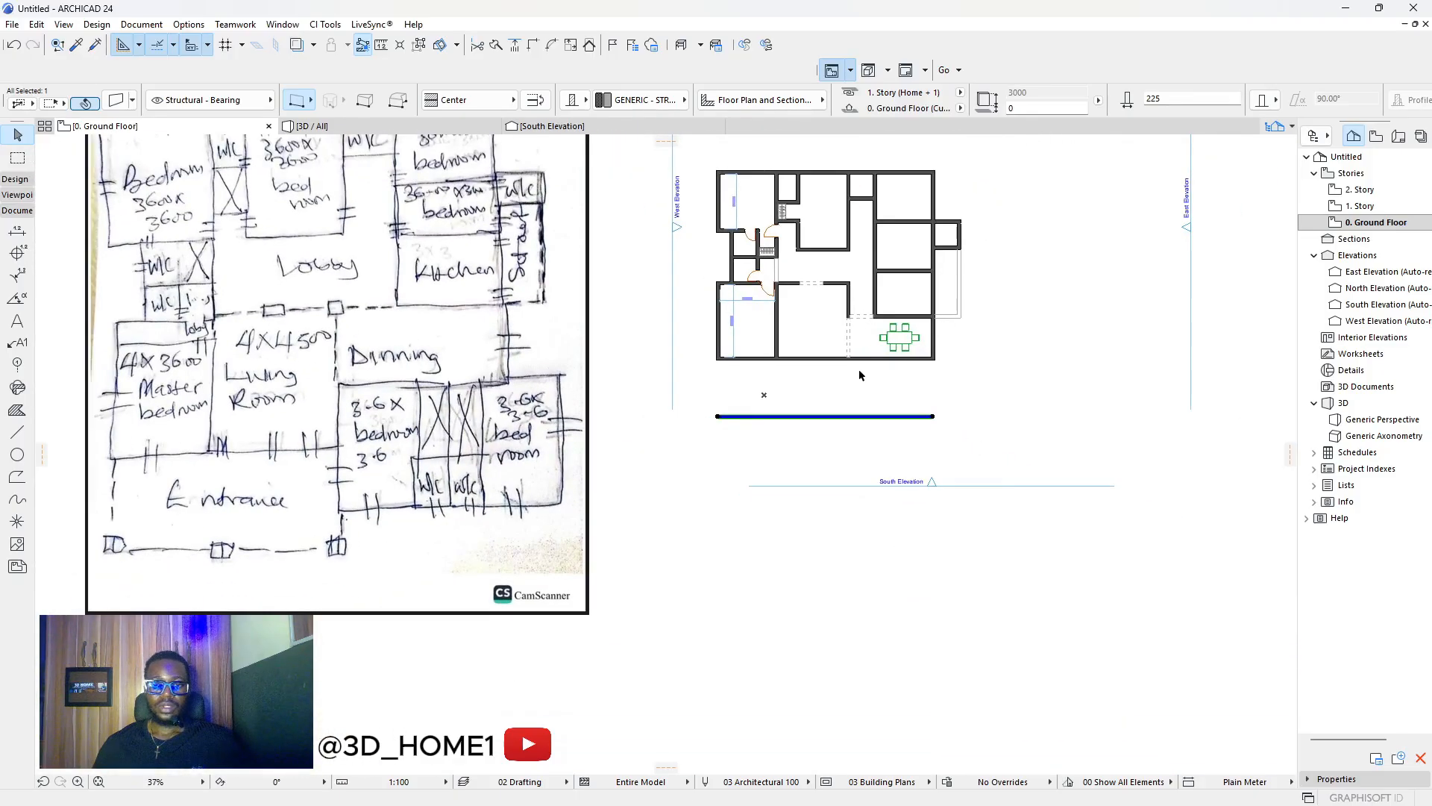
pyautogui.click(842, 397)
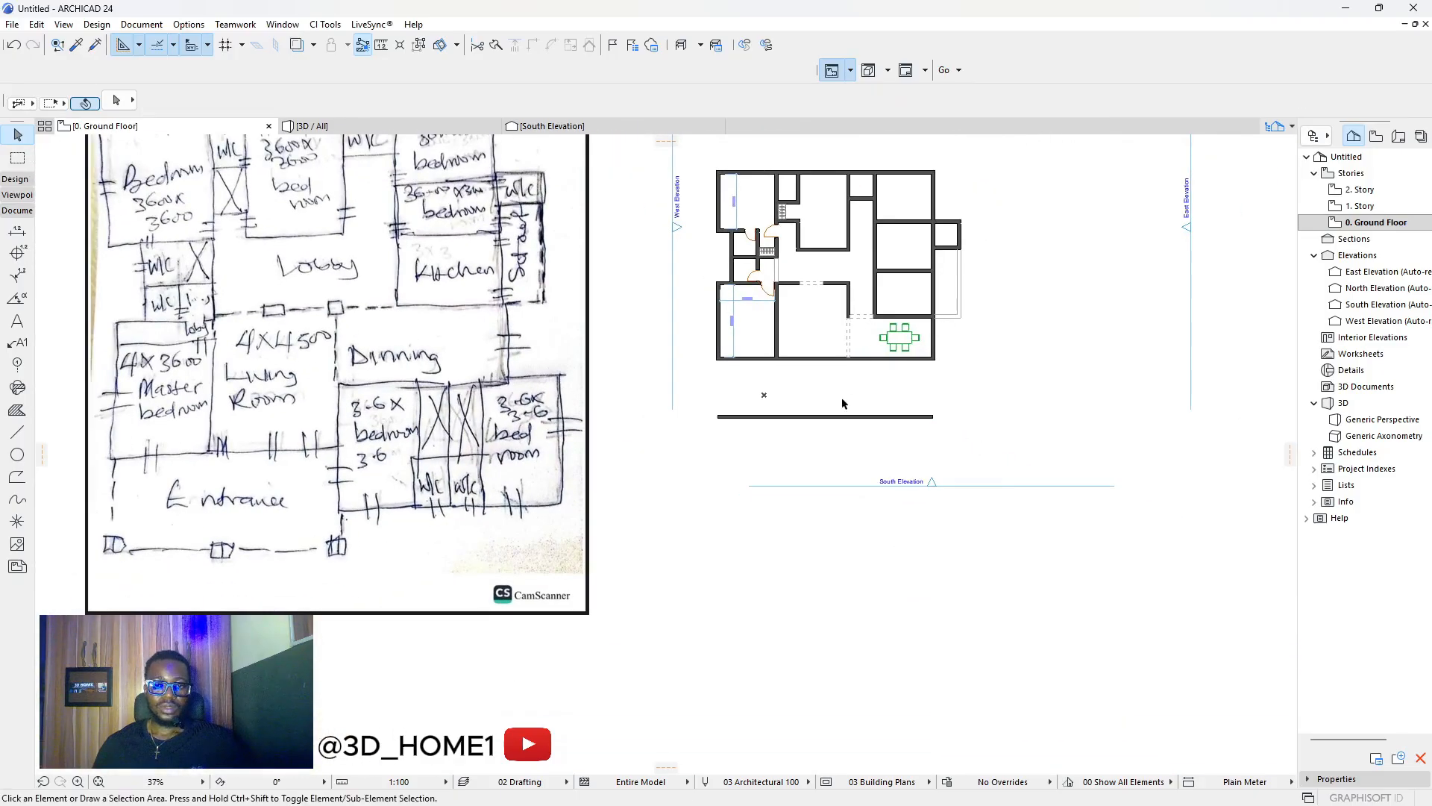
# Draw a matching wall from below the living-dining opening south to the copied wall, and trim the copied wall's excess west of it.
pyautogui.click(75, 46)
pyautogui.click(791, 415)
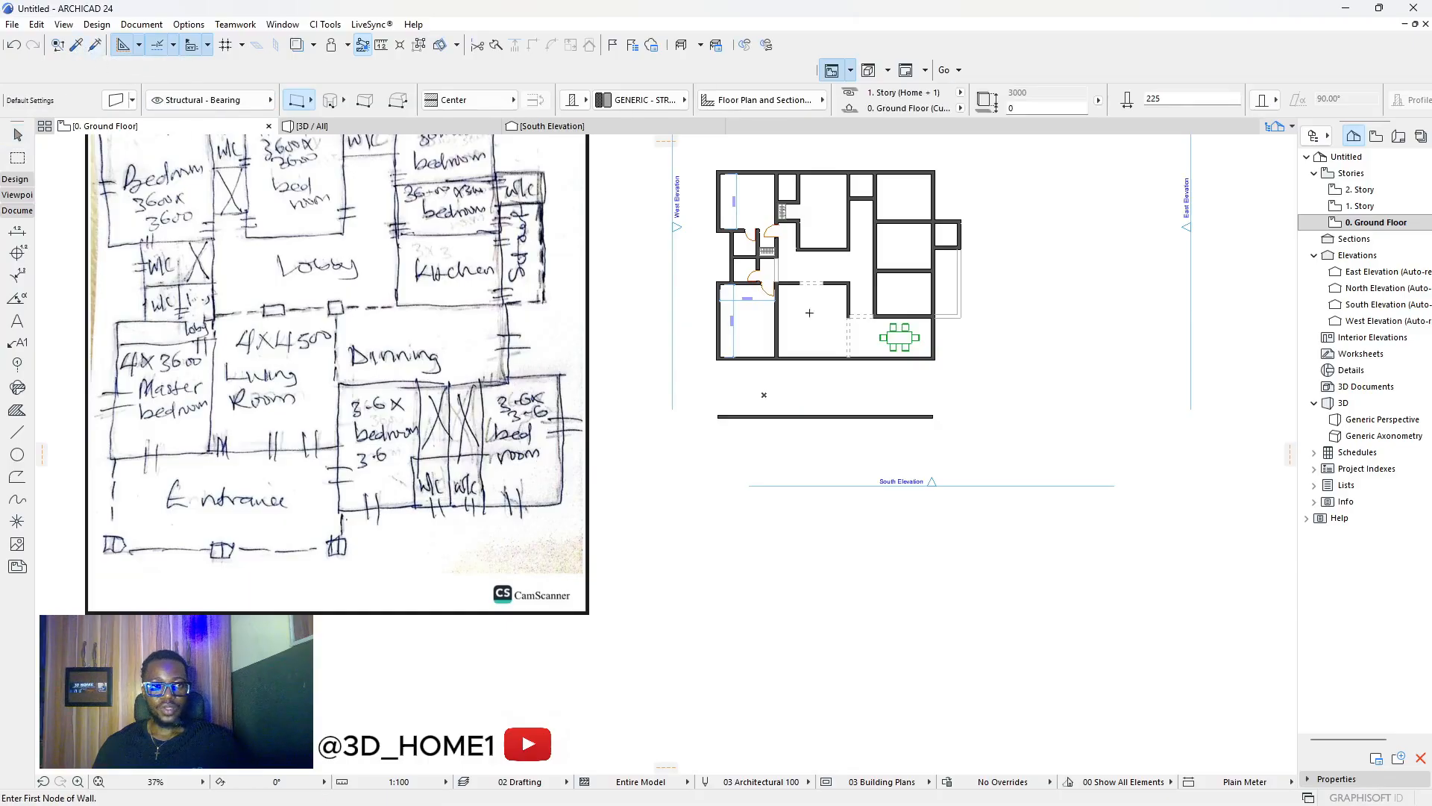
pyautogui.scroll(4, 857, 358)
pyautogui.scroll(2, 780, 336)
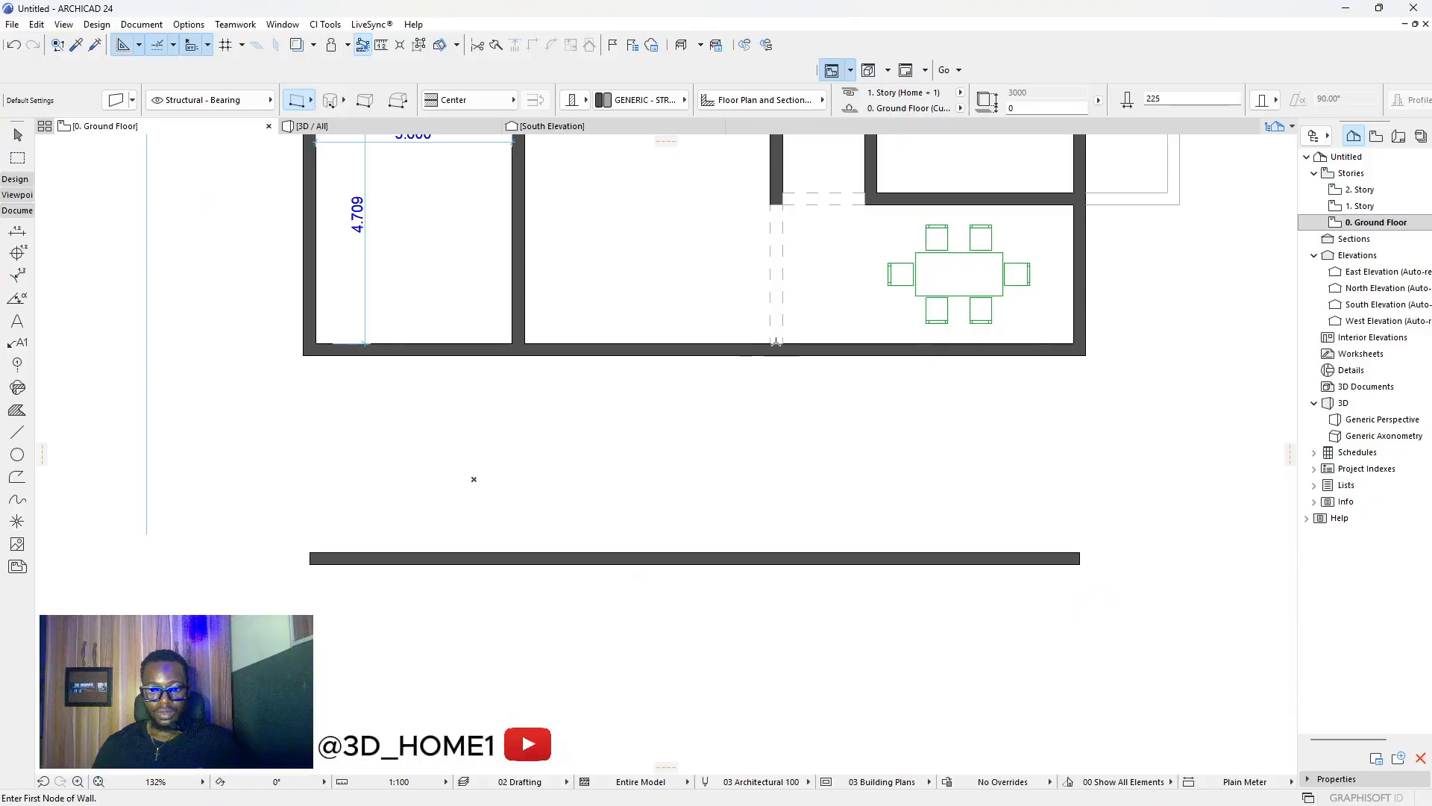
pyautogui.click(777, 343)
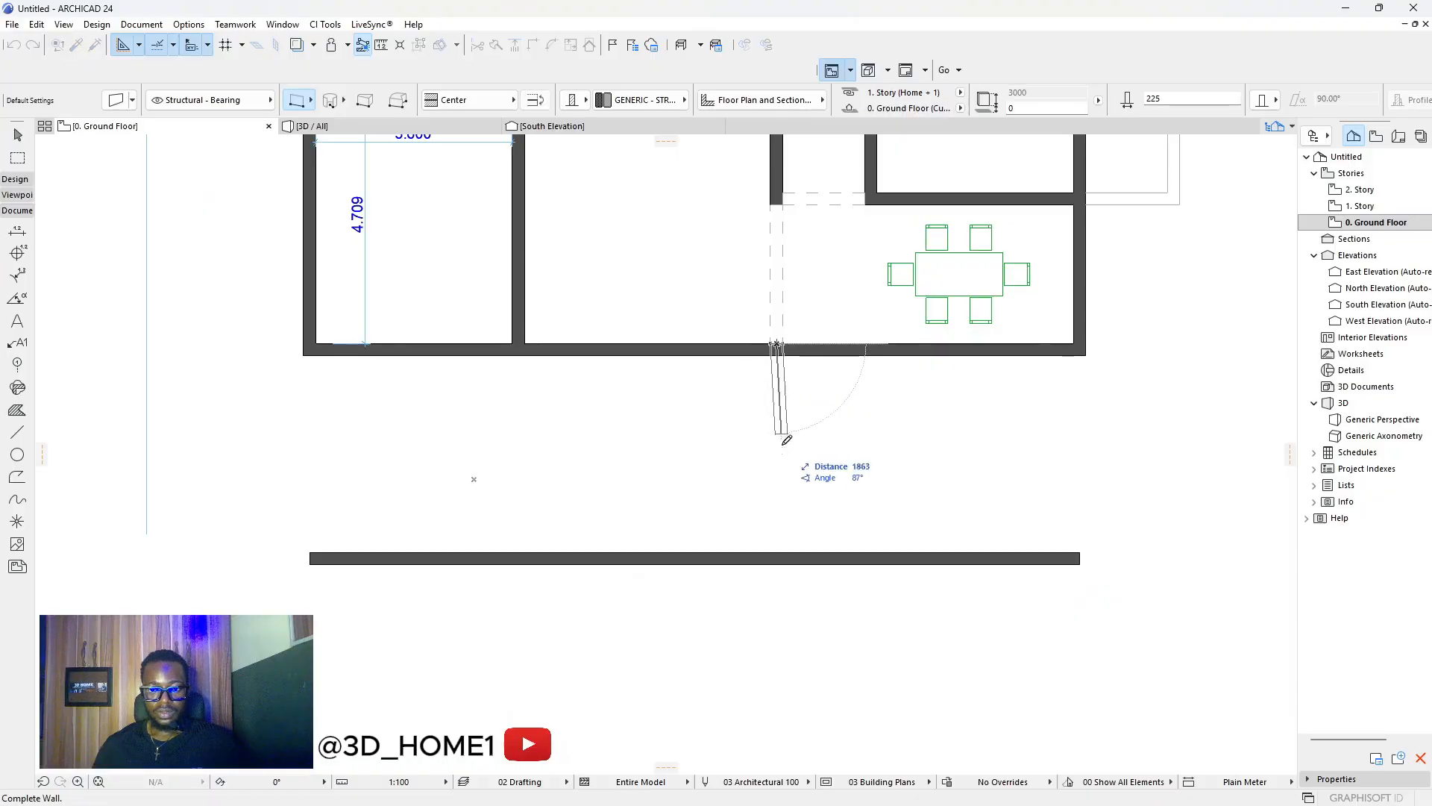
pyautogui.click(776, 558)
pyautogui.press('Escape')
pyautogui.keyDown('ctrl'); pyautogui.click(759, 559); pyautogui.keyUp('ctrl')
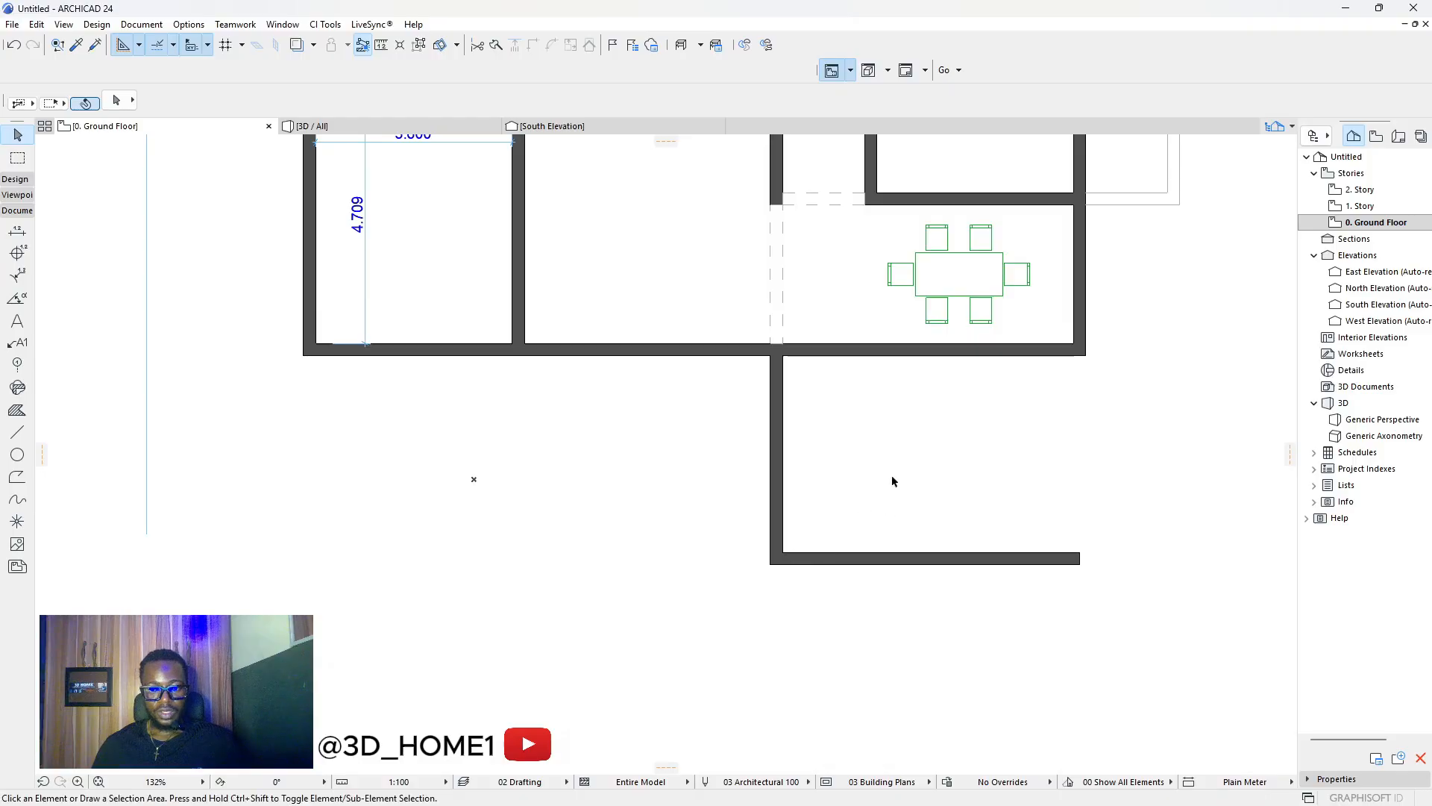
# Copy the new bedroom's west wall 3600 mm to the east.
pyautogui.scroll(-4, 892, 476)
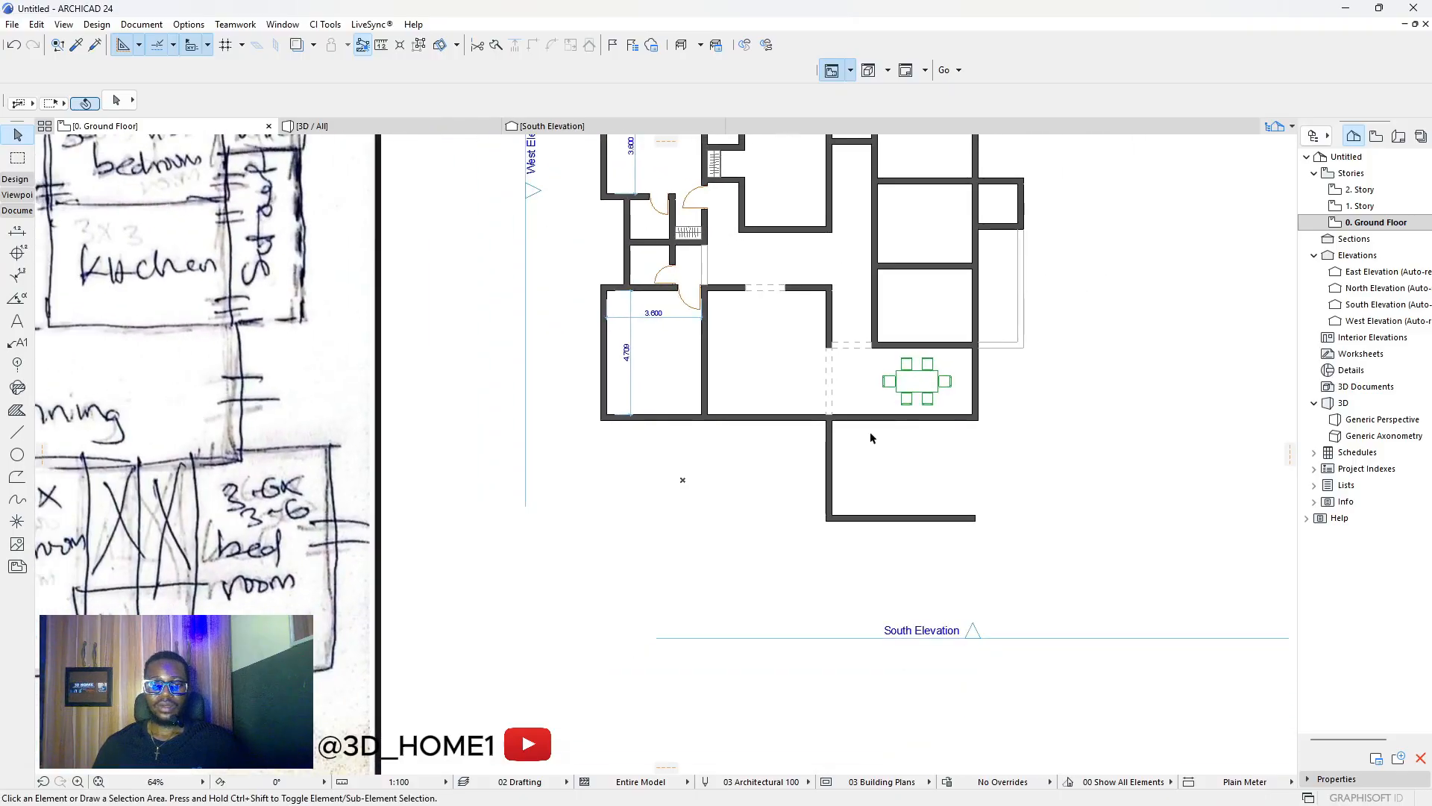
pyautogui.scroll(-2, 863, 490)
pyautogui.scroll(-1, 863, 490)
pyautogui.scroll(2, 893, 481)
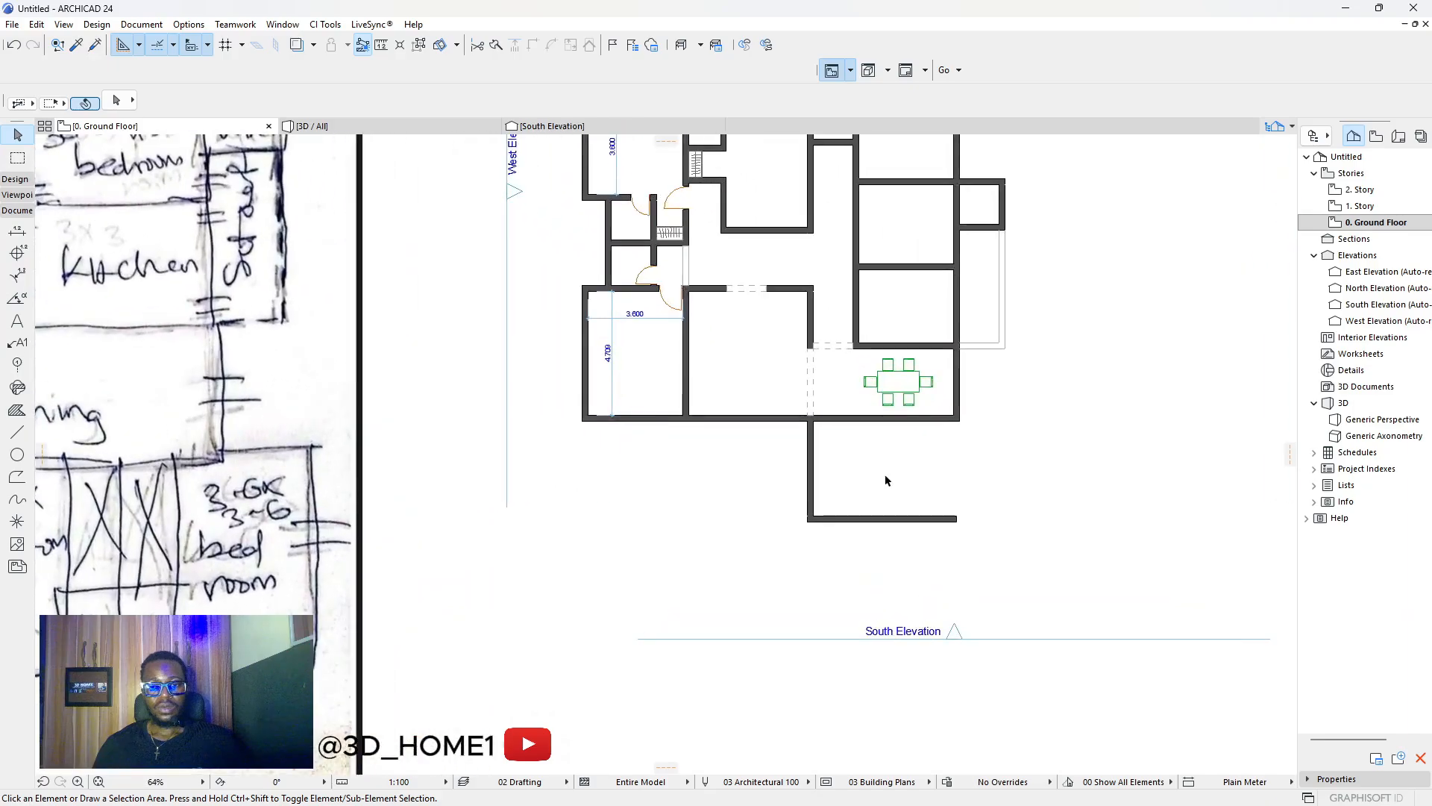
pyautogui.scroll(-3, 821, 473)
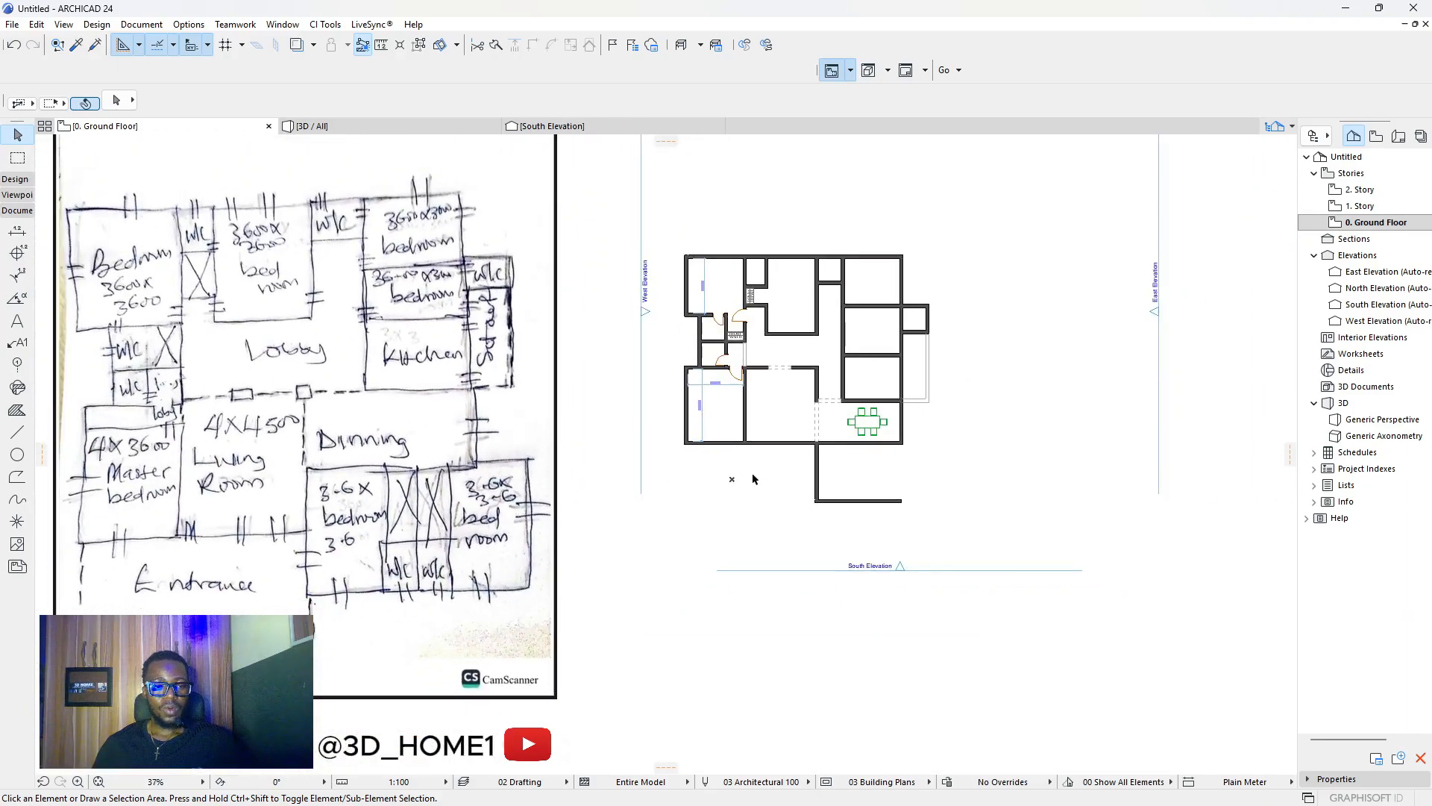
pyautogui.scroll(2, 820, 472)
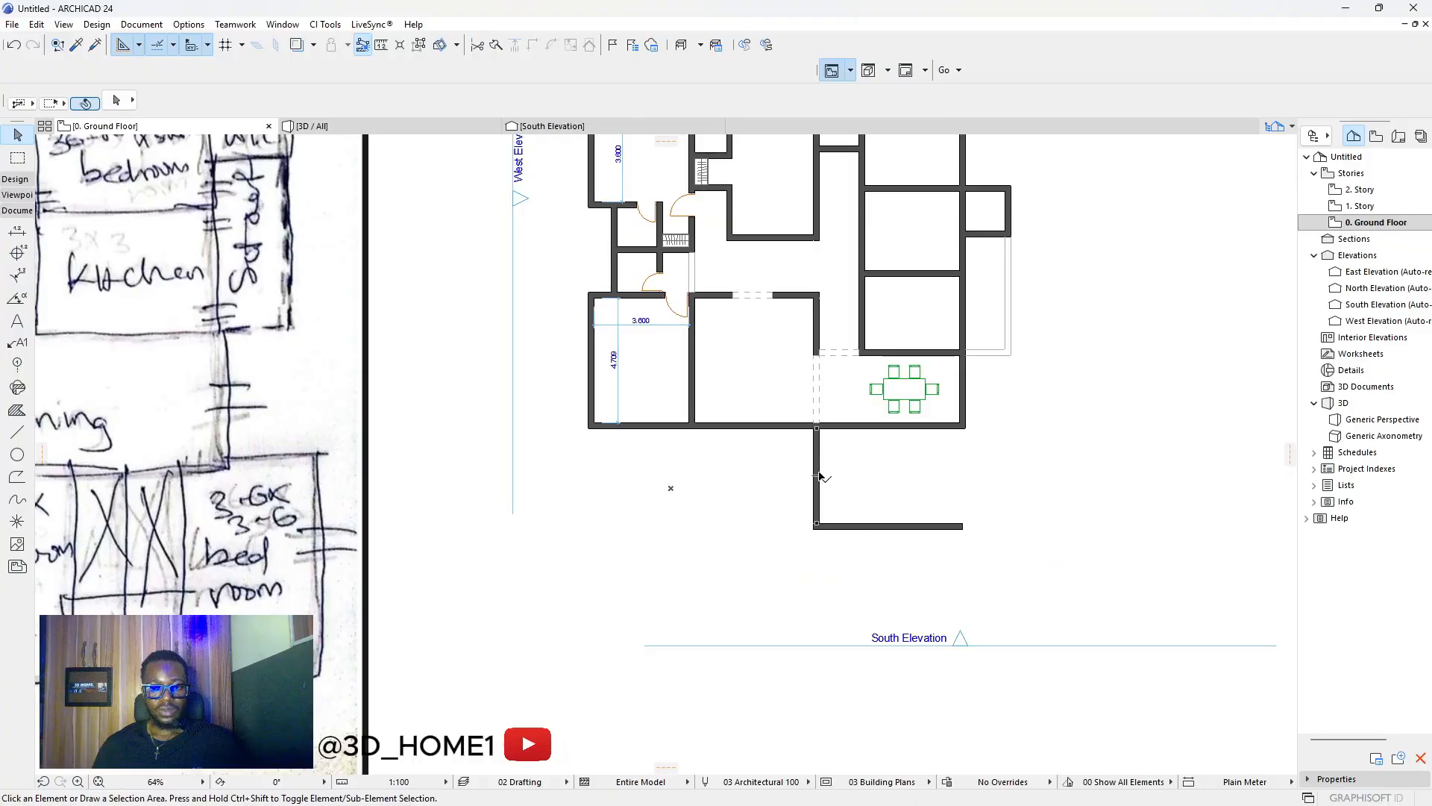
pyautogui.click(818, 470)
pyautogui.click(817, 470)
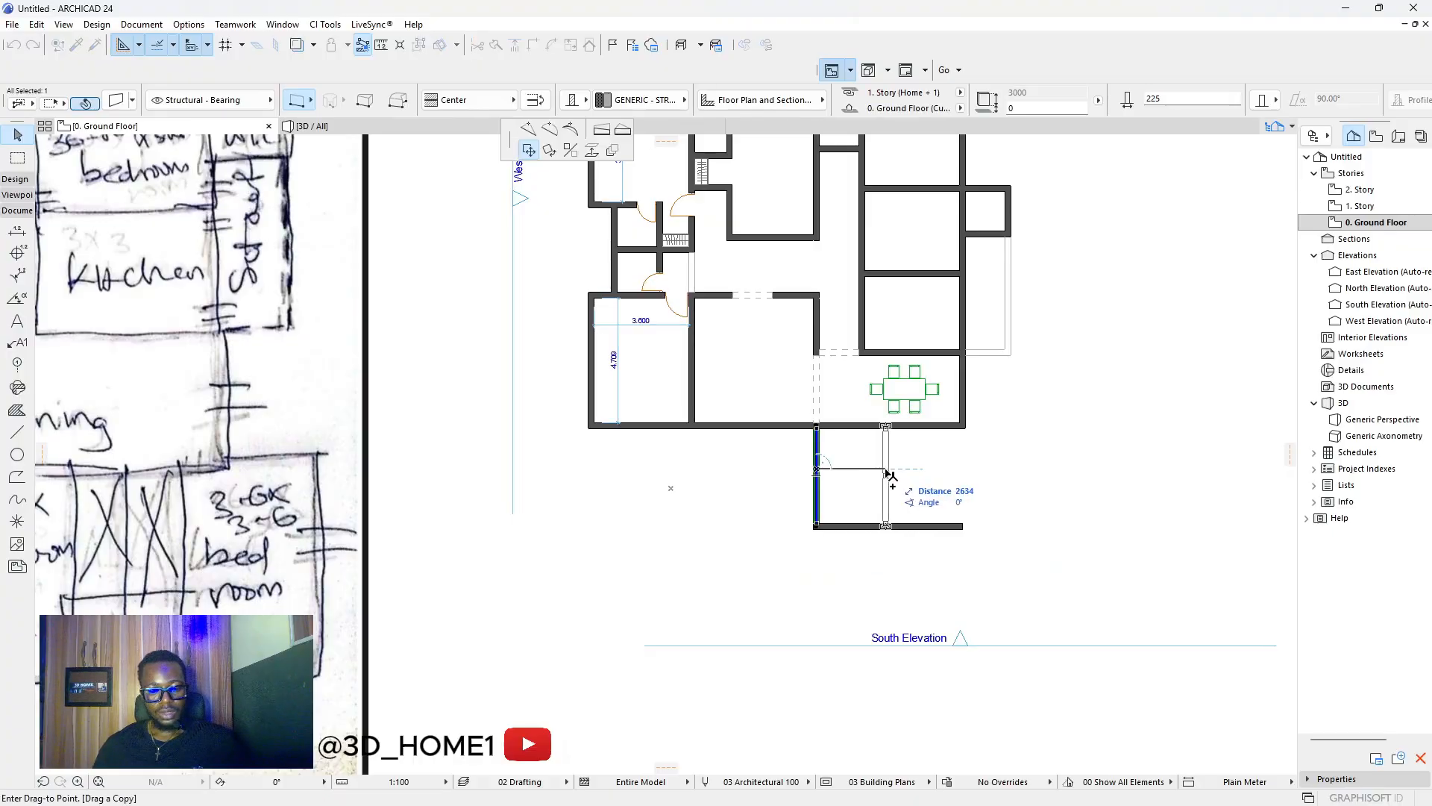
pyautogui.write('3.600')
pyautogui.press('Return')
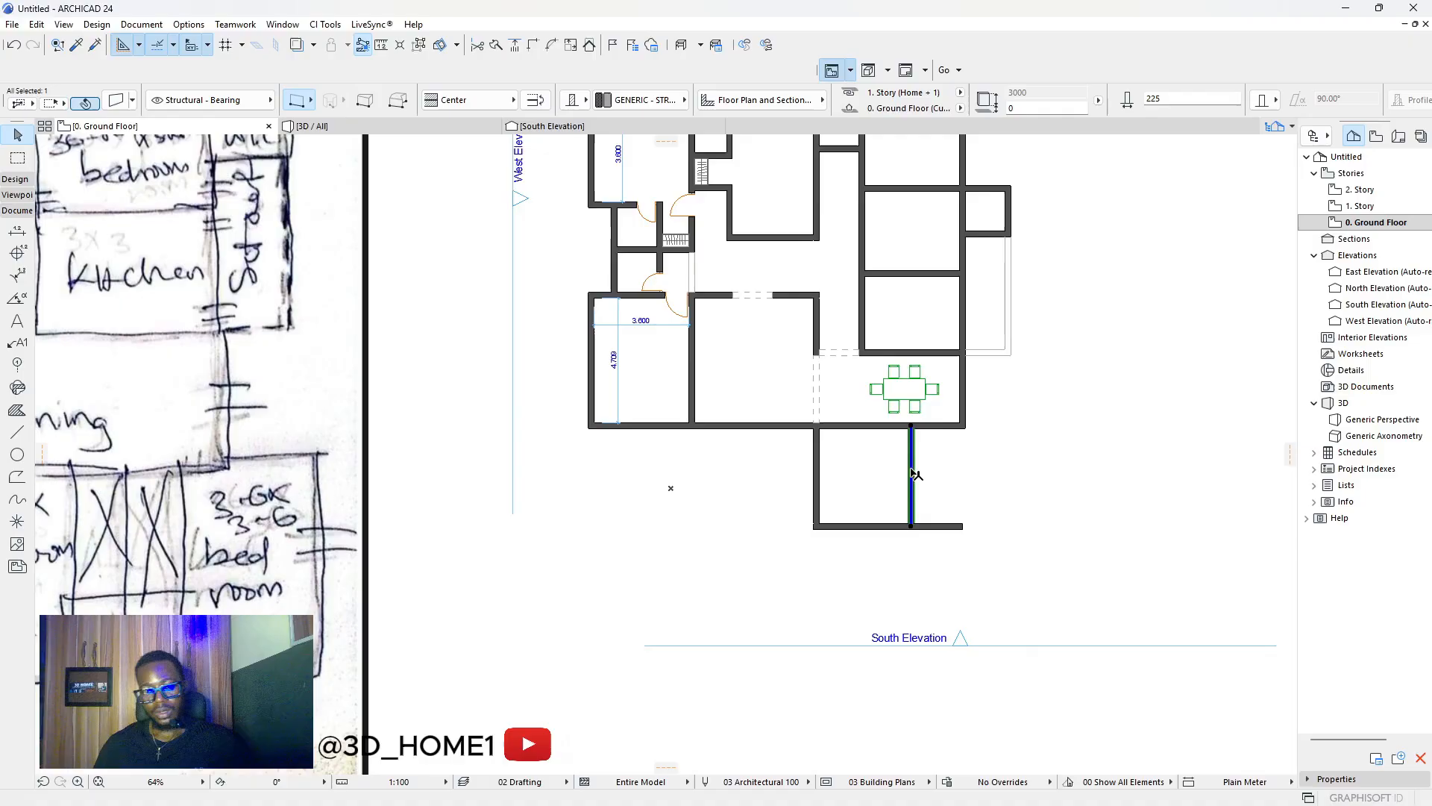
# Shift the copied partition east by one wall thickness and check the width of the new bedroom.
pyautogui.scroll(4, 910, 471)
pyautogui.click(907, 466)
pyautogui.click(920, 466)
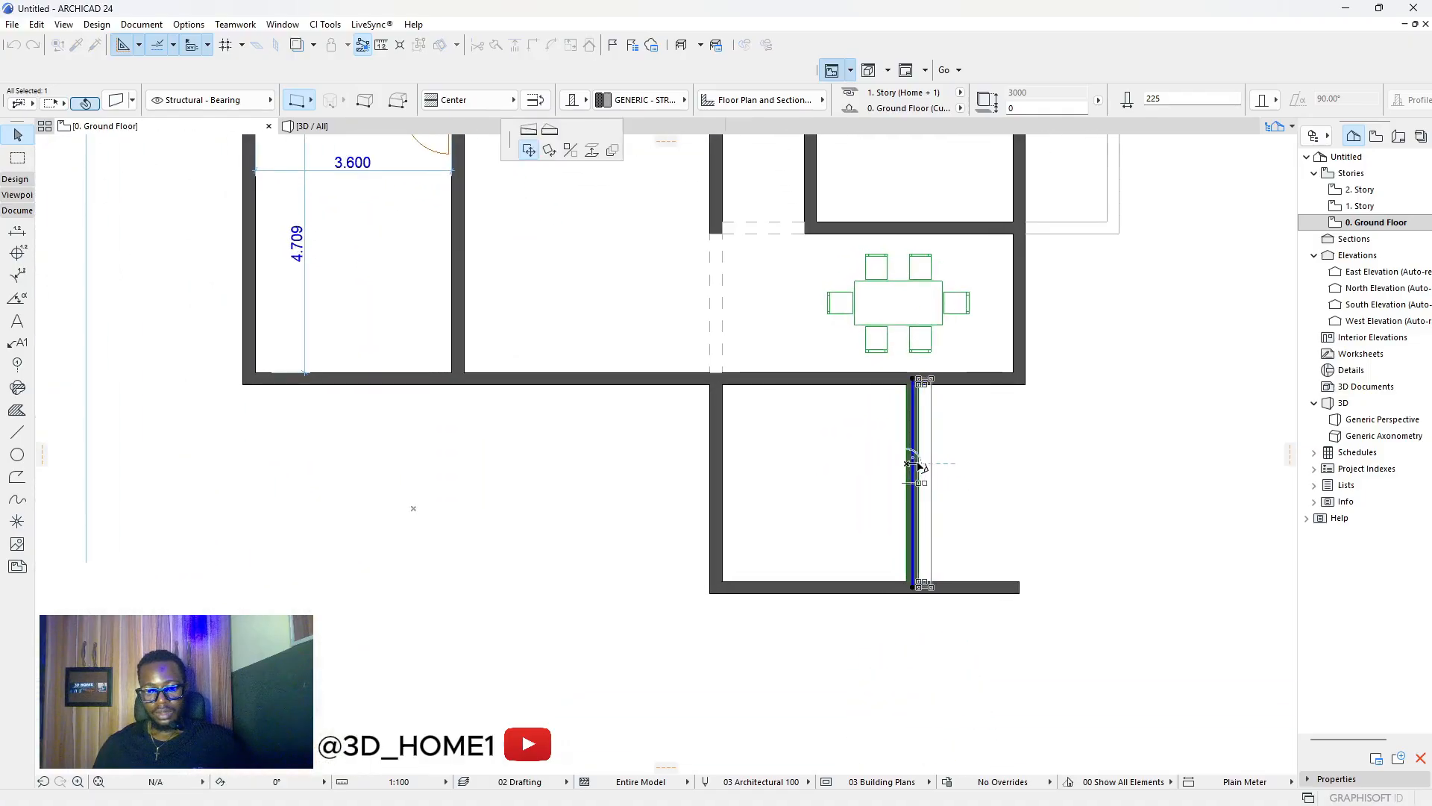
pyautogui.click(887, 488)
pyautogui.press('m')
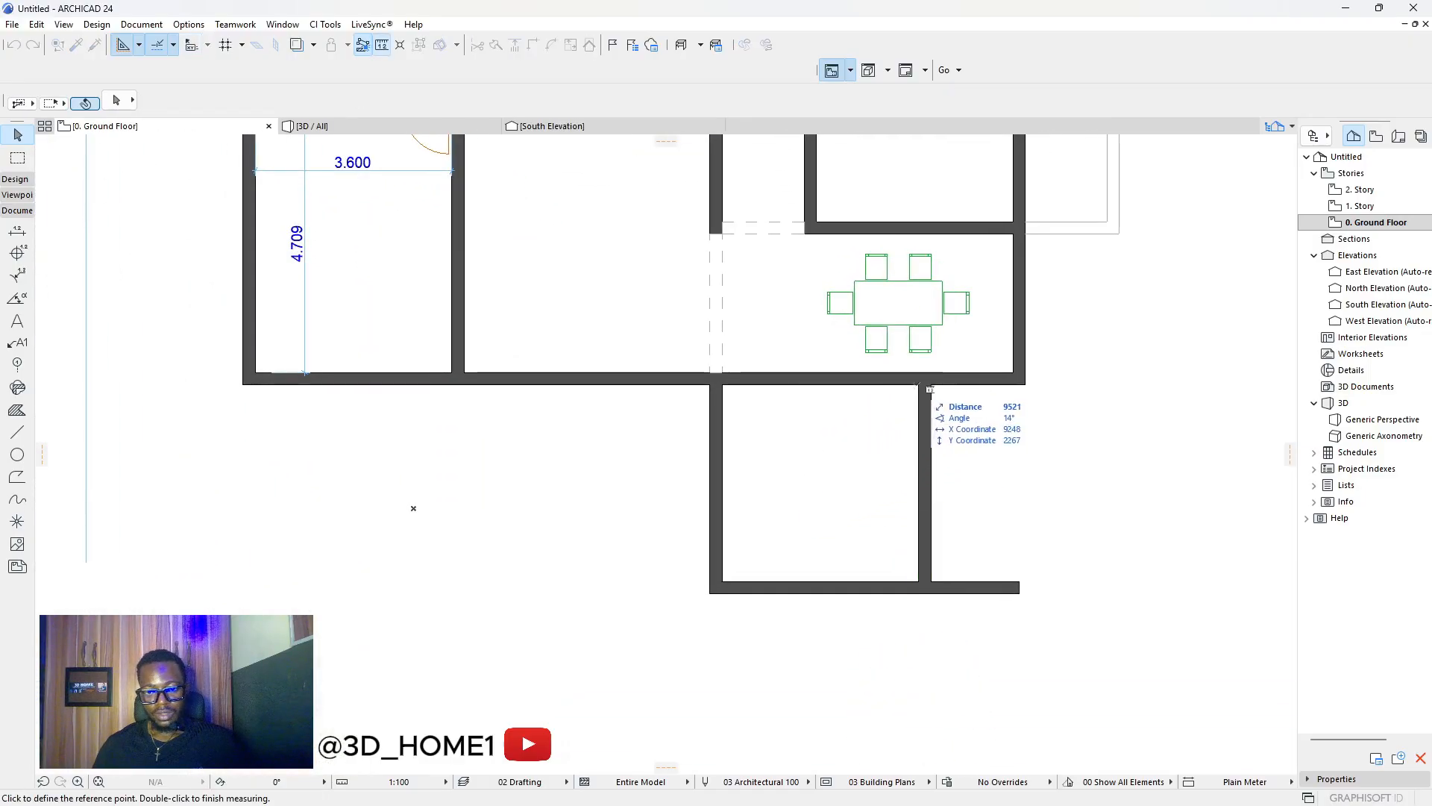
pyautogui.click(919, 385)
pyautogui.press('Escape')
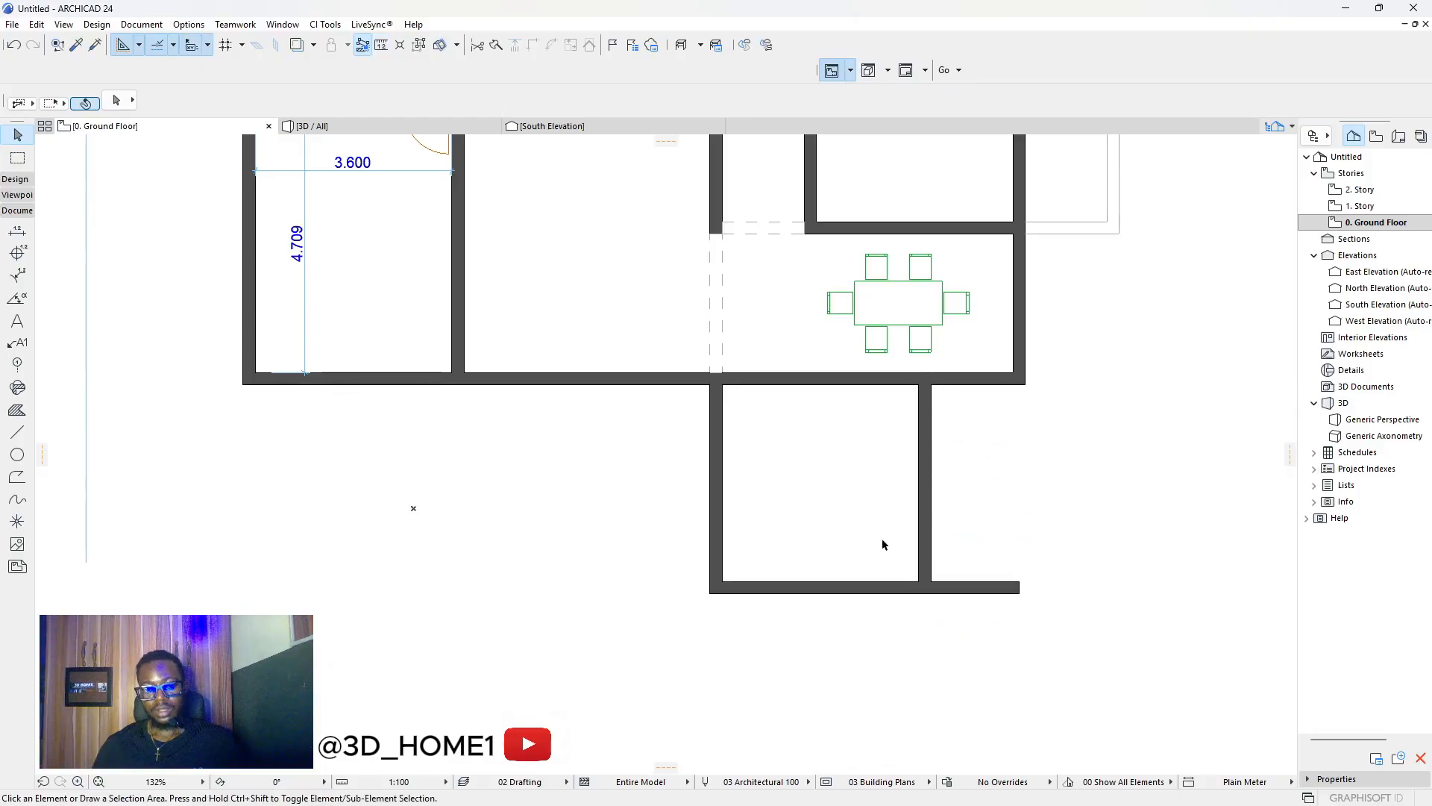
# Following the sketch's closet and WC strip, copy the new bedroom's east partition 1500 mm to the east.
pyautogui.scroll(-5, 888, 510)
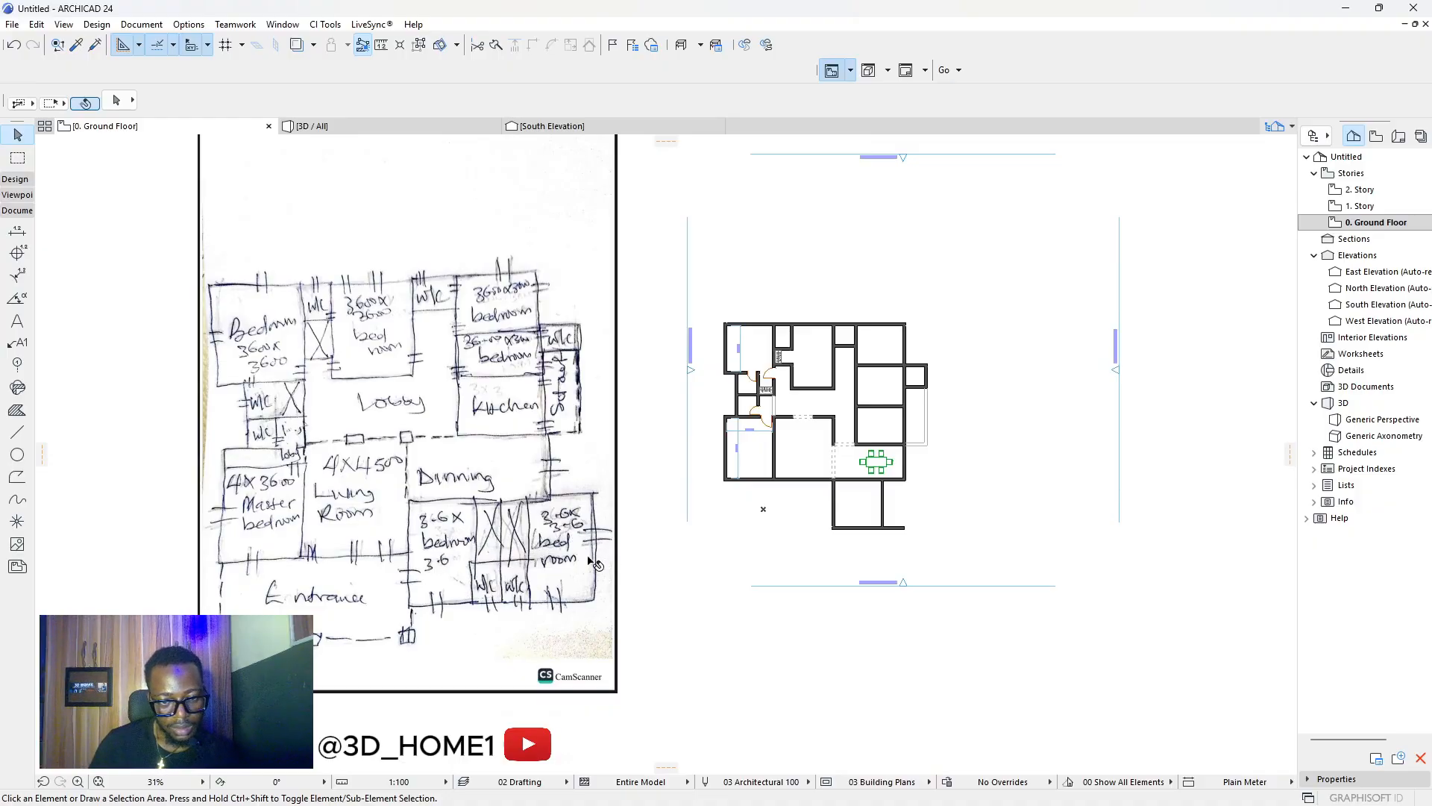
pyautogui.scroll(5, 510, 570)
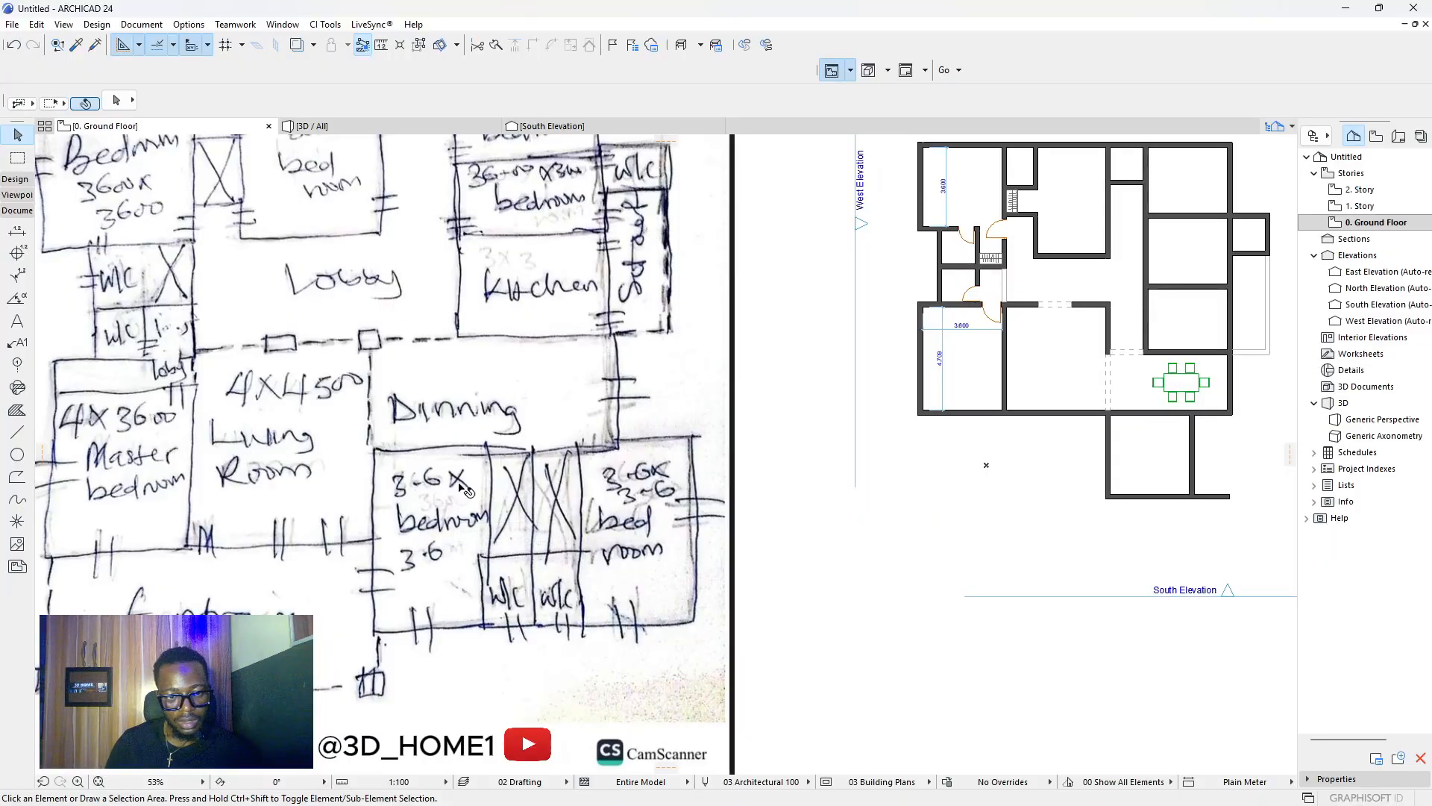
pyautogui.scroll(-2, 451, 490)
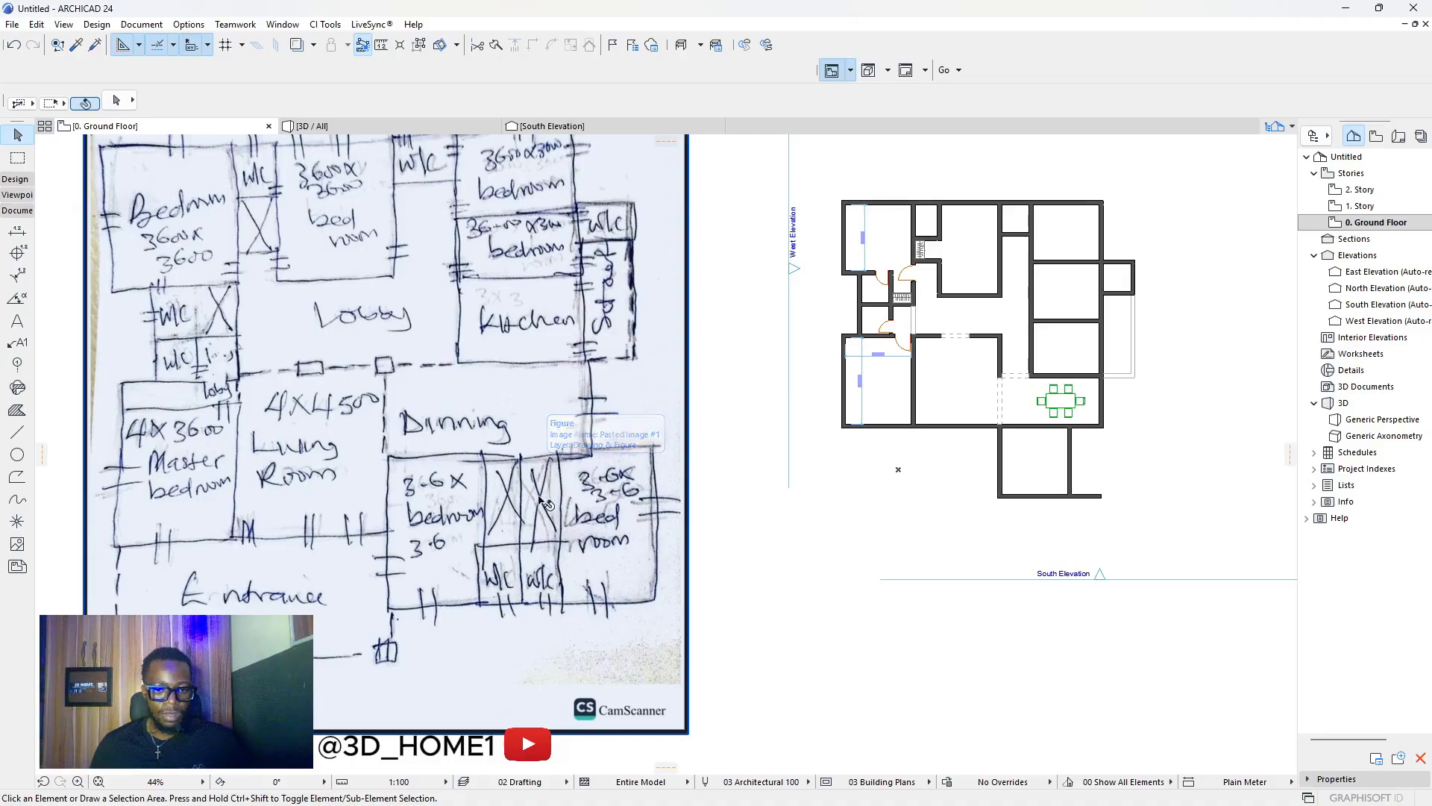
pyautogui.scroll(-2, 535, 477)
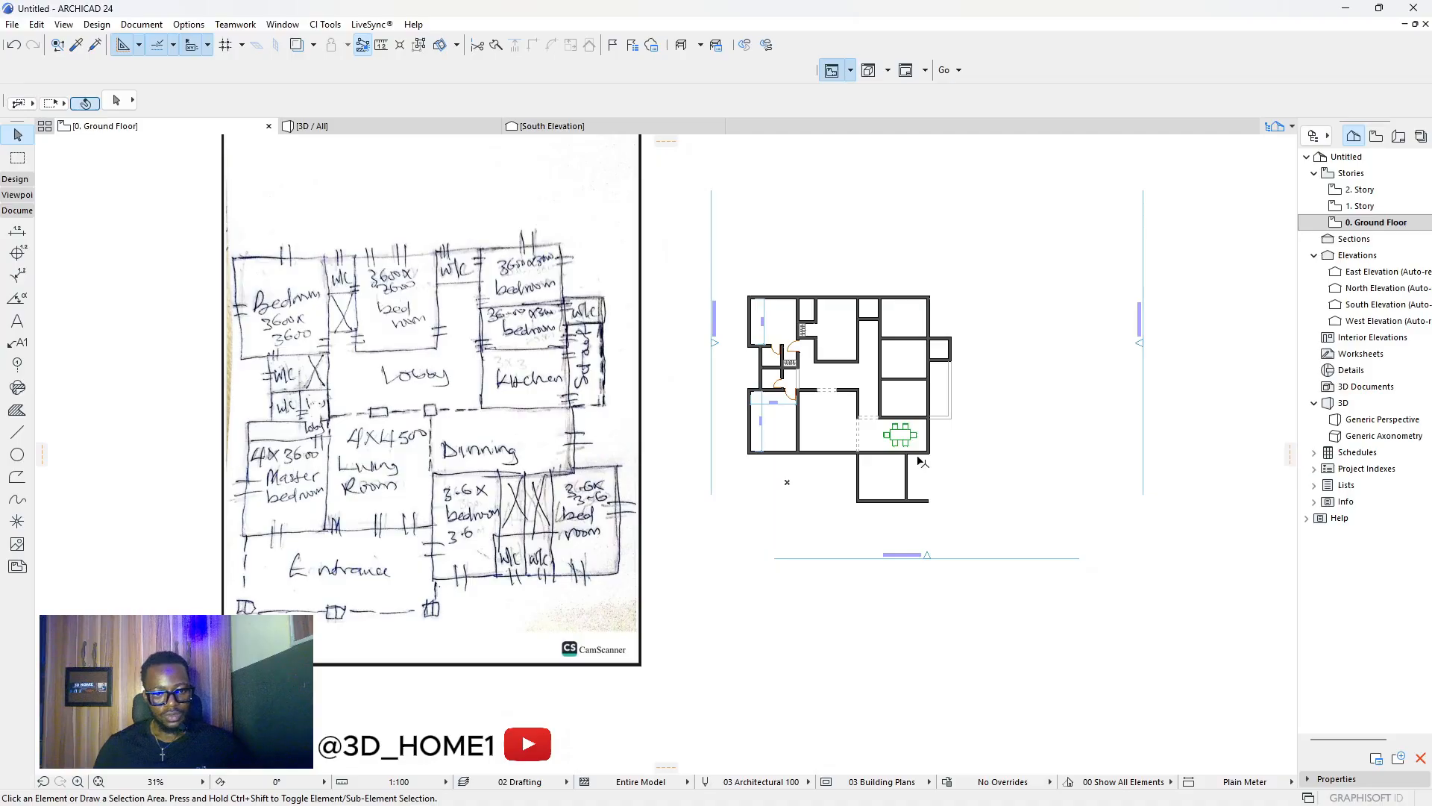
pyautogui.scroll(1, 916, 431)
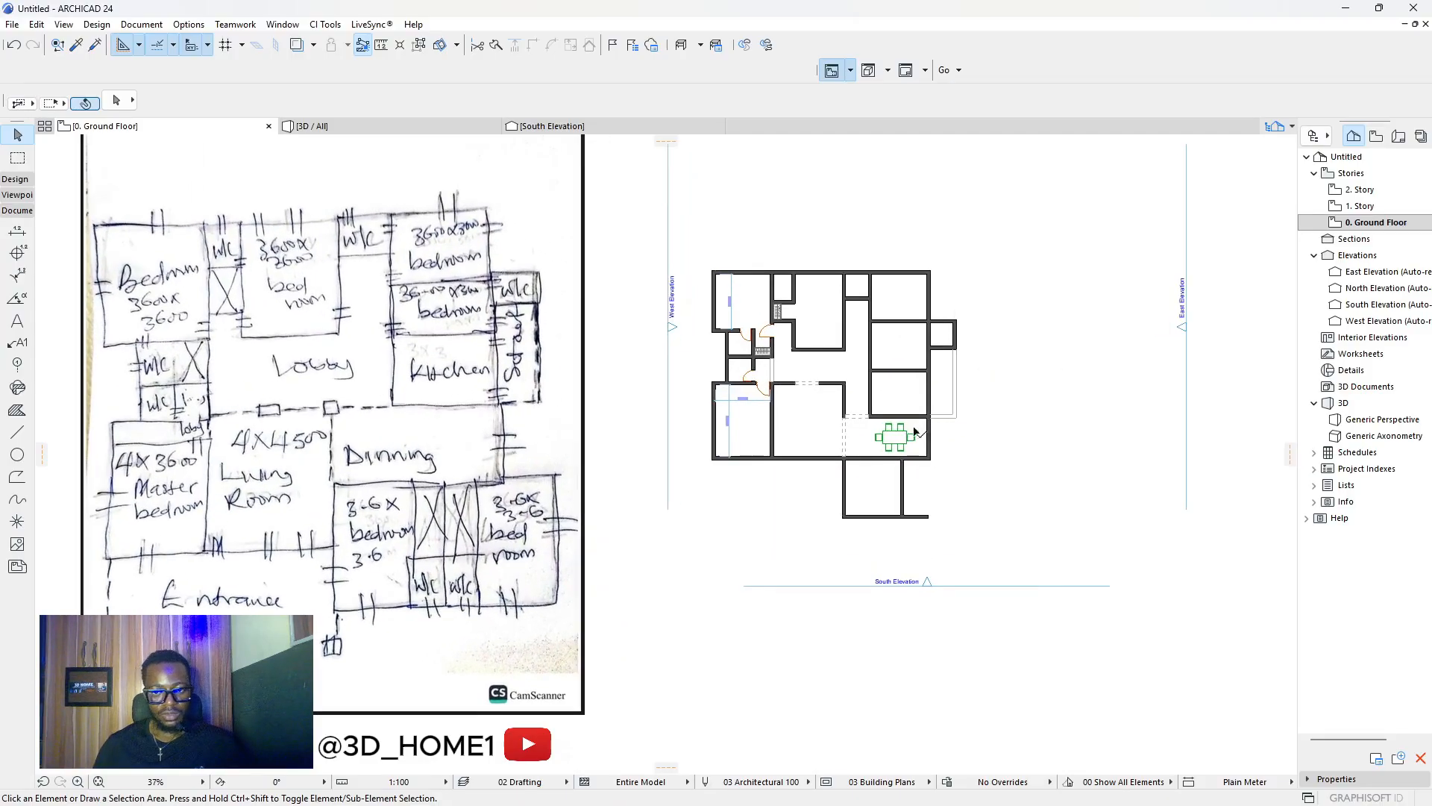
pyautogui.scroll(1, 900, 432)
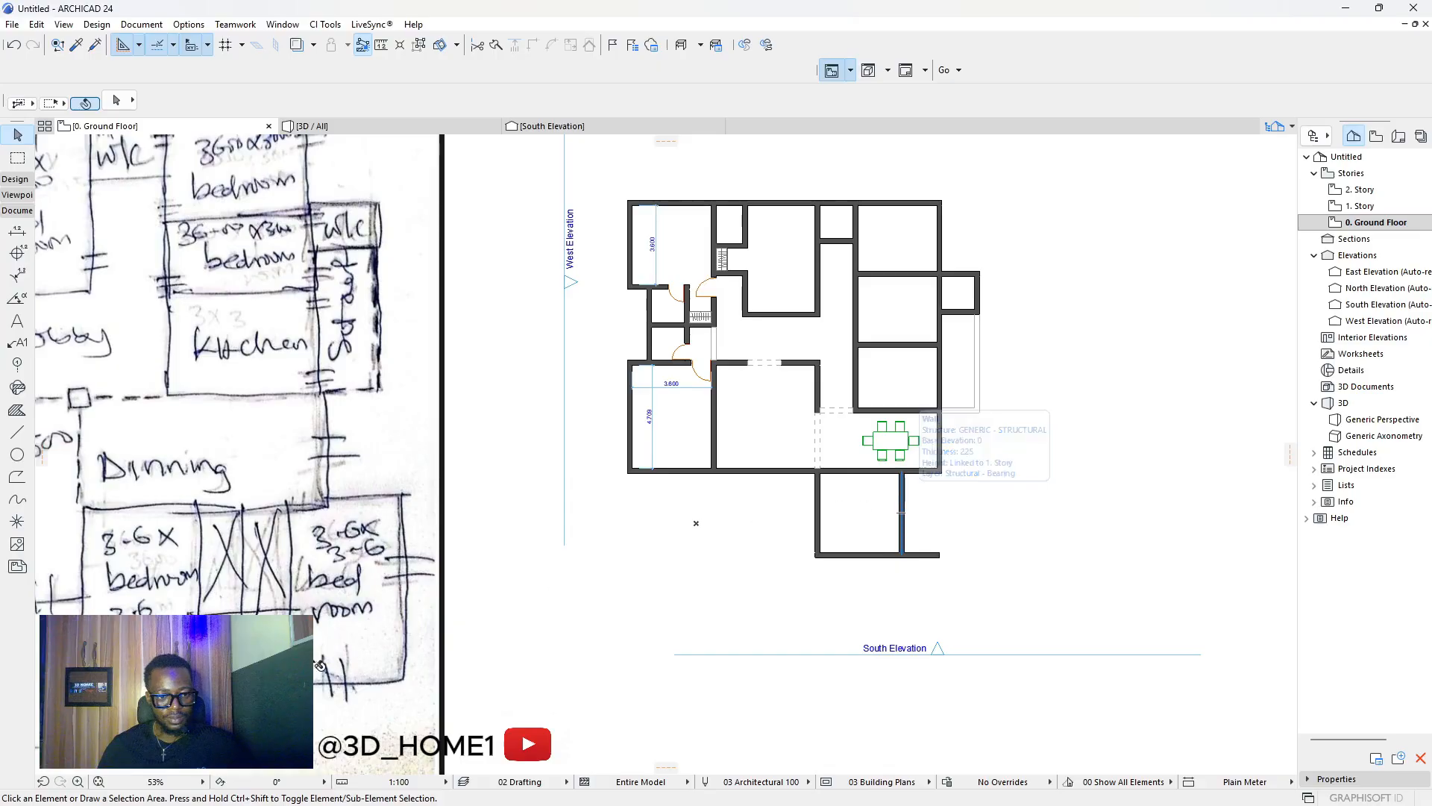
pyautogui.click(903, 516)
pyautogui.click(901, 509)
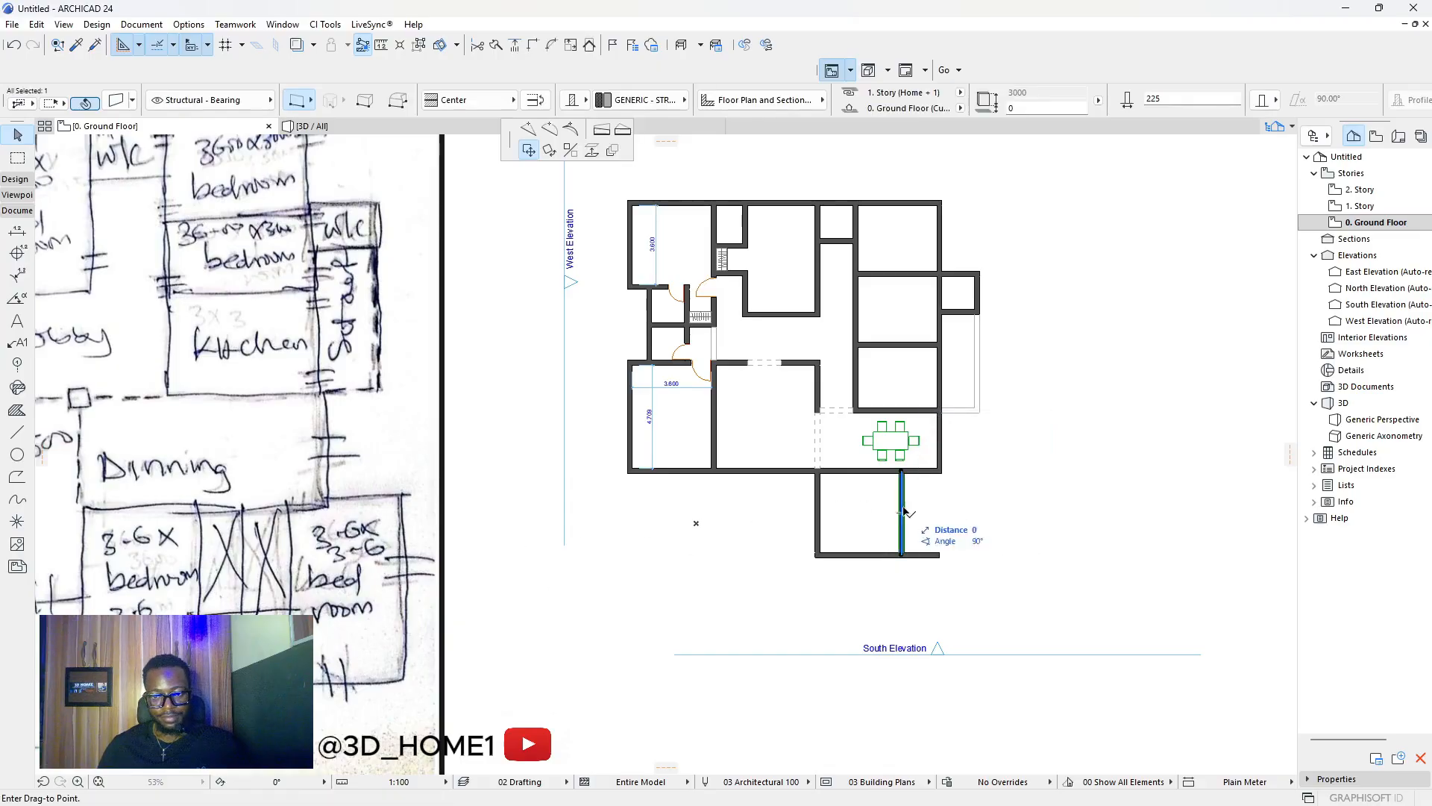
pyautogui.write('1500')
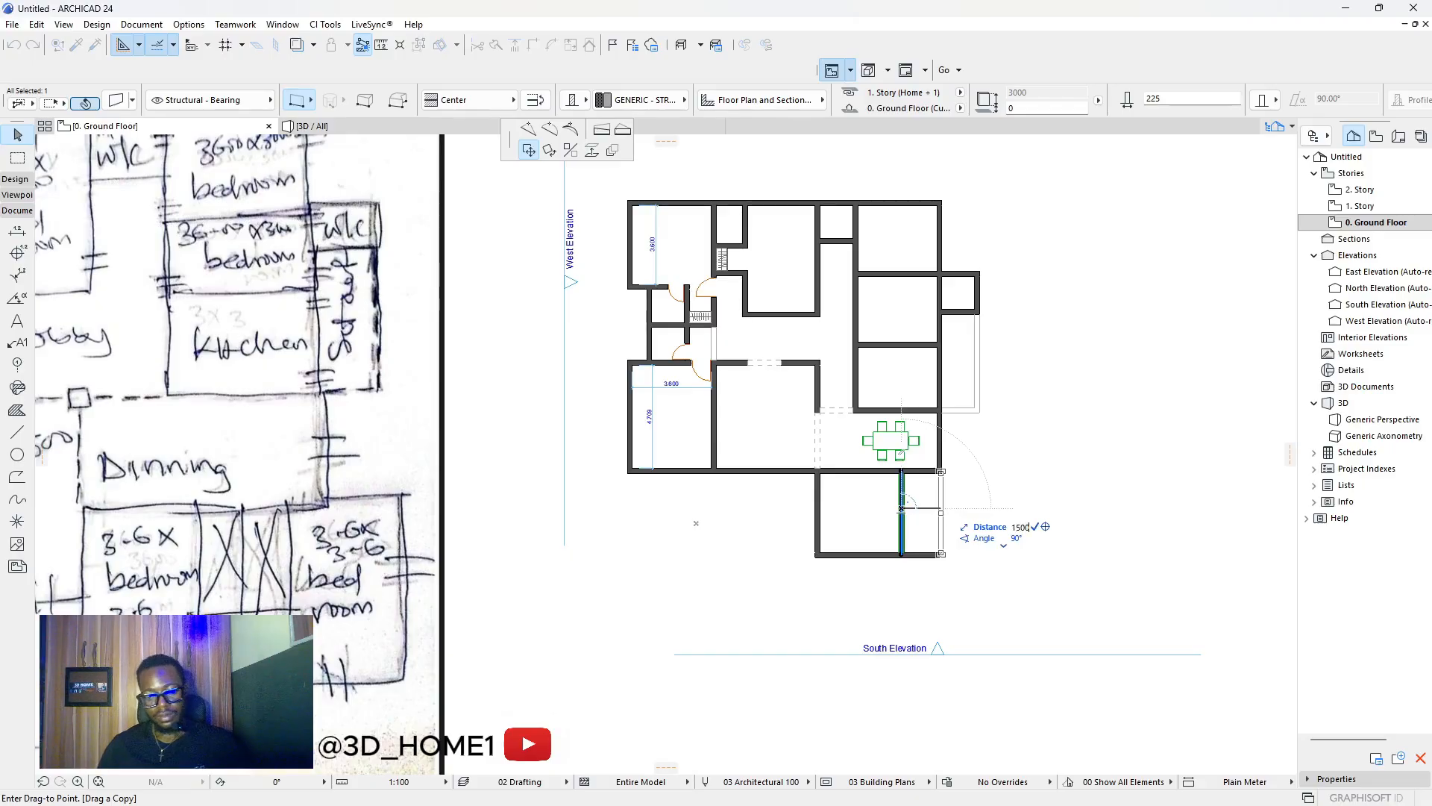
pyautogui.press('Return')
# Move the newest wall copy east into line with the dining room's east exterior wall, closing the corner.
pyautogui.scroll(3, 939, 507)
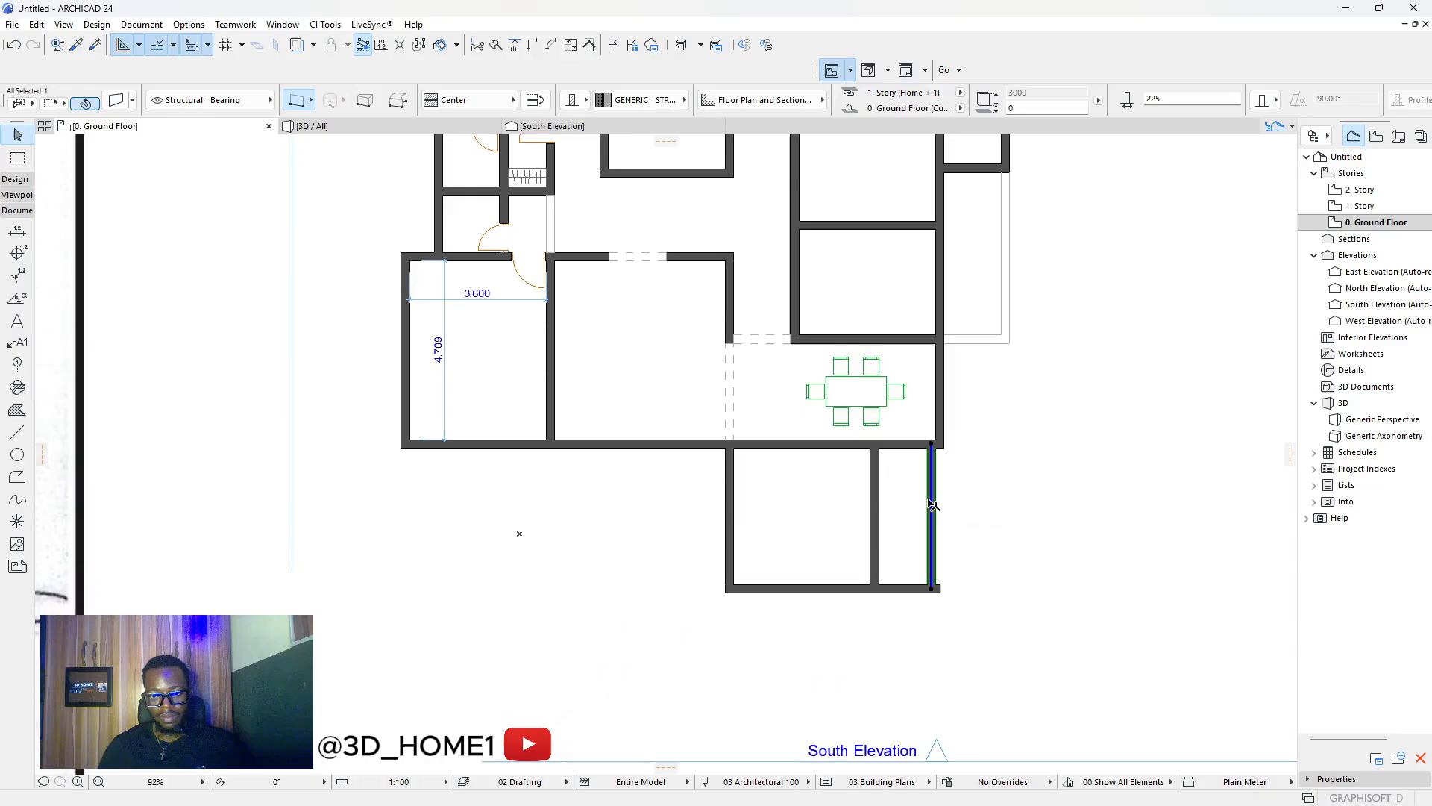
pyautogui.click(933, 502)
pyautogui.scroll(4, 935, 498)
pyautogui.click(928, 500)
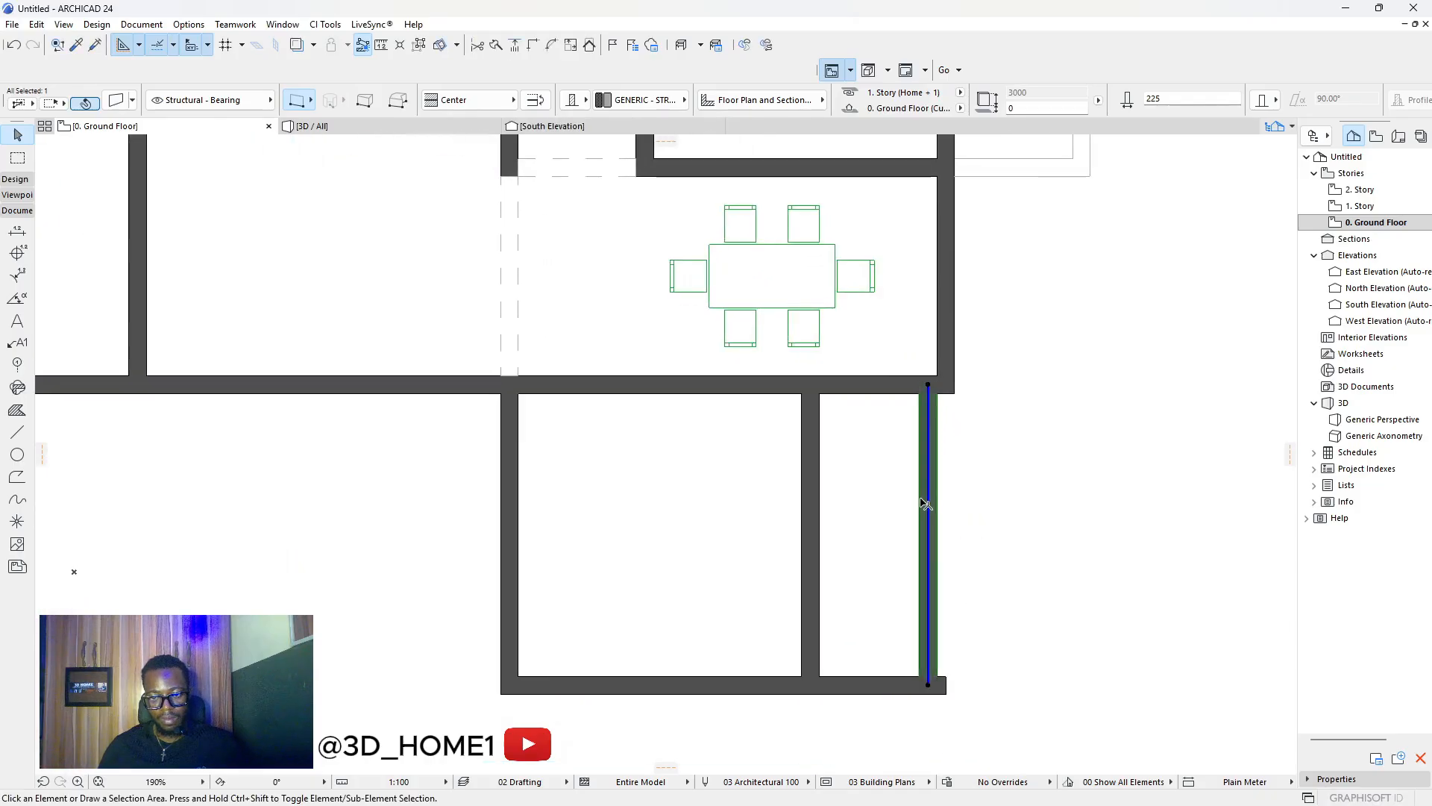
pyautogui.click(902, 500)
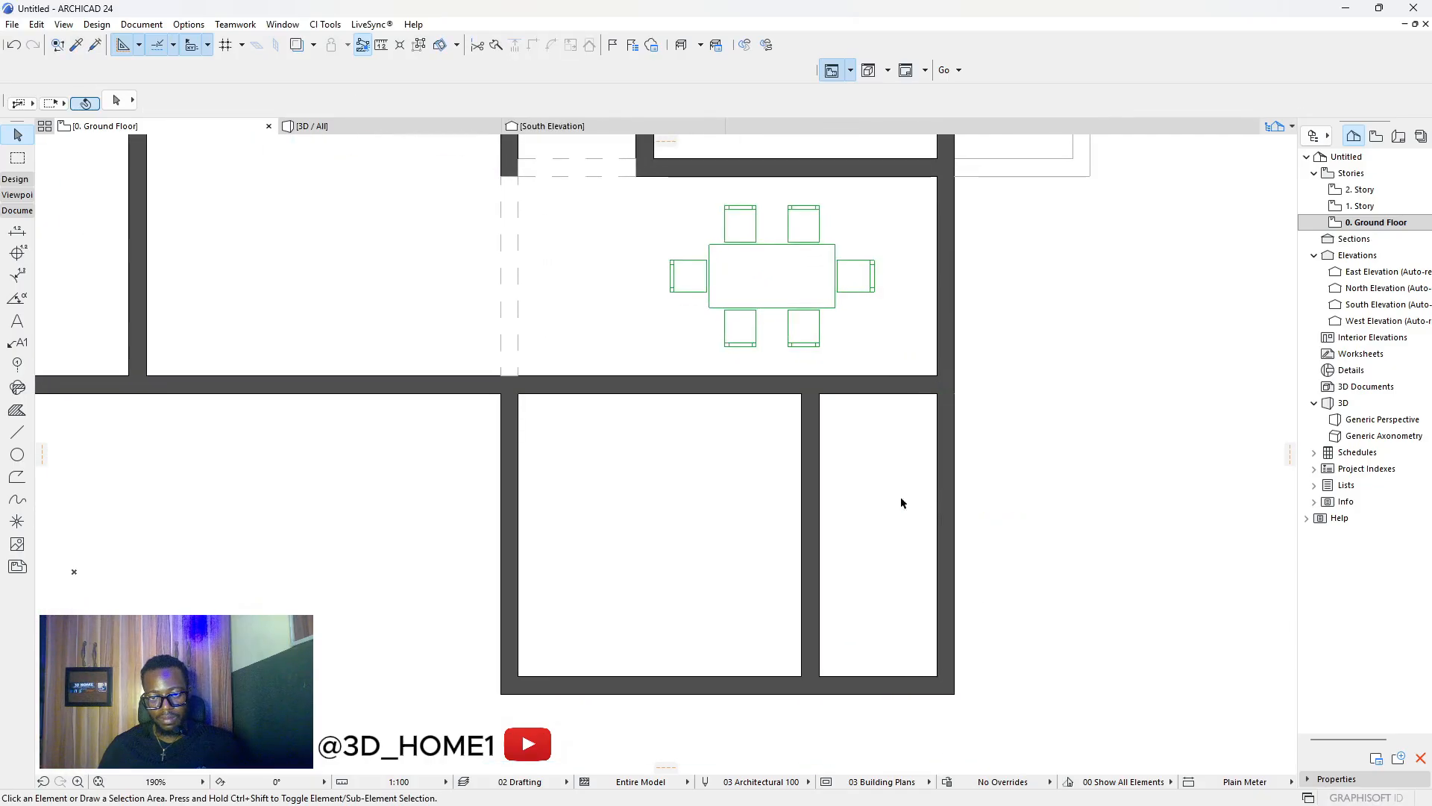
pyautogui.scroll(-5, 909, 502)
pyautogui.scroll(-3, 900, 501)
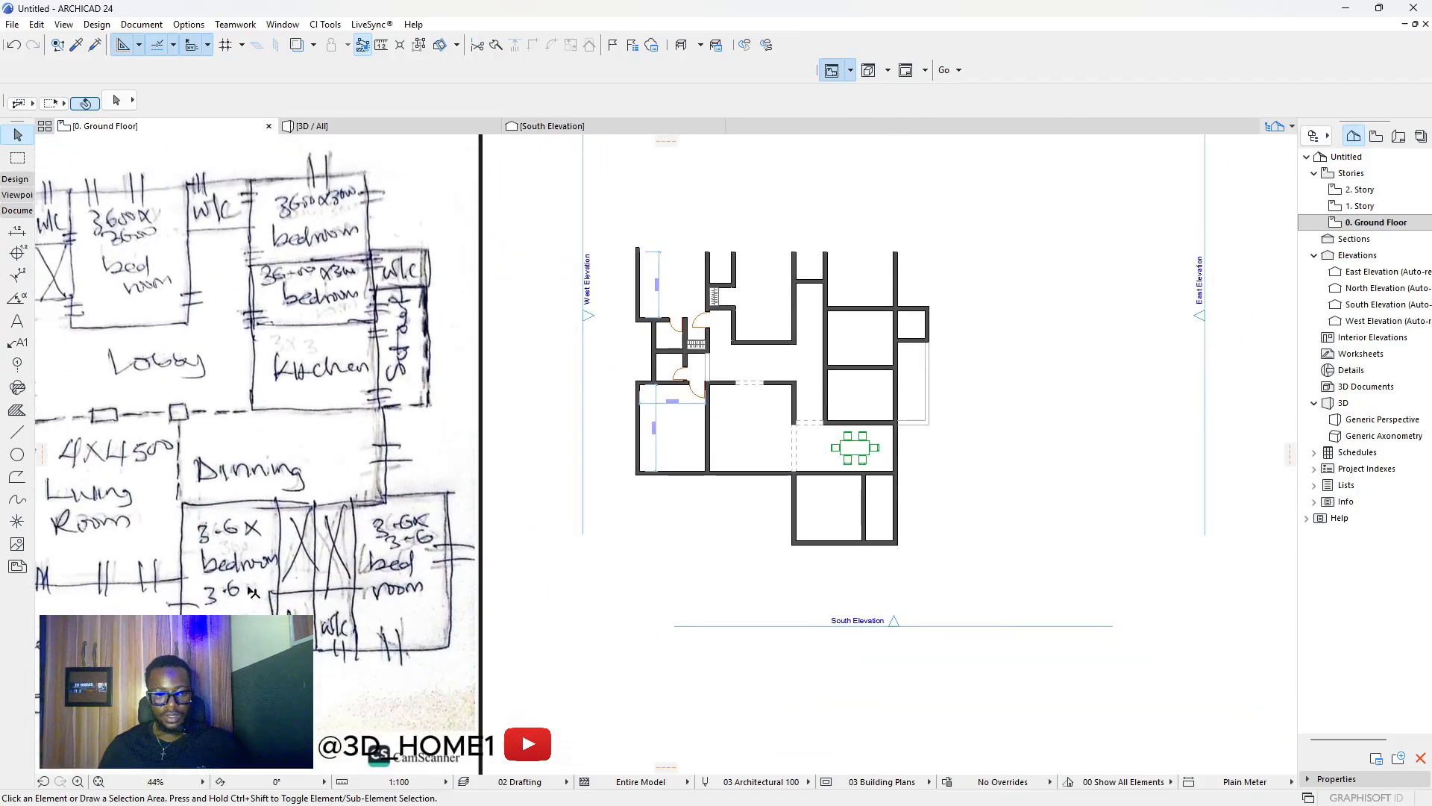
# Copy the closet strip's east wall 1500 mm to the east and shift the copy a further 225 mm for the wall thickness.
pyautogui.scroll(3, 906, 510)
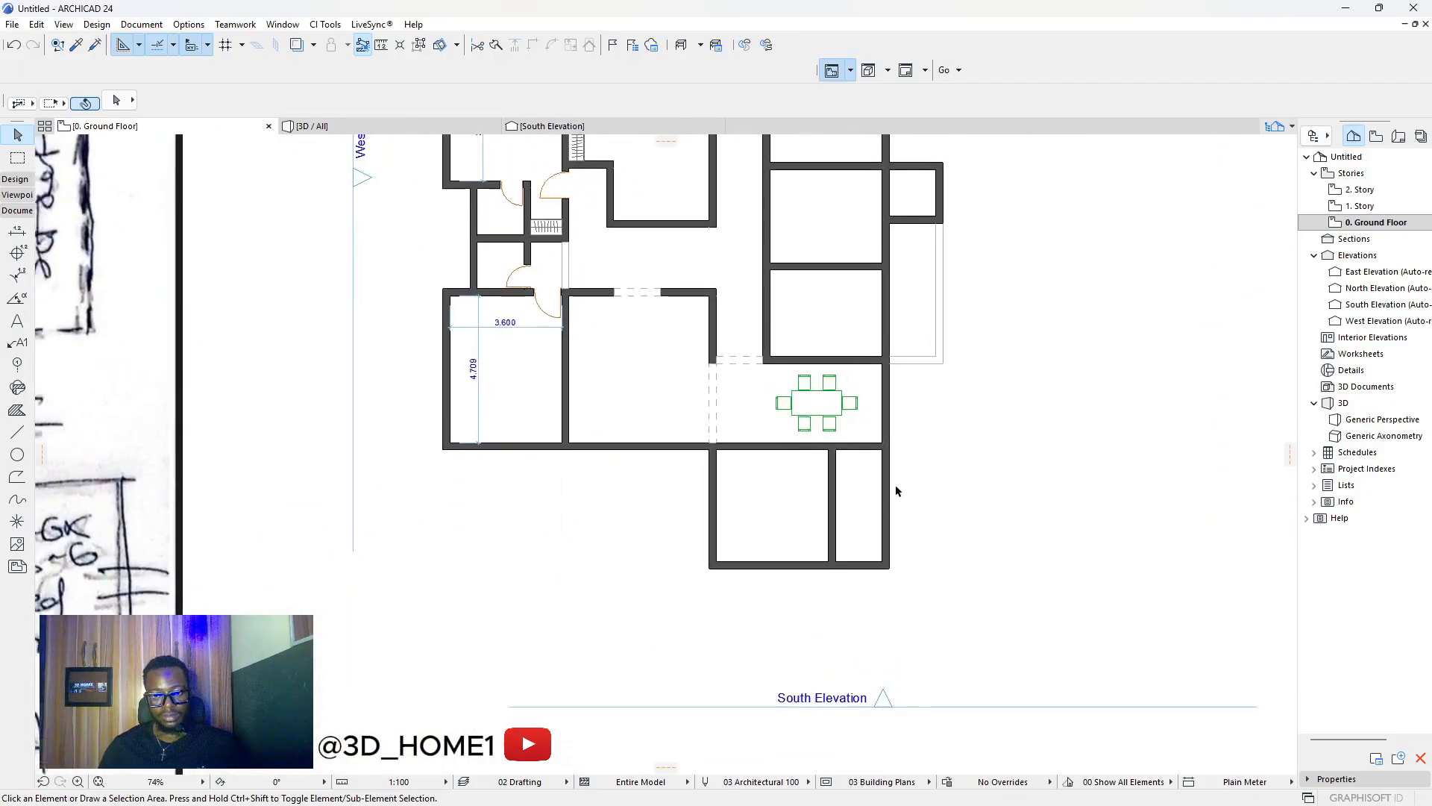
pyautogui.scroll(-3, 896, 492)
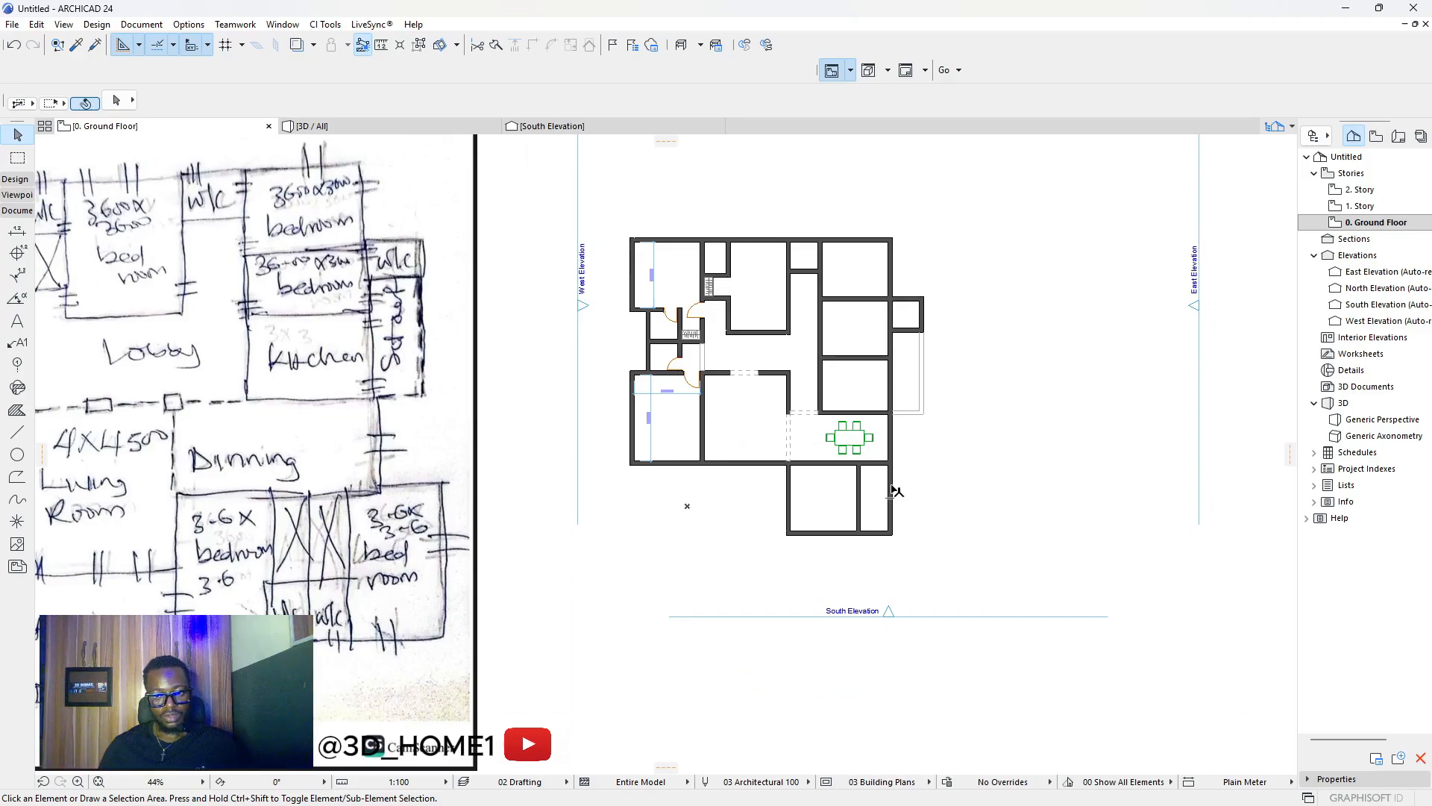
pyautogui.click(892, 491)
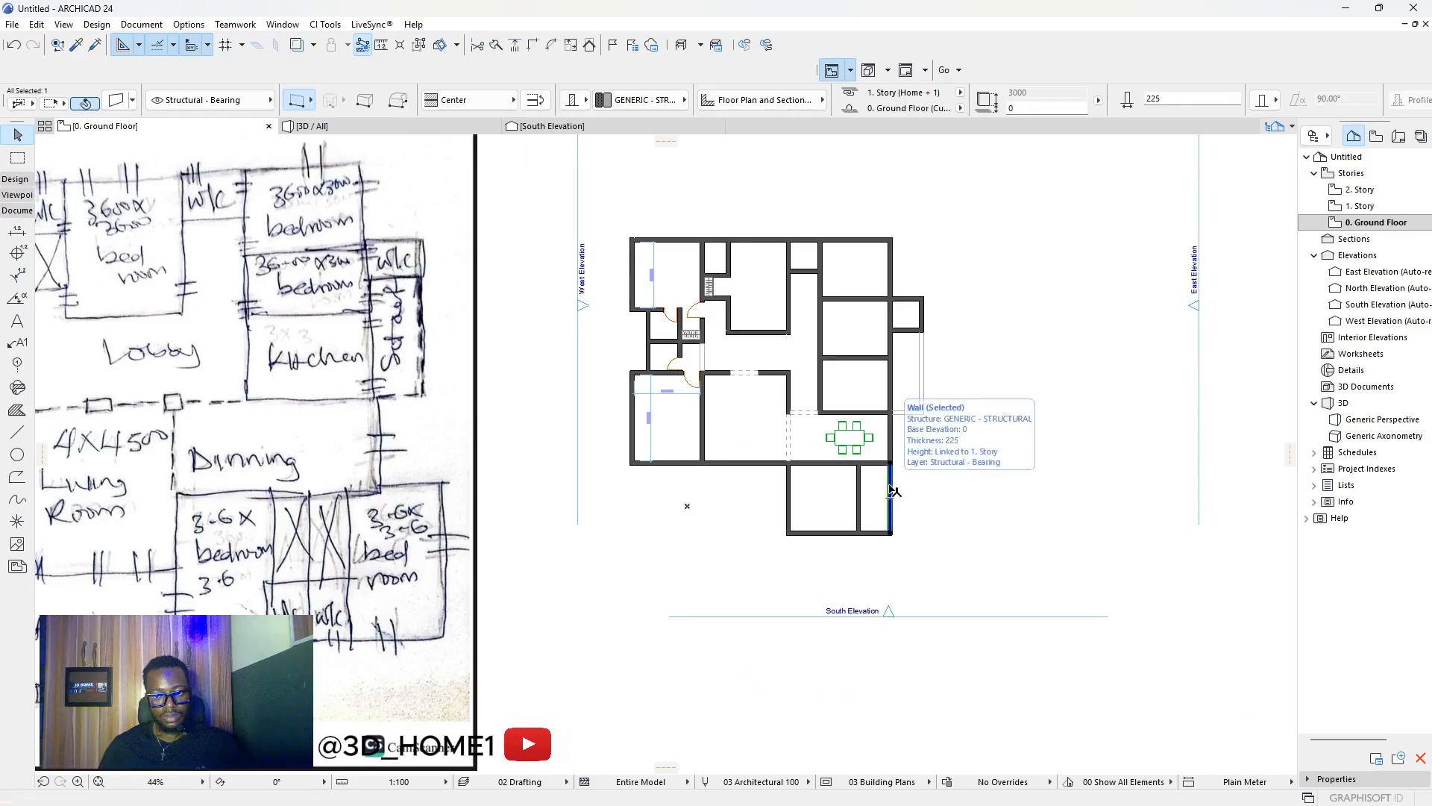
pyautogui.scroll(3, 892, 491)
pyautogui.click(891, 488)
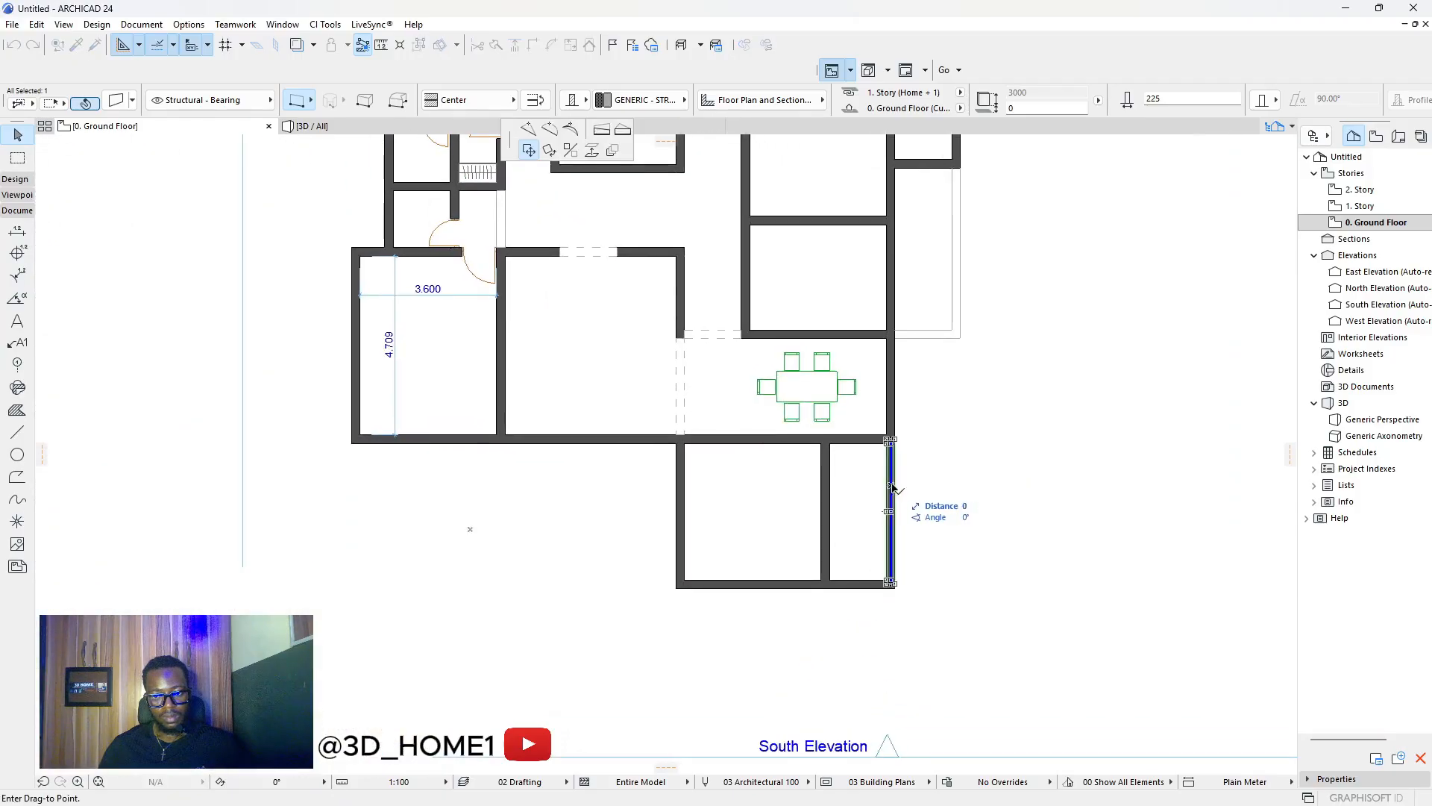
pyautogui.press('ctrl')
pyautogui.write('15')
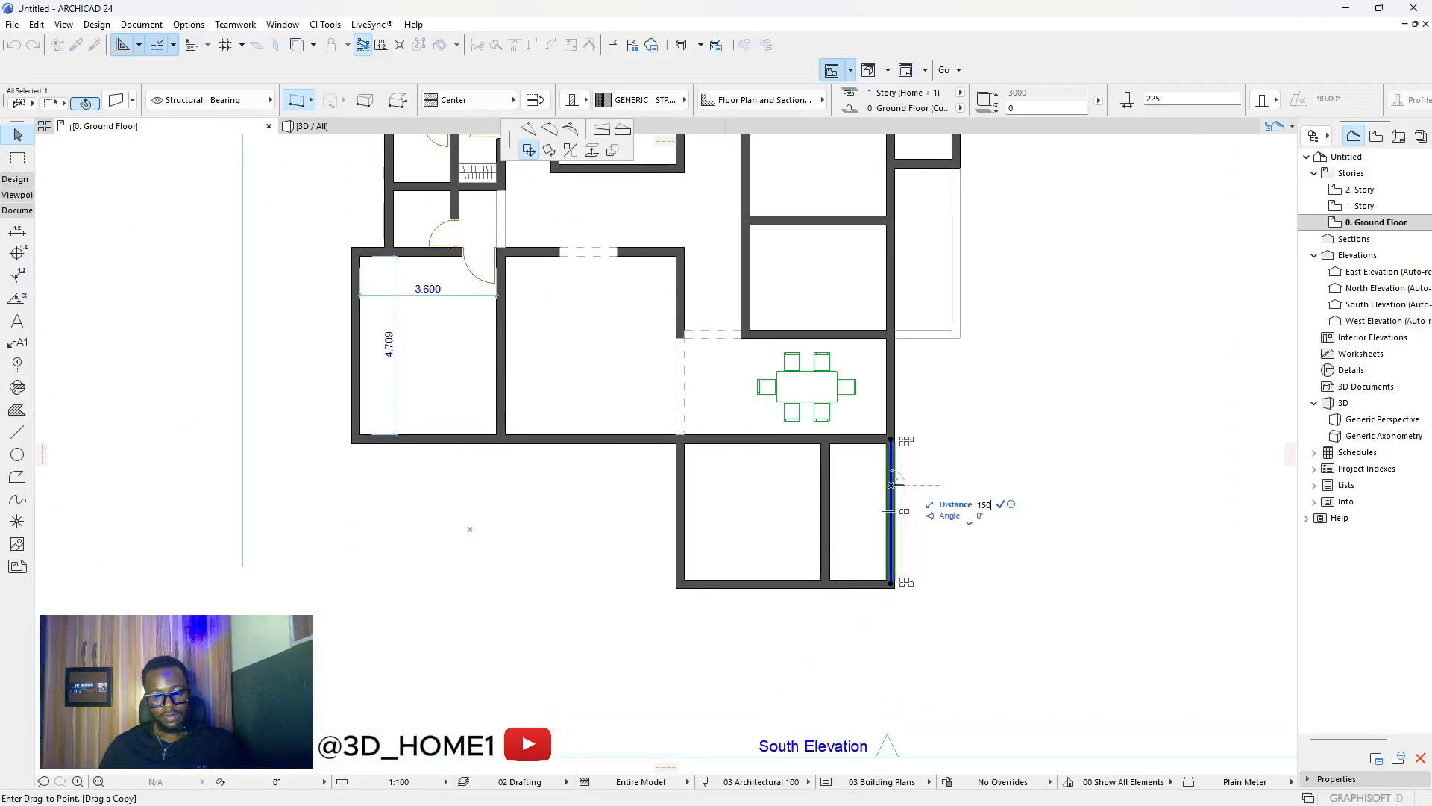
pyautogui.press('Return')
pyautogui.click(947, 487)
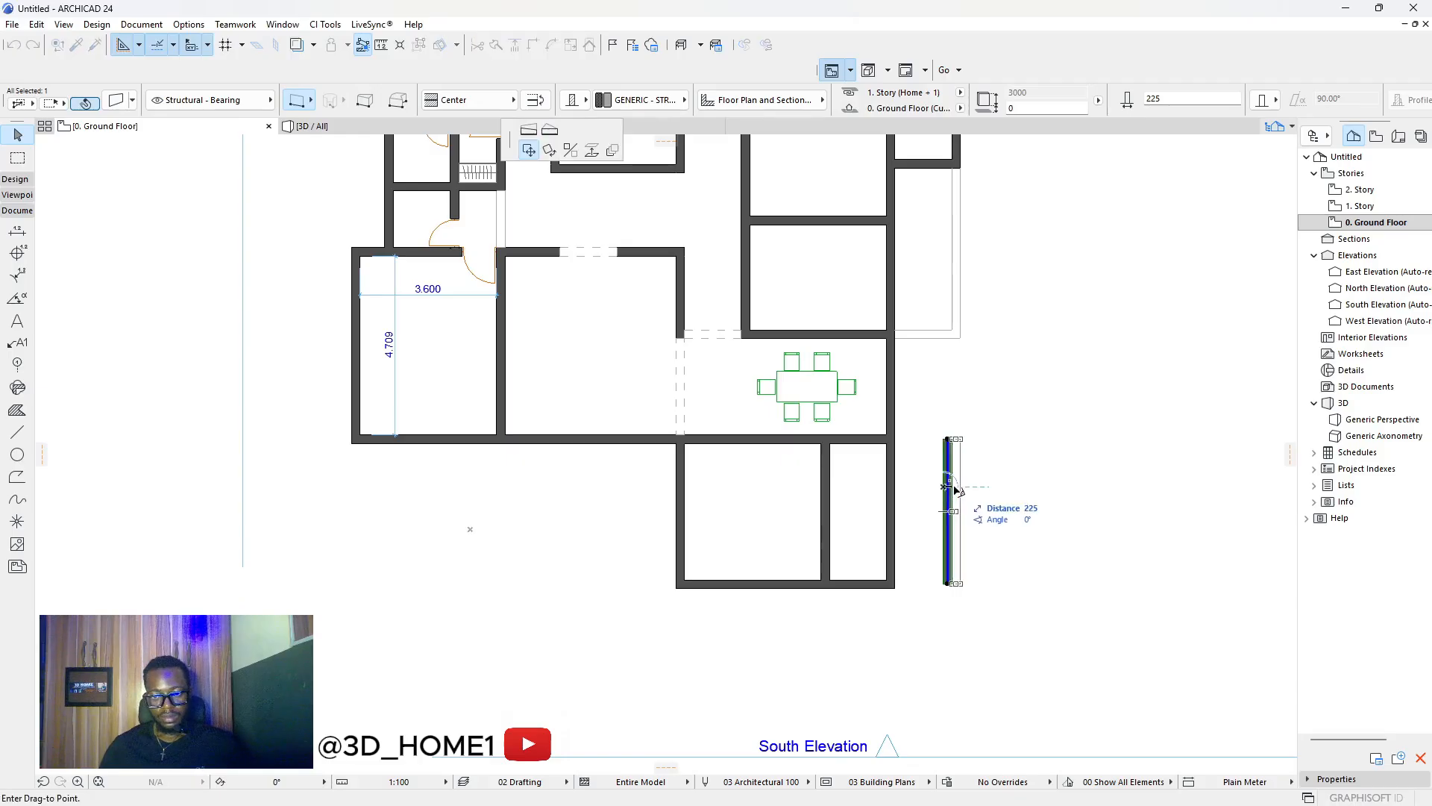
pyautogui.press('Escape')
# Following the sketch's second southern bedroom, copy the newest freestanding wall 3600 mm to the east.
pyautogui.scroll(-3, 898, 490)
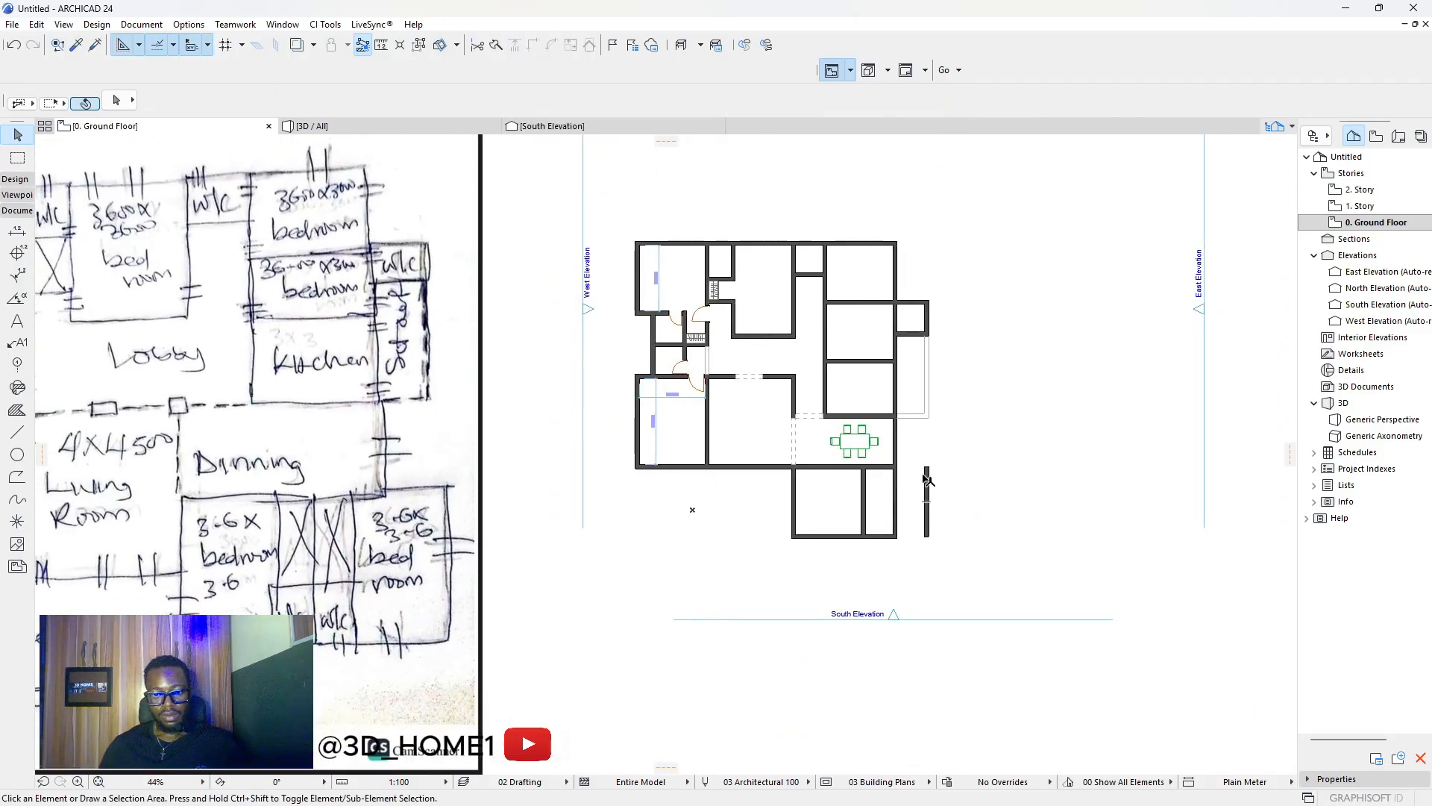
pyautogui.scroll(-1, 926, 480)
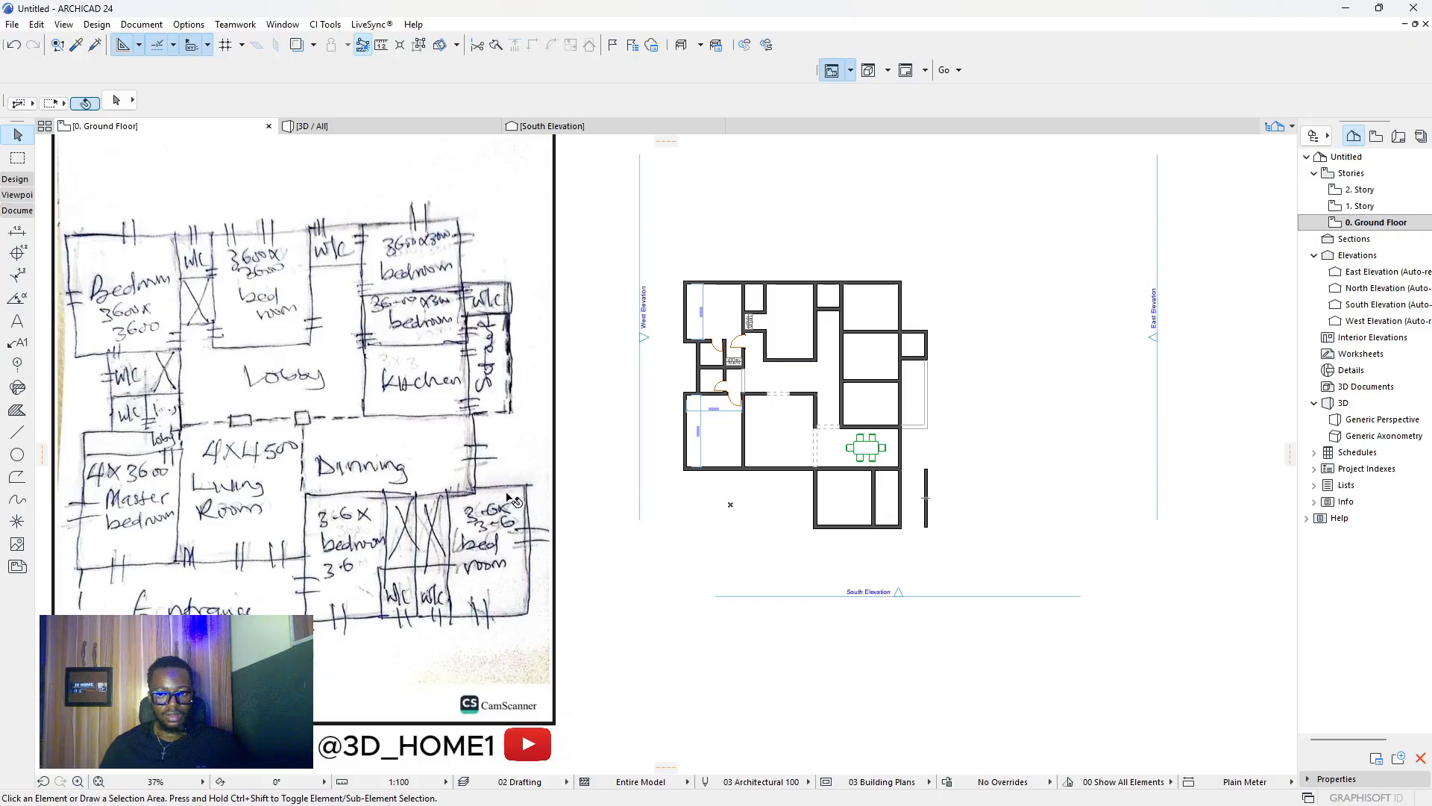
pyautogui.scroll(2, 931, 483)
pyautogui.click(927, 494)
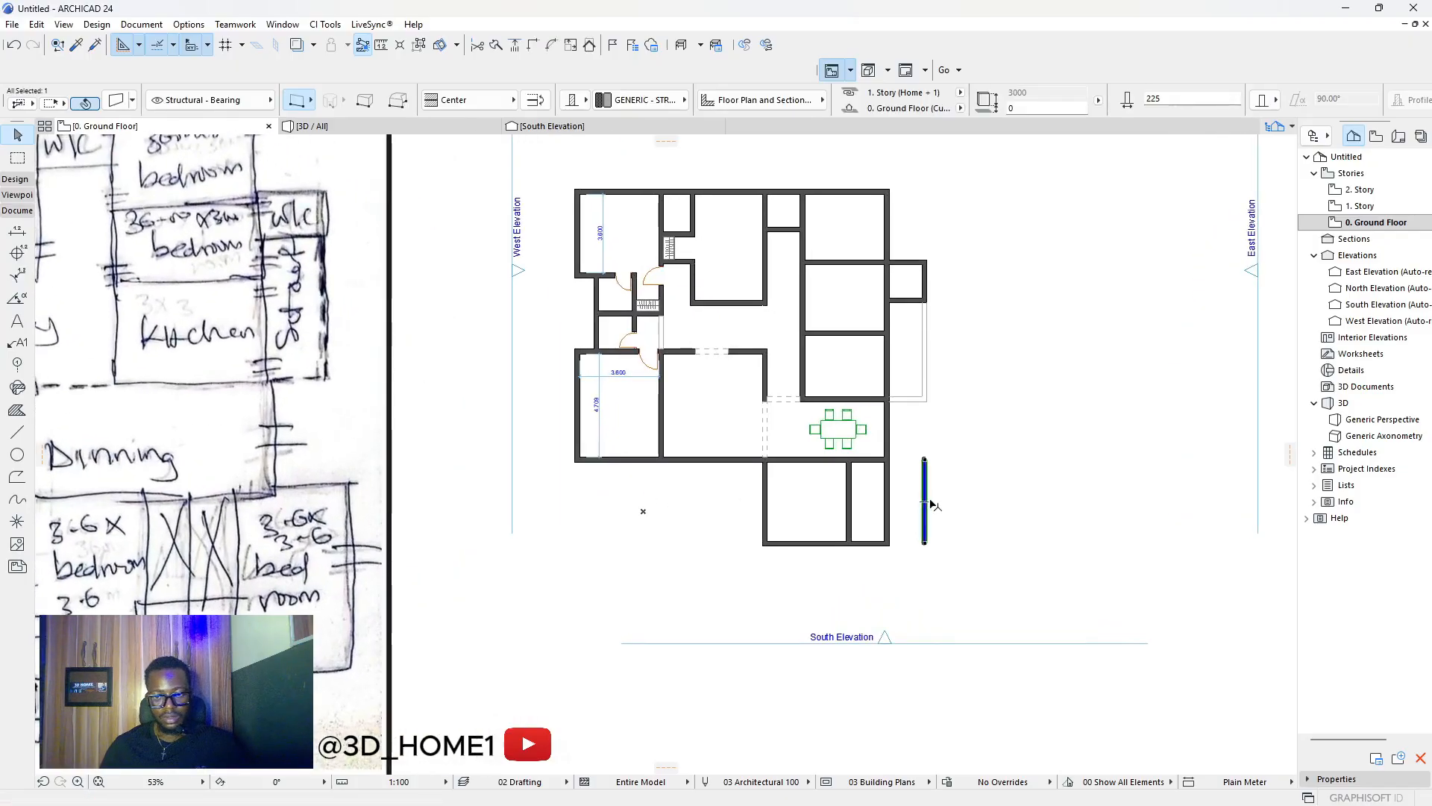
pyautogui.click(926, 498)
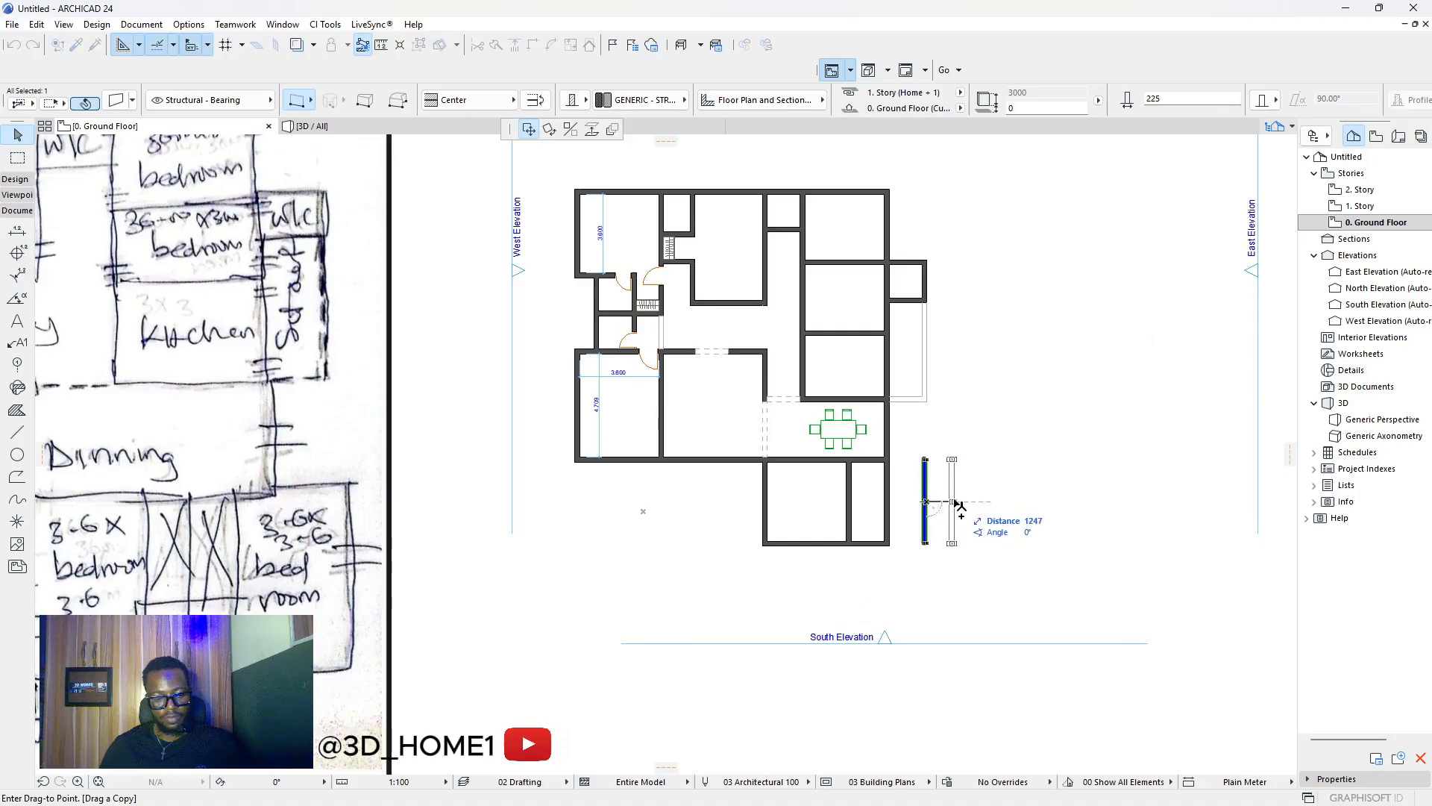
pyautogui.scroll(2, 944, 505)
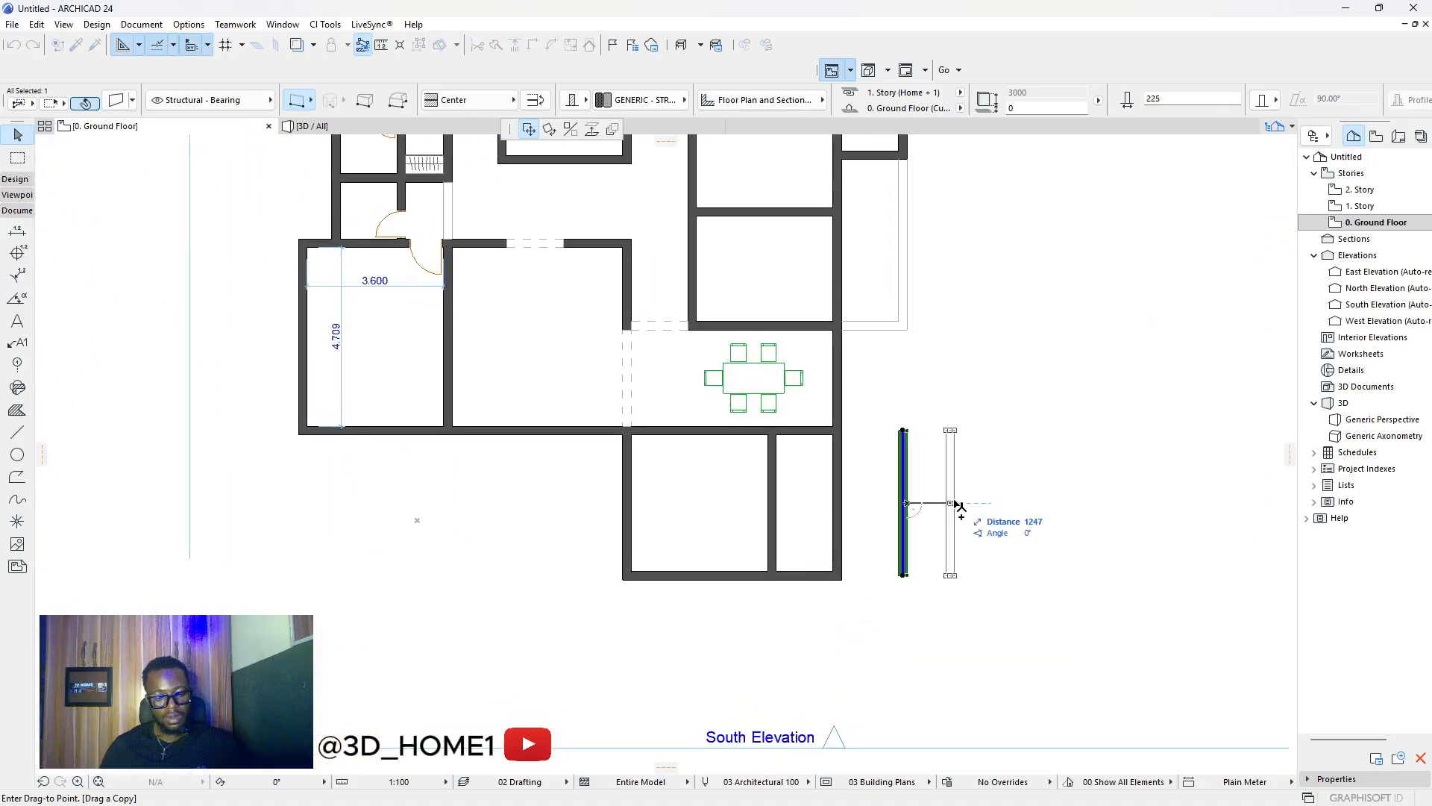
pyautogui.write('3600')
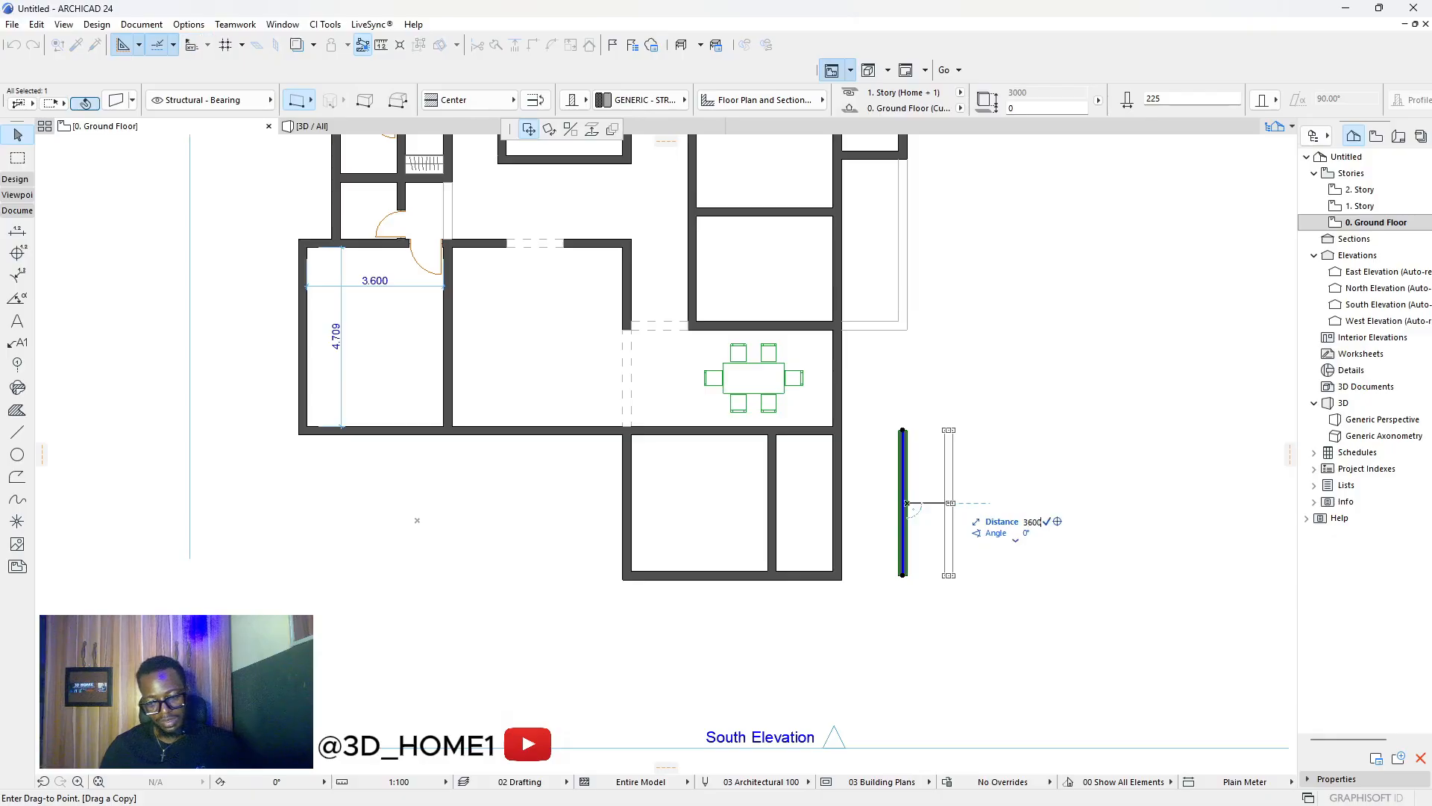
pyautogui.press('Return')
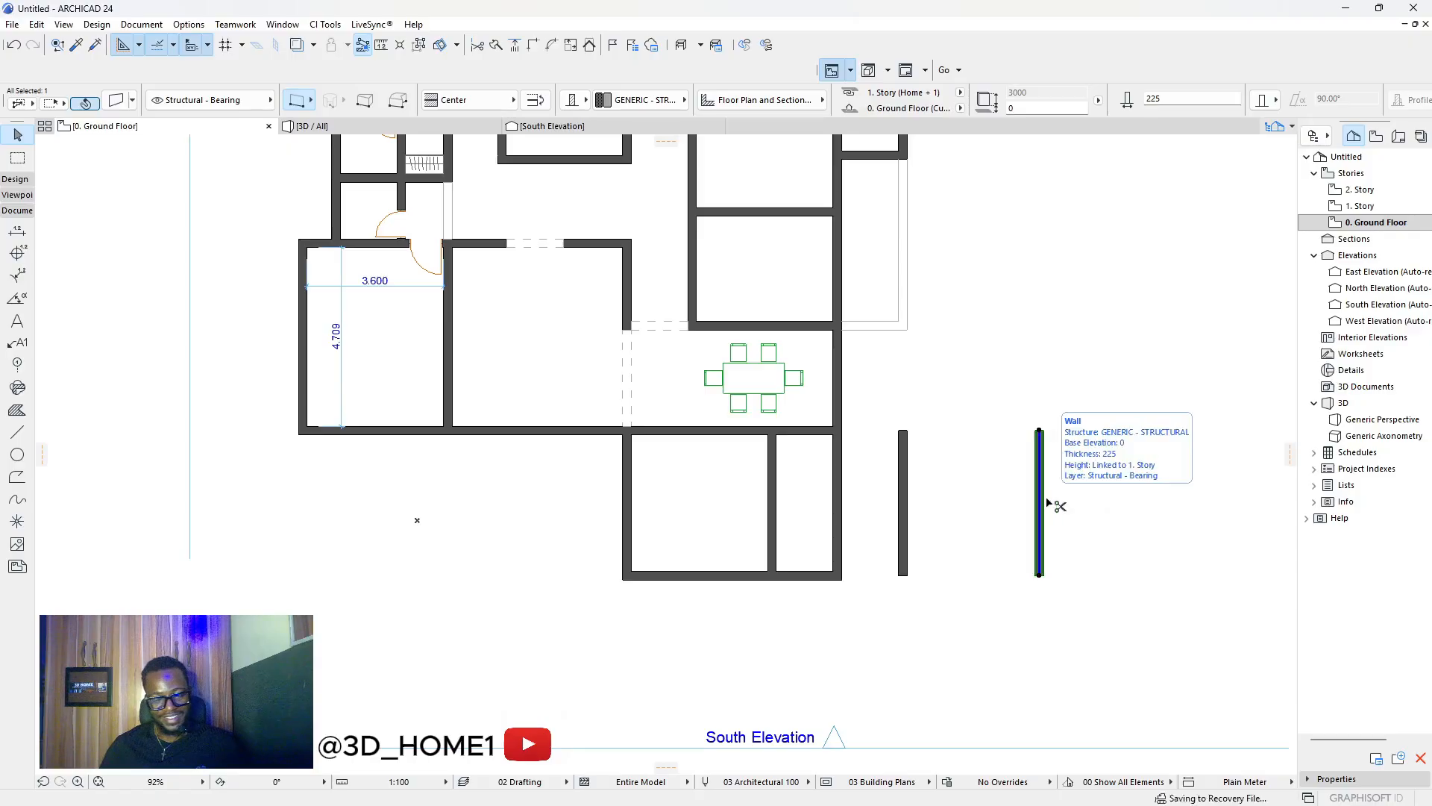
# Shift the easternmost wall copy one wall thickness further east to keep the bedroom's clear width.
pyautogui.hotkey('ctrl', 'd')
pyautogui.click(1036, 505)
pyautogui.click(1044, 505)
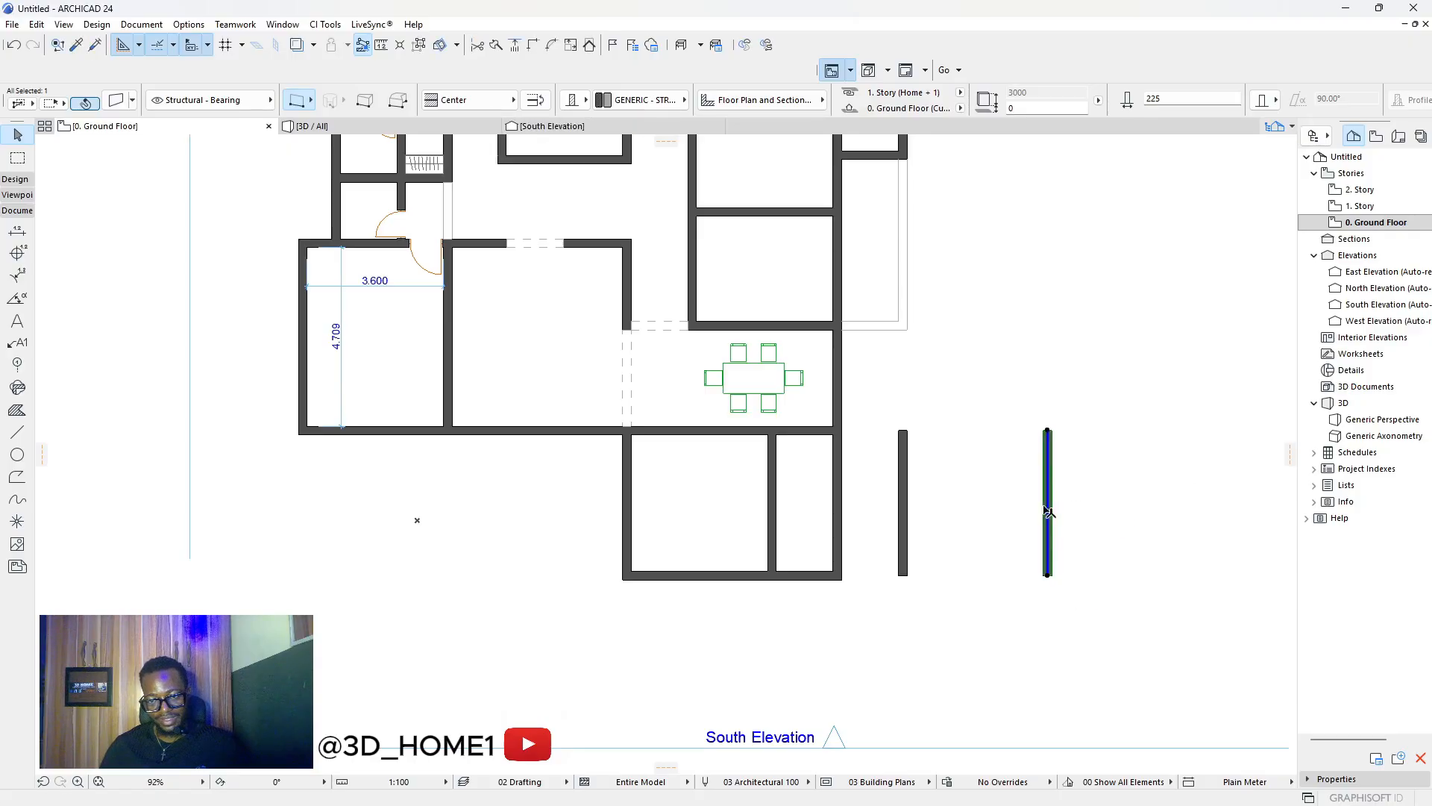
# Stretch the dining area's long south wall east to meet the upper end of the easternmost wall.
pyautogui.scroll(-4, 882, 522)
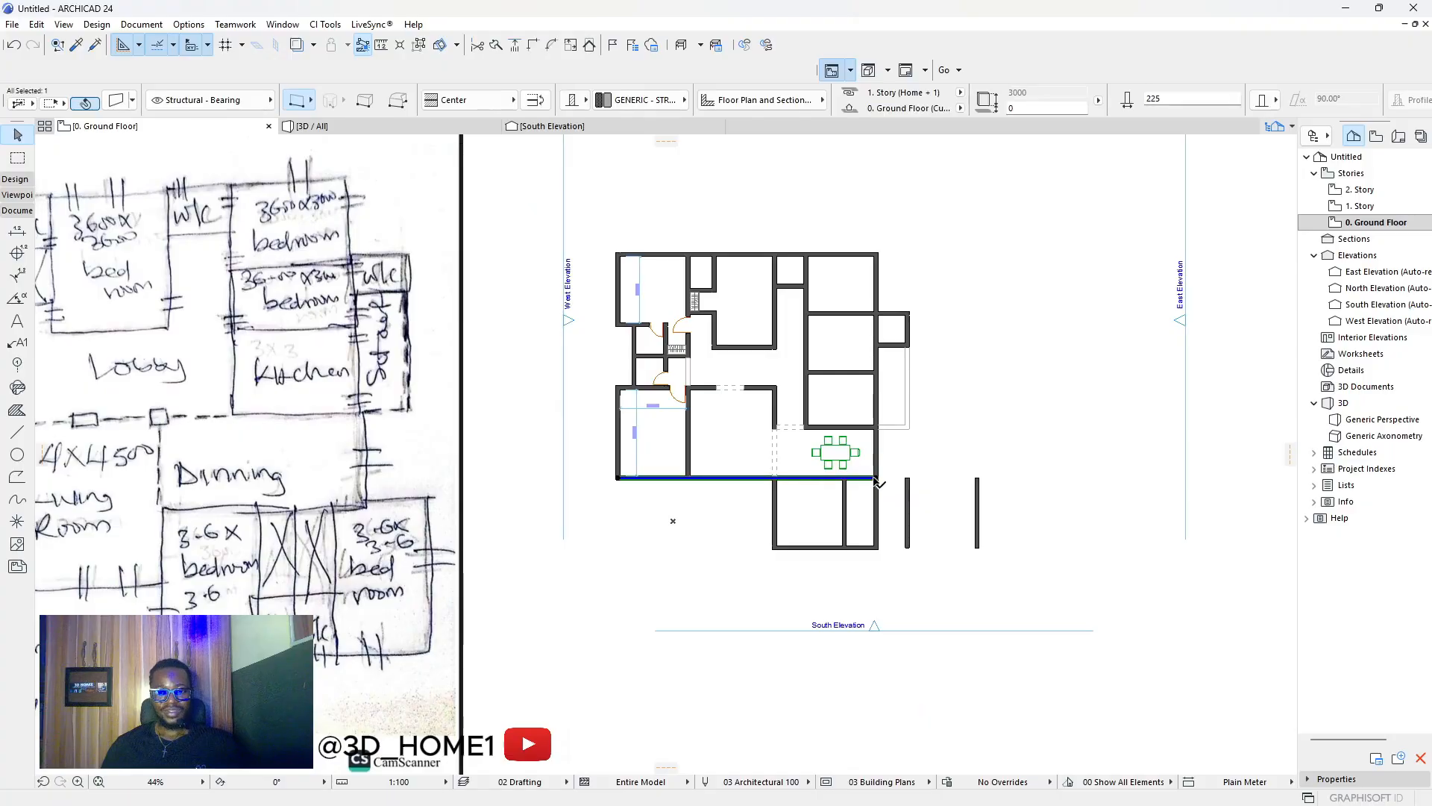
pyautogui.click(876, 479)
pyautogui.click(979, 478)
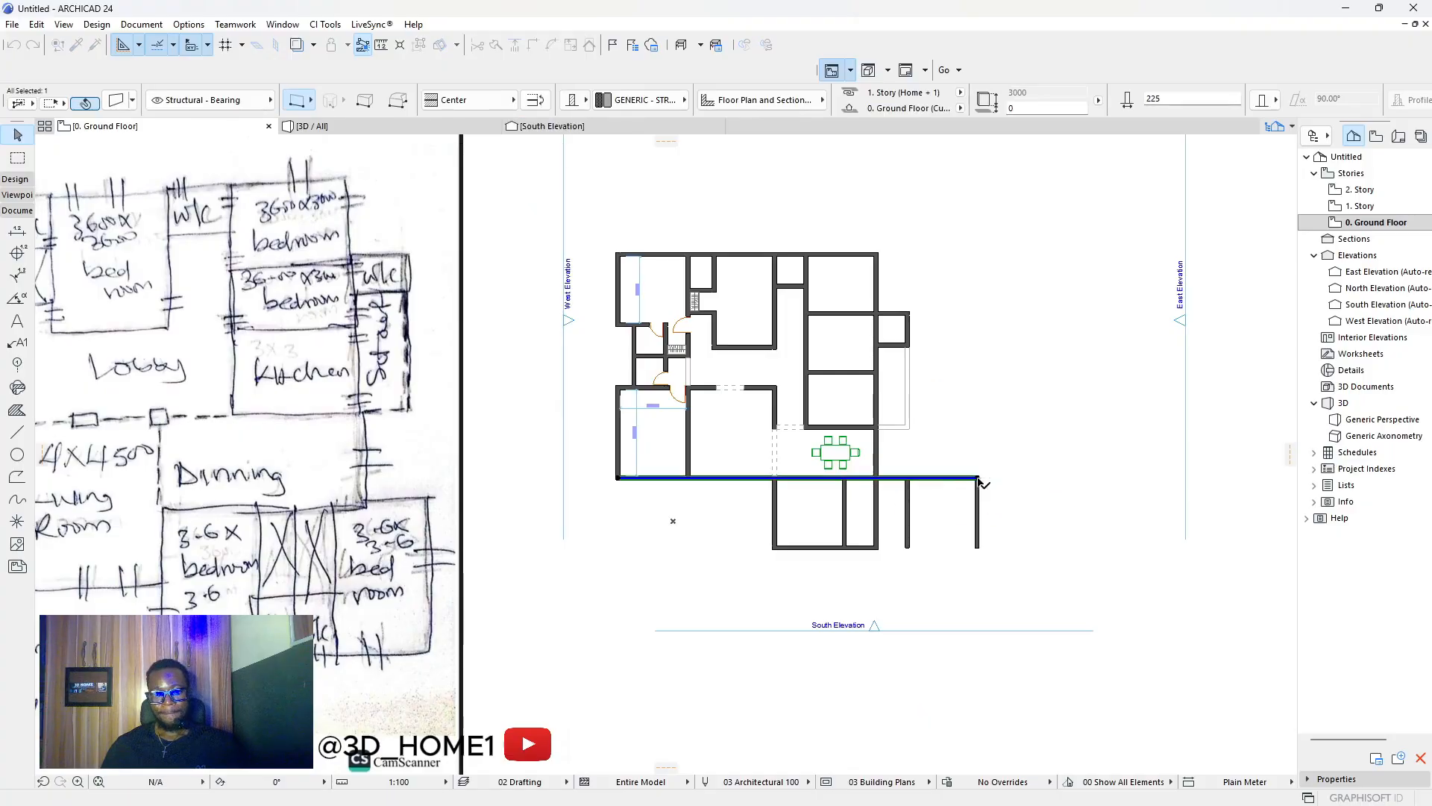
pyautogui.press('Escape')
# Stretch the southern bedroom's bottom exterior wall east to the easternmost wall's lower end, closing the second closet strip and bedroom.
pyautogui.click(875, 549)
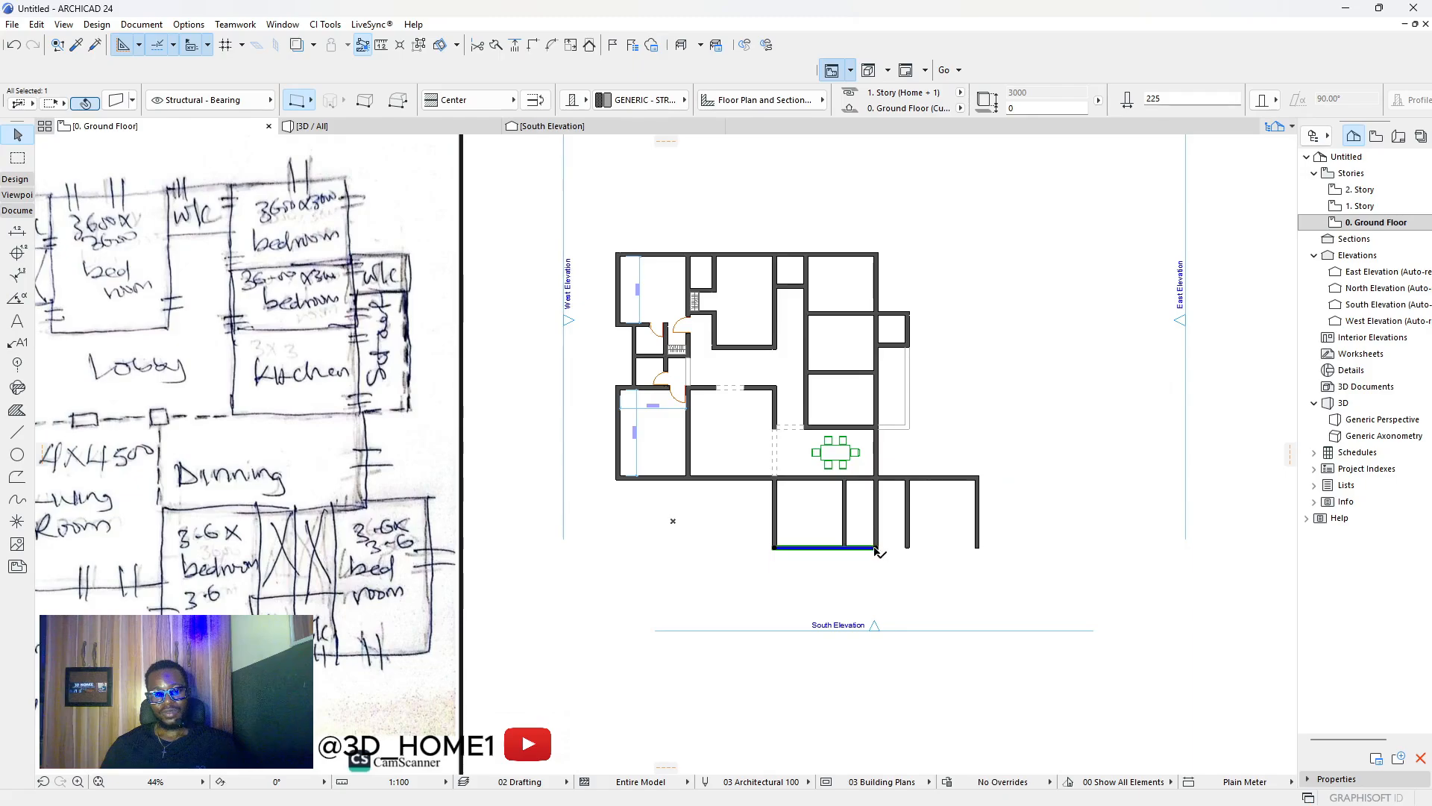
pyautogui.click(877, 547)
pyautogui.click(978, 546)
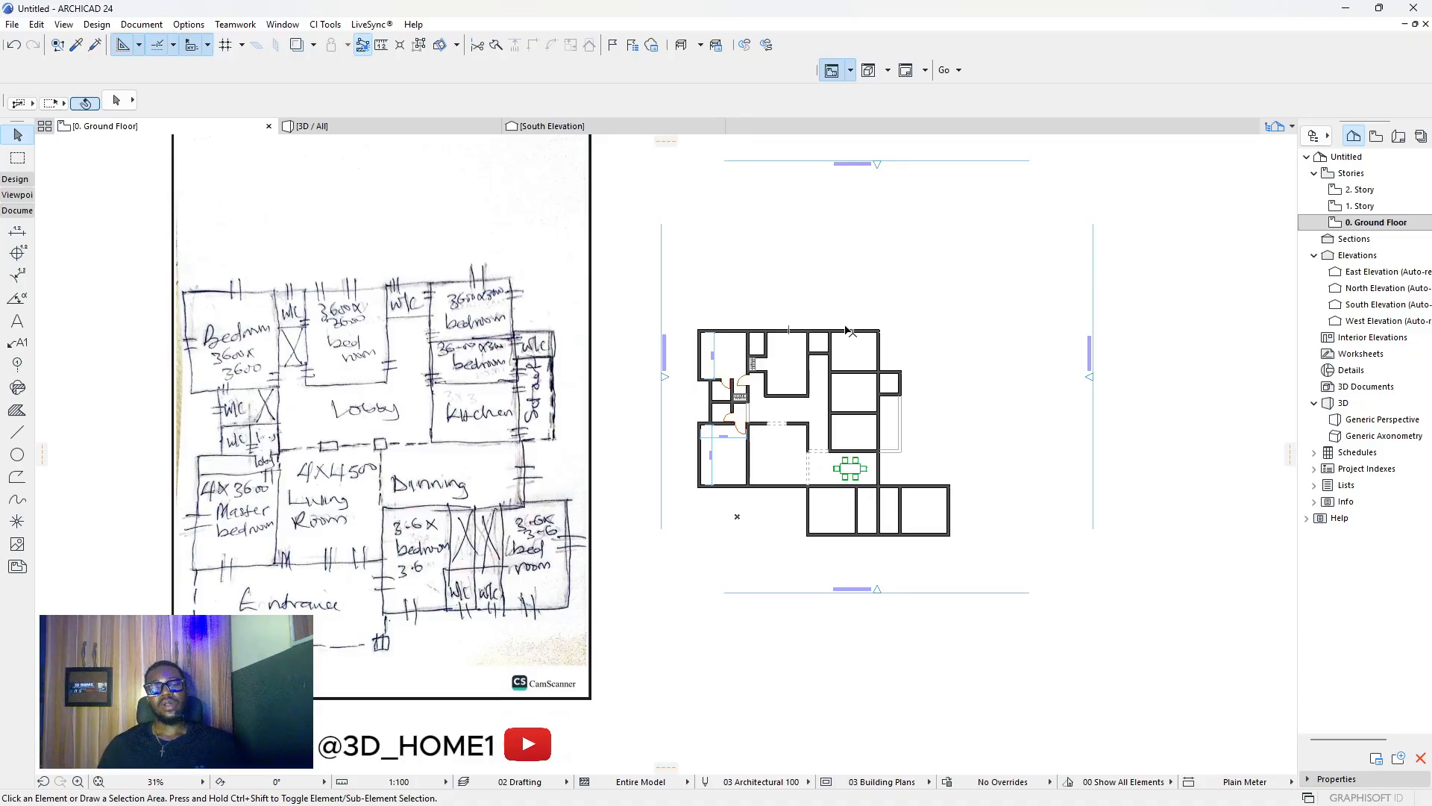
pyautogui.scroll(1, 694, 548)
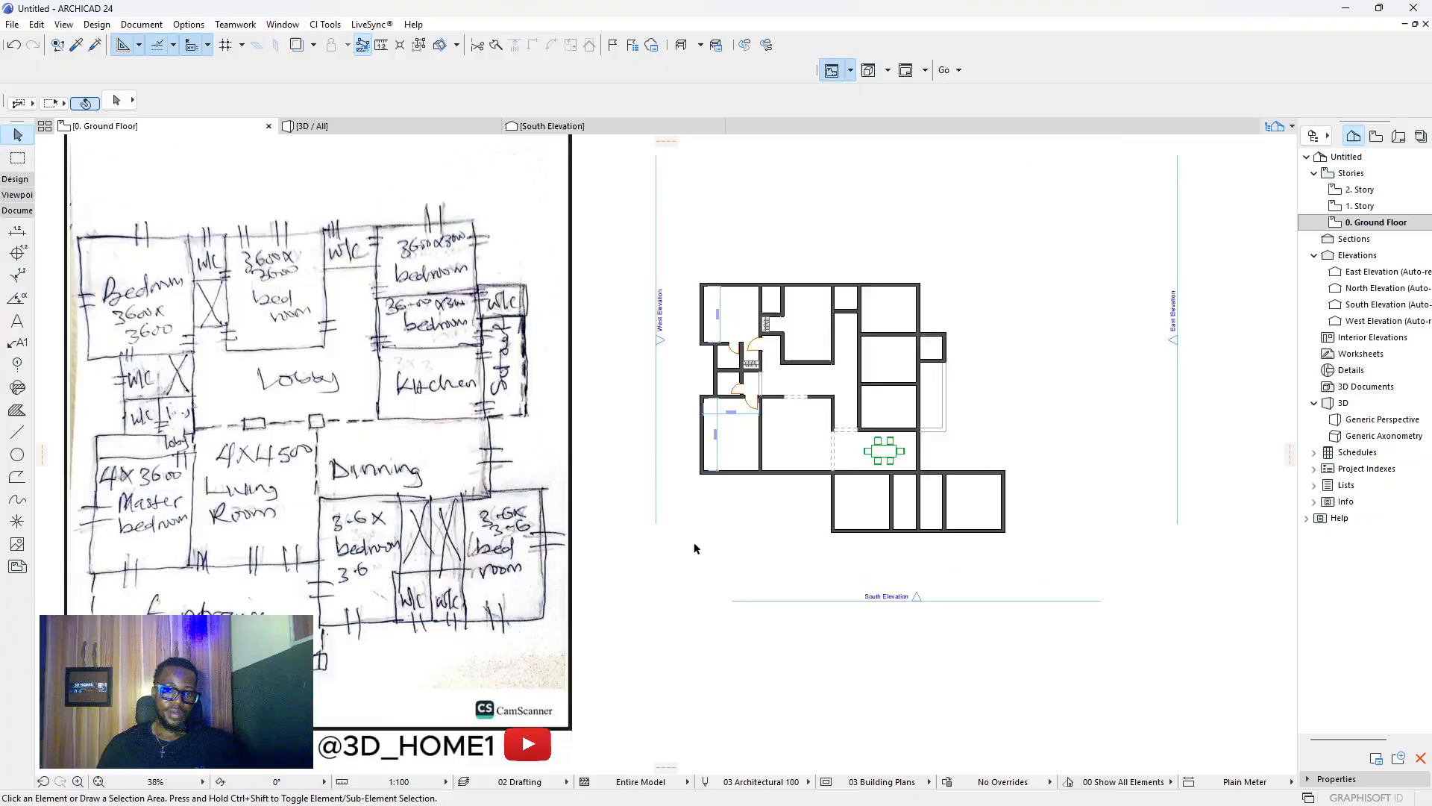
# Compare the hand sketch's entrance, dining and lower bedroom areas with the ground floor plan.
pyautogui.scroll(1, 694, 549)
pyautogui.scroll(-3, 912, 386)
pyautogui.scroll(2, 460, 513)
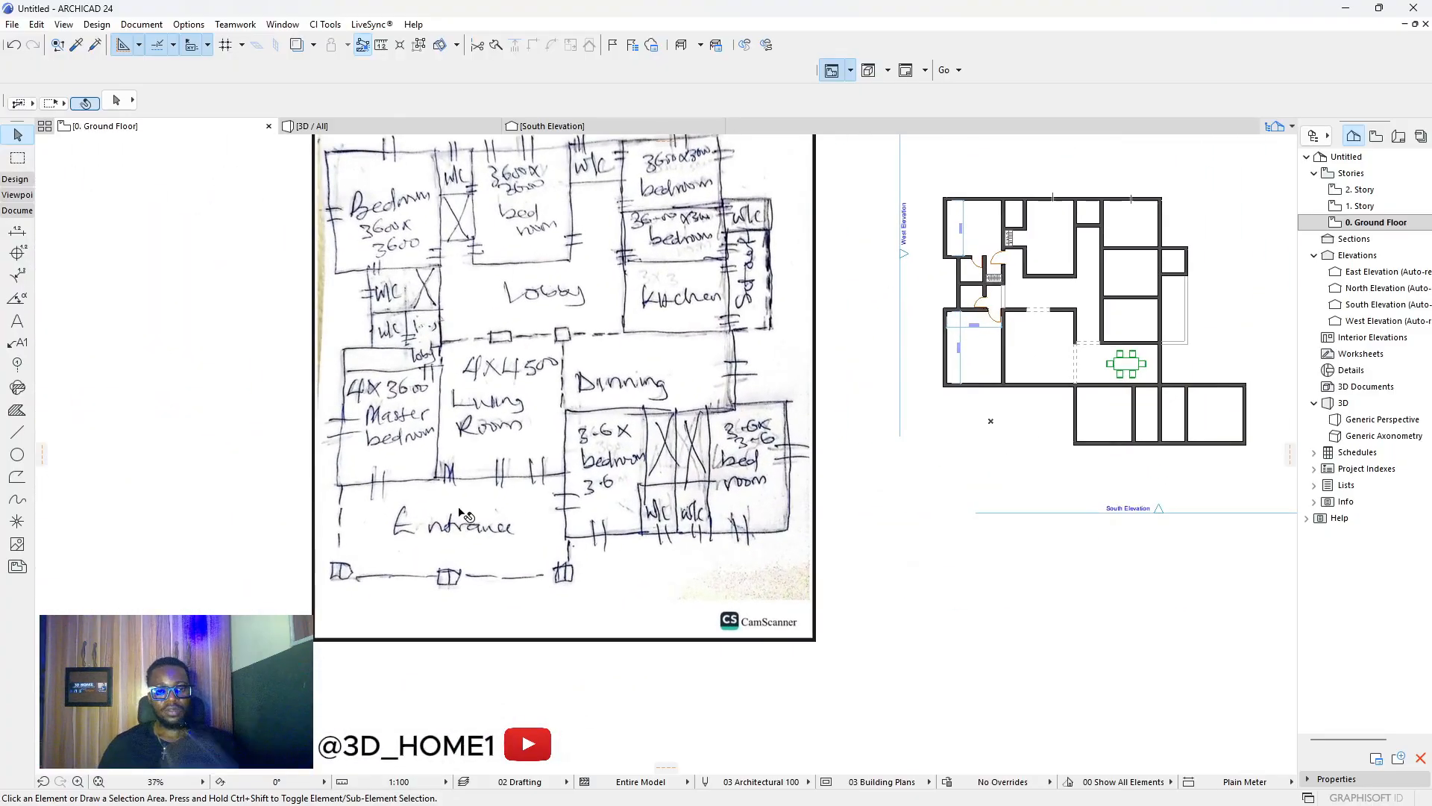
pyautogui.scroll(1, 466, 492)
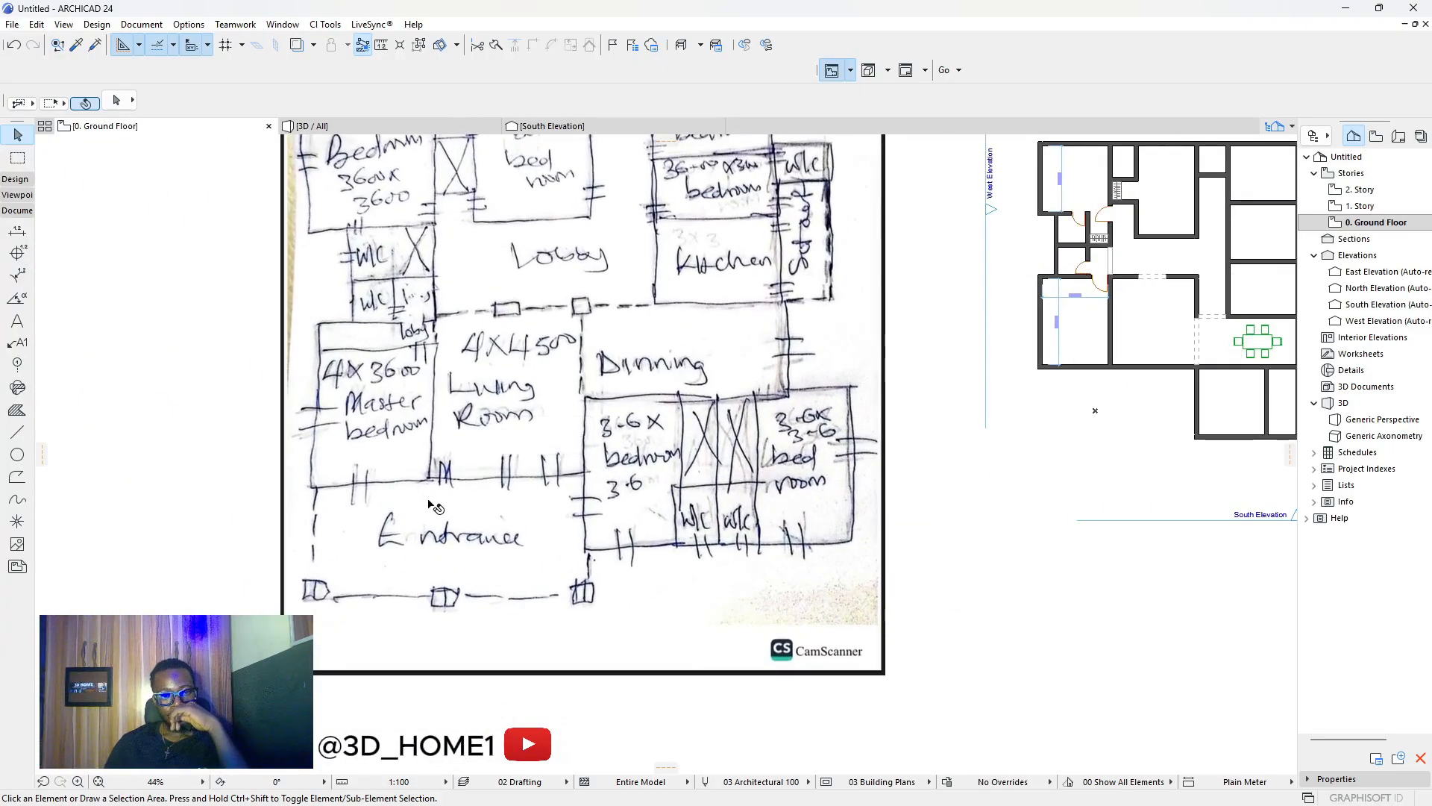
pyautogui.scroll(-1, 438, 507)
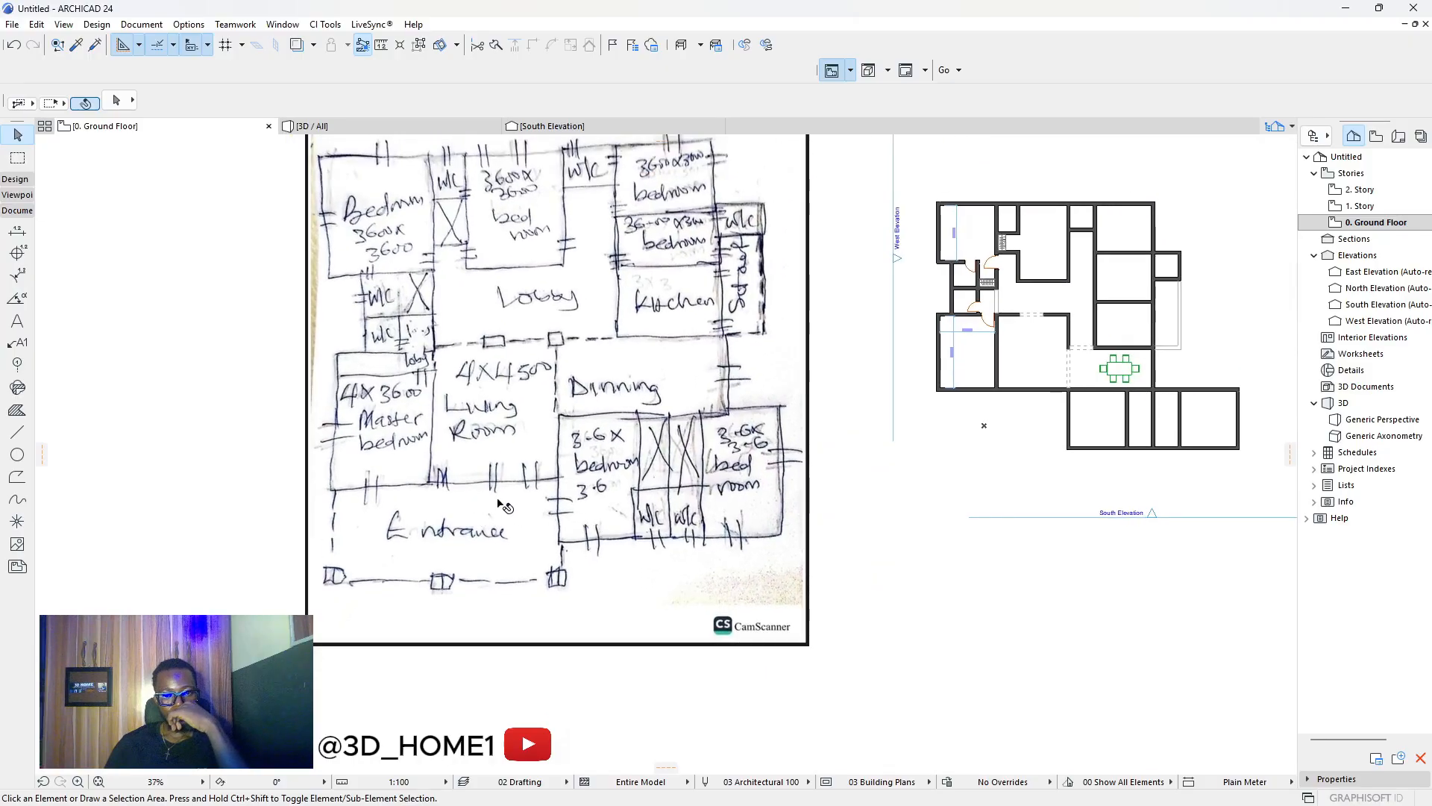
pyautogui.scroll(-2, 501, 506)
pyautogui.scroll(2, 589, 482)
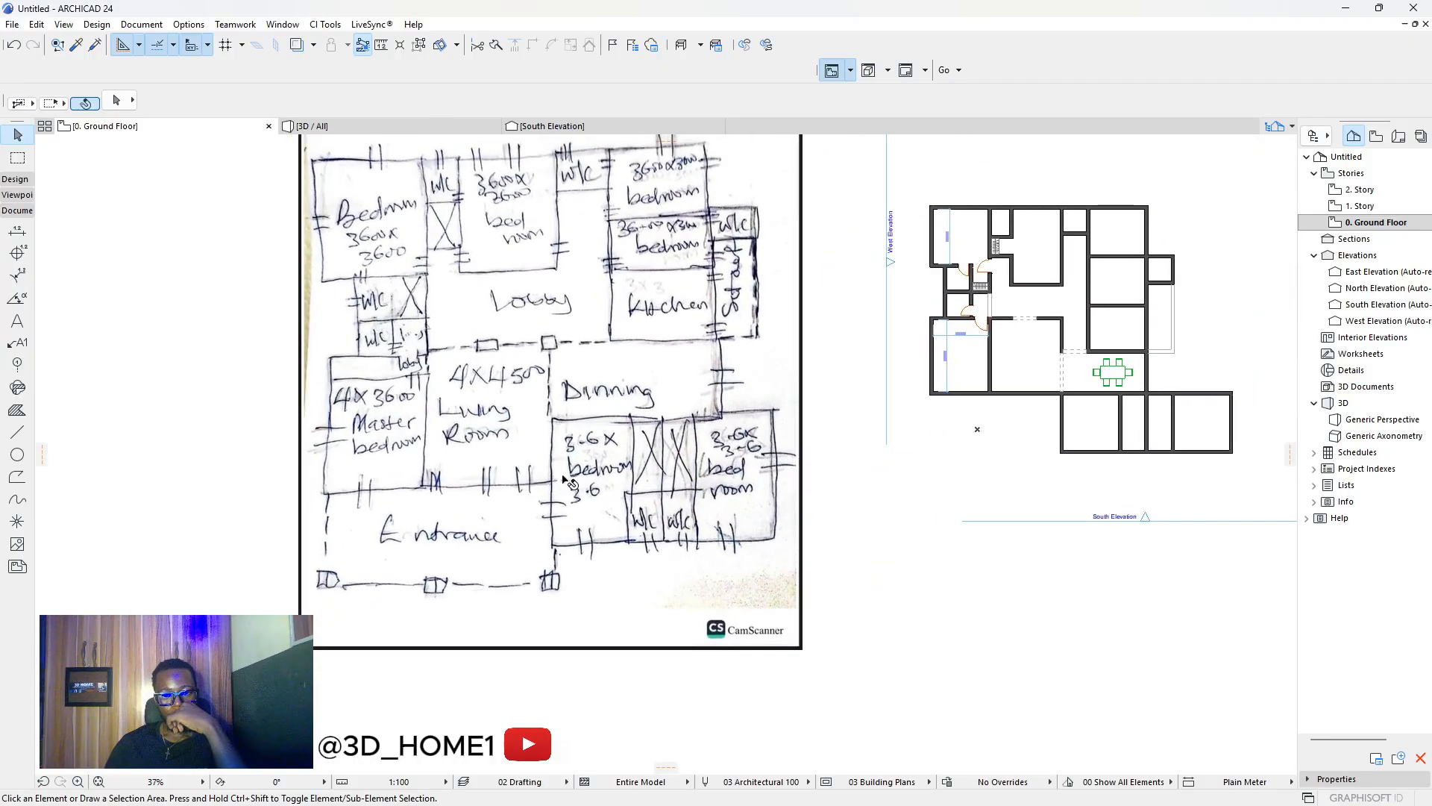
pyautogui.scroll(-2, 589, 474)
pyautogui.scroll(5, 983, 457)
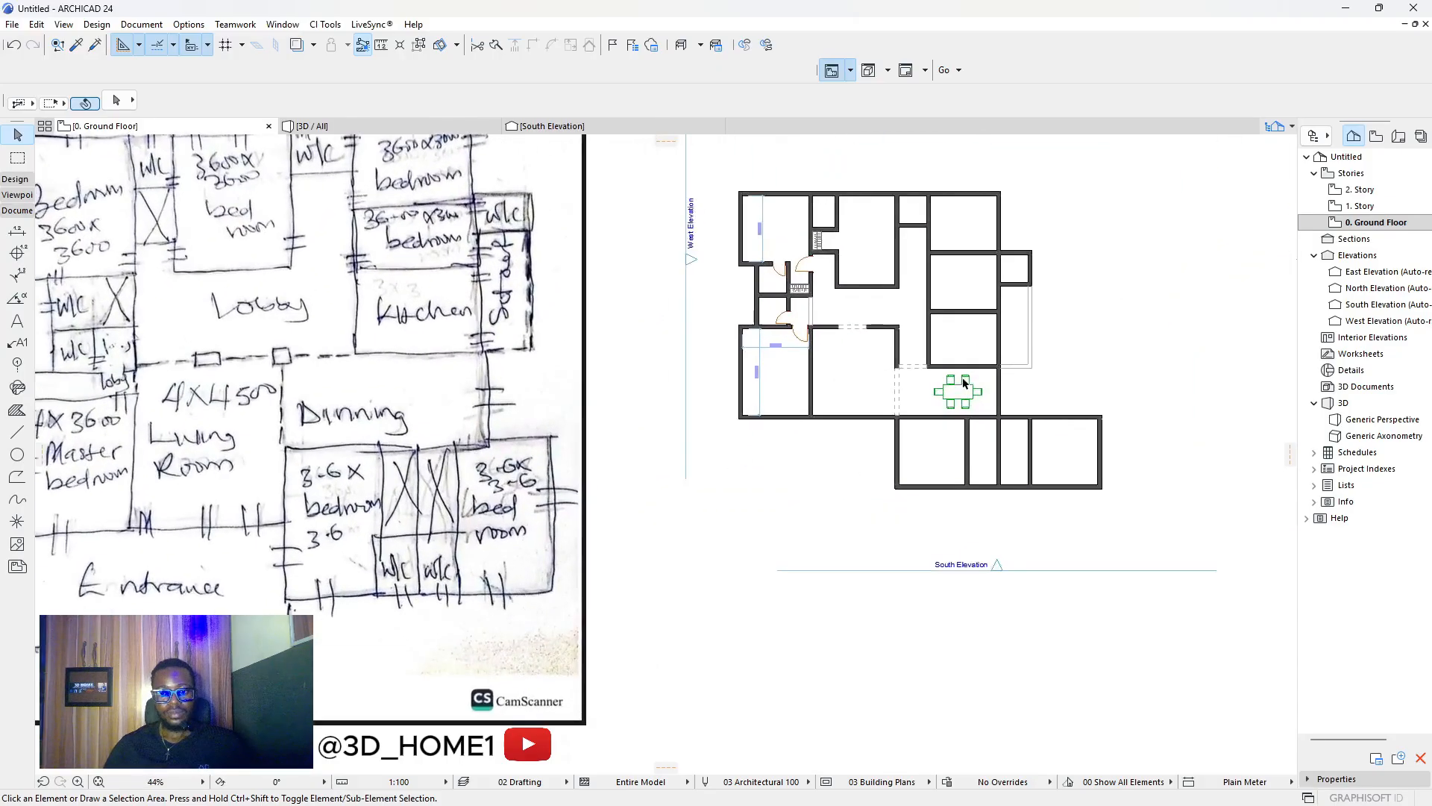
pyautogui.scroll(-4, 862, 427)
pyautogui.scroll(2, 940, 424)
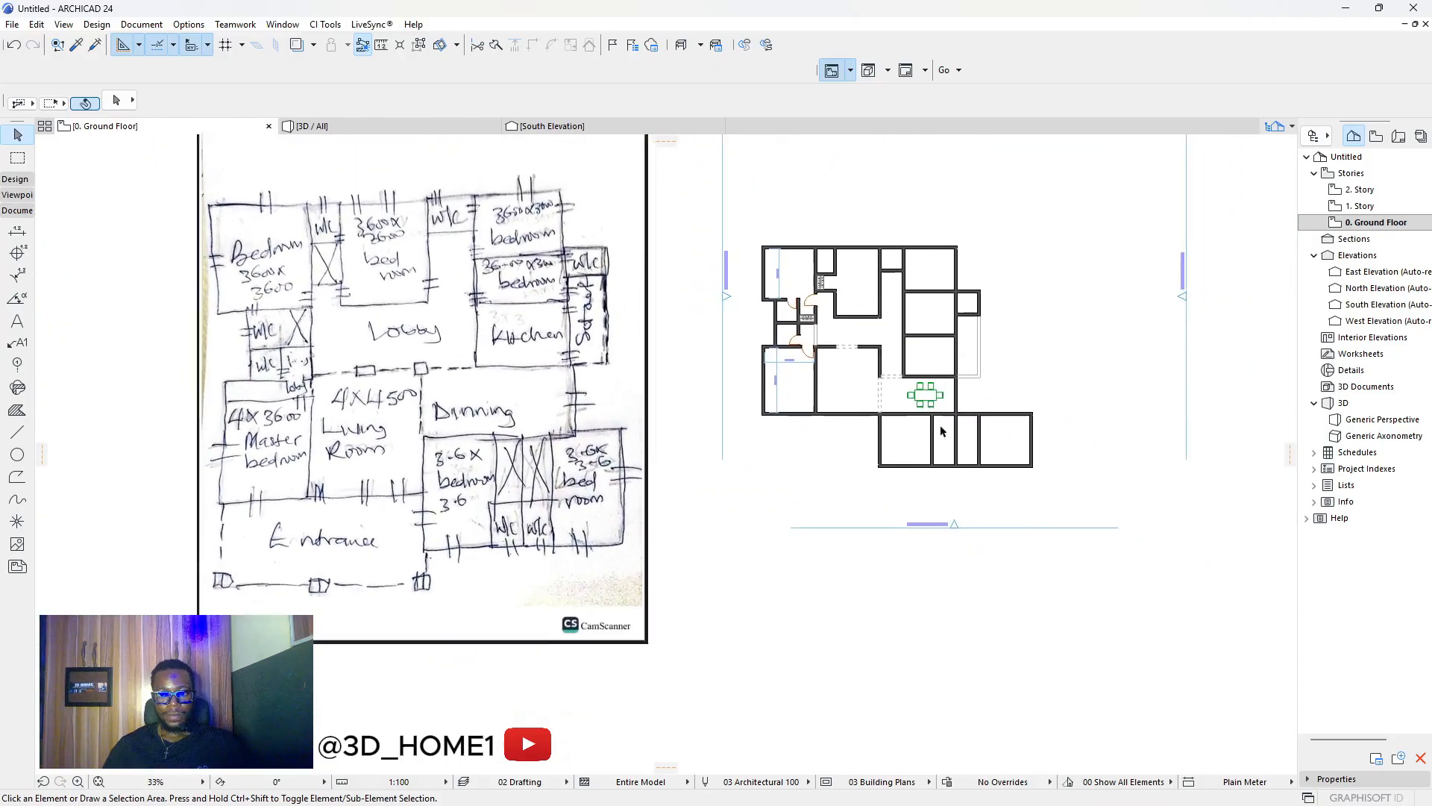
# Check the layout of the lower bedroom wing's walls against the two bedrooms and W/Cs in the hand sketch.
pyautogui.moveTo(1092, 510); pyautogui.dragTo(829, 416)
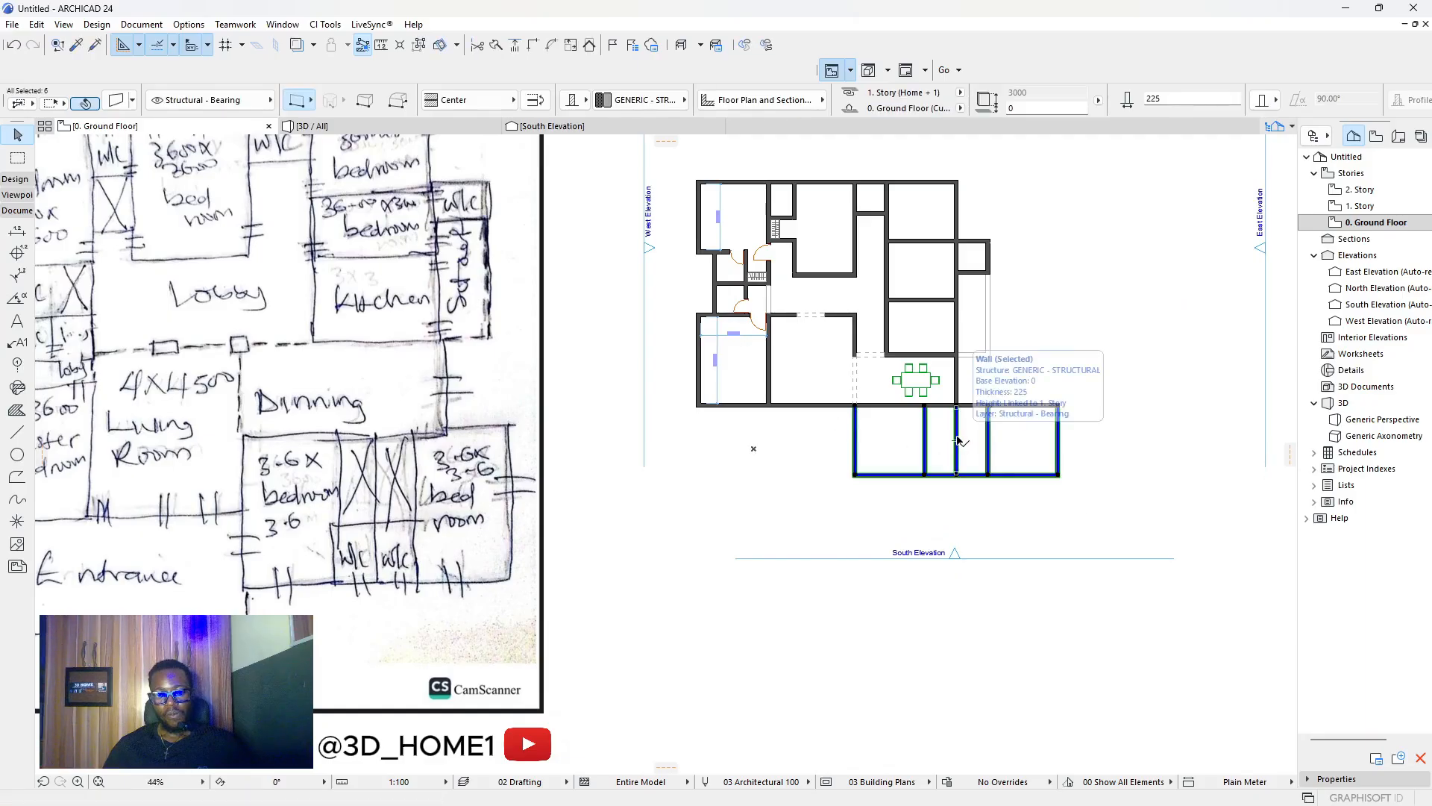
pyautogui.scroll(-2, 947, 442)
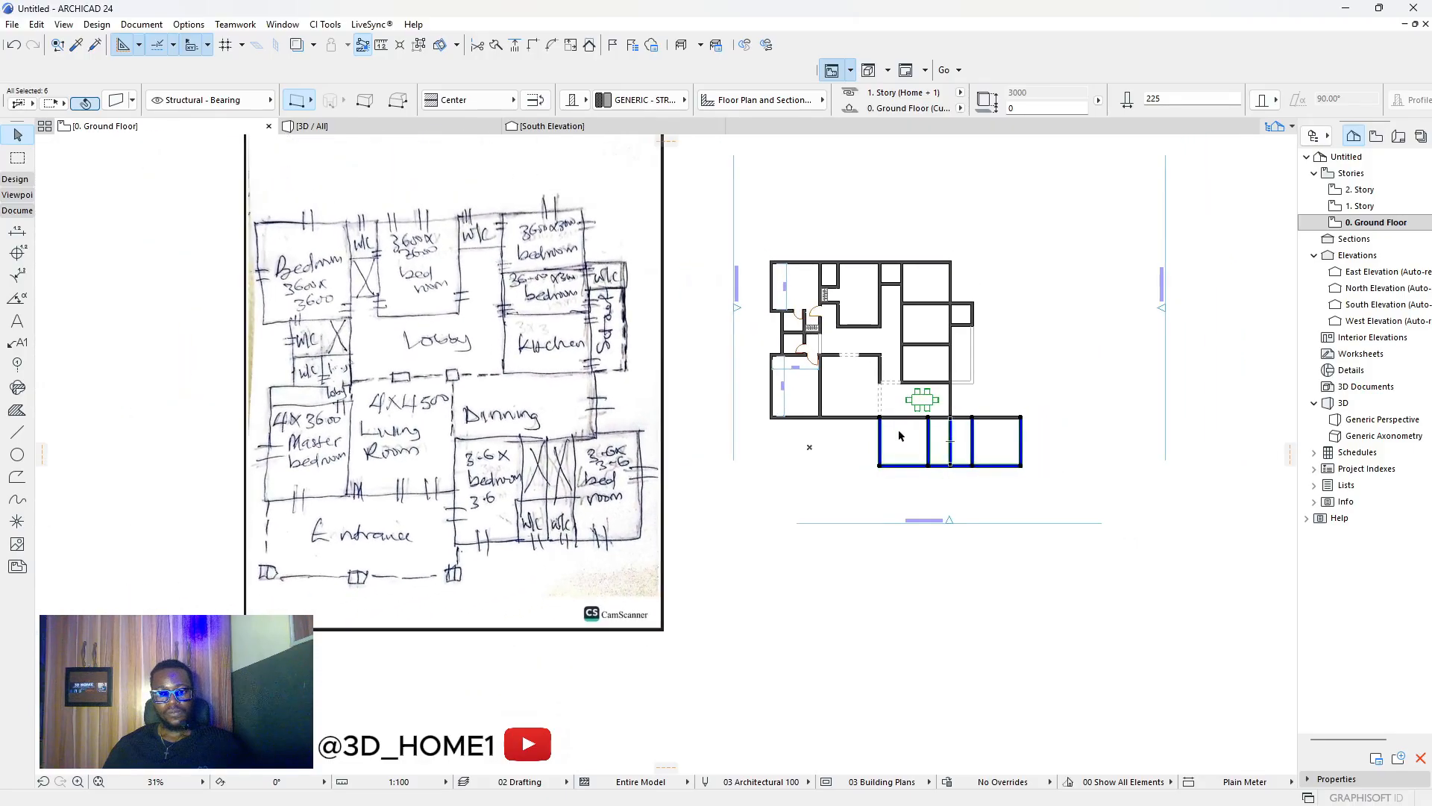
pyautogui.scroll(-1, 881, 409)
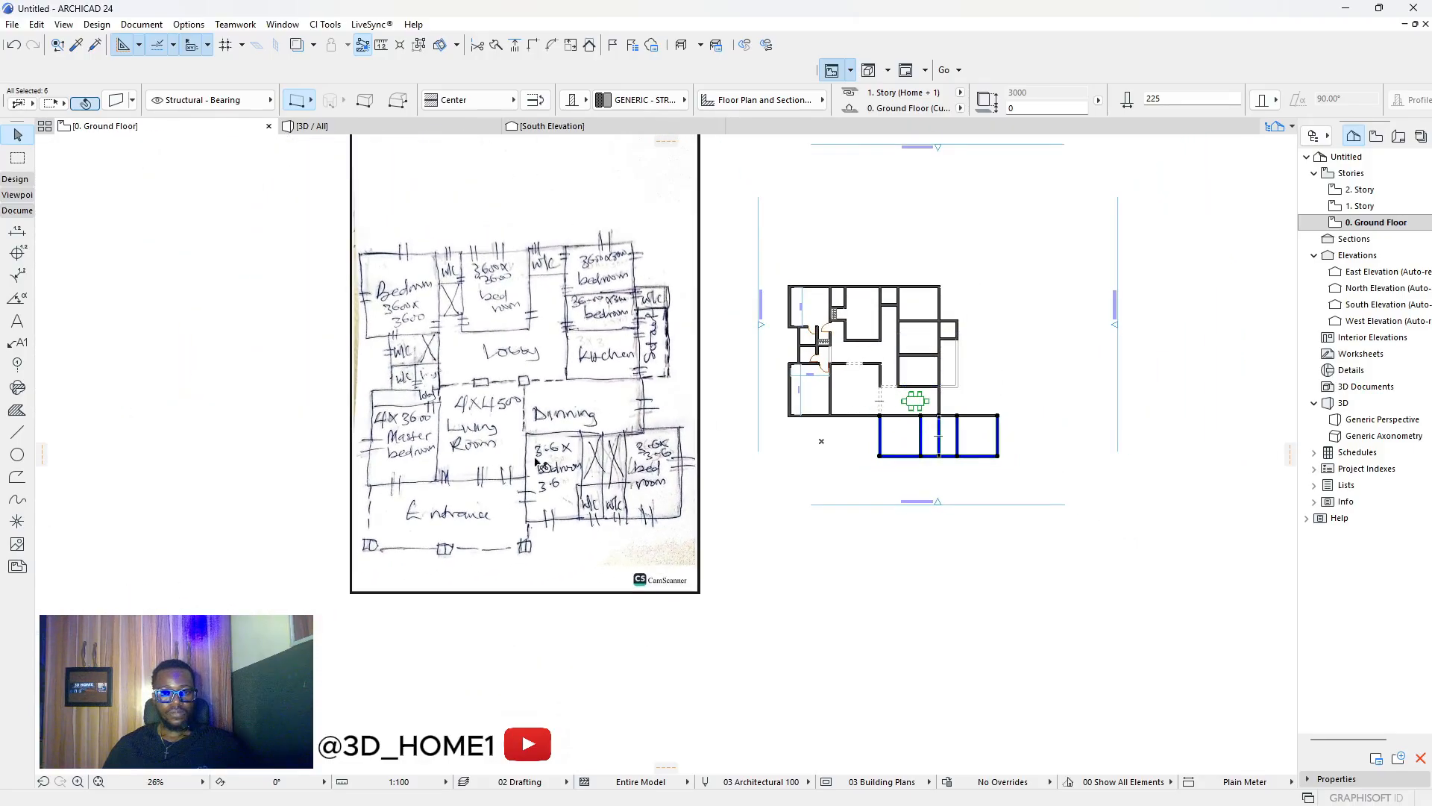
pyautogui.scroll(1, 539, 439)
pyautogui.scroll(2, 912, 395)
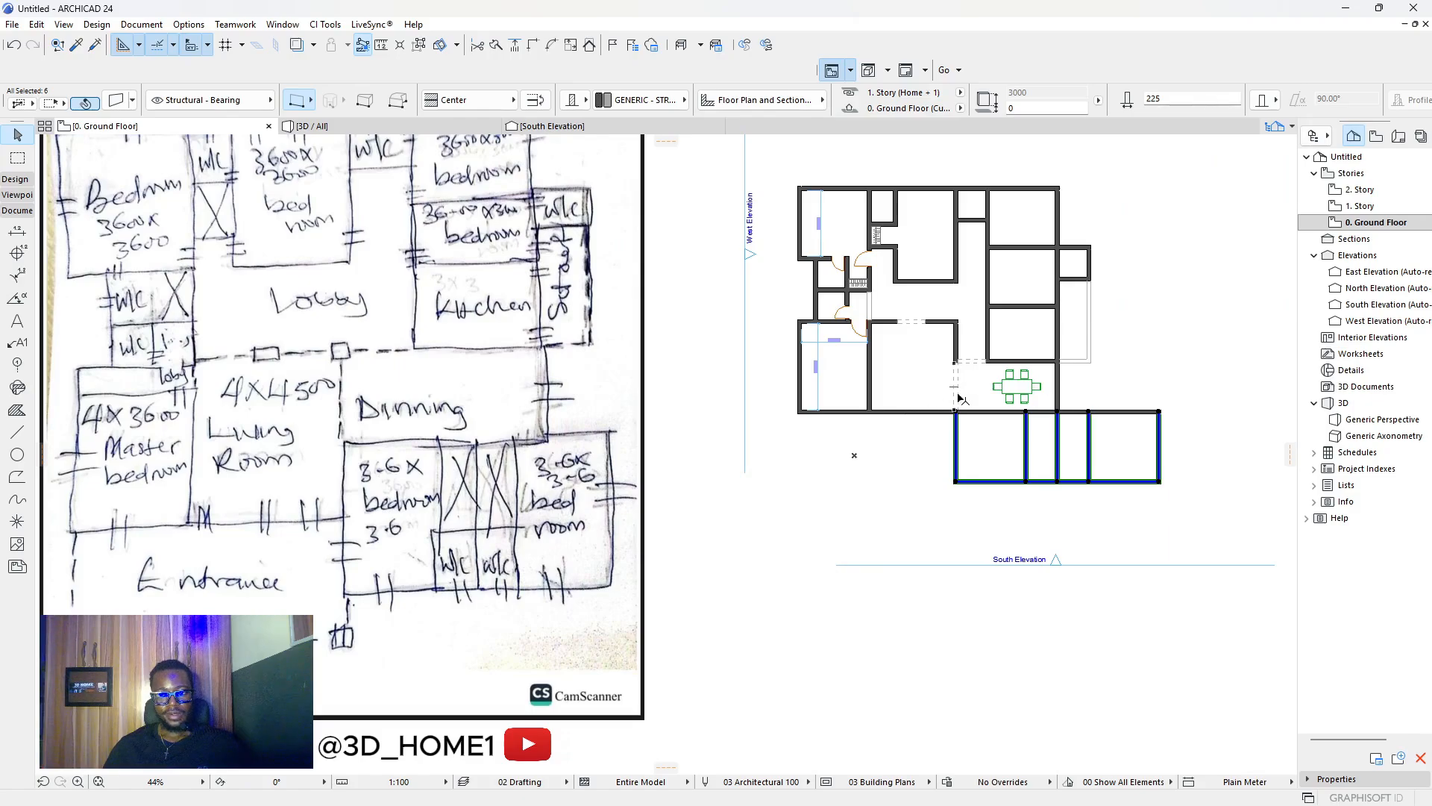
pyautogui.scroll(-1, 844, 414)
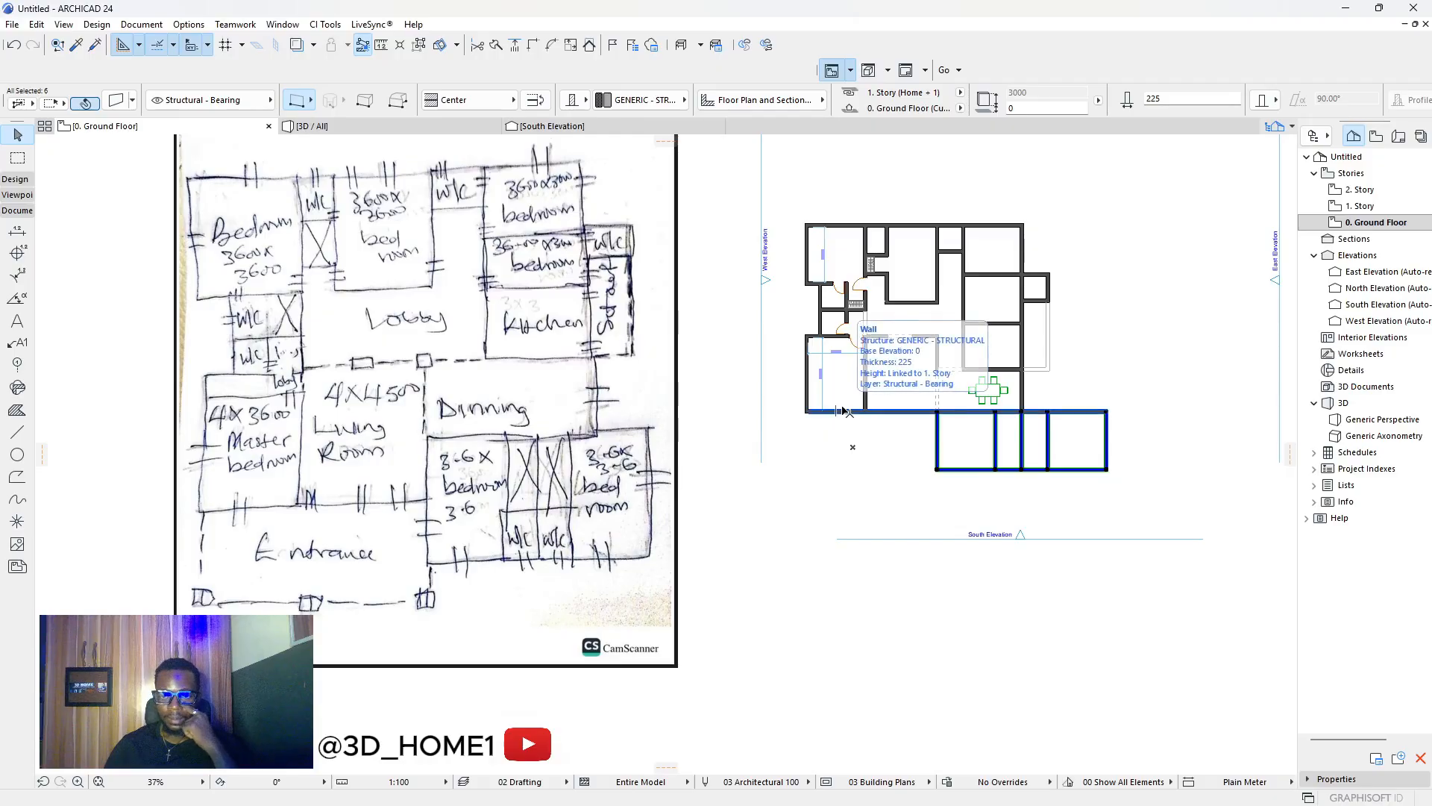
pyautogui.scroll(1, 992, 402)
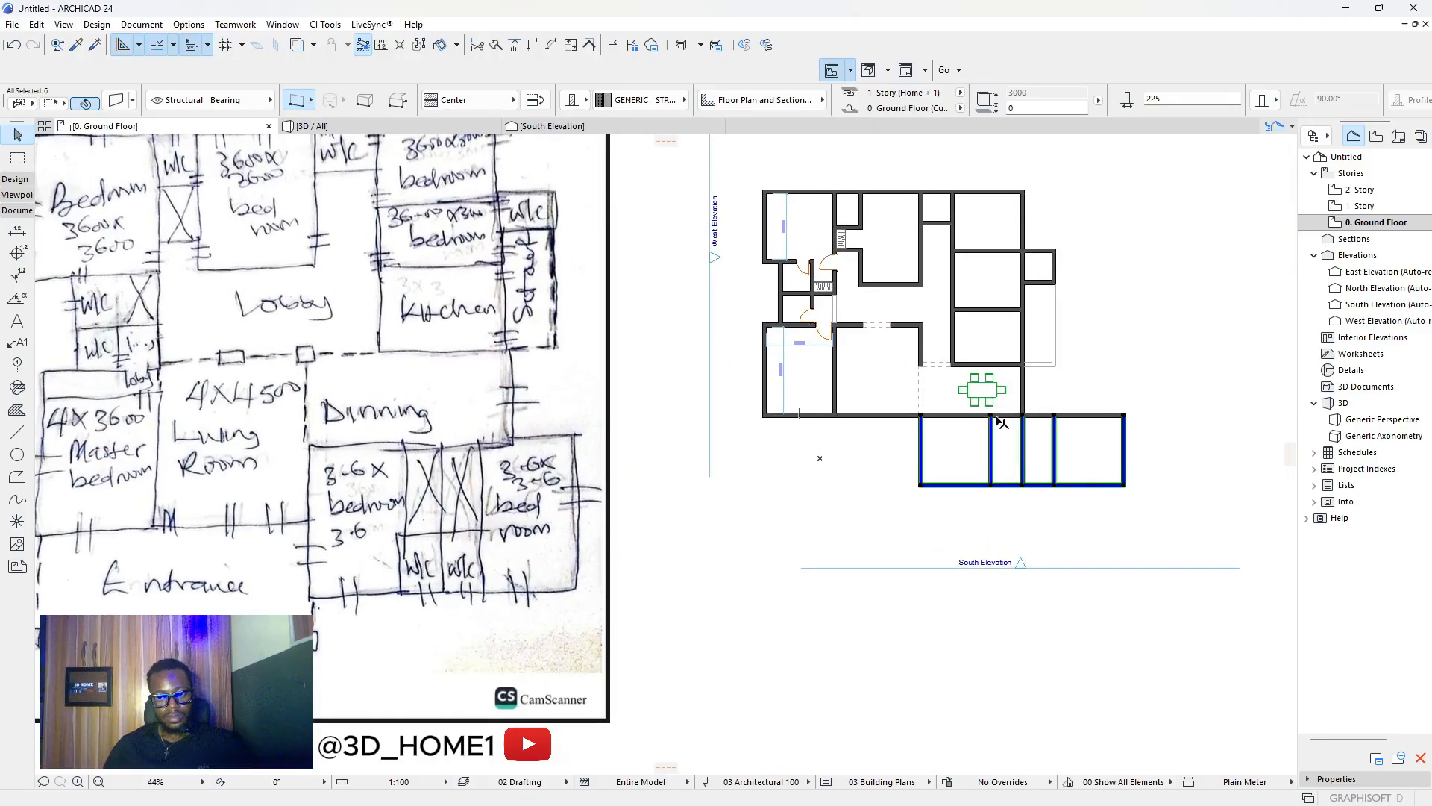
pyautogui.scroll(1, 973, 427)
pyautogui.scroll(-3, 916, 439)
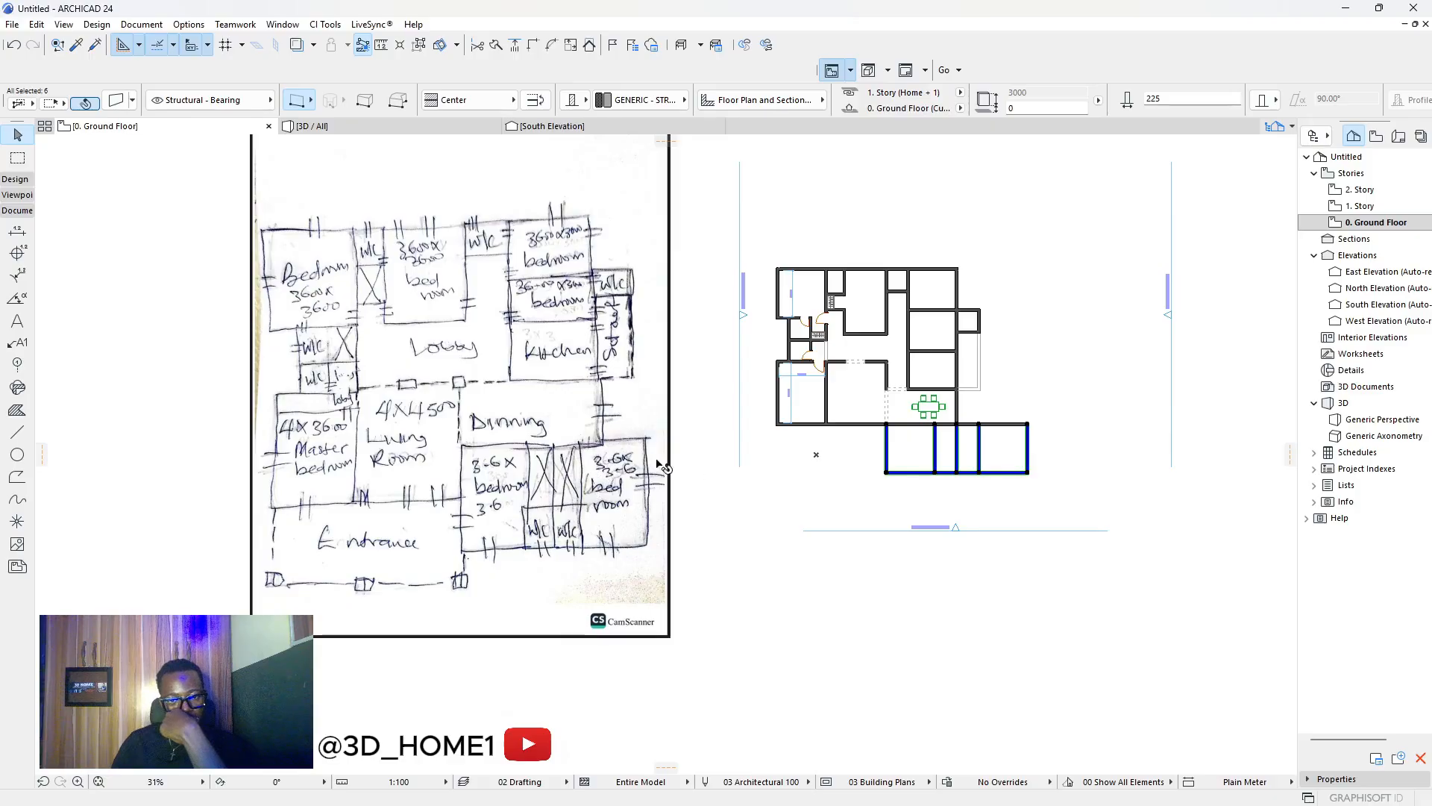
pyautogui.scroll(3, 985, 452)
pyautogui.scroll(-2, 899, 403)
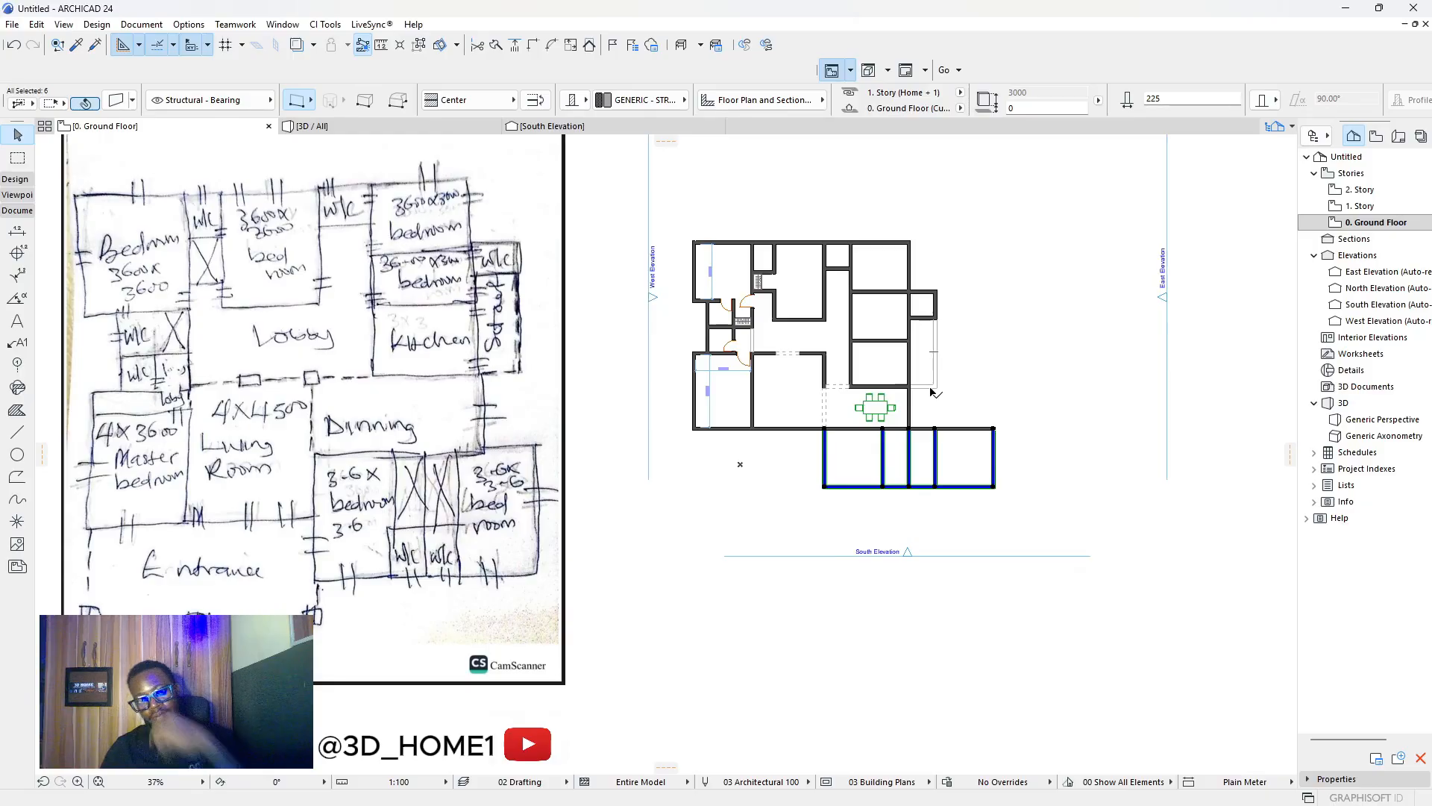
pyautogui.scroll(5, 944, 412)
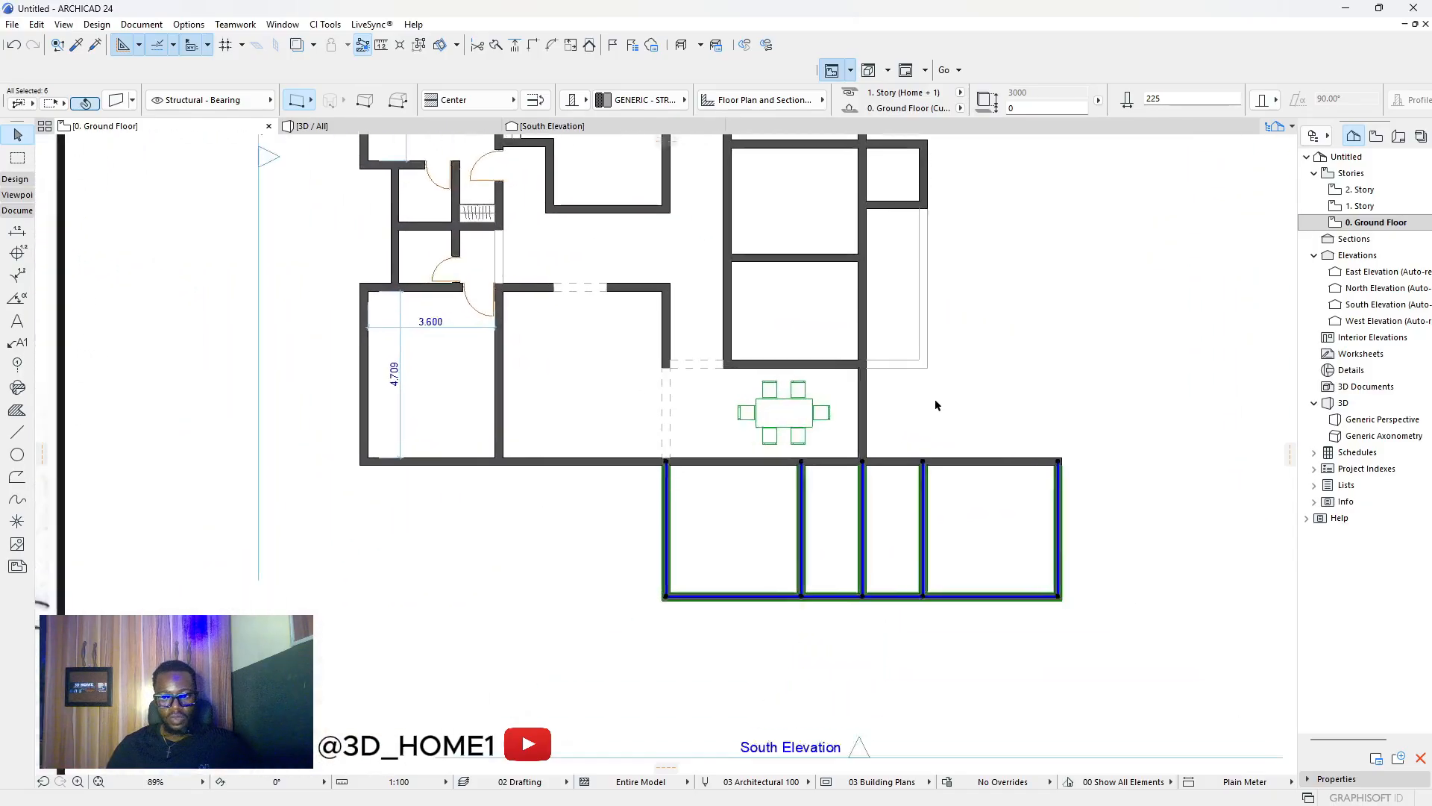
pyautogui.click(907, 387)
pyautogui.scroll(-5, 898, 441)
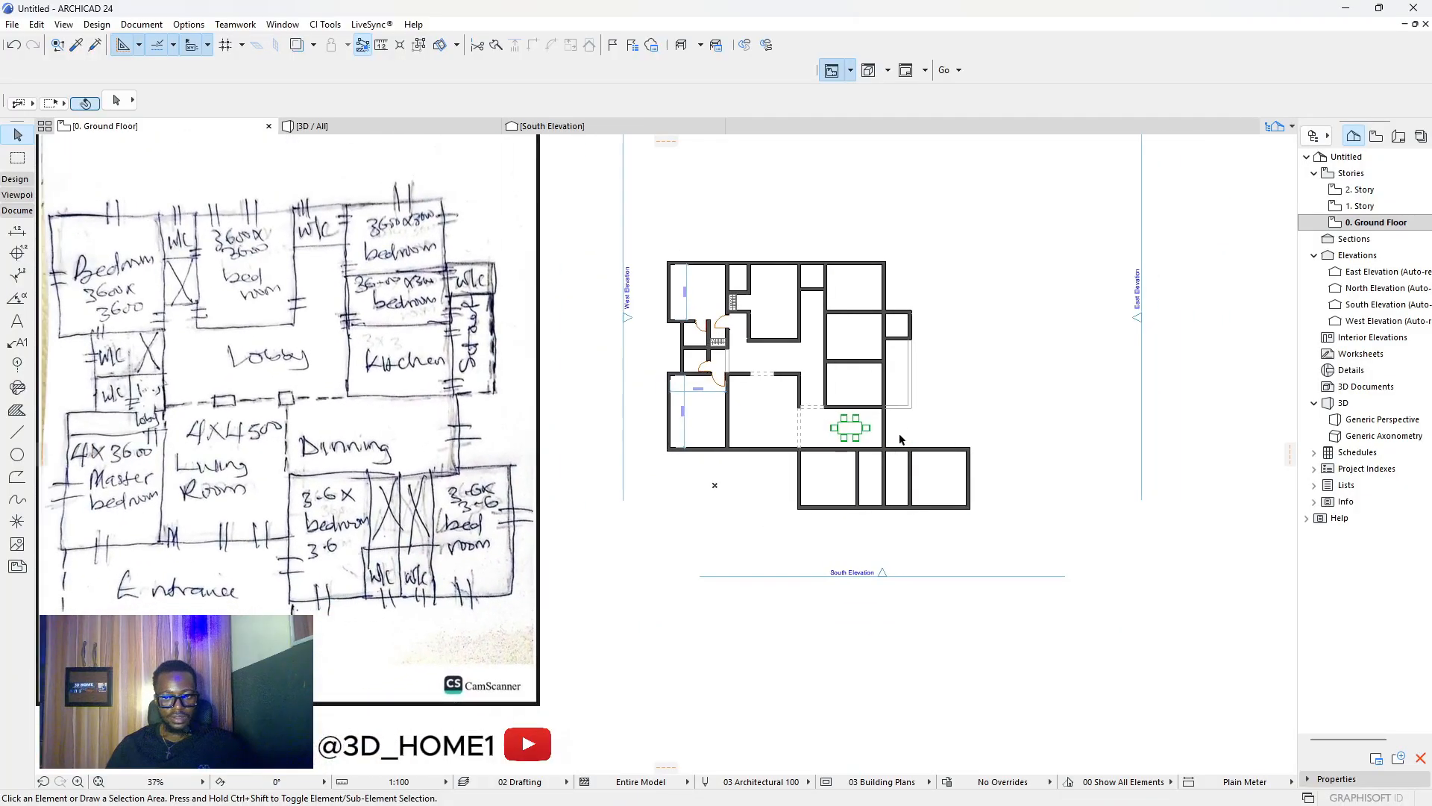
pyautogui.scroll(1, 814, 486)
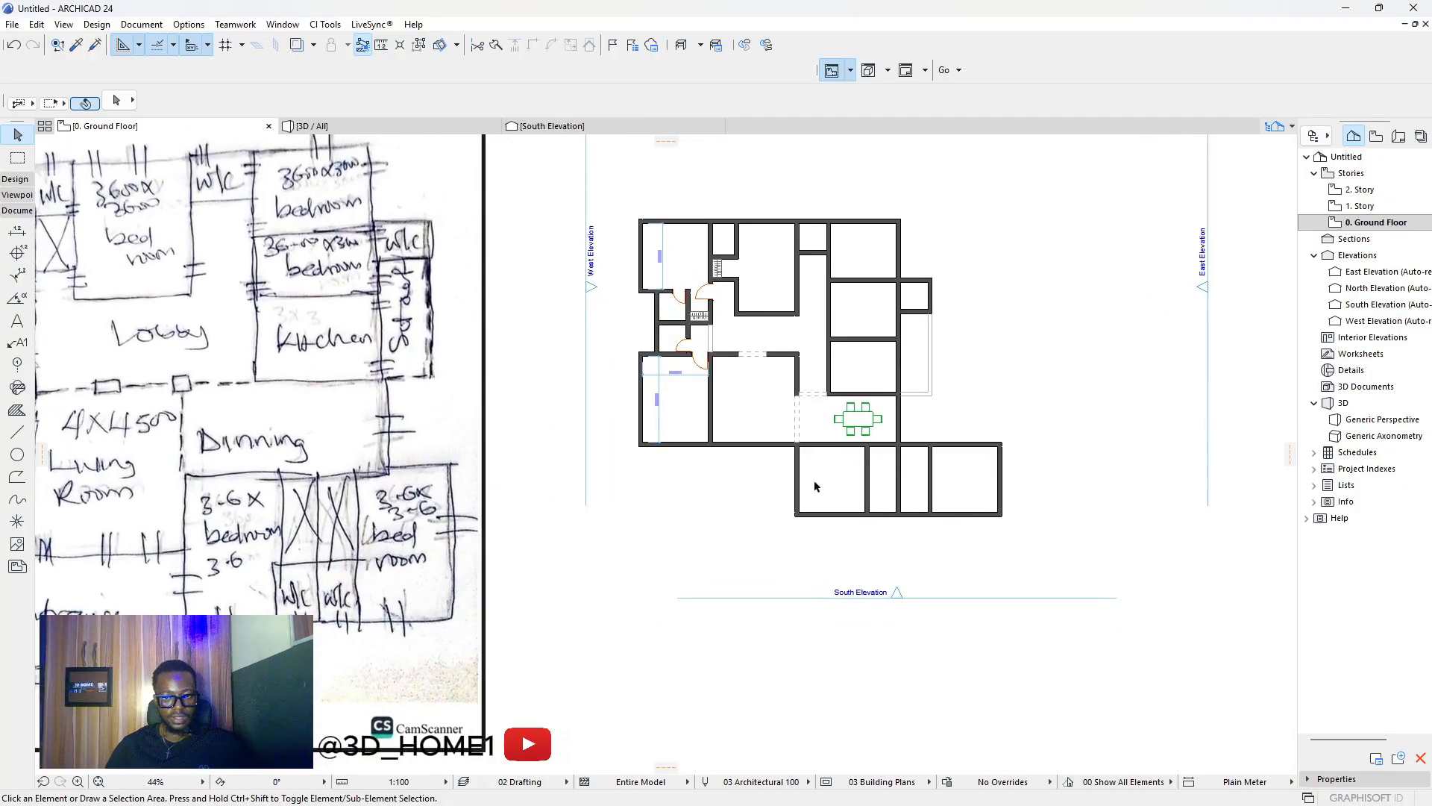
# Delete the partition wall closest to the left bedroom in the lower wing, below the dining table.
pyautogui.click(875, 477)
pyautogui.scroll(3, 873, 478)
pyautogui.click(863, 474)
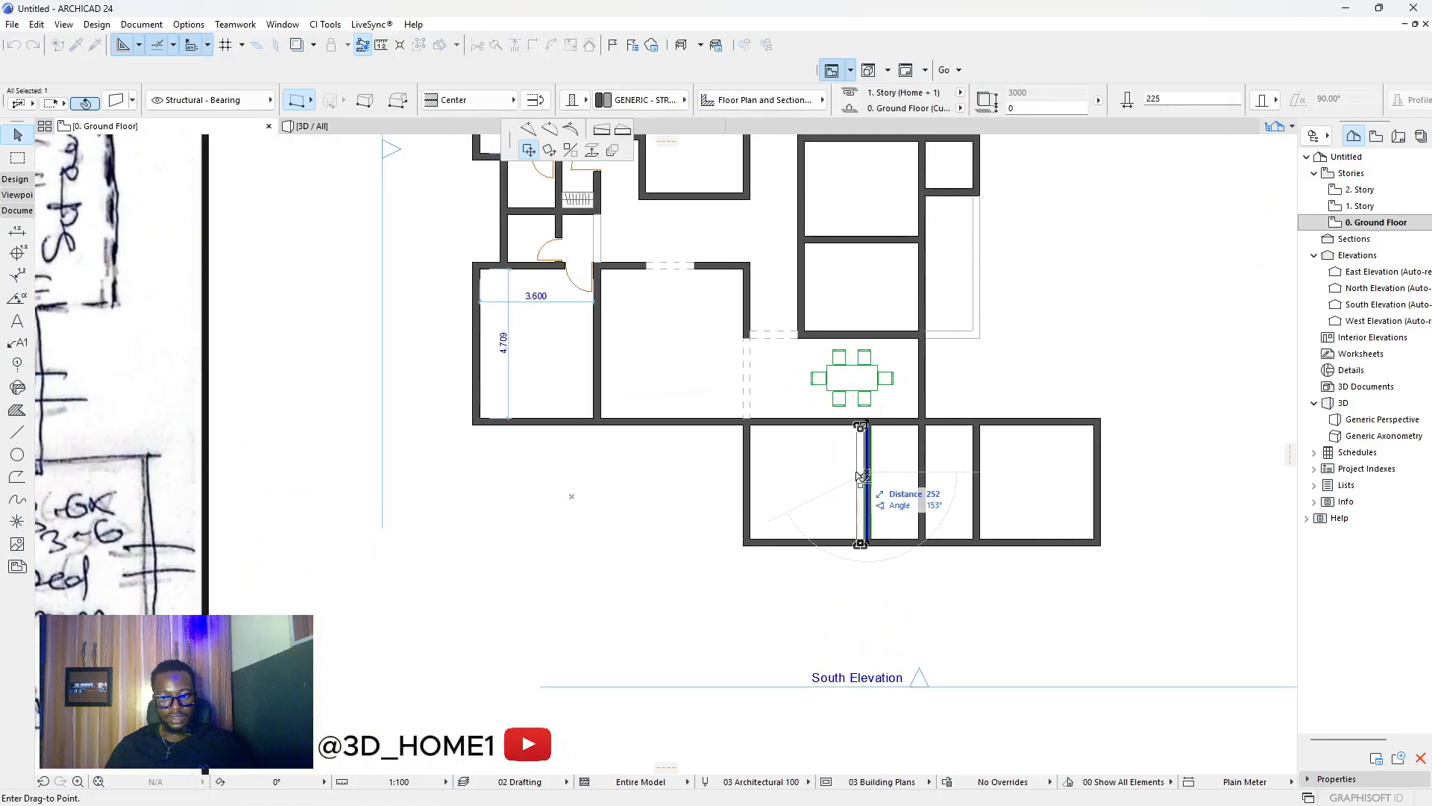
pyautogui.press('Escape')
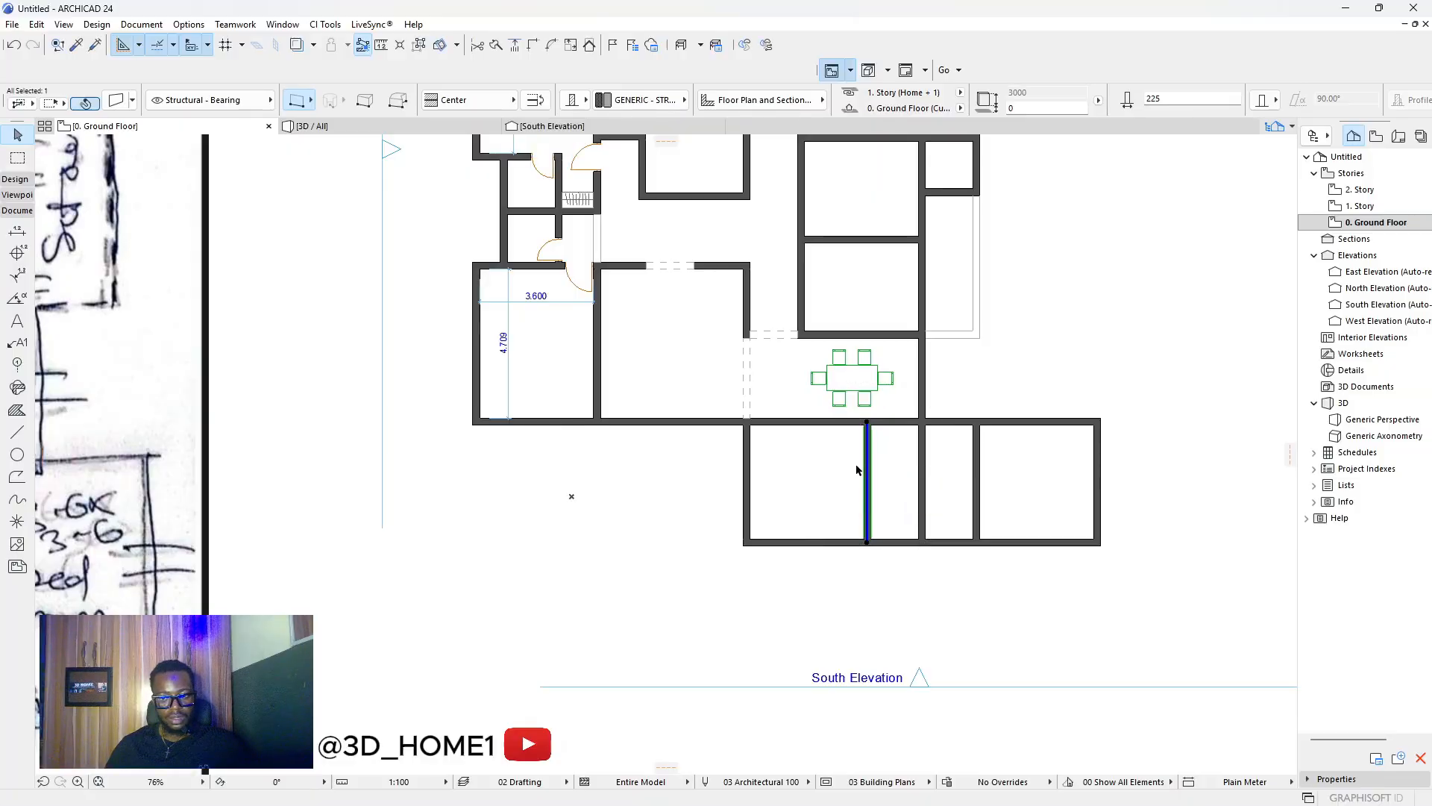
pyautogui.press('Delete')
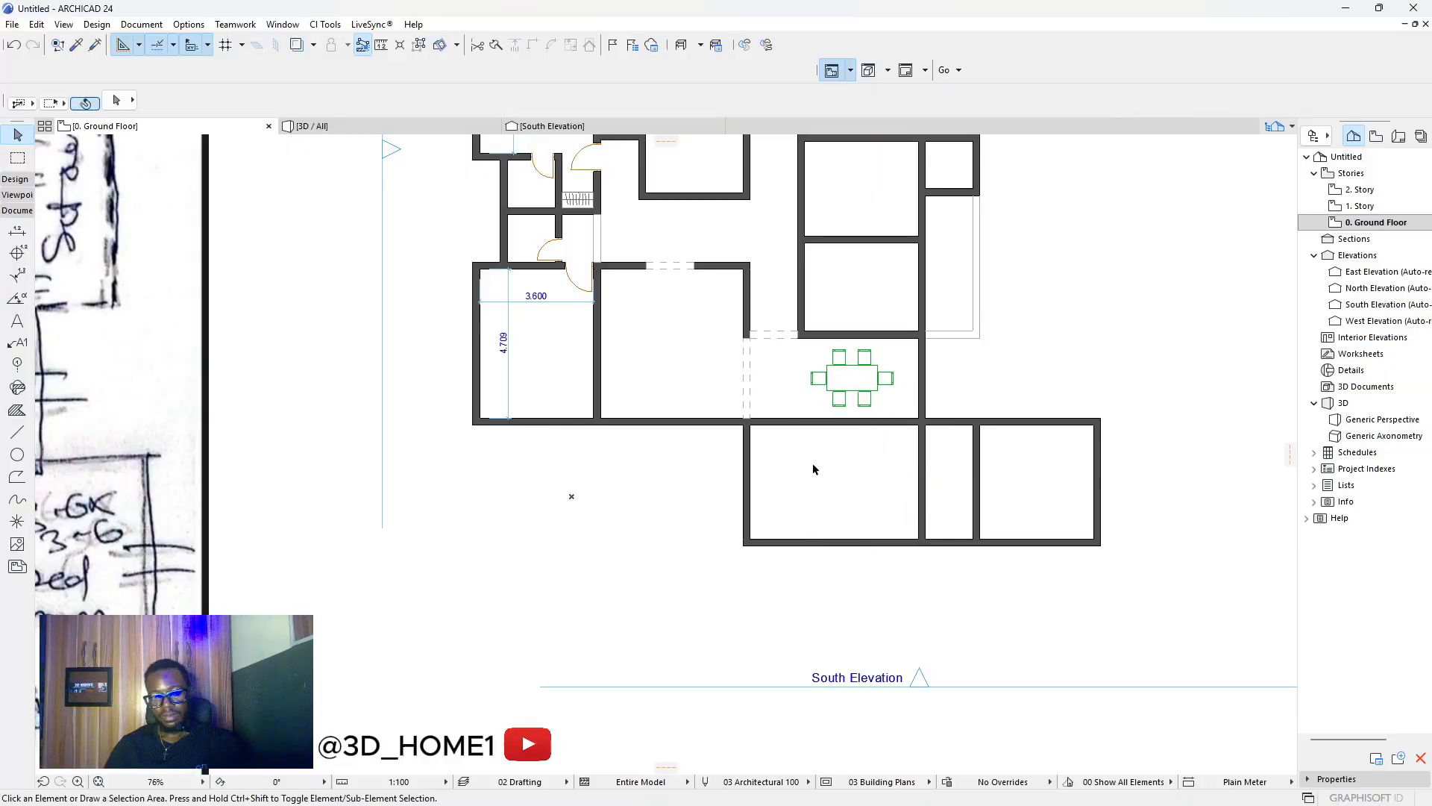
# Copy the lower wing's leftmost wall 3000 mm to the right as the first bedroom's partition.
pyautogui.click(755, 460)
pyautogui.click(756, 460)
pyautogui.scroll(-1, 872, 461)
pyautogui.moveTo(127, 522); pyautogui.dragTo(377, 504, button='middle')
pyautogui.scroll(1, 376, 504)
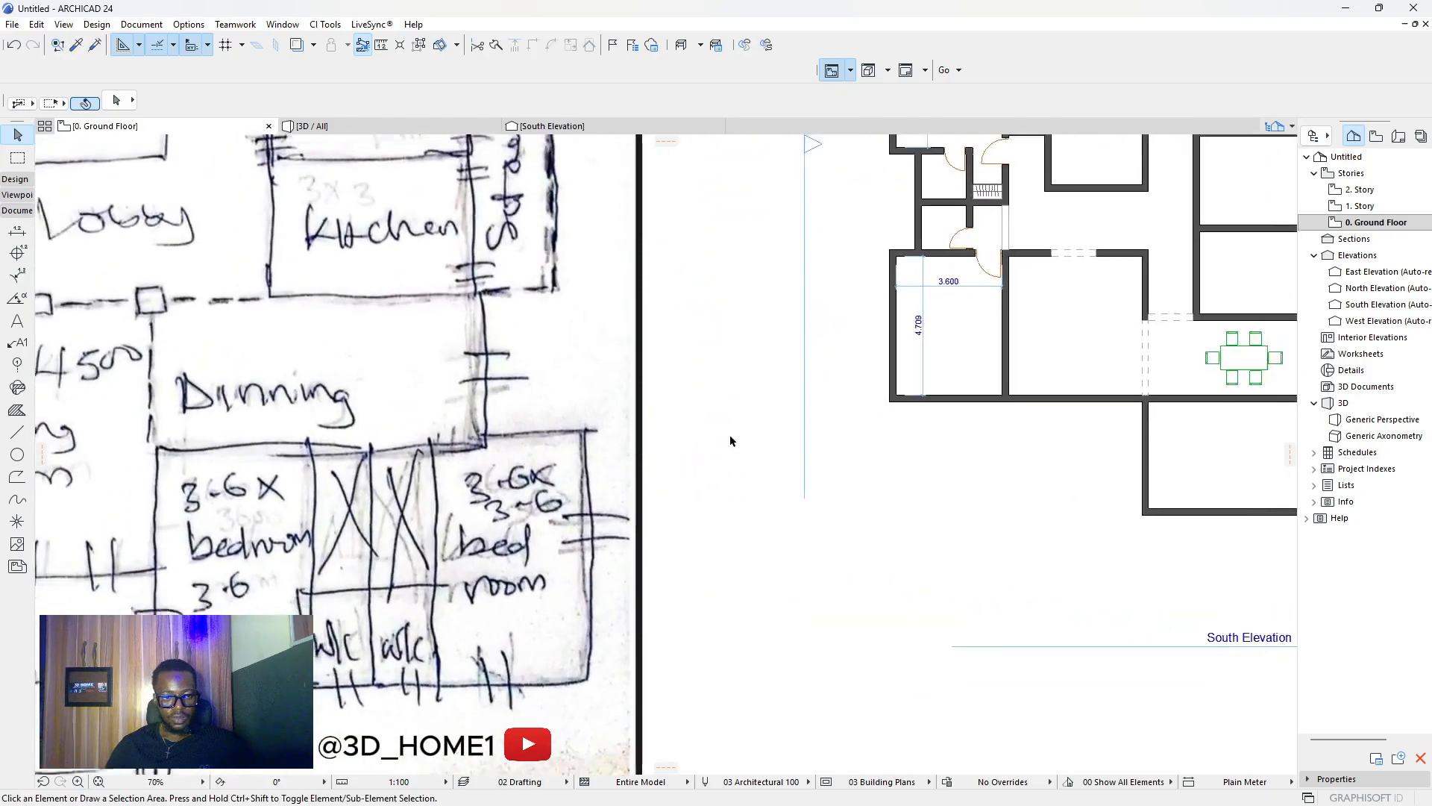
pyautogui.moveTo(67, 477); pyautogui.dragTo(305, 459, button='middle')
pyautogui.scroll(-6, 507, 519)
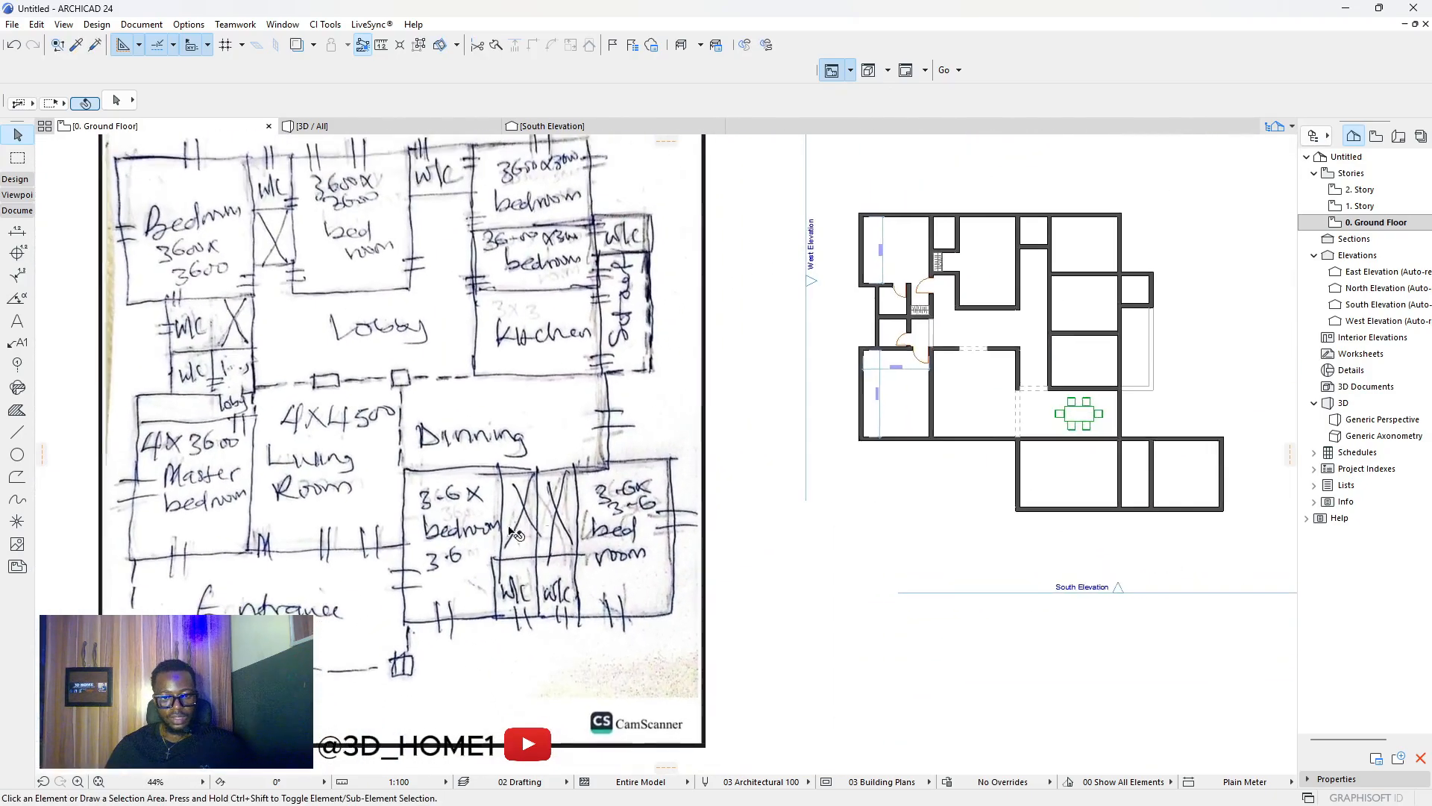
pyautogui.scroll(4, 960, 497)
pyautogui.click(639, 468)
pyautogui.click(639, 468)
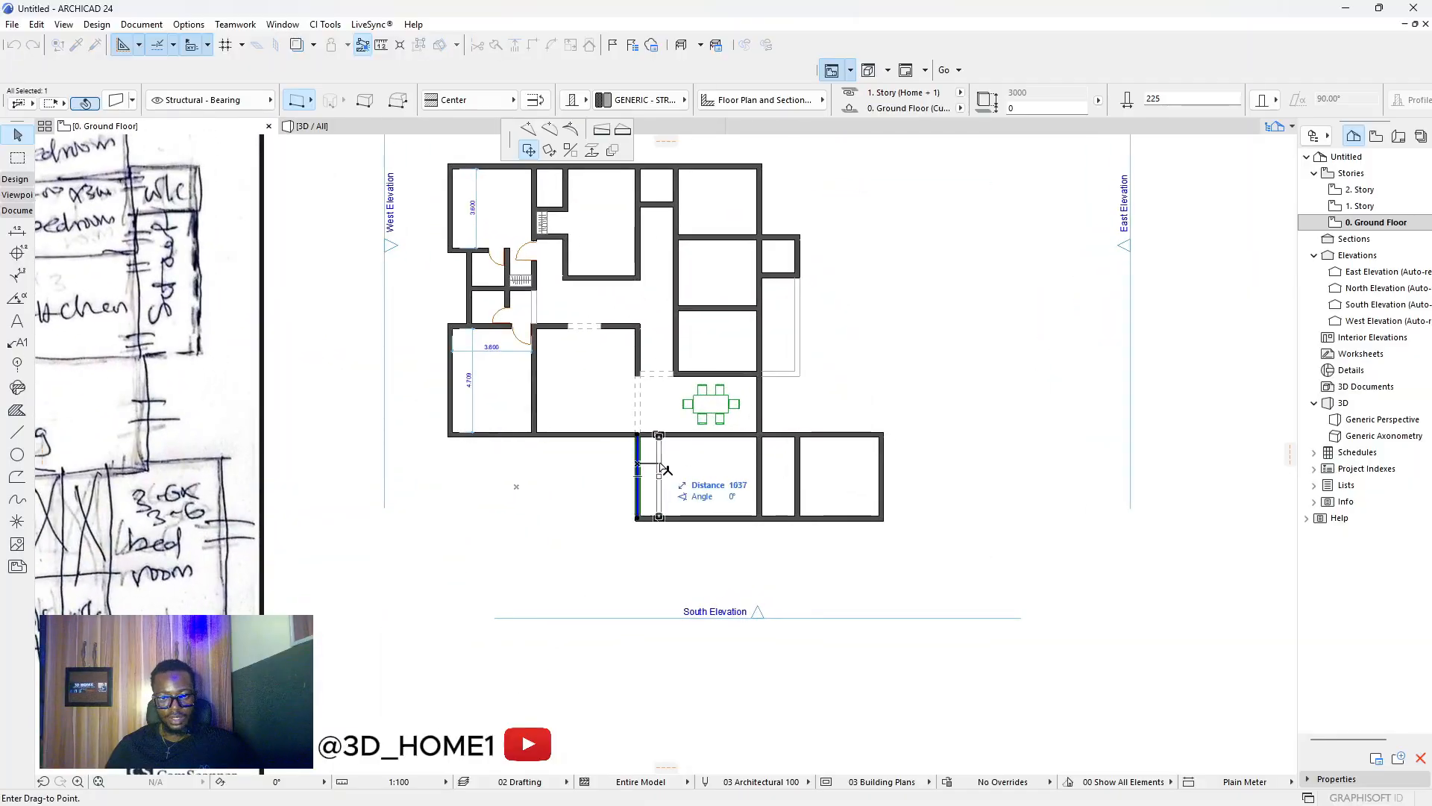
pyautogui.write('3000')
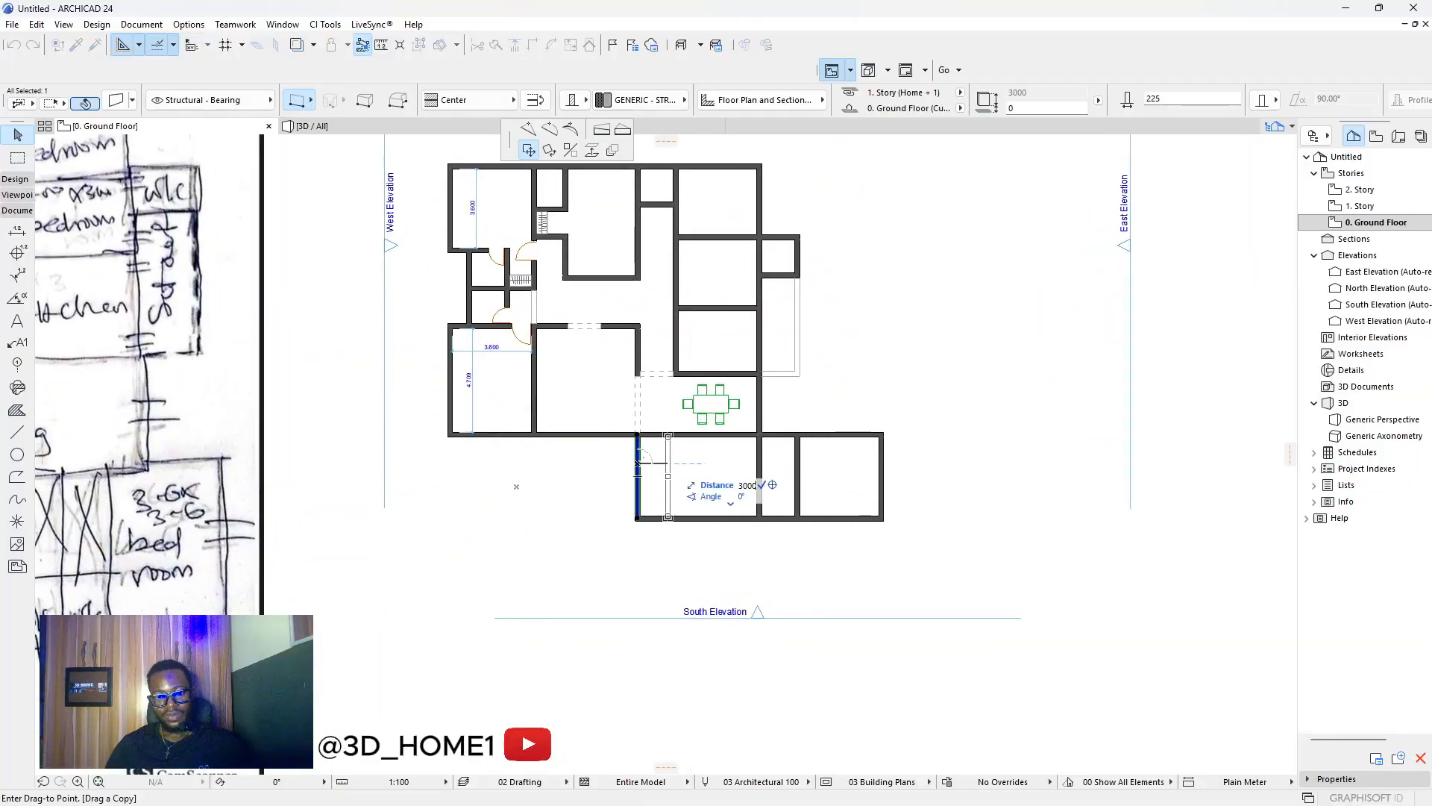
pyautogui.press('Return')
pyautogui.scroll(3, 706, 470)
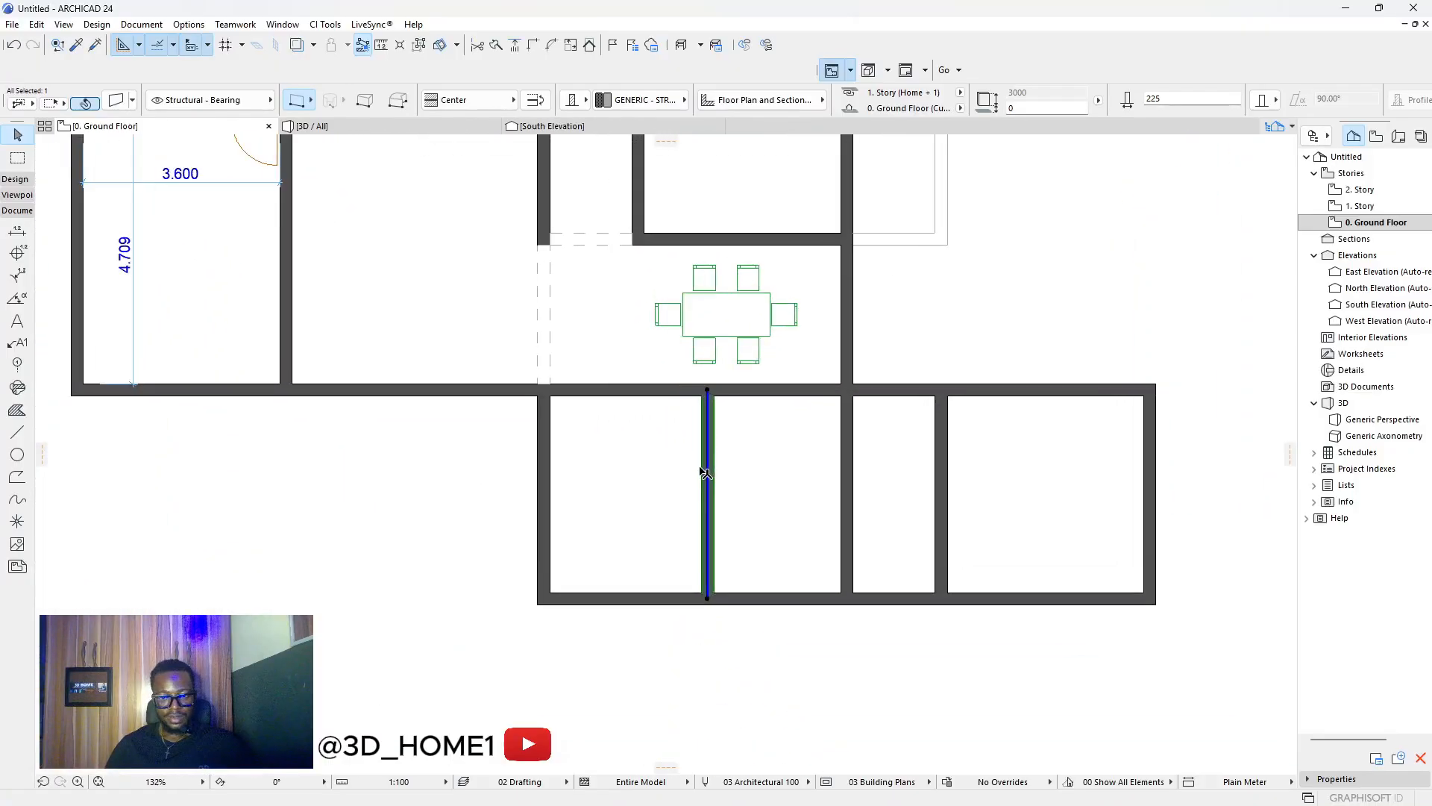
# Shift the copied partition right by one wall thickness, and delete the three vertical walls to its right in the lower wing.
pyautogui.click(710, 470)
pyautogui.click(719, 469)
pyautogui.click(919, 456)
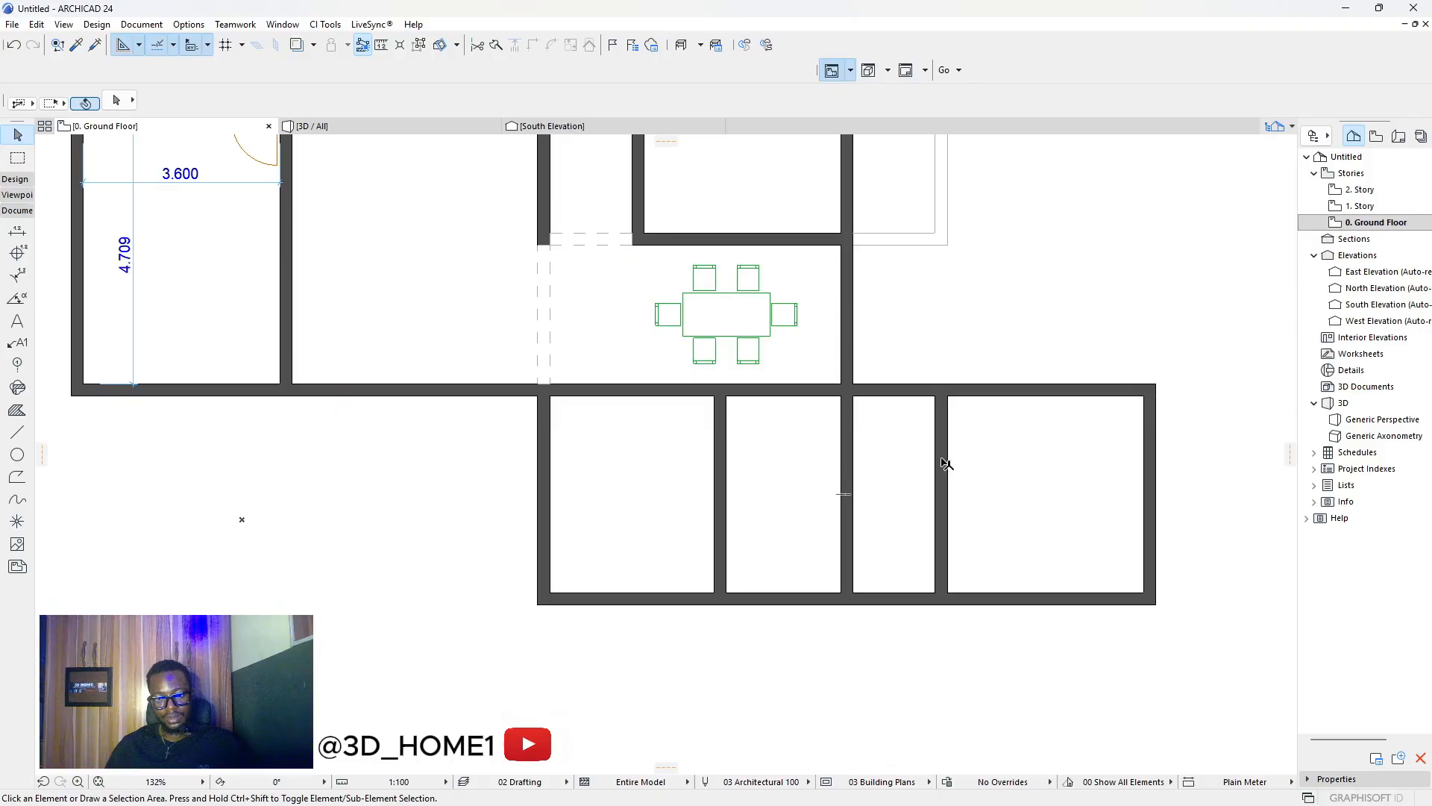
pyautogui.moveTo(1197, 550); pyautogui.dragTo(845, 486)
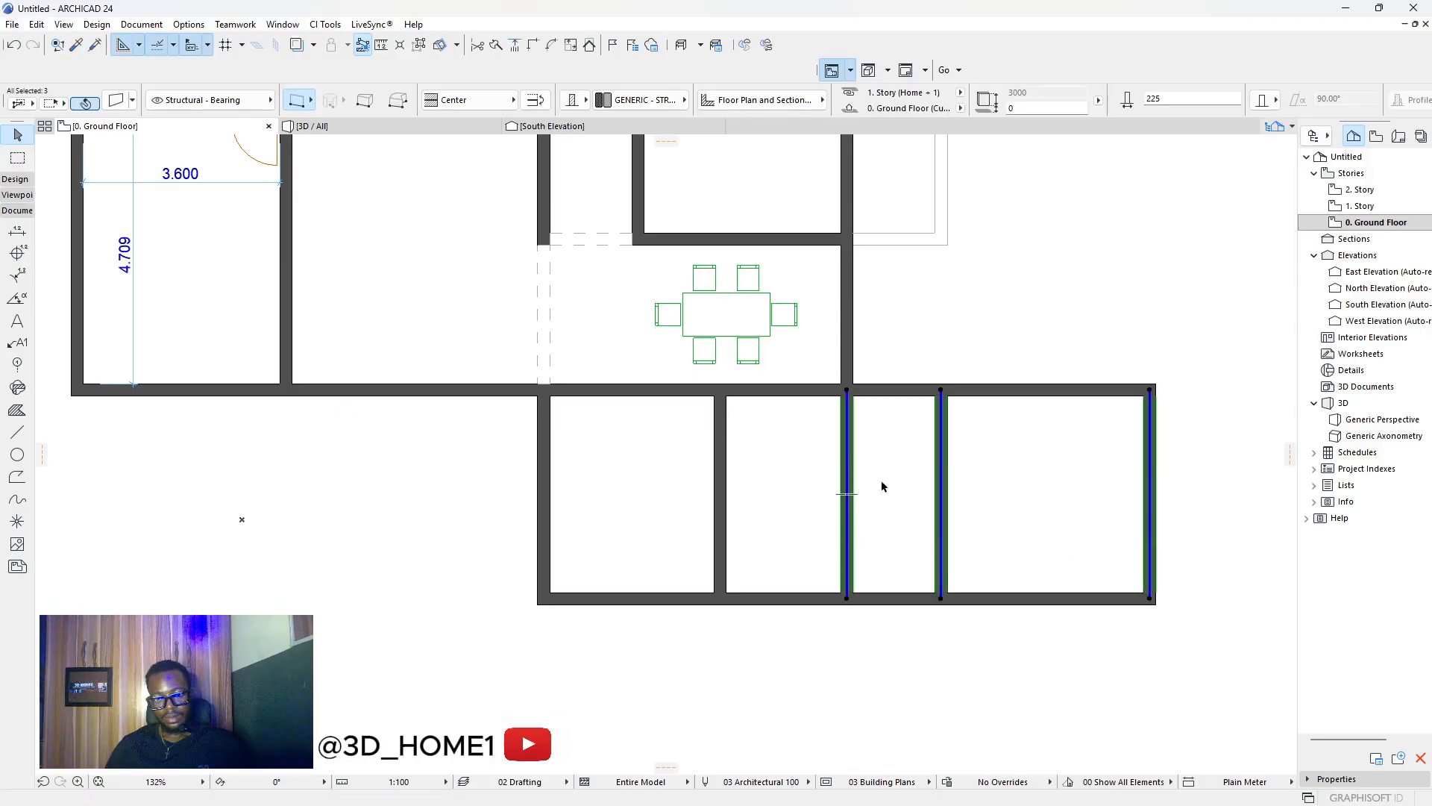
pyautogui.press('Delete')
# Copy the bedroom partition 1200 mm to the right and shift the copy right by one wall thickness.
pyautogui.click(720, 468)
pyautogui.click(720, 464)
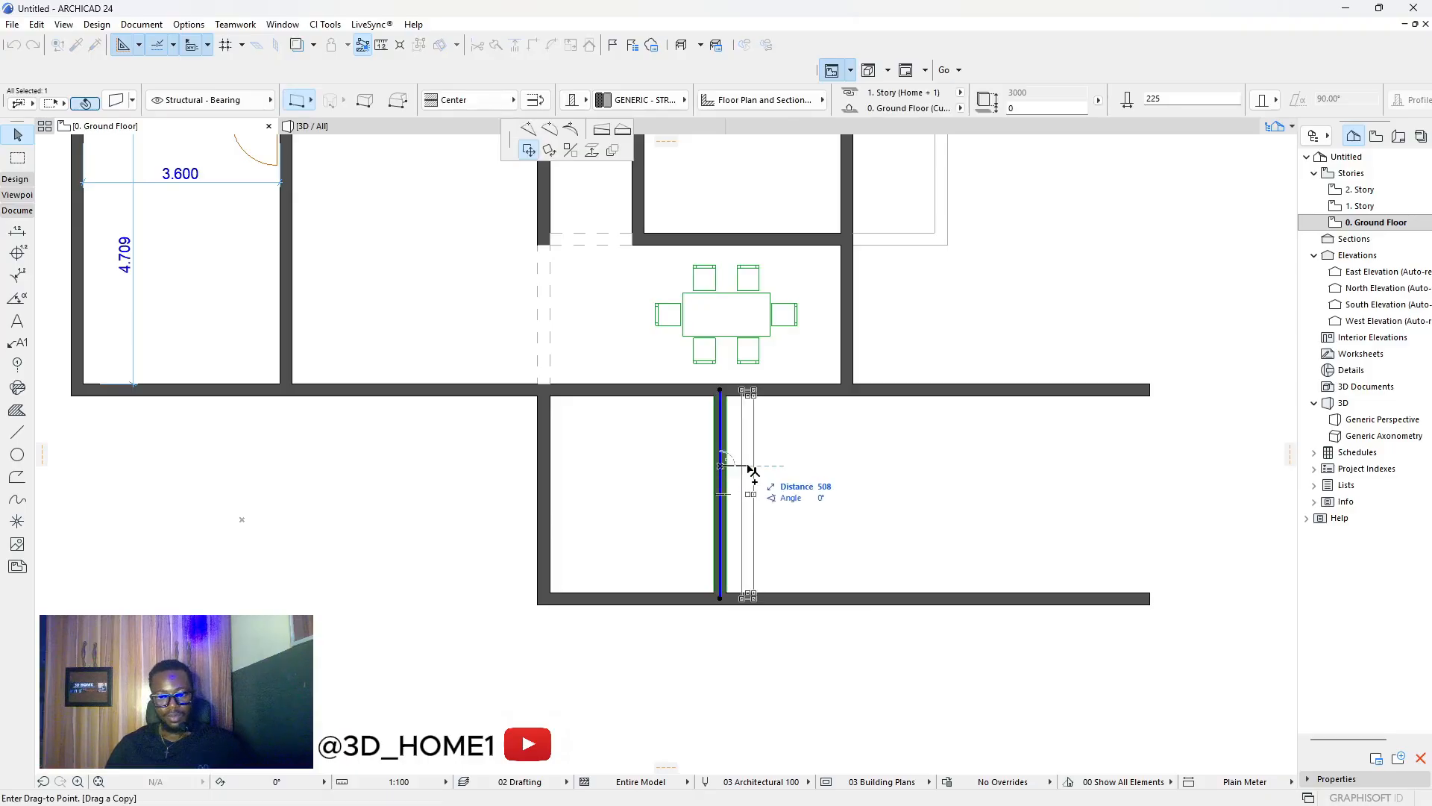
pyautogui.write('1200')
pyautogui.press('Return')
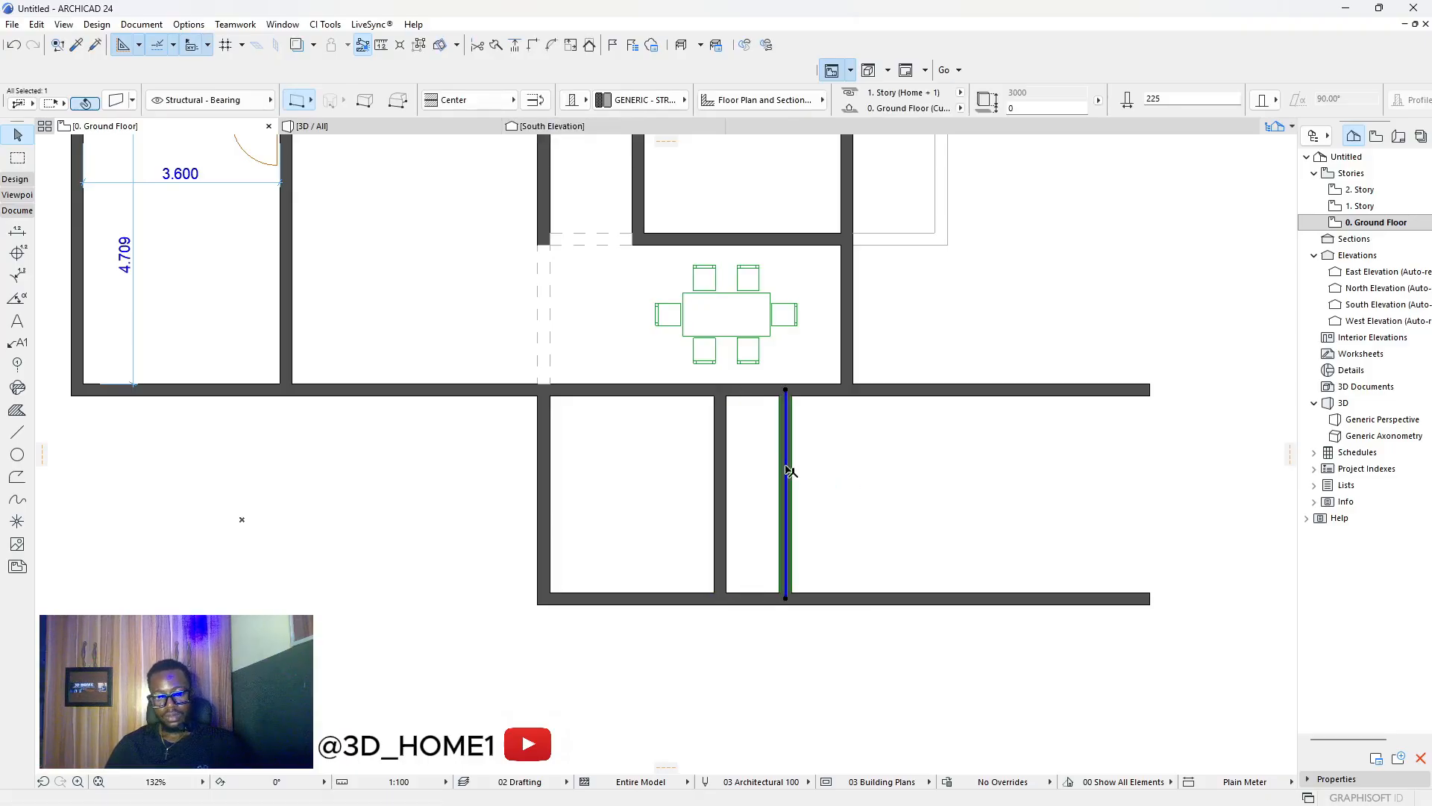
pyautogui.click(779, 470)
pyautogui.click(793, 470)
pyautogui.press('Escape')
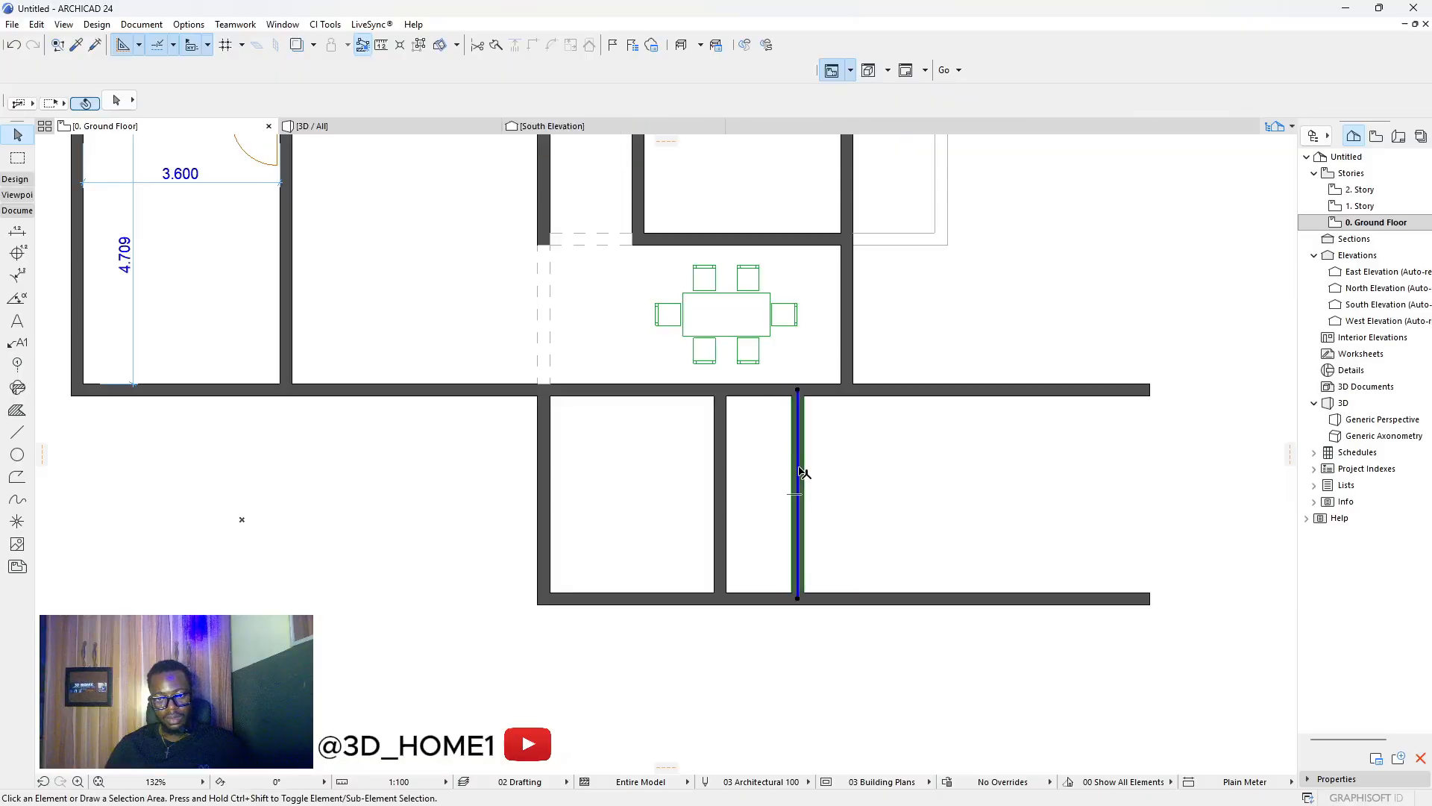
# Try offsetting the second partition 1200 mm to the right by moving it, and undo the move.
pyautogui.click(799, 470)
pyautogui.click(799, 471)
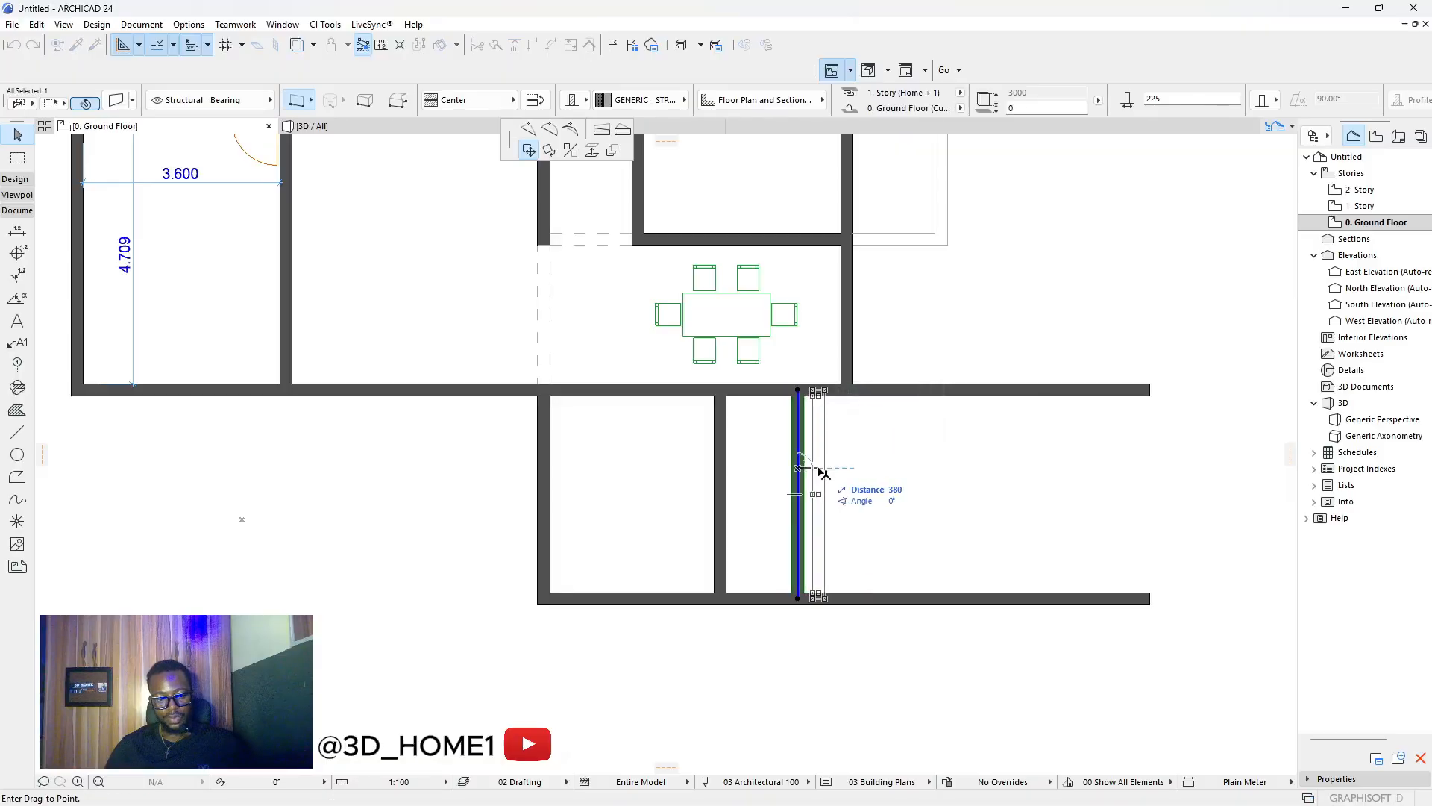
pyautogui.write('1200')
pyautogui.press('Return')
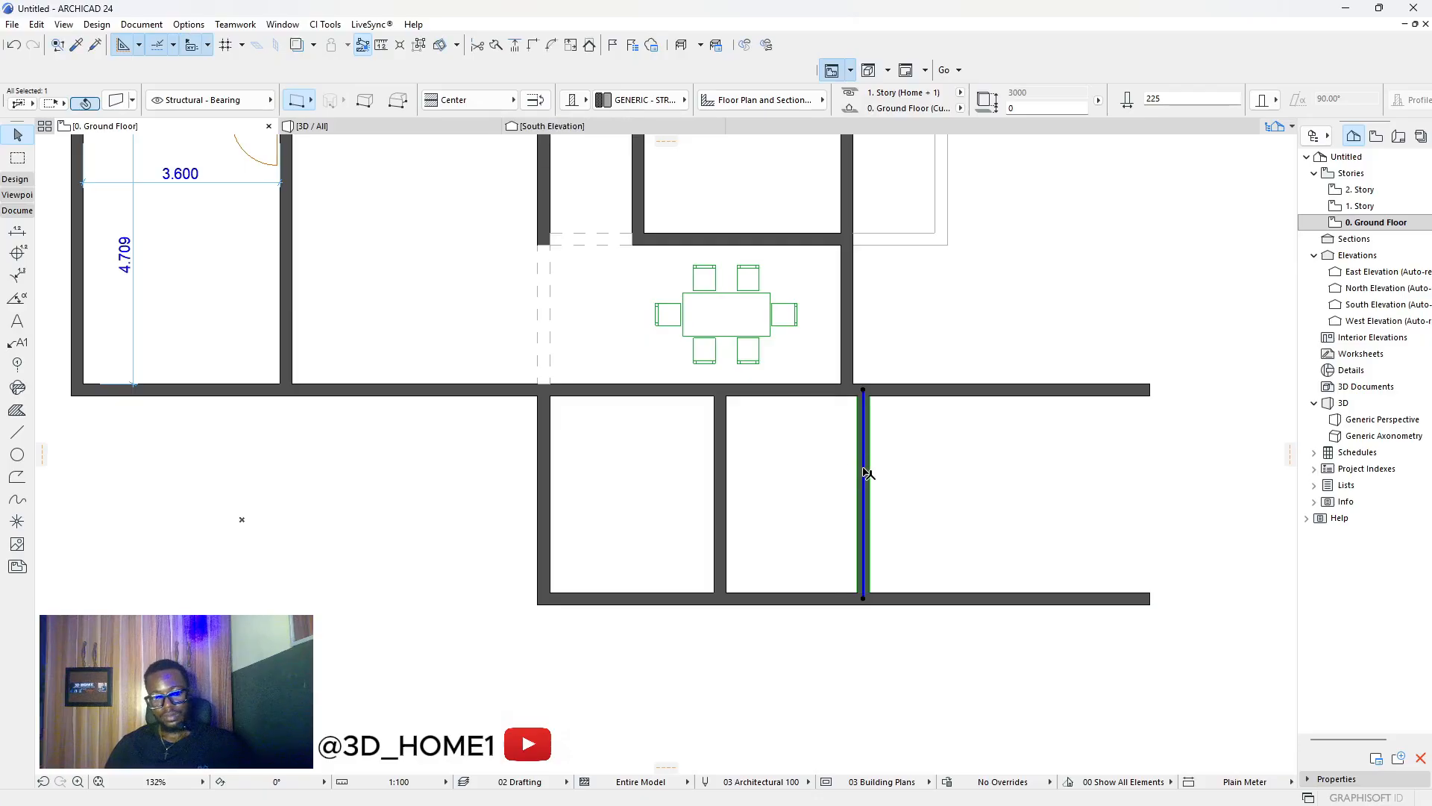
pyautogui.hotkey('ctrl', 'z')
# Copy the second partition 1200 mm to the right and offset the copy by a further wall thickness.
pyautogui.hotkey('ctrl', 'shift', 'd')
pyautogui.click(803, 473)
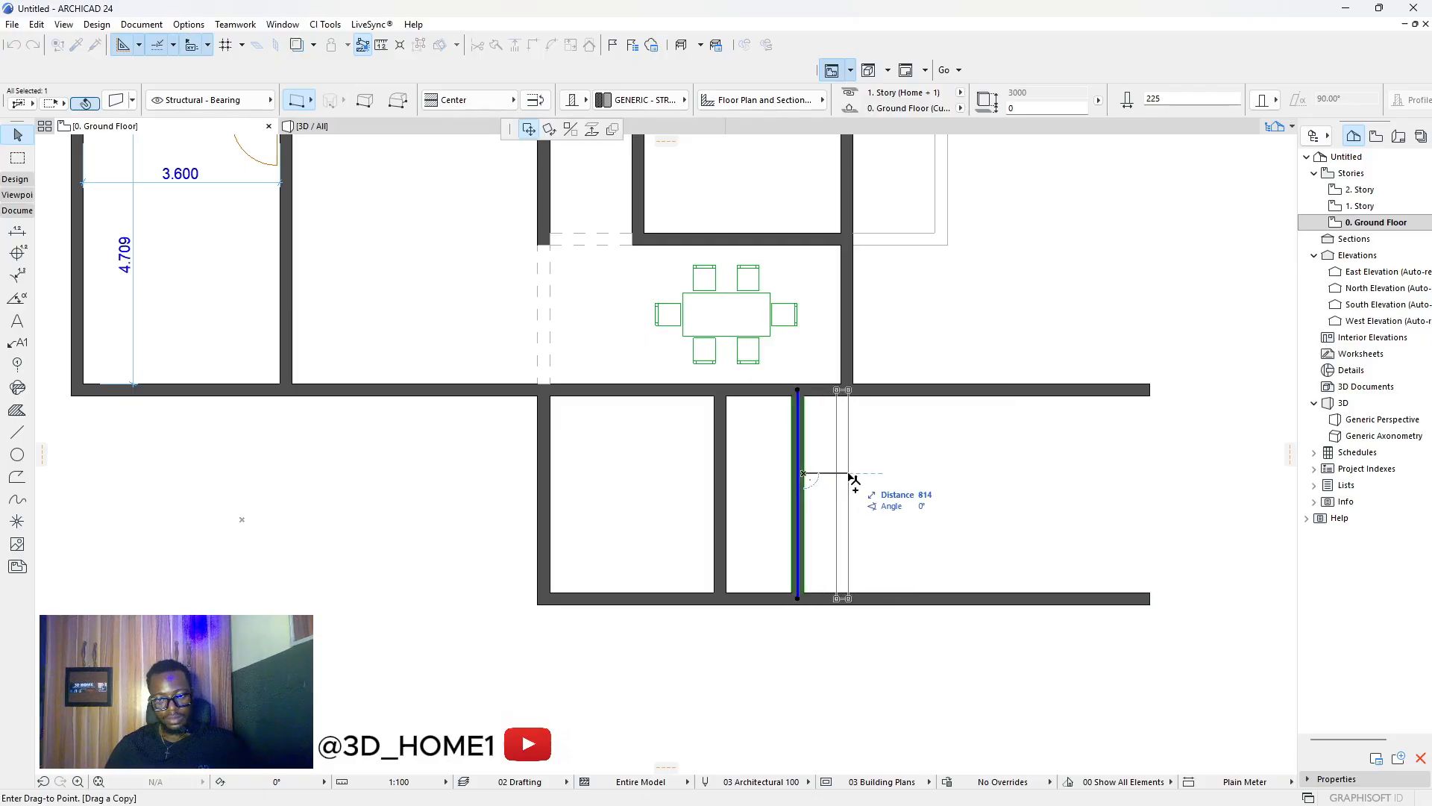
pyautogui.write('1200')
pyautogui.press('Return')
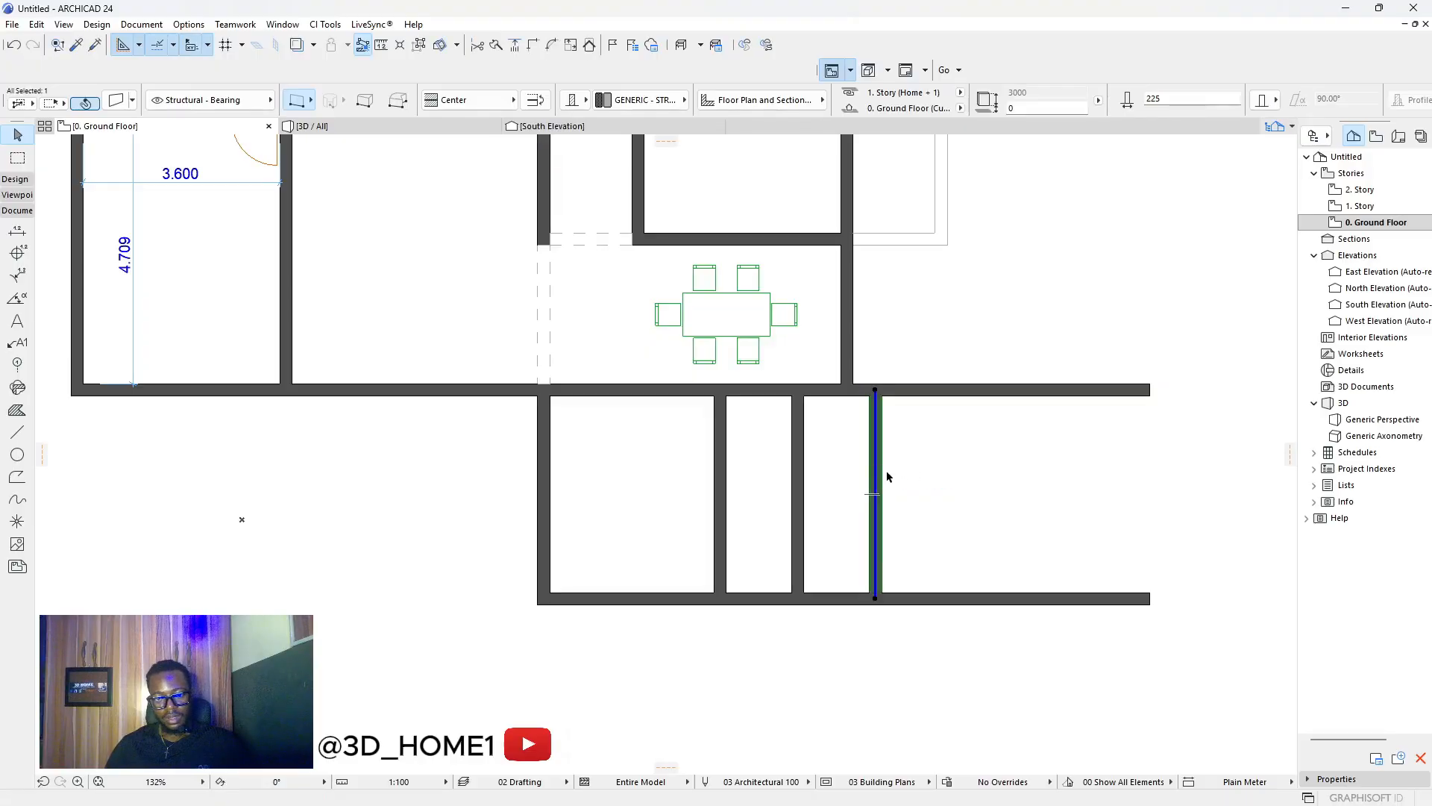
# Copy the third lower-wing partition 3000 mm to the right and trim the upper and lower walls overrunning the copy.
pyautogui.hotkey('ctrl', 'shift', 'd')
pyautogui.click(875, 466)
pyautogui.write('3000')
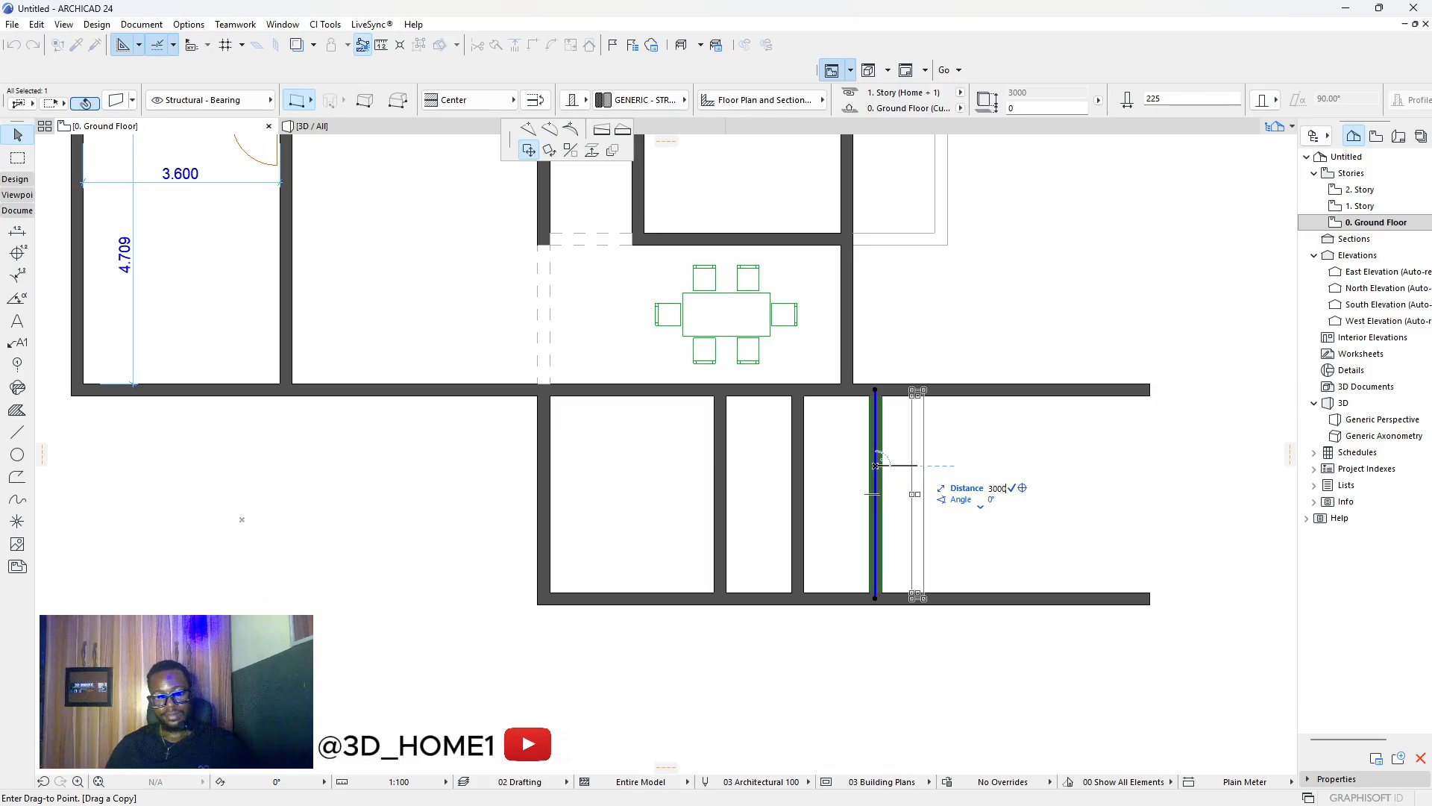
pyautogui.press('Return')
pyautogui.keyDown('ctrl'); pyautogui.click(1098, 396); pyautogui.keyUp('ctrl')
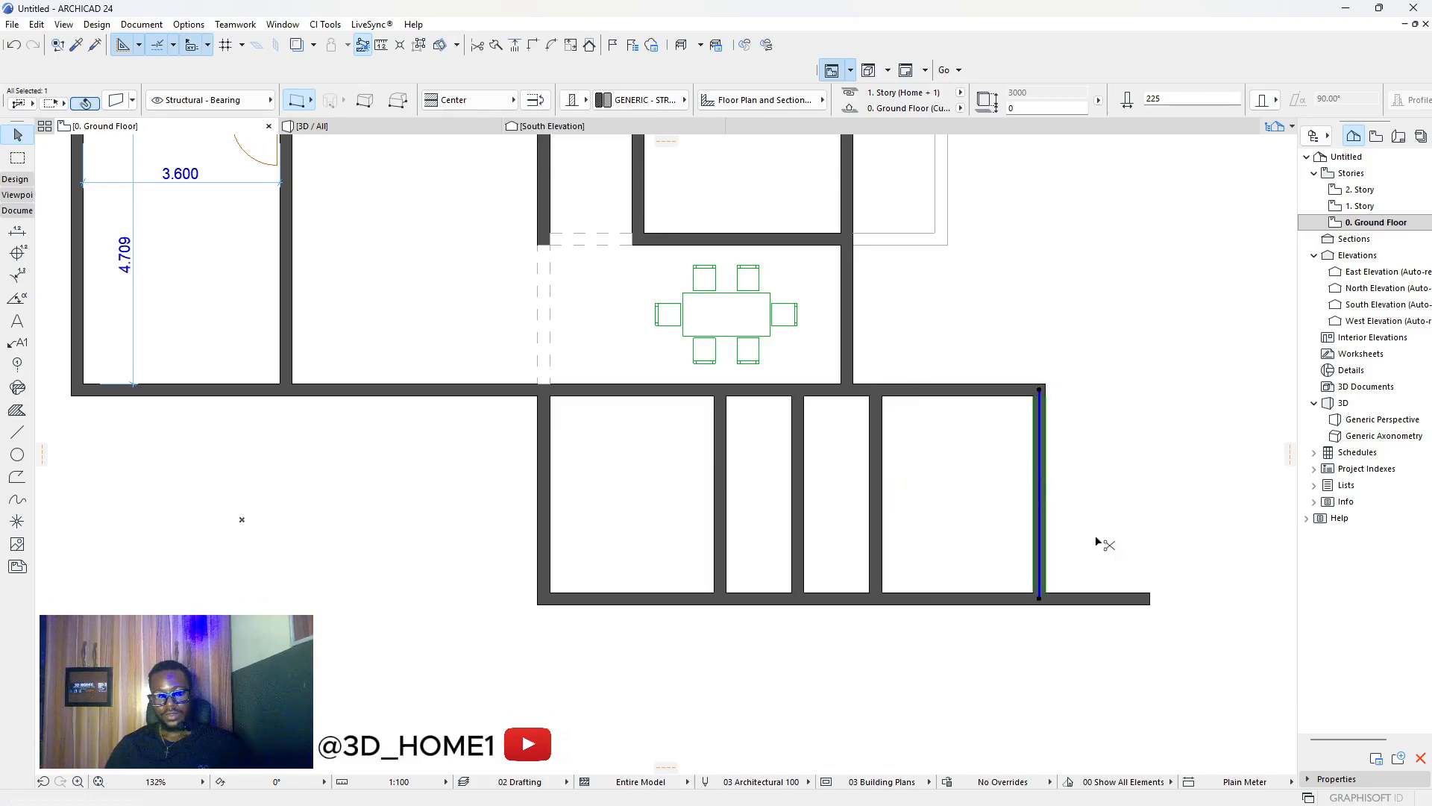
pyautogui.keyDown('ctrl'); pyautogui.click(1098, 600); pyautogui.keyUp('ctrl')
pyautogui.scroll(-5, 1049, 552)
pyautogui.press('Escape')
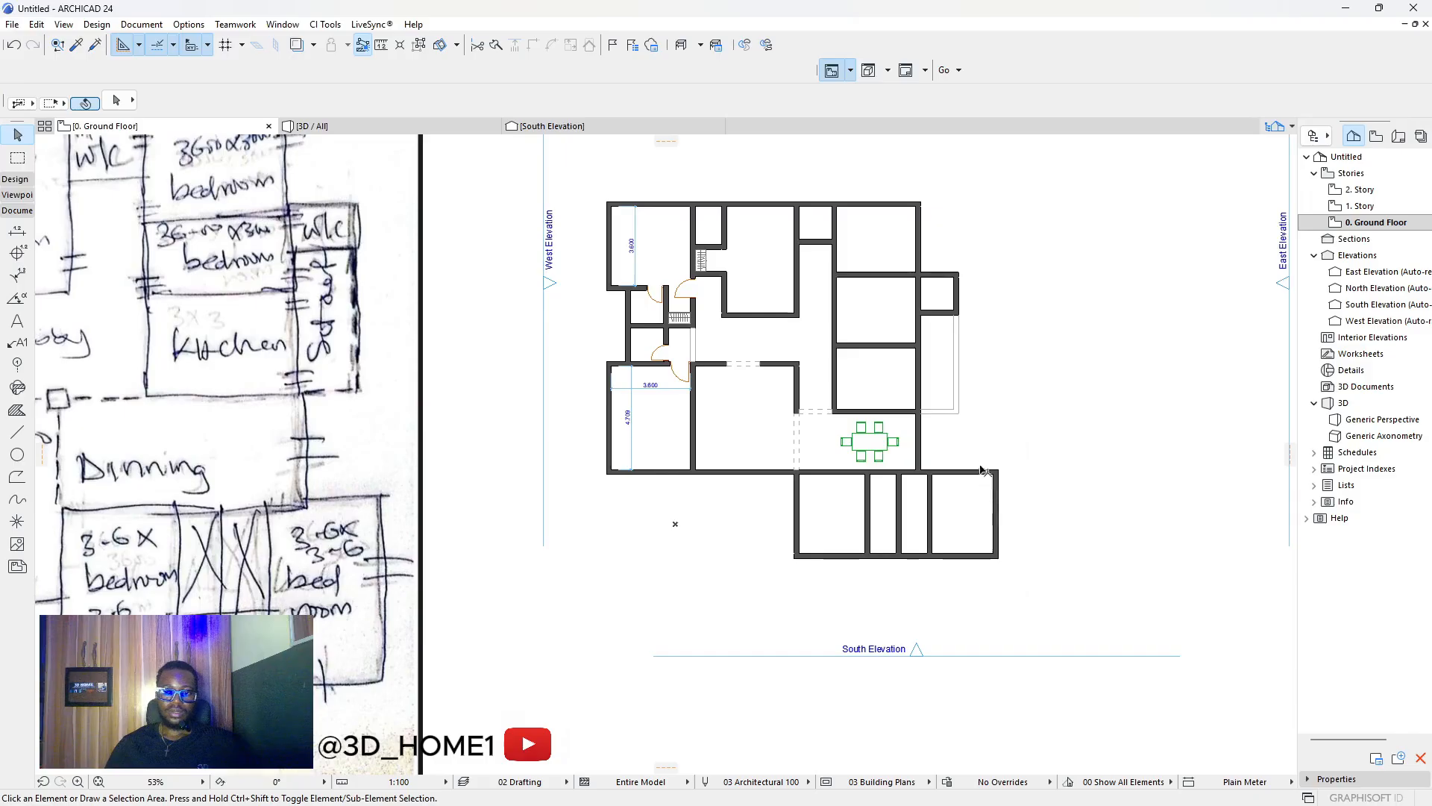
# Stretch the wall between the master bedroom and living room downward to line up with the lower wing's bottom wall.
pyautogui.scroll(-2, 930, 458)
pyautogui.scroll(2, 787, 525)
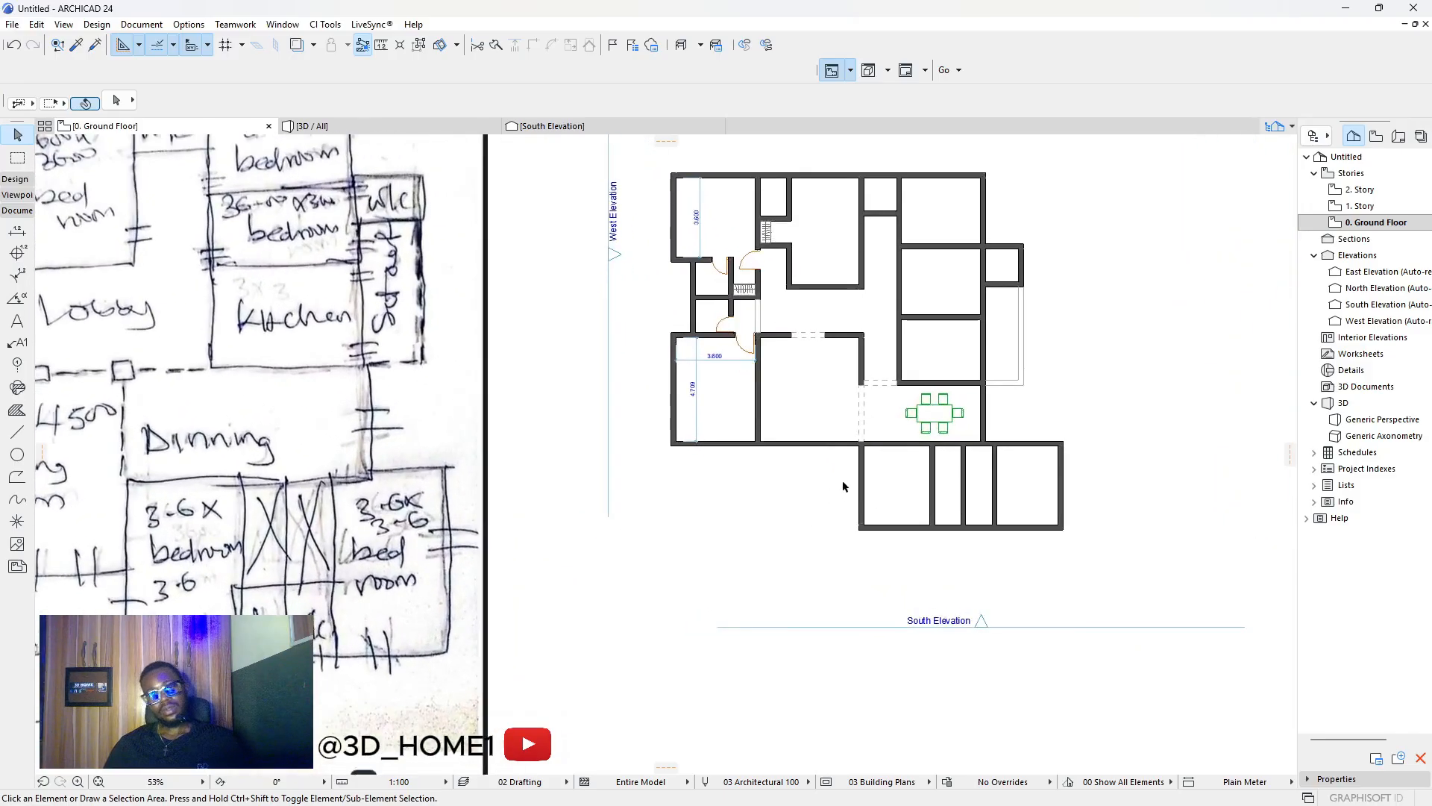
pyautogui.scroll(-3, 839, 482)
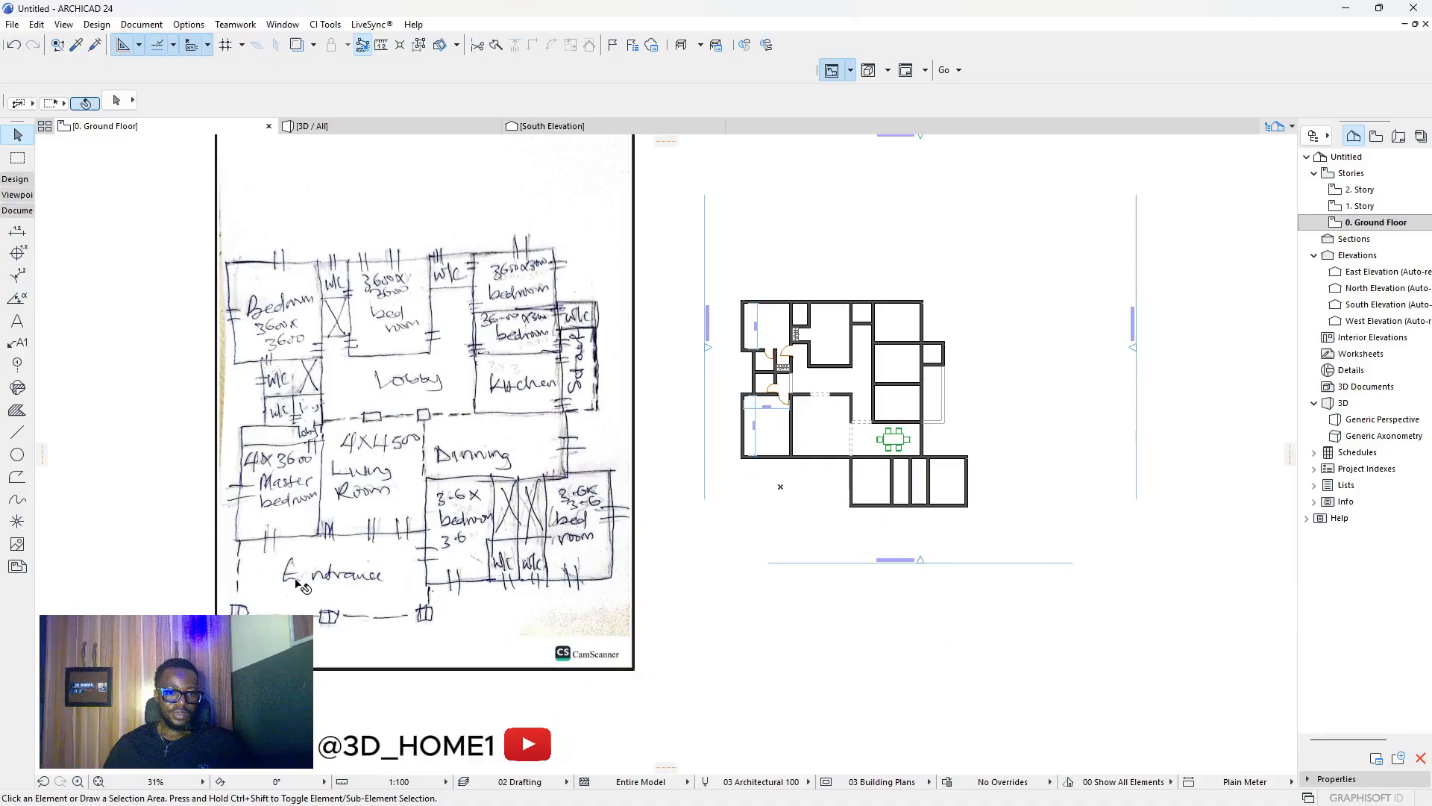
pyautogui.scroll(2, 709, 467)
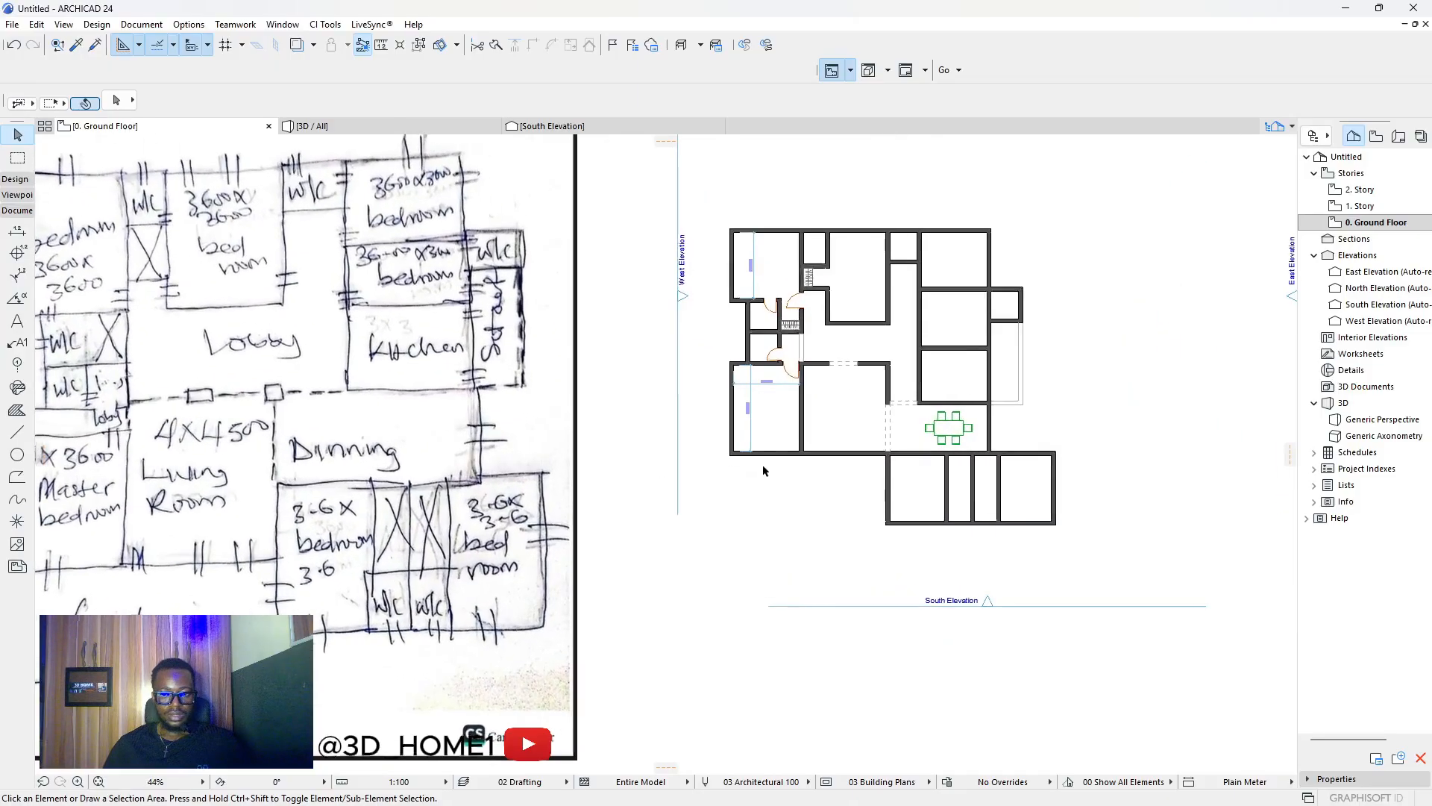
pyautogui.scroll(-2, 775, 462)
pyautogui.scroll(2, 802, 460)
pyautogui.scroll(-2, 802, 460)
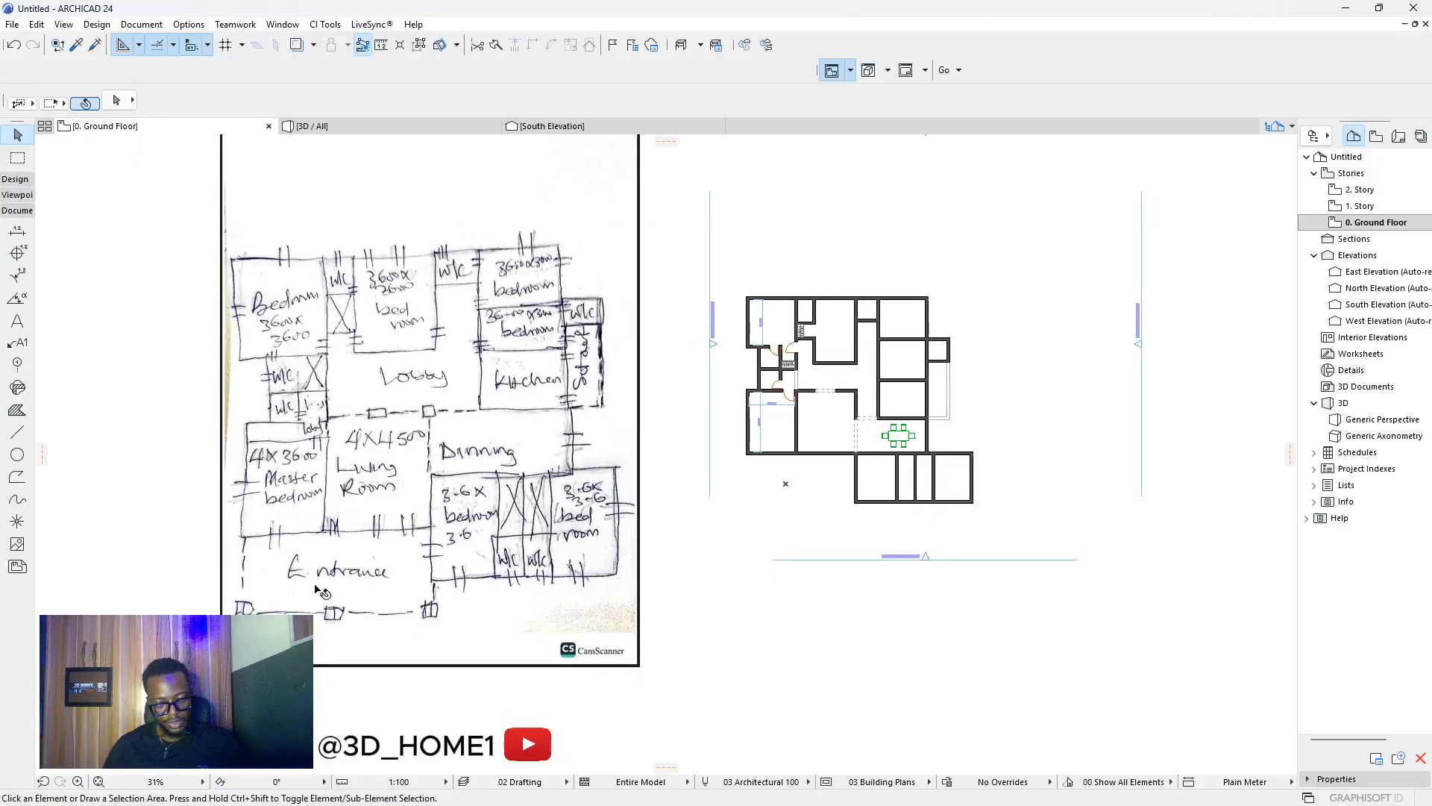
pyautogui.scroll(4, 783, 474)
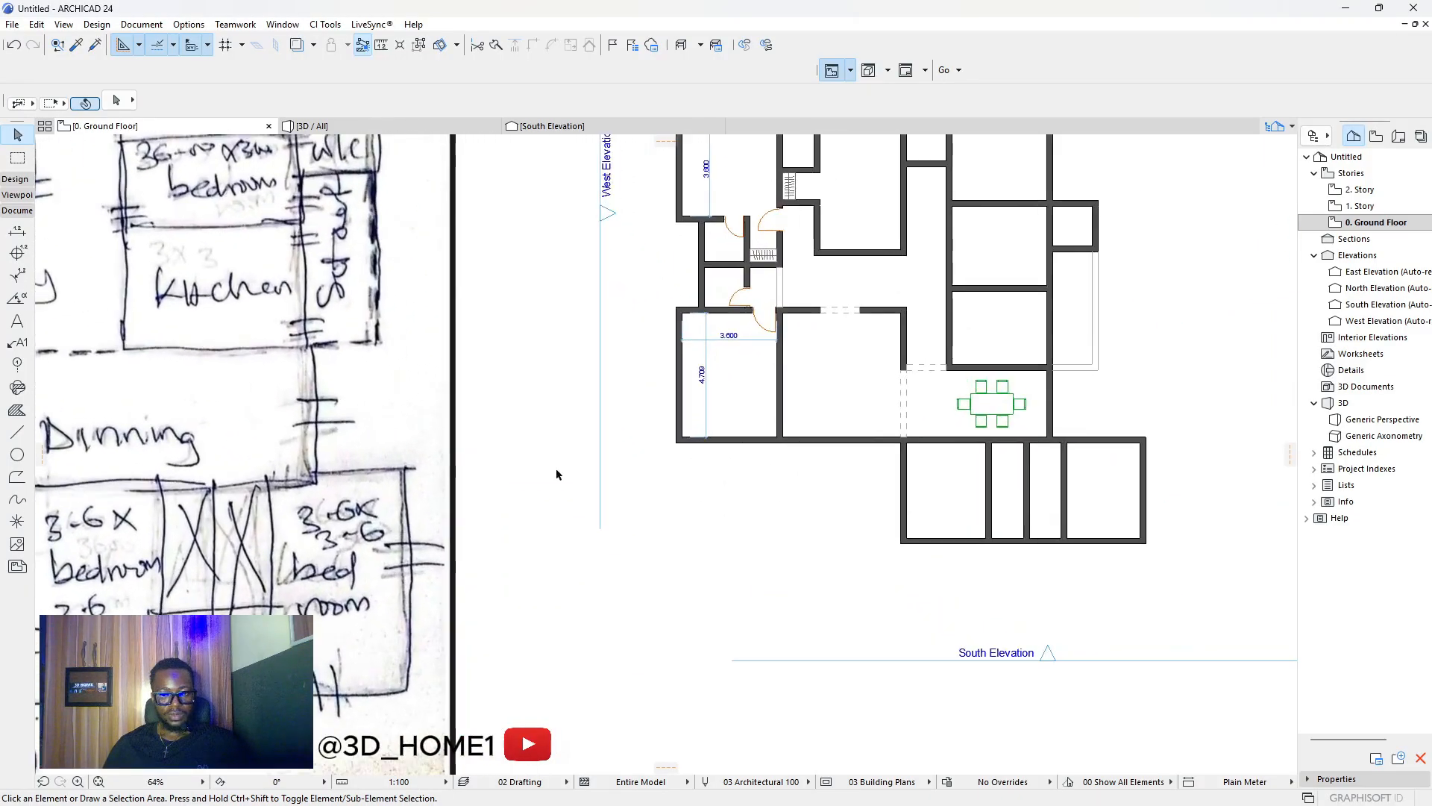
pyautogui.click(780, 437)
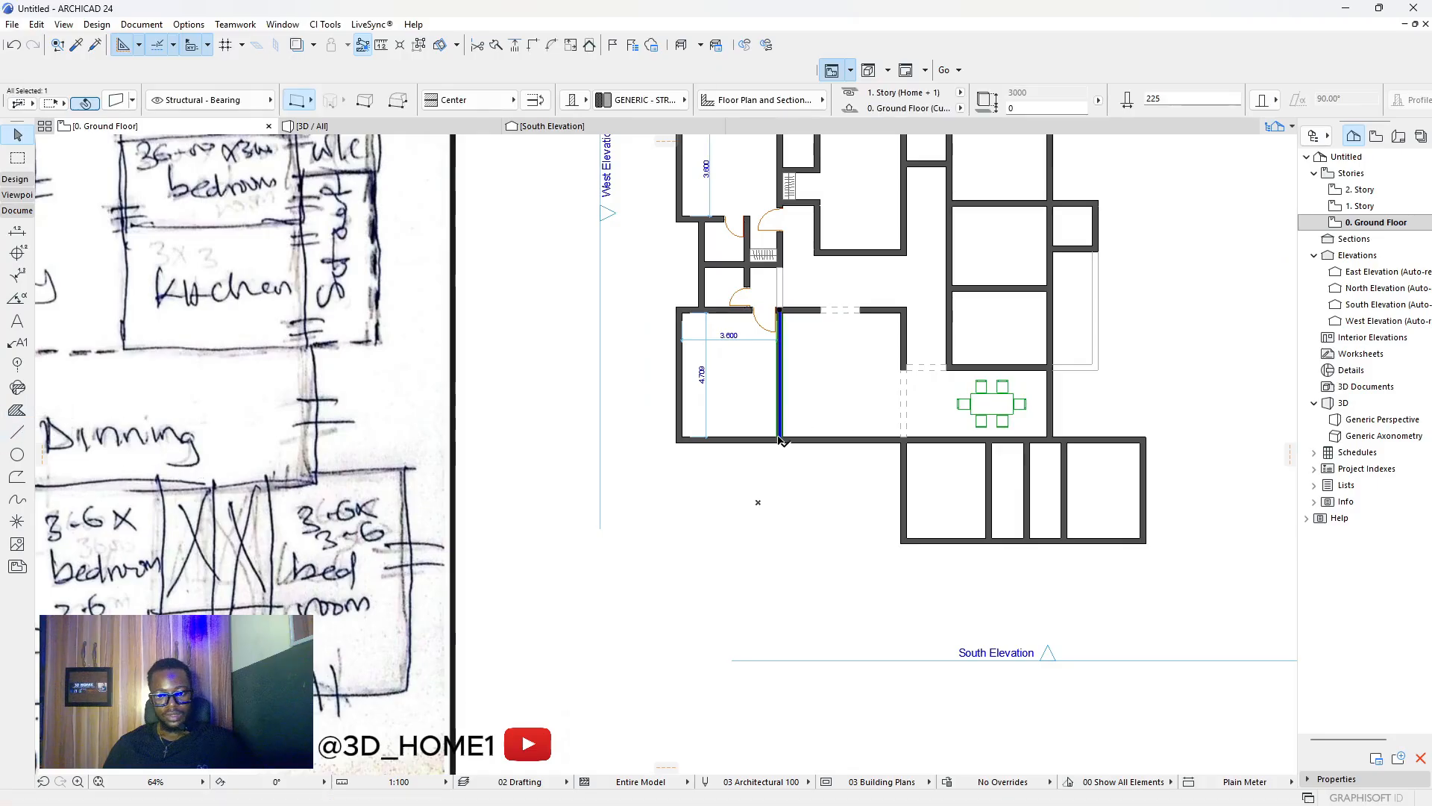
pyautogui.click(780, 440)
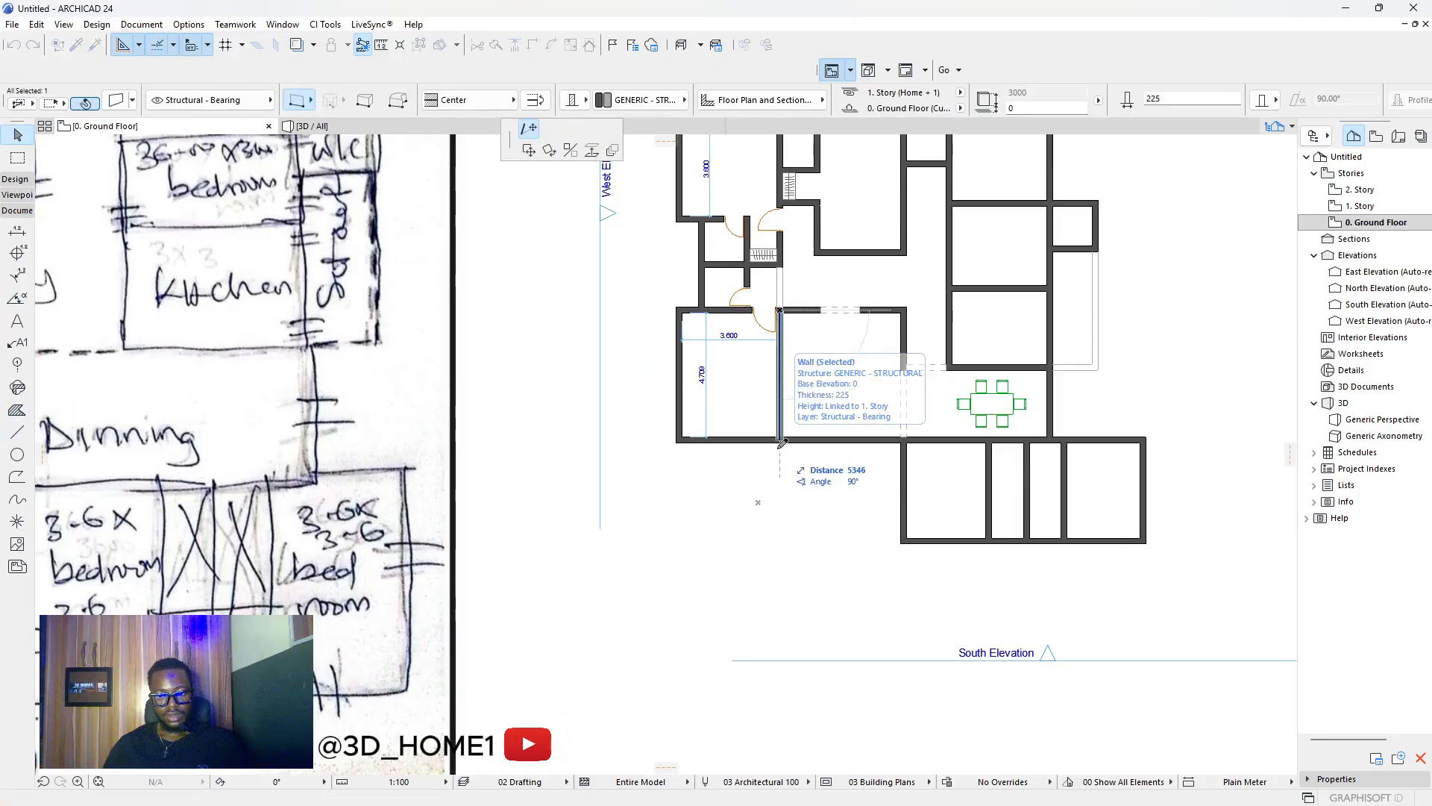
pyautogui.click(780, 543)
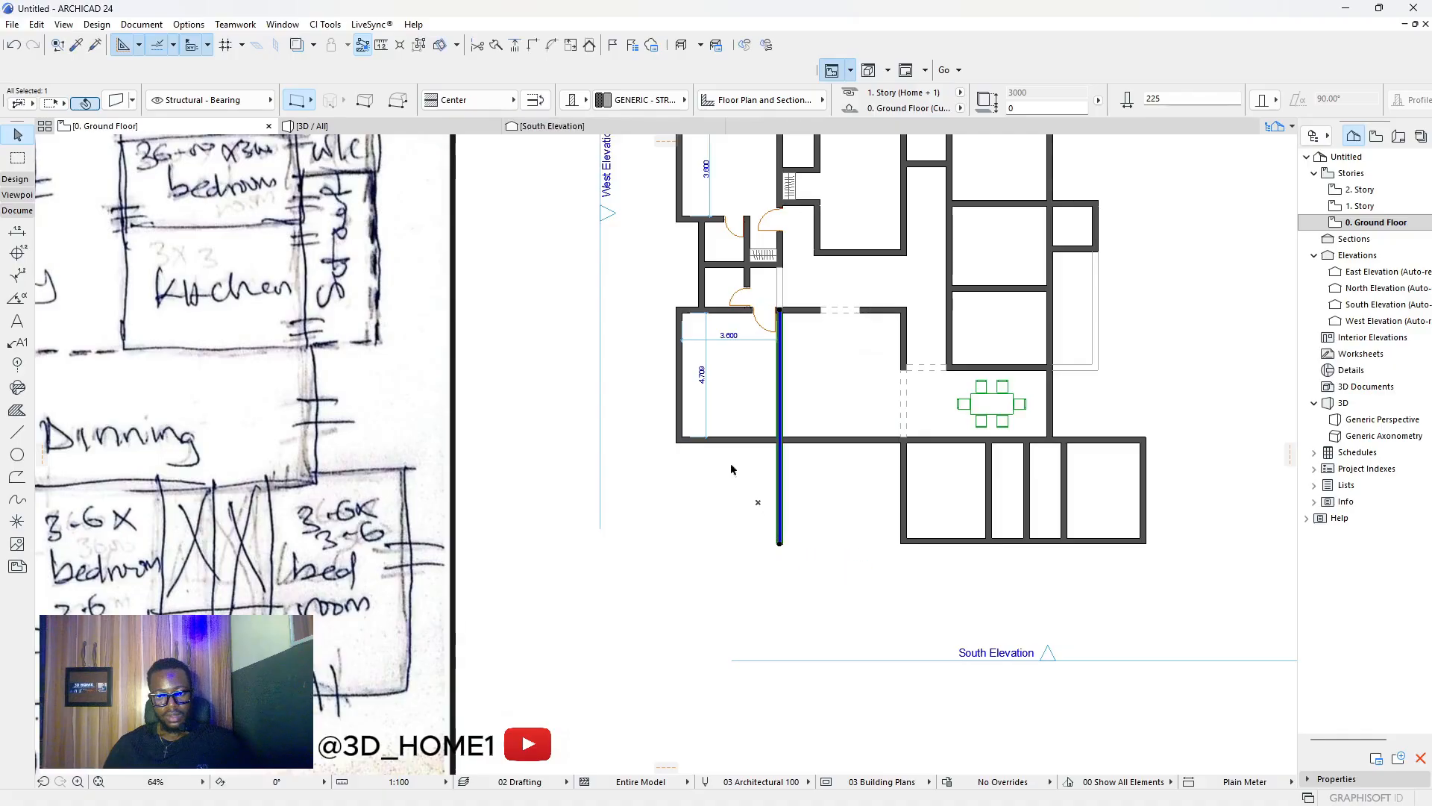
pyautogui.click(731, 466)
# Intersect the extended vertical wall with the lower wing's bottom wall to close the corner of the entrance area.
pyautogui.click(76, 46)
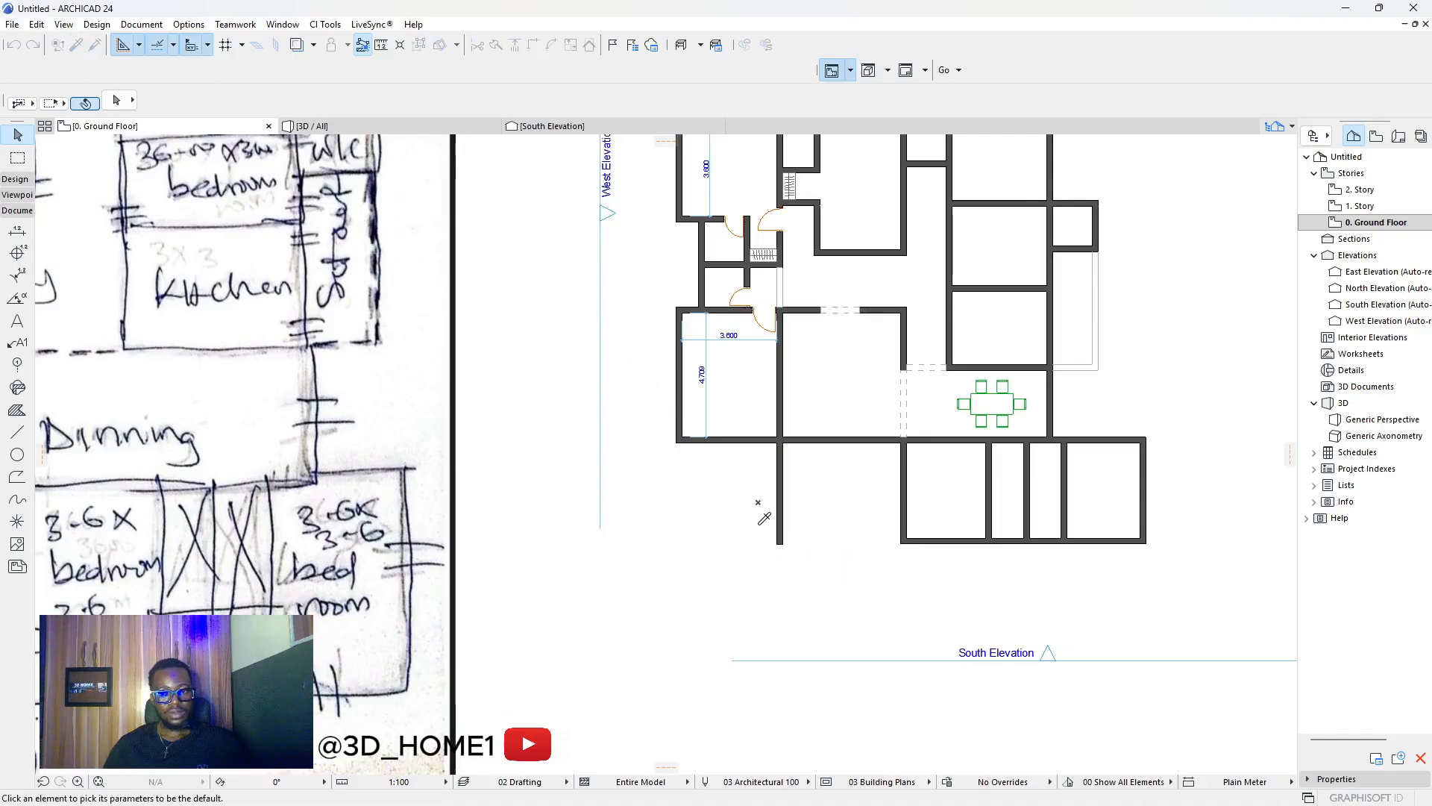
pyautogui.scroll(3, 761, 516)
pyautogui.click(795, 522)
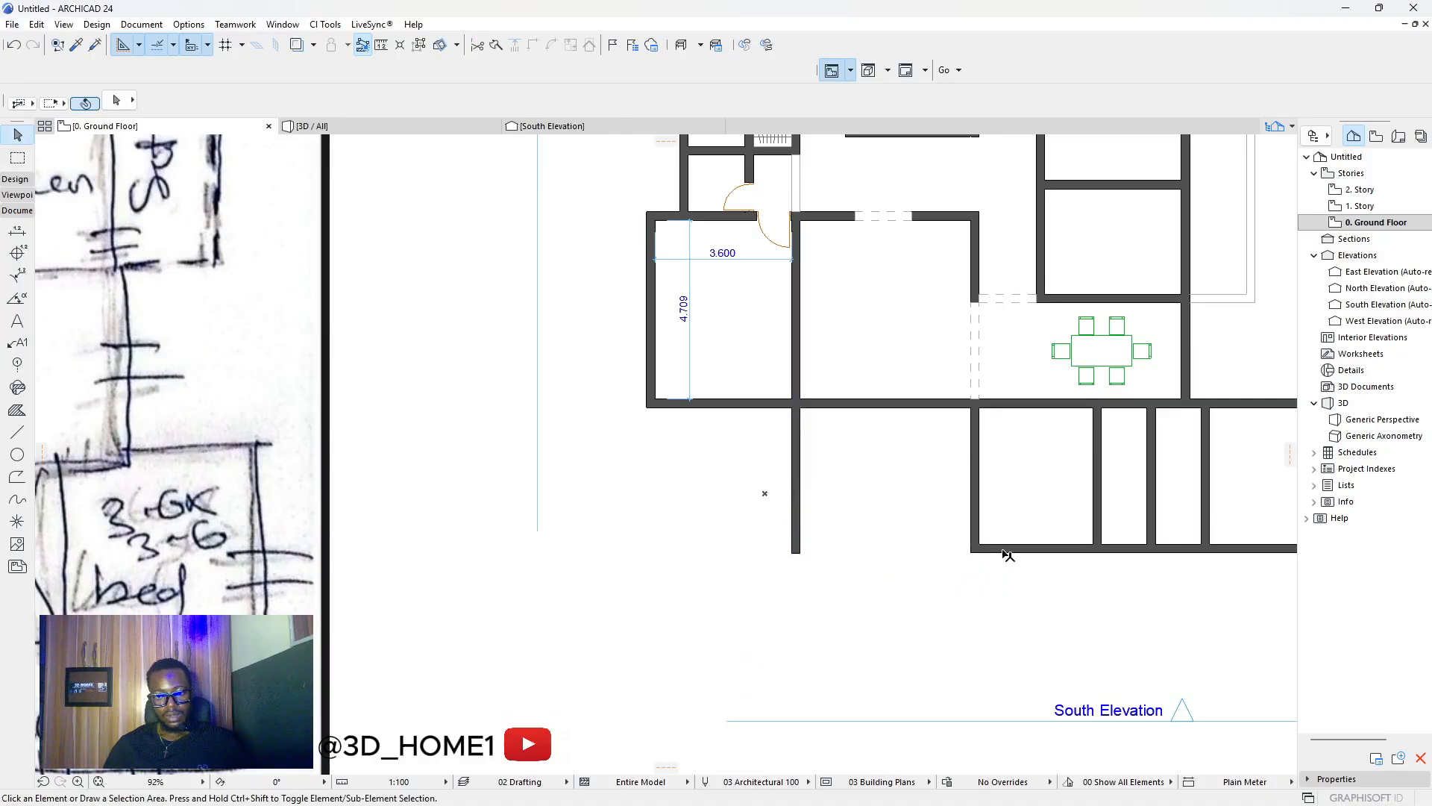
pyautogui.keyDown('shift'); pyautogui.click(980, 553); pyautogui.keyUp('shift')
pyautogui.keyDown('shift'); pyautogui.click(798, 523); pyautogui.keyUp('shift')
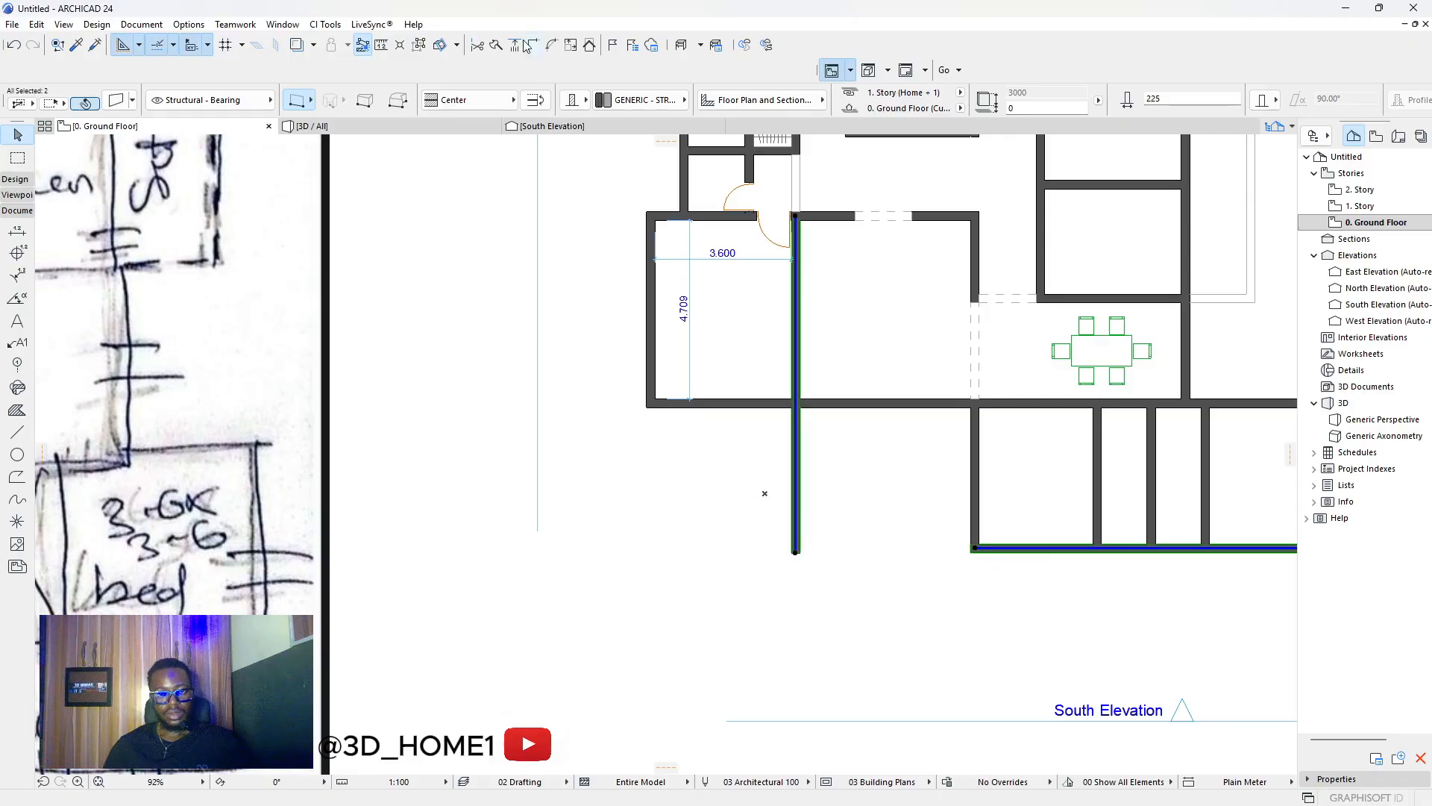
pyautogui.click(727, 464)
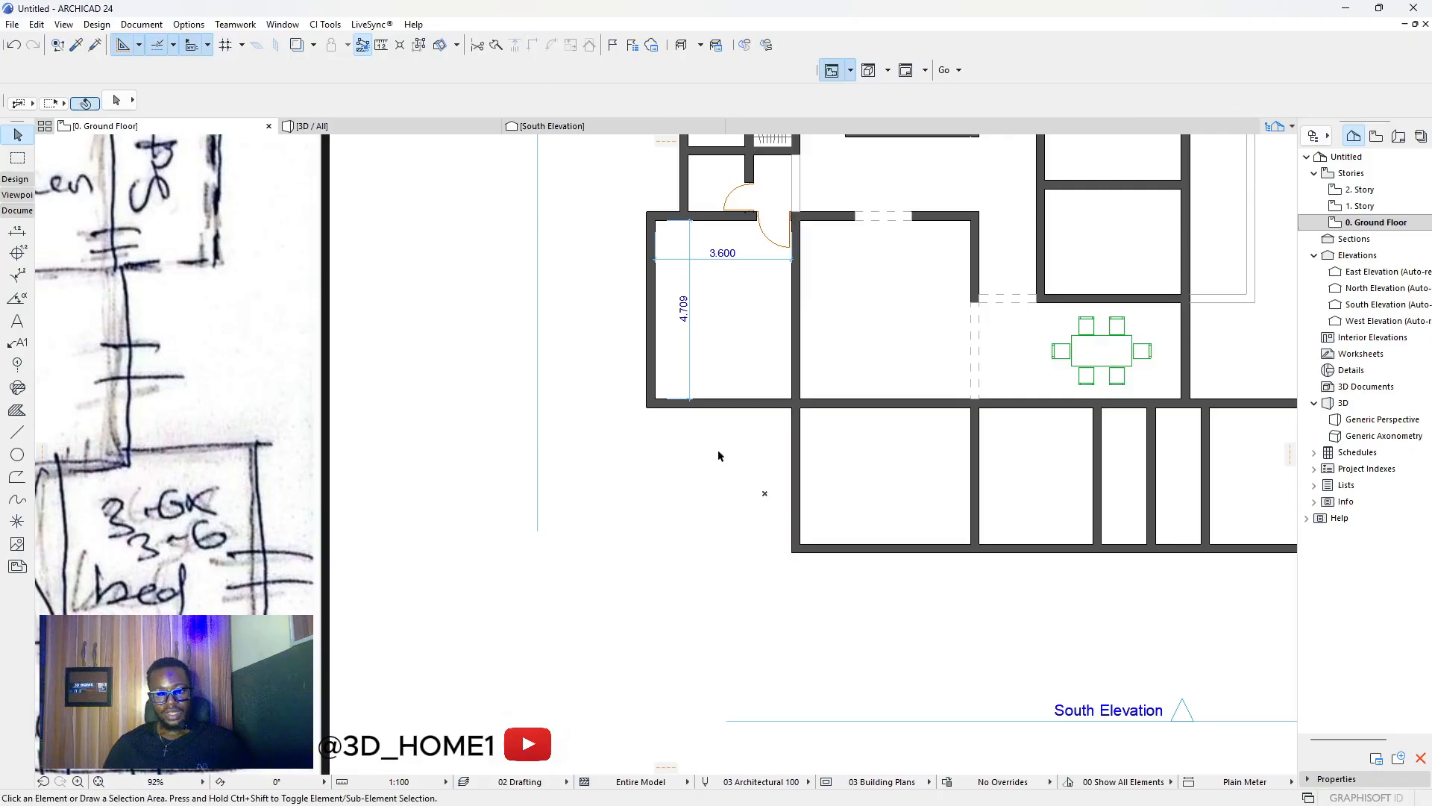
# Compare the modelled entrance area and lower wing with the hand sketch's layout.
pyautogui.scroll(-2, 704, 488)
pyautogui.scroll(-8, 778, 472)
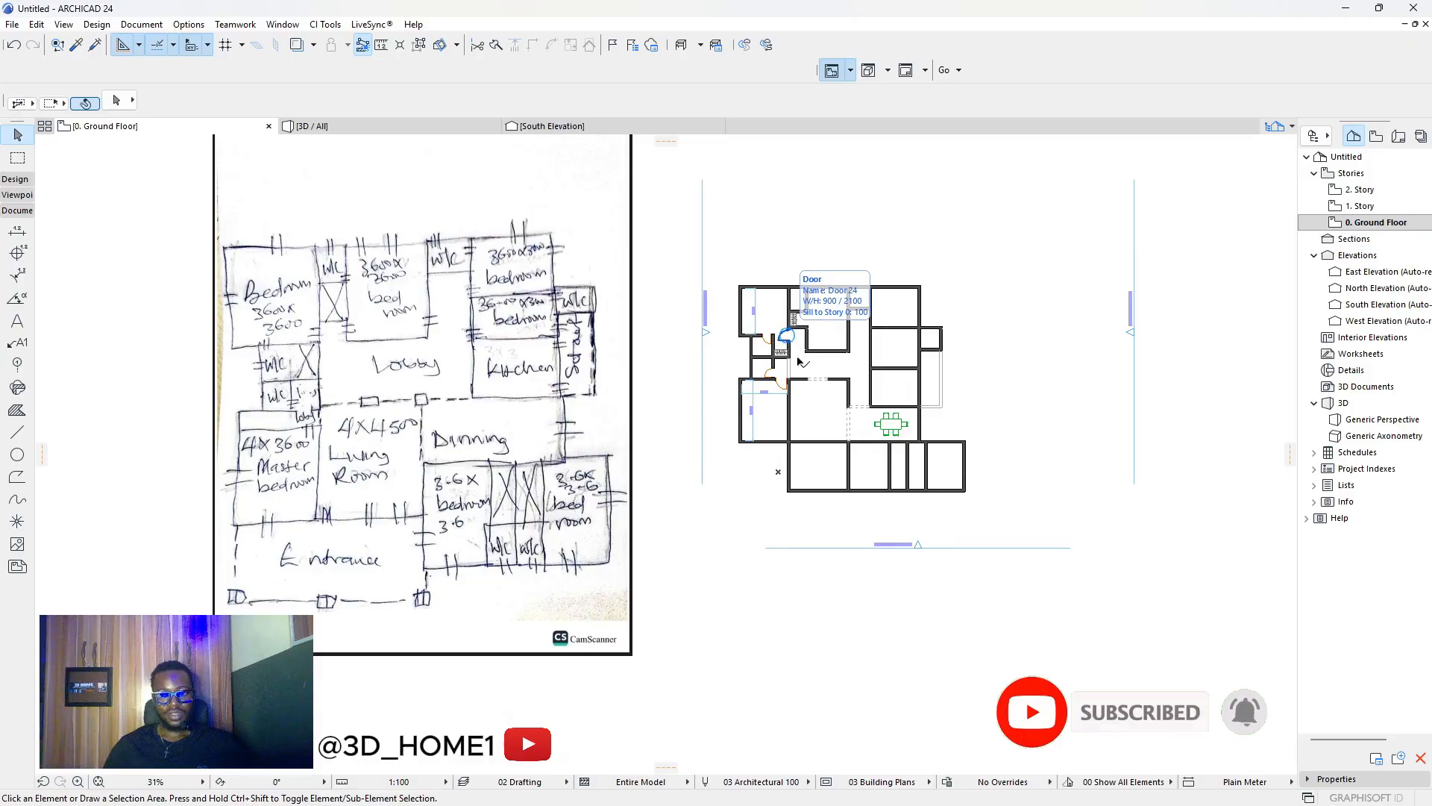
pyautogui.scroll(3, 831, 409)
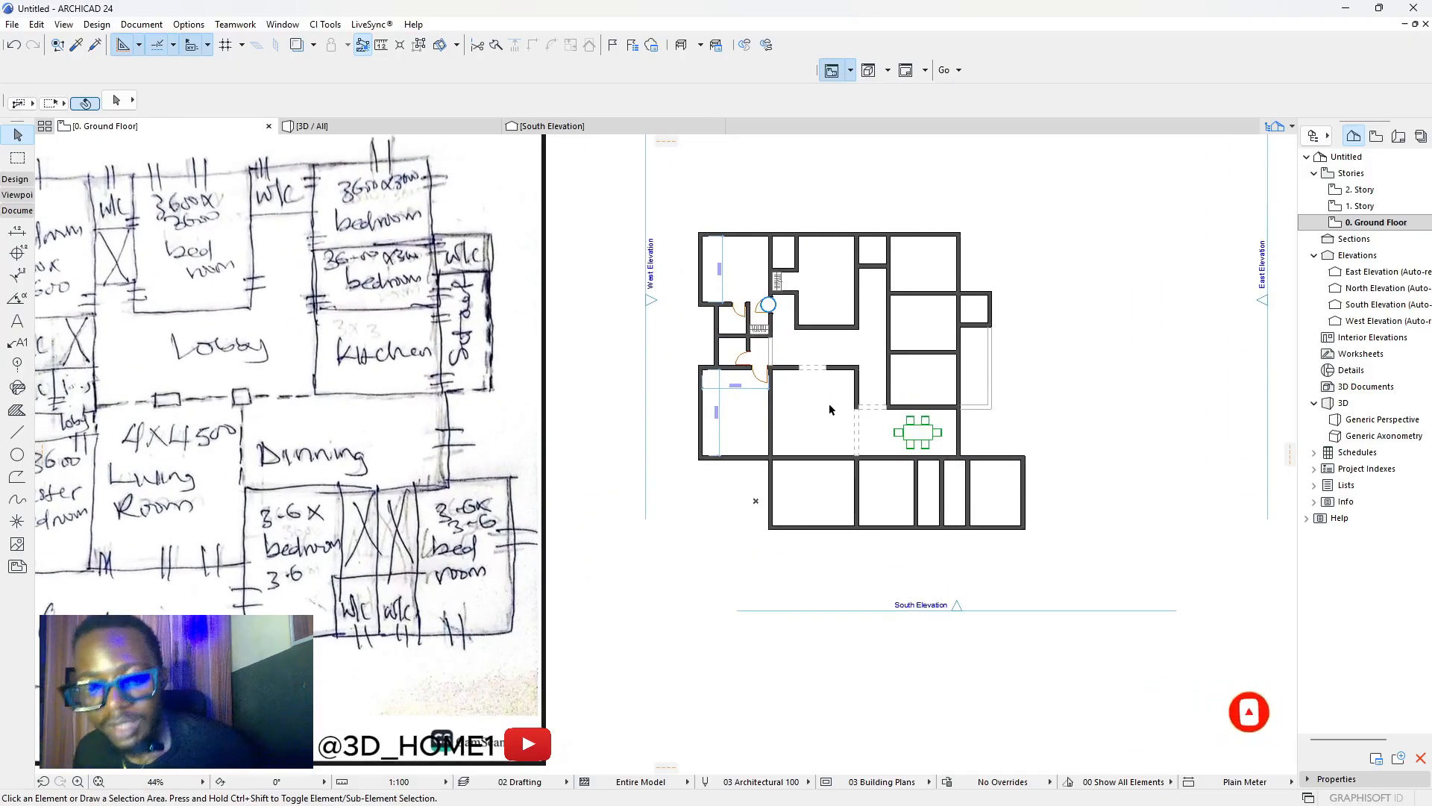
pyautogui.scroll(-2, 830, 409)
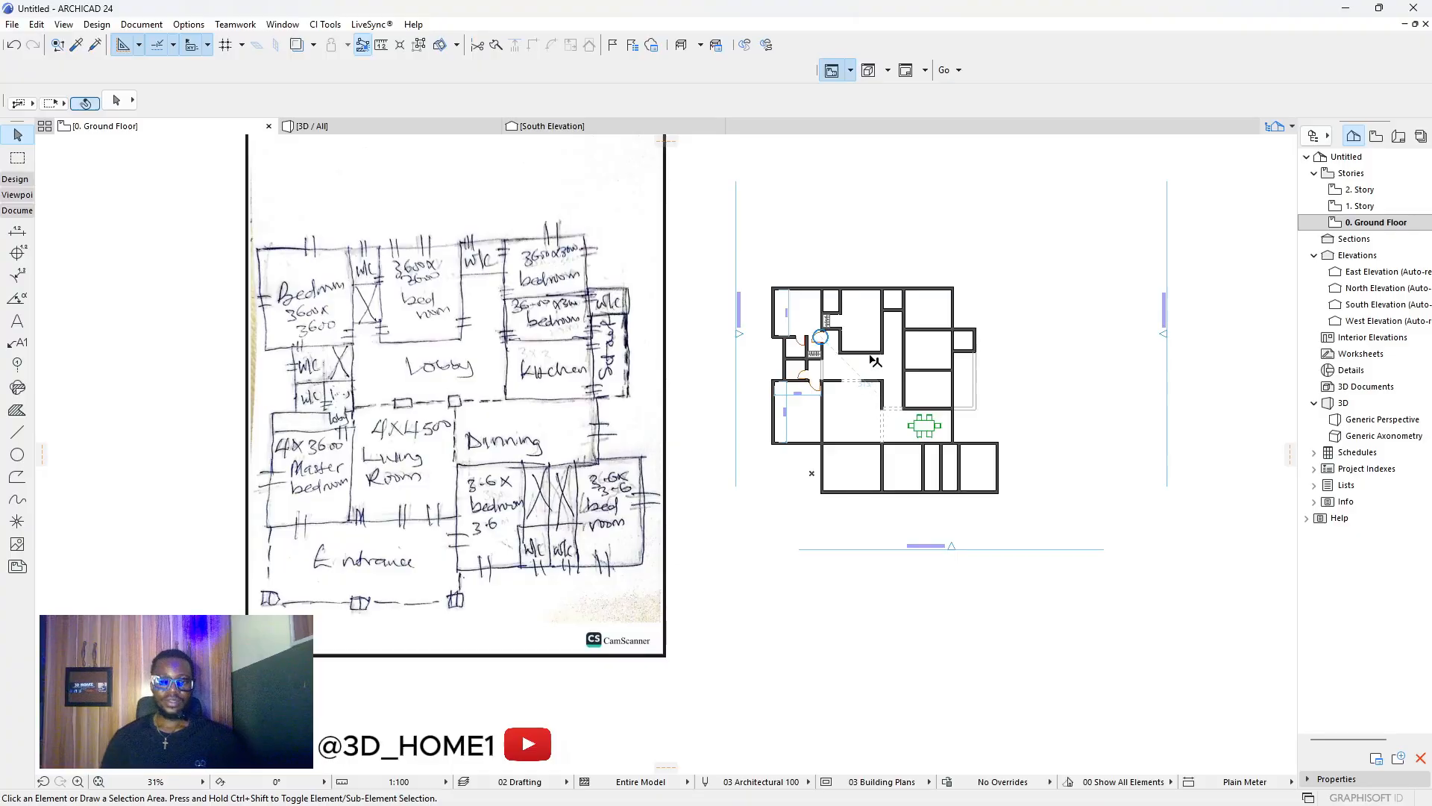
pyautogui.scroll(3, 880, 373)
pyautogui.scroll(-1, 895, 395)
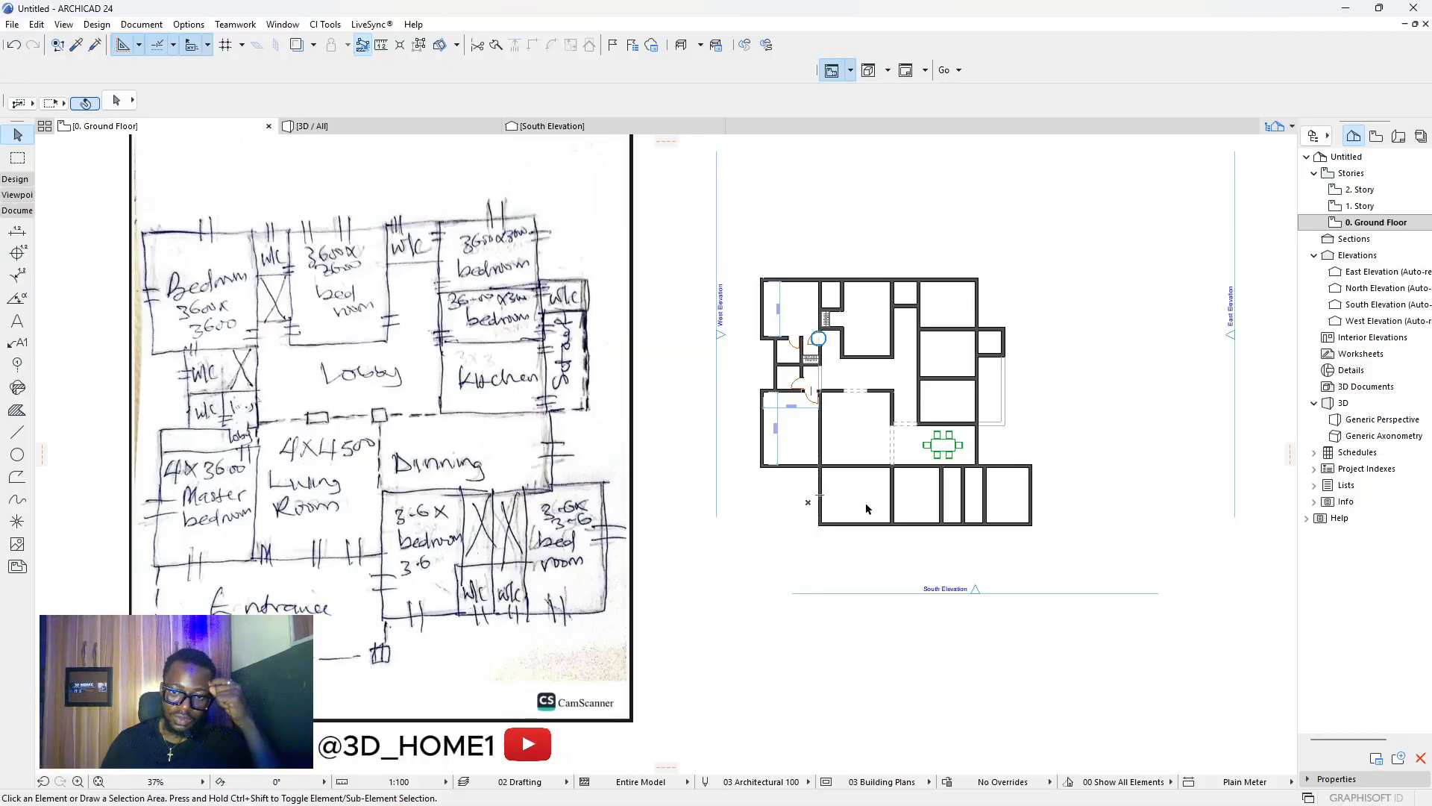
pyautogui.scroll(5, 871, 520)
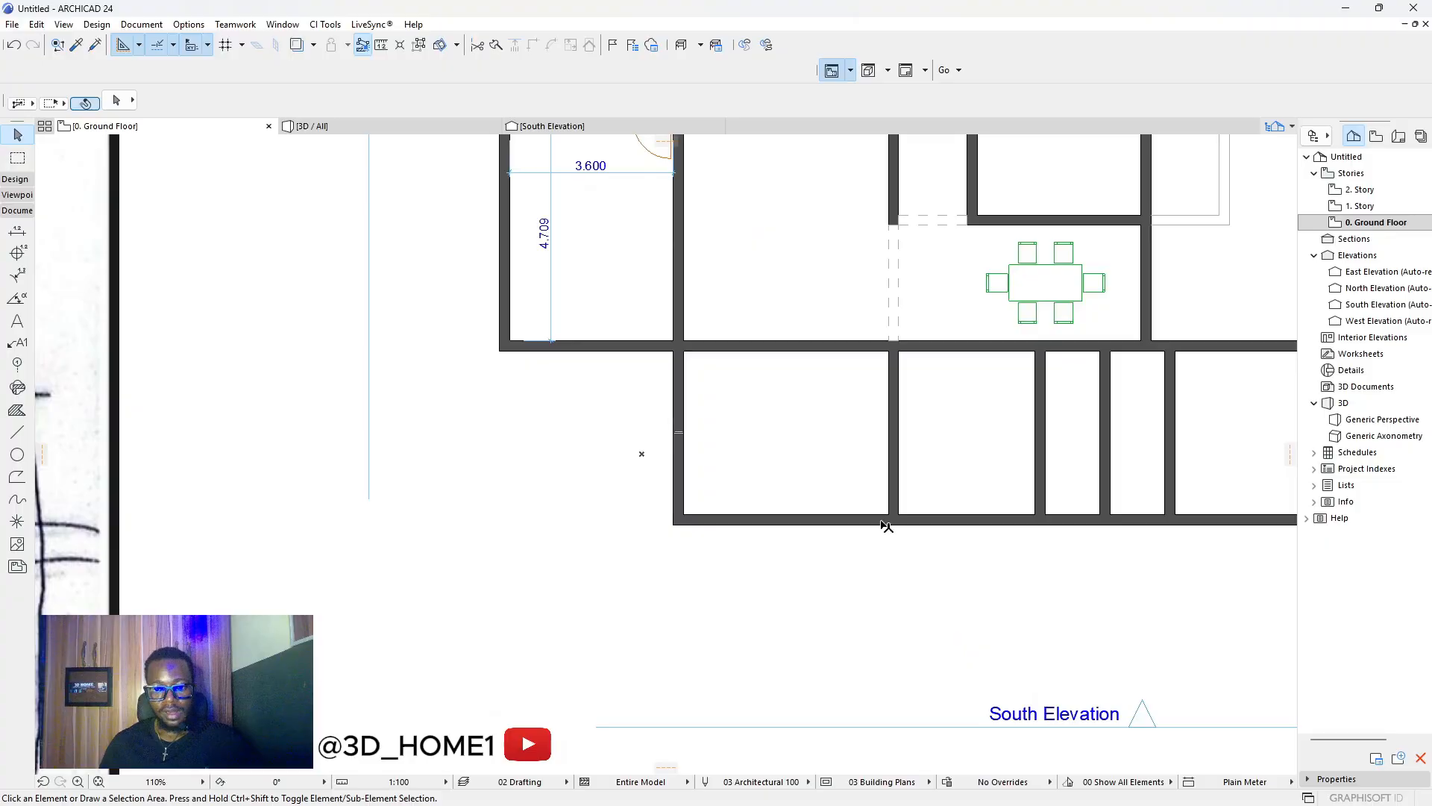
pyautogui.scroll(-3, 869, 475)
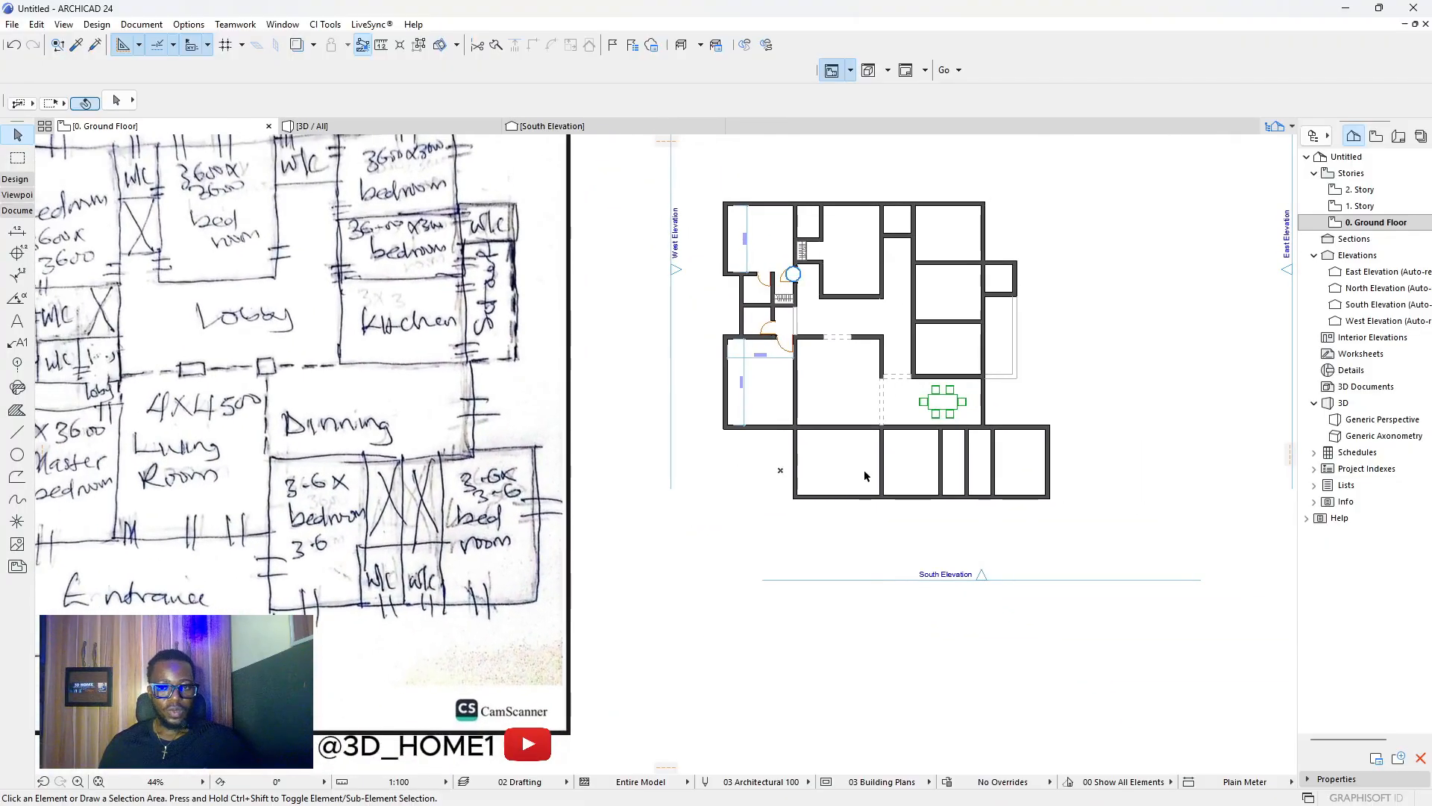
pyautogui.scroll(-3, 863, 481)
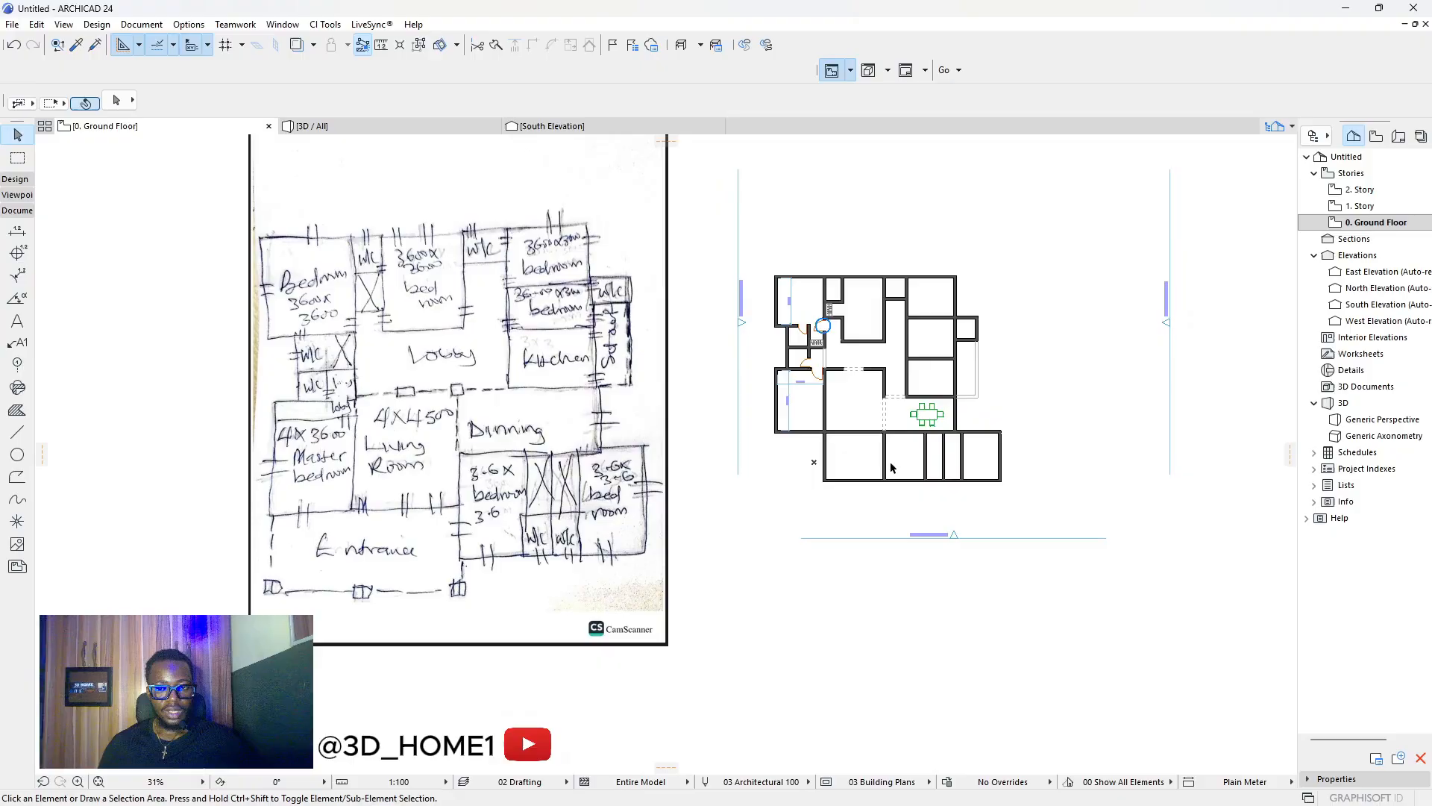
pyautogui.scroll(3, 830, 486)
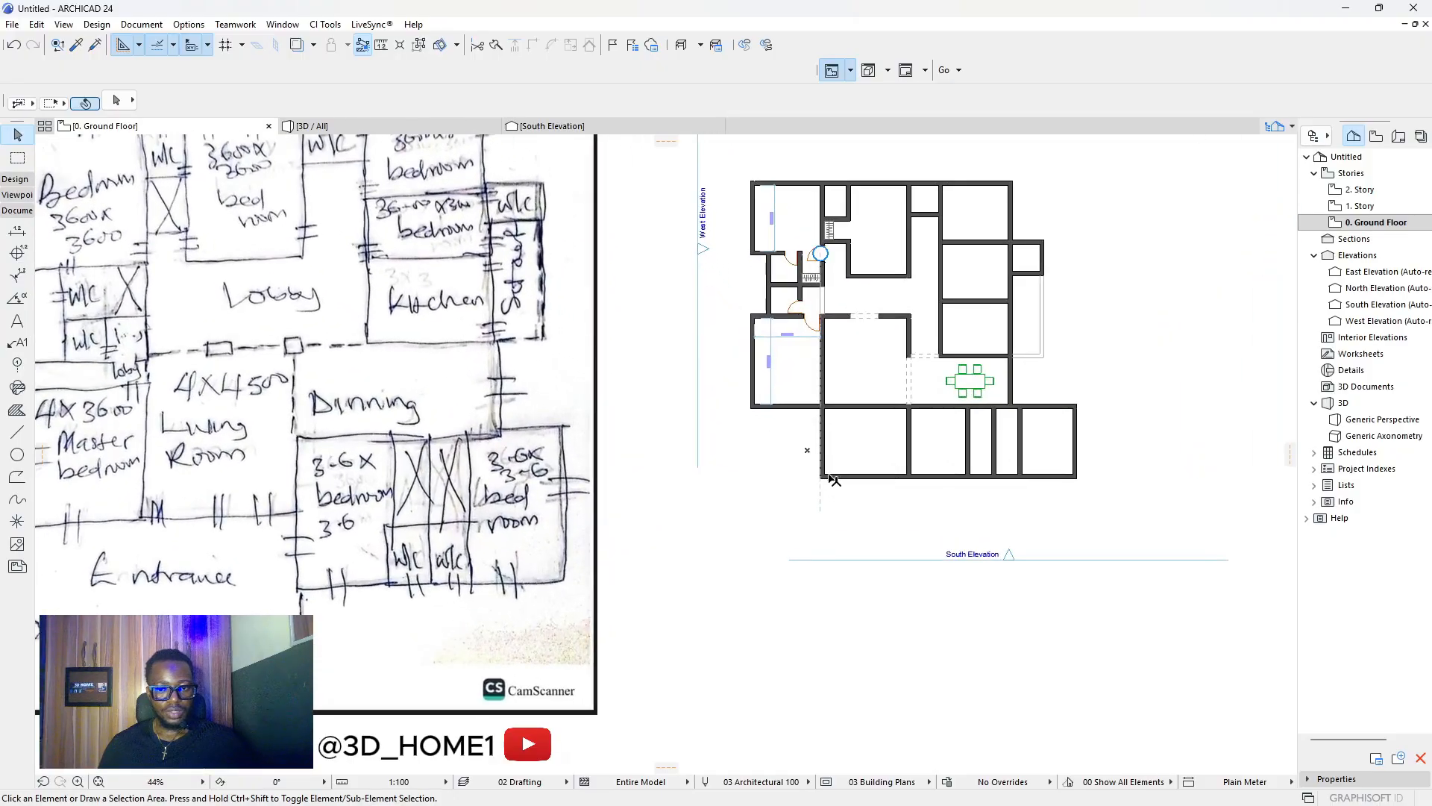
# Trim away the bottom wall's segment between the extended vertical wall and the lower wing's left wall.
pyautogui.scroll(2, 840, 478)
pyautogui.click(832, 478)
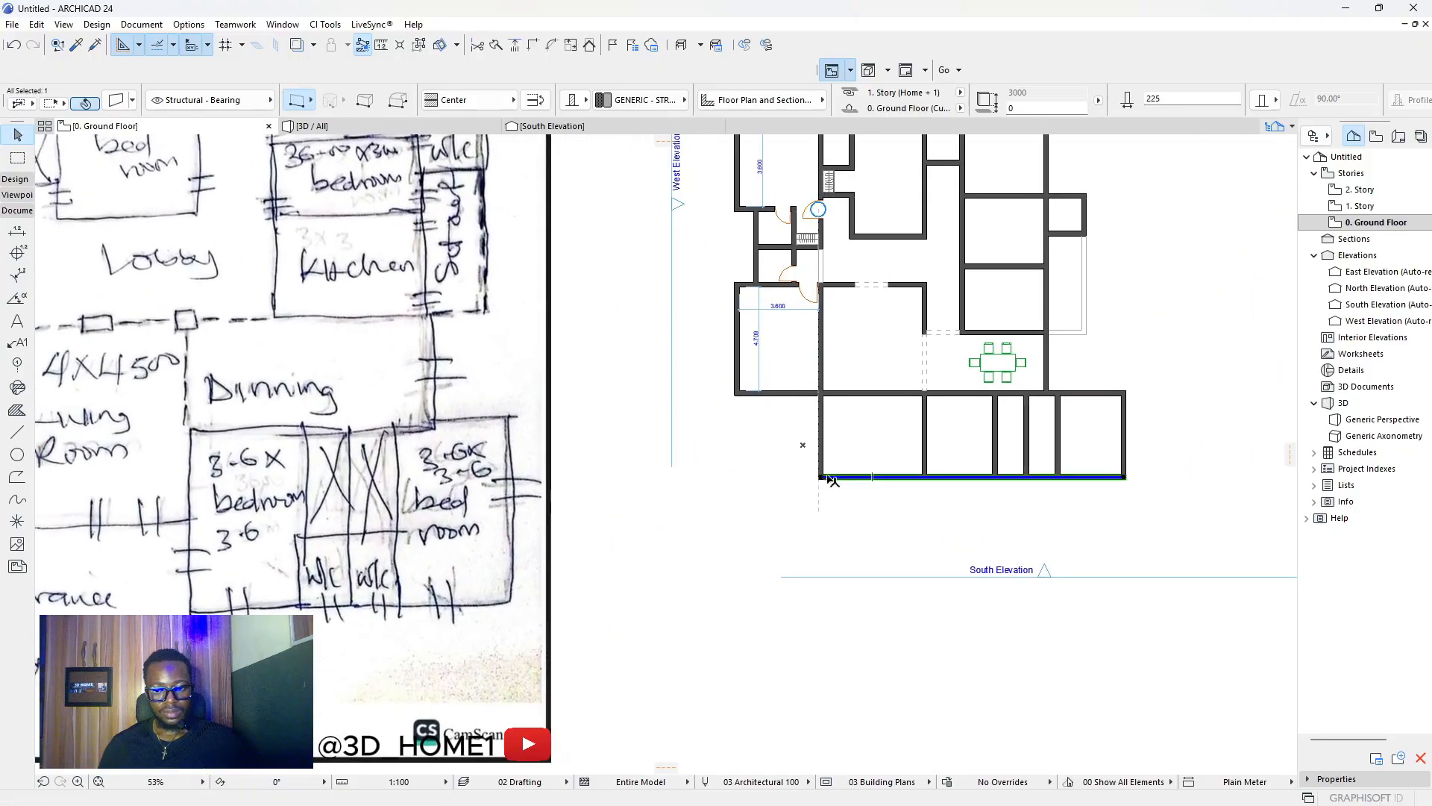
pyautogui.keyDown('ctrl'); pyautogui.click(914, 480); pyautogui.keyUp('ctrl')
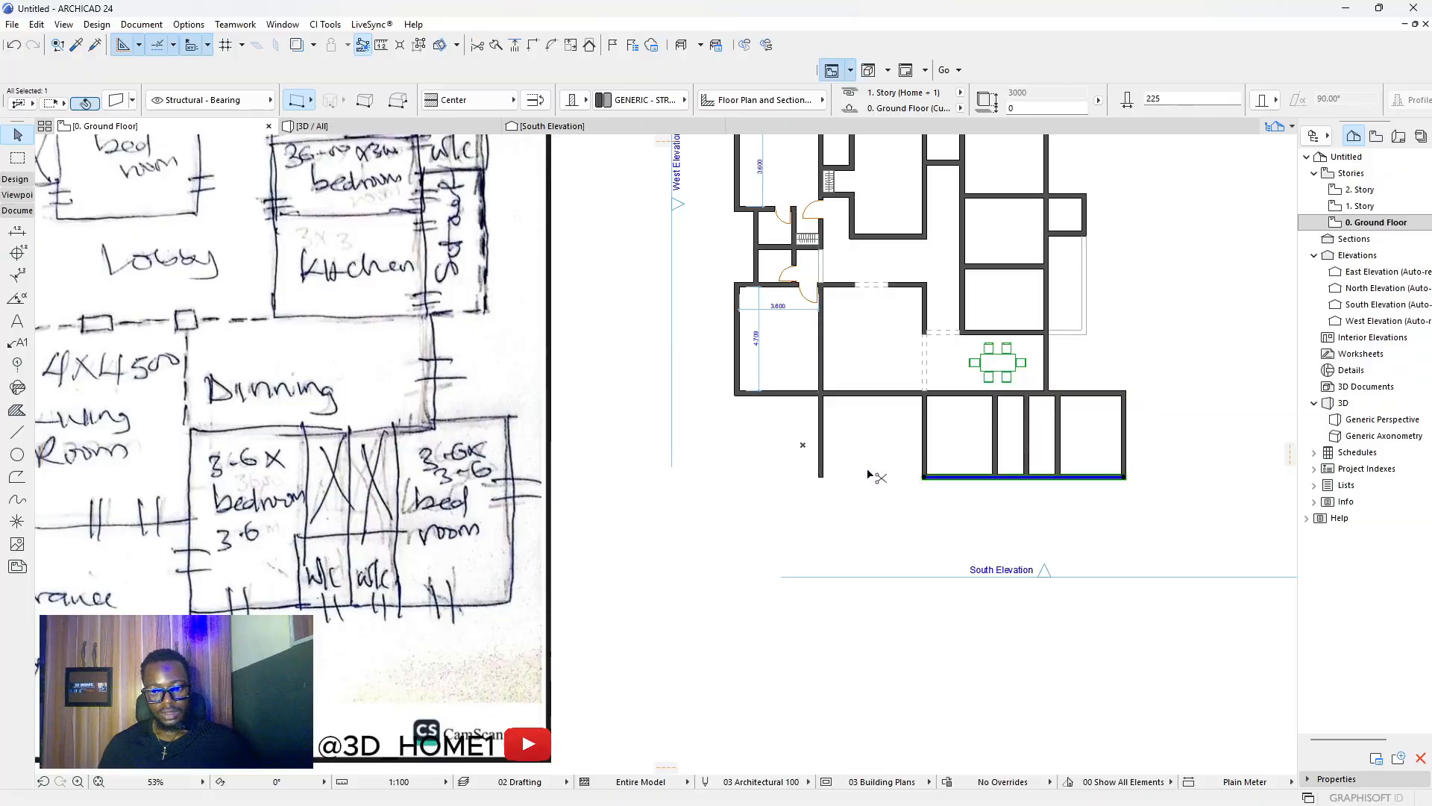
pyautogui.click(870, 487)
# Place a copy of the lower wing's bottom wall slightly lower and to the left, beneath the open entrance area.
pyautogui.click(955, 479)
pyautogui.click(965, 479)
pyautogui.press('ctrl')
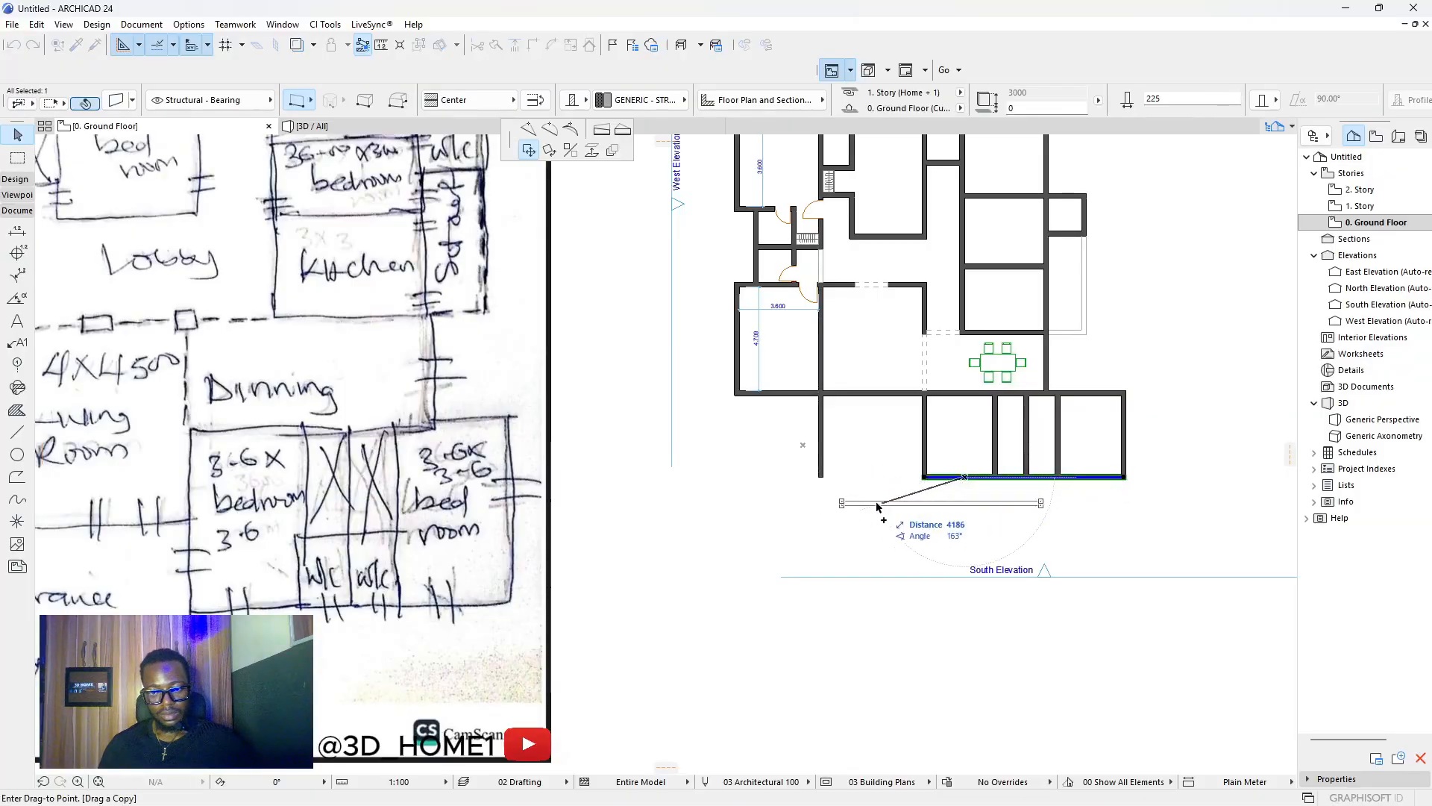
pyautogui.click(830, 497)
# Intersect the copied wall with the vertical walls on either side to close both lower corners of the entrance area.
pyautogui.keyDown('shift'); pyautogui.click(821, 466); pyautogui.keyUp('shift')
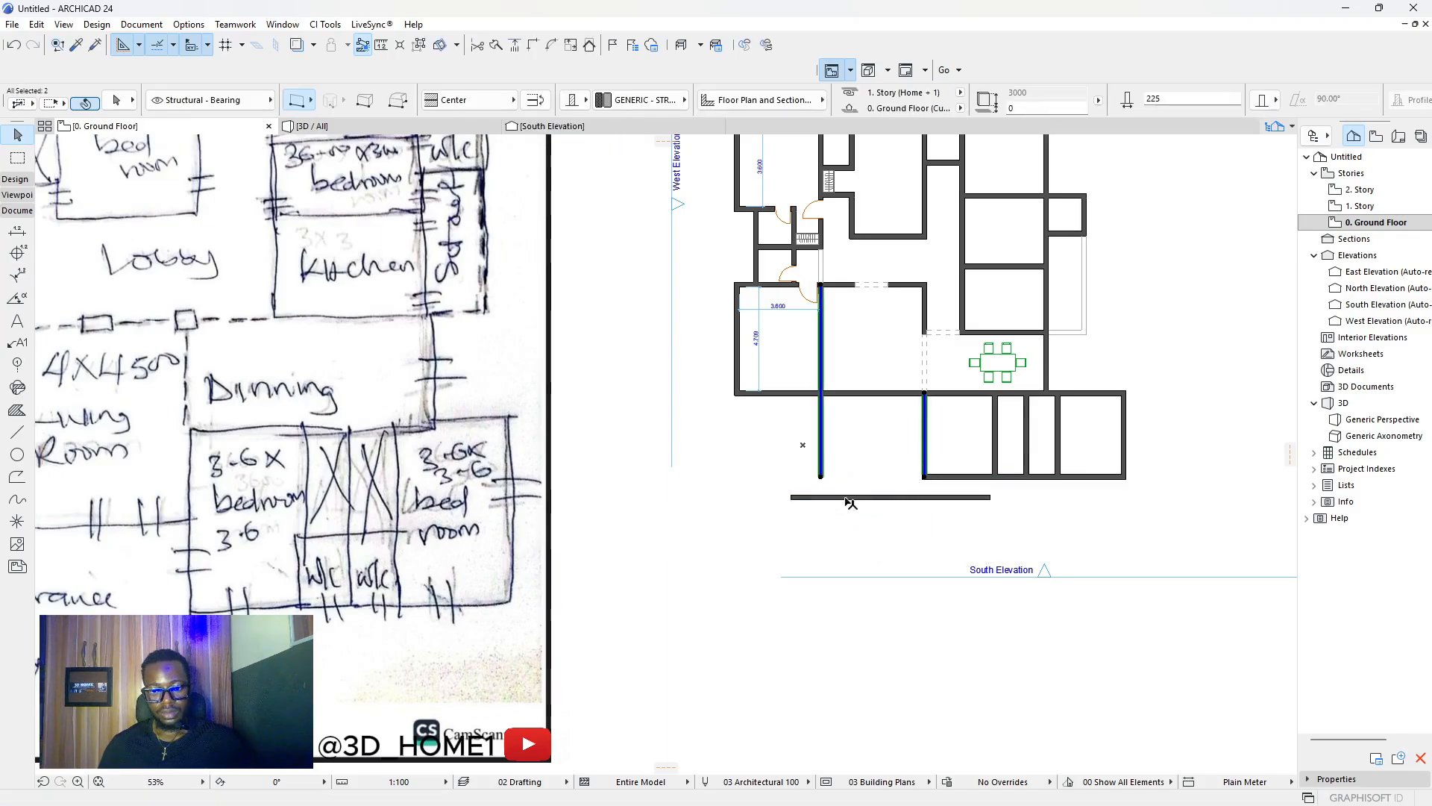
pyautogui.keyDown('shift'); pyautogui.click(851, 497); pyautogui.keyUp('shift')
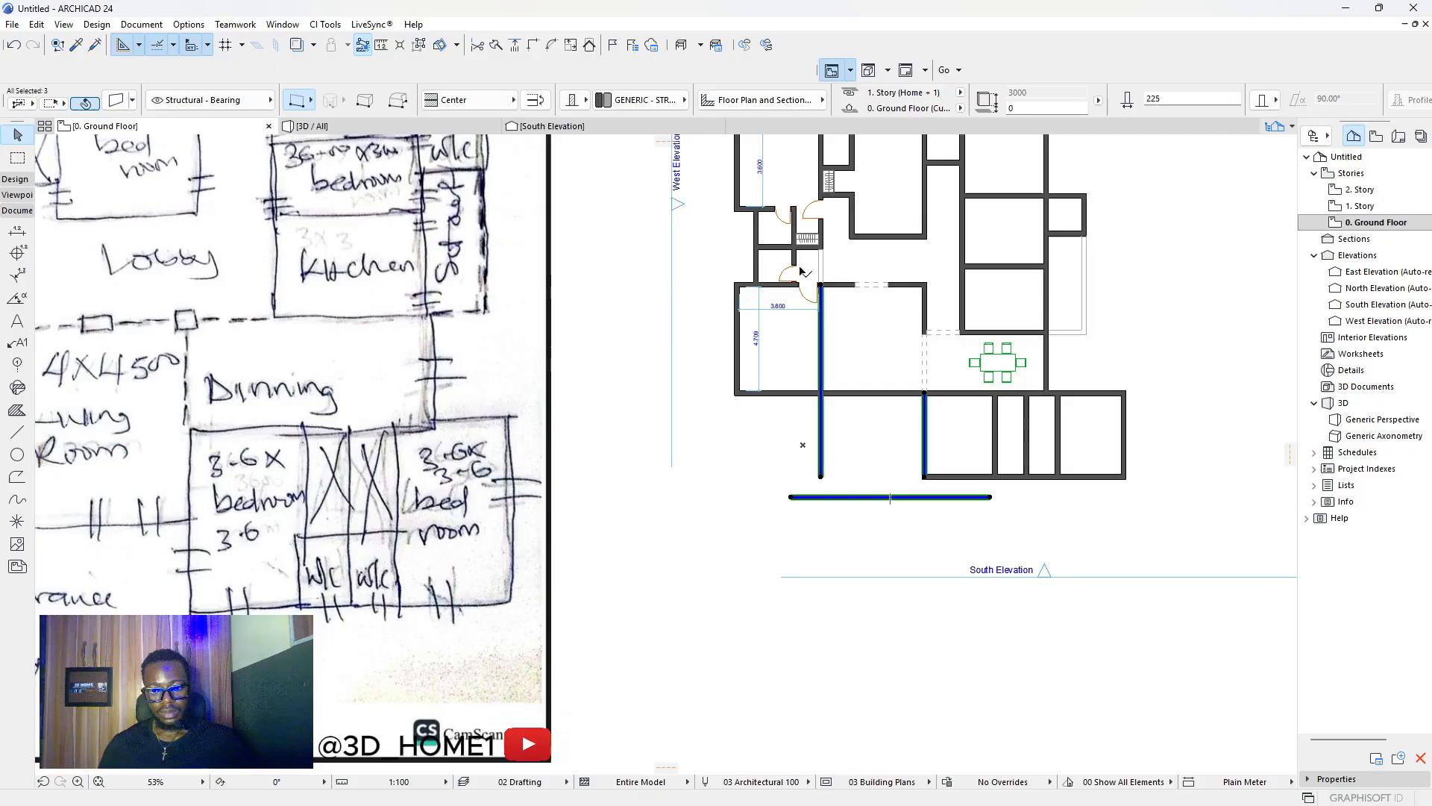
pyautogui.click(536, 45)
pyautogui.press('Escape')
# Place 900 x 2100 Rectangular Door Opening 24 openings in the left and bottom walls of the entrance area.
pyautogui.scroll(-3, 788, 410)
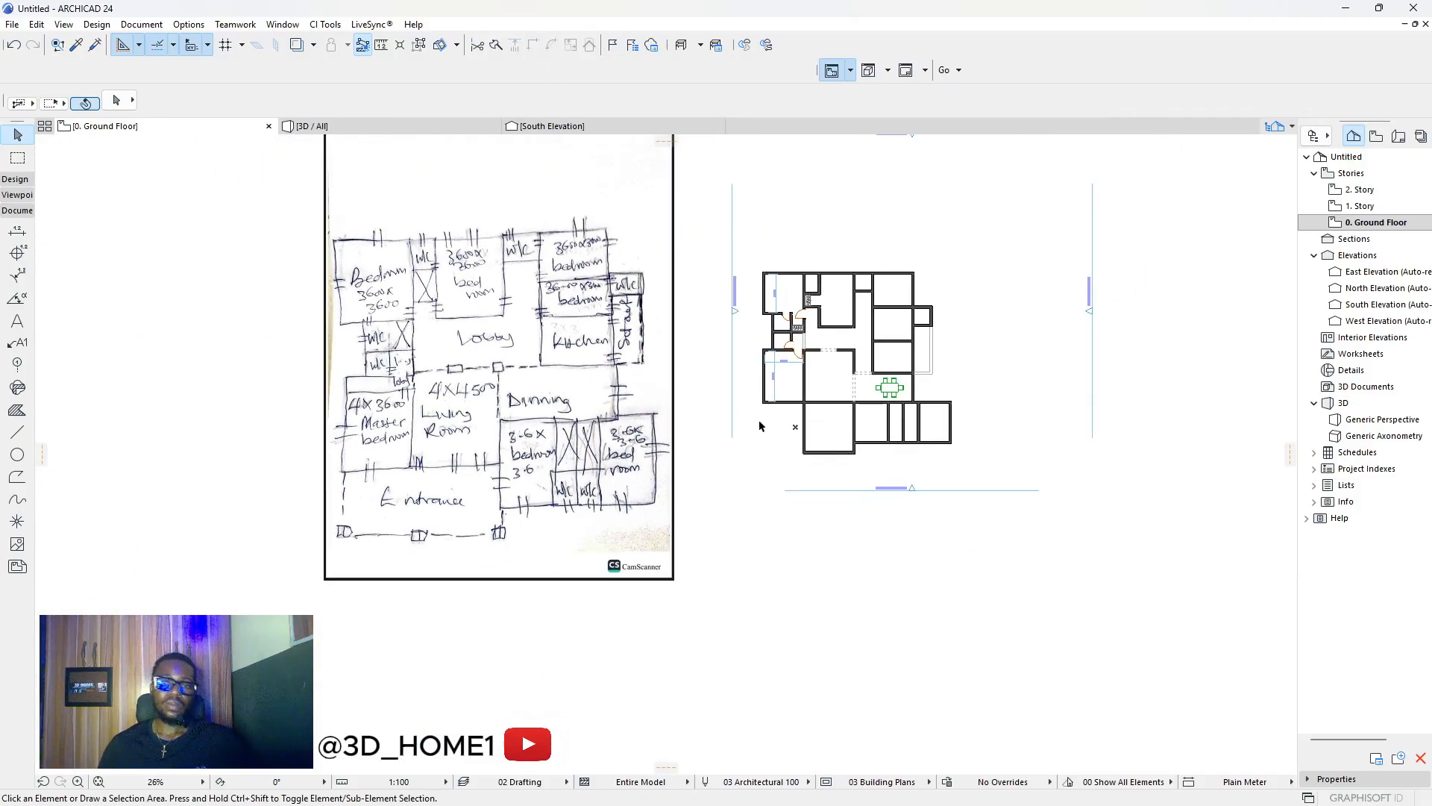
pyautogui.scroll(2, 759, 425)
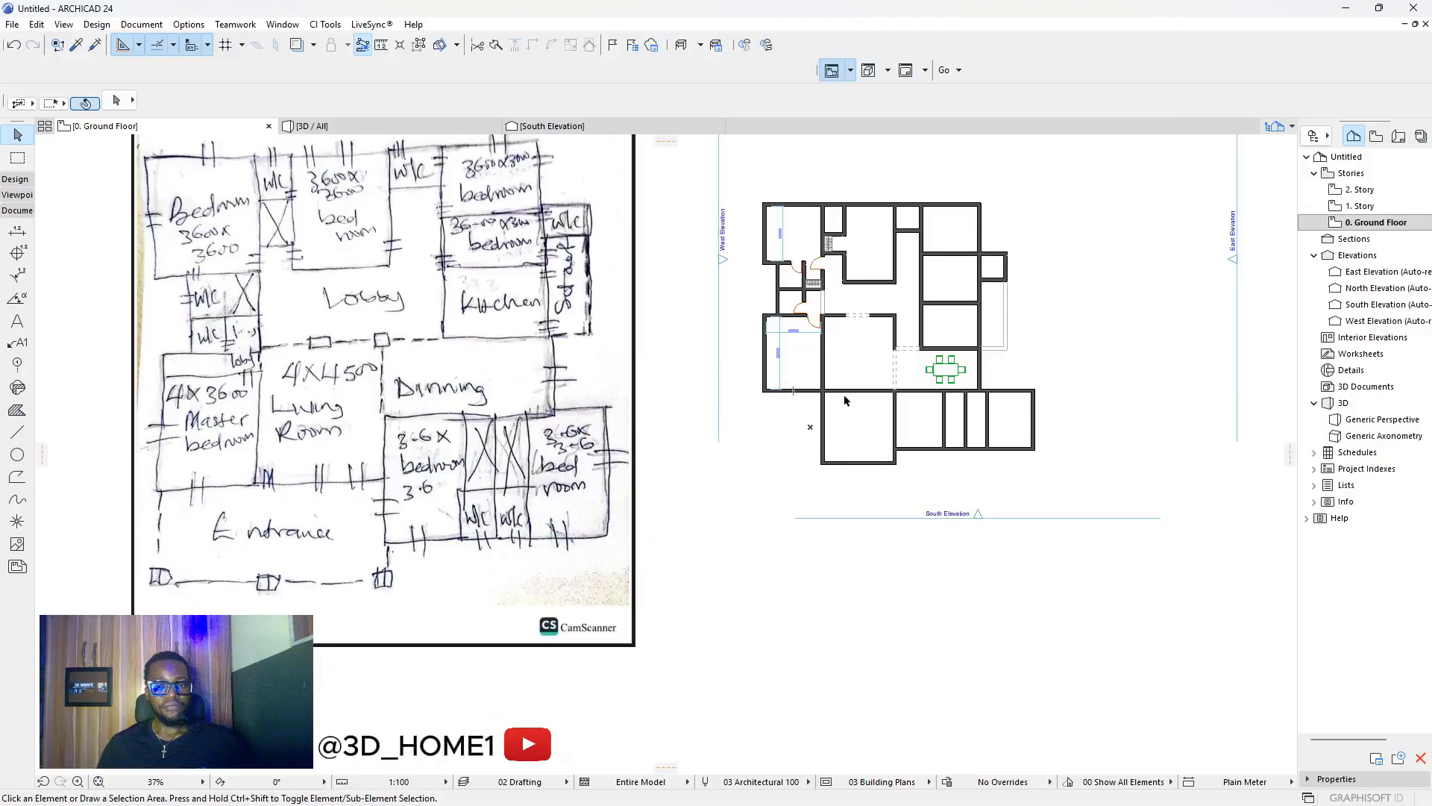
pyautogui.scroll(1, 845, 400)
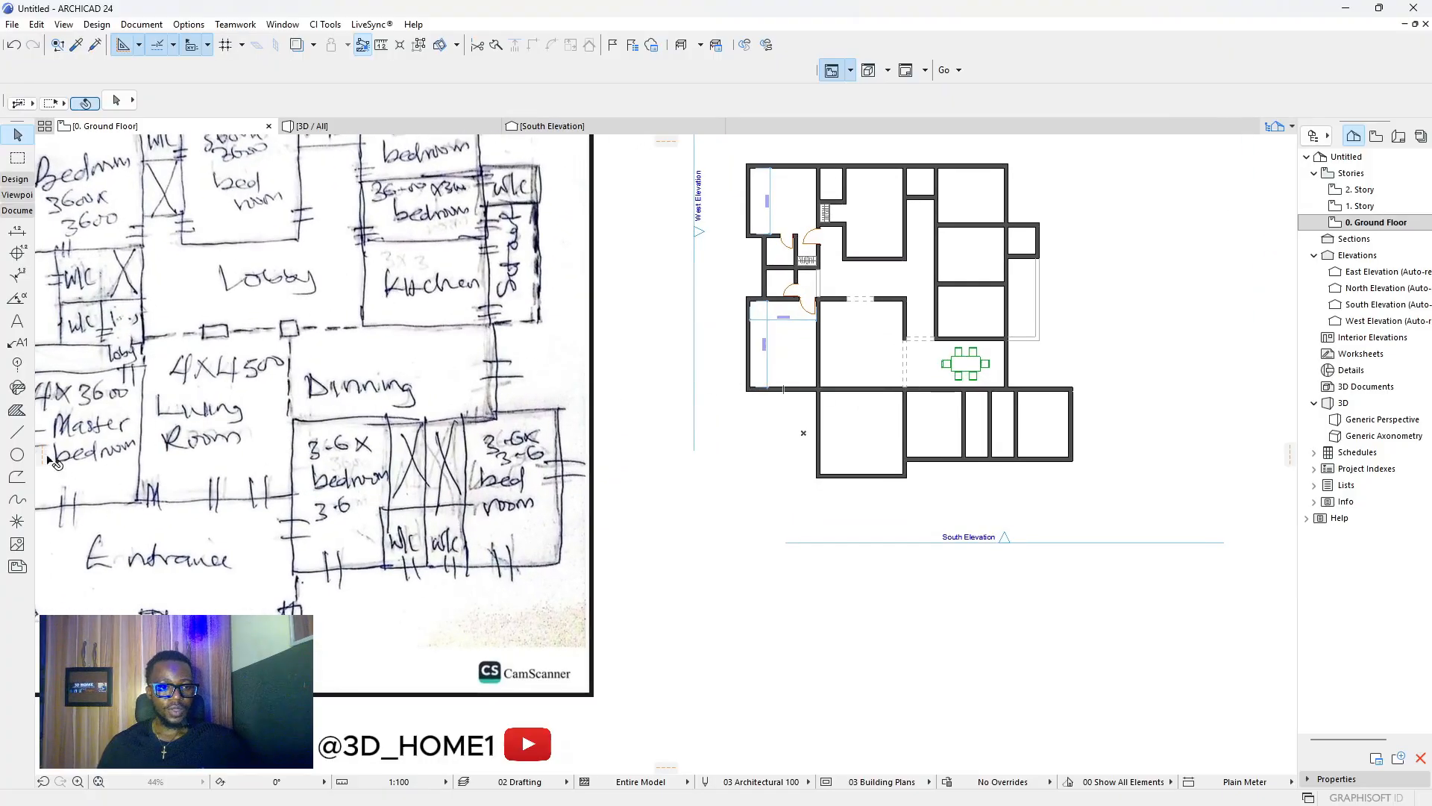
pyautogui.click(16, 179)
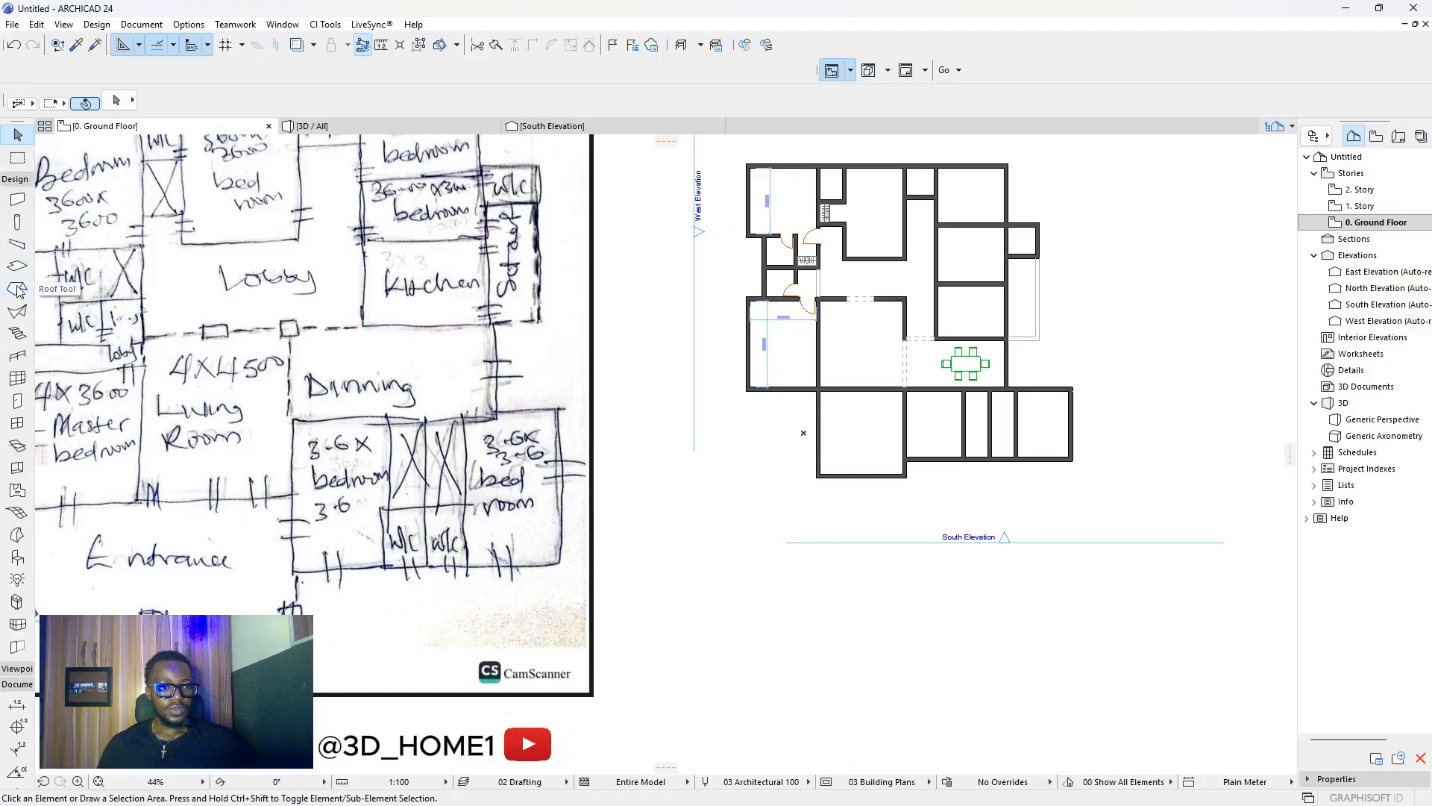
pyautogui.click(17, 200)
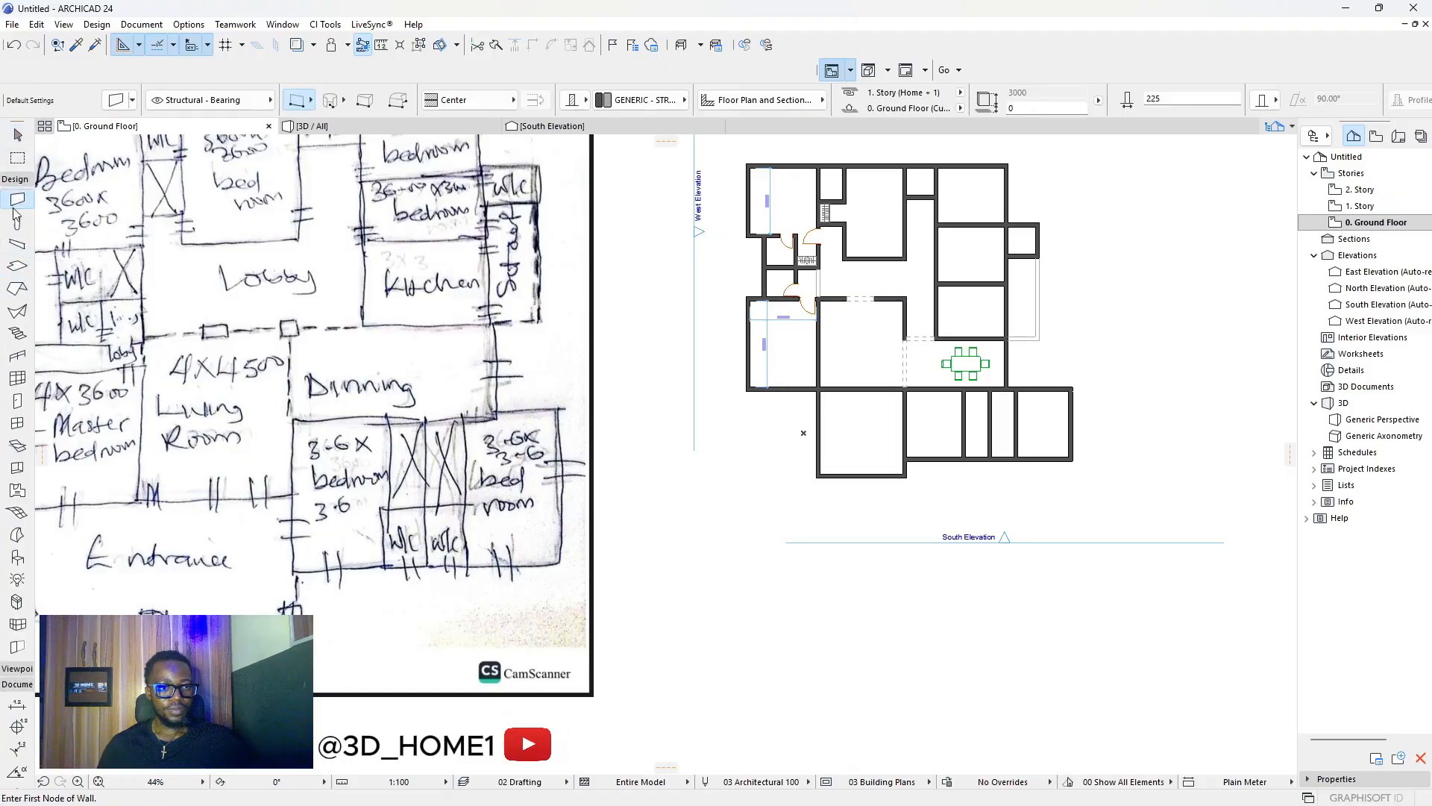
pyautogui.click(17, 401)
pyautogui.scroll(2, 777, 423)
pyautogui.click(778, 423)
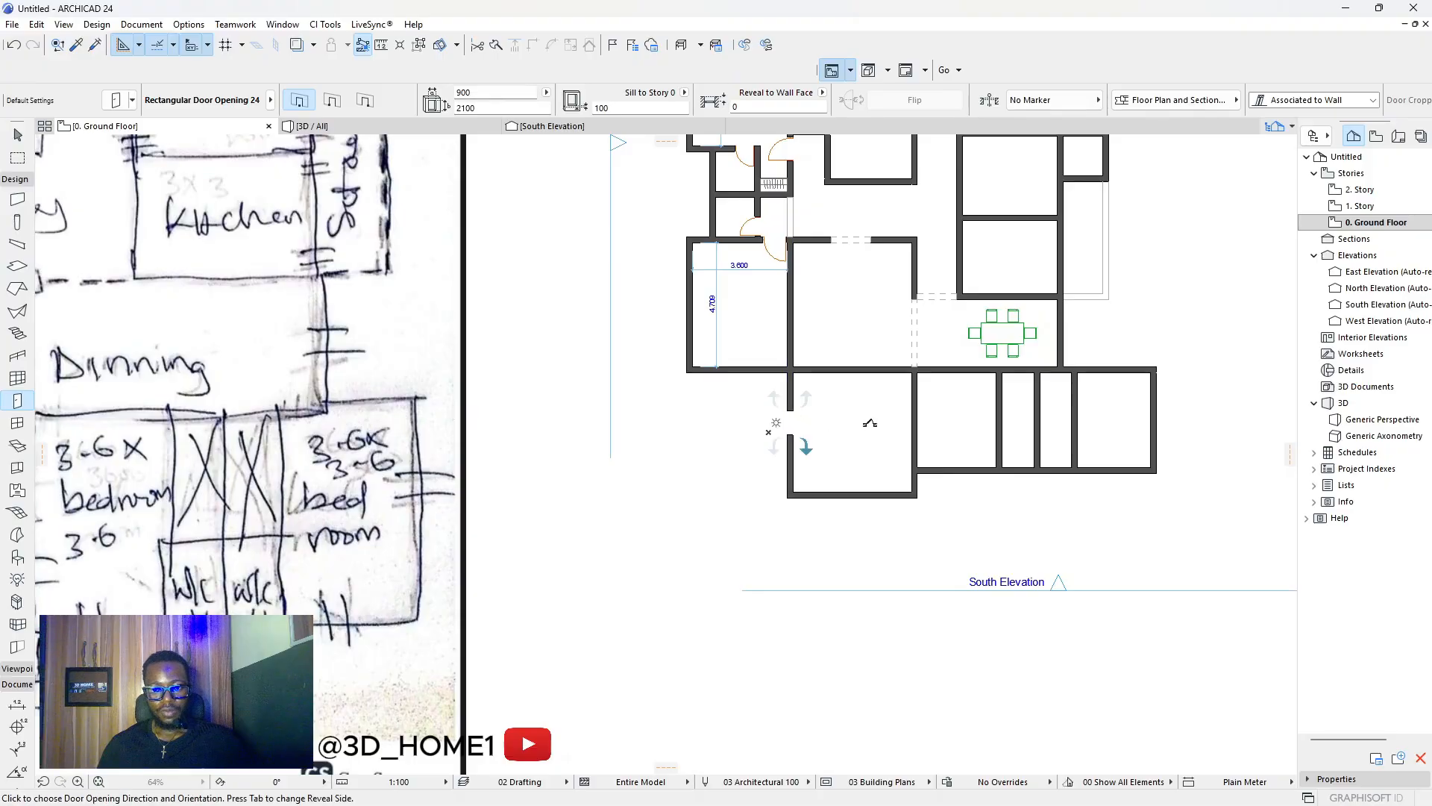
pyautogui.click(857, 494)
pyautogui.scroll(3, 779, 444)
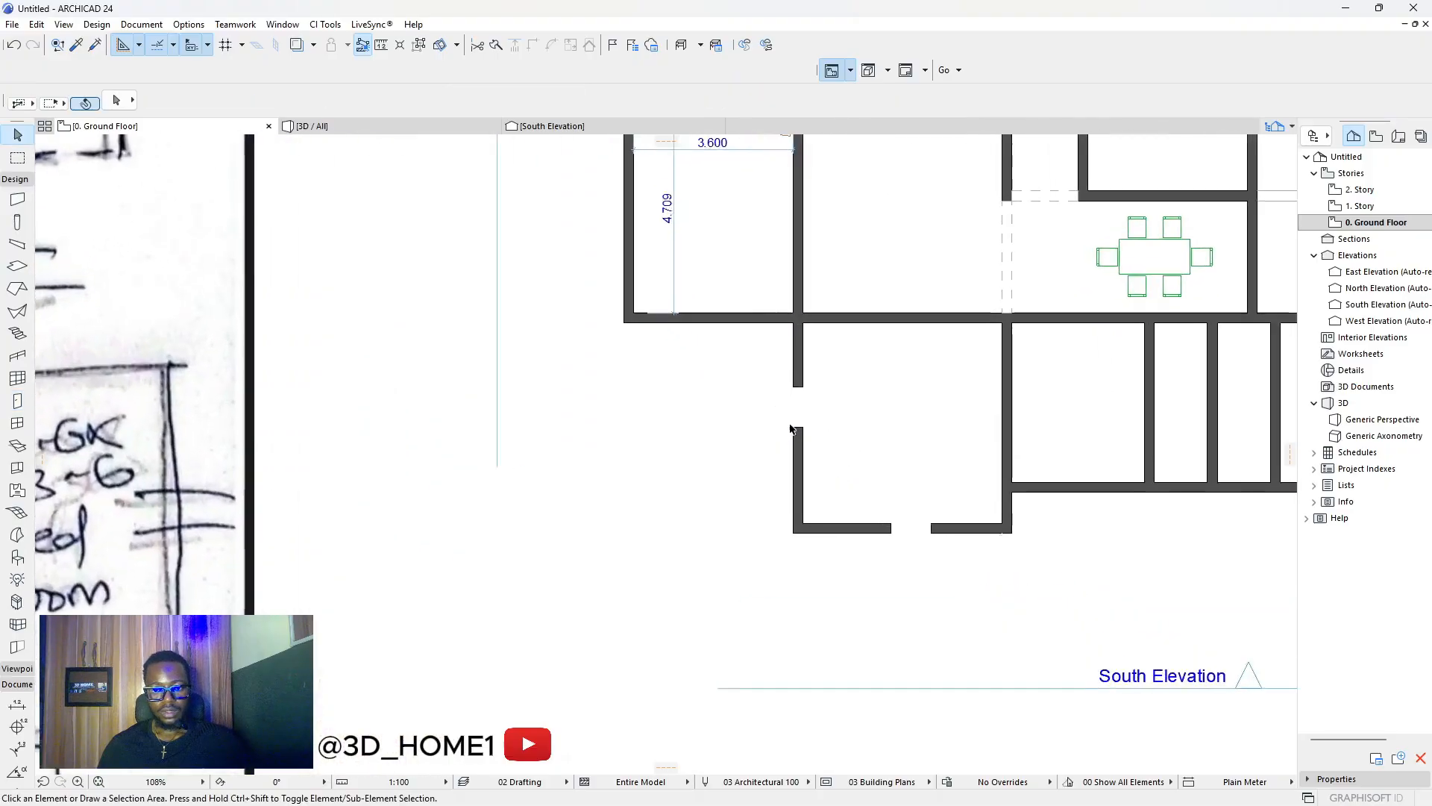
# Widen the opening in the entrance area's left wall to 3925 by stretching both of its ends along the wall.
pyautogui.keyDown('shift'); pyautogui.click(802, 388); pyautogui.keyUp('shift')
pyautogui.click(802, 387)
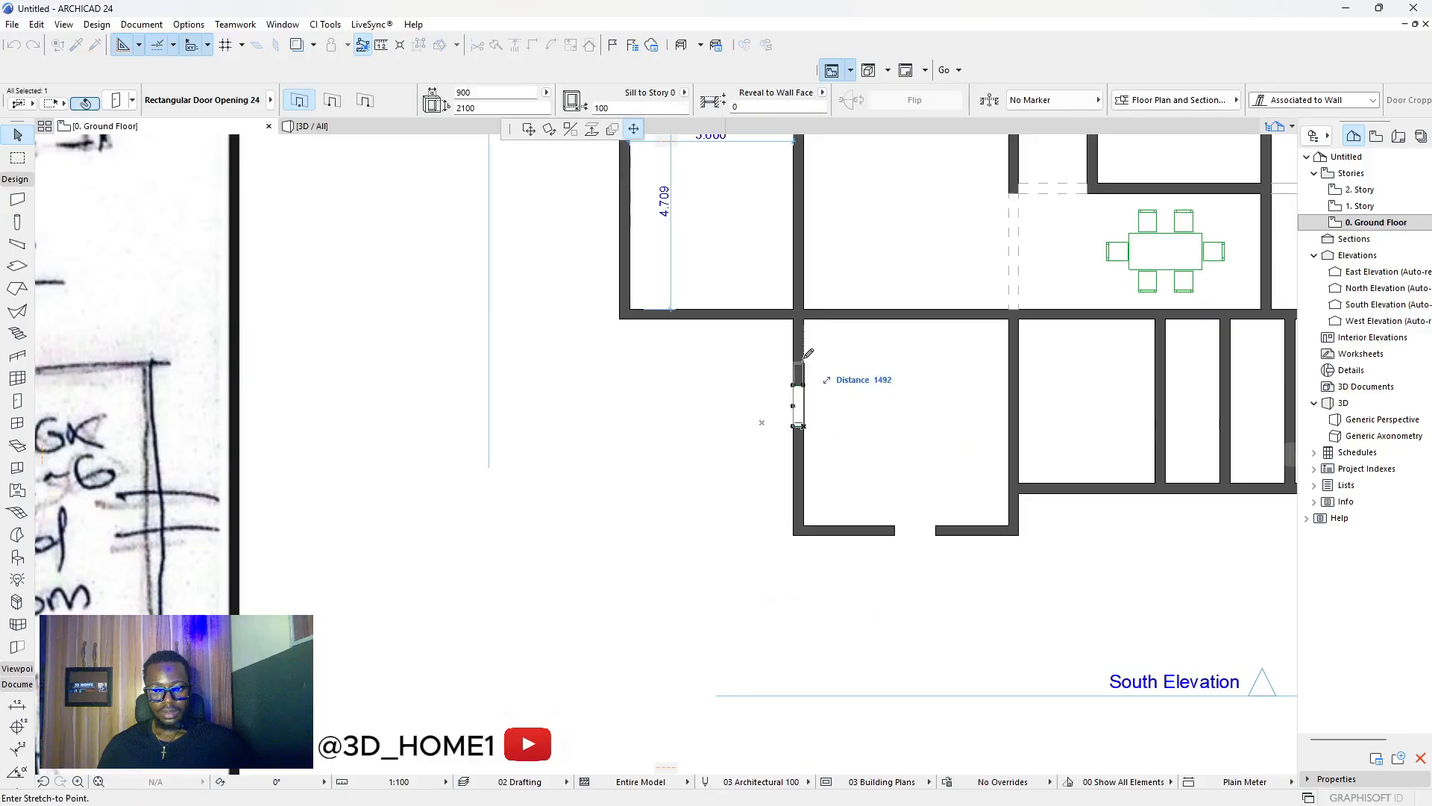
pyautogui.click(805, 323)
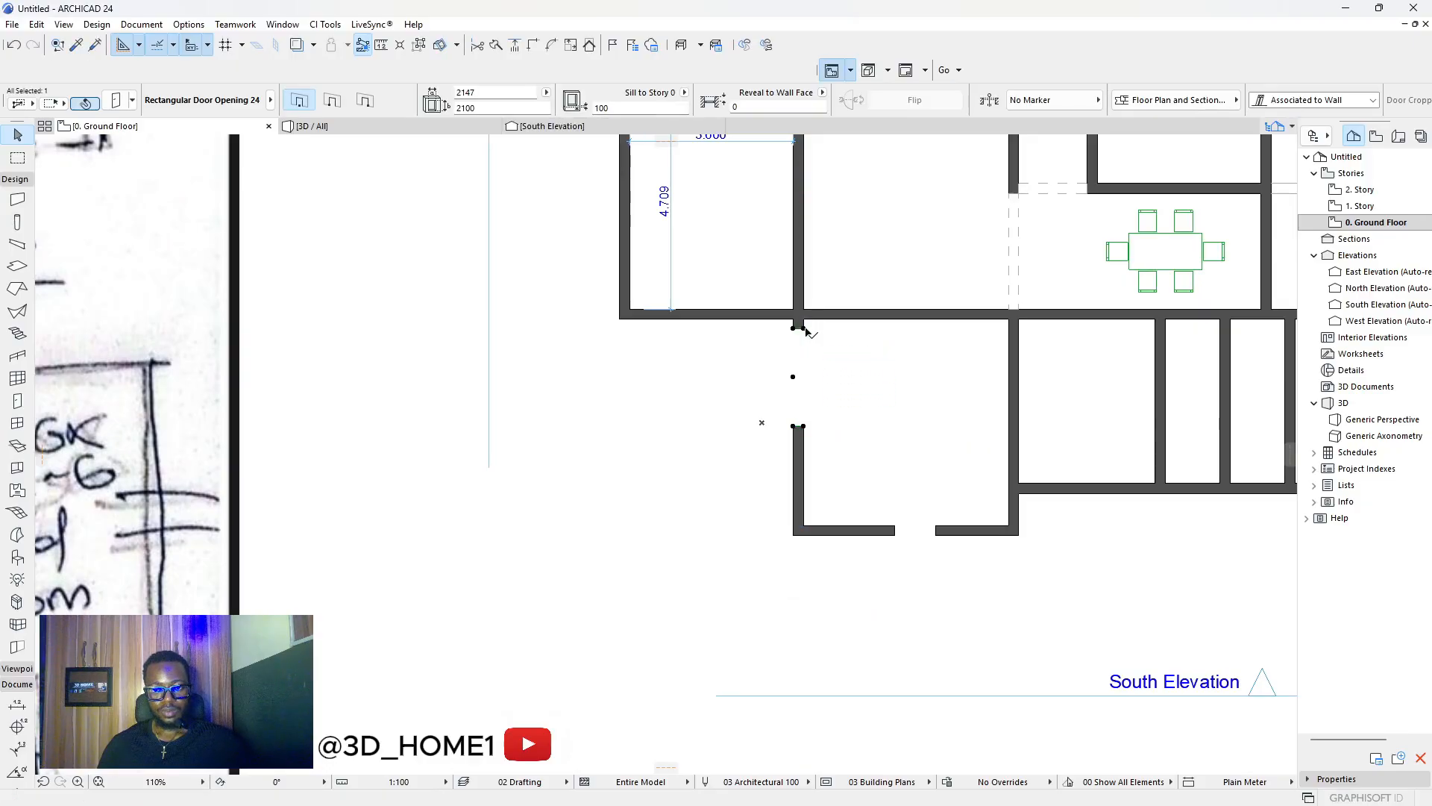
pyautogui.scroll(-5, 813, 412)
pyautogui.scroll(5, 822, 409)
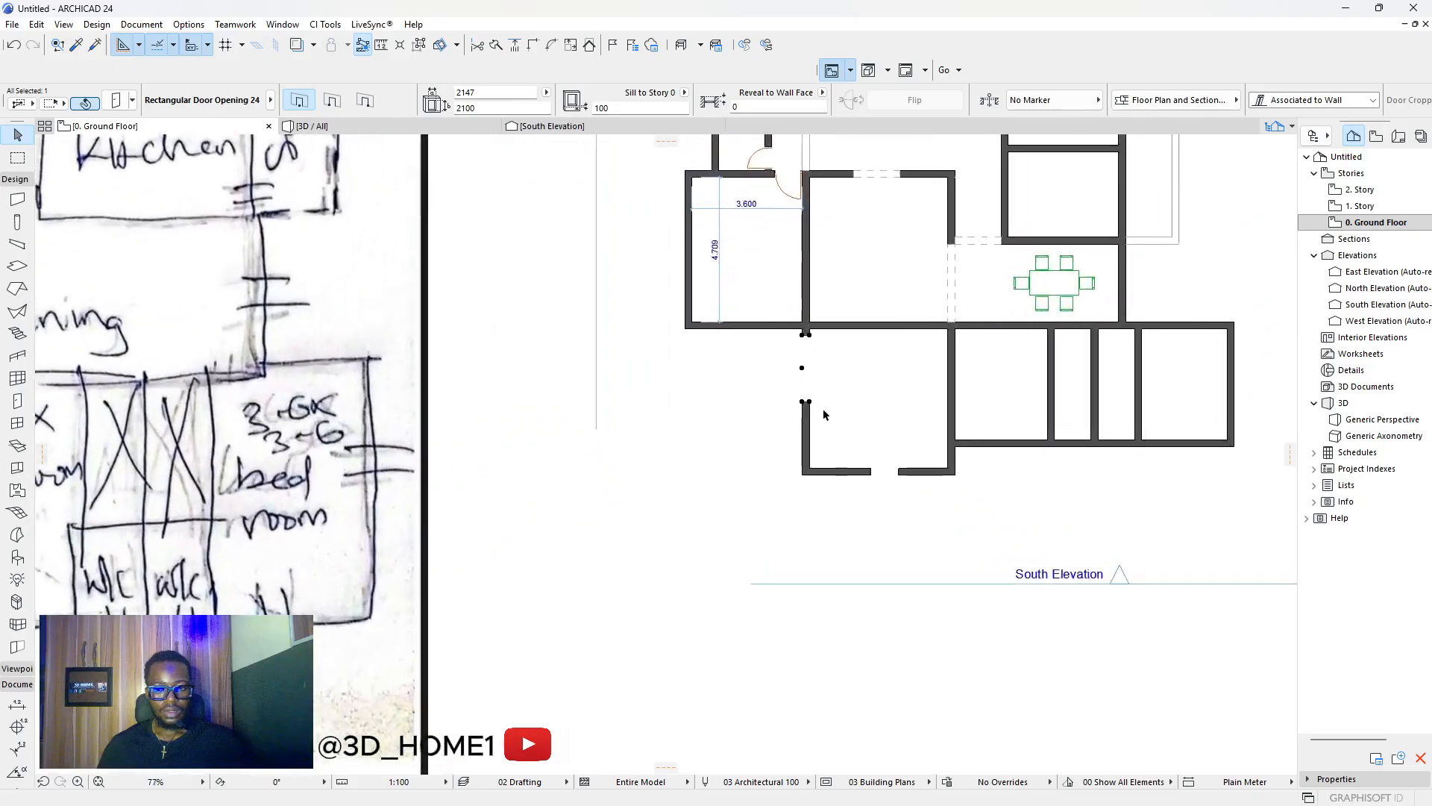
pyautogui.click(815, 405)
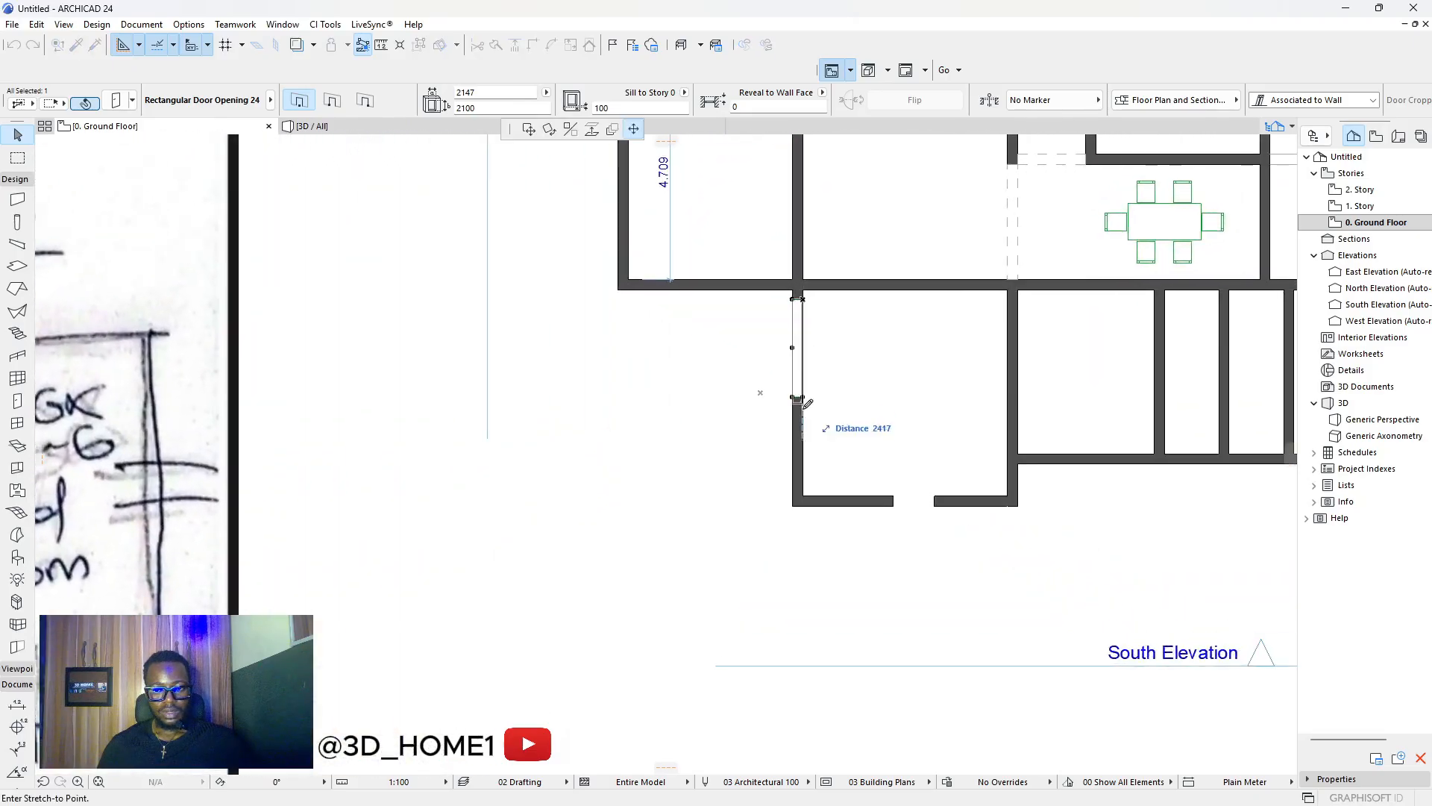
pyautogui.click(809, 474)
# Widen the opening in the entrance area's bottom wall to 4500, spanning between the inner faces of both side walls.
pyautogui.click(895, 505)
pyautogui.click(893, 504)
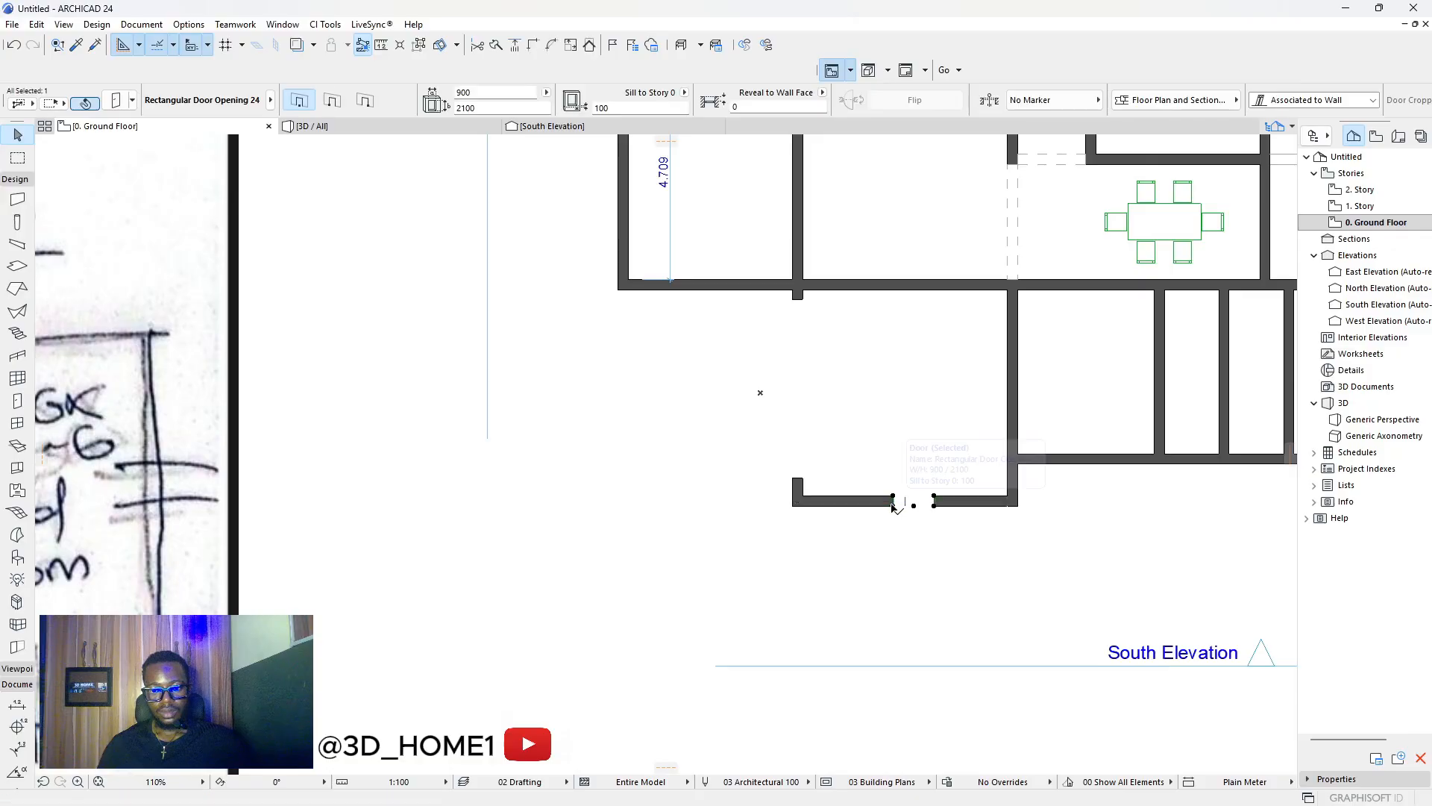
pyautogui.click(893, 501)
pyautogui.click(821, 500)
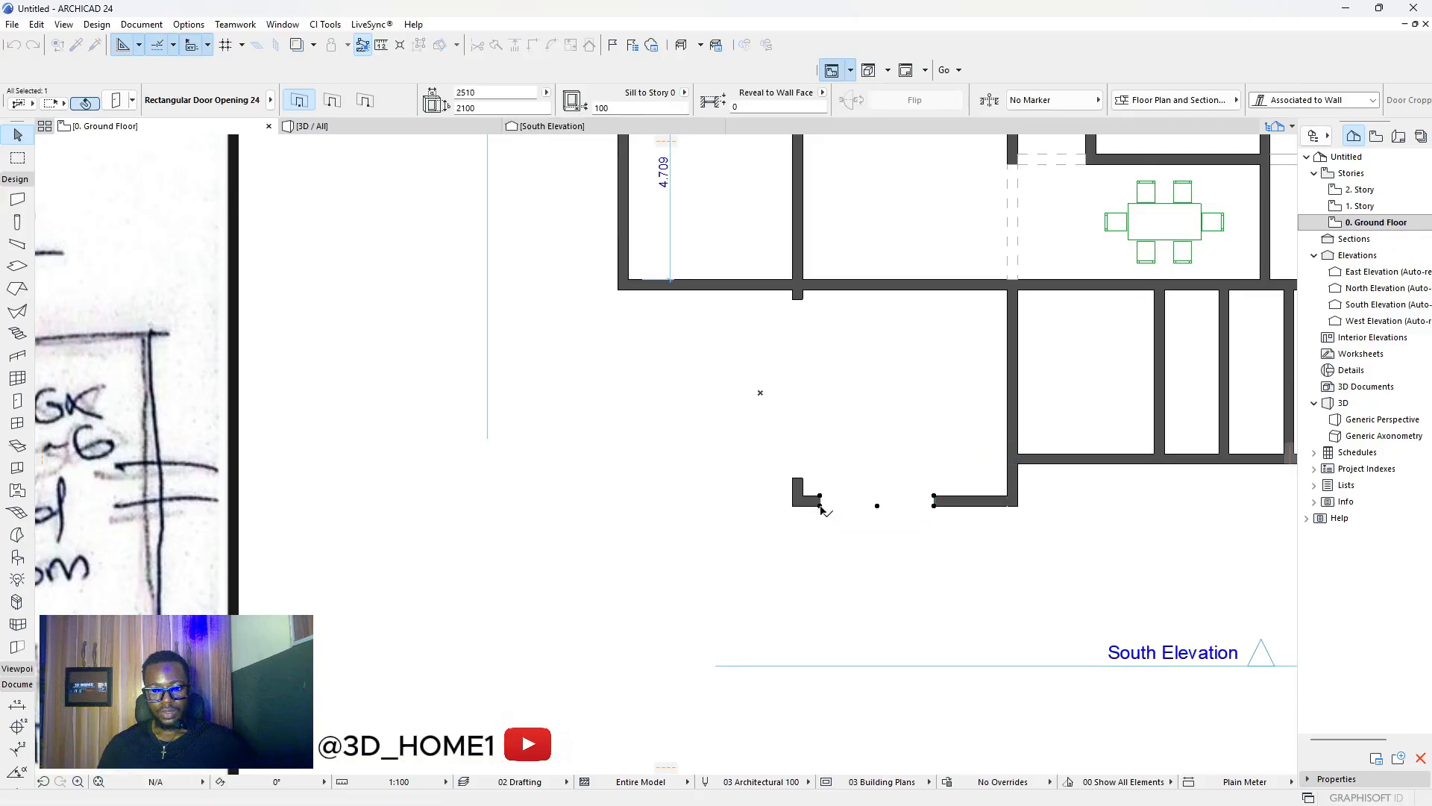
pyautogui.click(934, 500)
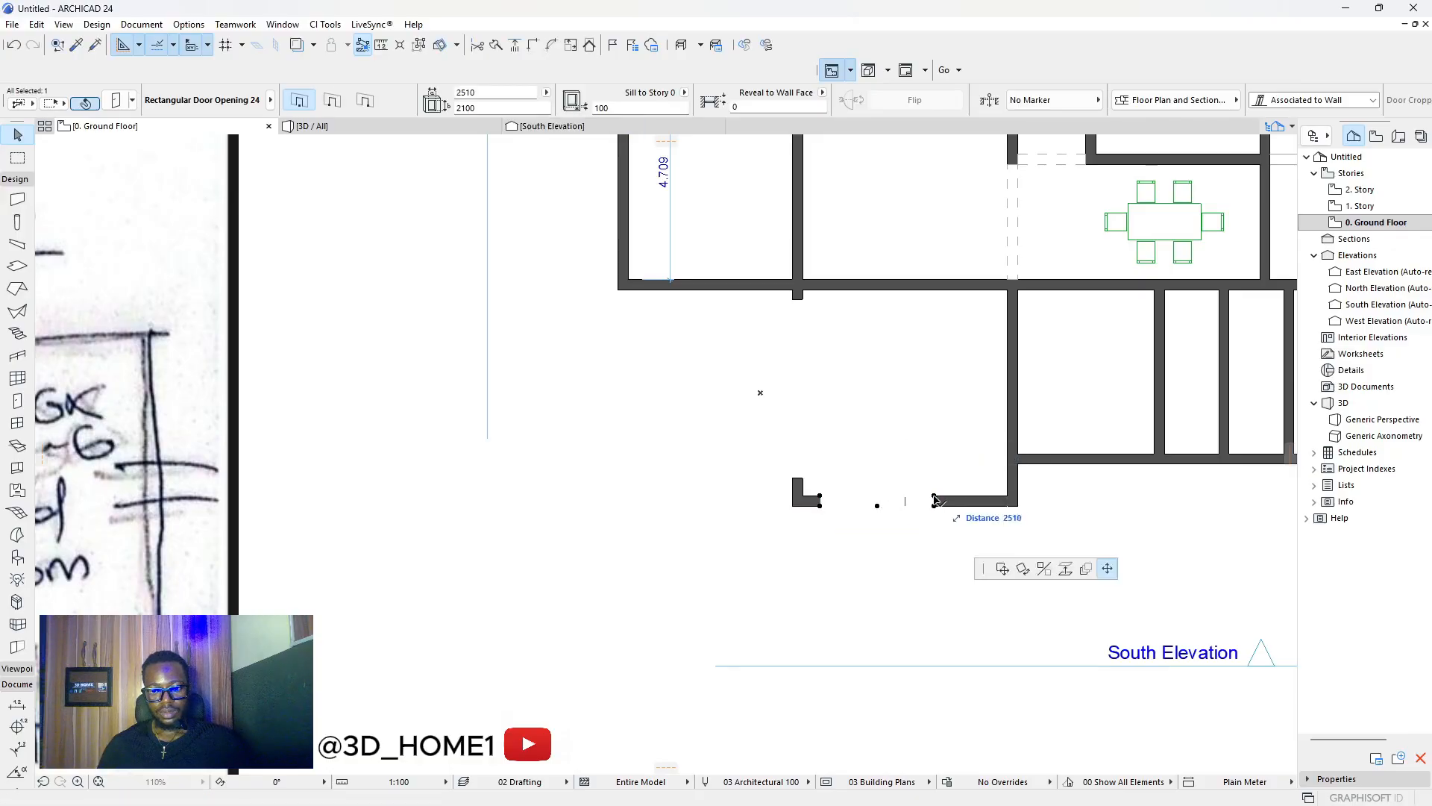
pyautogui.click(1012, 491)
pyautogui.scroll(4, 820, 495)
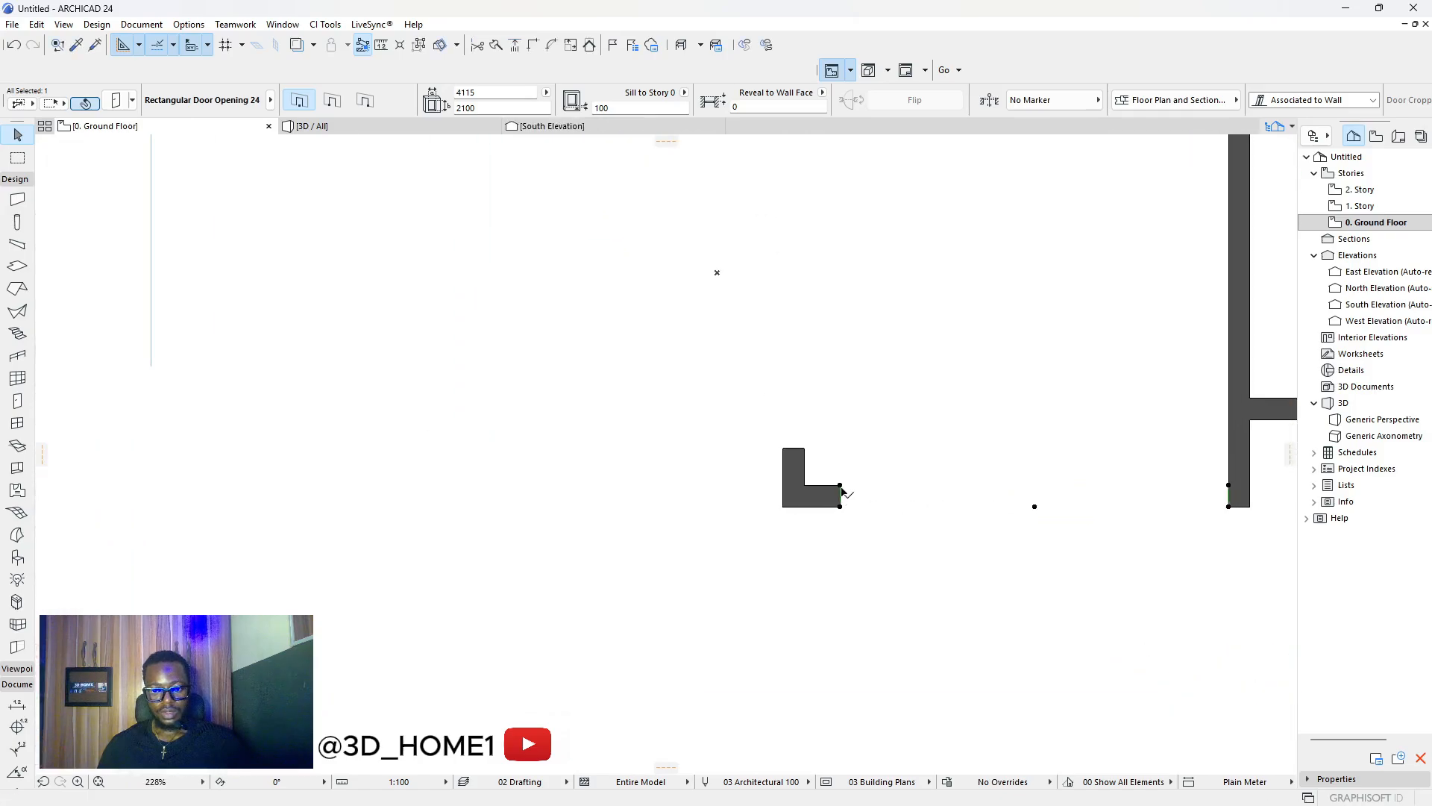
pyautogui.click(820, 495)
pyautogui.click(805, 486)
pyautogui.scroll(-4, 830, 501)
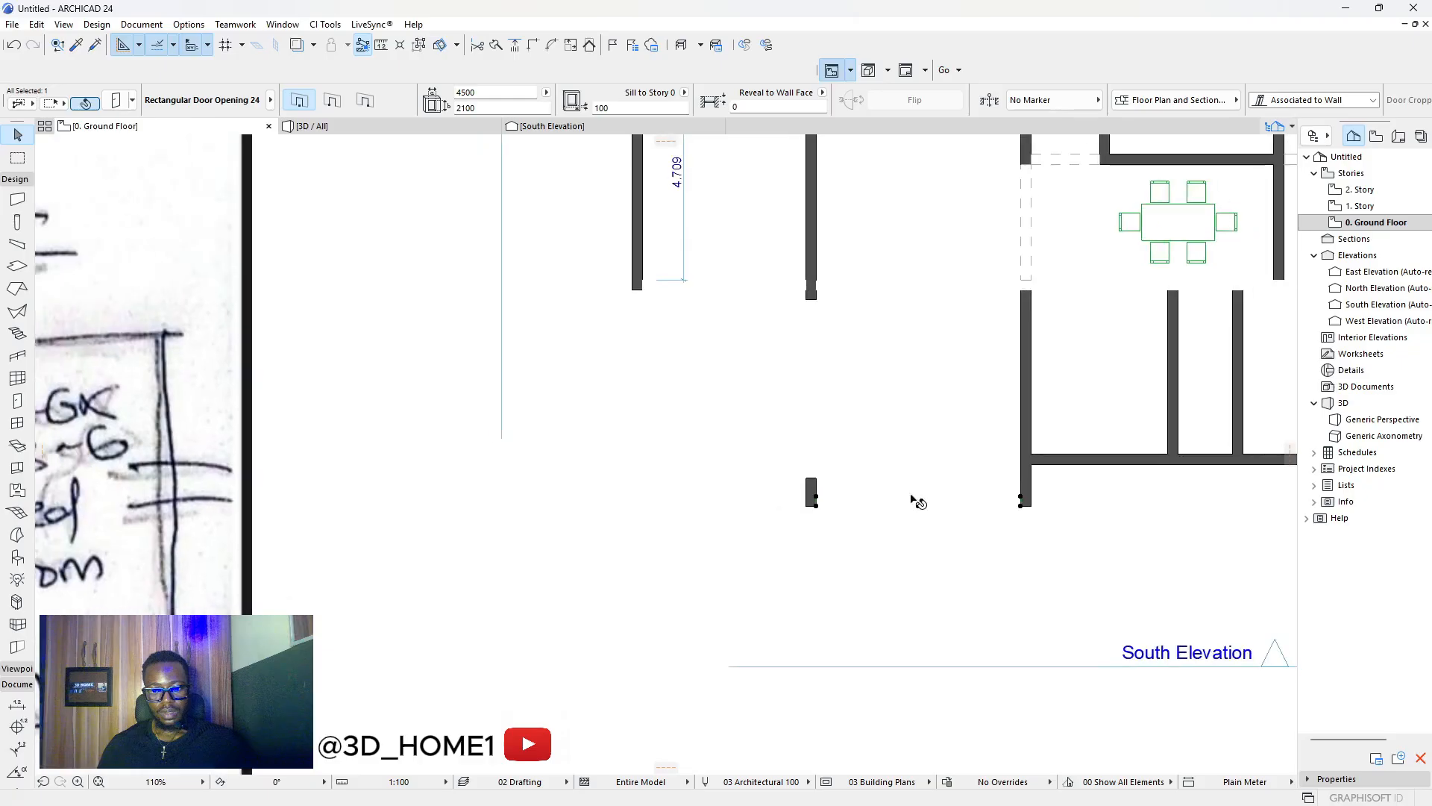
# Examine both ends of the widened bottom opening and compare the entrance area with the hand sketch.
pyautogui.scroll(3, 1035, 501)
pyautogui.scroll(8, 1003, 501)
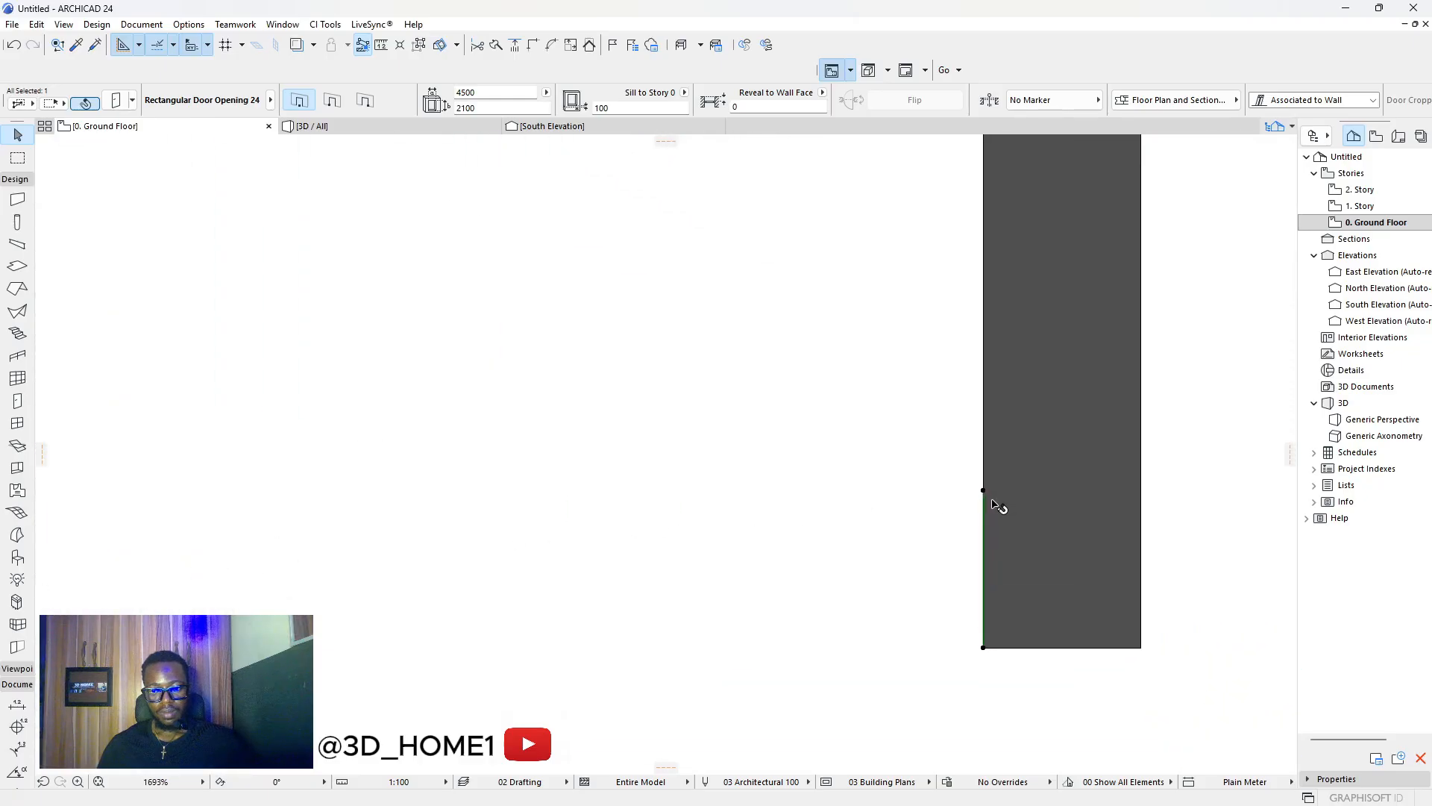
pyautogui.scroll(-7, 990, 504)
pyautogui.scroll(-4, 768, 403)
pyautogui.scroll(5, 805, 526)
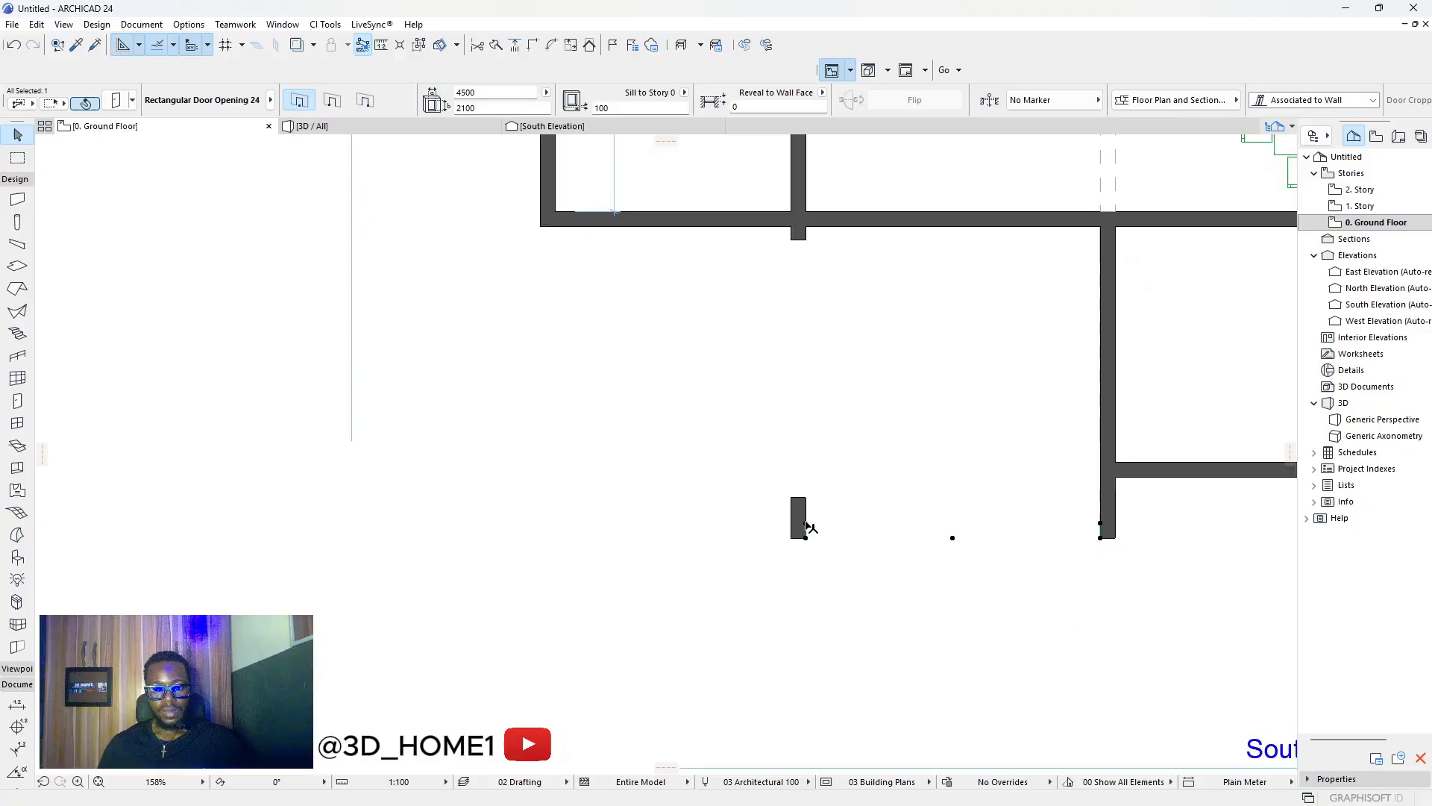
pyautogui.scroll(-10, 810, 487)
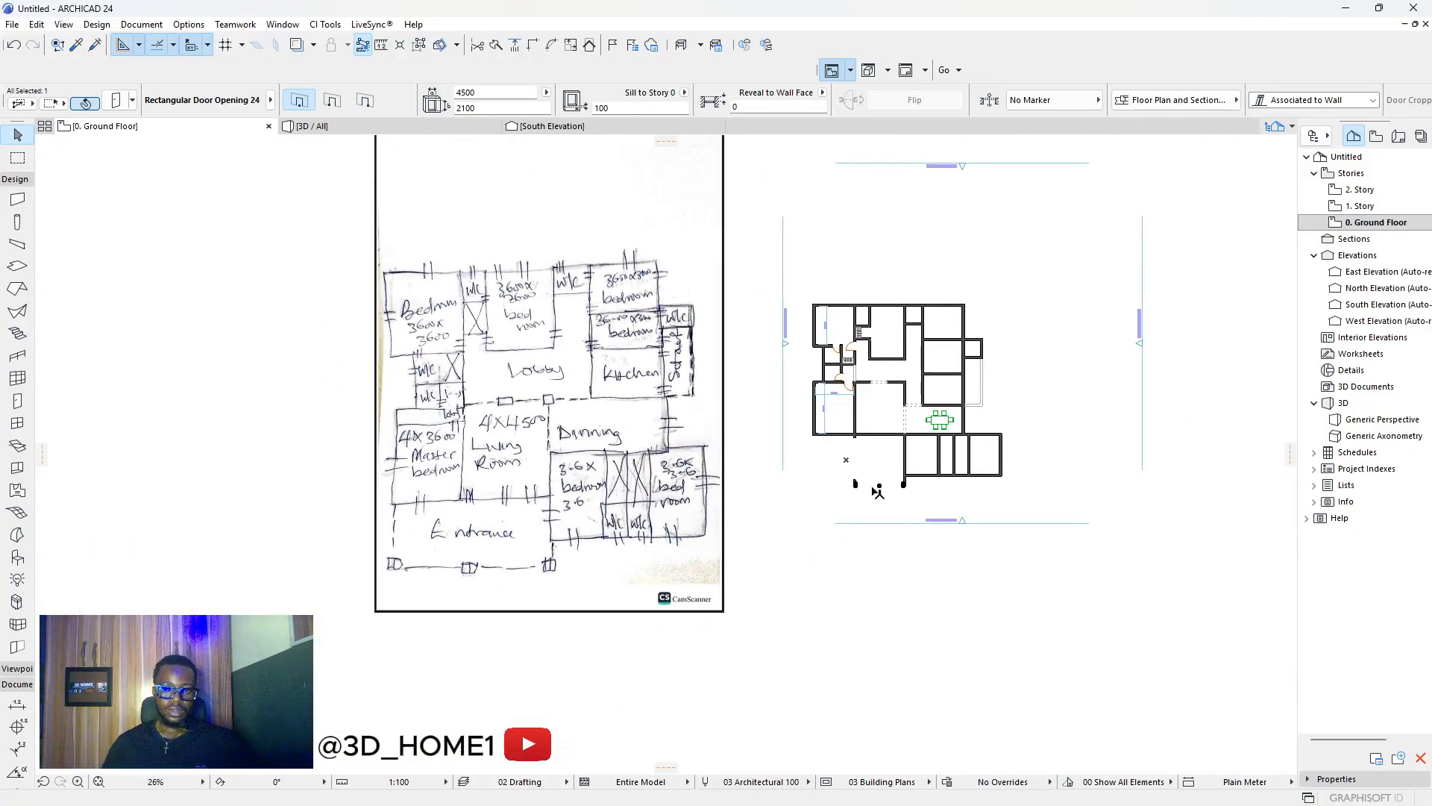
pyautogui.scroll(3, 863, 485)
pyautogui.scroll(-3, 857, 481)
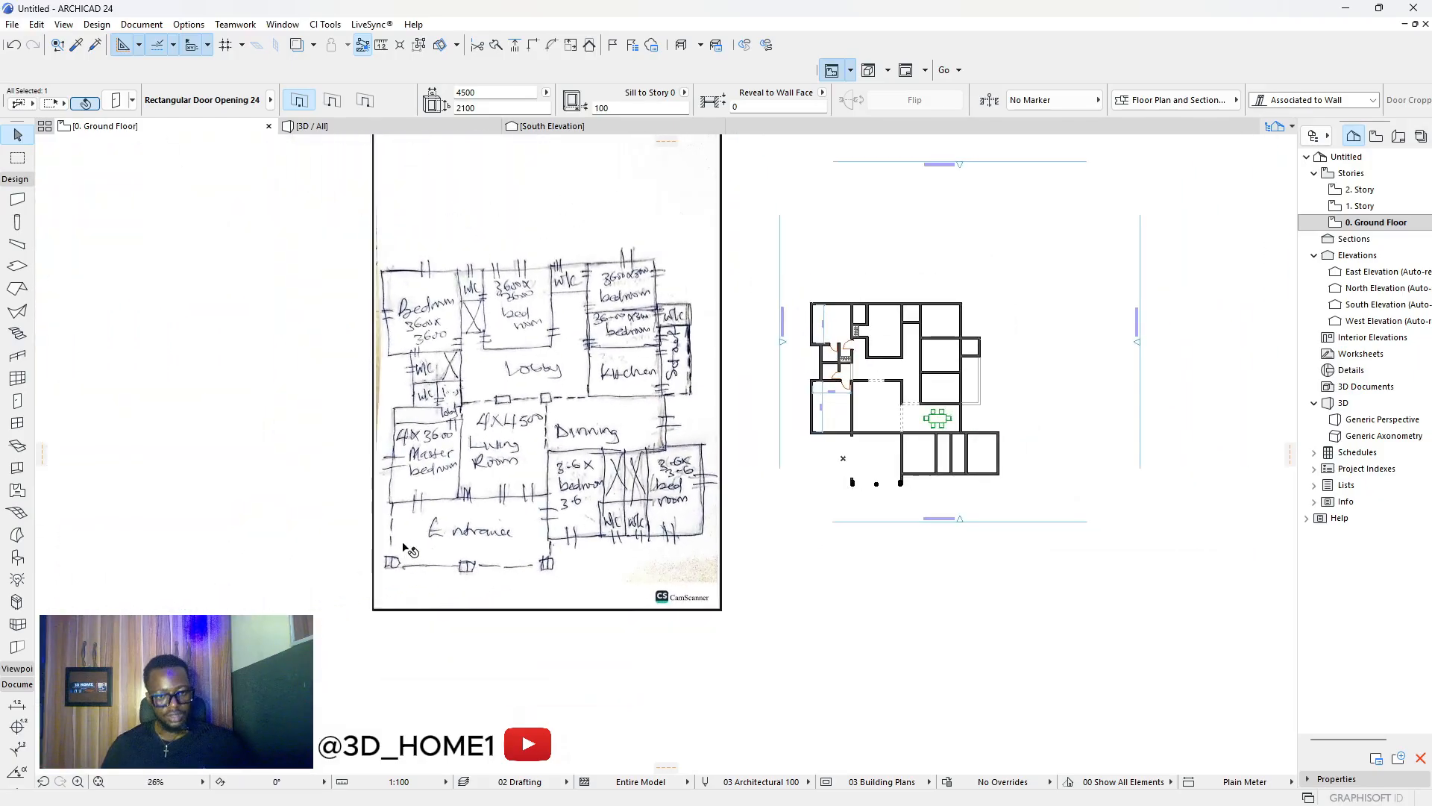
pyautogui.scroll(3, 786, 464)
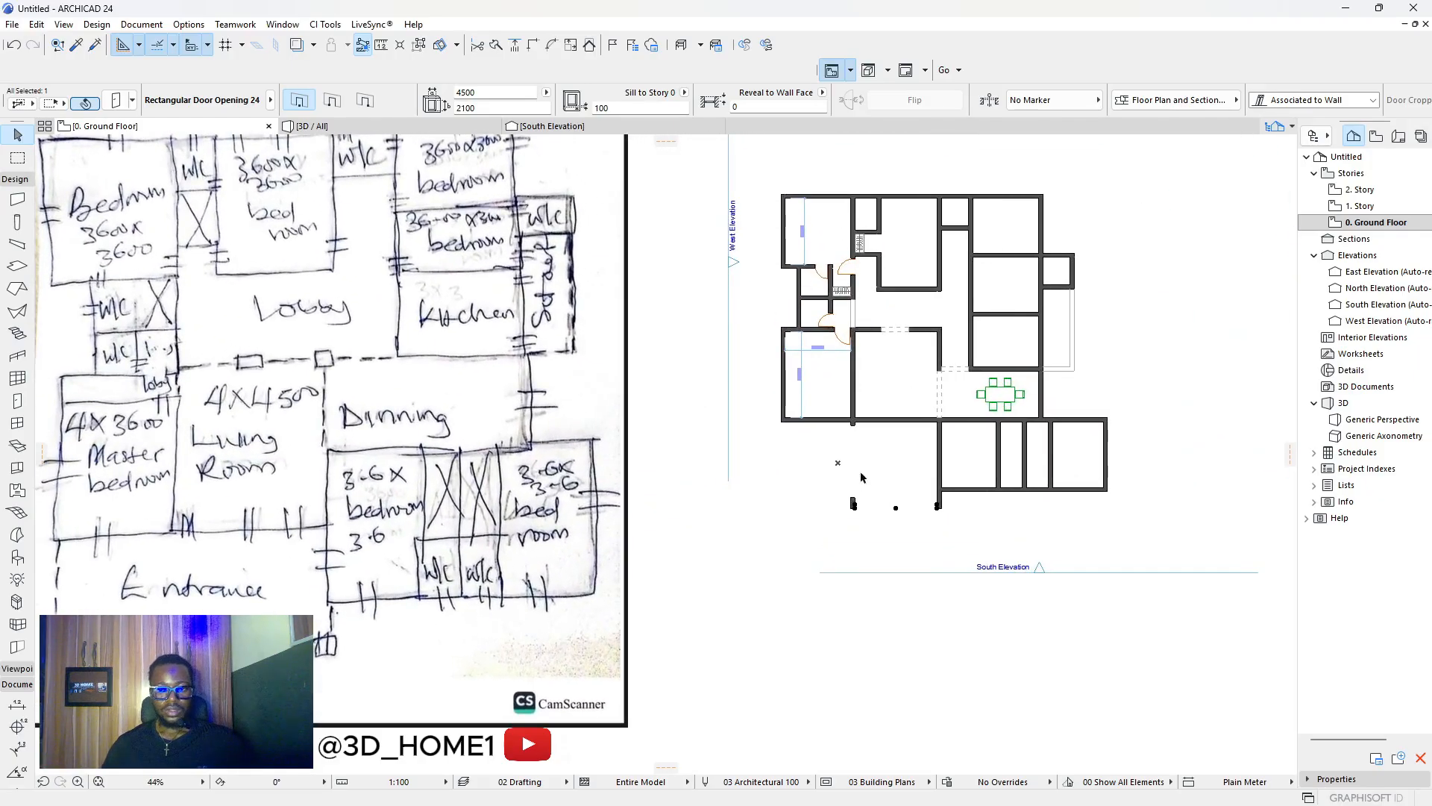
# Delete the wide opening in the entrance area's left wall and trim away that wall's part below the living room.
pyautogui.click(852, 514)
pyautogui.scroll(3, 854, 513)
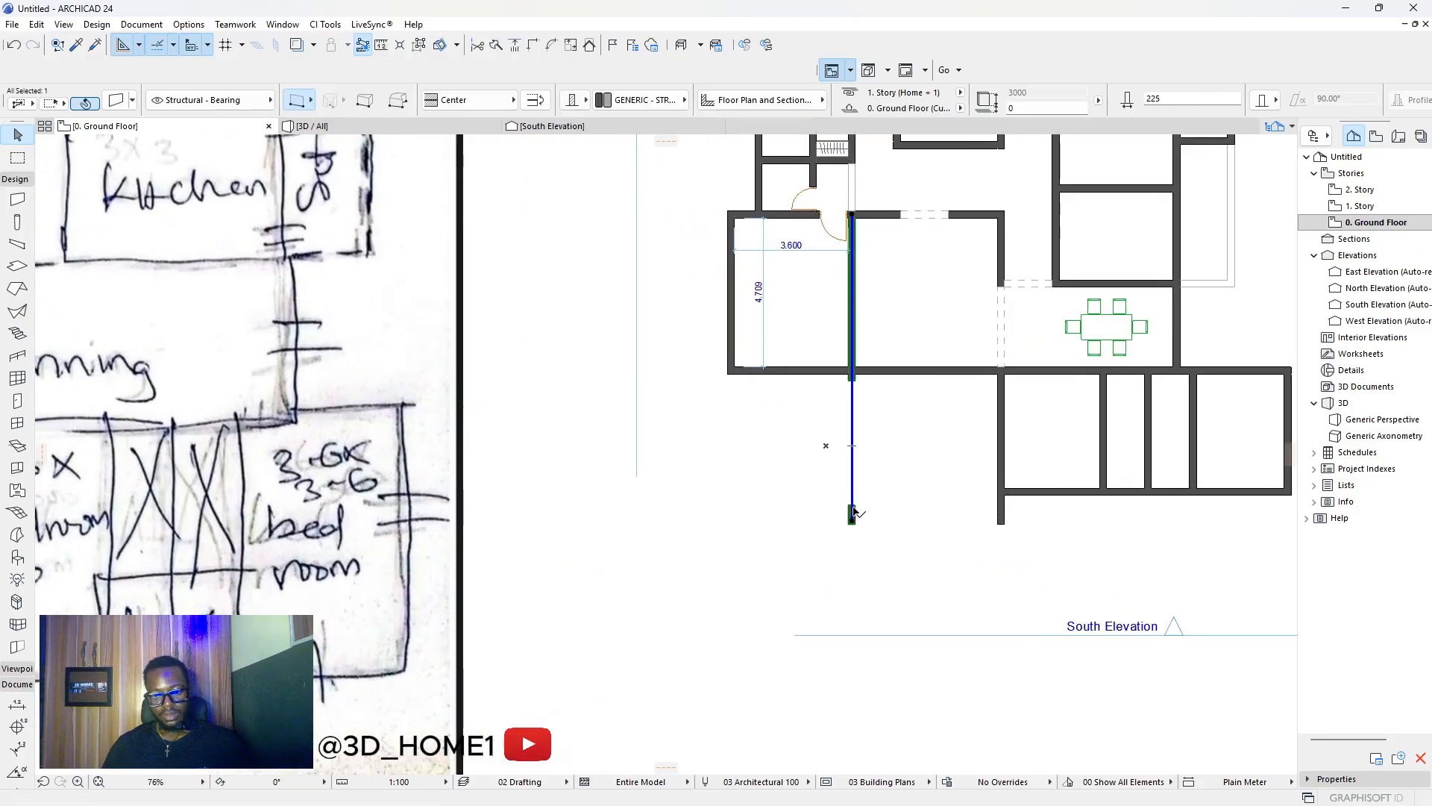
pyautogui.click(849, 398)
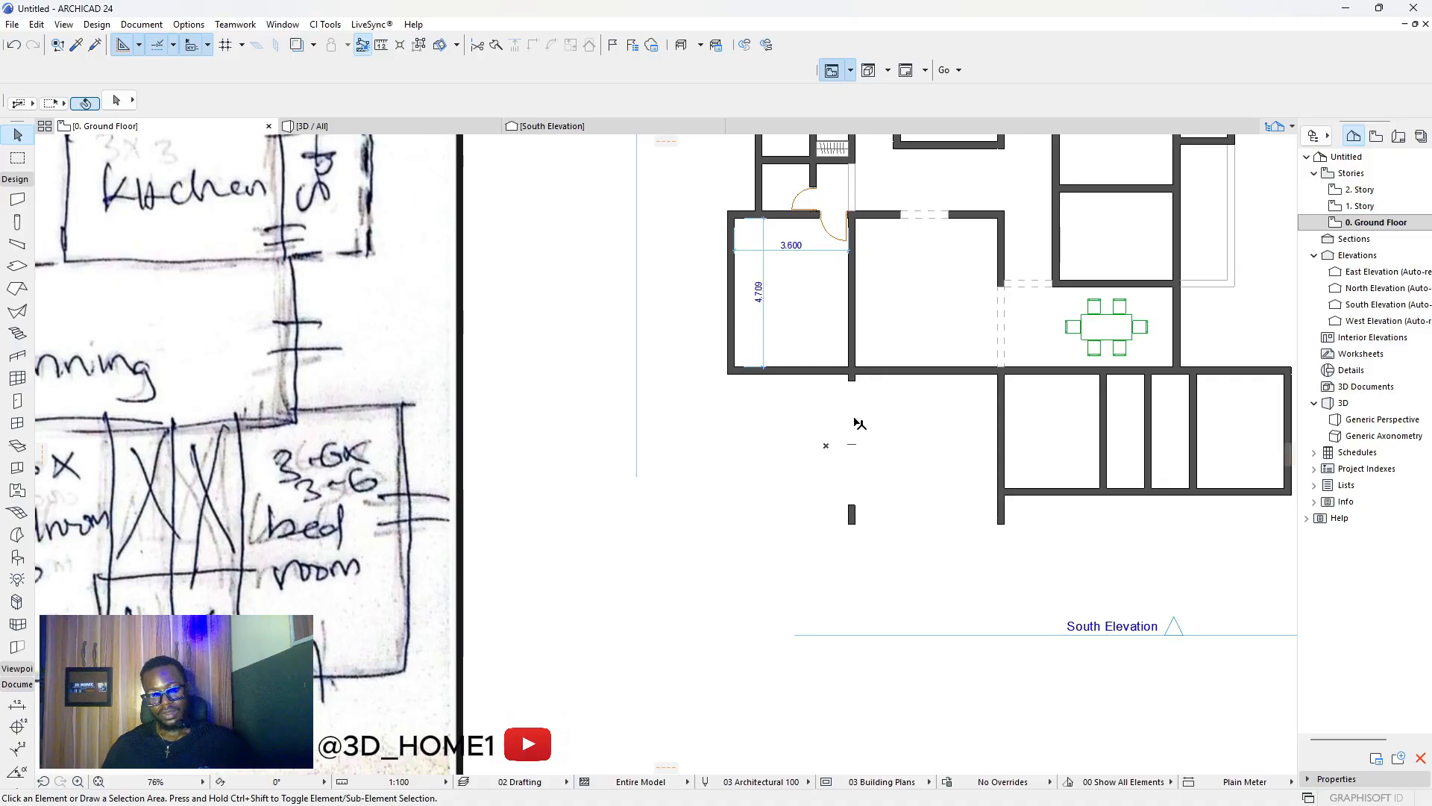
pyautogui.click(858, 418)
pyautogui.scroll(5, 854, 382)
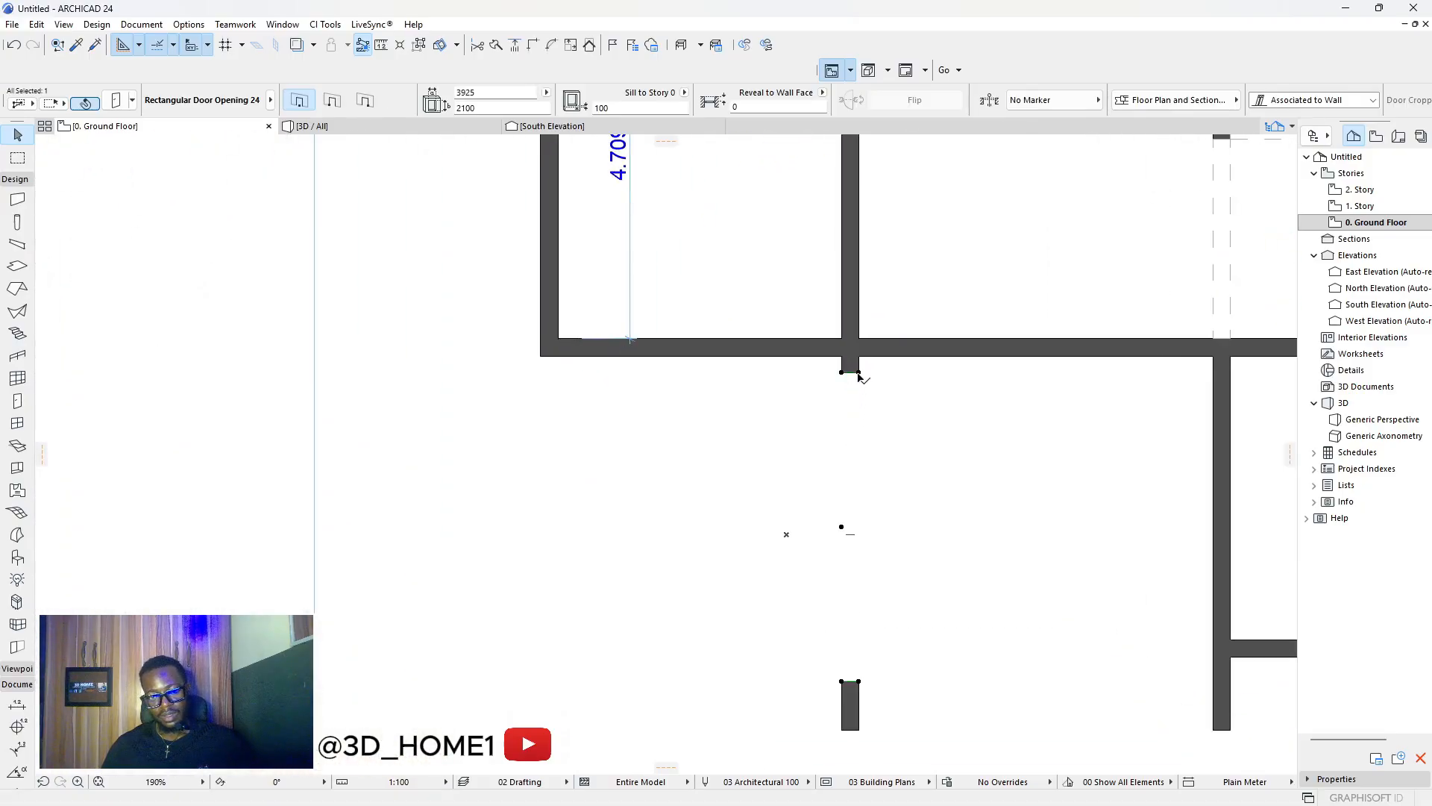
pyautogui.press('Delete')
pyautogui.keyDown('ctrl'); pyautogui.click(855, 369); pyautogui.keyUp('ctrl')
# Delete the wide opening from the entrance area's bottom wall.
pyautogui.scroll(-3, 827, 411)
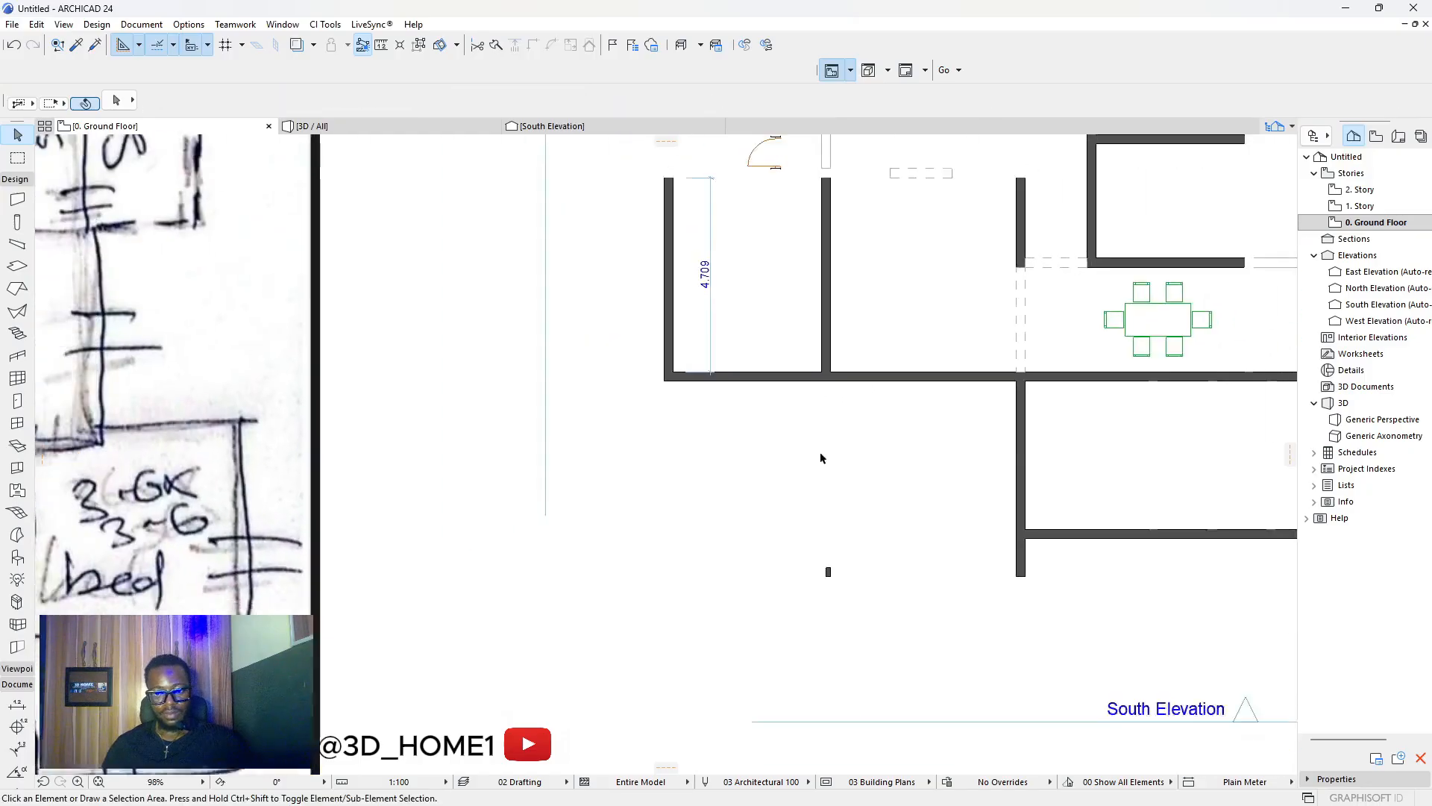
pyautogui.scroll(-1, 821, 457)
pyautogui.click(828, 572)
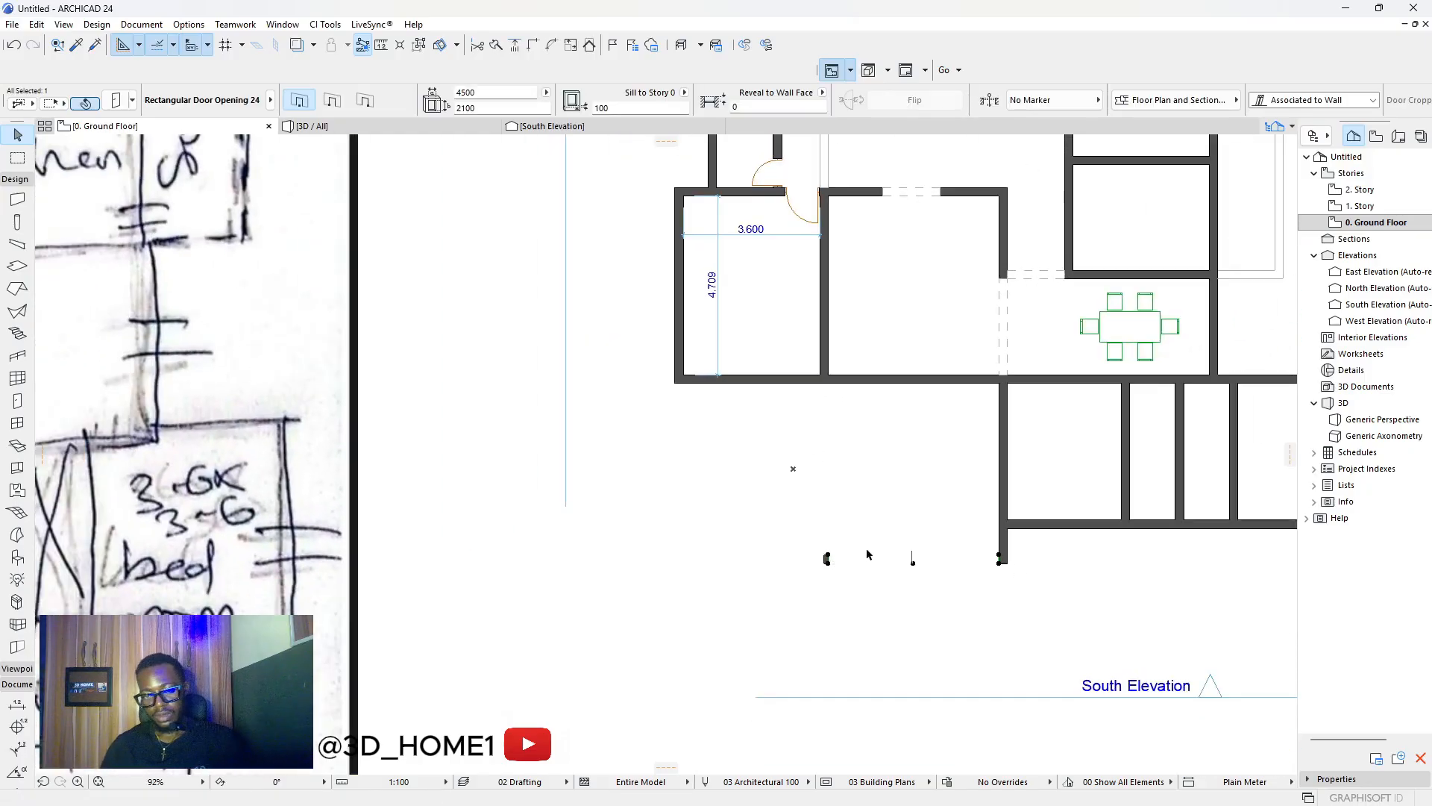
pyautogui.press('Delete')
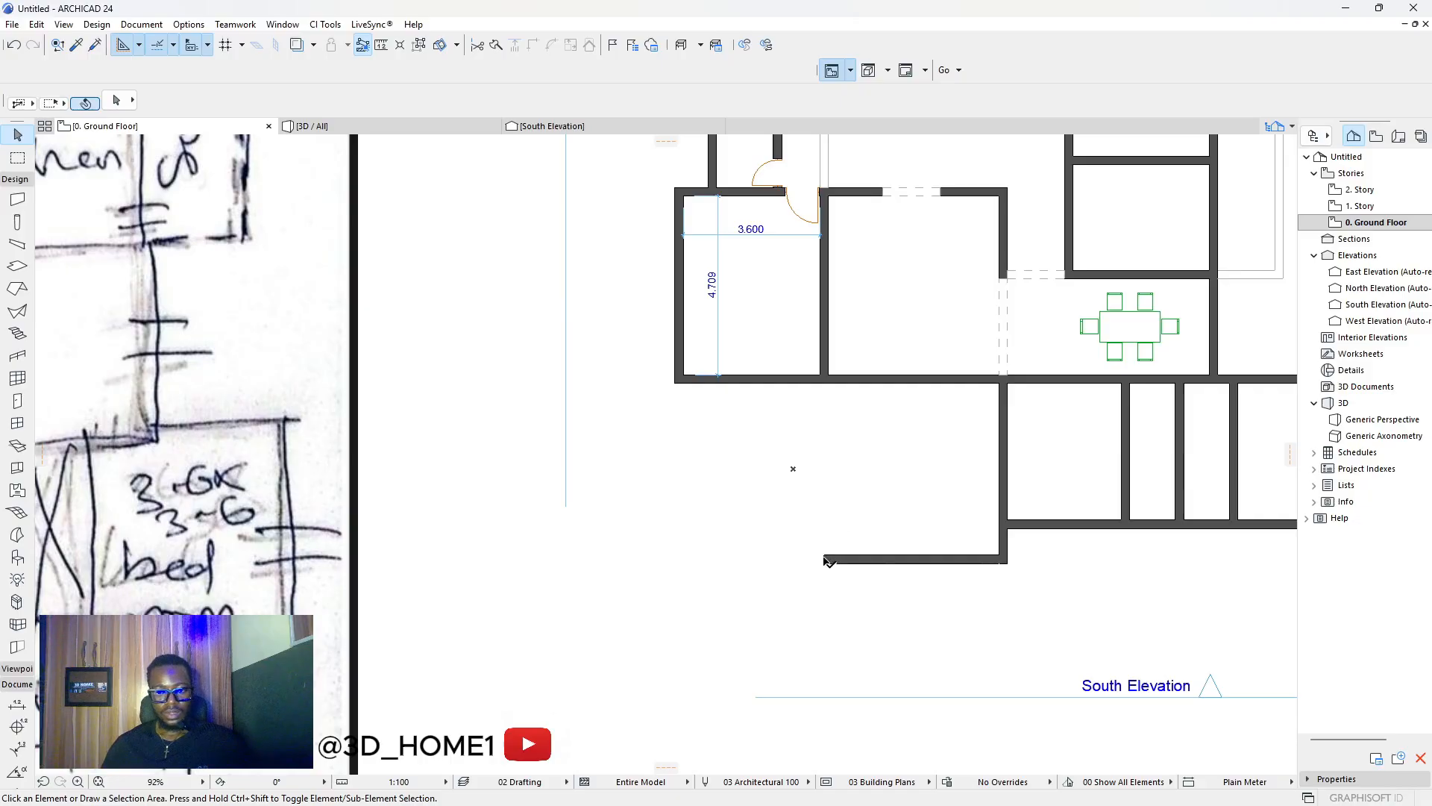
# Intersect the master bedroom's outer left wall with the entrance's bottom wall to enclose the full-width entrance area.
pyautogui.scroll(-3, 732, 425)
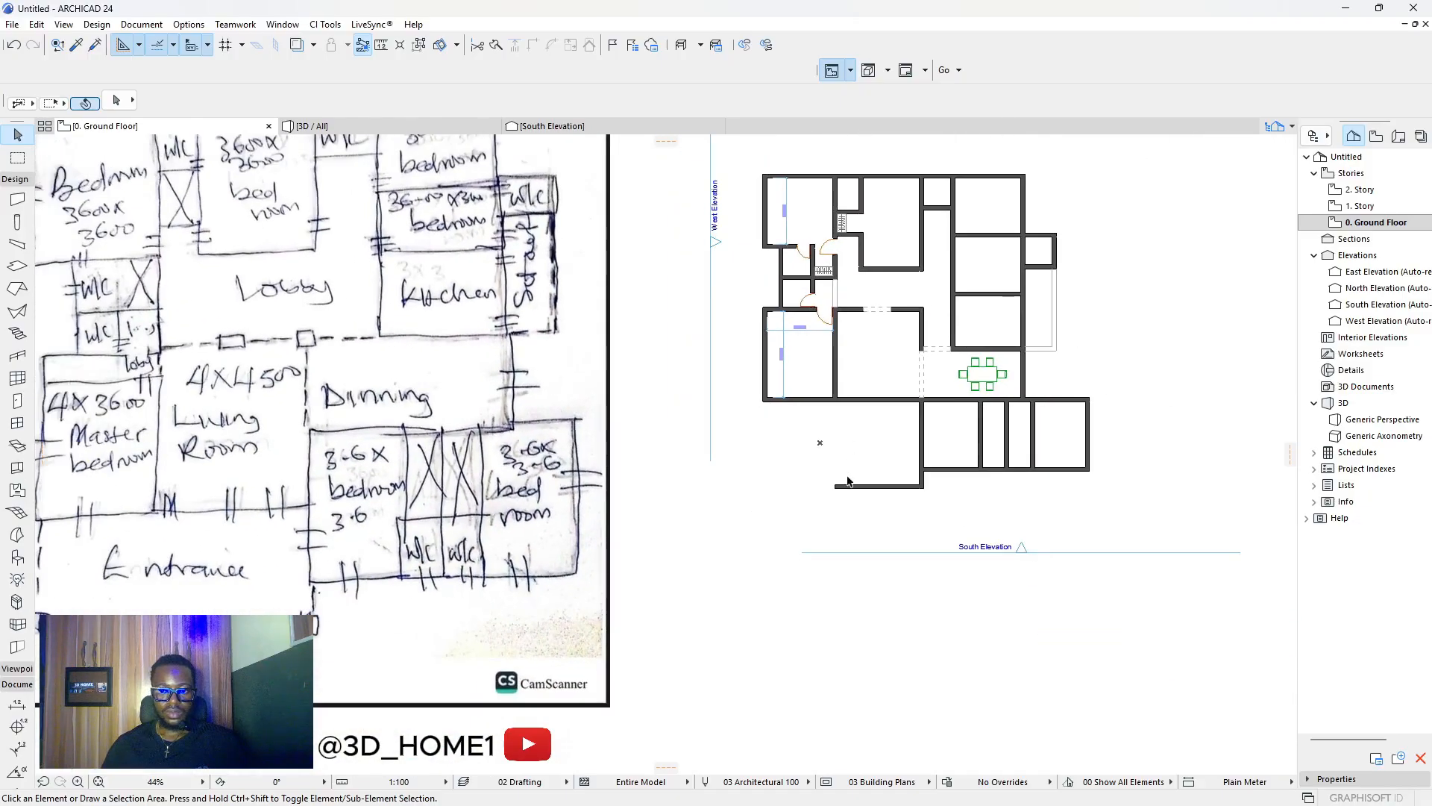
pyautogui.click(769, 389)
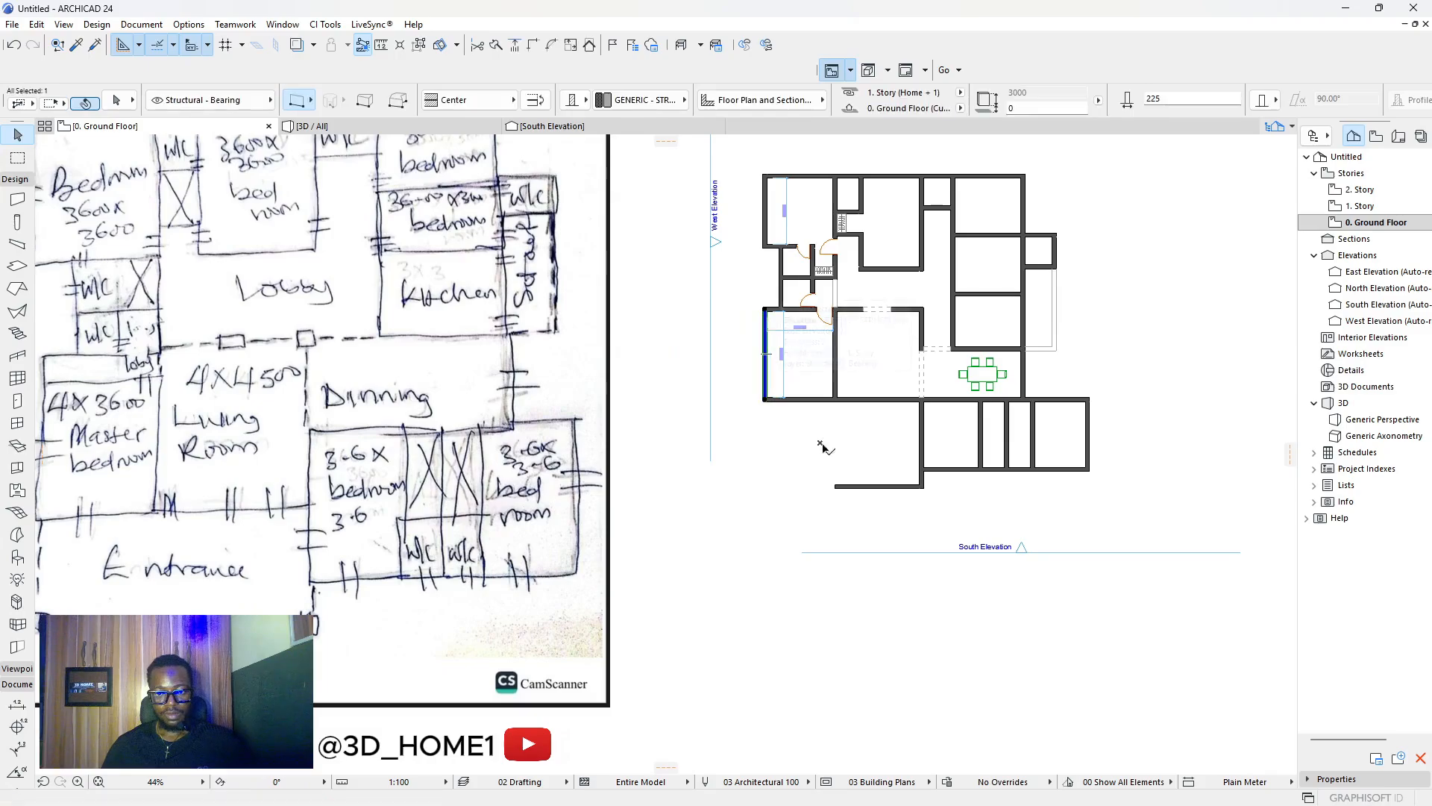
pyautogui.scroll(-1, 850, 493)
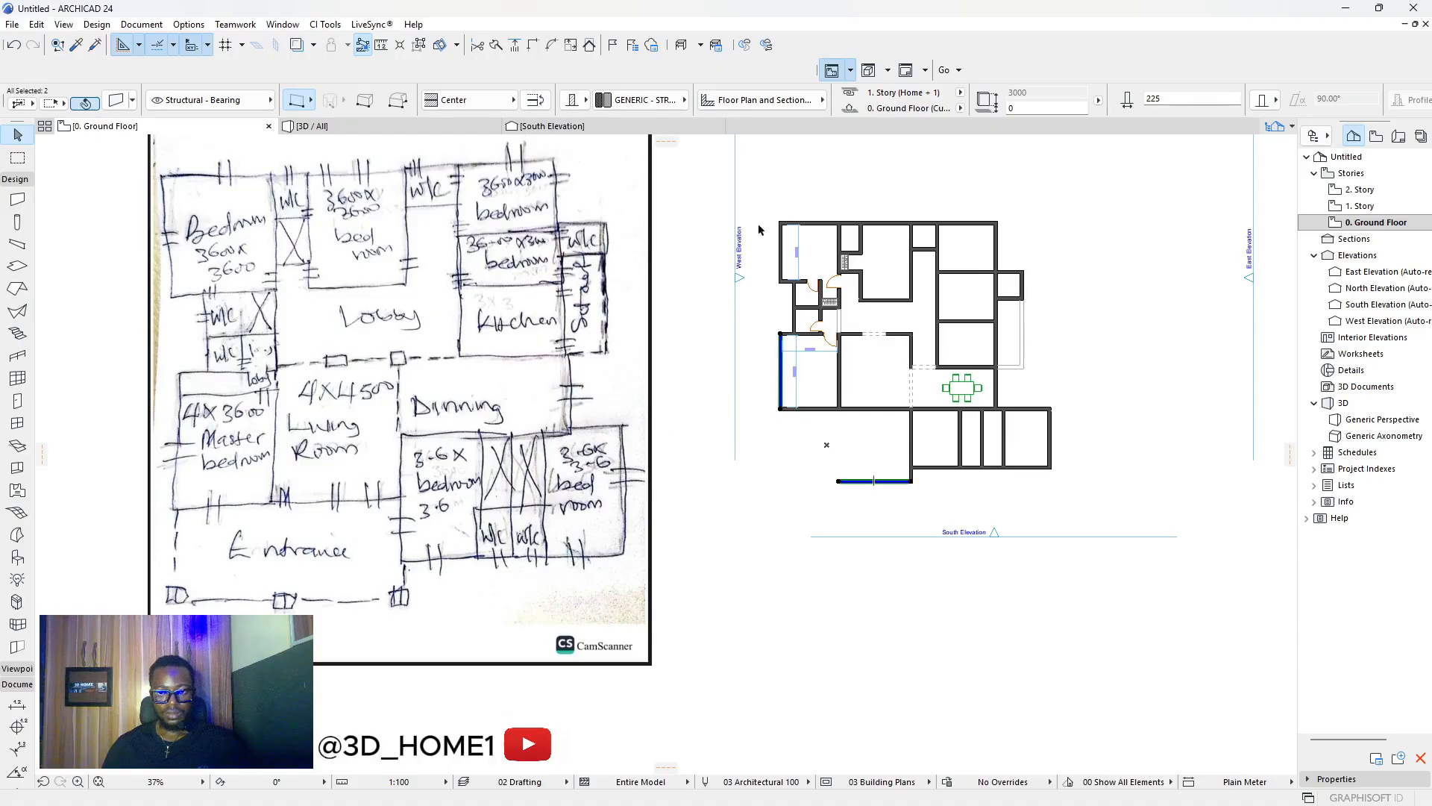
pyautogui.click(534, 45)
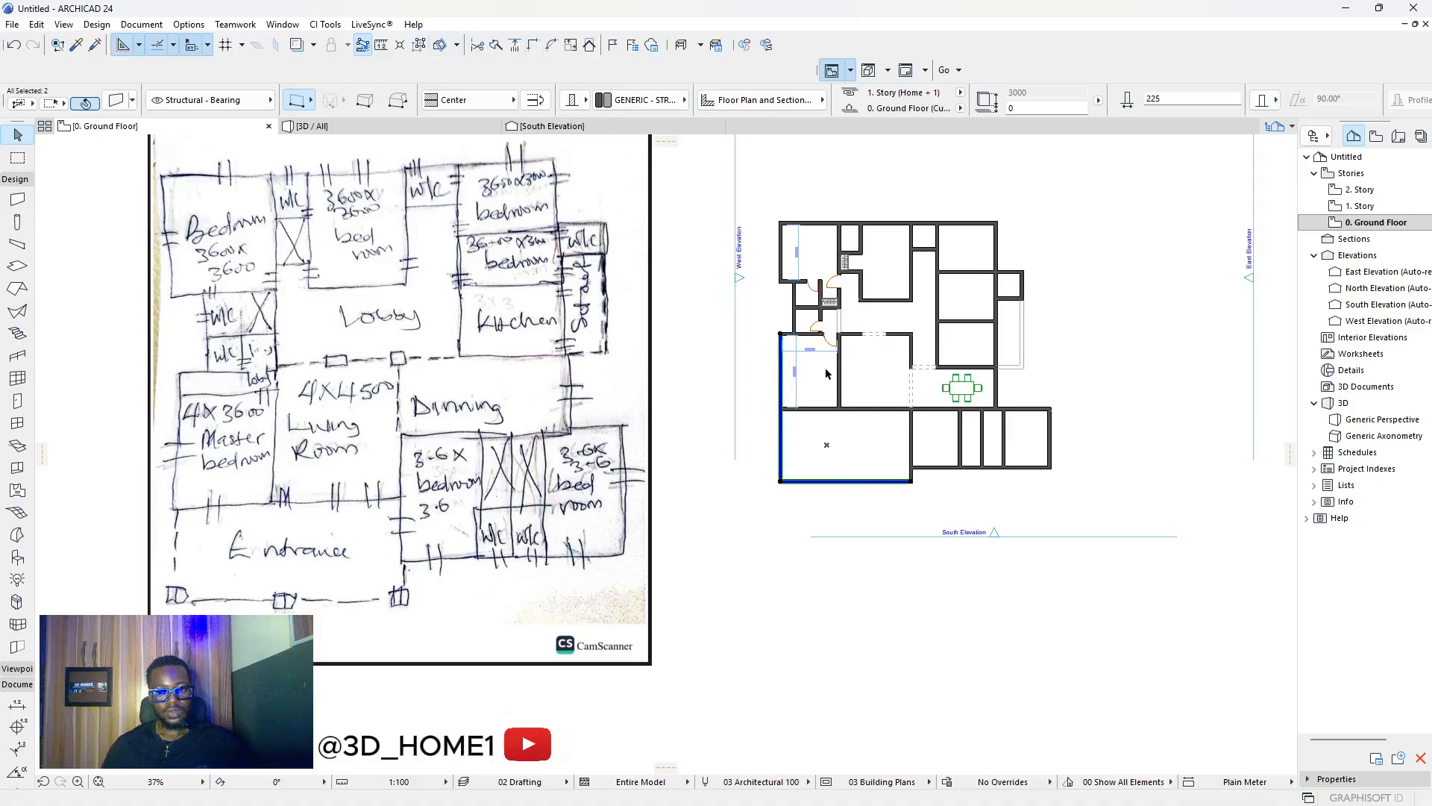
pyautogui.scroll(-3, 809, 439)
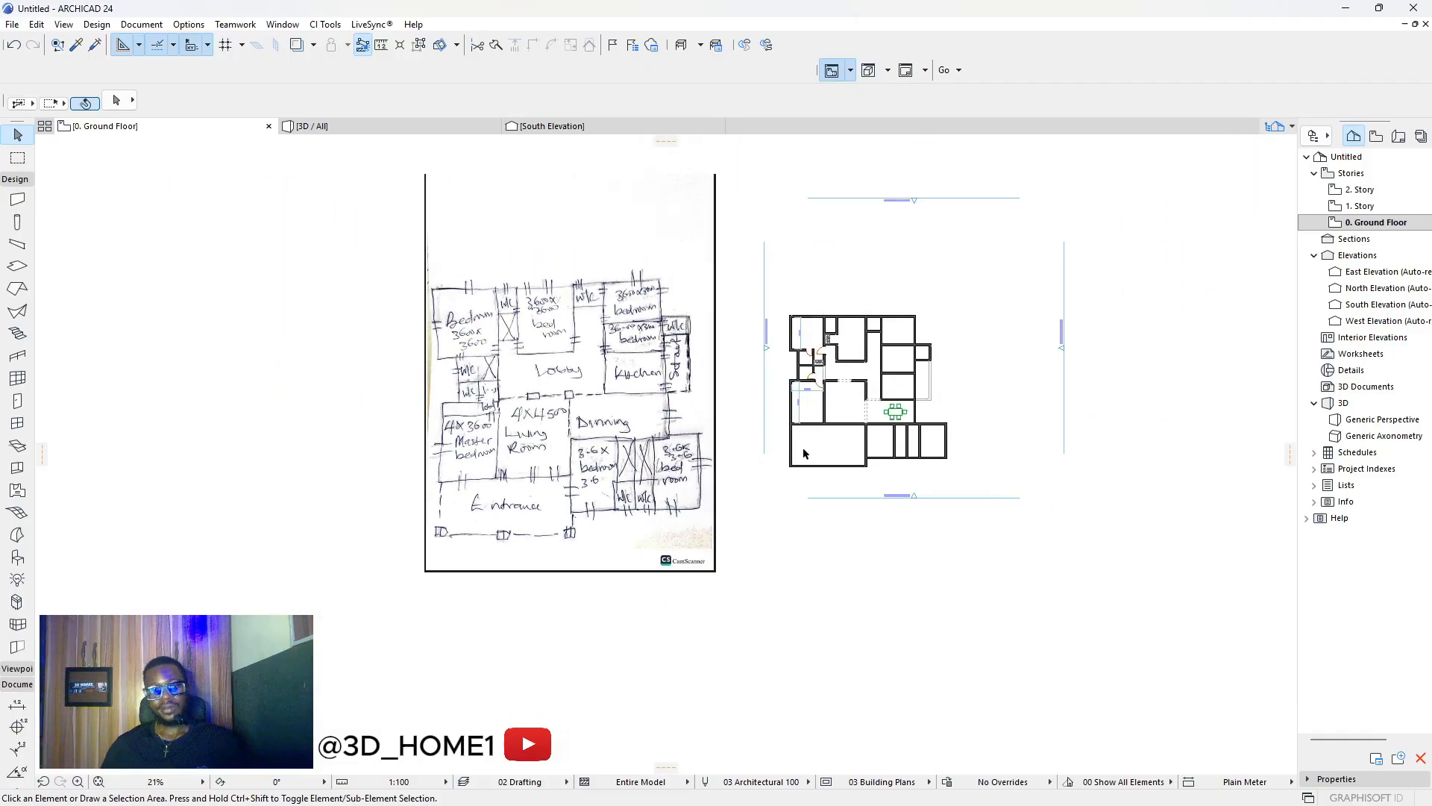
pyautogui.scroll(4, 807, 454)
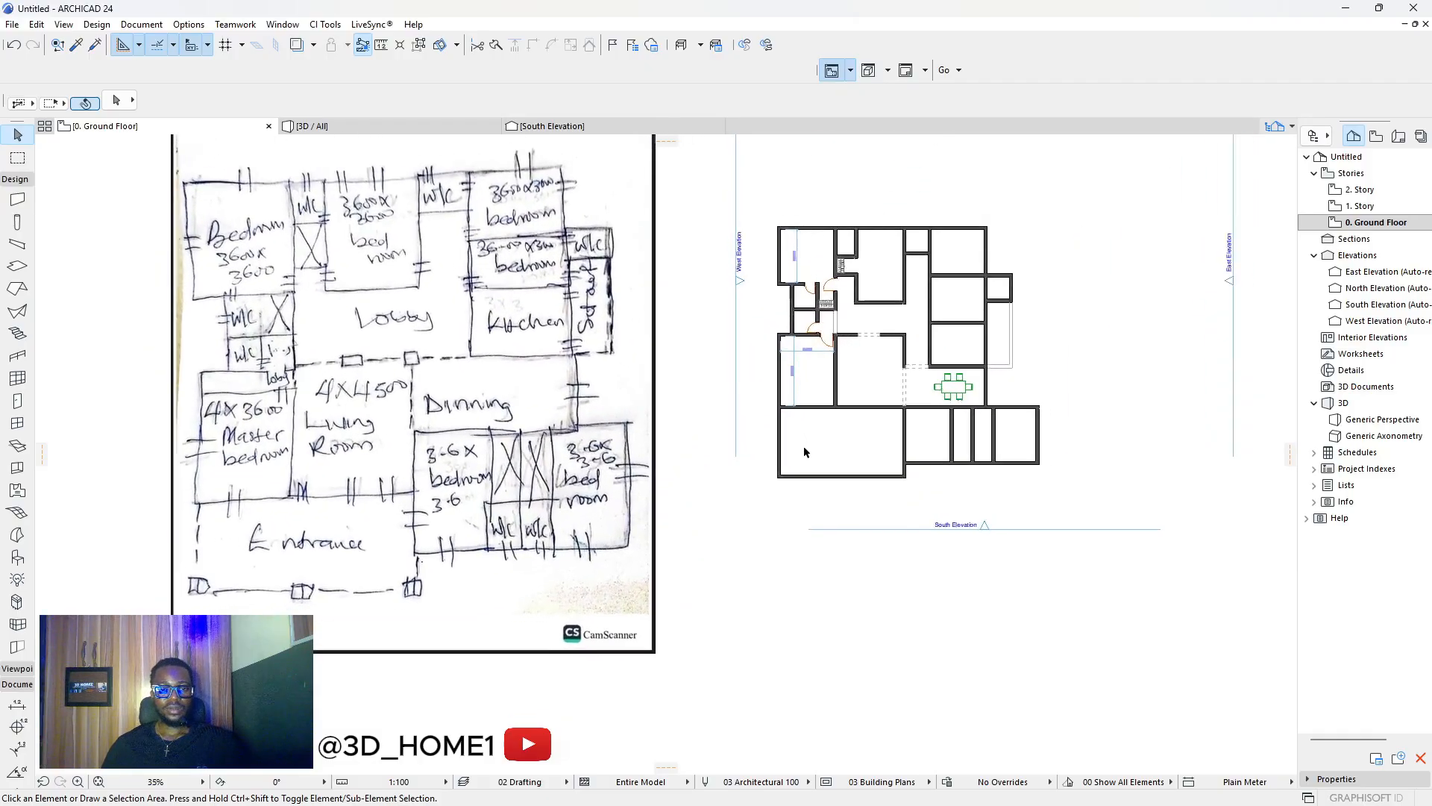
pyautogui.scroll(-2, 806, 455)
pyautogui.scroll(2, 787, 461)
pyautogui.scroll(3, 786, 461)
pyautogui.scroll(-3, 791, 457)
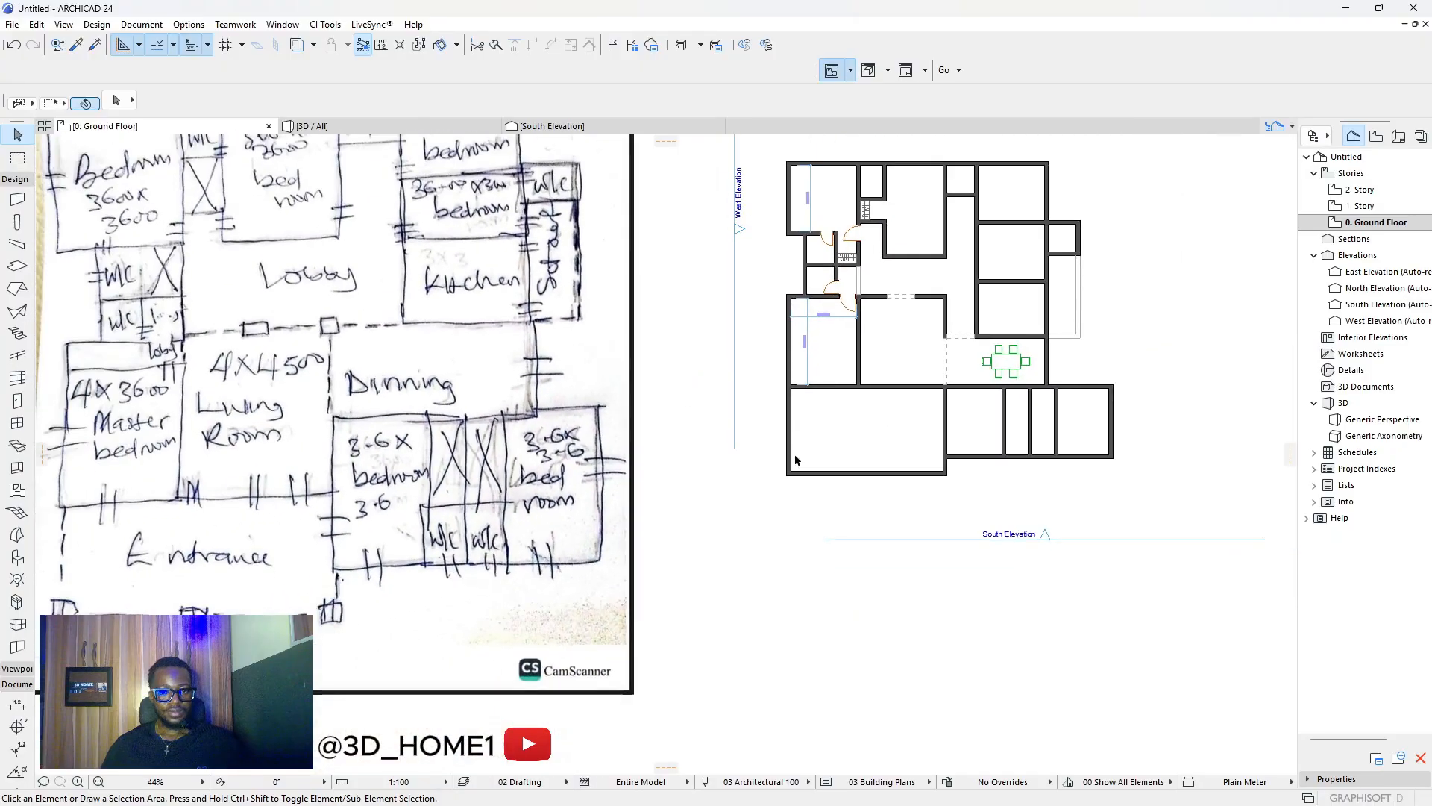
# Place a 900 x 2100 Rectangular Door Opening 24 in the left part of the entrance area's bottom wall.
pyautogui.click(17, 400)
pyautogui.scroll(3, 709, 364)
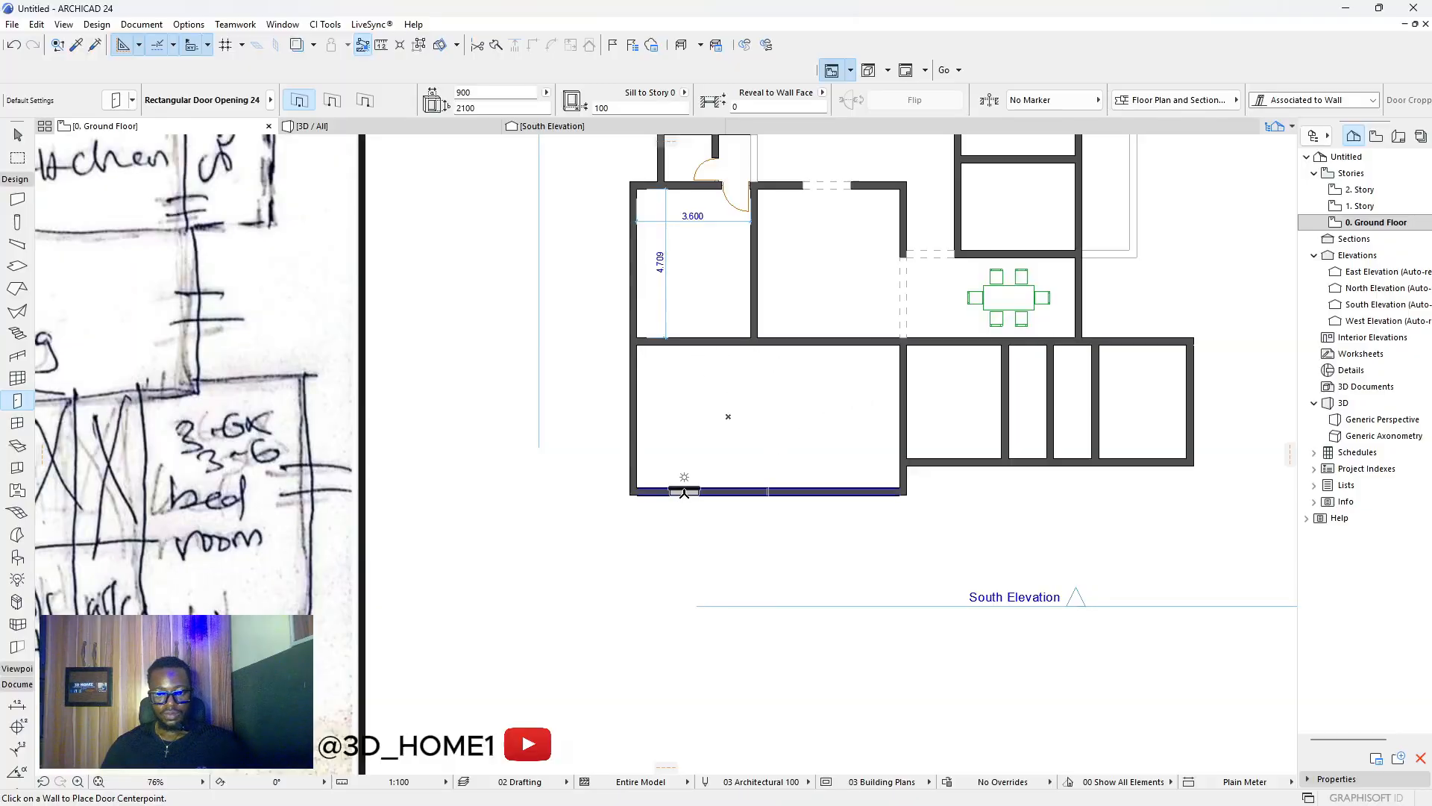
pyautogui.click(711, 495)
pyautogui.click(710, 496)
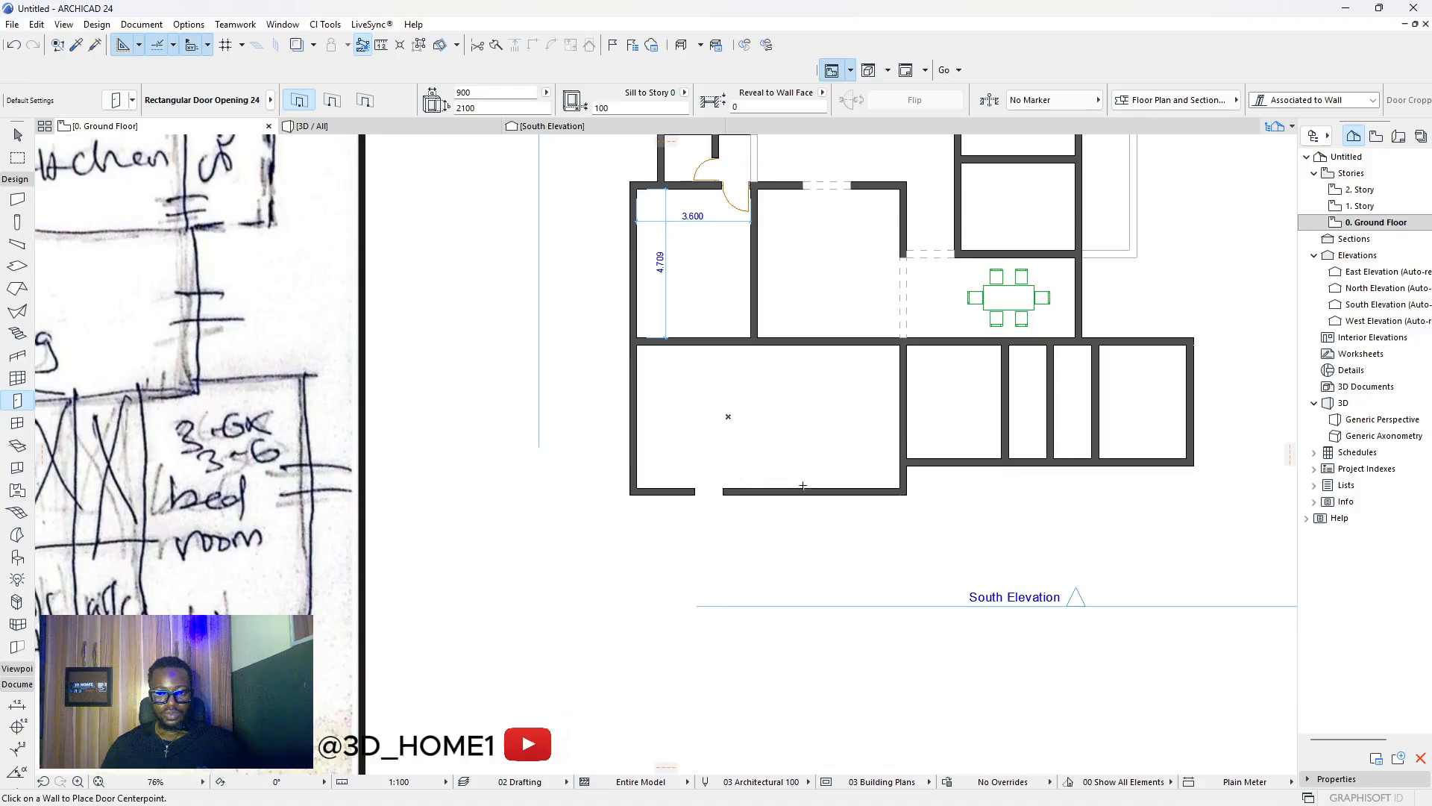
pyautogui.click(824, 495)
pyautogui.click(828, 407)
pyautogui.press('Escape')
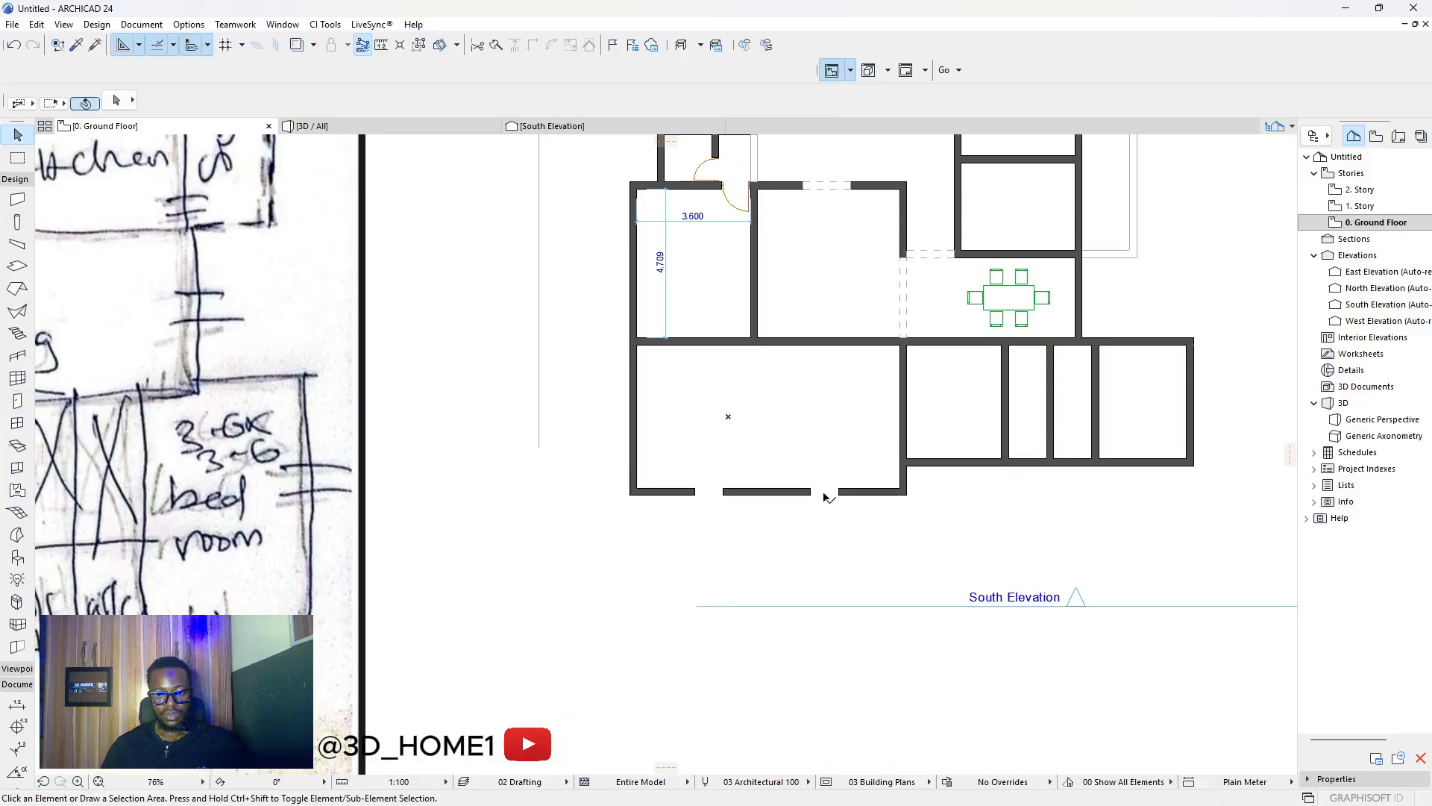
pyautogui.click(825, 493)
pyautogui.press('Delete')
# Stretch the bottom wall's opening from the left wall's inner face to partway along the entrance front.
pyautogui.scroll(3, 711, 492)
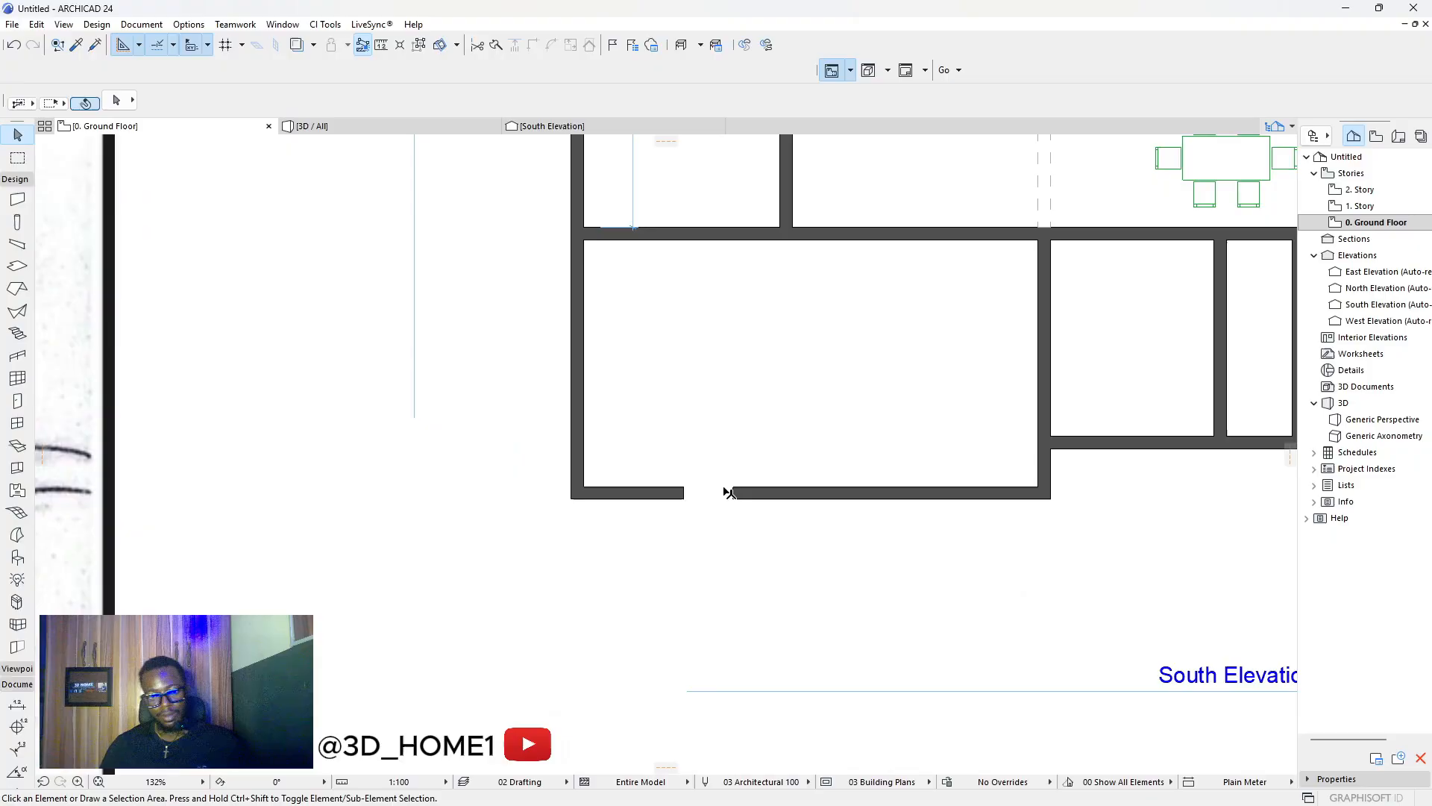
pyautogui.click(732, 493)
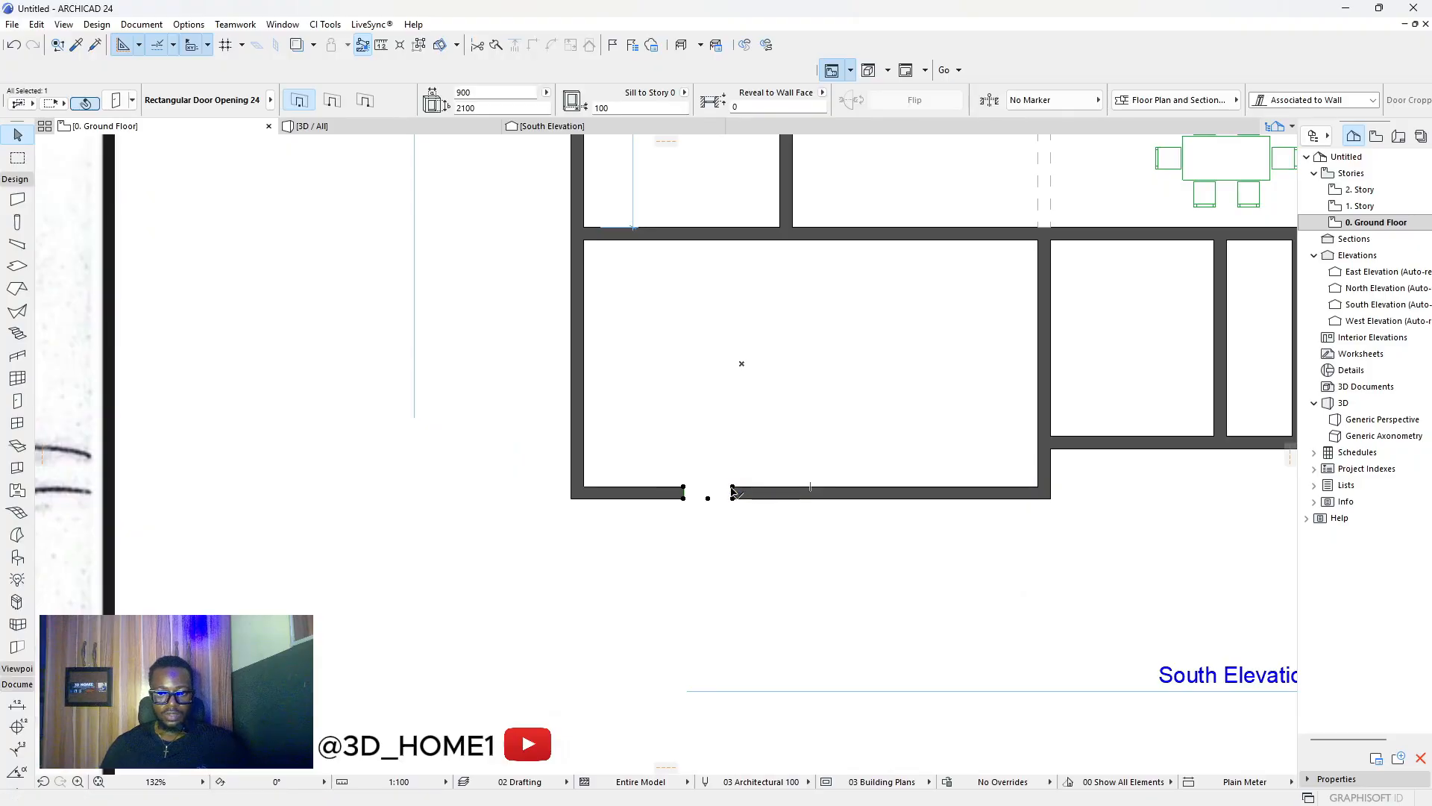
pyautogui.click(684, 492)
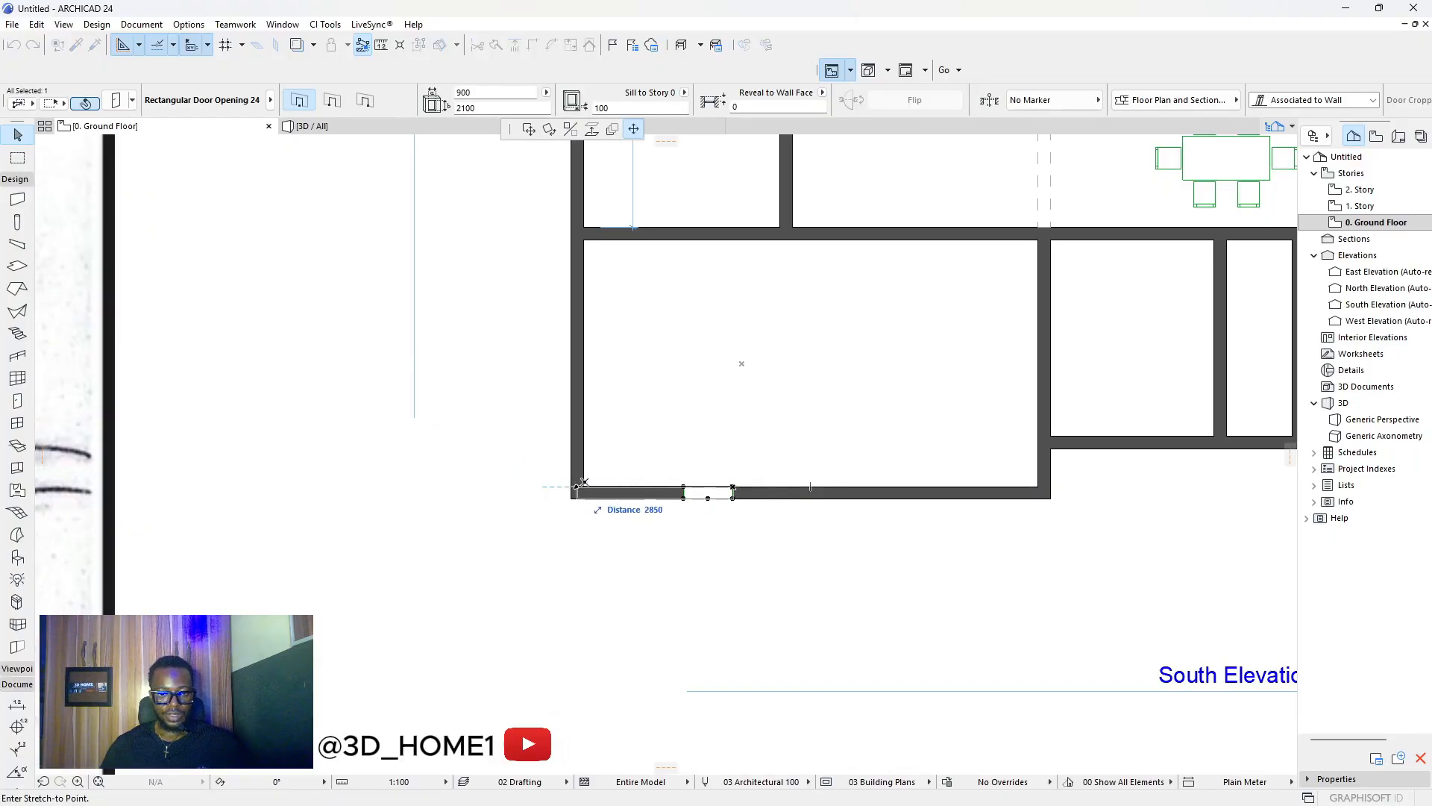
pyautogui.click(587, 483)
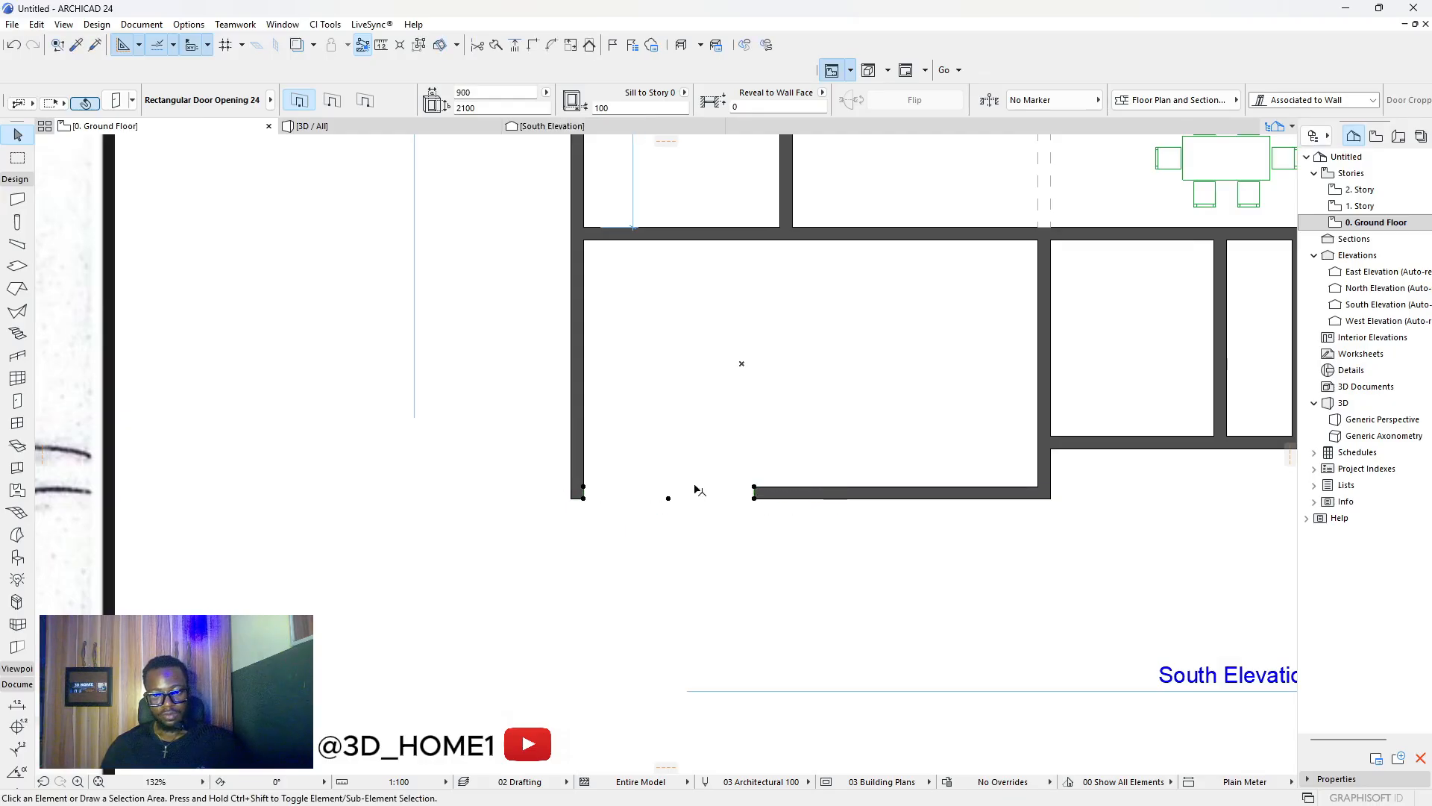
pyautogui.click(627, 495)
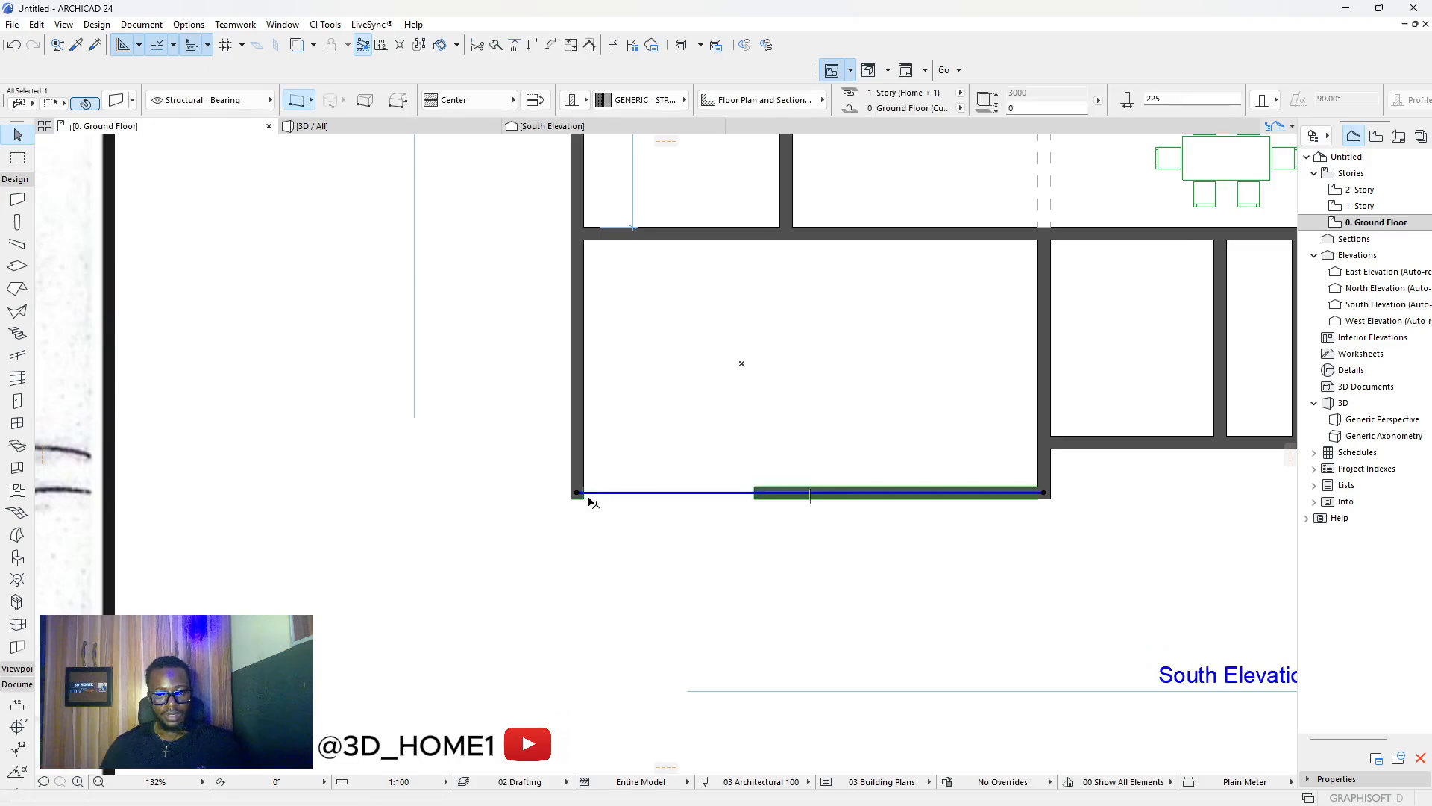
# Copy the entrance front's left opening to the far end of the bottom wall, flush with the right wall's inner face.
pyautogui.scroll(4, 605, 498)
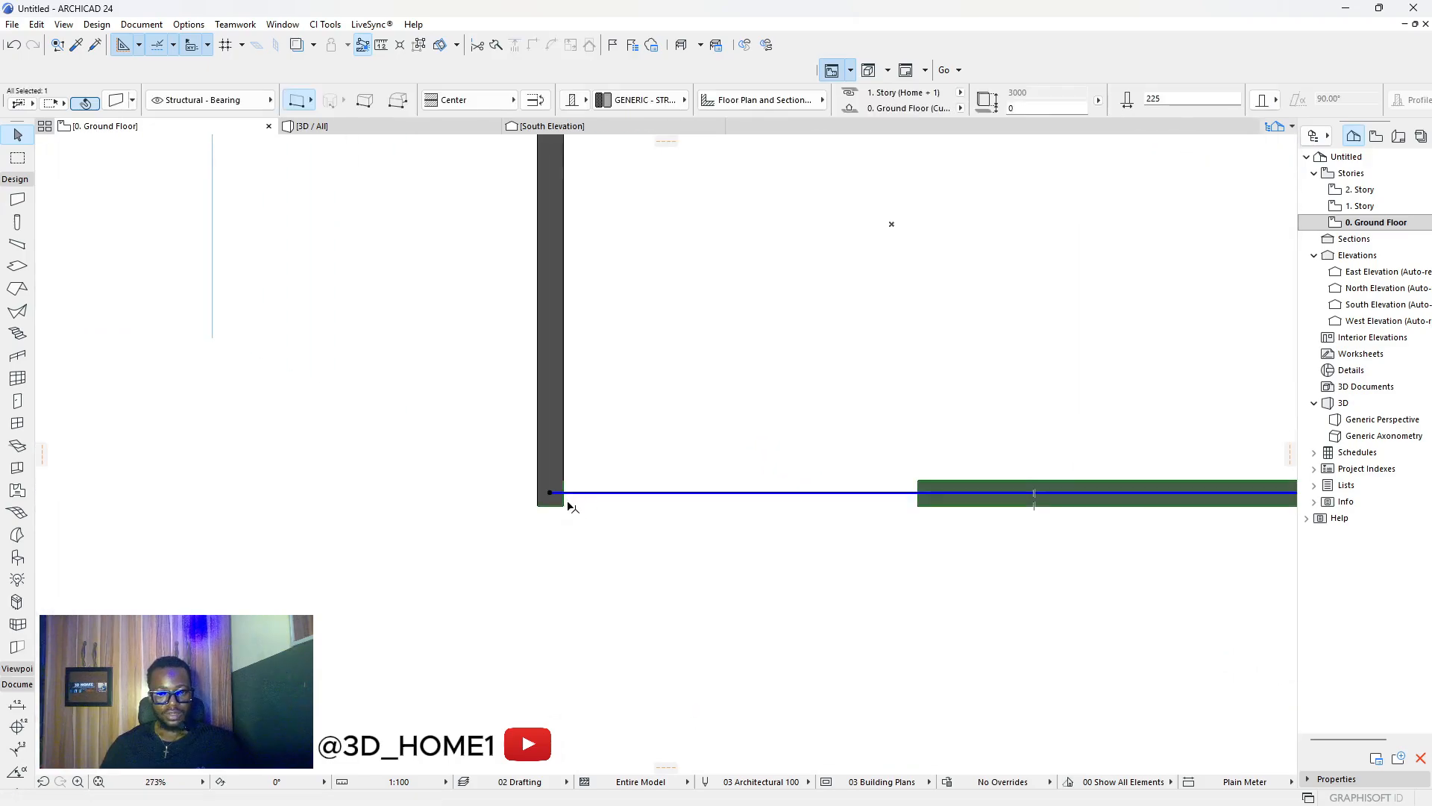
pyautogui.click(574, 506)
pyautogui.click(570, 503)
pyautogui.click(566, 504)
pyautogui.click(564, 505)
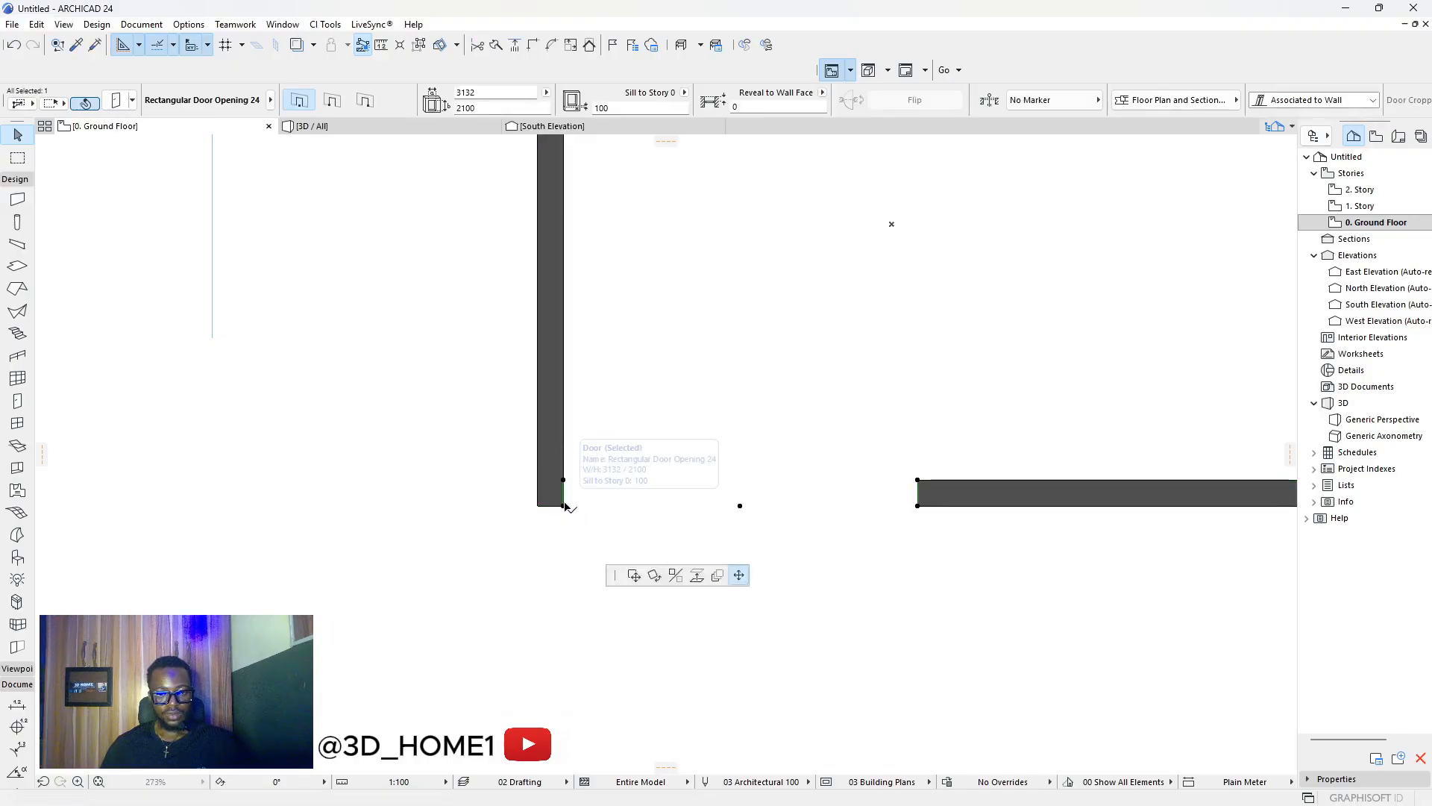
pyautogui.click(529, 130)
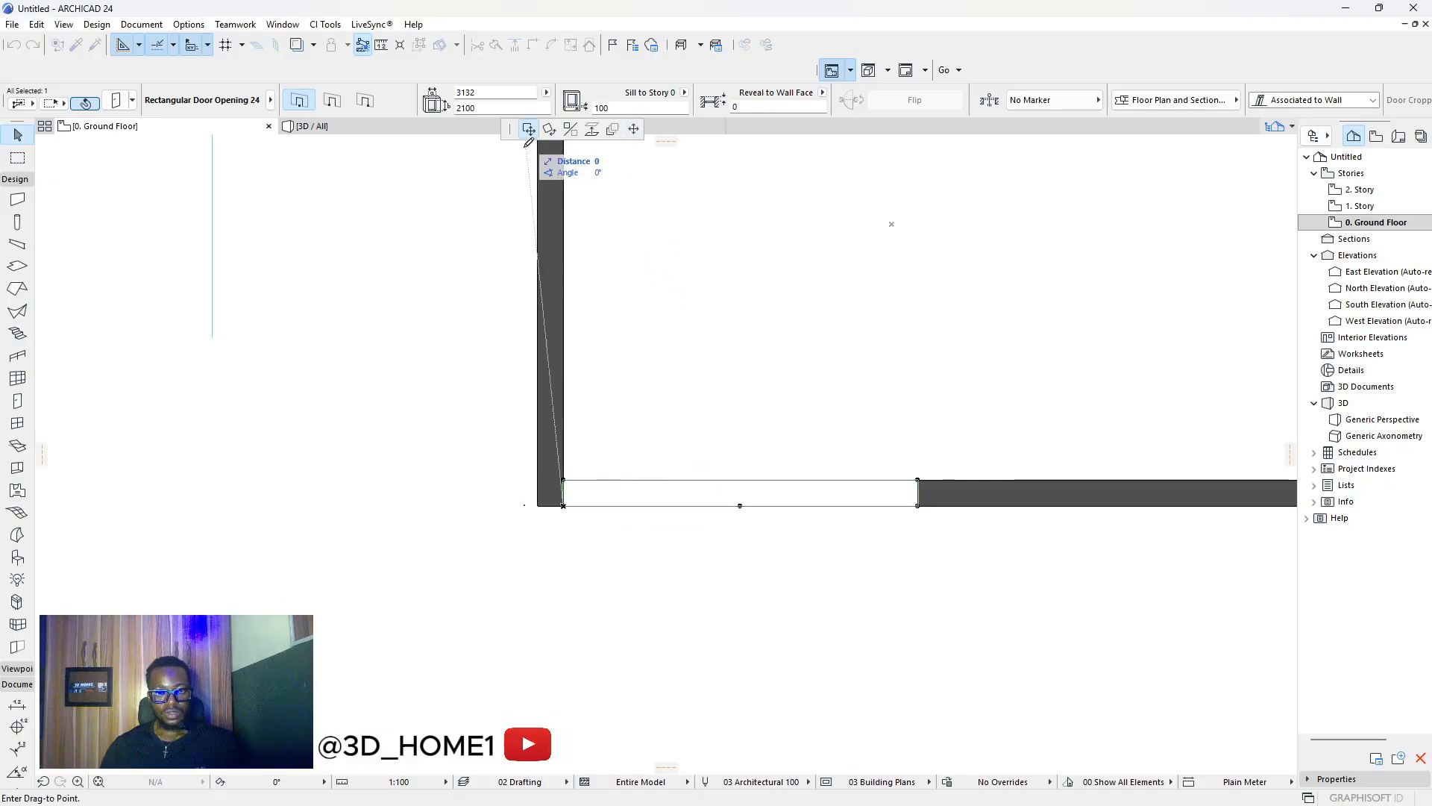
pyautogui.scroll(-3, 434, 363)
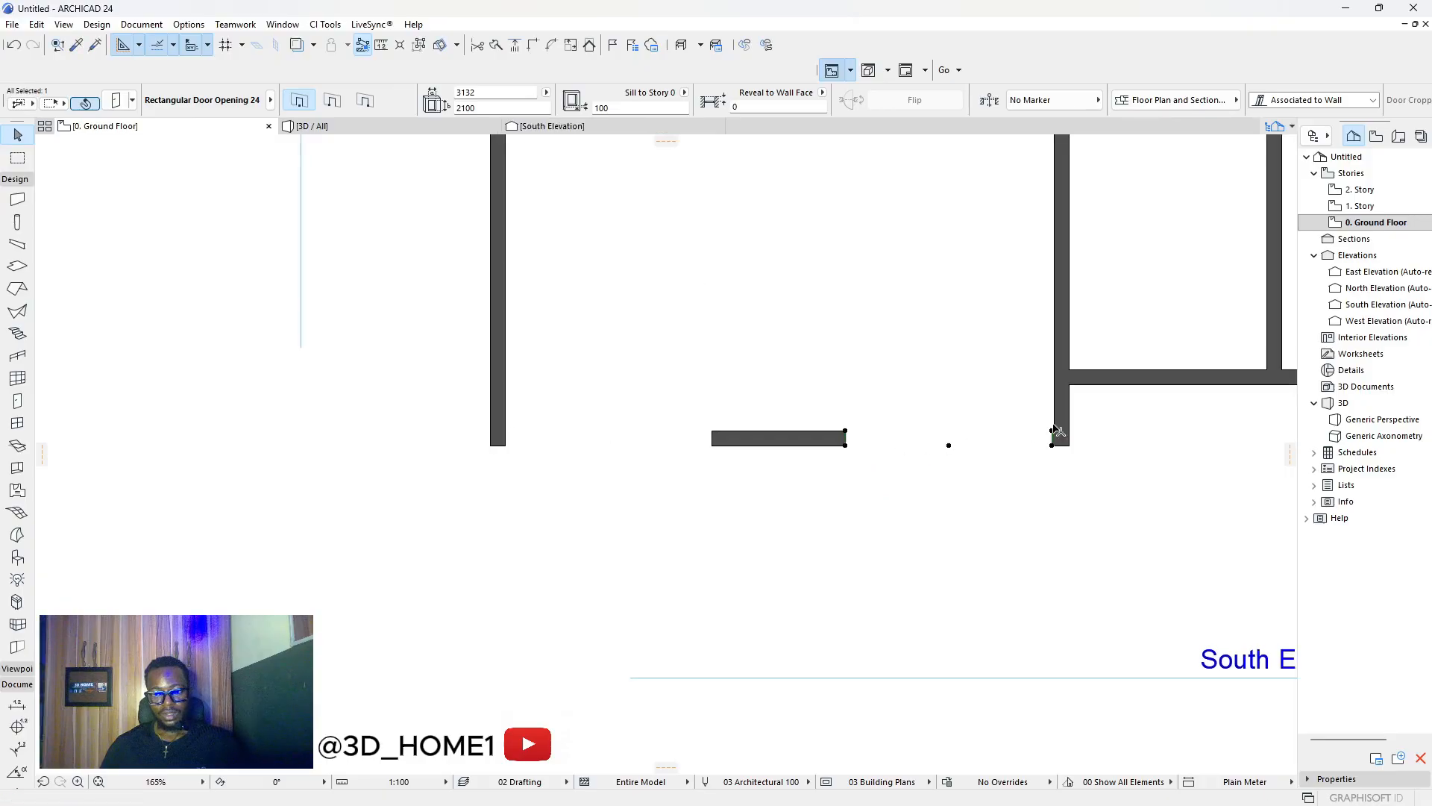
pyautogui.scroll(8, 1048, 441)
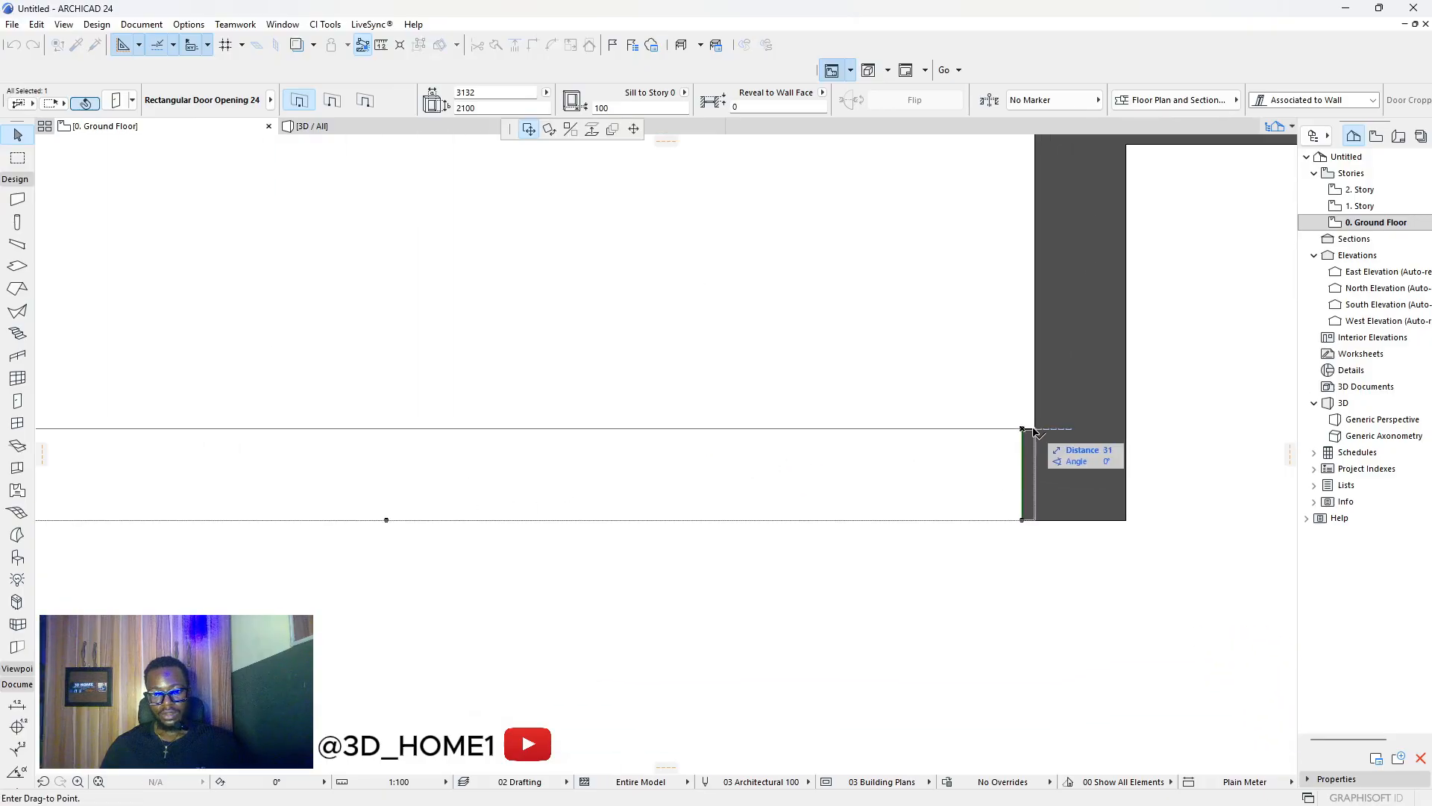
pyautogui.click(1036, 431)
pyautogui.scroll(-6, 1022, 441)
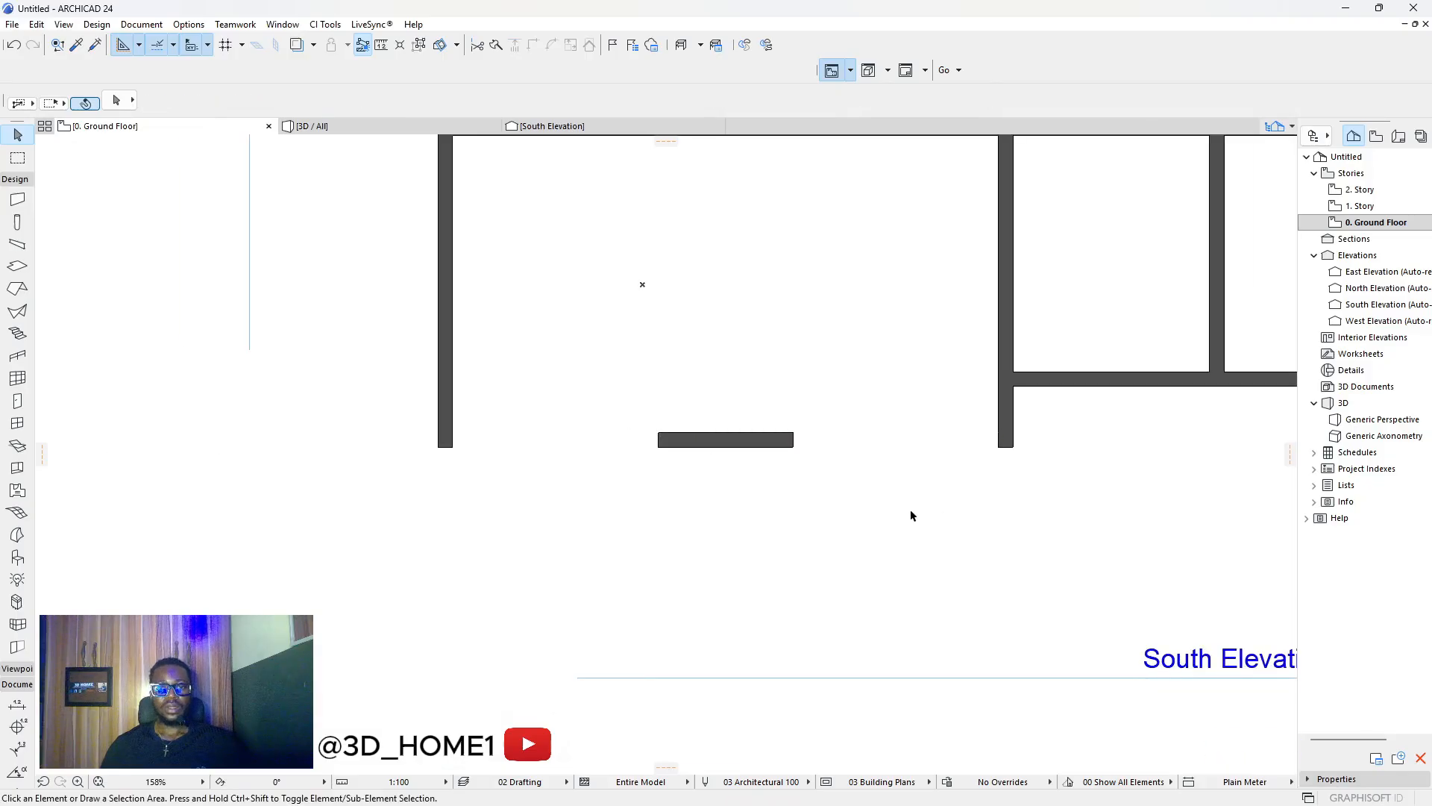
# Enter a new width for the left opening in the entrance area's bottom wall.
pyautogui.scroll(-7, 907, 511)
pyautogui.scroll(3, 831, 459)
pyautogui.scroll(-2, 828, 455)
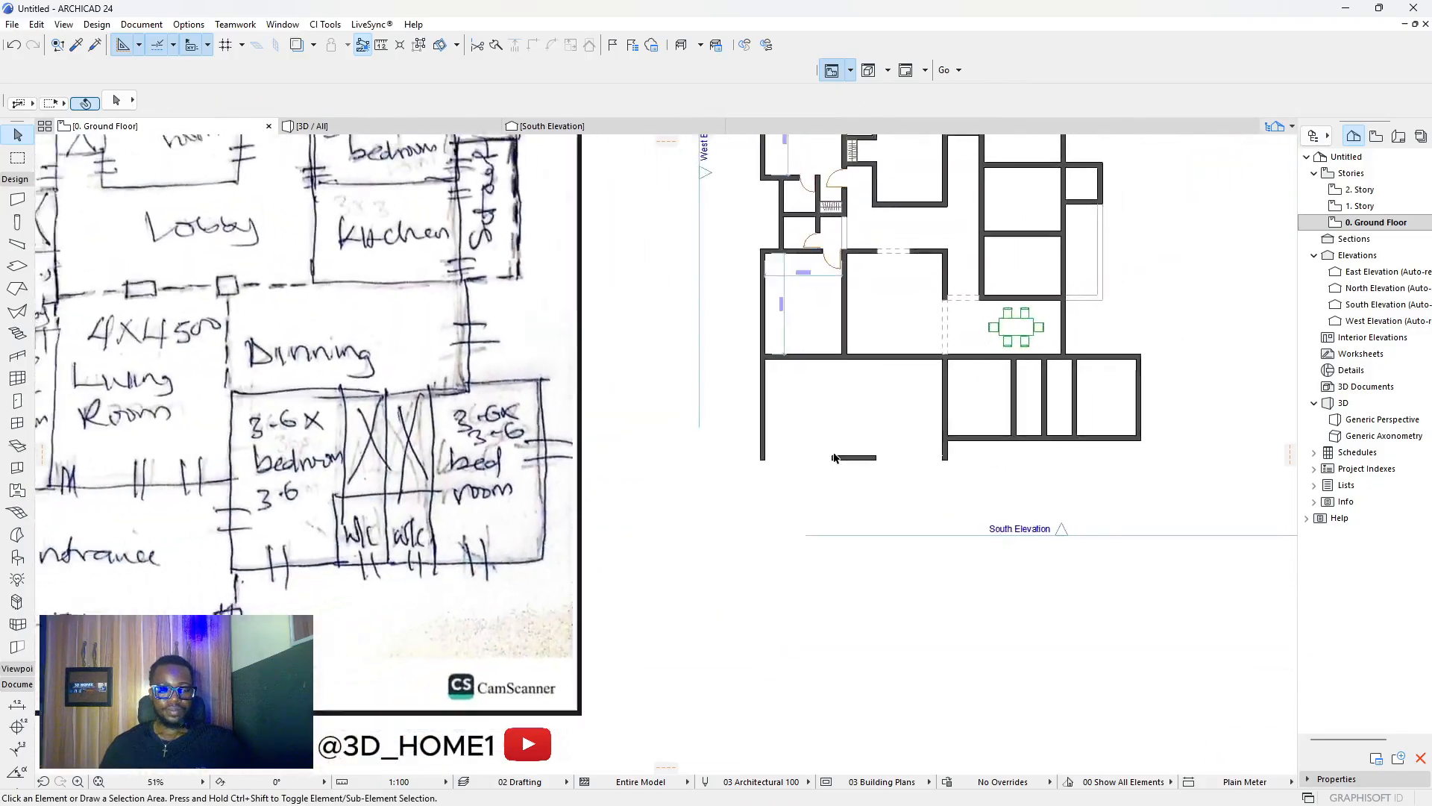
pyautogui.scroll(-4, 834, 458)
pyautogui.scroll(2, 598, 566)
pyautogui.scroll(11, 962, 421)
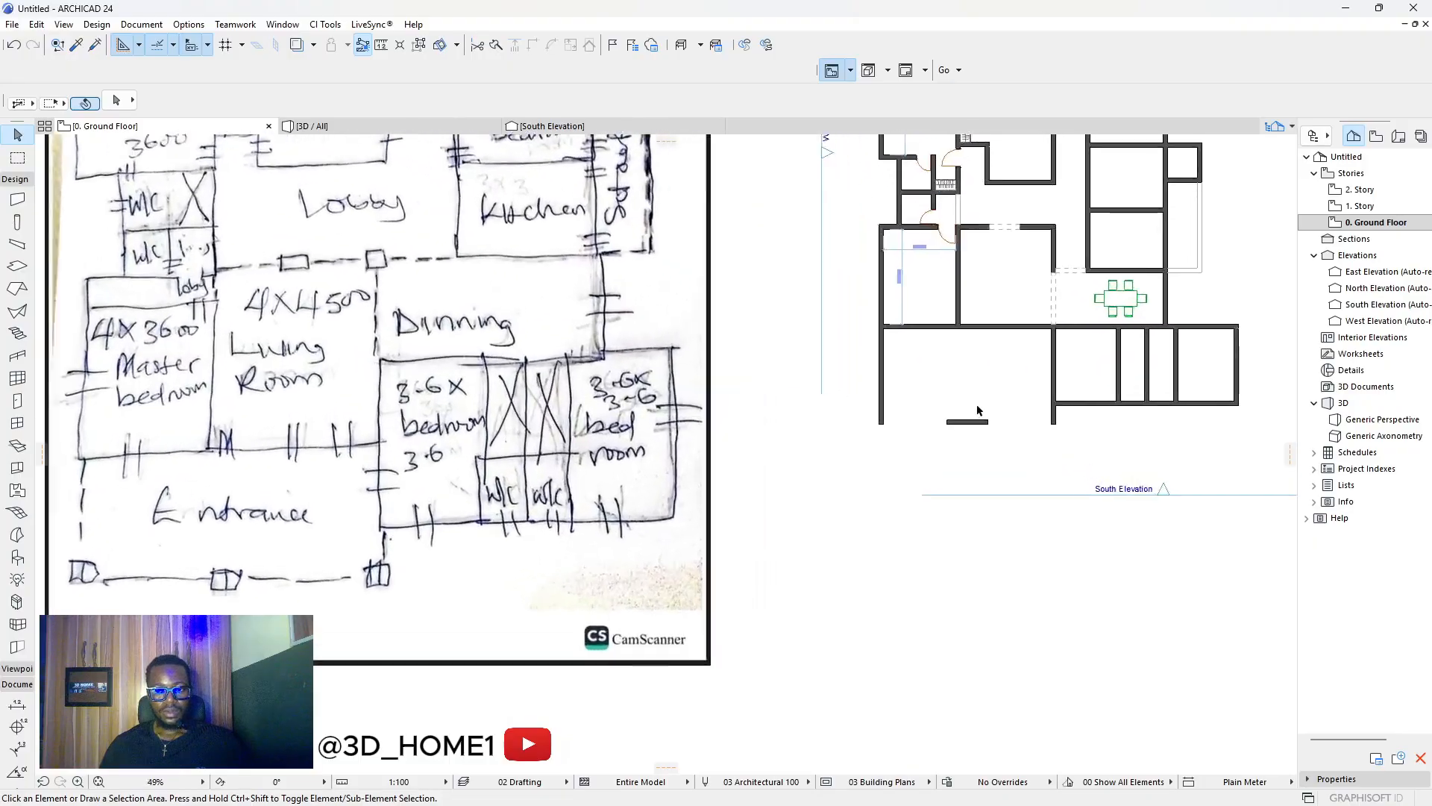
pyautogui.click(959, 427)
pyautogui.press('Escape')
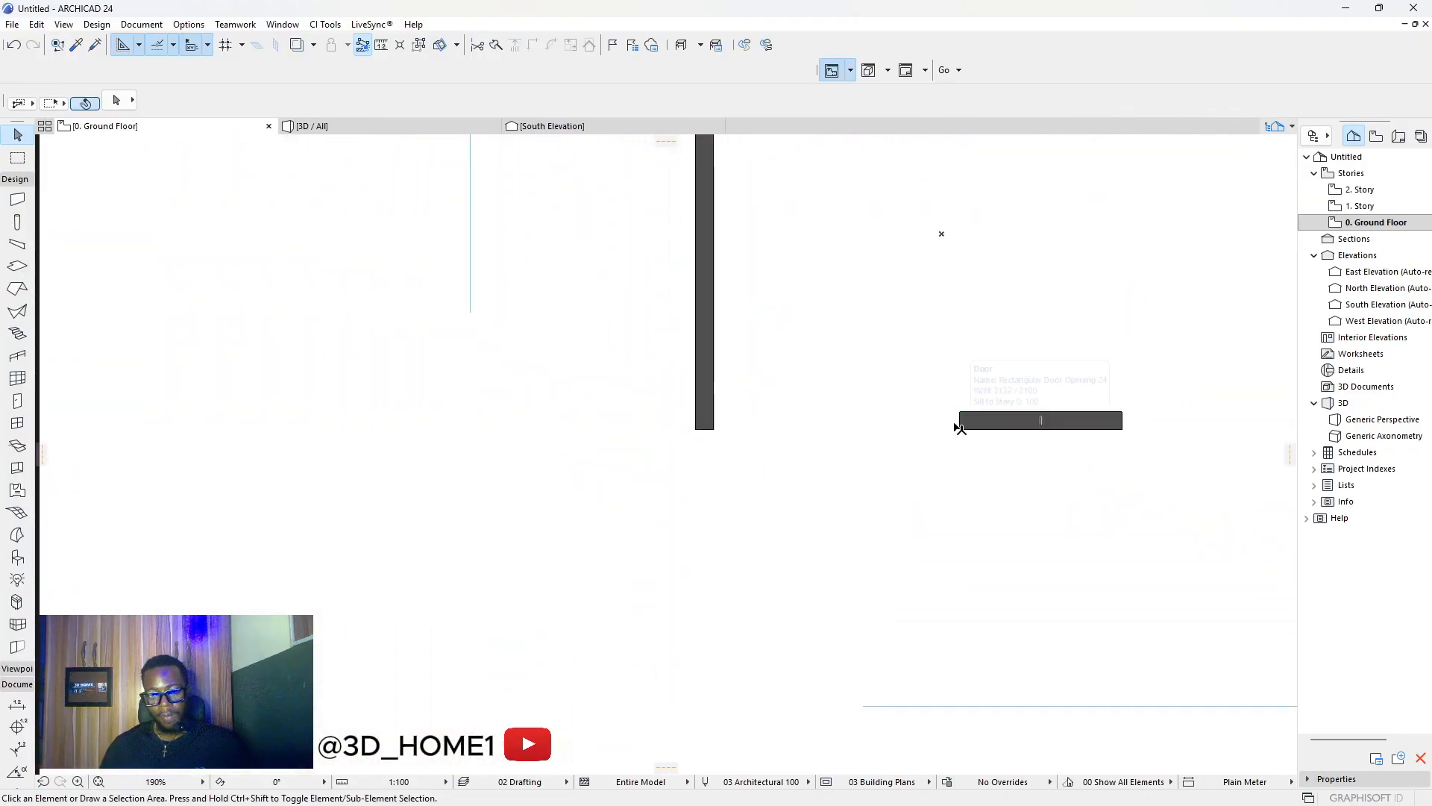
pyautogui.click(950, 419)
pyautogui.press('Escape')
pyautogui.click(947, 417)
pyautogui.press('Escape')
pyautogui.click(960, 418)
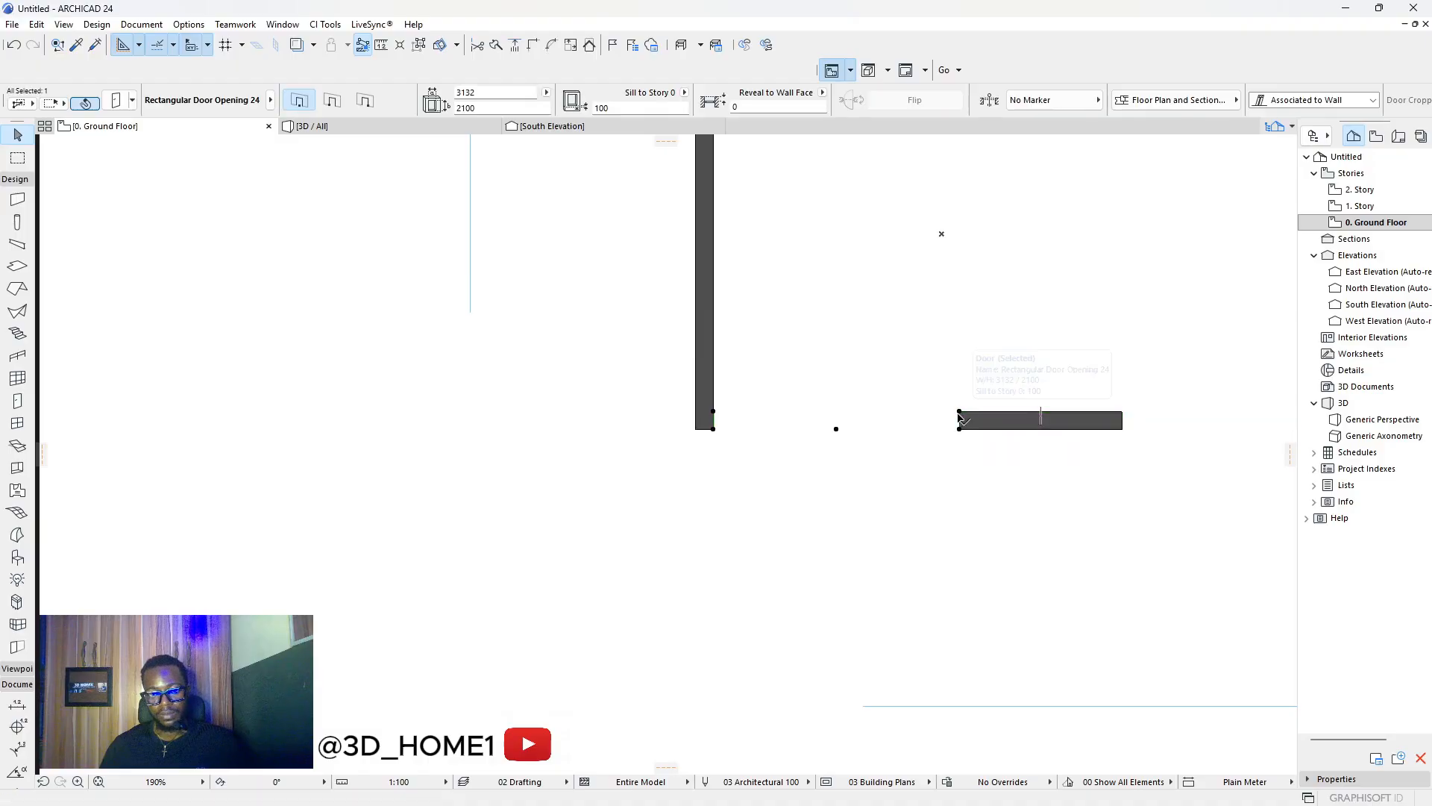
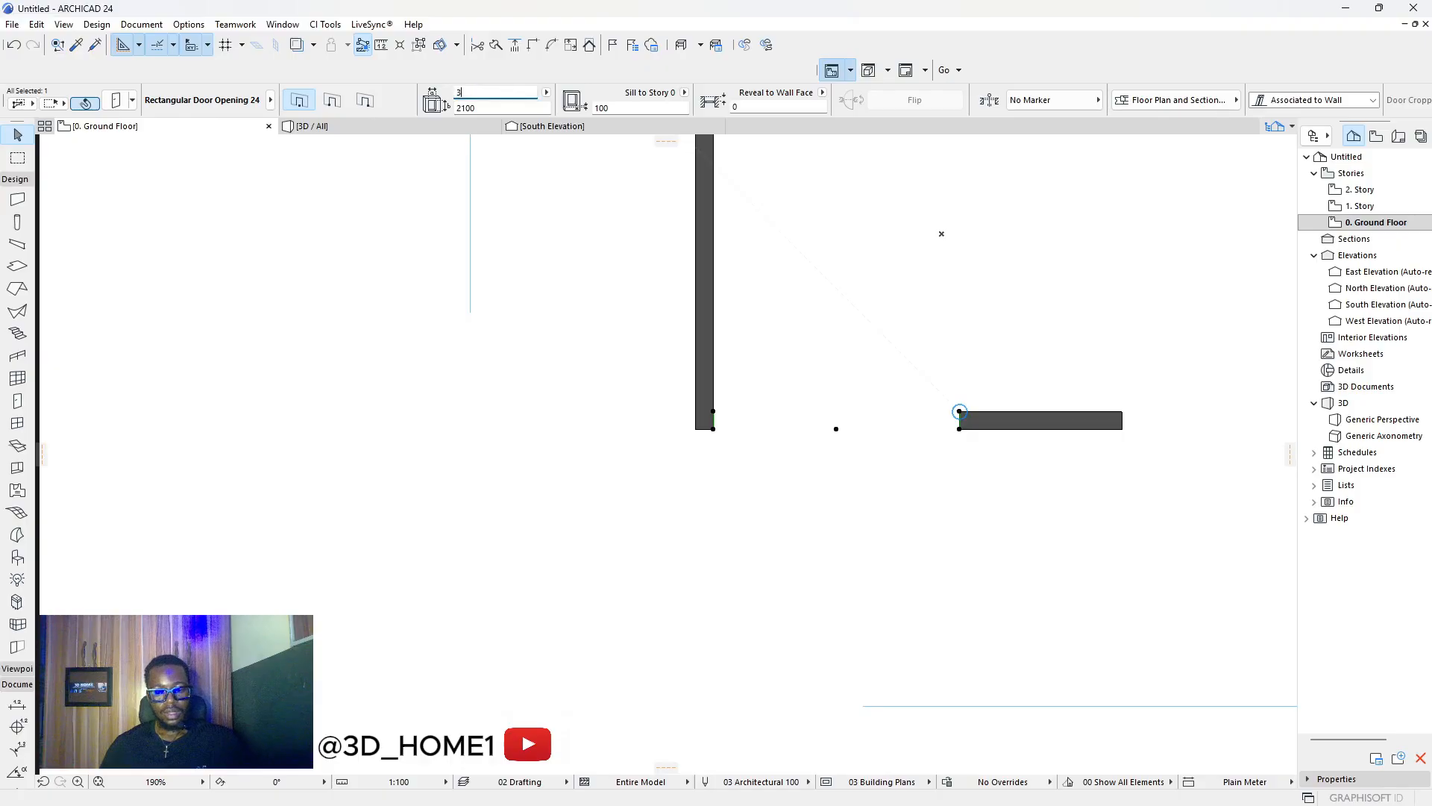
pyautogui.press('Return')
pyautogui.press('Escape')
pyautogui.scroll(-4, 474, 277)
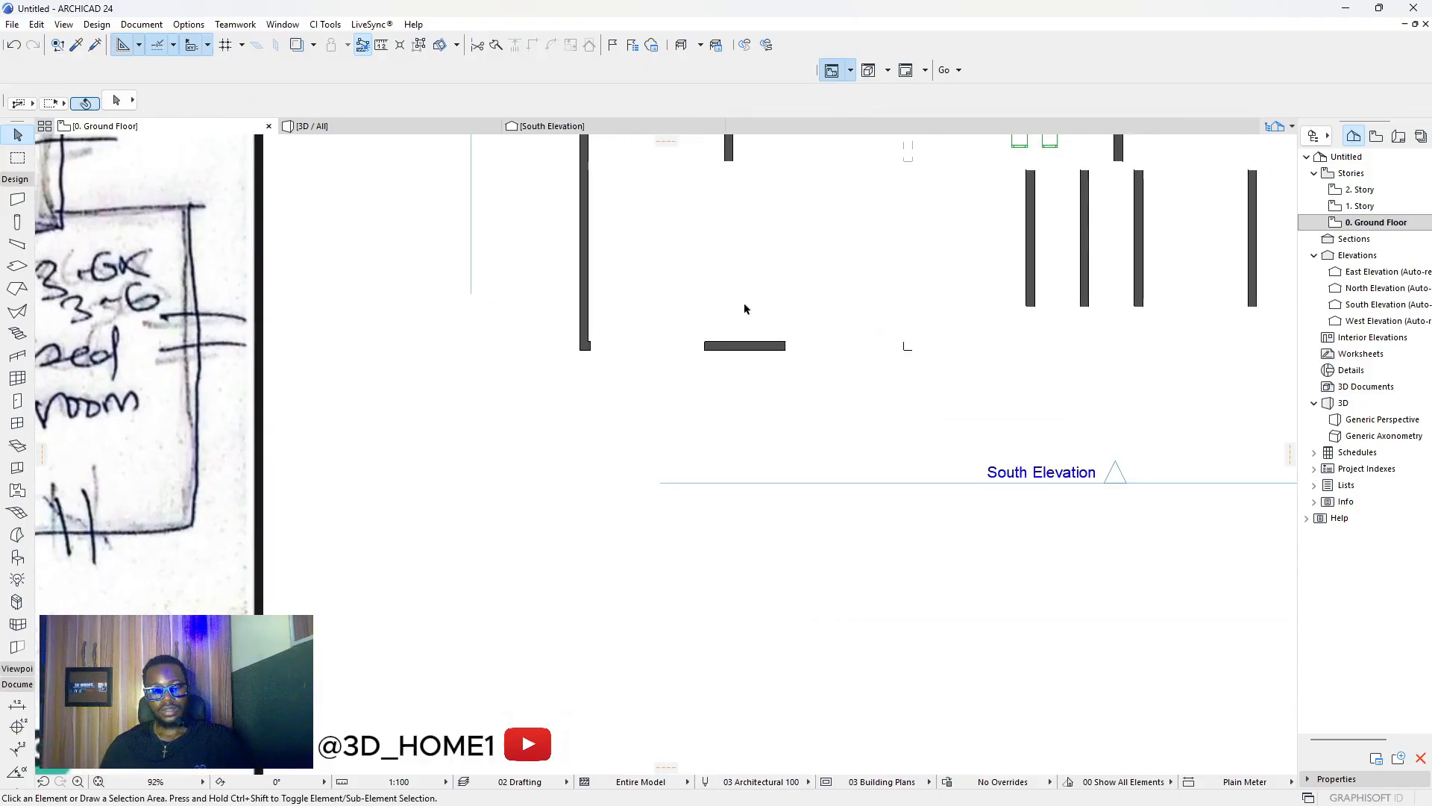
# Set the width of the bottom wall's left opening to 3500.
pyautogui.scroll(-3, 828, 373)
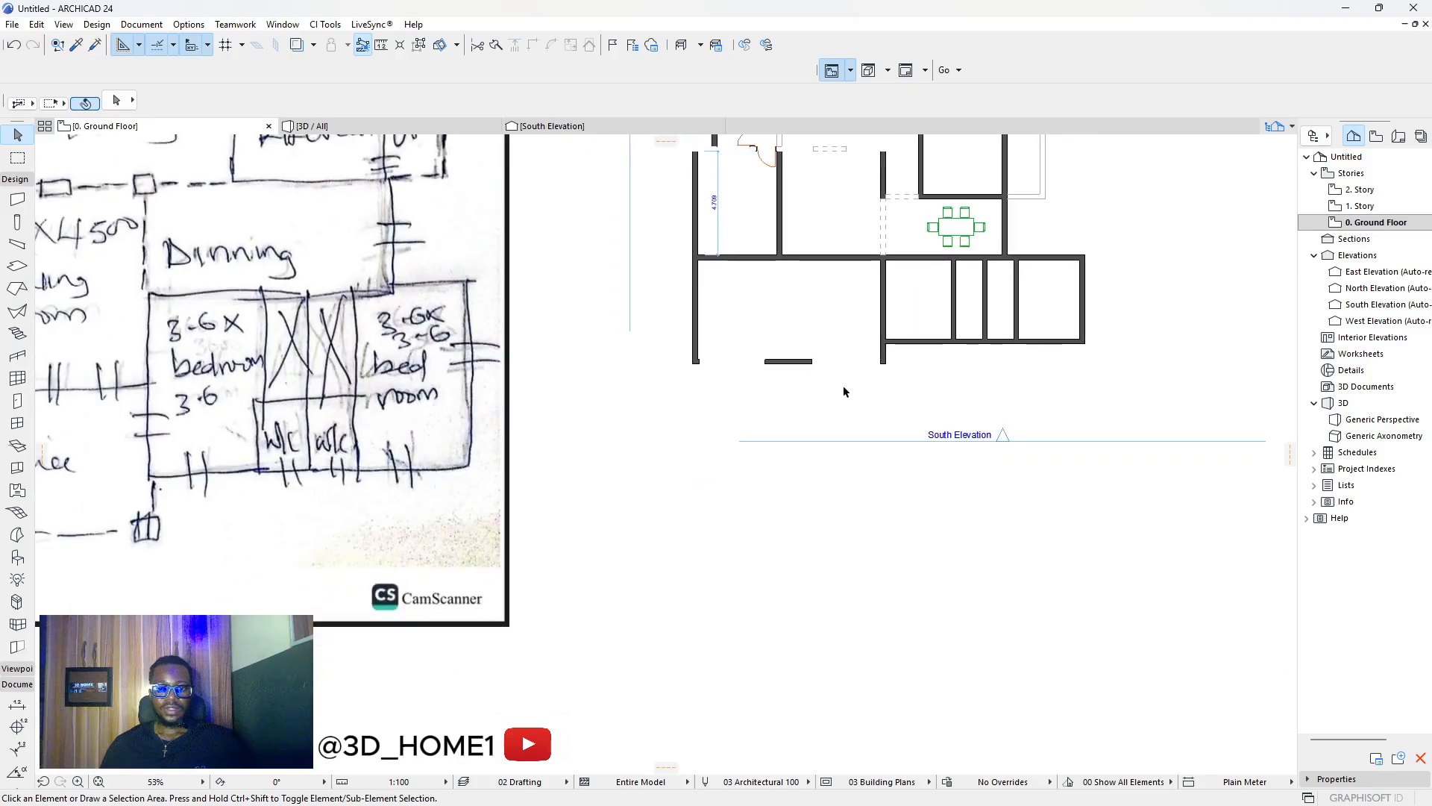
pyautogui.scroll(-2, 780, 365)
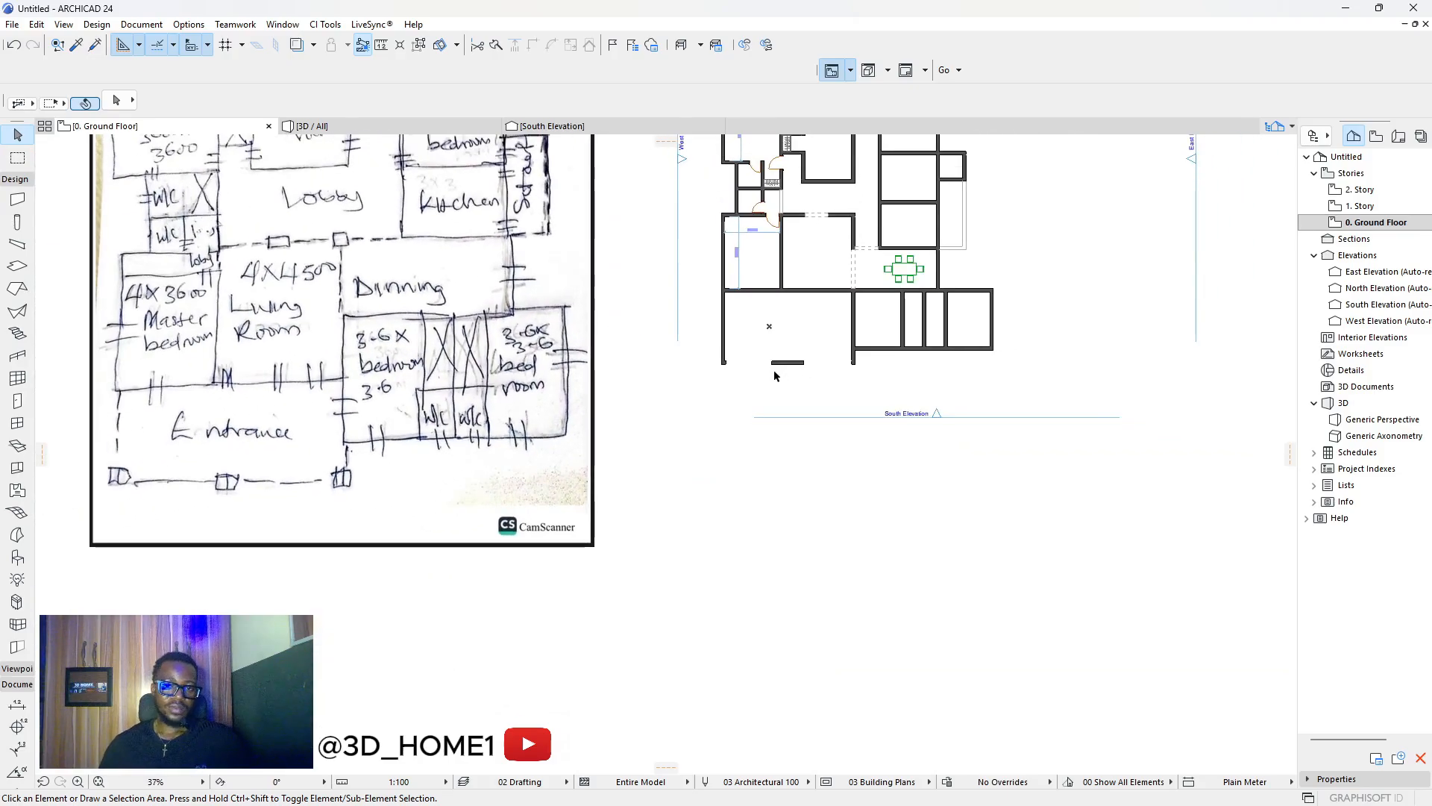
pyautogui.scroll(8, 768, 370)
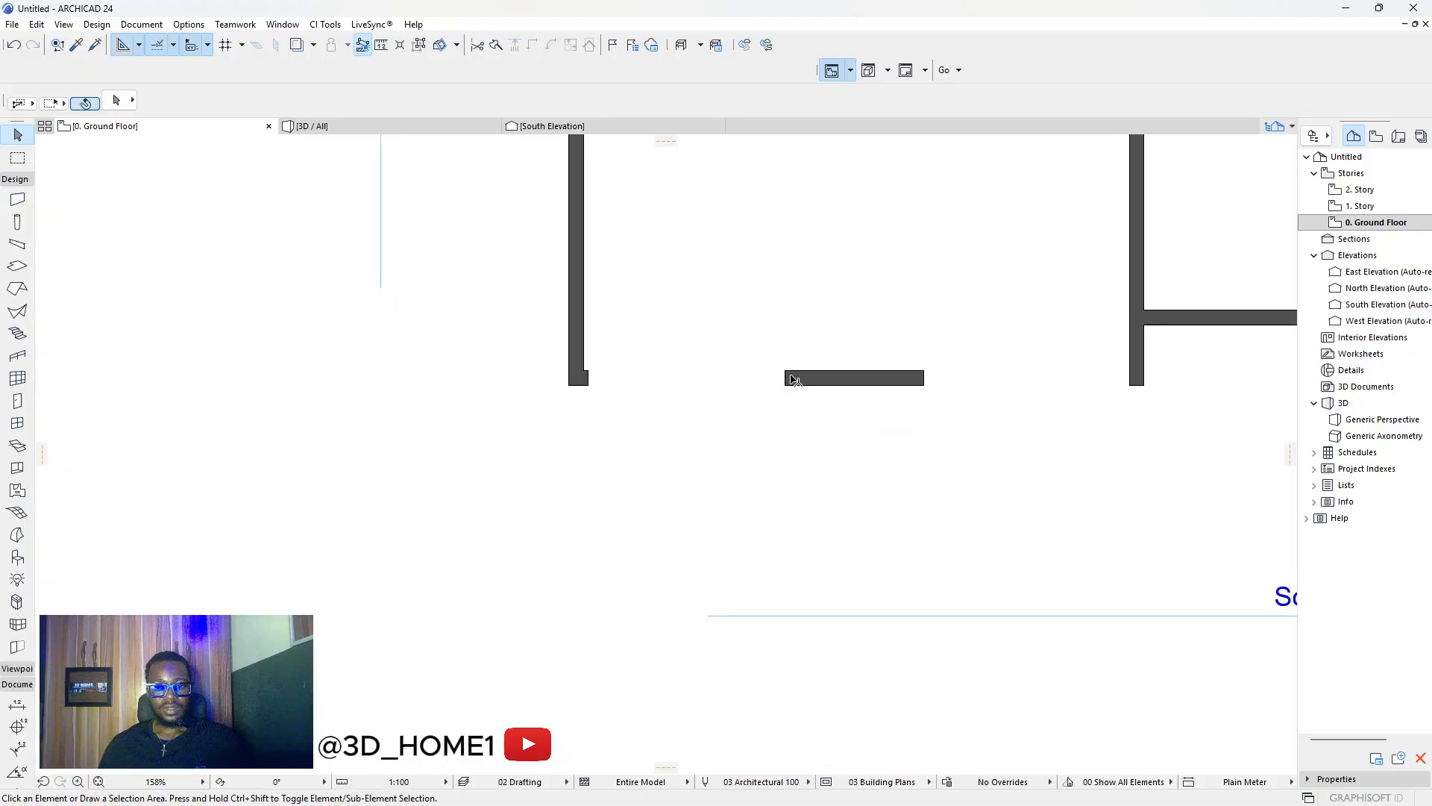
pyautogui.click(787, 375)
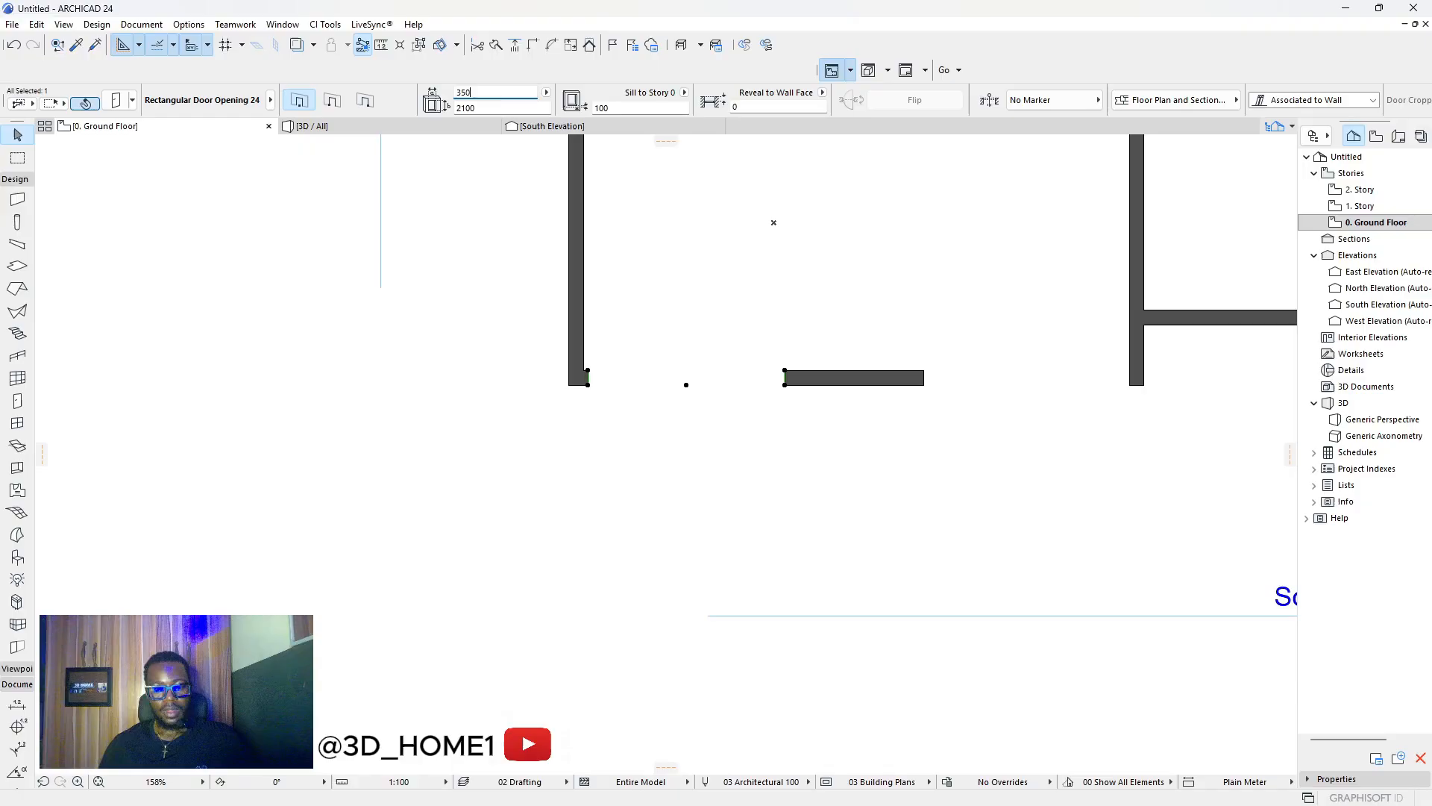
pyautogui.click(991, 370)
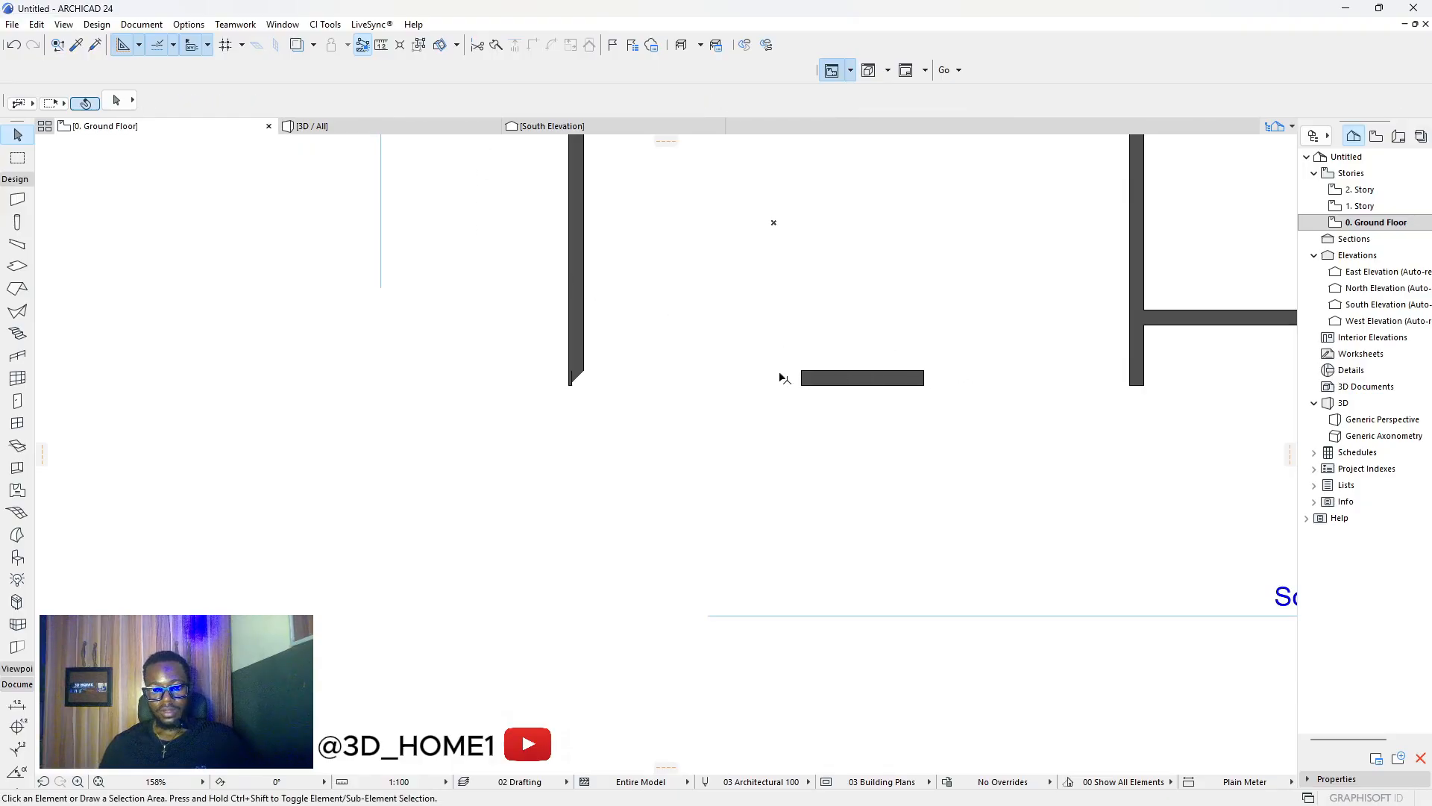
# Move the left opening along the bottom wall so that it starts at the left wall's inner face.
pyautogui.click(785, 377)
pyautogui.click(802, 370)
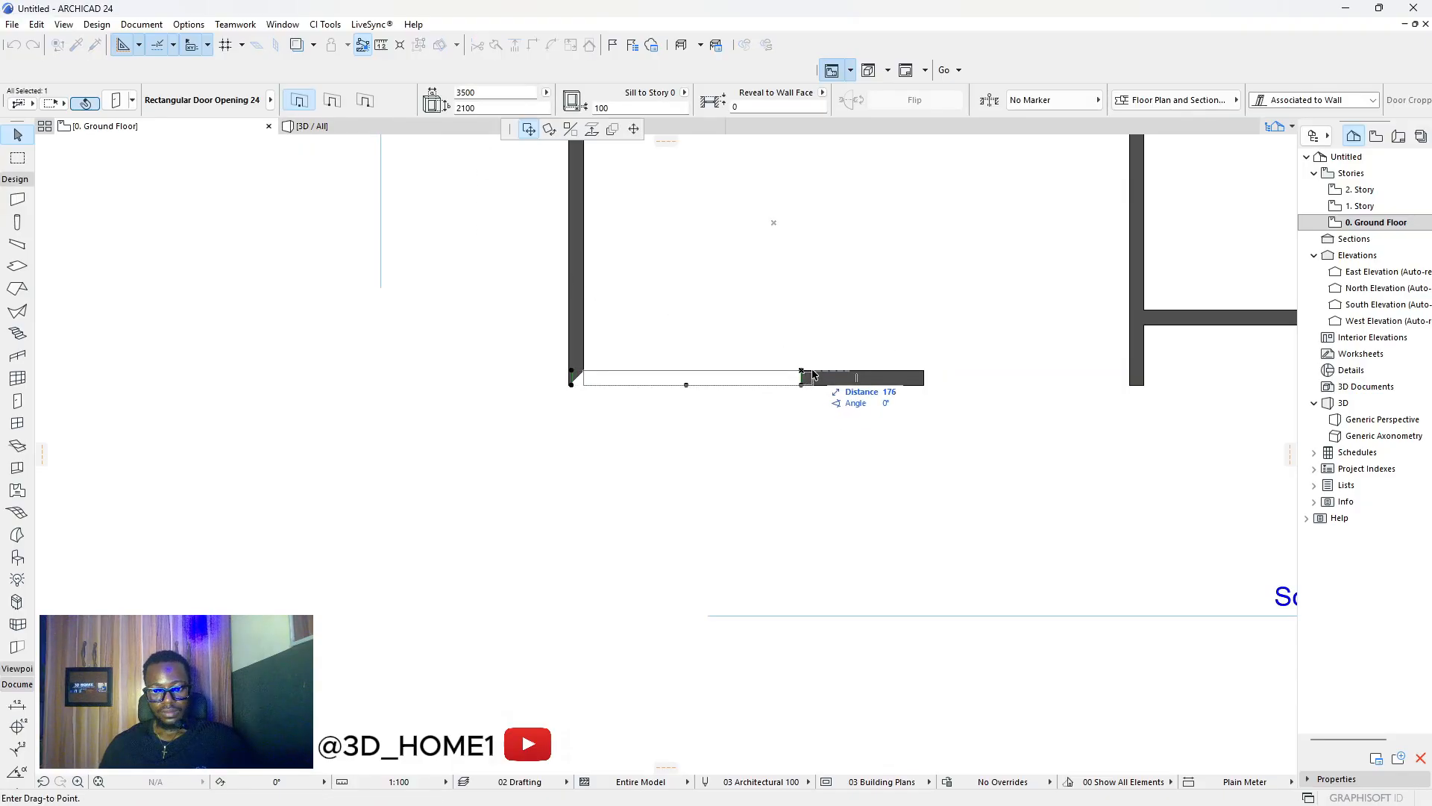
pyautogui.click(815, 375)
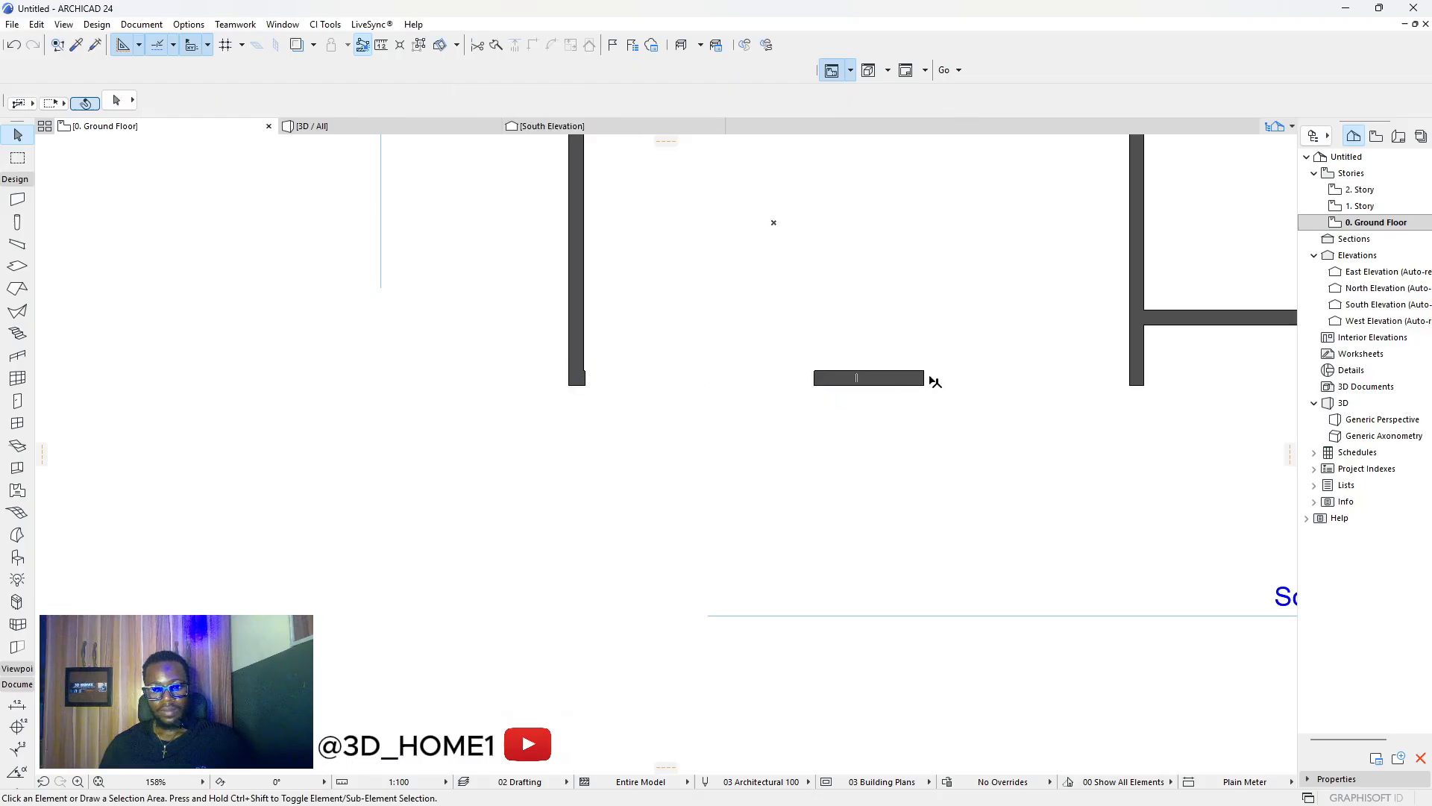
# Replace the bottom wall's right opening with a copy of the 3500-wide left opening, ending at the right wall.
pyautogui.click(929, 377)
pyautogui.press('Delete')
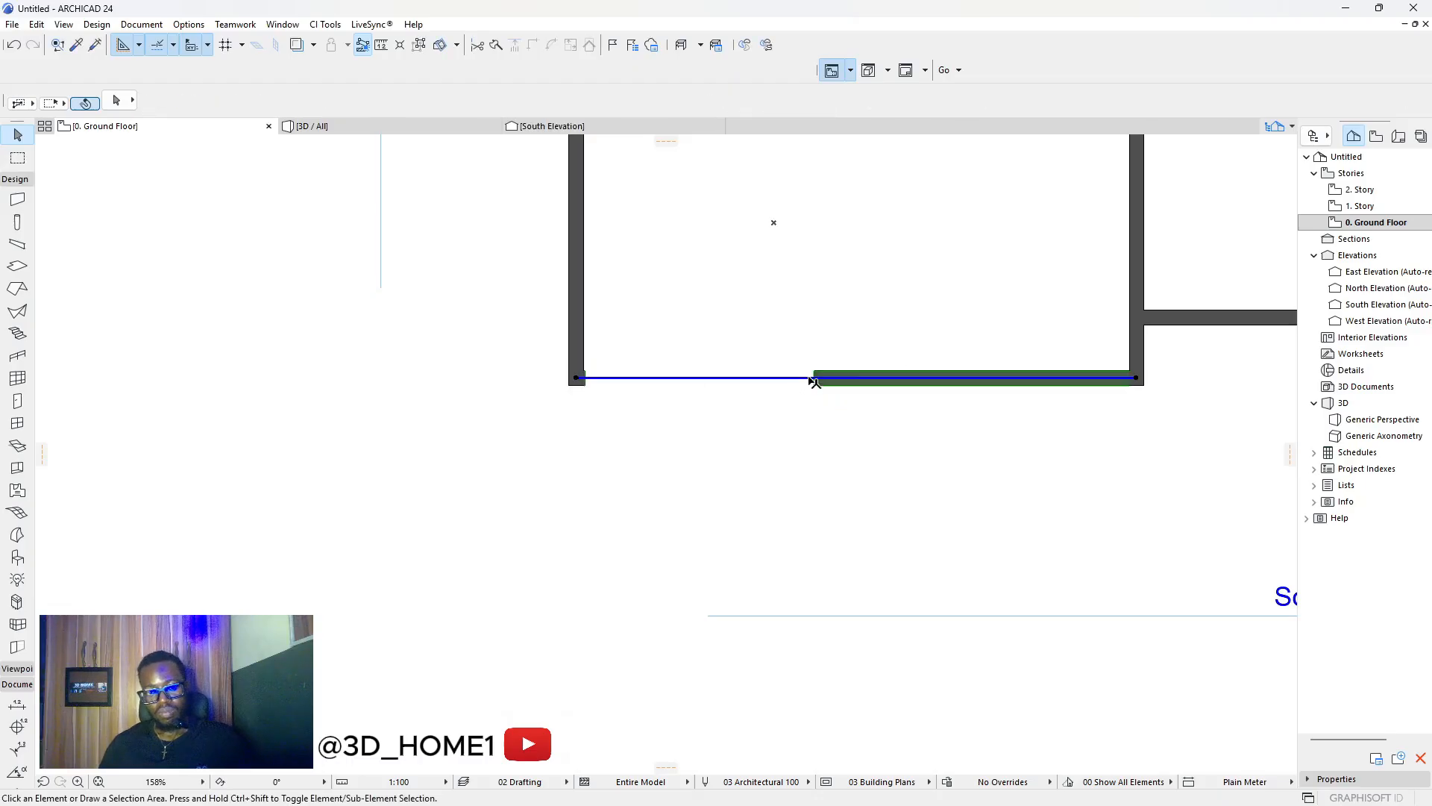
pyautogui.click(814, 374)
pyautogui.click(815, 374)
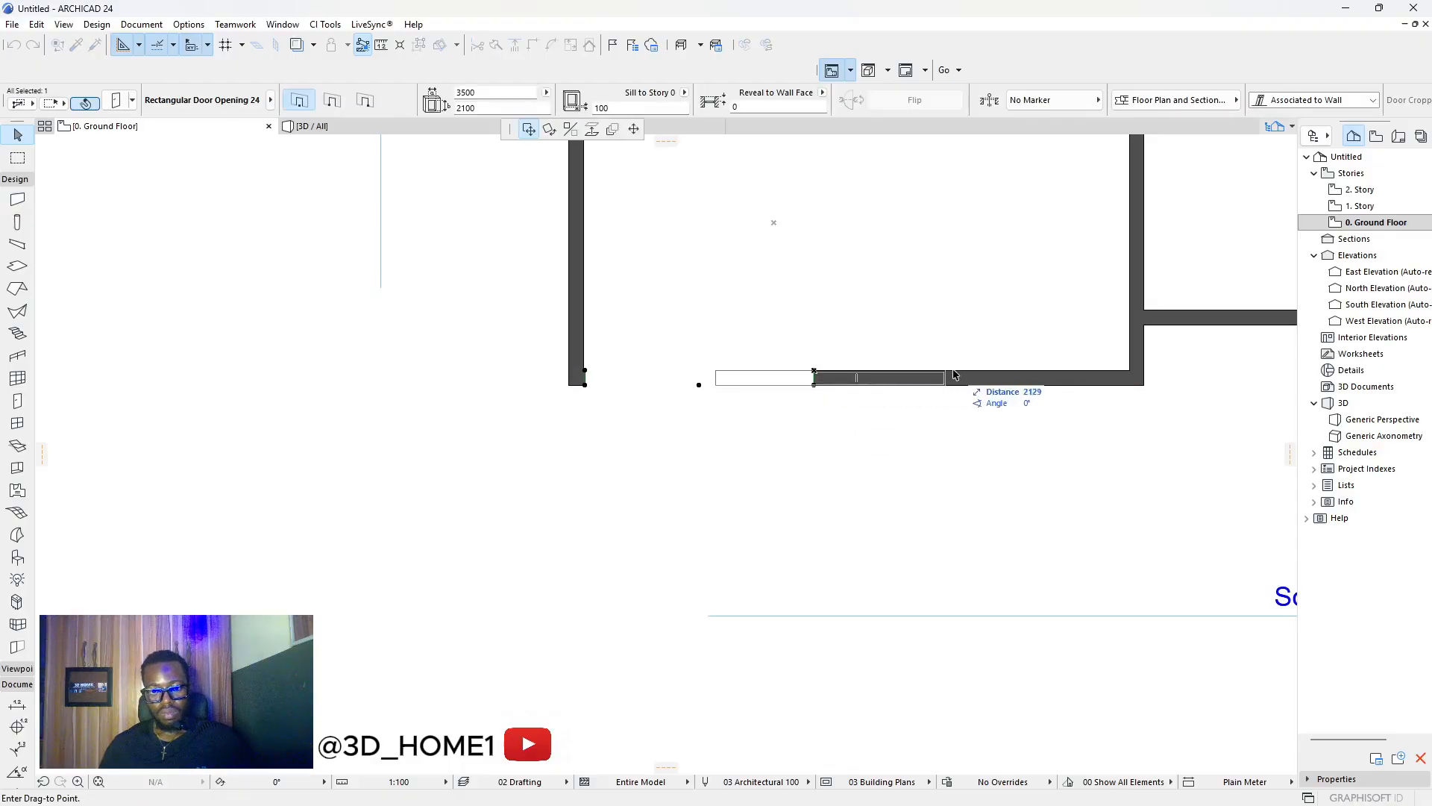
pyautogui.click(1133, 378)
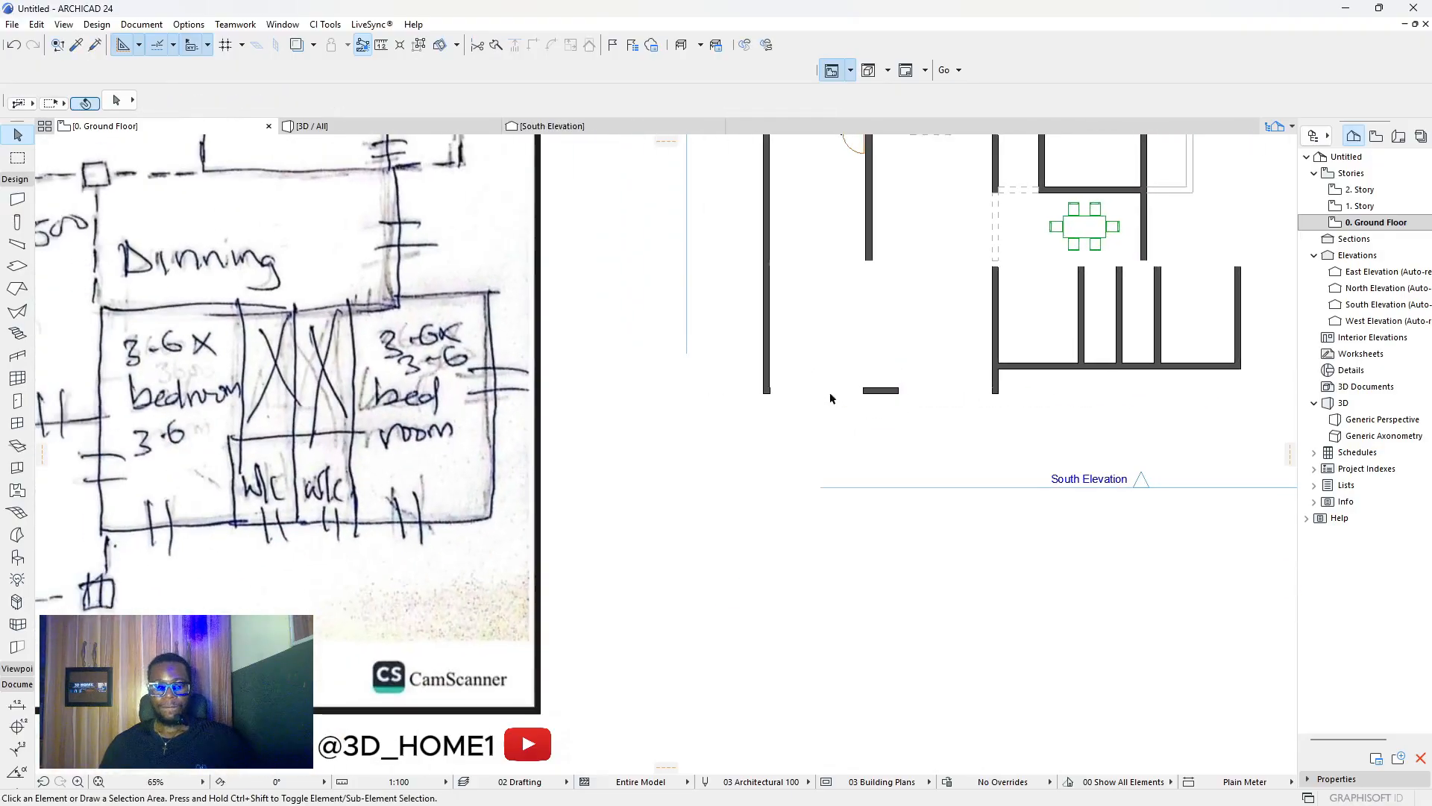
# Place a 3500 x 2100 Rectangular Door Opening 24 in the entrance area's left wall, picking up the bottom opening's settings.
pyautogui.click(88, 45)
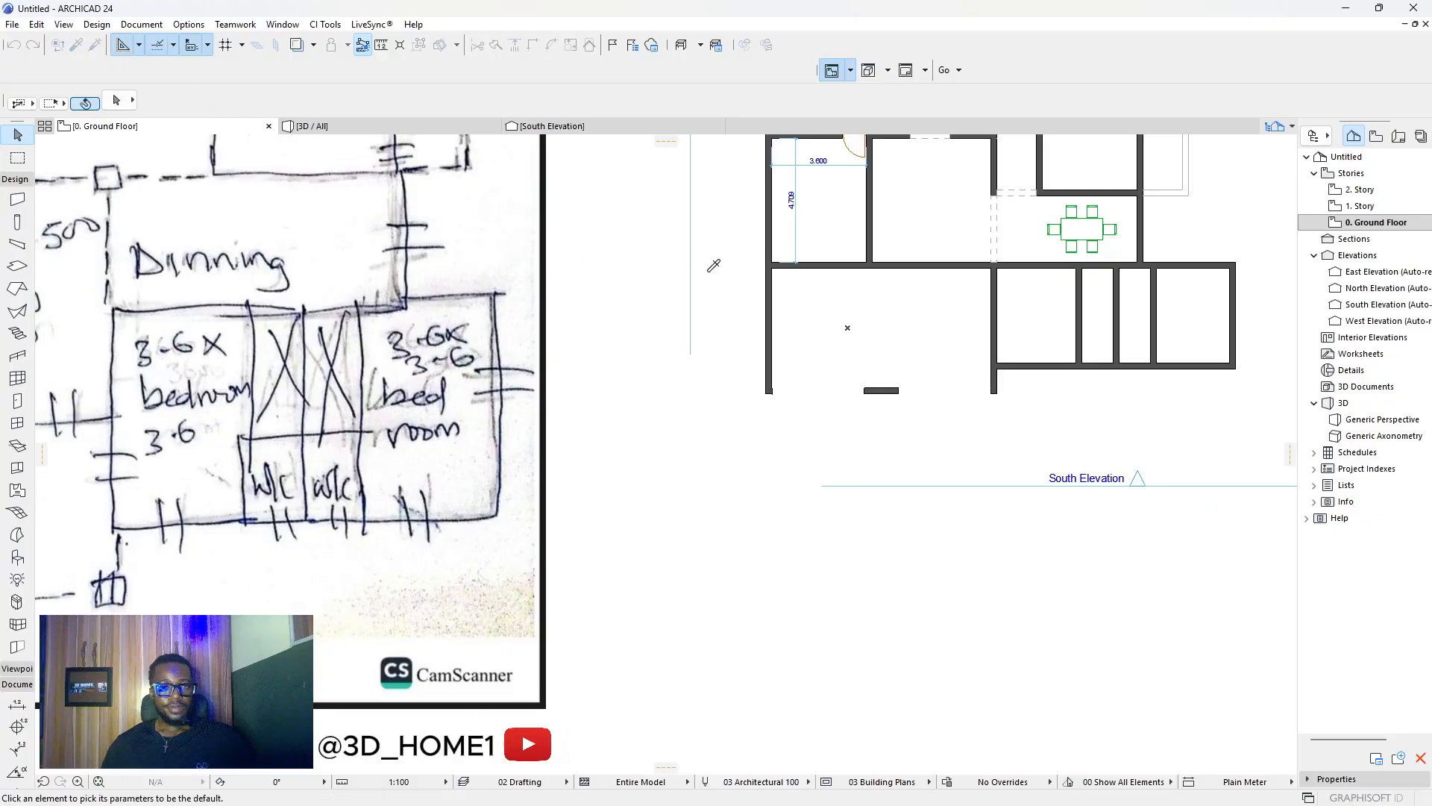
pyautogui.scroll(3, 784, 386)
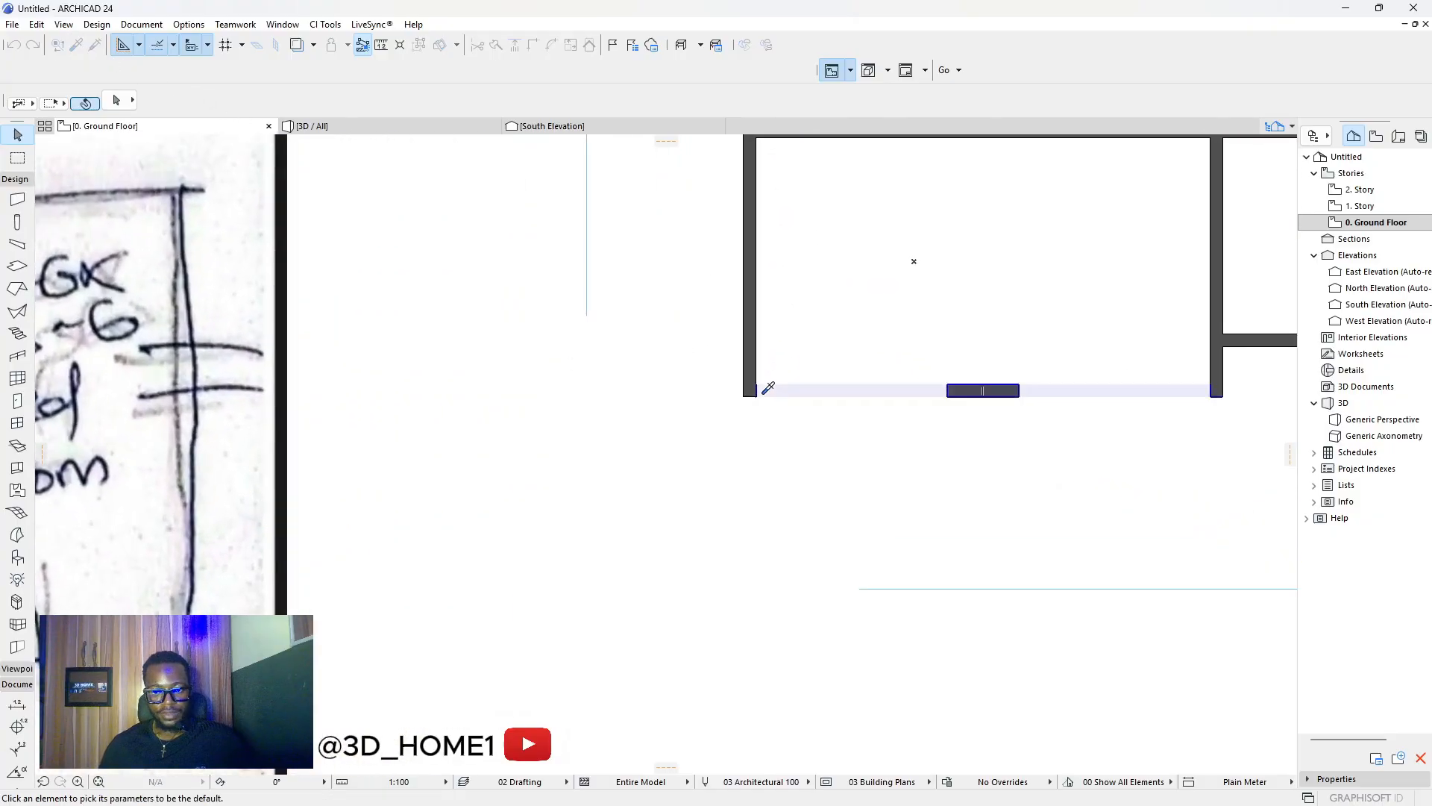
pyautogui.click(759, 395)
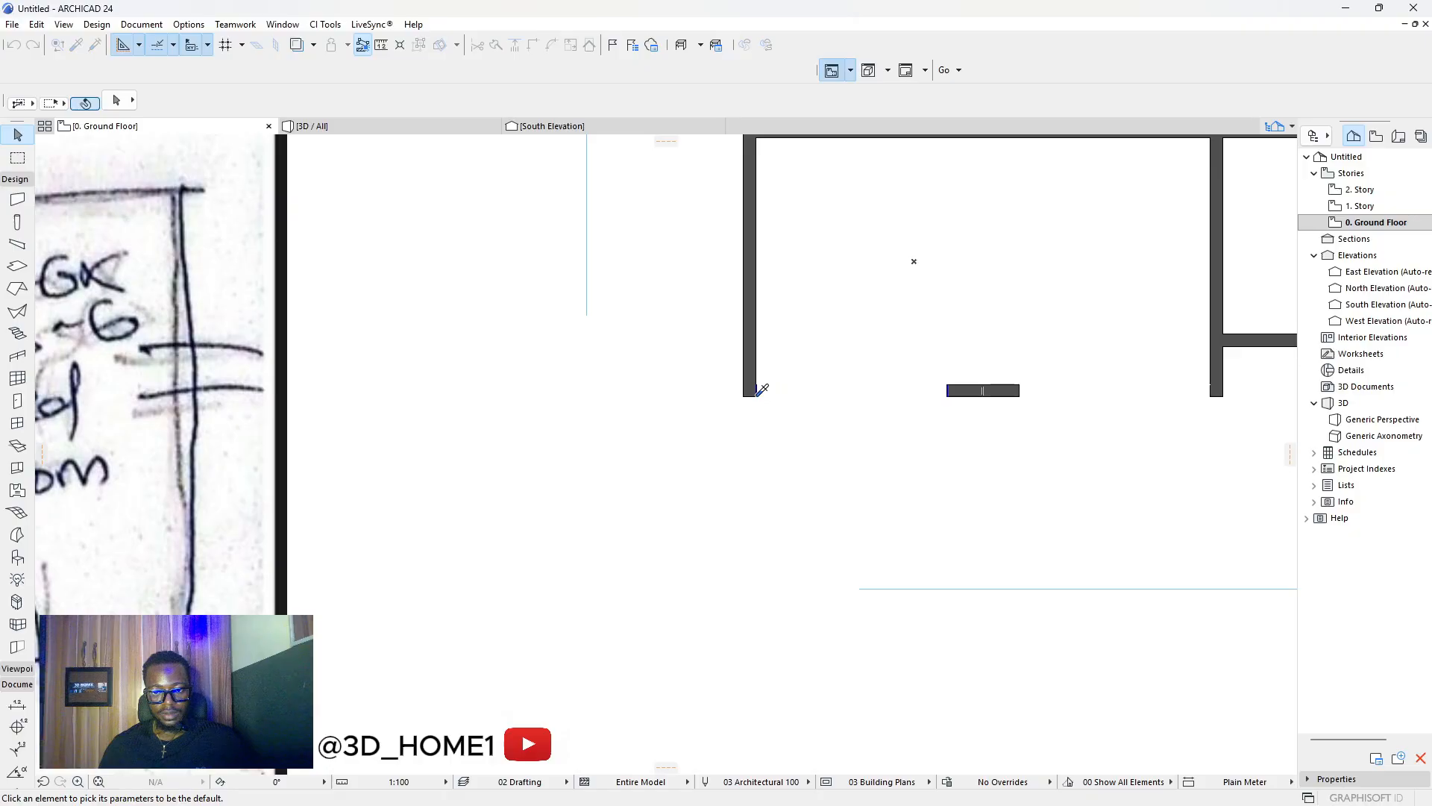
pyautogui.click(737, 251)
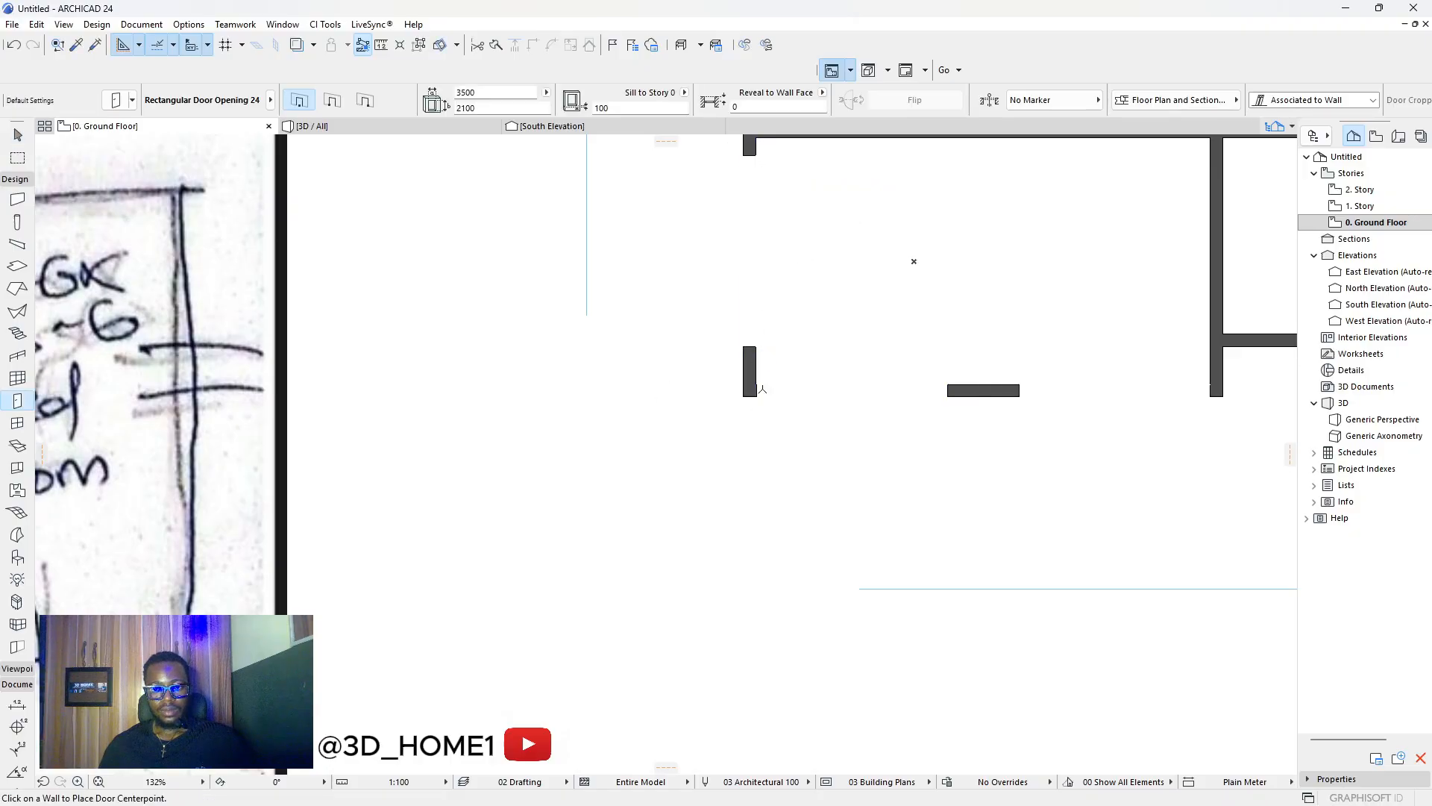
pyautogui.scroll(-4, 814, 510)
pyautogui.press('Escape')
pyautogui.scroll(-3, 734, 520)
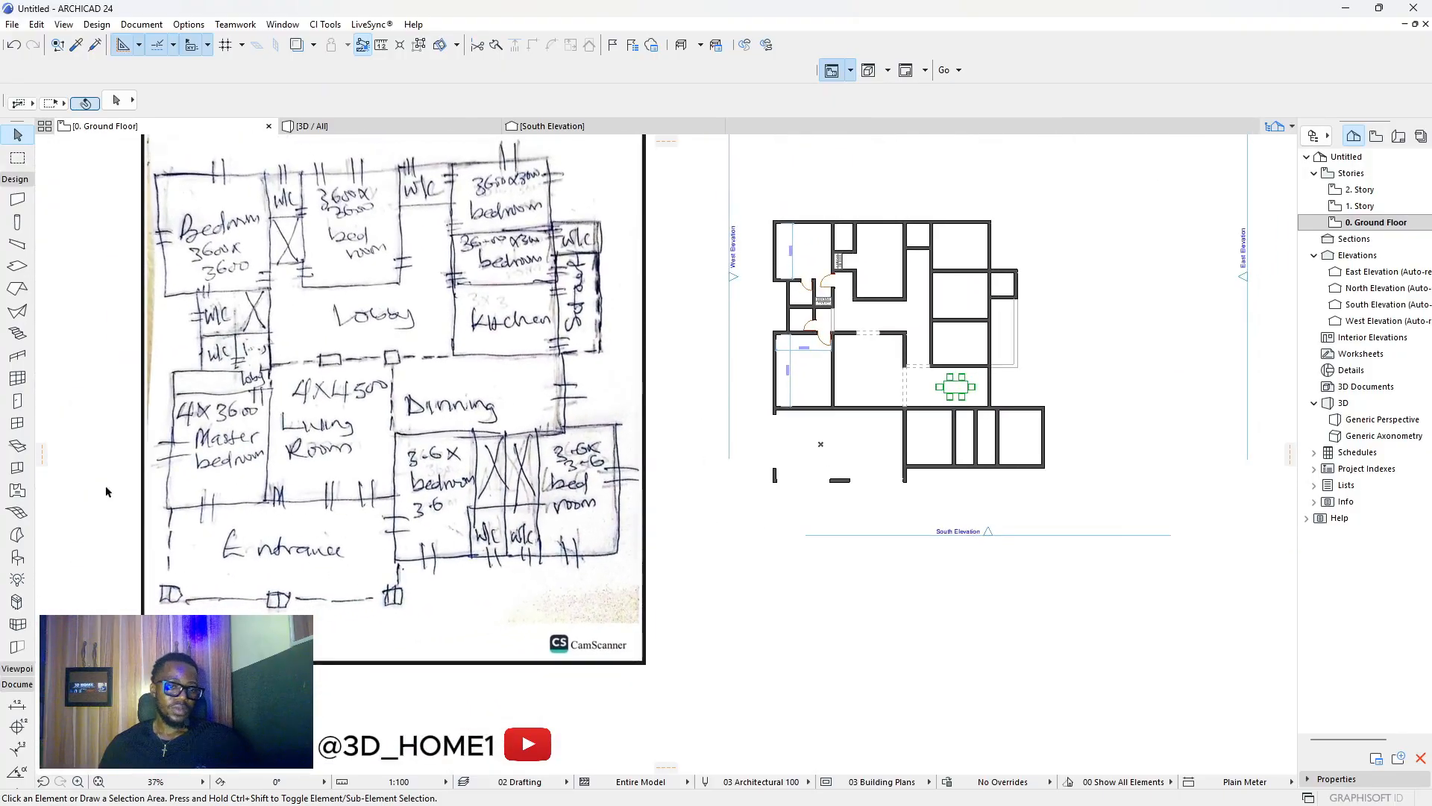
# Draw a dashed rectangle with the Line tool across the opening in the entrance area's left wall.
pyautogui.click(15, 179)
pyautogui.click(17, 432)
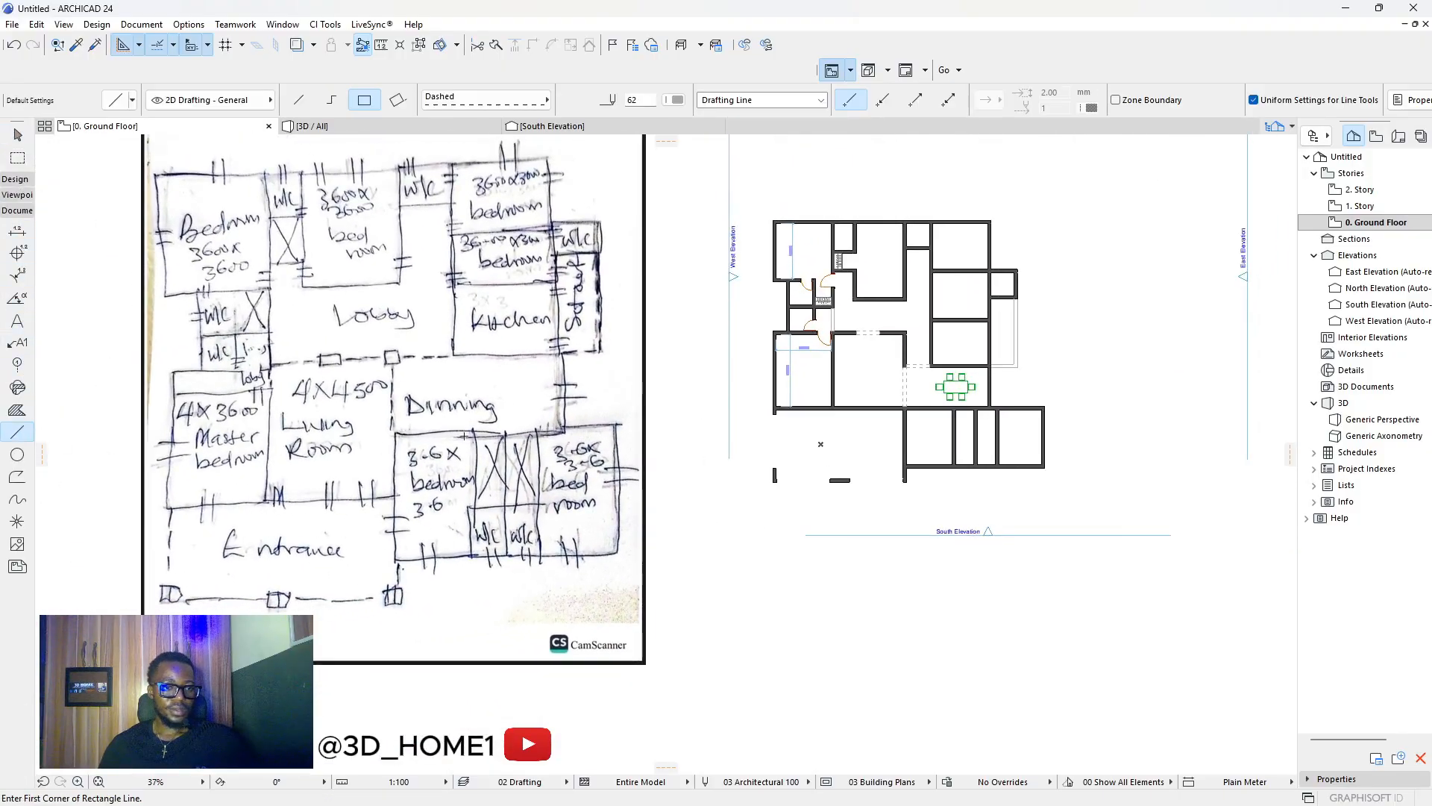
pyautogui.scroll(3, 578, 466)
pyautogui.scroll(3, 578, 466)
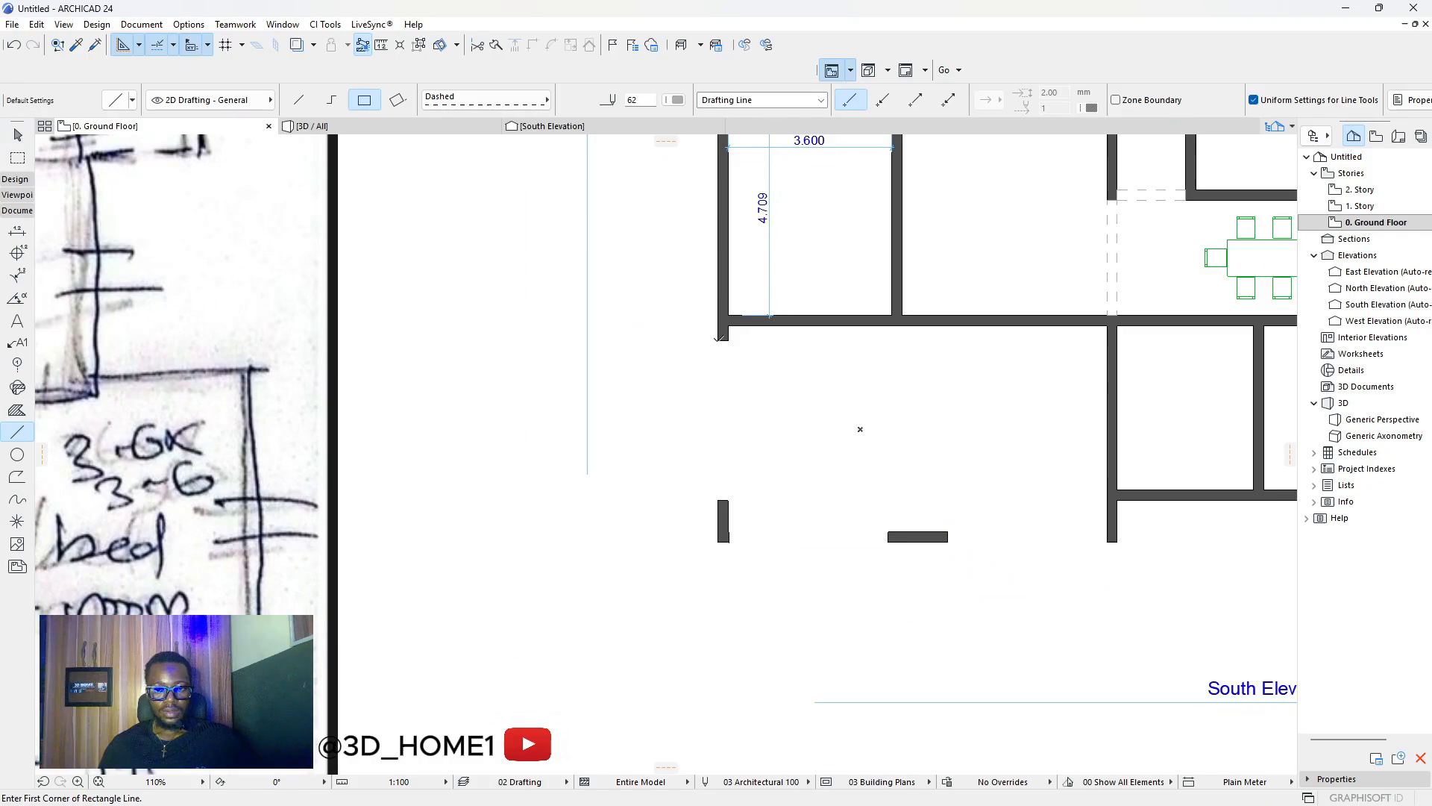
pyautogui.scroll(1, 740, 561)
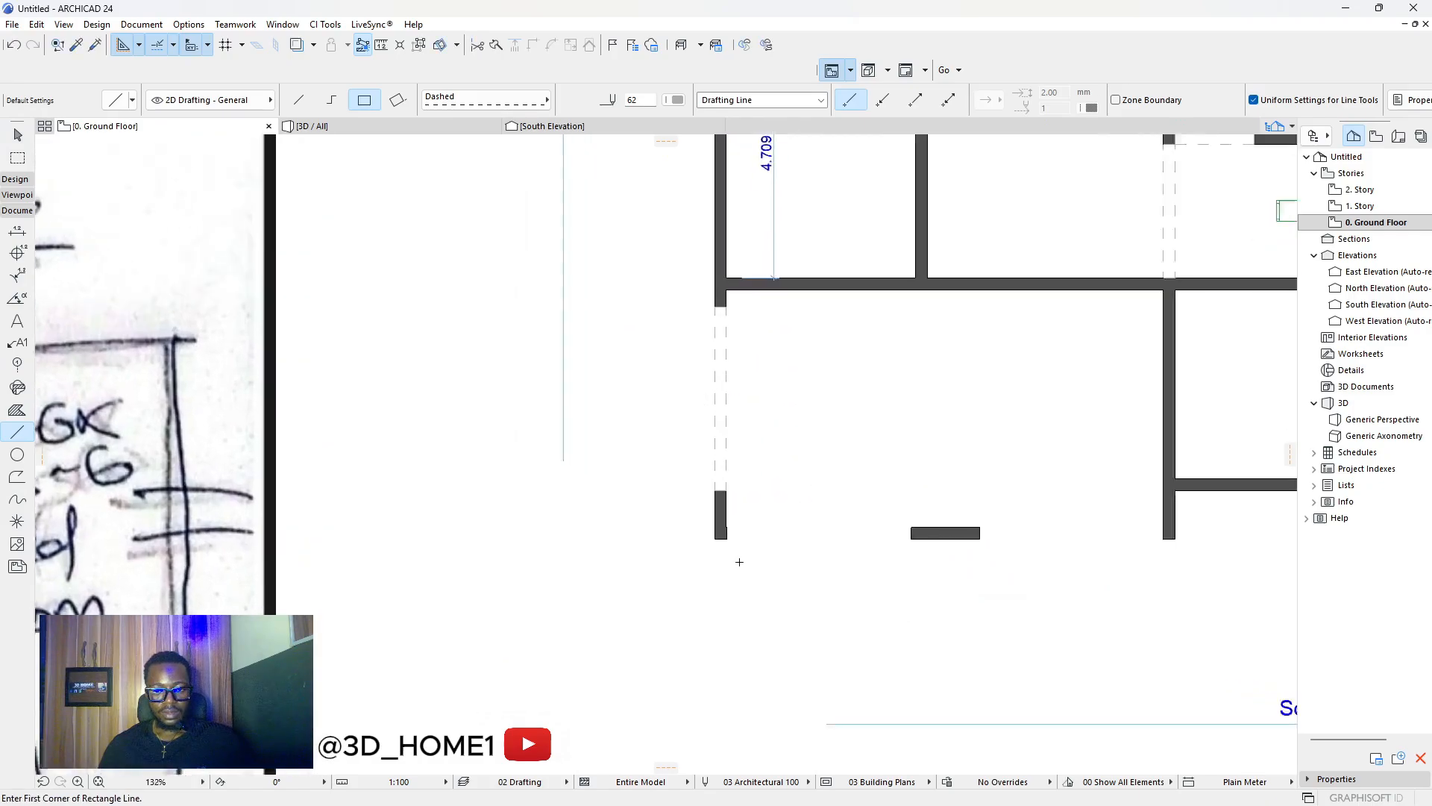
# Draw dashed rectangles across both openings in the entrance area's bottom wall, matching the wall's thickness.
pyautogui.scroll(4, 740, 562)
pyautogui.click(718, 493)
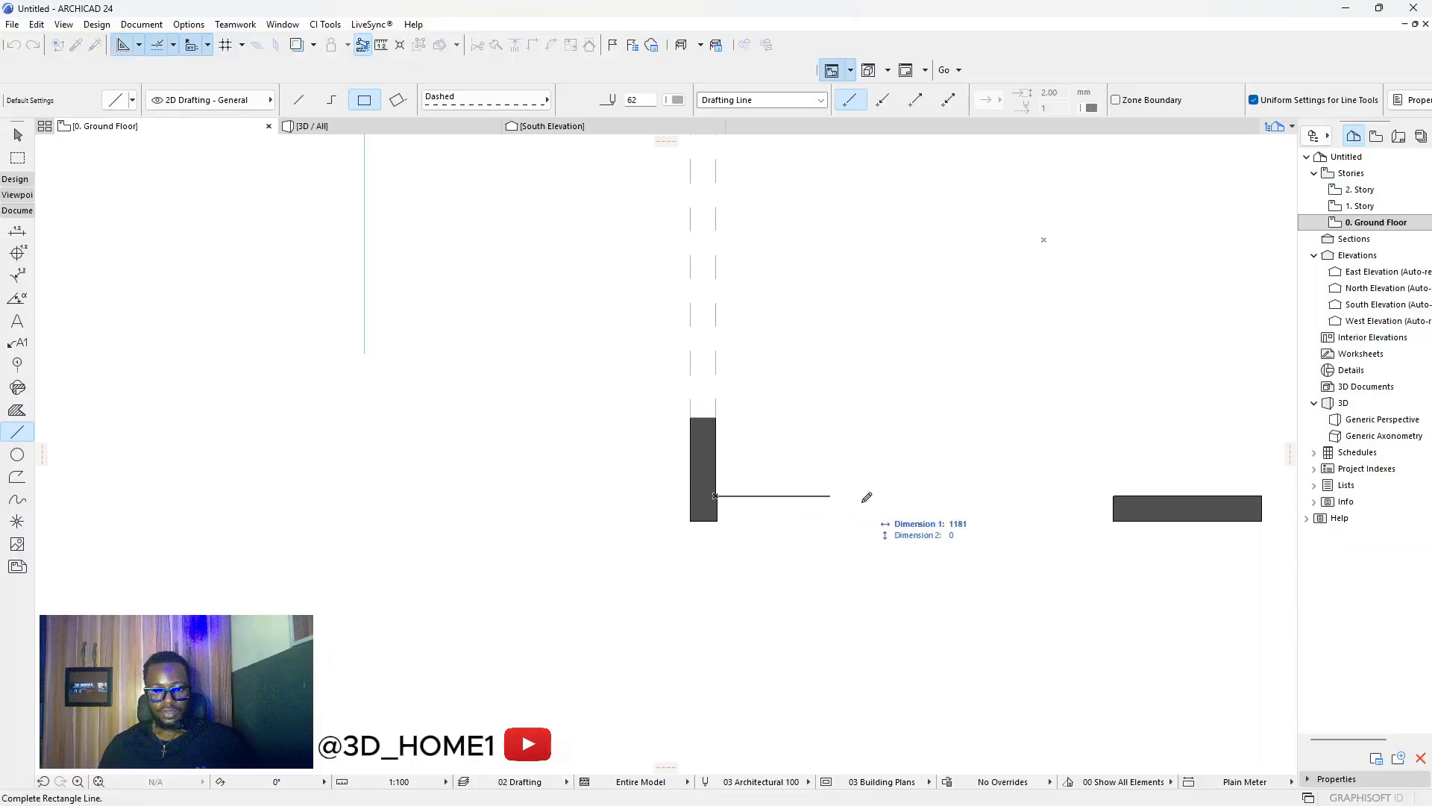
pyautogui.click(1114, 520)
pyautogui.scroll(-3, 783, 530)
pyautogui.scroll(2, 804, 458)
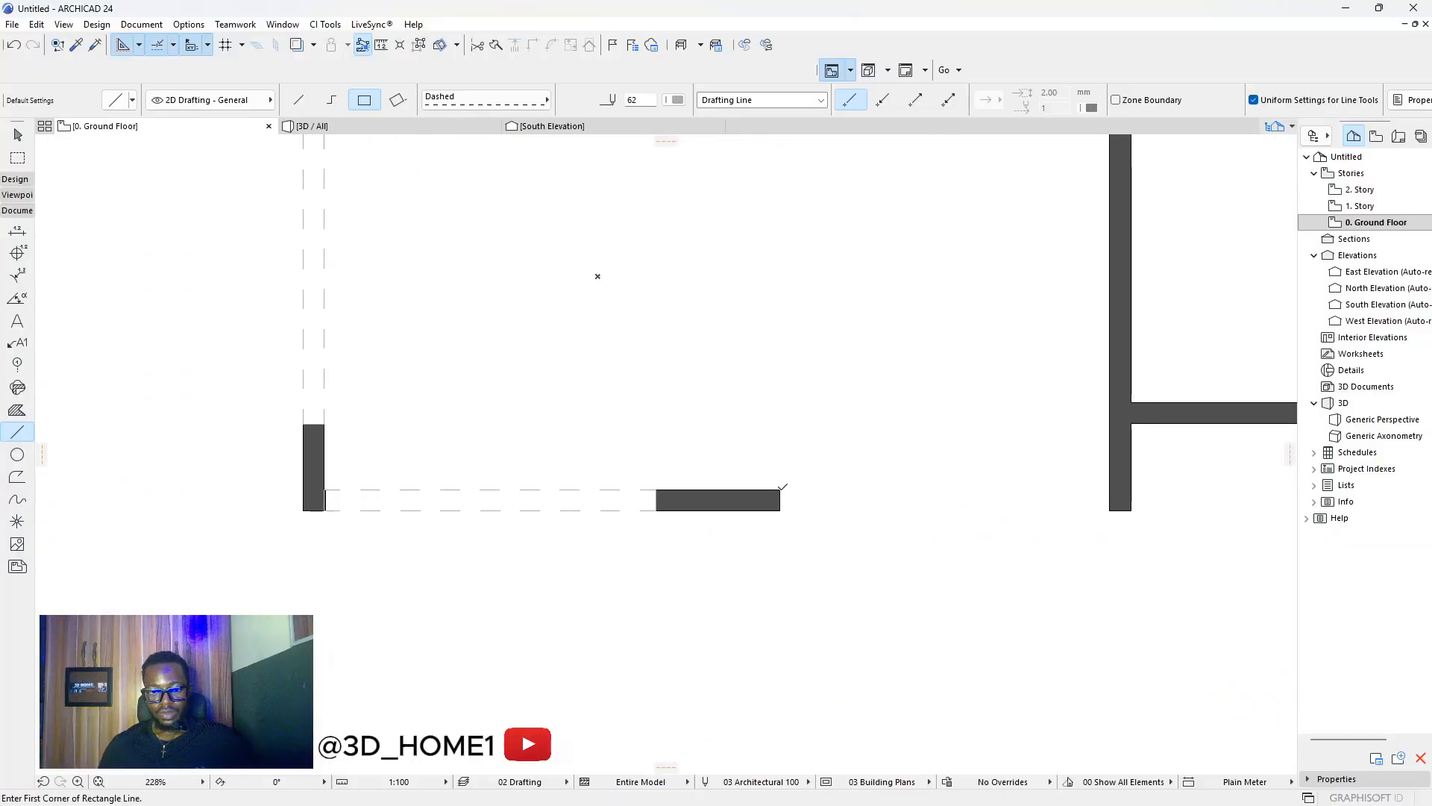
pyautogui.click(781, 489)
pyautogui.click(1123, 511)
pyautogui.press('Escape')
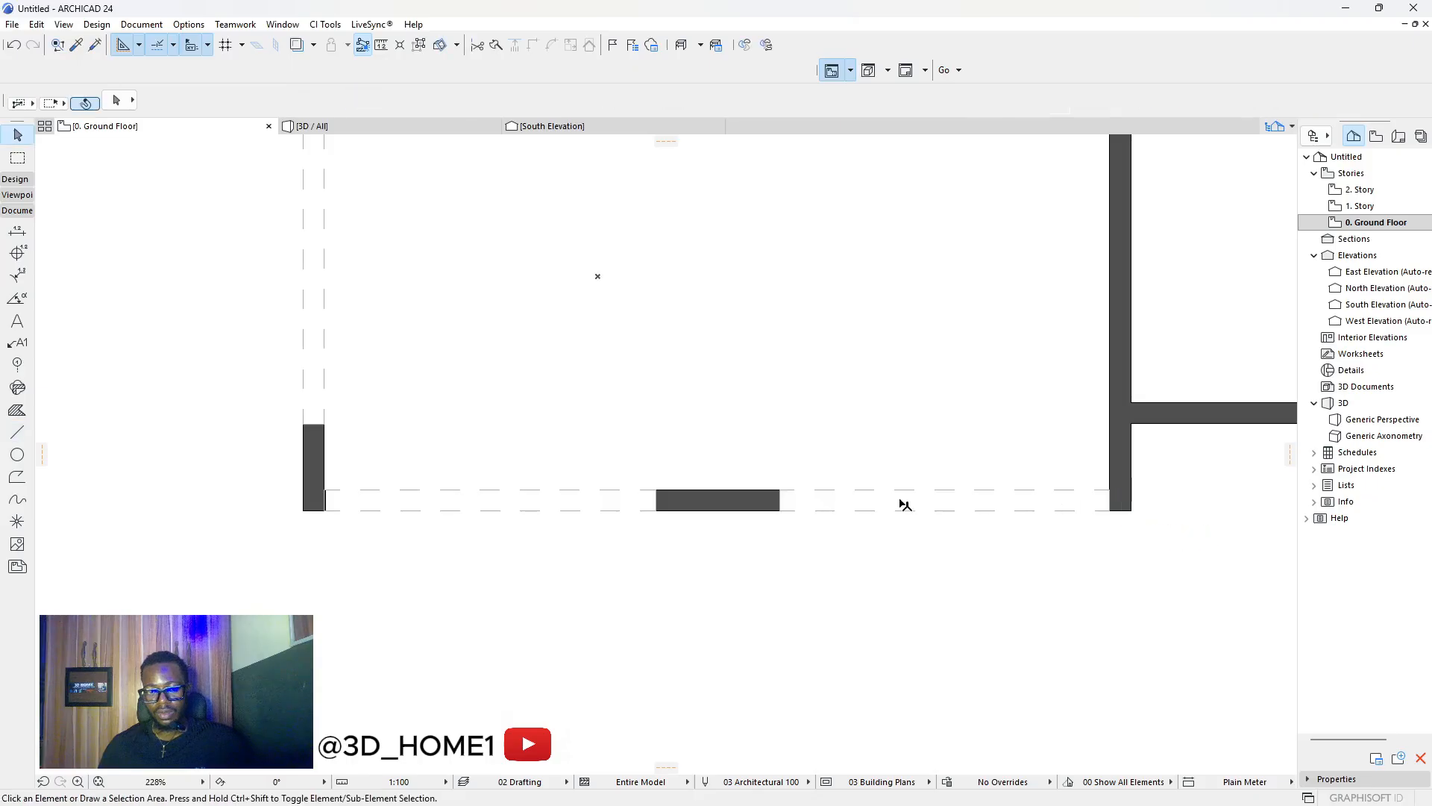
pyautogui.scroll(-9, 904, 504)
pyautogui.scroll(-2, 831, 490)
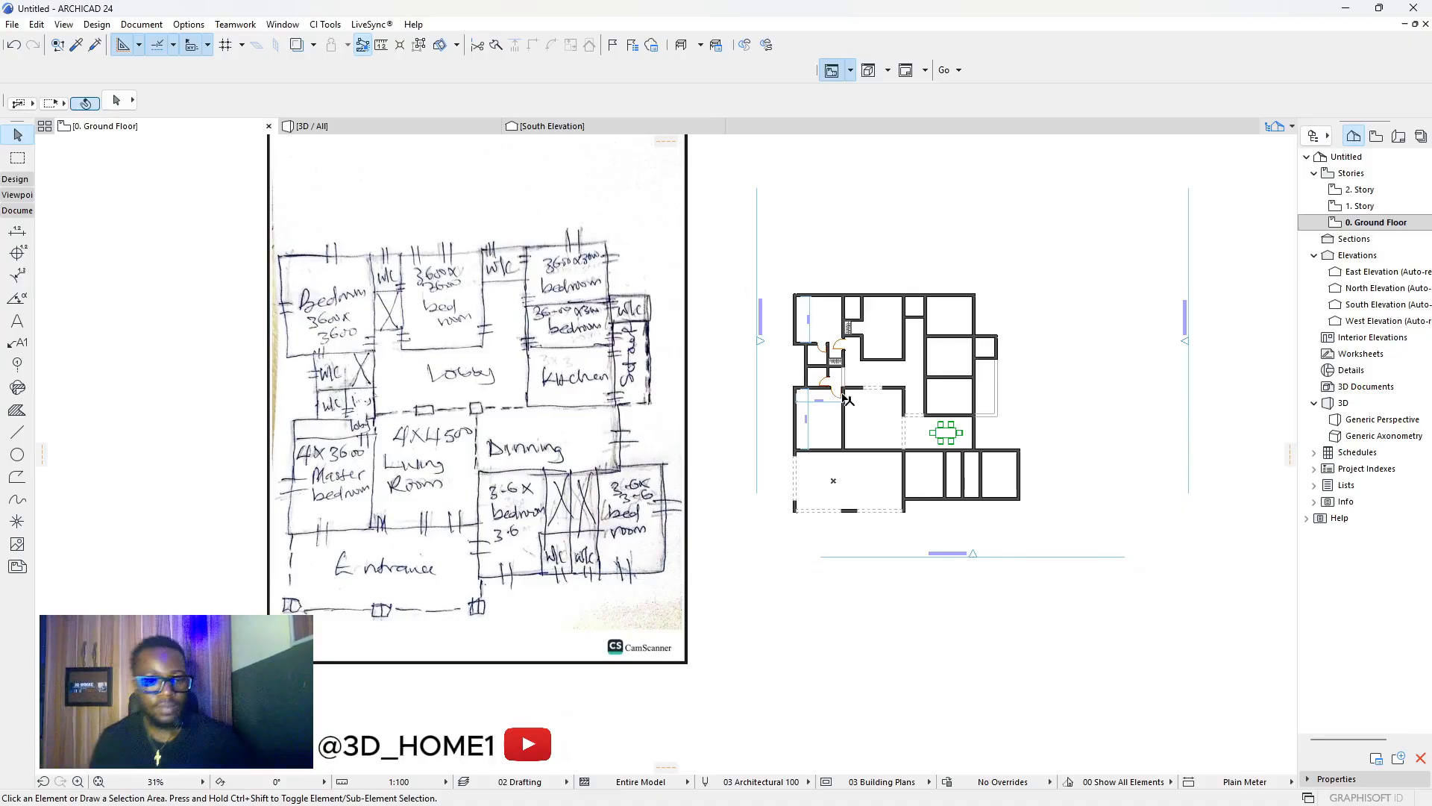
pyautogui.scroll(2, 930, 426)
pyautogui.scroll(4, 985, 470)
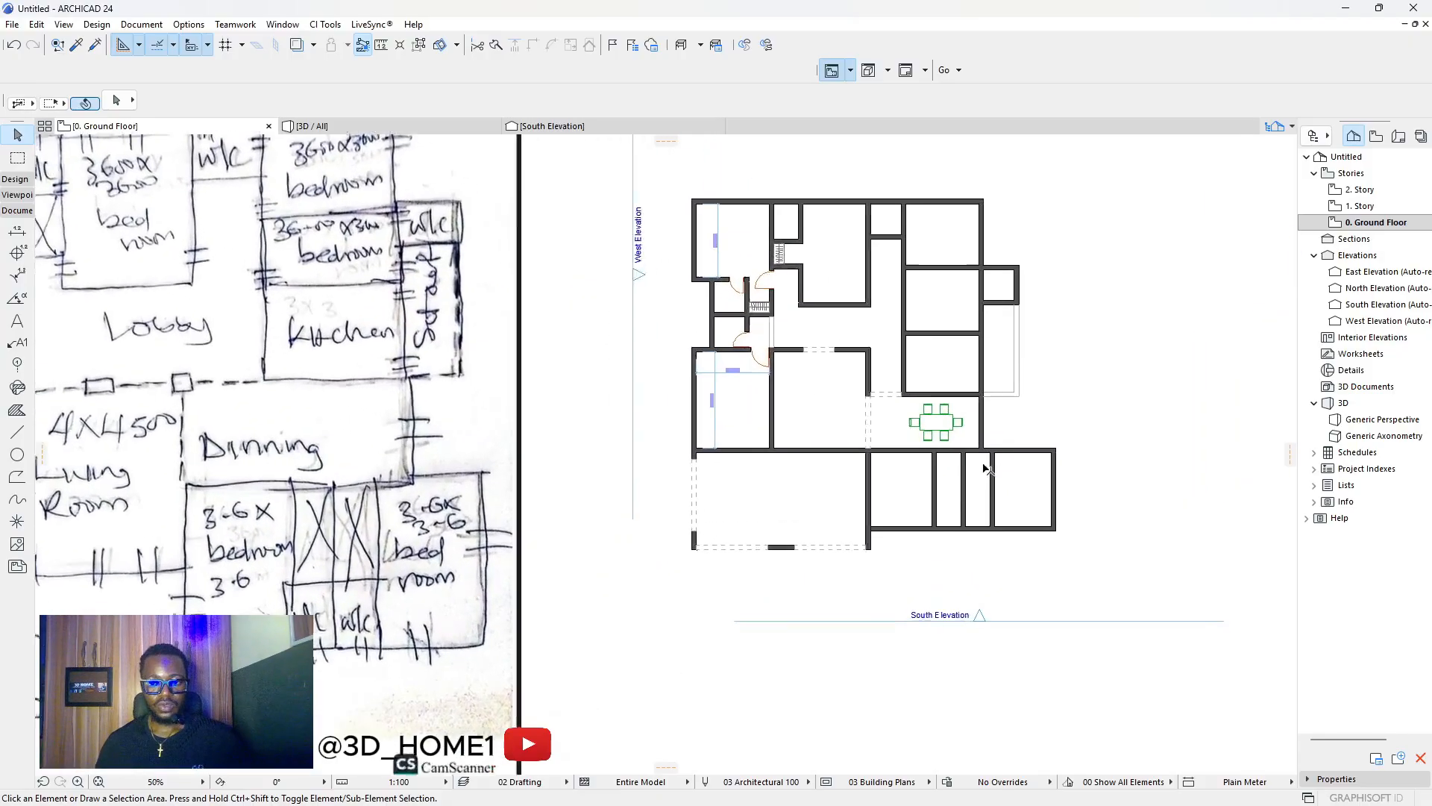
# Examine how the hand sketch arranges the dining room and the two bedrooms below it.
pyautogui.scroll(-6, 734, 431)
pyautogui.scroll(1, 481, 494)
pyautogui.scroll(2, 482, 495)
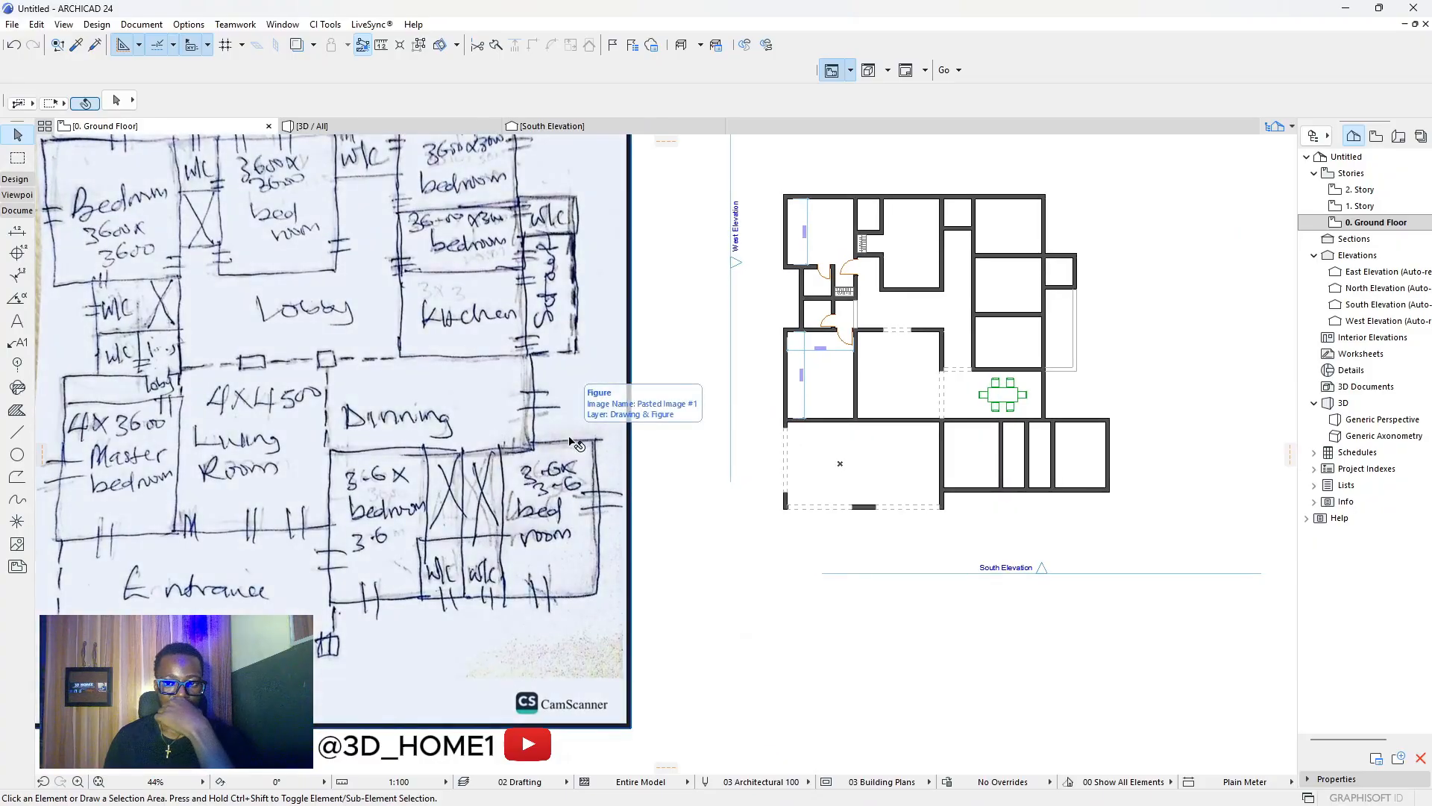
pyautogui.scroll(2, 474, 466)
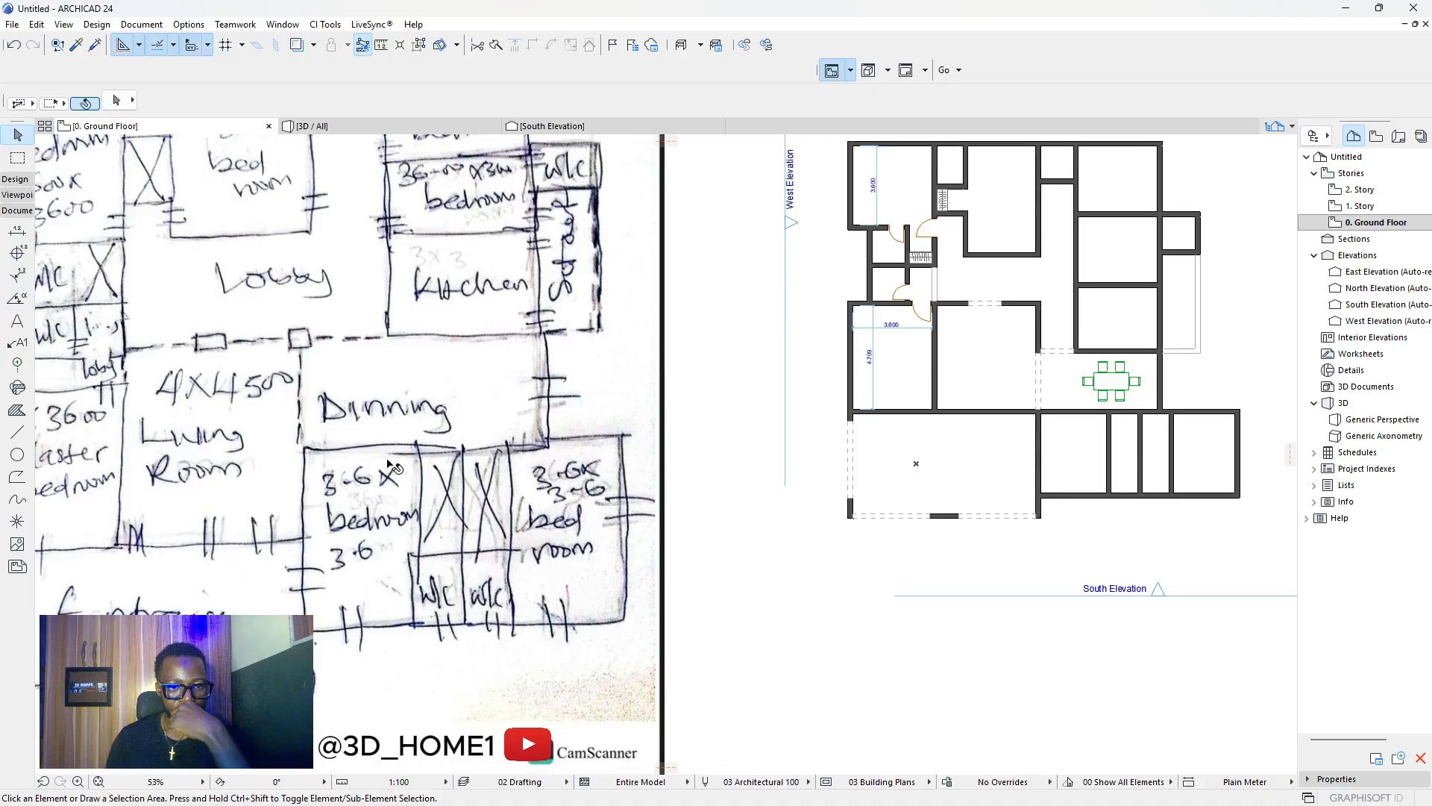
pyautogui.scroll(5, 326, 461)
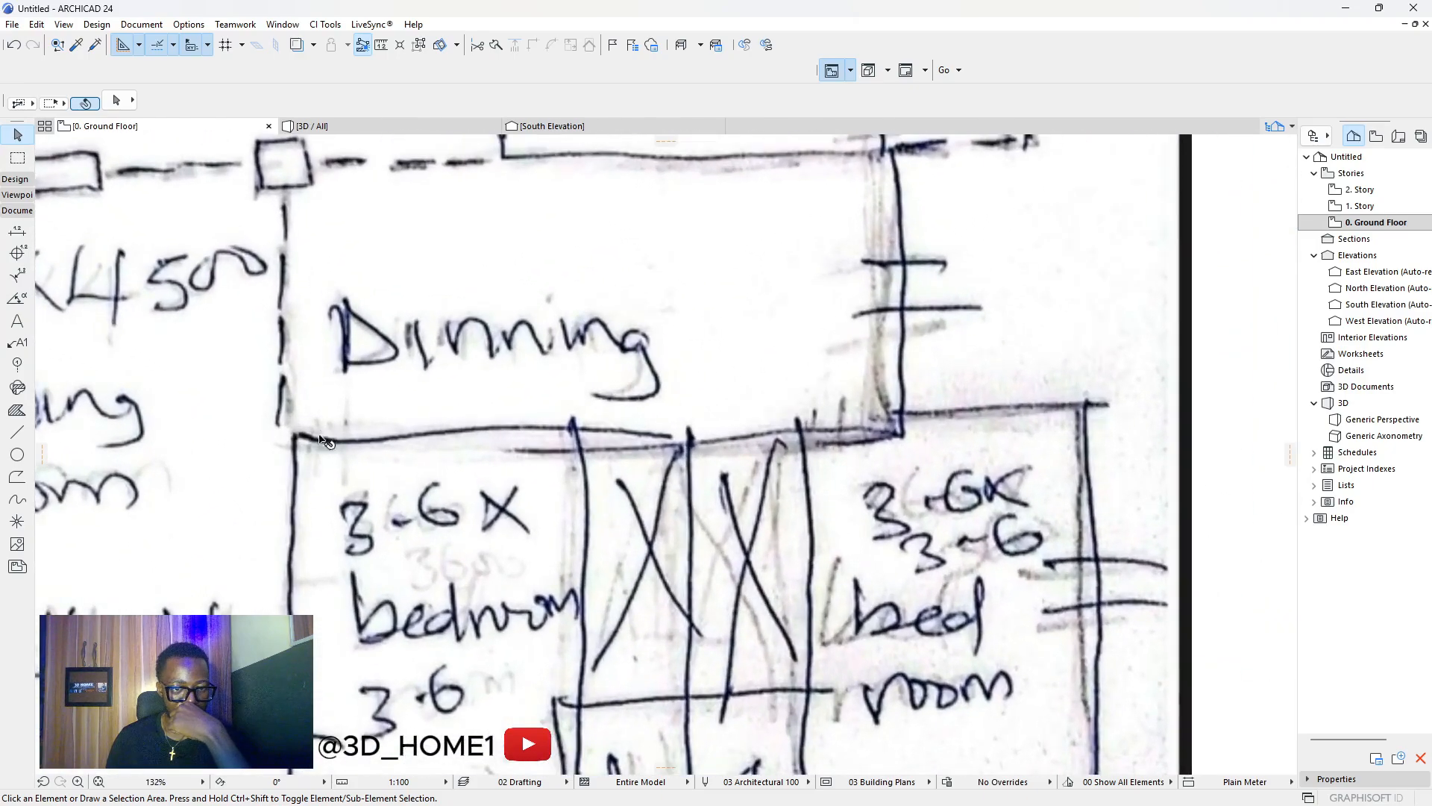
pyautogui.scroll(-7, 336, 457)
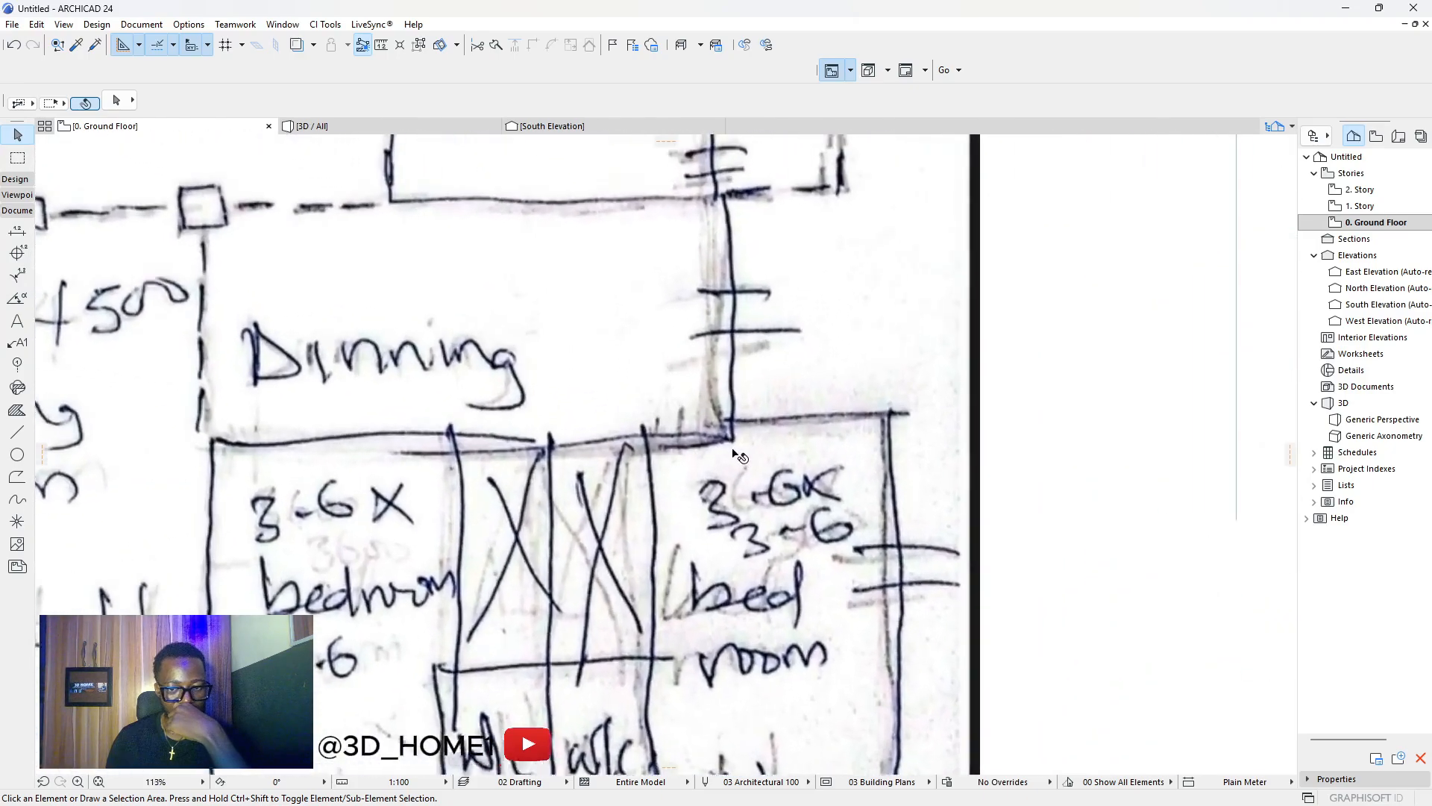
pyautogui.scroll(10, 472, 461)
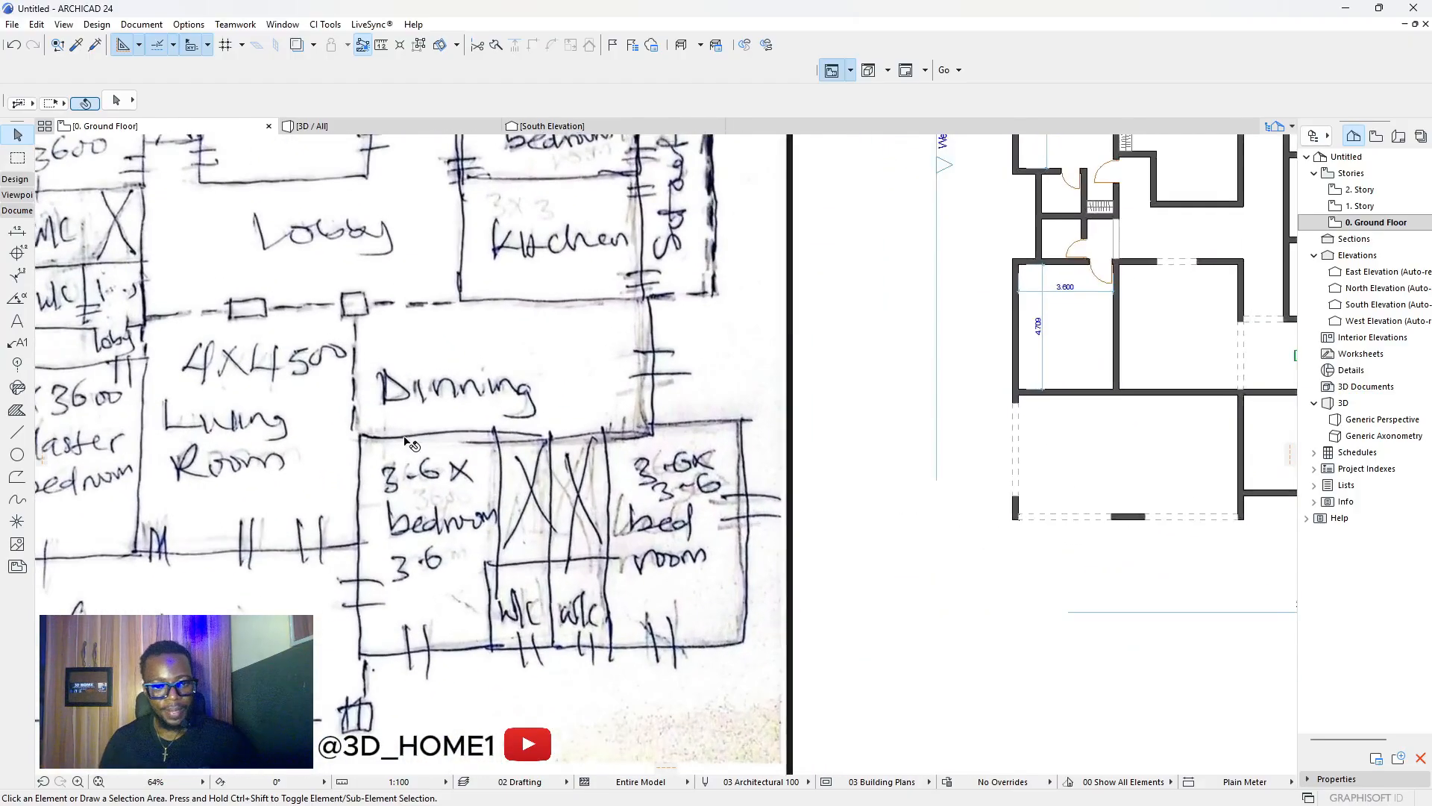
pyautogui.scroll(-3, 328, 448)
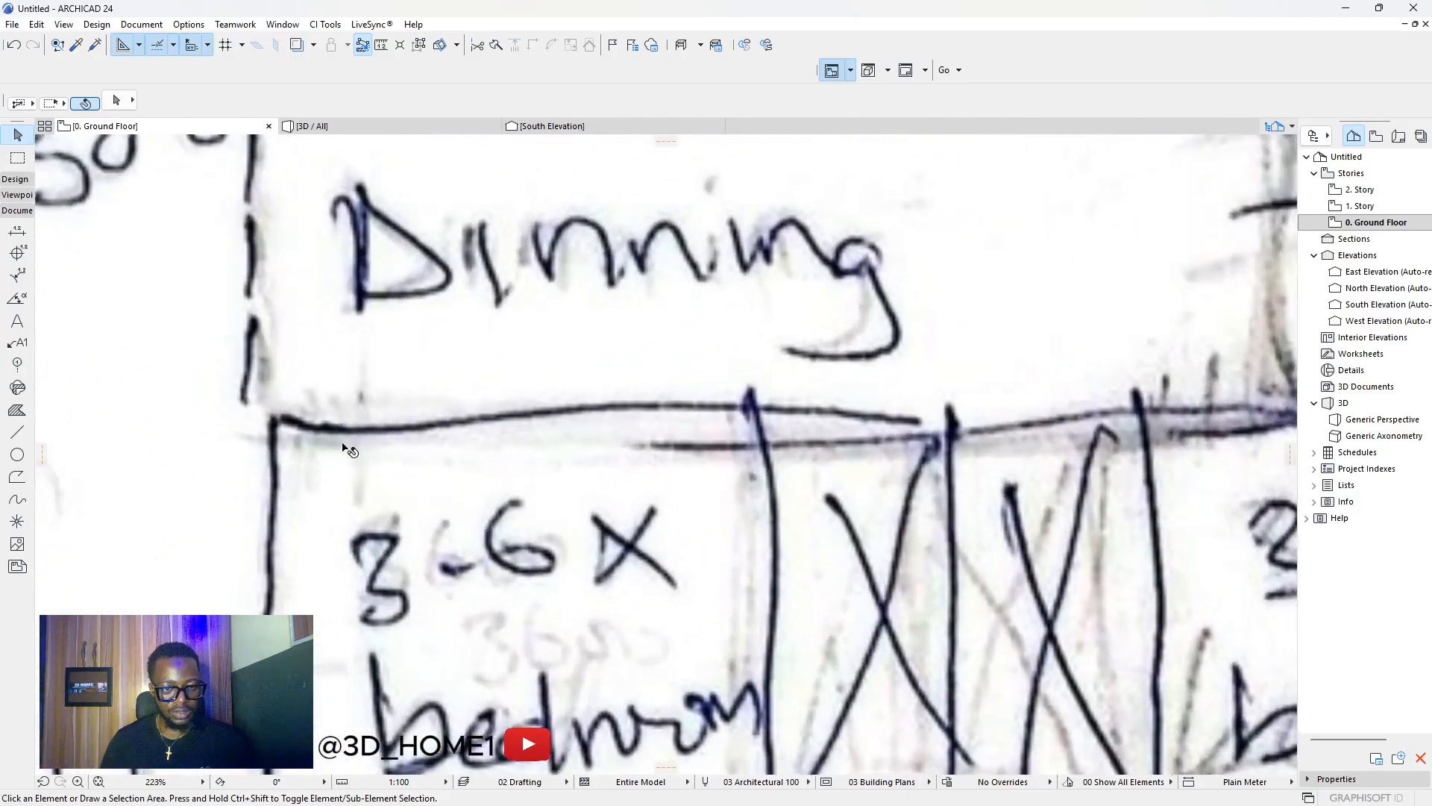
pyautogui.scroll(3, 646, 436)
pyautogui.scroll(-6, 645, 437)
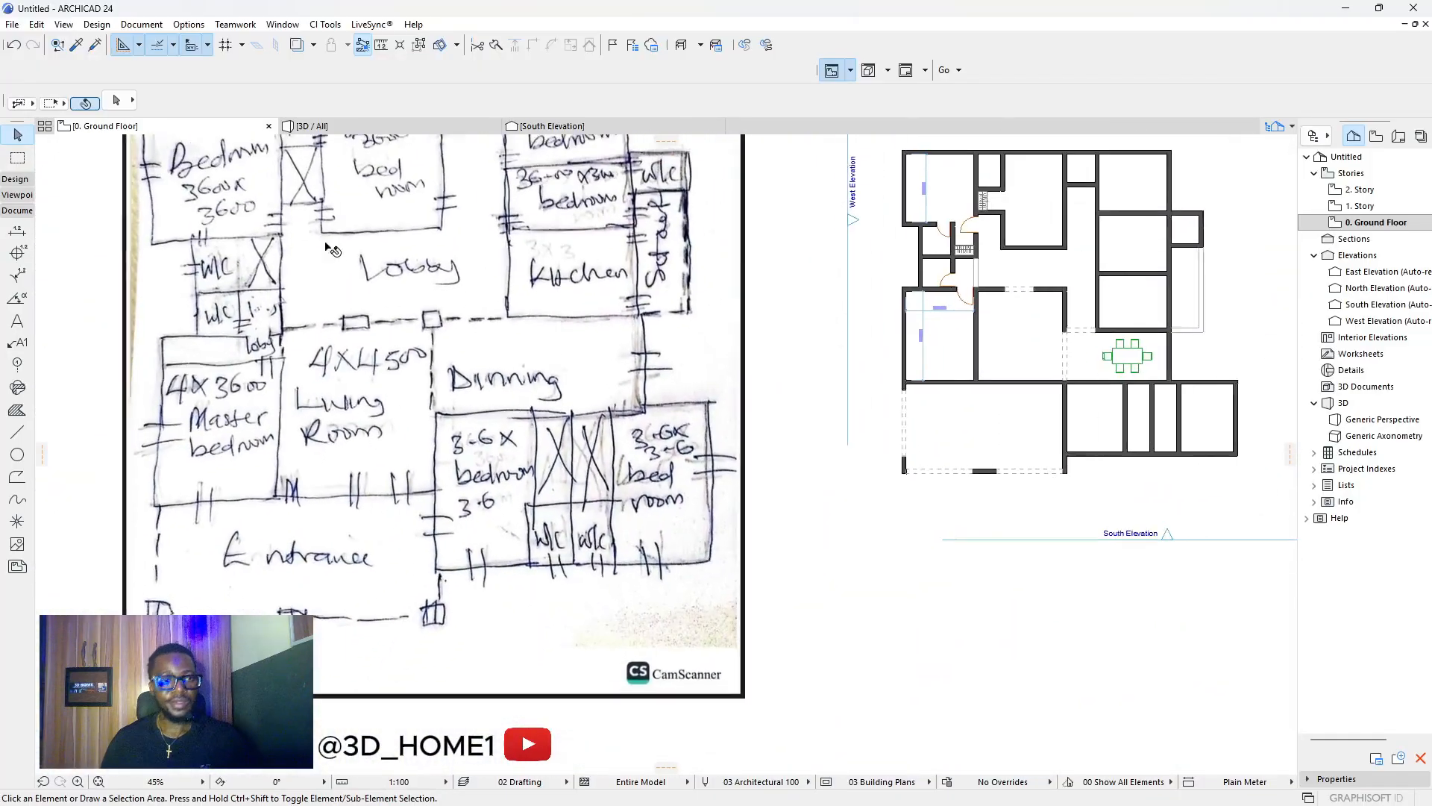
# Place a 900 x 2100 Door 24 from the dining room into the left bedroom below, picking up an existing door's settings.
pyautogui.click(59, 45)
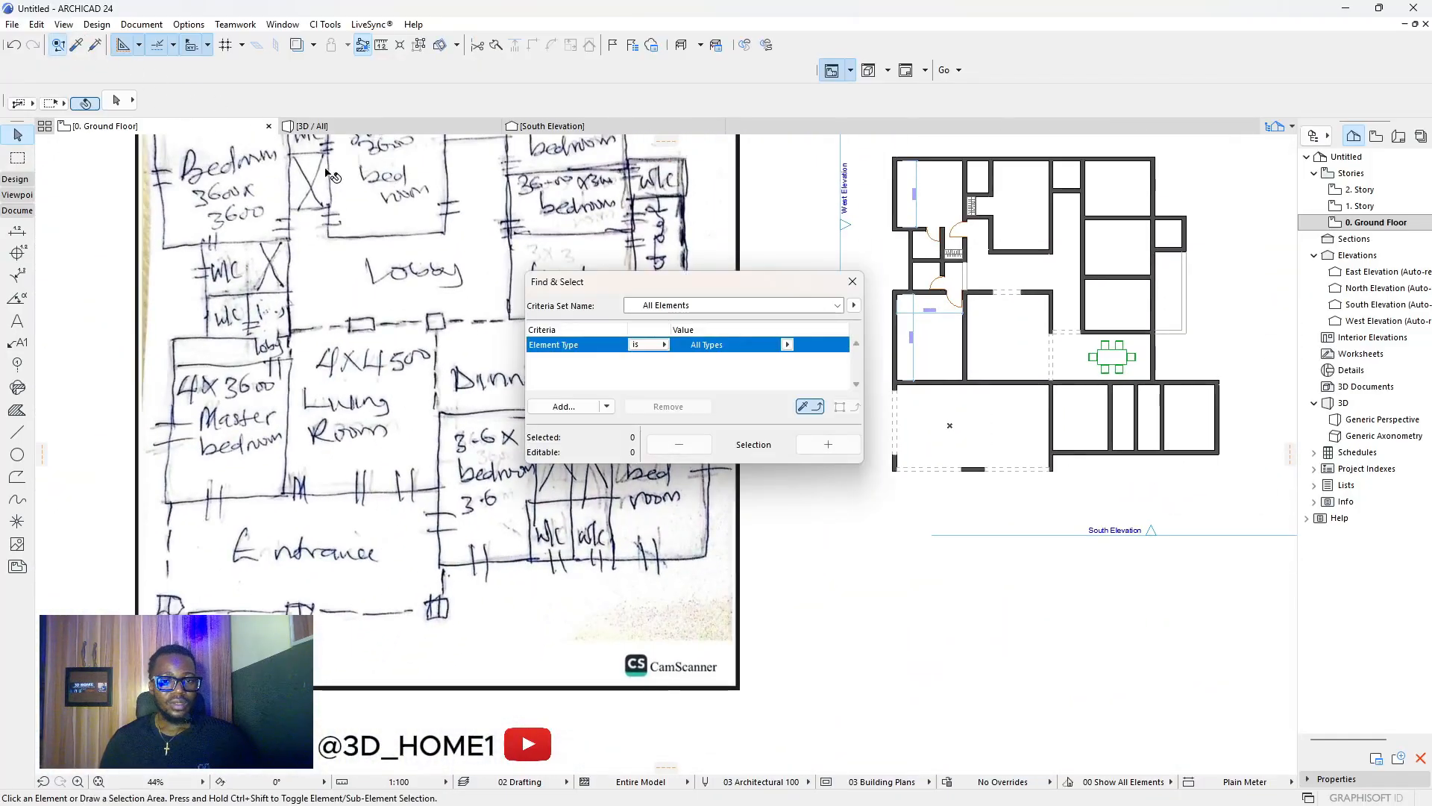
pyautogui.click(852, 281)
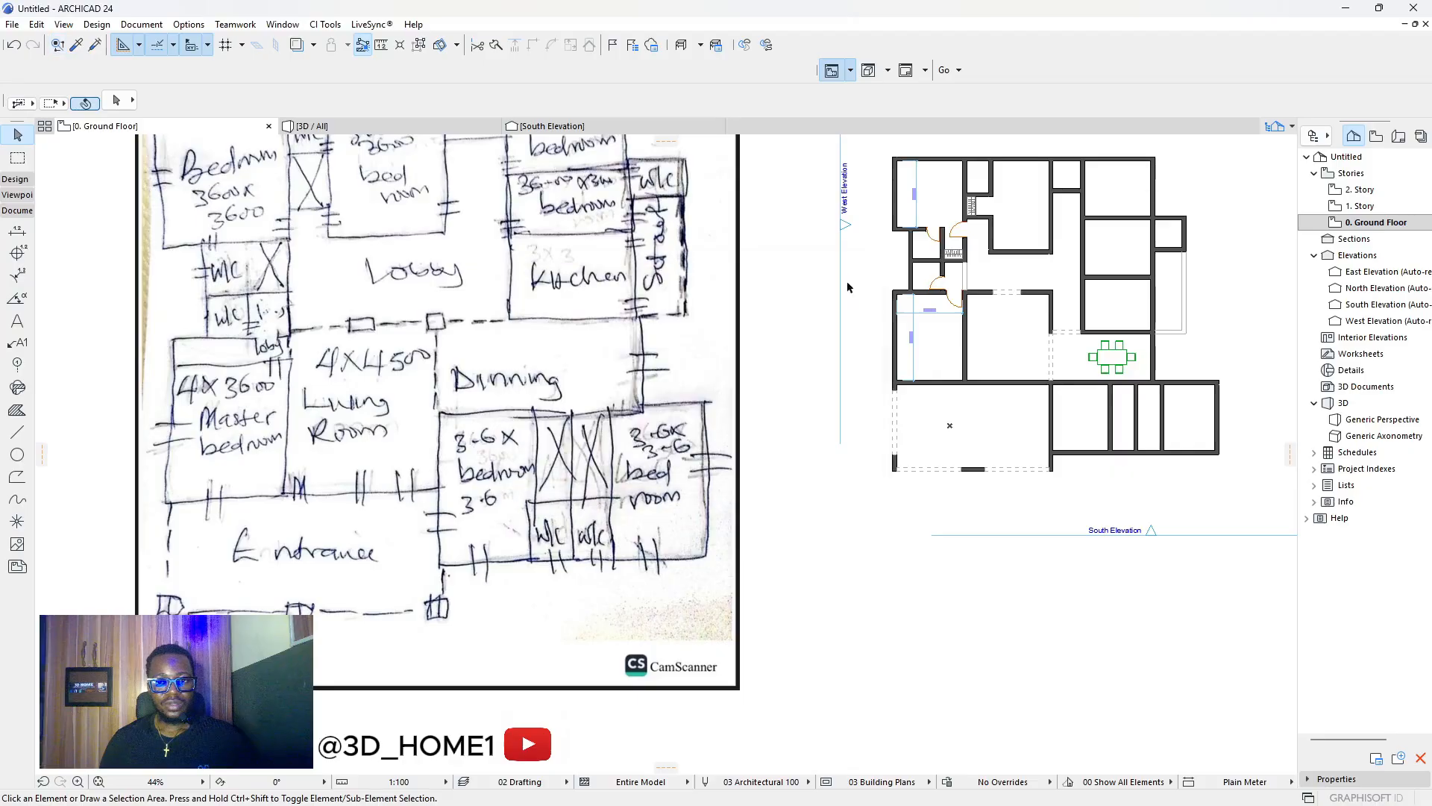
pyautogui.click(77, 47)
pyautogui.scroll(-2, 448, 335)
pyautogui.scroll(8, 725, 282)
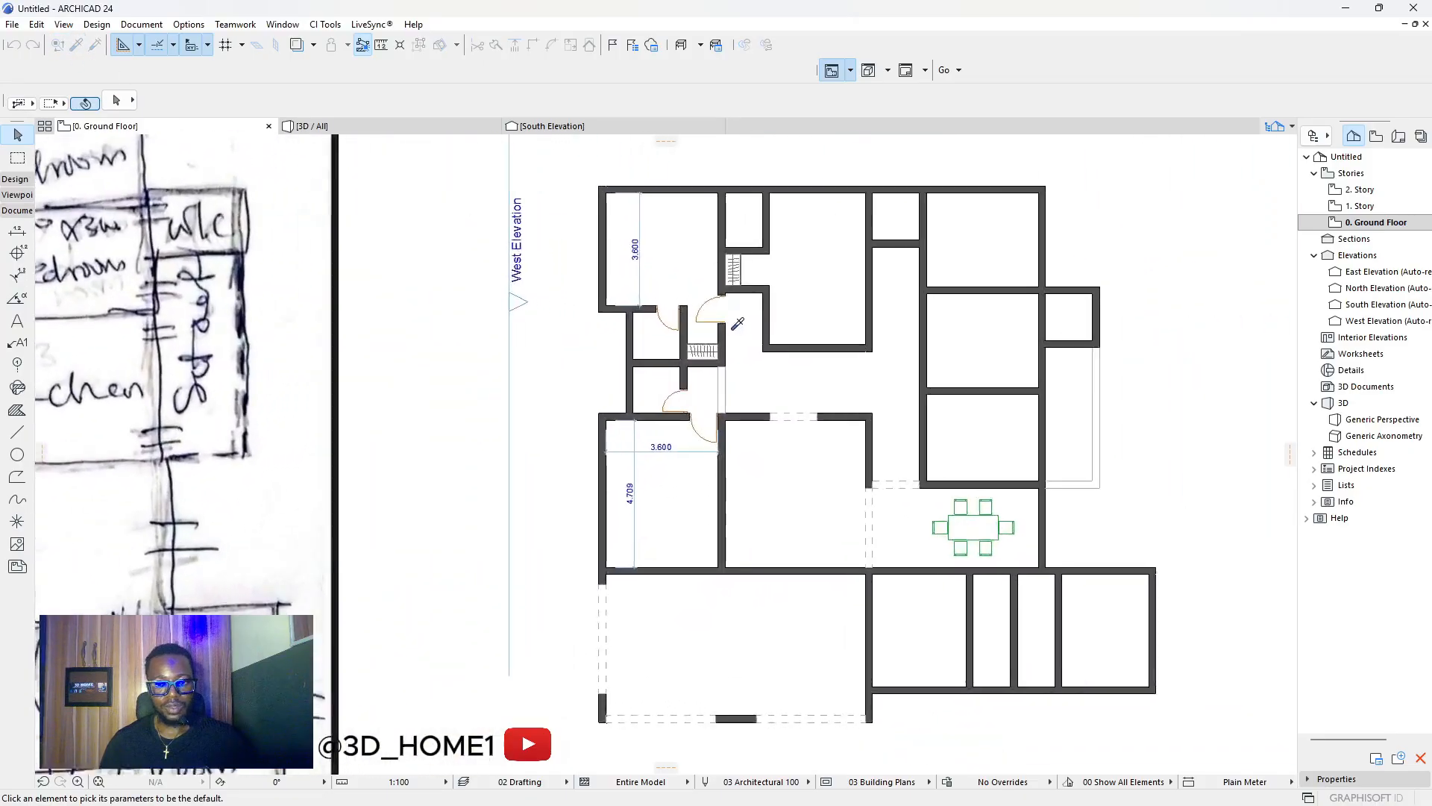
pyautogui.click(725, 281)
pyautogui.scroll(-8, 847, 437)
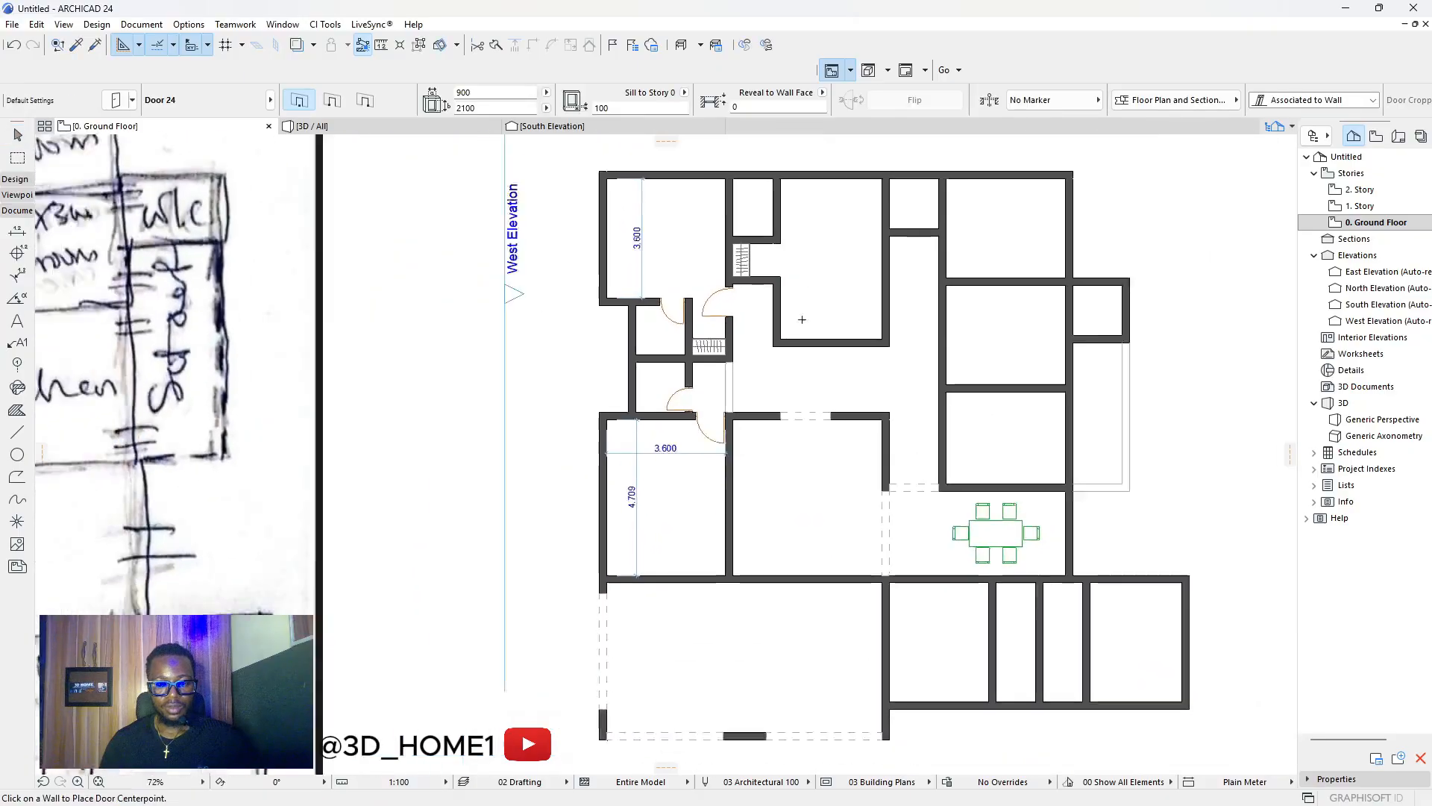
pyautogui.scroll(8, 858, 442)
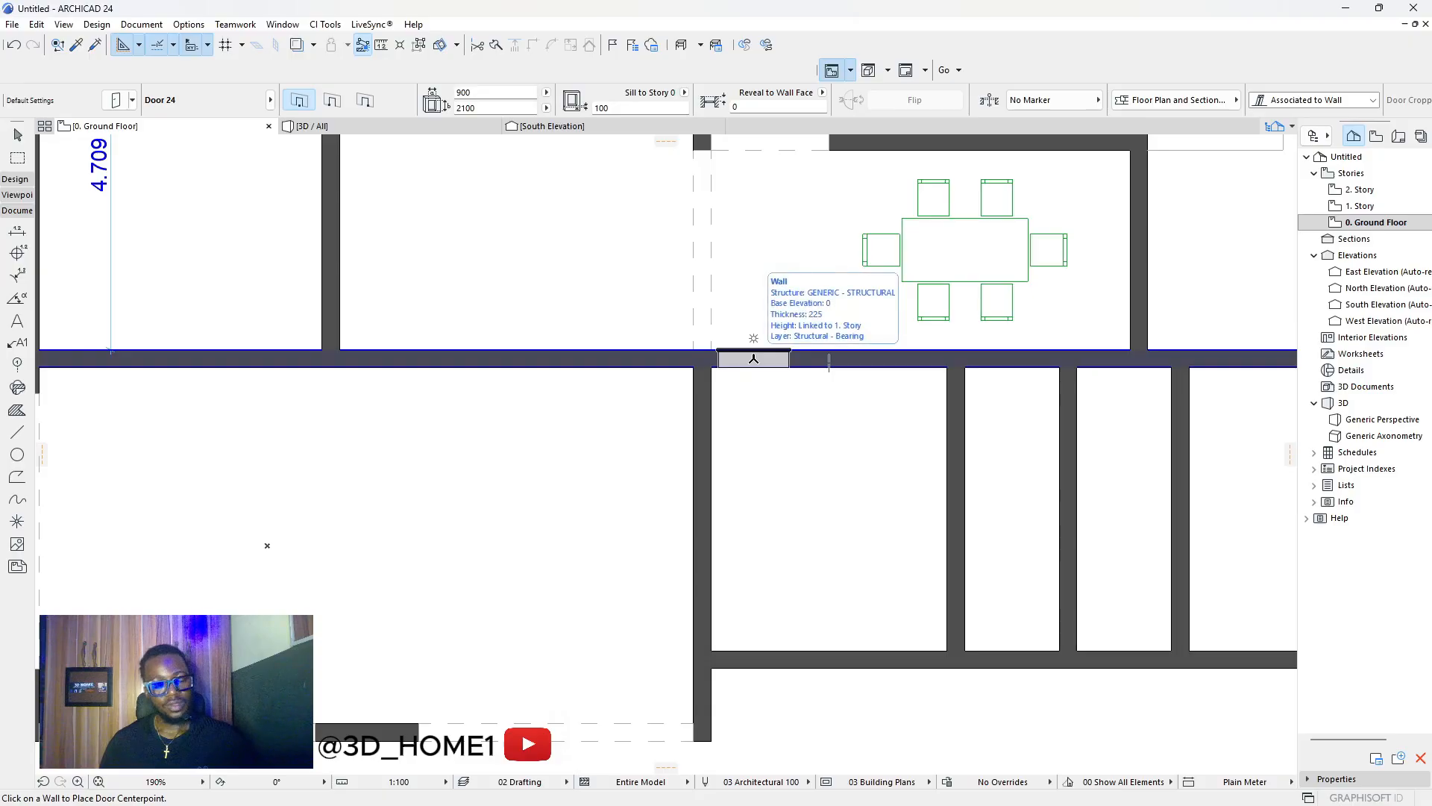
pyautogui.click(753, 358)
pyautogui.click(709, 426)
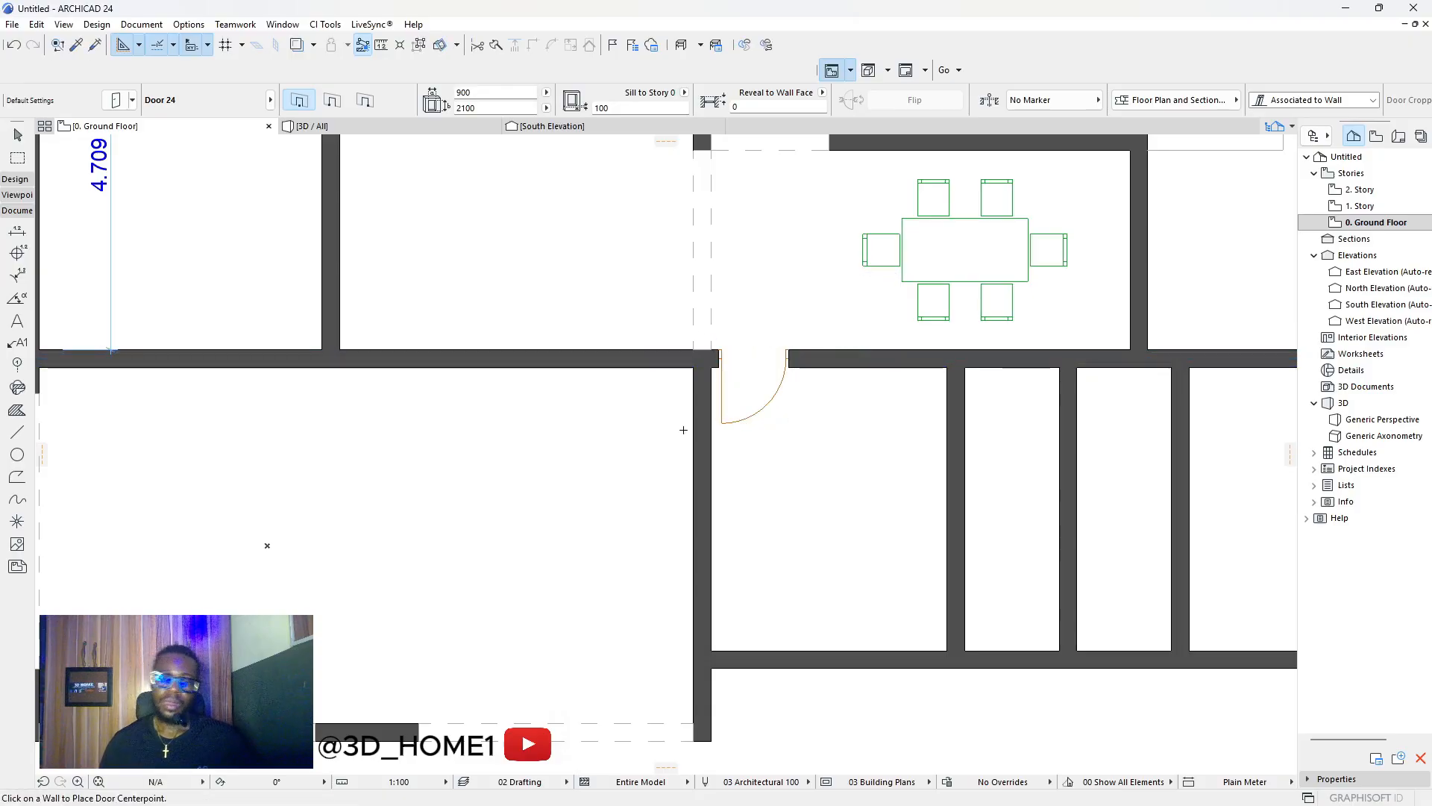
pyautogui.scroll(-4, 684, 430)
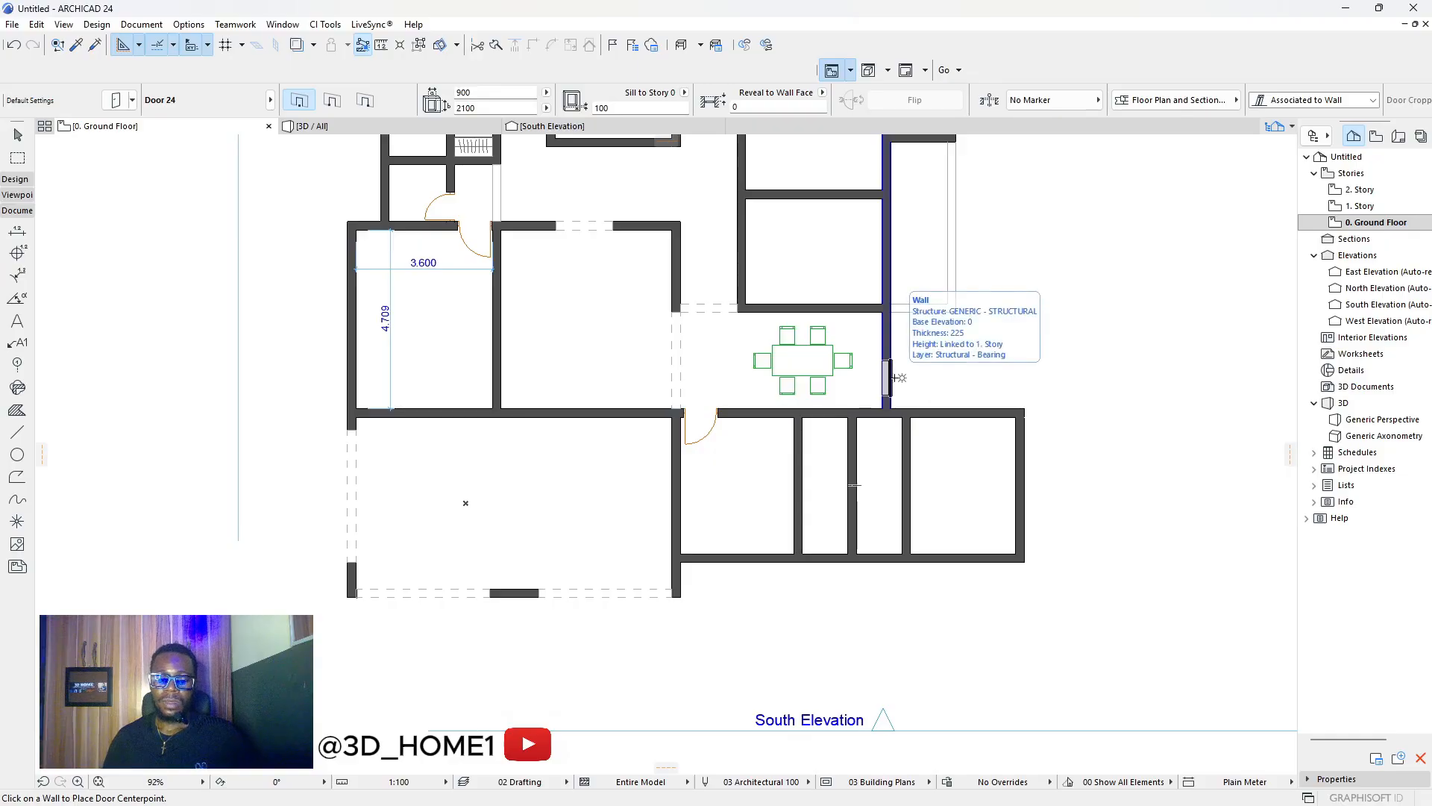
pyautogui.press('Escape')
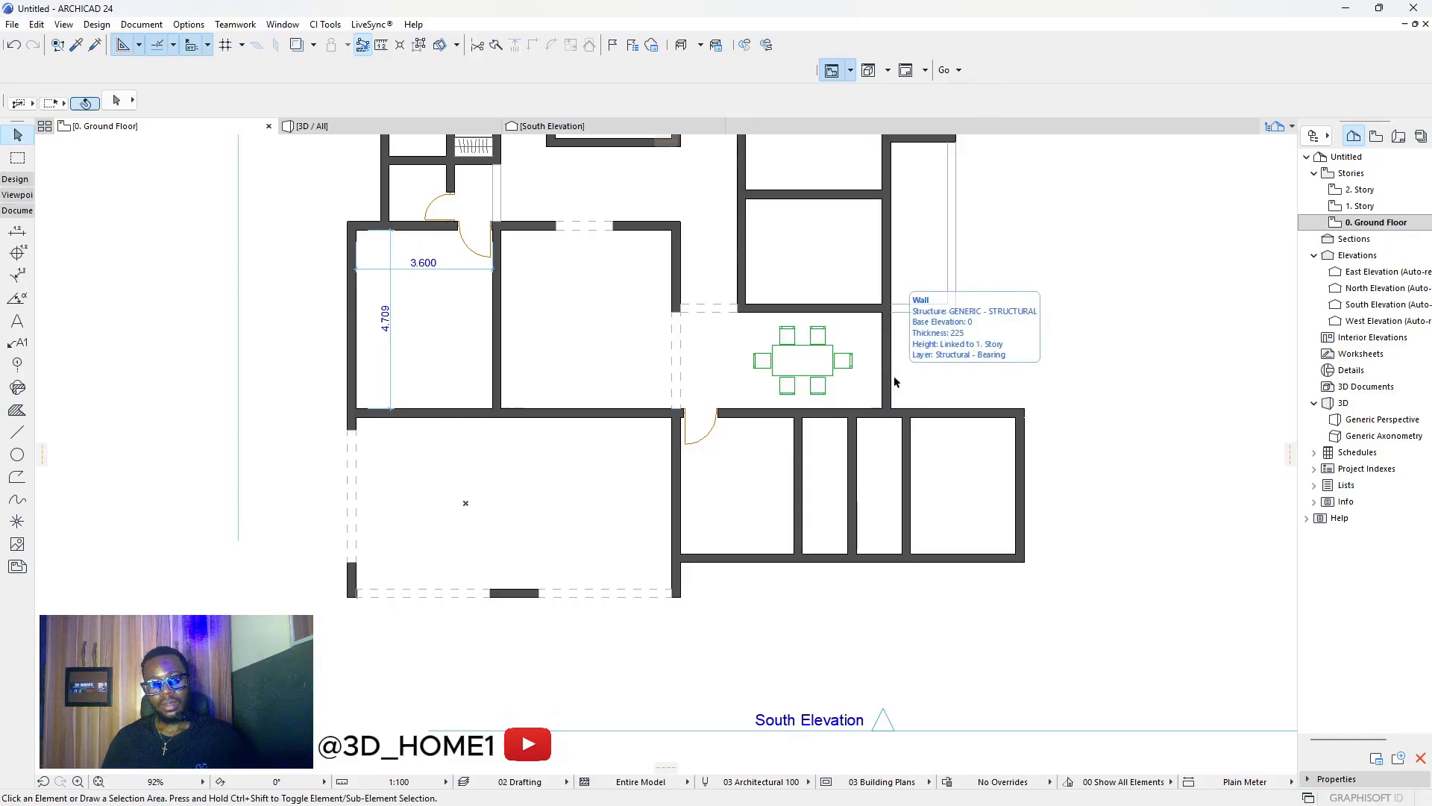
# Copy the long wall below the dining room 1000 mm upward and shift the copy up by one wall thickness.
pyautogui.scroll(4, 725, 428)
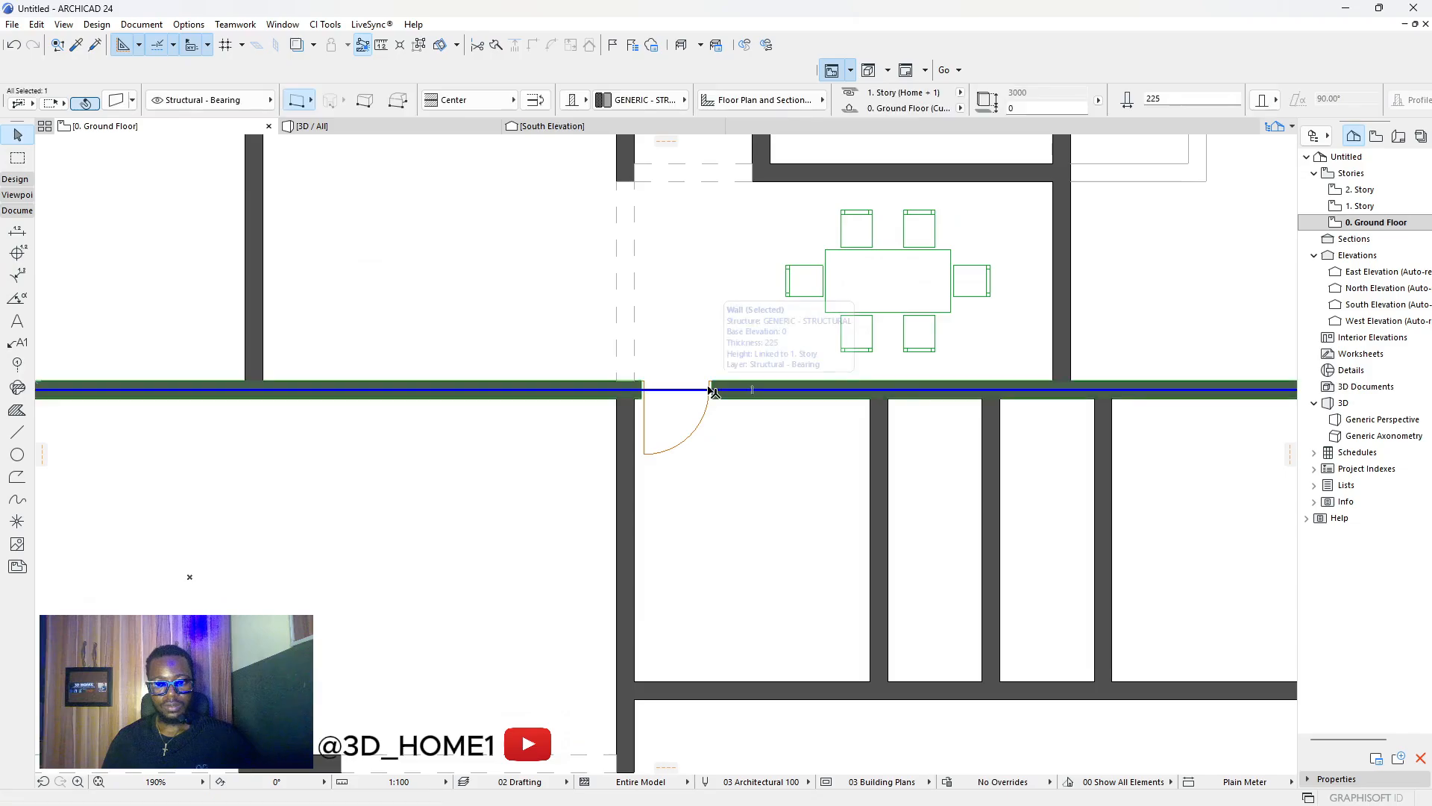
pyautogui.scroll(-8, 787, 466)
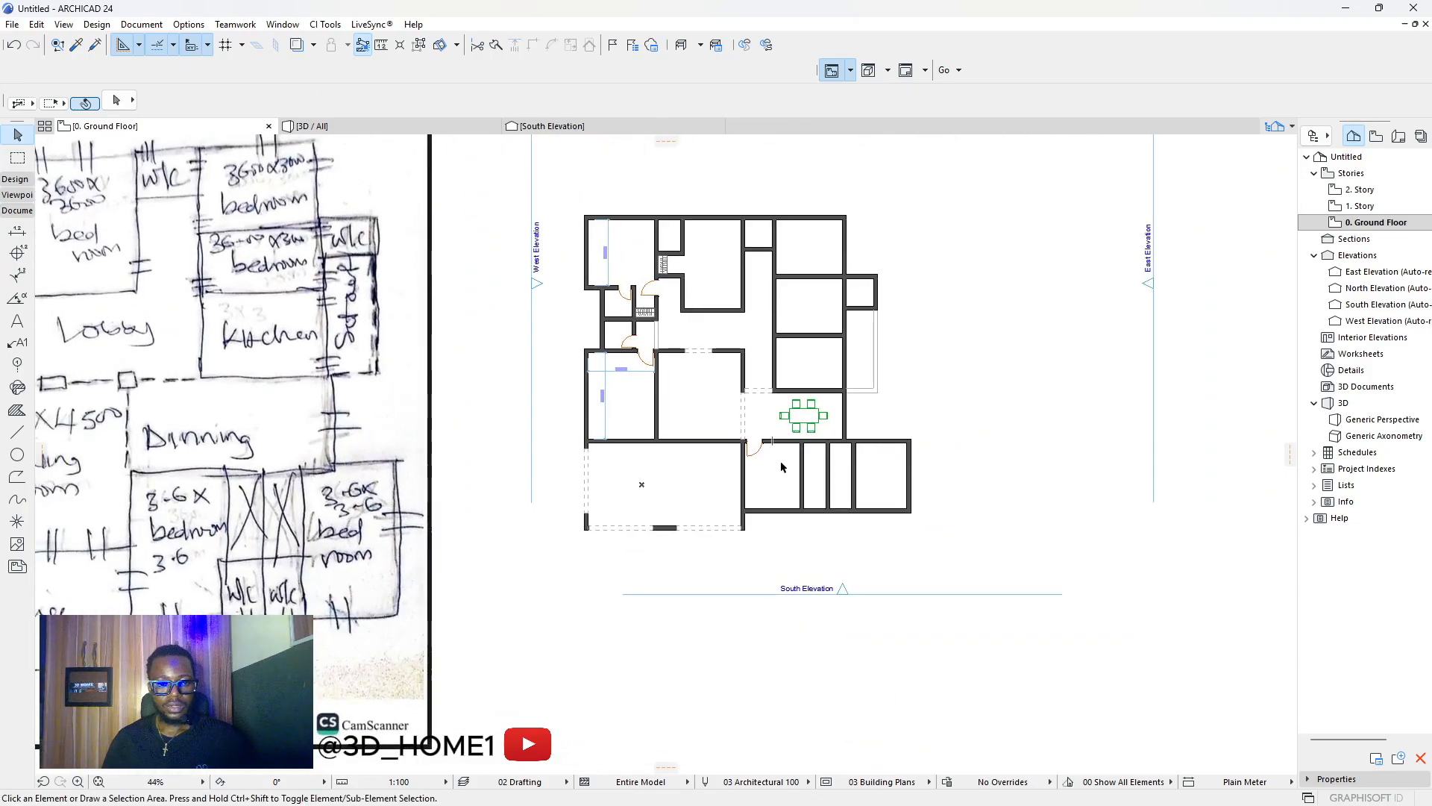
pyautogui.scroll(2, 805, 467)
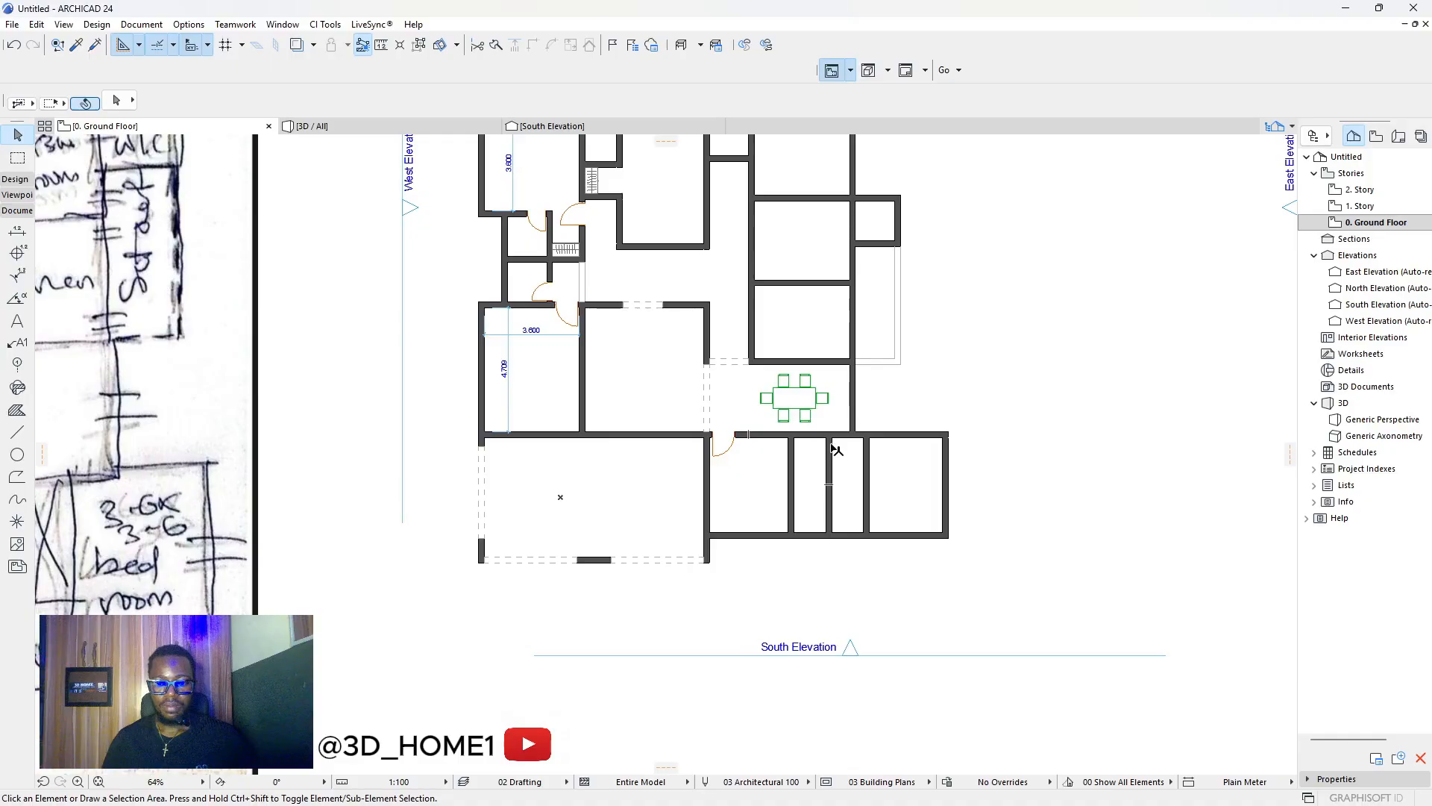
pyautogui.scroll(5, 835, 449)
pyautogui.scroll(-2, 846, 418)
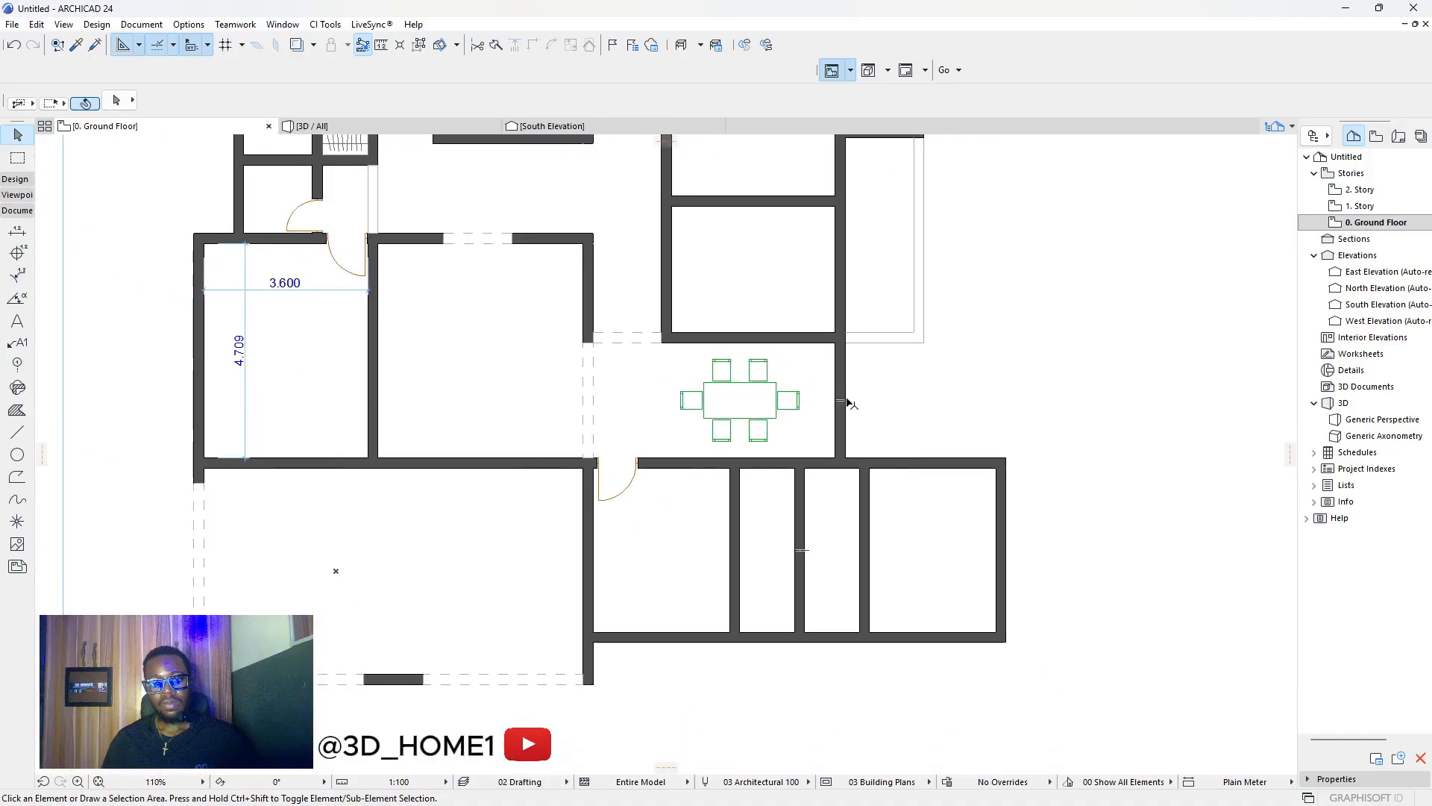
pyautogui.click(845, 406)
pyautogui.press('Escape')
pyautogui.click(880, 462)
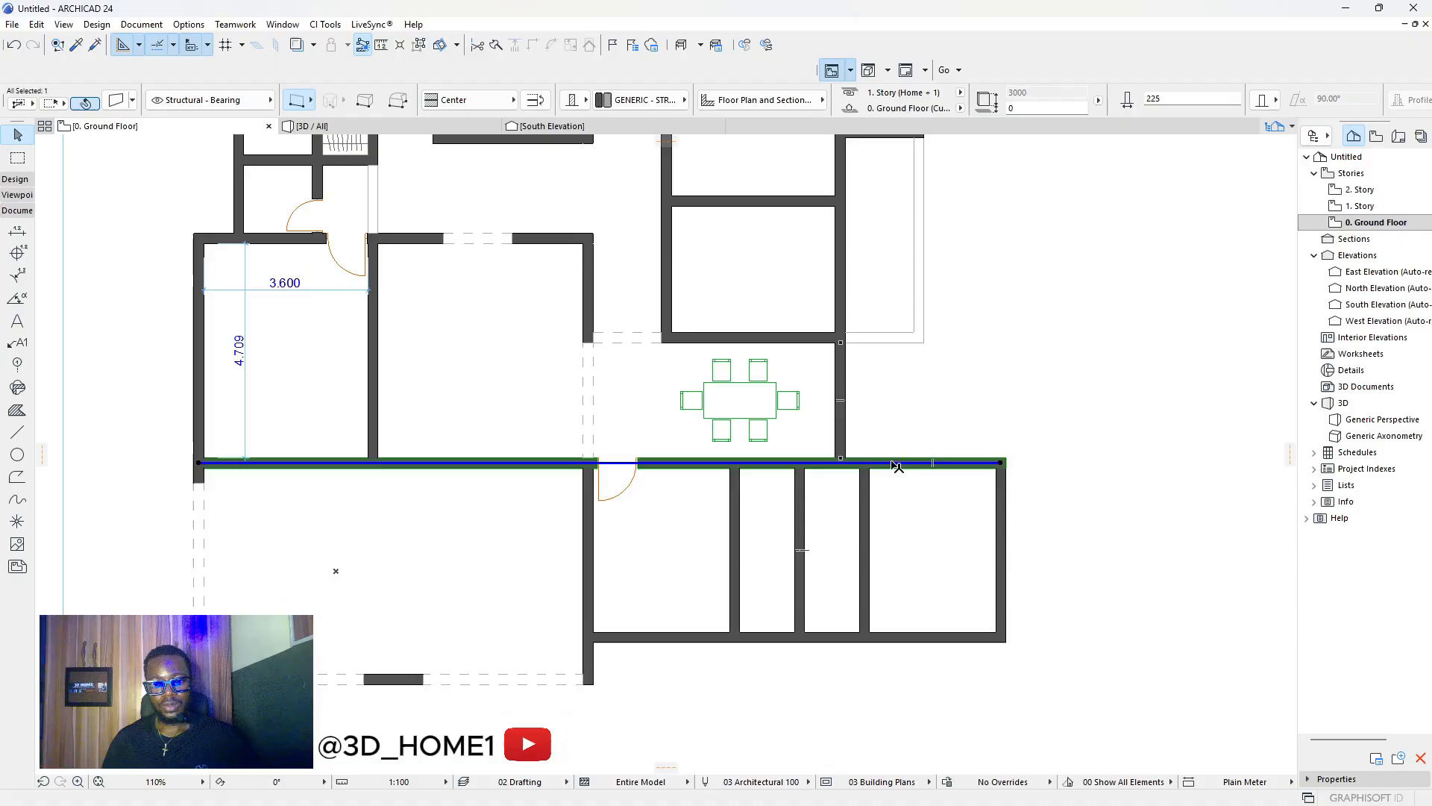
pyautogui.click(891, 462)
pyautogui.write('1000')
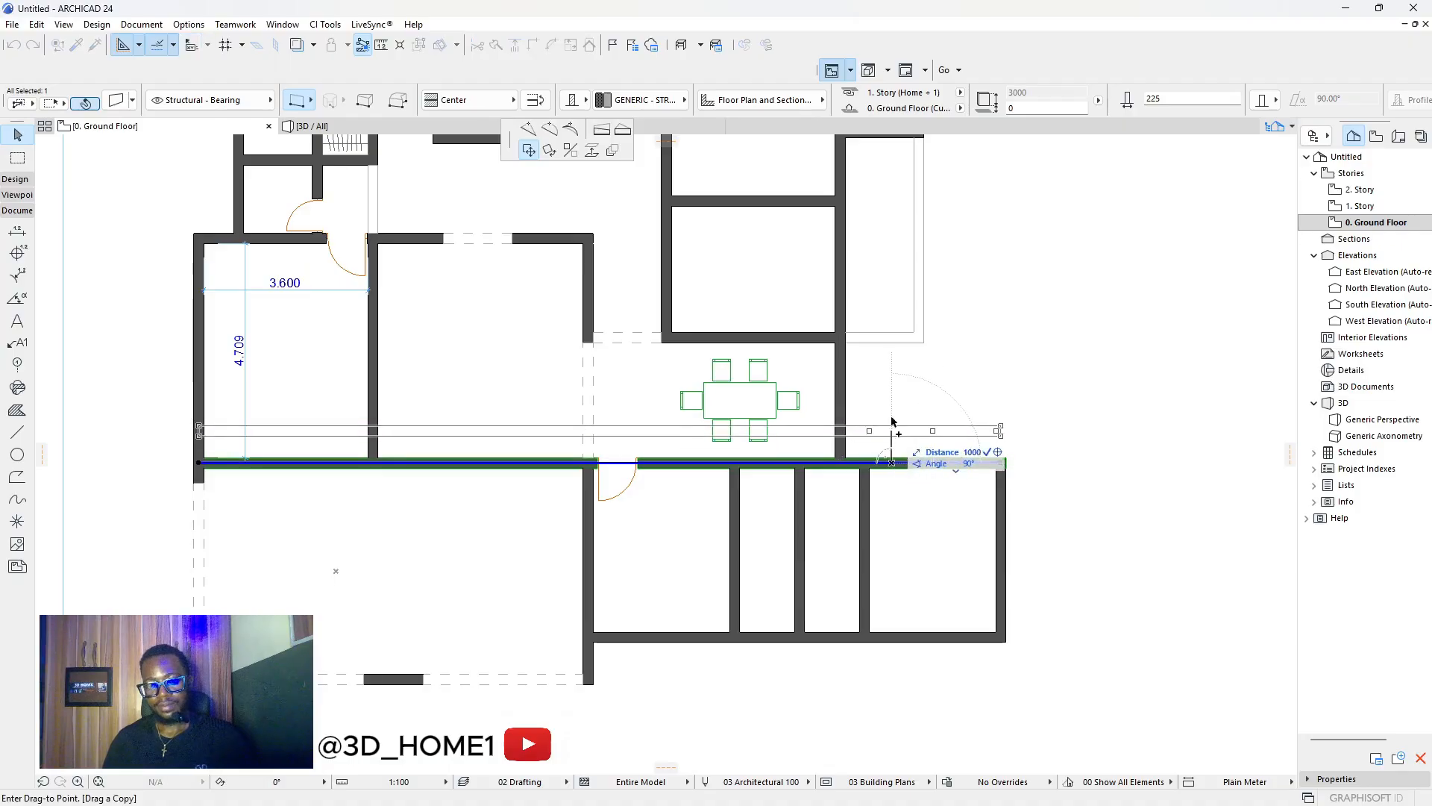
pyautogui.press('Return')
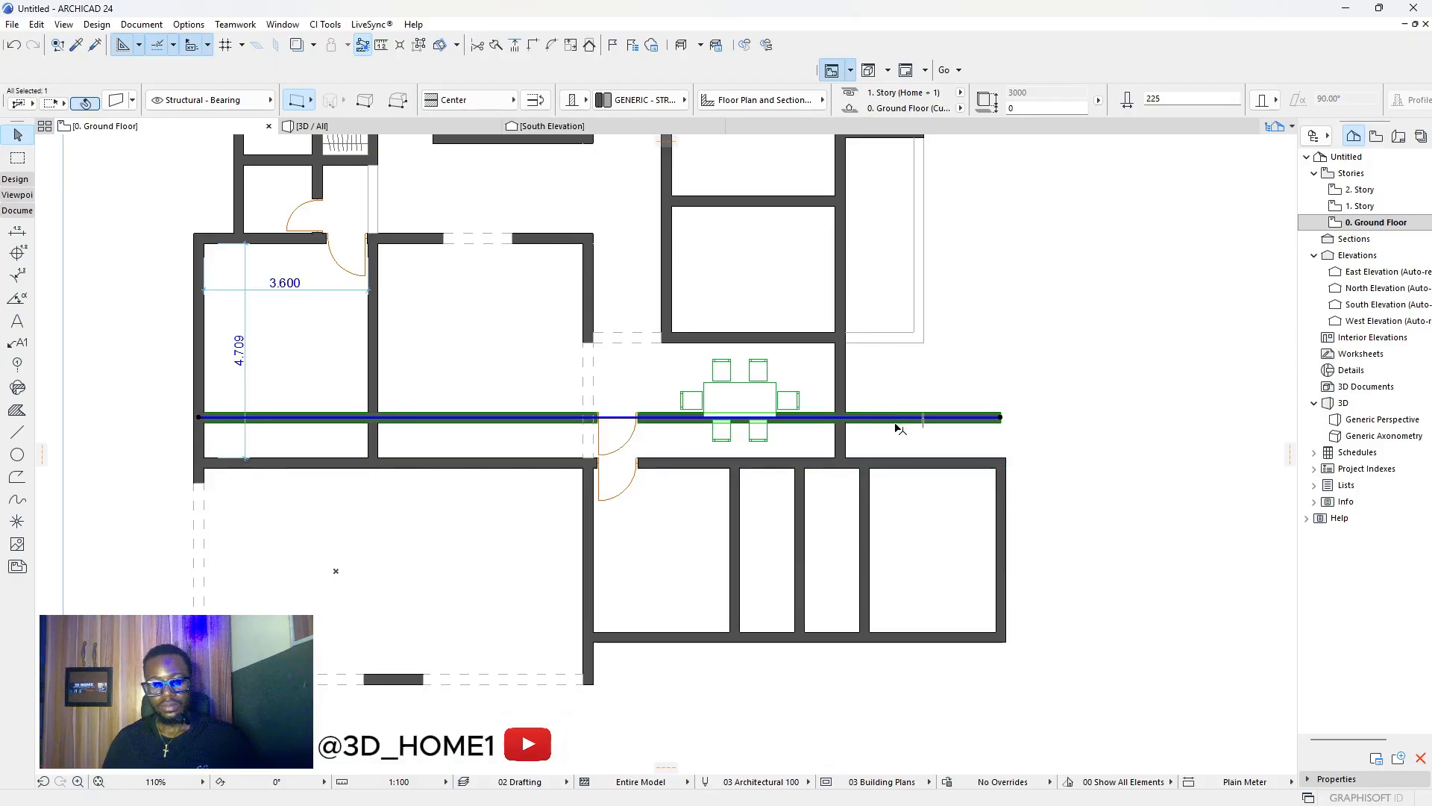
pyautogui.click(896, 423)
pyautogui.click(896, 413)
pyautogui.click(880, 442)
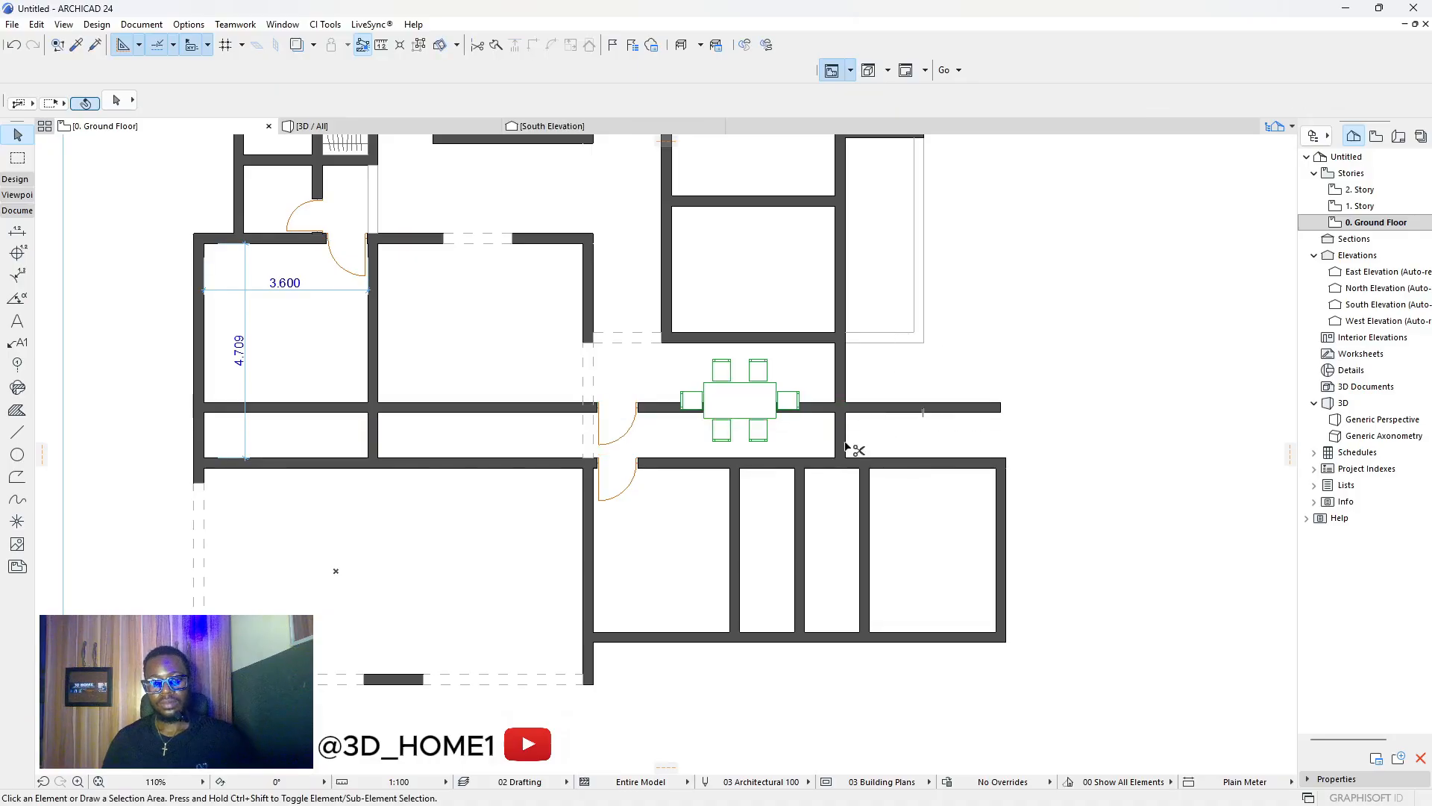
# Trim the dining room's right wall below the copied wall and remove the copy's portion left of that wall.
pyautogui.keyDown('ctrl'); pyautogui.click(844, 441); pyautogui.keyUp('ctrl')
pyautogui.press('super')
pyautogui.press('super')
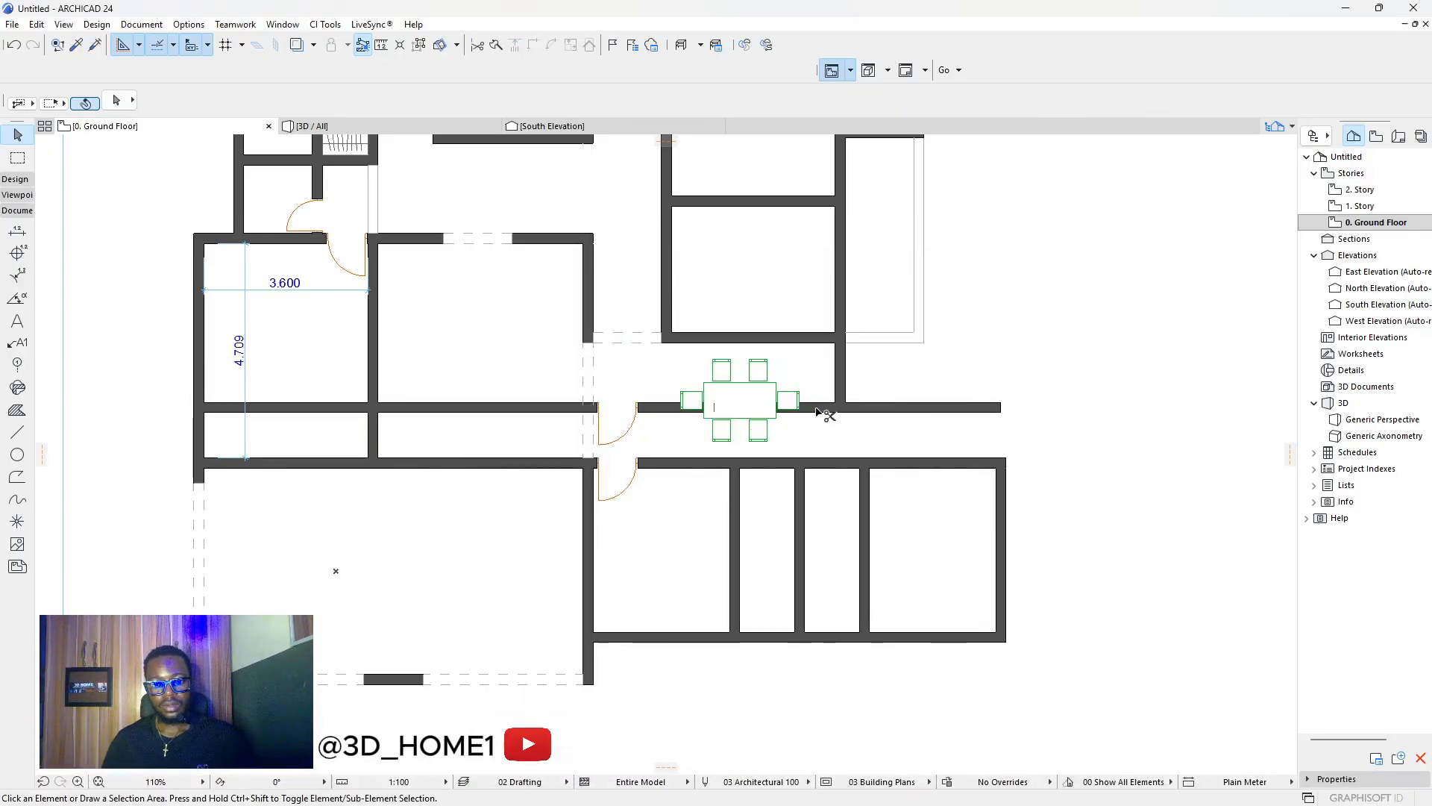
pyautogui.keyDown('ctrl'); pyautogui.click(824, 412); pyautogui.keyUp('ctrl')
pyautogui.click(550, 409)
pyautogui.press('Delete')
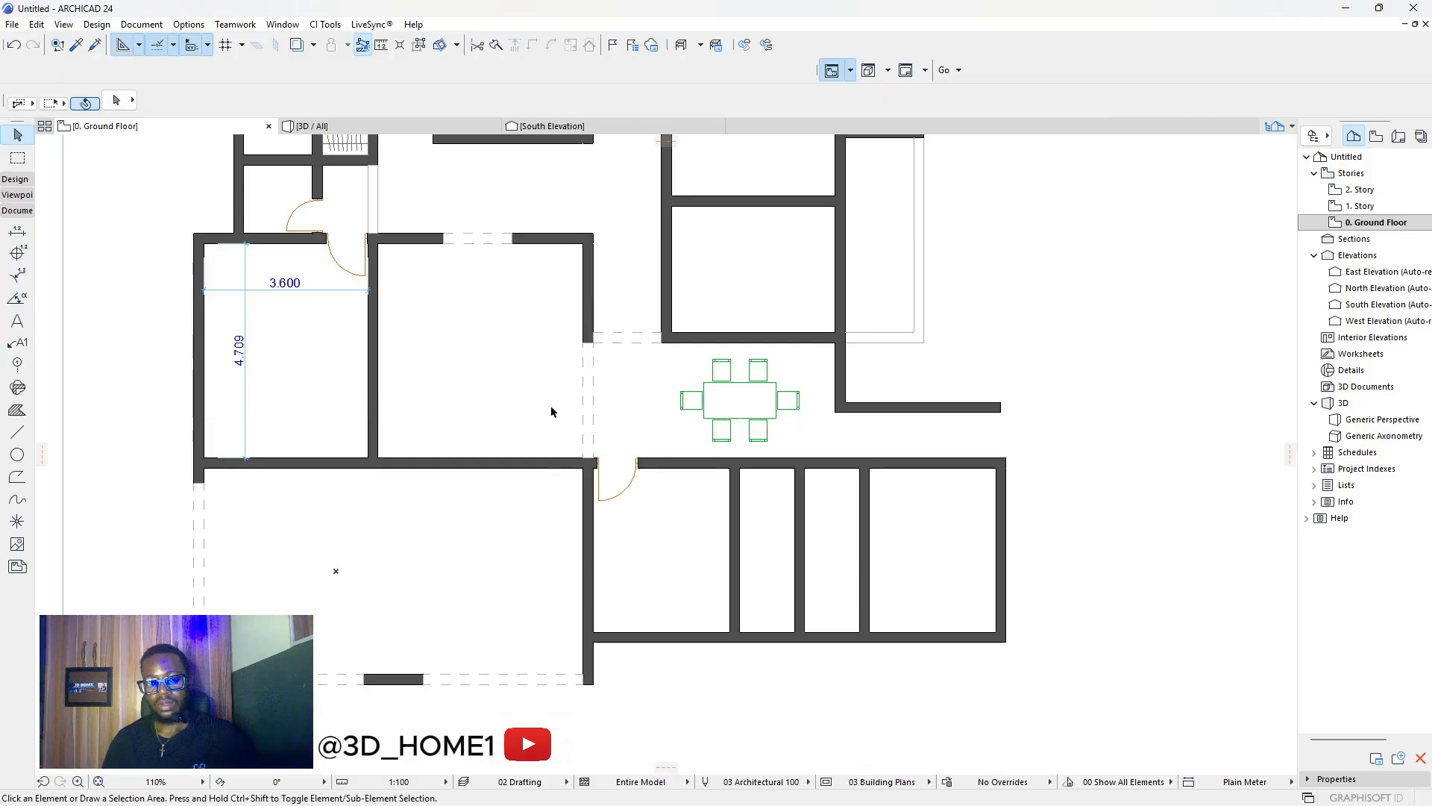
# Move the dining table slightly to the left and up within the dining room.
pyautogui.scroll(-5, 761, 409)
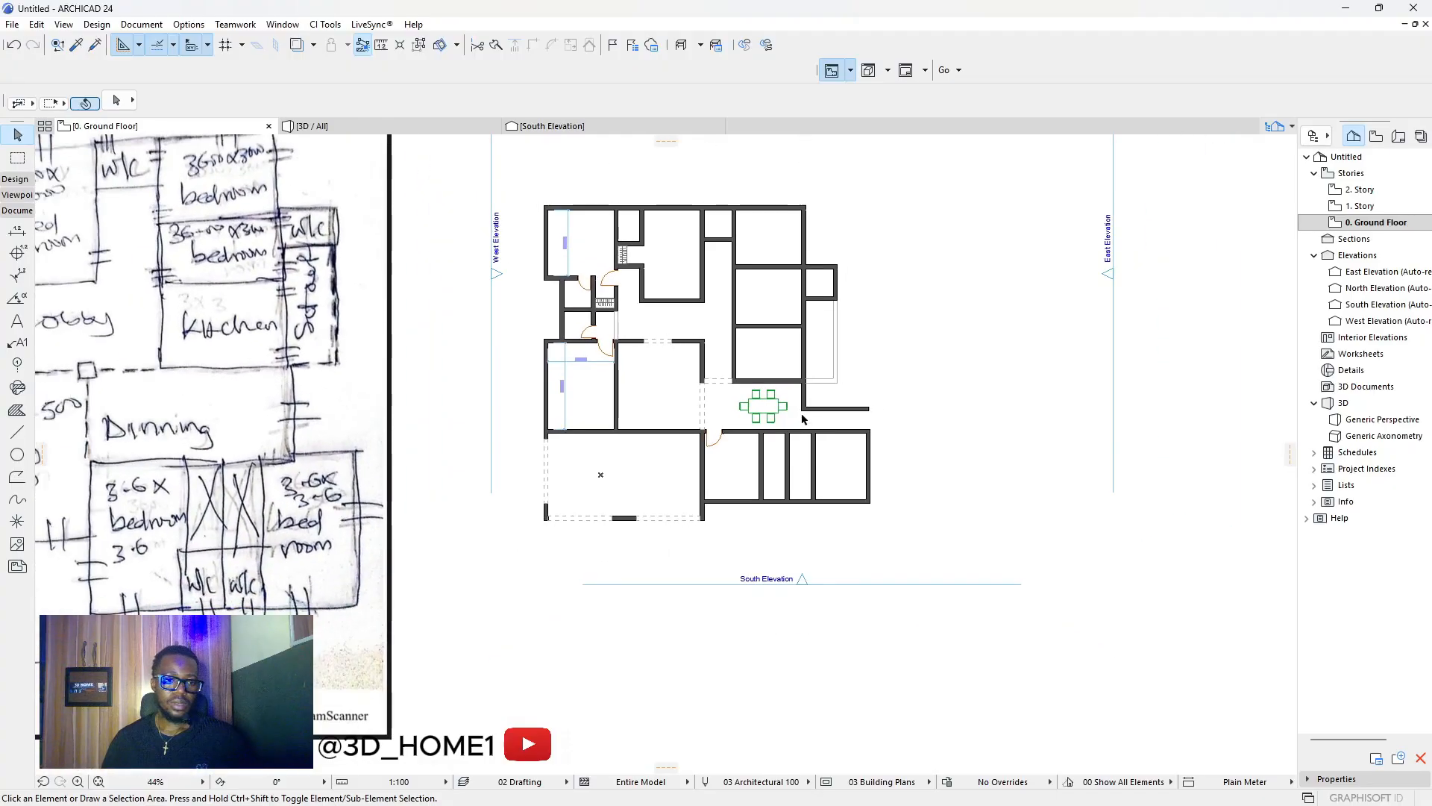
pyautogui.scroll(5, 801, 413)
pyautogui.click(641, 388)
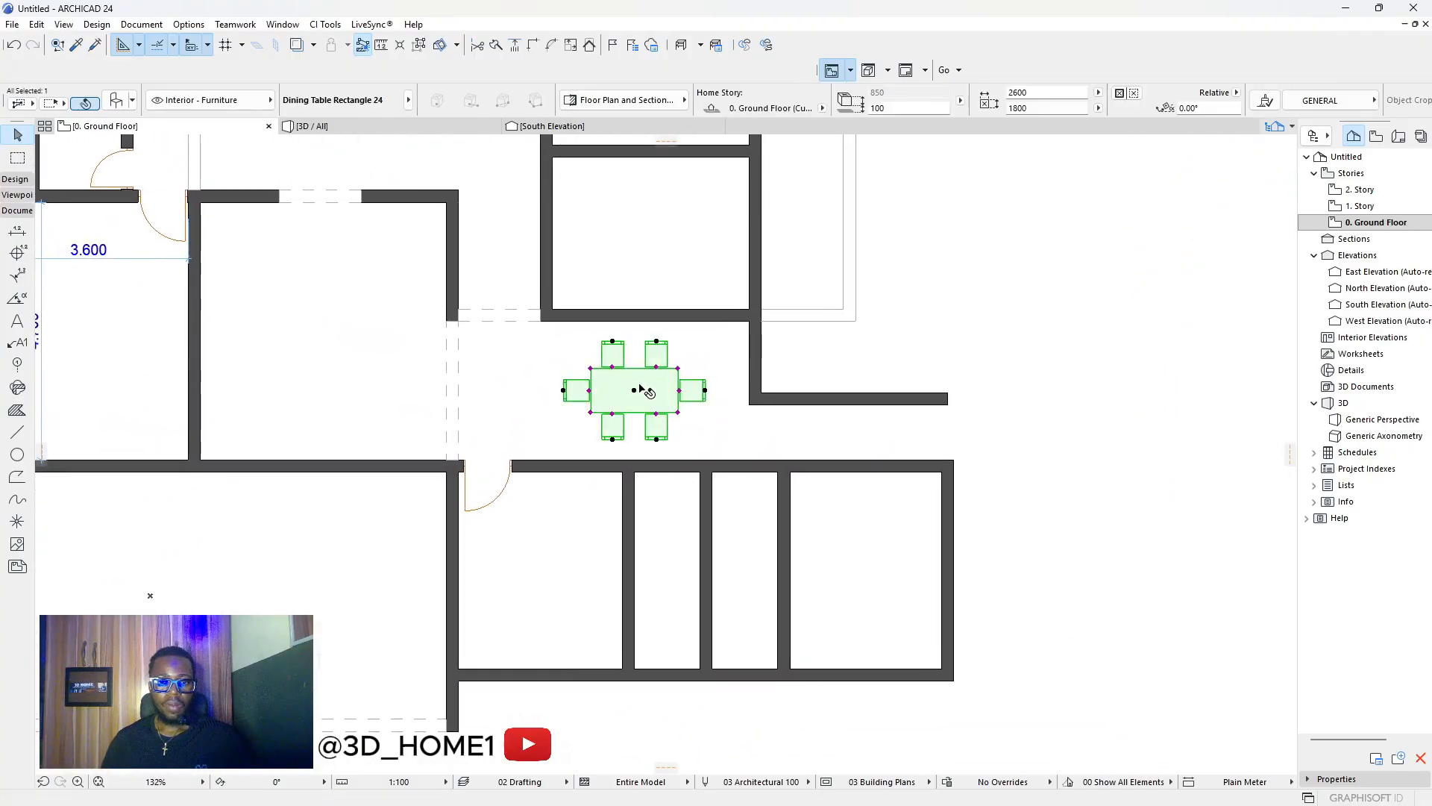
pyautogui.moveTo(642, 388)
pyautogui.mouseDown()
pyautogui.moveTo(605, 381)
pyautogui.moveTo(626, 383)
pyautogui.mouseUp()
pyautogui.press('Escape')
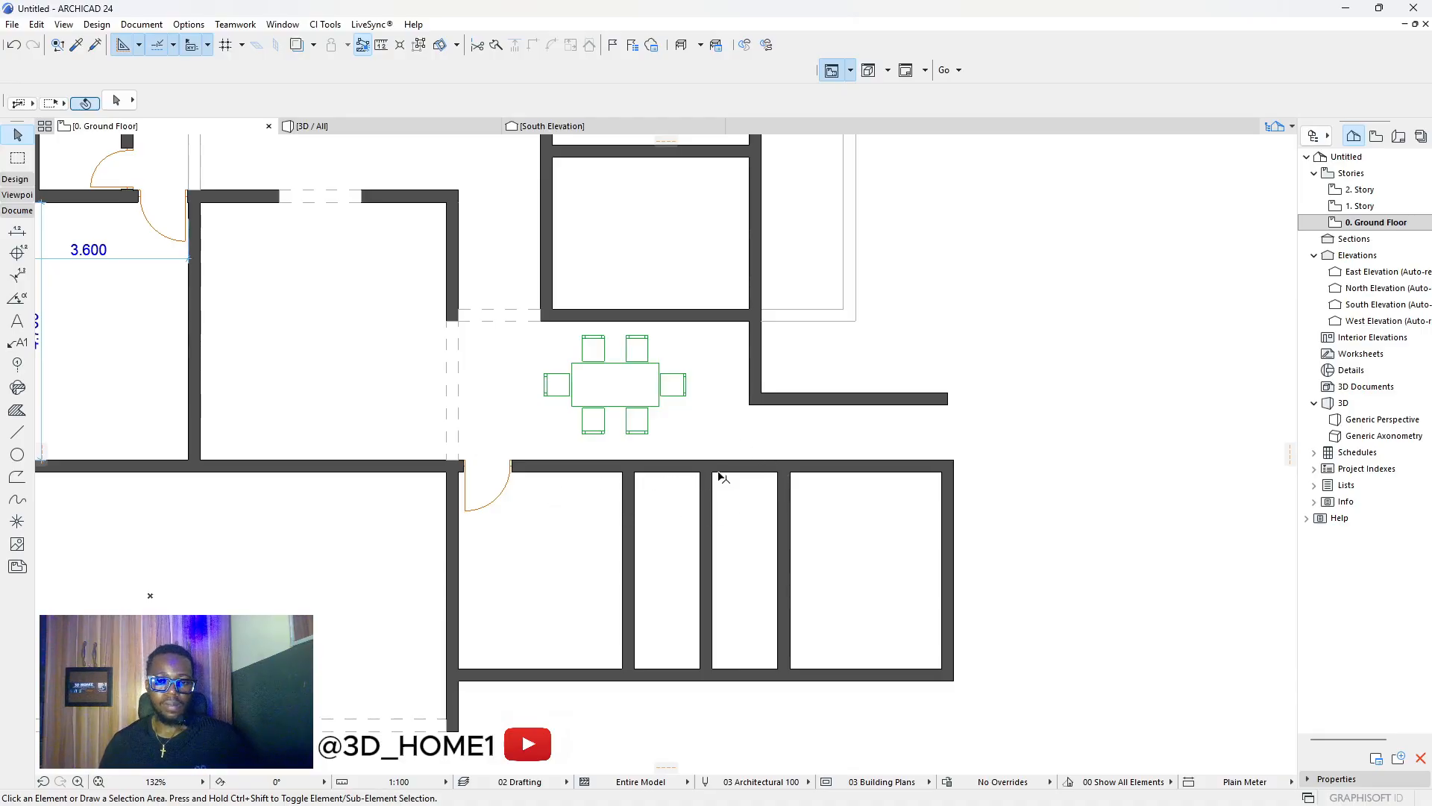
# Stretch the right bedroom's left partition wall upward to meet the copied corridor wall.
pyautogui.click(945, 476)
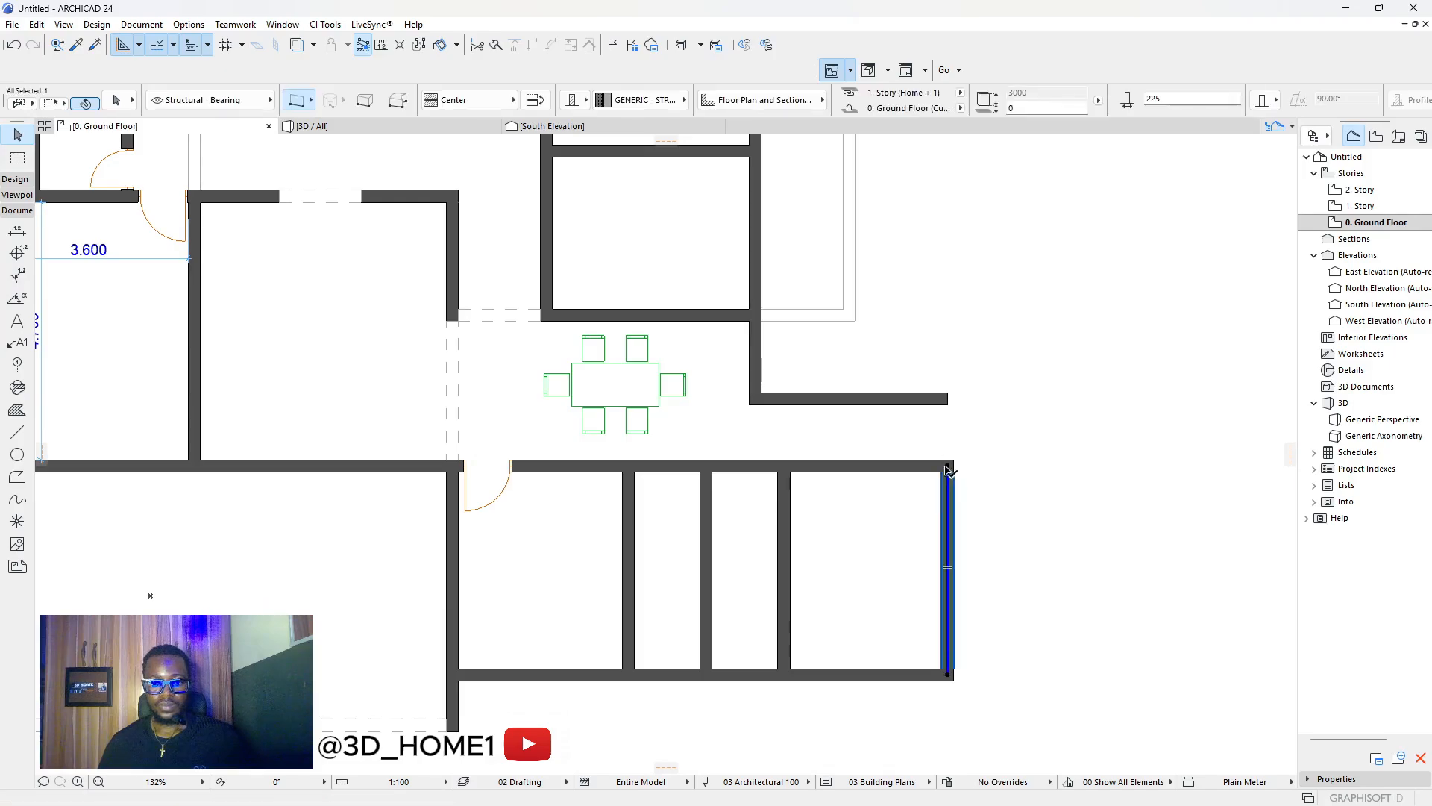
pyautogui.press('Escape')
pyautogui.click(783, 485)
pyautogui.click(784, 466)
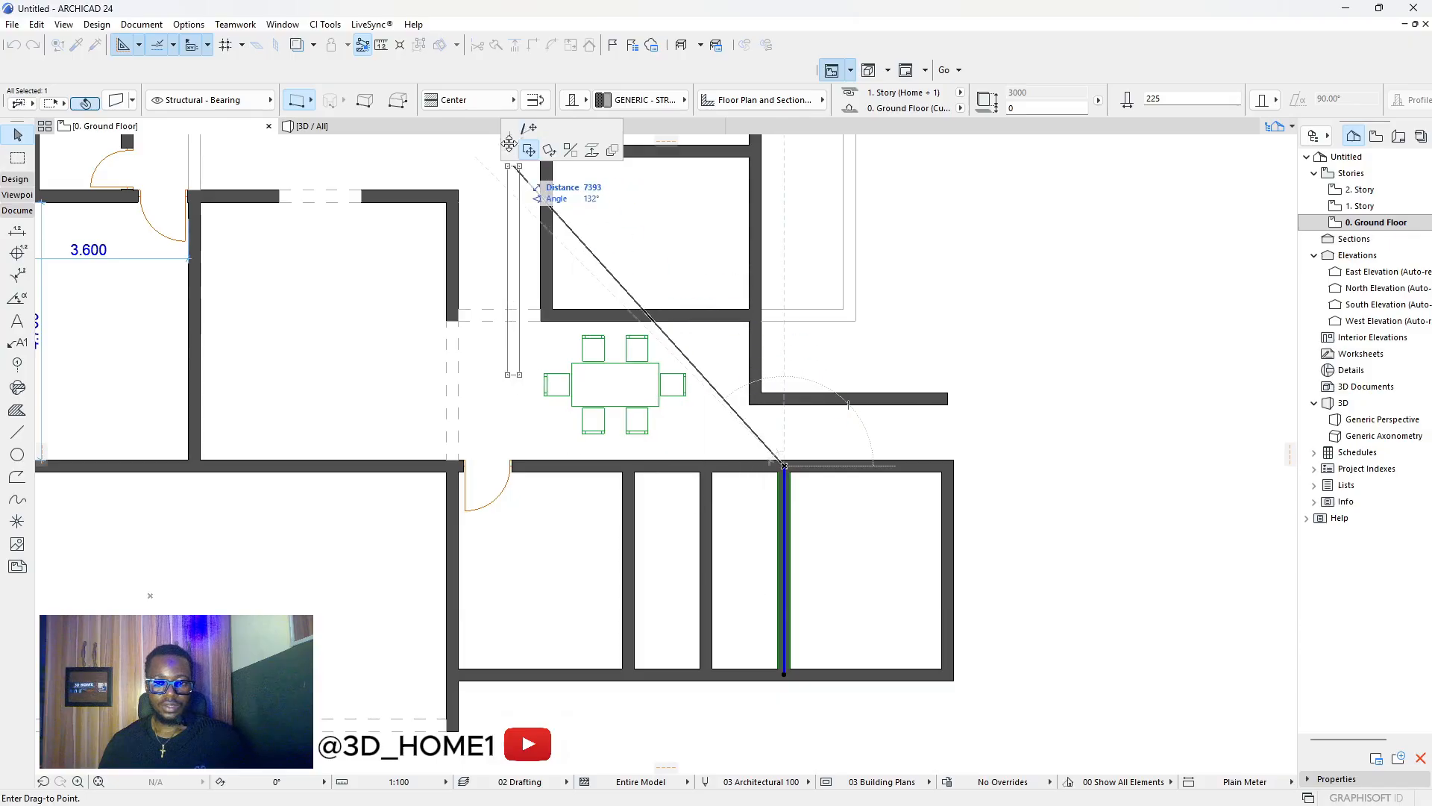
pyautogui.click(529, 129)
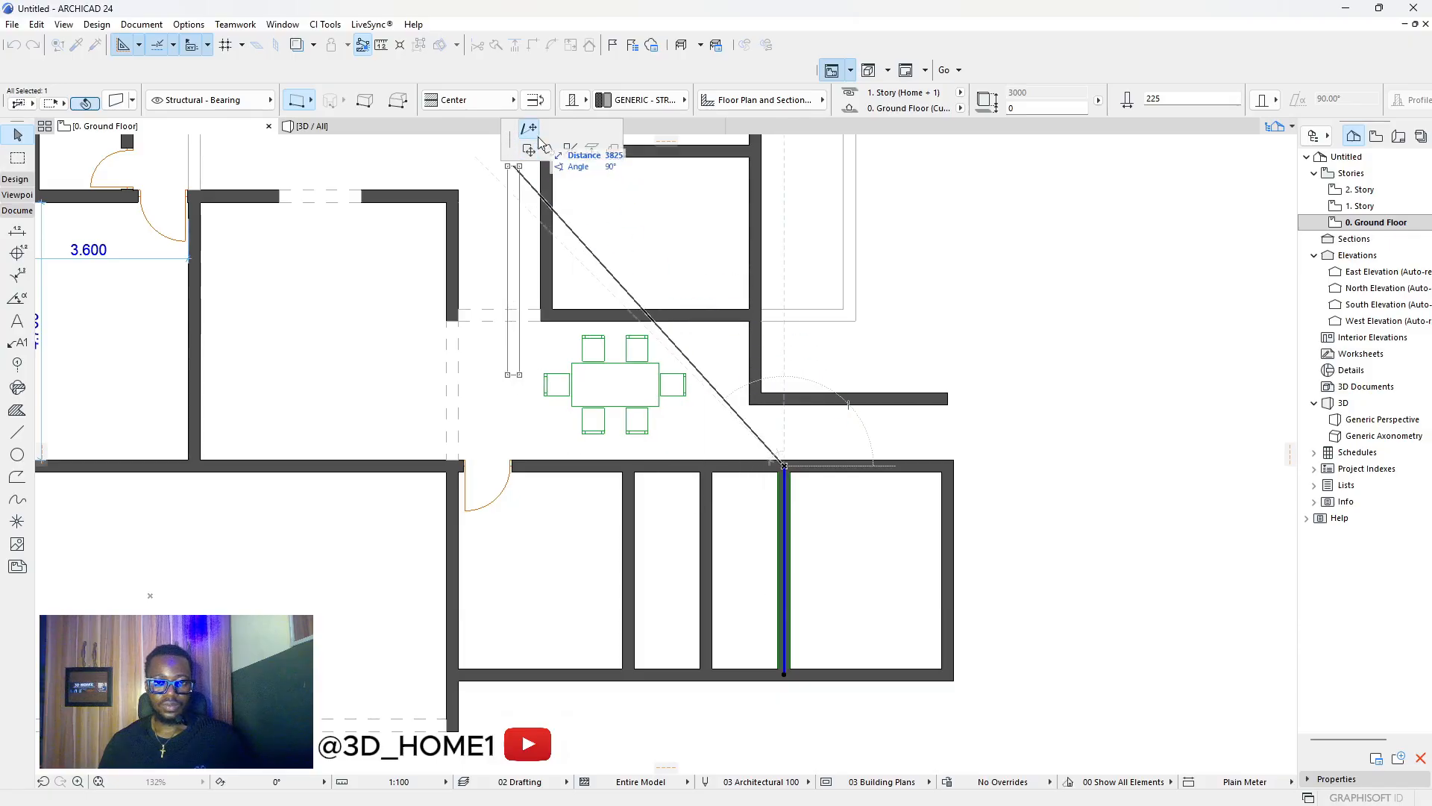
pyautogui.click(785, 399)
pyautogui.click(970, 456)
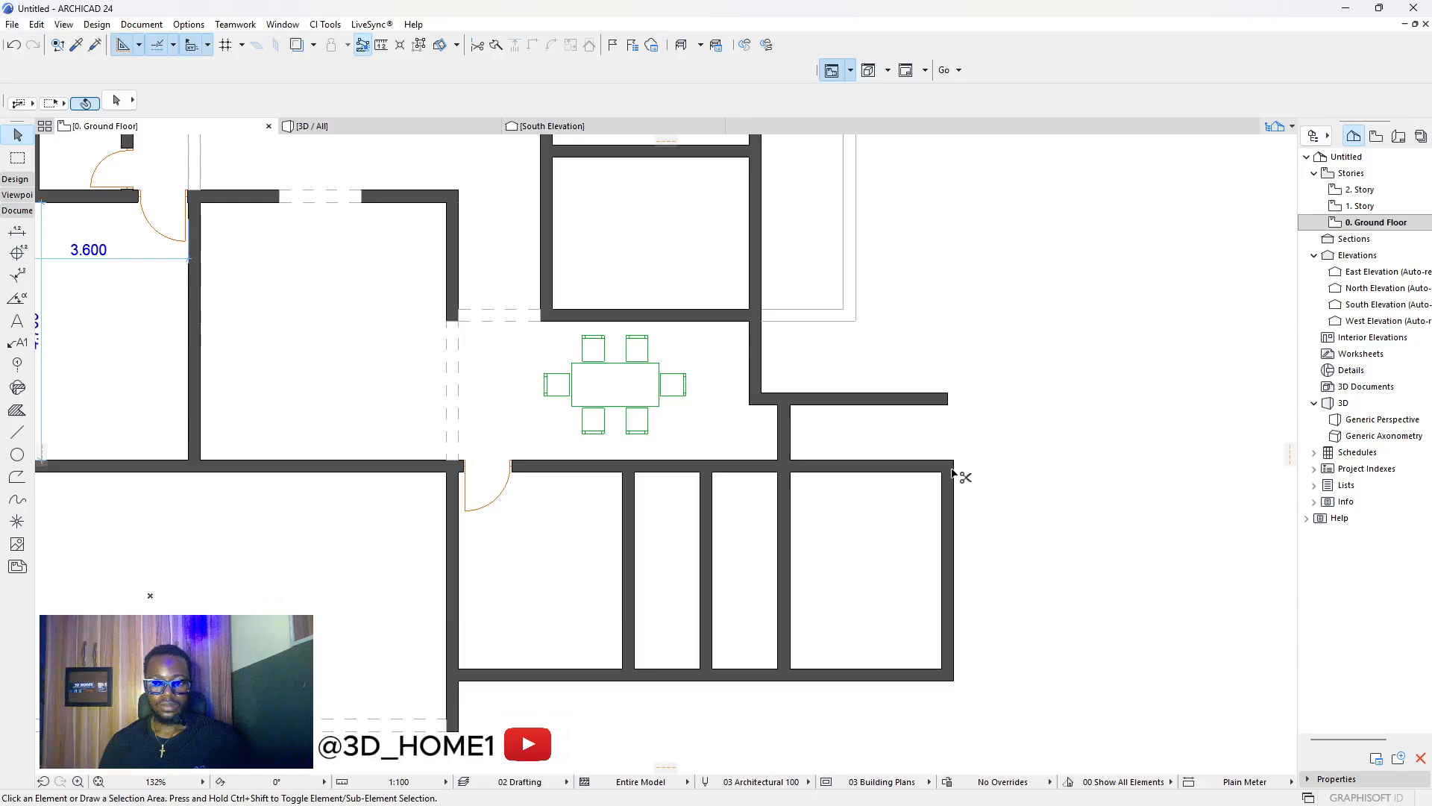
# Intersect the right bedroom's outer wall with the copied corridor wall to close the upper right corner.
pyautogui.click(949, 481)
pyautogui.keyDown('shift'); pyautogui.click(919, 401); pyautogui.keyUp('shift')
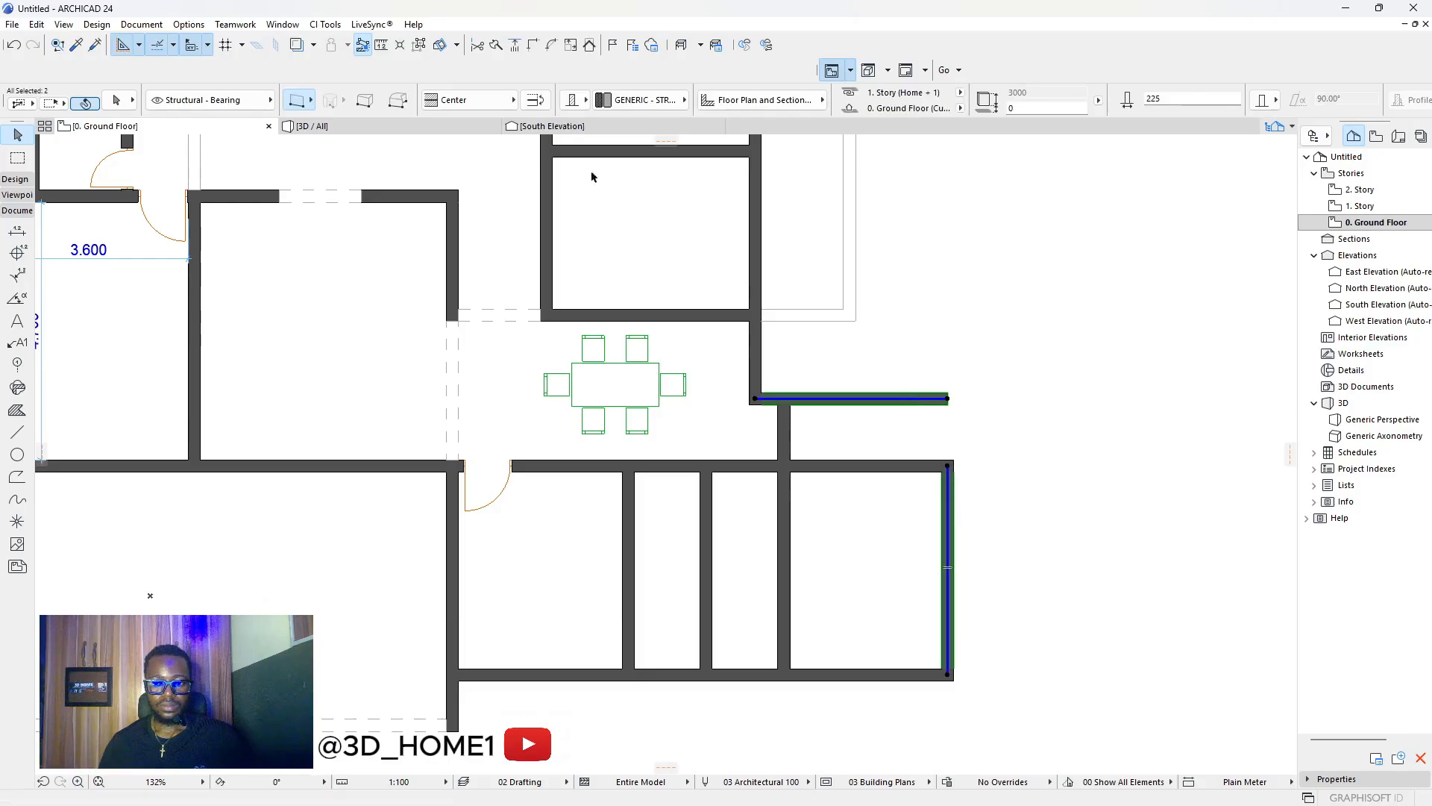
pyautogui.click(534, 46)
pyautogui.click(965, 352)
# Trim away the partition wall stub that crosses the new corridor.
pyautogui.scroll(-3, 1011, 414)
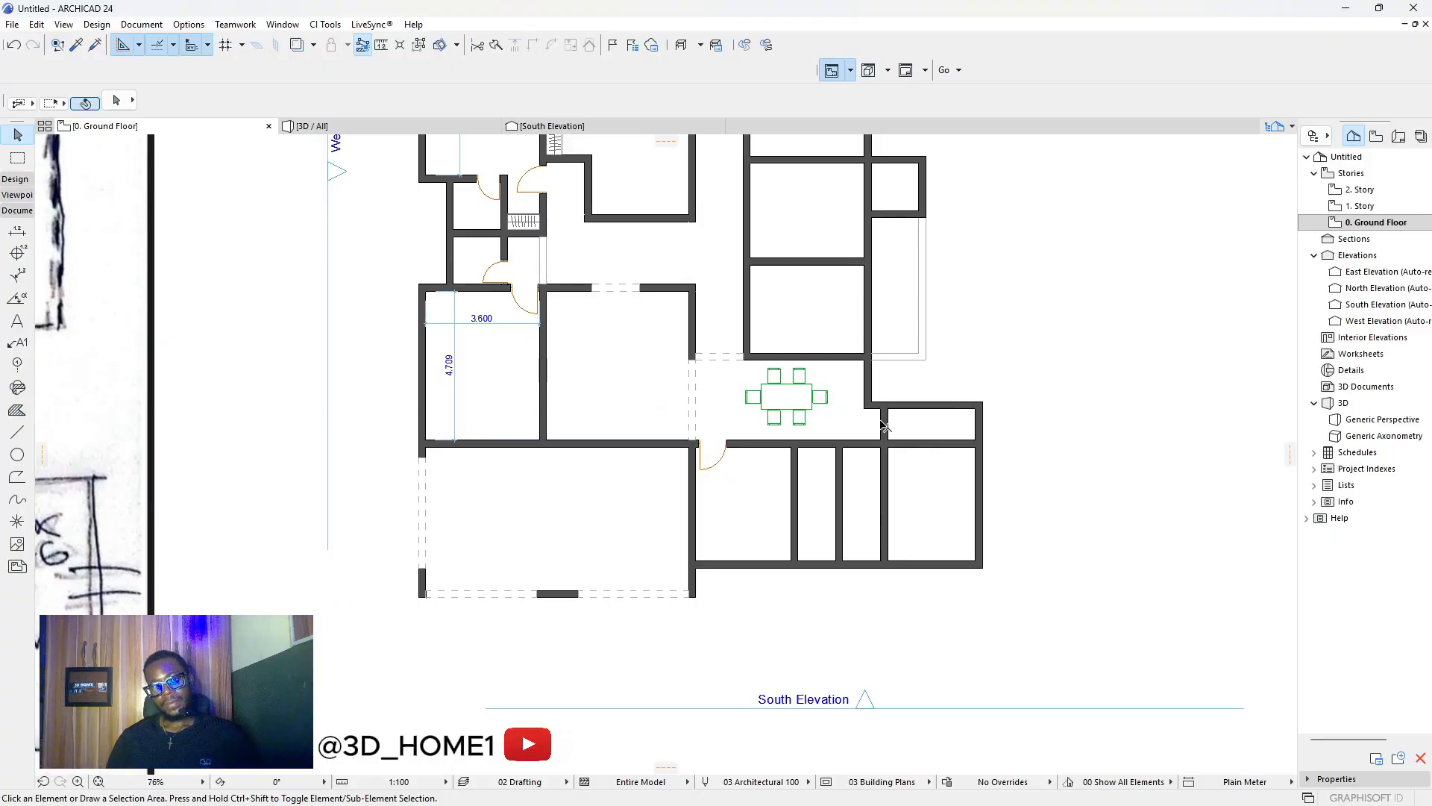
pyautogui.scroll(3, 884, 425)
pyautogui.scroll(-2, 851, 426)
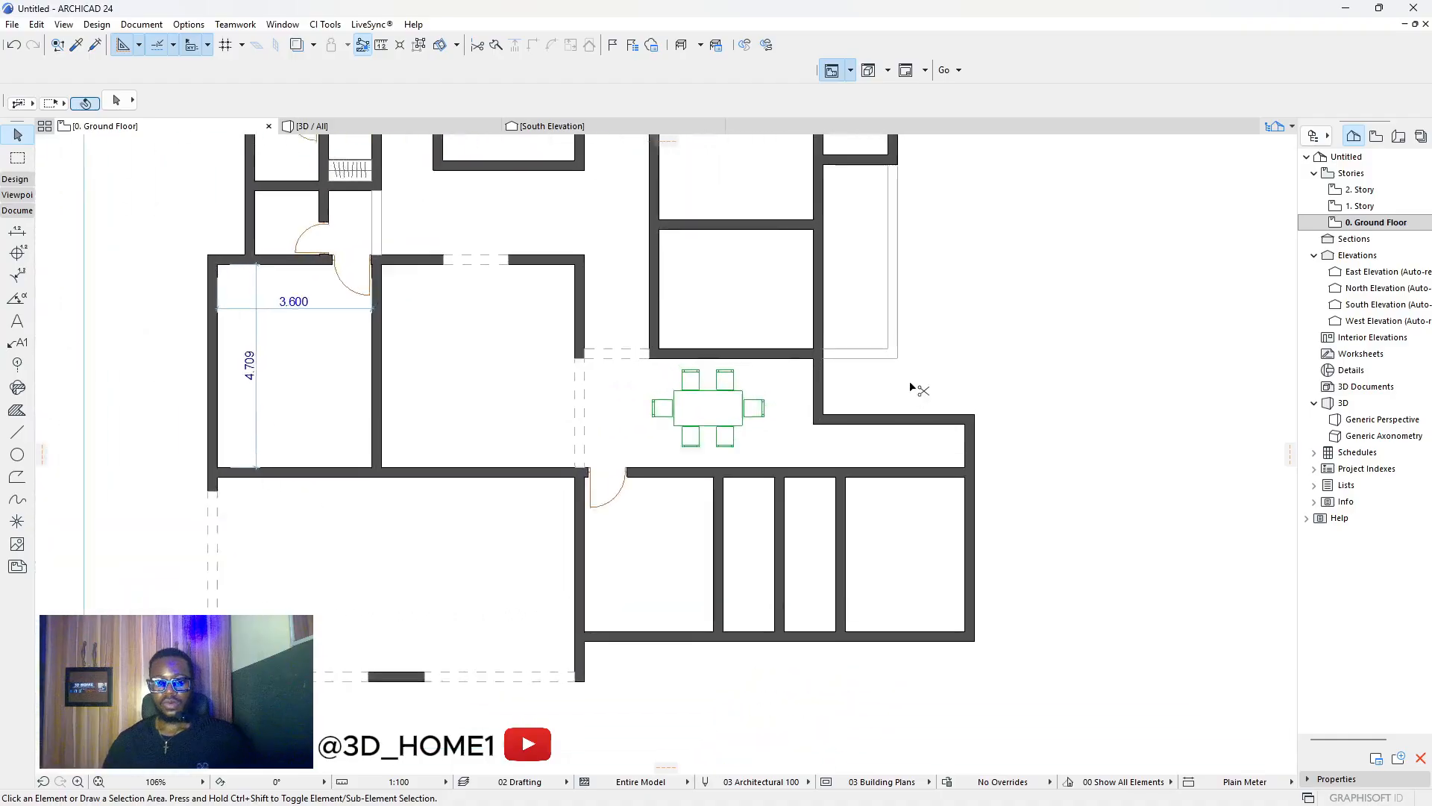
# Pick up the settings of the existing bedroom door below the dining room for placing another door.
pyautogui.scroll(3, 866, 459)
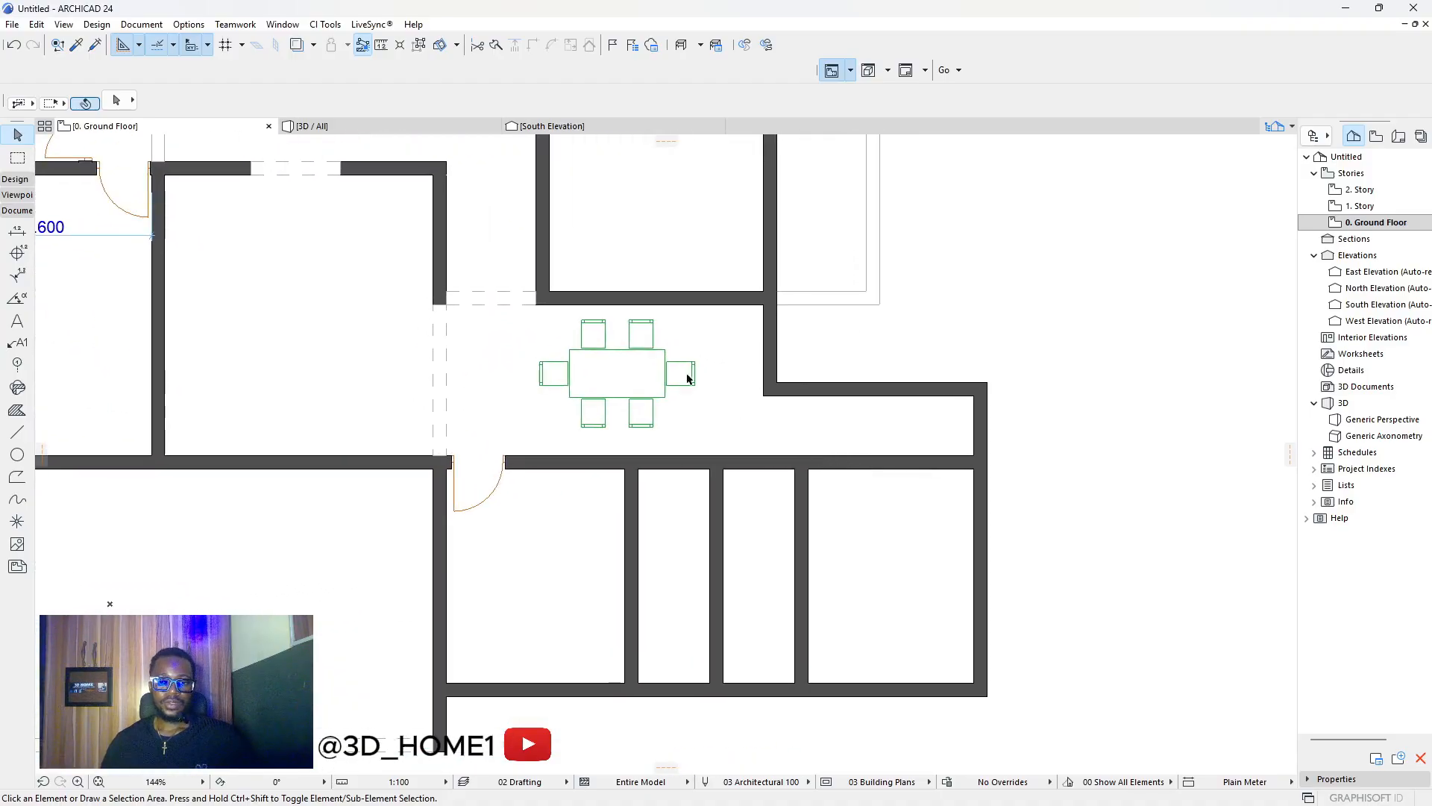
pyautogui.click(76, 46)
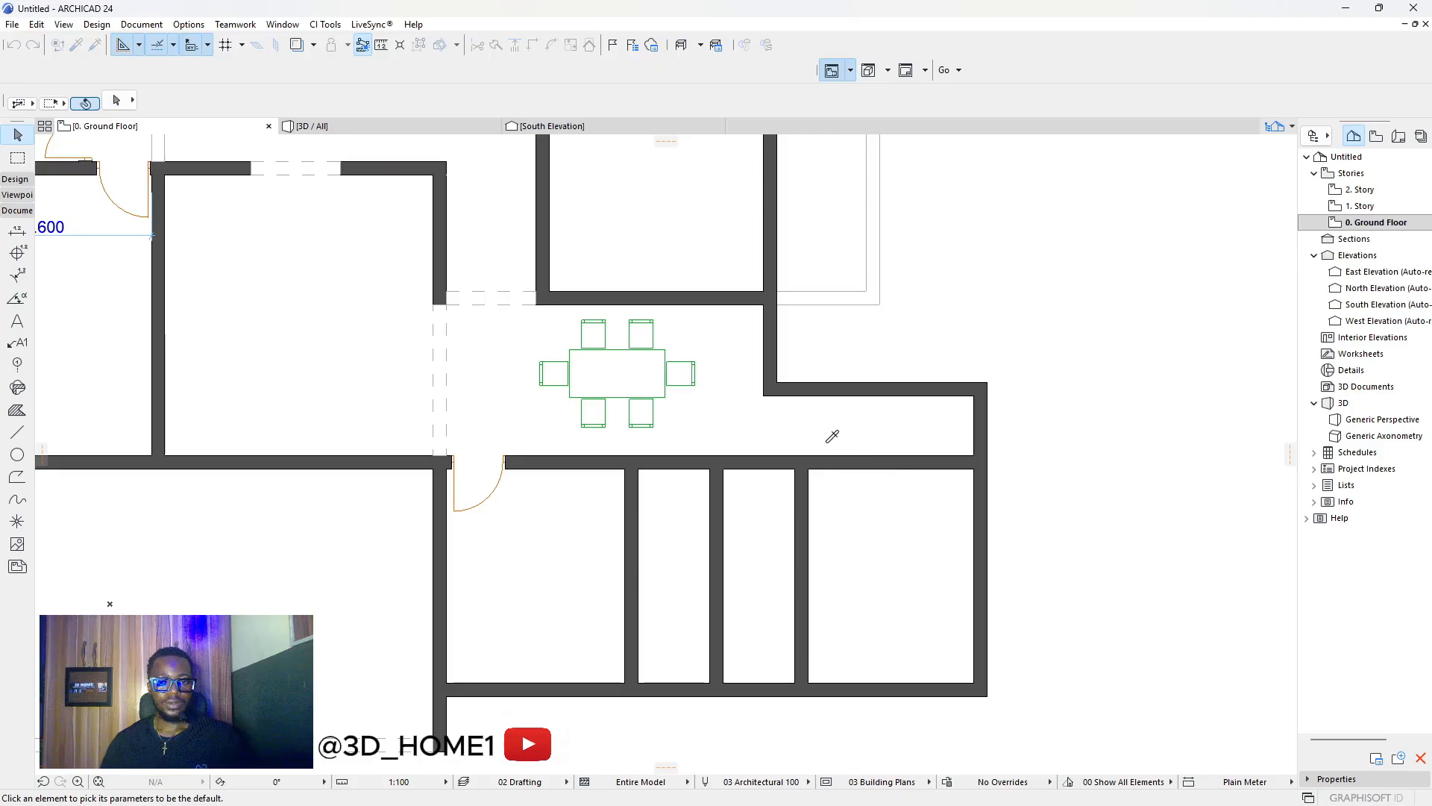
pyautogui.scroll(4, 511, 456)
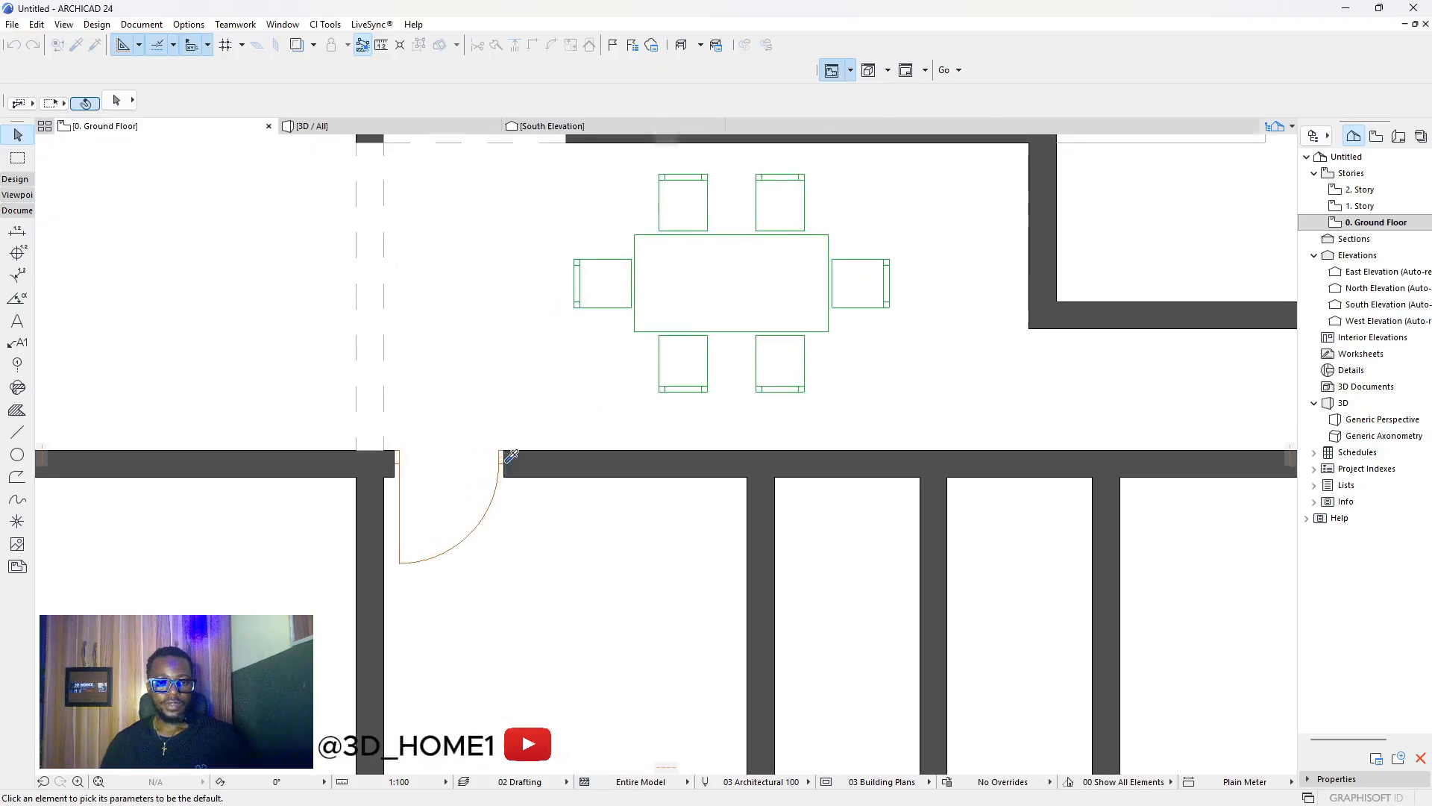
pyautogui.click(502, 457)
pyautogui.scroll(-4, 546, 455)
pyautogui.scroll(2, 825, 441)
pyautogui.scroll(2, 825, 441)
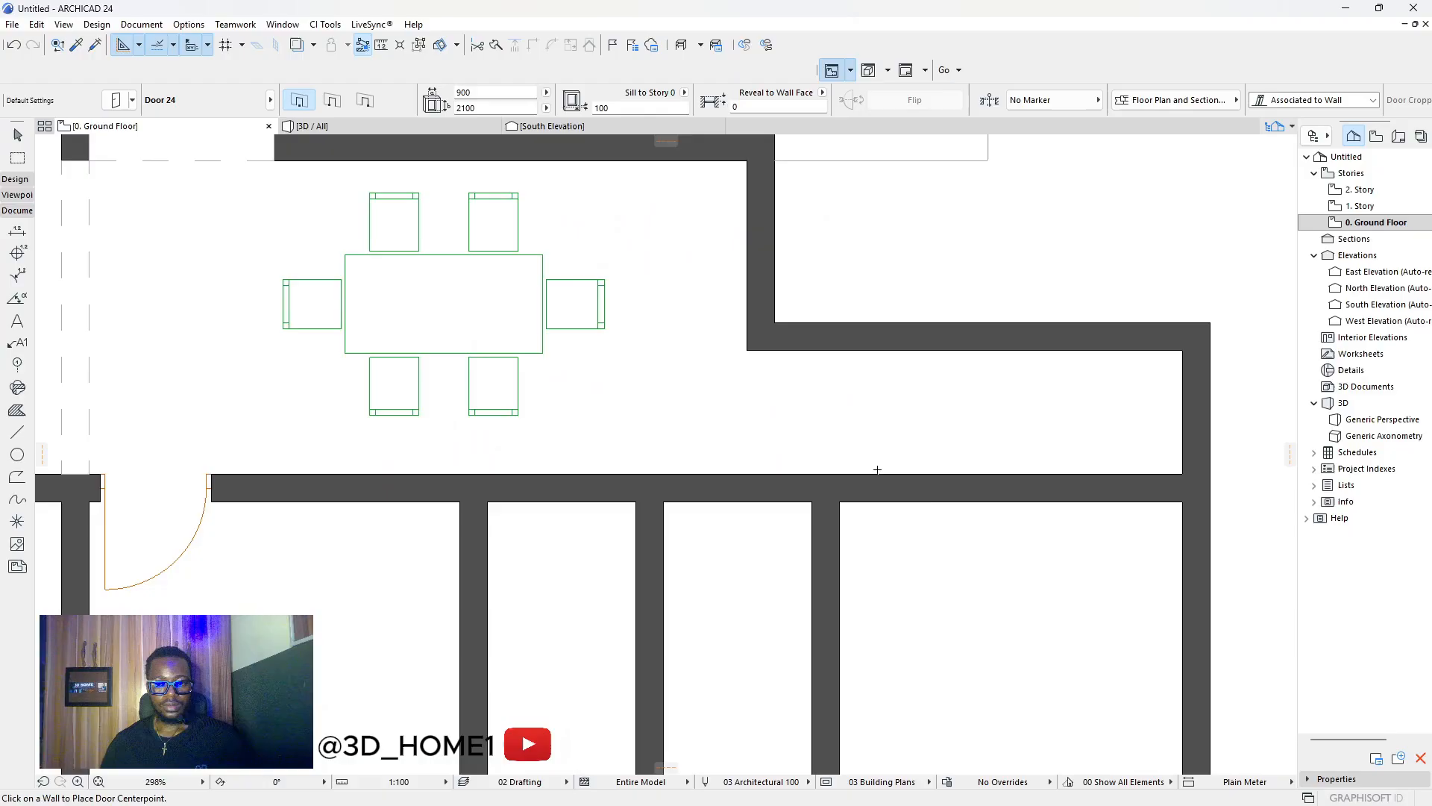
# Try placing a door into the right bedroom's corridor wall beside its left partition, then undo it.
pyautogui.click(901, 475)
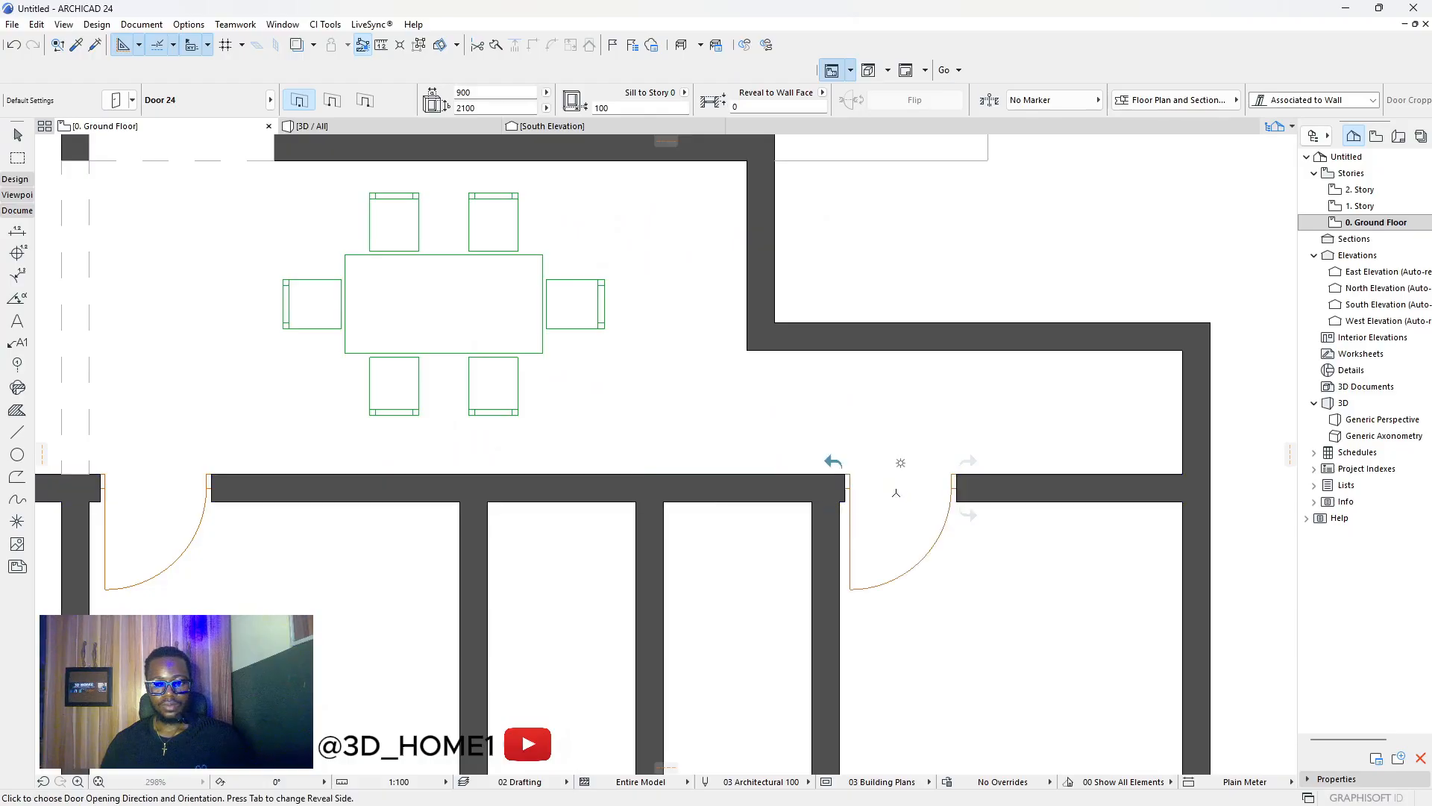
pyautogui.click(879, 531)
pyautogui.scroll(-2, 866, 375)
pyautogui.scroll(-3, 866, 375)
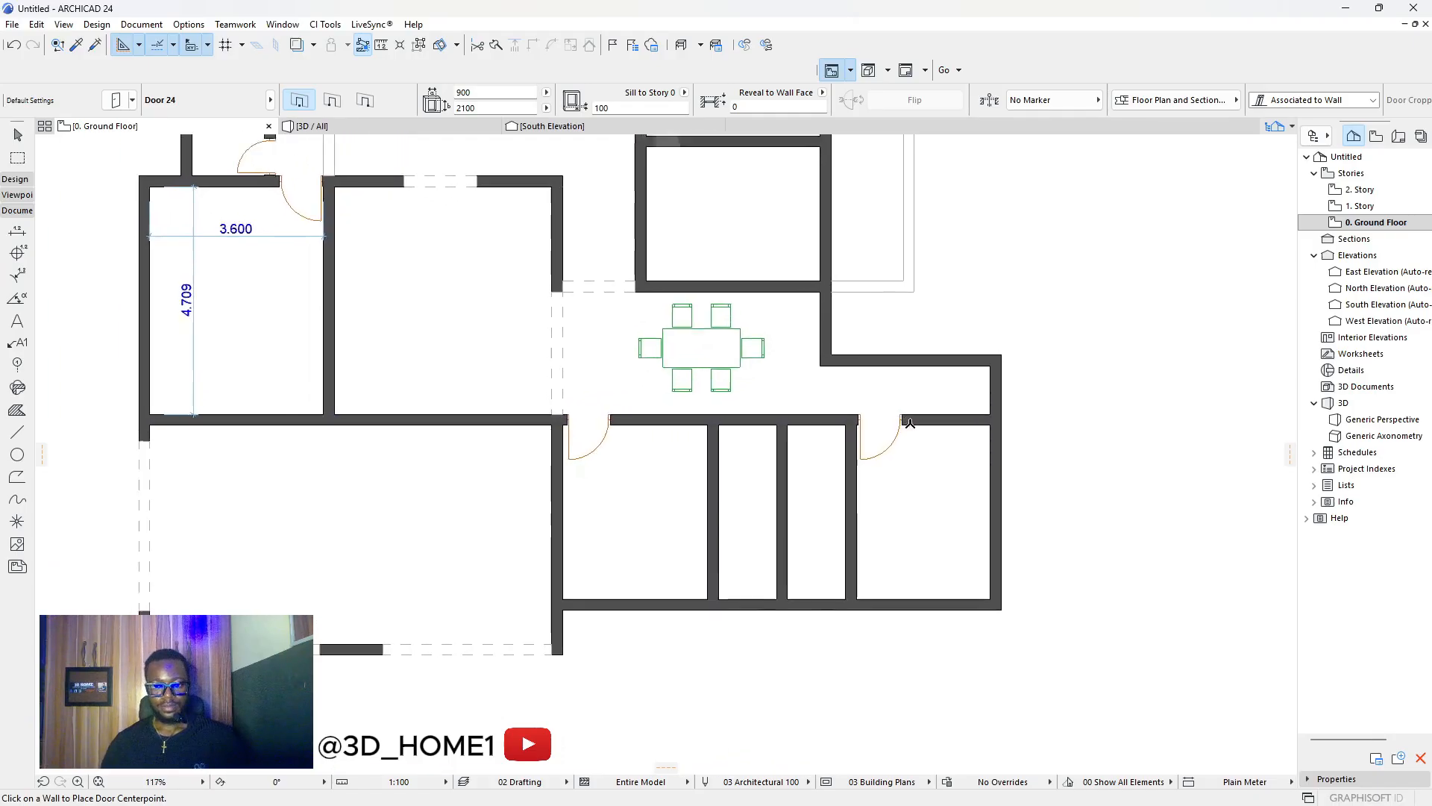
pyautogui.hotkey('ctrl', 'z')
# Place a 900 x 2100 door at the right end of the right bedroom's corridor wall, opening into the bedroom.
pyautogui.scroll(2, 967, 419)
pyautogui.scroll(1, 968, 418)
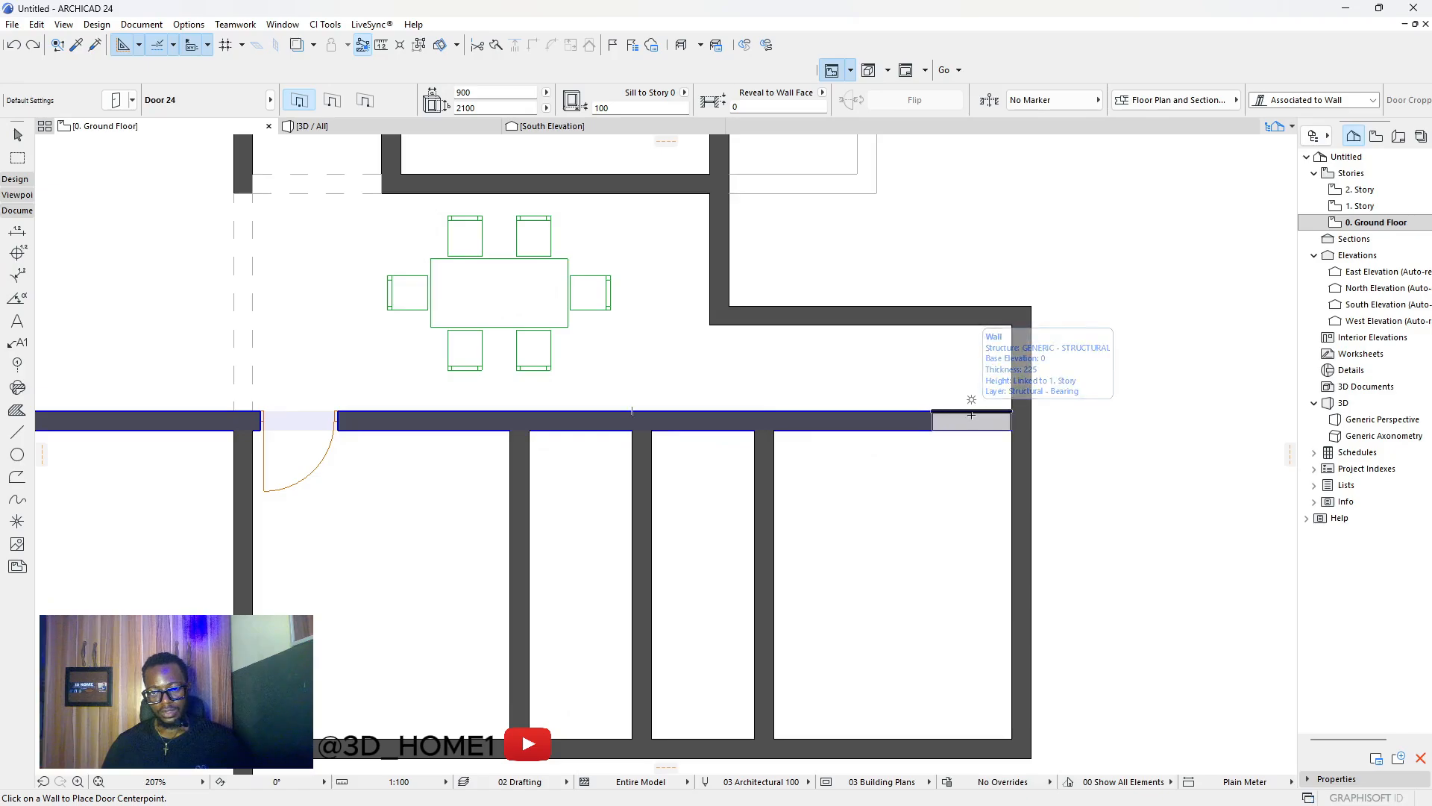
pyautogui.click(967, 413)
pyautogui.click(984, 465)
pyautogui.scroll(-8, 970, 463)
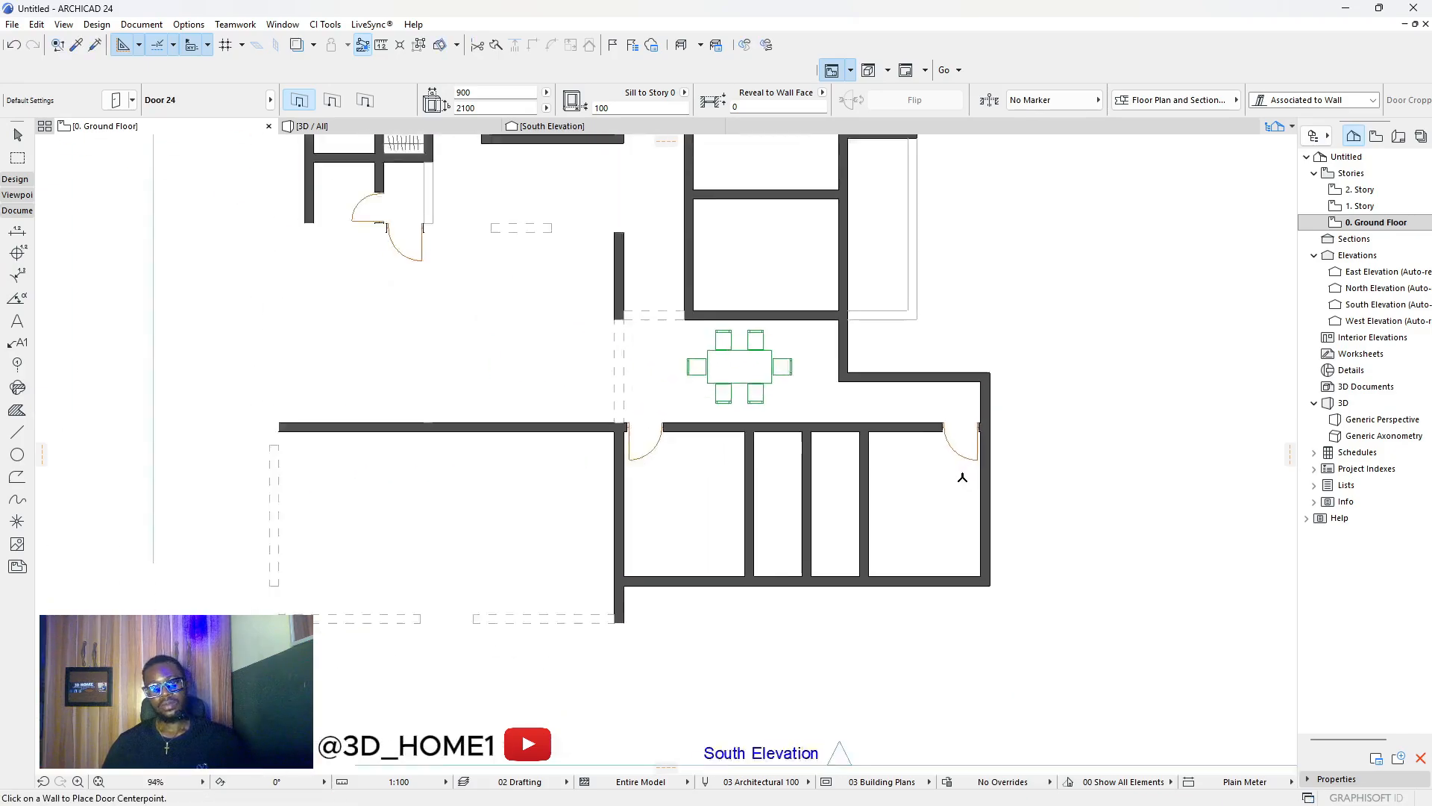
pyautogui.press('Escape')
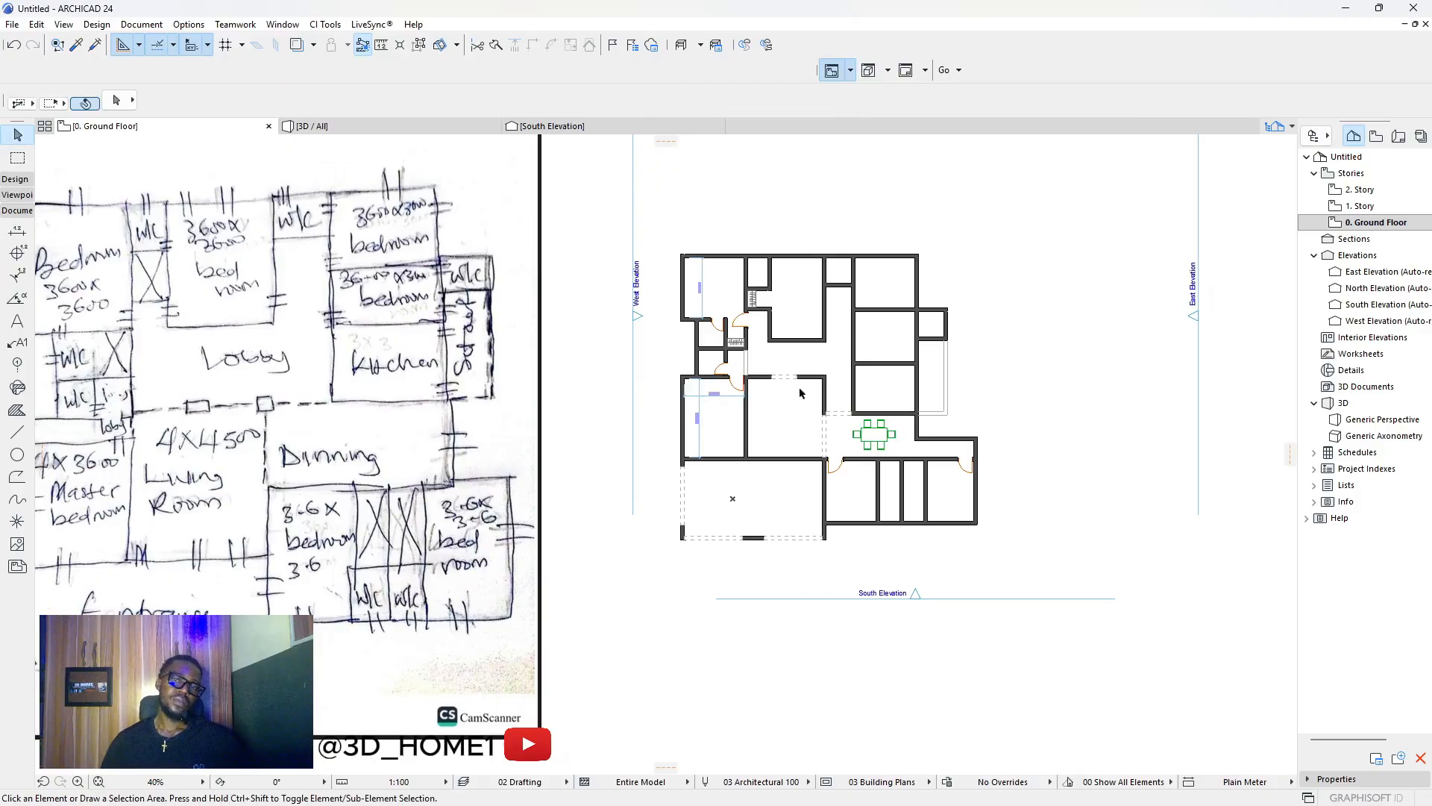
# Compare the plan with the sketch and measure the short outer wall between the kitchen corner and the corridor's upper wall.
pyautogui.scroll(2, 824, 412)
pyautogui.scroll(1, 1044, 442)
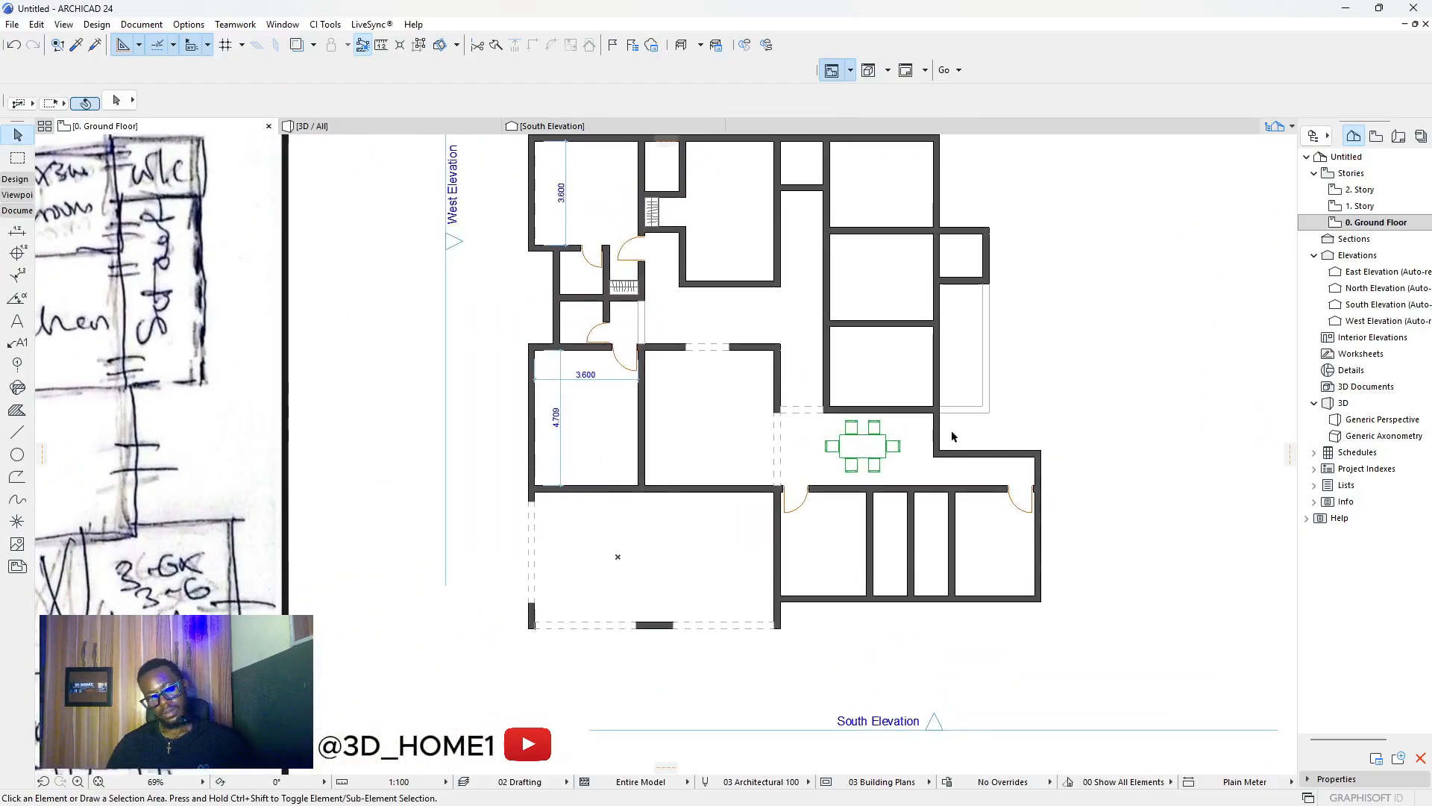
pyautogui.scroll(-3, 955, 439)
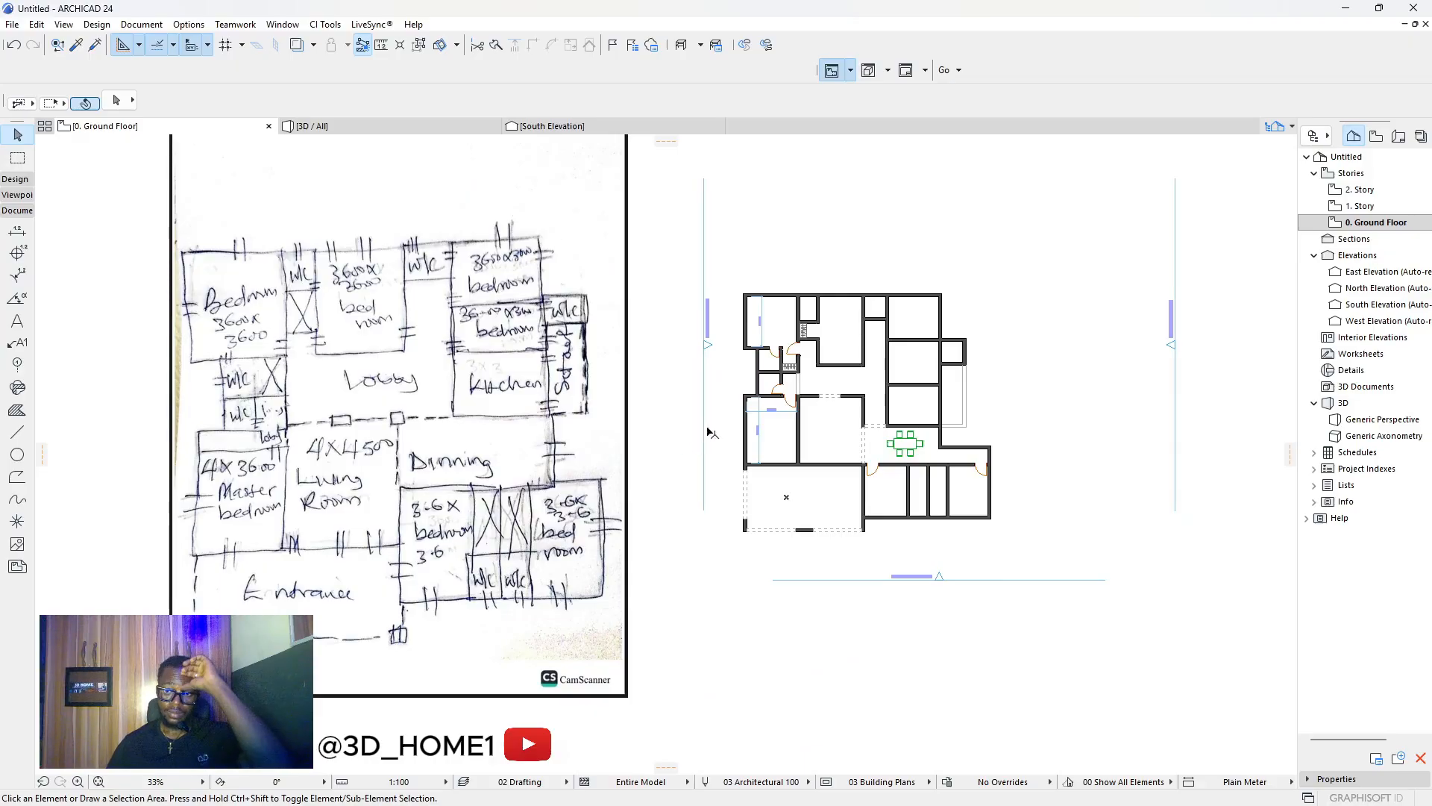
pyautogui.scroll(2, 979, 419)
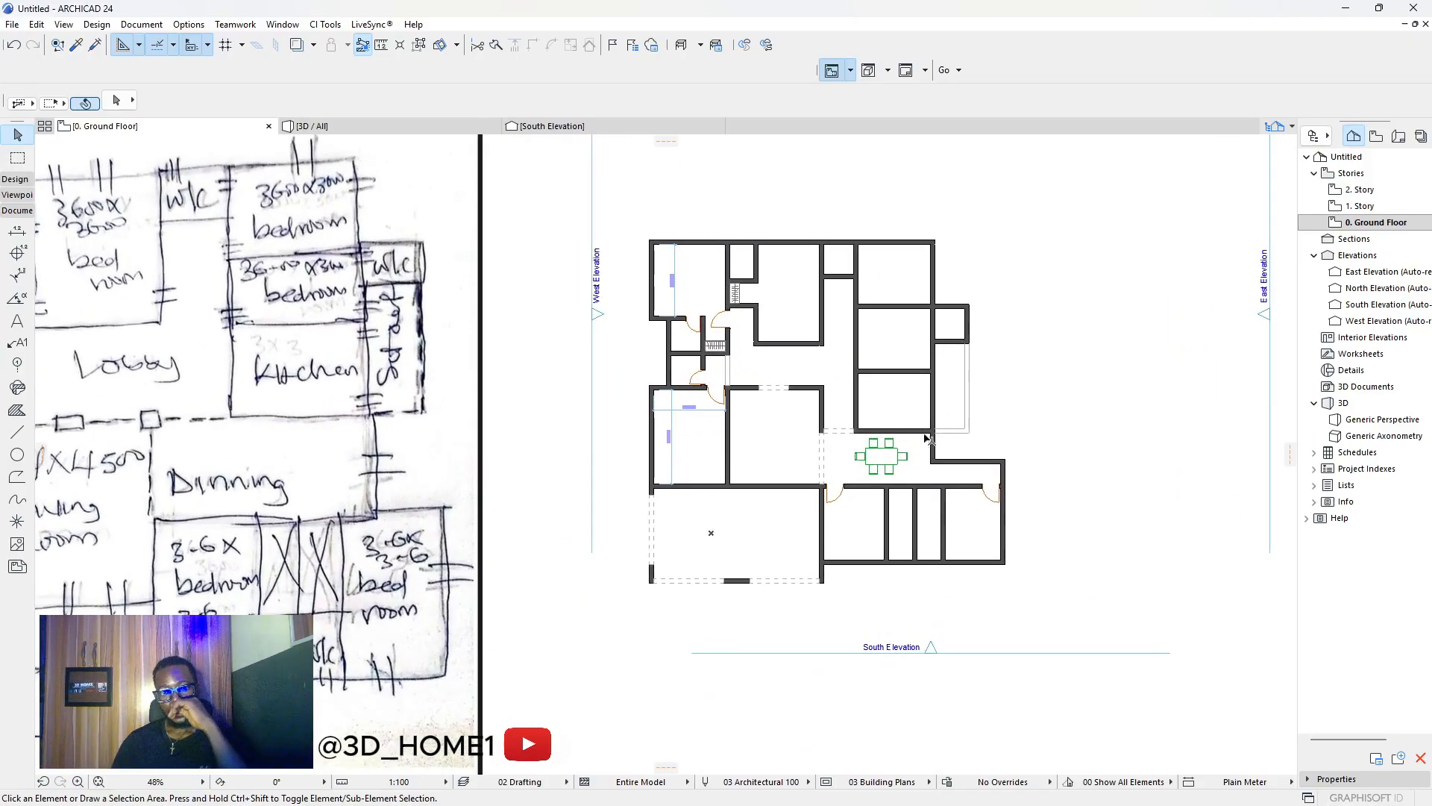
pyautogui.scroll(5, 927, 439)
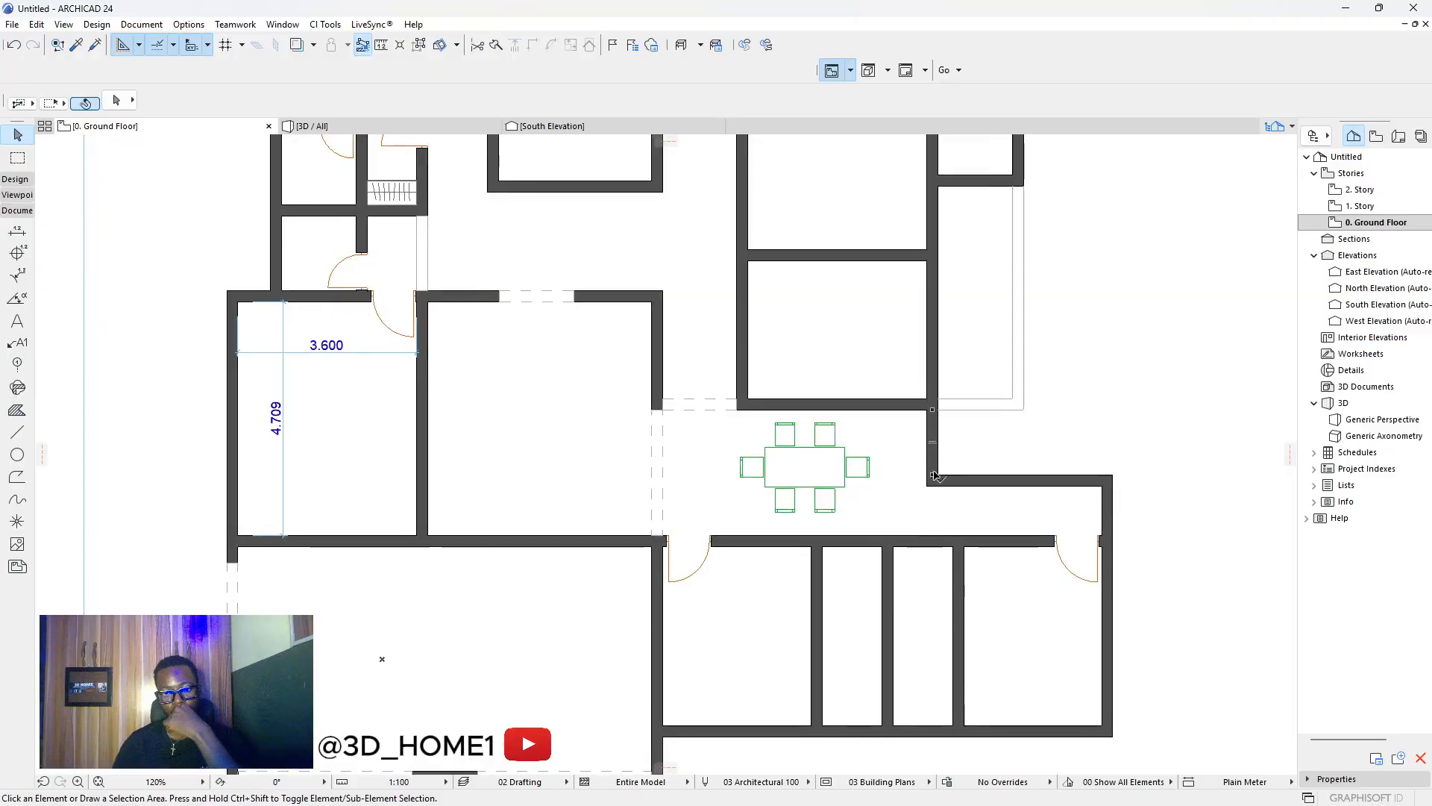
pyautogui.scroll(2, 938, 452)
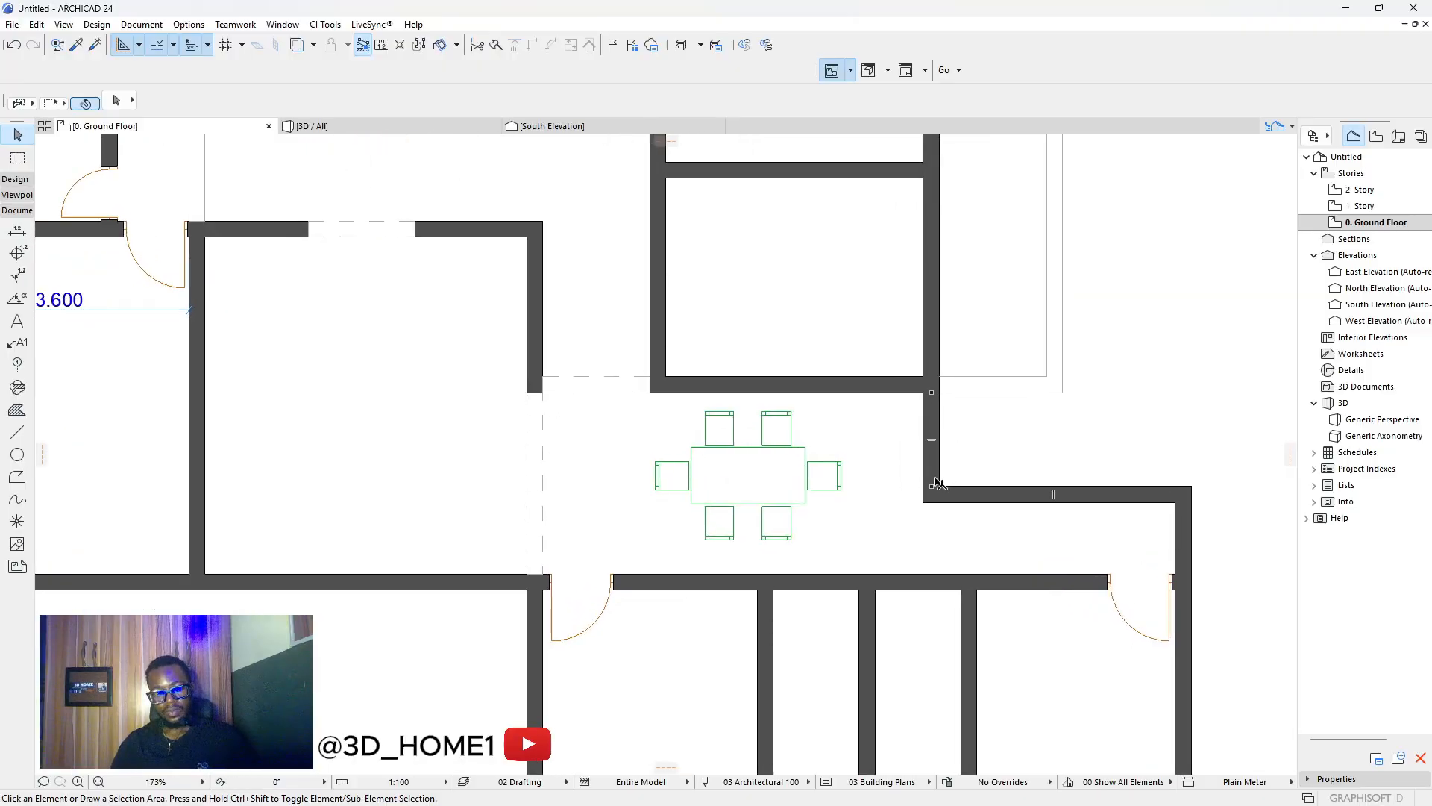
pyautogui.press('m')
pyautogui.click(939, 486)
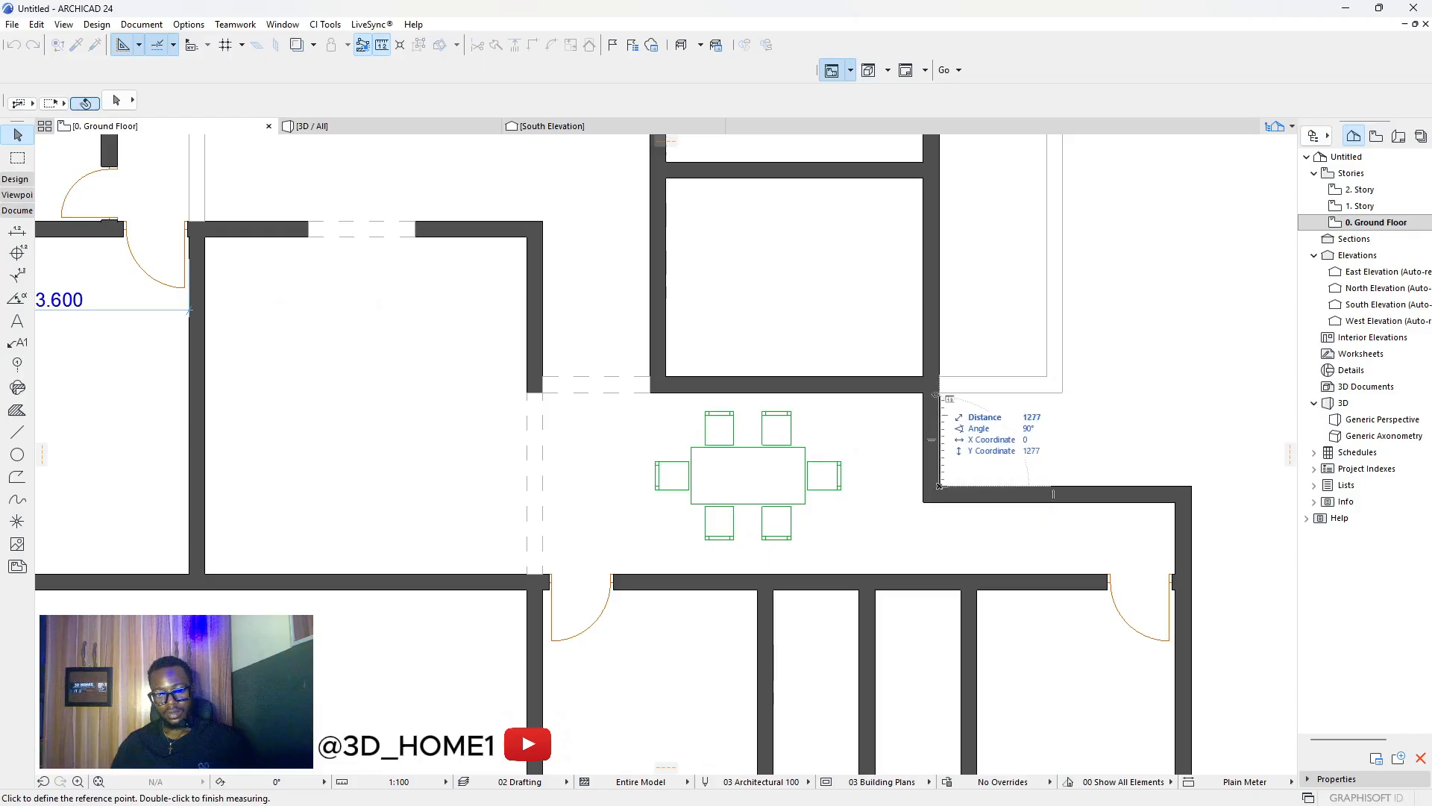
pyautogui.press('Escape')
pyautogui.scroll(-6, 843, 458)
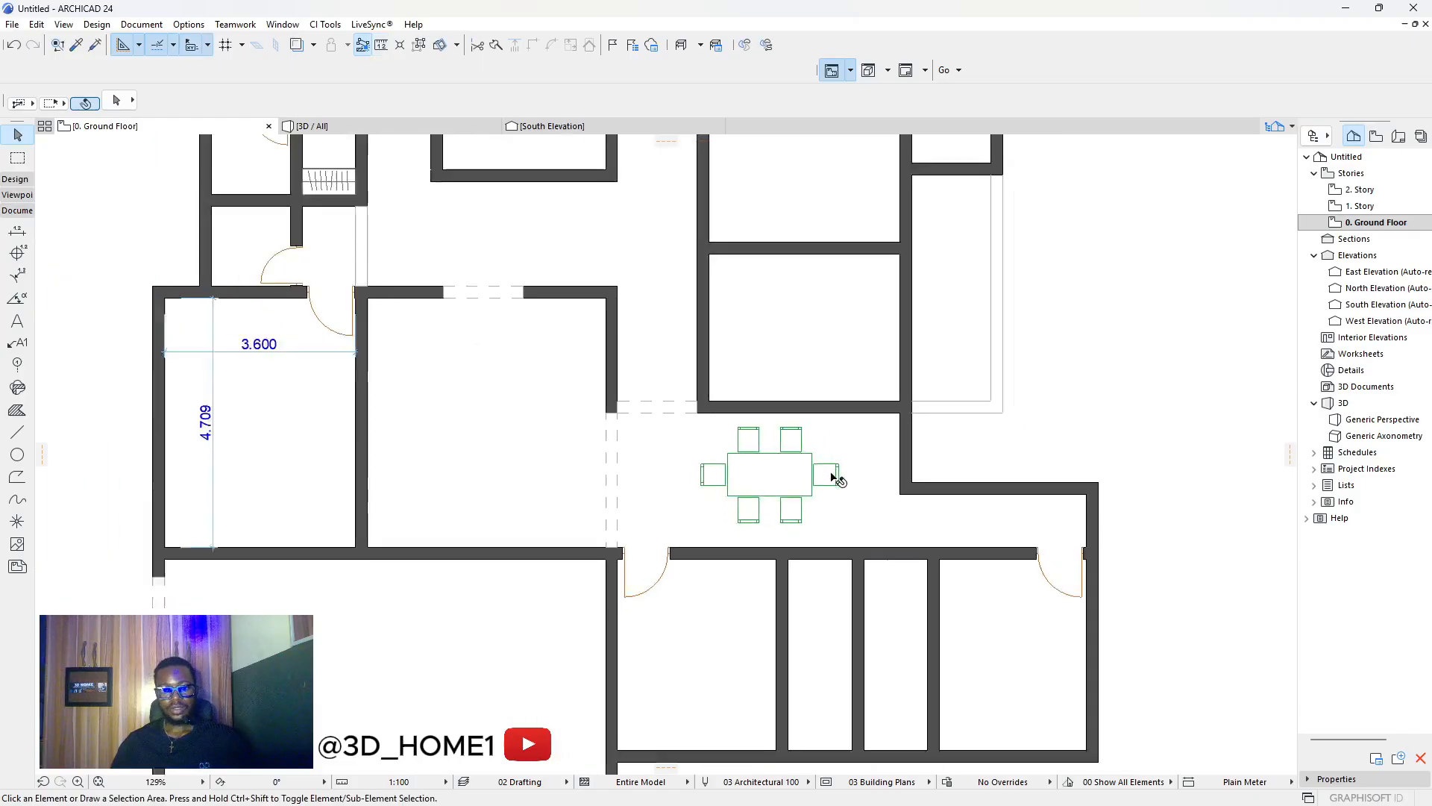
# Copy the wall between the corridor and the bedrooms 1000 mm downward across the bedroom block.
pyautogui.scroll(-1, 843, 459)
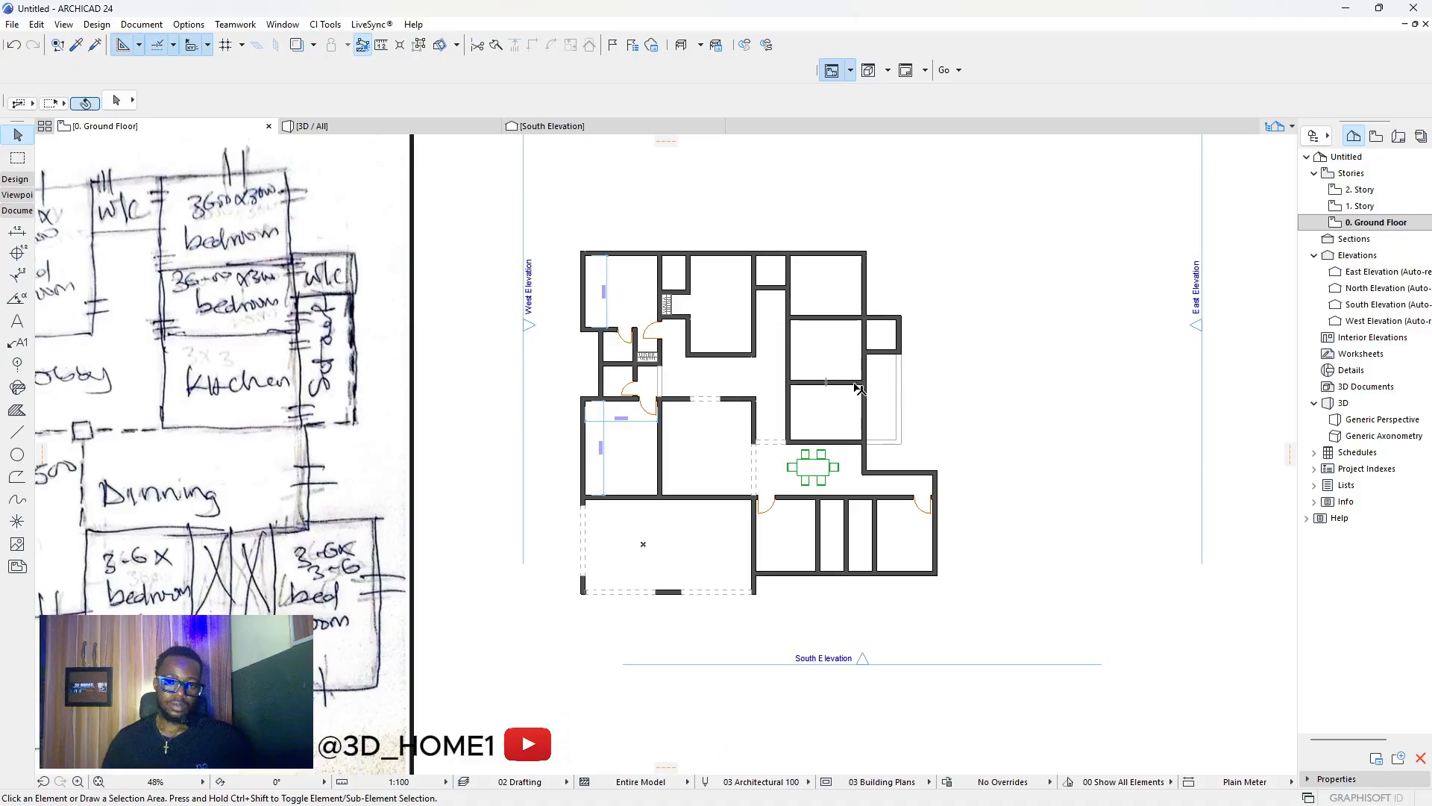
pyautogui.scroll(5, 809, 470)
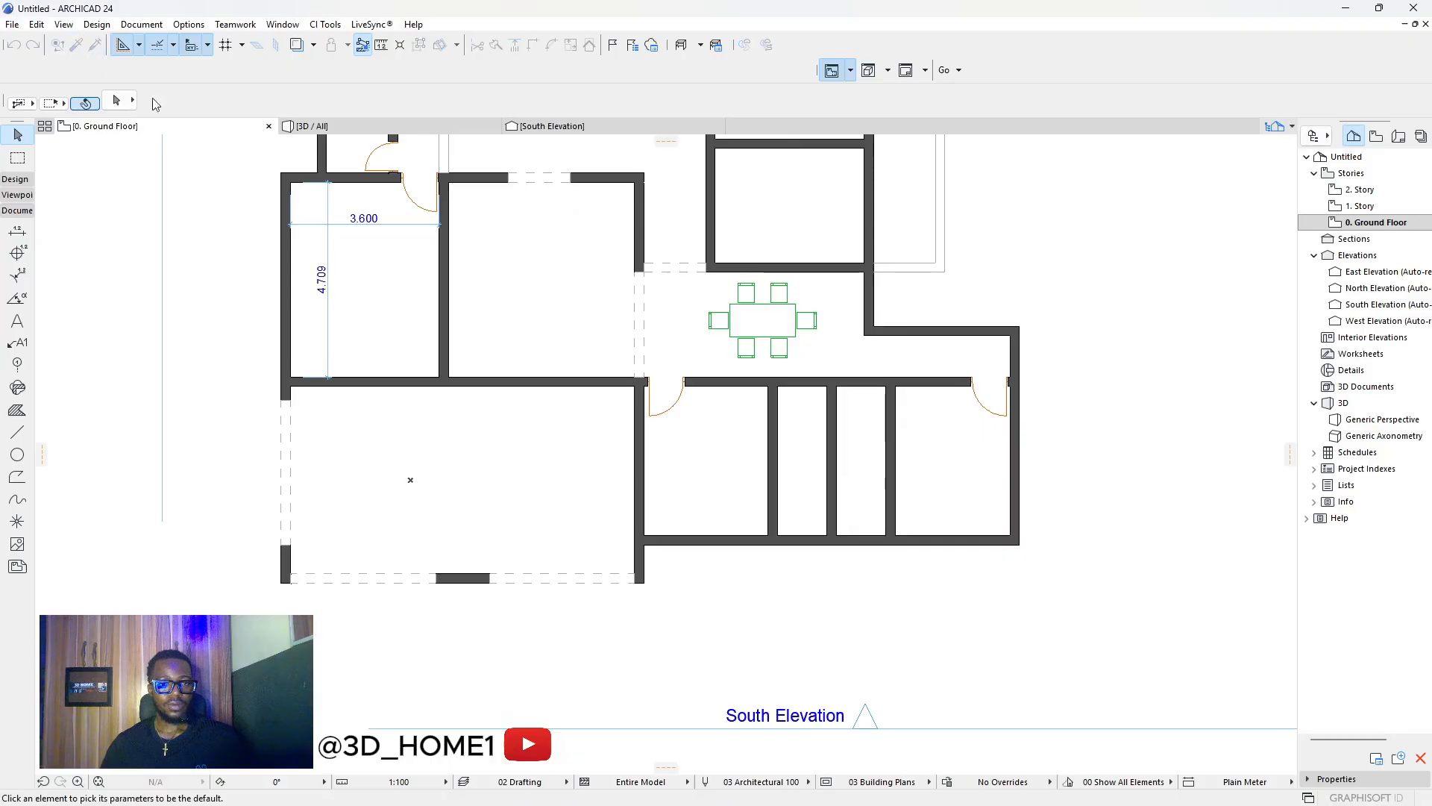
pyautogui.click(857, 383)
pyautogui.click(861, 384)
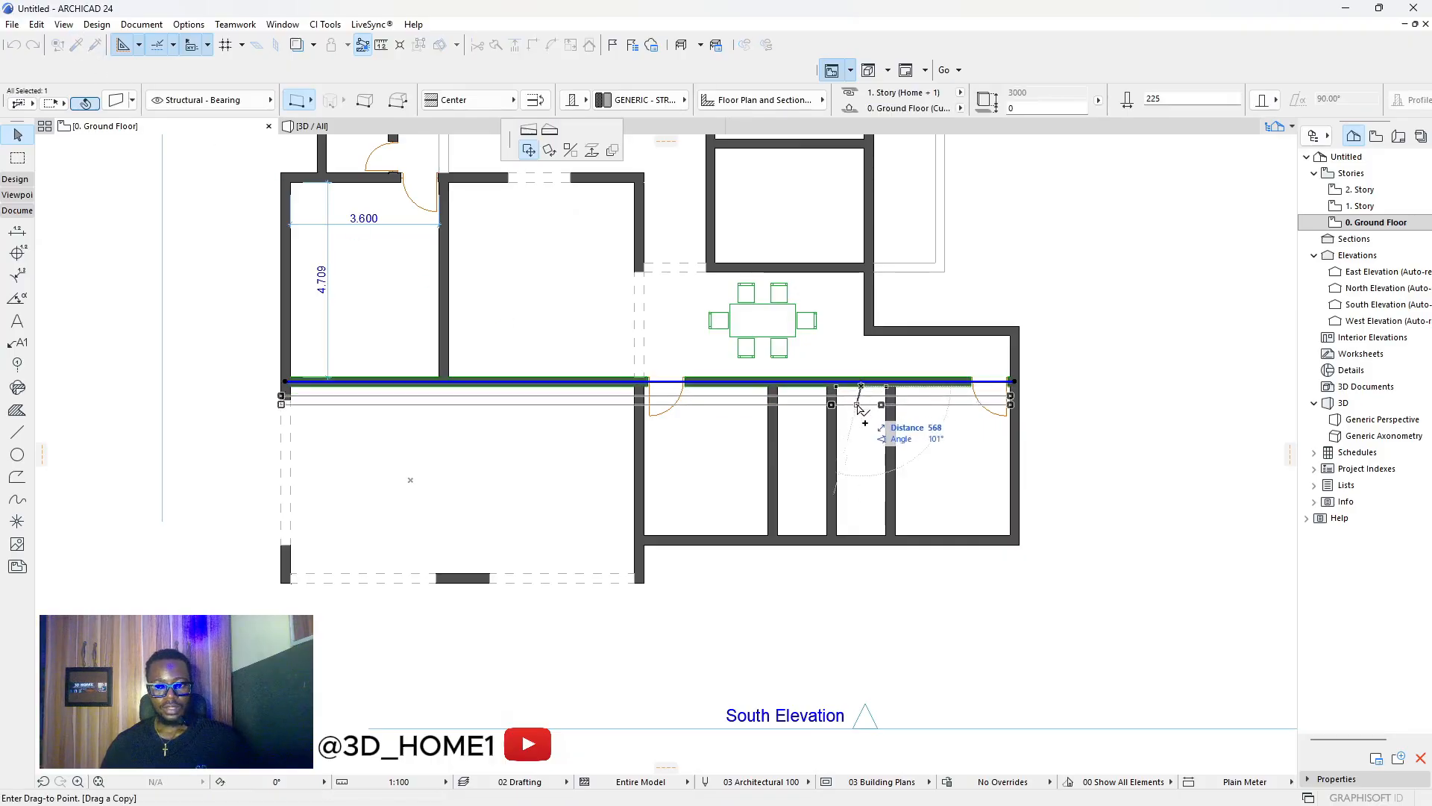
pyautogui.write('1')
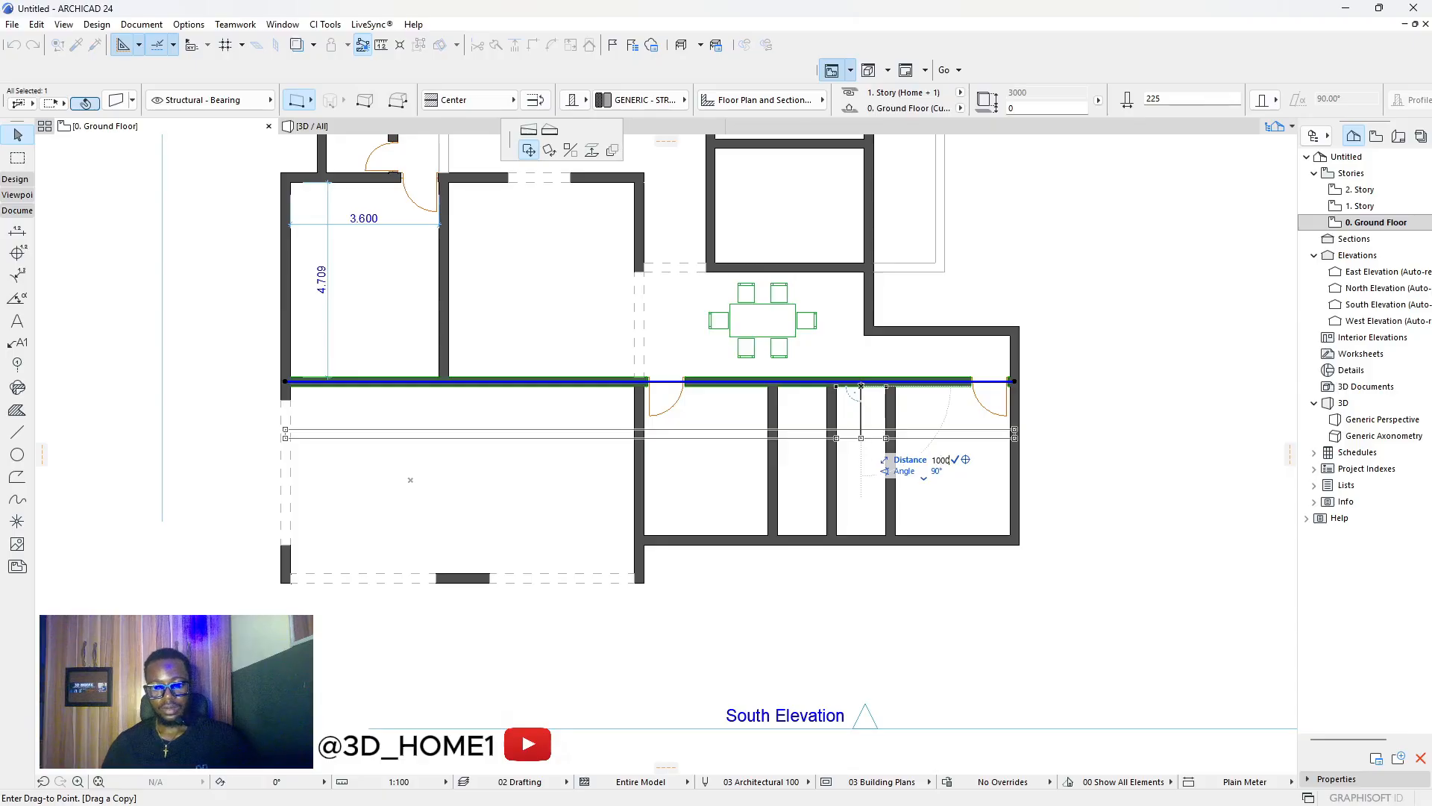
pyautogui.write('000')
pyautogui.press('Return')
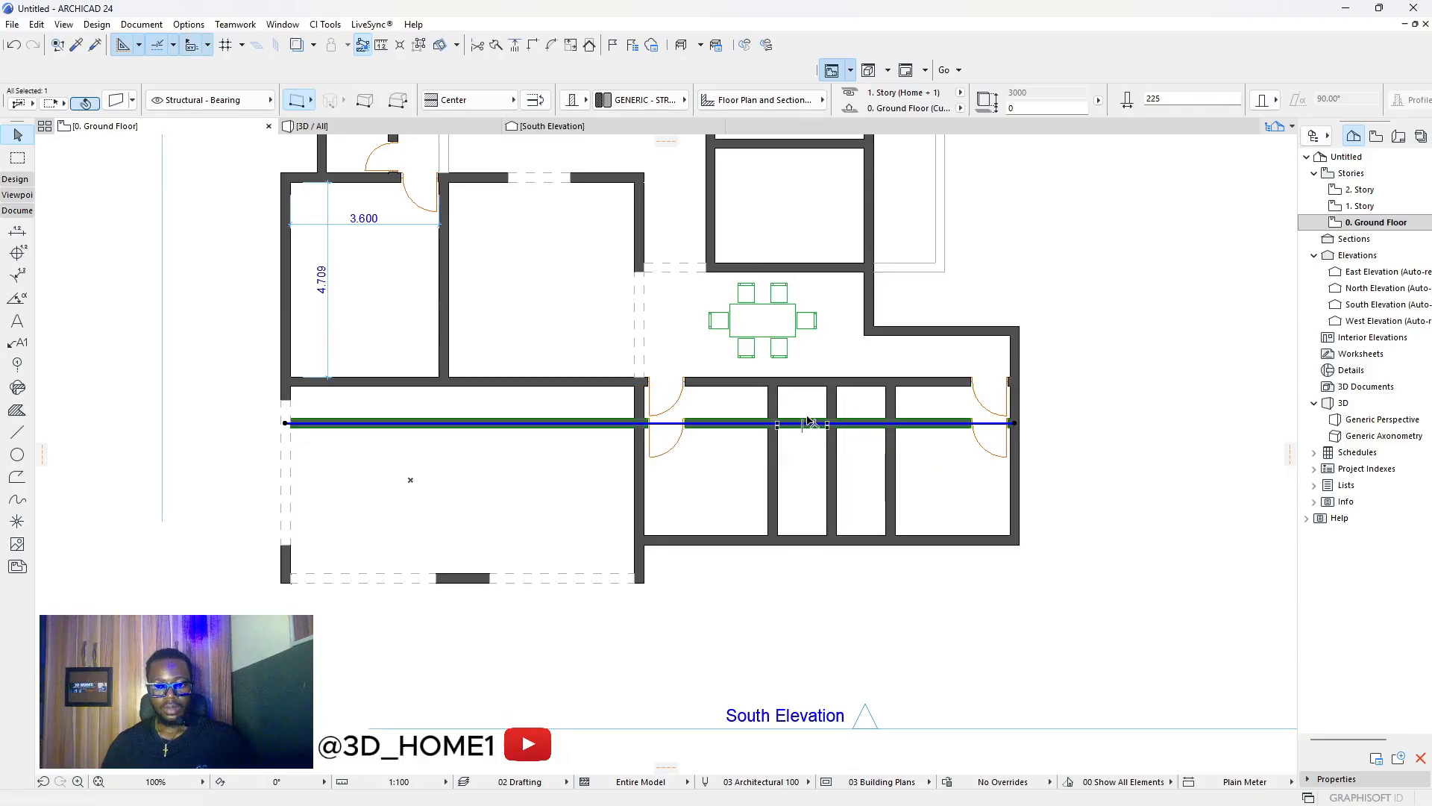
# Trim the copied wall out of the left bedroom and delete its remaining piece across the entrance area.
pyautogui.scroll(3, 809, 423)
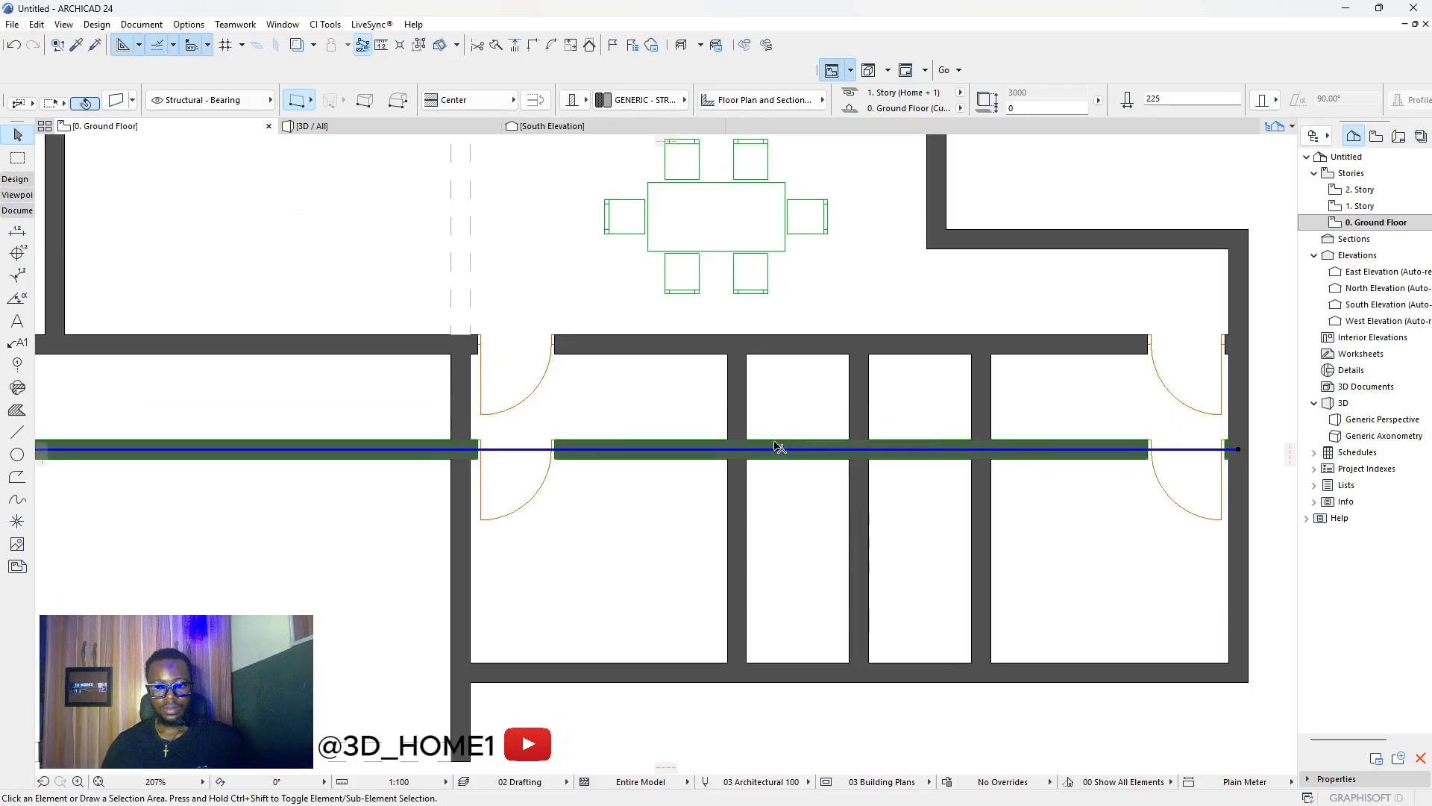
pyautogui.press('Escape')
pyautogui.keyDown('ctrl'); pyautogui.click(657, 449); pyautogui.keyUp('ctrl')
pyautogui.click(400, 451)
pyautogui.press('Delete')
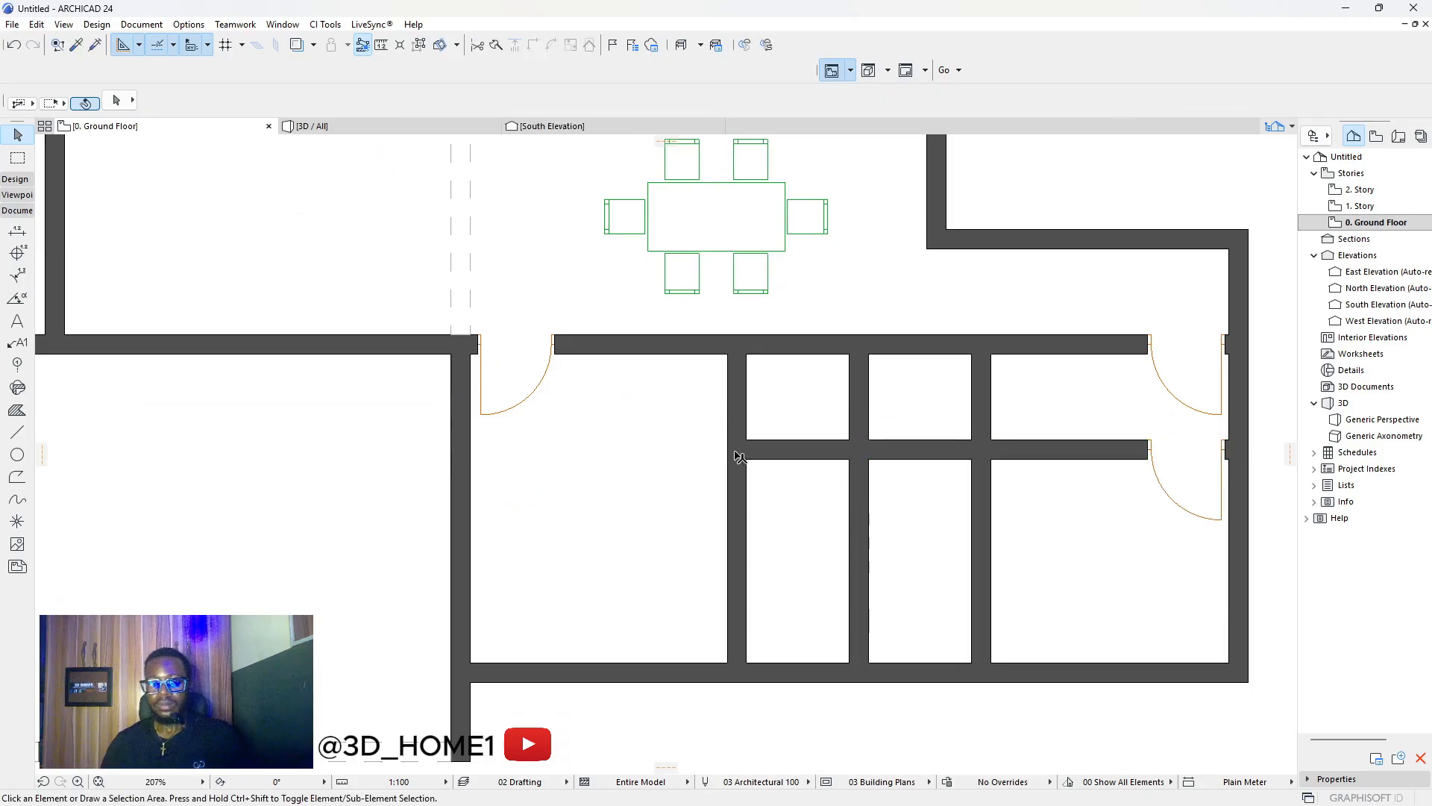
# Trim the copied wall out of the right bedroom and remove the two outer partition stubs above the toilets.
pyautogui.keyDown('ctrl'); pyautogui.click(1072, 448); pyautogui.keyUp('ctrl')
pyautogui.keyDown('ctrl'); pyautogui.click(981, 411); pyautogui.keyUp('ctrl')
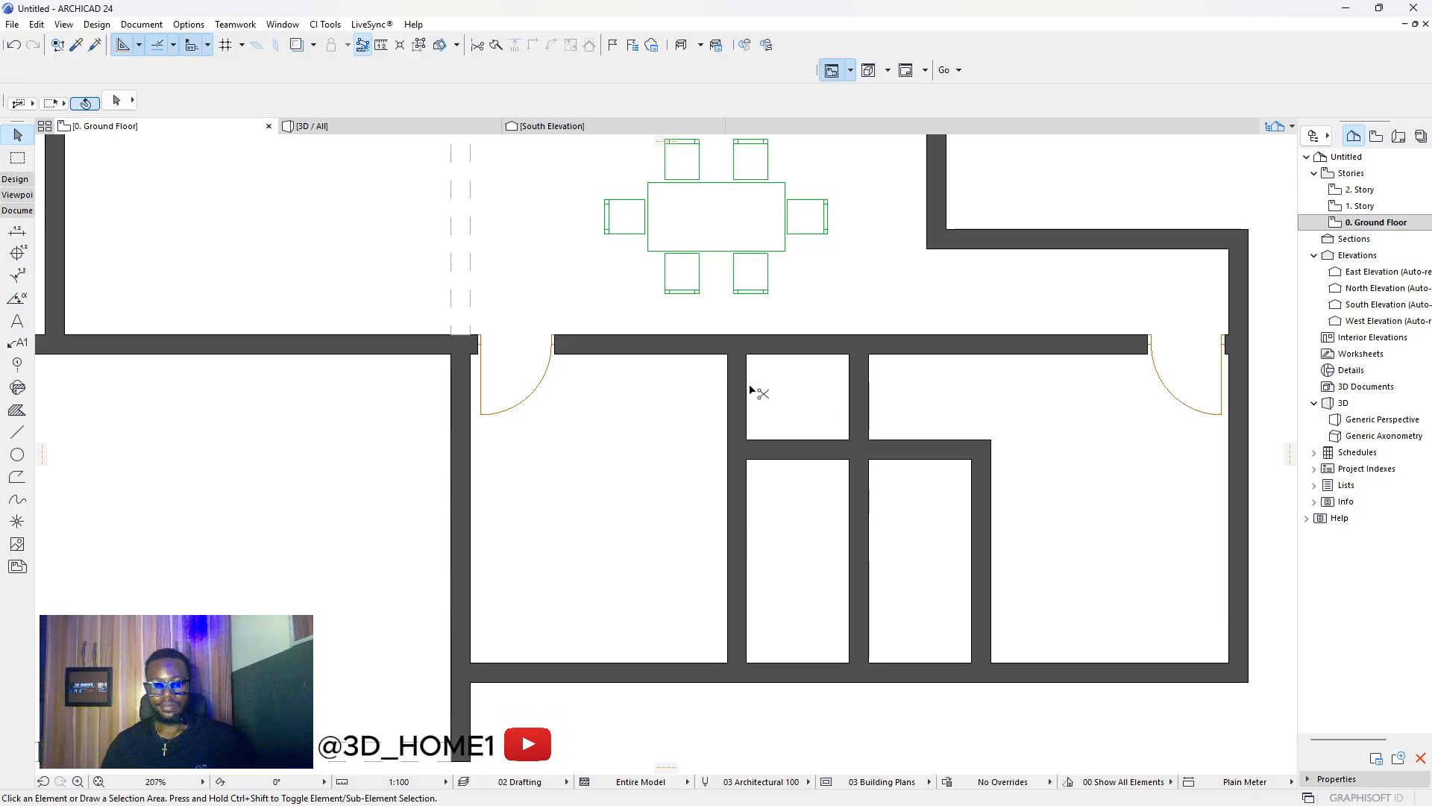
pyautogui.keyDown('ctrl'); pyautogui.click(745, 403); pyautogui.keyUp('ctrl')
# Copy the wardrobe from the upper left bedrooms' niche into the recess right of the middle partition, above the right toilet.
pyautogui.scroll(-8, 851, 496)
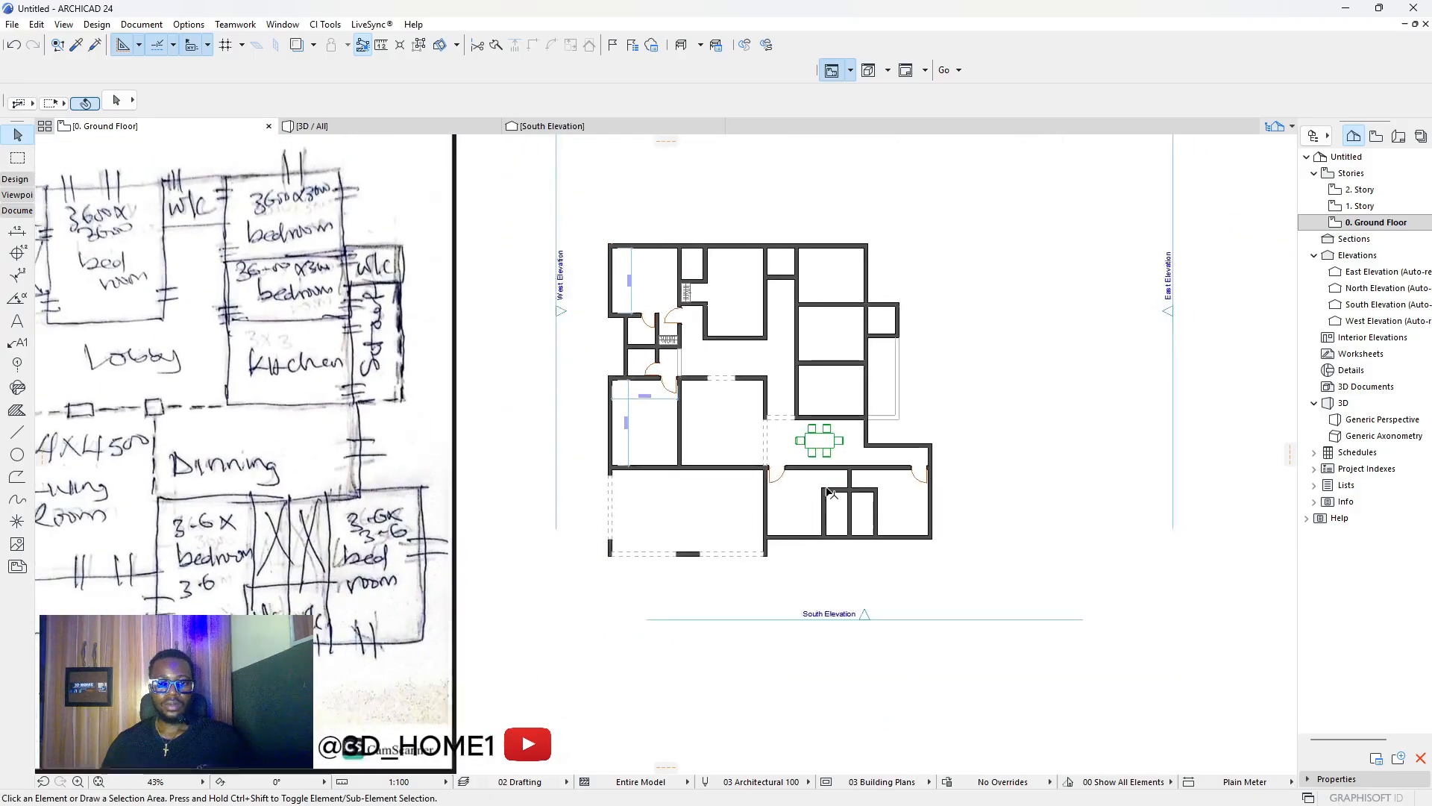
pyautogui.scroll(6, 685, 329)
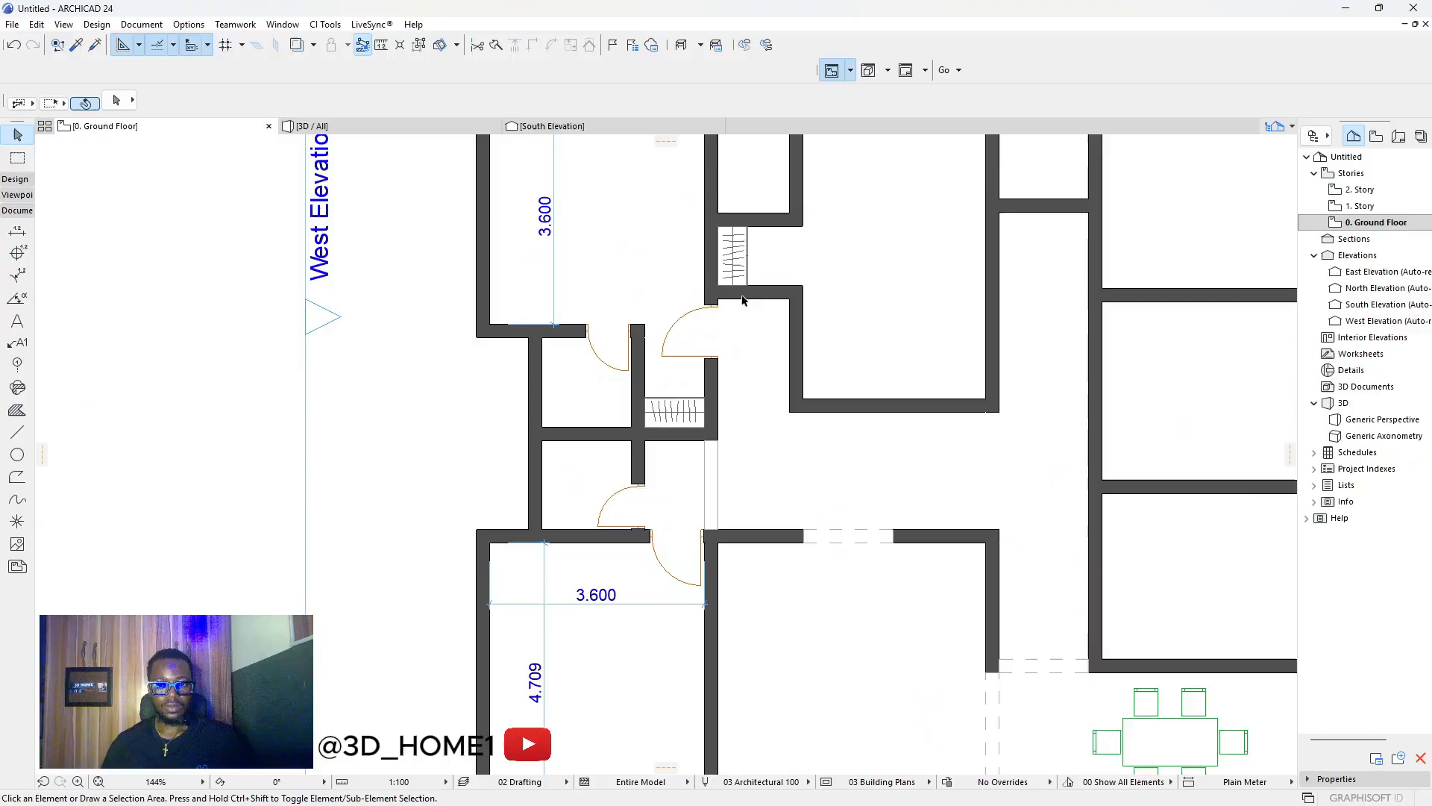
pyautogui.click(732, 253)
pyautogui.moveTo(733, 254); pyautogui.dragTo(818, 342)
pyautogui.scroll(-6, 818, 342)
pyautogui.scroll(9, 1055, 617)
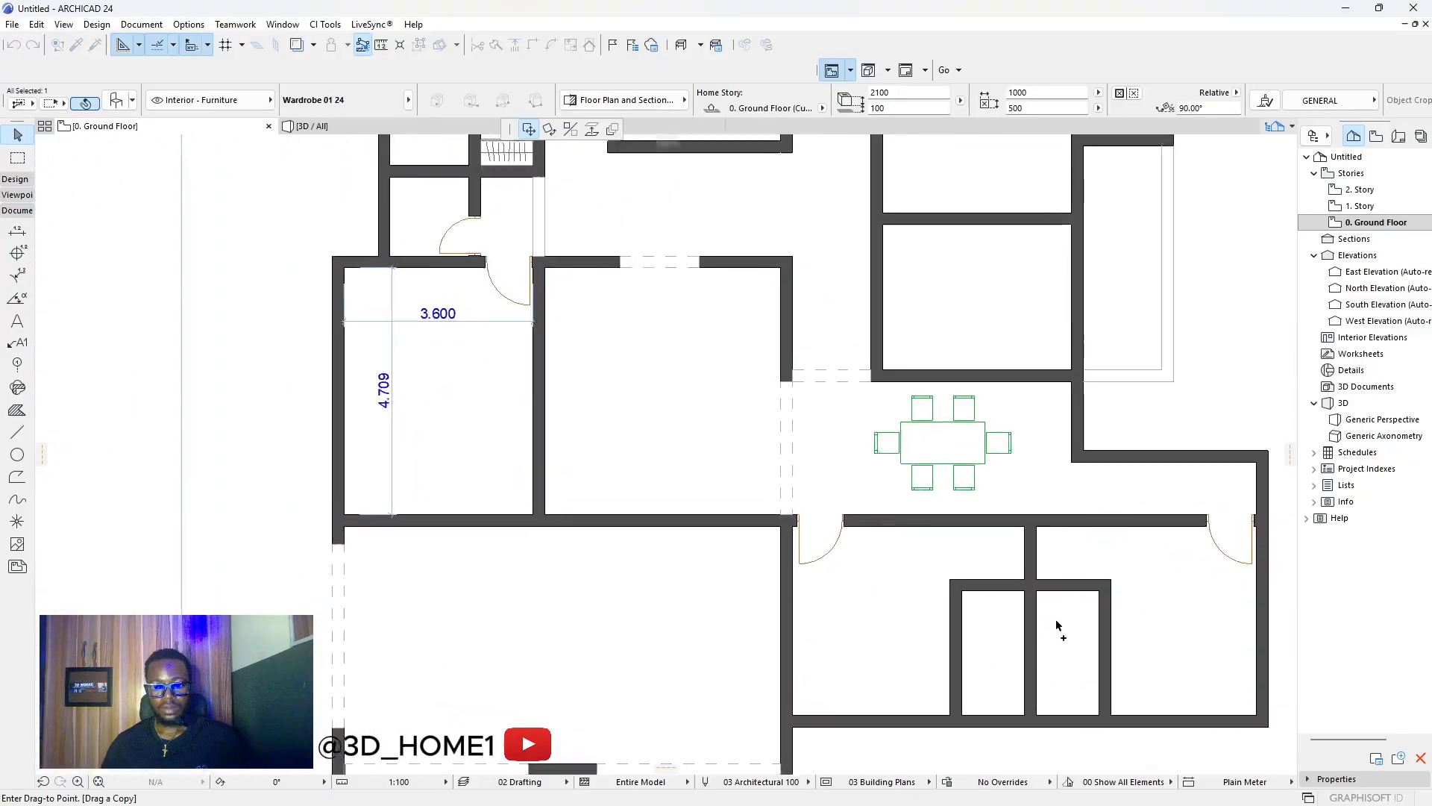
pyautogui.moveTo(1051, 501); pyautogui.dragTo(1042, 488)
# Mirror the new wardrobe about the middle partition's centerline to its left side.
pyautogui.click(1013, 493)
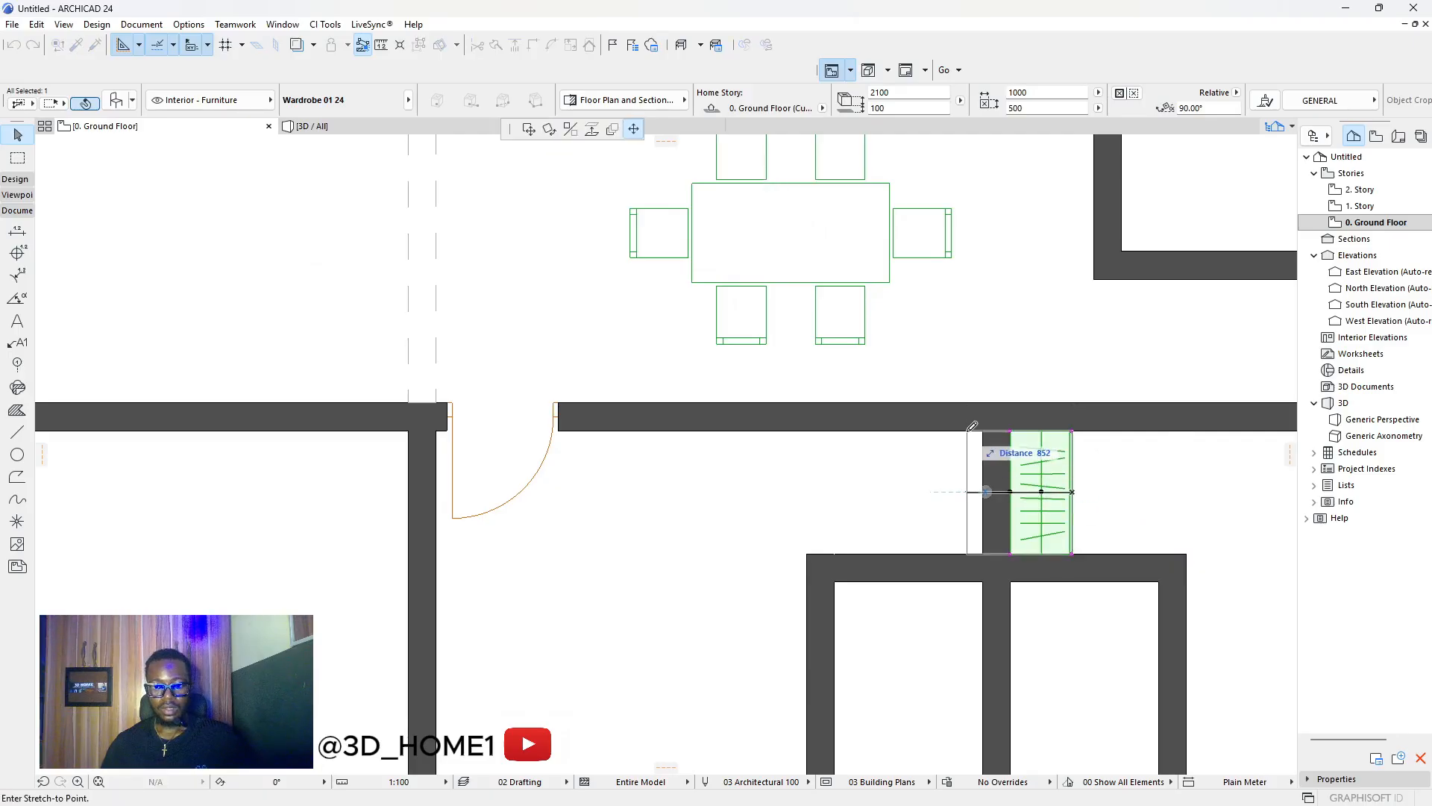
pyautogui.click(570, 130)
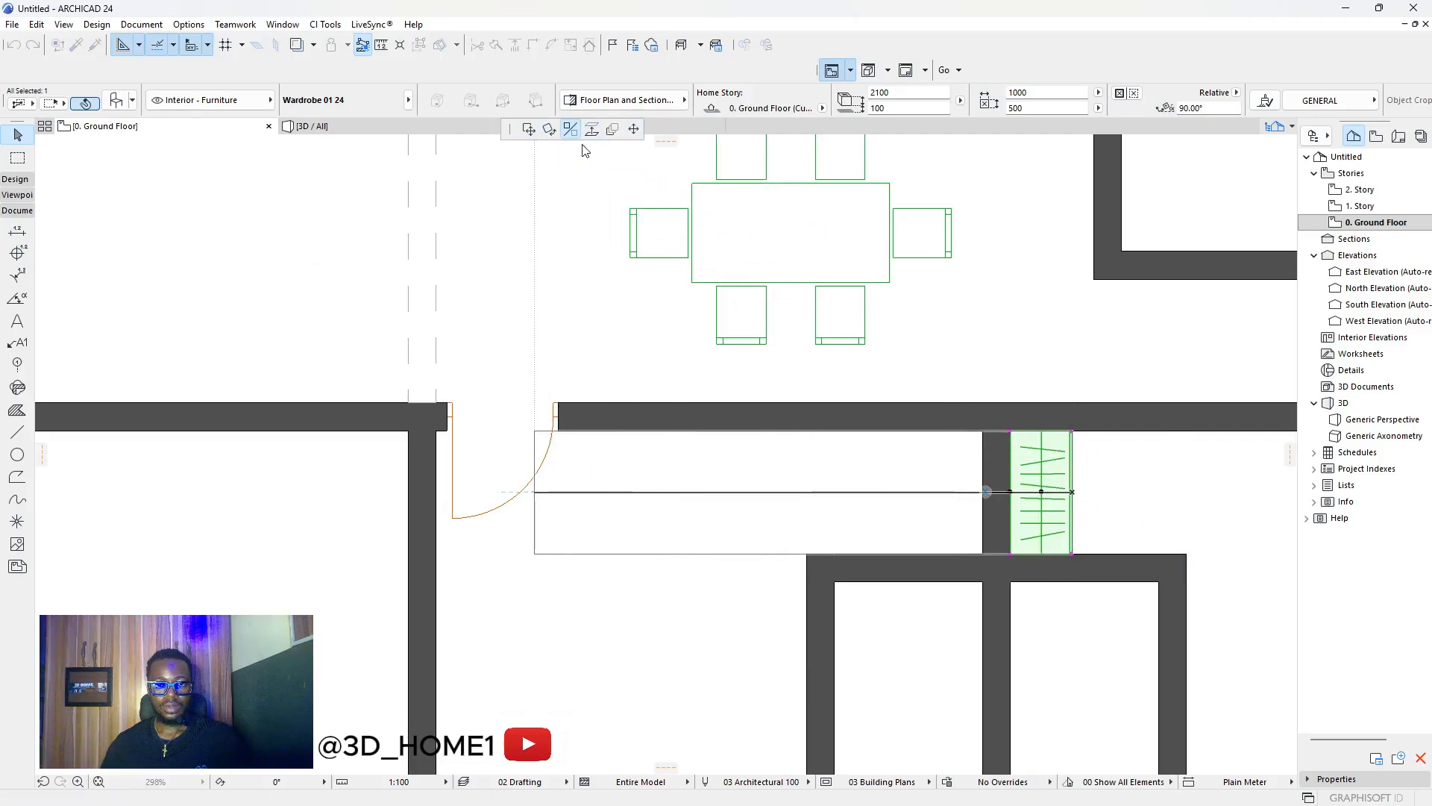
pyautogui.click(998, 451)
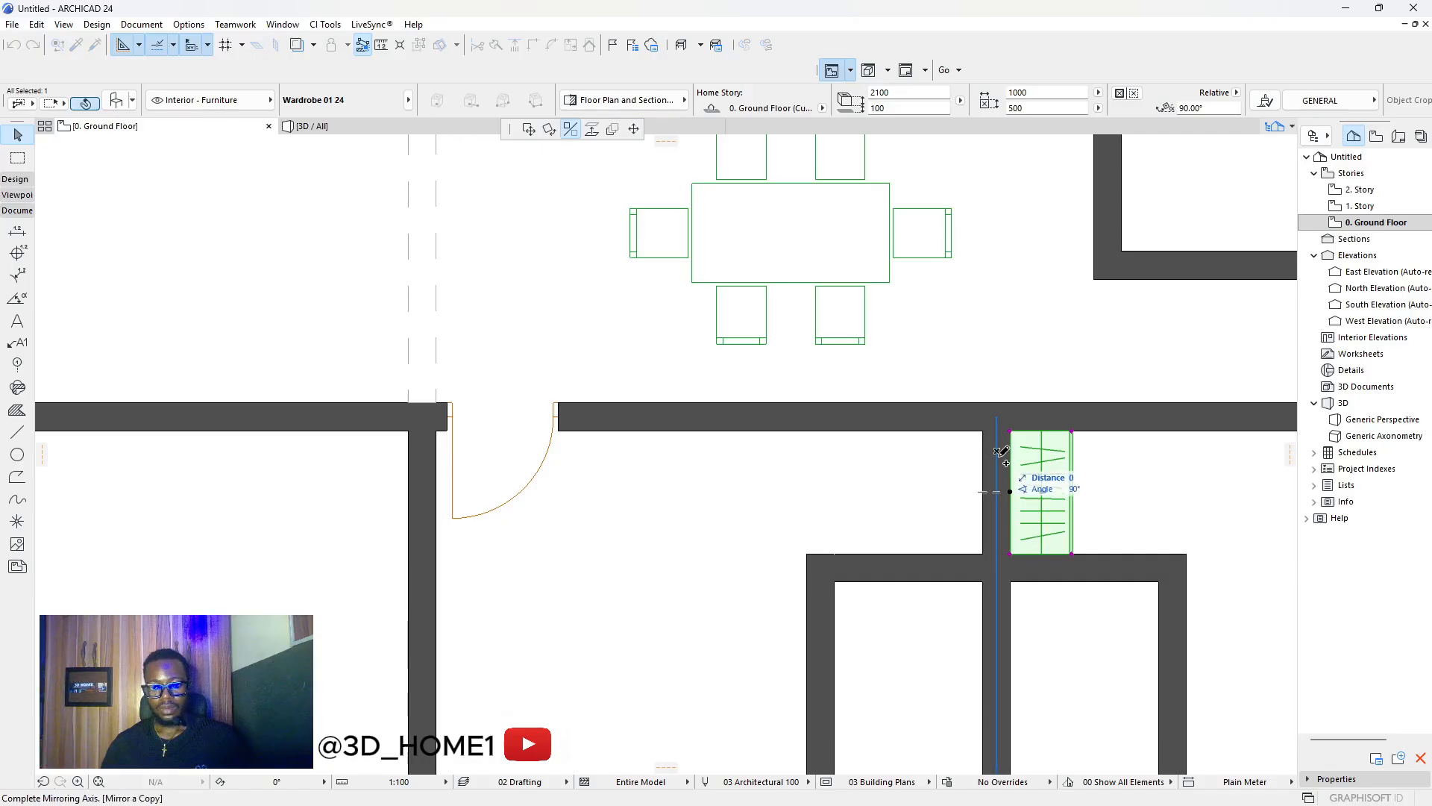
pyautogui.click(997, 511)
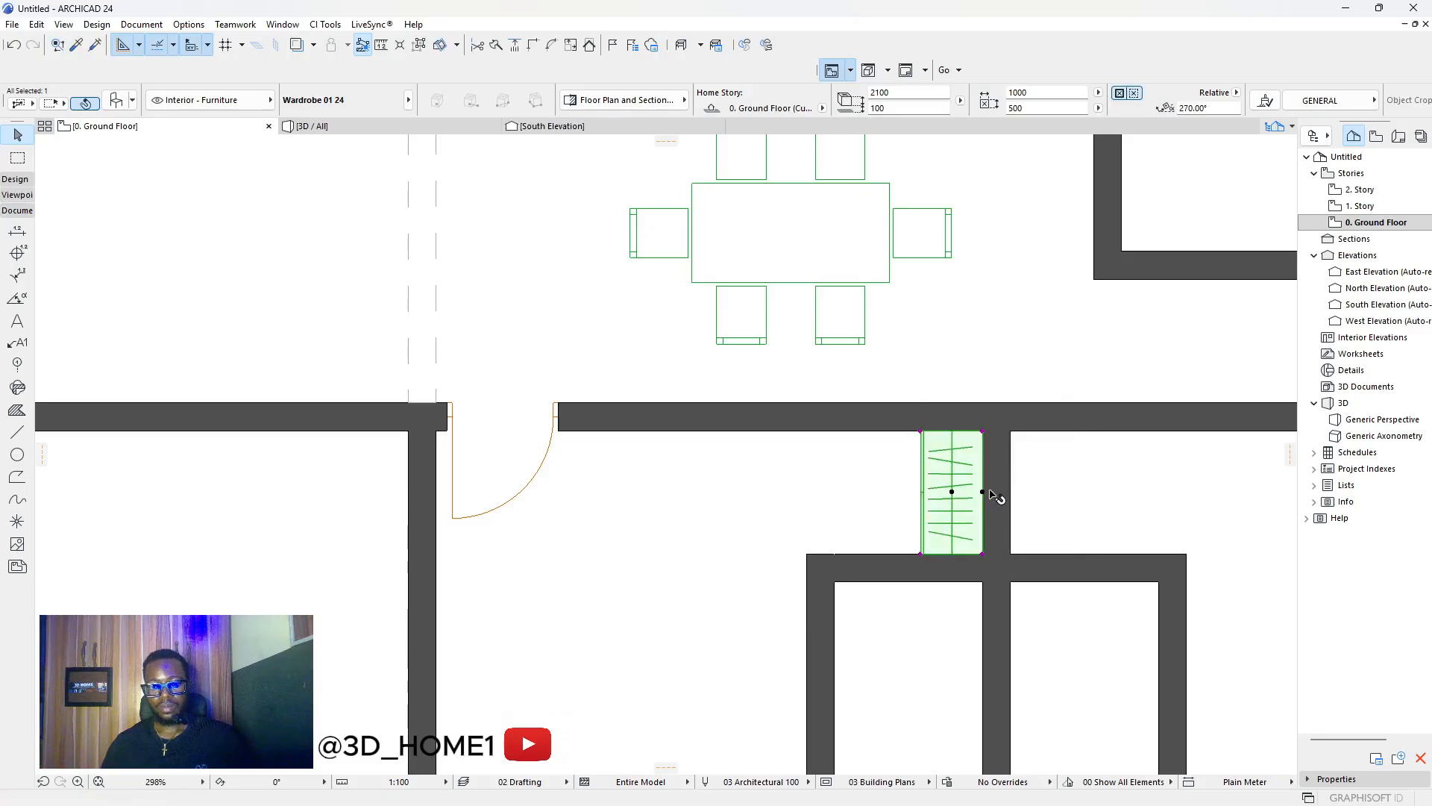
# Mirror a copy of the left wardrobe about the partition's centerline so each lower bedroom has one.
pyautogui.click(954, 491)
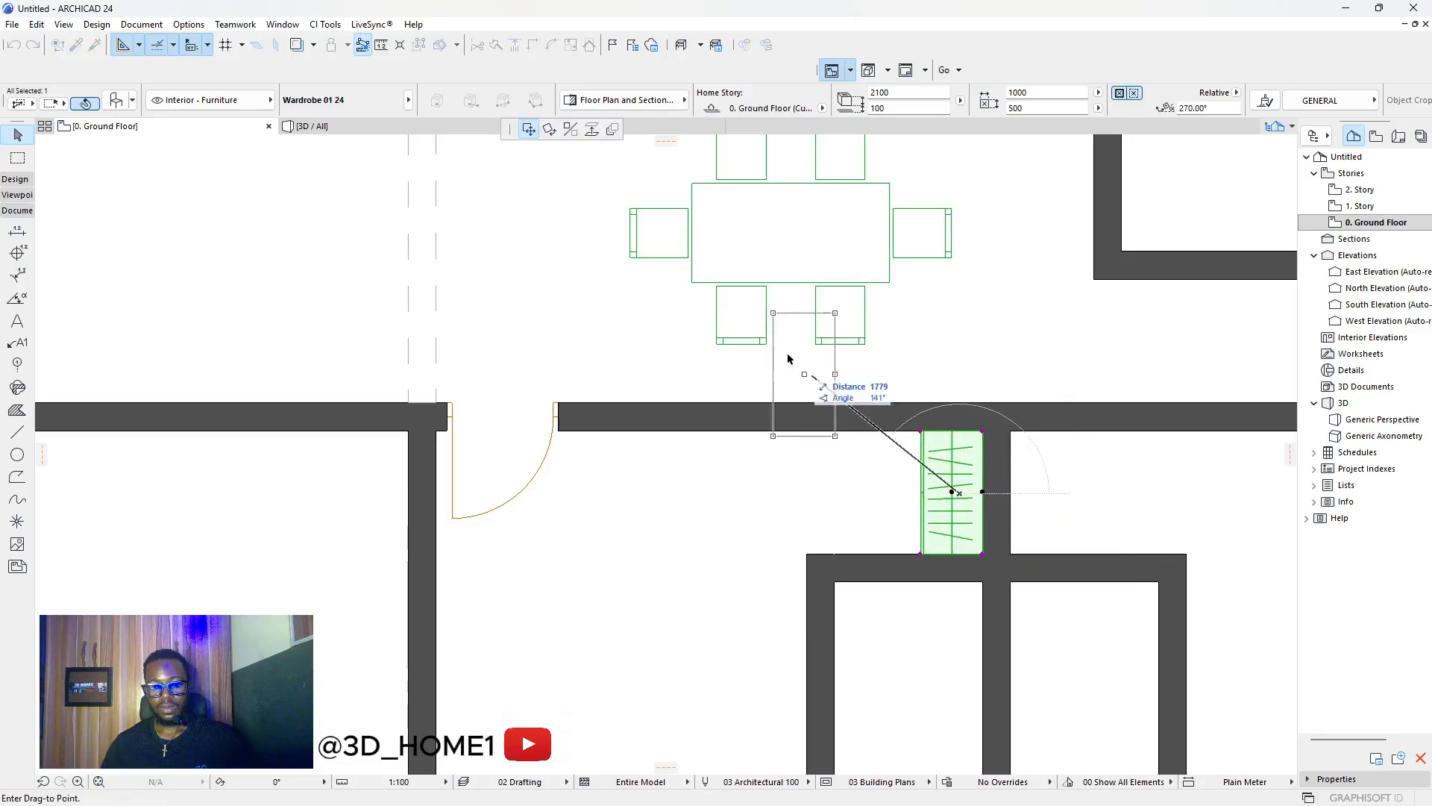
pyautogui.click(572, 132)
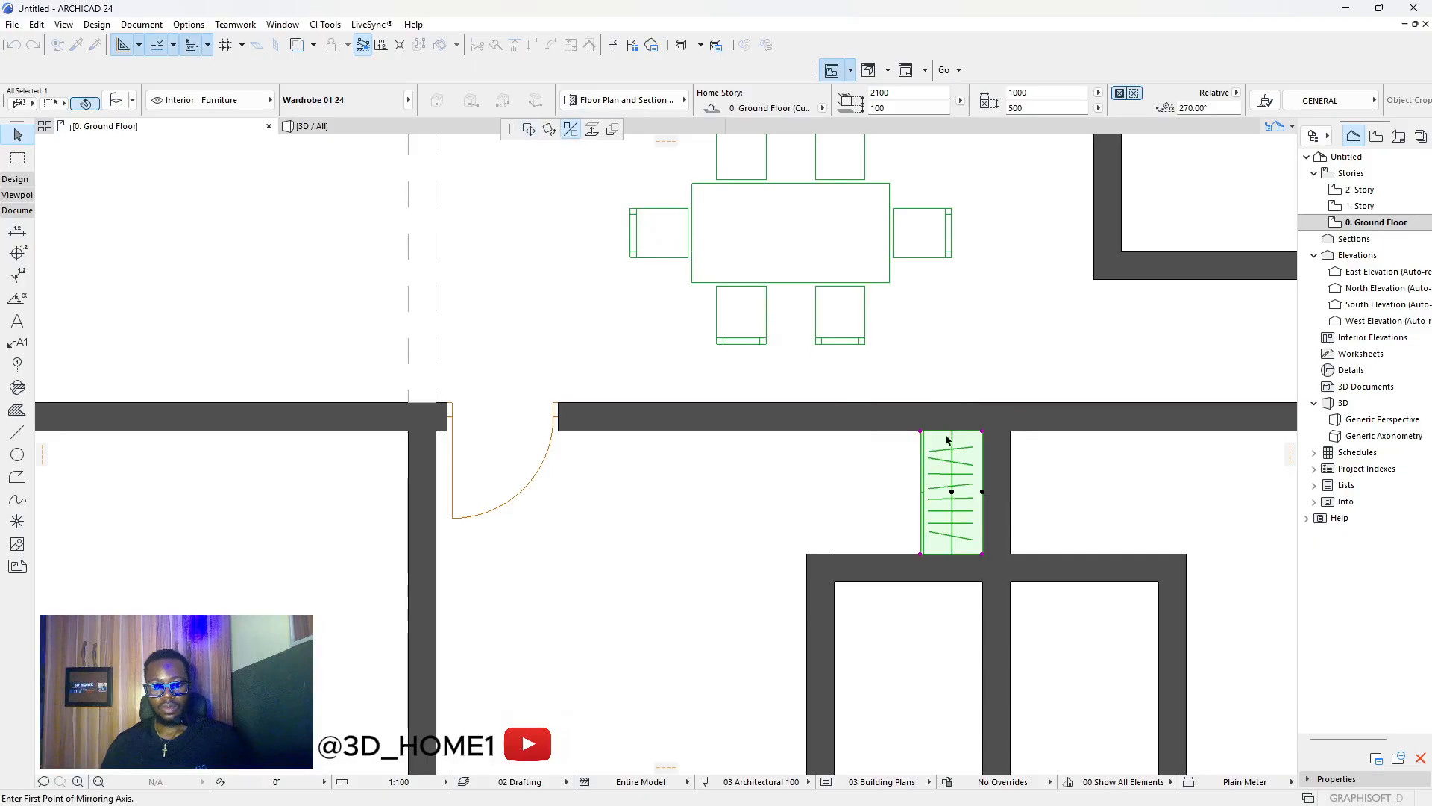
pyautogui.click(997, 474)
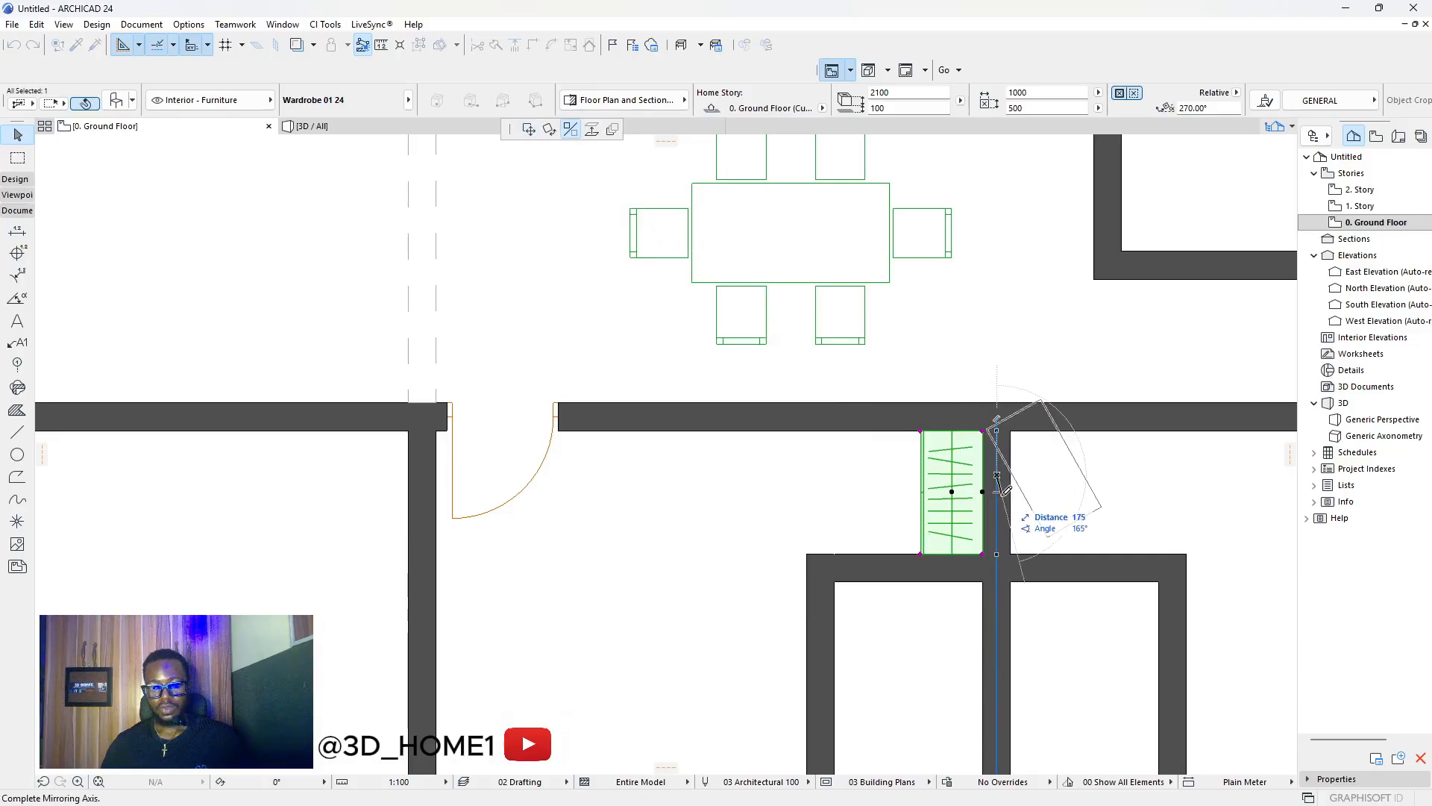
pyautogui.press('ctrl')
pyautogui.click(998, 515)
pyautogui.press('Escape')
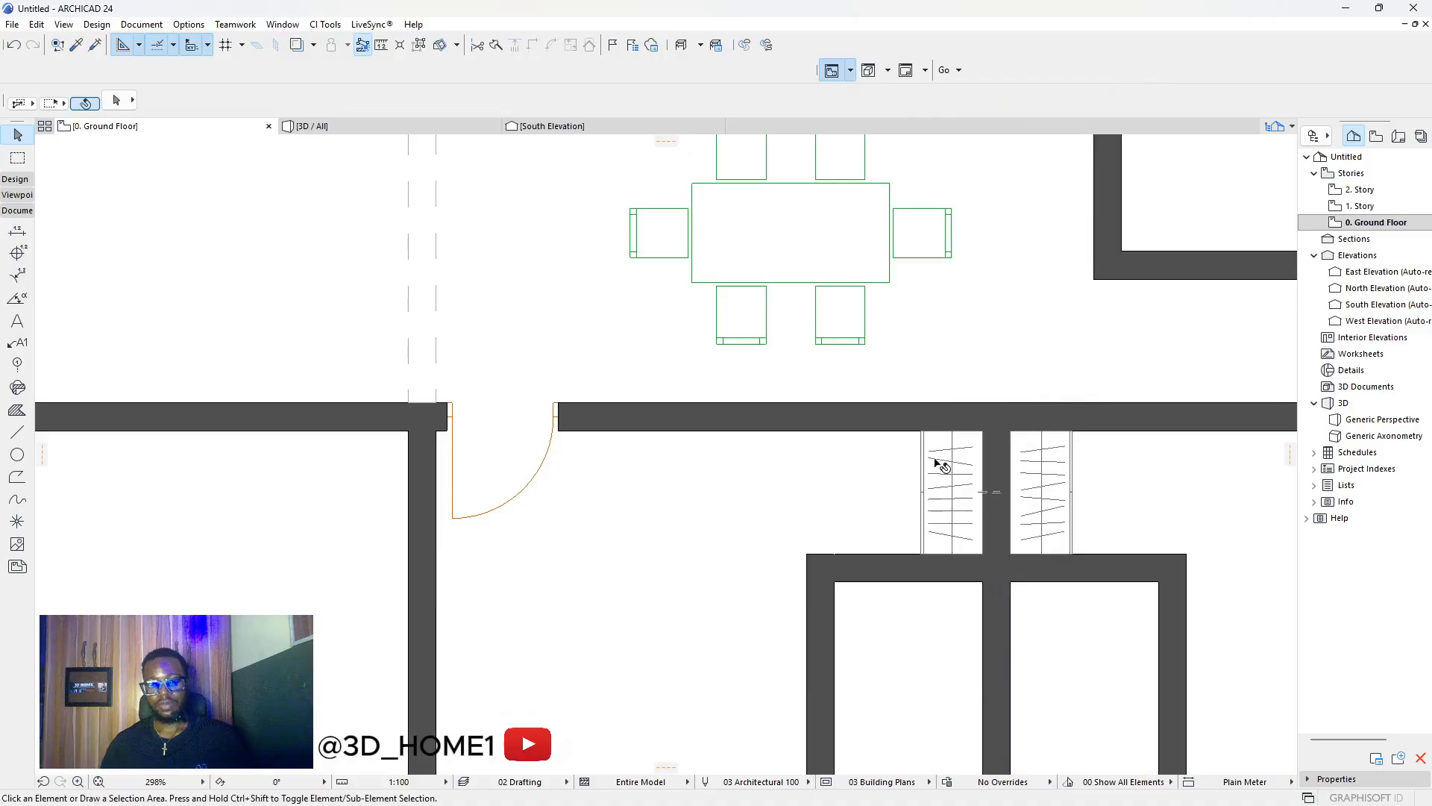
# Compare the lower bedrooms, wardrobes and toilets in the plan with the hand sketch.
pyautogui.scroll(-5, 943, 492)
pyautogui.scroll(-1, 949, 528)
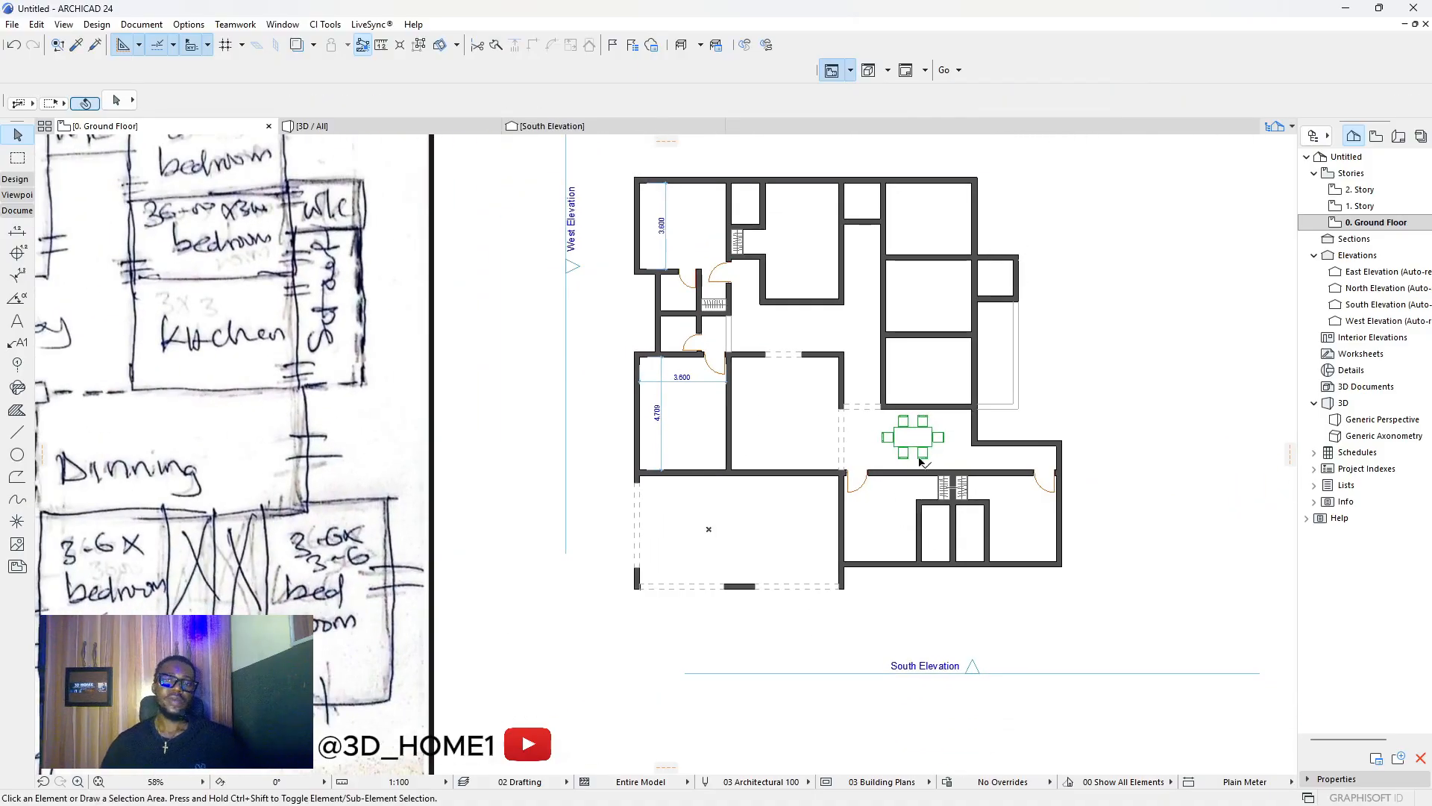
pyautogui.scroll(3, 973, 472)
pyautogui.scroll(-3, 899, 583)
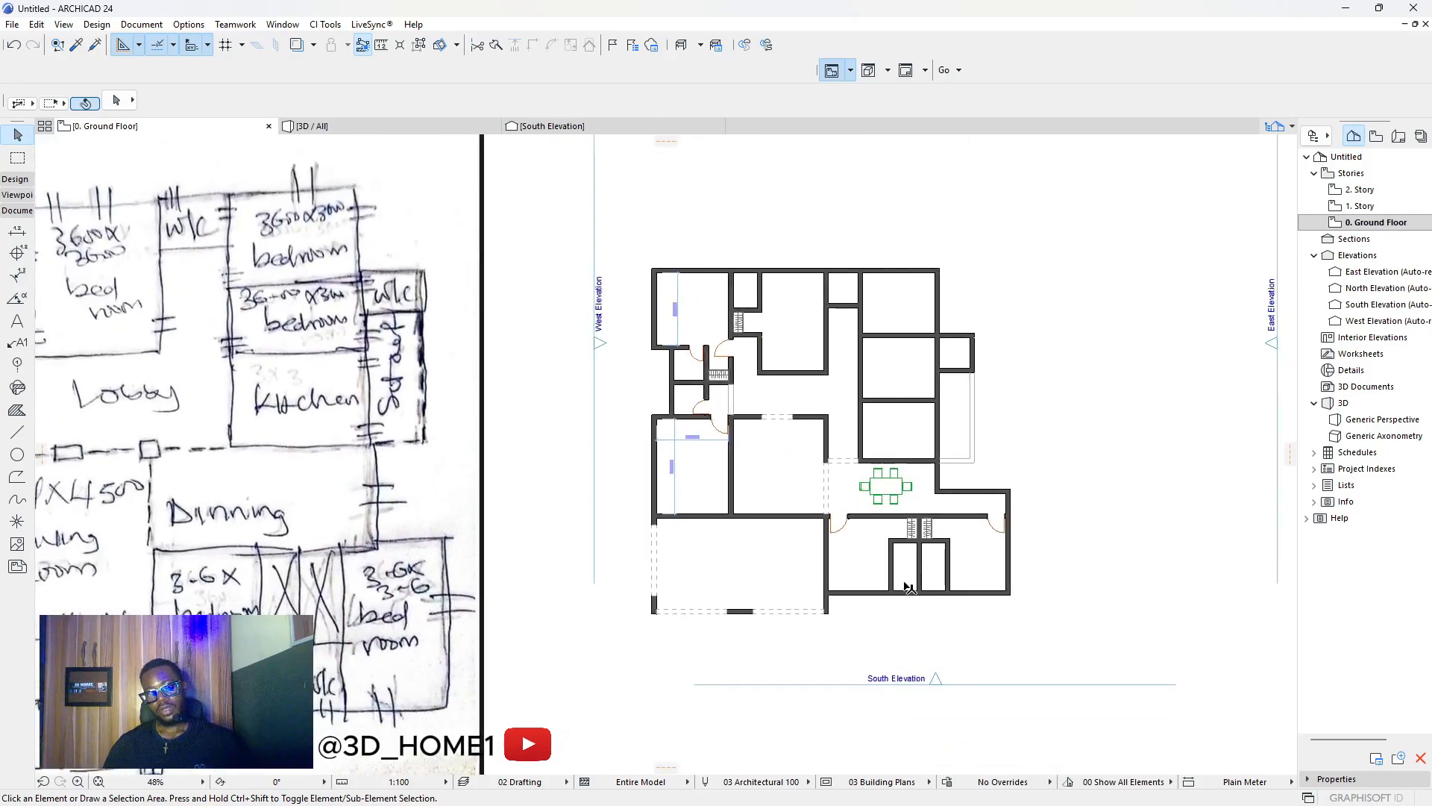
pyautogui.scroll(3, 905, 582)
pyautogui.scroll(-4, 907, 543)
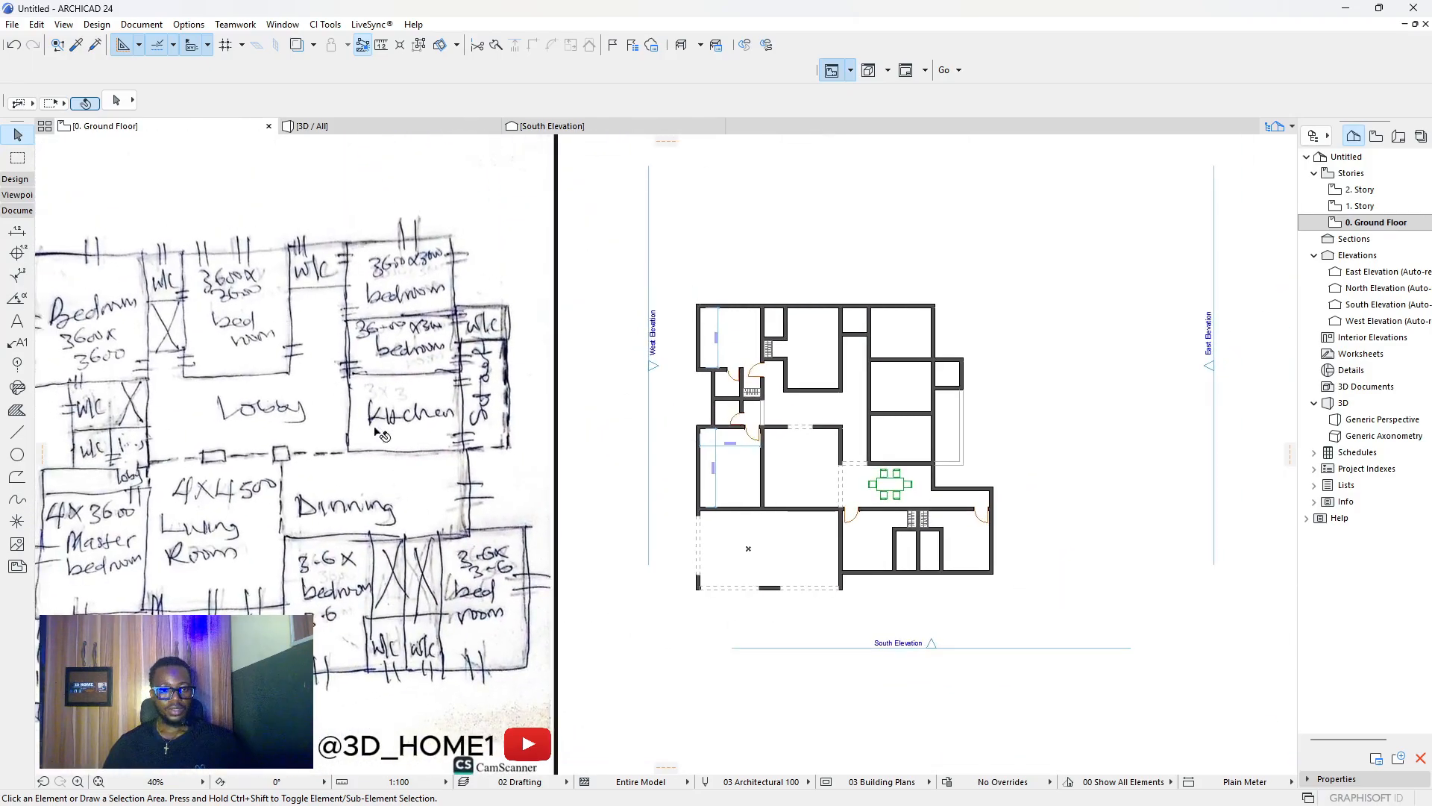
pyautogui.scroll(3, 441, 597)
pyautogui.scroll(-3, 468, 610)
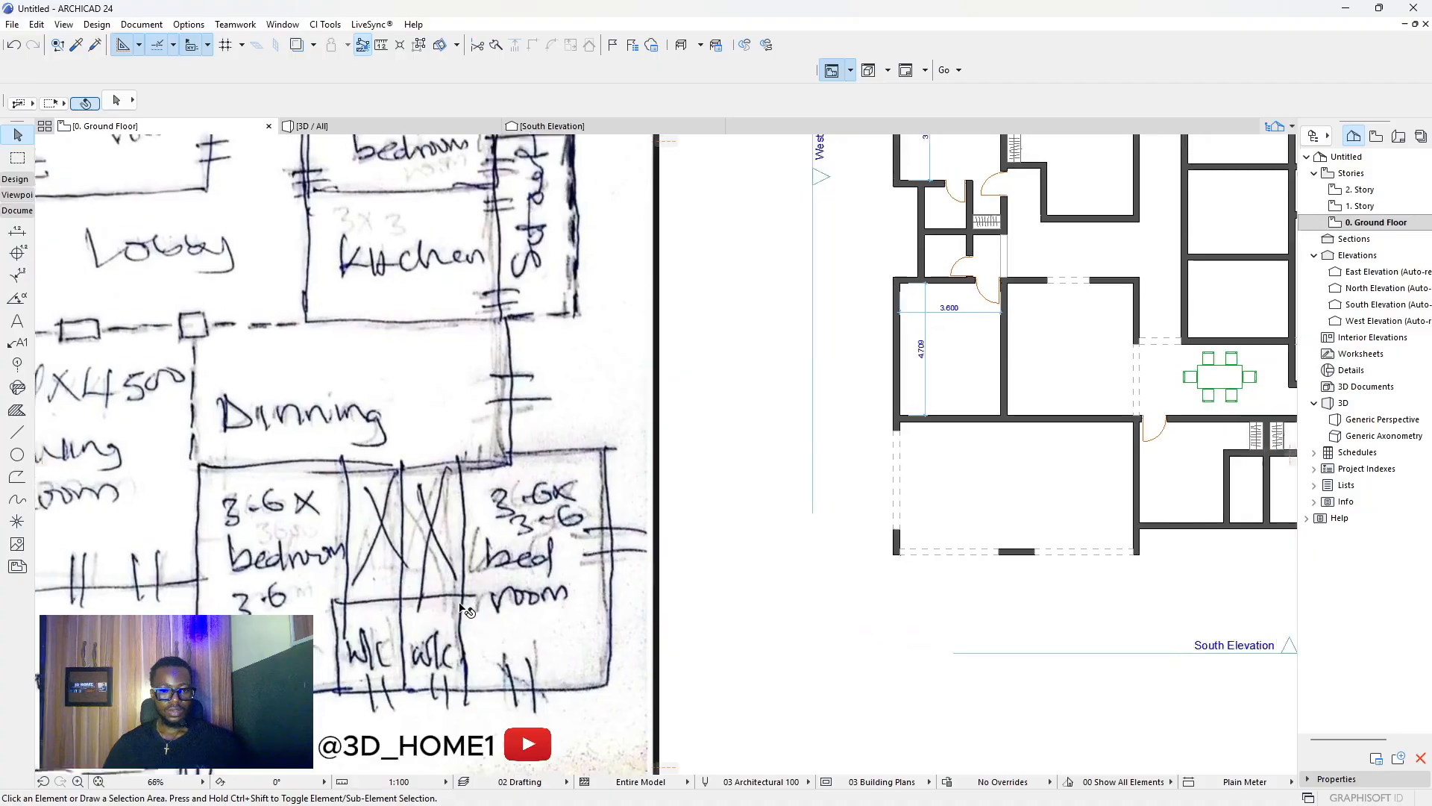
pyautogui.scroll(2, 965, 552)
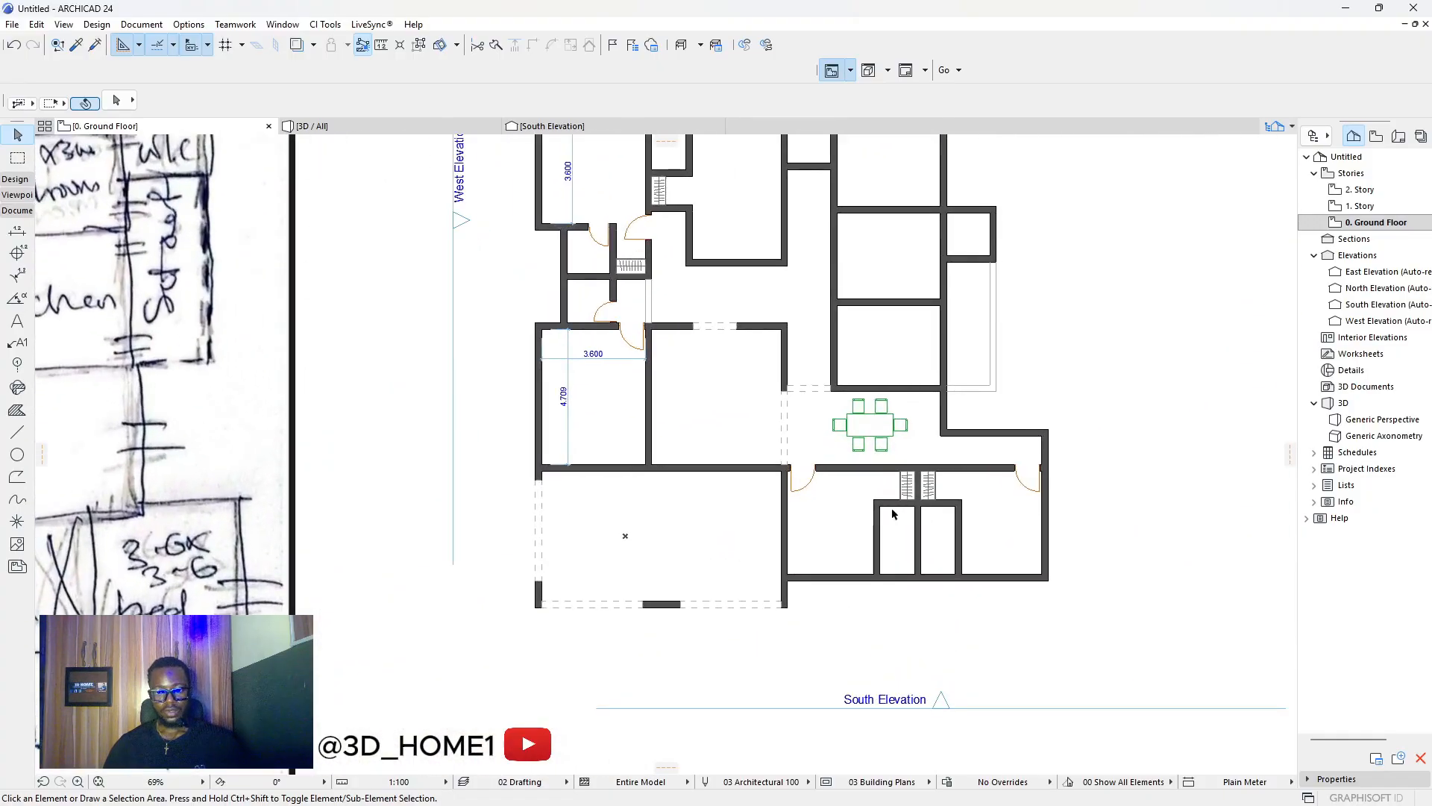
# Pick up the upper left toilet door's settings and place a 750 x 2100 door in the right lower toilet's outer wall, opening inward.
pyautogui.click(75, 46)
pyautogui.scroll(-3, 664, 385)
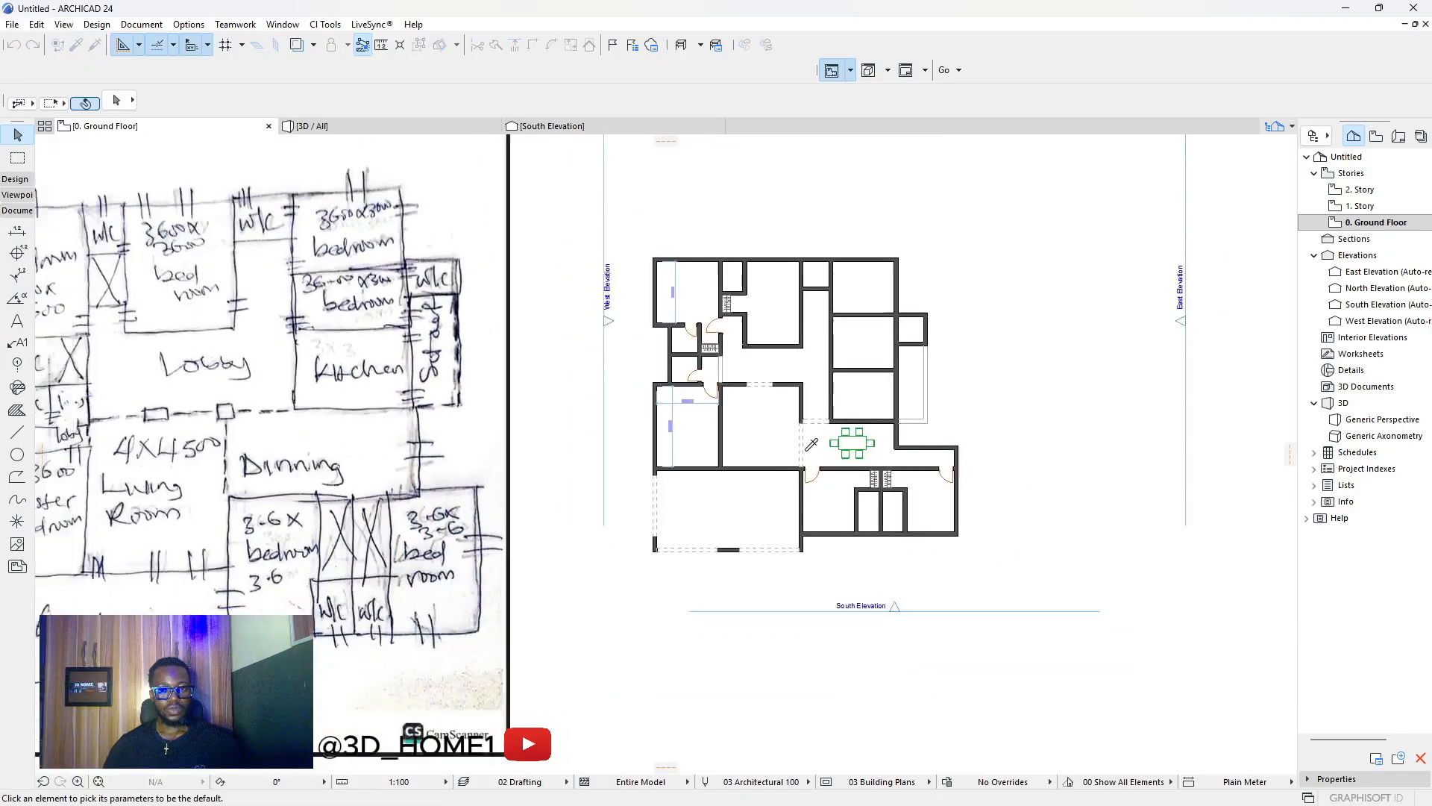
pyautogui.scroll(6, 722, 302)
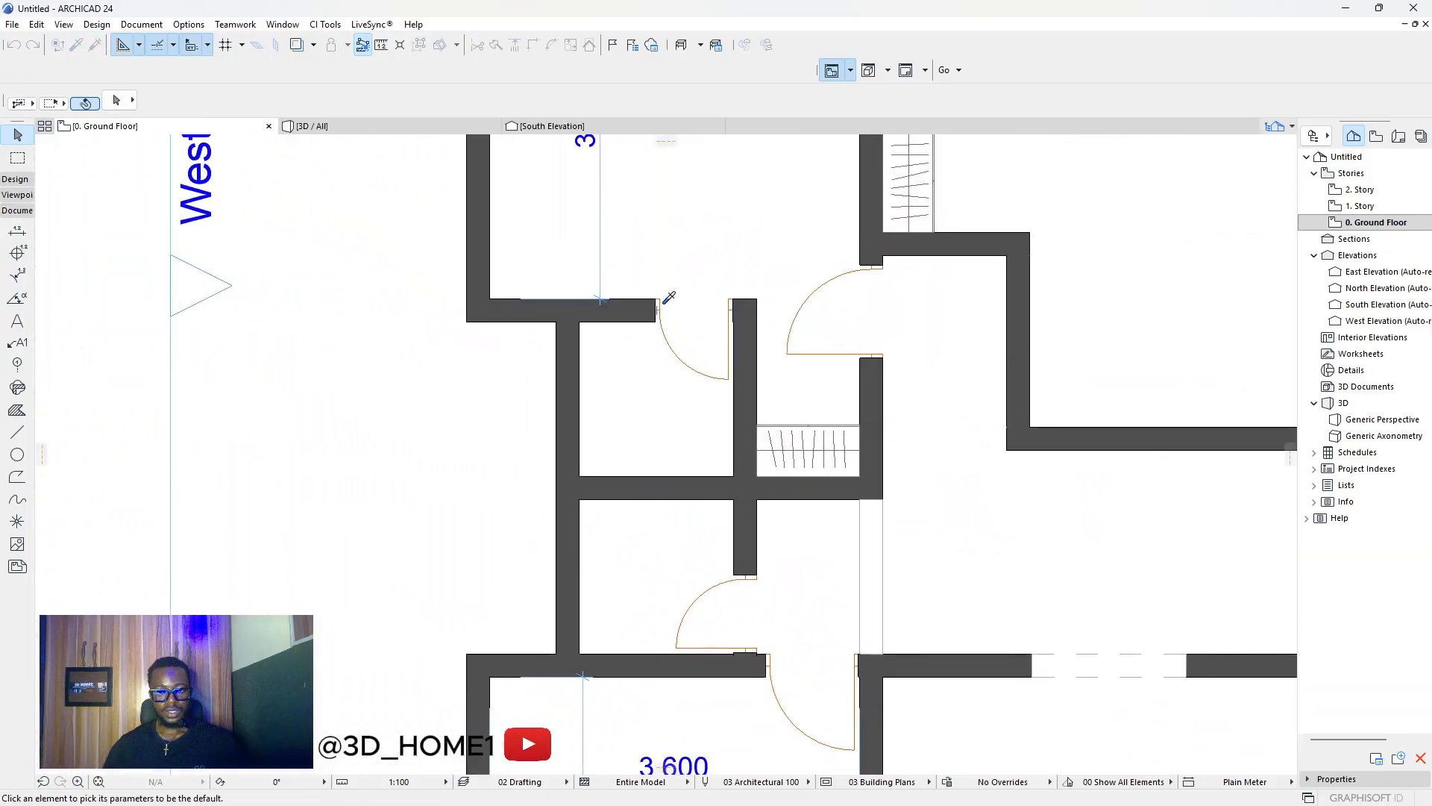
pyautogui.click(671, 306)
pyautogui.scroll(-3, 711, 392)
pyautogui.scroll(5, 905, 571)
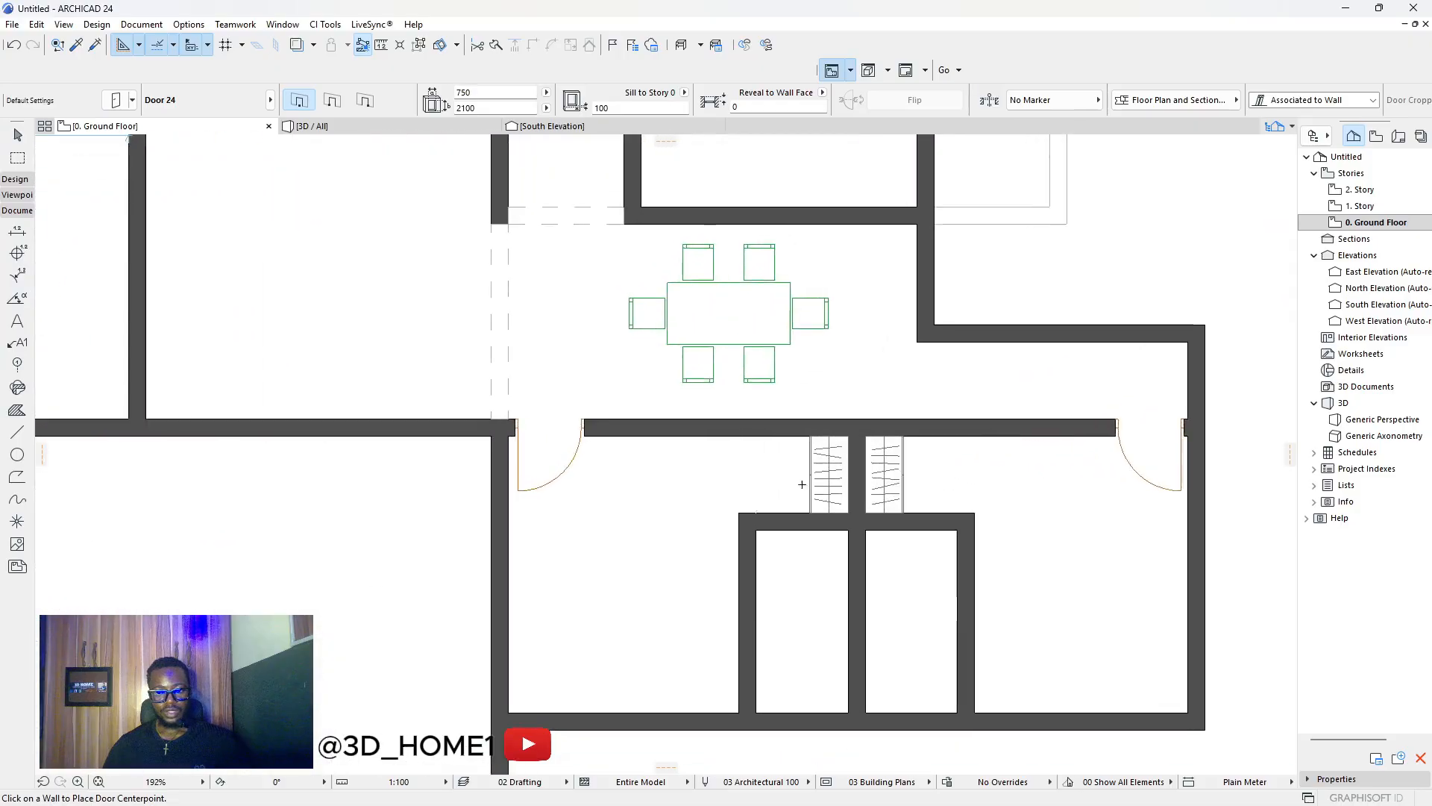
pyautogui.click(1009, 569)
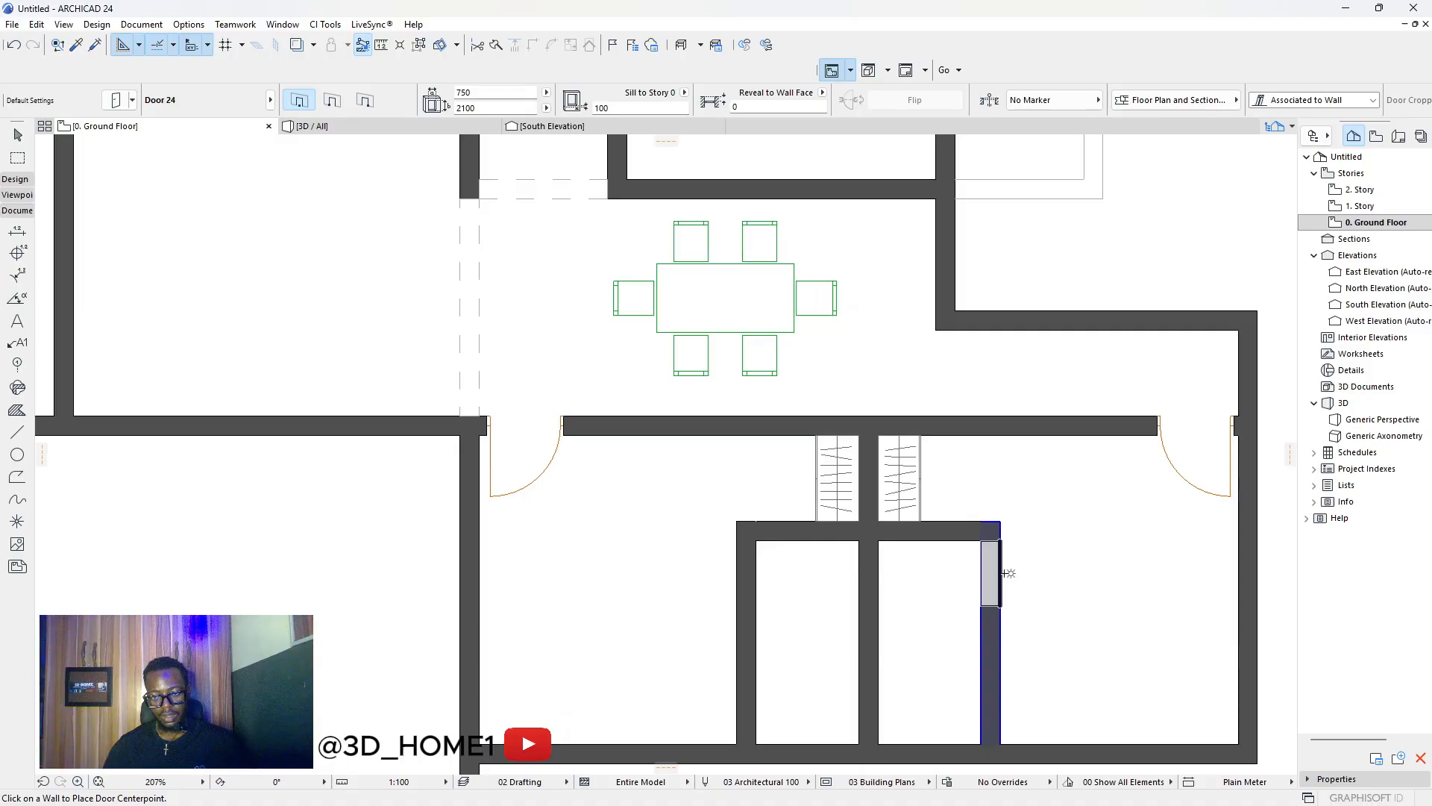
pyautogui.click(1009, 573)
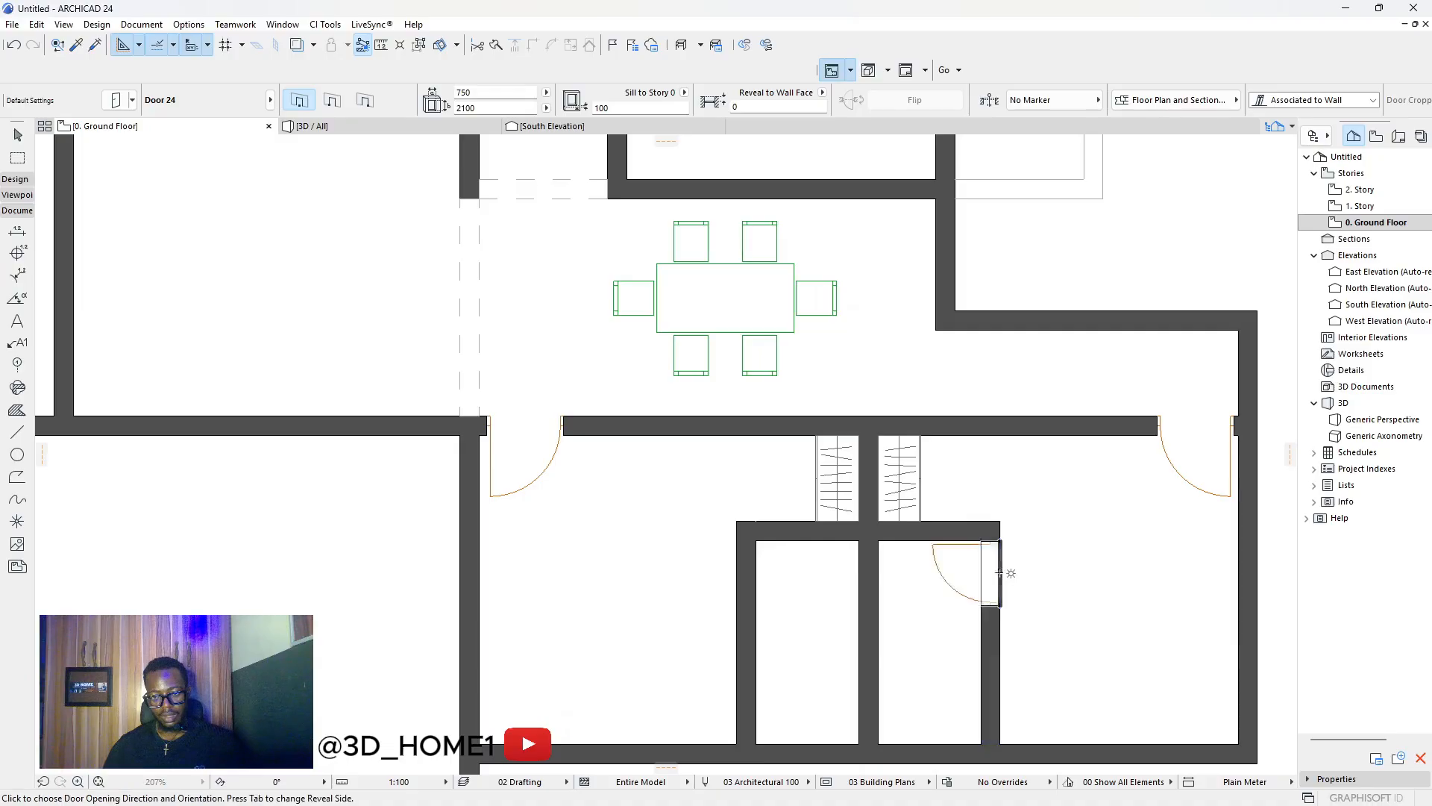
# Place a matching 750 x 2100 door in the left lower toilet's outer wall, opening into the toilet.
pyautogui.click(742, 564)
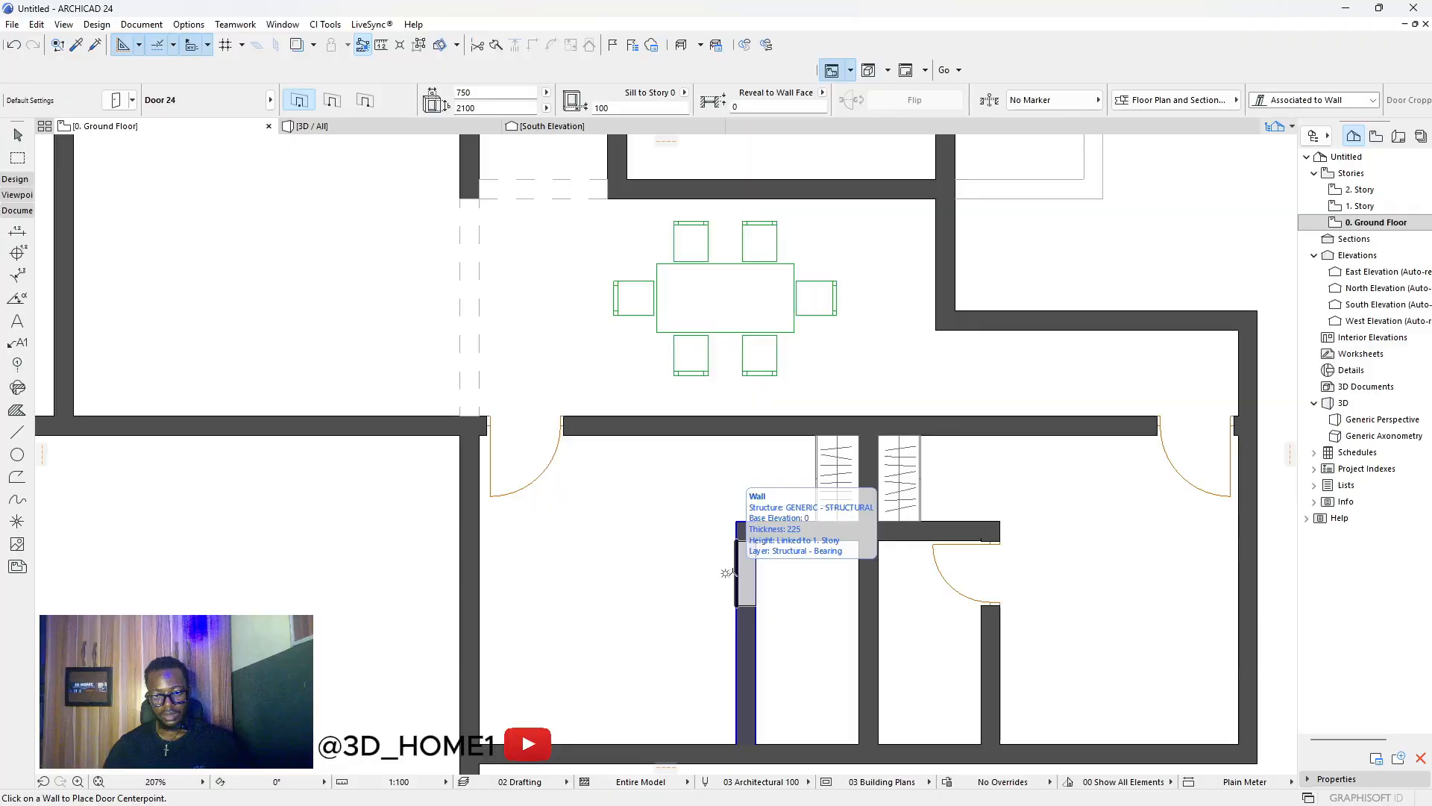
pyautogui.click(734, 572)
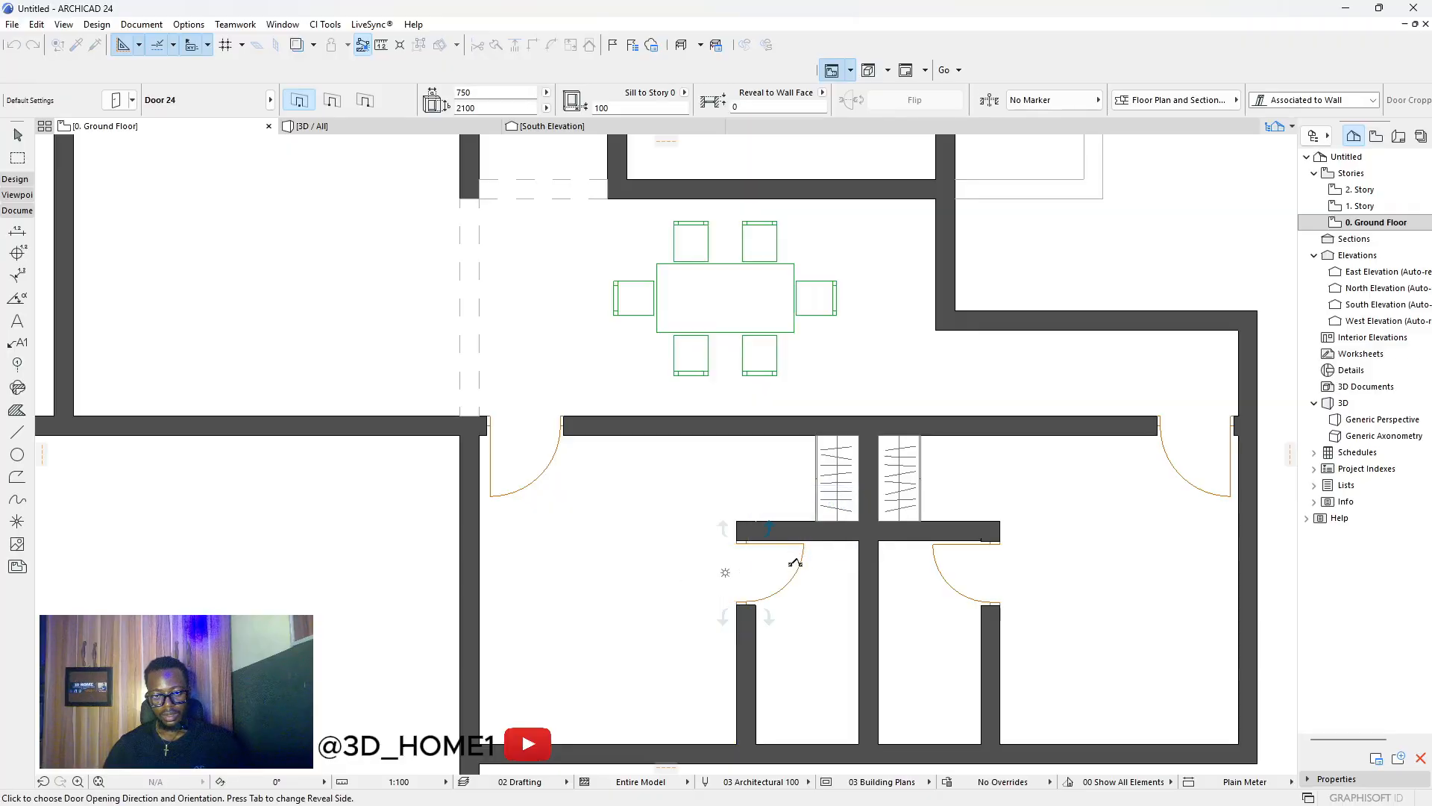
pyautogui.click(795, 561)
pyautogui.scroll(-6, 894, 535)
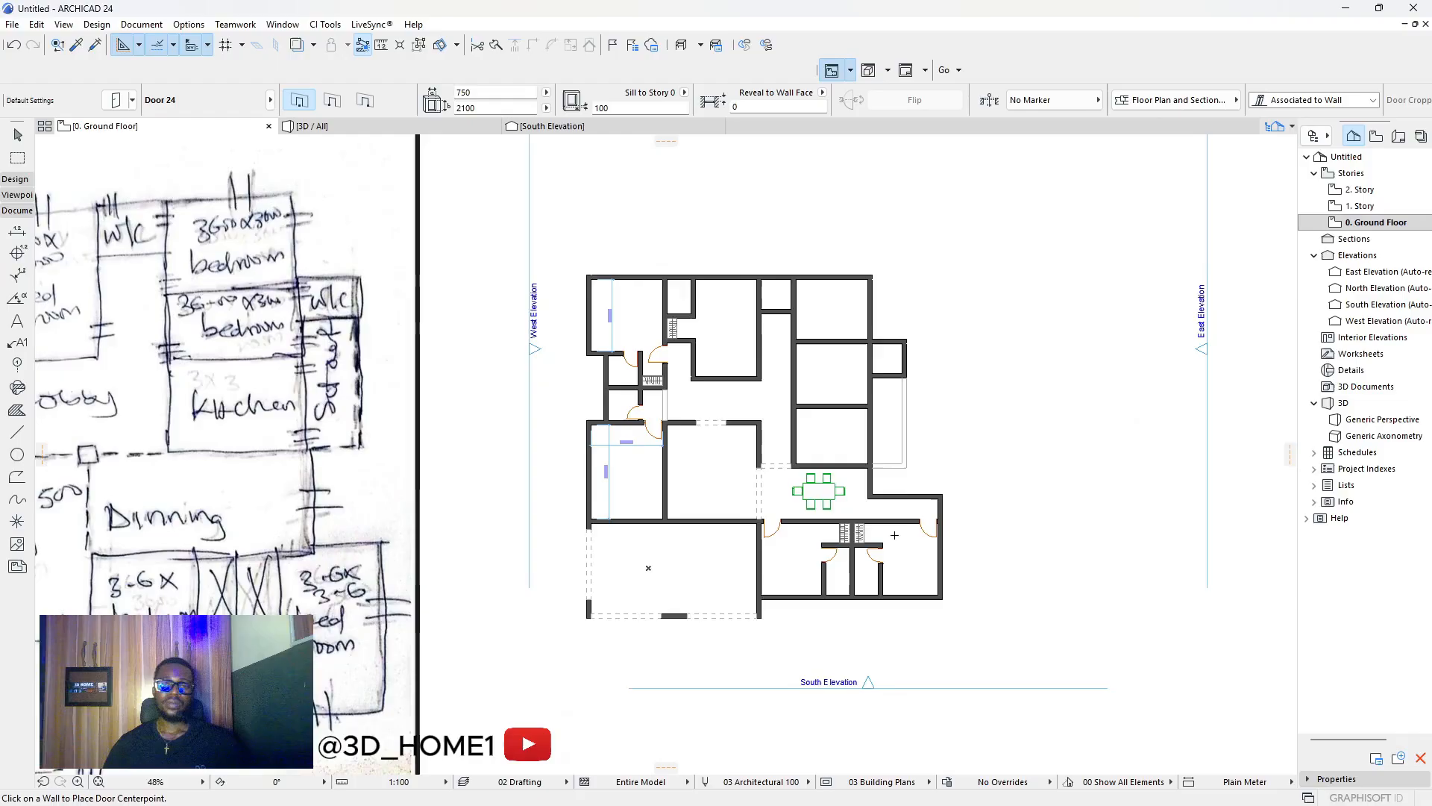
pyautogui.scroll(-5, 894, 534)
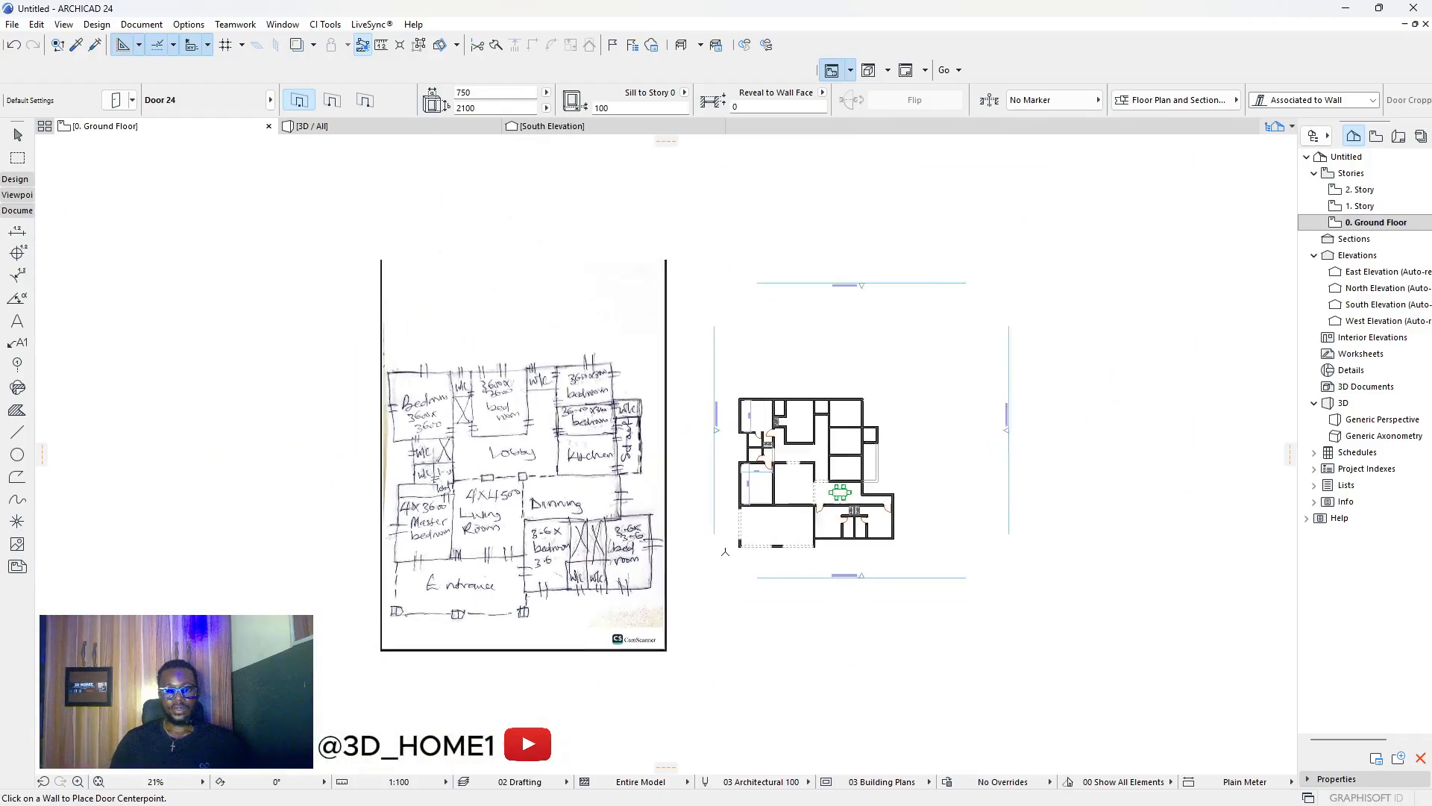
pyautogui.scroll(3, 725, 552)
pyautogui.scroll(3, 728, 546)
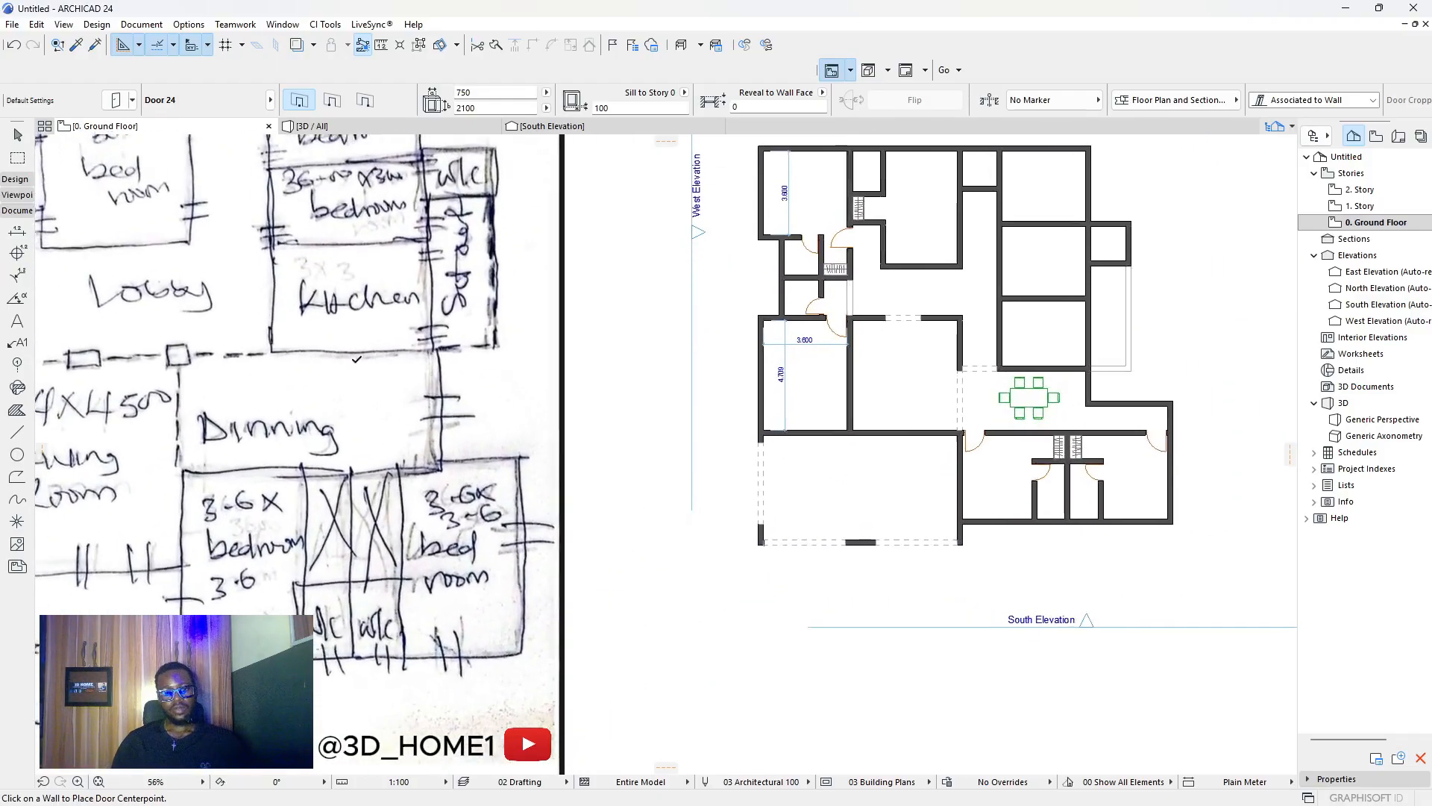
pyautogui.press('Escape')
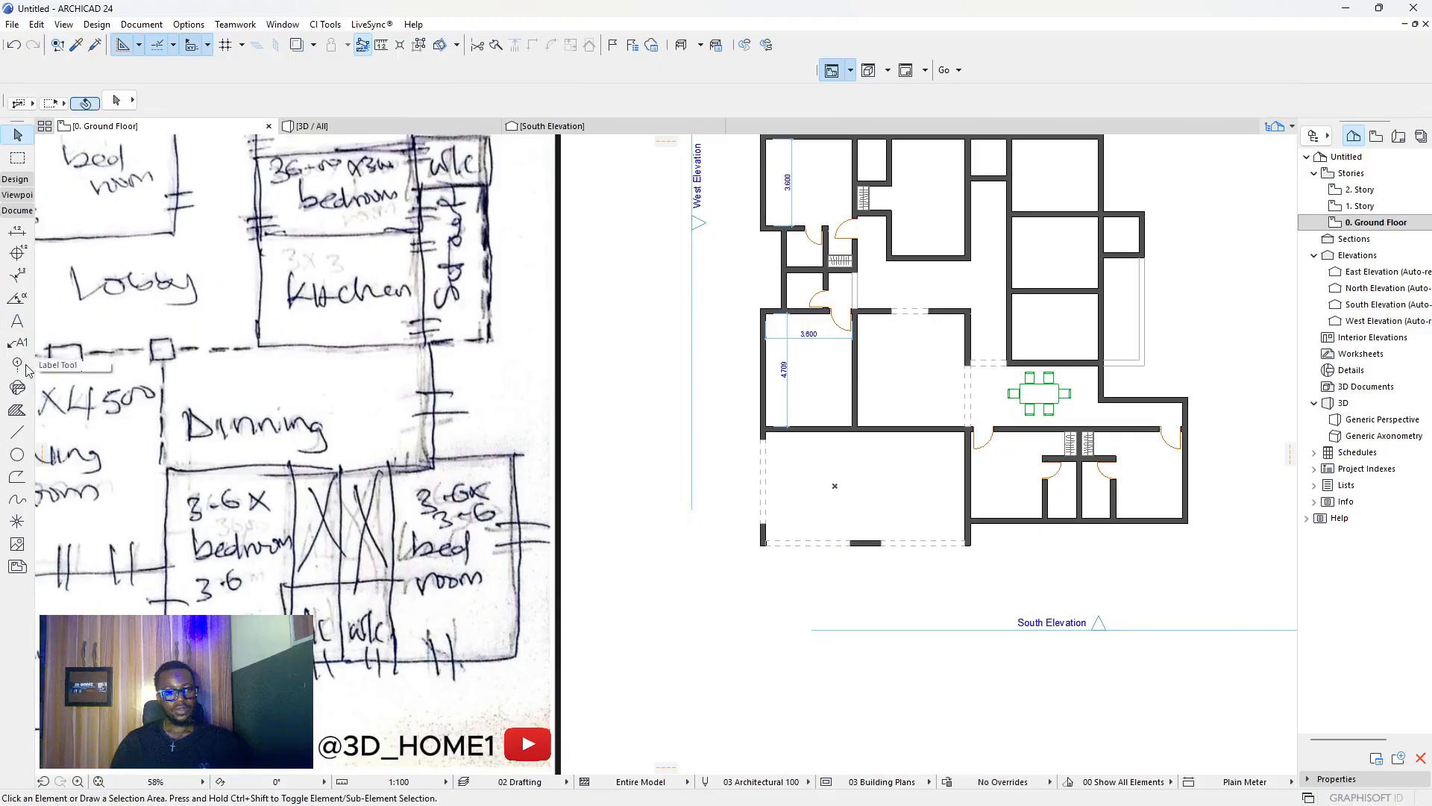
# Draw a rectangle about 811 x 811 mm around the wall corner at the entrance porch's lower left.
pyautogui.click(17, 432)
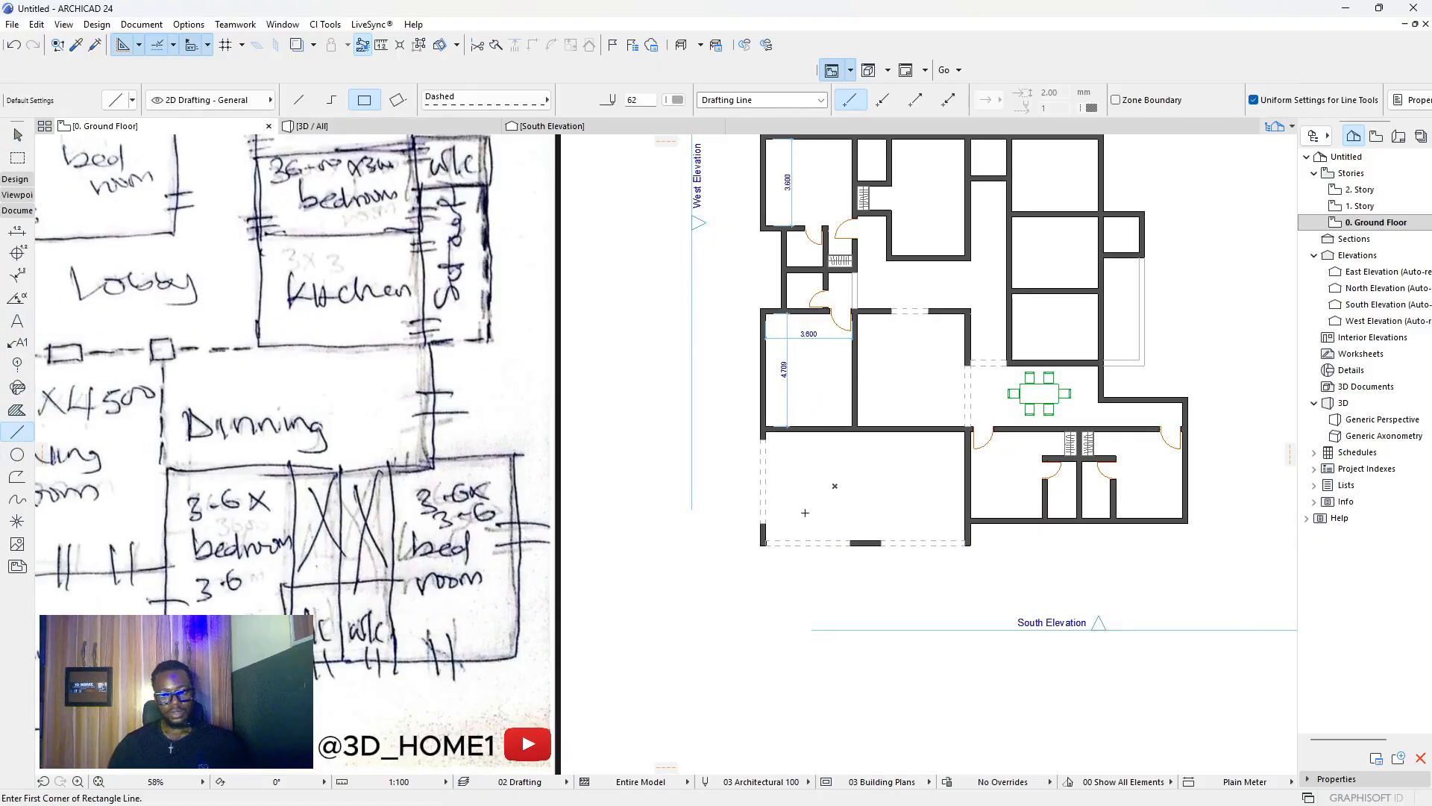
pyautogui.scroll(3, 747, 536)
pyautogui.click(738, 525)
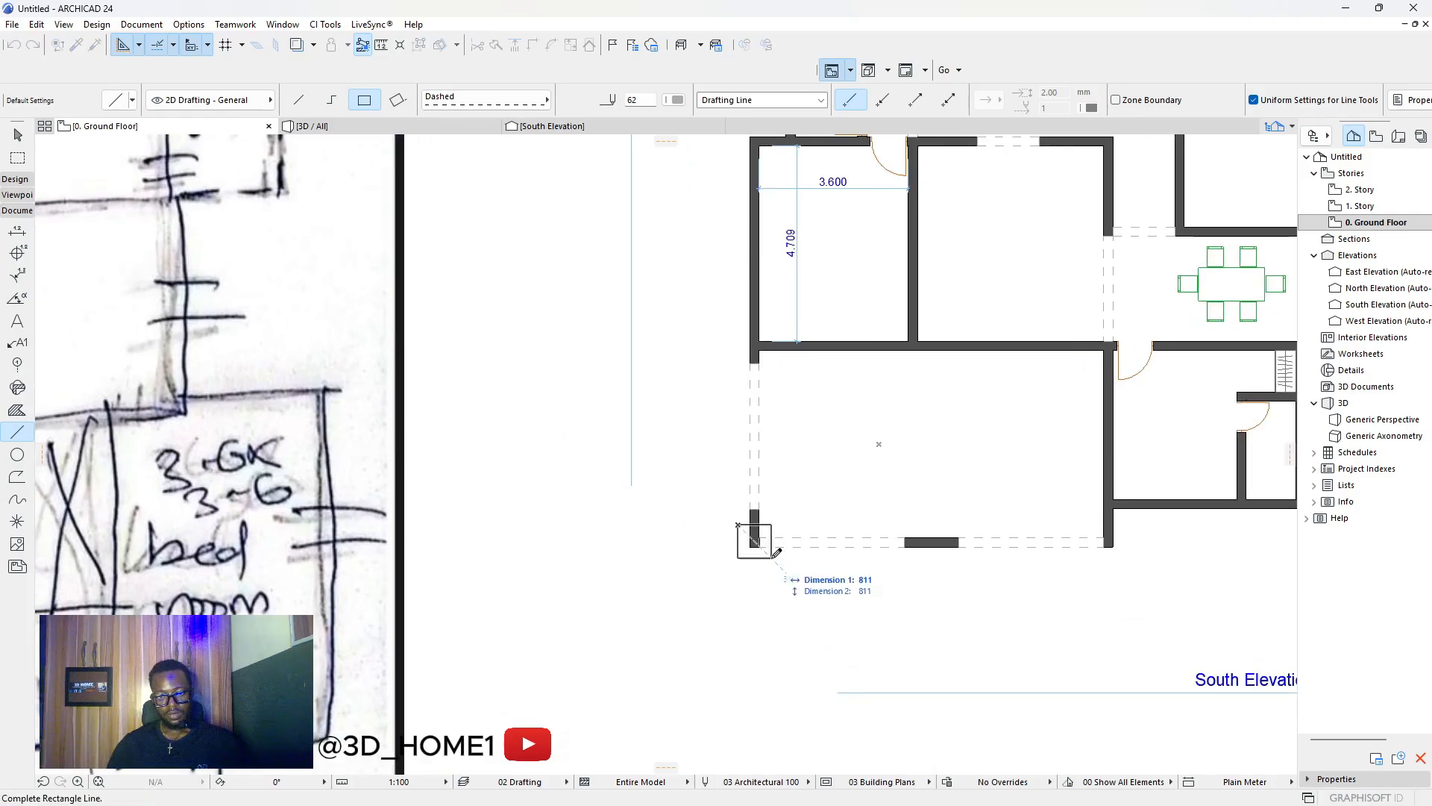
pyautogui.click(777, 556)
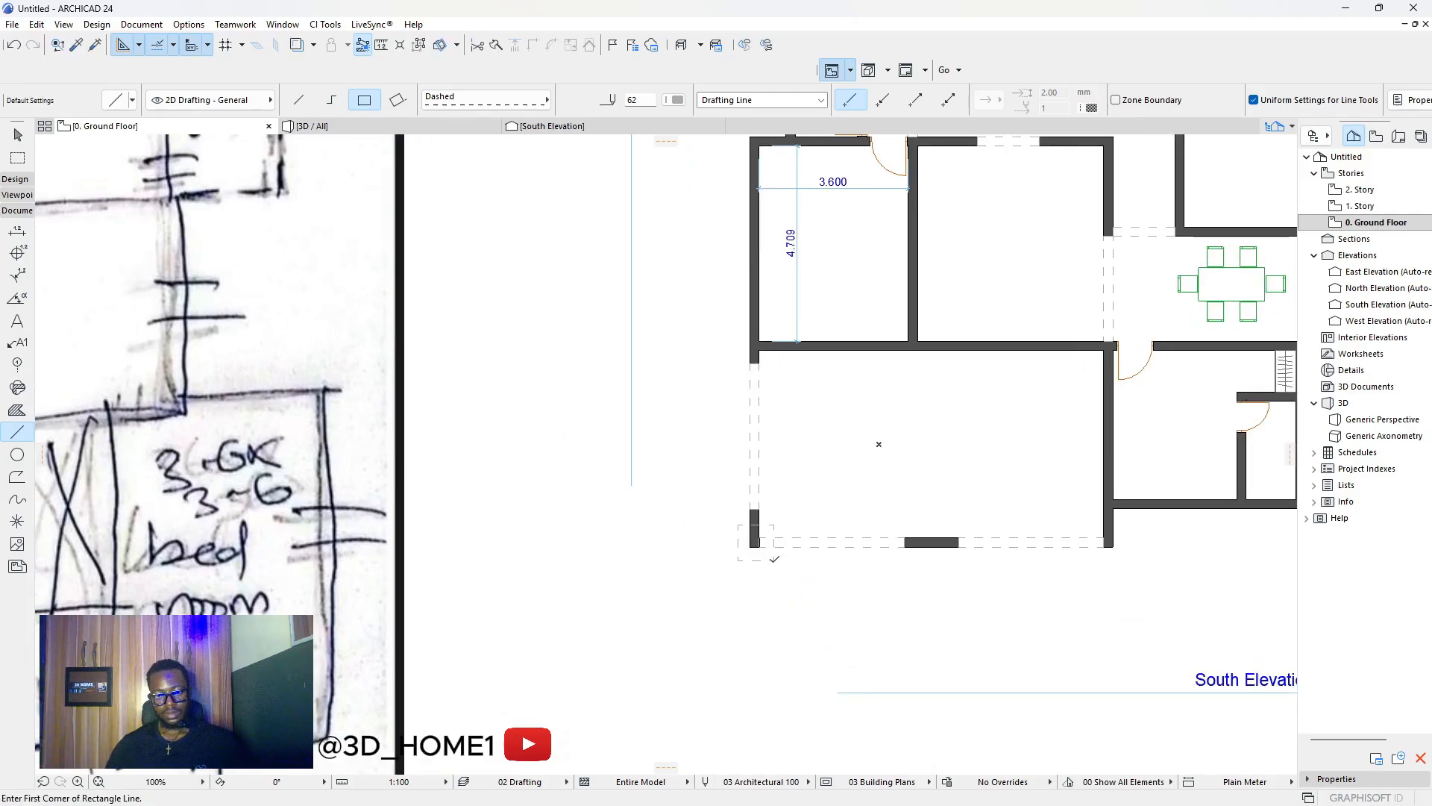
pyautogui.press('Escape')
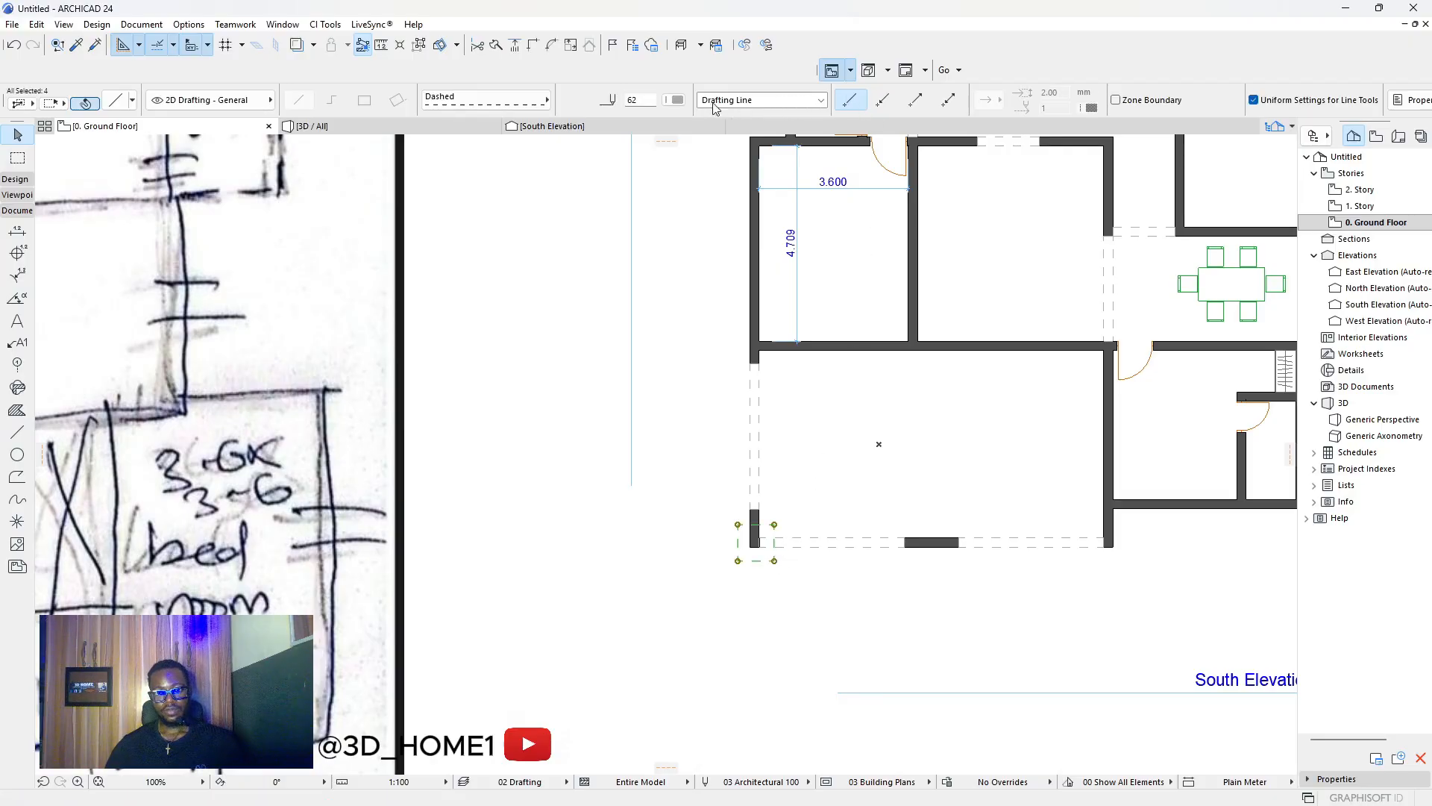
# Set the corner square's line type to Solid Line and its pen to 1.
pyautogui.click(546, 99)
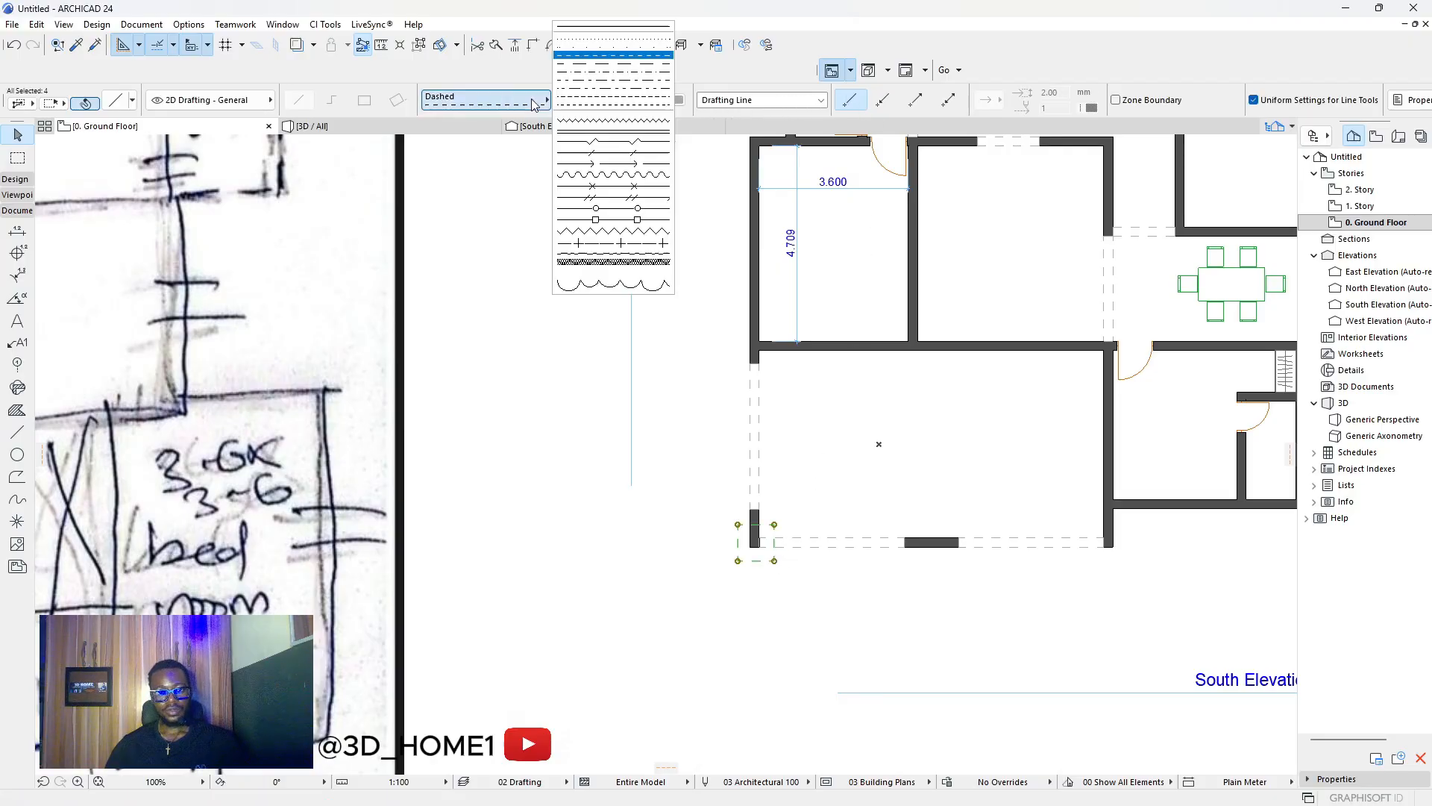
pyautogui.click(597, 26)
pyautogui.scroll(4, 786, 563)
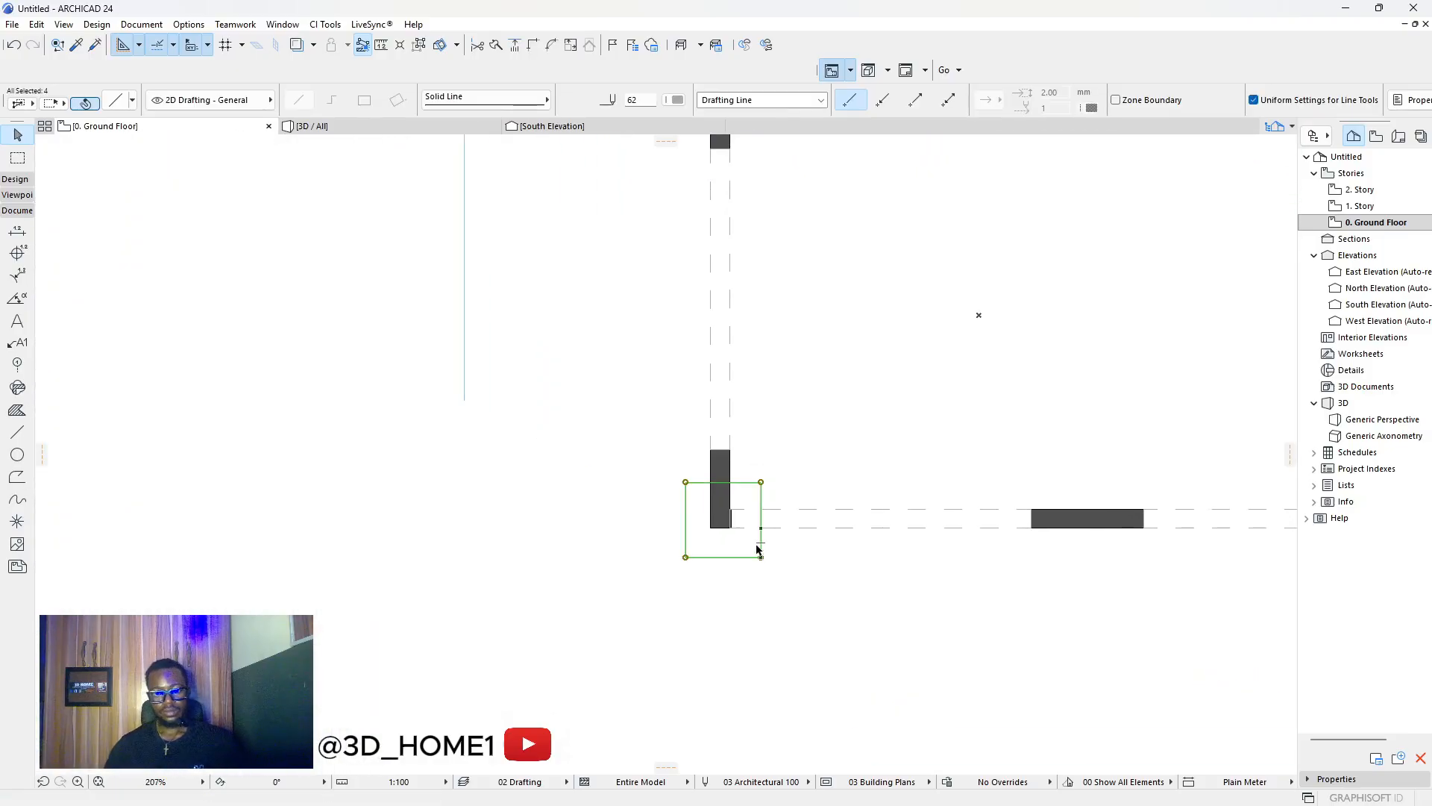
pyautogui.click(675, 100)
pyautogui.click(697, 99)
pyautogui.click(755, 586)
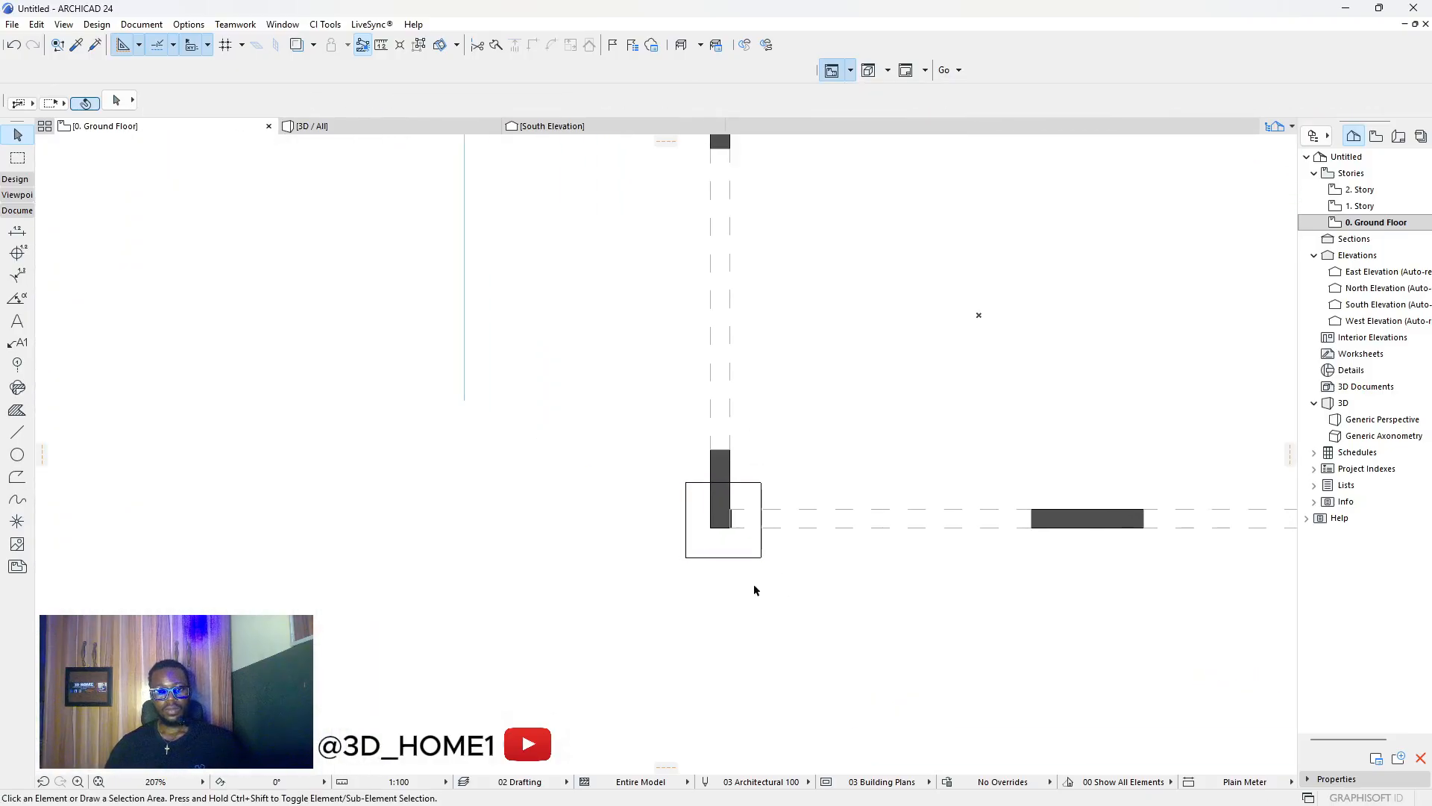
# Copy the corner square about 4239 mm horizontally onto the wall stub midway along the entrance front.
pyautogui.click(761, 546)
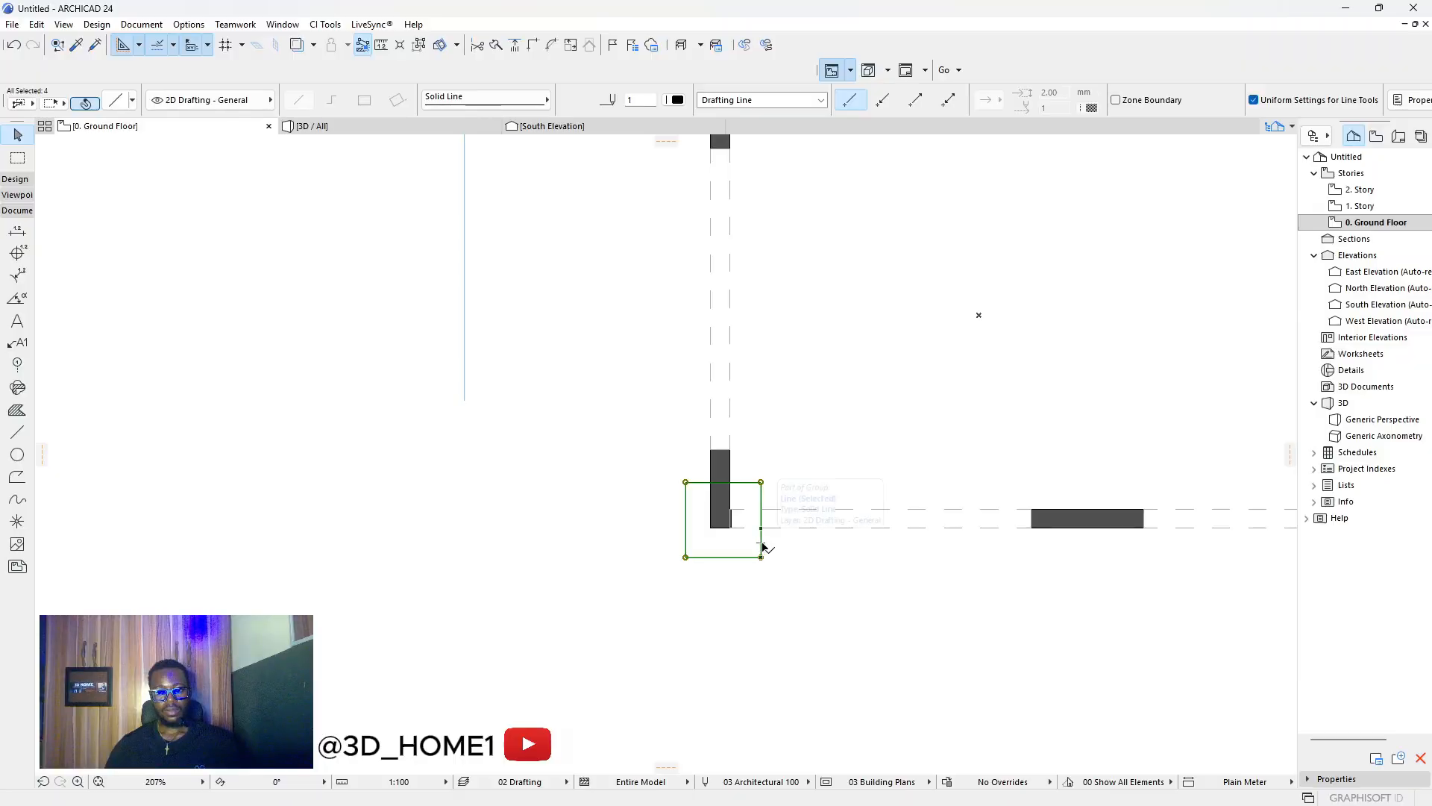
pyautogui.click(761, 547)
pyautogui.press('ctrl')
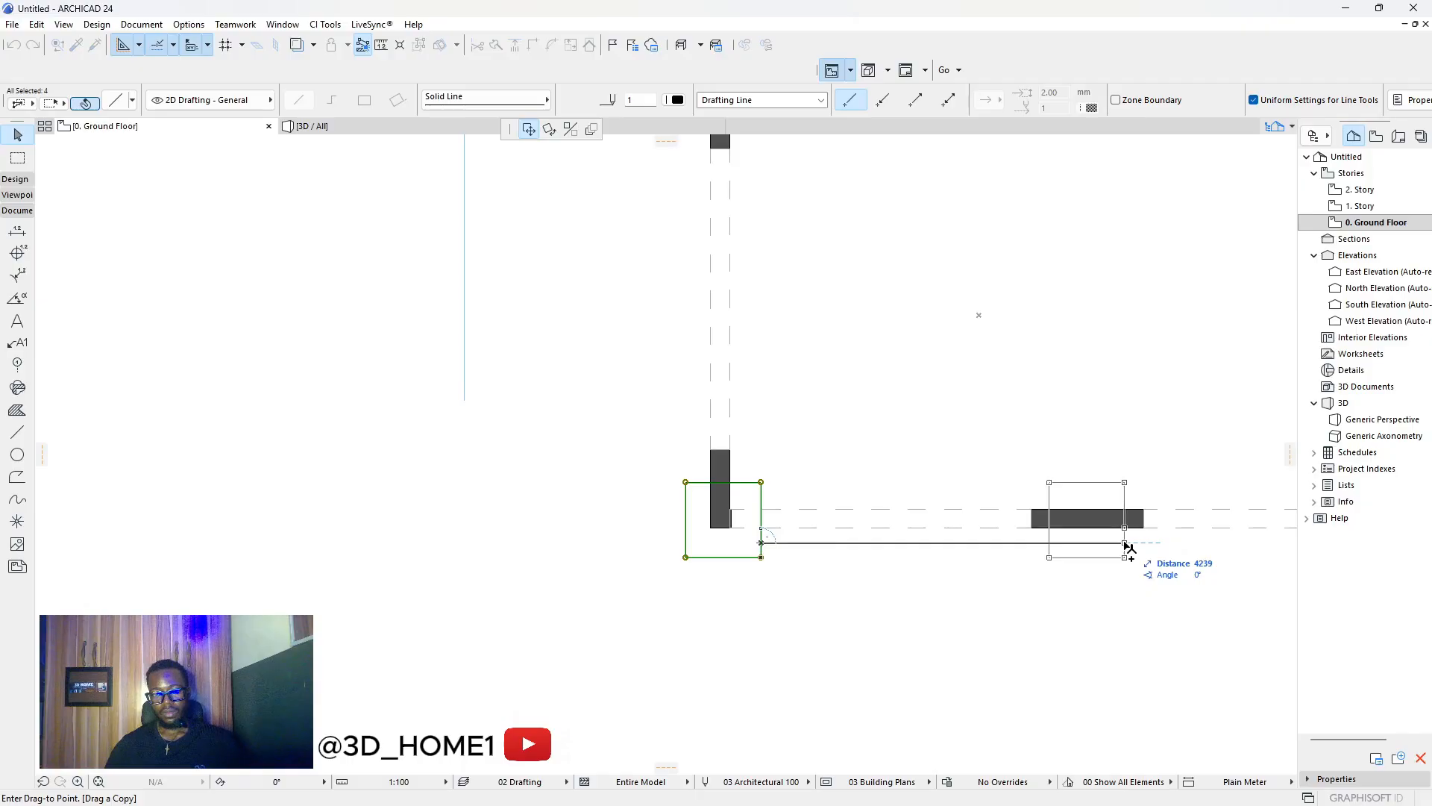
pyautogui.click(1125, 543)
# Copy the middle square about 4278 mm horizontally onto the wall end at the entrance's lower right corner.
pyautogui.click(1125, 543)
pyautogui.press('ctrl')
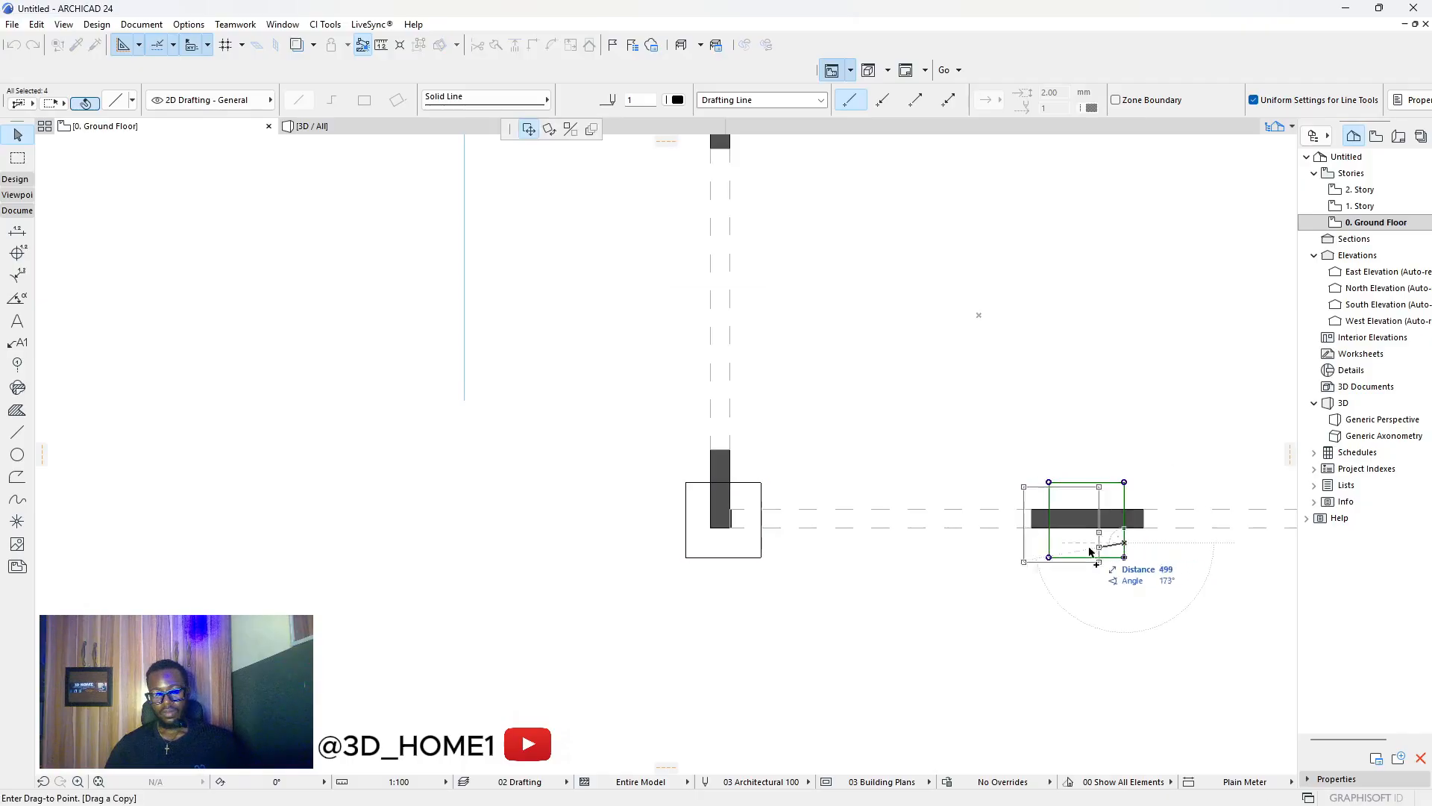
pyautogui.scroll(-5, 841, 554)
pyautogui.scroll(2, 1023, 550)
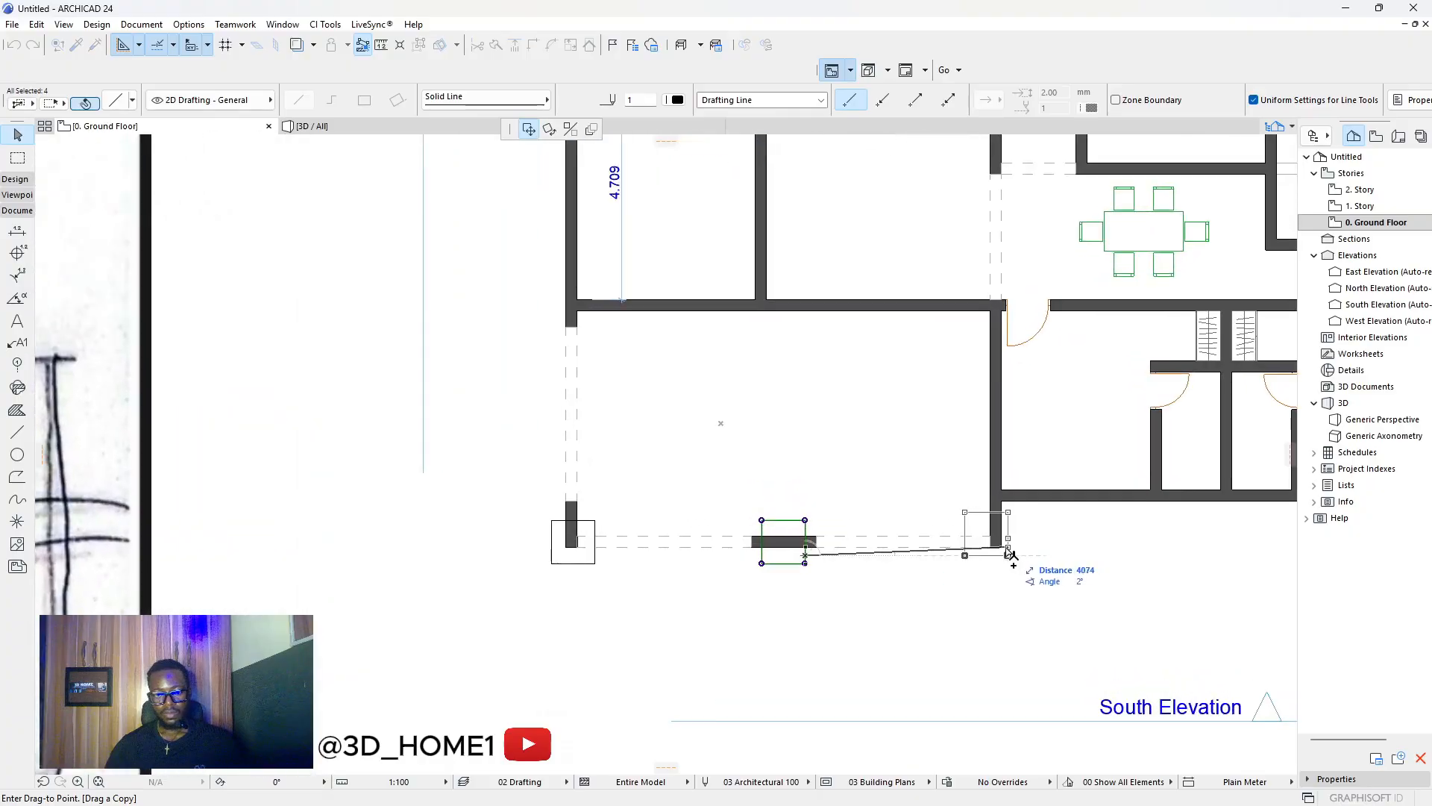
pyautogui.scroll(2, 1014, 571)
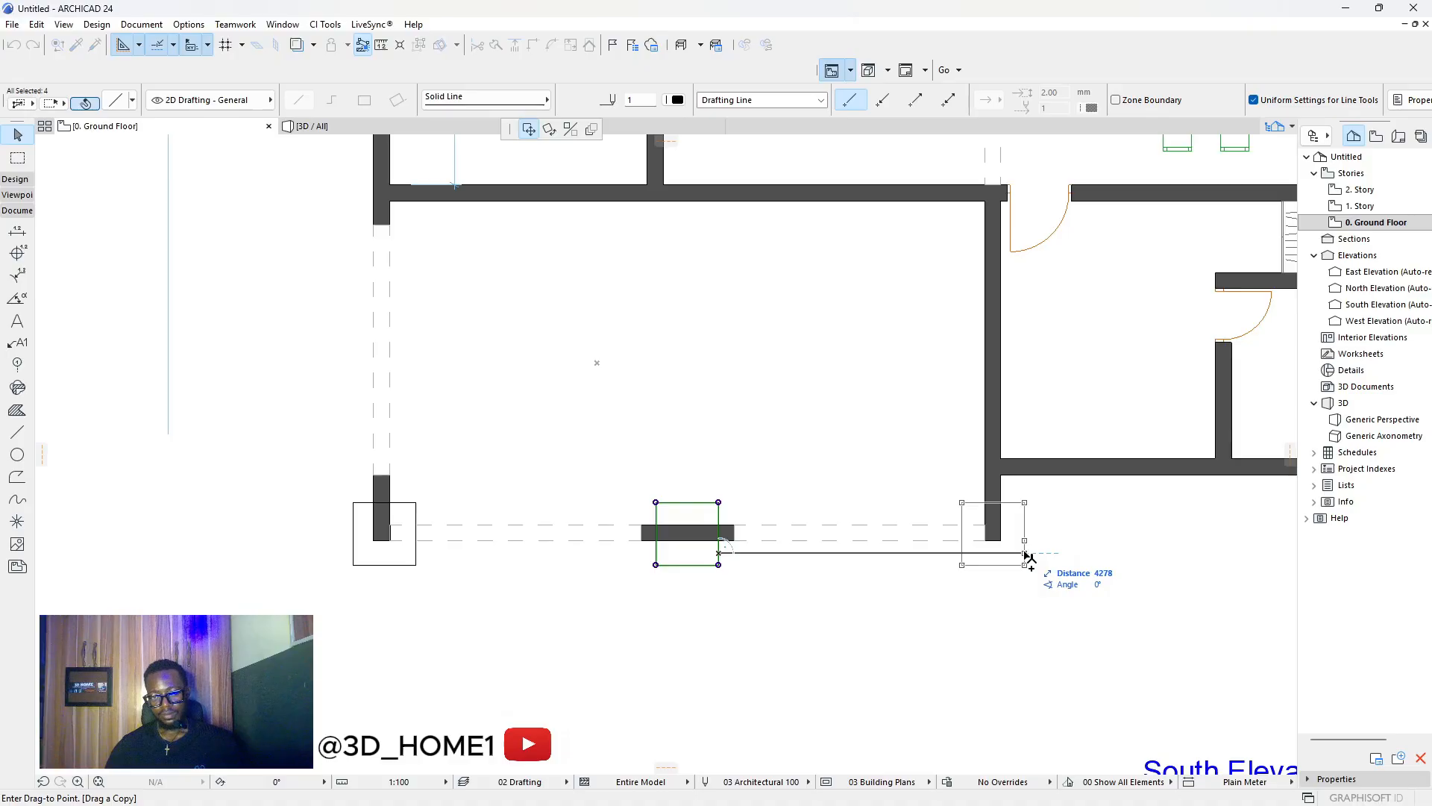
pyautogui.click(1025, 554)
# Compare the three column squares along the entrance front with the columns in the hand sketch.
pyautogui.scroll(-6, 968, 575)
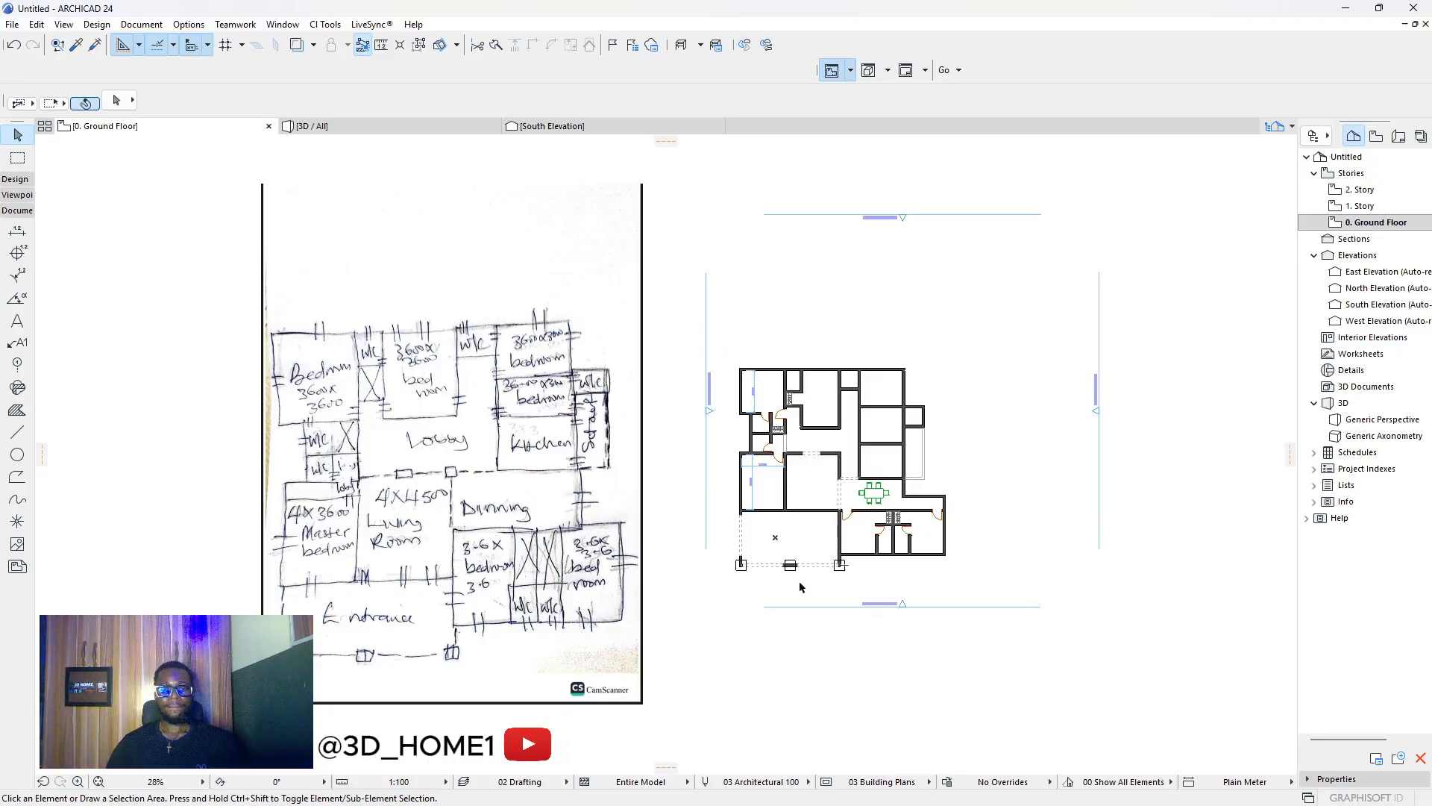
pyautogui.scroll(9, 789, 563)
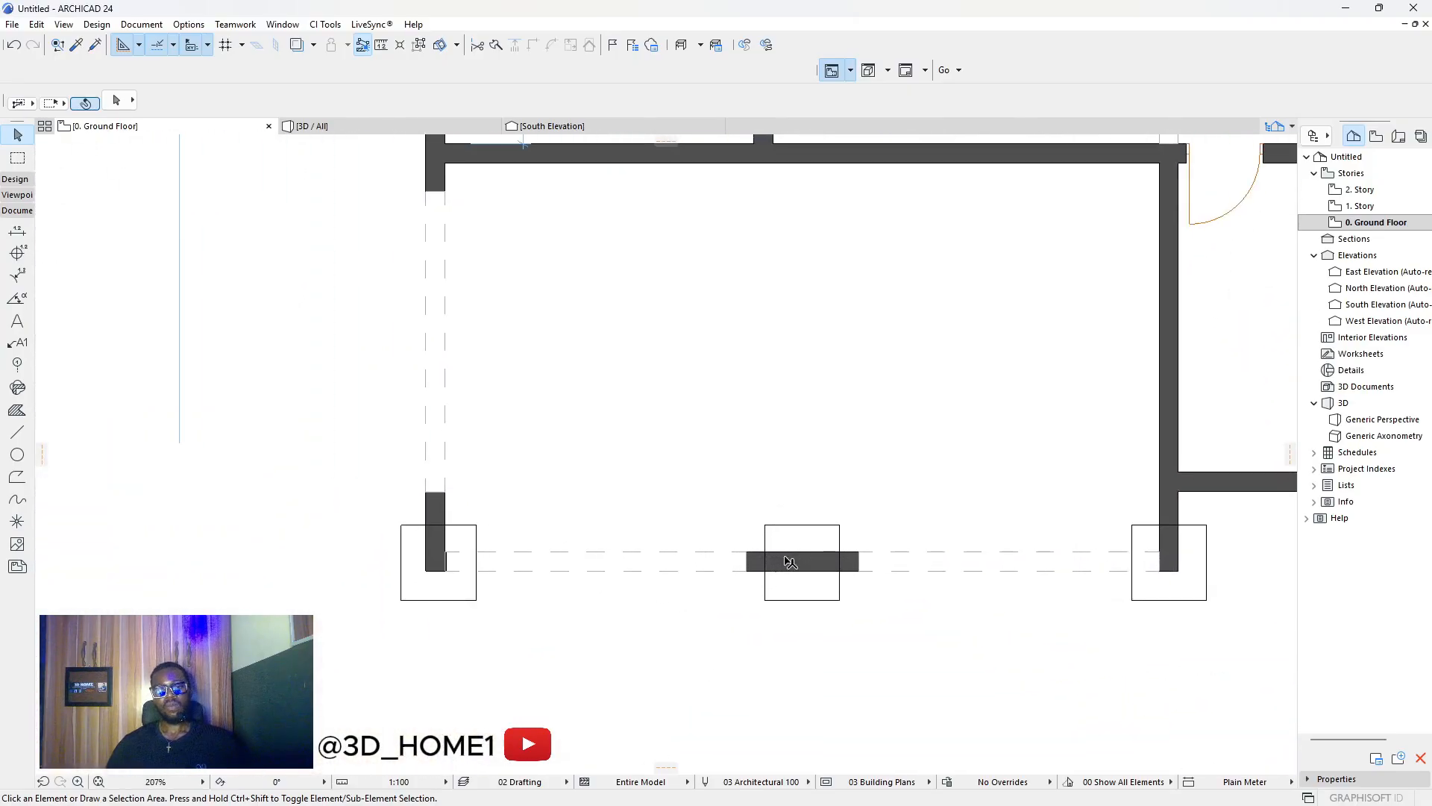
pyautogui.scroll(-3, 791, 563)
pyautogui.scroll(-3, 792, 569)
pyautogui.scroll(3, 803, 561)
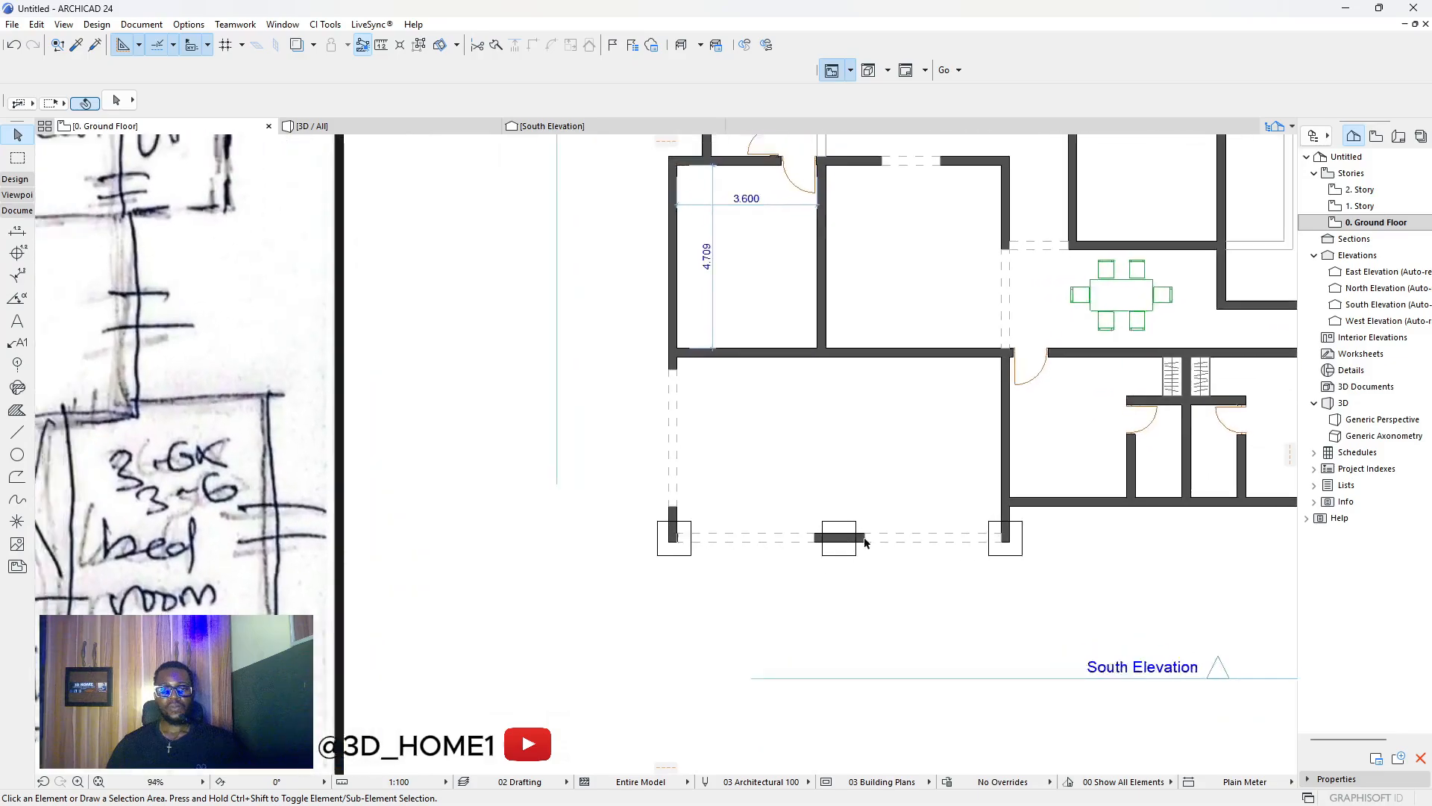
pyautogui.scroll(-4, 798, 564)
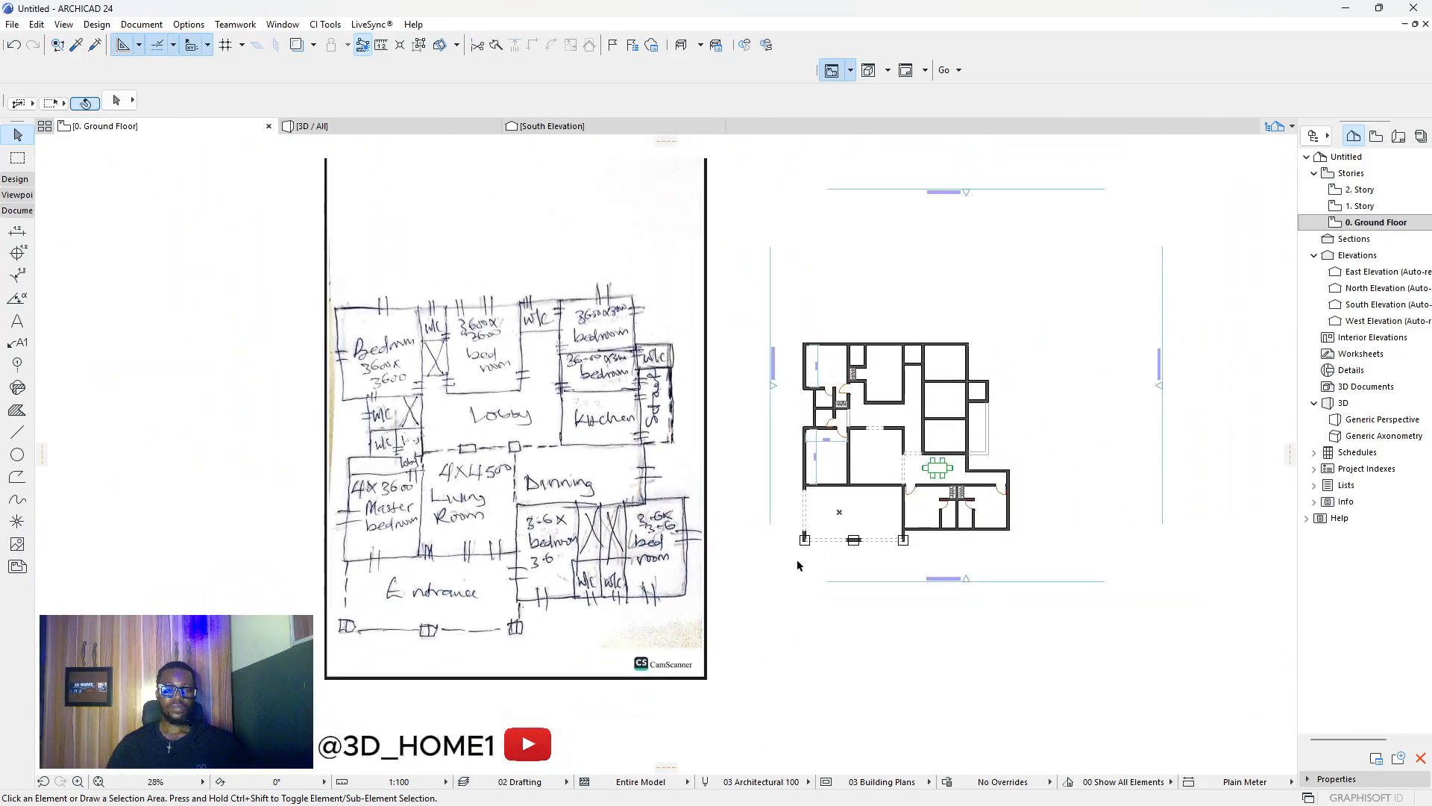
pyautogui.scroll(5, 839, 549)
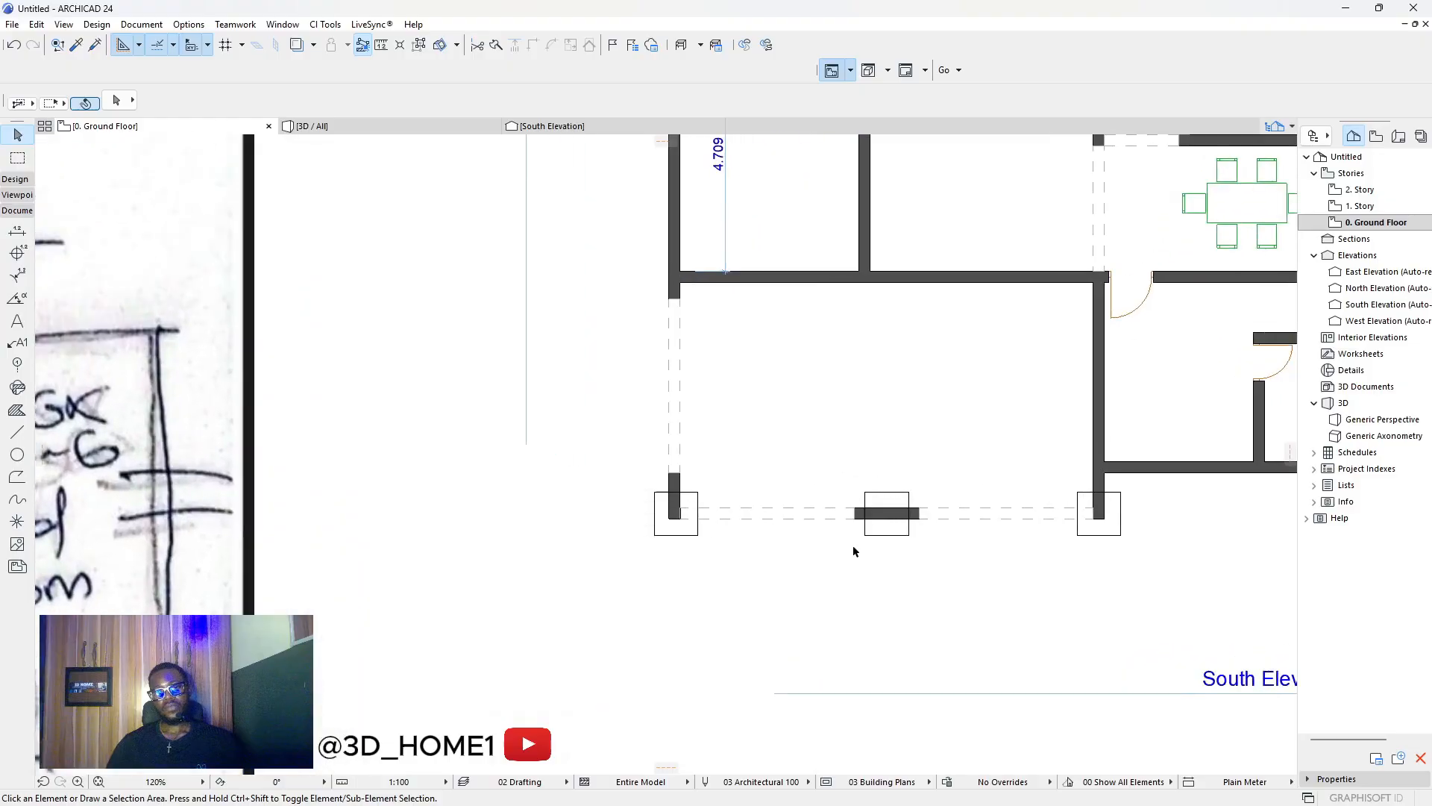
pyautogui.scroll(-2, 843, 543)
pyautogui.scroll(4, 861, 545)
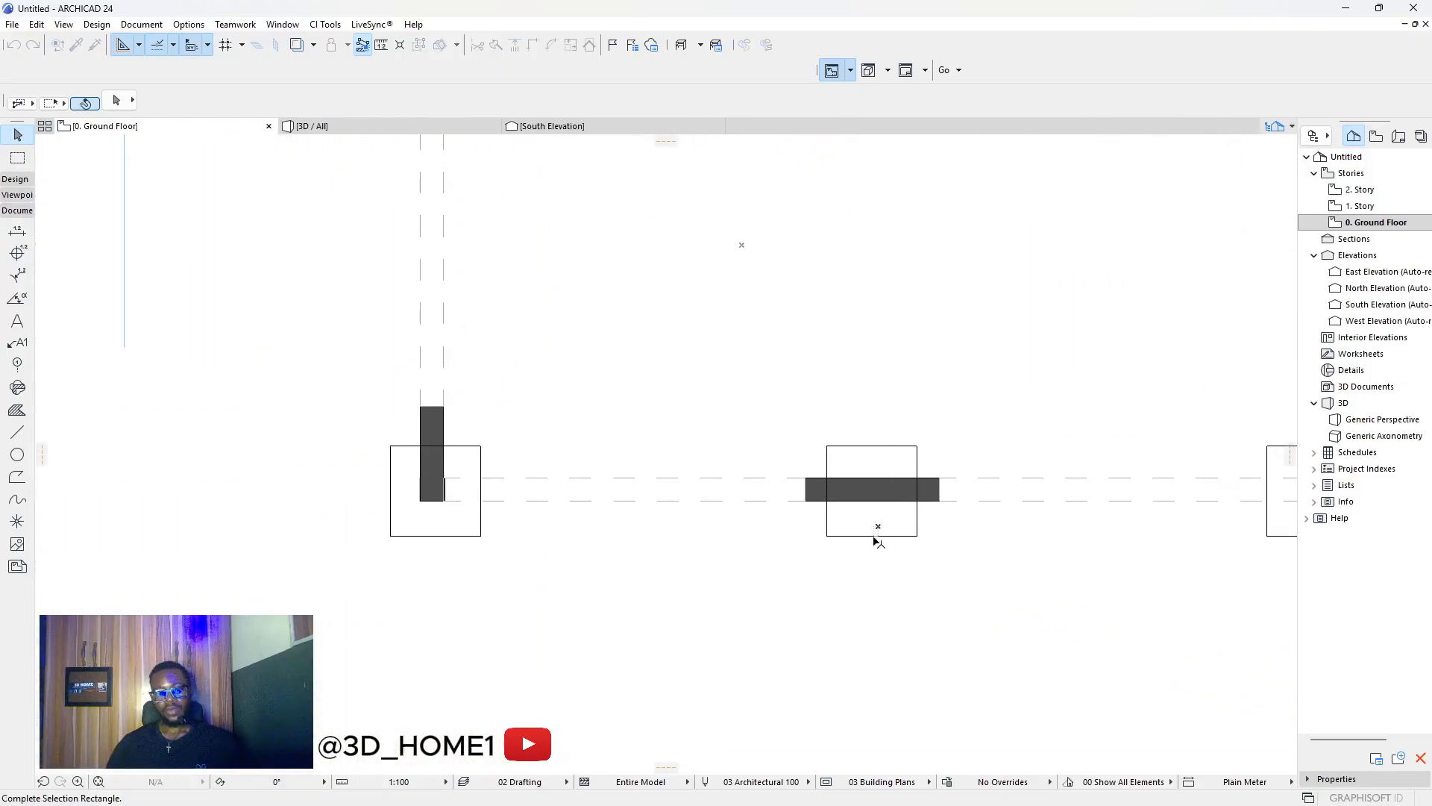
# Copy the middle column square on the entrance front about 413 mm horizontally to the left.
pyautogui.click(865, 539)
pyautogui.click(862, 538)
pyautogui.press('ctrl')
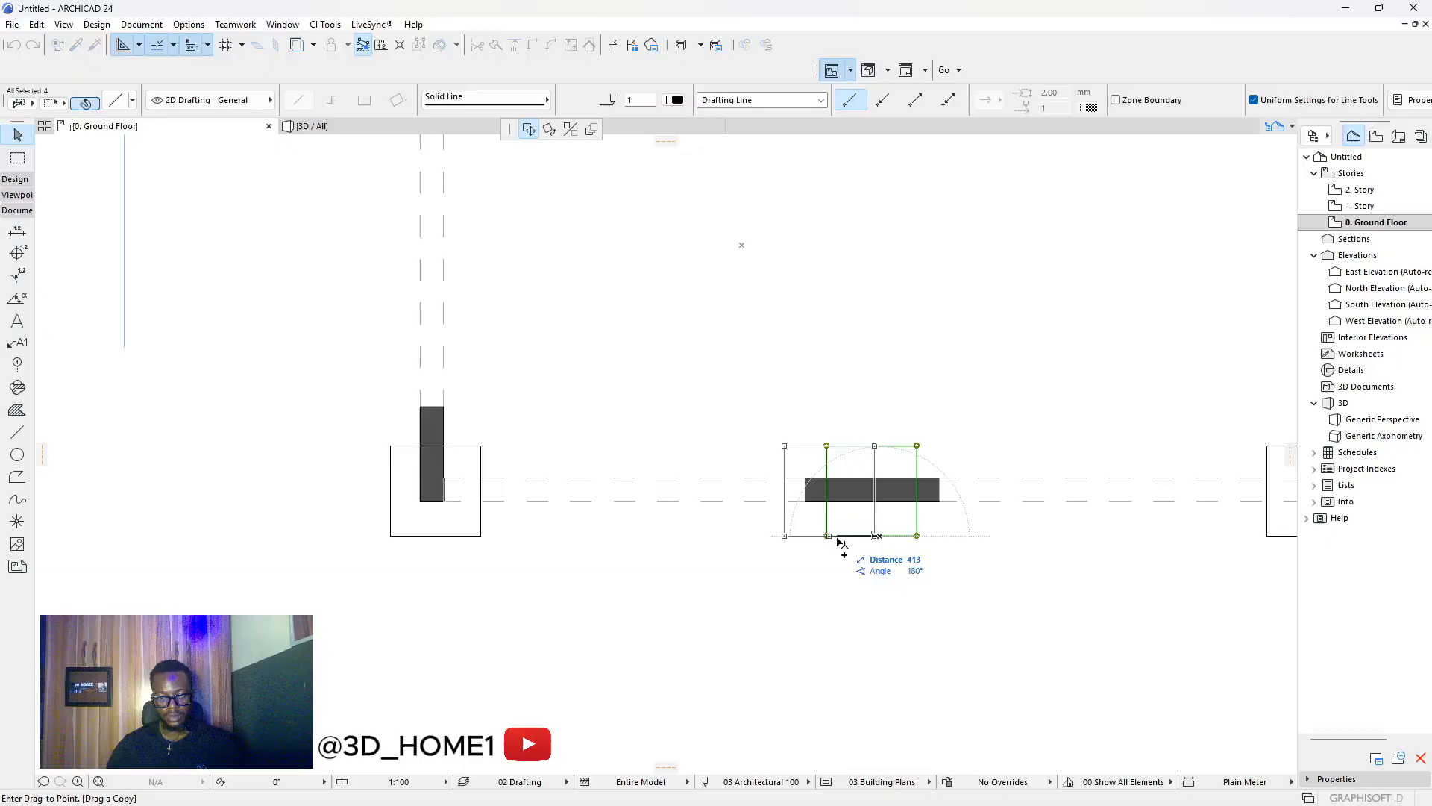
pyautogui.click(838, 540)
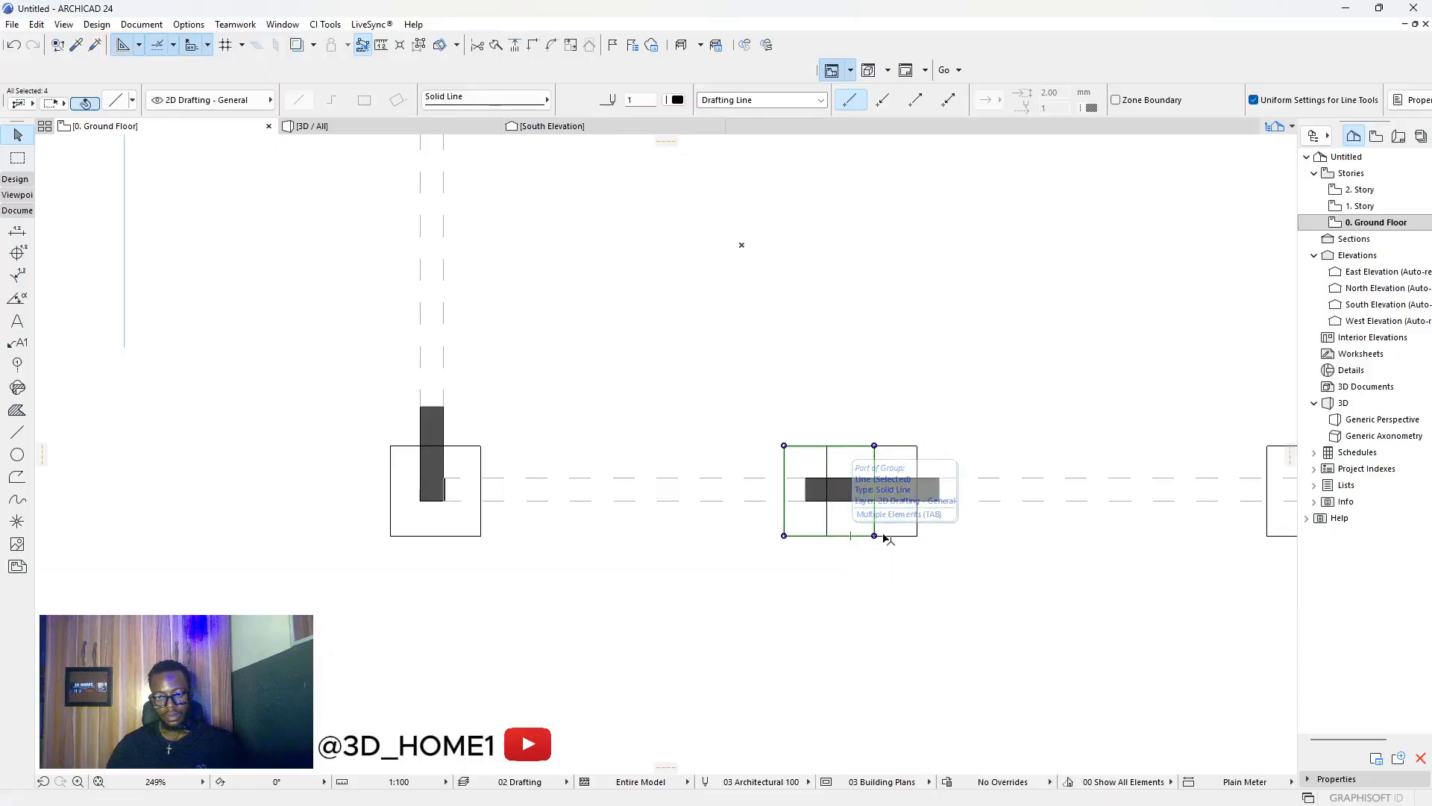
pyautogui.press('Escape')
# Move the original middle column square about 416 mm horizontally to the right, so the wall stub carries a pair of squares.
pyautogui.click(918, 537)
pyautogui.click(918, 536)
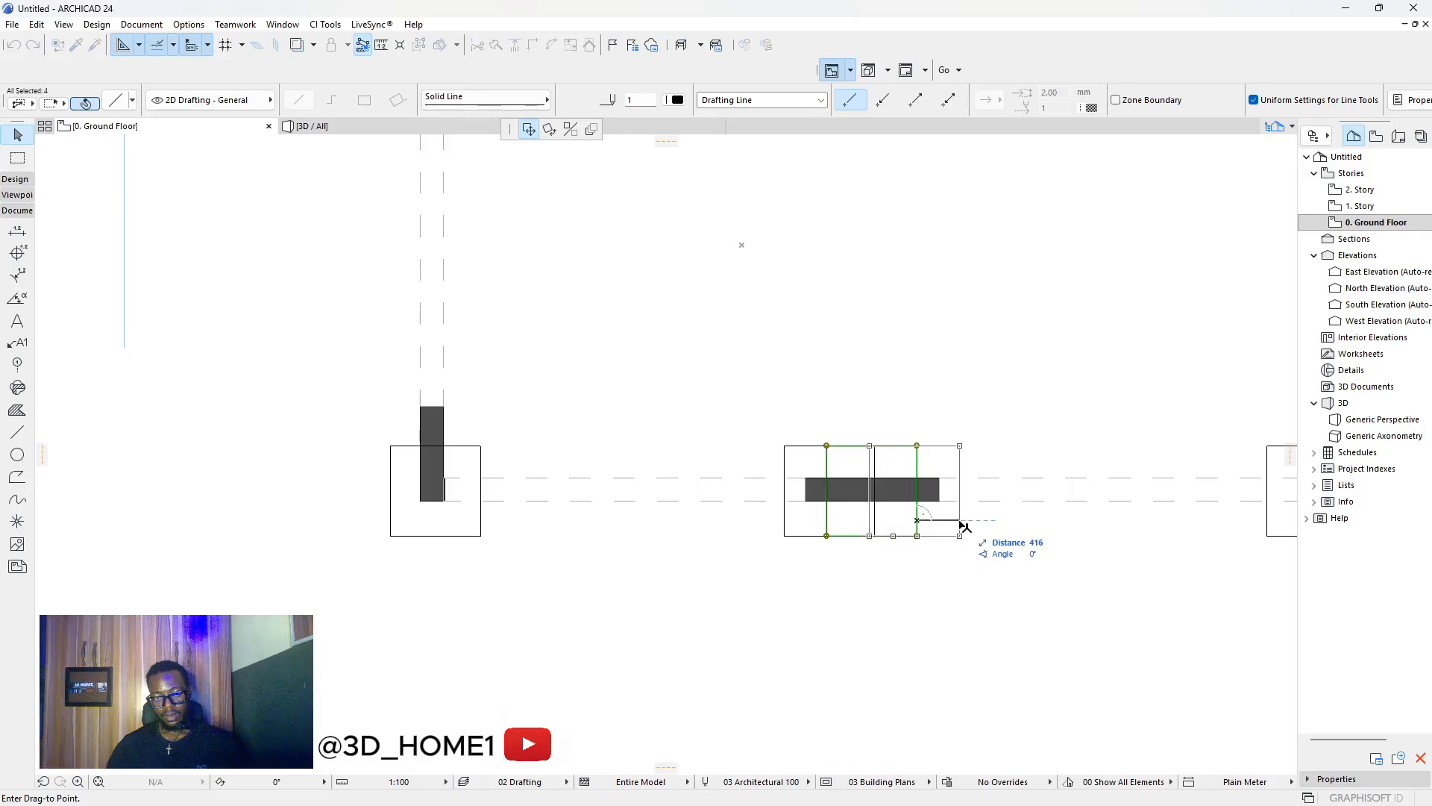
pyautogui.click(962, 526)
pyautogui.press('Escape')
# Choose 2-Sash Sliding Window 24 from Sliding Windows 24 as the default window type.
pyautogui.scroll(-3, 873, 506)
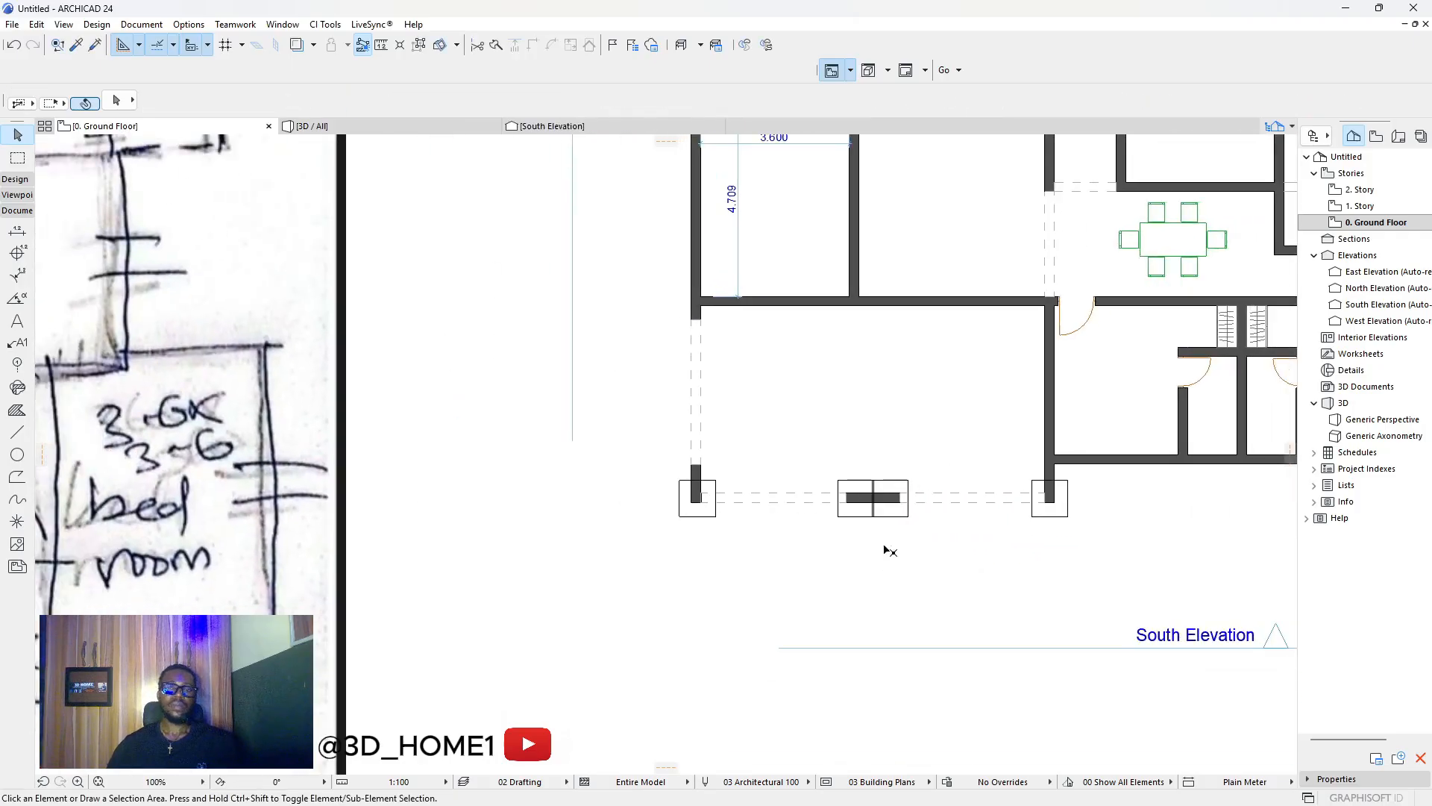
pyautogui.scroll(-5, 878, 515)
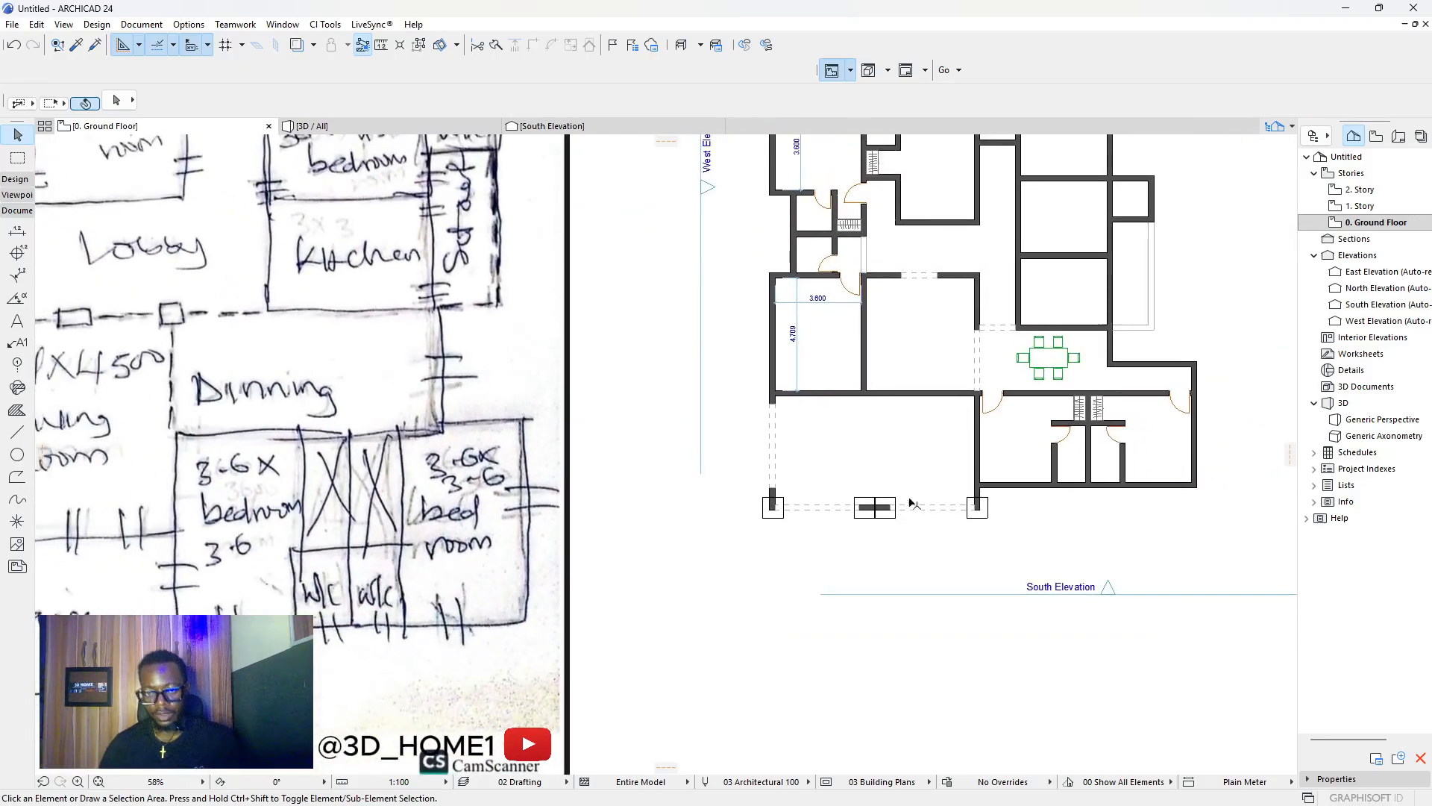
pyautogui.scroll(2, 938, 372)
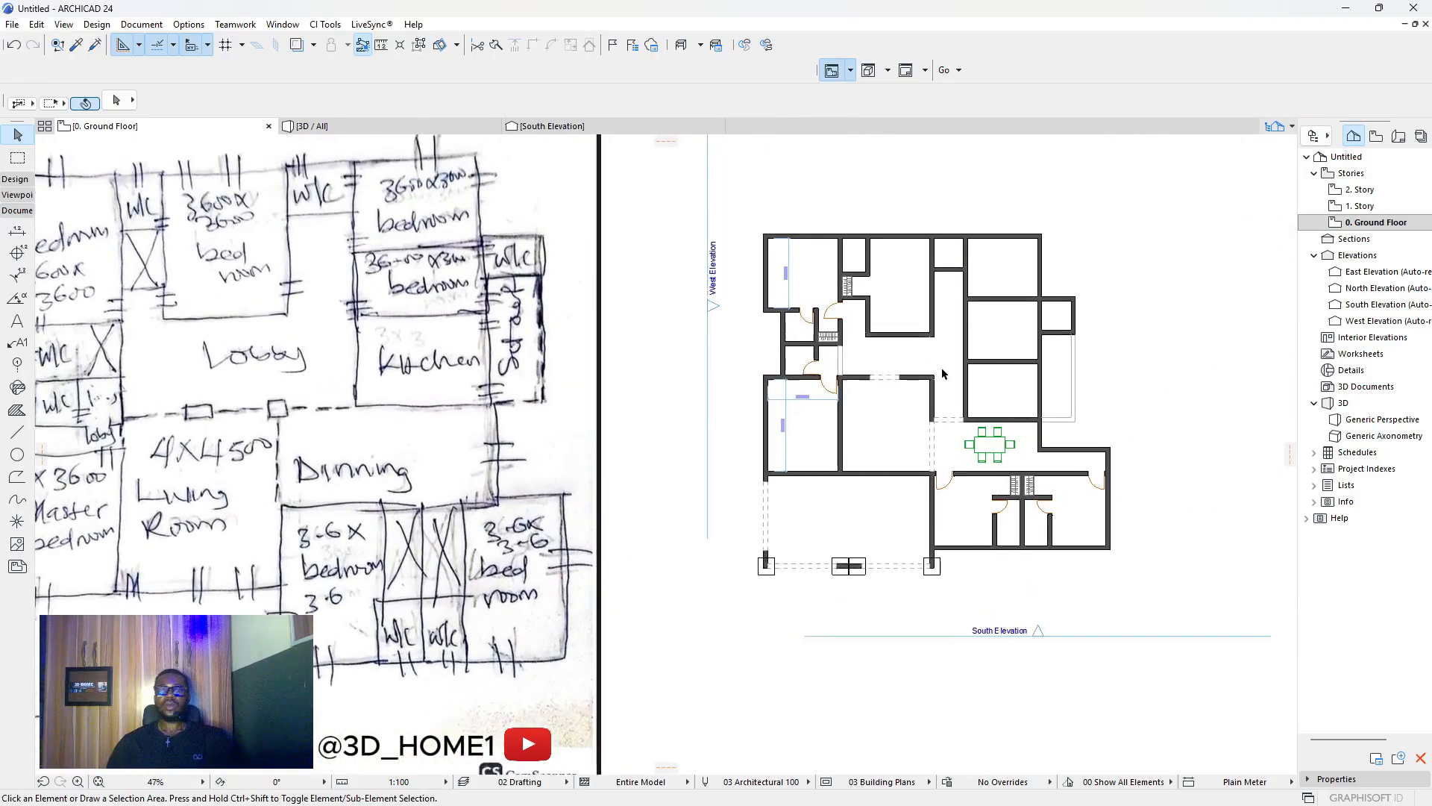
pyautogui.scroll(-3, 906, 423)
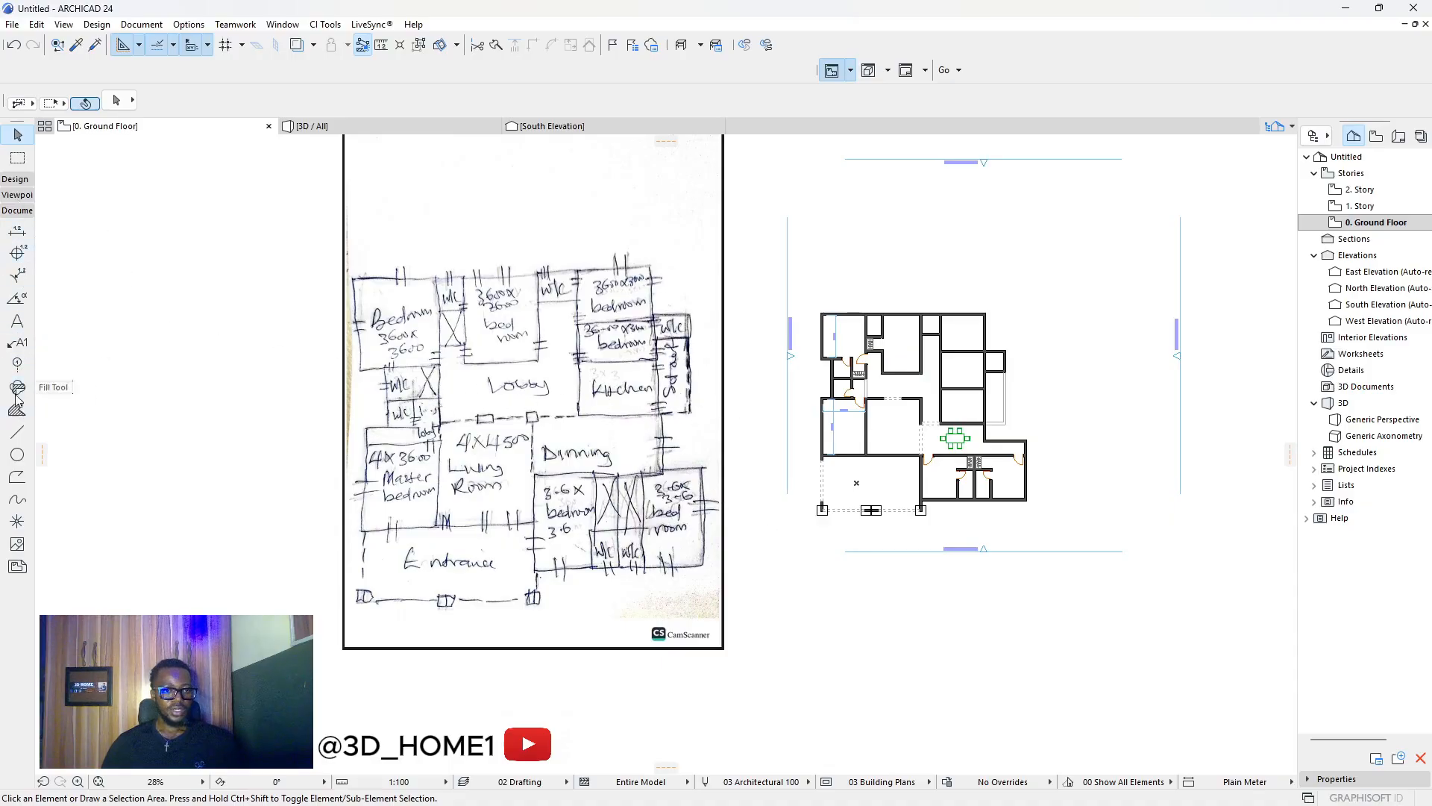
pyautogui.click(17, 180)
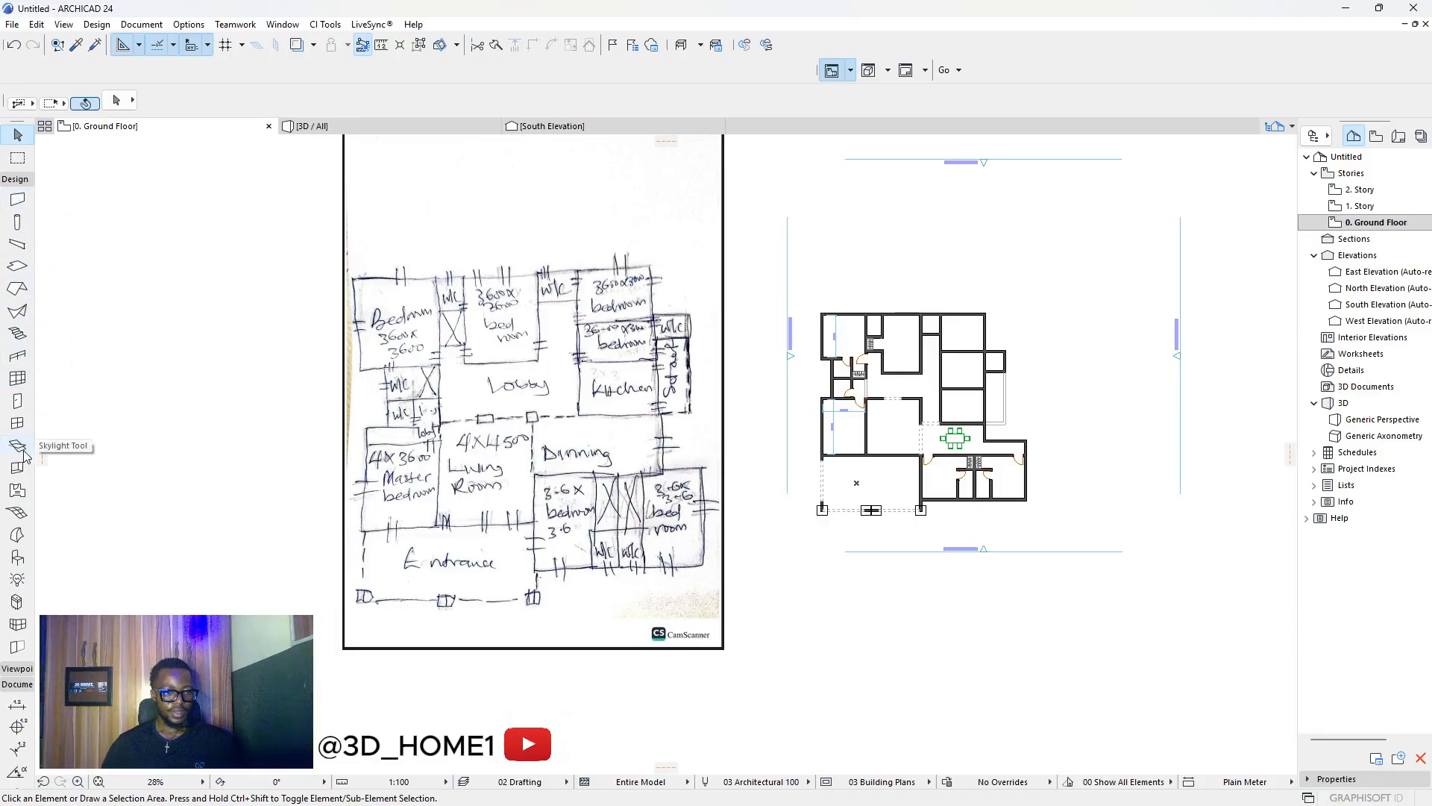
pyautogui.click(18, 378)
pyautogui.click(18, 423)
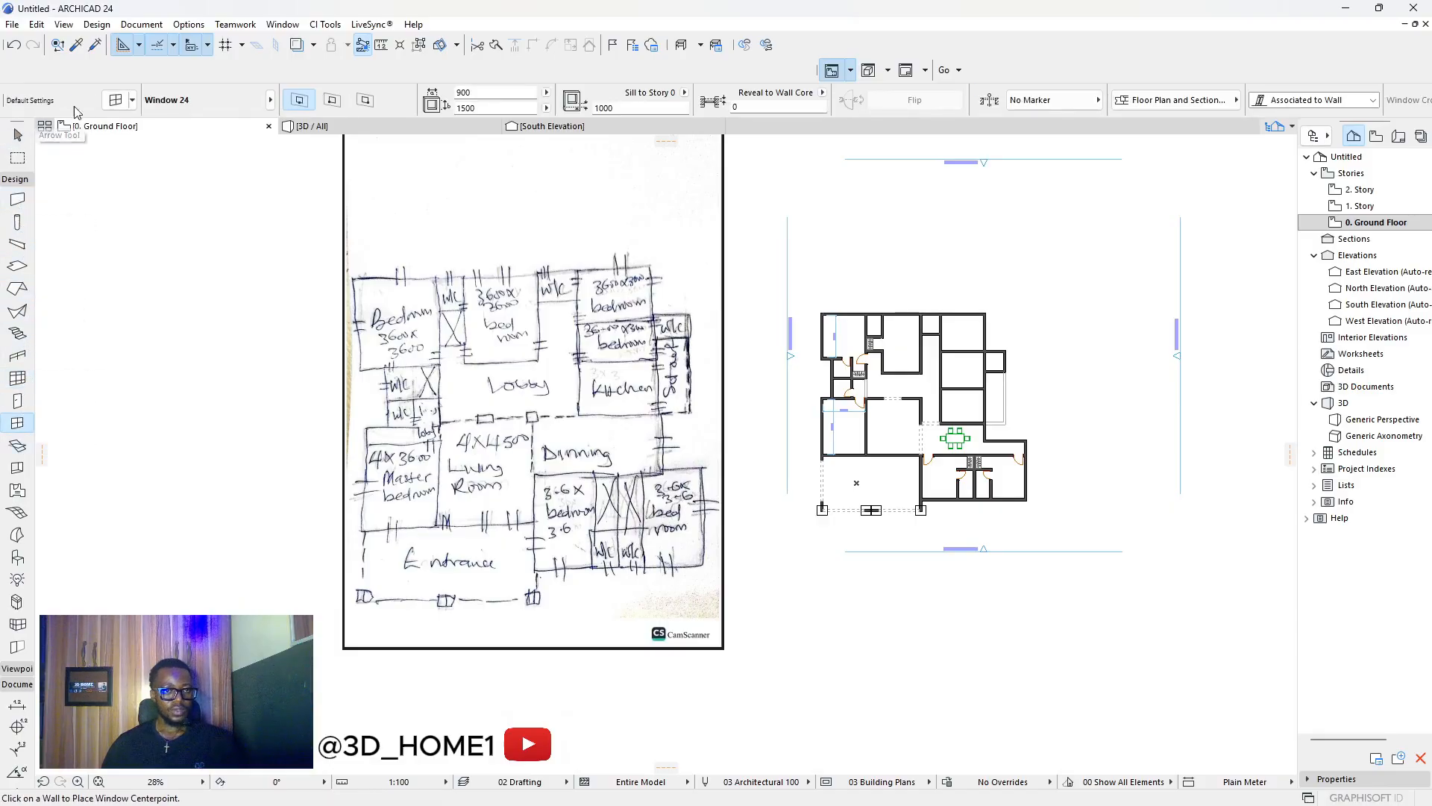
pyautogui.hotkey('ctrl', 't')
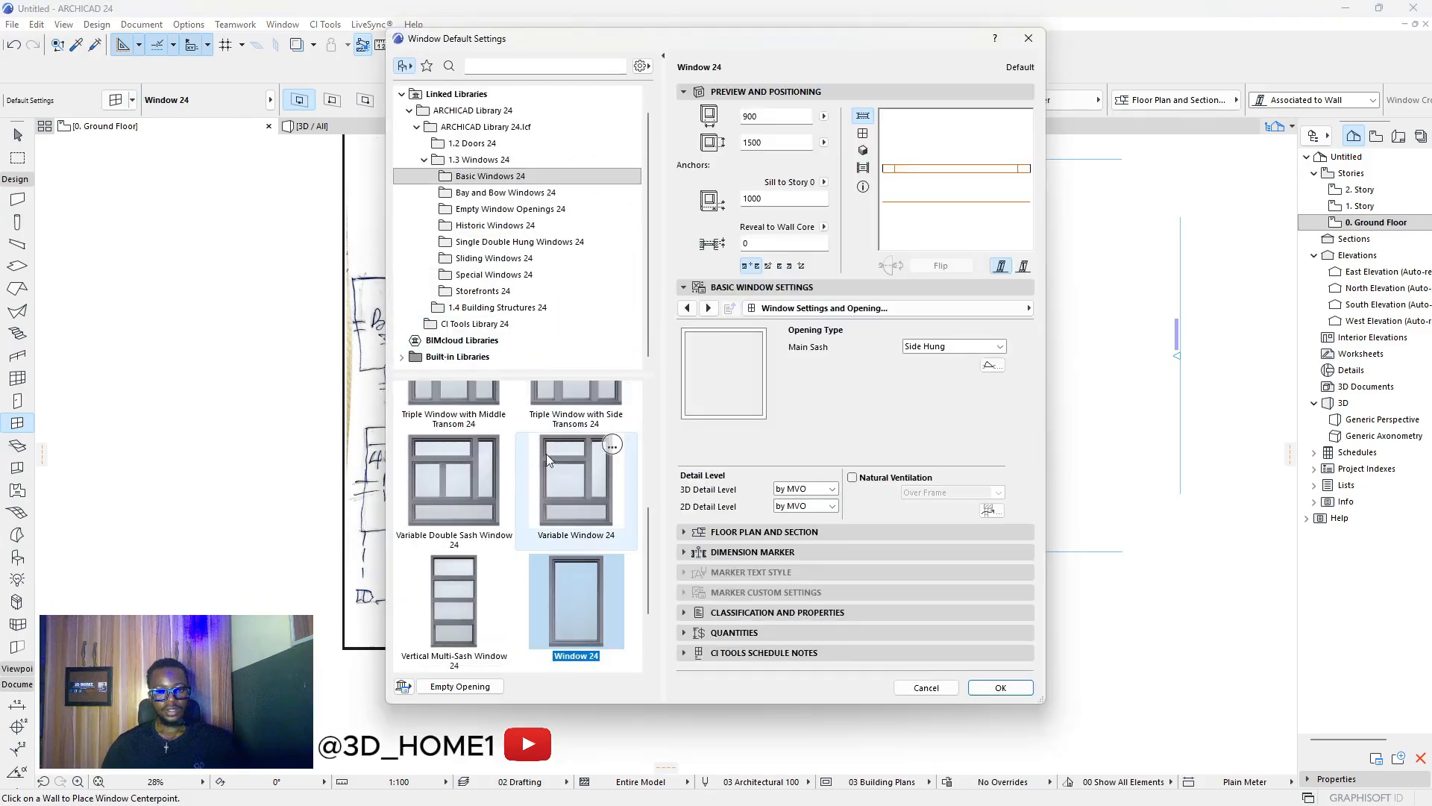
pyautogui.scroll(5, 586, 568)
pyautogui.scroll(1, 504, 493)
pyautogui.click(458, 440)
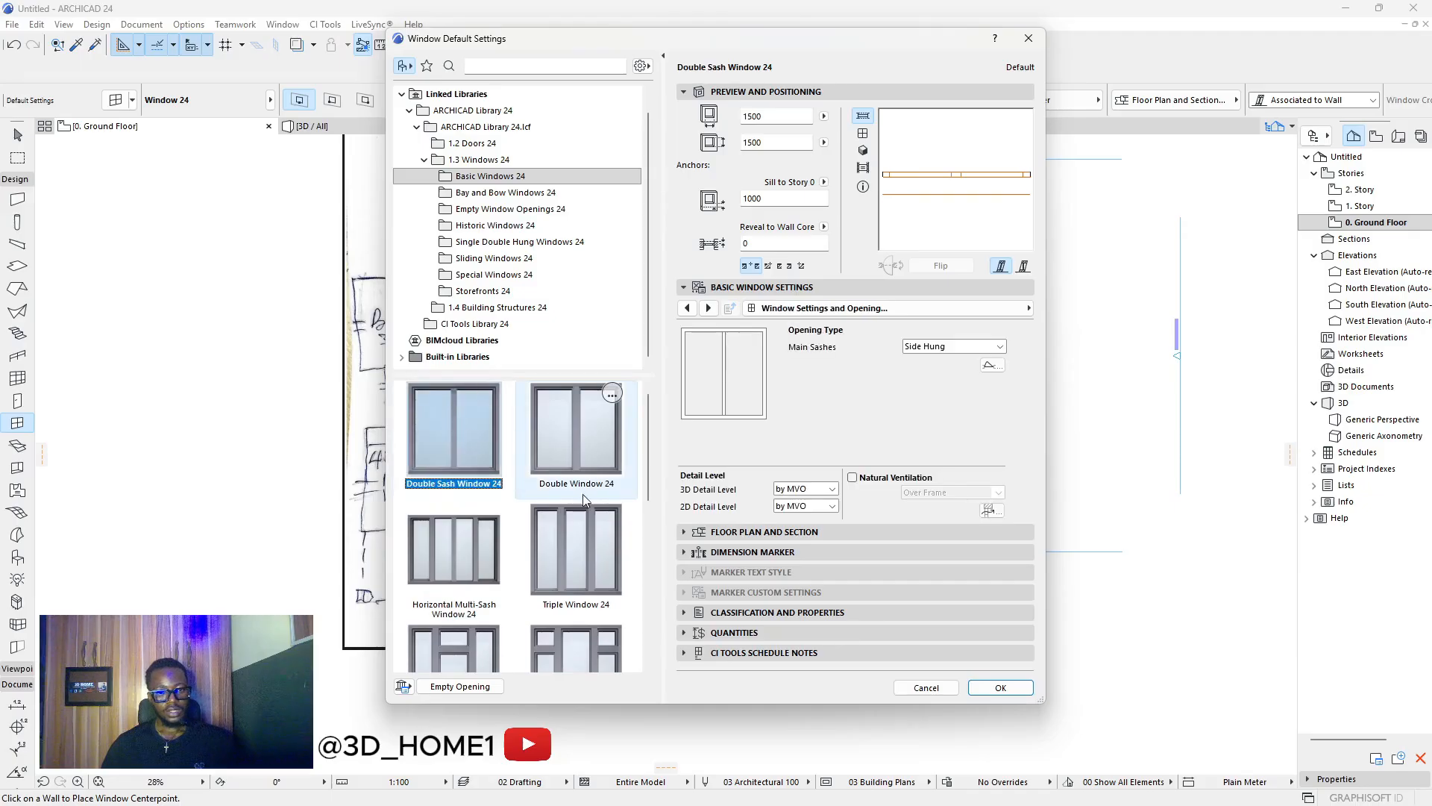
pyautogui.click(502, 259)
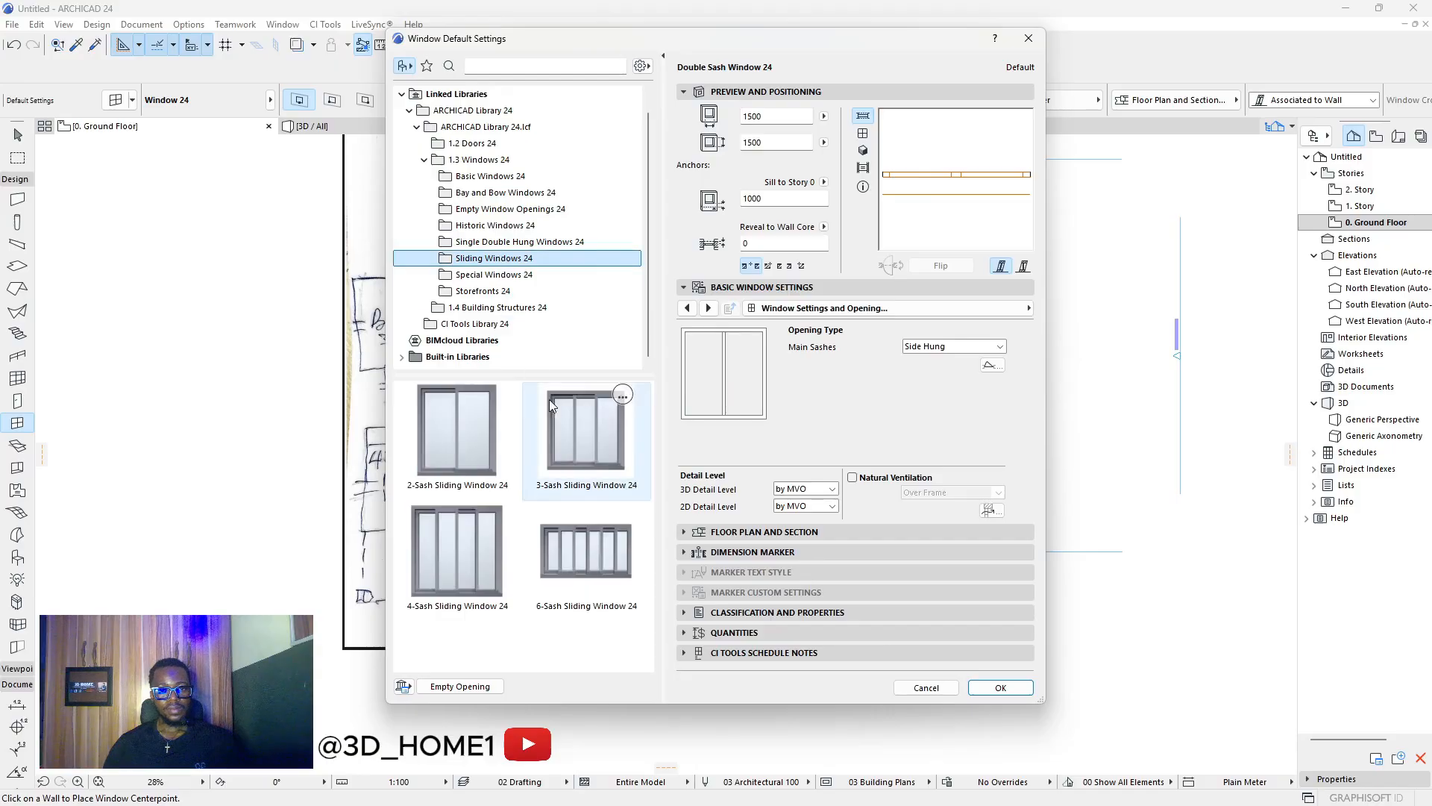
pyautogui.click(440, 427)
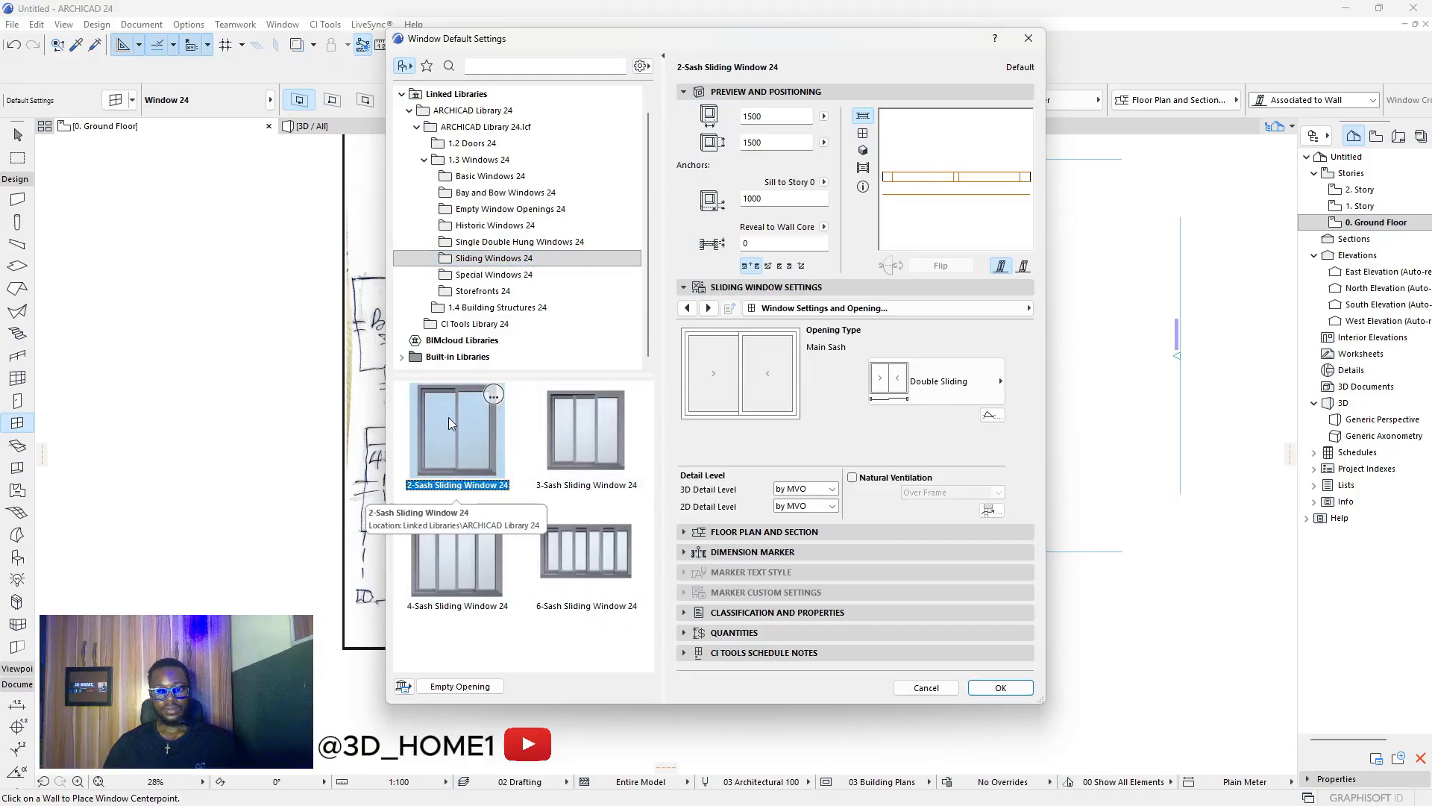
pyautogui.click(1019, 686)
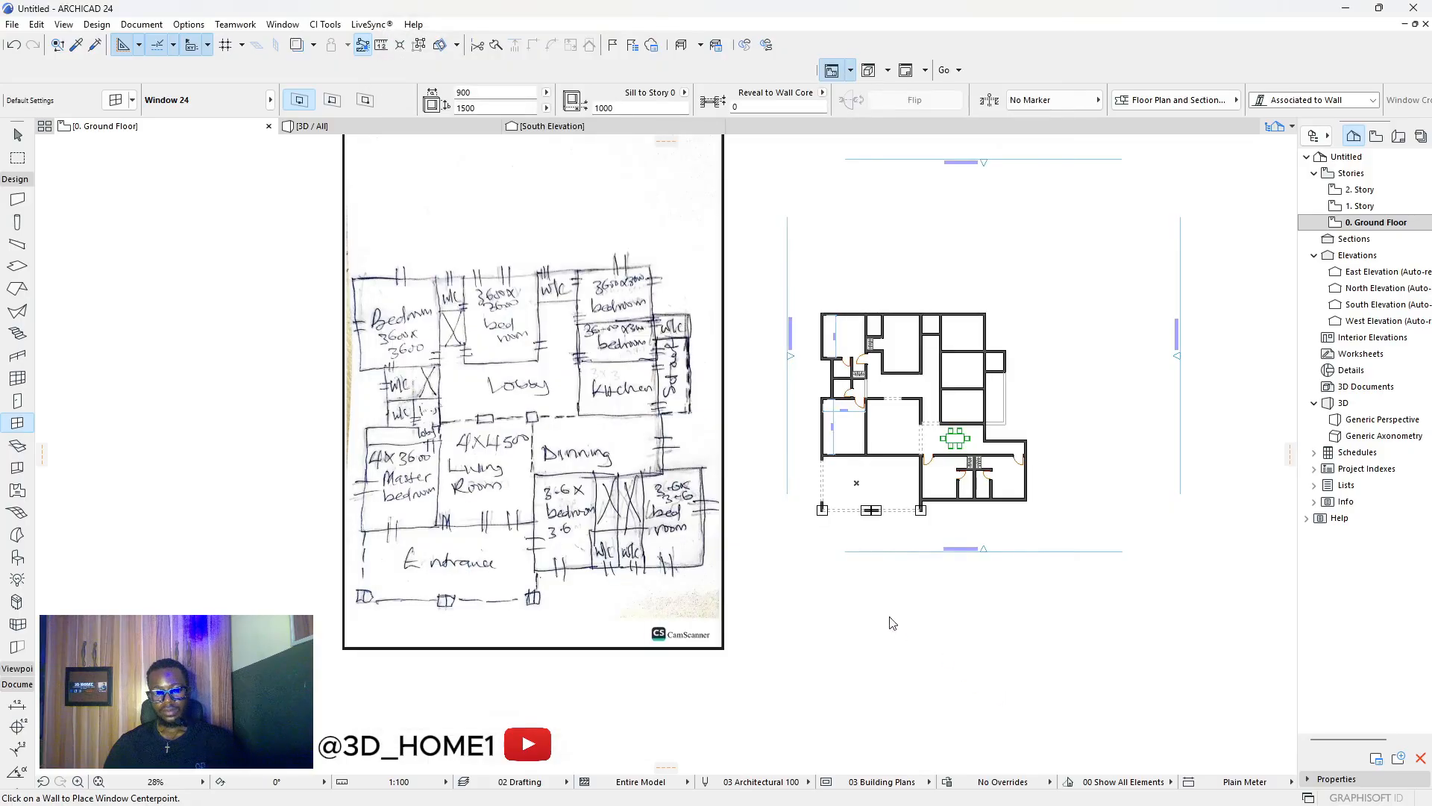
# Set the default window's width and height to 1200 and its sill height to 900.
pyautogui.click(489, 91)
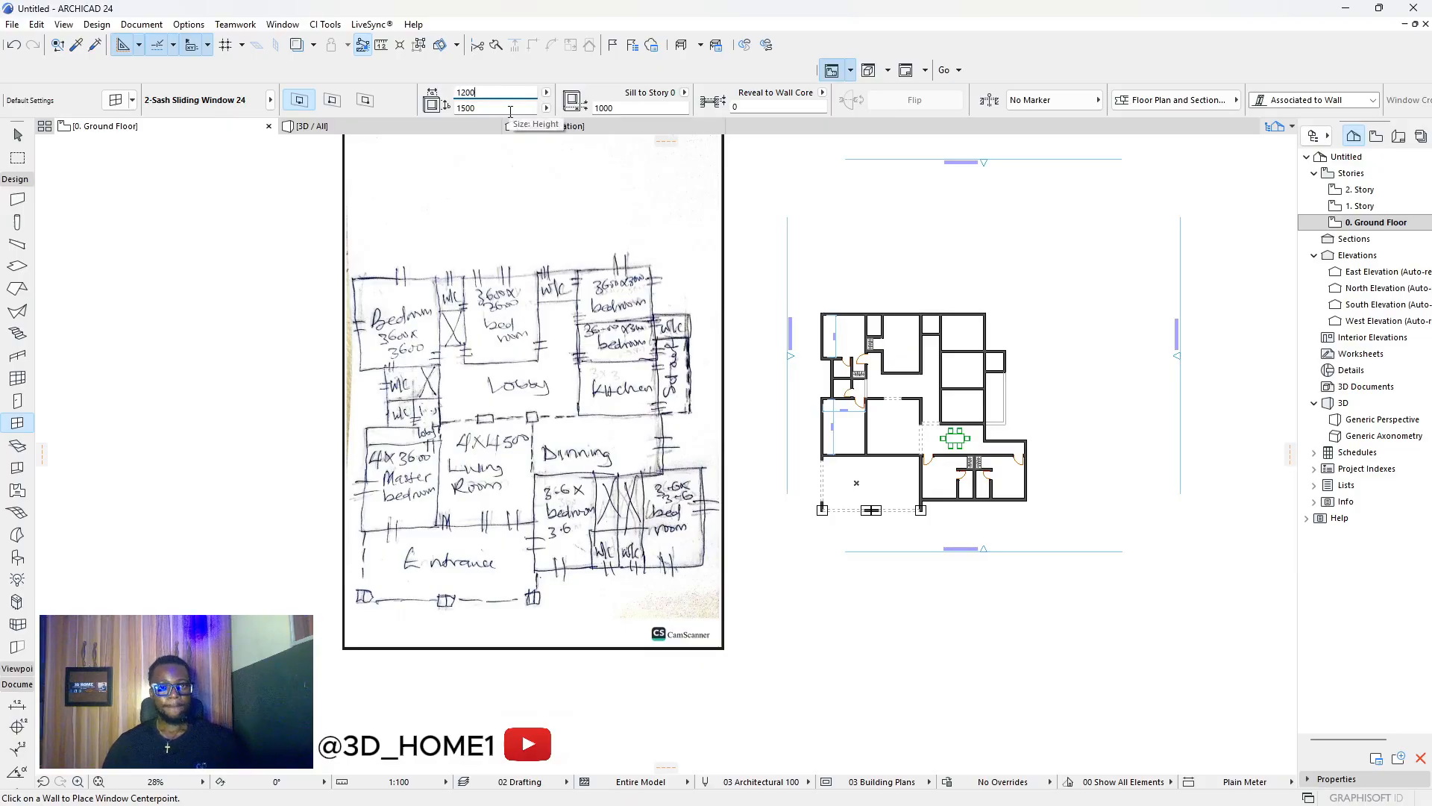
pyautogui.press('Tab')
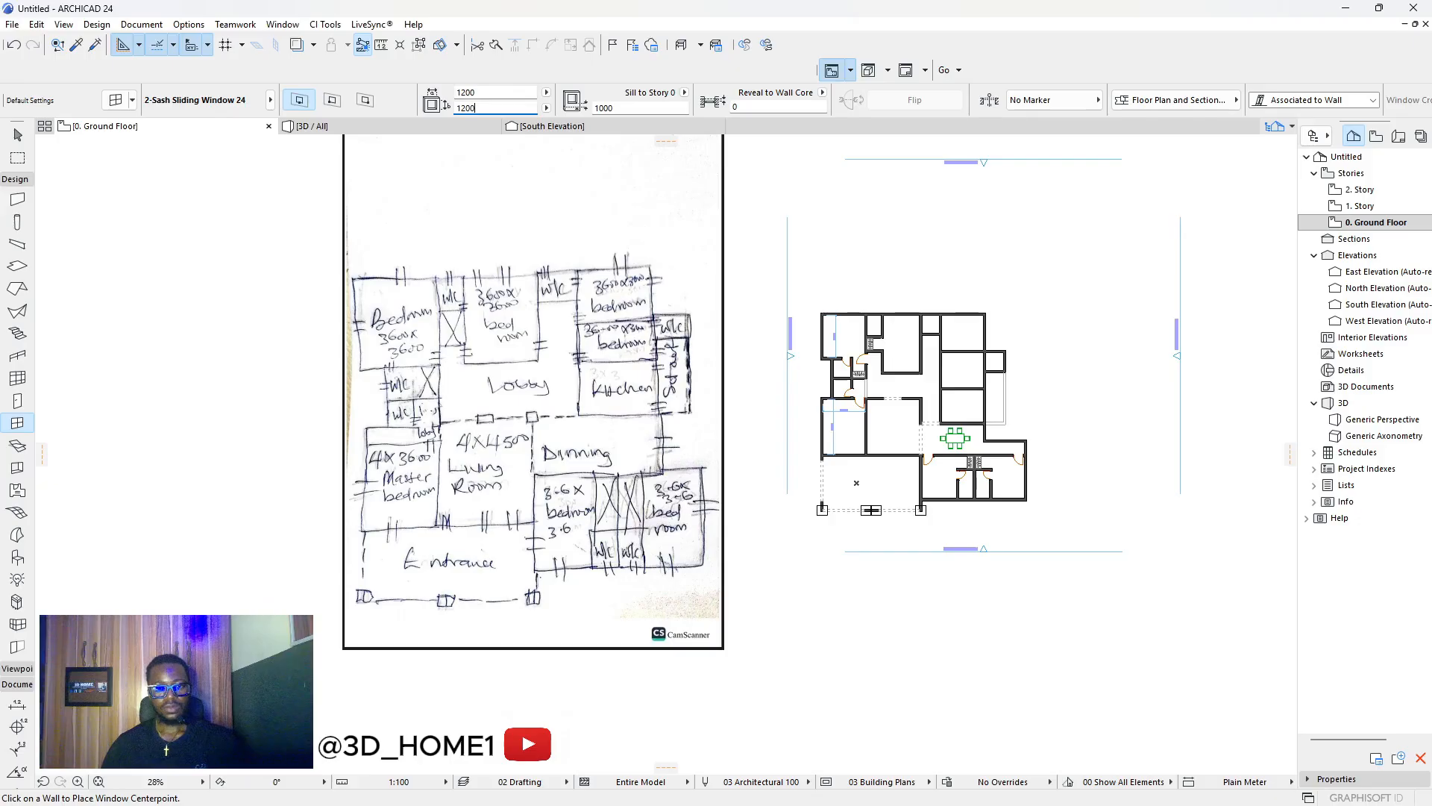
pyautogui.scroll(-3, 830, 385)
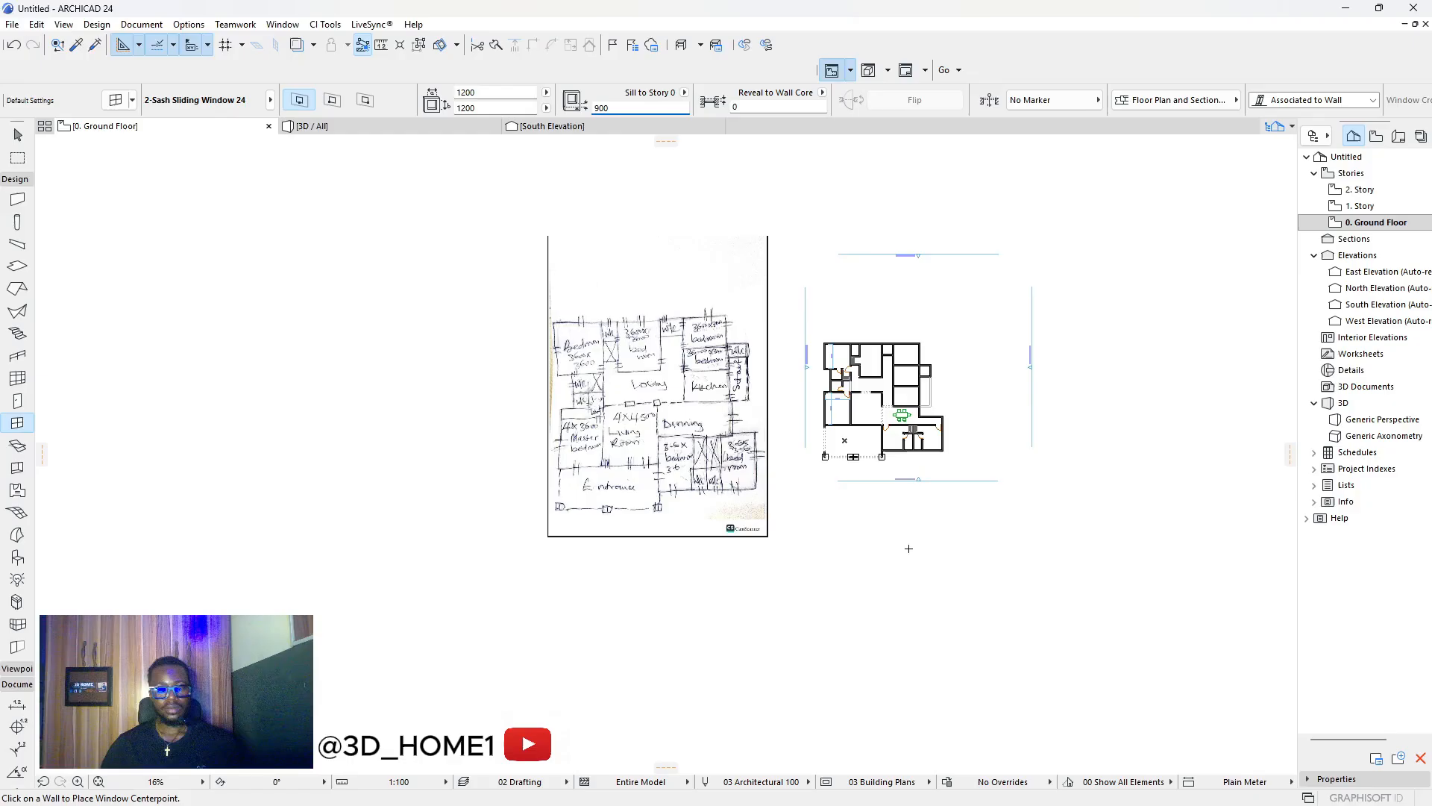
# Try placing the sliding window in the upper-left bedroom's top wall near its right partition, and undo the placement.
pyautogui.scroll(4, 643, 370)
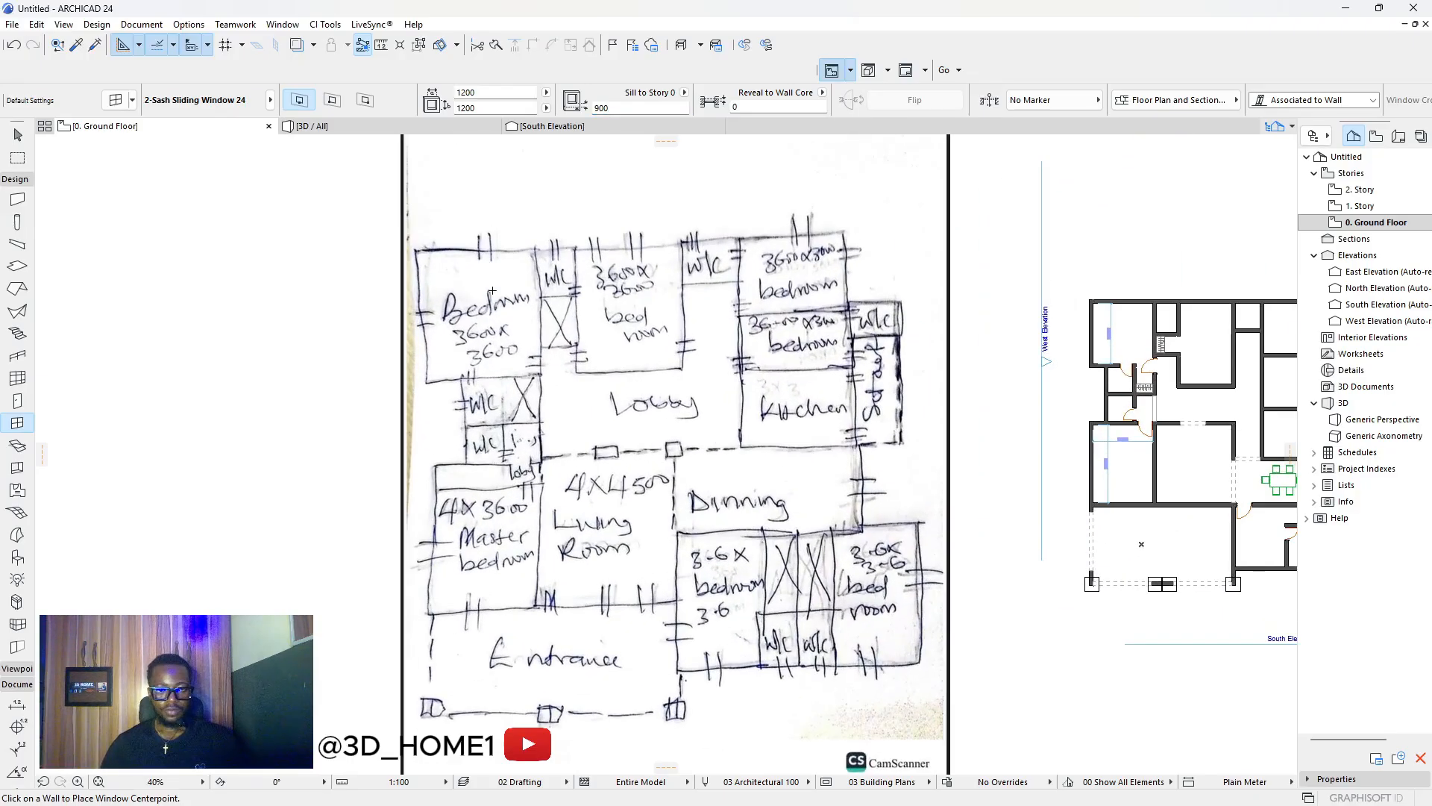
pyautogui.scroll(-2, 450, 340)
pyautogui.scroll(6, 992, 310)
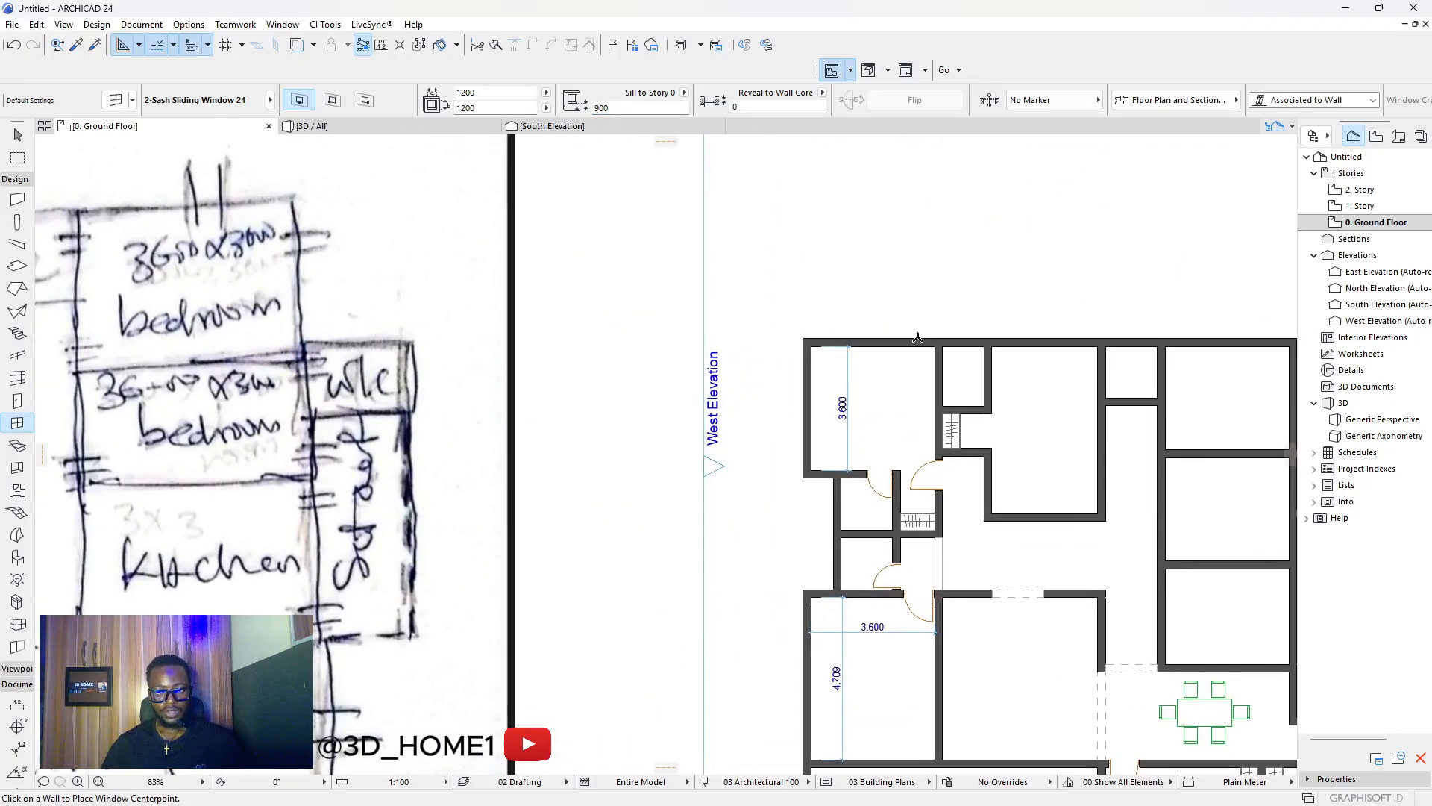
pyautogui.scroll(3, 913, 337)
pyautogui.click(913, 338)
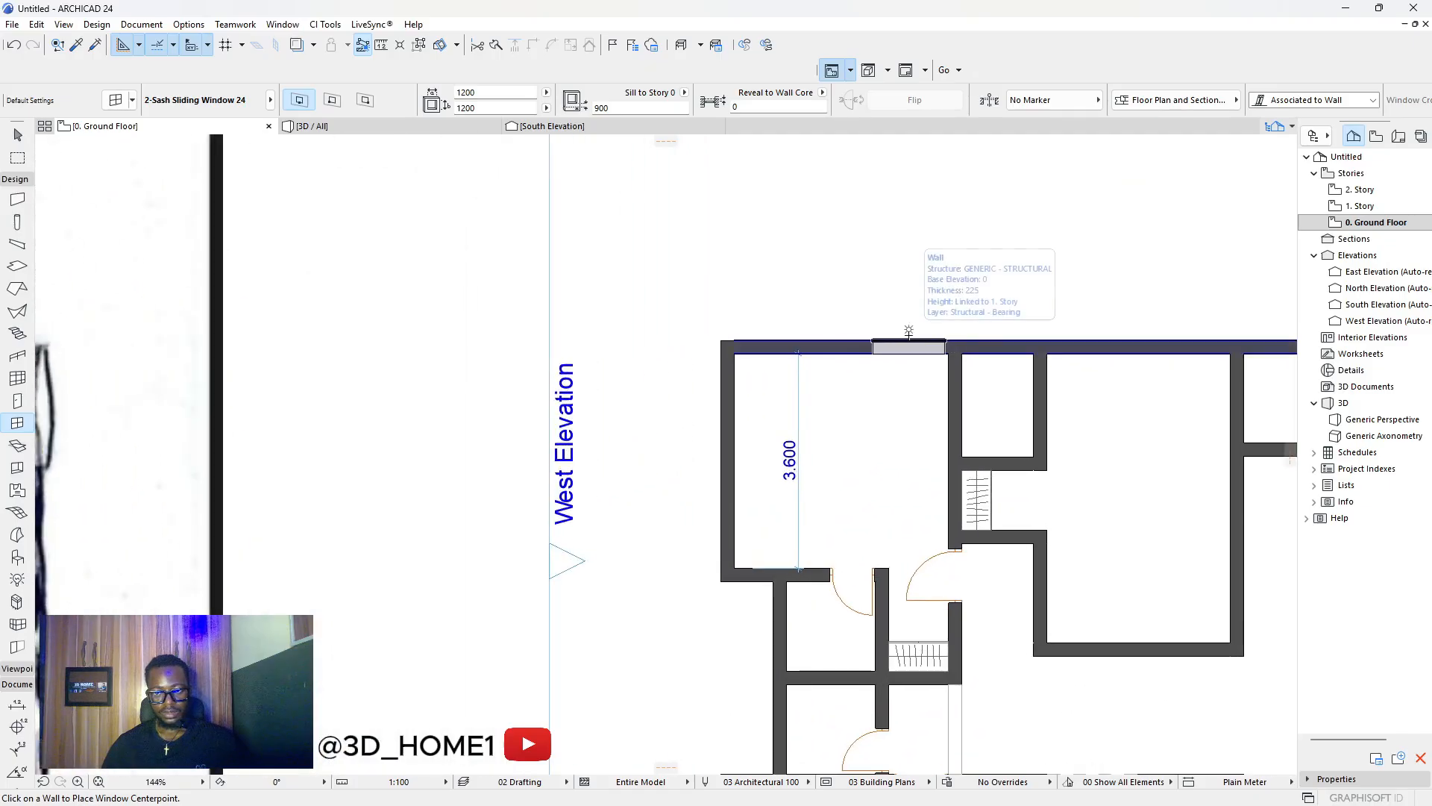
pyautogui.click(911, 337)
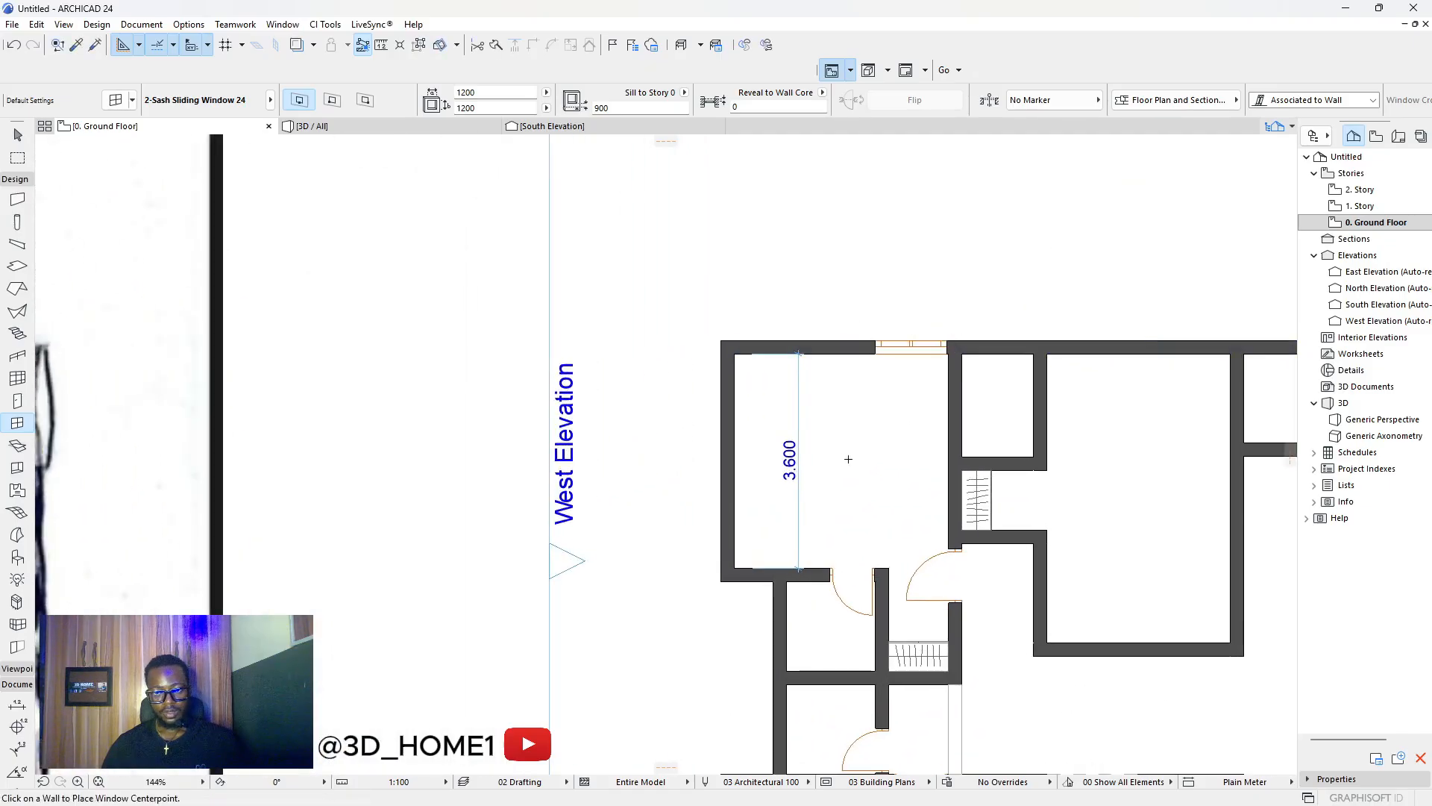
pyautogui.press('Escape')
pyautogui.hotkey('ctrl', 'z')
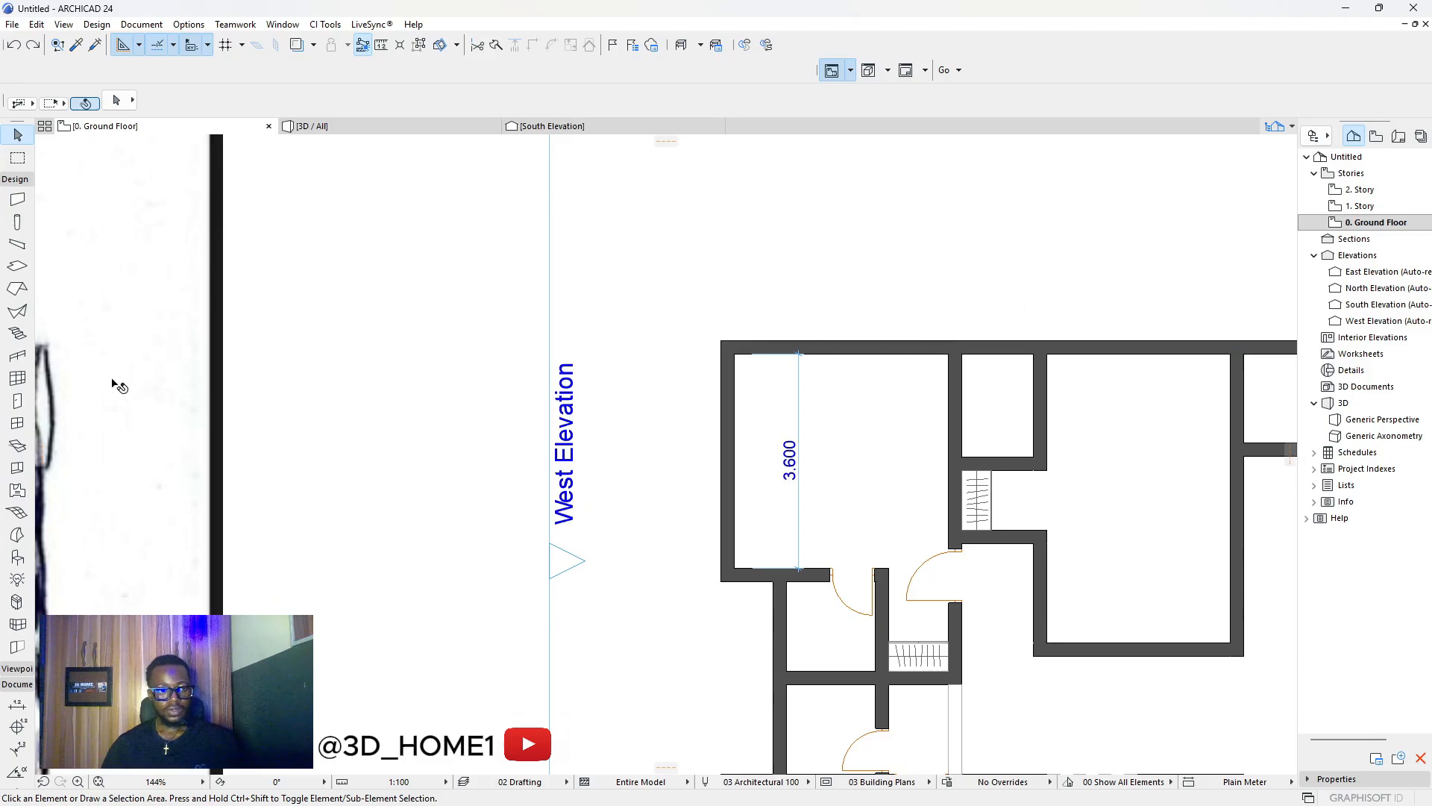
# Place the 1200 by 1200 sliding window with a reveal depth of 0 in the upper-left bedroom's top wall.
pyautogui.click(17, 423)
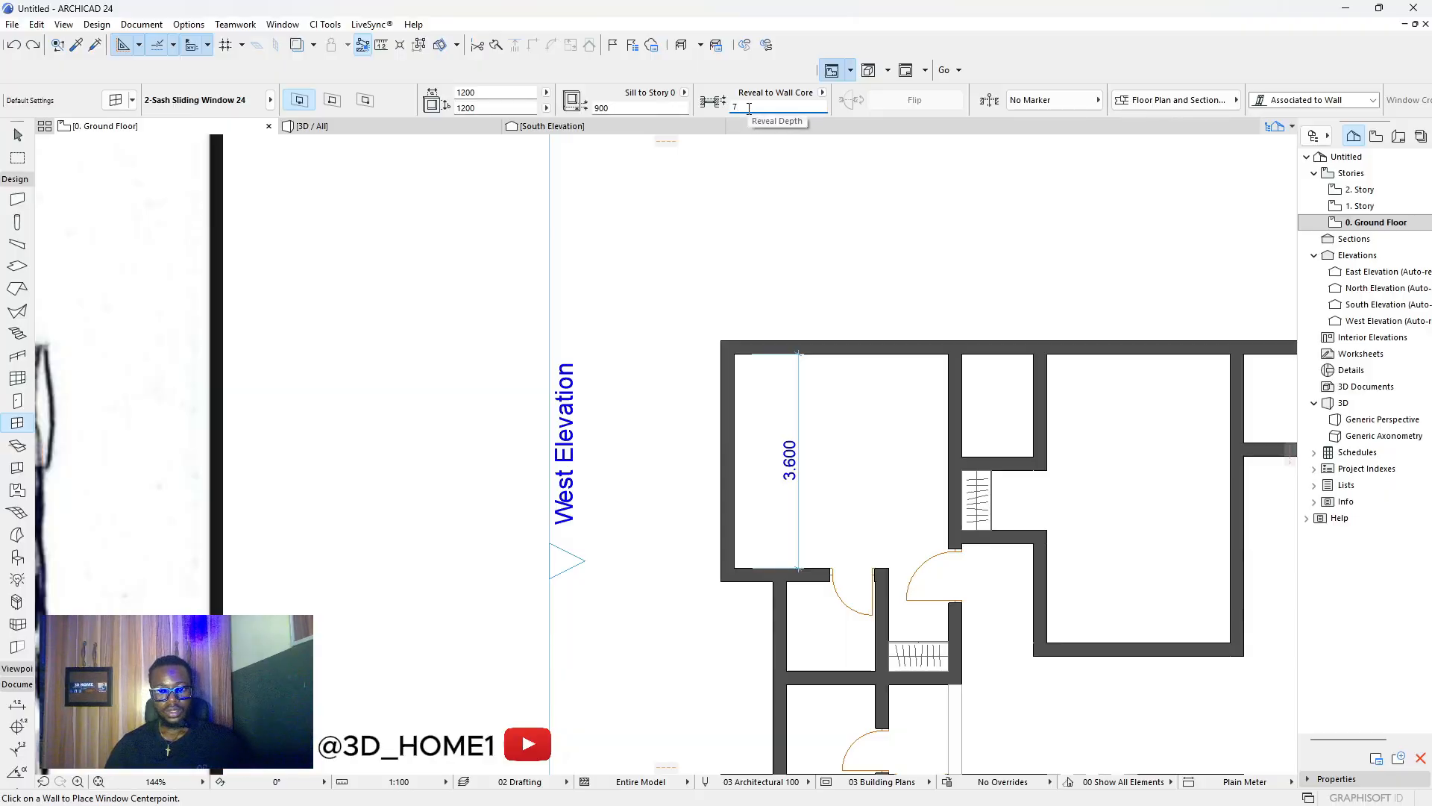
pyautogui.press('Escape')
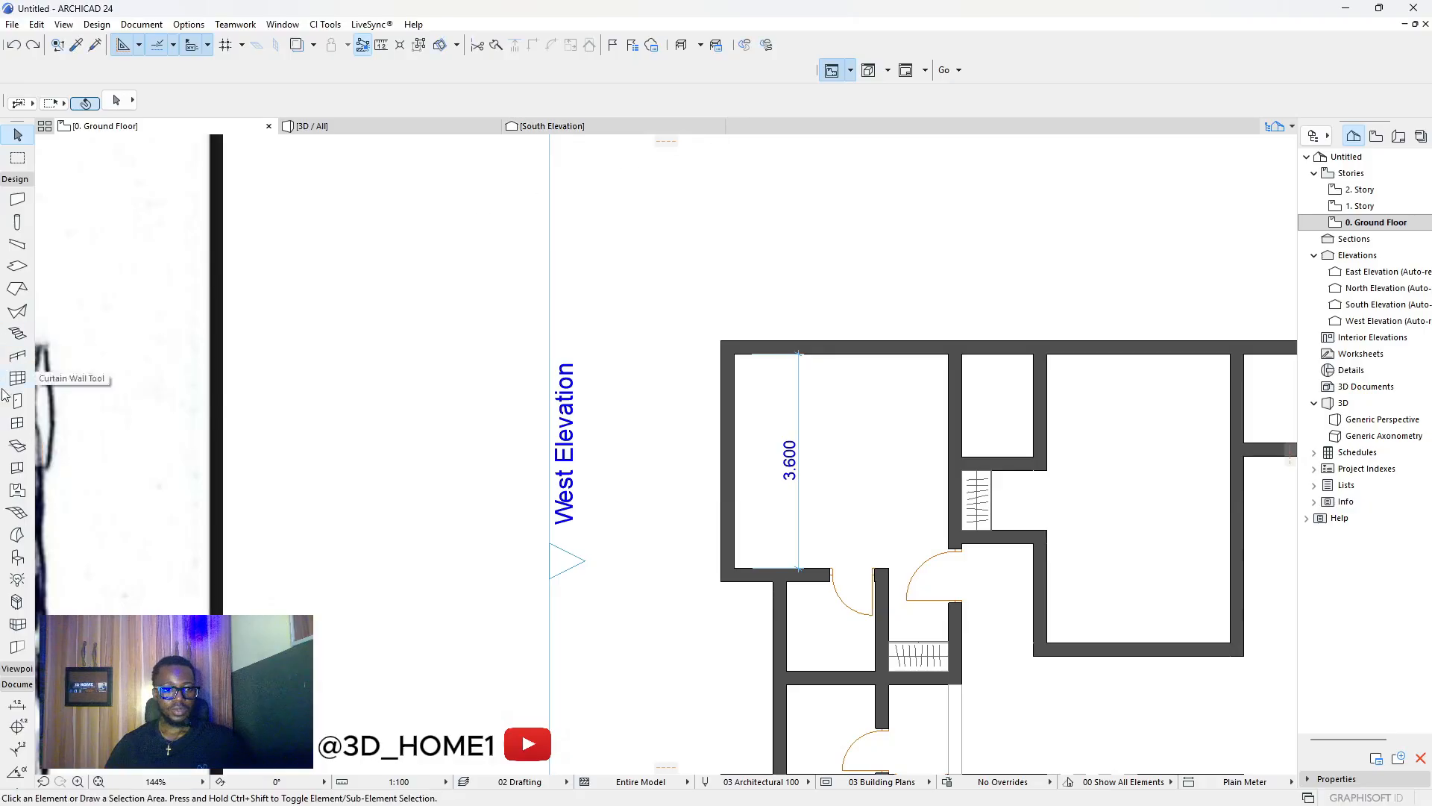
pyautogui.click(17, 422)
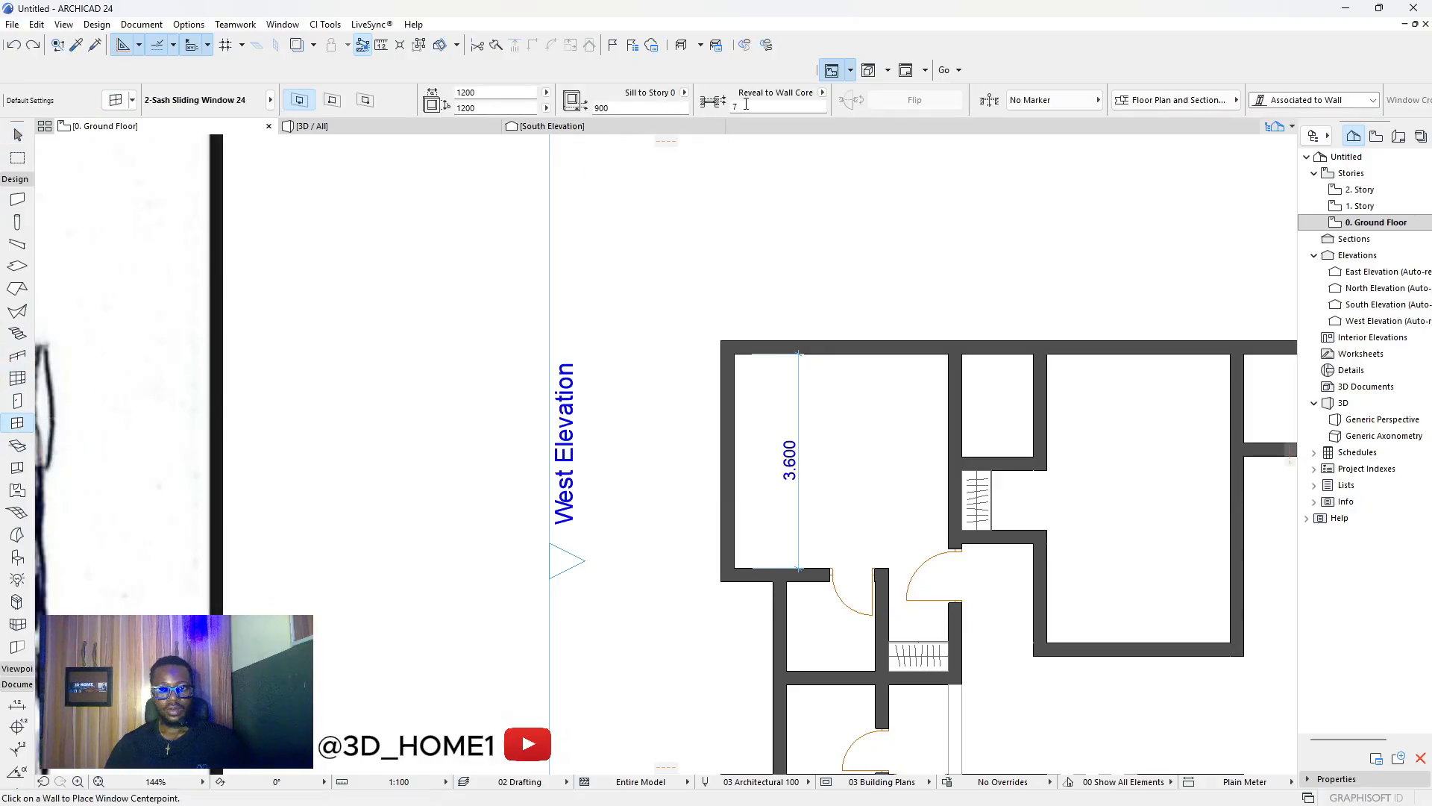
pyautogui.write('0')
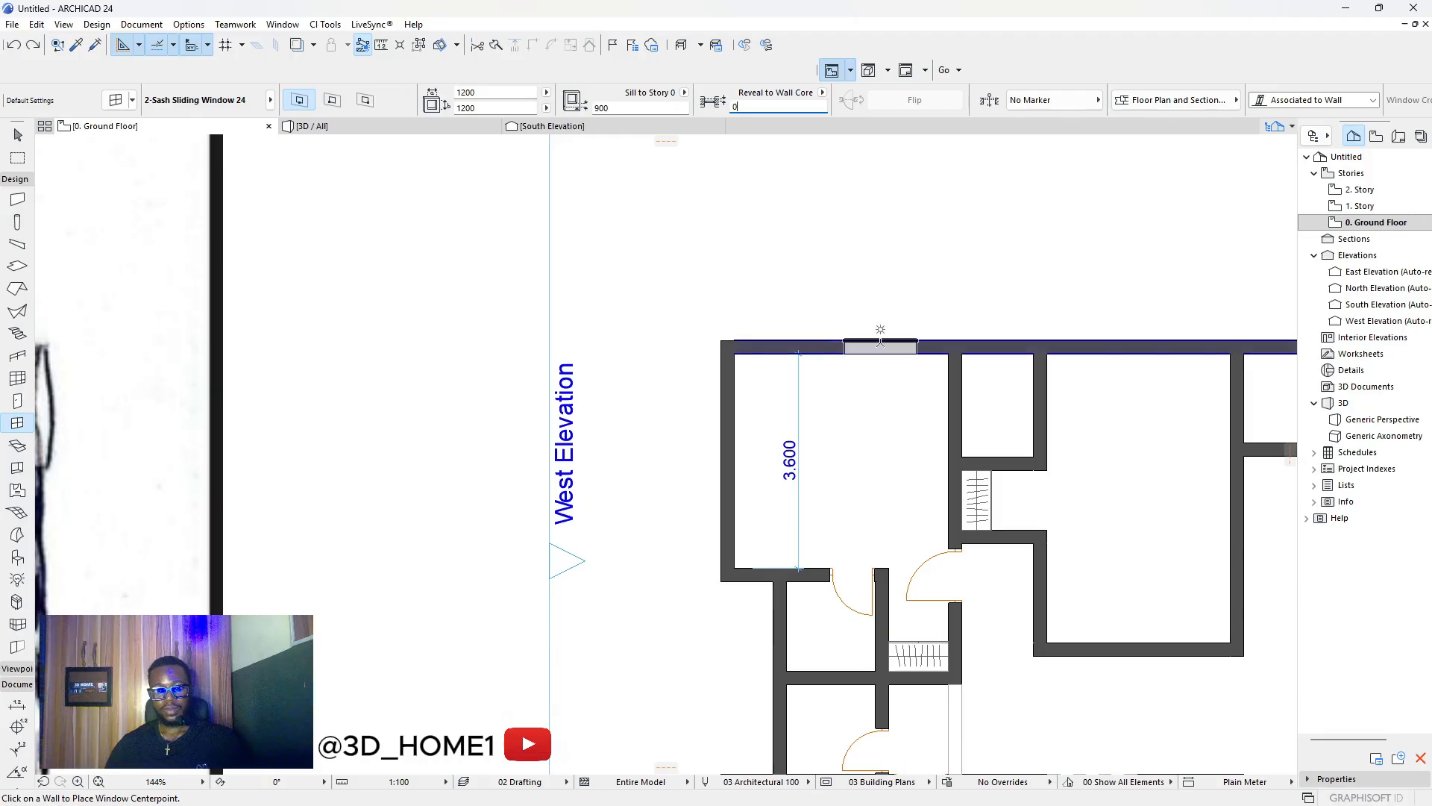
pyautogui.click(880, 348)
pyautogui.click(879, 364)
pyautogui.press('Escape')
# Examine in the 3D view how the new bedroom window sits within the wall's thickness.
pyautogui.click(543, 127)
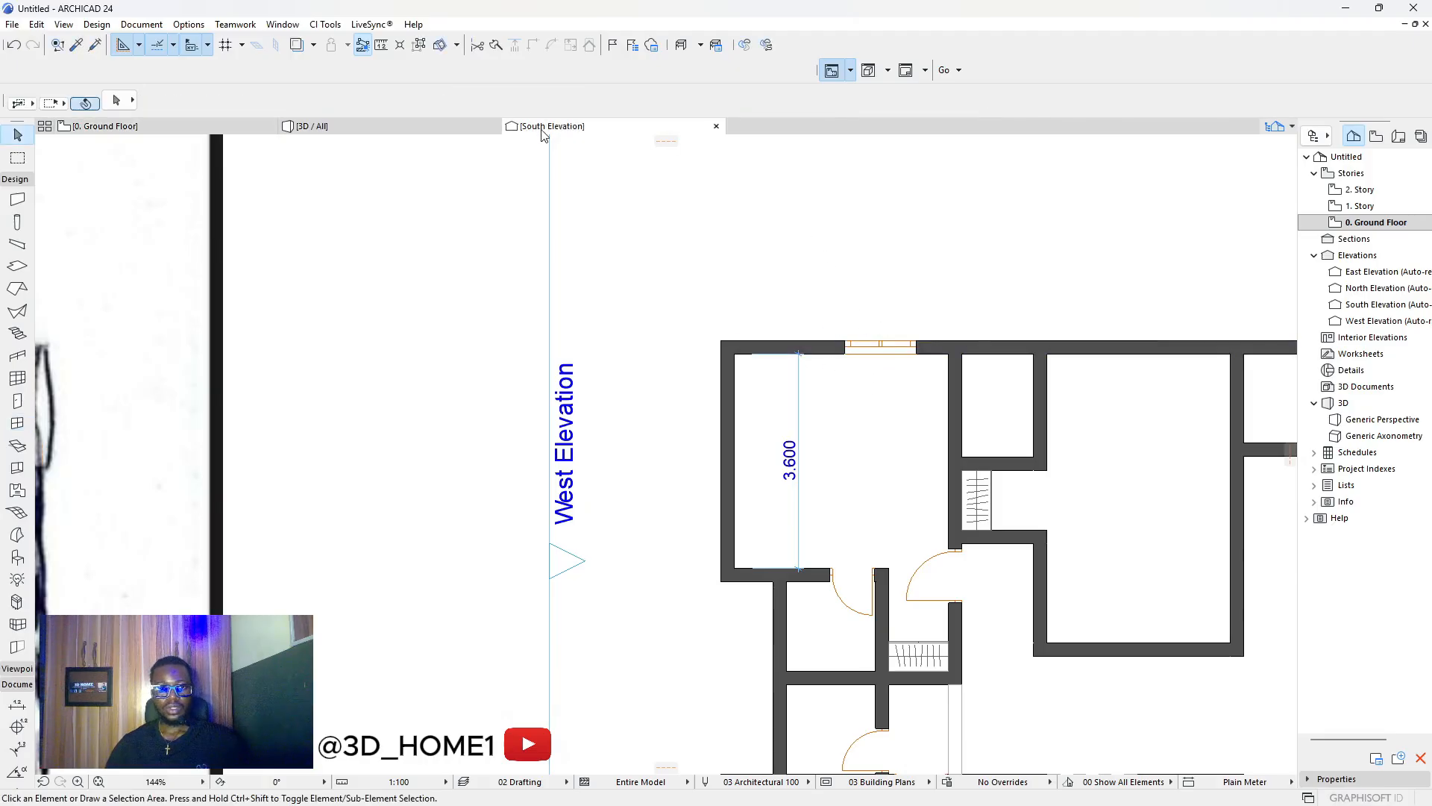
pyautogui.click(434, 127)
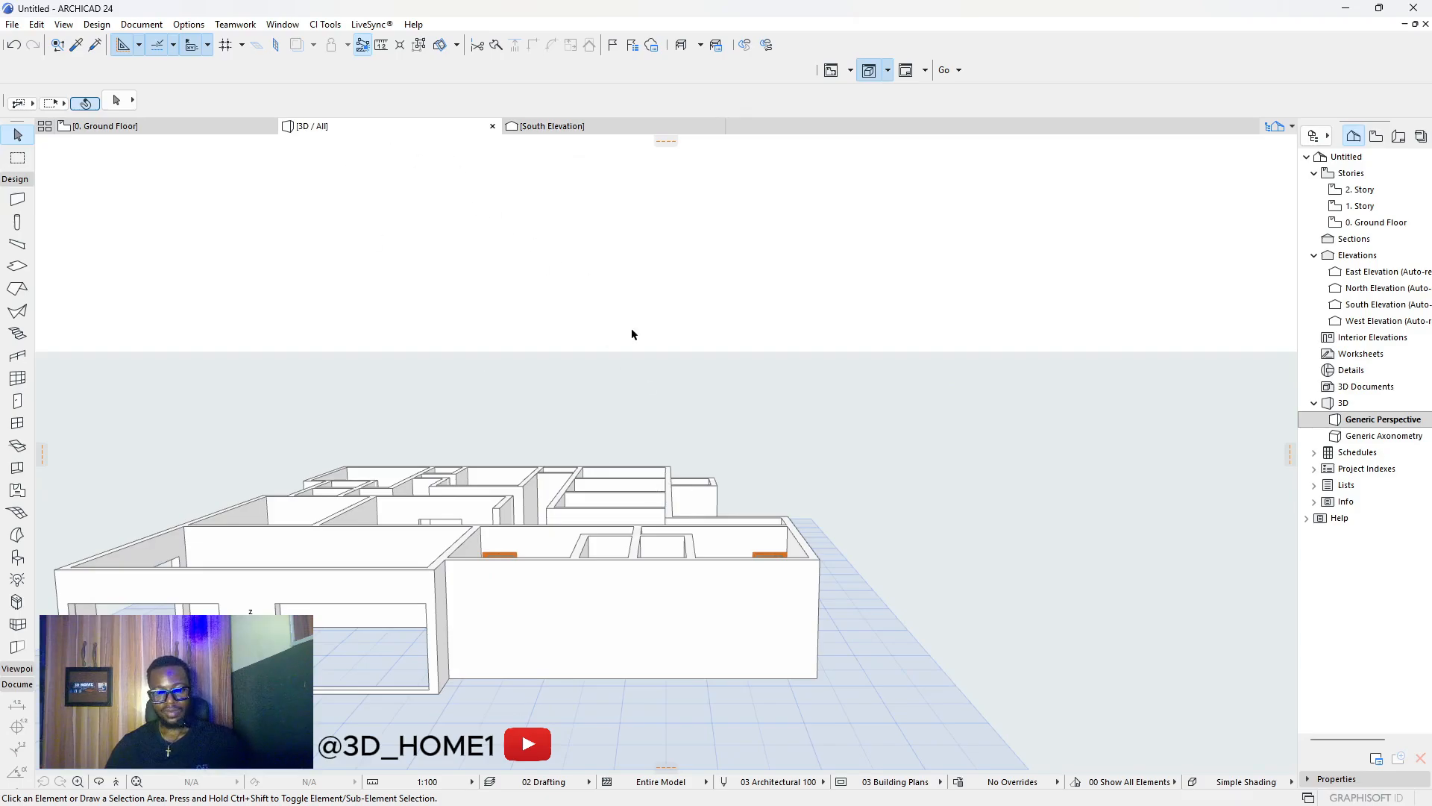
pyautogui.keyDown('shift'); pyautogui.moveTo(573, 509); pyautogui.dragTo(791, 526, button='middle'); pyautogui.keyUp('shift')
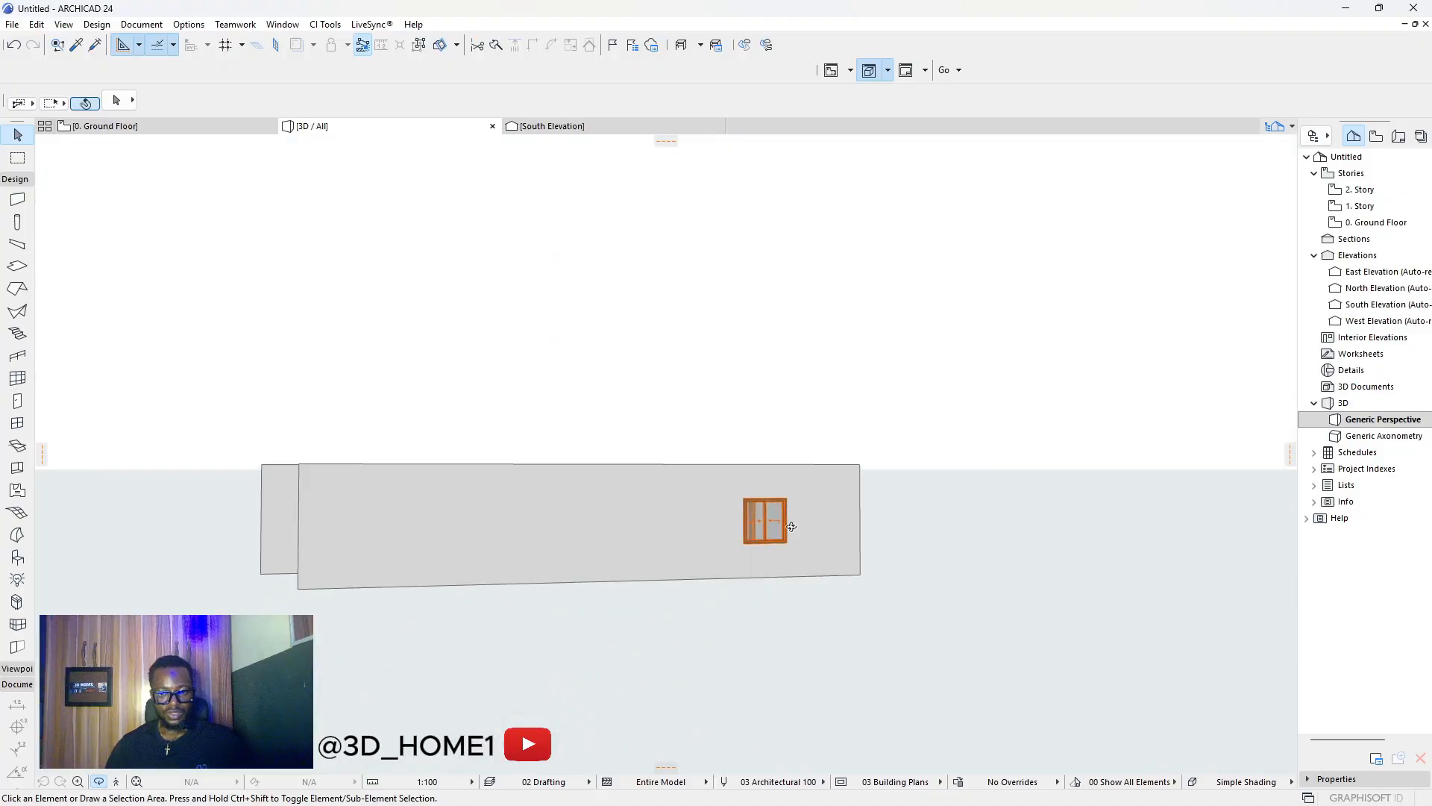
pyautogui.scroll(7, 791, 527)
pyautogui.keyDown('shift'); pyautogui.moveTo(669, 552); pyautogui.dragTo(864, 544, button='middle'); pyautogui.keyUp('shift')
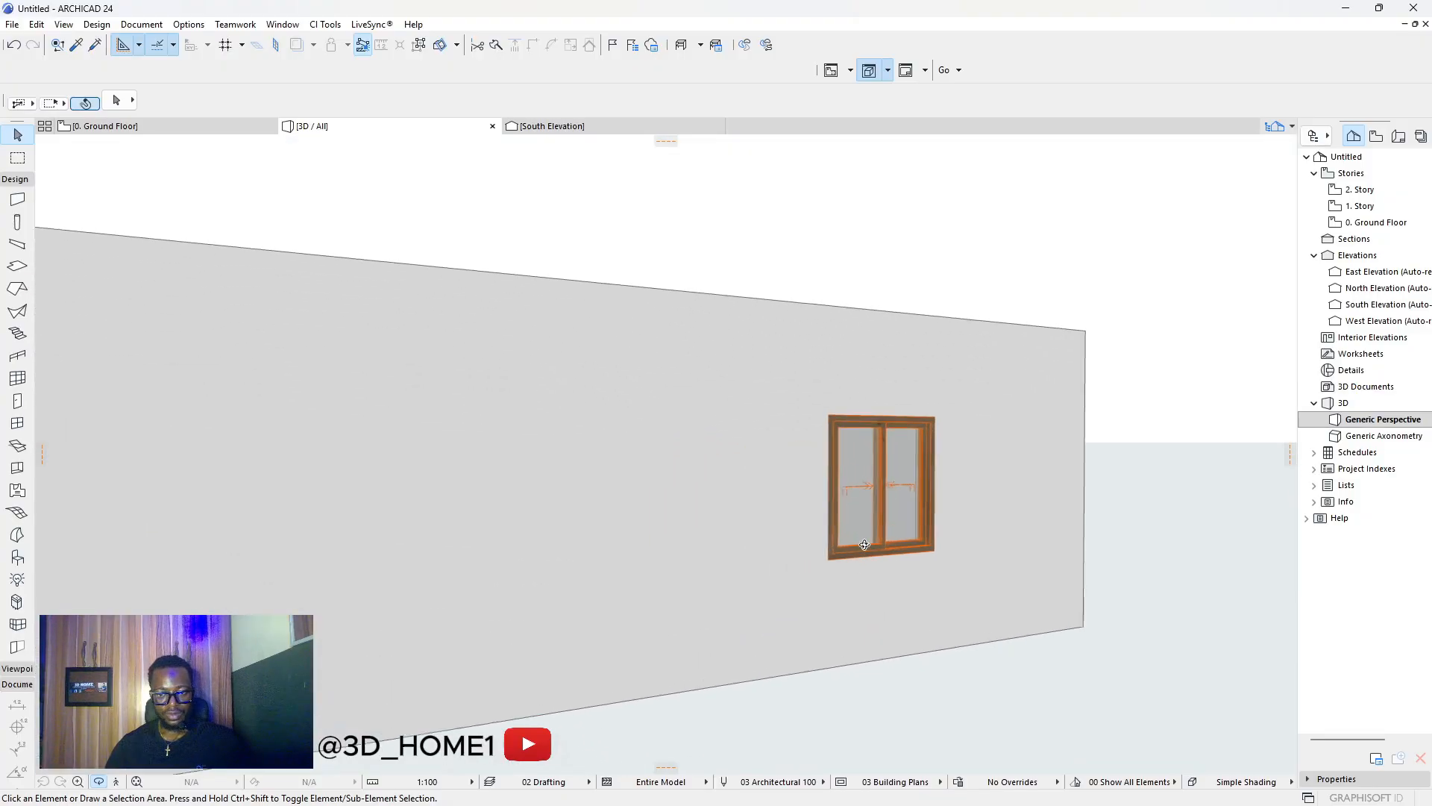
pyautogui.scroll(6, 865, 544)
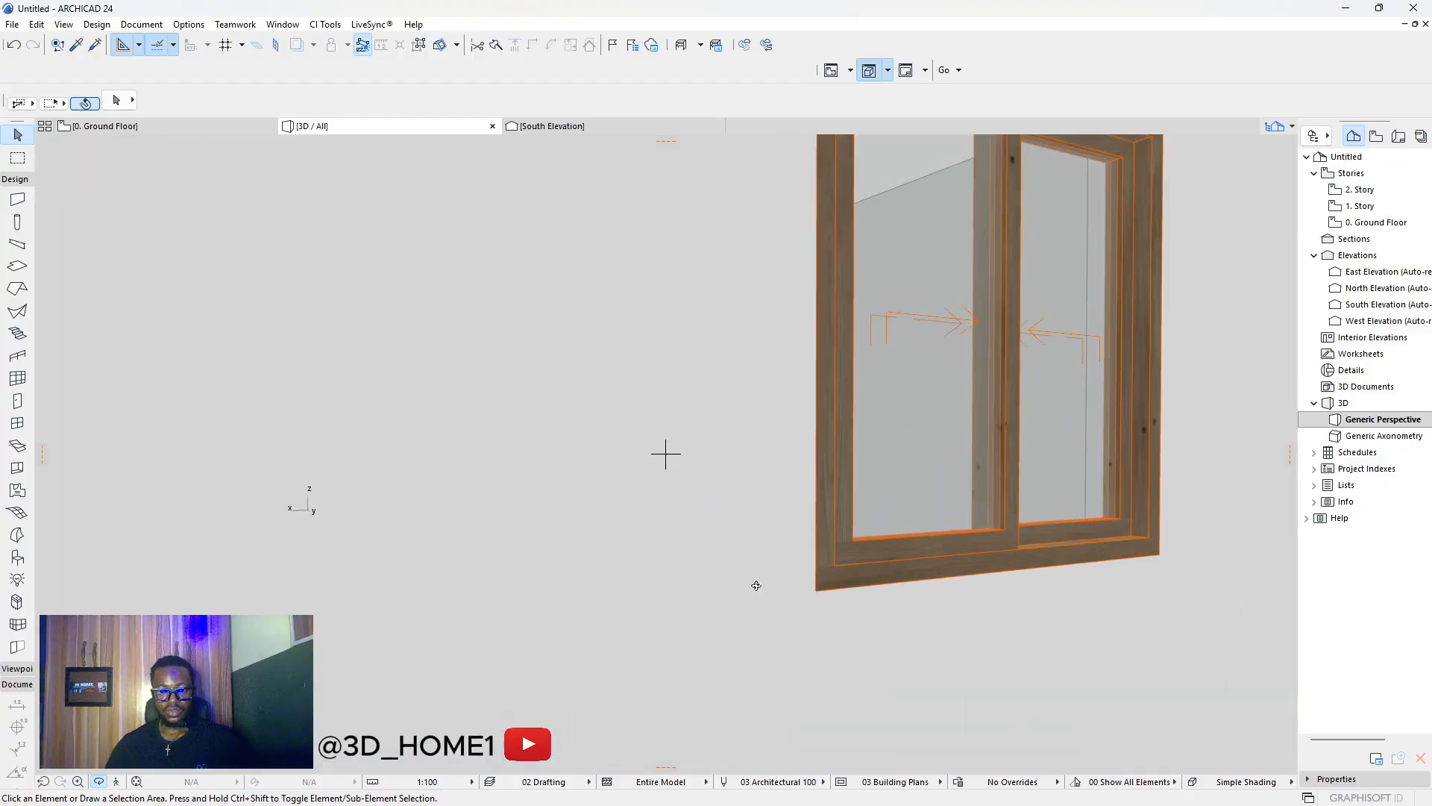
pyautogui.scroll(-2, 756, 585)
# Set the bedroom window's reveal to wall core to 75 and check its recess in the wall.
pyautogui.click(941, 392)
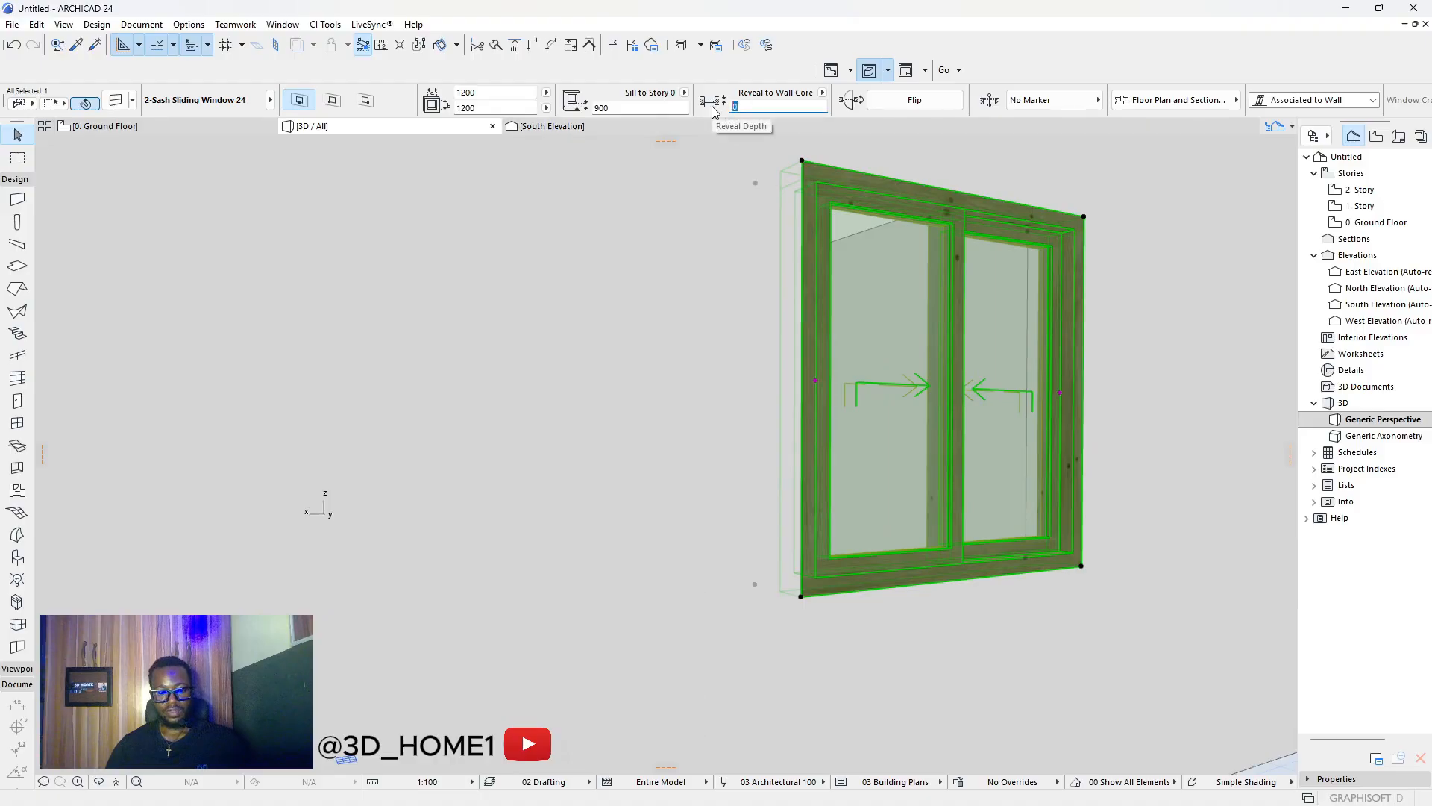
pyautogui.click(543, 290)
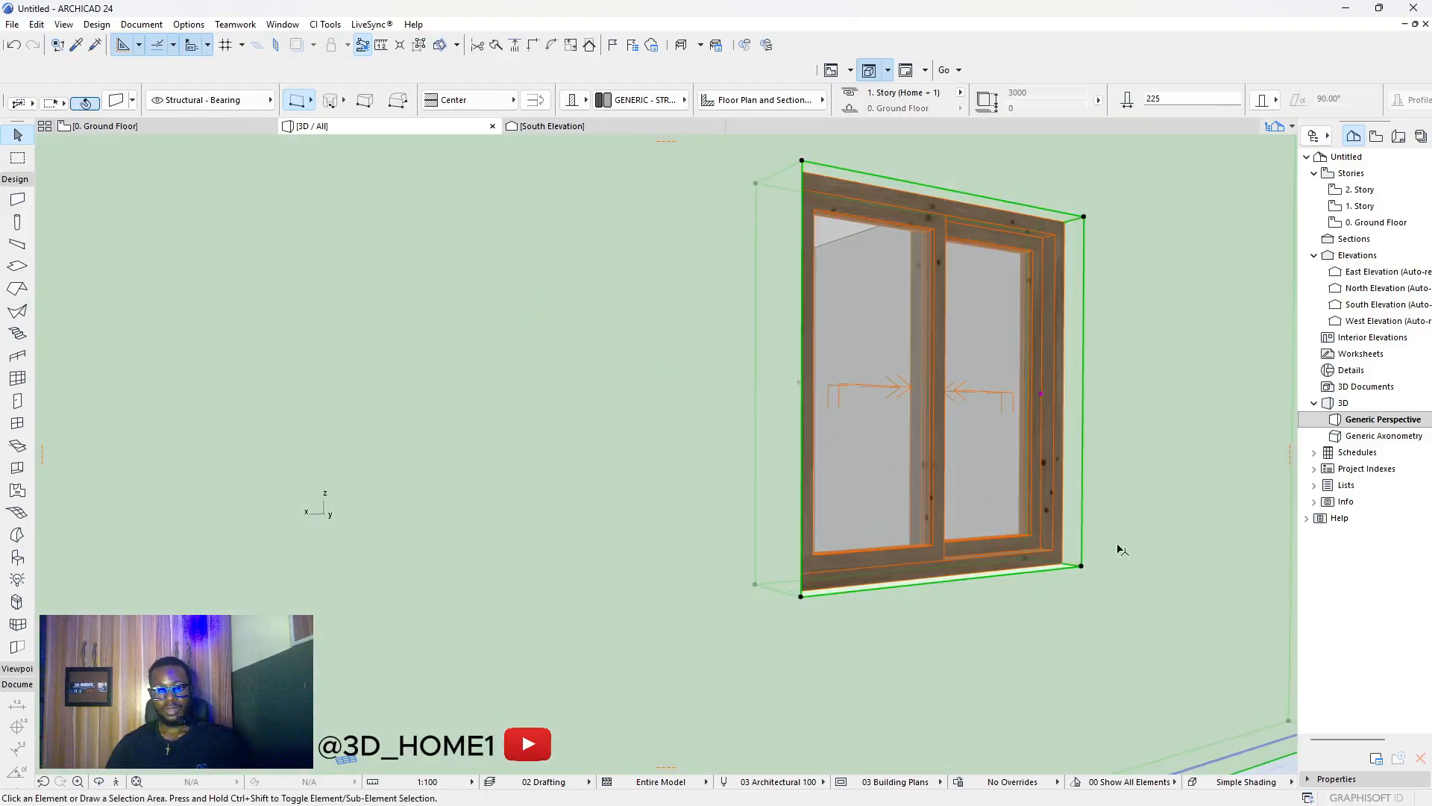
pyautogui.press('Escape')
pyautogui.keyDown('shift'); pyautogui.moveTo(1079, 552); pyautogui.dragTo(1052, 527, button='middle'); pyautogui.keyUp('shift')
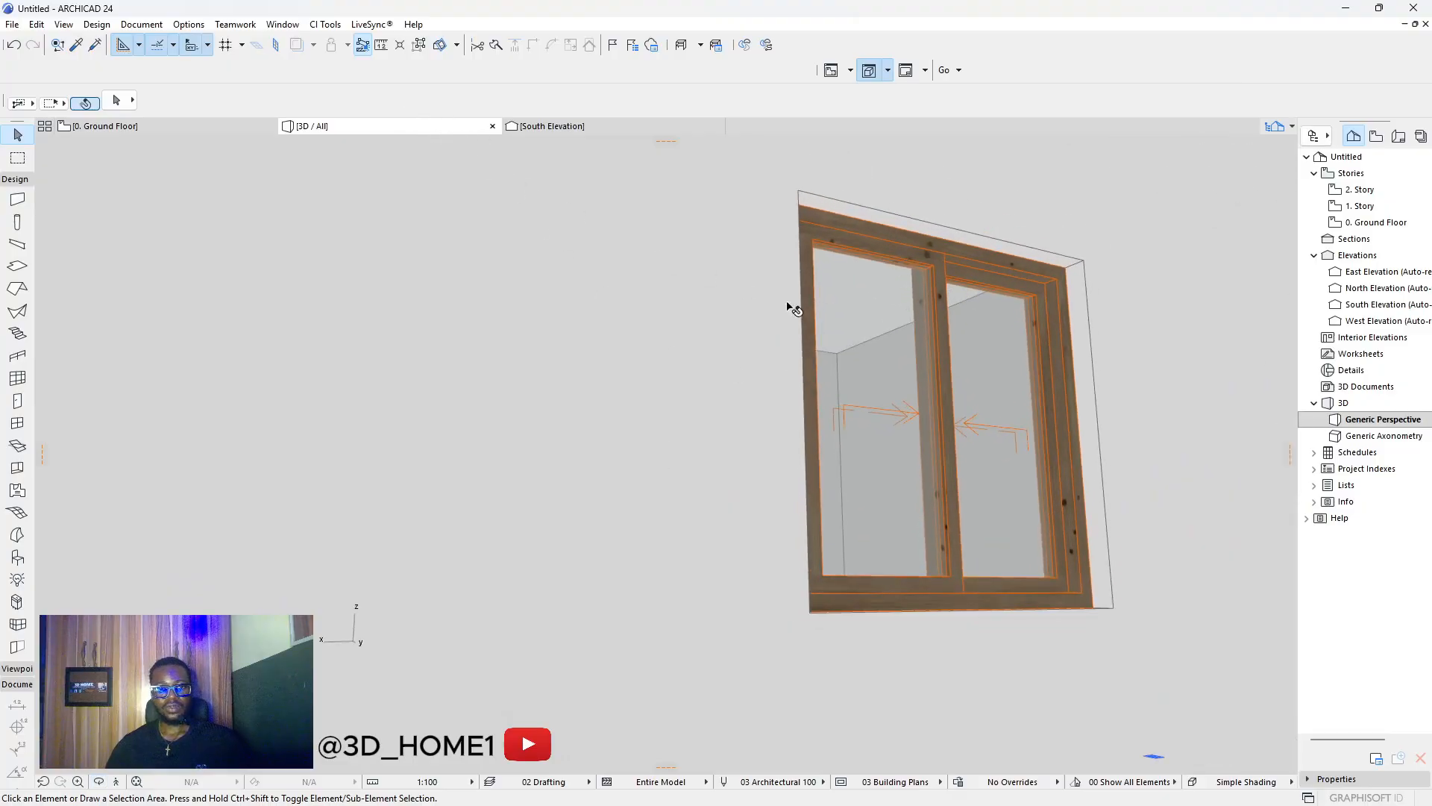
pyautogui.click(899, 297)
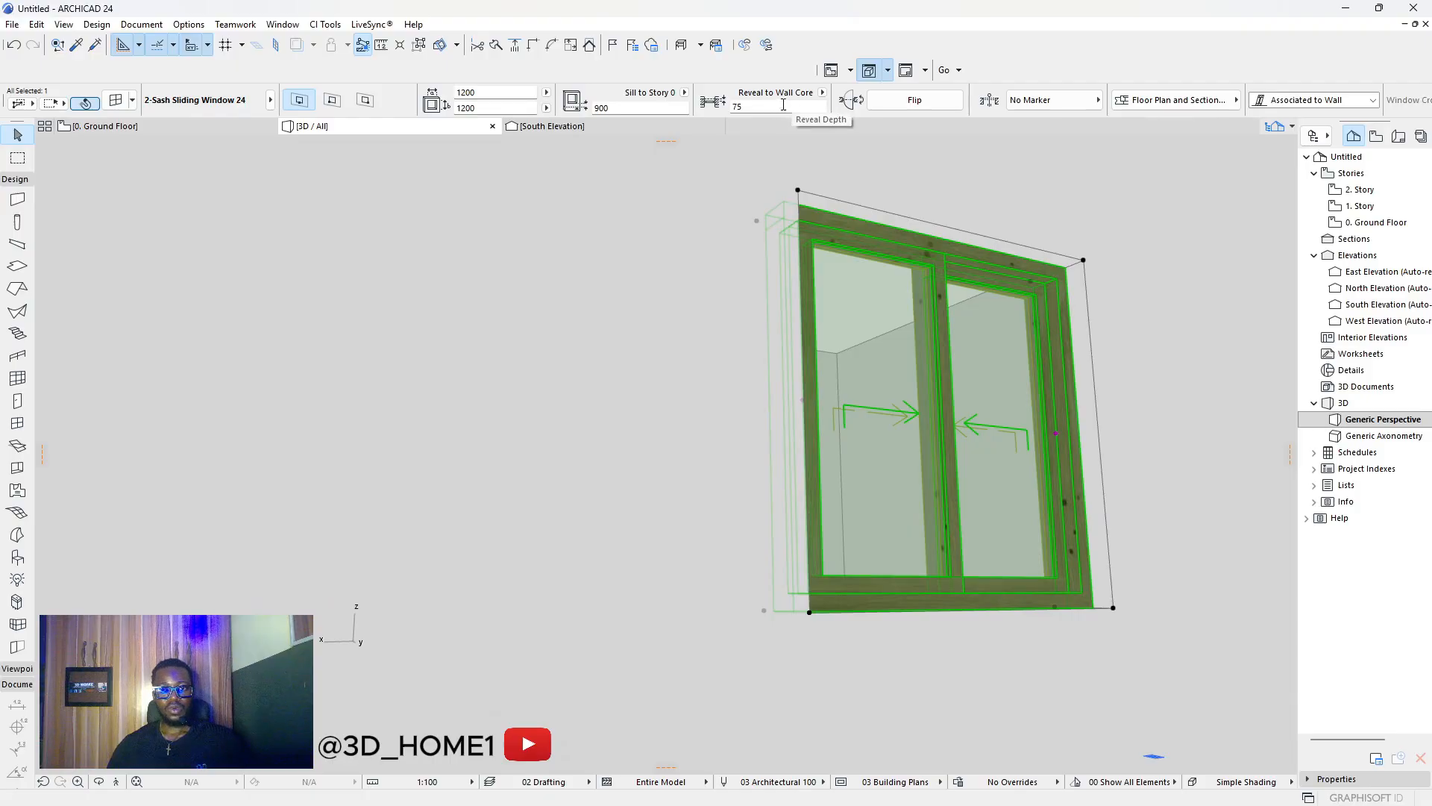
# Deselect the bedroom window and return to the ground floor plan at the upper-left bedroom's top wall.
pyautogui.press('Escape')
pyautogui.click(182, 124)
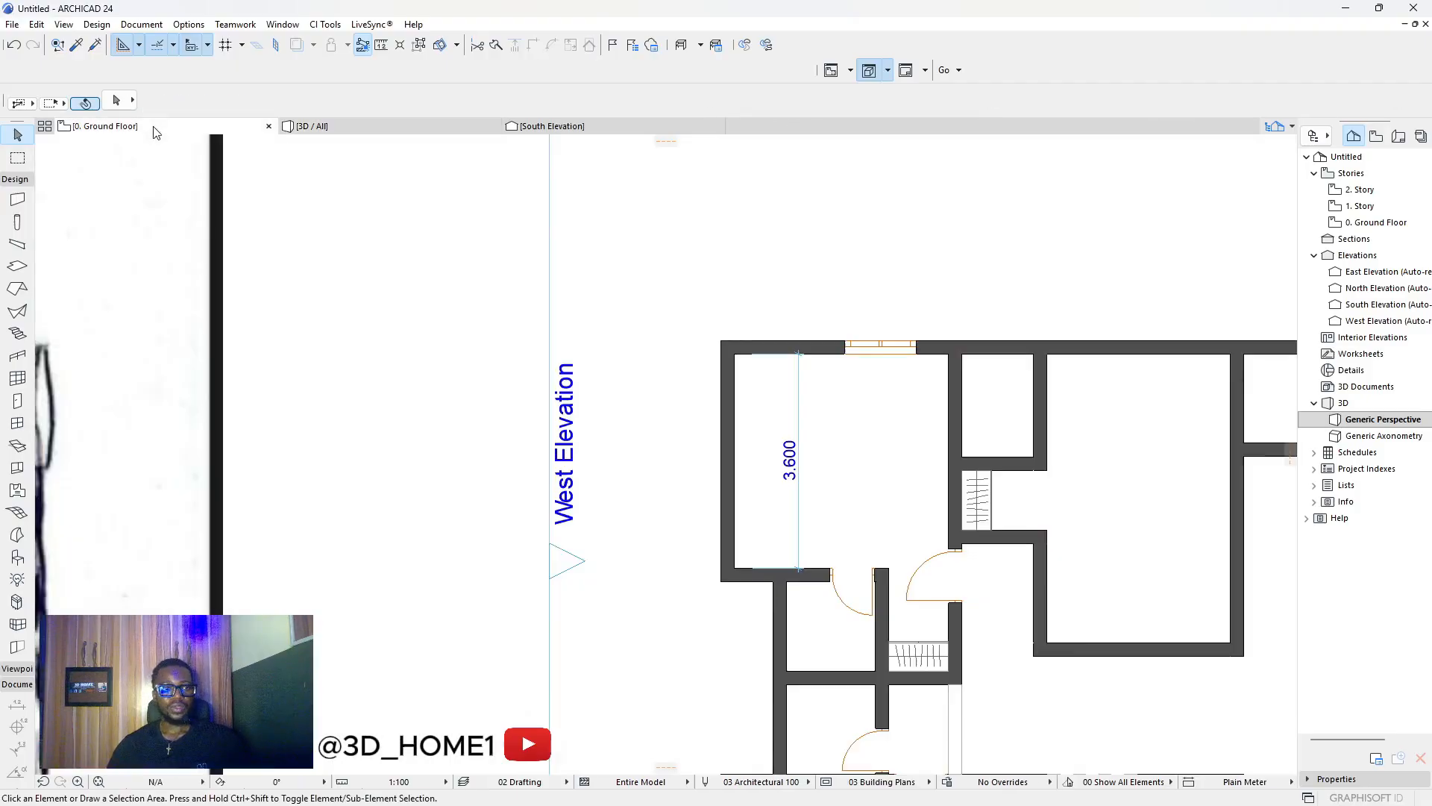
pyautogui.scroll(2, 893, 354)
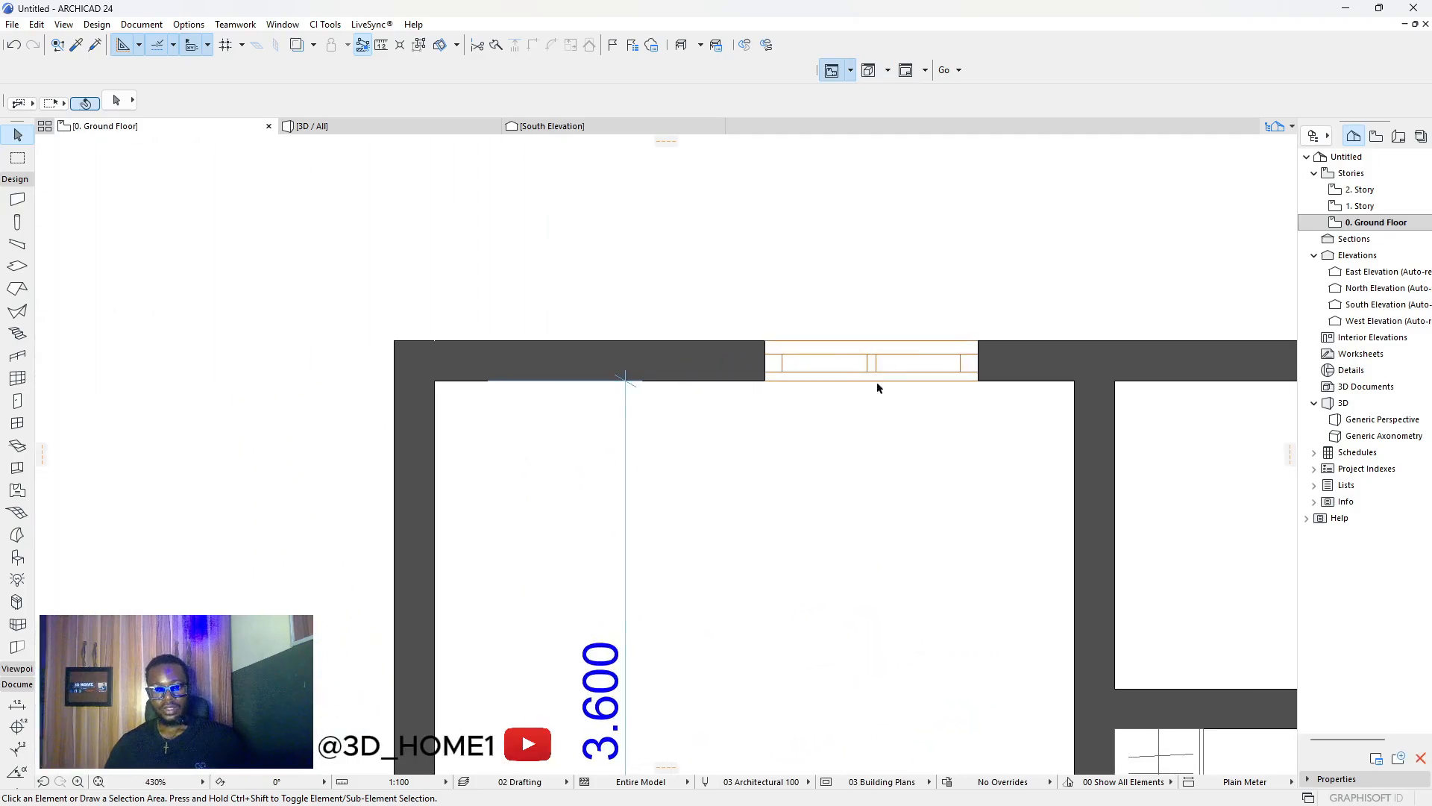
# Try a reveal to wall core of 0 on the upper-left bedroom's top-wall window, and restore it to 75.
pyautogui.click(891, 361)
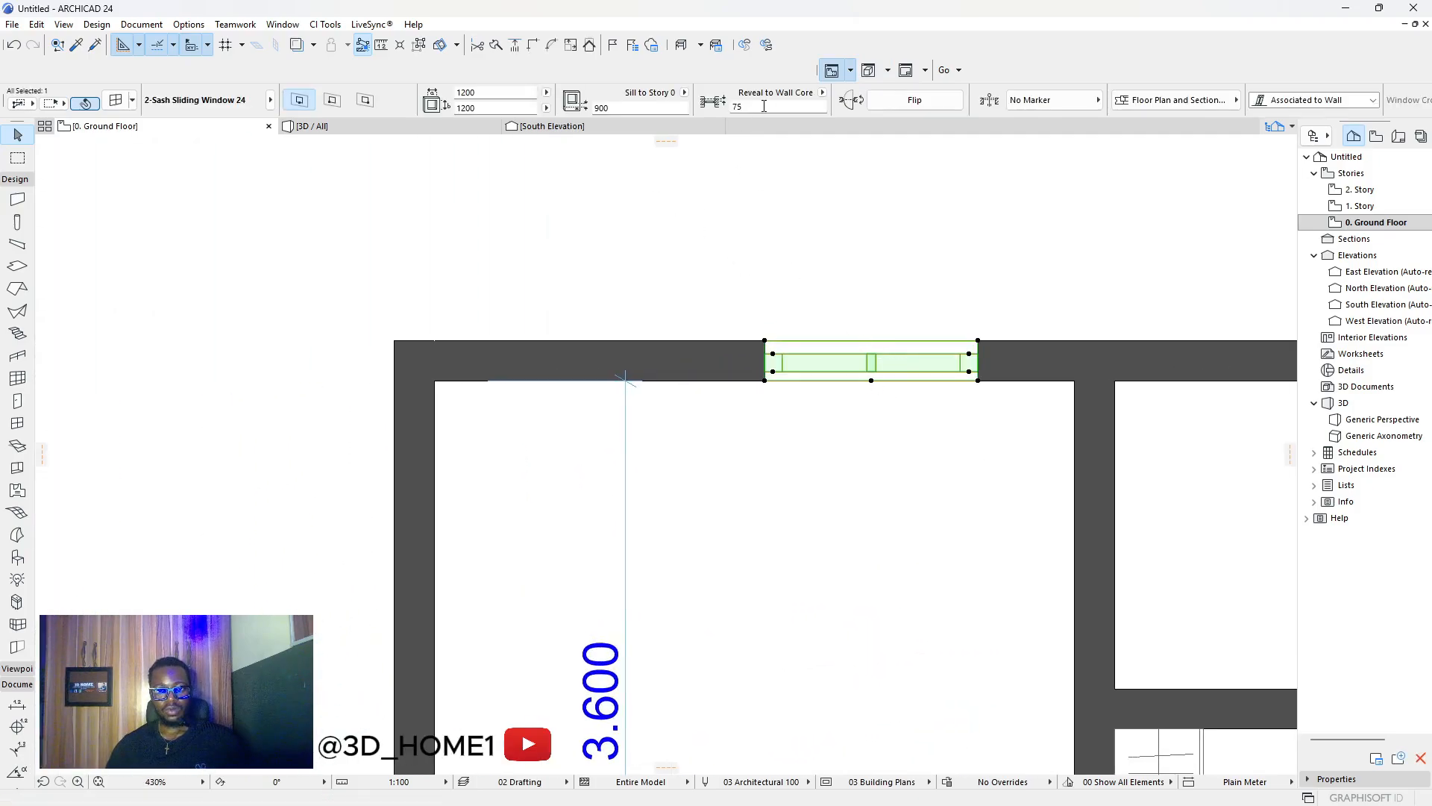
pyautogui.click(913, 289)
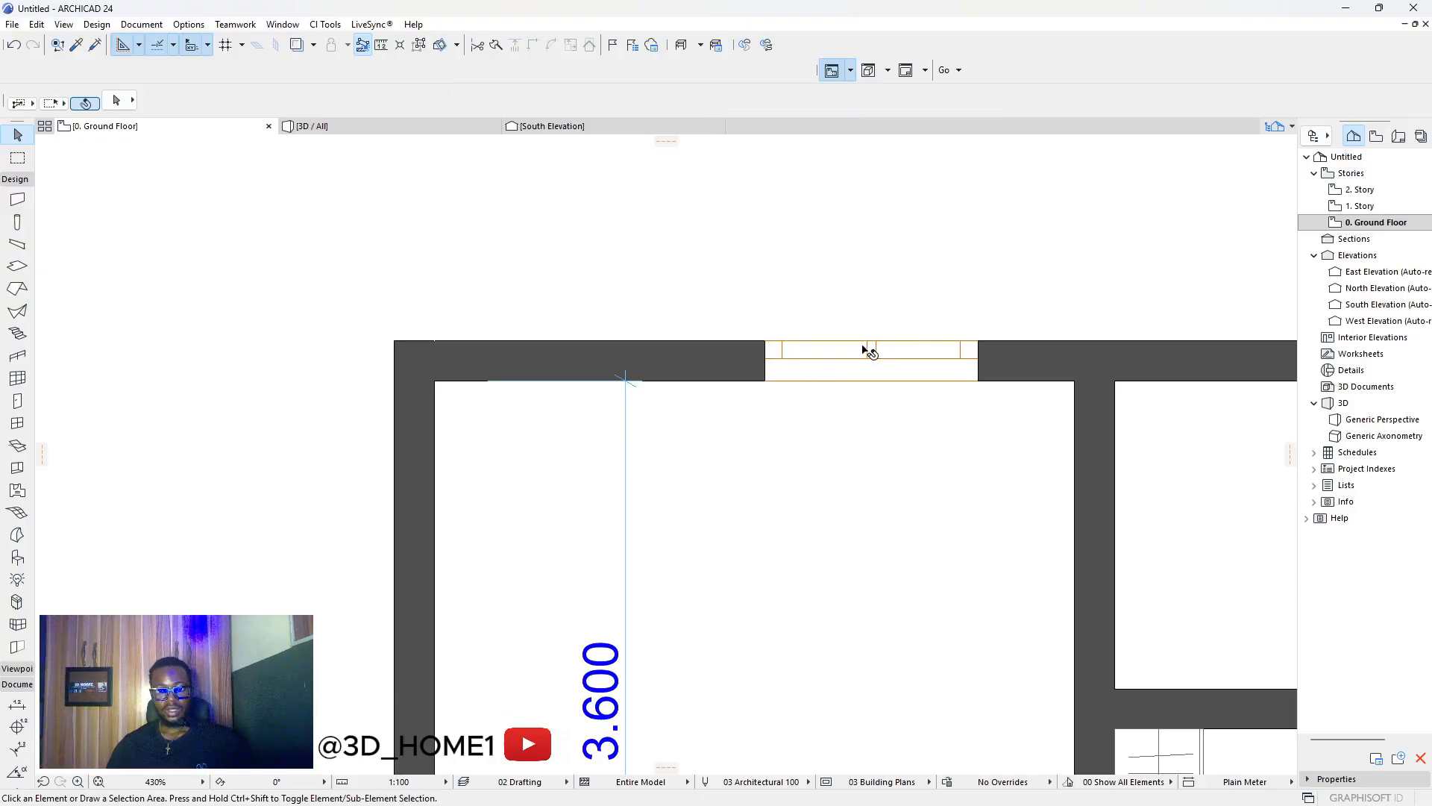
pyautogui.click(863, 349)
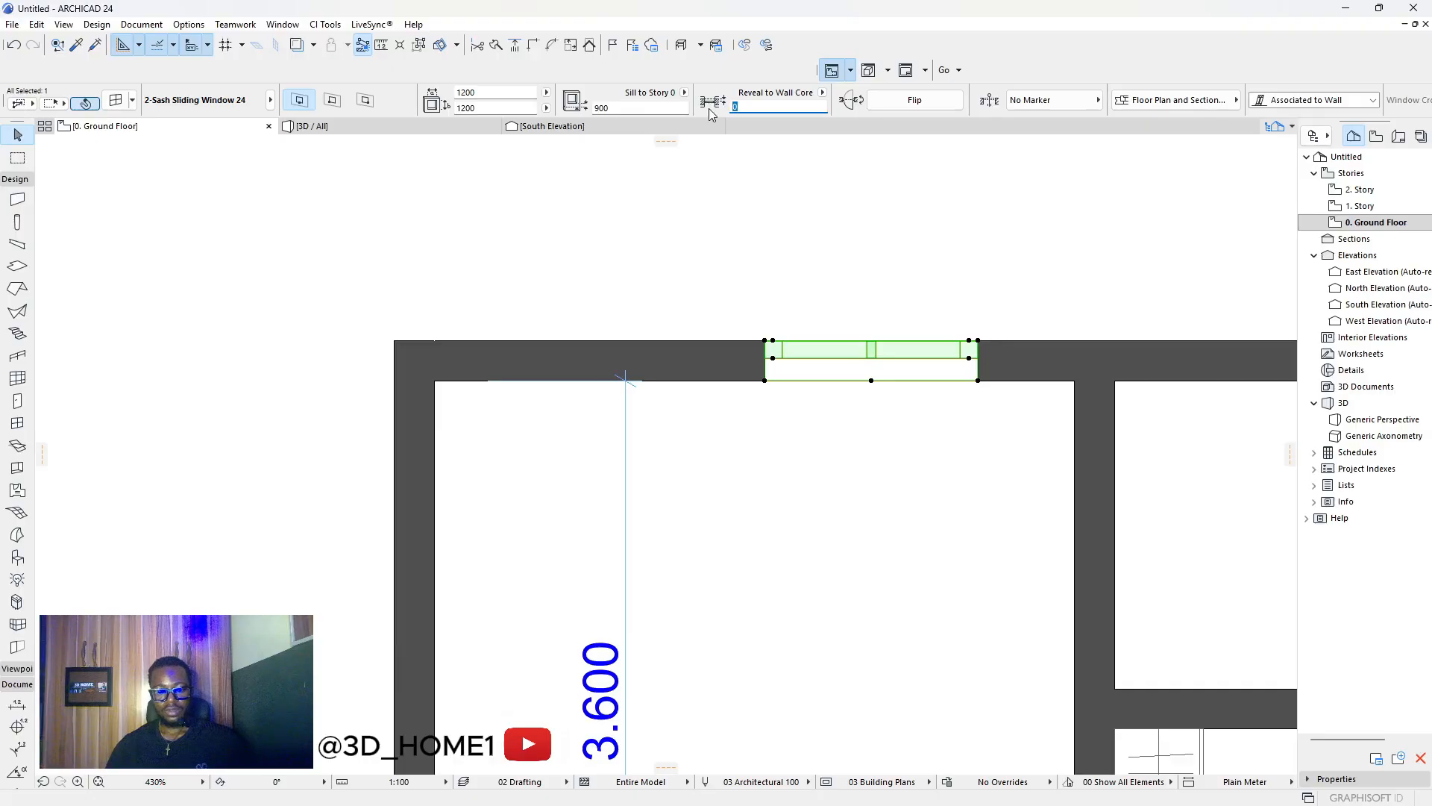
pyautogui.click(933, 267)
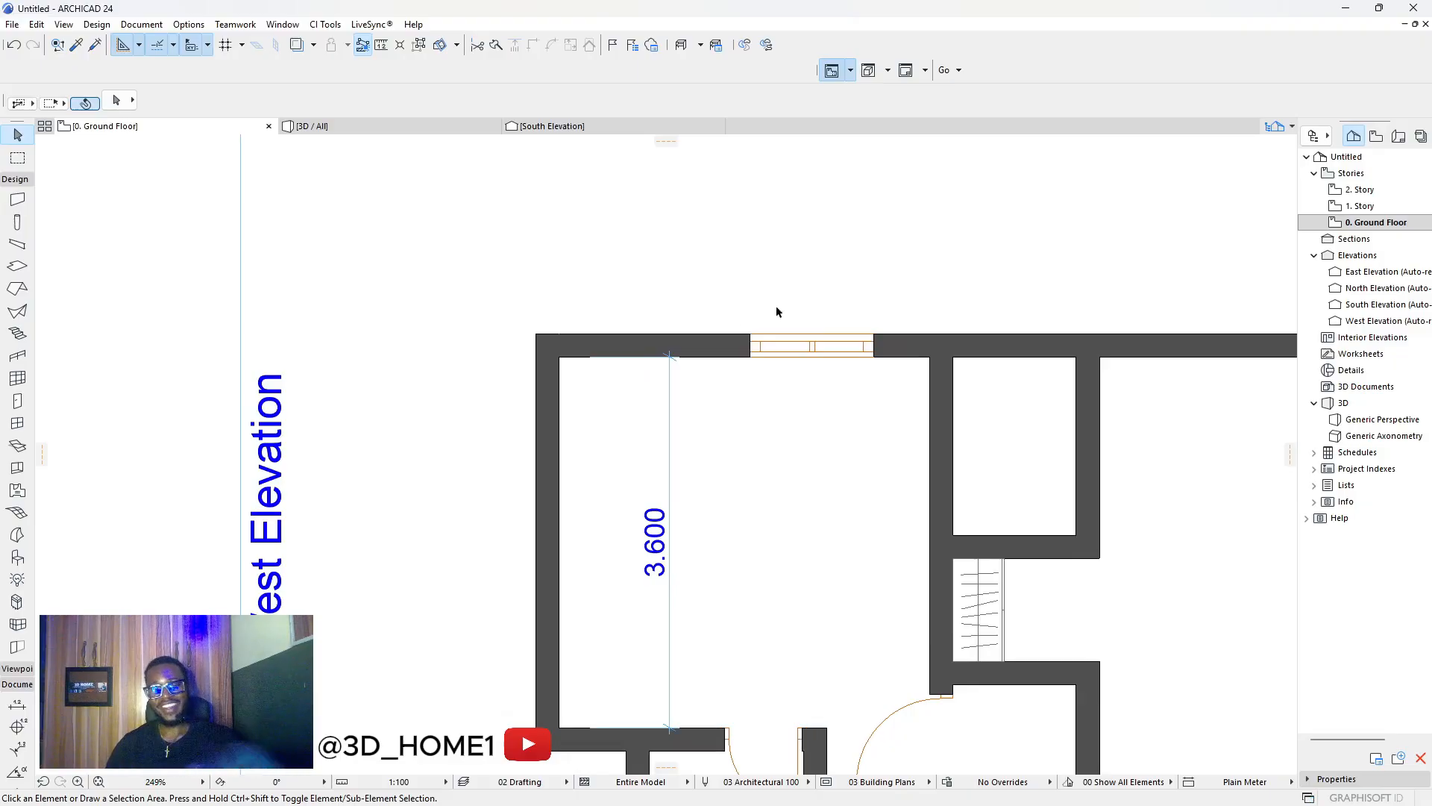
# Pick up the top-wall window's settings and place a matching window in the upper-left bedroom's left wall, near its lower corner.
pyautogui.scroll(-4, 776, 306)
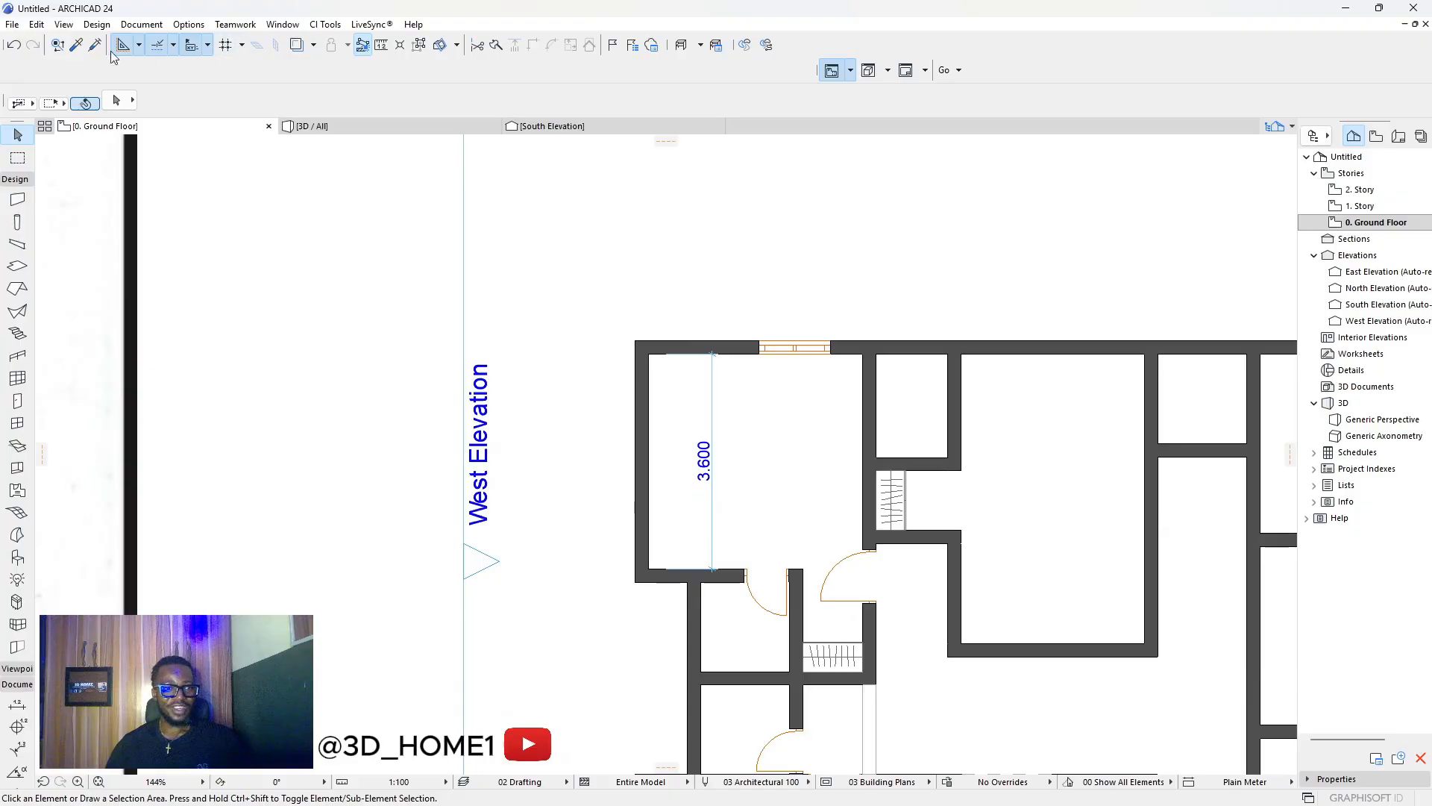
pyautogui.scroll(5, 804, 298)
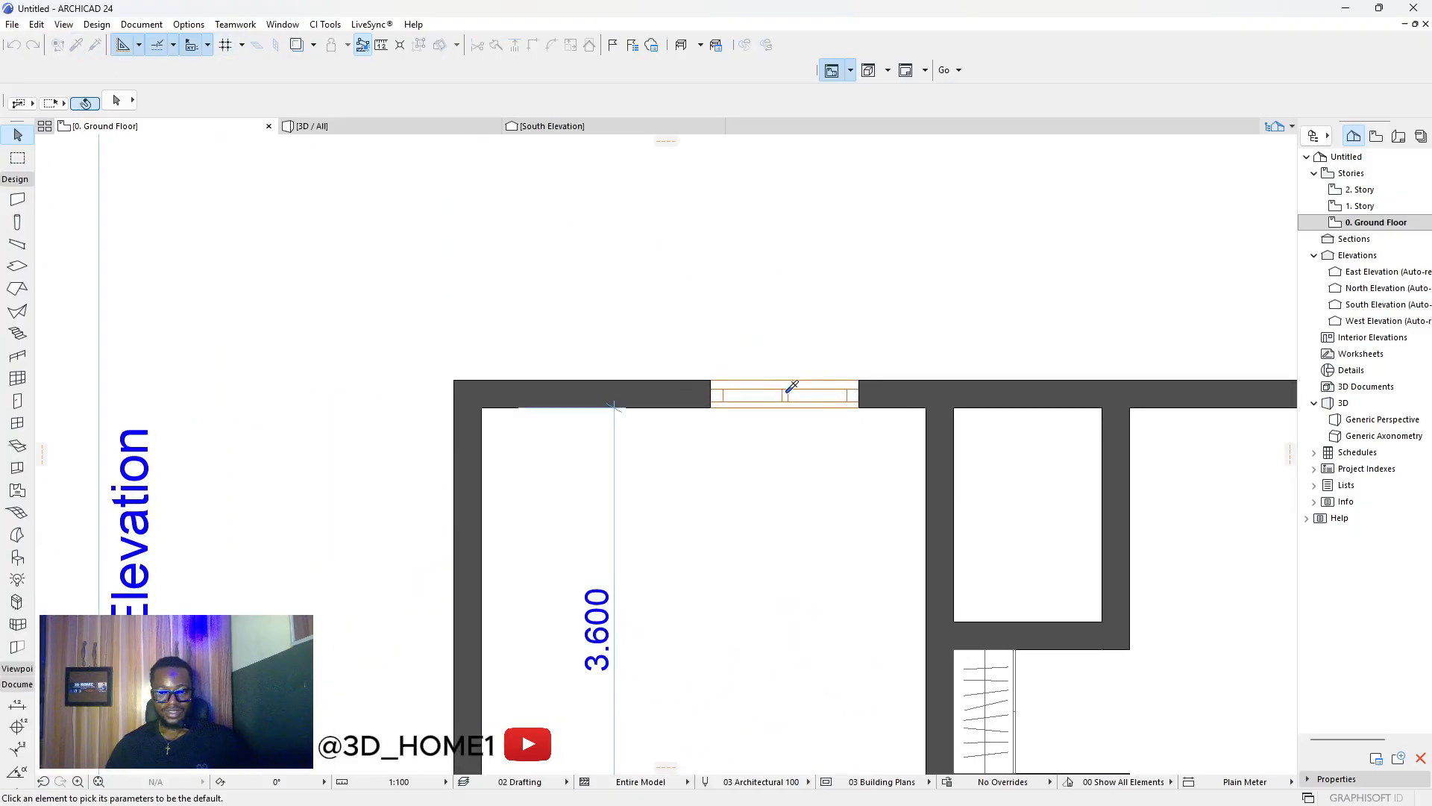
pyautogui.keyDown('alt'); pyautogui.click(786, 392); pyautogui.keyUp('alt')
pyautogui.scroll(-2, 810, 328)
pyautogui.scroll(-10, 810, 328)
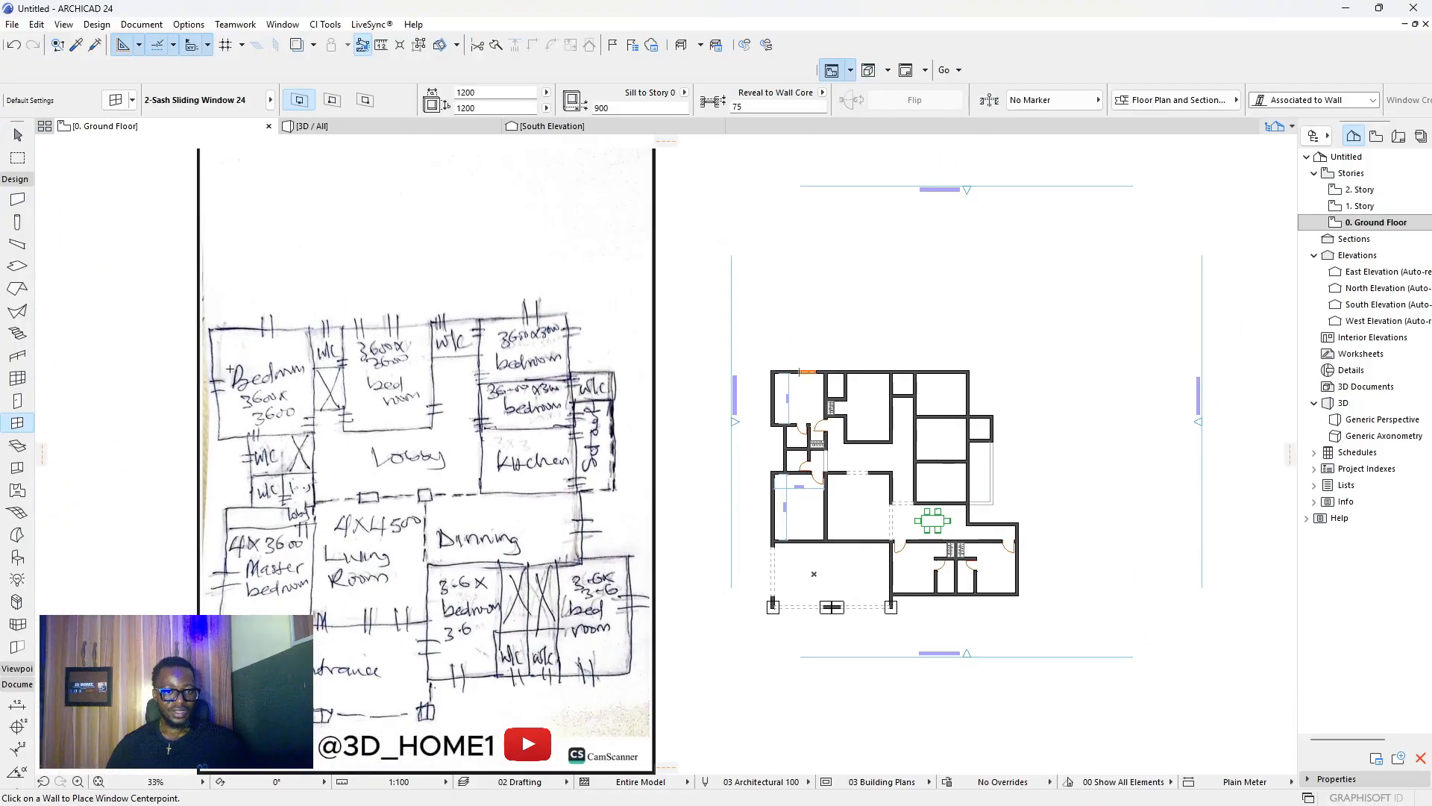
pyautogui.scroll(10, 757, 428)
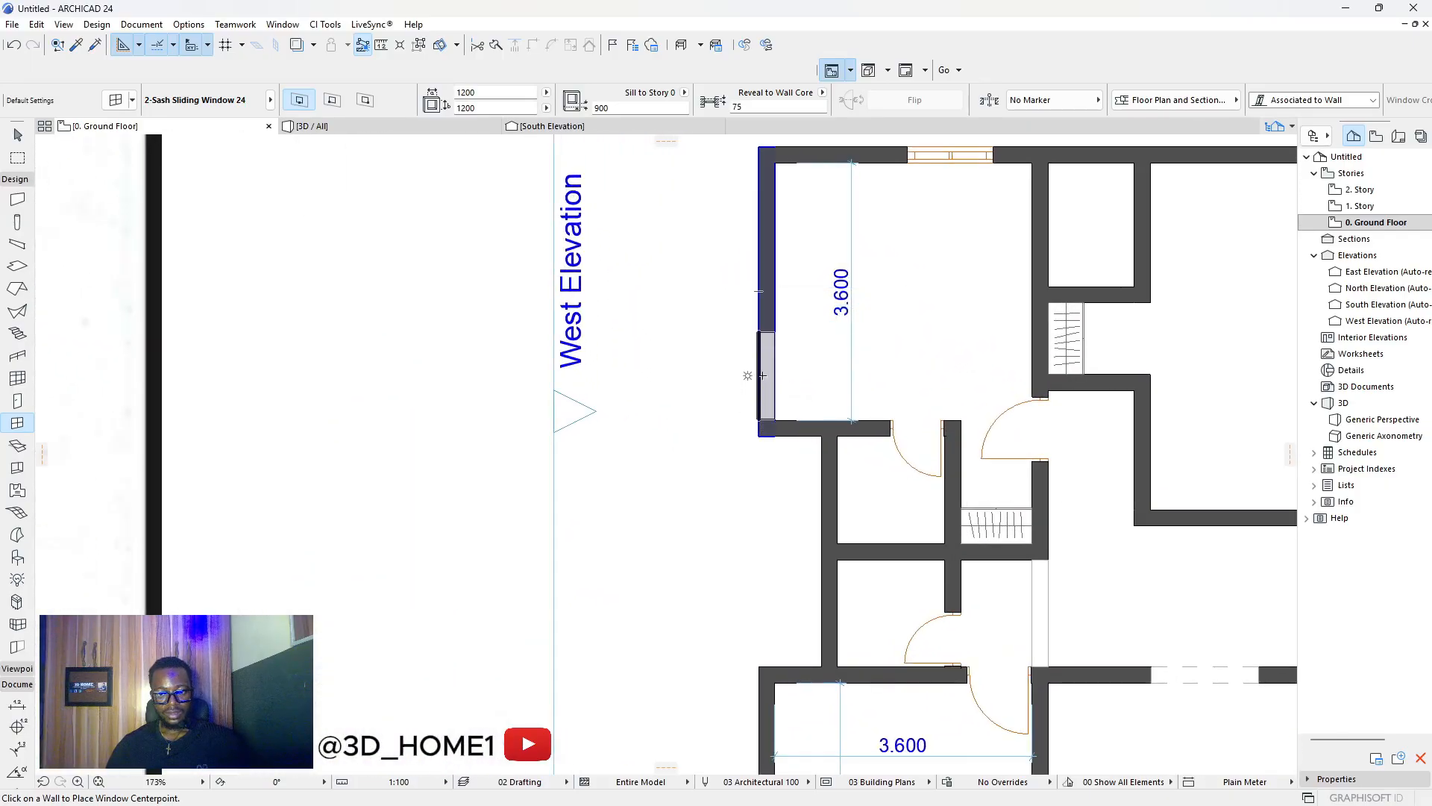
pyautogui.click(762, 373)
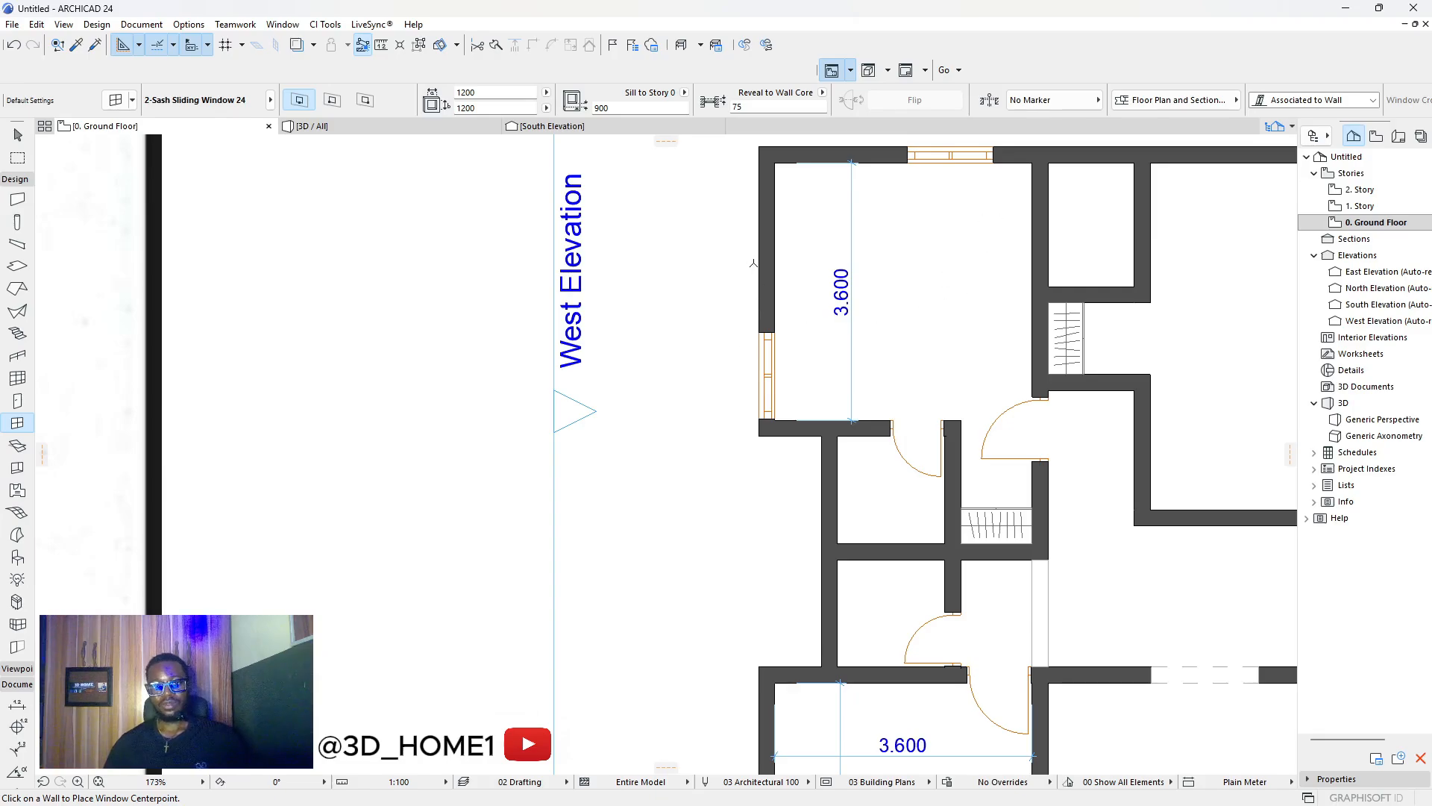
# Place a 1200 by 1200 sliding window in the master bedroom's bottom wall, against the partition to the living room.
pyautogui.scroll(-4, 759, 373)
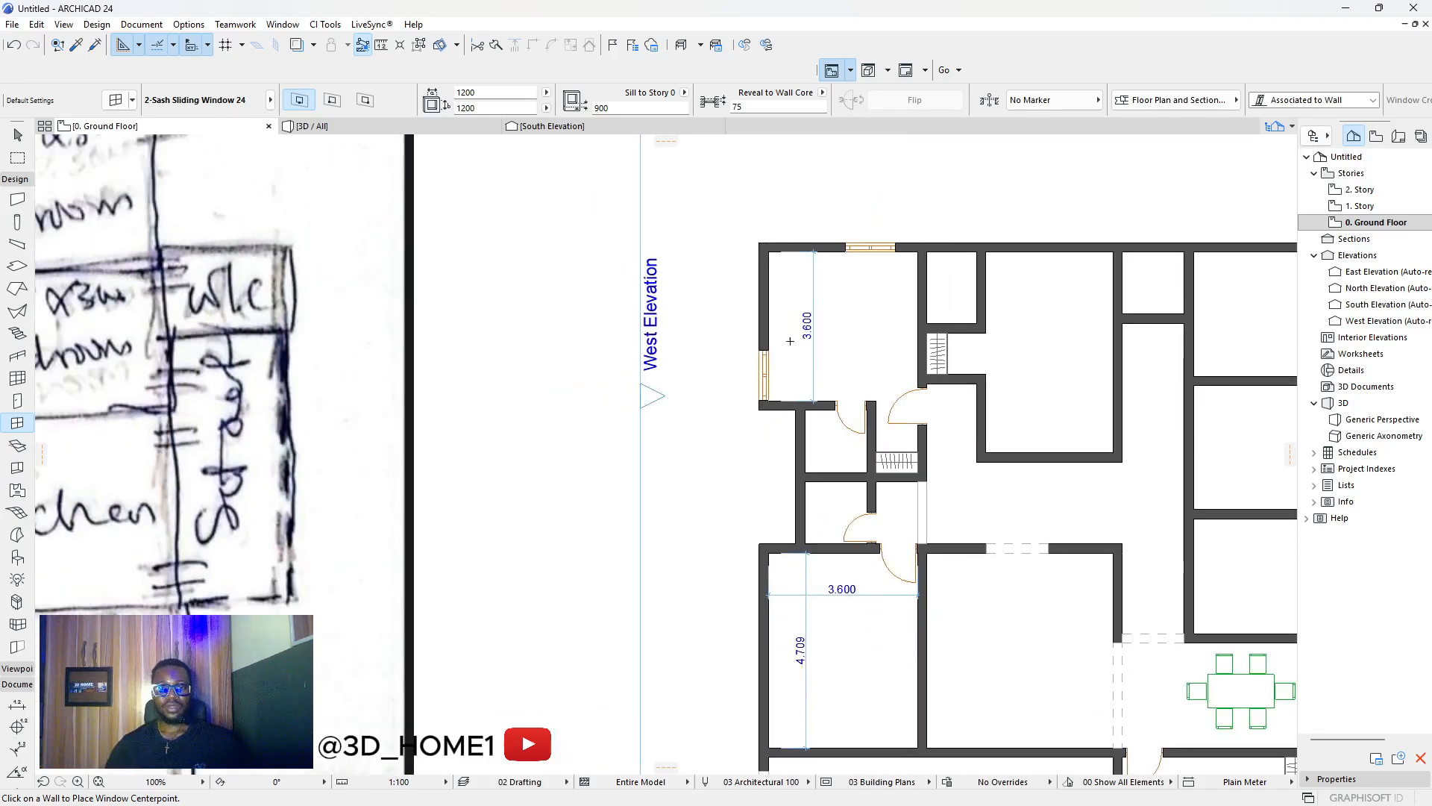
pyautogui.scroll(9, 776, 346)
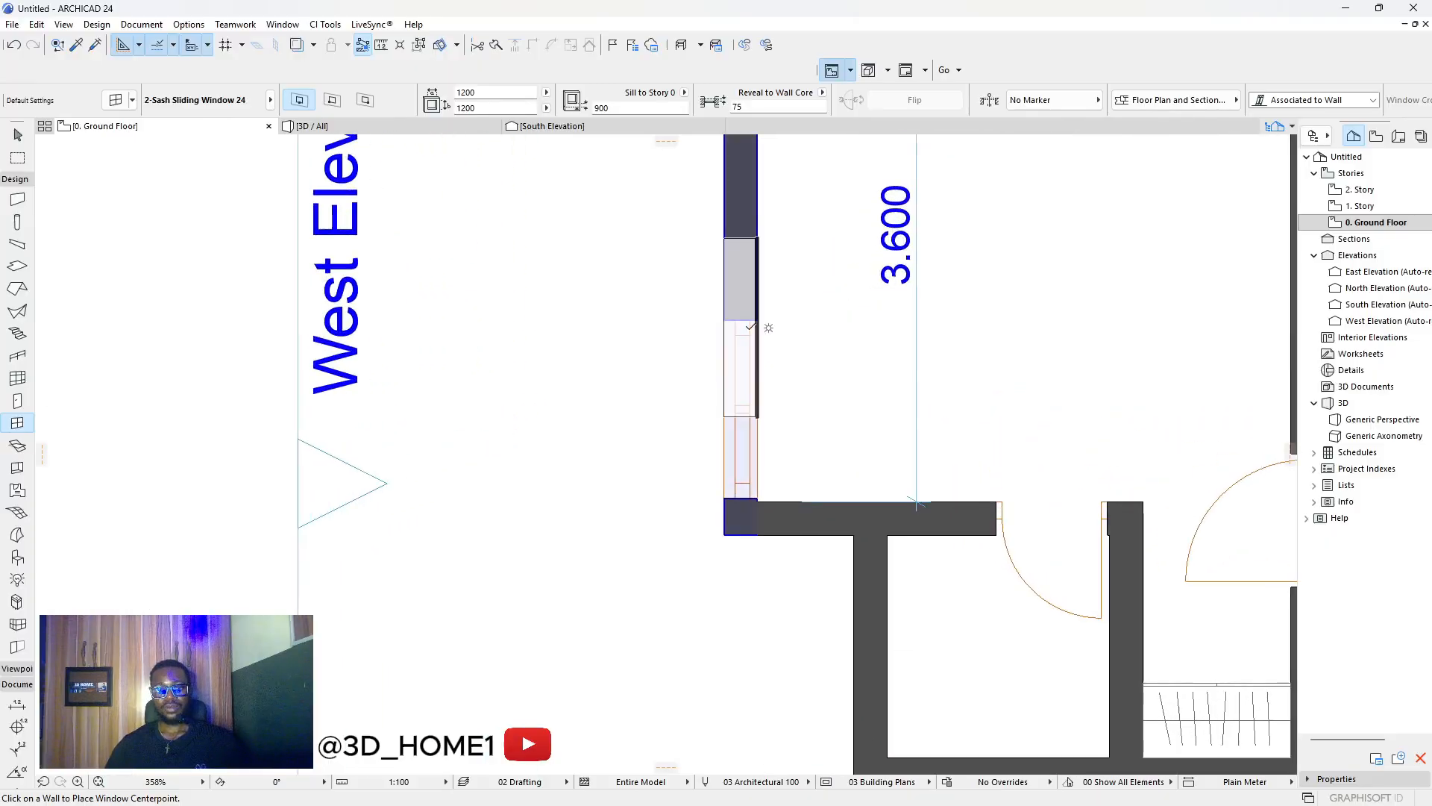
pyautogui.scroll(-12, 750, 327)
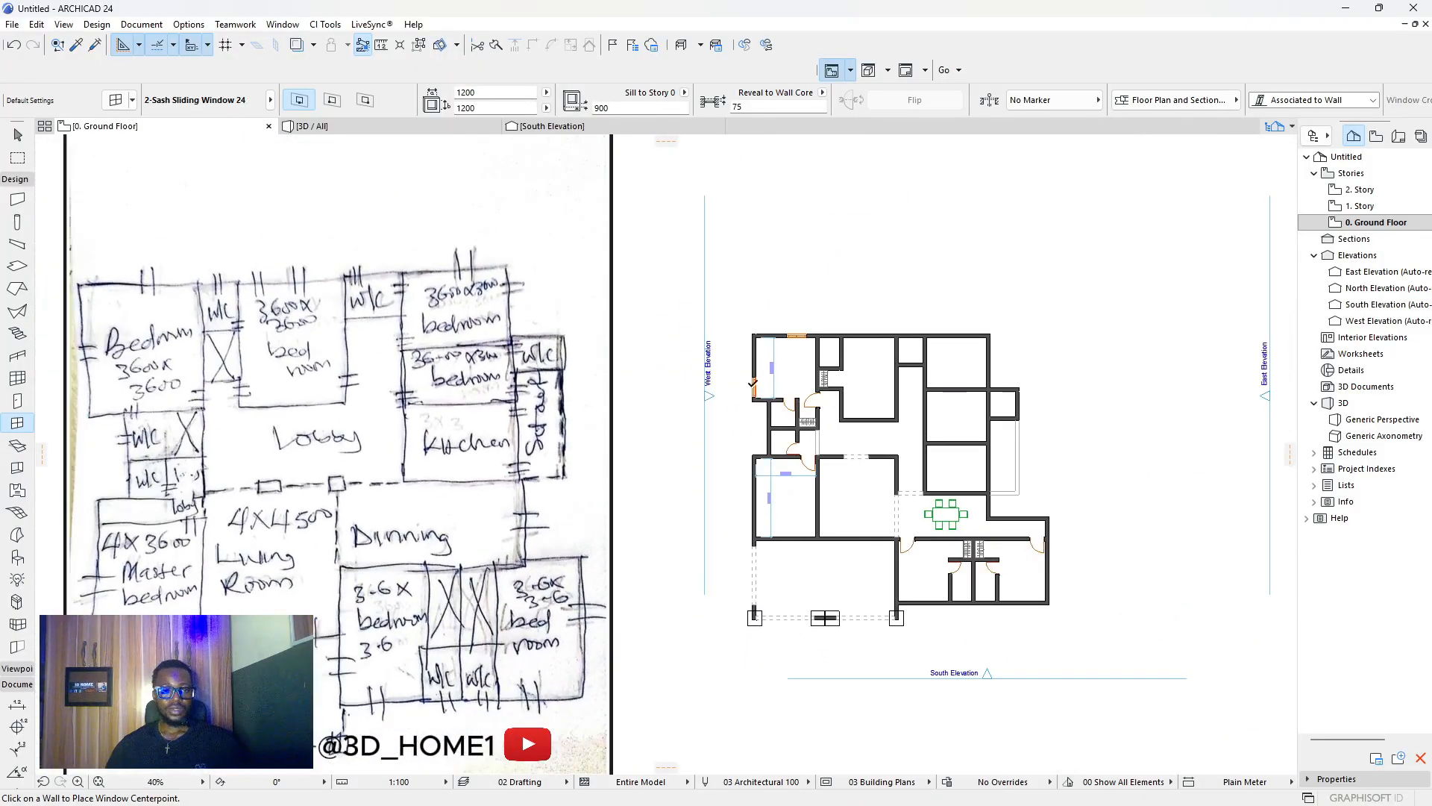
pyautogui.scroll(10, 791, 447)
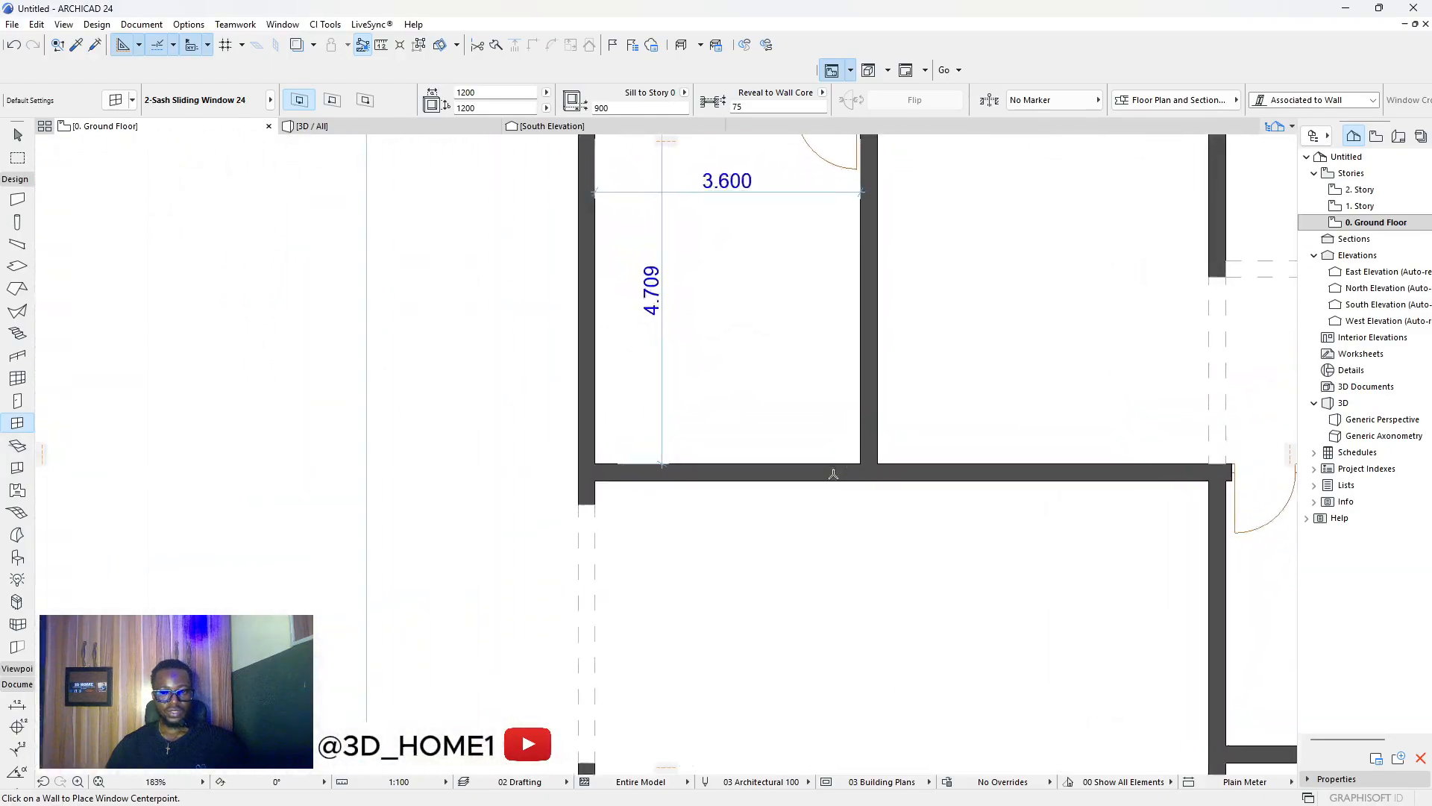
pyautogui.scroll(1, 834, 473)
pyautogui.click(812, 479)
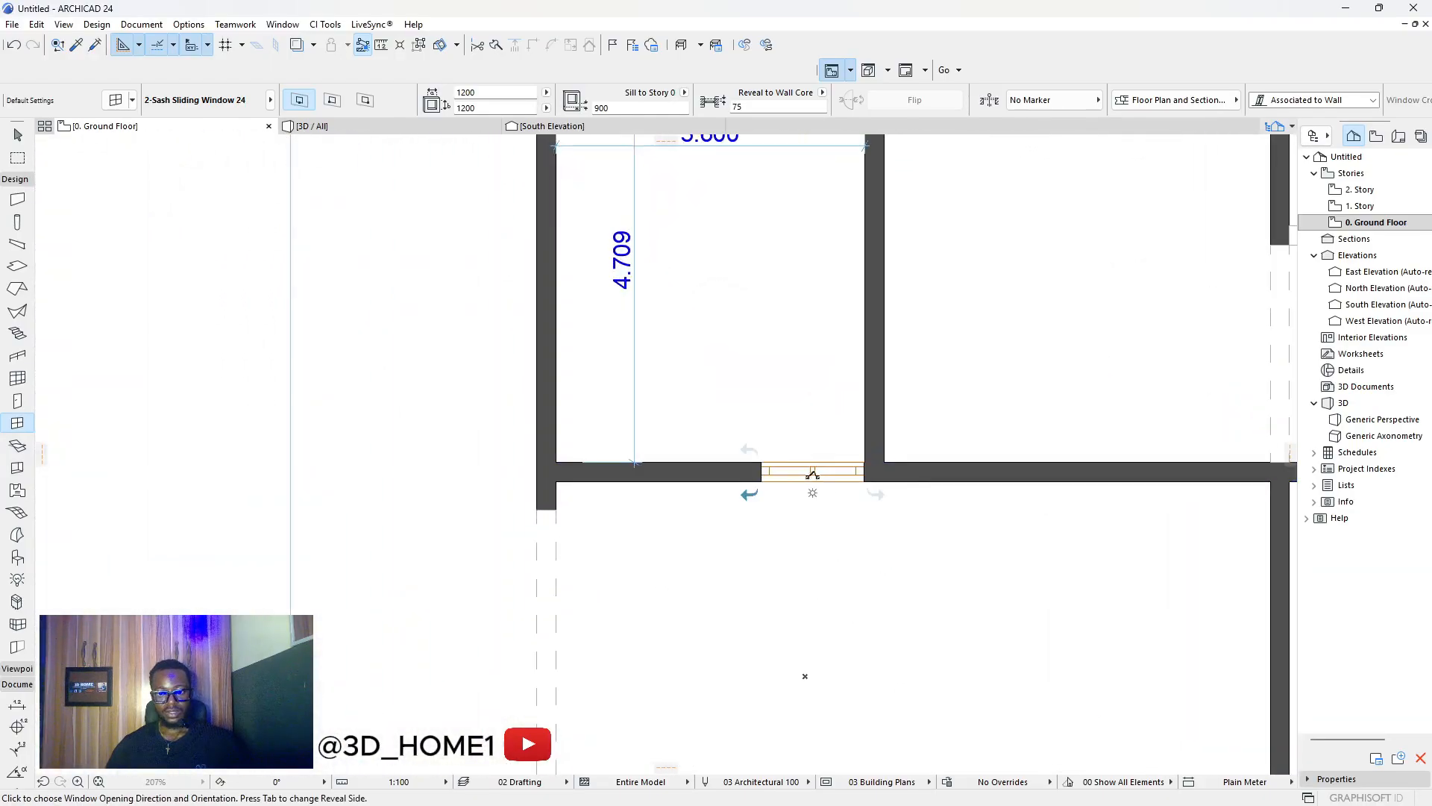
pyautogui.click(813, 480)
# Place a matching sliding window in the master bedroom's left wall, near its upper corner.
pyautogui.scroll(-4, 852, 538)
pyautogui.scroll(4, 731, 335)
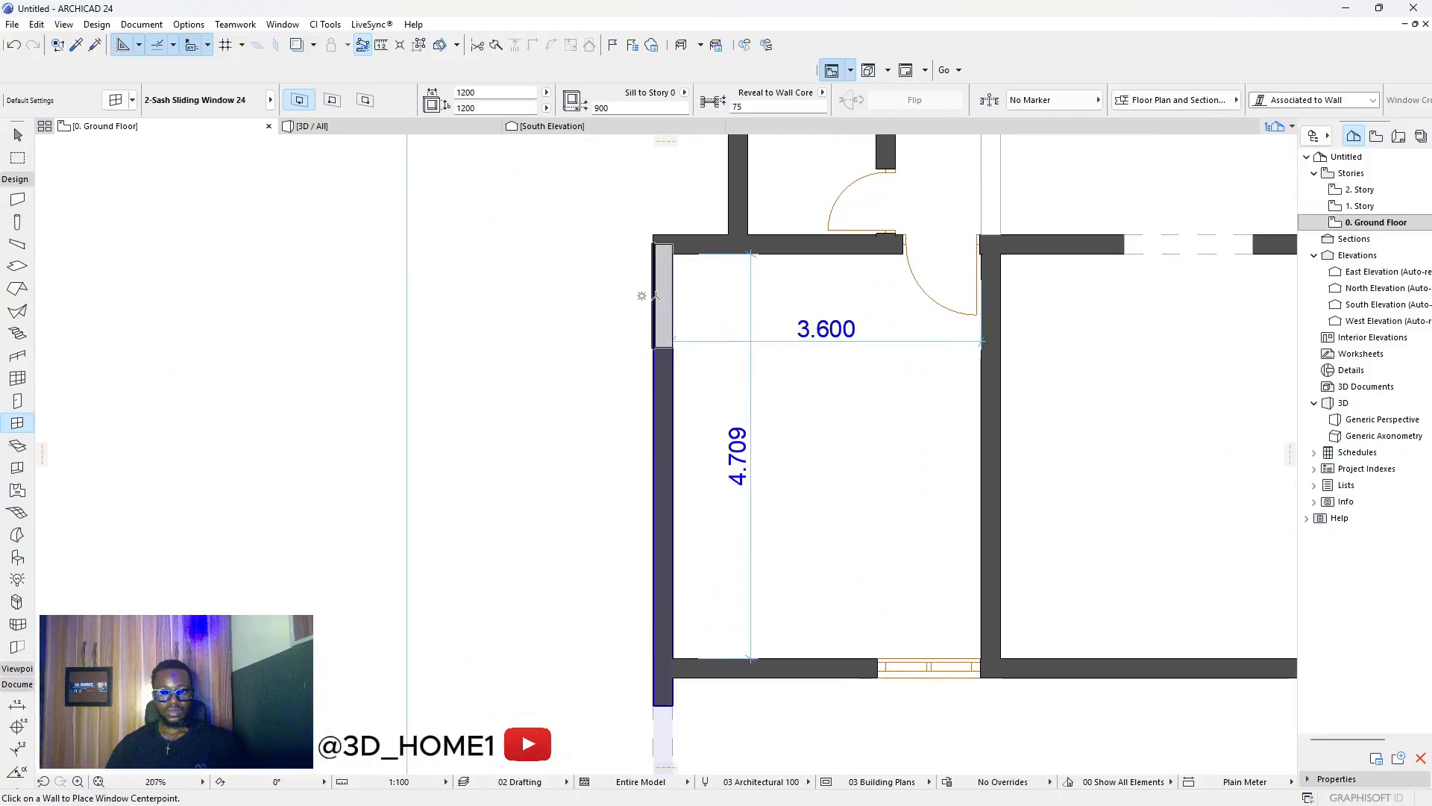
pyautogui.click(643, 306)
pyautogui.click(609, 356)
# Place sliding windows in the bedroom beside the entrance, one in its left wall and one in its bottom wall near the toilet.
pyautogui.scroll(-12, 608, 356)
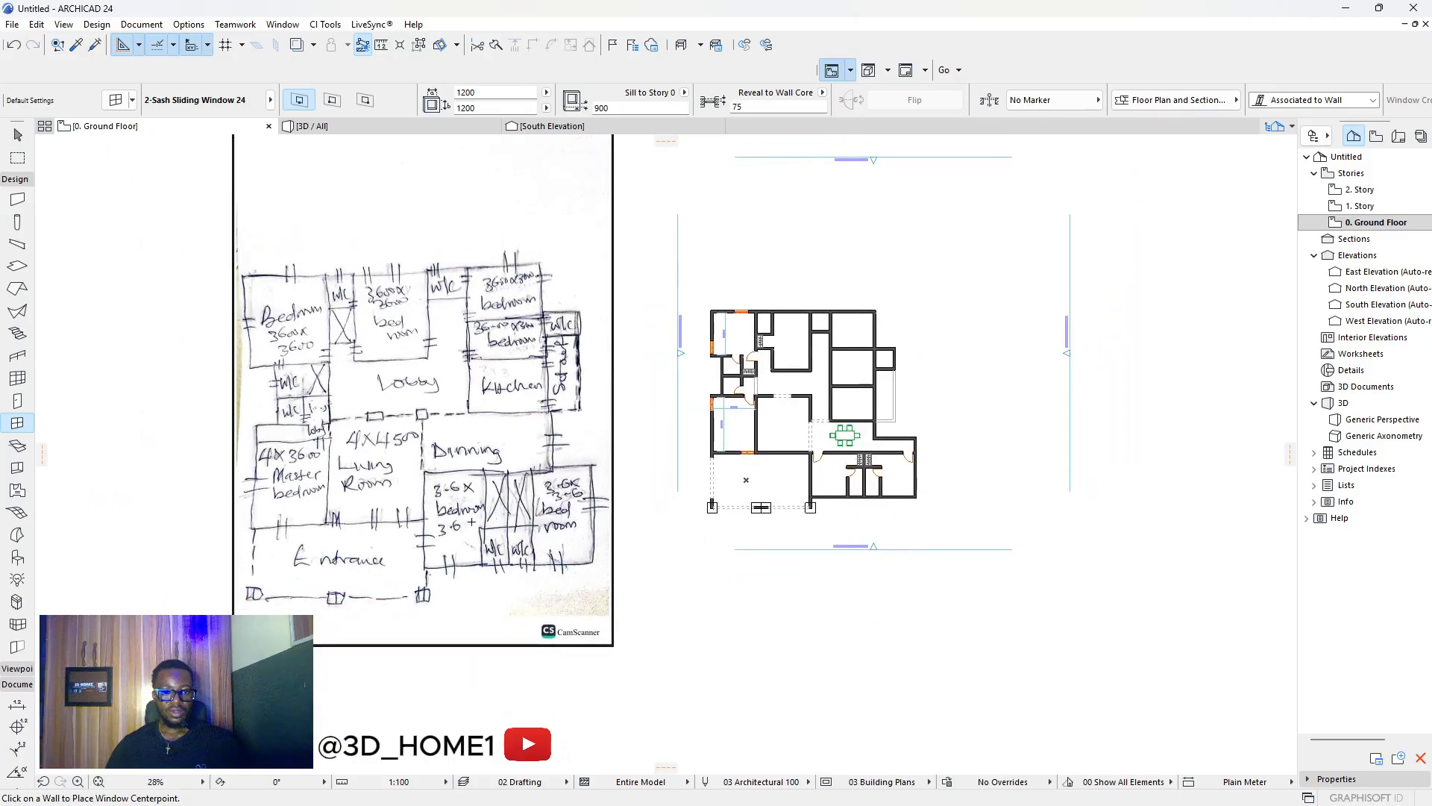
pyautogui.scroll(8, 746, 480)
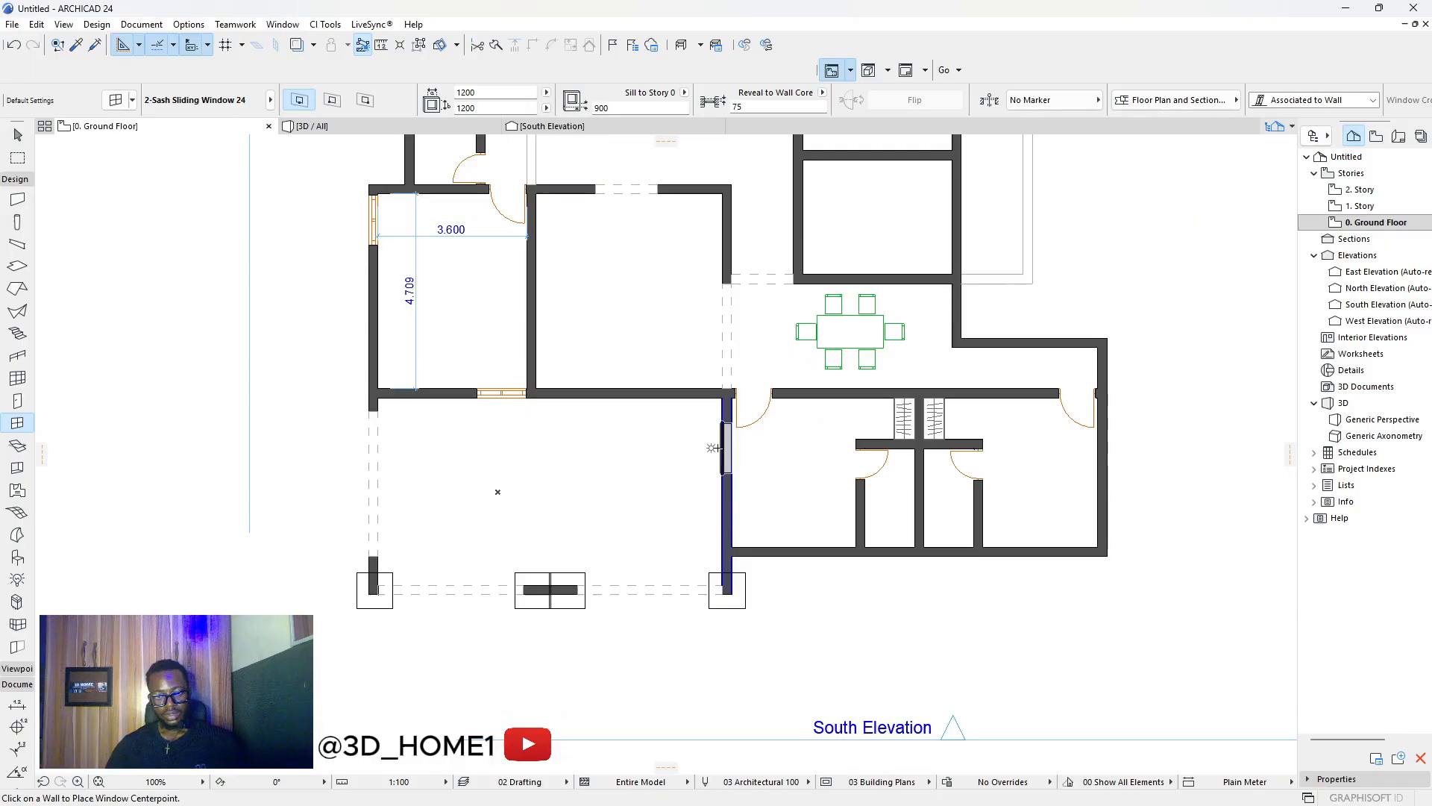
pyautogui.click(712, 455)
pyautogui.scroll(-2, 735, 511)
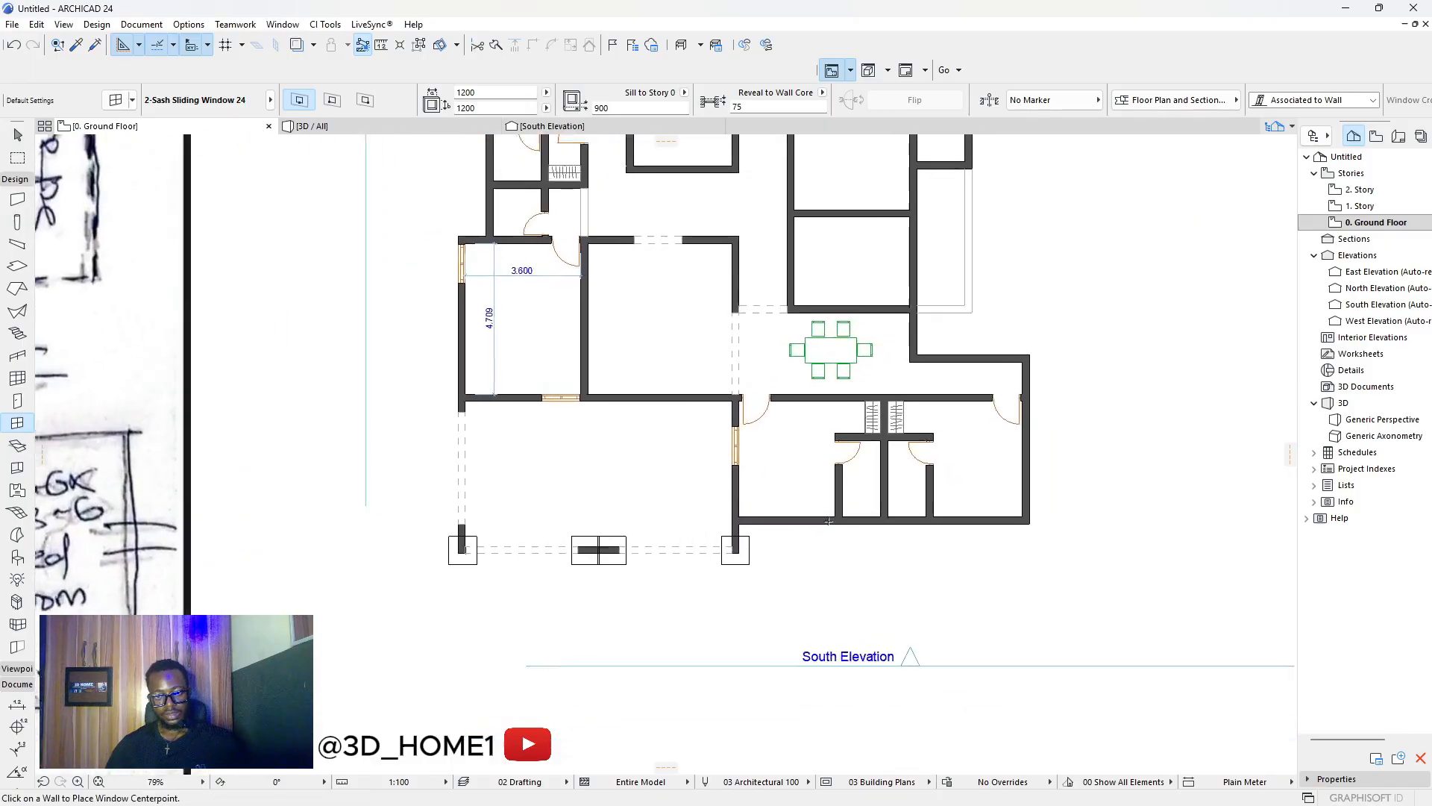
pyautogui.scroll(4, 815, 528)
pyautogui.click(804, 527)
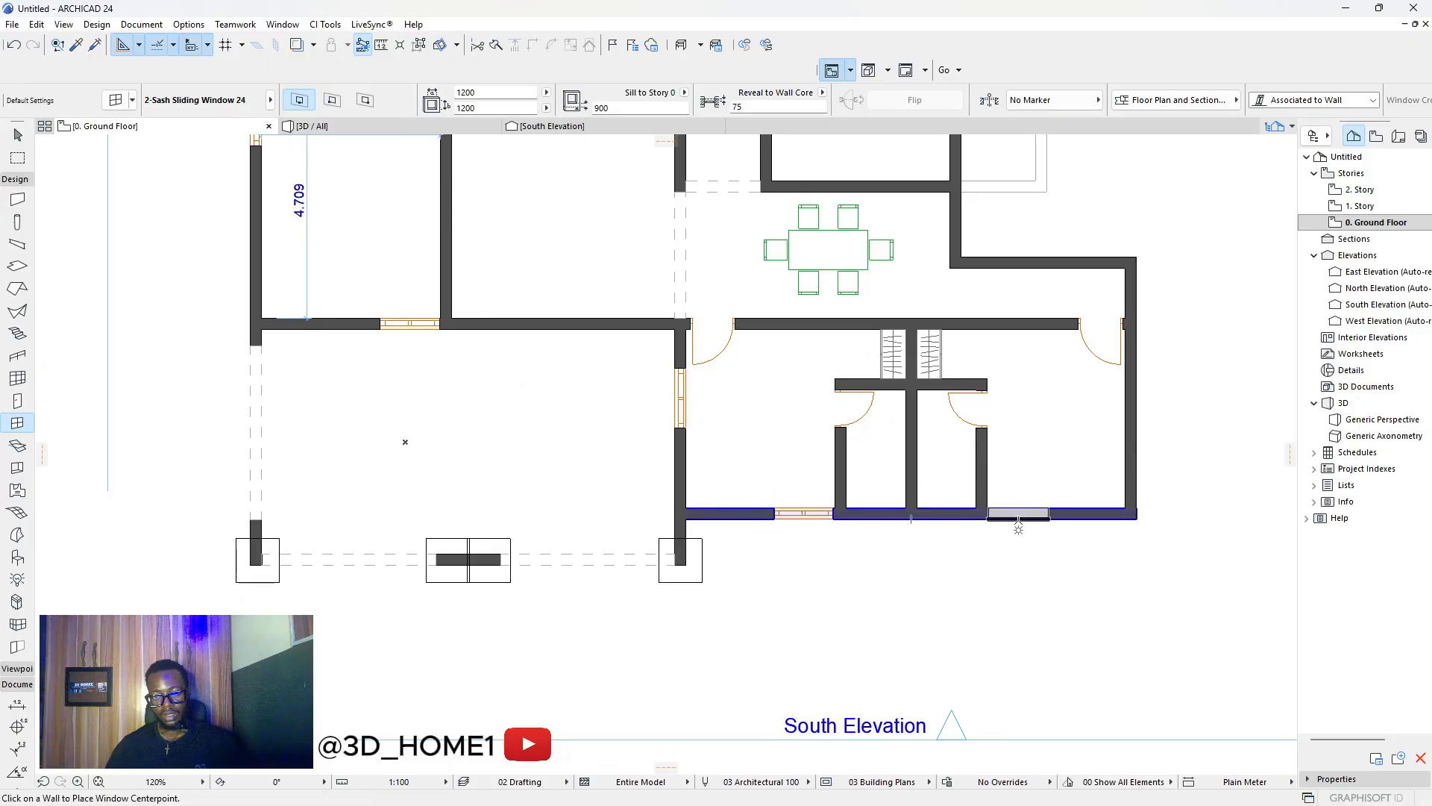
# Place sliding windows in the lower-right bedroom's bottom wall beside the toilet and in its right wall below the door.
pyautogui.click(1019, 526)
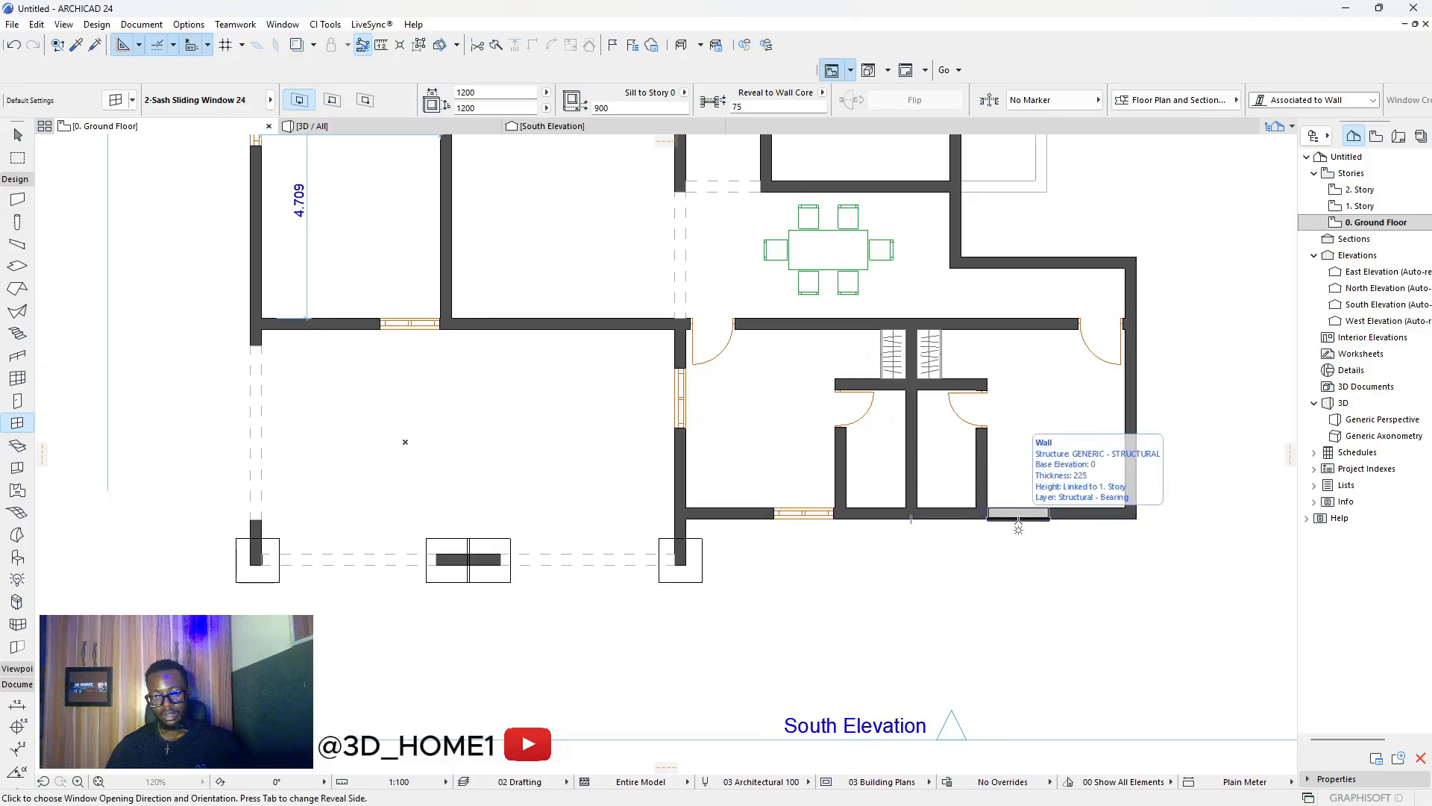
pyautogui.click(1145, 393)
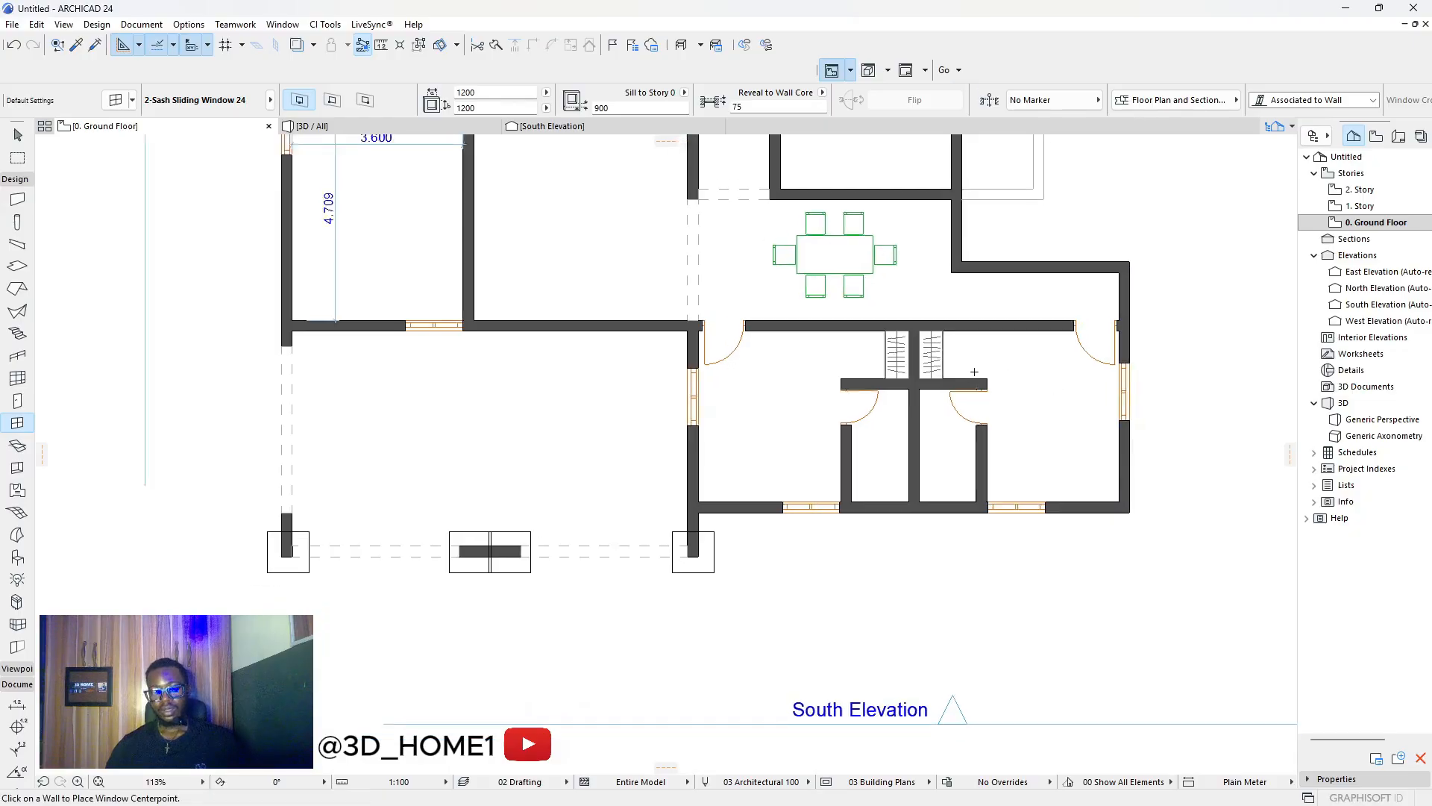
pyautogui.scroll(-3, 970, 377)
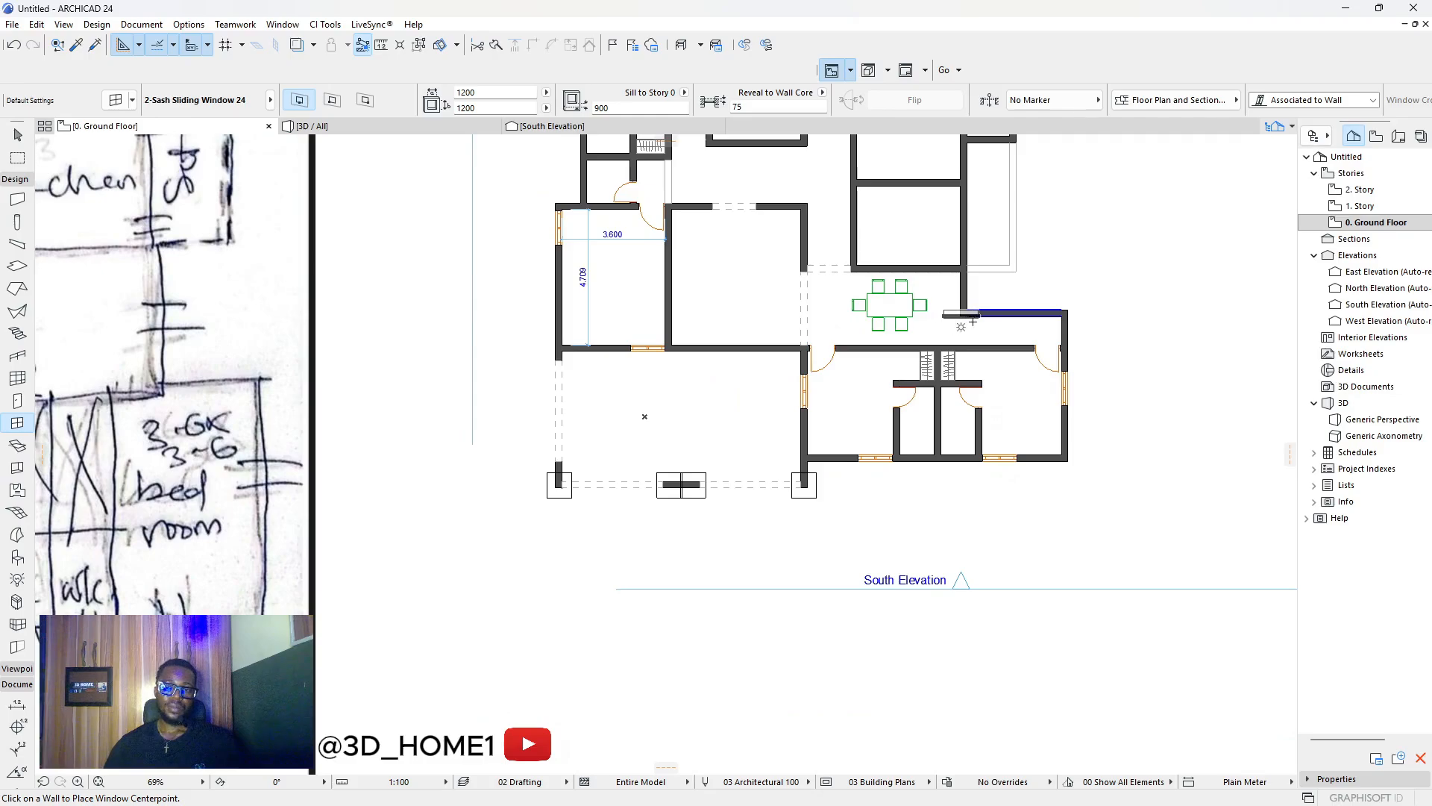
pyautogui.scroll(5, 1099, 393)
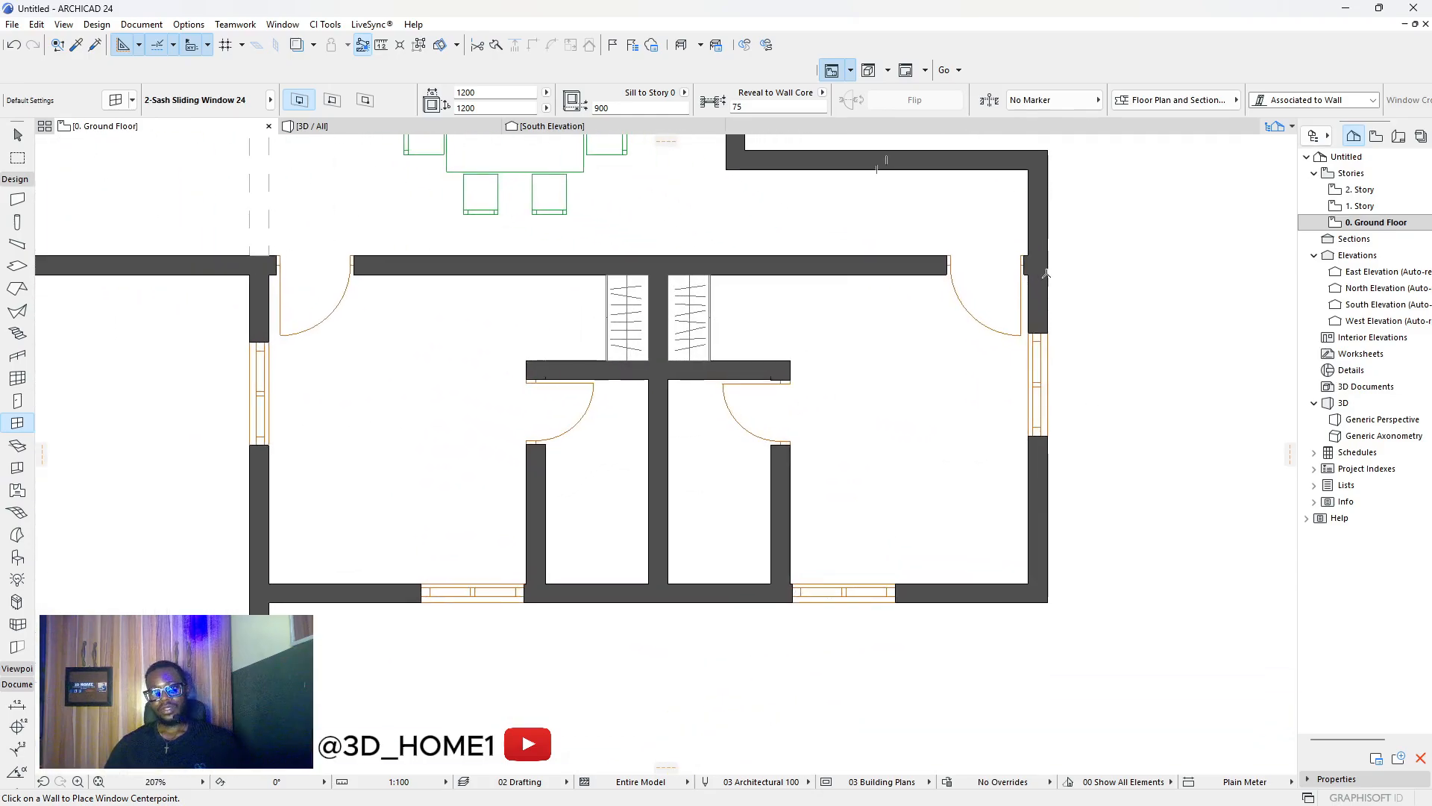
pyautogui.press('Escape')
pyautogui.click(1042, 341)
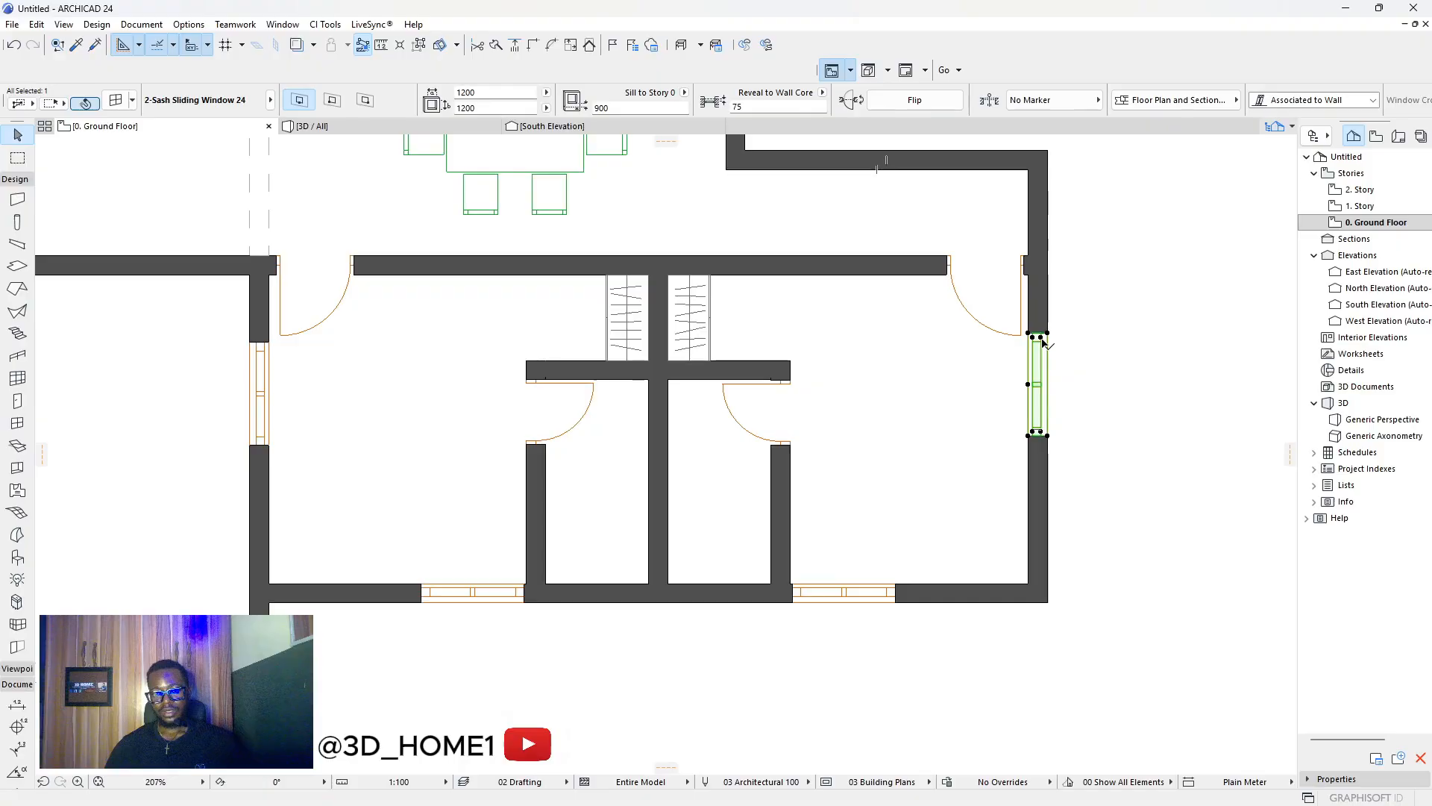
pyautogui.hotkey('ctrl', 'm')
pyautogui.press('Escape')
pyautogui.scroll(3, 1042, 341)
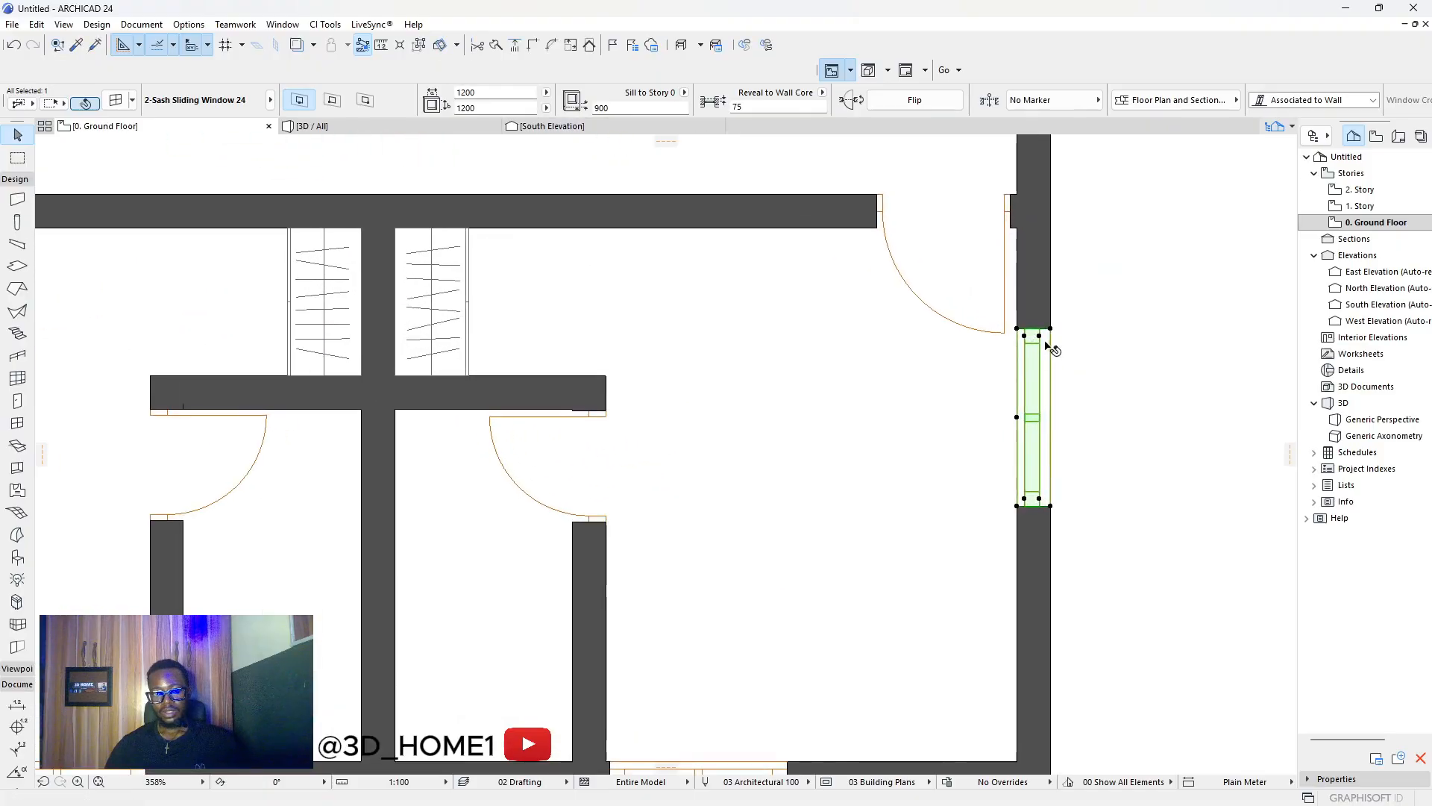
pyautogui.press('Escape')
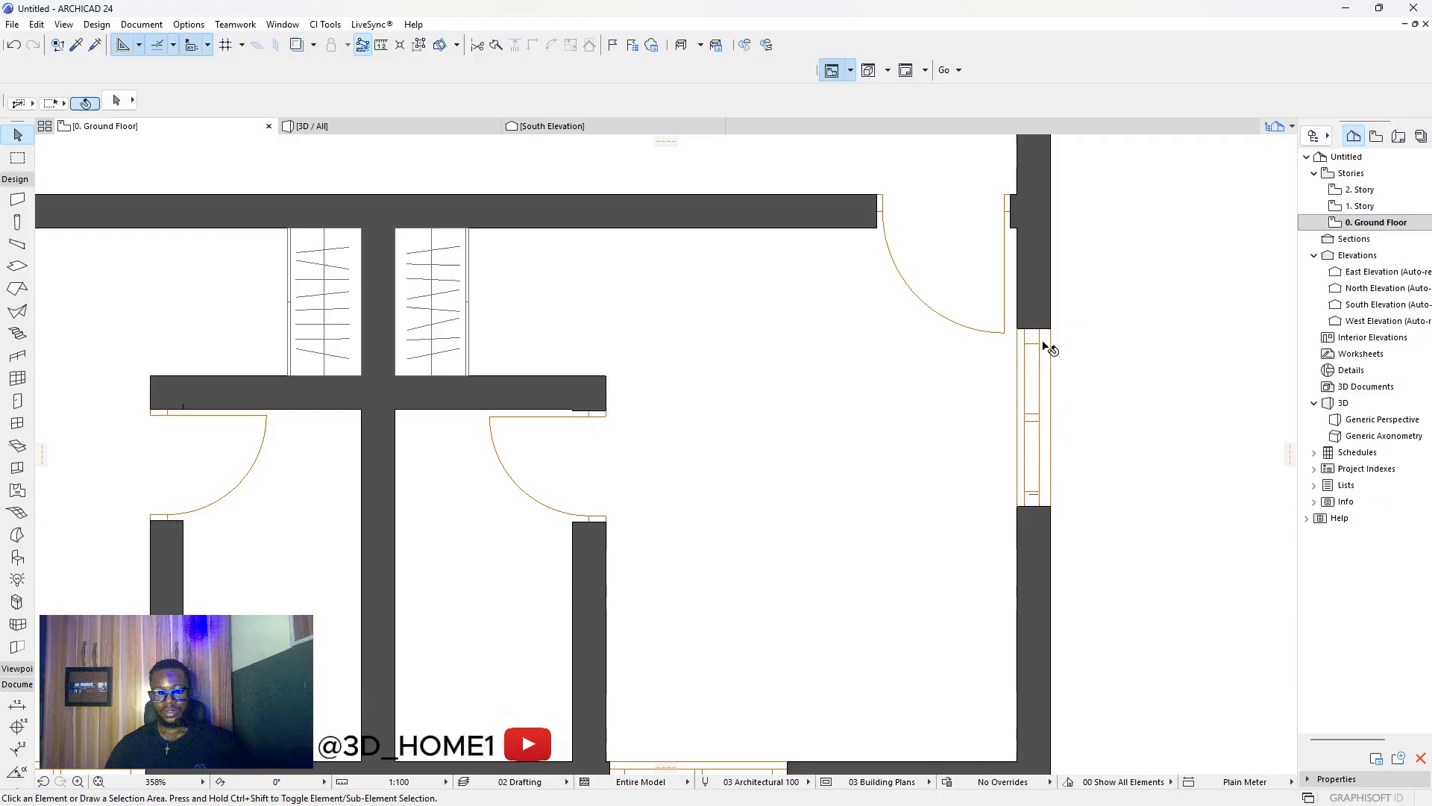
# Mirror the lower-right bedroom's right-wall window across an axis near its upper end.
pyautogui.click(1043, 346)
pyautogui.hotkey('ctrl', 'm')
pyautogui.click(1043, 328)
pyautogui.click(1047, 335)
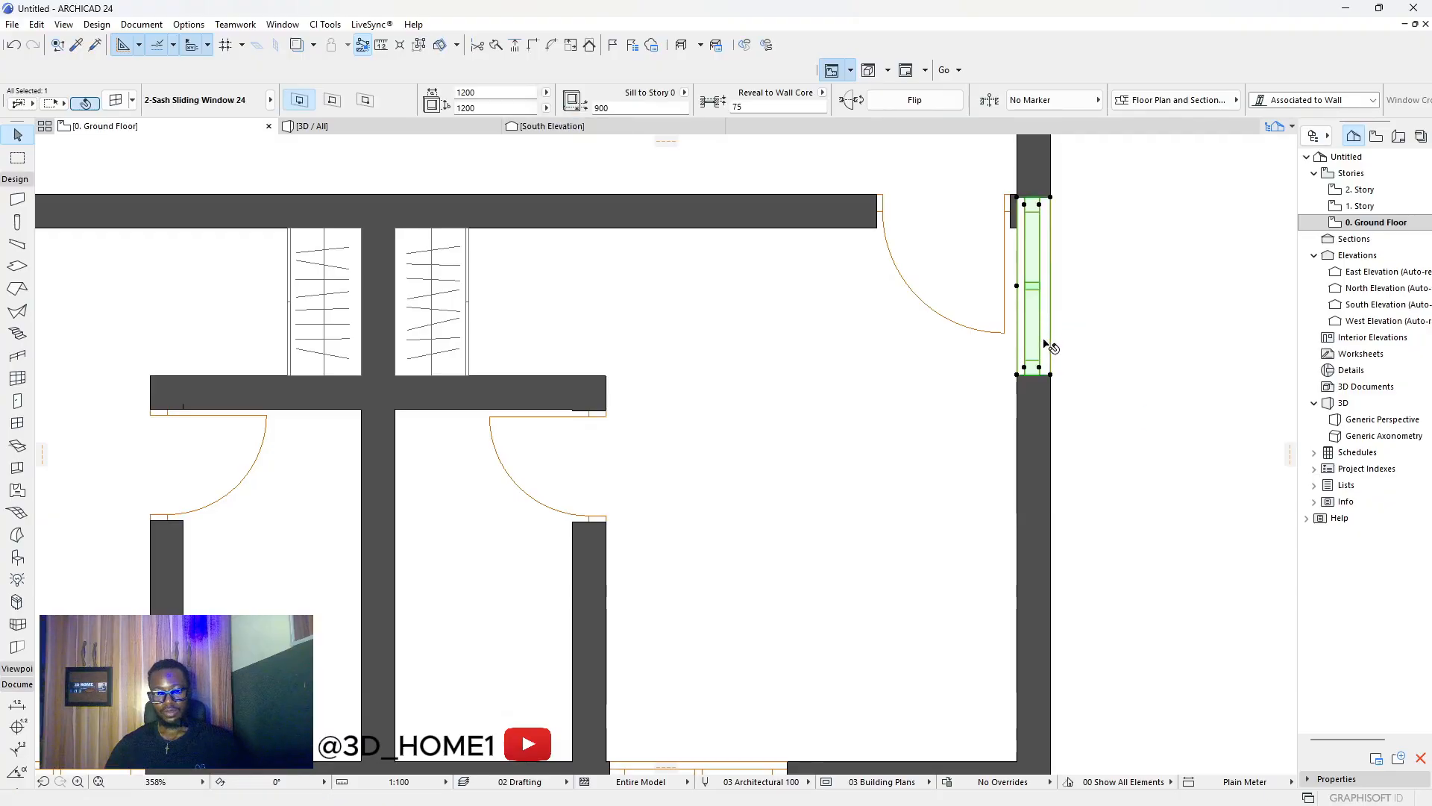
# Move the mirrored window down along the right wall until it clears the partition beside the bedroom door.
pyautogui.click(1044, 339)
pyautogui.hotkey('ctrl', 'm')
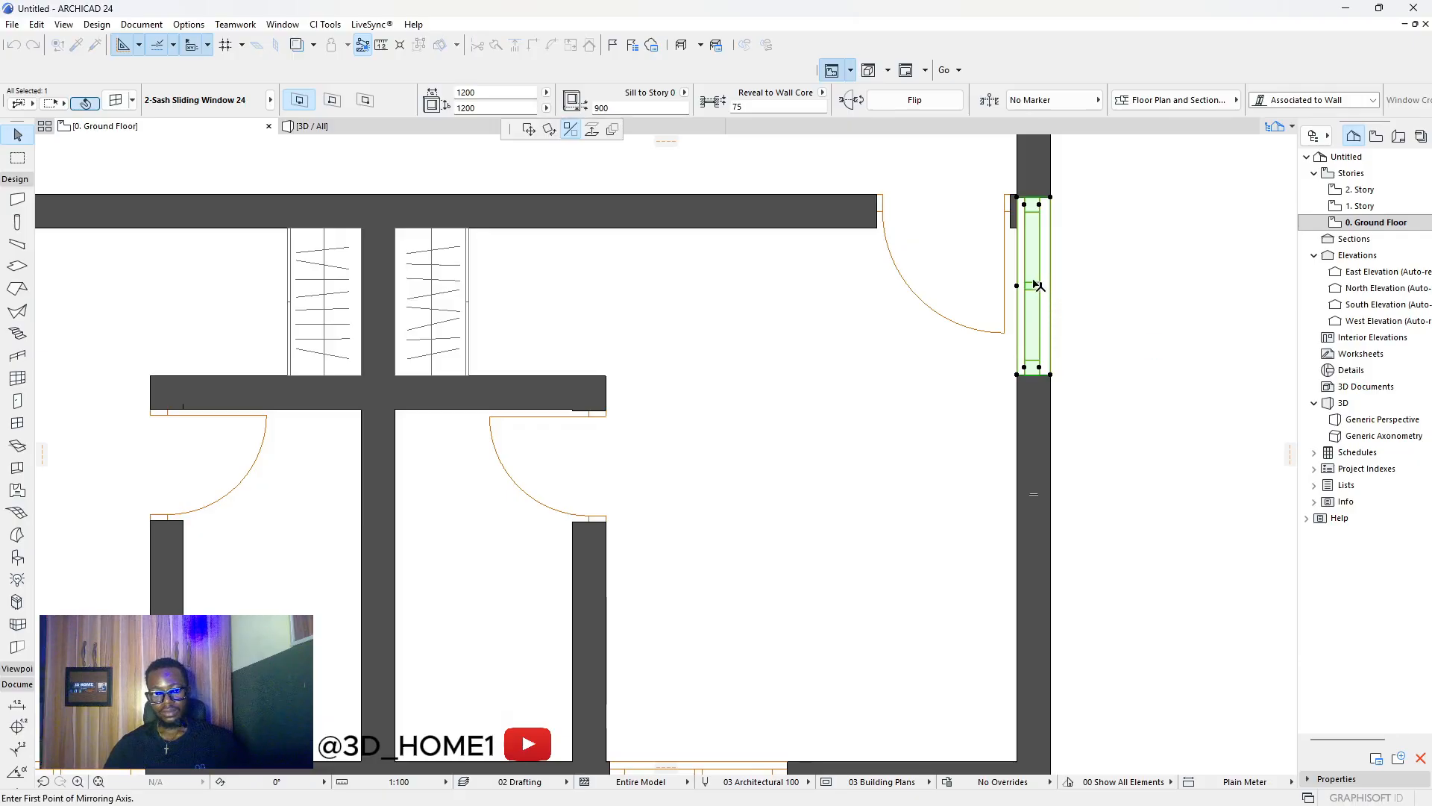
pyautogui.click(528, 133)
pyautogui.click(1041, 275)
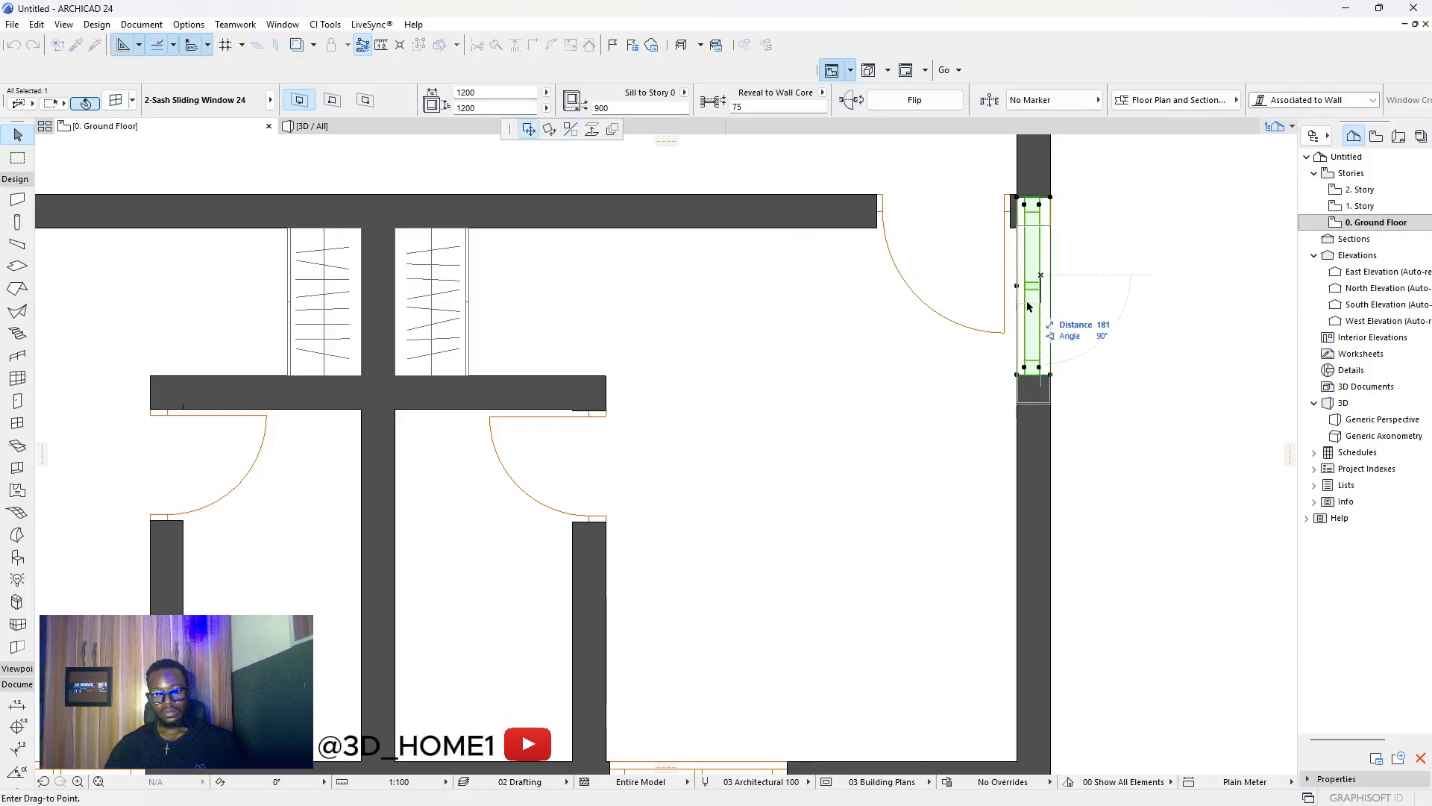
pyautogui.click(1040, 349)
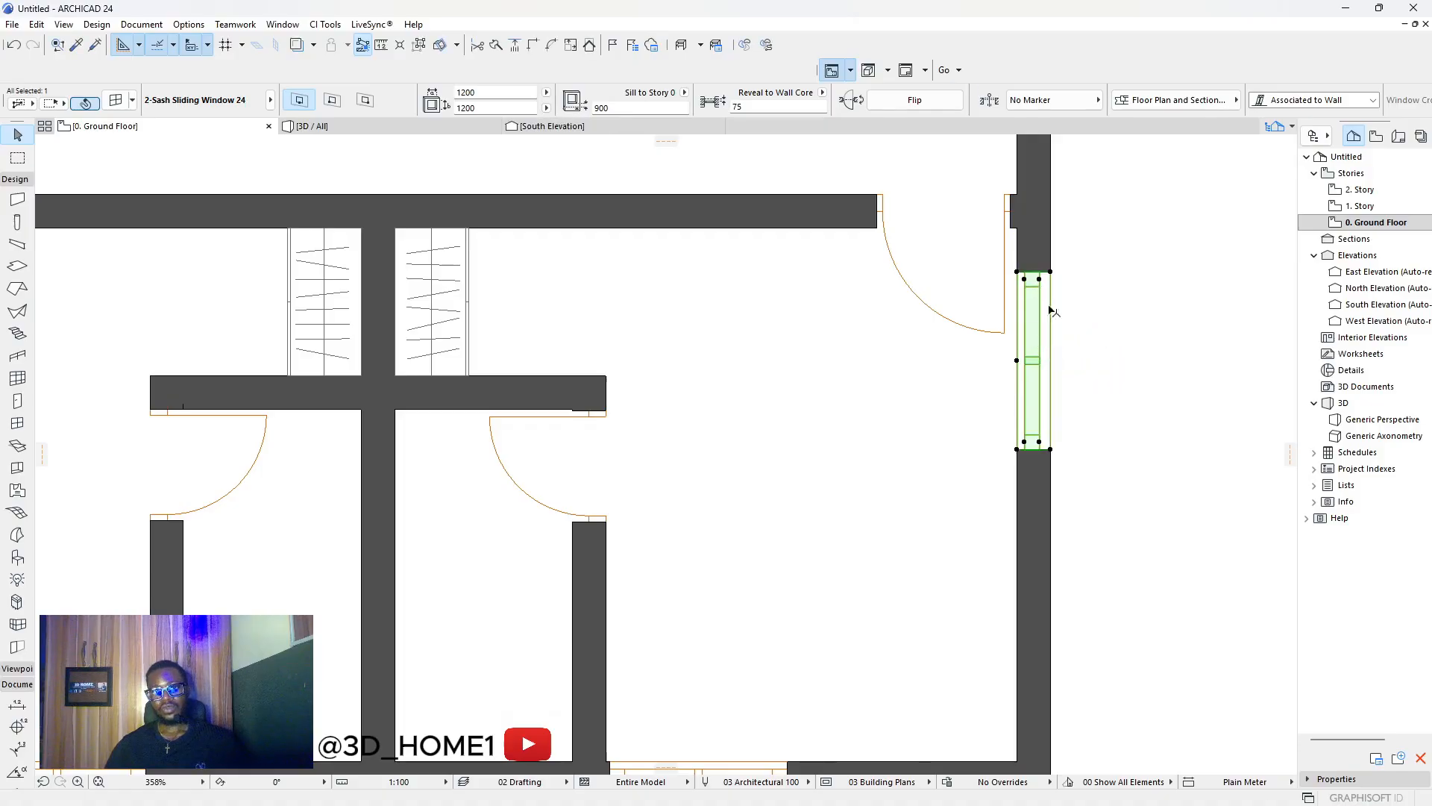
pyautogui.press('Escape')
pyautogui.scroll(-6, 1007, 351)
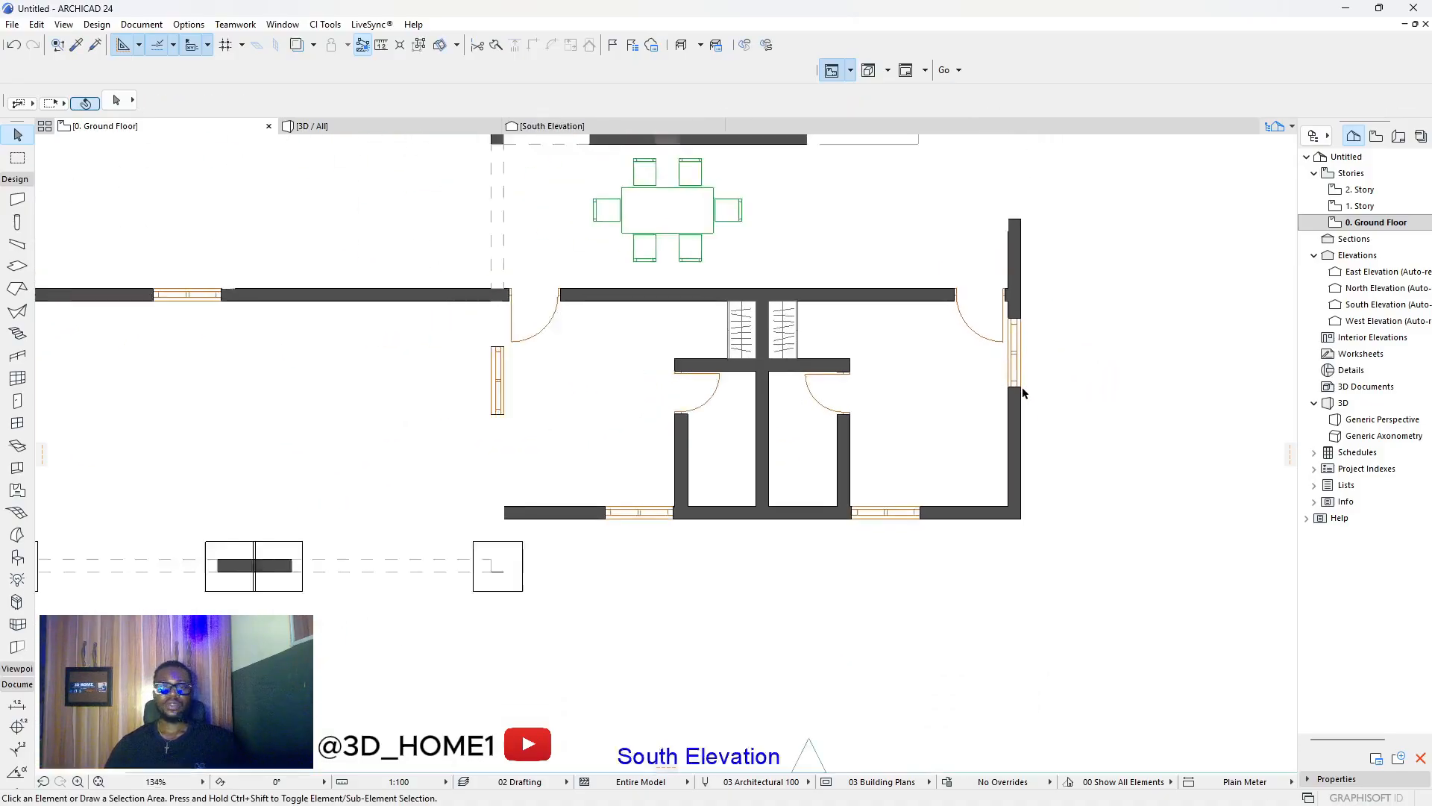
pyautogui.scroll(-4, 1025, 376)
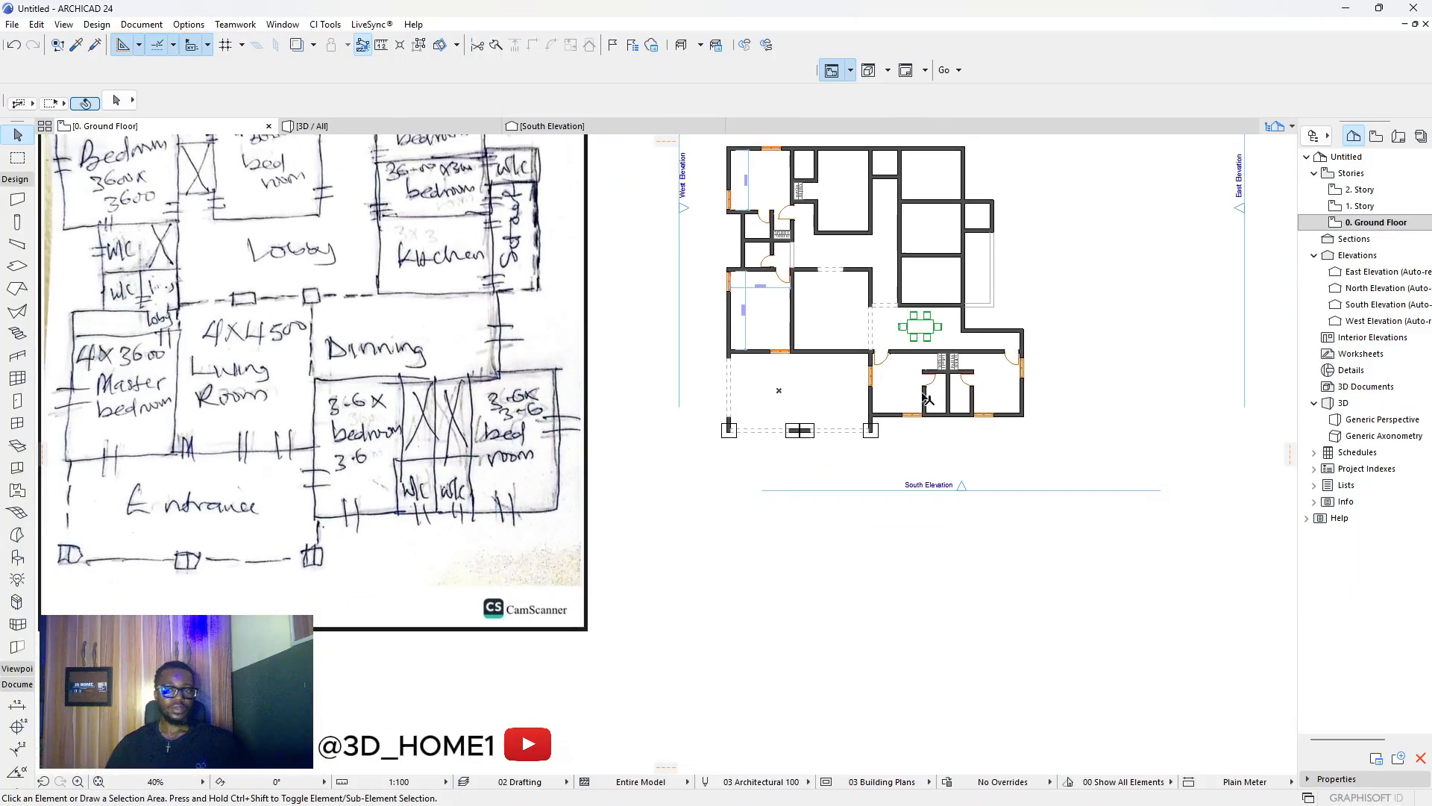
pyautogui.scroll(3, 892, 397)
pyautogui.scroll(-2, 933, 364)
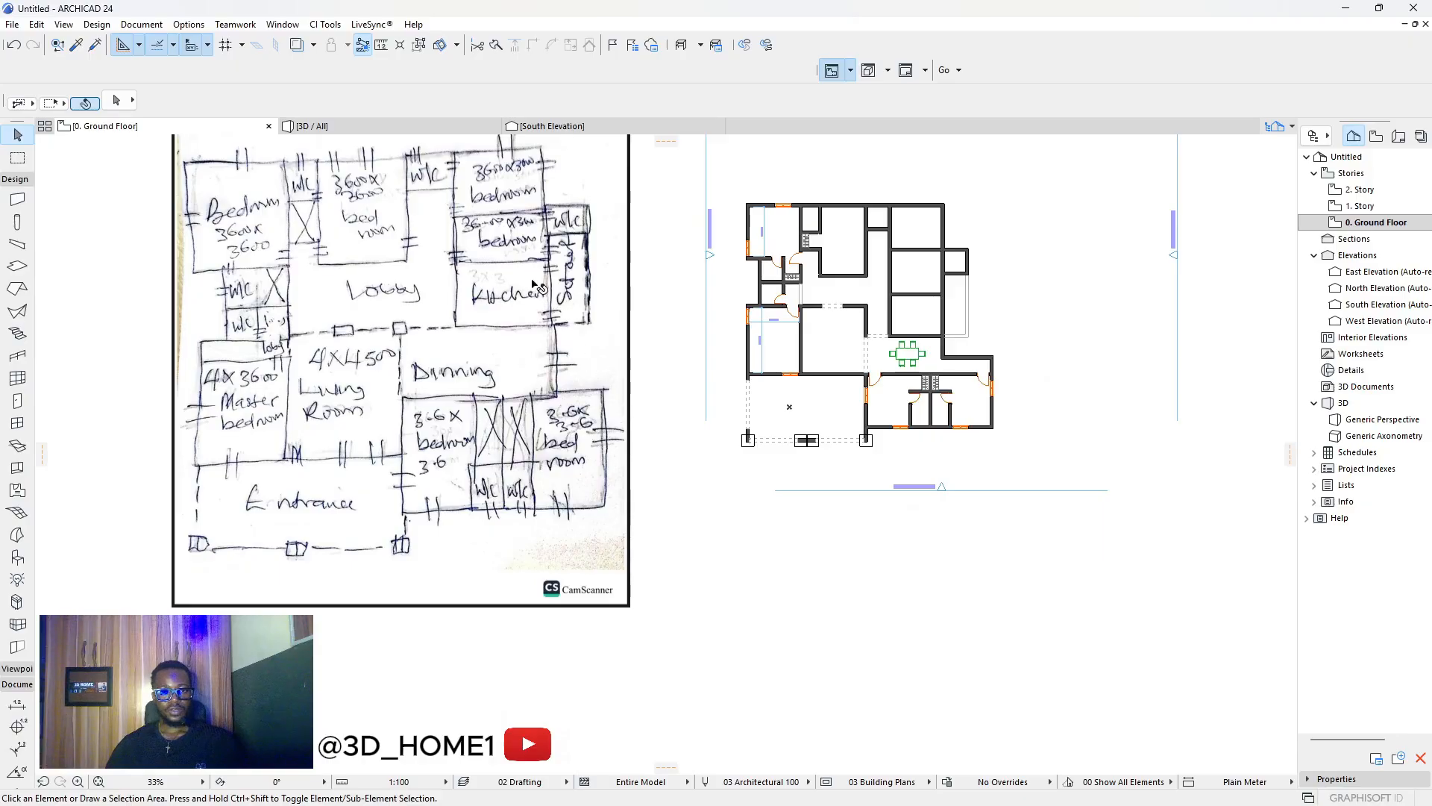
# Pick up the existing 2-sash sliding window's settings and place two such windows in the kitchen's right wall, one near each end.
pyautogui.click(77, 47)
pyautogui.scroll(5, 996, 373)
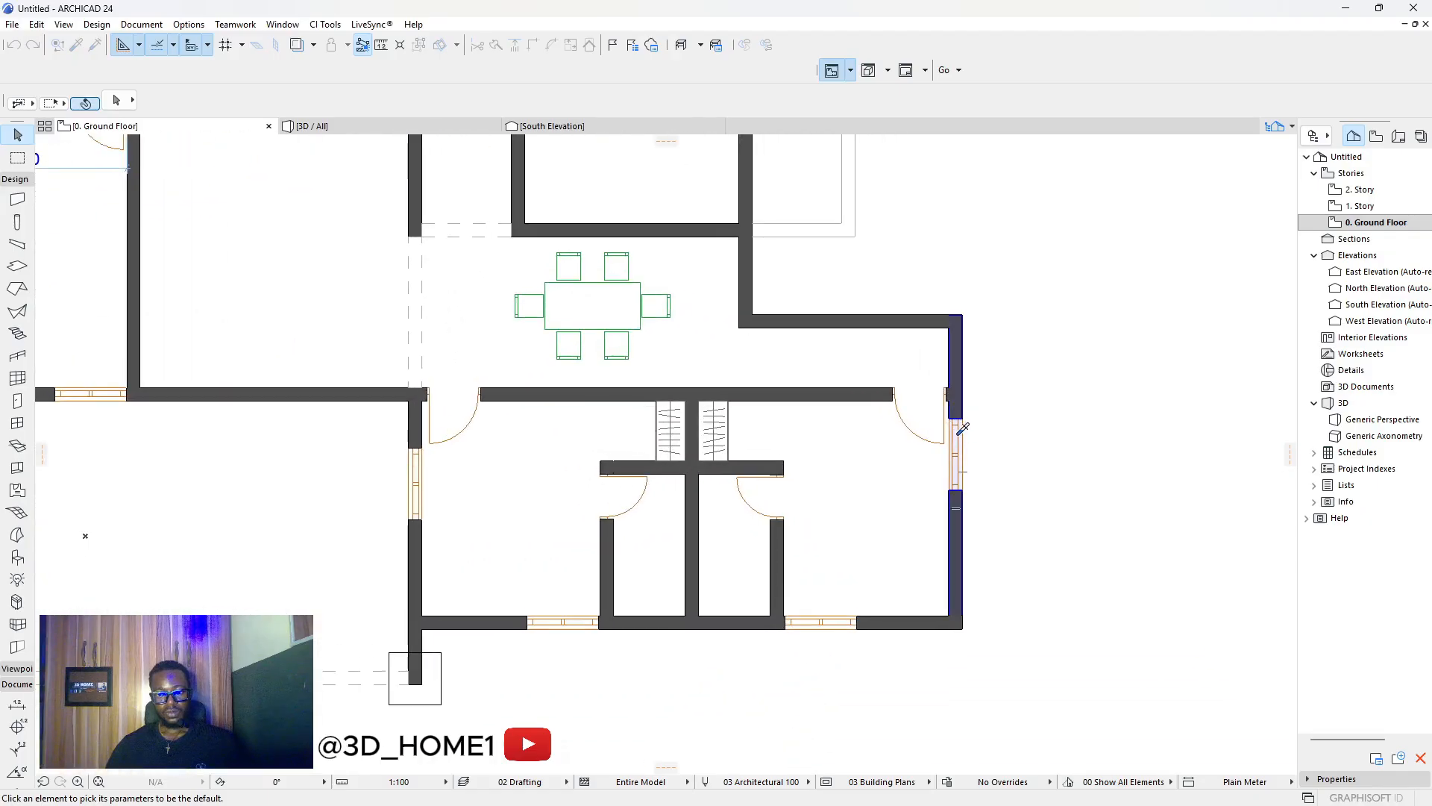
pyautogui.click(957, 424)
pyautogui.scroll(-3, 957, 423)
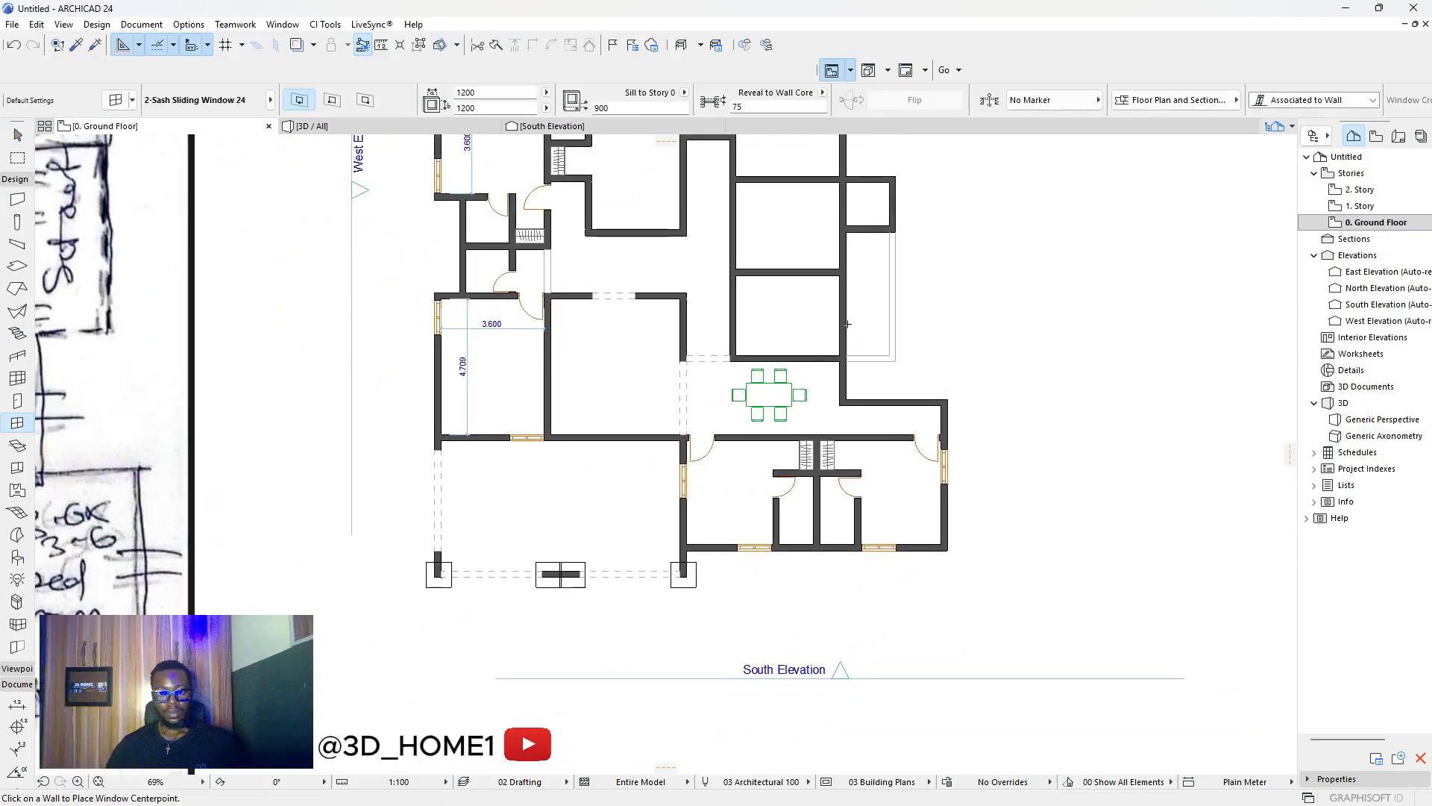
pyautogui.scroll(4, 853, 359)
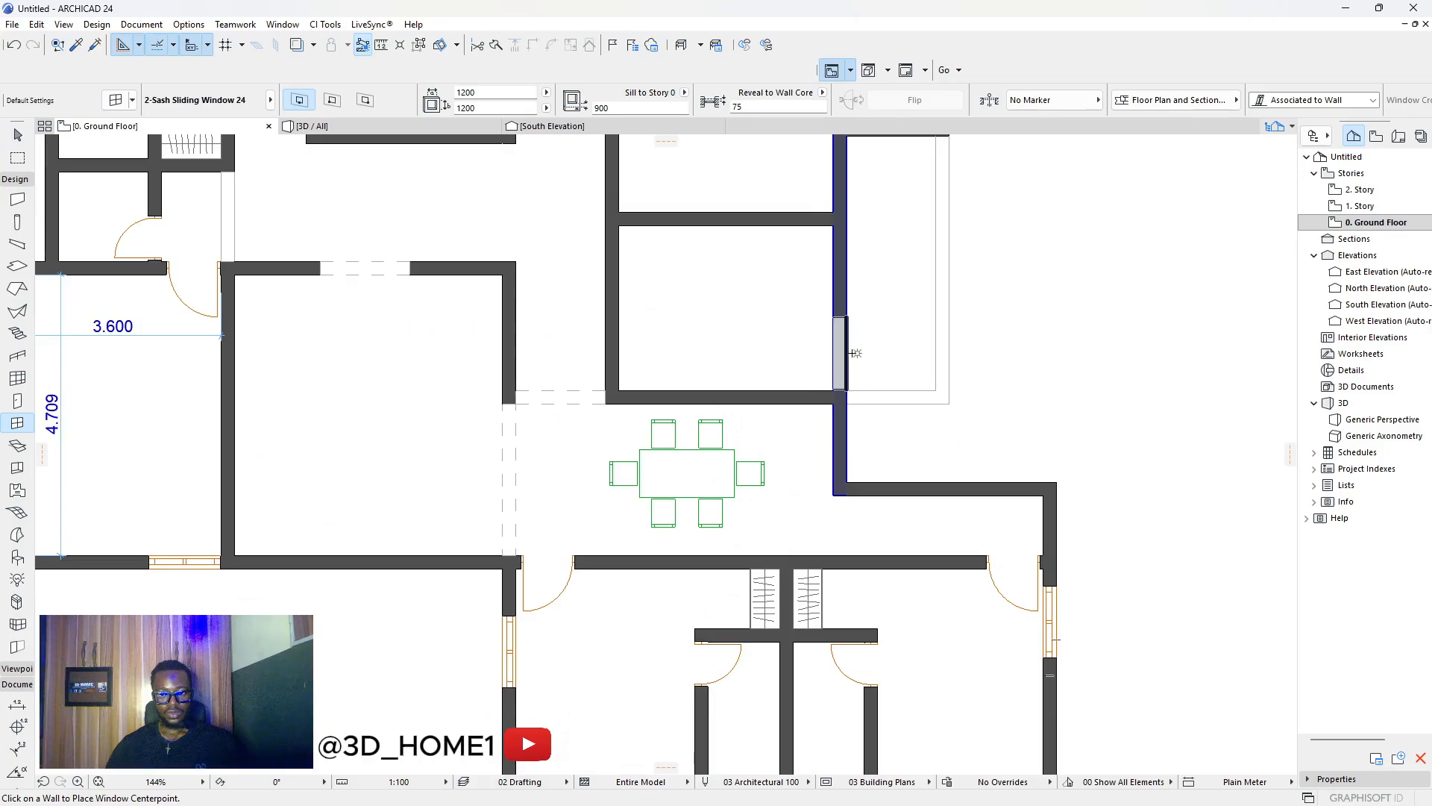
pyautogui.click(855, 352)
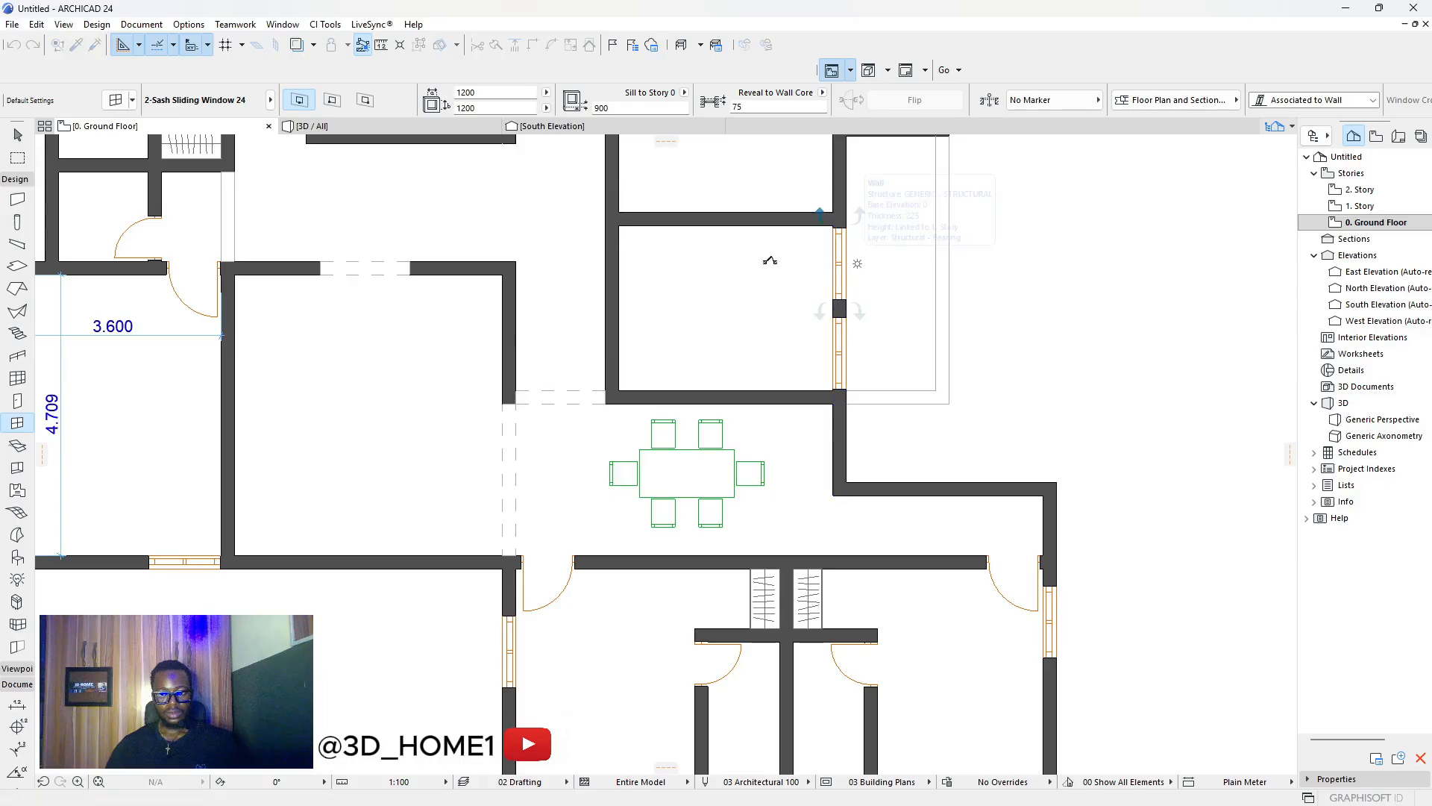
# Place a sliding window in the right wall of the bedroom above the kitchen, just below the projecting toilet.
pyautogui.scroll(-5, 890, 515)
pyautogui.scroll(-3, 925, 416)
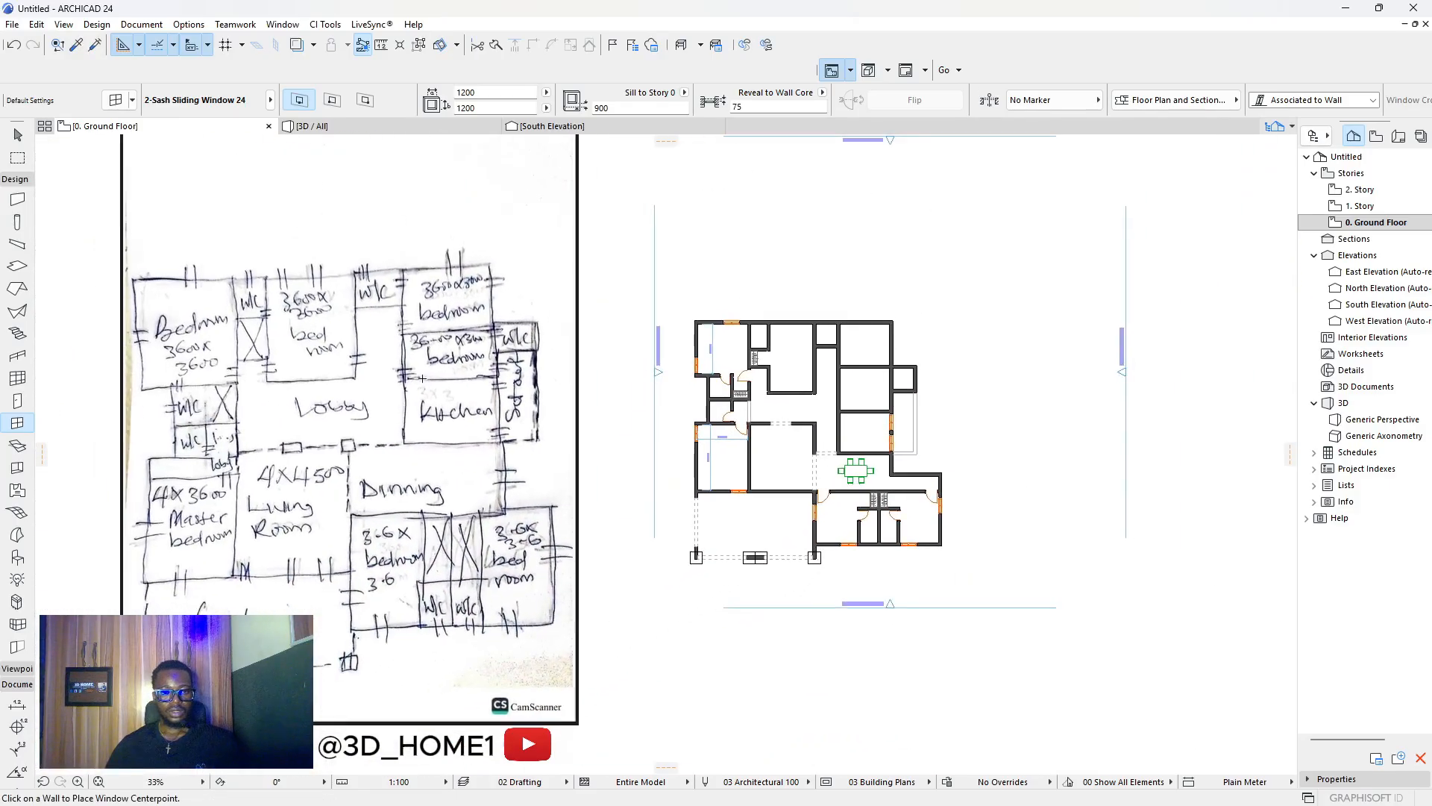
pyautogui.scroll(4, 539, 355)
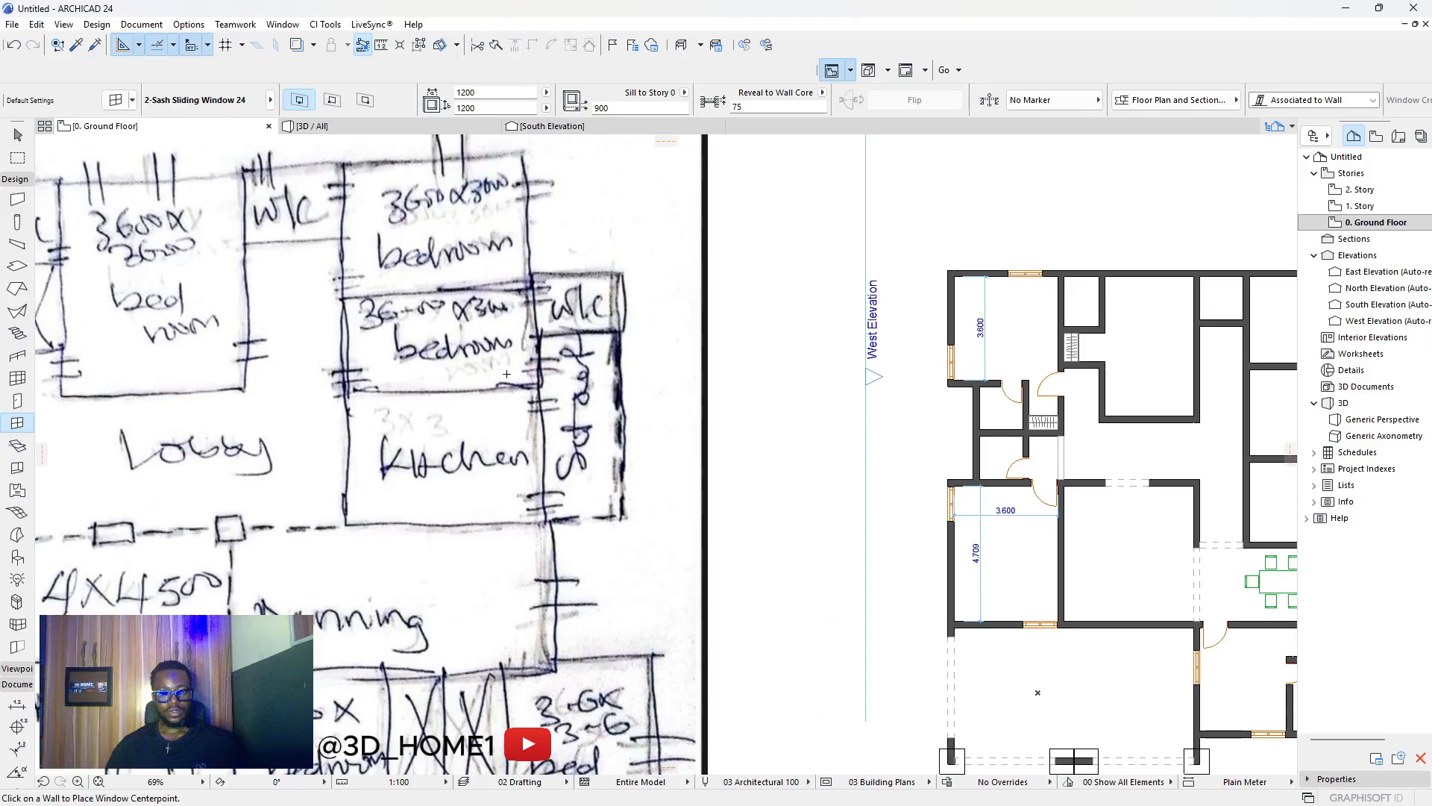
pyautogui.scroll(-3, 507, 374)
pyautogui.scroll(6, 934, 343)
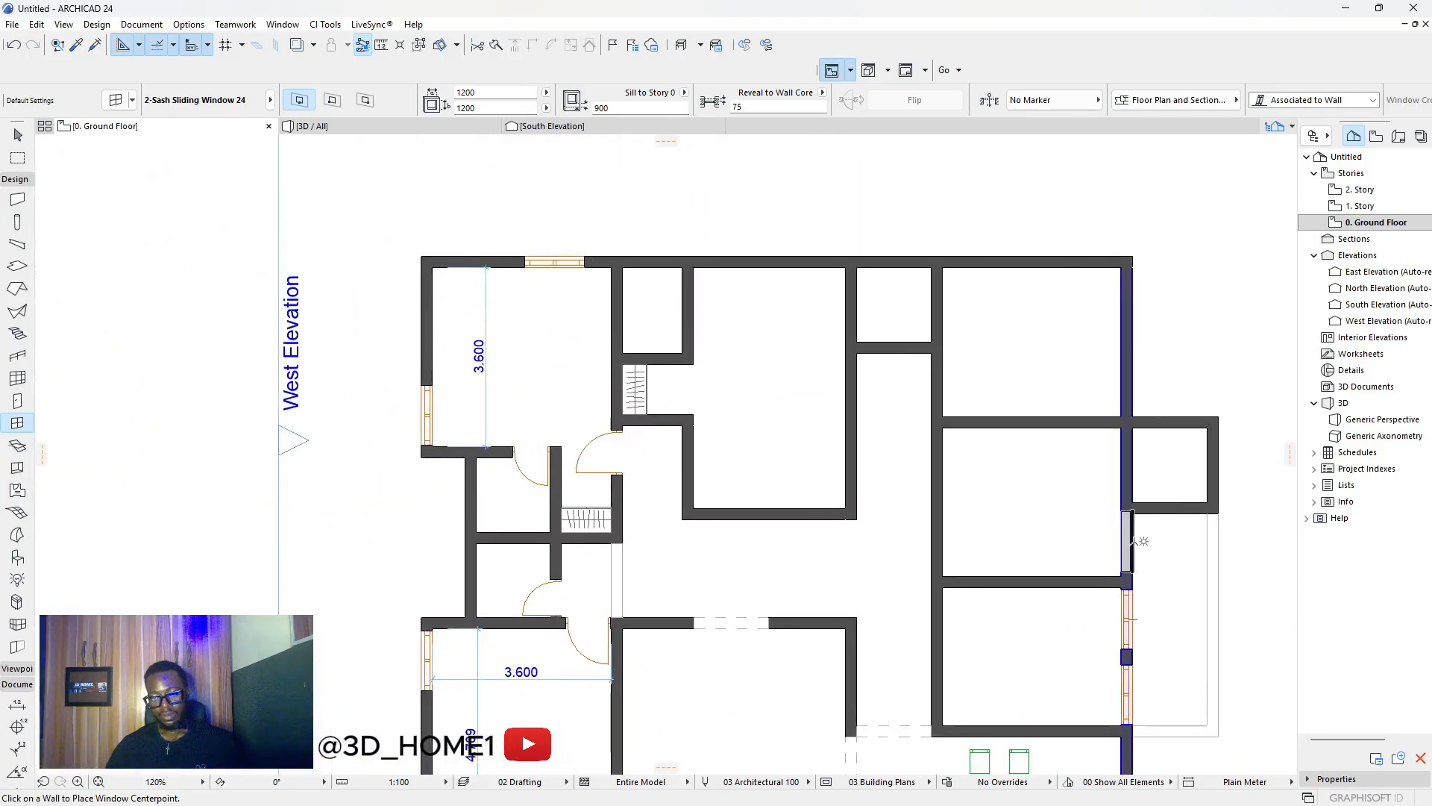
pyautogui.scroll(4, 1133, 542)
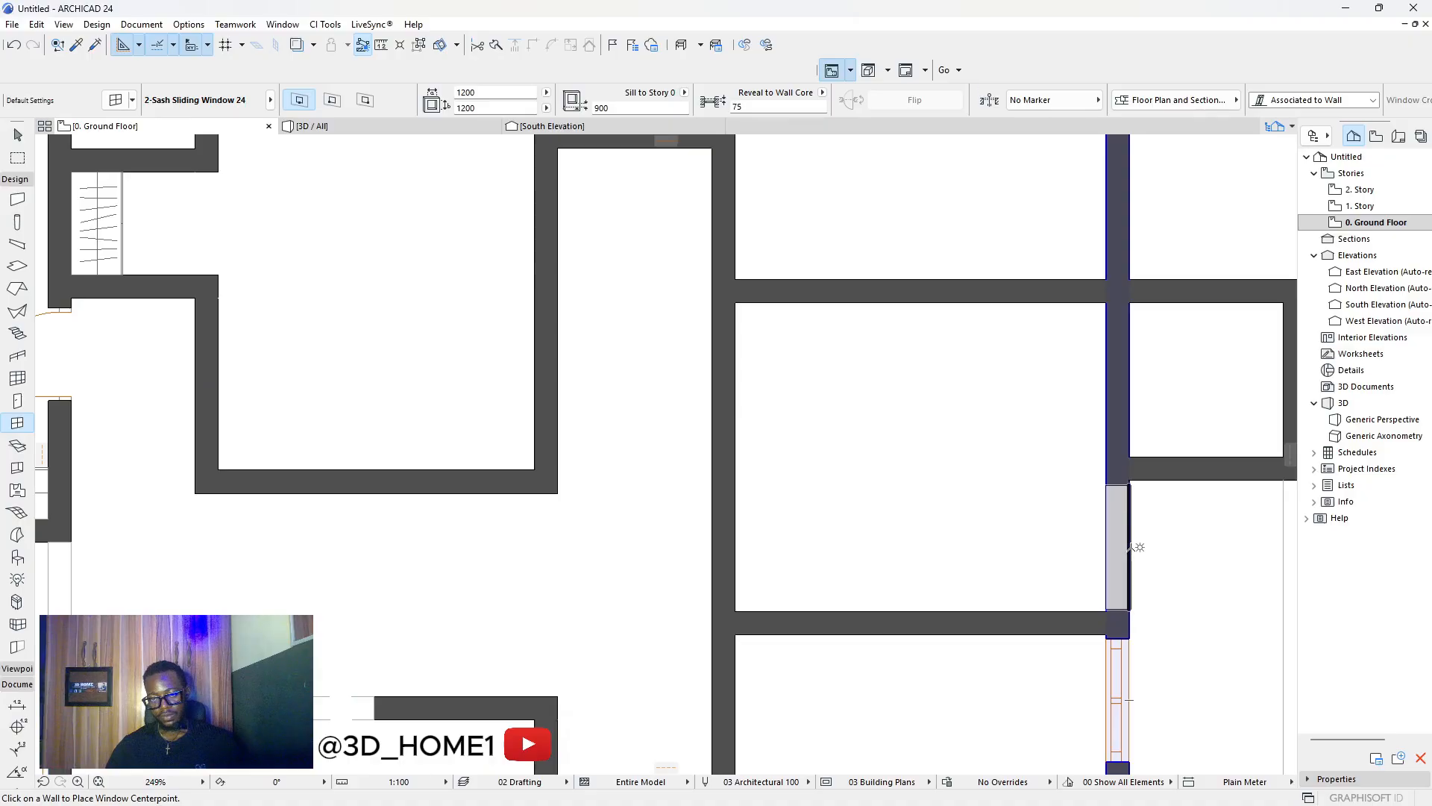
pyautogui.click(1133, 548)
# Place sliding windows in the upper-right bedroom, one at the lower end of its right wall and one at the left end of its top wall.
pyautogui.scroll(-7, 991, 529)
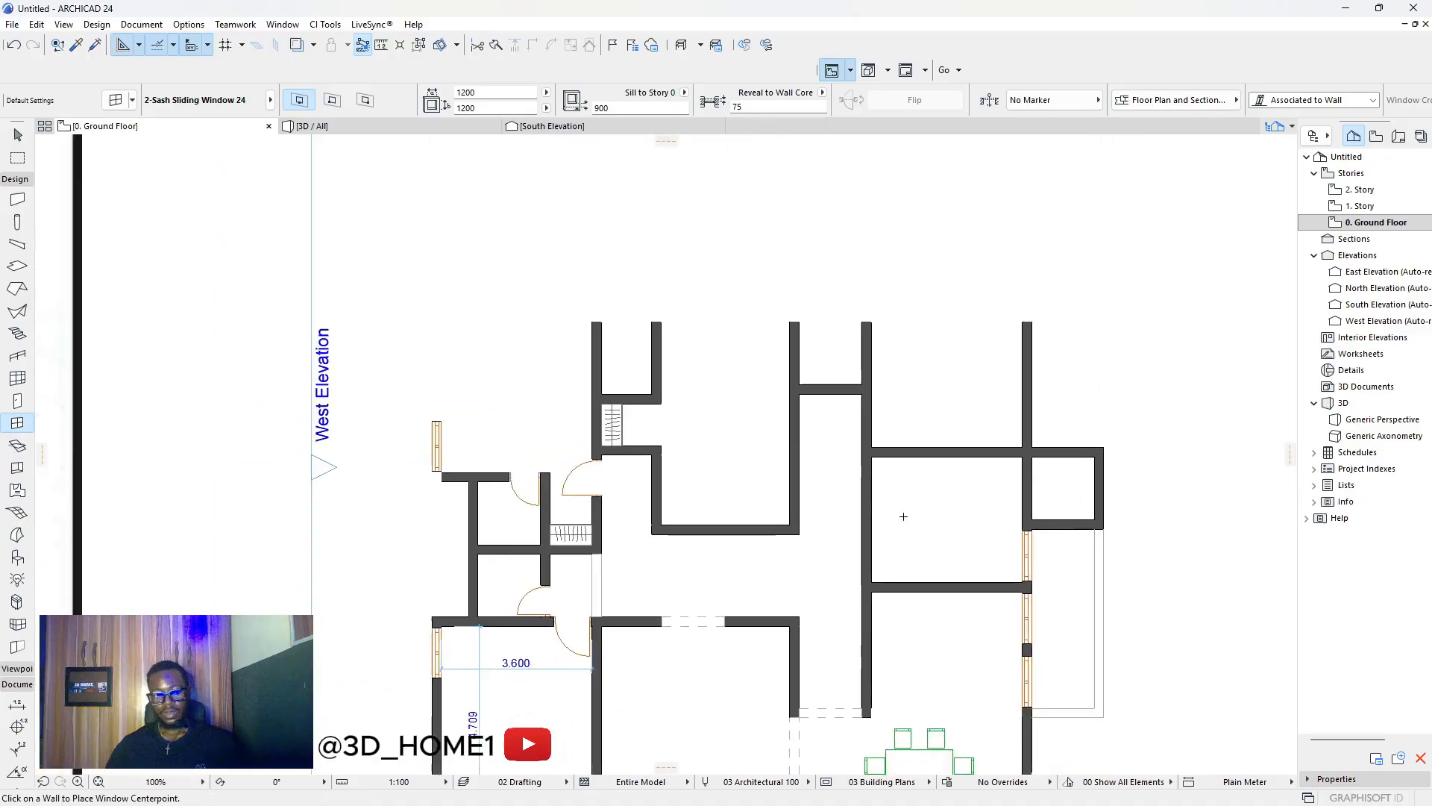
pyautogui.scroll(-2, 917, 397)
pyautogui.scroll(1, 368, 396)
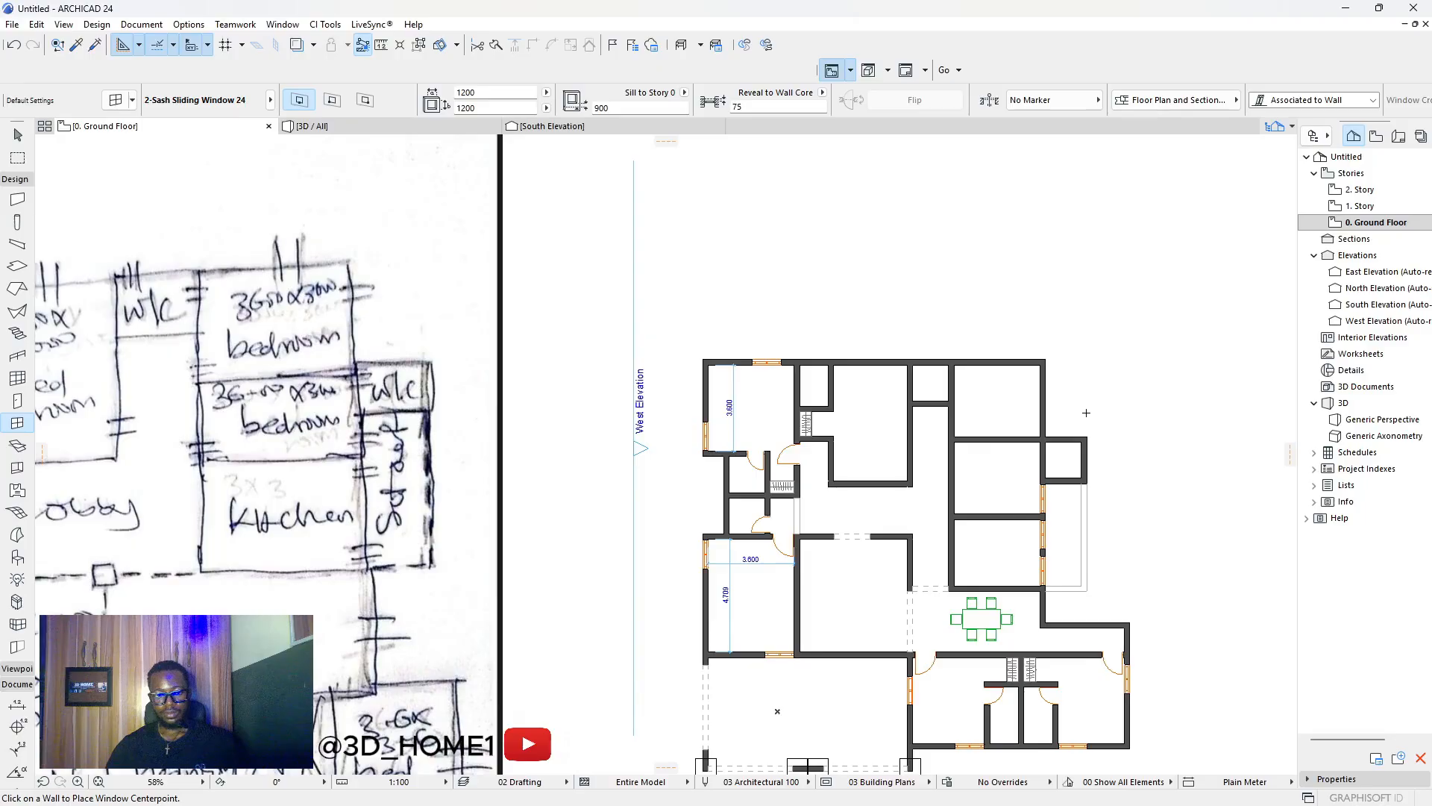
pyautogui.scroll(3, 1152, 430)
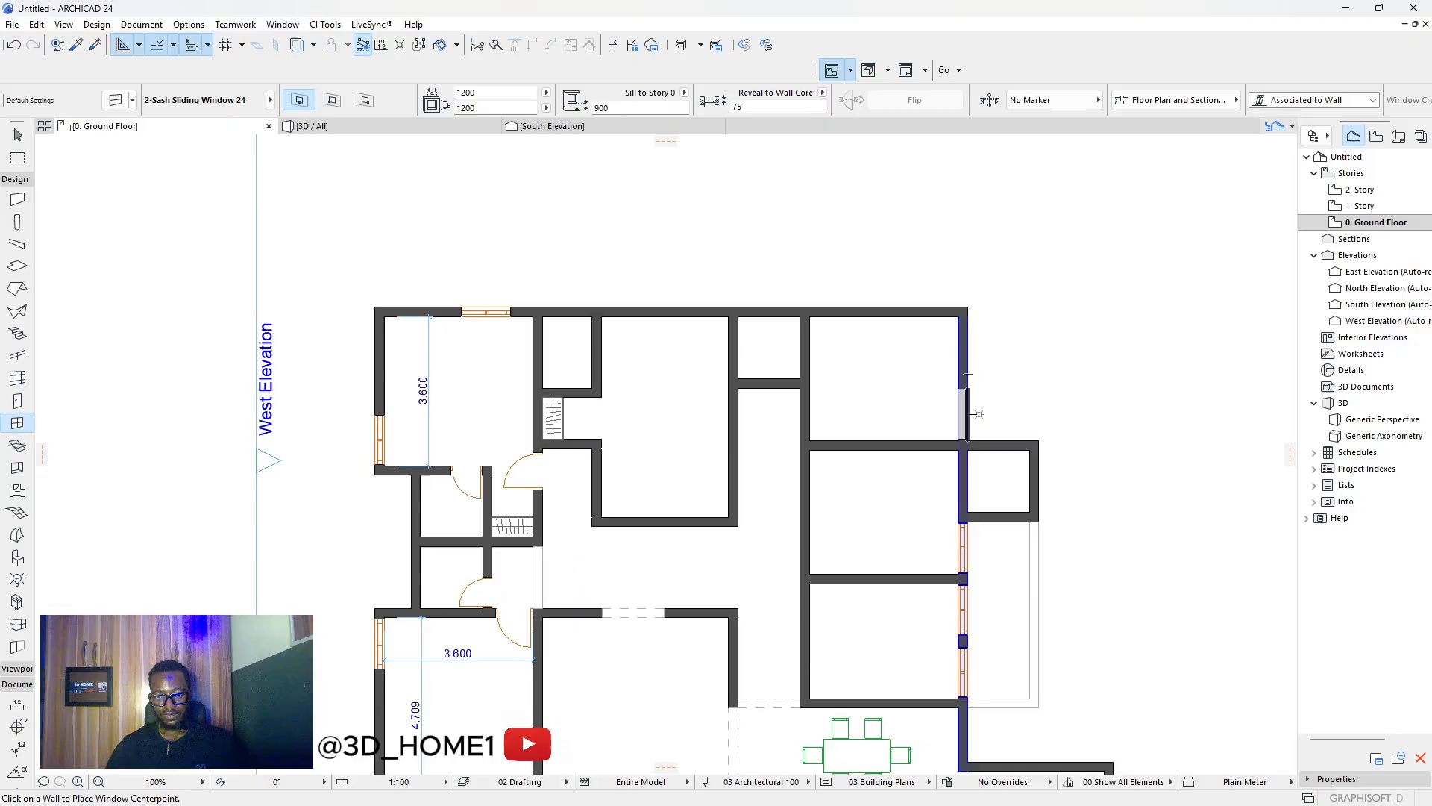
pyautogui.click(977, 412)
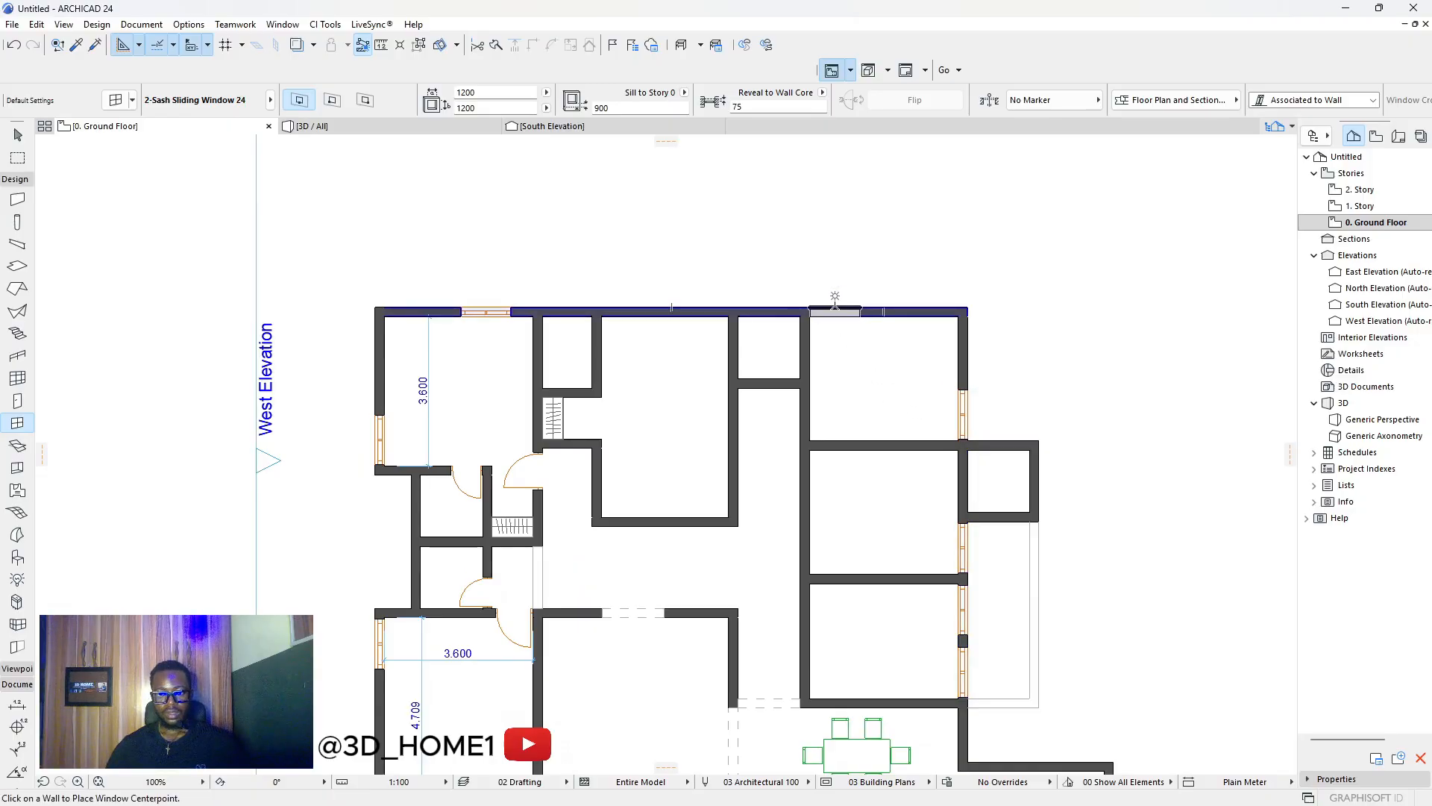
pyautogui.click(835, 299)
# Place two sliding windows in the top wall of the upper-middle bedroom, one near each end.
pyautogui.scroll(-4, 858, 376)
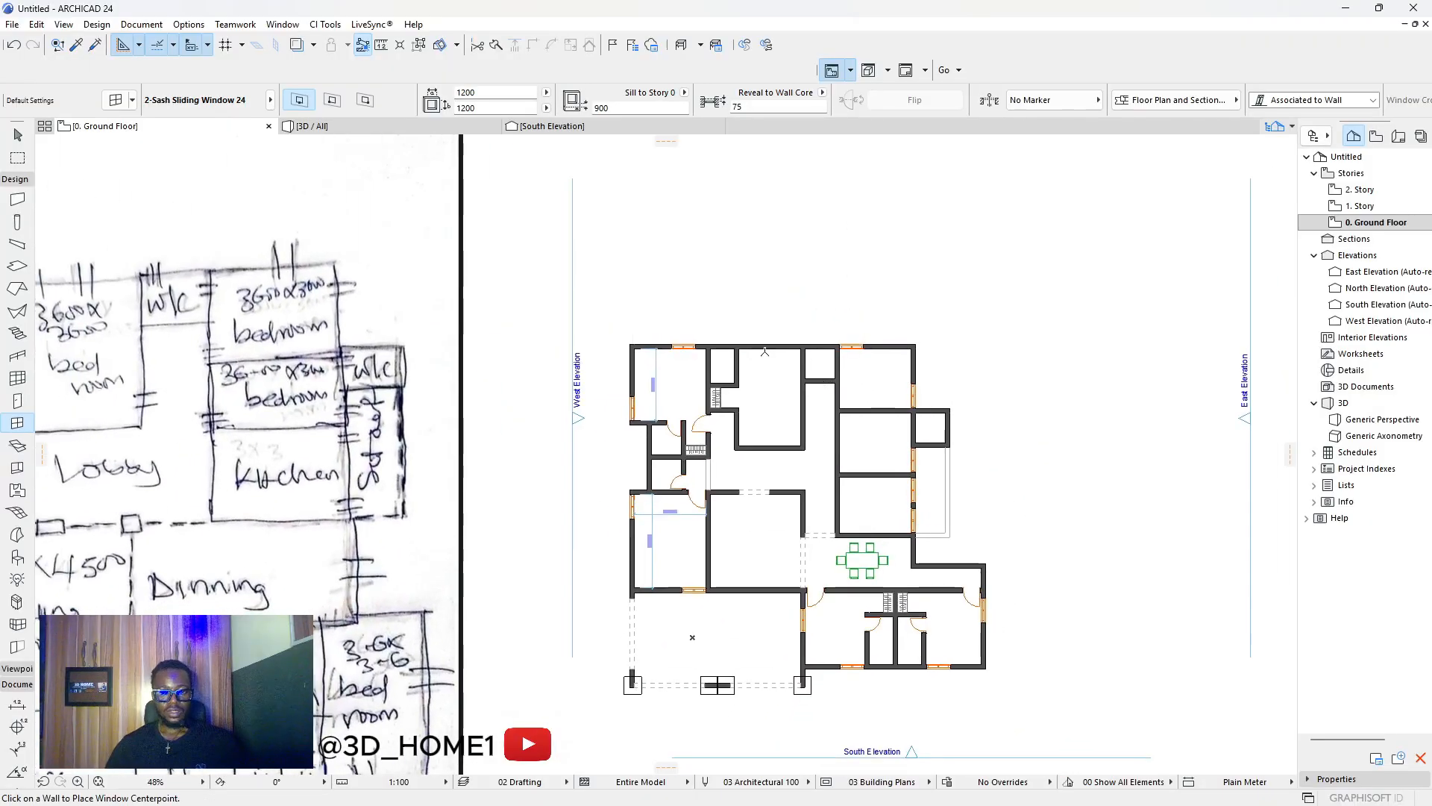
pyautogui.scroll(4, 761, 354)
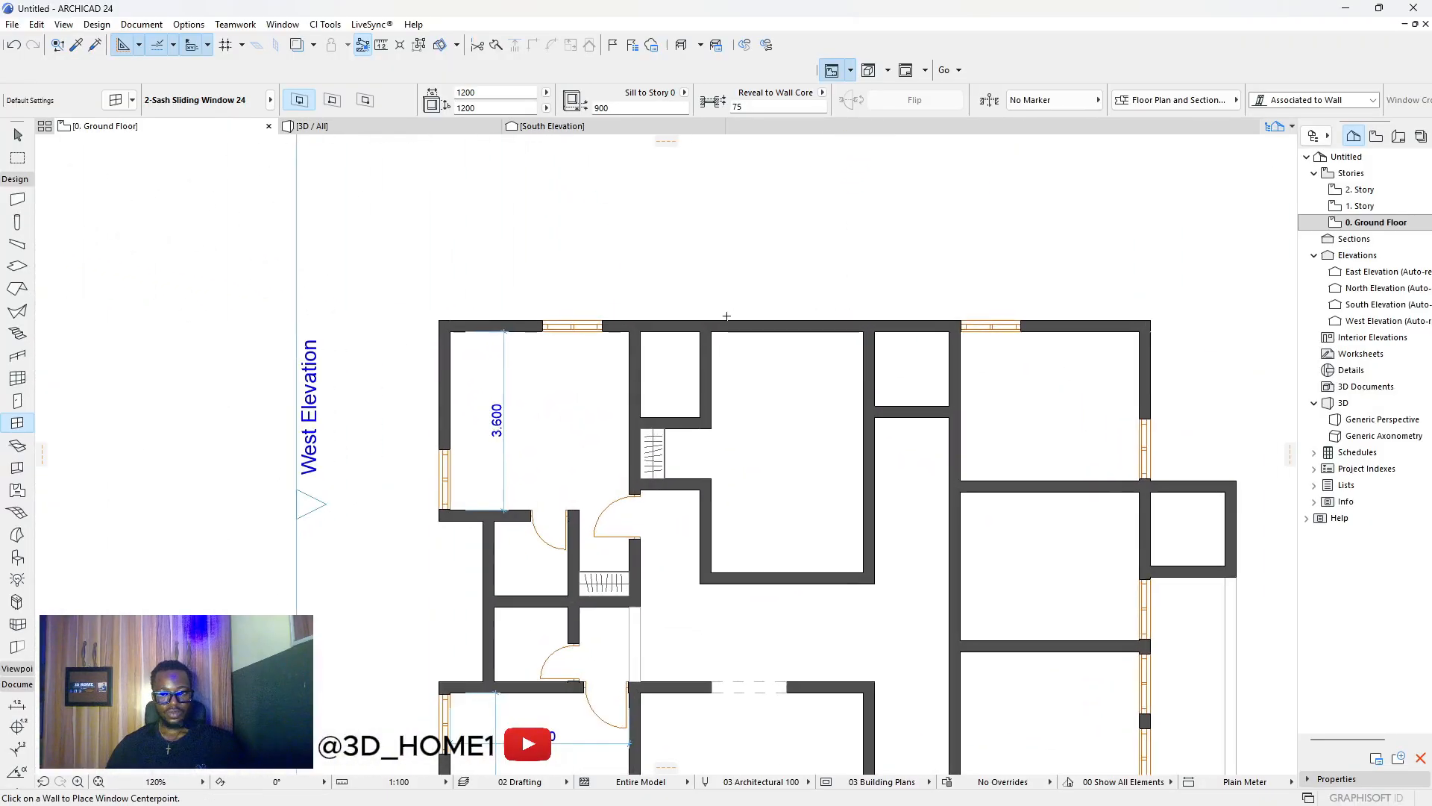
pyautogui.scroll(3, 731, 320)
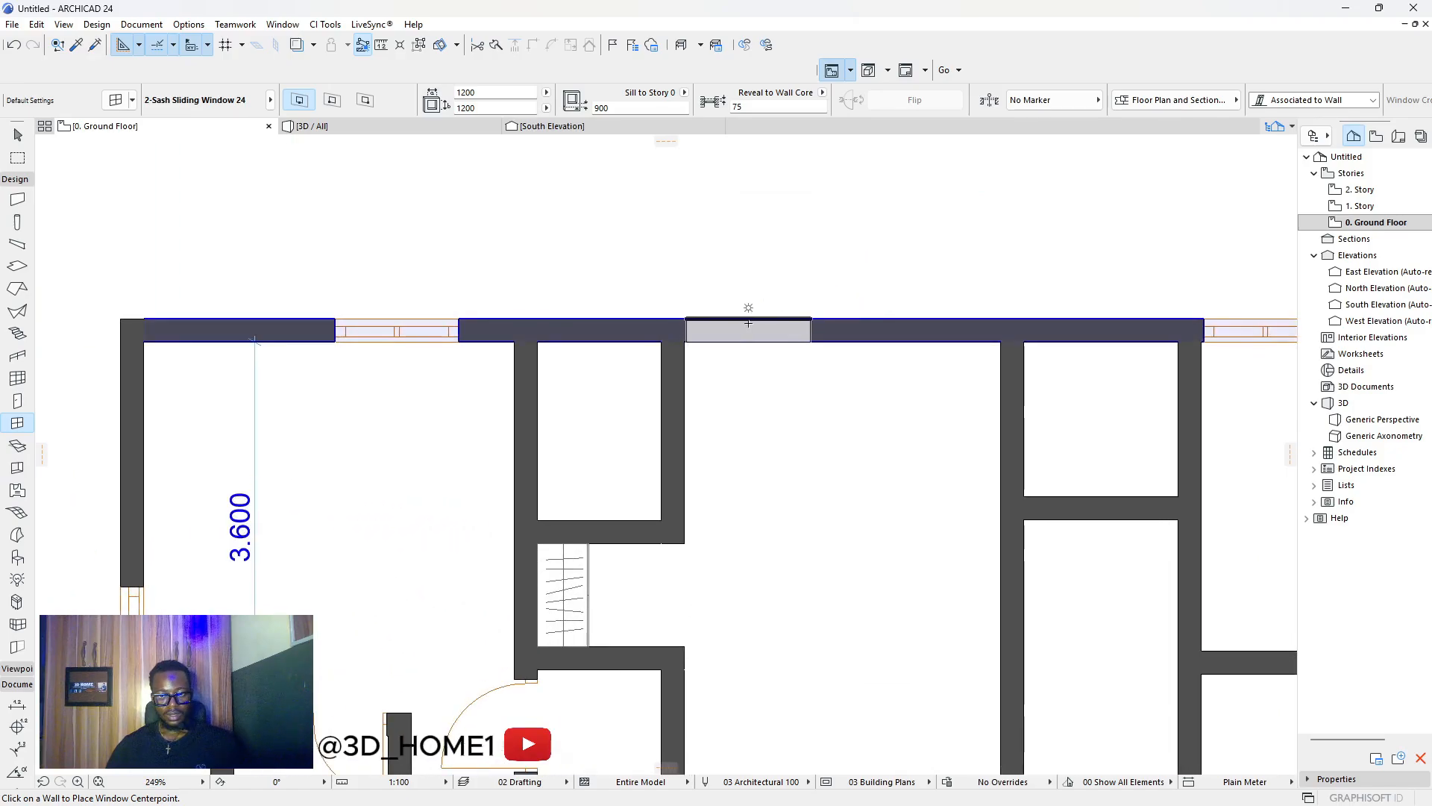
pyautogui.click(746, 323)
pyautogui.click(752, 394)
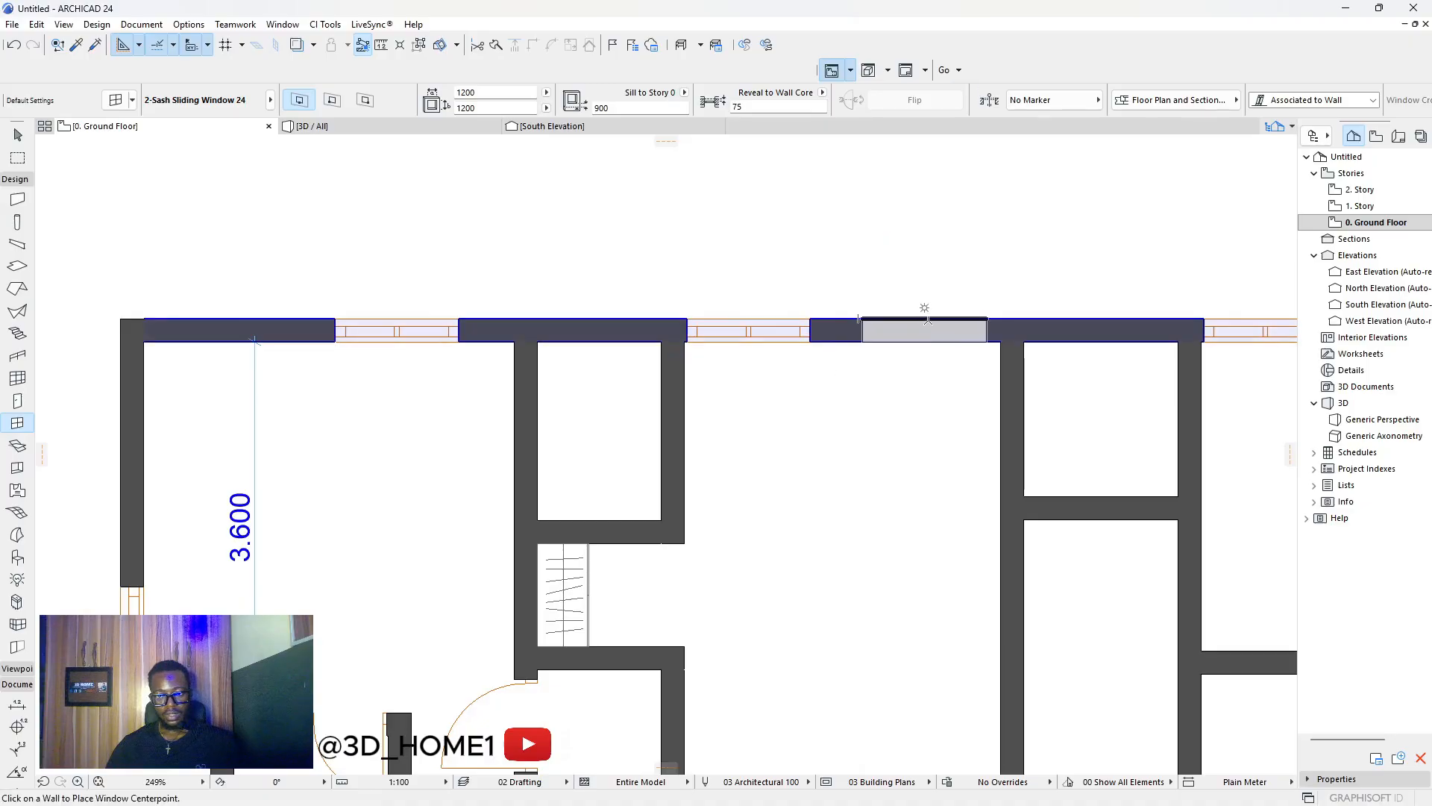
pyautogui.click(940, 319)
pyautogui.click(936, 390)
pyautogui.scroll(-4, 748, 396)
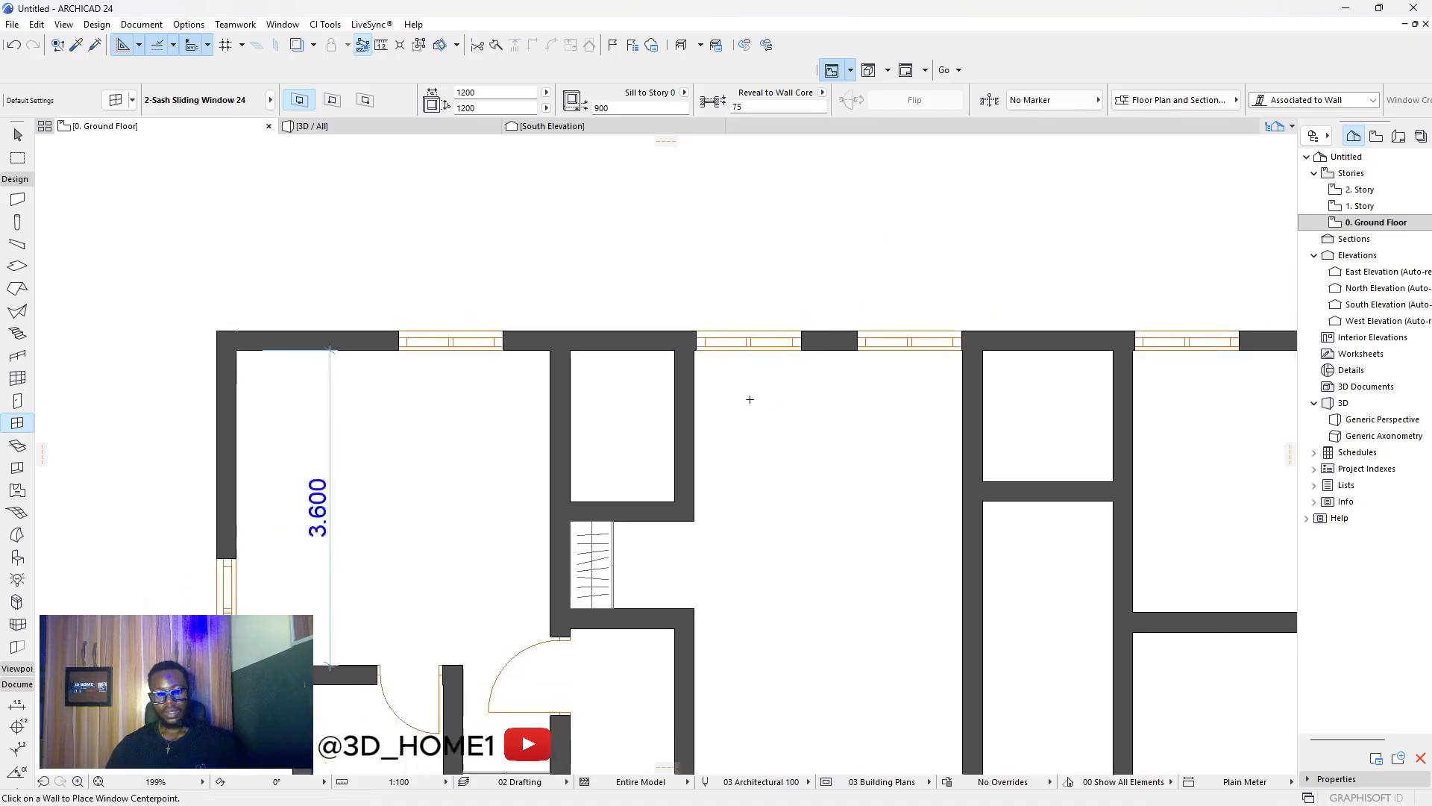
pyautogui.scroll(-3, 865, 343)
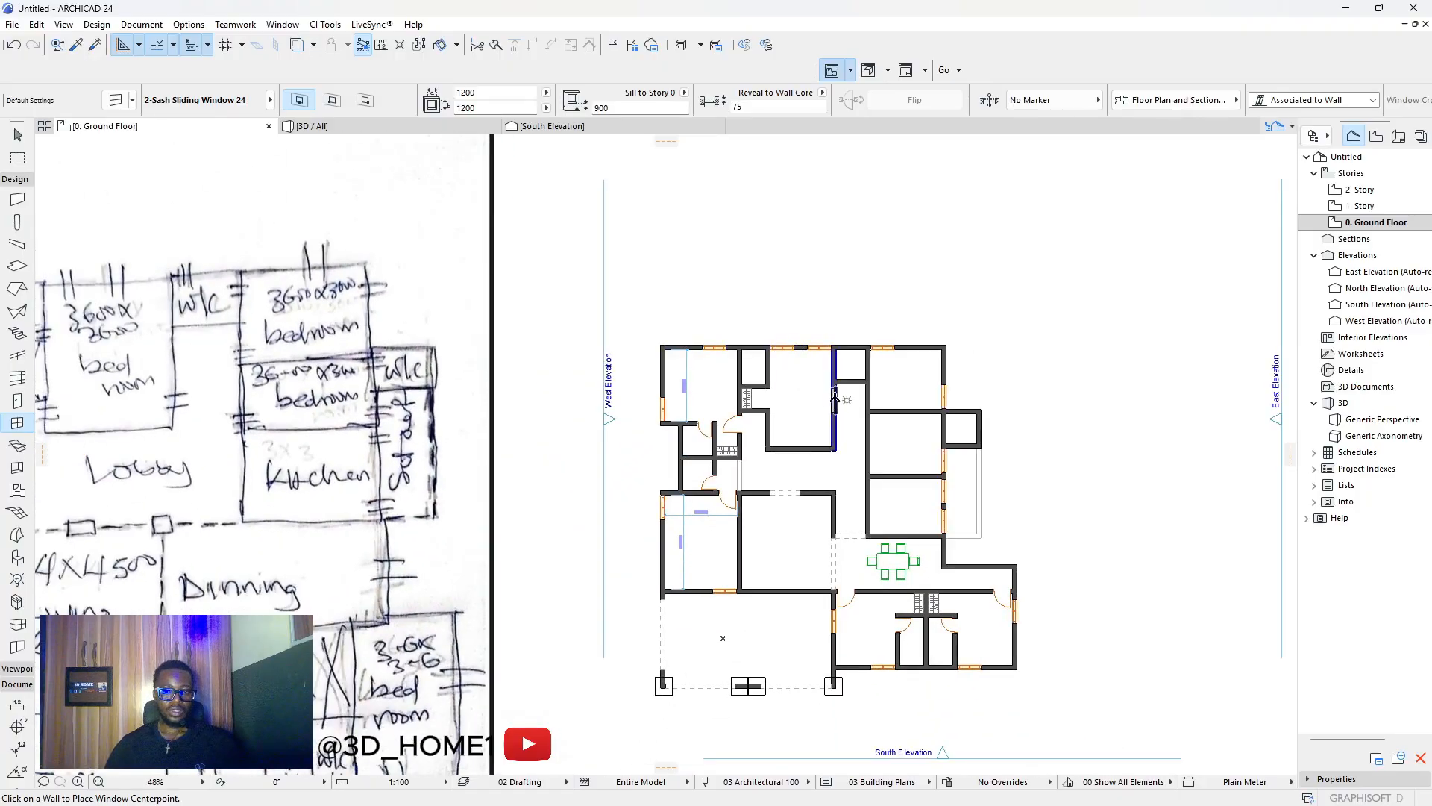
pyautogui.scroll(1, 891, 385)
pyautogui.scroll(1, 813, 402)
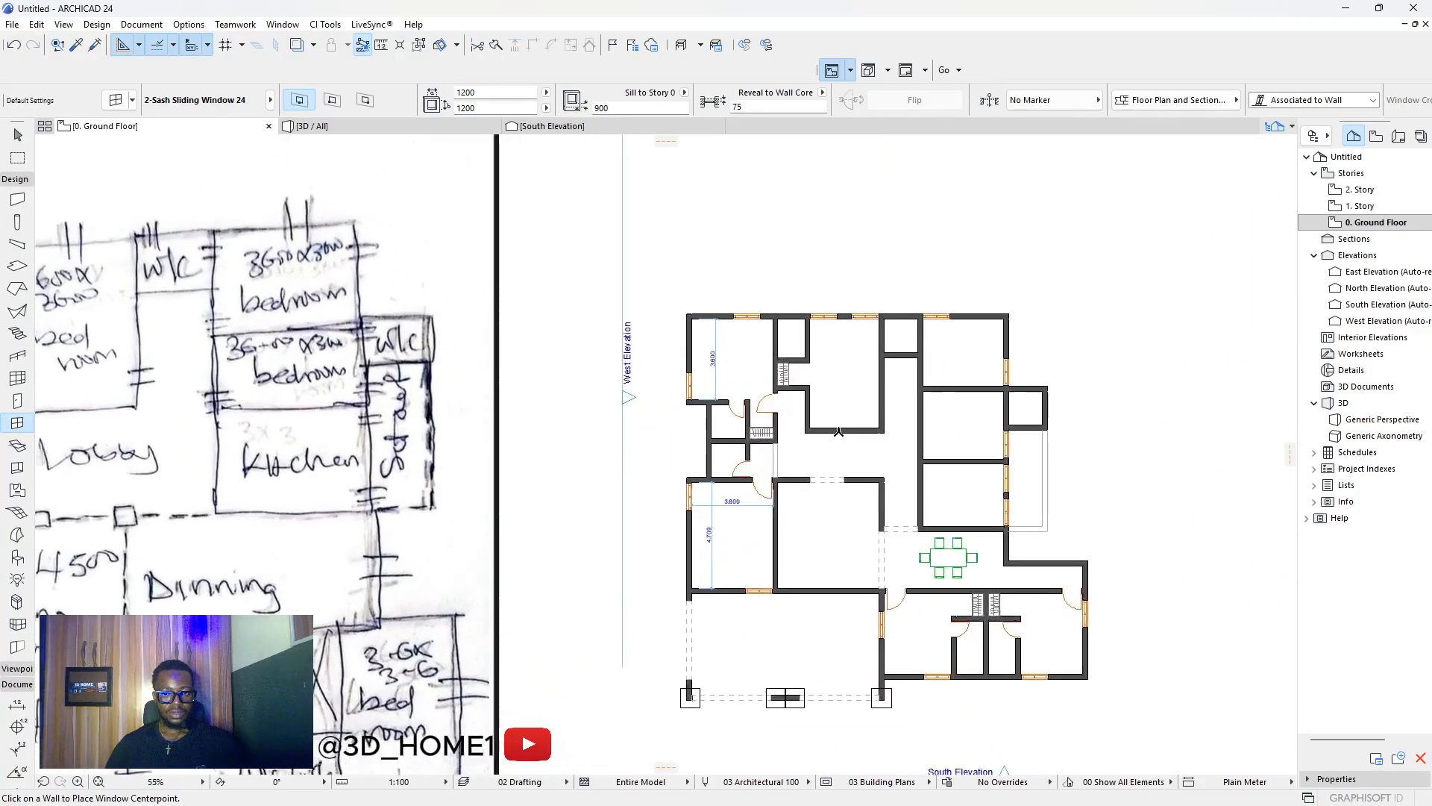
# Set the default size of the 2-Sash Sliding Window to 600 by 600.
pyautogui.scroll(-2, 859, 419)
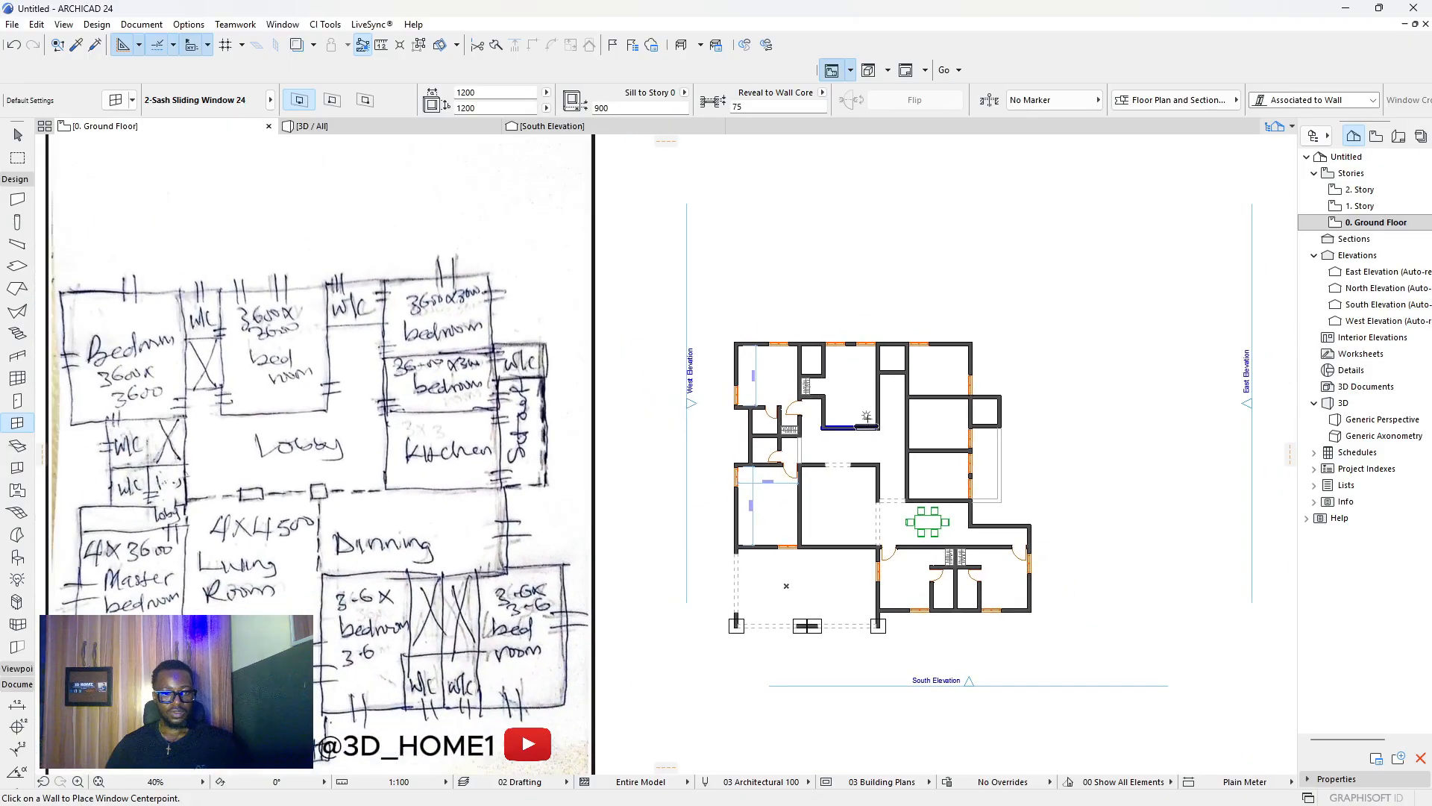
pyautogui.scroll(3, 901, 411)
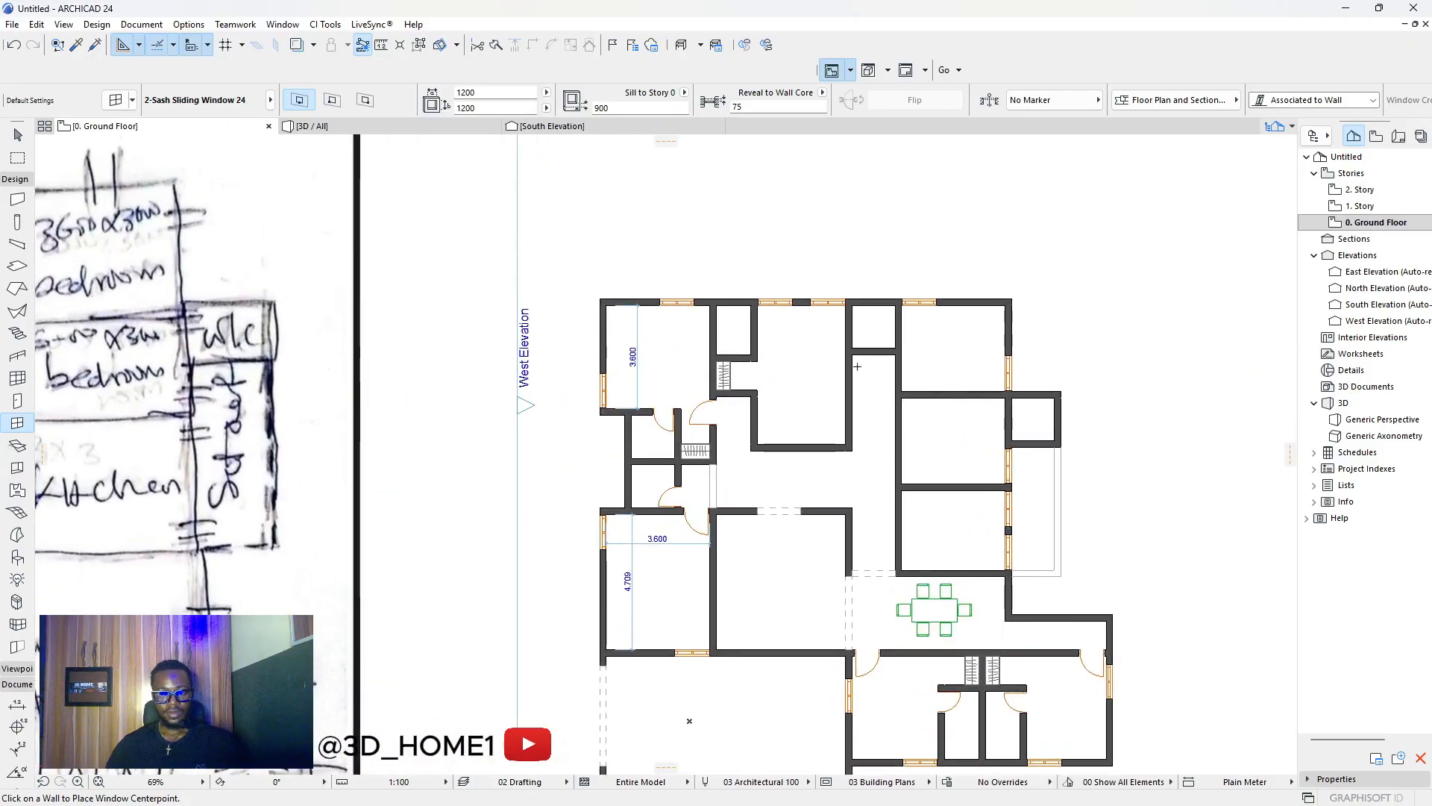
pyautogui.scroll(-2, 850, 395)
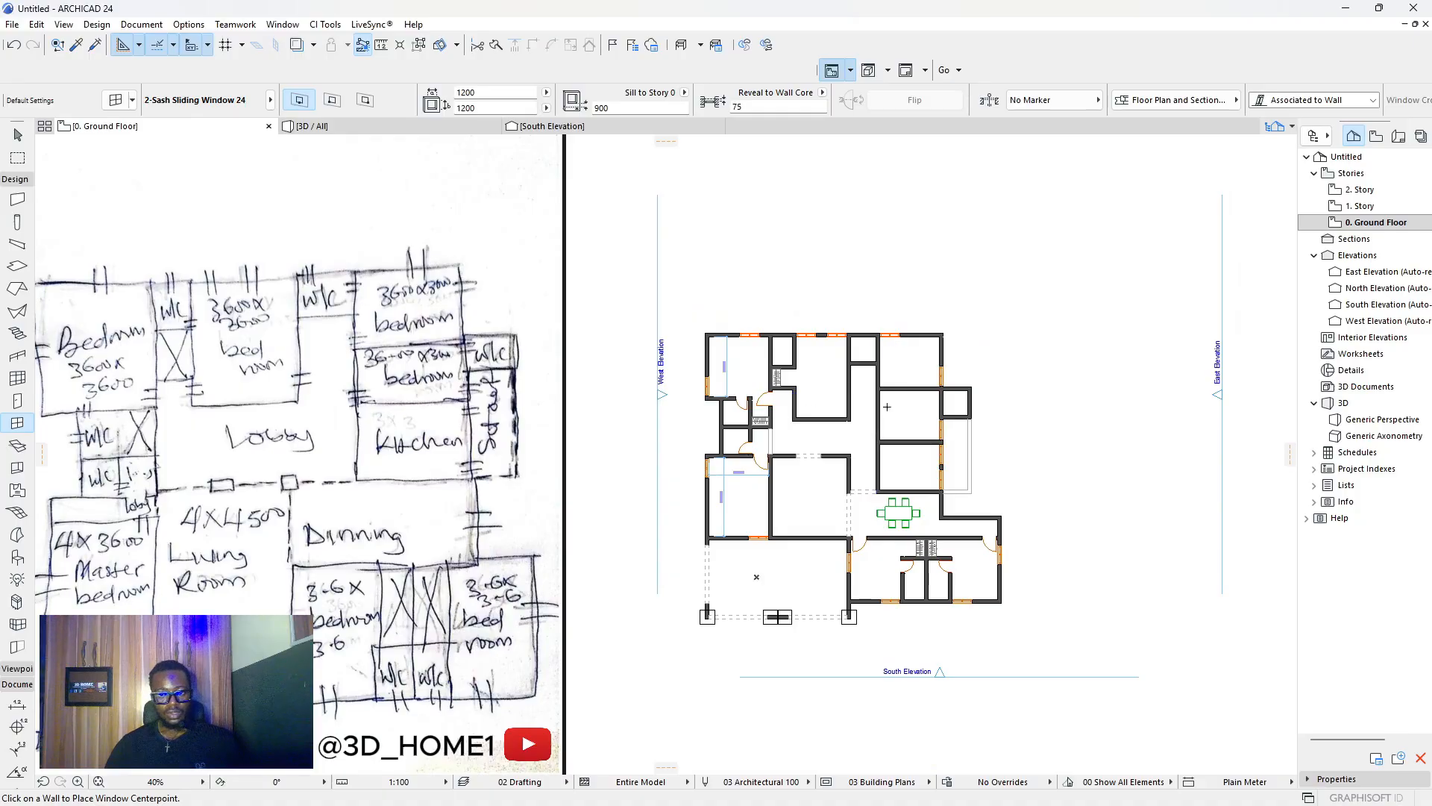
pyautogui.scroll(6, 777, 338)
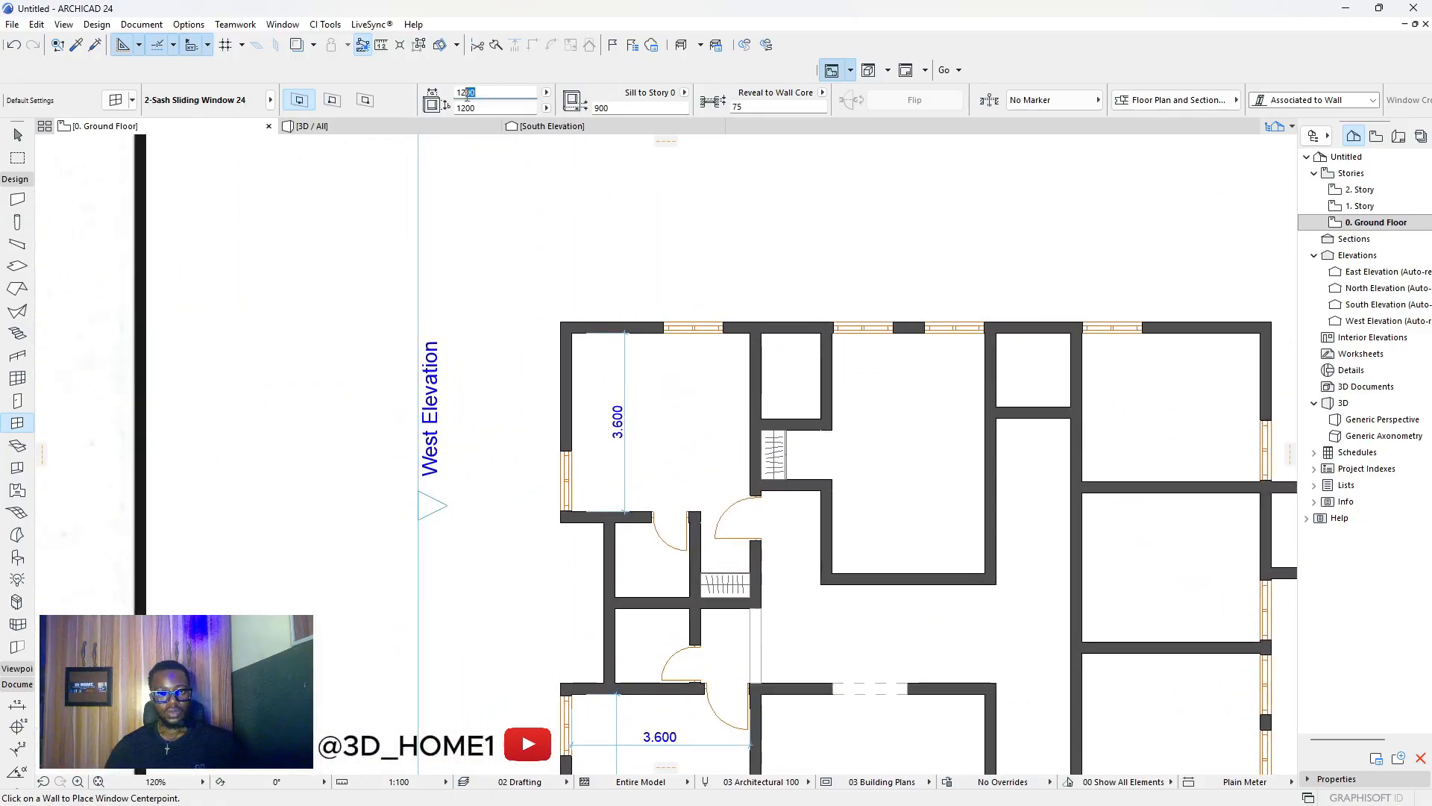
pyautogui.moveTo(466, 96); pyautogui.dragTo(447, 101)
pyautogui.write('600')
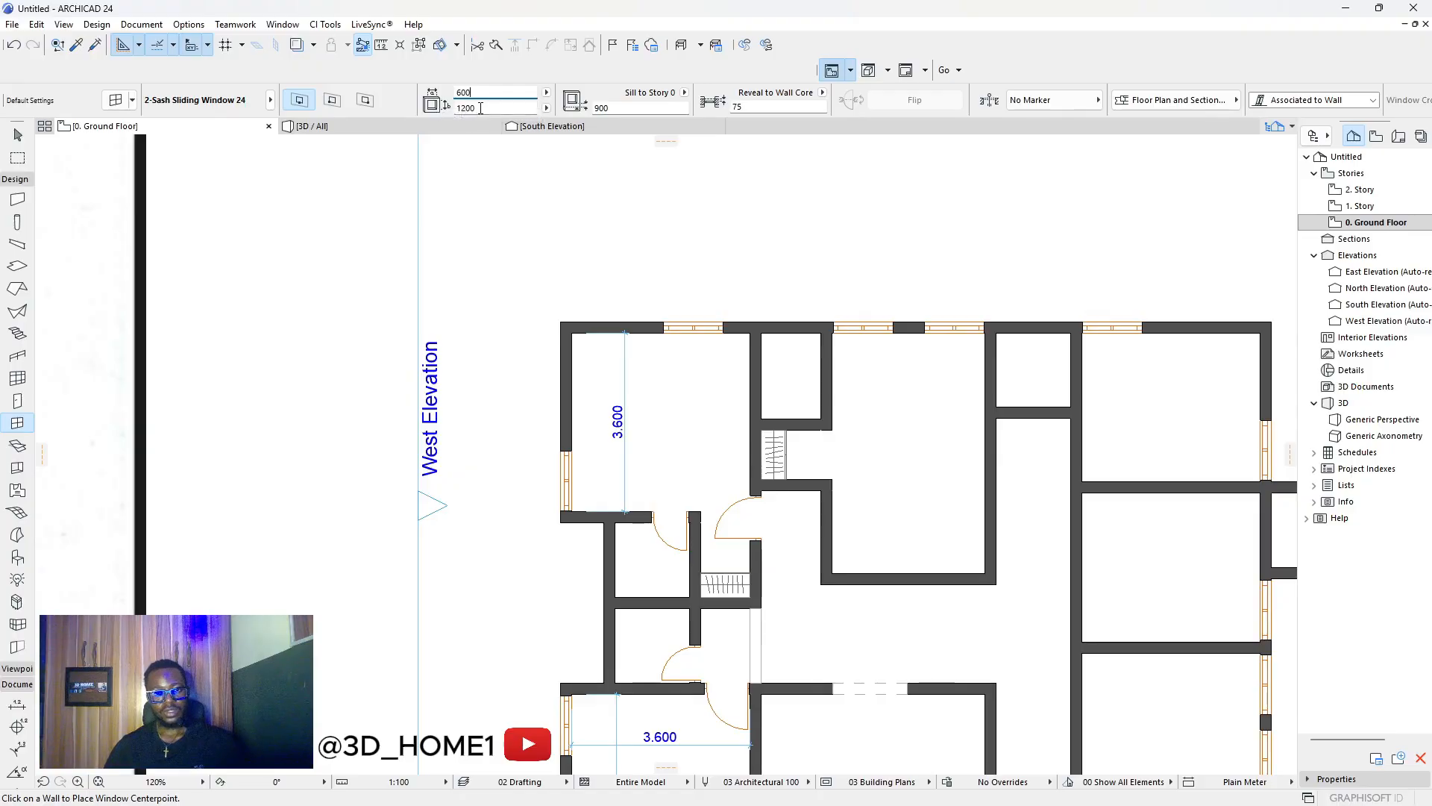
pyautogui.press('Tab')
pyautogui.write('60')
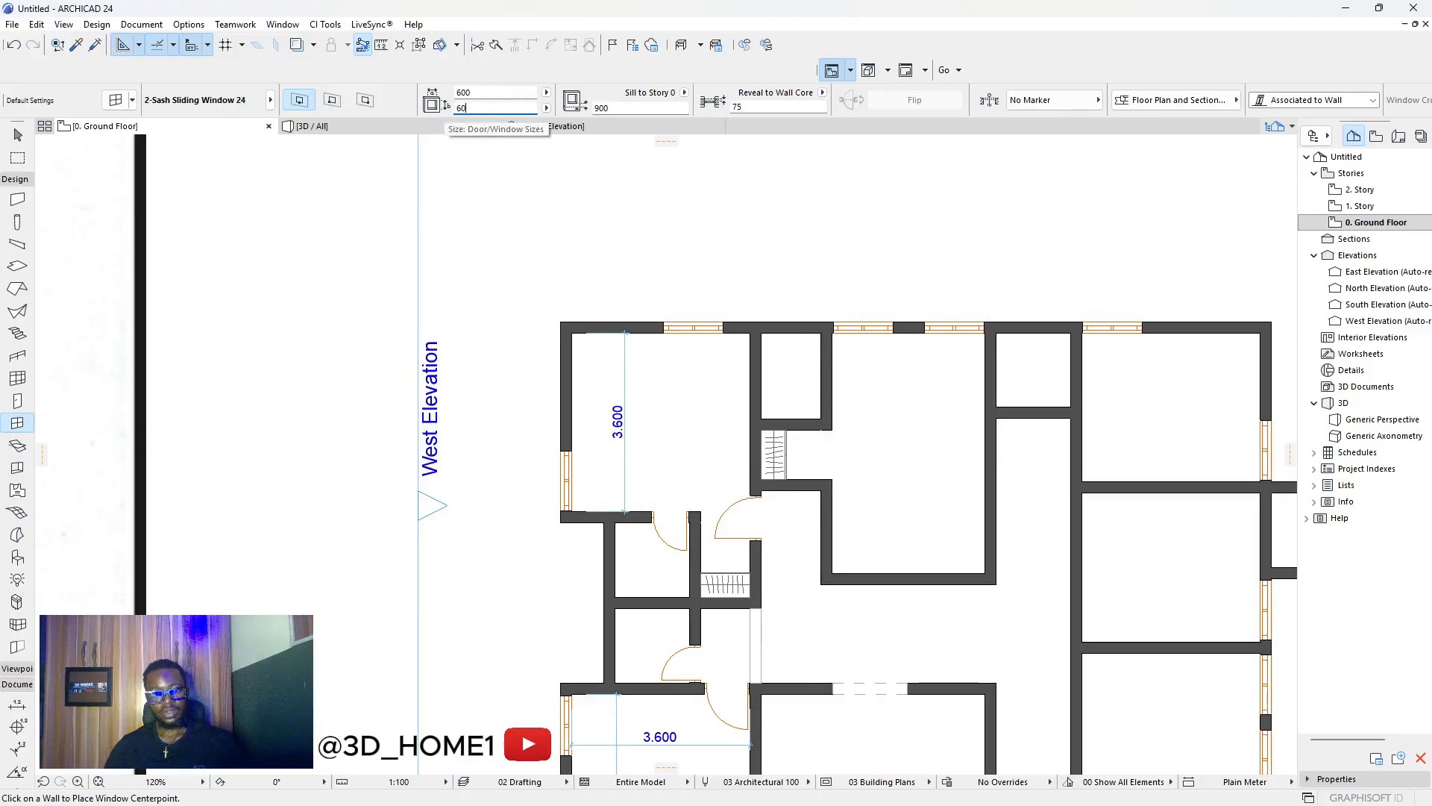
pyautogui.write('0')
# Place a 600 by 600 sliding window in the north exterior wall of each of the two small W/C rooms.
pyautogui.scroll(4, 897, 292)
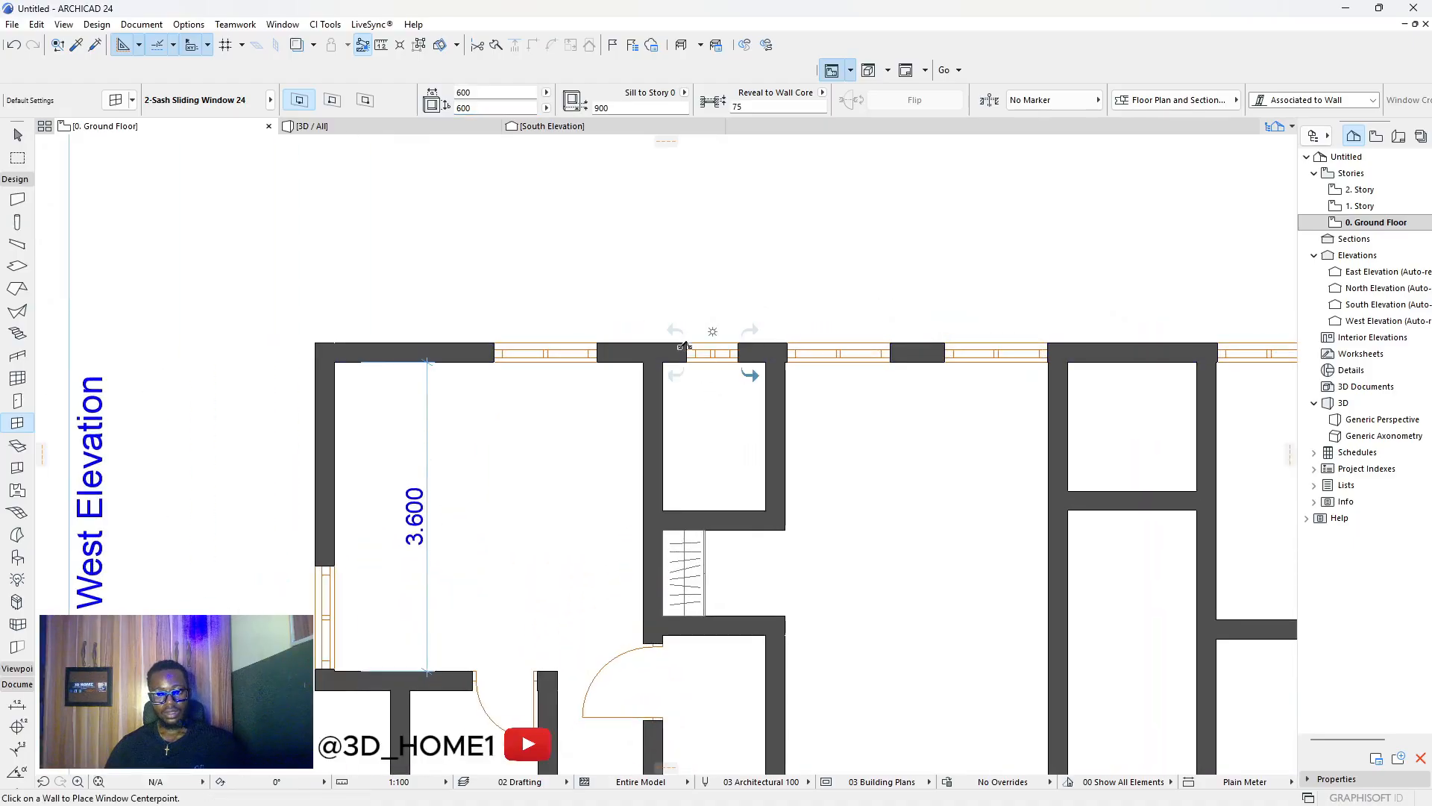
pyautogui.scroll(-2, 755, 366)
pyautogui.scroll(2, 869, 339)
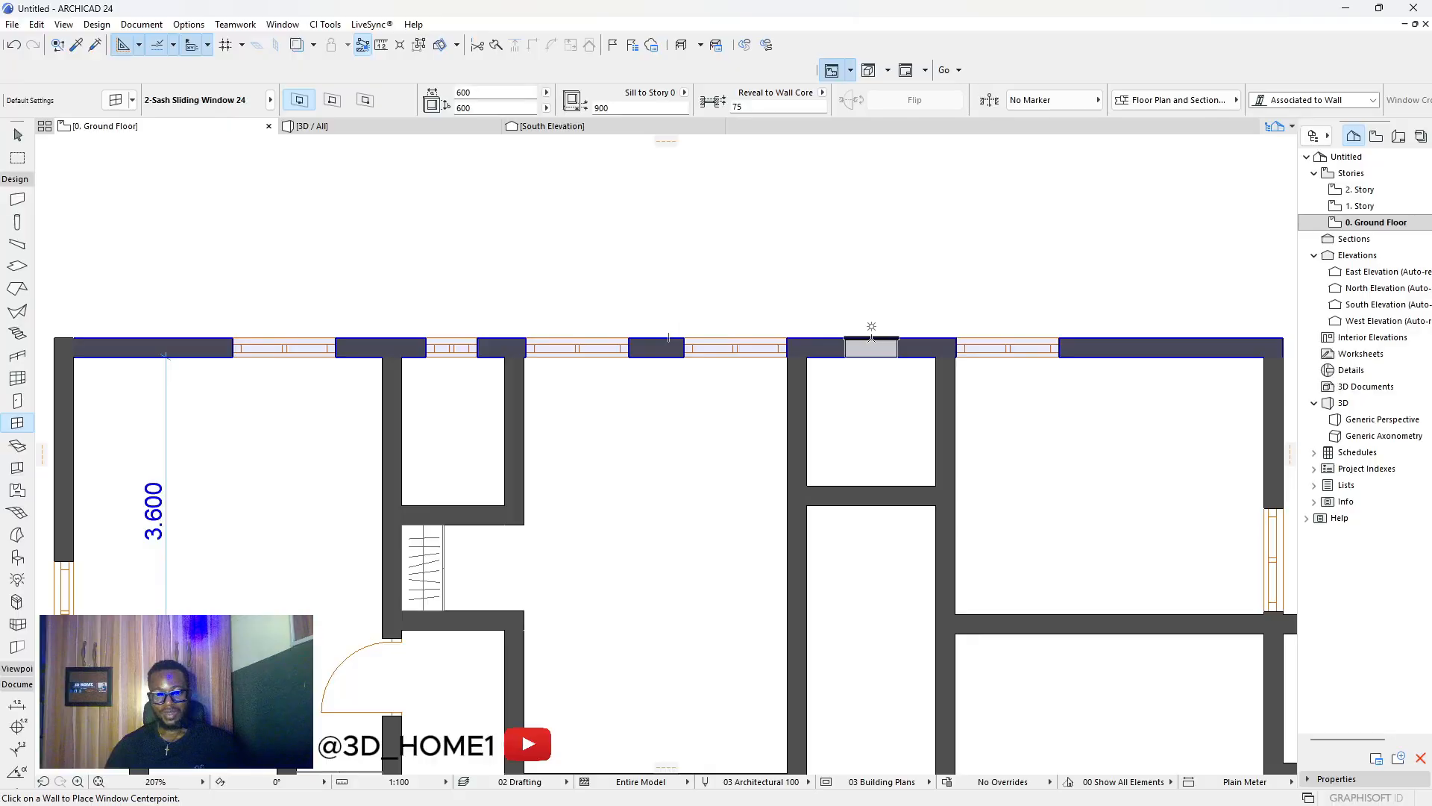
# Place a 600 by 600 sliding window in the west exterior wall of each of the two stacked W/C rooms.
pyautogui.scroll(-5, 643, 520)
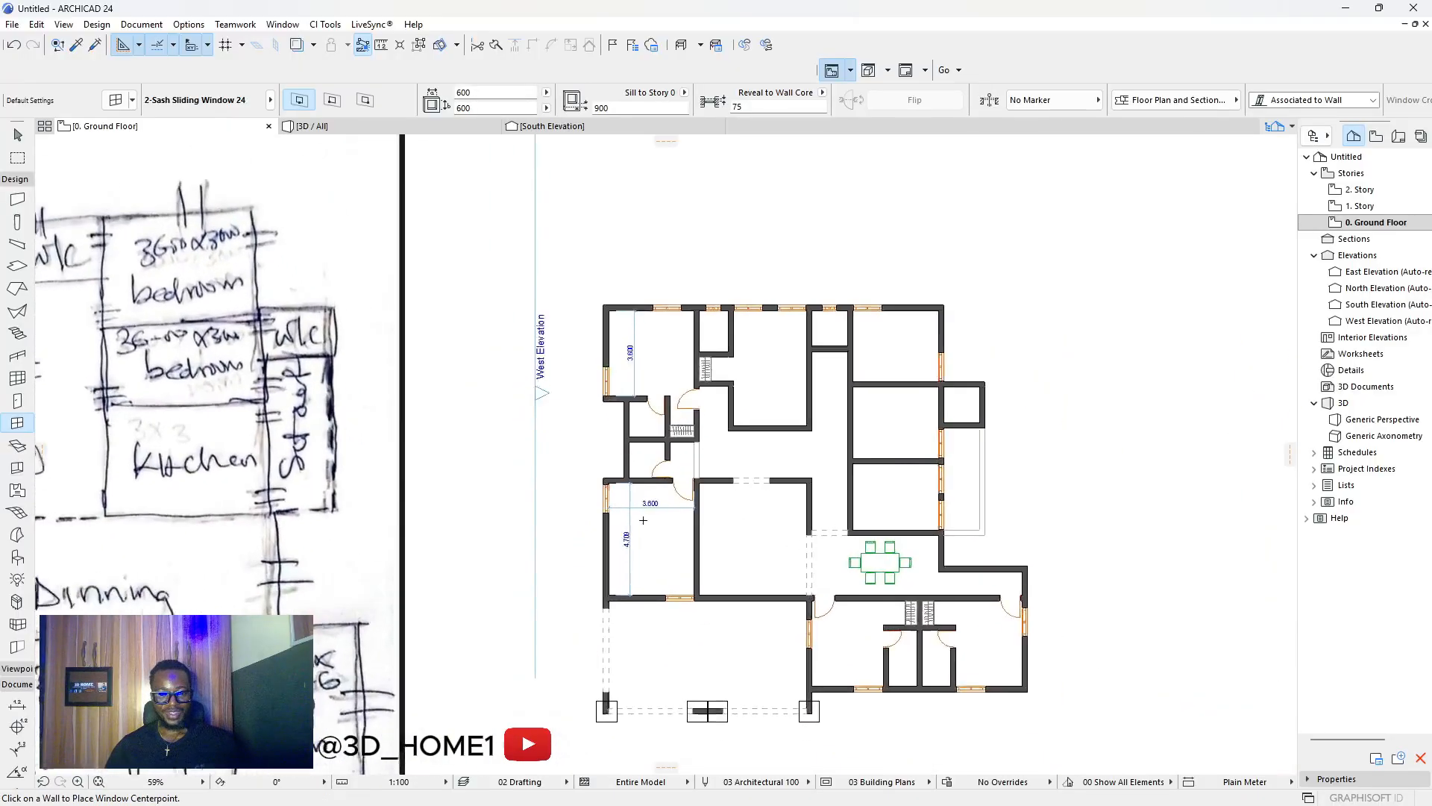
pyautogui.scroll(4, 643, 519)
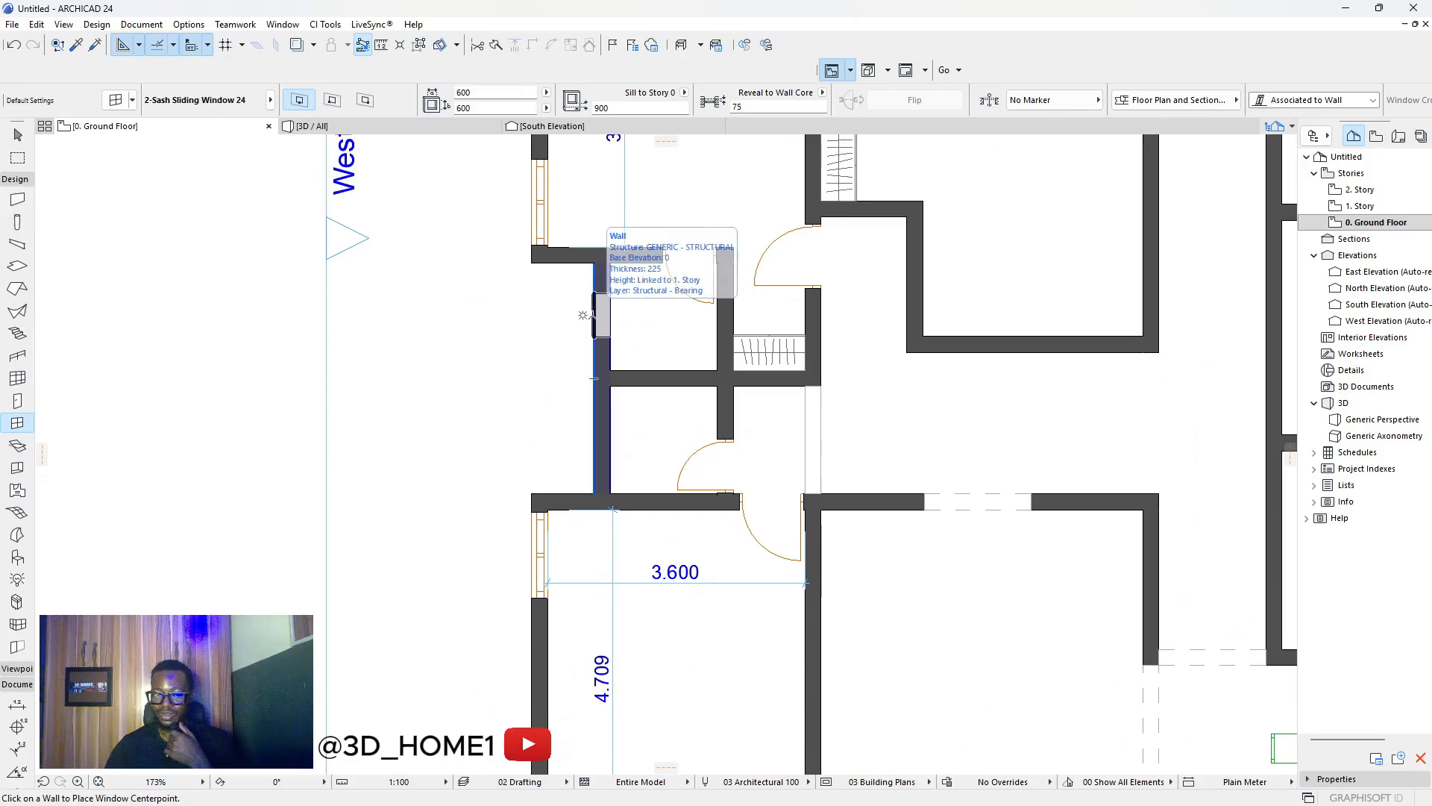
pyautogui.click(596, 319)
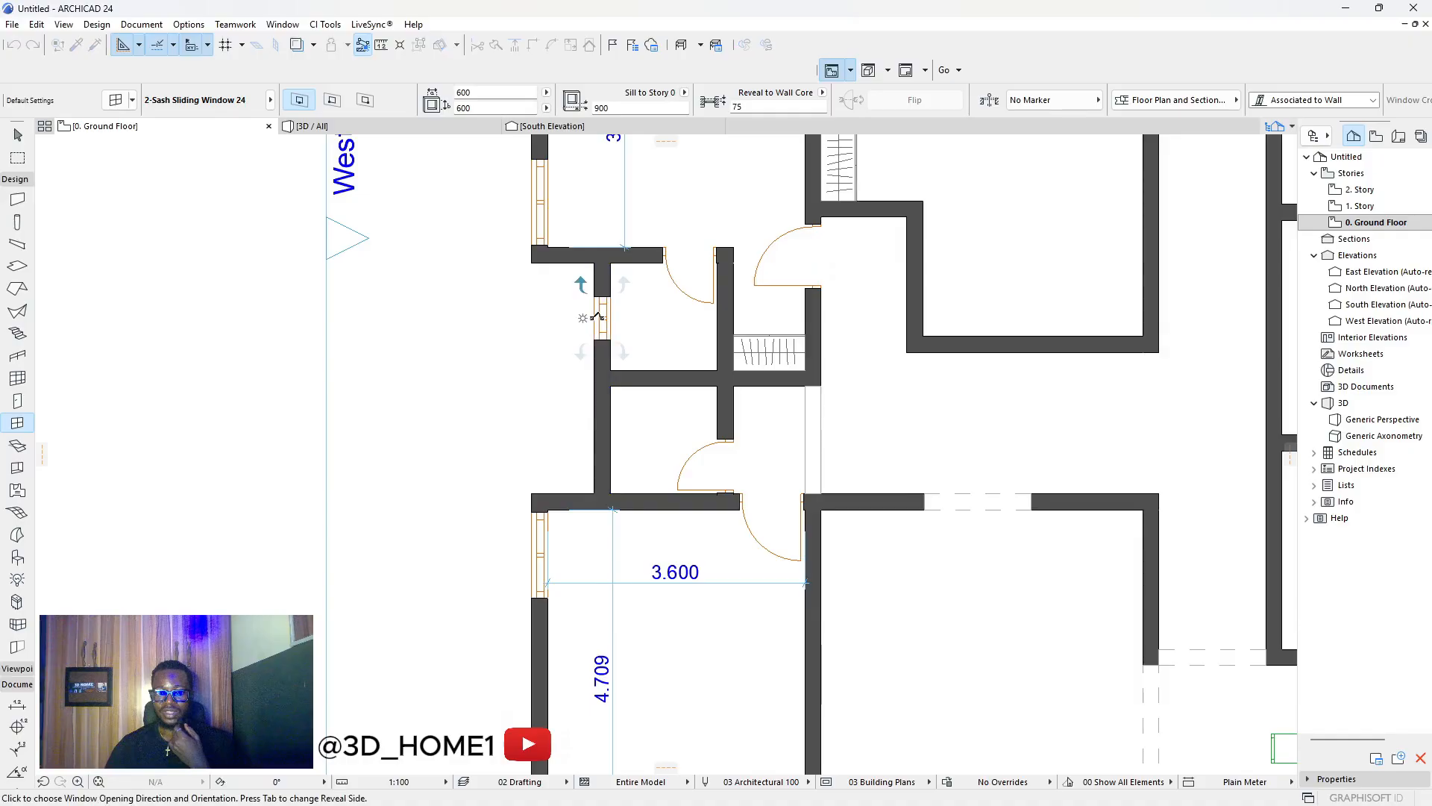
pyautogui.click(659, 323)
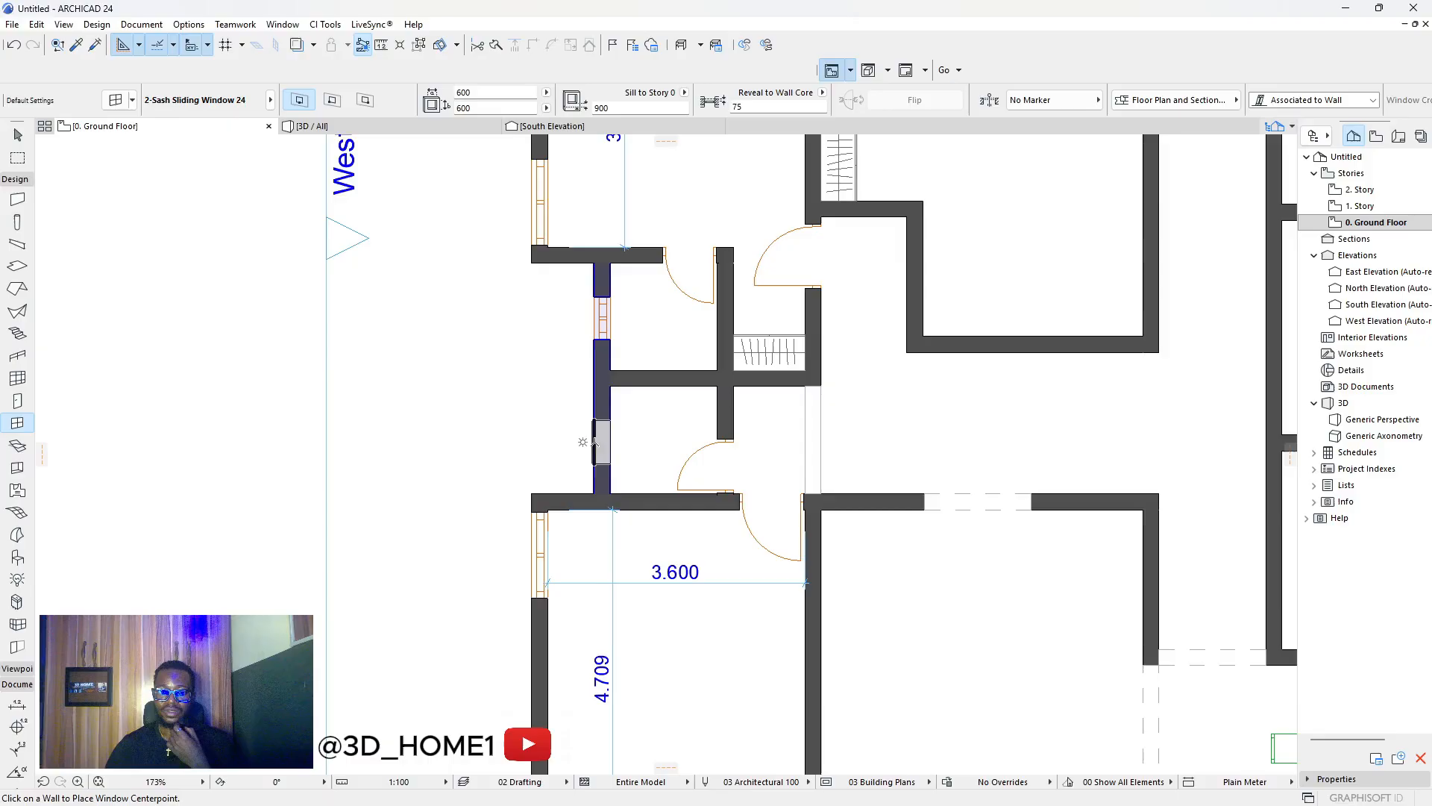
pyautogui.scroll(-5, 643, 441)
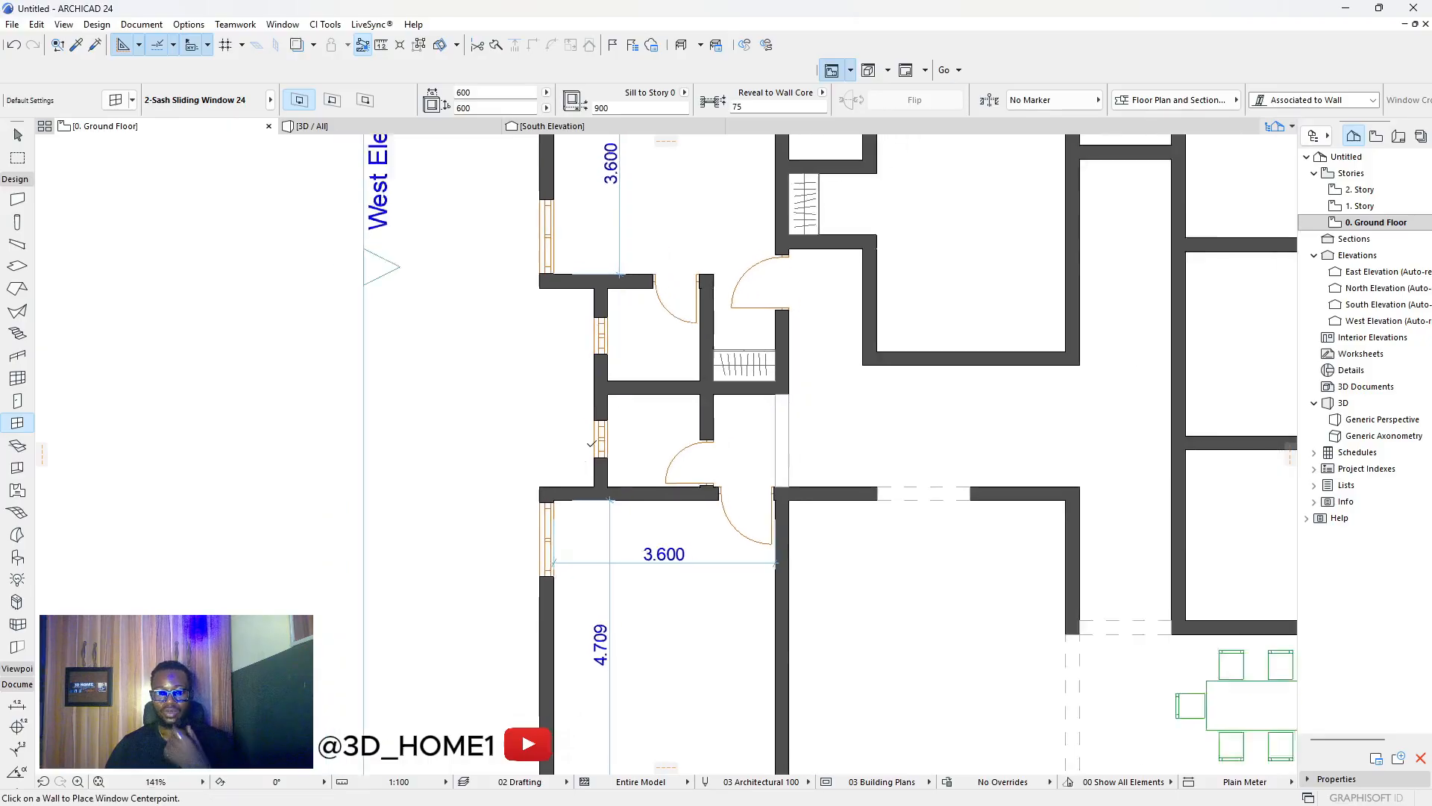
# Place a 600 by 600 sliding window in the south exterior wall of each W/C between the two front bedrooms.
pyautogui.scroll(5, 914, 675)
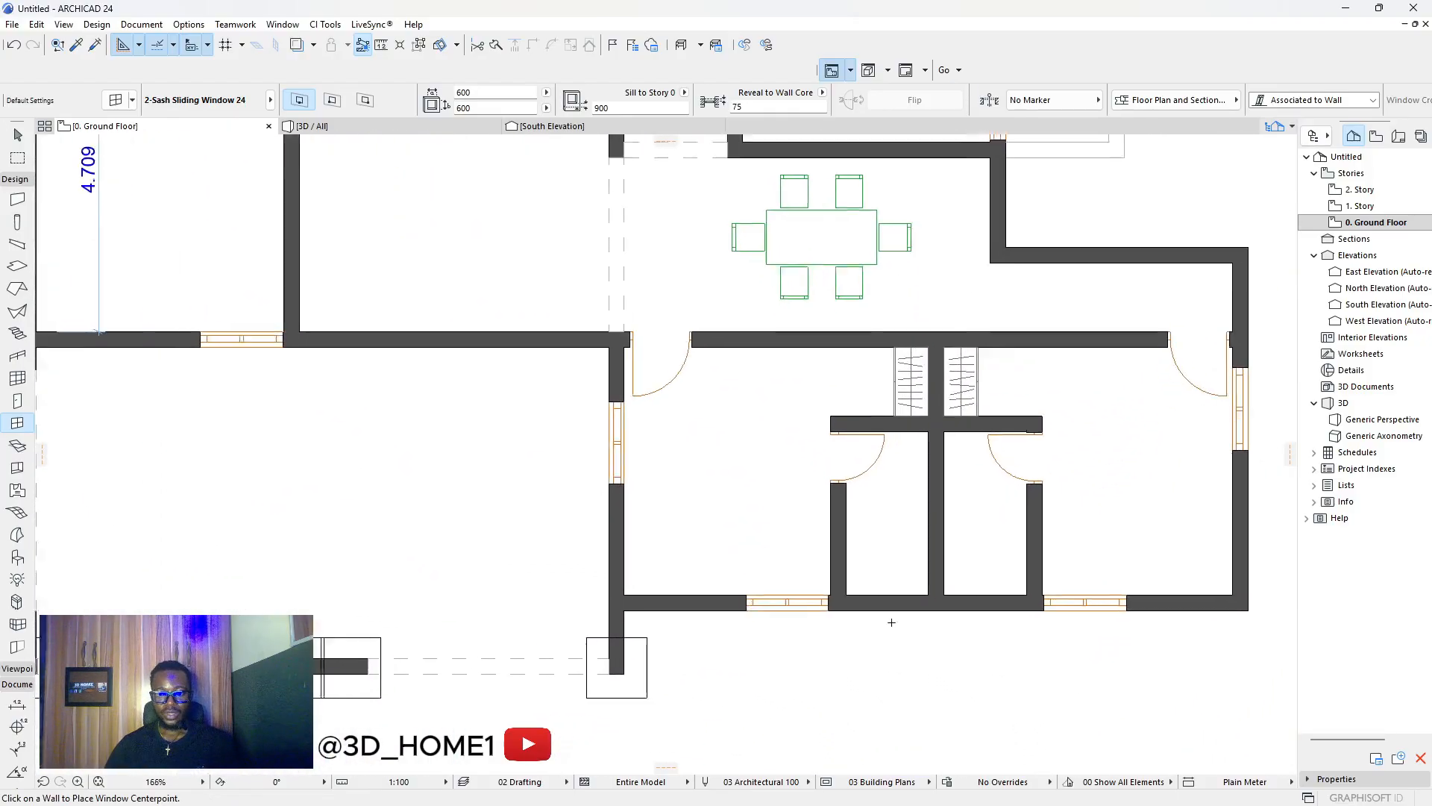
pyautogui.click(890, 606)
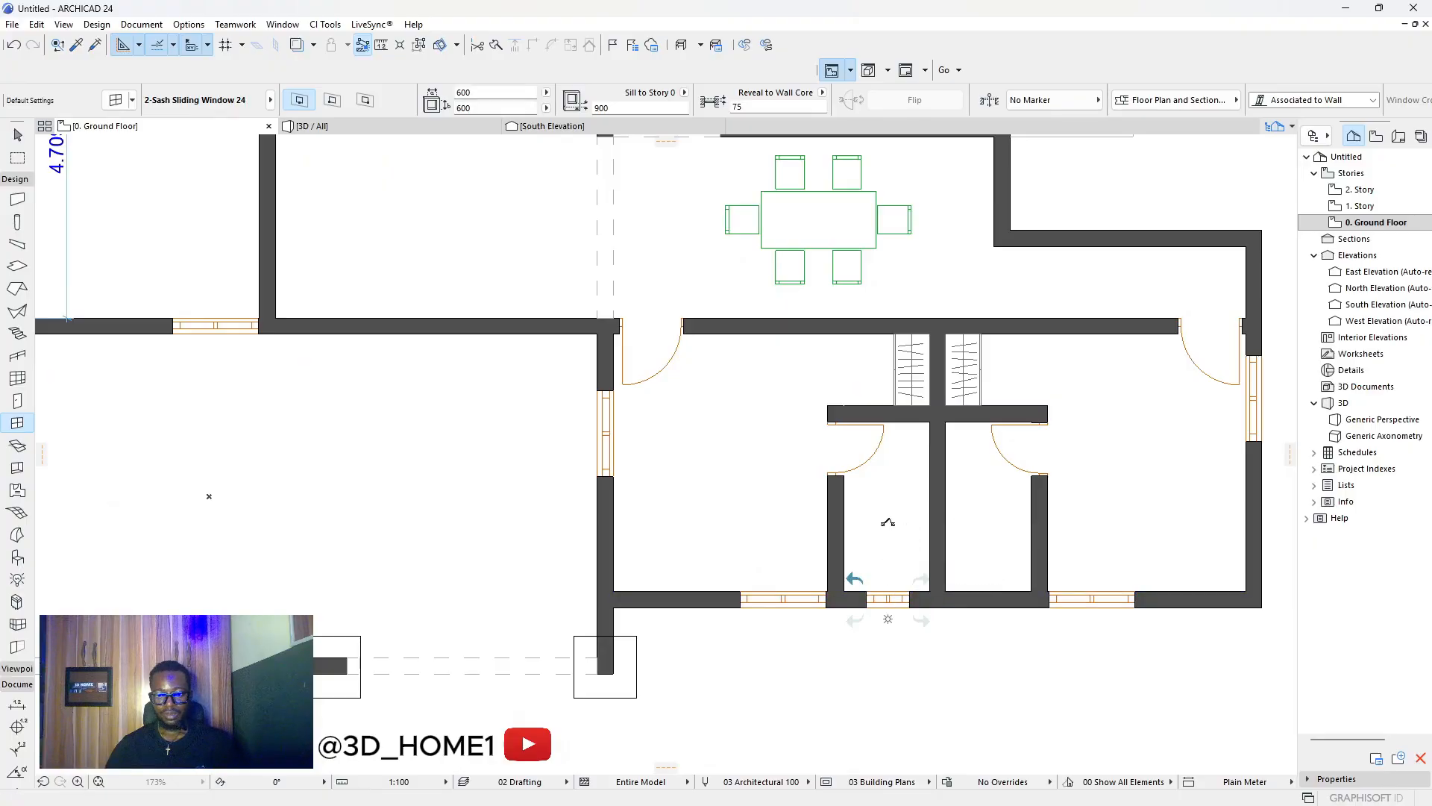
pyautogui.click(983, 607)
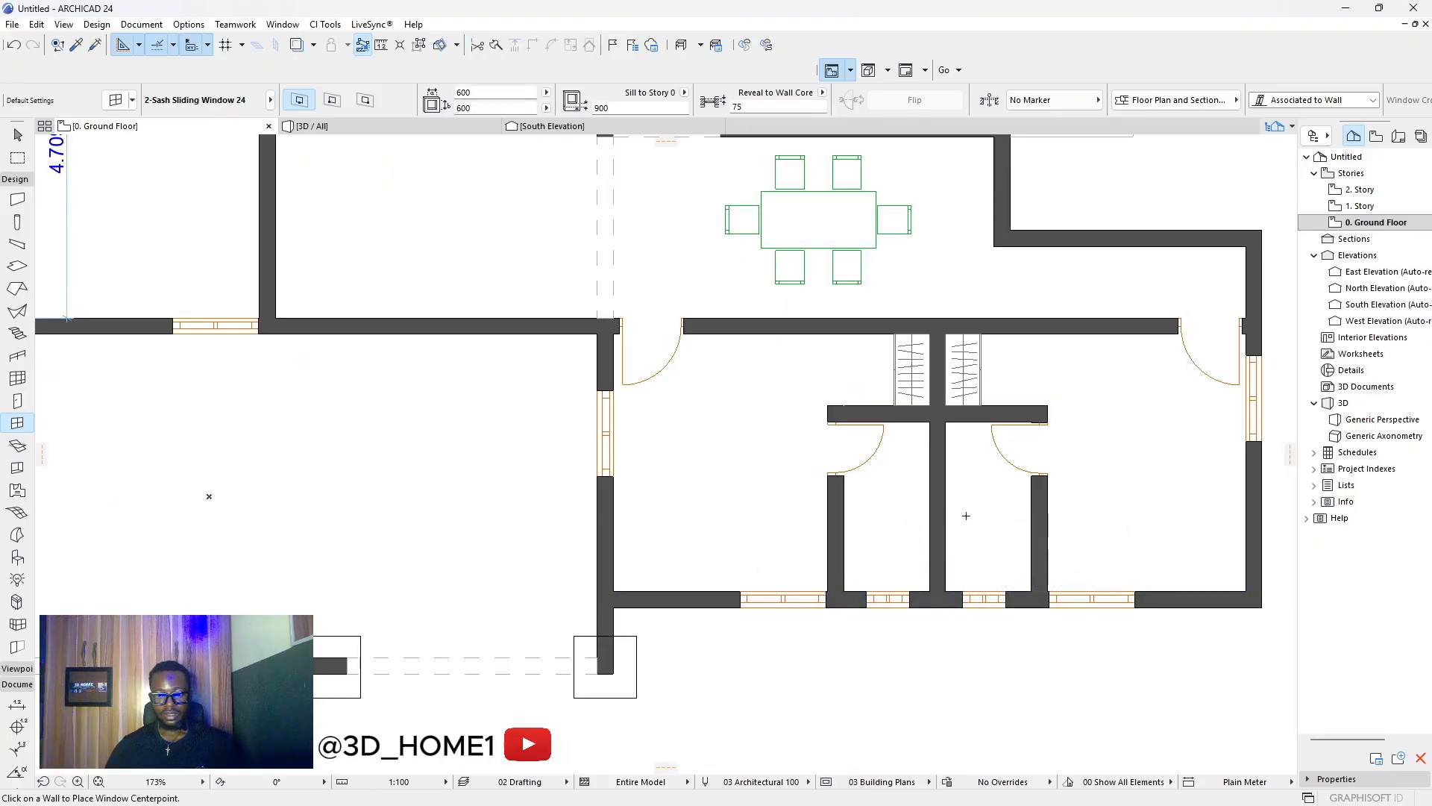
pyautogui.scroll(-3, 741, 518)
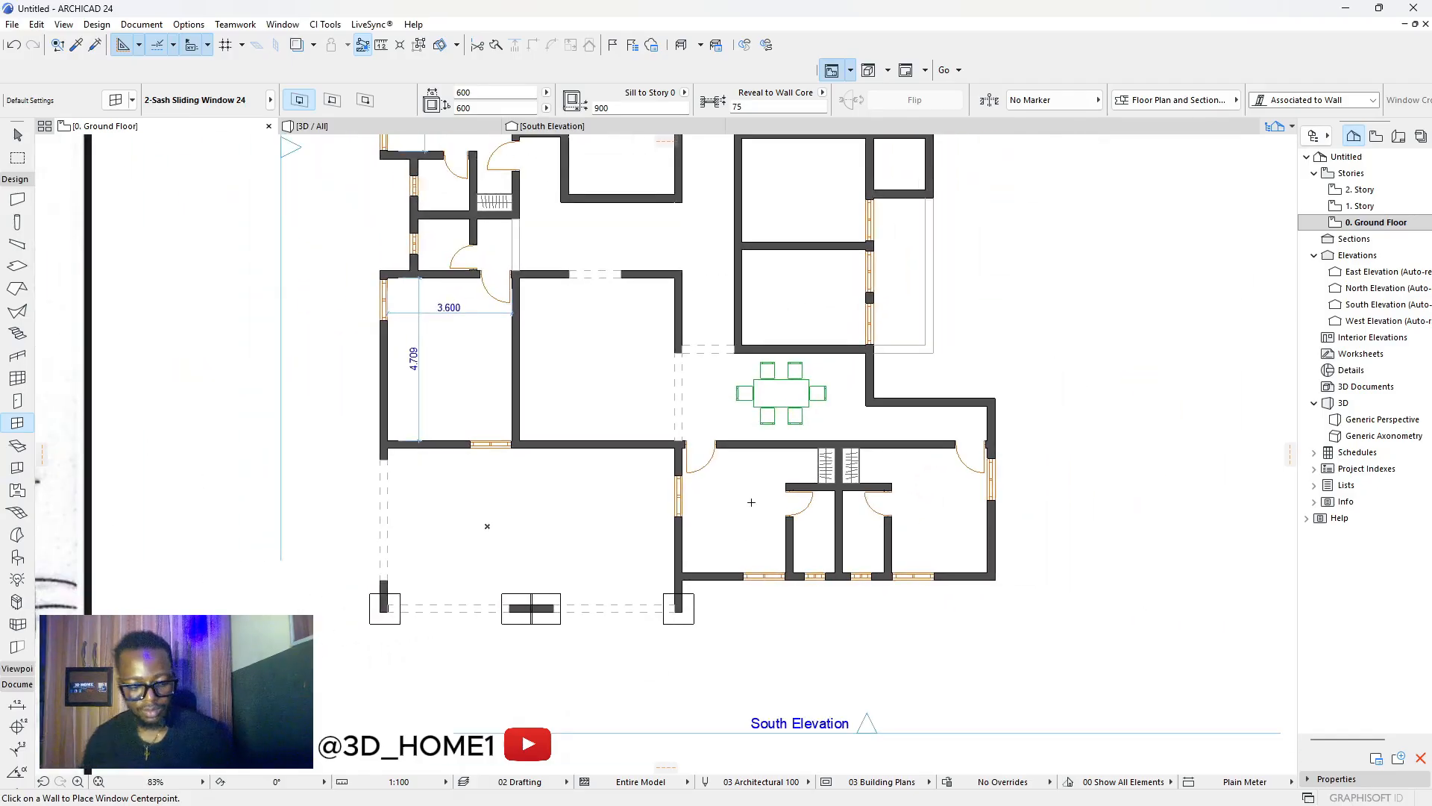
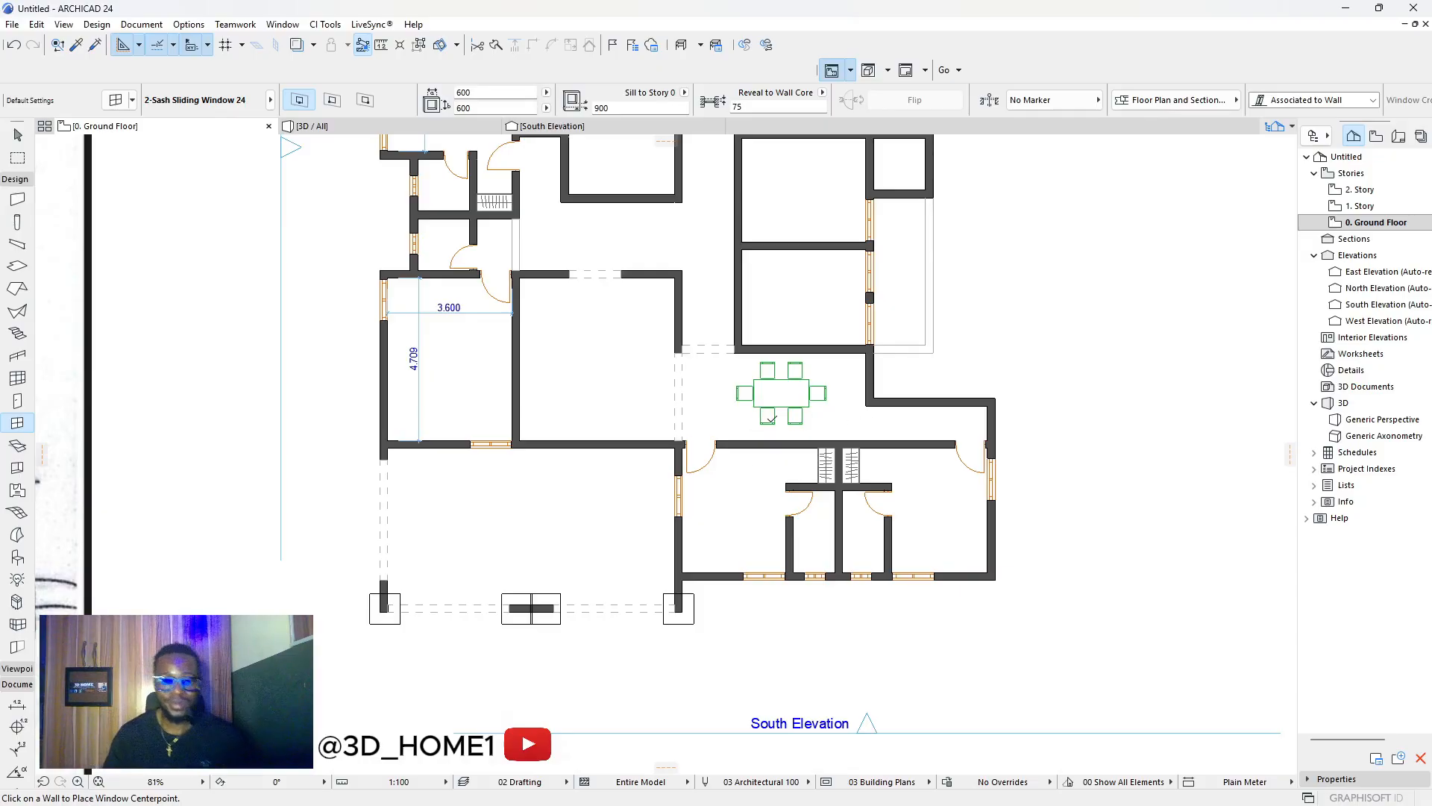
# Compare the floor plan with the scanned sketch to check for windows still missing.
pyautogui.scroll(-3, 771, 420)
pyautogui.scroll(-1, 631, 462)
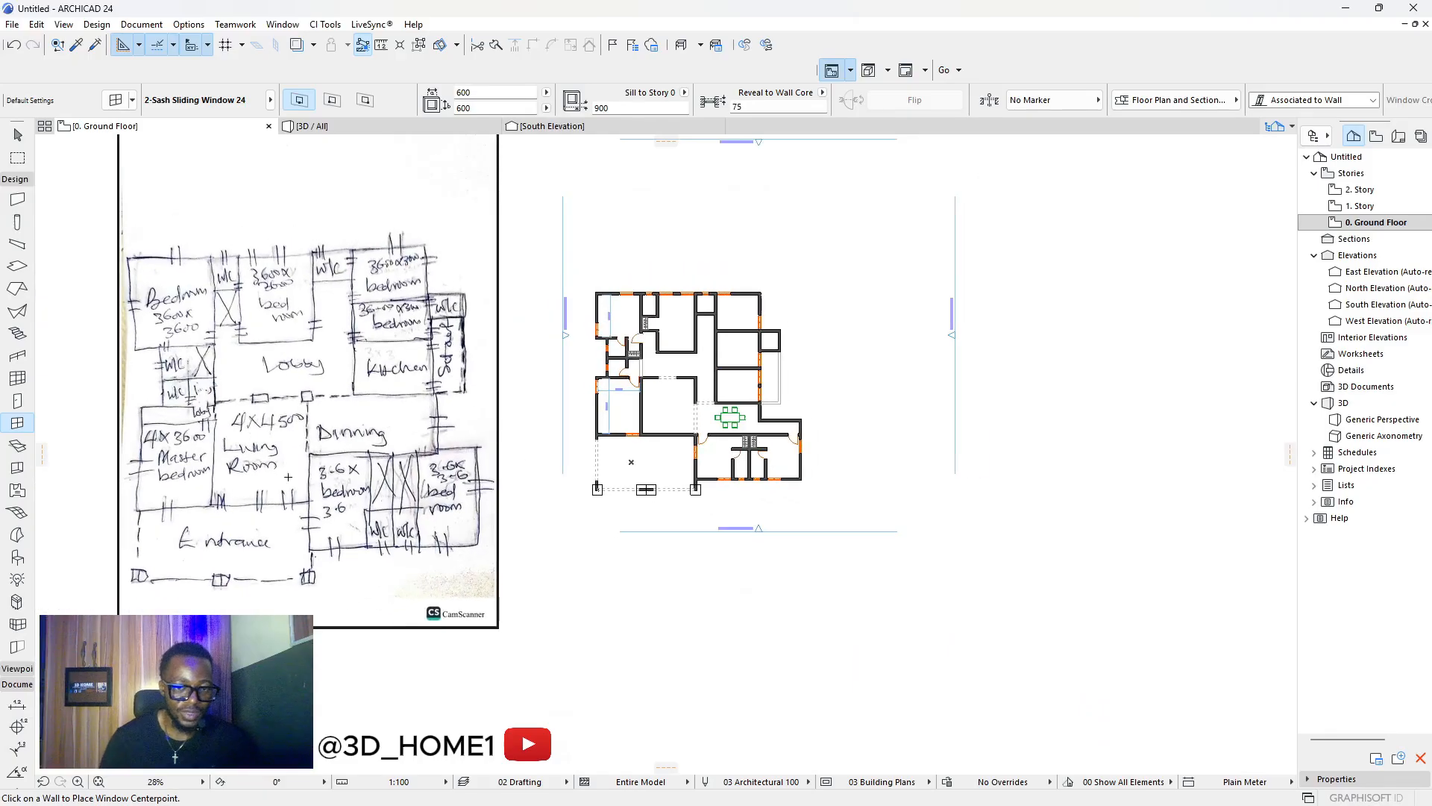
pyautogui.scroll(4, 207, 517)
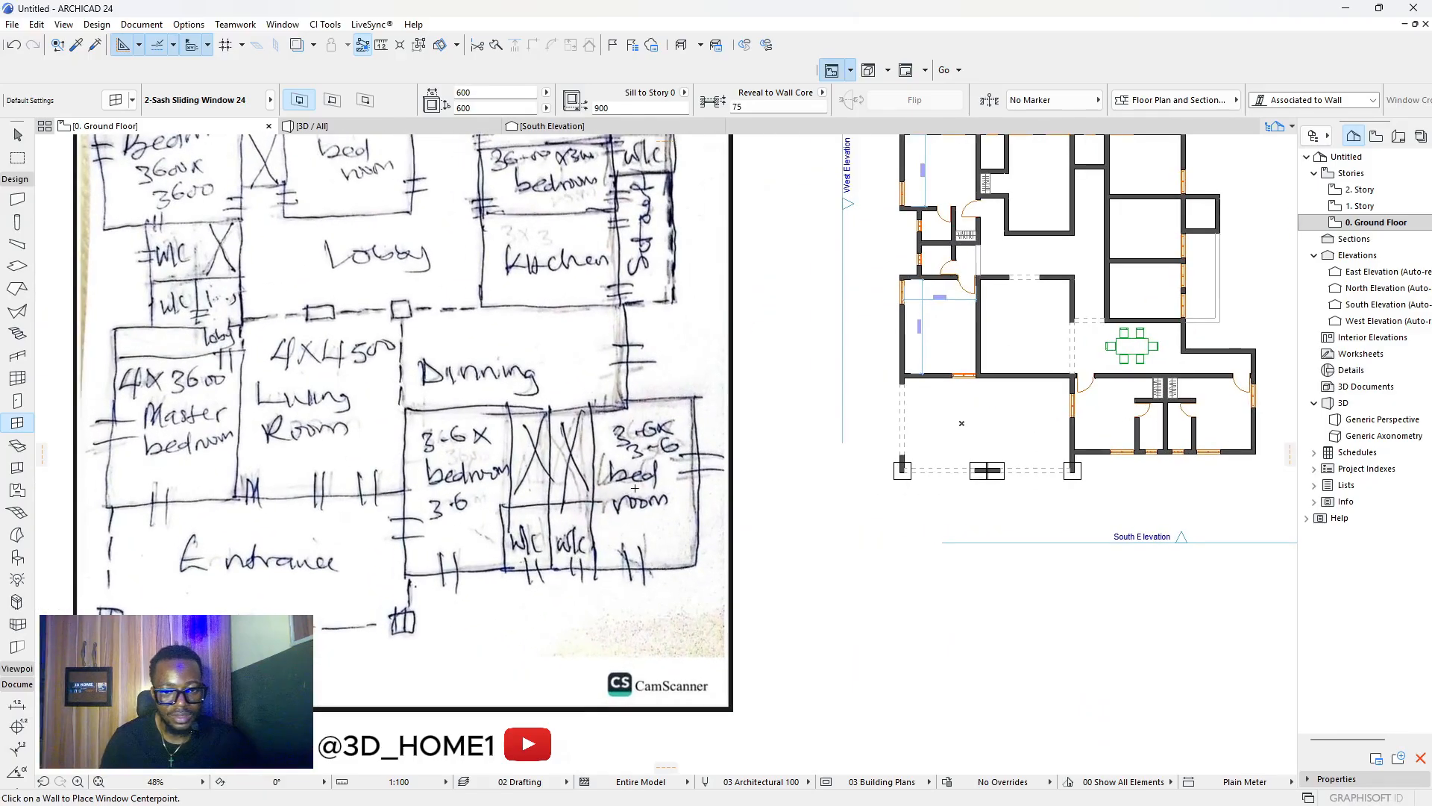
pyautogui.scroll(-2, 977, 201)
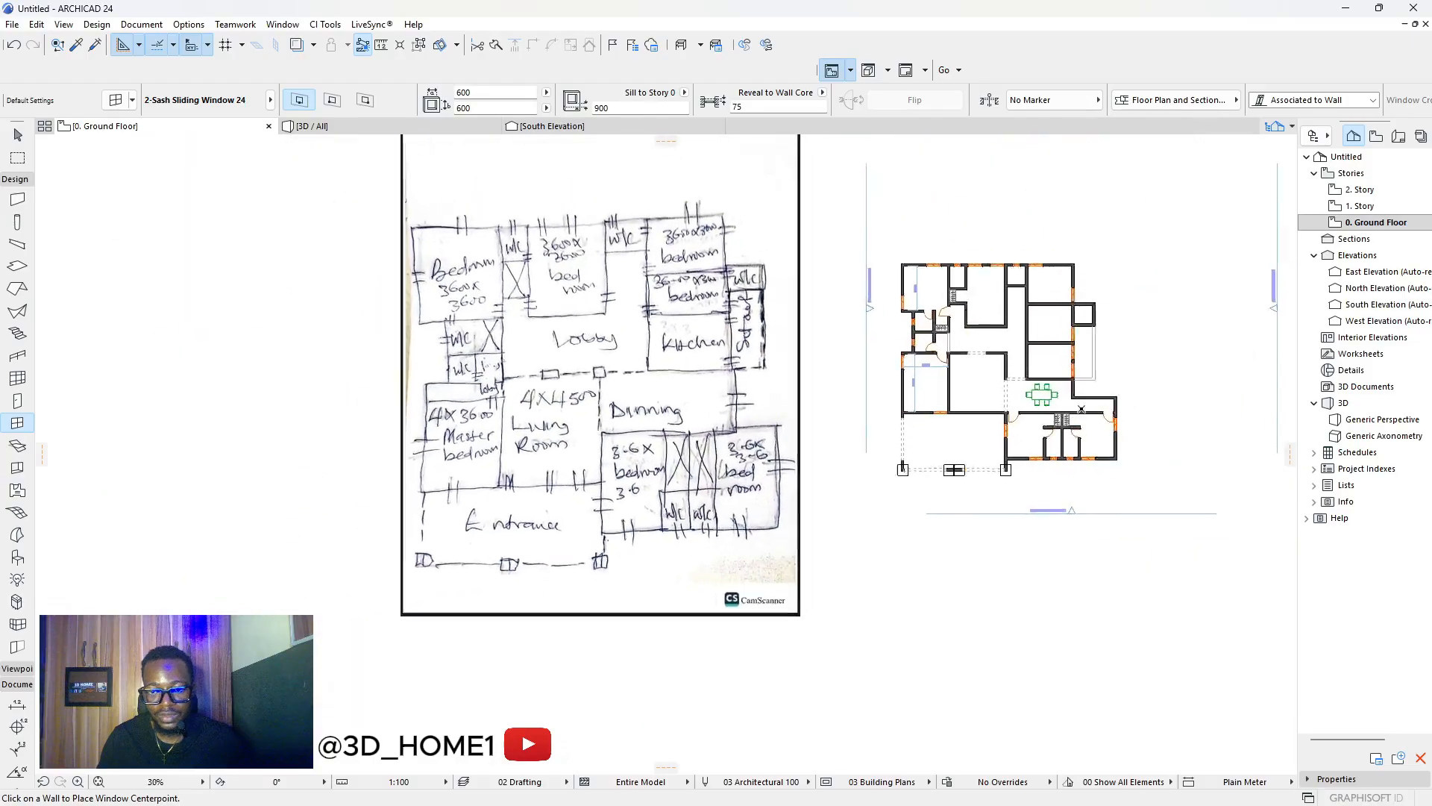
pyautogui.scroll(9, 977, 358)
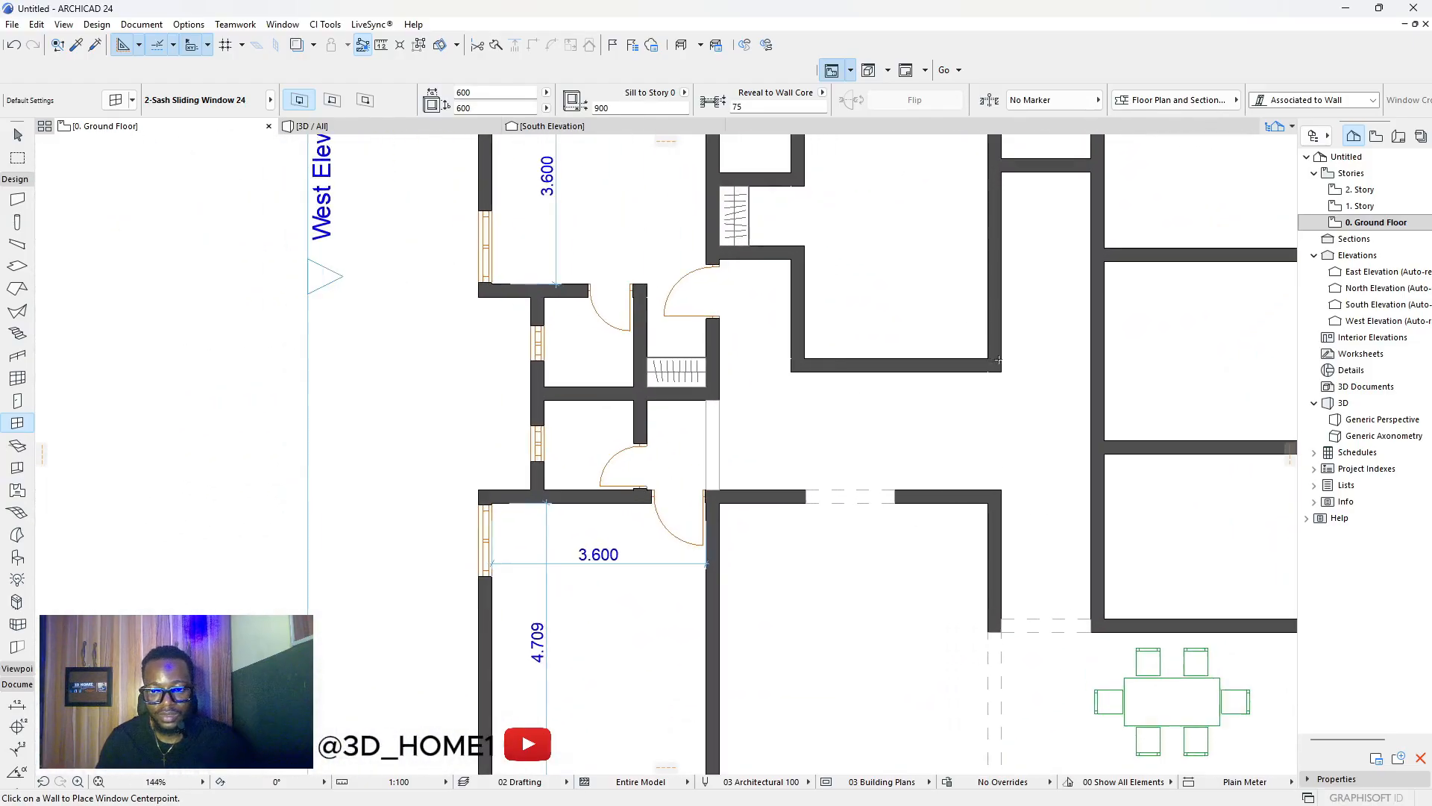
pyautogui.scroll(-5, 974, 361)
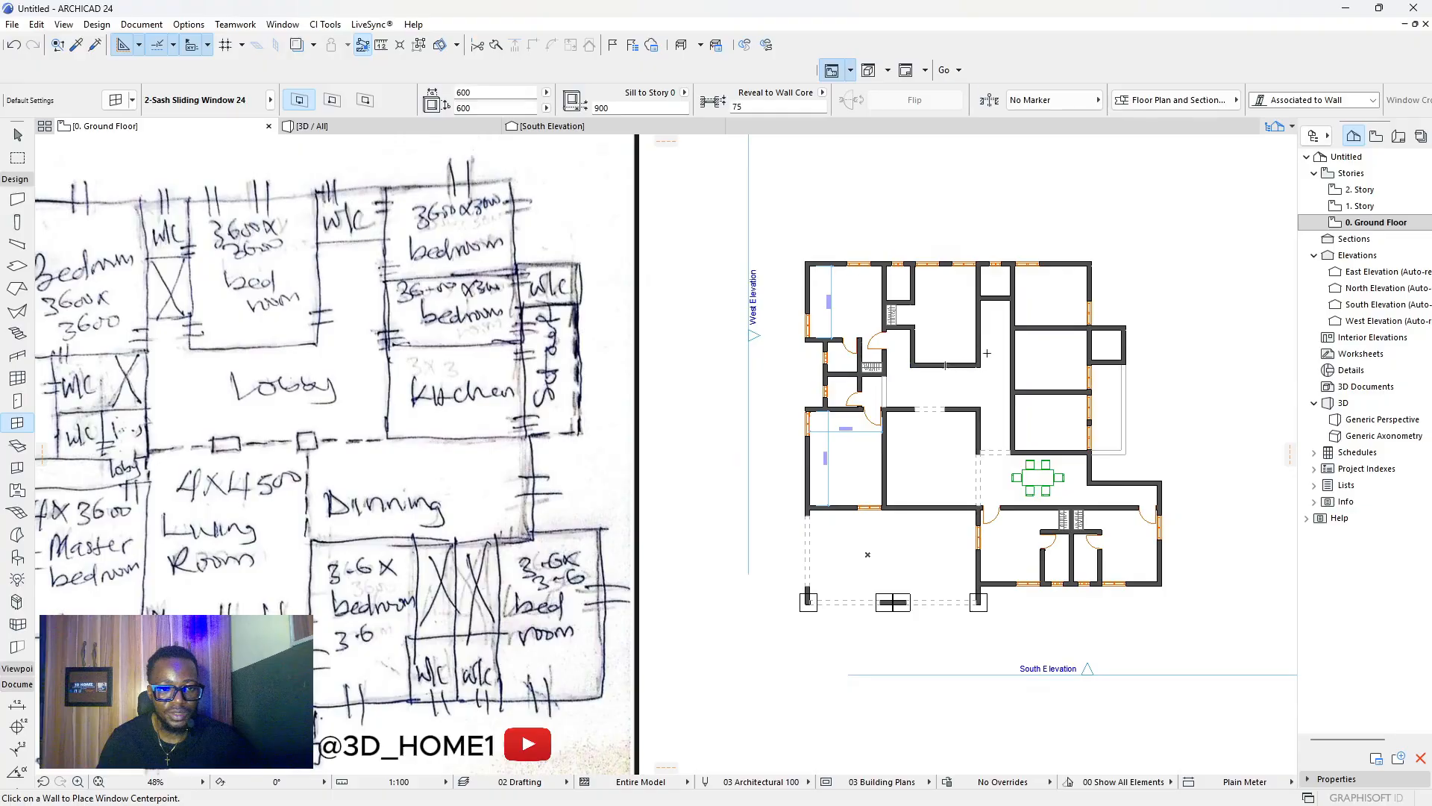
pyautogui.scroll(3, 987, 352)
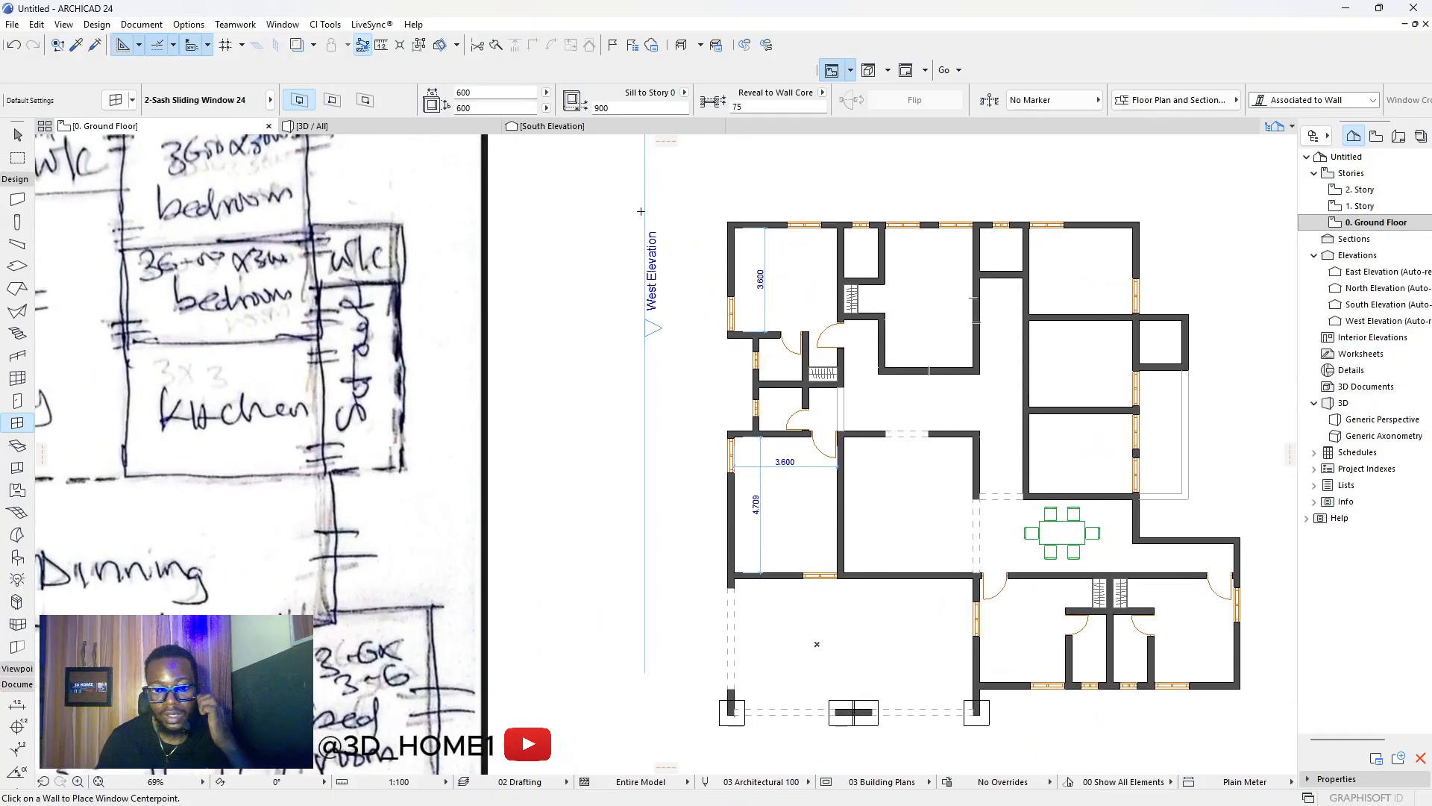
pyautogui.press('Escape')
pyautogui.scroll(-3, 966, 448)
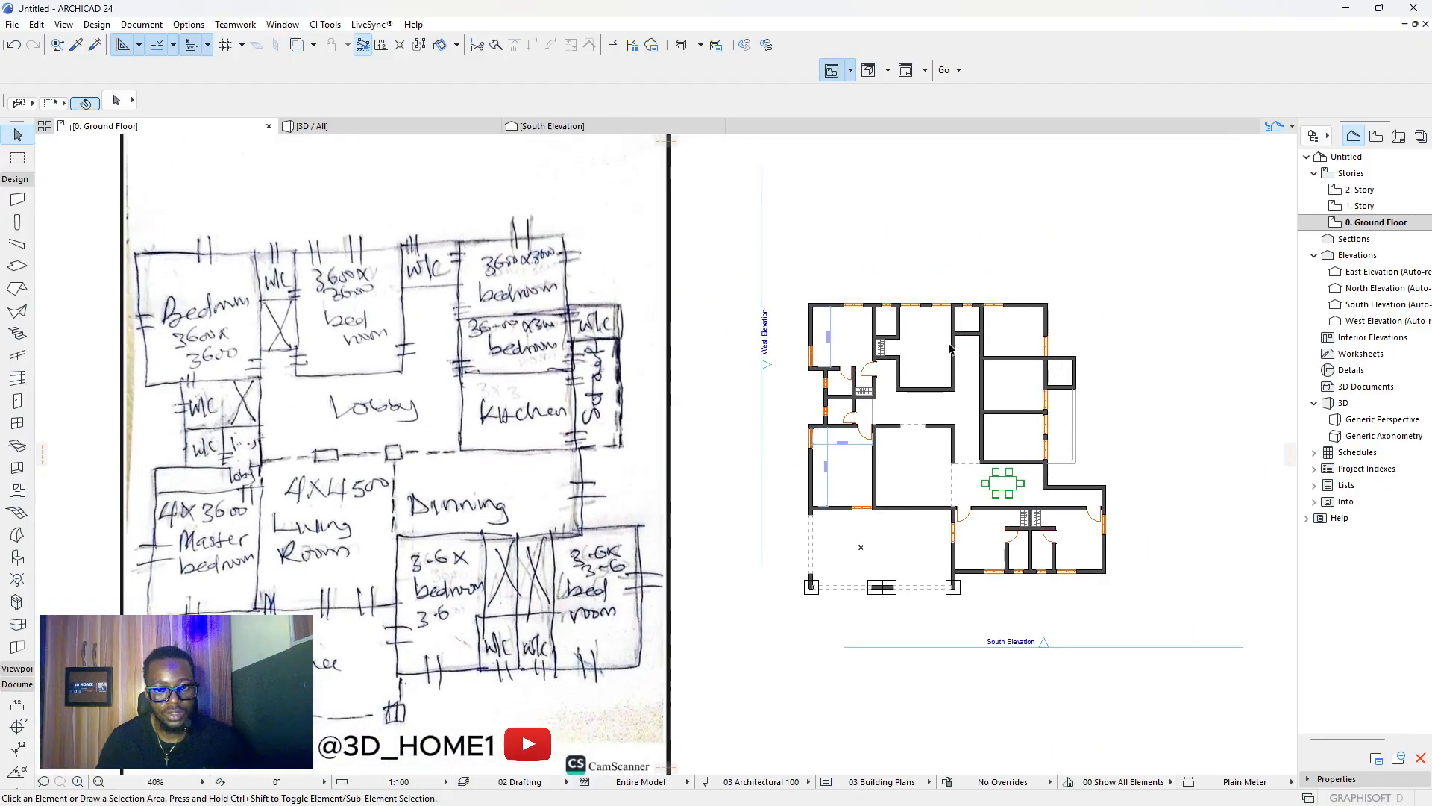
# Pick up the settings of an existing 600 by 600 W/C window and place a matching one in the projecting W/C's east wall.
pyautogui.scroll(5, 1074, 364)
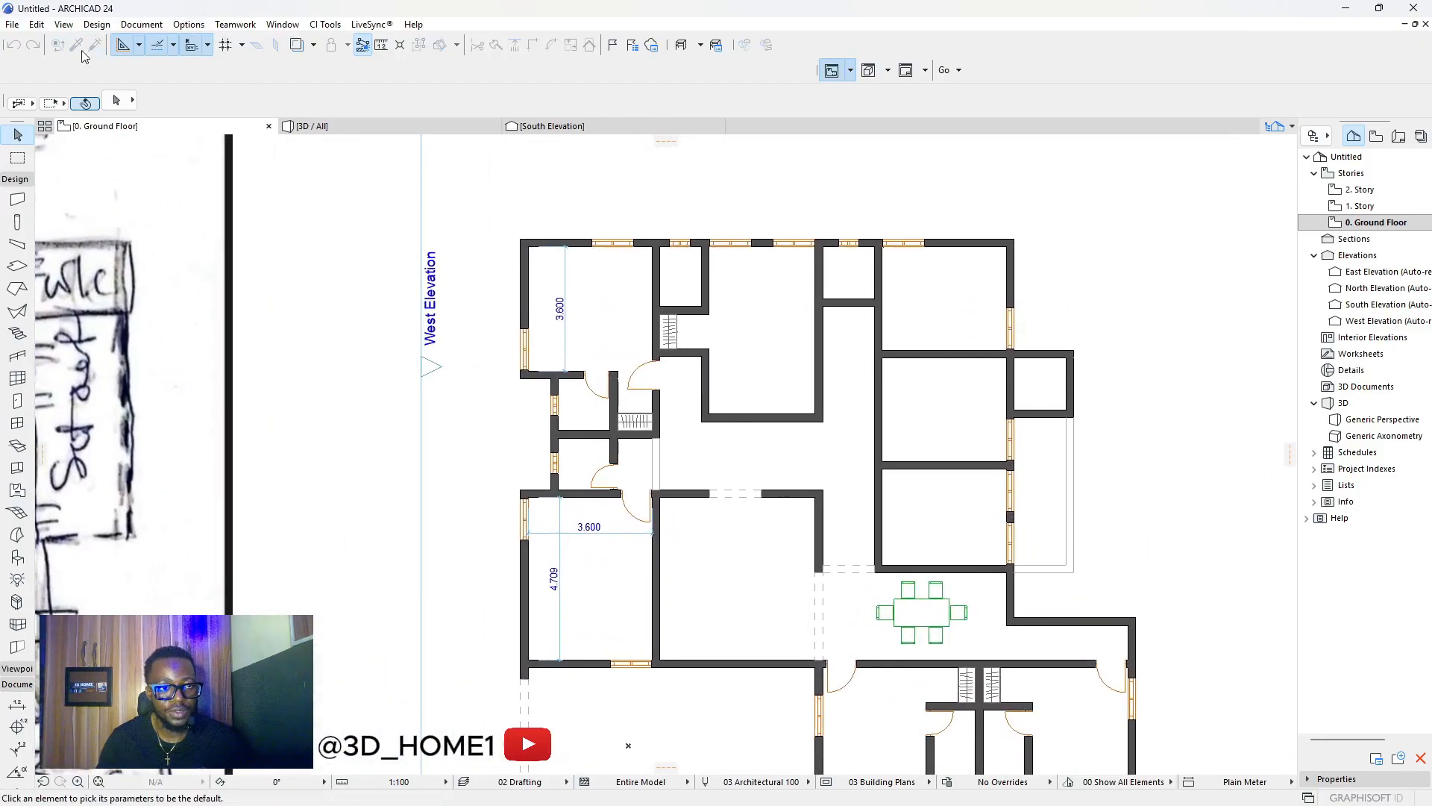
pyautogui.scroll(-4, 840, 404)
pyautogui.scroll(4, 999, 612)
pyautogui.scroll(-3, 724, 479)
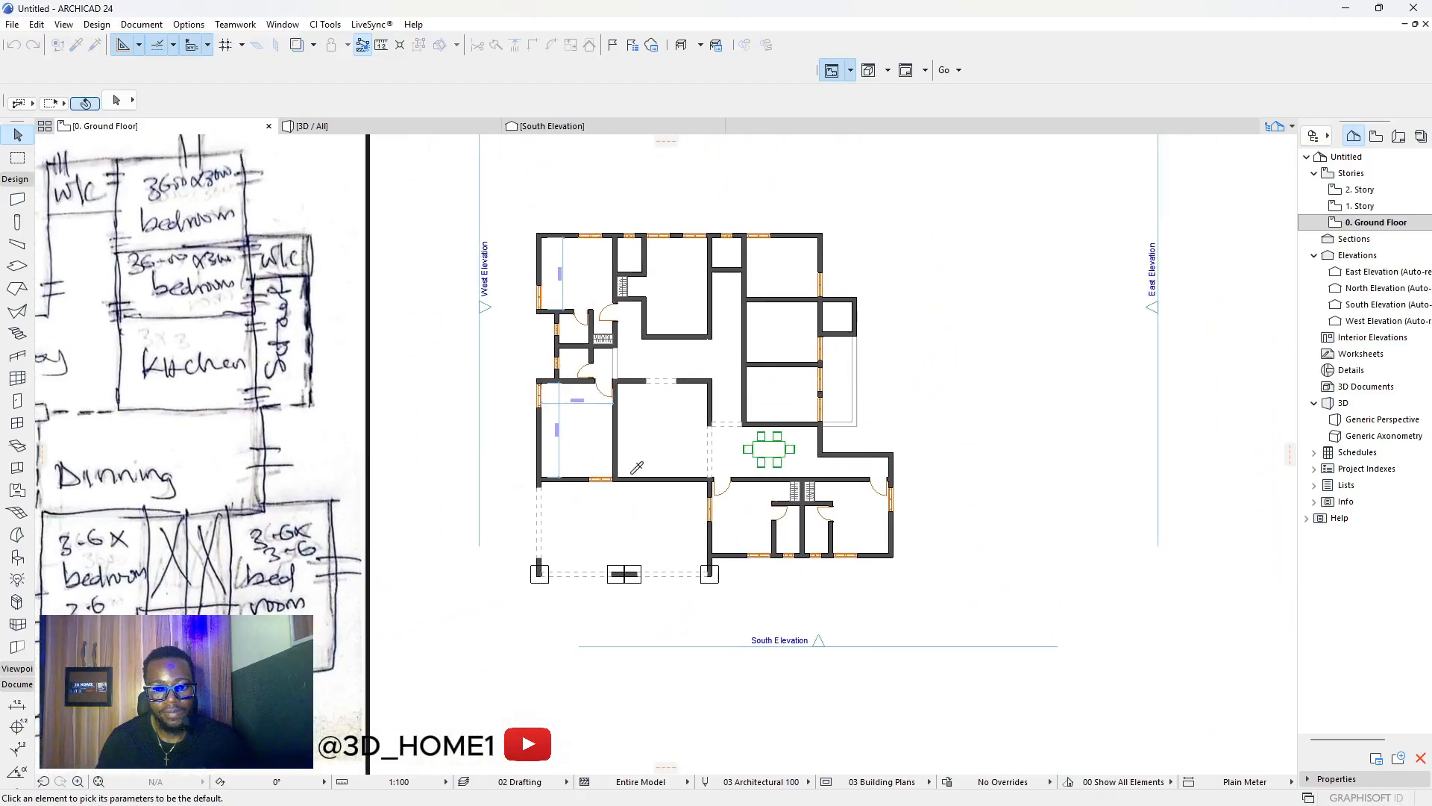
pyautogui.scroll(3, 628, 473)
pyautogui.scroll(-3, 590, 321)
pyautogui.scroll(6, 632, 188)
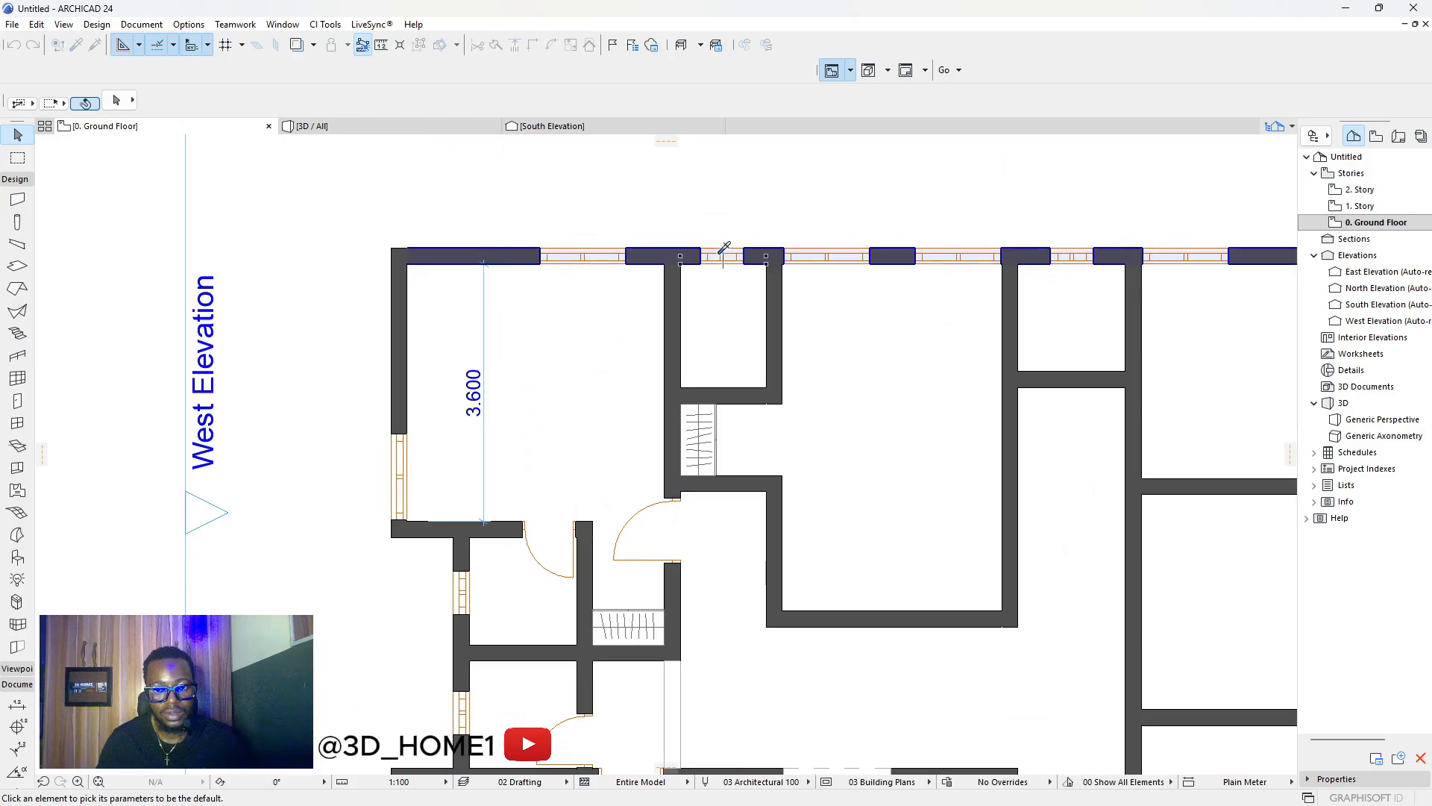
pyautogui.click(724, 256)
pyautogui.scroll(-4, 694, 284)
pyautogui.scroll(4, 1029, 329)
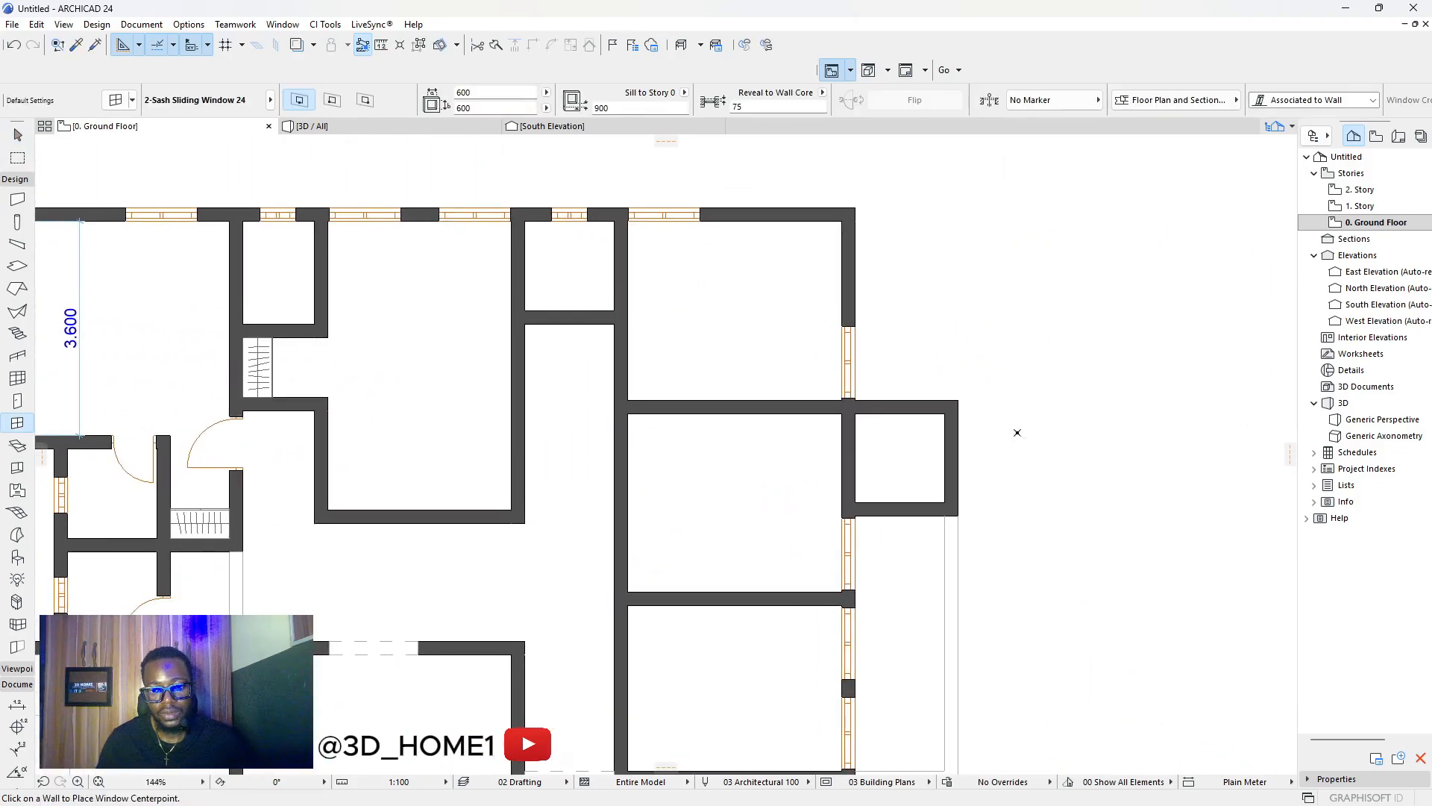
pyautogui.scroll(-6, 918, 380)
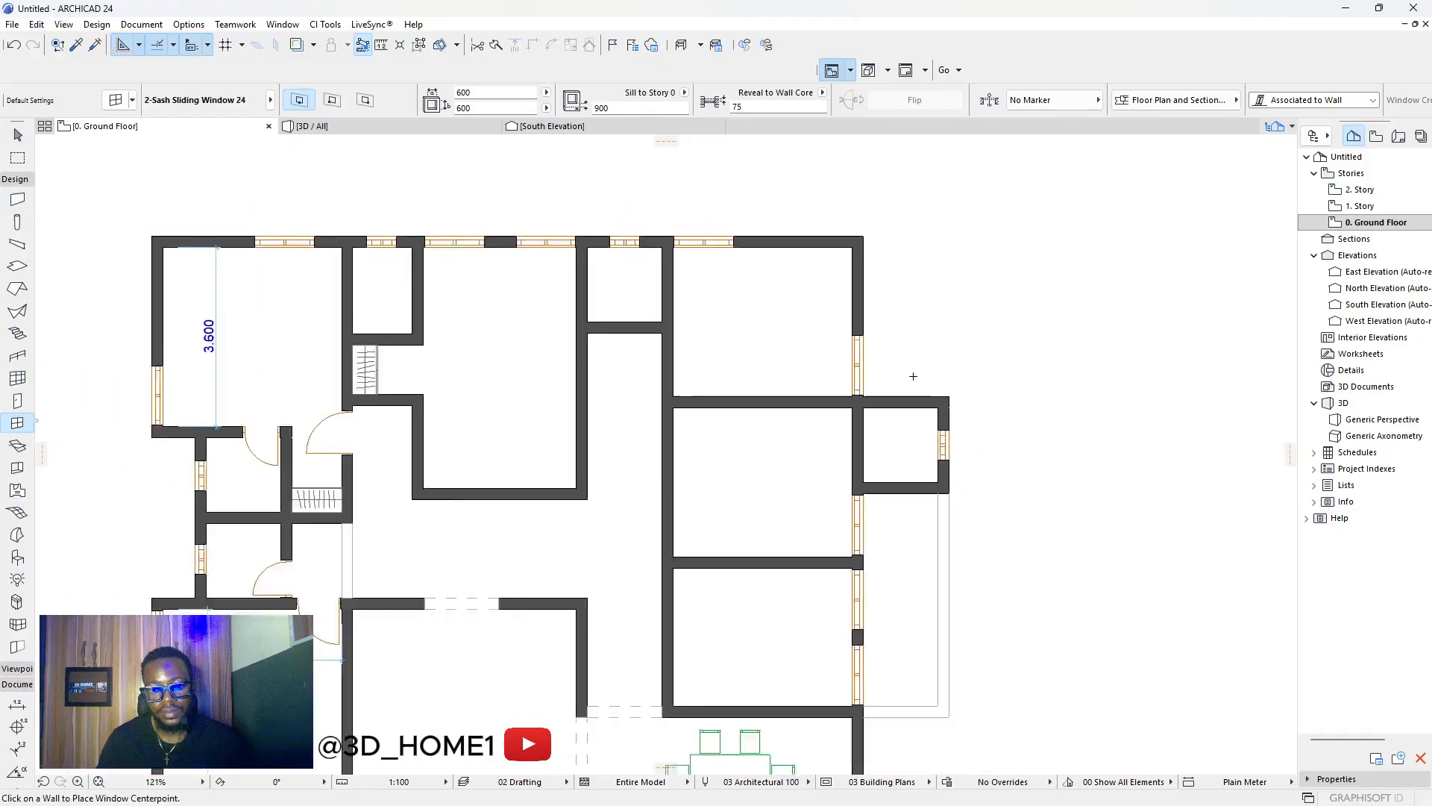
pyautogui.press('Escape')
# Set the contour pen in the dining table's 2D representation to black.
pyautogui.scroll(-2, 958, 334)
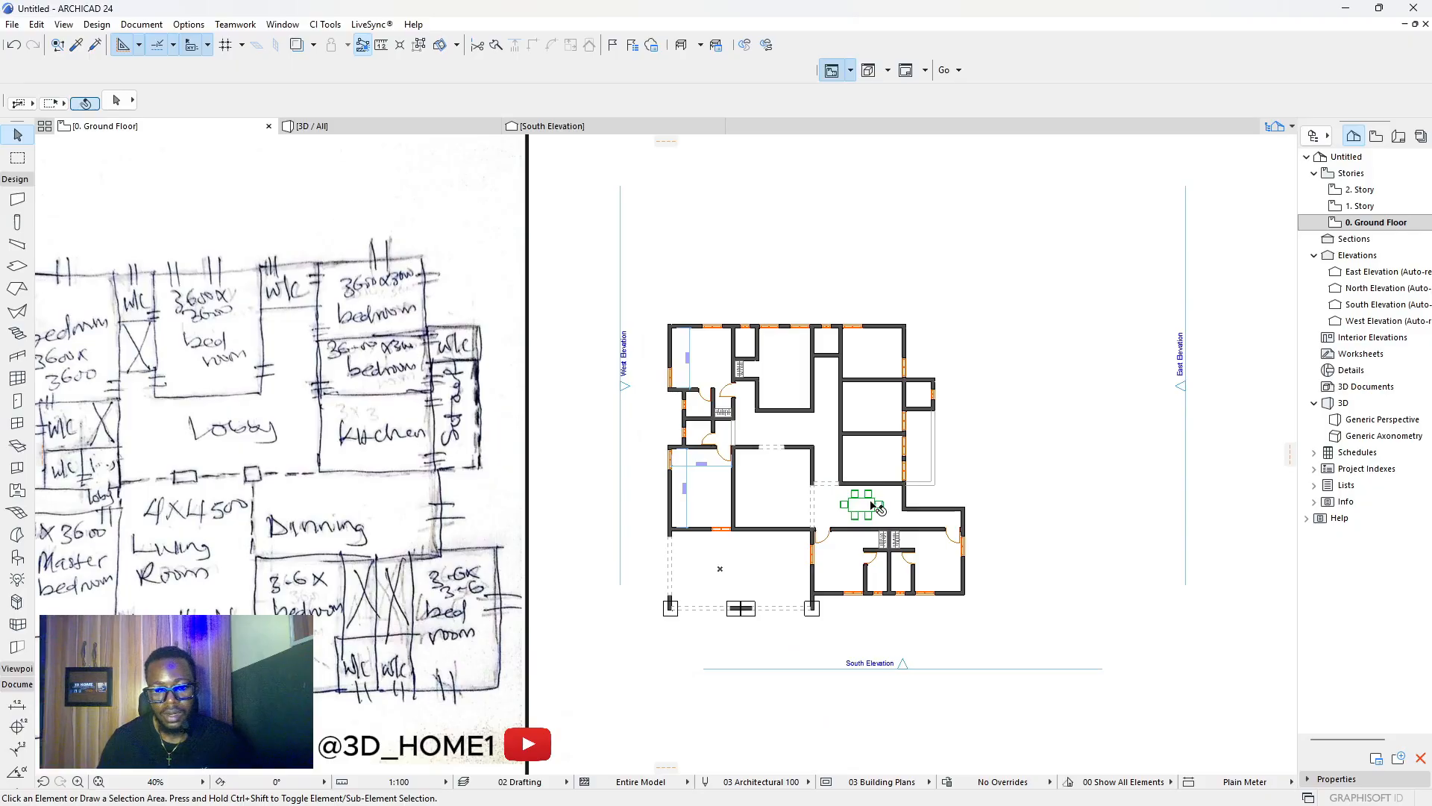
pyautogui.click(874, 505)
pyautogui.scroll(-3, 874, 505)
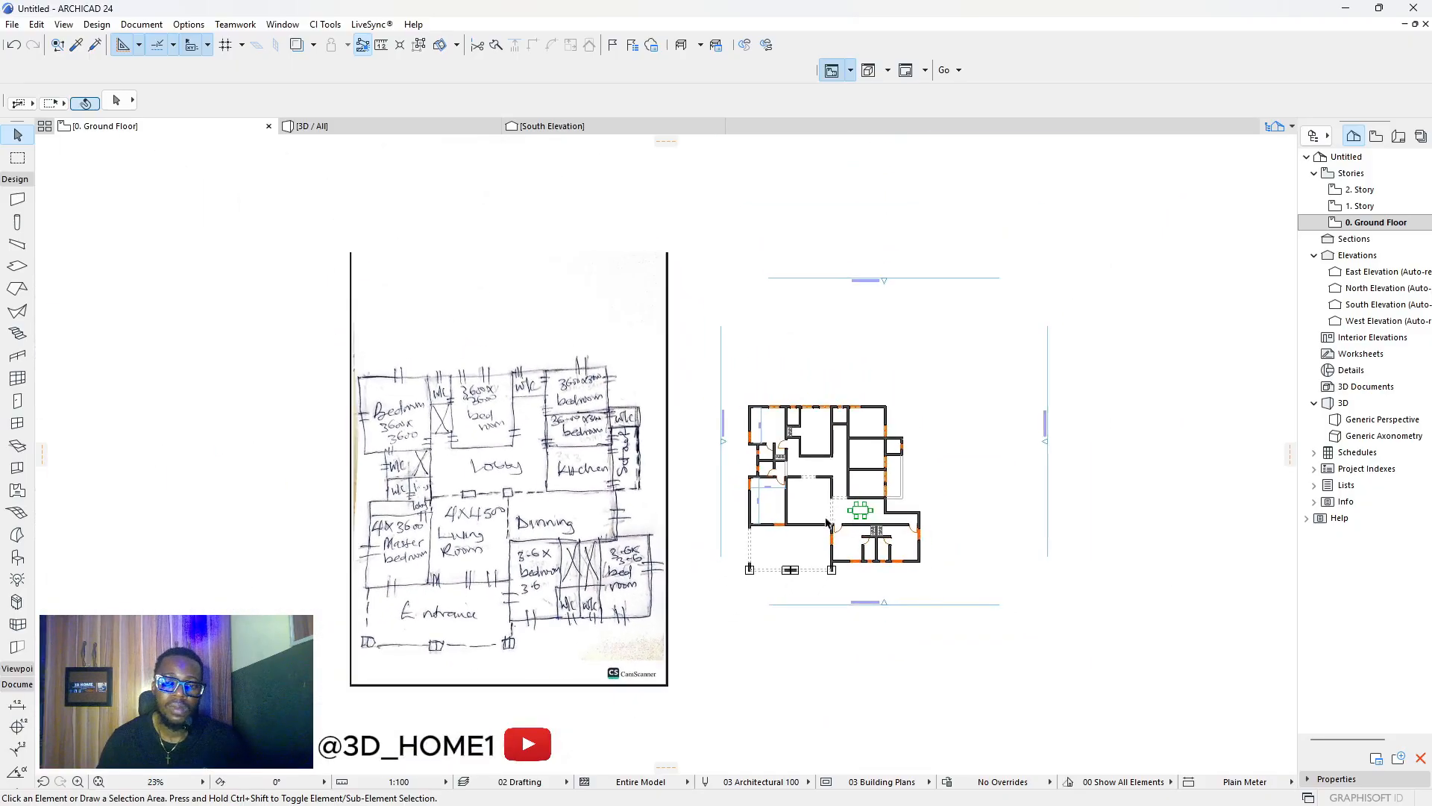
pyautogui.scroll(4, 877, 506)
pyautogui.scroll(1, 878, 505)
pyautogui.click(880, 505)
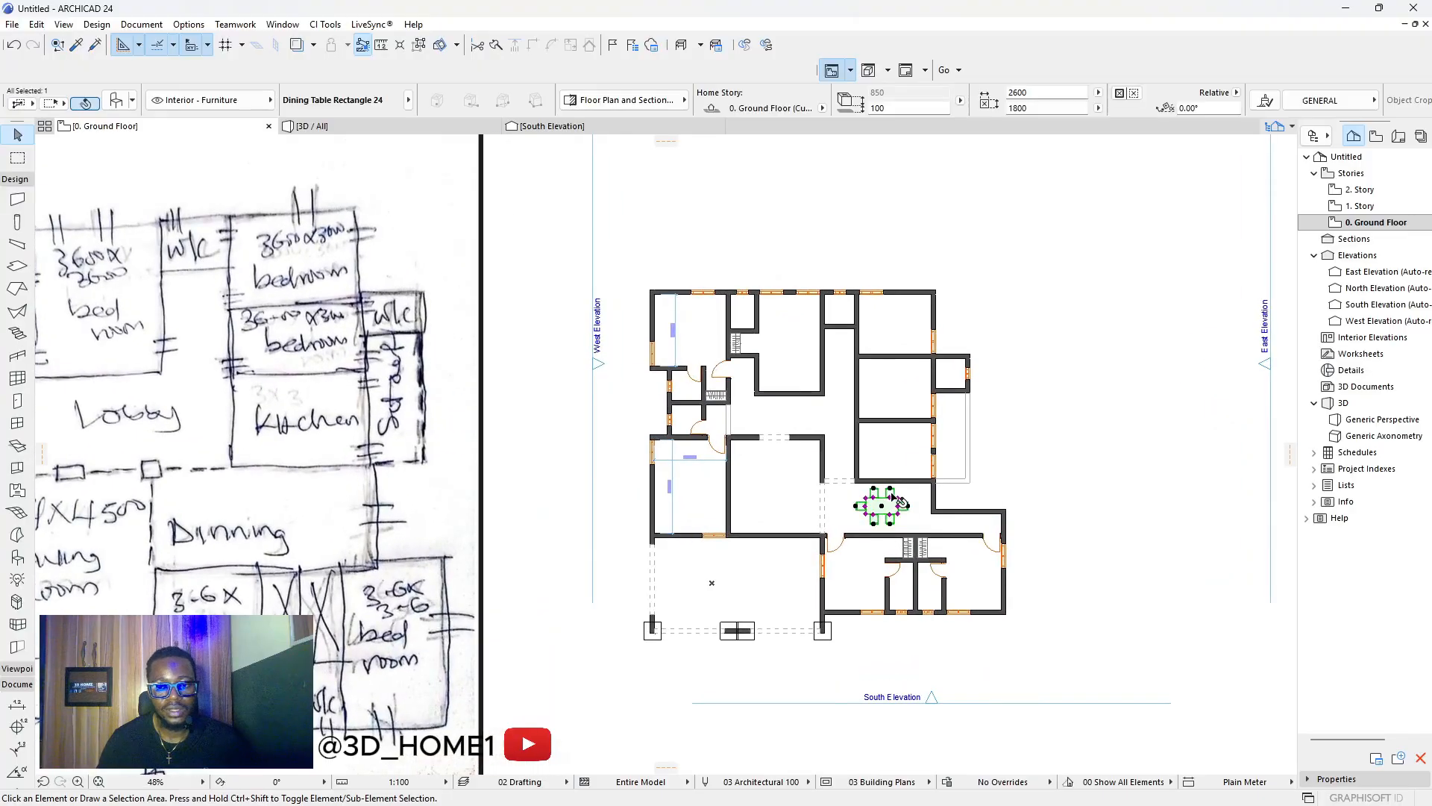
pyautogui.hotkey('ctrl', 't')
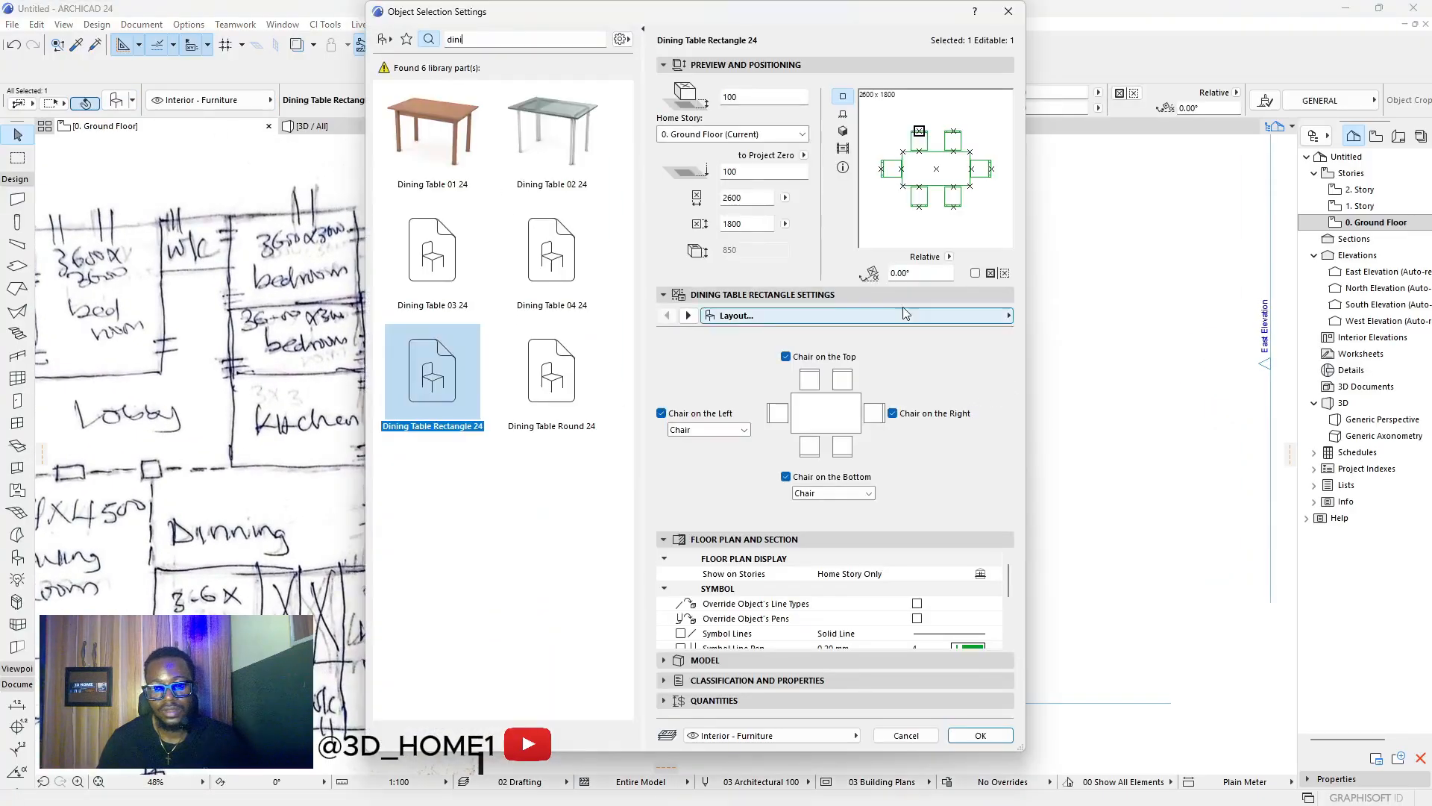
pyautogui.click(1009, 316)
pyautogui.click(1062, 365)
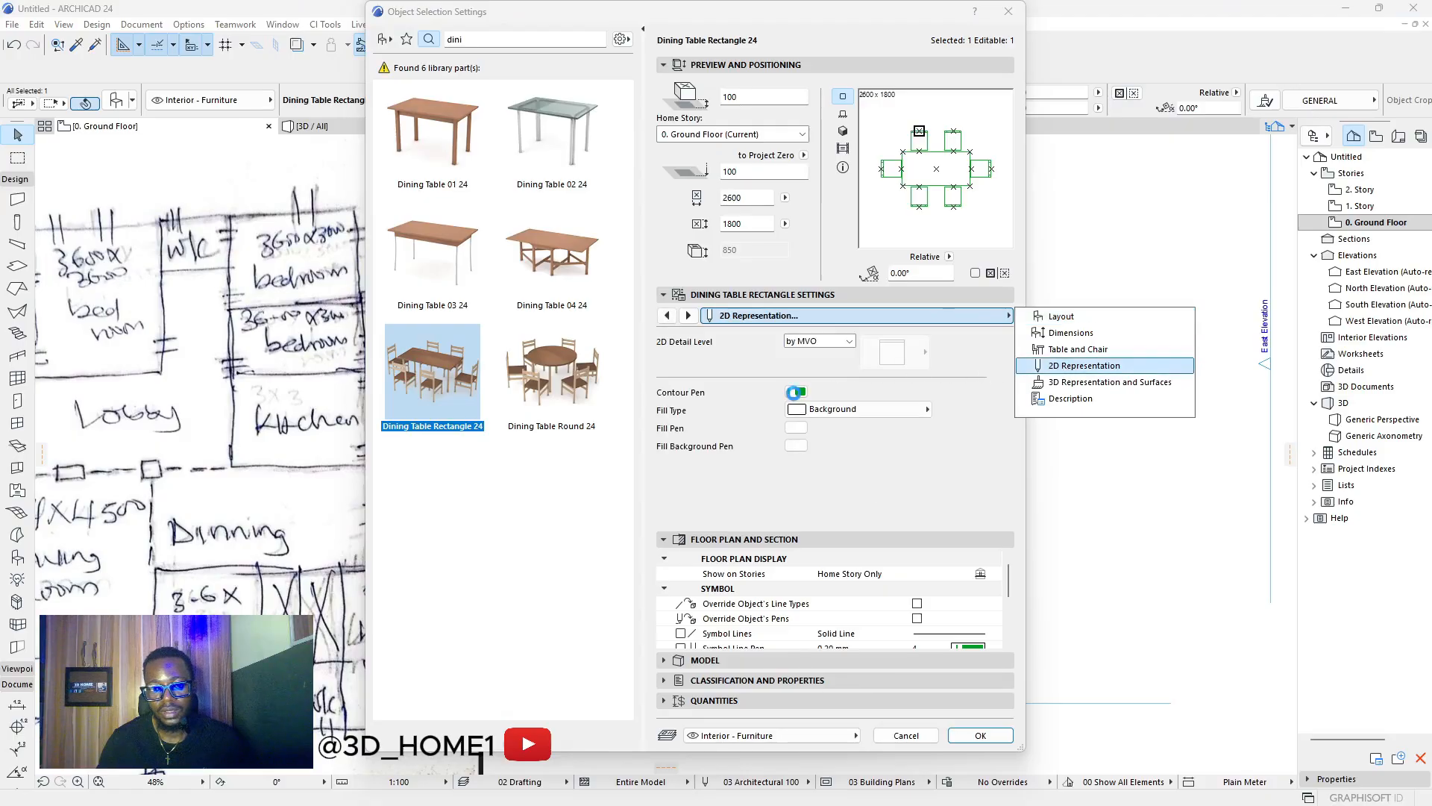
pyautogui.click(796, 393)
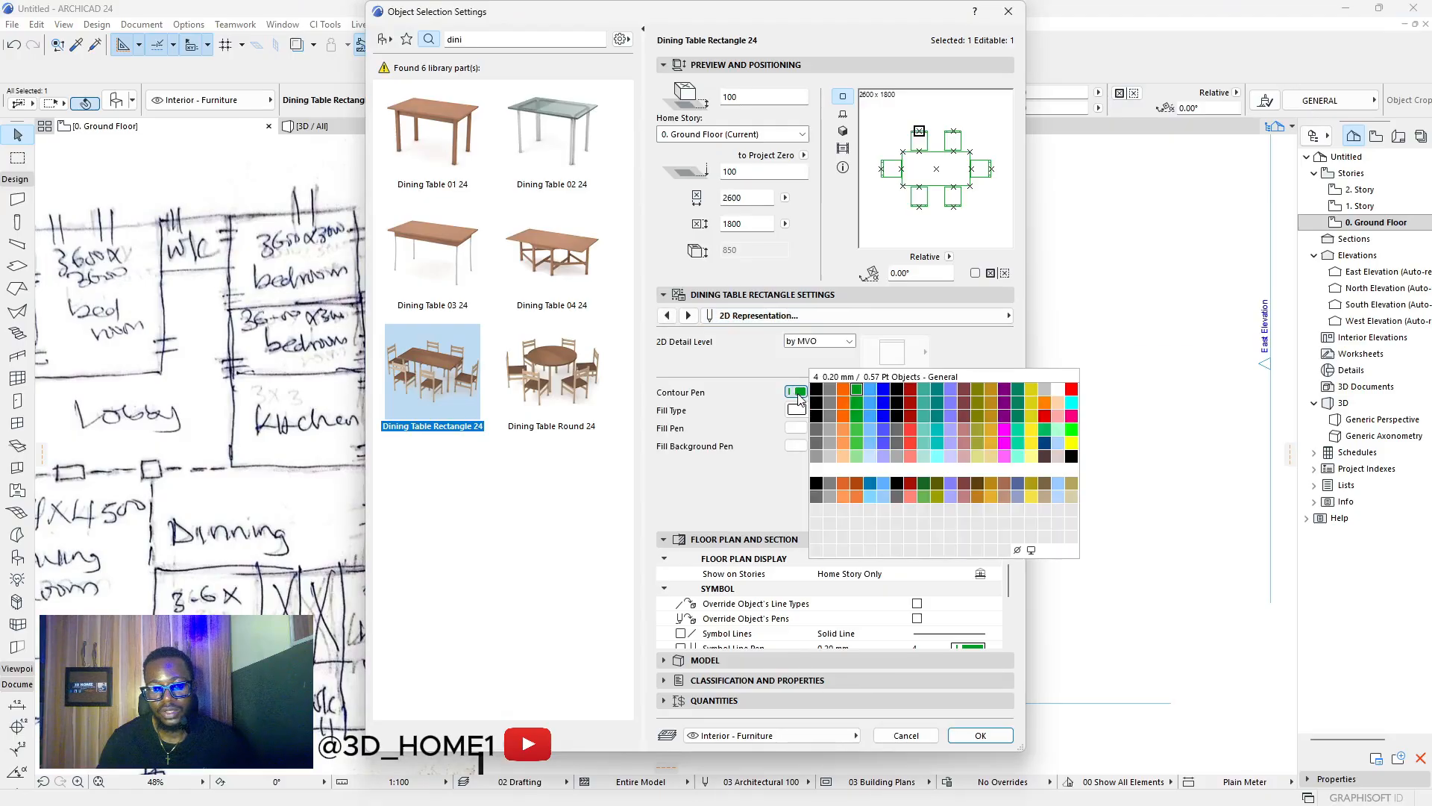
pyautogui.click(816, 432)
pyautogui.click(980, 736)
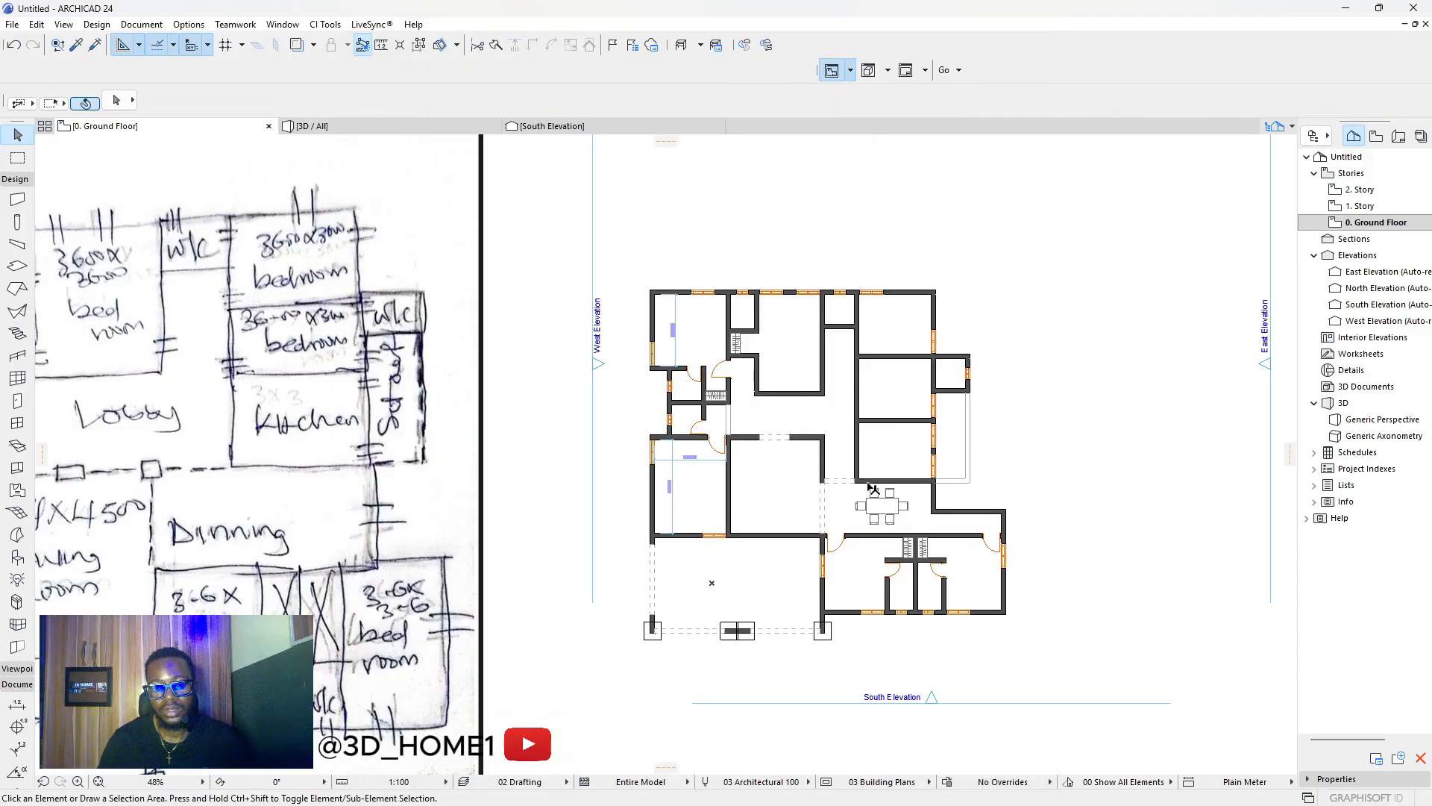
# Pick up the settings of the existing 900 by 2100 bedroom door and place one in the central north bedroom's west wall, opening into the bedroom.
pyautogui.scroll(-3, 885, 507)
pyautogui.scroll(2, 637, 454)
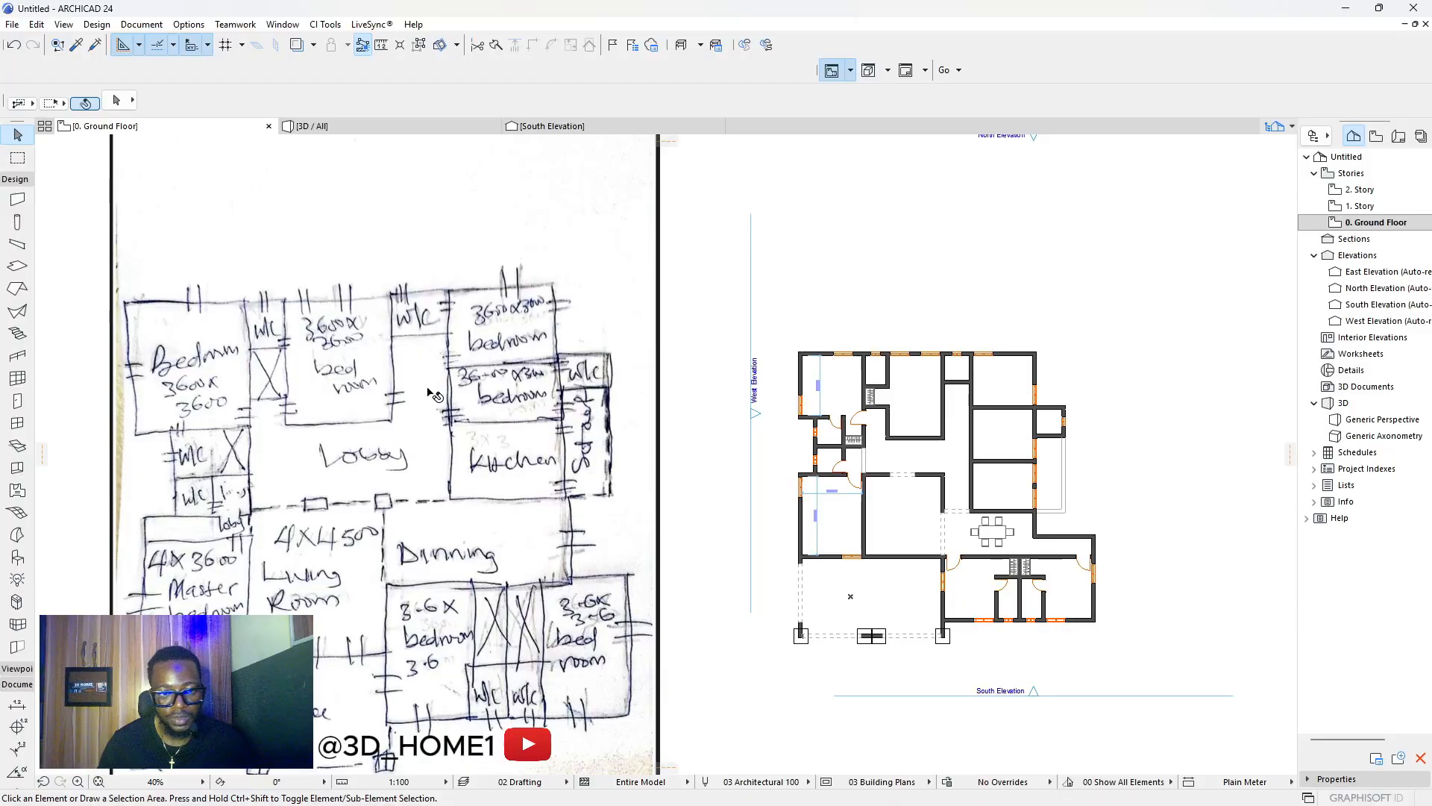
pyautogui.scroll(3, 891, 395)
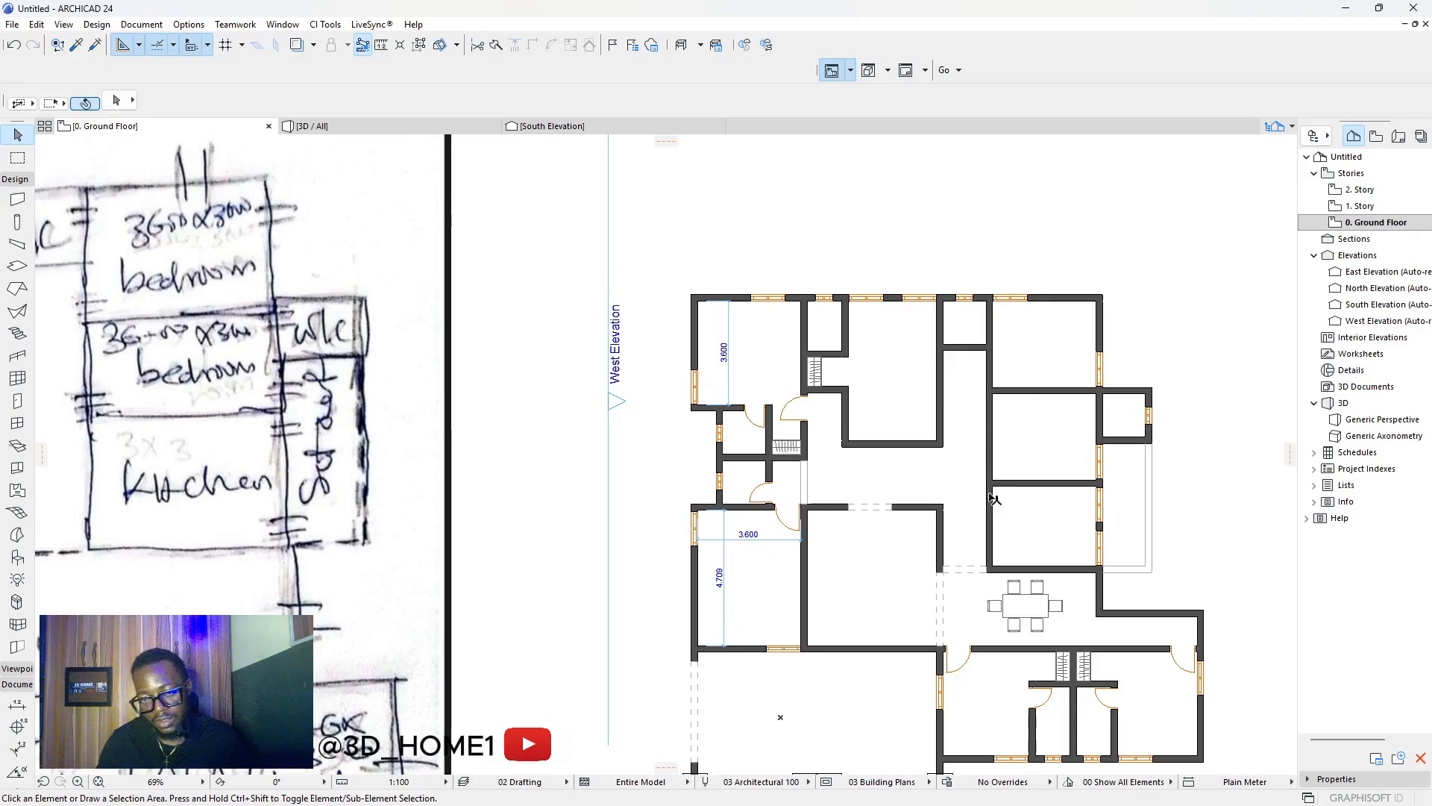
pyautogui.scroll(-3, 781, 564)
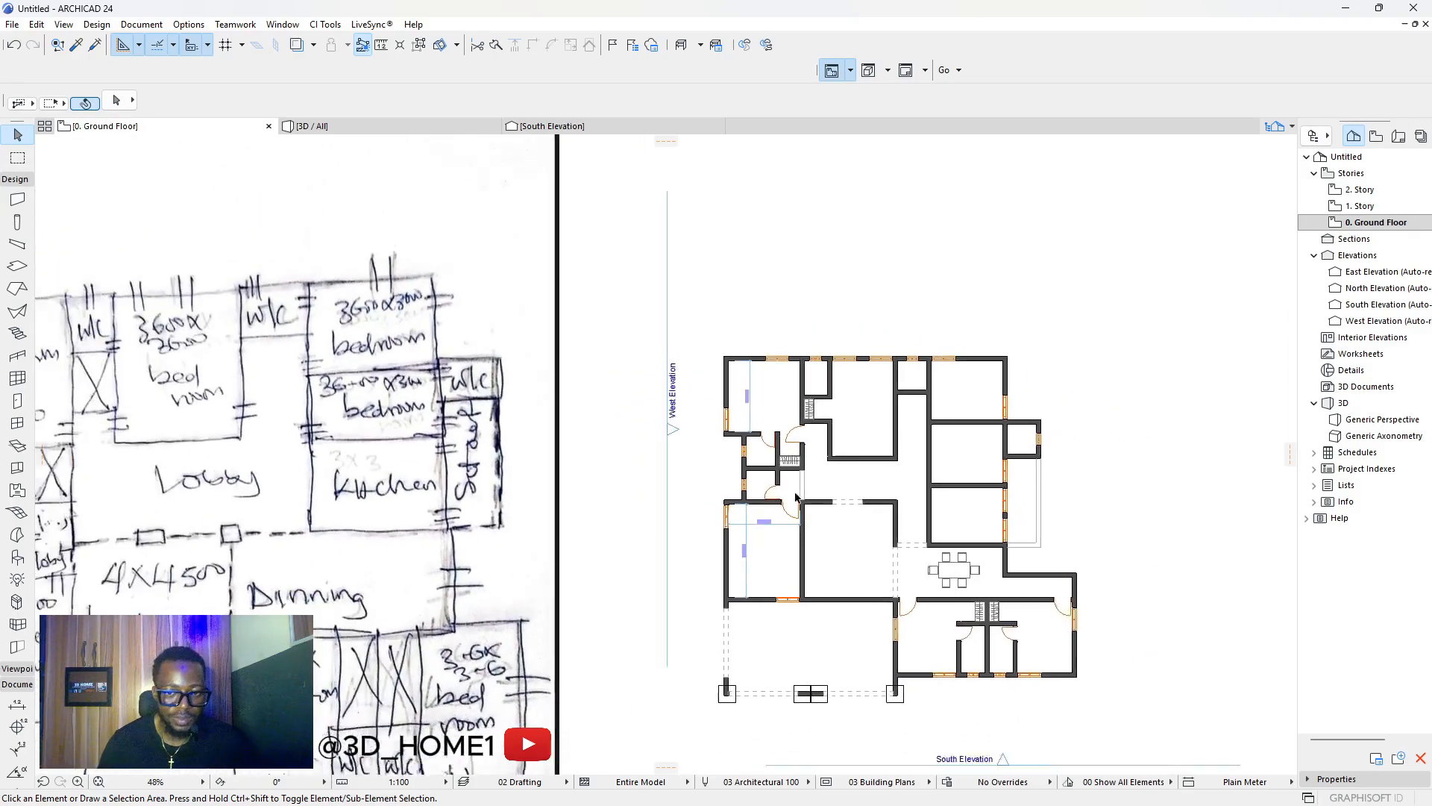
pyautogui.scroll(2, 848, 459)
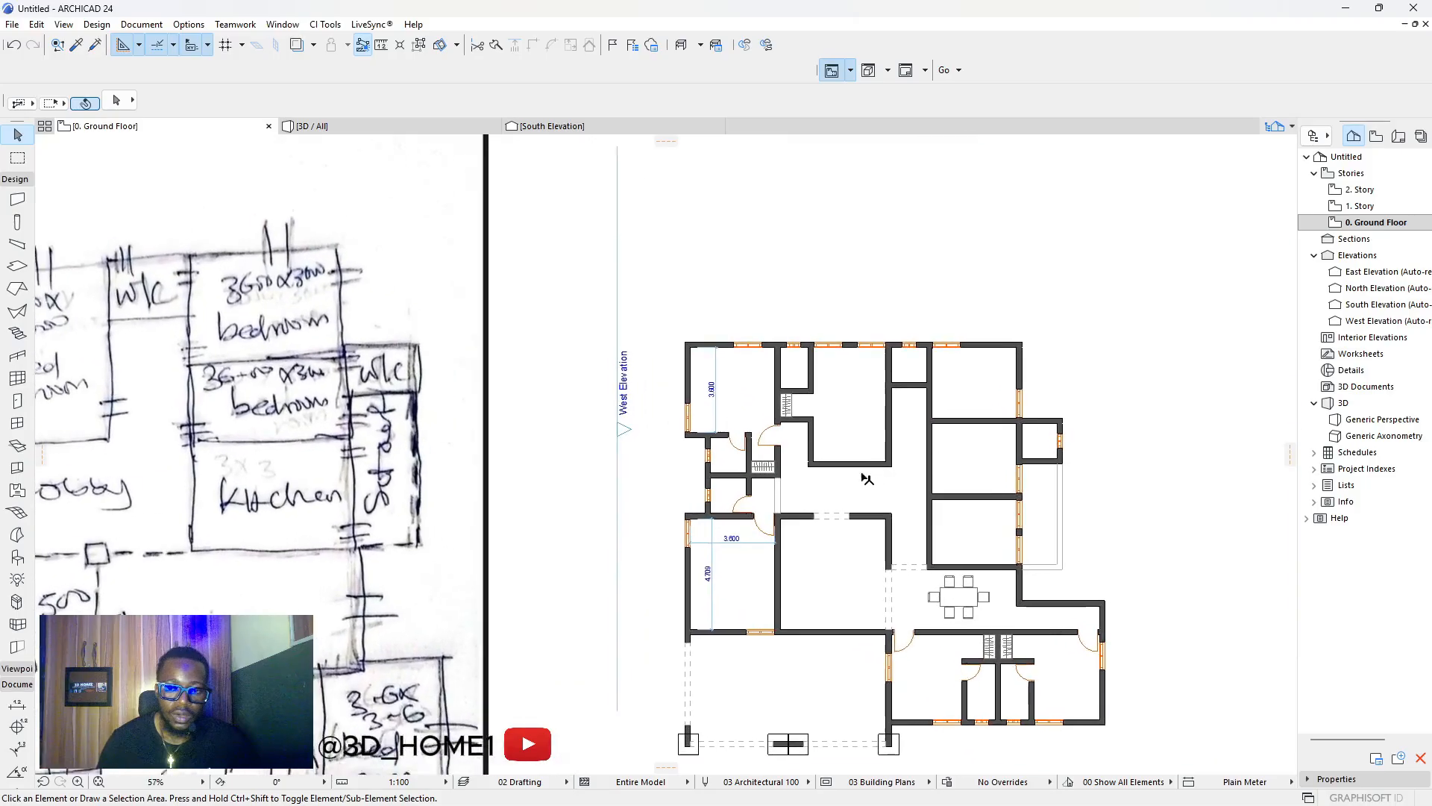
pyautogui.click(76, 45)
pyautogui.scroll(3, 829, 393)
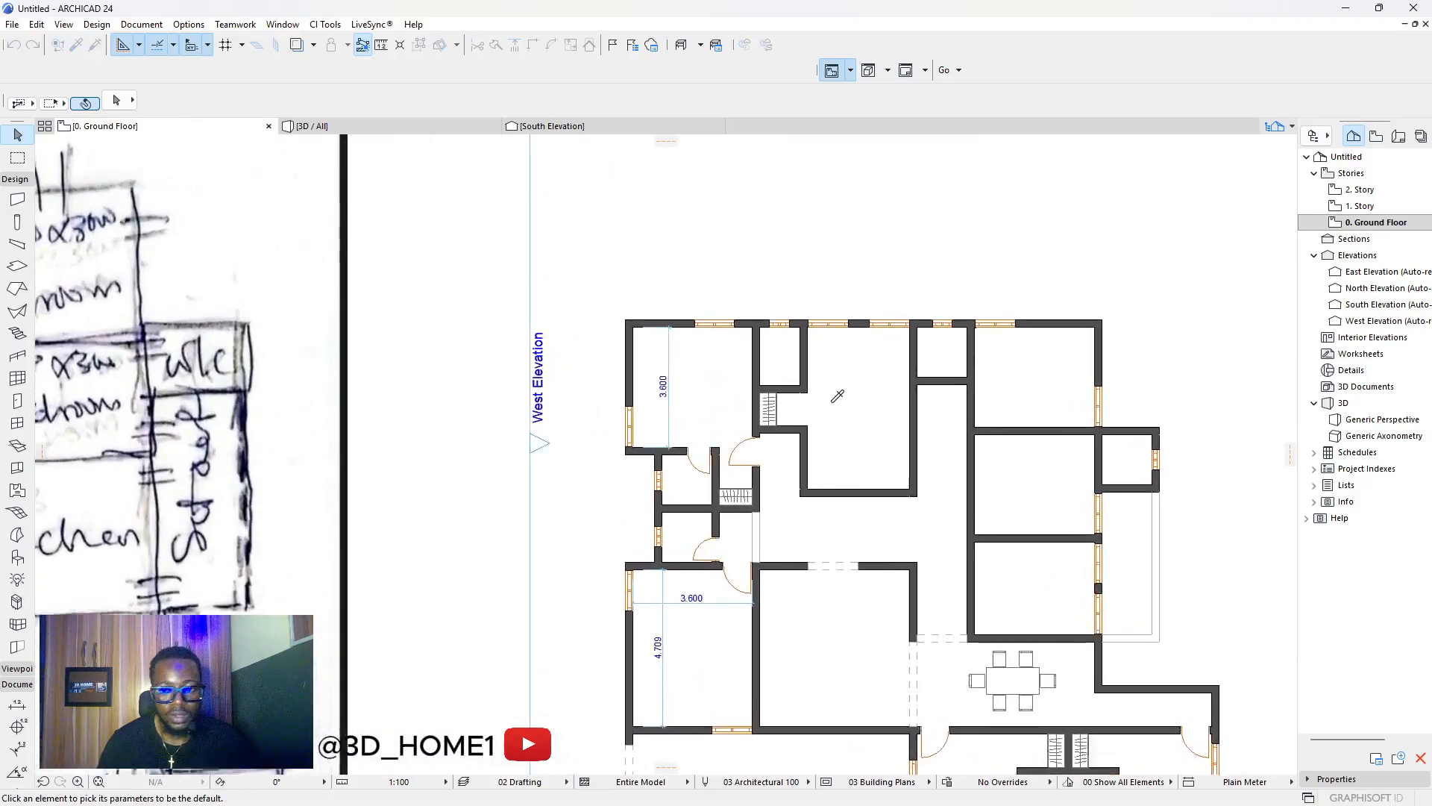
pyautogui.scroll(5, 758, 458)
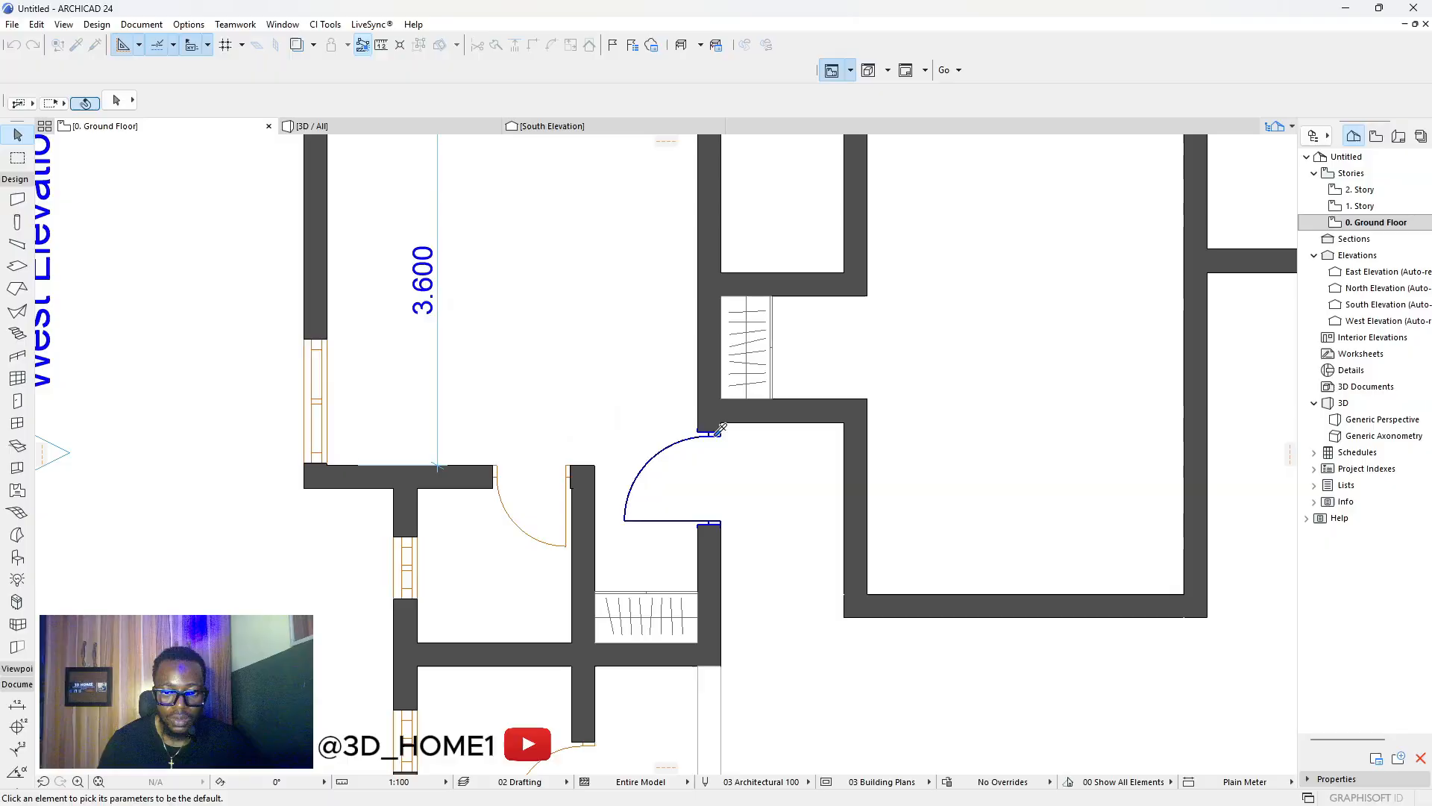
pyautogui.click(719, 433)
pyautogui.scroll(-6, 715, 436)
pyautogui.scroll(5, 833, 475)
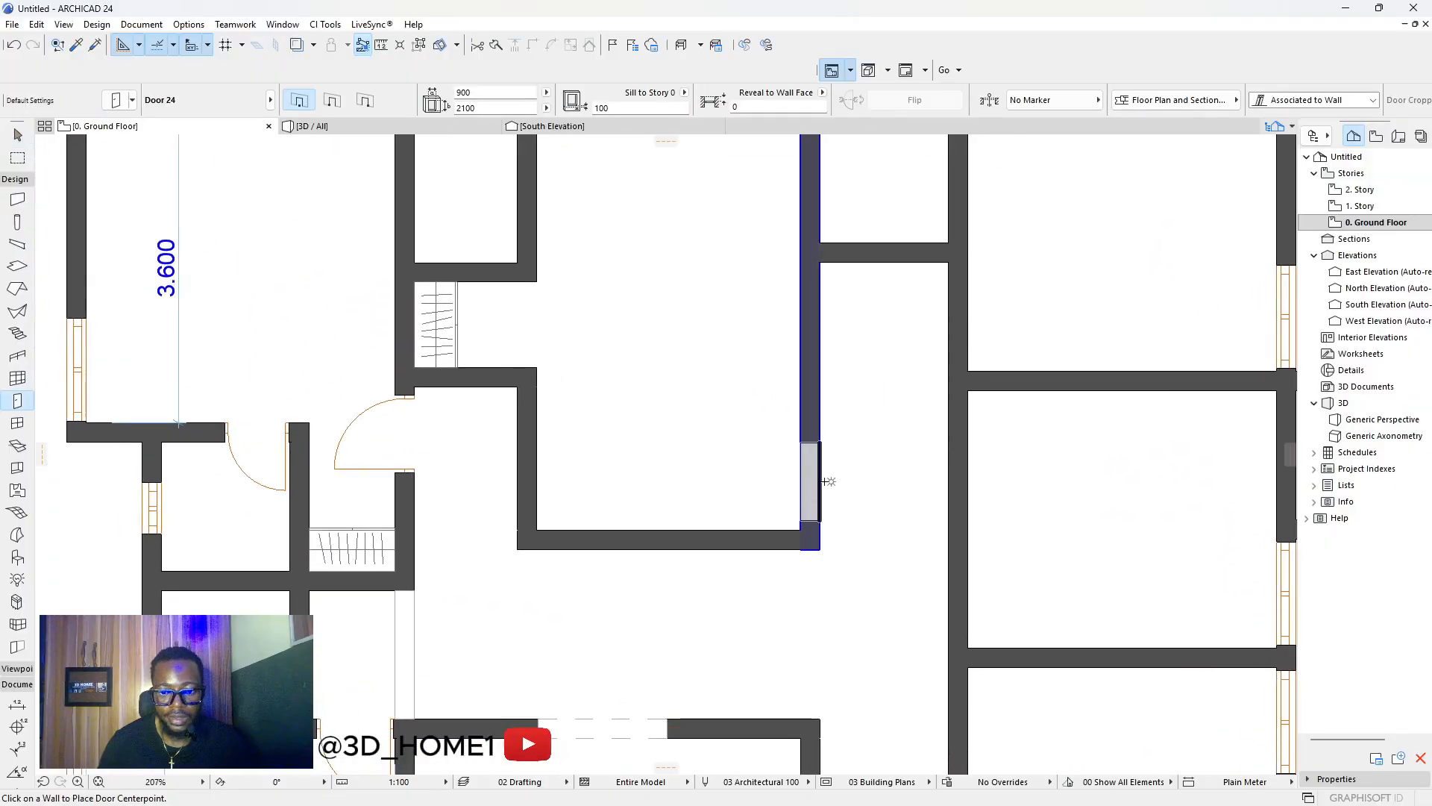
pyautogui.scroll(-3, 826, 481)
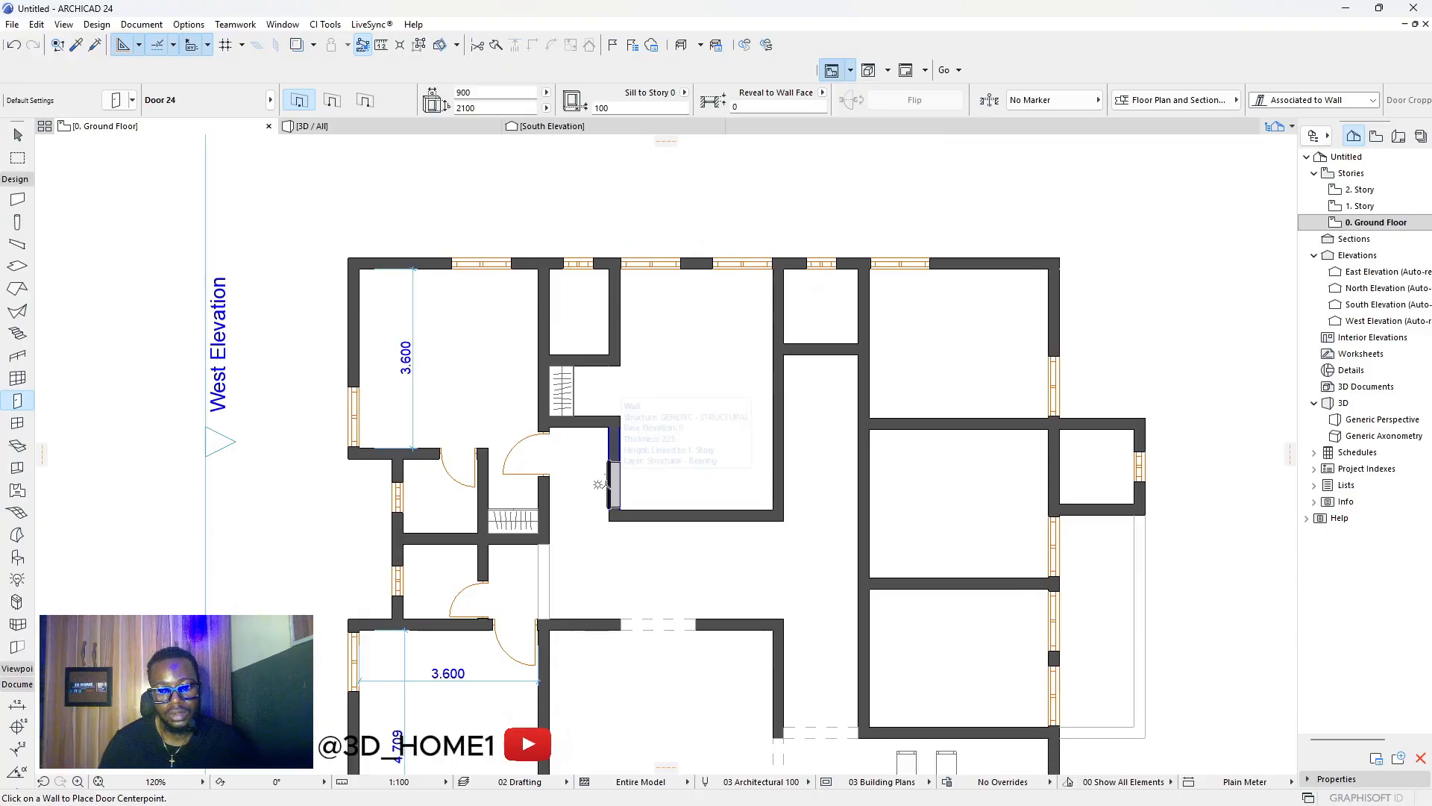
pyautogui.click(613, 485)
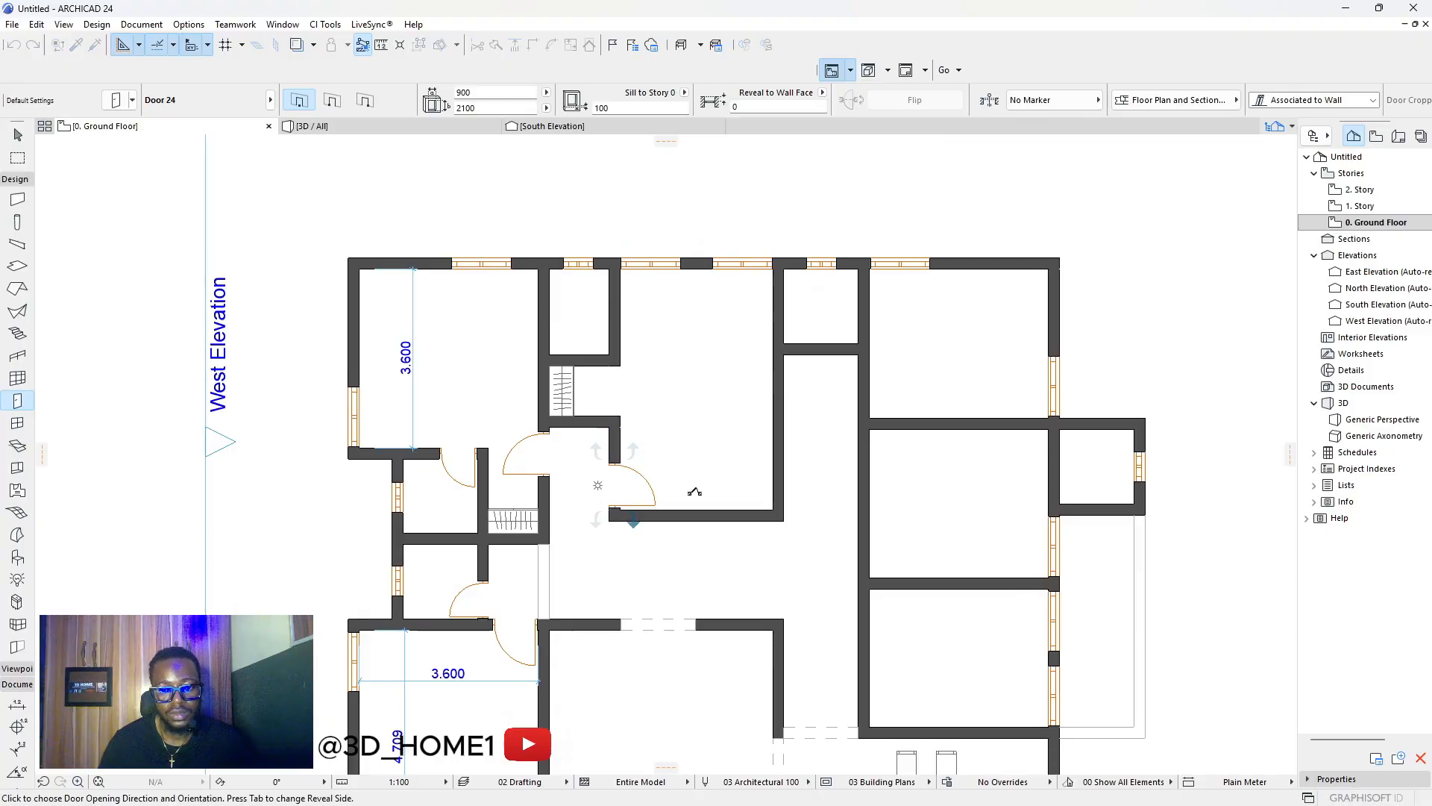
pyautogui.click(679, 489)
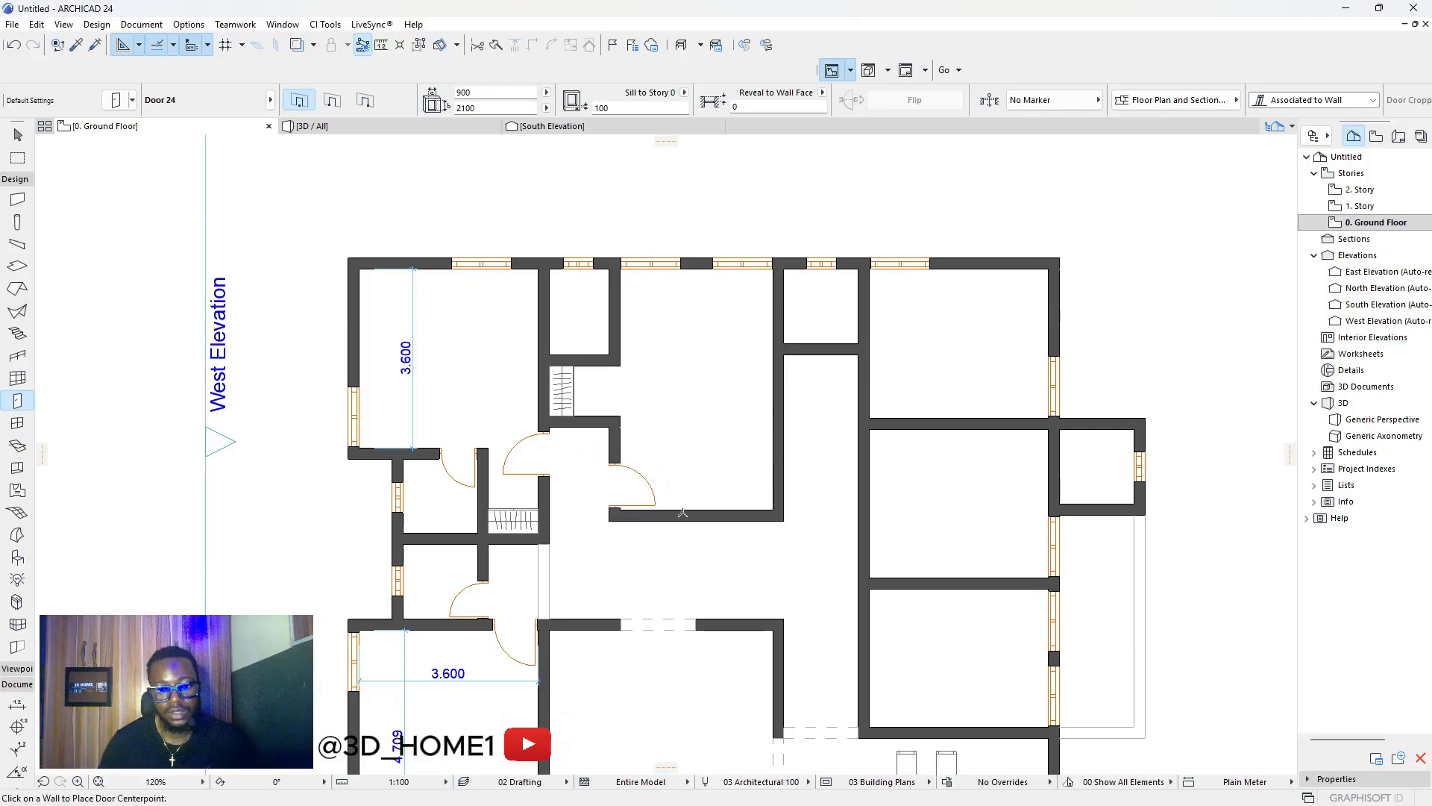
# Pick up the existing 750 by 2100 W/C door's settings and place one between the central north bedroom and its W/C, opening into the W/C.
pyautogui.scroll(-4, 633, 323)
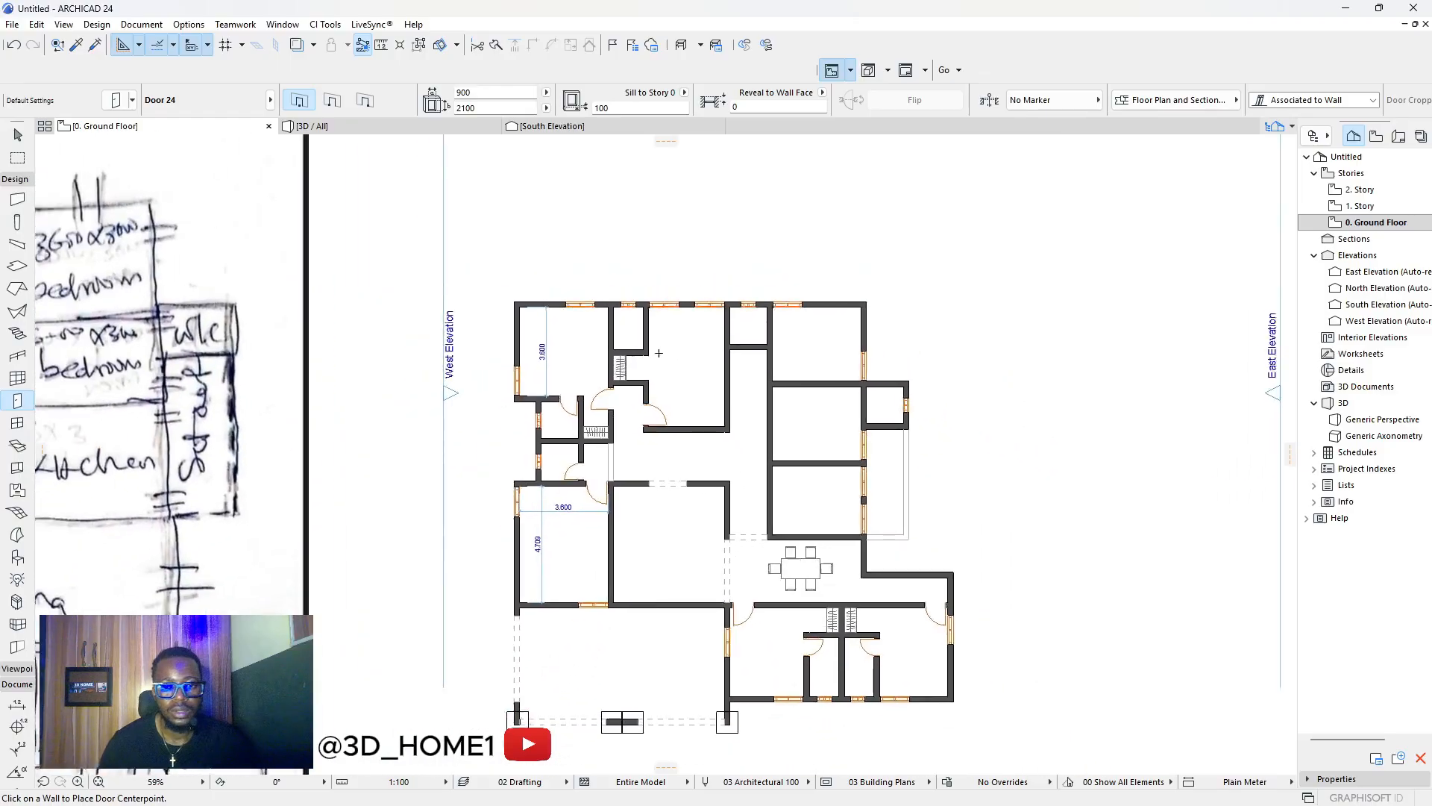
pyautogui.press('Escape')
pyautogui.click(76, 45)
pyautogui.scroll(5, 586, 399)
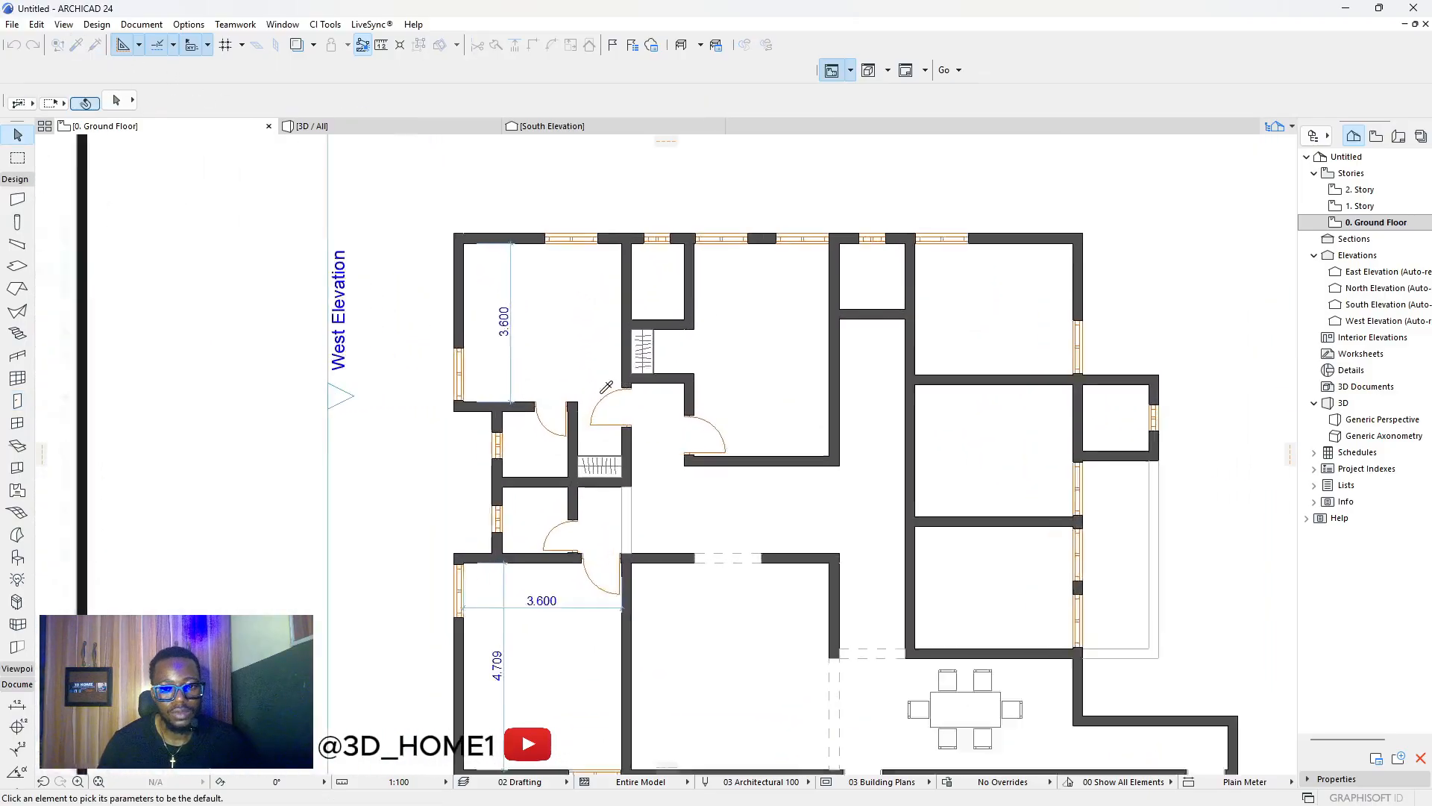
pyautogui.click(563, 381)
pyautogui.scroll(-5, 641, 376)
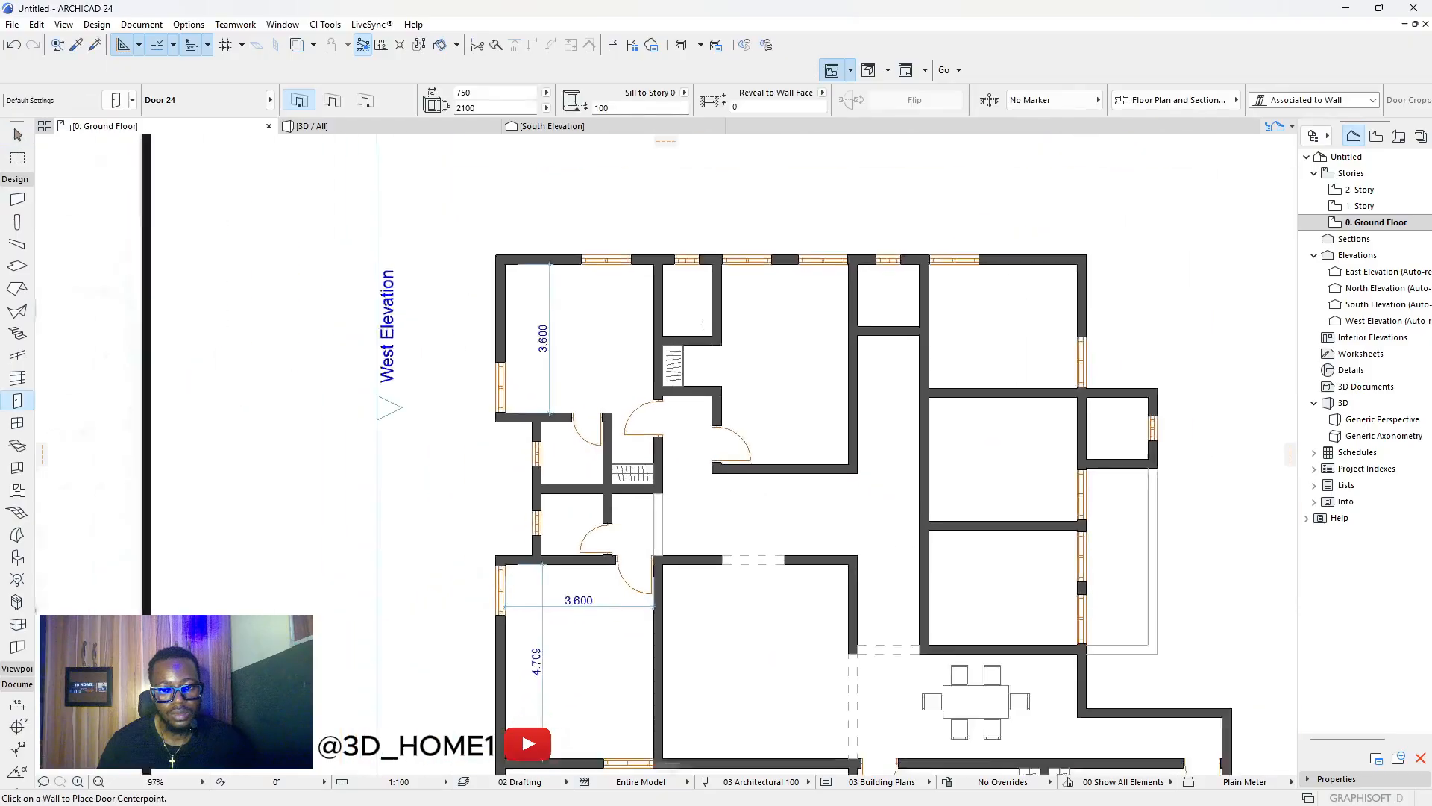
pyautogui.scroll(5, 719, 373)
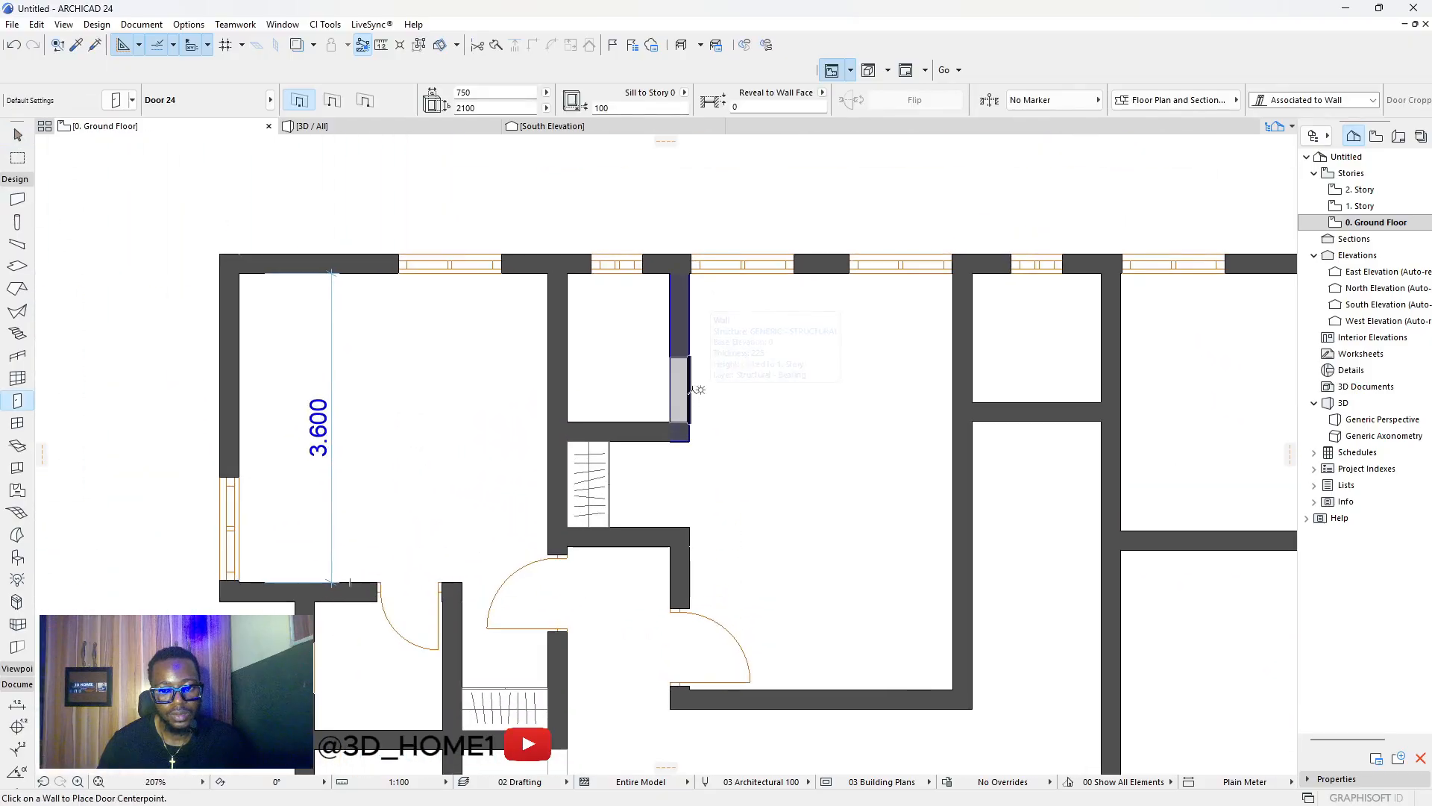
pyautogui.click(691, 385)
pyautogui.scroll(-2, 785, 415)
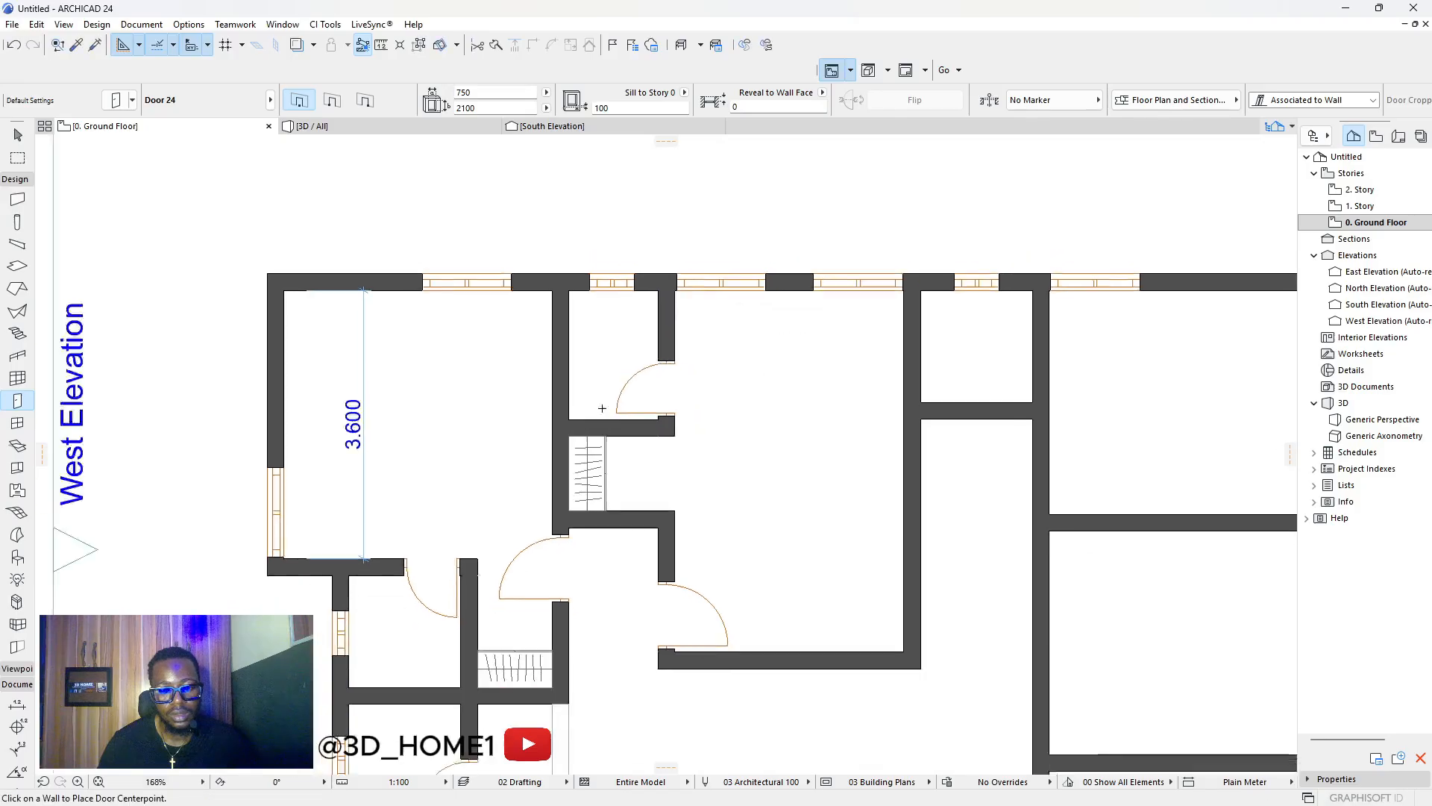
# Place a 750 by 2100 door between the northeast bedroom and its adjoining W/C, opening into the W/C.
pyautogui.scroll(-8, 716, 421)
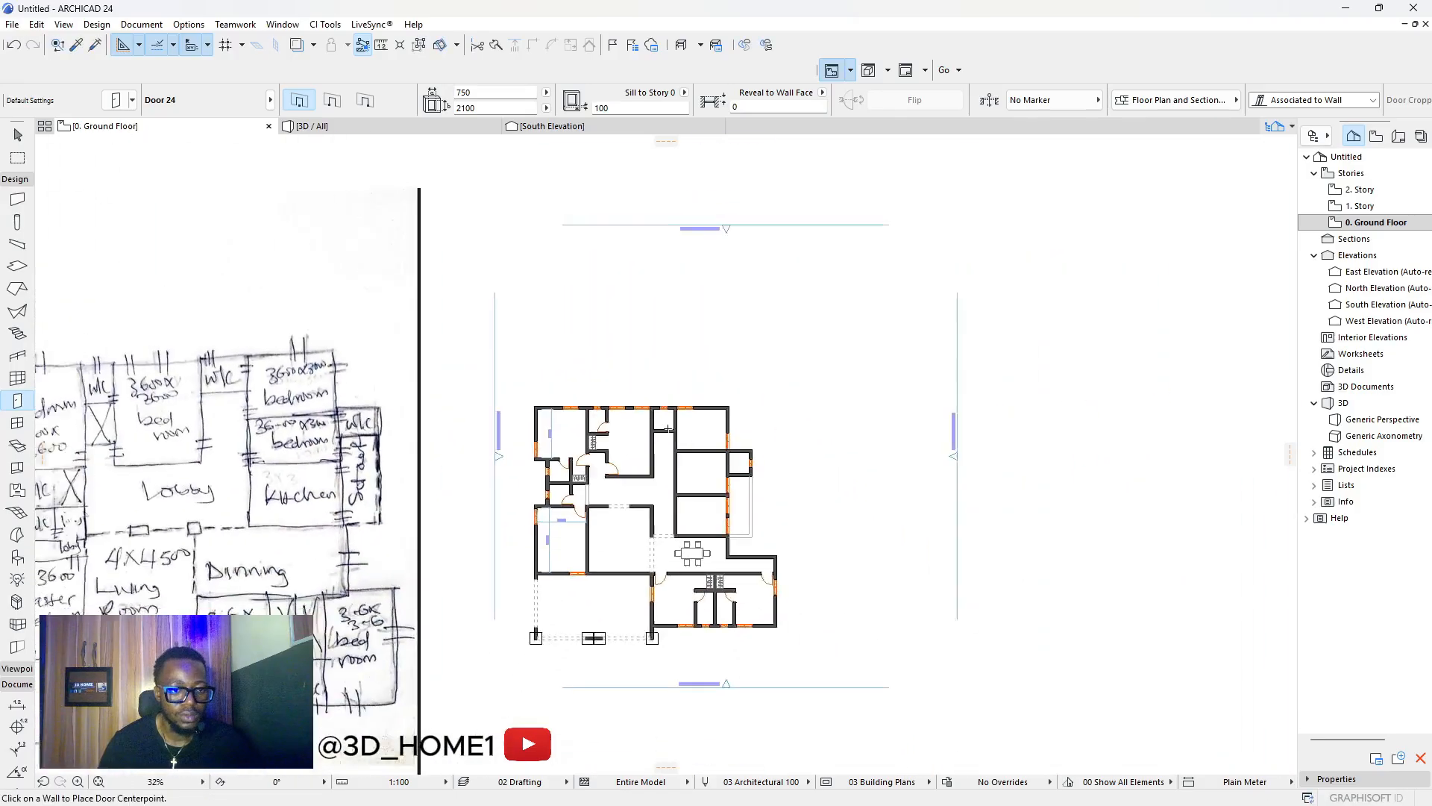
pyautogui.scroll(6, 283, 417)
pyautogui.scroll(-3, 281, 418)
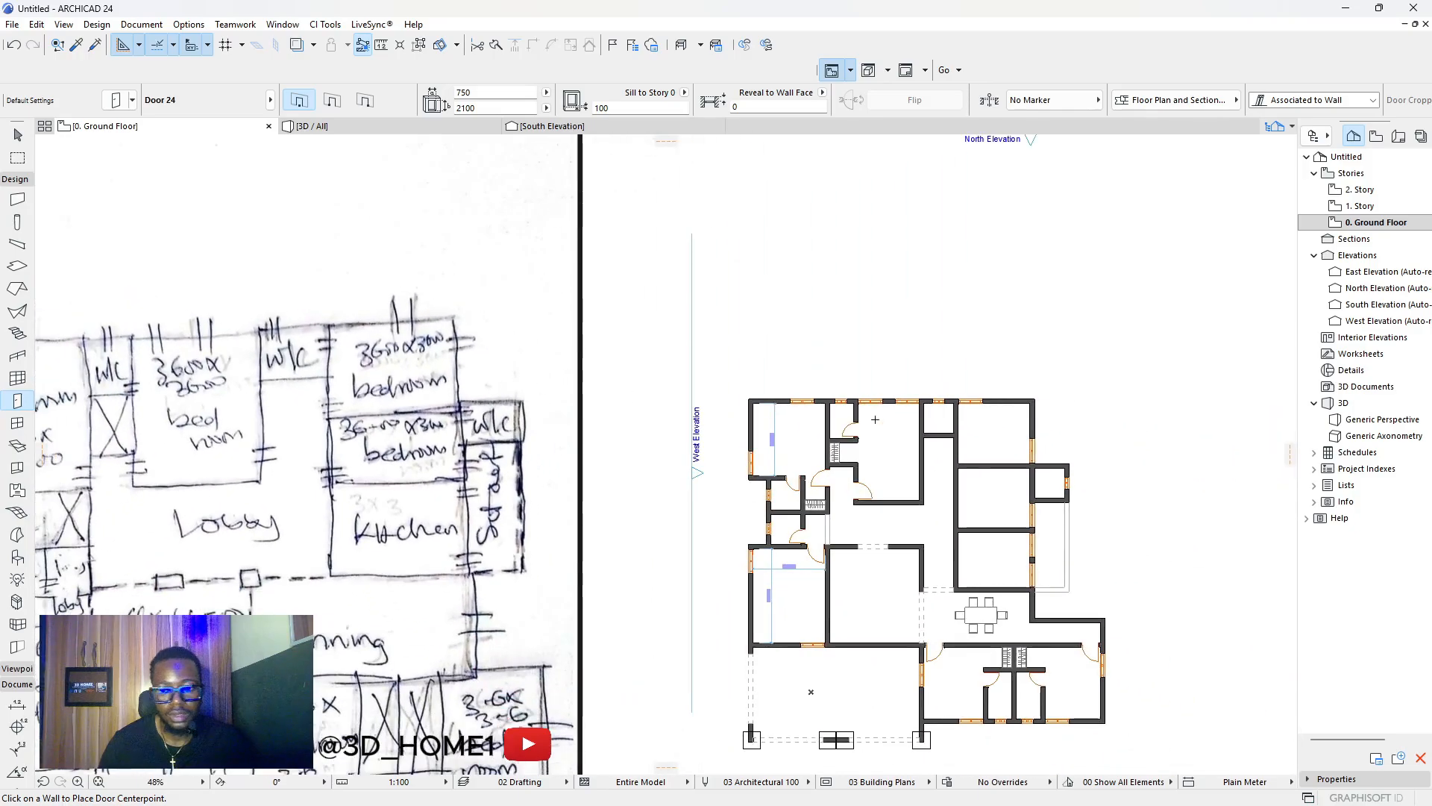
pyautogui.scroll(3, 955, 420)
pyautogui.scroll(3, 978, 423)
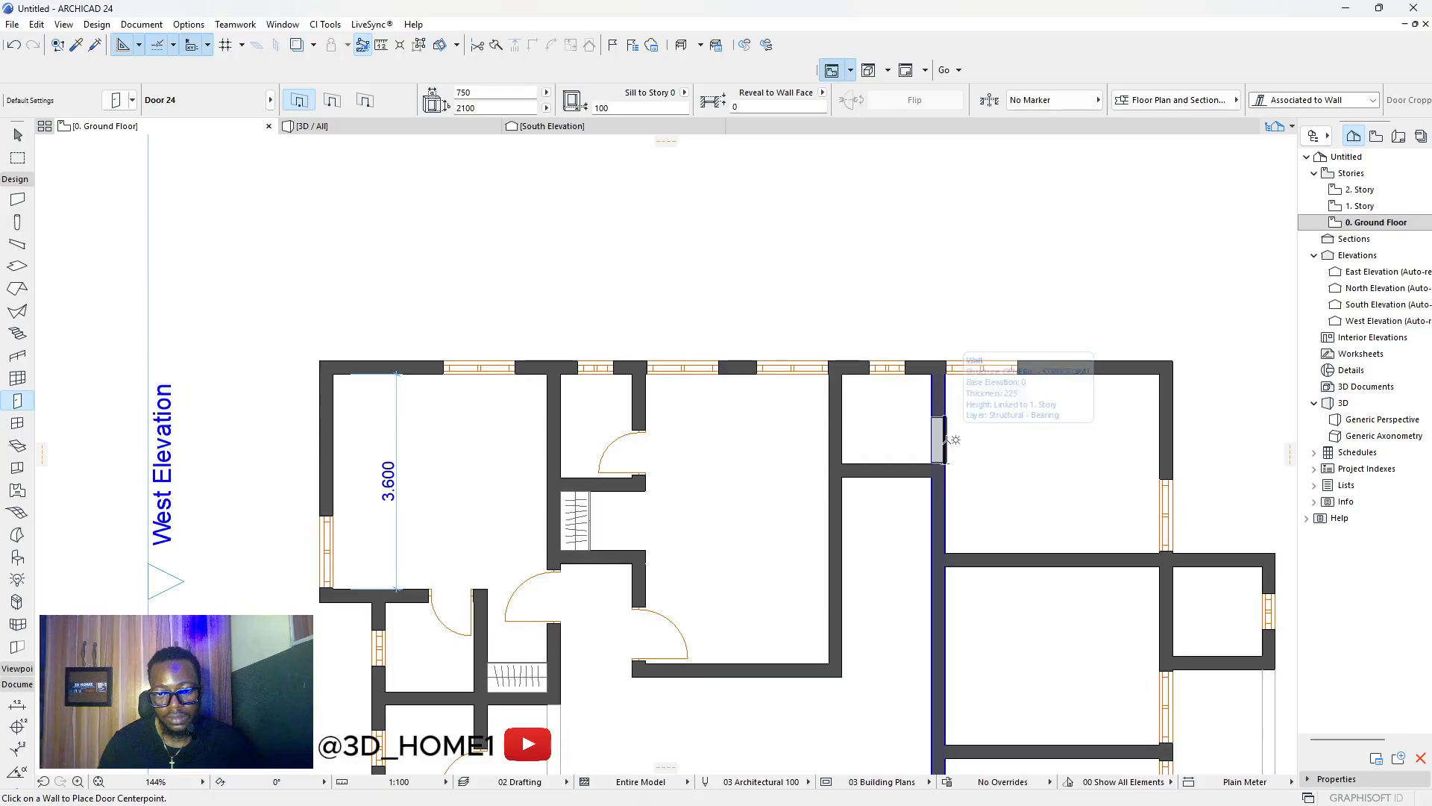
pyautogui.click(941, 440)
pyautogui.click(871, 448)
pyautogui.scroll(-3, 790, 361)
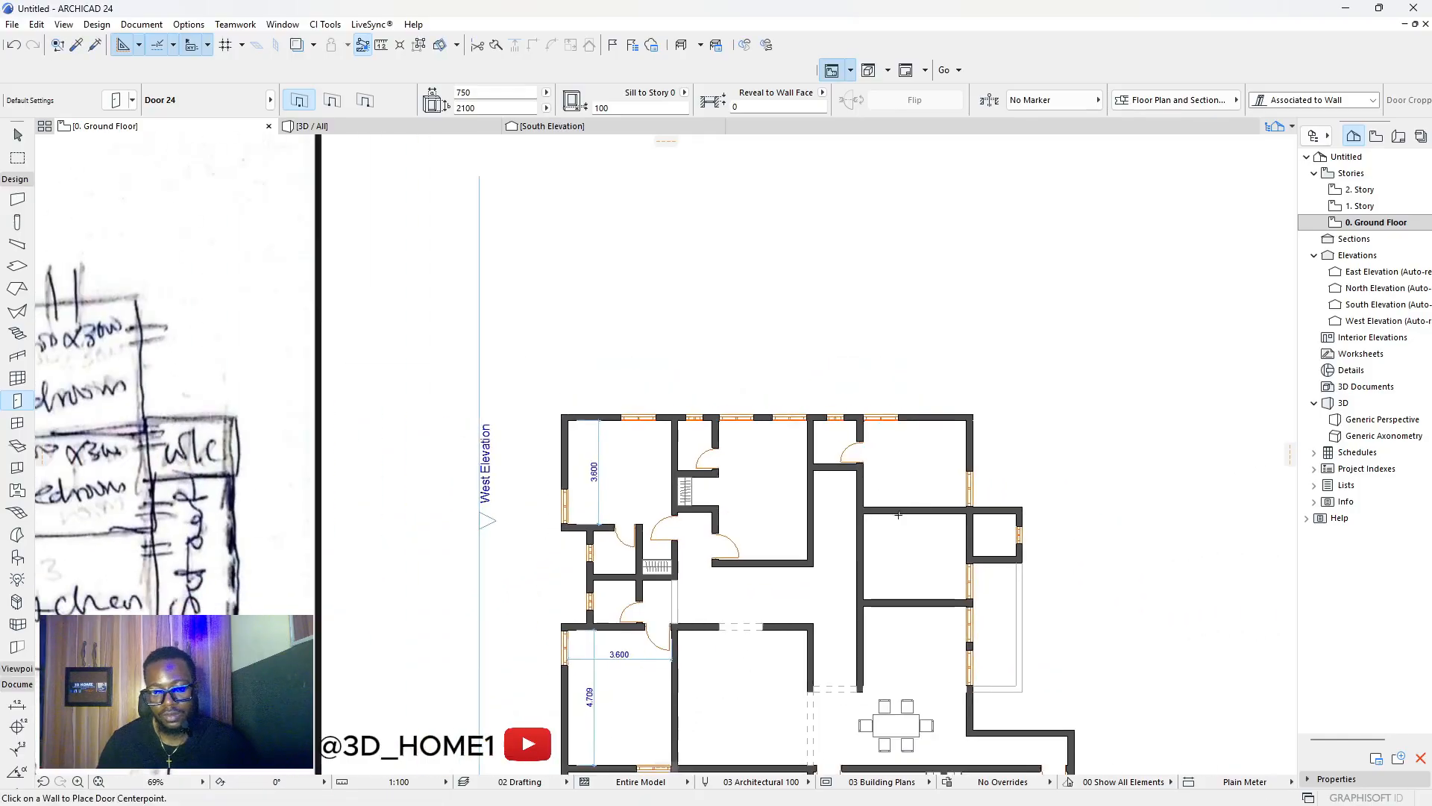
# Pick up the central bedroom's 900 by 2100 door settings and place one in the northeast bedroom's west wall, south of its W/C, opening inward.
pyautogui.scroll(3, 769, 364)
pyautogui.scroll(-3, 755, 426)
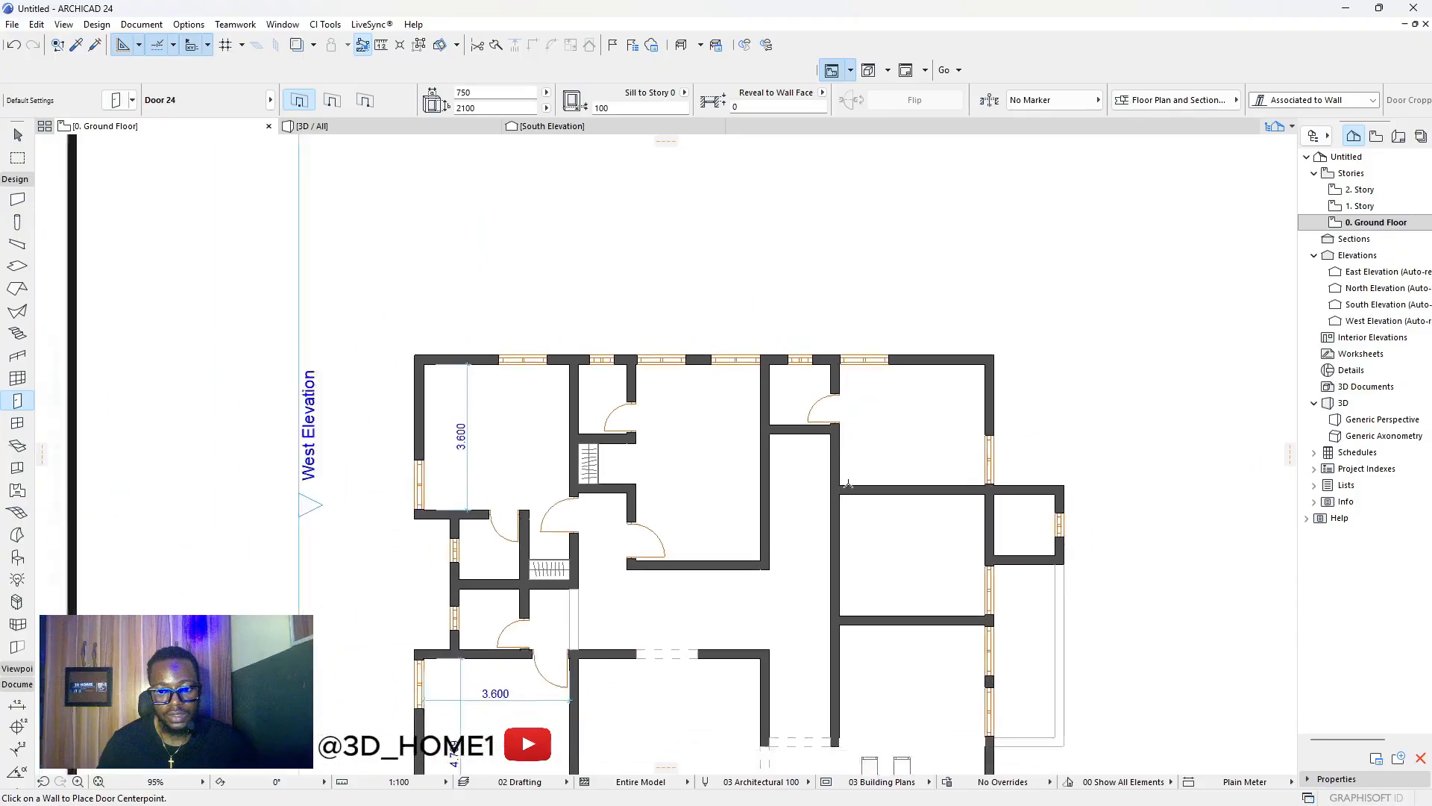
pyautogui.press('Escape')
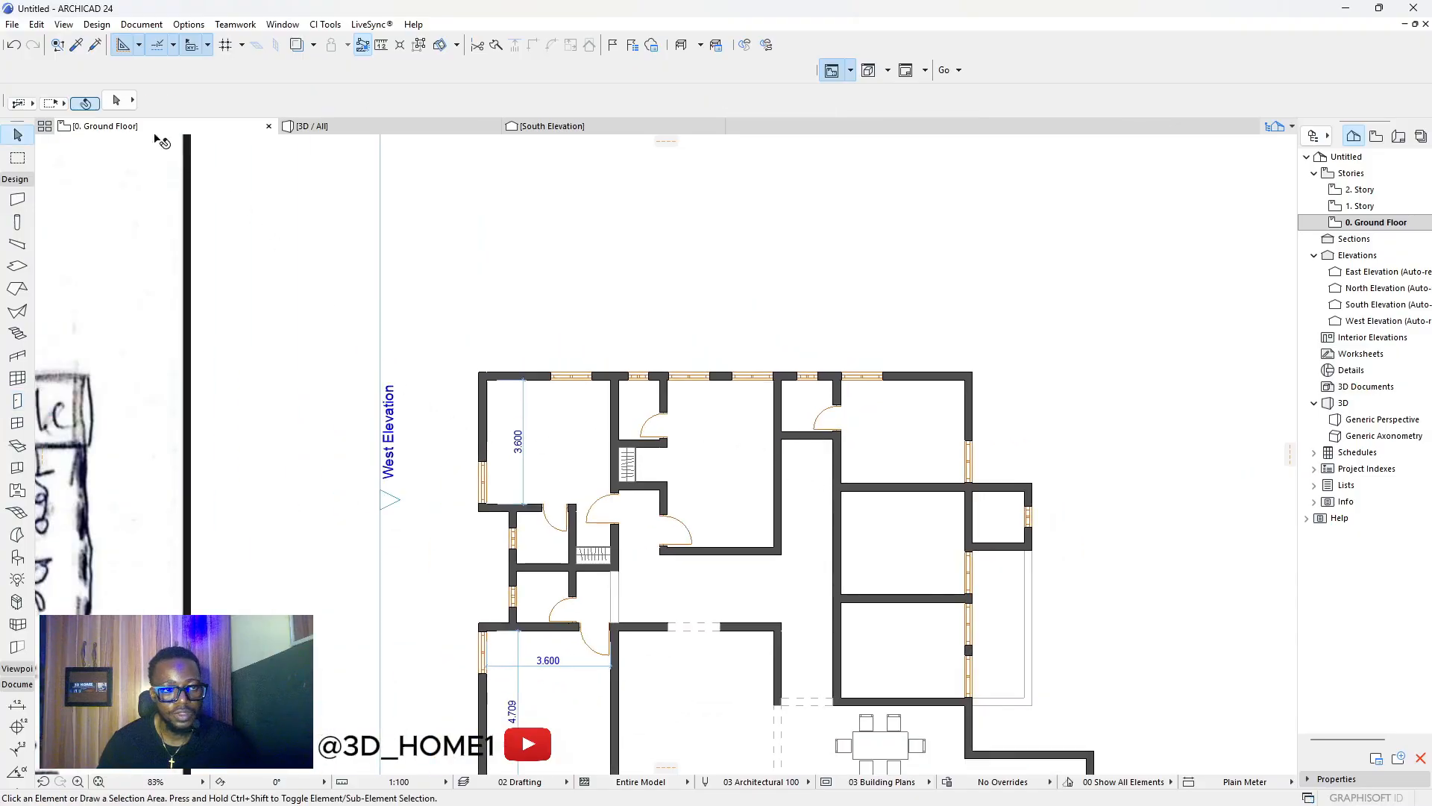
pyautogui.click(77, 45)
pyautogui.scroll(3, 582, 449)
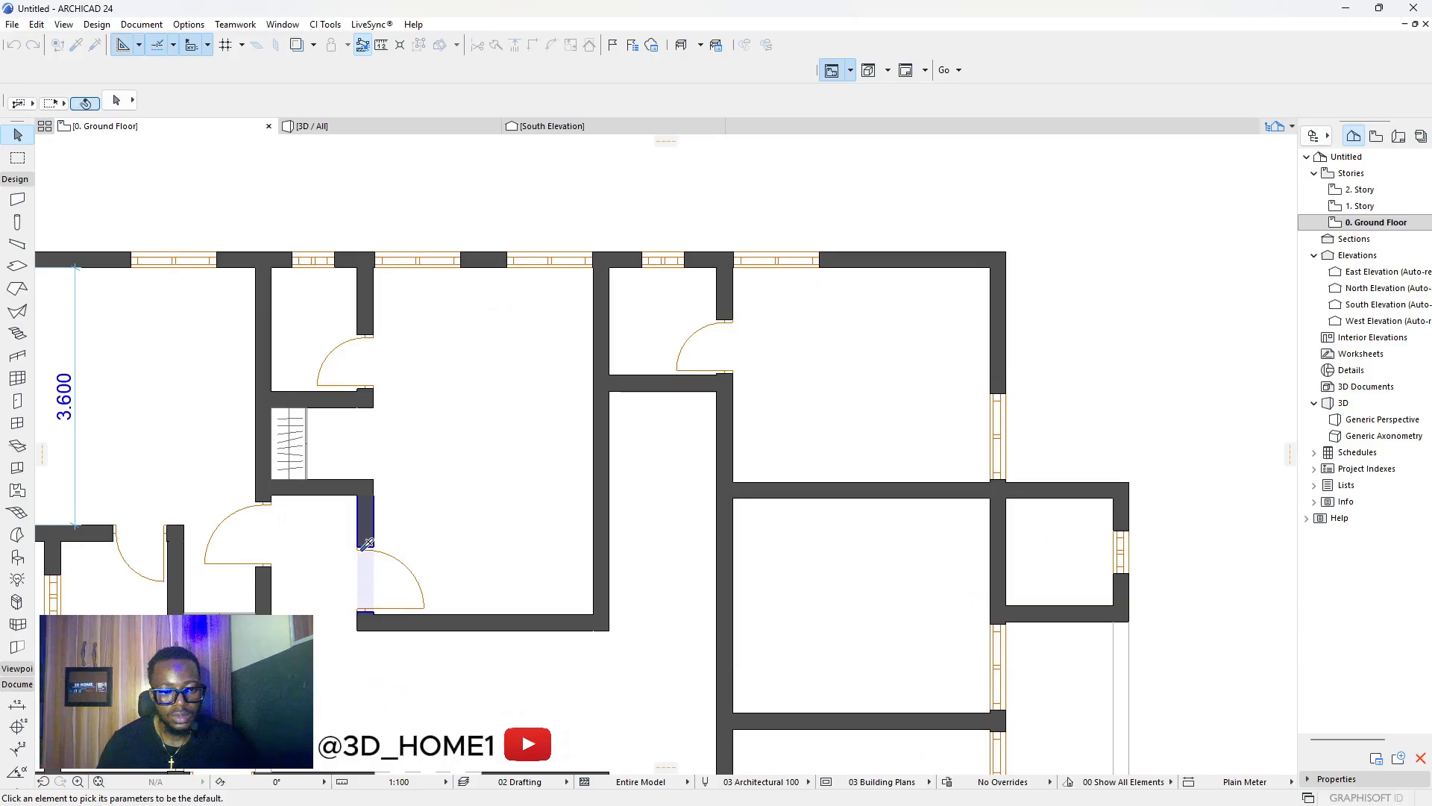
pyautogui.scroll(2, 366, 545)
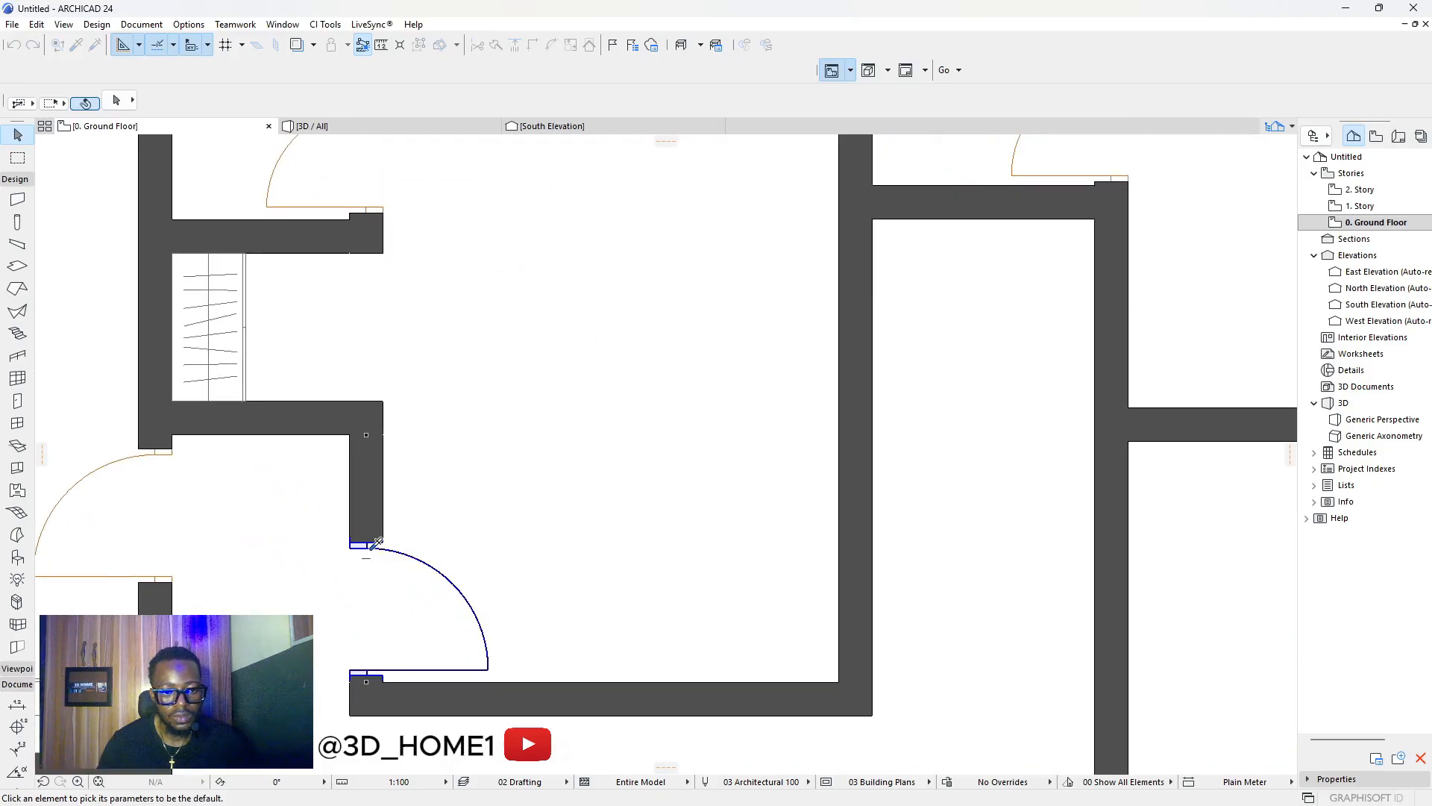
pyautogui.click(373, 545)
pyautogui.scroll(-4, 484, 541)
pyautogui.scroll(5, 560, 510)
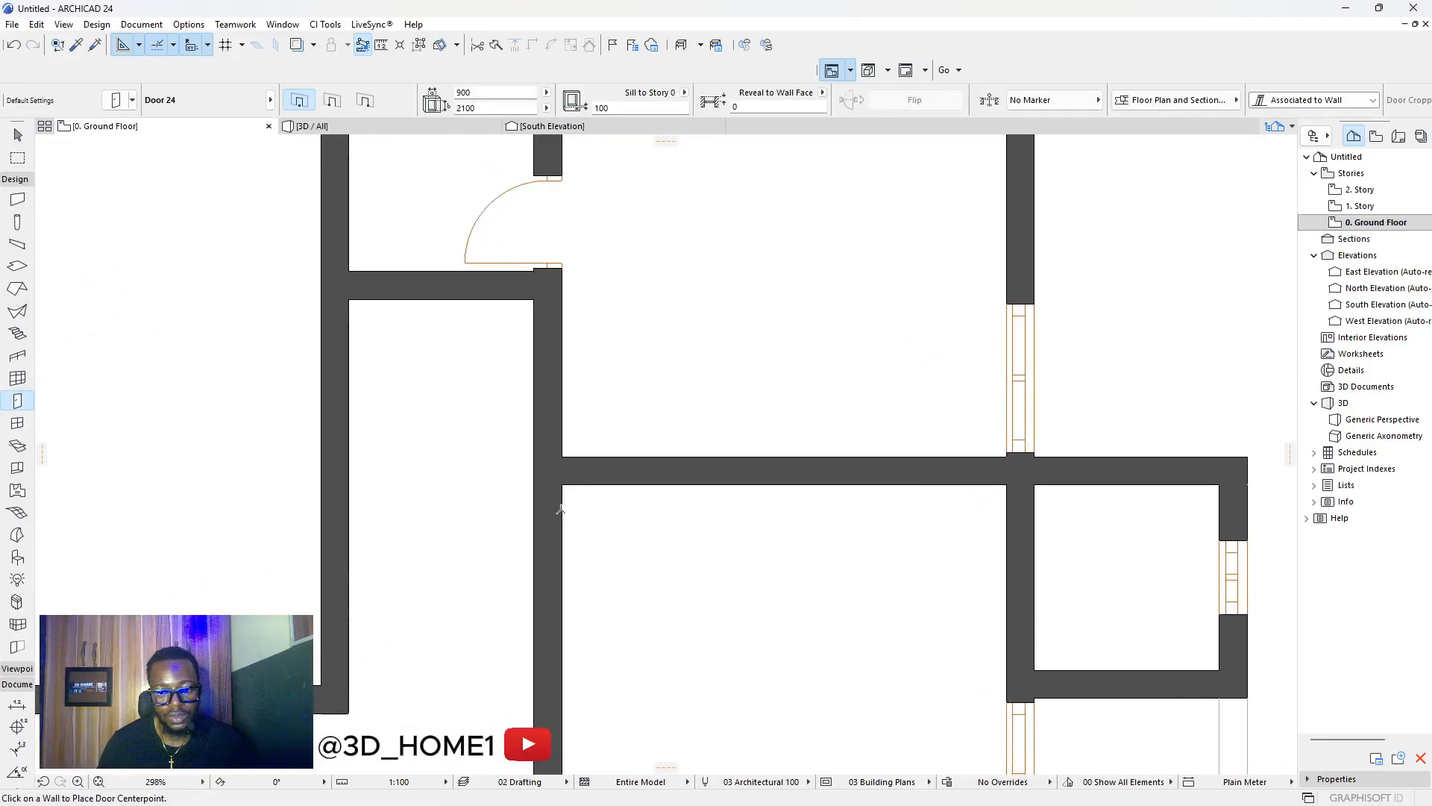
pyautogui.click(526, 397)
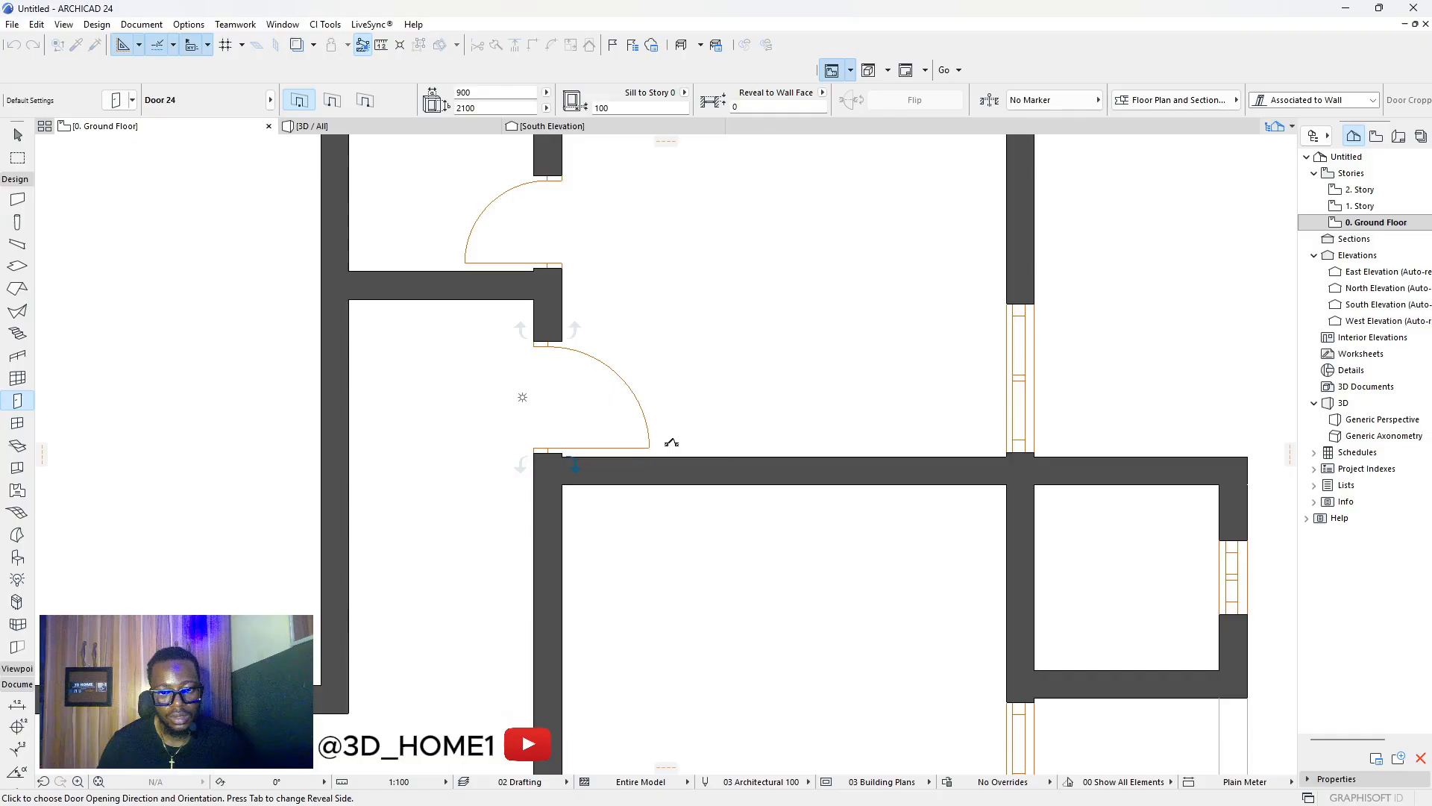
# Compare the floor plan with the scanned sketch to check which doors are still missing on the east side.
pyautogui.scroll(-6, 919, 450)
pyautogui.scroll(-4, 919, 451)
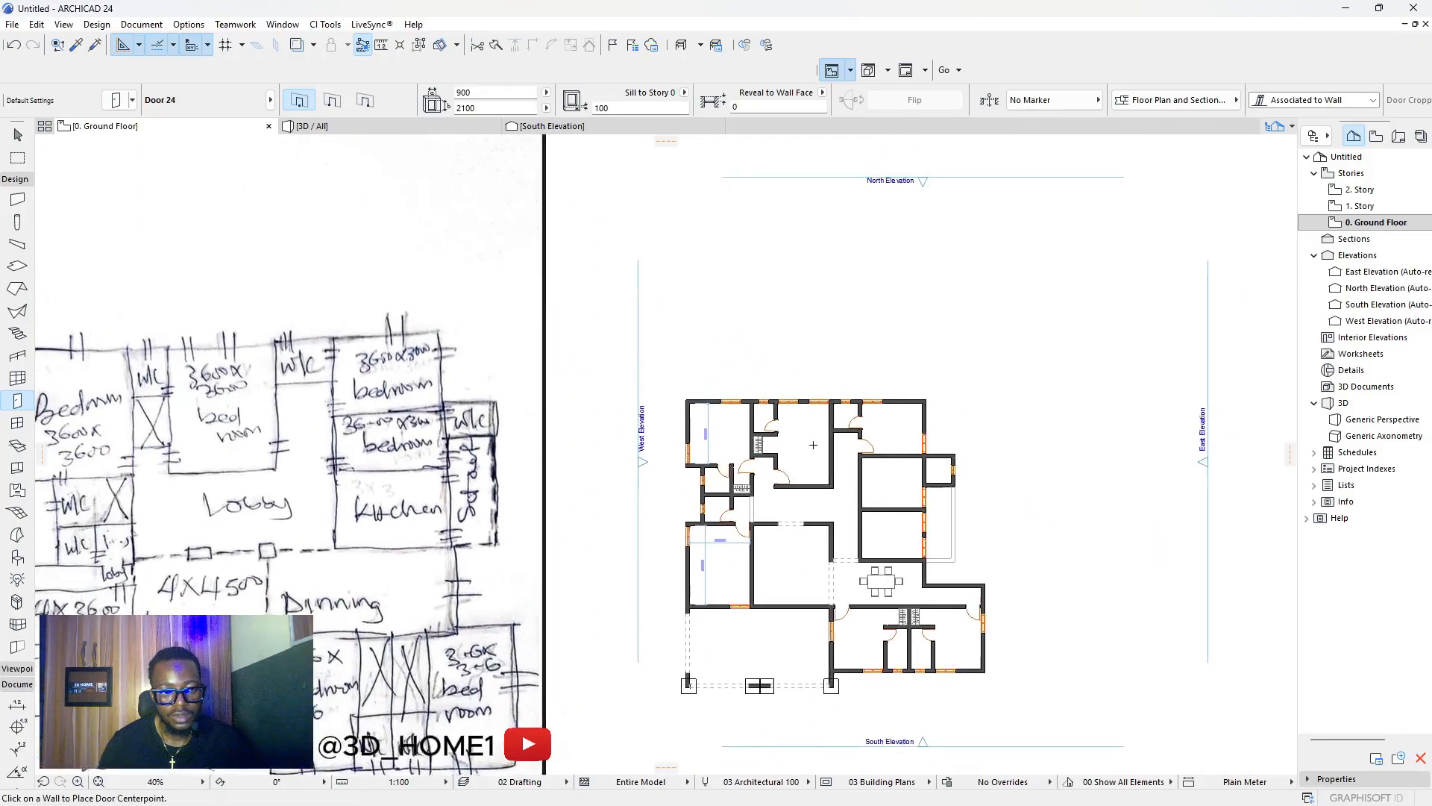
pyautogui.scroll(4, 382, 404)
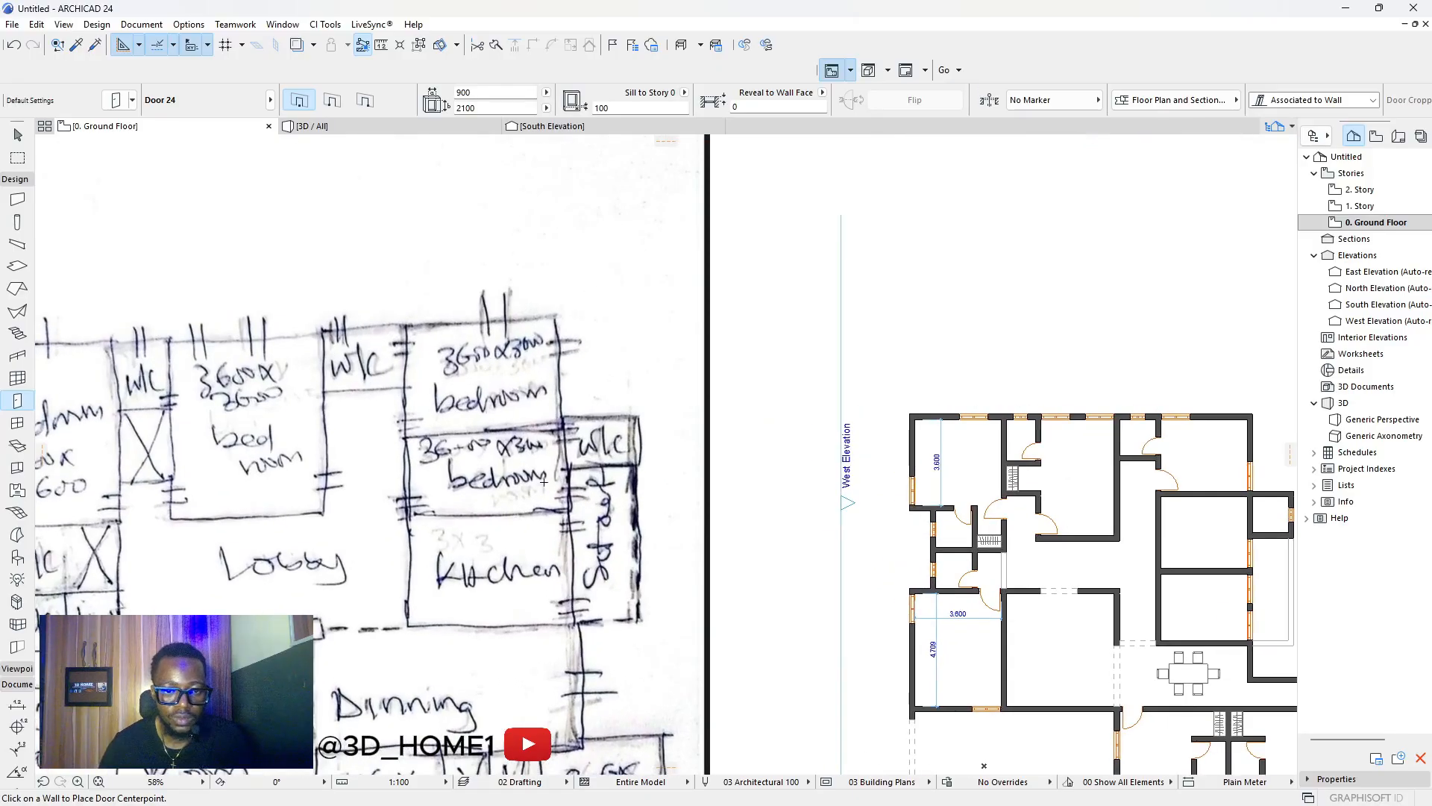
pyautogui.scroll(-4, 400, 370)
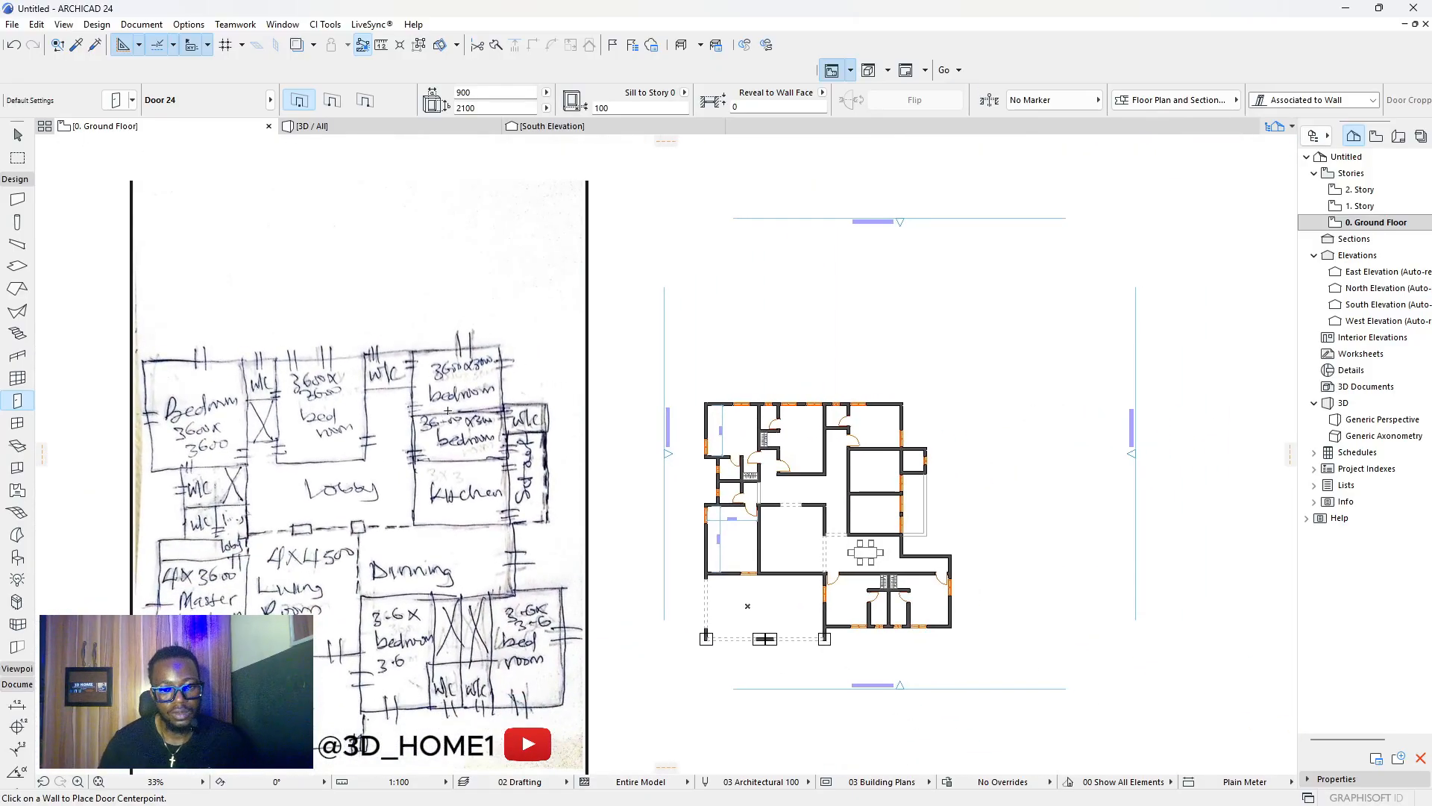
# Move the south wall of the northeast bedroom's W/C slightly southward, in line with the neighbouring central W/C's south wall.
pyautogui.scroll(12, 856, 441)
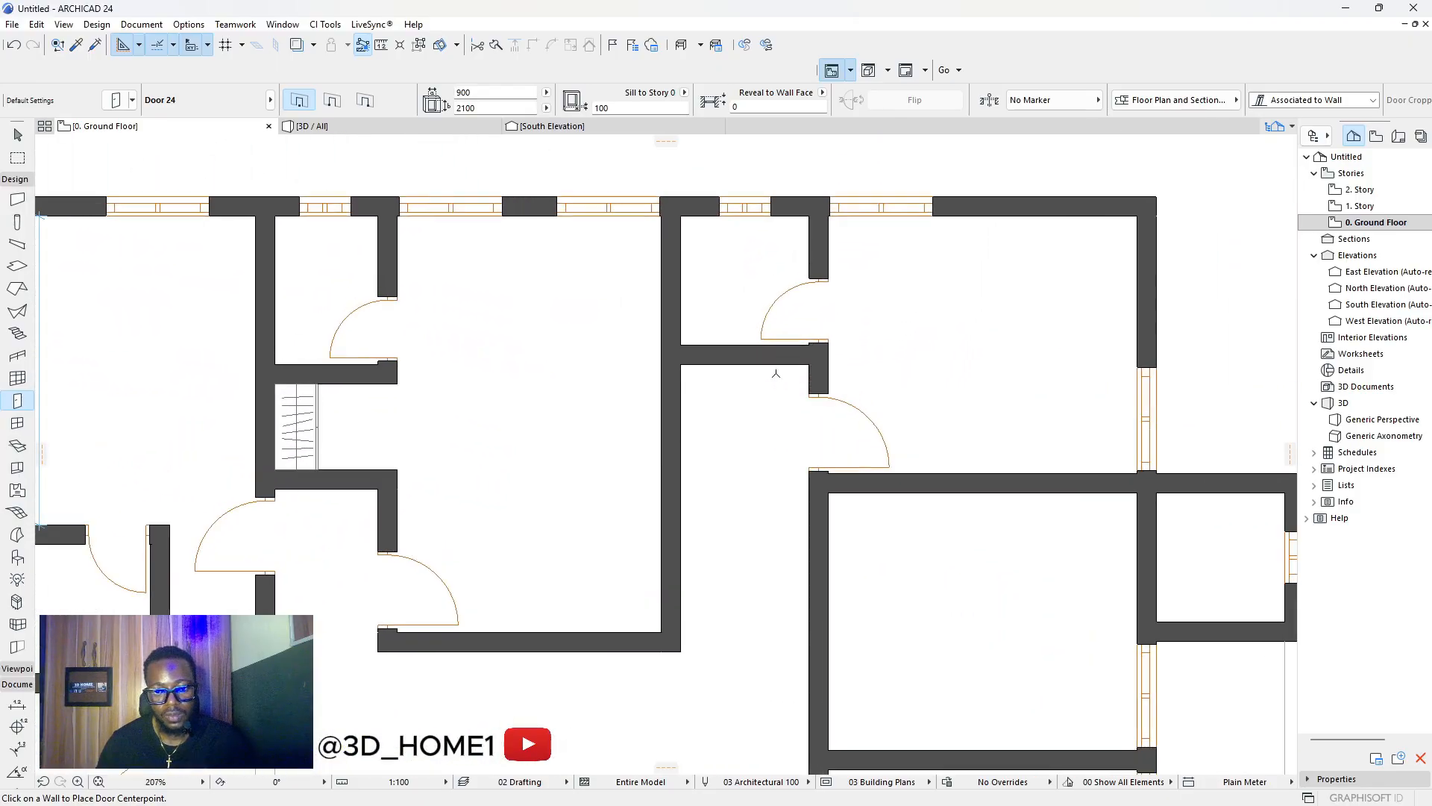
pyautogui.press('Escape')
pyautogui.click(743, 358)
pyautogui.click(742, 359)
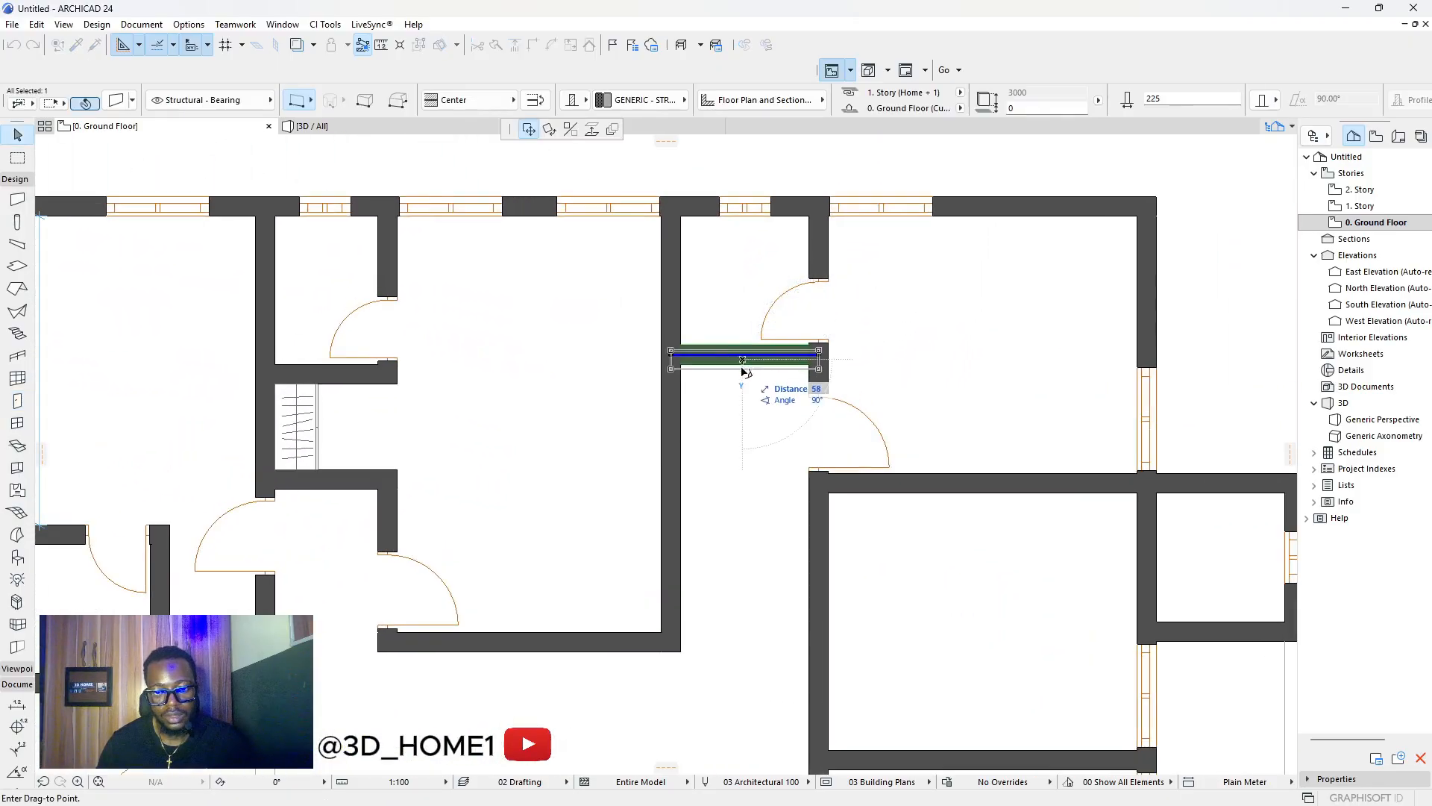
pyautogui.click(747, 383)
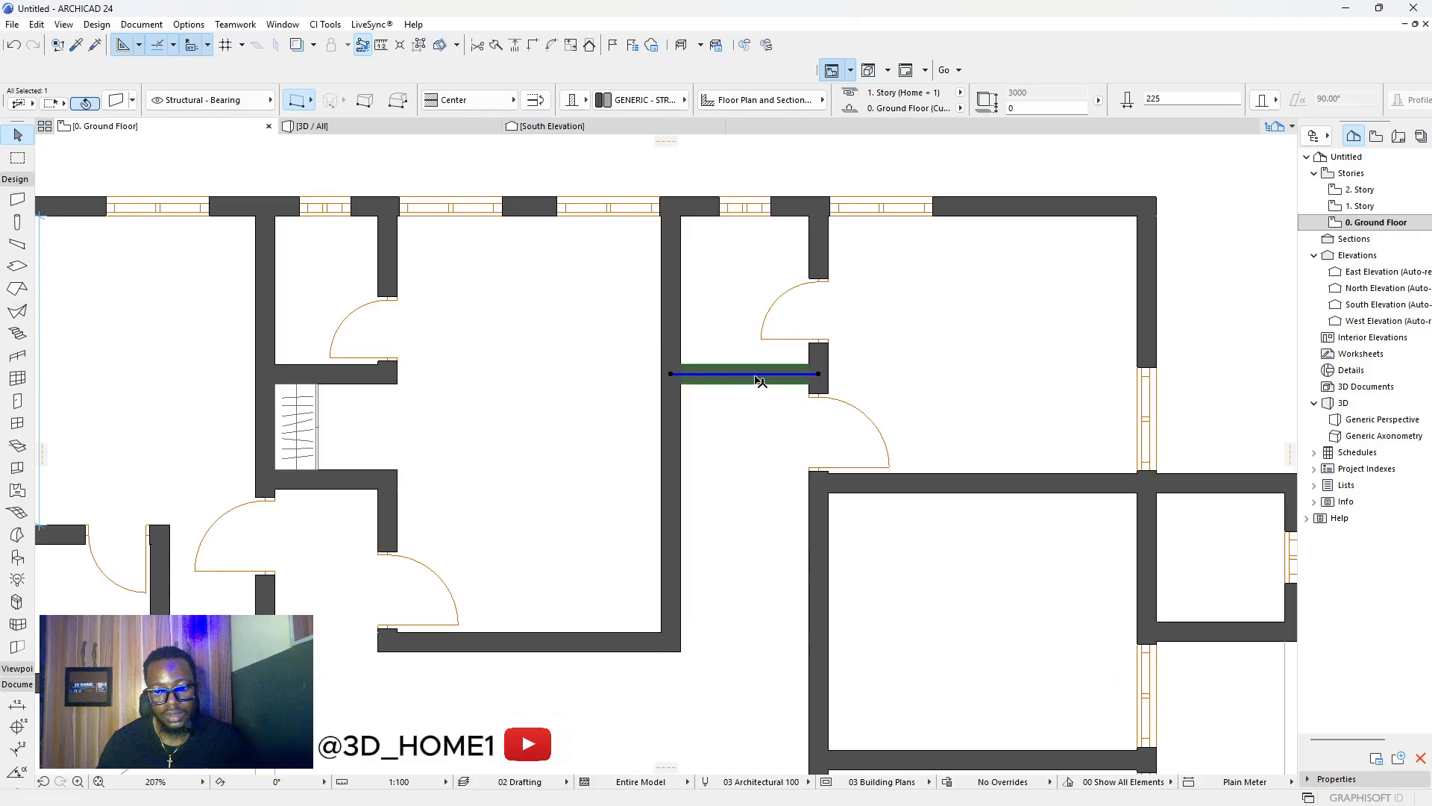
pyautogui.press('Escape')
# Compare the floor plan with the scanned sketch to check which openings are missing around the kitchen and dining area.
pyautogui.scroll(-6, 752, 381)
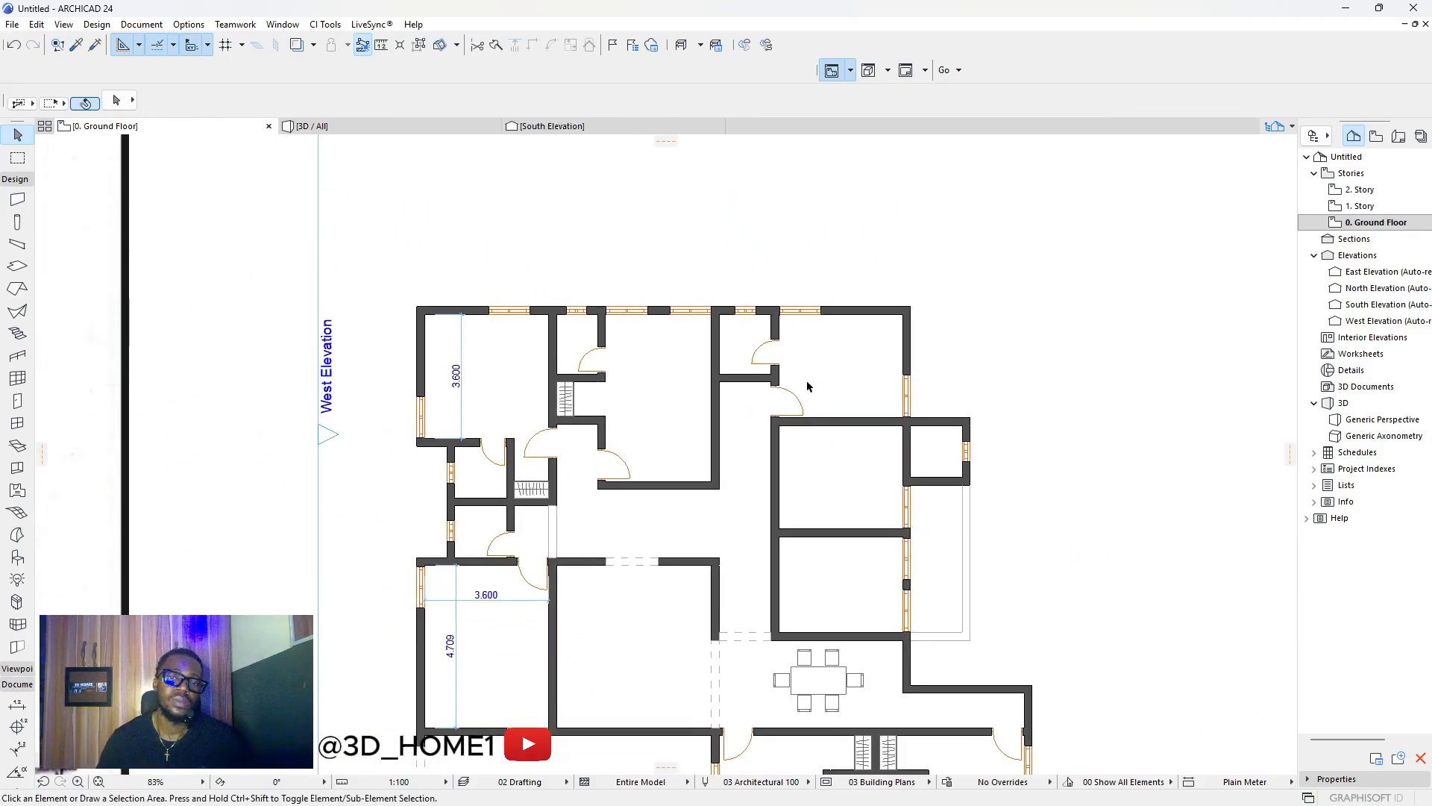
pyautogui.scroll(-4, 846, 359)
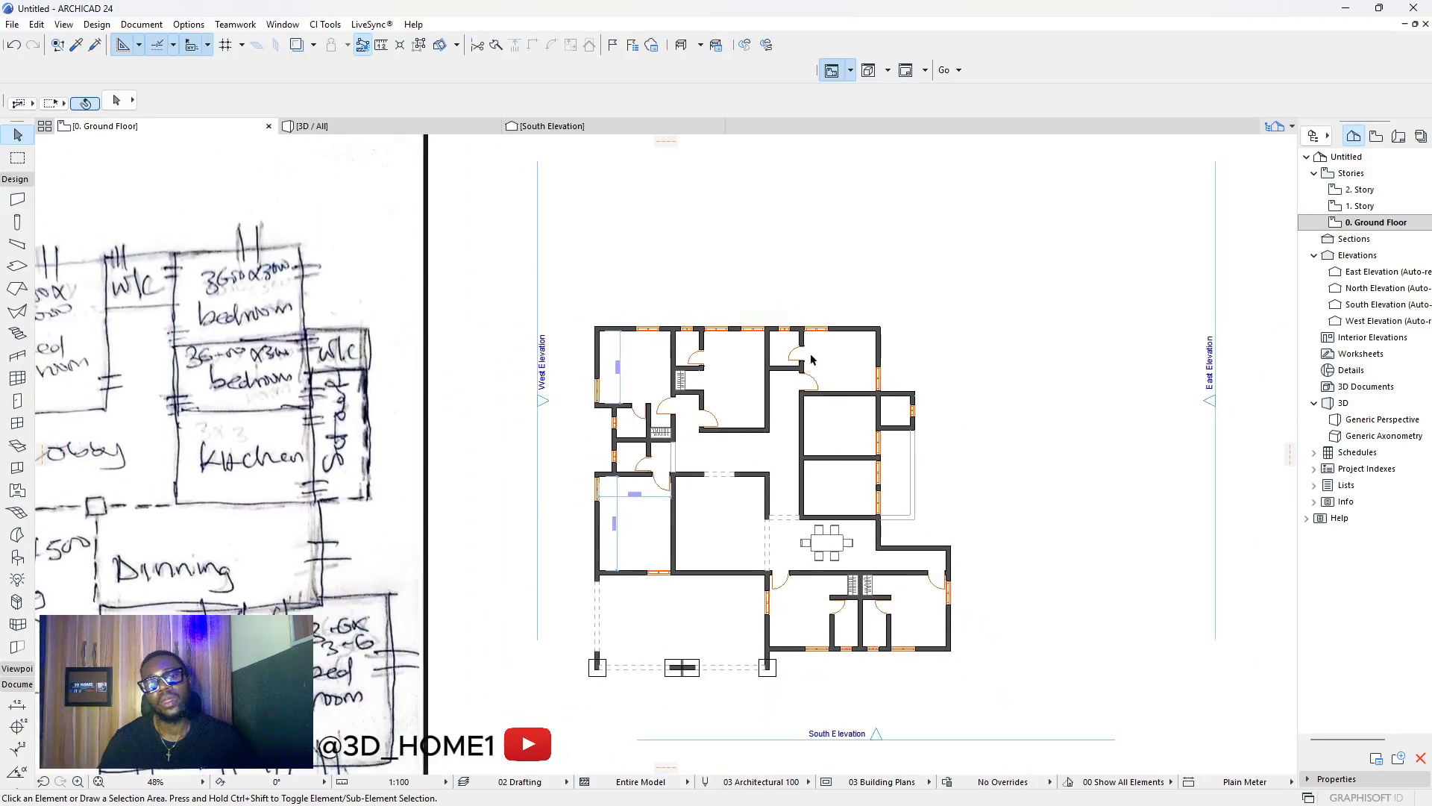
pyautogui.scroll(4, 858, 384)
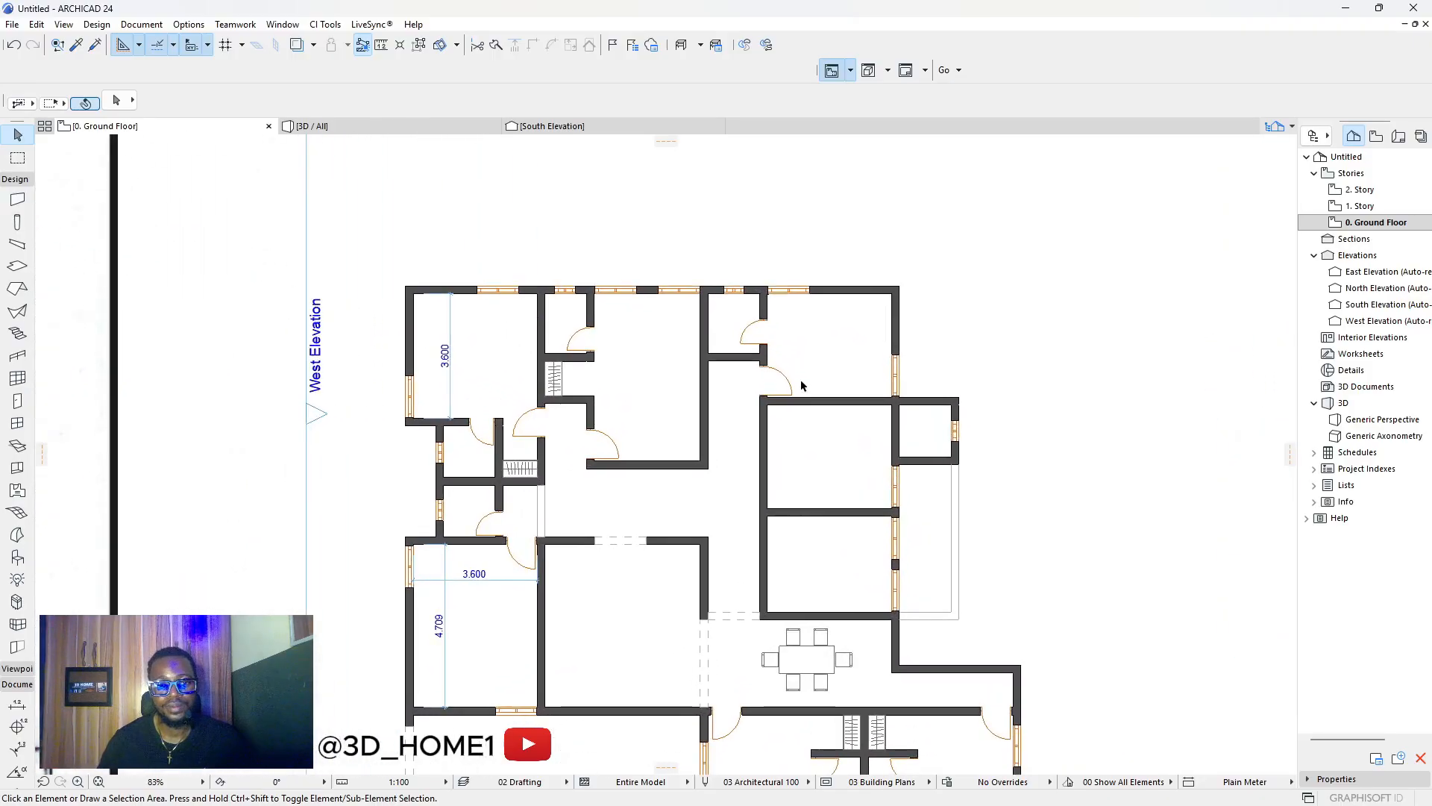
pyautogui.scroll(-5, 813, 377)
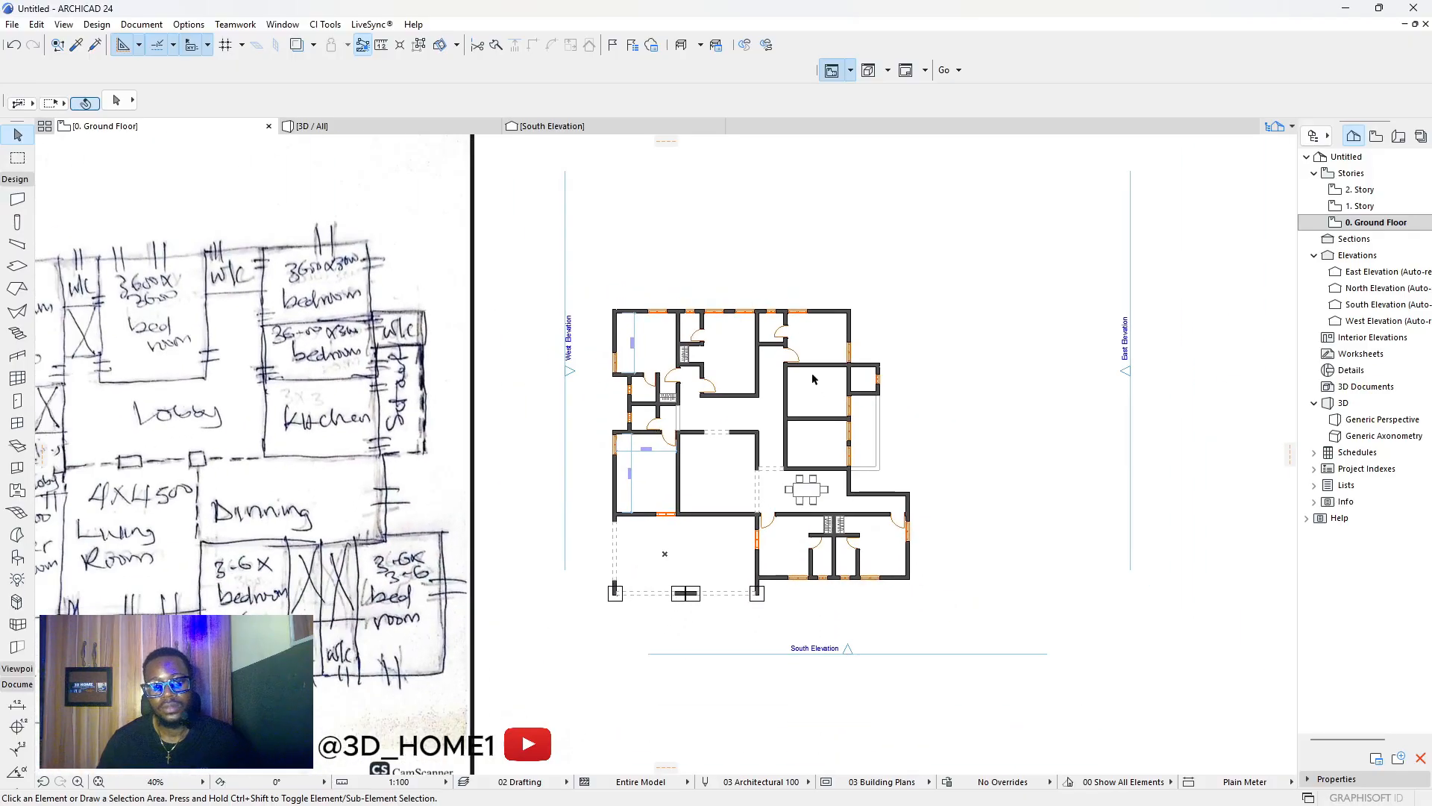
pyautogui.scroll(-1, 809, 349)
pyautogui.scroll(2, 672, 511)
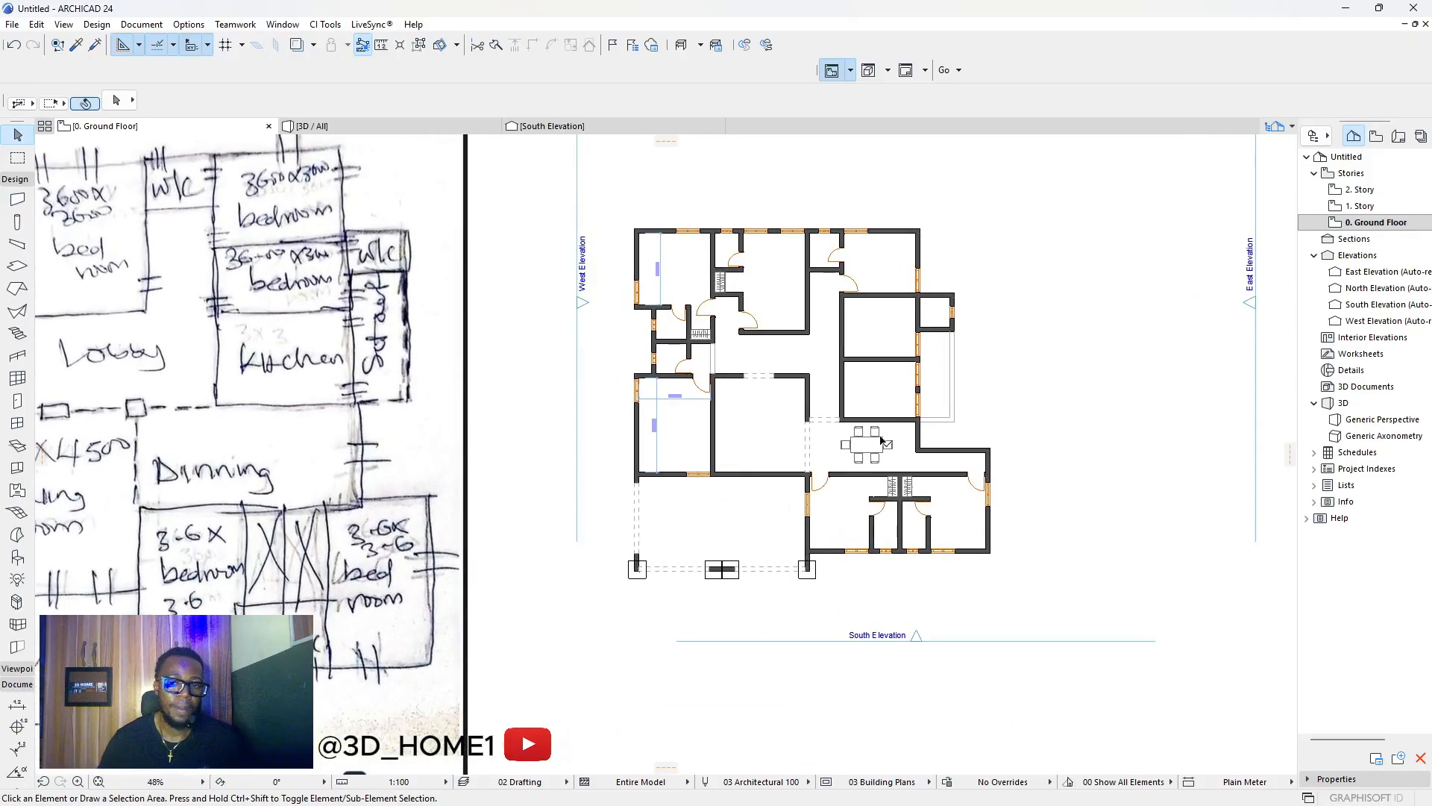
pyautogui.scroll(-2, 884, 441)
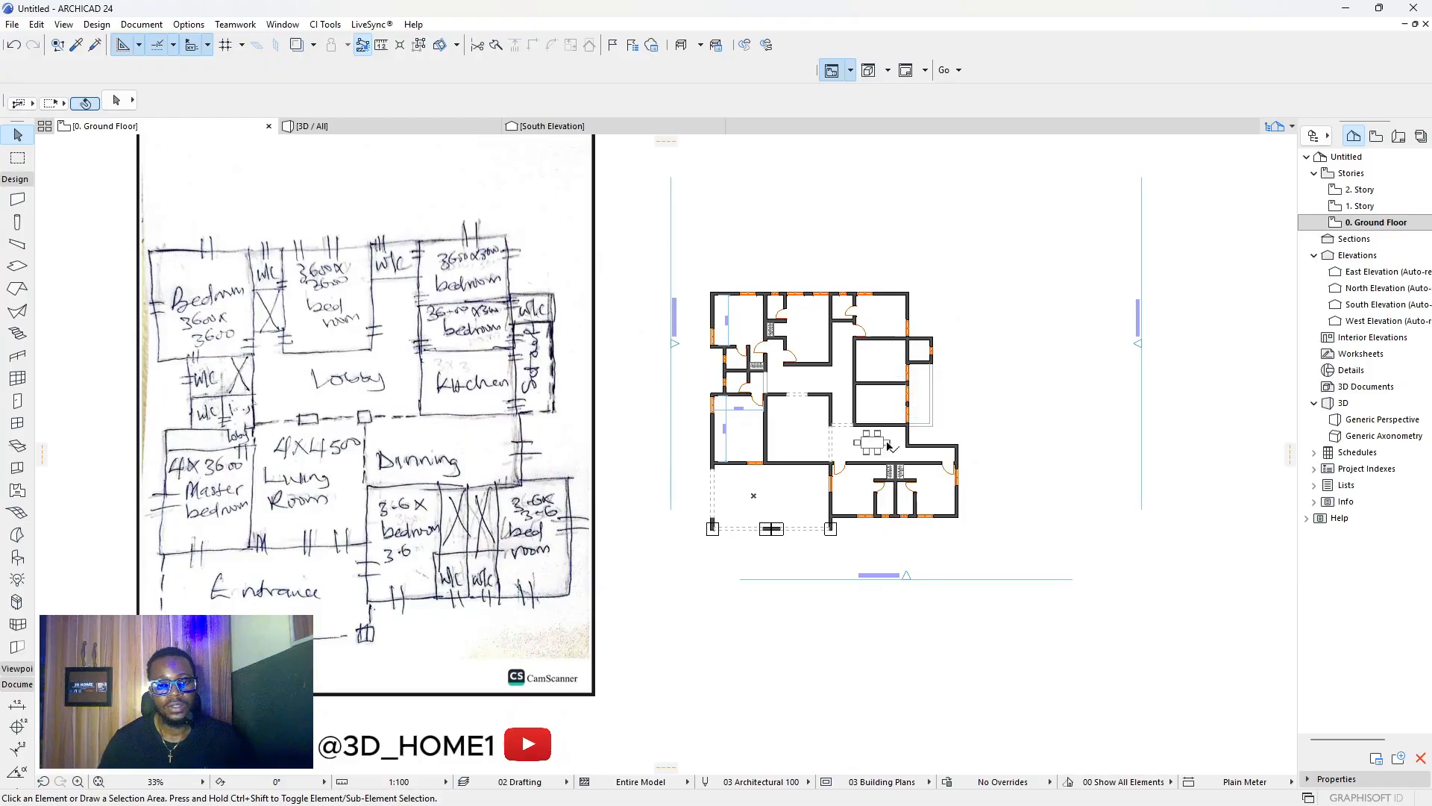
pyautogui.scroll(3, 869, 444)
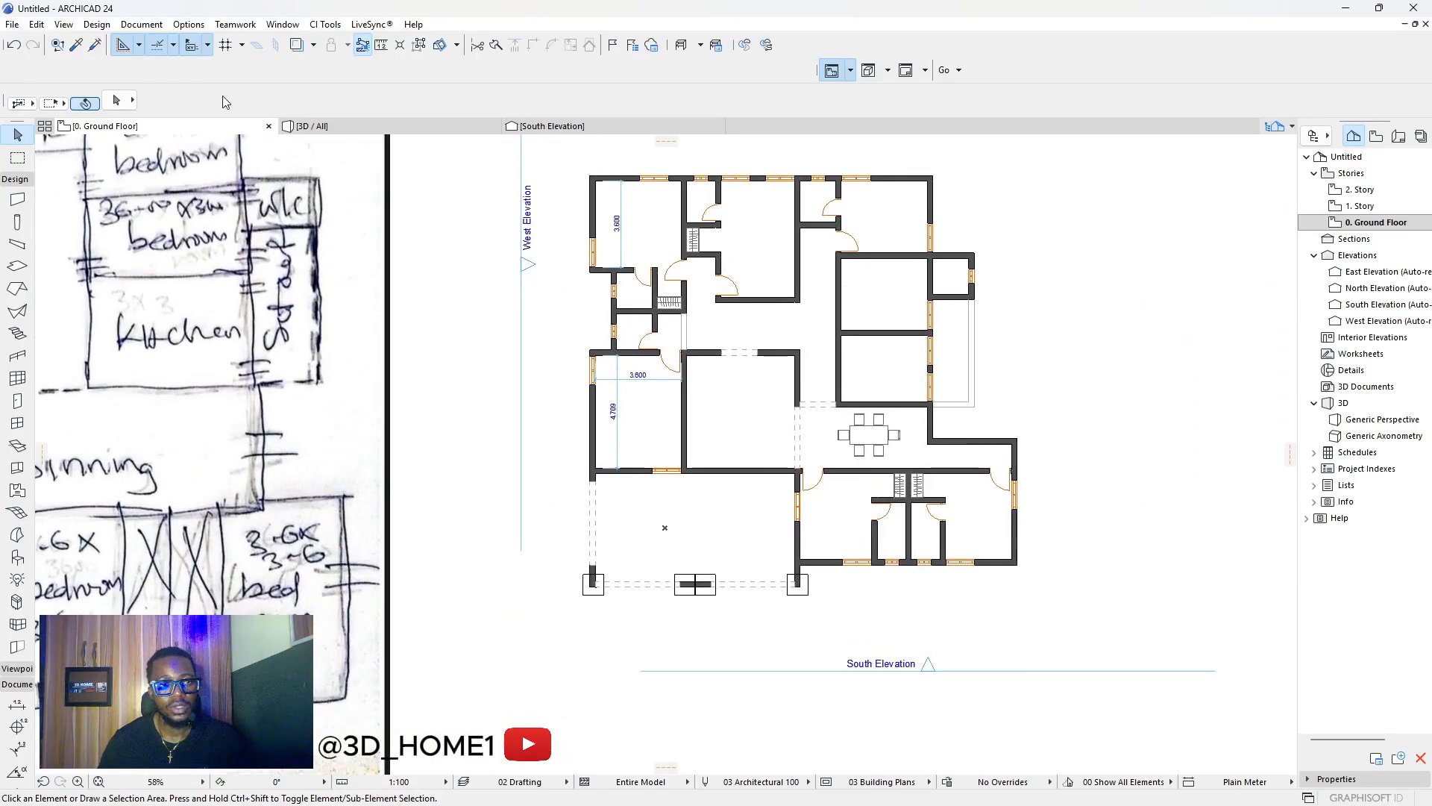
# Pick up the southeast bedroom's 1200 by 1200 sliding window settings and place one in the dining area's east wall.
pyautogui.click(78, 46)
pyautogui.scroll(5, 1081, 507)
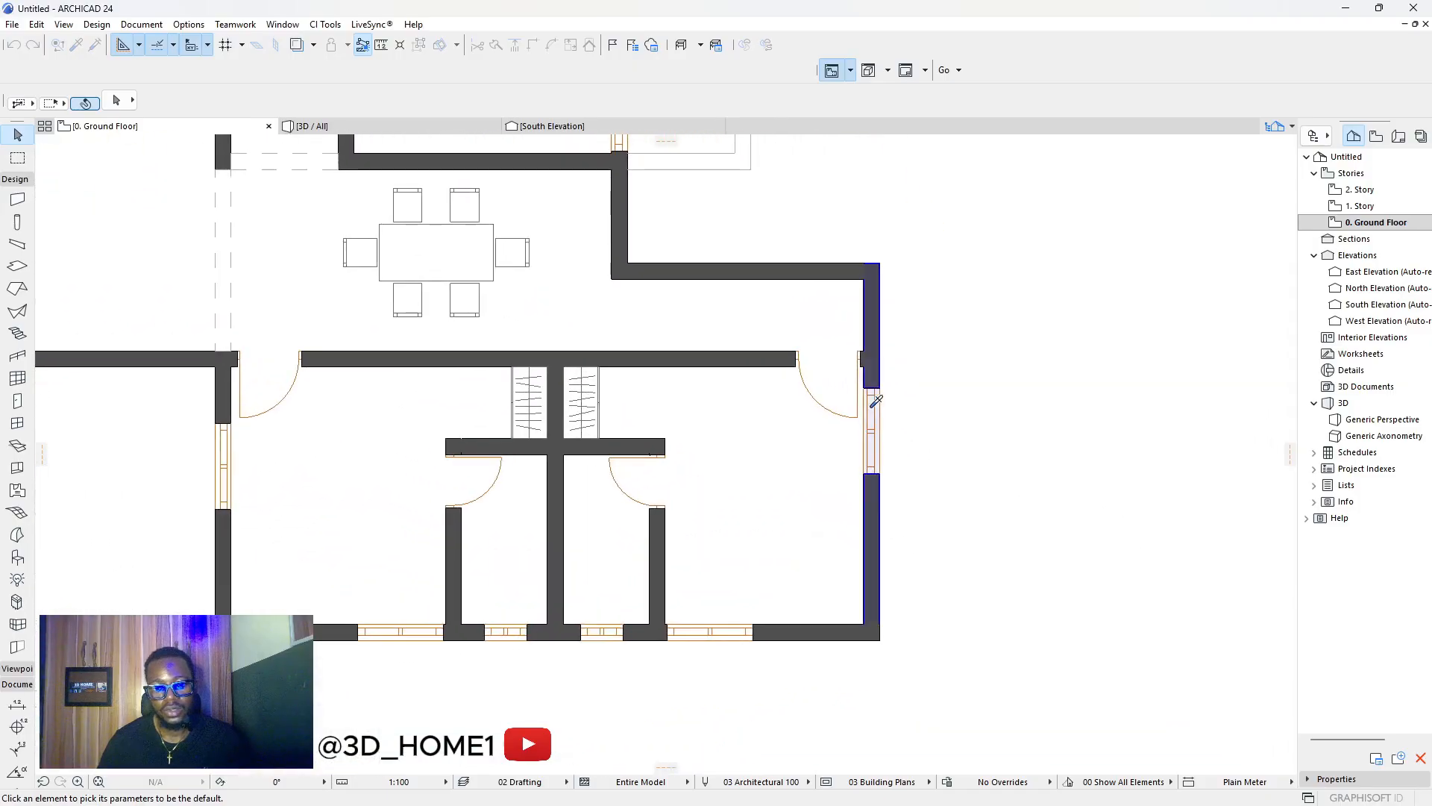
pyautogui.click(879, 392)
pyautogui.scroll(-3, 880, 392)
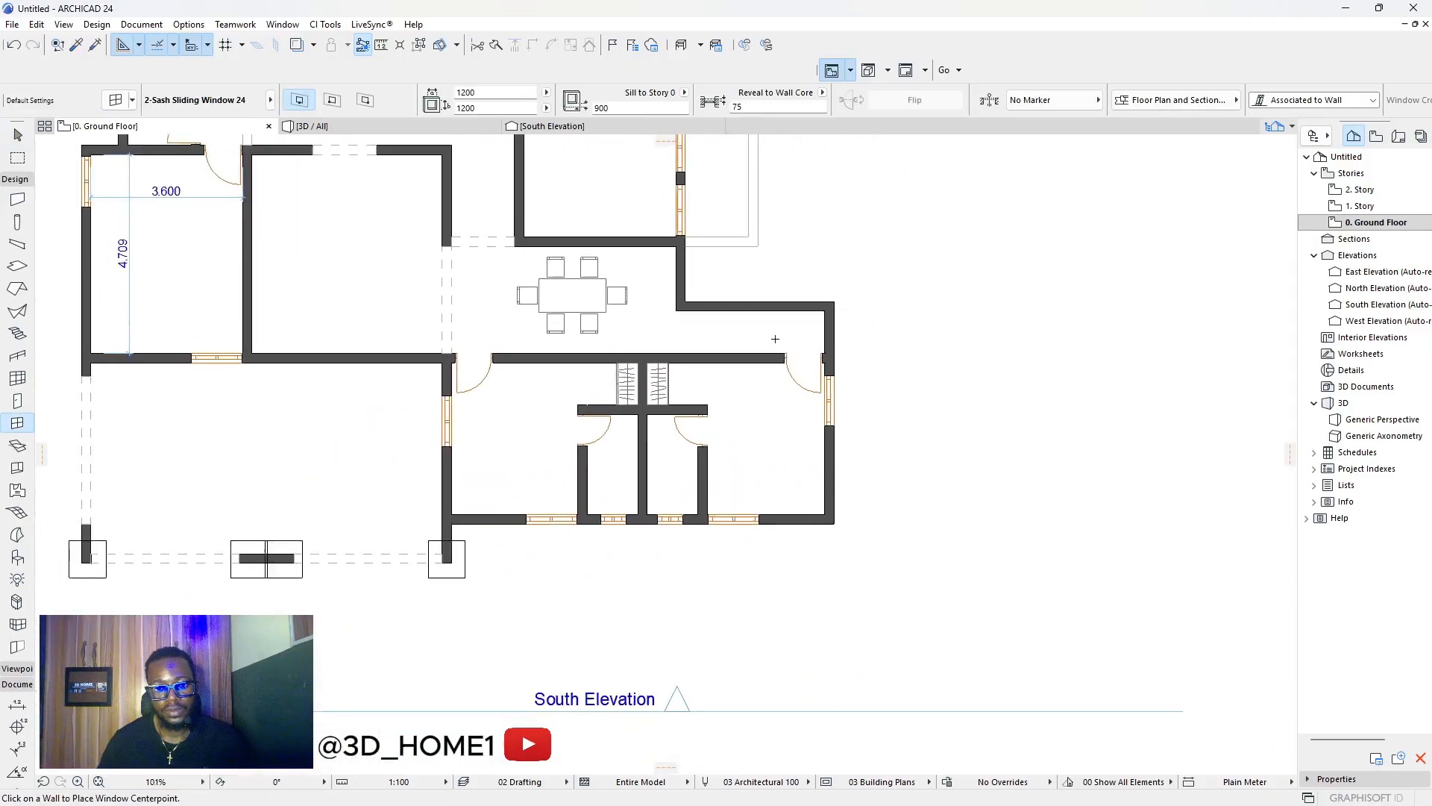
pyautogui.scroll(4, 722, 285)
pyautogui.scroll(1, 722, 286)
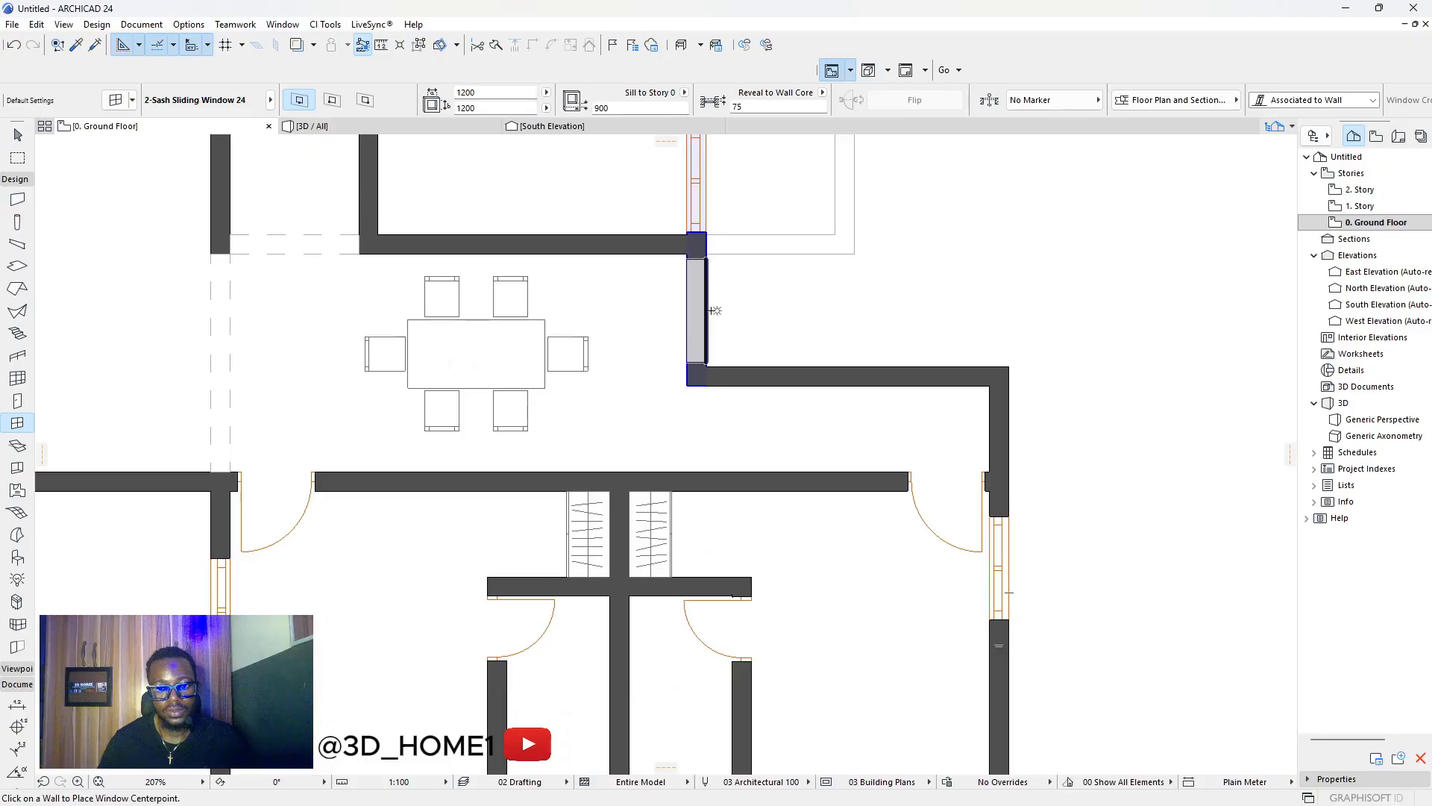
pyautogui.scroll(-5, 992, 409)
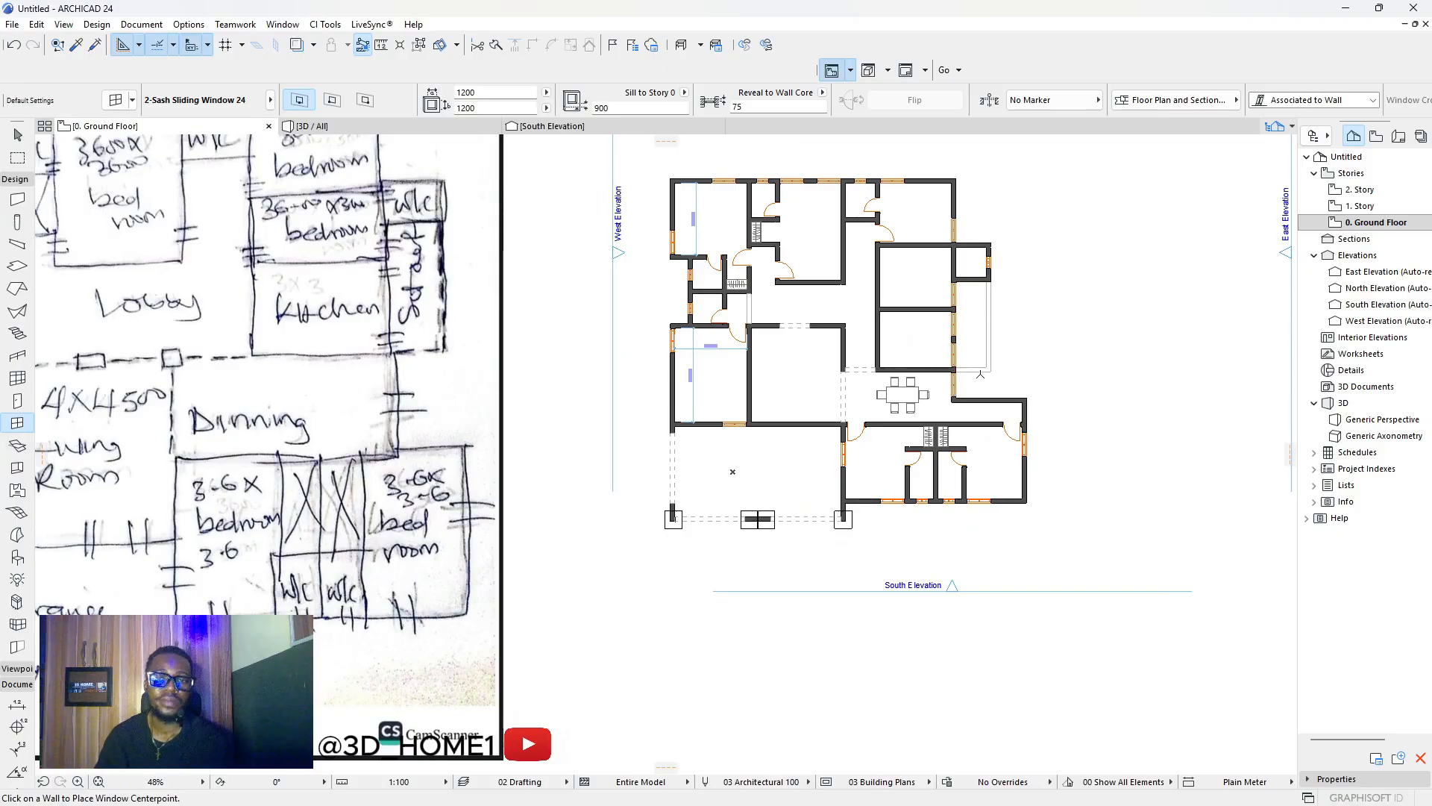
# Place two 1200 by 1200 sliding windows in the living room's south wall facing the entrance porch, following the sketch.
pyautogui.scroll(-1, 980, 374)
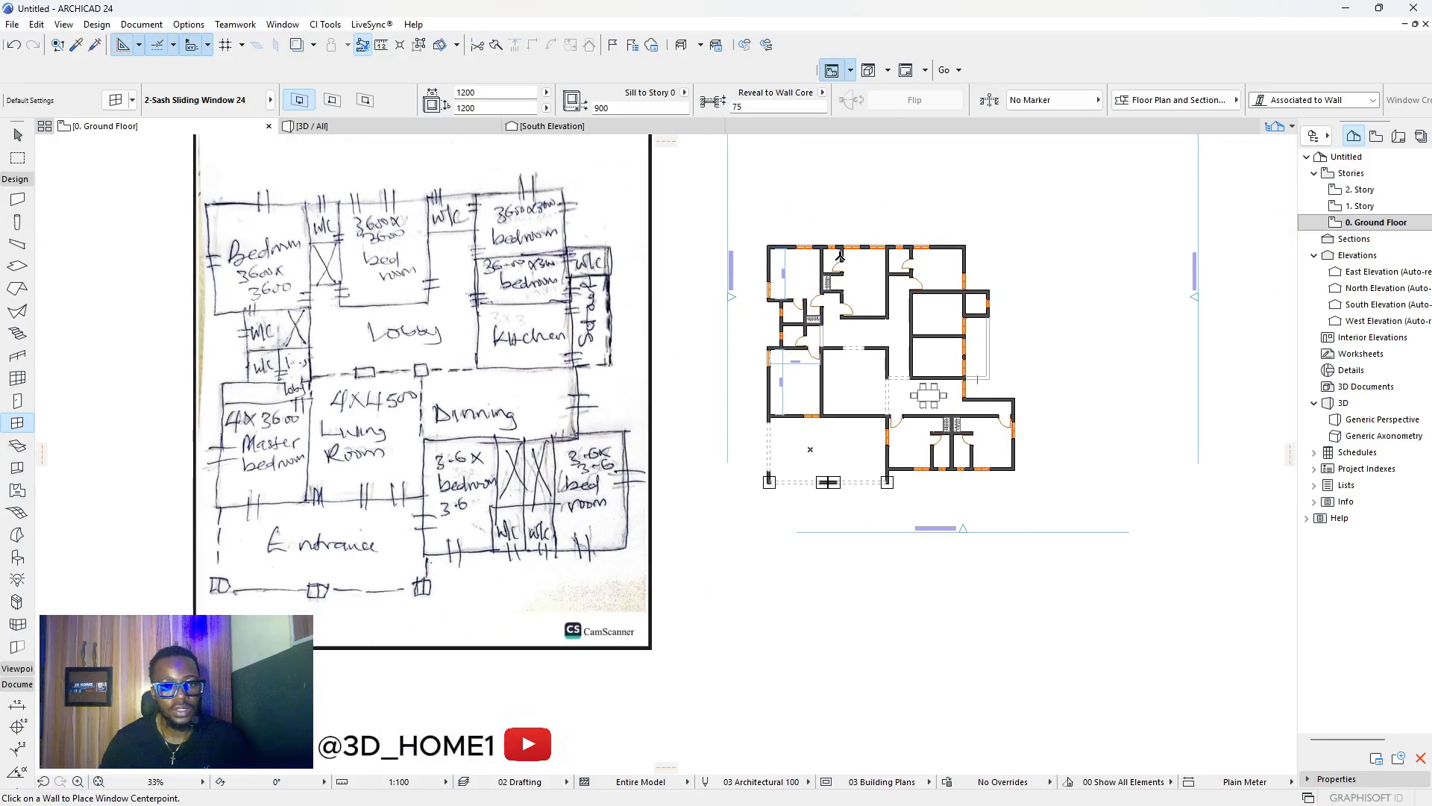
pyautogui.scroll(1, 855, 308)
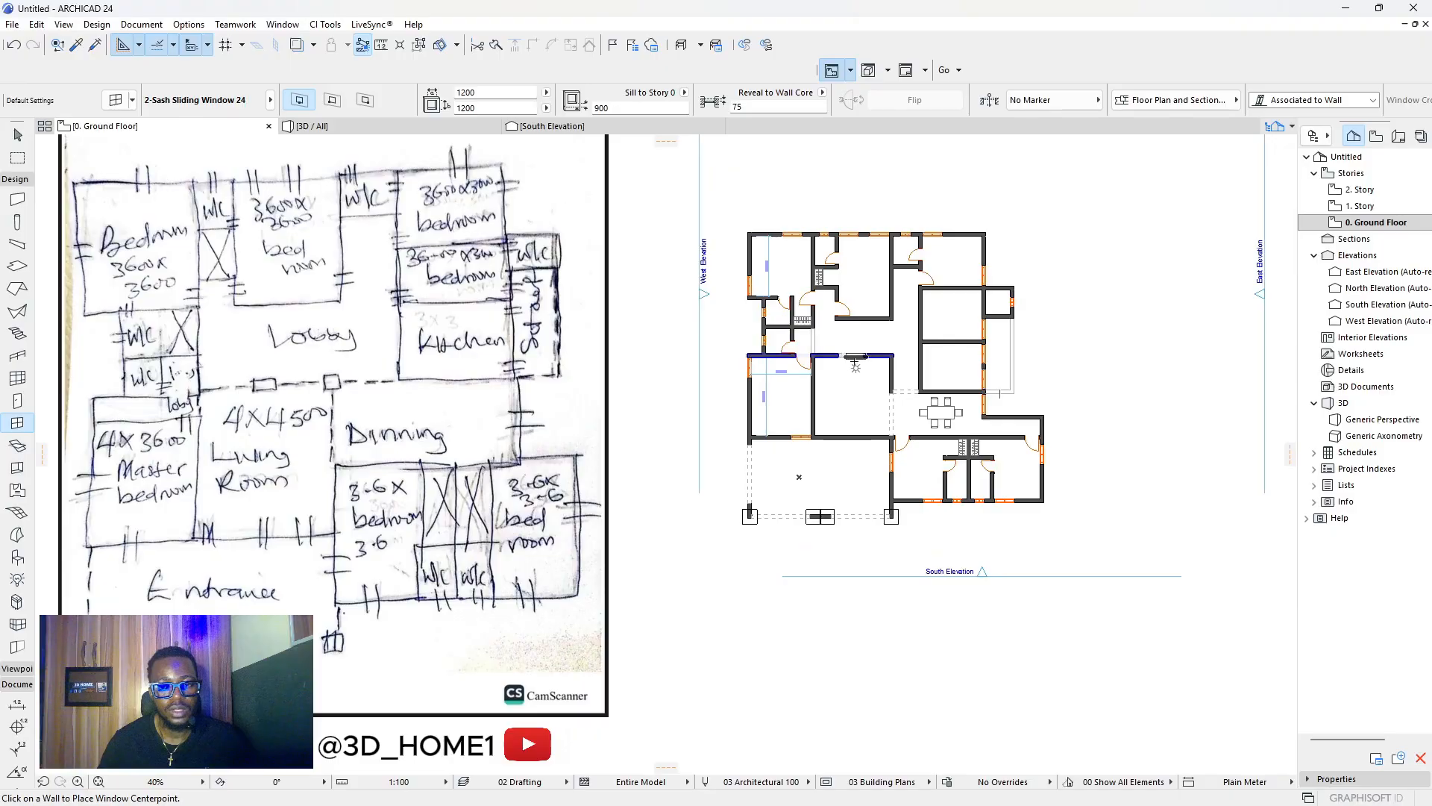
pyautogui.click(851, 365)
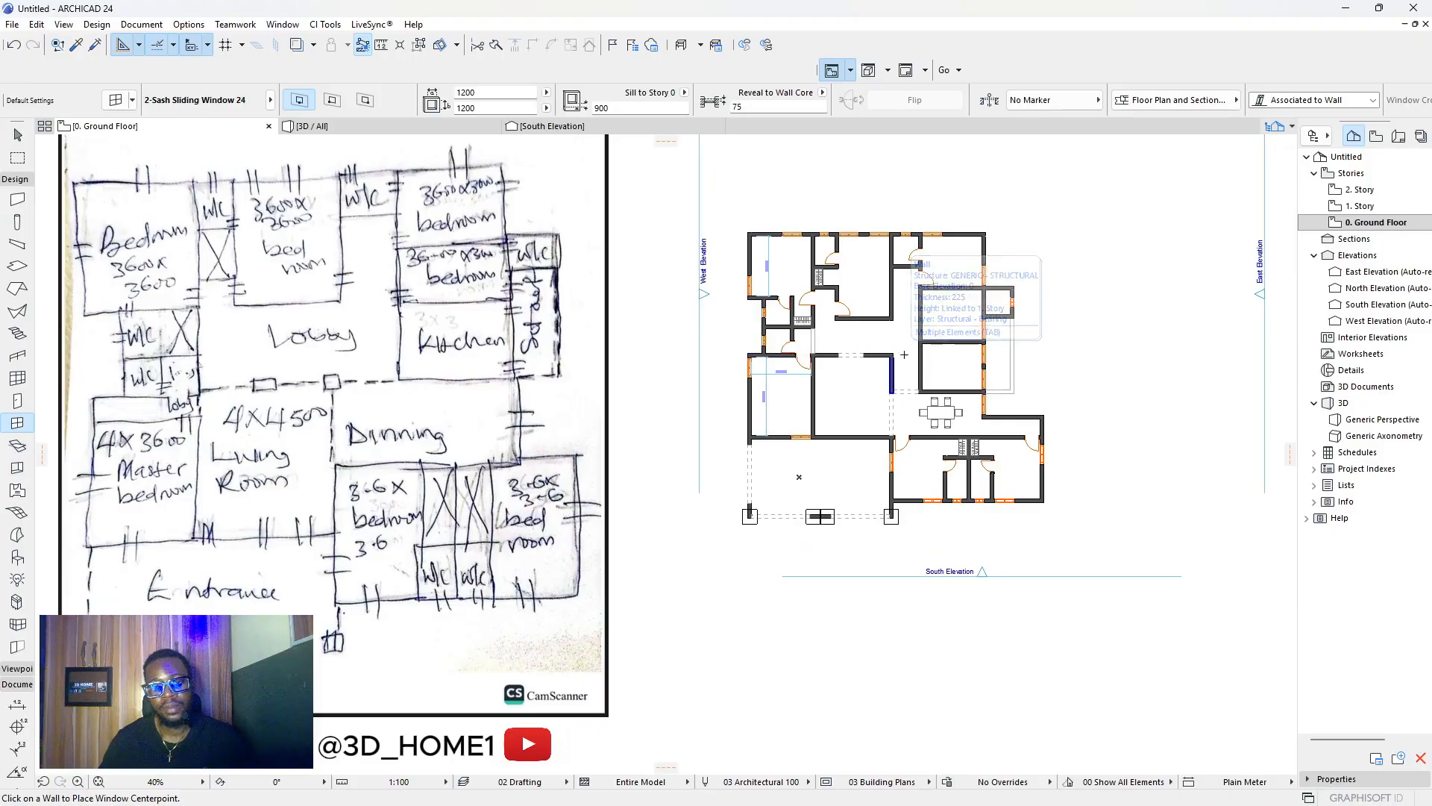
pyautogui.scroll(-3, 946, 430)
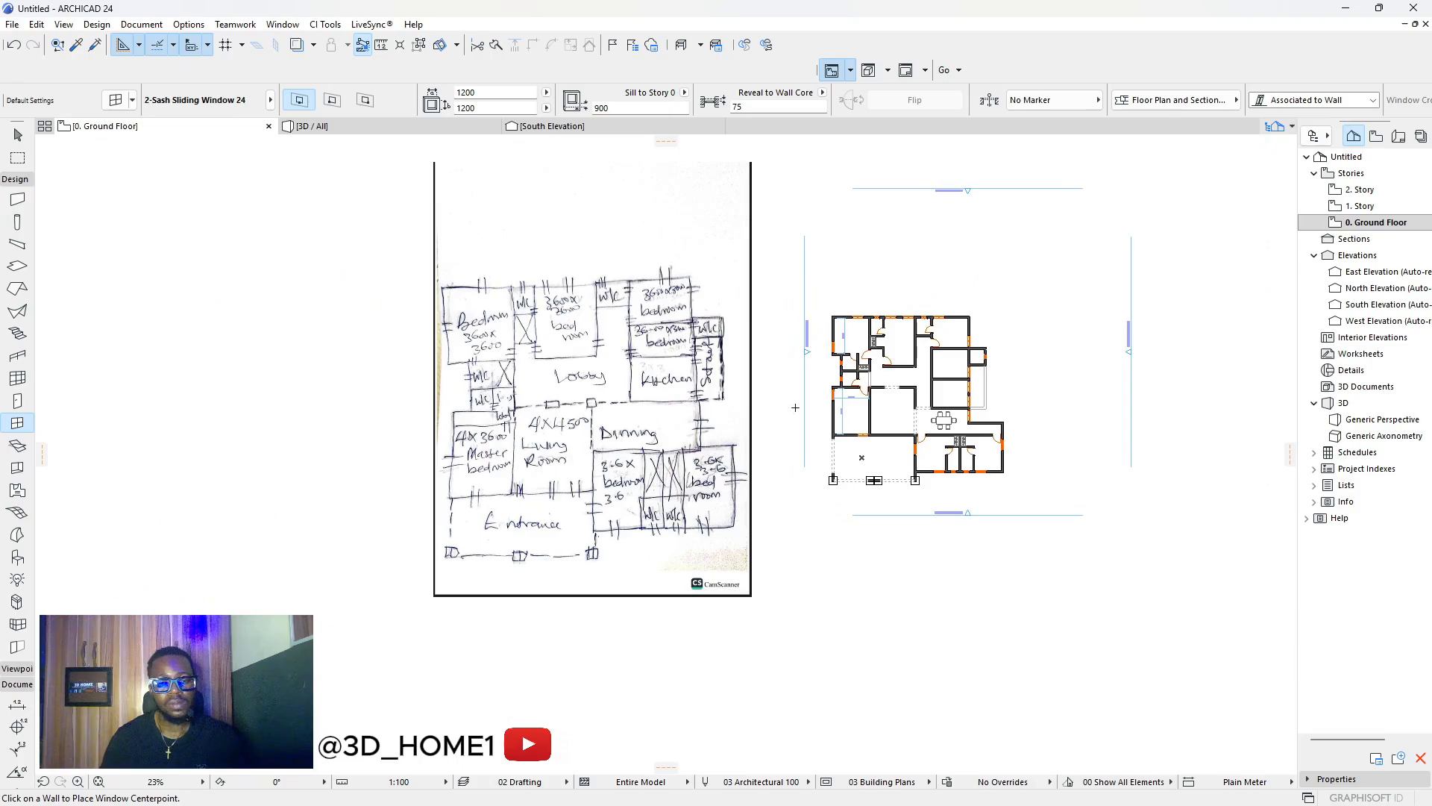
pyautogui.scroll(1, 943, 421)
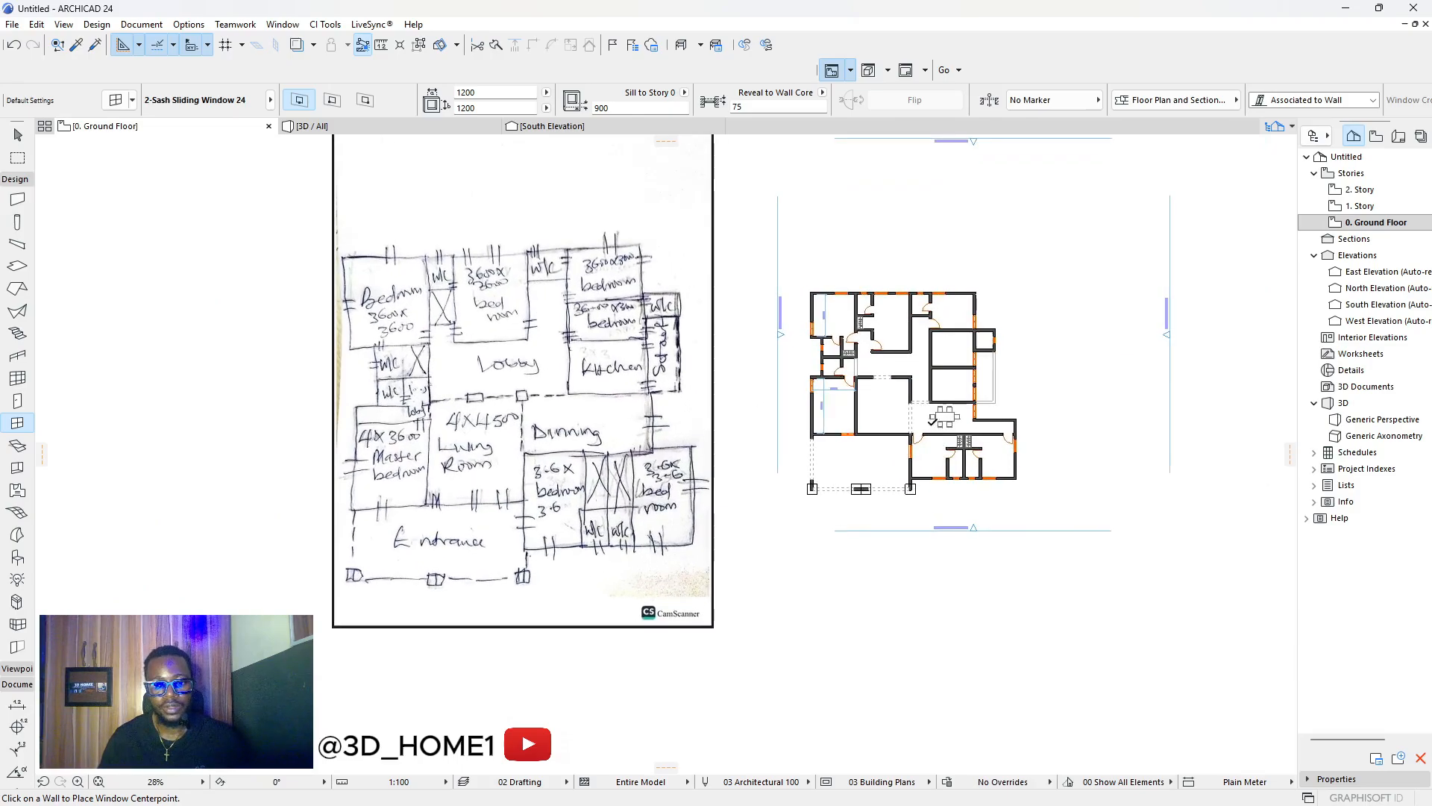
pyautogui.scroll(2, 890, 427)
pyautogui.scroll(5, 879, 454)
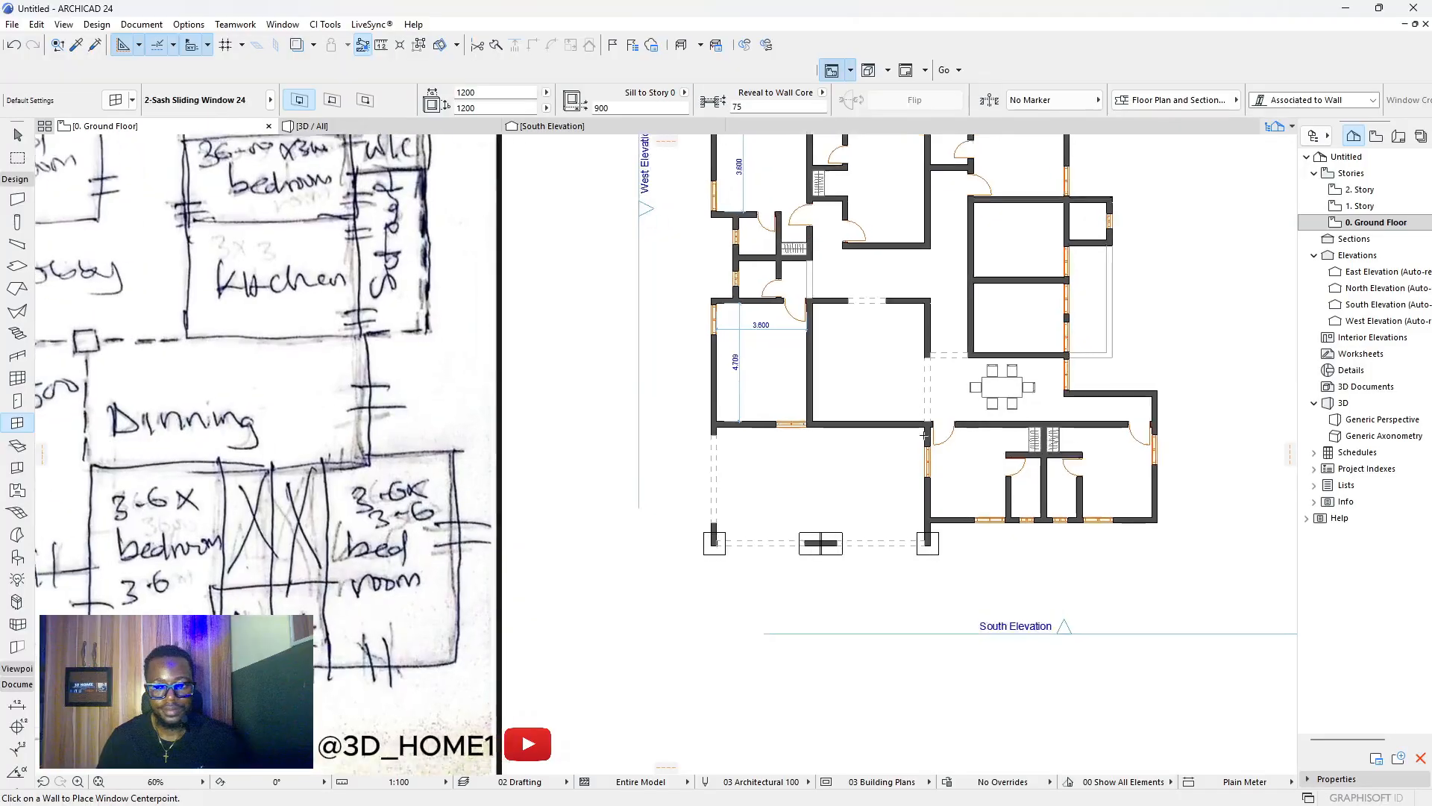
pyautogui.click(899, 419)
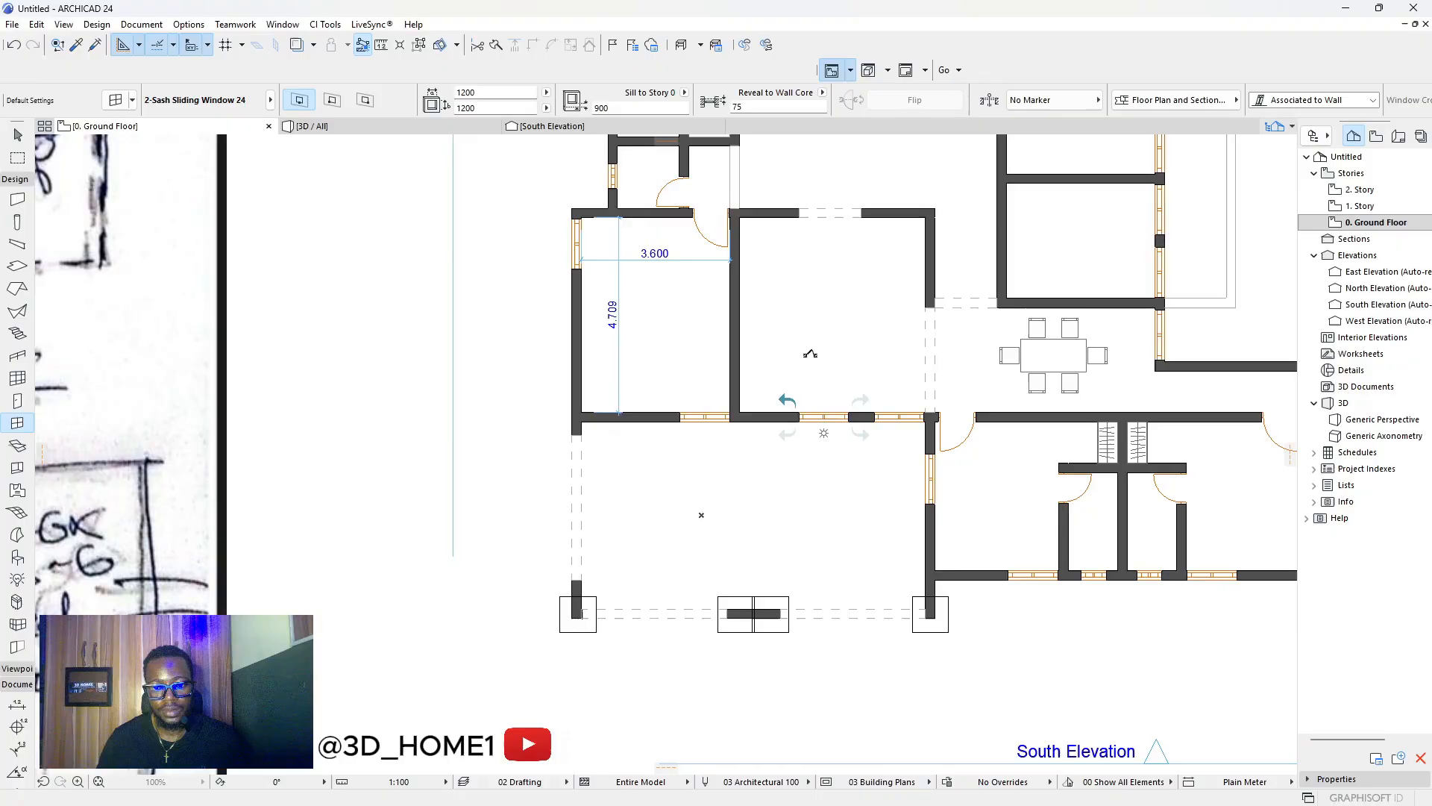
pyautogui.scroll(-3, 874, 392)
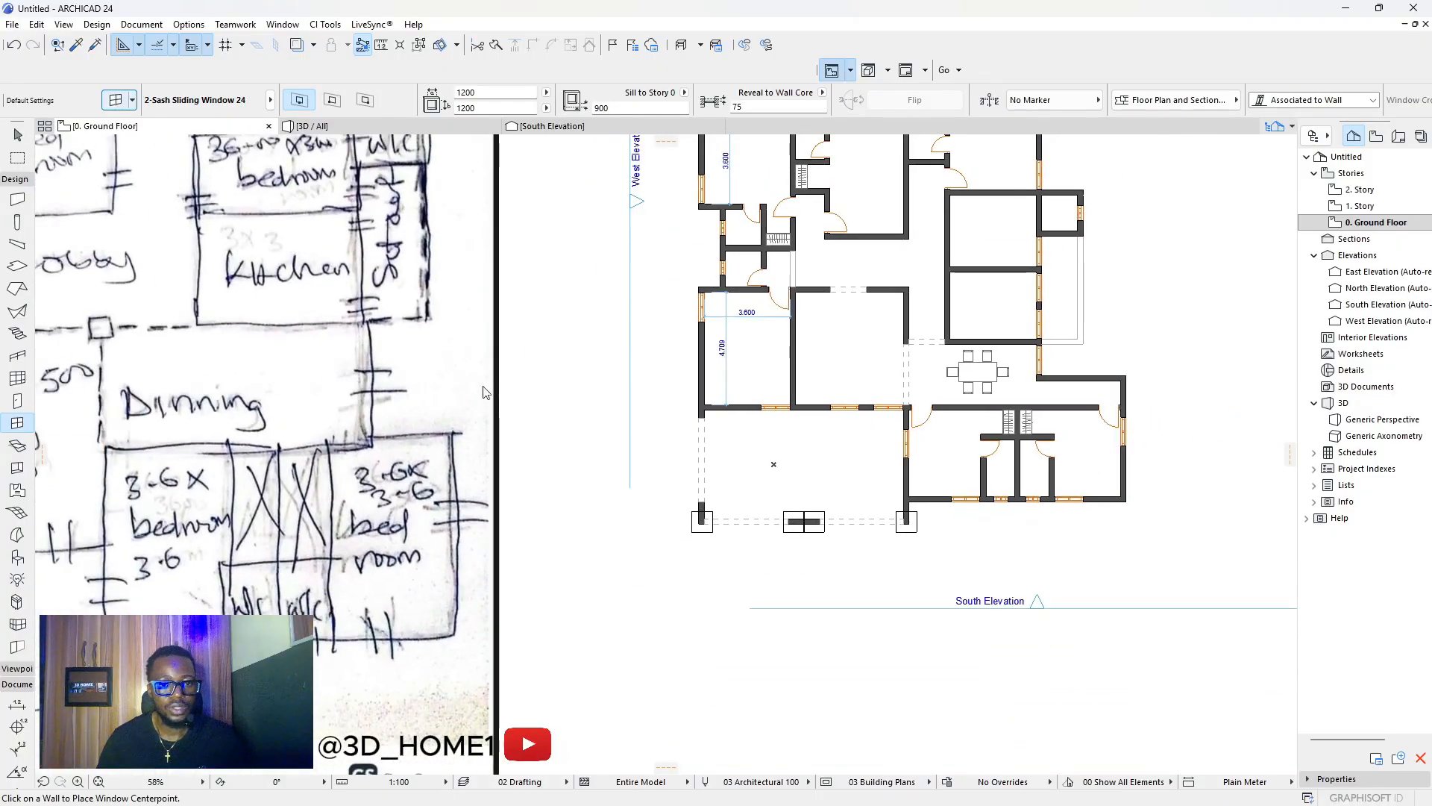
# Set the default door to Double Door Asymmetric 24, 1200 wide by 2100 high.
pyautogui.doubleClick(17, 423)
pyautogui.press('Escape')
pyautogui.click(19, 403)
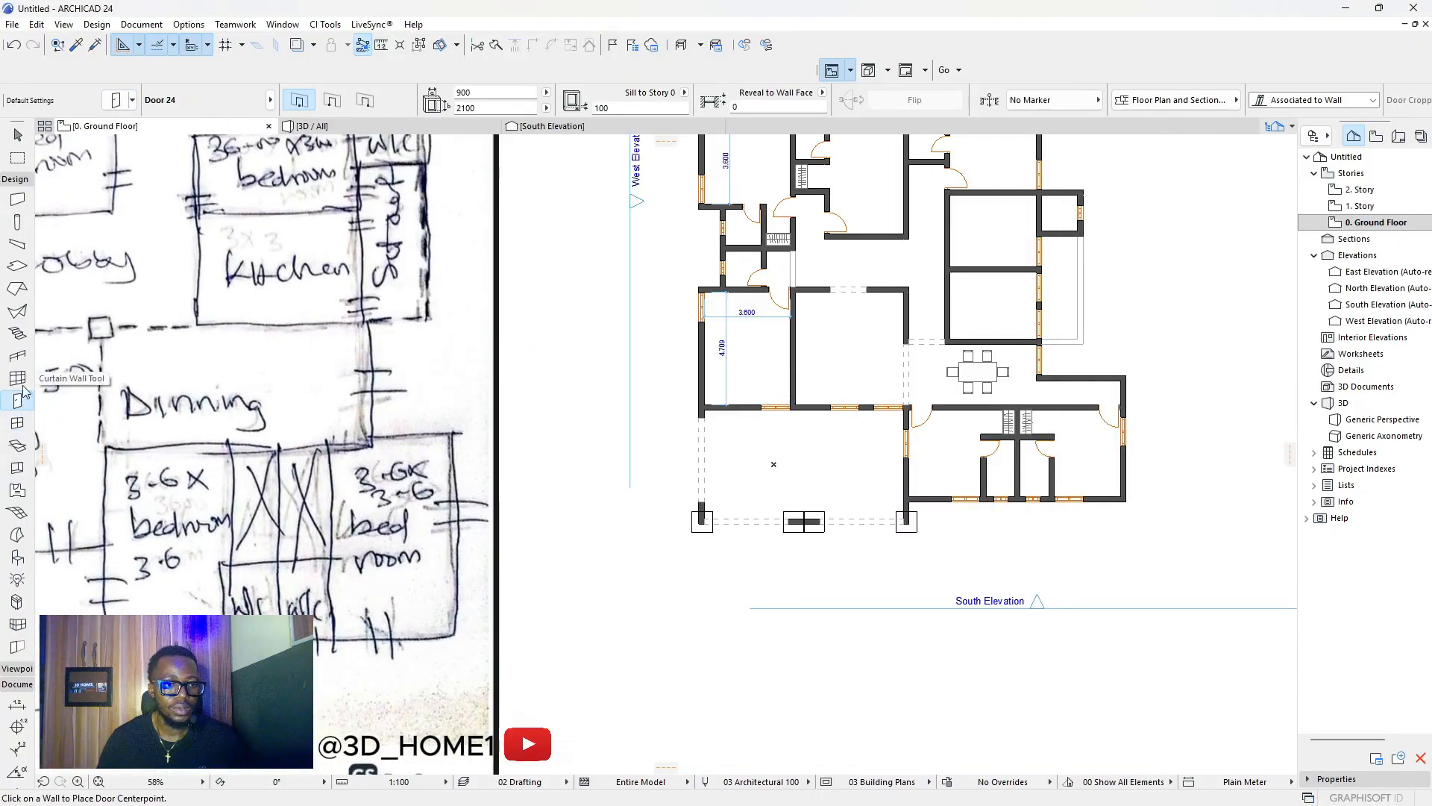
pyautogui.click(123, 100)
pyautogui.scroll(-2, 470, 467)
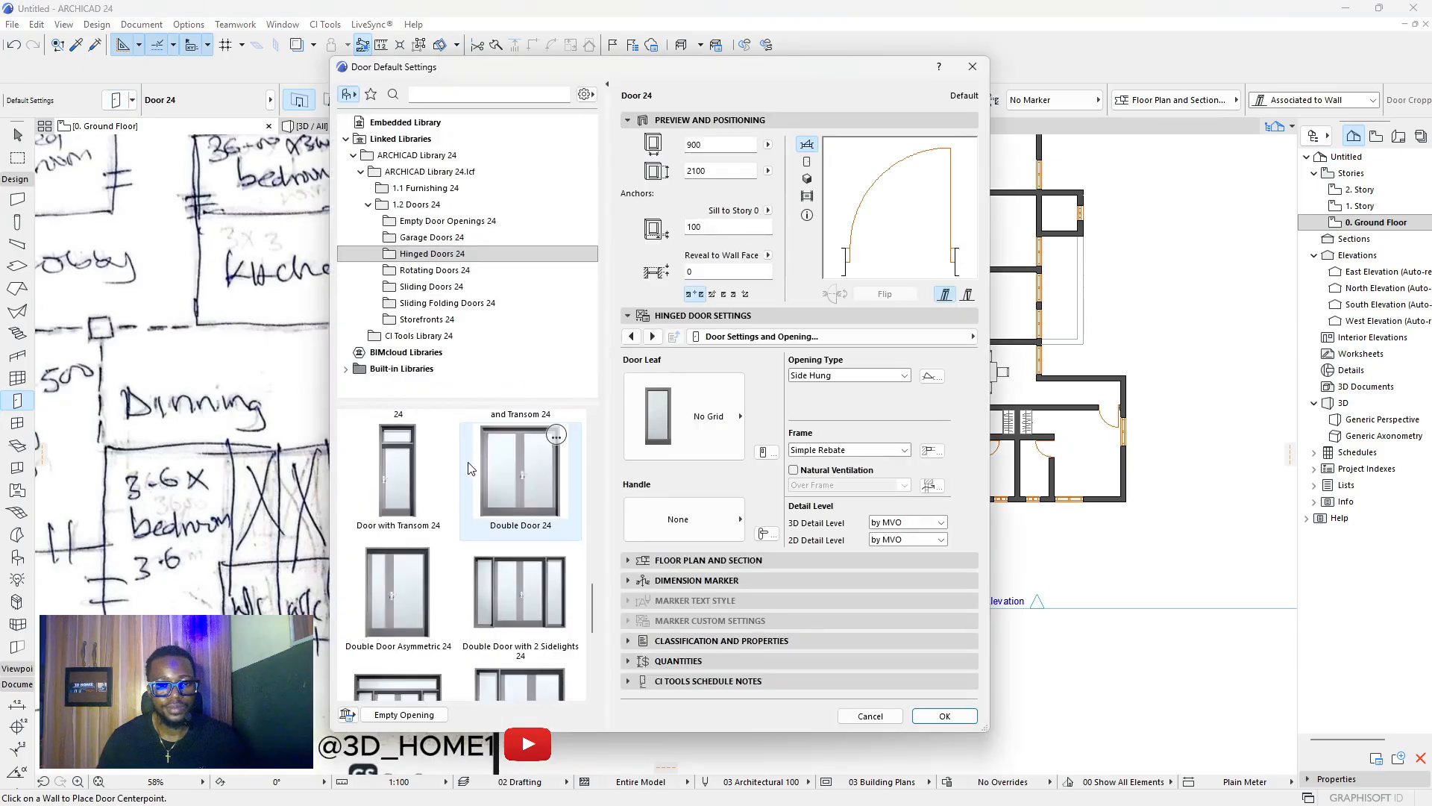
pyautogui.scroll(-1, 470, 468)
pyautogui.click(397, 545)
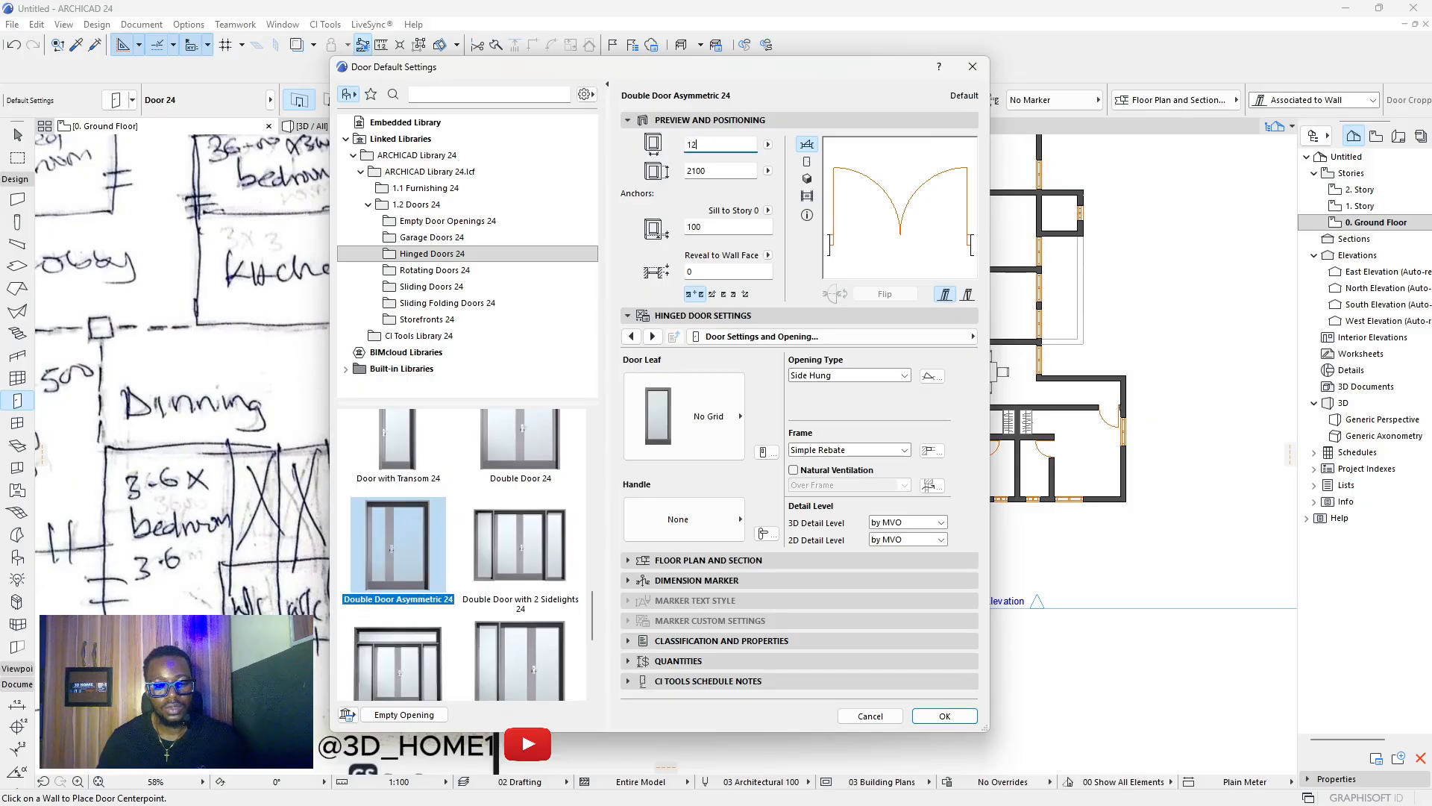
pyautogui.press('Tab')
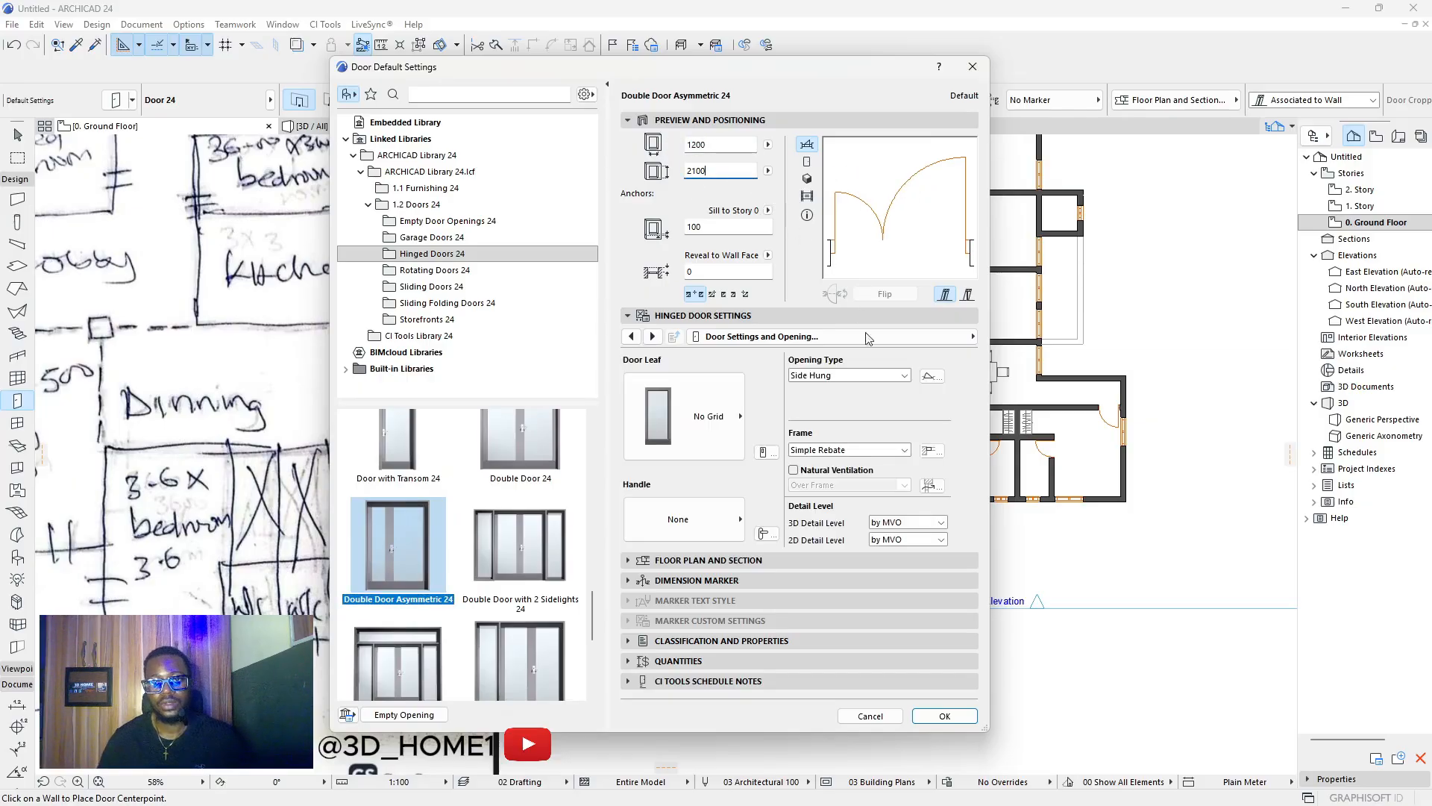
pyautogui.click(945, 715)
# Place the asymmetric double door at the west end of the living room's south wall, opening inward with the larger leaf on the west.
pyautogui.scroll(-3, 369, 505)
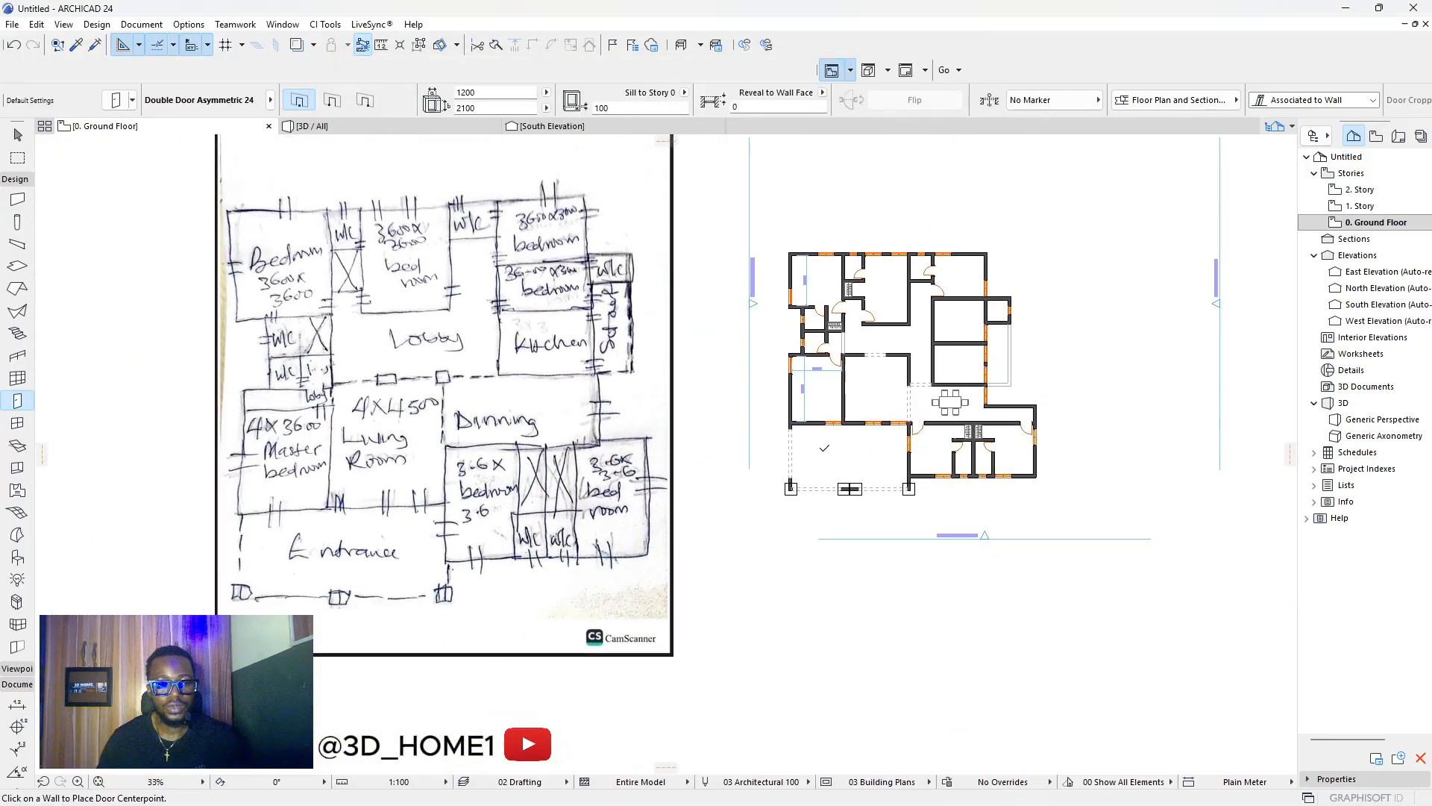
pyautogui.scroll(6, 358, 502)
pyautogui.scroll(-5, 319, 498)
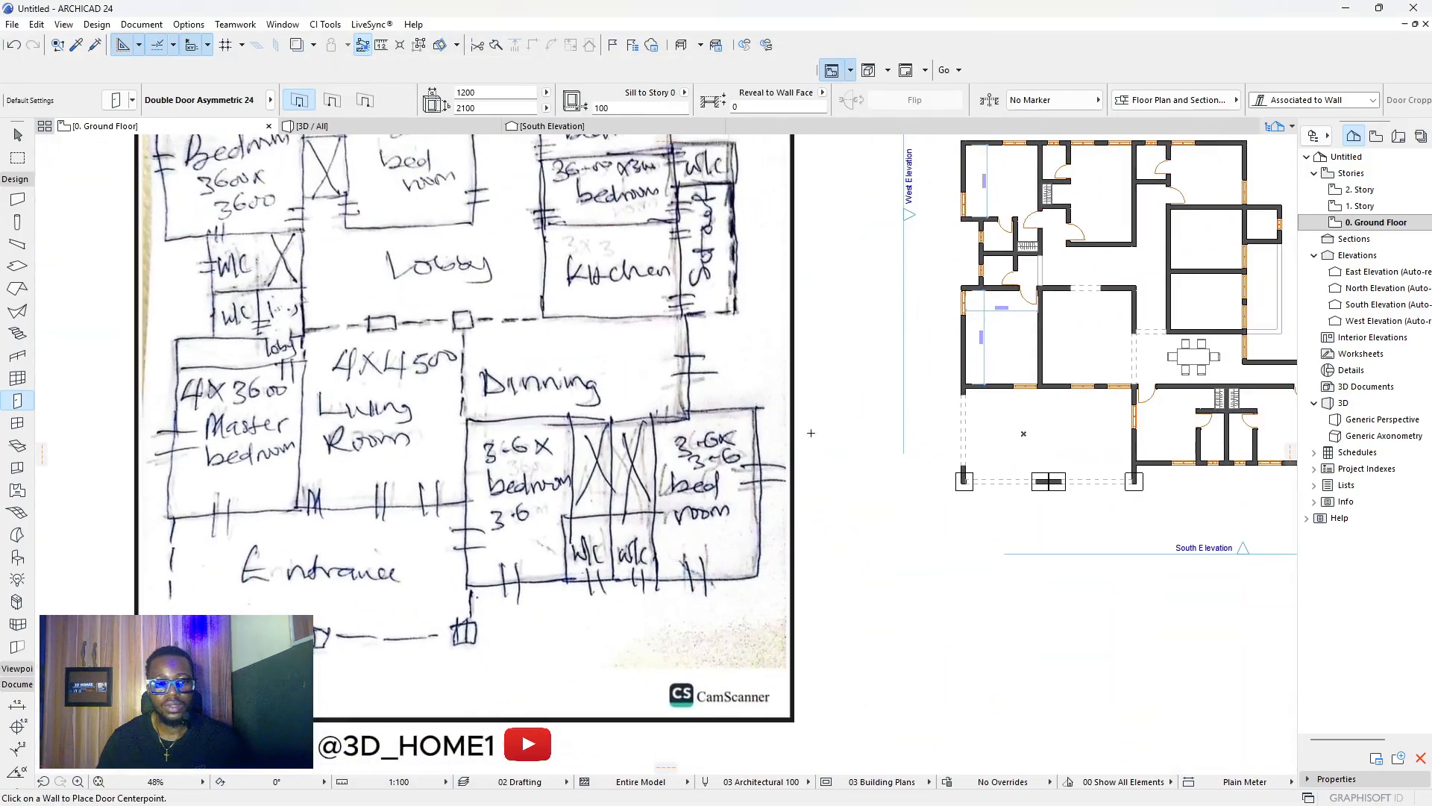
pyautogui.scroll(6, 1024, 433)
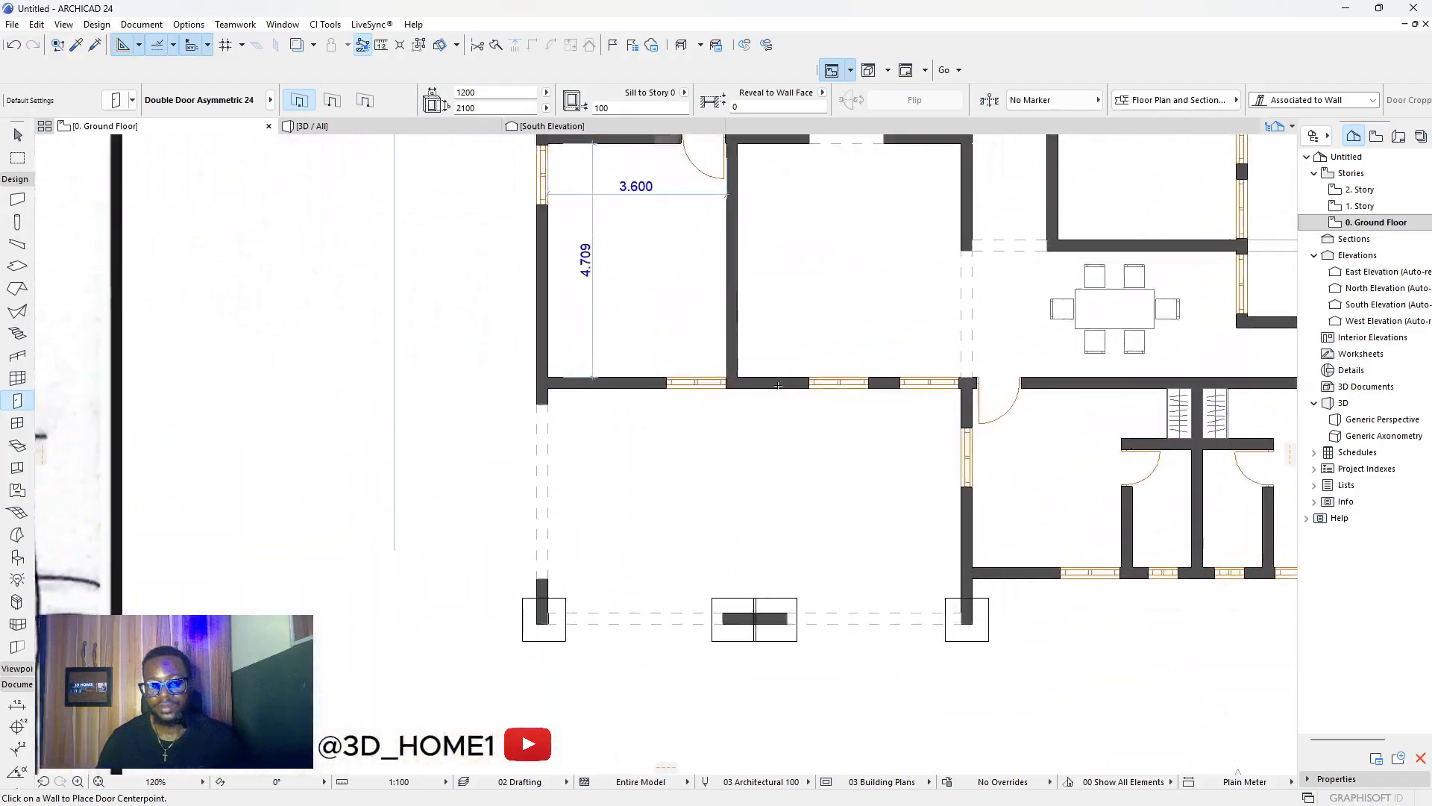
pyautogui.scroll(1, 768, 384)
pyautogui.scroll(-2, 782, 384)
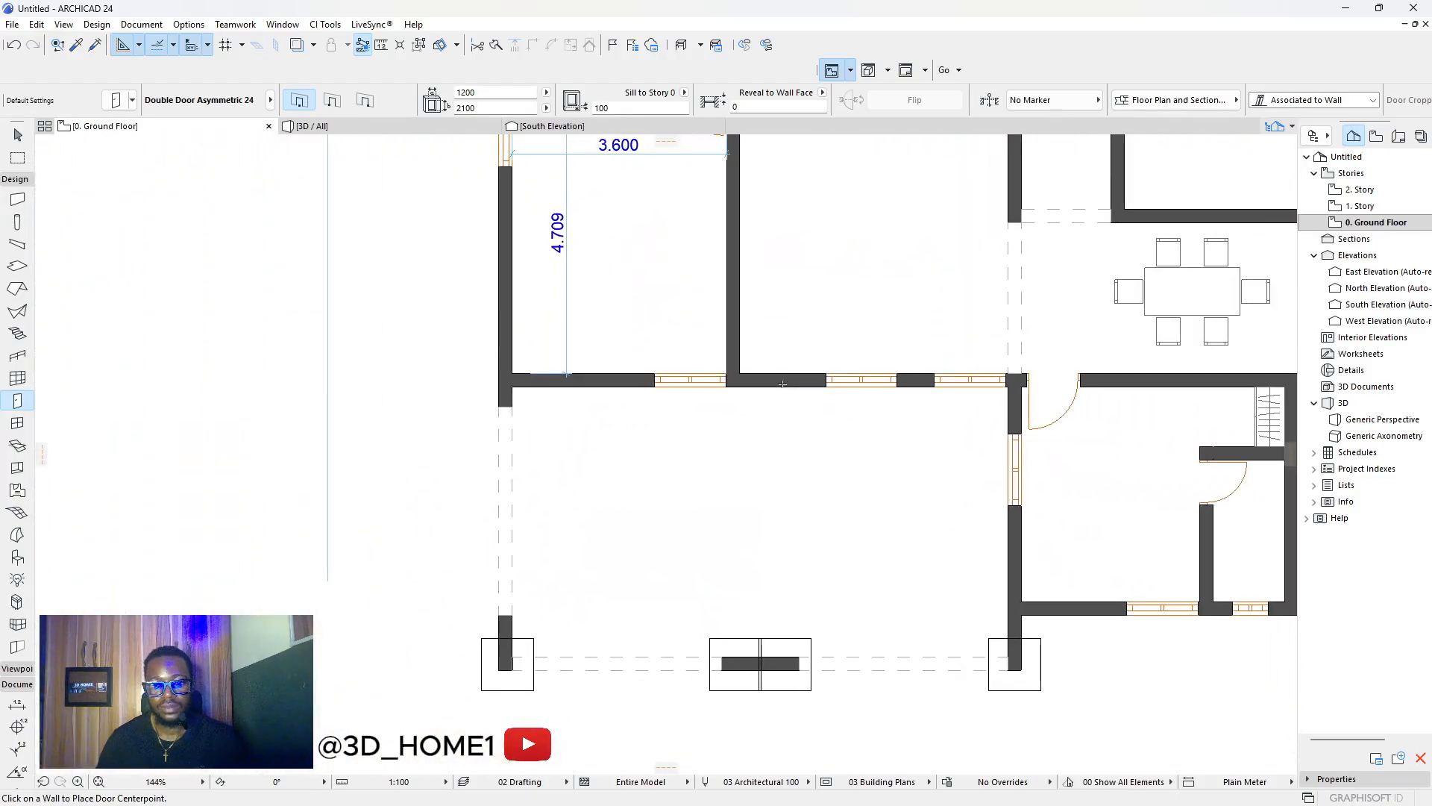
pyautogui.scroll(-2, 782, 384)
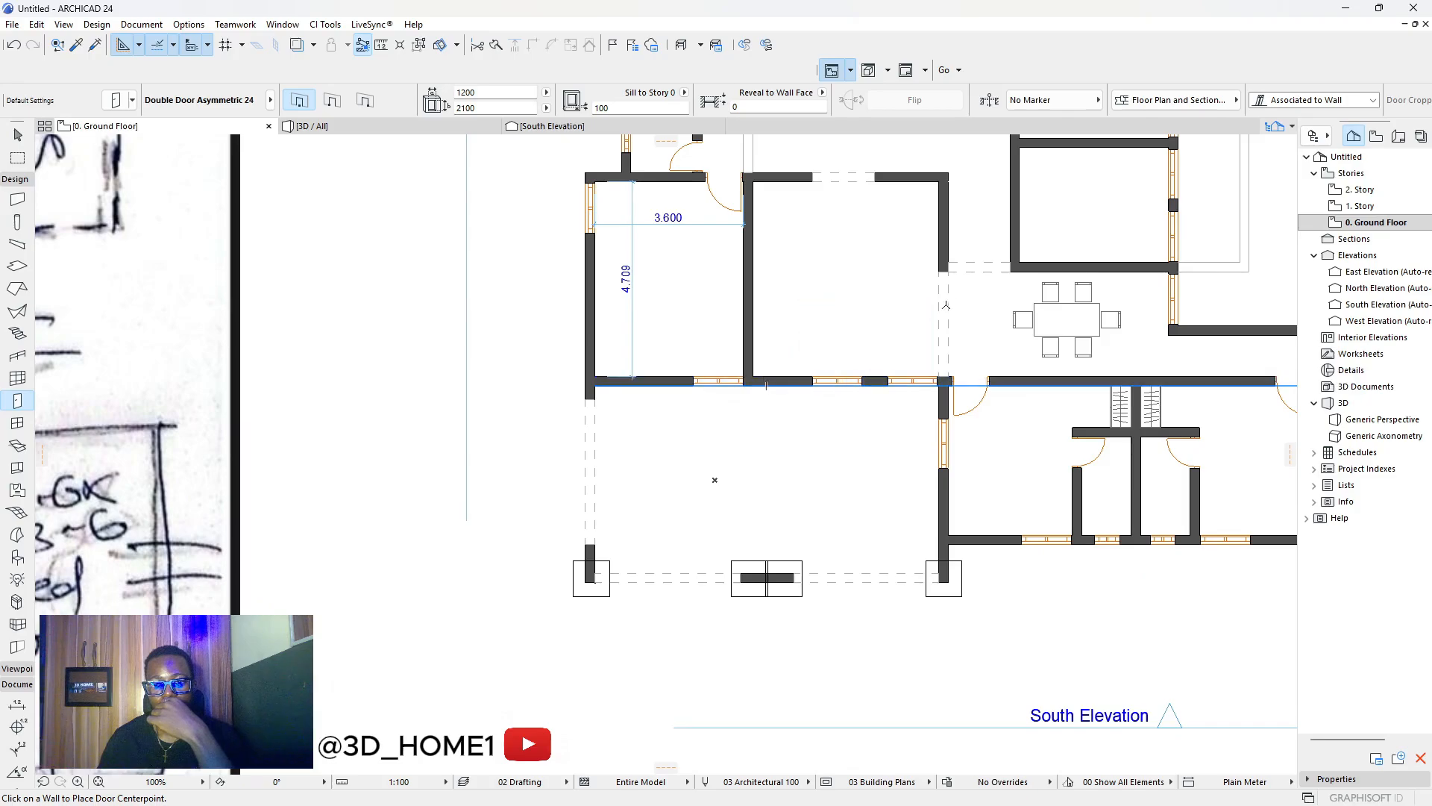
pyautogui.scroll(3, 943, 305)
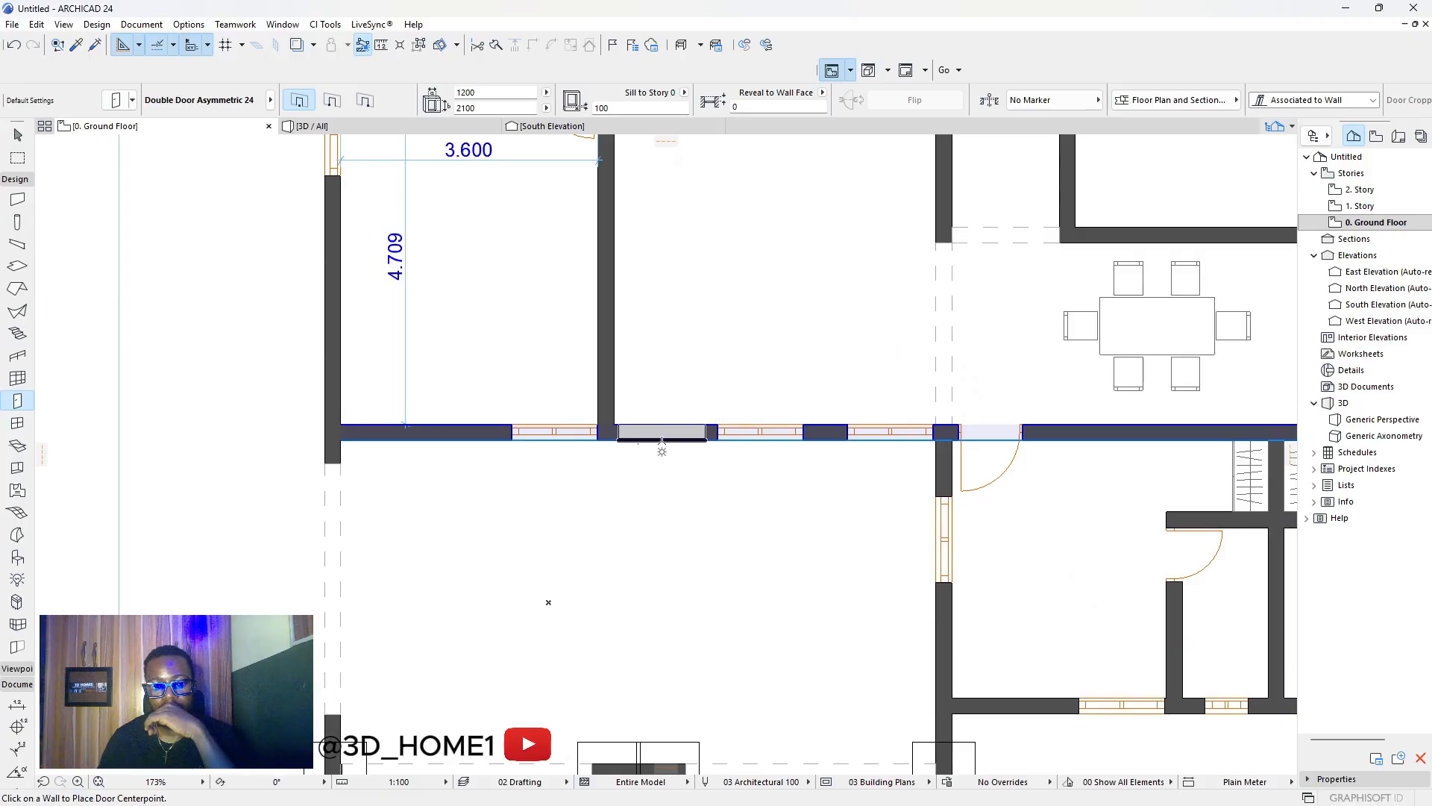
pyautogui.click(661, 446)
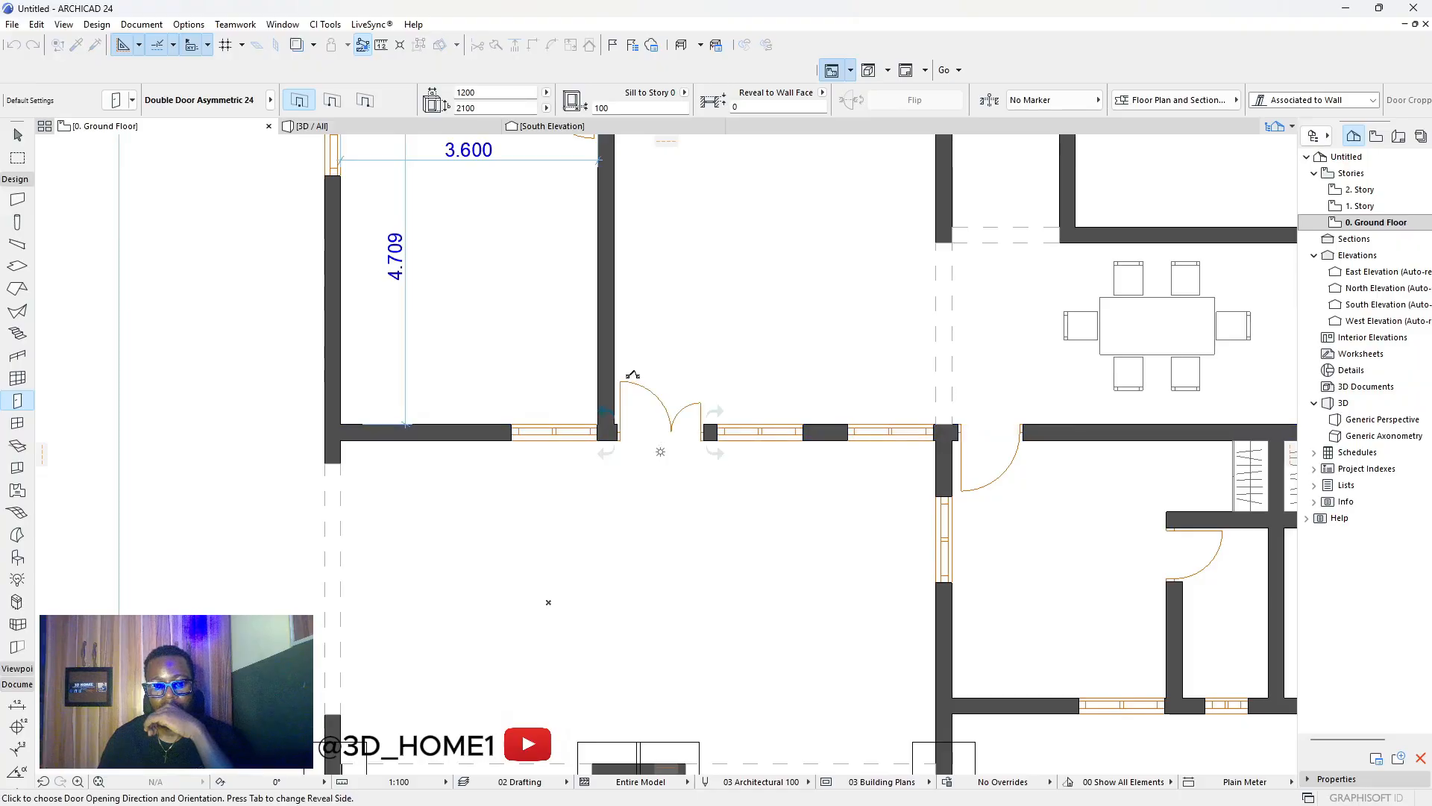
pyautogui.click(632, 374)
pyautogui.scroll(-6, 709, 373)
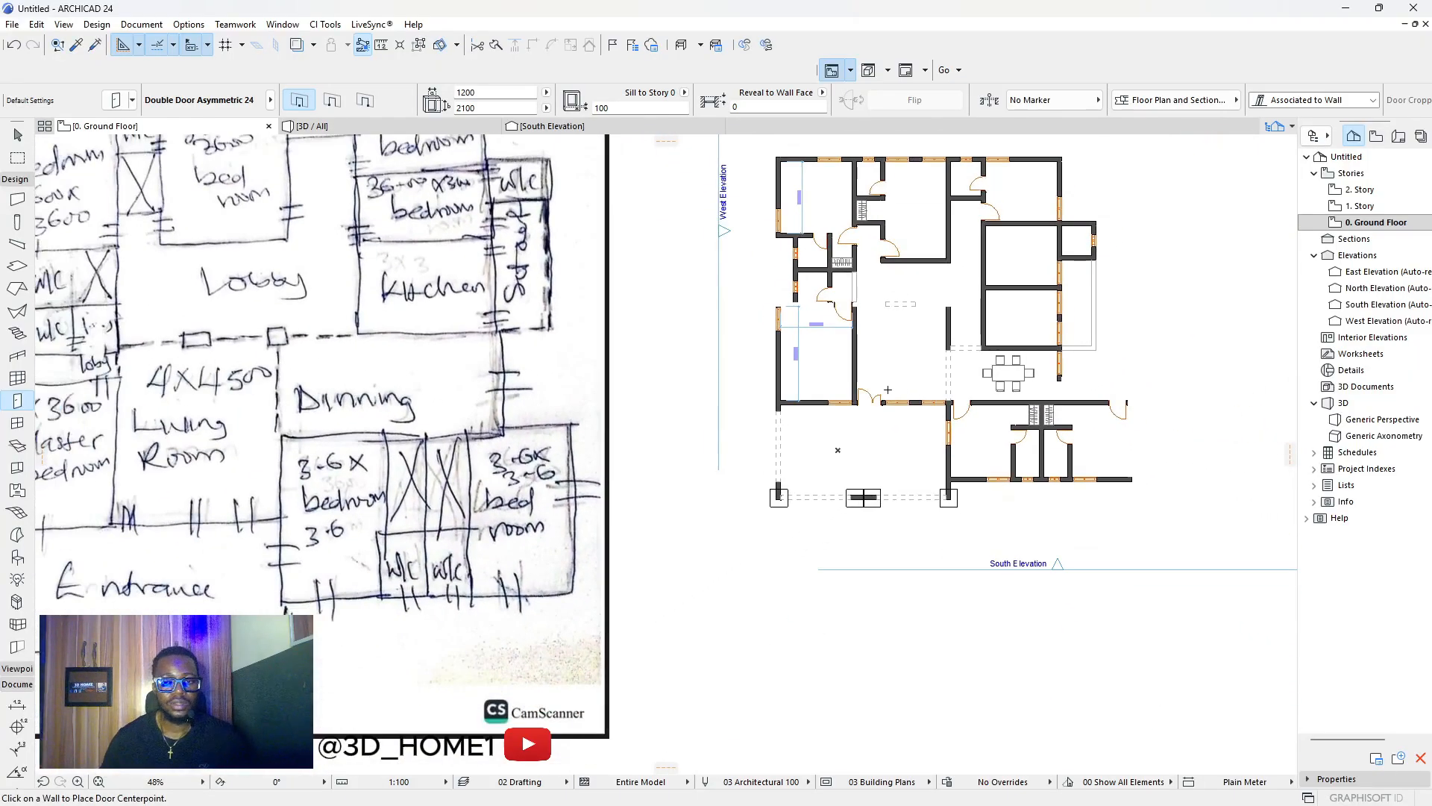
pyautogui.scroll(6, 913, 394)
pyautogui.scroll(5, 912, 394)
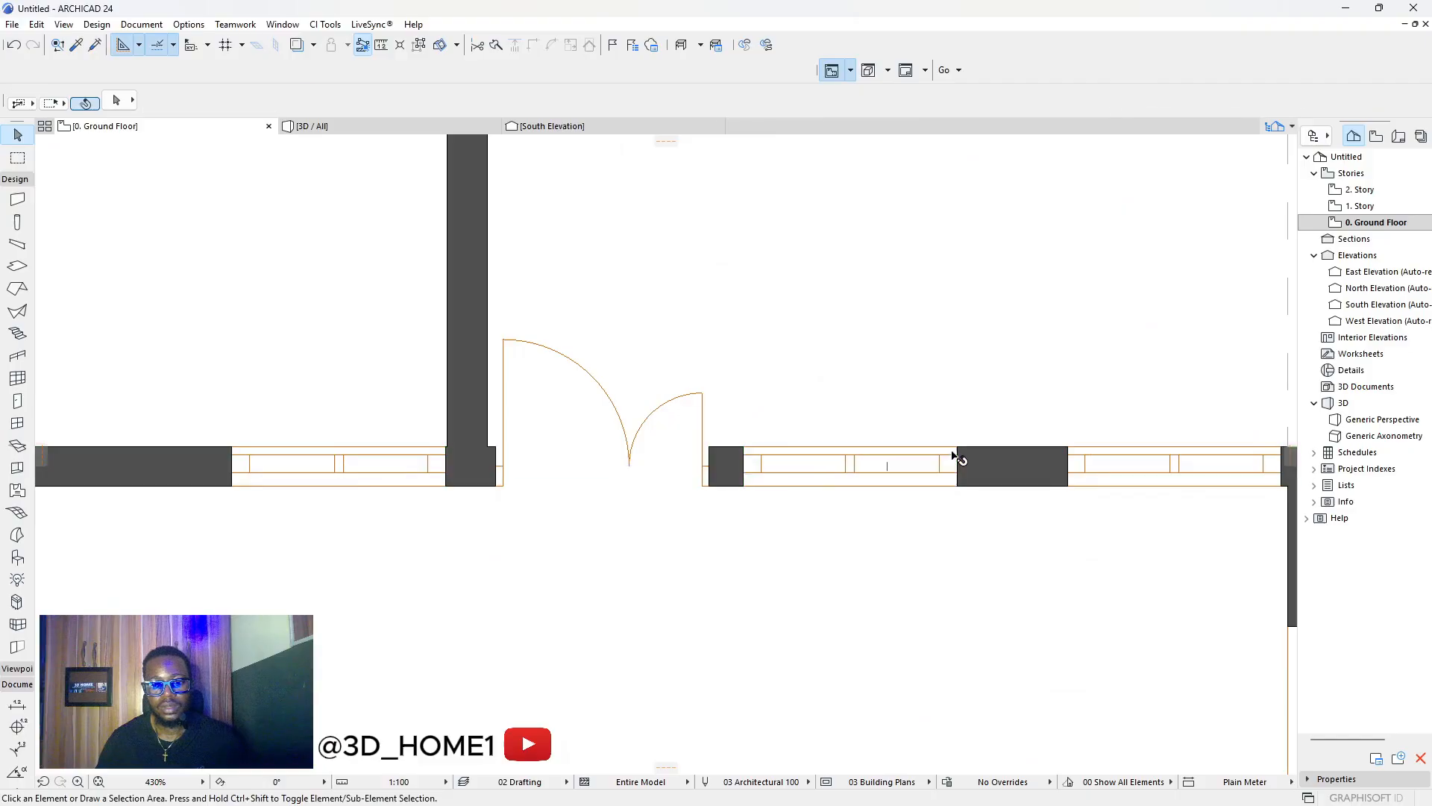
# Shift the living room's south wall window nearest the double door slightly east to widen the wall between them.
pyautogui.click(958, 468)
pyautogui.click(955, 453)
pyautogui.click(978, 455)
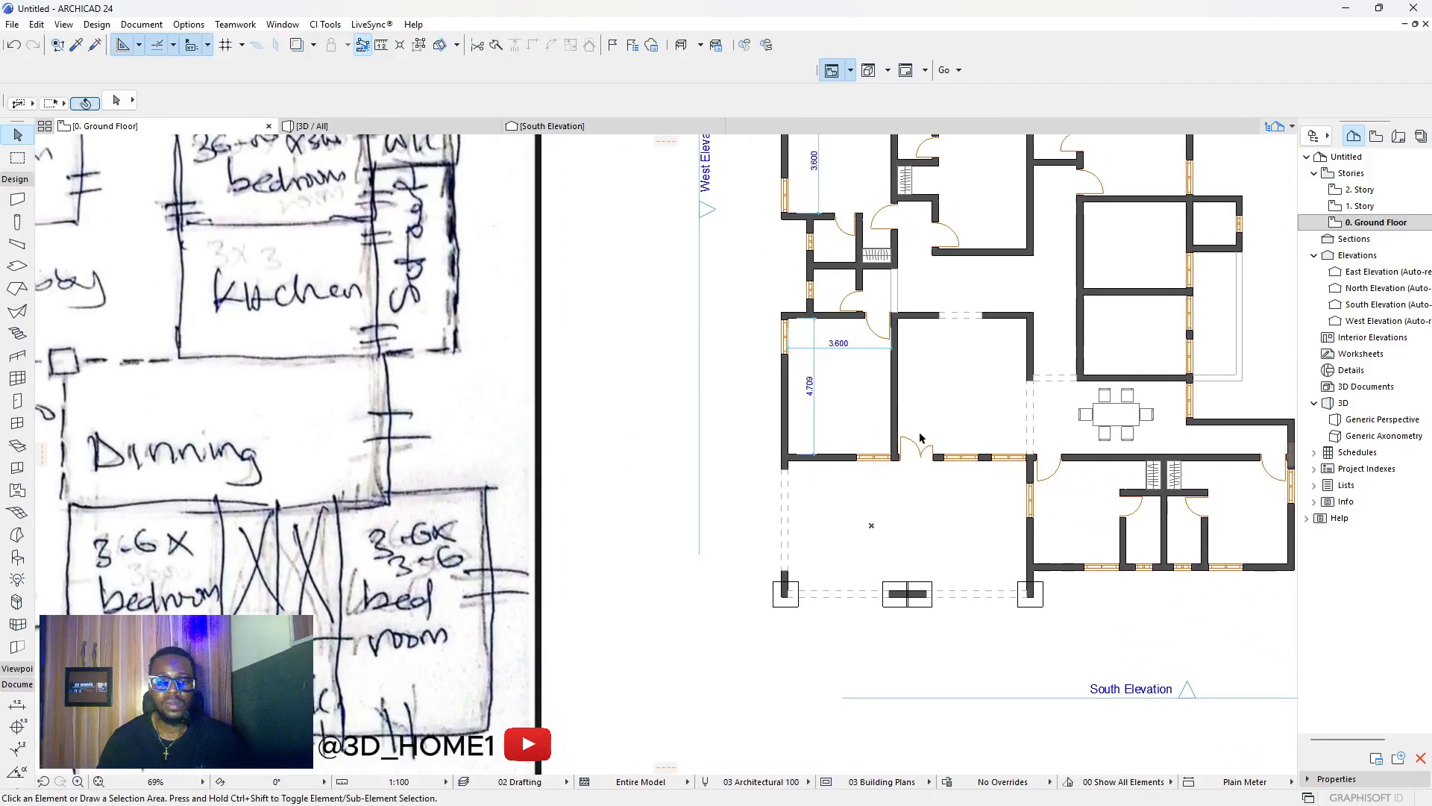
# Move the asymmetric double door from the west end to the east end of the living room's south wall.
pyautogui.scroll(-3, 920, 438)
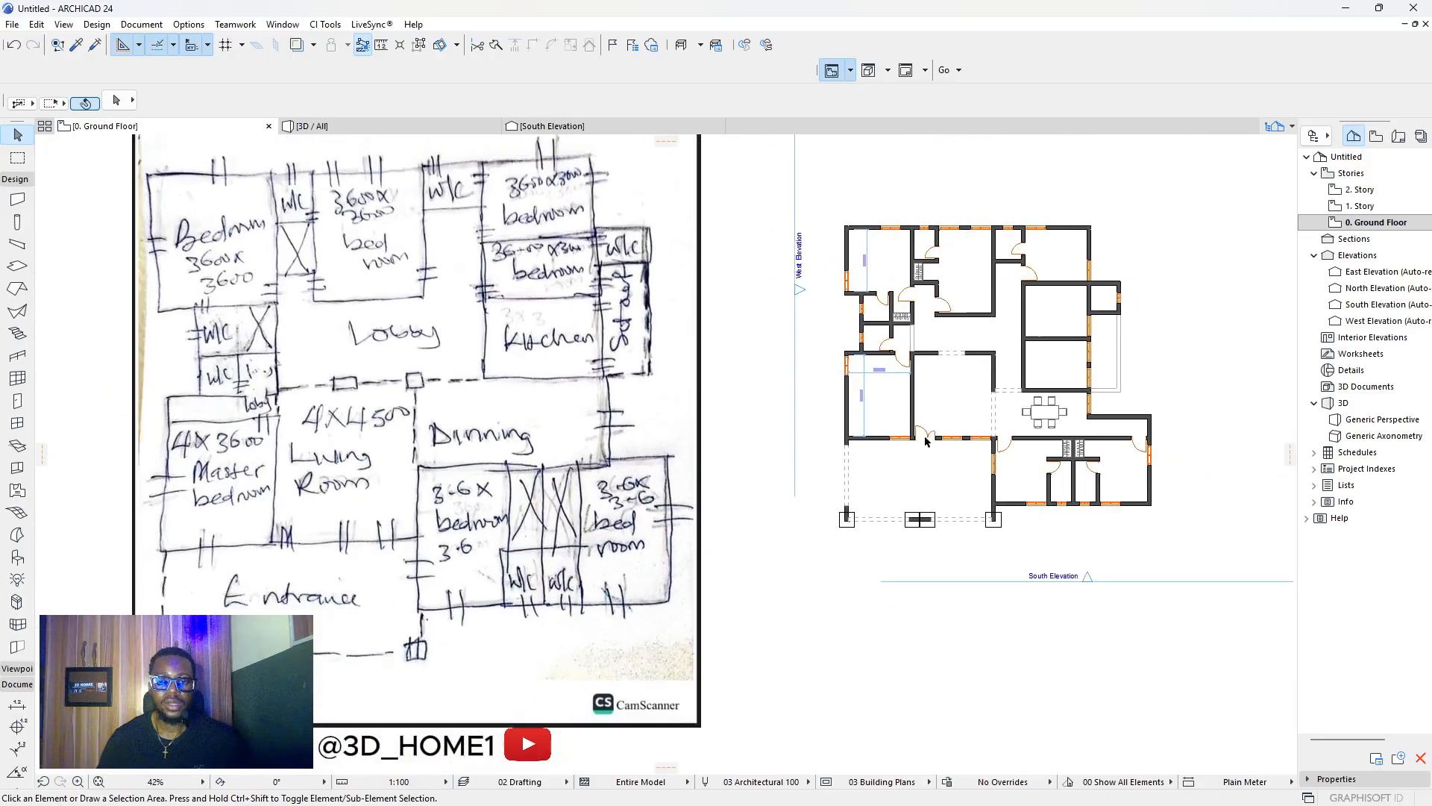
pyautogui.scroll(2, 942, 373)
pyautogui.scroll(3, 971, 387)
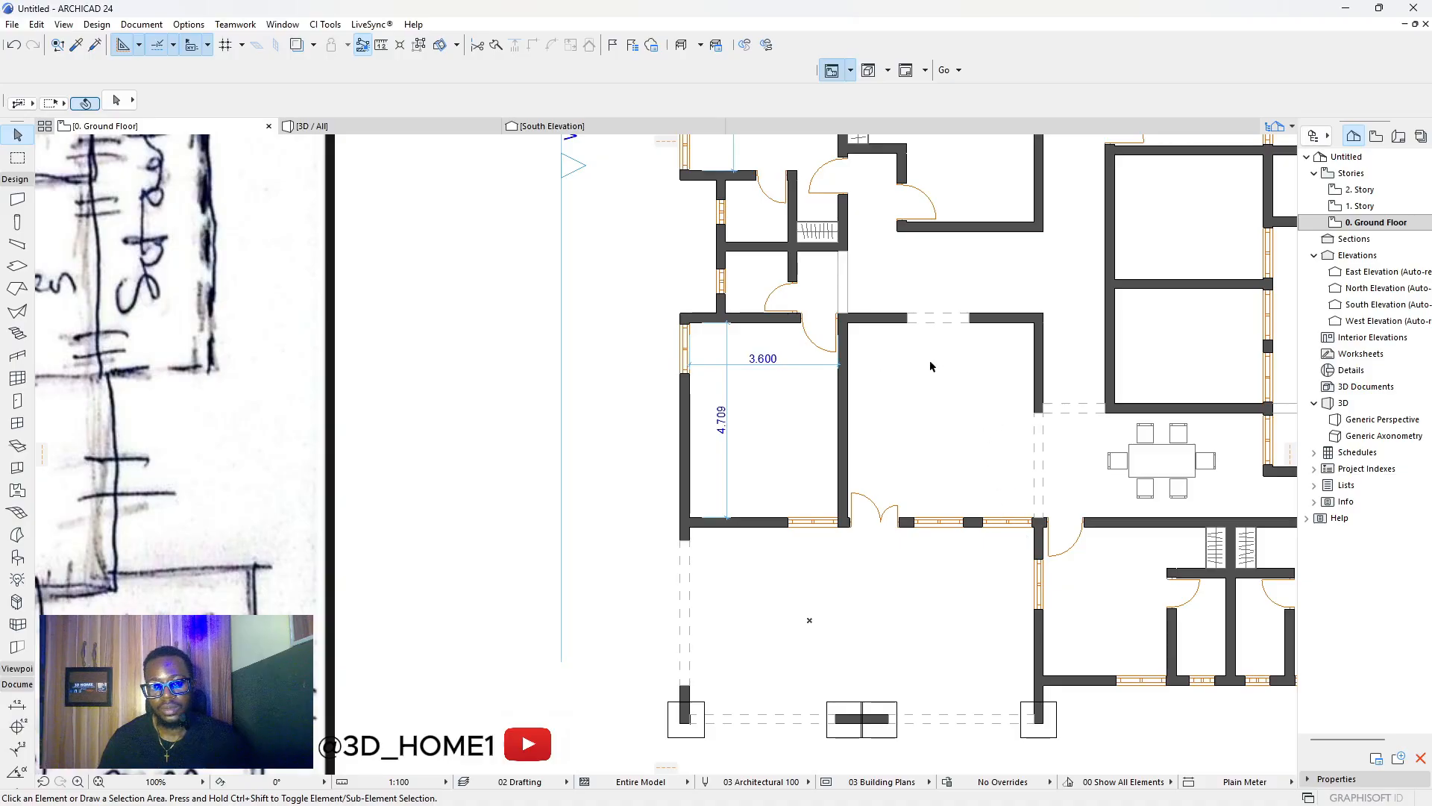
pyautogui.scroll(5, 863, 495)
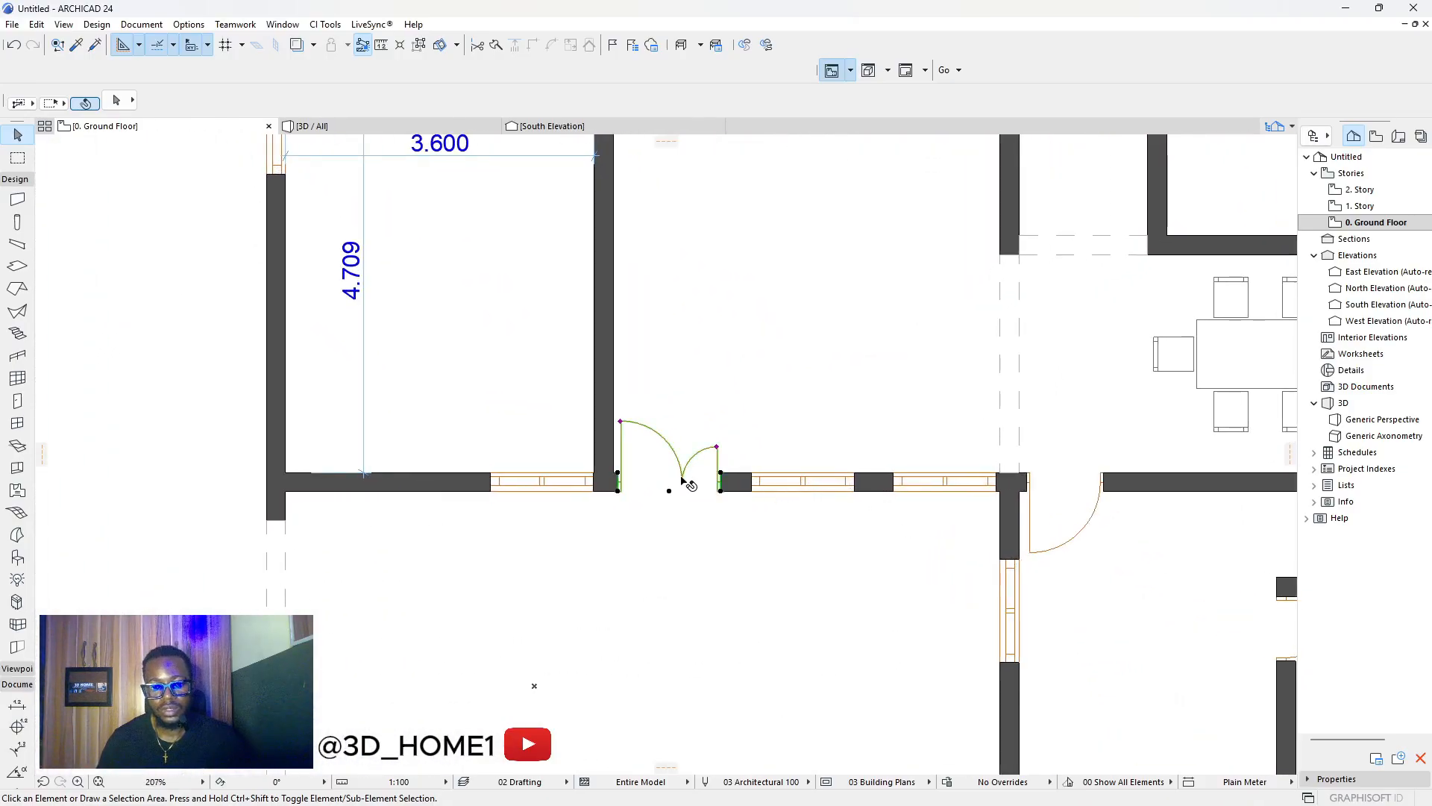
pyautogui.click(682, 478)
pyautogui.click(682, 478)
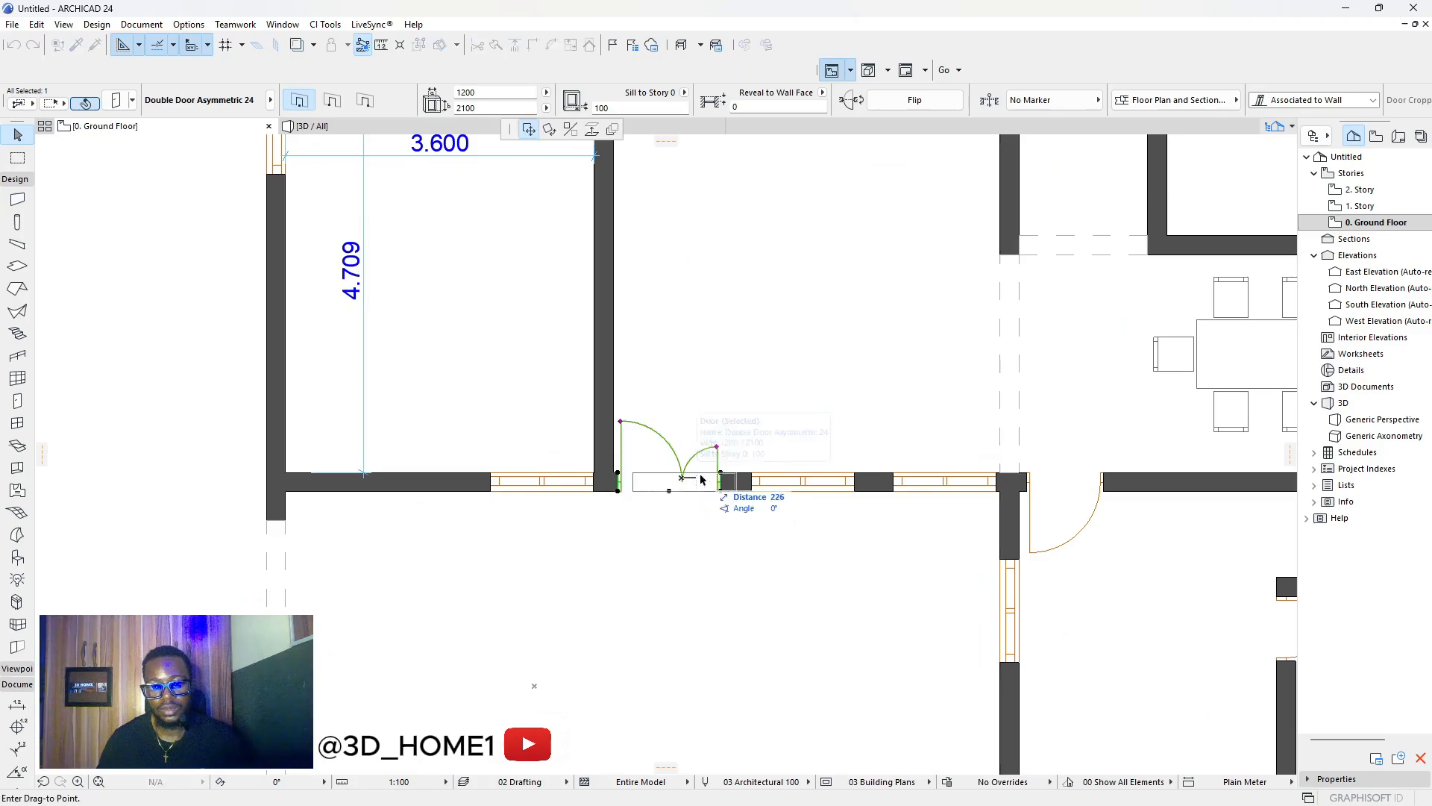
pyautogui.click(942, 478)
# Move the sliding window that overlaps the double door to the west end of the living room's south wall.
pyautogui.click(992, 487)
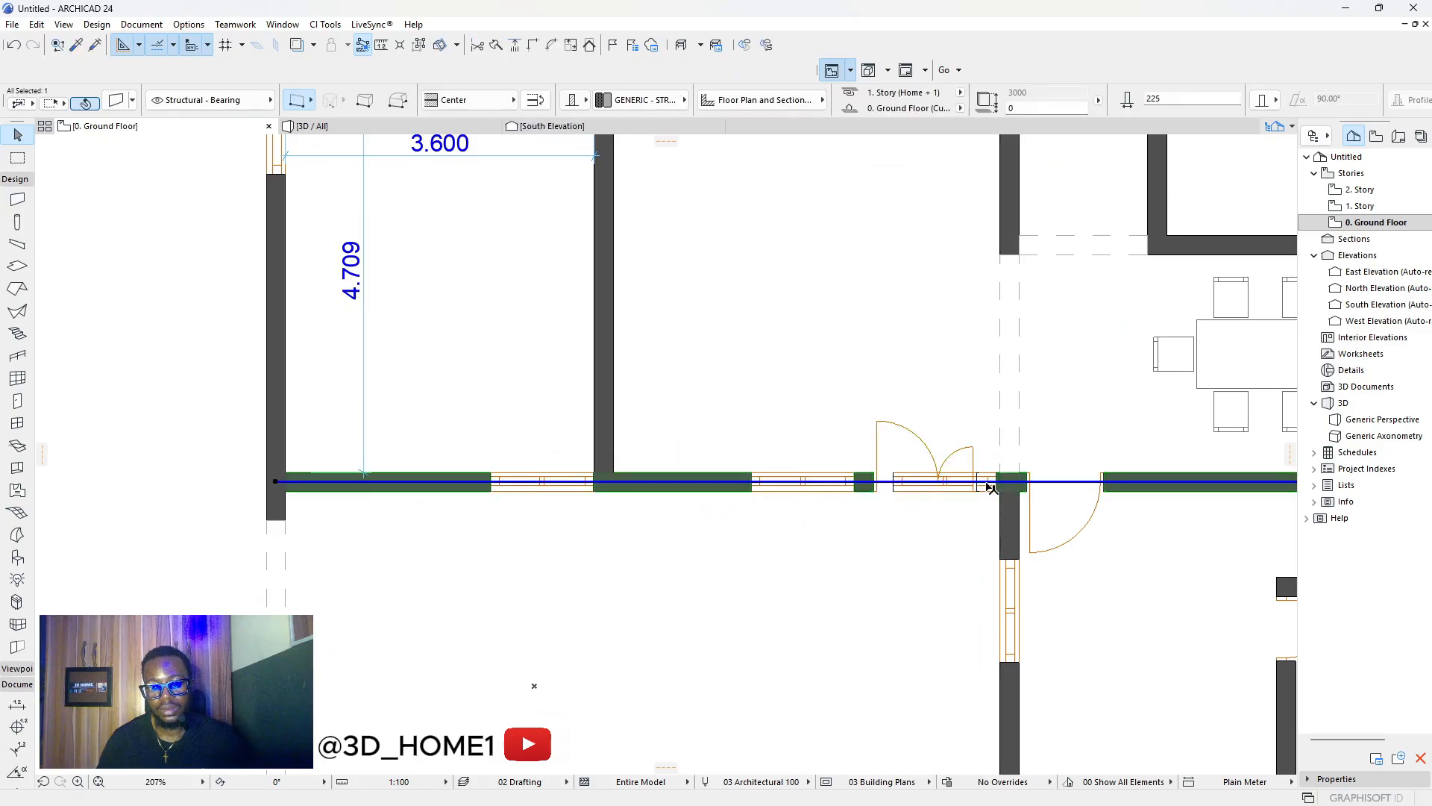
pyautogui.press('Escape')
pyautogui.click(992, 487)
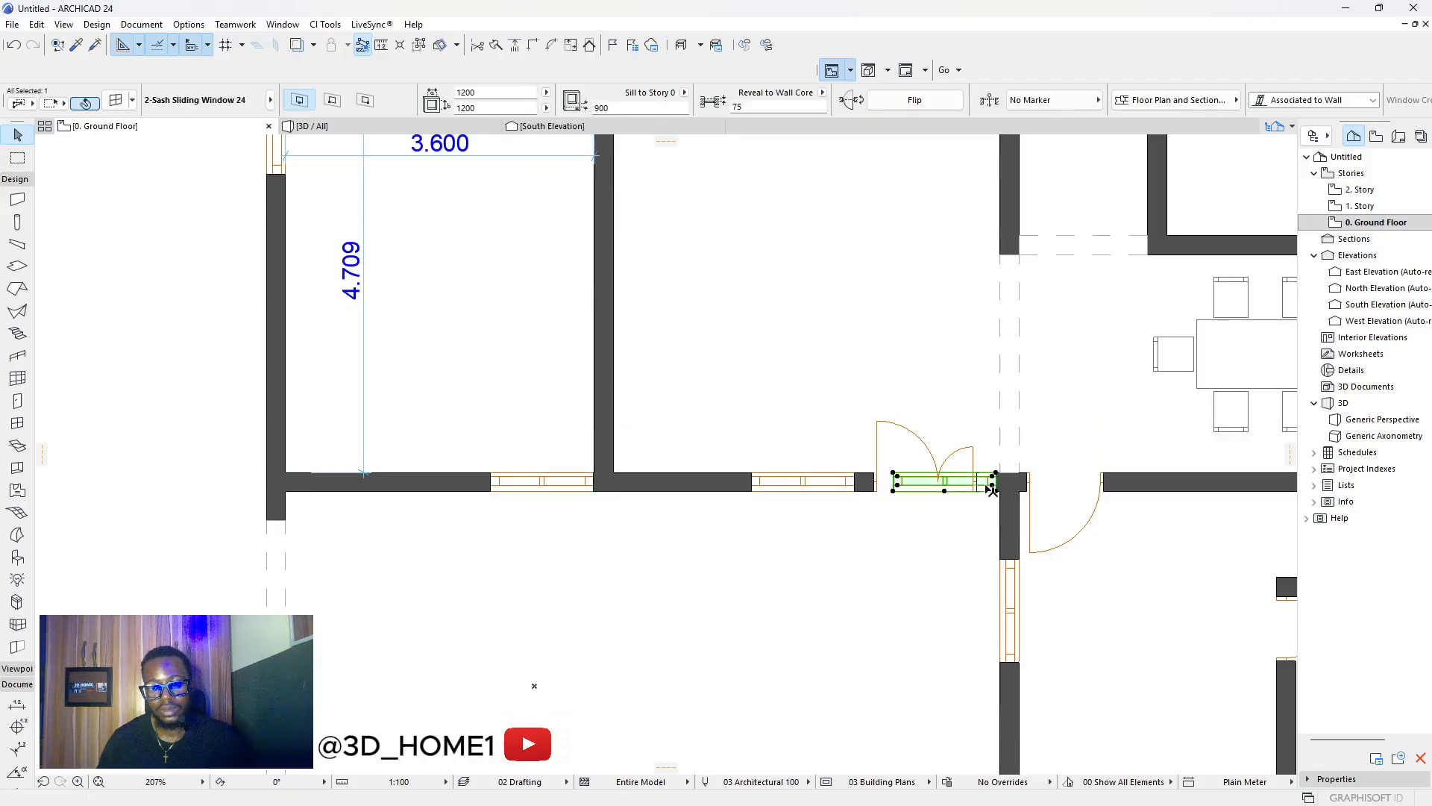
pyautogui.click(978, 489)
pyautogui.press('Escape')
pyautogui.click(984, 489)
pyautogui.press('Escape')
pyautogui.click(988, 486)
pyautogui.click(984, 487)
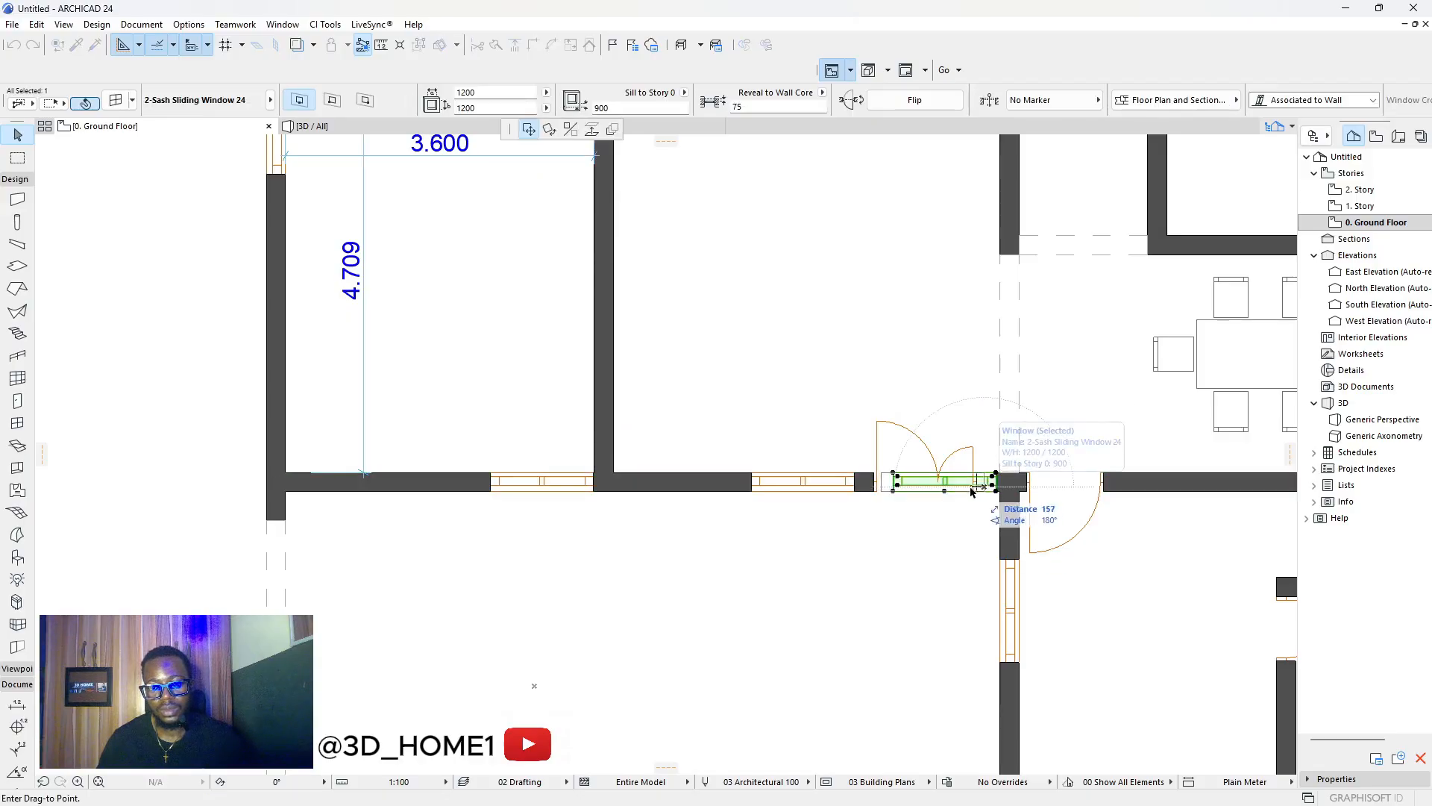
pyautogui.click(752, 491)
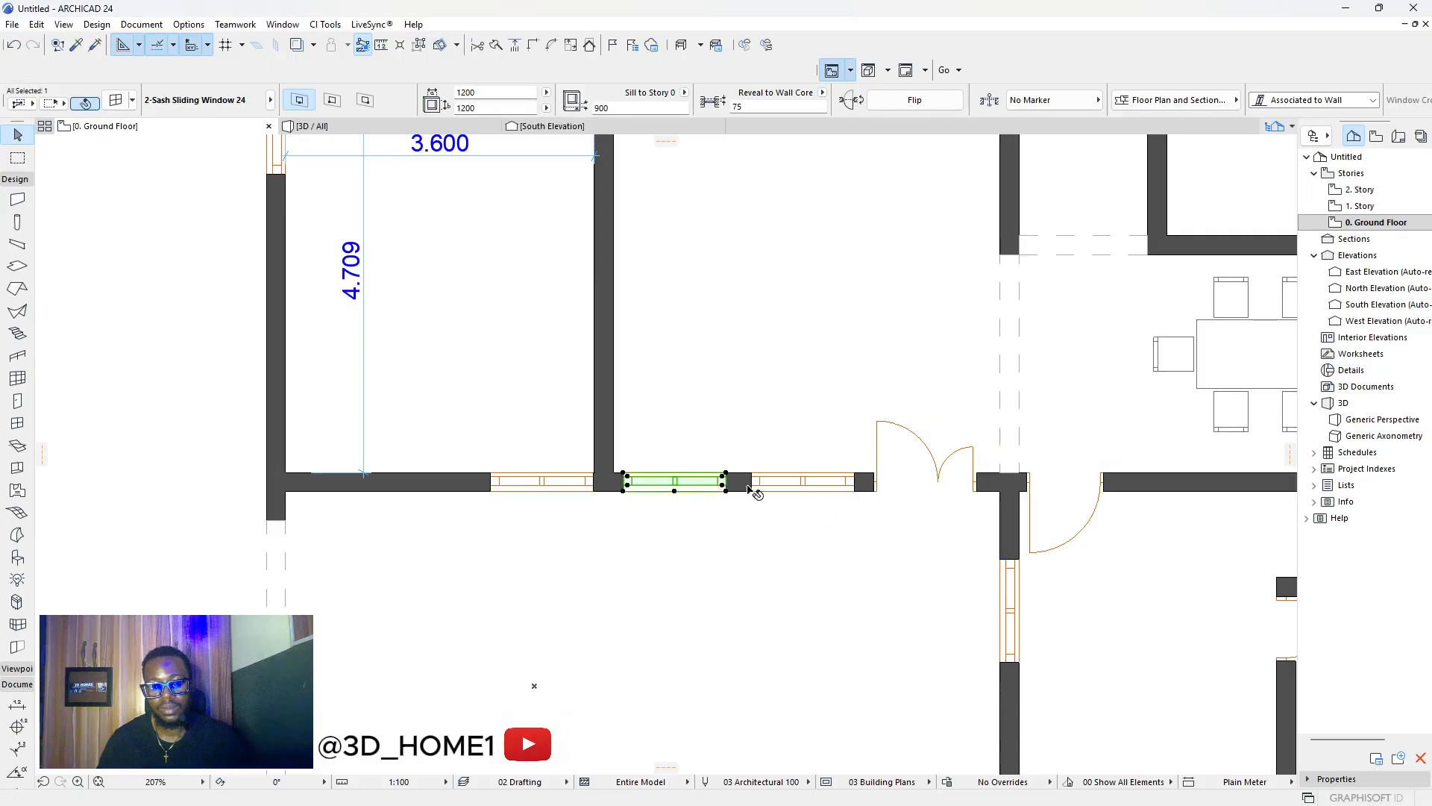
pyautogui.press('Escape')
# Move the asymmetric double door about 180 mm east, closer to the end of the living room's south wall.
pyautogui.scroll(-3, 906, 505)
pyautogui.scroll(2, 899, 485)
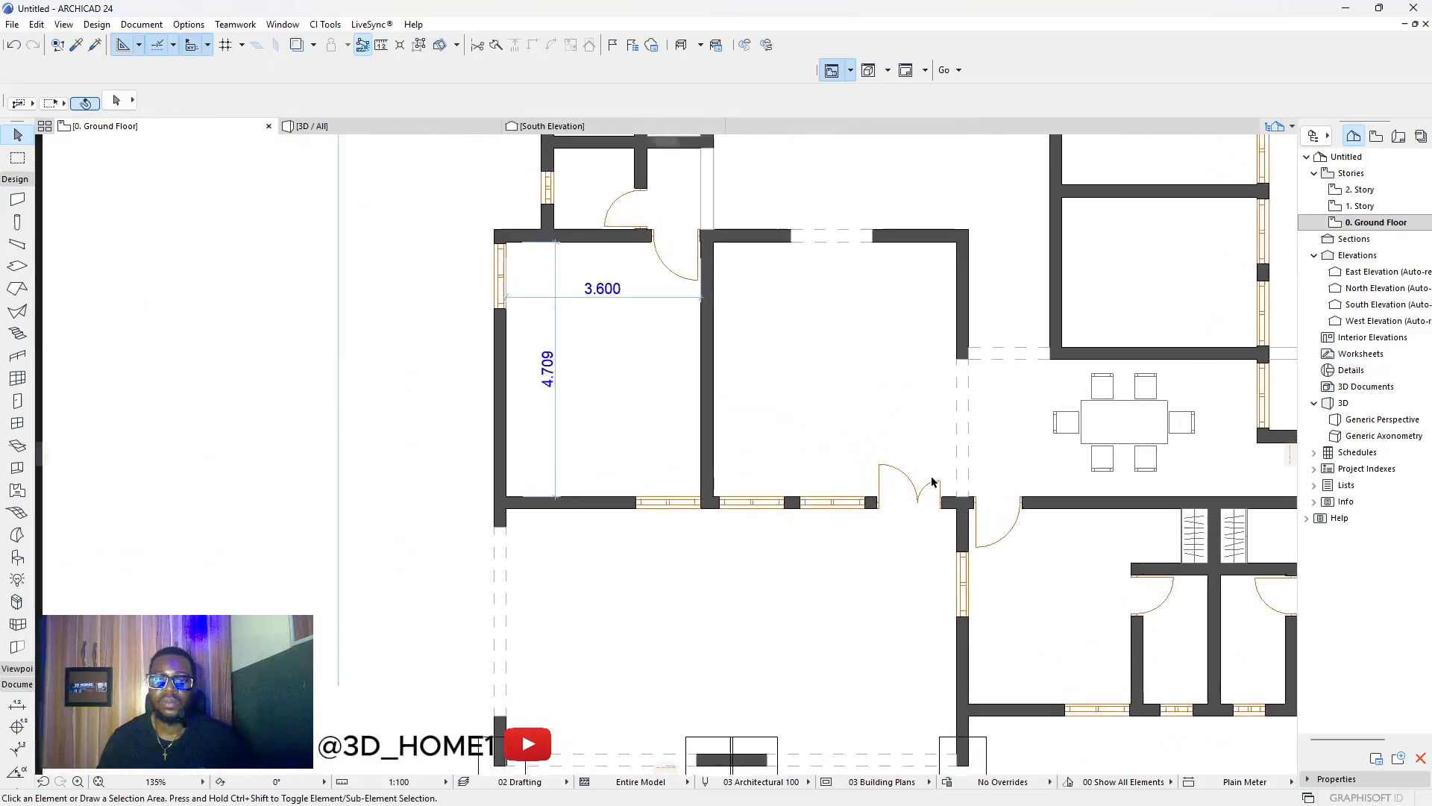
pyautogui.scroll(-2, 879, 473)
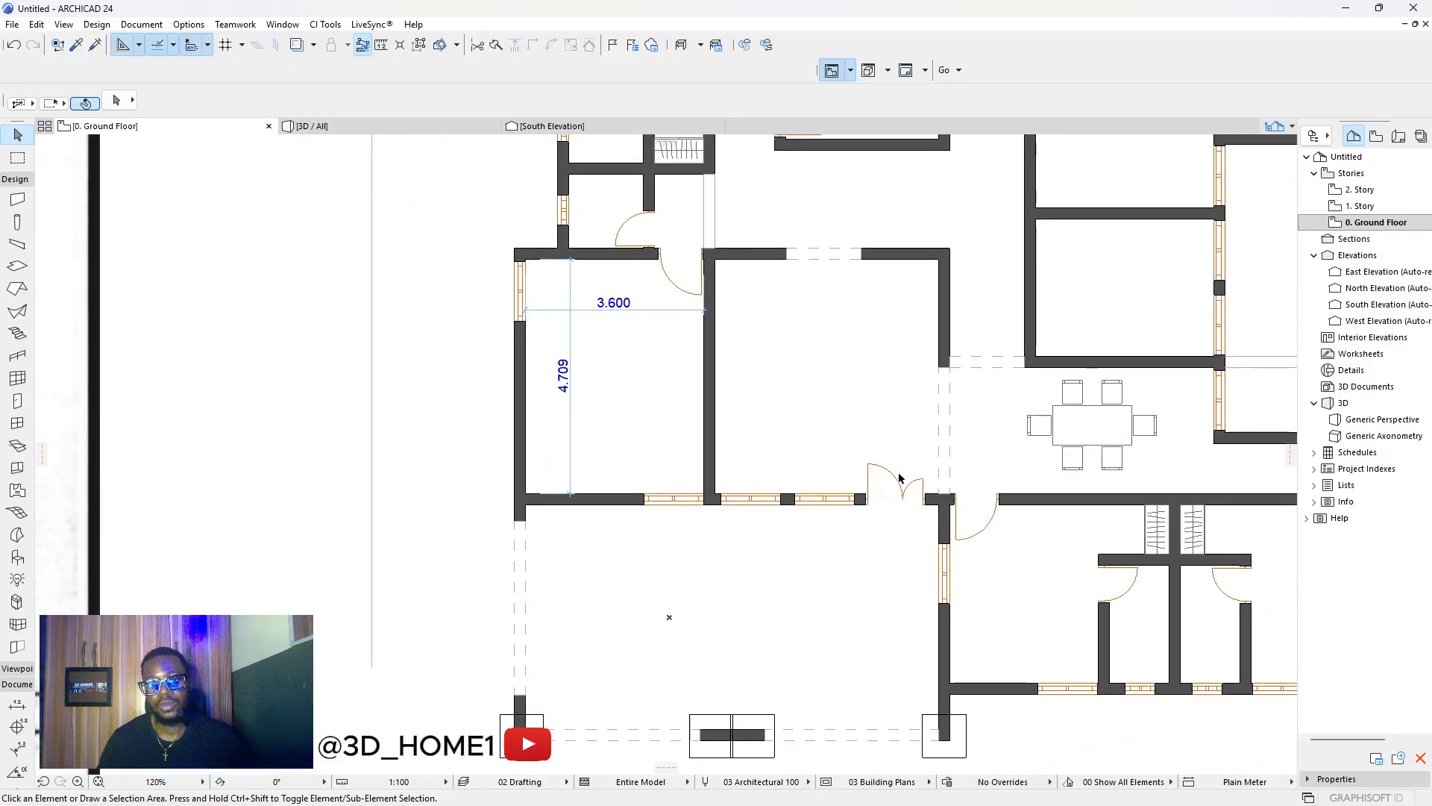
pyautogui.scroll(6, 901, 472)
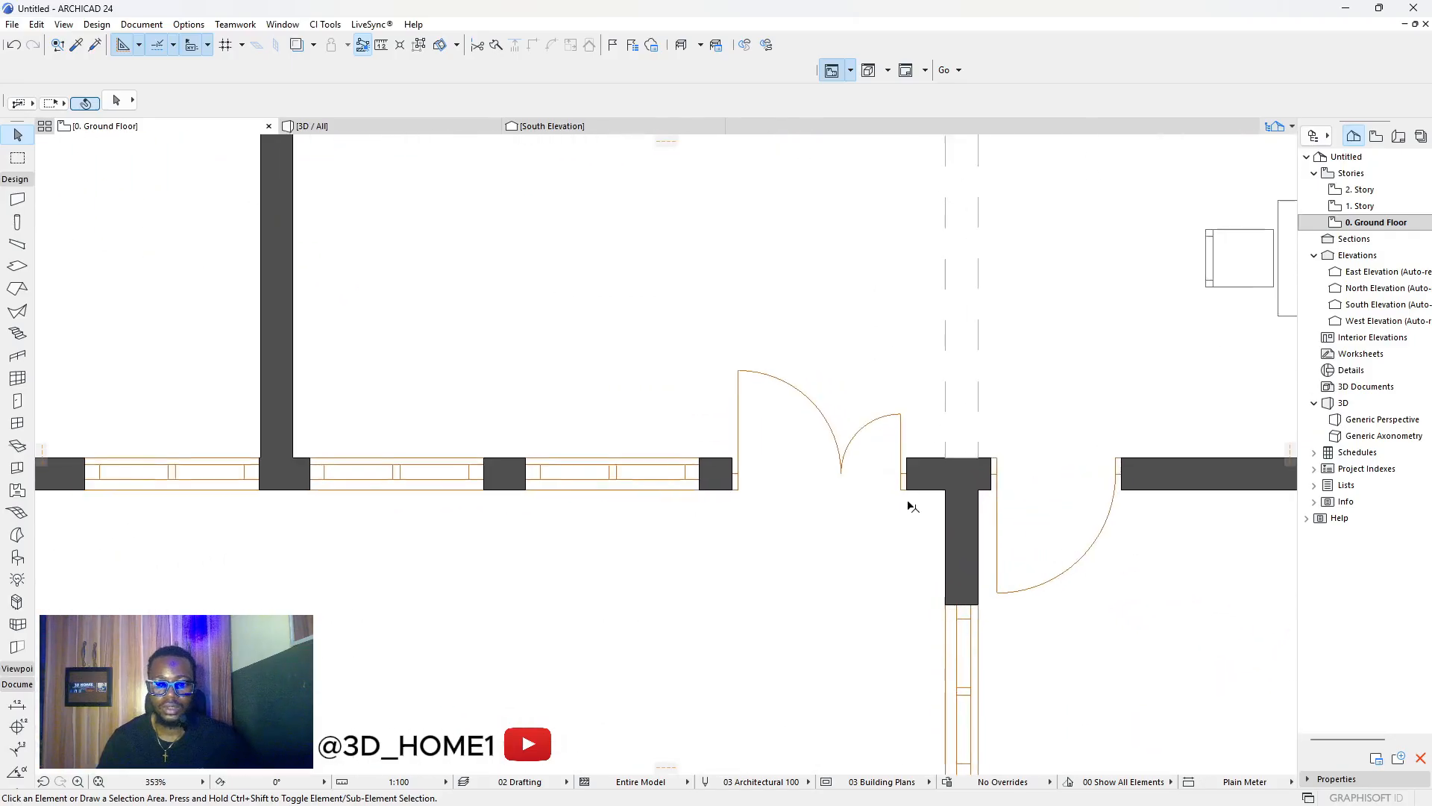
pyautogui.click(841, 471)
pyautogui.click(840, 466)
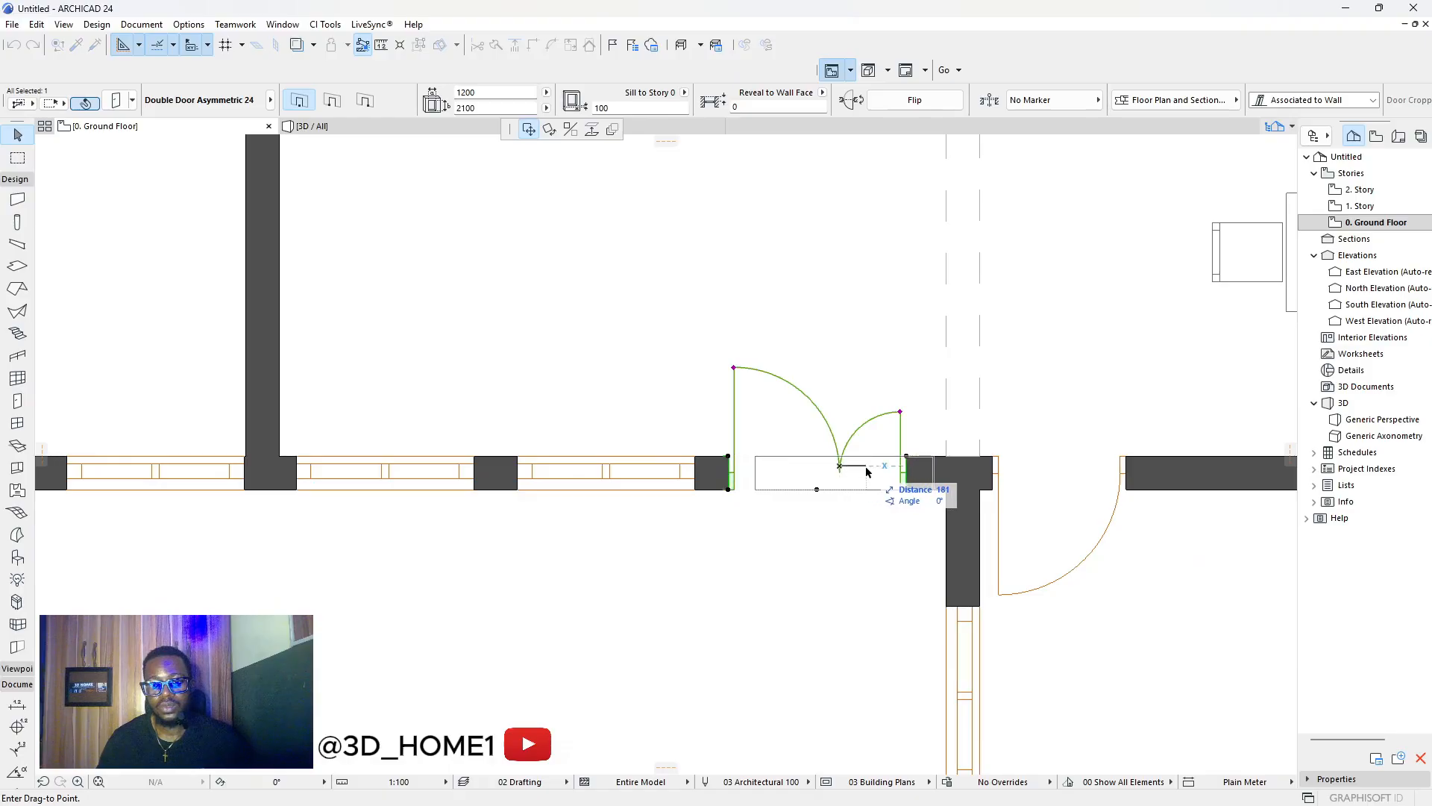
pyautogui.click(867, 471)
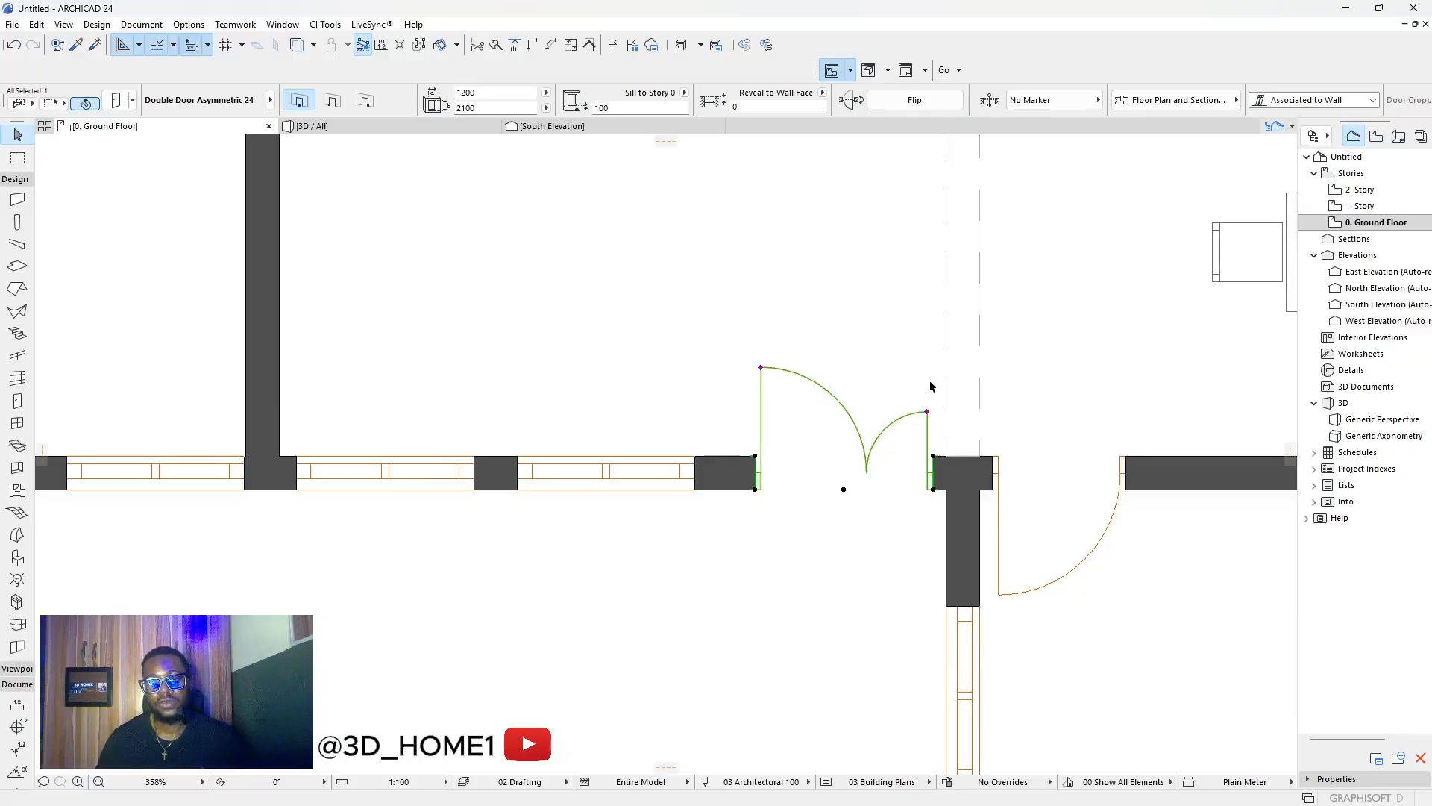
pyautogui.scroll(-6, 908, 391)
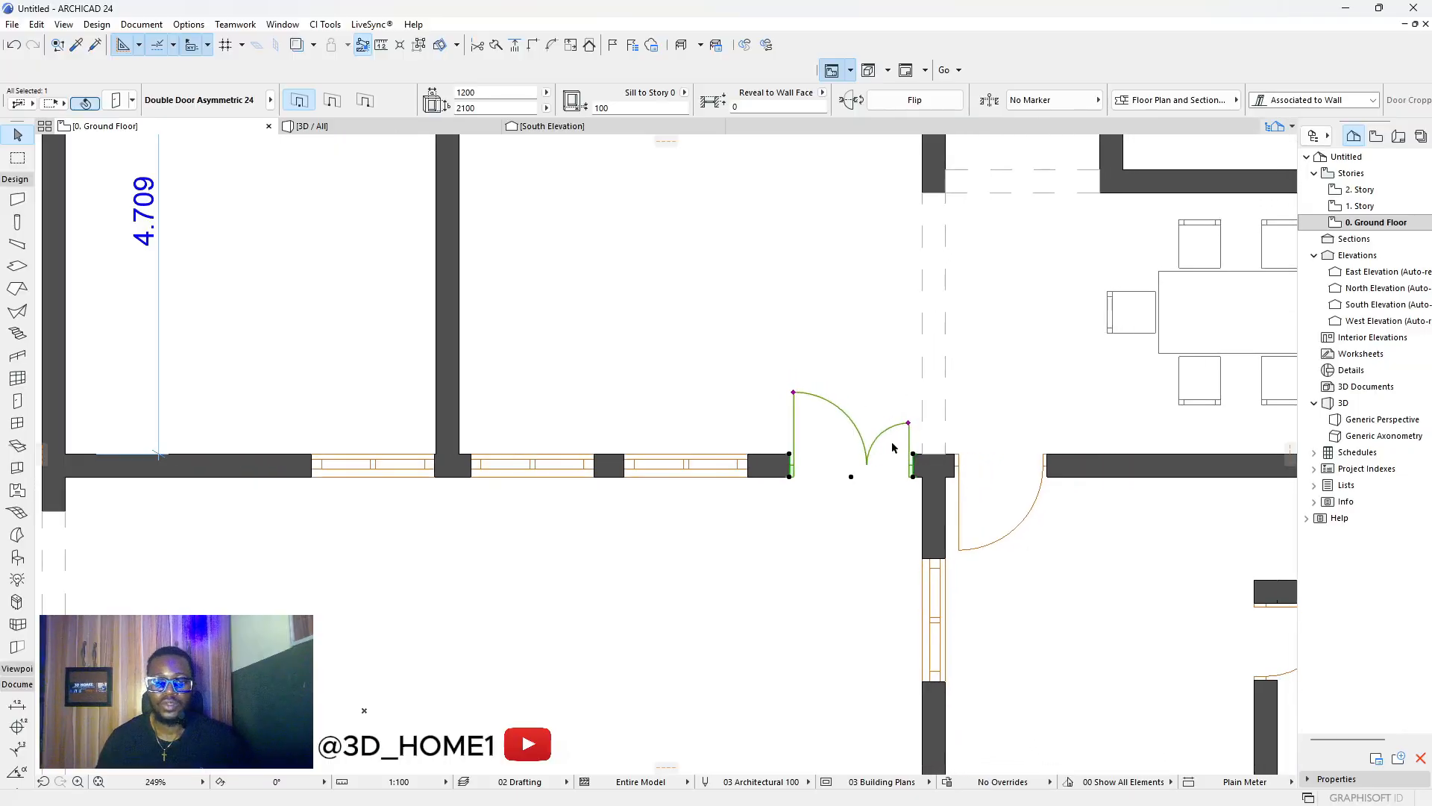
pyautogui.click(947, 410)
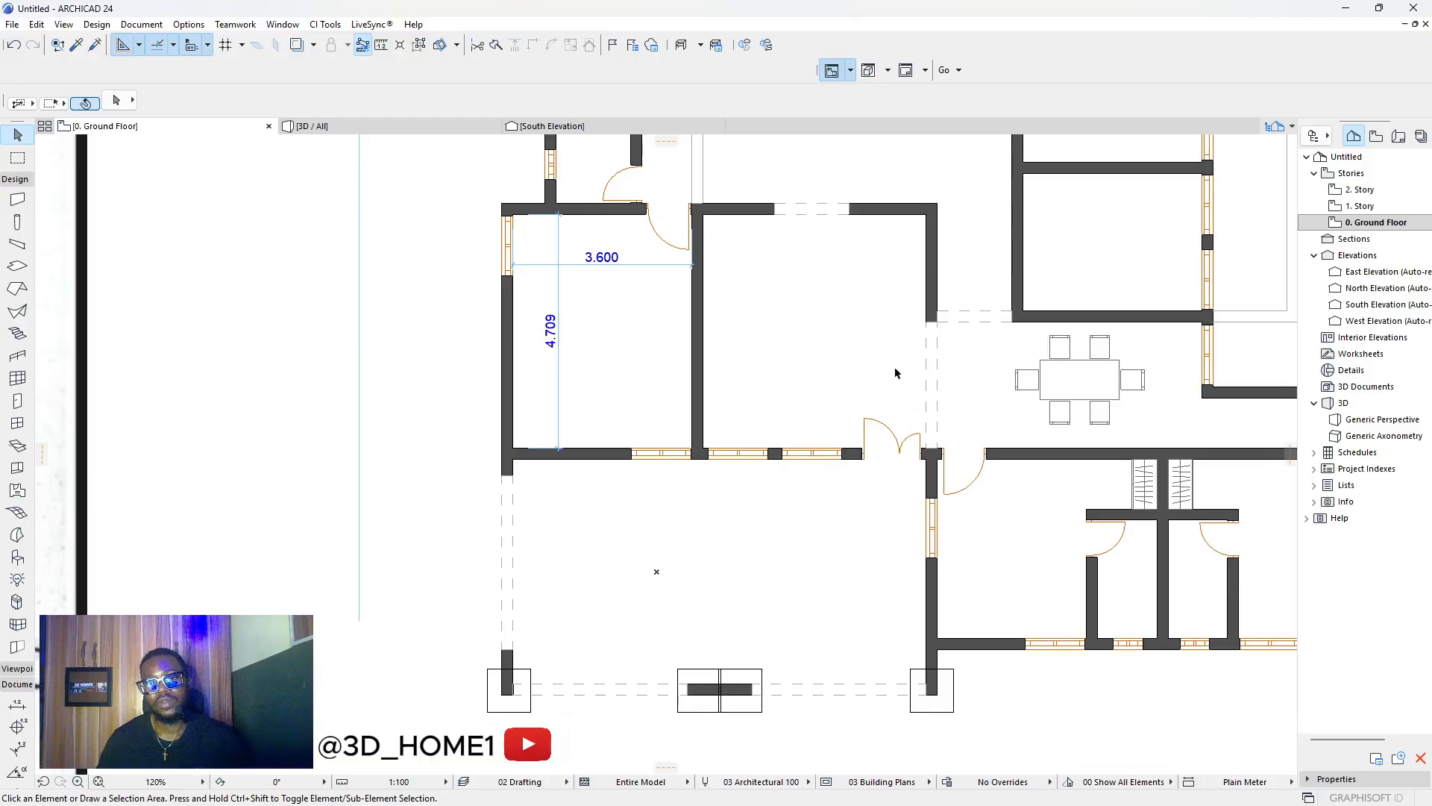
# Draw a narrow rectangle about 270 mm wide along the inner face of the living room's west wall, using the Line tool.
pyautogui.scroll(1, 861, 458)
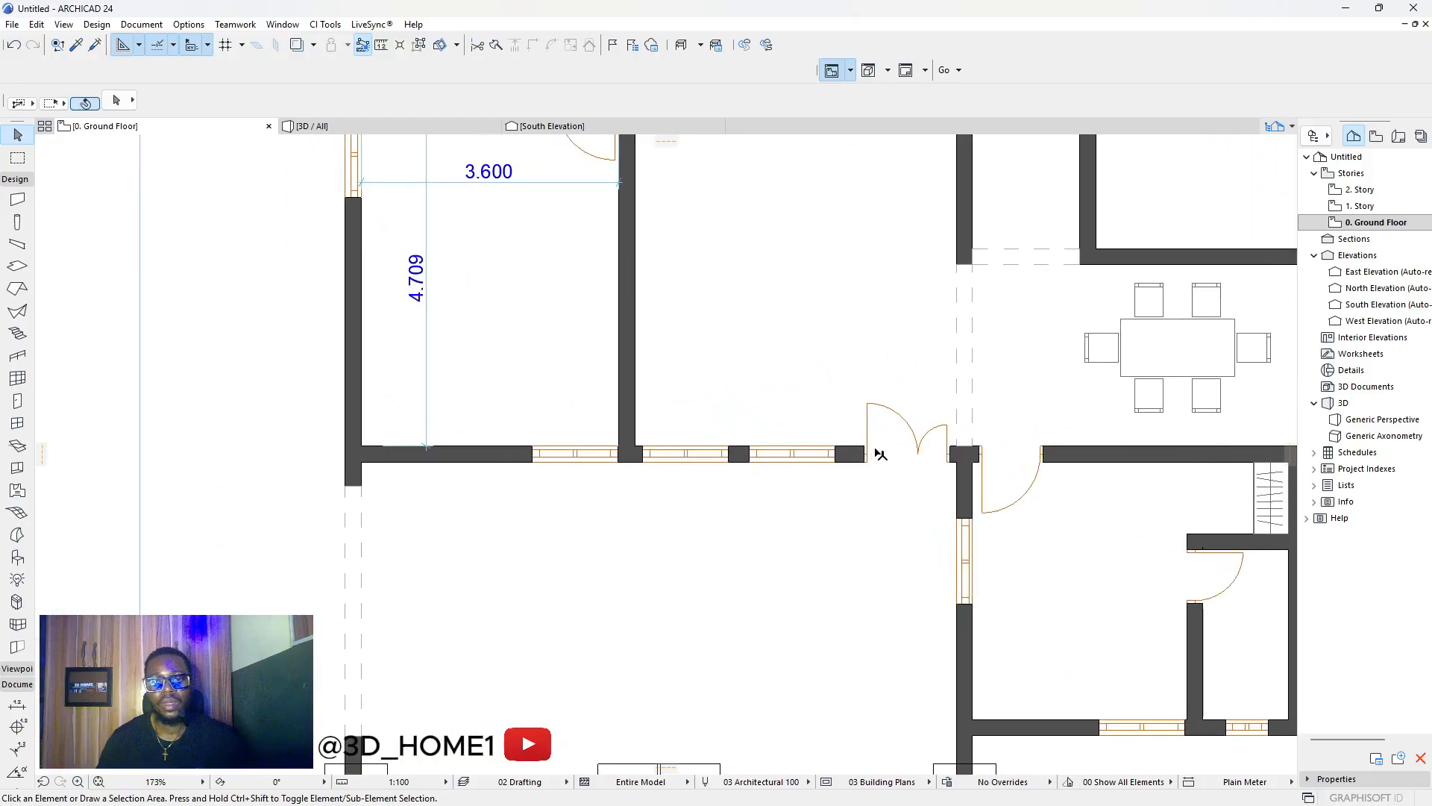
pyautogui.scroll(-2, 843, 388)
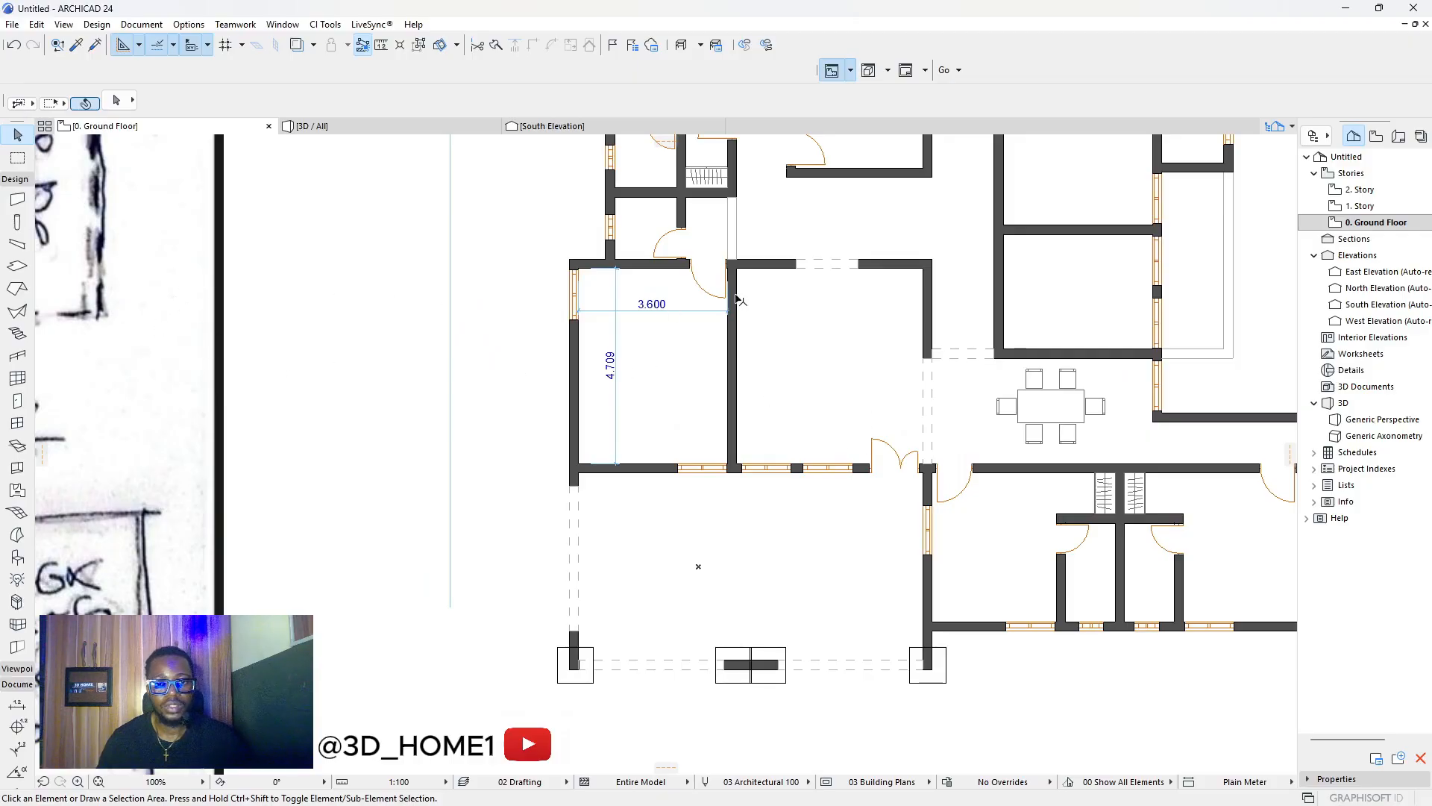
pyautogui.click(16, 180)
pyautogui.click(17, 432)
pyautogui.scroll(2, 760, 309)
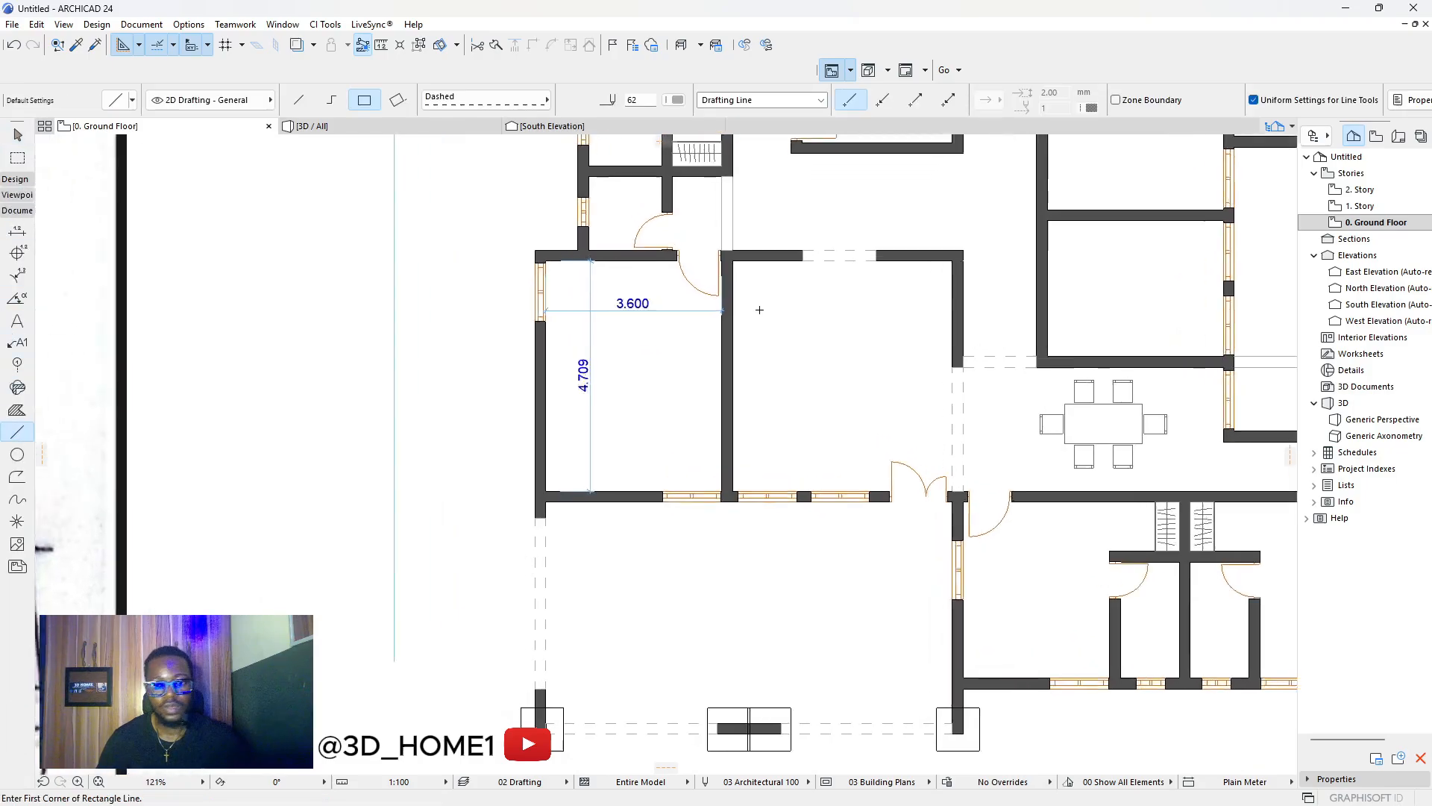
pyautogui.click(726, 269)
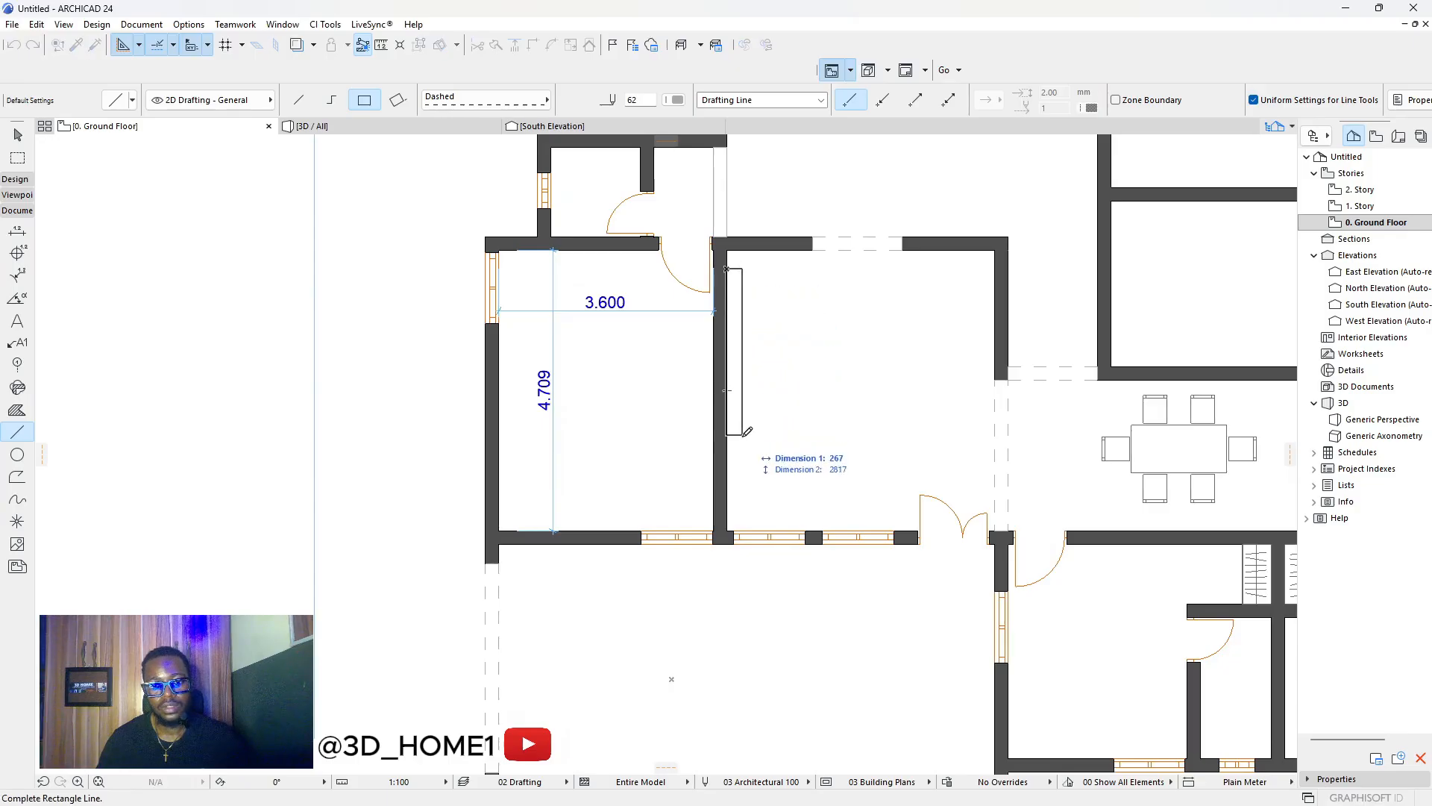
pyautogui.click(743, 513)
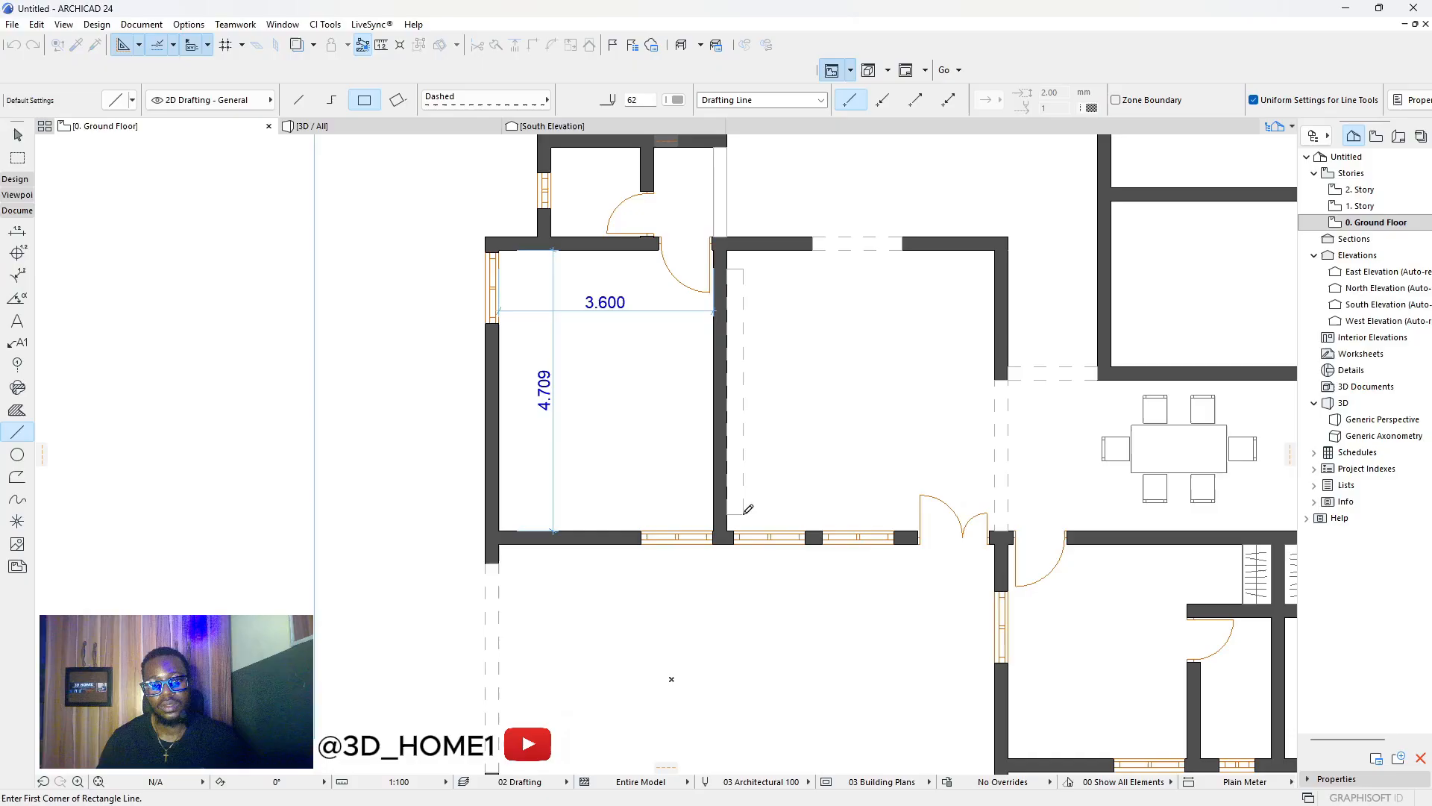
# Change the line type of the rectangle along the living room's west wall to solid.
pyautogui.press('Escape')
pyautogui.click(738, 292)
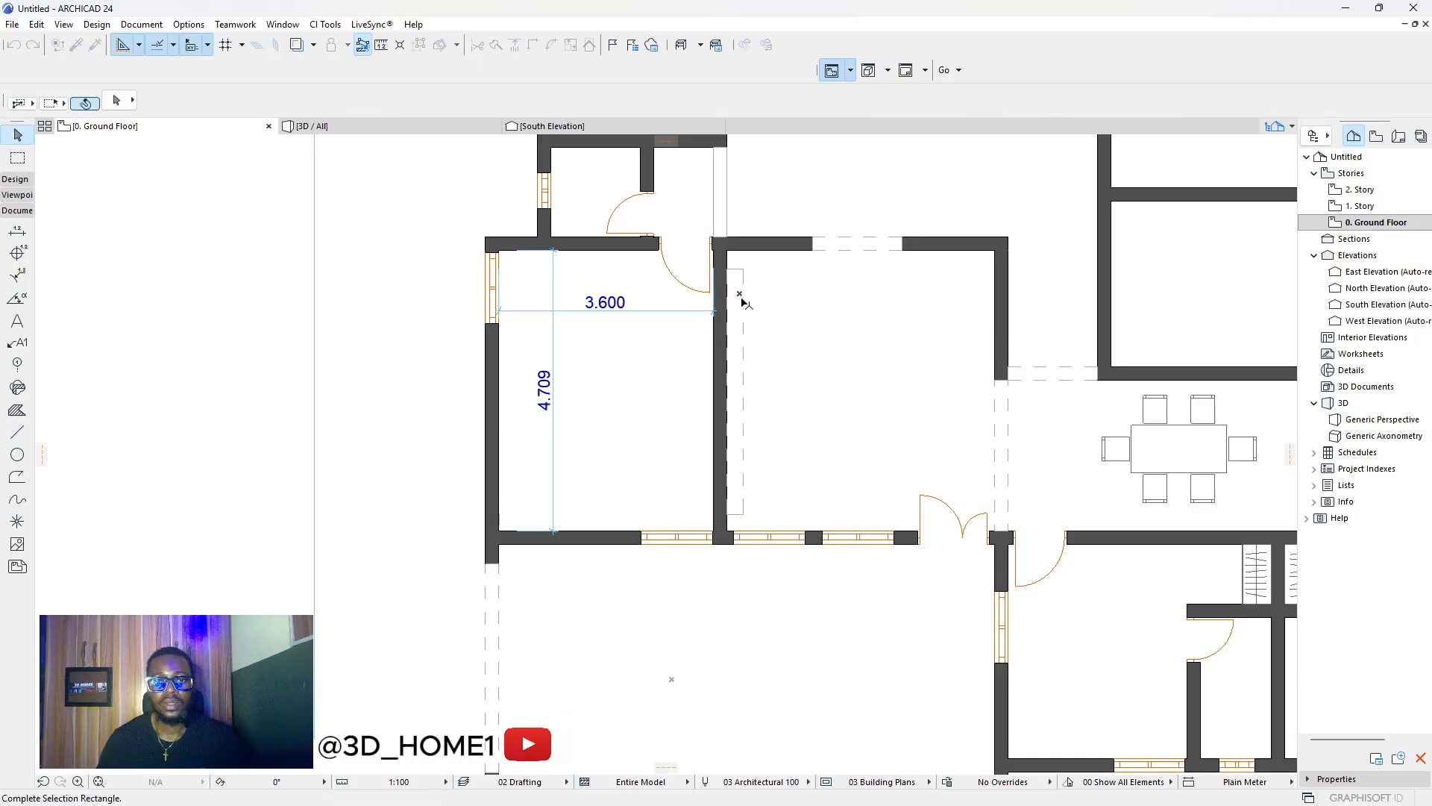
pyautogui.click(742, 299)
pyautogui.click(675, 101)
pyautogui.click(546, 99)
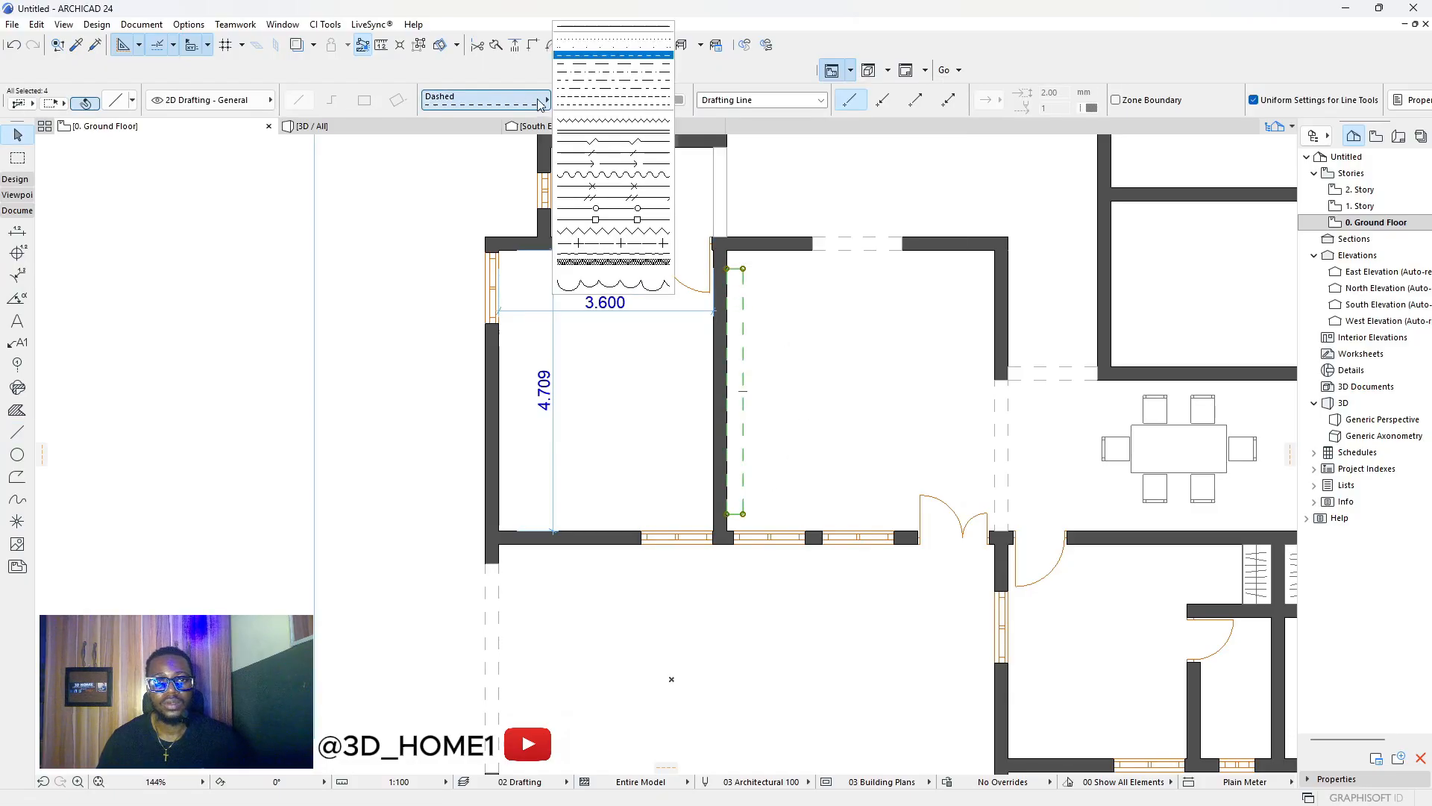
pyautogui.click(589, 32)
pyautogui.click(802, 406)
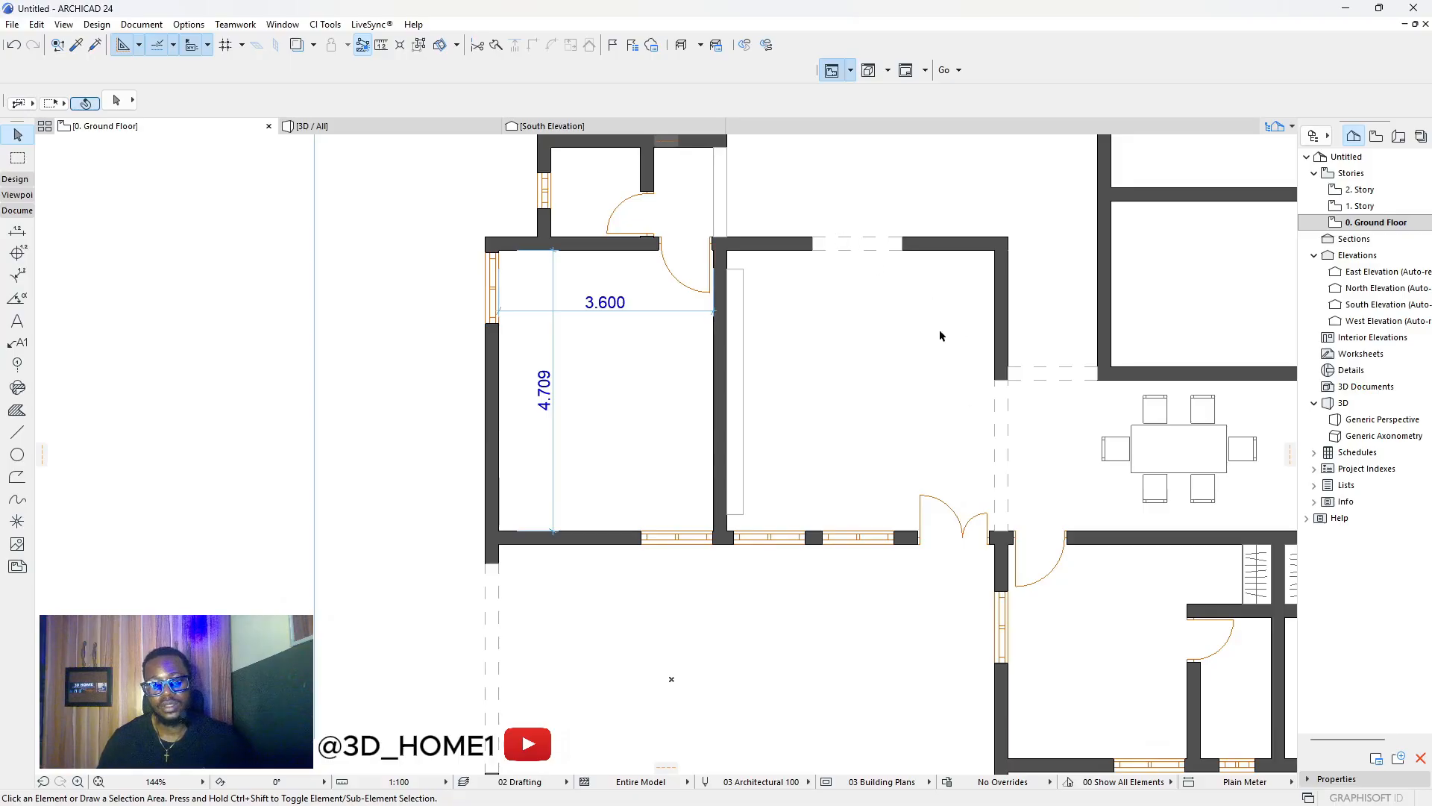
pyautogui.click(17, 431)
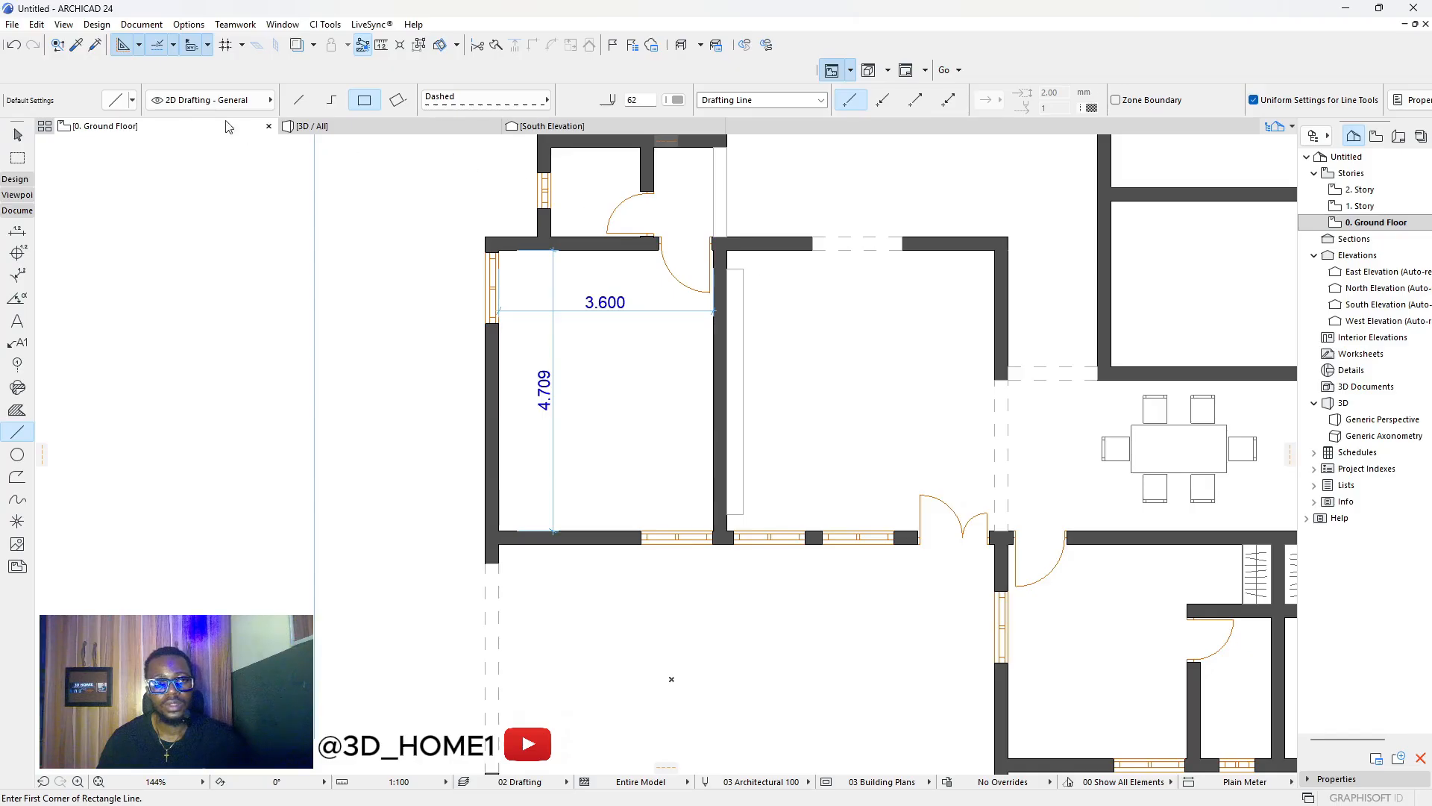
pyautogui.click(120, 101)
pyautogui.press('Escape')
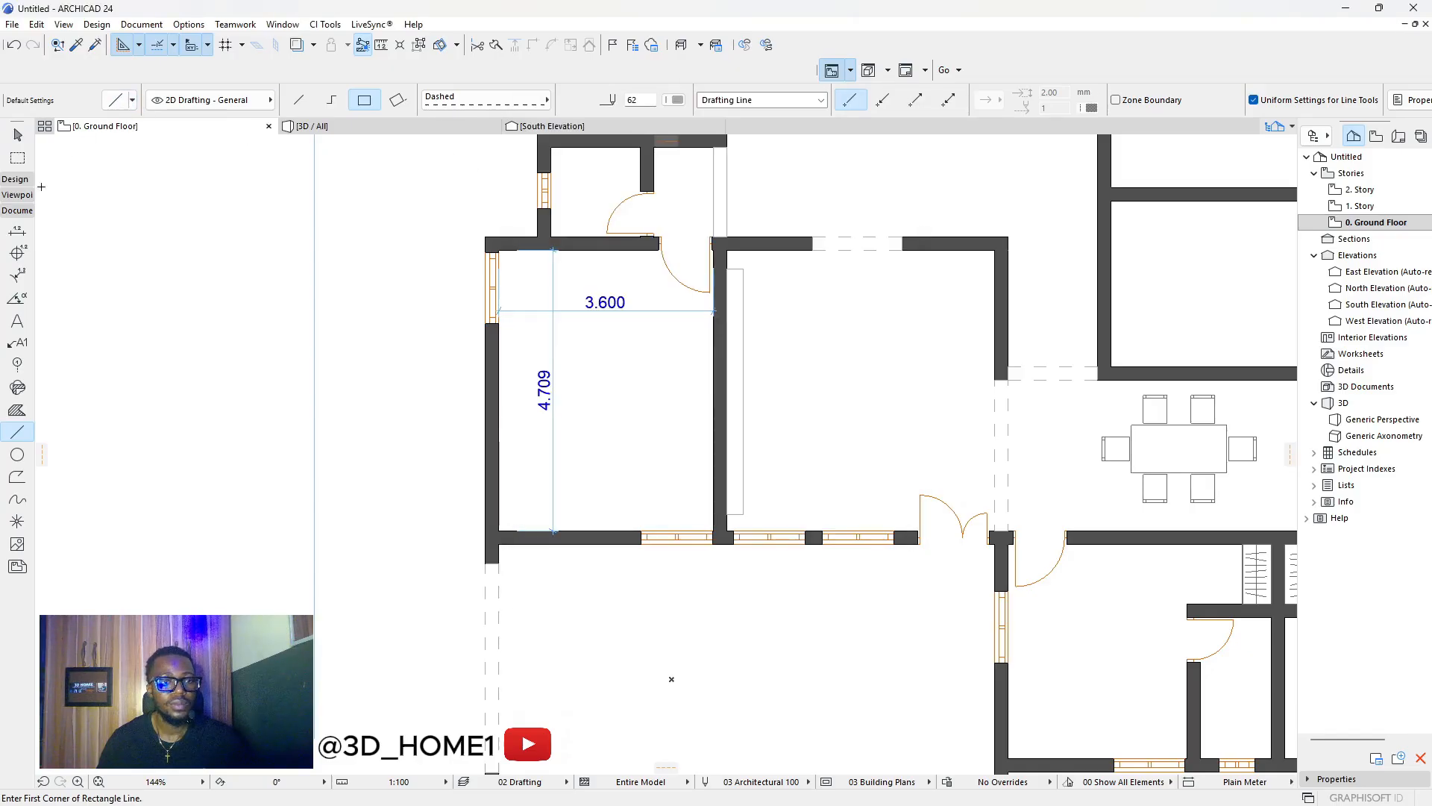
pyautogui.press('Escape')
pyautogui.click(12, 212)
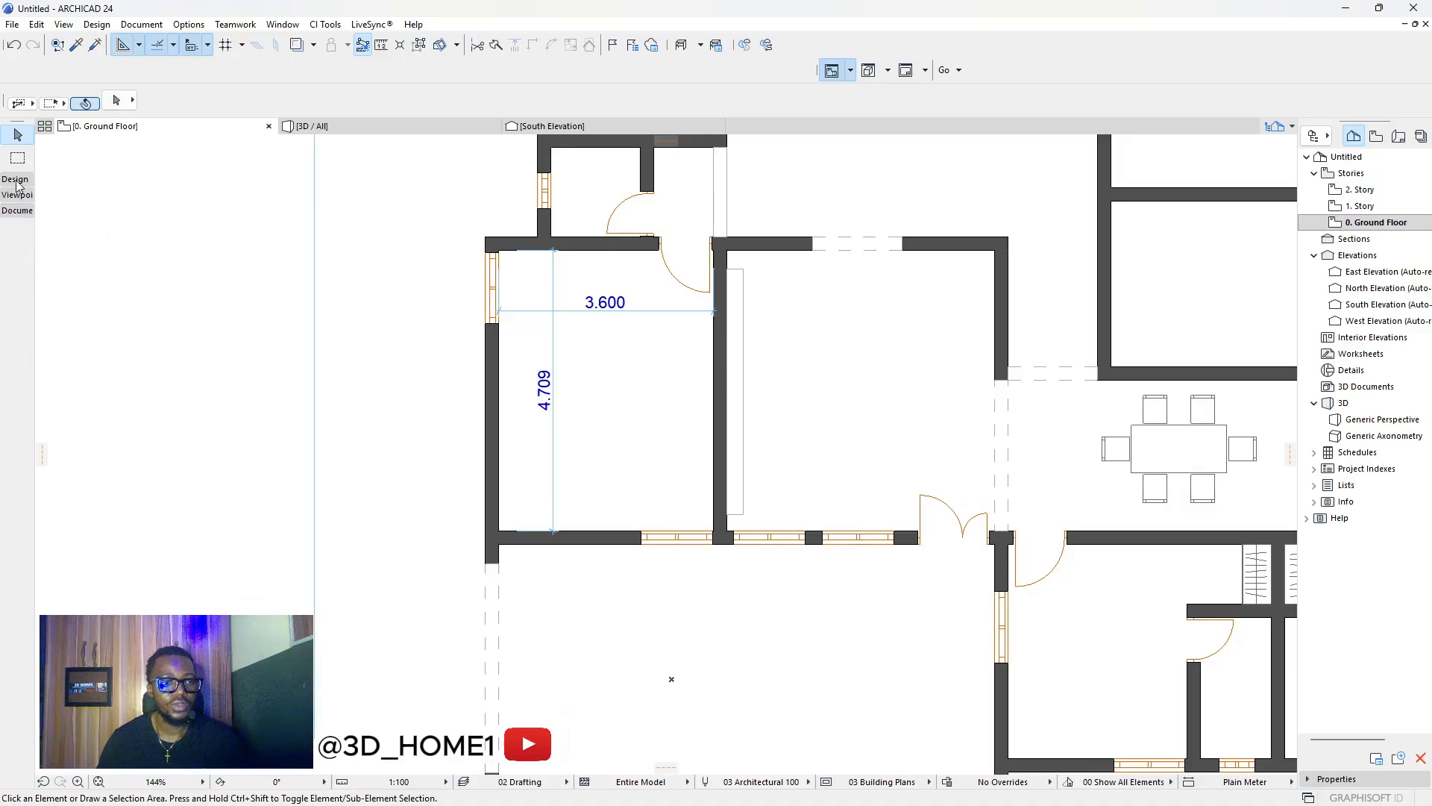
# Open the default settings of the Object tool and search its library for "couch".
pyautogui.click(15, 182)
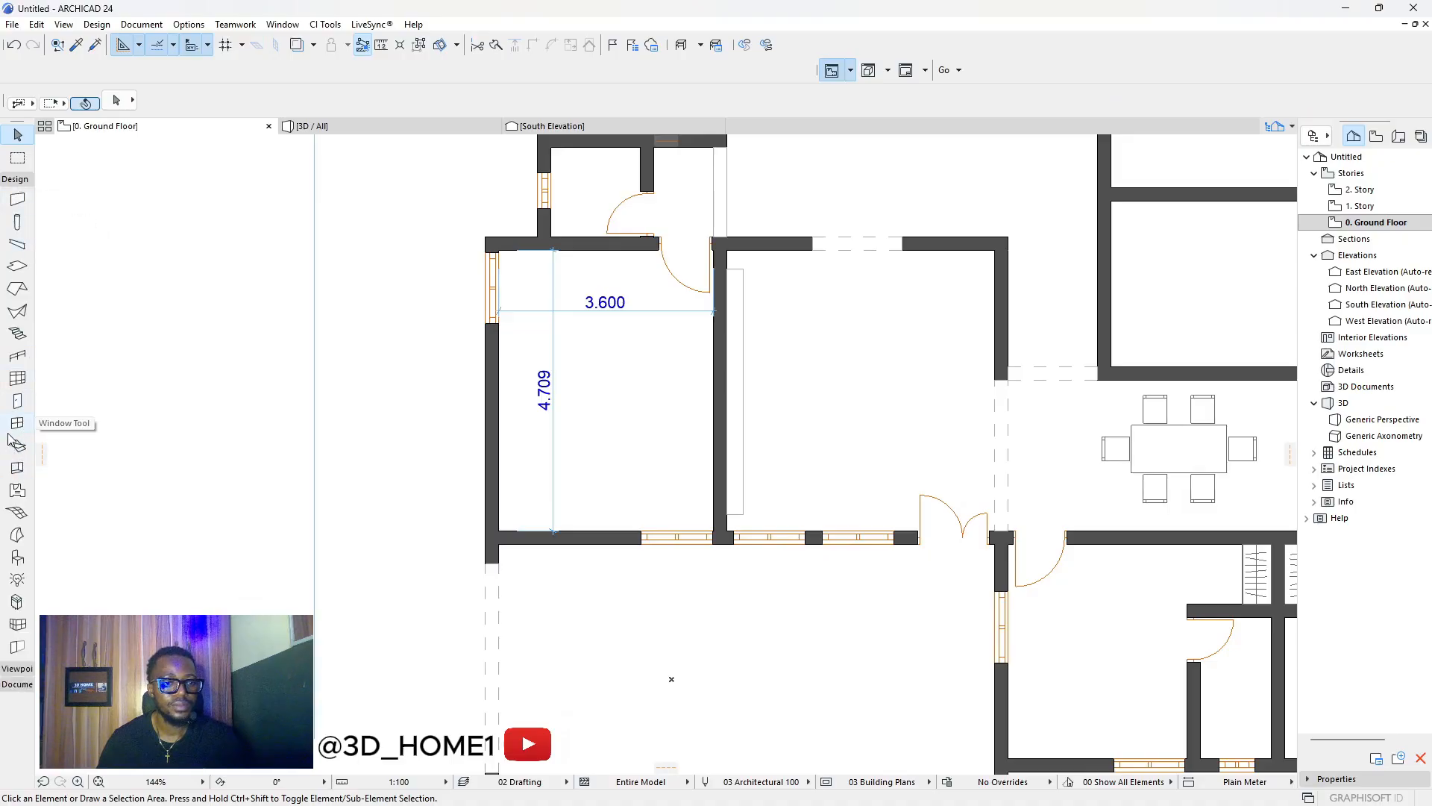
pyautogui.click(16, 557)
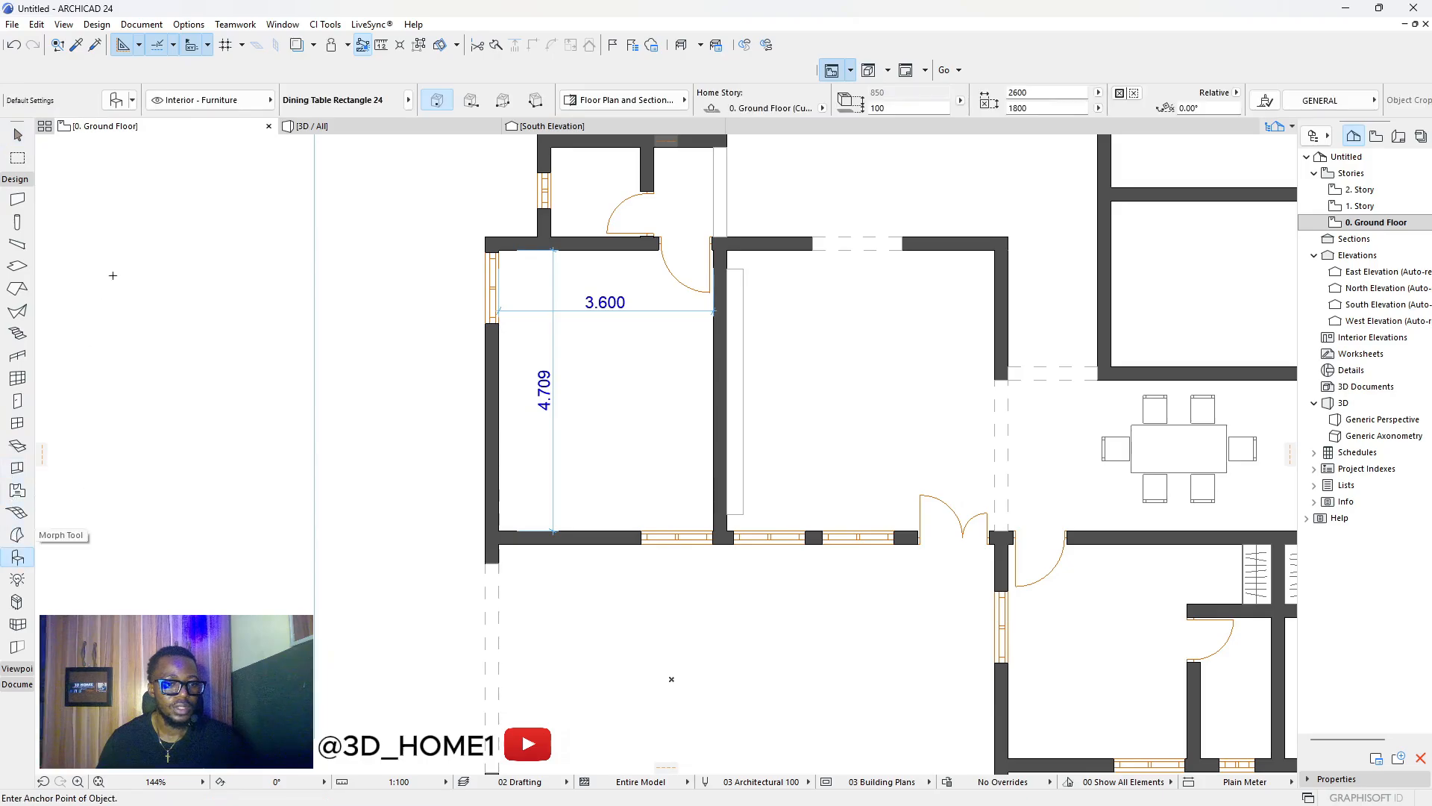
pyautogui.hotkey('ctrl', 't')
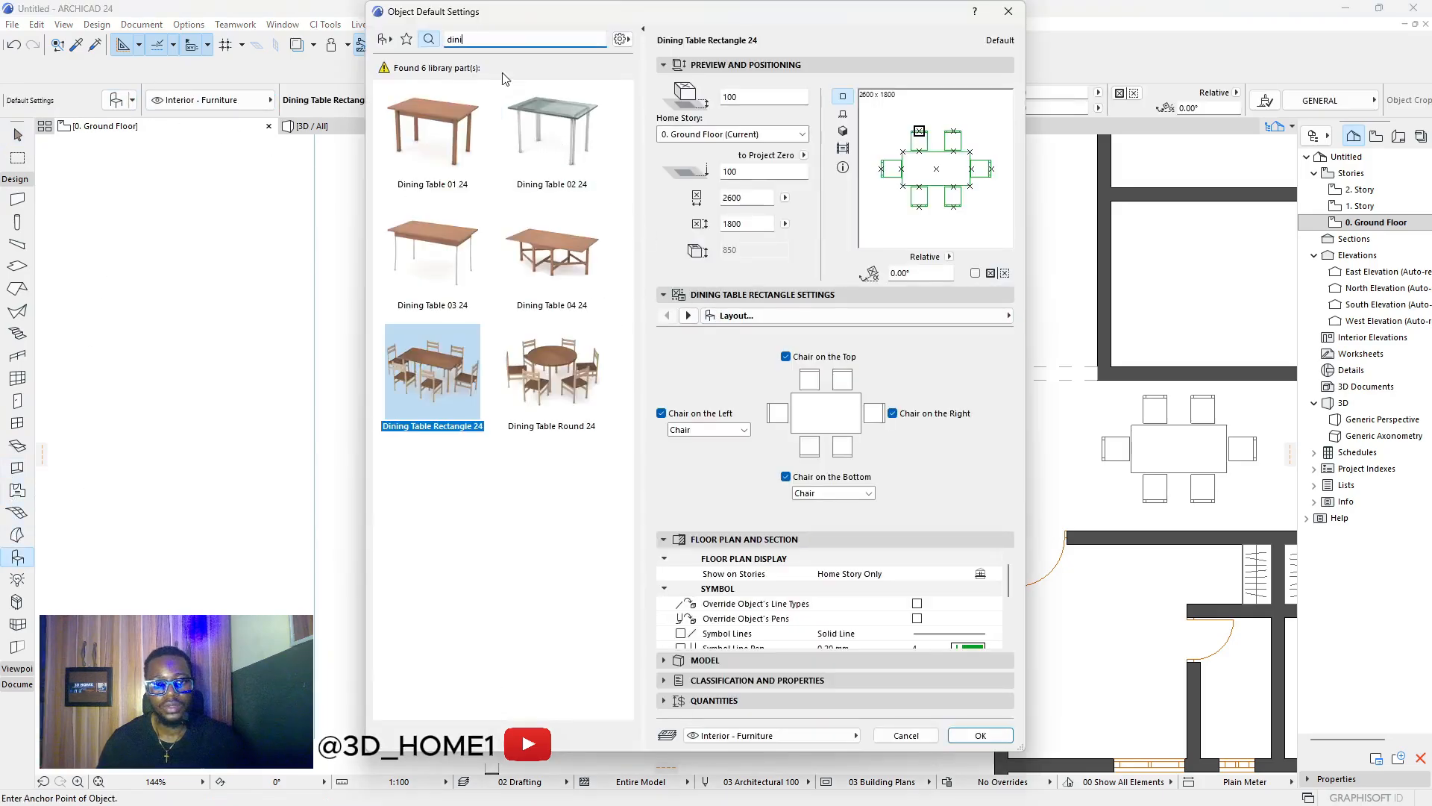
pyautogui.press('BackSpace')
pyautogui.press('BackSpace')
pyautogui.press('BackSpace')
pyautogui.press('BackSpace')
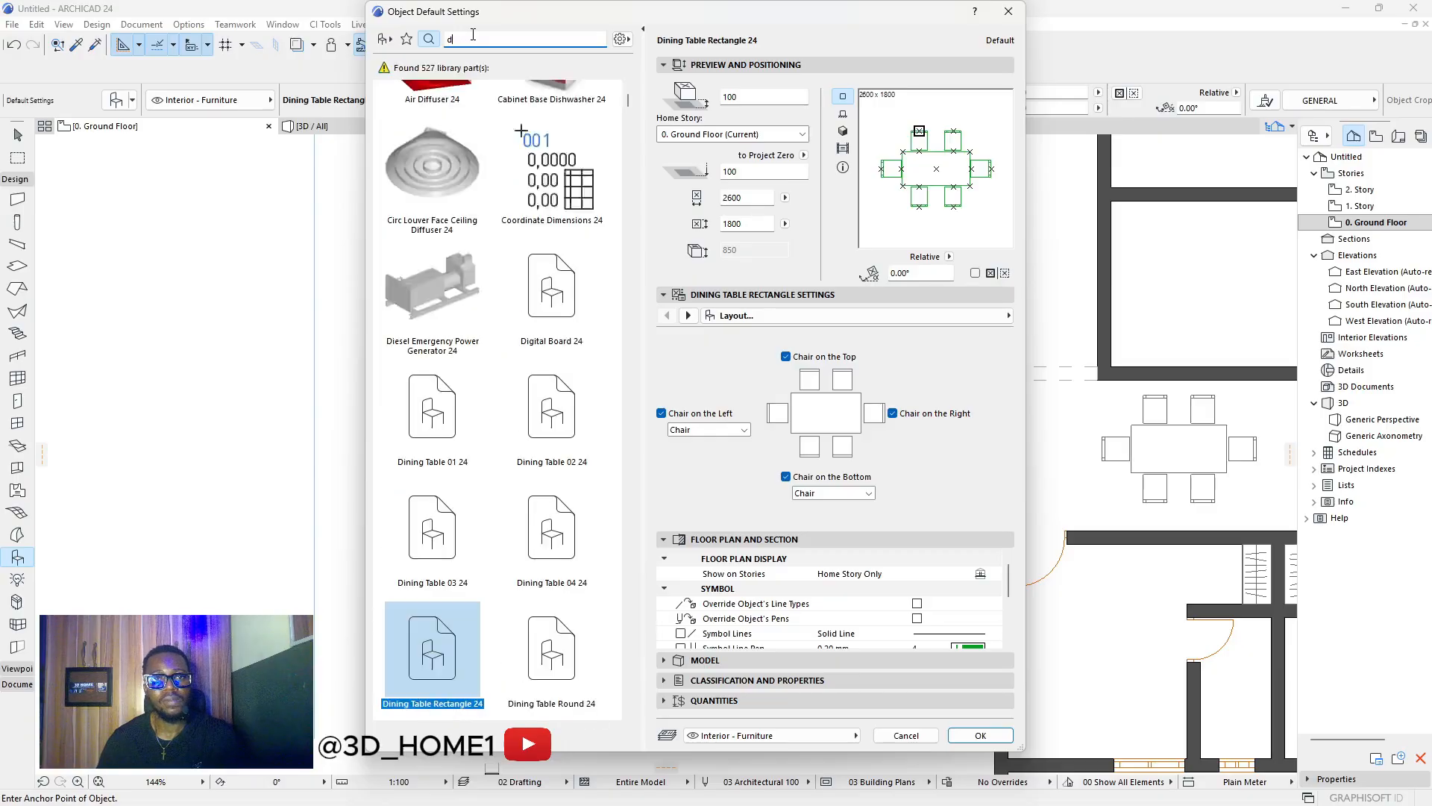
pyautogui.write('cou')
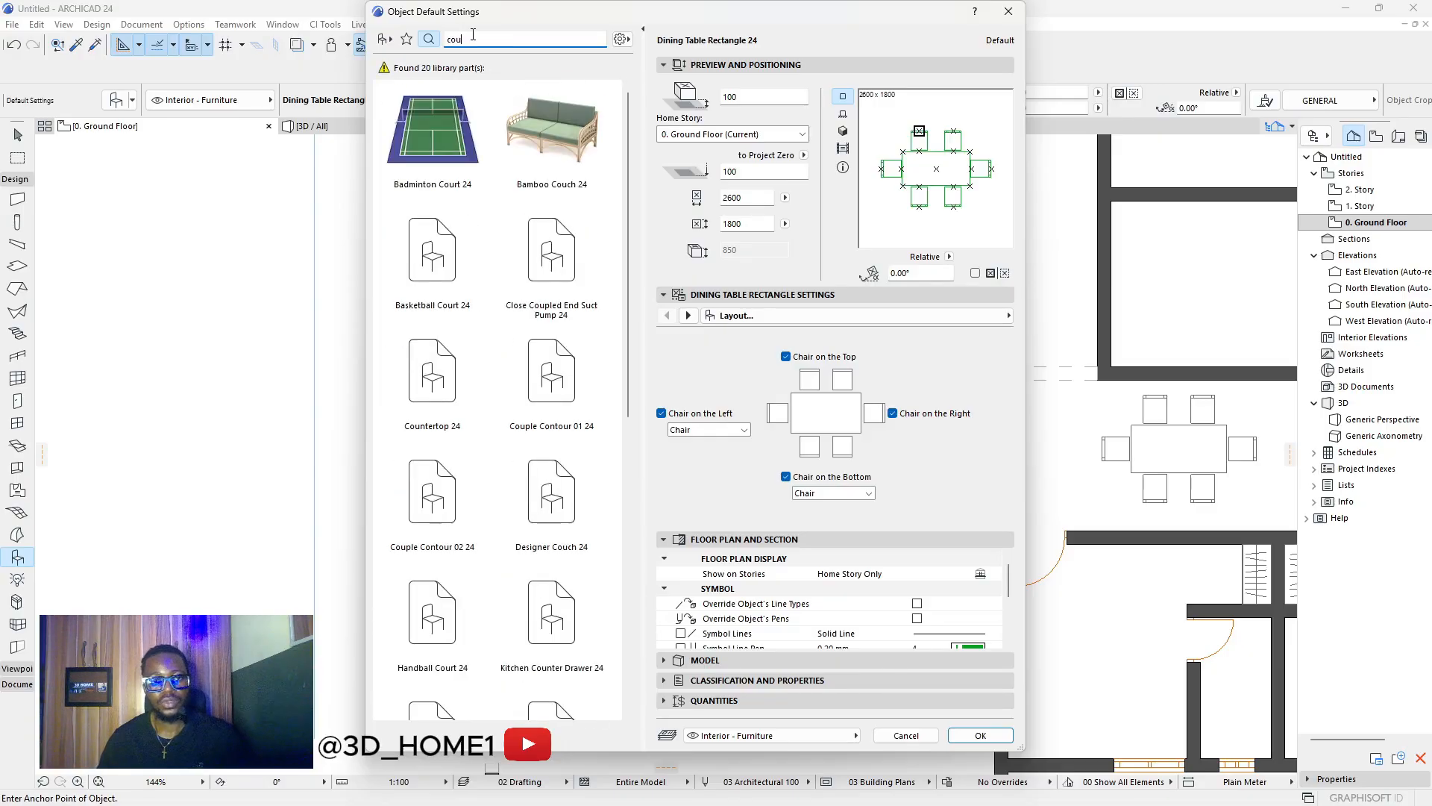
pyautogui.scroll(-8, 545, 269)
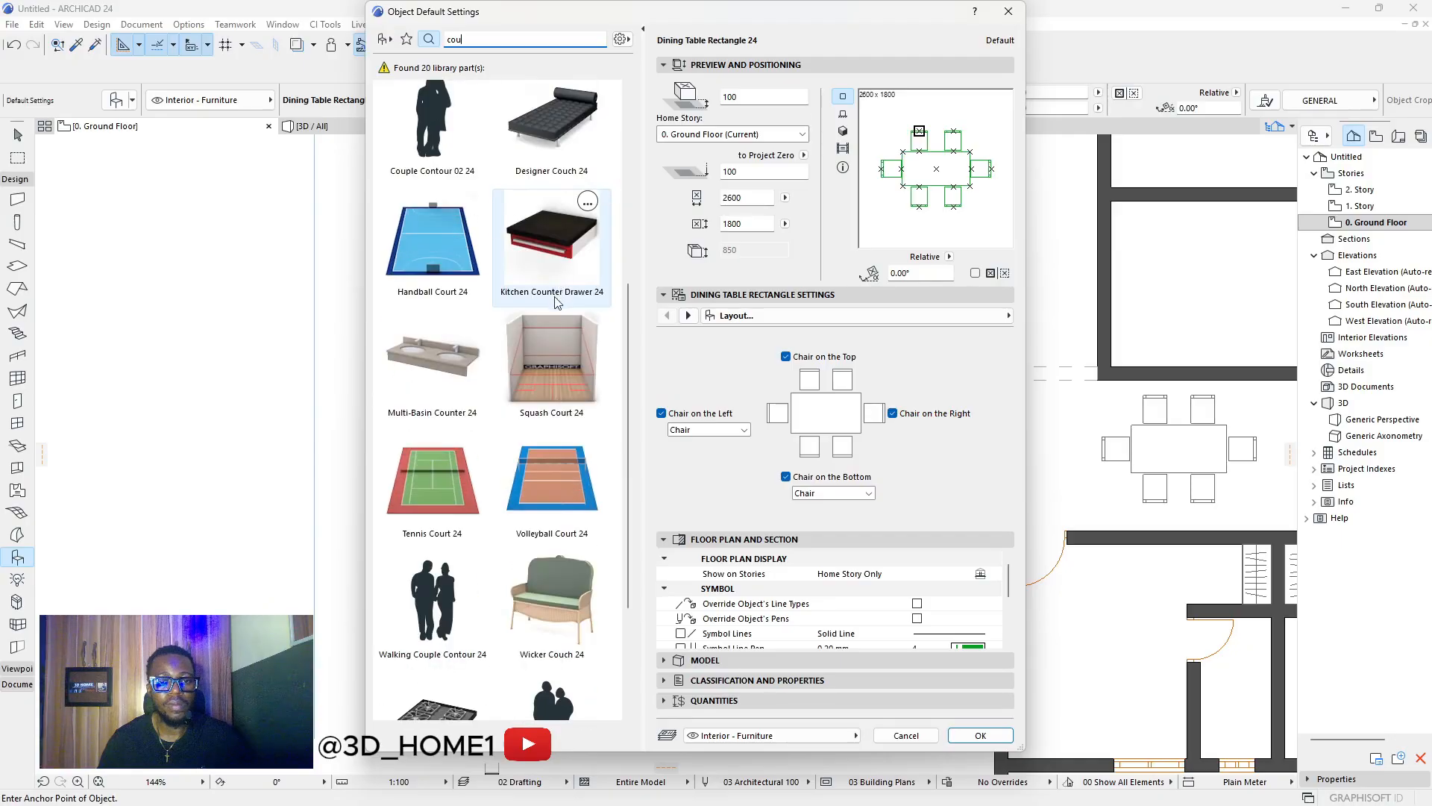
pyautogui.scroll(4, 568, 357)
pyautogui.scroll(4, 571, 363)
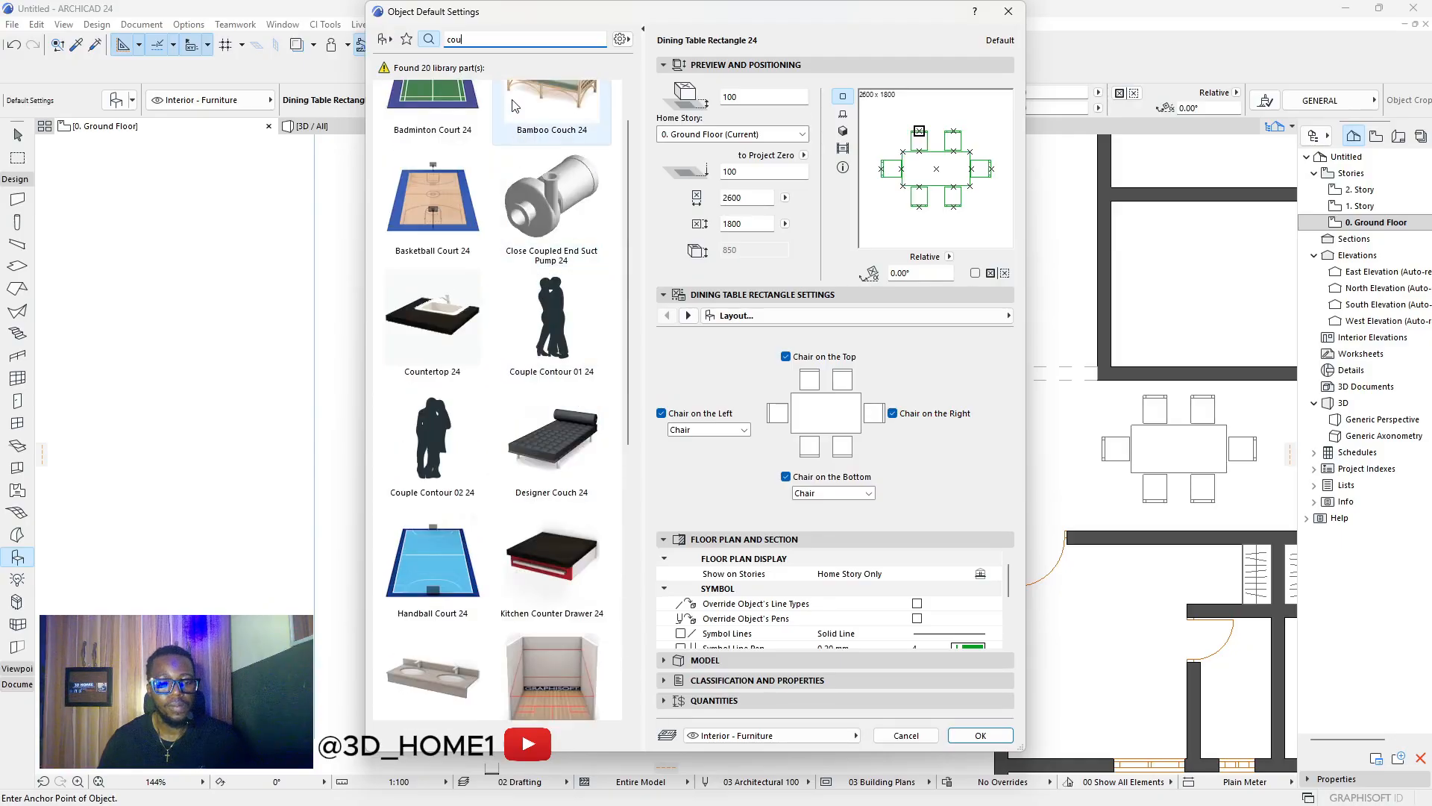
pyautogui.write('ch')
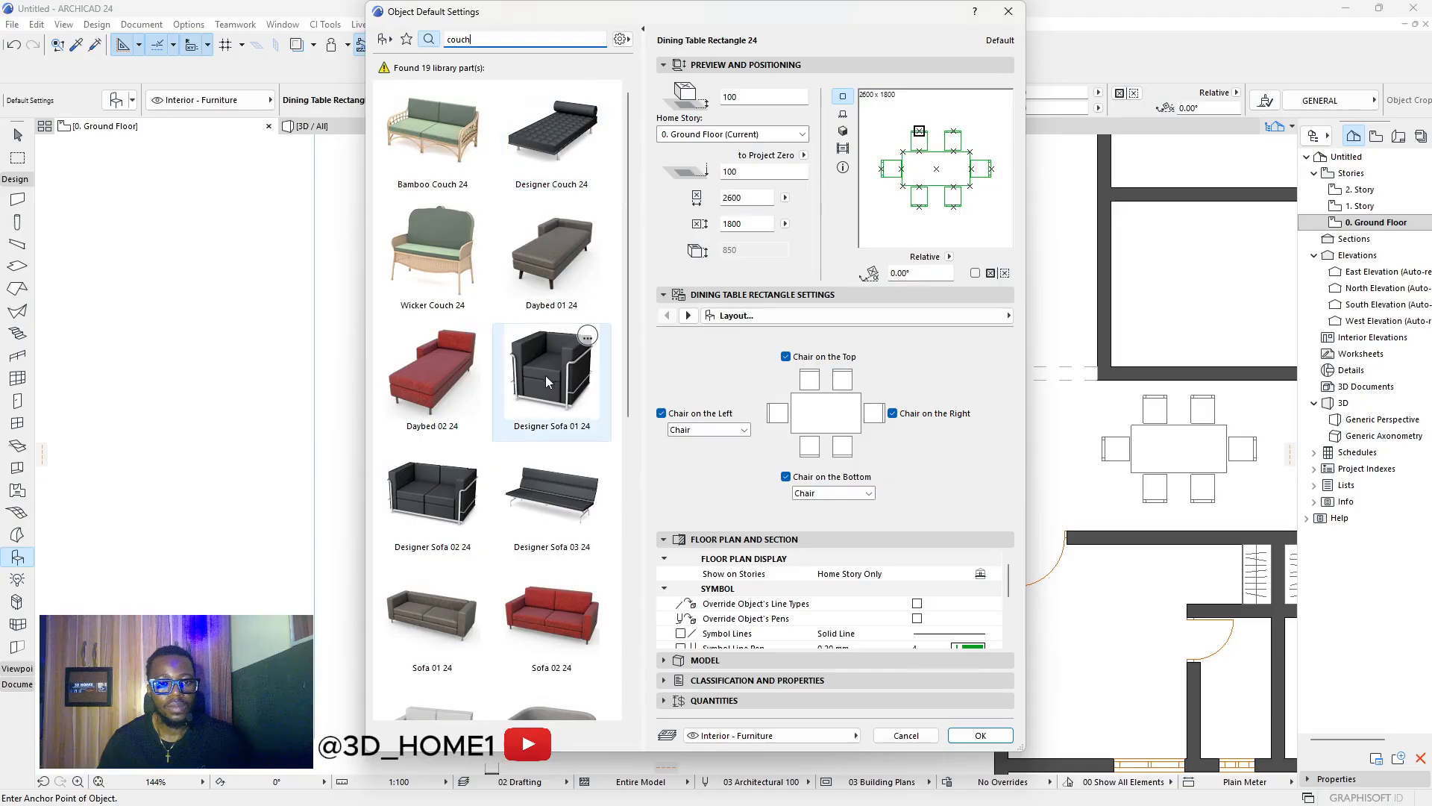
# Examine the couch models in the library, previewing Sofa Set 01 24, Sofa Layout 24 and Sofa 01 24.
pyautogui.scroll(-2, 545, 374)
pyautogui.scroll(-6, 450, 565)
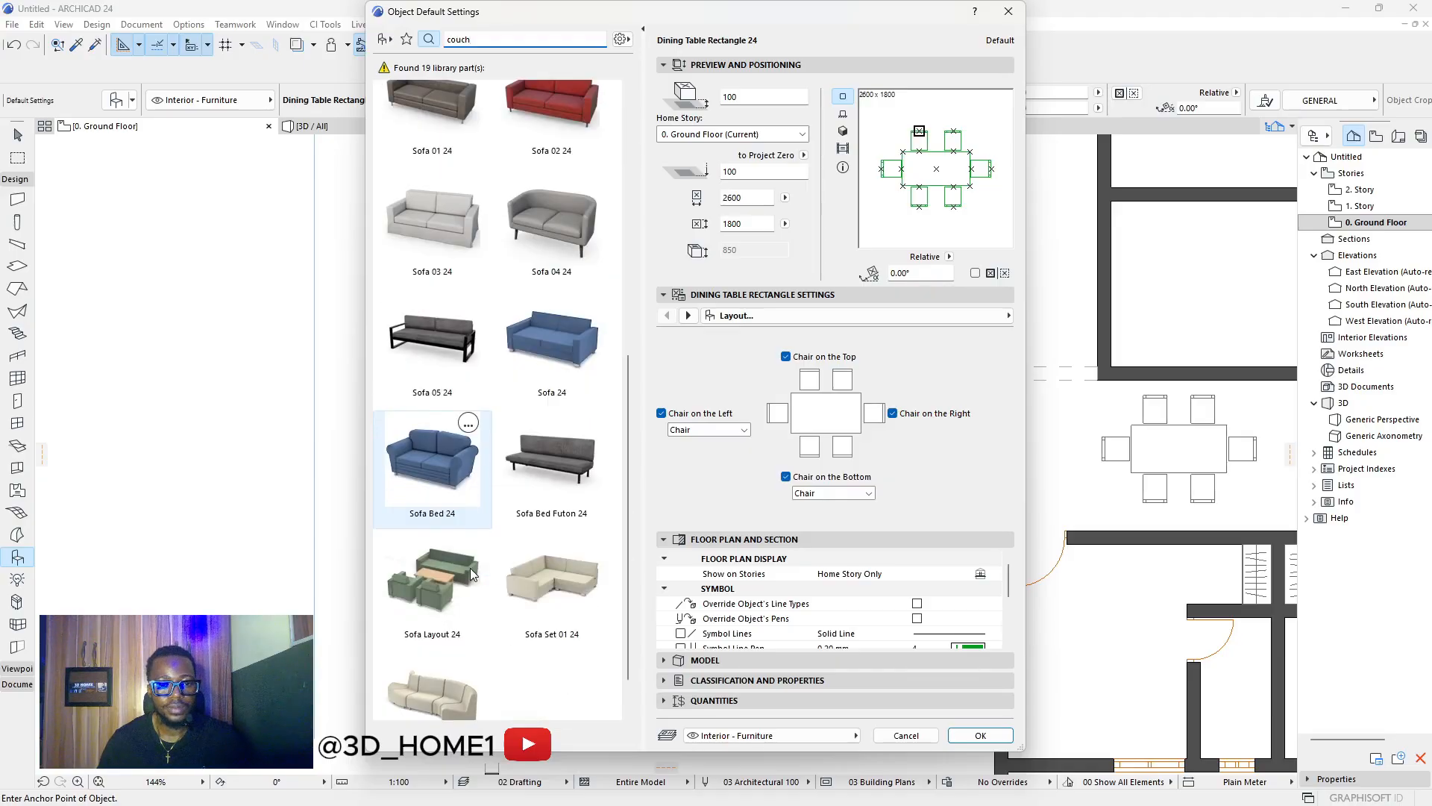
pyautogui.click(557, 573)
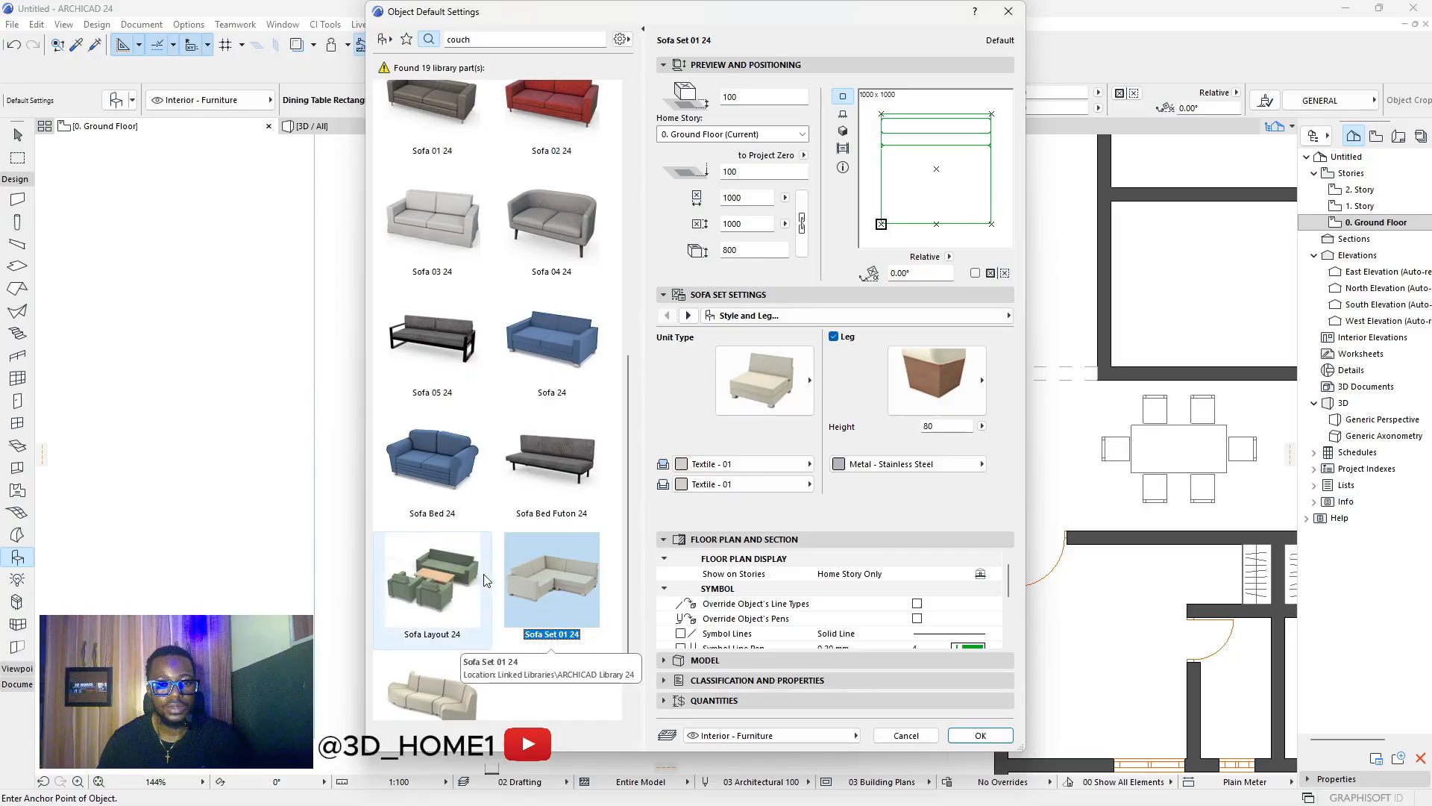
pyautogui.click(438, 573)
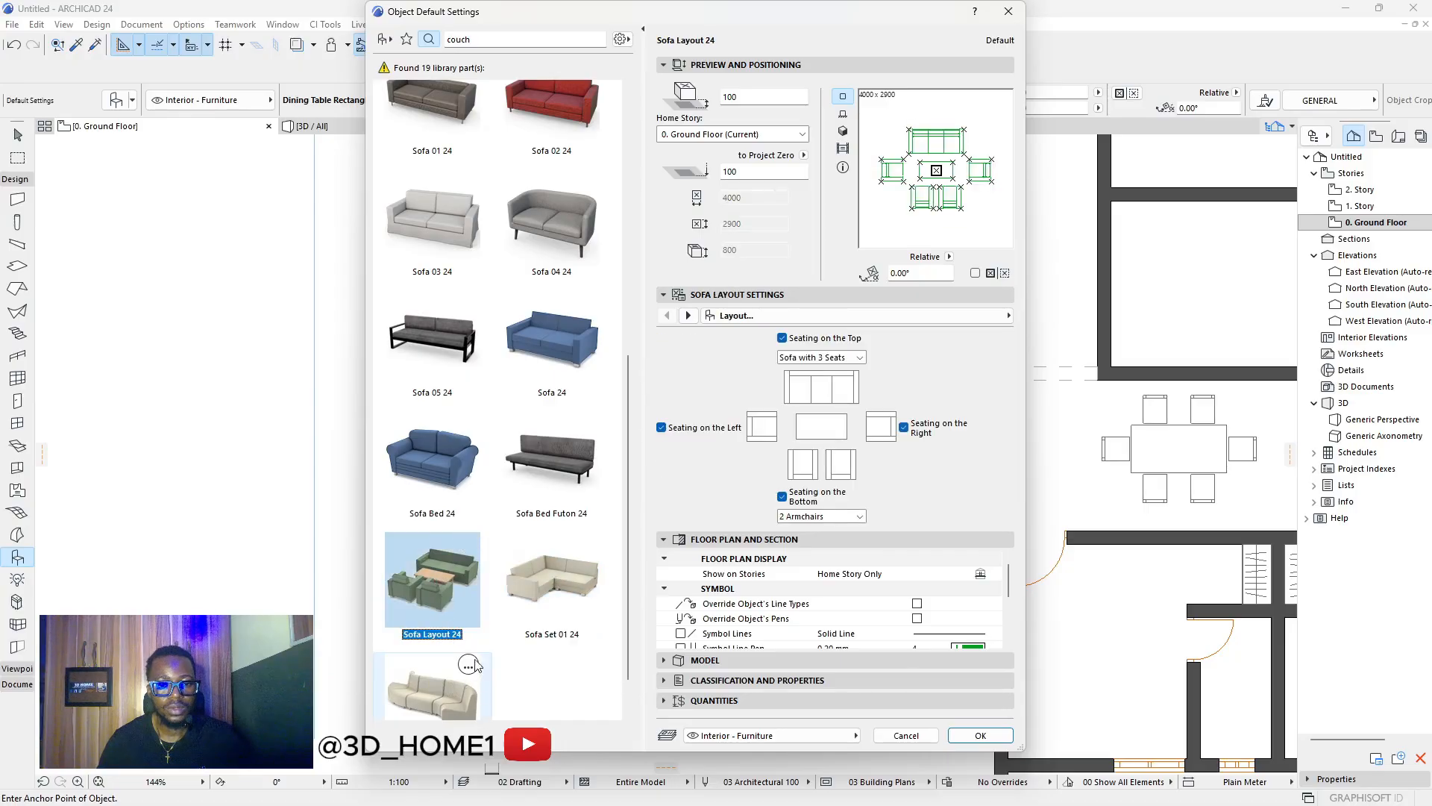
pyautogui.scroll(-1, 516, 627)
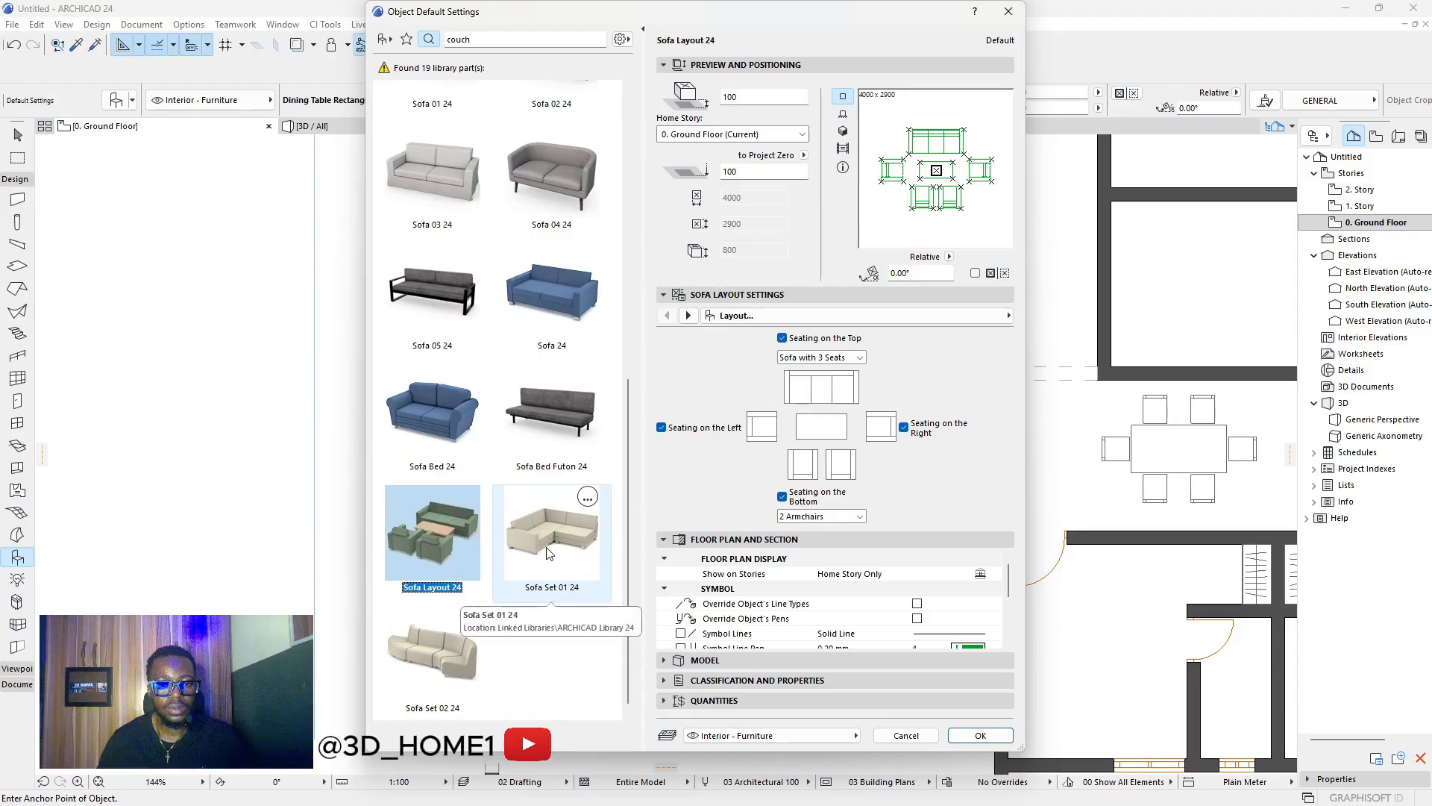
pyautogui.scroll(6, 542, 567)
pyautogui.scroll(2, 542, 532)
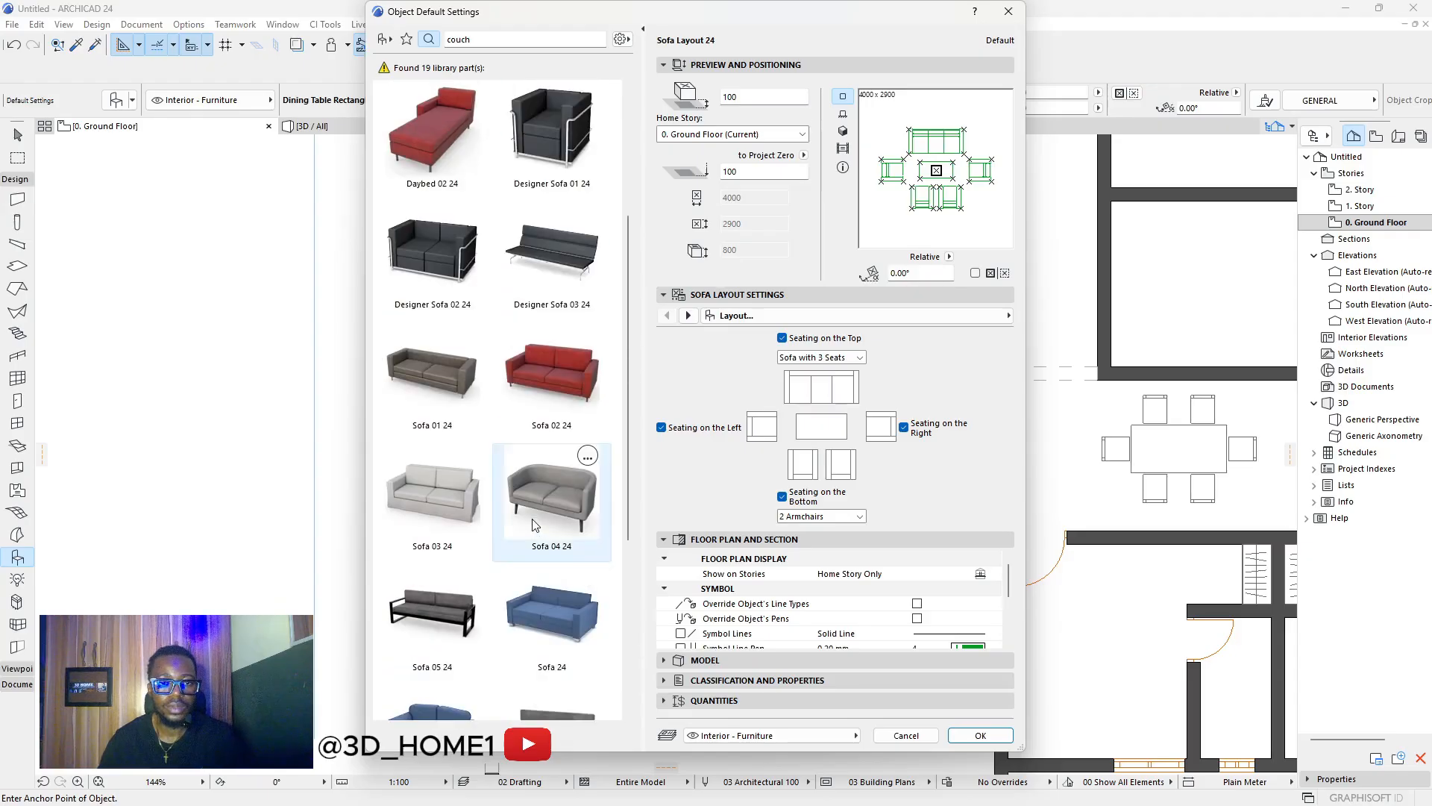
pyautogui.click(413, 405)
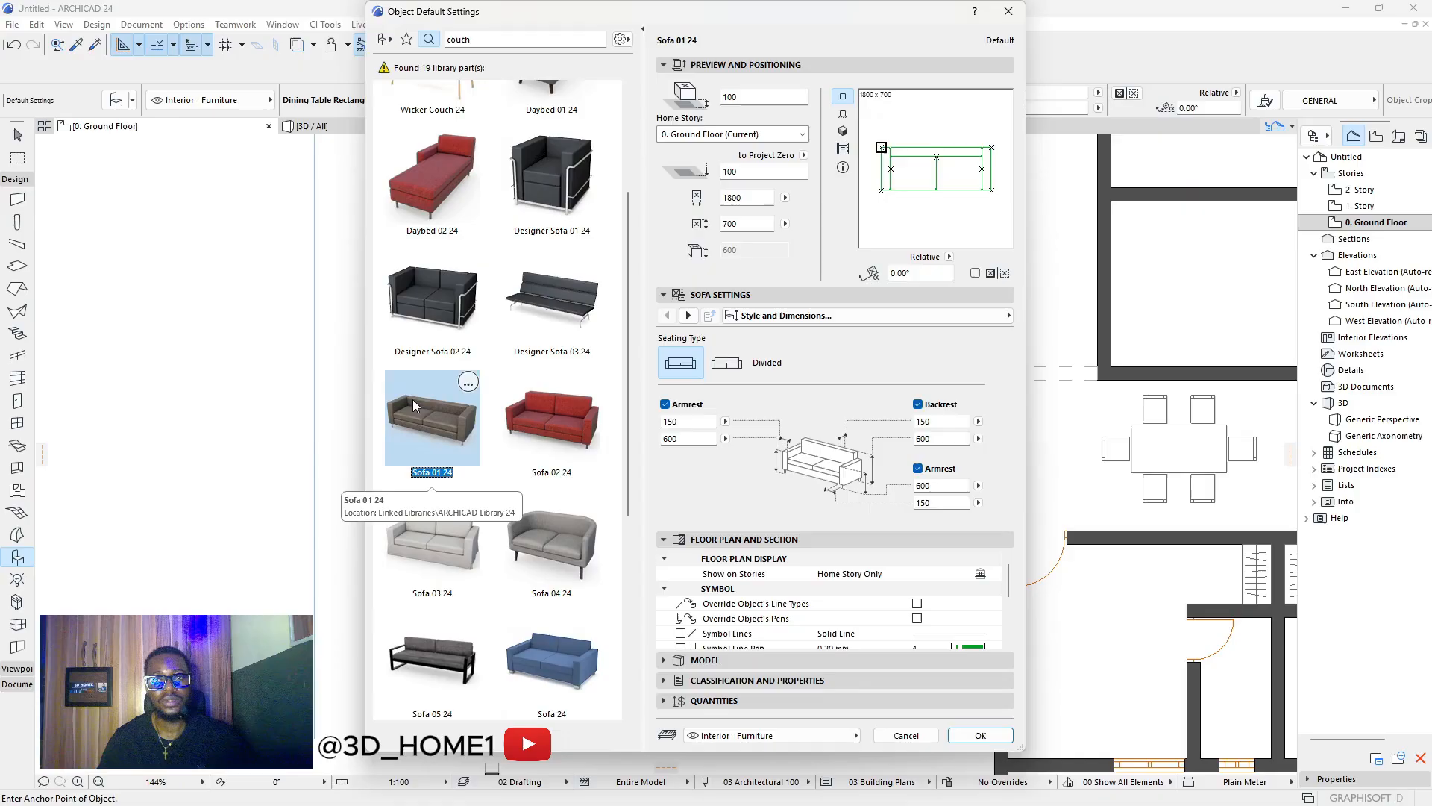
pyautogui.scroll(4, 413, 400)
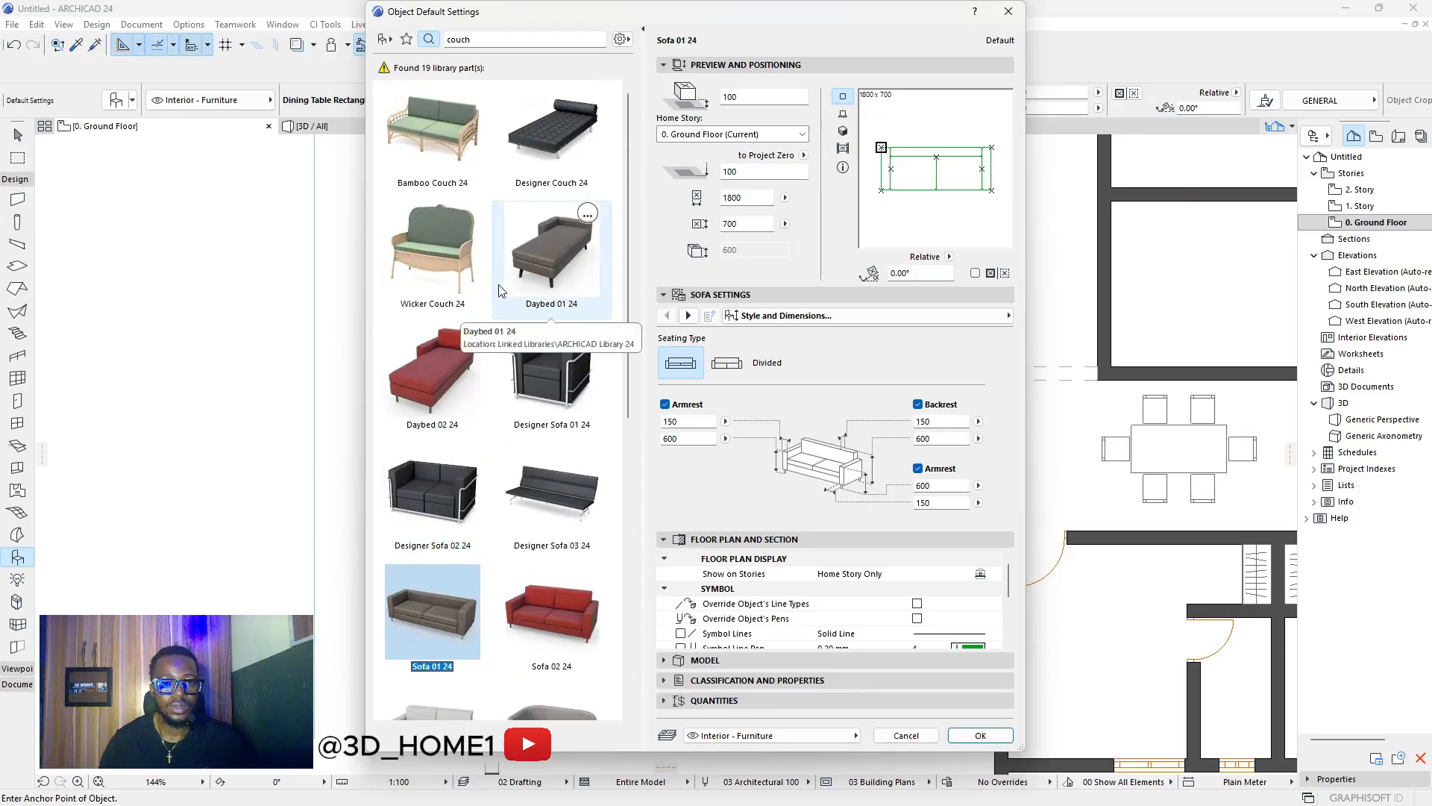
pyautogui.scroll(-5, 501, 313)
pyautogui.scroll(-7, 500, 340)
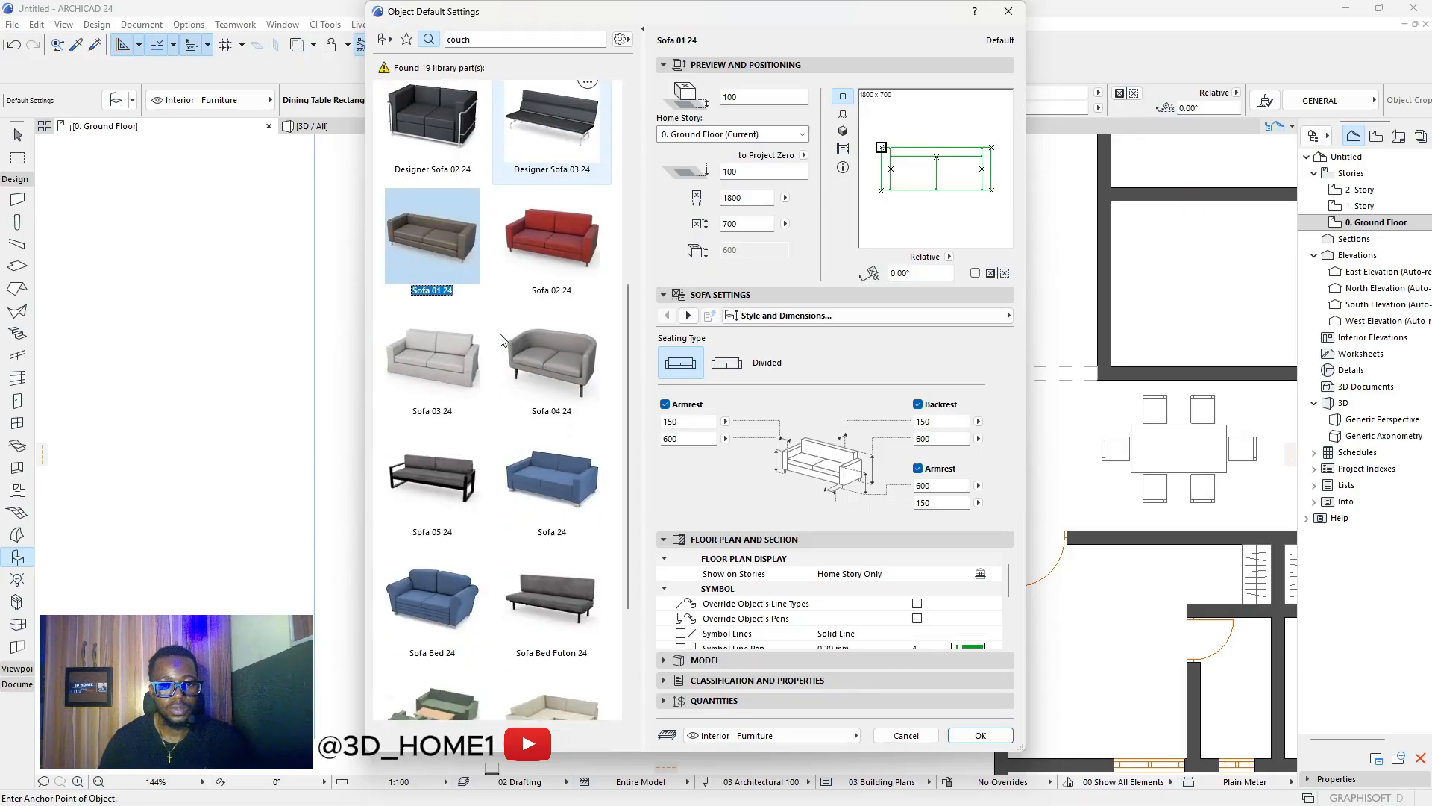
pyautogui.scroll(10, 501, 340)
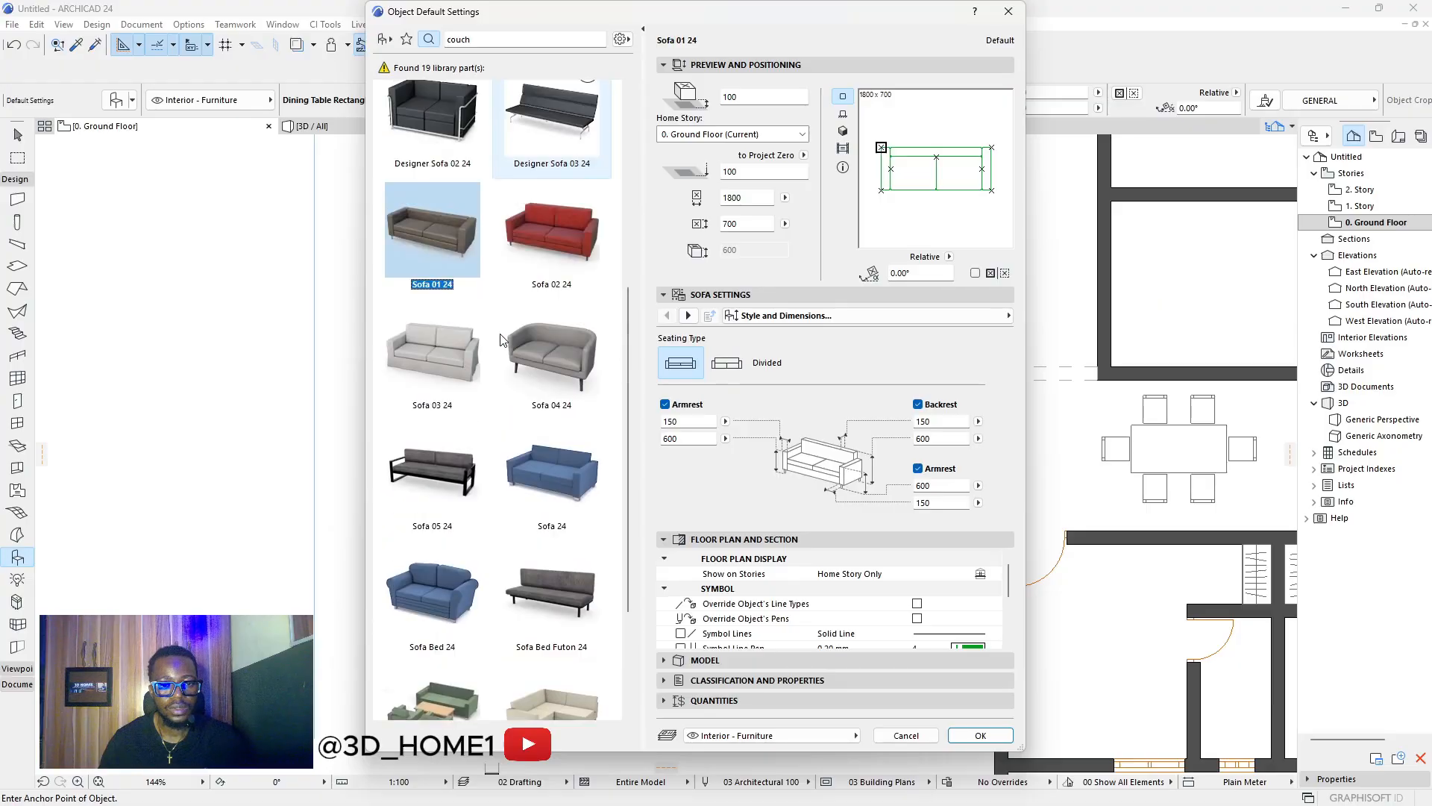
pyautogui.scroll(2, 519, 230)
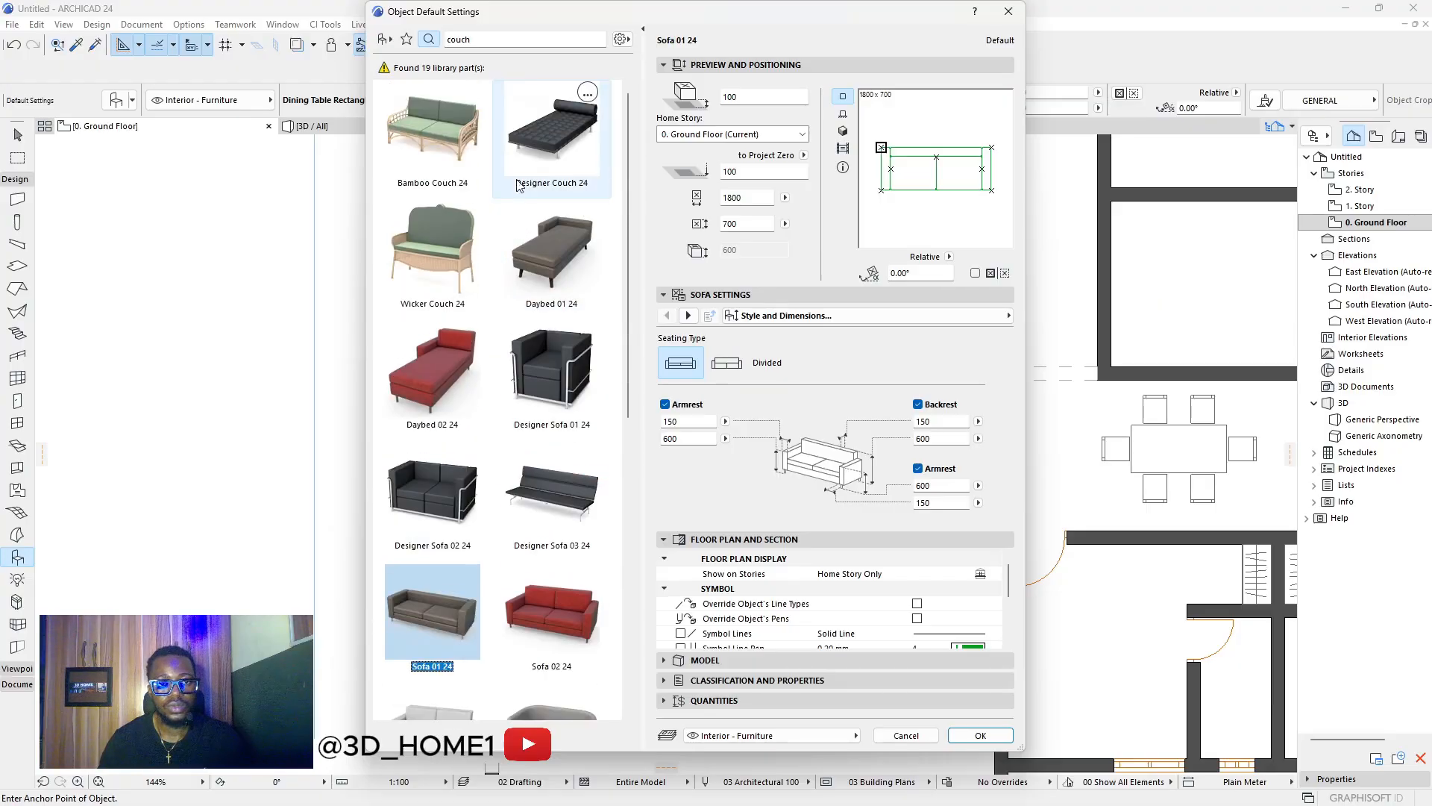
# Search the object library for "chai" and look through the chair and armchair models for living room seating.
pyautogui.press('BackSpace')
pyautogui.press('BackSpace')
pyautogui.press('BackSpace')
pyautogui.press('BackSpace')
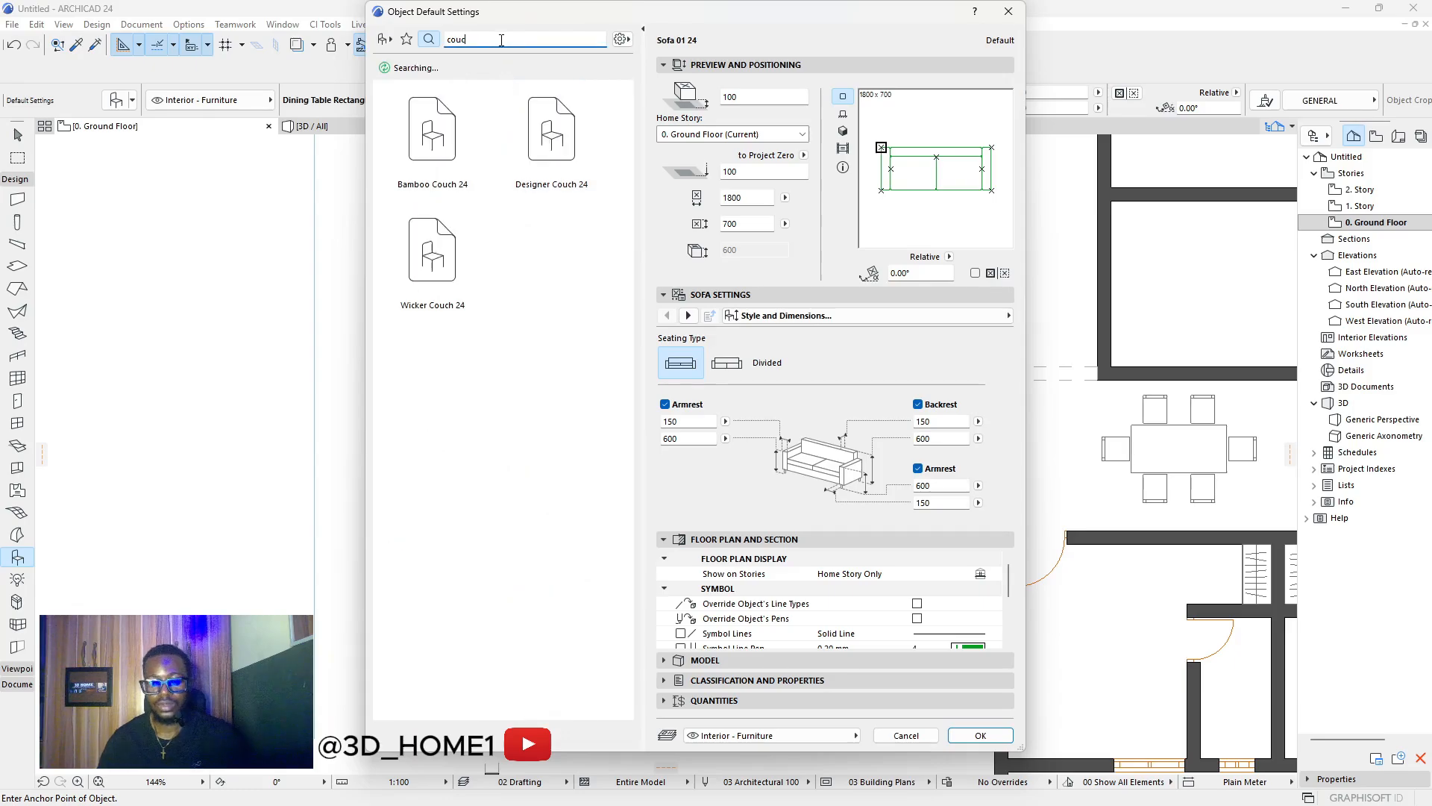
pyautogui.write('hai')
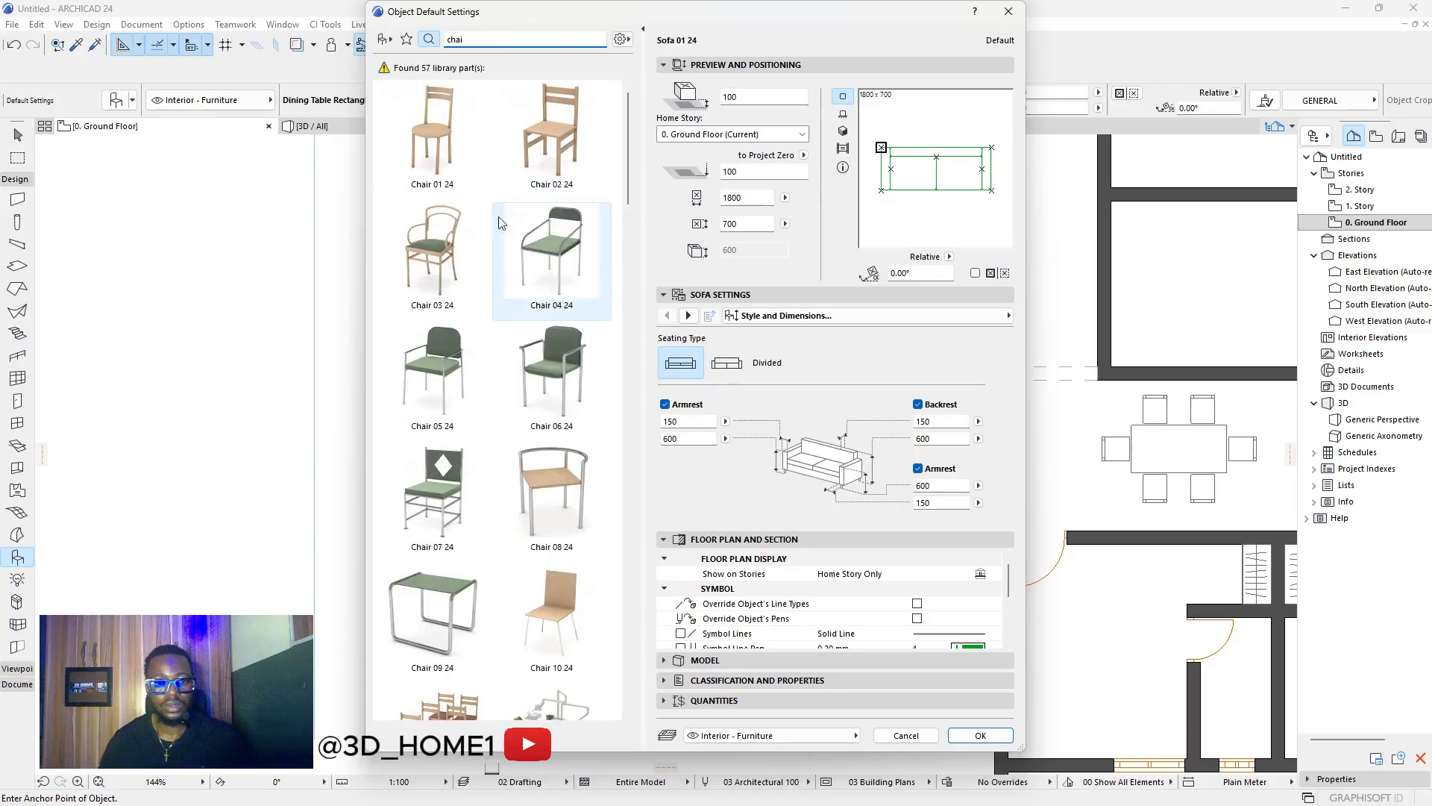
pyautogui.scroll(-15, 500, 222)
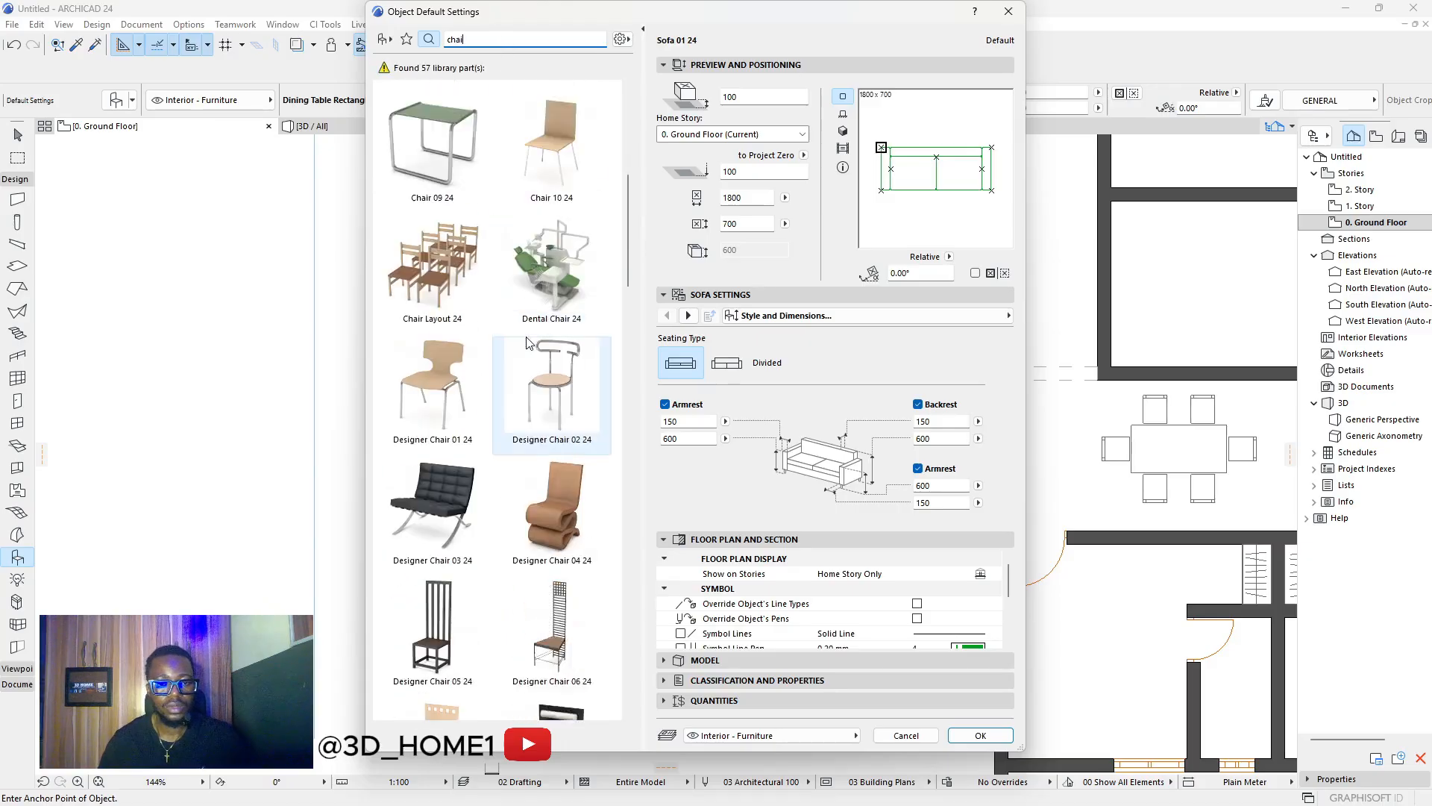
pyautogui.scroll(-10, 520, 367)
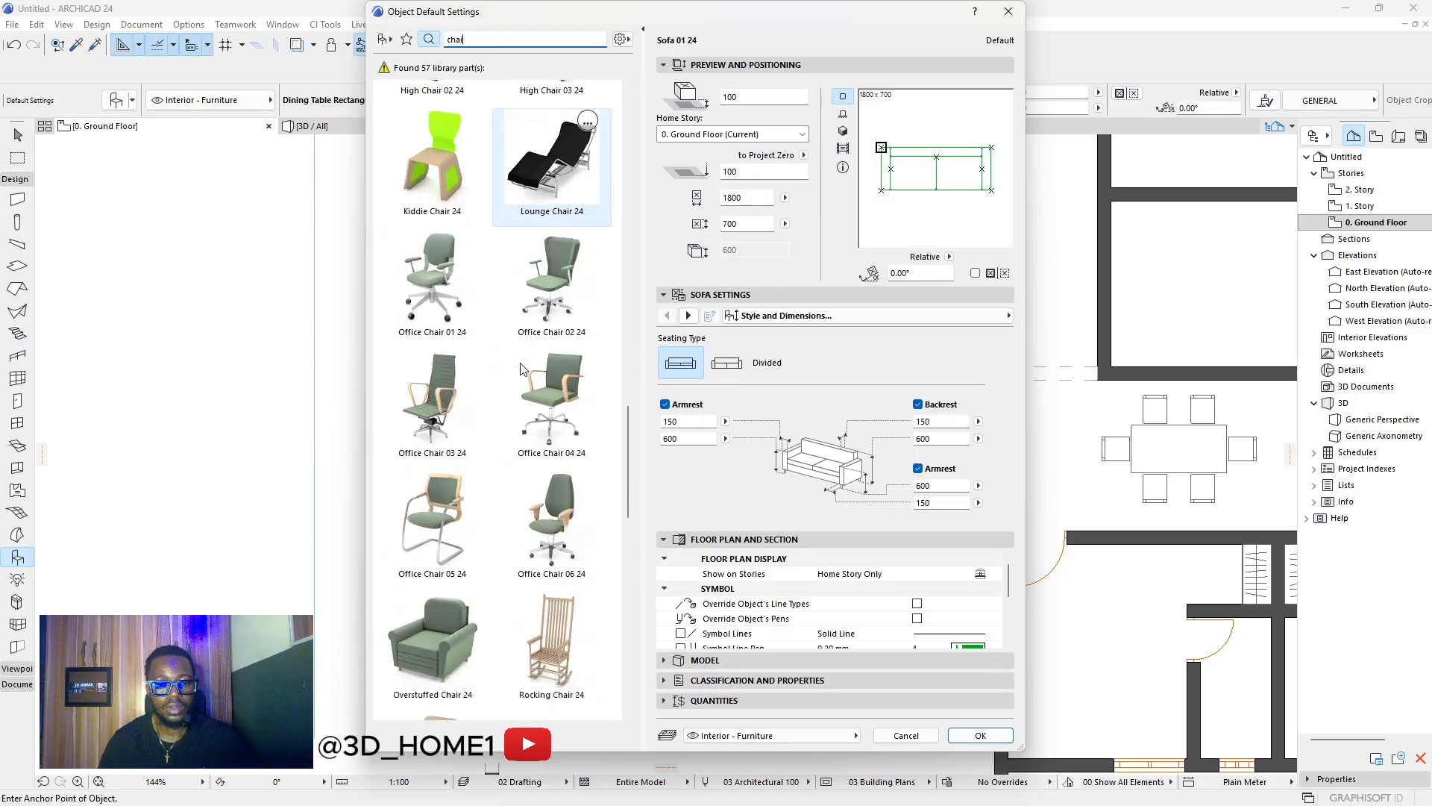
pyautogui.scroll(-3, 520, 371)
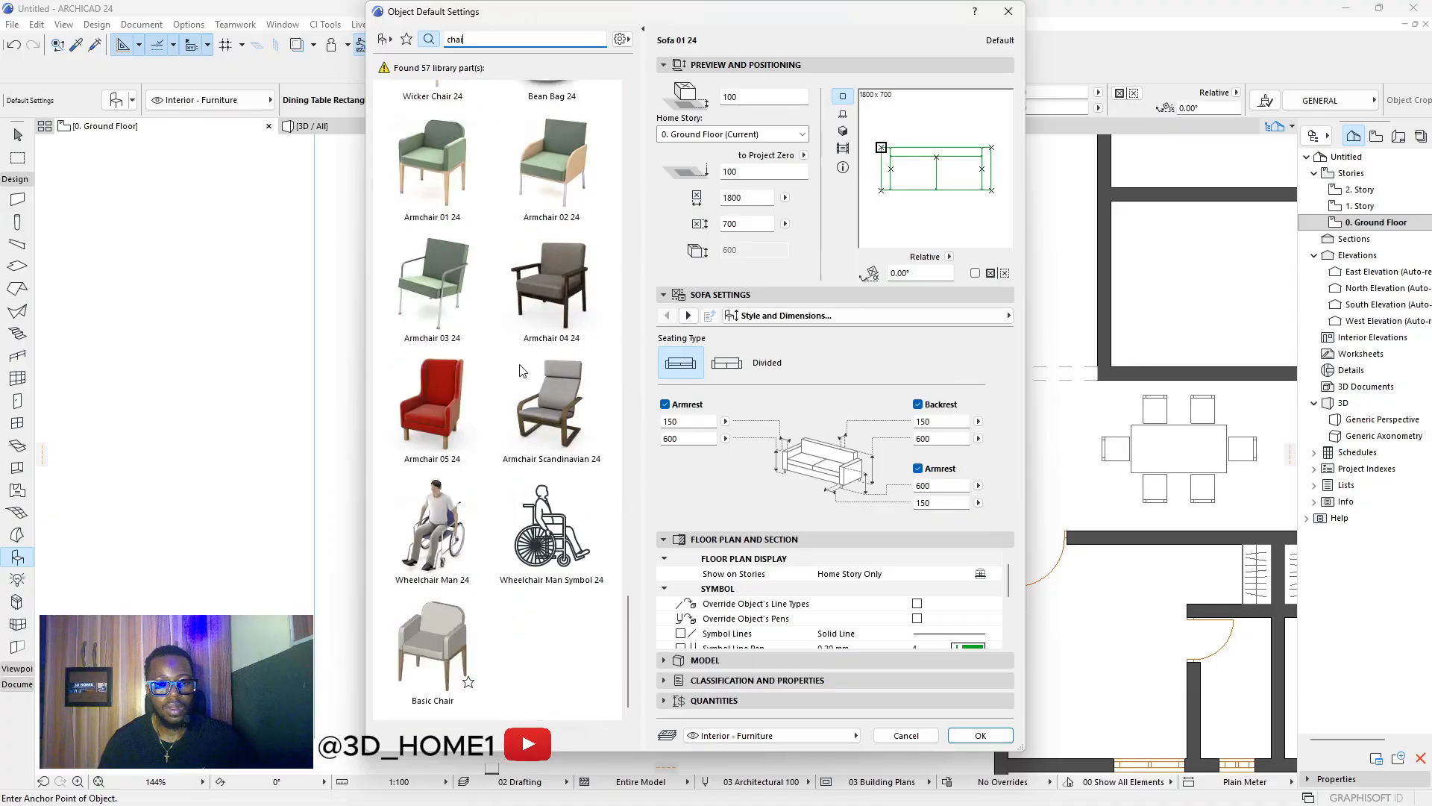
pyautogui.scroll(1, 521, 371)
pyautogui.scroll(6, 521, 370)
pyautogui.scroll(12, 520, 371)
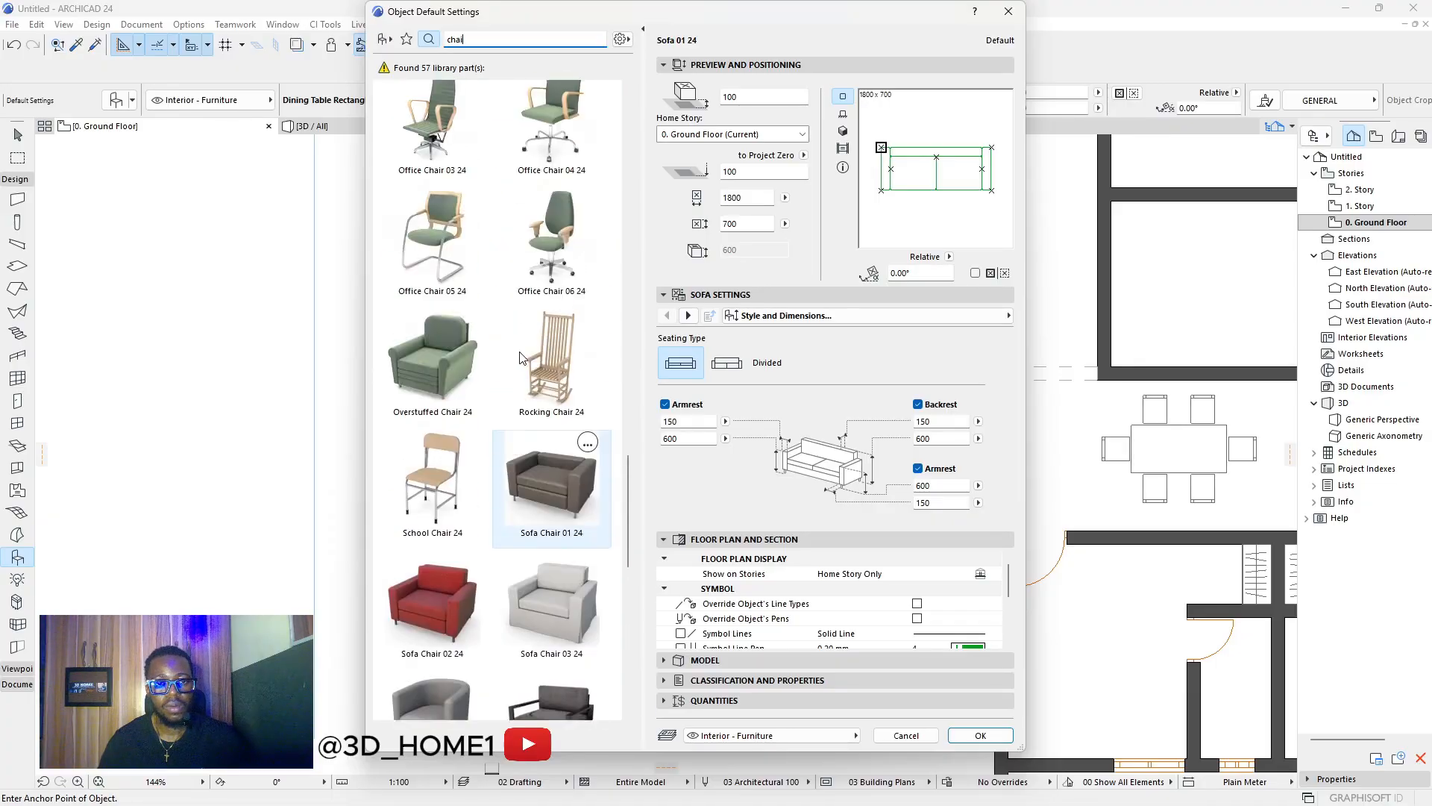
pyautogui.scroll(5, 478, 163)
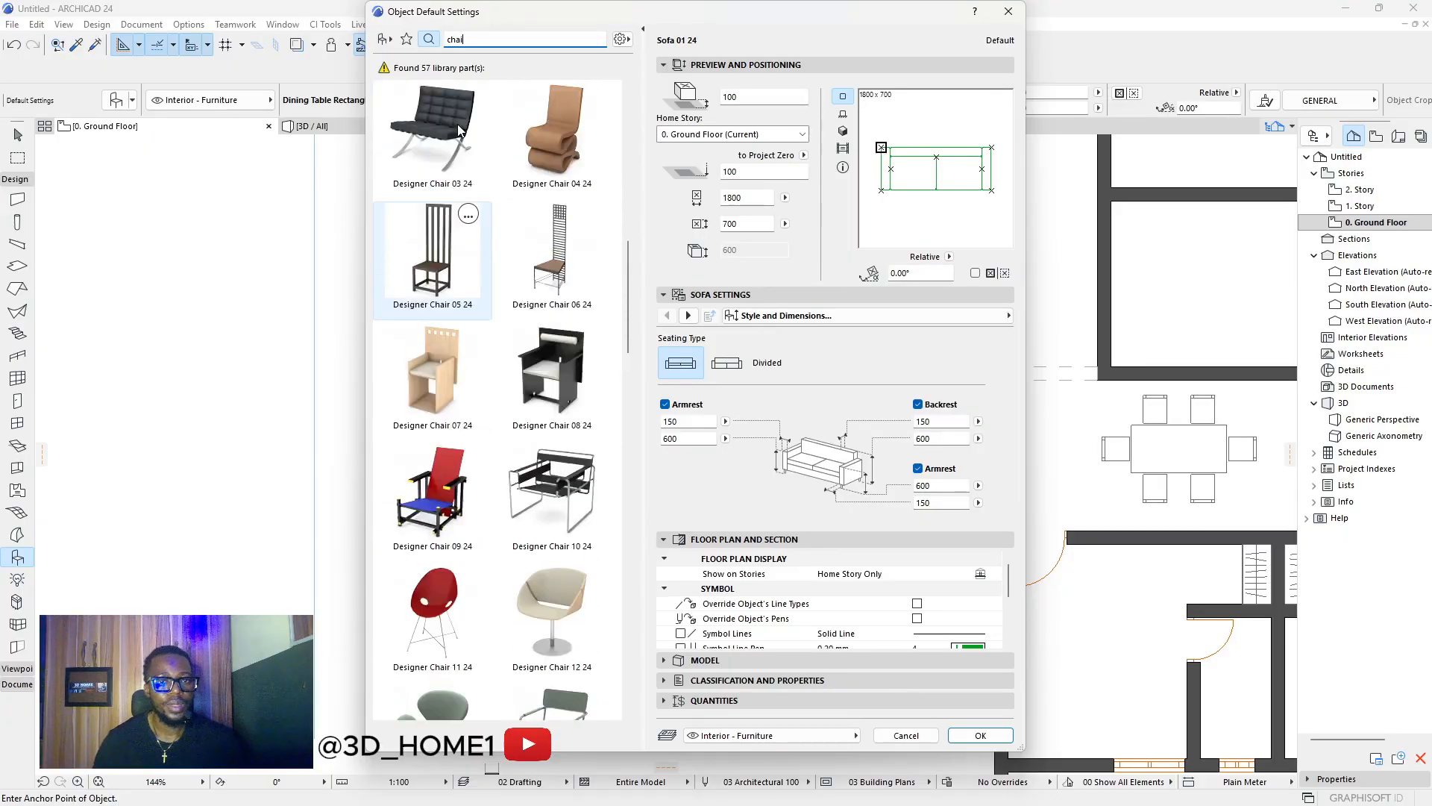
# Replace the chair search in the object library with "couch".
pyautogui.press('BackSpace')
pyautogui.press('BackSpace')
pyautogui.press('BackSpace')
pyautogui.press('BackSpace')
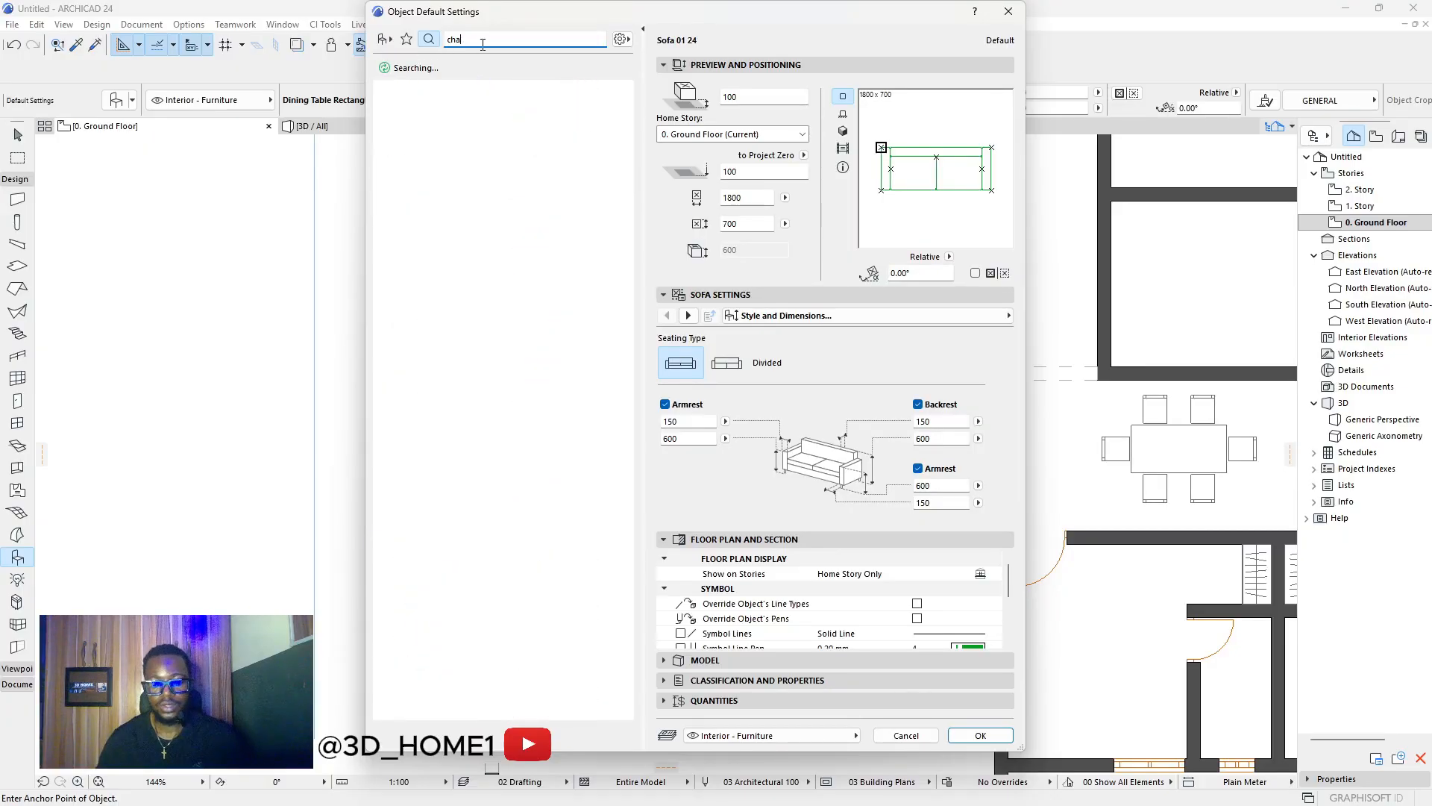
pyautogui.write('co')
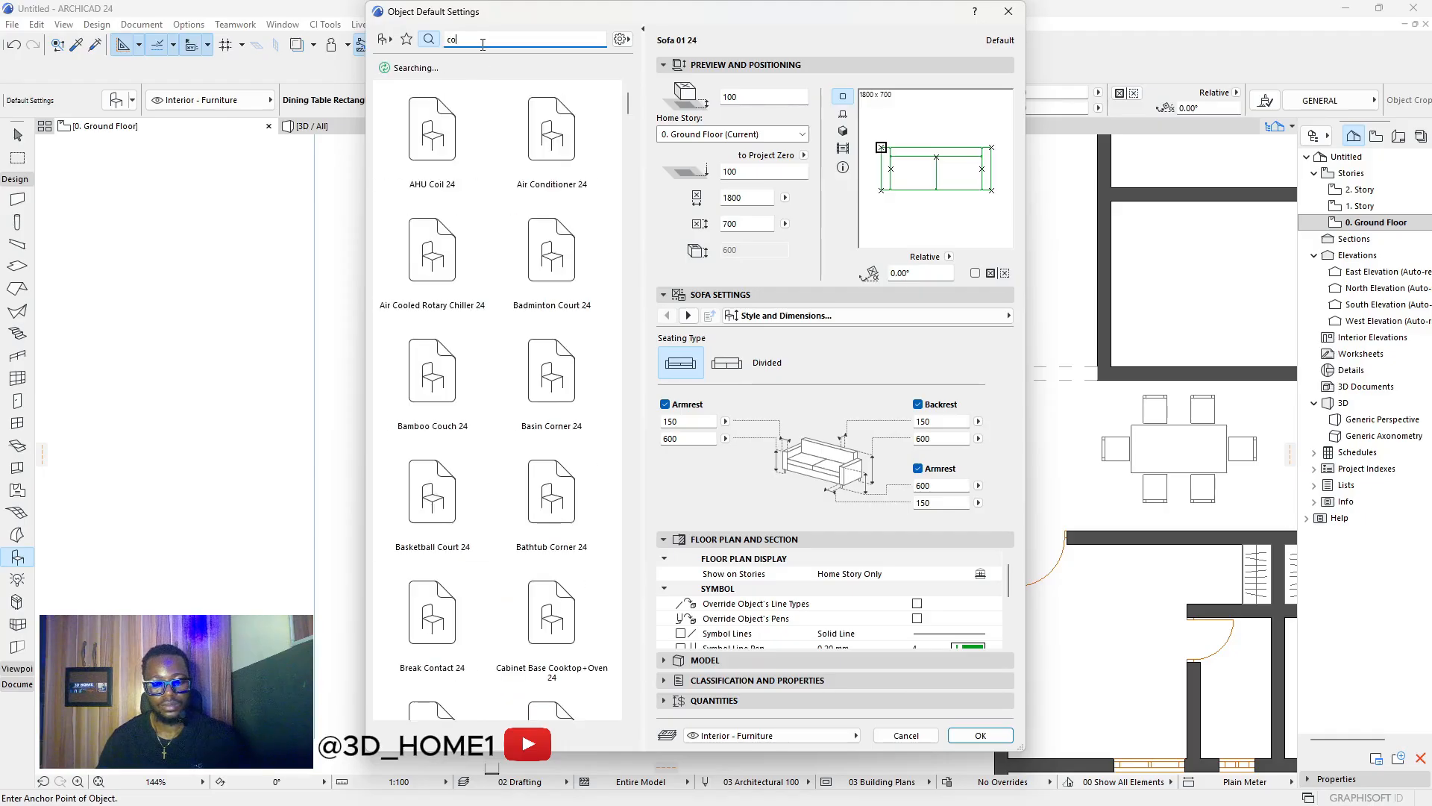
pyautogui.write('uc')
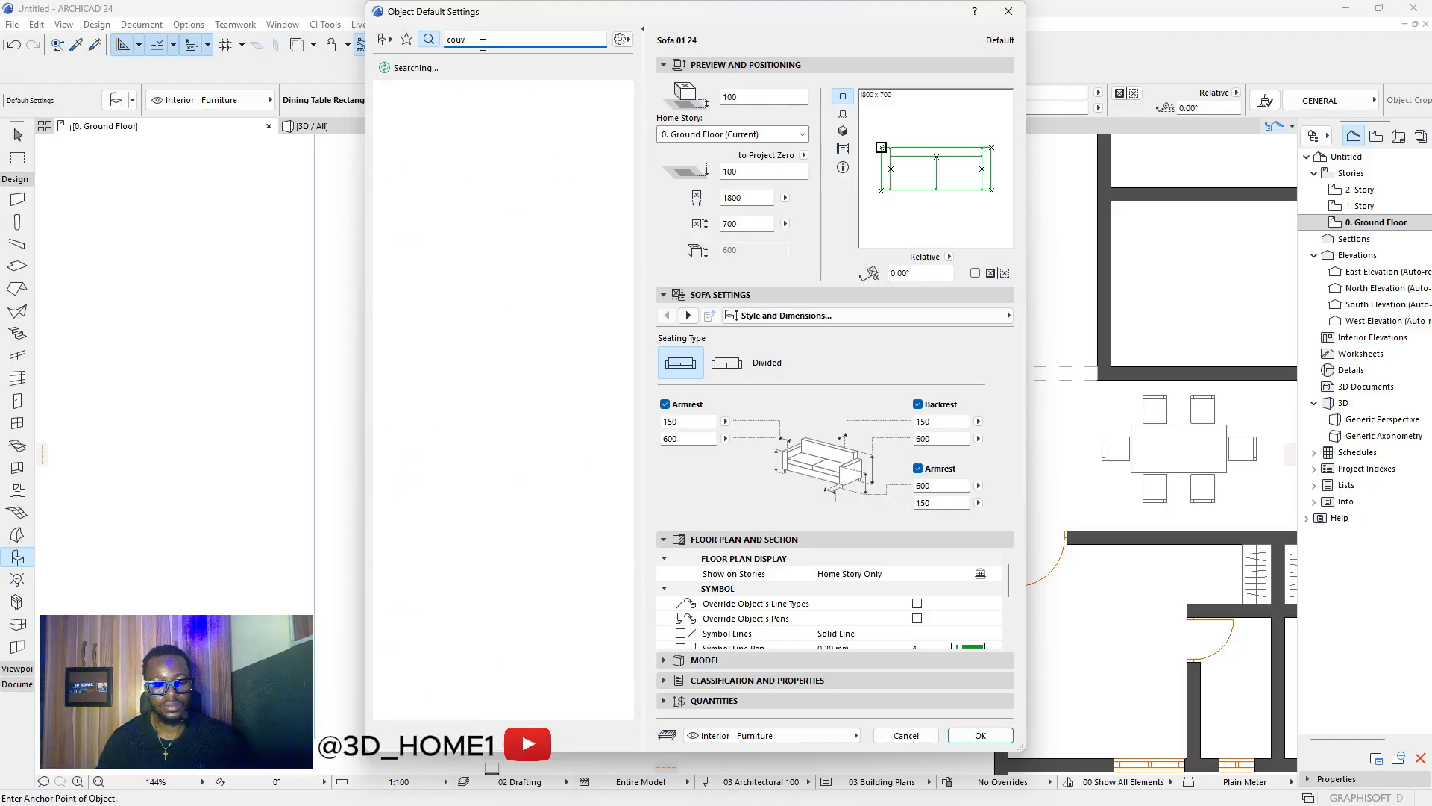
pyautogui.press('BackSpace')
pyautogui.write('che')
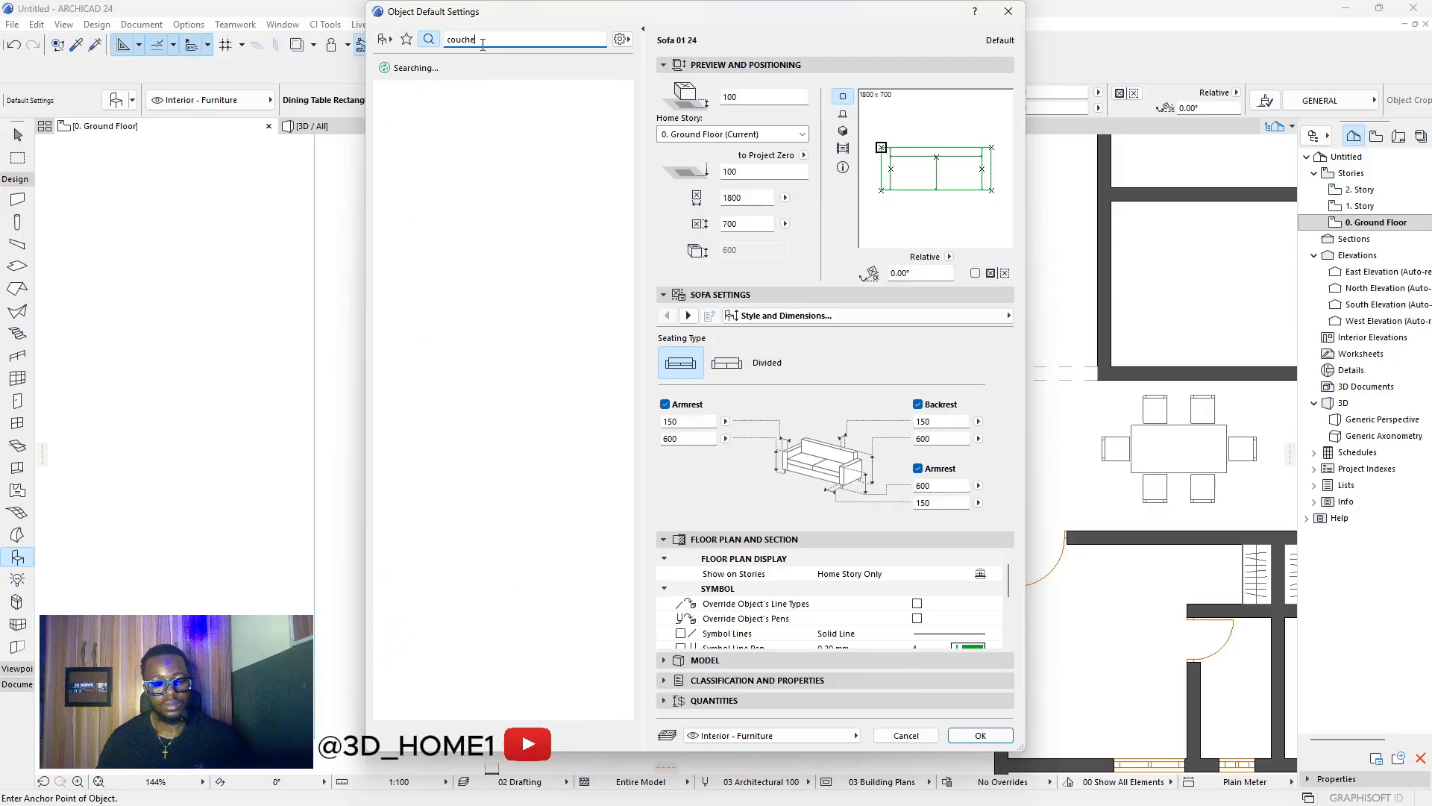
pyautogui.press('BackSpace')
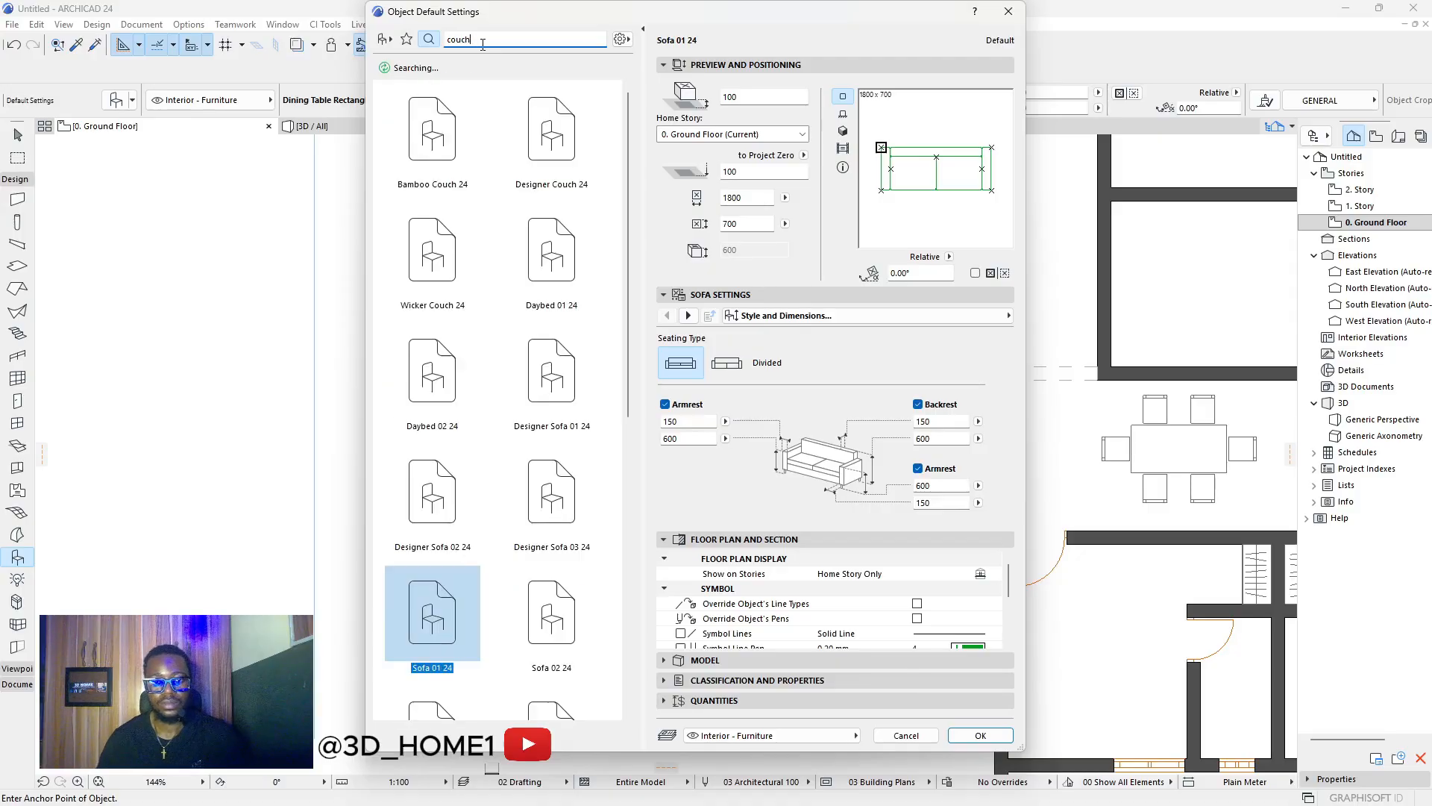
pyautogui.write('s')
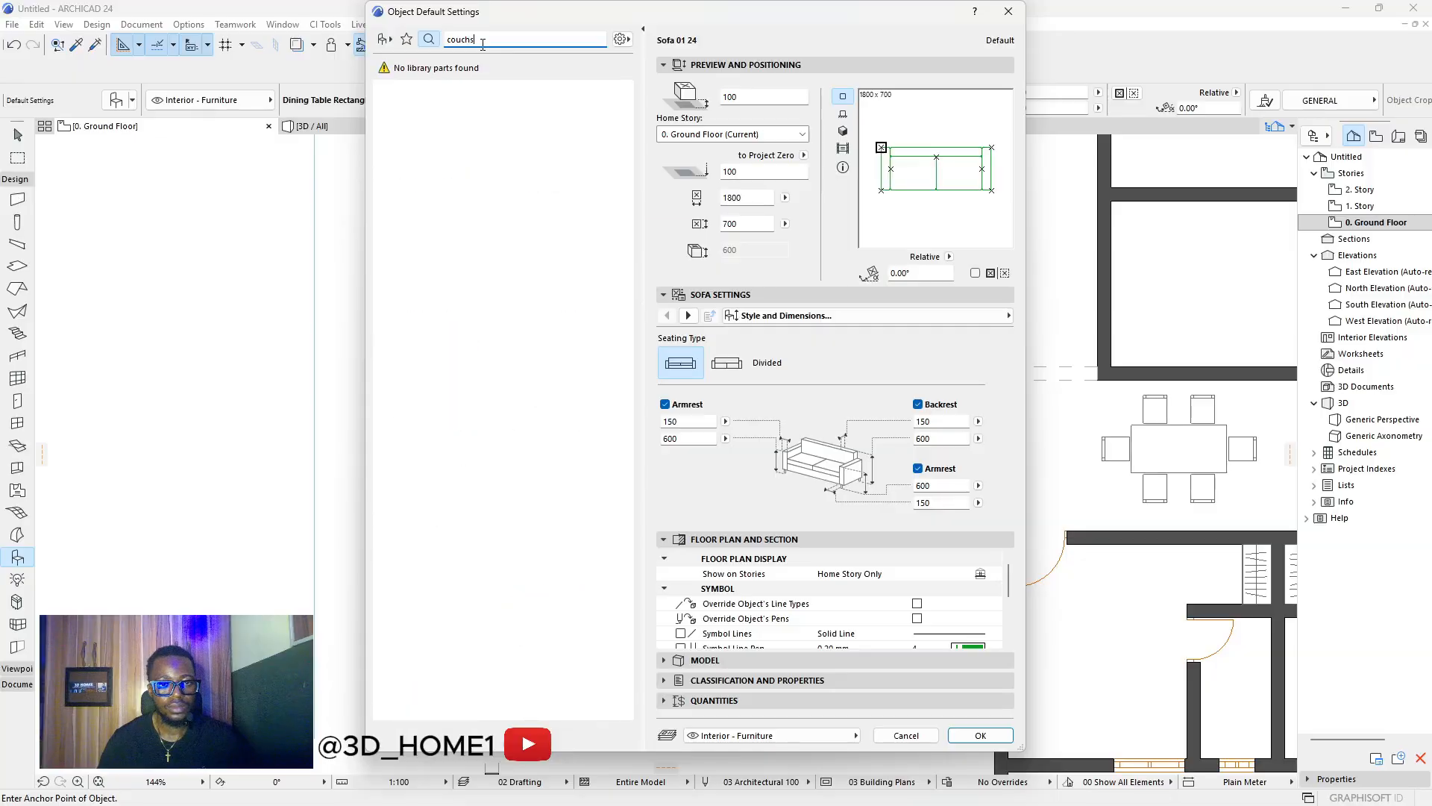
pyautogui.press('BackSpace')
# Choose the corner sofa model Sofa Set 01 24 from the couch models.
pyautogui.scroll(-3, 542, 320)
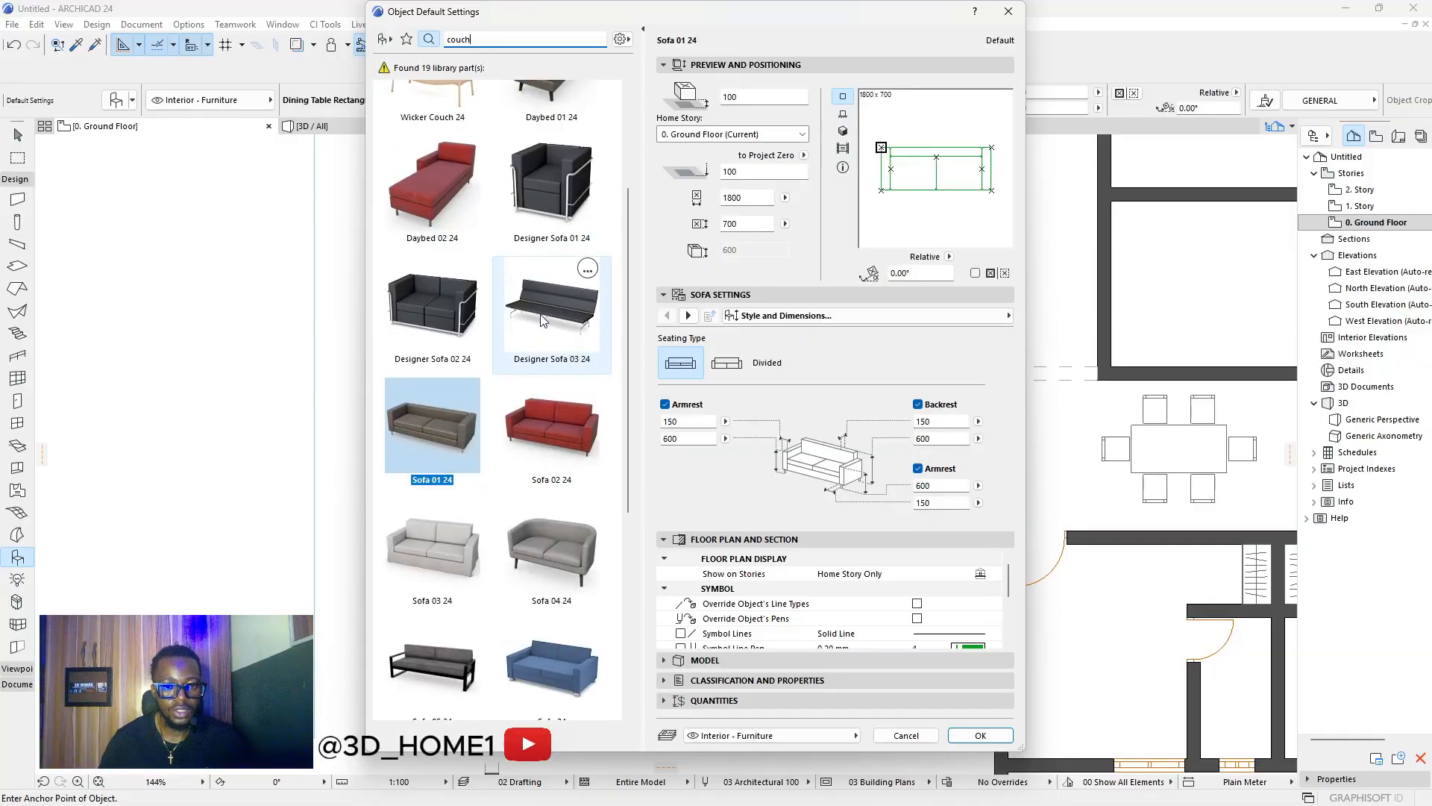
pyautogui.scroll(-3, 542, 320)
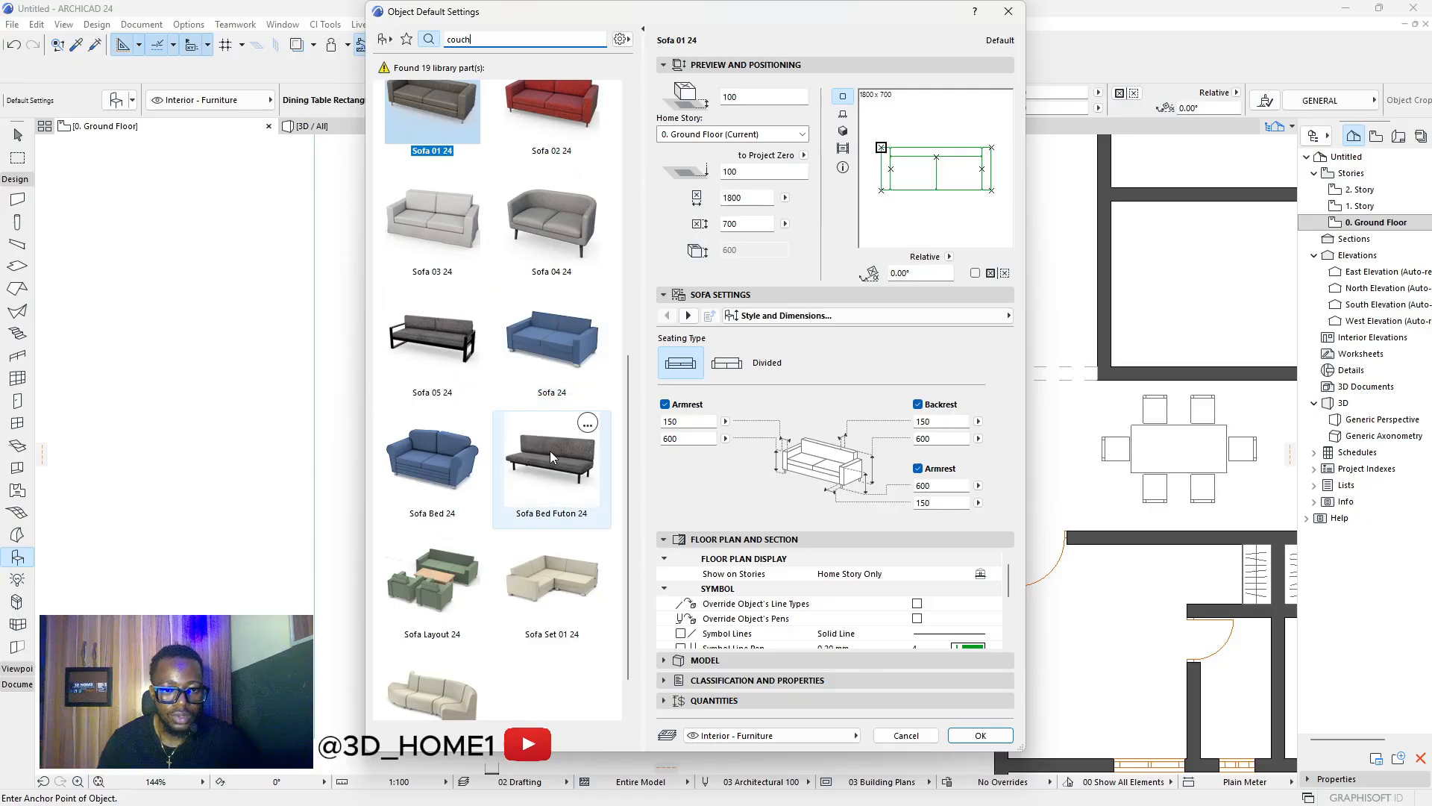
pyautogui.click(562, 570)
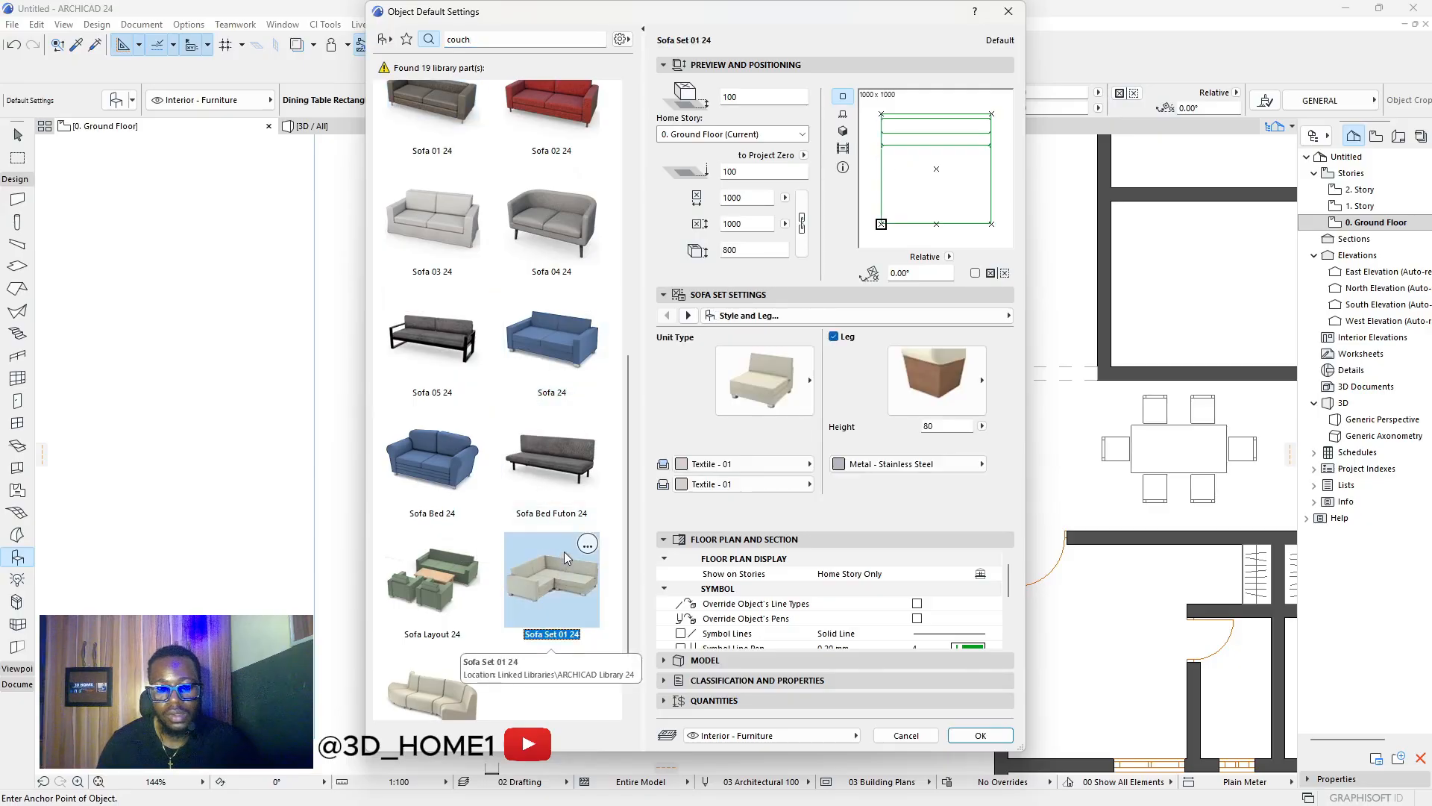
pyautogui.scroll(-1, 450, 518)
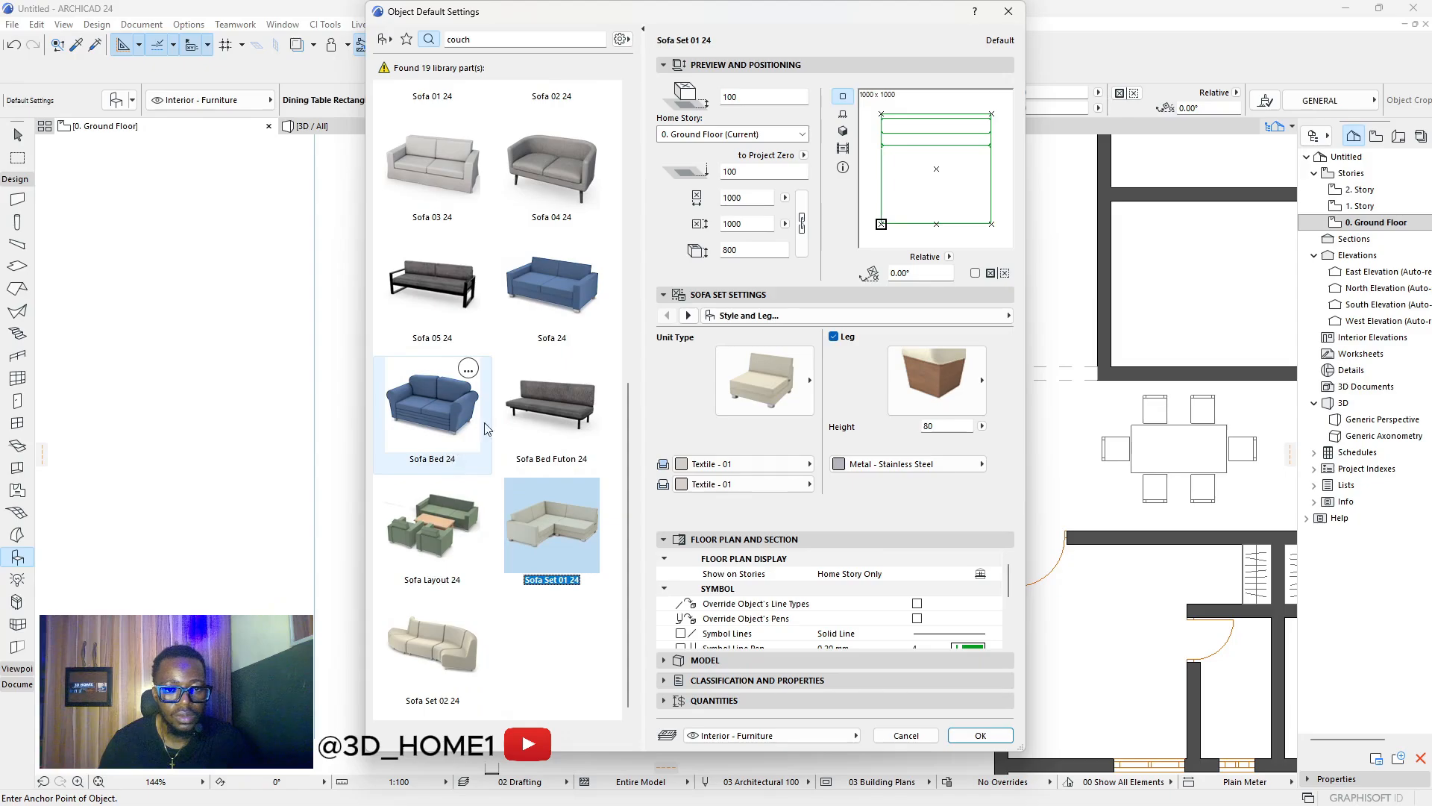
# Compare the couch models in the library, previewing Daybed 02 24, Sofa Bed Futon 24, Sofa Set 01 24 and Sofa Layout 24.
pyautogui.scroll(3, 486, 429)
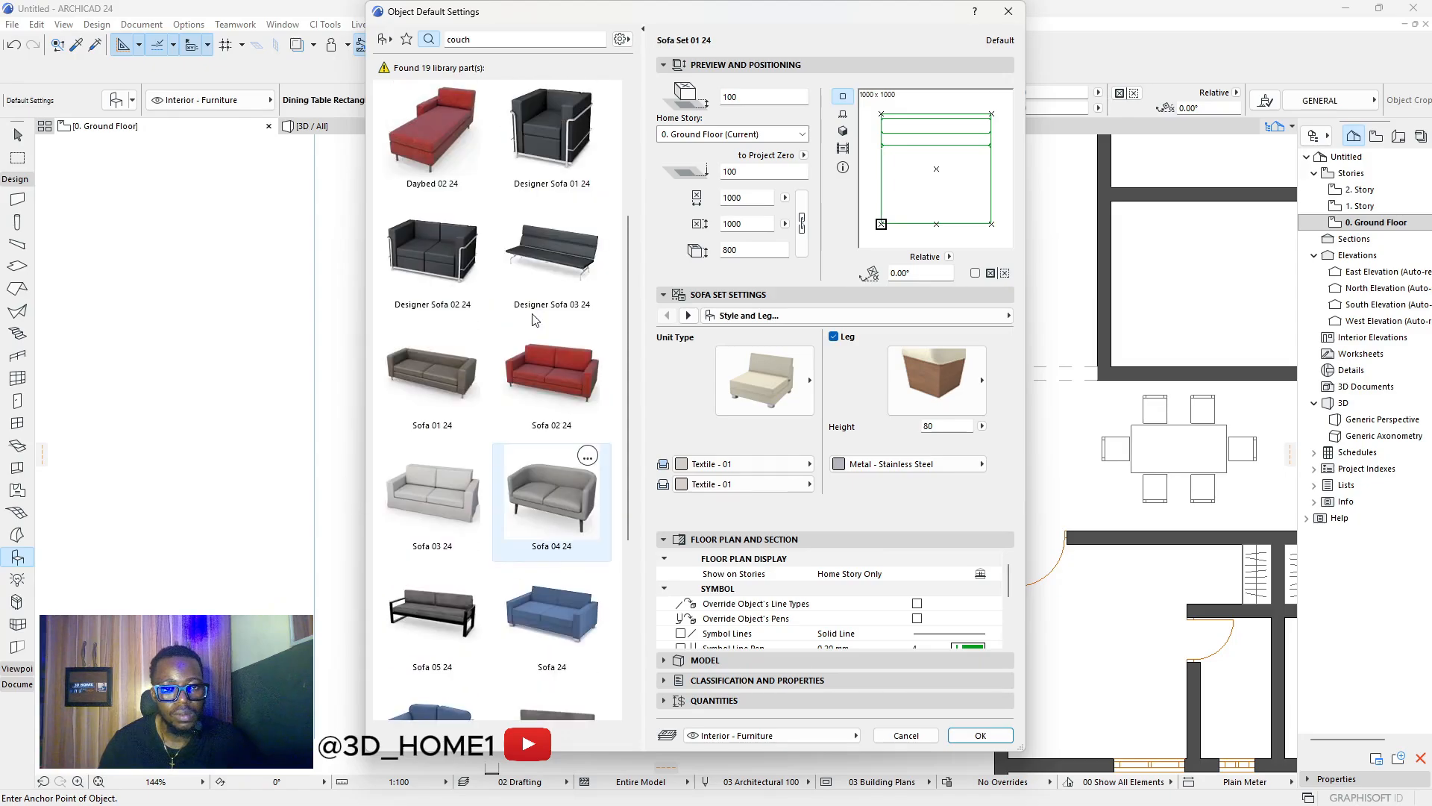
pyautogui.scroll(2, 535, 320)
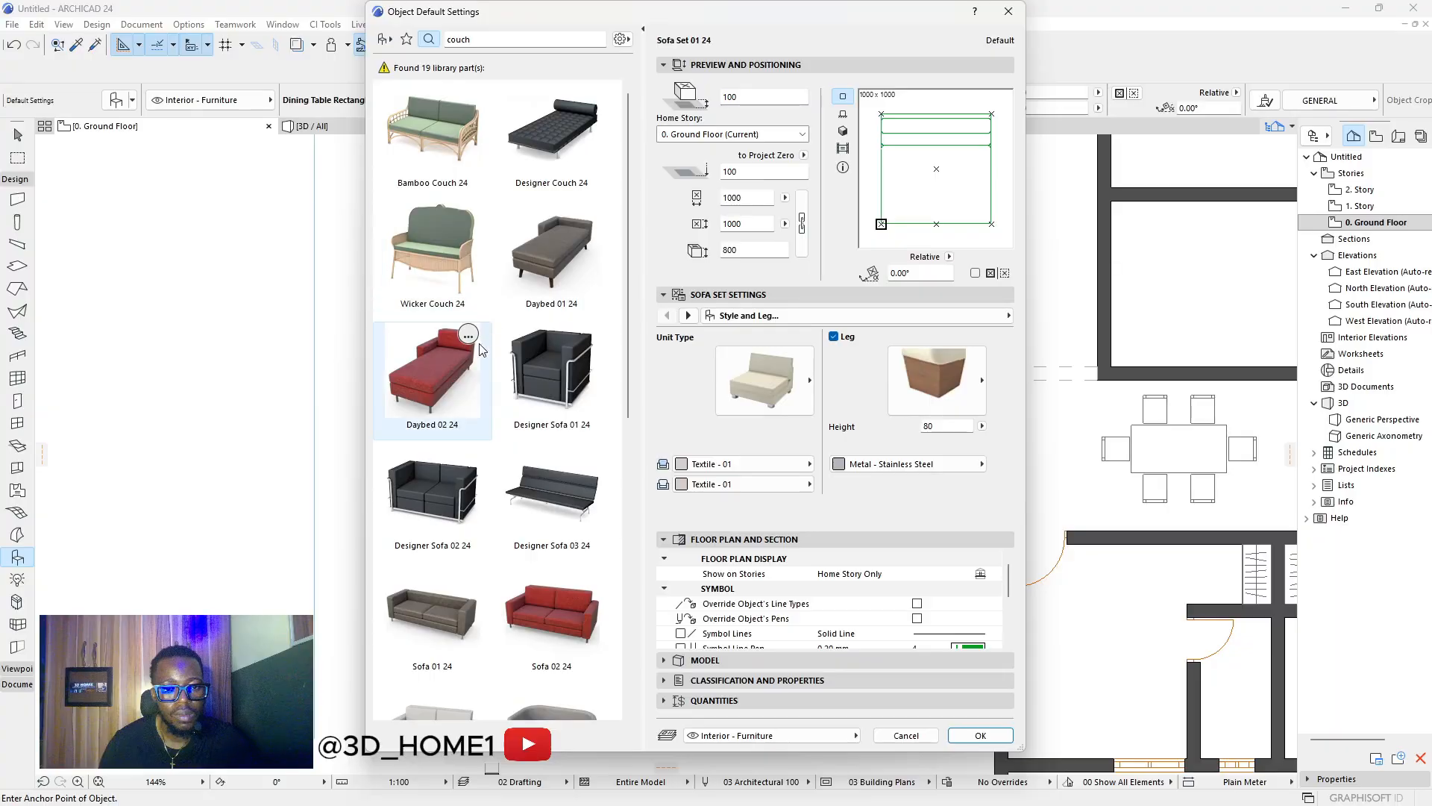
pyautogui.click(442, 369)
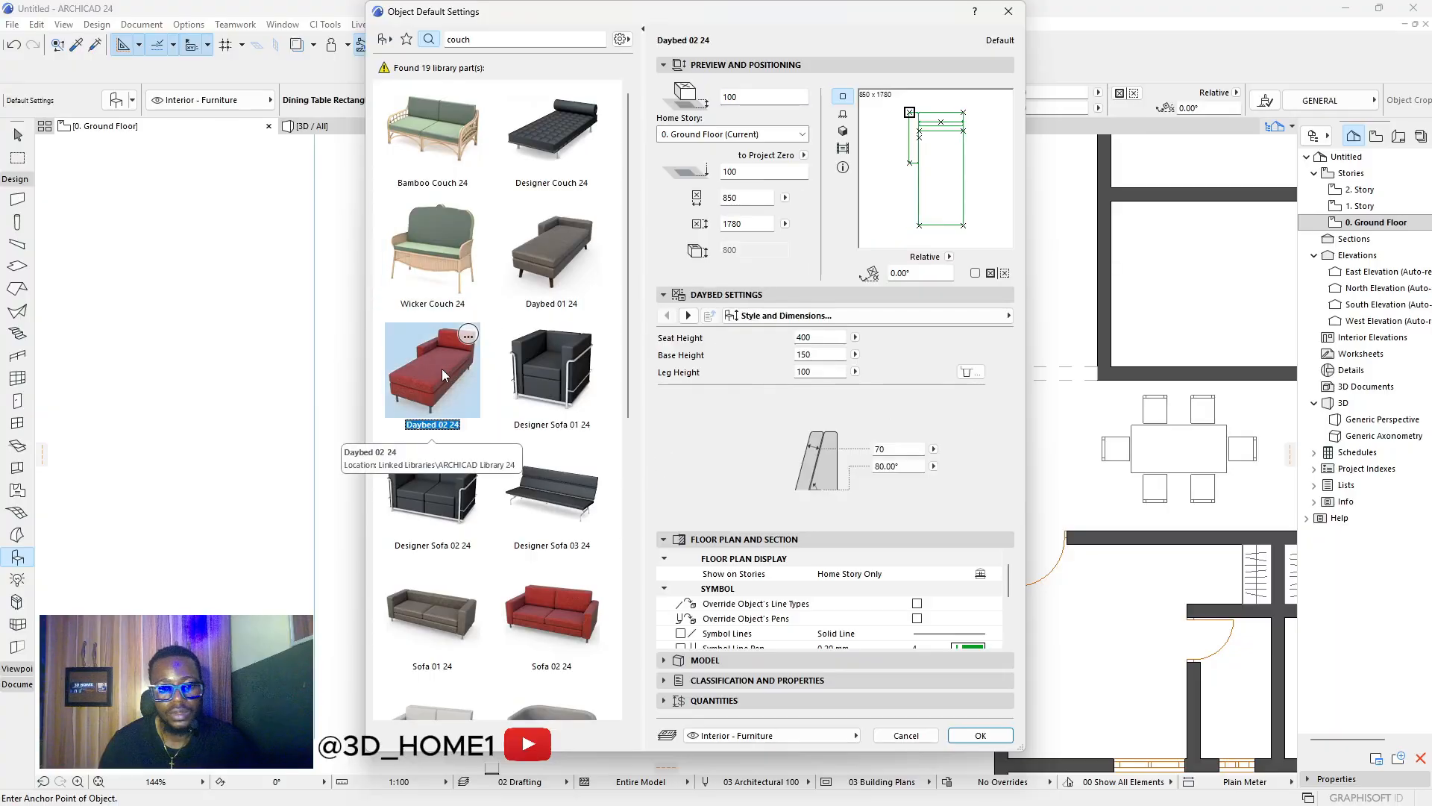
pyautogui.scroll(-2, 463, 505)
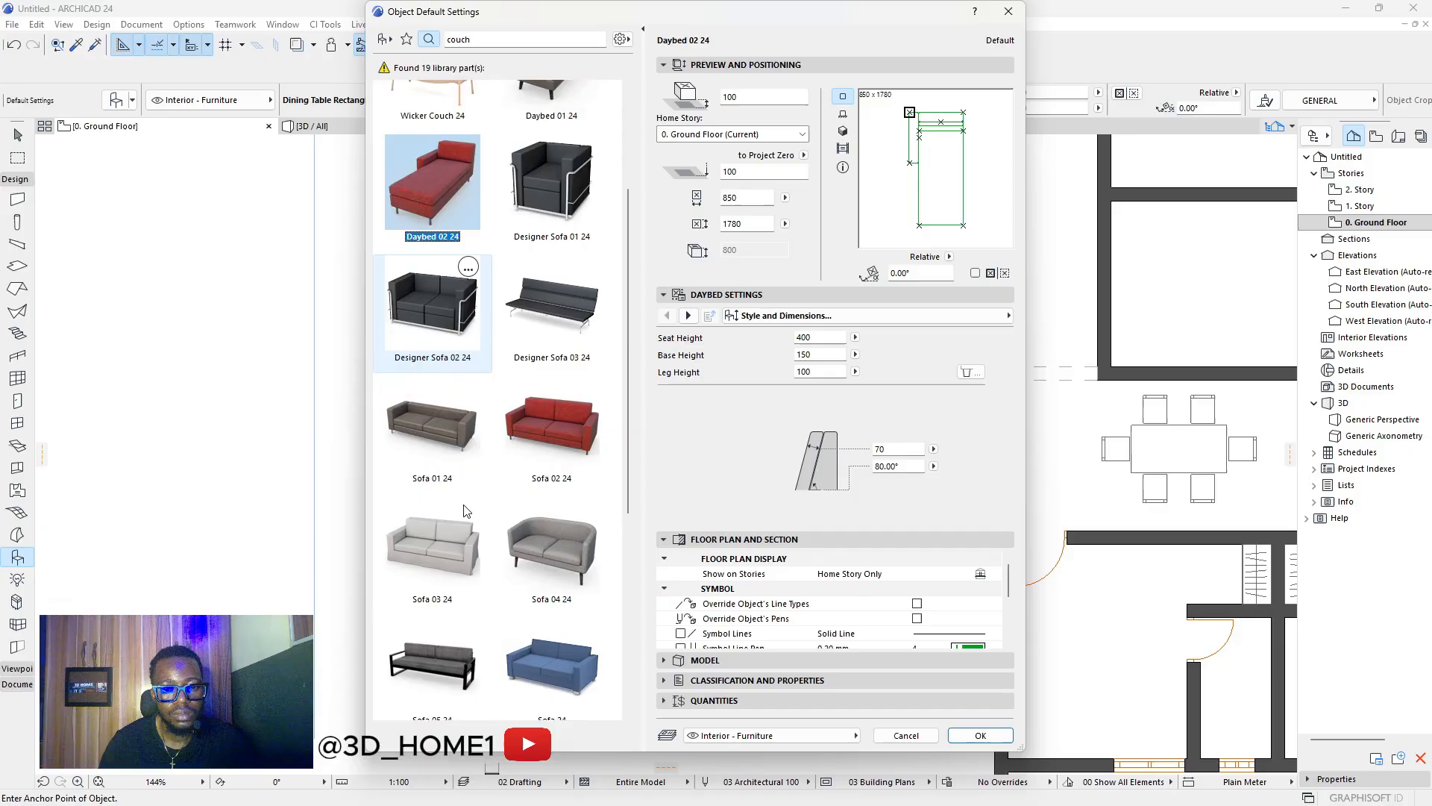
pyautogui.scroll(-3, 464, 510)
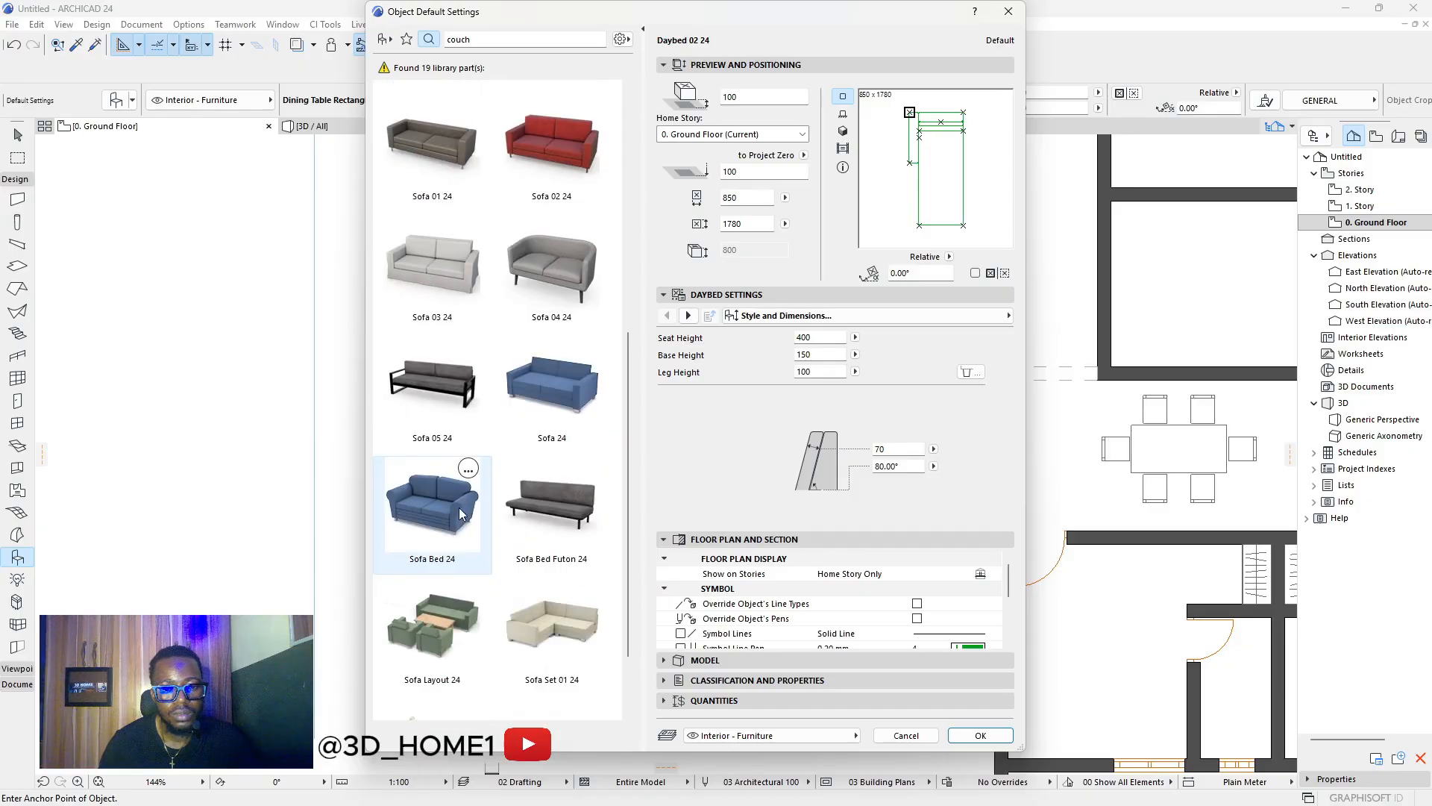
pyautogui.scroll(-2, 548, 506)
pyautogui.click(552, 402)
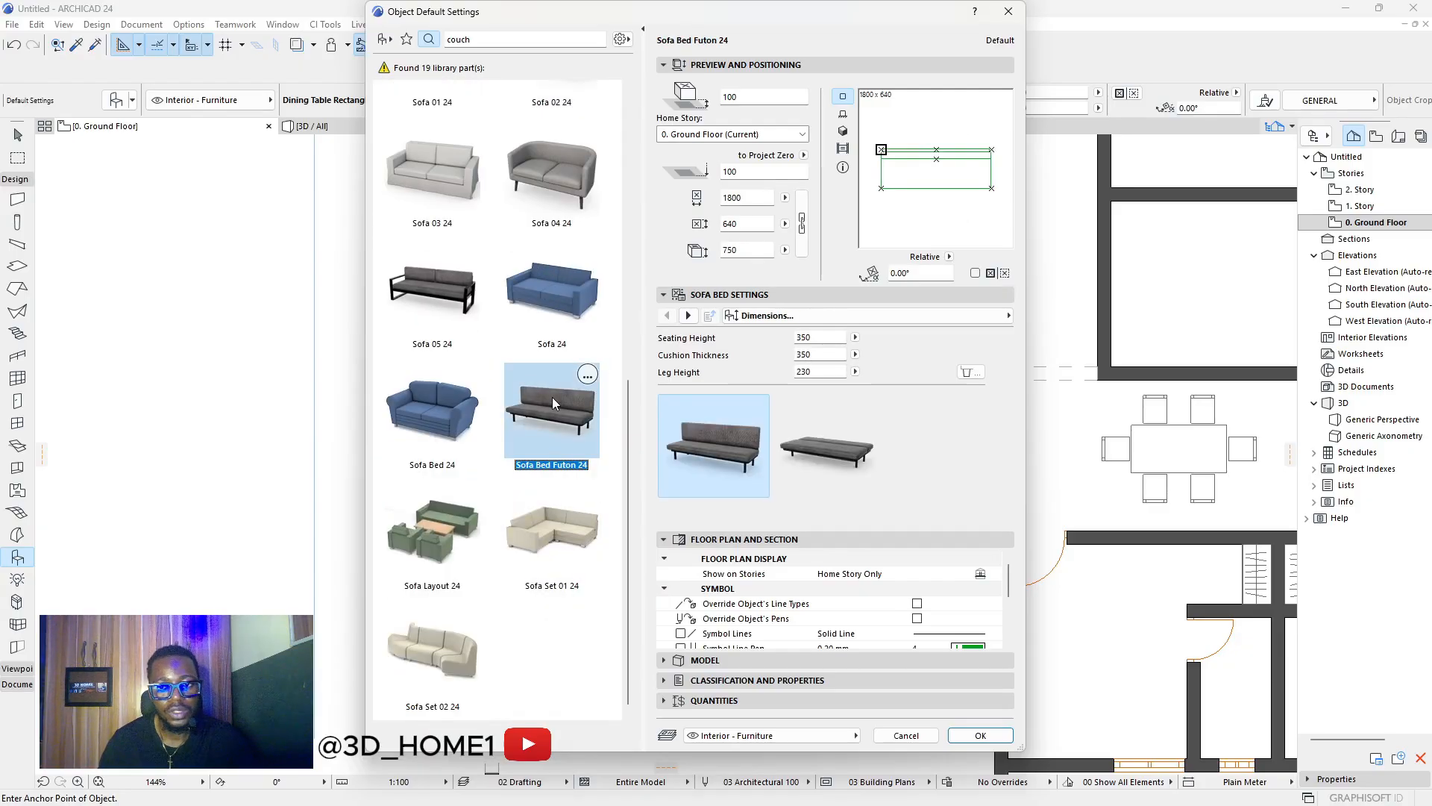
pyautogui.click(540, 517)
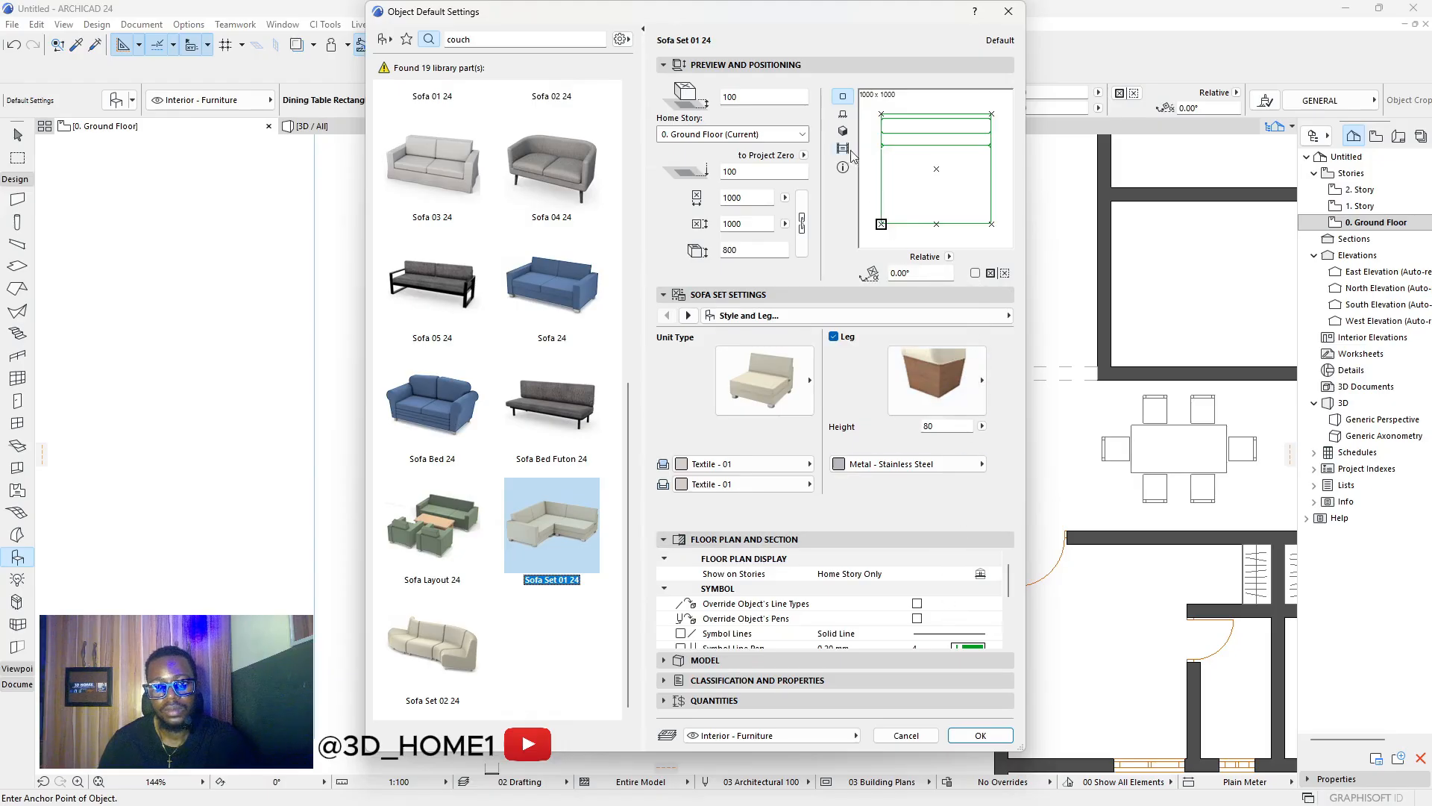
pyautogui.click(843, 116)
pyautogui.click(843, 97)
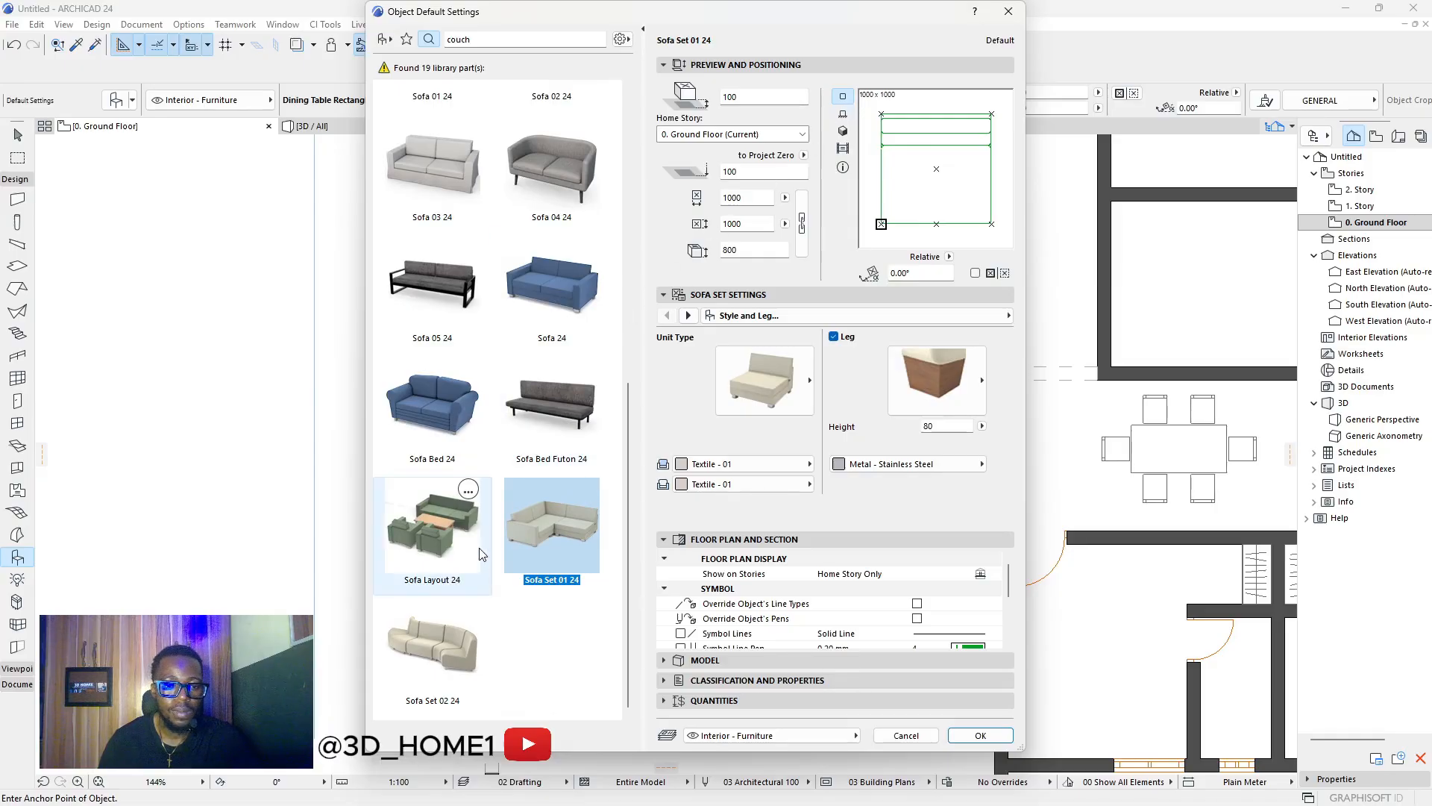
pyautogui.click(456, 535)
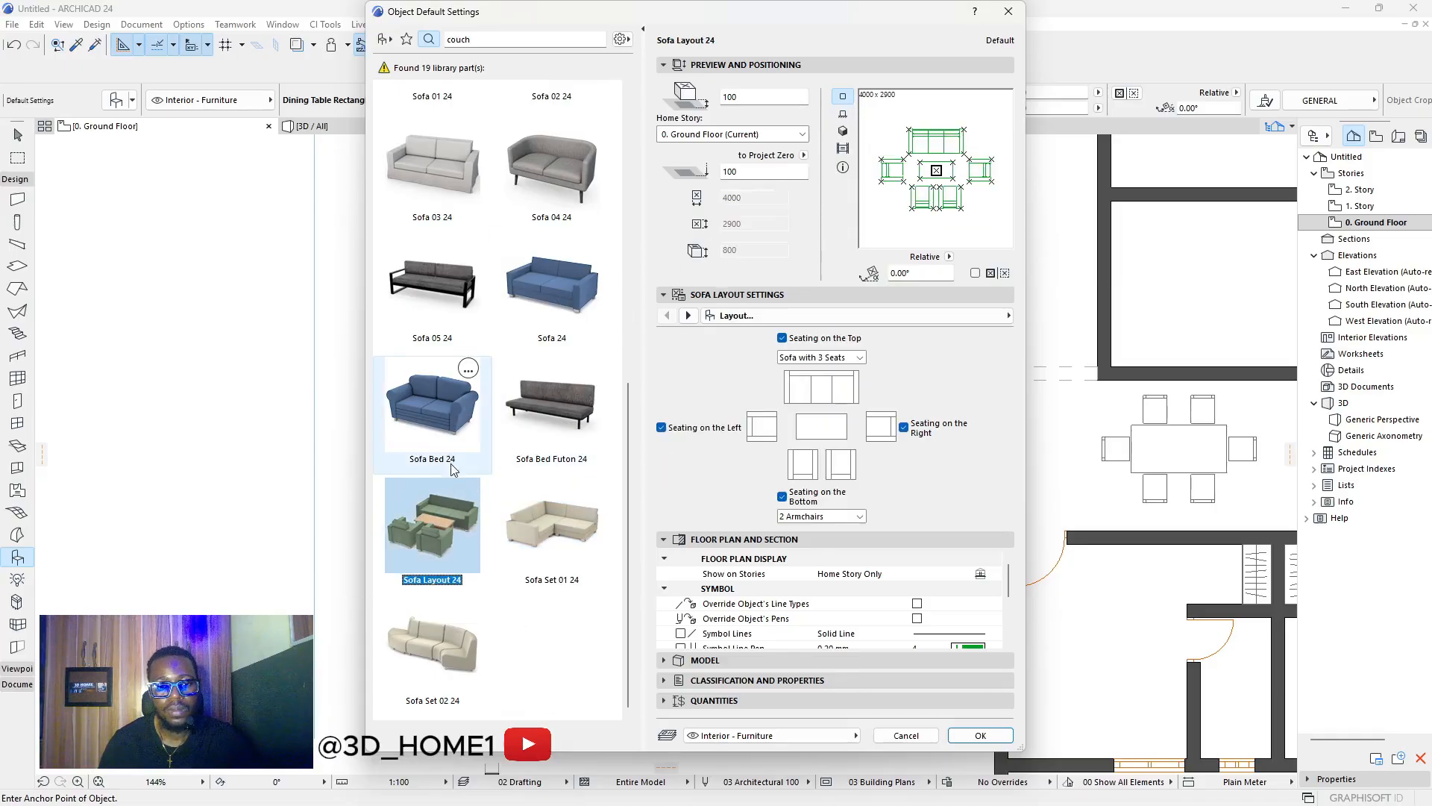
# Choose the Sofa 03 24 model and place it in the open area of the living room.
pyautogui.click(453, 185)
pyautogui.click(970, 738)
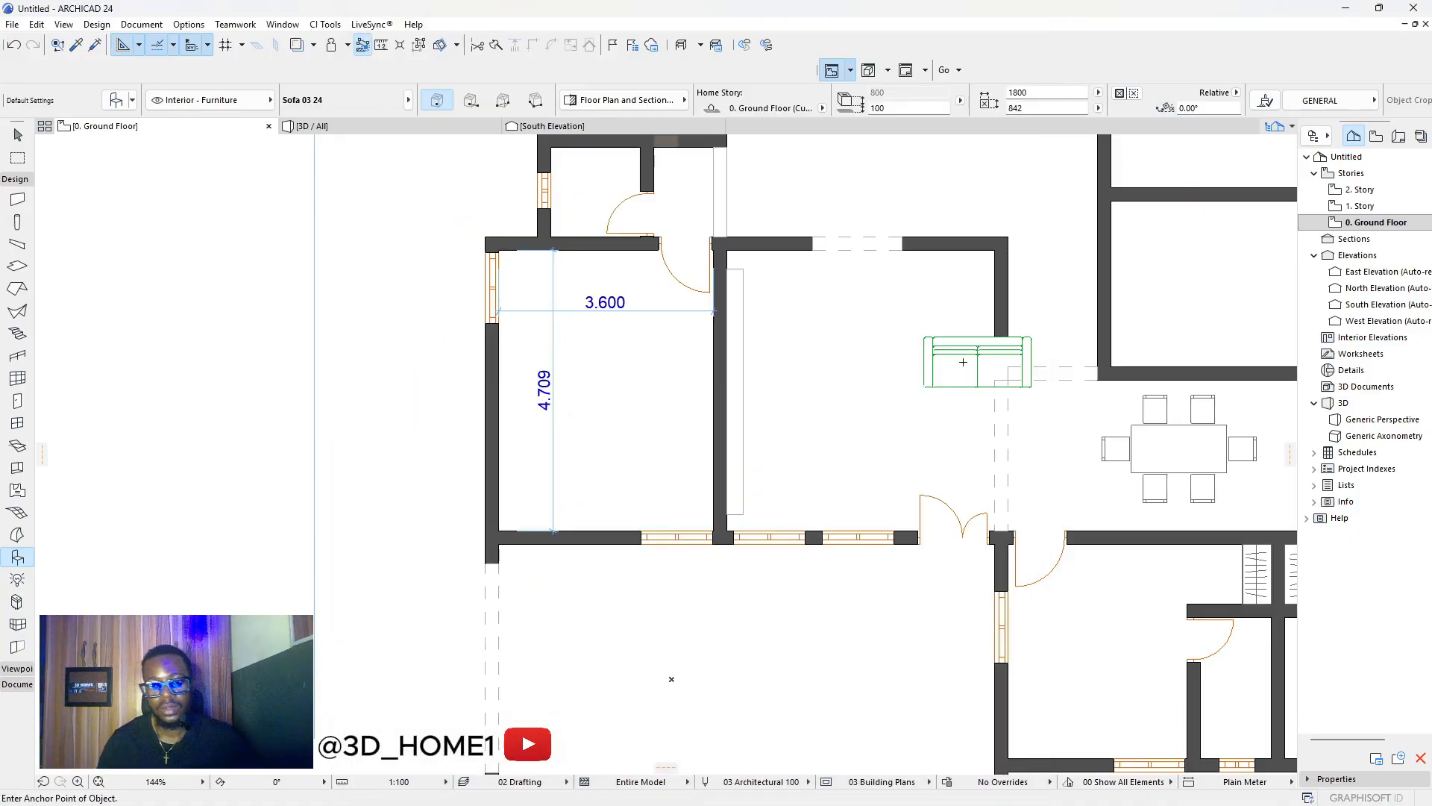
pyautogui.click(963, 362)
# Rotate the living room sofa 90° clockwise about its centre so that it faces the wall with the long cabinet.
pyautogui.click(912, 343)
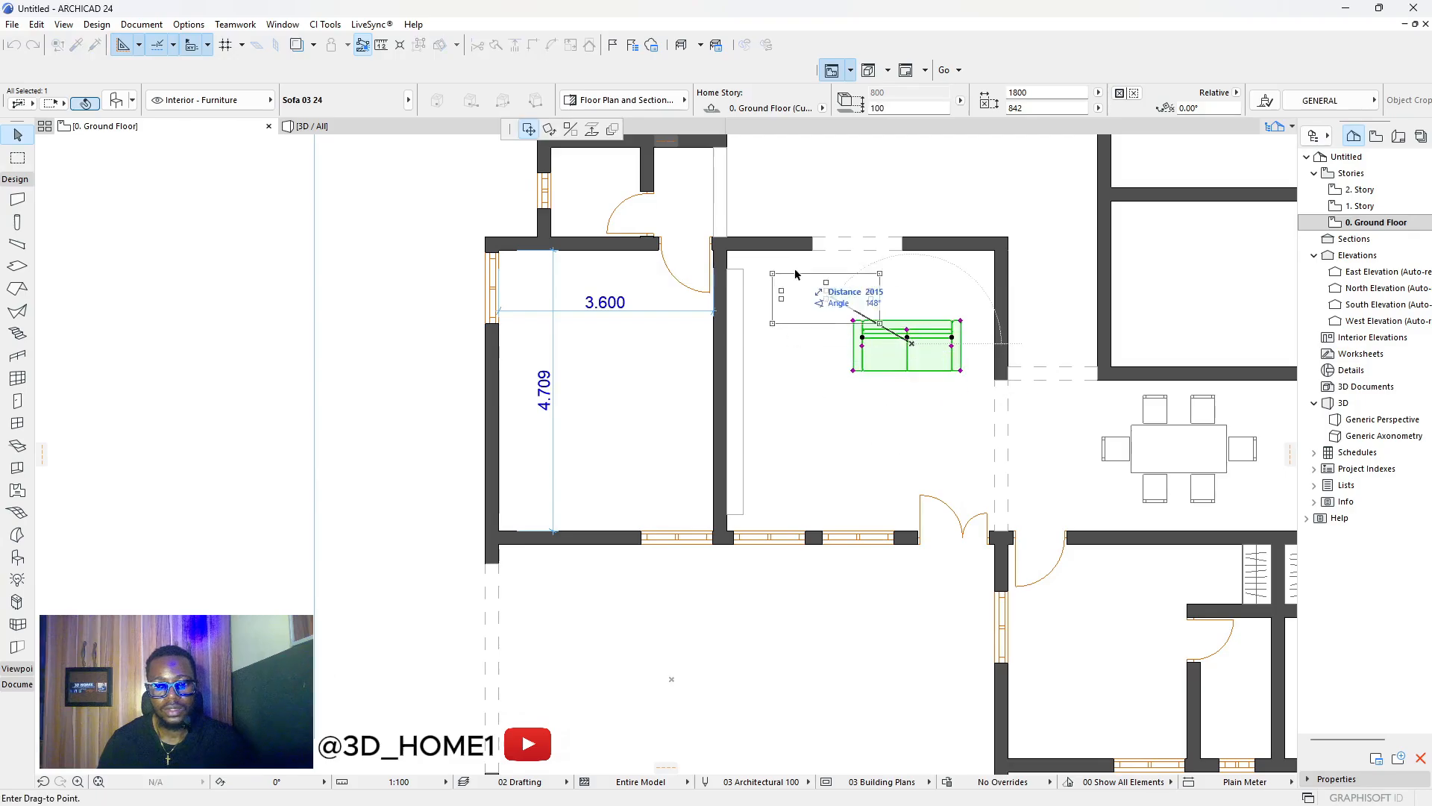
pyautogui.click(549, 129)
pyautogui.click(910, 343)
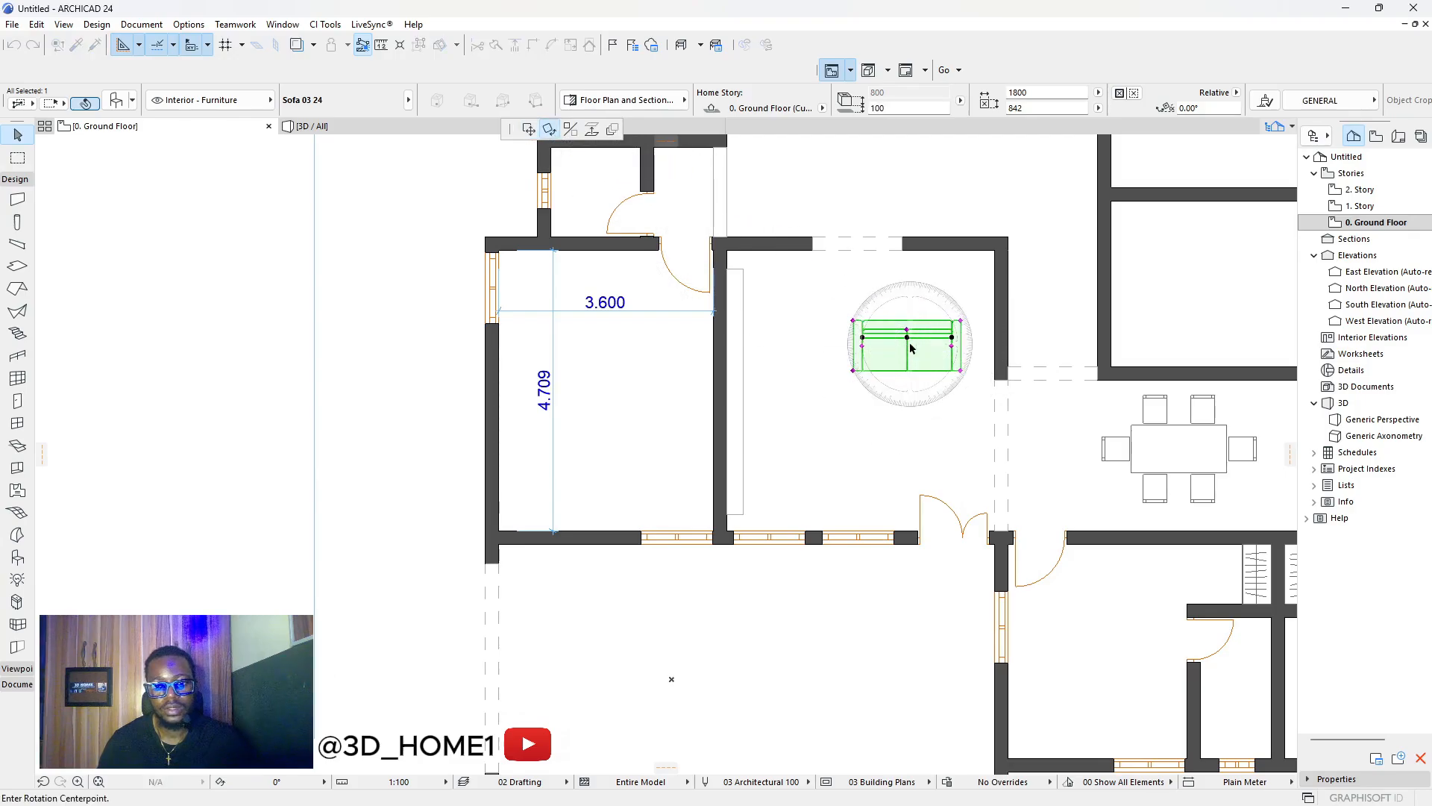
pyautogui.click(1019, 341)
pyautogui.click(911, 463)
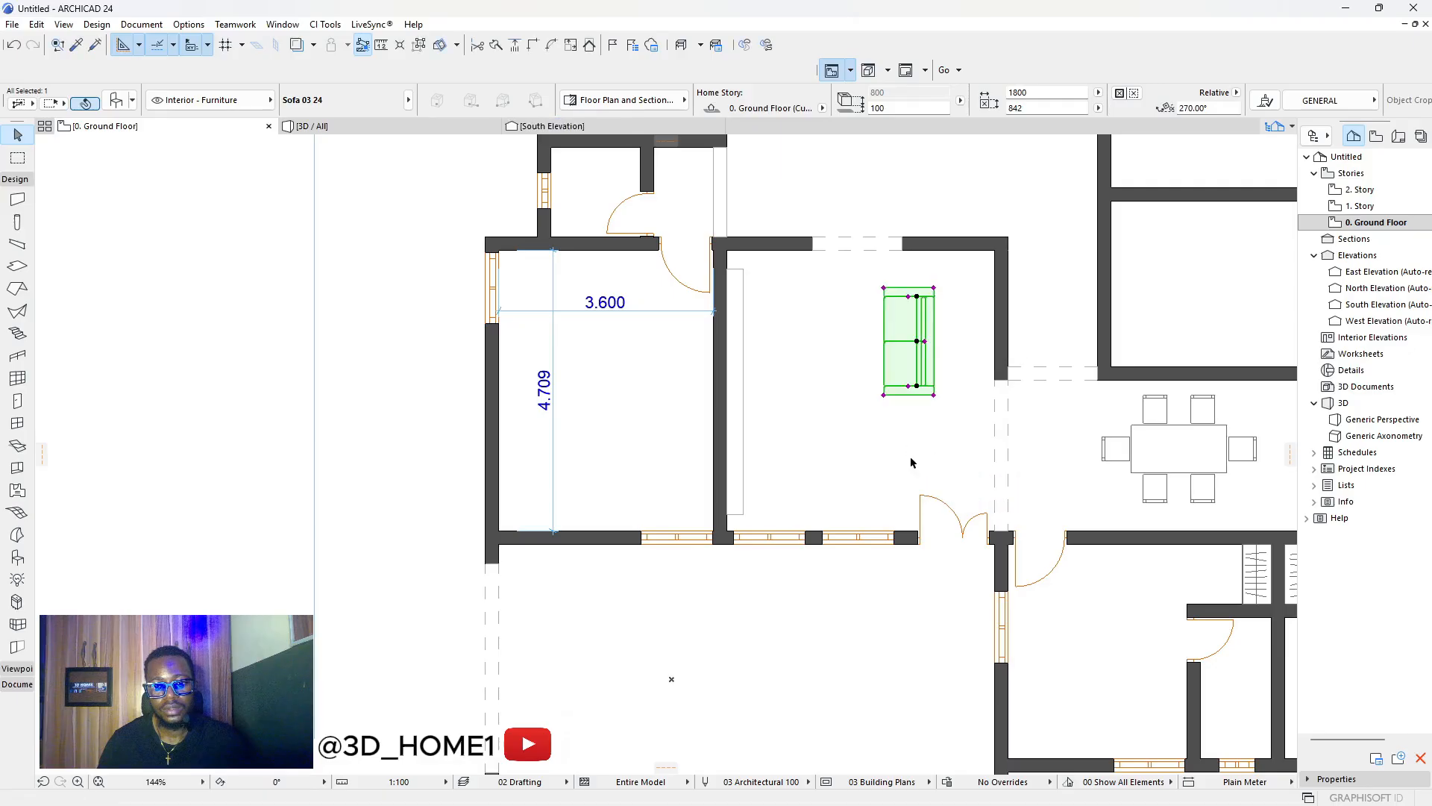
# Copy the rotated sofa straight toward the window wall, placing the duplicate end to end with the original.
pyautogui.click(905, 355)
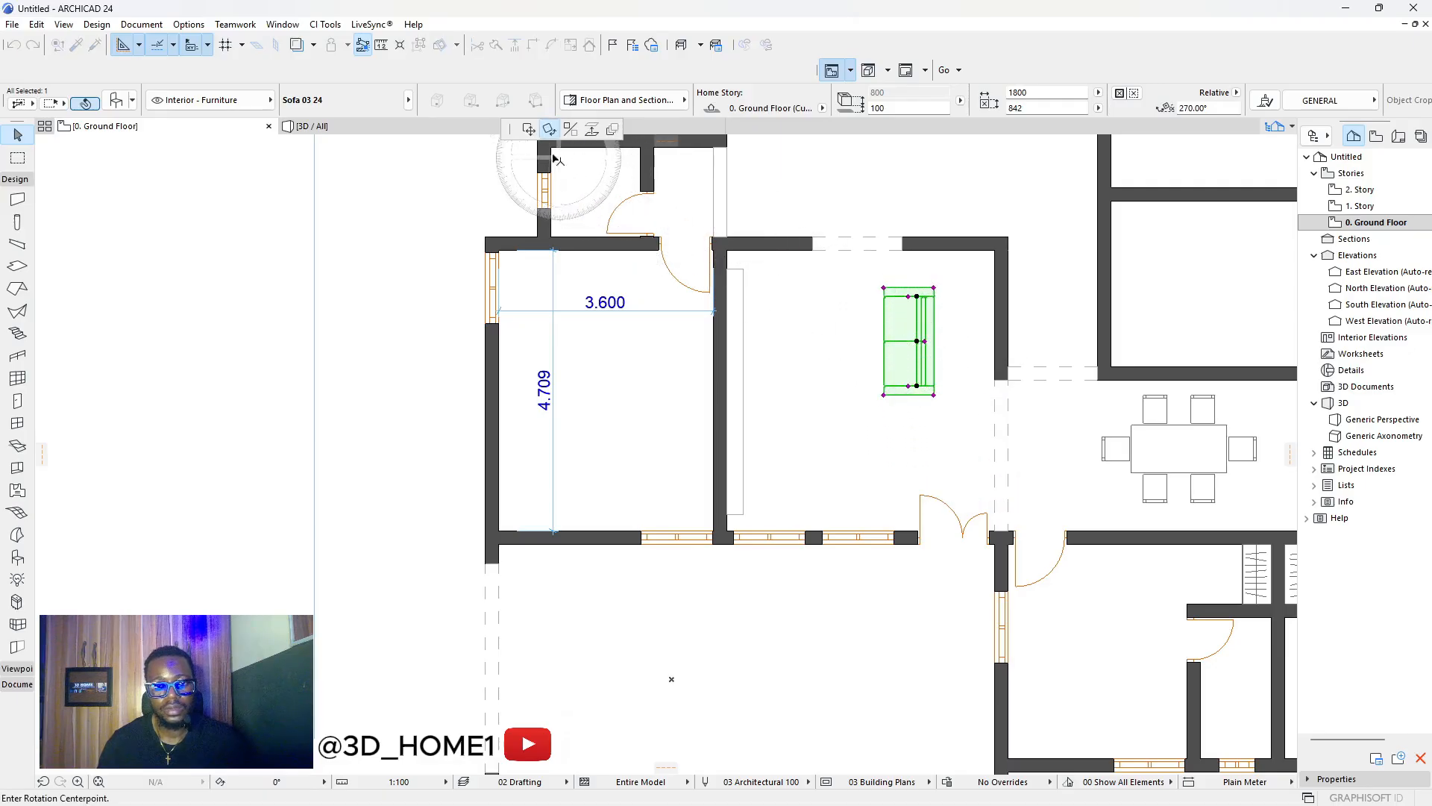
pyautogui.click(528, 129)
pyautogui.click(906, 336)
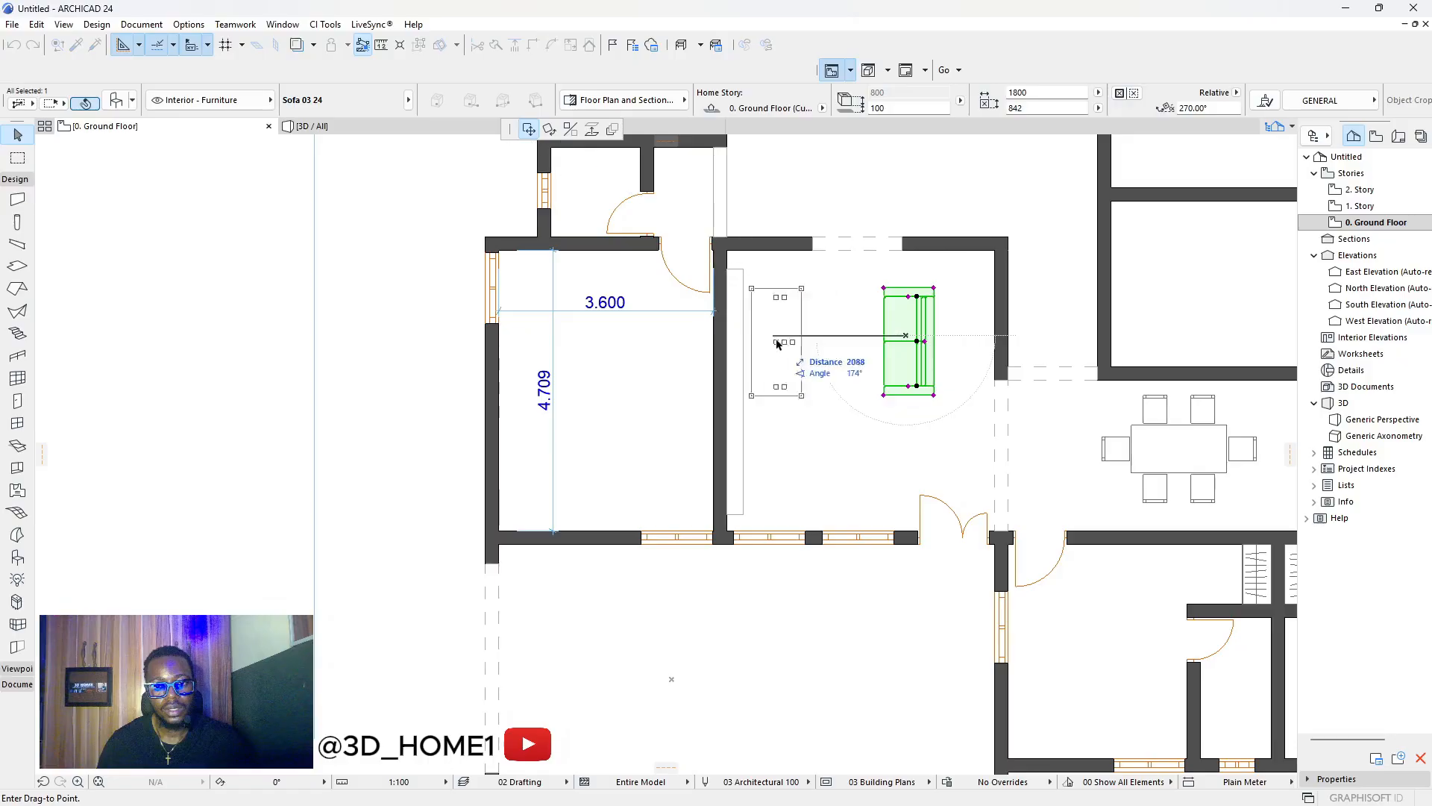
pyautogui.click(906, 447)
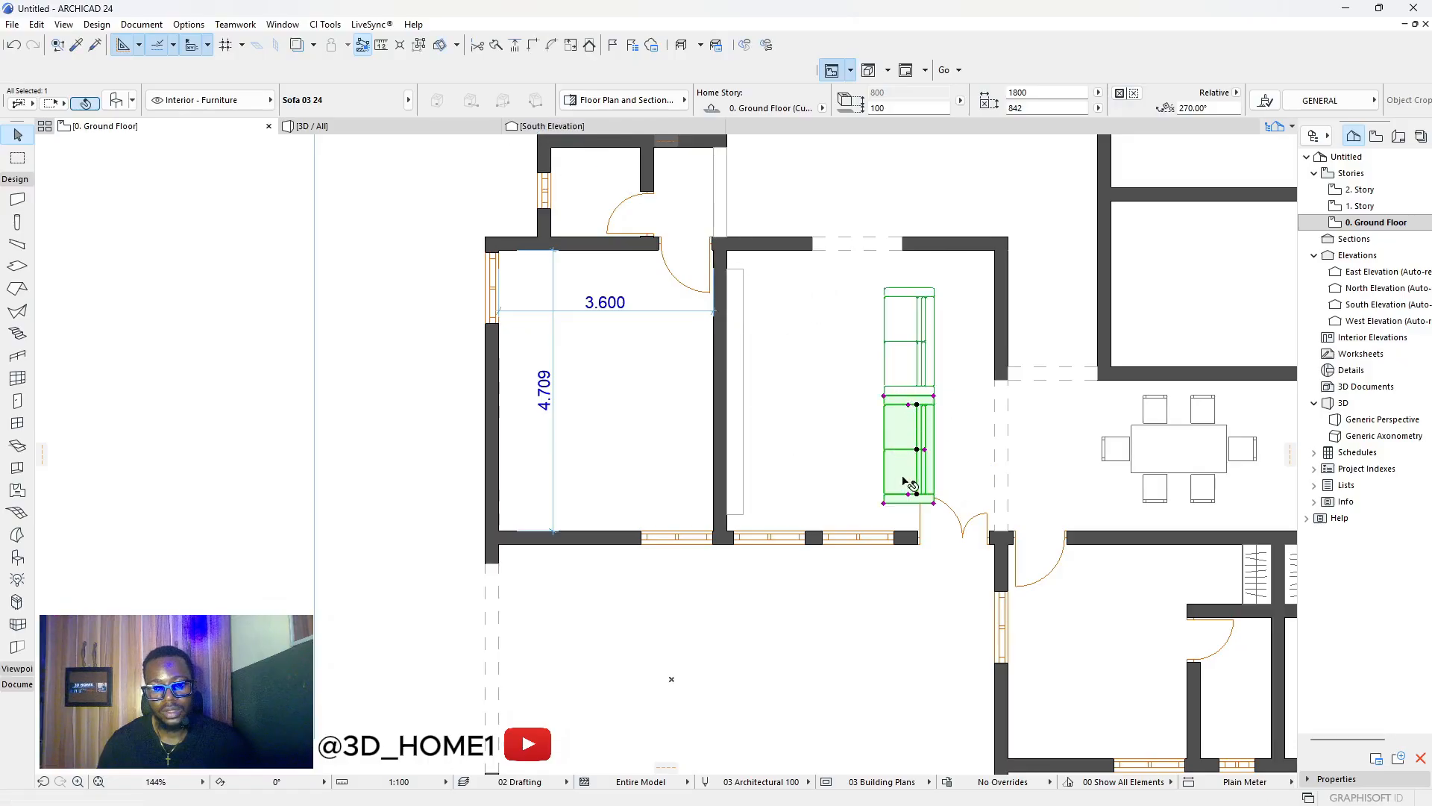
# Stretch the copied sofa's end near the double door inward to shorten its width to about 1349 mm.
pyautogui.scroll(3, 925, 500)
pyautogui.hotkey('ctrl', 'm')
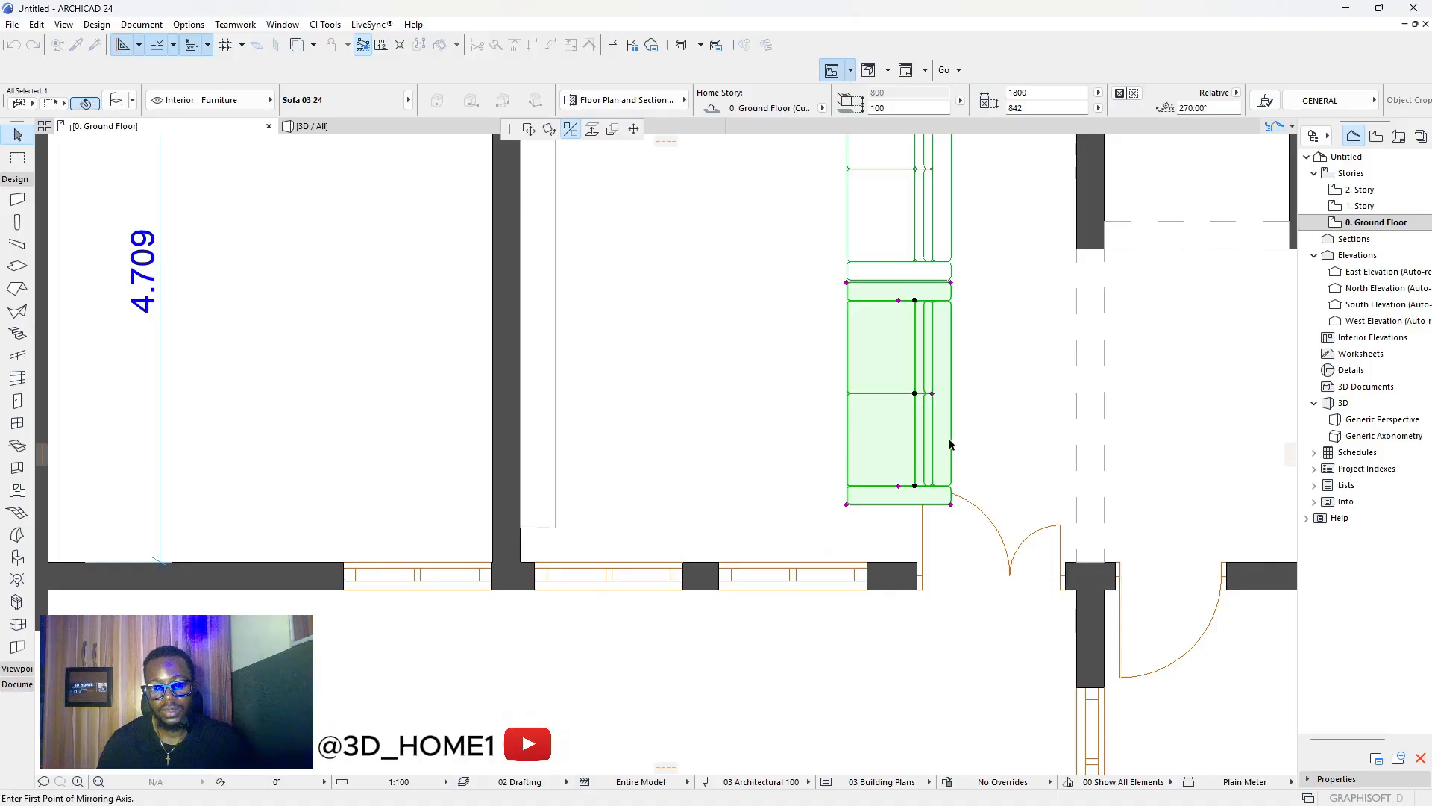
pyautogui.click(951, 505)
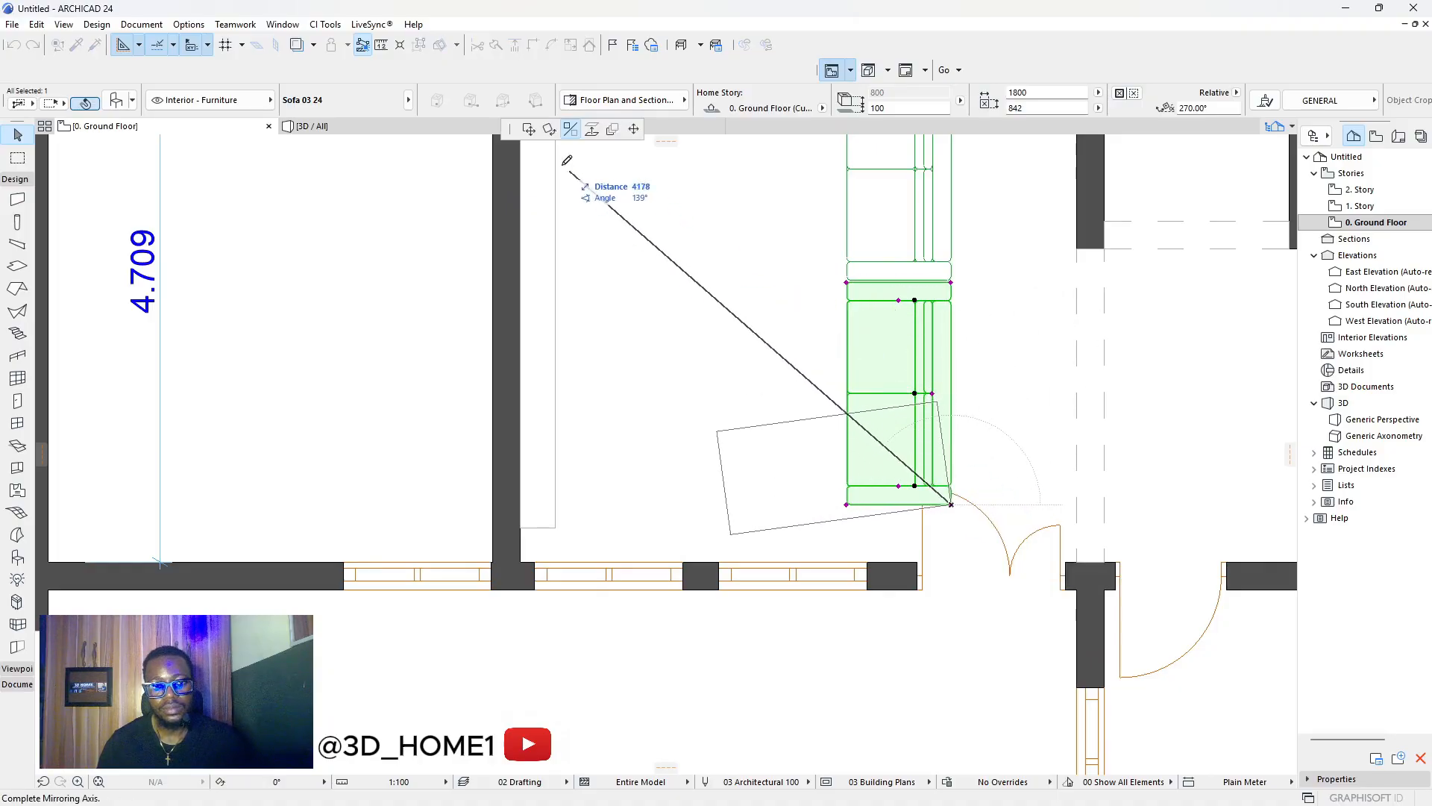
pyautogui.click(635, 130)
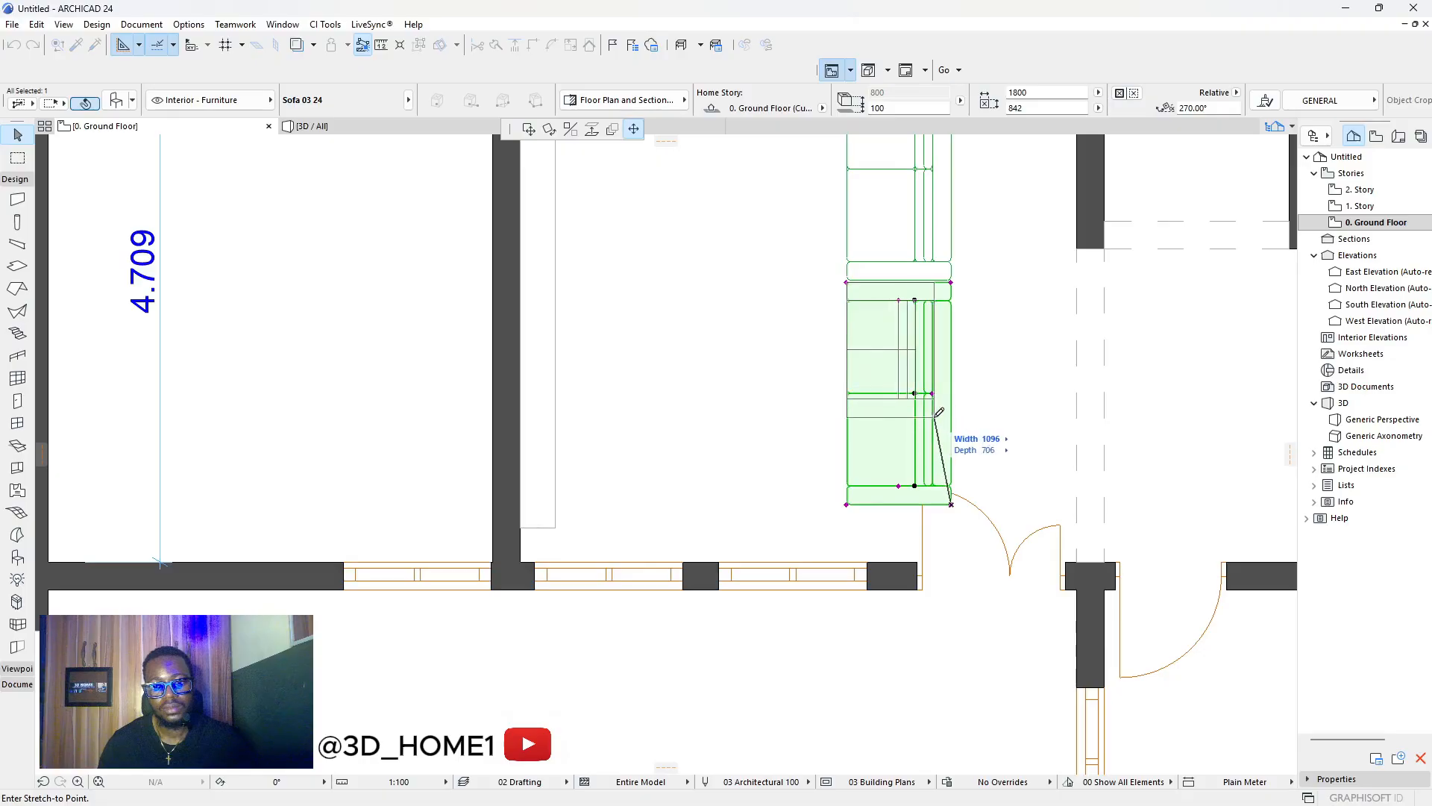
pyautogui.click(952, 448)
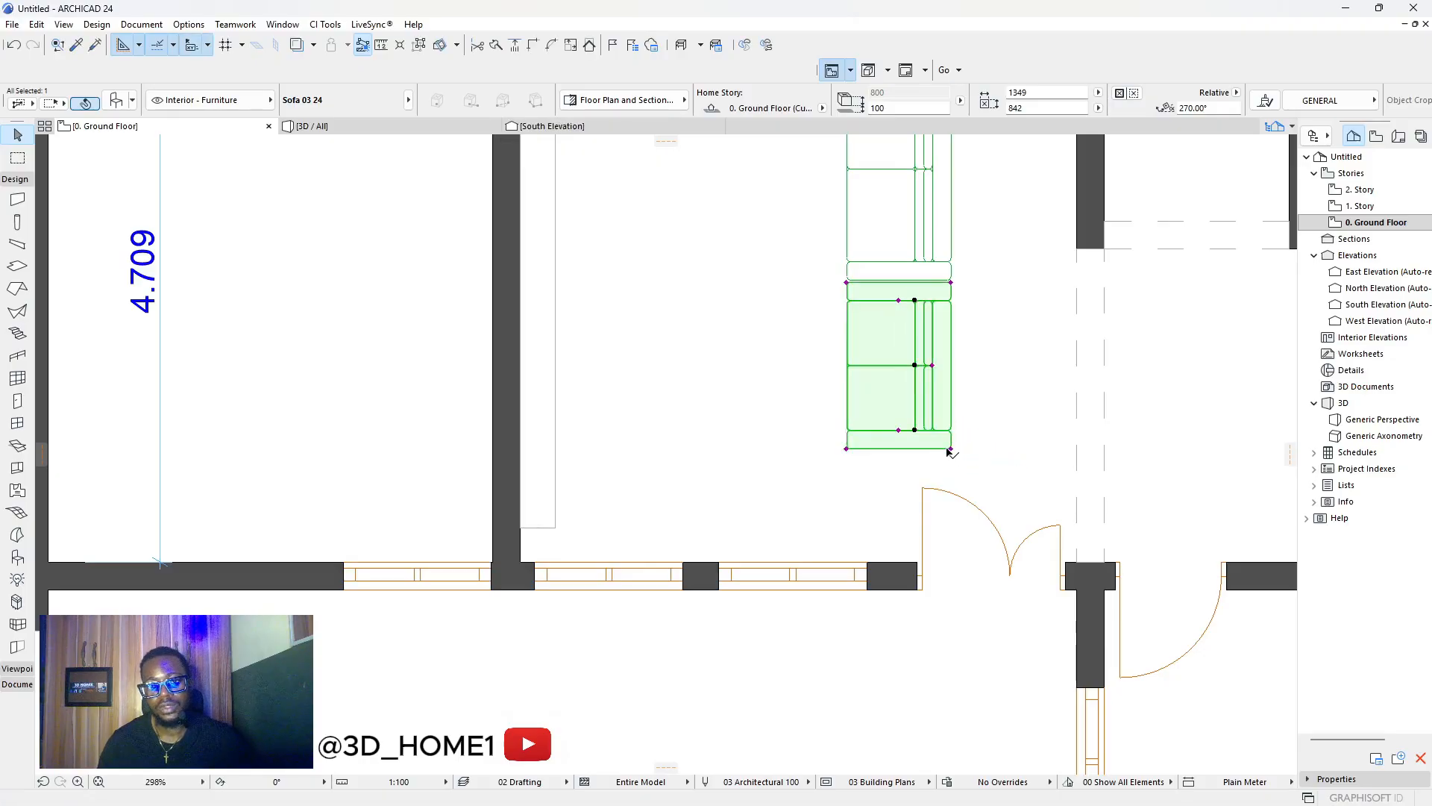
pyautogui.press('Escape')
# Move both sofas together slightly toward the long cabinet and the window wall to fine-tune their position in the living room.
pyautogui.scroll(-5, 866, 500)
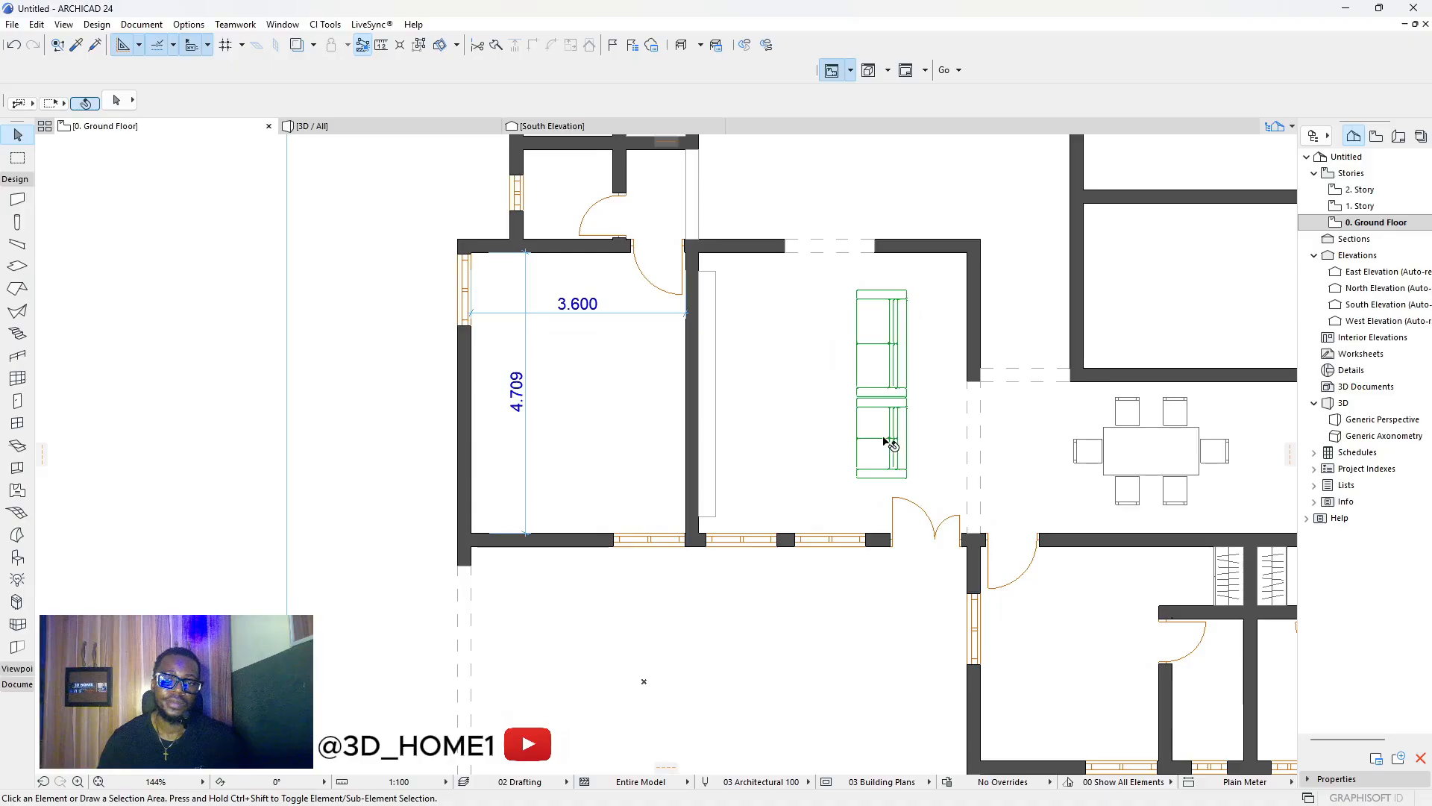
pyautogui.click(885, 427)
pyautogui.keyDown('shift'); pyautogui.click(884, 361); pyautogui.keyUp('shift')
pyautogui.hotkey('ctrl', 'd')
pyautogui.click(883, 354)
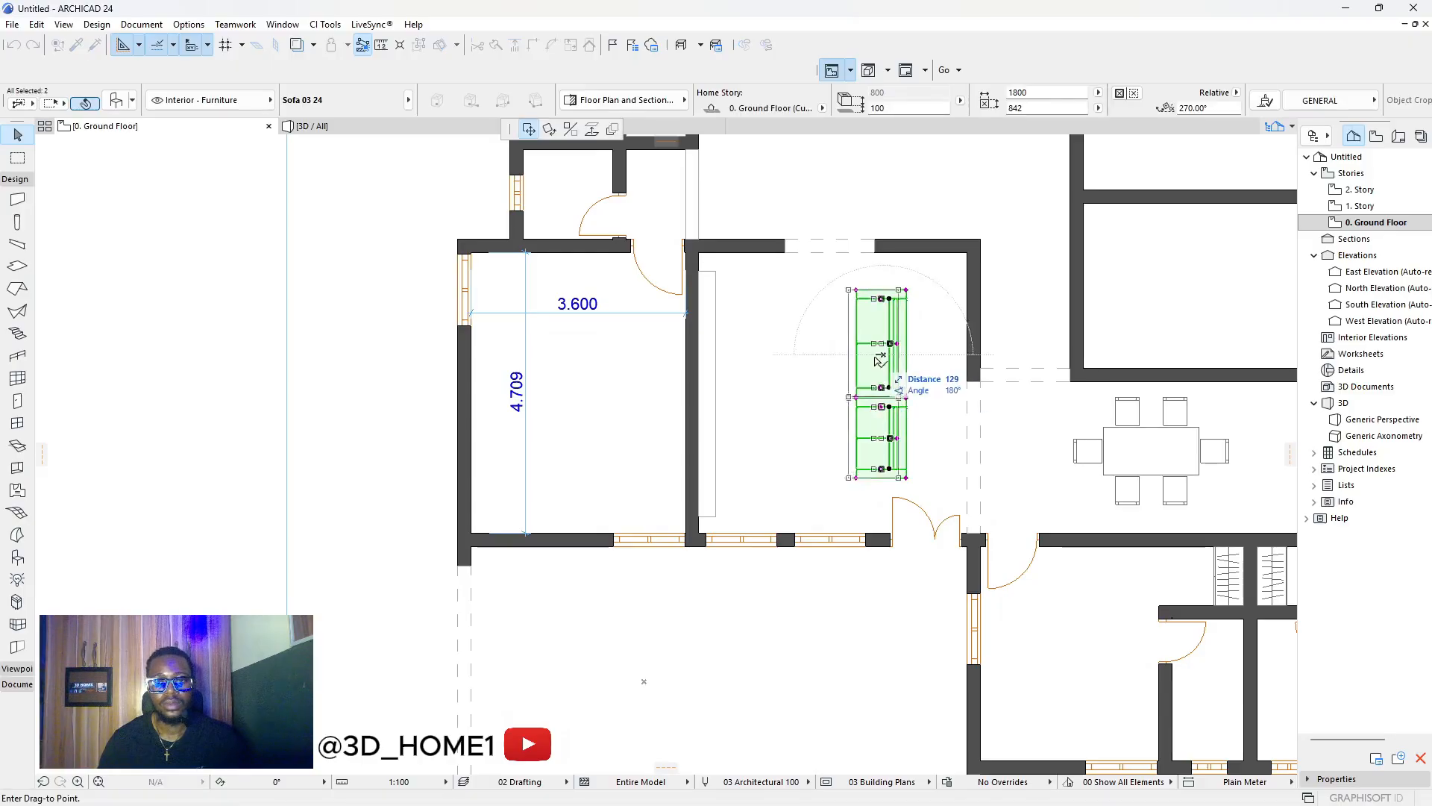
pyautogui.click(862, 386)
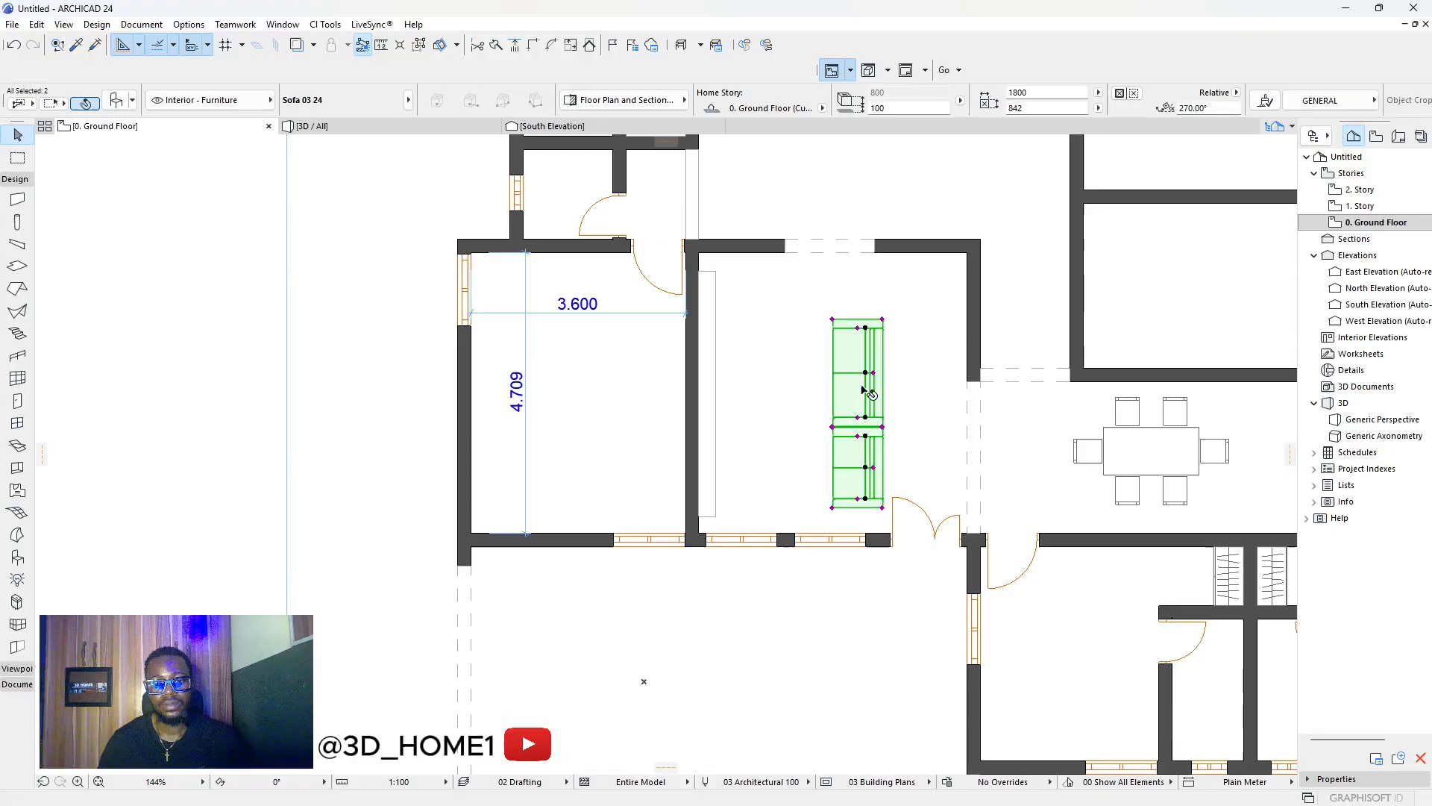
pyautogui.hotkey('ctrl', 'd')
pyautogui.click(862, 392)
pyautogui.click(871, 382)
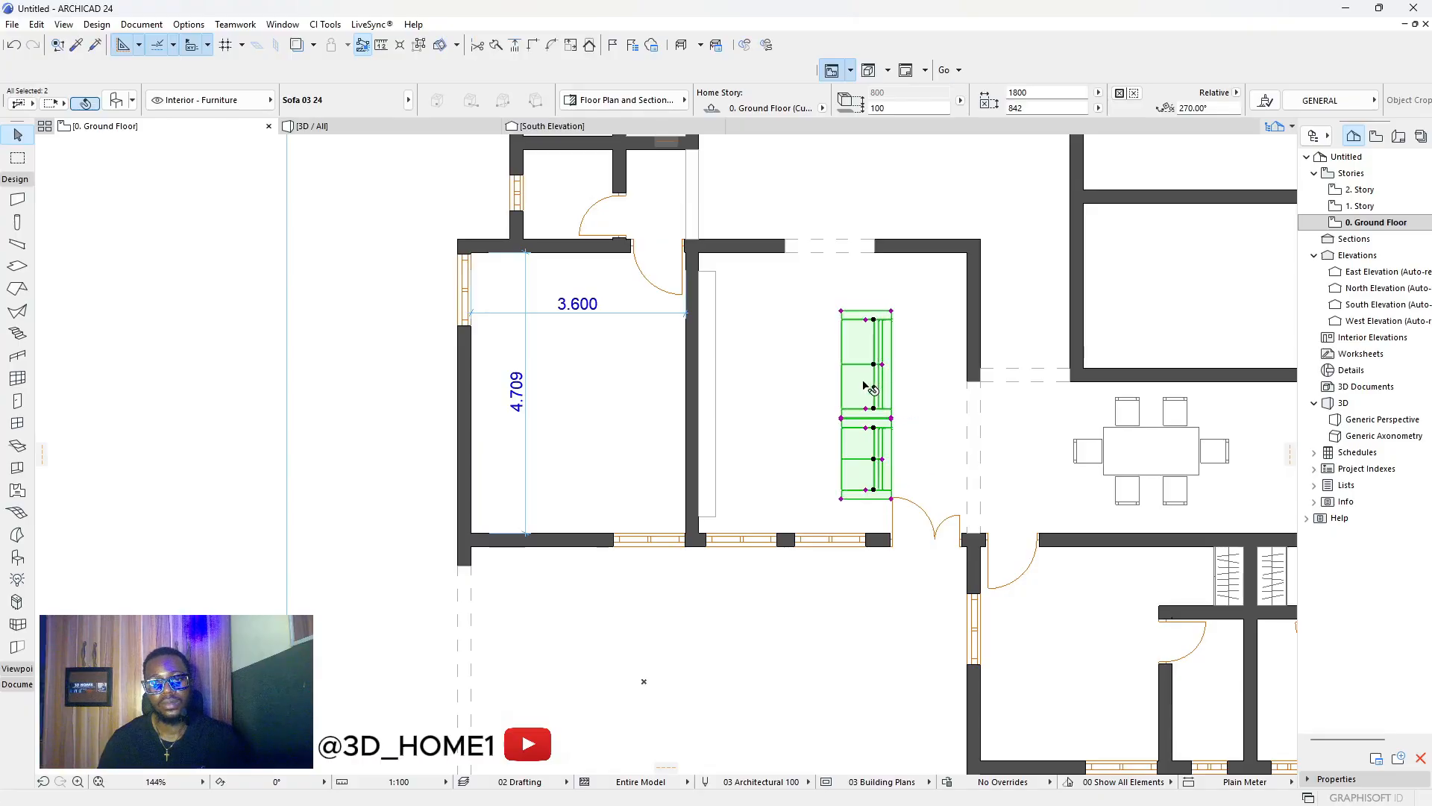
pyautogui.hotkey('ctrl', 'd')
pyautogui.click(862, 383)
pyautogui.click(856, 383)
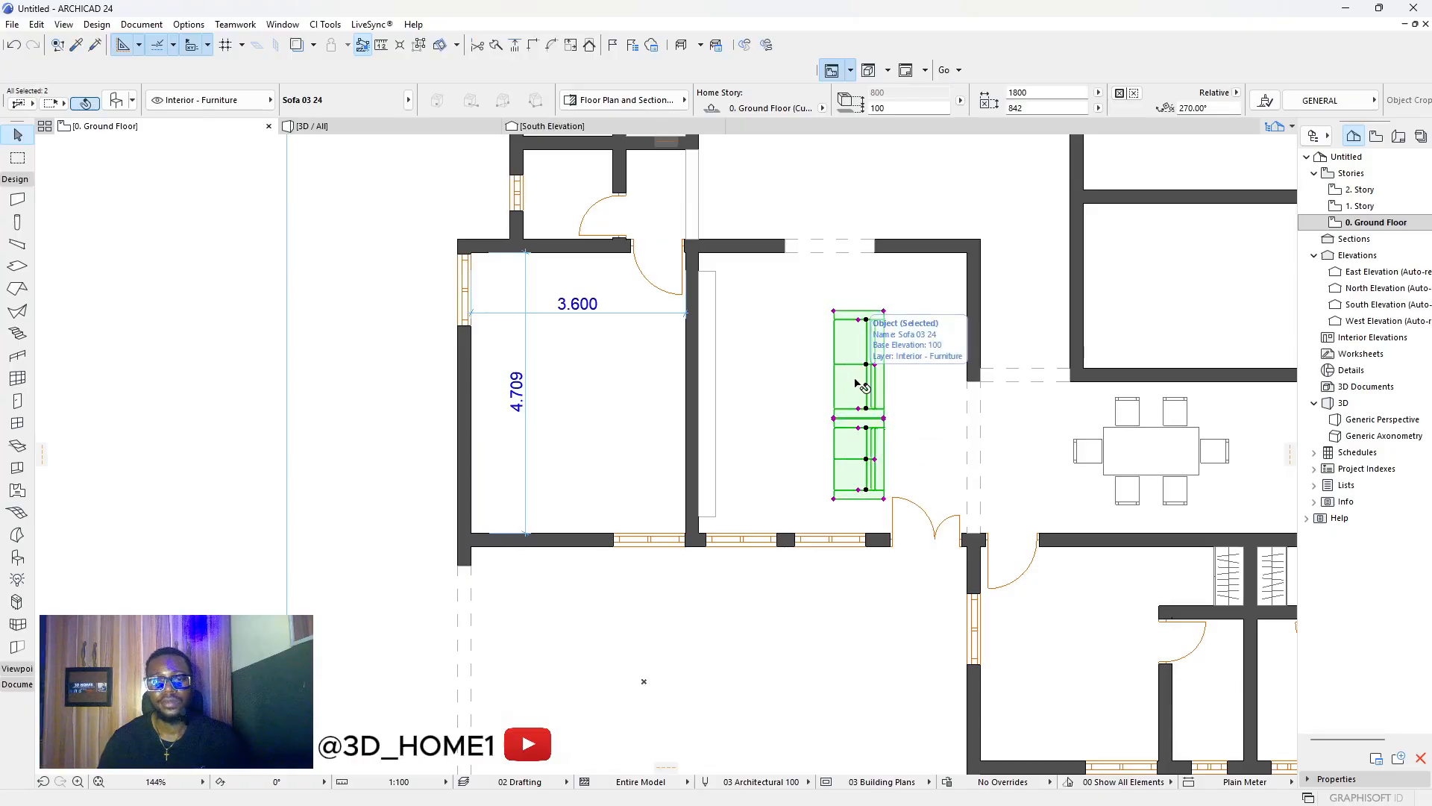
pyautogui.hotkey('ctrl', 'd')
pyautogui.click(856, 383)
pyautogui.click(856, 373)
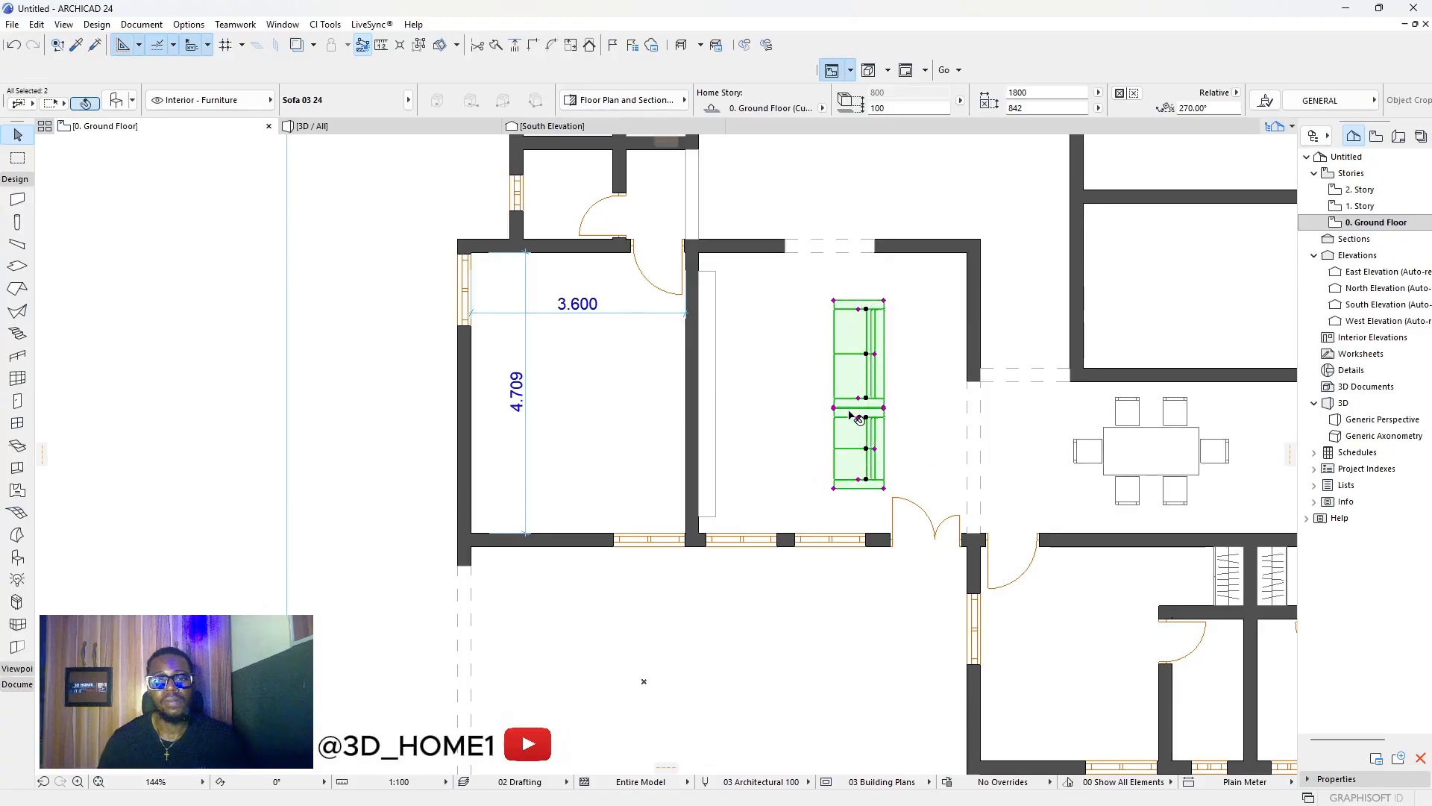
pyautogui.press('Escape')
# Copy the shorter sofa into the living room corner between the long cabinet and the windows.
pyautogui.click(857, 493)
pyautogui.click(857, 449)
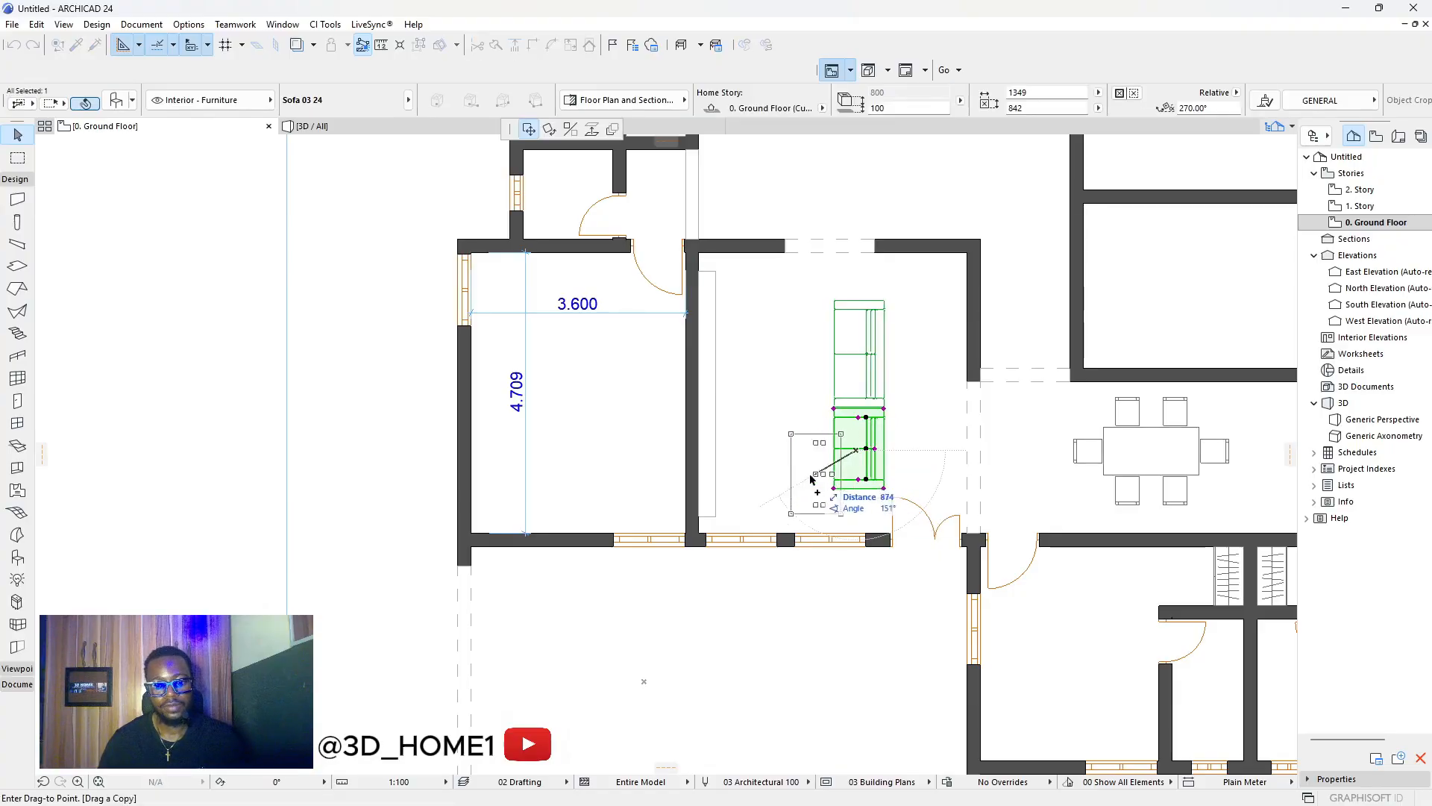
pyautogui.click(776, 482)
# Rotate the copied short sofa 90° clockwise about its centre so that its back faces the windows.
pyautogui.click(777, 465)
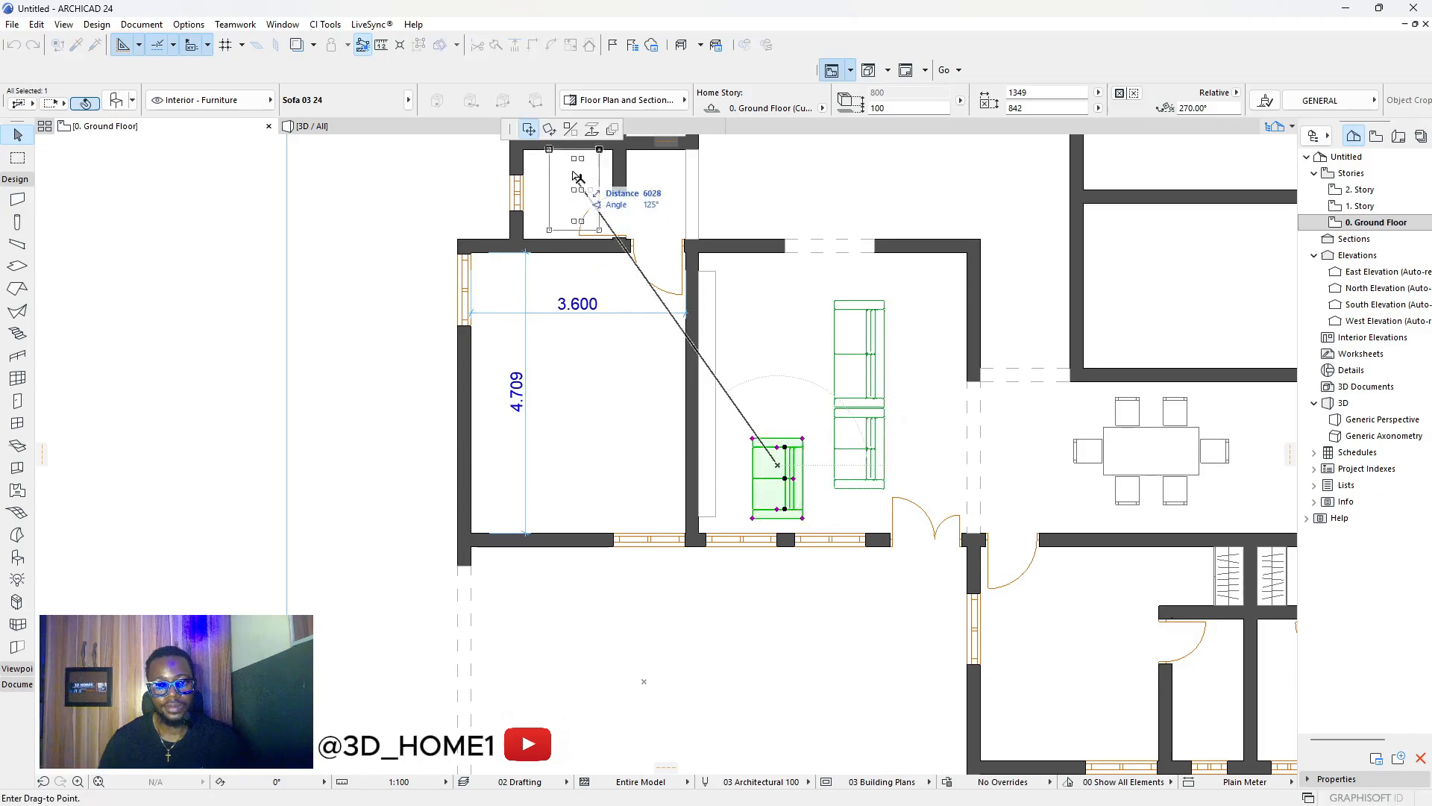
pyautogui.click(549, 130)
pyautogui.click(780, 478)
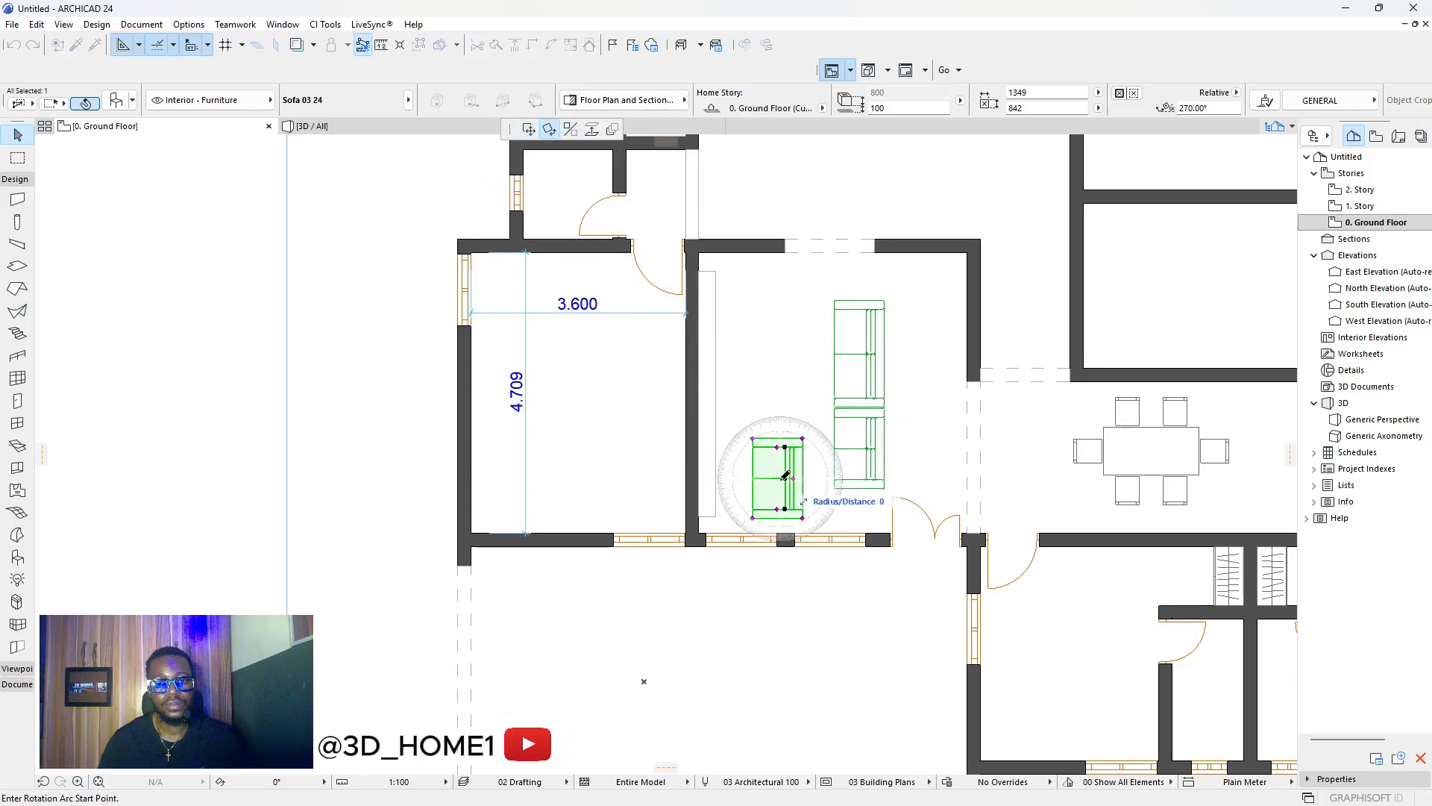
pyautogui.click(780, 359)
pyautogui.click(929, 479)
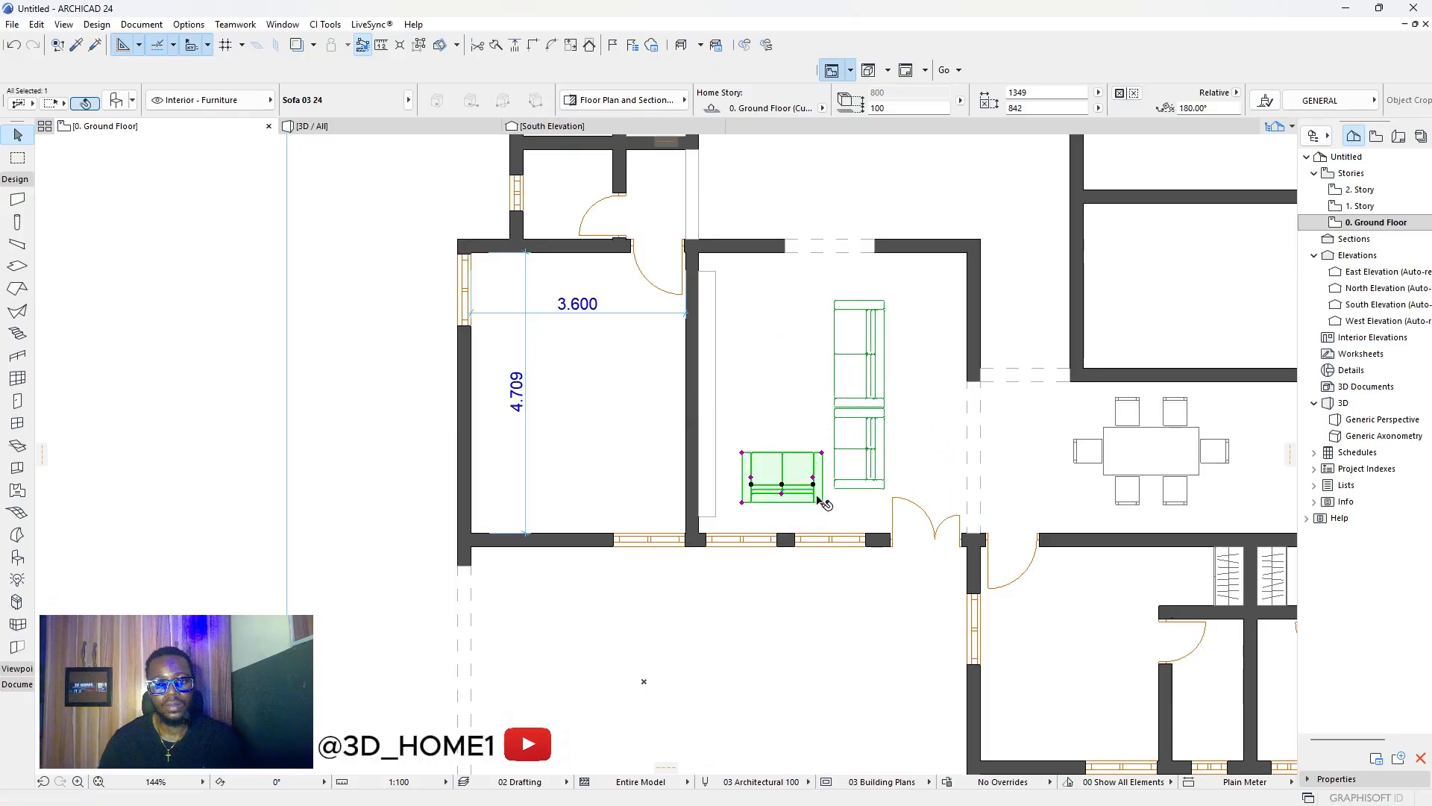
# Move the rotated short sofa closer to the window wall and deselect it.
pyautogui.scroll(1, 785, 485)
pyautogui.scroll(2, 784, 486)
pyautogui.click(790, 463)
pyautogui.click(528, 129)
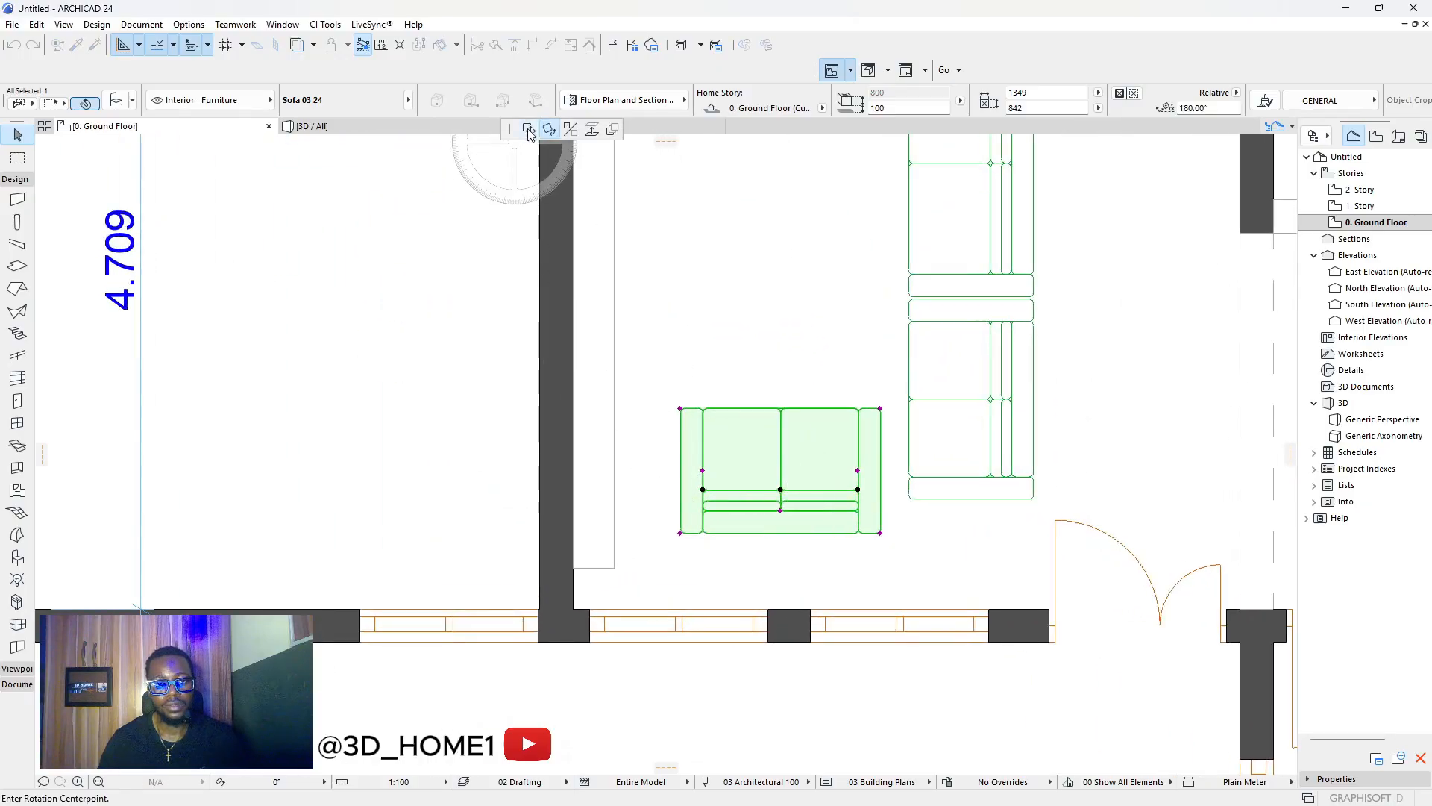
pyautogui.click(776, 515)
pyautogui.press('Escape')
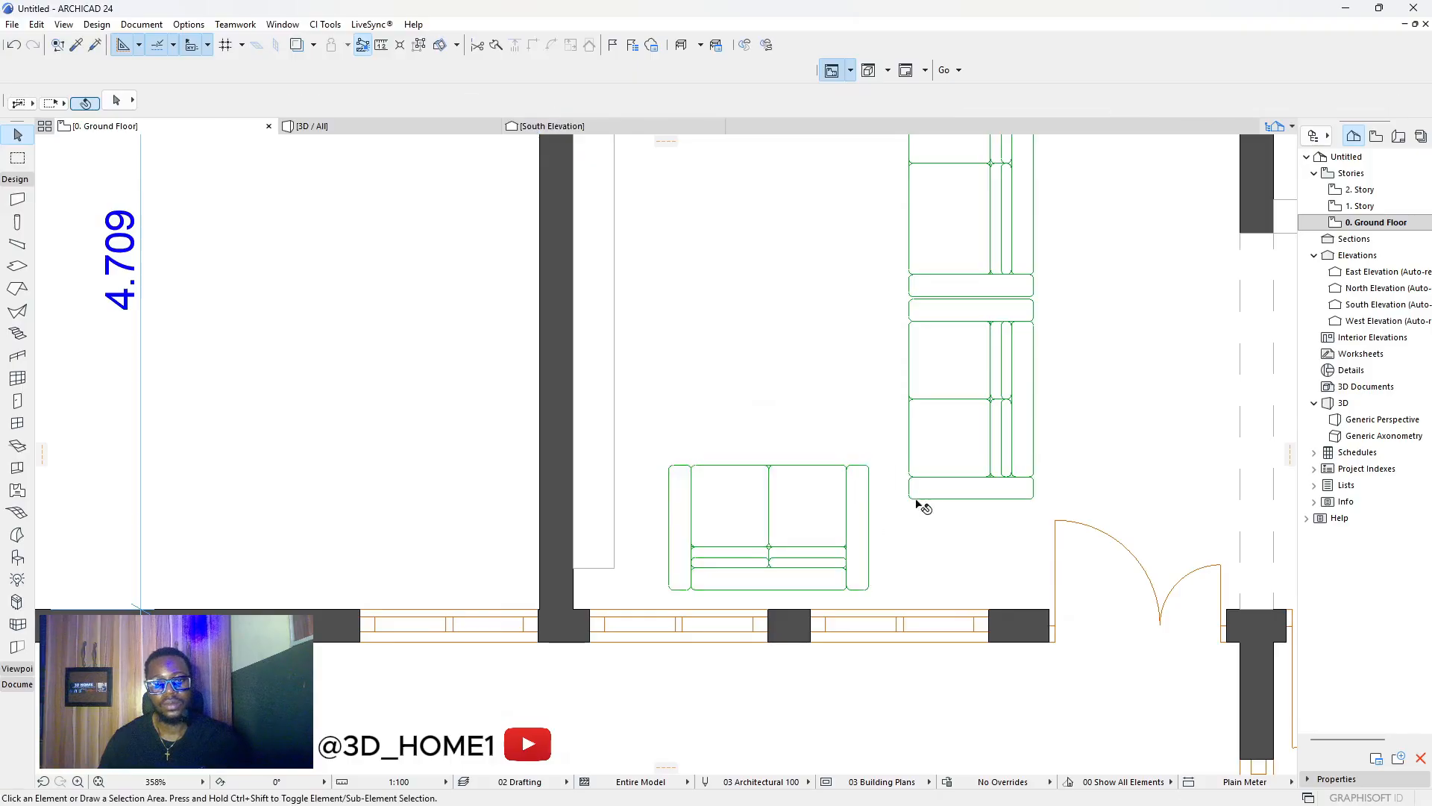
pyautogui.scroll(-3, 913, 507)
pyautogui.scroll(-3, 904, 411)
pyautogui.scroll(-3, 959, 500)
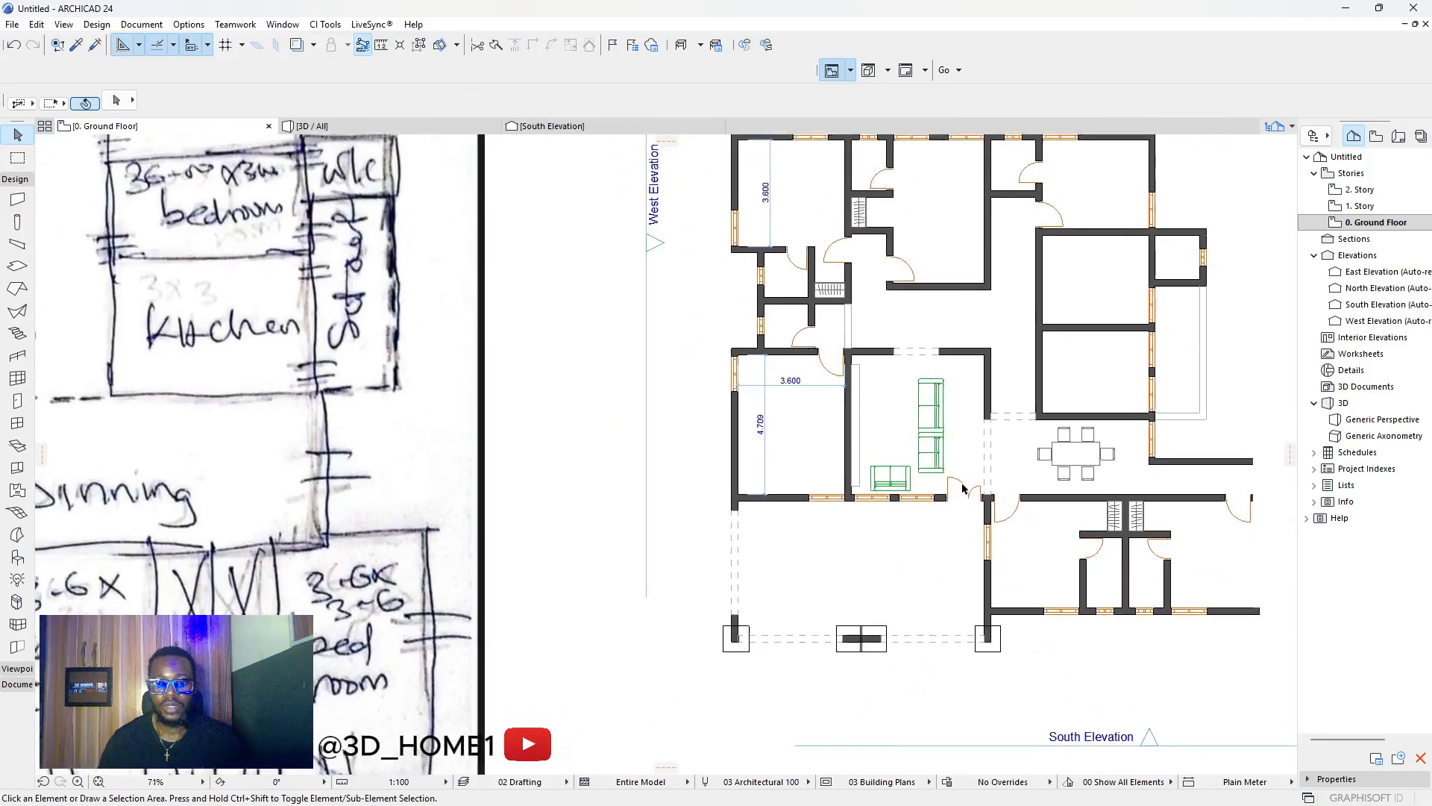
pyautogui.scroll(4, 891, 340)
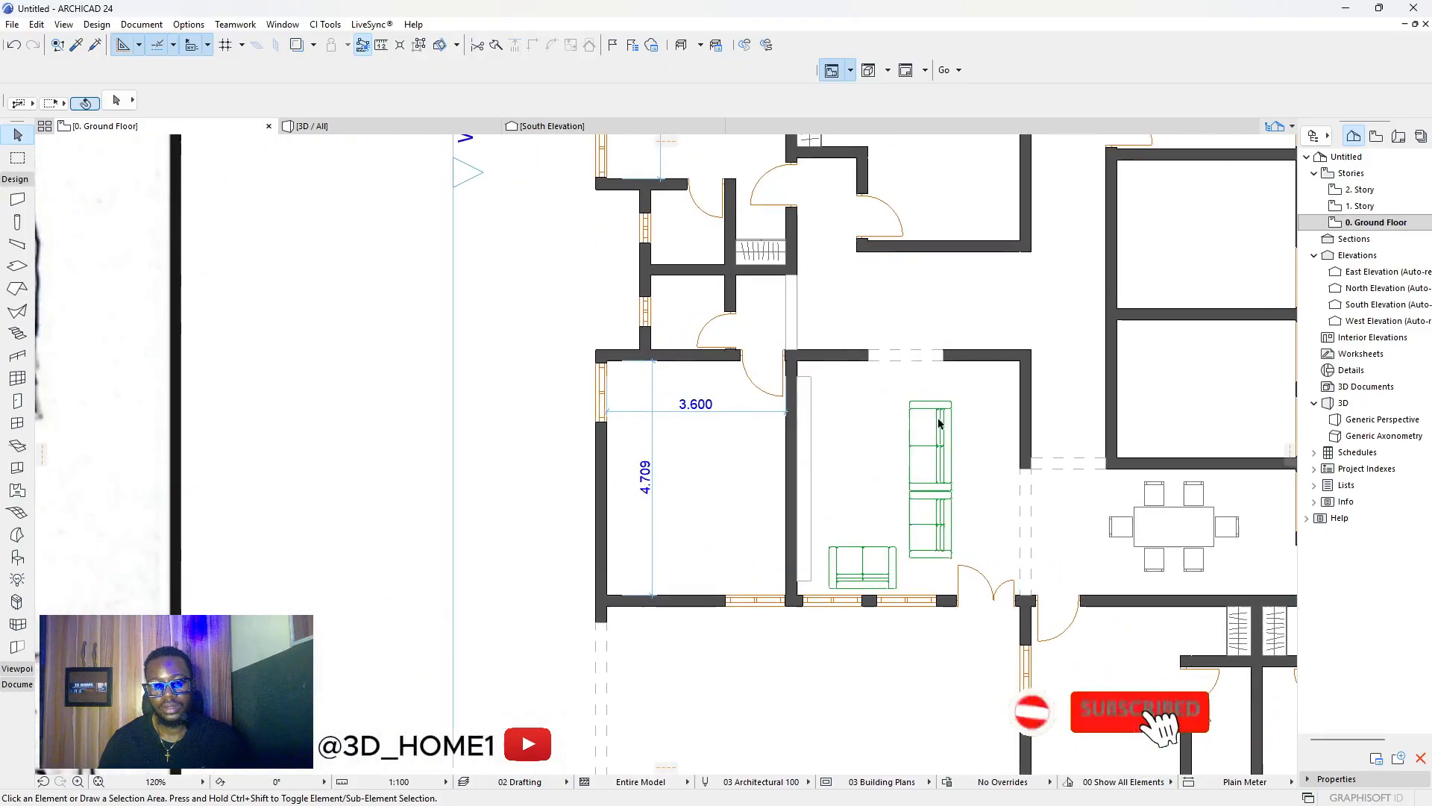
pyautogui.scroll(4, 944, 337)
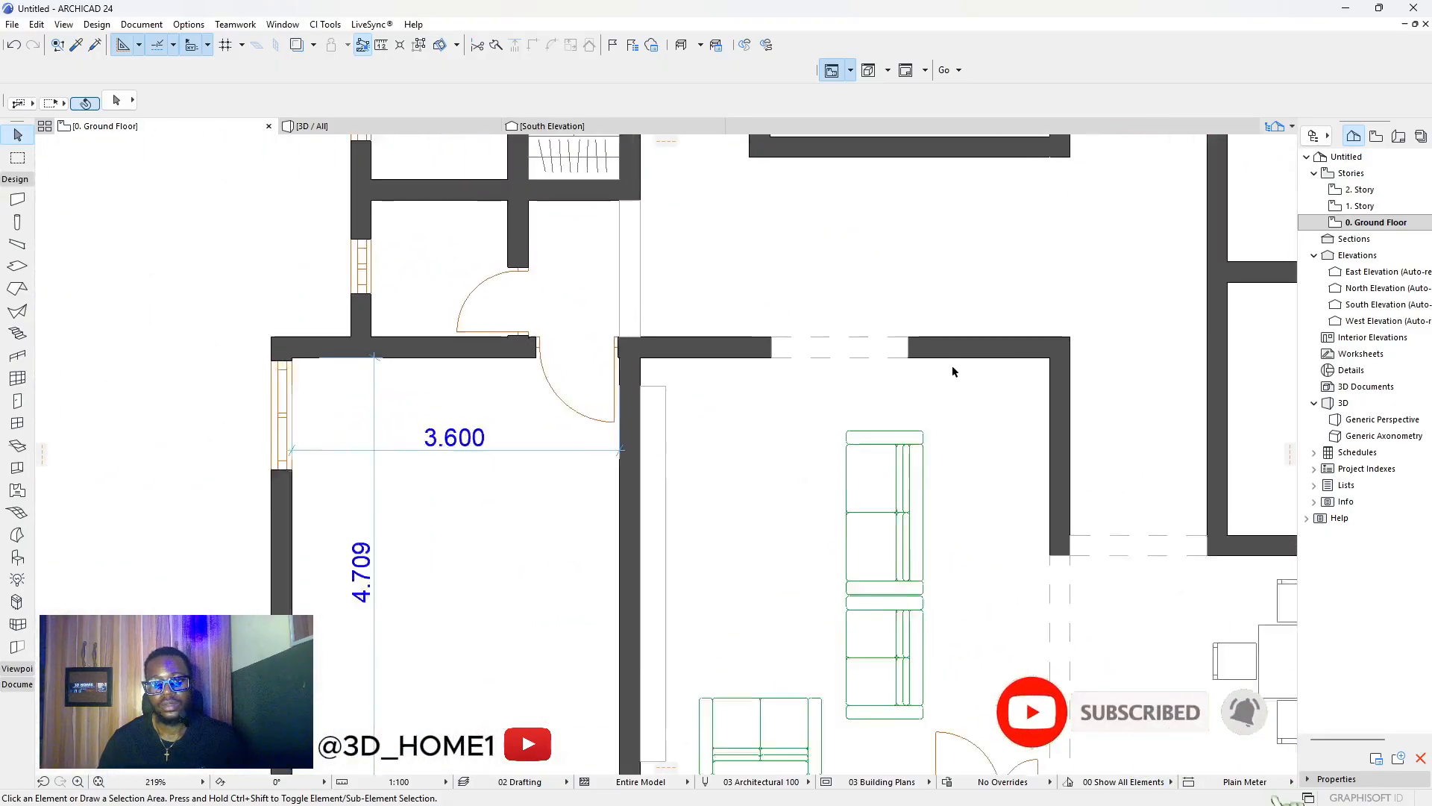
# Move the wide door opening in the living room's lobby-side wall about 1180 mm toward the dining-side corner.
pyautogui.click(883, 350)
pyautogui.click(881, 350)
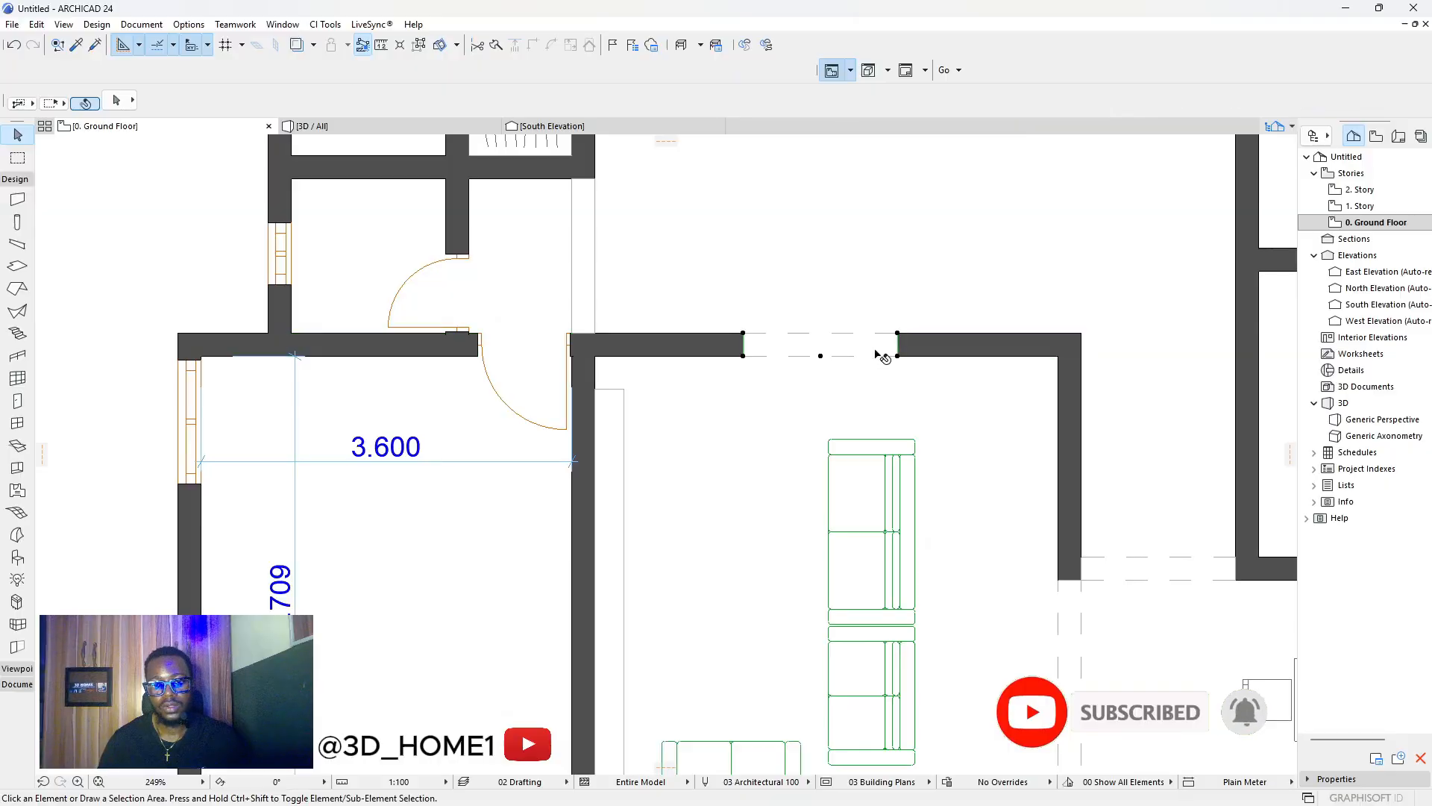
pyautogui.hotkey('ctrl', 'd')
pyautogui.click(881, 349)
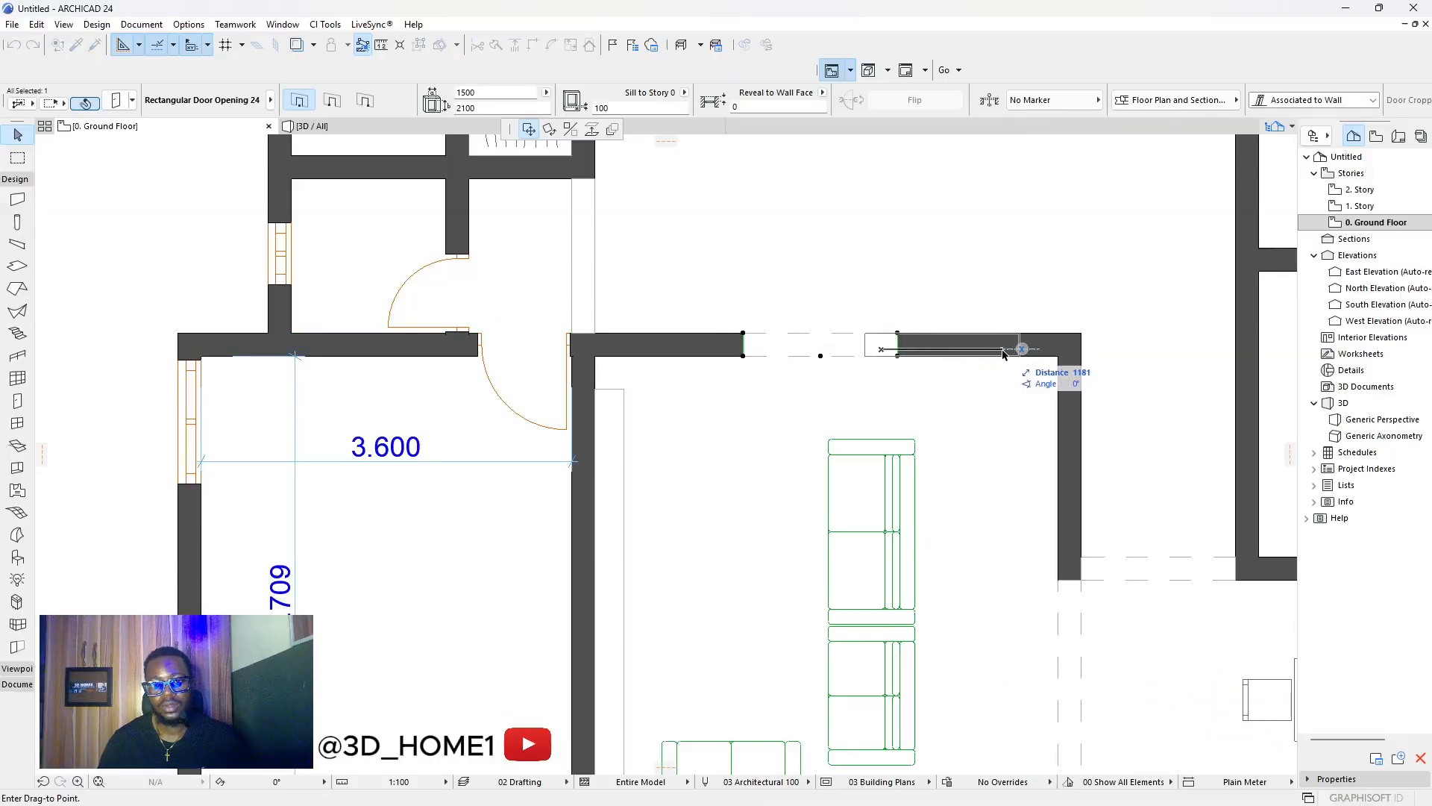
pyautogui.click(1000, 352)
# Move the group of dashed drafting lines from the opening's former position into the relocated wall opening.
pyautogui.click(895, 338)
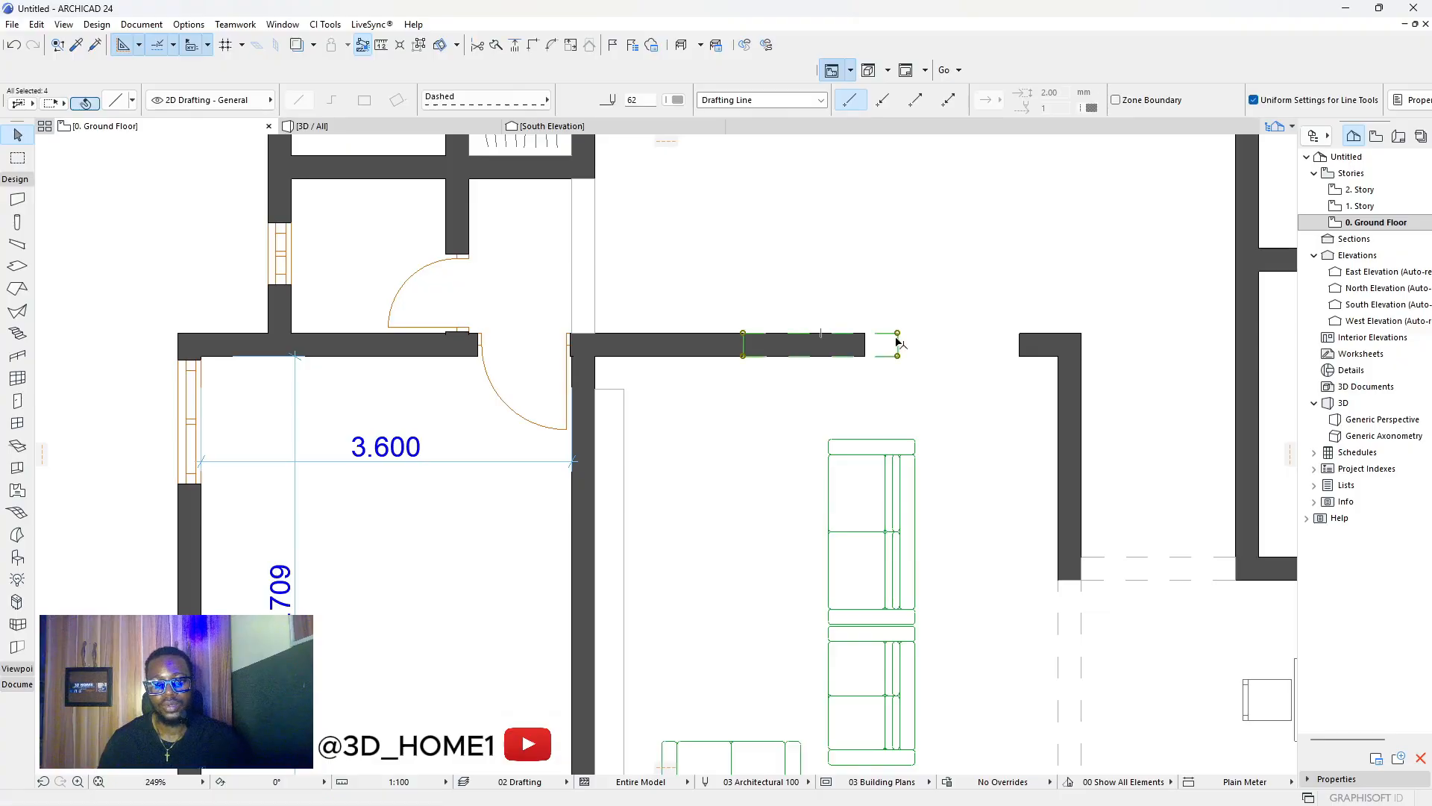
pyautogui.click(898, 345)
pyautogui.click(1019, 346)
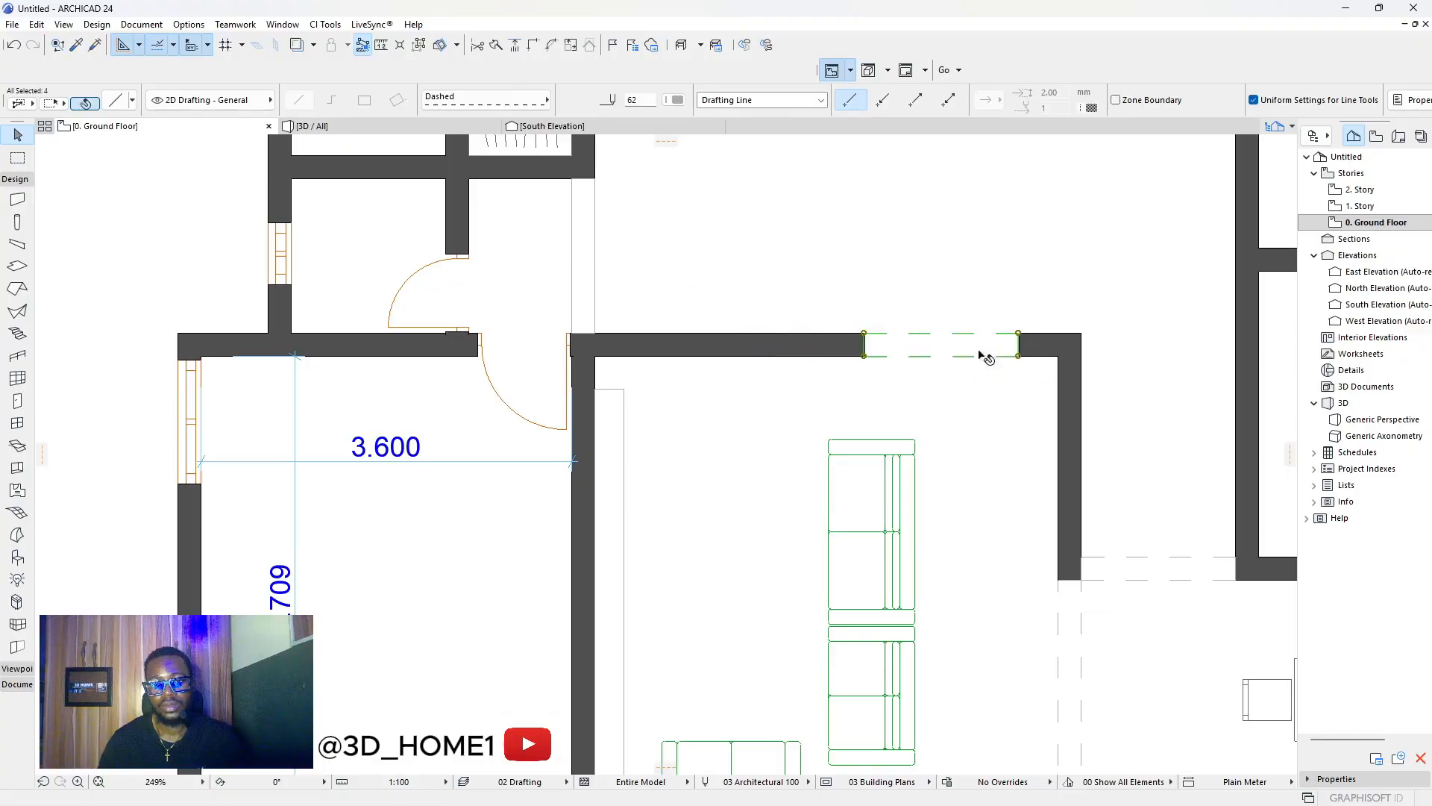
pyautogui.press('Escape')
pyautogui.scroll(-3, 907, 367)
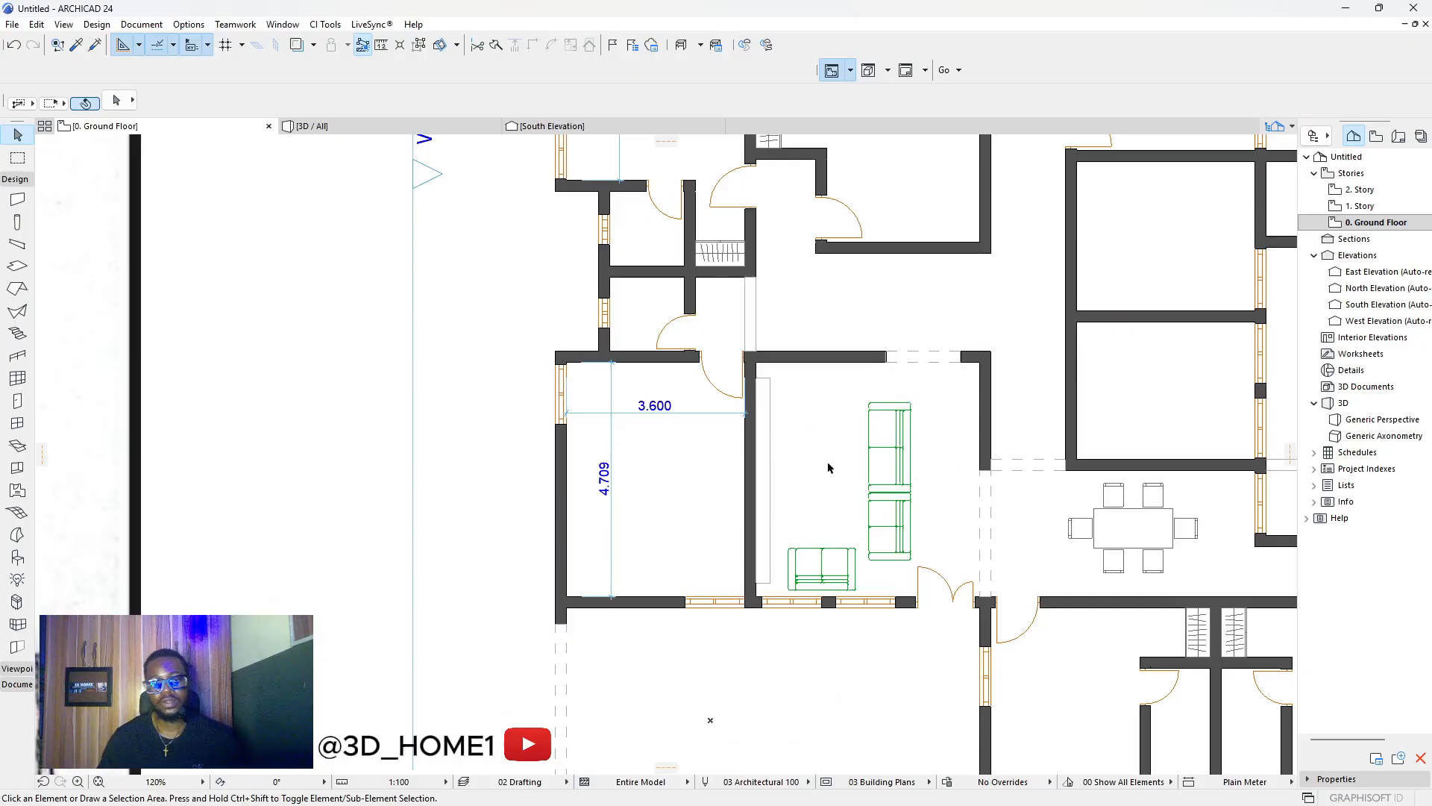
# Change the 2D contour pen of all three living room sofas from green to a grey pen.
pyautogui.scroll(-2, 834, 464)
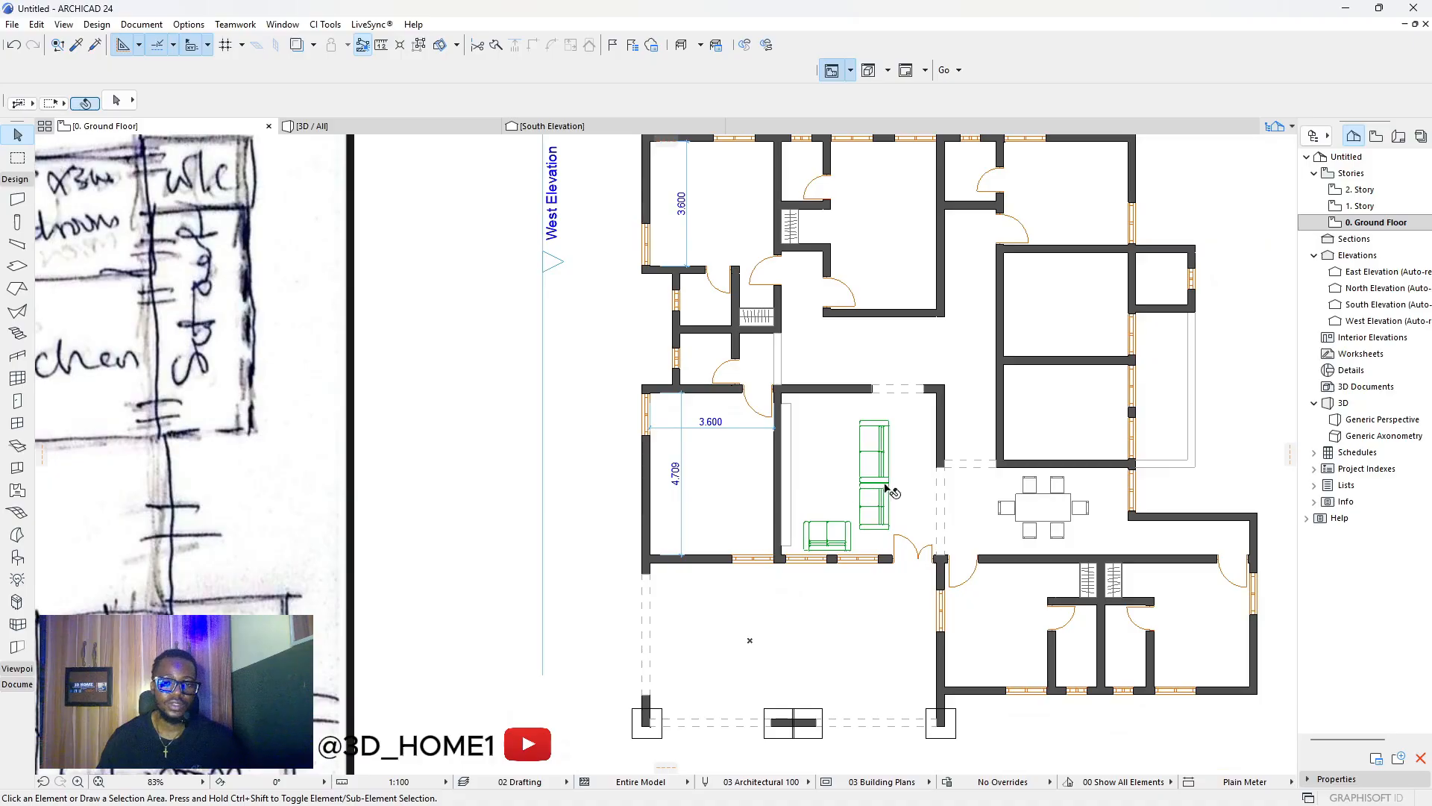
pyautogui.scroll(1, 888, 488)
pyautogui.scroll(-3, 866, 496)
pyautogui.scroll(3, 865, 496)
pyautogui.click(852, 505)
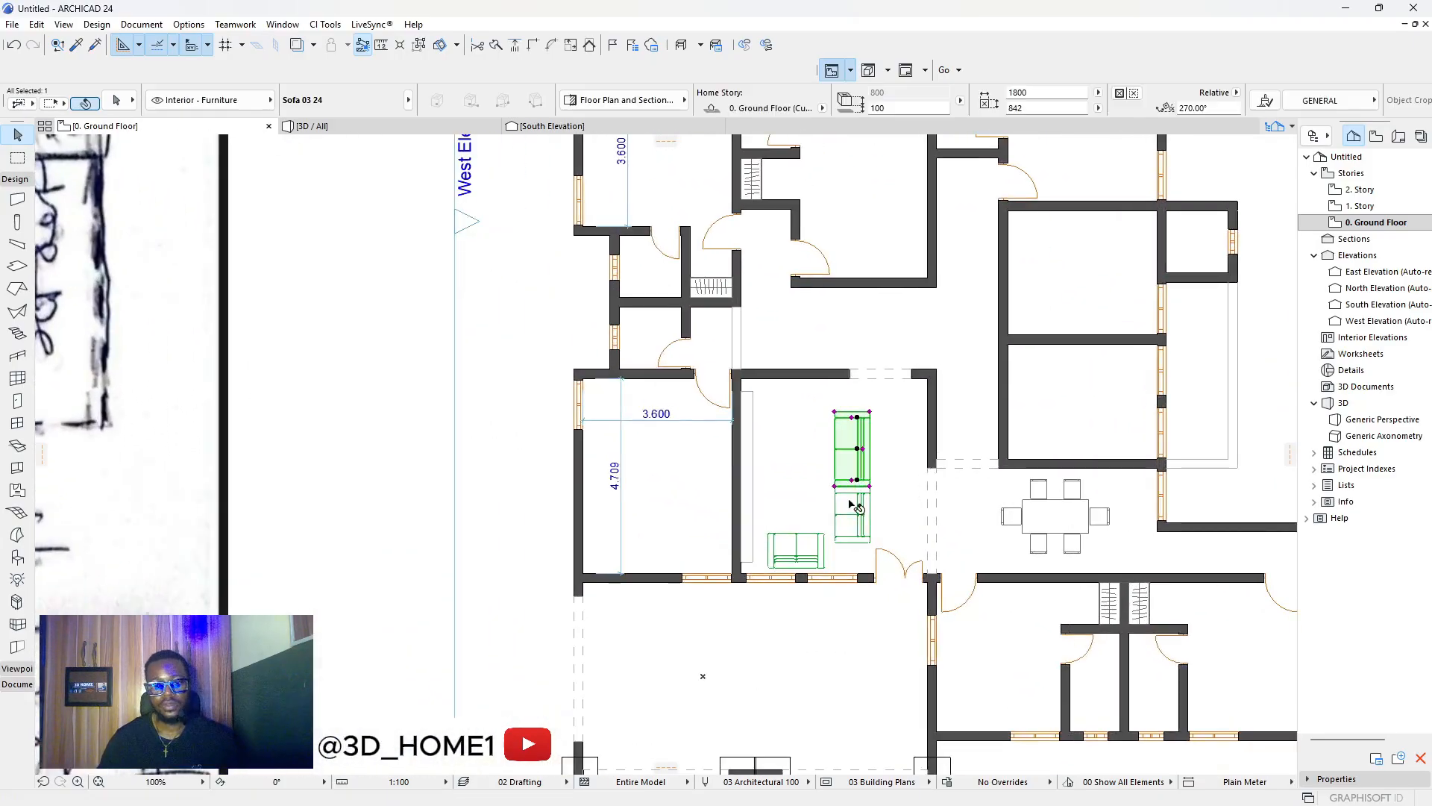
pyautogui.keyDown('shift'); pyautogui.click(857, 507); pyautogui.keyUp('shift')
pyautogui.keyDown('shift'); pyautogui.click(795, 550); pyautogui.keyUp('shift')
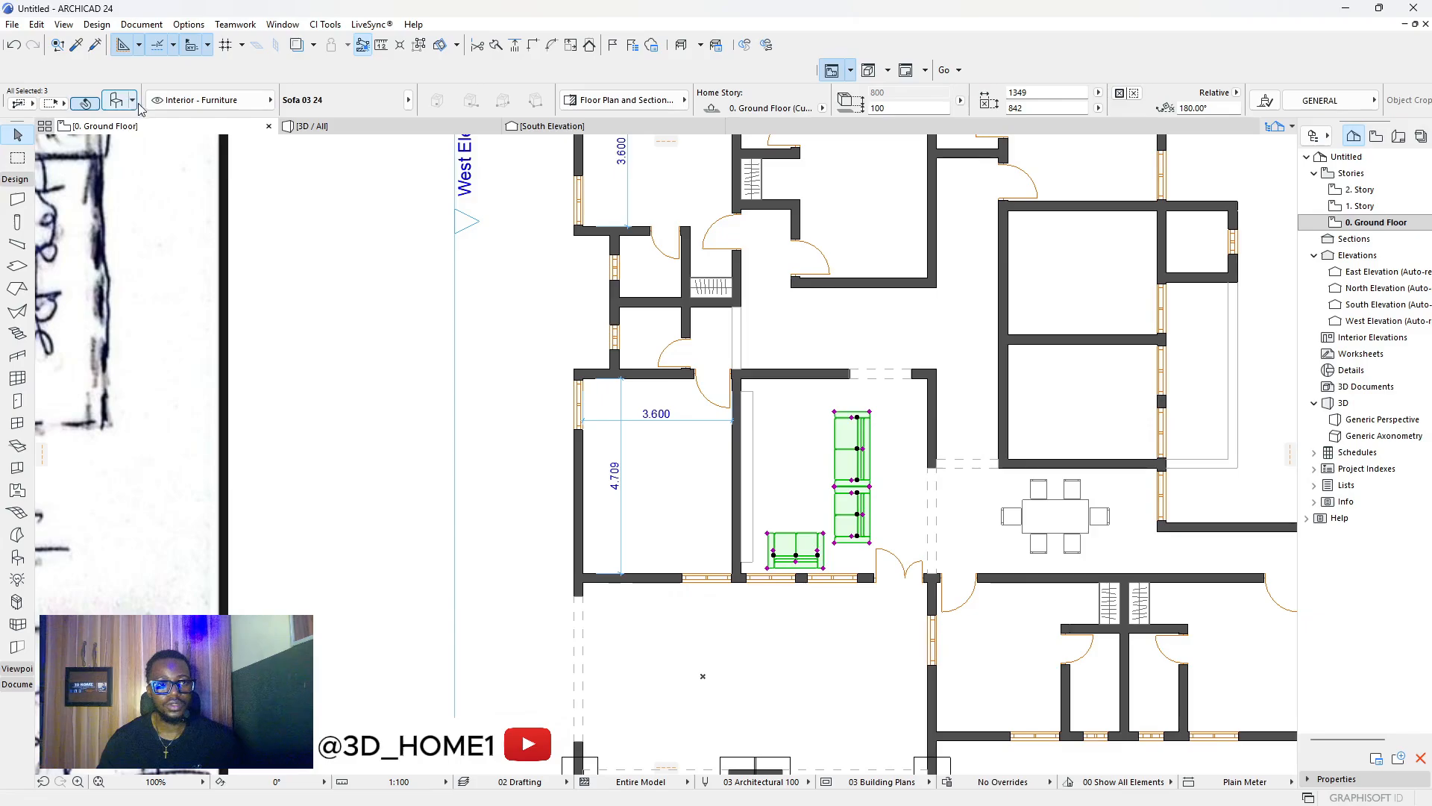
pyautogui.click(118, 100)
pyautogui.click(1004, 315)
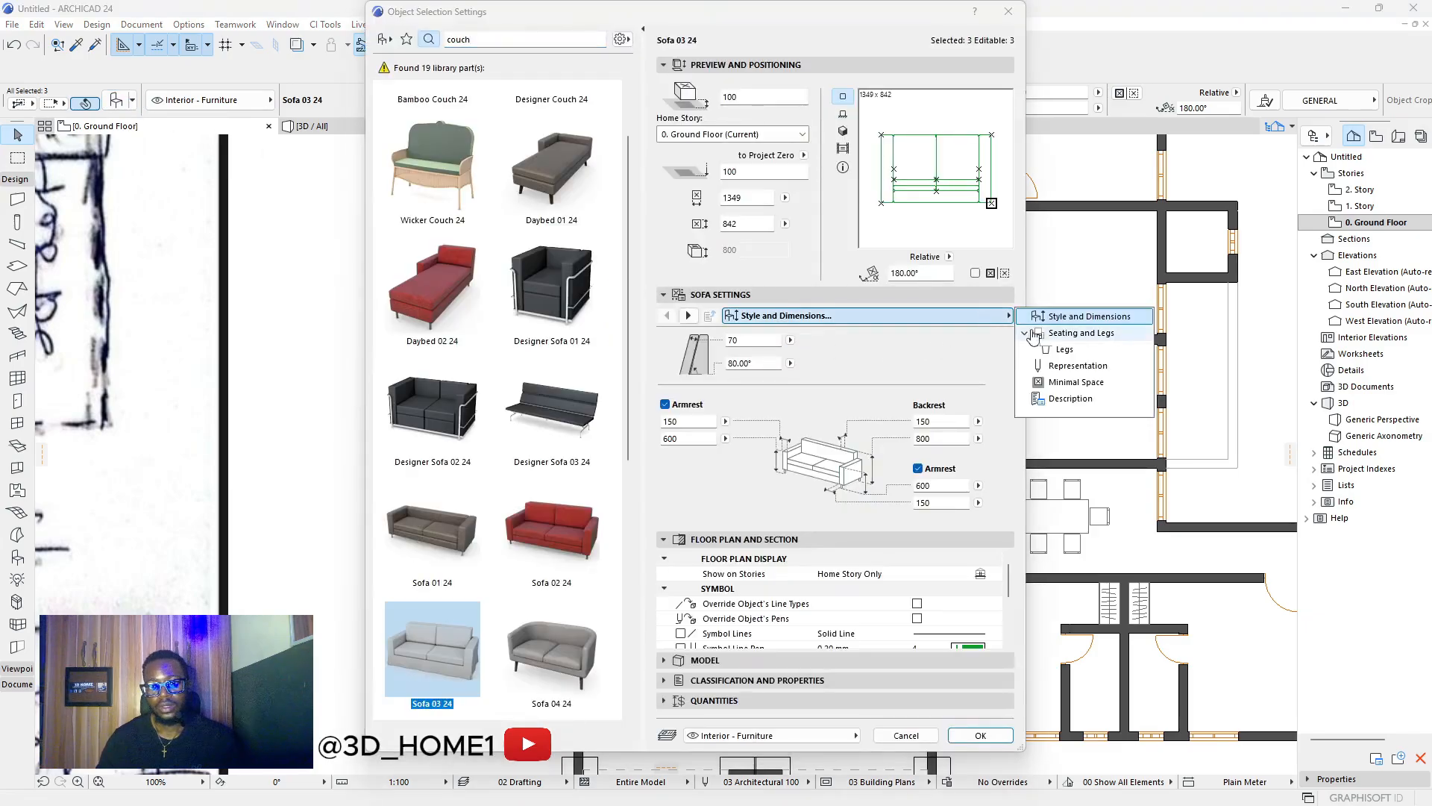
pyautogui.click(1075, 366)
pyautogui.click(980, 397)
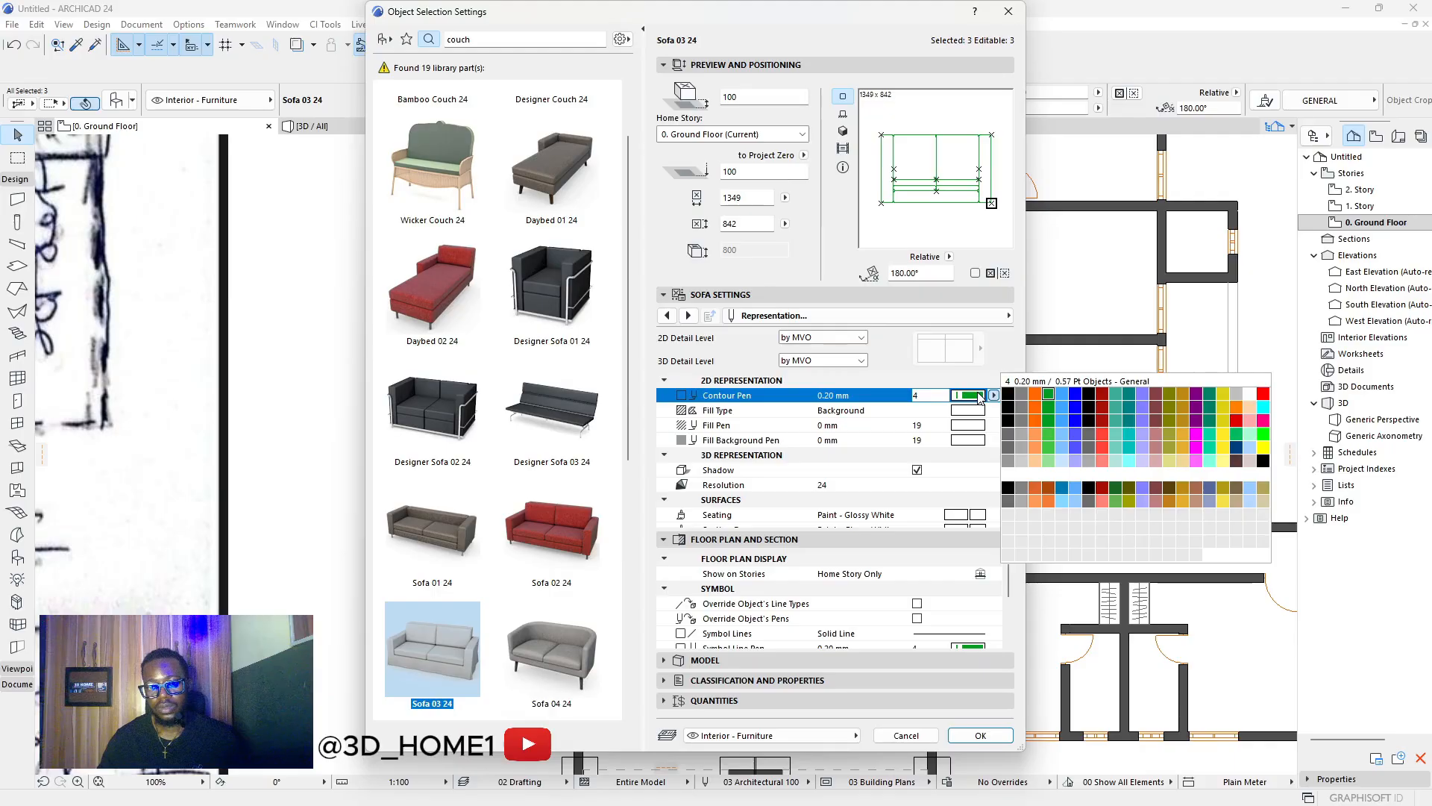
pyautogui.click(1020, 427)
pyautogui.click(981, 735)
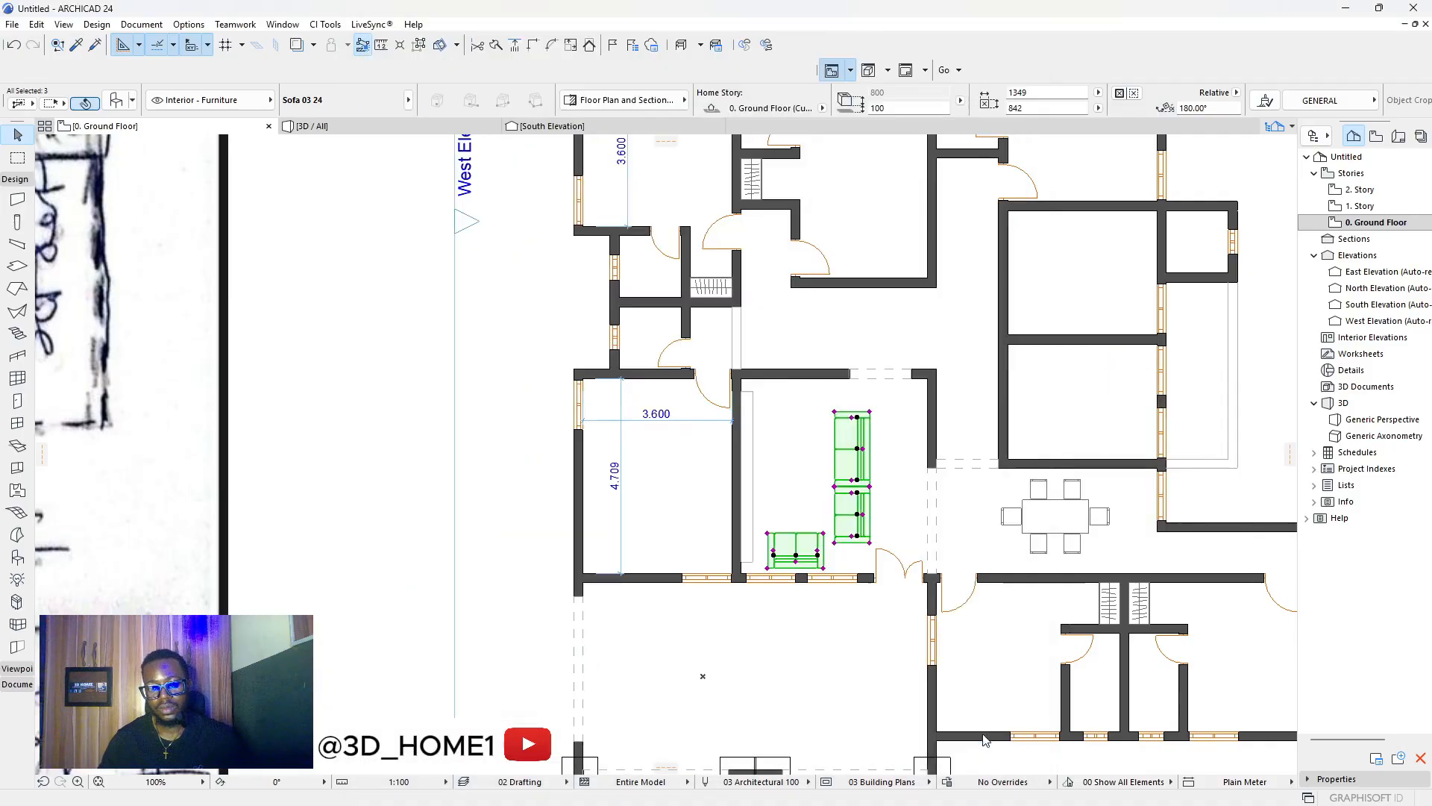
pyautogui.click(973, 432)
# Shift the two aligned sofas slightly away from the long cabinet and toward the lobby-side wall.
pyautogui.scroll(-3, 963, 407)
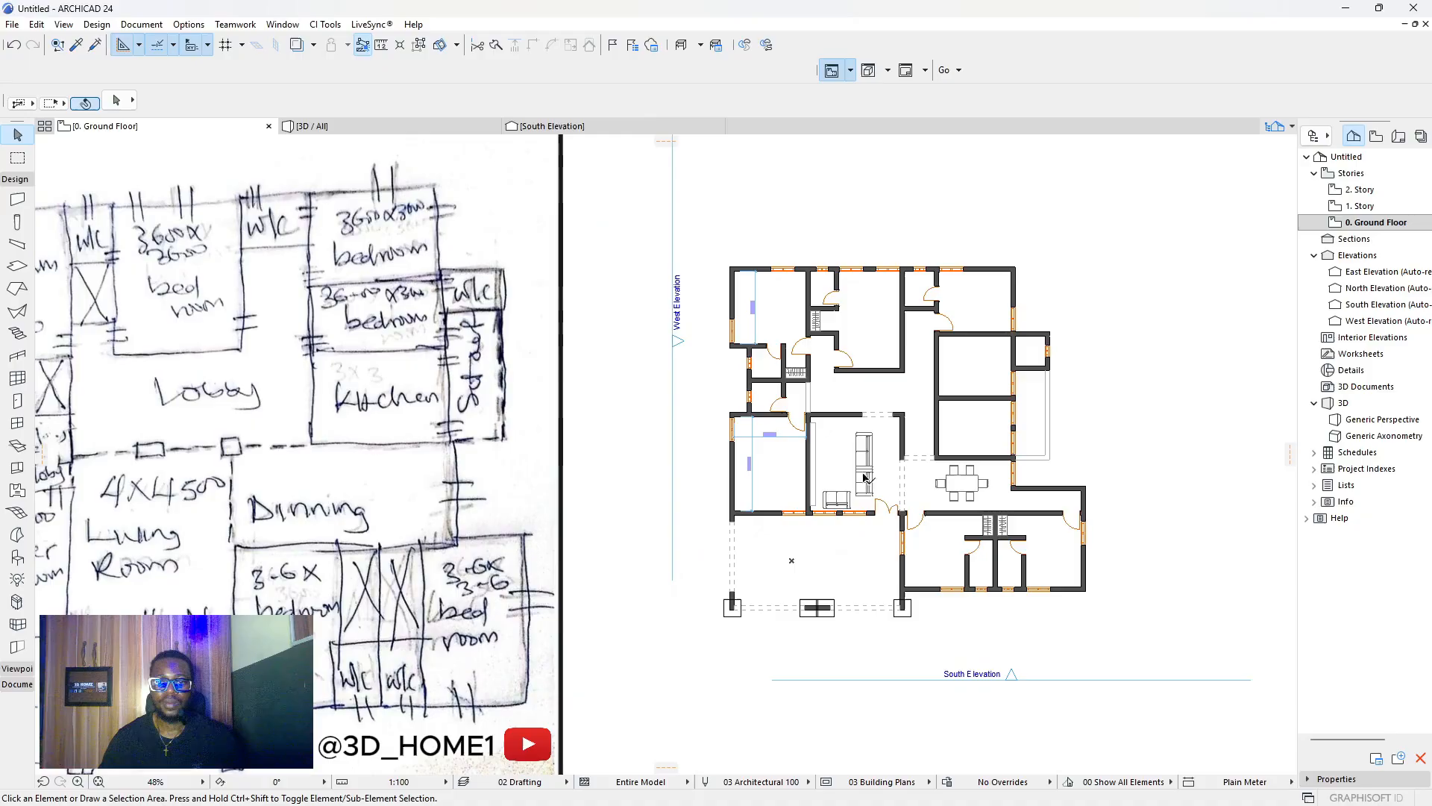
pyautogui.scroll(2, 864, 466)
pyautogui.scroll(-3, 878, 464)
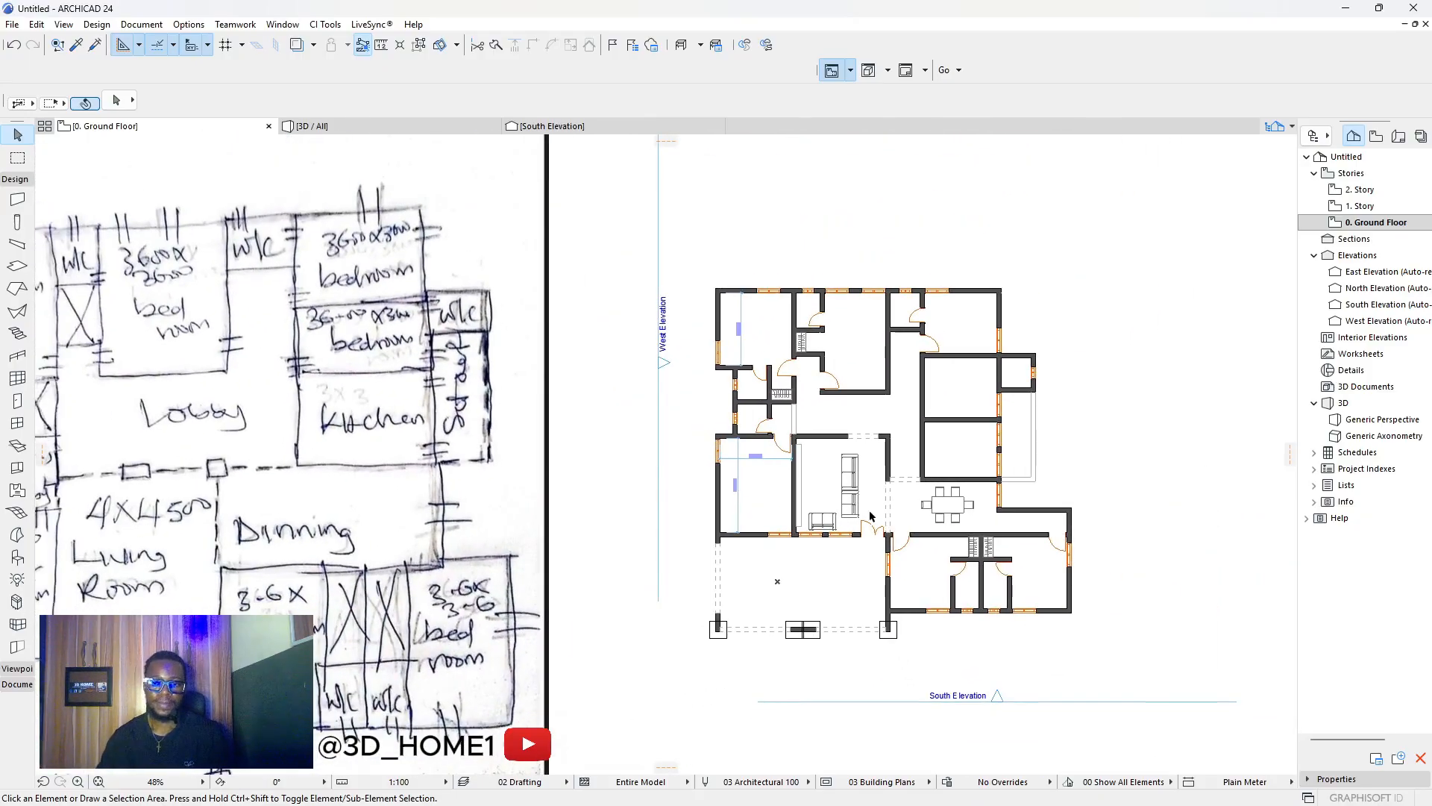
pyautogui.scroll(5, 870, 515)
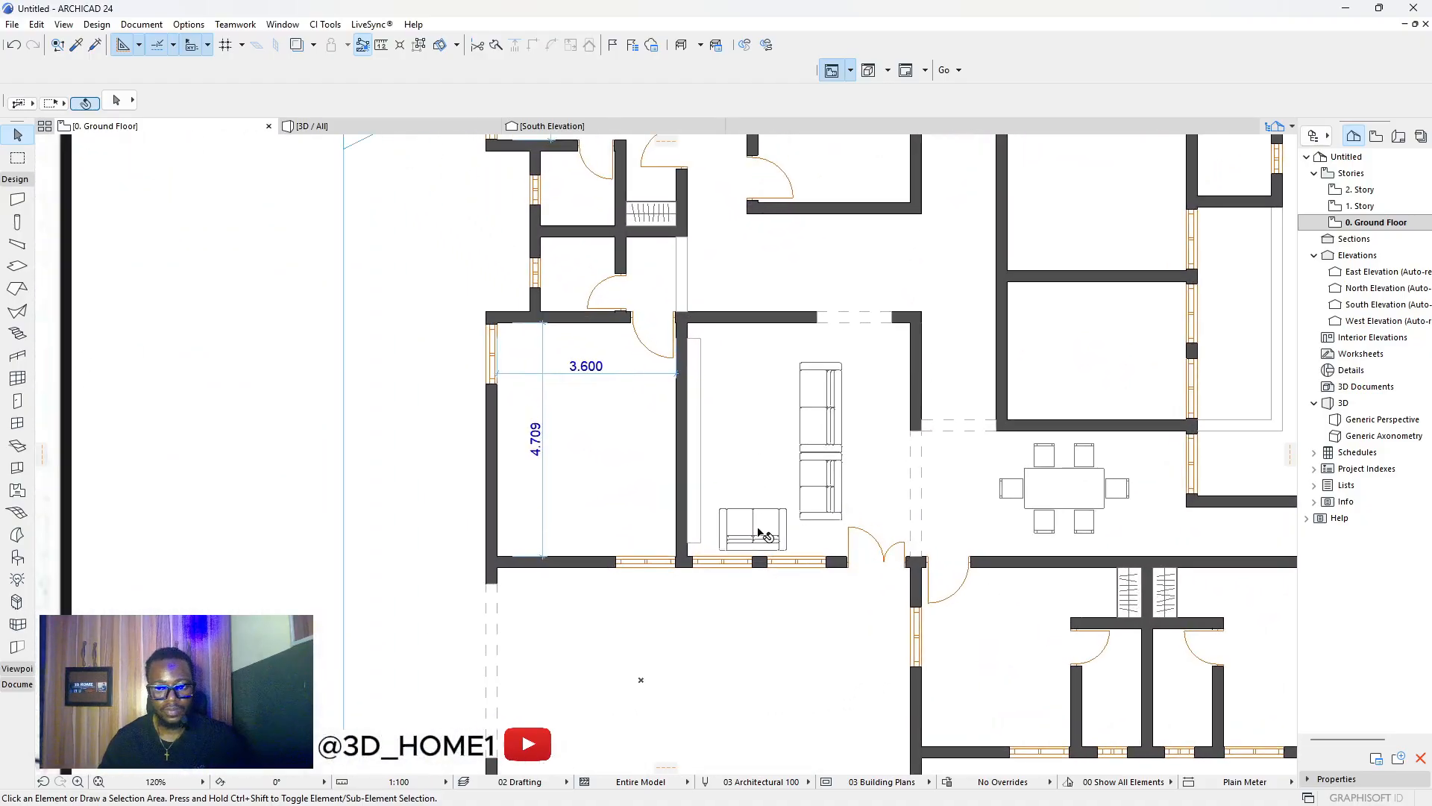
pyautogui.scroll(2, 861, 514)
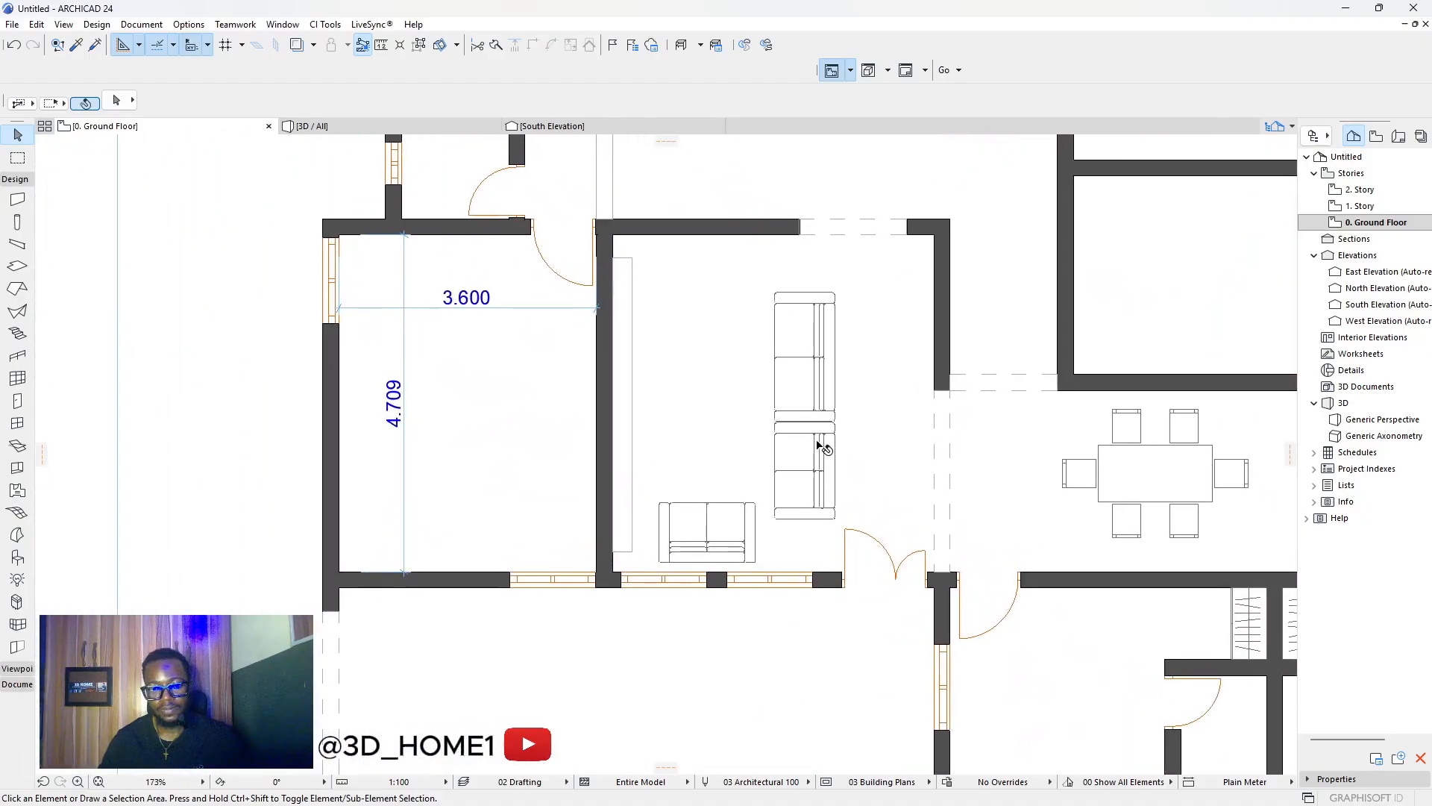
pyautogui.click(820, 447)
pyautogui.keyDown('shift'); pyautogui.click(818, 397); pyautogui.keyUp('shift')
pyautogui.moveTo(819, 397)
pyautogui.mouseDown()
pyautogui.moveTo(849, 379)
pyautogui.moveTo(834, 380)
pyautogui.mouseUp()
pyautogui.click(786, 414)
pyautogui.scroll(-4, 821, 514)
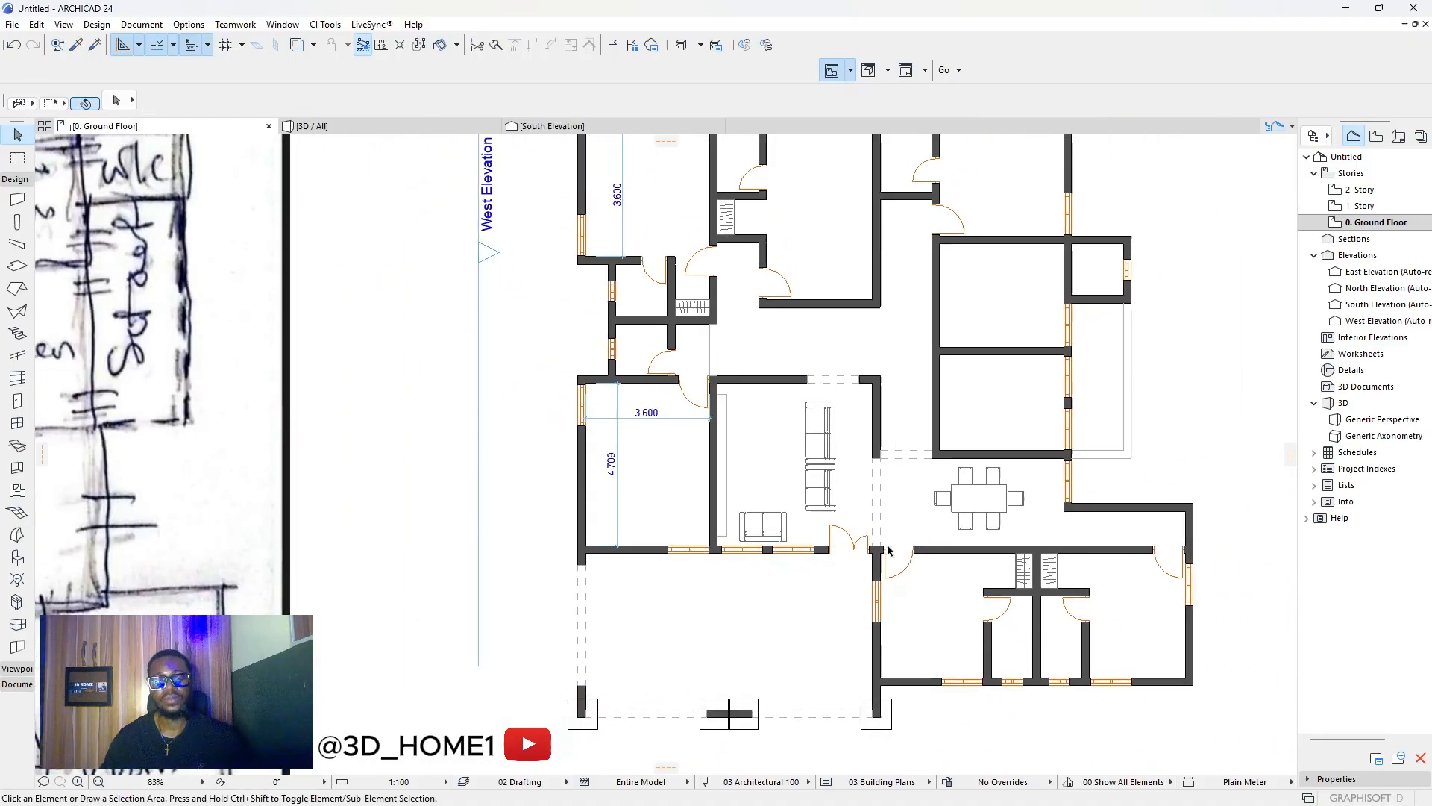
# Draw a narrow dashed rectangle with the Line tool against the wall within the long living room cabinet.
pyautogui.scroll(3, 770, 527)
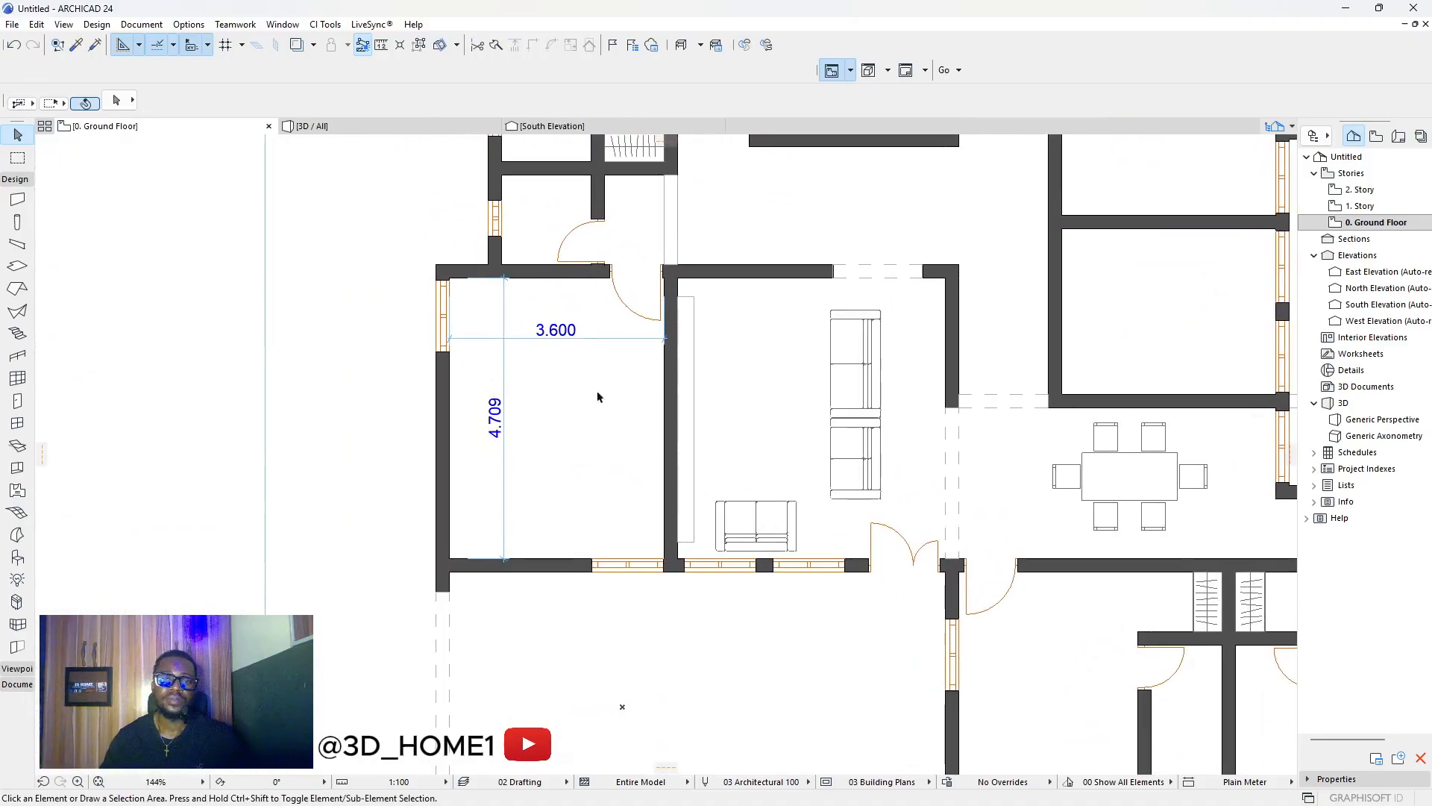
pyautogui.click(10, 182)
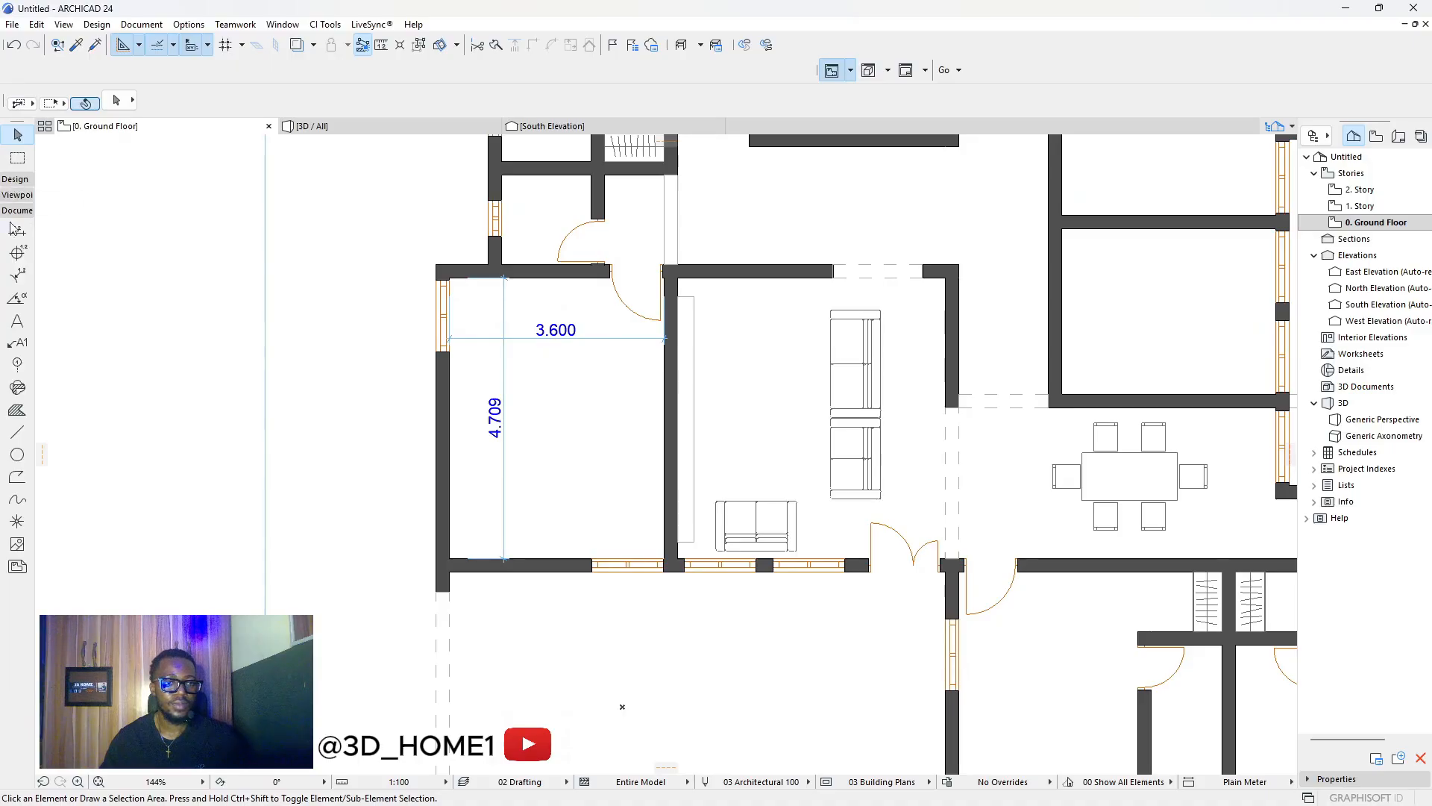
pyautogui.click(17, 432)
pyautogui.scroll(3, 551, 348)
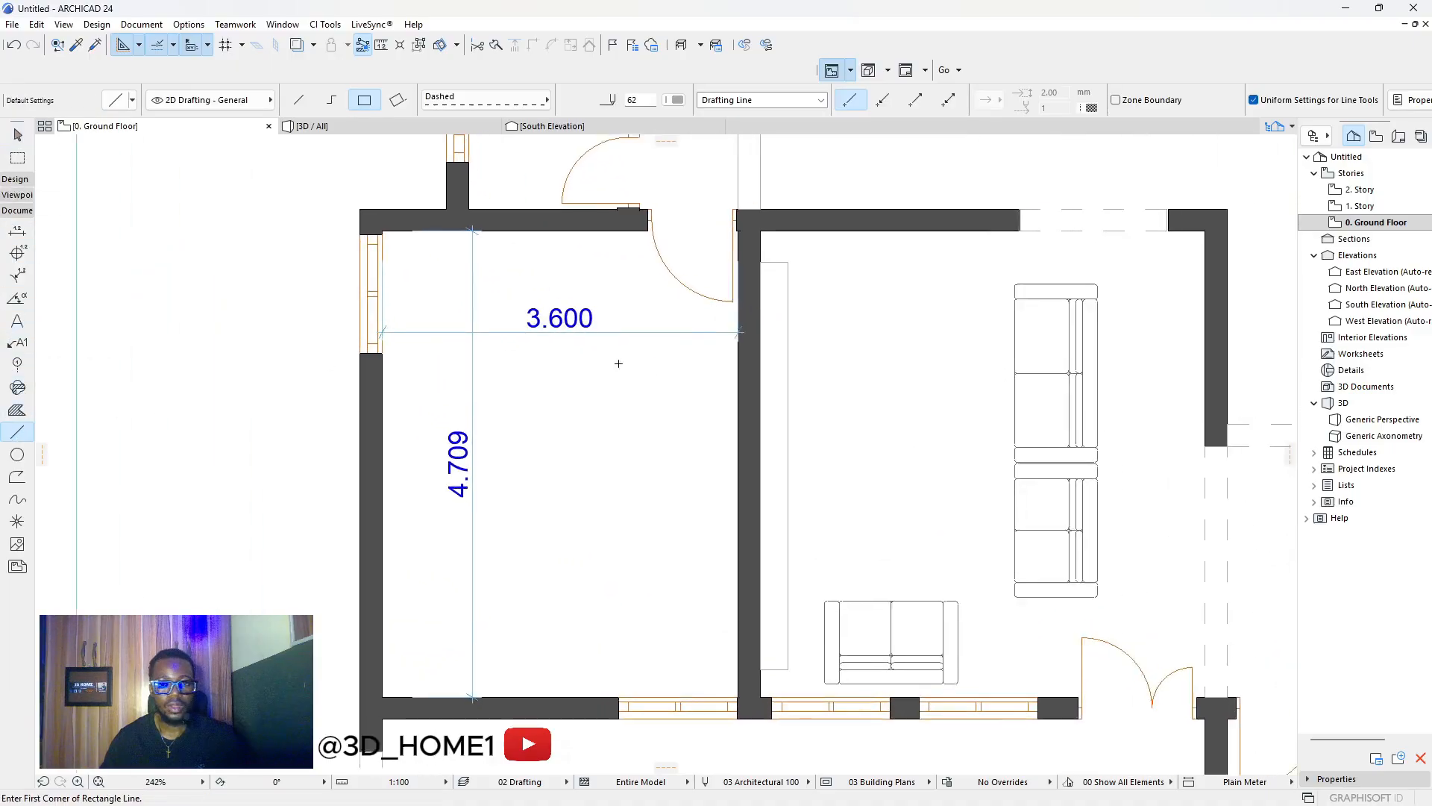
pyautogui.click(768, 389)
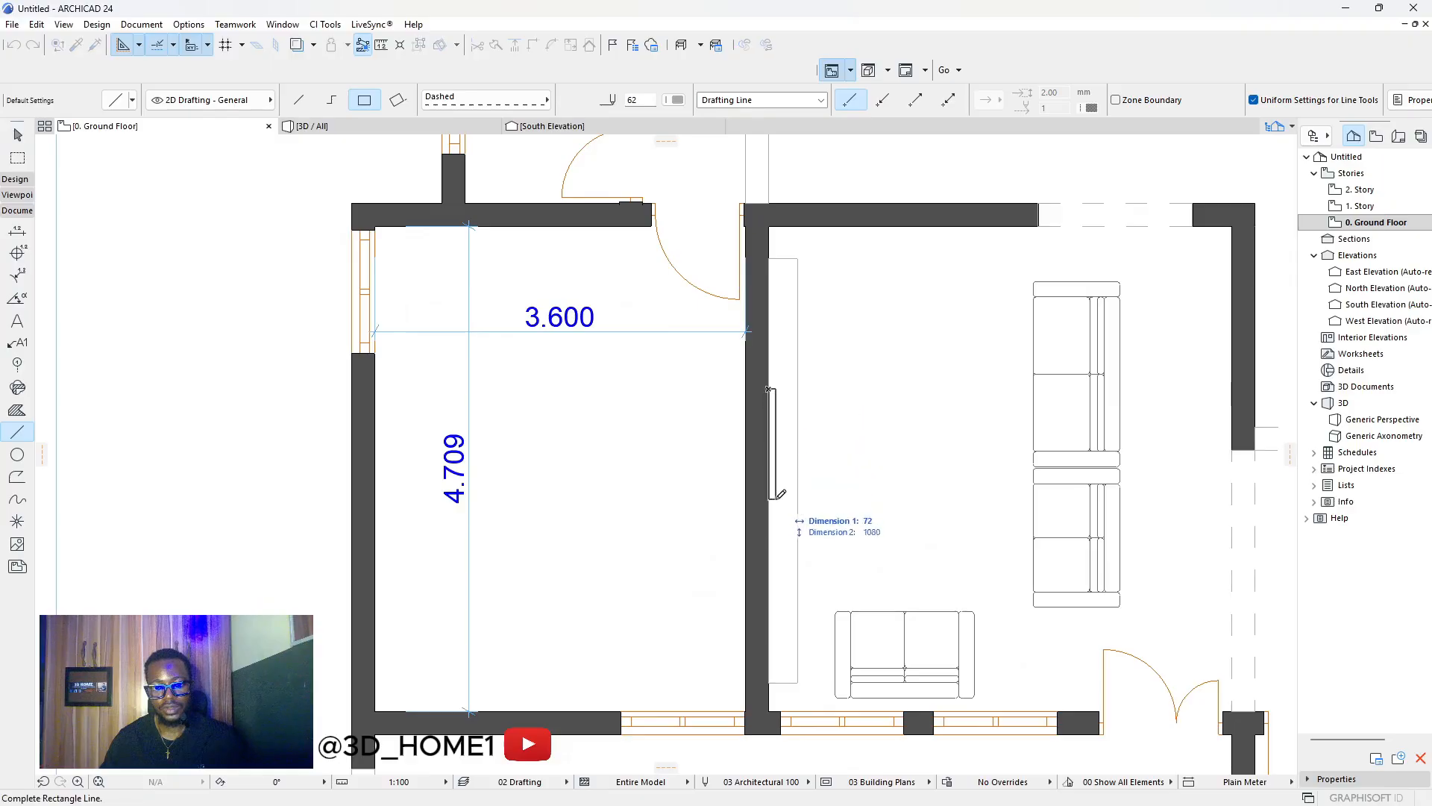
pyautogui.click(780, 552)
pyautogui.press('Escape')
pyautogui.scroll(-1, 689, 472)
pyautogui.scroll(-7, 688, 470)
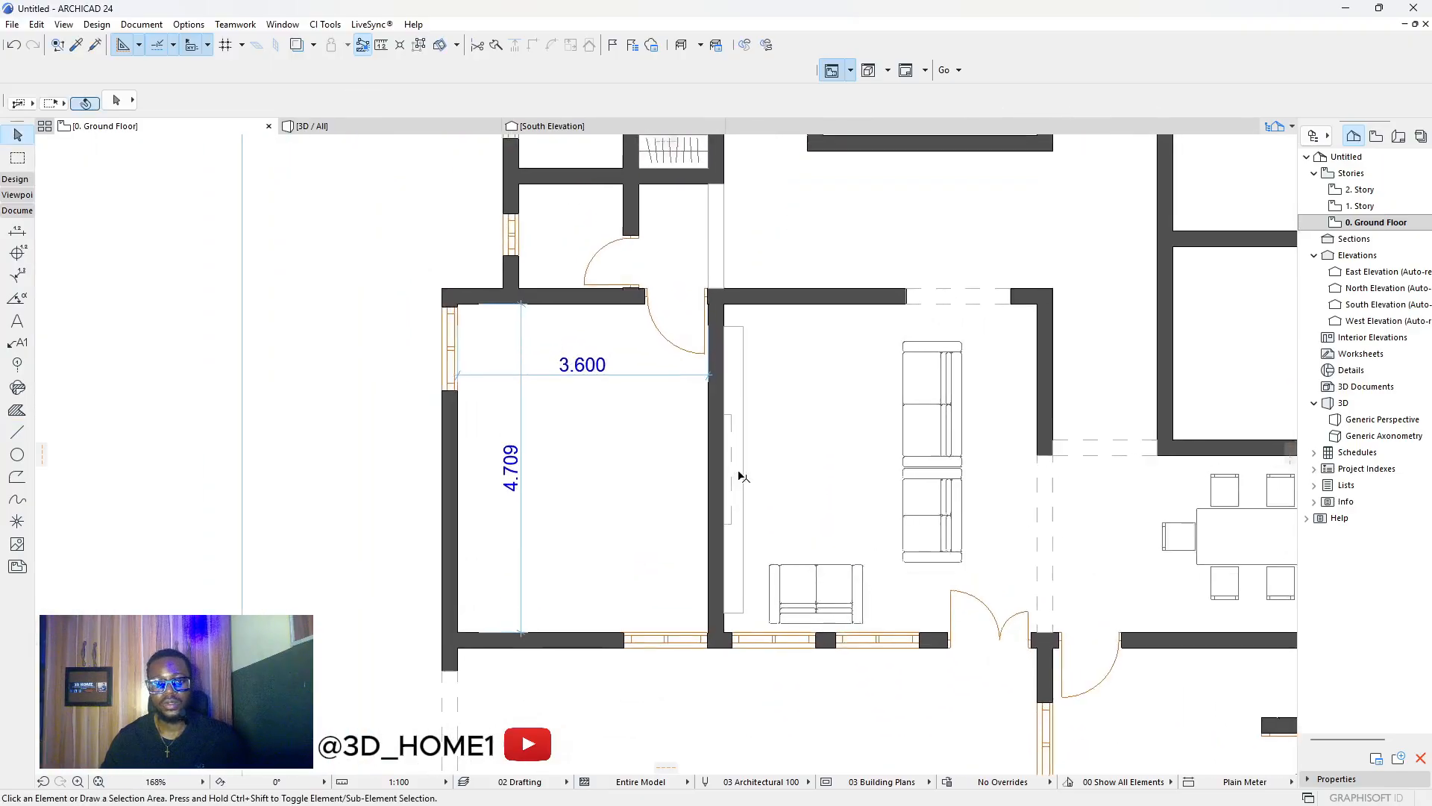
# Activate the Text tool and set its default text pen to black pen 1.
pyautogui.scroll(-1, 752, 502)
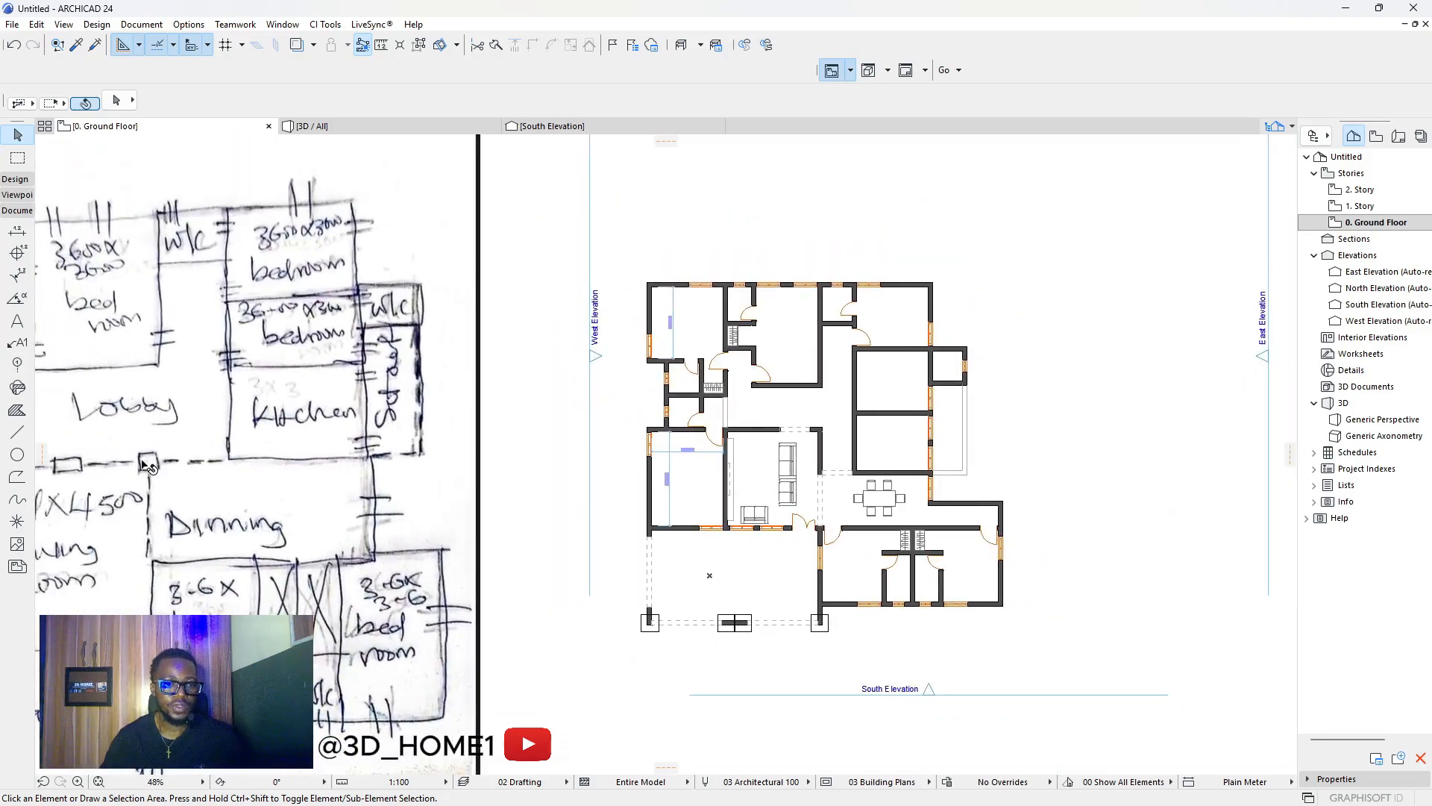
pyautogui.scroll(-4, 256, 322)
pyautogui.click(18, 319)
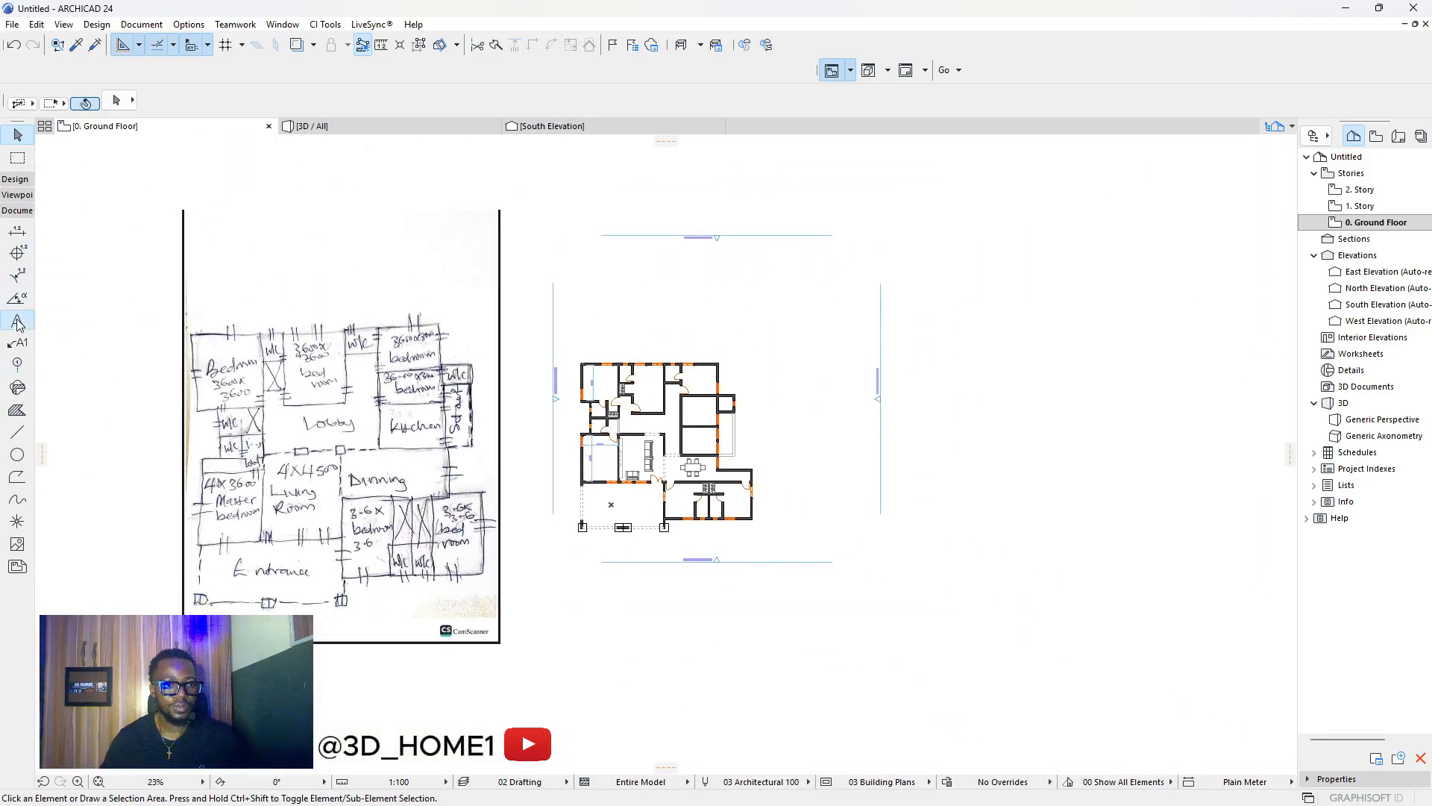
pyautogui.click(951, 100)
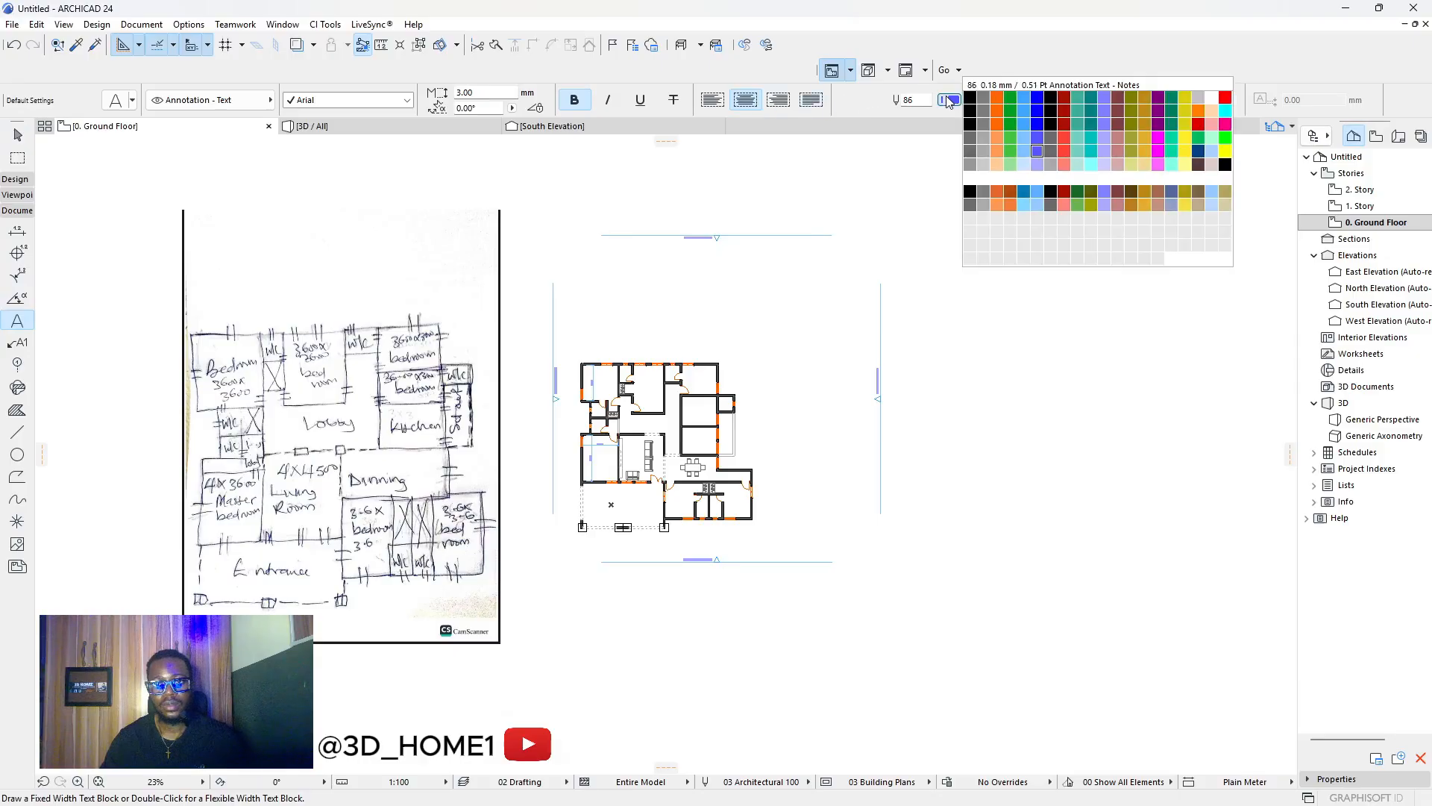
pyautogui.click(970, 100)
# Add the text label "Entrance" in the entrance area and move it slightly toward the front columns.
pyautogui.scroll(5, 630, 493)
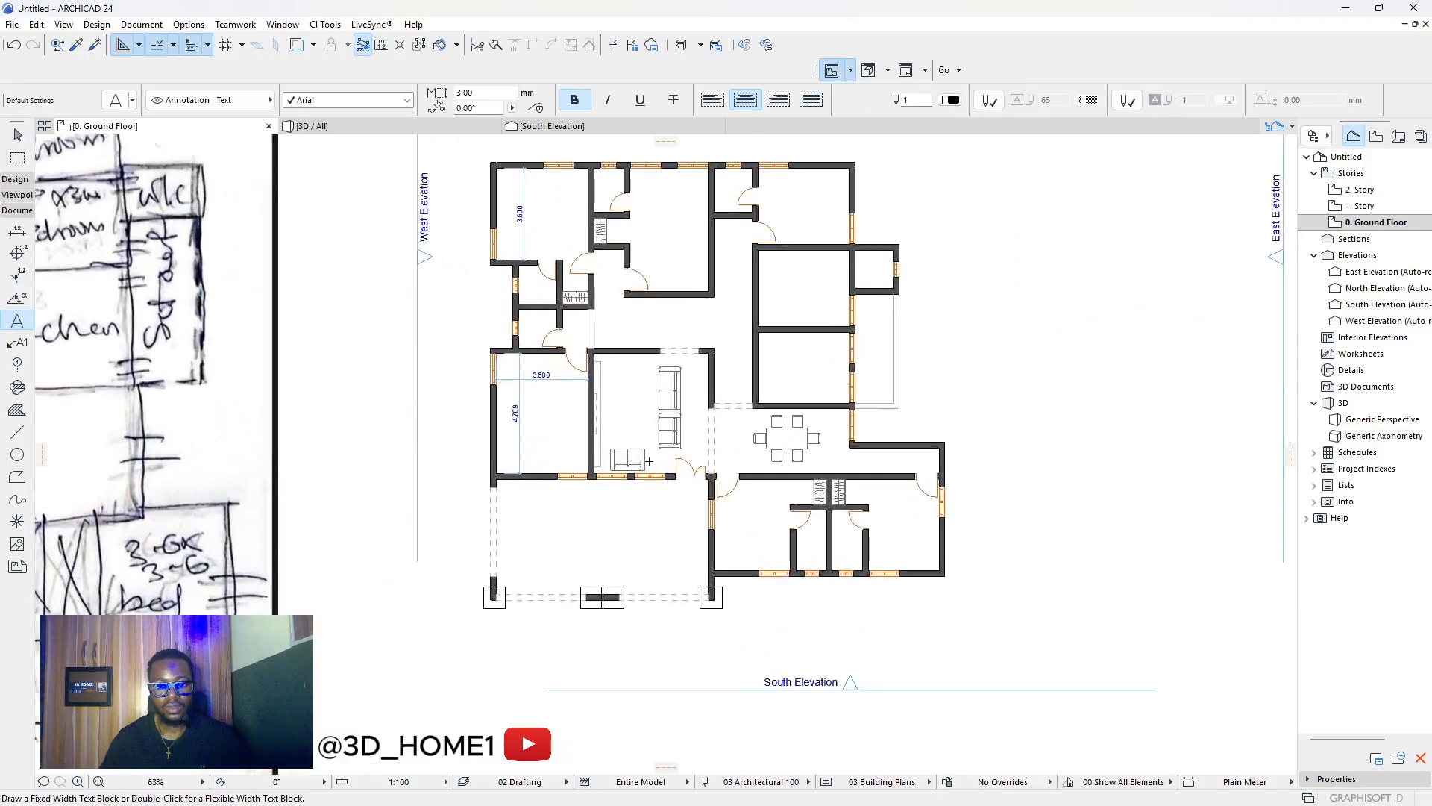
pyautogui.click(632, 409)
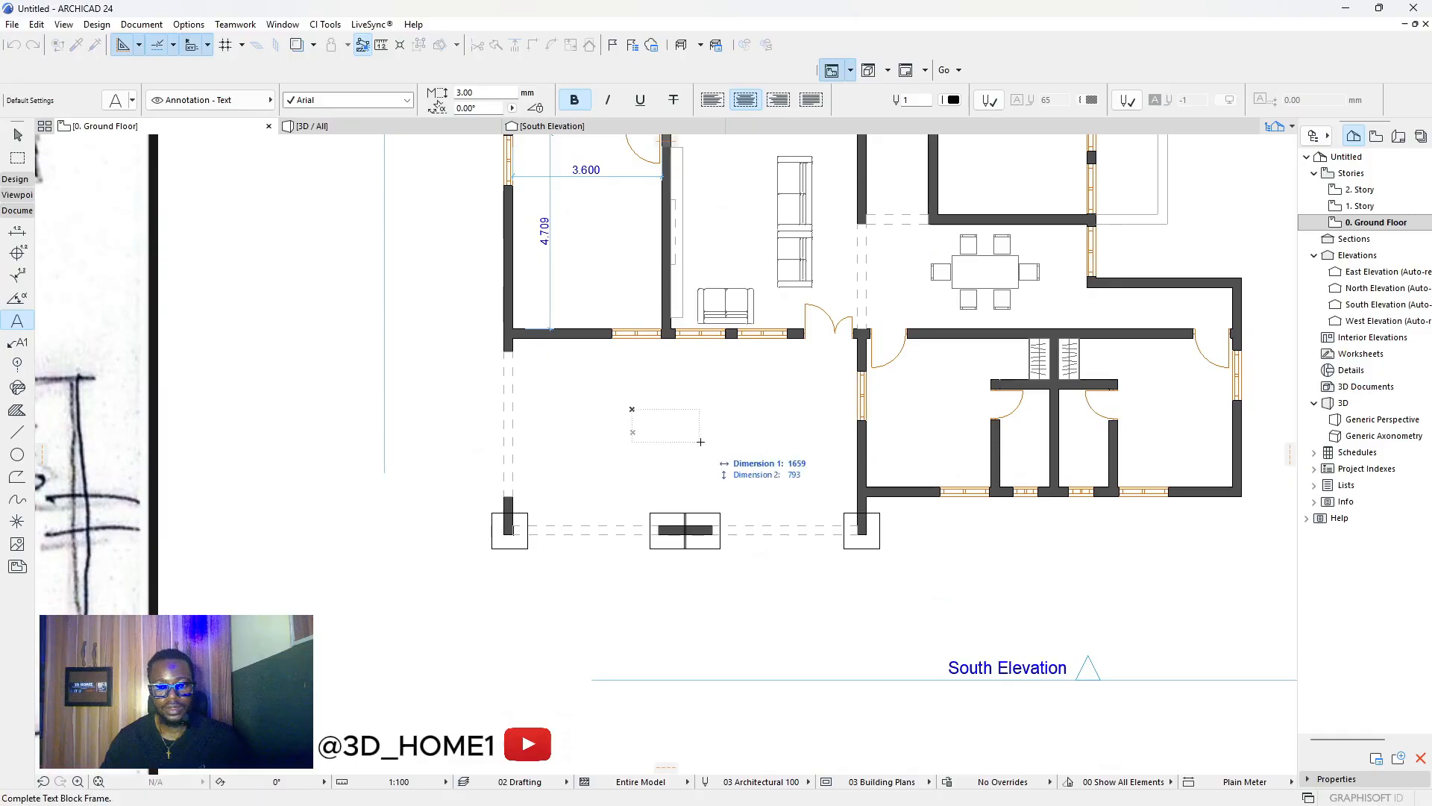
pyautogui.click(747, 443)
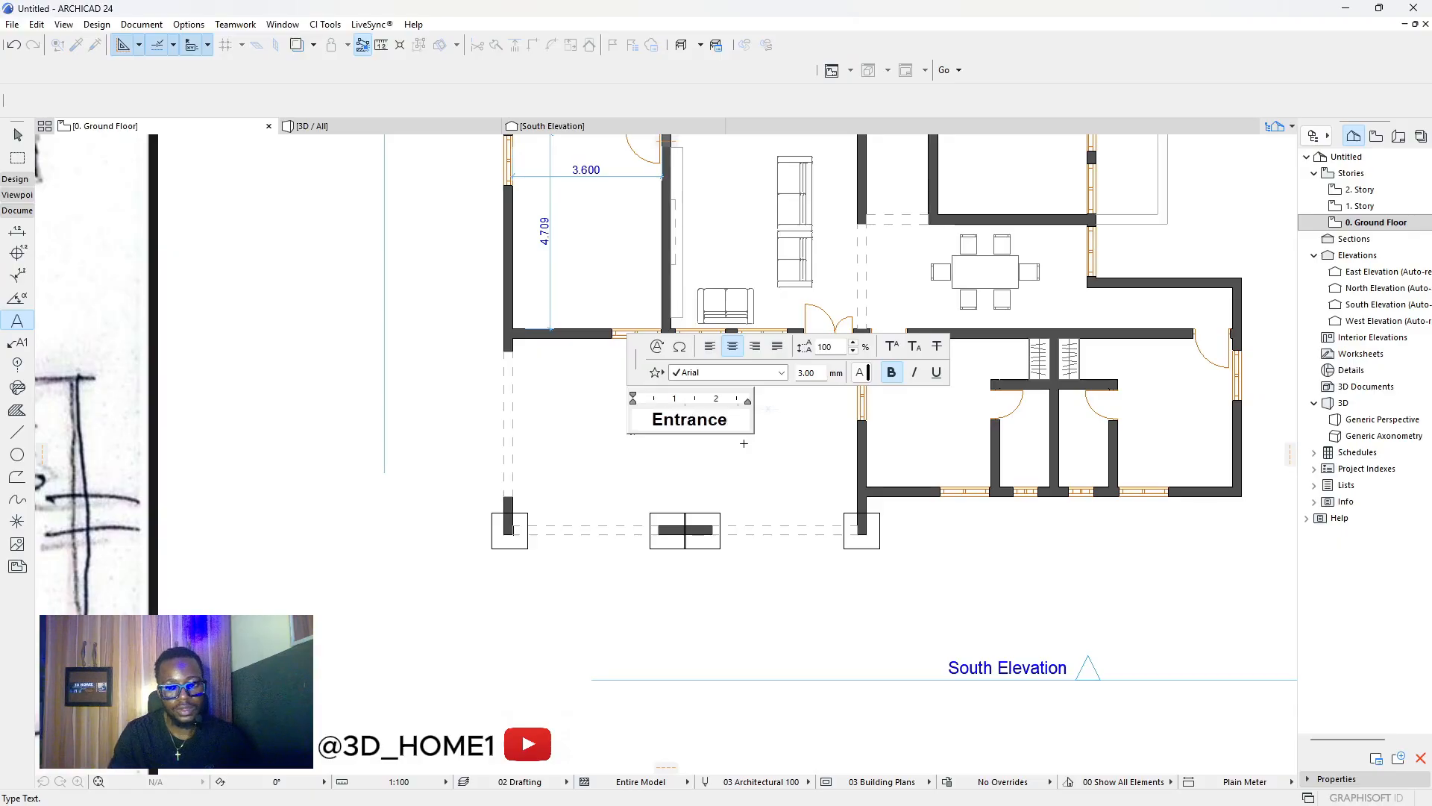
pyautogui.click(732, 455)
pyautogui.press('Escape')
pyautogui.click(691, 421)
pyautogui.moveTo(687, 419); pyautogui.dragTo(686, 439)
# Copy the "Entrance" label into the bedroom beside the living room and change its text to "Master's Bedroom".
pyautogui.click(687, 439)
pyautogui.press('ctrl')
pyautogui.scroll(-2, 691, 383)
pyautogui.scroll(3, 616, 275)
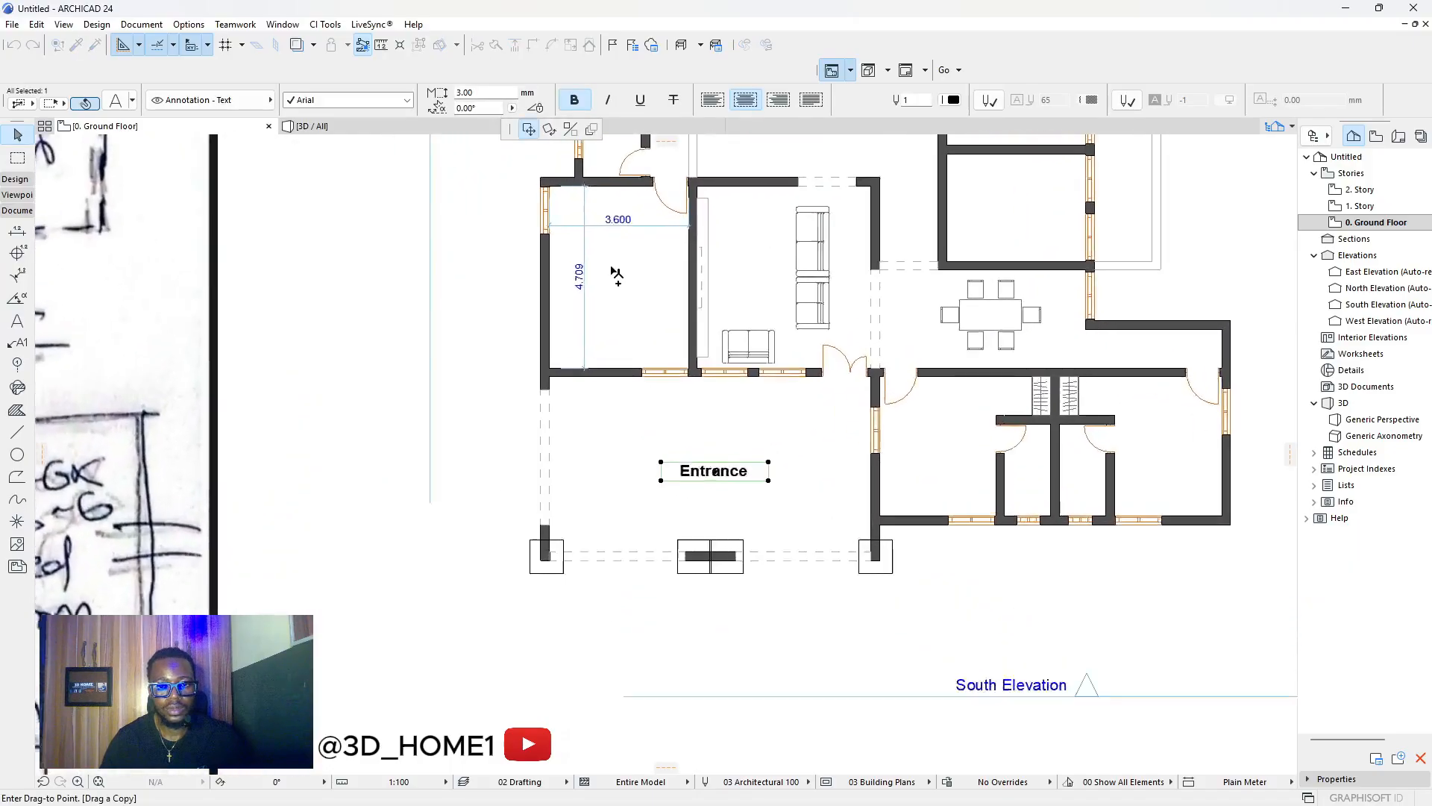
pyautogui.click(600, 270)
pyautogui.doubleClick(602, 273)
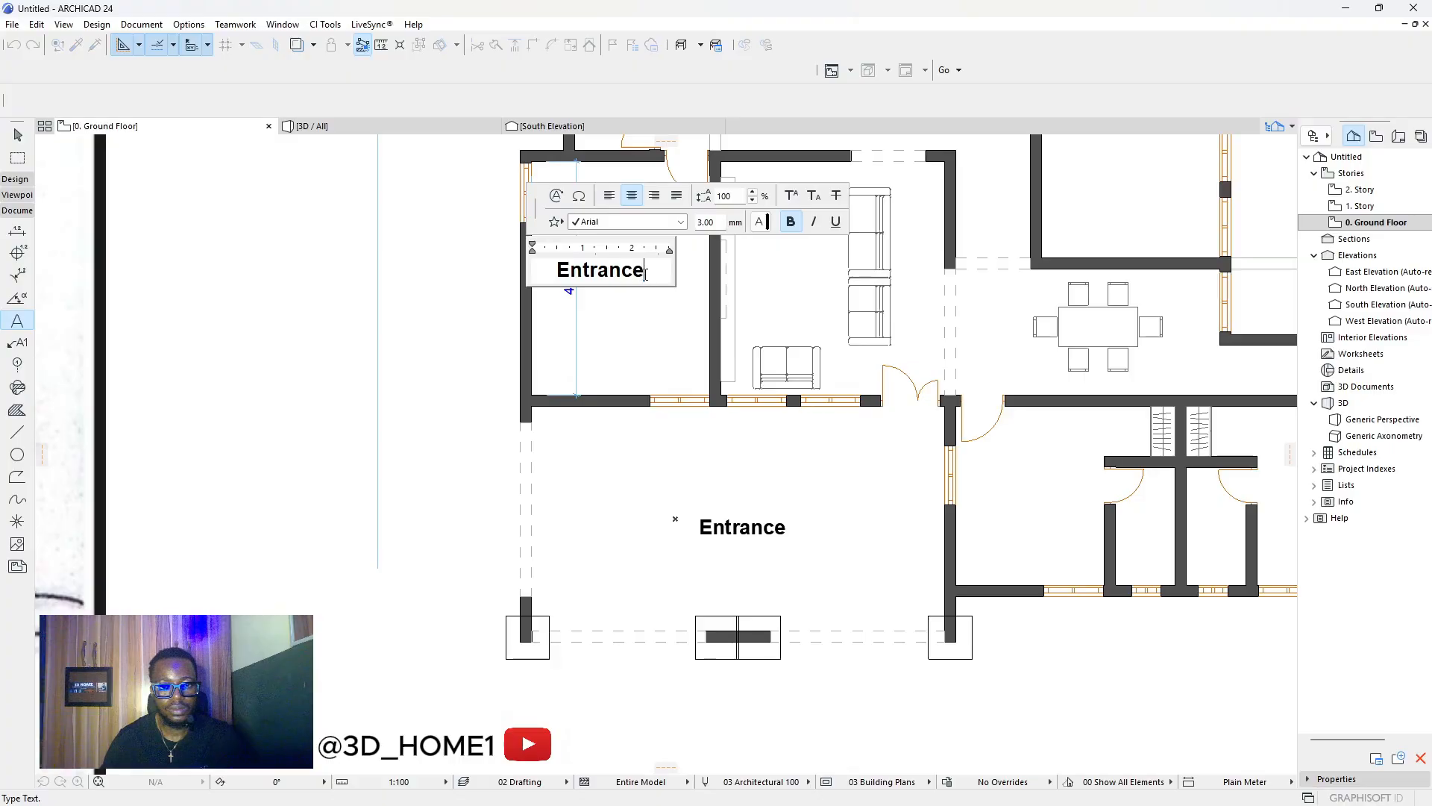
pyautogui.moveTo(649, 273); pyautogui.dragTo(509, 274)
pyautogui.write("Master's")
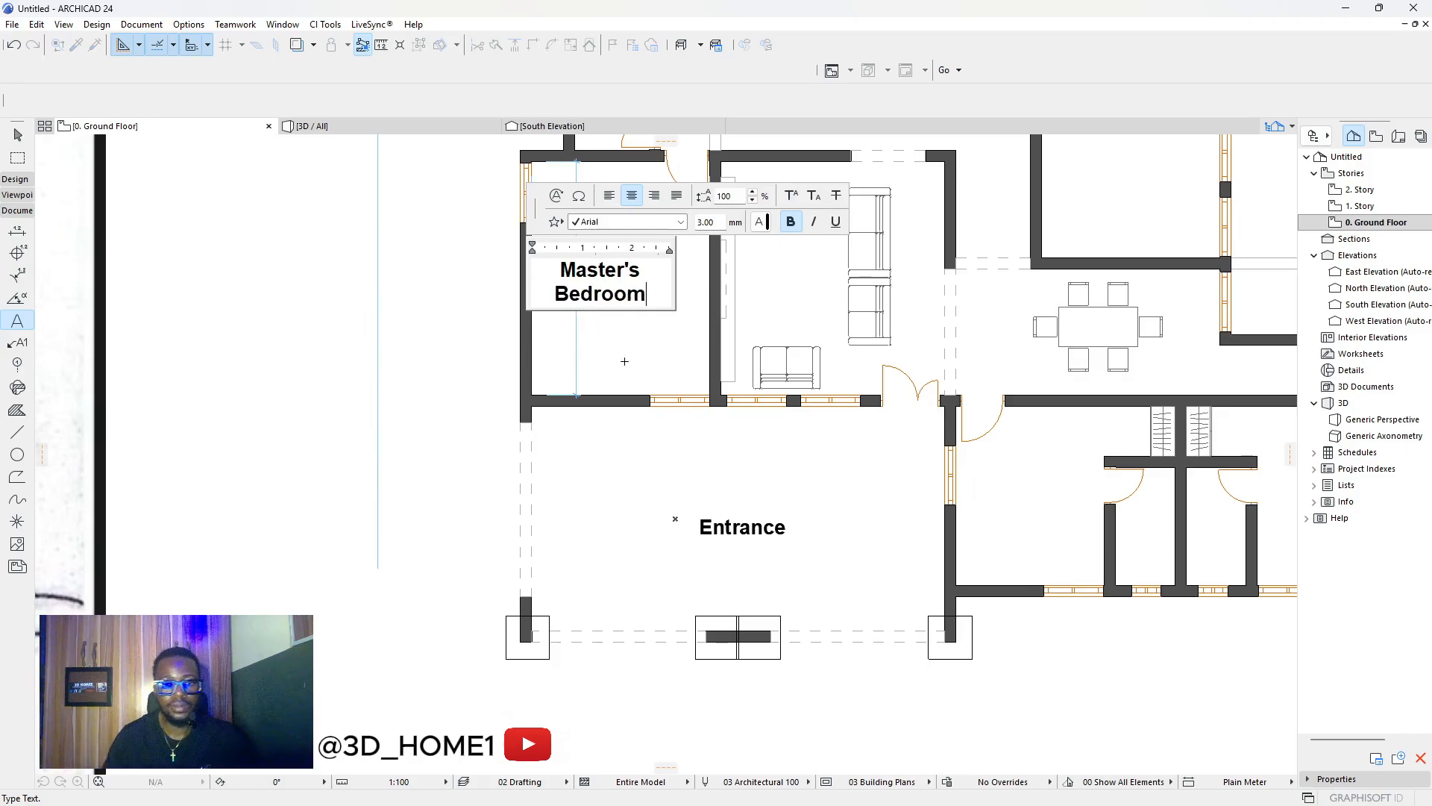
pyautogui.press('Escape')
pyautogui.press('Escape')
pyautogui.press('Escape')
# Centre the "Master's Bedroom" label in its room and delete the vertical dimension running through it.
pyautogui.moveTo(605, 287); pyautogui.dragTo(616, 297)
pyautogui.click(577, 248)
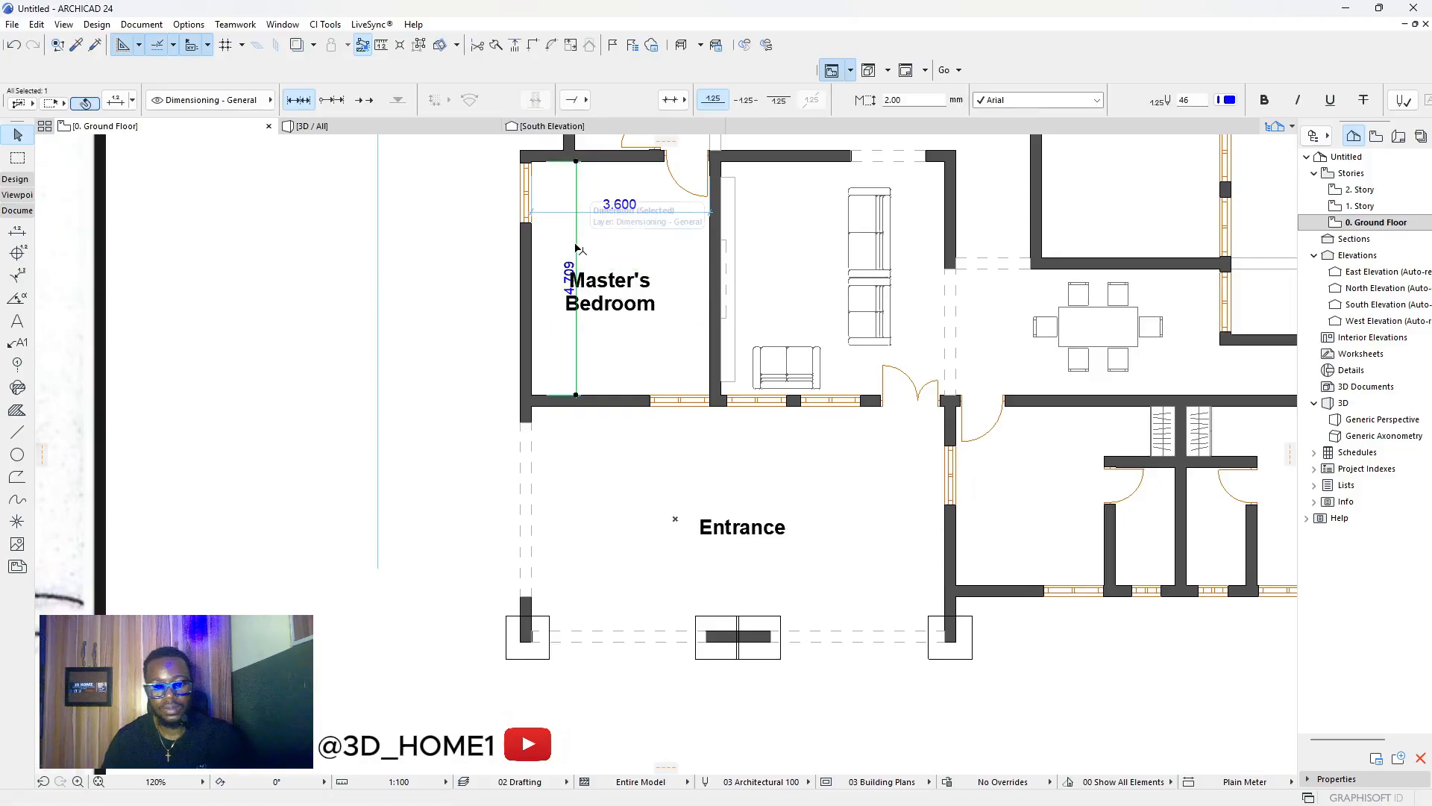
pyautogui.press('Delete')
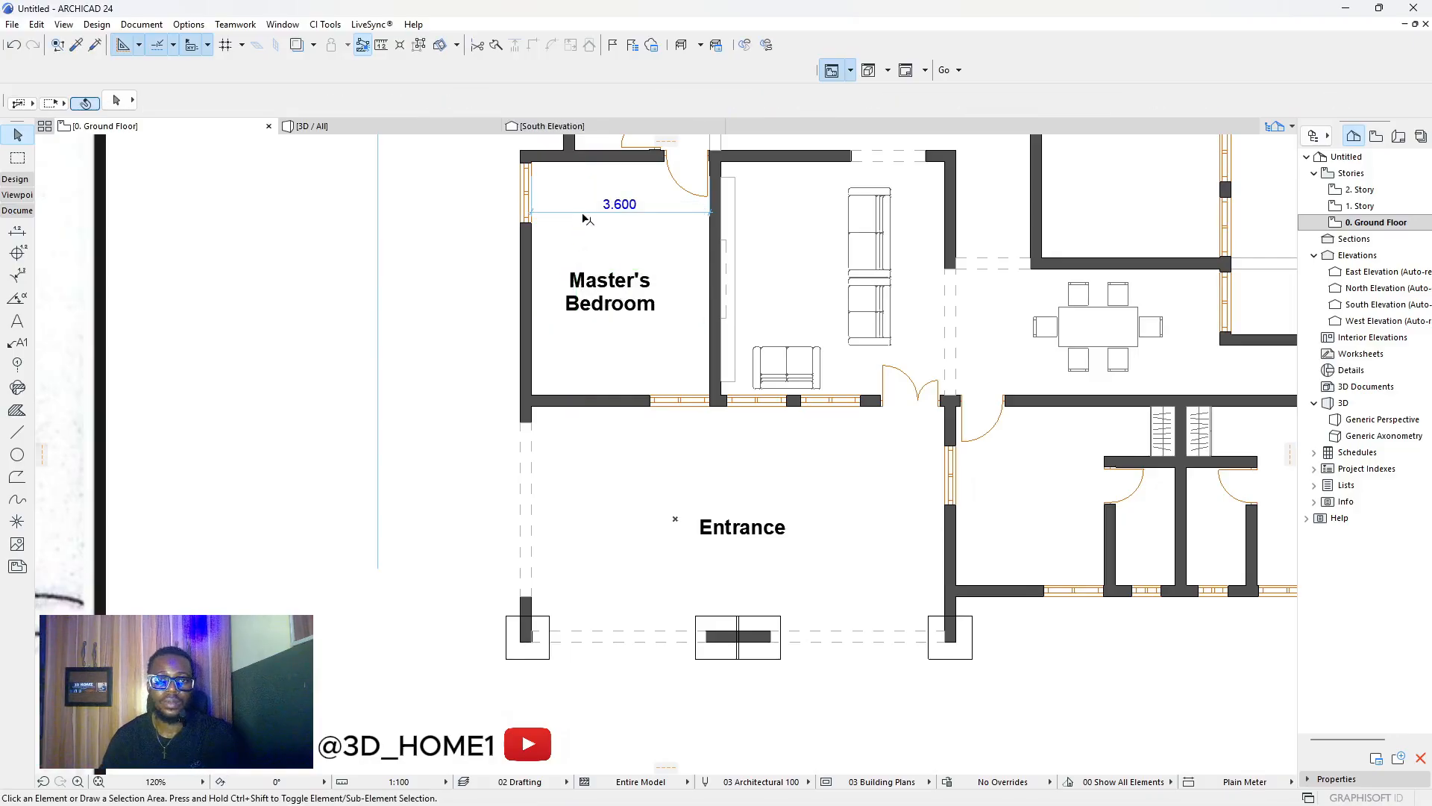
# Copy the "Master's Bedroom" label into the corner bedroom at the plan's upper left.
pyautogui.scroll(-4, 587, 219)
pyautogui.hotkey('ctrl', 'd')
pyautogui.click(617, 367)
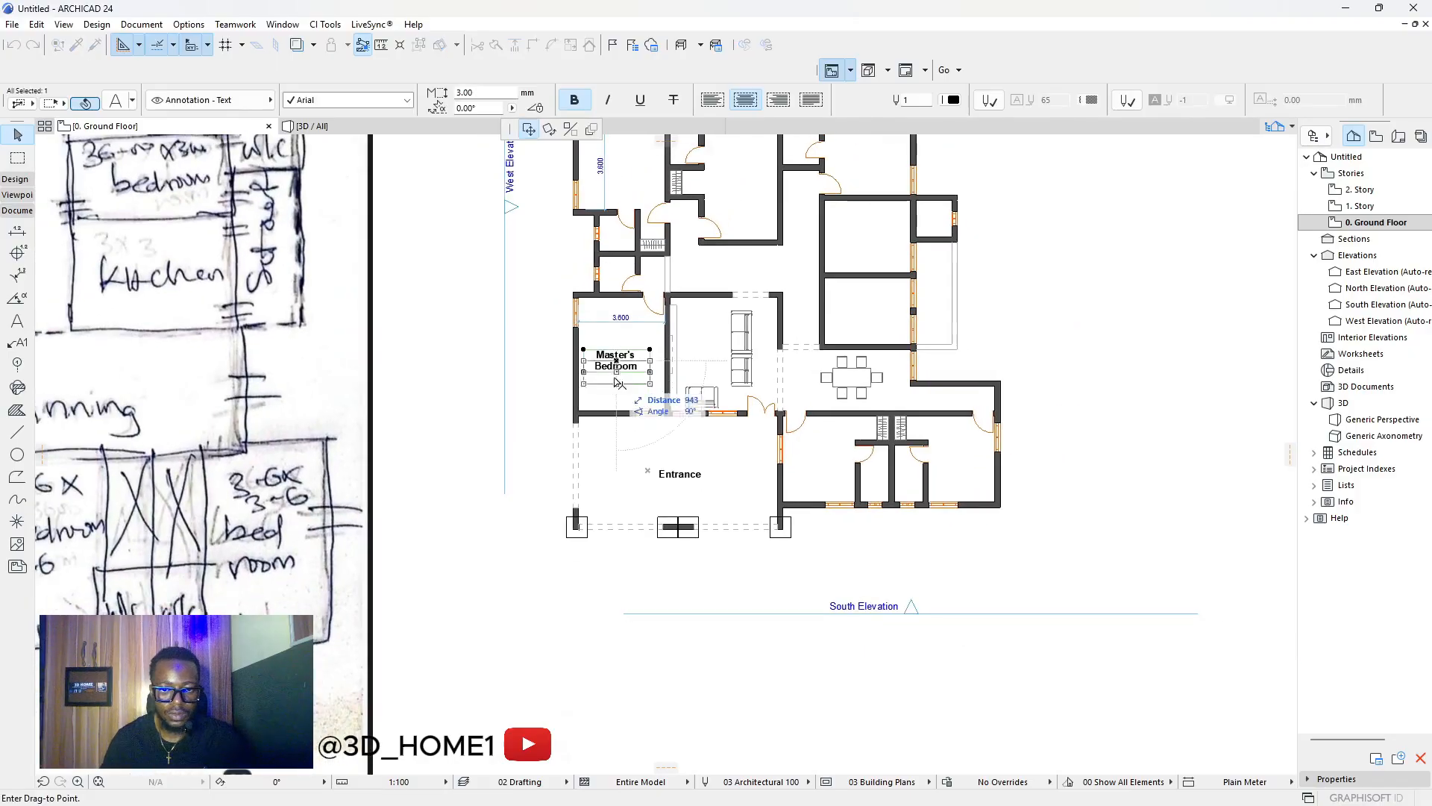
pyautogui.press('ctrl')
pyautogui.scroll(-4, 610, 386)
pyautogui.scroll(3, 179, 273)
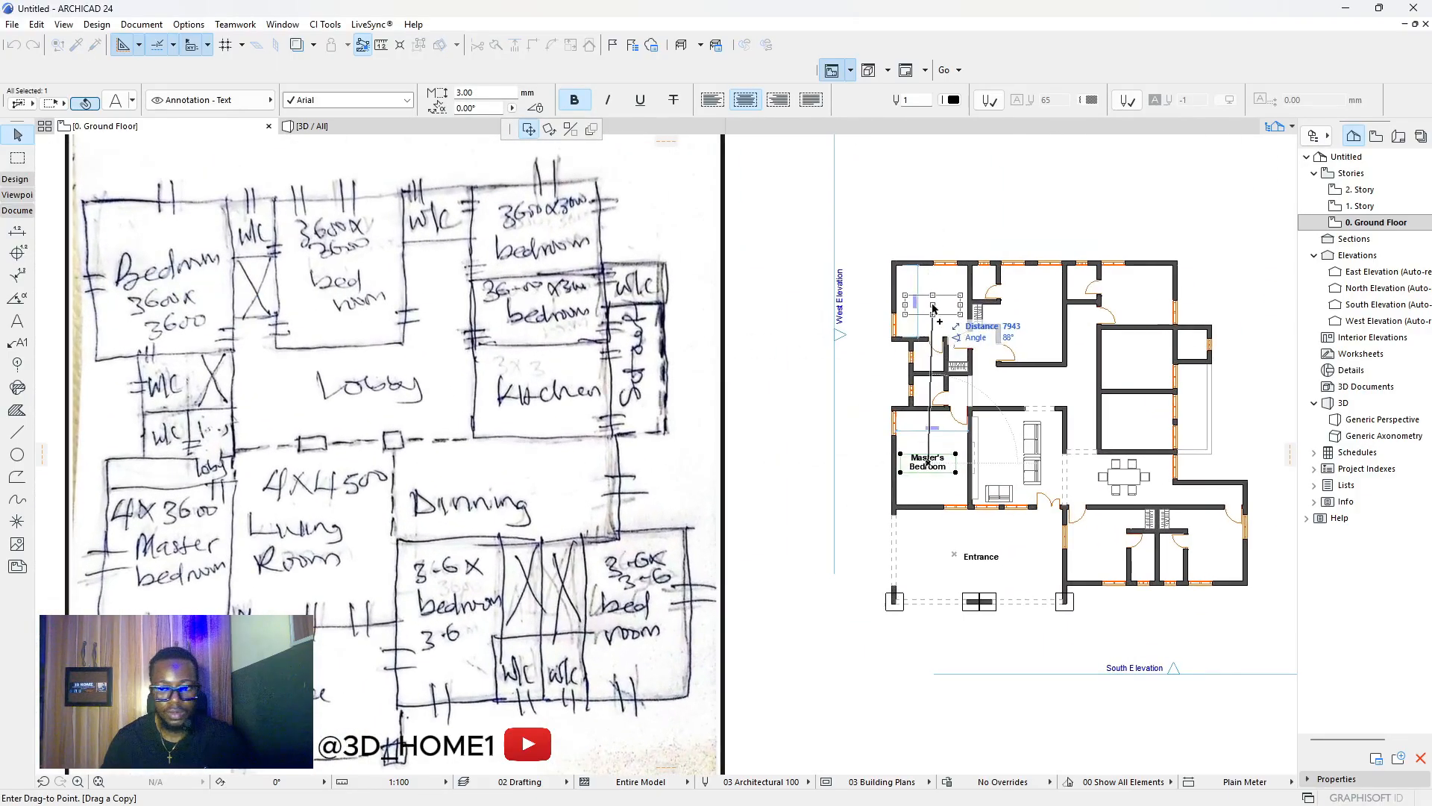
pyautogui.scroll(3, 936, 302)
pyautogui.press('Escape')
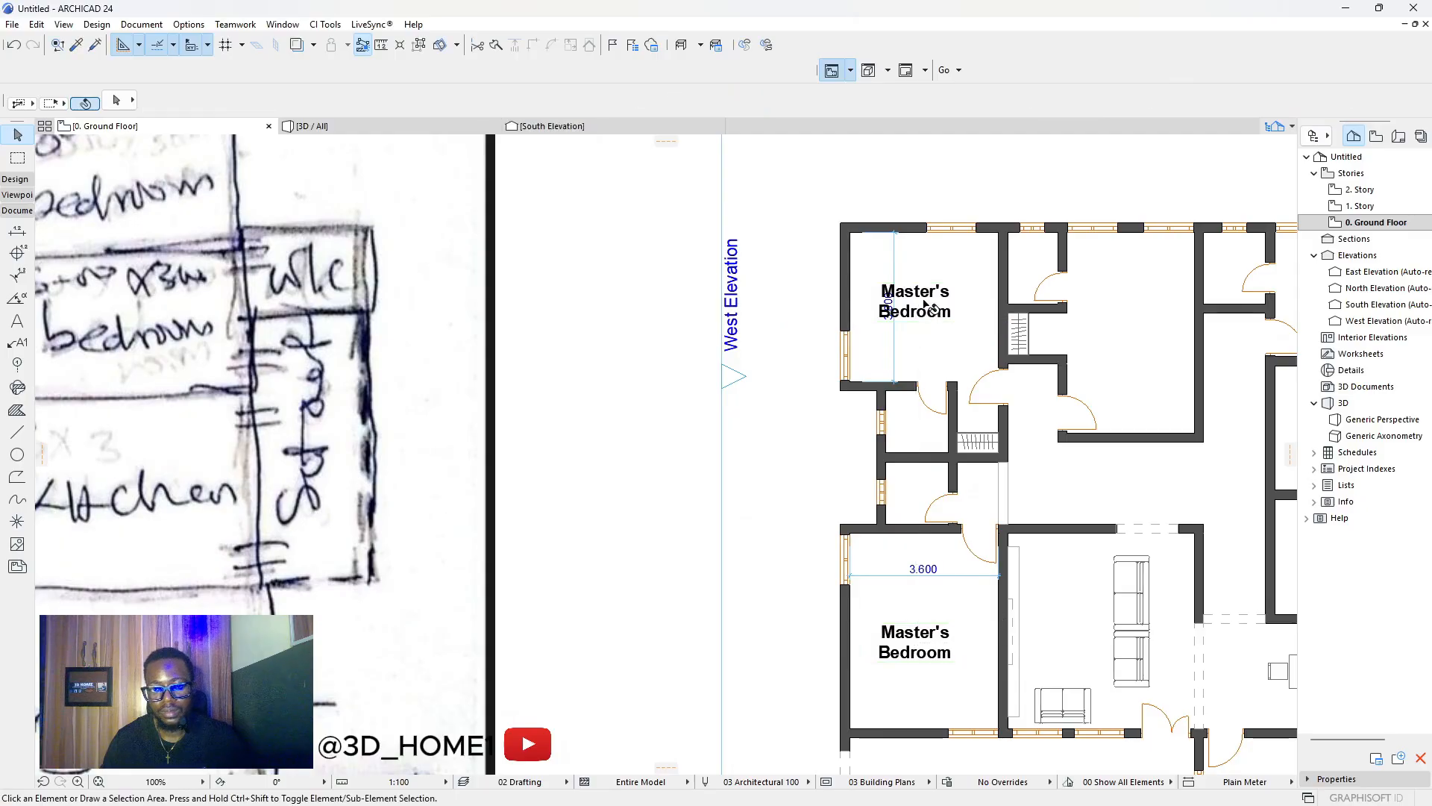
# Shorten the copied label in the upper-left corner room to "Bedroom" by deleting the word "Master's".
pyautogui.scroll(3, 927, 301)
pyautogui.doubleClick(927, 301)
pyautogui.moveTo(985, 285); pyautogui.dragTo(743, 262)
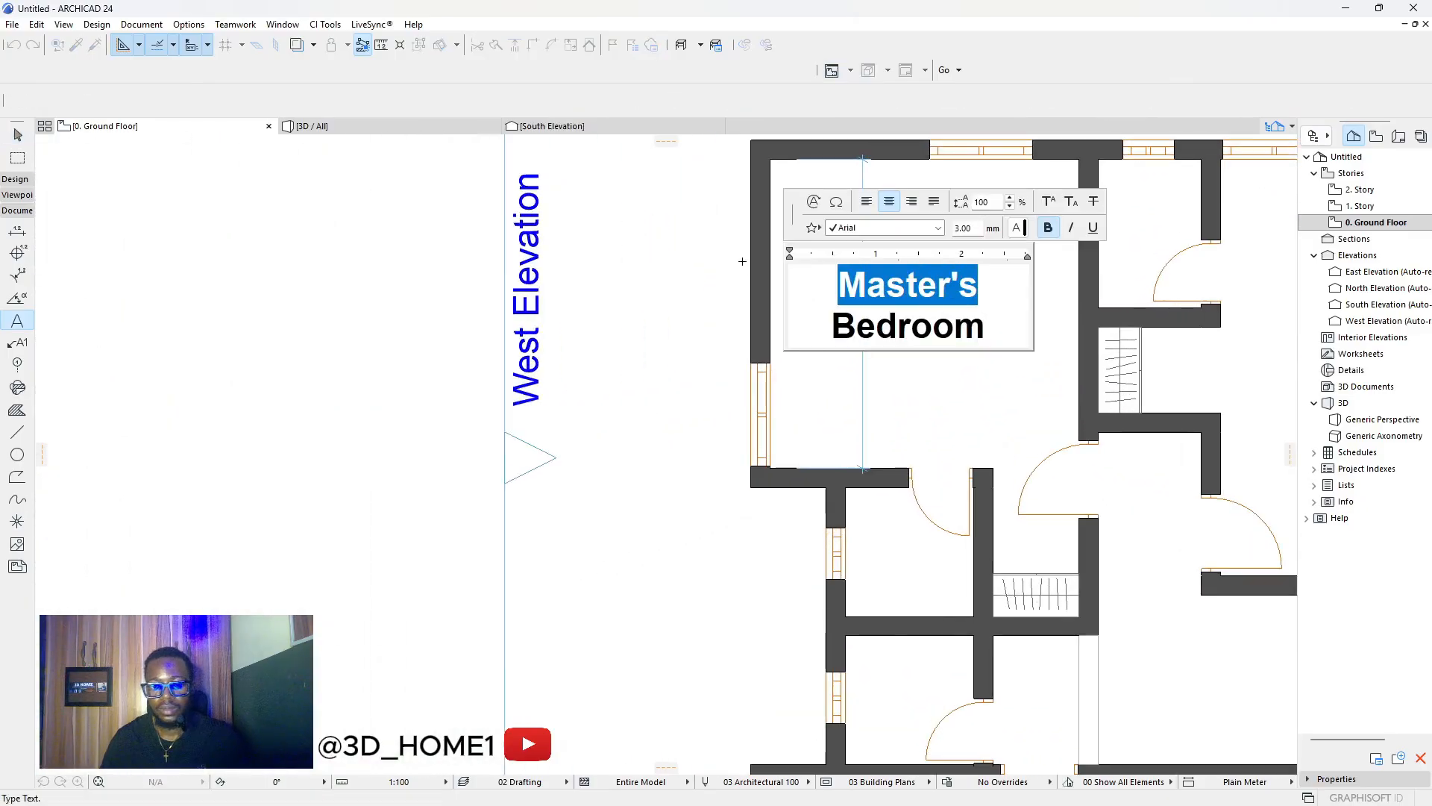
pyautogui.press('BackSpace')
pyautogui.click(721, 256)
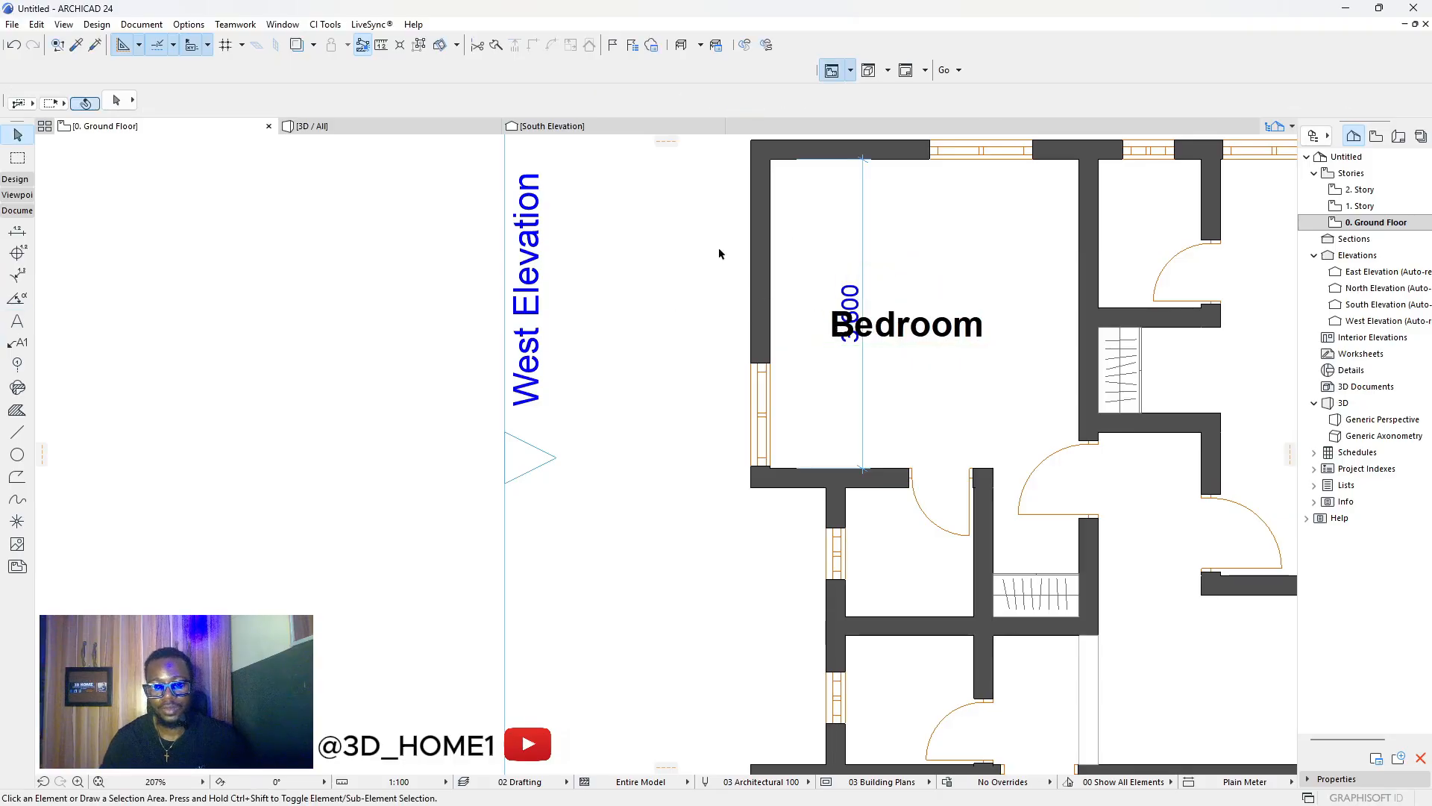
# Shift the corner room's "Bedroom" label slightly inward and move the vertical dimension beside it closer to the outer west wall.
pyautogui.click(901, 336)
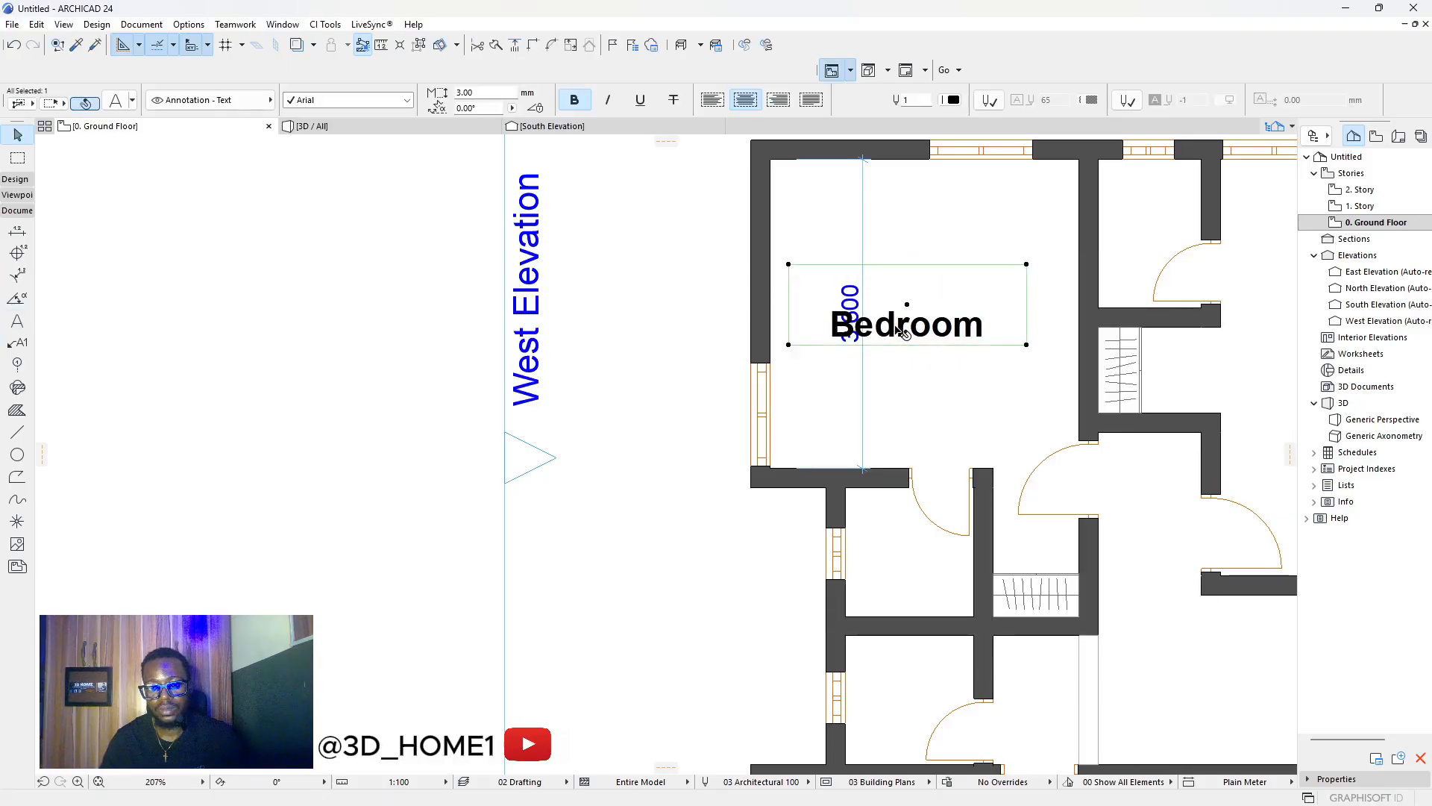
pyautogui.click(907, 304)
pyautogui.click(922, 298)
pyautogui.press('Escape')
pyautogui.click(863, 263)
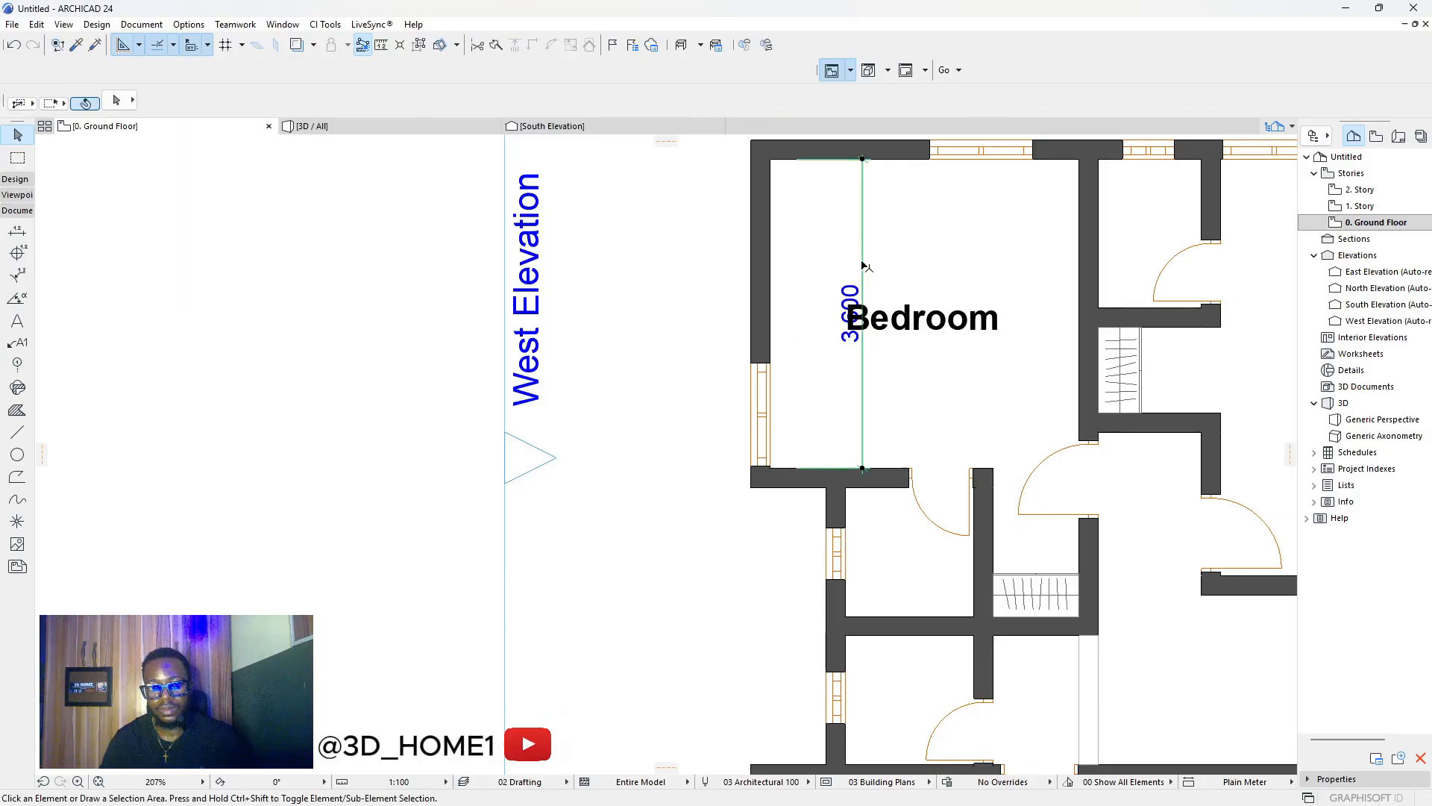
pyautogui.click(863, 258)
pyautogui.click(804, 262)
pyautogui.scroll(-3, 804, 299)
pyautogui.scroll(2, 779, 335)
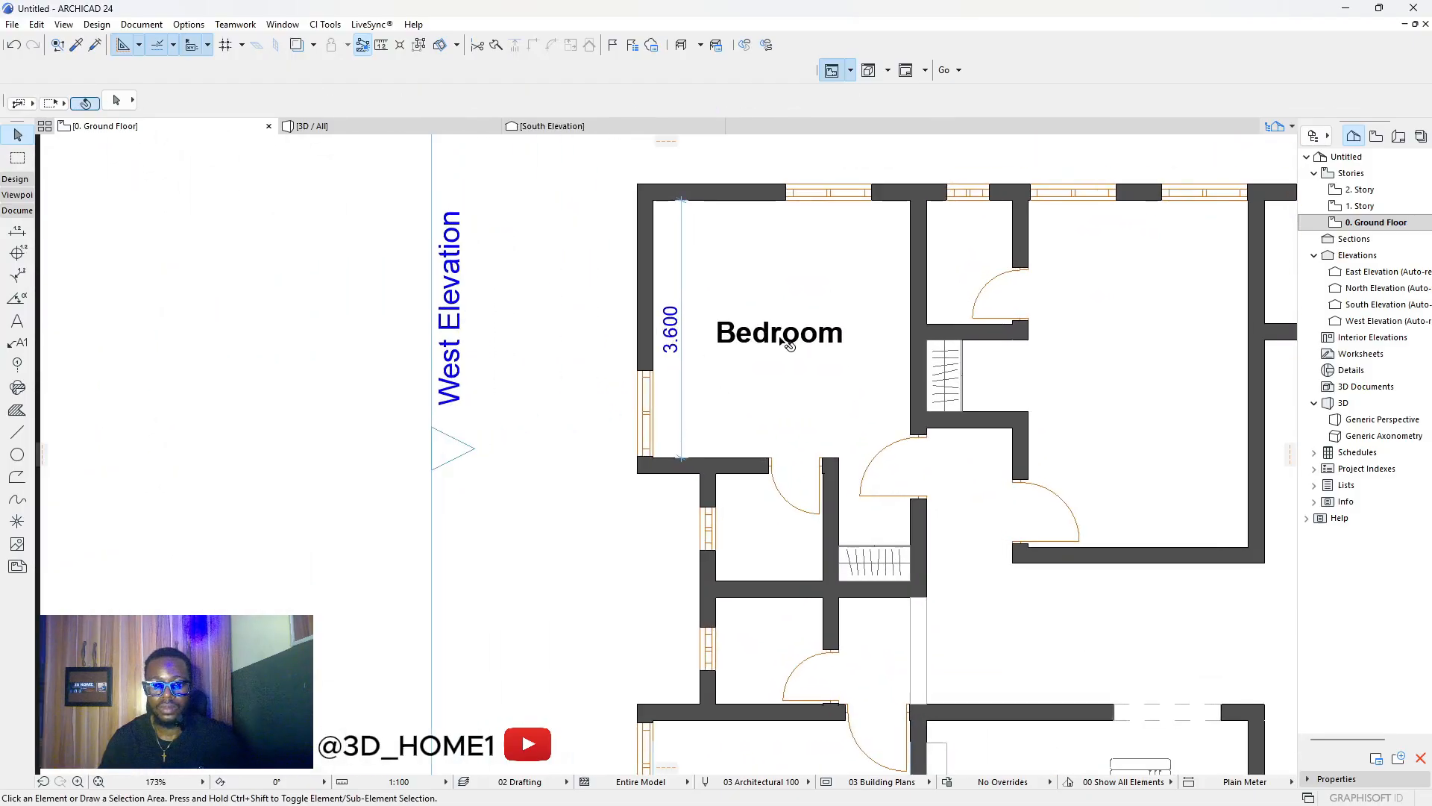
# Copy the "Bedroom" label from the corner room into the middle room of the plan's upper row.
pyautogui.click(779, 333)
pyautogui.hotkey('ctrl', 'shift', 'd')
pyautogui.click(781, 316)
pyautogui.scroll(-5, 676, 355)
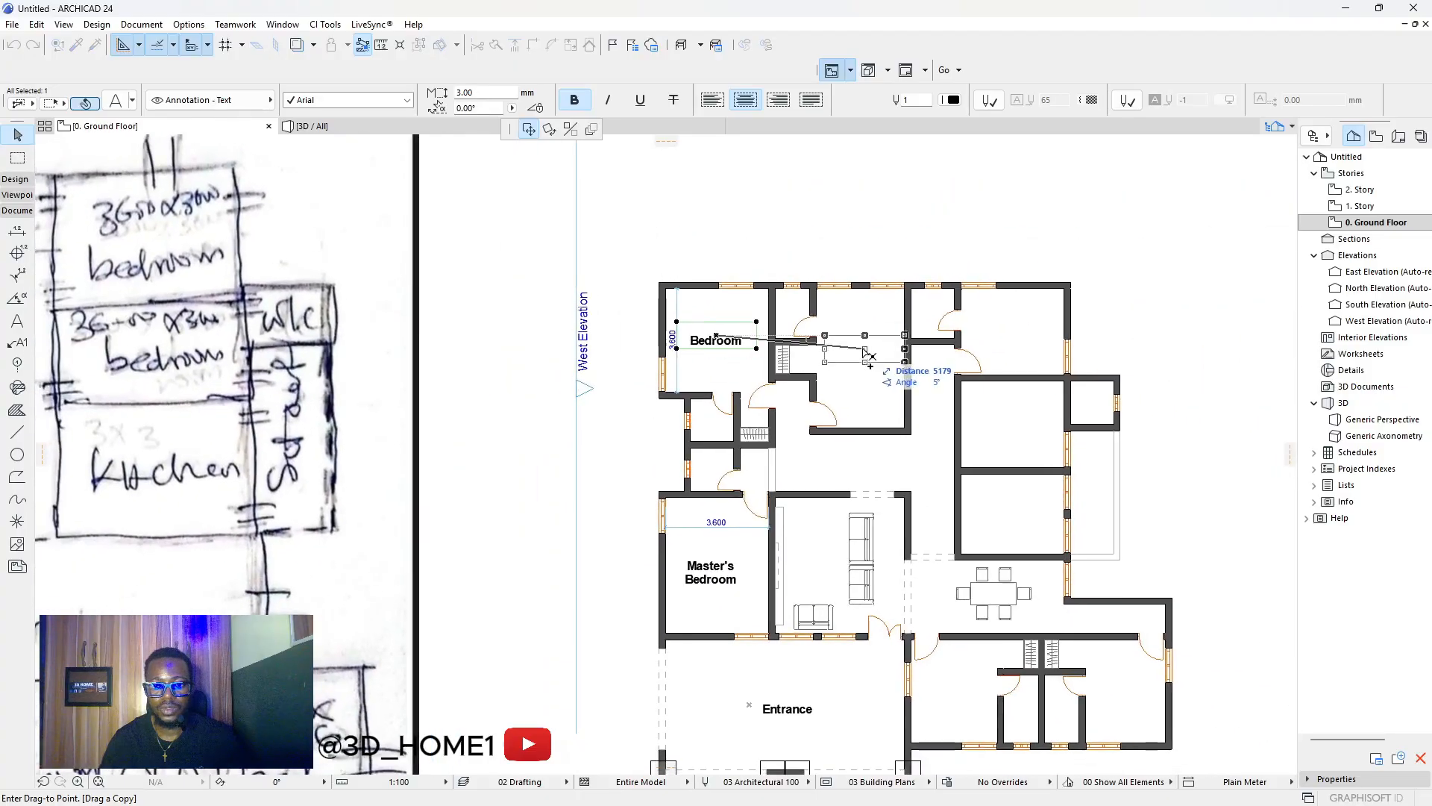
pyautogui.click(864, 351)
# Copy the middle room's "Bedroom" label into the upper-right room of the plan.
pyautogui.hotkey('ctrl', 'shift', 'd')
pyautogui.scroll(-2, 864, 352)
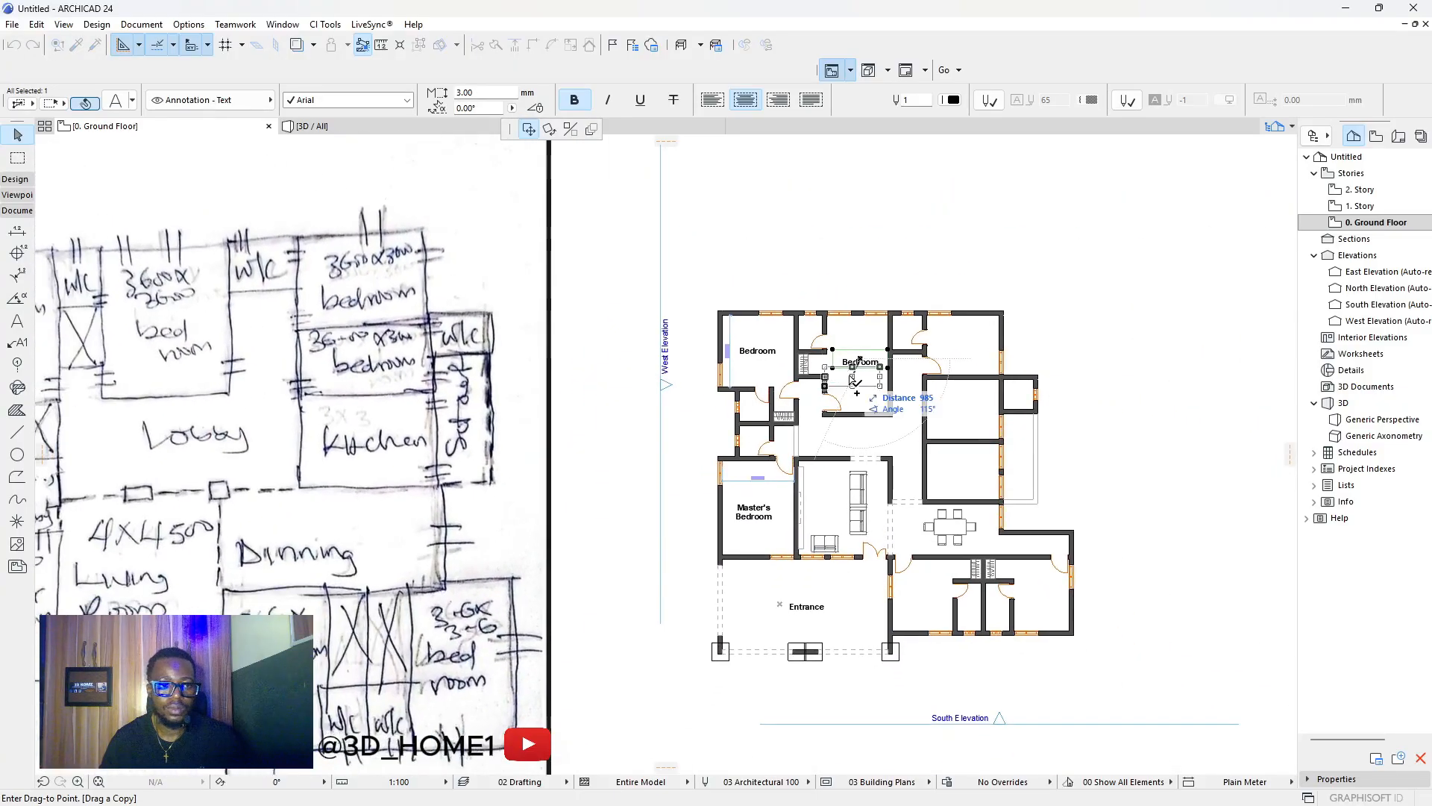
pyautogui.click(860, 359)
pyautogui.scroll(2, 969, 328)
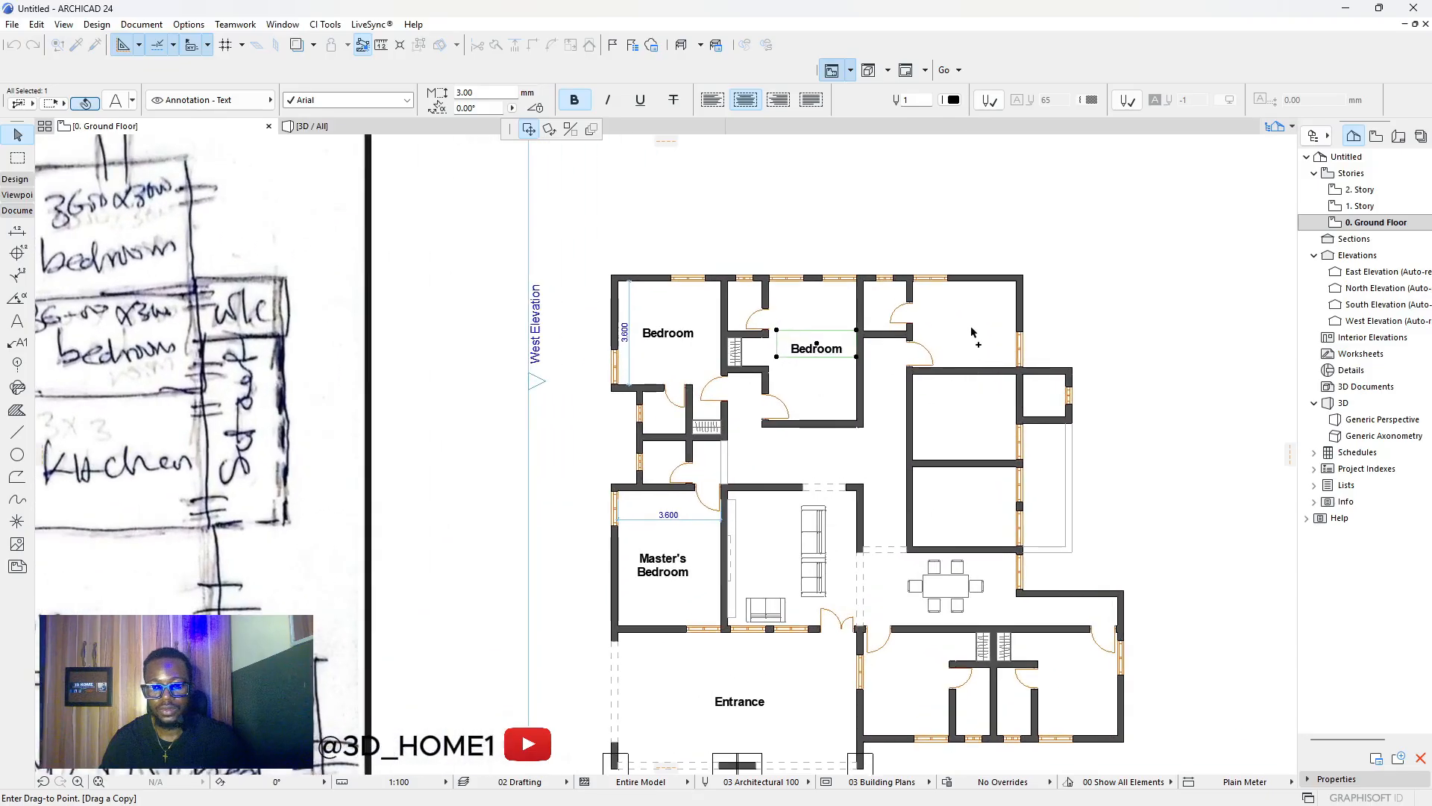
pyautogui.click(966, 325)
# Copy the upper-right "Bedroom" label into each of the two rooms stacked beneath it.
pyautogui.hotkey('ctrl', 'shift', 'd')
pyautogui.click(966, 323)
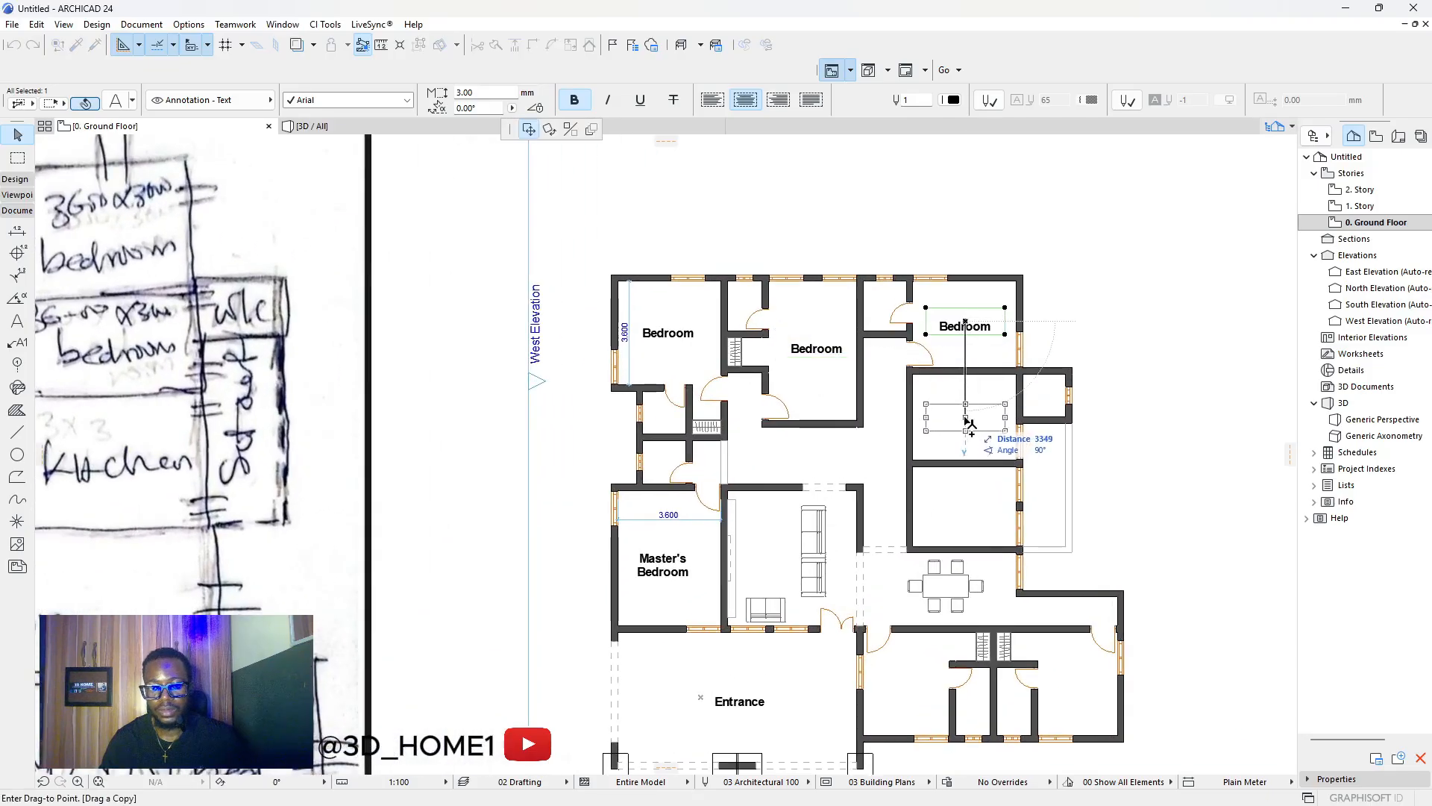
pyautogui.click(965, 419)
pyautogui.hotkey('ctrl', 'shift', 'd')
pyautogui.click(965, 416)
pyautogui.click(961, 511)
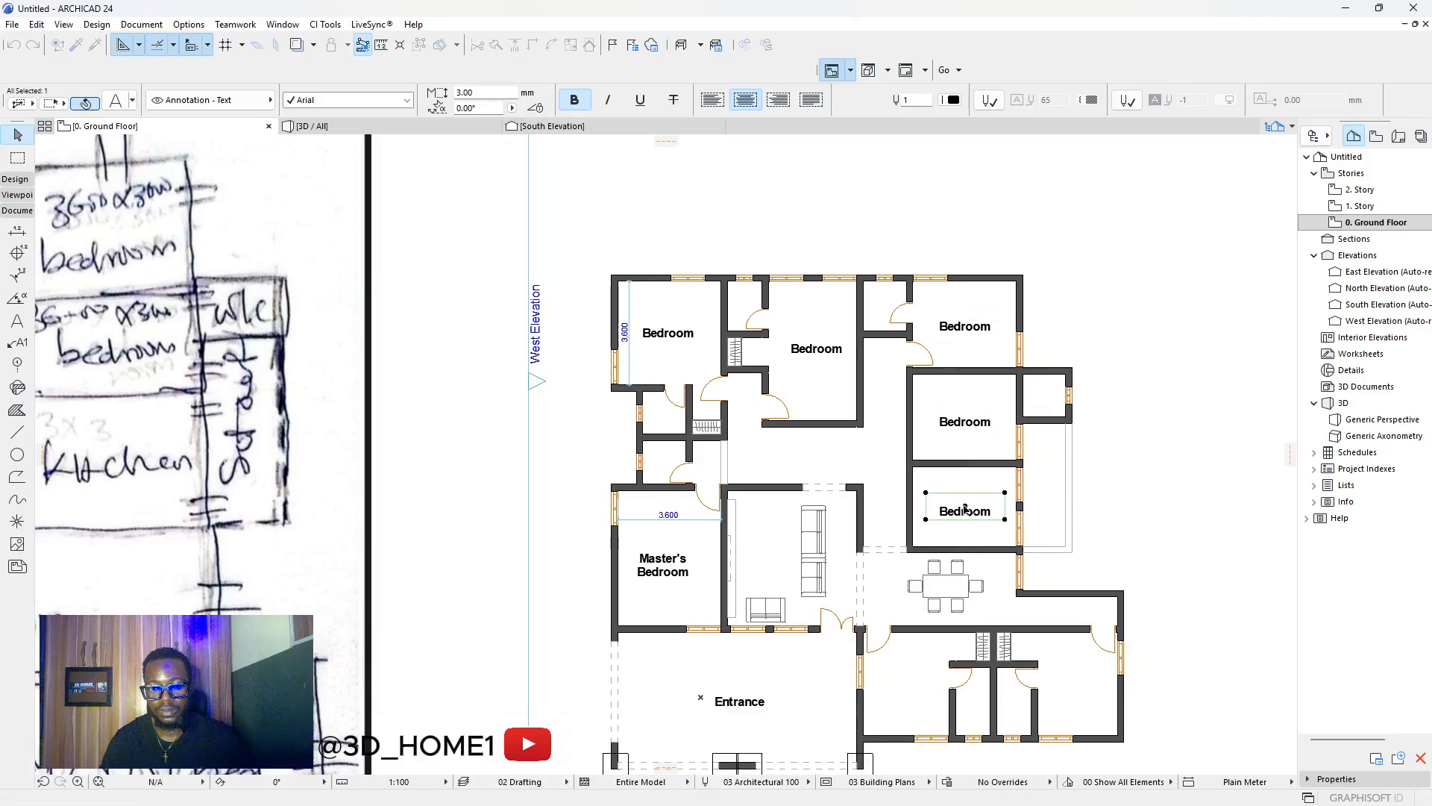
# Replace the text of the lowest "Bedroom" label, above the dining area, with "KItchen".
pyautogui.scroll(-3, 960, 512)
pyautogui.scroll(2, 950, 474)
pyautogui.scroll(-3, 950, 475)
pyautogui.scroll(5, 951, 469)
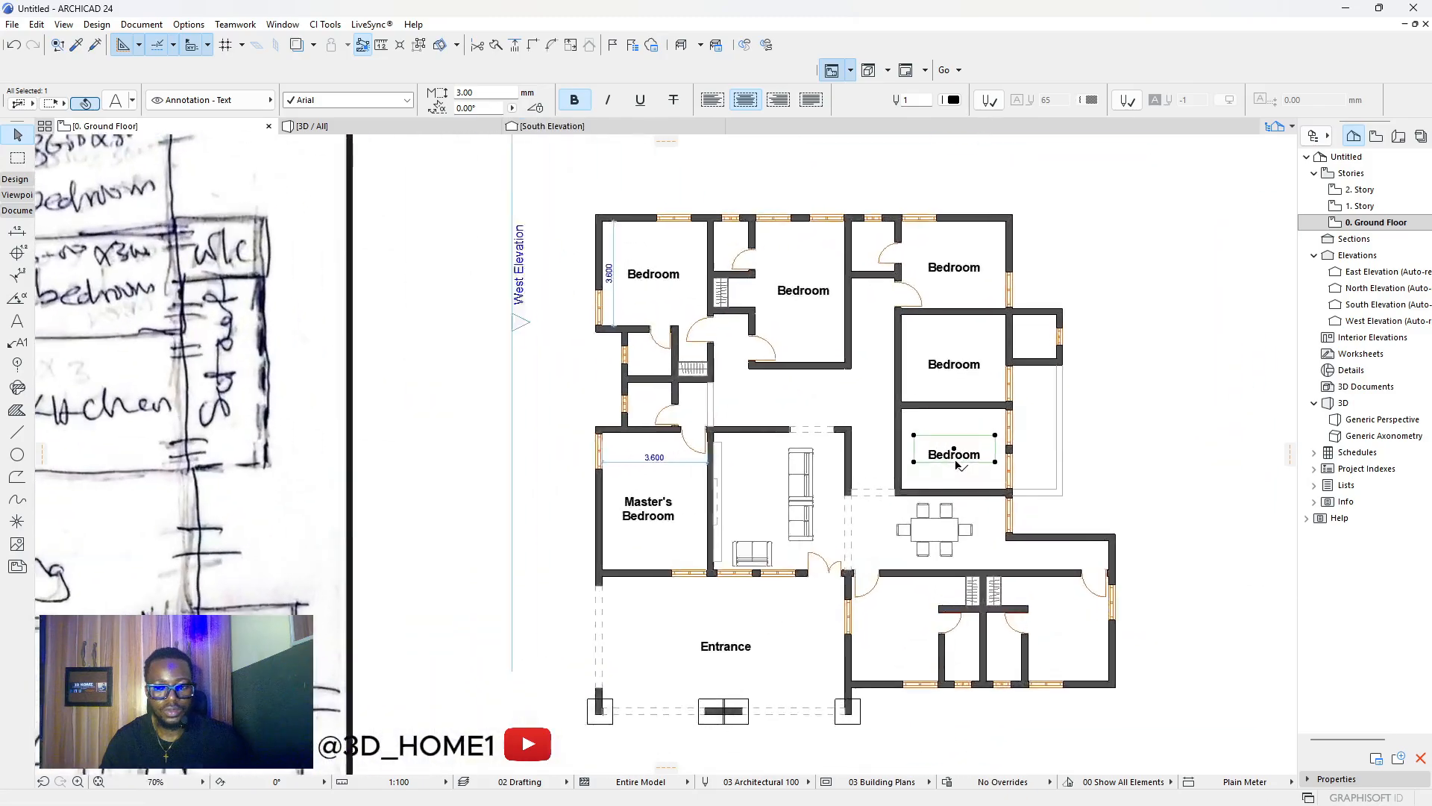
pyautogui.doubleClick(1002, 452)
pyautogui.moveTo(1003, 452); pyautogui.dragTo(911, 442)
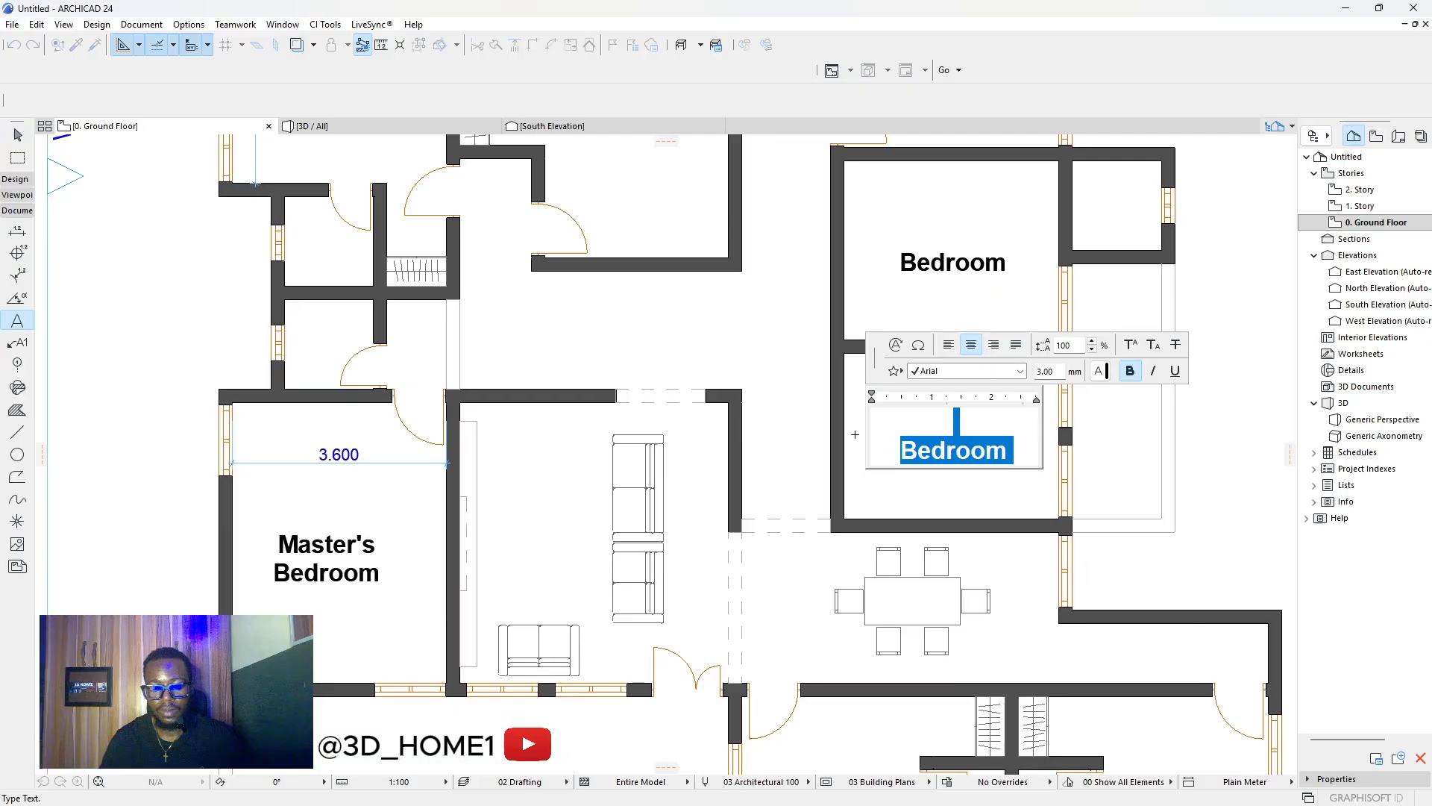
pyautogui.write('KItchen')
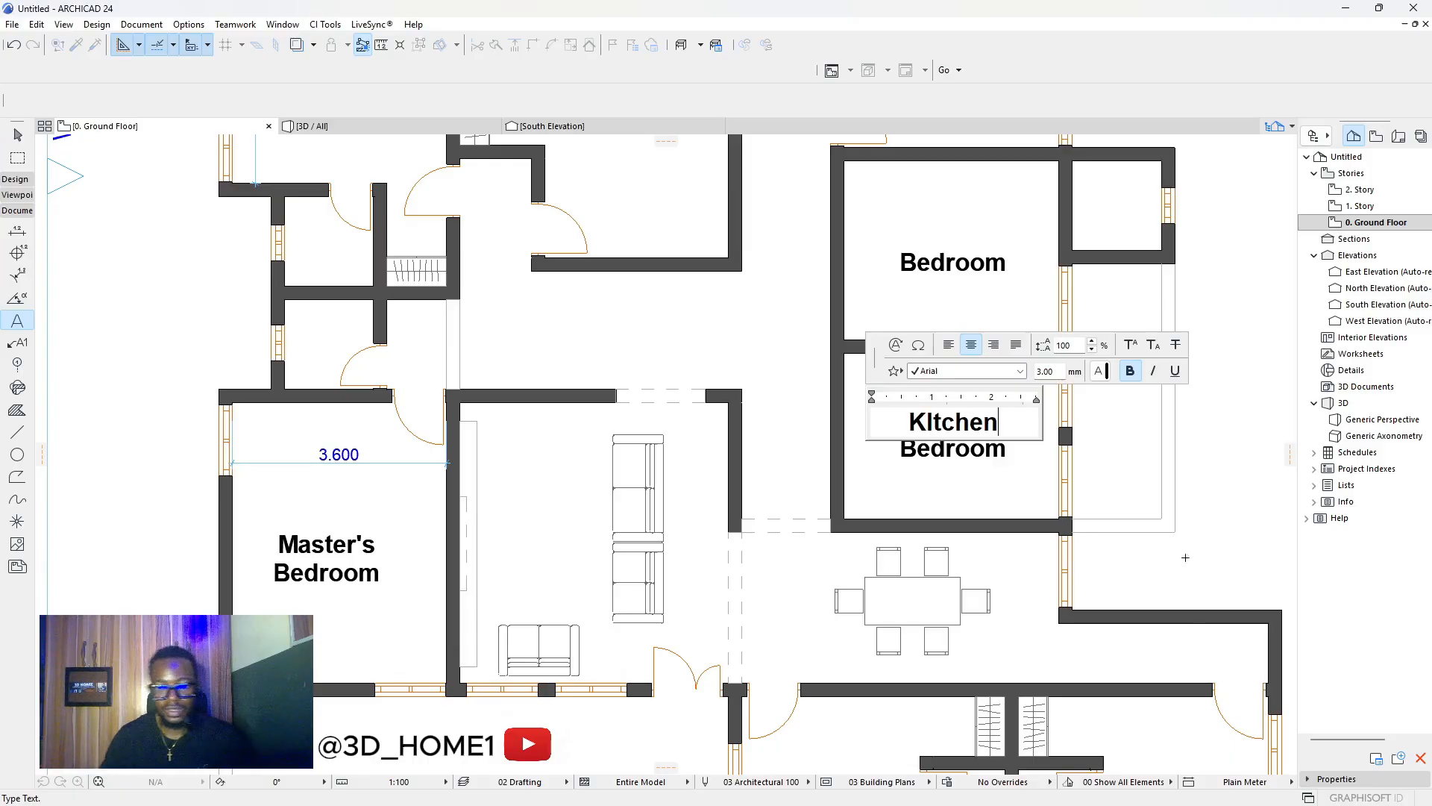
pyautogui.click(1185, 558)
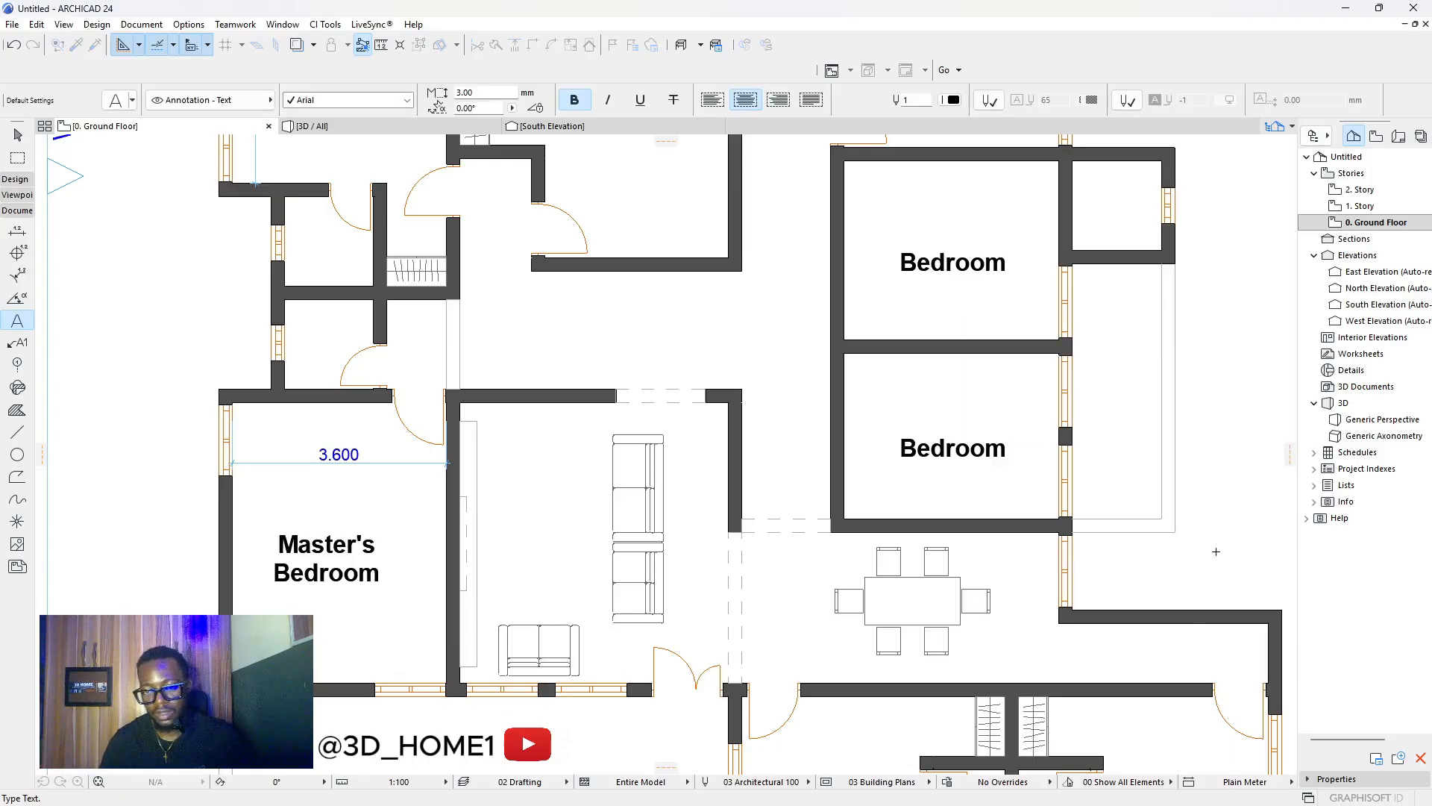
# Delete the lower of the two sliding windows in the kitchen's outer east wall.
pyautogui.scroll(-5, 919, 494)
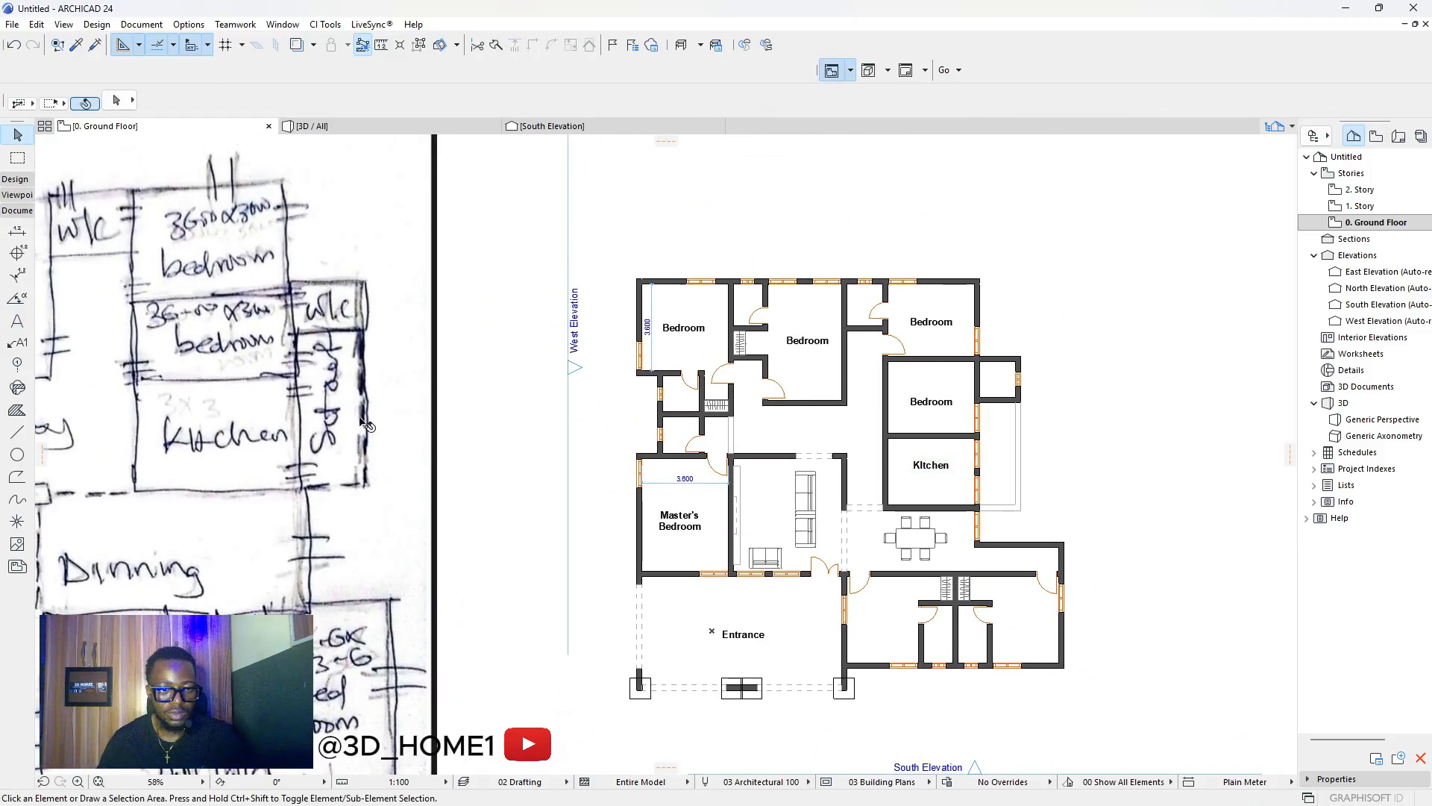
pyautogui.scroll(6, 997, 516)
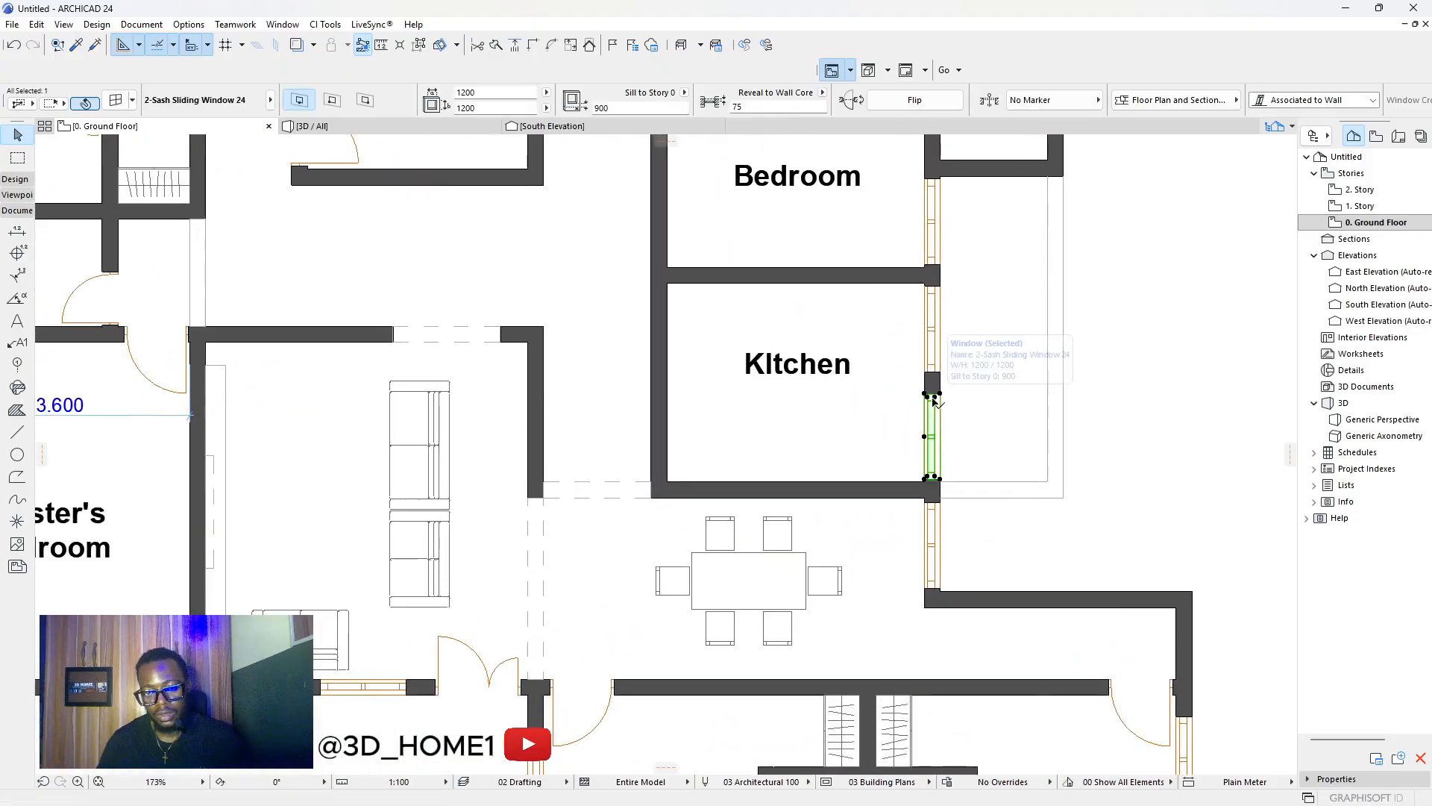
pyautogui.press('Delete')
pyautogui.scroll(-4, 949, 487)
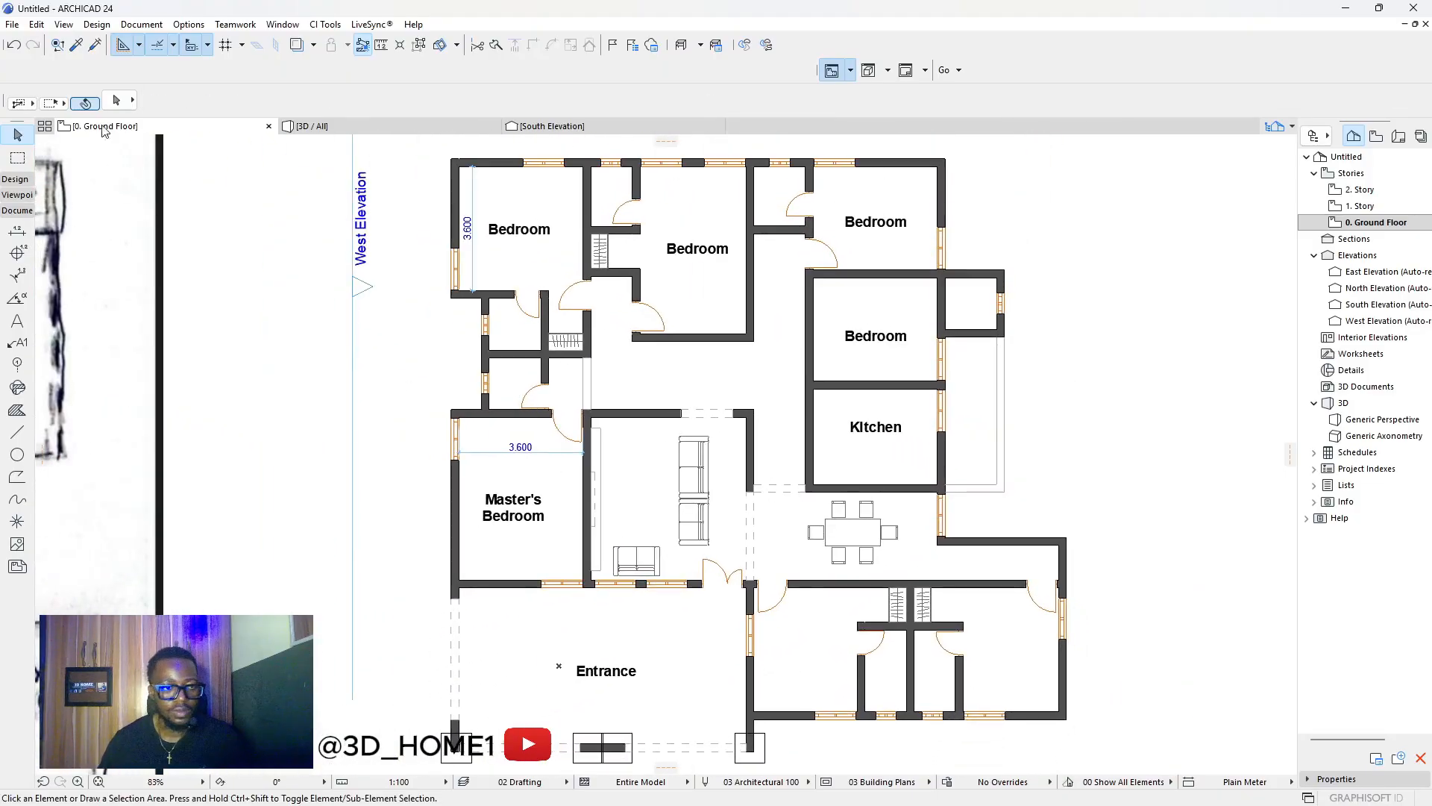
# Pick up the Master's Bedroom door's settings and place a 900 × 2100 door at the kitchen's lower east wall, swinging outward.
pyautogui.click(77, 46)
pyautogui.scroll(4, 549, 413)
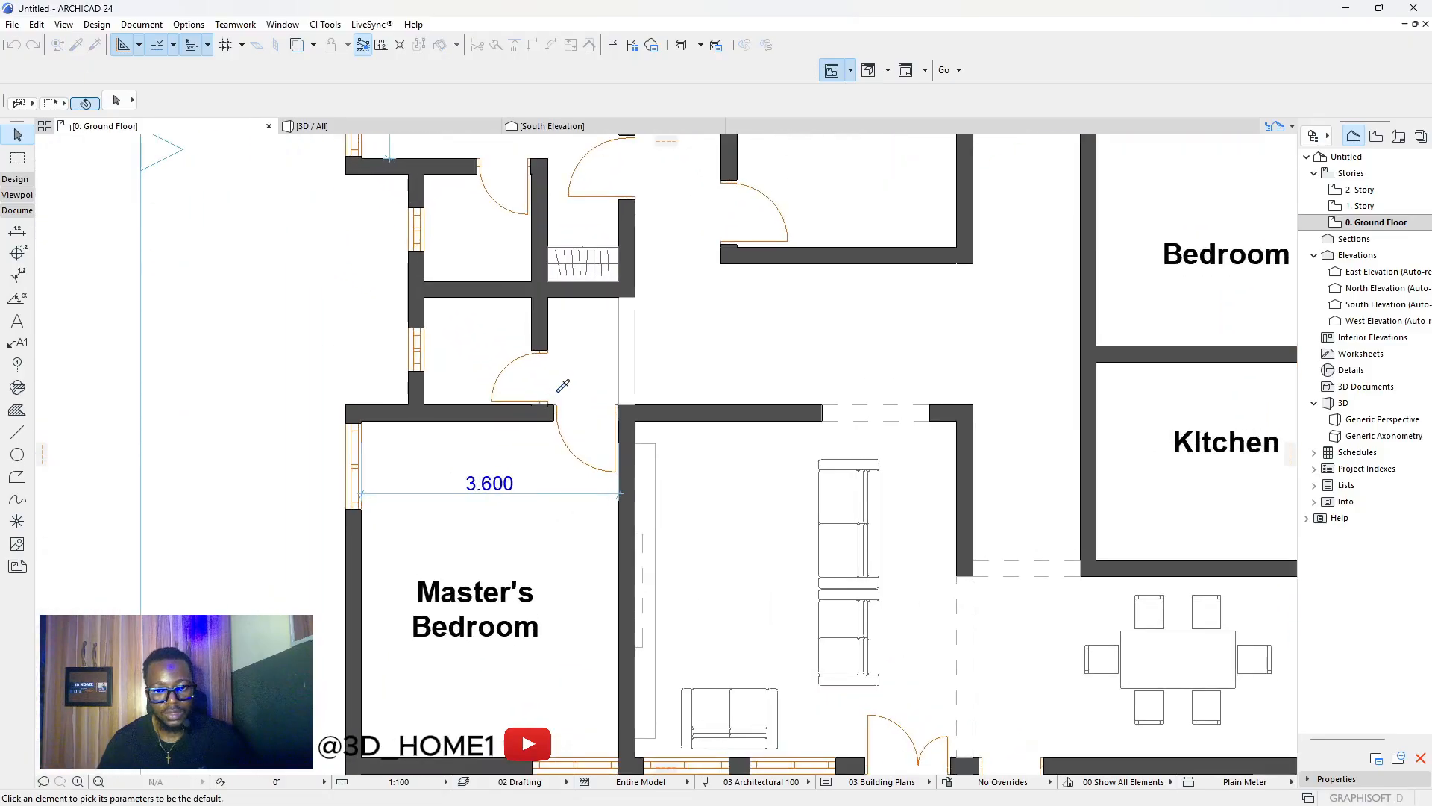
pyautogui.scroll(5, 564, 402)
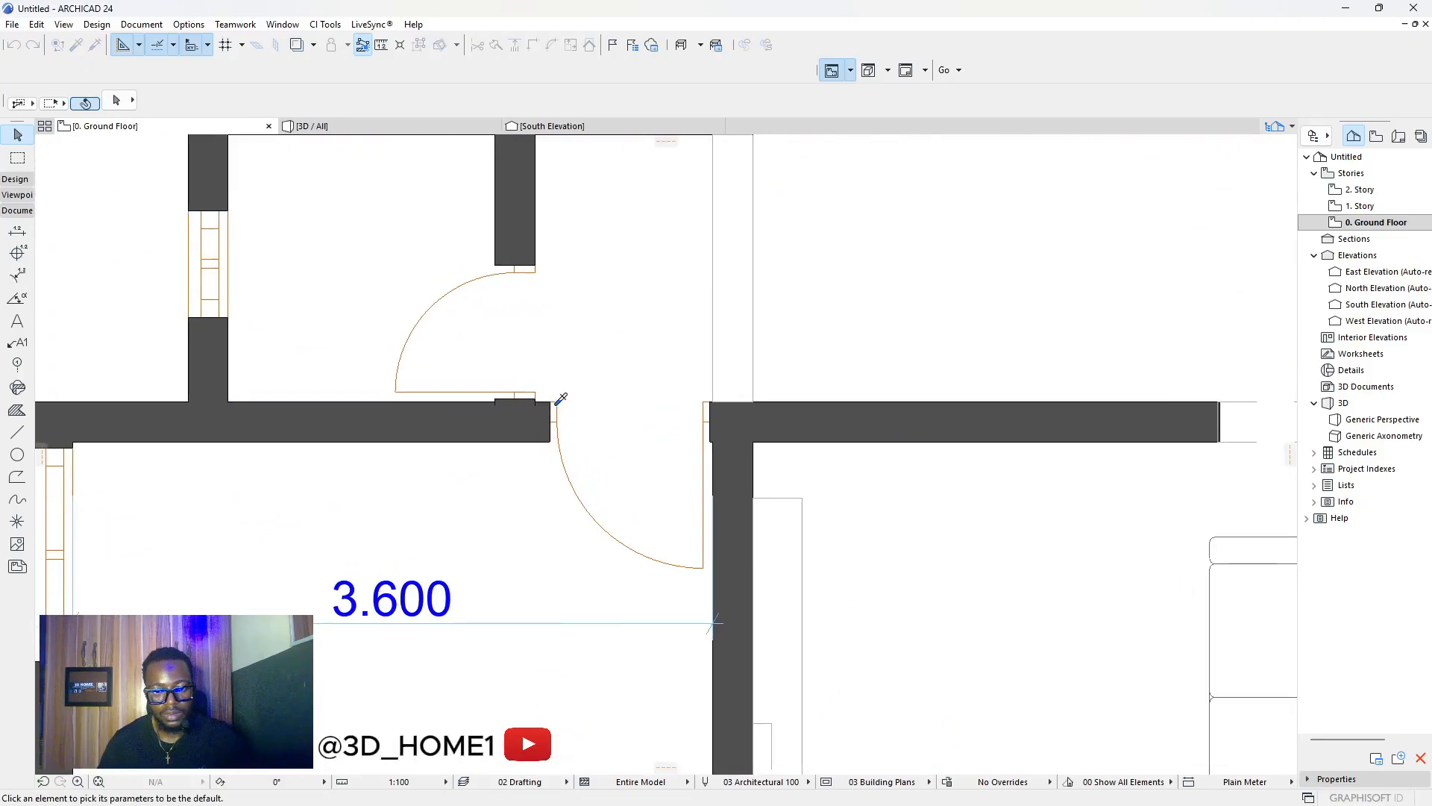
pyautogui.click(565, 399)
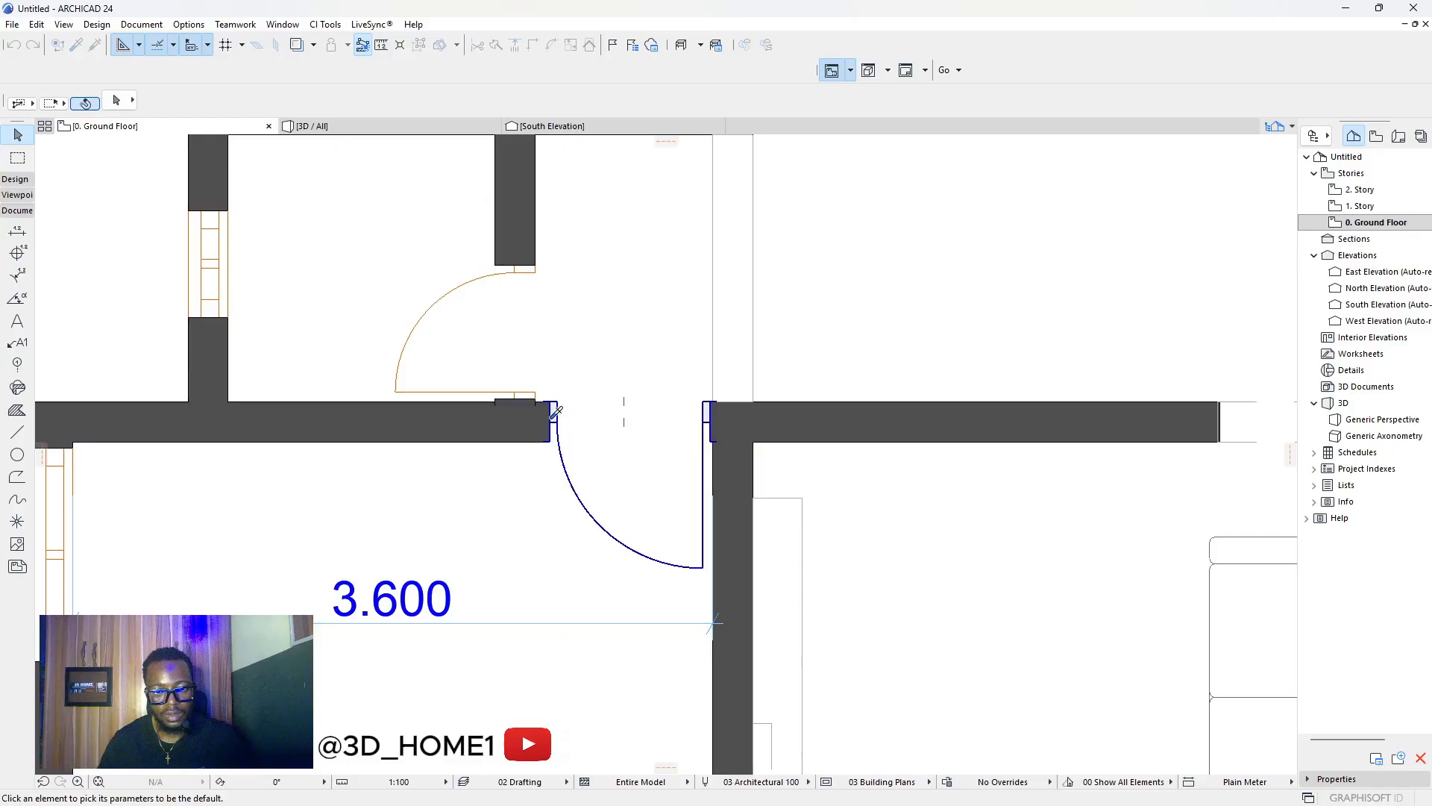
pyautogui.scroll(-5, 720, 474)
pyautogui.scroll(1, 714, 455)
pyautogui.scroll(-5, 705, 432)
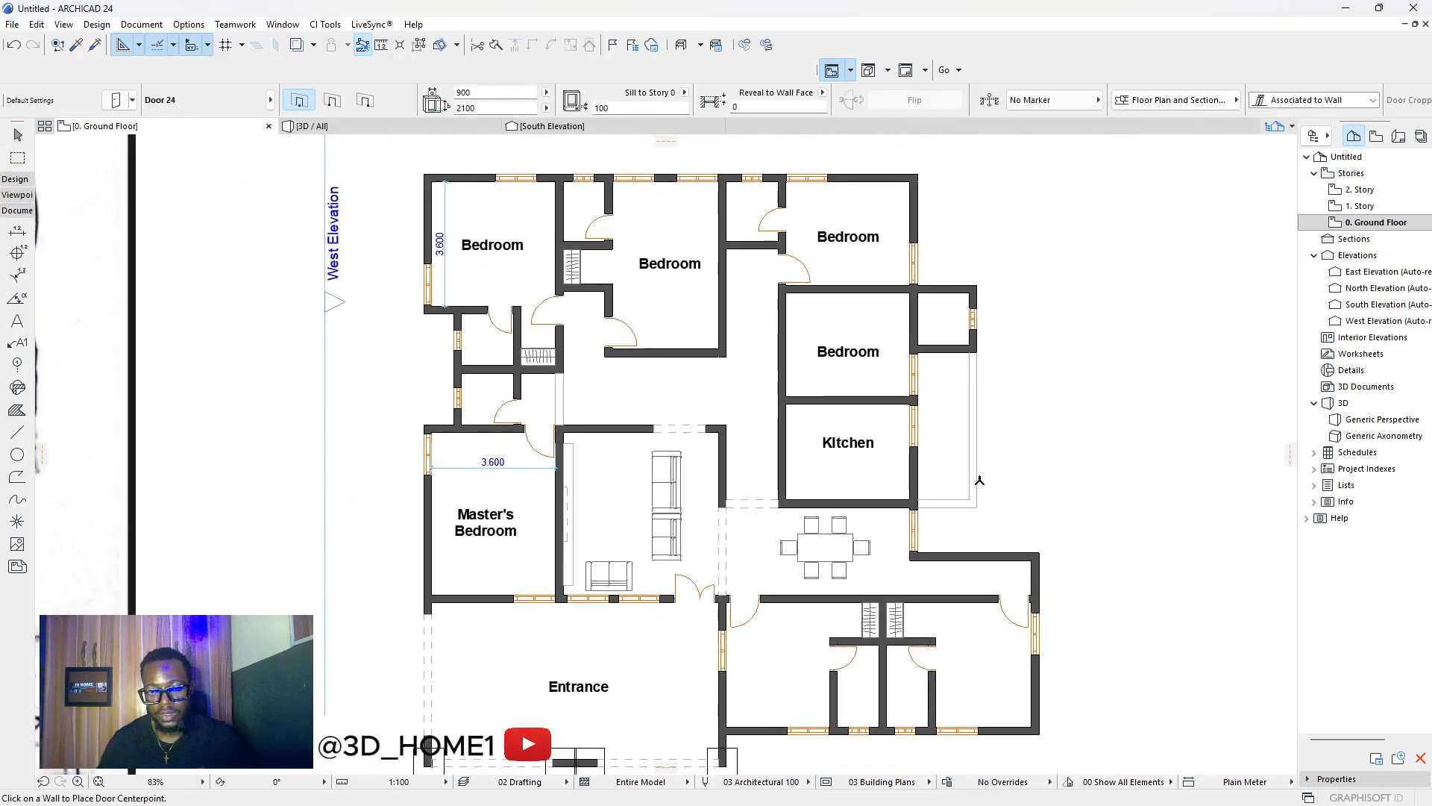
pyautogui.scroll(4, 911, 472)
pyautogui.click(929, 456)
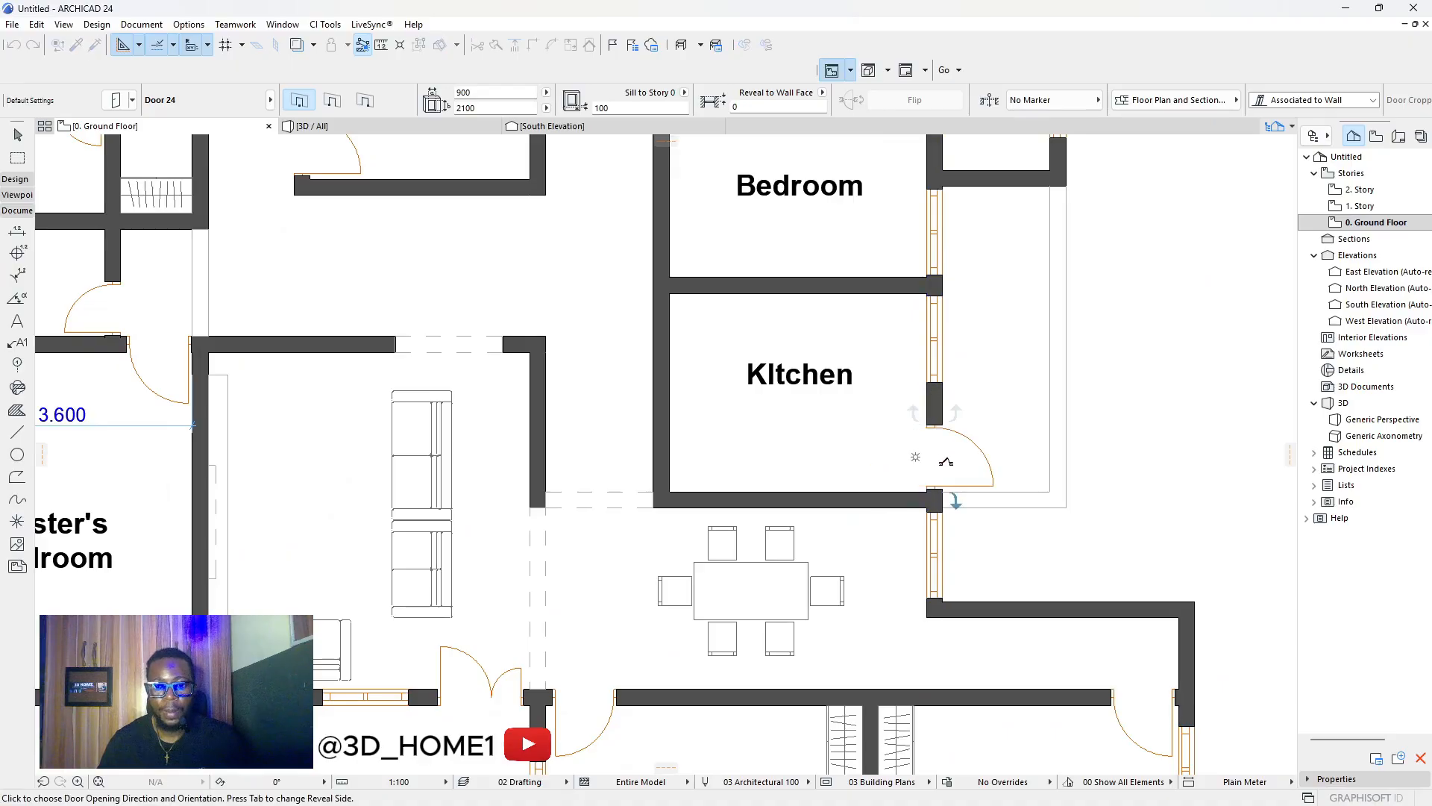
pyautogui.click(946, 462)
pyautogui.scroll(-7, 932, 458)
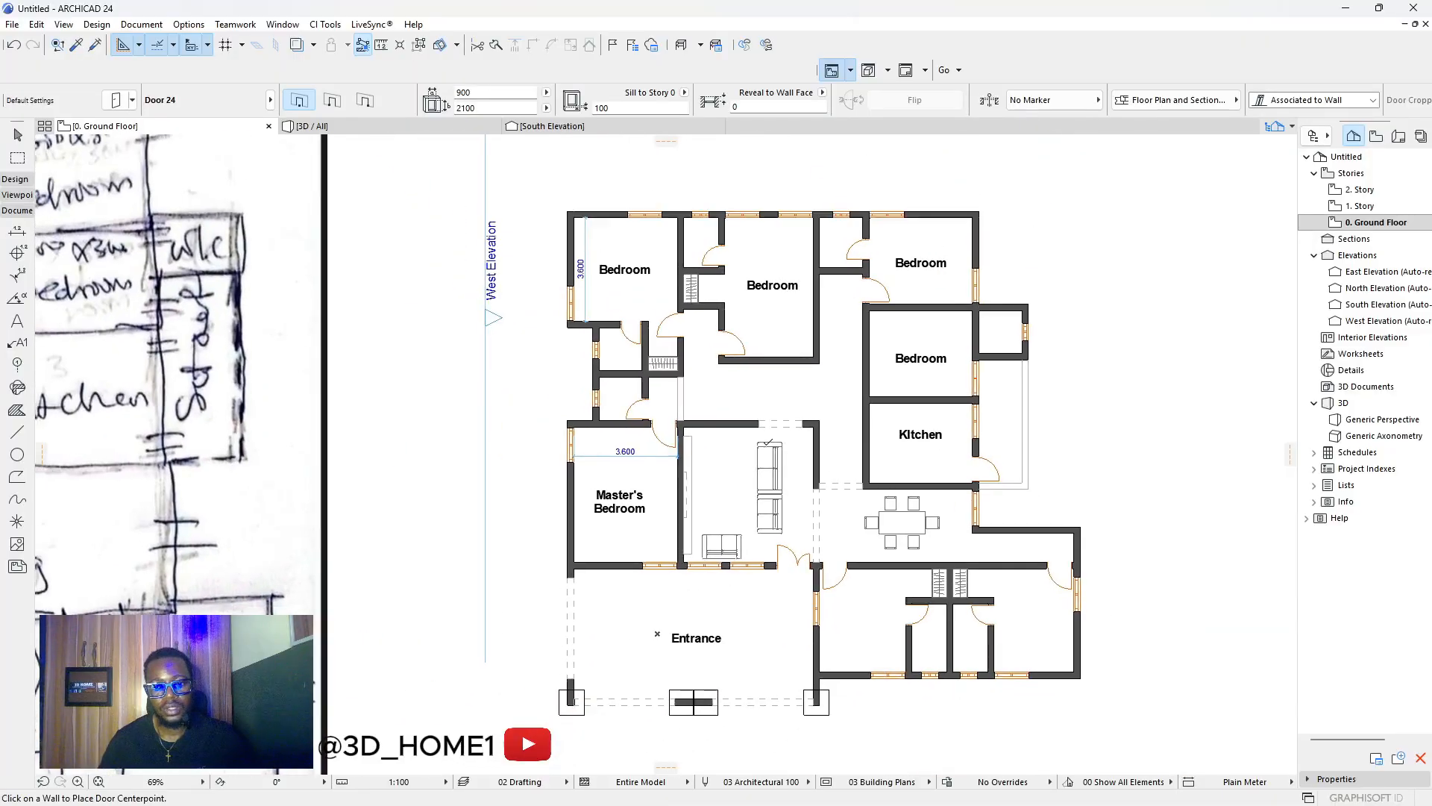
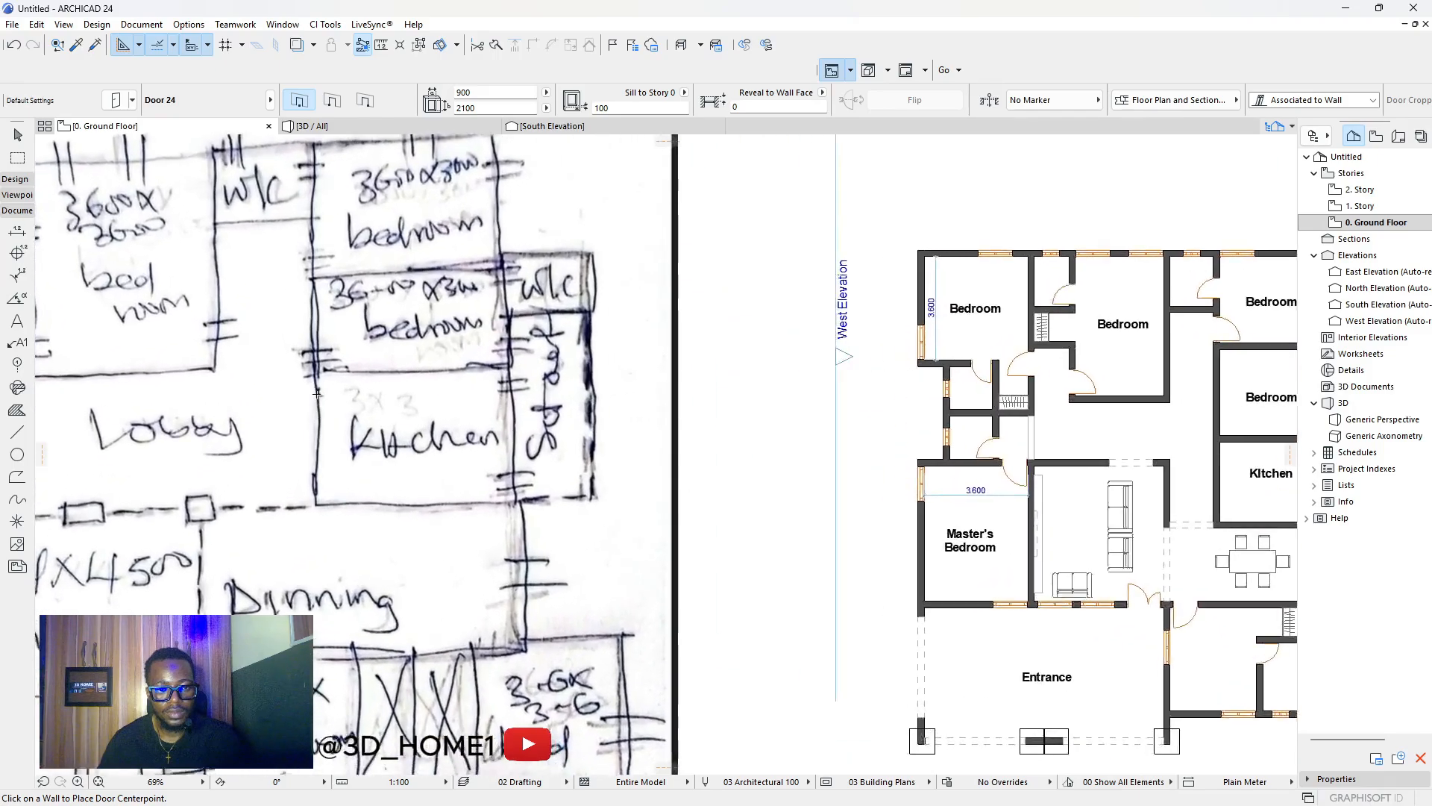
# Place a matching 900 × 2100 door at the lower end of the kitchen's west wall, opening into the kitchen.
pyautogui.scroll(7, 691, 371)
pyautogui.scroll(3, 691, 371)
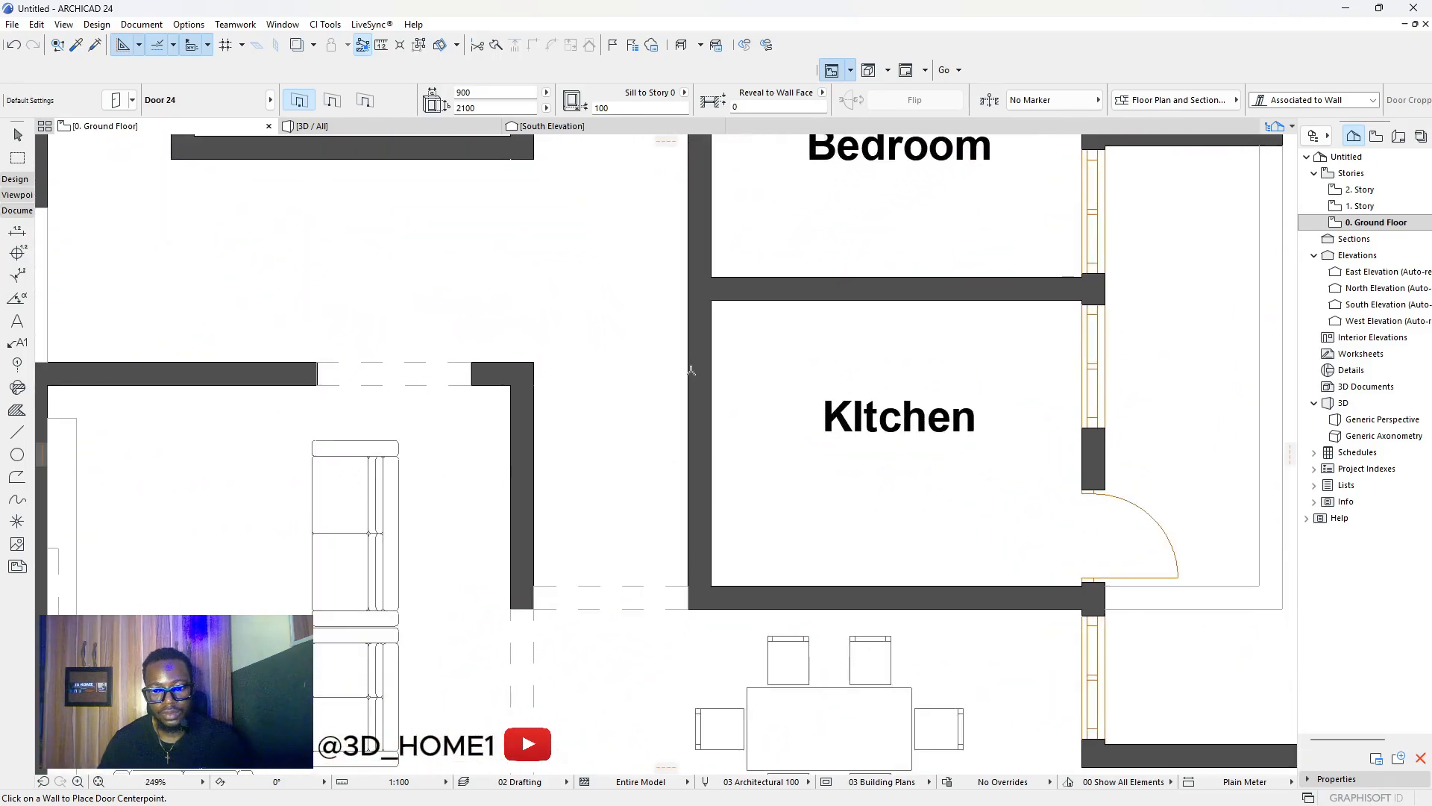
pyautogui.scroll(-4, 692, 371)
pyautogui.scroll(2, 690, 381)
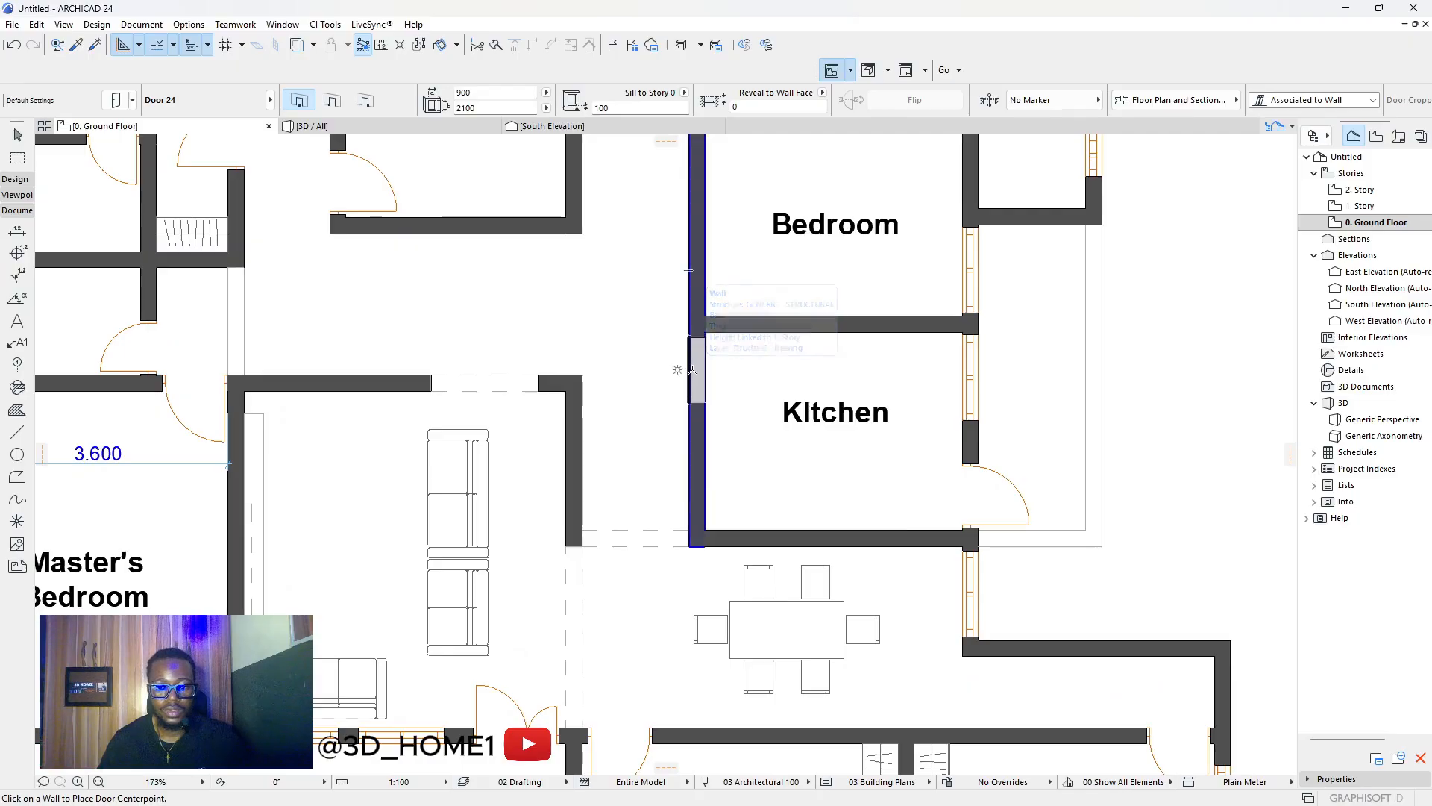
pyautogui.scroll(1, 682, 504)
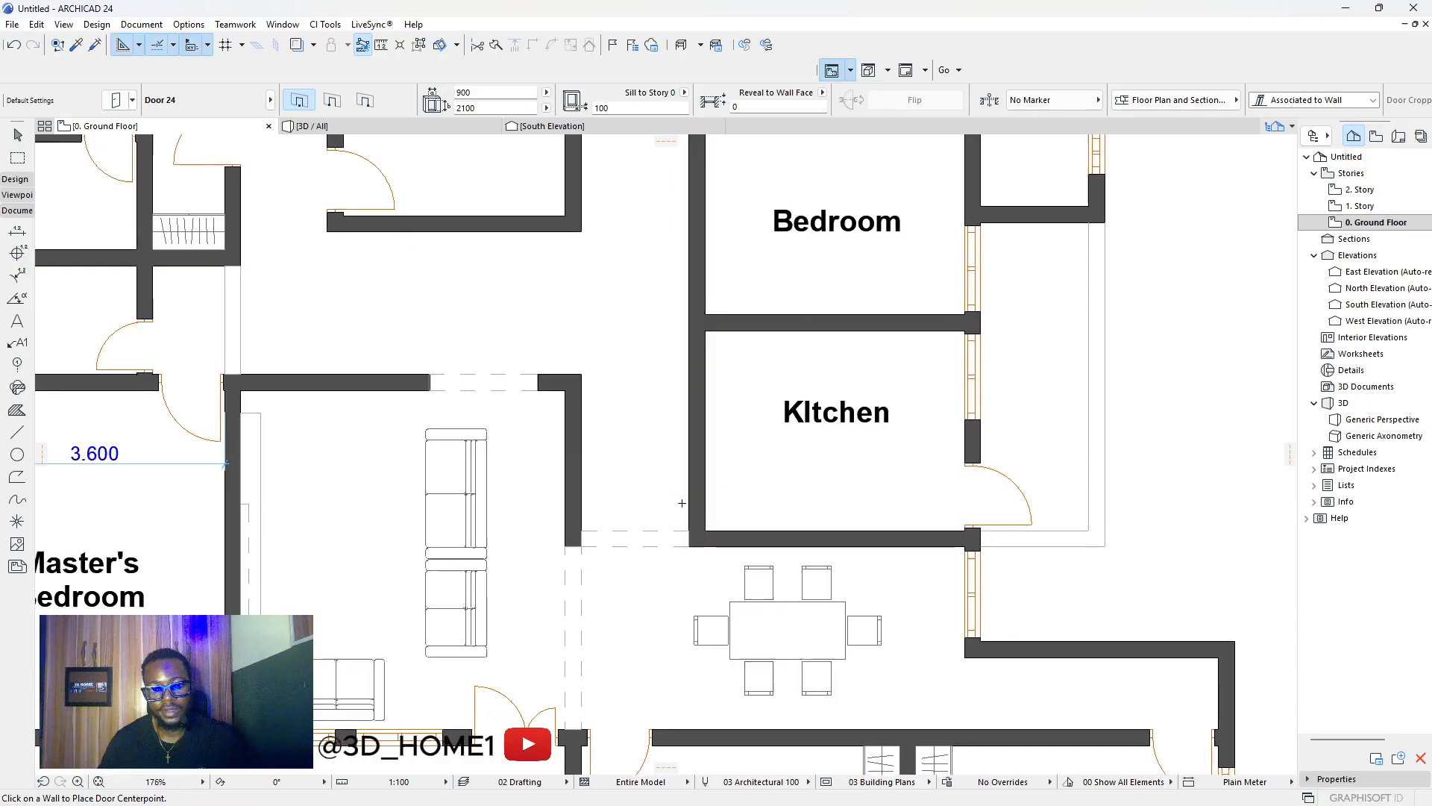
pyautogui.scroll(3, 682, 503)
pyautogui.scroll(-4, 682, 501)
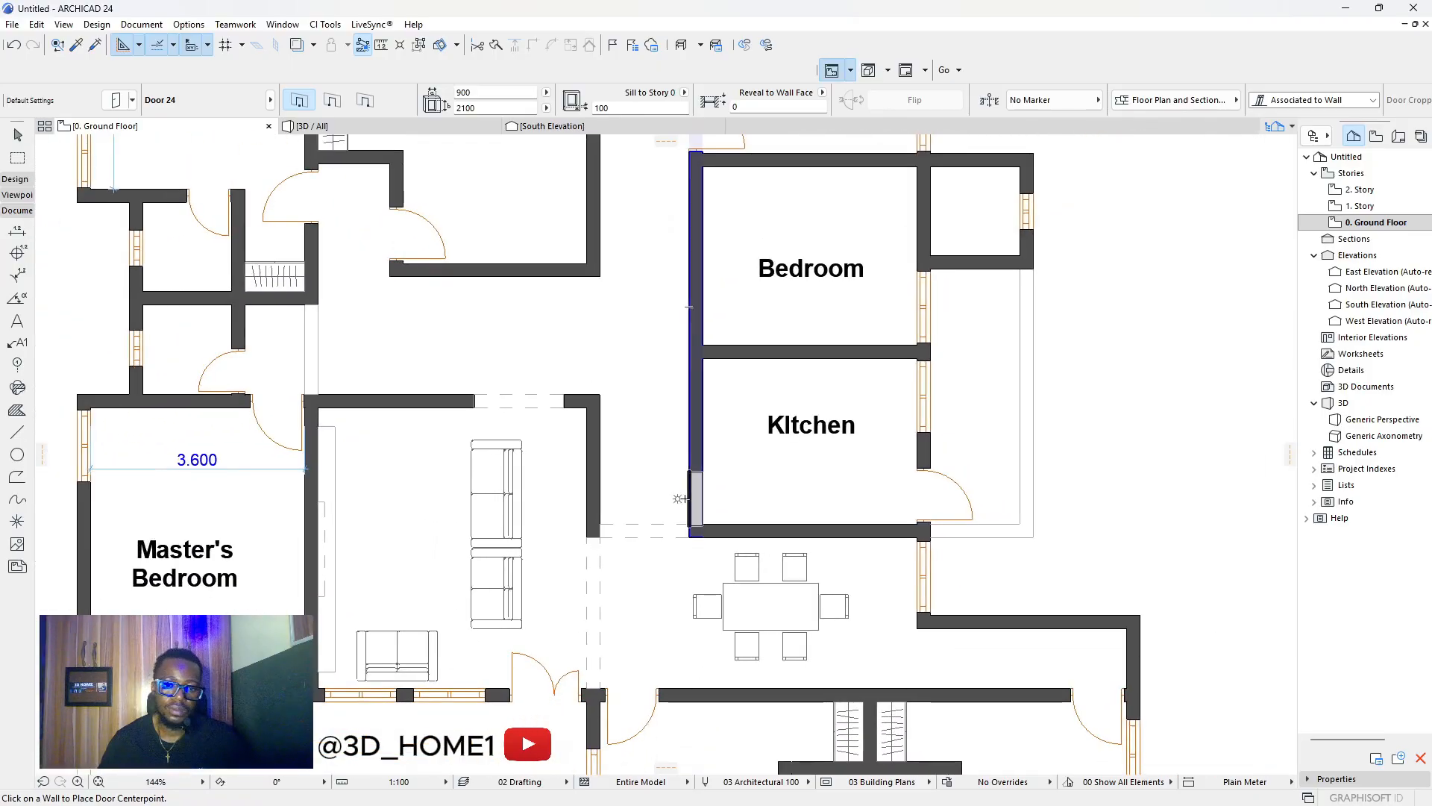
pyautogui.click(758, 515)
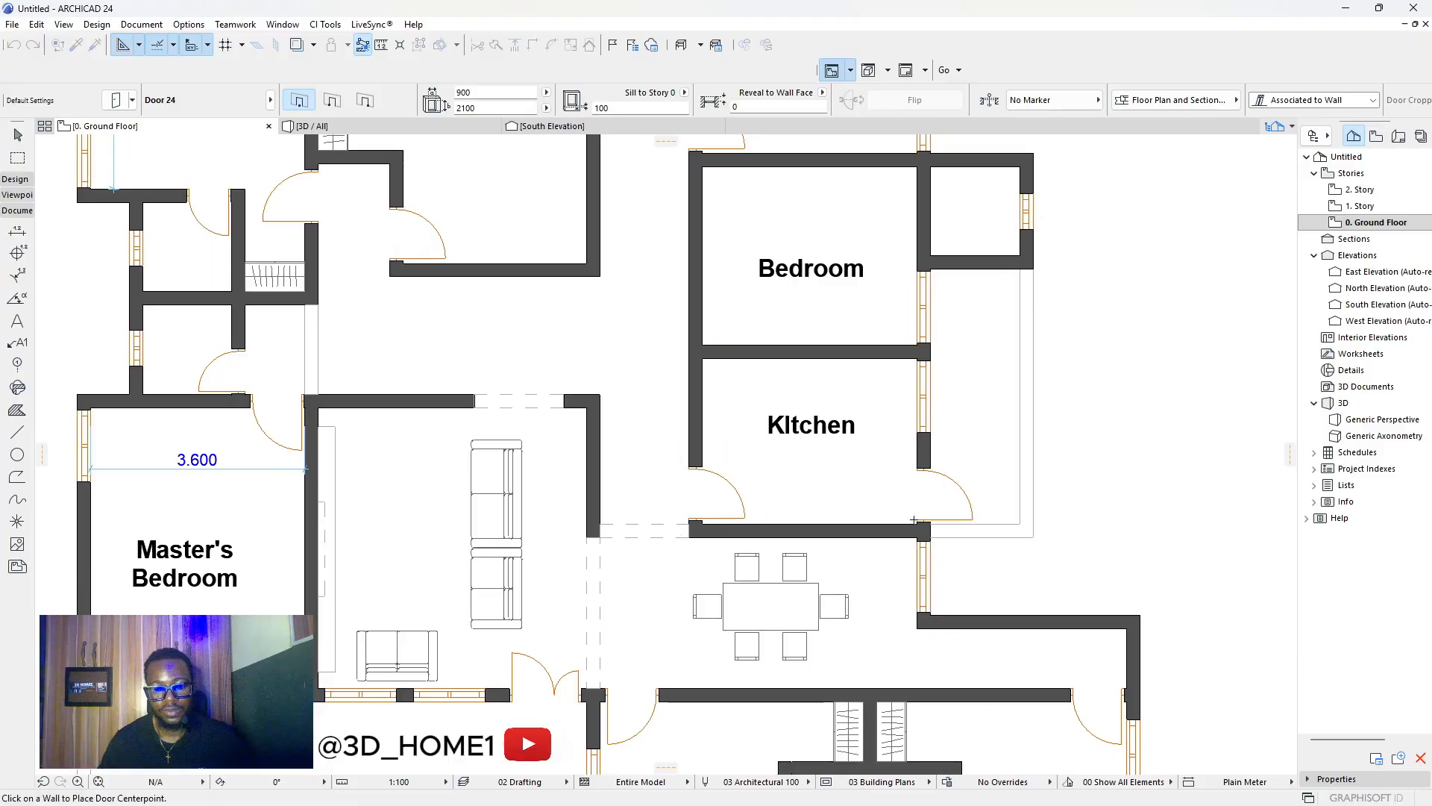
pyautogui.scroll(-3, 885, 484)
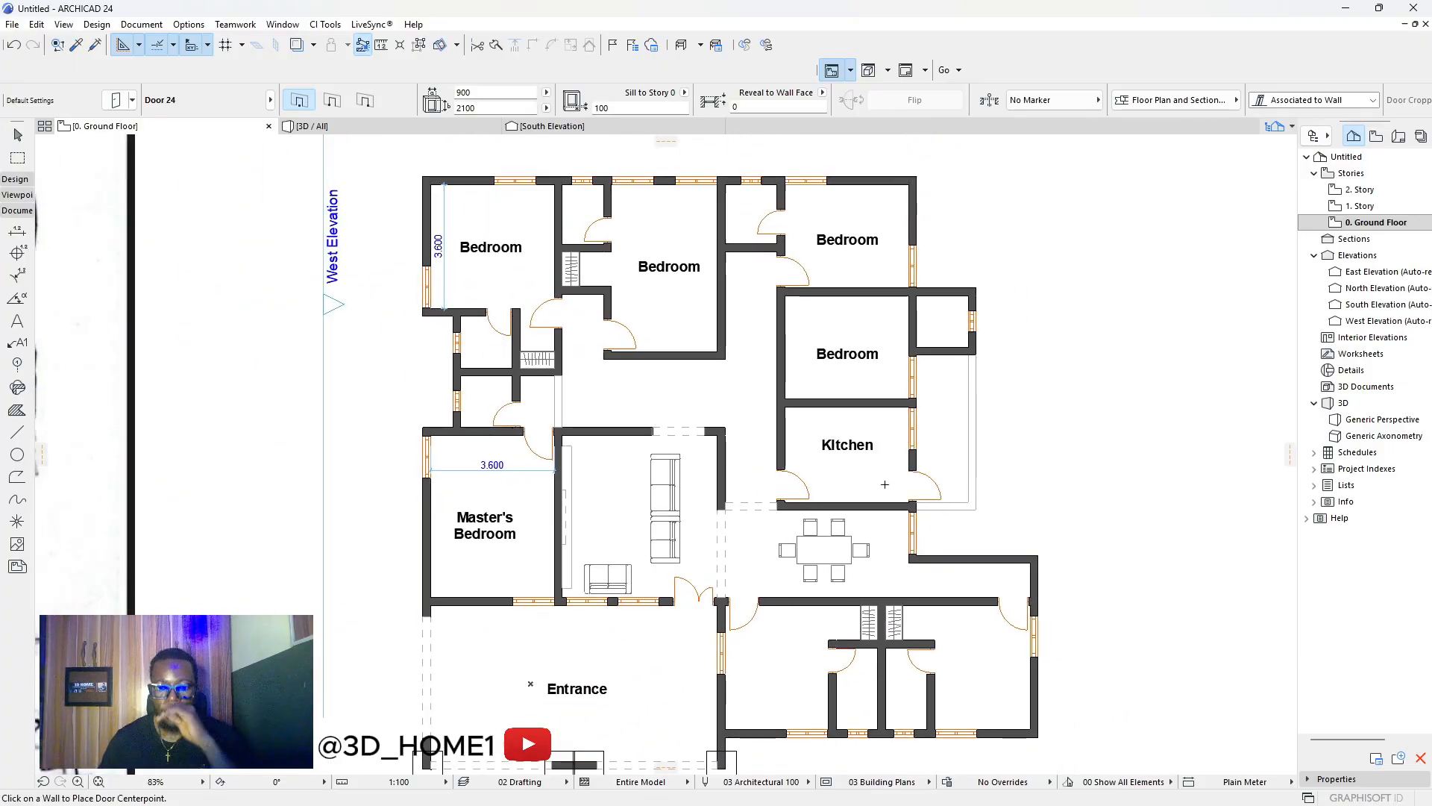
# Place another 900 × 2100 door in the west wall of the bedroom above the kitchen, opening into the bedroom.
pyautogui.scroll(-4, 804, 439)
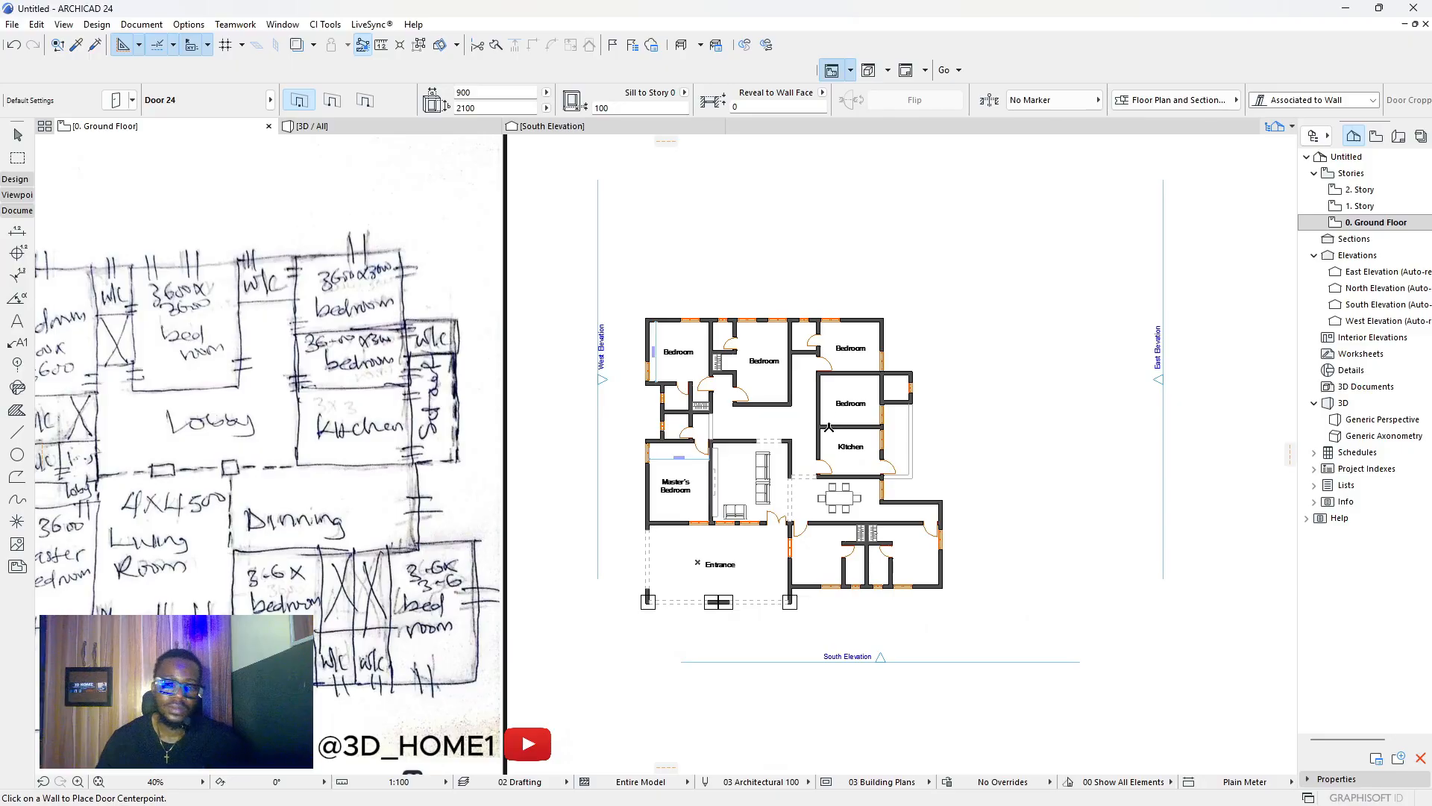
pyautogui.scroll(5, 827, 427)
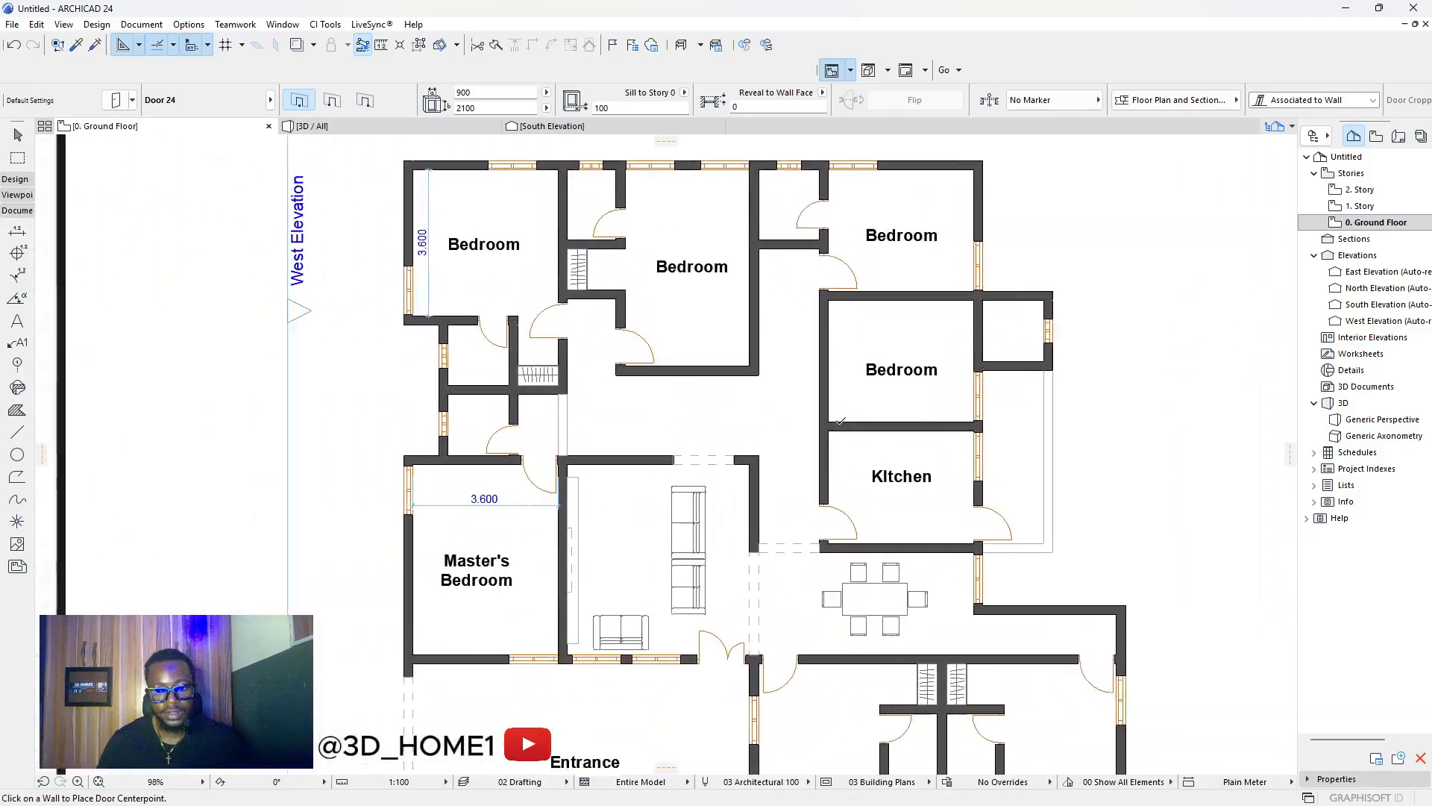
pyautogui.scroll(4, 813, 401)
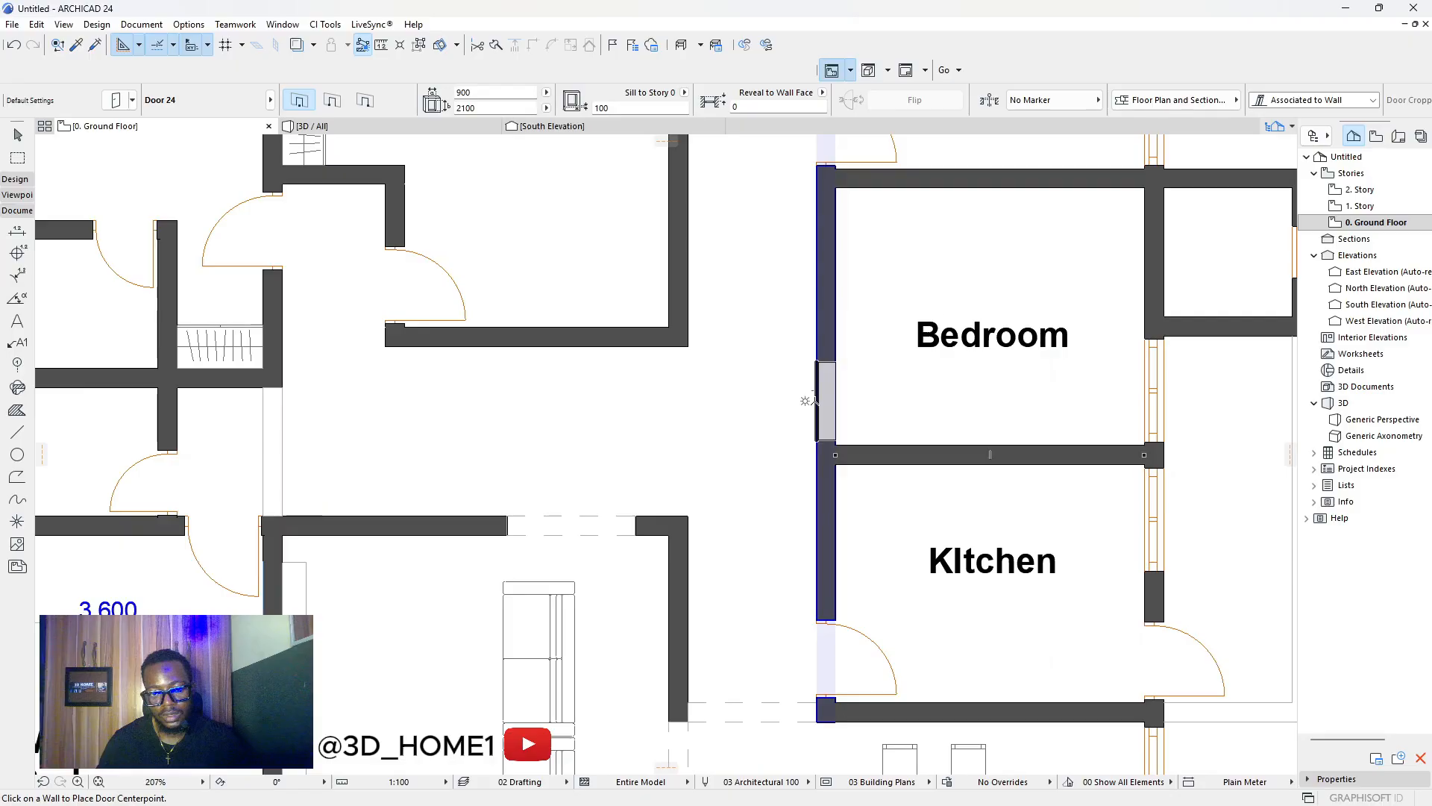
pyautogui.scroll(-4, 904, 436)
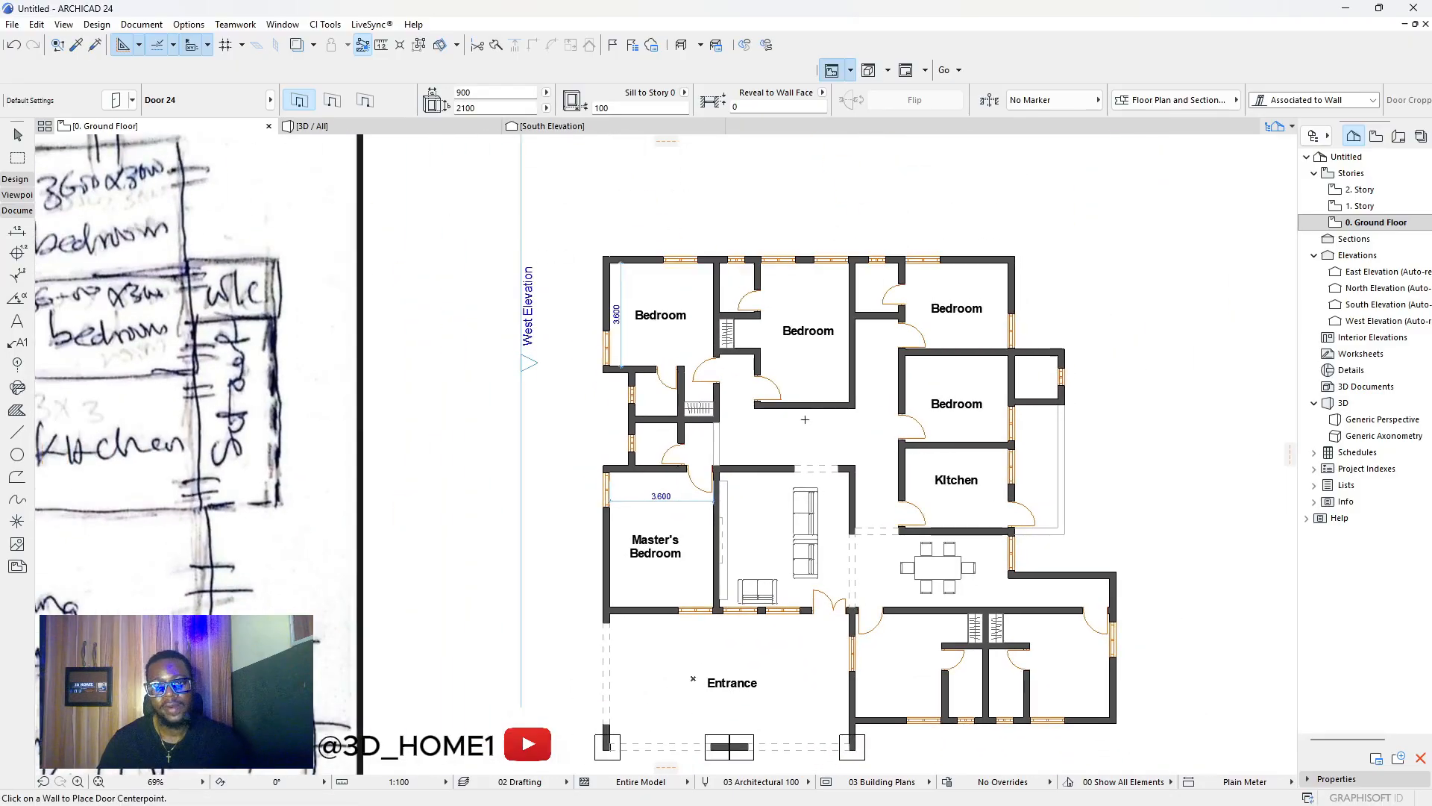
pyautogui.scroll(-3, 941, 367)
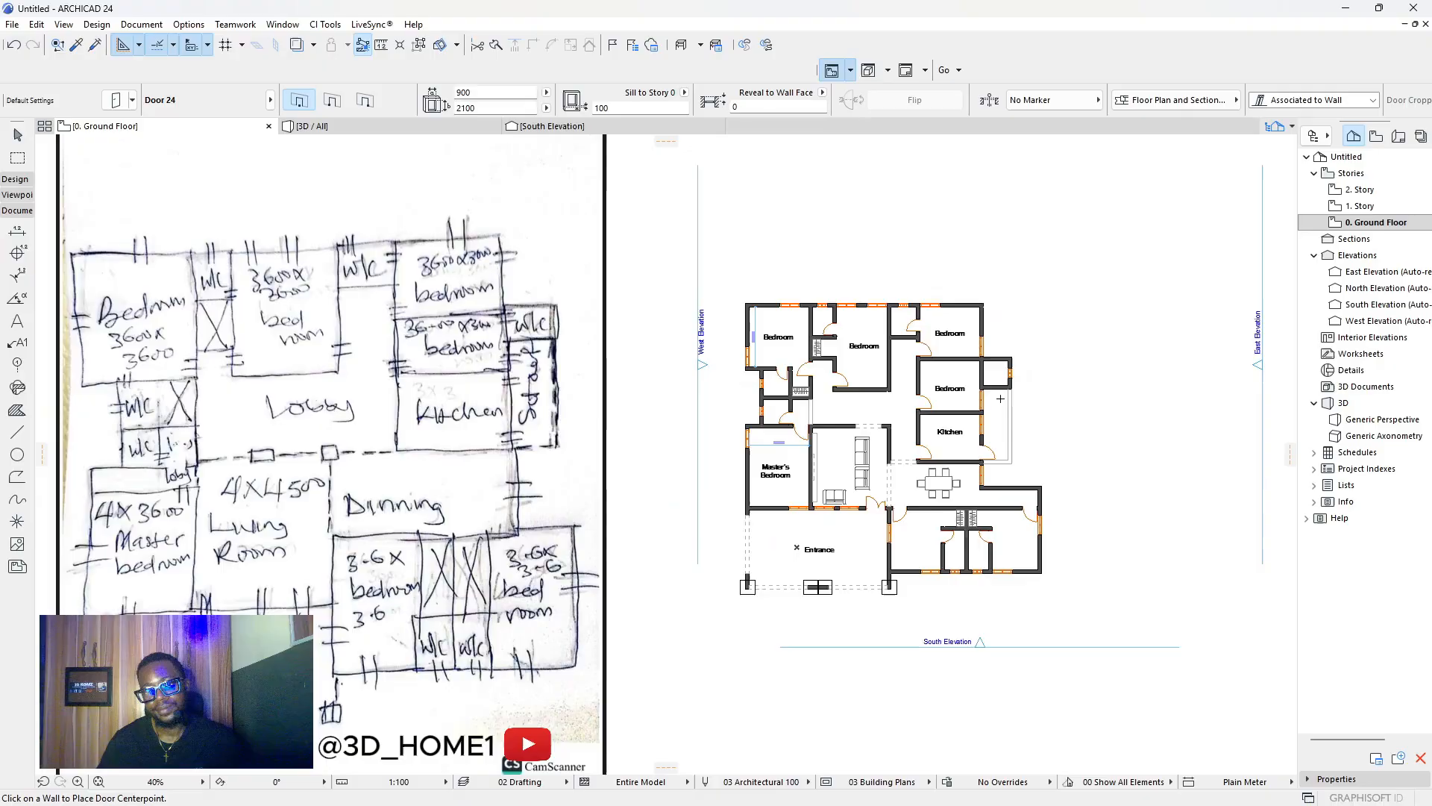
# Pick up an existing WC door's settings and place a 750 × 2100 door from the bedroom above the kitchen, opening into its small east room.
pyautogui.scroll(3, 1001, 398)
pyautogui.press('Escape')
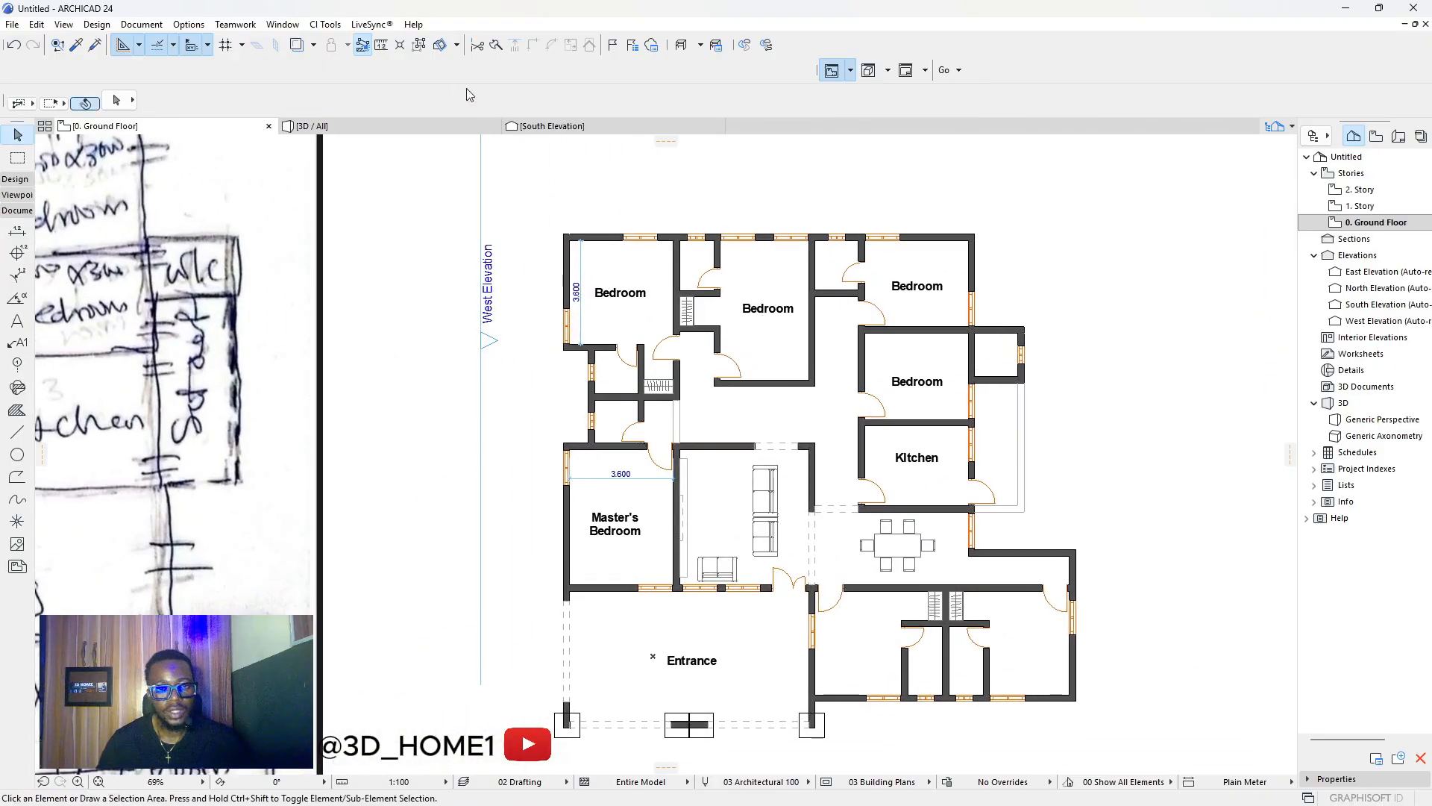
pyautogui.click(78, 45)
pyautogui.scroll(4, 810, 268)
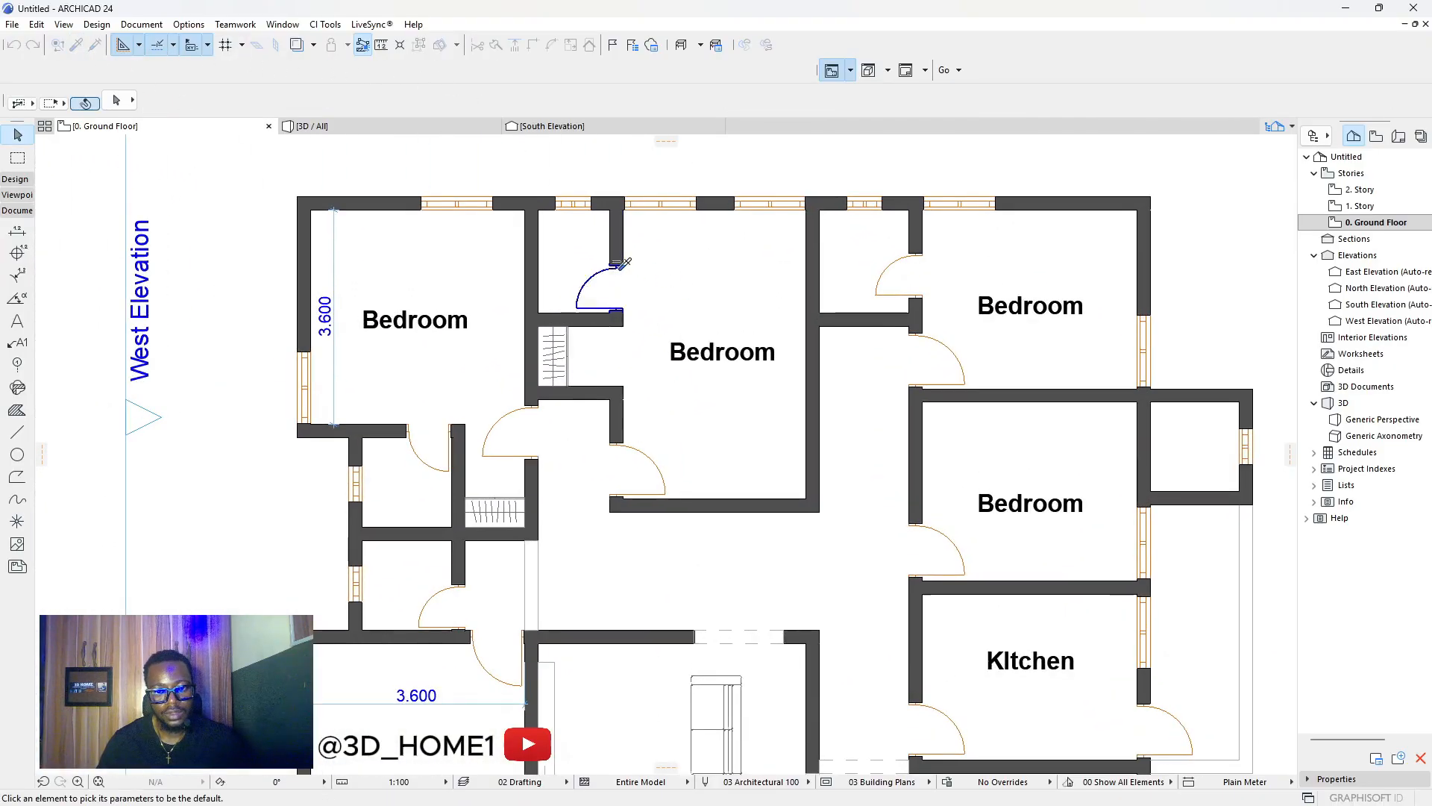
pyautogui.scroll(3, 625, 263)
pyautogui.click(625, 262)
pyautogui.scroll(-3, 625, 262)
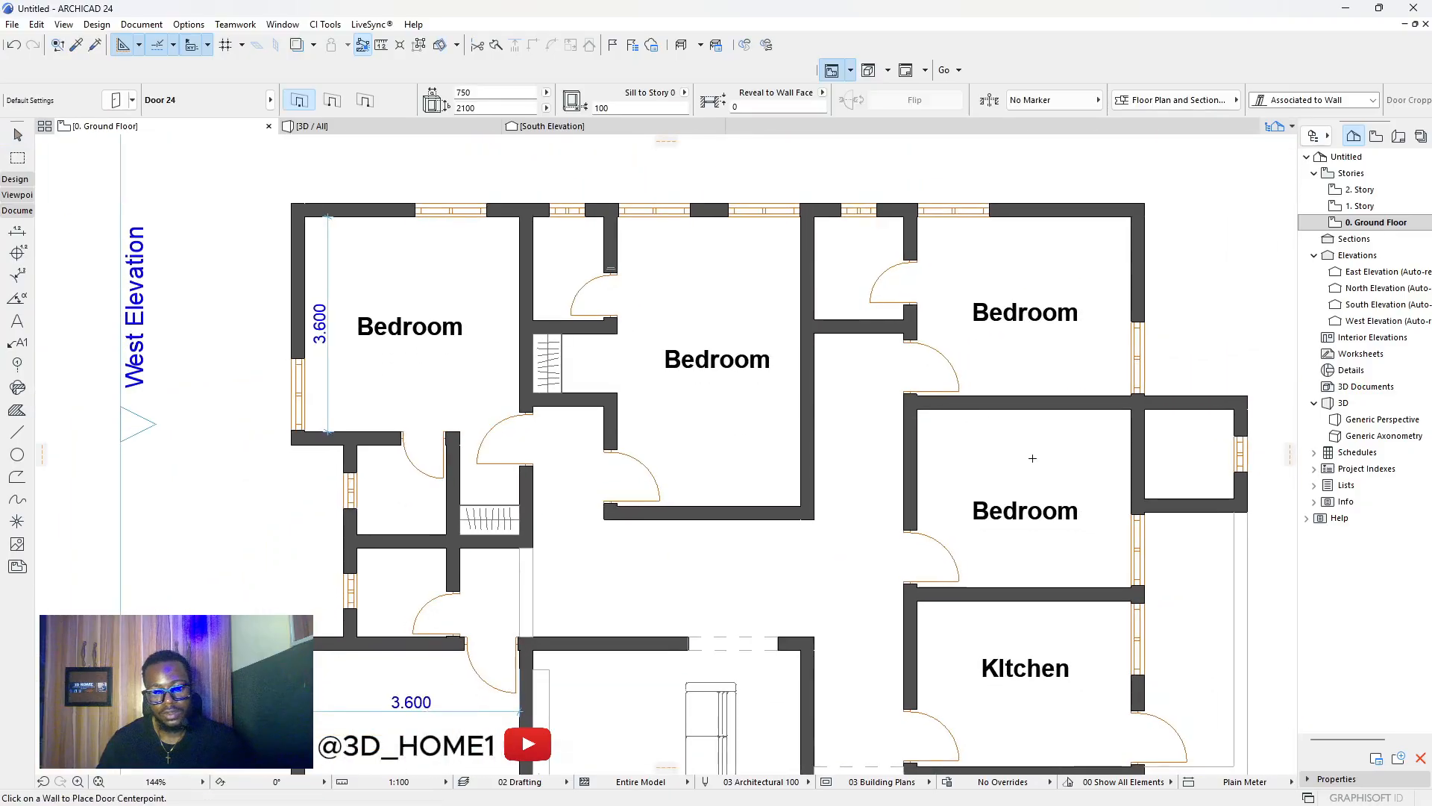
pyautogui.scroll(-3, 936, 470)
pyautogui.scroll(4, 1003, 431)
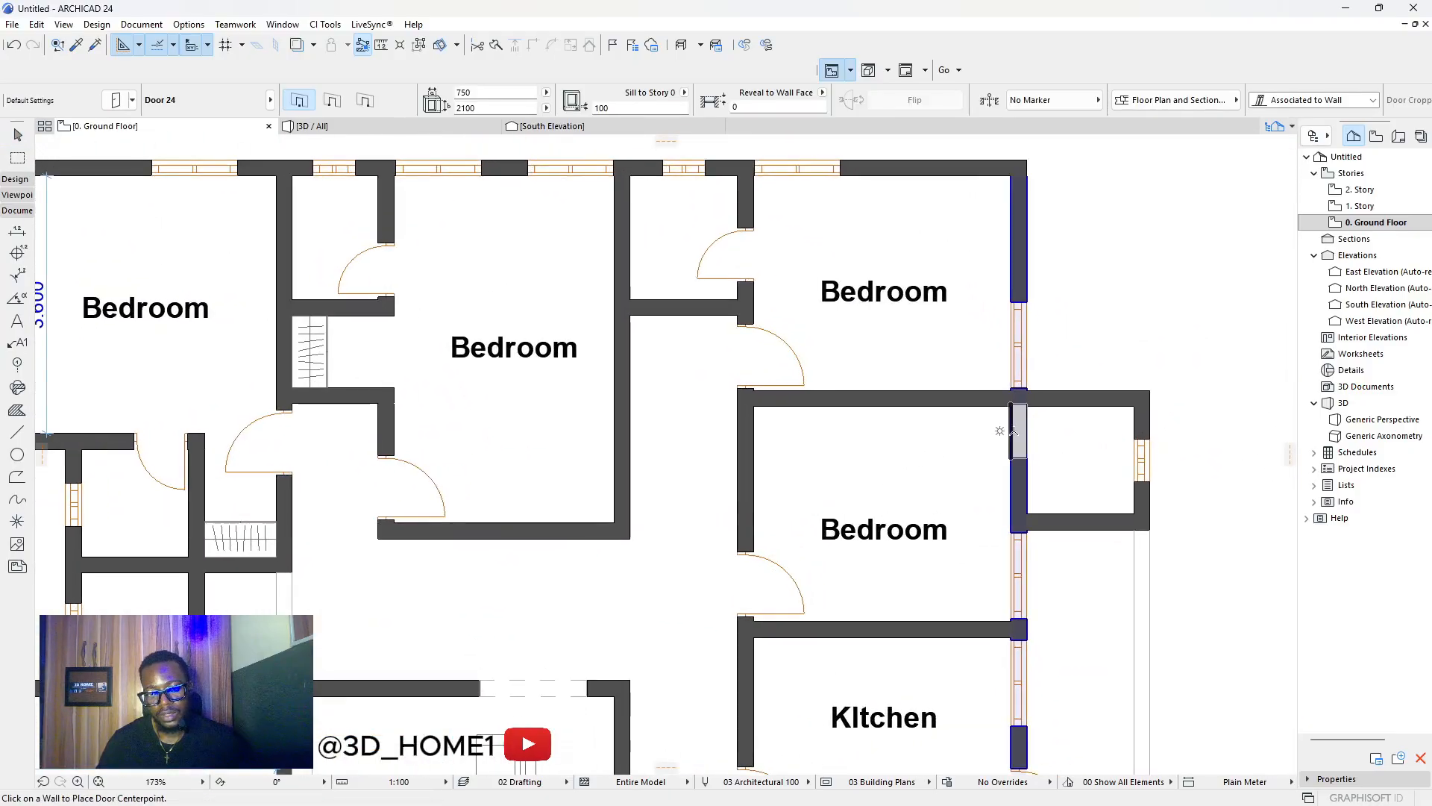
pyautogui.click(1007, 433)
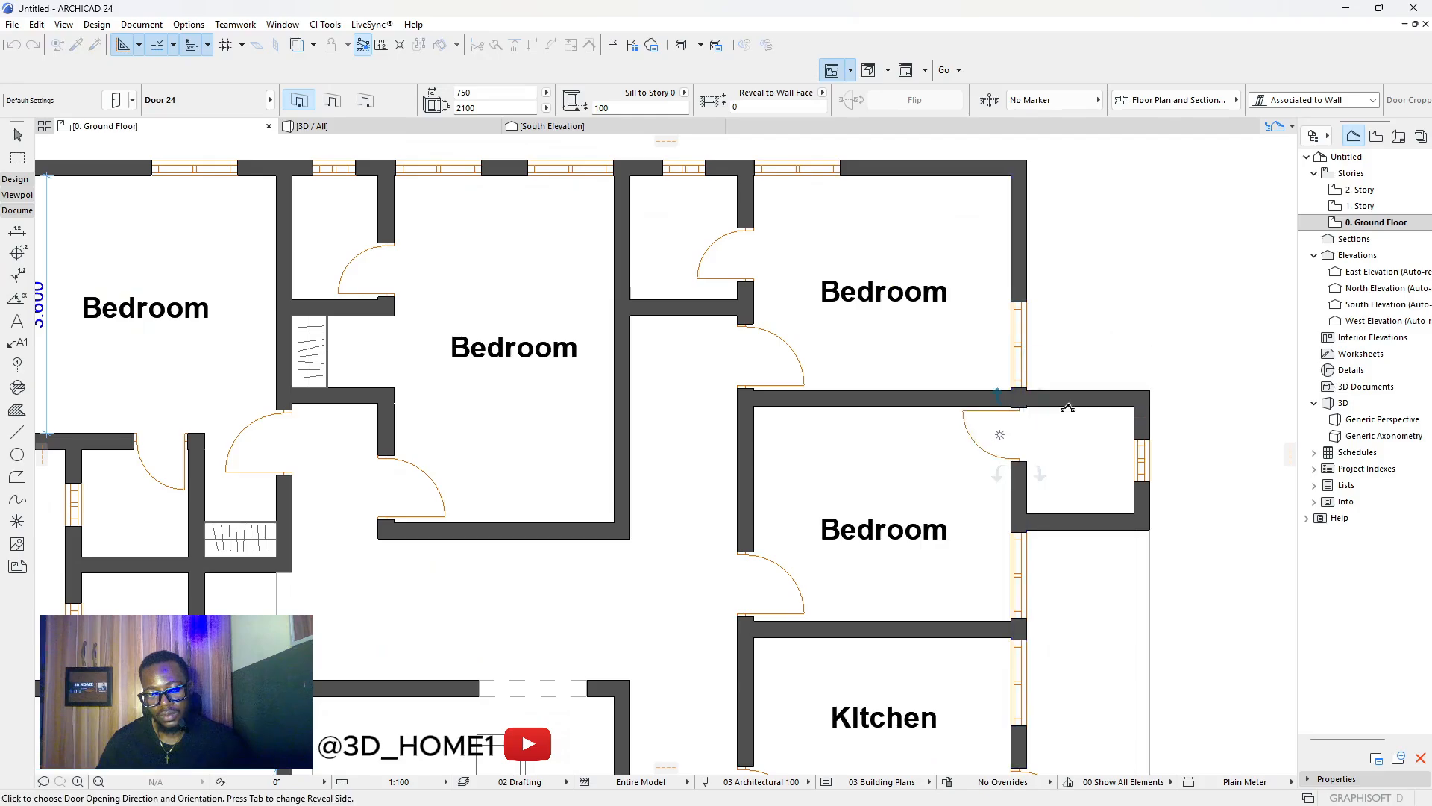
pyautogui.click(1066, 414)
pyautogui.scroll(-8, 973, 416)
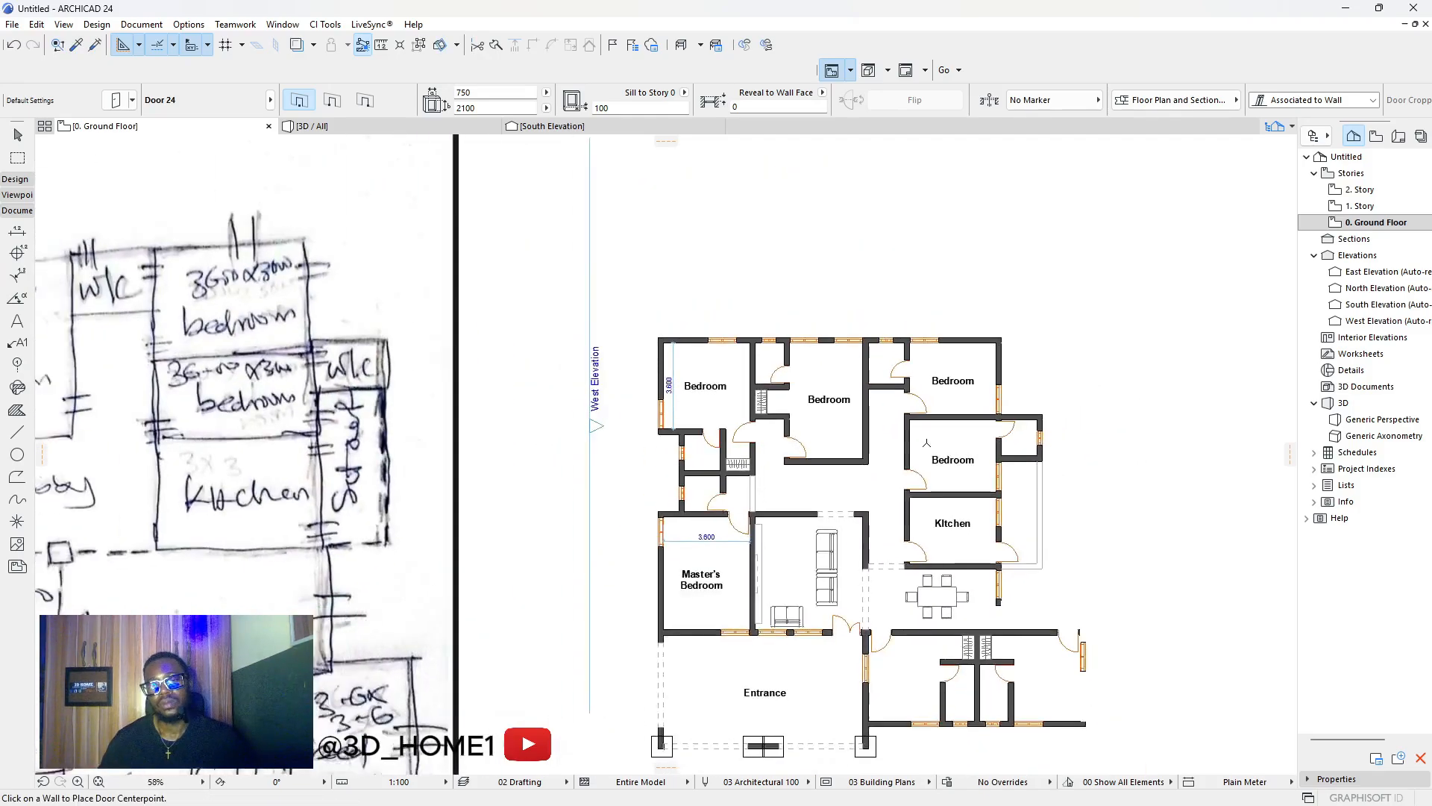
# Copy the Master's Bedroom label into the central hall, change its text to Lobby and shift it slightly down.
pyautogui.scroll(5, 835, 481)
pyautogui.scroll(-5, 820, 492)
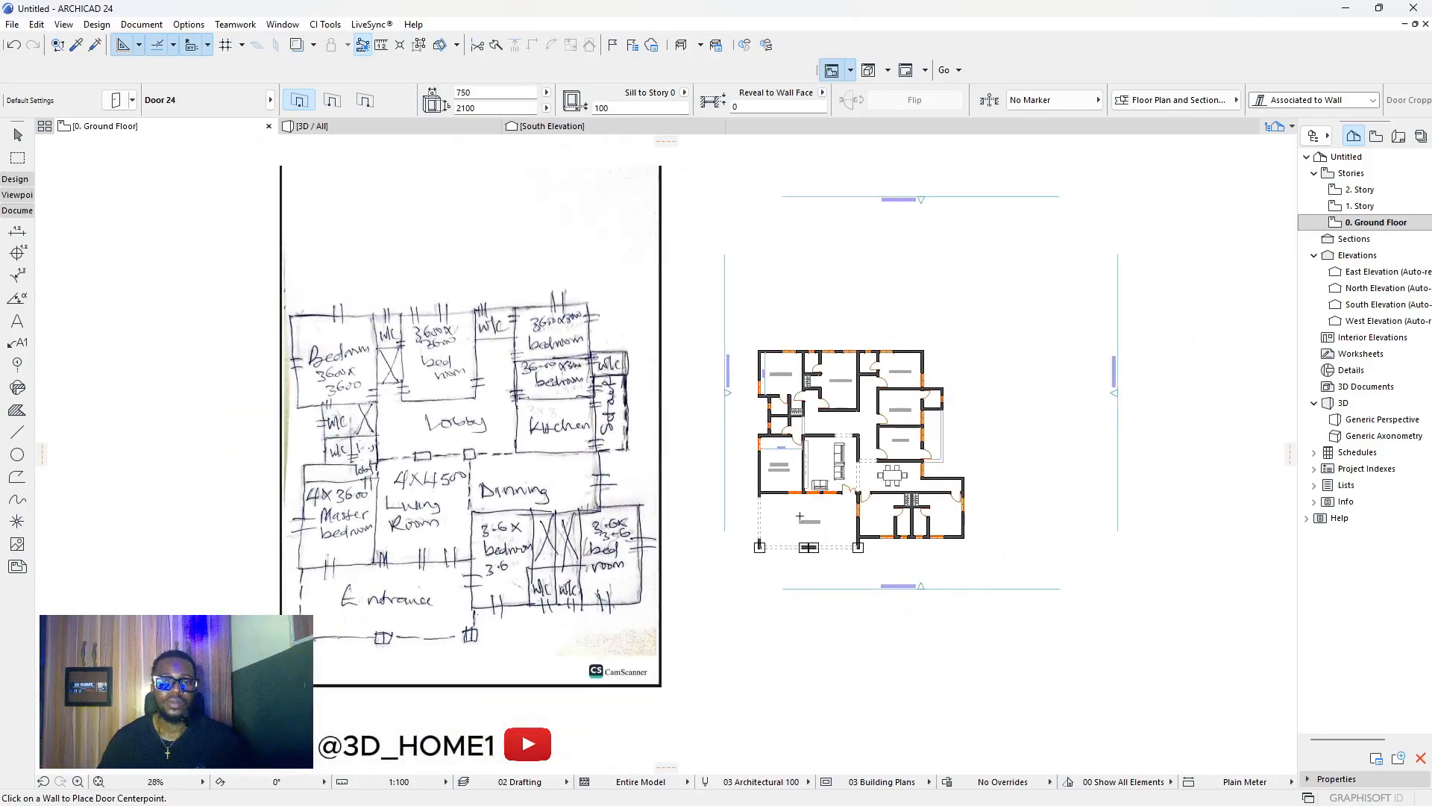
pyautogui.scroll(2, 791, 501)
pyautogui.scroll(2, 787, 502)
pyautogui.press('Escape')
pyautogui.click(785, 416)
pyautogui.keyDown('ctrl'); pyautogui.moveTo(785, 415); pyautogui.dragTo(901, 322); pyautogui.keyUp('ctrl')
pyautogui.scroll(3, 910, 337)
pyautogui.doubleClick(905, 325)
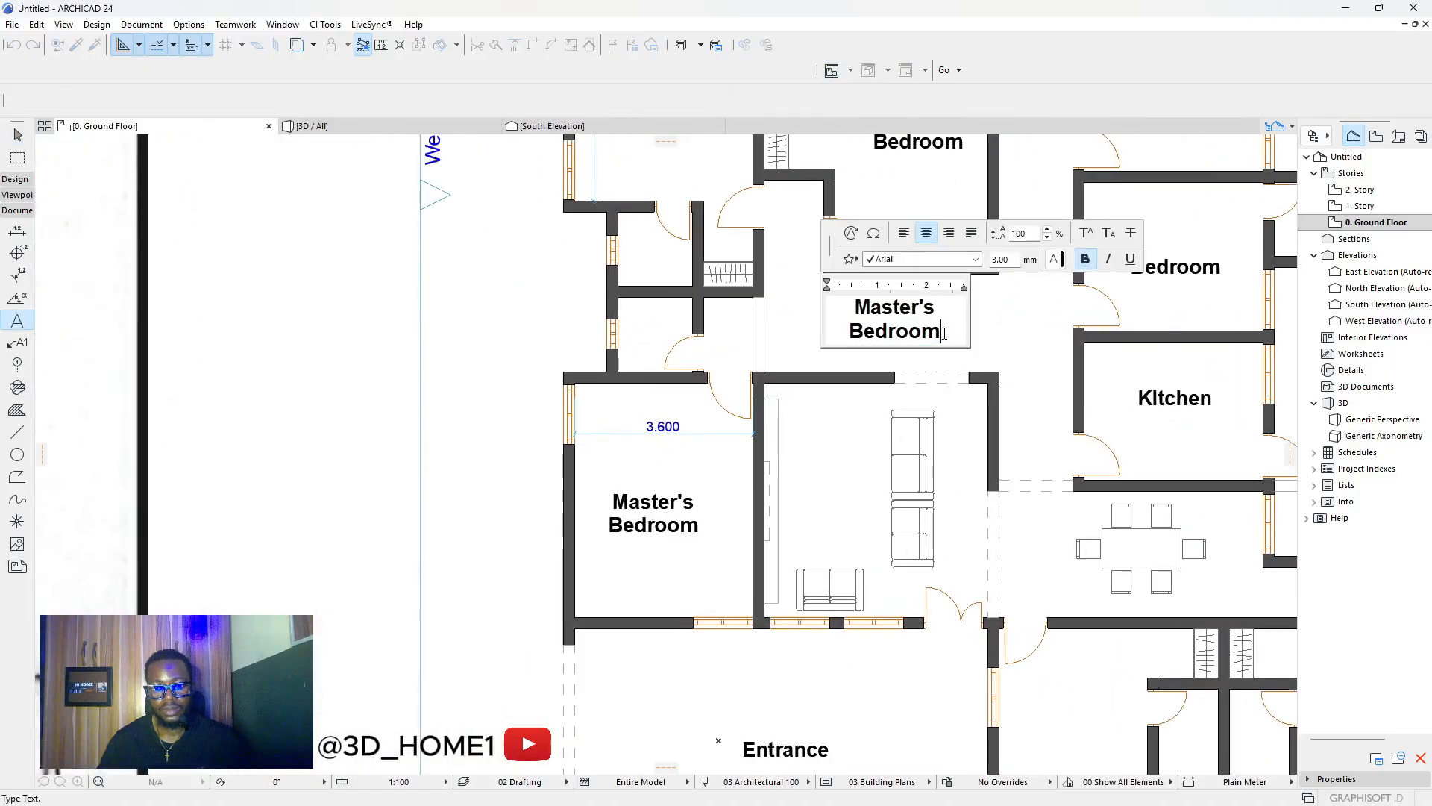
pyautogui.write('Lobby')
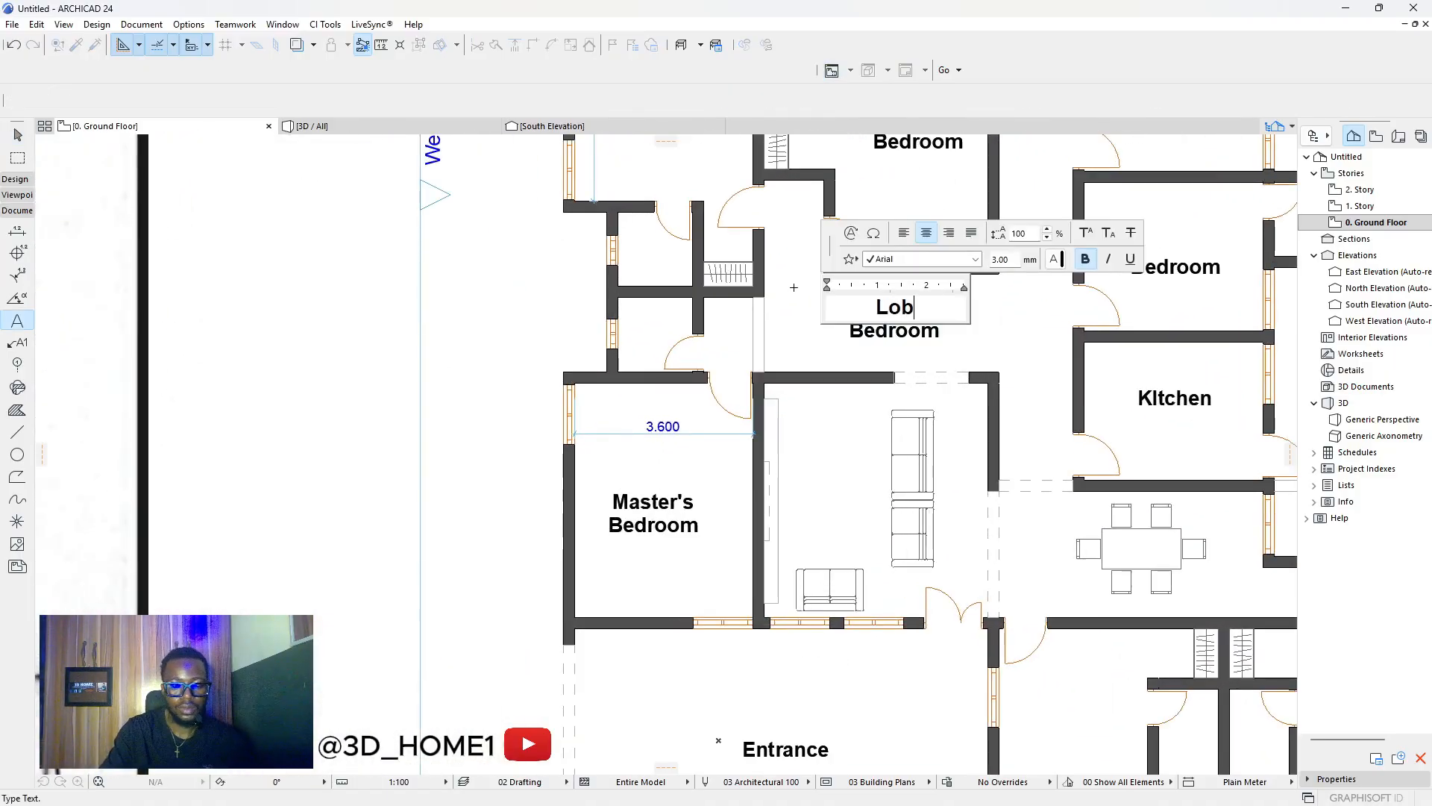
pyautogui.click(823, 381)
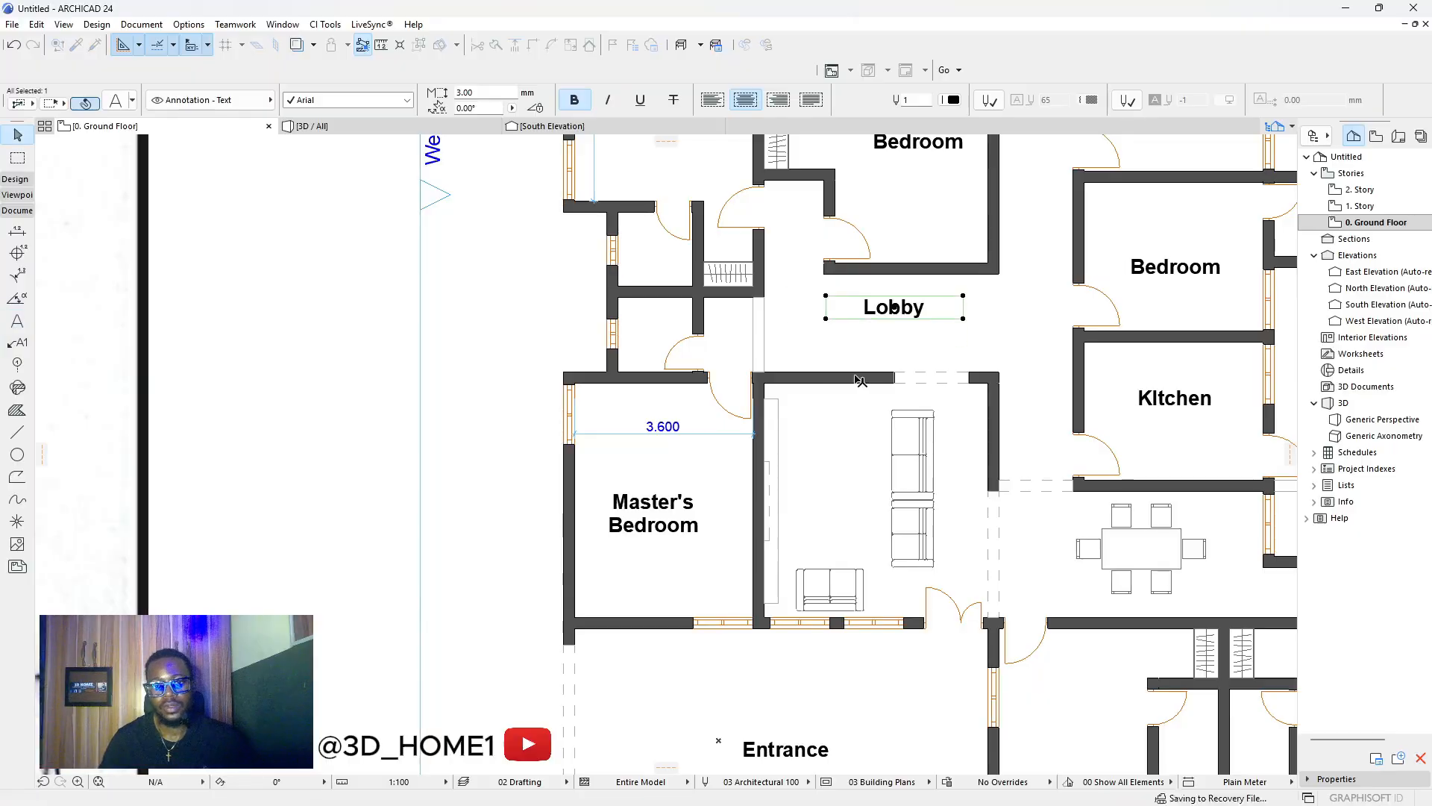
pyautogui.click(897, 321)
pyautogui.click(897, 321)
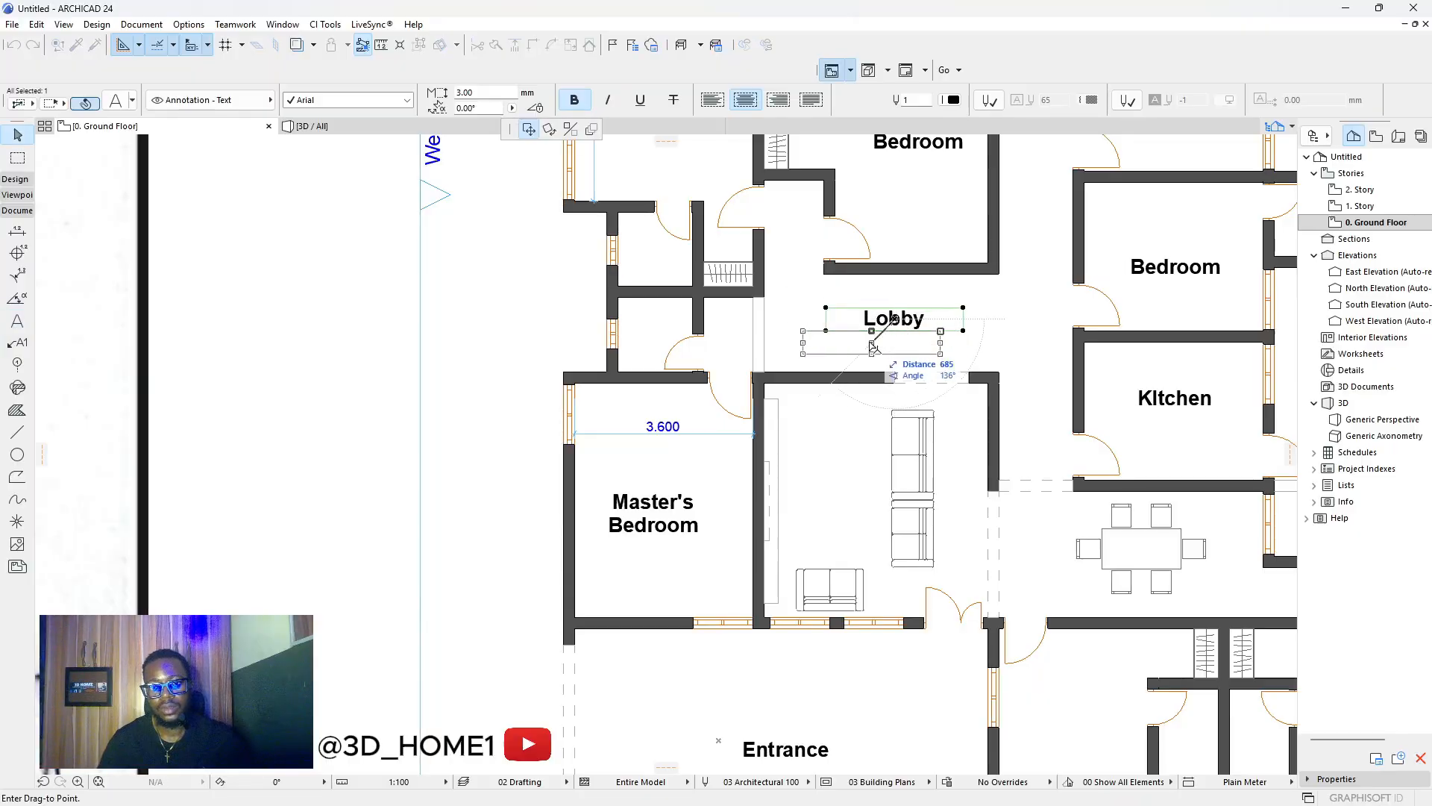
# Copy the Lobby label onto the dining table and change its text to Dining.
pyautogui.scroll(-3, 897, 328)
pyautogui.scroll(3, 1003, 491)
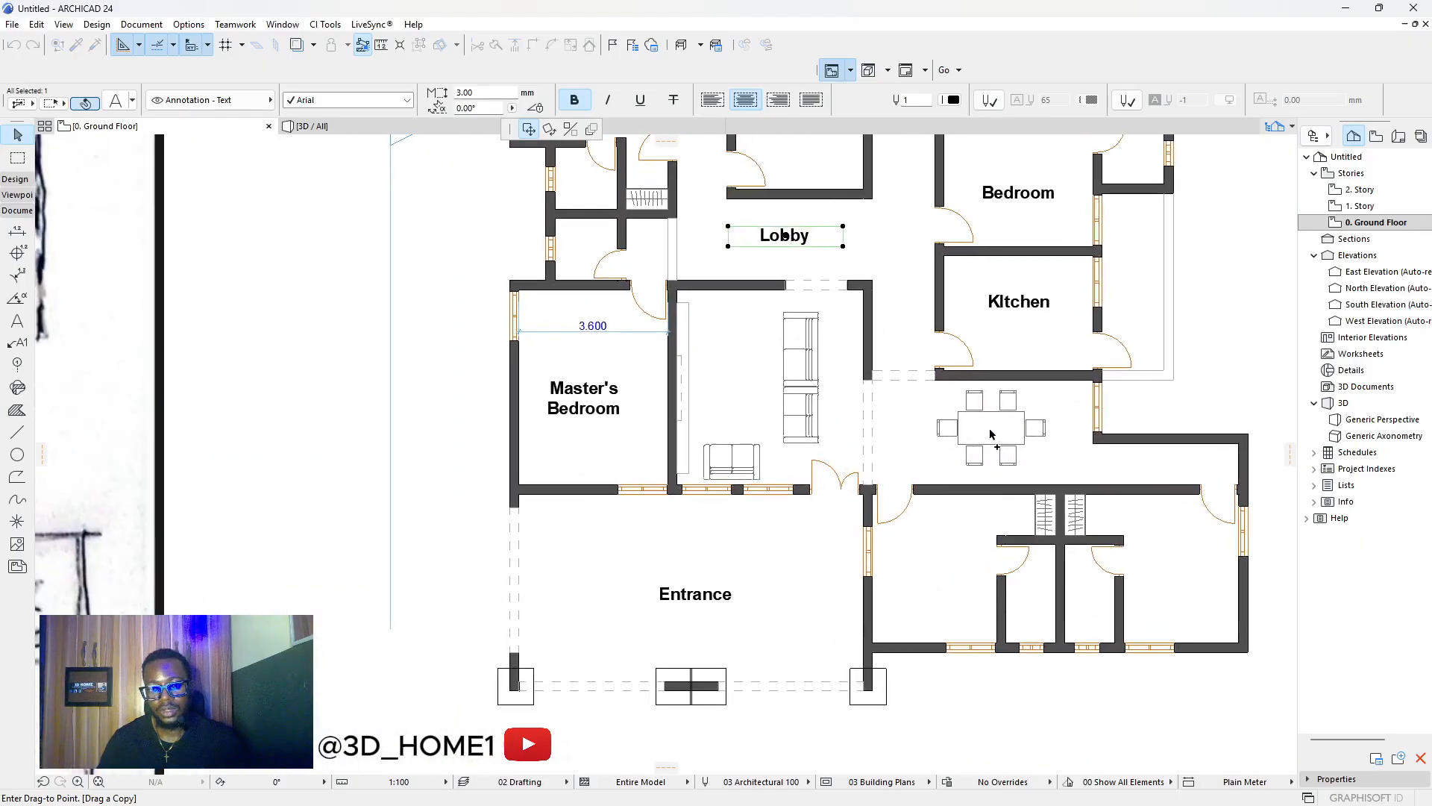
pyautogui.click(992, 427)
pyautogui.doubleClick(992, 427)
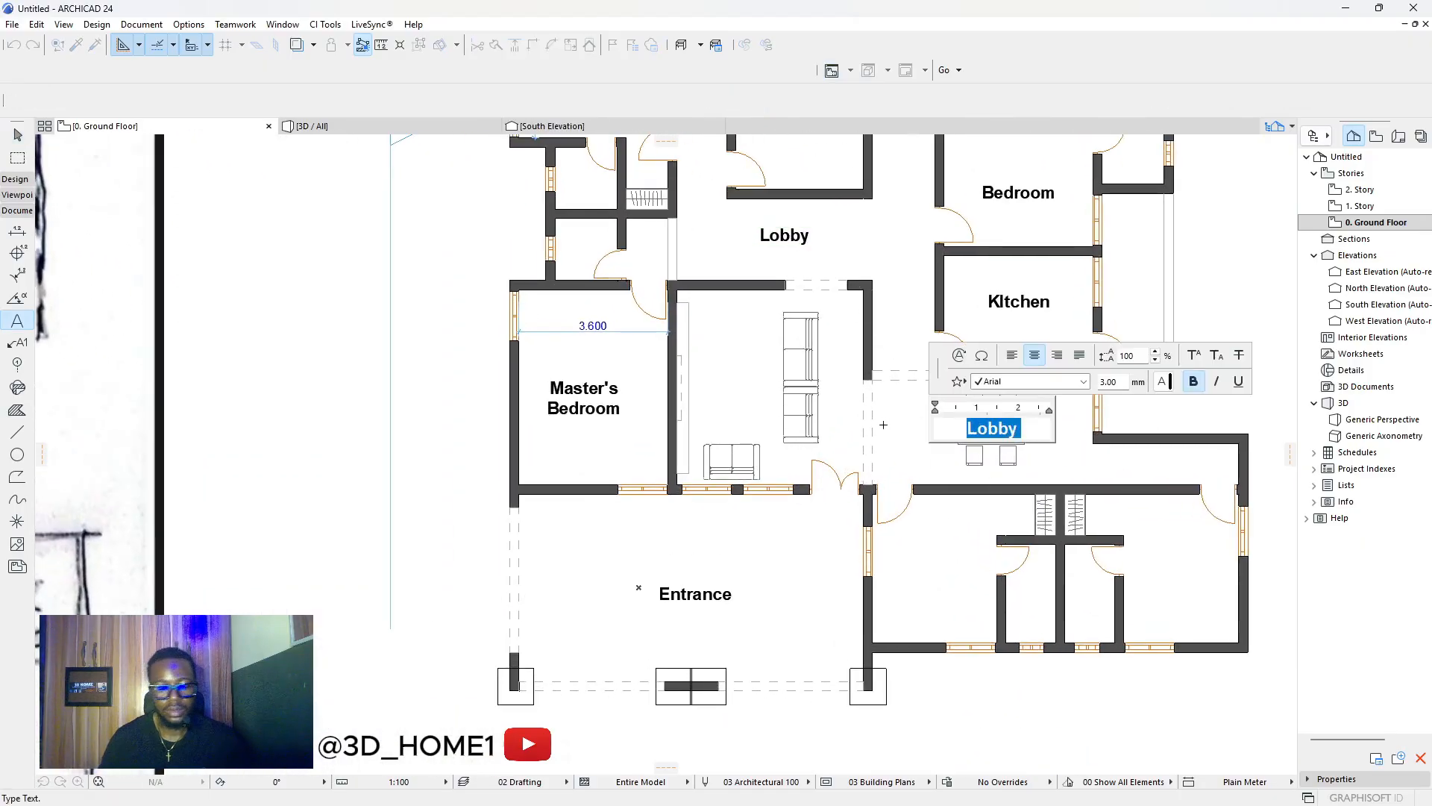
pyautogui.write('Di')
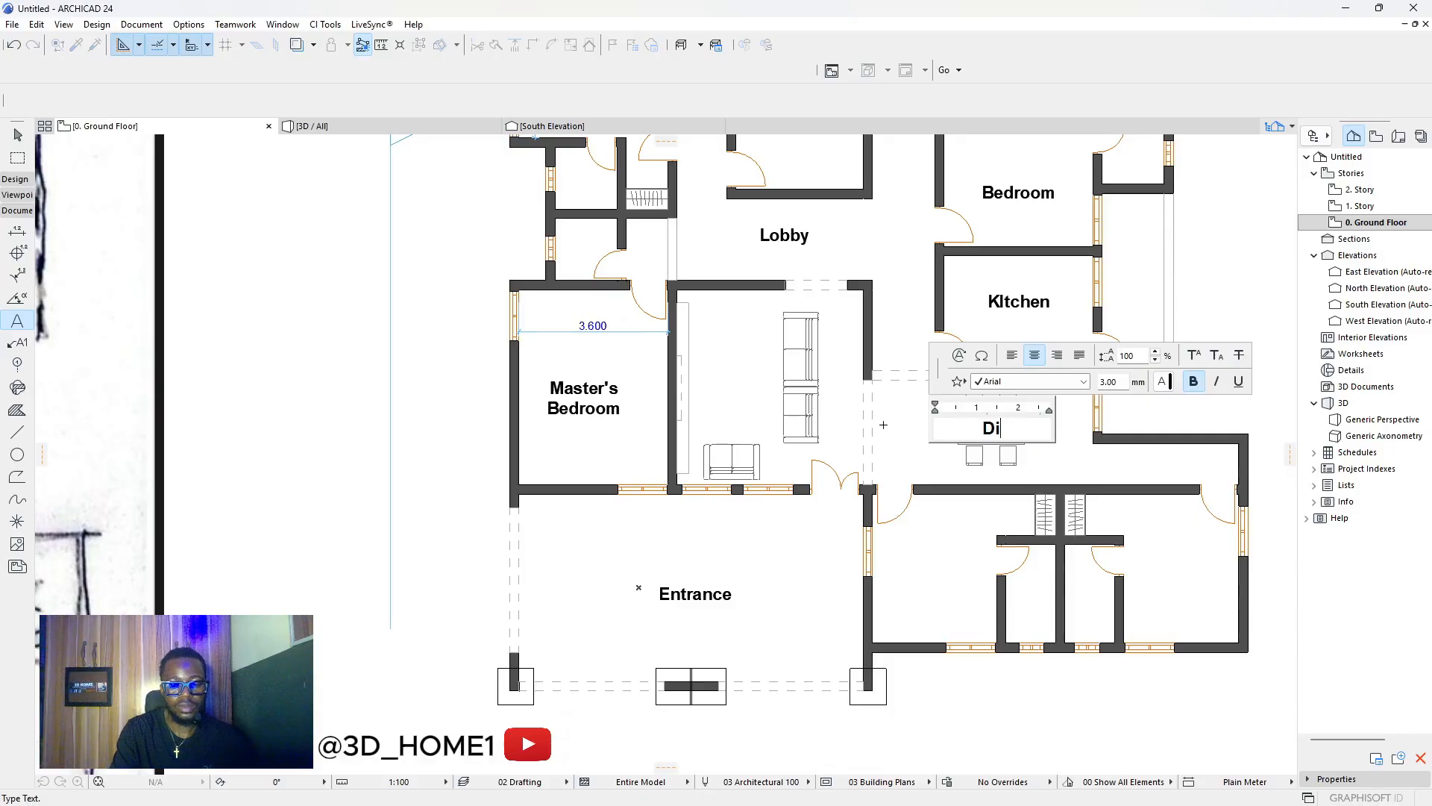
pyautogui.write('ning')
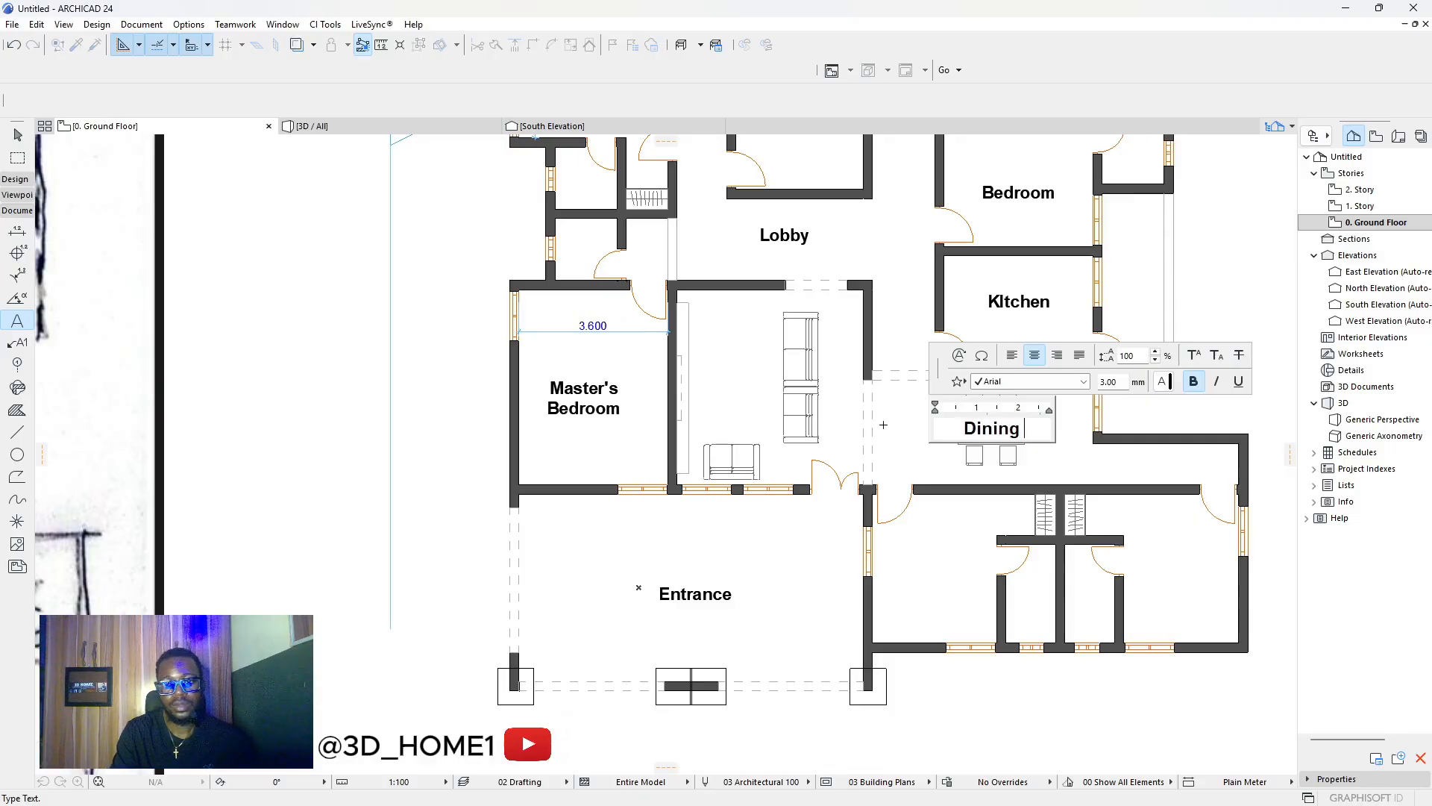
pyautogui.click(895, 433)
pyautogui.scroll(-1, 895, 441)
pyautogui.click(1162, 404)
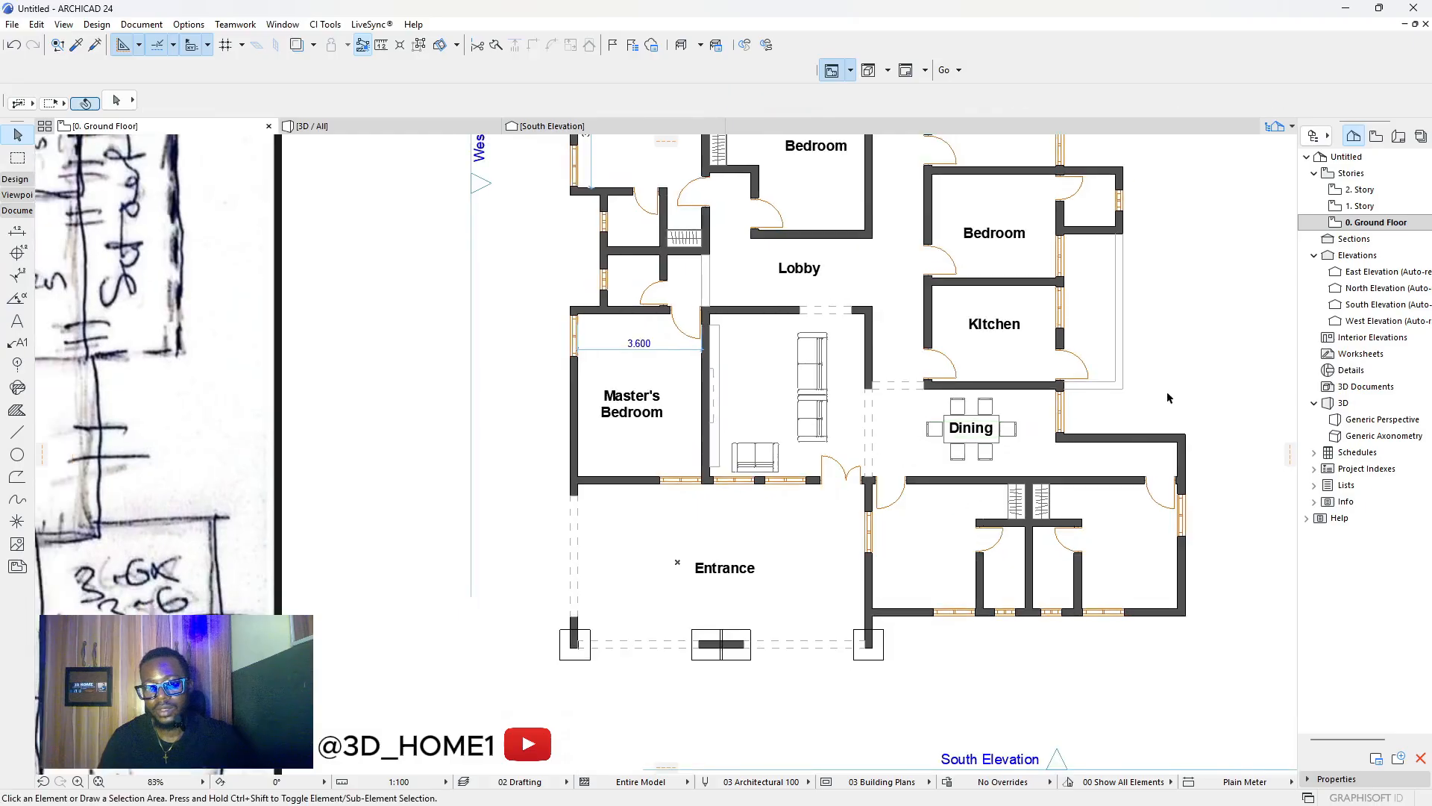
# Copy the Bedroom label from the room above the kitchen into the two southern bedrooms.
pyautogui.click(995, 230)
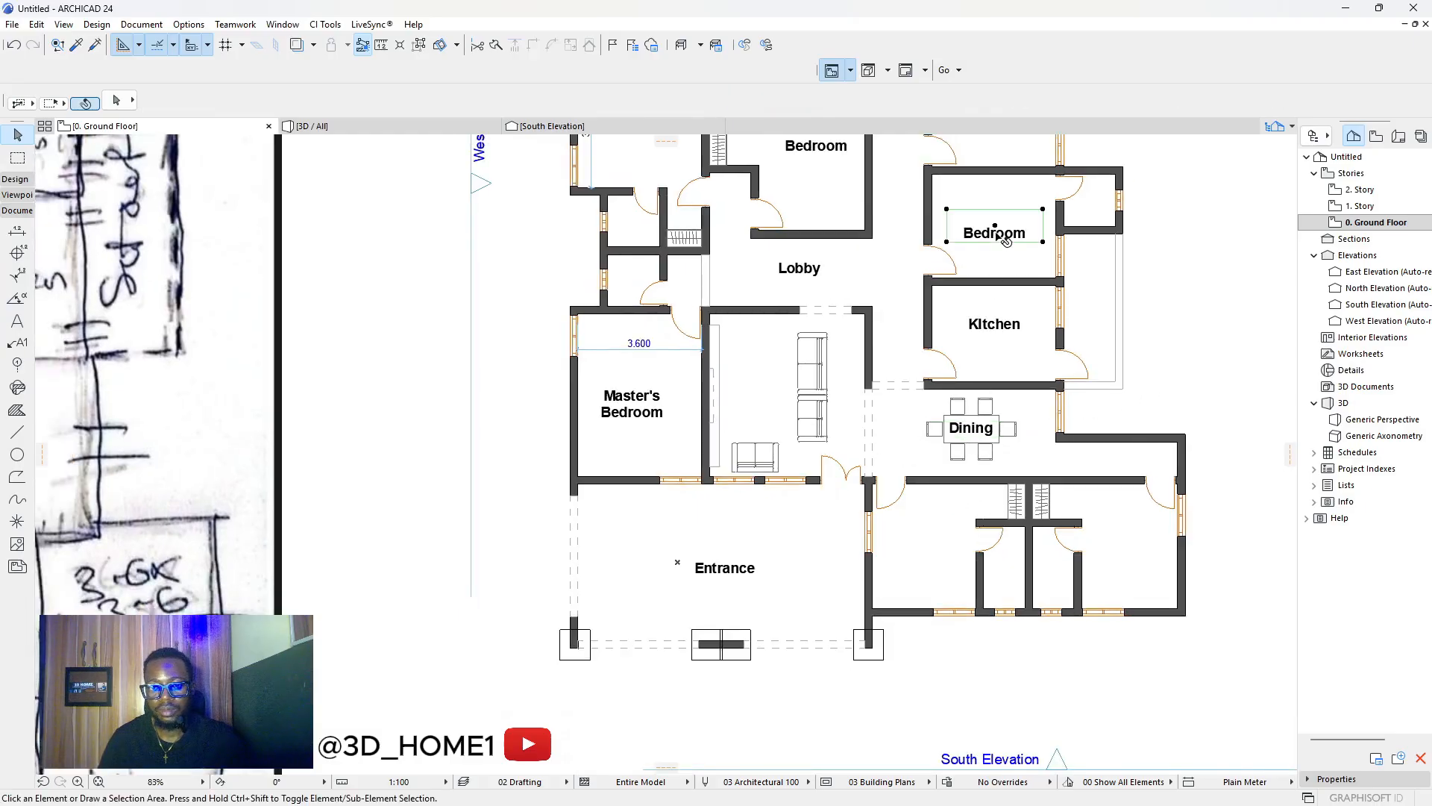
pyautogui.moveTo(1000, 248); pyautogui.dragTo(929, 556)
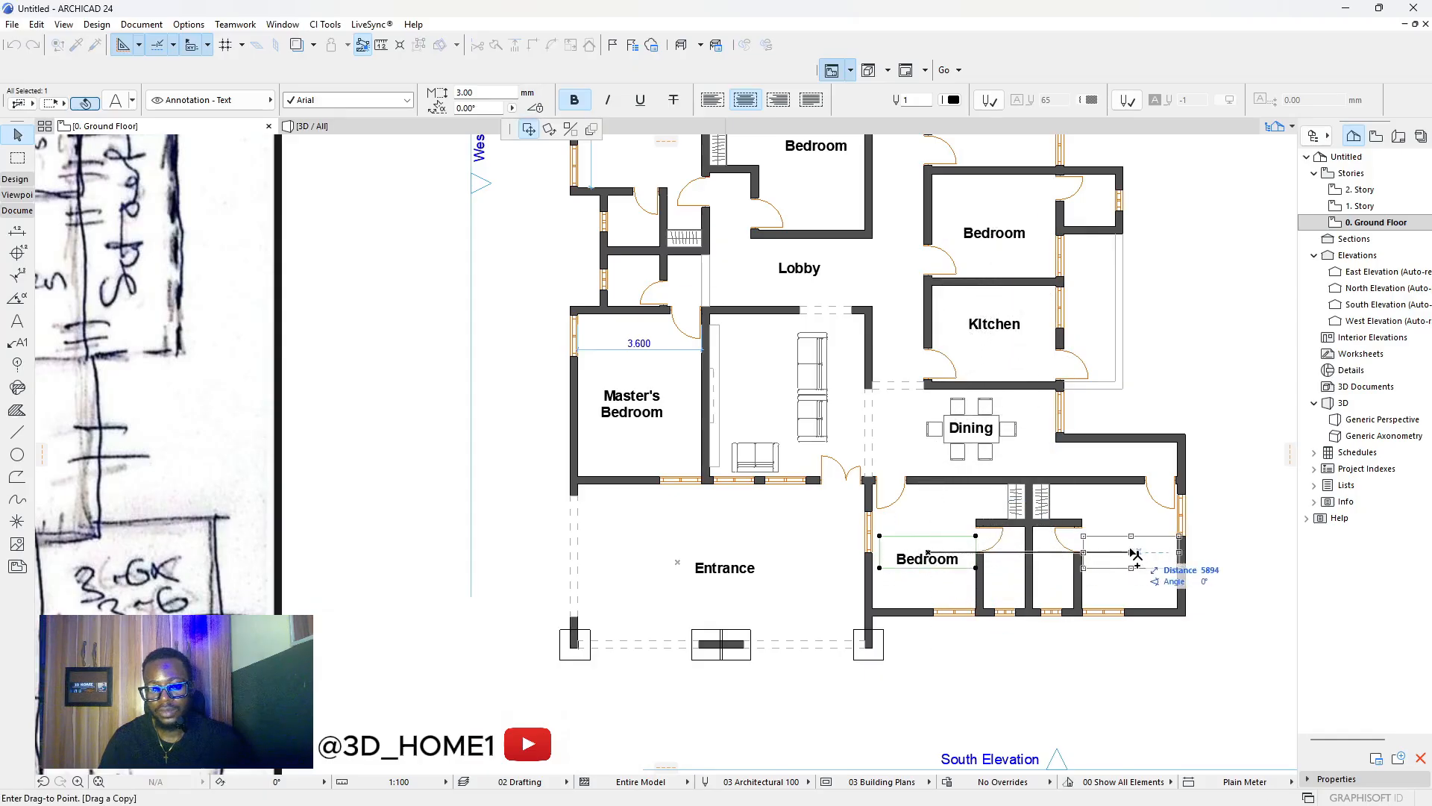
pyautogui.keyDown('ctrl'); pyautogui.click(1127, 557); pyautogui.keyUp('ctrl')
pyautogui.click(1127, 553)
pyautogui.press('ctrl')
# Copy the Bedroom label into the small room west of the northeast bedroom and change its text to WC.
pyautogui.scroll(-4, 951, 522)
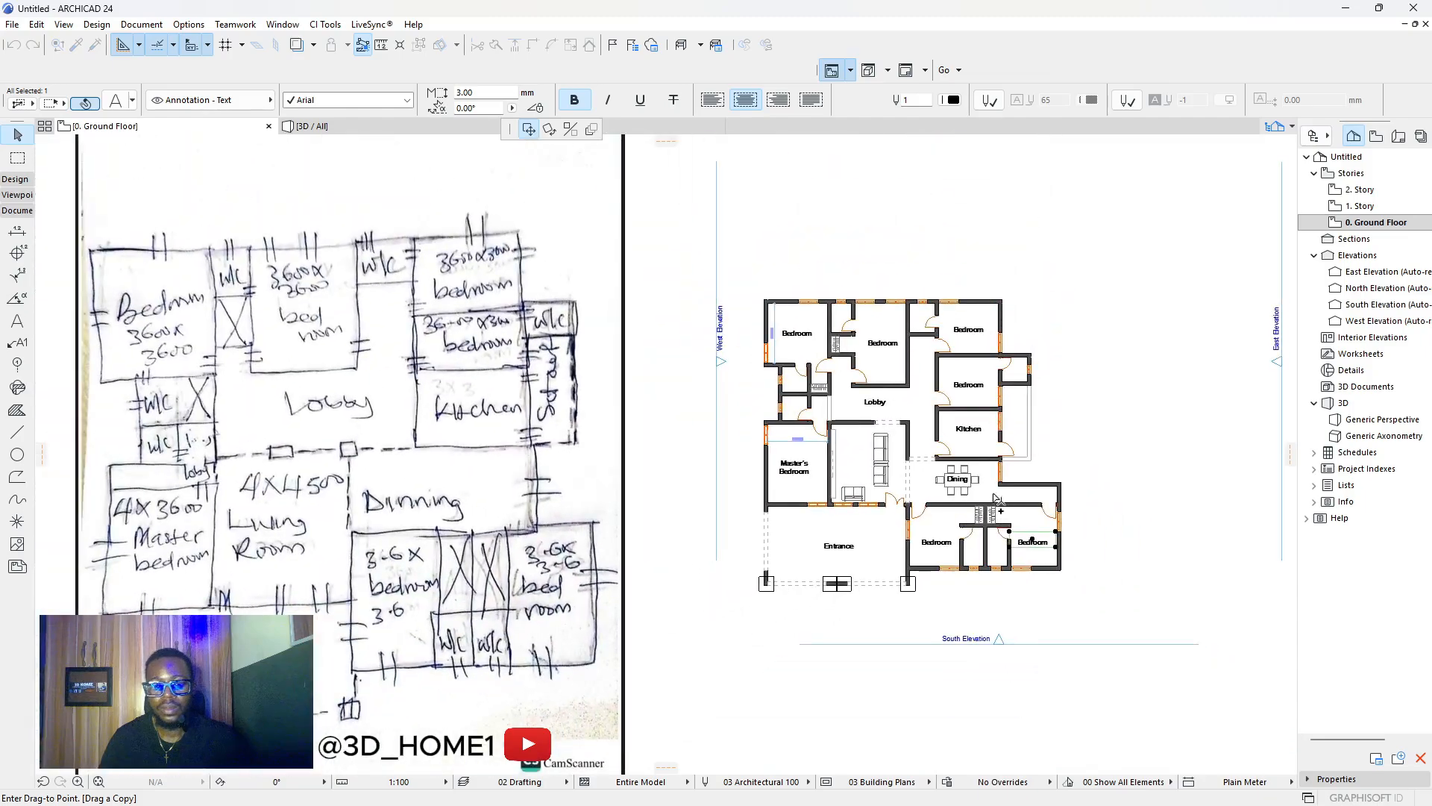
pyautogui.scroll(3, 953, 384)
pyautogui.scroll(4, 905, 265)
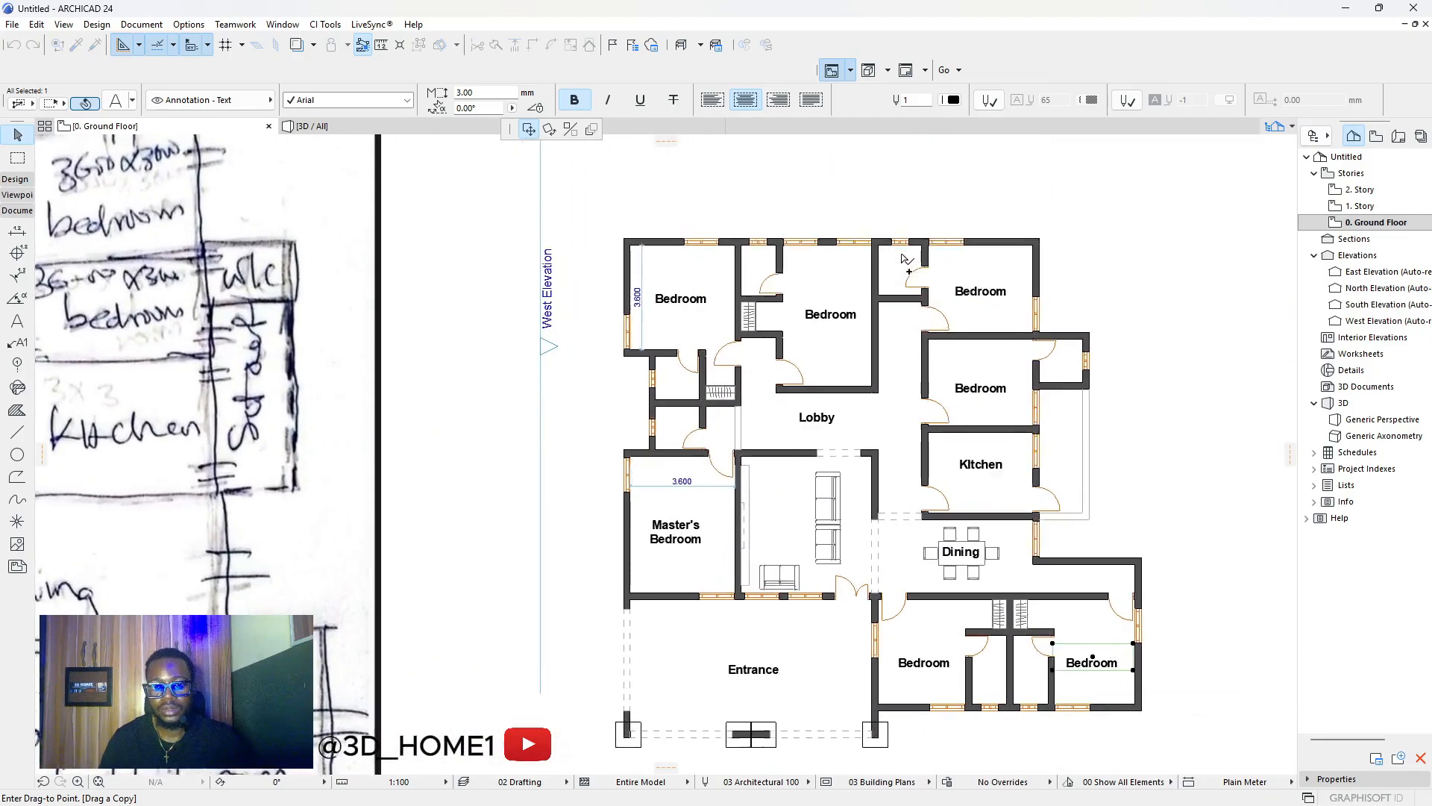
pyautogui.click(896, 280)
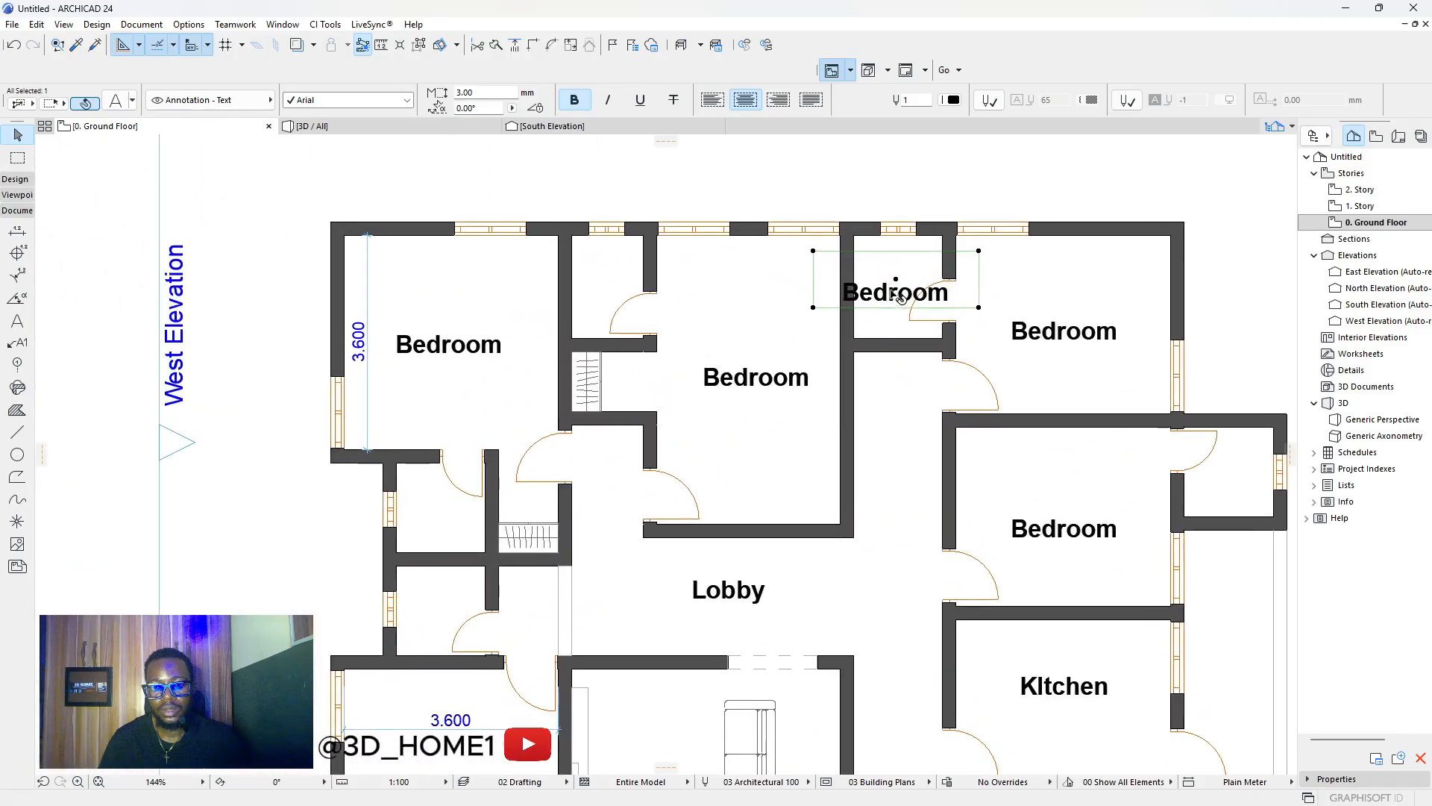
pyautogui.doubleClick(899, 297)
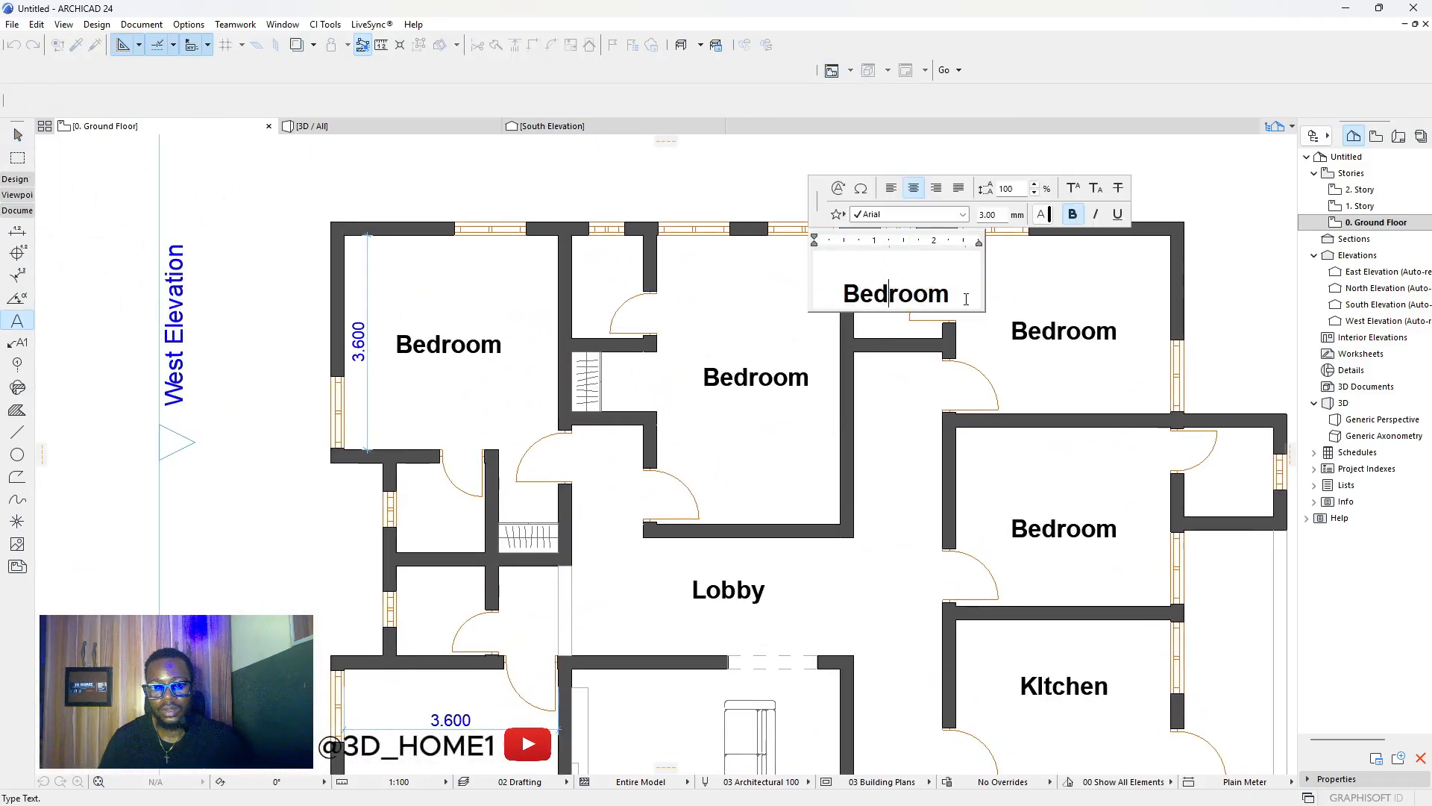
pyautogui.write('WC')
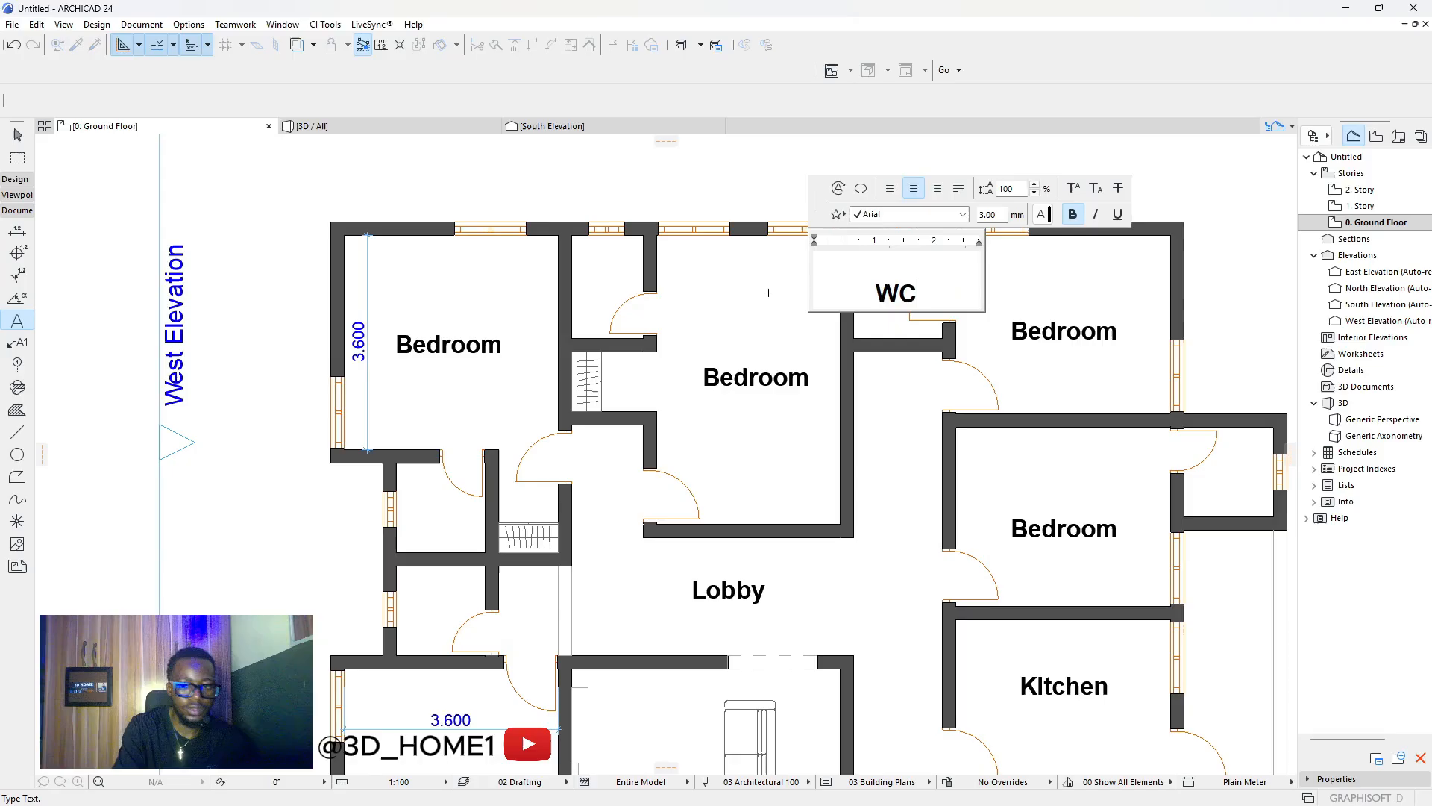
pyautogui.click(998, 423)
pyautogui.press('Escape')
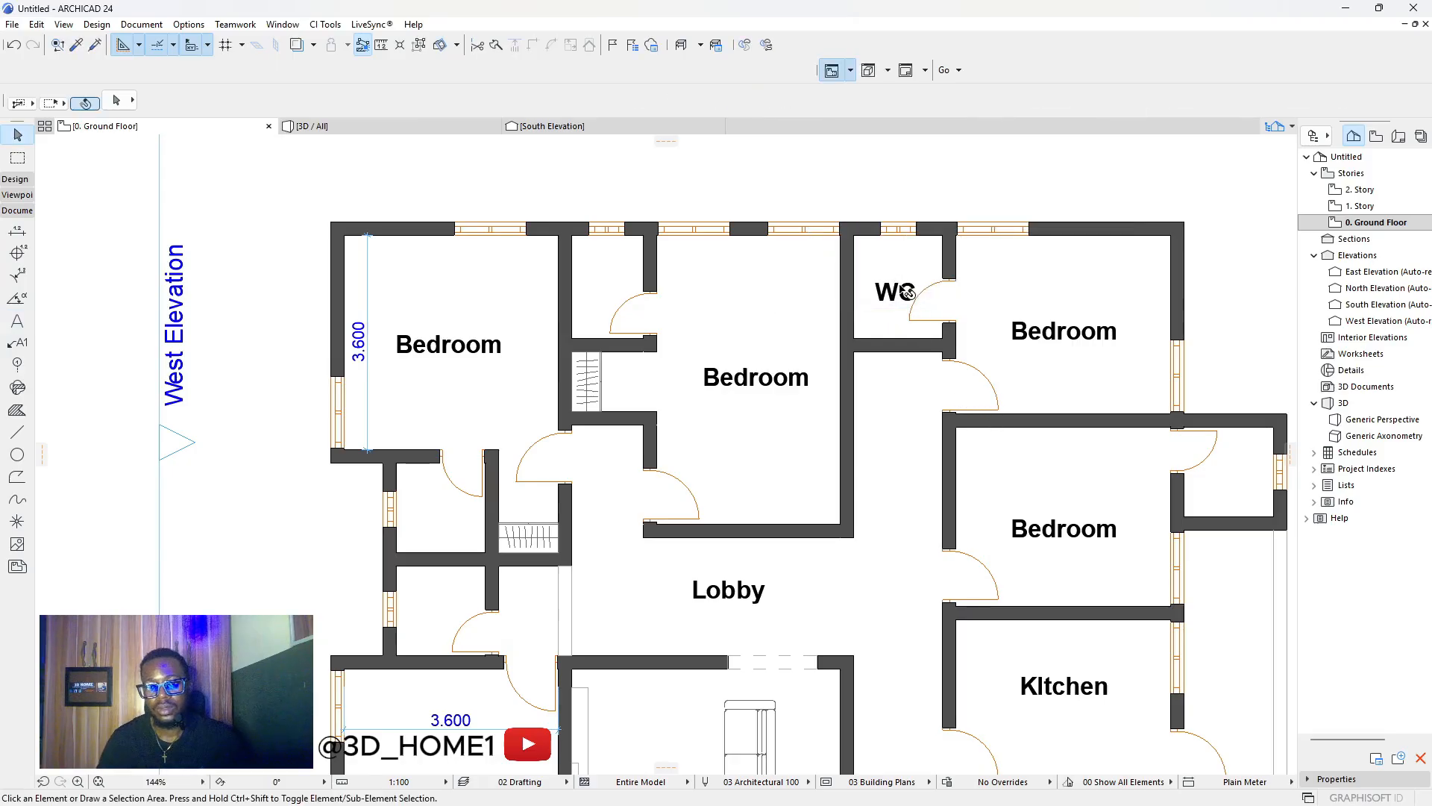
# Copy the WC label into the north-middle bedroom's toilet and the two toilets between the southern bedrooms.
pyautogui.click(896, 282)
pyautogui.hotkey('ctrl', 'shift', 'd')
pyautogui.click(896, 280)
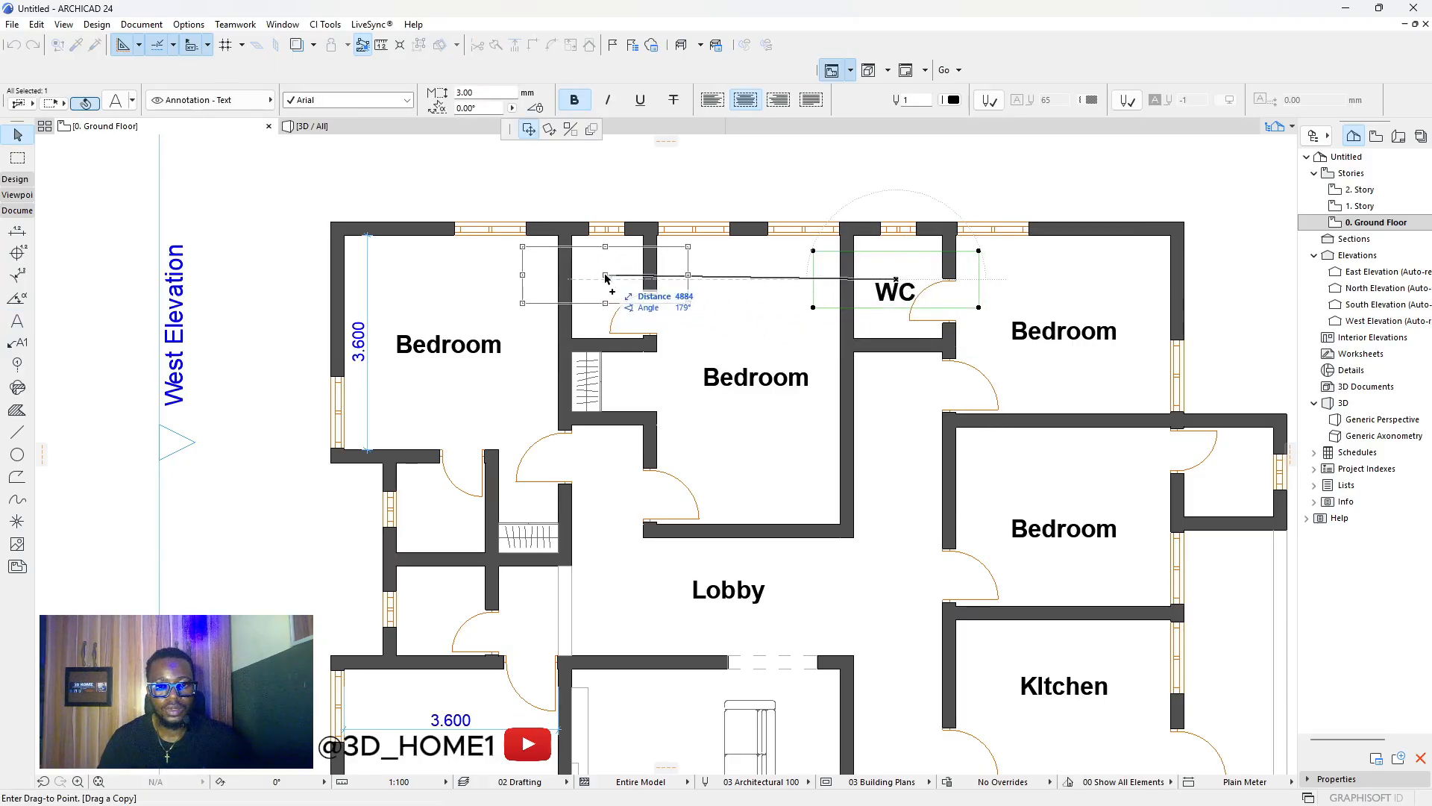
pyautogui.click(604, 275)
pyautogui.scroll(-3, 711, 325)
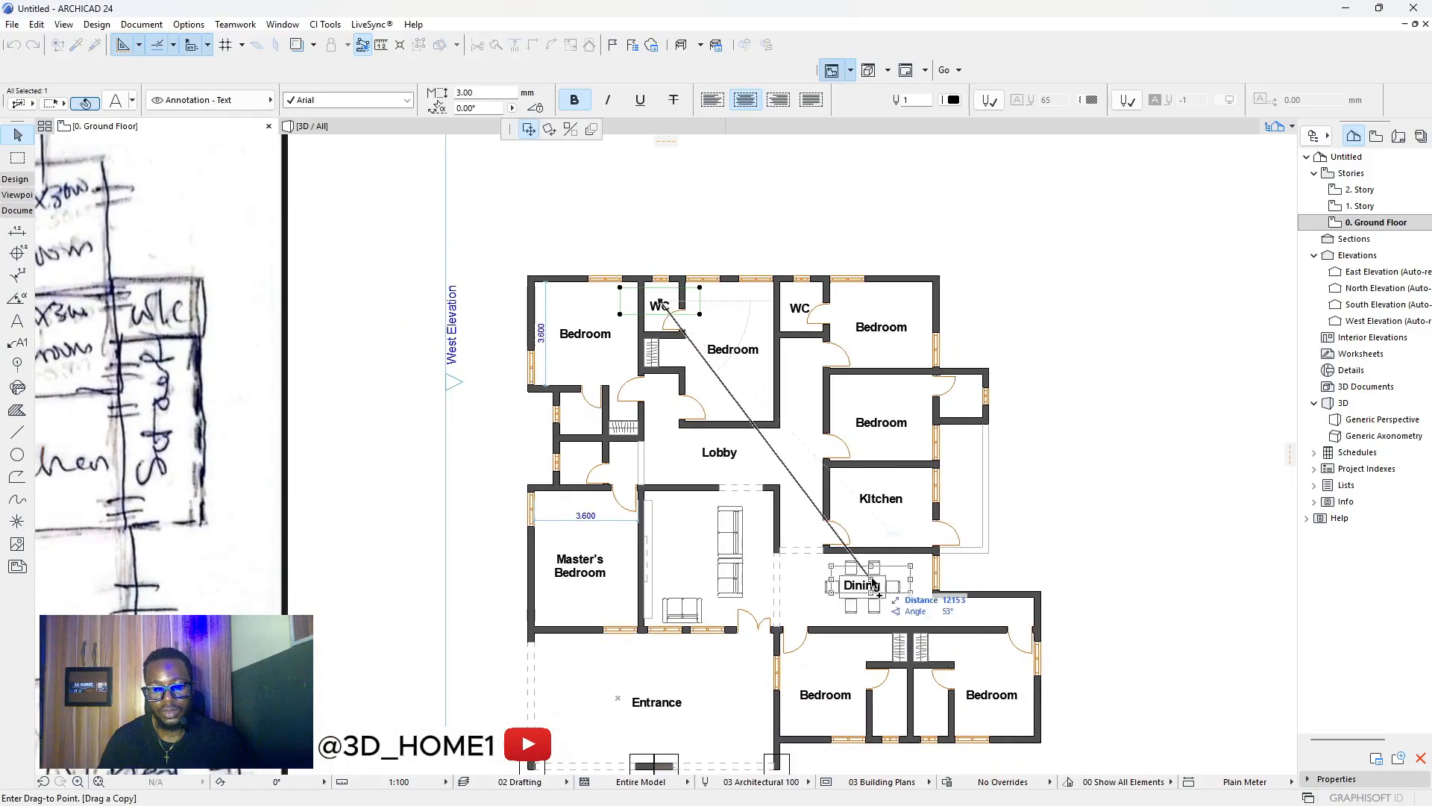
pyautogui.scroll(2, 869, 593)
pyautogui.scroll(3, 889, 649)
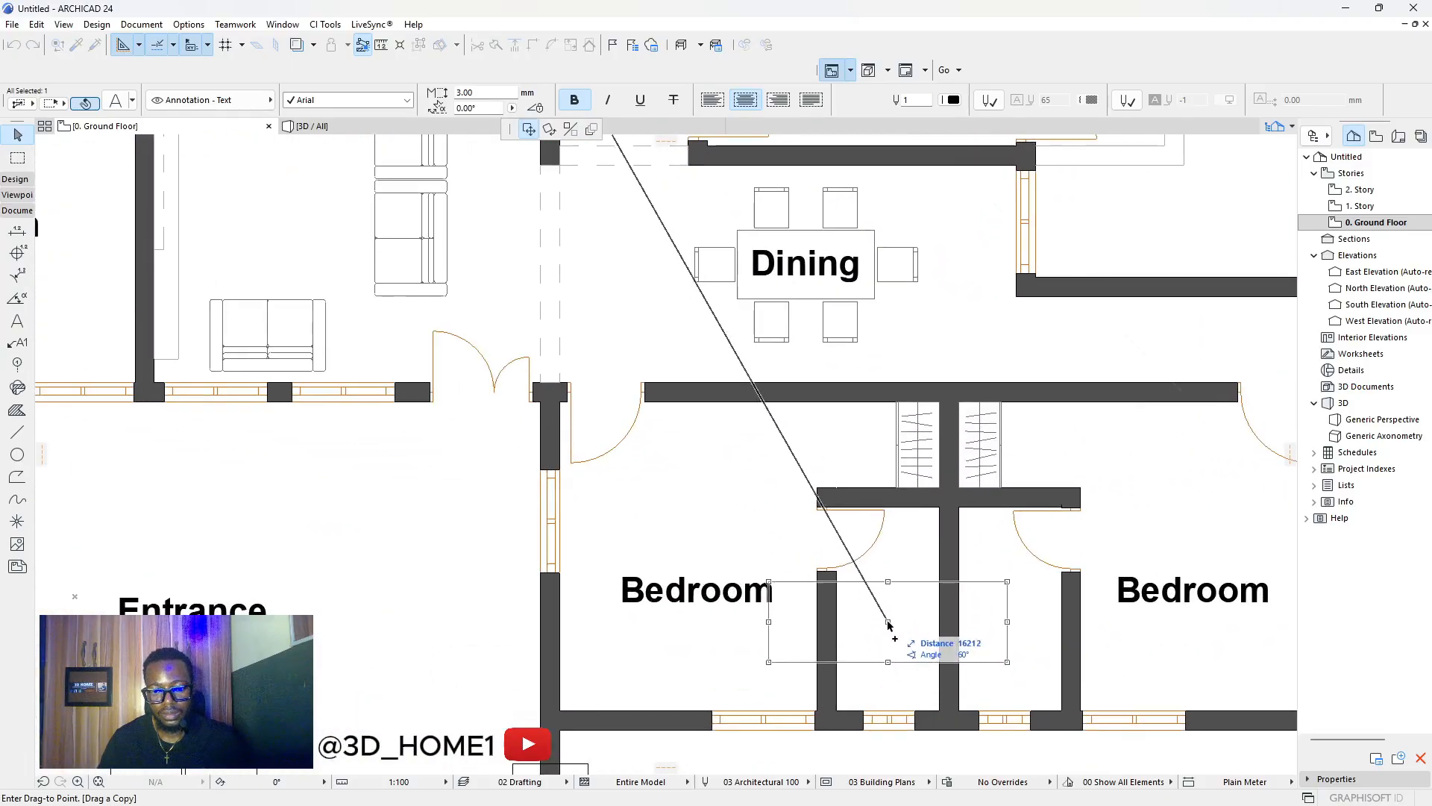
pyautogui.click(887, 623)
pyautogui.click(1011, 625)
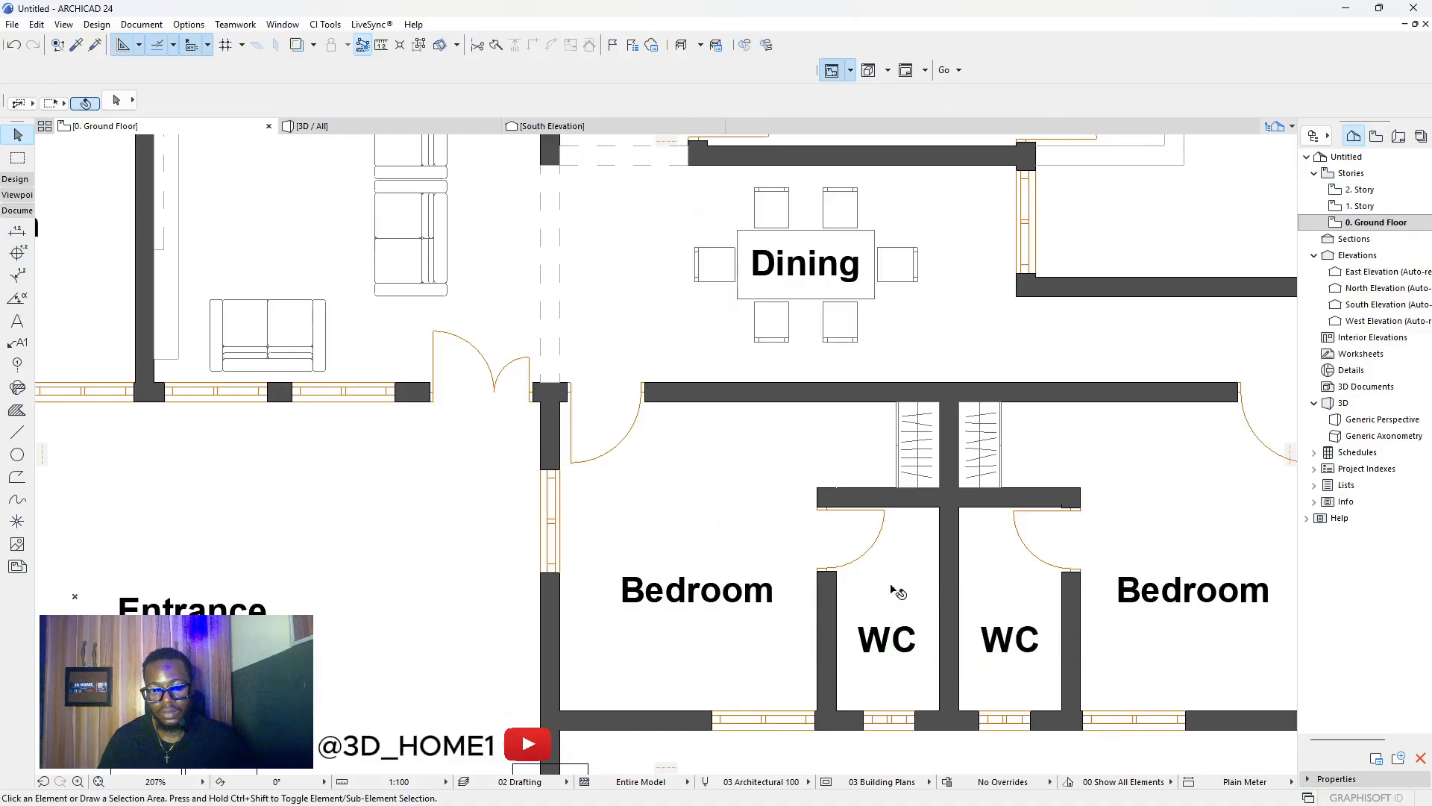
# Compare the labelled ground floor plan with the scanned hand sketch, checking the rooms and their labels.
pyautogui.scroll(-8, 898, 592)
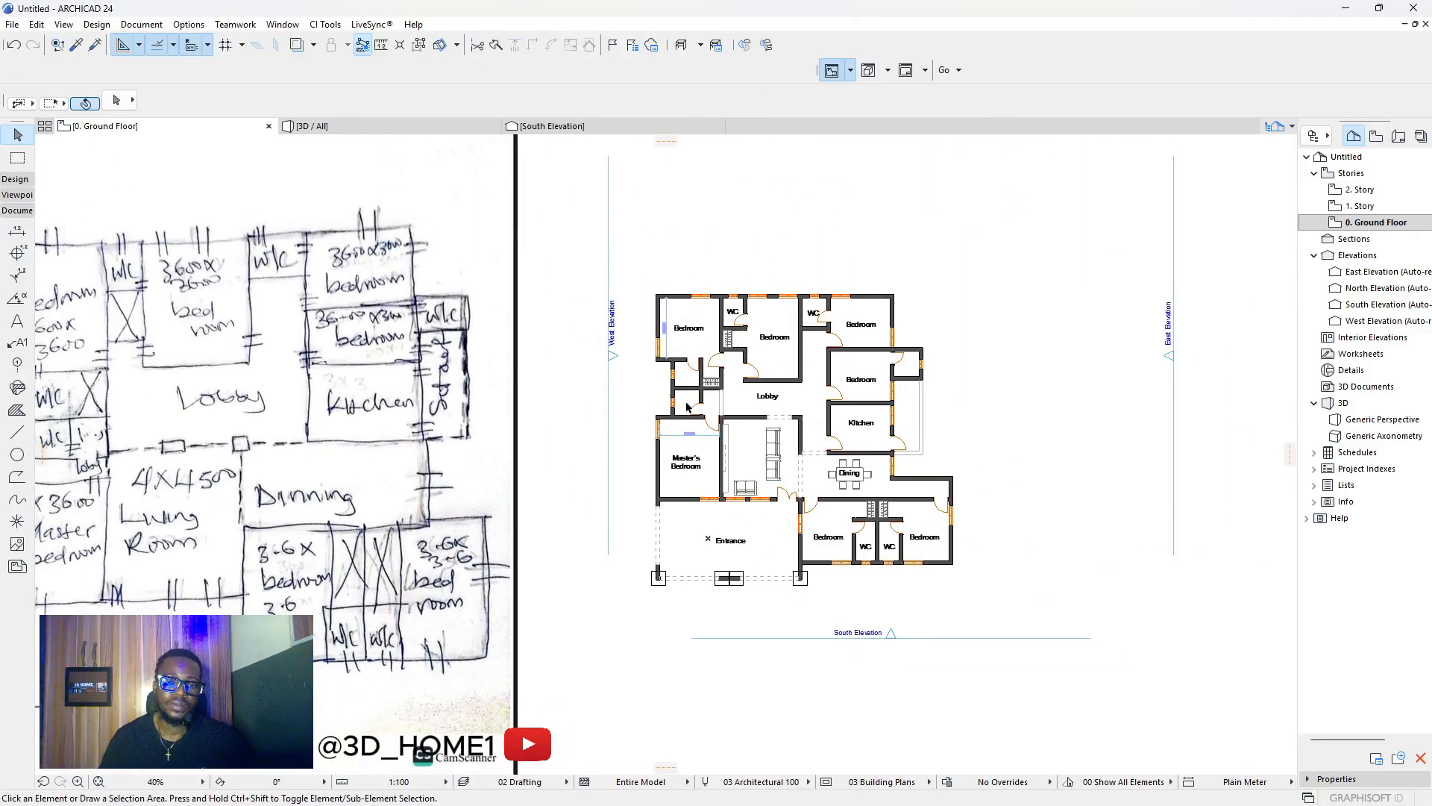
pyautogui.scroll(4, 686, 406)
pyautogui.scroll(-3, 859, 419)
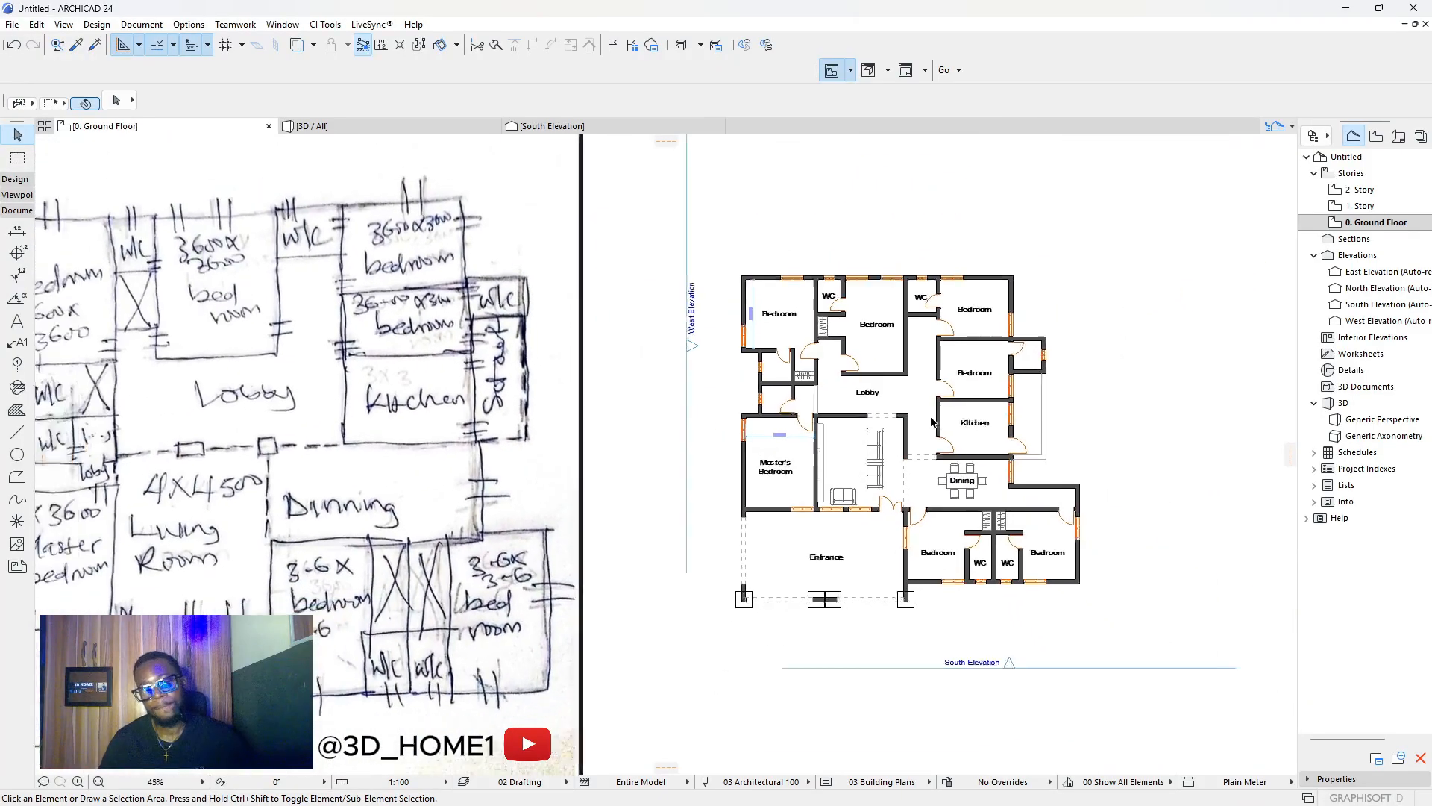
pyautogui.scroll(-2, 932, 423)
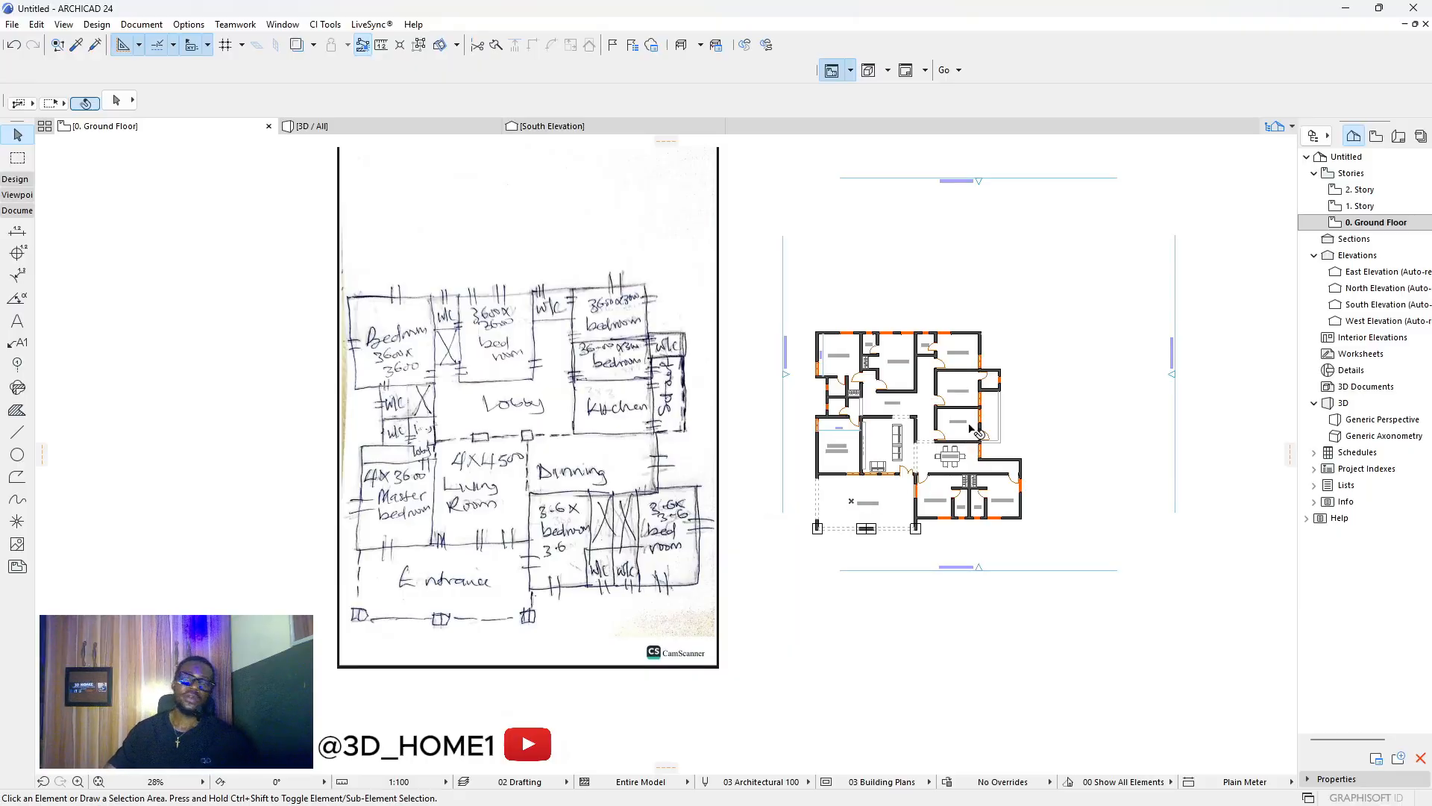
pyautogui.scroll(2, 895, 458)
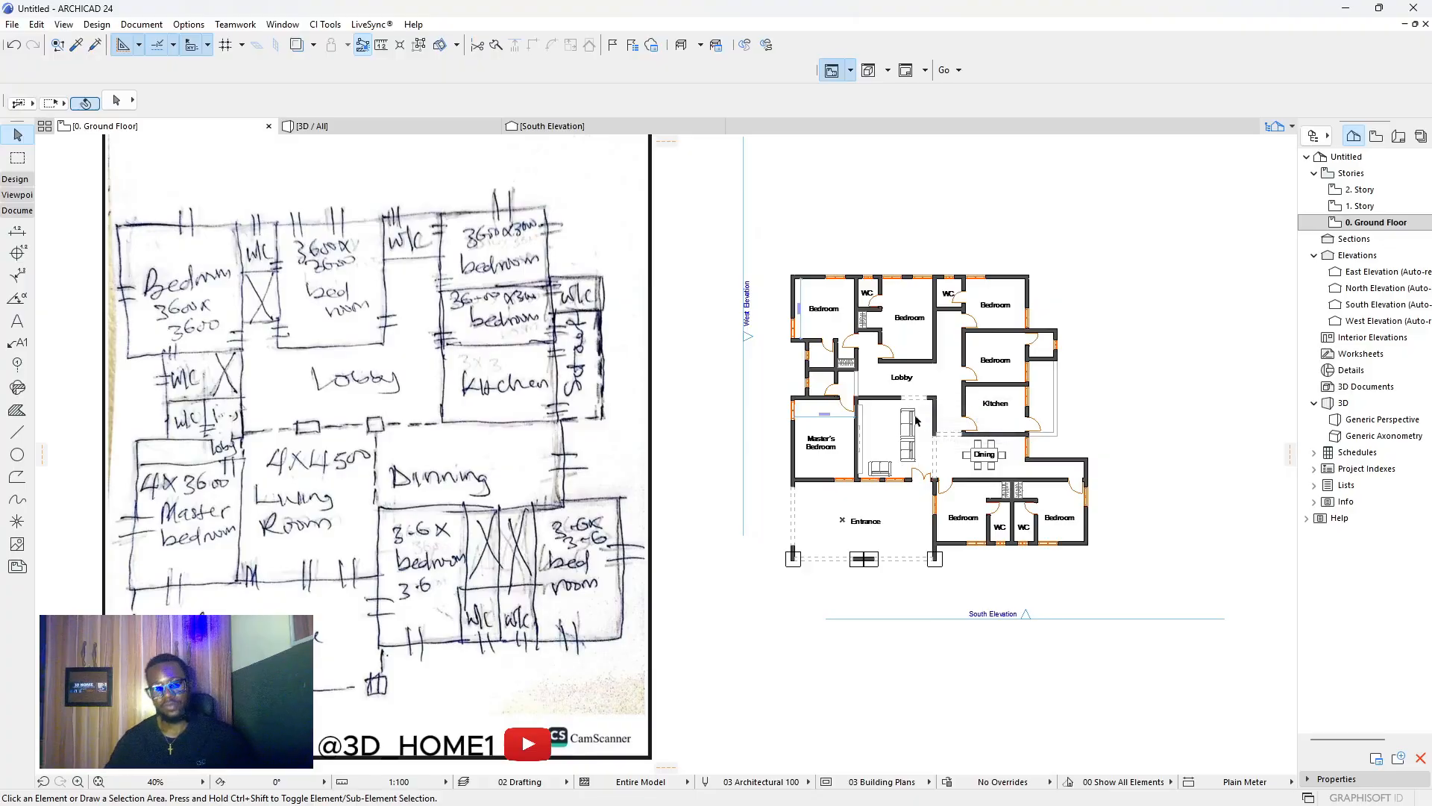
pyautogui.scroll(3, 925, 427)
pyautogui.scroll(-3, 928, 426)
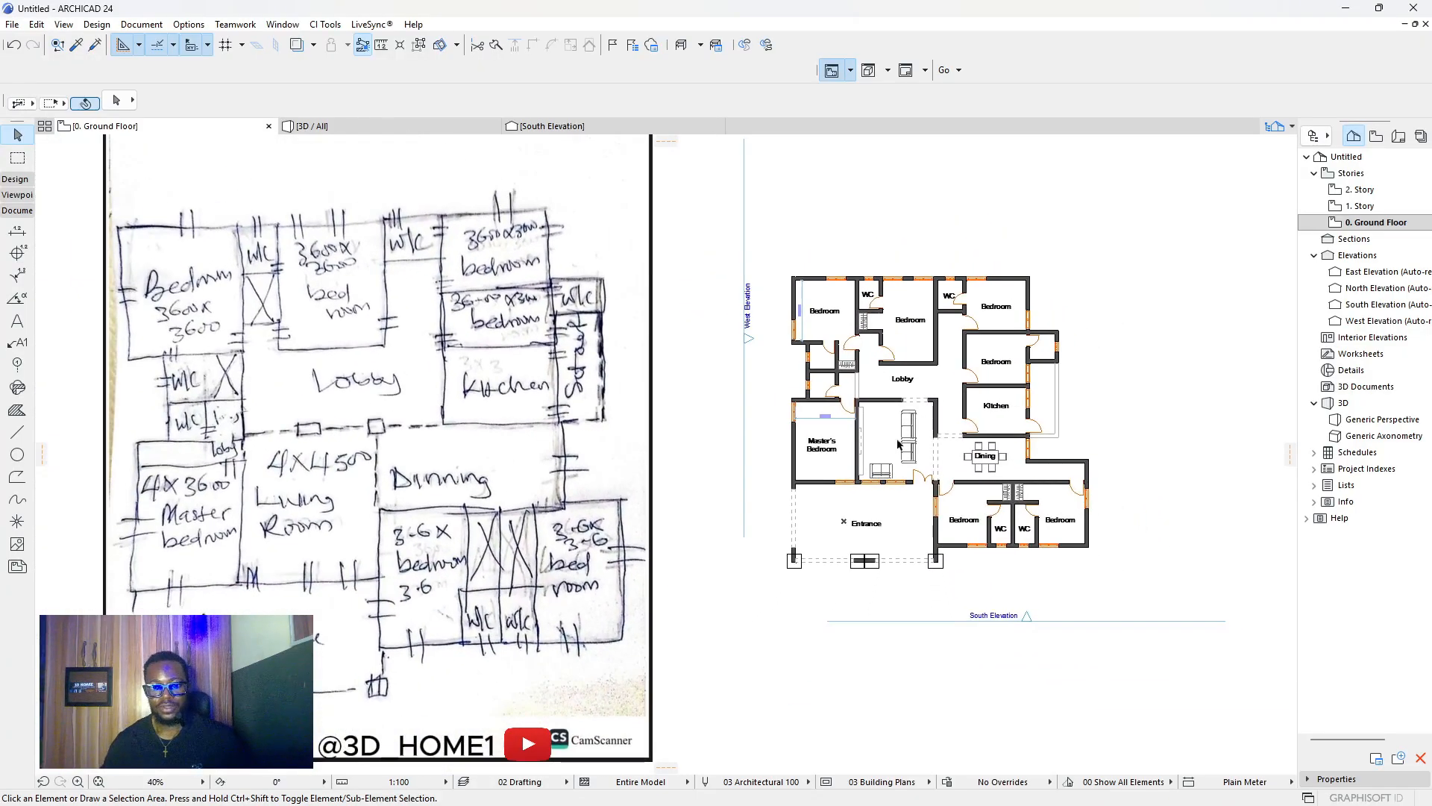
pyautogui.scroll(3, 903, 441)
pyautogui.scroll(3, 925, 463)
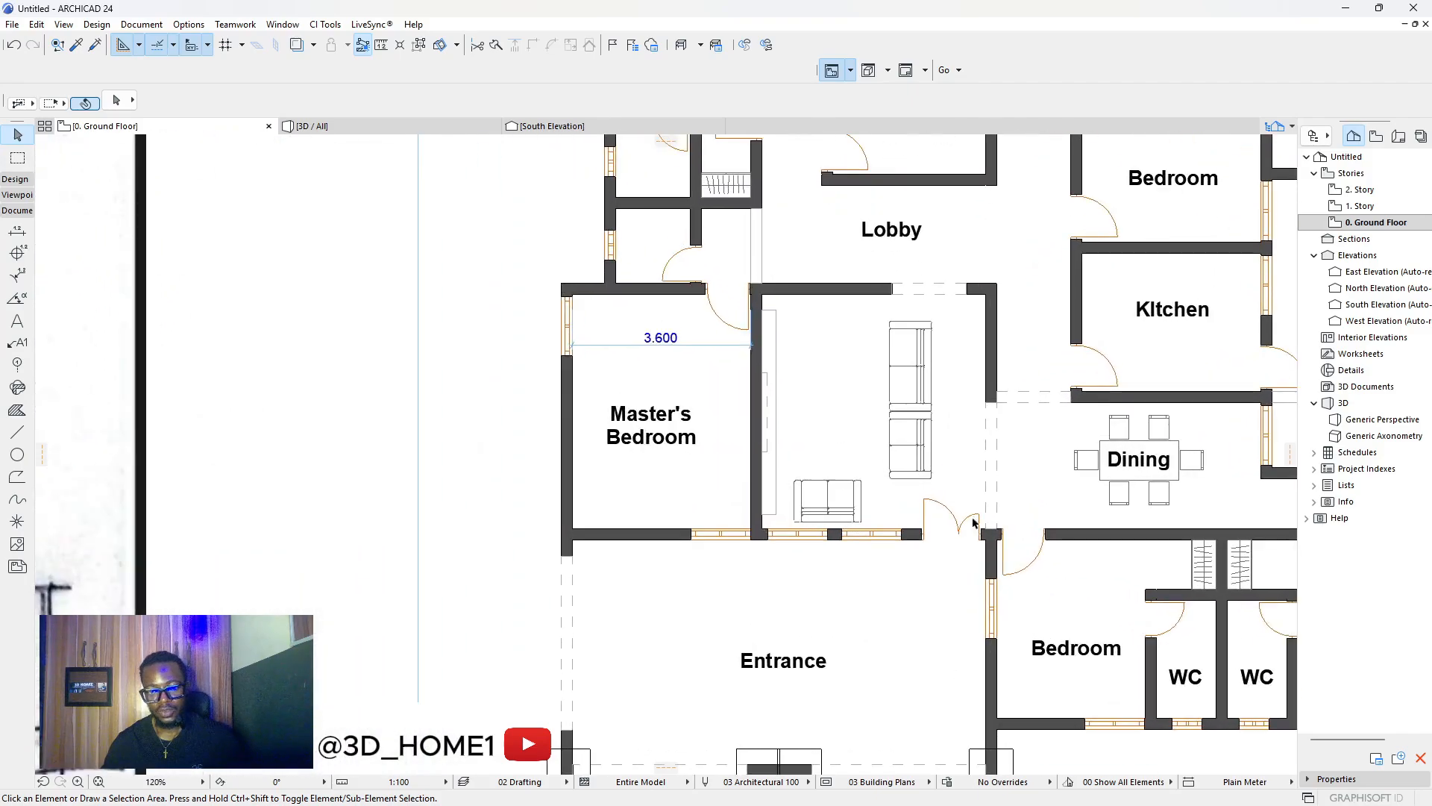
pyautogui.scroll(-3, 898, 511)
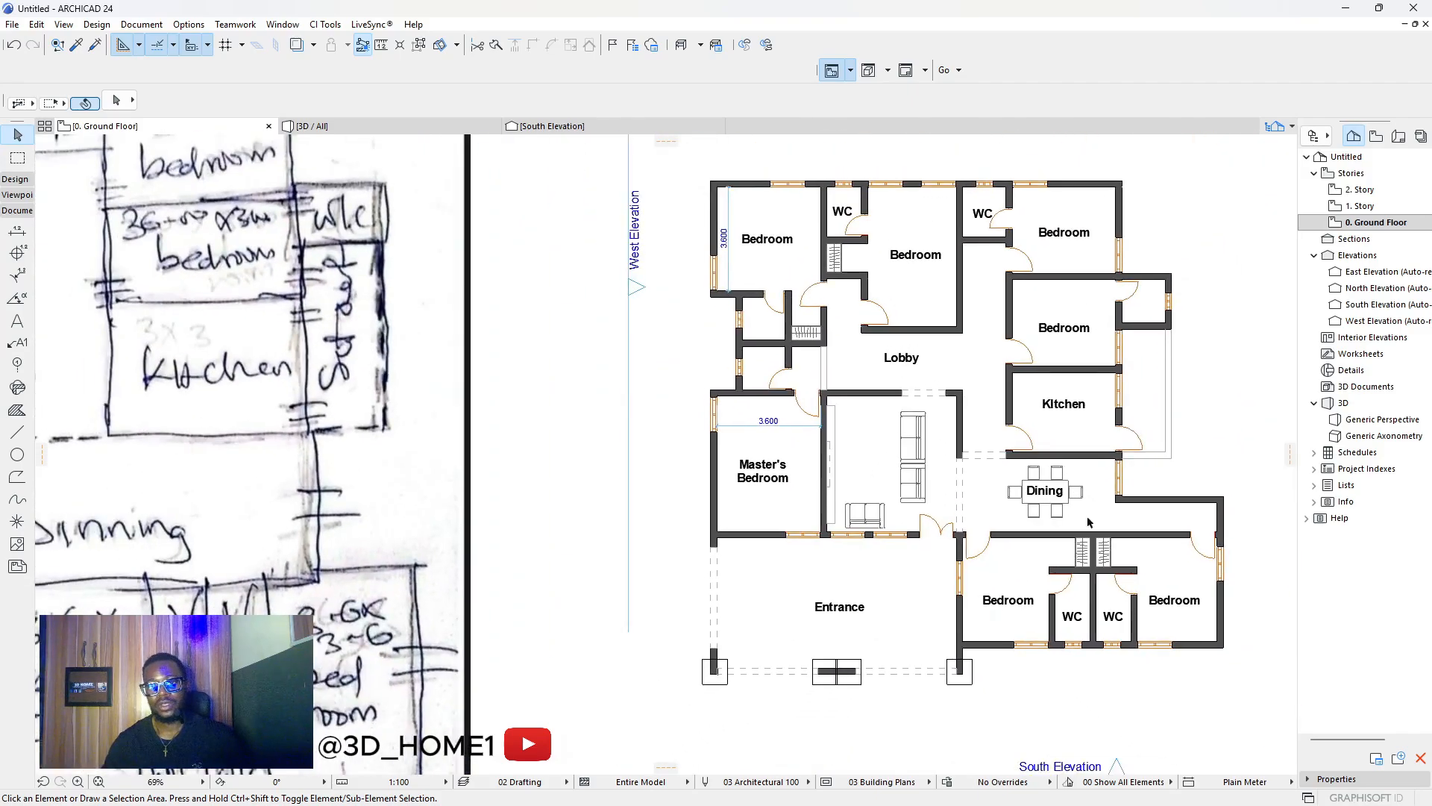
# Inspect the dining area and the southern bedrooms of the ground floor plan, including their labels, furniture and doors.
pyautogui.scroll(5, 1060, 507)
pyautogui.click(1048, 495)
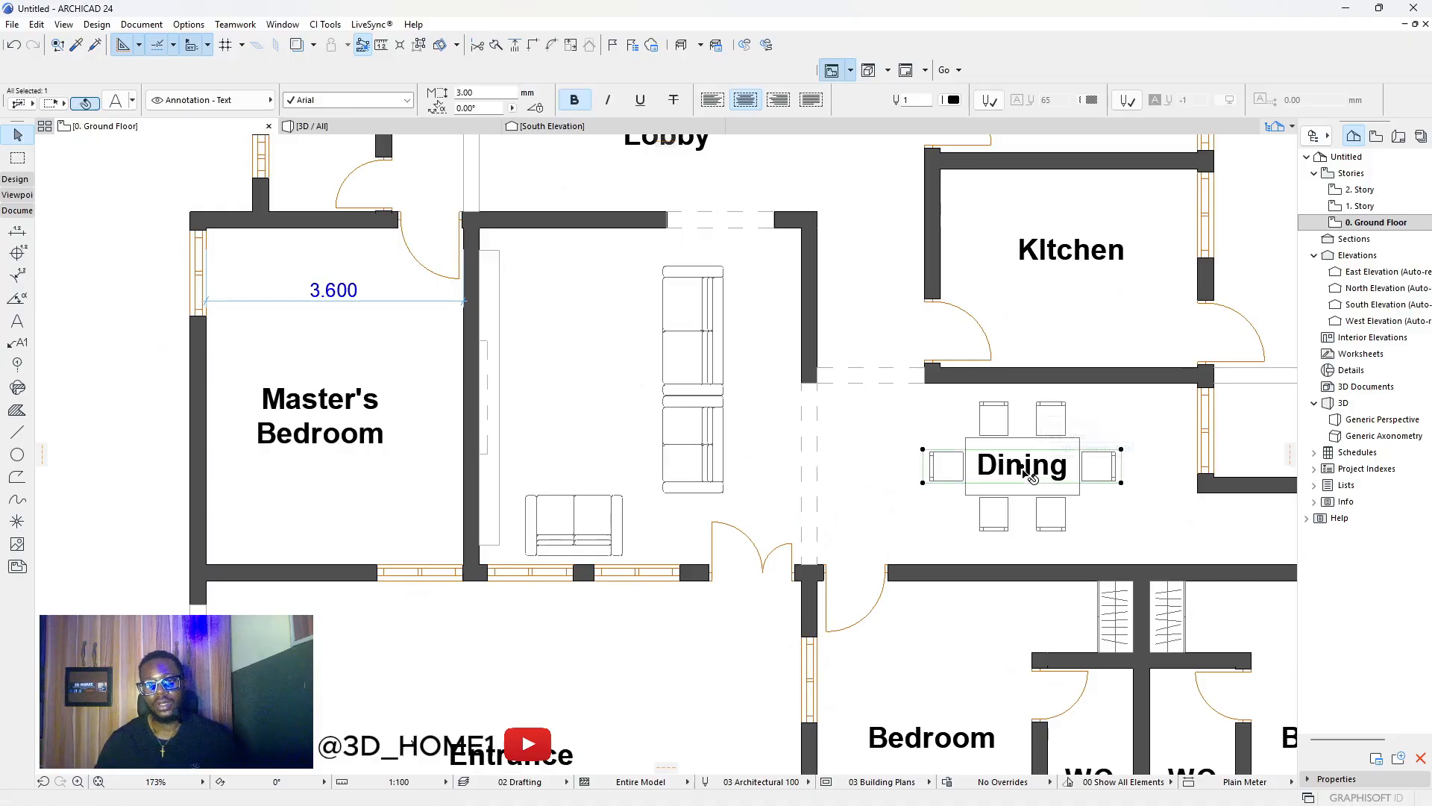
pyautogui.press('Escape')
pyautogui.scroll(4, 1048, 479)
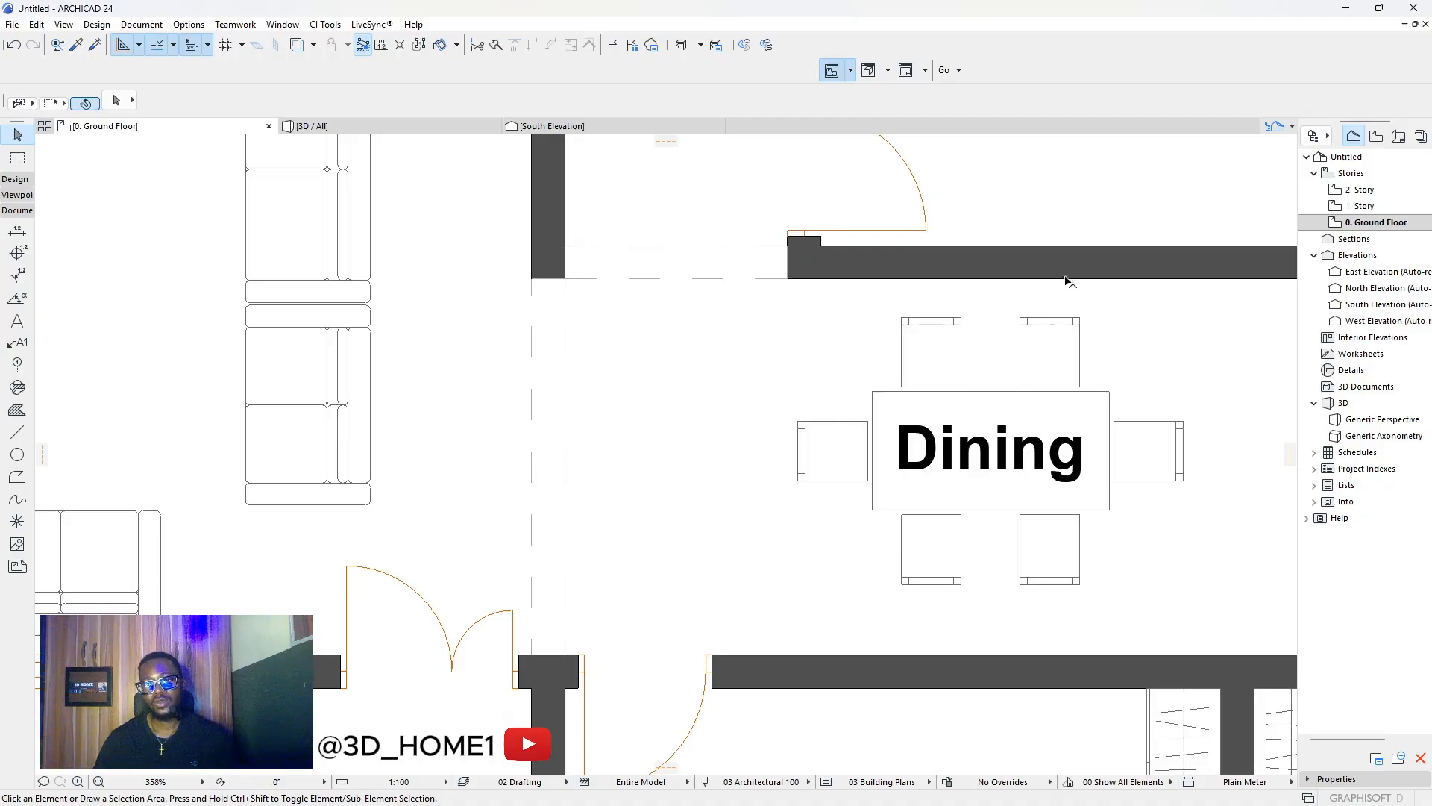
pyautogui.scroll(-4, 925, 582)
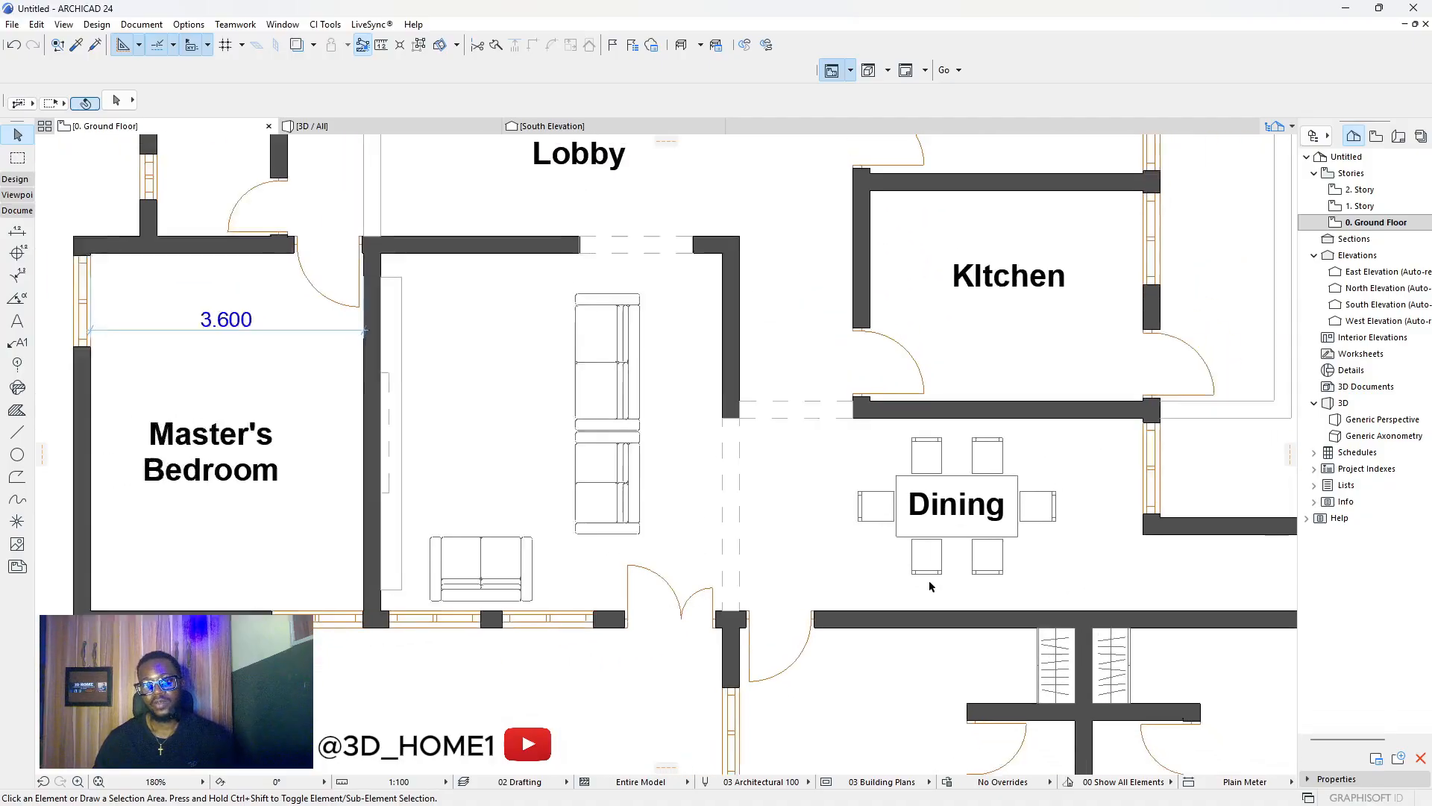
pyautogui.scroll(-4, 1019, 517)
pyautogui.scroll(4, 1096, 612)
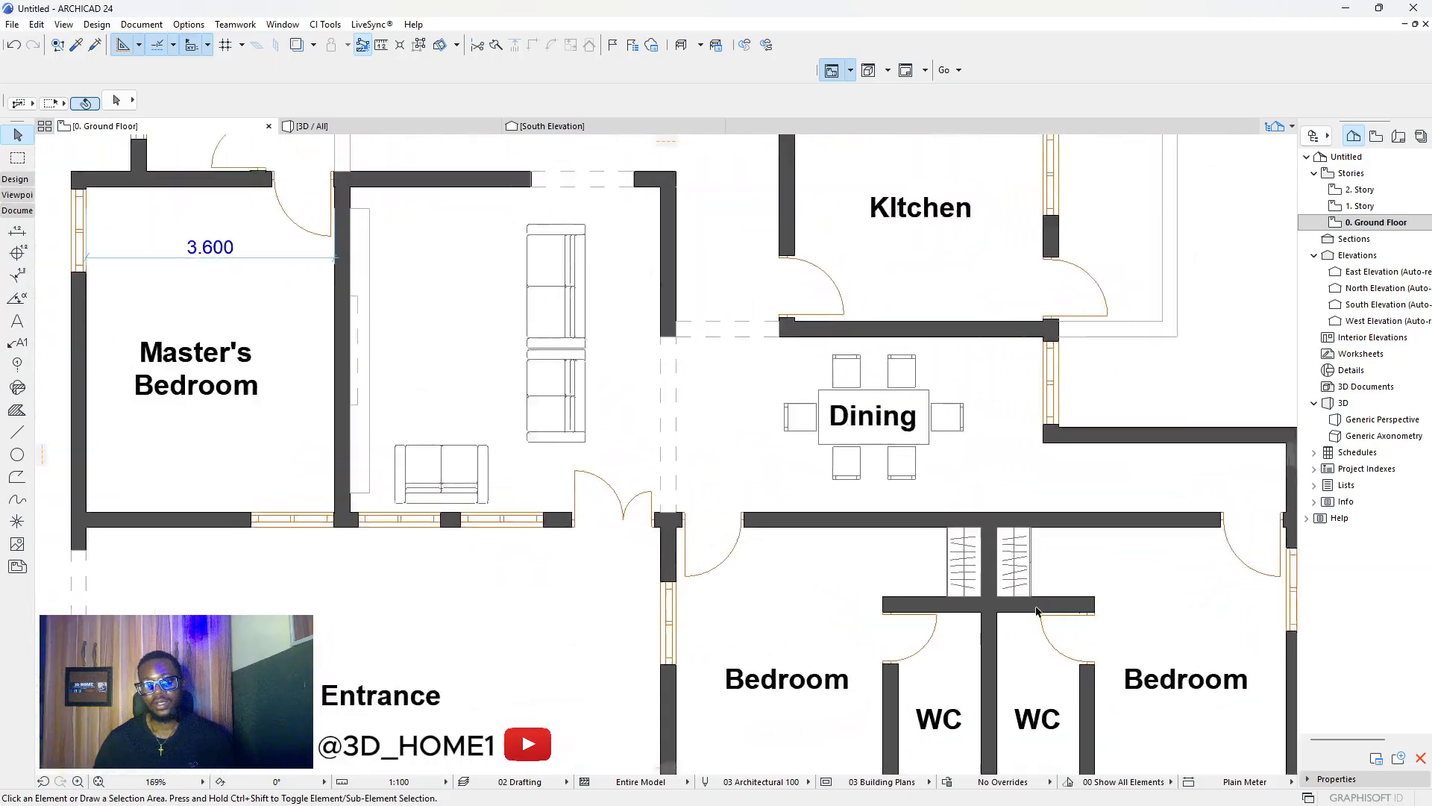
pyautogui.scroll(-6, 880, 484)
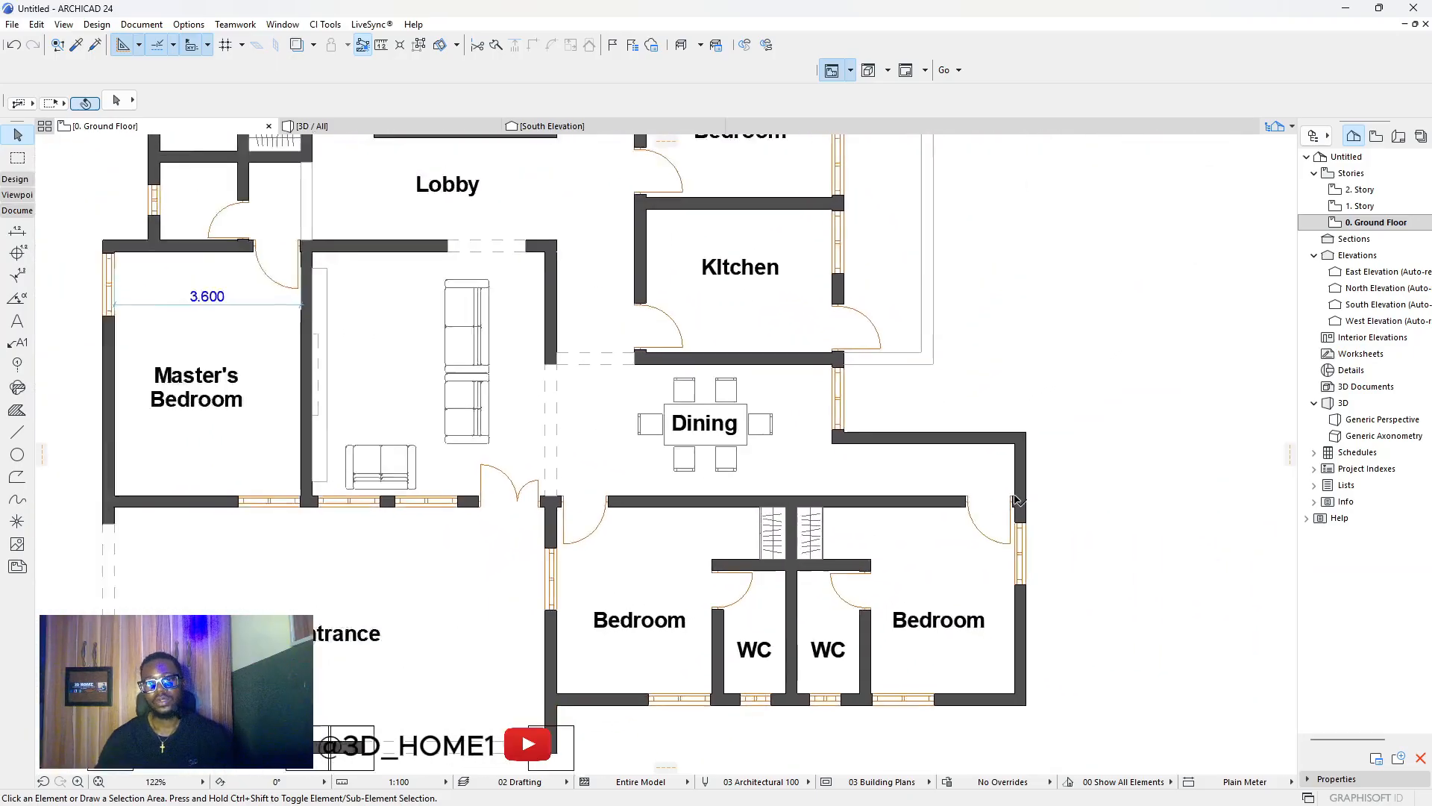
pyautogui.scroll(-2, 1002, 445)
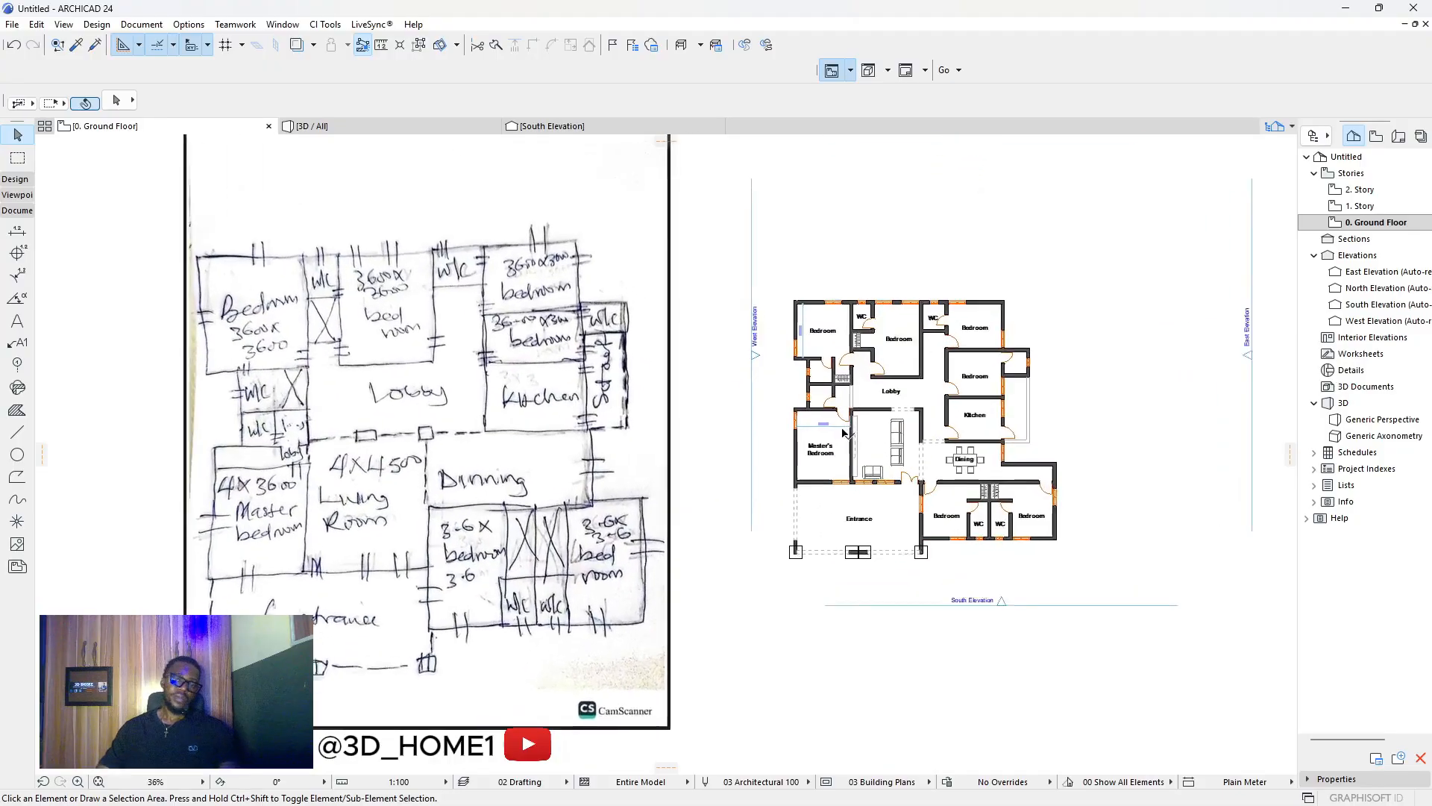
# Copy the Lobby label into the room with the sofas and change its text to "Livng Room" on two lines.
pyautogui.scroll(8, 921, 384)
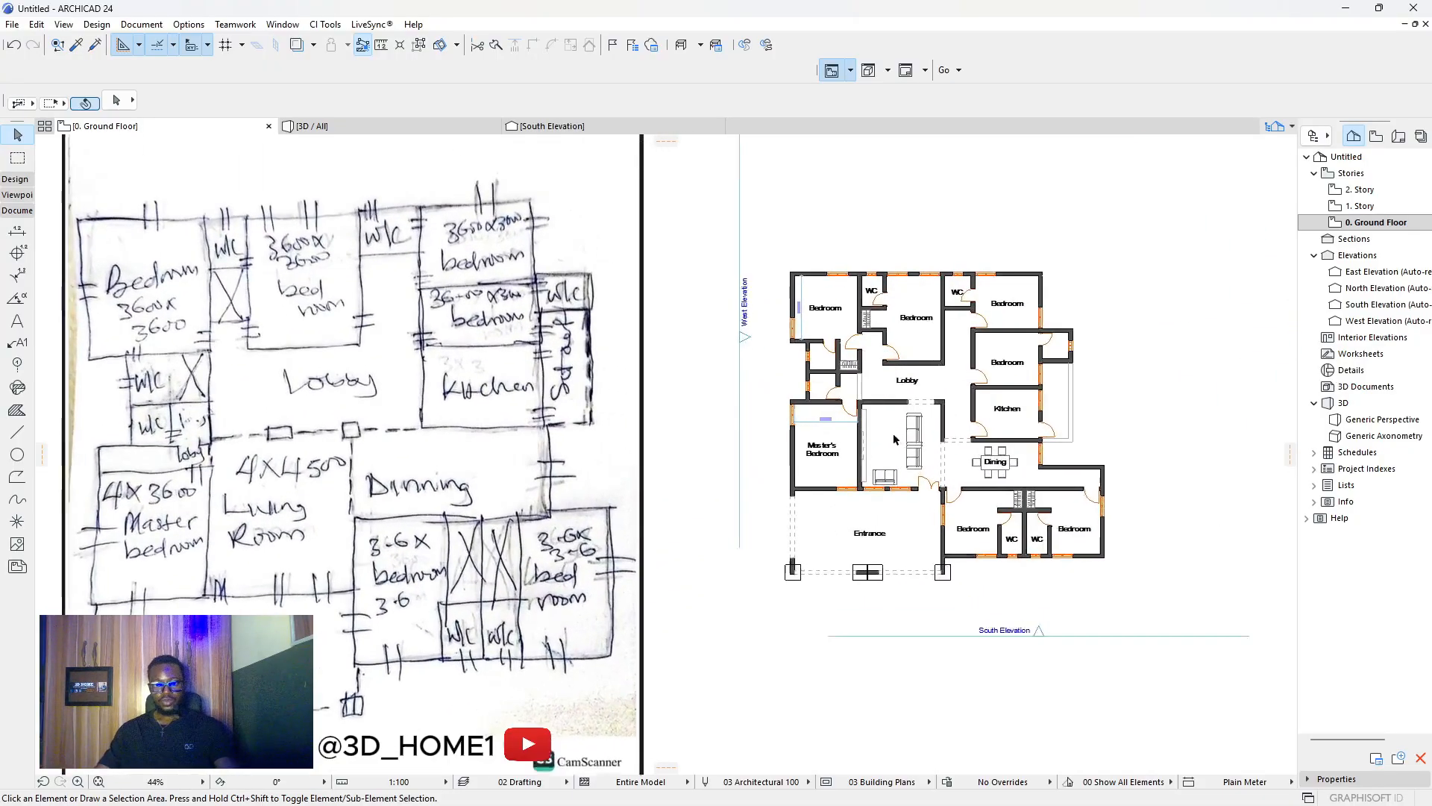
pyautogui.click(933, 298)
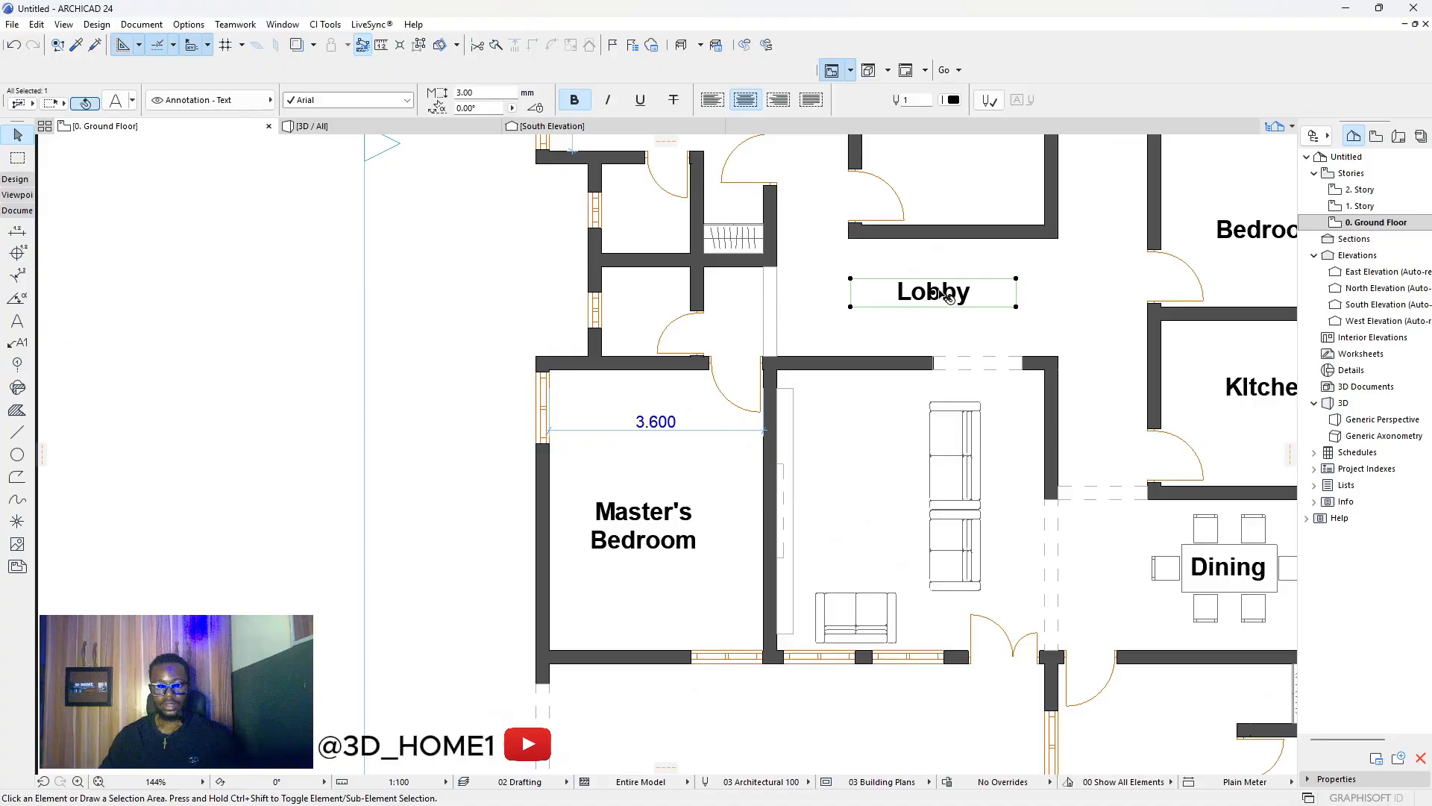
pyautogui.keyDown('ctrl'); pyautogui.moveTo(933, 299); pyautogui.dragTo(895, 517); pyautogui.keyUp('ctrl')
pyautogui.doubleClick(895, 515)
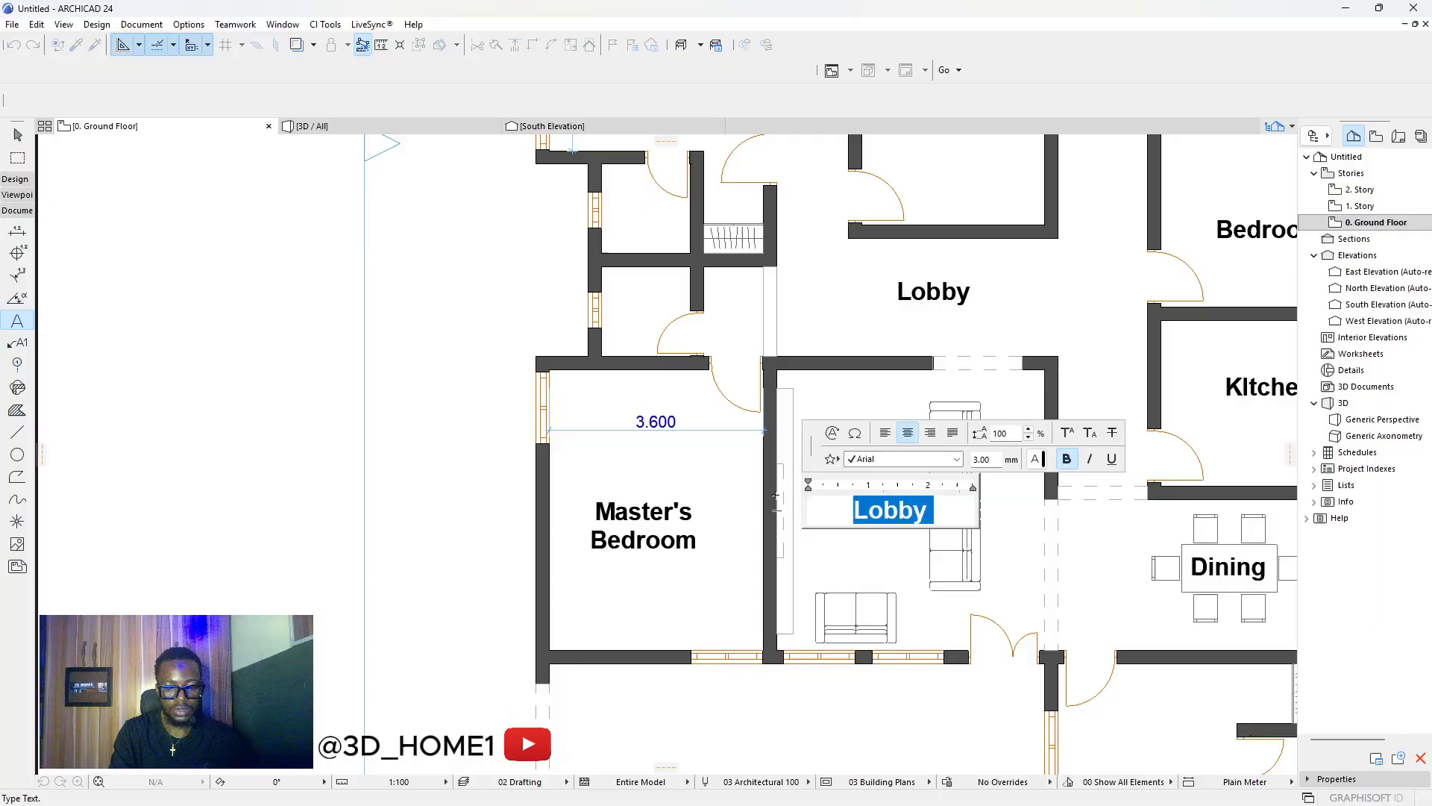
pyautogui.write('Li')
pyautogui.press('BackSpace')
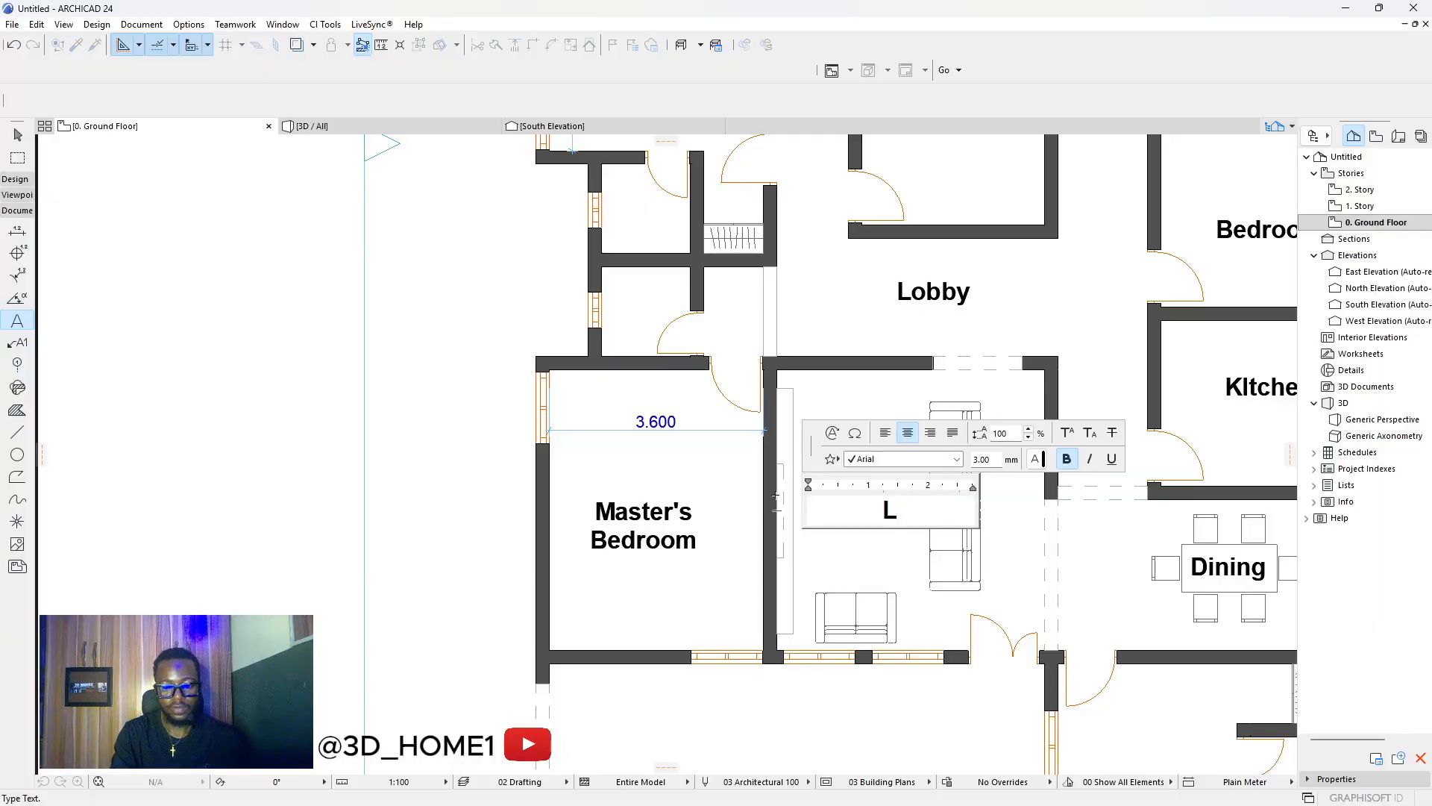
pyautogui.write('ivng ')
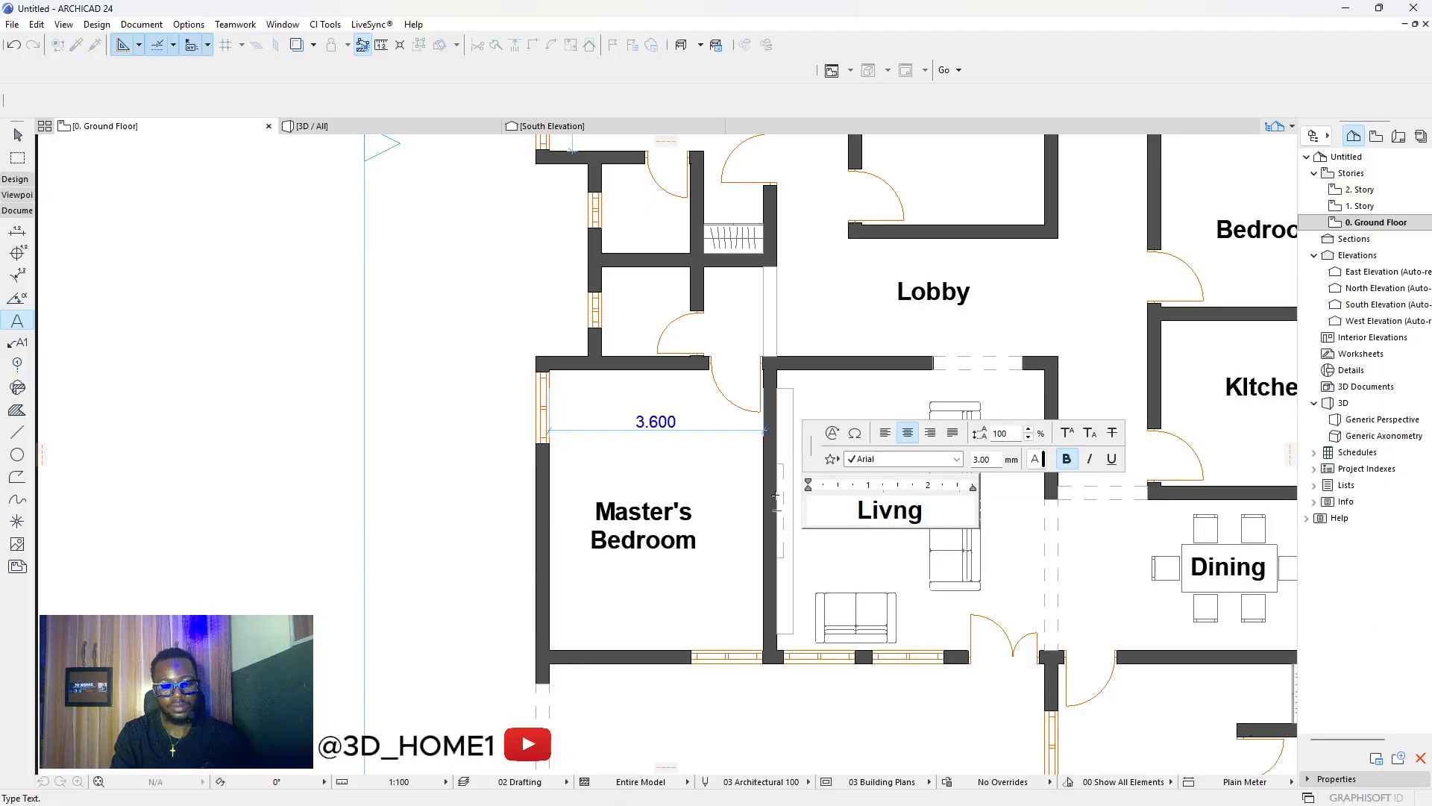
pyautogui.write('Room')
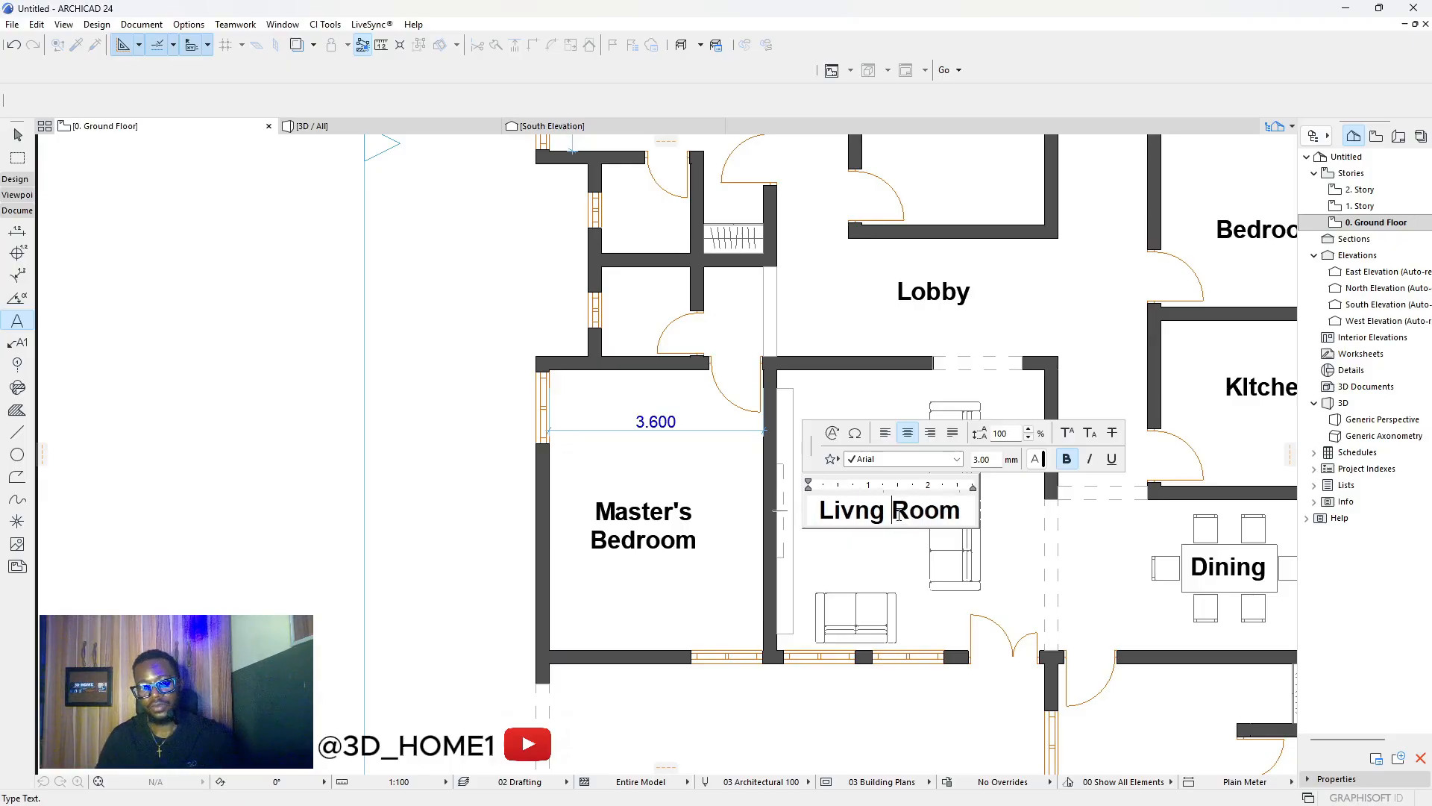
pyautogui.press('Return')
pyautogui.click(994, 537)
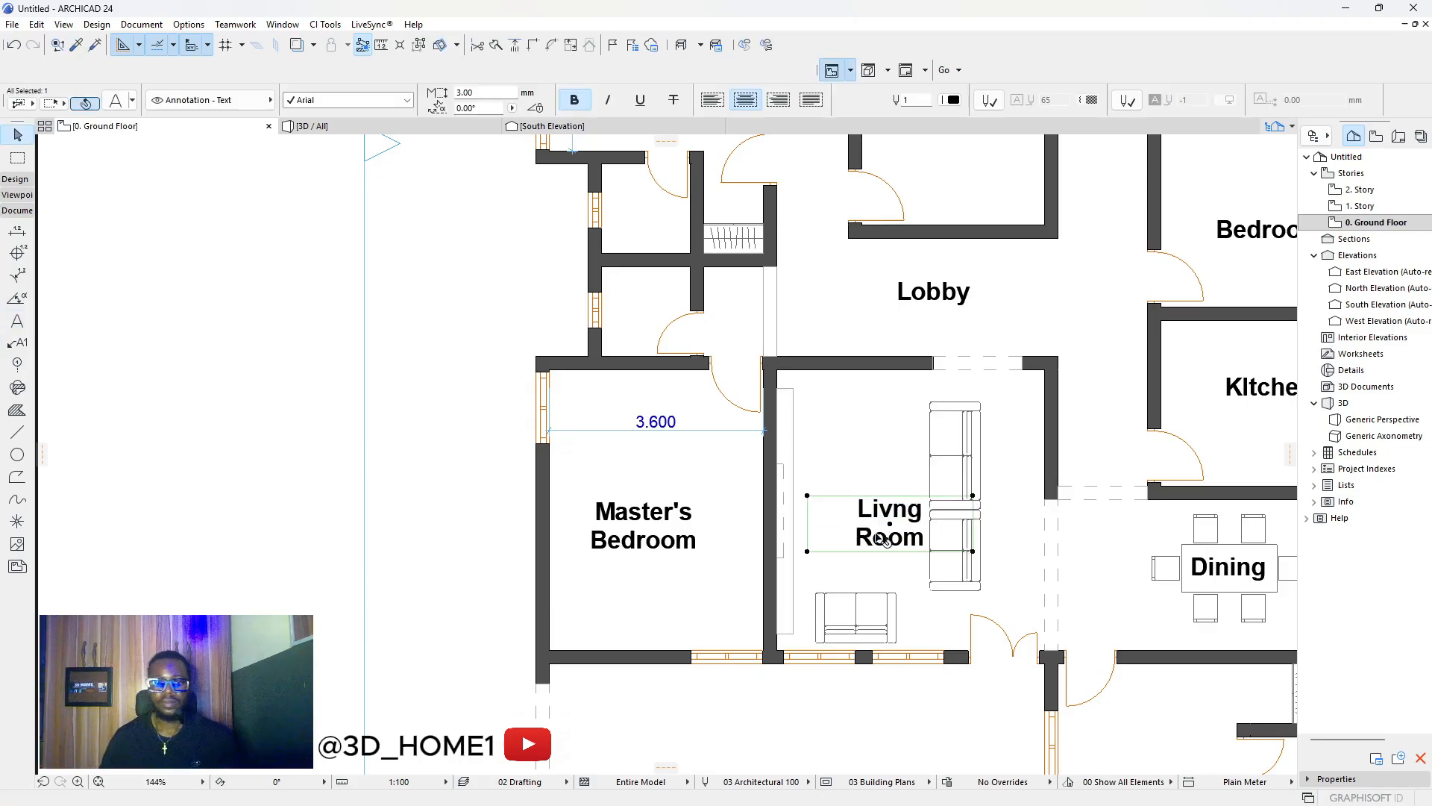
# Move the living room label slightly west, clear of the sofas along the east wall.
pyautogui.click(889, 523)
pyautogui.click(868, 513)
pyautogui.press('Escape')
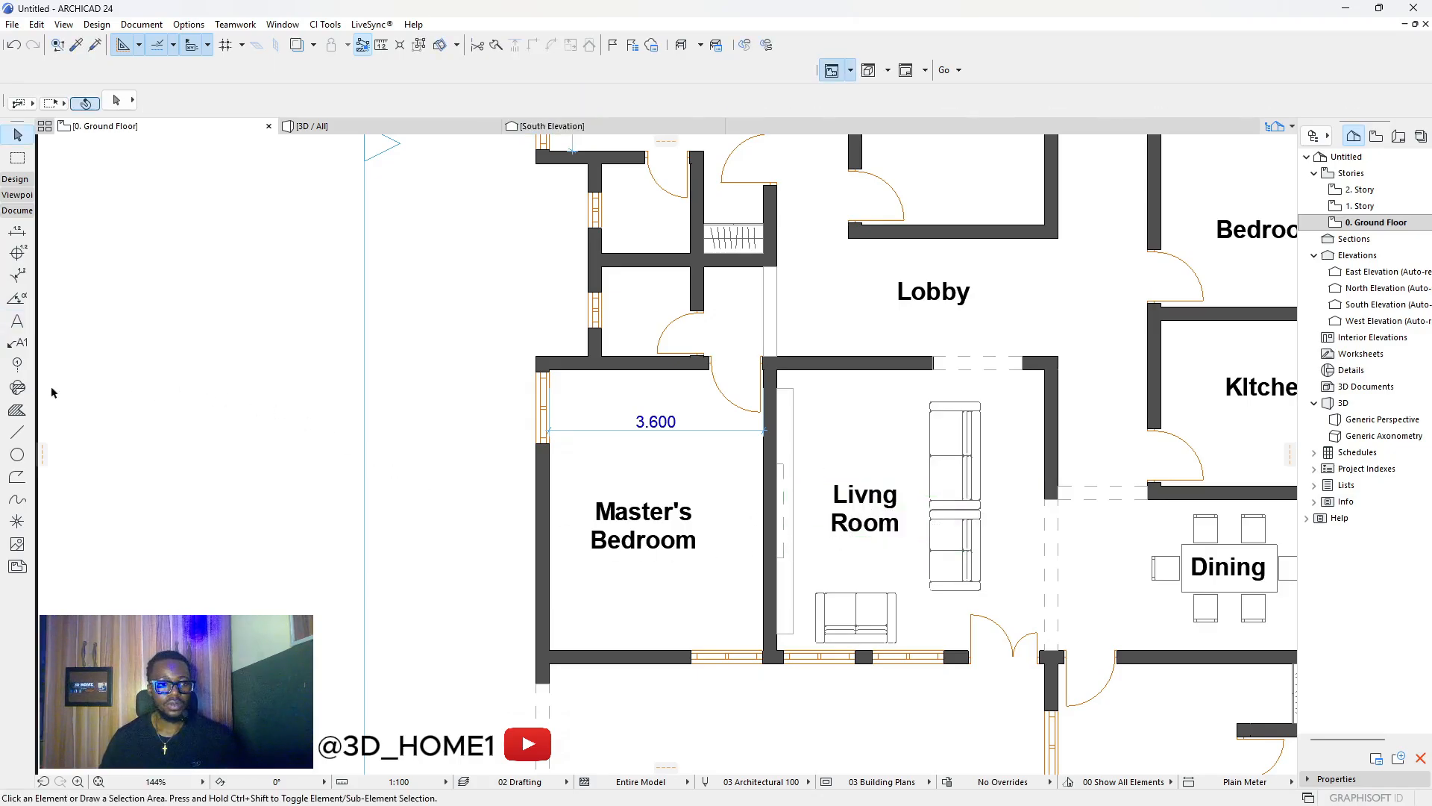
# Draw a small upright dashed rectangle as a centre table between the living room's west wall and the sofas.
pyautogui.click(17, 432)
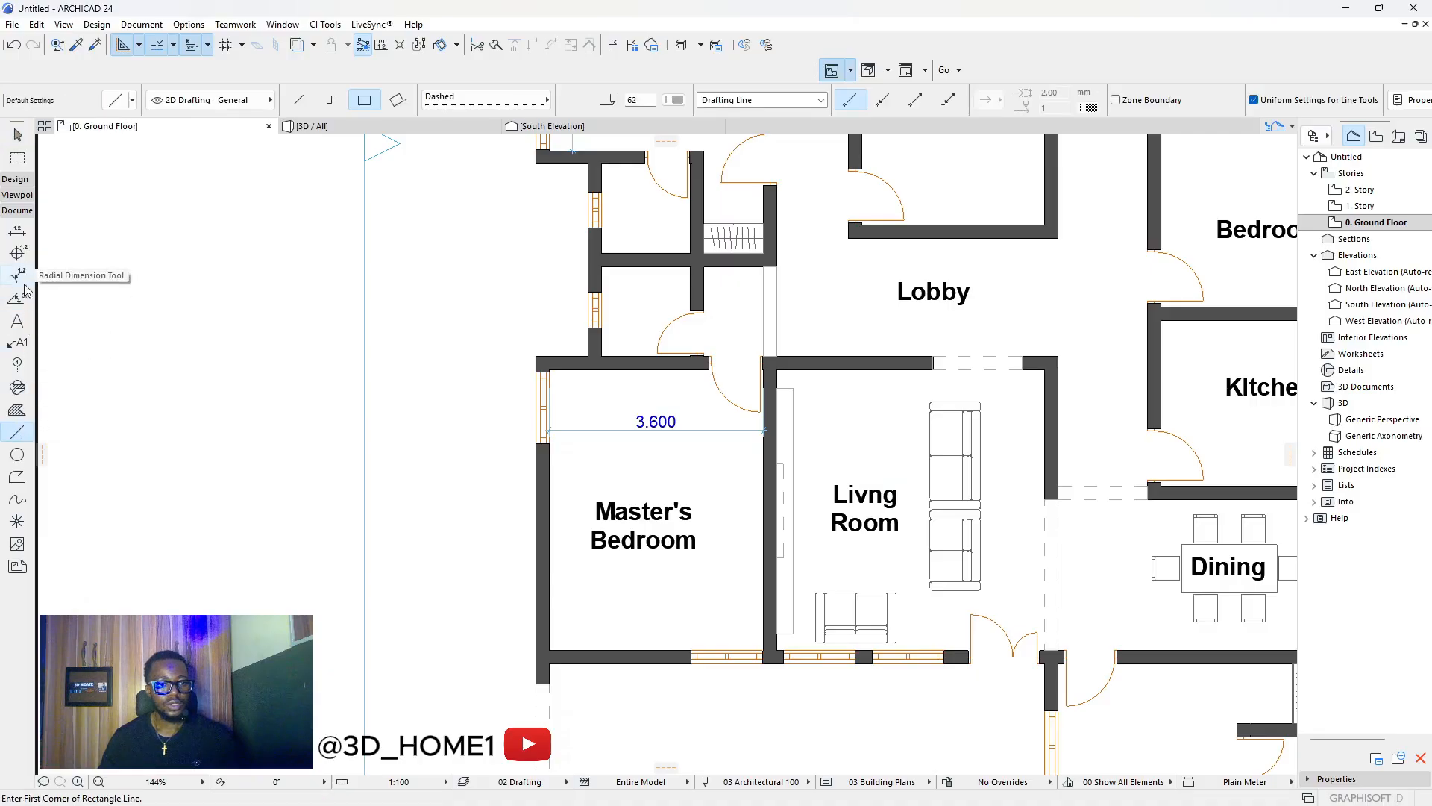
pyautogui.scroll(2, 913, 530)
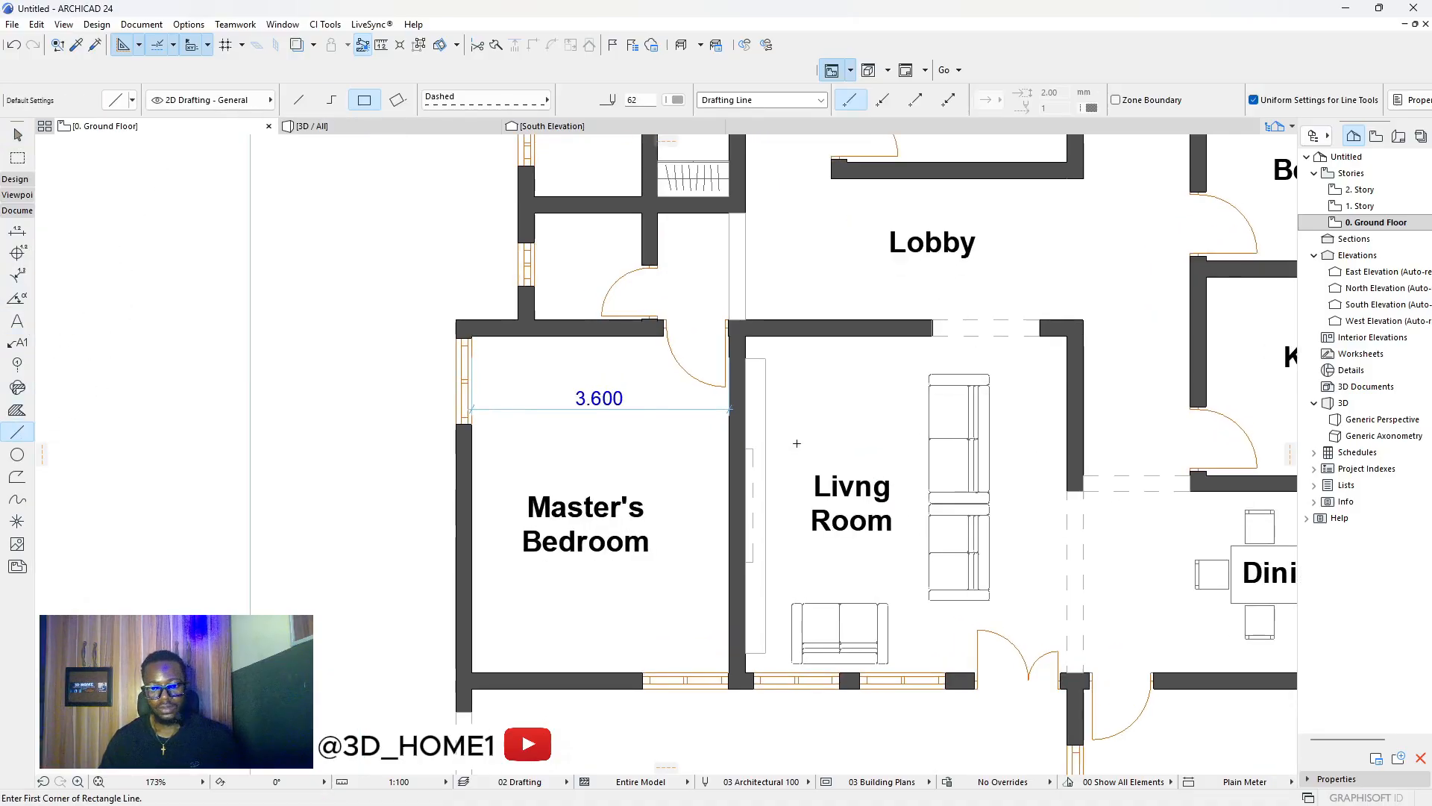
pyautogui.click(840, 462)
pyautogui.click(870, 538)
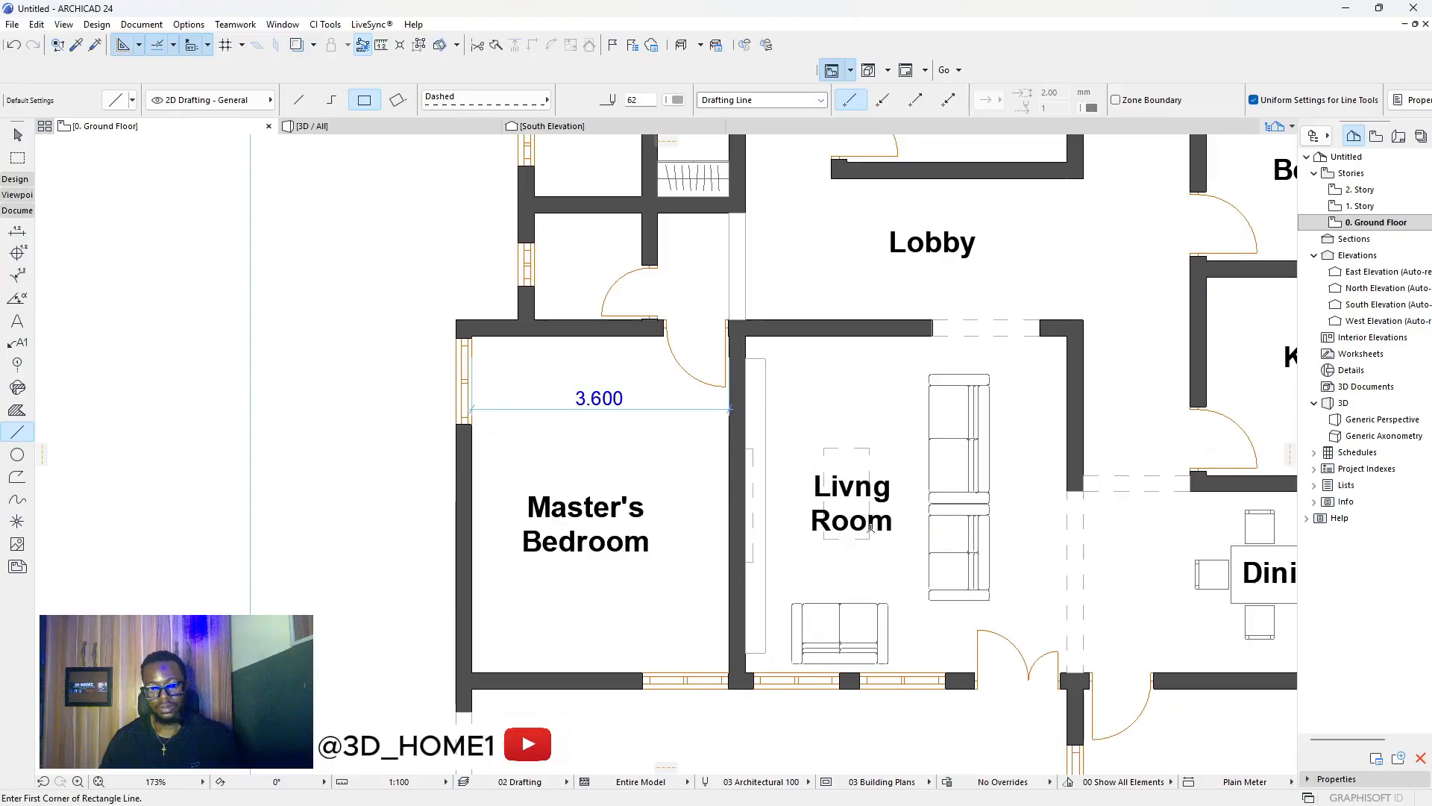
pyautogui.press('Escape')
# Move the living room label straight north so it sits above the centre table rectangle.
pyautogui.click(855, 494)
pyautogui.moveTo(851, 503); pyautogui.dragTo(851, 411)
pyautogui.click(851, 410)
pyautogui.press('Escape')
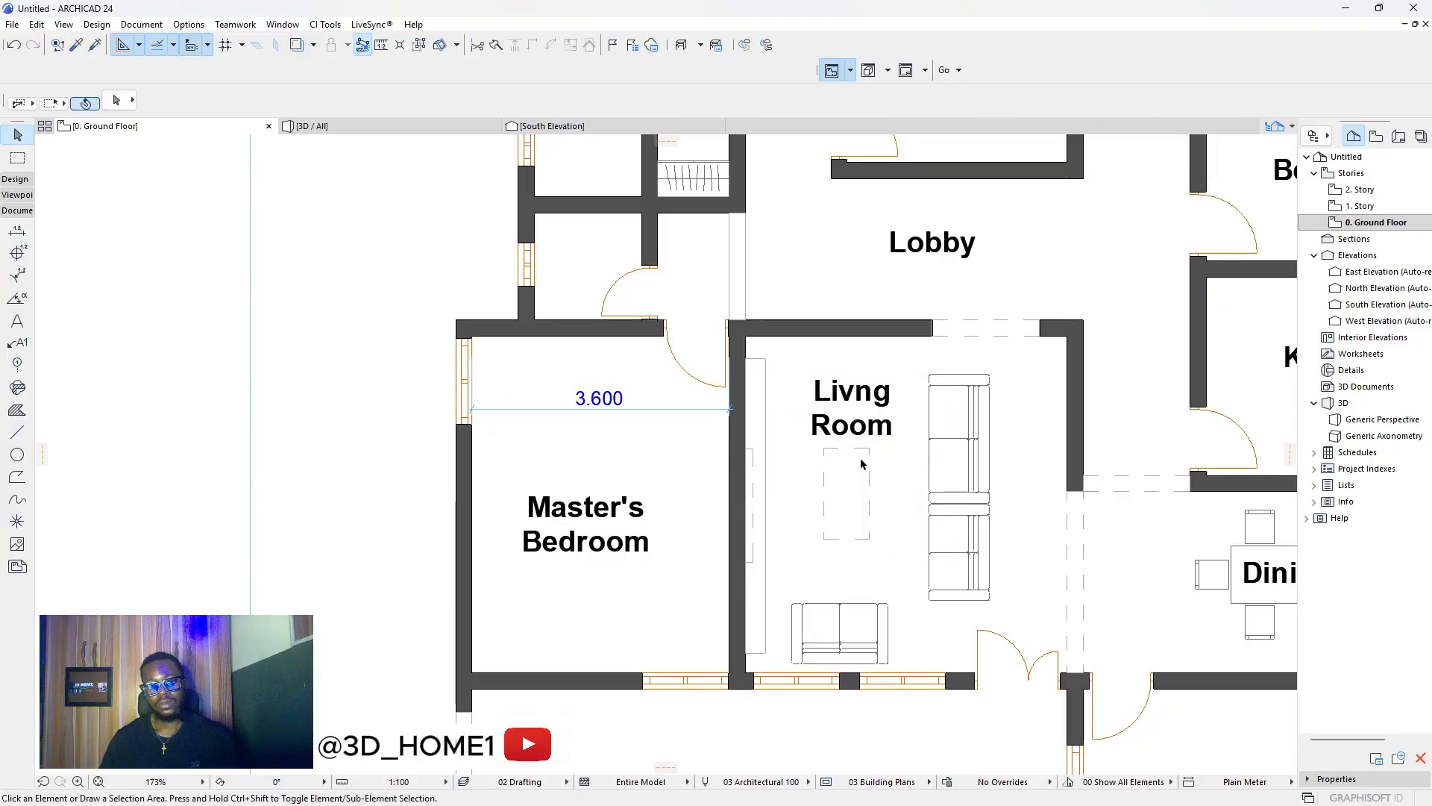
# Set the line type of the living room's centre table rectangle to solid.
pyautogui.click(869, 486)
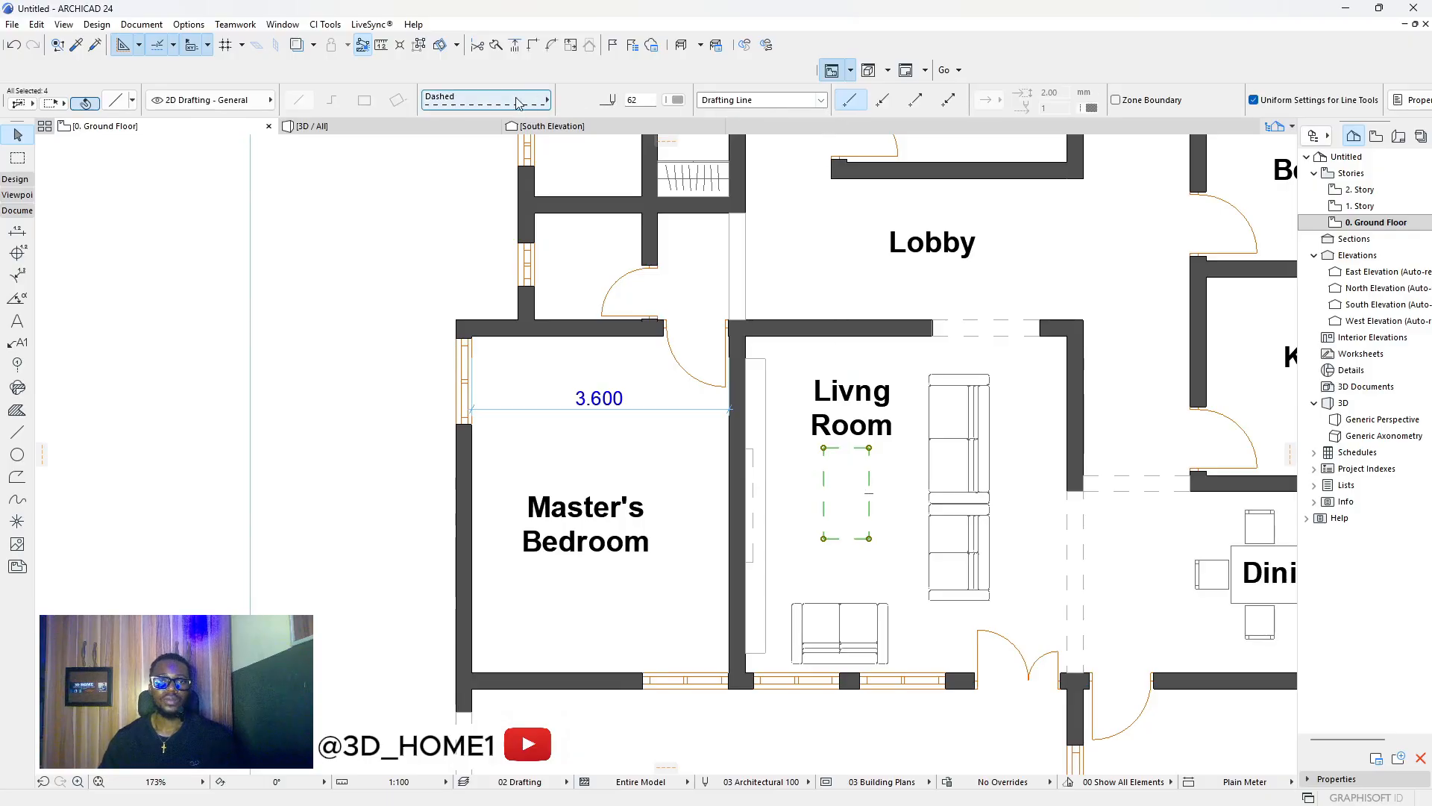
pyautogui.click(485, 99)
pyautogui.click(612, 33)
pyautogui.click(563, 361)
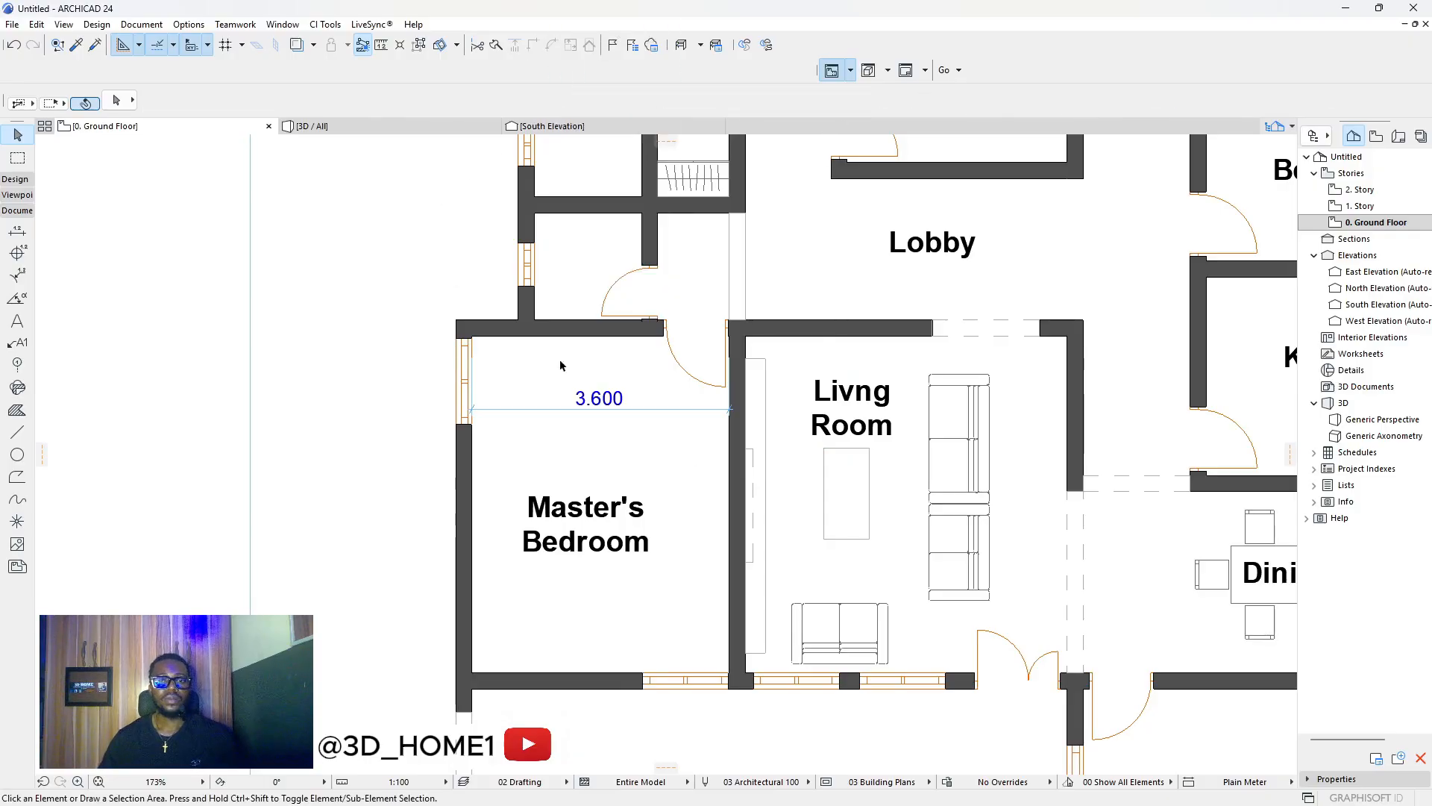
# Review the whole furnished and labelled ground floor plan against the scanned hand sketch.
pyautogui.scroll(-5, 969, 574)
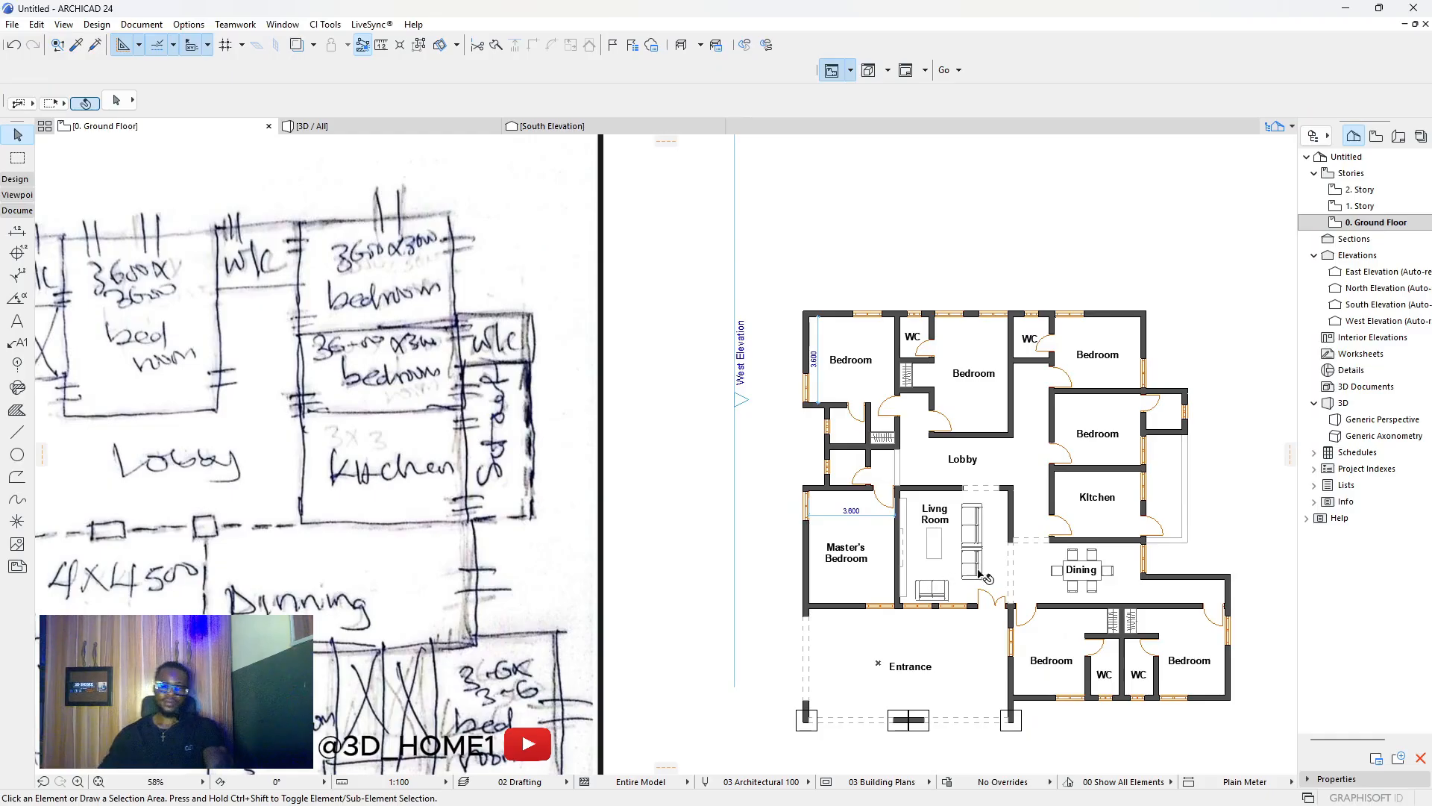
pyautogui.scroll(-2, 963, 502)
pyautogui.scroll(2, 1033, 652)
pyautogui.scroll(-3, 857, 570)
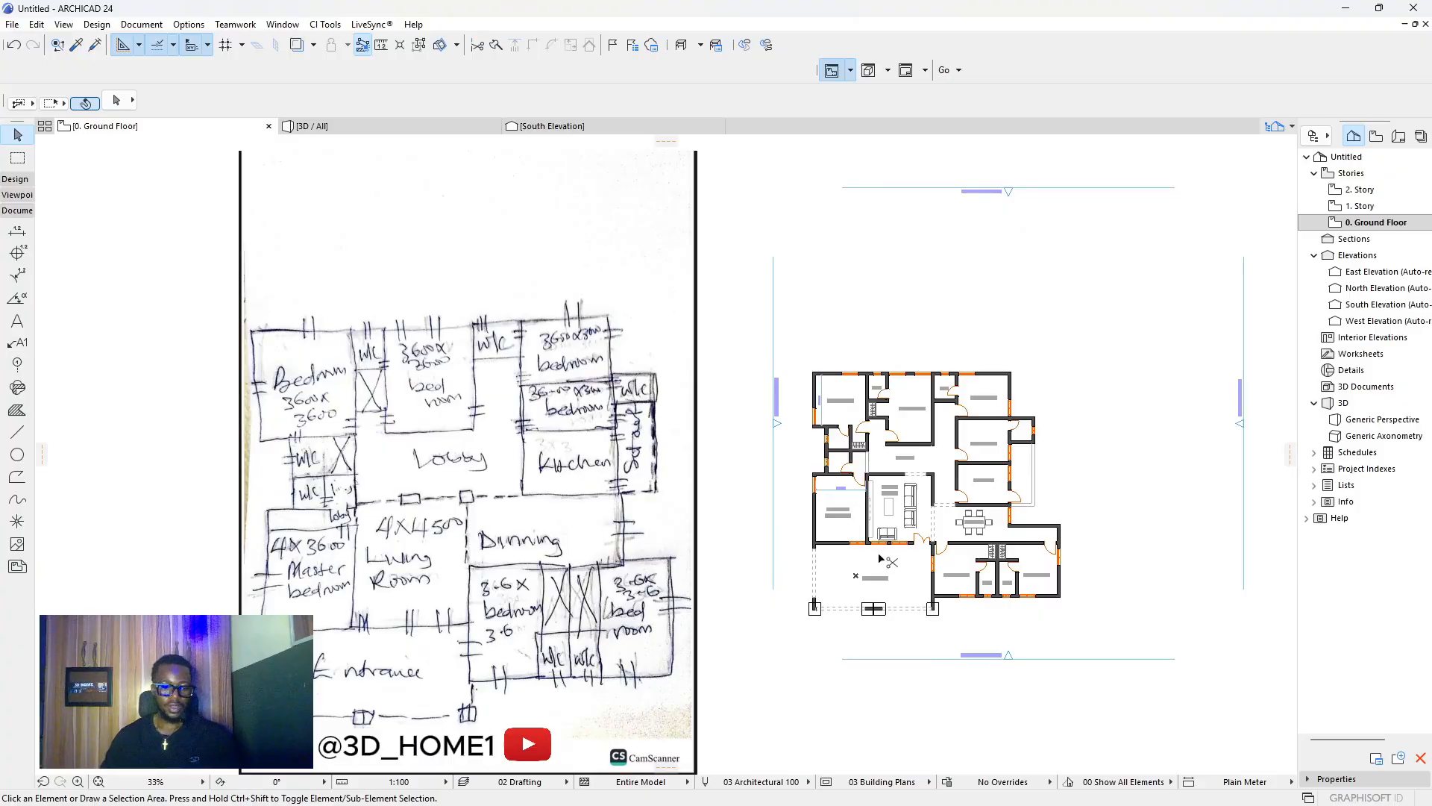
pyautogui.hotkey('ctrl', 's')
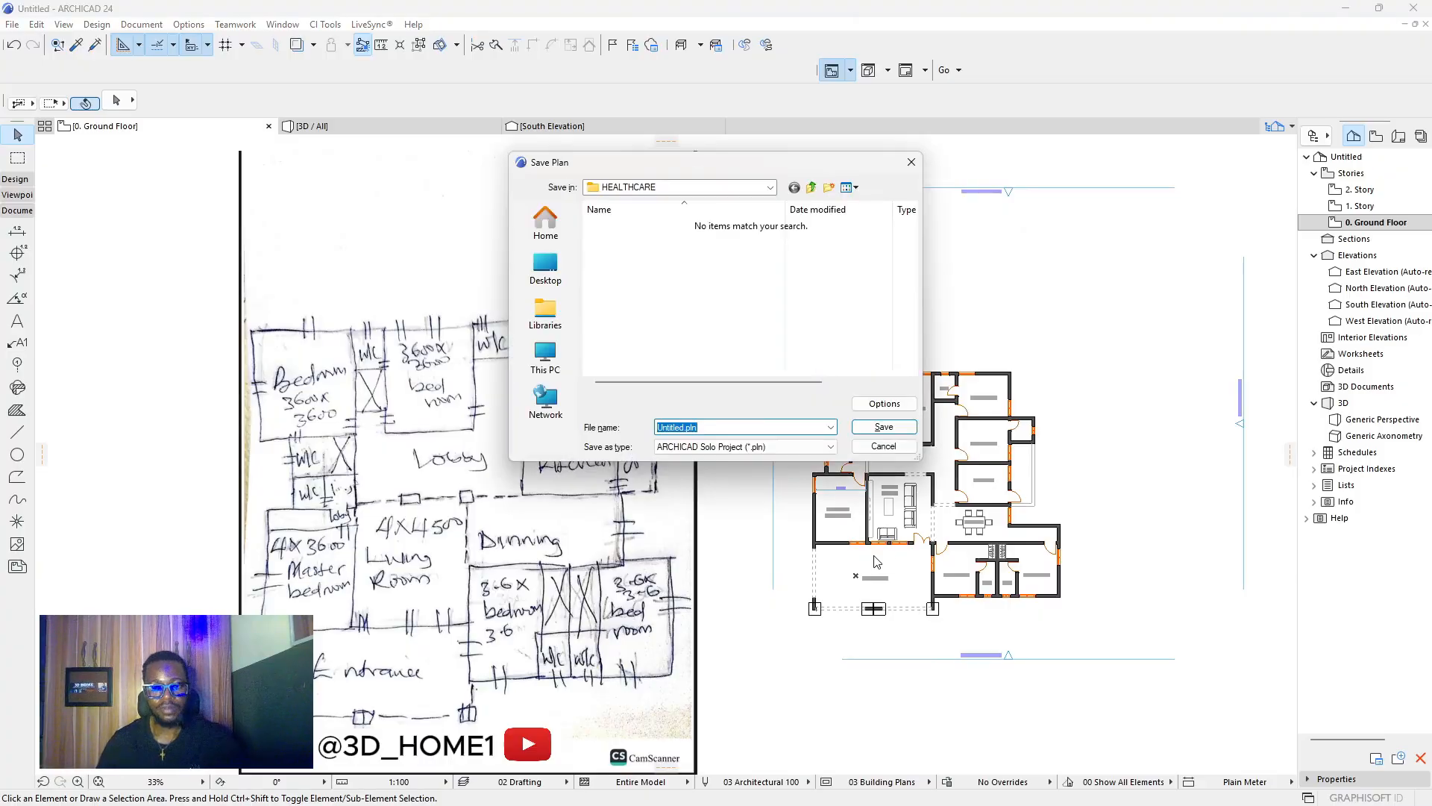
pyautogui.press('Escape')
pyautogui.scroll(5, 1036, 565)
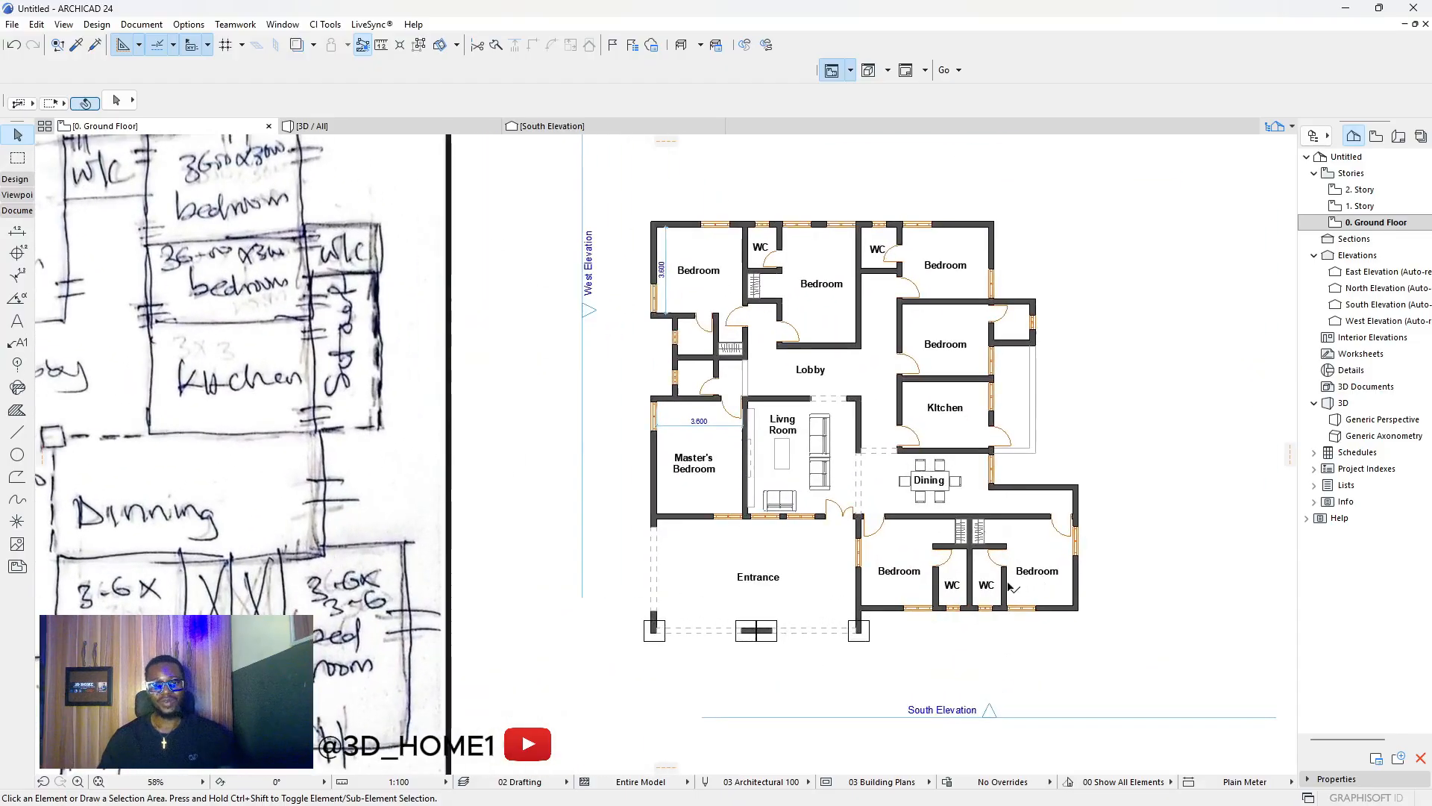
pyautogui.scroll(-5, 984, 550)
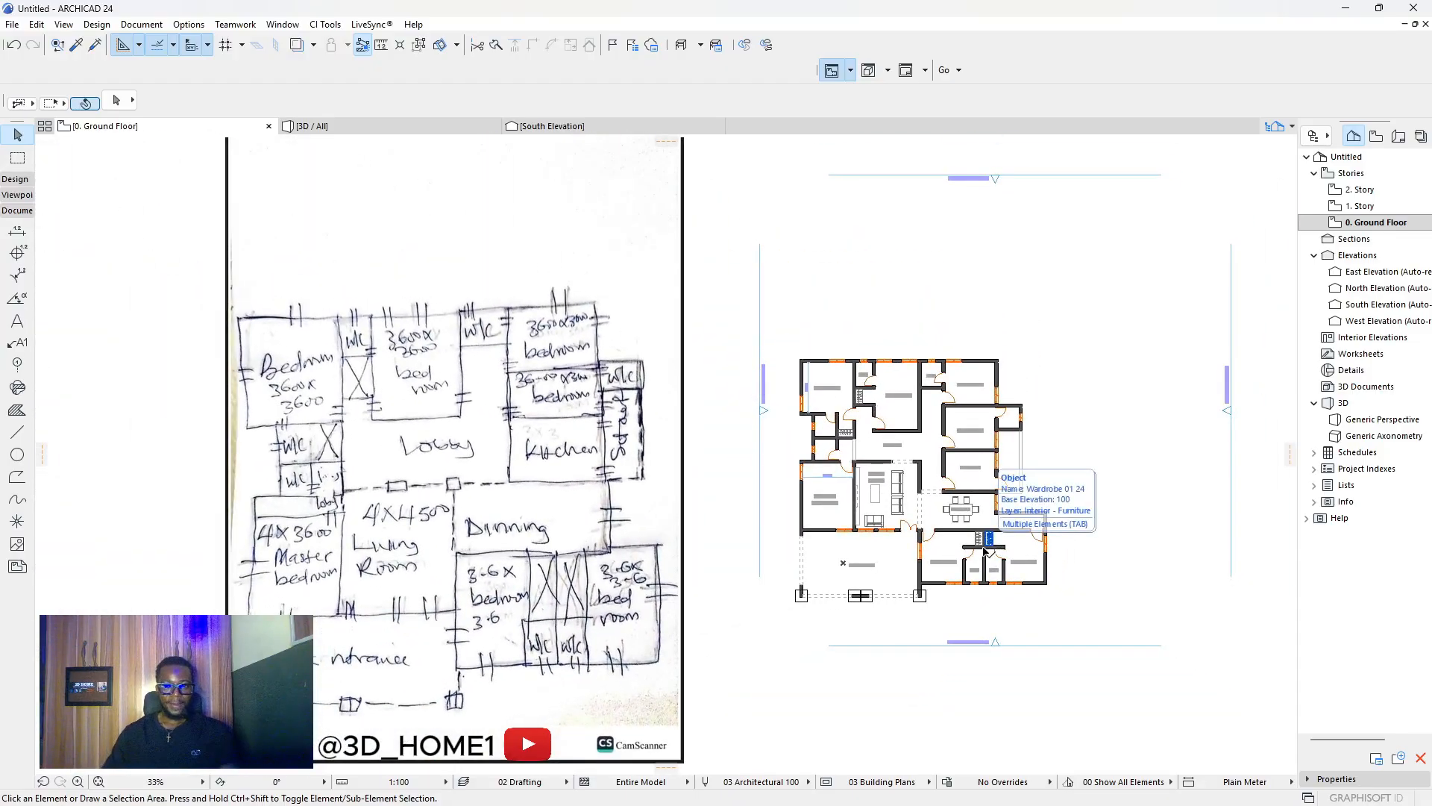
pyautogui.scroll(2, 984, 550)
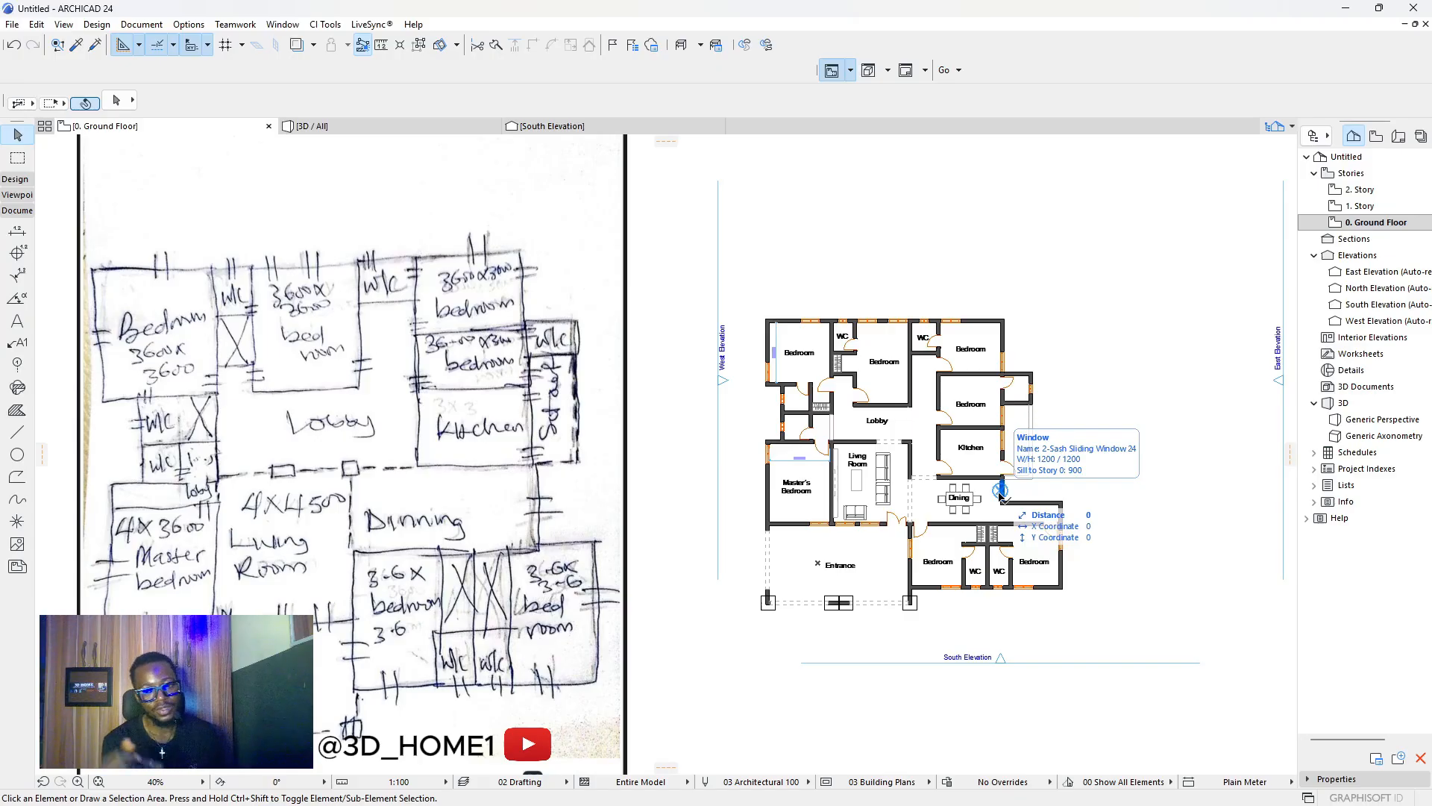
pyautogui.scroll(2, 890, 613)
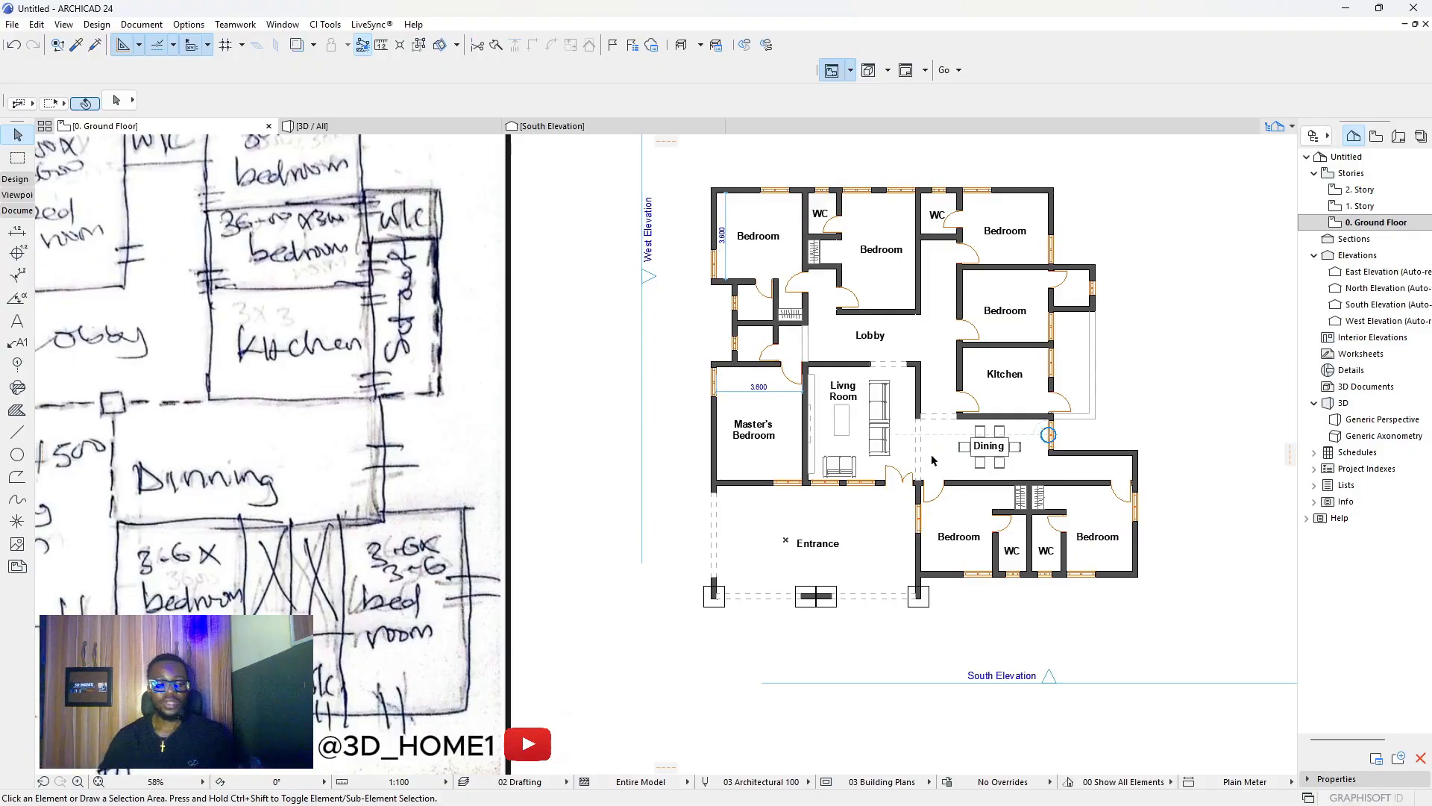
pyautogui.scroll(-3, 933, 460)
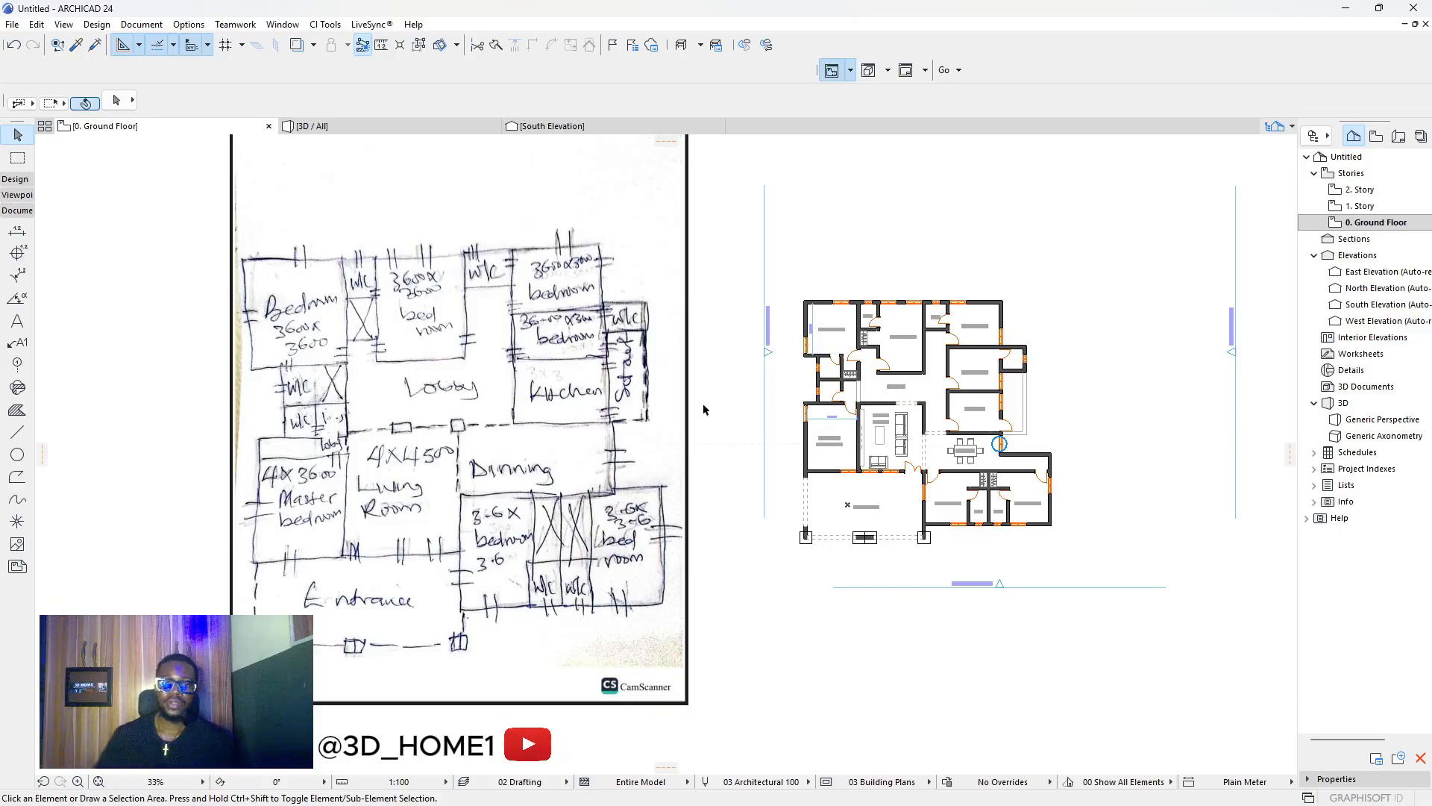
pyautogui.scroll(3, 1051, 351)
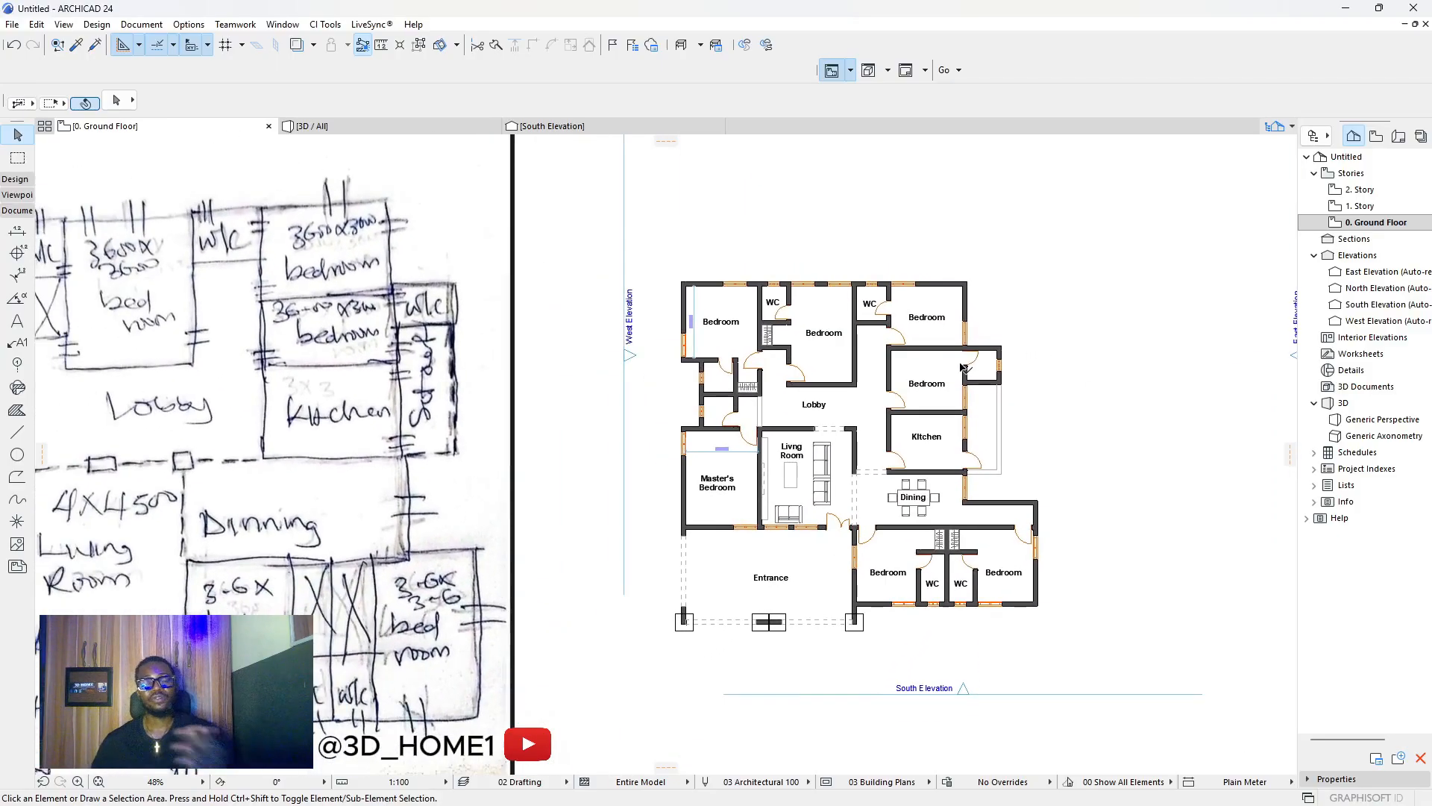
pyautogui.scroll(-4, 962, 367)
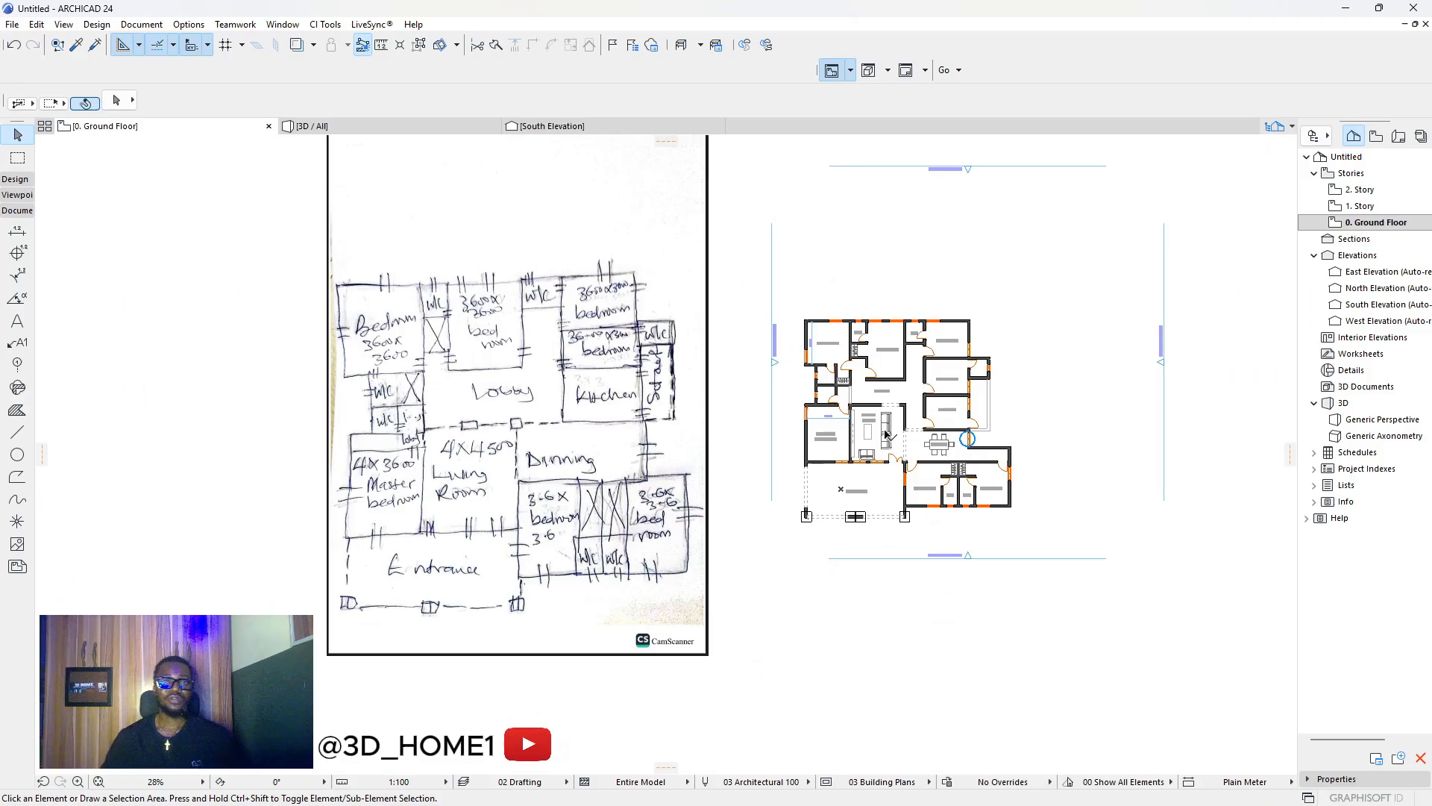
pyautogui.moveTo(885, 434)
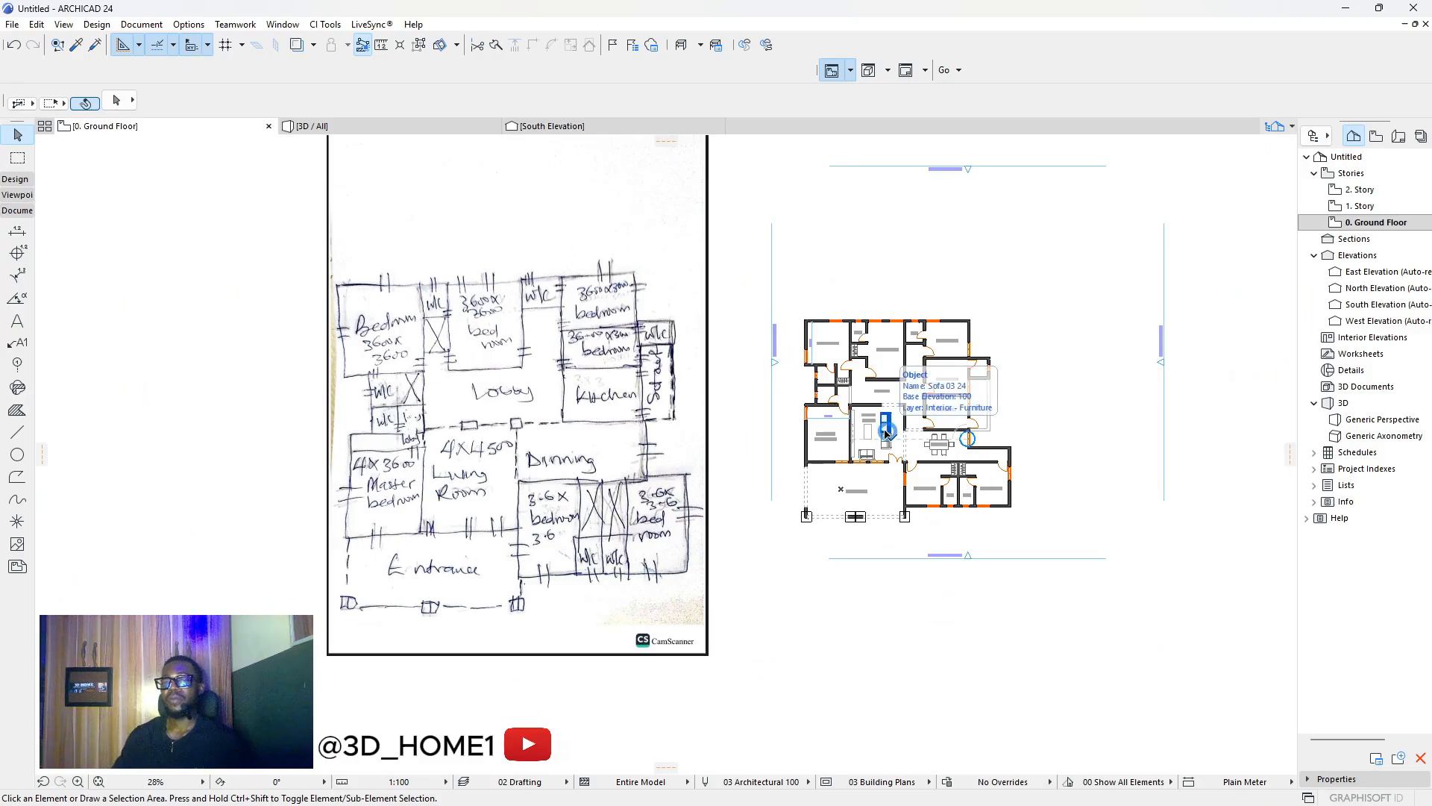